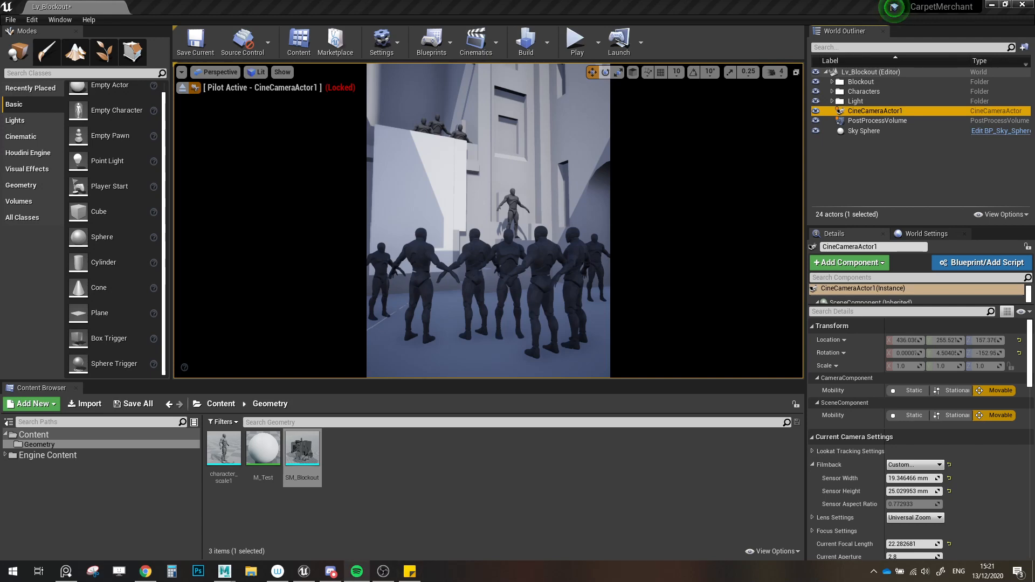
Step: Clear the selection, enlarge the camera viewport to full screen and stop piloting CineCameraActor1
left_click(684, 228)
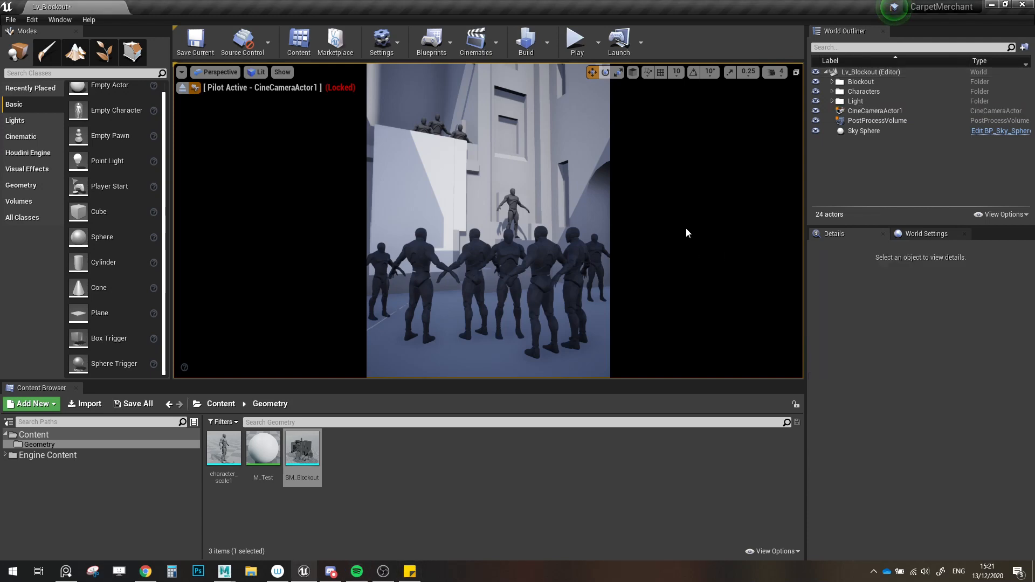
key("F11")
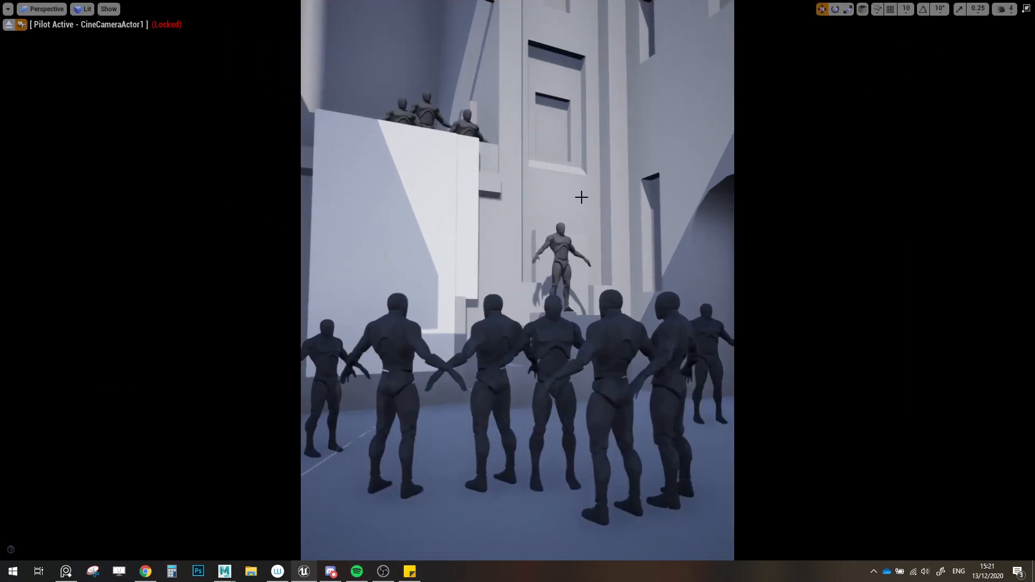
left_click(11, 25)
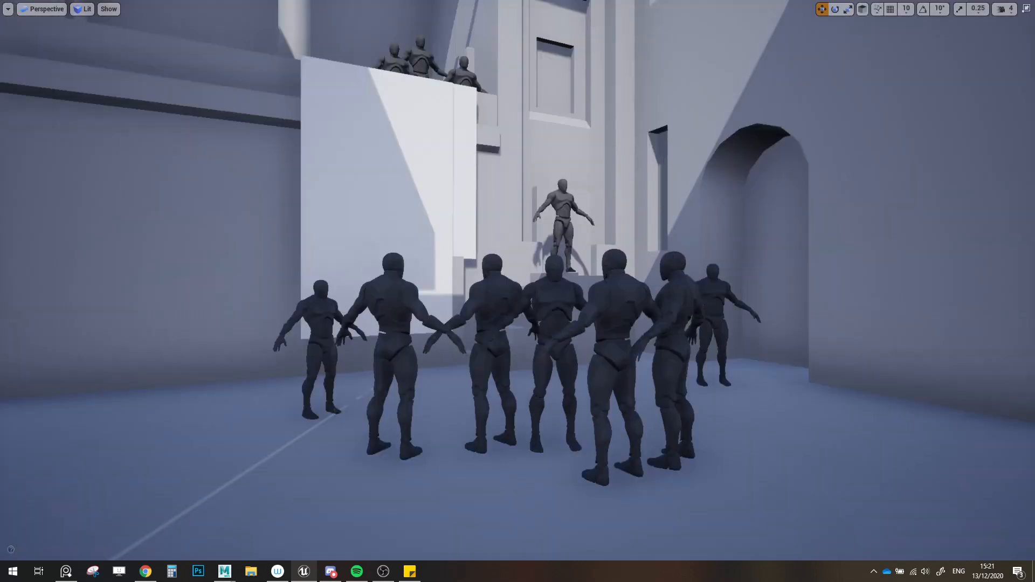
Step: Examine the courtyard blockout around the arches, balcony figures, hanging carpet, staircase and surrounding walls
right_click_drag(518, 291, 496, 259)
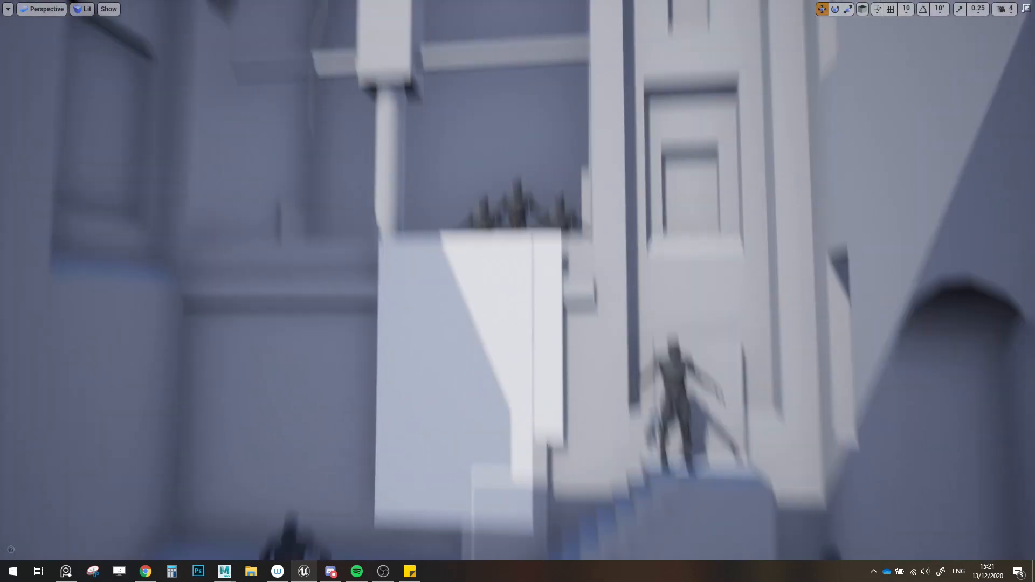
mouse_move(566, 198)
right_mouse_down()
mouse_move(583, 270)
mouse_move(555, 183)
mouse_move(566, 198)
right_mouse_up()
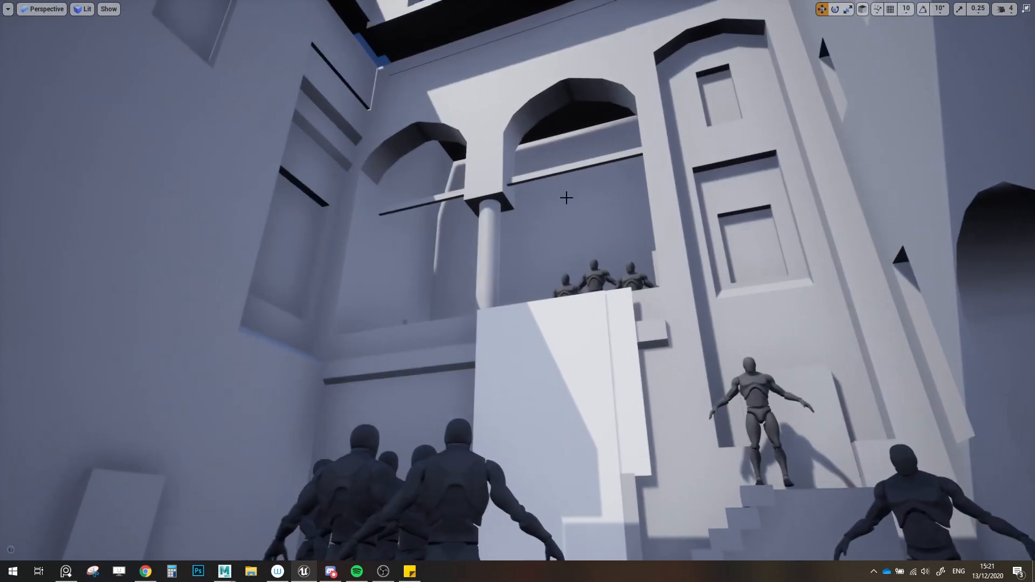
right_click_drag(568, 368, 567, 294)
right_click_drag(514, 229, 543, 280)
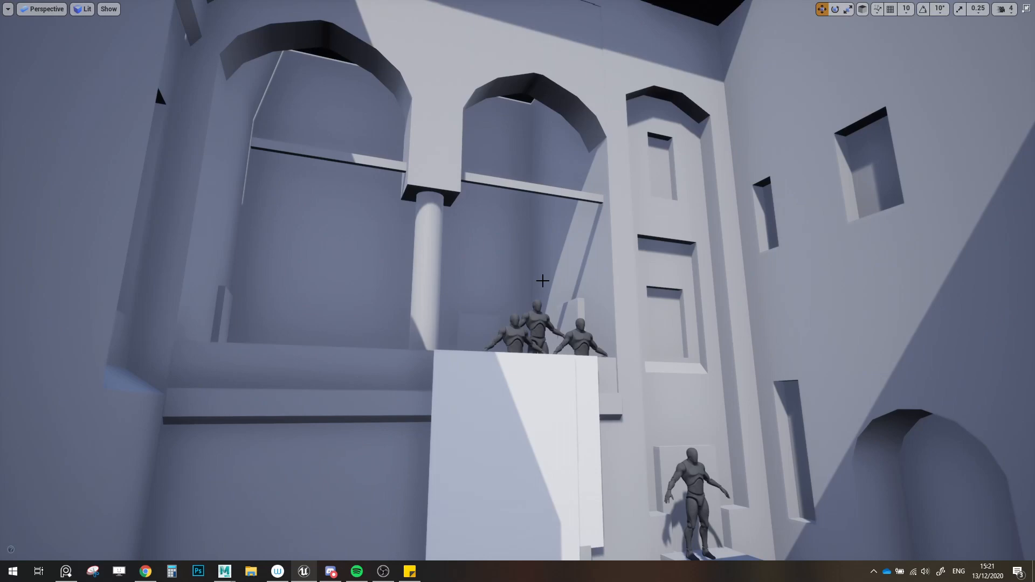
right_click_drag(737, 264, 652, 269)
left_click(738, 264)
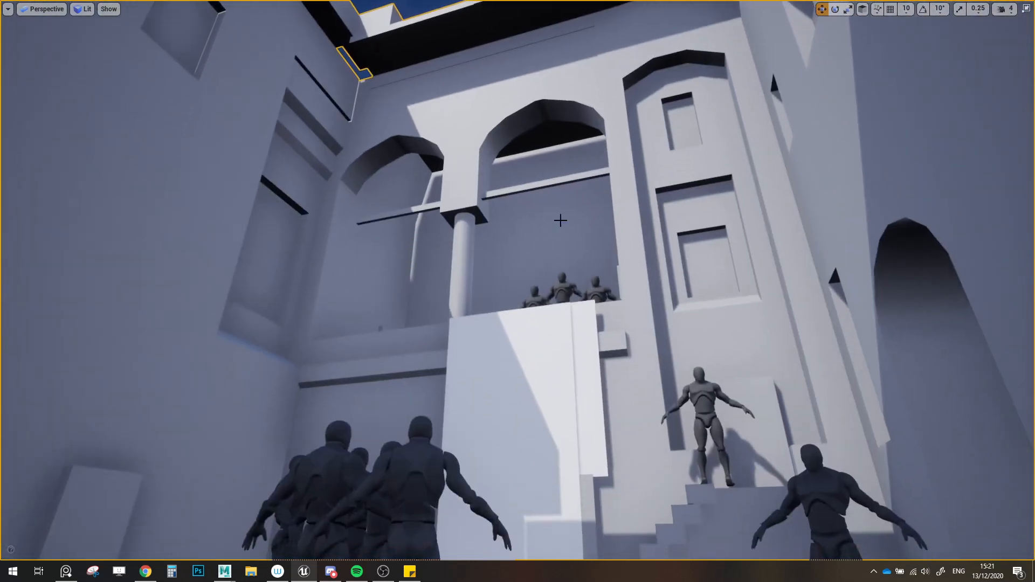
right_click_drag(559, 220, 530, 222)
mouse_move(653, 219)
right_mouse_down()
mouse_move(701, 243)
mouse_move(674, 253)
mouse_move(653, 219)
mouse_move(599, 199)
mouse_move(650, 219)
right_mouse_up()
right_click_drag(476, 268, 478, 321)
right_click_drag(386, 307, 532, 251)
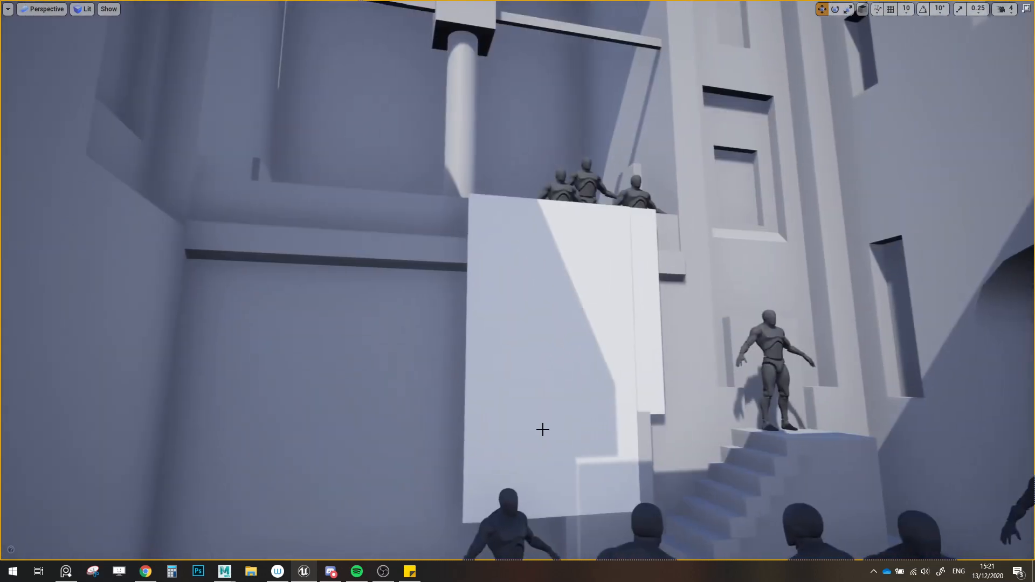
mouse_move(564, 327)
right_mouse_down()
mouse_move(565, 354)
mouse_move(739, 350)
mouse_move(609, 345)
mouse_move(486, 270)
mouse_move(436, 262)
mouse_move(571, 327)
right_mouse_up()
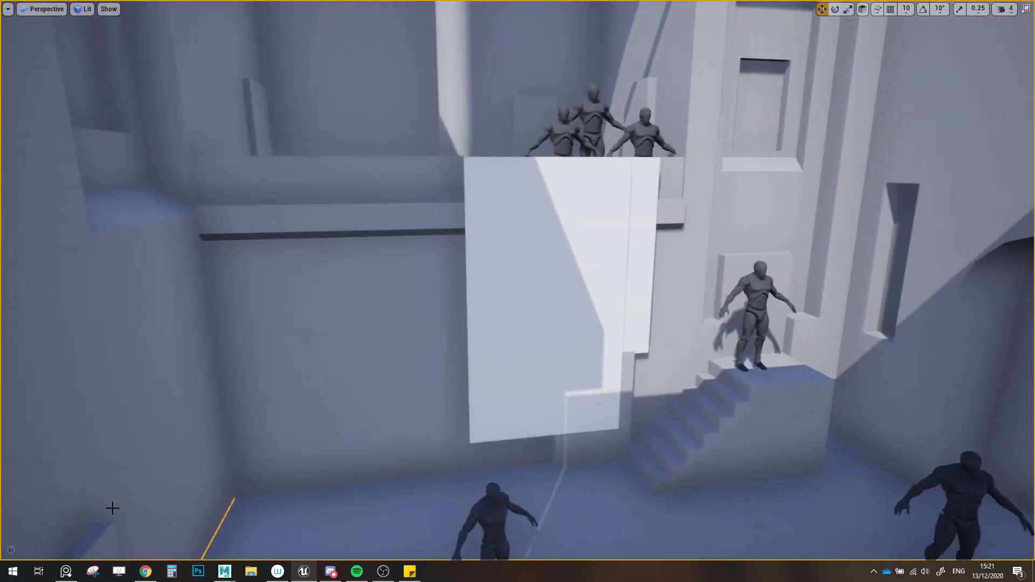
Step: Switch to the reference board and examine the carpet merchant painting with the warm lighting and mood images beside it
left_click(66, 571)
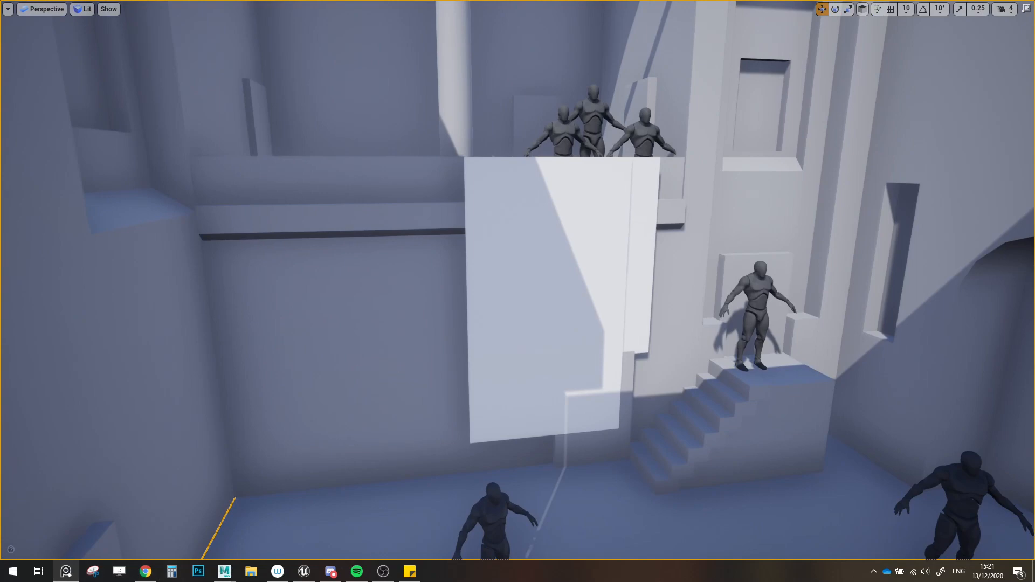
scroll(539, 431, "up", 3)
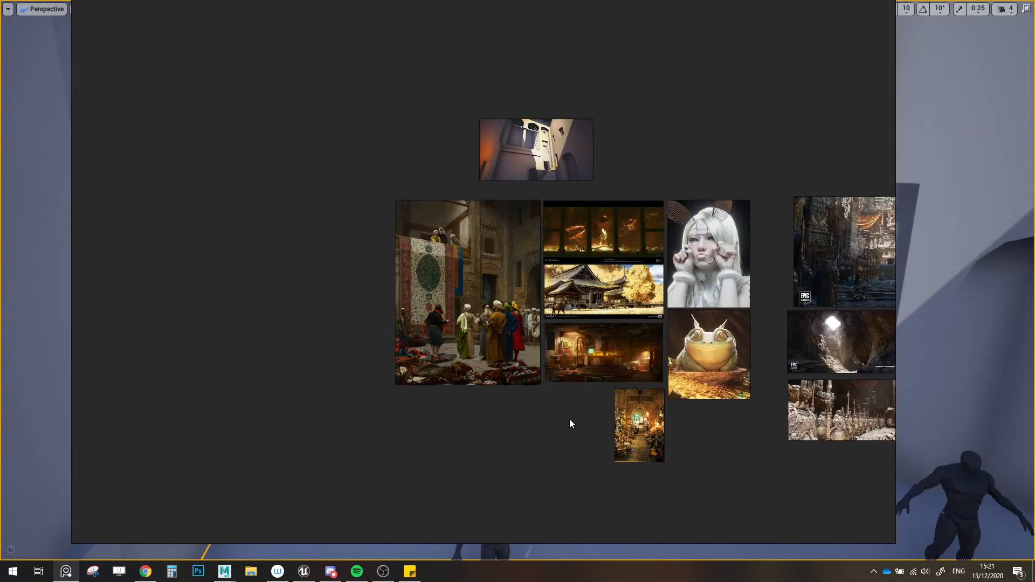
middle_click_drag(549, 409, 498, 397)
scroll(429, 424, "up", 2)
scroll(505, 383, "up", 1)
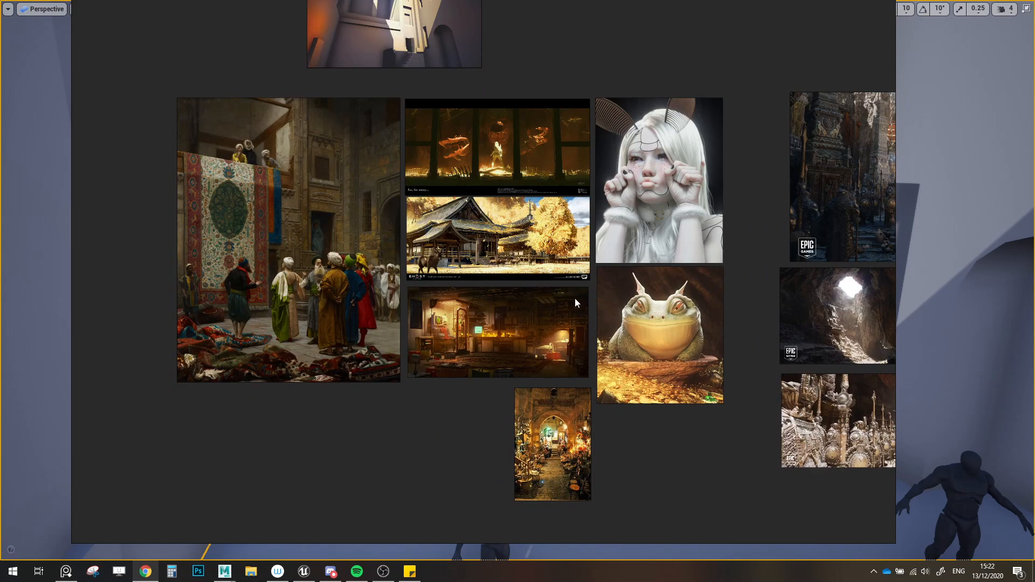
scroll(356, 330, "up", 1)
scroll(445, 424, "down", 1)
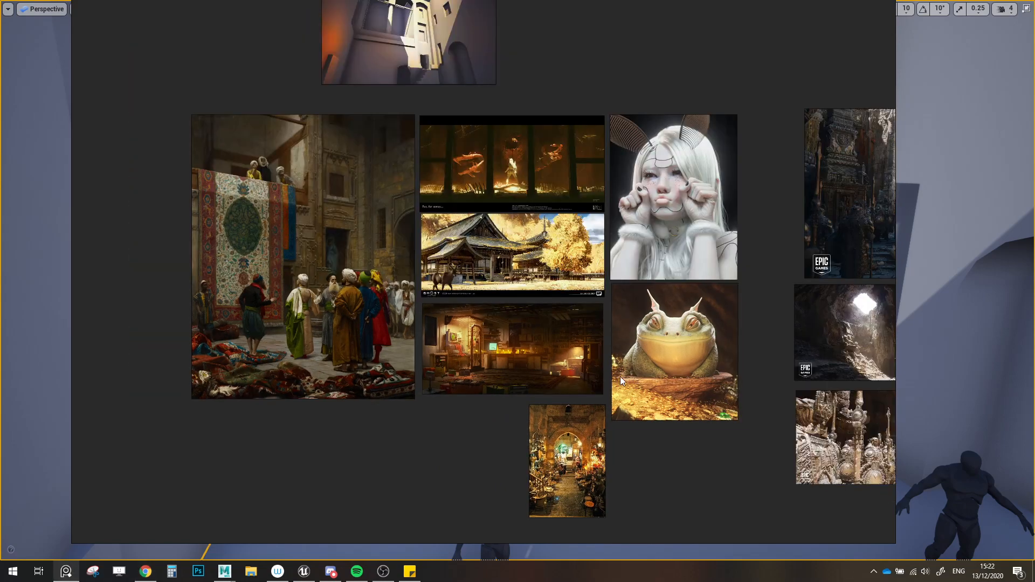
scroll(575, 348, "up", 3)
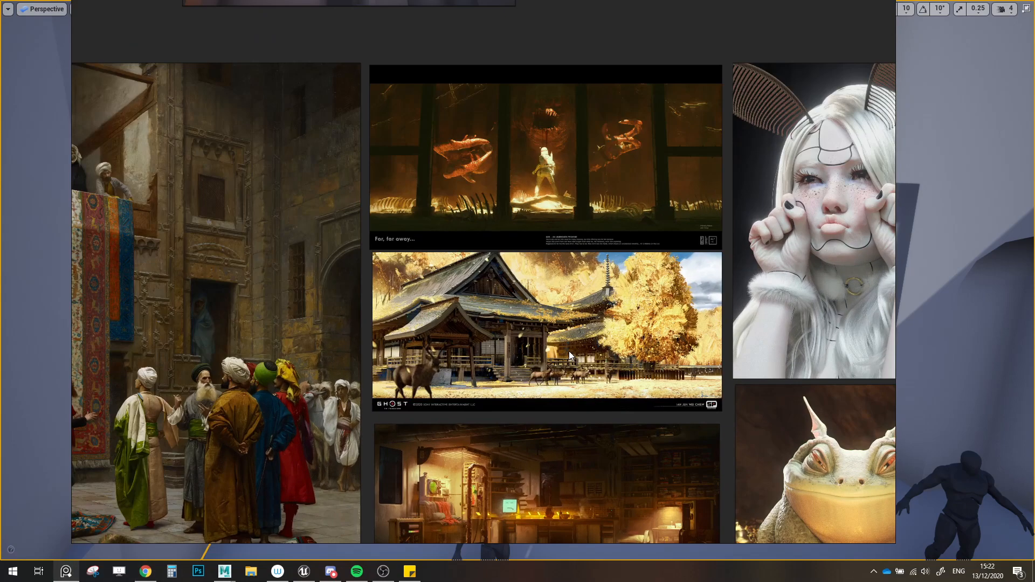
scroll(547, 168, "down", 1)
scroll(609, 334, "down", 1)
middle_click_drag(615, 363, 619, 283)
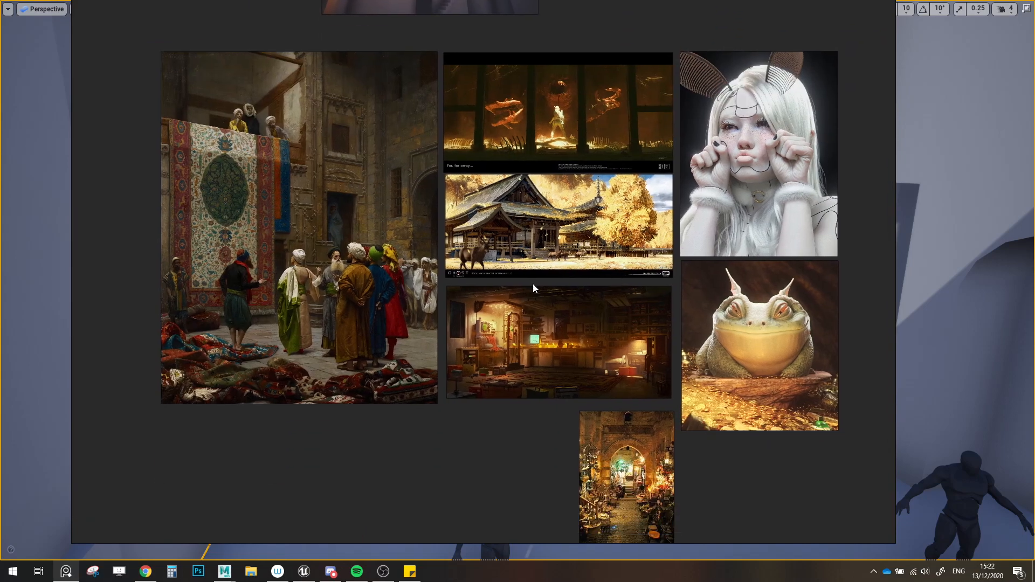
scroll(569, 363, "down", 2)
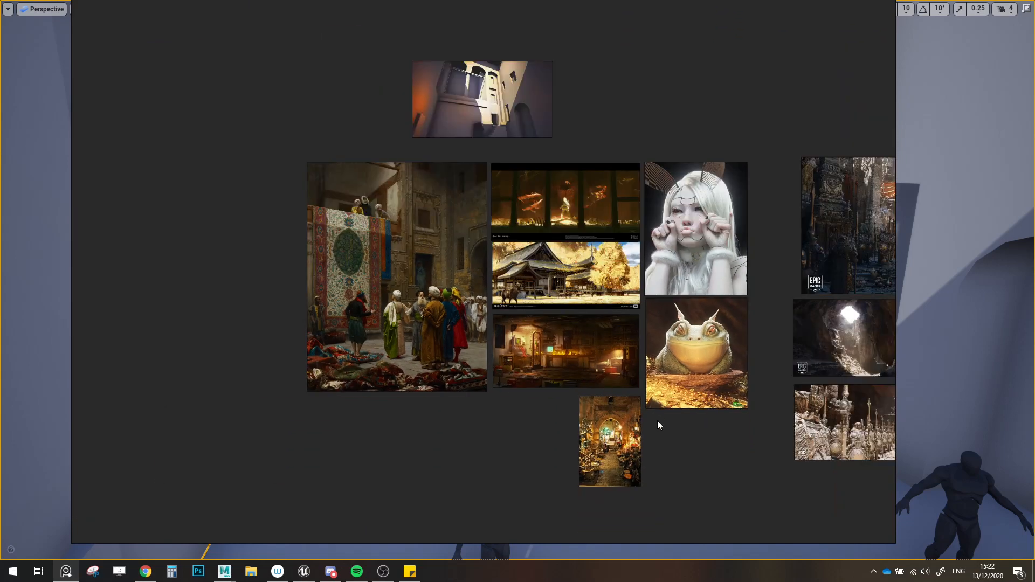
Step: Examine the Unreal Engine 5 temple image among the environment references on the board
middle_click_drag(647, 426, 600, 428)
middle_click_drag(531, 337, 300, 330)
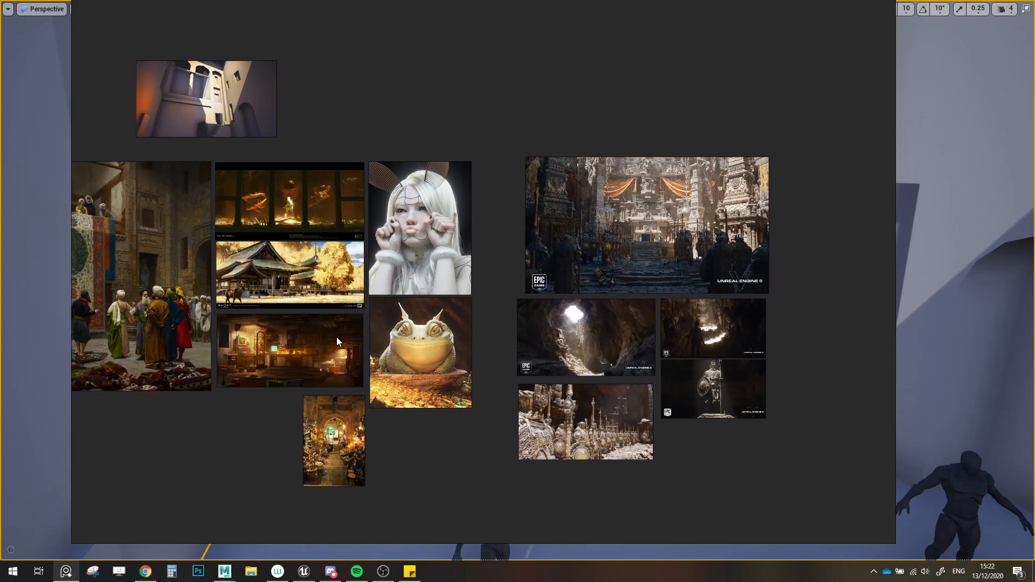
scroll(700, 239, "up", 4)
middle_click_drag(700, 242, 613, 290)
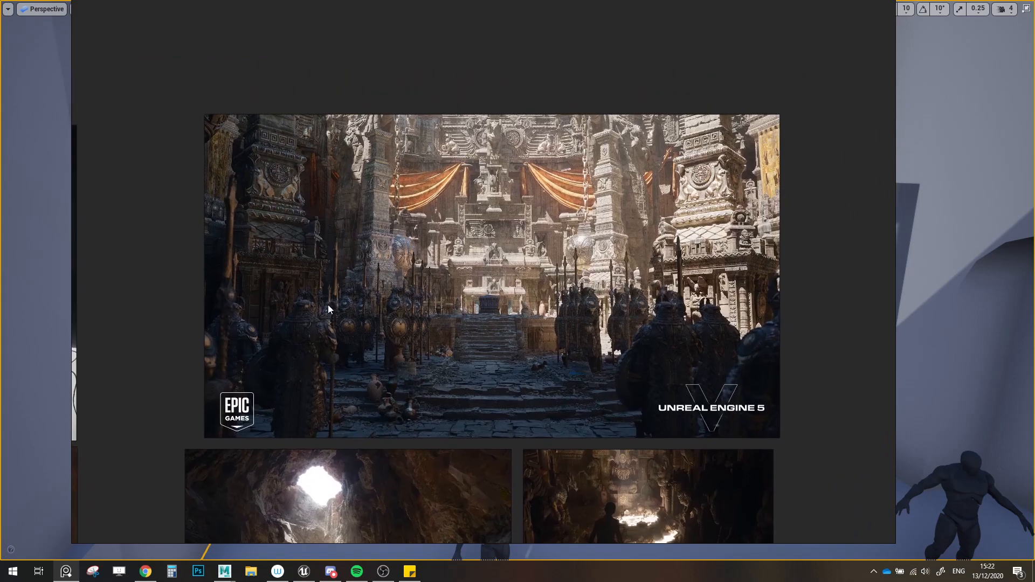
scroll(539, 235, "up", 2)
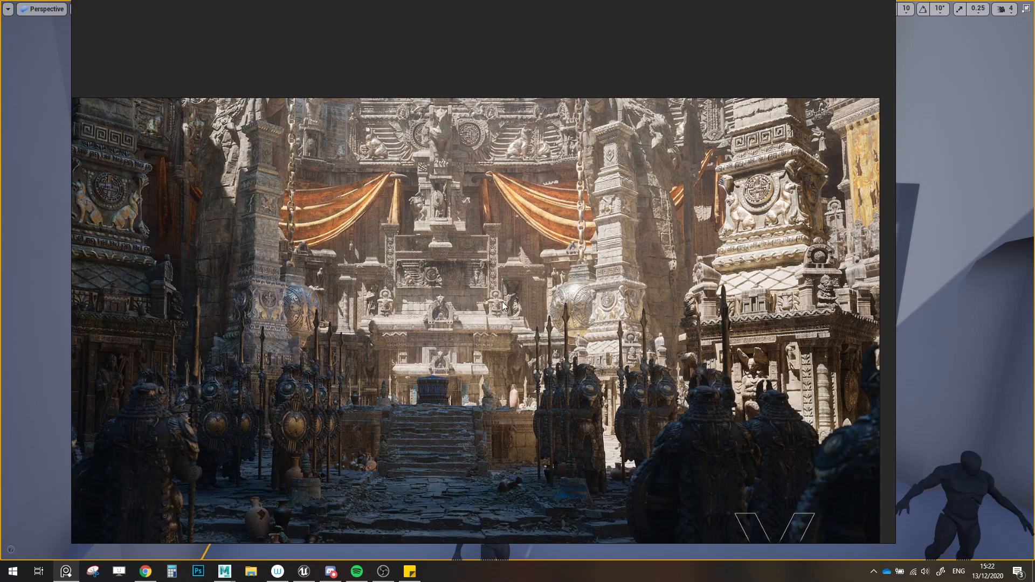
scroll(496, 336, "down", 10)
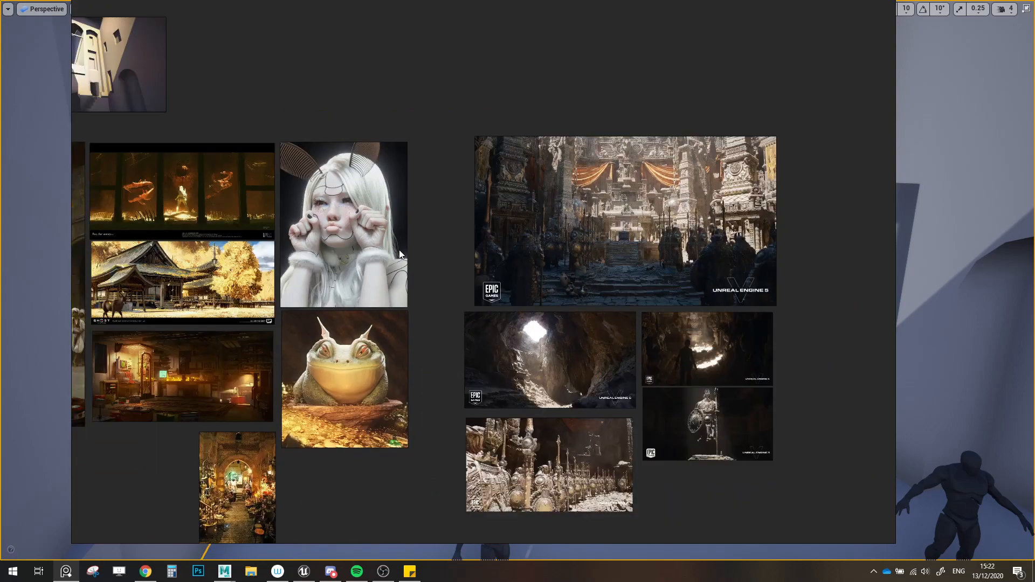
Step: Study the carpet merchant painting up close and compare it with the neighbouring lighting references
scroll(362, 292, "up", 8)
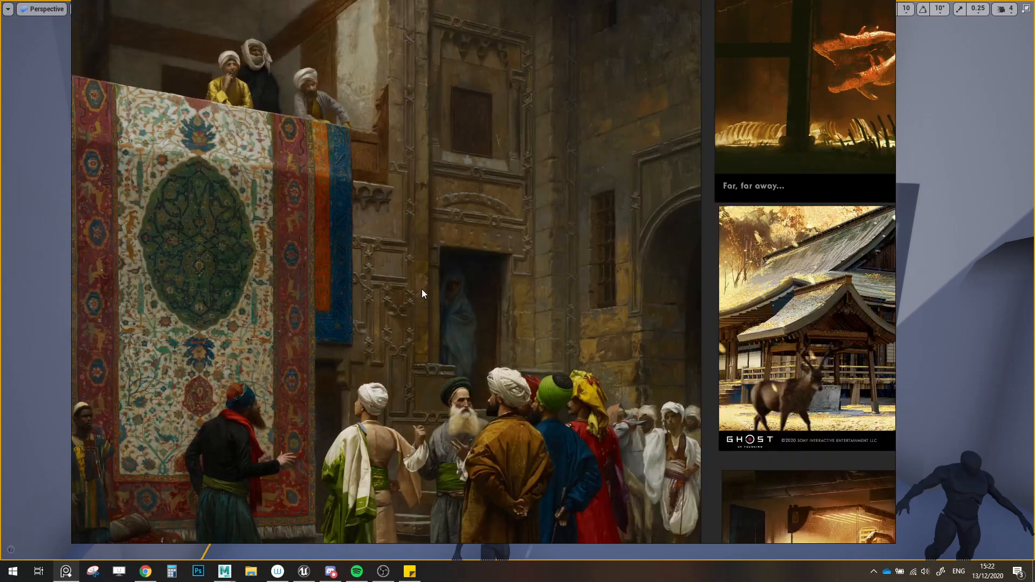
scroll(427, 314, "down", 3)
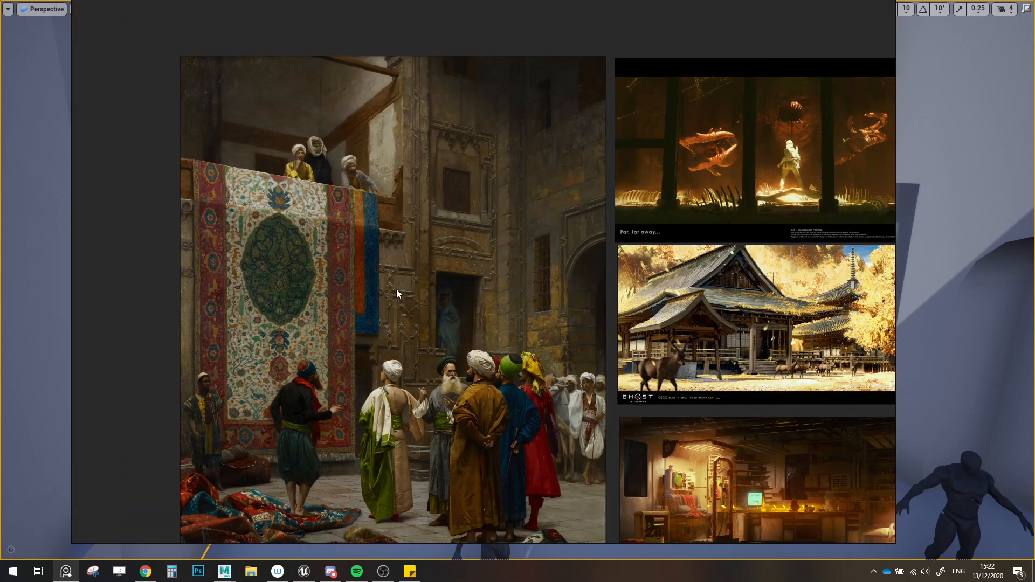
scroll(510, 298, "down", 6)
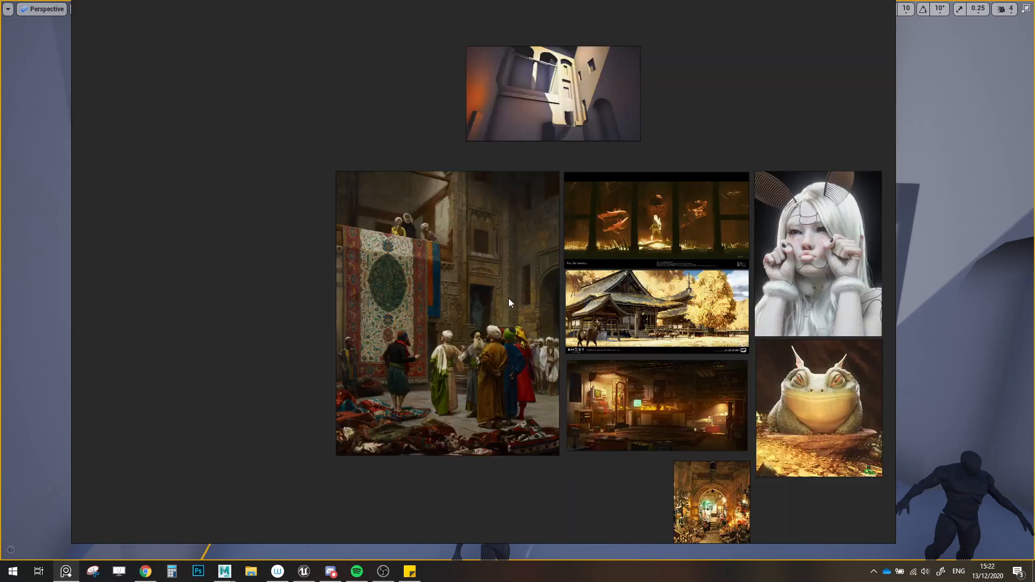
scroll(426, 311, "up", 2)
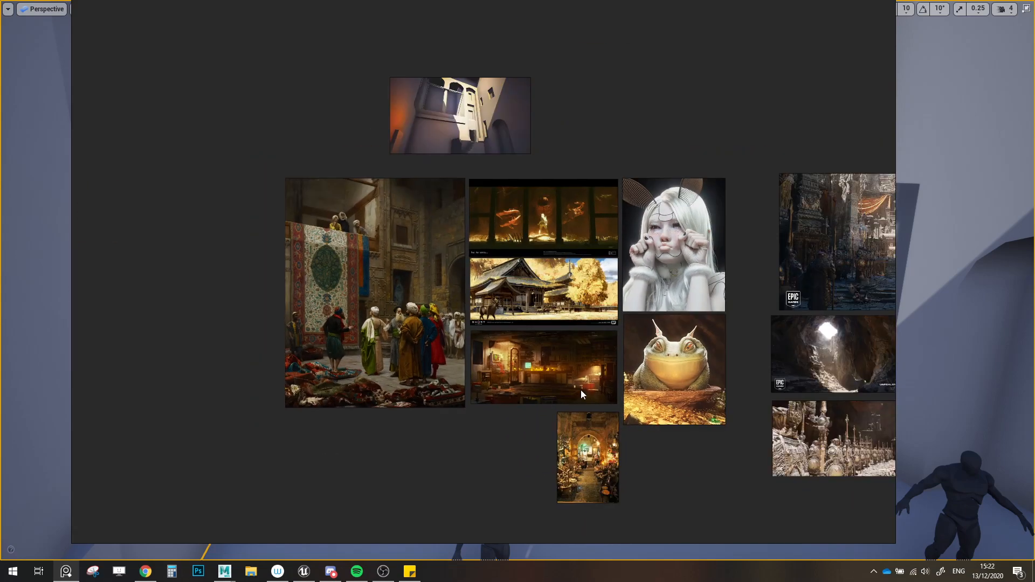
scroll(431, 360, "up", 2)
mouse_move(548, 327)
middle_mouse_down()
mouse_move(551, 301)
mouse_move(541, 339)
mouse_move(493, 363)
middle_mouse_up()
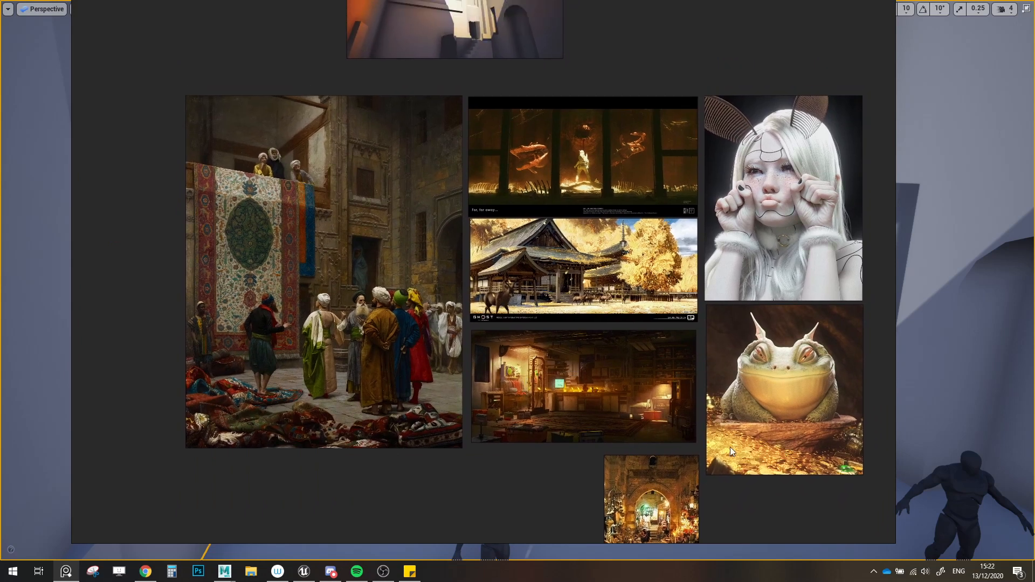
mouse_move(343, 302)
middle_mouse_down()
mouse_move(456, 355)
mouse_move(461, 336)
middle_mouse_up()
scroll(459, 355, "up", 2)
scroll(460, 357, "down", 1)
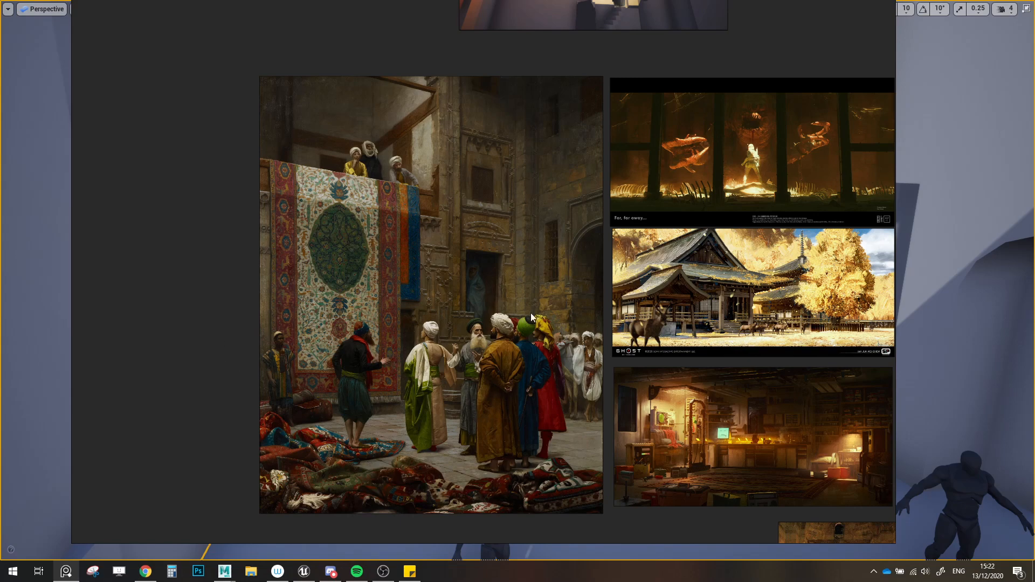
scroll(488, 363, "down", 5)
middle_click_drag(491, 366, 439, 343)
Step: Move the reference board aside and inspect the courtyard blockout in the Unreal viewport and in Maya's perspective view
right_click_drag(312, 305, 1034, 335)
right_click_drag(496, 408, 515, 422)
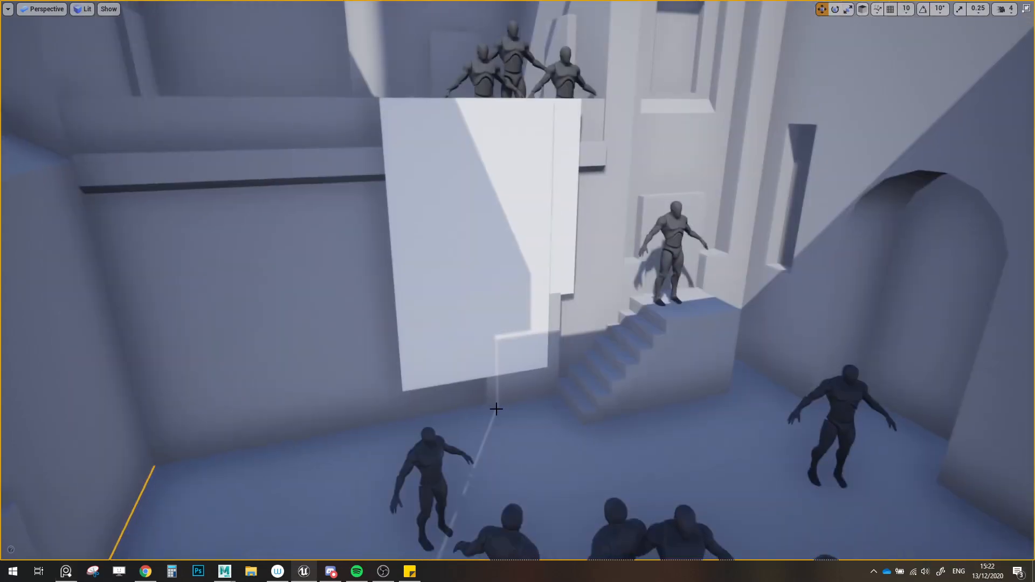
mouse_move(224, 571)
left_click(286, 517)
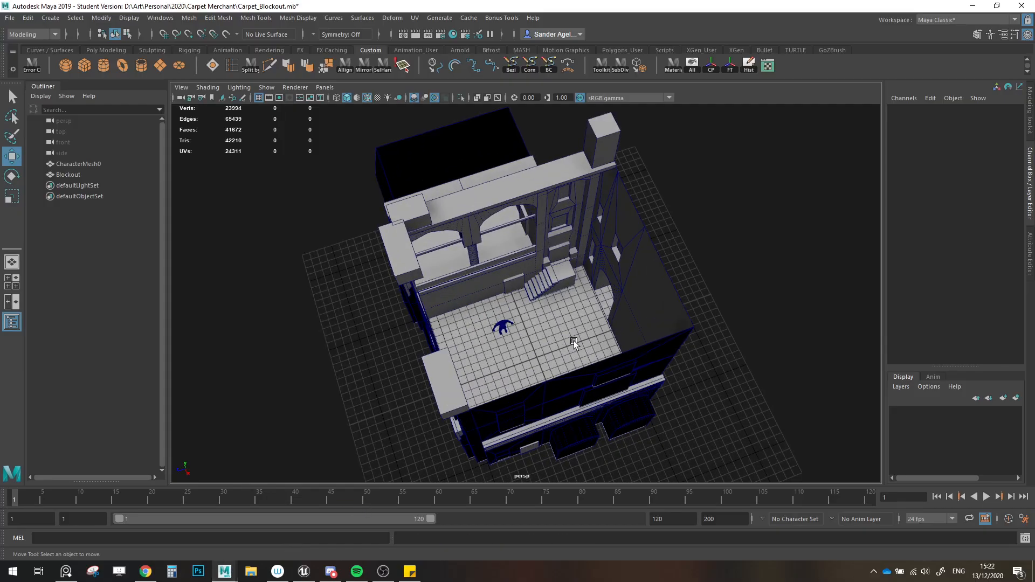
left_click_drag(574, 341, 506, 344, "alt")
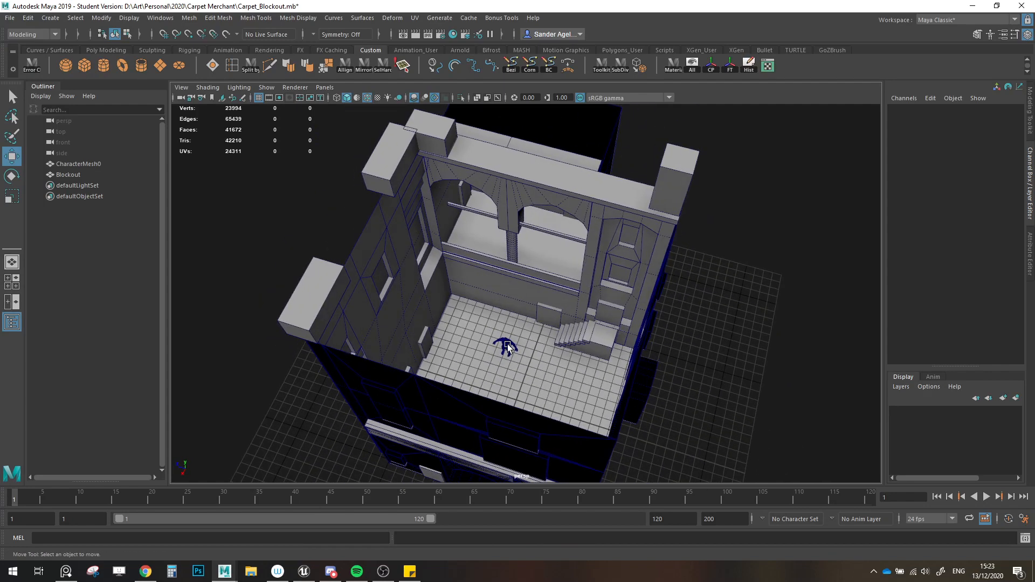
scroll(510, 343, "up", 4)
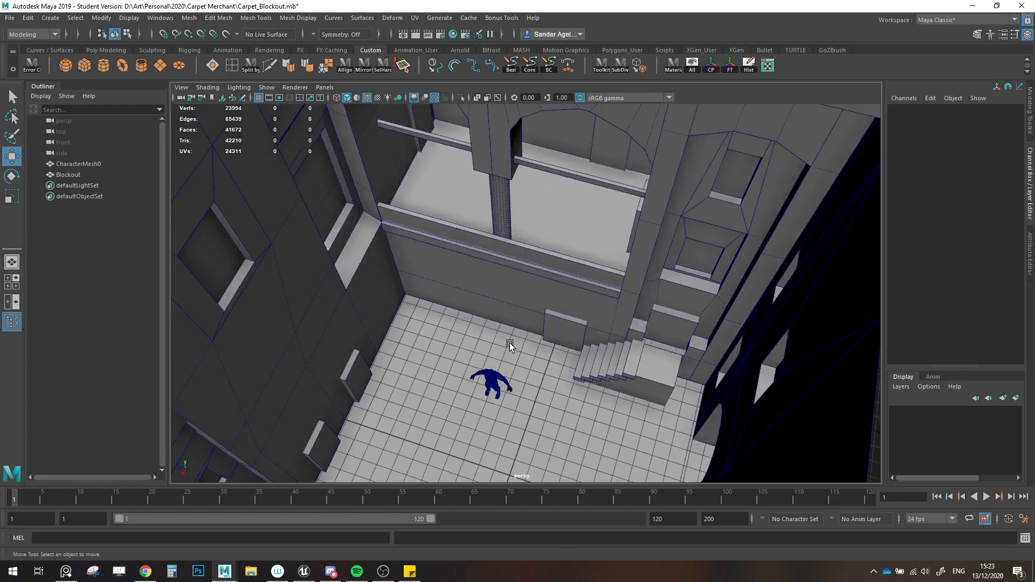
left_click_drag(558, 390, 553, 388, "alt")
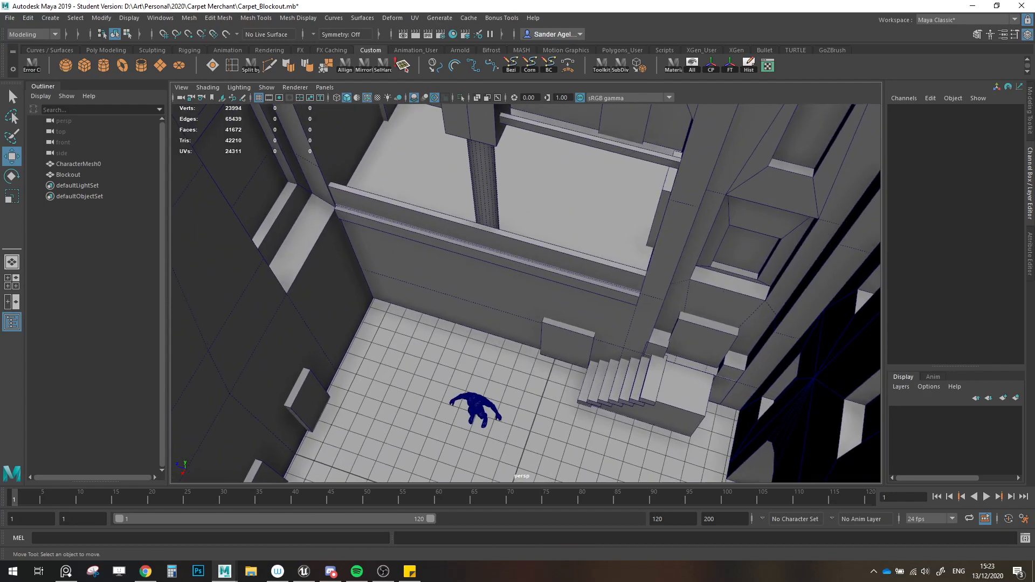
Step: Return to the reference board and examine the goals list and the Modular assets and Trims breakdown images
key("alt+Tab")
scroll(624, 260, "down", 5)
right_click_drag(626, 261, 605, 258)
middle_click_drag(605, 259, 528, 360)
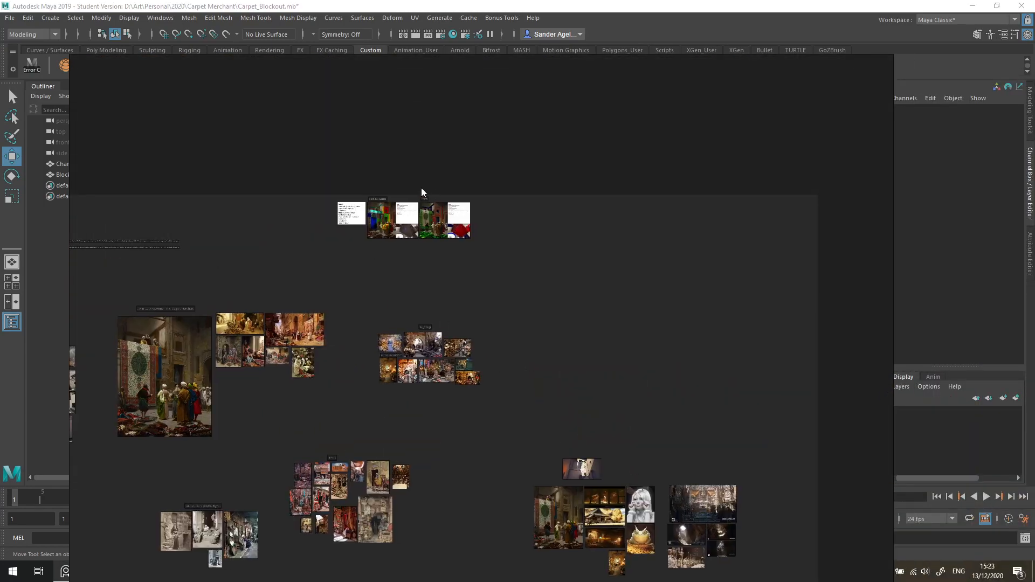
scroll(418, 278, "up", 6)
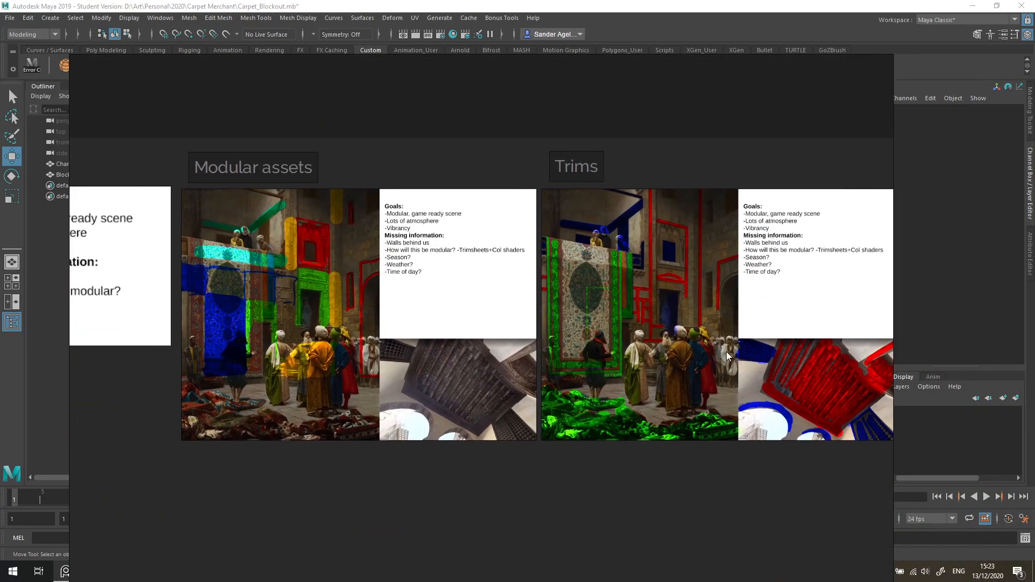
middle_click_drag(617, 361, 610, 362)
scroll(606, 356, "down", 1)
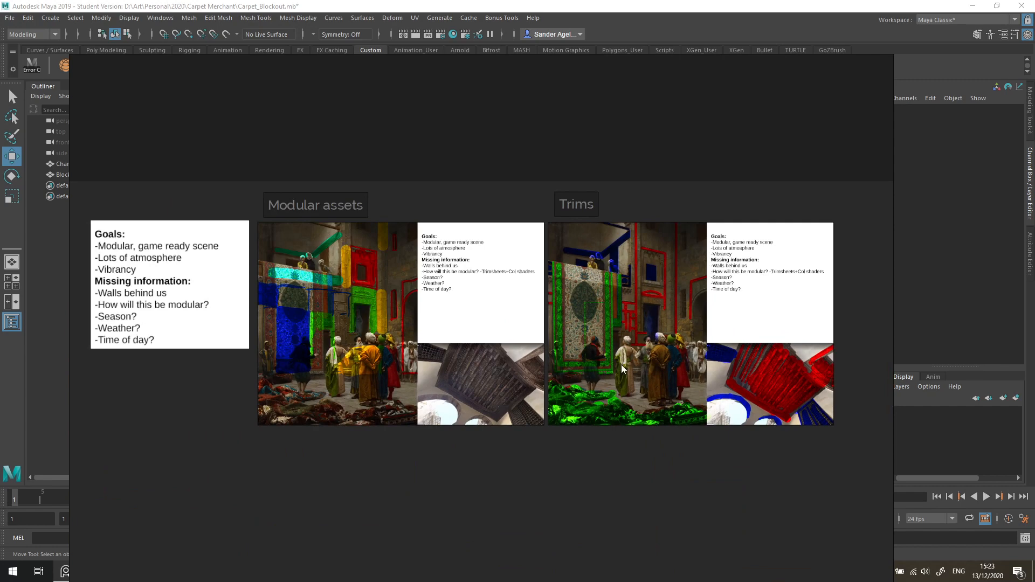
scroll(622, 364, "up", 1)
middle_click_drag(223, 330, 268, 329)
middle_click_drag(618, 320, 443, 331)
middle_click_drag(295, 331, 611, 329)
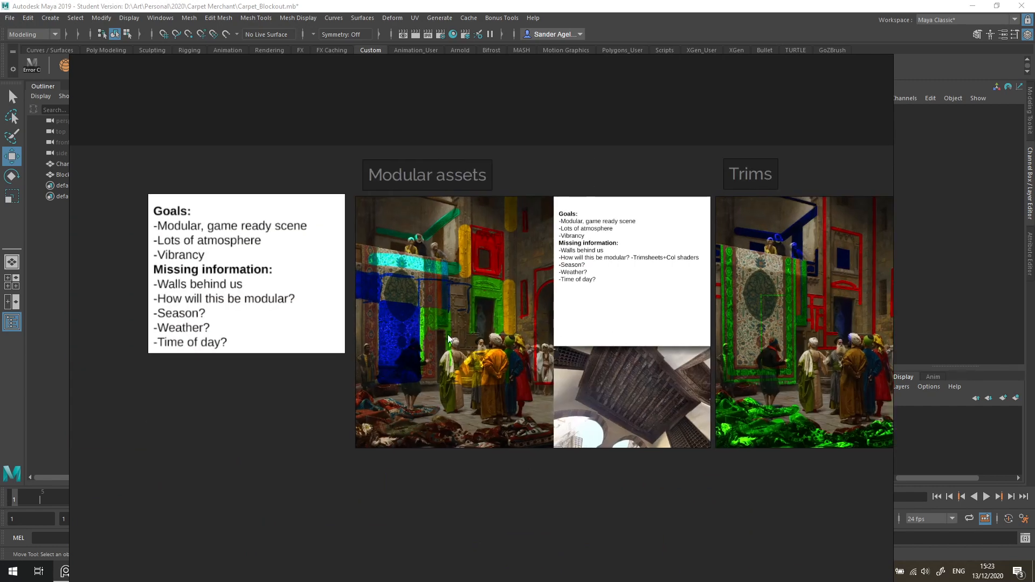
Step: Leave the Modular assets and Trims breakdowns and examine The Carpet Merchant painting on the reference board up close
right_click_drag(304, 448, 325, 429)
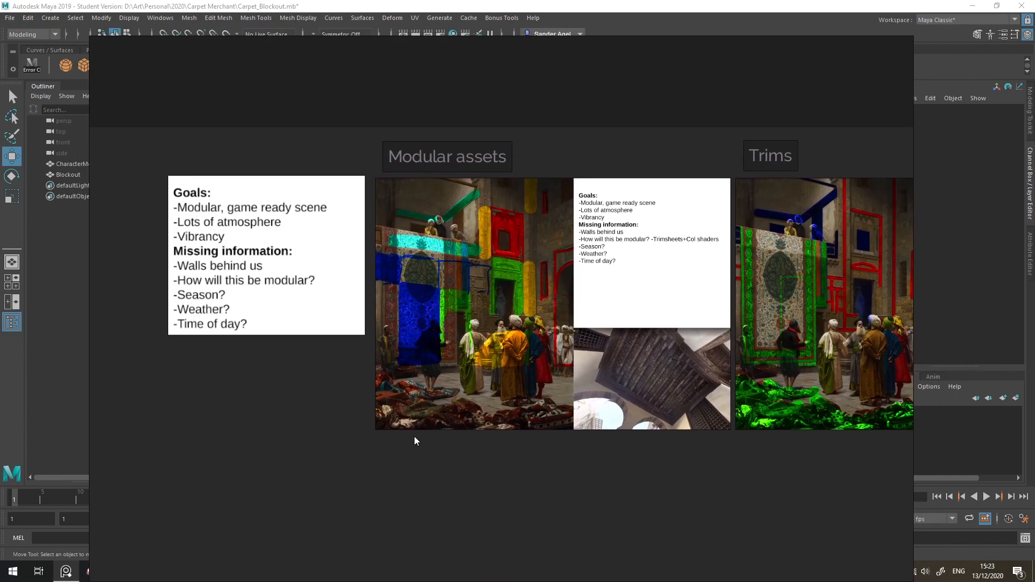
scroll(367, 431, "down", 3)
middle_click_drag(360, 430, 437, 155)
middle_click_drag(459, 460, 517, 223)
middle_click_drag(379, 397, 719, 364)
scroll(640, 389, "down", 4)
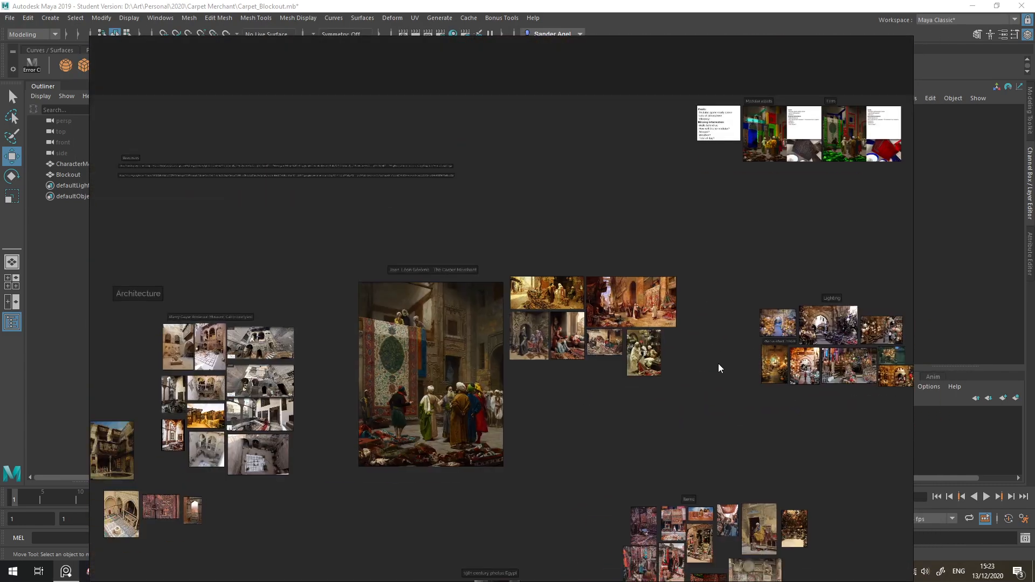
scroll(435, 393, "up", 4)
mouse_move(435, 393)
middle_mouse_down()
mouse_move(523, 386)
mouse_move(580, 415)
middle_mouse_up()
scroll(523, 384, "up", 5)
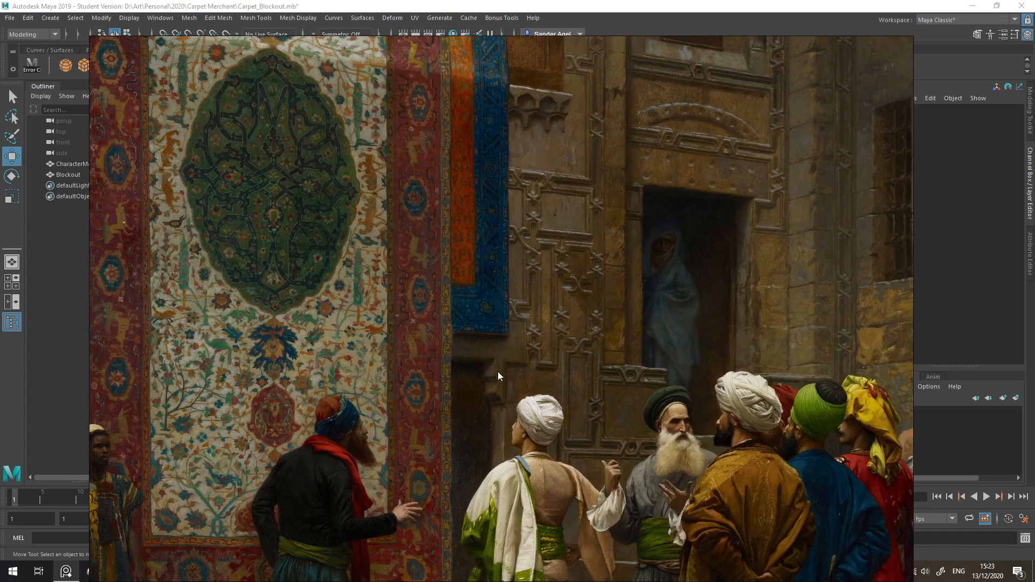
Step: Study the painting's courtyard facade, including the balcony, hanging carpet, doorway and arch
scroll(571, 449, "down", 4)
middle_click_drag(571, 449, 569, 407)
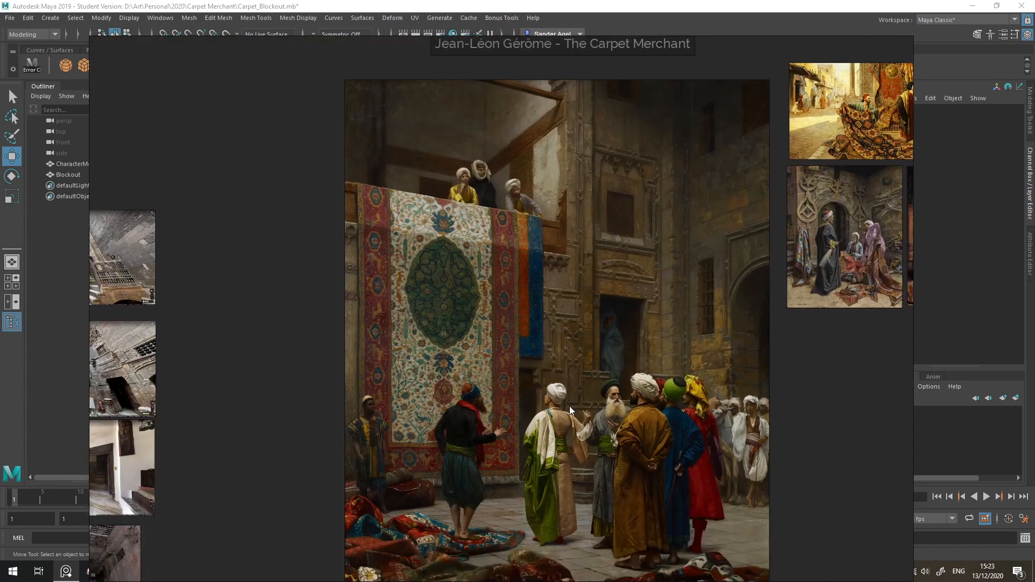
scroll(584, 318, "up", 3)
scroll(602, 431, "down", 2)
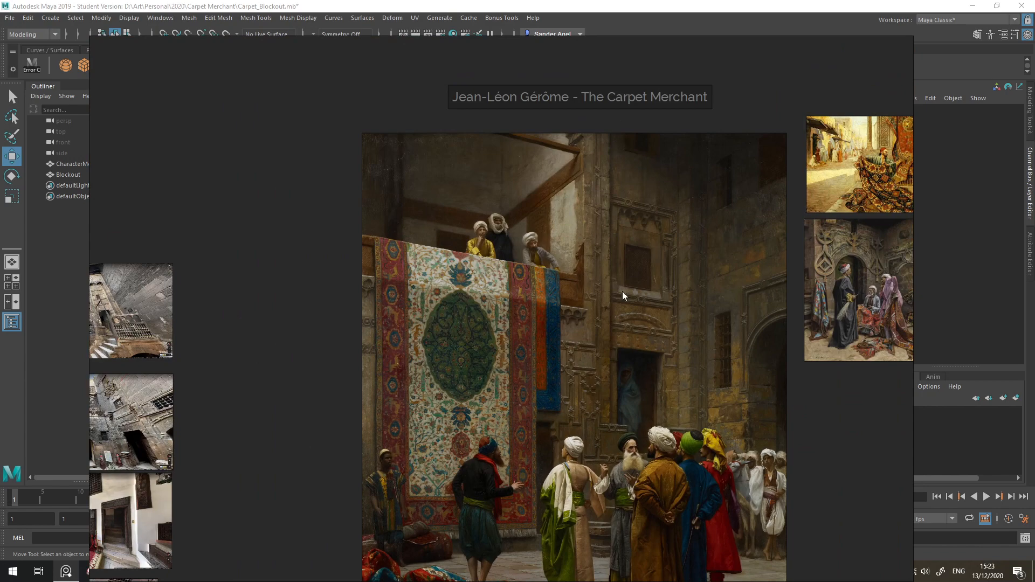
middle_click_drag(620, 397, 617, 349)
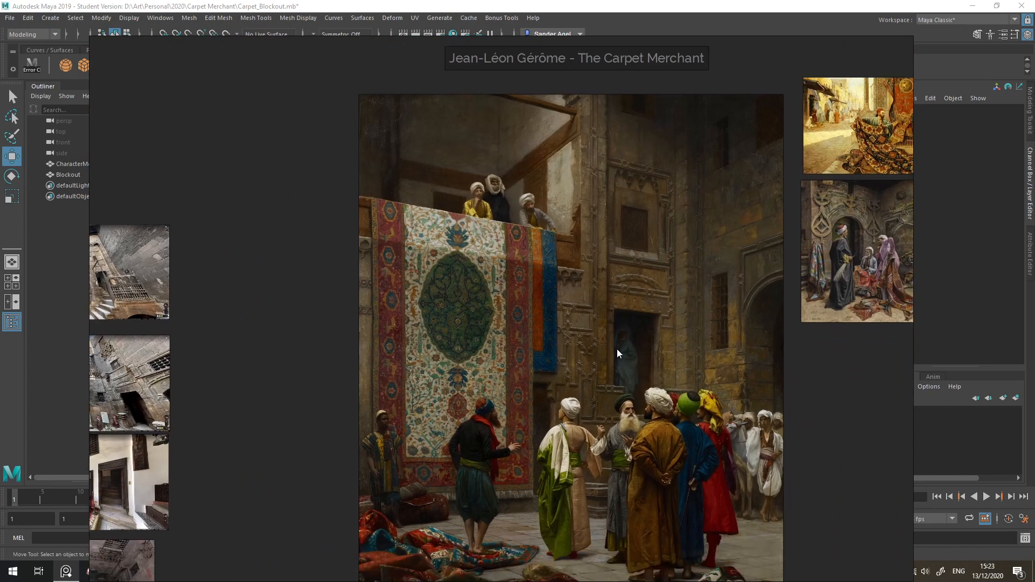
scroll(617, 351, "up", 2)
middle_click_drag(612, 384, 601, 377)
scroll(630, 401, "up", 2)
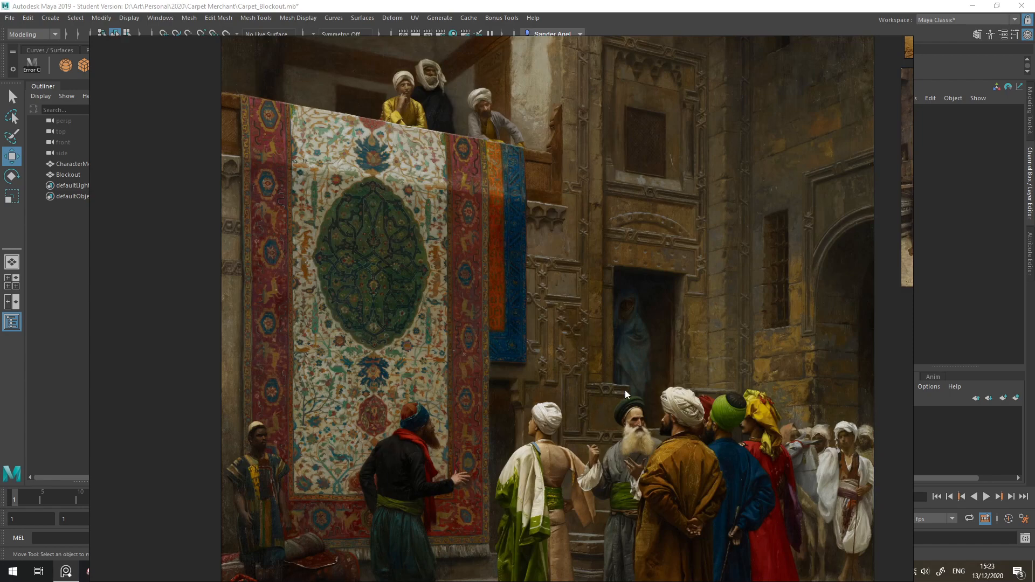
Step: Move the reference board off the Maya viewport and inspect the courtyard blockout's walls, arches and stairs from several angles
right_click_drag(626, 390, 1034, 372)
scroll(548, 365, "down", 5)
left_click_drag(531, 365, 561, 381, "alt")
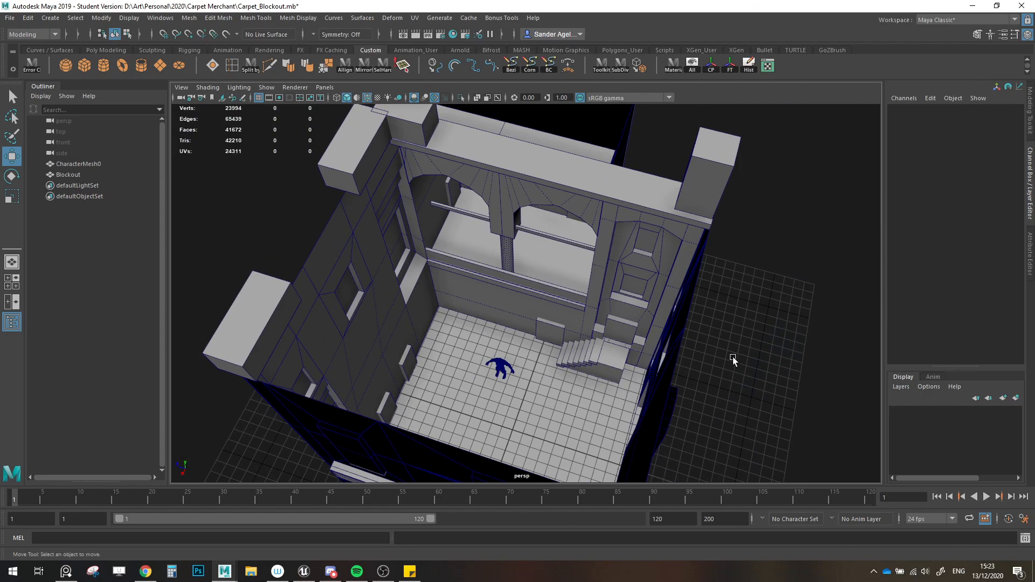
right_click_drag(735, 359, 726, 377, "alt")
left_click_drag(712, 379, 748, 382, "alt")
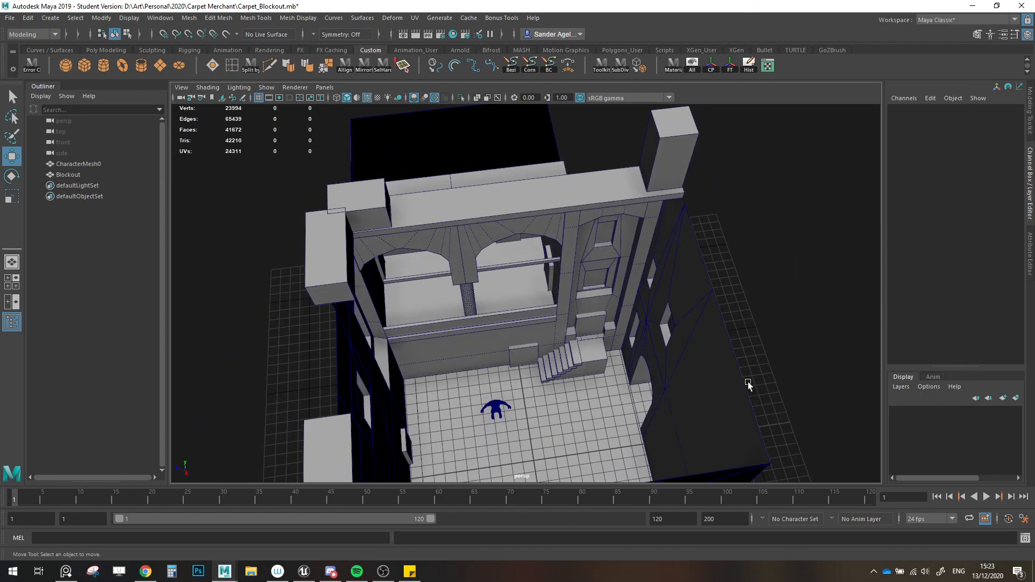
middle_click_drag(748, 383, 711, 348, "alt")
right_click_drag(711, 349, 717, 349, "alt")
left_click_drag(717, 349, 735, 344, "alt")
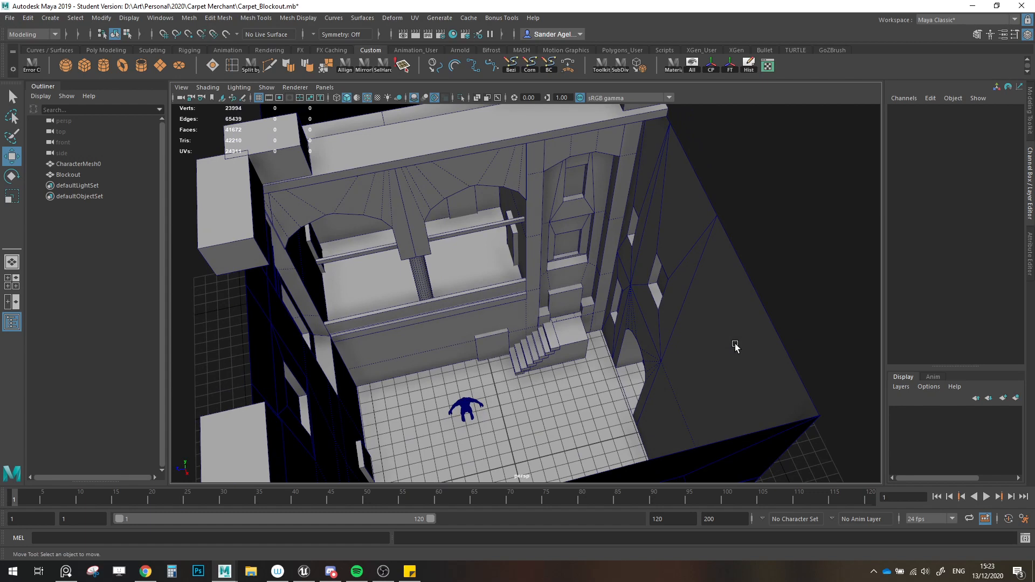
left_click_drag(652, 352, 562, 347, "alt")
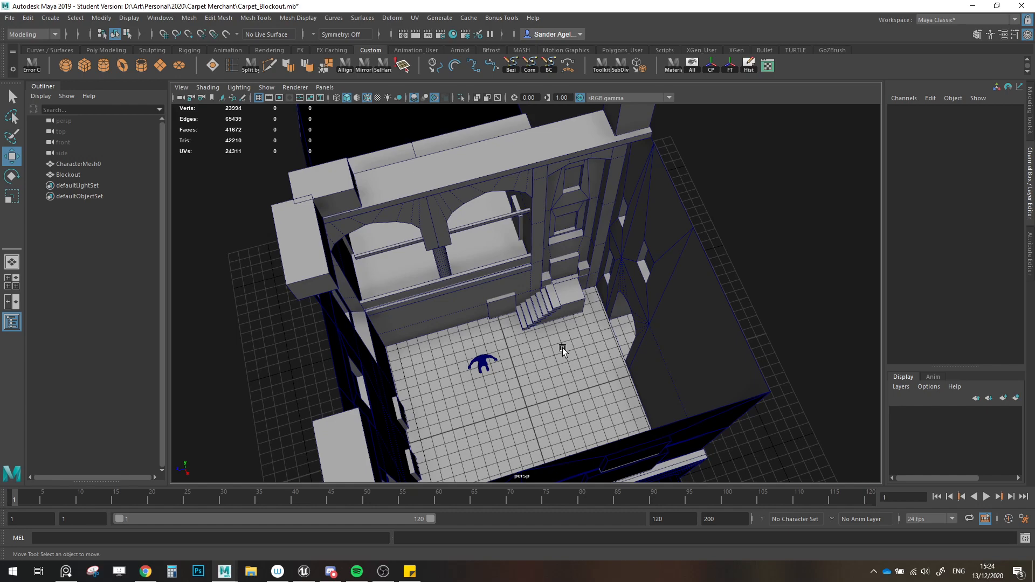
left_click_drag(562, 348, 504, 370, "alt")
scroll(536, 305, "up", 5)
left_click_drag(409, 357, 448, 358, "alt")
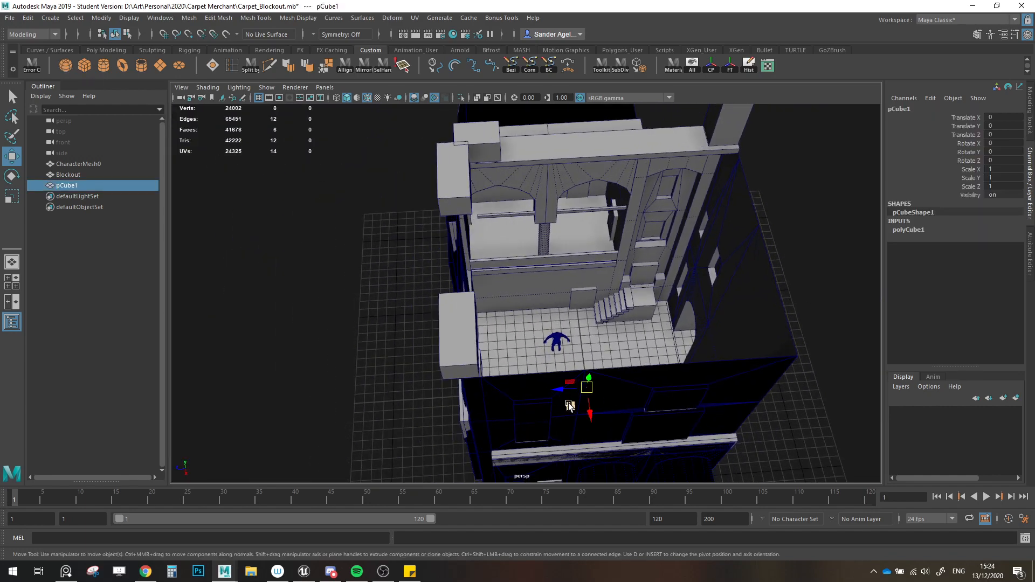
Step: Move the cube outside the building to X -3.492, Z 12.003 and flatten it to a scale of 0.237 in X
left_click_drag(570, 406, 337, 364)
left_click_drag(477, 374, 446, 382, "alt")
key("r")
left_click_drag(398, 329, 510, 370)
key("w")
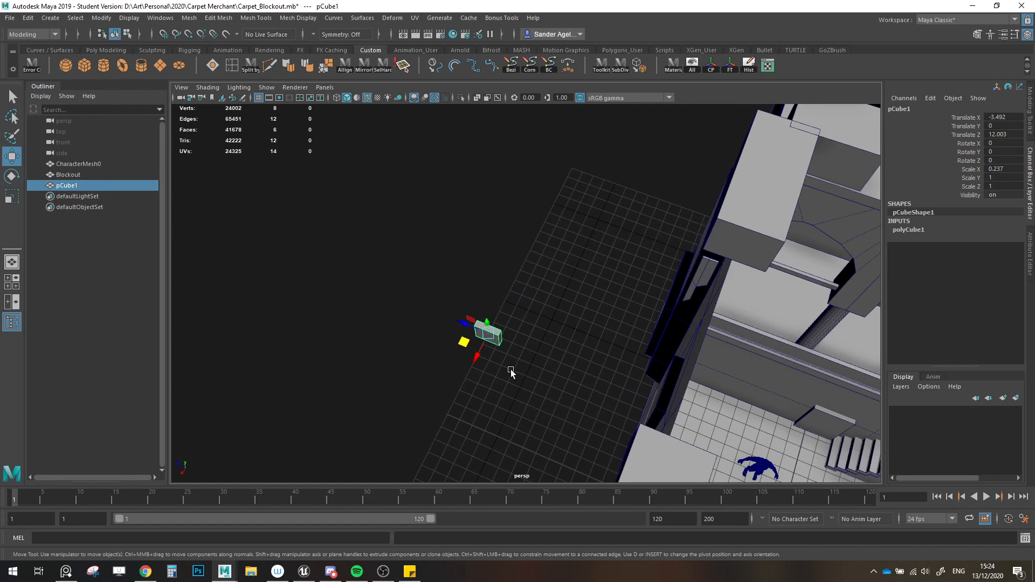
Step: Move the slab's pivot to its lower corner and scale it uniformly to 0.778, 3.277, 3.277
key("d")
scroll(511, 370, "down", 3)
left_click(518, 370)
middle_click_drag(519, 370, 486, 350, "alt")
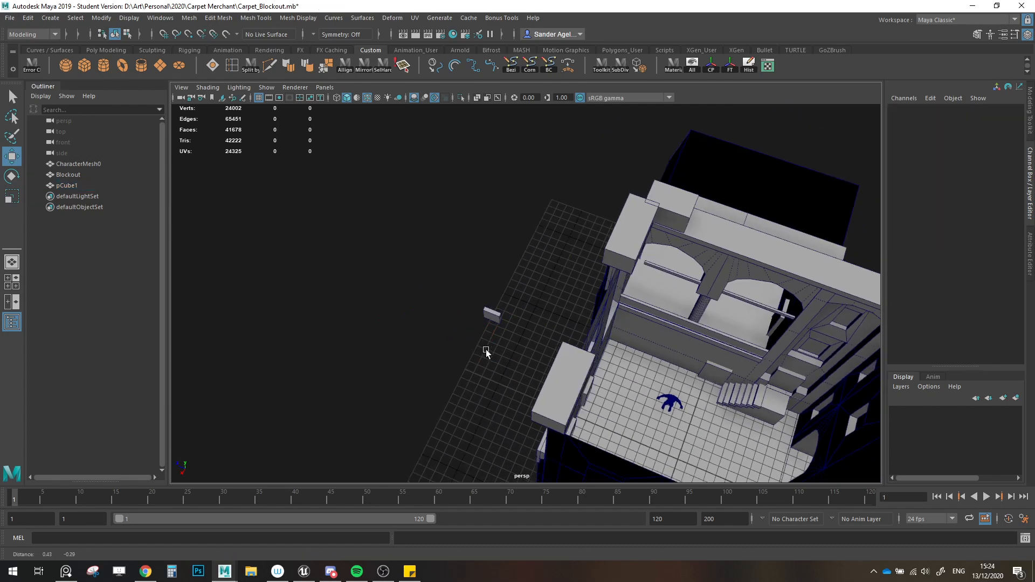
left_click_drag(486, 349, 442, 360, "alt")
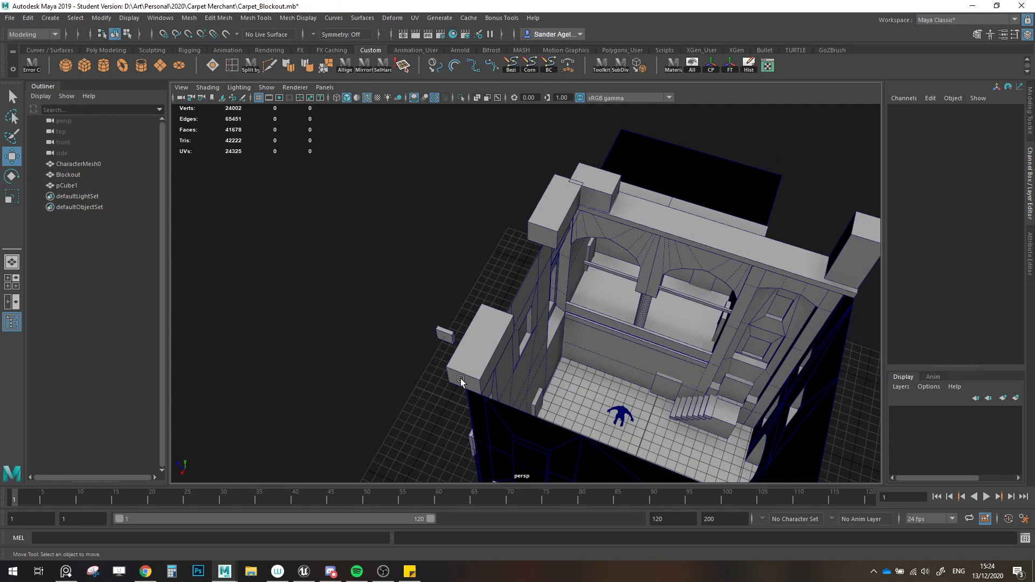
left_click_drag(443, 338, 501, 344, "alt")
left_click(477, 337)
scroll(475, 336, "up", 3)
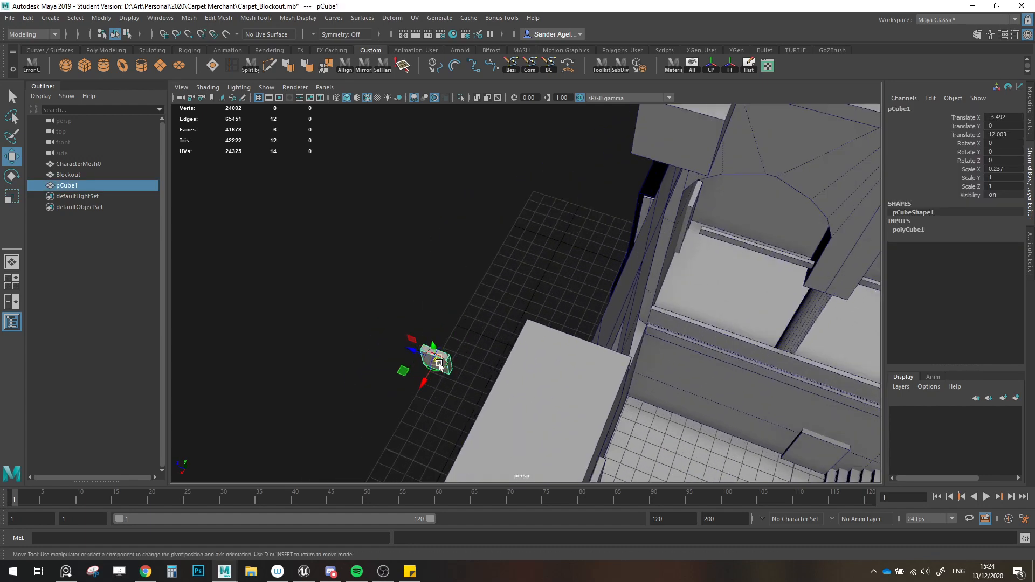
key("r")
left_click_drag(429, 365, 490, 387)
key("w")
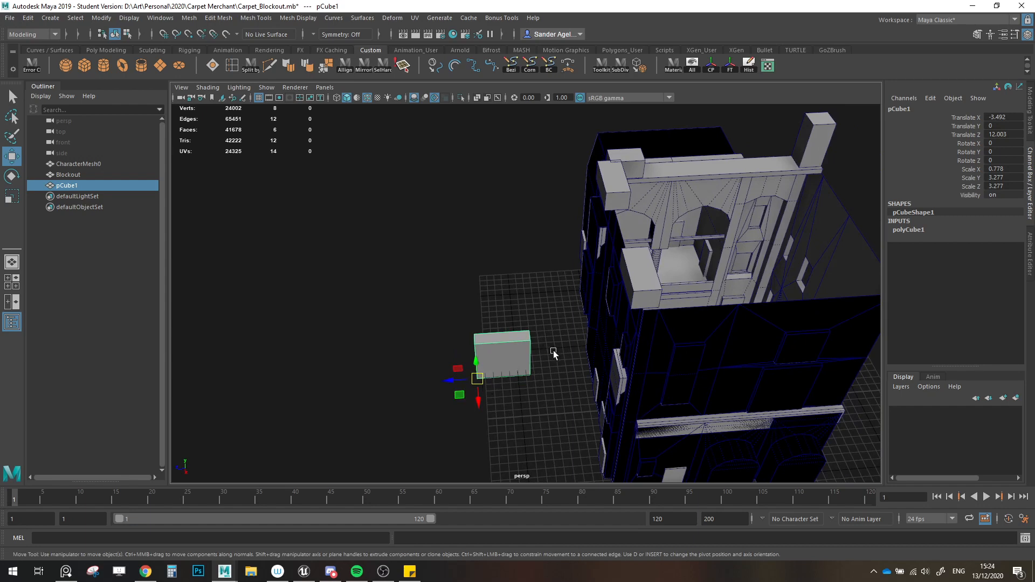
Step: Thin the slab into a wall panel by scaling it to 0.277 in X
left_click_drag(554, 351, 513, 405, "alt")
left_click_drag(641, 383, 432, 401, "alt")
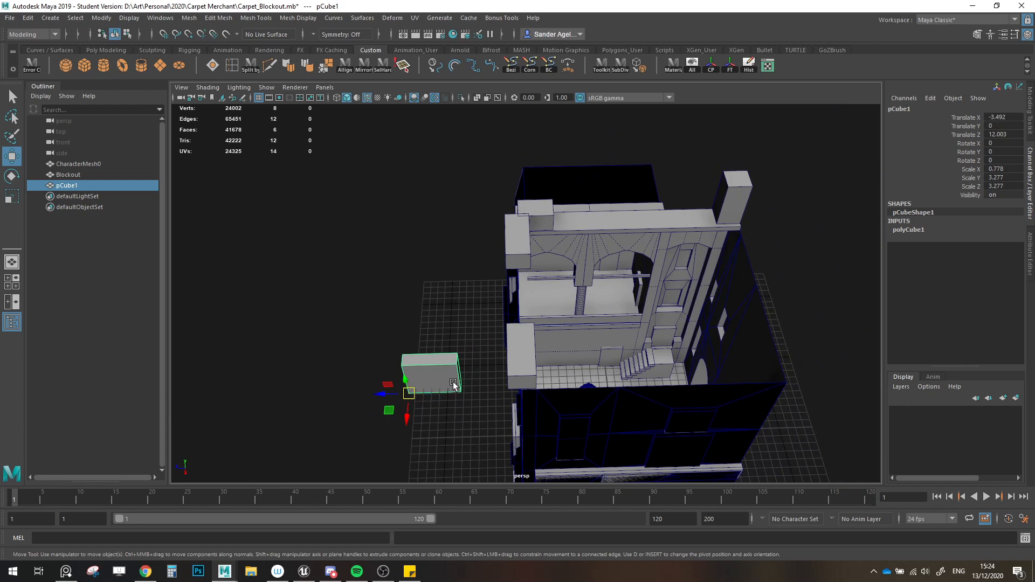
left_click_drag(446, 387, 553, 350, "alt")
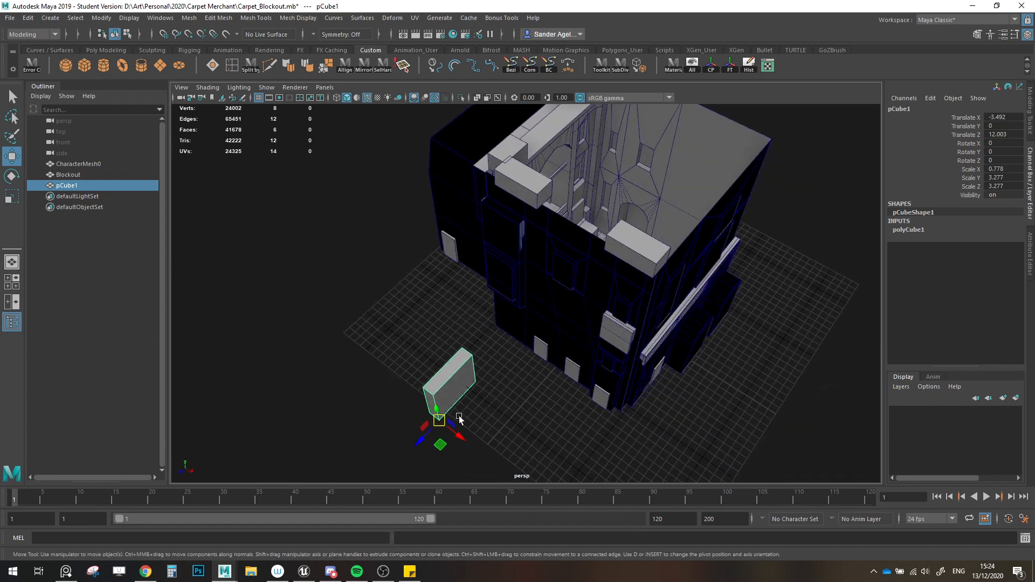
key("r")
left_click_drag(453, 430, 328, 336)
key("w")
Step: Duplicate the wall panel twice with vertex snapping so the panels line up in a row of three
scroll(452, 426, "up", 3)
mouse_move(439, 376)
left_mouse_down("alt")
mouse_move(462, 392)
mouse_move(566, 391)
left_mouse_up("alt")
key("v")
left_click(516, 367, "shift")
left_click(469, 358, "shift")
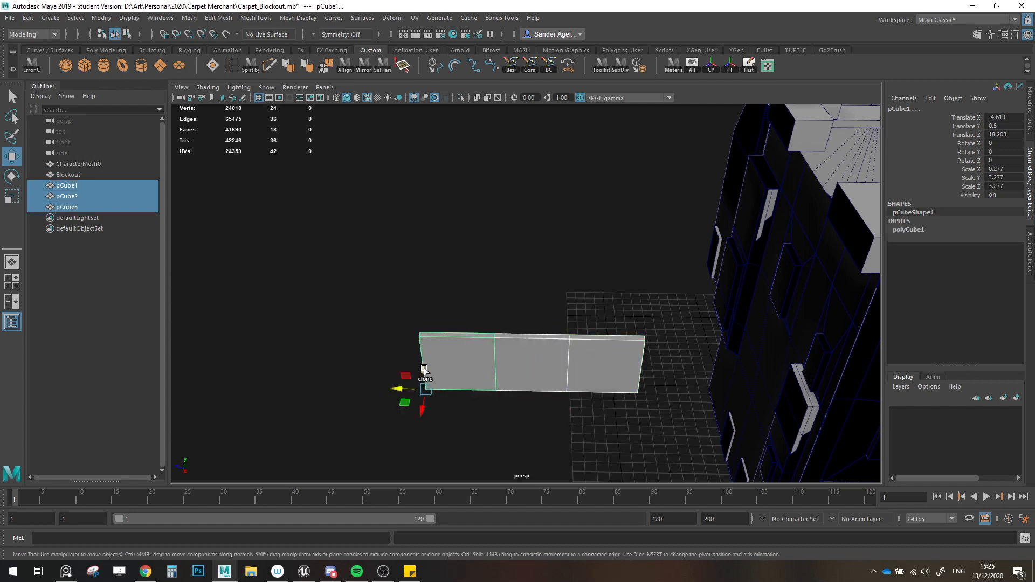
Step: Duplicate the row of panels upward twice with snapping to build a three-by-three wall
left_click_drag(424, 371, 421, 305, "shift")
left_click(428, 316)
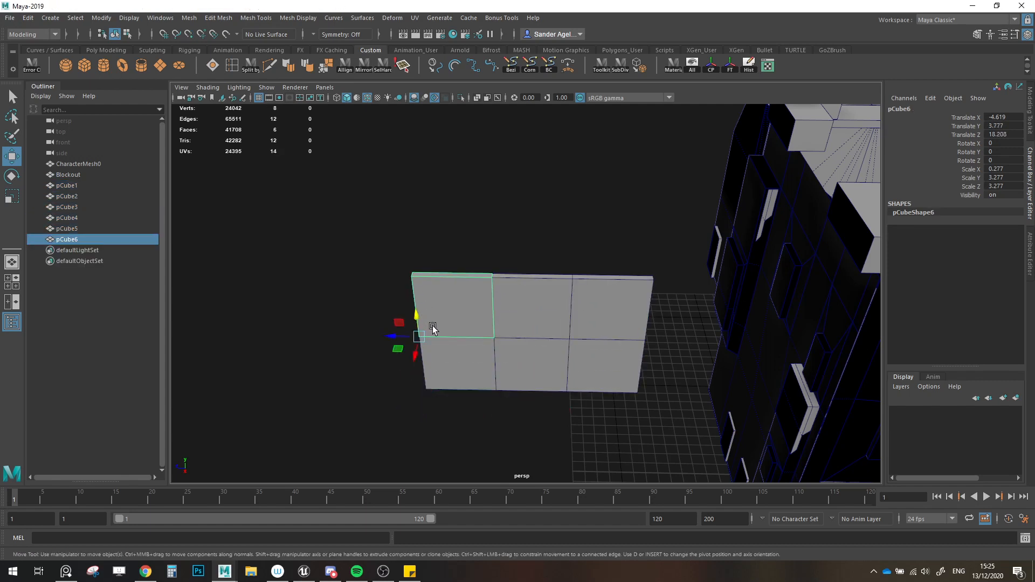
left_click(429, 348)
left_click(457, 317)
left_click(531, 309, "shift")
left_click(610, 310, "shift")
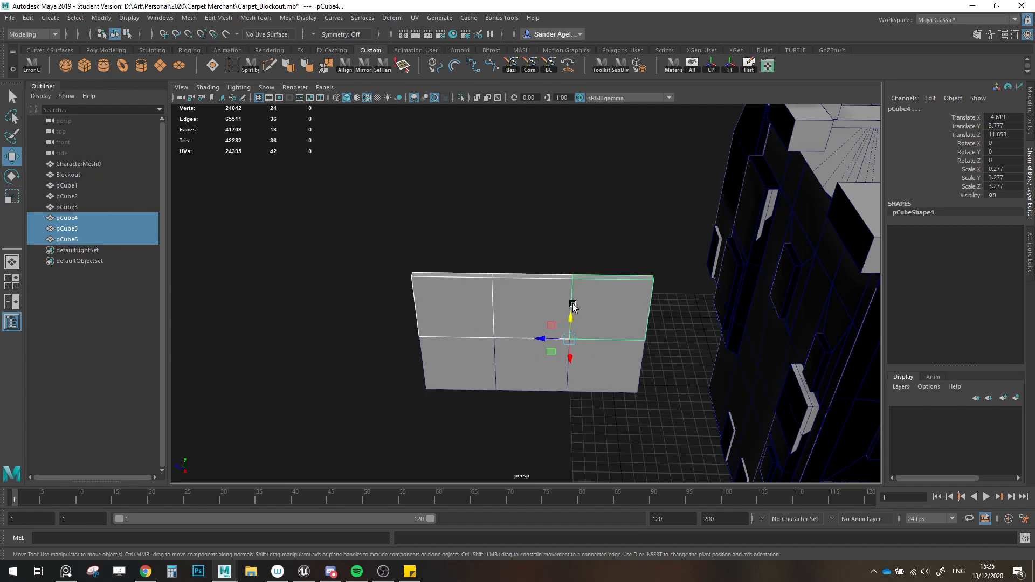
mouse_move(569, 332)
left_mouse_down("shift")
mouse_move(573, 261)
mouse_move(573, 286)
left_mouse_up("shift")
left_click(388, 358)
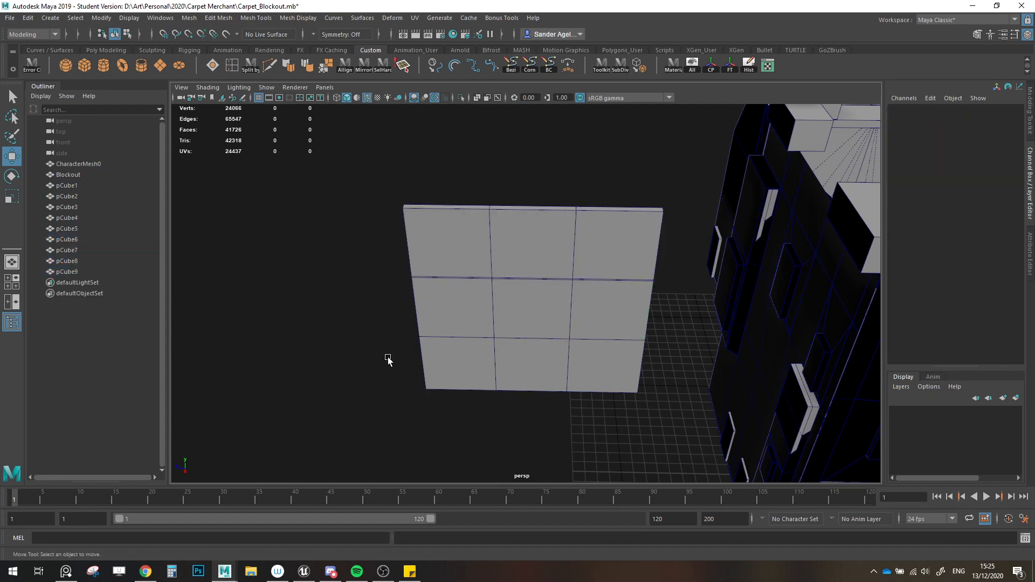
Step: Delete all the duplicated wall panels, keeping only the original panel
left_click_drag(388, 358, 398, 338, "alt")
left_click_drag(401, 237, 504, 417)
key("Delete")
key("Delete")
Step: Select the single wall panel, open its UVs in the UV Editor and arrange the editor beside the UV Toolkit
left_click(478, 418)
scroll(548, 350, "up", 3)
middle_click_drag(511, 428, 462, 352, "alt")
key("r")
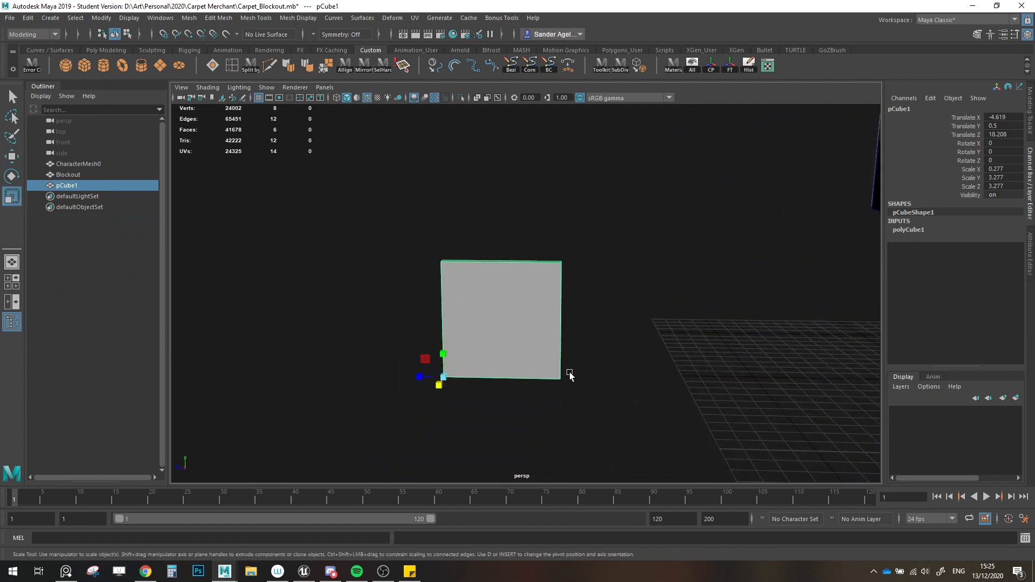
left_click(768, 72)
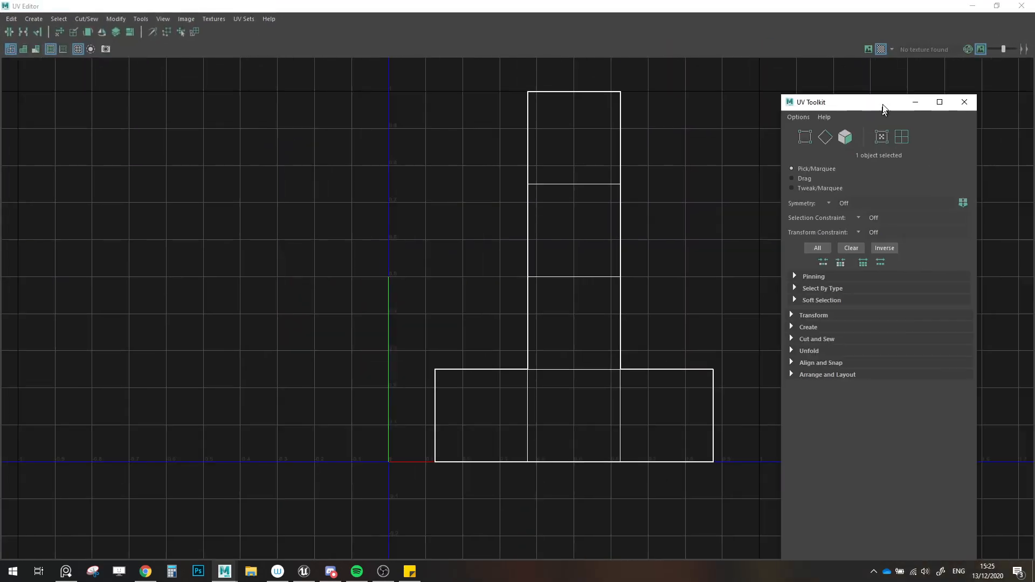
left_click_drag(881, 103, 697, 87)
double_click(908, 6)
left_click_drag(800, 88, 827, 11)
left_click_drag(678, 87, 741, 30)
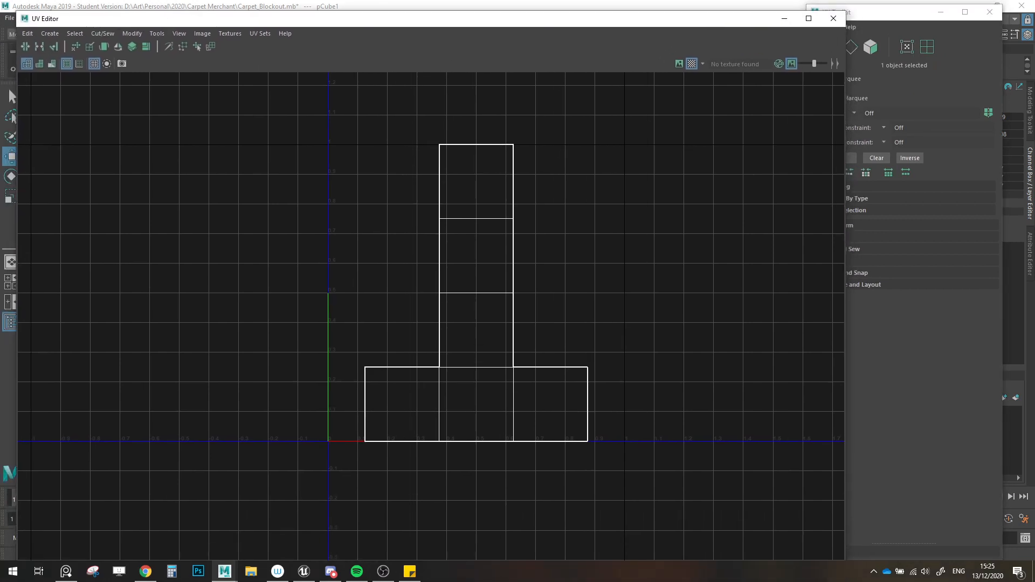
mouse_move(888, 17)
left_mouse_down()
mouse_move(842, 43)
mouse_move(927, 19)
mouse_move(906, 22)
left_mouse_up()
mouse_move(770, 24)
left_mouse_down()
mouse_move(743, 17)
mouse_move(757, 21)
left_mouse_up()
Step: Select the panel's whole UV shell, split it into a separate shell for each face and select all the shells
left_click(951, 50)
left_click(379, 432)
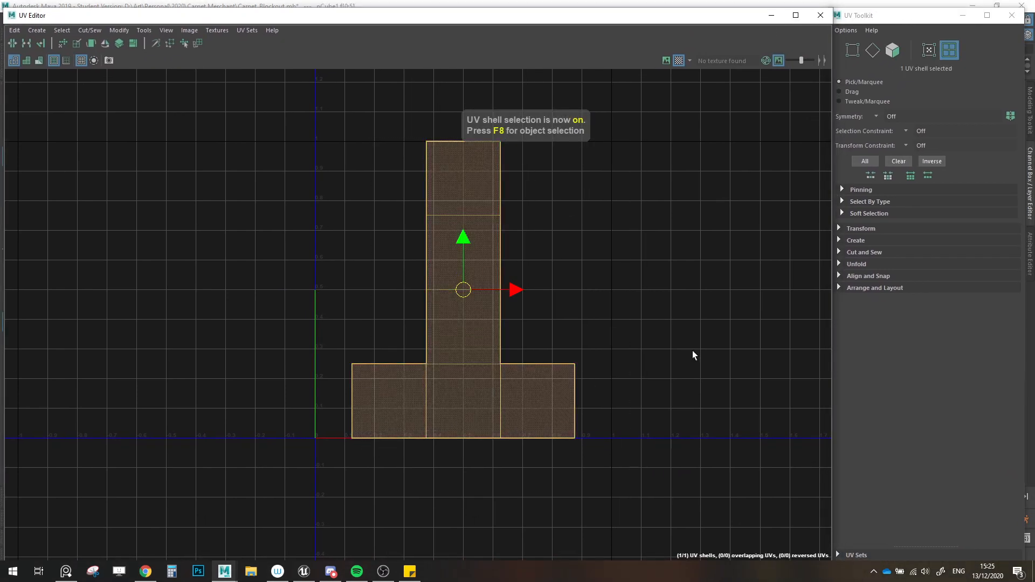
scroll(210, 221, "down", 1)
middle_click_drag(226, 231, 256, 247)
key("ctrl+z")
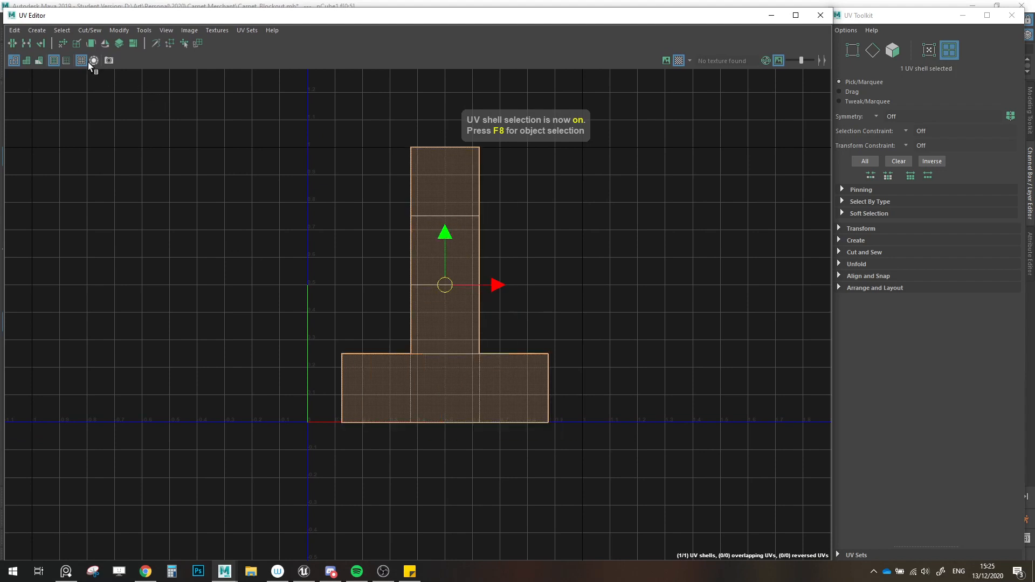
left_click(98, 31)
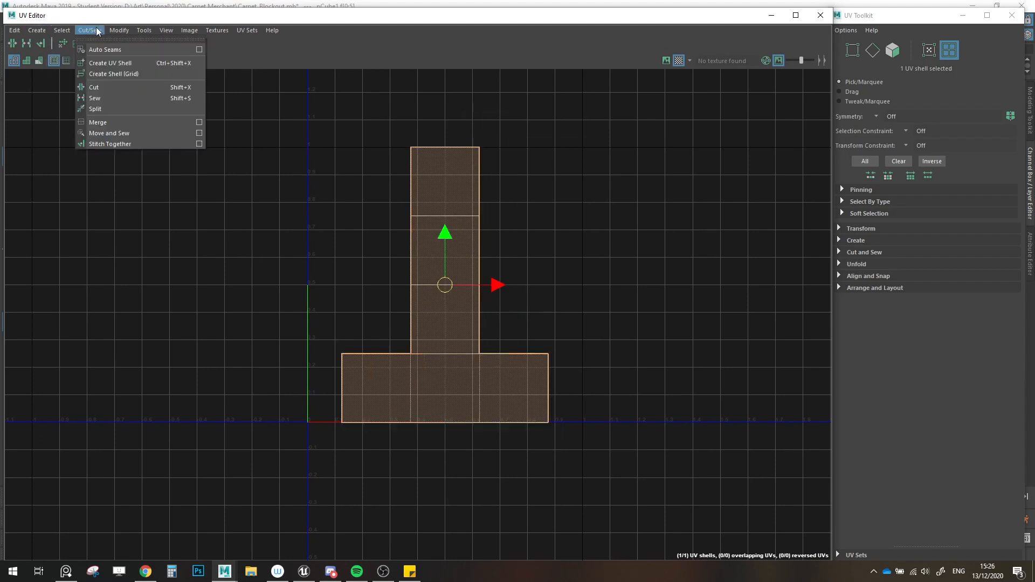
left_click(108, 109)
left_click_drag(691, 153, 364, 377)
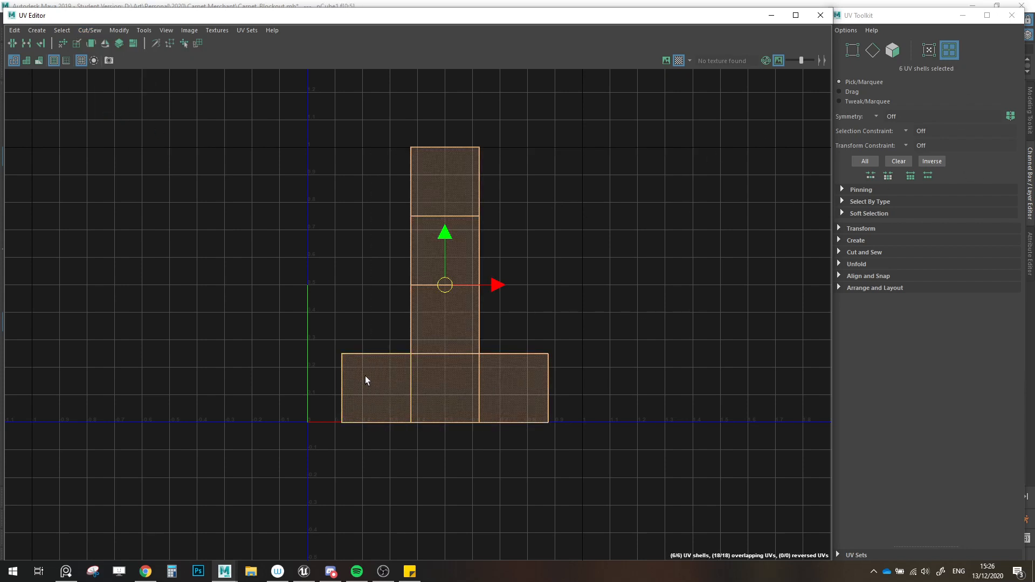
Step: Stack the panel's UV shells on top of each other and scale them from the tile's origin to fill the 0-1 UV space
left_click(122, 46)
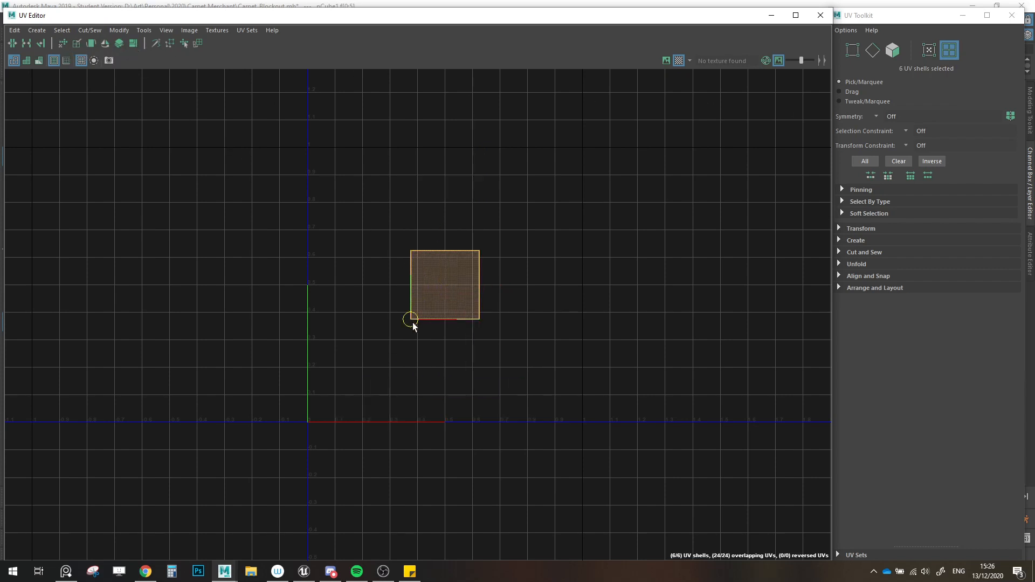
left_click_drag(413, 323, 450, 316)
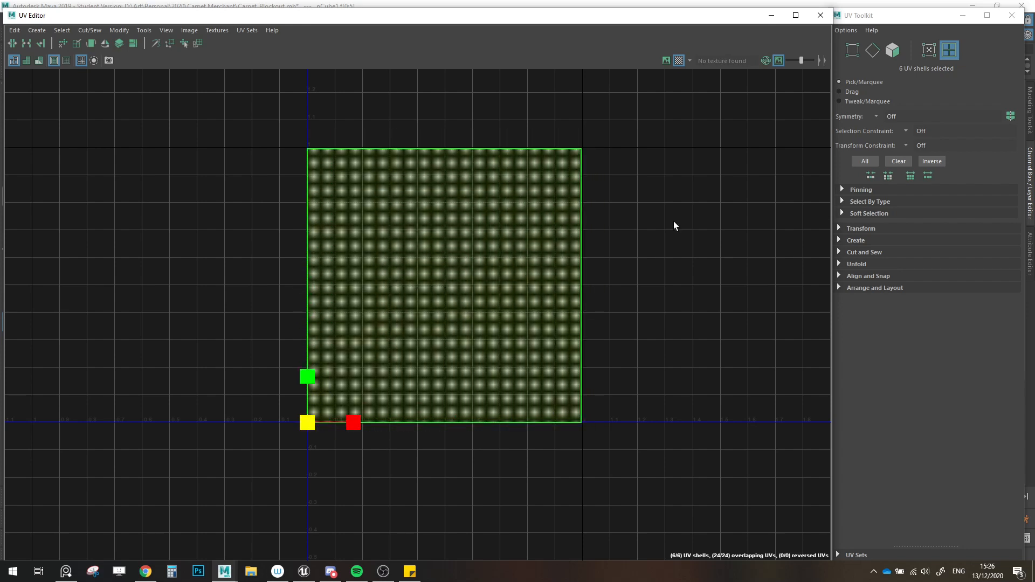
key("w")
Step: Display the checker image and adjust the stacked shells' top and right edge UVs to the borders of tile 1001
left_click(929, 49)
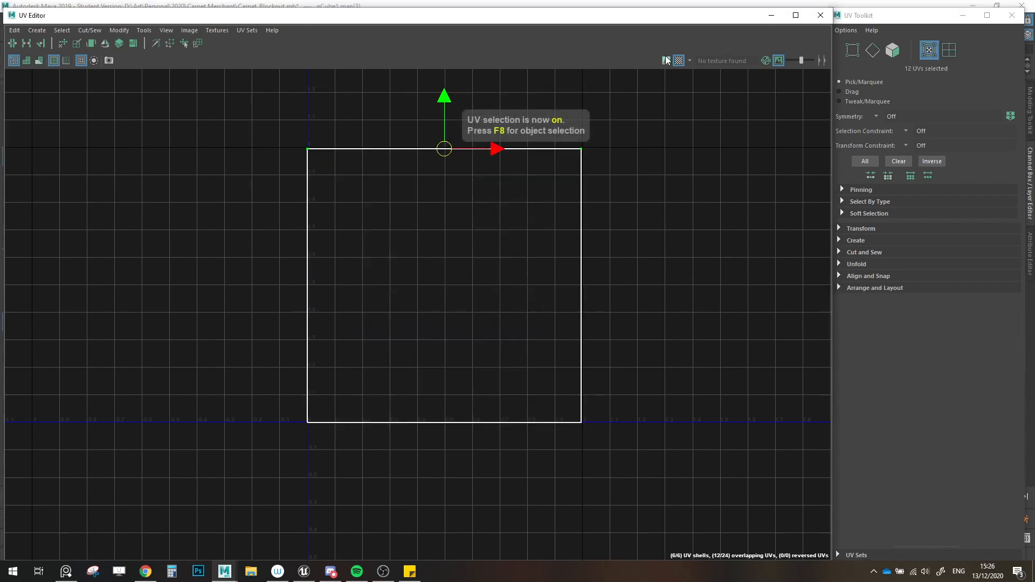
left_click(667, 60)
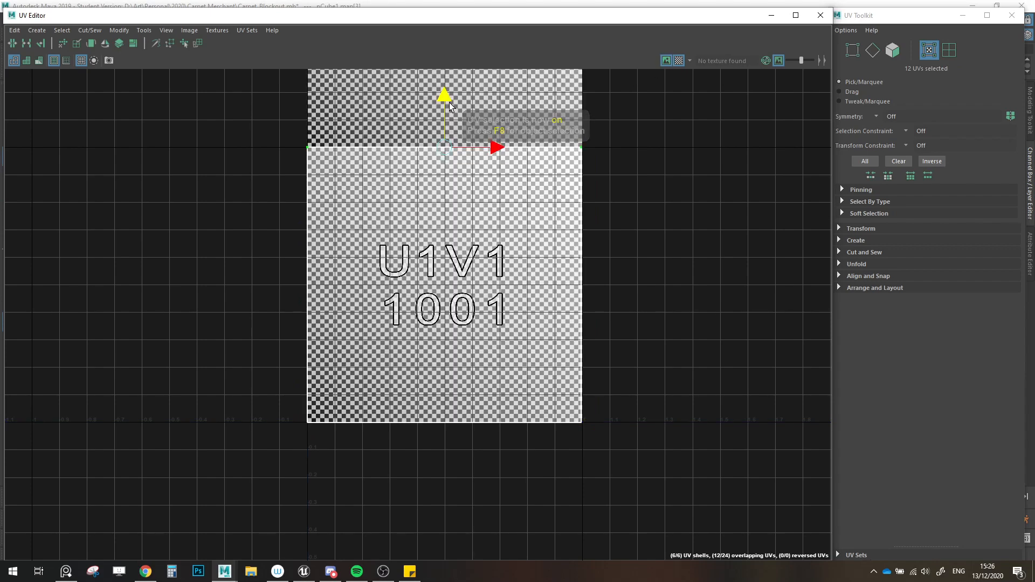
left_click_drag(668, 115, 520, 499)
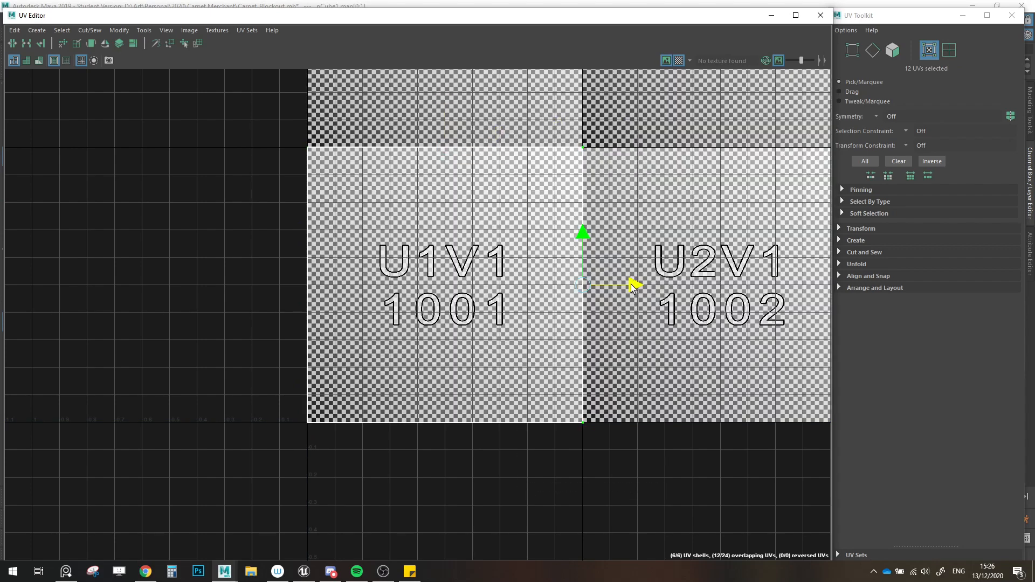
Step: Switch to UV shell selection, close the UV Toolkit and maximize the UV Editor window
left_click(949, 50)
left_click(1012, 16)
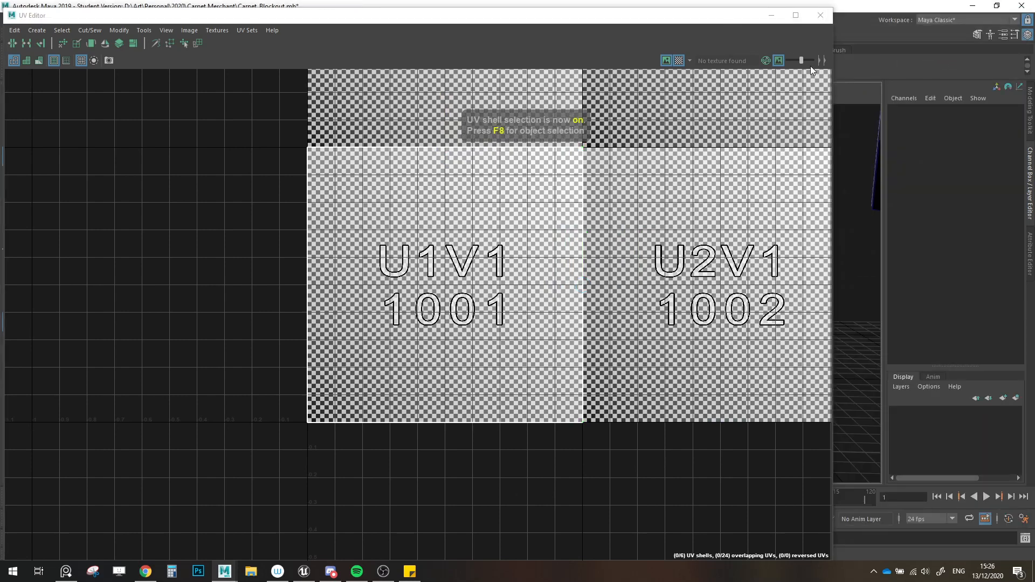
left_click(567, 135)
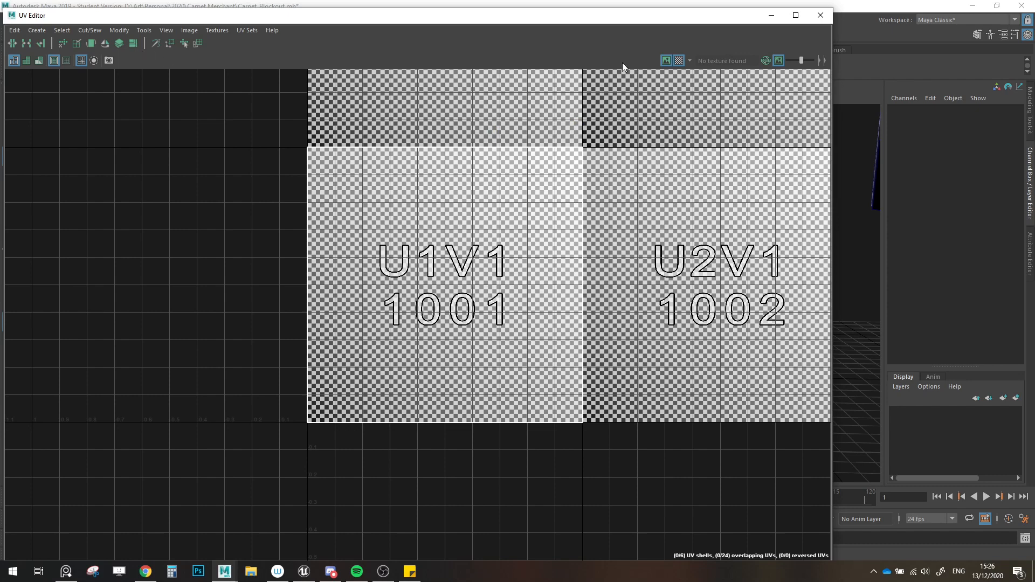
left_click_drag(610, 15, 628, 184)
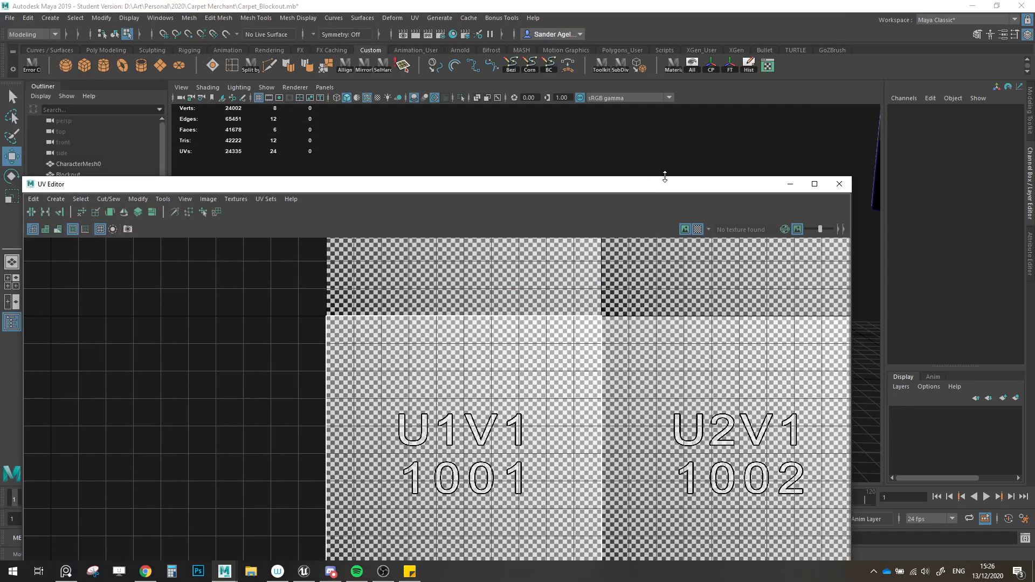
double_click(713, 189)
left_click(243, 20)
left_click(241, 16)
left_click(244, 20)
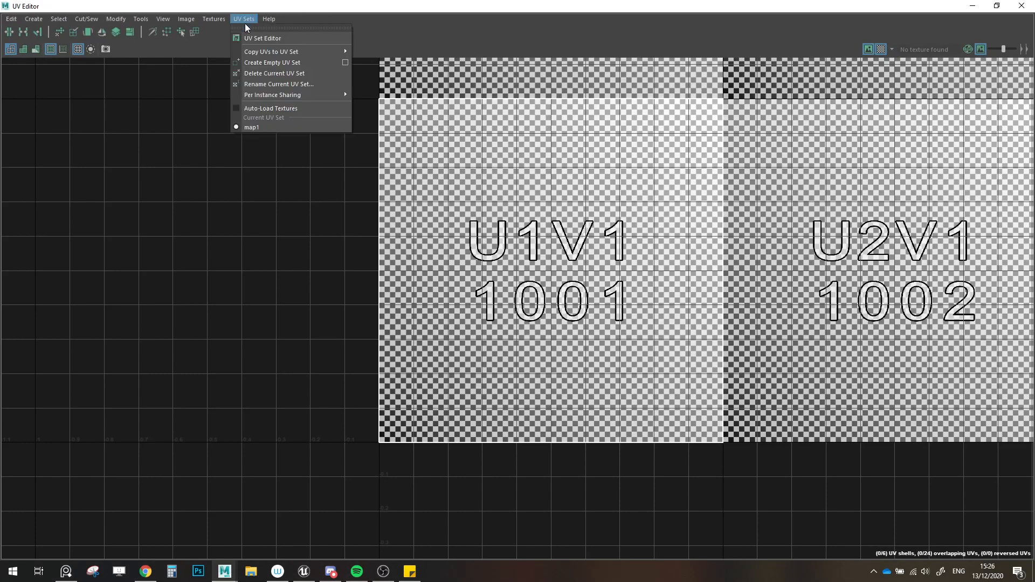
left_click(257, 38)
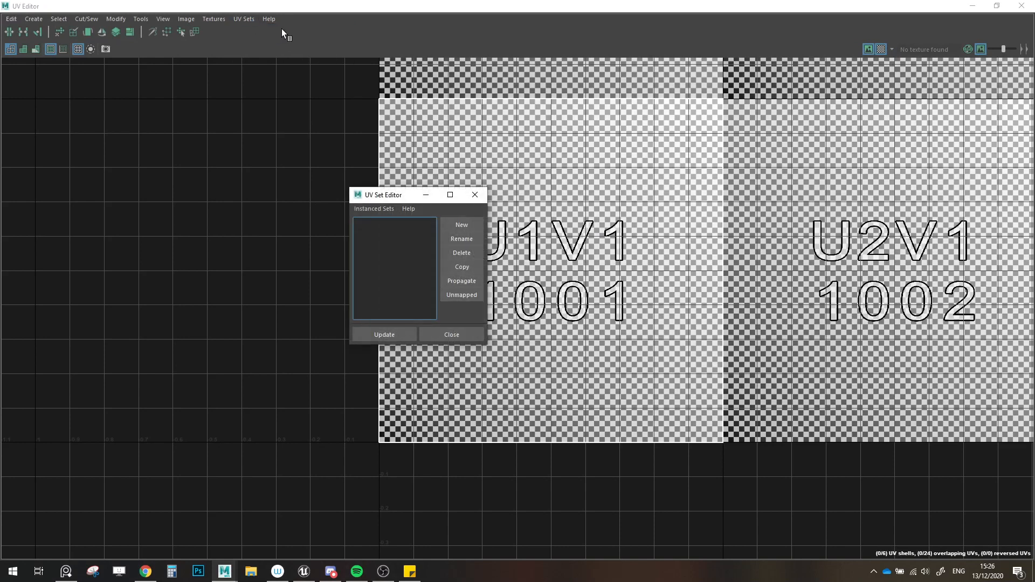
left_click(476, 198)
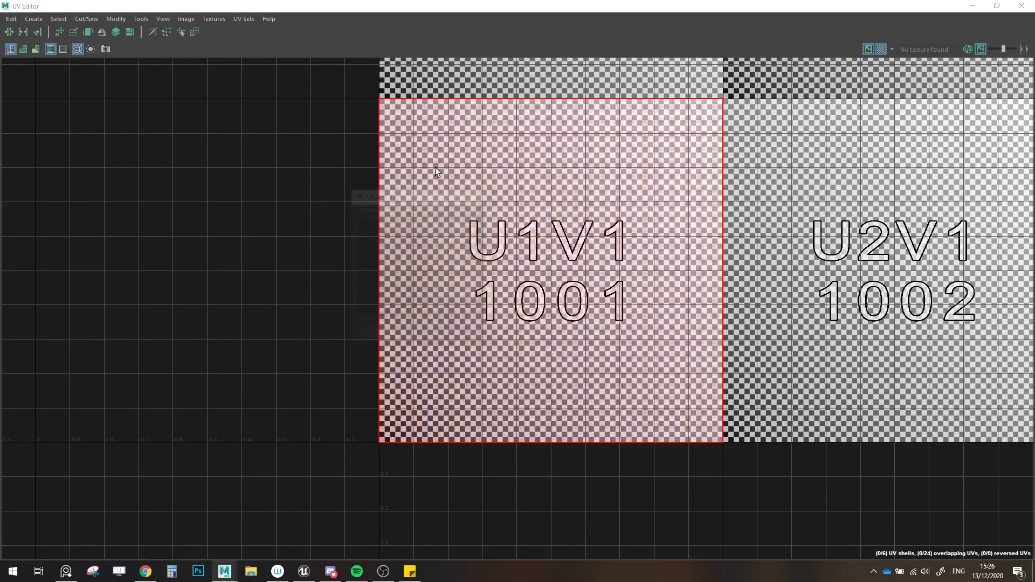
Step: Select a UV shell of the panel and reopen the UV Editor with the UV Toolkit placed beside it
left_click(246, 20)
left_click(554, 191)
double_click(680, 5)
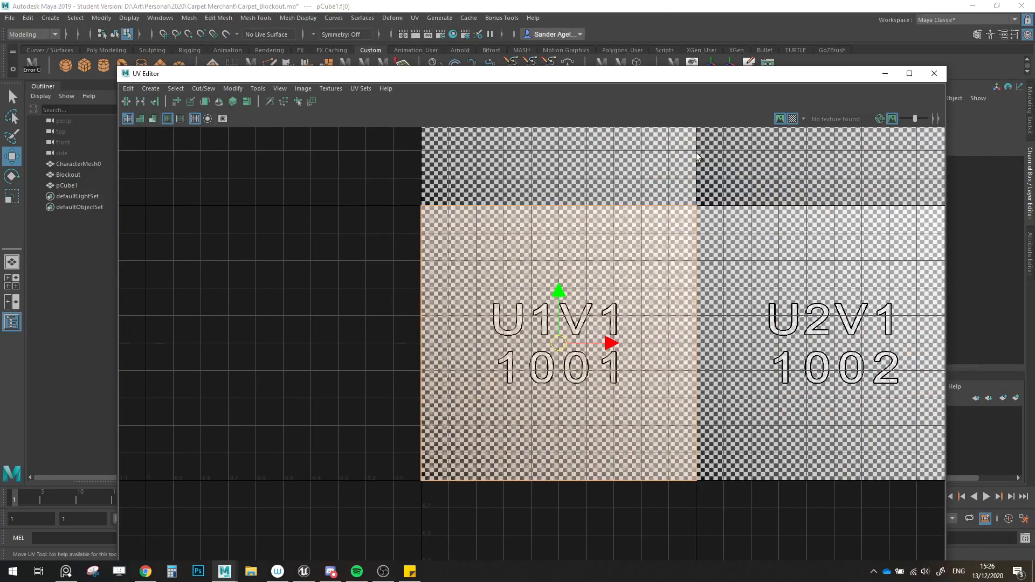
left_click(886, 78)
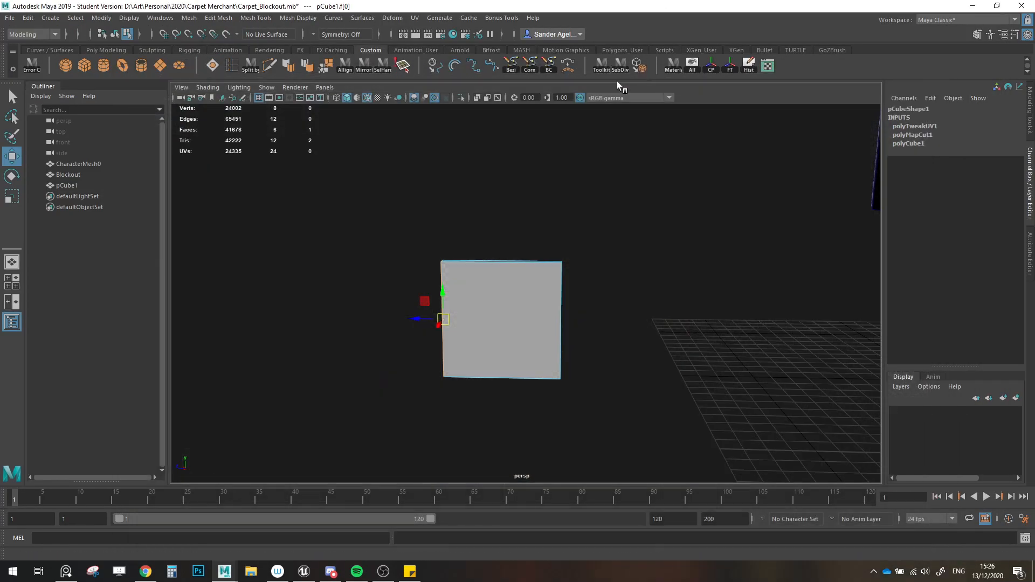
left_click(419, 20)
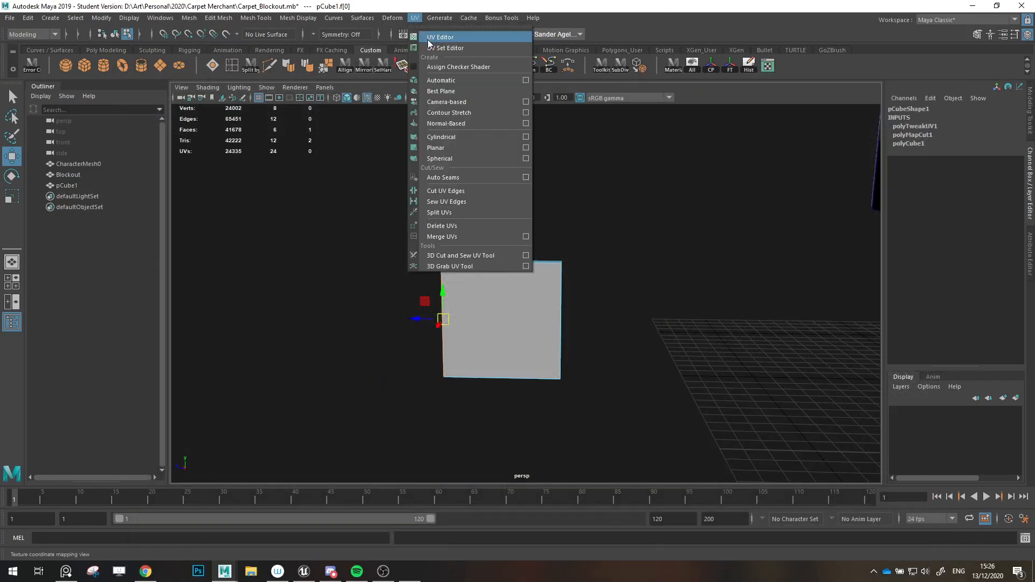
left_click(438, 39)
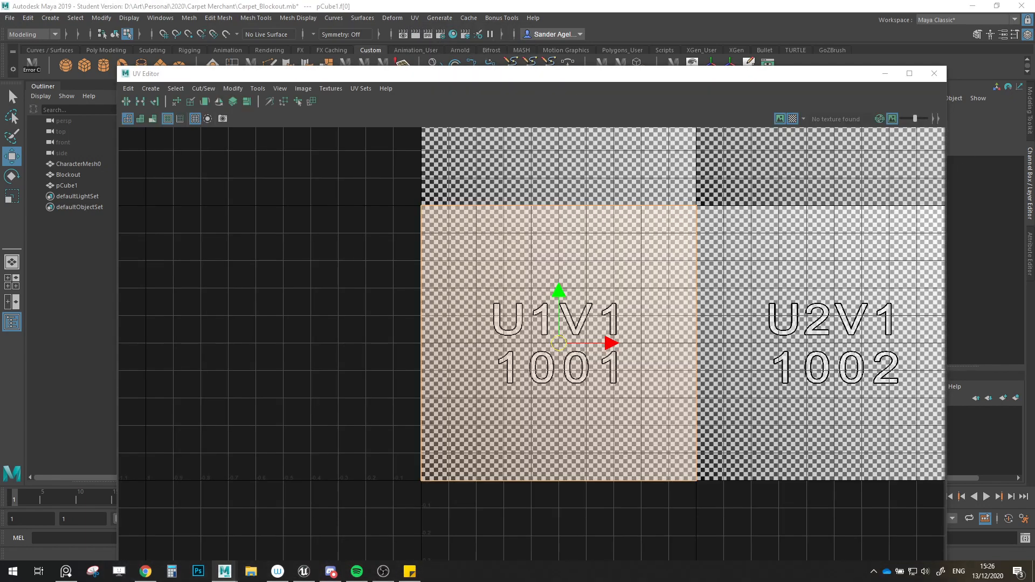
left_click_drag(848, 112, 846, 70)
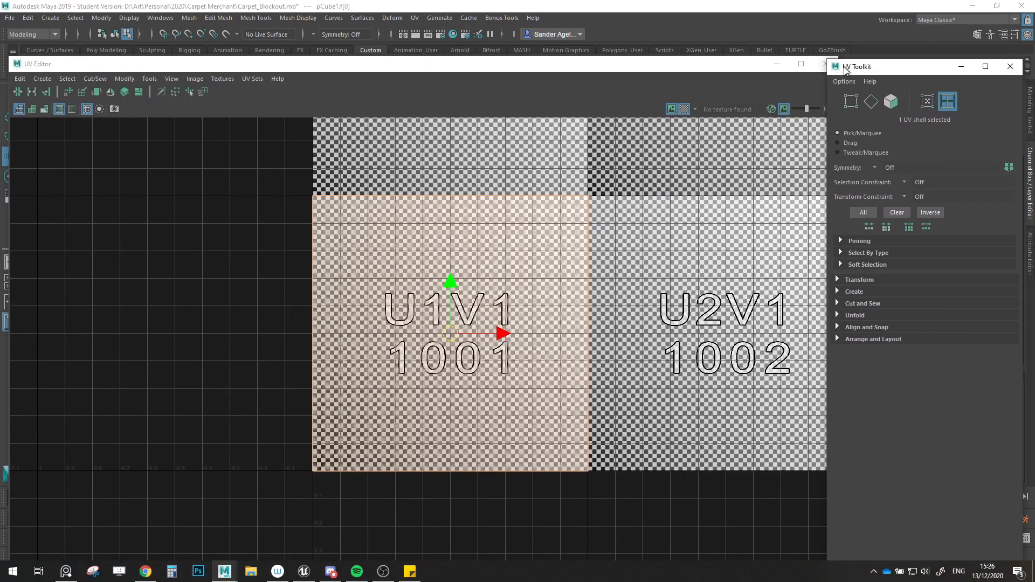
Step: Hide the checker image, lower the shells' top-edge UVs slightly below the upper border of tile 1001 and close the UV Editor
left_click(927, 101)
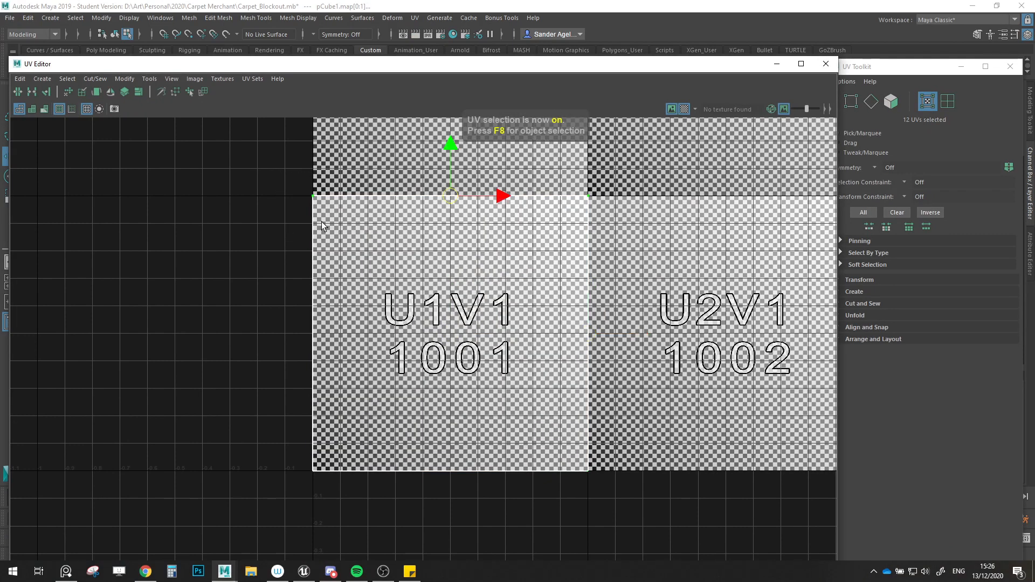
left_click(684, 109)
left_click_drag(451, 146, 452, 185)
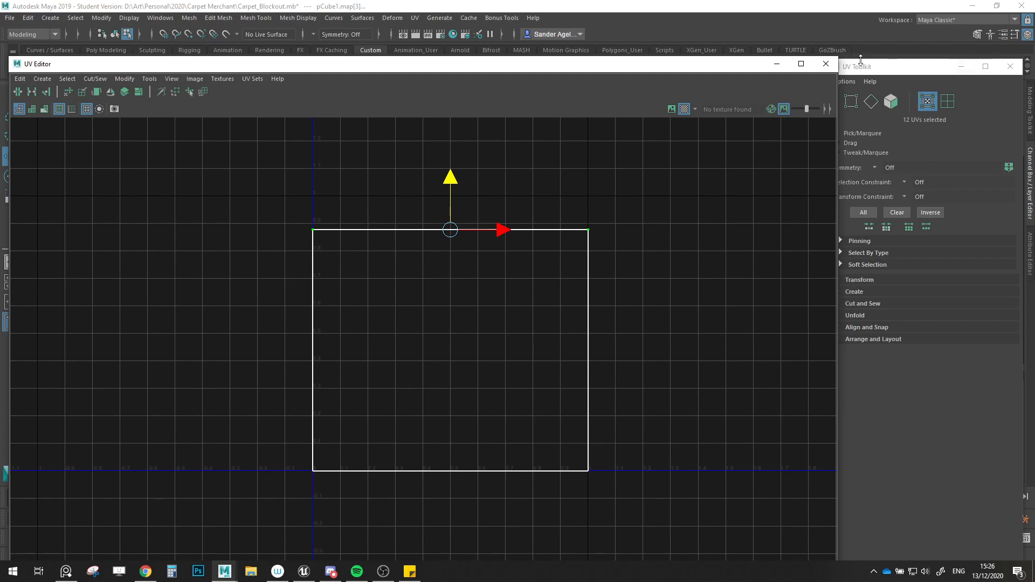
left_click(826, 63)
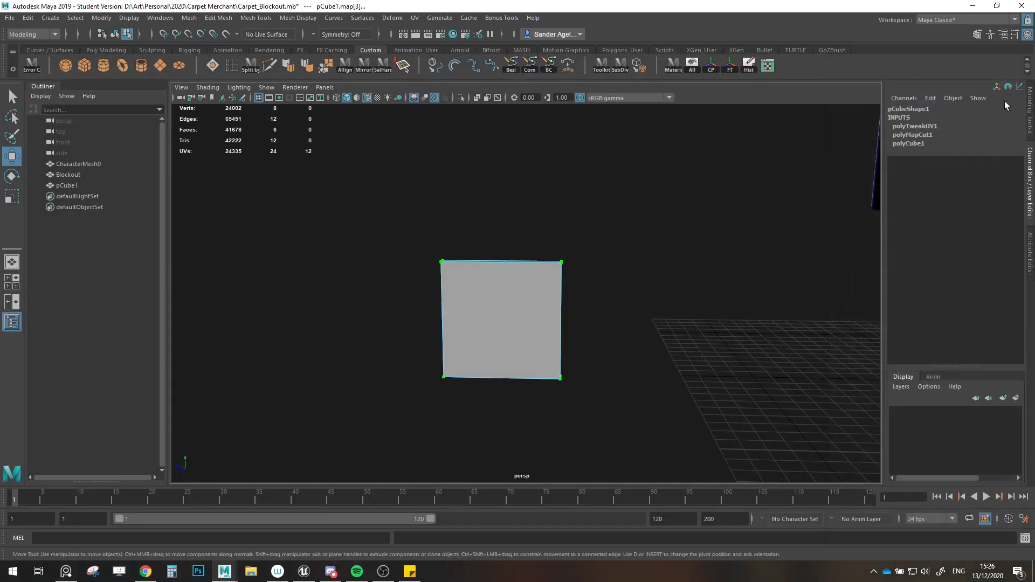
Step: Duplicate the wall panel and snap one panel directly on top of the other to show how they tile vertically
left_click(1031, 110)
left_click(885, 124)
left_click_drag(441, 353, 452, 230, "shift")
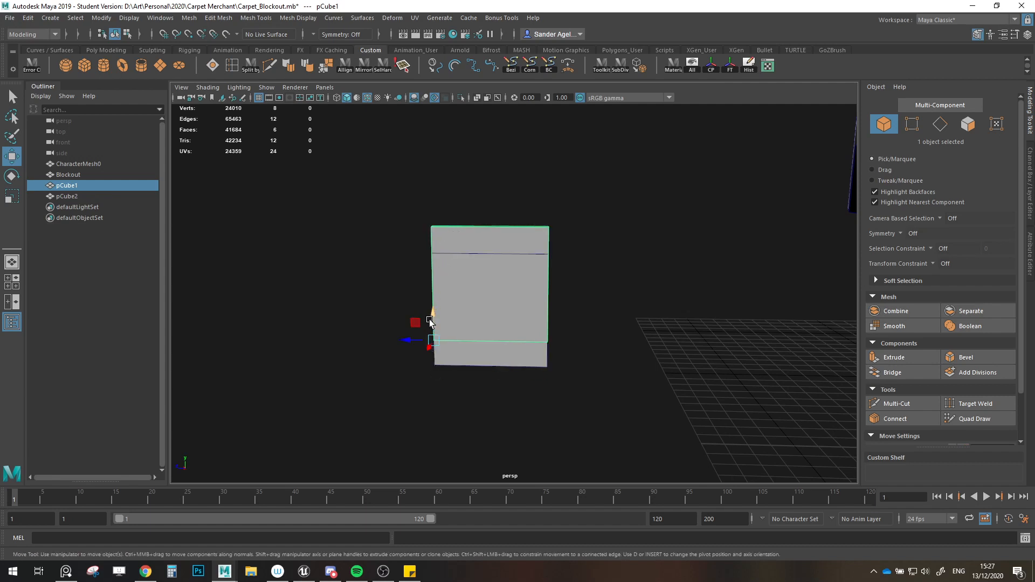
left_click_drag(430, 322, 432, 231)
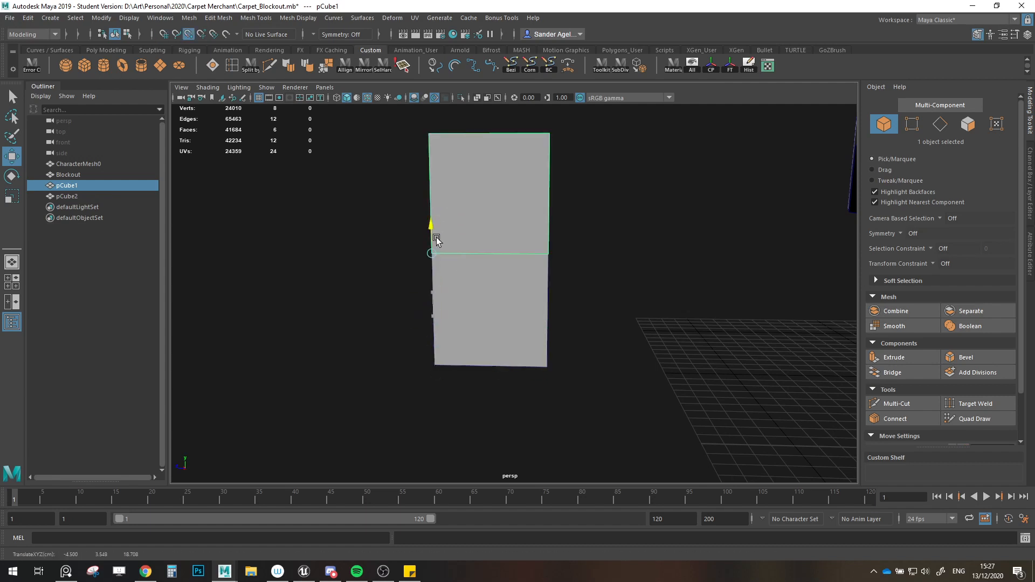
right_click_drag(533, 264, 534, 280, "alt")
middle_click_drag(533, 280, 488, 325, "alt")
left_click_drag(488, 325, 508, 291, "alt")
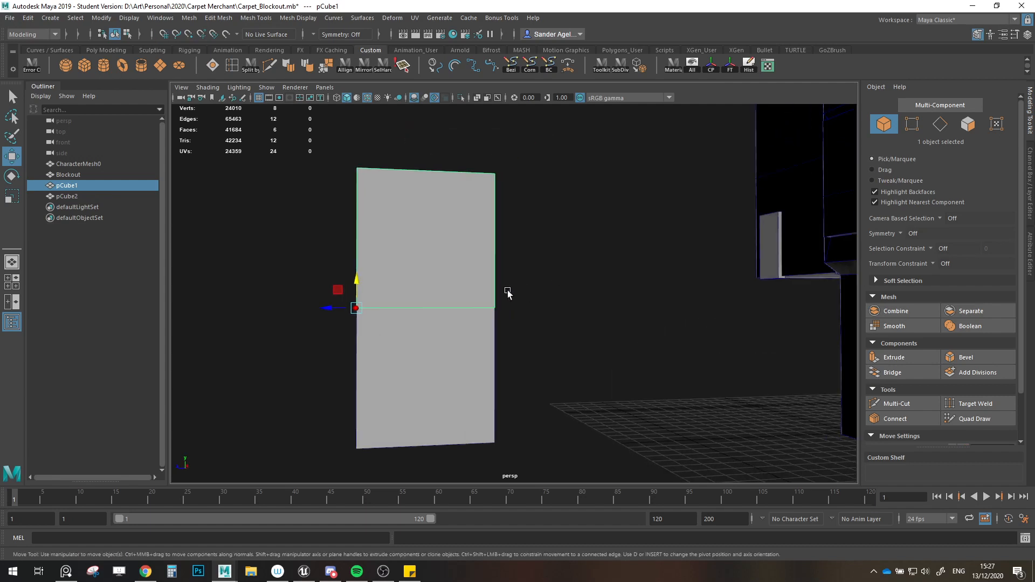
Step: Delete the upper of the two stacked wall panels
left_click(419, 324)
scroll(451, 322, "down", 3)
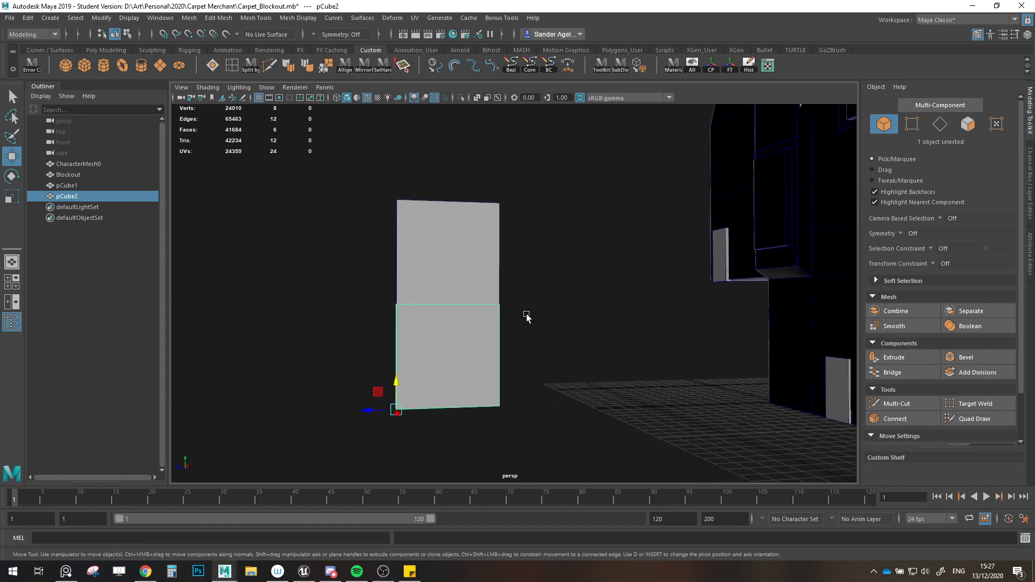
left_click_drag(465, 296, 453, 303, "alt")
scroll(510, 296, "down", 6)
left_click_drag(519, 297, 475, 340, "alt")
left_click(418, 266)
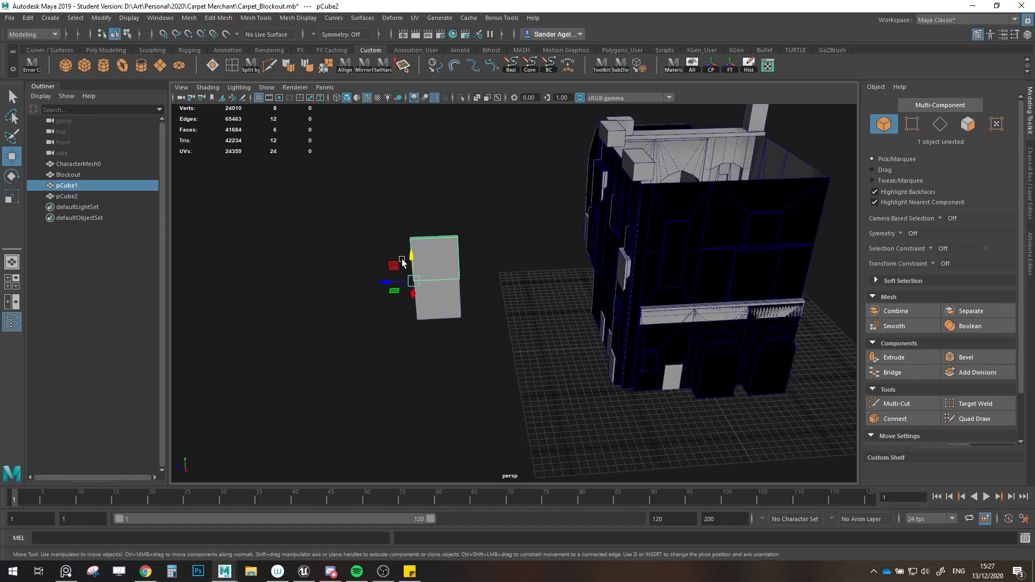
key("Delete")
Step: Examine the courtyard blockout from above and outside in relation to the remaining wall panel
left_click(451, 289)
left_click_drag(451, 290, 520, 315, "alt")
left_click(520, 315)
left_click_drag(548, 264, 549, 300, "alt")
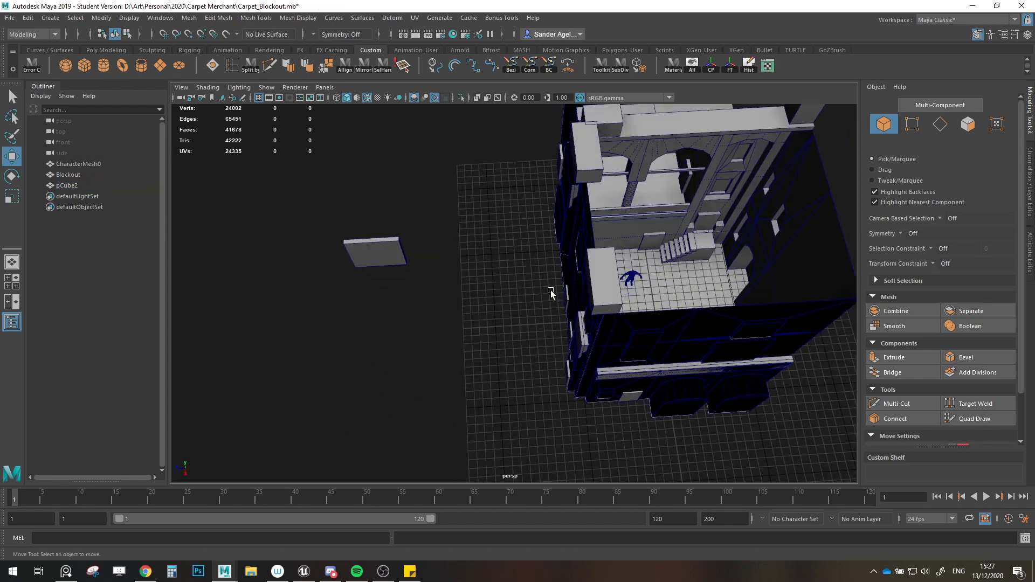
scroll(397, 318, "up", 5)
middle_click_drag(550, 291, 556, 335, "alt")
scroll(557, 335, "down", 5)
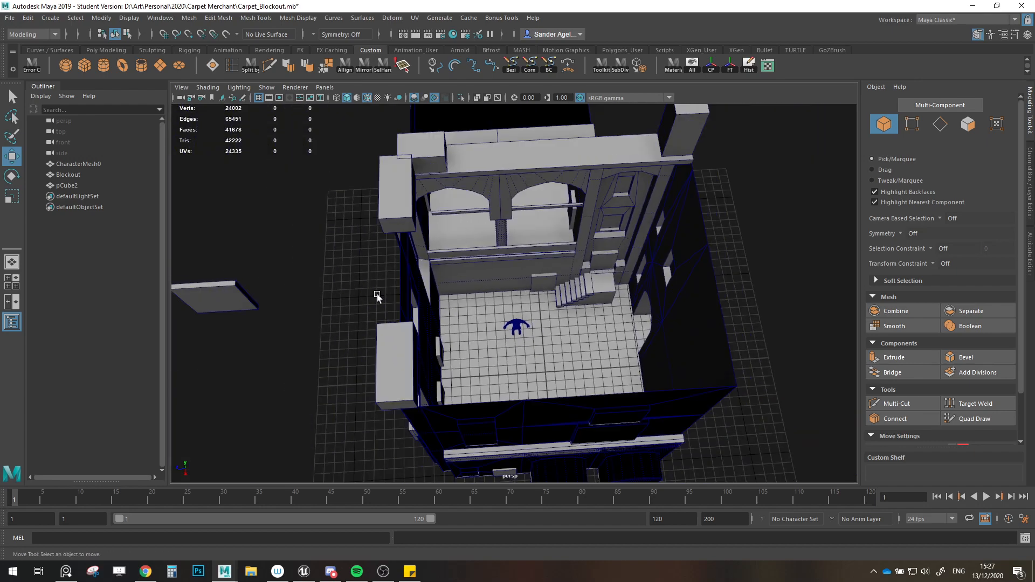
left_click(252, 307)
scroll(427, 335, "down", 3)
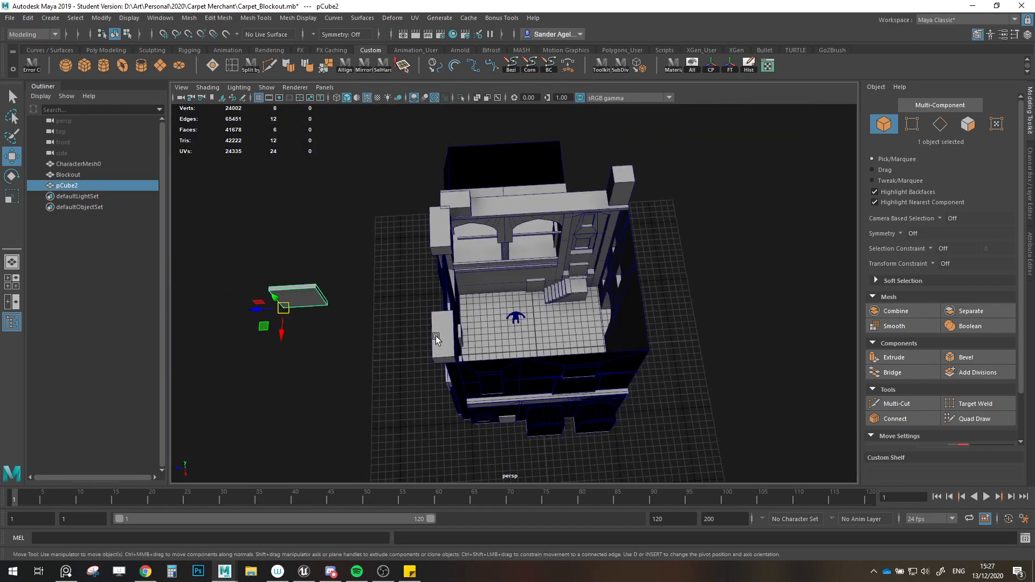
left_click_drag(436, 336, 510, 230, "alt")
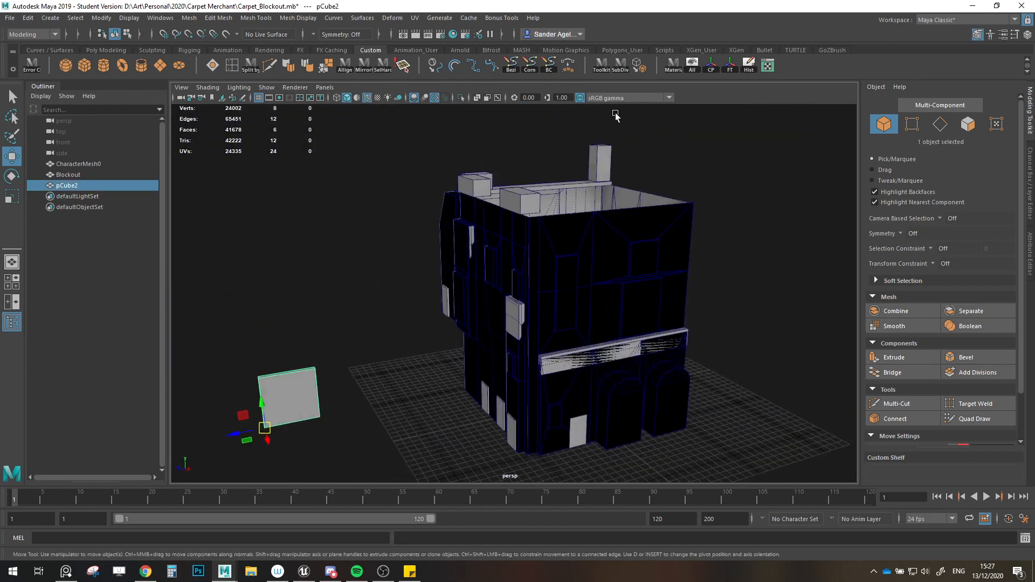
Step: Create a Lambert material in Hypershade, darken its colour and assign it to the Blockout mesh
left_click(460, 40)
left_click(561, 101)
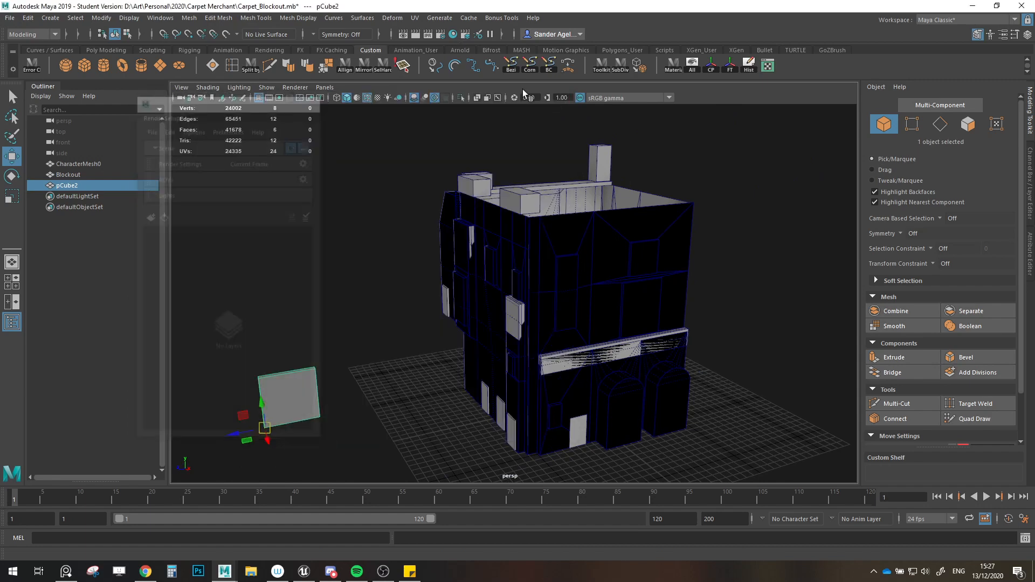
left_click(454, 36)
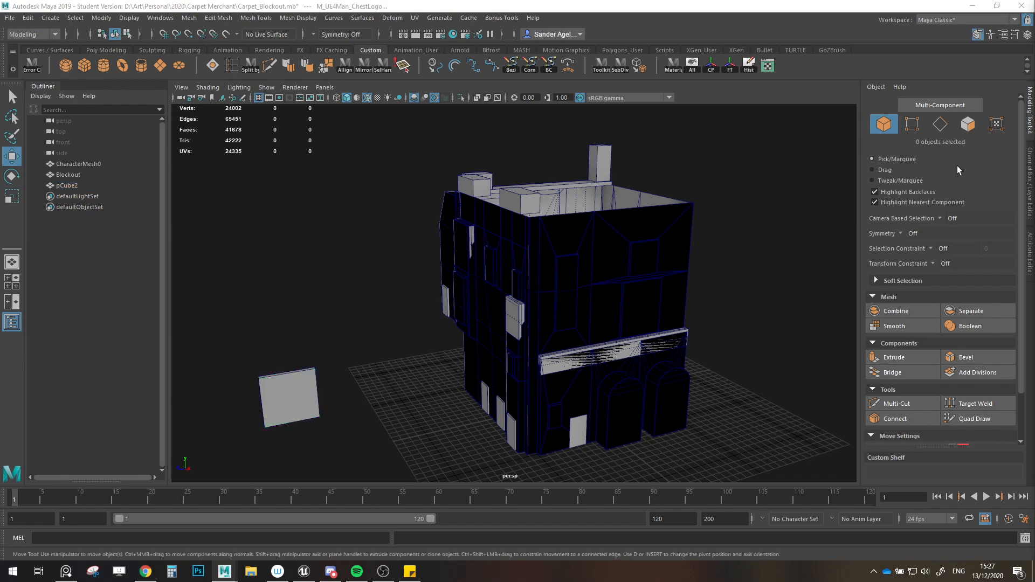
left_click_drag(959, 170, 701, 298, "alt")
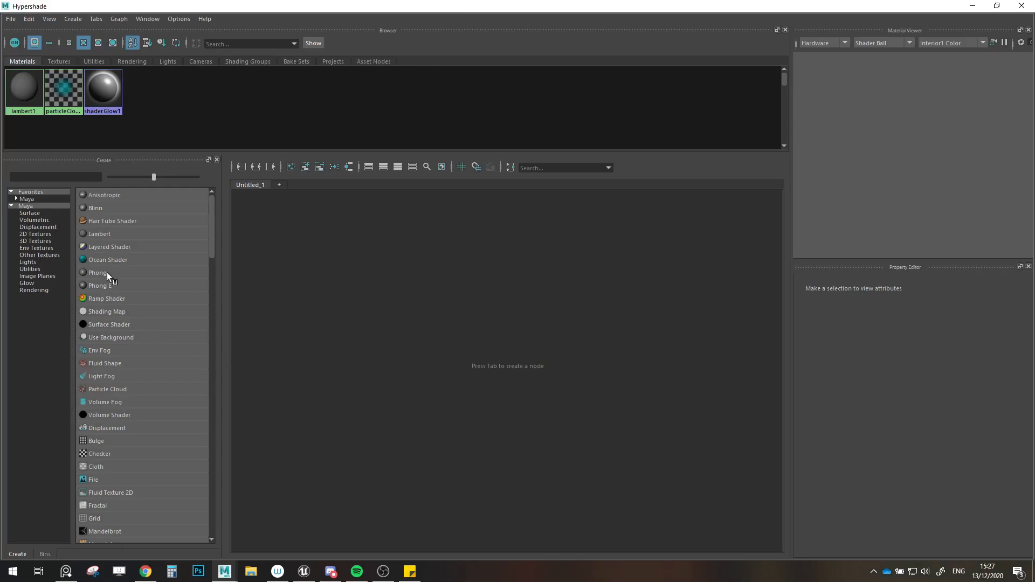
left_click(108, 234)
left_click_drag(964, 334, 930, 334)
left_click_drag(340, 8, 1034, 270)
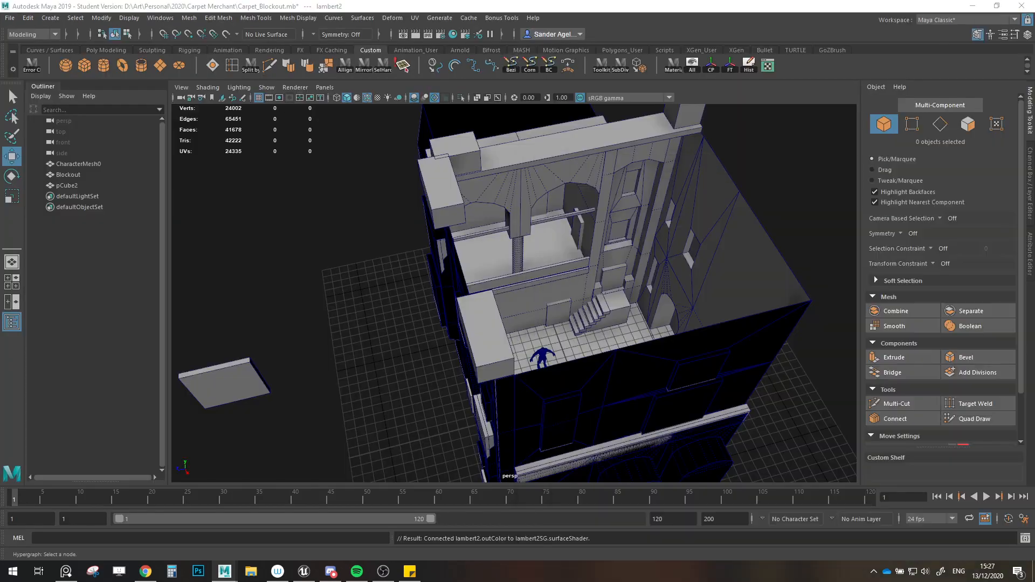
left_click(620, 183)
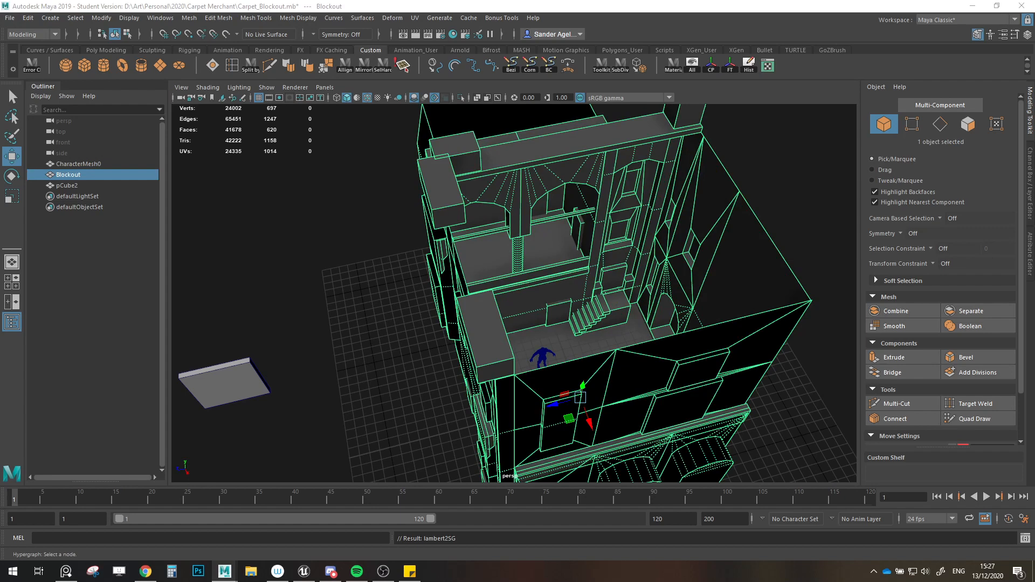
left_click(358, 226)
Step: Move the wall panel inside the courtyard to the lower left corner of the back wall, beneath the balcony
scroll(360, 229, "up", 3)
left_click_drag(385, 243, 493, 343, "alt")
left_click(243, 265)
scroll(524, 350, "up", 3)
scroll(525, 353, "up", 2)
key("f")
scroll(532, 384, "down", 5)
scroll(510, 369, "up", 1)
left_click_drag(445, 314, 441, 303)
scroll(496, 342, "down", 4)
left_click_drag(497, 345, 439, 388, "alt")
scroll(503, 431, "up", 3)
scroll(508, 417, "down", 4)
scroll(562, 418, "down", 4)
scroll(450, 350, "up", 4)
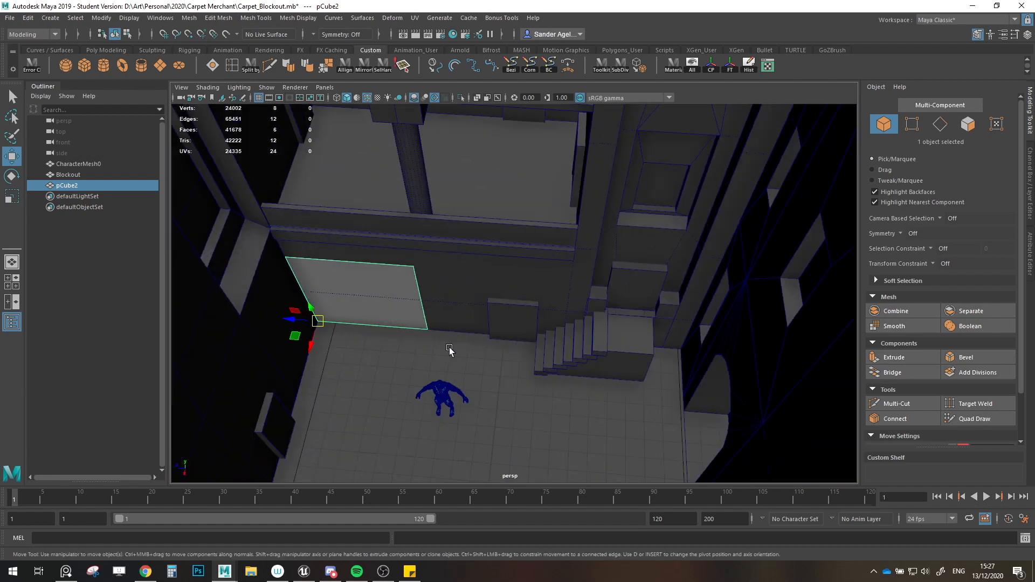
middle_click_drag(449, 350, 487, 380, "alt")
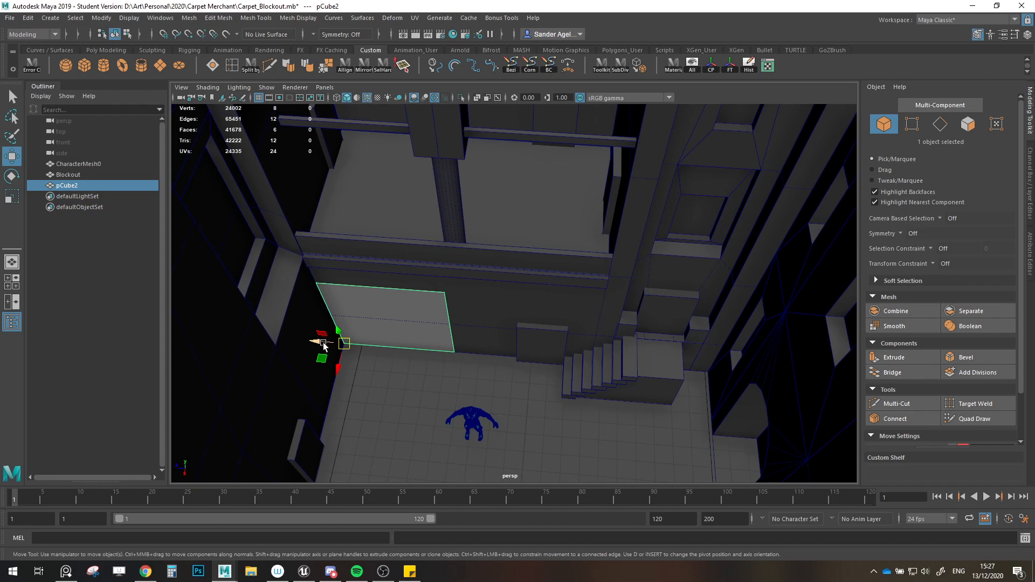
Step: Scale the wall panel up uniformly to about 4.01 in height and width to cover the wall beneath the balcony ledge
scroll(410, 372, "down", 3)
scroll(575, 345, "down", 5)
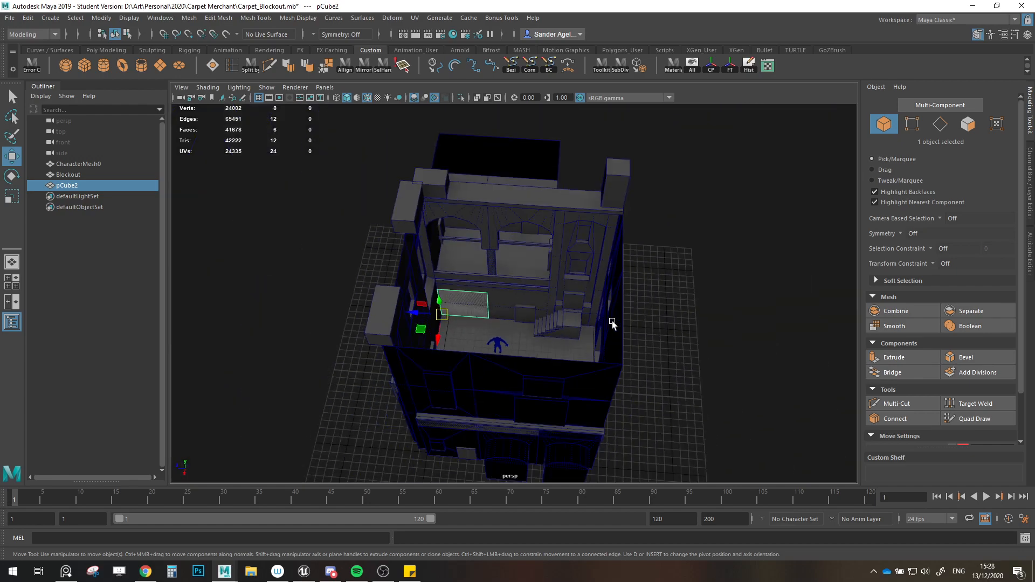
scroll(613, 322, "up", 3)
mouse_move(504, 342)
left_mouse_down("alt")
mouse_move(430, 340)
mouse_move(511, 351)
mouse_move(523, 335)
left_mouse_up("alt")
scroll(542, 372, "up", 3)
scroll(542, 372, "up", 2)
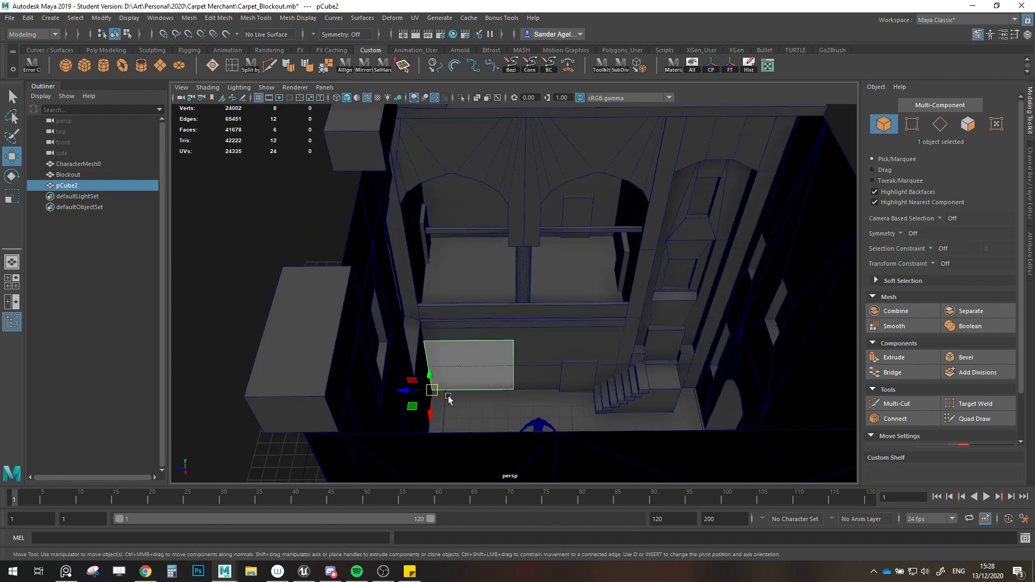
key("r")
left_click_drag(432, 391, 455, 382)
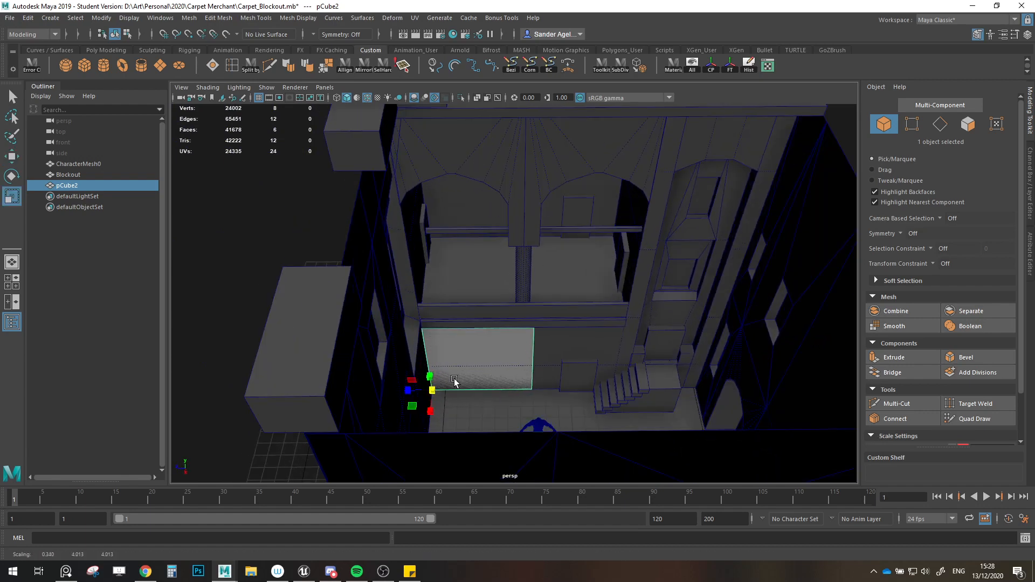
key("w")
scroll(492, 373, "up", 3)
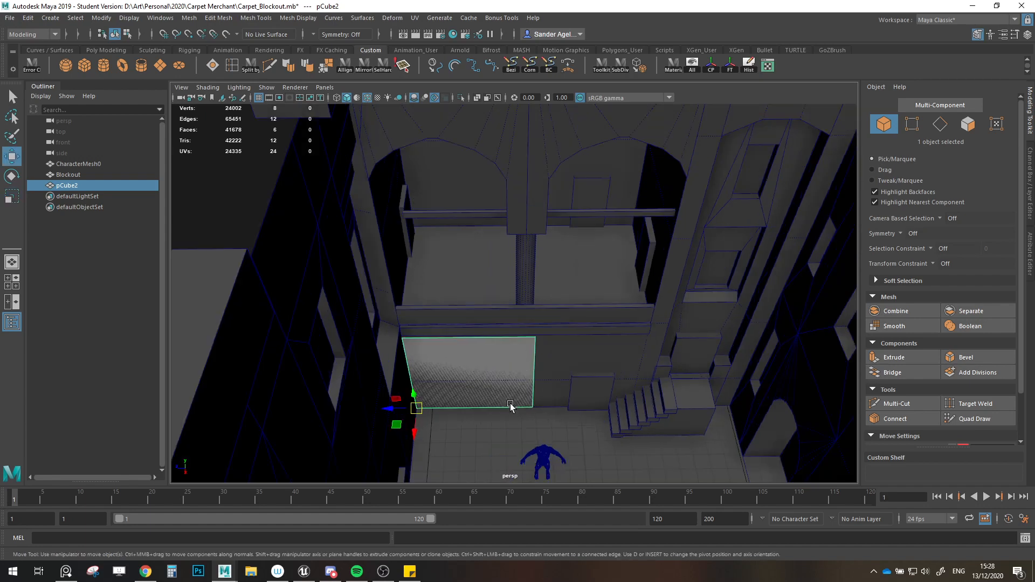
mouse_move(493, 373)
left_mouse_down("alt")
mouse_move(476, 365)
mouse_move(492, 373)
left_mouse_up("alt")
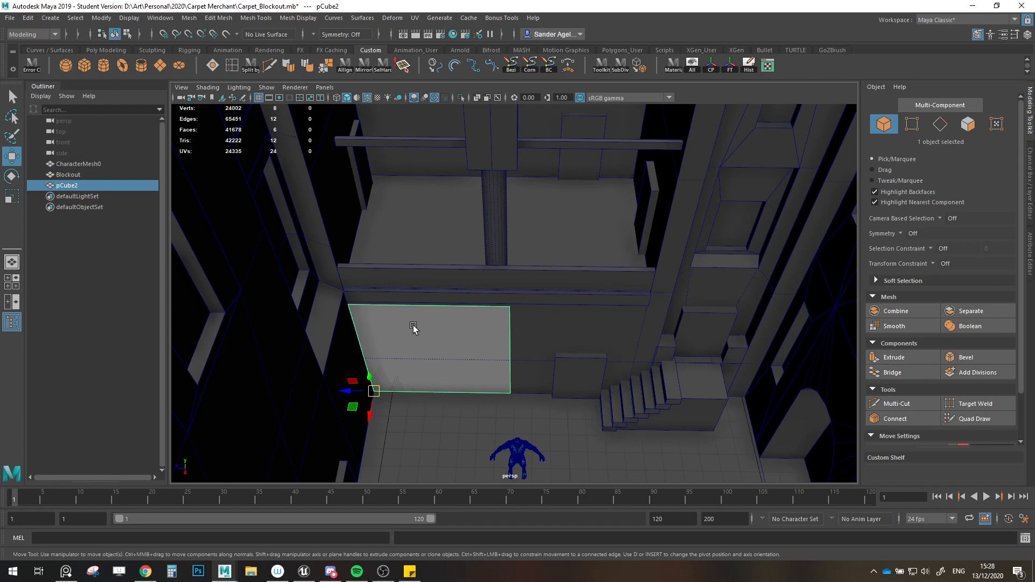
Step: Set the wall panel's Scale Y and Scale Z to 4
left_click(1031, 173)
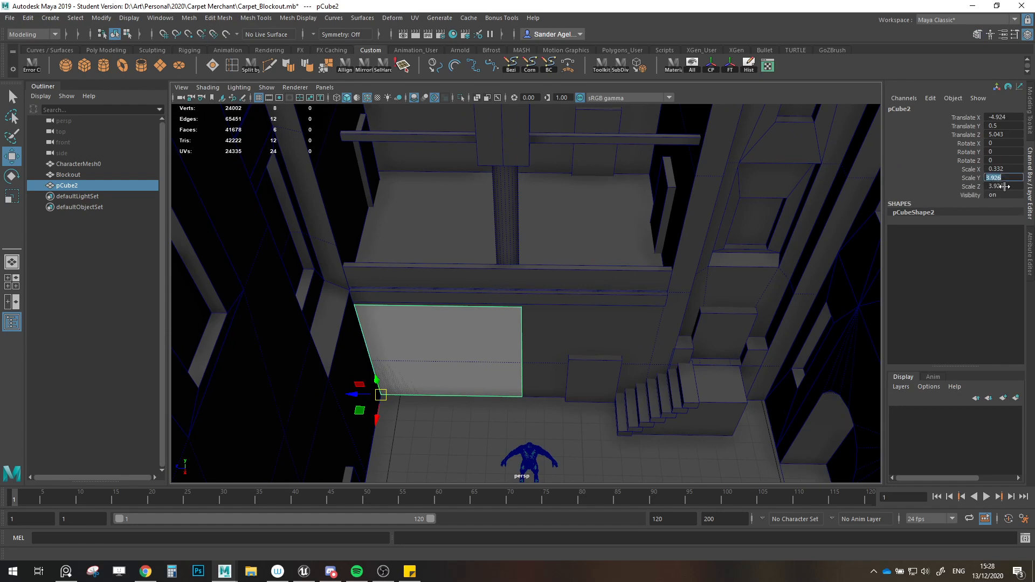
left_click(1005, 186)
key("Return")
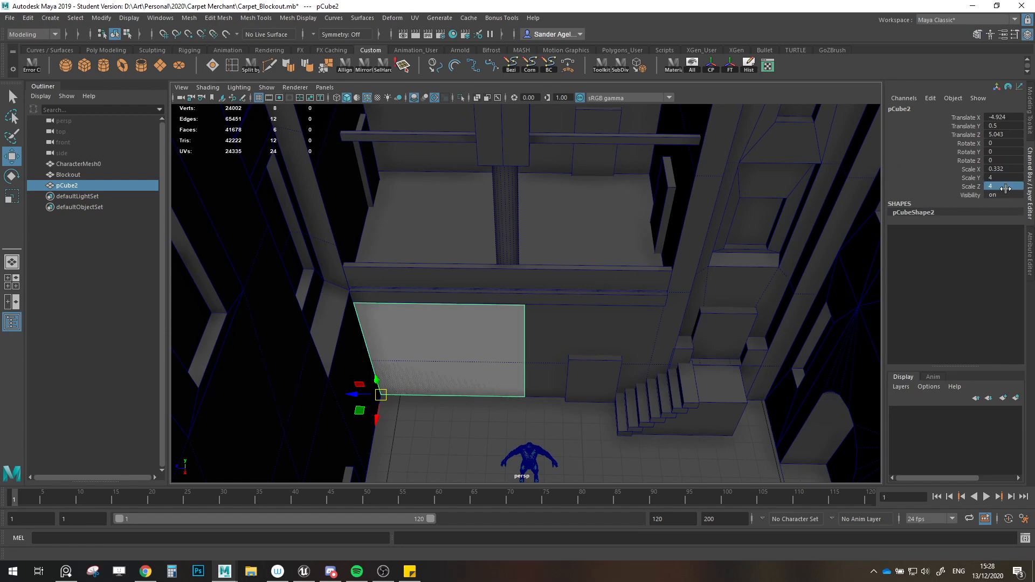
Step: Examine how the resized wall panel fits beneath the balcony ledge of the courtyard's back wall
left_click_drag(498, 358, 468, 284, "alt")
scroll(521, 326, "up", 5)
scroll(468, 284, "down", 5)
middle_click_drag(468, 284, 482, 346, "alt")
scroll(522, 337, "down", 3)
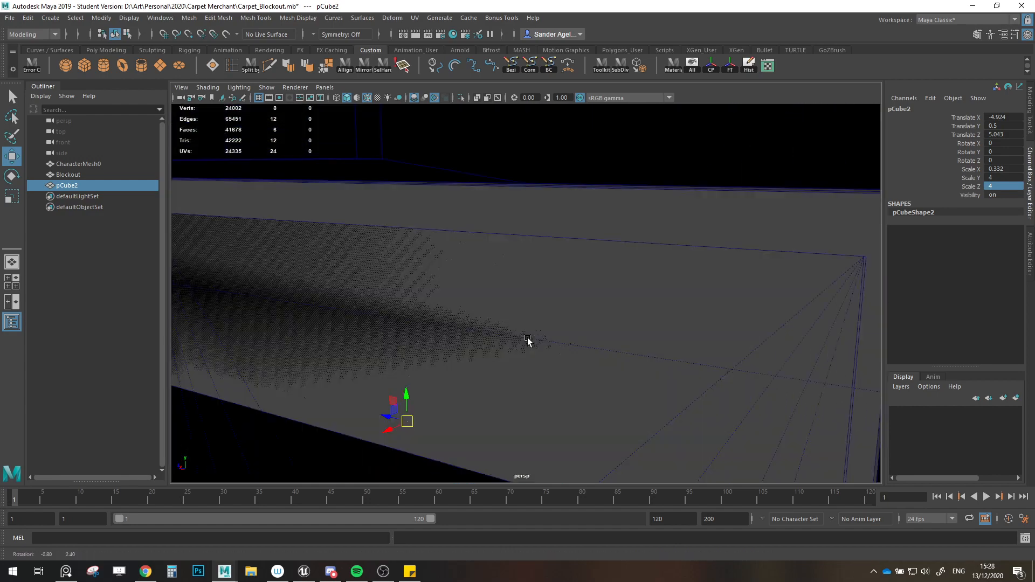
left_click_drag(527, 342, 564, 261, "alt")
scroll(527, 344, "up", 5)
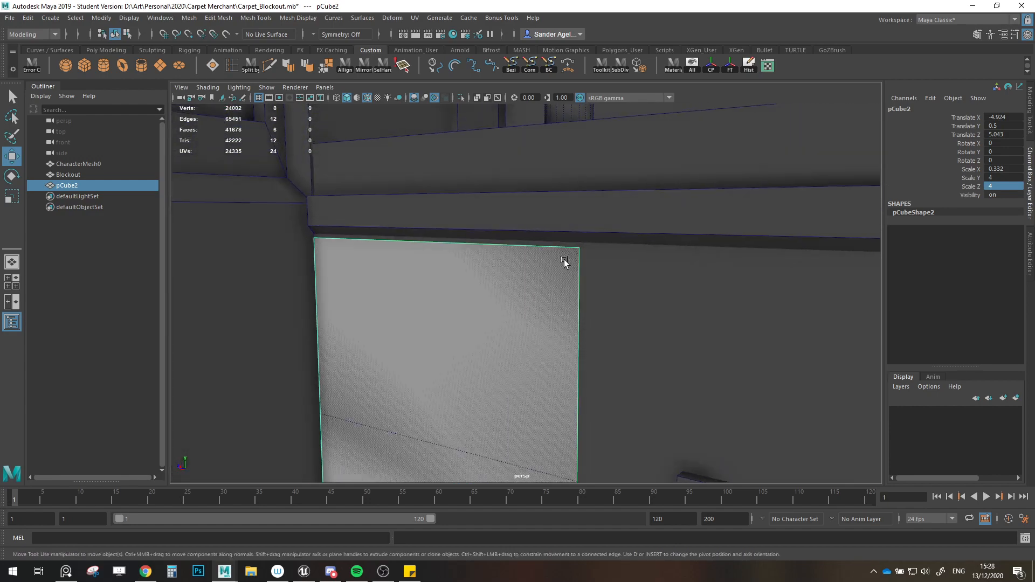
scroll(389, 244, "down", 4)
Step: Move the wall panel out of the courtyard to about 22.7 in Z and duplicate it to about 17 in Z
left_click_drag(513, 329, 186, 385, "alt")
scroll(518, 385, "down", 5)
middle_click_drag(186, 385, 294, 363, "alt")
scroll(294, 363, "up", 3)
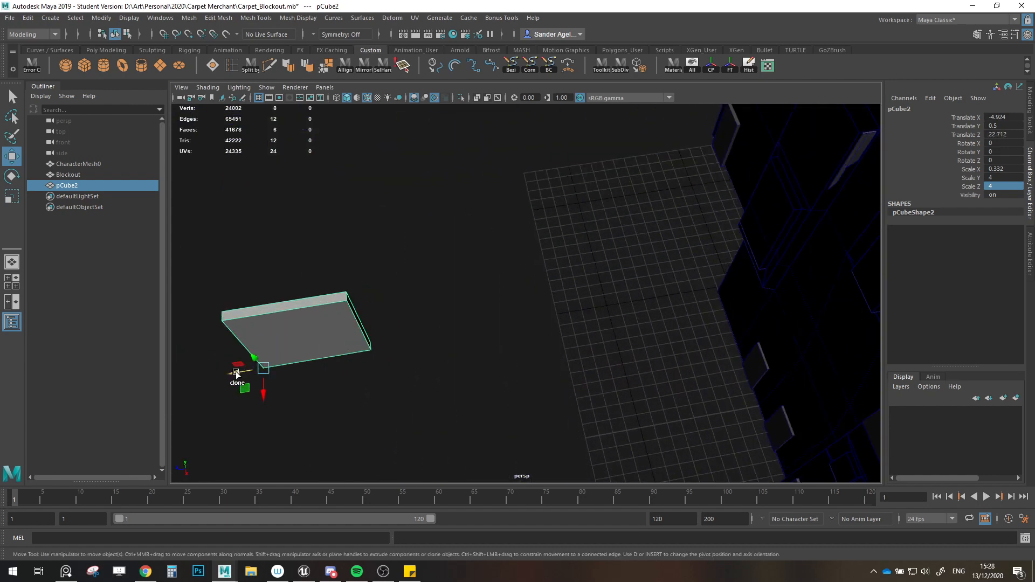
left_click_drag(236, 373, 399, 345, "shift")
mouse_move(399, 345)
left_mouse_down("alt")
mouse_move(493, 359)
mouse_move(516, 393)
mouse_move(490, 340)
left_mouse_up("alt")
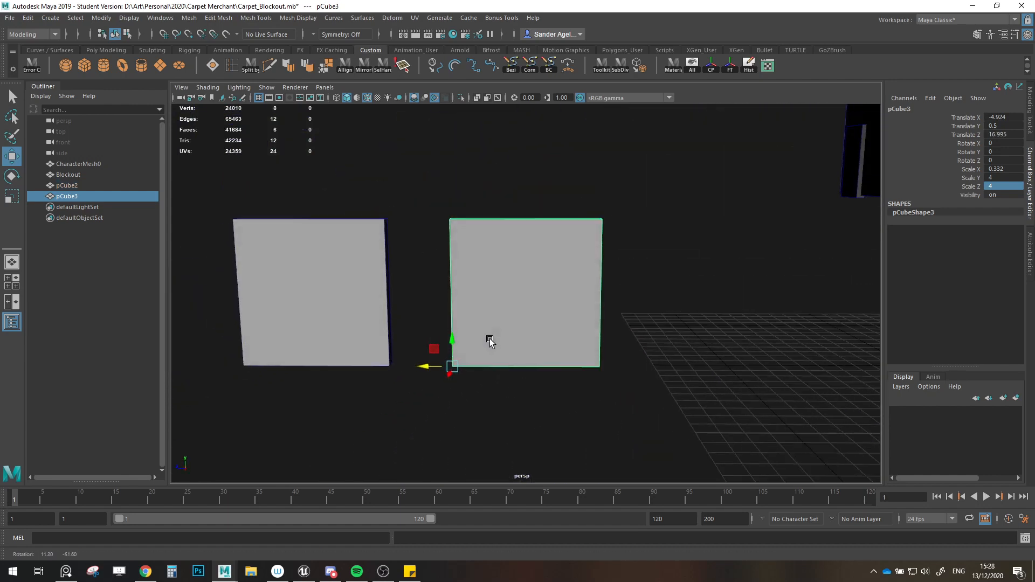
Step: Extrude the duplicate panel's front and back faces and scale them inward to about half the panel's width and height
left_click(1030, 112)
left_click(968, 125, "ctrl")
left_click_drag(538, 265, 534, 281)
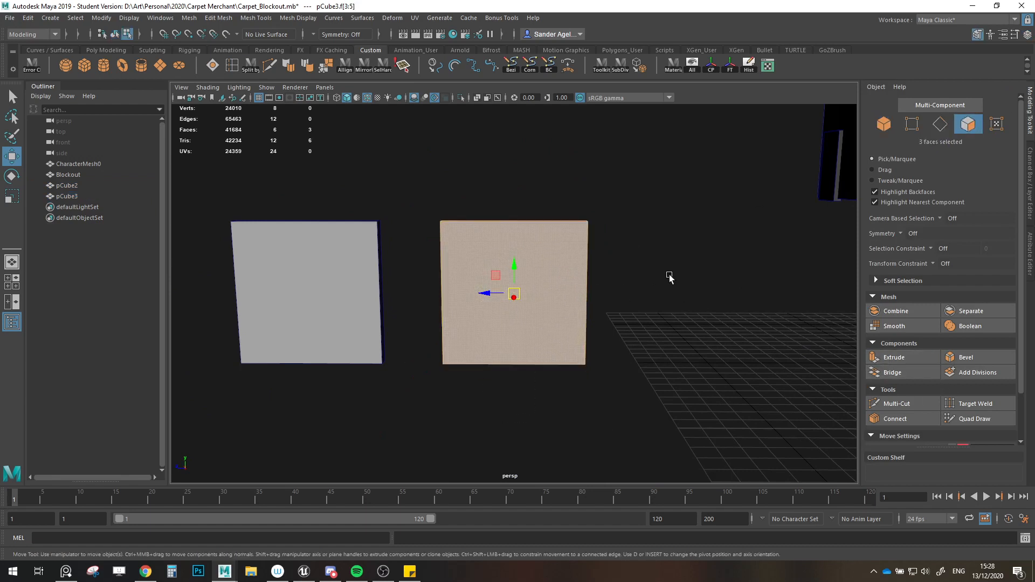
left_click(520, 301, "ctrl")
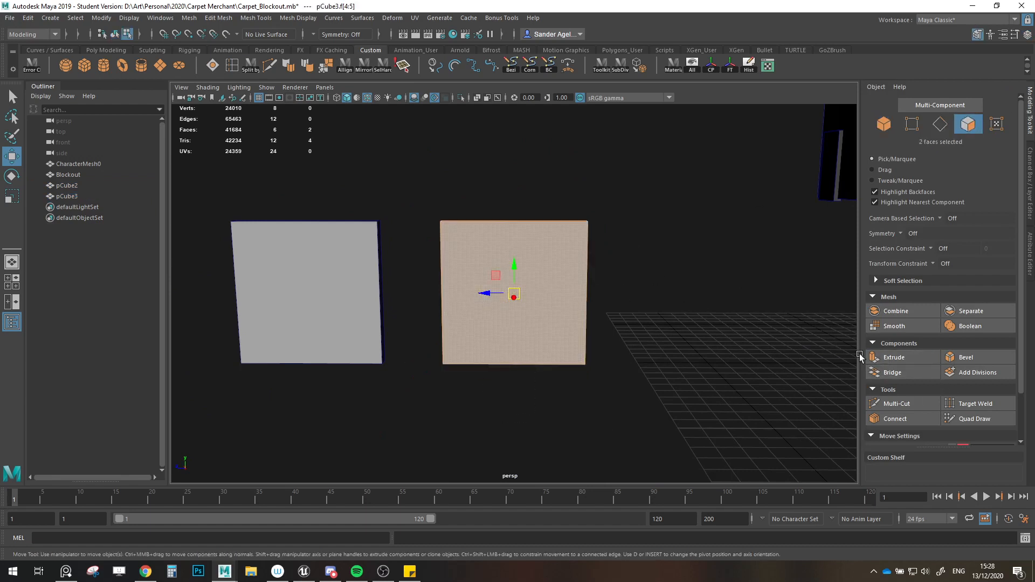
left_click(894, 358)
left_click_drag(499, 284, 500, 280)
key("ctrl+z")
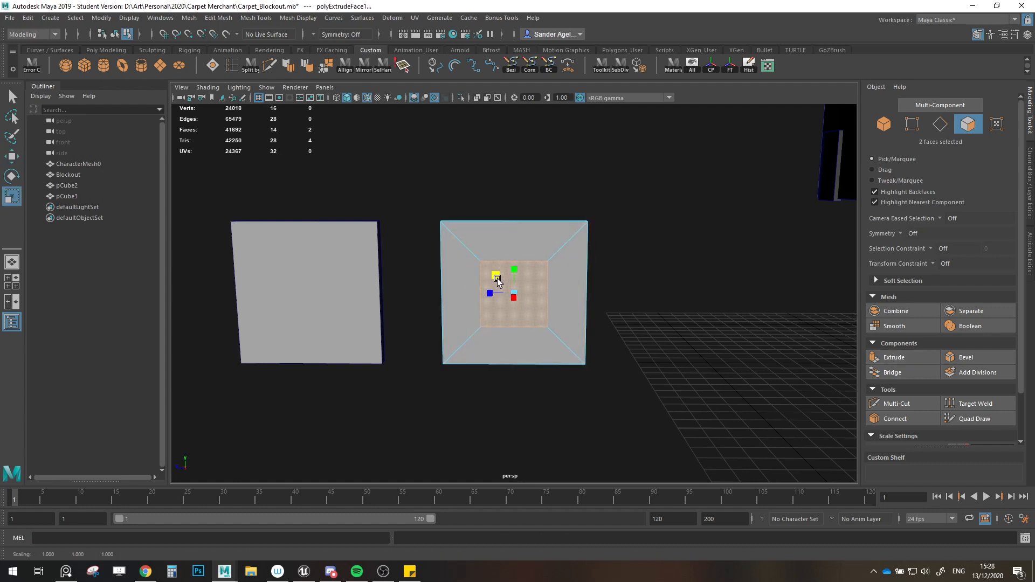
Step: Delete the duplicate panel's faces below the inset and the inner front and back faces to open a doorway
key("w")
left_click_drag(508, 393, 513, 340)
key("Delete")
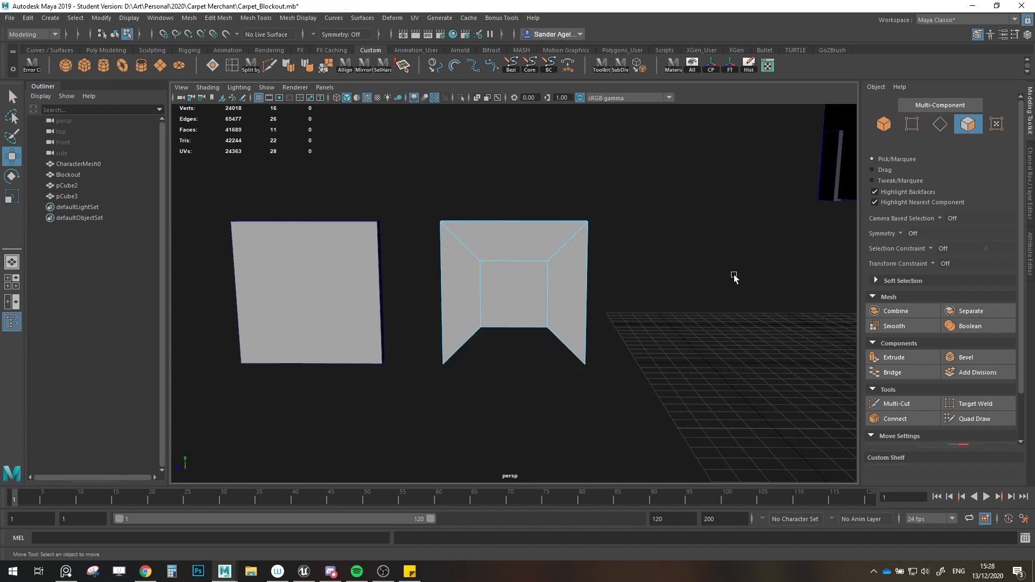
left_click(511, 345)
key("Delete")
Step: Snap the doorway opening's lower vertices down to the panel's bottom edge
left_click(912, 124)
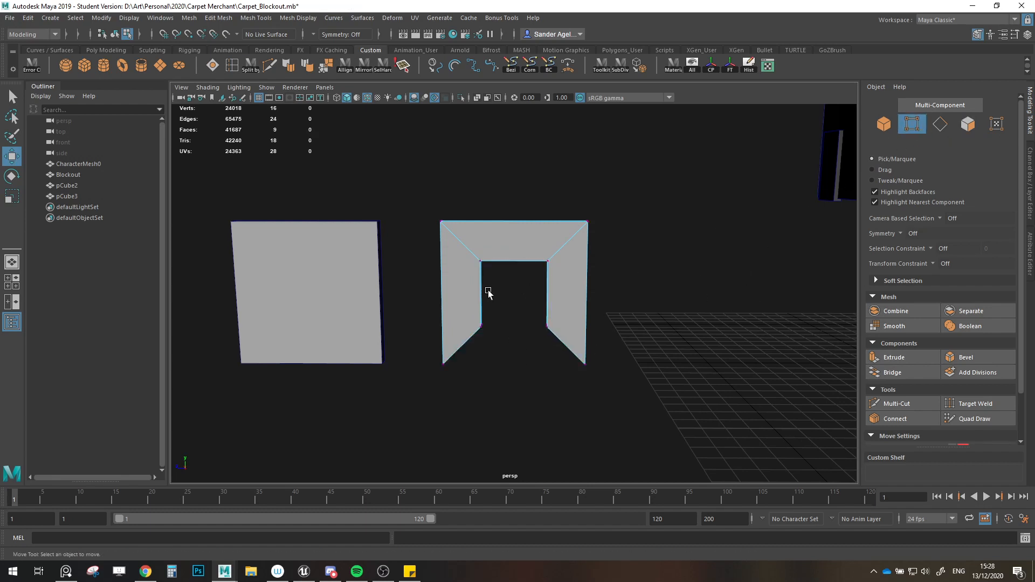
left_click_drag(474, 297, 551, 343)
key("v")
left_click_drag(515, 297, 578, 343)
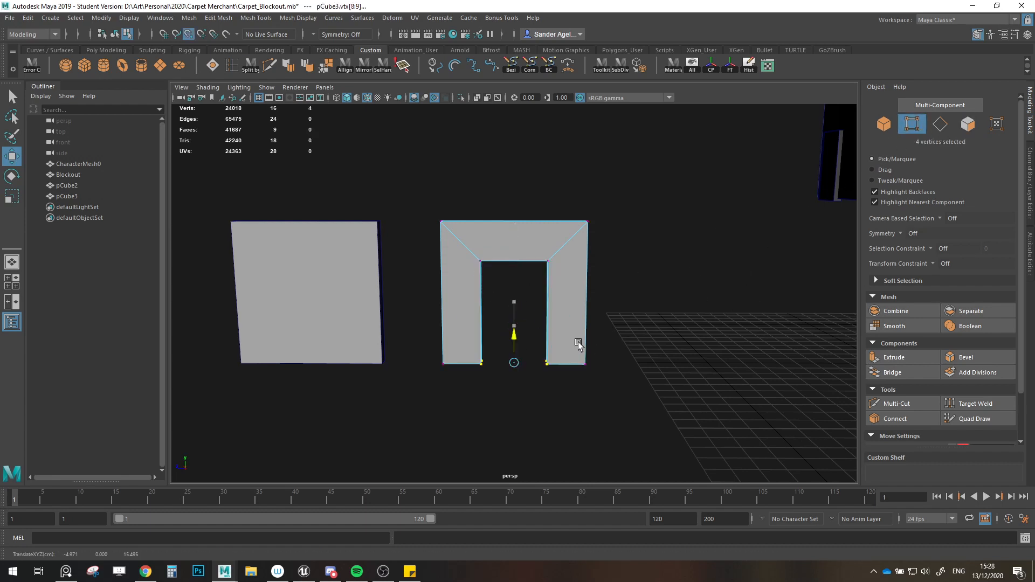
Step: Extrude the doorway opening's three edges on one side and snap them to the opposite side to close the inner frame
left_click(946, 128)
scroll(418, 329, "up", 5)
left_click_drag(417, 329, 416, 290, "alt")
left_click(432, 272)
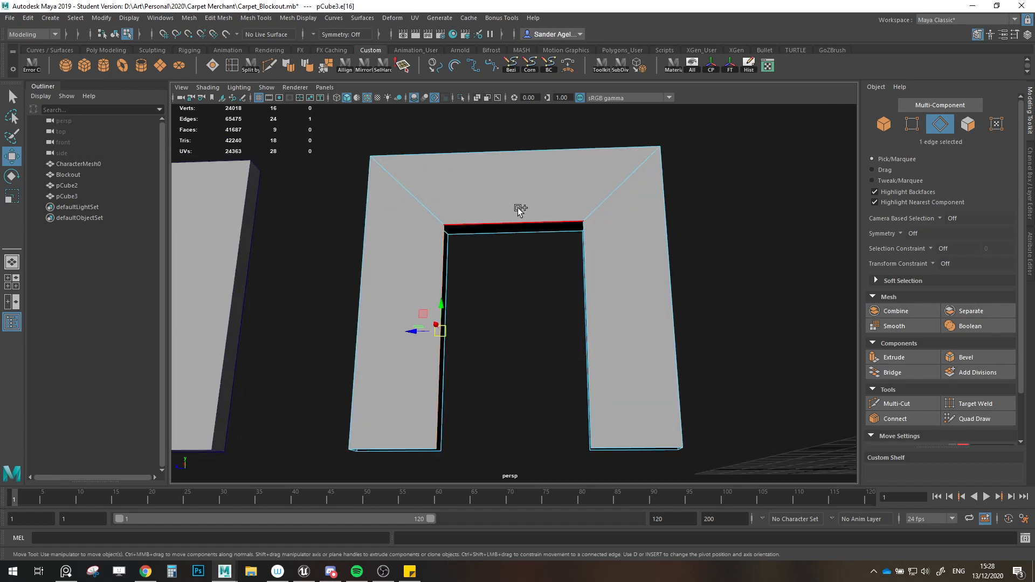
left_click(519, 209, "shift")
left_click(592, 253, "shift")
left_click_drag(532, 301, 580, 286, "alt")
left_click_drag(535, 313, 576, 258, "shift")
key("v")
key("v")
mouse_move(535, 315)
left_mouse_down()
mouse_move(522, 304)
mouse_move(519, 325)
left_mouse_up()
key("ctrl+z")
key("v")
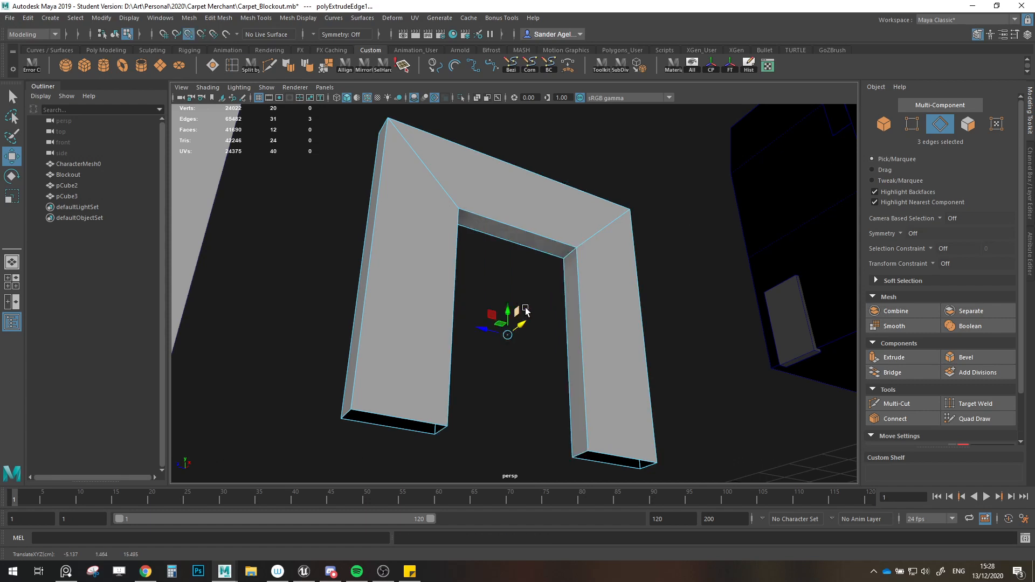
Step: Merge the doorway panel's overlapping vertices and deselect the mesh
left_click(886, 128)
left_click(327, 67)
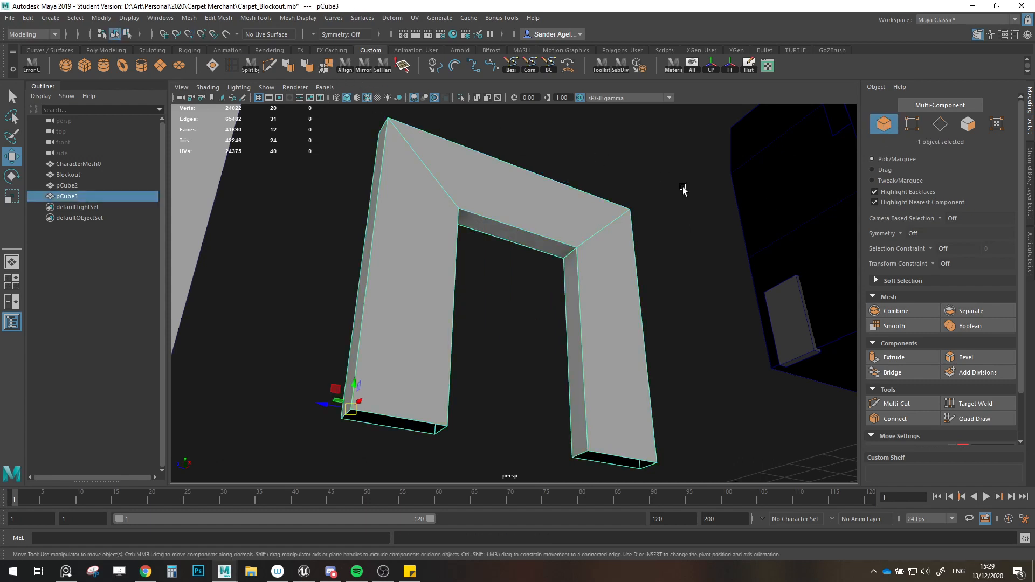
key("w")
left_click(697, 228)
Step: Move the doorway panel along Z into the courtyard, over the blockout door on the back wall
scroll(697, 228, "down", 3)
left_click_drag(697, 227, 553, 346, "alt")
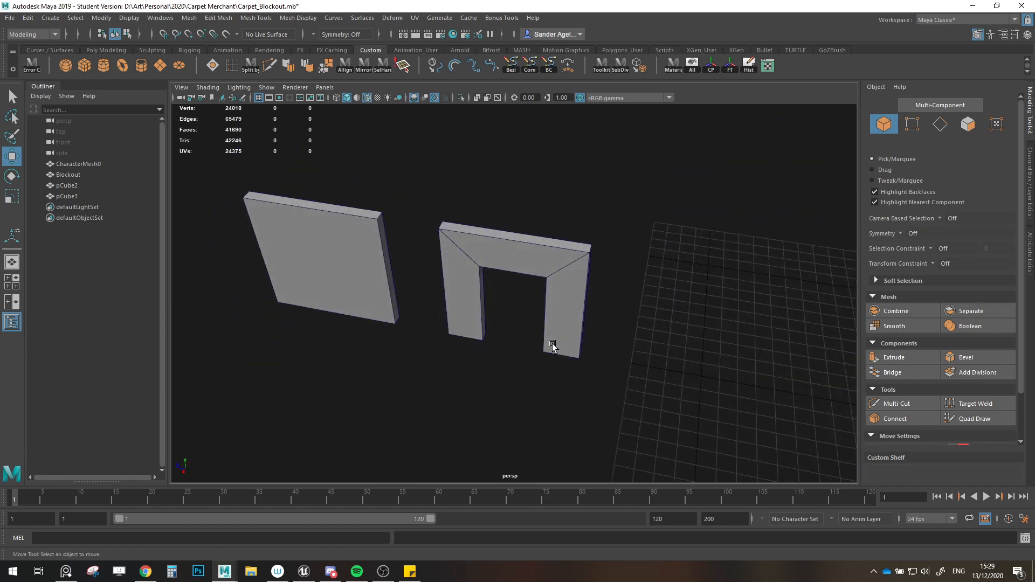
scroll(552, 345, "down", 6)
scroll(552, 345, "up", 3)
left_click(509, 386)
left_click(554, 405)
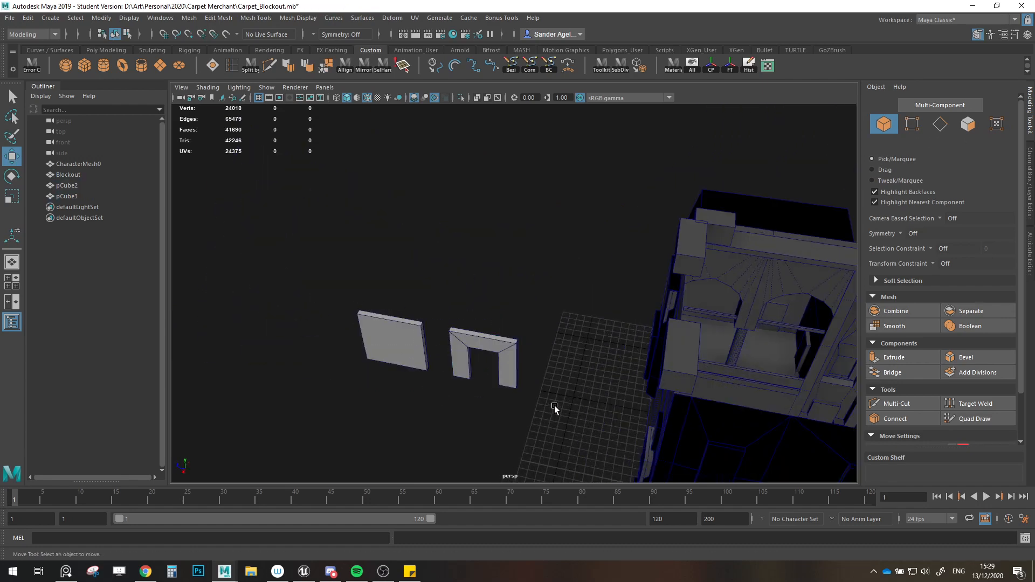
left_click_drag(554, 406, 456, 386, "alt")
left_click(401, 309)
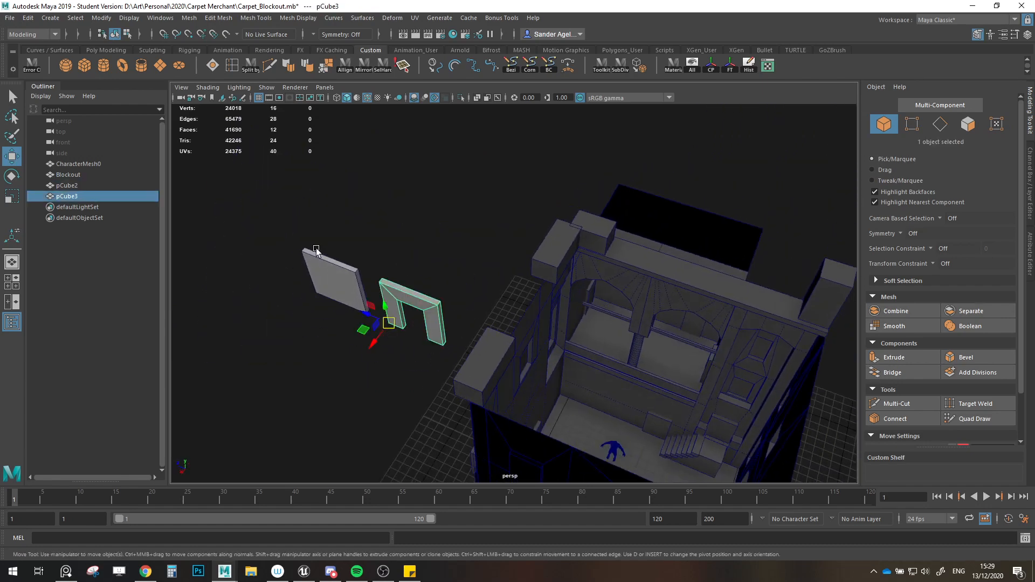
left_click(316, 251, "shift")
left_click(405, 295)
left_click_drag(365, 313, 586, 397)
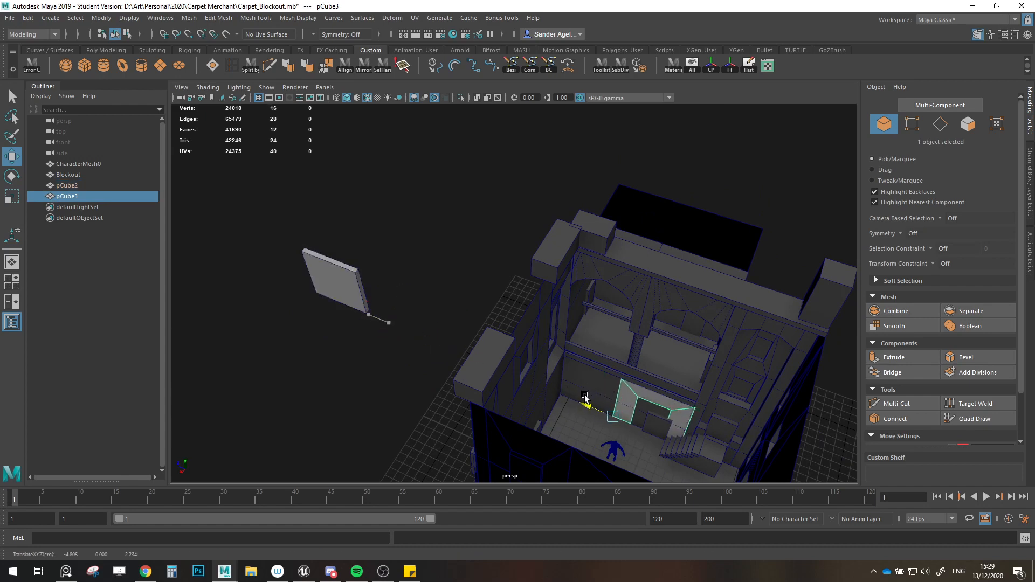
Step: Move the plain wall panel along Z into the courtyard, beside the doorway panel near the back wall's left corner
left_click(323, 302)
left_click_drag(323, 302, 581, 390)
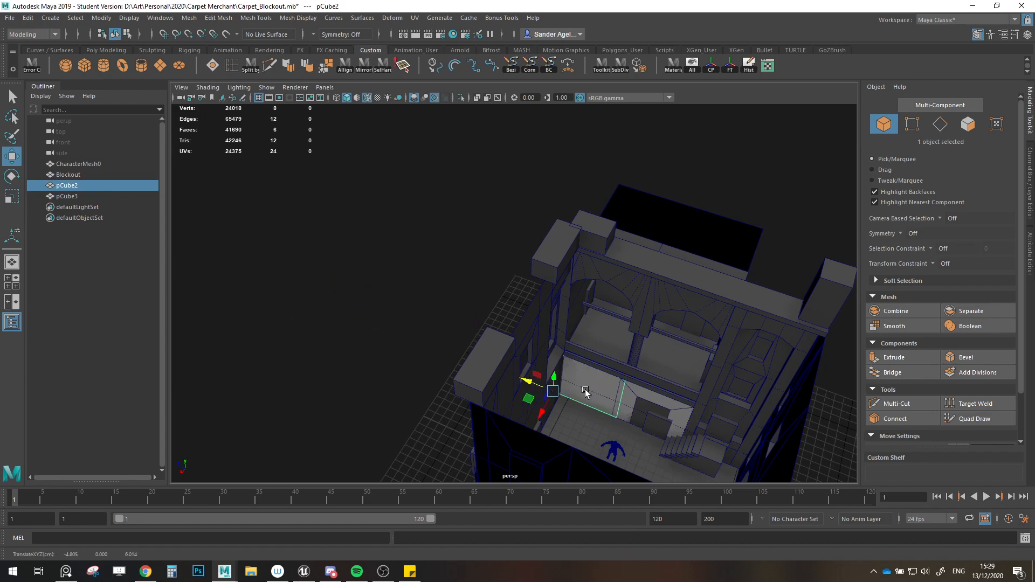
key("f")
scroll(508, 384, "down", 2)
left_click_drag(405, 320, 427, 329)
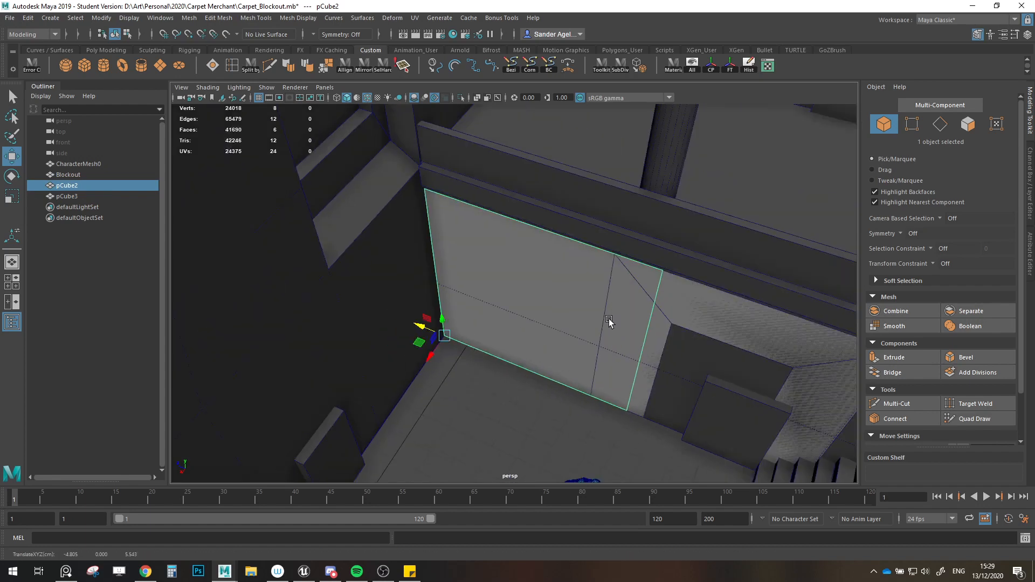
Step: Snap the doorway panel along Z so its edge sits flush against the plain wall panel
left_click(667, 305)
scroll(658, 328, "down", 2)
left_click(653, 313)
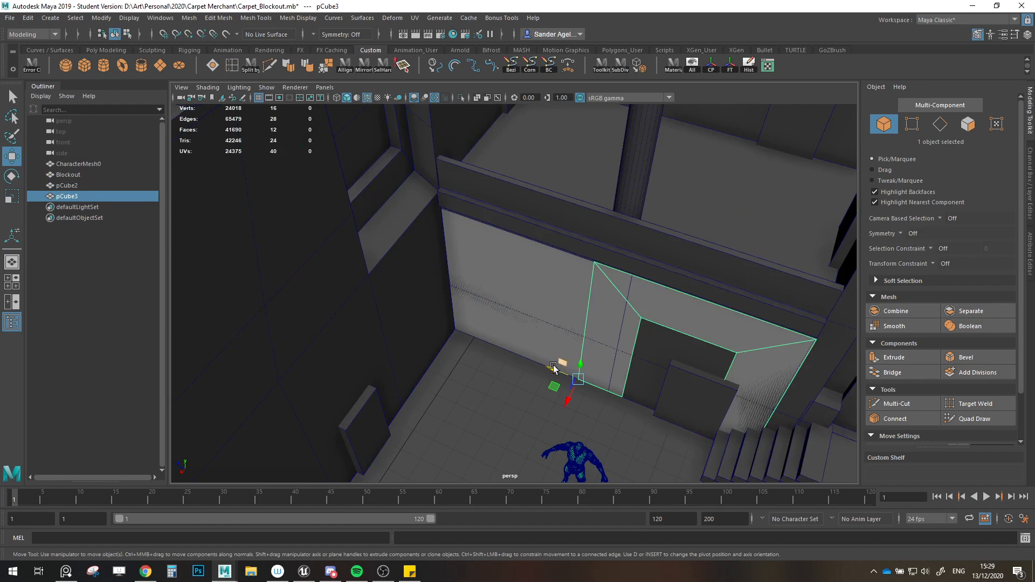
key("v")
left_click_drag(554, 367, 586, 360)
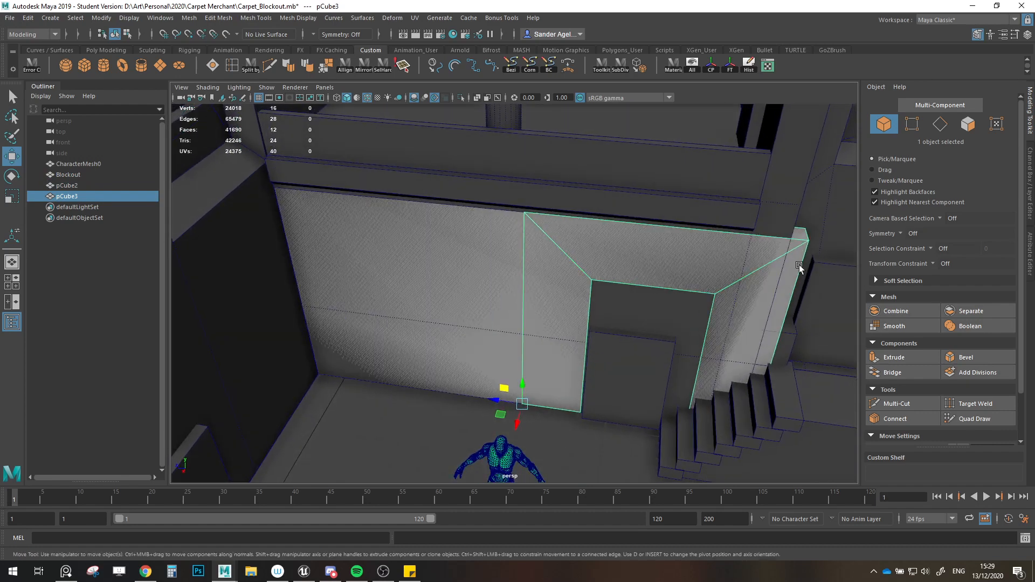
Step: Scale the doorway opening's vertices down from its bottom centre to slightly larger than the blockout door
middle_click_drag(799, 266, 696, 281, "alt")
left_click(913, 125)
left_click_drag(616, 286, 630, 278, "alt")
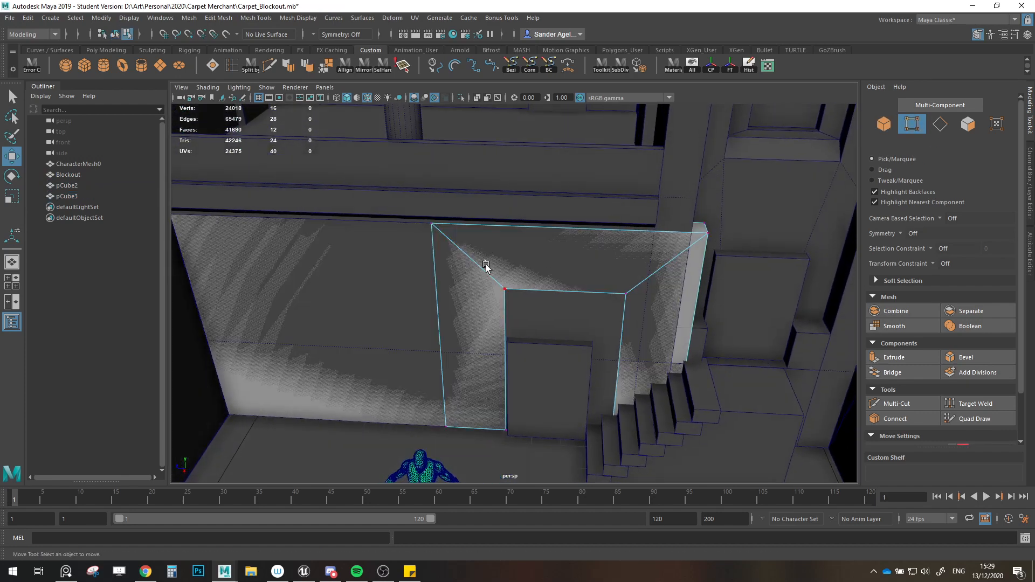
left_click_drag(485, 267, 620, 435)
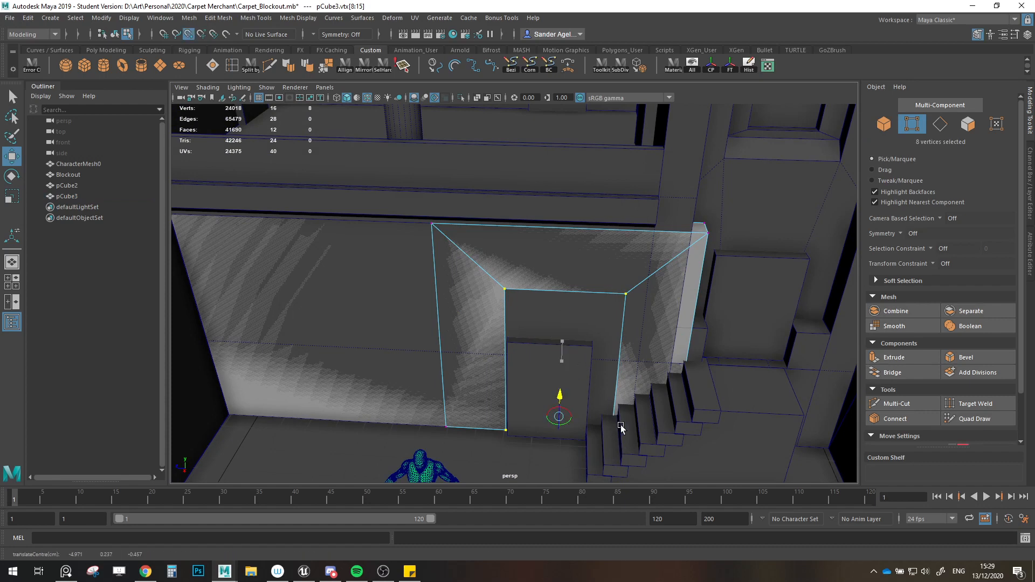
key("r")
left_click_drag(535, 413, 541, 416)
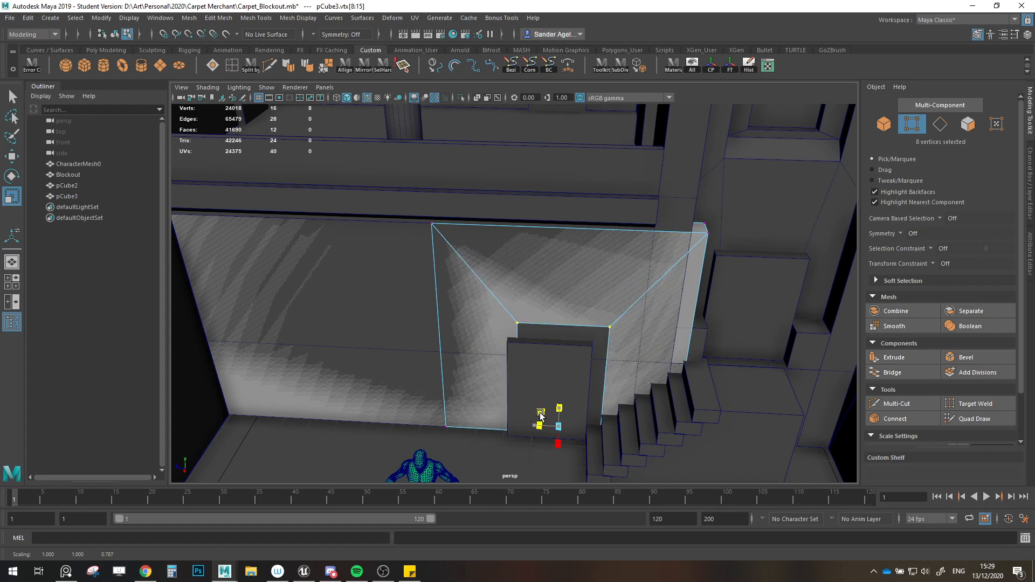
key("w")
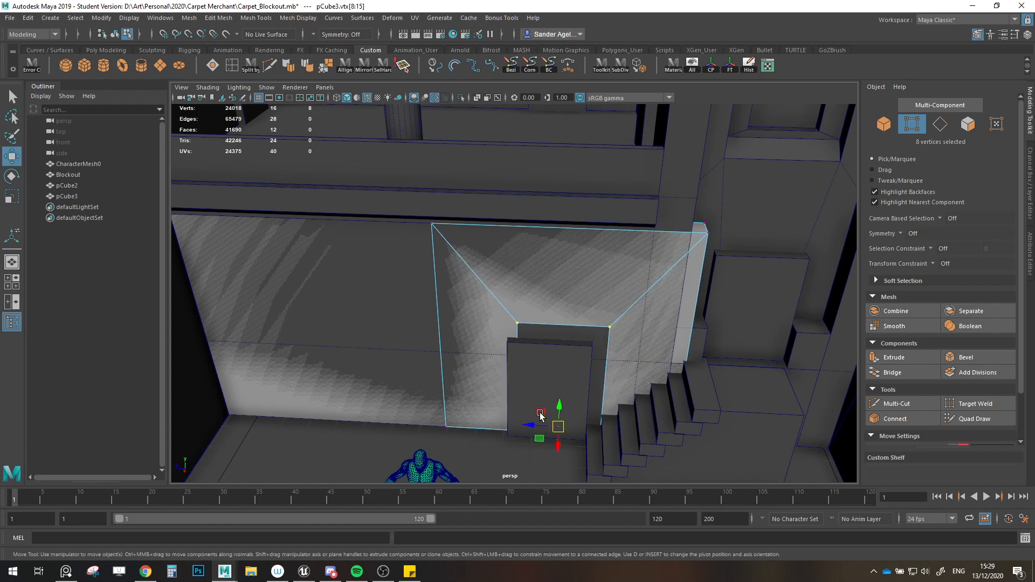
key("F8")
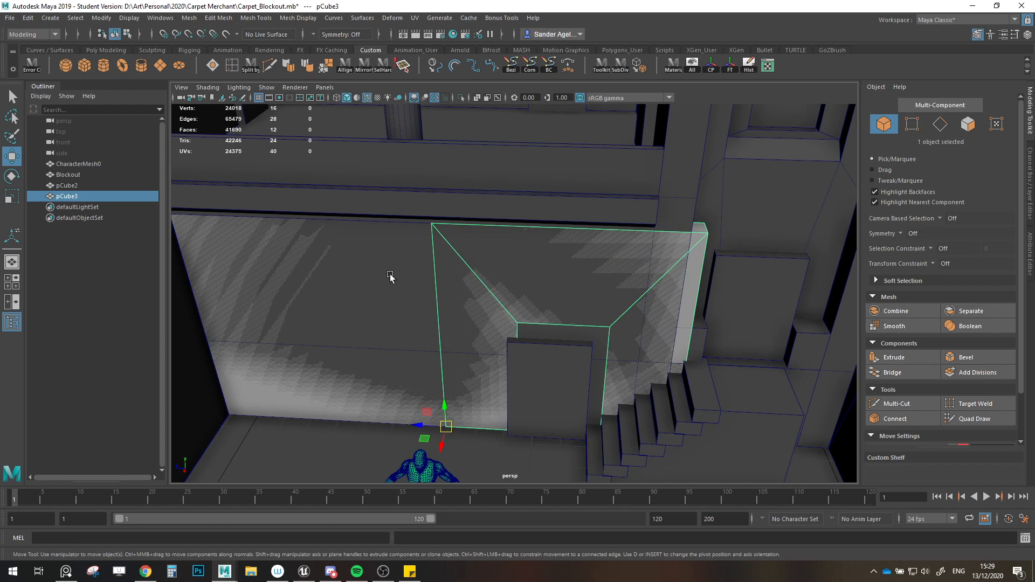
Step: Group CharacterMesh0 and the Blockout mesh, place the group above the panel meshes and rename it Blockout
left_click(389, 277, "shift")
left_click(105, 177)
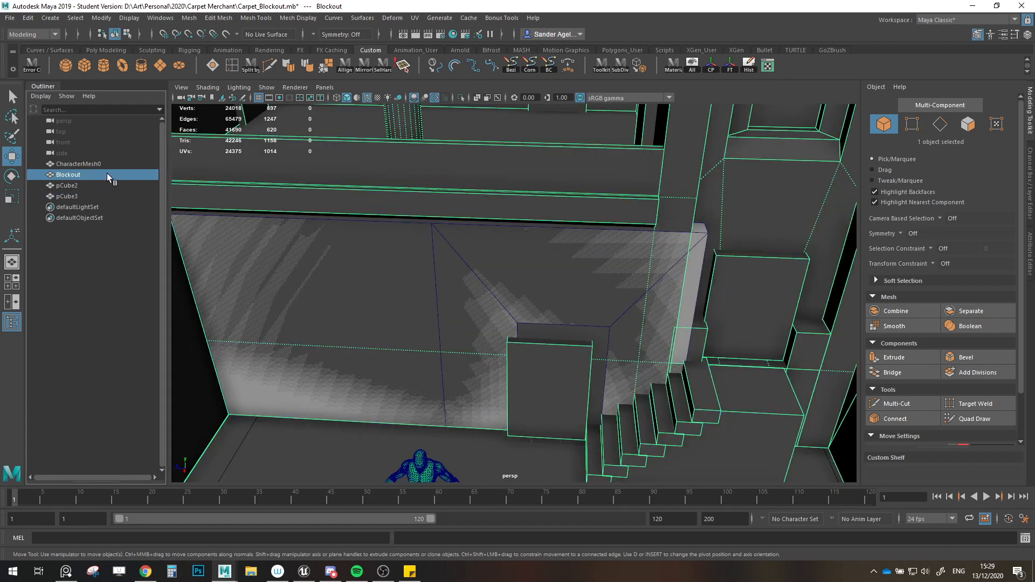
left_click(99, 166, "ctrl")
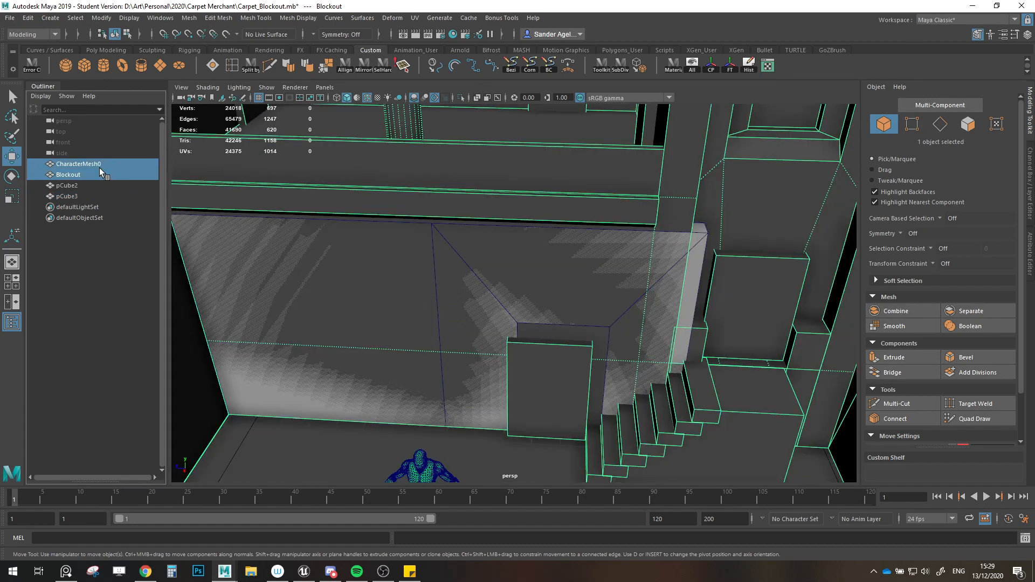
key("ctrl+g")
middle_click_drag(79, 186, 71, 158)
double_click(75, 164)
type("Blockout")
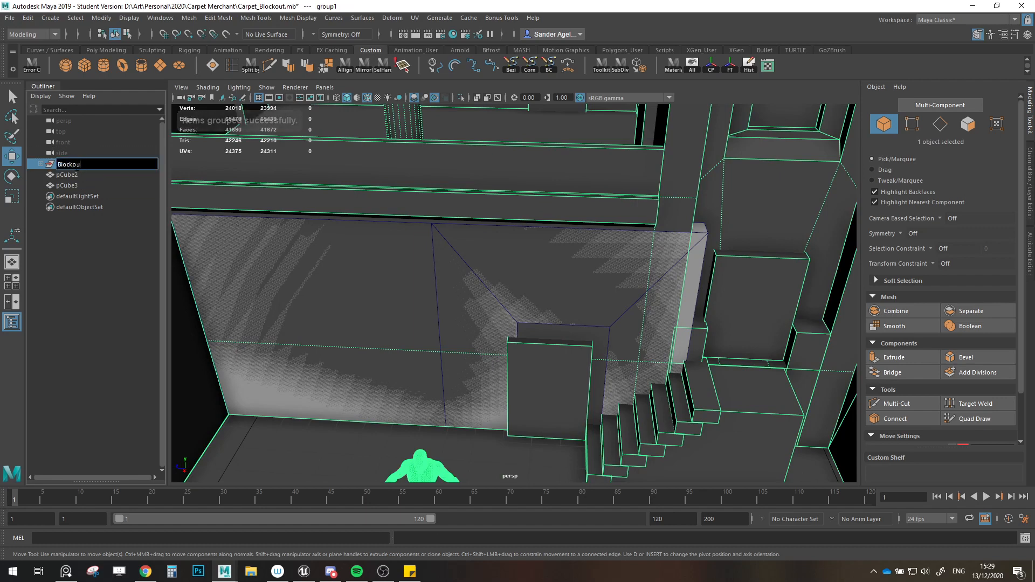
key("Return")
Step: Select the plain and doorway panels together and shift them slightly along Z towards the back wall's left corner
left_click(60, 185)
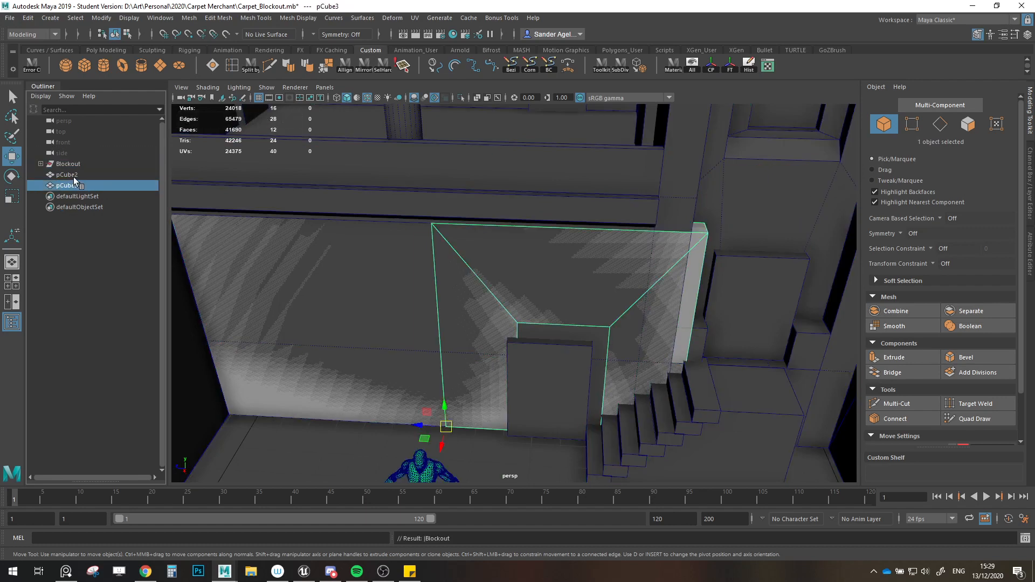
left_click(68, 175, "ctrl")
mouse_move(225, 415)
left_mouse_down()
mouse_move(182, 419)
mouse_move(210, 415)
left_mouse_up()
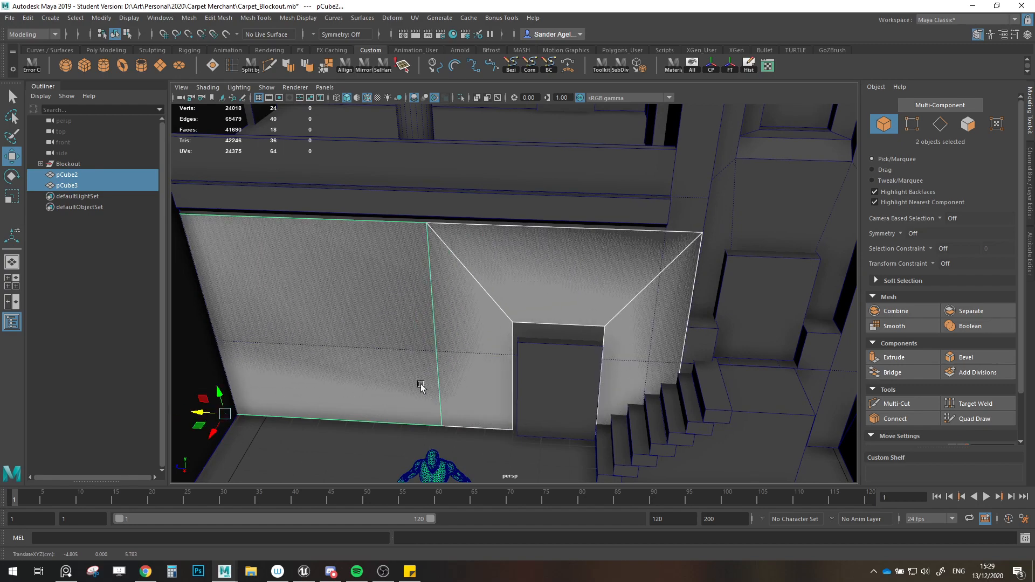
key("f")
key("ctrl+z")
key("ctrl+z")
key("ctrl+y")
Step: Scale both wall panels down uniformly to about 80 percent of their size
middle_click_drag(298, 413, 319, 392, "alt")
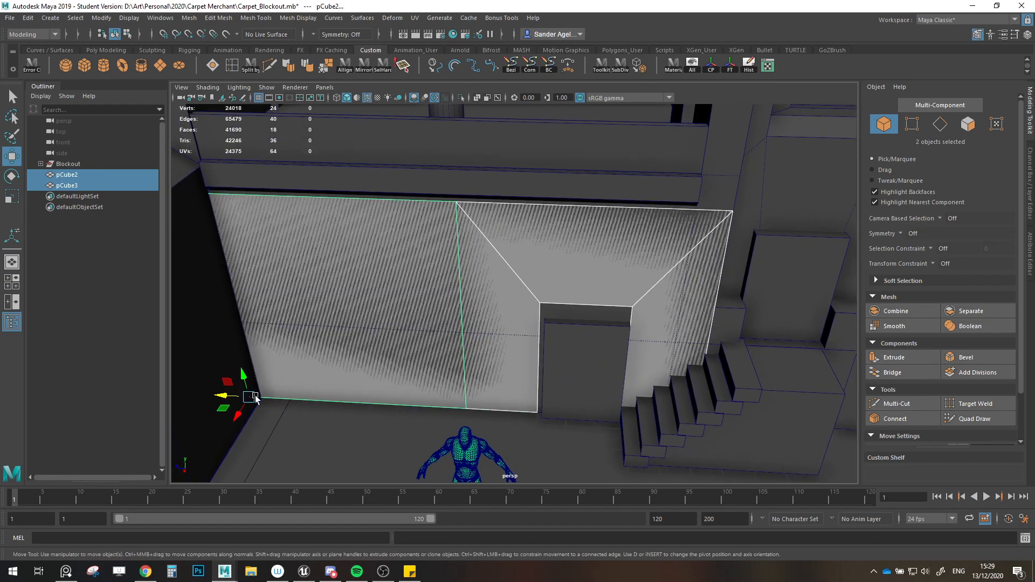
key("r")
left_click_drag(250, 397, 216, 412)
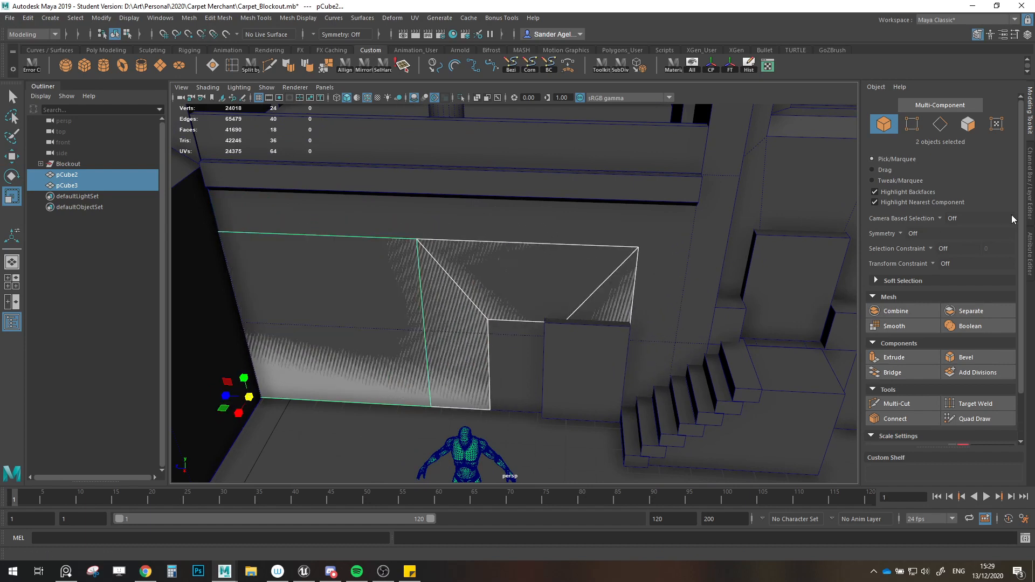
Step: Undo the uniform scaling of both panels and set the plain panel's Scale Y and Scale Z to 3
key("ctrl+a")
key("ctrl+z")
key("w")
left_click(400, 291)
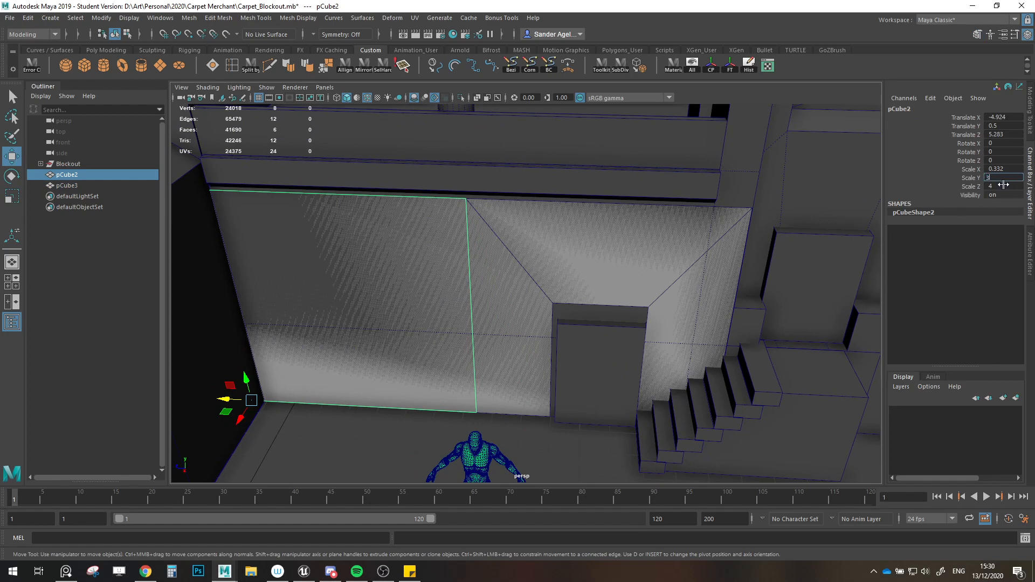
type("3")
key("Return")
Step: Set the doorway panel's Scale Y and Scale Z to 3
left_click(733, 240)
left_click(656, 241)
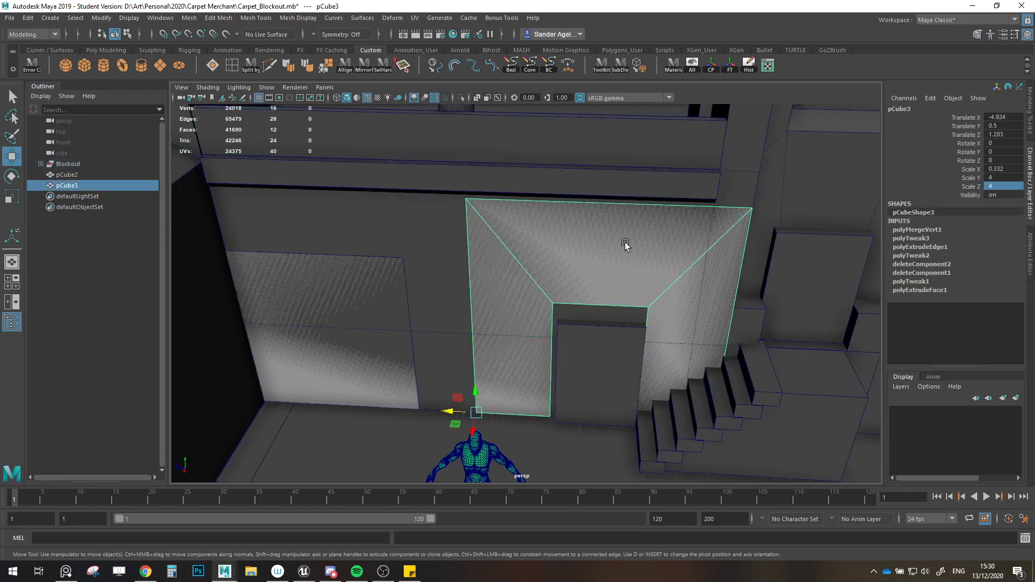
type("3")
key("Return")
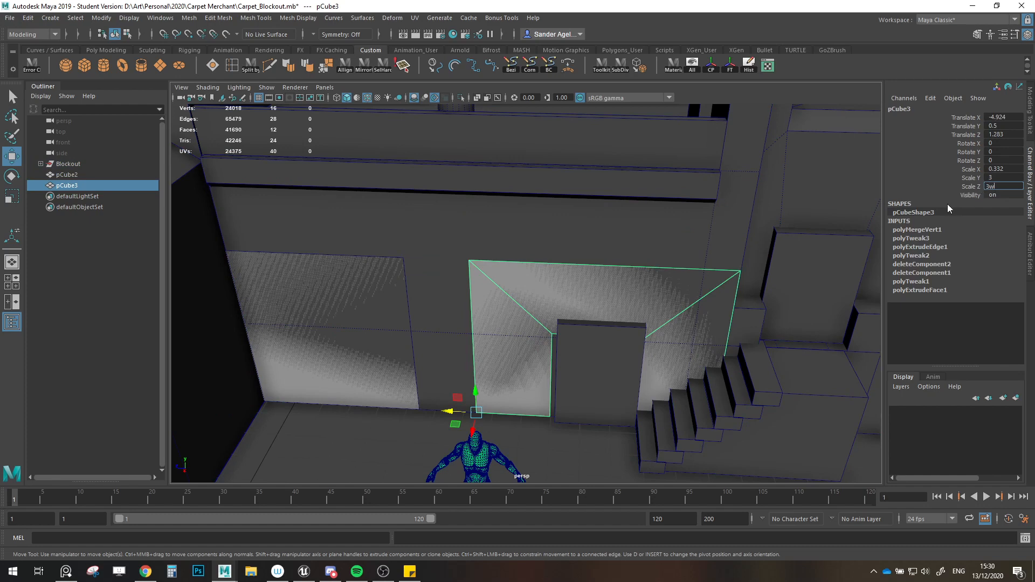
key("Return")
Step: Set Scale X to 0.25 on the doorway panel and on the plain panel
double_click(1005, 169)
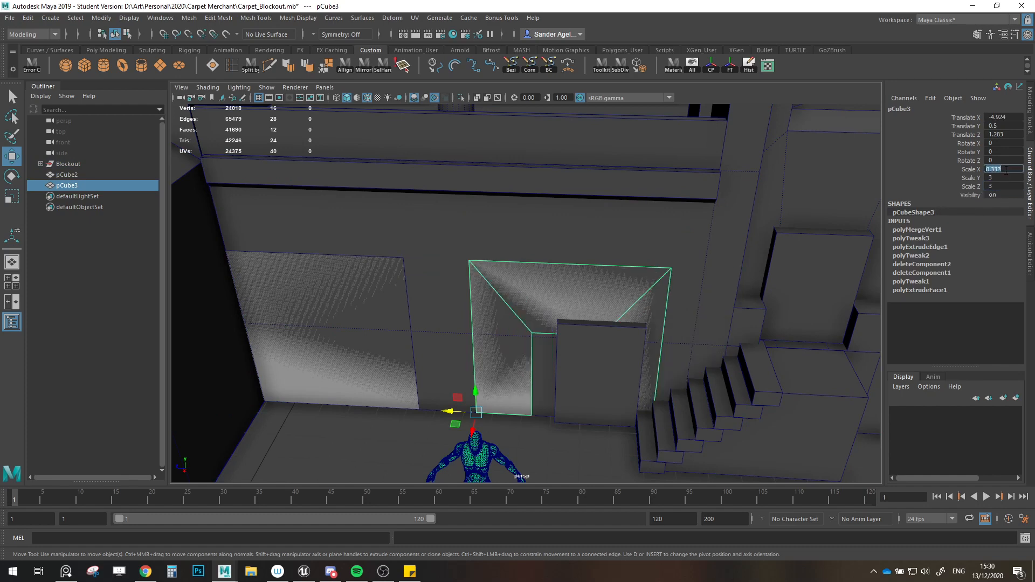
type("0.25")
key("Return")
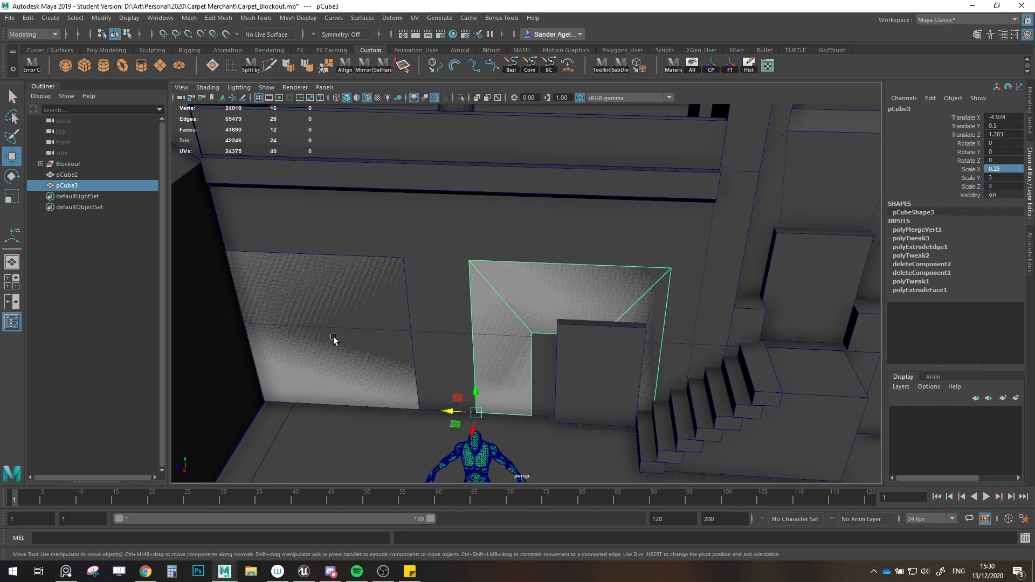
left_click(325, 324)
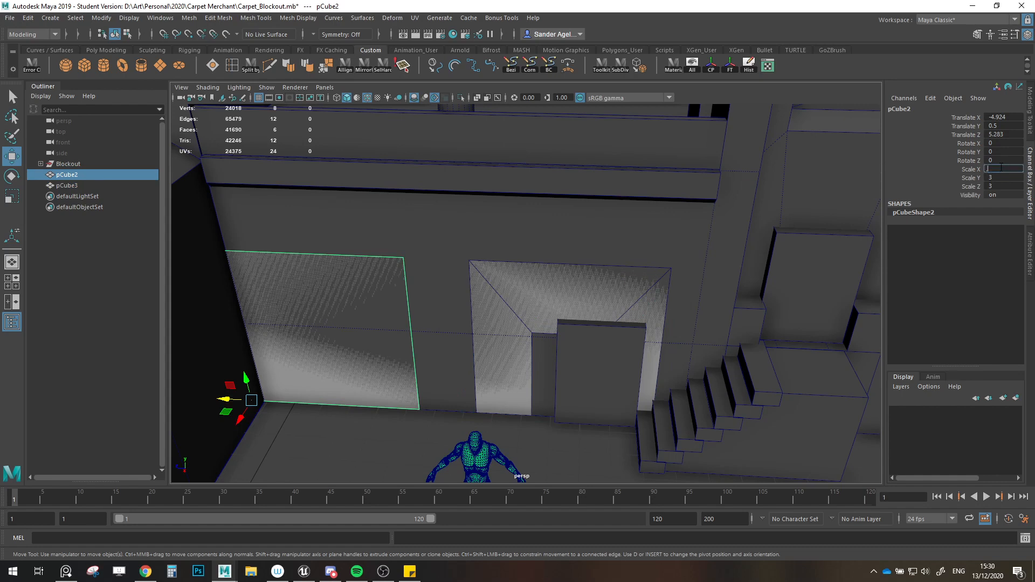
Step: Move the doorway panel along Z against the plain panel and on until its opening lines up with the blockout door
left_click(582, 308)
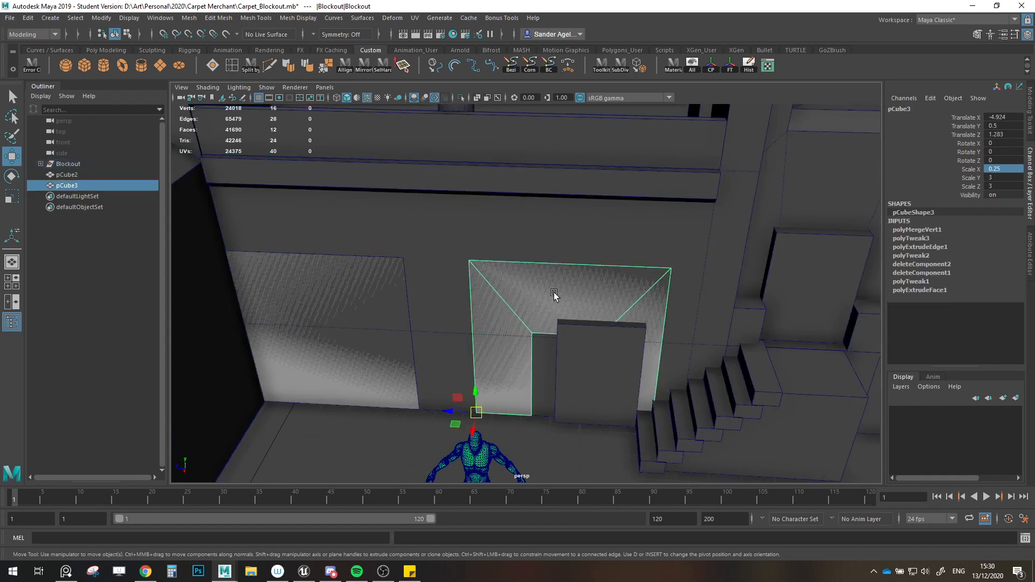
left_click_drag(451, 412, 436, 412)
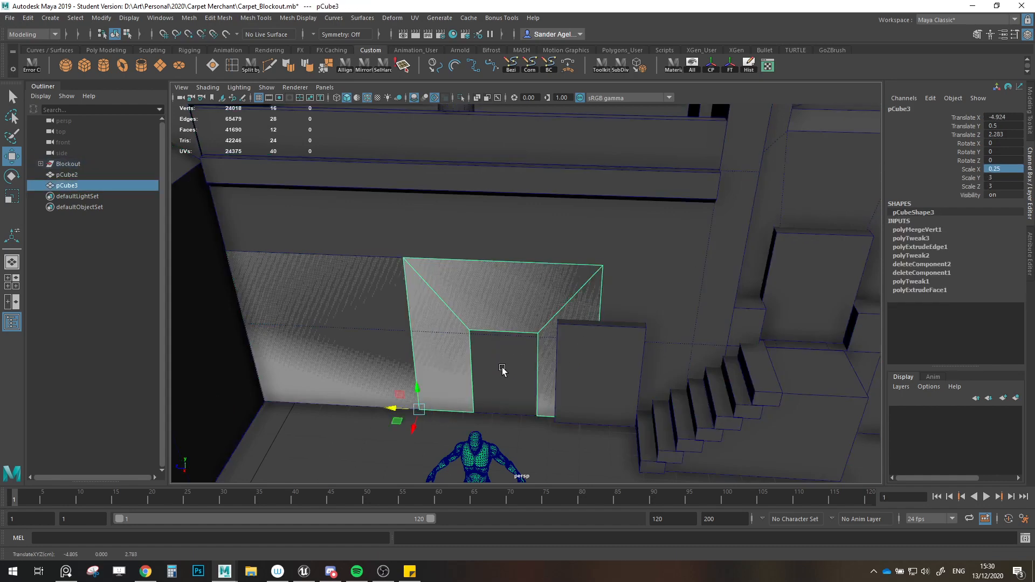
left_click_drag(395, 409, 477, 400)
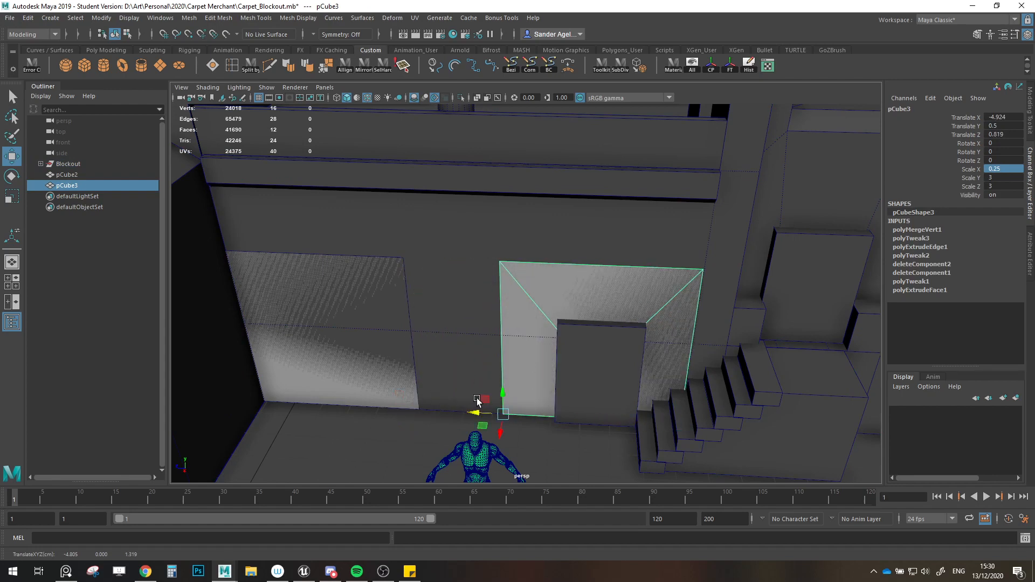
Step: Select the plain and doorway panels together and move them along Z outside the blockout, with the doorway panel at Z 9.796
left_click(364, 324)
left_click(333, 374)
middle_click_drag(333, 375, 402, 386, "alt")
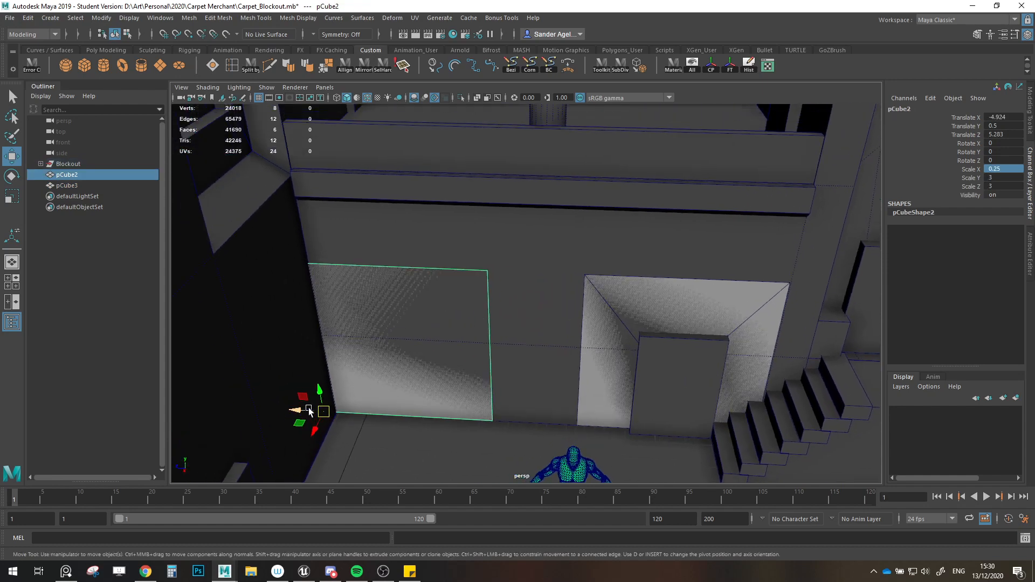
left_click_drag(566, 387, 507, 393, "alt")
left_click(563, 383)
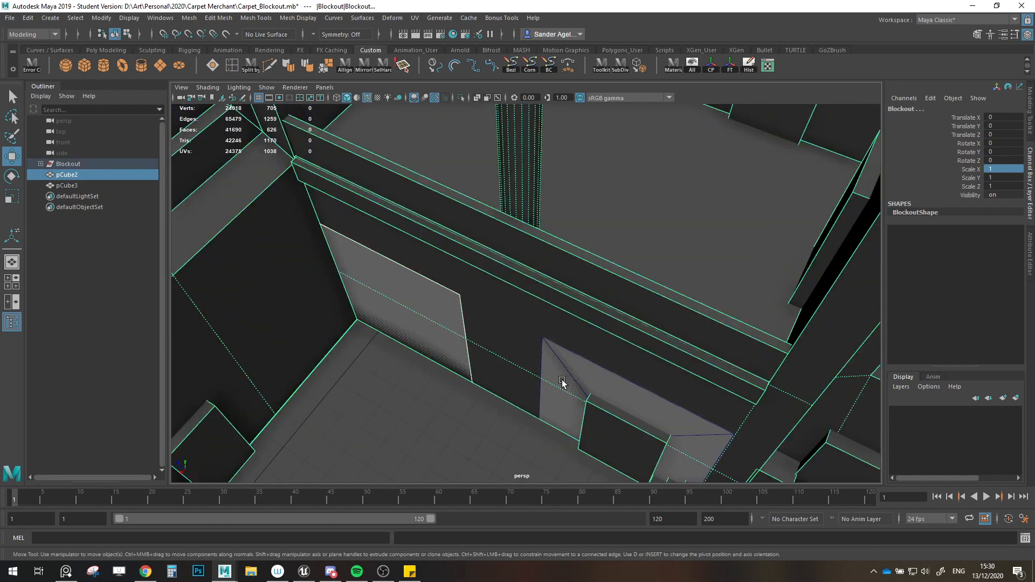
left_click(585, 377)
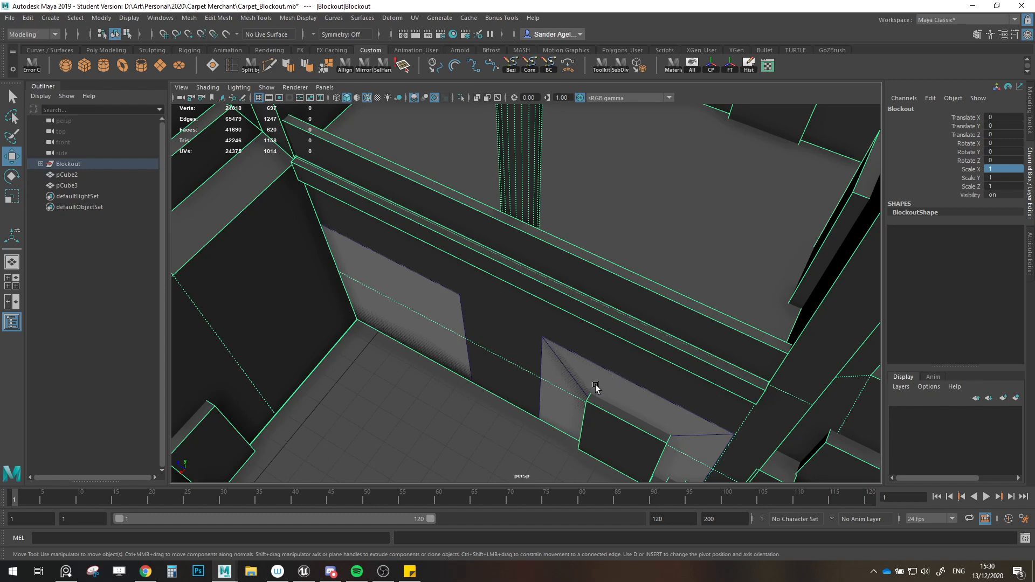
key("ctrl+z")
key("ctrl+z")
left_click_drag(483, 402, 561, 394, "alt")
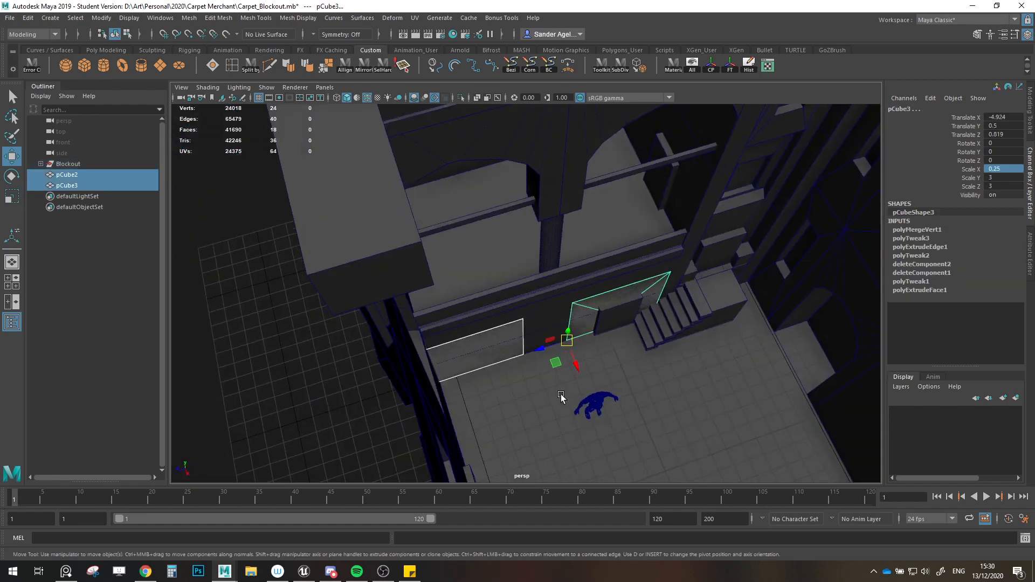
left_click_drag(545, 351, 277, 418)
middle_click_drag(296, 399, 443, 336, "alt")
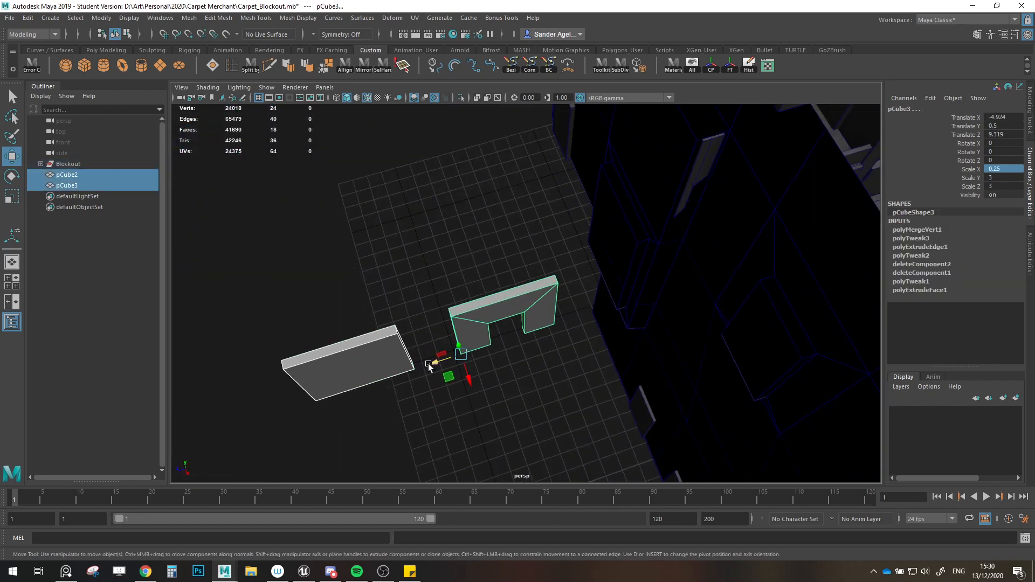
left_click_drag(429, 365, 545, 378)
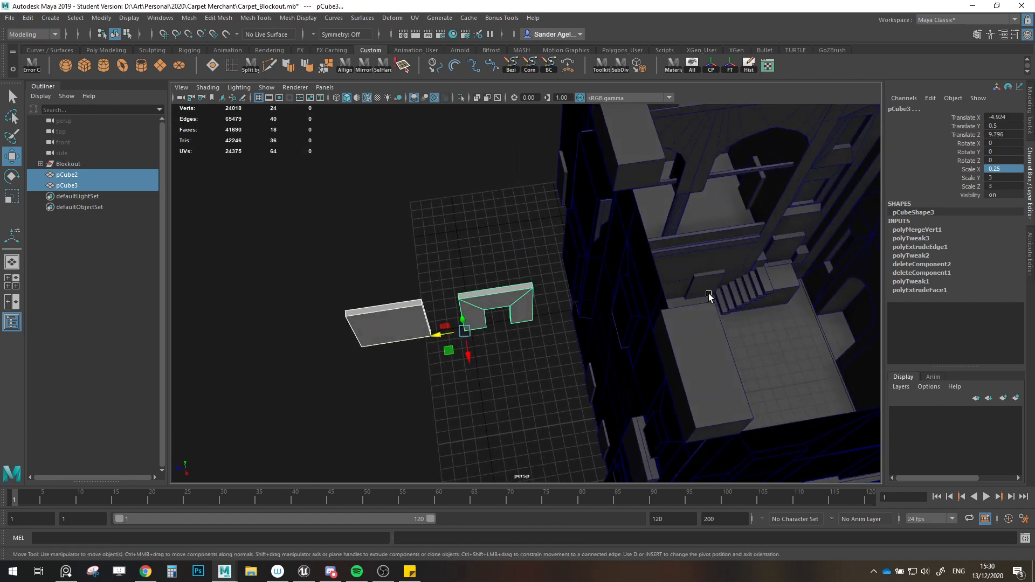
left_click_drag(451, 345, 363, 352)
key("ctrl+z")
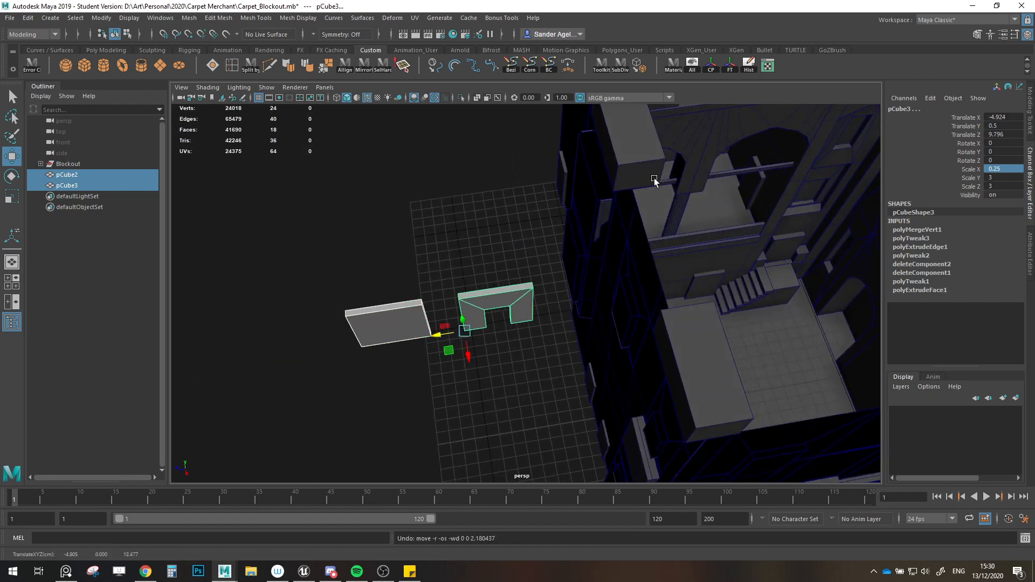
Step: Delete the history and freeze the transformations of both panels, and snap the doorway panel against the plain panel's edge
left_click(746, 69)
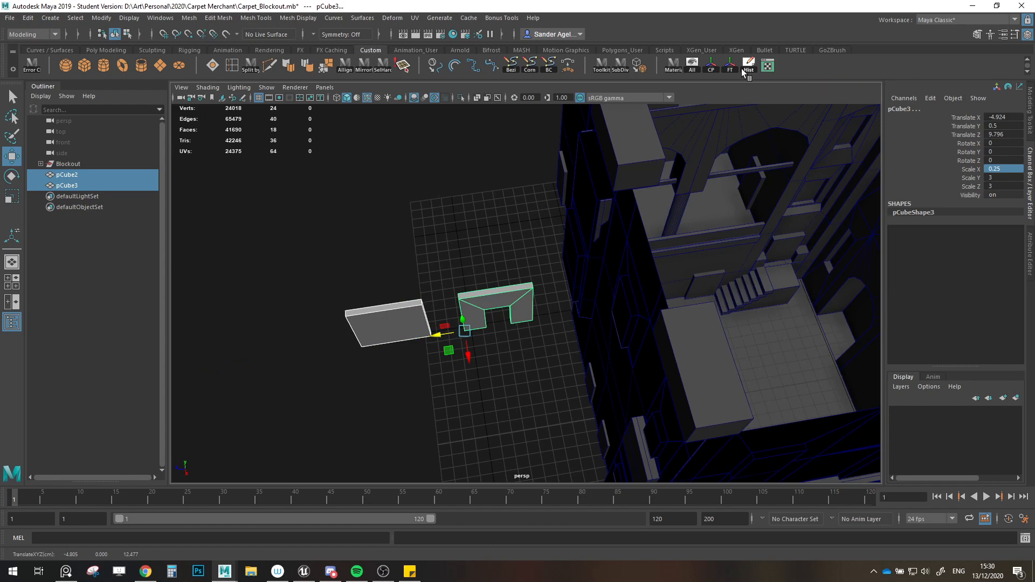
left_click(424, 263)
left_click(465, 322)
mouse_move(464, 321)
left_mouse_down("alt")
mouse_move(445, 353)
mouse_move(393, 334)
left_mouse_up("alt")
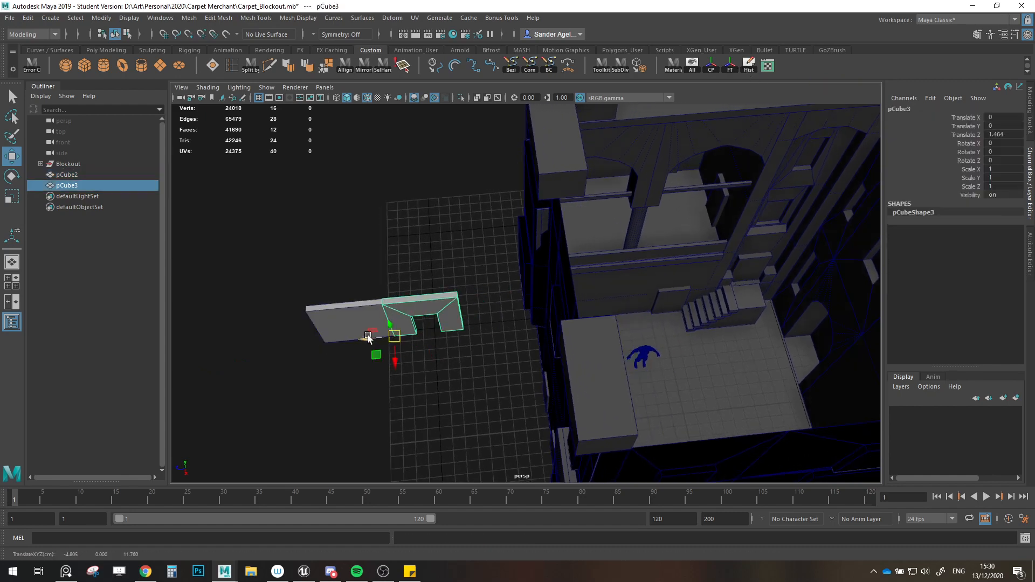
Step: Duplicate the plain panel along Z and snap the original and the doorway panel against it in one continuous row
left_click(361, 320)
left_click_drag(297, 346, 224, 372, "shift")
left_click(367, 325)
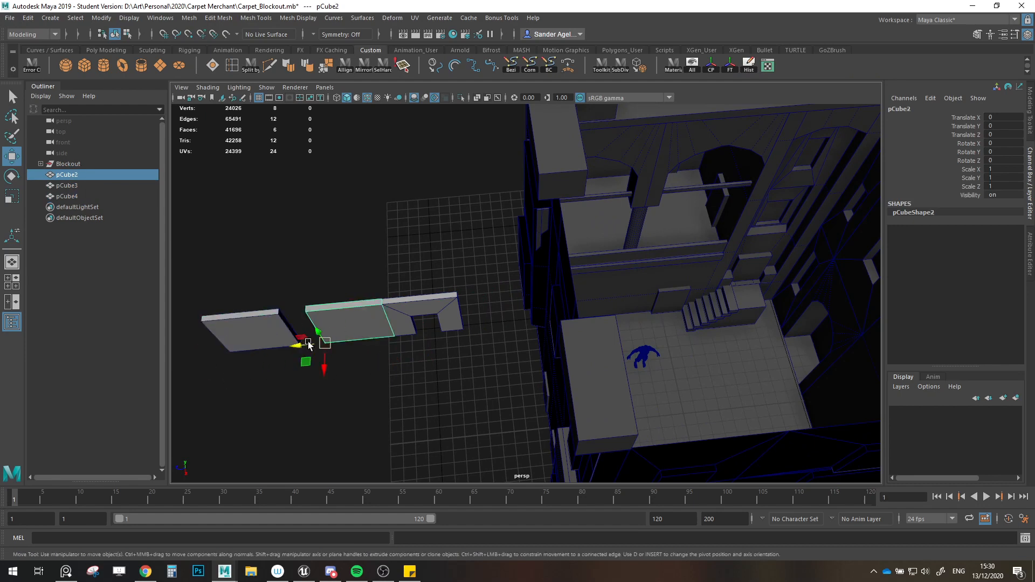
left_click_drag(337, 348, 294, 359)
left_click_drag(374, 339, 378, 322)
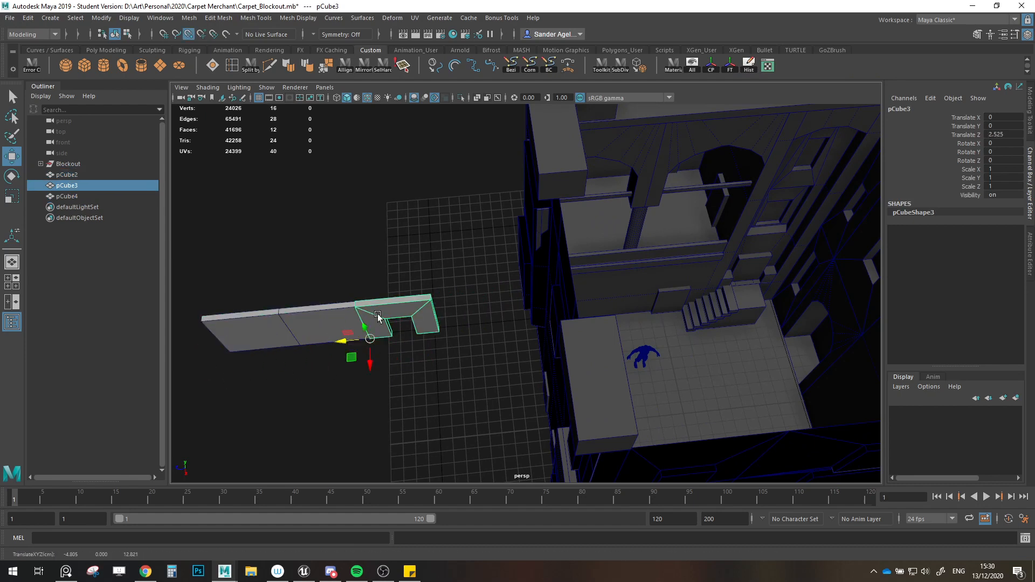
Step: Snap the doorway panel's pivot to its bottom corner at the end facing away from the plain panels
left_click_drag(272, 289, 362, 358)
left_click_drag(414, 384, 393, 372, "alt")
left_click(419, 314)
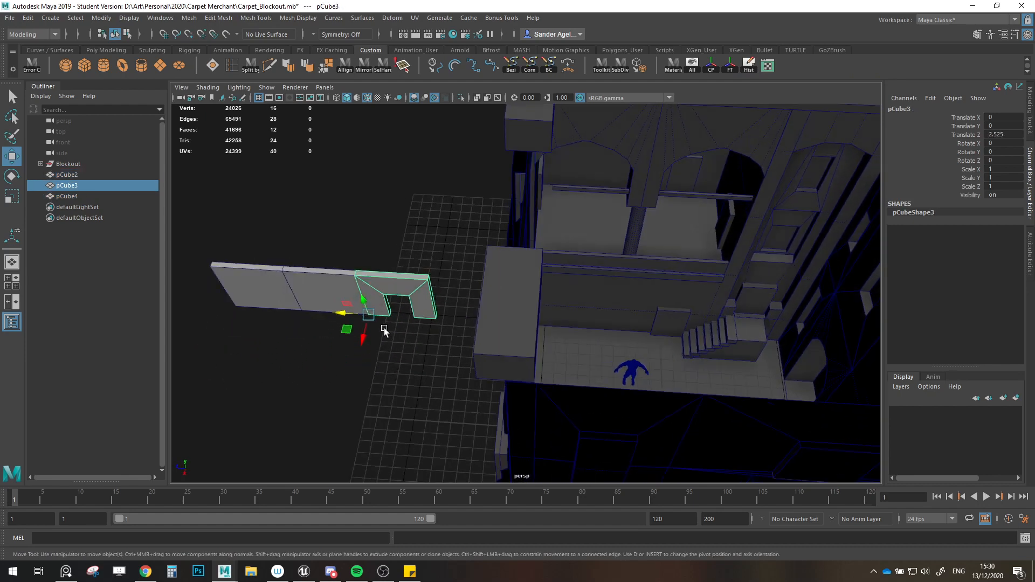
left_click_drag(368, 315, 435, 318)
Step: Snap the pivot of each plain panel to its bottom corner on the side facing the doorway panel
left_click(330, 307)
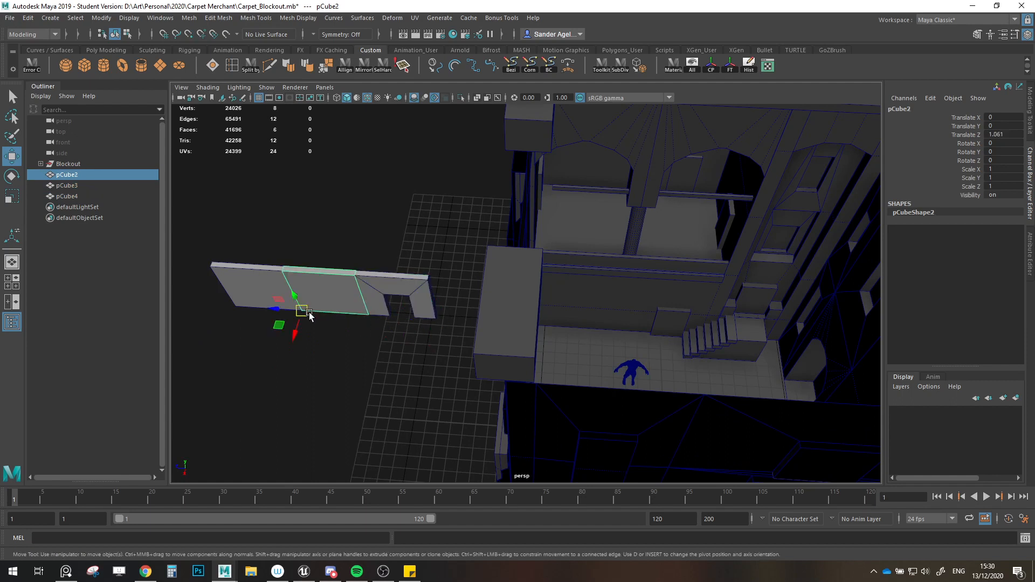
key("d")
key("v")
left_click_drag(302, 311, 368, 314)
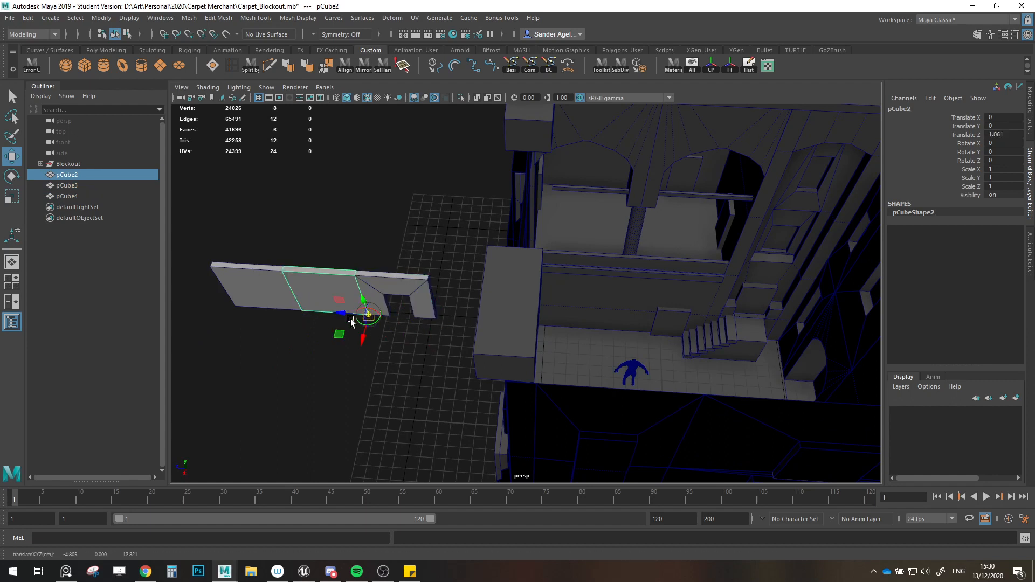
left_click(259, 305)
key("d")
left_click_drag(235, 306, 300, 312)
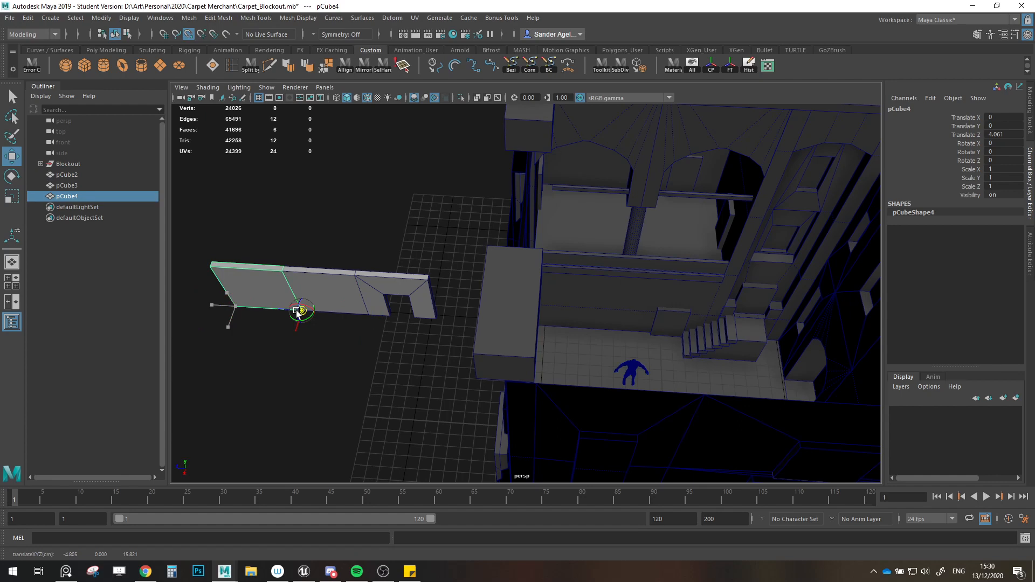
Step: Select all three wall panels and move them along Z back to the courtyard's back wall, with the doorway panel at Z -8.713
left_click(363, 326)
left_click(367, 307)
left_click(353, 303)
left_click(253, 296)
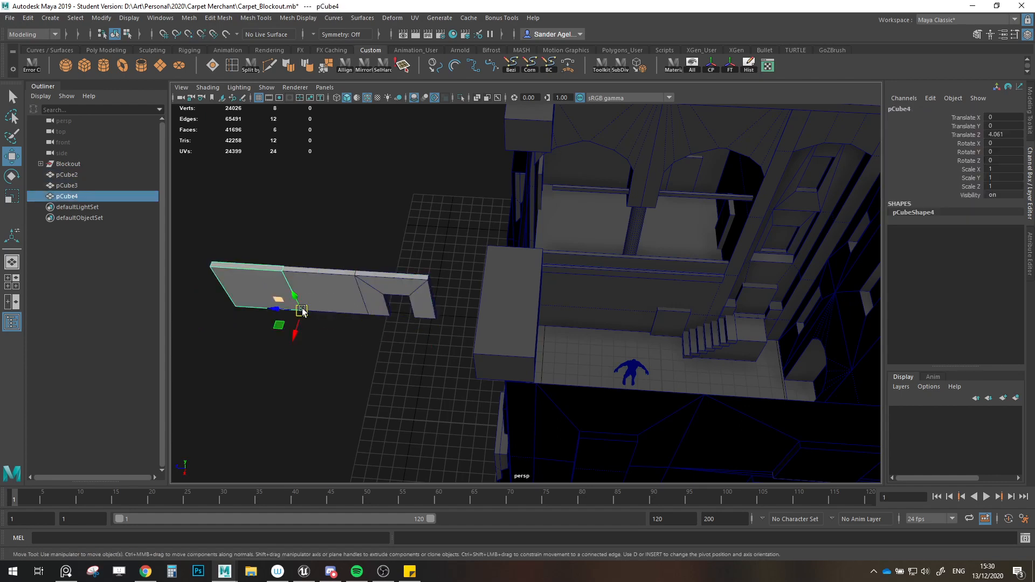
left_click(387, 302)
left_click_drag(261, 282, 670, 333)
Step: Snap the row of three panels along Z to the end of the back wall beside the stairs
middle_click_drag(715, 331, 517, 355, "alt")
scroll(516, 355, "up", 5)
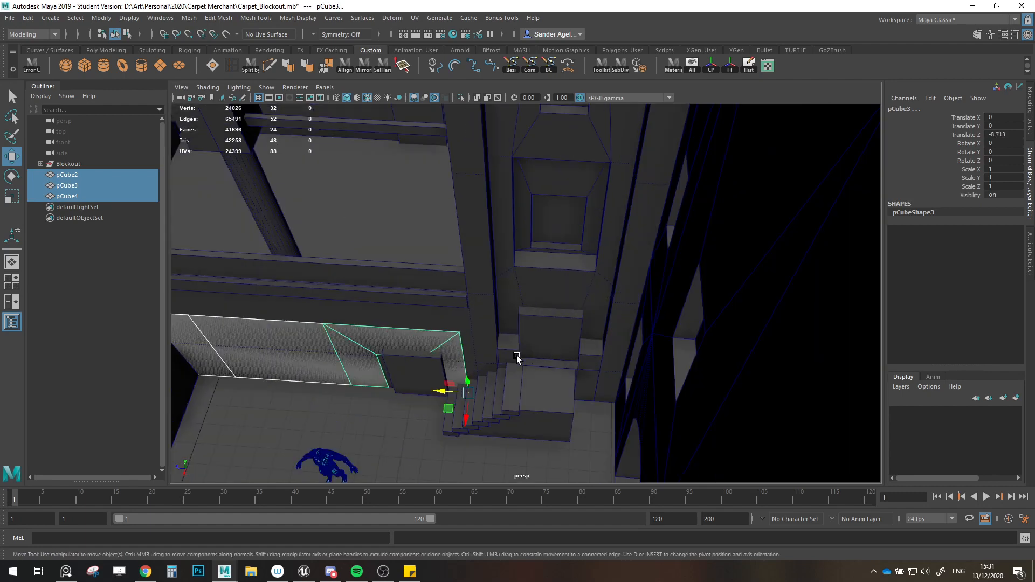
key("v")
left_click_drag(434, 409, 467, 361)
middle_click_drag(467, 361, 593, 355, "alt")
scroll(598, 355, "down", 3)
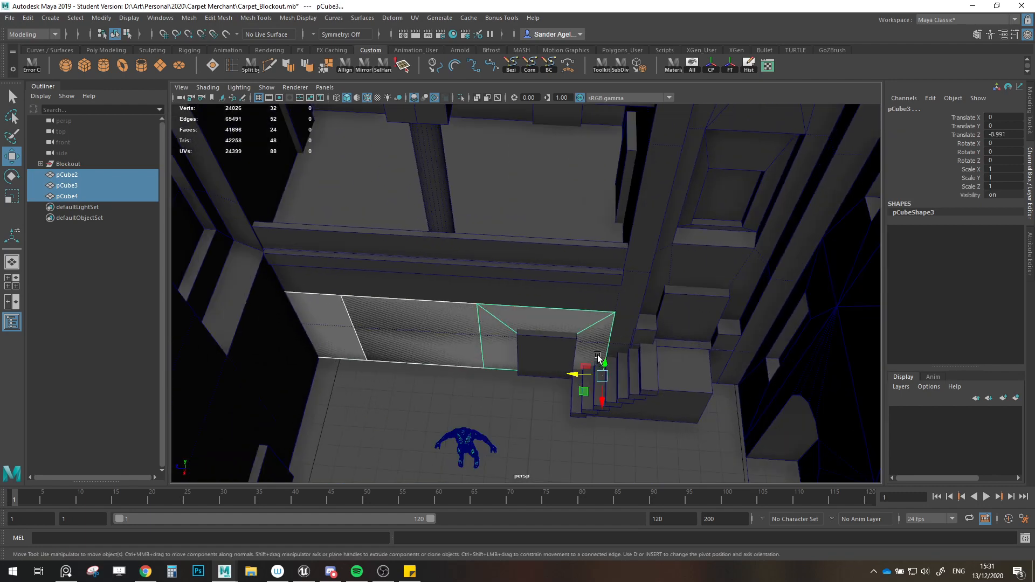
Step: Duplicate one plain panel and the doorway panel and move the copies well clear of the blockout
mouse_move(597, 354)
left_mouse_down("alt")
mouse_move(608, 340)
mouse_move(594, 351)
mouse_move(546, 345)
mouse_move(605, 412)
mouse_move(548, 401)
mouse_move(469, 351)
mouse_move(529, 361)
mouse_move(511, 341)
mouse_move(548, 328)
mouse_move(476, 354)
mouse_move(574, 336)
mouse_move(367, 388)
mouse_move(568, 325)
mouse_move(606, 339)
mouse_move(354, 305)
left_mouse_up("alt")
left_click(577, 335)
left_click(608, 334)
left_click(608, 334)
middle_click_drag(475, 335, 529, 357, "alt")
scroll(529, 357, "up", 2)
left_click(515, 359)
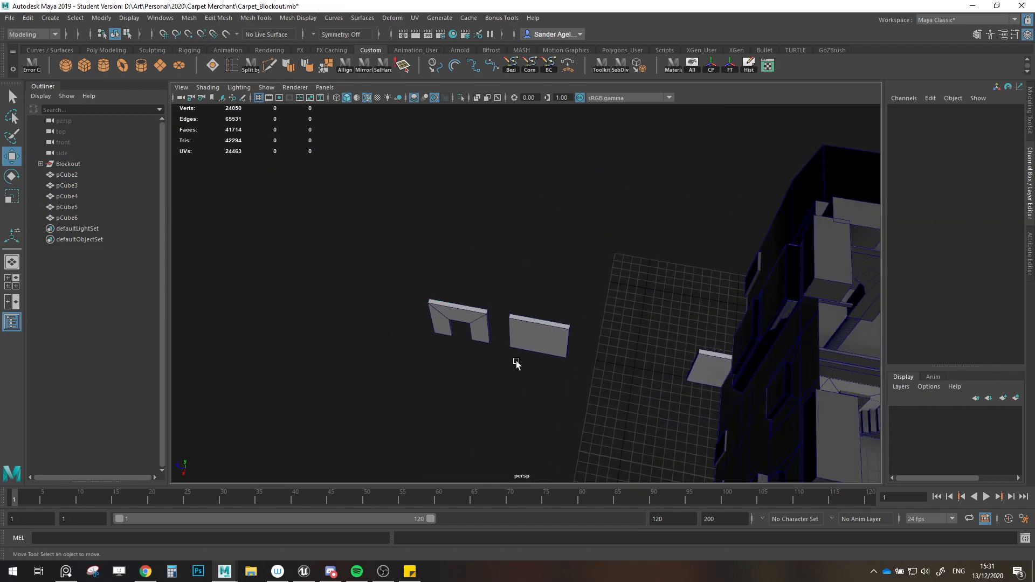
left_click_drag(404, 319, 534, 373)
left_click_drag(467, 357, 393, 237)
Step: Duplicate the spare plain panel along Z to Z 3.897
left_click(434, 300)
left_click(459, 226)
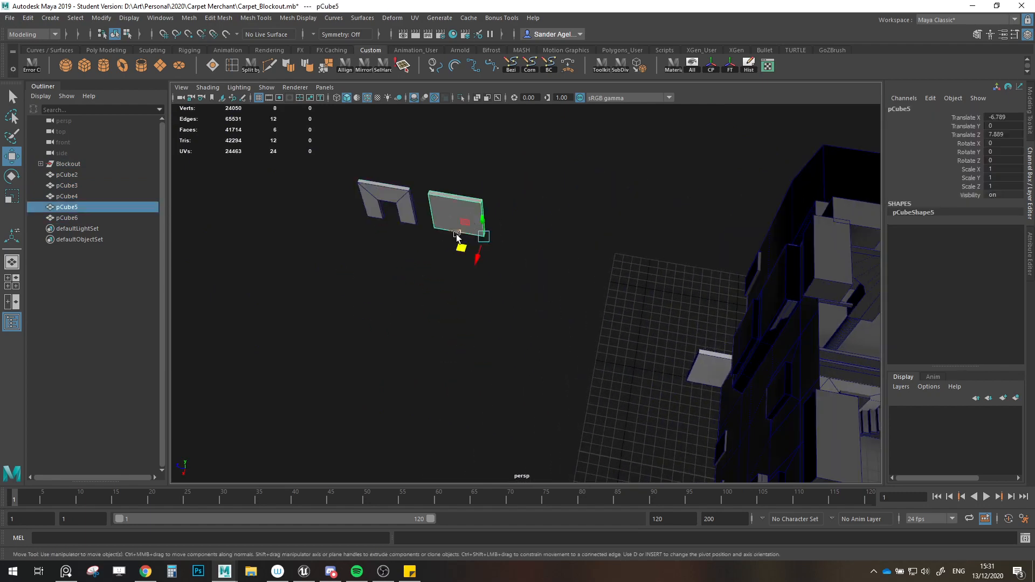
left_click_drag(454, 232, 527, 244, "shift")
key("f")
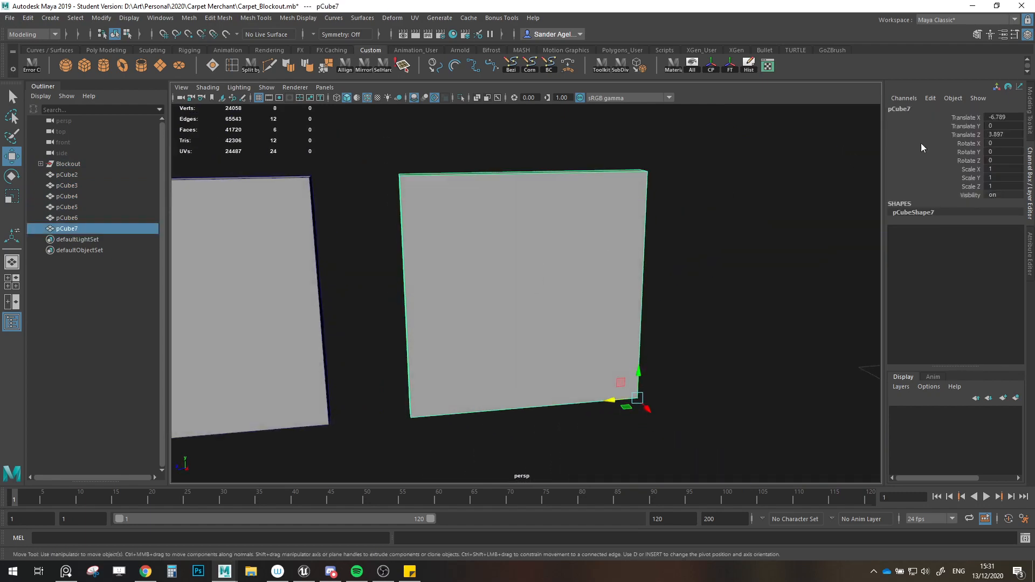
Step: Connect the new panel's vertical edges with a horizontal loop at mid-height and delete the faces of the upper half
left_click(1029, 119)
left_click(942, 126)
left_click_drag(699, 260, 362, 297)
left_click(895, 419)
left_click(968, 124)
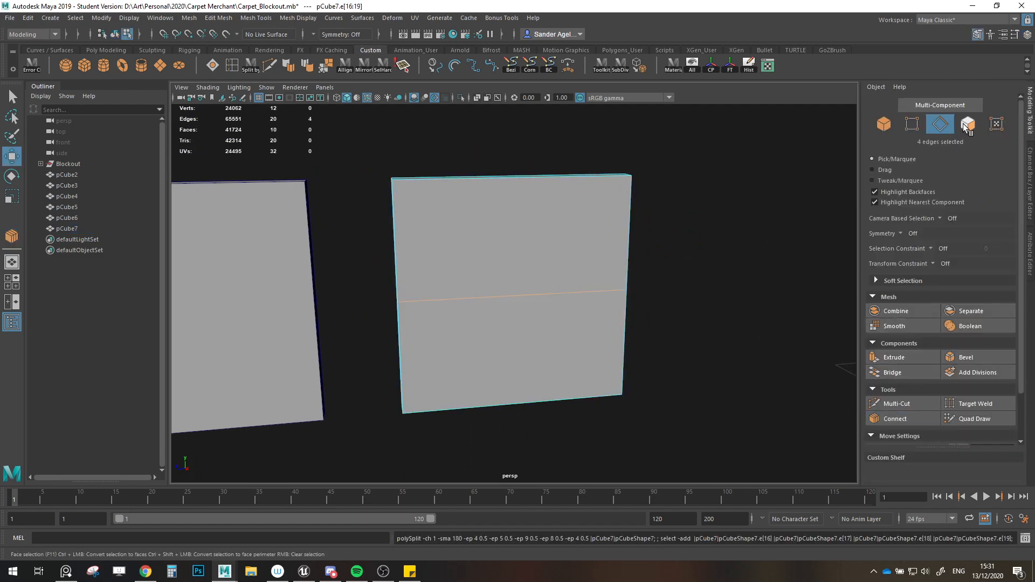
left_click_drag(733, 177, 326, 255)
key("Delete")
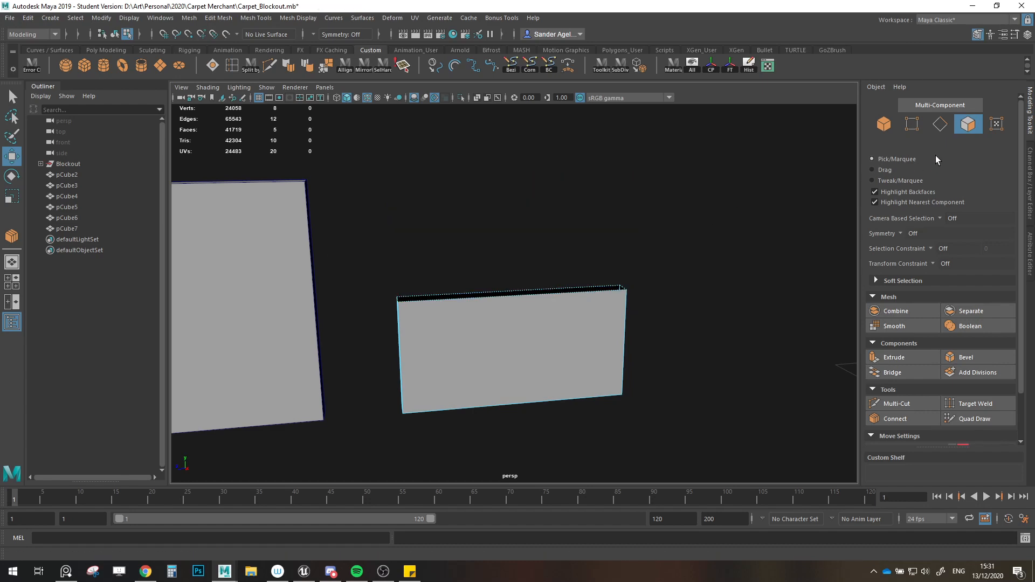
Step: Fill the open top border of the half-height panel and return to object mode
left_click(940, 124)
double_click(606, 293)
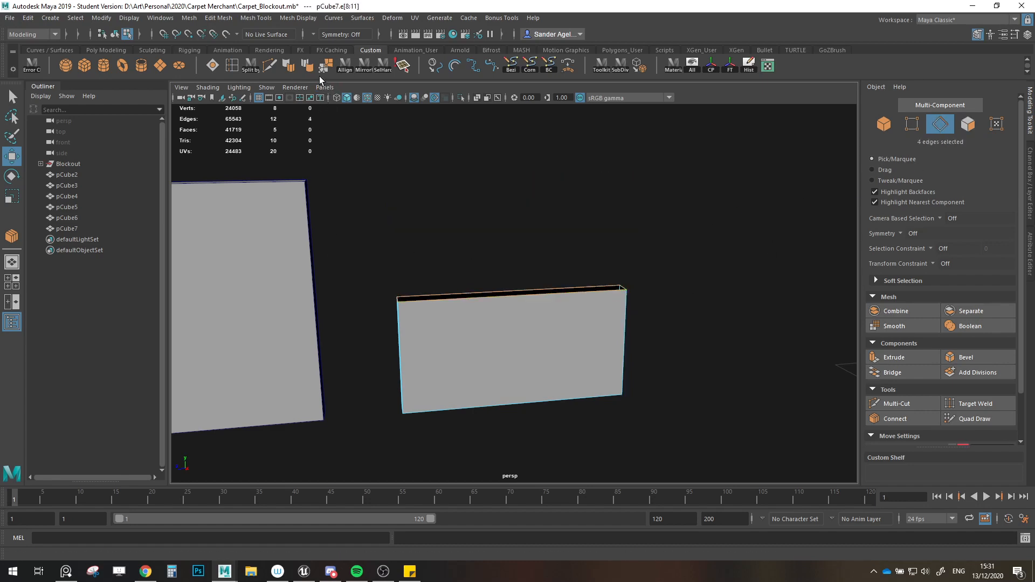
left_click(241, 73)
key("F8")
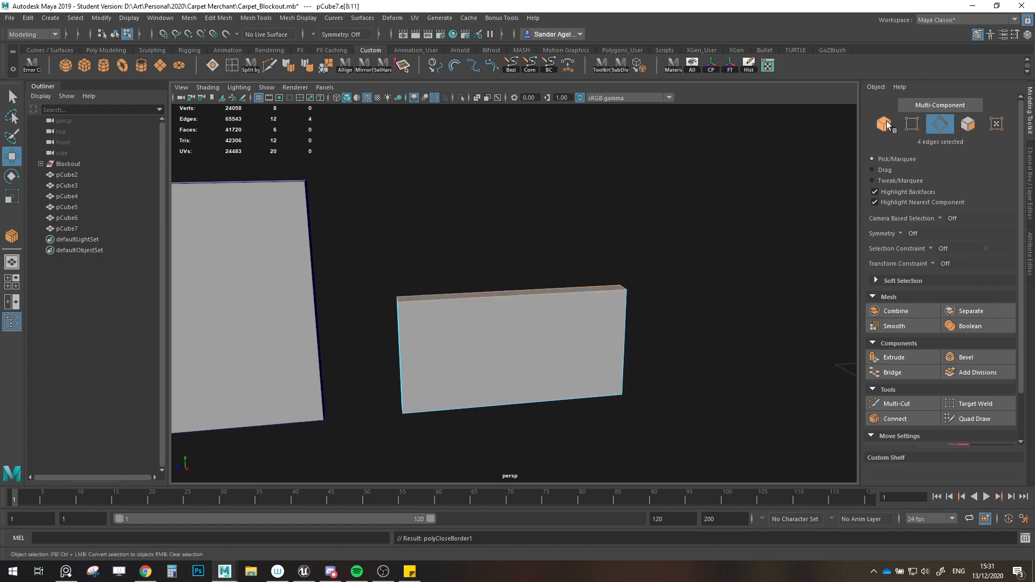
Step: Duplicate the half-height panel and vertex-snap the copy above the full-height panels on the blockout's back wall
left_click(624, 243)
scroll(517, 302, "down", 5)
mouse_move(518, 302)
left_mouse_down("alt")
mouse_move(537, 342)
mouse_move(442, 262)
mouse_move(429, 330)
left_mouse_up("alt")
left_click(436, 269)
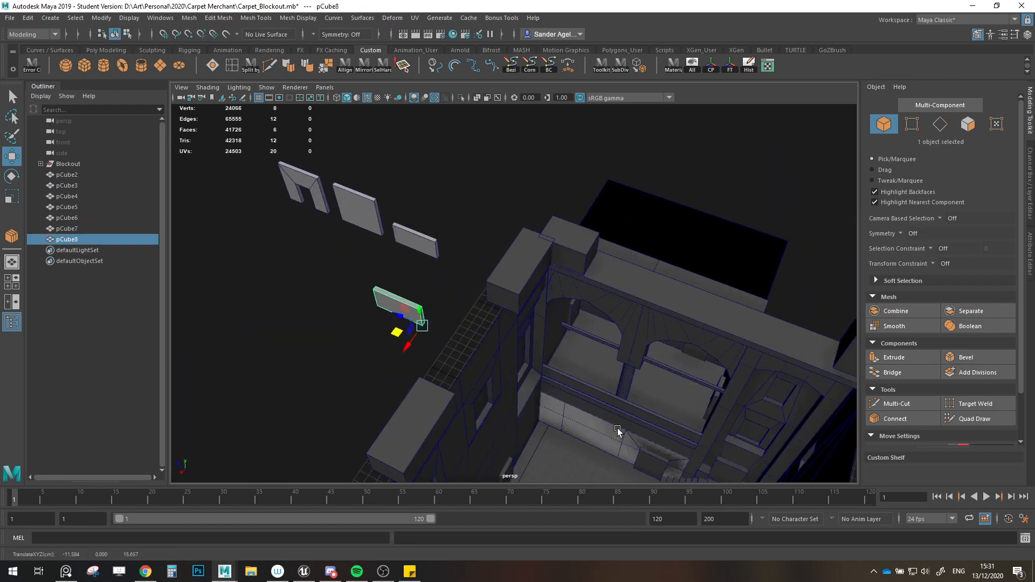
left_click_drag(618, 431, 570, 319, "alt")
key("v")
left_click_drag(368, 256, 539, 319)
Step: Duplicate the half-height panel three more times along the back wall, snapping the copies into a row above the full-height panels
scroll(558, 351, "up", 5)
mouse_move(568, 369)
left_mouse_down("alt")
mouse_move(572, 360)
mouse_move(404, 369)
left_mouse_up("alt")
mouse_move(317, 311)
left_mouse_down("shift")
mouse_move(720, 351)
mouse_move(668, 347)
left_mouse_up("shift")
key("v")
key("v")
scroll(612, 352, "down", 5)
scroll(585, 349, "up", 2)
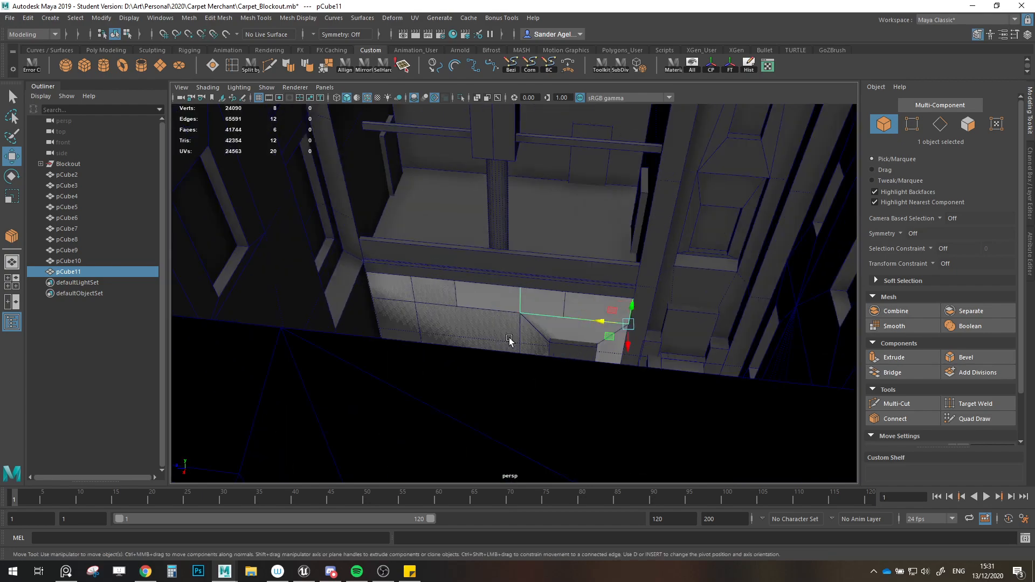
Step: Slide the end half-height panel along Z to 6.052, out of the upper row
scroll(448, 301, "up", 3)
left_click(447, 301)
left_click(435, 302)
left_click(361, 284)
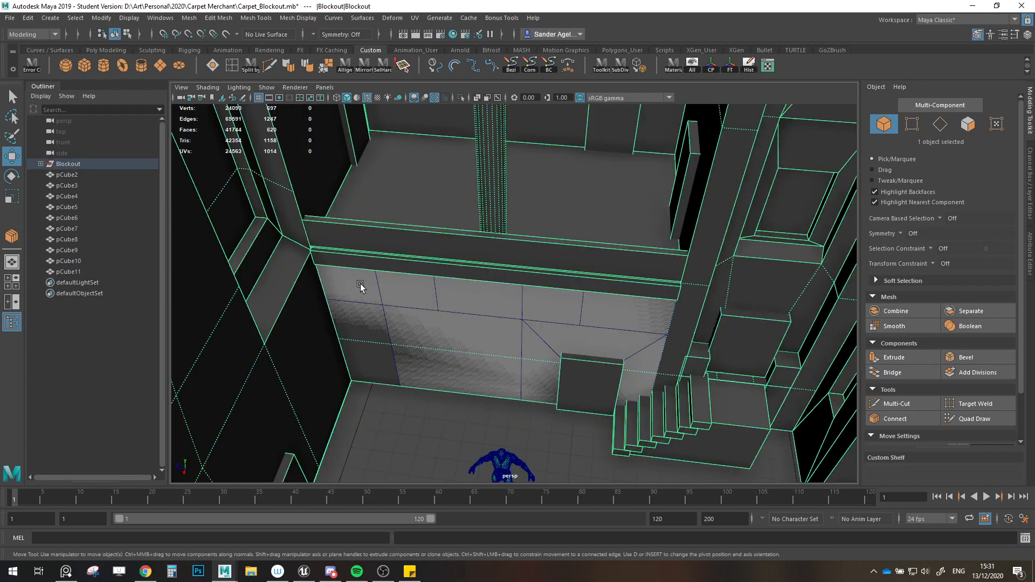
left_click(361, 285)
left_click_drag(362, 302, 283, 303)
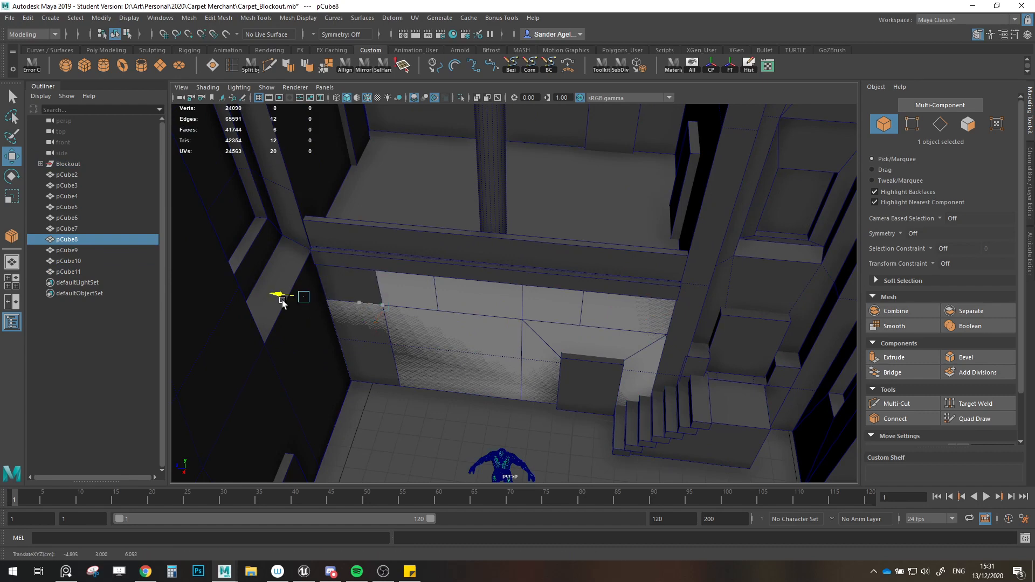
Step: Delete the half-height panel next to the one at the end of the upper row
left_click(407, 300)
left_click(405, 294)
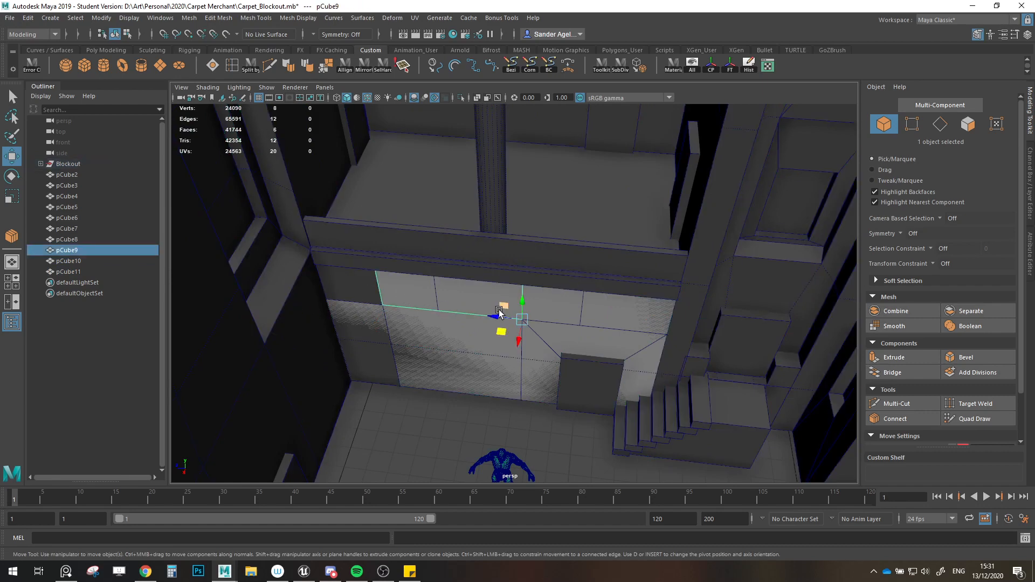
left_click_drag(500, 311, 342, 303)
key("Delete")
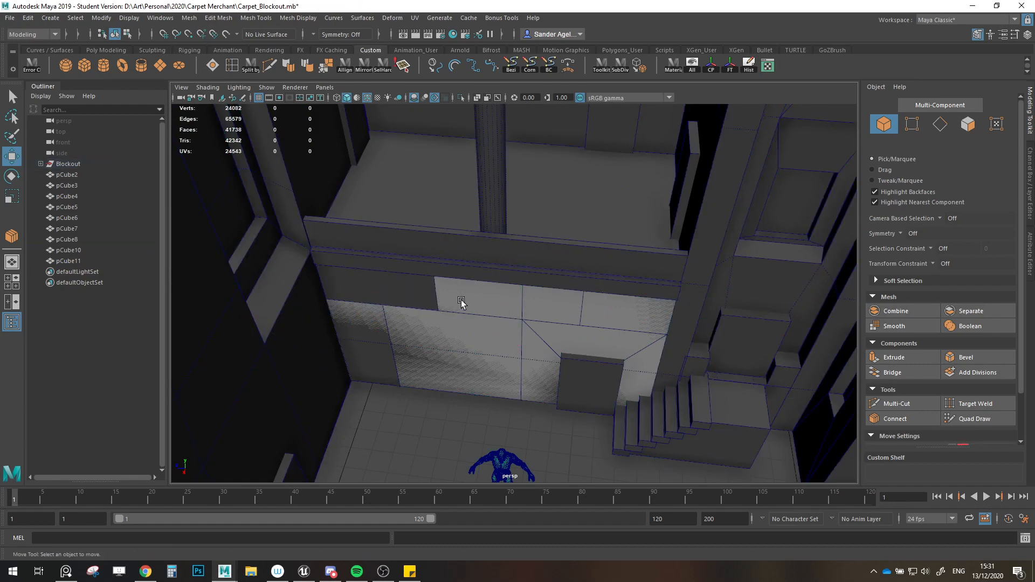
Step: Snap the end half-height panel along Z to 3.095, flush against the remaining half-height panels
left_click(462, 302)
right_click_drag(461, 302, 400, 306, "alt")
middle_click_drag(400, 307, 372, 313, "alt")
left_click(518, 328)
right_click_drag(372, 313, 397, 313, "alt")
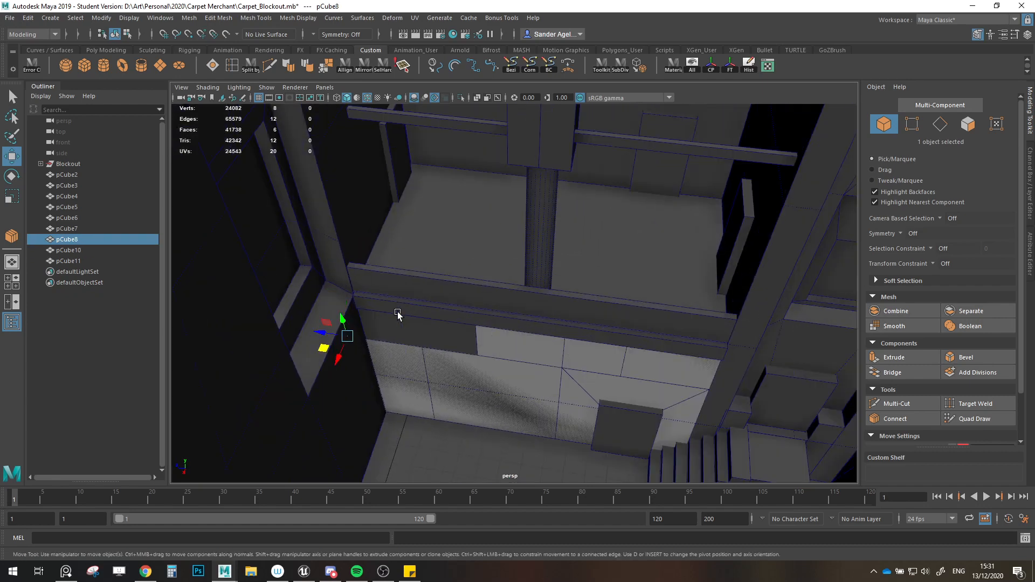
left_click_drag(322, 333, 452, 351)
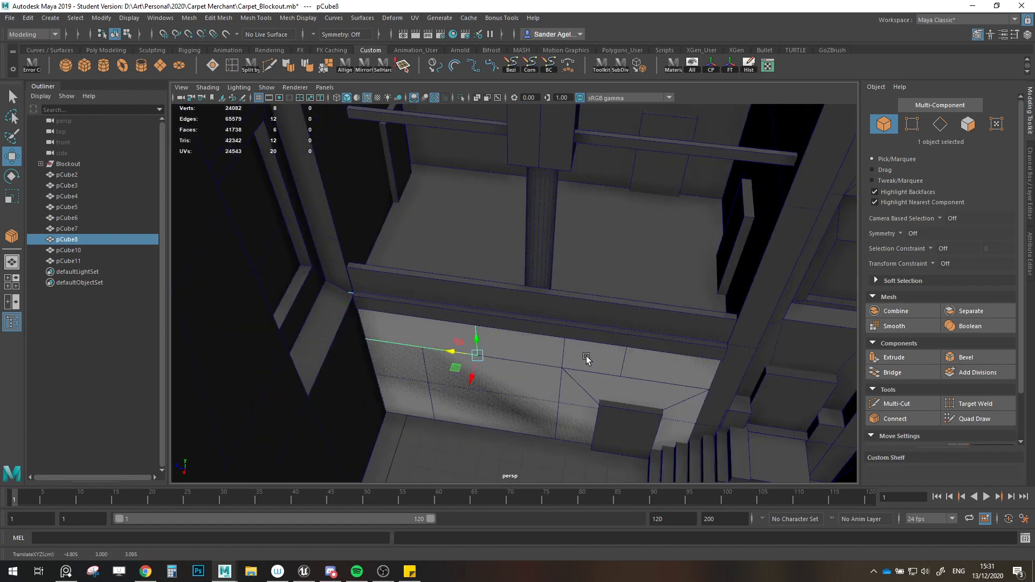
Step: Try hiding the blockout mesh, undo that, and try picking the half-height panels in the viewport
key("Up")
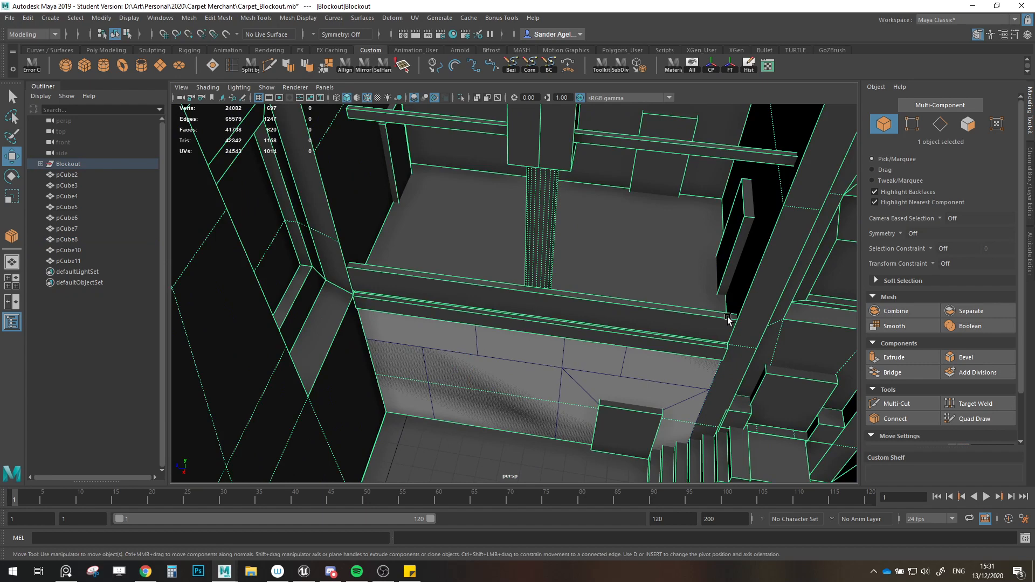
key("h")
key("ctrl+z")
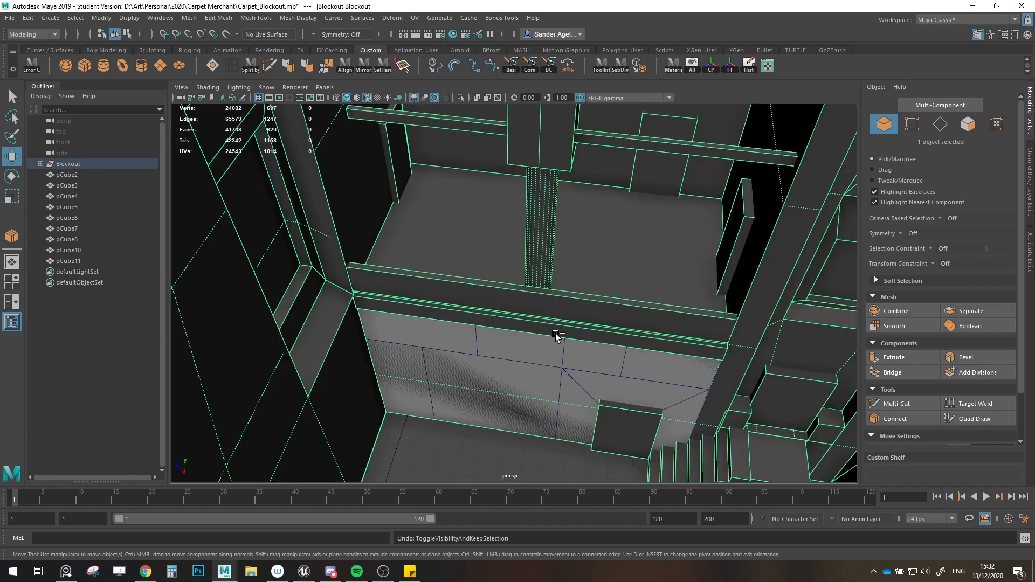
left_click(479, 344)
left_click(466, 343, "shift")
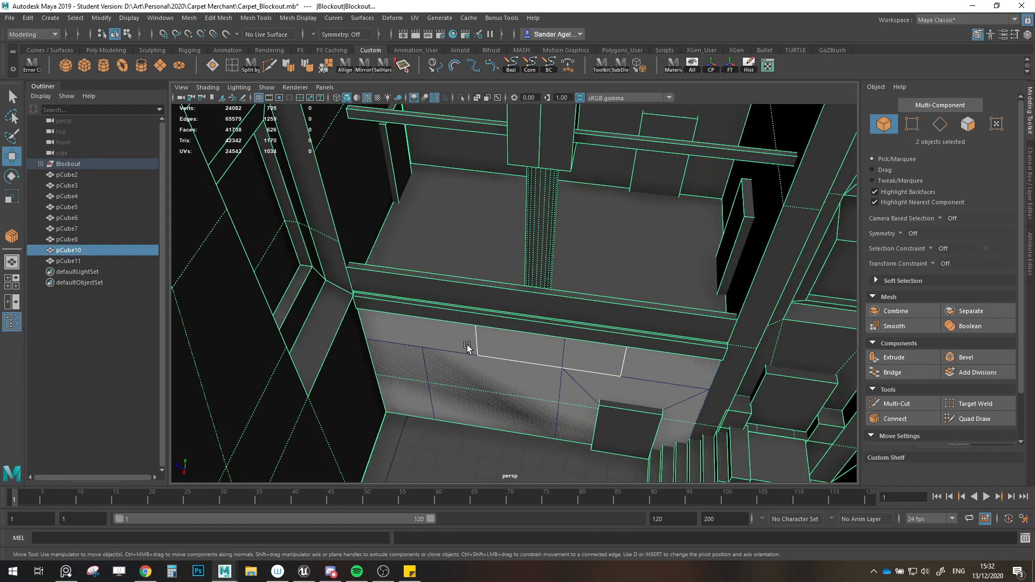
left_click(461, 341)
left_click(493, 342, "shift")
left_click(476, 341)
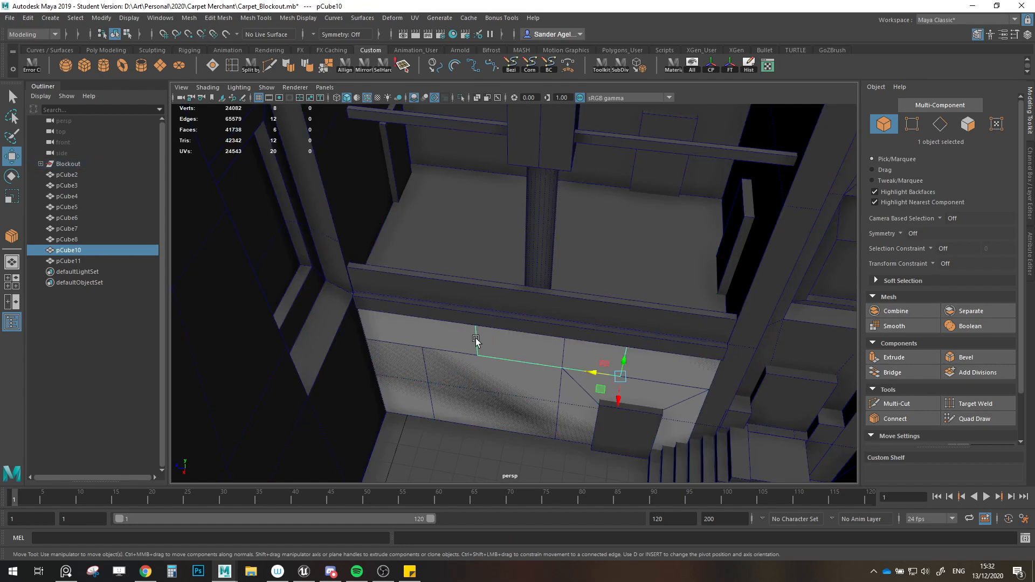
left_click(41, 164)
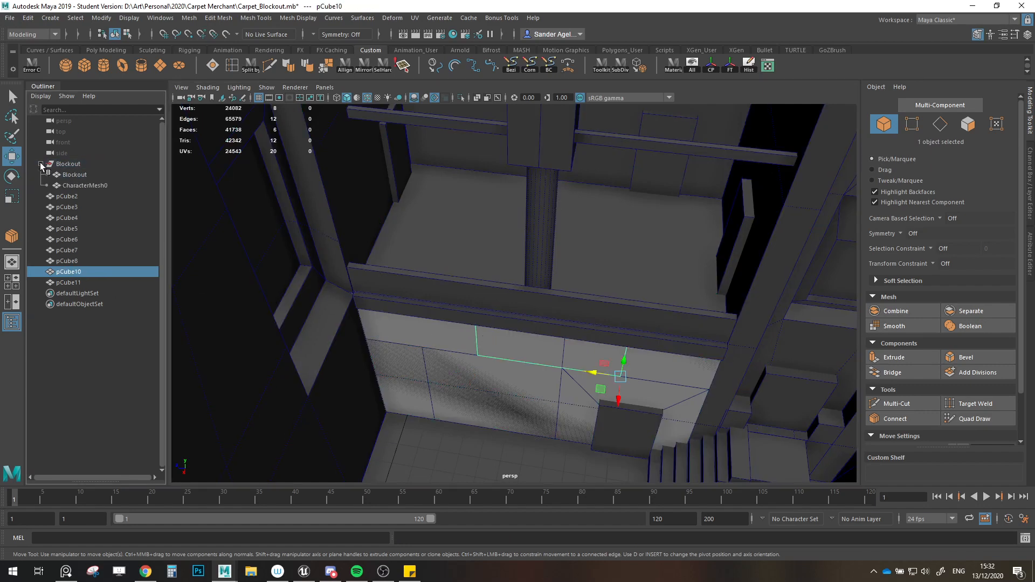
left_click(72, 174)
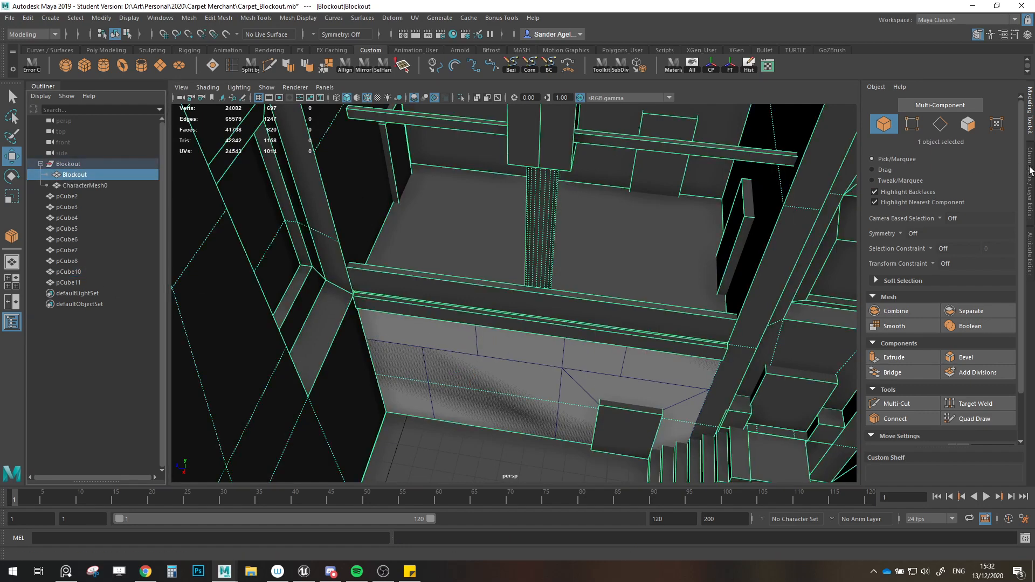
right_click(101, 178)
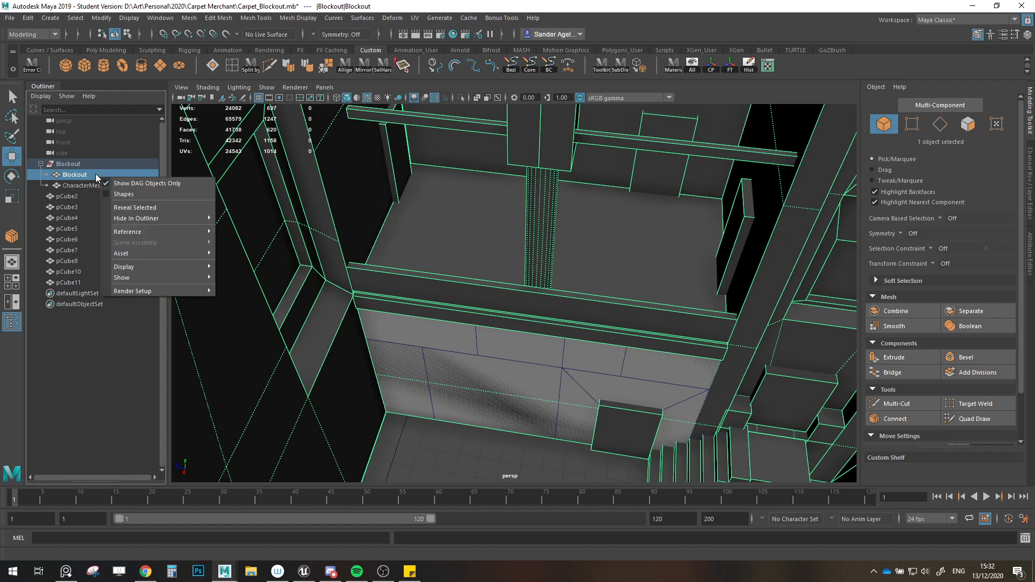
left_click(1031, 190)
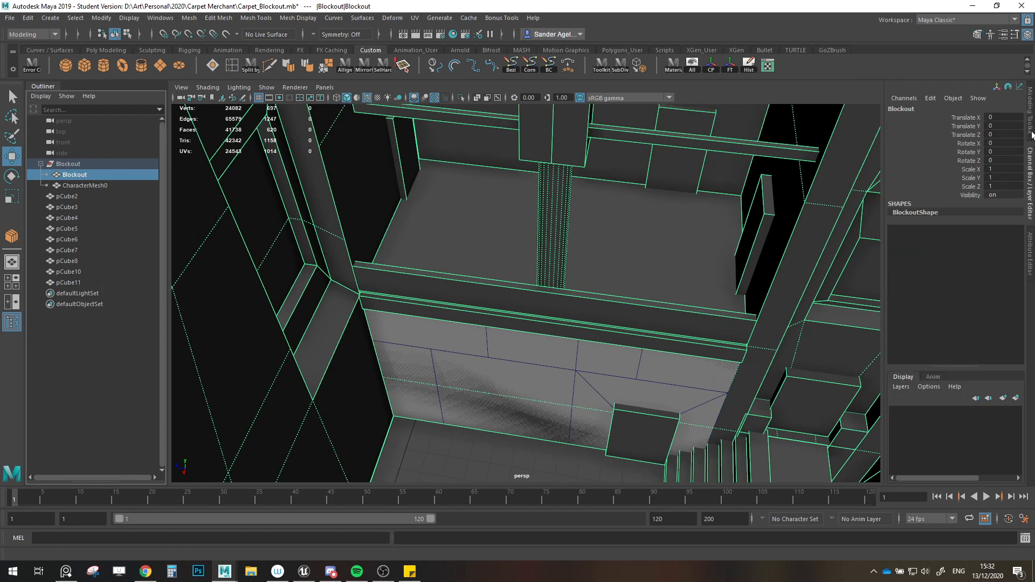
left_click(1031, 118)
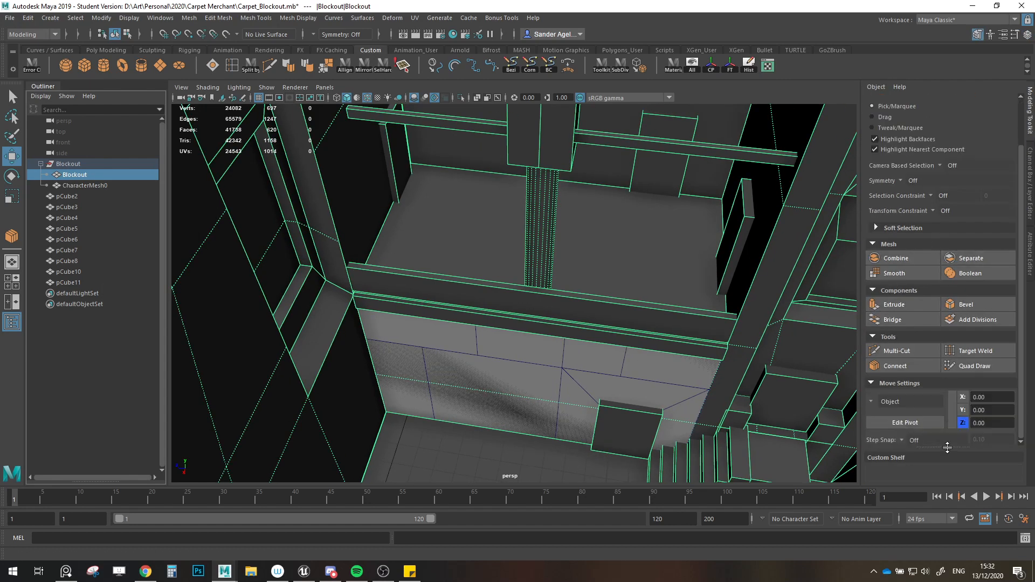
Step: Select the Blockout group and create a new display layer
left_click(65, 165)
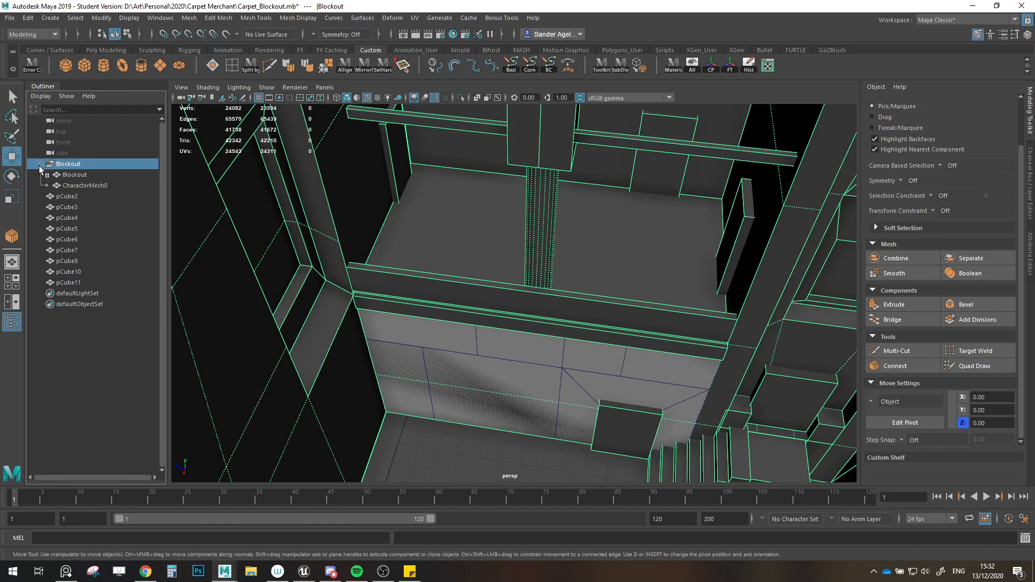
left_click(41, 165)
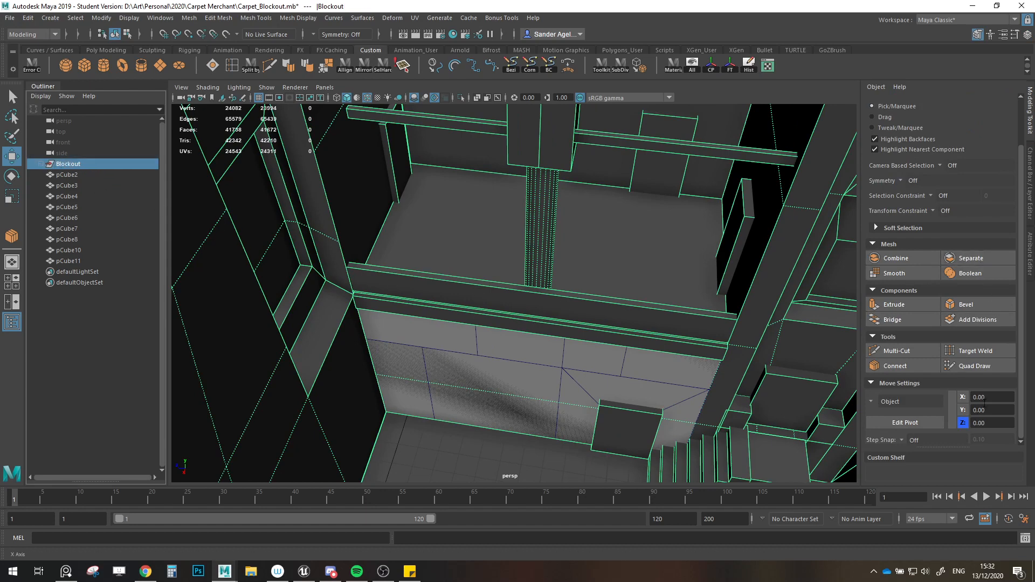
left_click(1029, 246)
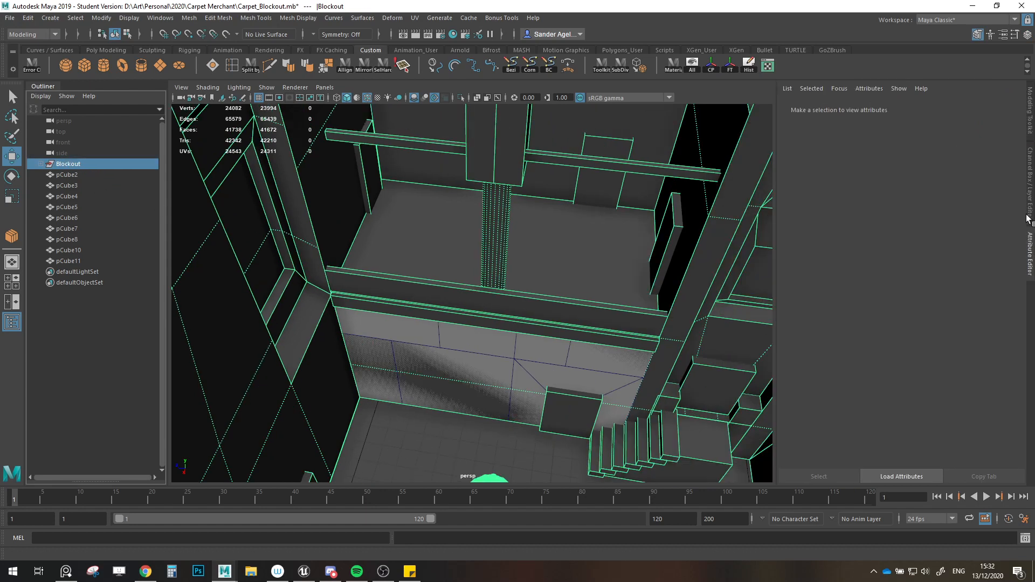
left_click(1029, 216)
left_click(1029, 216)
left_click(1031, 207)
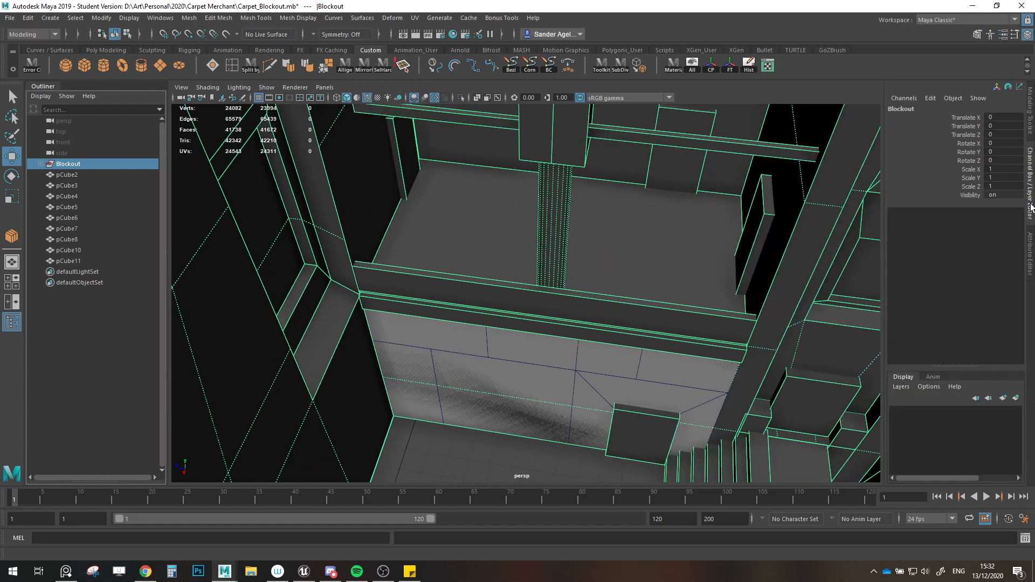
left_click(1003, 402)
left_click(943, 415)
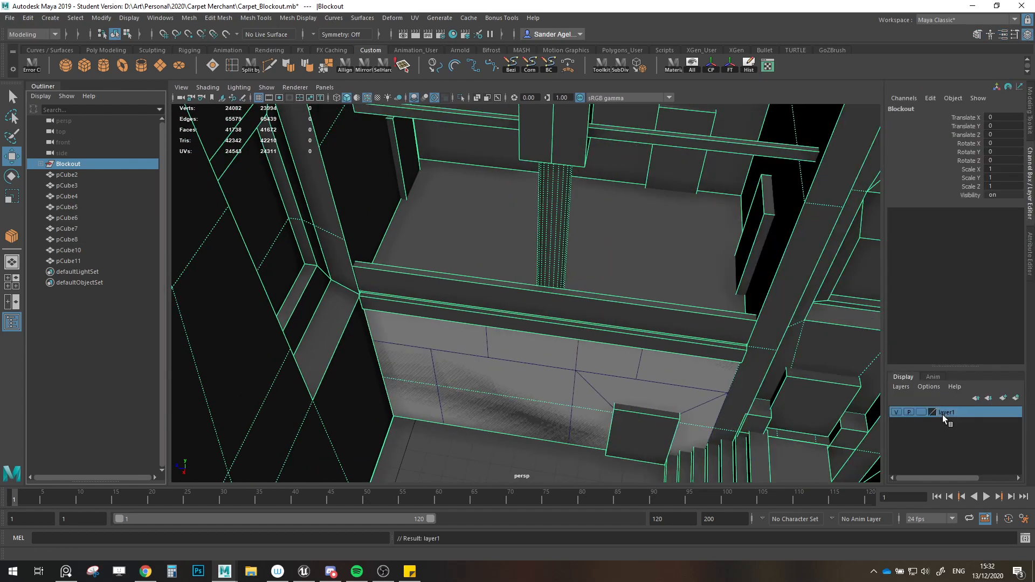
Step: Set the new layer's color to yellow and try to save it under the name Blockout
double_click(945, 413)
left_click_drag(429, 216, 316, 216)
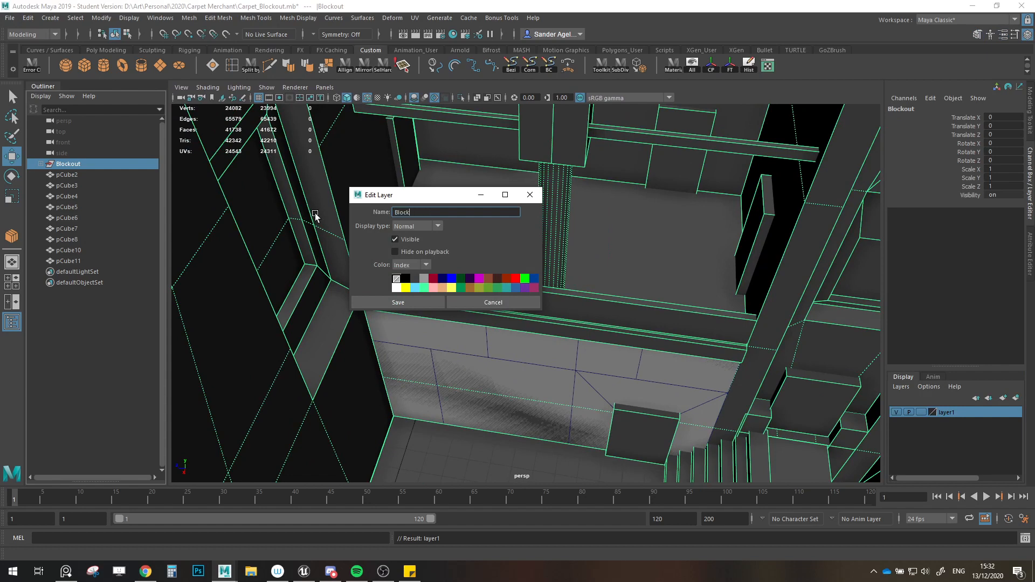
left_click(406, 288)
left_click(422, 231)
left_click(421, 230)
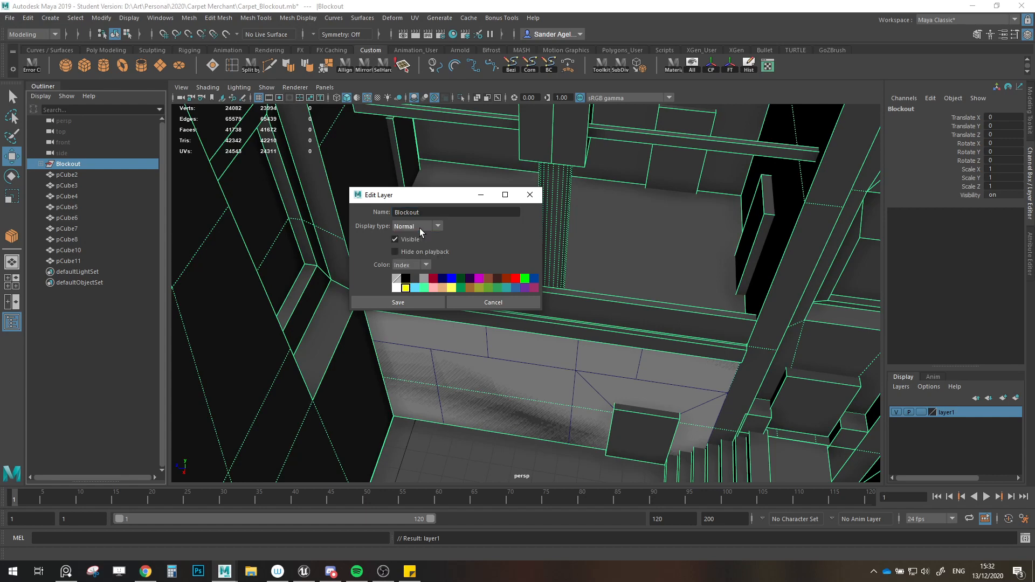
left_click(401, 305)
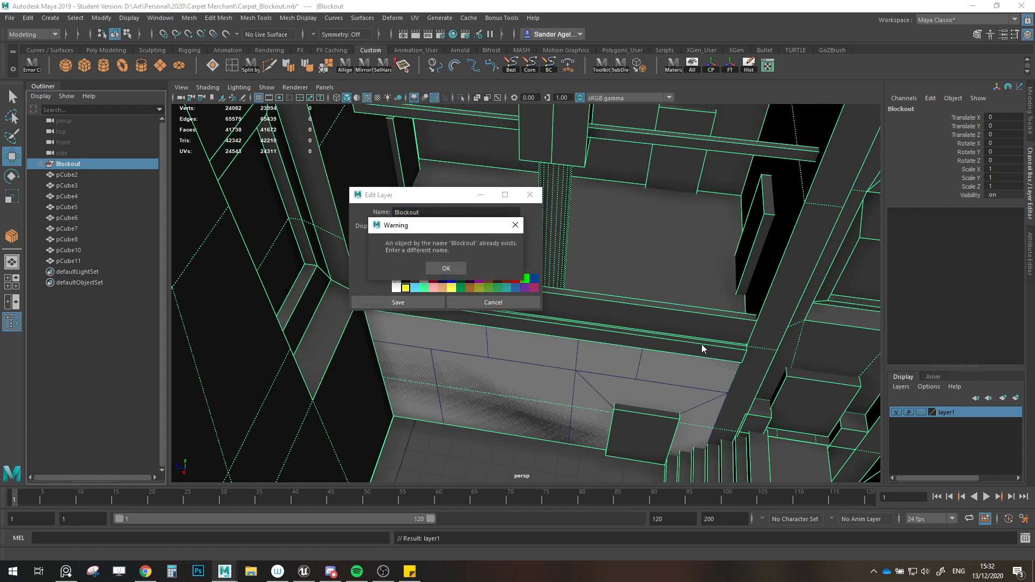
Step: Rename the layer L_Blockout and save its settings
left_click(456, 272)
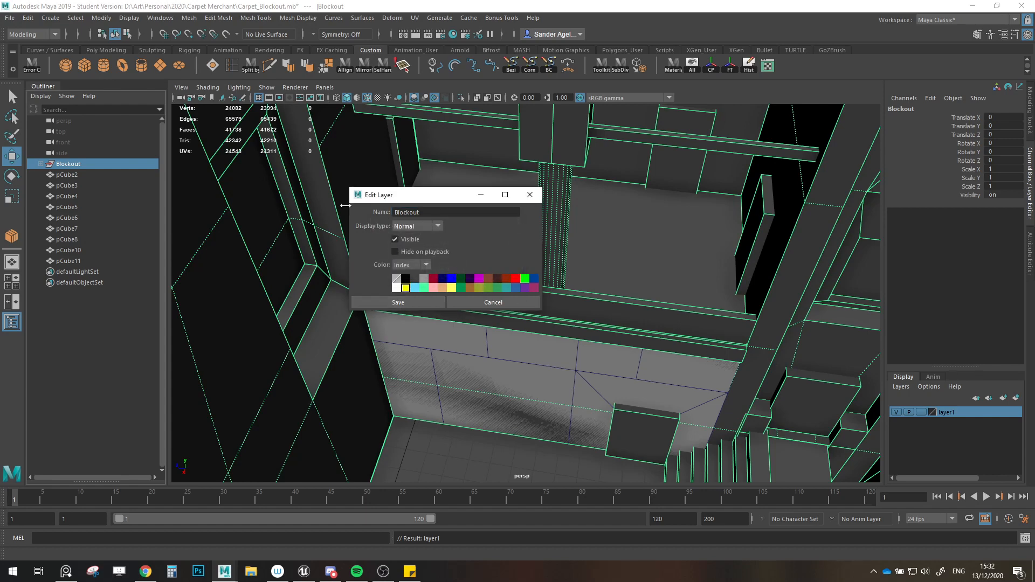
left_click(397, 211)
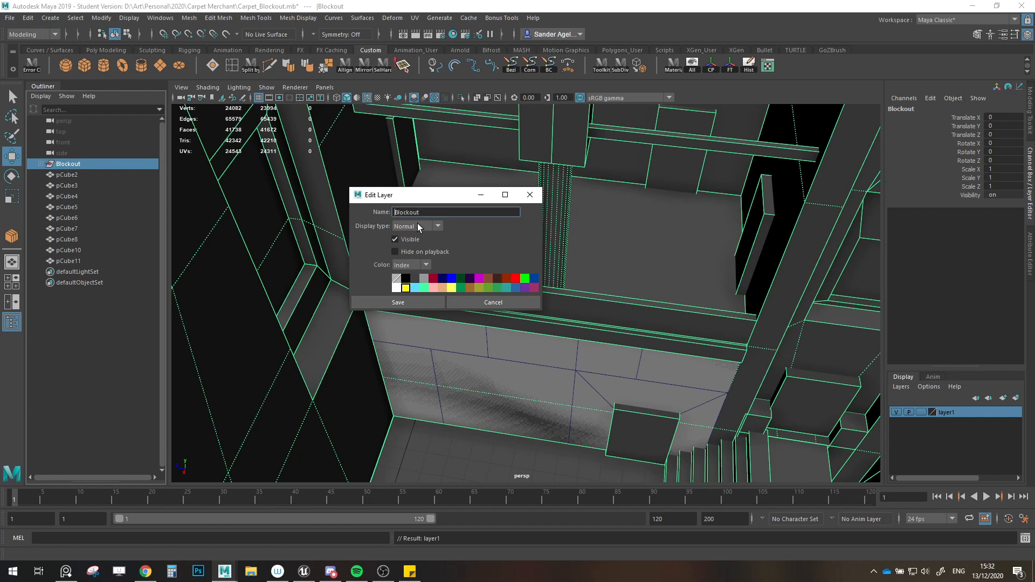
type("L_")
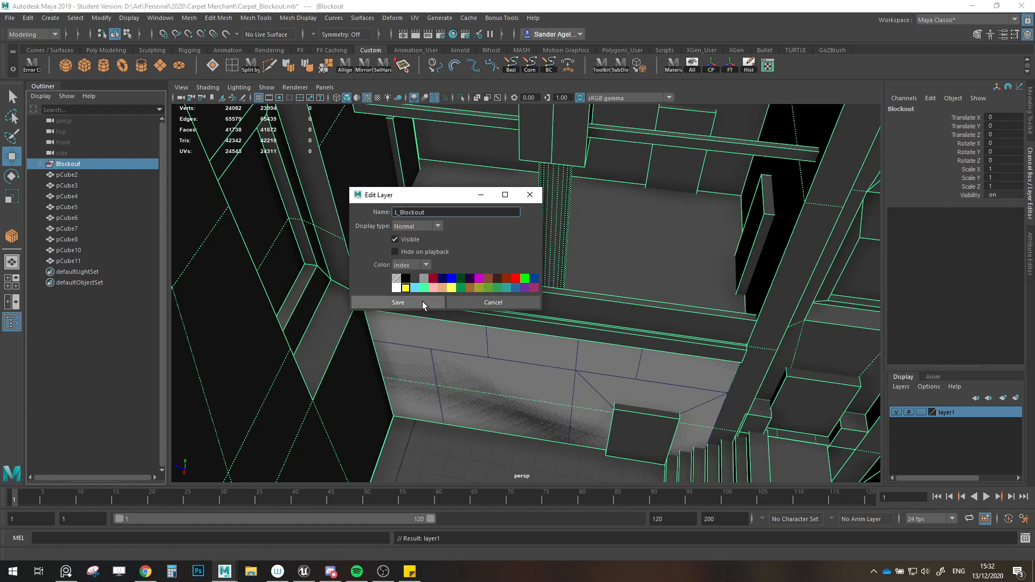
left_click(411, 302)
Step: Try the Template and Reference display types on the L_Blockout layer, testing whether the blockout can still be picked
scroll(813, 407, "down", 3)
scroll(813, 407, "up", 3)
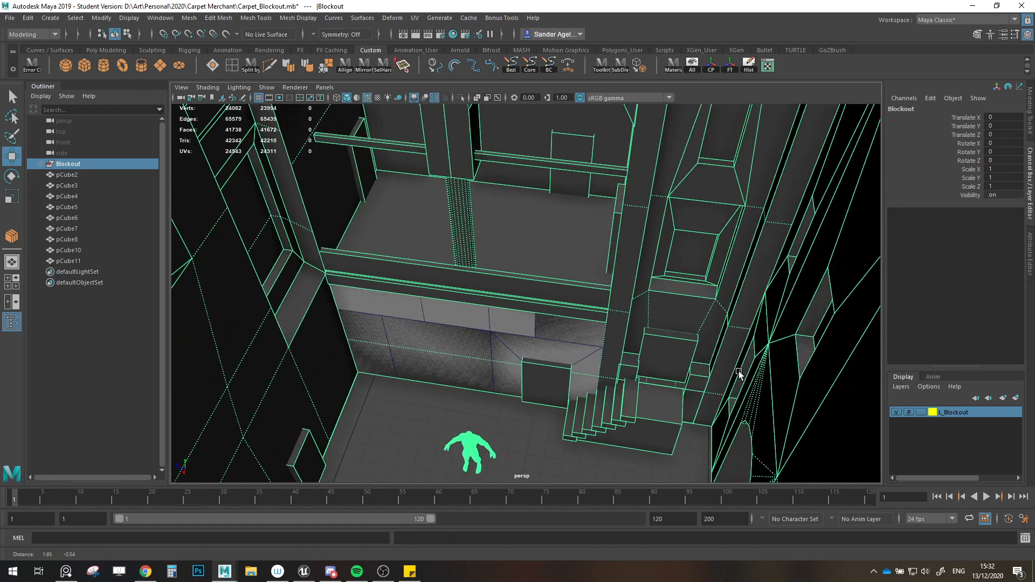
left_click(918, 413)
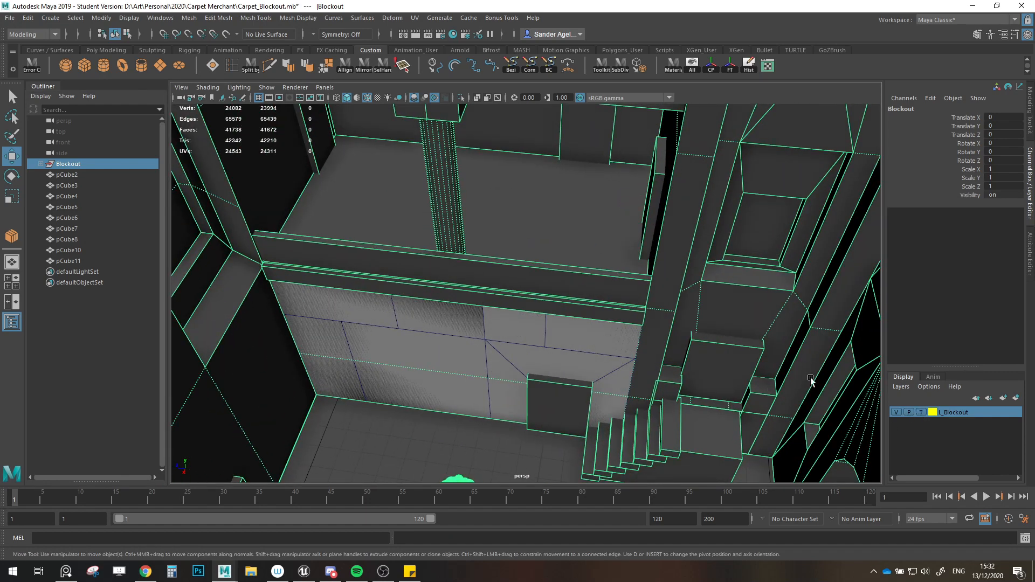
left_click(89, 196)
left_click(584, 279)
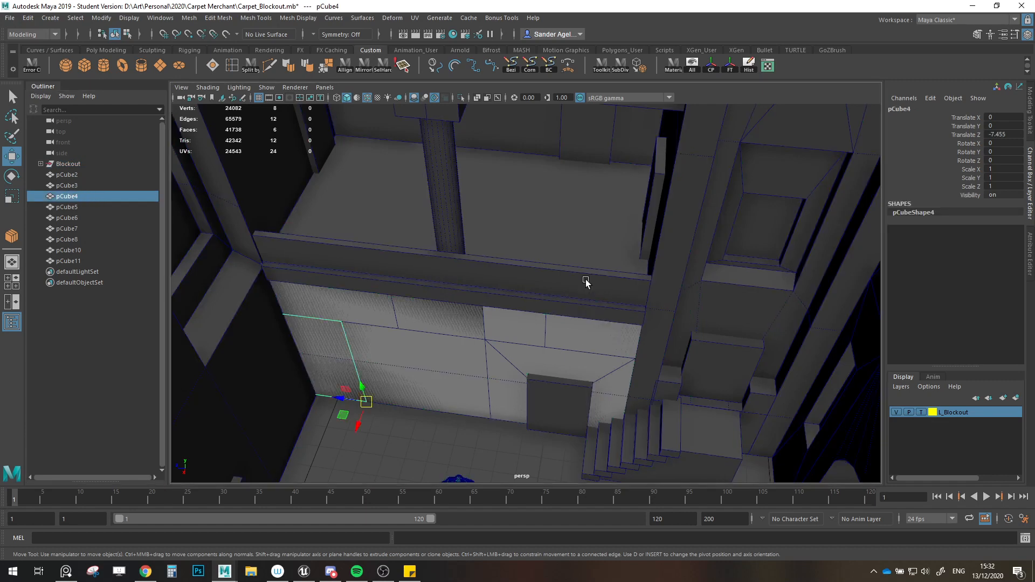
left_click(107, 196)
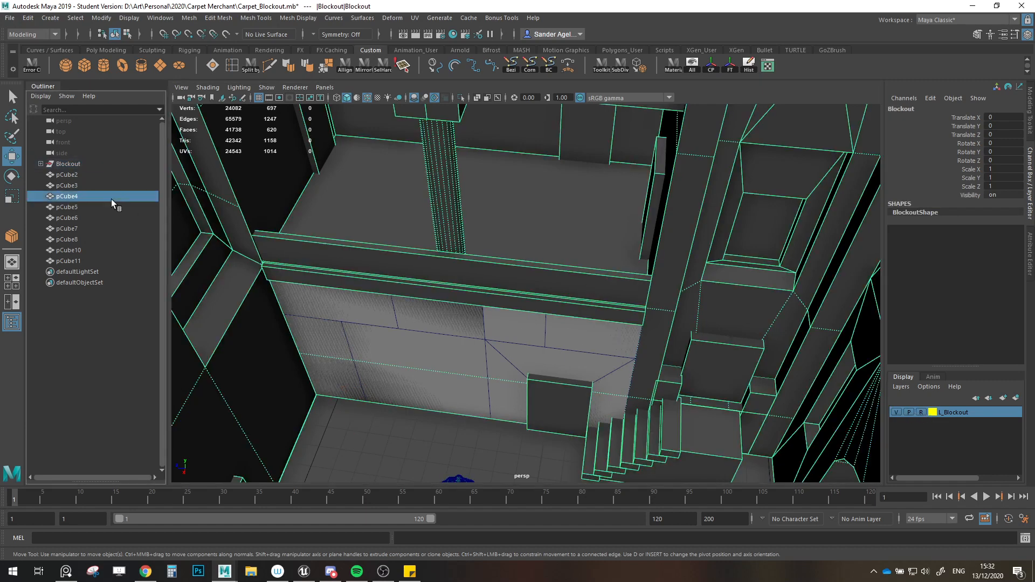
left_click(519, 257)
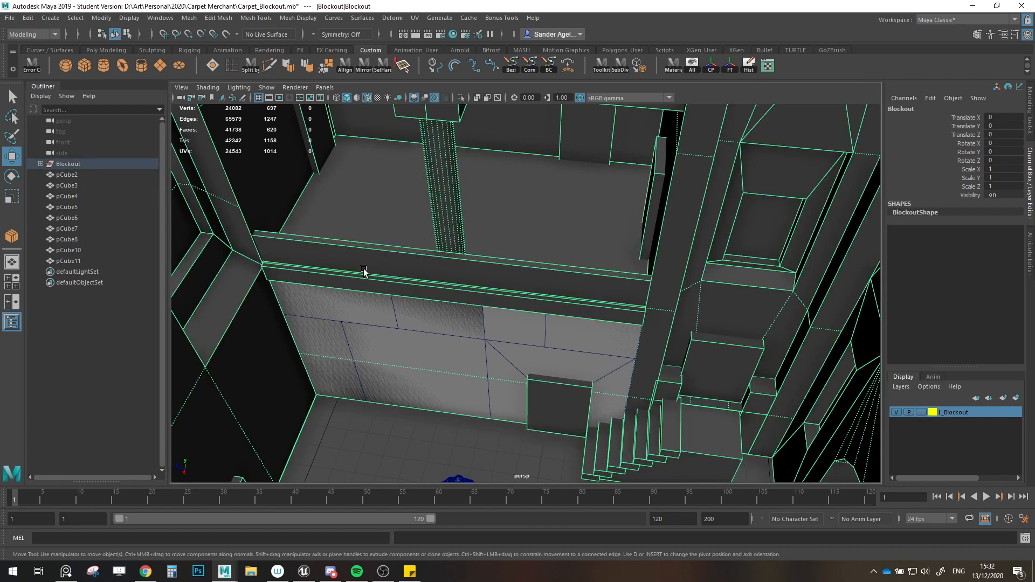
Step: Try switching the L_Blockout layer's playback visibility and Template display, testing whether the blockout can still be picked
left_click(909, 412)
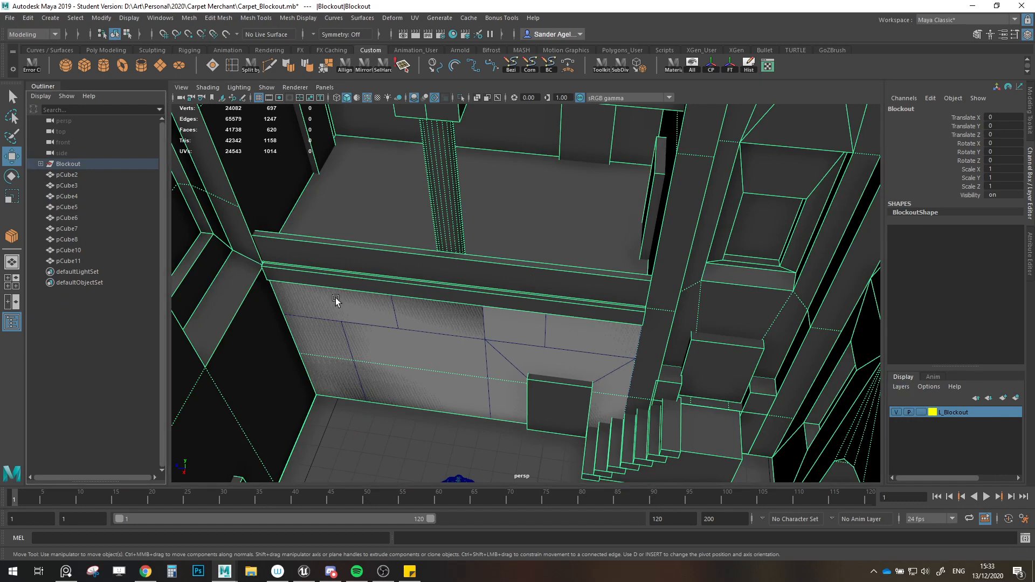
left_click(93, 218)
left_click(499, 268)
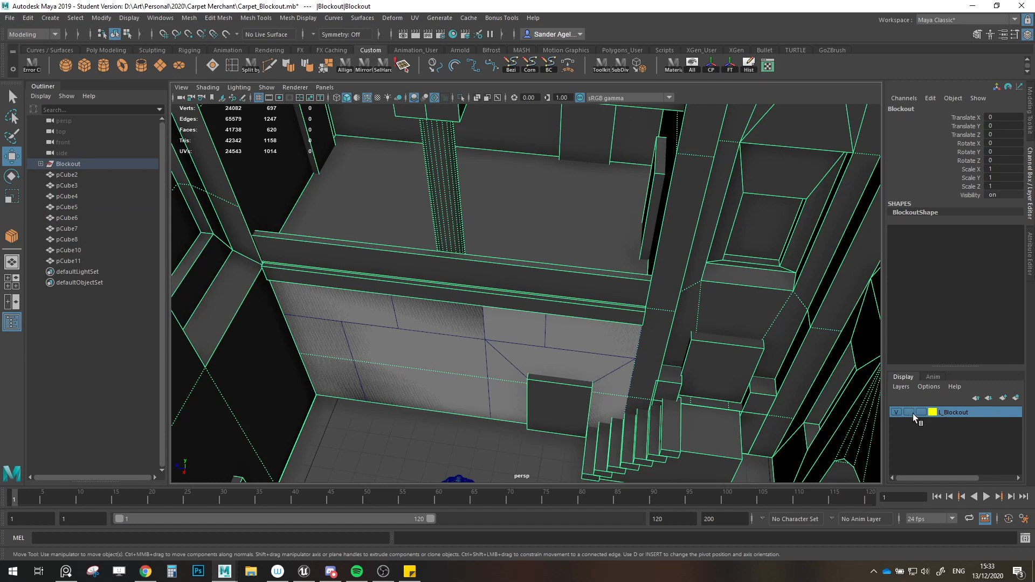
left_click(81, 240)
left_click(538, 303)
left_click(142, 234)
left_click(412, 249)
Step: Add the Blockout and CharacterMesh0 meshes inside the Blockout group to the L_Blockout layer
left_click(41, 164)
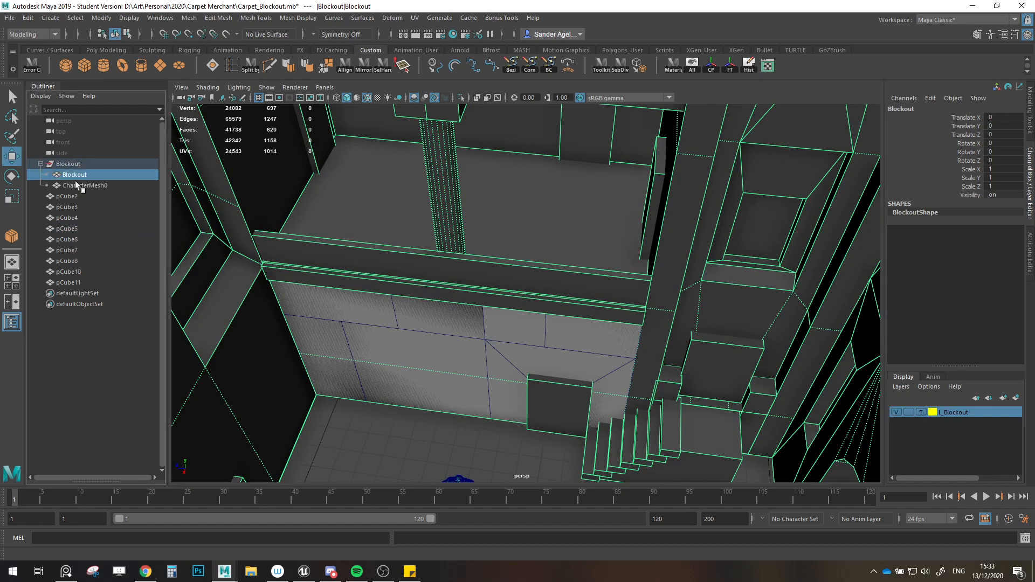
left_click(78, 185, "ctrl")
right_click(938, 417)
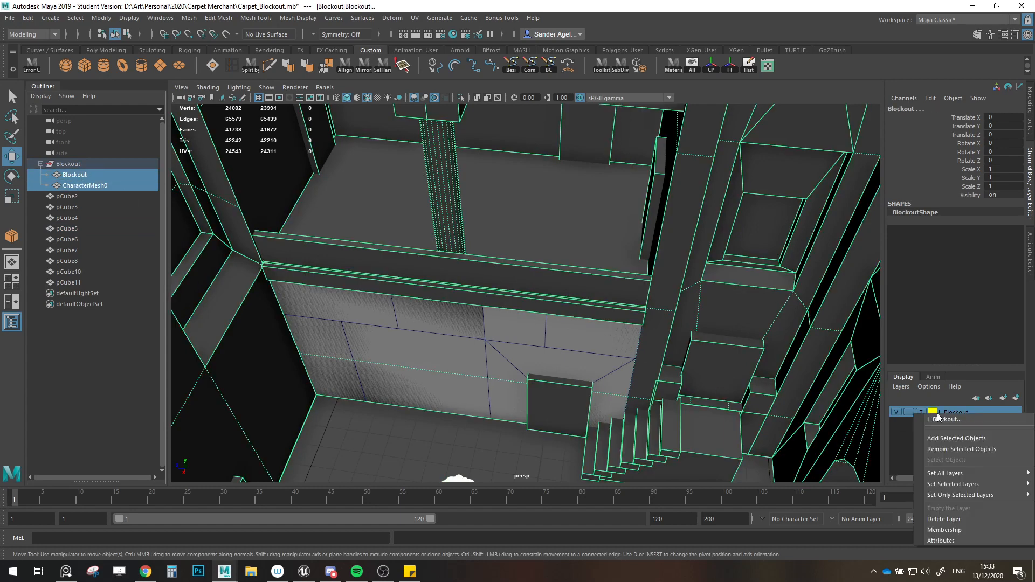
left_click(966, 439)
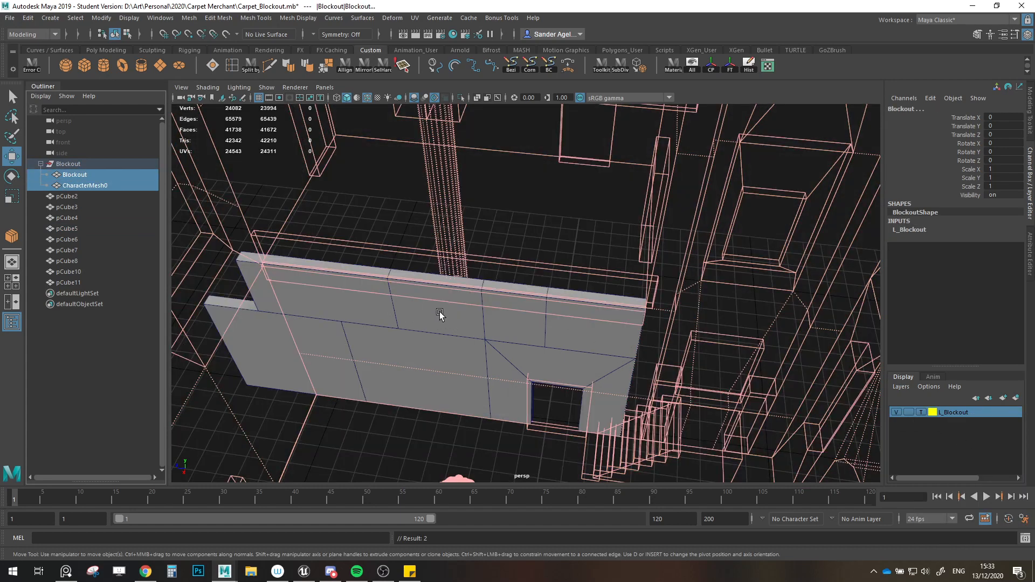
Step: Set the L_Blockout layer's display type to Reference and test picking the blockout and the wall panels
left_click(919, 413)
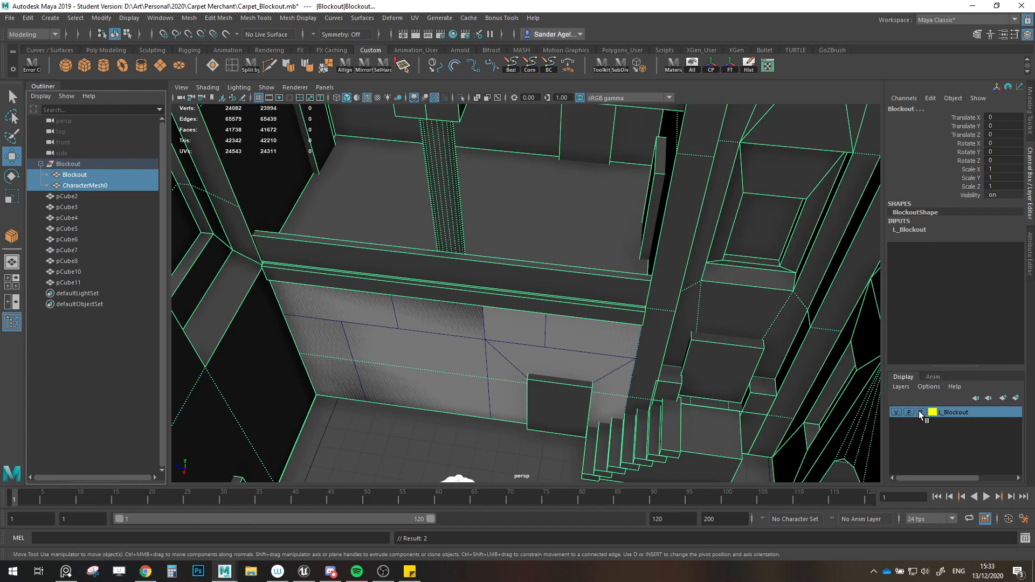
left_click(922, 412)
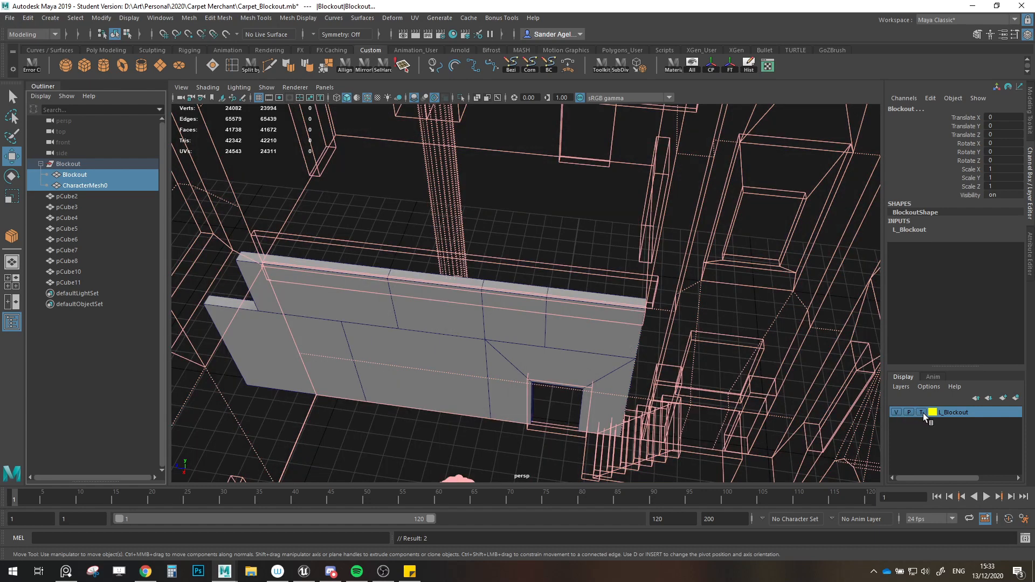
left_click(921, 412)
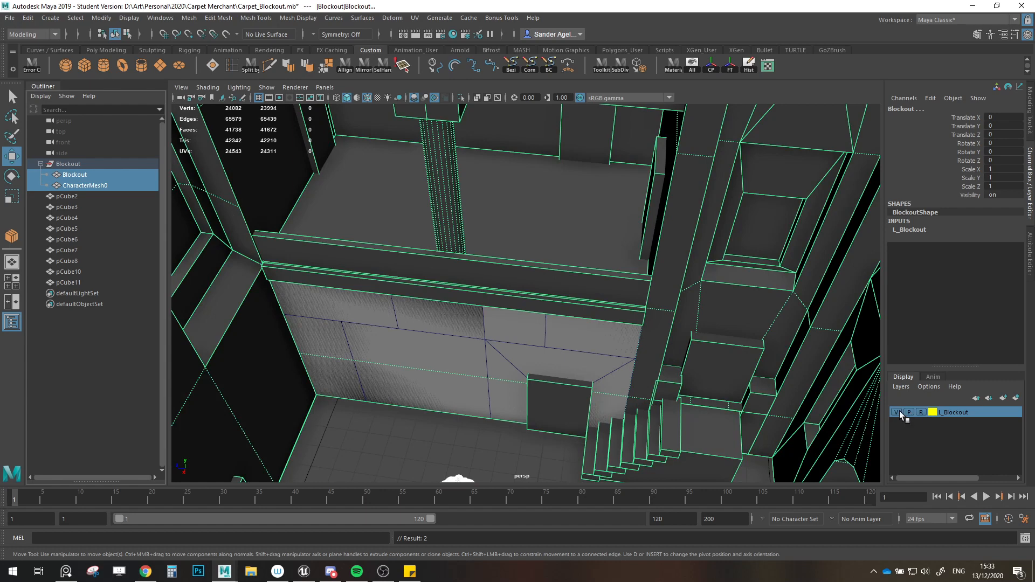
left_click(80, 260)
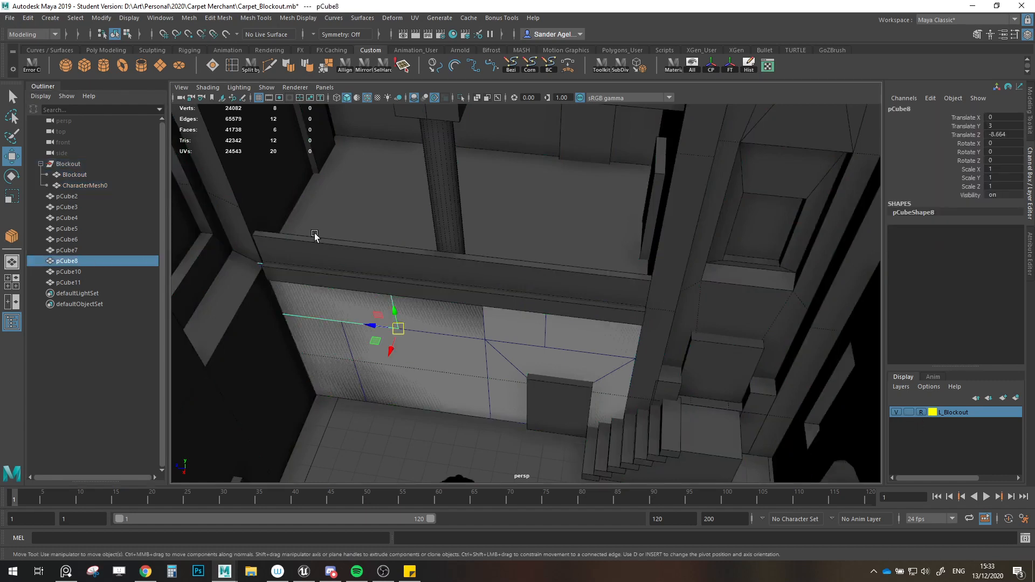
left_click(381, 211)
left_click_drag(609, 206, 561, 285)
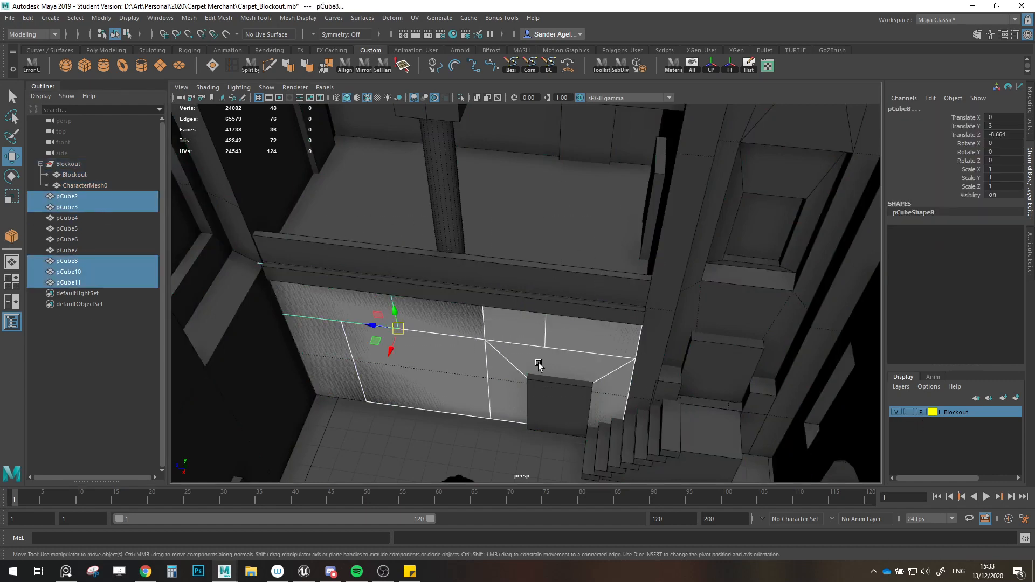
Step: Select the pCube objects together and one by one to identify which wall panel each one is
left_click(85, 278)
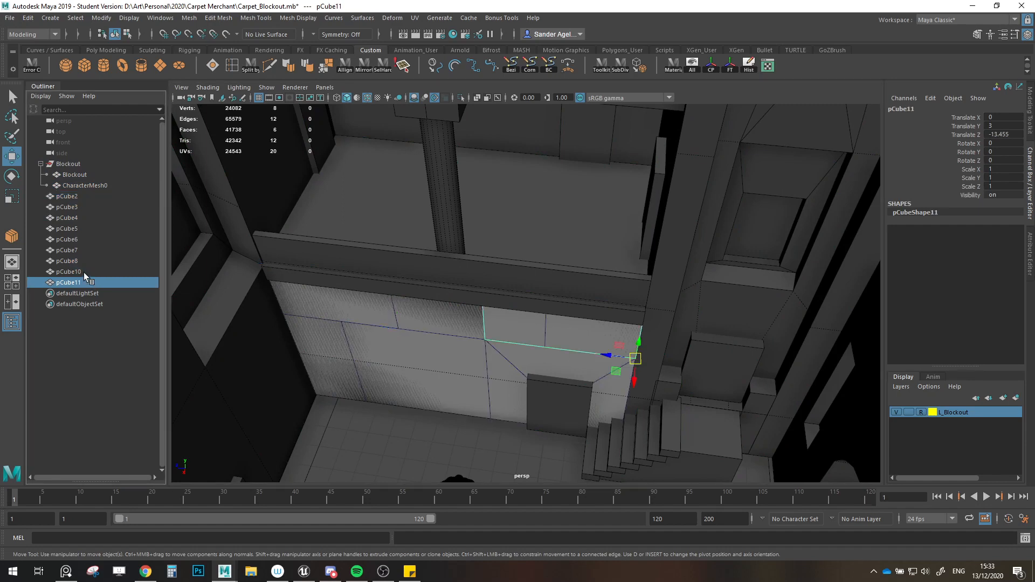
left_click(71, 200, "shift")
key("f")
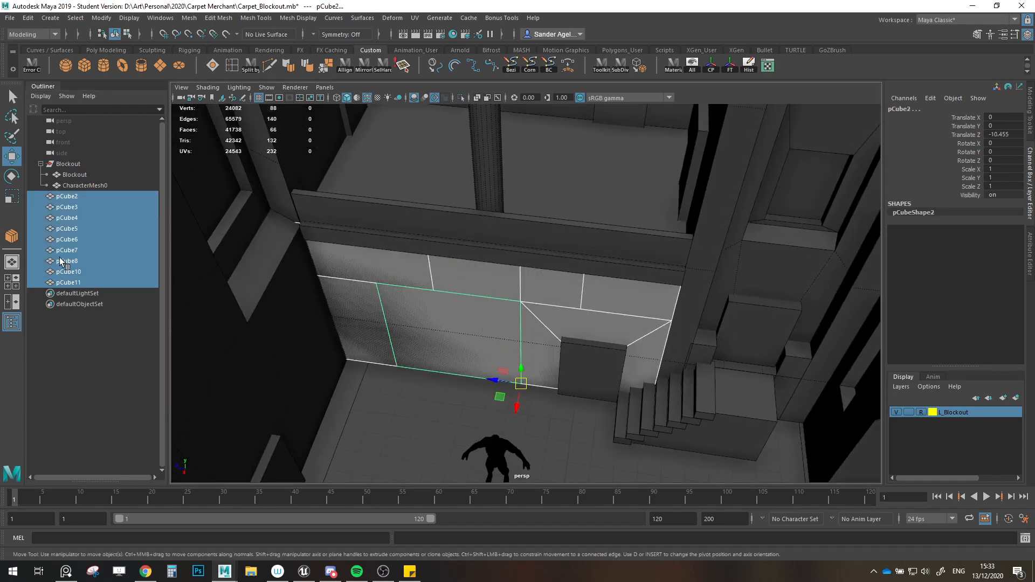
left_click(92, 258)
left_click(74, 238)
left_click(72, 228)
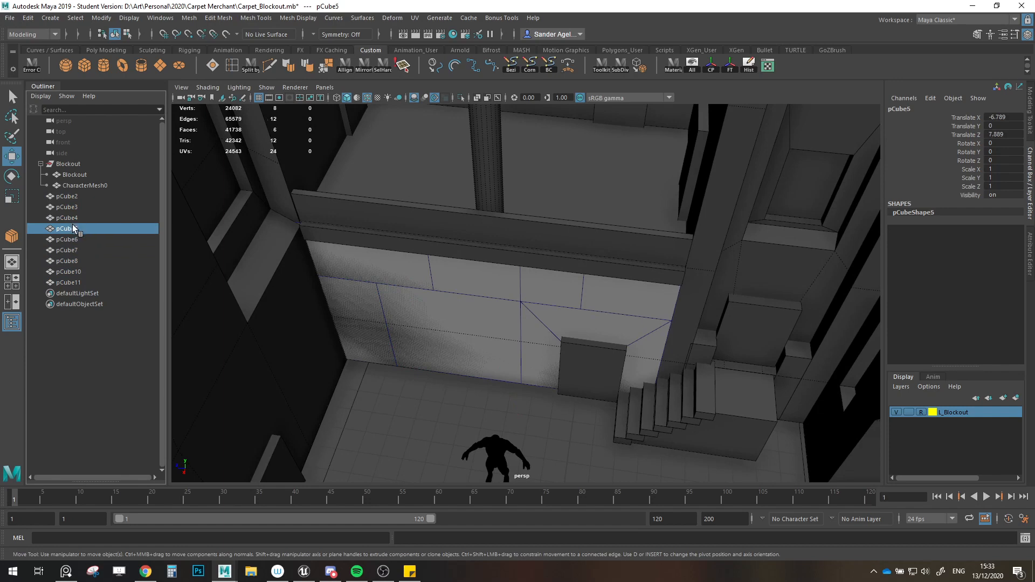
left_click(62, 206)
left_click(61, 196)
left_click(67, 218)
left_click(70, 229)
left_click(74, 240)
left_click(76, 250)
left_click(80, 259)
Step: Slide the upper half-height panels pCube10 and pCube8 along the back wall, vertex-snapping pCube8 into place
left_click(84, 271)
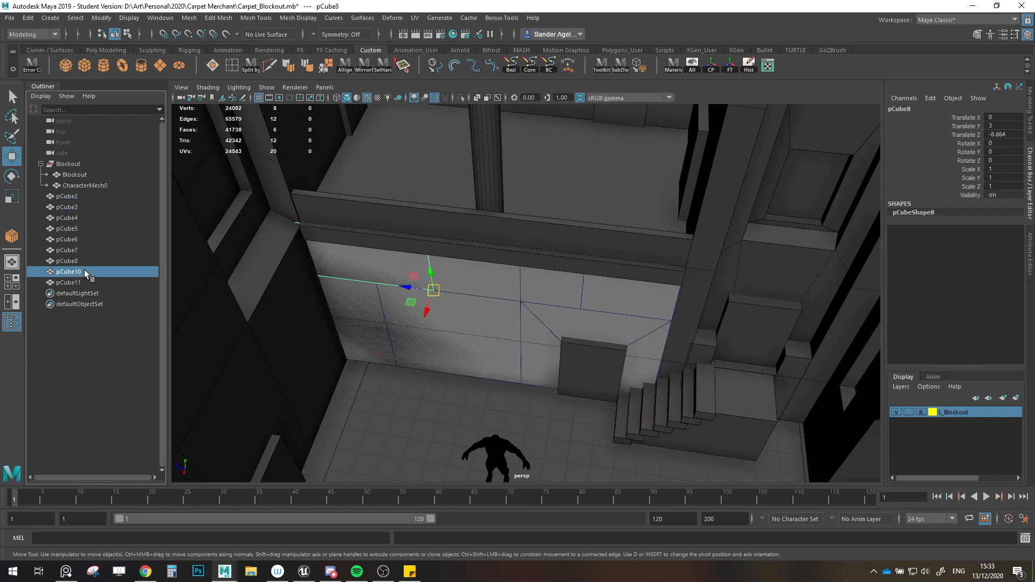
left_click_drag(550, 306, 486, 301)
left_click(100, 284)
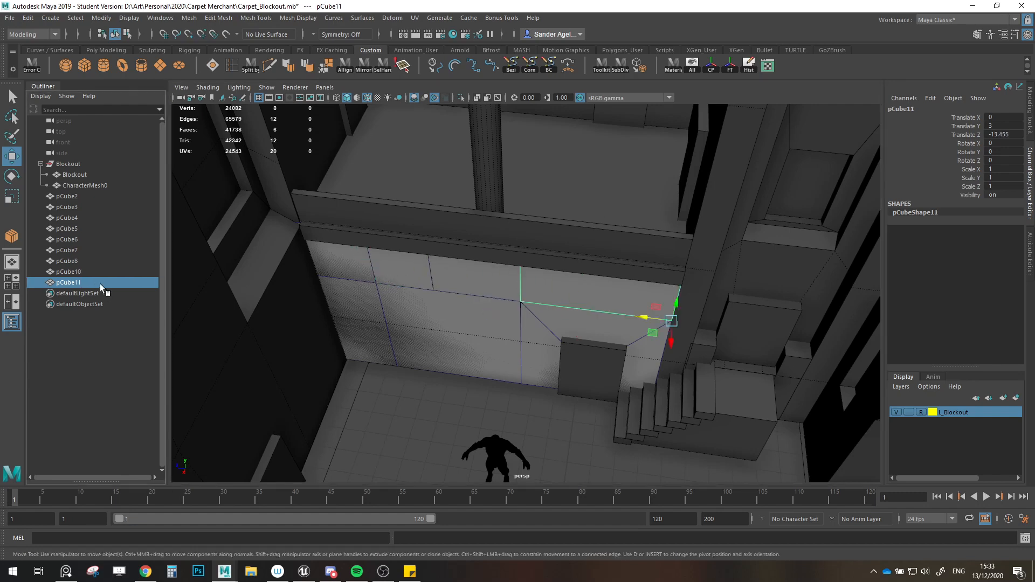
left_click(336, 271)
key("v")
left_click_drag(408, 284, 385, 283)
Step: Find the spare doorway panel outside the building and rename it SM_Door
left_click_drag(69, 247, 65, 242)
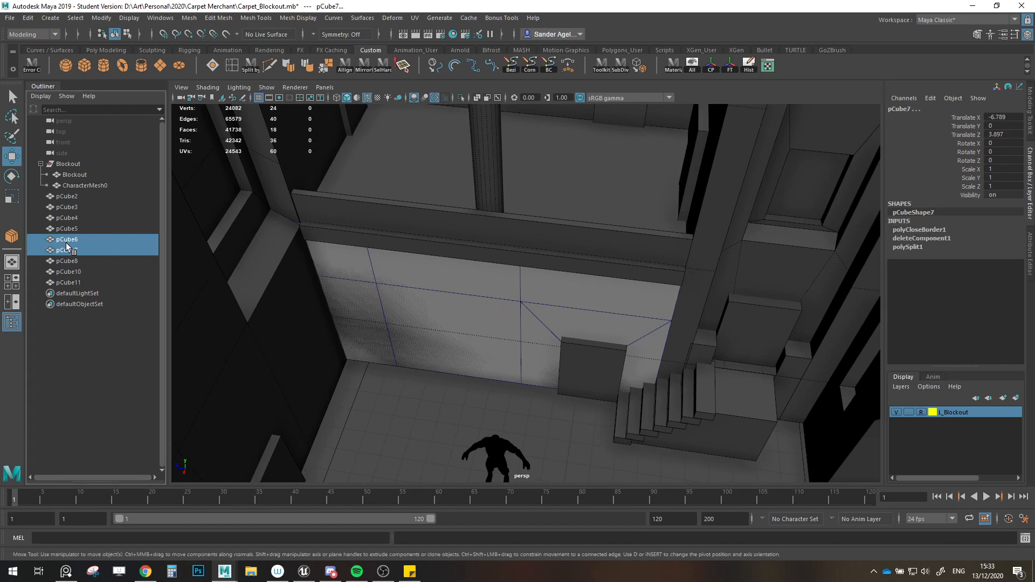
scroll(329, 287, "down", 3)
left_click_drag(329, 287, 522, 295, "alt")
scroll(522, 296, "down", 3)
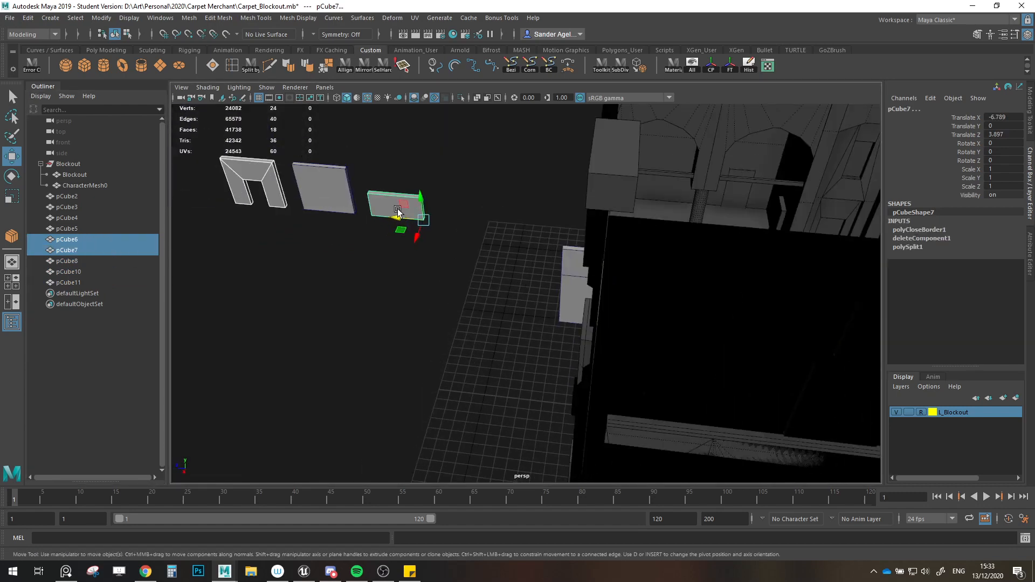
left_click(232, 275)
middle_click_drag(264, 200, 433, 298, "alt")
left_click(434, 300)
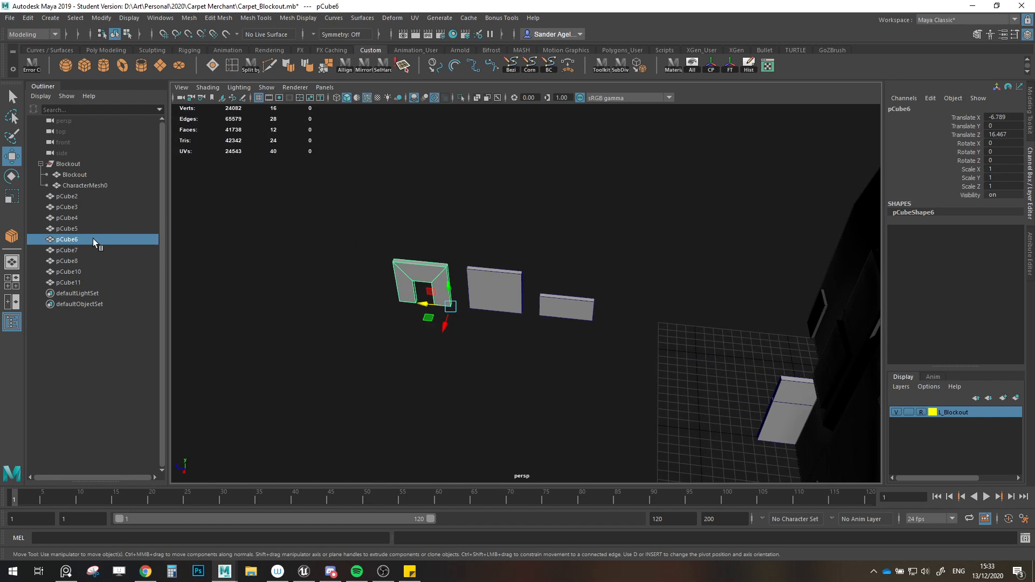
double_click(83, 241)
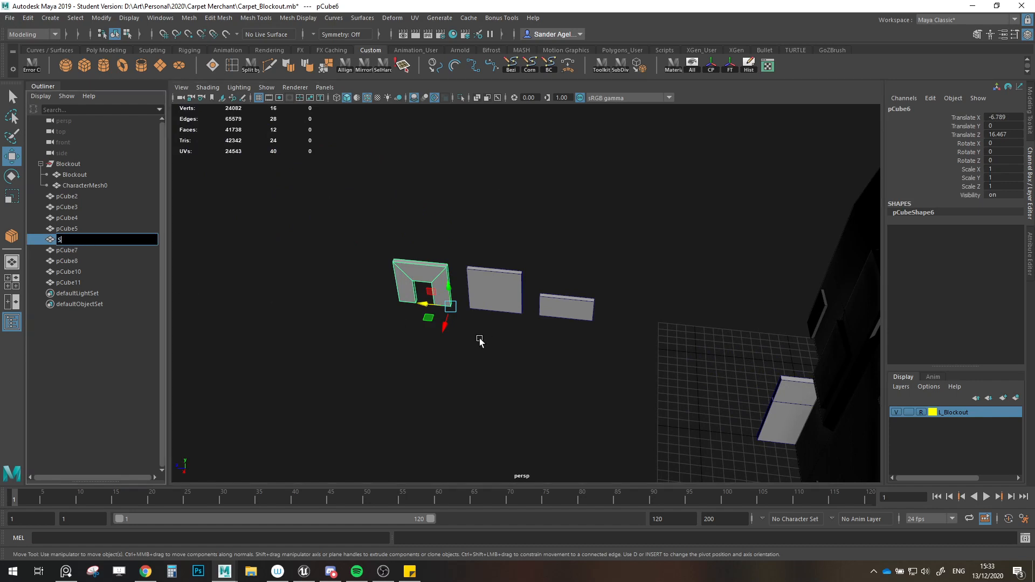
key("Return")
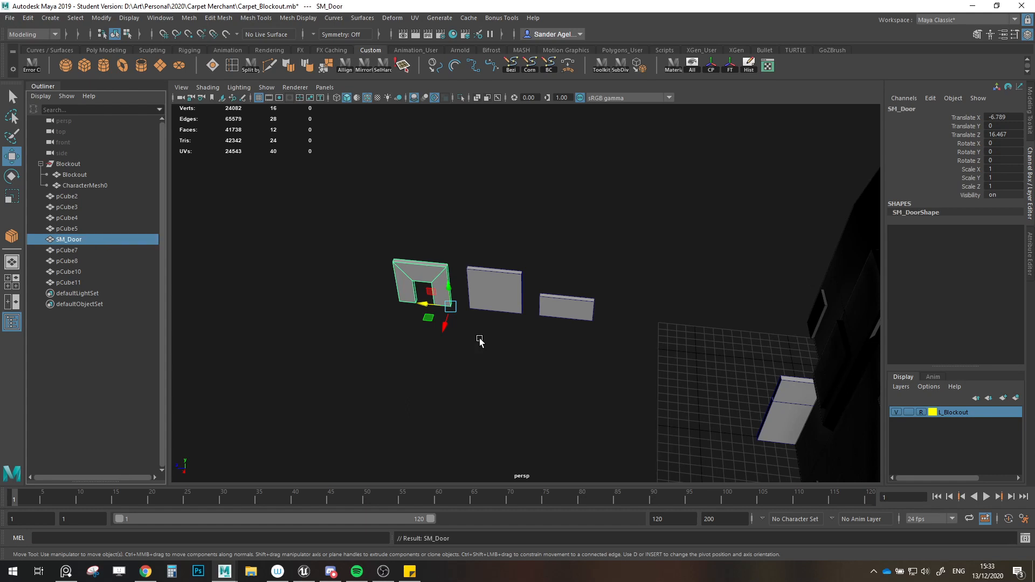
Step: Rename the spare full-height plain wall panel SM_Wall
left_click(484, 288)
double_click(69, 229)
type("SM_")
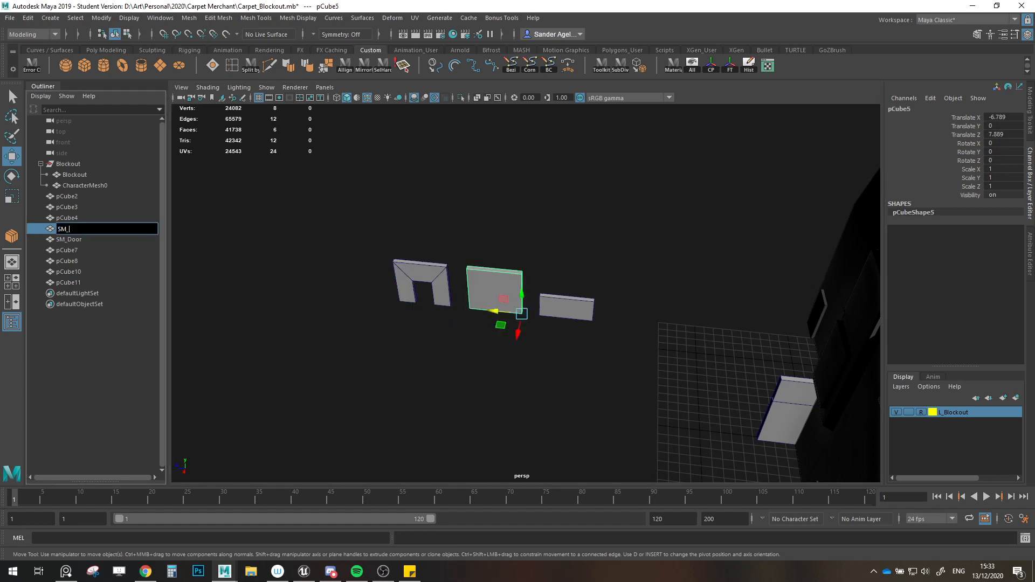
type("Wall")
key("Return")
Step: Rename the spare half-height wall panel SM_Wall_Half
left_click(75, 251)
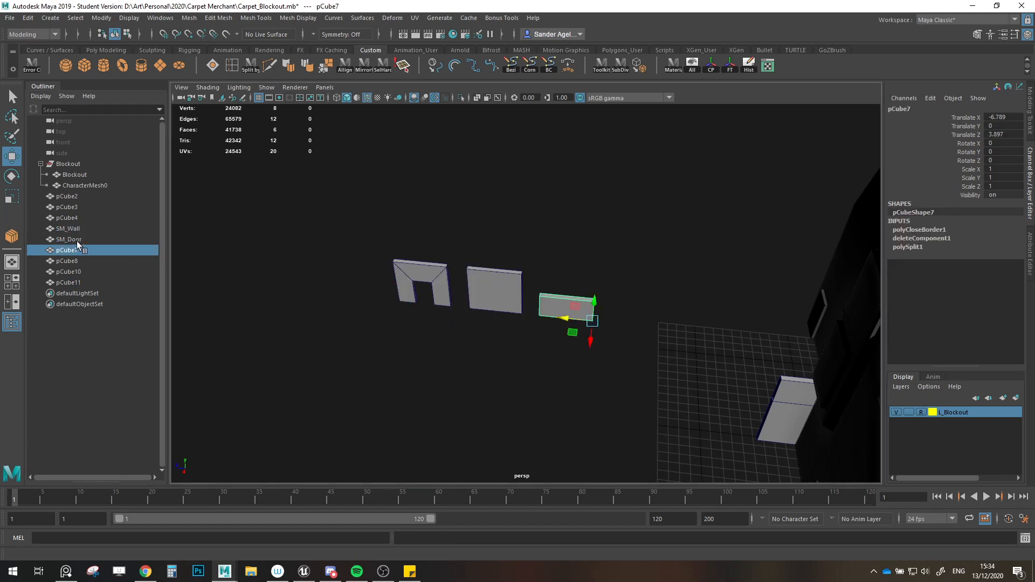
double_click(69, 250)
type("SM_Wall_Half")
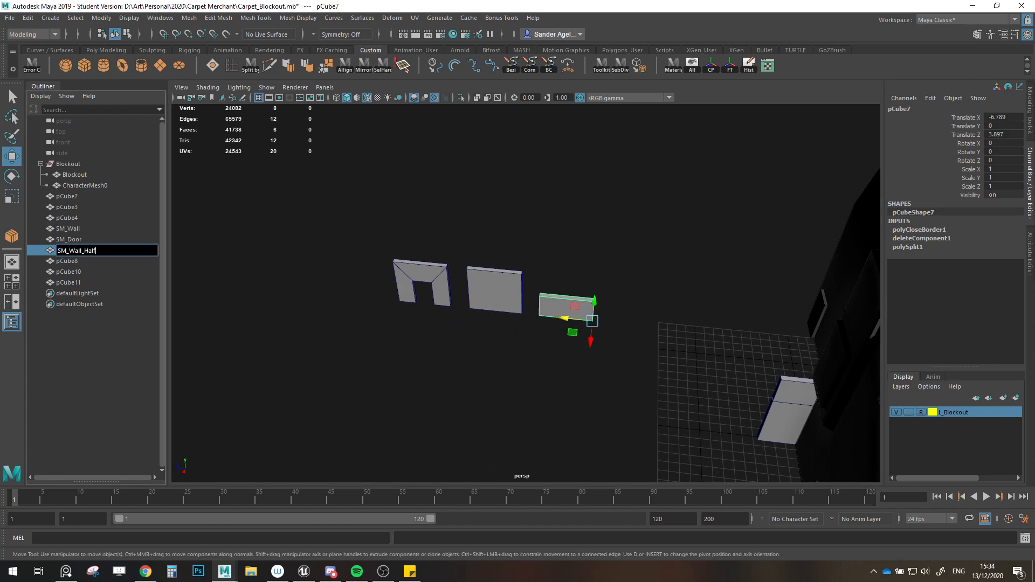
key("Return")
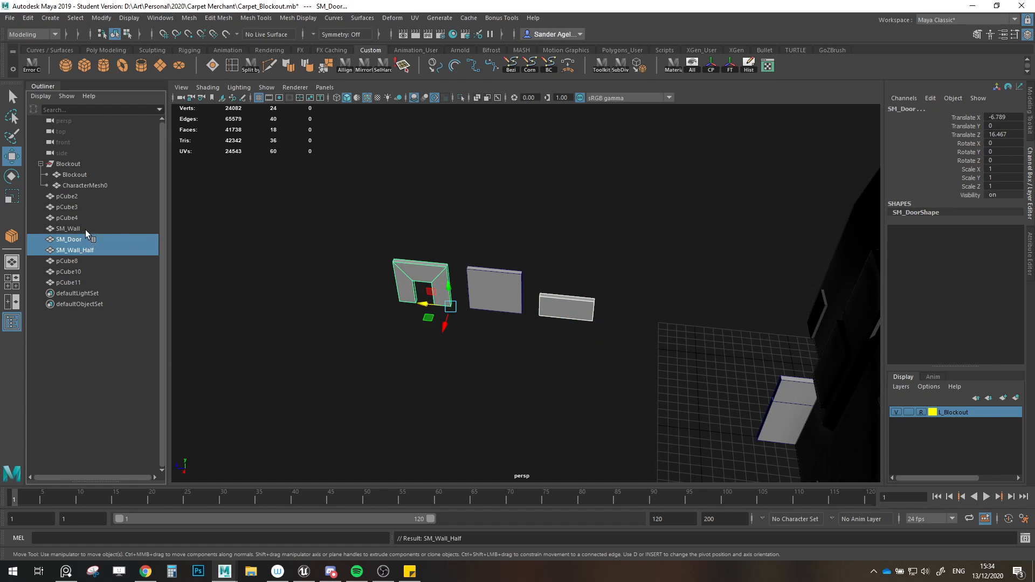
Step: Group SM_Wall, SM_Door and SM_Wall_Half under the name Modular and place the group directly below Blockout
left_click(85, 229, "ctrl")
left_click(40, 164)
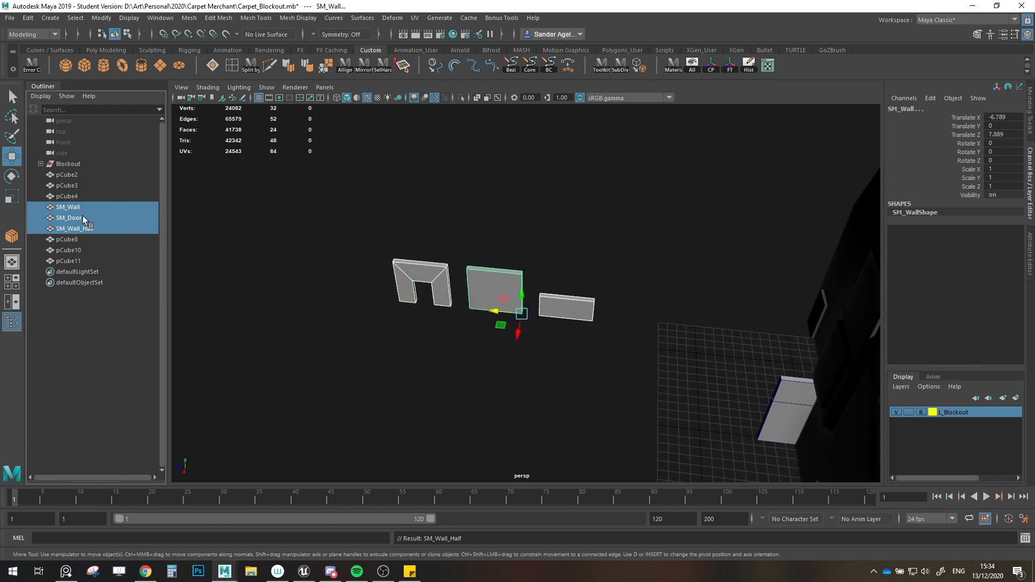
key("ctrl+g")
double_click(77, 237)
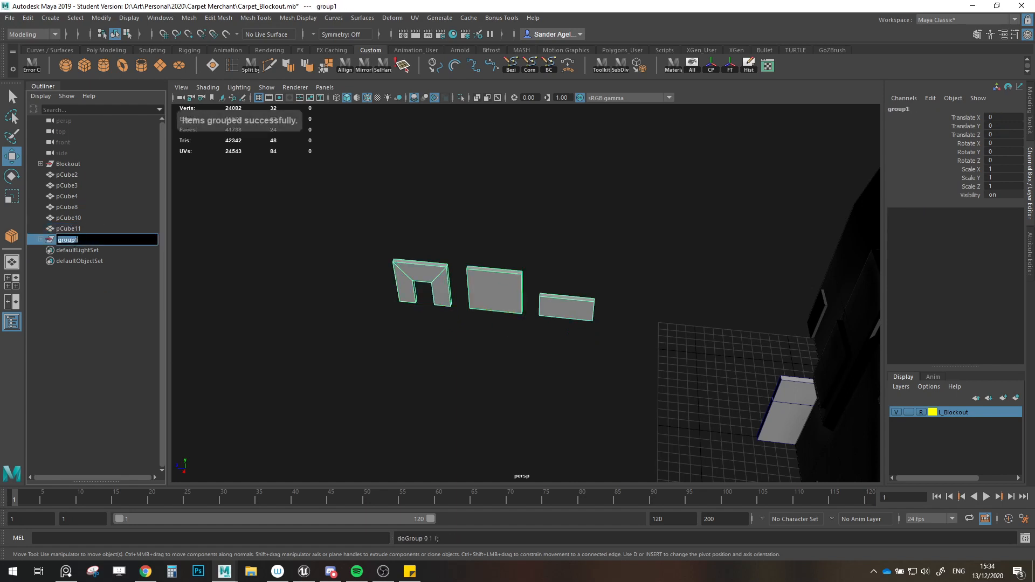
type("Modular")
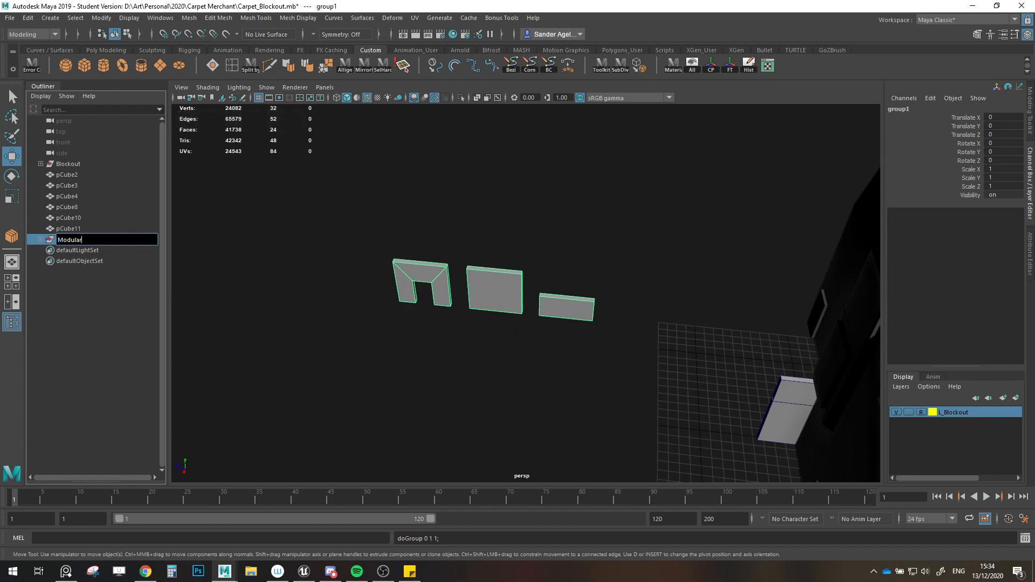
key("Return")
middle_click_drag(76, 239, 68, 167)
Step: Delete all remaining pCube panels along the blockout's back wall, from pCube2 to pCube11
left_click(68, 185)
left_click(61, 238, "shift")
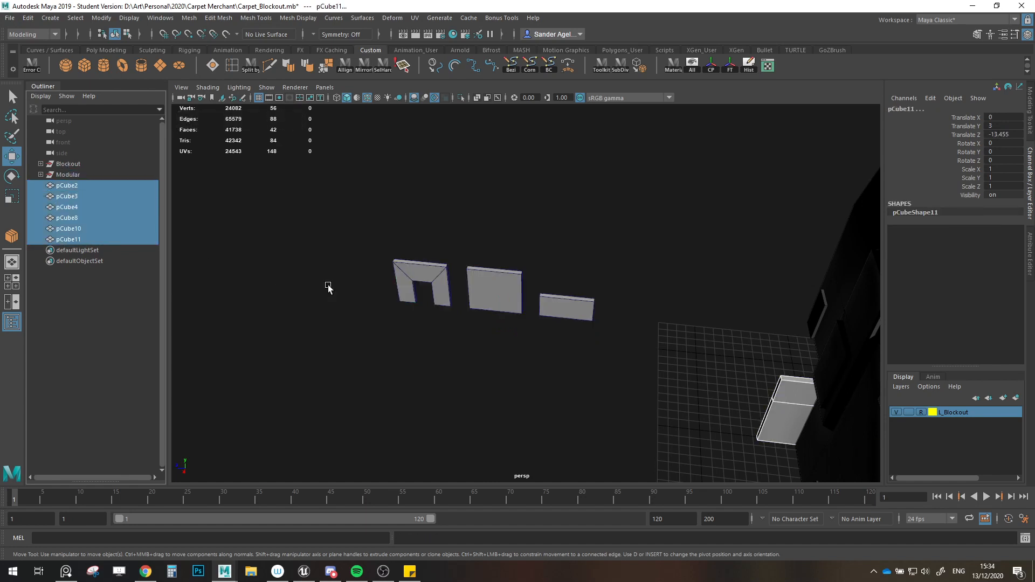
left_click_drag(328, 289, 444, 305, "alt")
right_click_drag(444, 305, 455, 312, "alt")
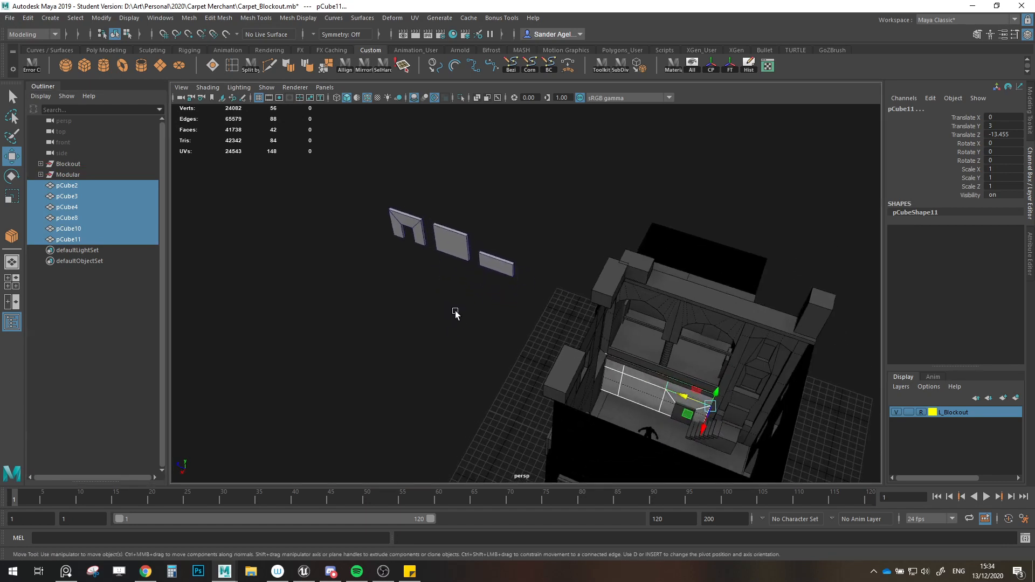
key("Delete")
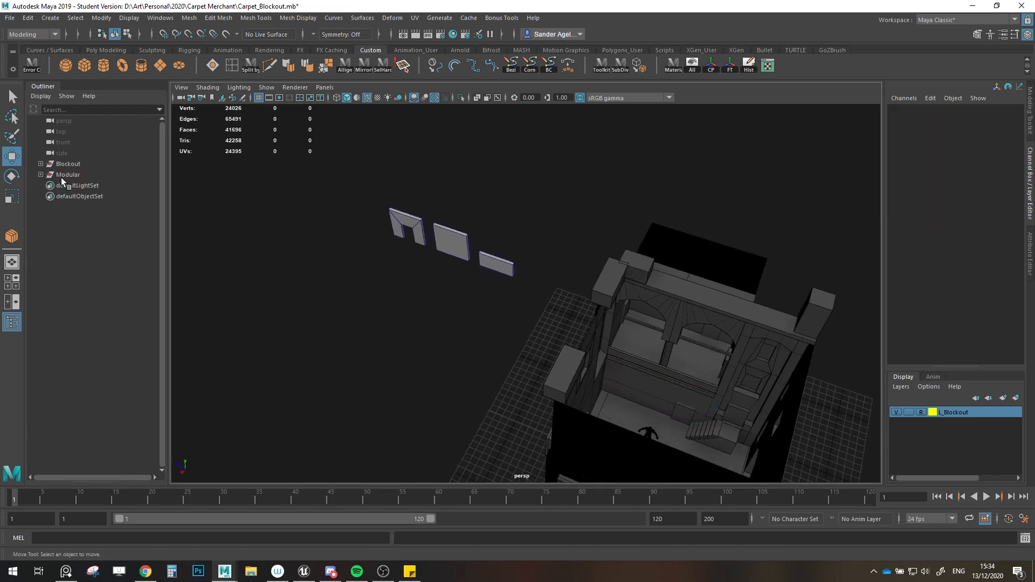
right_click(76, 258)
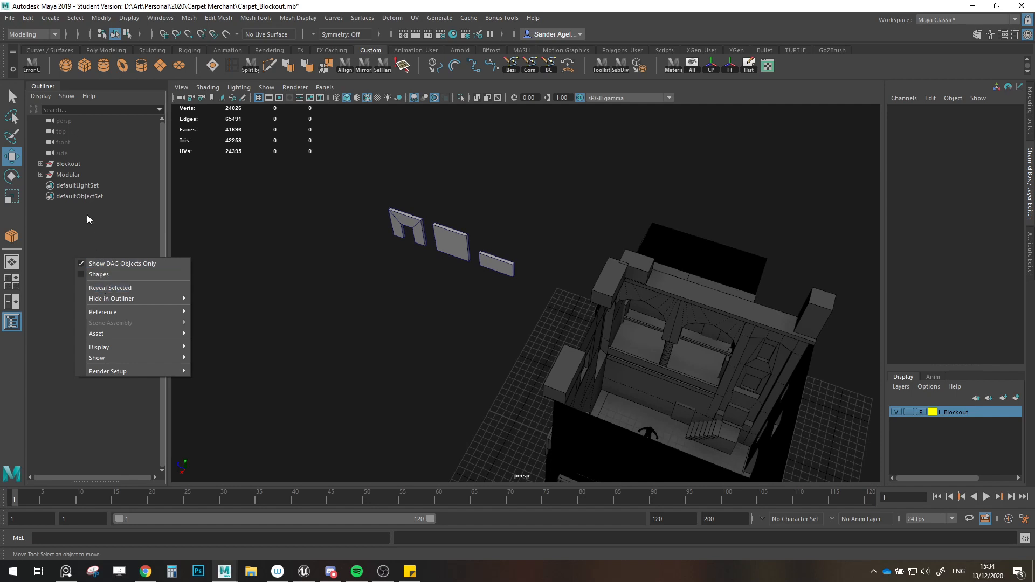
left_click(360, 278)
Step: Duplicate the three modular panels in front of the originals and group the copies
left_click_drag(373, 292, 486, 235)
left_click_drag(443, 269, 404, 352, "shift")
key("ctrl+g")
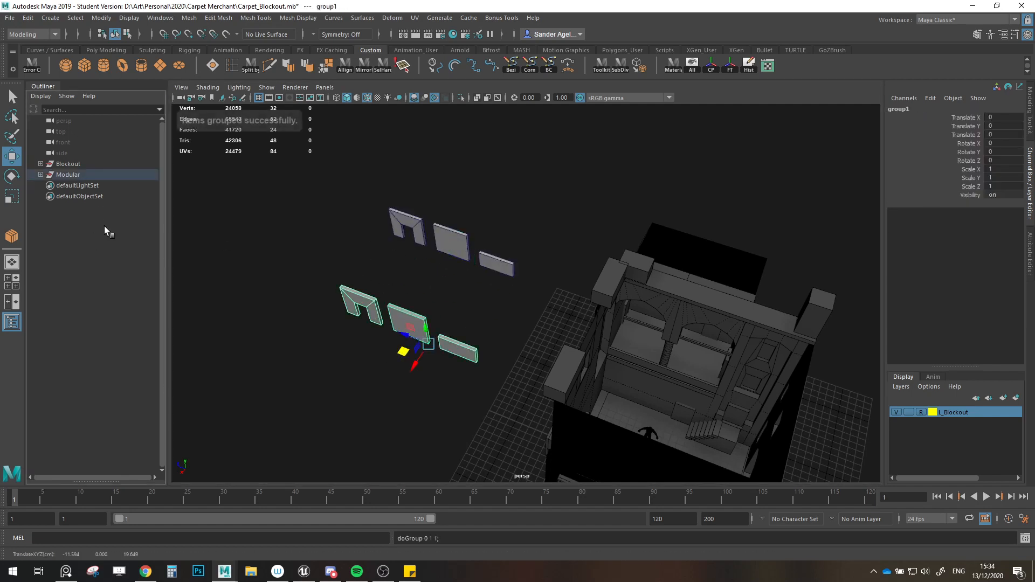
Step: Rename the group of copies Instances and move it out of Modular to the top level
left_click(39, 175)
double_click(72, 218)
type("Inst")
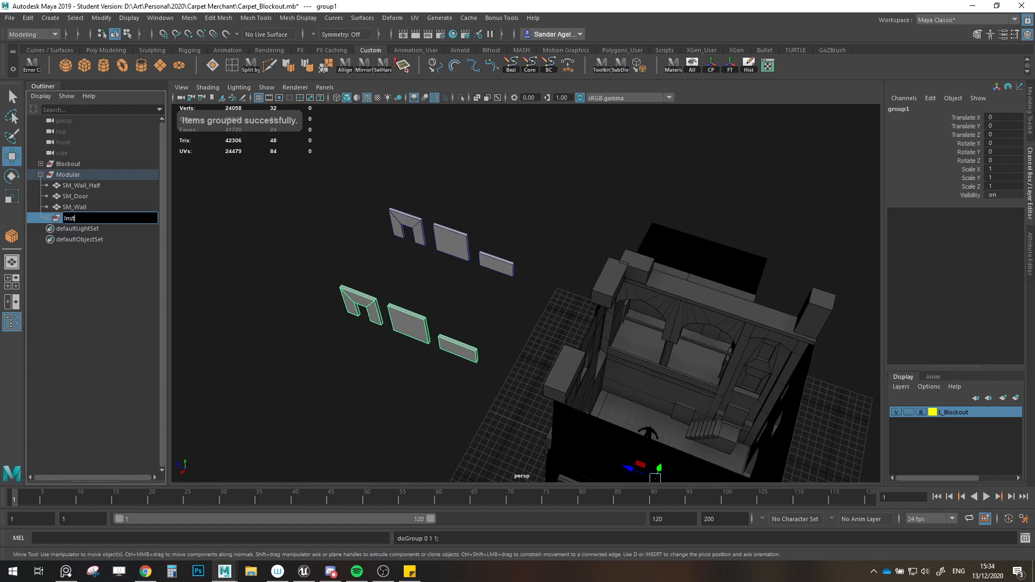
type("ances")
key("Return")
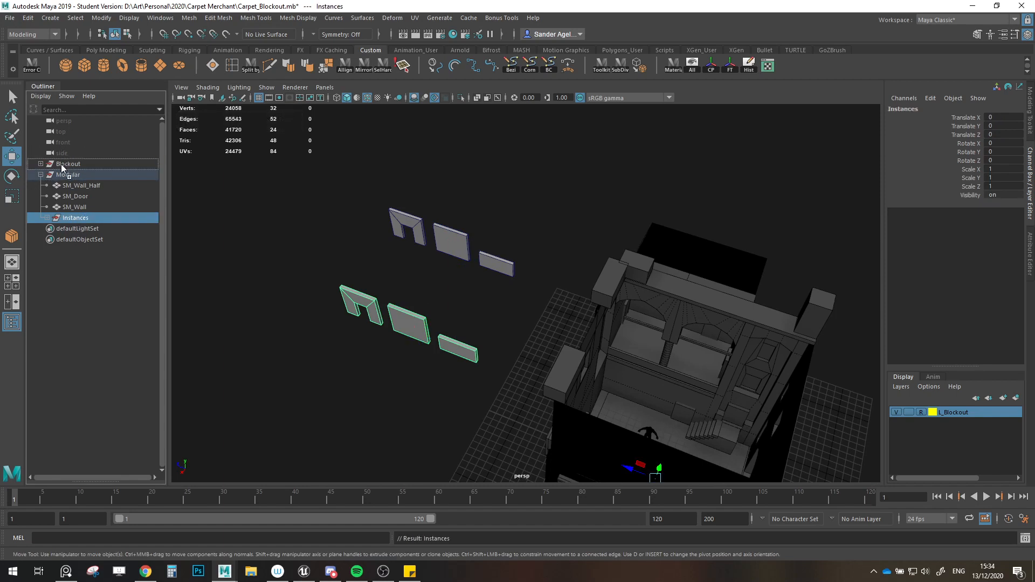
middle_click_drag(61, 164, 59, 191)
left_click(41, 185)
left_click(40, 186)
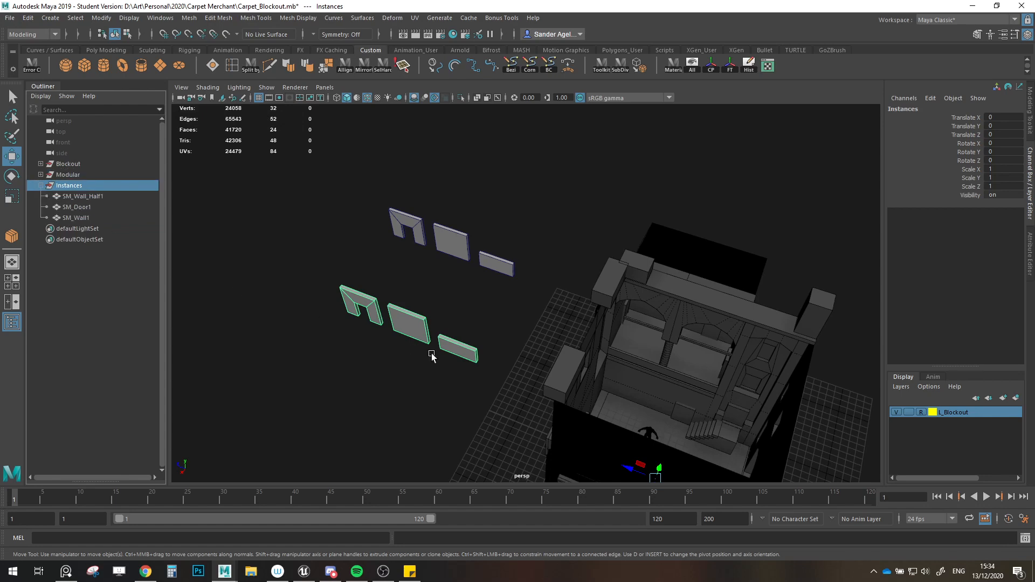
Step: Vertex-snap the door and wall copies side by side along the ground-floor back wall and duplicate the wall to complete the row
left_click_drag(429, 351, 369, 323, "alt")
scroll(388, 327, "up", 3)
left_click(325, 306)
scroll(376, 340, "down", 1)
left_click(294, 272)
key("v")
left_click_drag(308, 293, 694, 423)
left_click(345, 302)
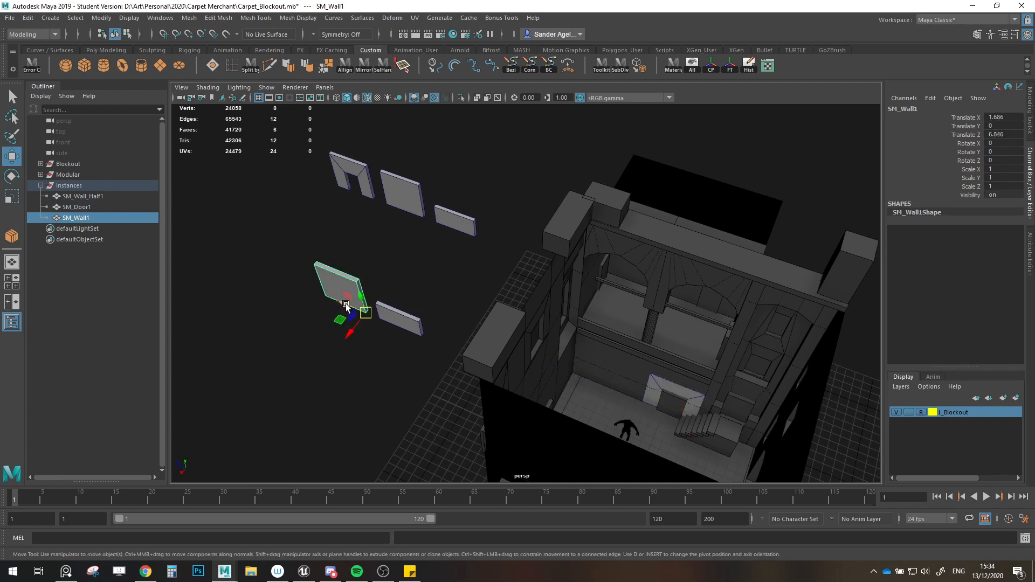
mouse_move(366, 316)
left_mouse_down("shift")
mouse_move(604, 405)
mouse_move(620, 388)
mouse_move(619, 408)
mouse_move(616, 390)
mouse_move(594, 382)
left_mouse_up("shift")
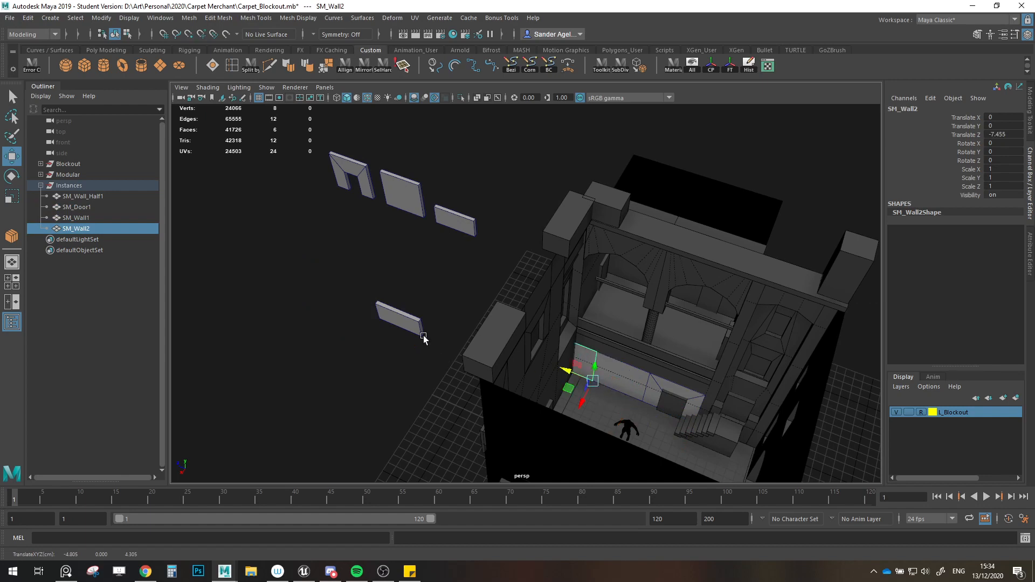
Step: Snap the half-wall copy above the wall row and duplicate it twice to fill the strip up to the ledge
left_click_drag(464, 345, 510, 385, "alt")
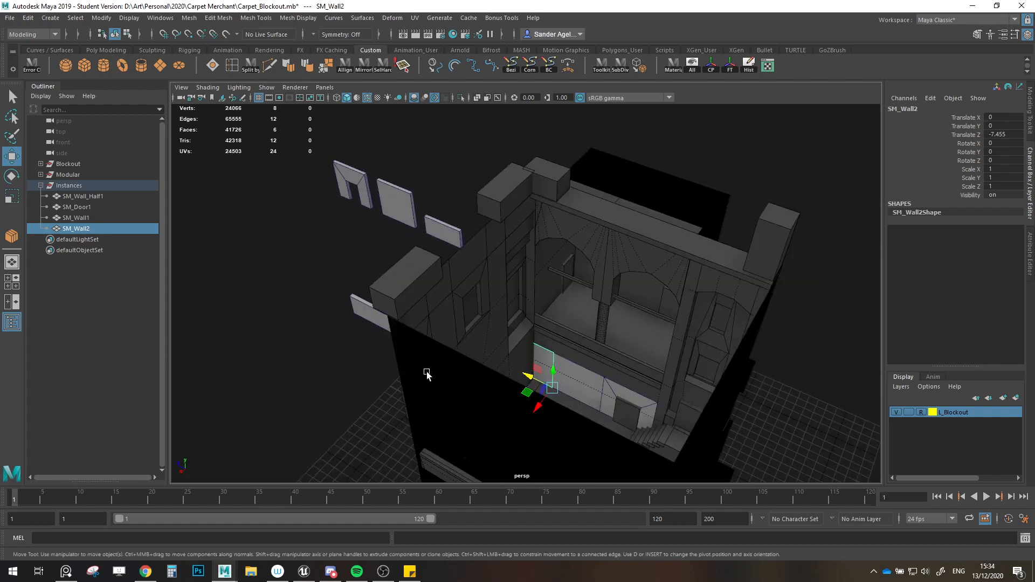
mouse_move(426, 374)
left_mouse_down("alt")
mouse_move(395, 351)
mouse_move(447, 346)
mouse_move(700, 396)
left_mouse_up("alt")
left_click(402, 356)
left_click(397, 348)
mouse_move(414, 361)
left_mouse_down("shift")
mouse_move(626, 370)
mouse_move(596, 362)
left_mouse_up("shift")
left_click(370, 347)
left_click_drag(370, 347, 357, 314, "alt")
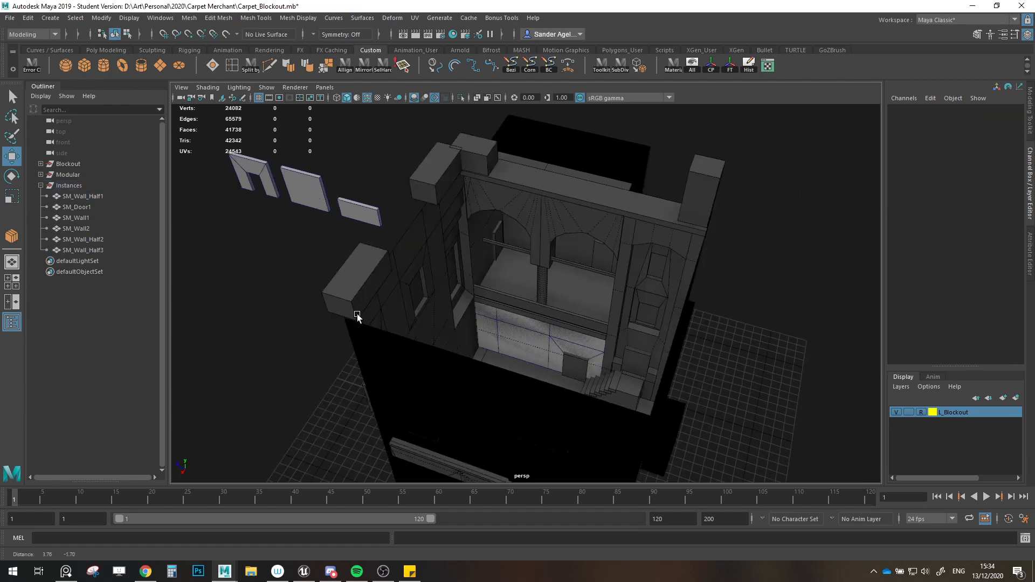
Step: Reorder SM_Wall_Half1 within the Instances group so that it sits directly above SM_Wall_Half2
scroll(357, 314, "up", 5)
left_click_drag(423, 363, 265, 244, "alt")
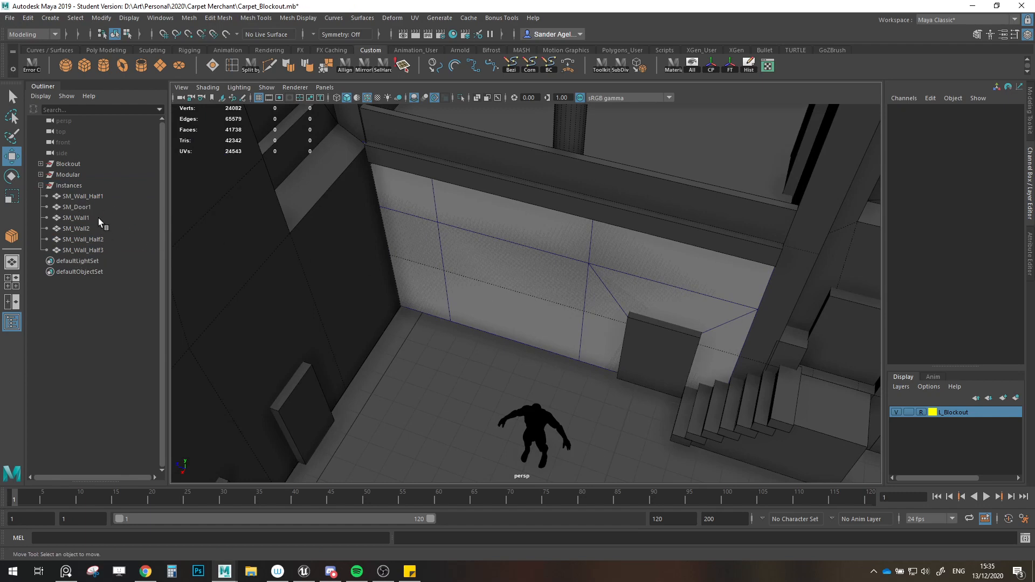
left_click(100, 197)
left_click_drag(95, 195, 102, 235)
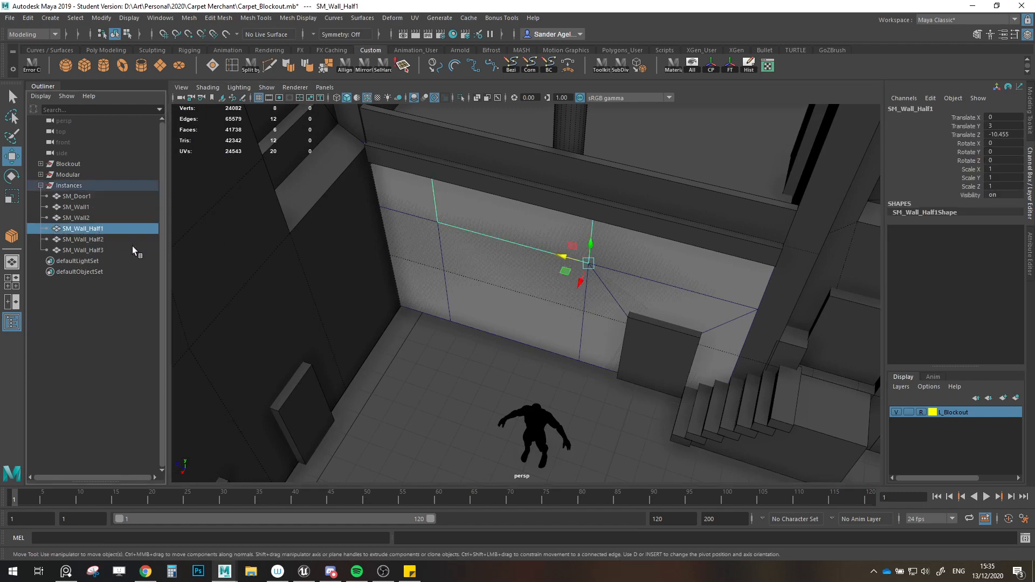
Step: Examine the remaining inner walls of the blockout around the corner with the windows and arches
scroll(203, 267, "down", 8)
left_click(204, 267)
scroll(535, 328, "up", 10)
left_click_drag(525, 325, 320, 366, "alt")
scroll(551, 412, "down", 10)
scroll(554, 361, "up", 5)
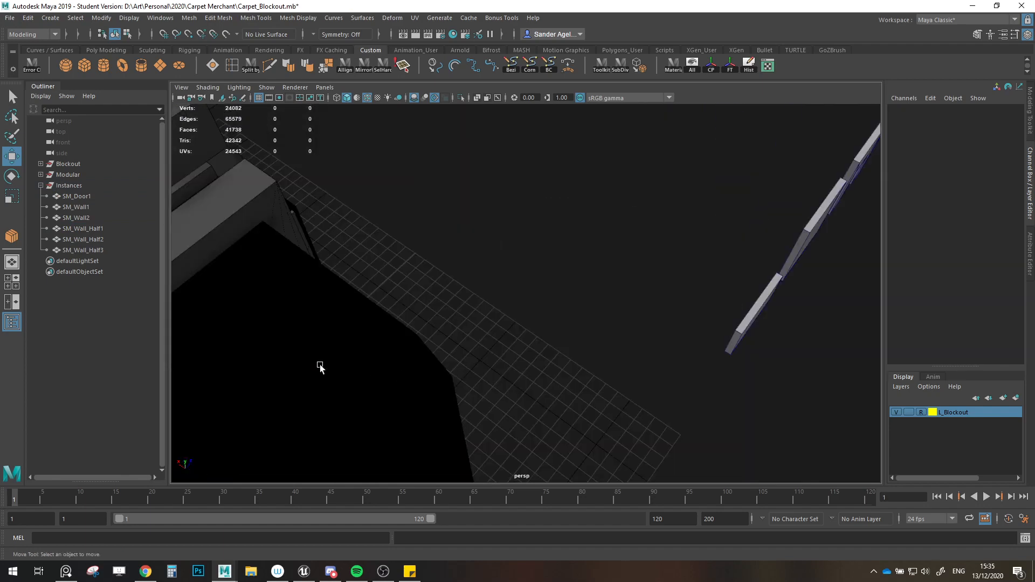
middle_click_drag(320, 367, 599, 380, "alt")
scroll(594, 375, "down", 5)
scroll(572, 361, "up", 5)
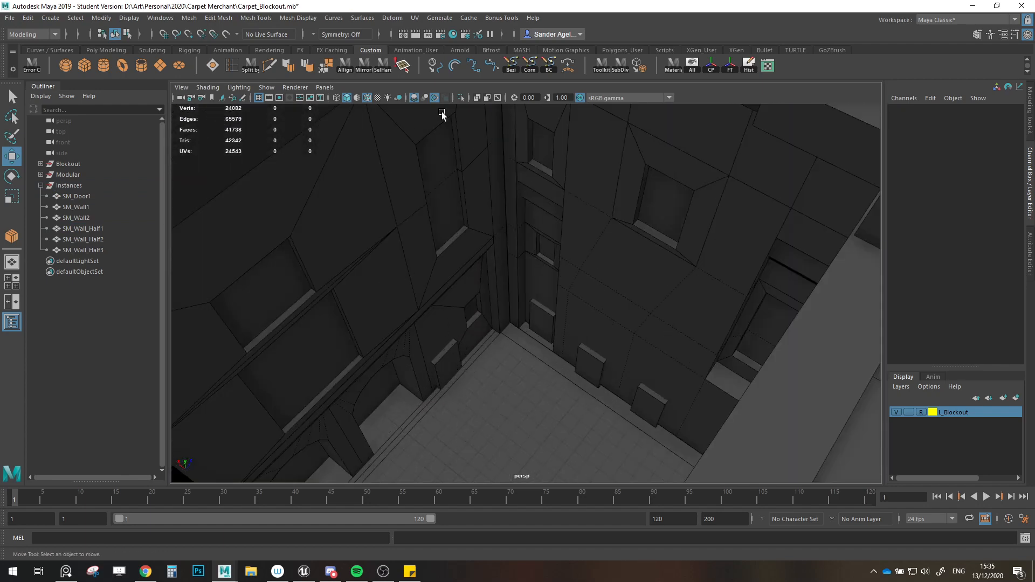
Step: Switch to the reference board, examine the hanging-carpet photos in the Items group, and return to Maya
left_click(66, 571)
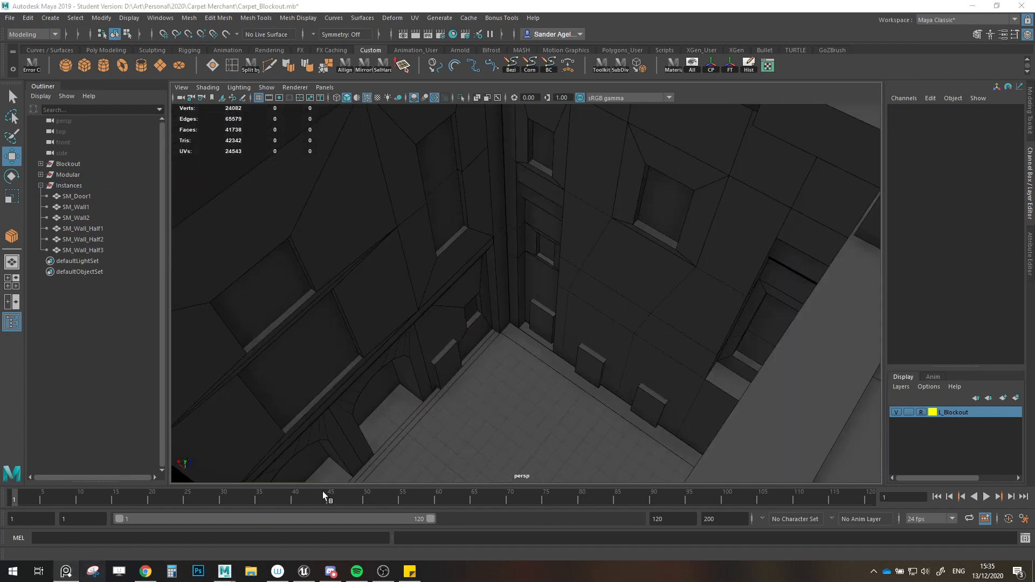
right_click_drag(1034, 345, 405, 291)
scroll(399, 307, "down", 10)
middle_click_drag(393, 331, 545, 288)
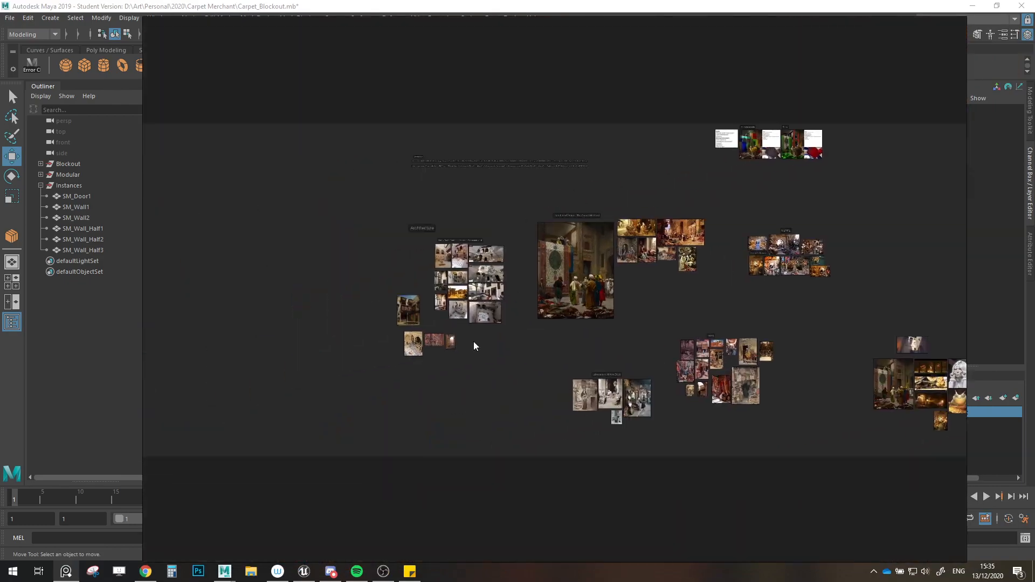
scroll(720, 395, "up", 9)
scroll(587, 257, "up", 5)
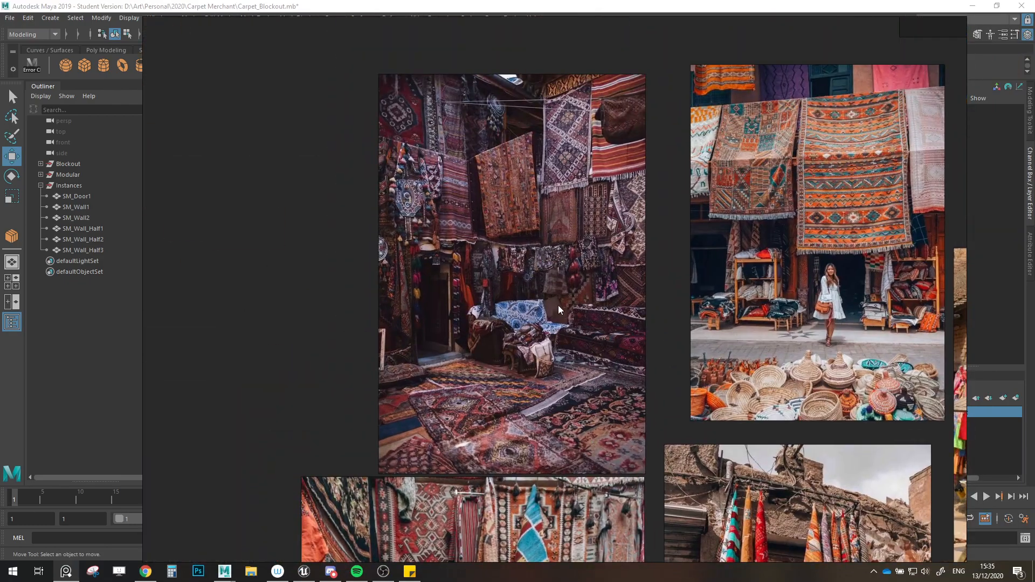
scroll(564, 254, "down", 2)
scroll(529, 190, "down", 2)
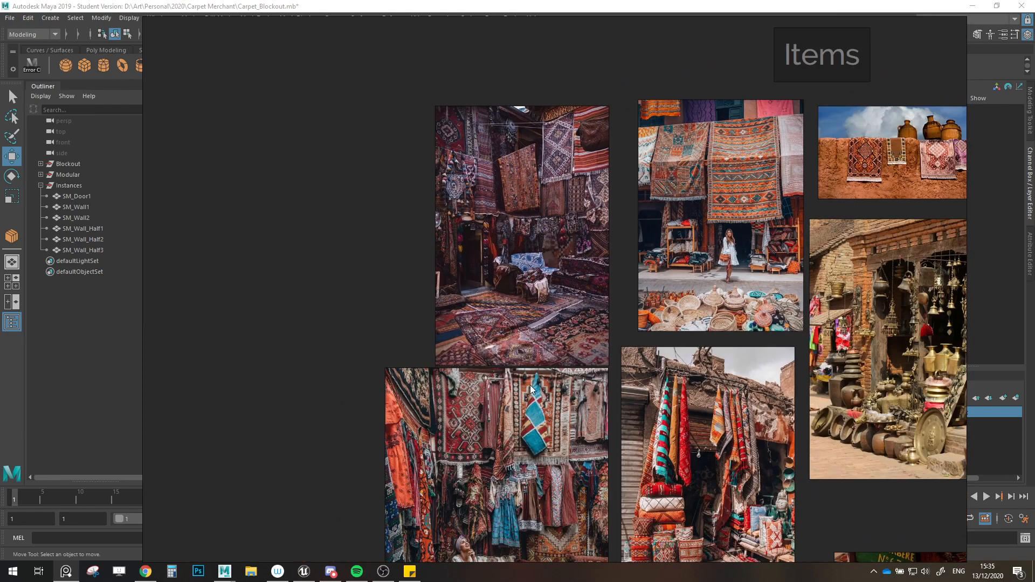
middle_click_drag(530, 386, 539, 441)
scroll(563, 182, "up", 2)
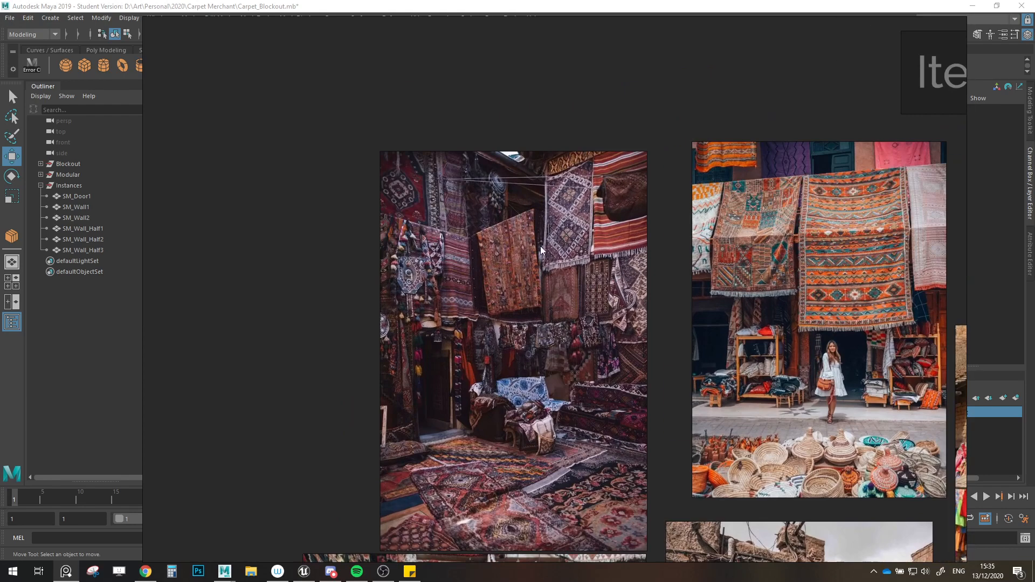
left_click(66, 572)
Step: Duplicate the back wall's door panel and place the copy about 1.78 up in the raised doorway above the stairs
left_click_drag(428, 319, 522, 386, "alt")
left_click(536, 388)
middle_click_drag(534, 387, 516, 383, "alt")
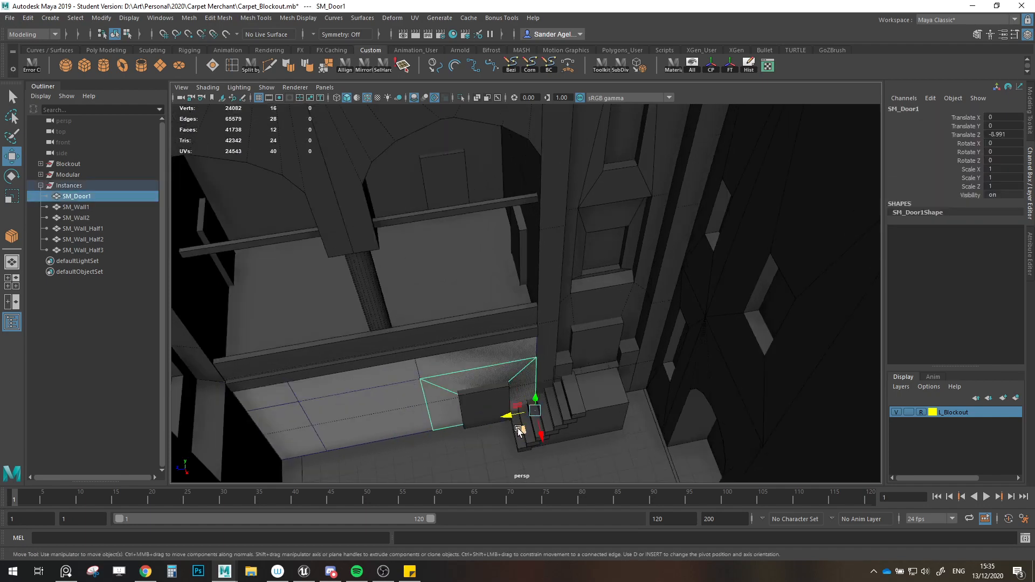
left_click_drag(520, 426, 613, 408, "shift")
scroll(634, 405, "up", 4)
middle_click_drag(634, 405, 594, 384, "alt")
left_click_drag(594, 384, 596, 377, "alt")
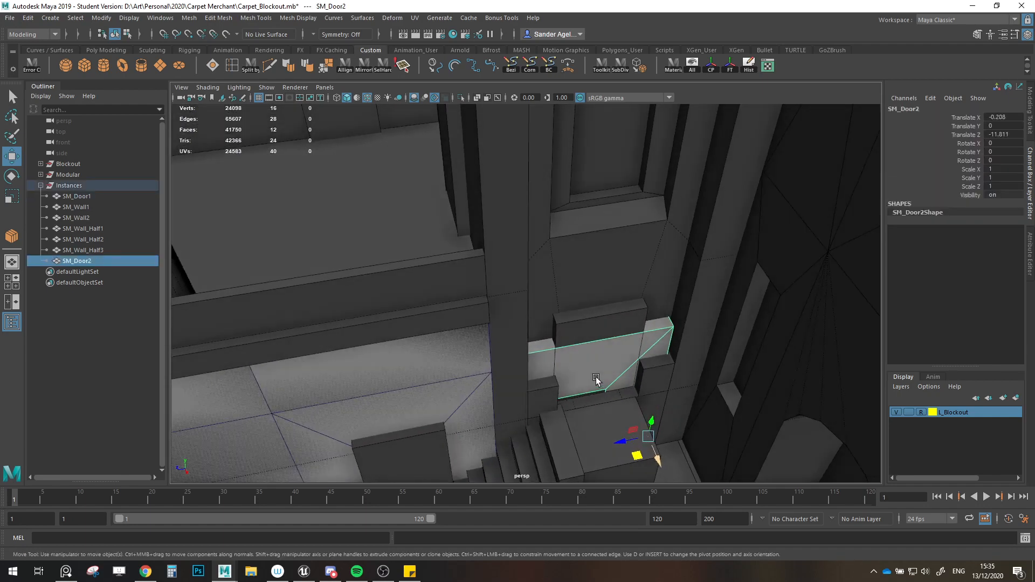
left_click_drag(648, 420, 662, 354)
middle_click_drag(662, 353, 634, 330, "alt")
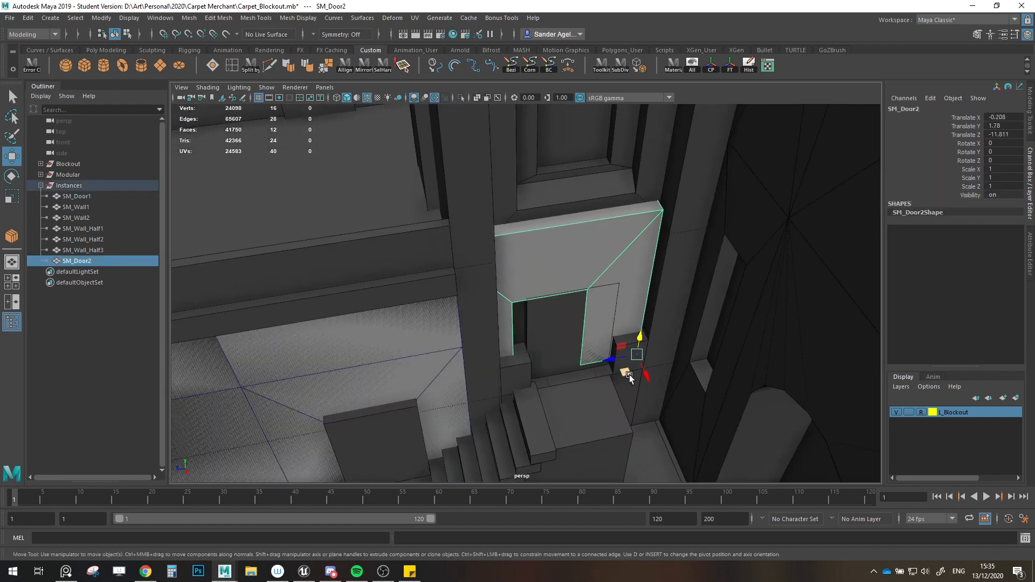
left_click_drag(630, 375, 668, 370)
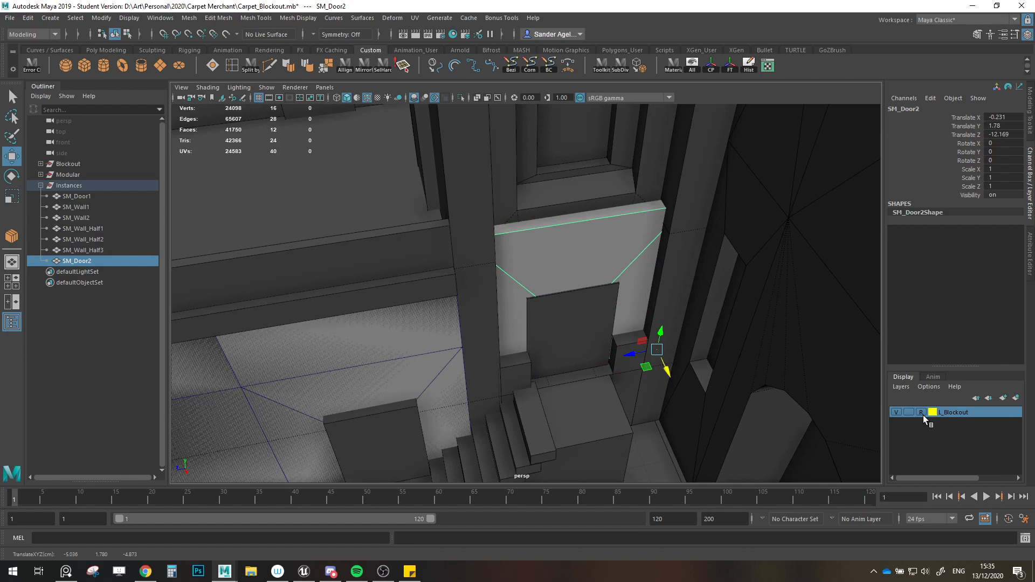
Step: Switch the L_Blockout layer to Template display and check its colour options in the layer settings
left_click(921, 413)
left_click(921, 413)
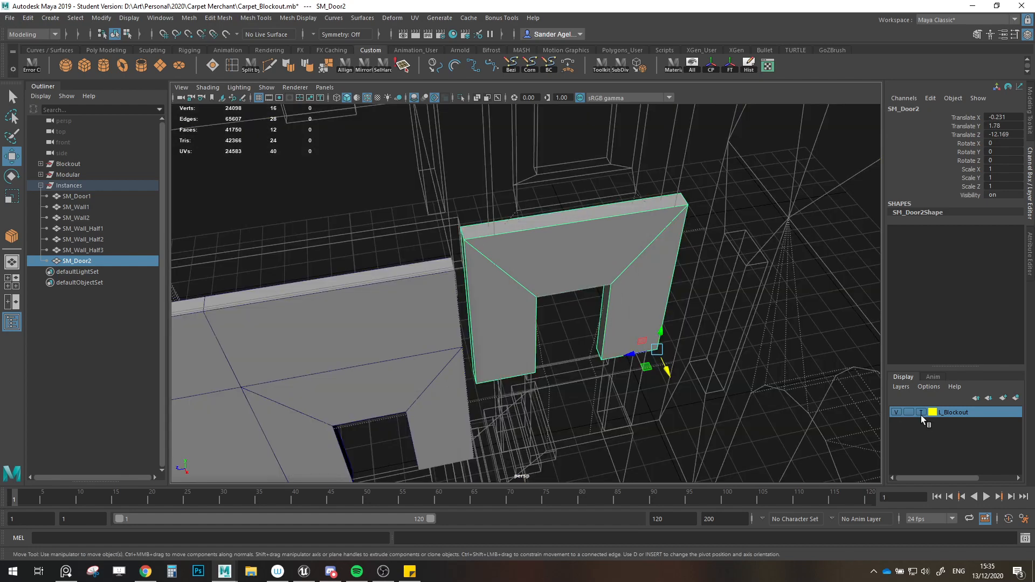
double_click(934, 414)
left_click(405, 288)
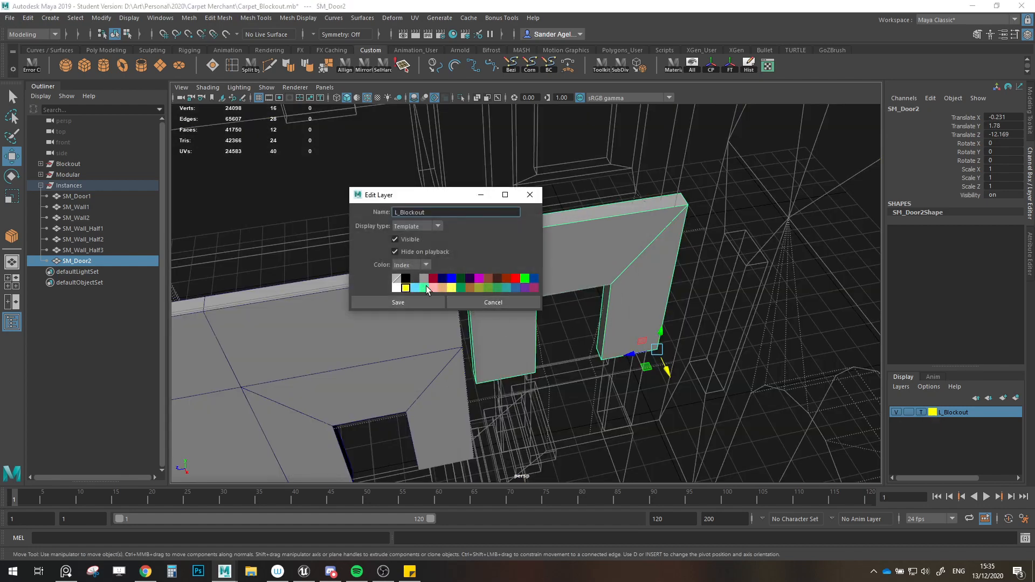
left_click(529, 194)
Step: Push the door copy back to about -0.41 in X and return the L_Blockout layer to Reference display
middle_click_drag(687, 332, 684, 321, "alt")
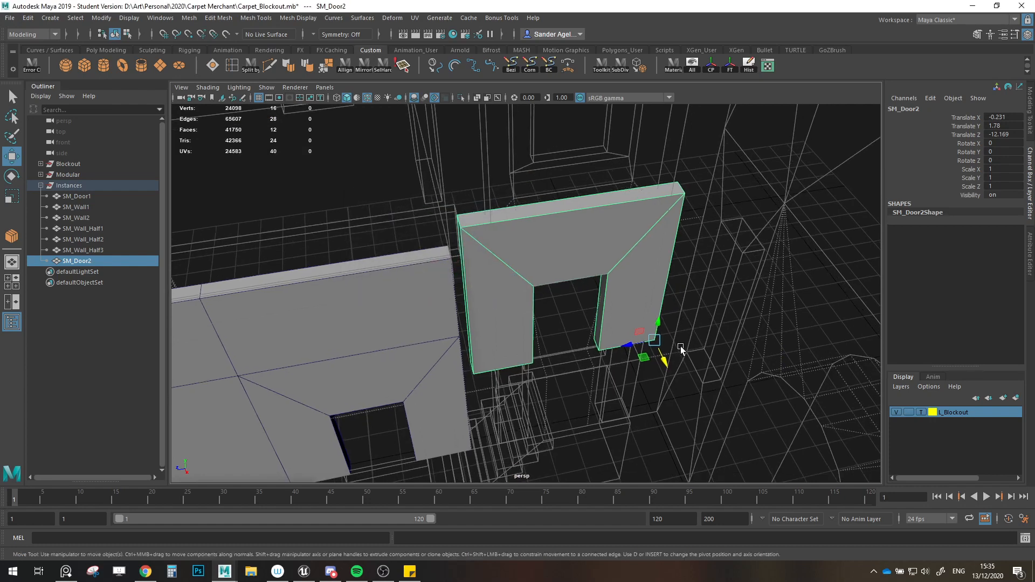
mouse_move(664, 360)
left_mouse_down()
mouse_move(661, 318)
mouse_move(619, 351)
mouse_move(606, 342)
mouse_move(610, 259)
mouse_move(615, 273)
left_mouse_up()
left_click(922, 413)
key("v")
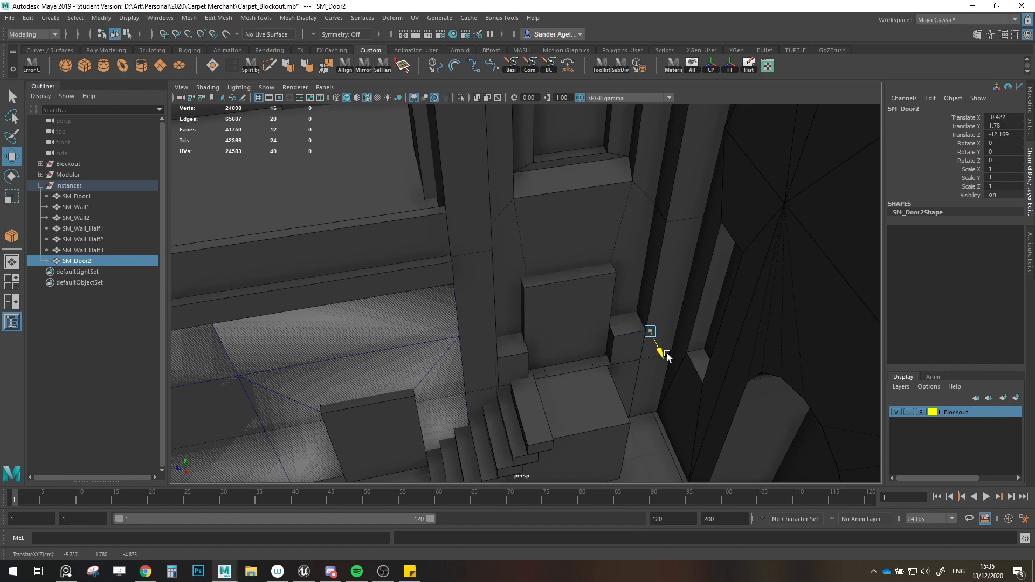
left_click_drag(667, 357, 711, 346)
left_click_drag(645, 277, 547, 303)
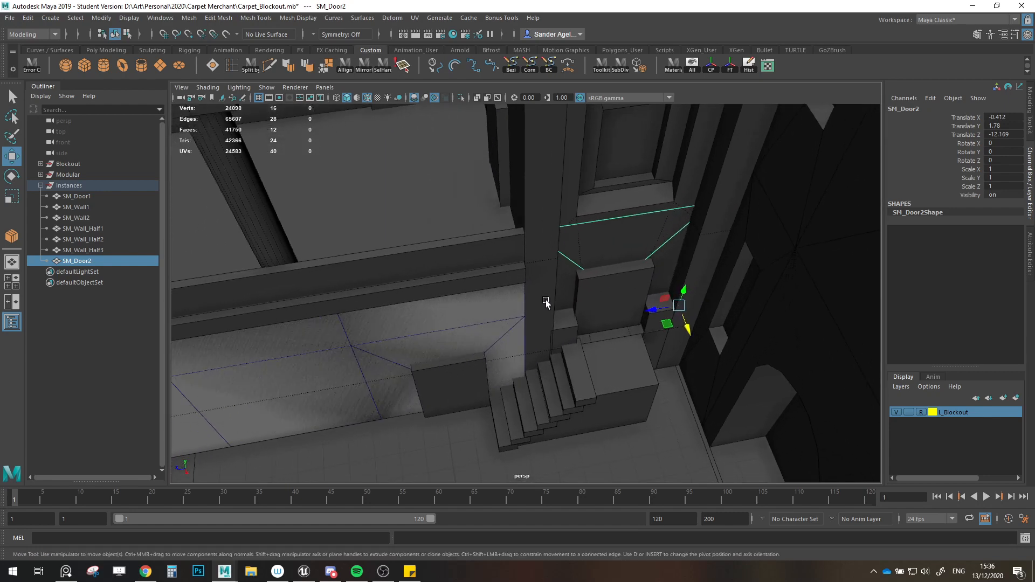
Step: Grid-snap the door copy onto the open courtyard floor and freeze its transformations
scroll(561, 337, "down", 3)
middle_click_drag(562, 323, 580, 263, "alt")
left_click_drag(581, 264, 572, 286, "alt")
middle_click_drag(571, 286, 573, 266, "alt")
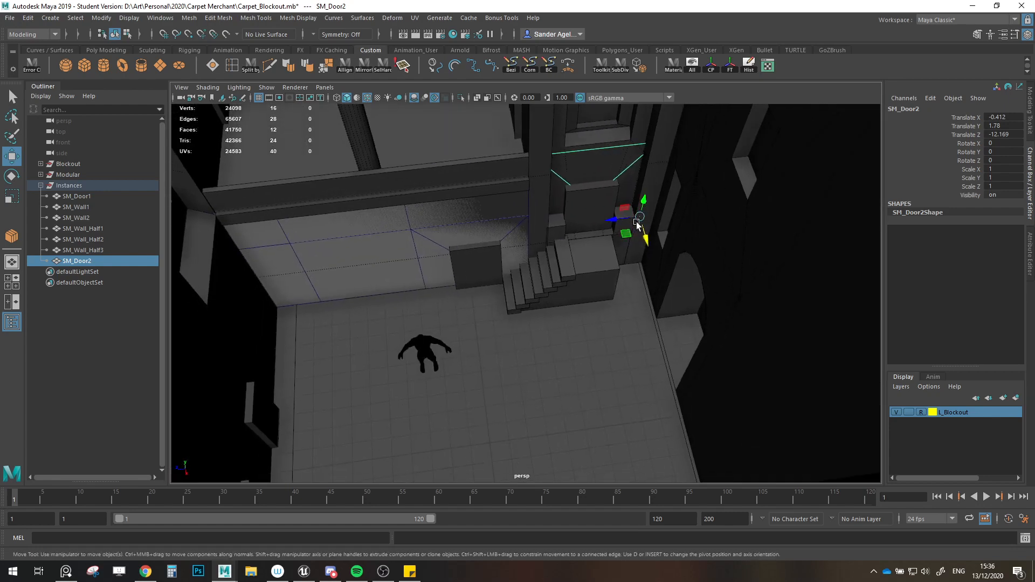
key("x")
left_click_drag(640, 217, 487, 442)
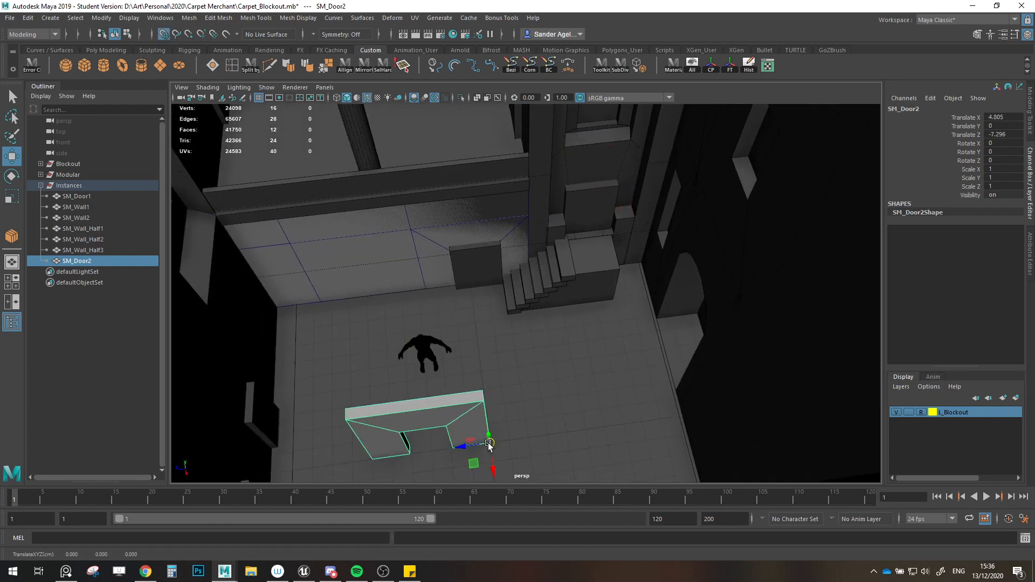
left_click(737, 65)
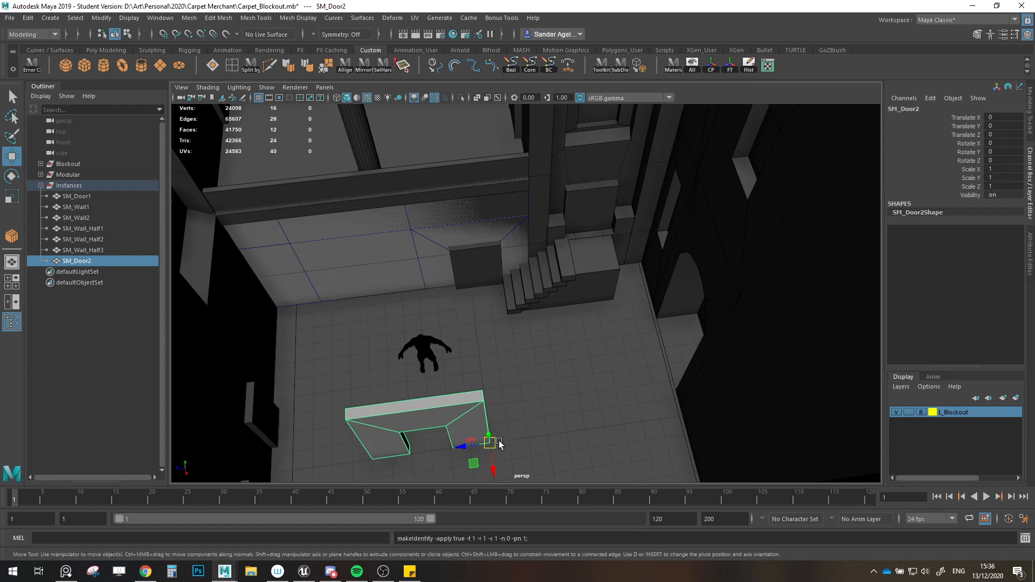
Step: Move the door copy back to the doorway above the stairs, raised about 1.39, and set its Translate Z to -5
left_click_drag(472, 467, 621, 240)
key("x")
scroll(624, 302, "up", 4)
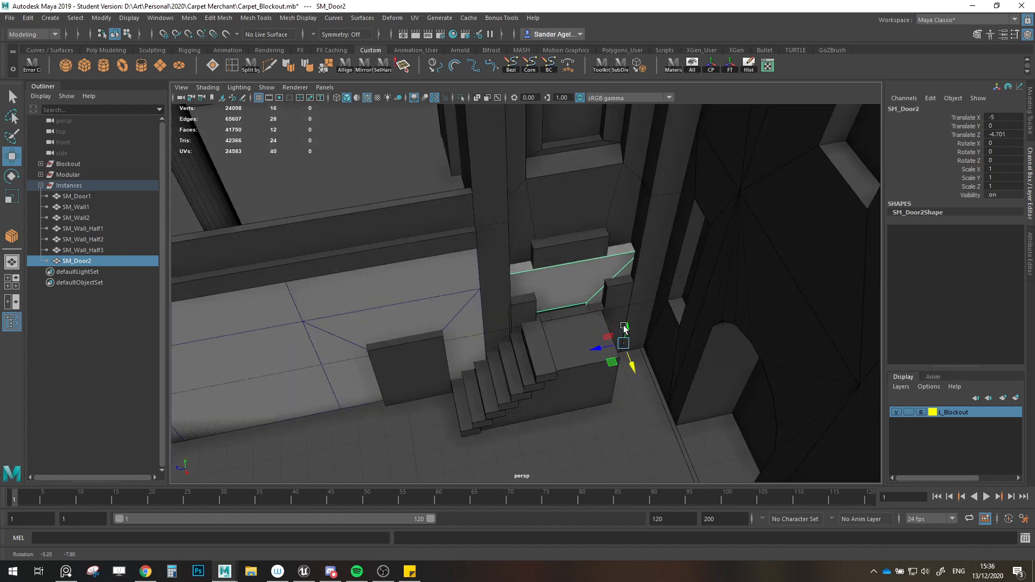
mouse_move(626, 328)
left_mouse_down()
mouse_move(636, 273)
mouse_move(615, 309)
mouse_move(629, 315)
mouse_move(619, 344)
left_mouse_up()
mouse_move(632, 310)
left_mouse_down()
mouse_move(636, 266)
mouse_move(624, 328)
mouse_move(627, 317)
mouse_move(650, 319)
left_mouse_up()
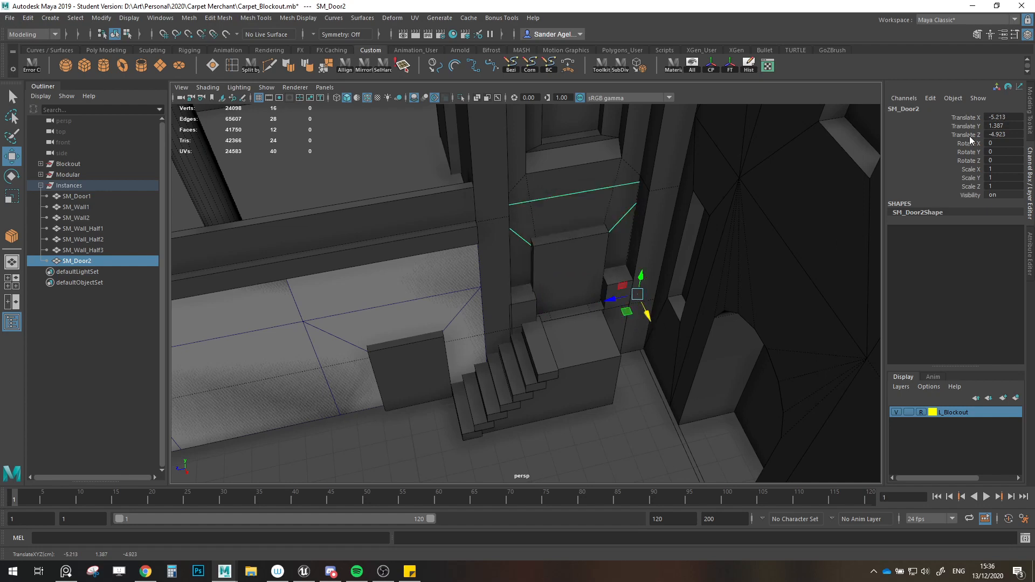
double_click(1016, 135)
key("Return")
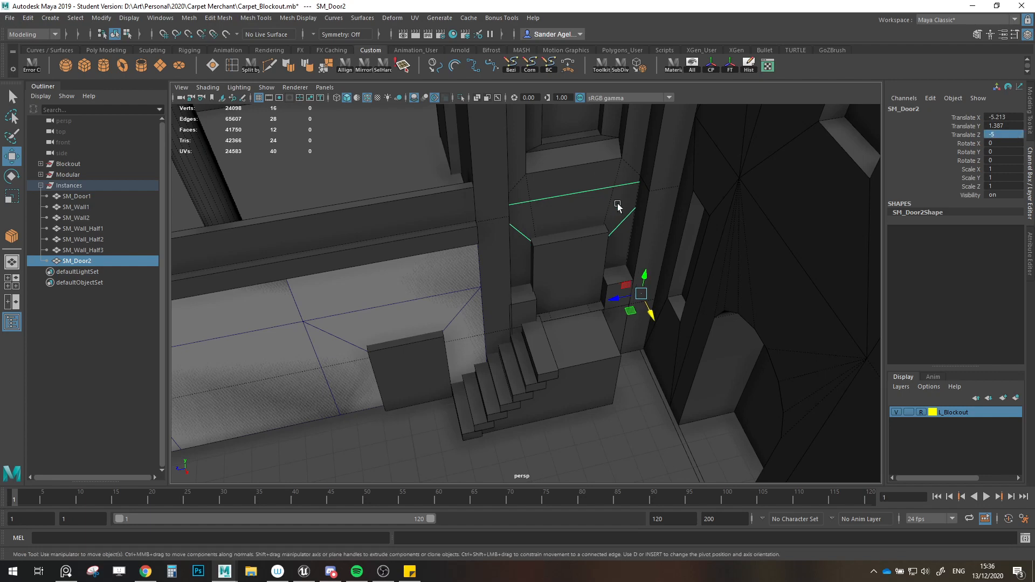
Step: Try moving the door copy forward and setting its Translate X to -5, undoing both changes
left_click_drag(613, 251, 593, 291, "alt")
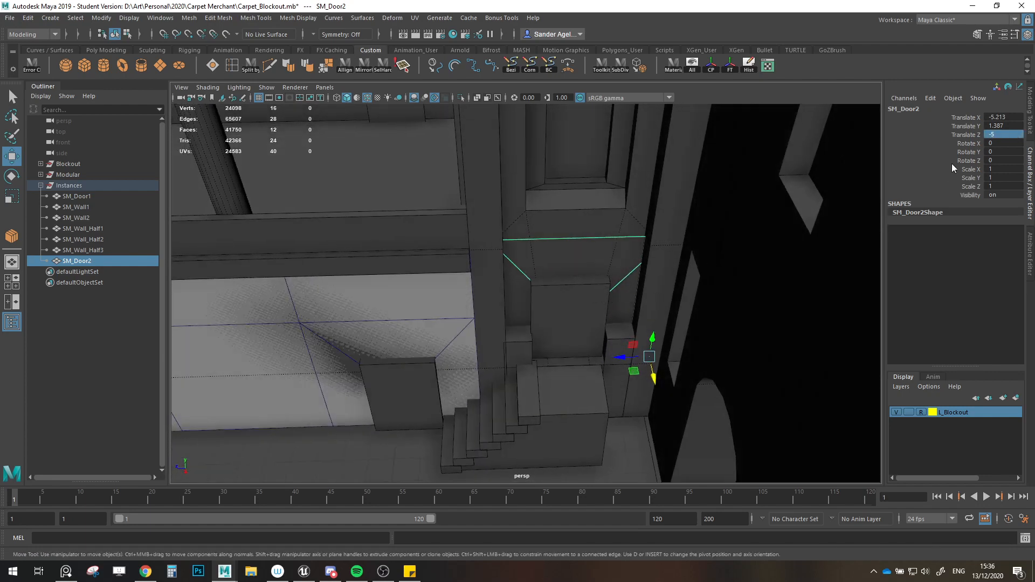
left_click_drag(664, 378, 669, 410)
key("ctrl+z")
double_click(1004, 117)
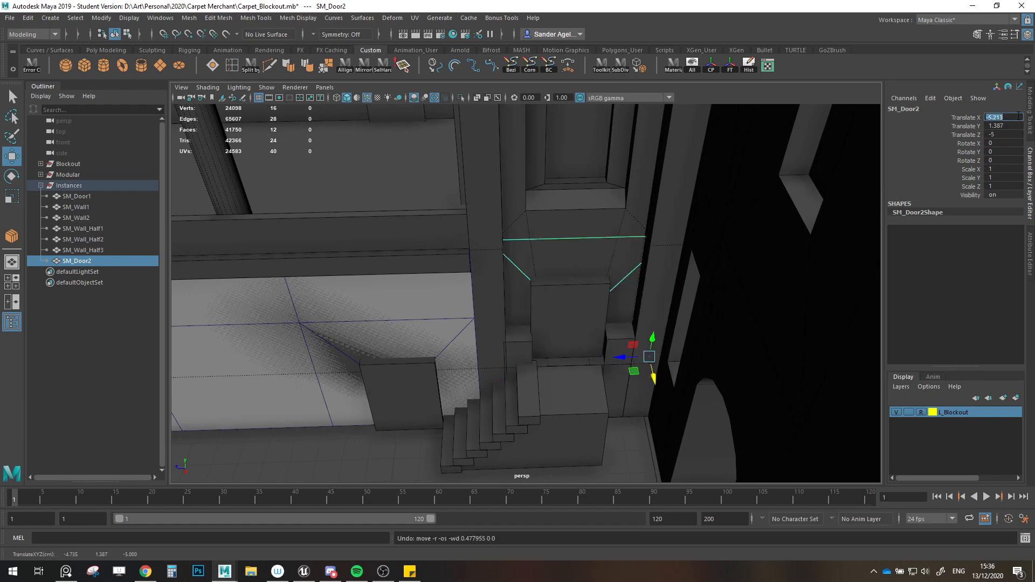
key("Return")
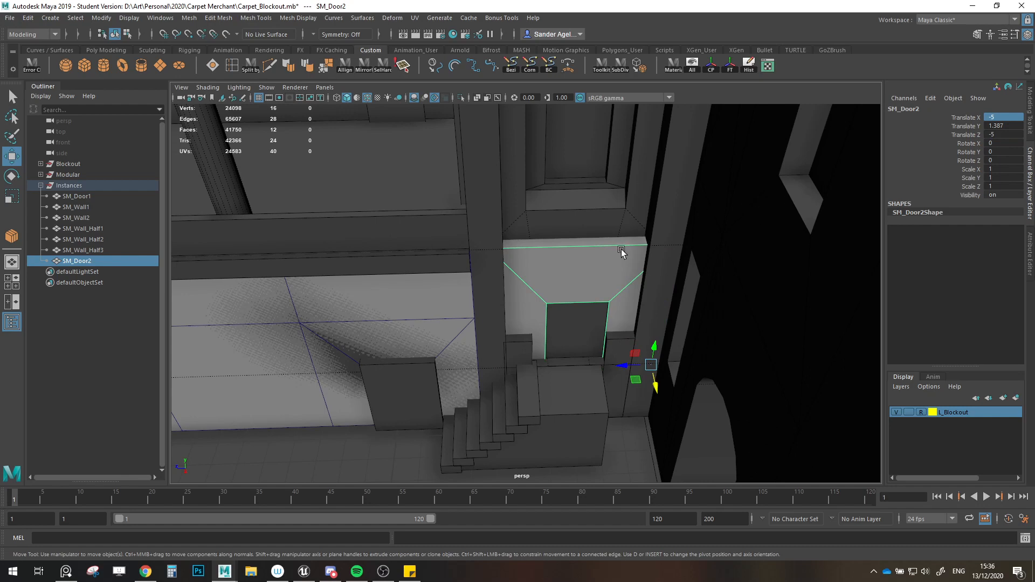
left_click_drag(621, 251, 650, 258, "alt")
key("ctrl+z")
middle_click_drag(627, 328, 620, 378, "alt")
left_click_drag(620, 377, 601, 356, "alt")
middle_click_drag(574, 384, 580, 418, "alt")
left_click_drag(580, 419, 603, 358, "alt")
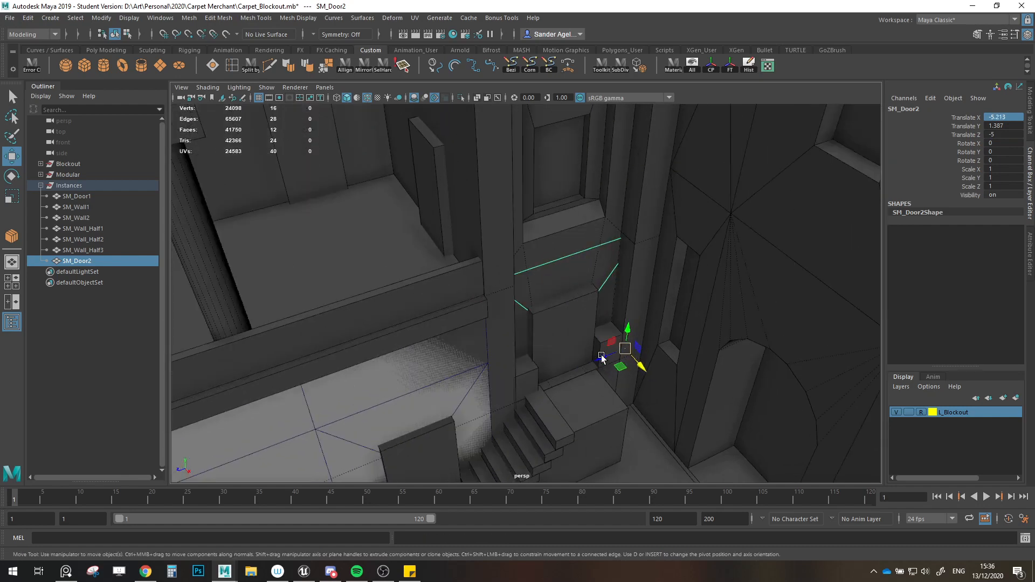
Step: Switch to the reference board and examine the doorway area in the carpet merchant painting
key("alt+Tab")
scroll(507, 334, "down", 8)
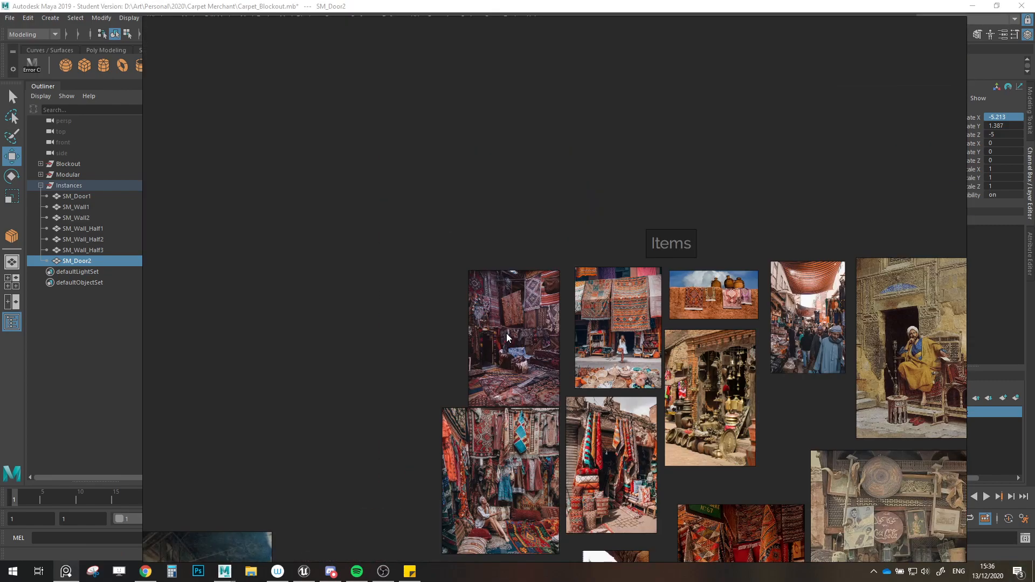
mouse_move(507, 336)
middle_mouse_down()
mouse_move(457, 272)
mouse_move(465, 281)
middle_mouse_up()
middle_click_drag(582, 366, 347, 330)
middle_click_drag(646, 388, 326, 364)
scroll(326, 365, "down", 1)
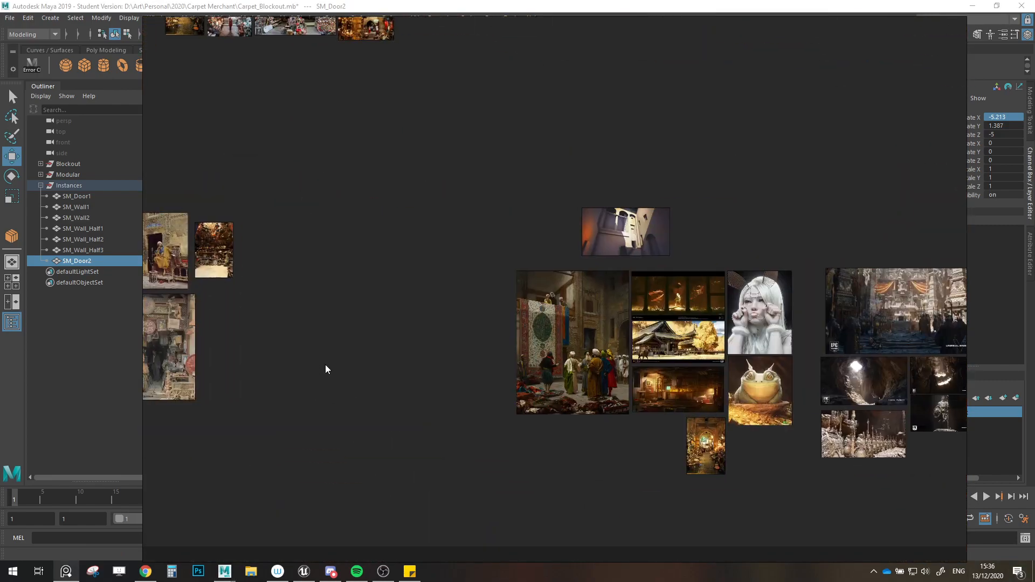
scroll(550, 367, "up", 7)
scroll(638, 316, "up", 3)
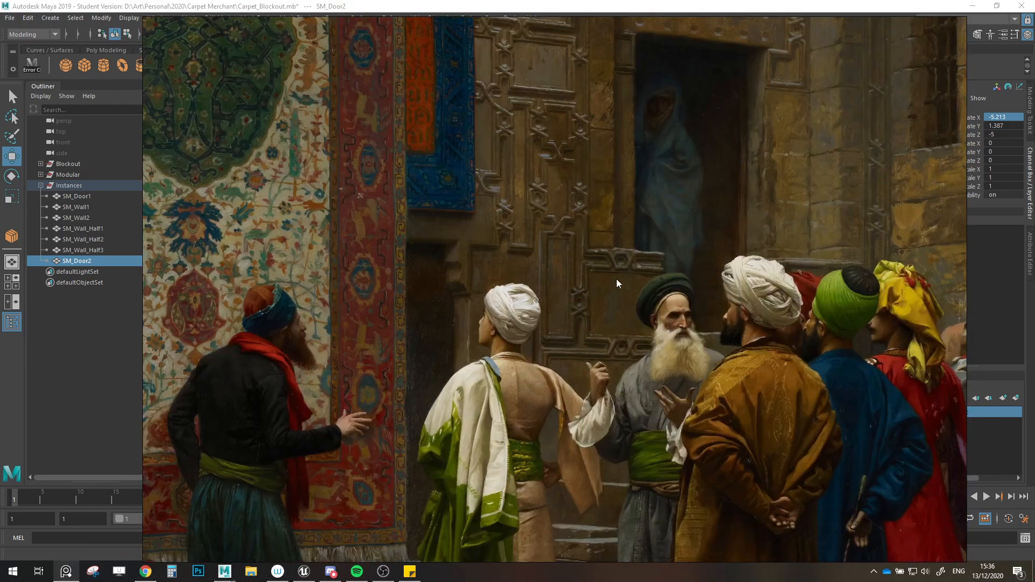
Step: Examine how the doorway wall relates to the balcony and hanging carpet in the painting, and return to the Maya scene
scroll(617, 279, "down", 1)
middle_click_drag(625, 299, 580, 332)
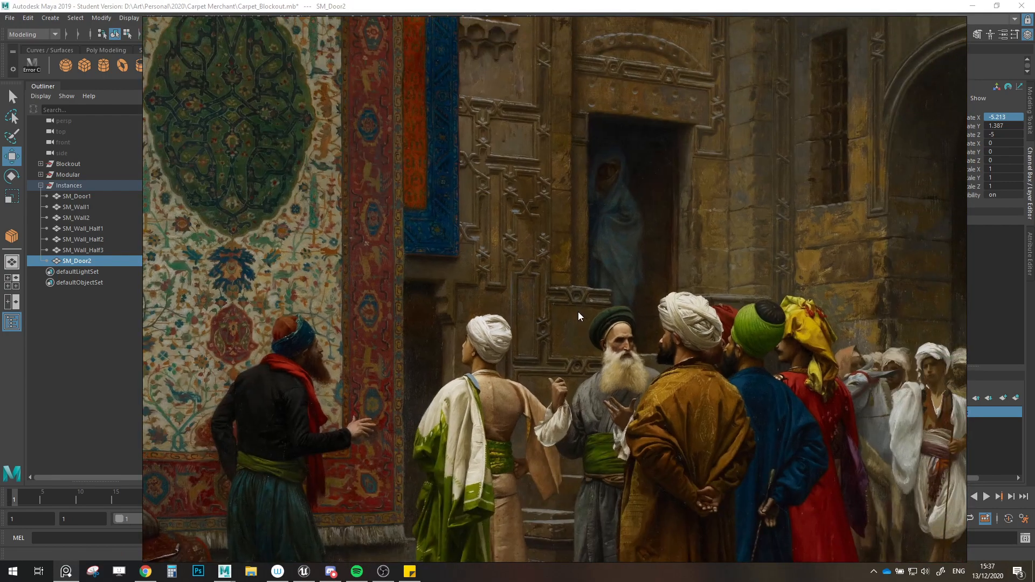
scroll(612, 296, "down", 2)
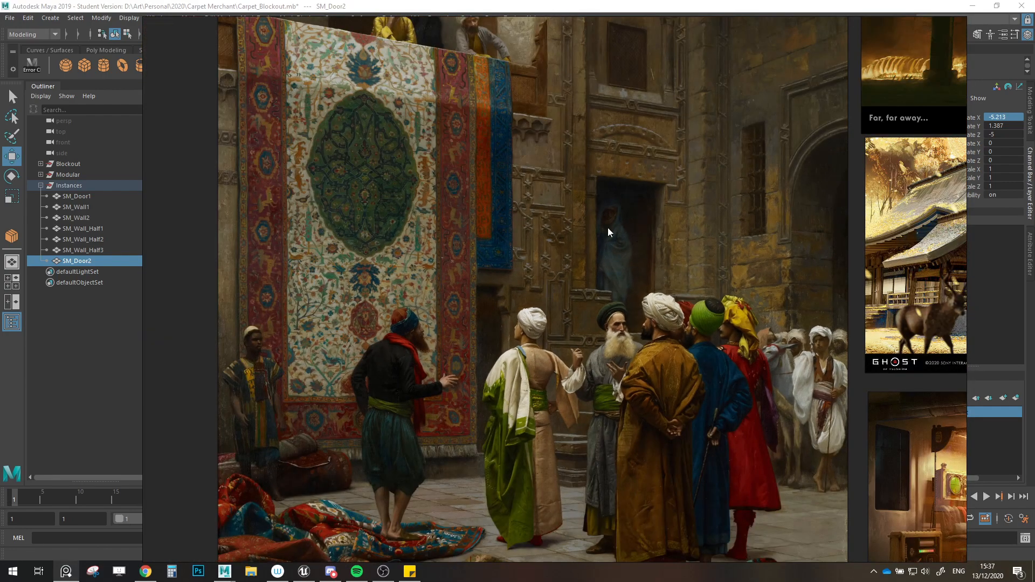
middle_click_drag(610, 239, 608, 300)
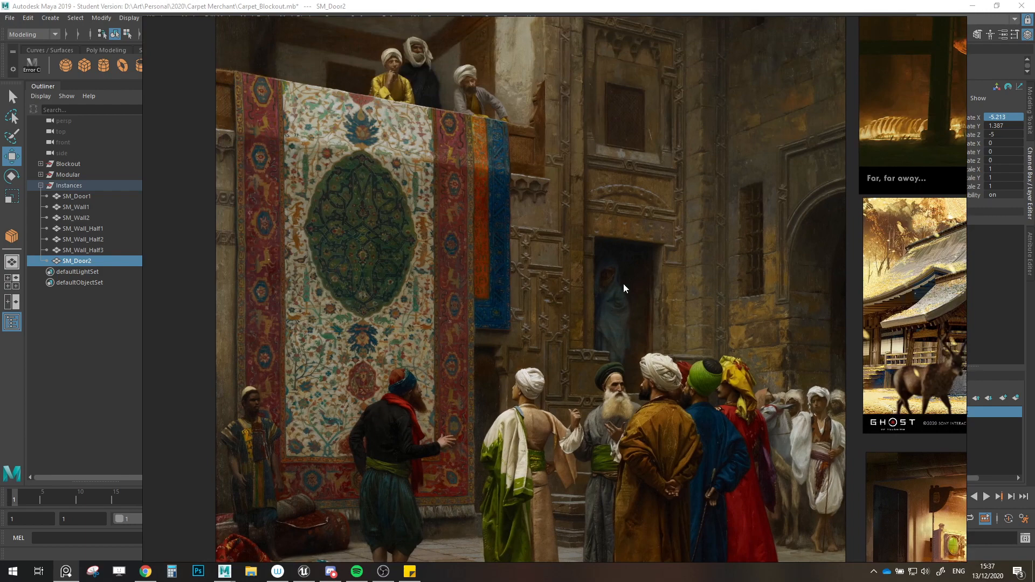
right_click_drag(624, 283, 1034, 325)
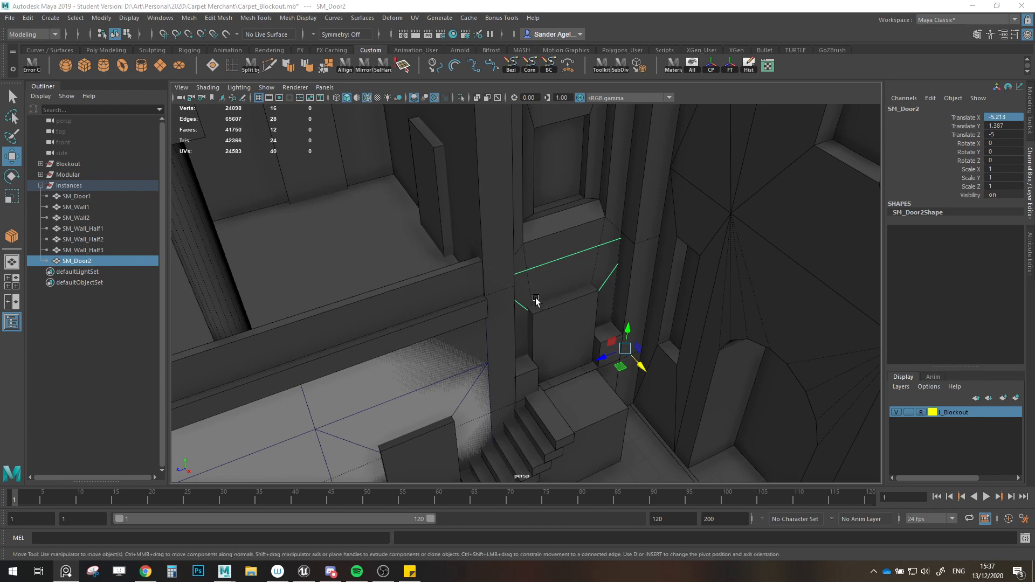
Step: Try duplicating a wall piece, rotating it -90 in Y, placing it at the wall's end beside the stairs, and freezing its transformations
left_click_drag(536, 301, 326, 354, "alt")
left_click(289, 366)
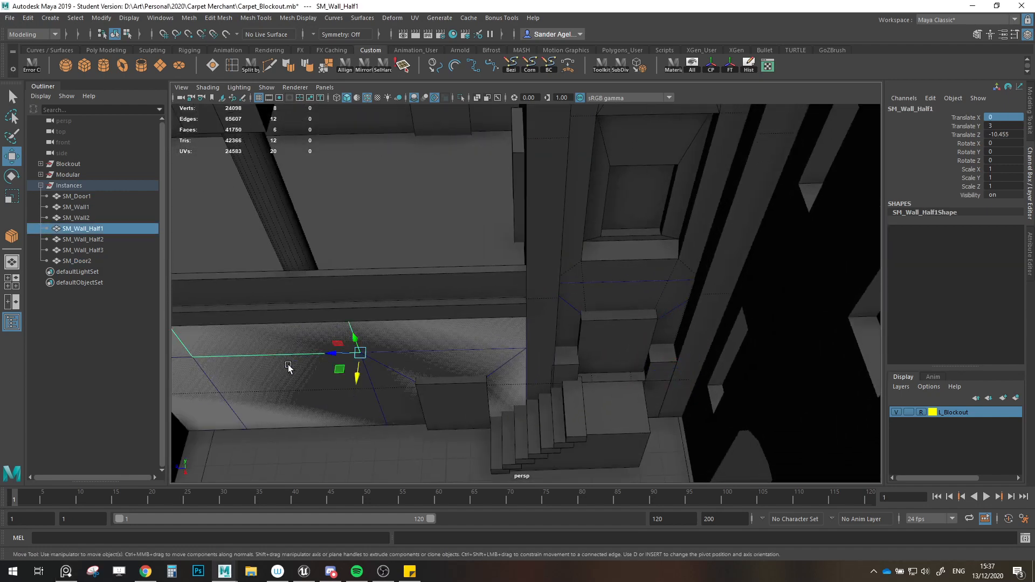
left_click(299, 426)
mouse_move(370, 444)
left_mouse_down("shift")
mouse_move(723, 446)
mouse_move(514, 415)
mouse_move(526, 416)
left_mouse_up("shift")
key("e")
key("w")
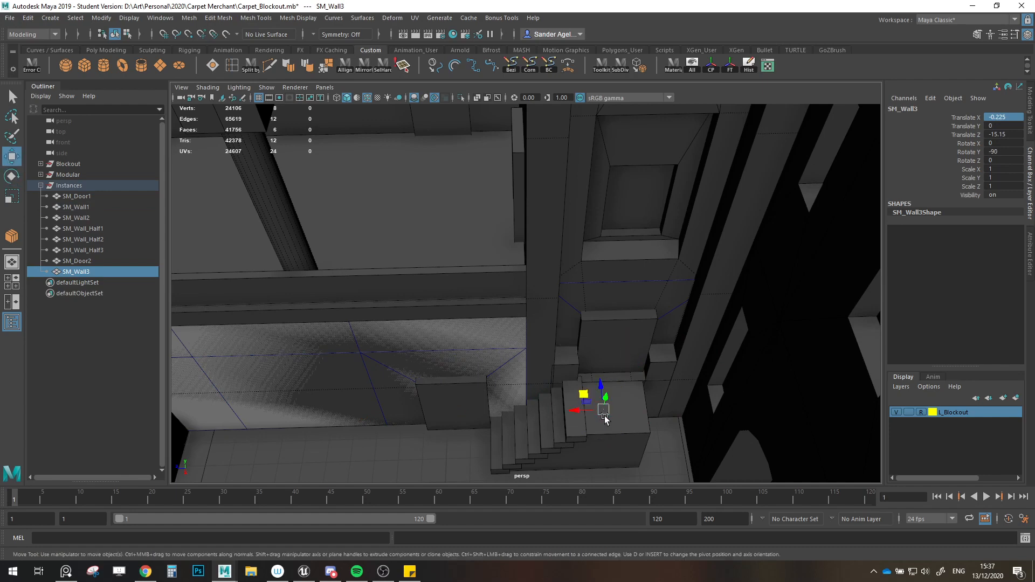
left_click_drag(584, 398, 506, 413)
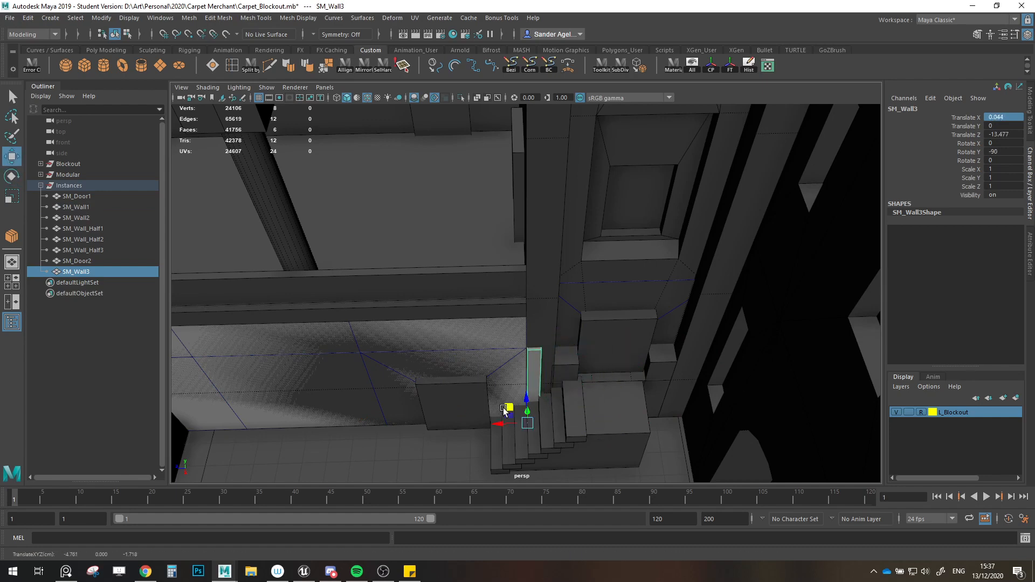
left_click(749, 66)
left_click_drag(512, 440, 511, 437)
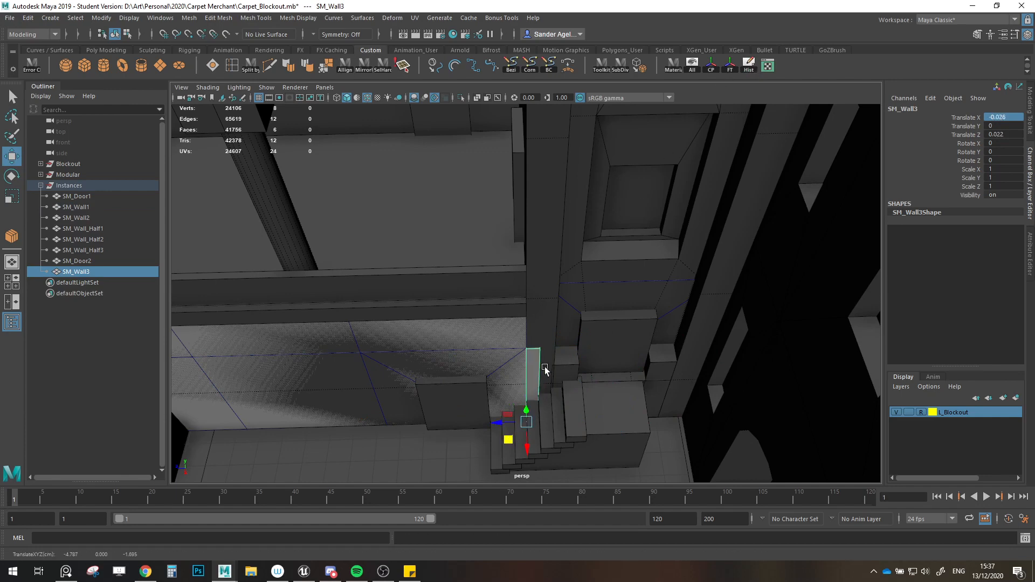
Step: Try stretching the rotated wall copy beside the stairs to a Z scale of about 2.02
scroll(556, 360, "up", 4)
middle_click_drag(529, 450, 487, 361, "alt")
left_click_drag(561, 345, 507, 388, "alt")
key("r")
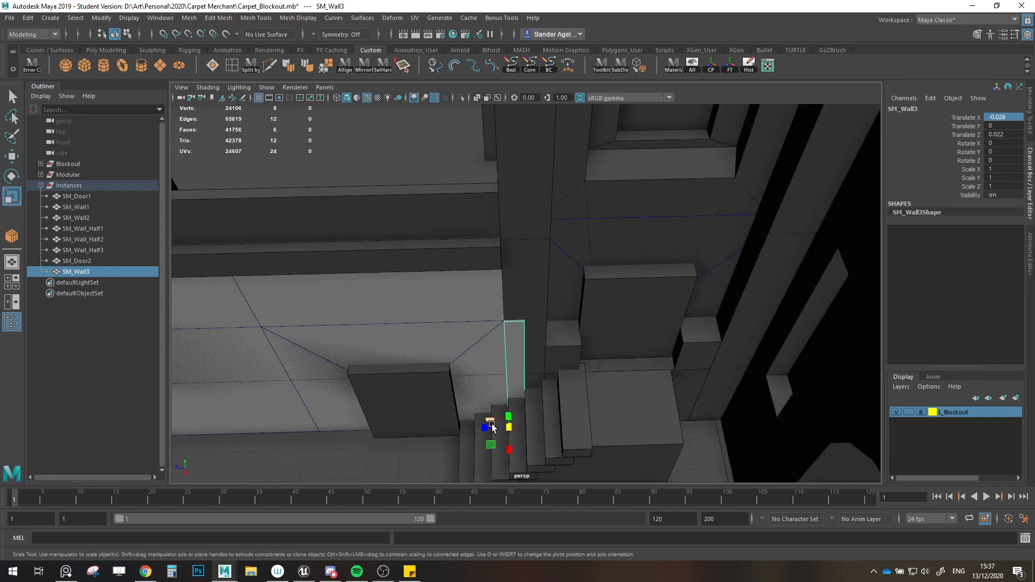
left_click_drag(487, 429, 465, 431)
left_click_drag(570, 400, 569, 428, "alt")
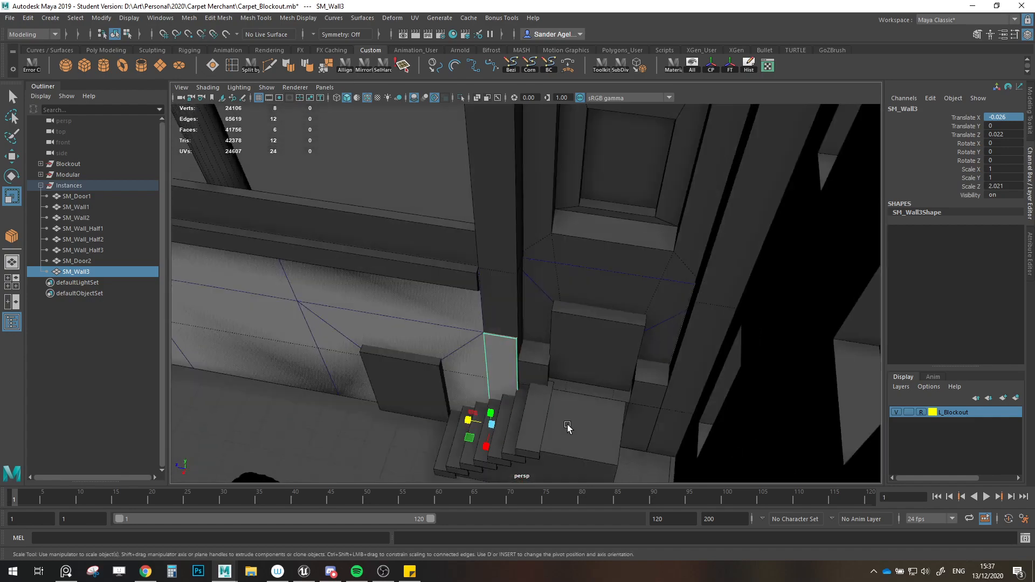
middle_click_drag(569, 427, 663, 365, "alt")
left_click_drag(663, 366, 653, 357, "alt")
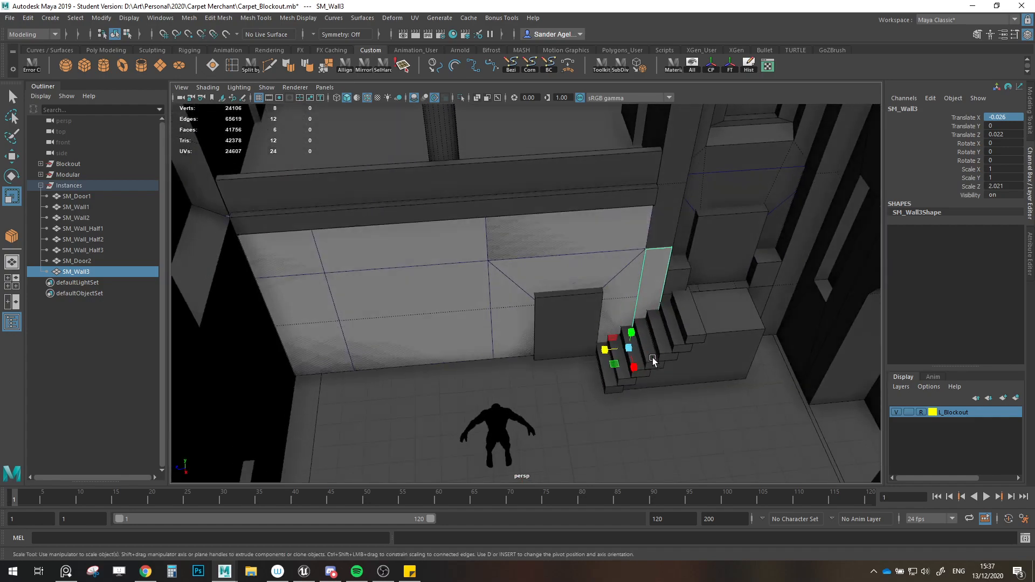
key("w")
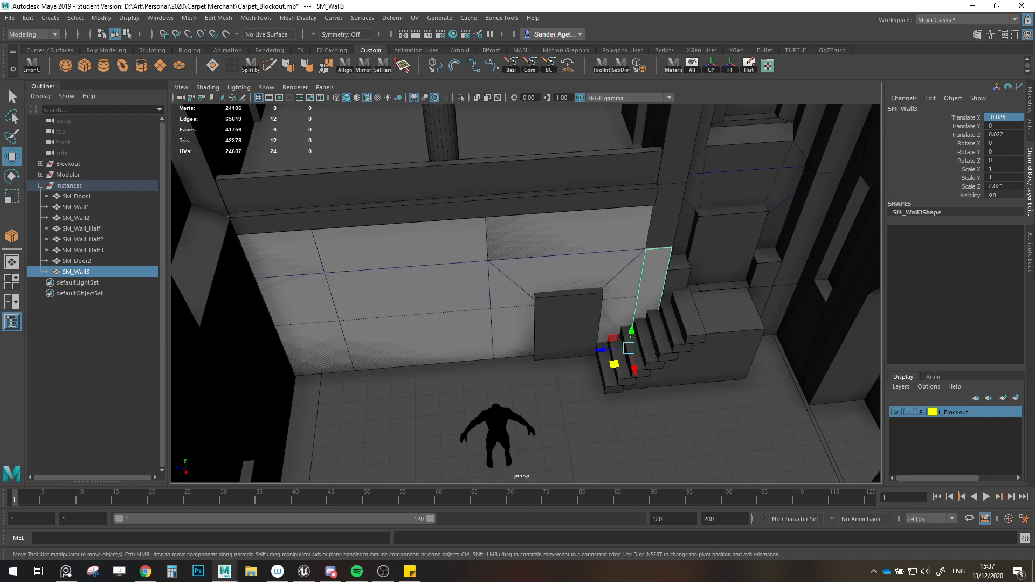
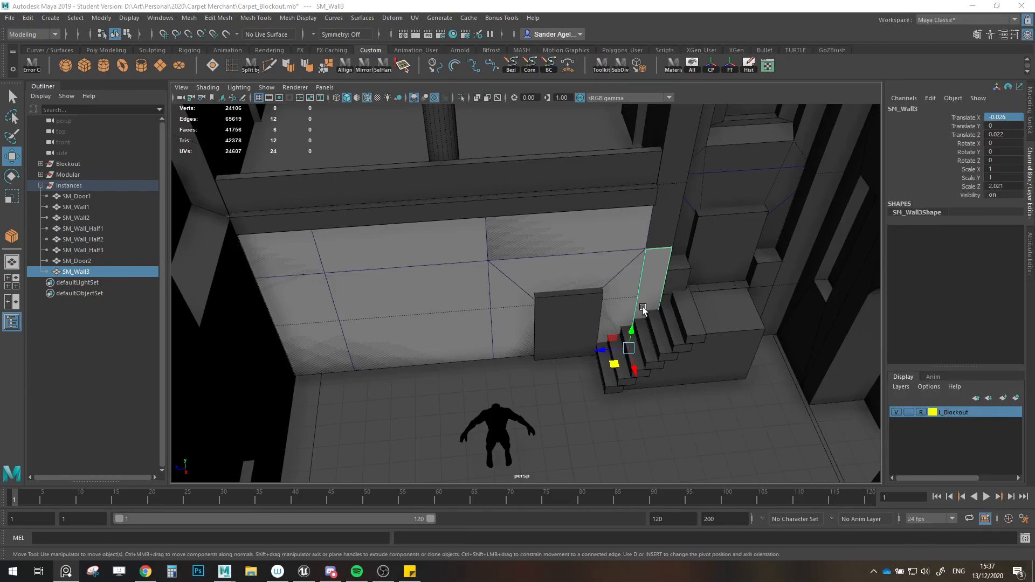
Step: Delete the stretched wall copy beside the stairs
left_click_drag(643, 310, 587, 329, "alt")
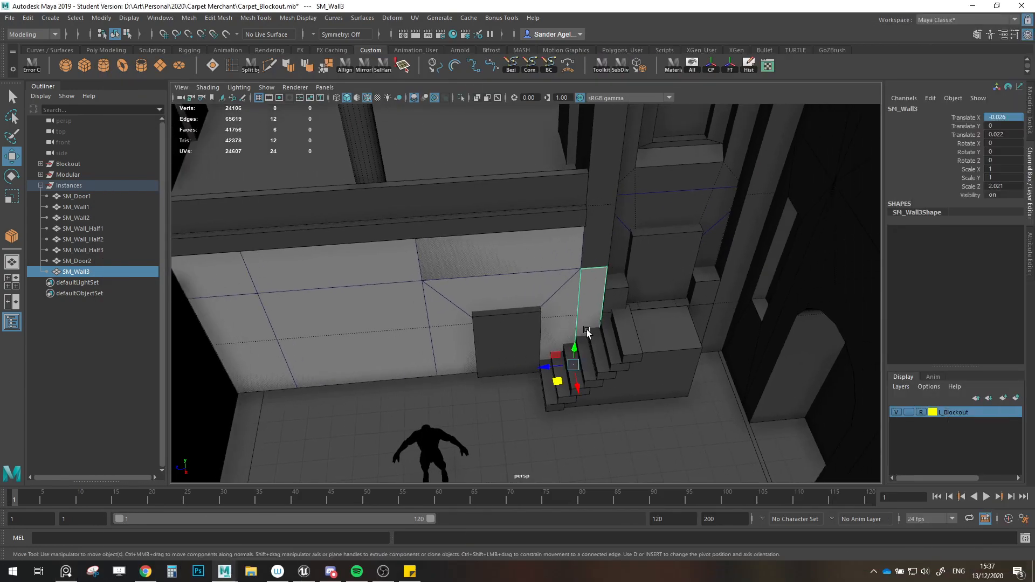
middle_click_drag(562, 385, 463, 473)
left_click_drag(463, 473, 541, 354, "alt")
key("Delete")
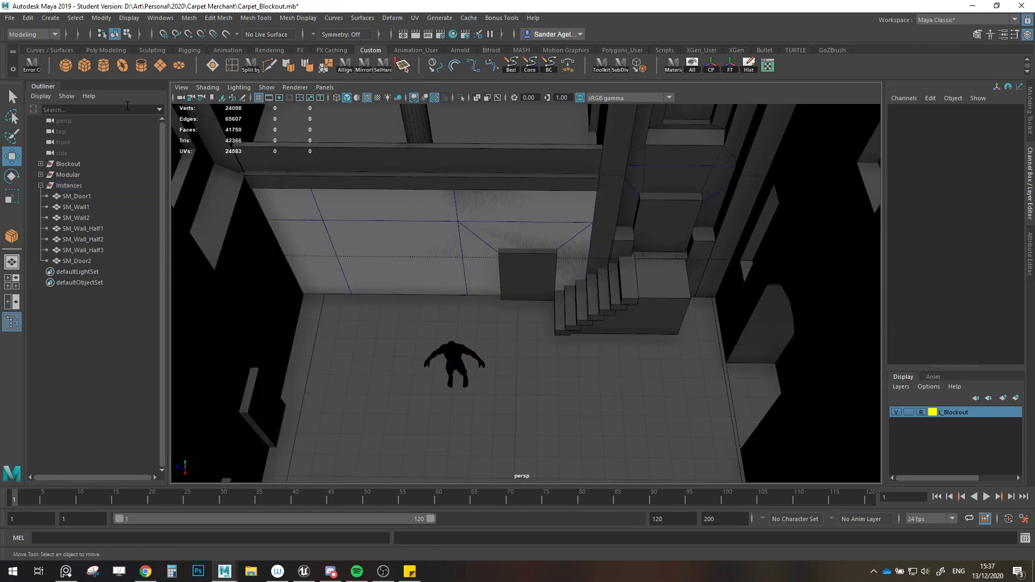
Step: Create a polygon cube, snap its pivot to a bottom corner, and snap it onto the base of the wall beside the lower door
left_click(82, 67)
left_click_drag(439, 319, 492, 309, "alt")
scroll(478, 345, "up", 5)
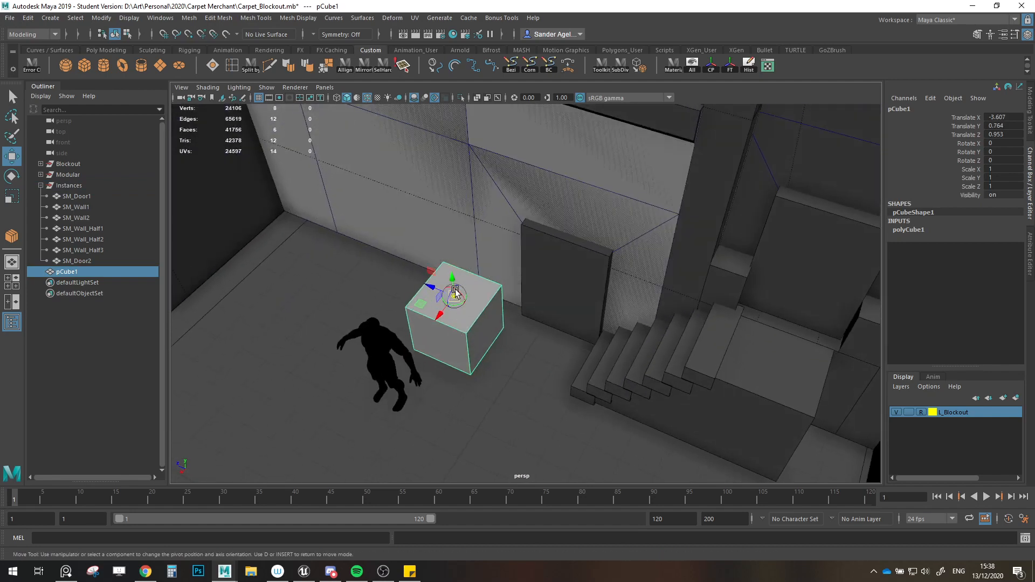
key("v")
key("v")
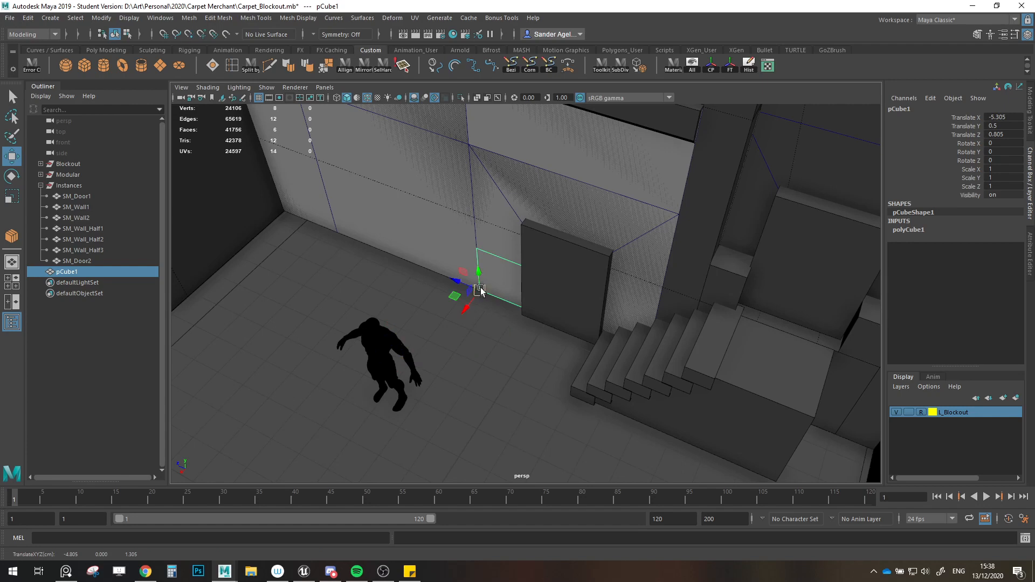
Step: Stretch the cube upward and set its Scale Y to 3
key("r")
left_click_drag(479, 274, 500, 224)
double_click(1001, 178)
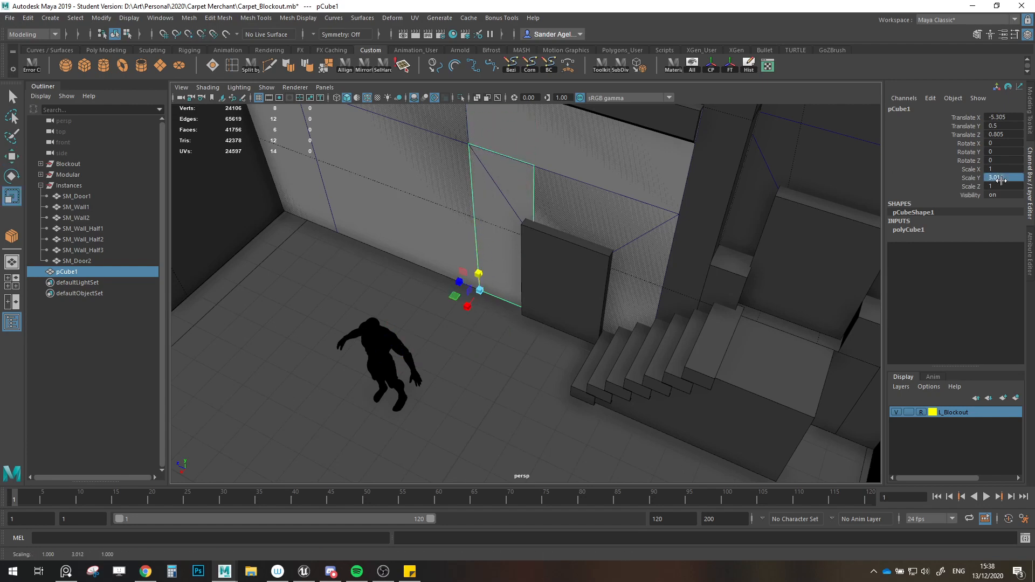
type("3")
key("Return")
Step: Move the cube to the corner beside the stairs and narrow it to about 0.429 in X and Z
key("w")
left_click_drag(636, 266, 610, 337, "alt")
left_click_drag(440, 322, 458, 454)
mouse_move(451, 422)
left_mouse_down("alt")
mouse_move(442, 407)
mouse_move(458, 404)
left_mouse_up("alt")
key("r")
left_click_drag(424, 469, 545, 355)
key("w")
key("r")
key("w")
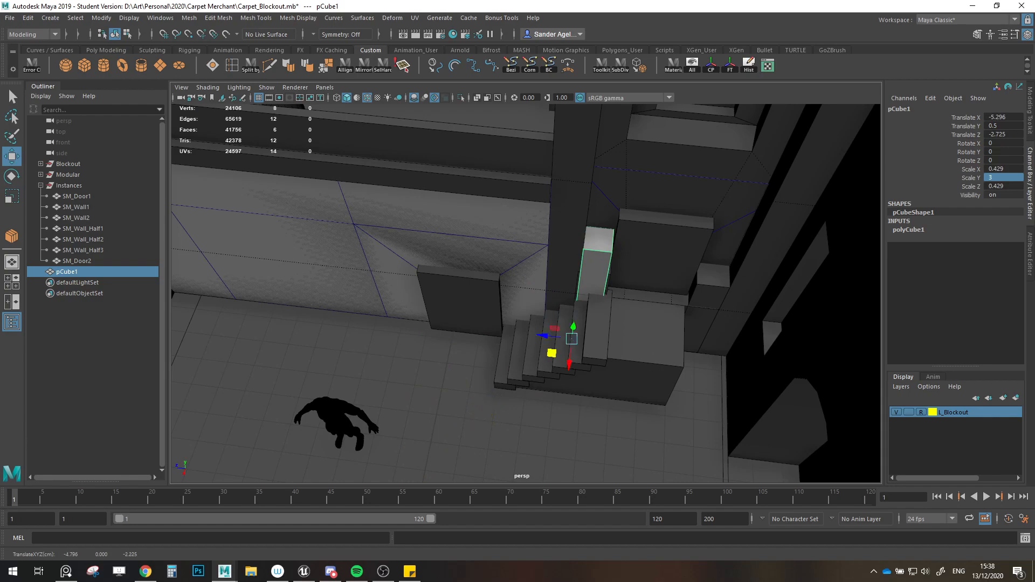
Step: Switch to the reference board and examine the doorway's decorative panelling and the surrounding facade in the painting
key("alt+Tab")
scroll(652, 367, "up", 5)
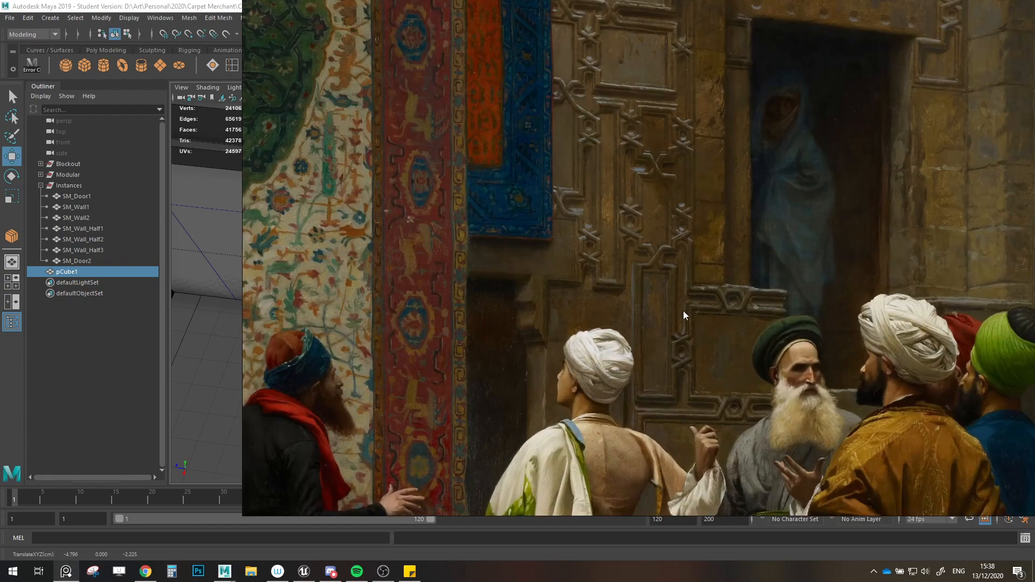
middle_click_drag(679, 302, 540, 339)
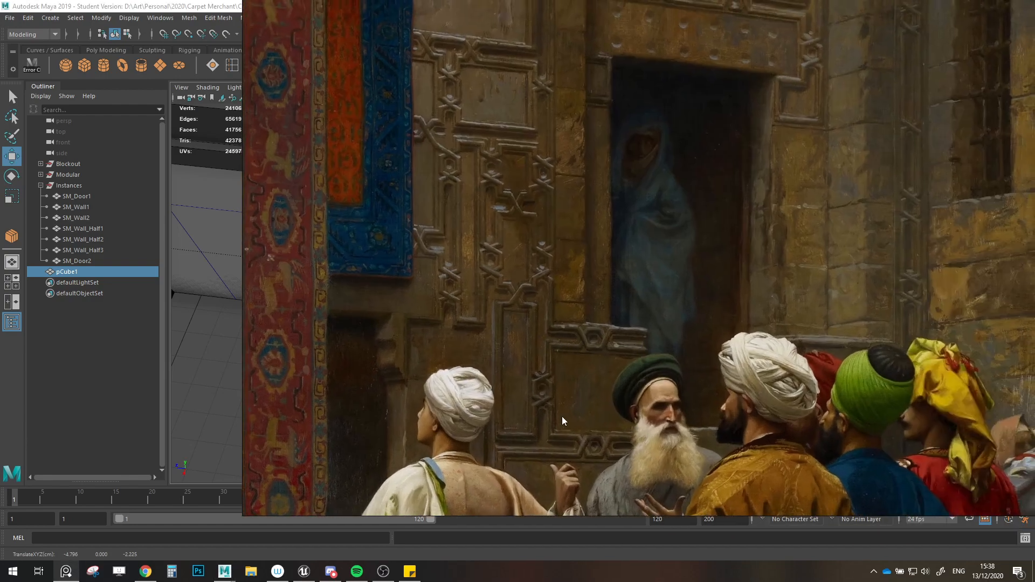
scroll(561, 362, "down", 4)
middle_click_drag(740, 247, 717, 333)
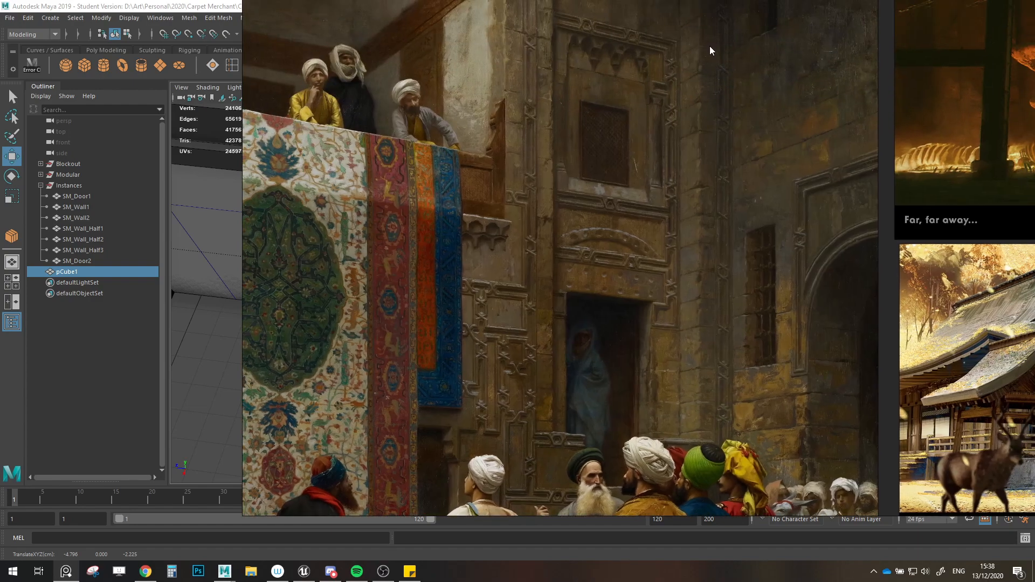
right_click_drag(719, 101, 564, 154)
scroll(560, 162, "down", 2)
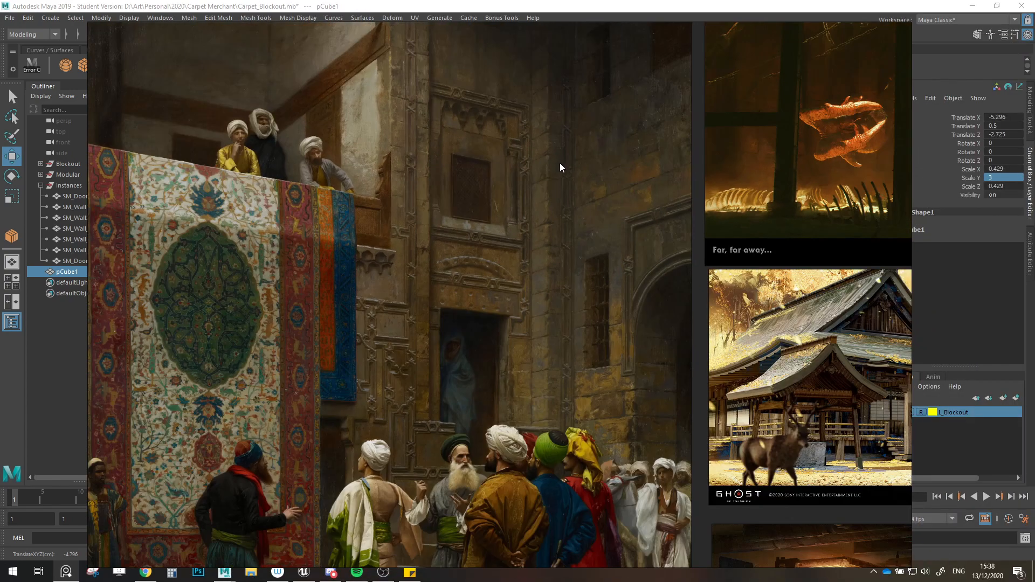
middle_click_drag(560, 163, 563, 199)
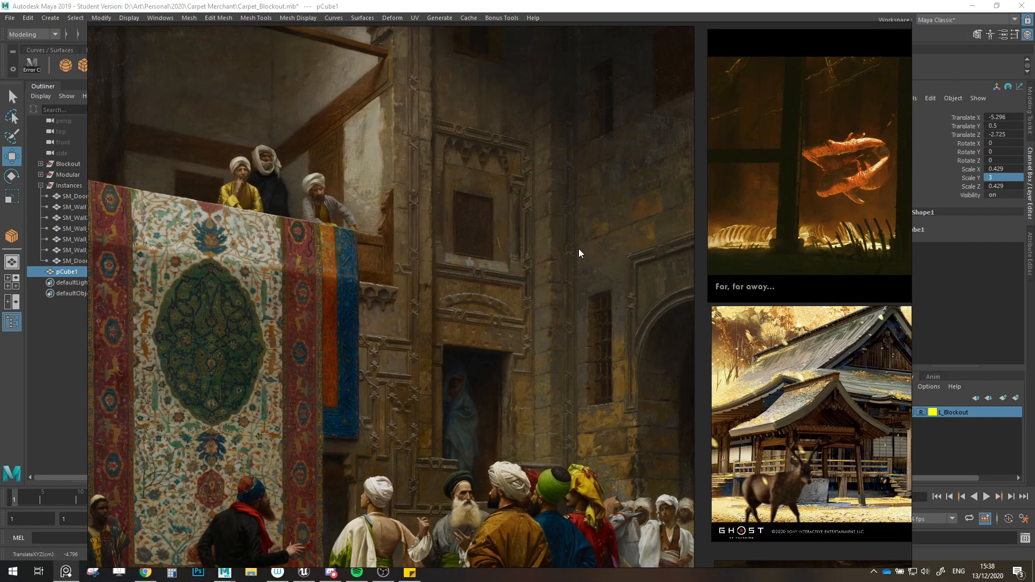
scroll(561, 251, "down", 2)
scroll(499, 263, "up", 2)
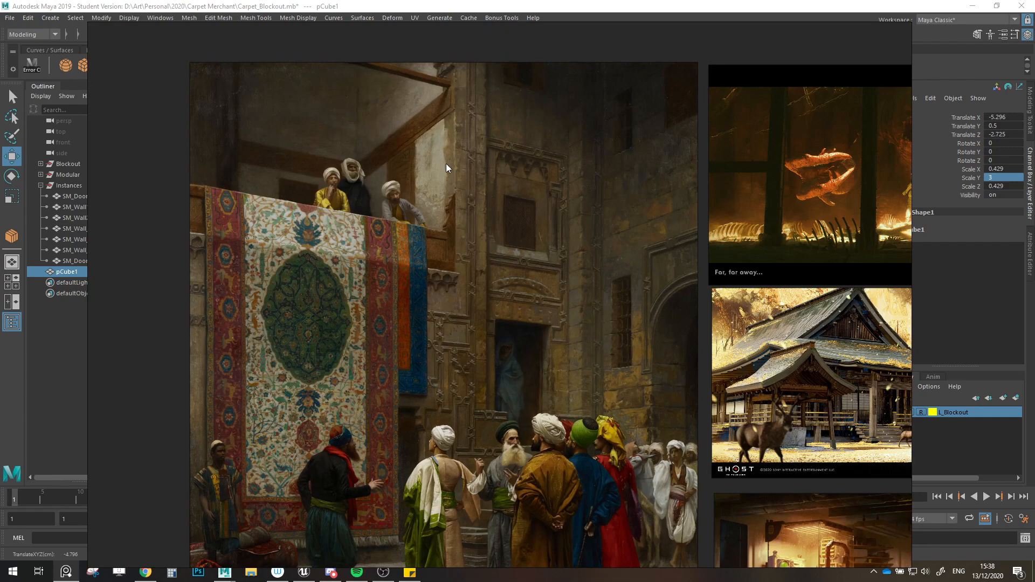
Step: Examine the corner column between the balcony and the window bay in the painting, and return to Maya
scroll(438, 170, "up", 4)
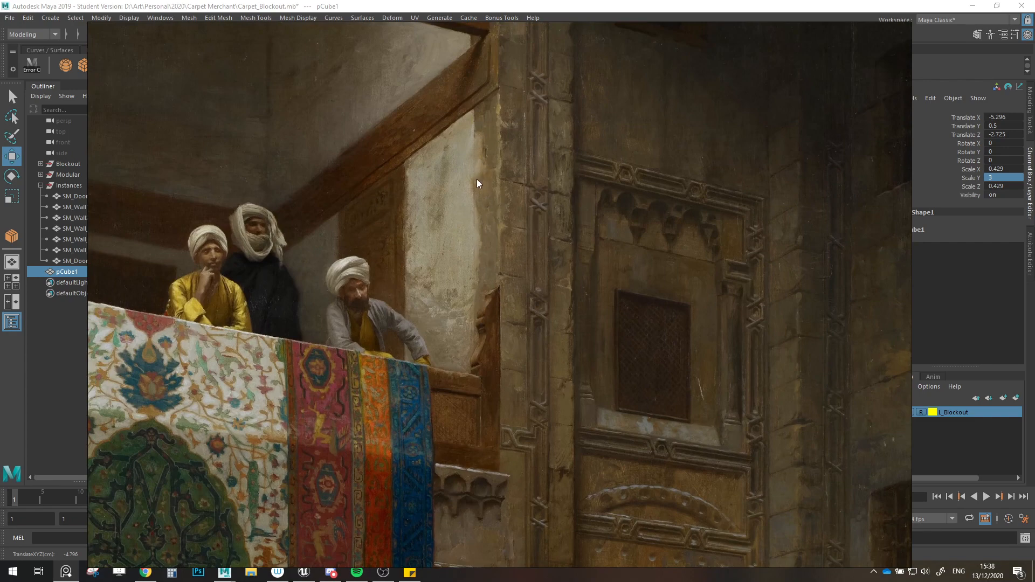
middle_click_drag(451, 277, 529, 276)
scroll(501, 314, "down", 2)
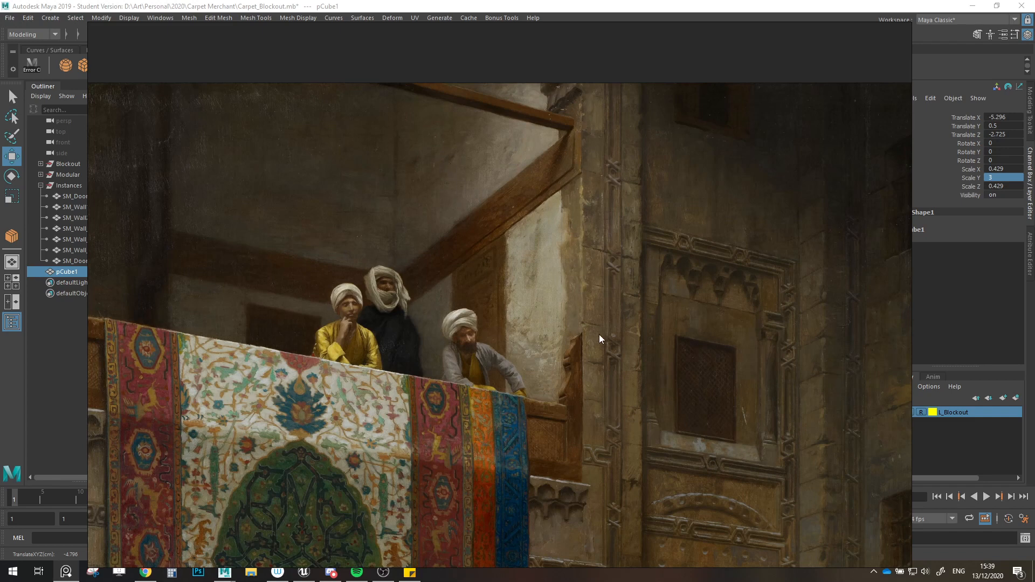
middle_click_drag(600, 334, 473, 240)
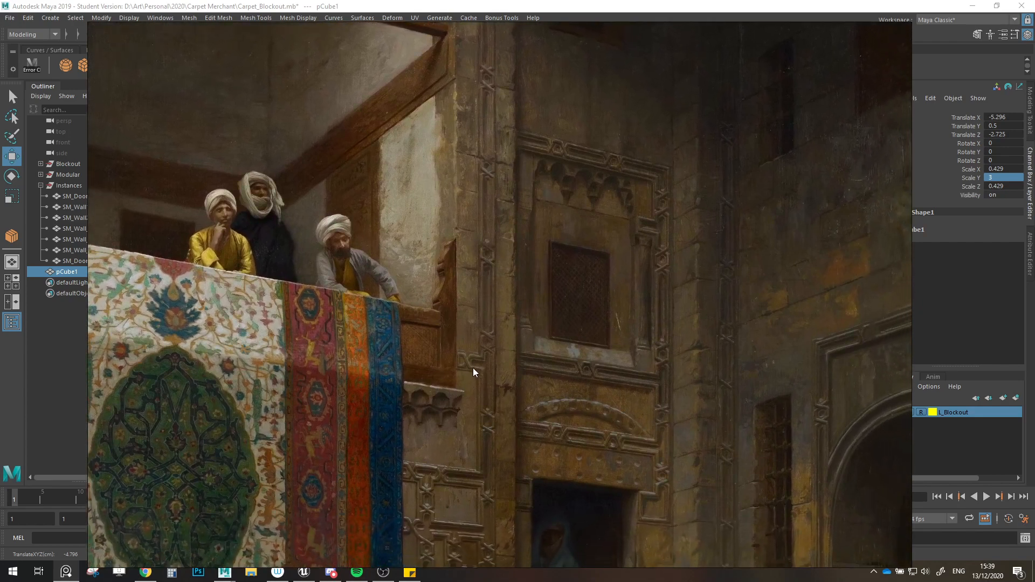
scroll(475, 364, "down", 2)
middle_click_drag(471, 338, 455, 263)
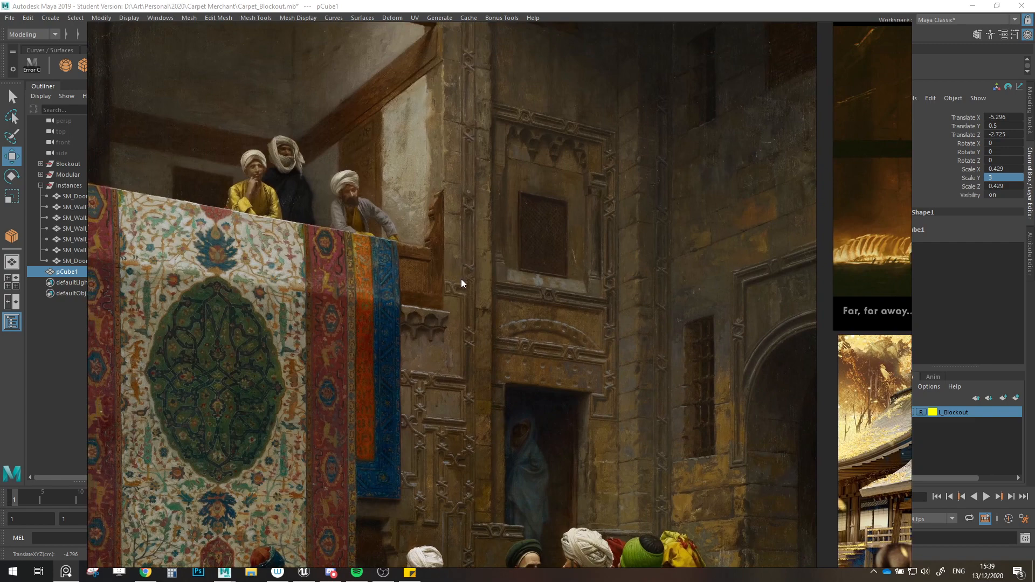
key("alt+Tab")
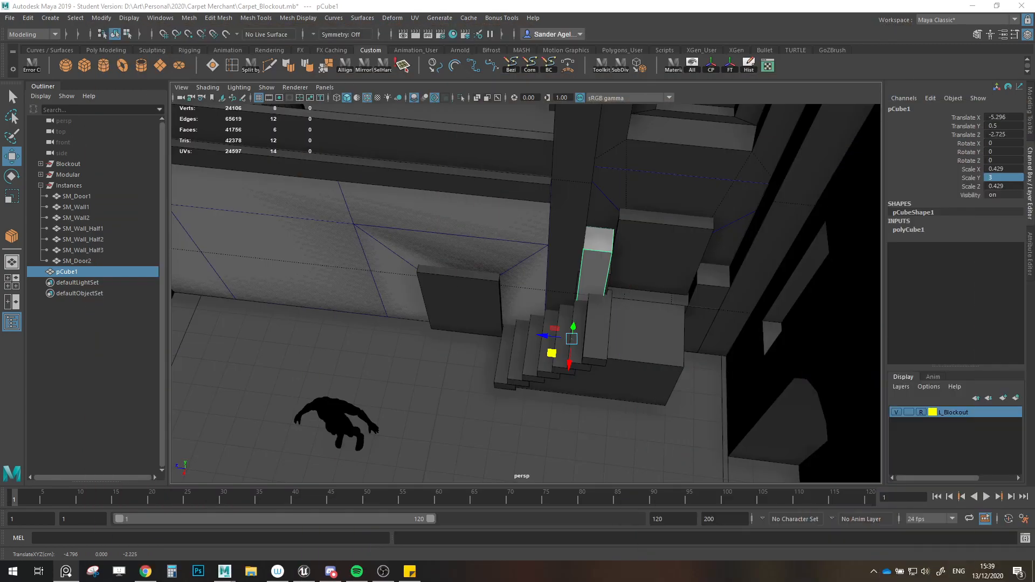
Step: Move the narrow pillar block off the stairs onto the open courtyard floor, to about X -3.42, Z -2.33
right_click_drag(746, 347, 644, 358, "alt")
middle_click_drag(644, 359, 587, 400, "alt")
left_click_drag(587, 400, 561, 378, "alt")
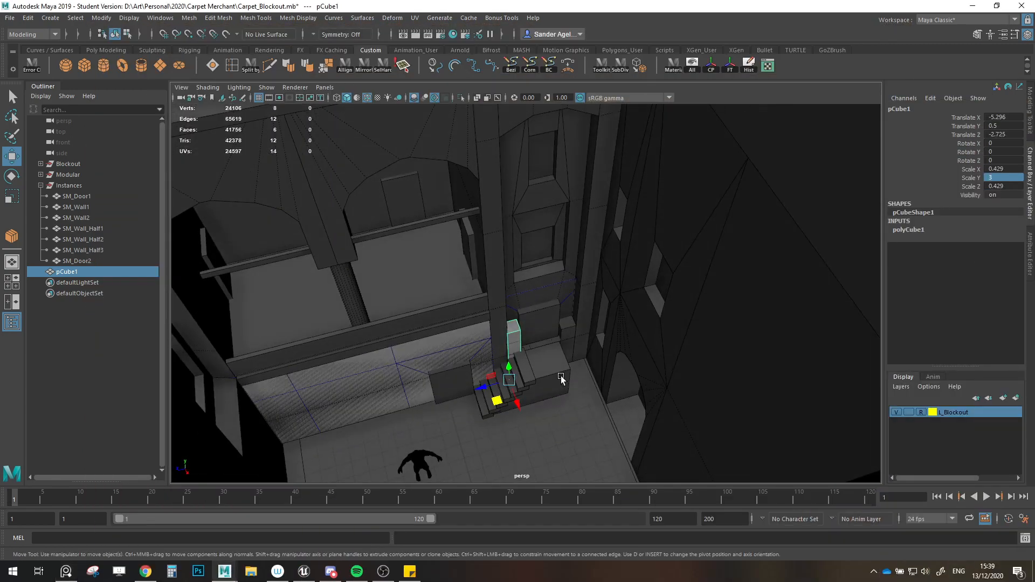
scroll(559, 378, "up", 3)
middle_click_drag(568, 377, 633, 358, "alt")
right_click_drag(633, 358, 567, 373, "alt")
left_click_drag(549, 382, 564, 437)
Step: Turn off Pin Component Pivot for the Move tool and shift the pillar block farther from the stairs, to about X -3.1, Z -1.76
double_click(12, 157)
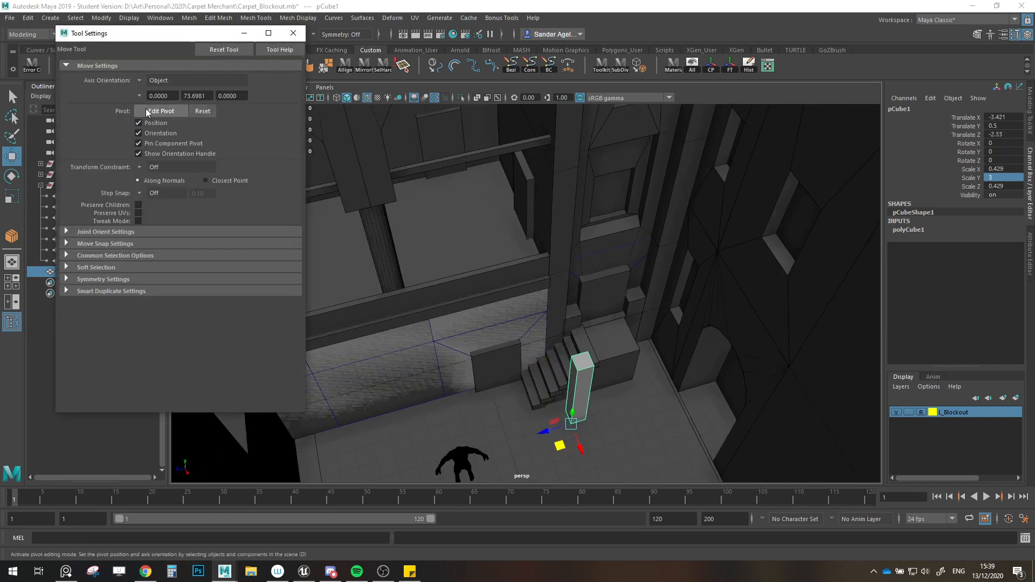
left_click(138, 143)
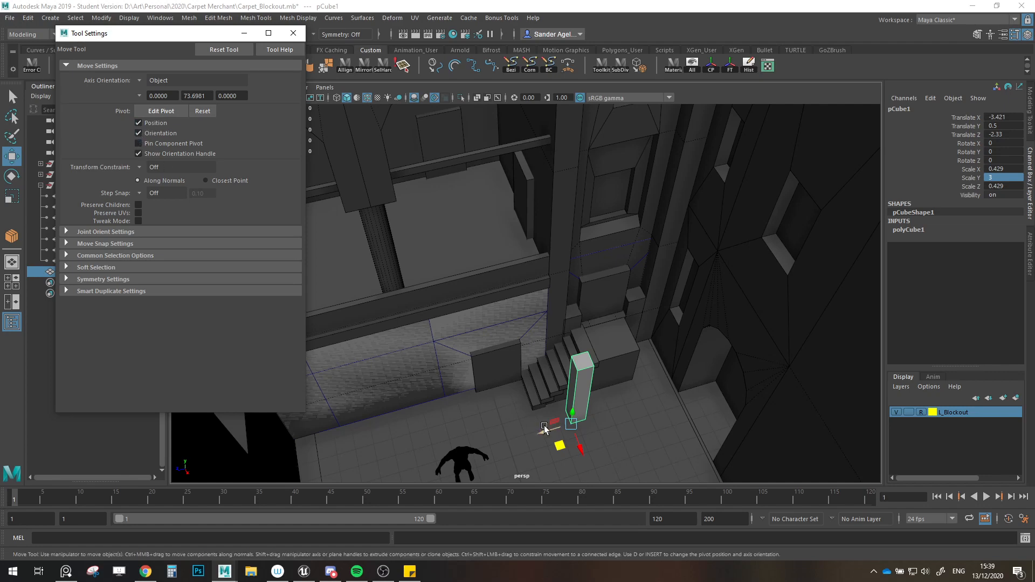
left_click_drag(559, 445, 545, 462)
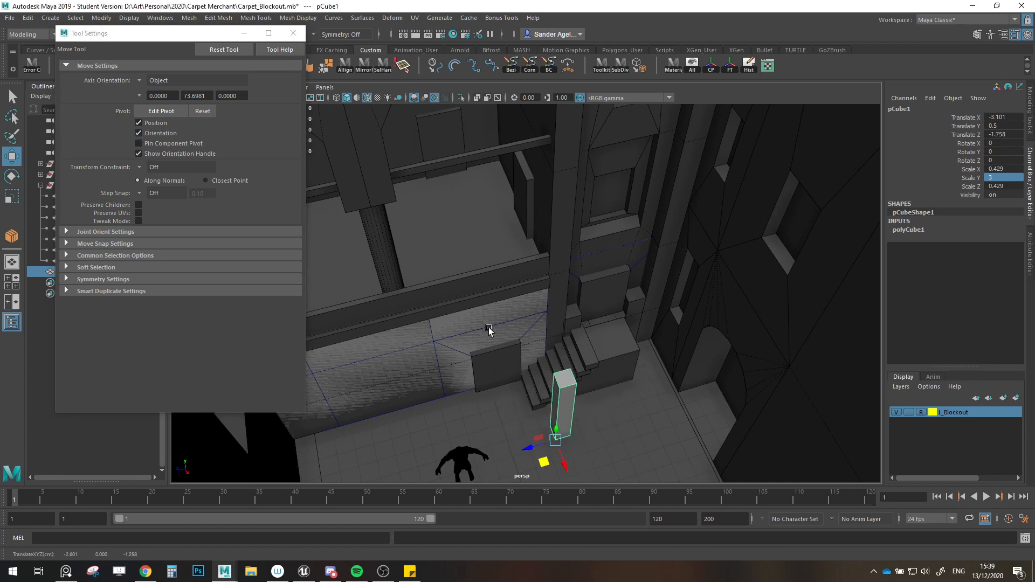
left_click_drag(577, 325, 536, 257, "alt")
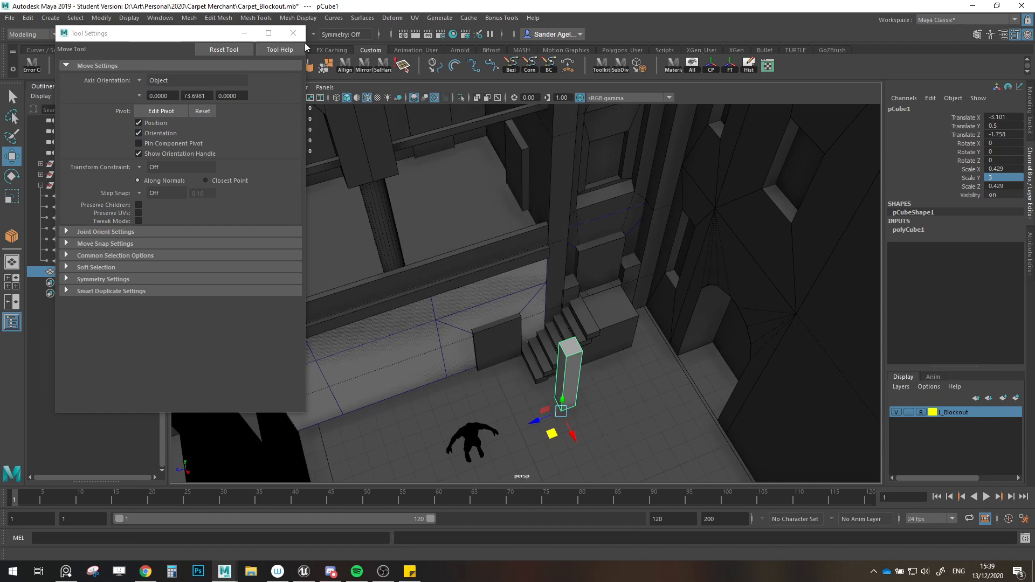
Step: Close the Move tool settings and snap the pillar block to the facade corner above the stairs, at X -5.305, Z -2.2
left_click(293, 33)
left_click_drag(558, 436, 547, 285)
left_click_drag(499, 359, 541, 330)
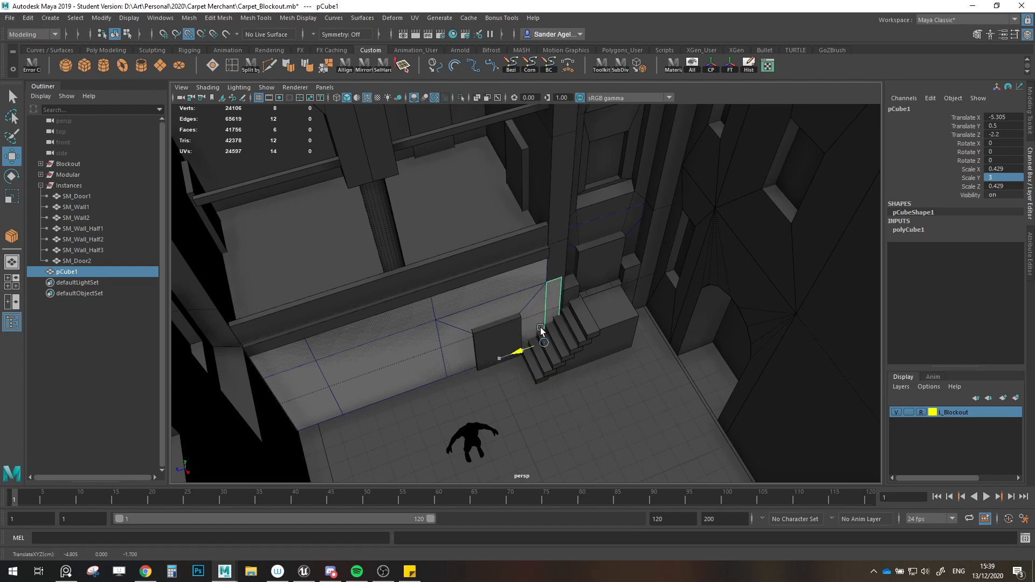
Step: Set the pillar block's Scale X and Scale Z to 0.5
left_click_drag(610, 340, 550, 336, "alt")
right_click_drag(550, 336, 564, 361, "alt")
left_click_drag(564, 361, 558, 348, "alt")
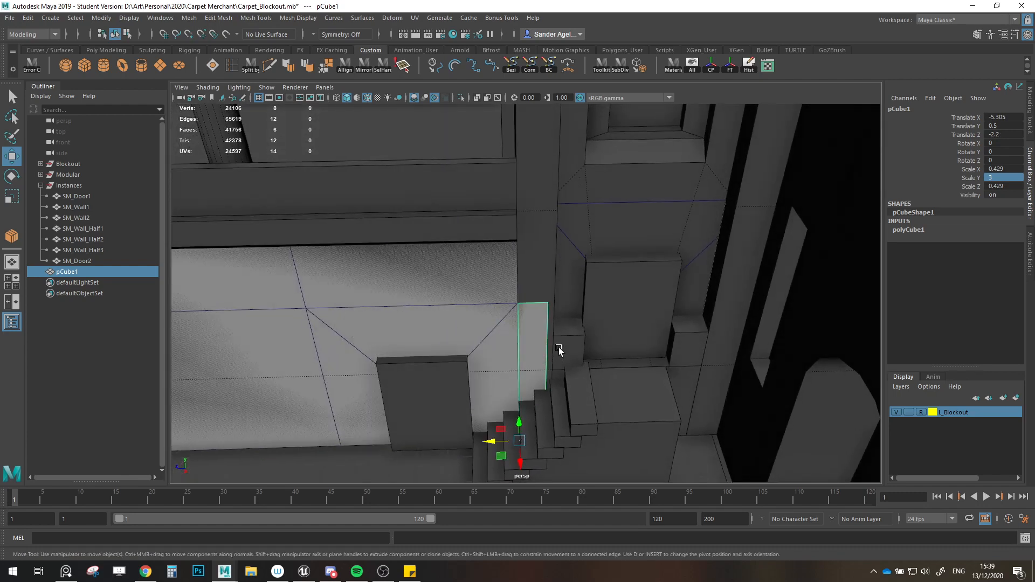
left_click(1004, 170)
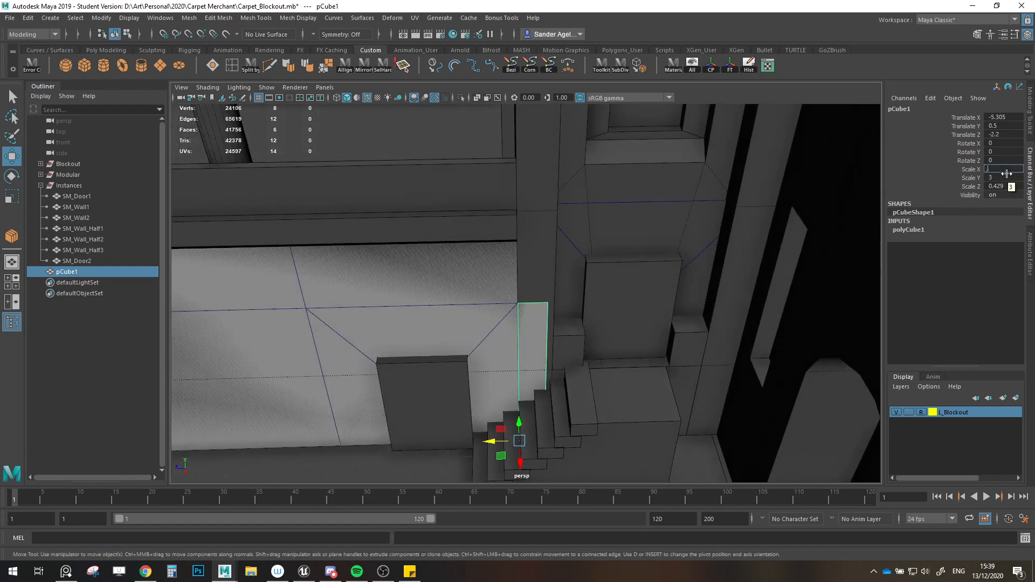
type("0.5")
key("Tab")
key("Tab")
type("0.5")
key("Return")
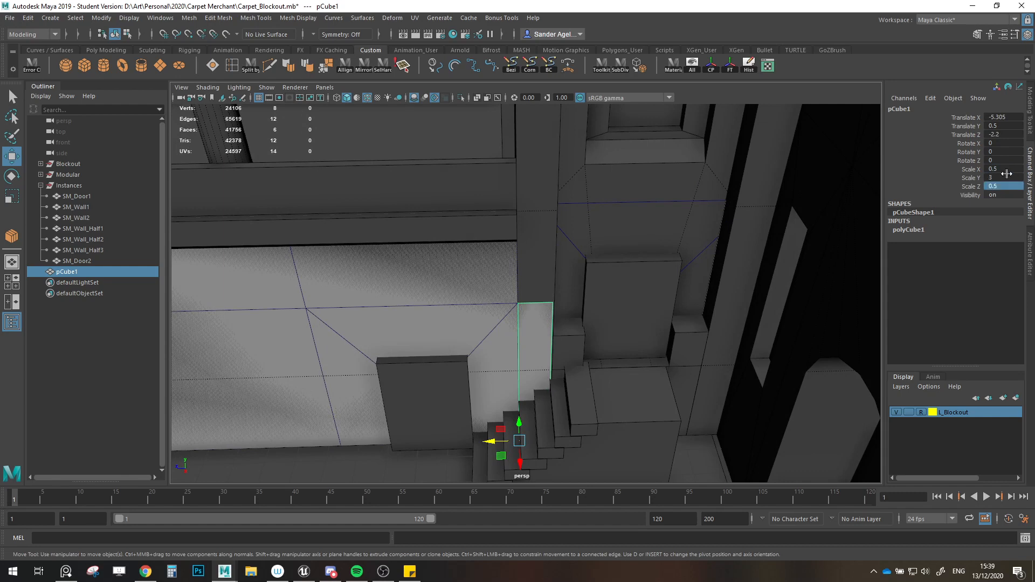
Step: Rename the pillar block SM_Pillar
mouse_move(592, 239)
left_mouse_down("alt")
mouse_move(559, 260)
mouse_move(604, 255)
left_mouse_up("alt")
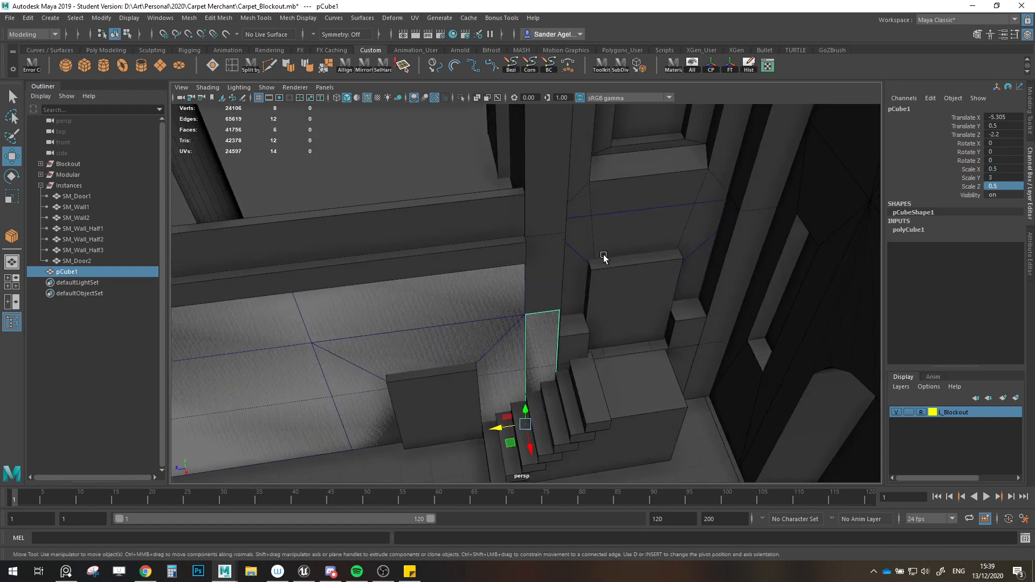
right_click_drag(566, 294, 546, 305, "alt")
left_click_drag(546, 305, 559, 380, "alt")
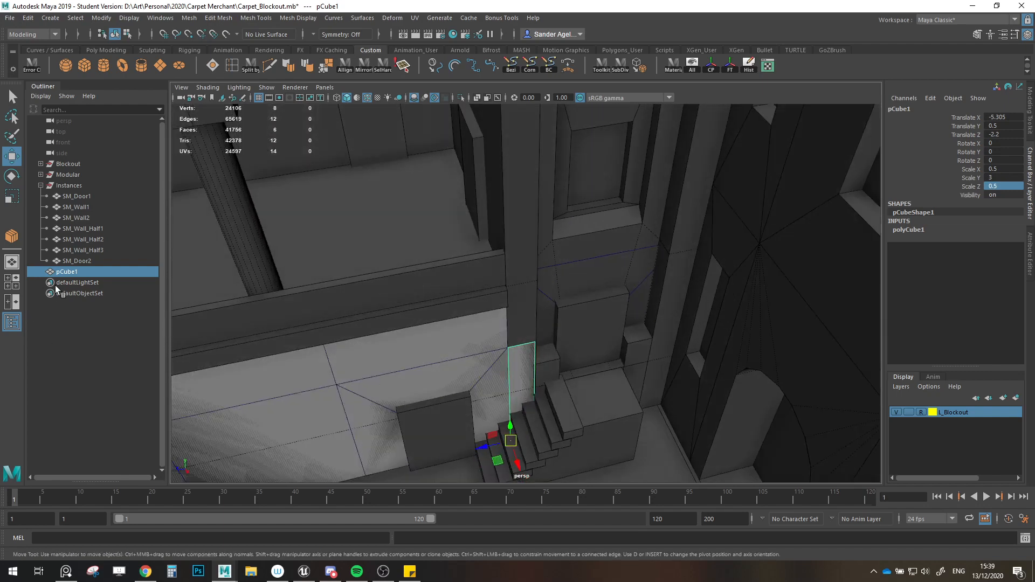
left_click(40, 185)
double_click(63, 197)
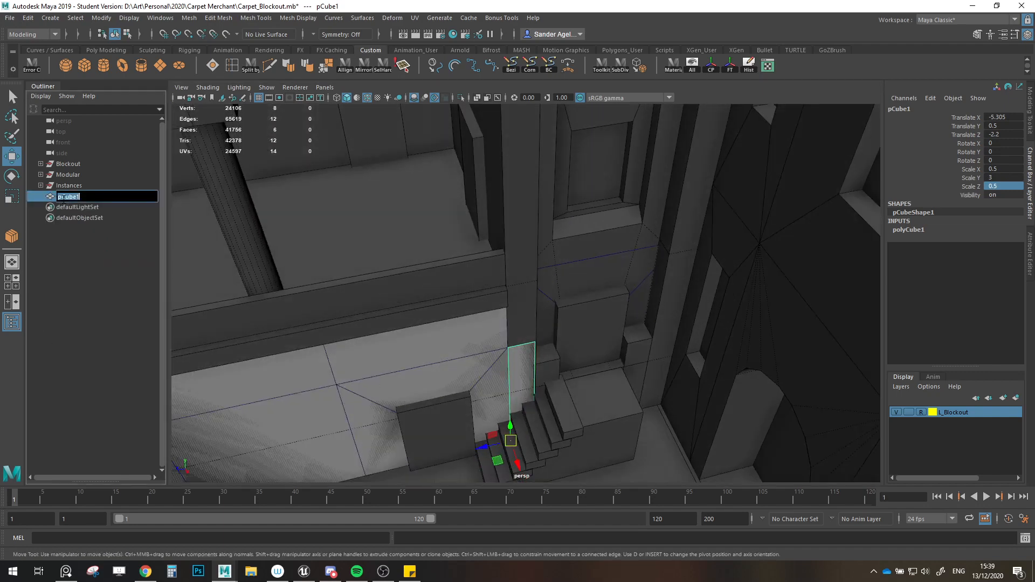
type("SM_Pillar")
key("Return")
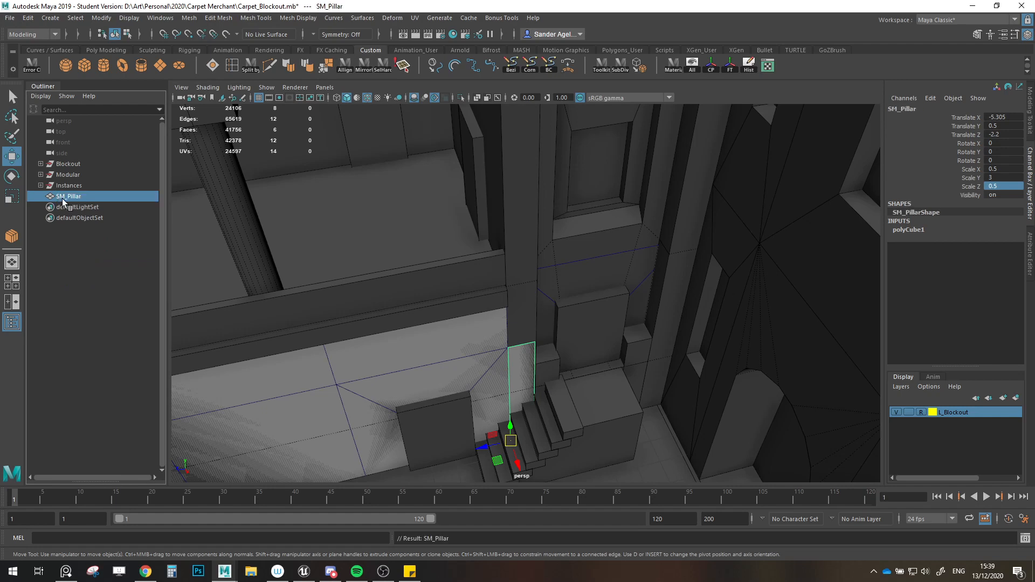
Step: Move the pillar beside the modular wall pieces outside the building, to about X -12.06, Z 14.78
left_click_drag(377, 297, 564, 353, "alt")
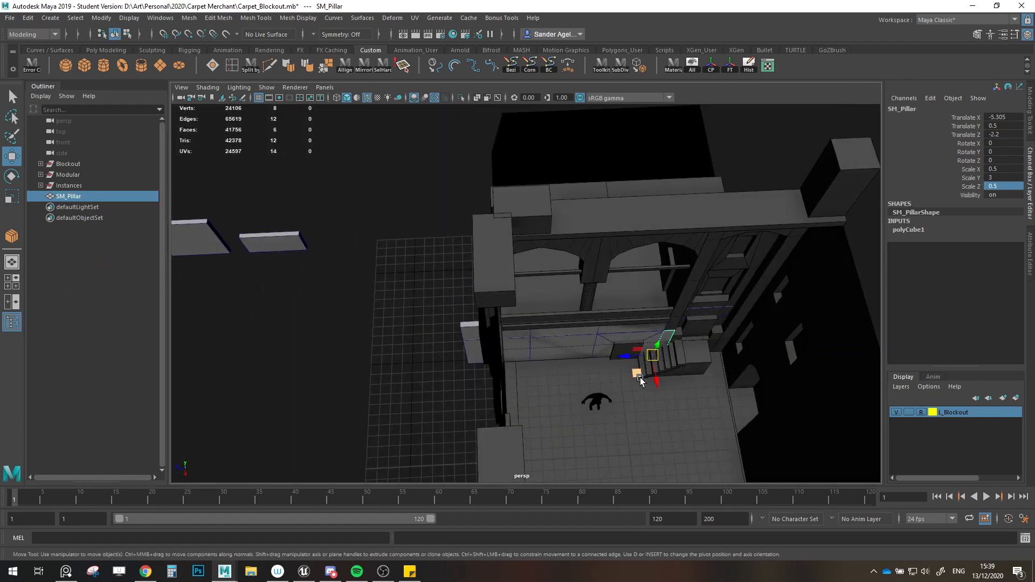
left_click_drag(653, 360, 302, 276)
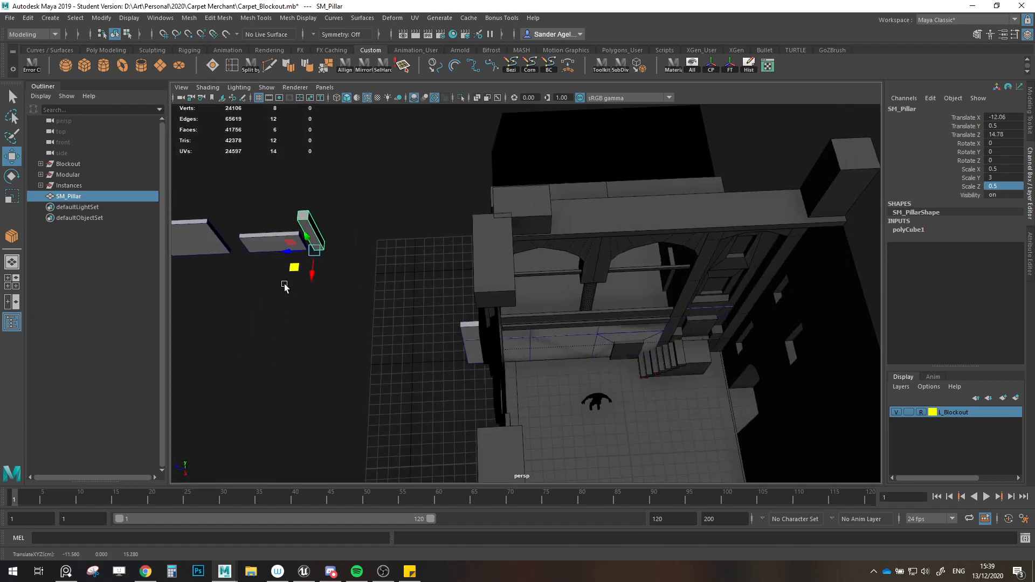
Step: Rename the pillar SM_Wall_Edge and move it into the Instances group
left_click(41, 185)
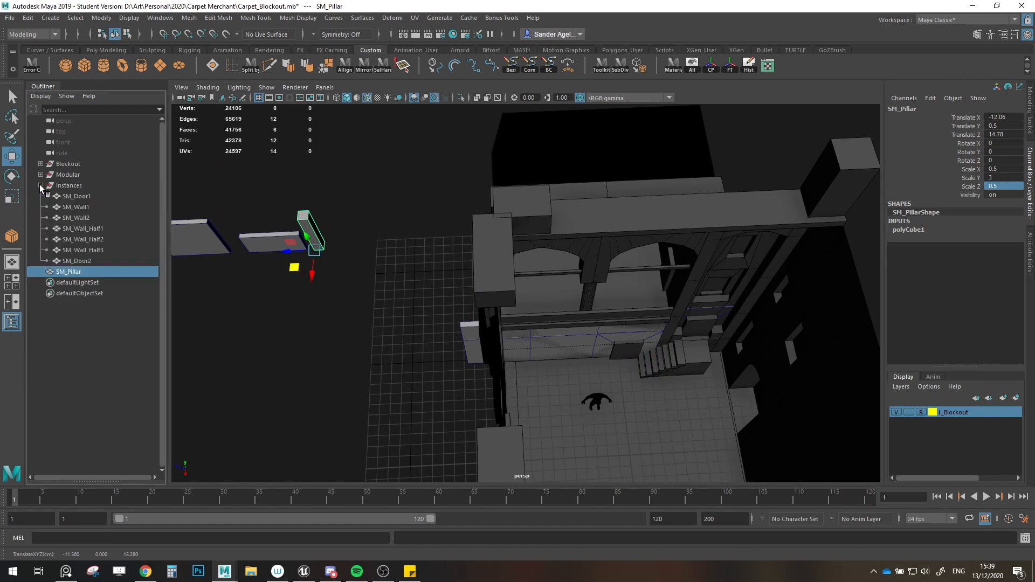
double_click(75, 271)
type("SM_Wall_Edge")
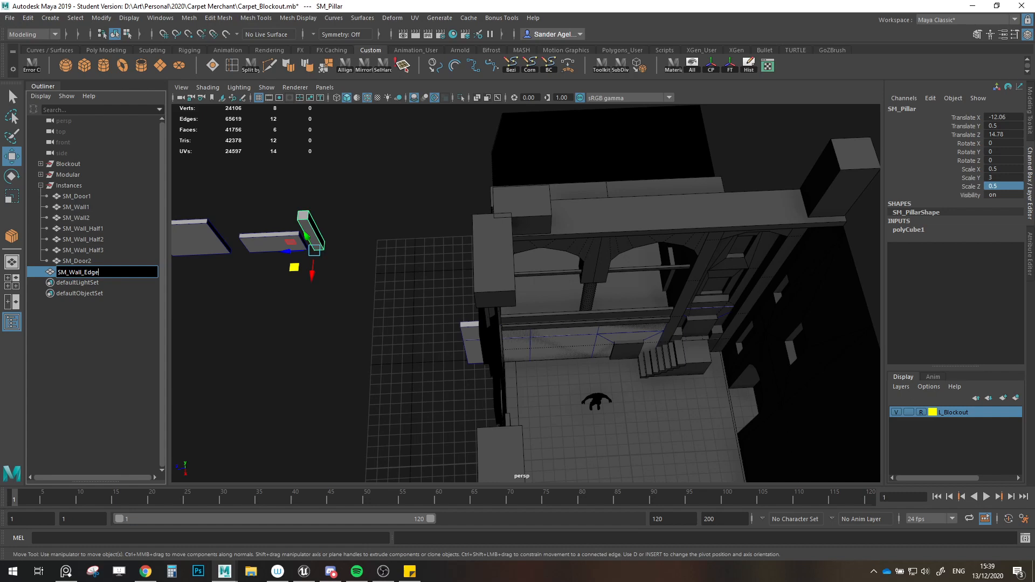
key("Return")
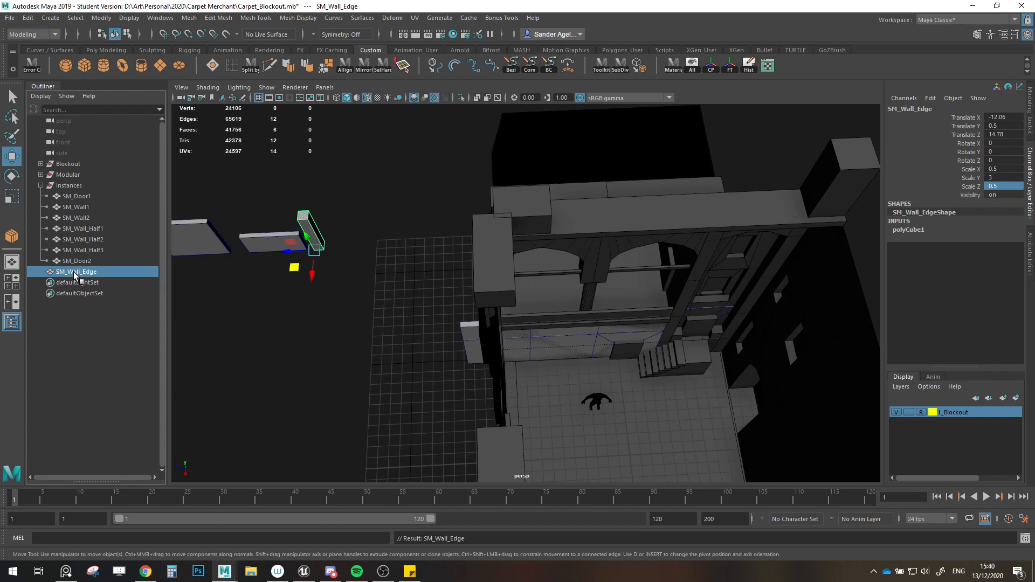
left_click_drag(76, 275, 88, 262)
Step: Extend the pillar's name to SM_Wall_EdgeCorner
double_click(90, 262)
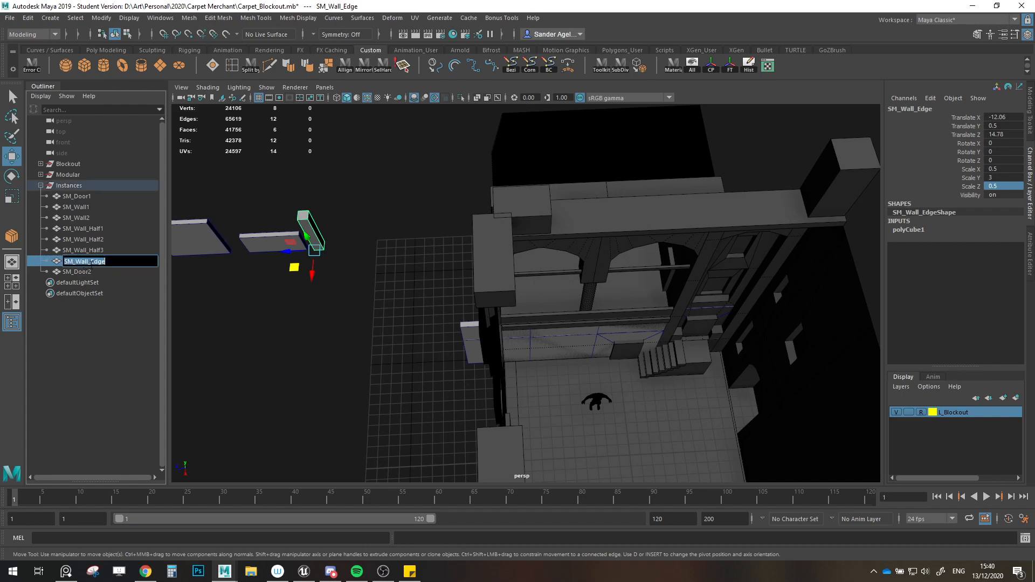
key("End")
type("Corner")
key("Return")
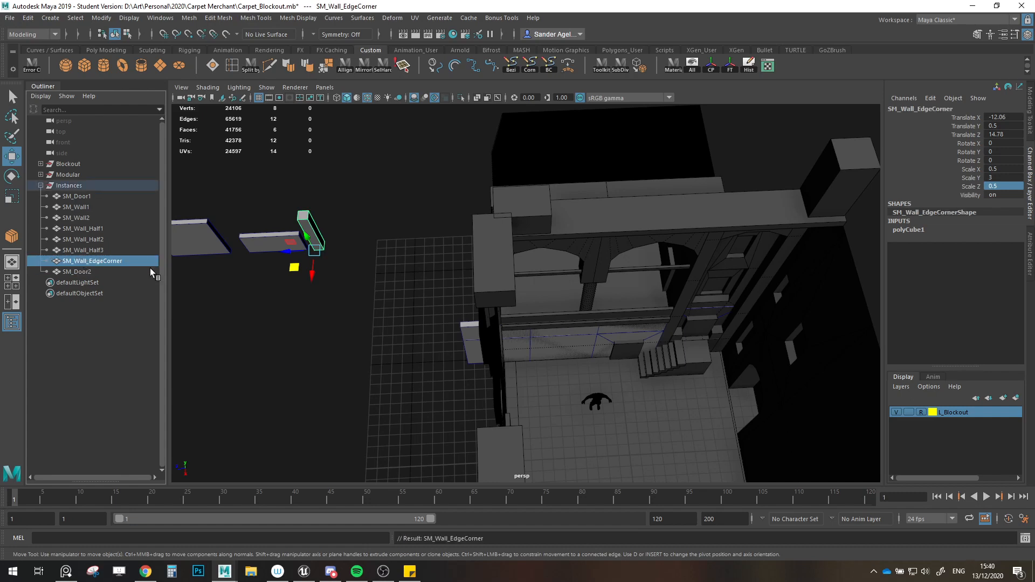
Step: Rename the pillar SM_Wall_Corner and move it into the Modular group
double_click(103, 264)
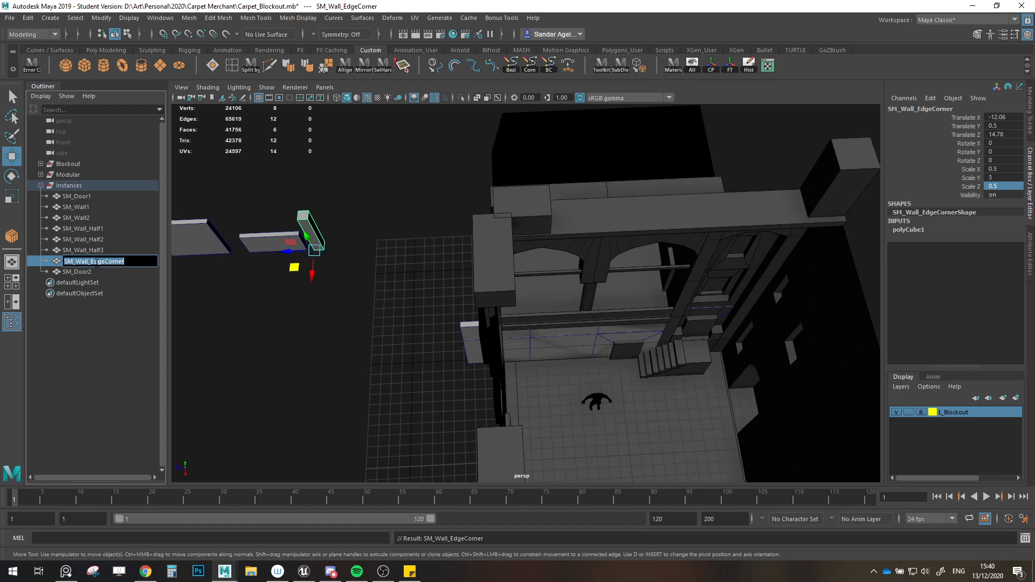
left_click_drag(91, 262, 125, 262)
type("Corner")
key("Return")
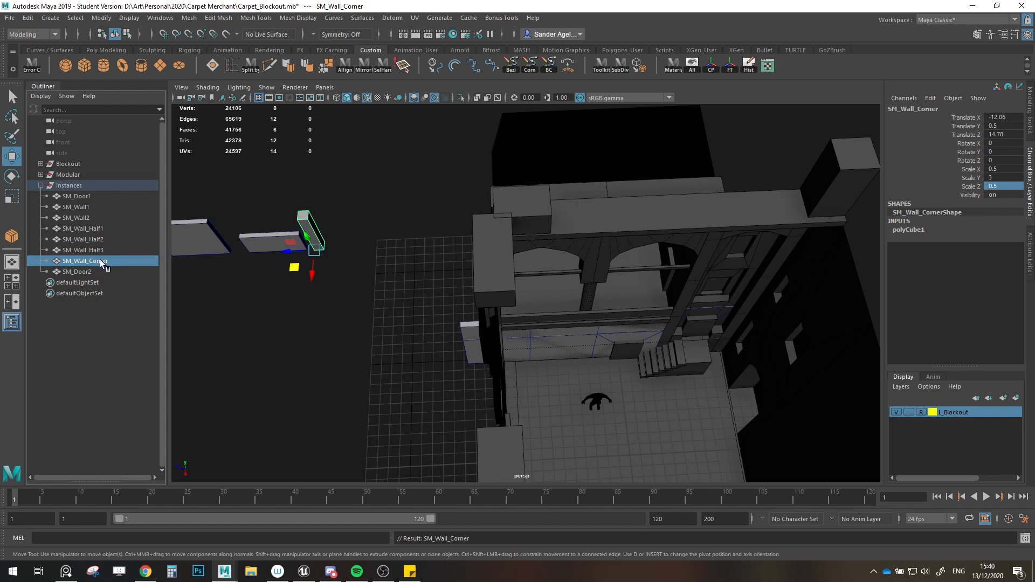
middle_click_drag(99, 259, 59, 174)
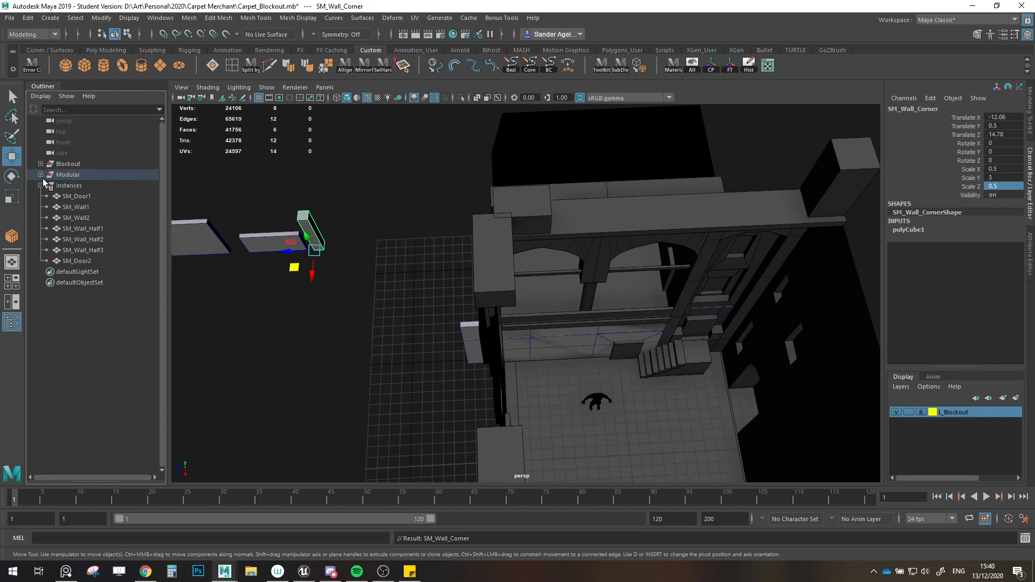
Step: Duplicate SM_Wall_Corner and move the copy from the Modular group into the Instances group
left_click(41, 174)
left_click(81, 218)
key("ctrl+d")
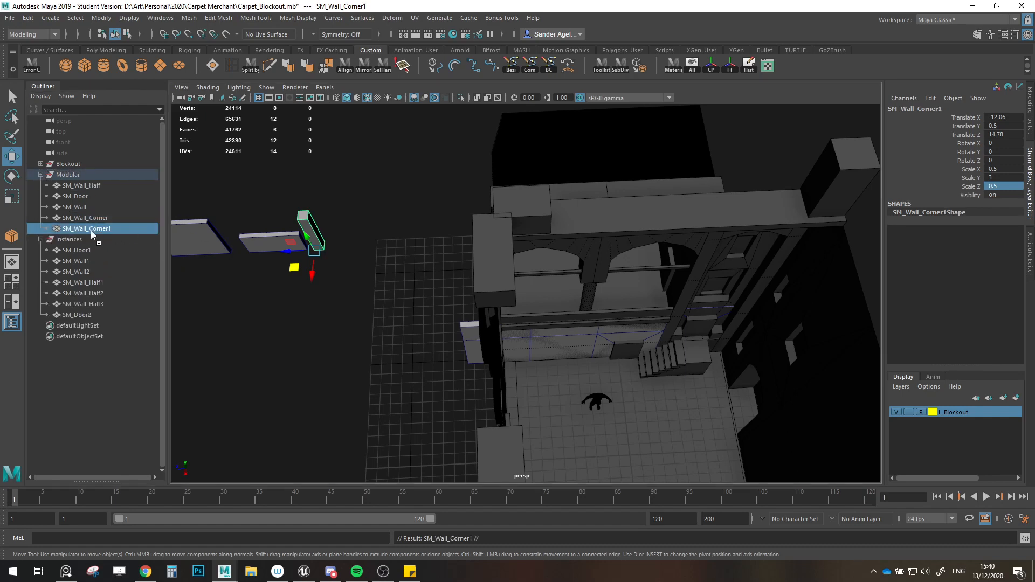
middle_click_drag(92, 233, 67, 240)
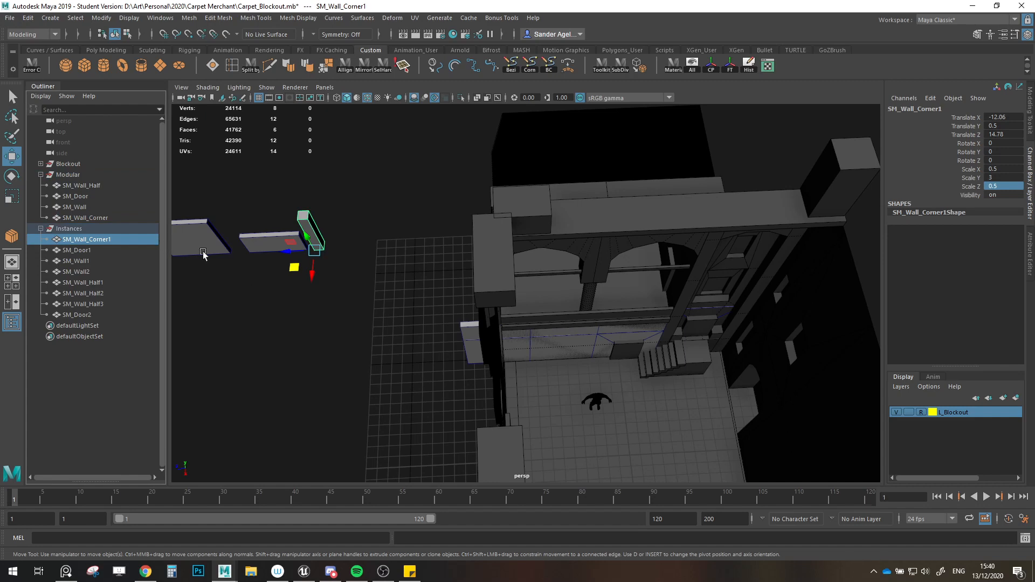
left_click(41, 175)
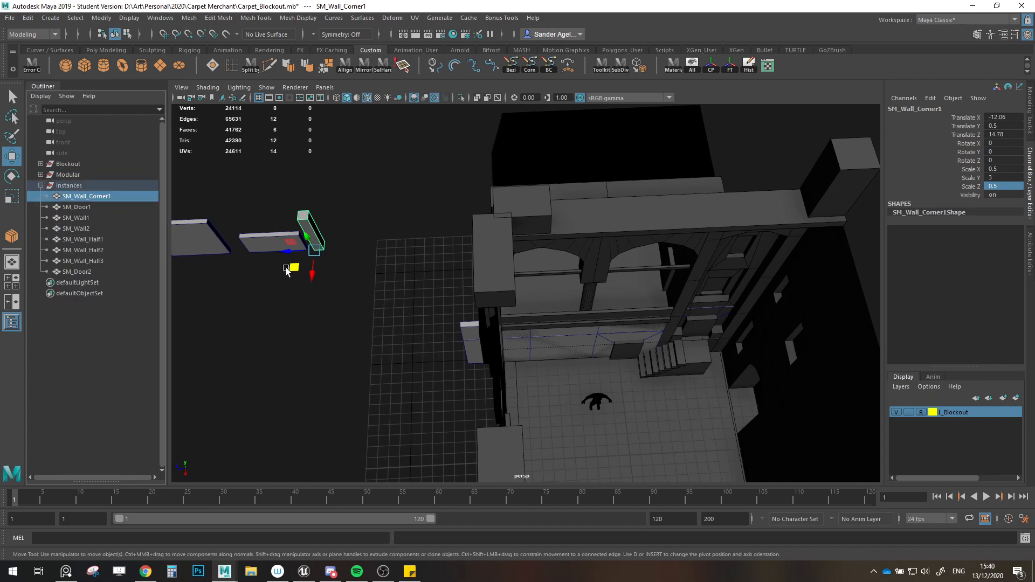
Step: Move the corner copy back to the building and vertex-snap it to the facade corner by the stairs, at X -5.305, Z -2.195
left_click_drag(287, 272, 669, 420)
scroll(539, 406, "up", 10)
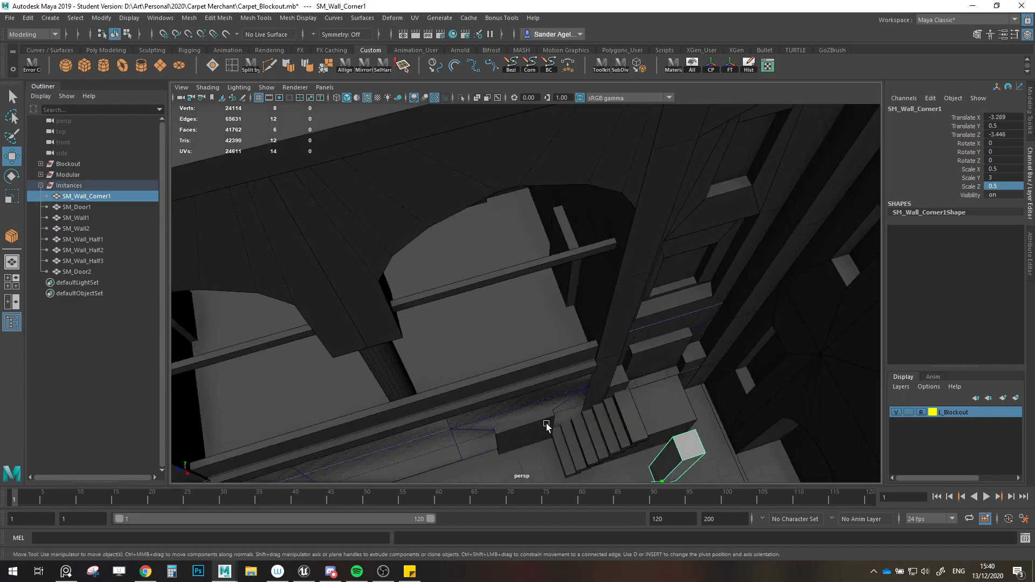
middle_click_drag(546, 425, 472, 336, "alt")
key("v")
left_click_drag(590, 423, 507, 336)
key("v")
Step: Duplicate the placed corner piece and snap the copy directly on top of it, at Y 3.5
left_click_drag(558, 414, 543, 347, "alt")
key("ctrl+d")
left_click_drag(502, 421, 496, 272)
key("v")
middle_click_drag(510, 280, 542, 370, "alt")
Step: Stack two more corner piece copies up the facade column, with the upper one at Y 9.5
scroll(542, 370, "down", 3)
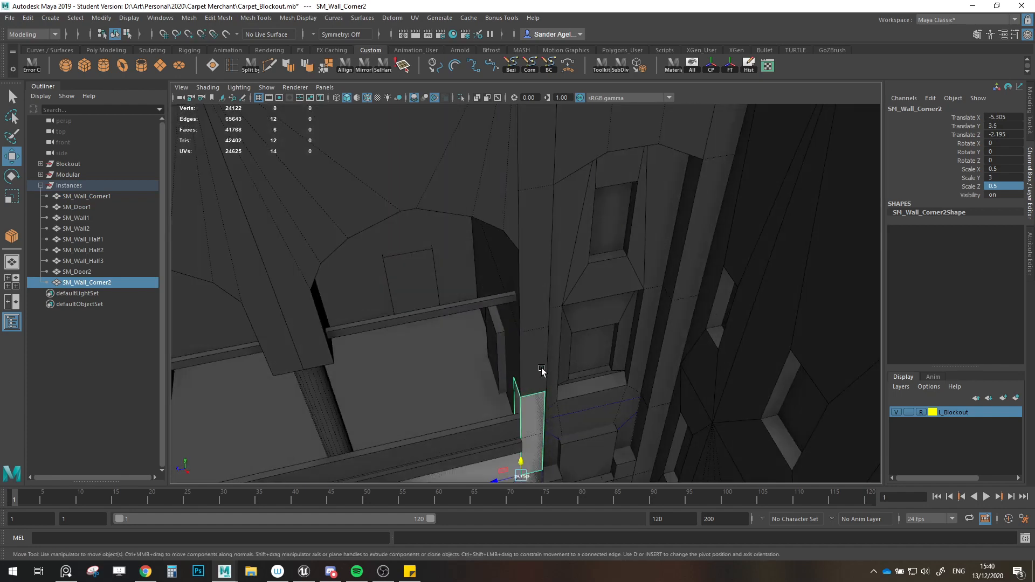
scroll(542, 369, "down", 3)
key("ctrl+d")
left_click_drag(519, 366, 530, 270)
key("ctrl+d")
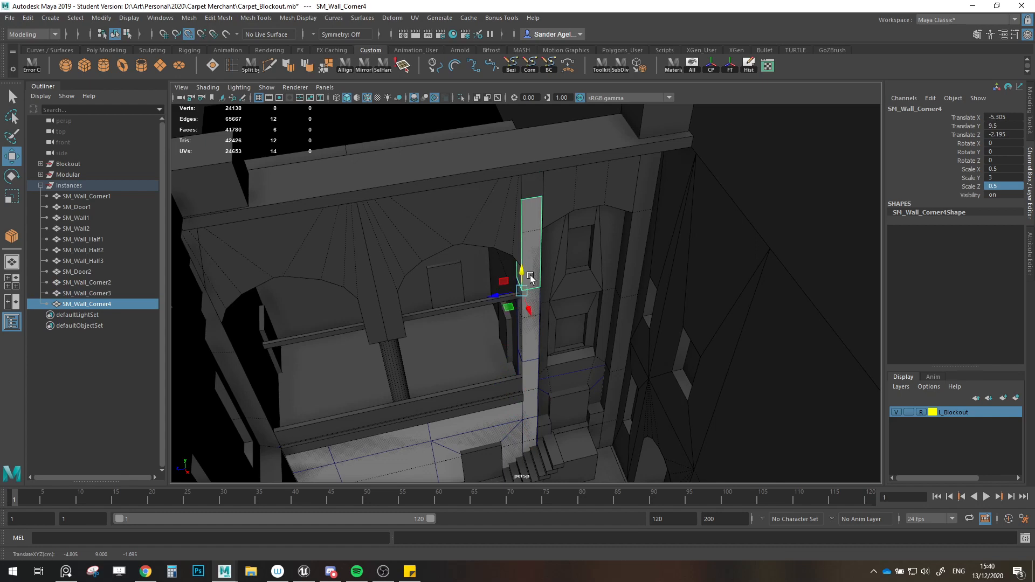
Step: Duplicate the topmost corner piece once more and stack the copy above it, at Y 12.5
scroll(529, 275, "down", 2)
middle_click_drag(539, 341, 535, 309, "alt")
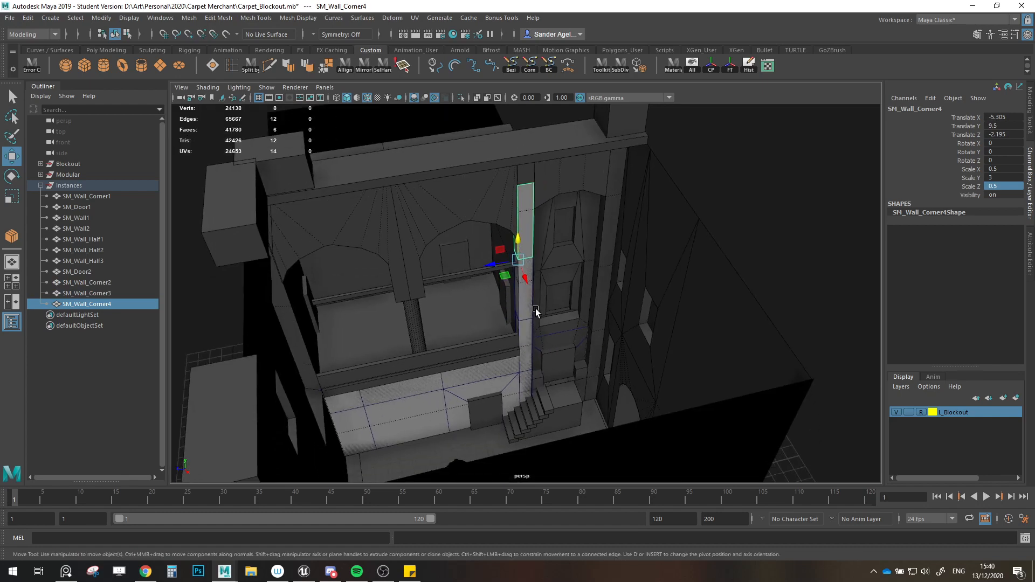
mouse_move(535, 309)
left_mouse_down("alt")
mouse_move(540, 299)
mouse_move(525, 307)
mouse_move(532, 298)
left_mouse_up("alt")
scroll(534, 297, "down", 2)
middle_click_drag(540, 296, 579, 330, "alt")
middle_click_drag(469, 241, 461, 303, "alt")
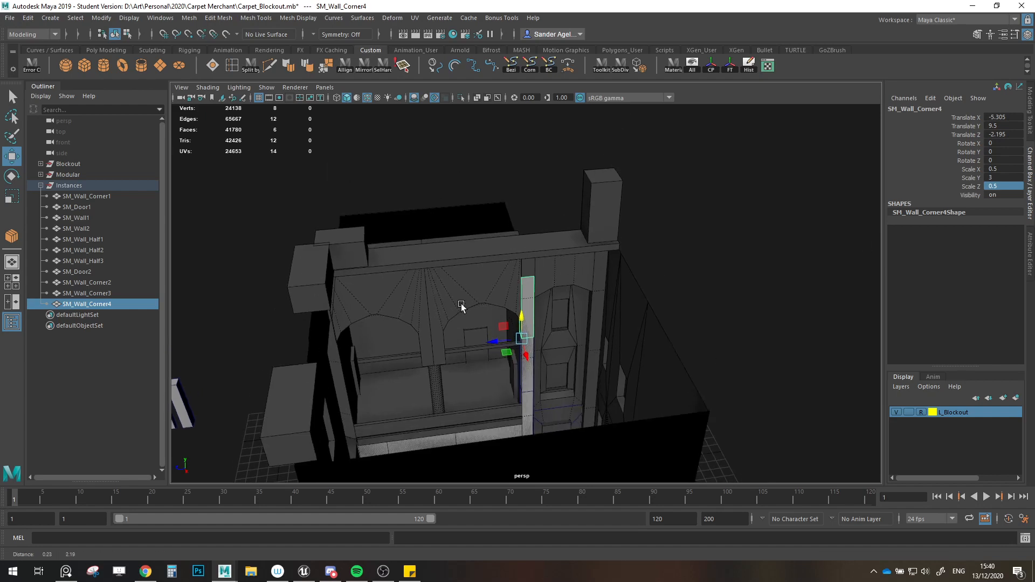
scroll(462, 303, "up", 2)
mouse_move(466, 306)
left_mouse_down("alt")
mouse_move(523, 291)
mouse_move(525, 218)
mouse_move(533, 263)
mouse_move(557, 247)
mouse_move(513, 258)
mouse_move(548, 261)
mouse_move(547, 319)
left_mouse_up("alt")
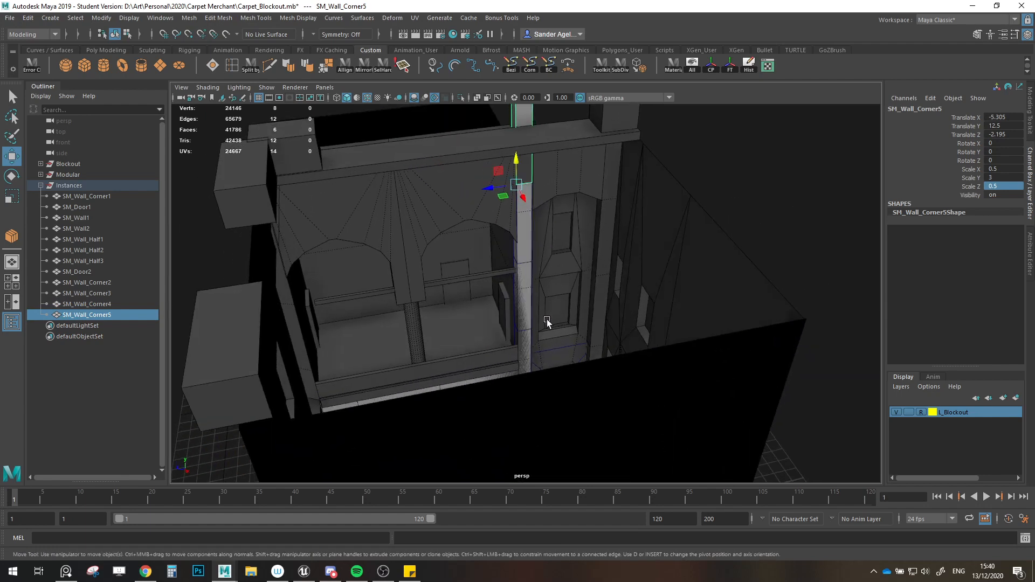
scroll(523, 240, "up", 2)
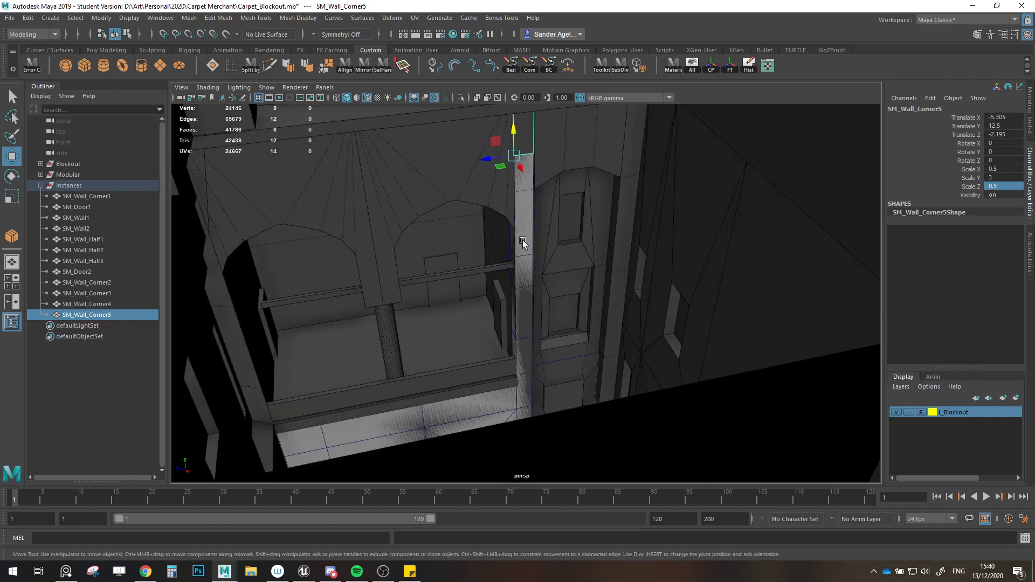
Step: Select the five stacked corner pieces, SM_Wall_Corner1 to SM_Wall_Corner5, that form the column beside the stairs
left_click(531, 299, "shift")
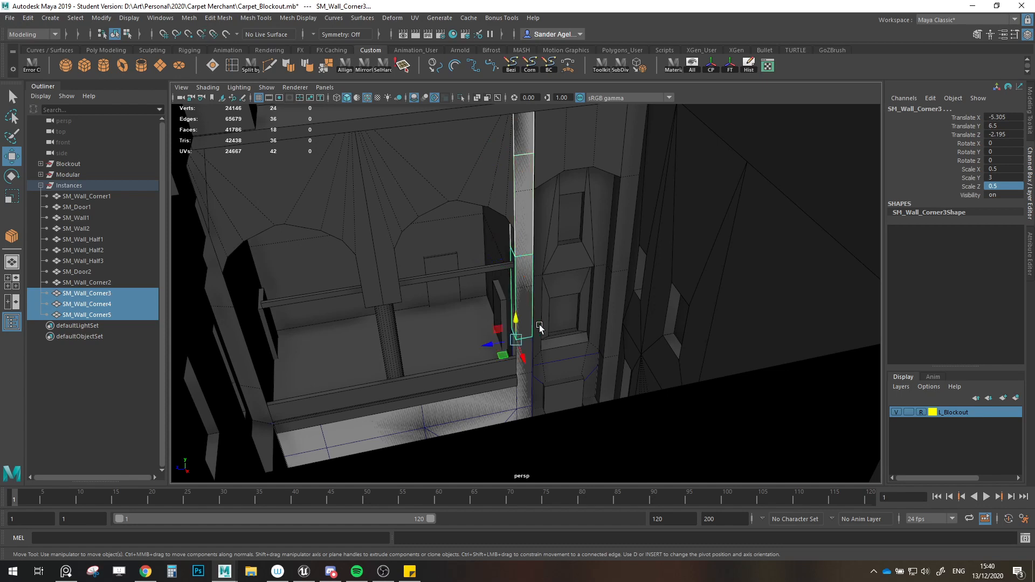
mouse_move(539, 324)
left_mouse_down("alt")
mouse_move(571, 295)
mouse_move(535, 328)
left_mouse_up("alt")
left_click(537, 356, "shift")
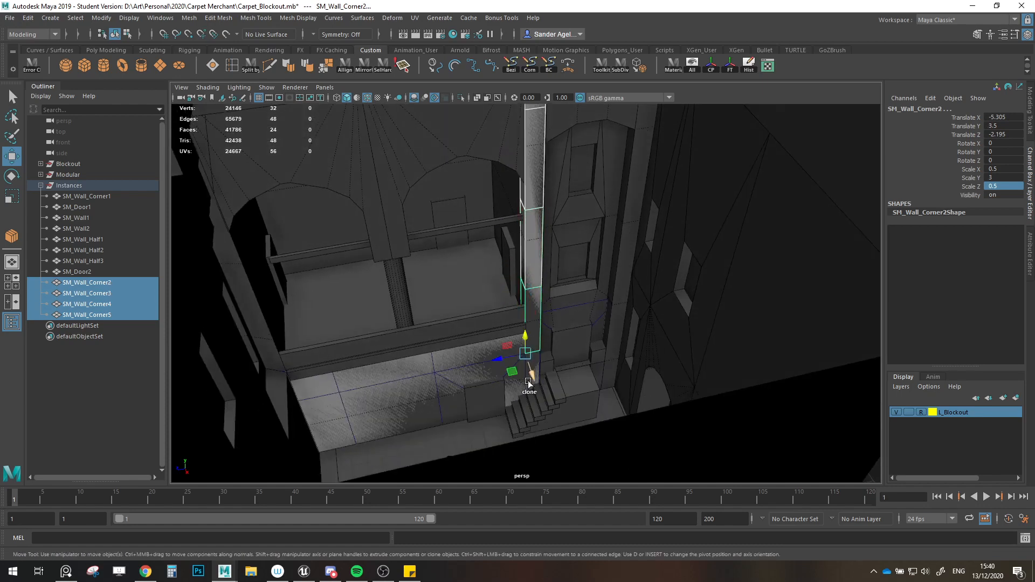
mouse_move(528, 382)
left_mouse_down("shift")
mouse_move(540, 383)
mouse_move(529, 419)
mouse_move(538, 378)
mouse_move(542, 391)
left_mouse_up("shift")
left_click(532, 373, "shift")
Step: Try lowering the selected corner column by 1 unit, to Translate Y -0.5 for its lowest piece
scroll(553, 393, "up", 6)
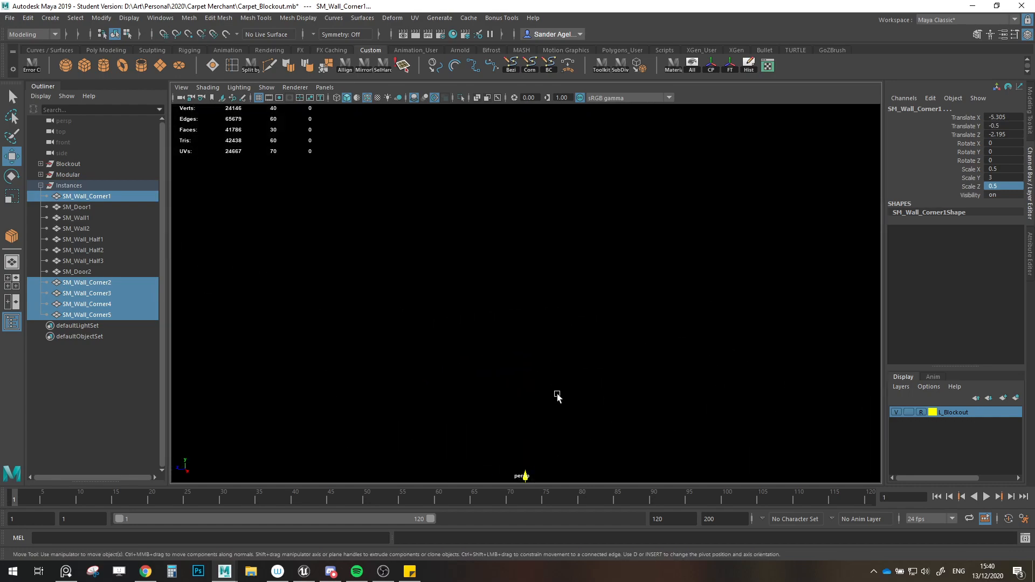
mouse_move(555, 410)
middle_mouse_down("alt")
mouse_move(550, 327)
mouse_move(561, 328)
middle_mouse_up("alt")
left_click_drag(562, 327, 570, 334, "alt")
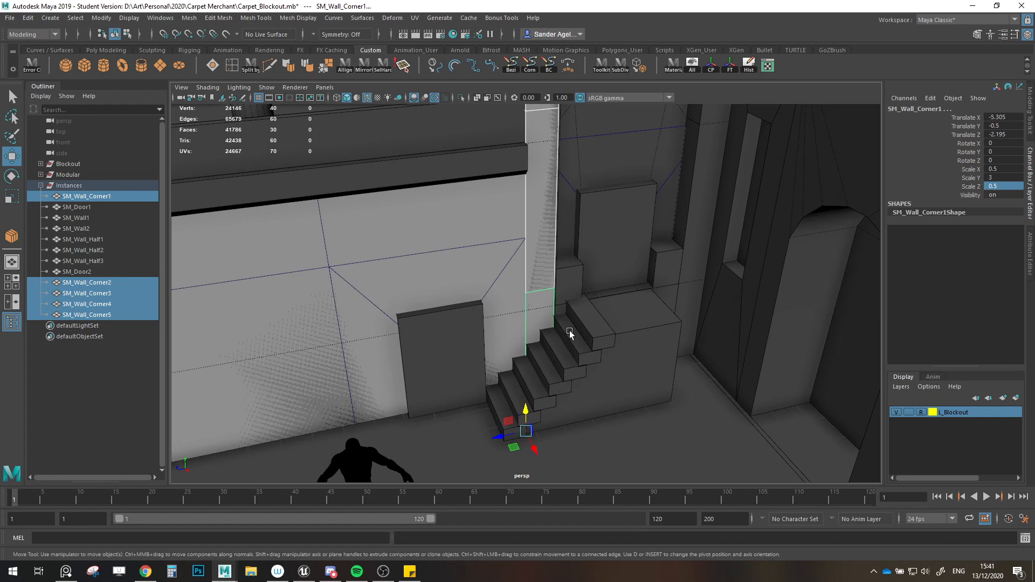
key("ctrl+z")
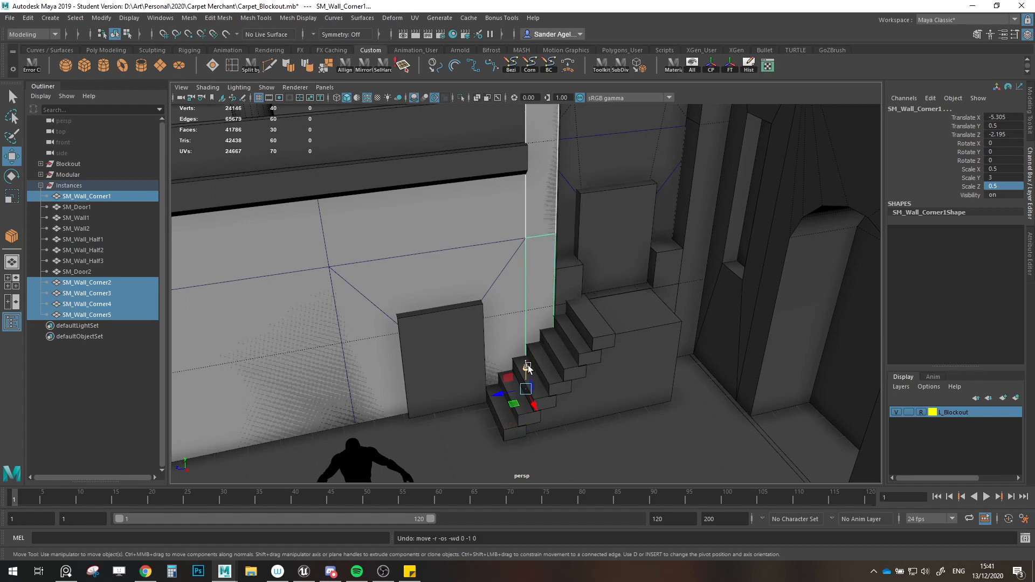
left_click_drag(528, 368, 521, 429)
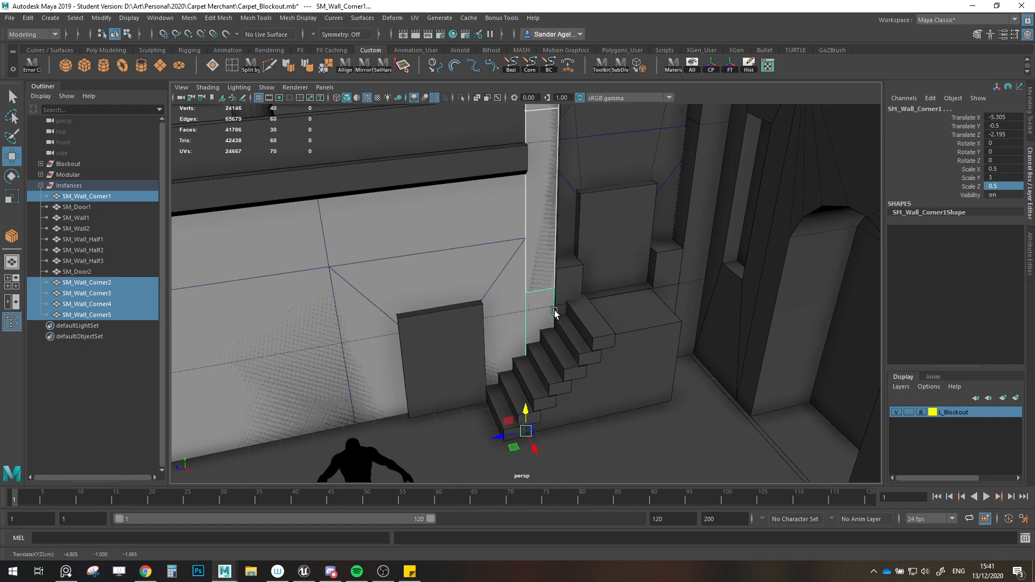
mouse_move(554, 312)
left_mouse_down("alt")
mouse_move(562, 327)
mouse_move(515, 287)
mouse_move(548, 323)
mouse_move(453, 335)
mouse_move(626, 390)
mouse_move(598, 370)
left_mouse_up("alt")
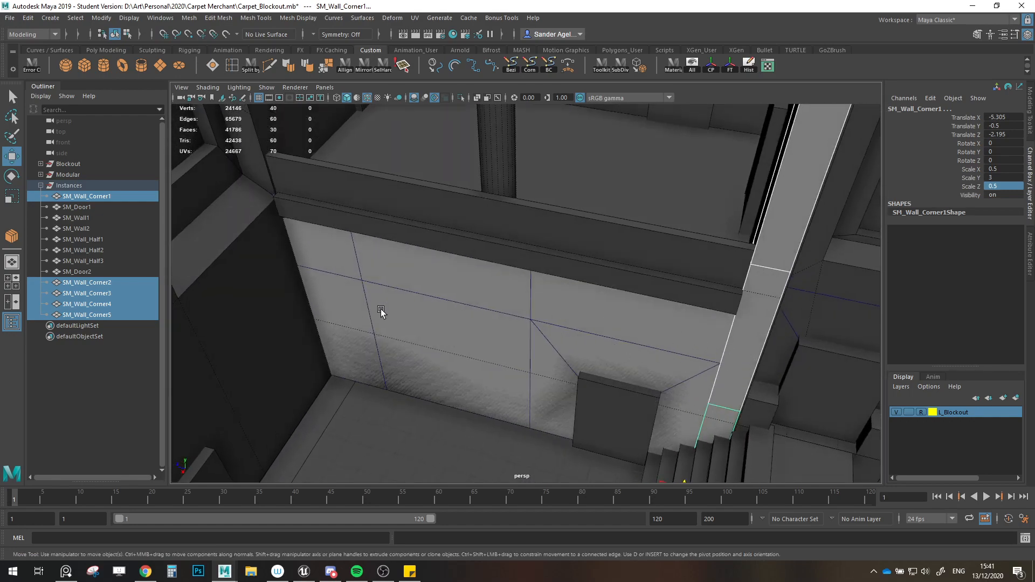
left_click_drag(593, 348, 505, 303, "alt")
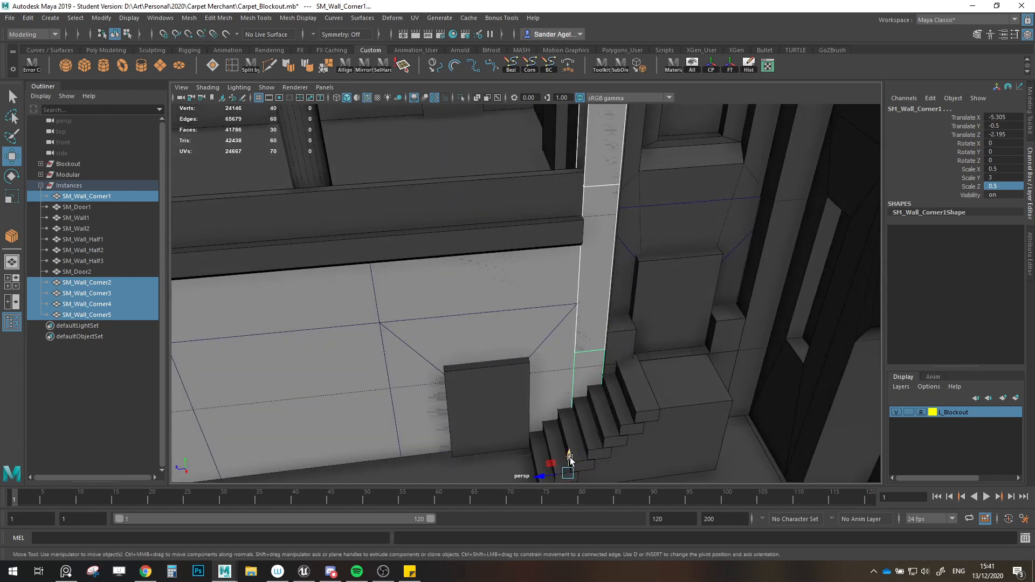
left_click_drag(570, 455, 535, 366)
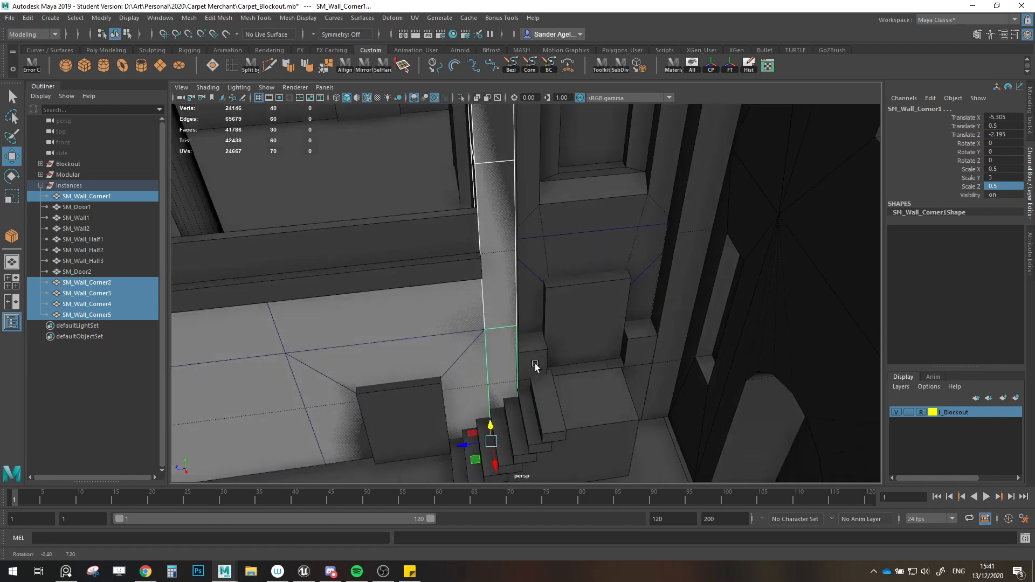
Step: Duplicate the five-piece corner column and snap the copy to Translate Z -5 on the far side of the stair doorway
key("ctrl+d")
left_click_drag(485, 443, 640, 419)
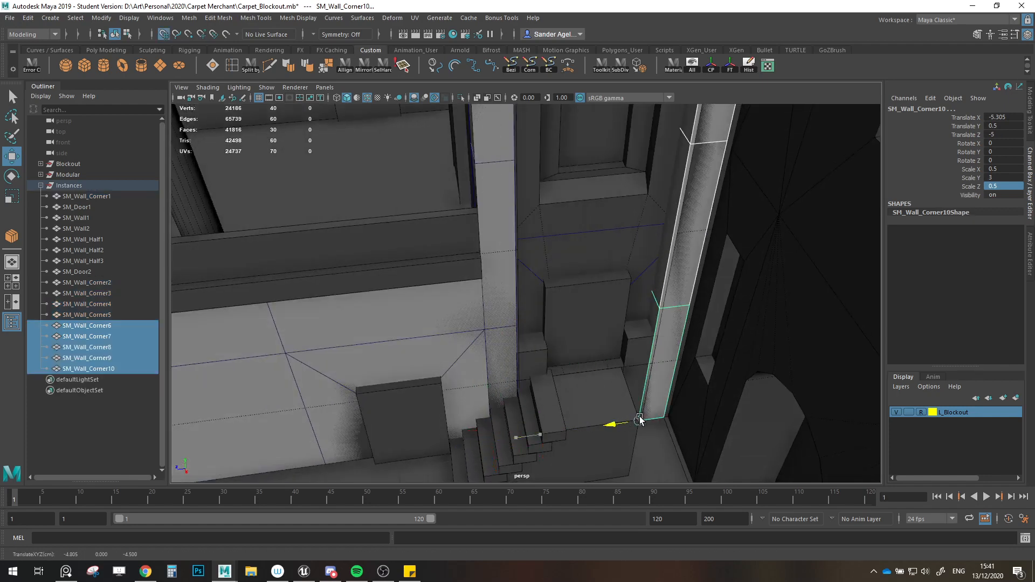
mouse_move(560, 385)
left_mouse_down("alt")
mouse_move(548, 377)
mouse_move(552, 390)
left_mouse_up("alt")
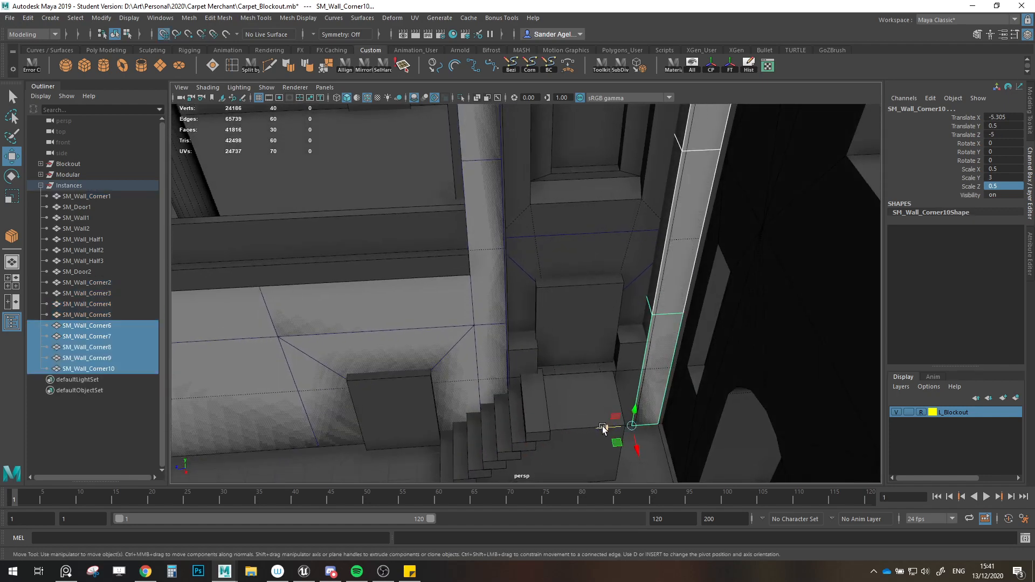
left_click_drag(603, 427, 631, 422)
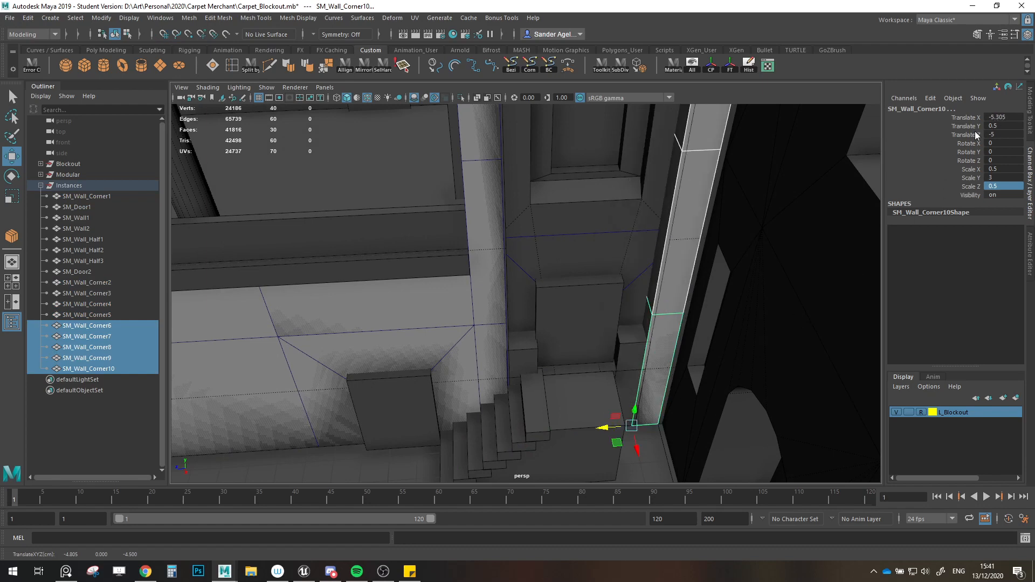
mouse_move(650, 296)
left_mouse_down("alt")
mouse_move(581, 357)
mouse_move(596, 375)
mouse_move(581, 388)
mouse_move(509, 377)
mouse_move(503, 343)
left_mouse_up("alt")
key("ctrl+z")
key("ctrl+z")
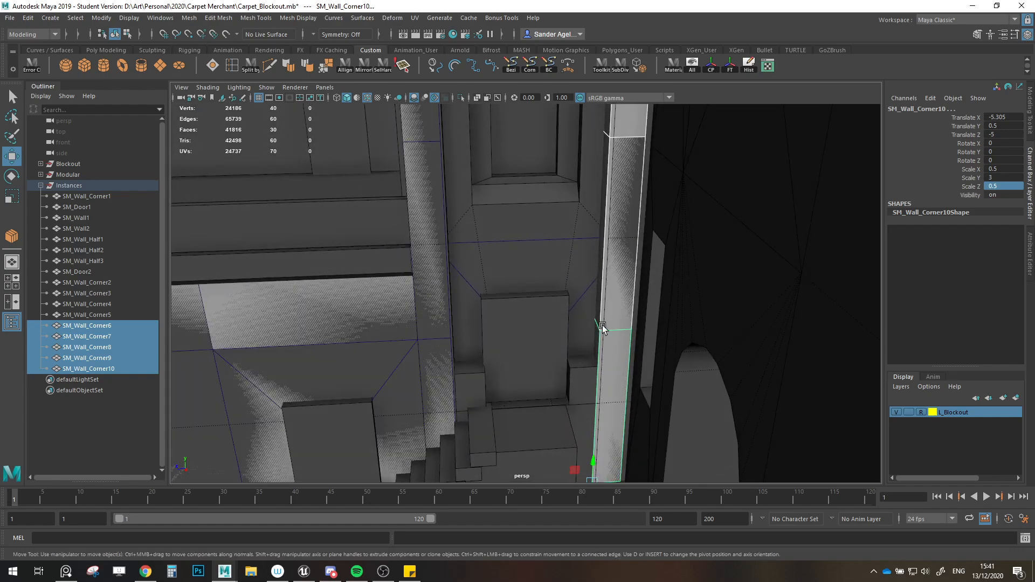
Step: Select the door wall piece SM_Door2 above the stairs and switch the L_Blockout layer to template display
scroll(630, 335, "down", 5)
left_click_drag(629, 367, 478, 365, "alt")
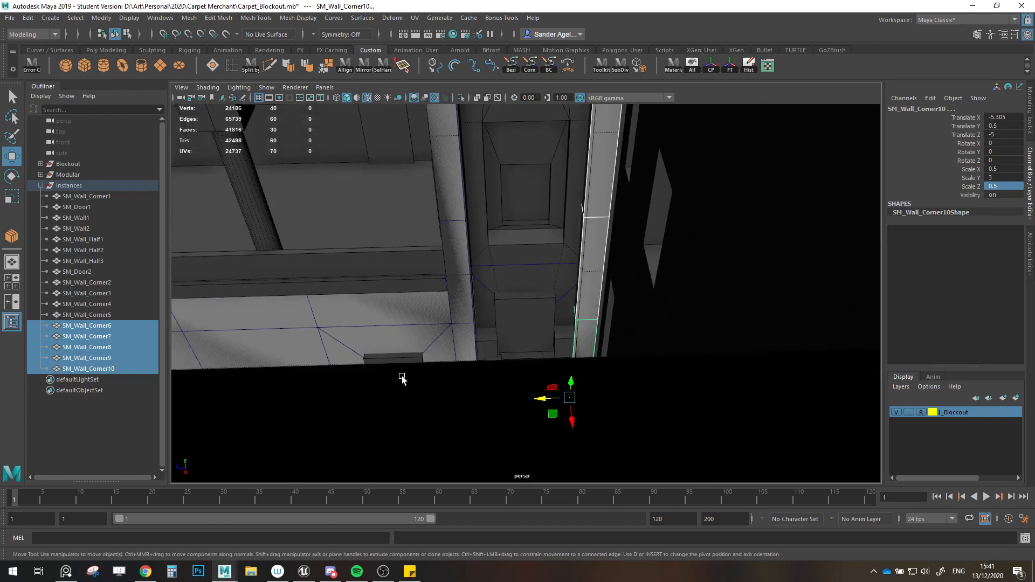
left_click(437, 353)
left_click(568, 286)
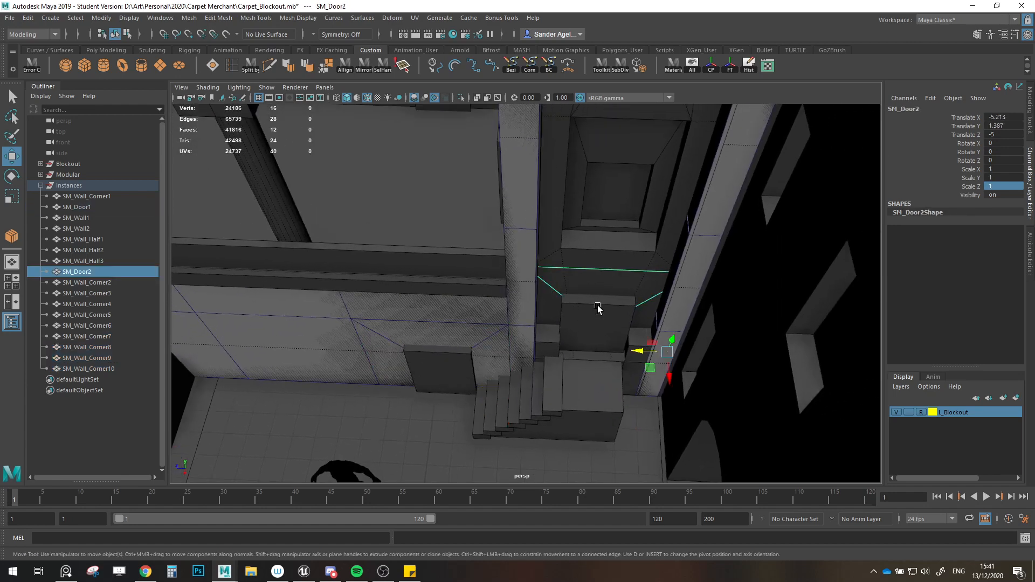
scroll(607, 334, "up", 3)
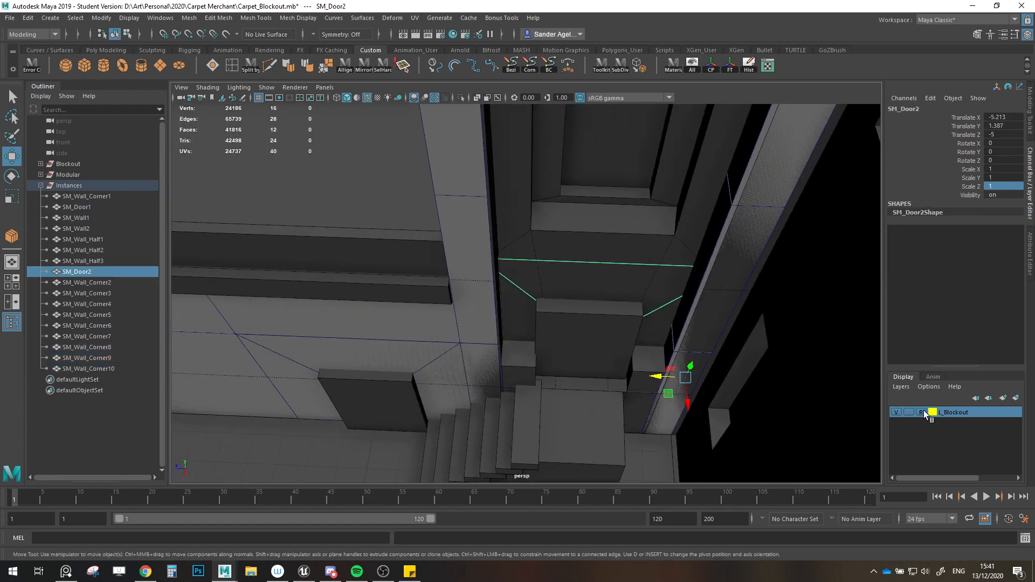
left_click(923, 412)
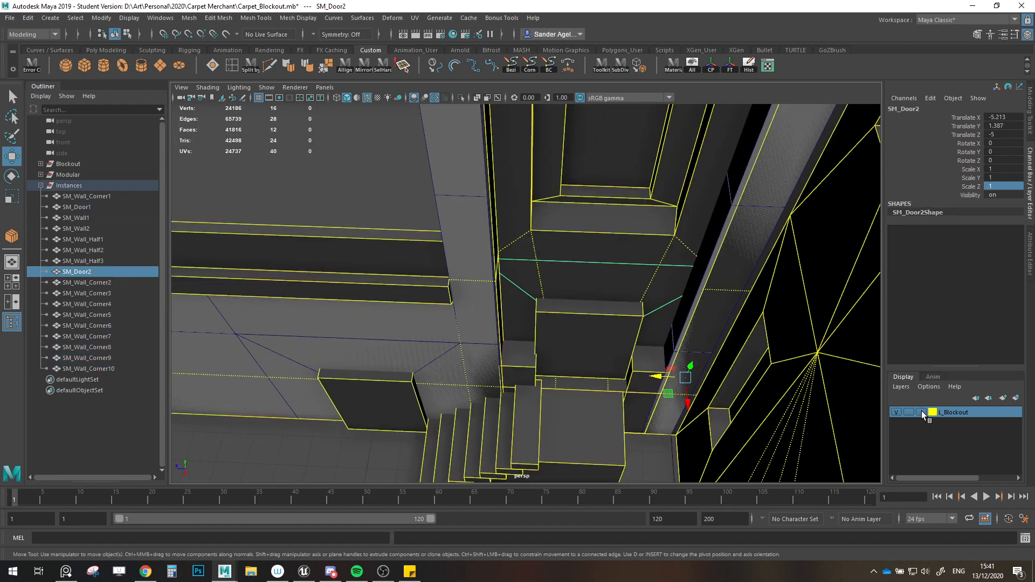
left_click(924, 412)
left_click_drag(603, 276, 592, 223, "alt")
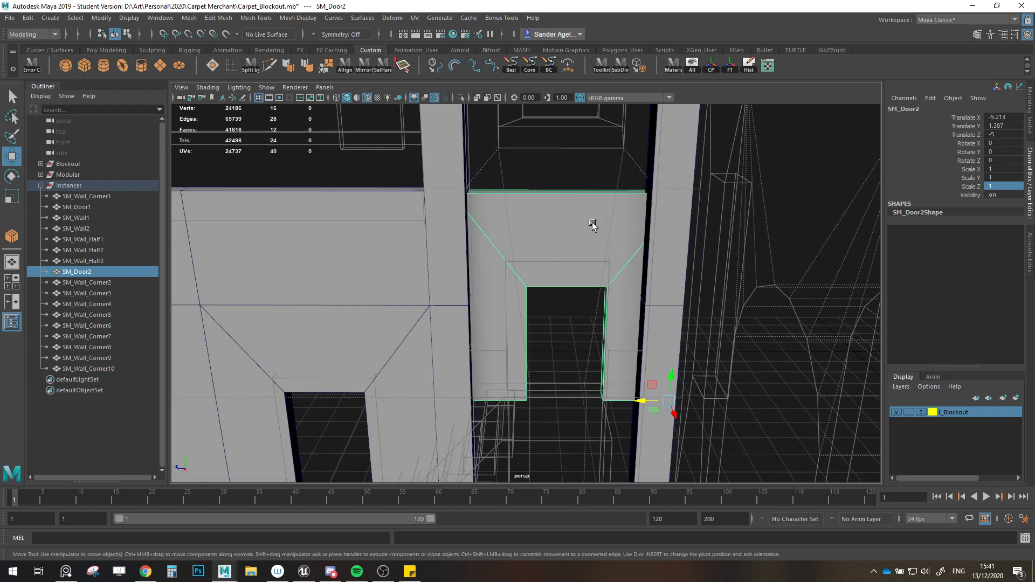
Step: Try shifting the door wall piece SM_Door2 slightly along Z between the two corner columns, using grid snapping
key("x")
mouse_move(642, 401)
left_mouse_down()
mouse_move(659, 386)
mouse_move(636, 404)
left_mouse_up()
key("ctrl+z")
left_click_drag(564, 352, 562, 356, "alt")
left_click_drag(651, 394, 637, 395)
mouse_move(576, 354)
left_mouse_down("alt")
mouse_move(589, 342)
mouse_move(573, 349)
left_mouse_up("alt")
middle_click_drag(572, 348, 579, 409, "alt")
key("ctrl+z")
key("ctrl+z")
Step: Select the five pieces of the copied corner column, SM_Wall_Corner6 to SM_Wall_Corner10, and return the L_Blockout layer to reference display
left_click_drag(579, 393, 601, 415, "alt")
scroll(585, 389, "down", 3)
left_click(610, 353)
left_click(607, 319, "shift")
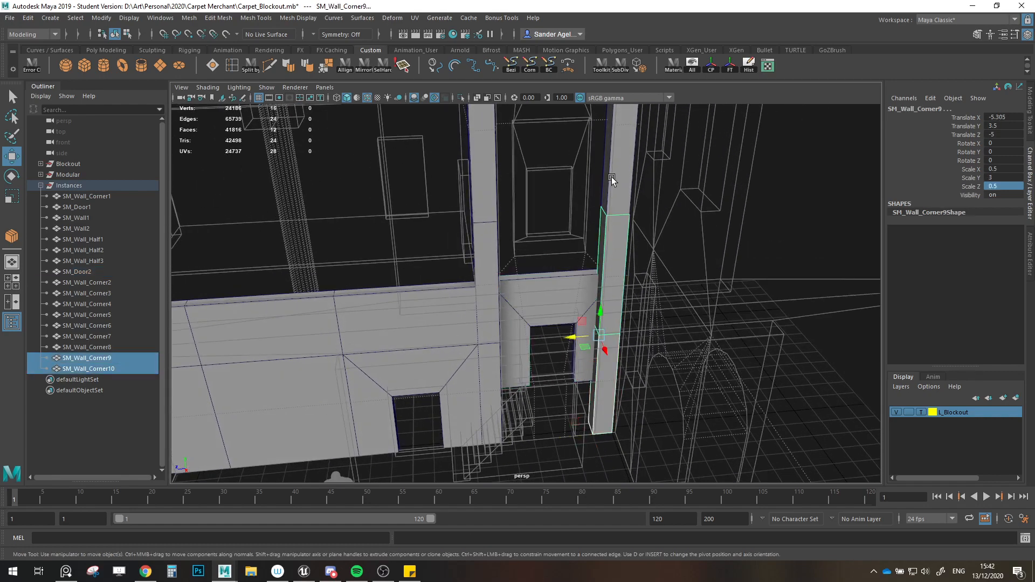
left_click(613, 174, "shift")
left_click_drag(613, 173, 630, 329, "alt")
left_click(649, 167, "shift")
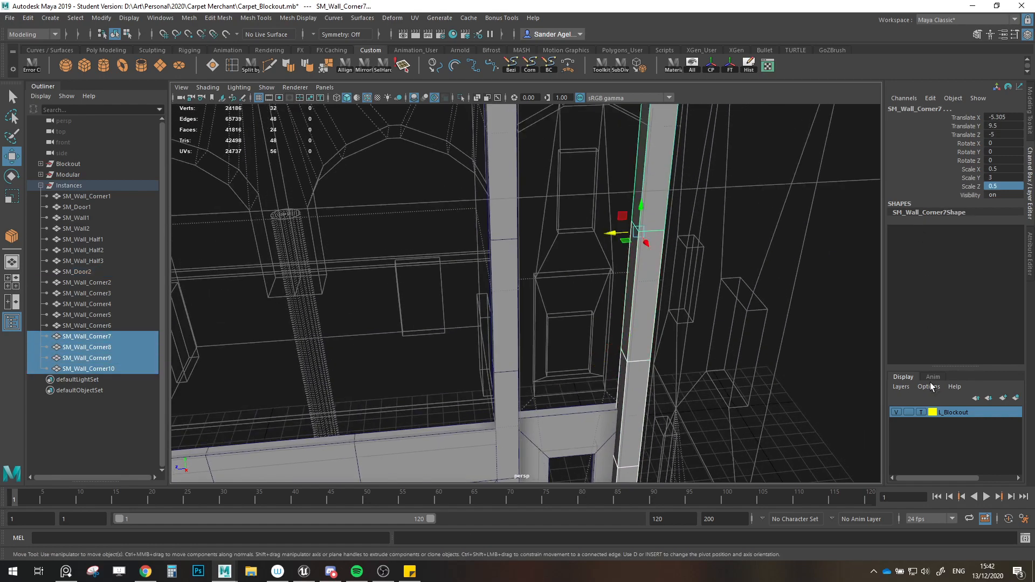
left_click(921, 410)
scroll(650, 216, "down", 3)
mouse_move(649, 216)
middle_mouse_down("alt")
mouse_move(626, 318)
mouse_move(603, 269)
middle_mouse_up("alt")
left_click(603, 256, "shift")
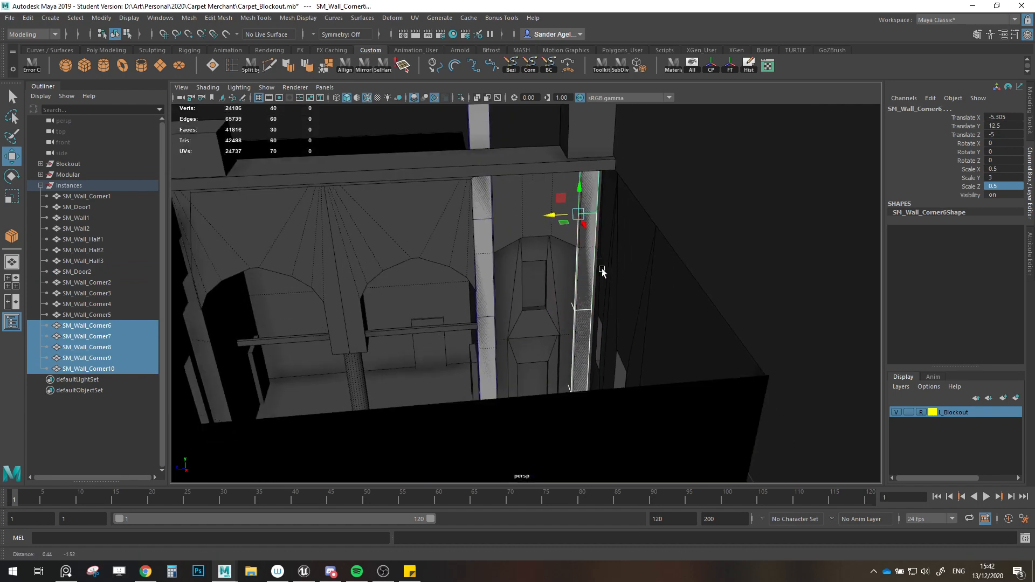
Step: Shift the copied corner column along Z to about -5.064 and deselect it
scroll(602, 272, "up", 3)
left_click_drag(581, 152, 584, 165)
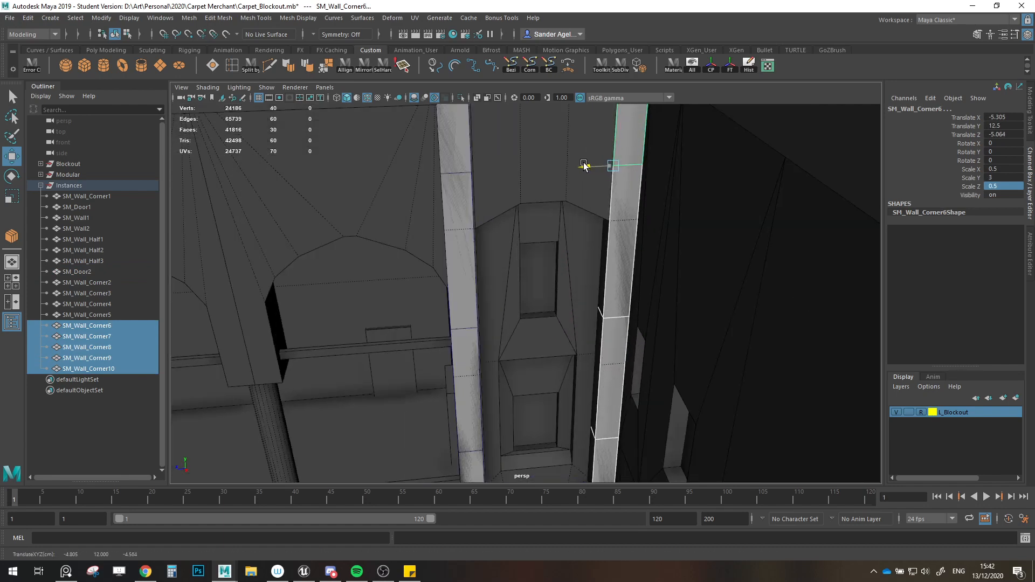
scroll(566, 202, "down", 5)
left_click_drag(565, 204, 633, 239, "alt")
left_click(707, 231)
scroll(553, 343, "up", 5)
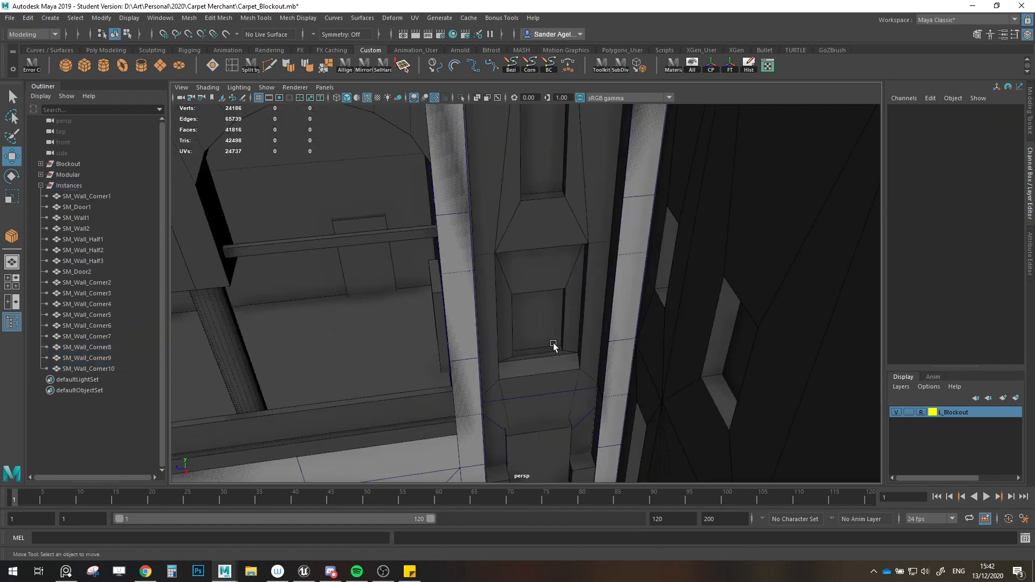
Step: Duplicate the plain wall piece SM_Wall1 from the ground-floor wall and pull the copy out of the wall
scroll(553, 343, "down", 5)
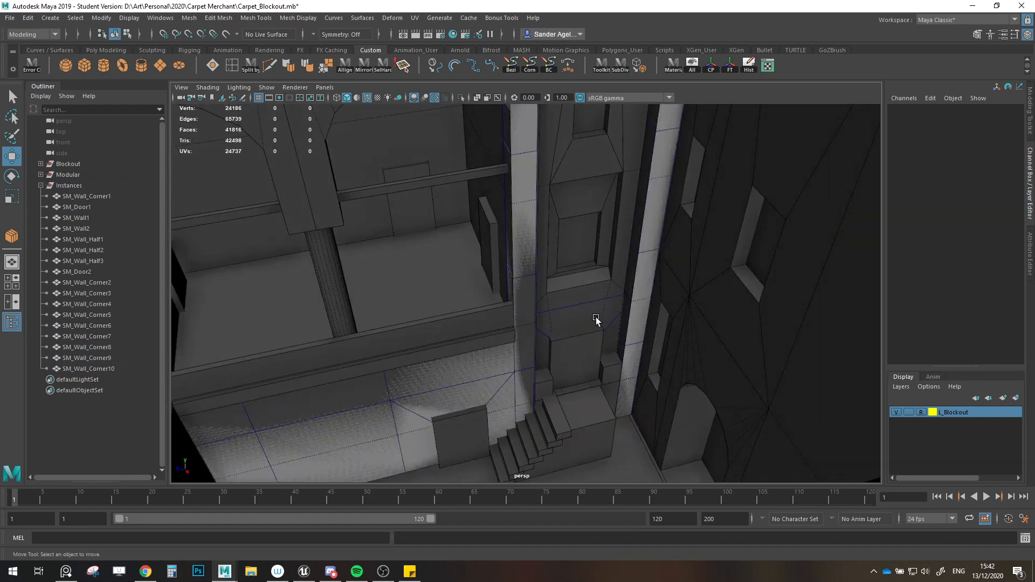
left_click(475, 393)
left_click(345, 426)
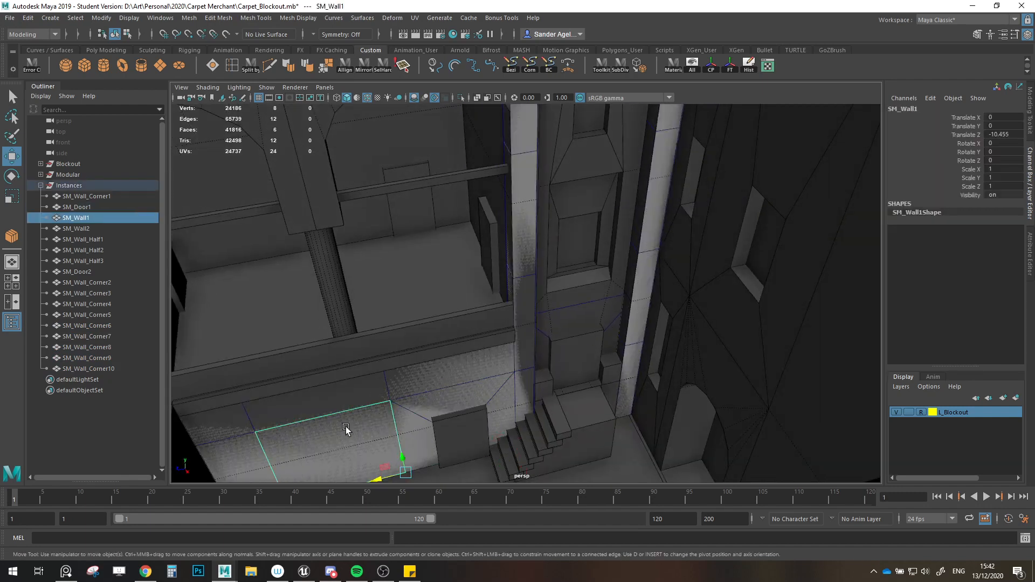
left_click_drag(359, 441, 413, 436, "alt")
key("ctrl+d")
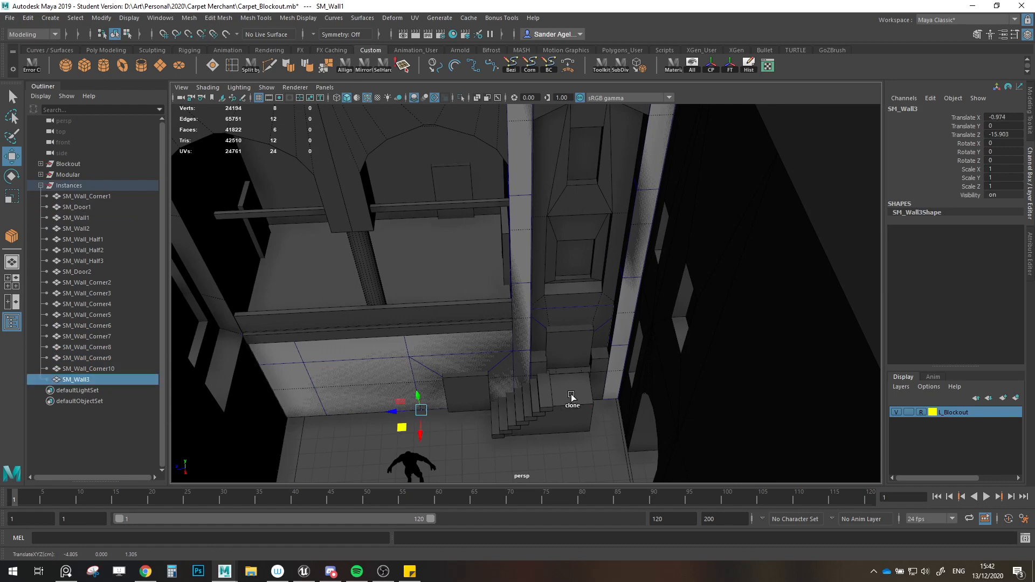
Step: Isolate the wall copy together with SM_Door2 and vertex-snap the copy onto the top edge of the door piece
left_click(605, 323, "shift")
key("ctrl+z")
left_click(597, 321, "shift")
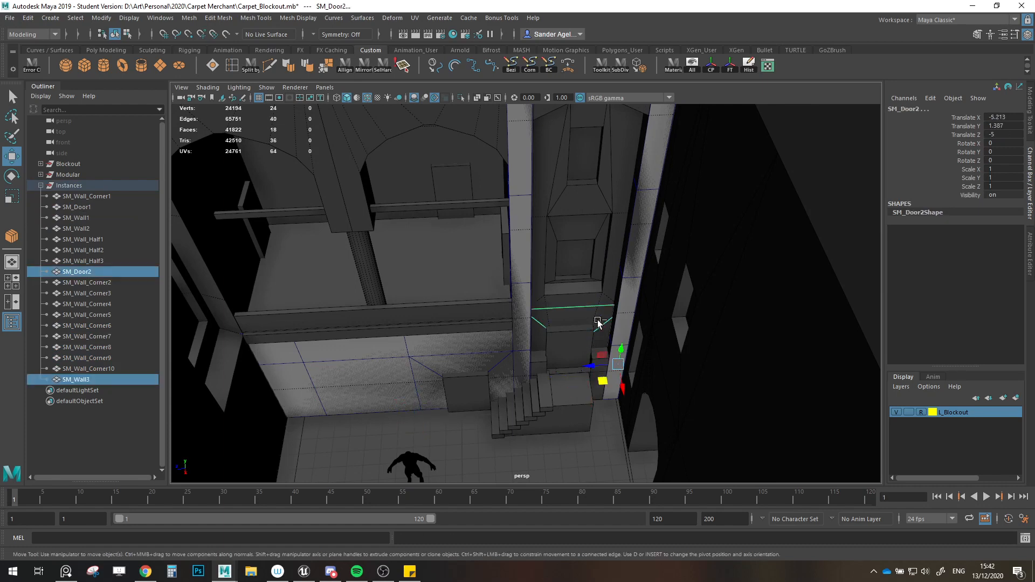
key("ctrl+1")
left_click(508, 349)
key("v")
left_click_drag(587, 376, 628, 306)
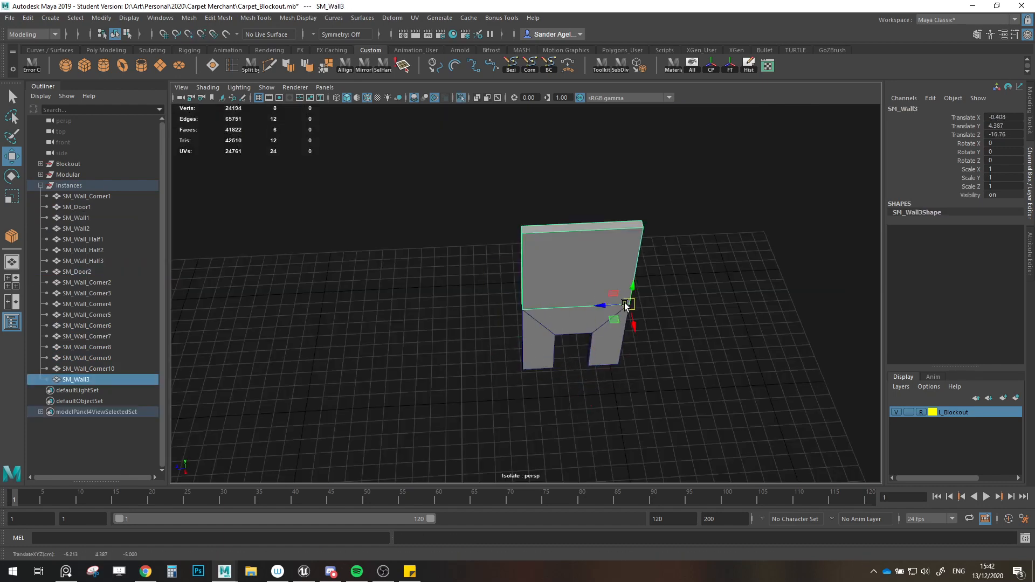
Step: Try stacking a second wall copy above the first at Translate Y 6.542, and delete that misplaced copy
middle_click_drag(626, 319, 606, 377, "alt")
left_click_drag(606, 377, 628, 178, "alt")
key("ctrl+z")
key("Delete")
left_click(581, 230)
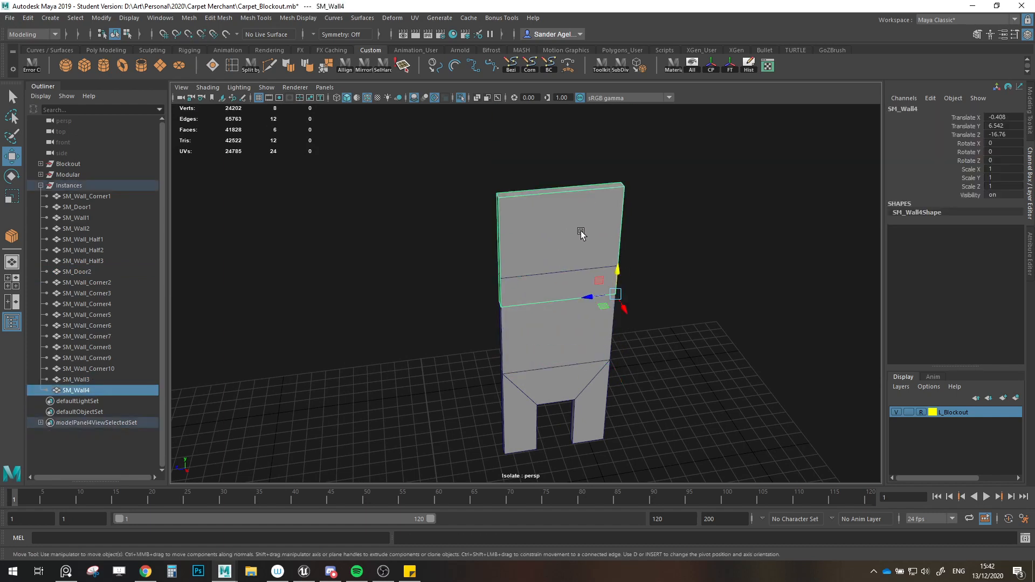
key("Delete")
Step: Duplicate the wall piece above the door upward to Translate Y 7.387 and show the whole scene again
left_click(587, 288)
left_click_drag(613, 346, 618, 272, "shift")
key("ctrl+1")
middle_click_drag(573, 216, 583, 314, "alt")
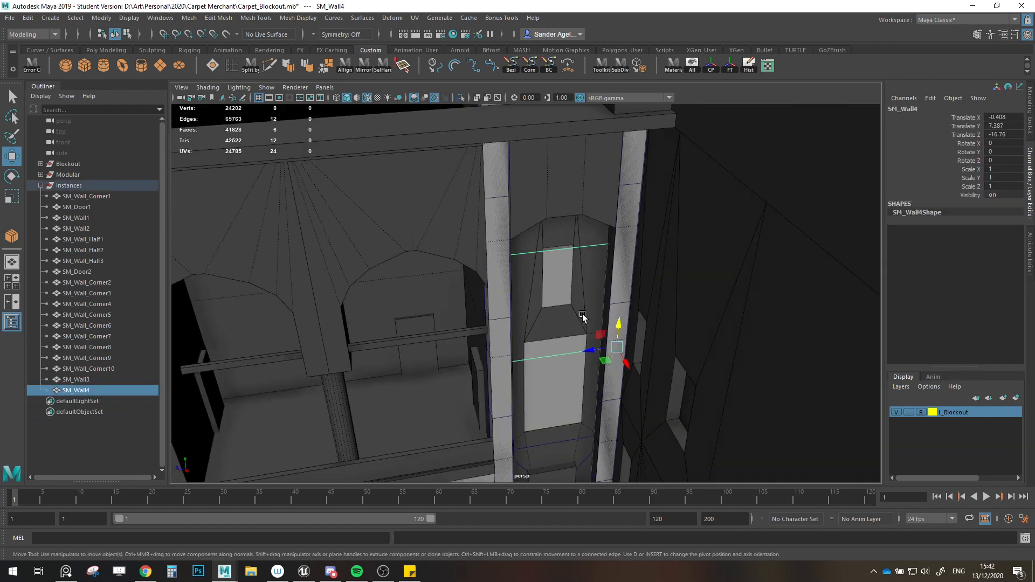
left_click_drag(582, 314, 565, 220, "alt")
left_click_drag(574, 331, 557, 280, "alt")
Step: Try raising both stacked wall pieces above the doorway together, with the upper one at Translate Y 9.645
left_click(557, 280)
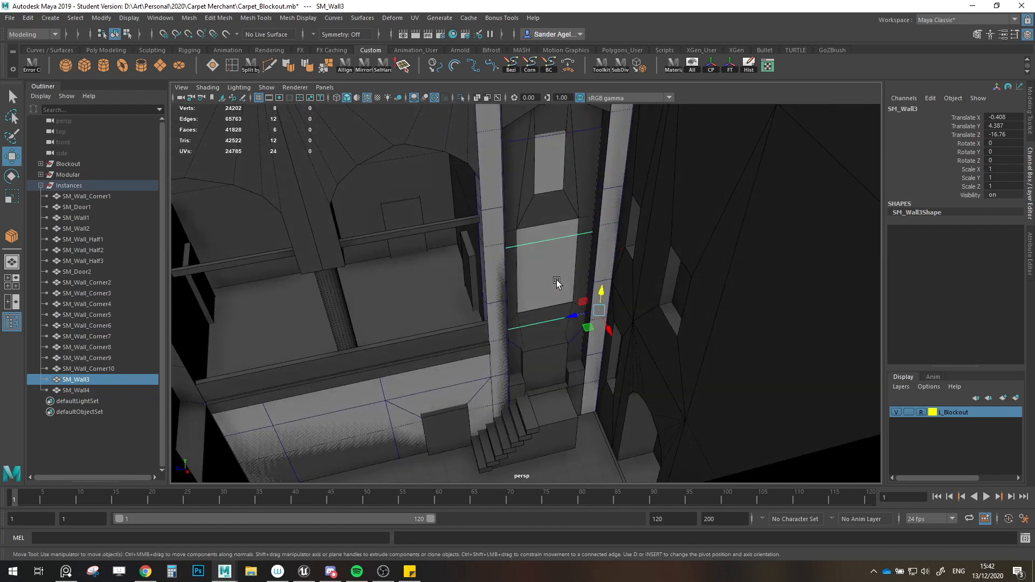
left_click(548, 174, "shift")
left_click_drag(611, 211, 606, 139)
left_click_drag(509, 306, 470, 373, "alt")
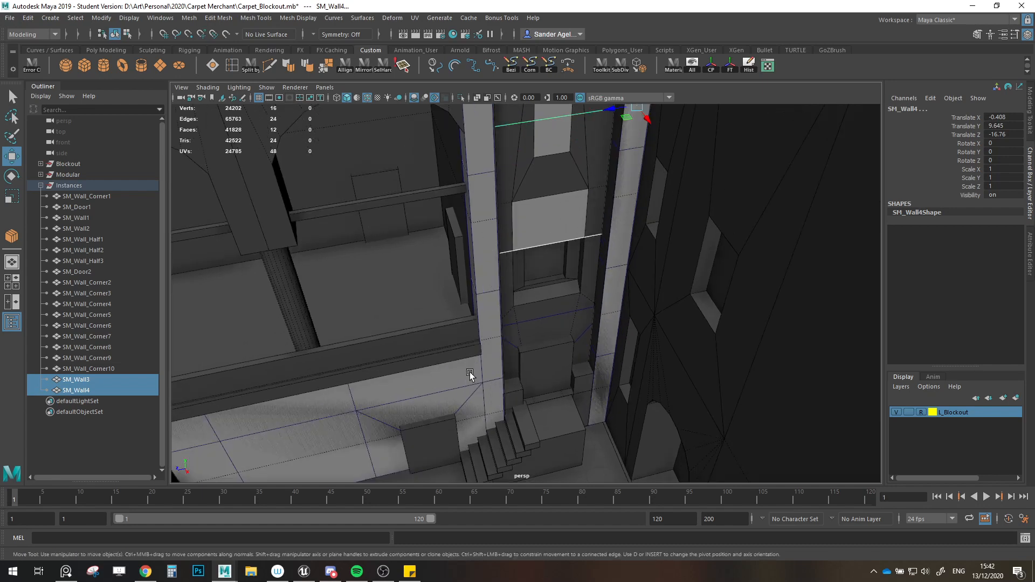
key("ctrl+z")
Step: Delete the upper stacked wall piece SM_Wall4 and select the remaining one, SM_Wall3, above the doorway
left_click_drag(510, 227, 551, 257, "alt")
left_click(567, 272)
left_click_drag(472, 363, 516, 351, "alt")
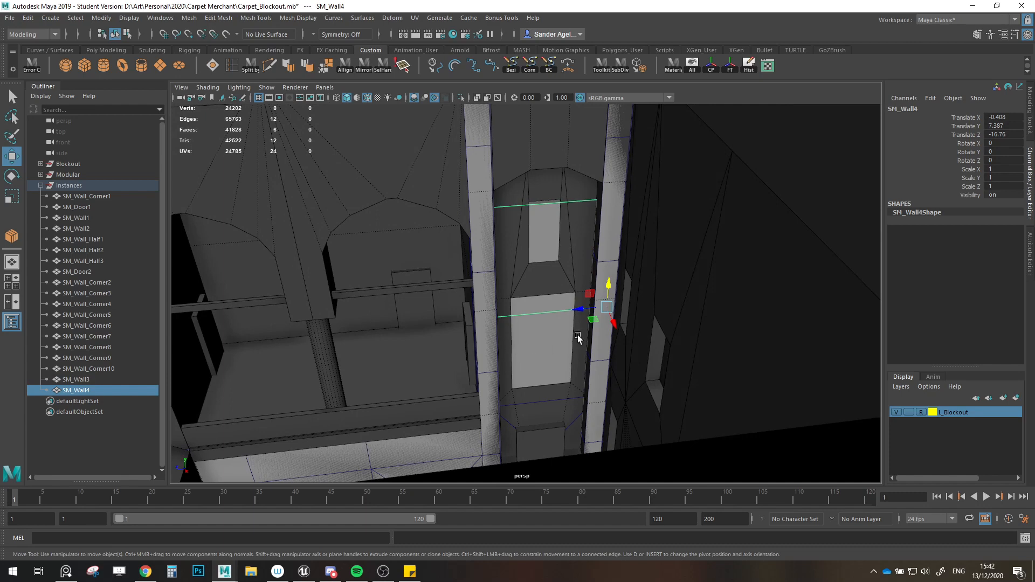
middle_click_drag(578, 336, 584, 296, "alt")
left_click_drag(584, 296, 593, 301, "alt")
key("ctrl+z")
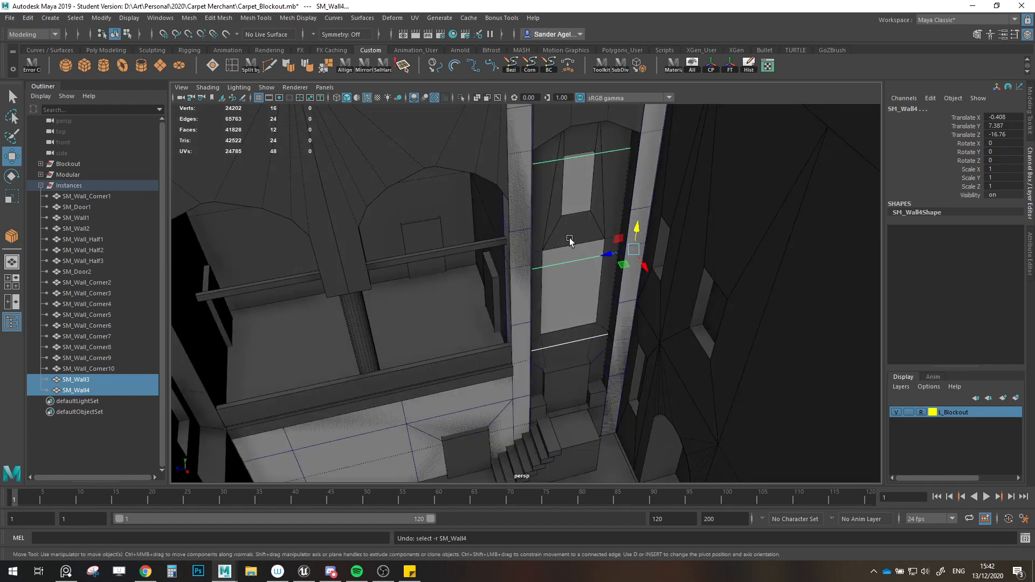
left_click(570, 201)
key("Delete")
left_click(581, 291)
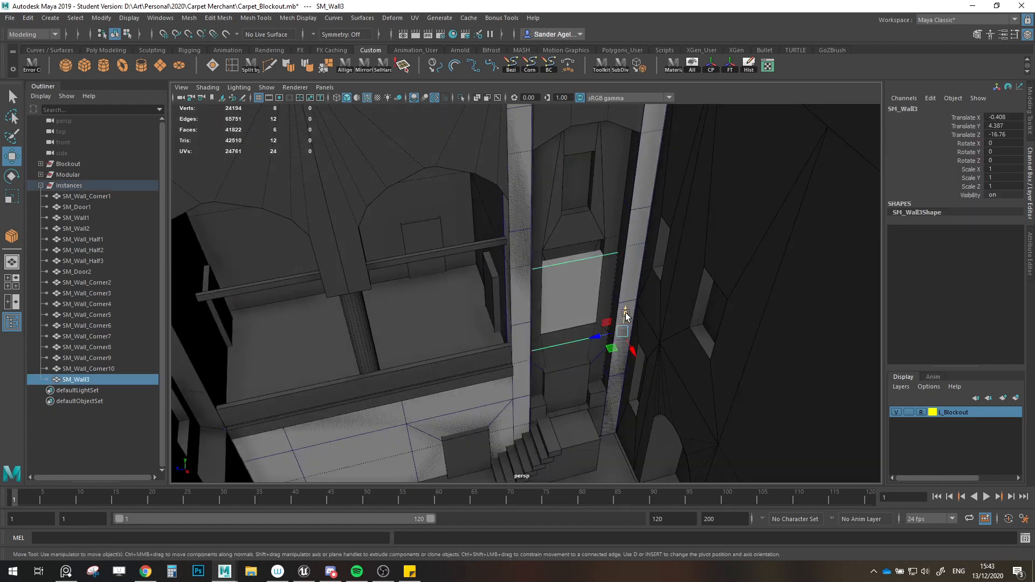
Step: Try stretching the selected wall piece above the doorway vertically to Scale Y 1.5
key("r")
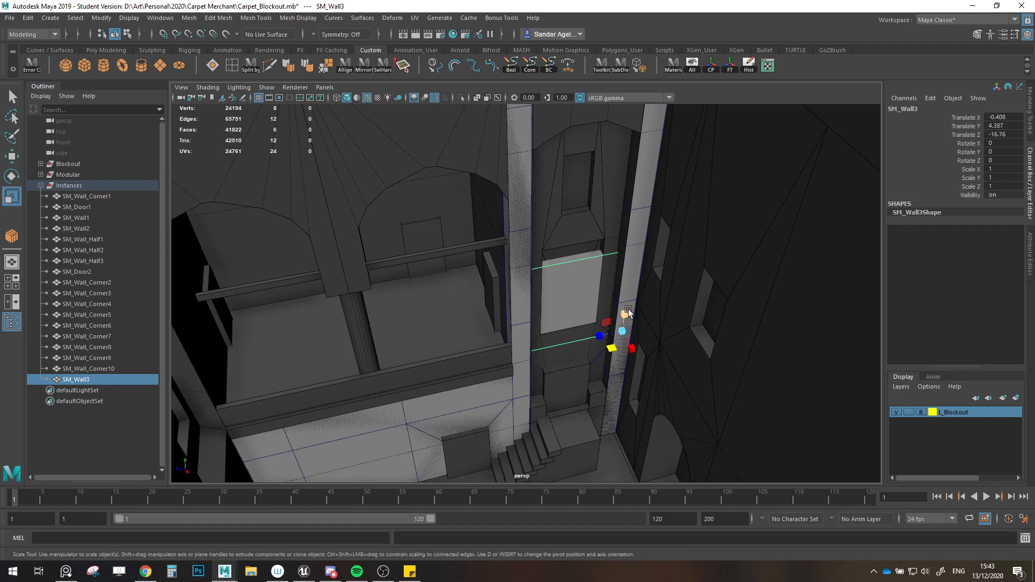
left_click_drag(629, 313, 629, 297)
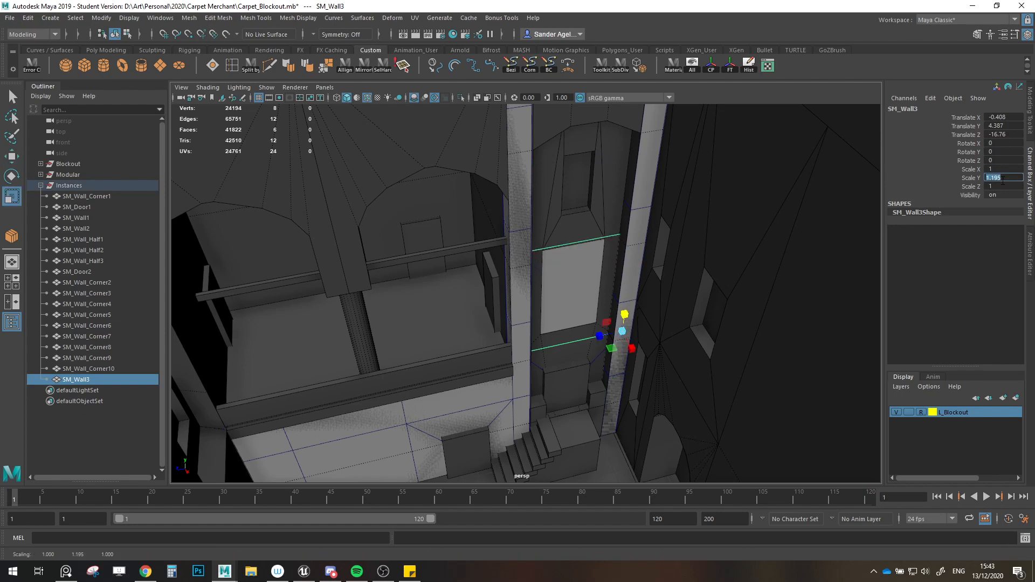
key("Return")
key("w")
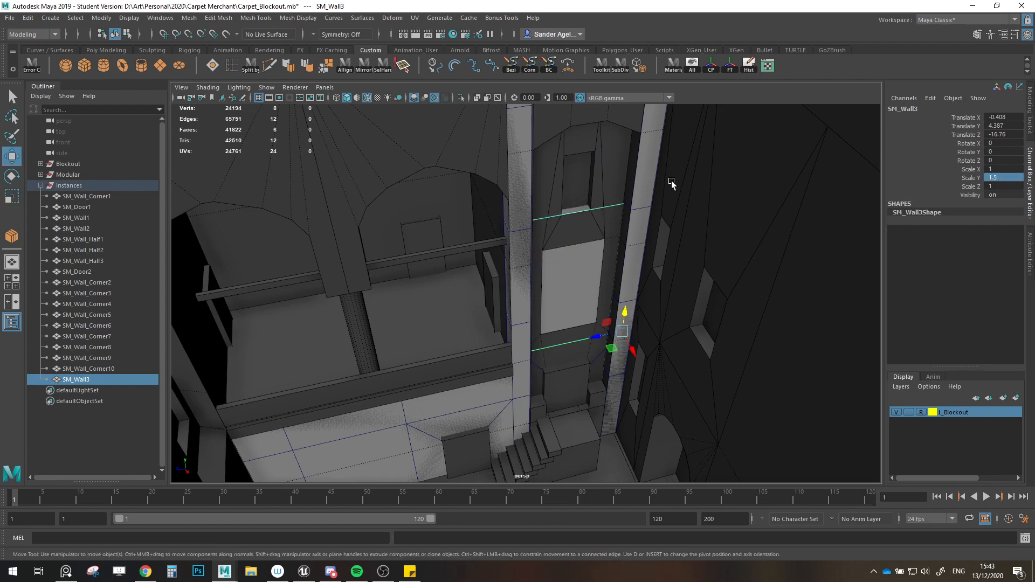
left_click_drag(565, 215, 608, 242, "alt")
scroll(607, 242, "up", 2)
scroll(593, 246, "up", 3)
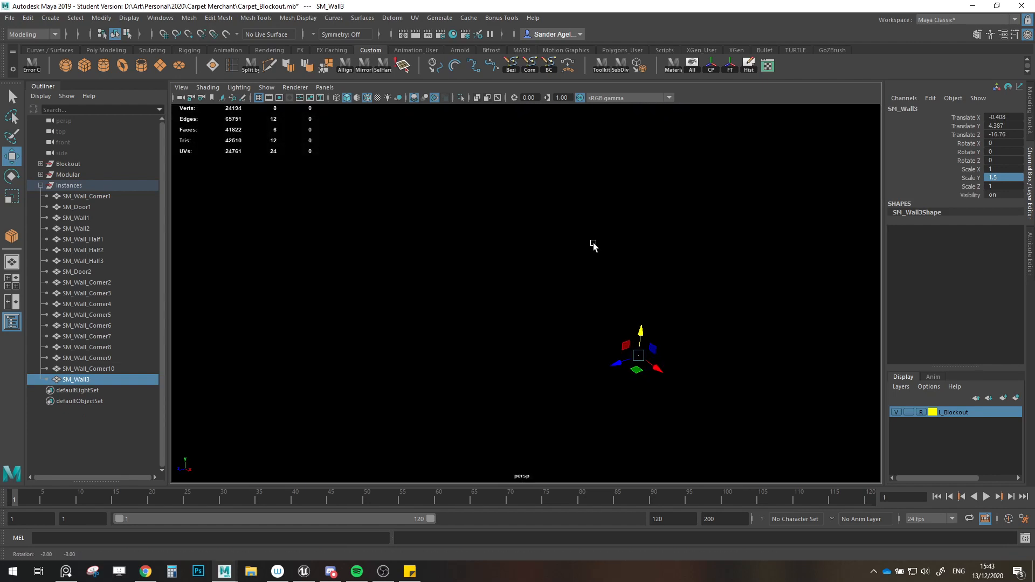
scroll(593, 232, "down", 2)
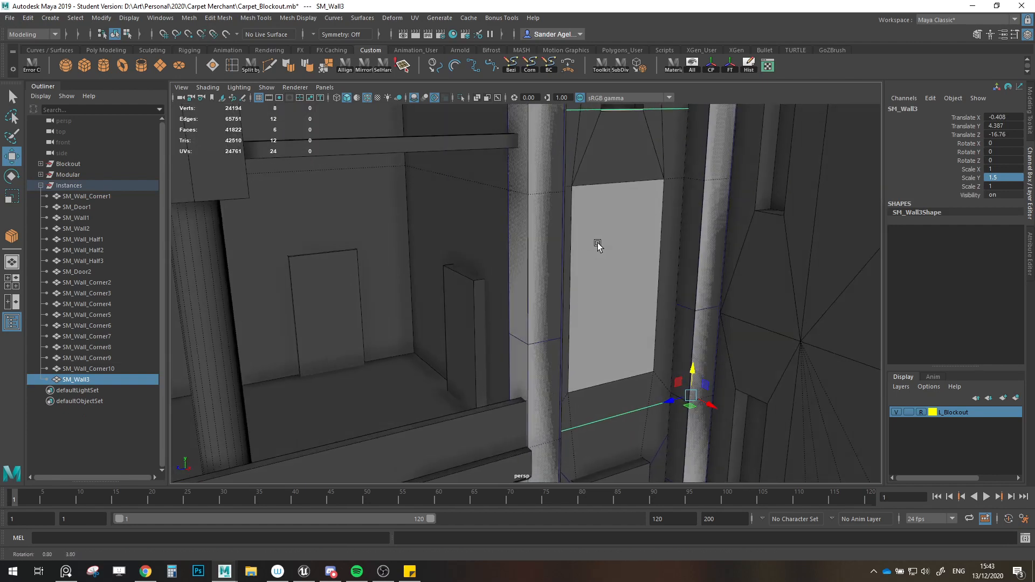
Step: Set the Scale Y of SM_Wall3 to 1.25 and check the piece in isolation before showing the whole scene again
left_click(1003, 177)
type("1.25")
key("Return")
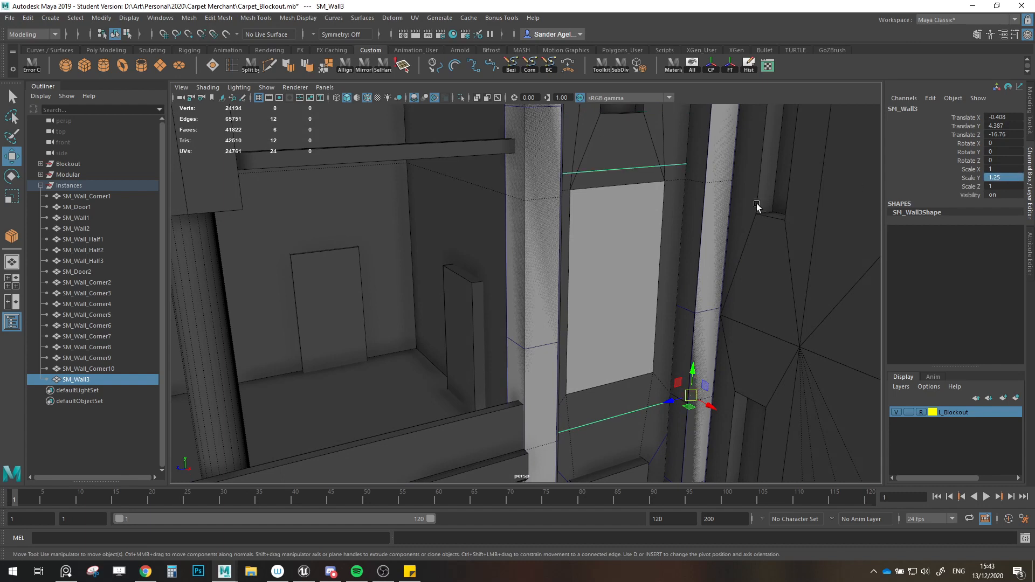
scroll(658, 255, "down", 1)
left_click_drag(655, 256, 646, 284, "alt")
scroll(645, 282, "down", 1)
key("ctrl+1")
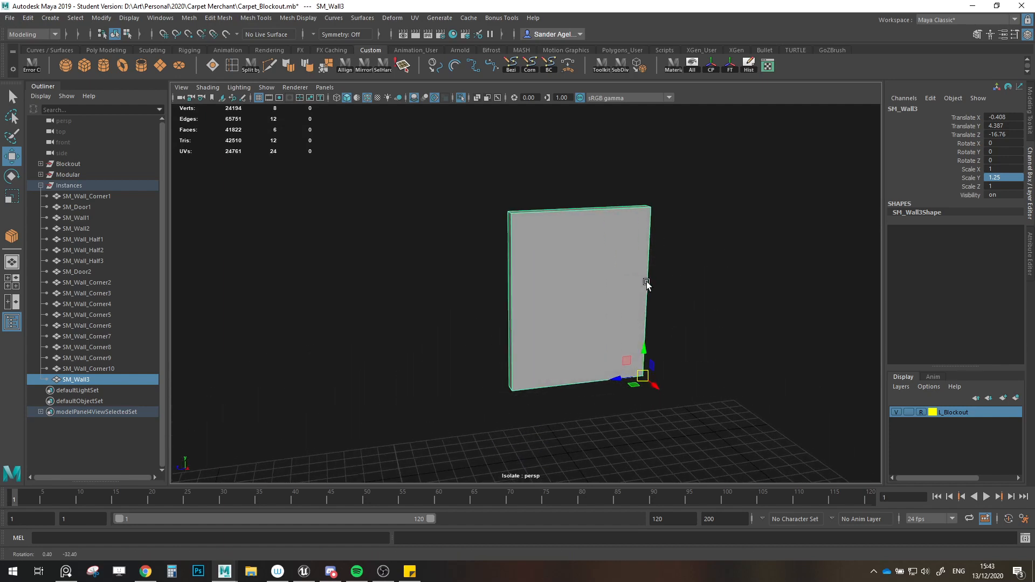
key("ctrl+1")
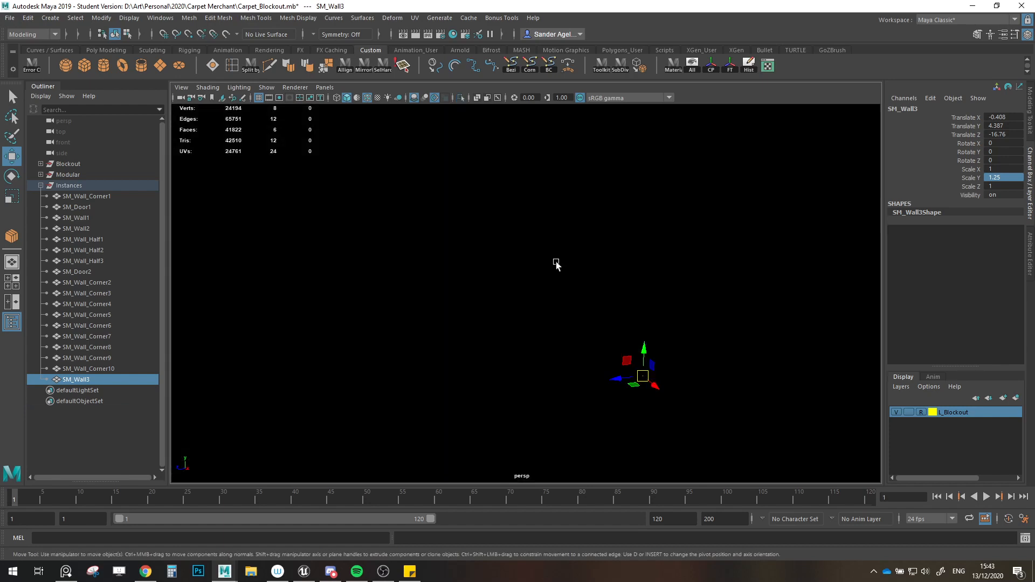
Step: Connect the horizontal edges of SM_Wall3 with two segments to add two vertical edge loops
scroll(556, 264, "up", 2)
left_click_drag(555, 269, 540, 308, "alt")
left_click(1030, 110)
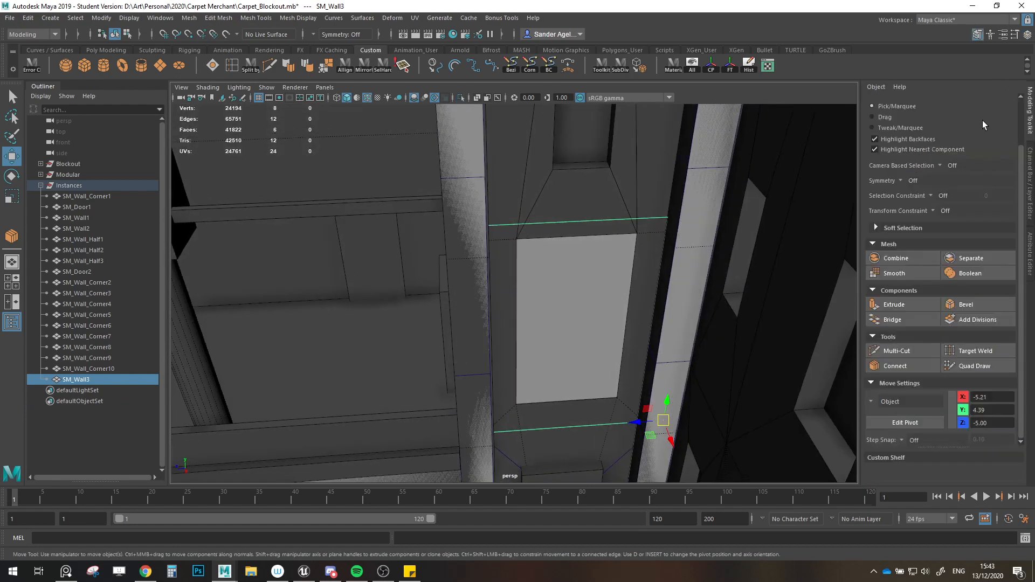
left_click(940, 124)
left_click_drag(597, 158, 558, 461)
left_click_drag(559, 458, 595, 421, "alt")
left_click(885, 421)
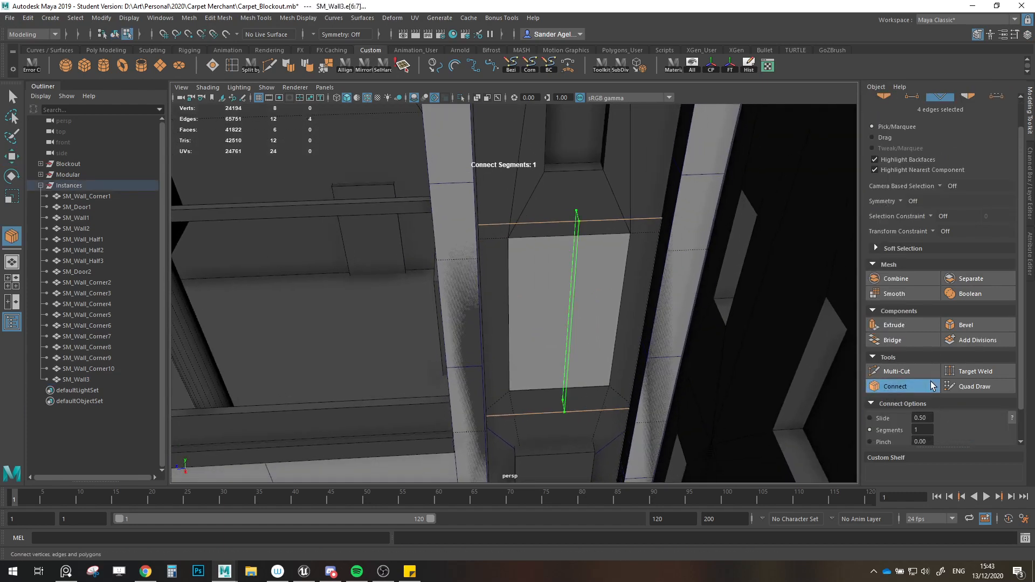
left_click_drag(884, 429, 886, 430)
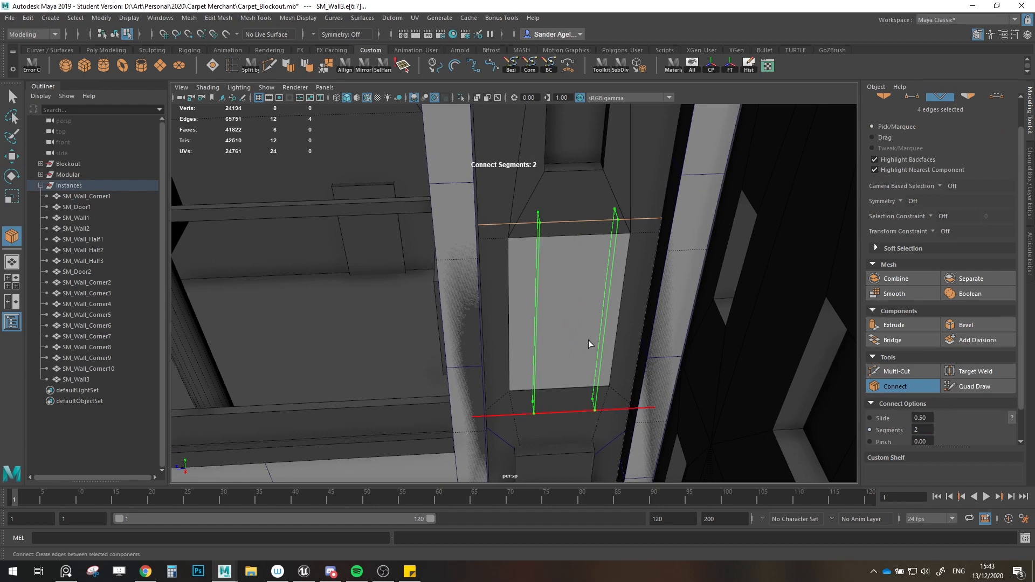
key("w")
Step: Scale the two vertical edge loops apart so they line up with the sides of the blockout window opening
key("r")
left_click_drag(542, 322, 525, 332)
key("w")
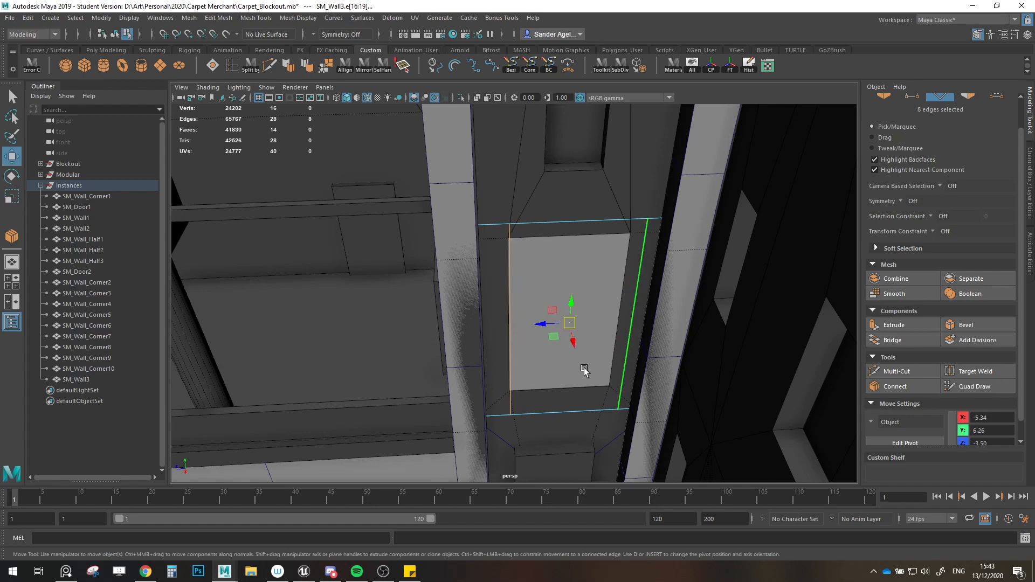
left_click_drag(584, 370, 596, 351, "alt")
scroll(596, 351, "up", 2)
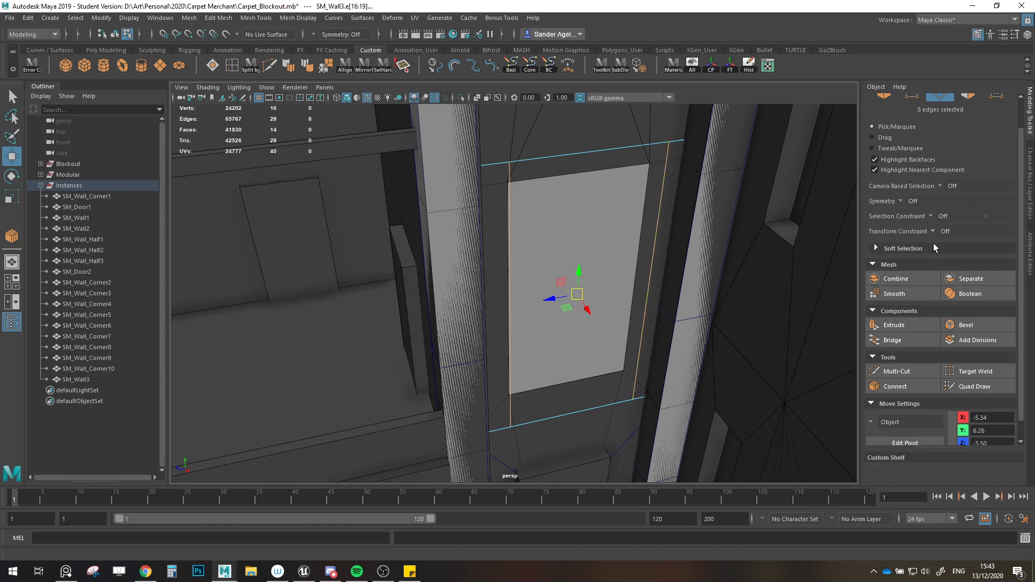
Step: Connect the vertical edges with two horizontal loops and scale them apart towards the wall piece's upper and lower ends
left_click(895, 386)
key("Return")
key("r")
left_click_drag(579, 270, 581, 235)
key("w")
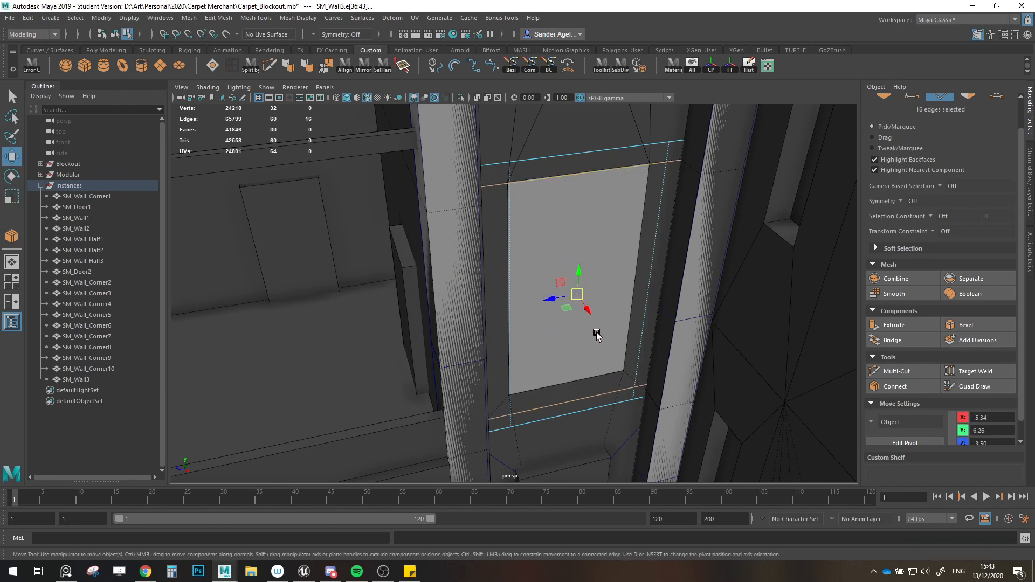
Step: Try raising the lower horizontal edge loop to about Y 4.70, and undo the move
double_click(585, 392)
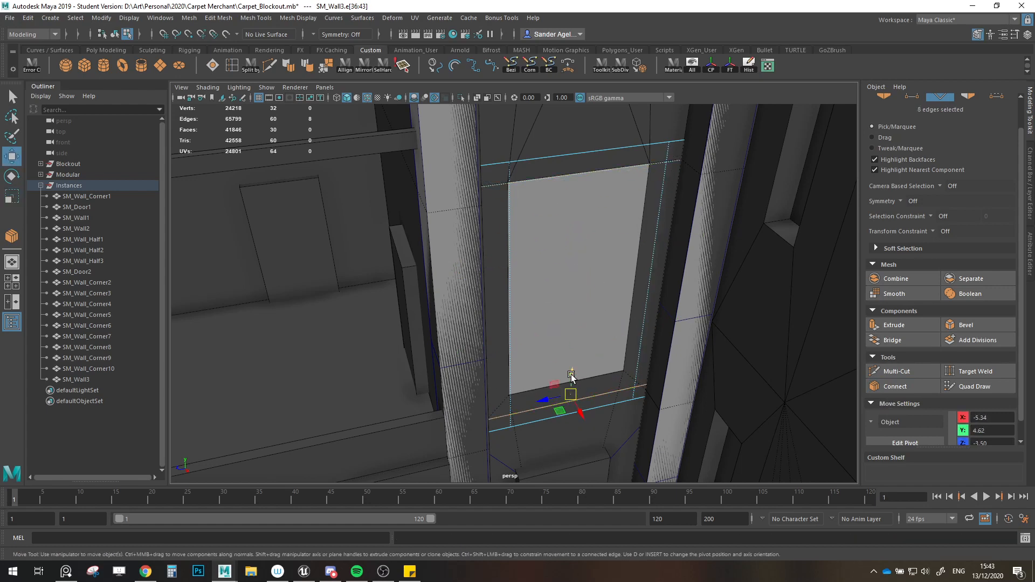
left_click_drag(572, 378, 574, 371)
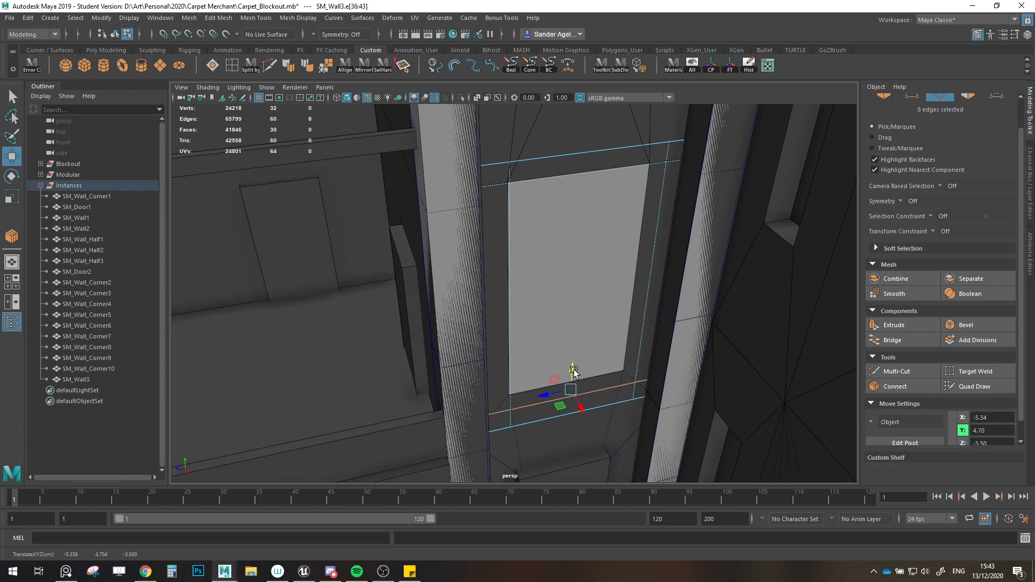
key("ctrl+z")
Step: Extrude the framed centre face of SM_Wall3 and, with the piece isolated, push the face inward to form a window recess
left_click(969, 98)
left_click(606, 253)
left_click_drag(610, 277, 596, 323, "alt")
key("ctrl+e")
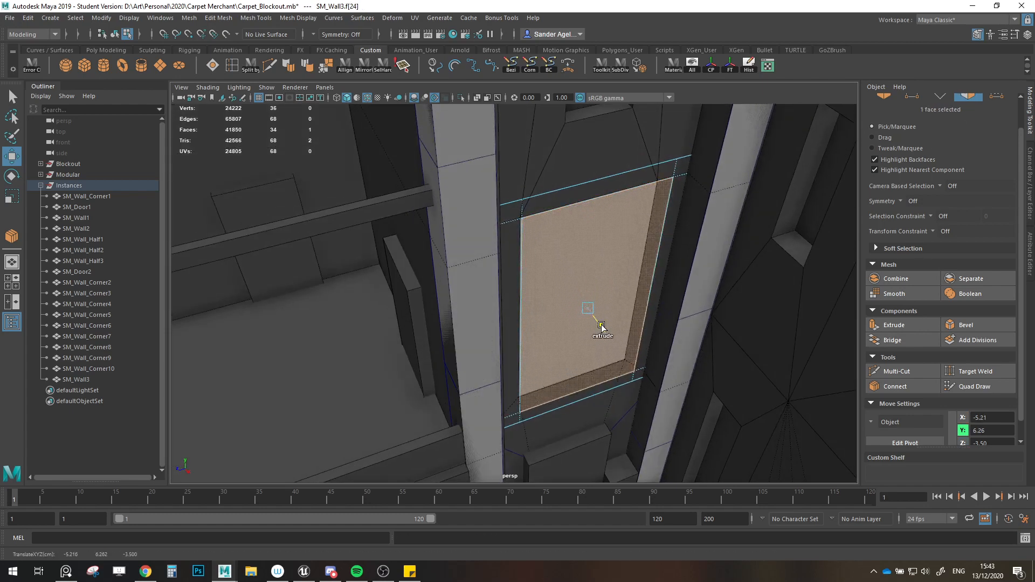
left_click(883, 96)
key("ctrl+1")
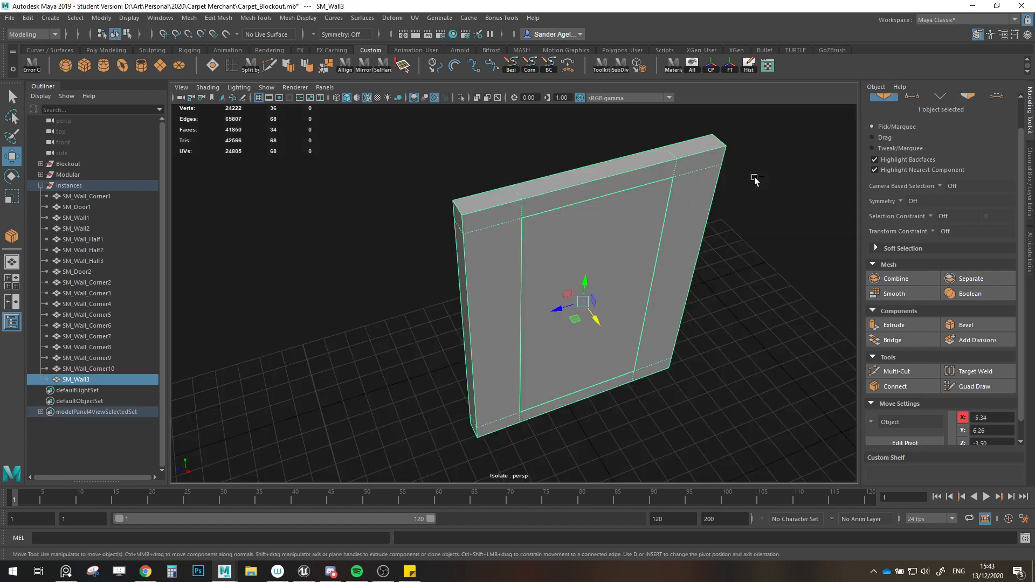
left_click(968, 96)
left_click(605, 329)
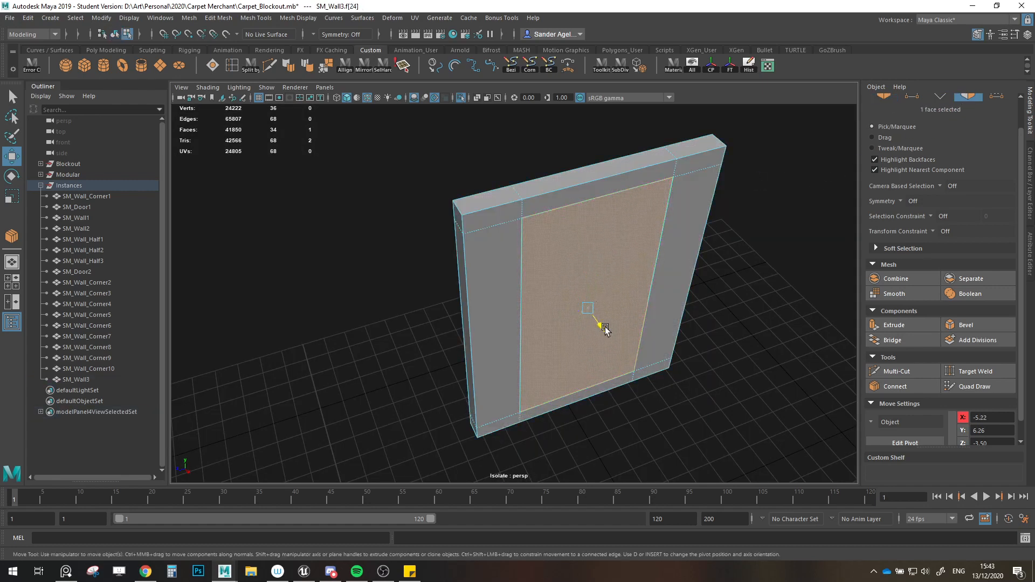
left_click_drag(605, 327, 598, 322)
Step: Raise the recess's lower back edge to about Y 4.90 to slope the sill, and push the back face to about X -5.36
left_click(940, 97)
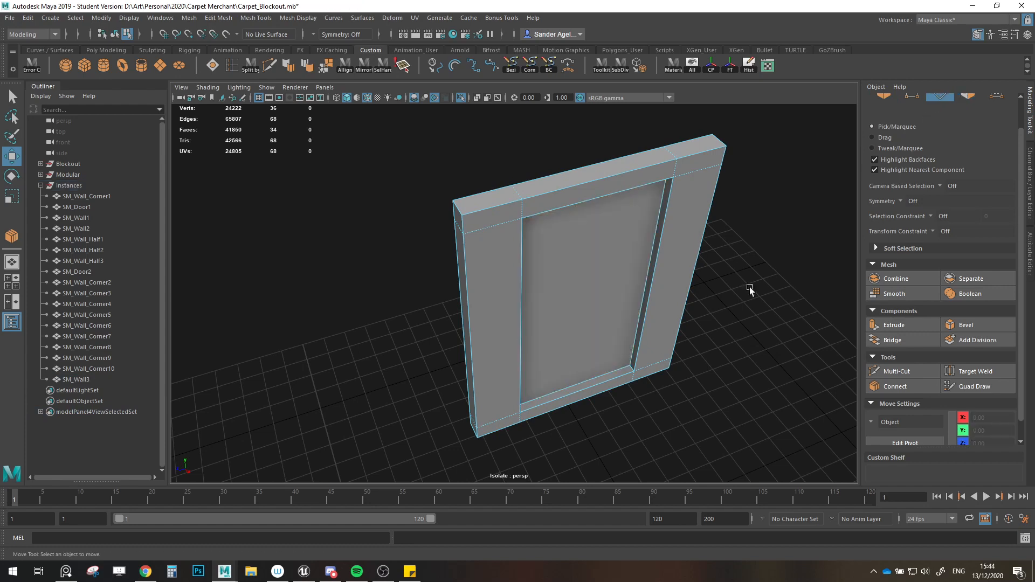
left_click(619, 360)
left_click_drag(571, 371, 580, 351)
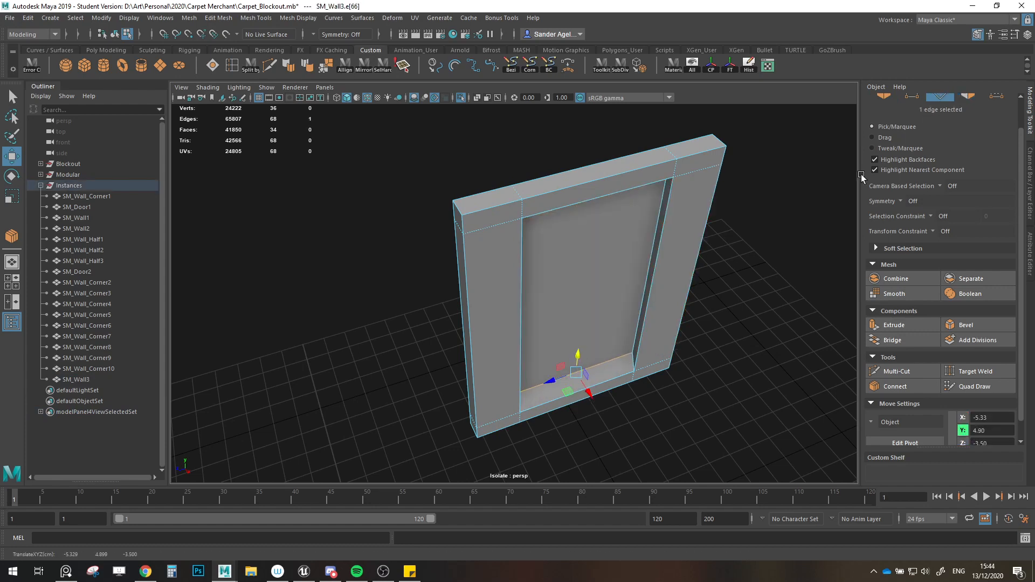
left_click(968, 96)
left_click(594, 307)
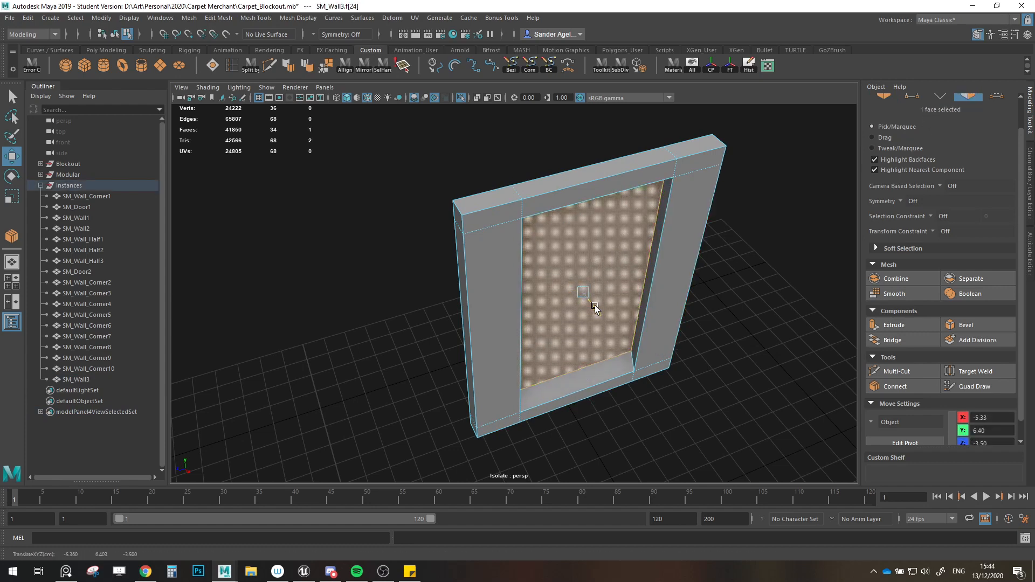
left_click(882, 98)
scroll(642, 254, "down", 2)
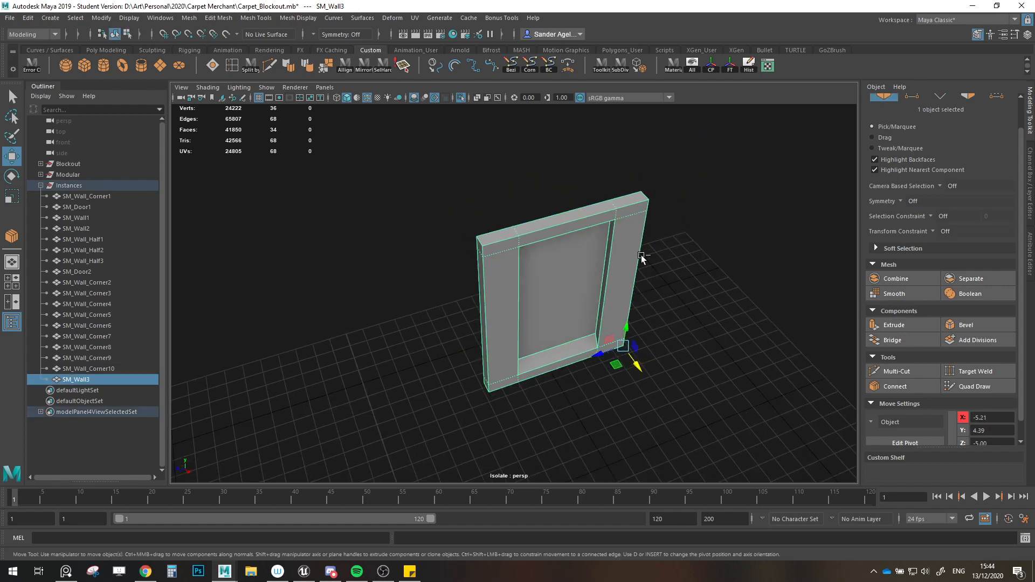
Step: Extrude the recess's back face into a smaller inset face, narrow it and lower it to about Y 5.86
left_click(968, 97)
left_click(546, 288)
key("r")
left_click_drag(548, 262, 566, 278, "shift")
key("w")
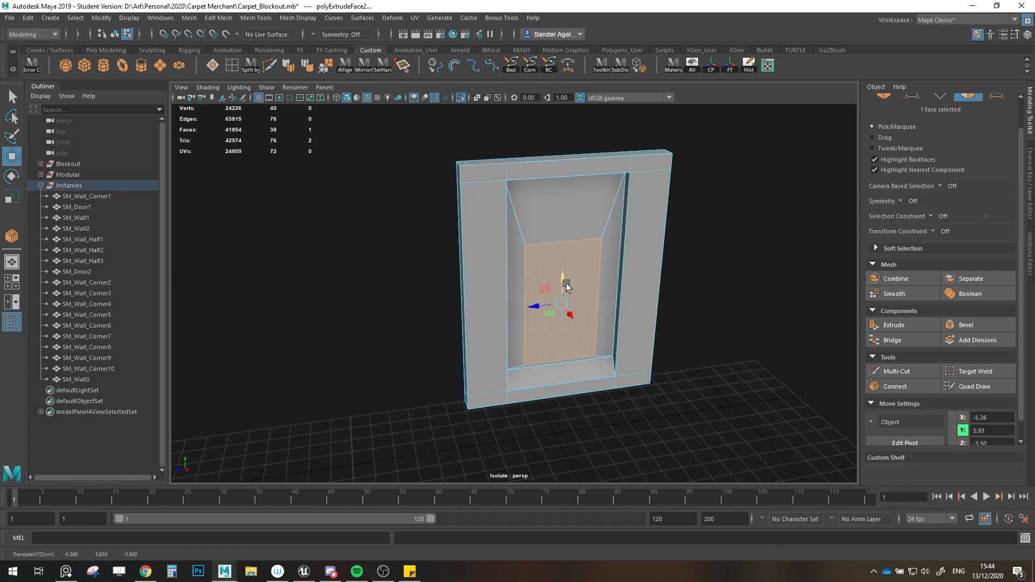
key("r")
left_click_drag(556, 294, 539, 285, "alt")
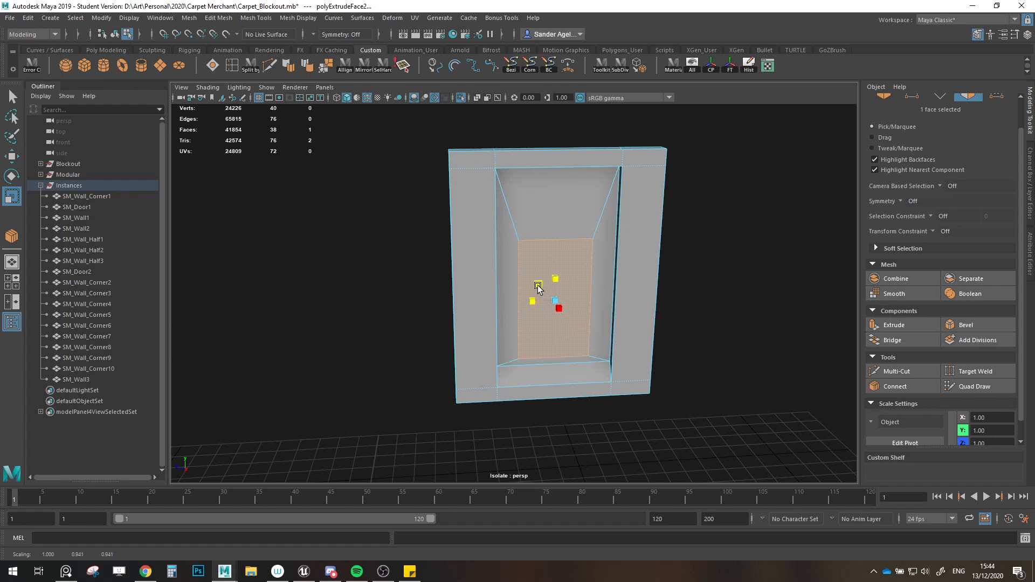
key("w")
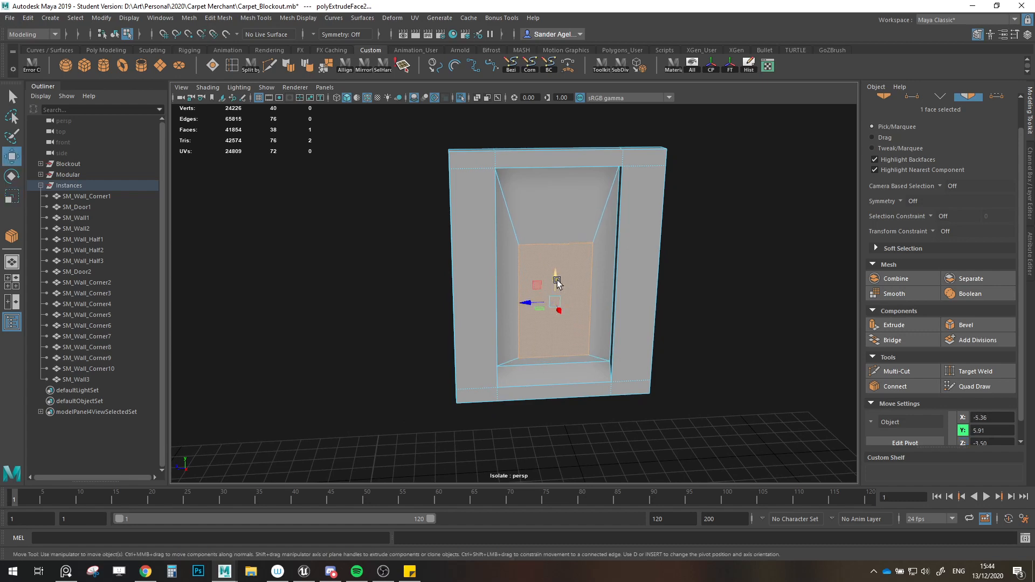
Step: Extrude the inset face inward to about X -5.41, return to object selection and end the isolation of SM_Wall3
left_click_drag(555, 278, 611, 334, "alt")
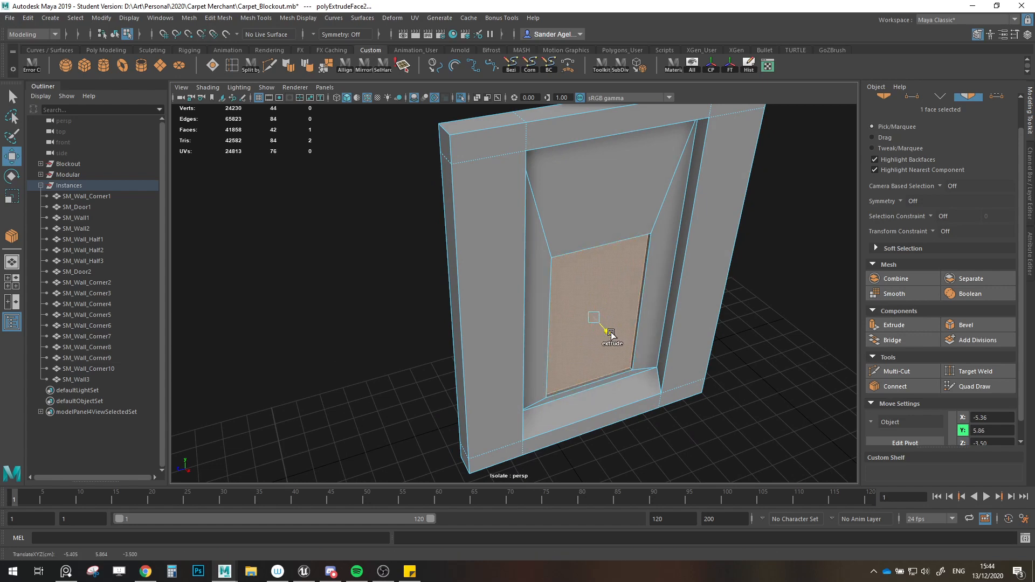
left_click(884, 102)
scroll(752, 234, "down", 5)
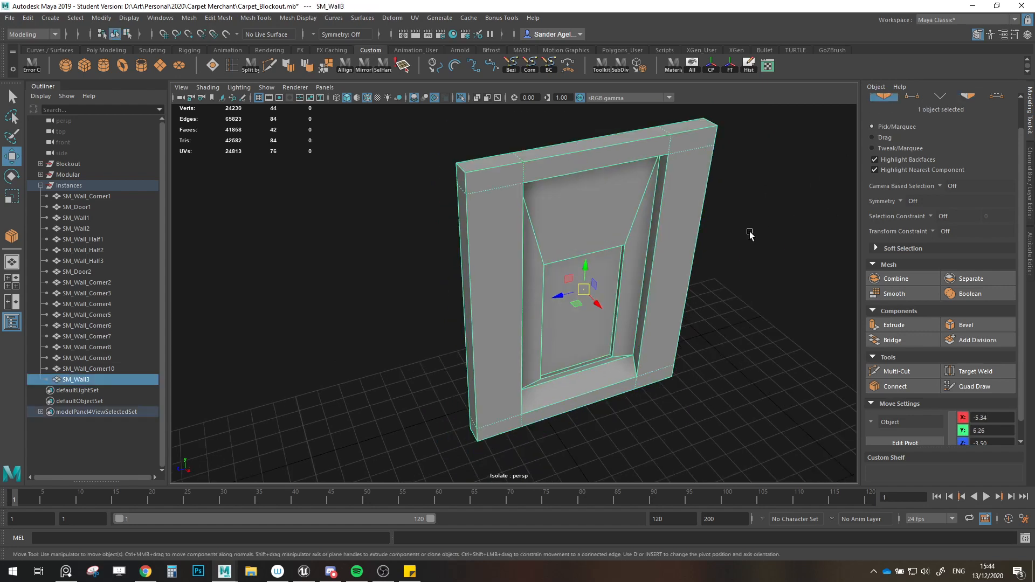
left_click(691, 358)
left_click_drag(691, 359, 675, 342, "alt")
left_click(605, 319)
key("ctrl+1")
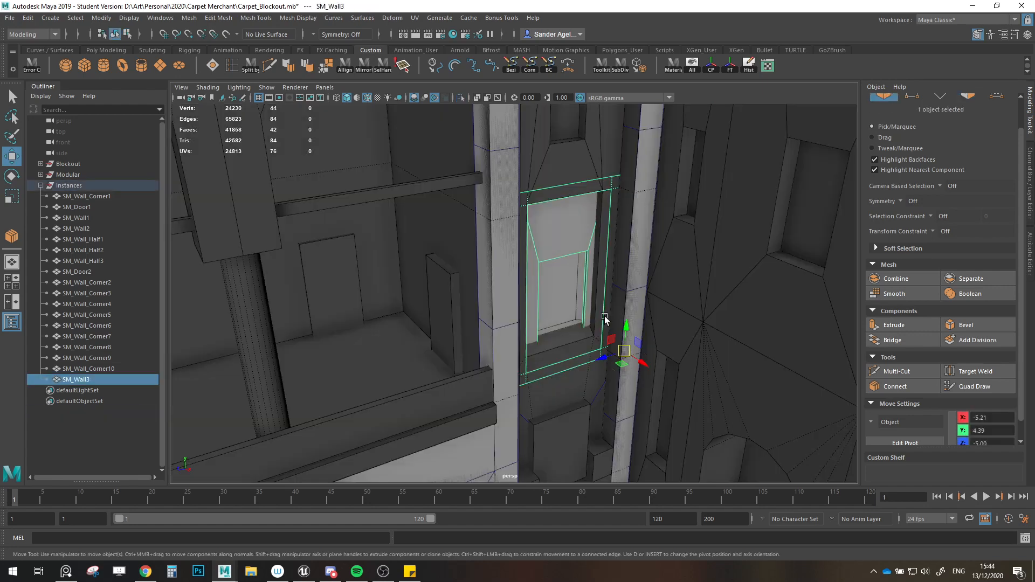
Step: Duplicate the window wall piece and snap the copy beside the row of modular pieces at X -11.56, Y 0, Z 11.30
left_click_drag(605, 324, 662, 337, "alt")
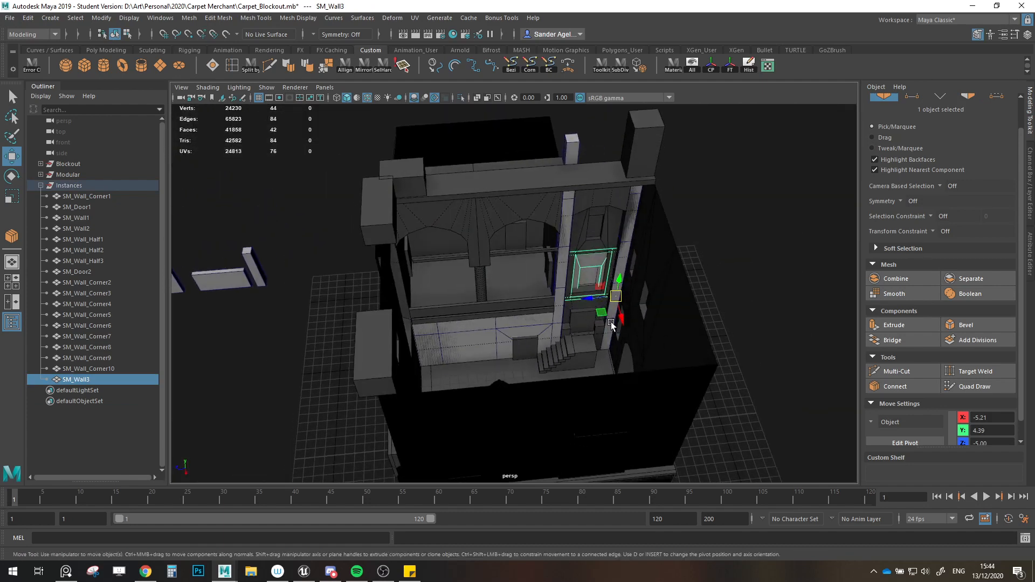
mouse_move(616, 296)
left_mouse_down("shift")
mouse_move(601, 308)
mouse_move(306, 274)
left_mouse_up("shift")
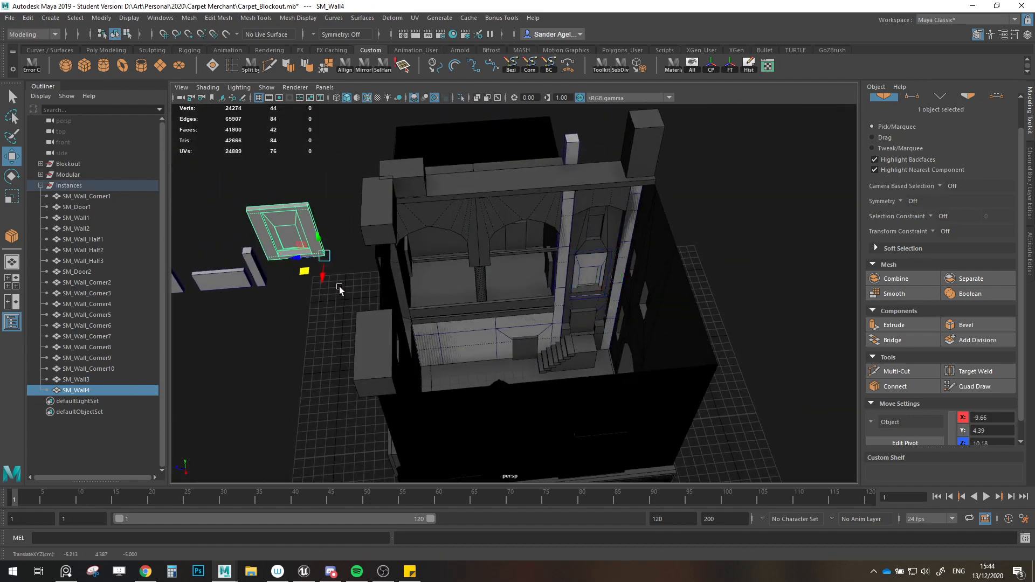
middle_click_drag(340, 290, 397, 316, "alt")
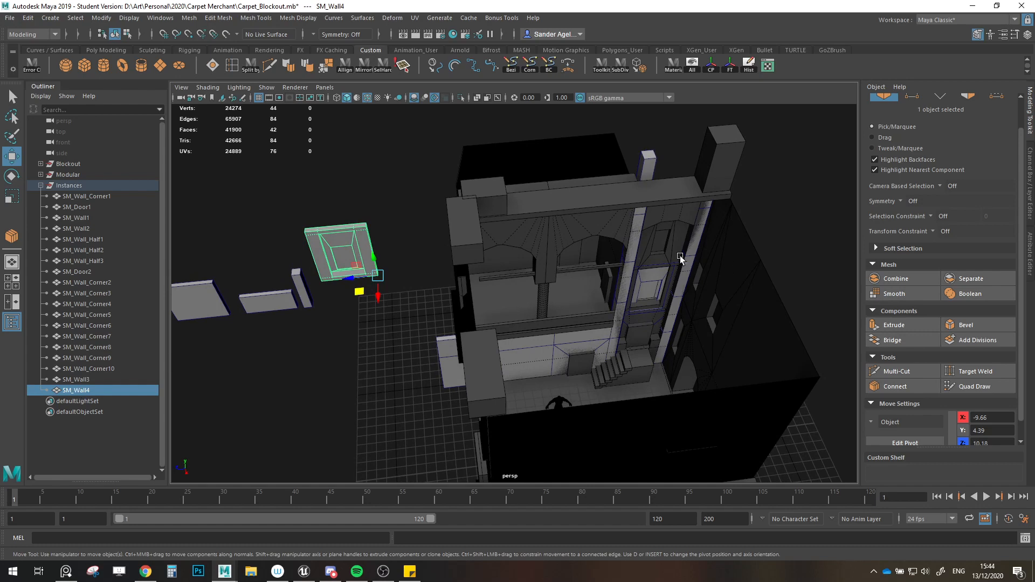
middle_click_drag(305, 310, 396, 327, "alt")
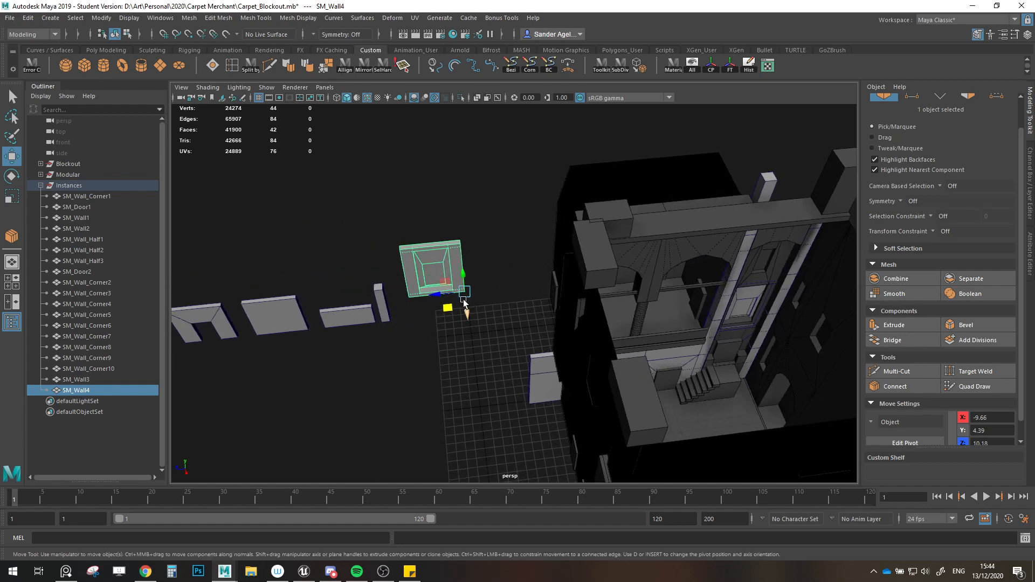
key("v")
left_click_drag(465, 292, 331, 400)
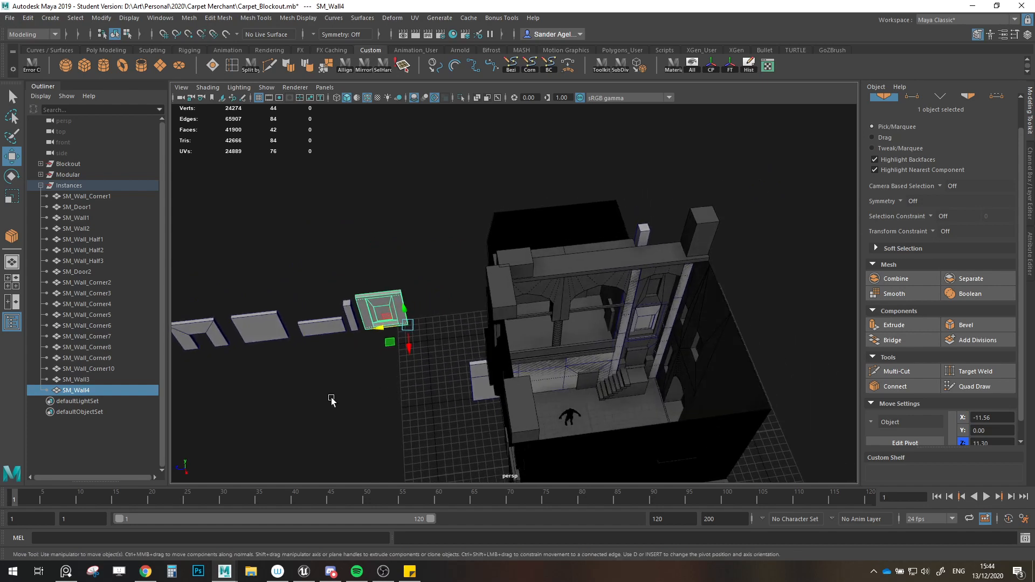
Step: Rename the duplicated window piece as SM_Window
double_click(95, 391)
type("SM")
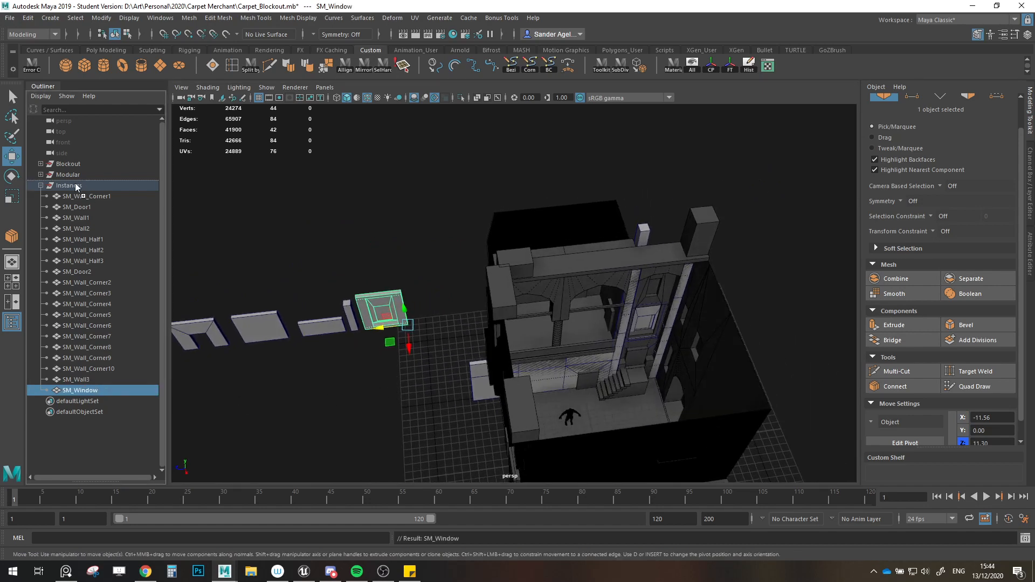
Step: Move SM_Window into the Modular group and rename the window piece placed in the building as SM_Window1
middle_click_drag(76, 184, 77, 180)
left_click(641, 318)
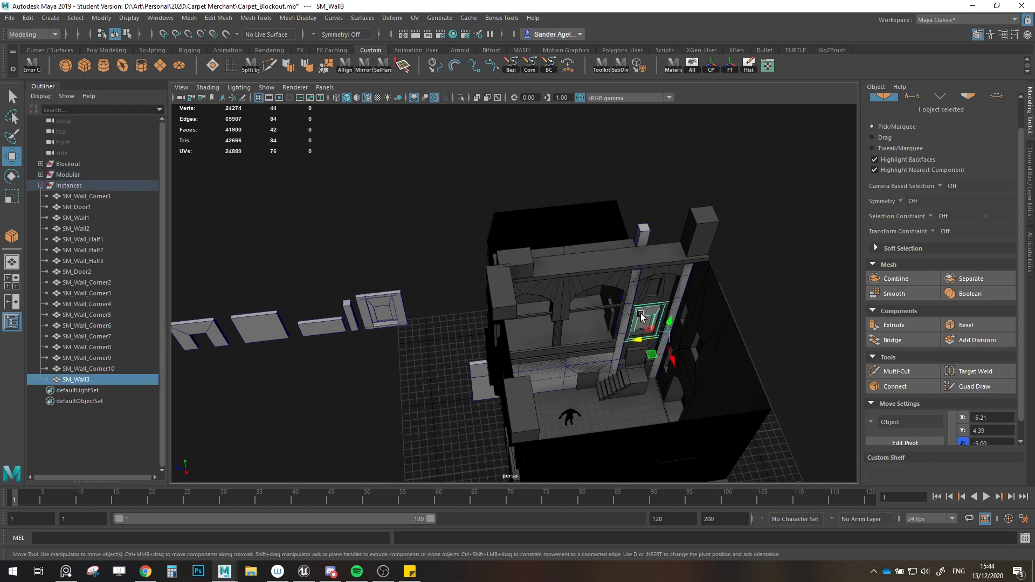
double_click(95, 381)
type("SM_Windcw1")
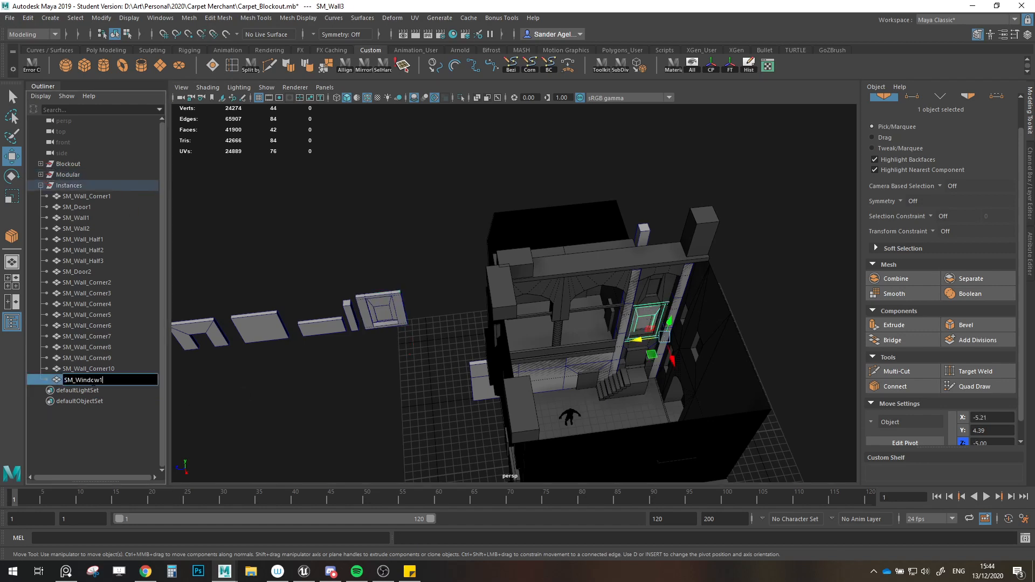
key("Return")
key("f")
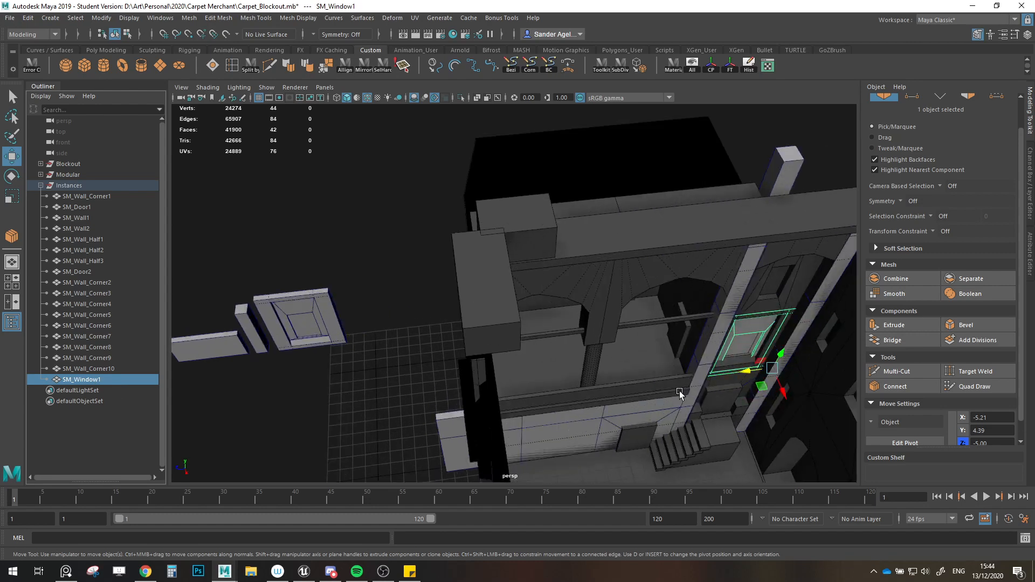
Step: Duplicate the doorway piece up to the balcony level beside the tall pillar and turn on X-ray display
left_click_drag(537, 326, 542, 379, "alt")
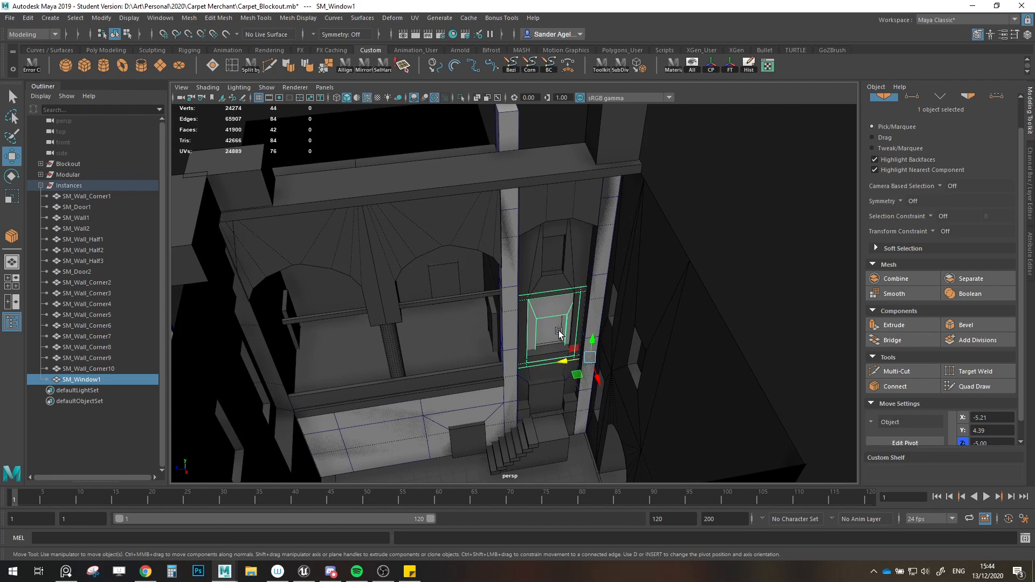
middle_click_drag(532, 353, 575, 387, "alt")
scroll(576, 381, "up", 5)
left_click_drag(577, 374, 601, 386, "alt")
middle_click_drag(600, 387, 548, 293, "alt")
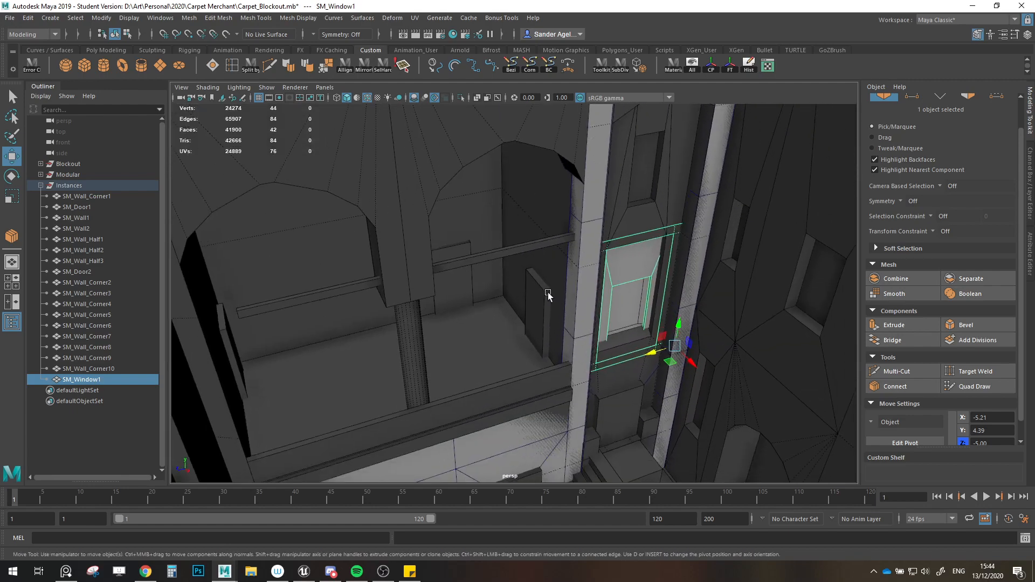
left_click_drag(548, 292, 497, 420, "alt")
left_click(425, 430)
left_click(485, 409)
mouse_move(575, 413)
left_mouse_down("shift")
mouse_move(590, 293)
mouse_move(589, 351)
left_mouse_up("shift")
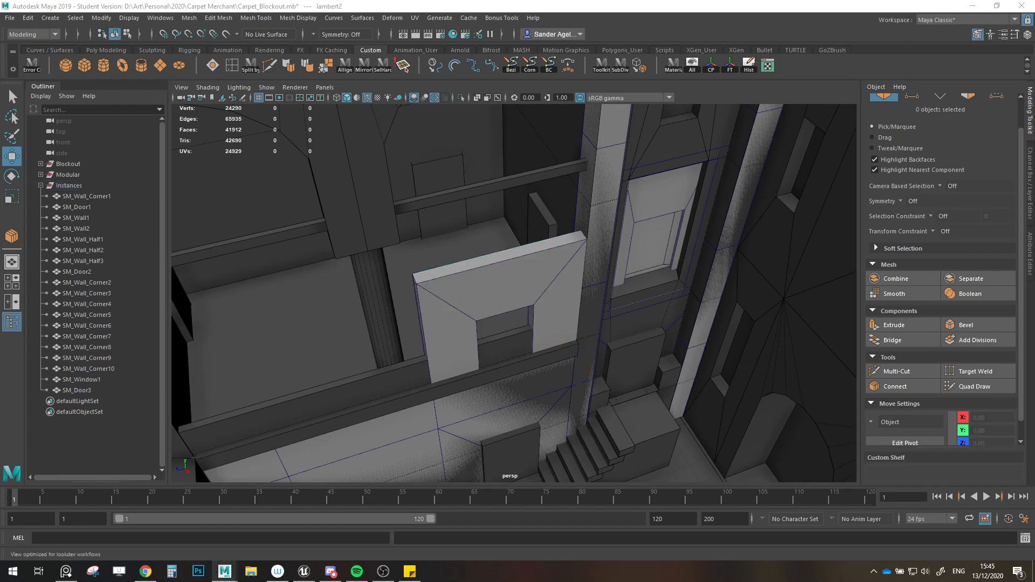
key("alt+x")
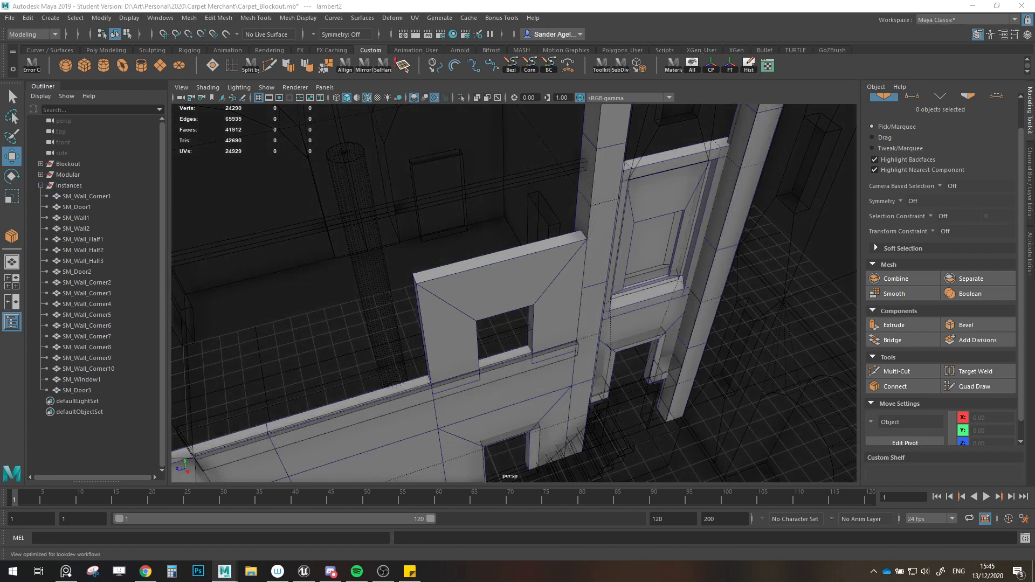
Step: Rotate the copied doorway to face across the balcony and snap it against the pillar at X -1.71, Y 4.20, Z 5.06
scroll(718, 289, "down", 5)
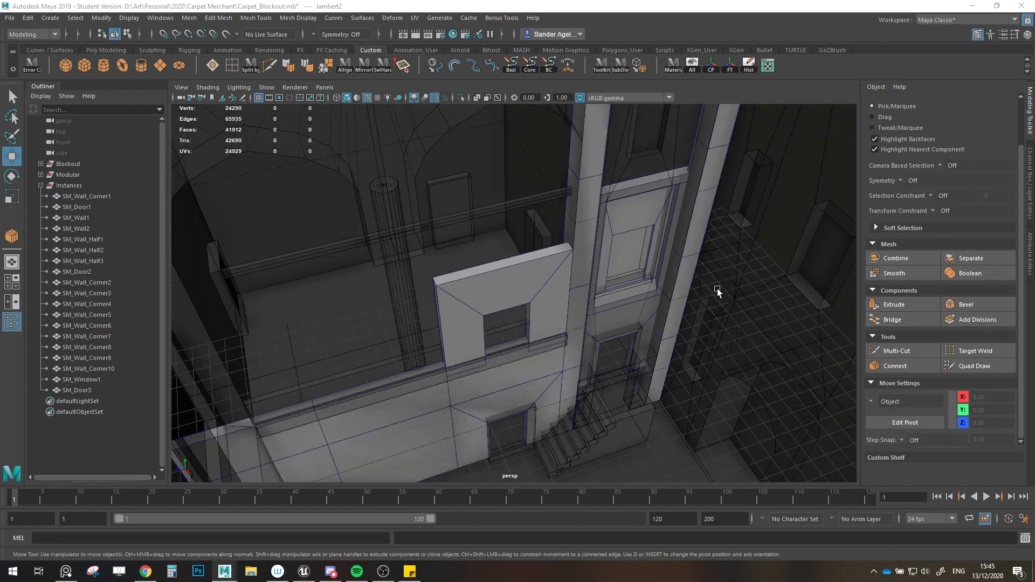
middle_click_drag(717, 289, 643, 320, "alt")
left_click_drag(642, 319, 676, 331, "alt")
scroll(614, 324, "up", 3)
left_click(484, 346)
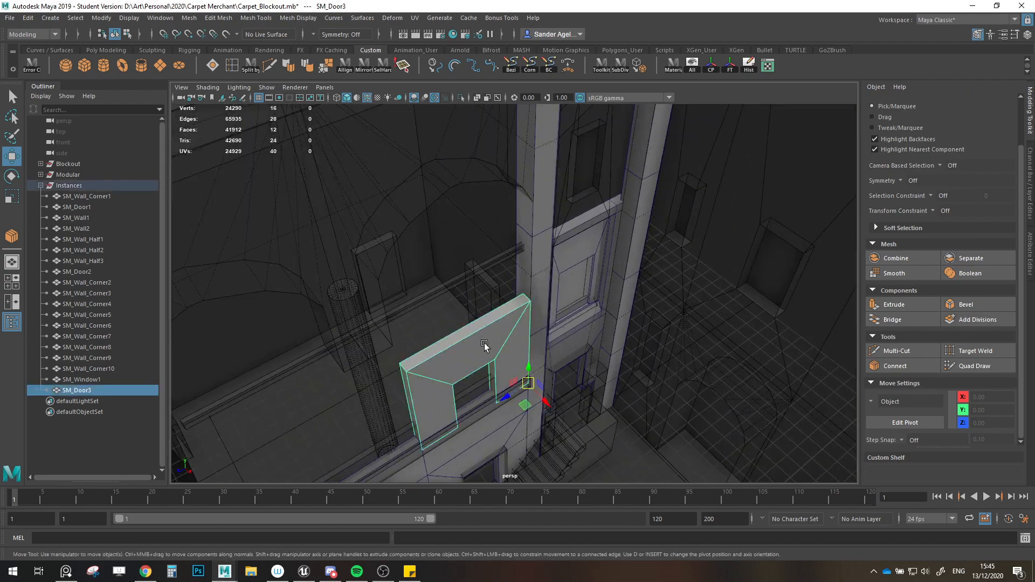
key("e")
left_click_drag(531, 399, 600, 430)
key("w")
key("v")
key("v")
key("v")
left_click_drag(600, 430, 614, 320, "alt")
scroll(642, 382, "up", 3)
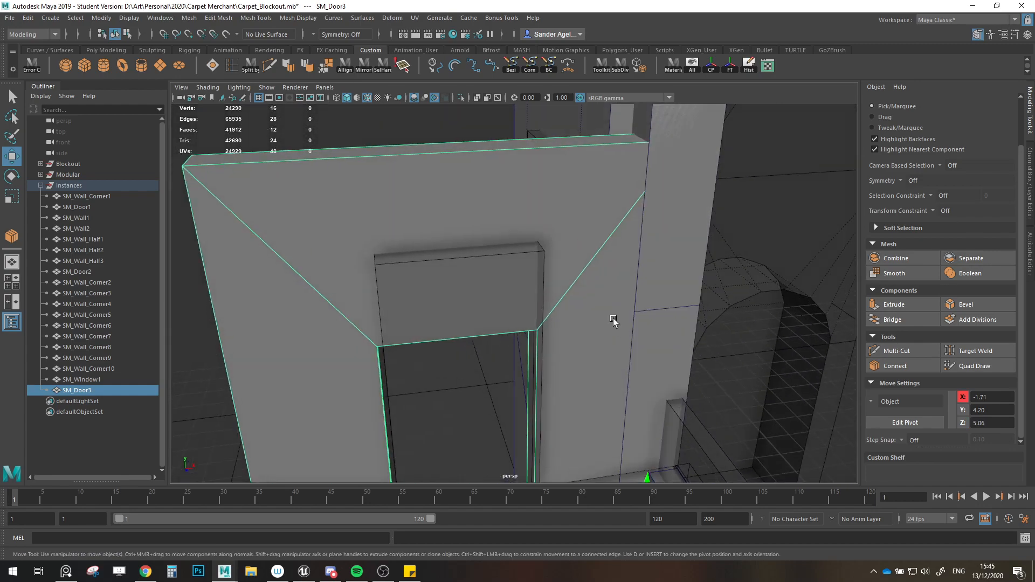
Step: Switch to the PureRef reference board and examine the balcony corner and adjoining wall in the carpet merchant painting
left_click(384, 572)
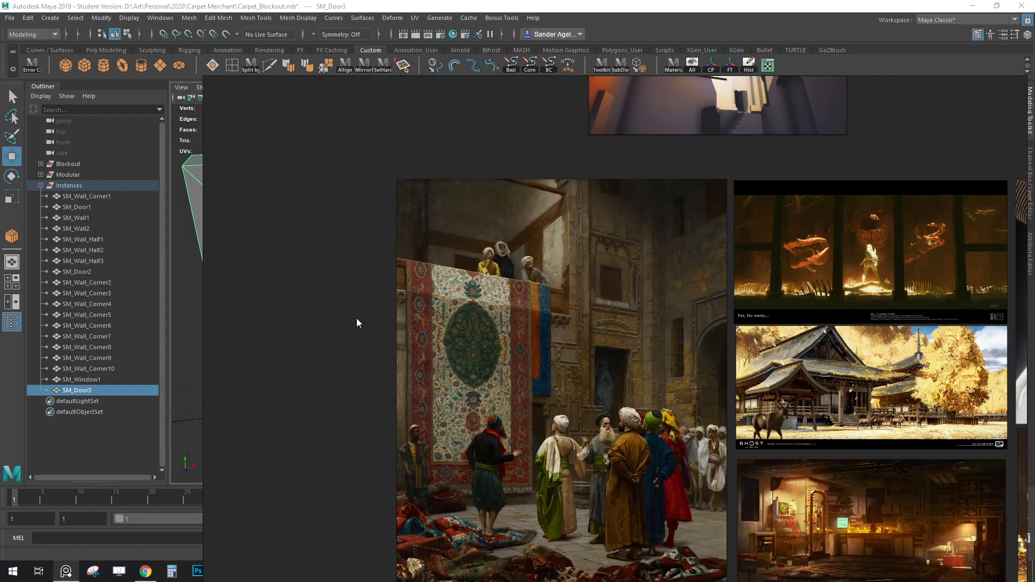
scroll(539, 232, "up", 5)
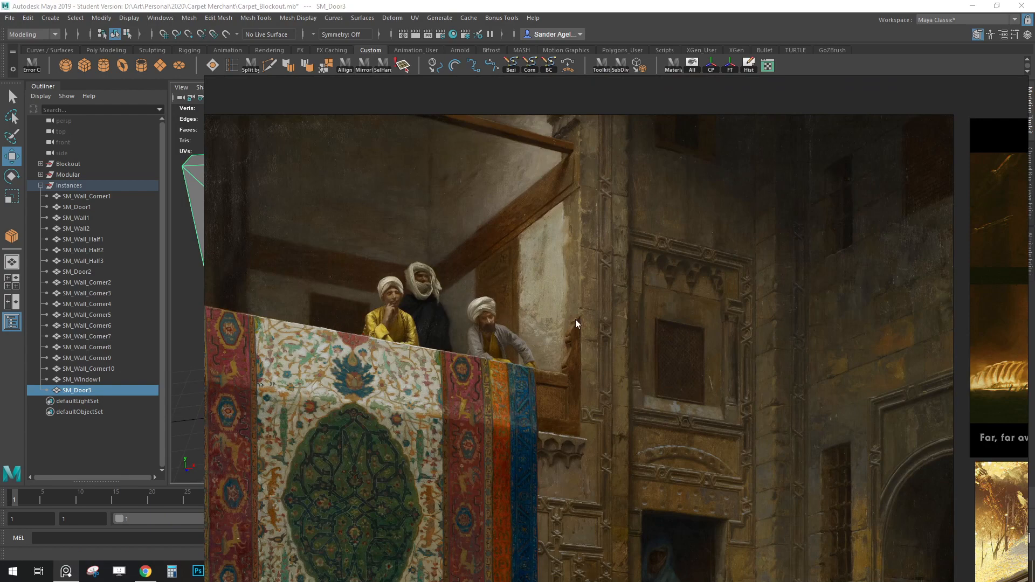
scroll(579, 313, "down", 4)
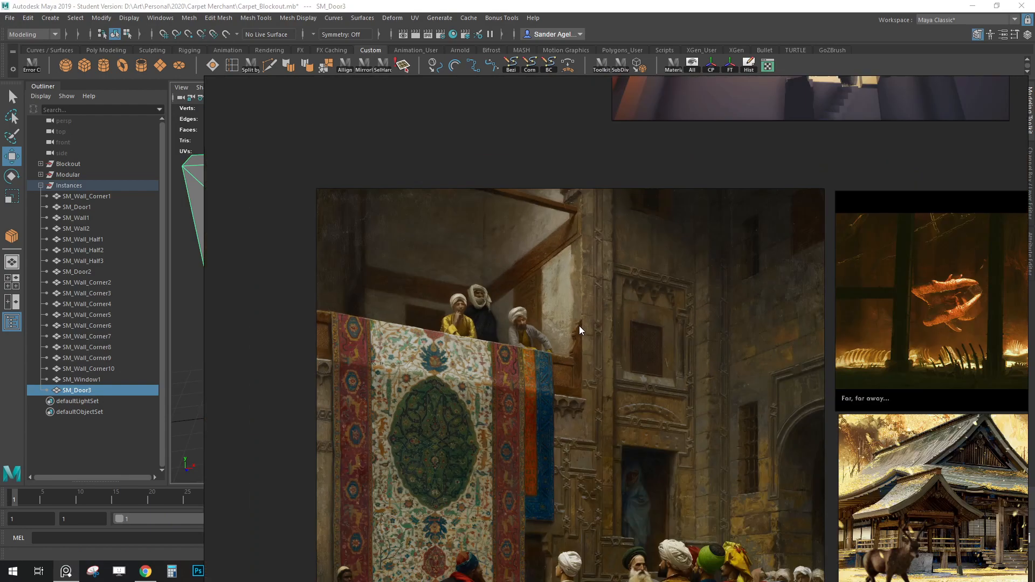
scroll(574, 323, "up", 6)
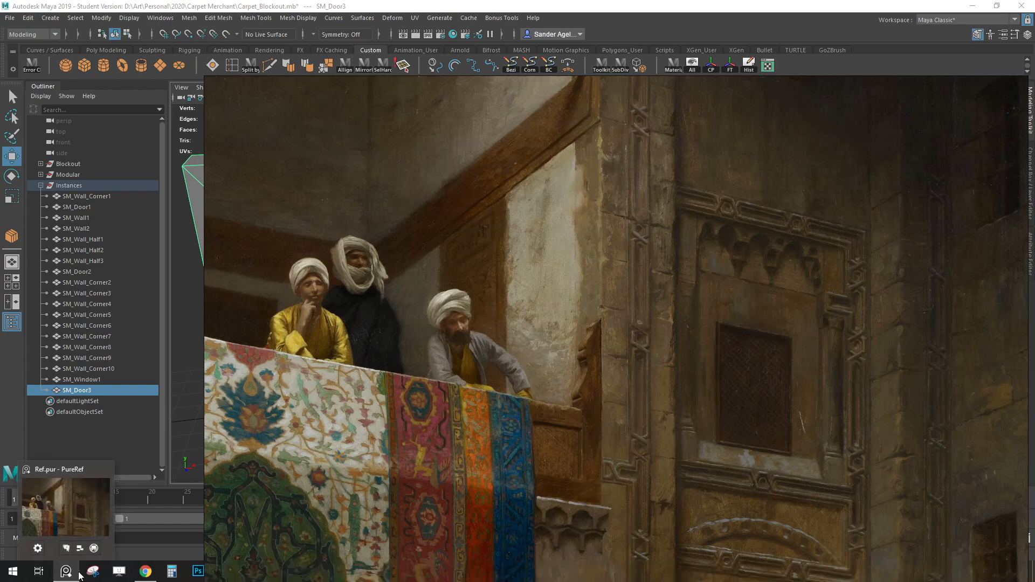
left_click(79, 573)
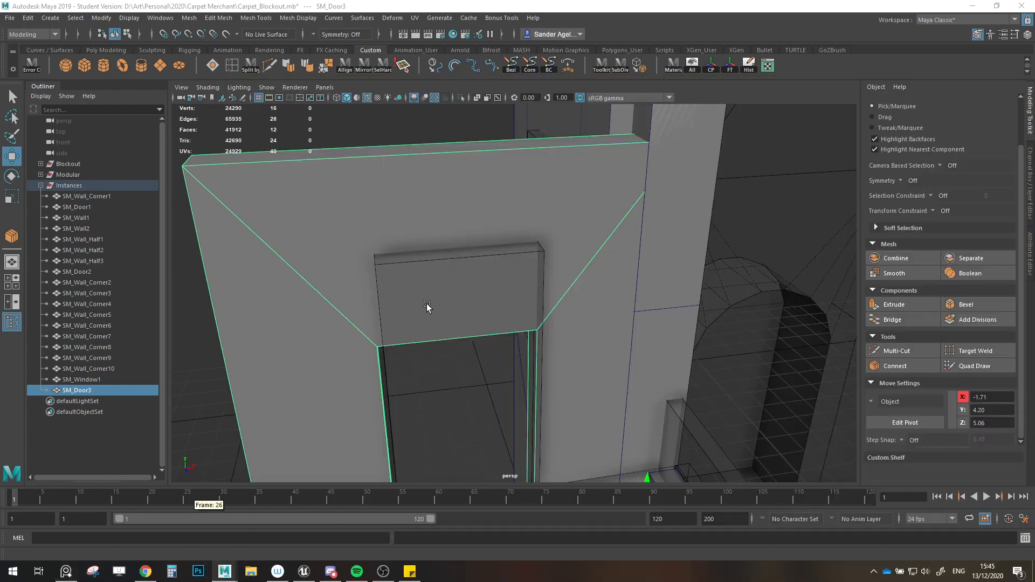
Step: Duplicate the plain wall piece and snap it beside the balcony doorway at X -1.71, Y 4.20, Z 8.06
scroll(453, 318, "down", 4)
mouse_move(478, 349)
left_mouse_down("alt")
mouse_move(404, 361)
mouse_move(496, 375)
mouse_move(479, 303)
mouse_move(425, 410)
left_mouse_up("alt")
scroll(496, 375, "down", 3)
left_click(426, 410)
mouse_move(469, 455)
left_mouse_down("shift")
mouse_move(552, 316)
mouse_move(542, 378)
mouse_move(557, 406)
mouse_move(538, 340)
mouse_move(446, 336)
mouse_move(585, 313)
mouse_move(467, 305)
left_mouse_up("shift")
key("e")
scroll(466, 304, "down", 4)
key("w")
scroll(486, 335, "down", 6)
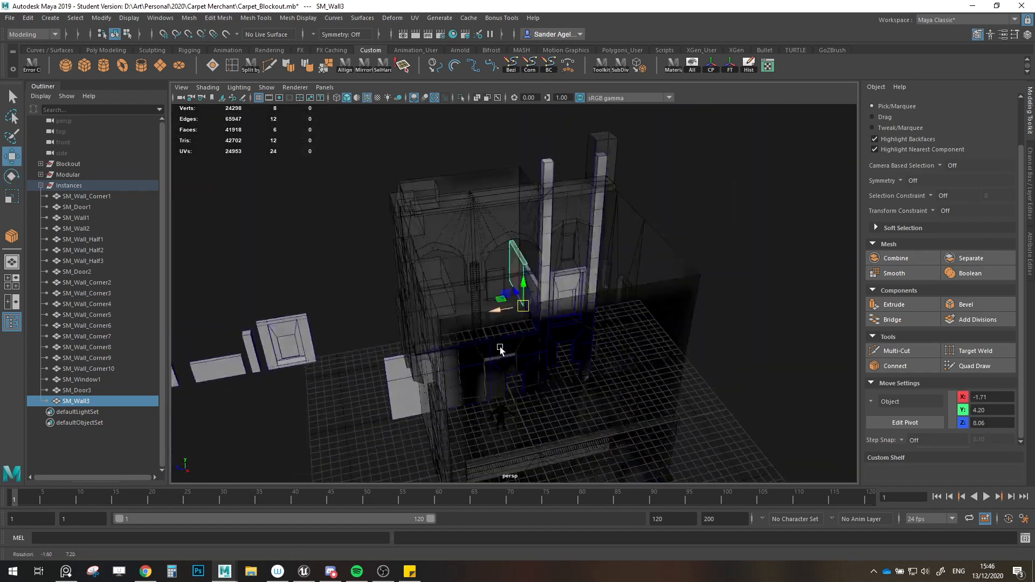
Step: Review the row of modular pieces beside the building
left_click_drag(497, 351, 469, 362, "alt")
left_click_drag(220, 429, 369, 303)
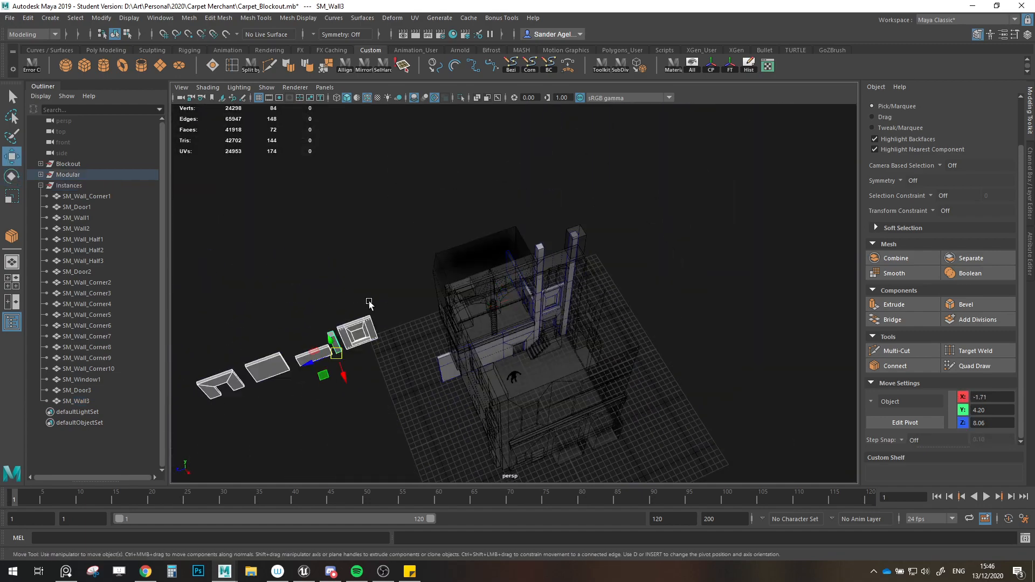
scroll(515, 370, "down", 2)
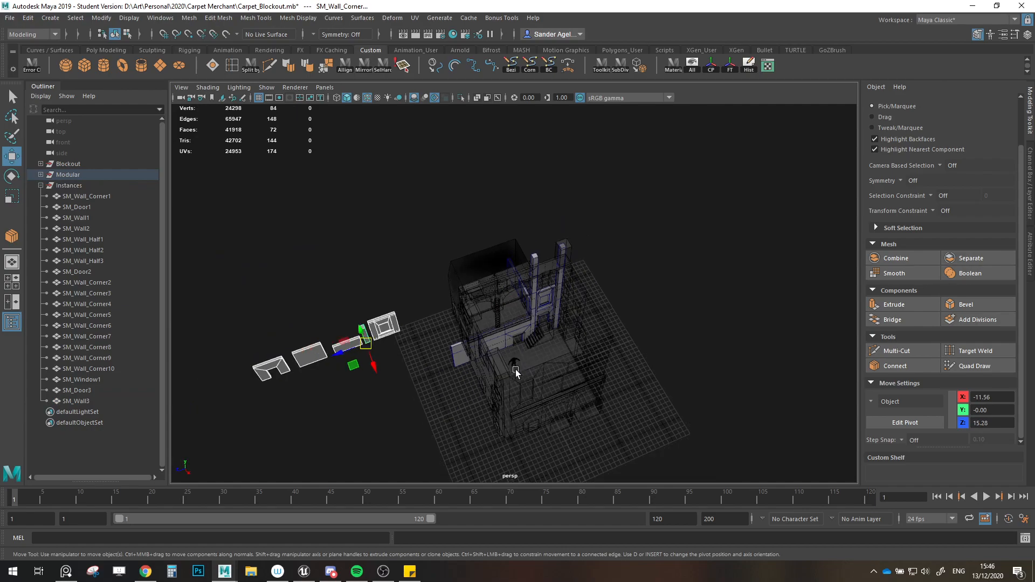
Step: Duplicate the plain wall beside the balcony doorway into an upper row at Y 7.20, extending the copies above the doorway
scroll(515, 369, "up", 6)
scroll(516, 370, "down", 4)
left_click_drag(557, 372, 522, 332, "alt")
scroll(521, 333, "up", 10)
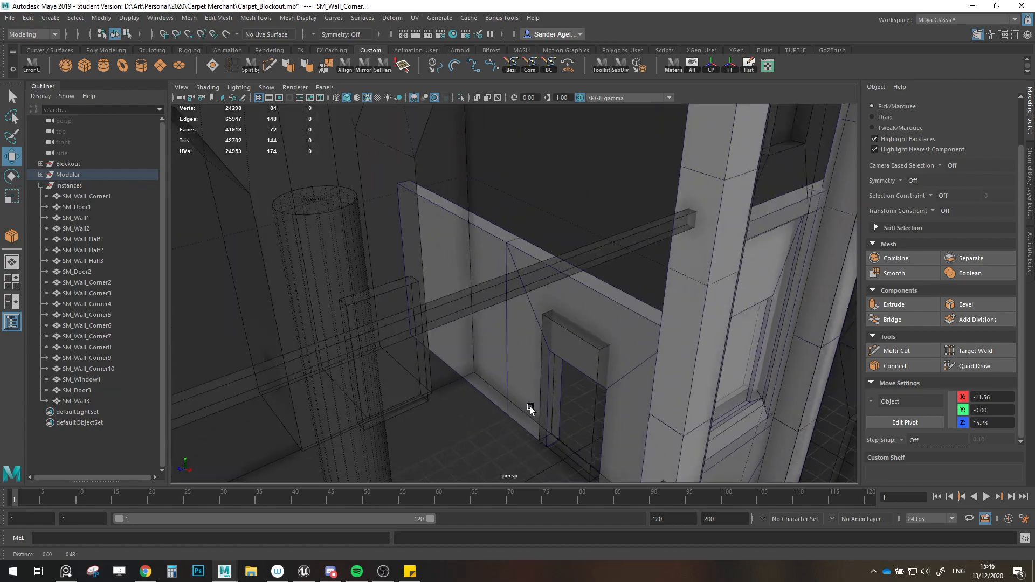
scroll(530, 406, "up", 4)
middle_click_drag(540, 337, 549, 409, "alt")
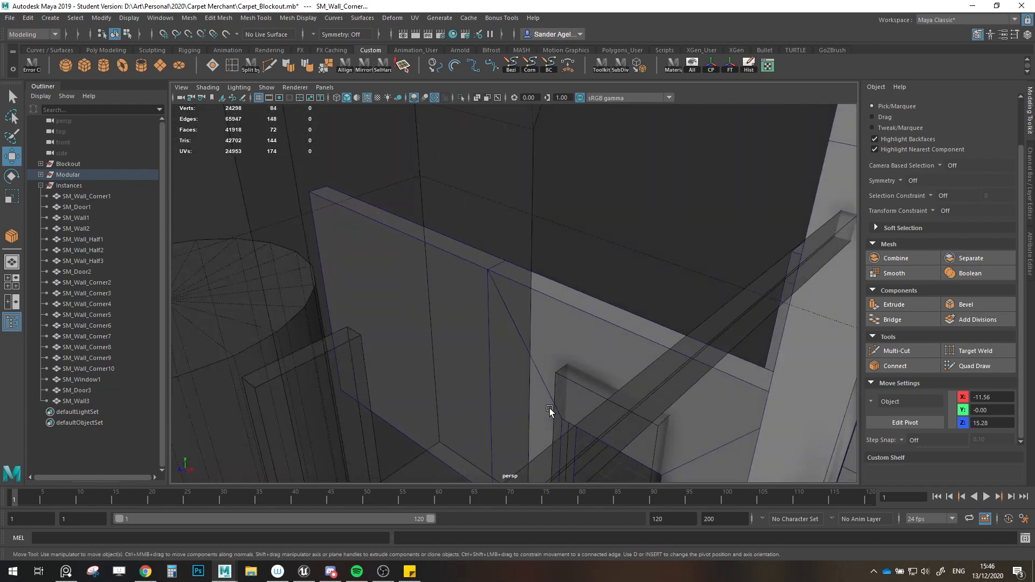
left_click(462, 264)
scroll(474, 286, "down", 5)
left_click_drag(508, 350, 513, 322, "alt")
left_click_drag(477, 284, 542, 312, "shift")
key("ctrl+z")
left_click_drag(455, 300, 532, 319, "shift")
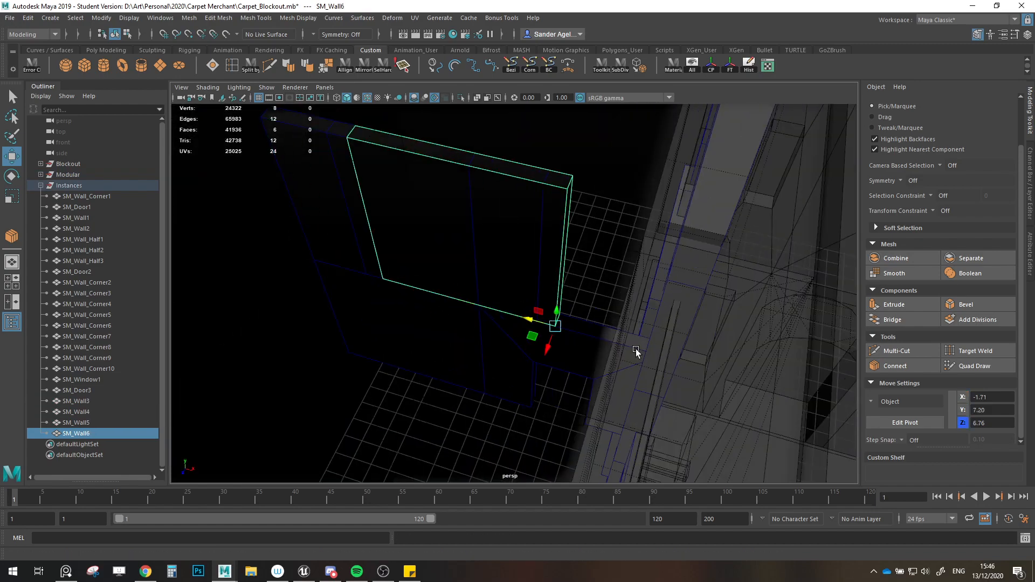
left_click_drag(635, 349, 549, 308, "alt")
left_click_drag(490, 290, 695, 329, "shift")
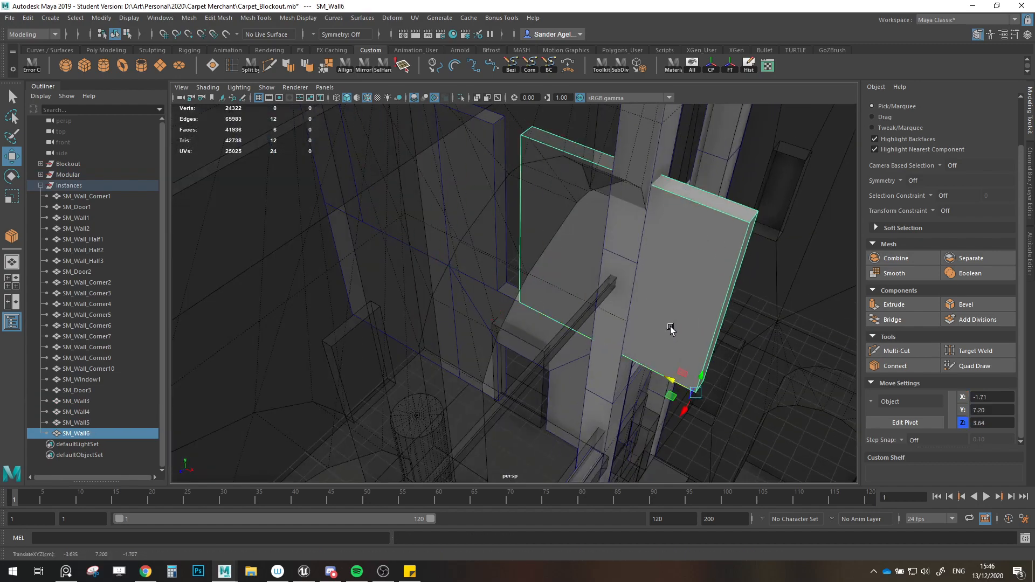
key("ctrl+z")
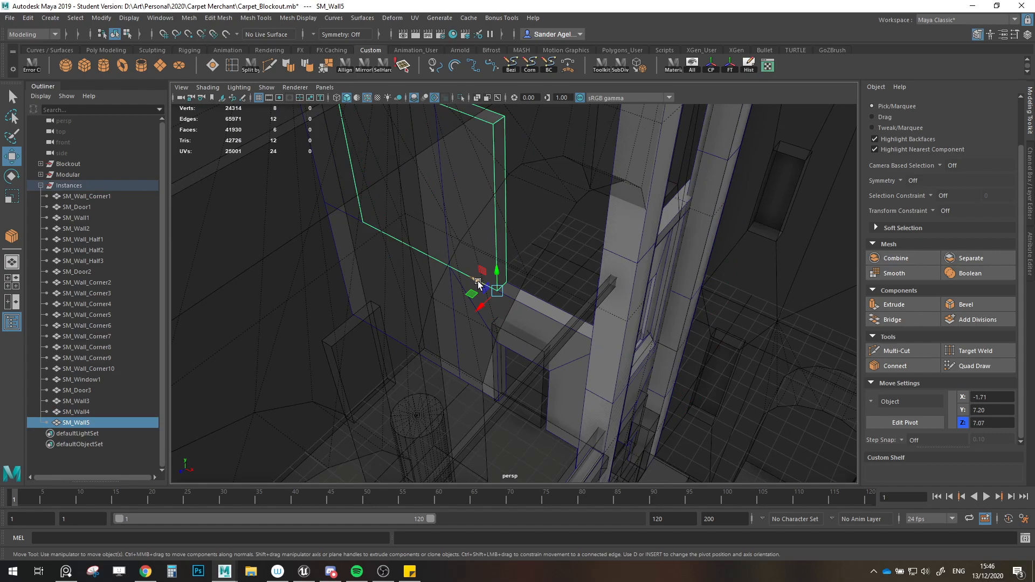
mouse_move(478, 281)
left_mouse_down()
mouse_move(617, 312)
mouse_move(584, 334)
mouse_move(596, 296)
mouse_move(574, 305)
mouse_move(570, 369)
mouse_move(539, 378)
mouse_move(569, 420)
mouse_move(507, 343)
mouse_move(534, 388)
mouse_move(557, 368)
mouse_move(552, 390)
mouse_move(553, 285)
mouse_move(617, 322)
mouse_move(502, 335)
mouse_move(620, 322)
mouse_move(627, 315)
mouse_move(605, 281)
mouse_move(653, 293)
mouse_move(613, 378)
mouse_move(619, 423)
mouse_move(530, 368)
mouse_move(594, 388)
left_mouse_up()
left_click(496, 334, "shift")
Step: Duplicate the balcony doorway, rotate it to Y 0 and place it at the back wall at X -9.00, Y 4.20, Z -0.30
left_click(653, 293)
key("e")
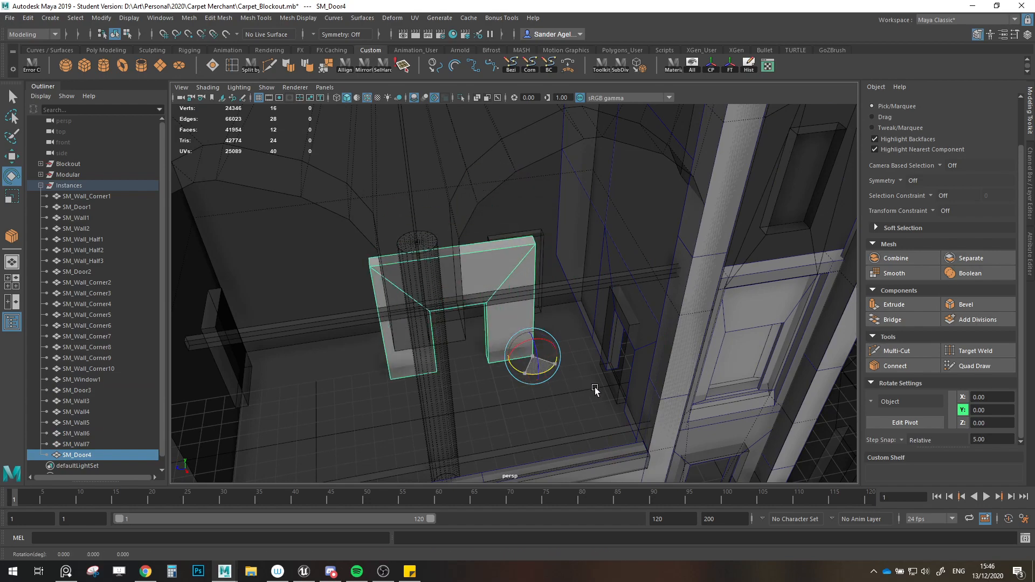
key("w")
mouse_move(537, 372)
left_mouse_down()
mouse_move(528, 331)
mouse_move(557, 342)
mouse_move(633, 341)
left_mouse_up()
key("f")
mouse_move(544, 334)
left_mouse_down("alt")
mouse_move(572, 406)
mouse_move(560, 421)
mouse_move(542, 397)
left_mouse_up("alt")
middle_click_drag(542, 396, 532, 373, "alt")
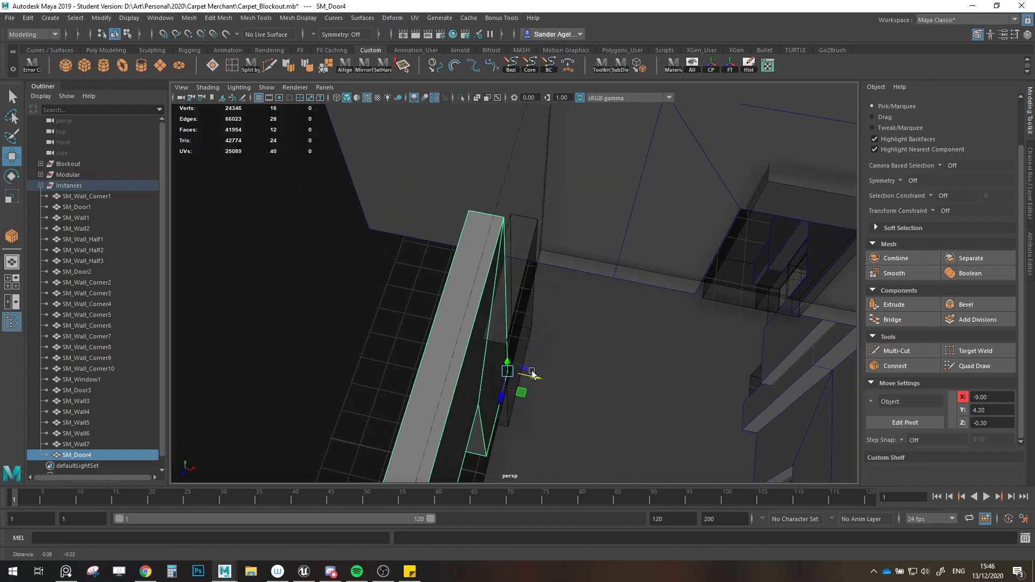
left_click_drag(532, 374, 519, 312)
left_click_drag(563, 359, 502, 334, "alt")
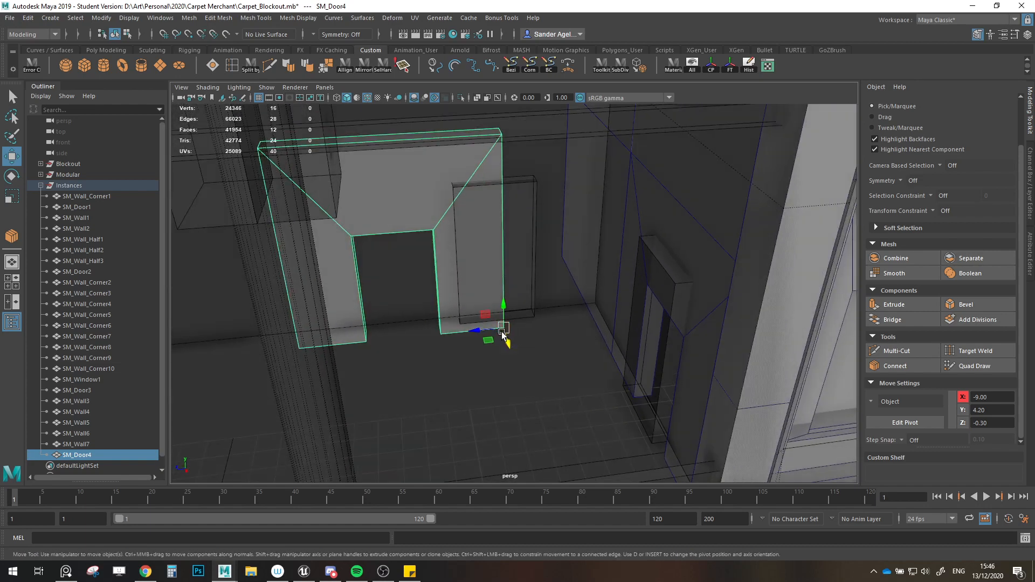
left_click(641, 229)
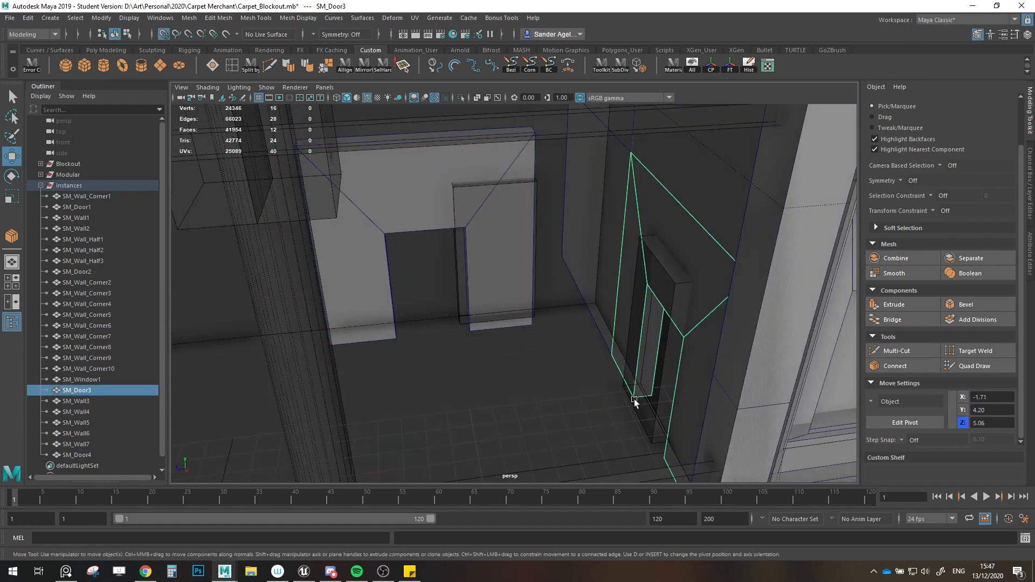
left_click_drag(636, 398, 626, 446, "alt")
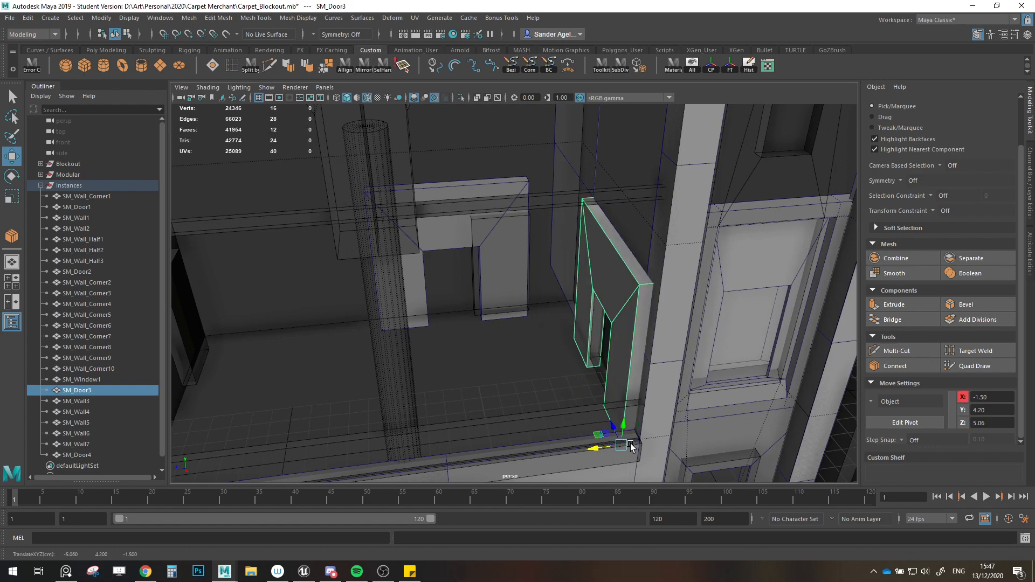
key("ctrl+z")
Step: Slide the back wall's doorway piece sideways to Z -1.70, in line with the blockout door
left_click(444, 226)
left_click_drag(503, 317, 569, 314)
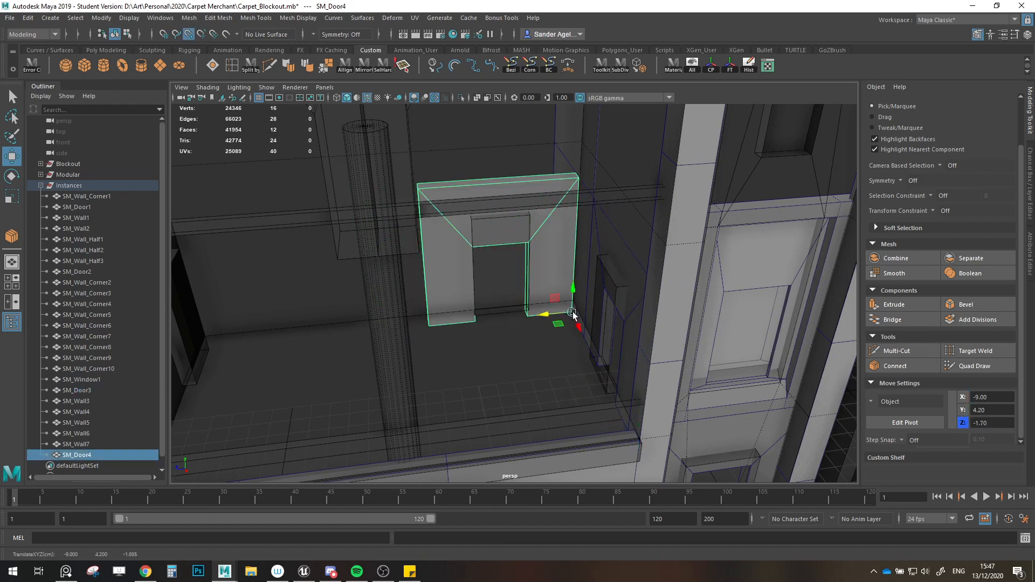
scroll(561, 356, "down", 6)
scroll(527, 365, "up", 7)
middle_click_drag(545, 330, 574, 372, "alt")
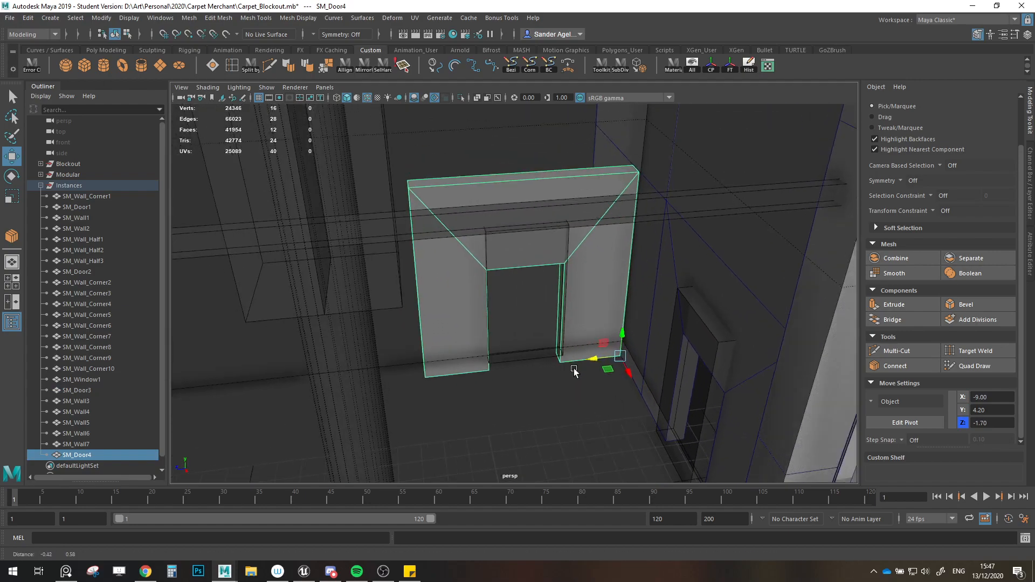
Step: Duplicate a plain wall piece, turn it parallel to the back wall and snap it beside the doorway at X -9.00, Y 4.20, Z 1.30
mouse_move(575, 373)
left_mouse_down("alt")
mouse_move(590, 371)
mouse_move(590, 407)
mouse_move(592, 374)
mouse_move(620, 383)
mouse_move(626, 290)
mouse_move(599, 386)
mouse_move(386, 359)
mouse_move(474, 374)
left_mouse_up("alt")
left_click(625, 292)
key("e")
key("w")
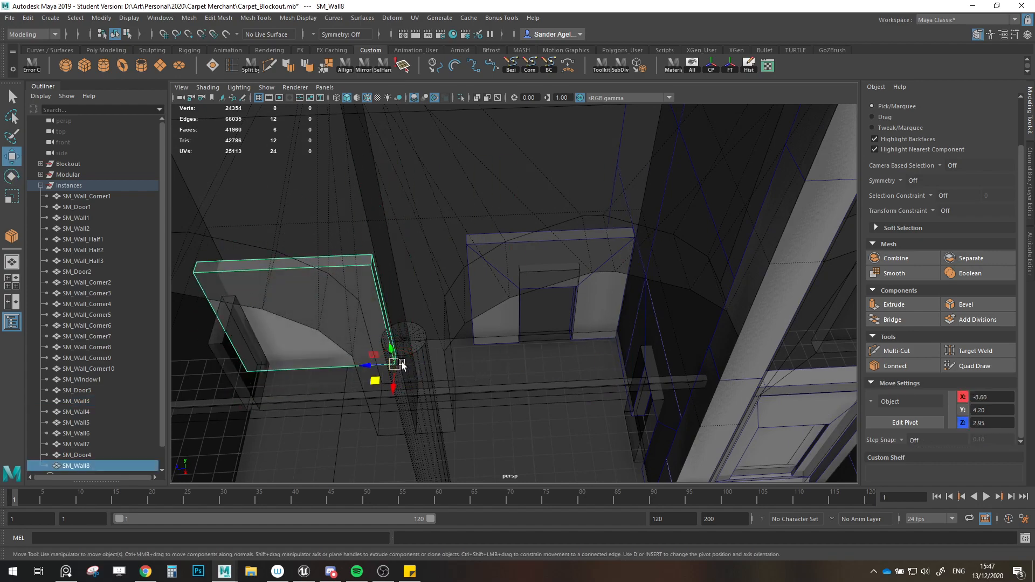
left_click_drag(403, 366, 571, 356)
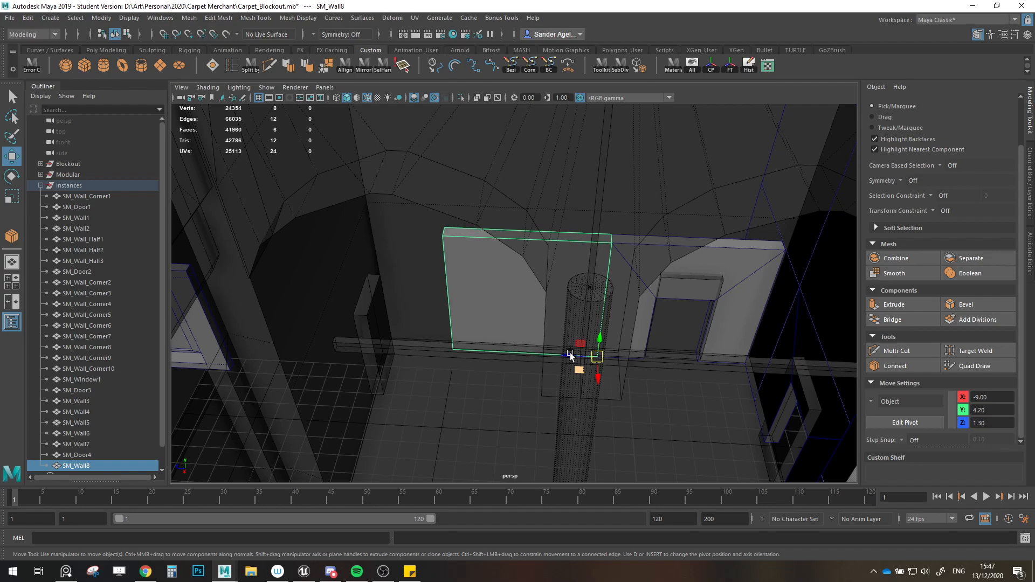
right_click_drag(571, 353, 514, 337, "alt")
left_click_drag(515, 338, 527, 365, "alt")
middle_click_drag(527, 365, 533, 401, "alt")
right_click_drag(533, 400, 553, 399, "alt")
left_click_drag(552, 400, 557, 365, "alt")
right_click_drag(557, 365, 579, 358, "alt")
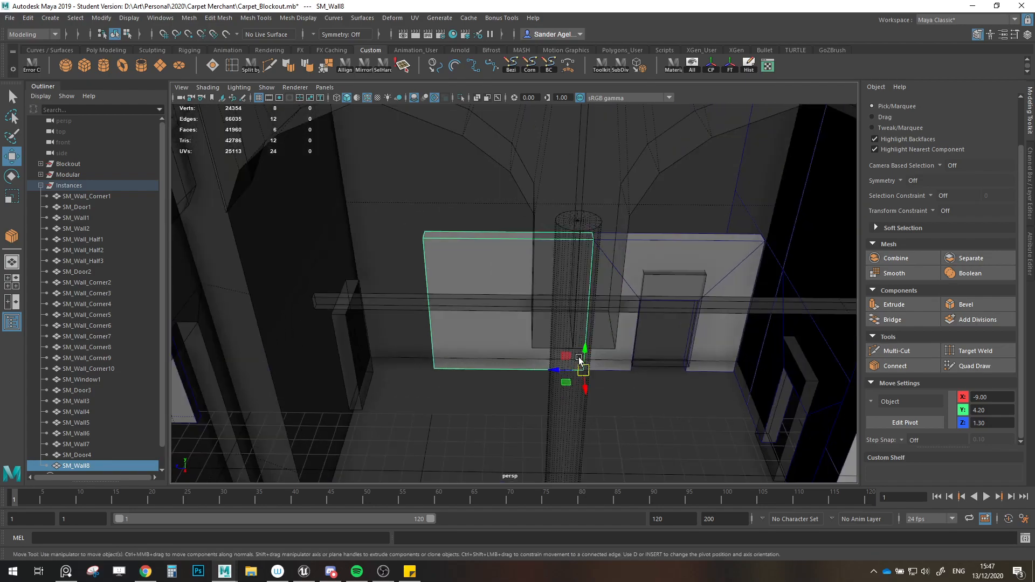
Step: Duplicate the back wall piece beside itself and copy the plain walls up into a second row at Y 7.20
left_click_drag(554, 382, 425, 349, "alt")
key("v")
right_click_drag(503, 376, 480, 377, "alt")
mouse_move(481, 376)
left_mouse_down("alt")
mouse_move(463, 380)
mouse_move(495, 366)
left_mouse_up("alt")
left_click(516, 363, "shift")
mouse_move(566, 384)
left_mouse_down("shift")
mouse_move(576, 289)
mouse_move(554, 278)
mouse_move(693, 278)
left_mouse_up("shift")
Step: Snap the remaining upper wall copy flush above the back doorway and select all three walls of the upper row
middle_click_drag(596, 264, 596, 326, "alt")
key("x")
left_click_drag(665, 338, 701, 336)
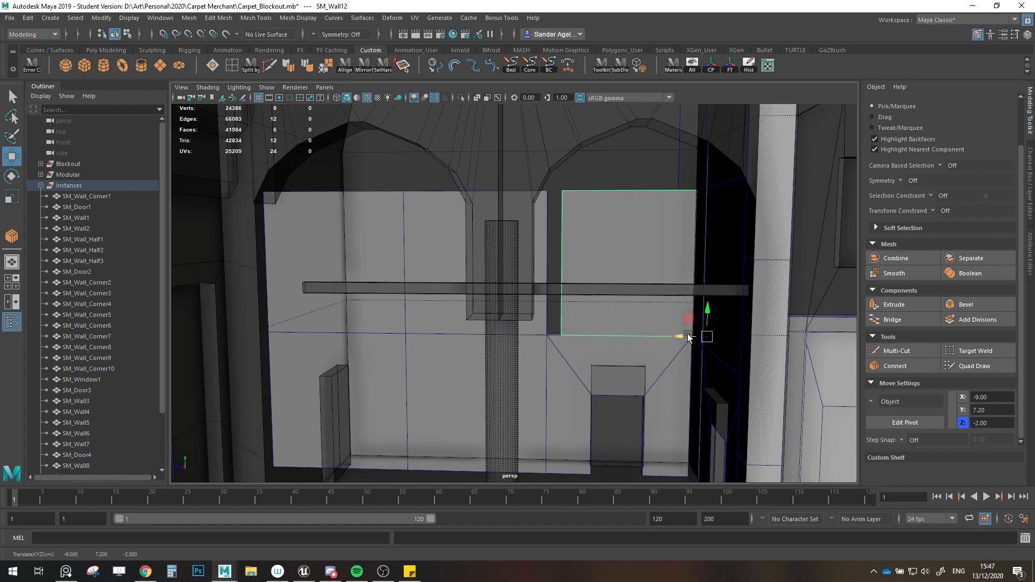
key("v")
left_click_drag(688, 337, 681, 338)
left_click(409, 324, "shift")
left_click(393, 322, "shift")
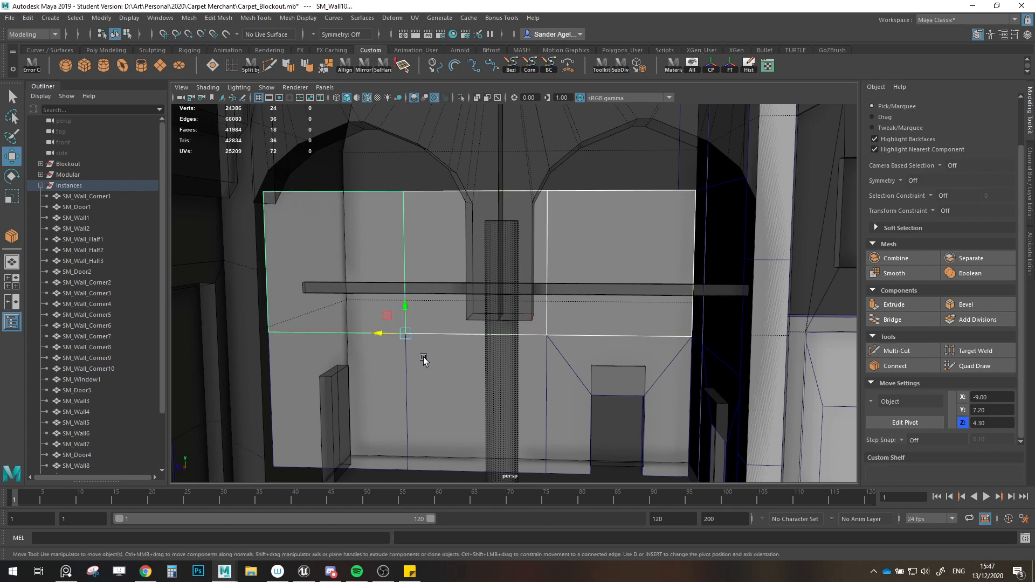
Step: Duplicate the balcony room's upper row of three back walls upward and snap the copies flush on top as another row
mouse_move(422, 358)
left_mouse_down("alt")
mouse_move(504, 416)
mouse_move(418, 360)
mouse_move(504, 199)
mouse_move(555, 230)
mouse_move(567, 297)
left_mouse_up("alt")
key("v")
left_click(554, 191)
left_click_drag(555, 191, 580, 340, "alt")
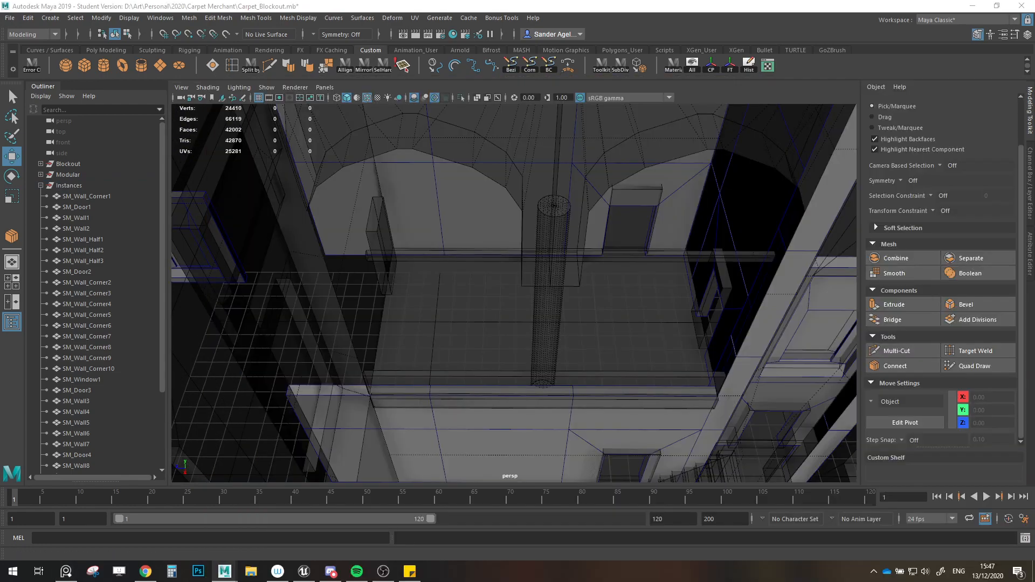
Step: Switch to the Gayer-Anderson Museum Street View in the browser and examine the terrace's floor, raised edge, doors and walls
key("alt+Tab")
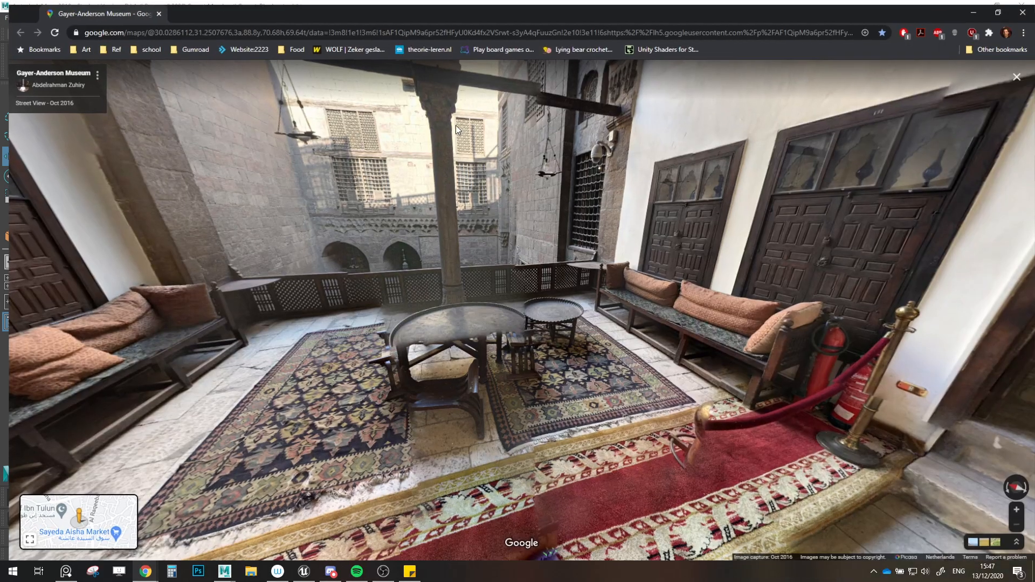
left_click_drag(545, 317, 683, 261)
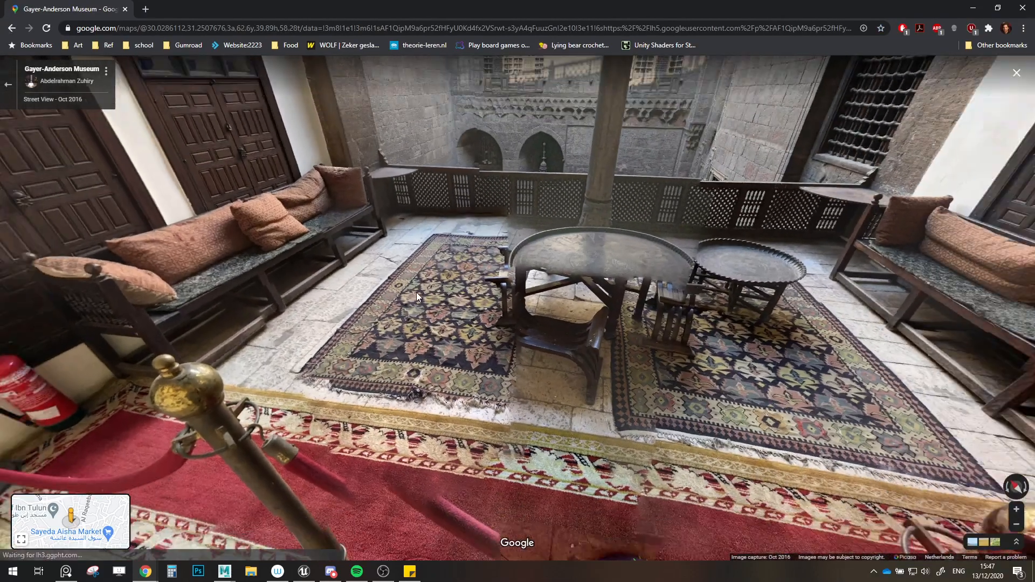
left_click_drag(416, 292, 824, 402)
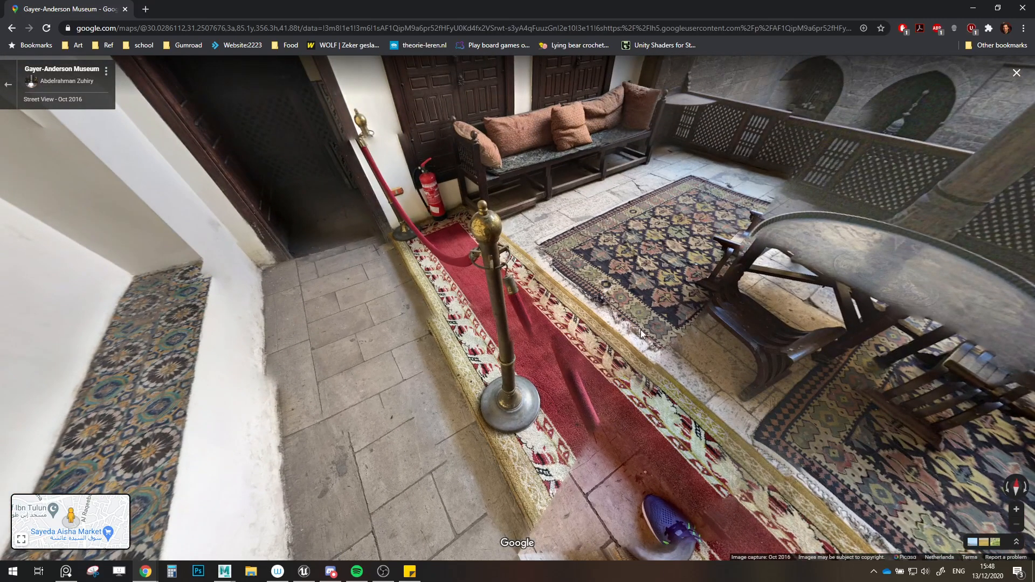
left_click_drag(641, 333, 224, 235)
left_click_drag(732, 266, 431, 274)
scroll(529, 408, "up", 3)
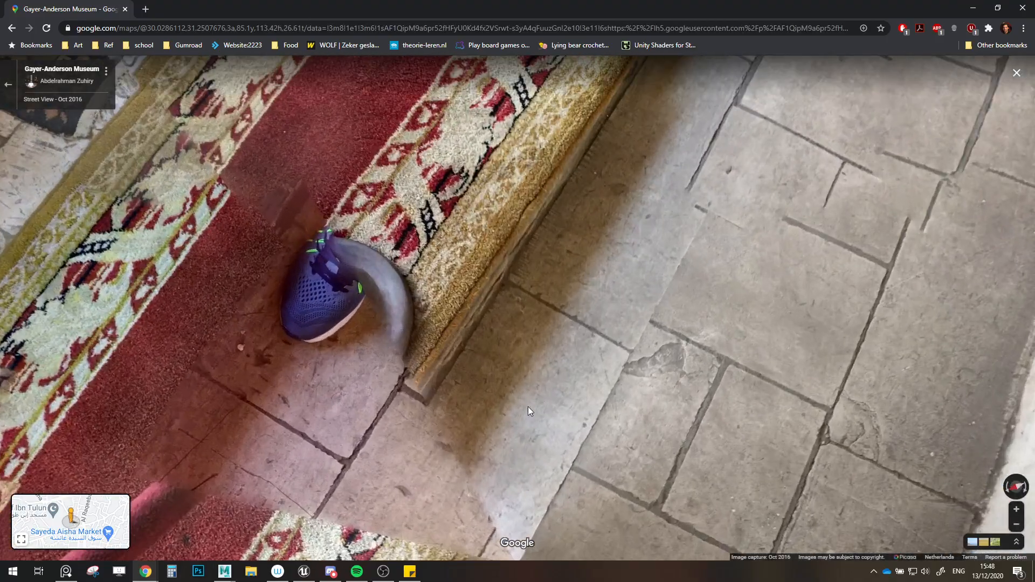
scroll(528, 407, "down", 5)
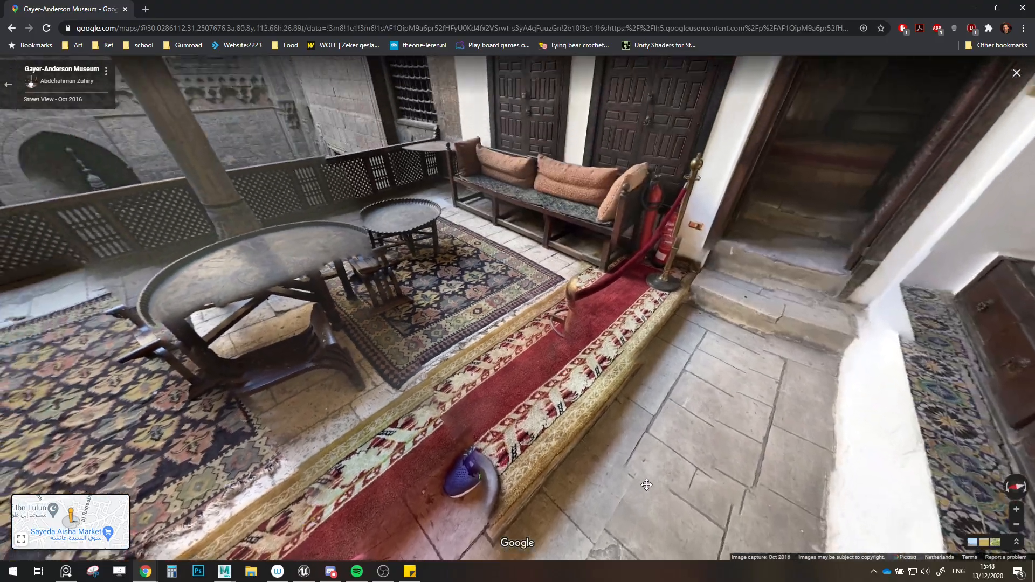
left_click_drag(646, 485, 655, 499)
left_click_drag(602, 413, 895, 350)
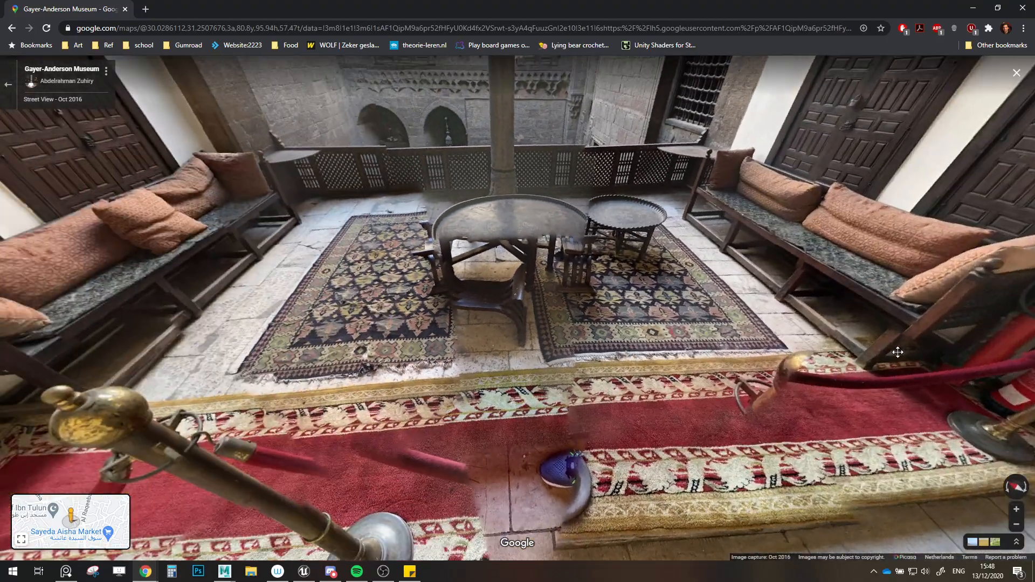
Step: Bring up the painting reference, check the balcony area, and return to the Maya scene
left_click(71, 577)
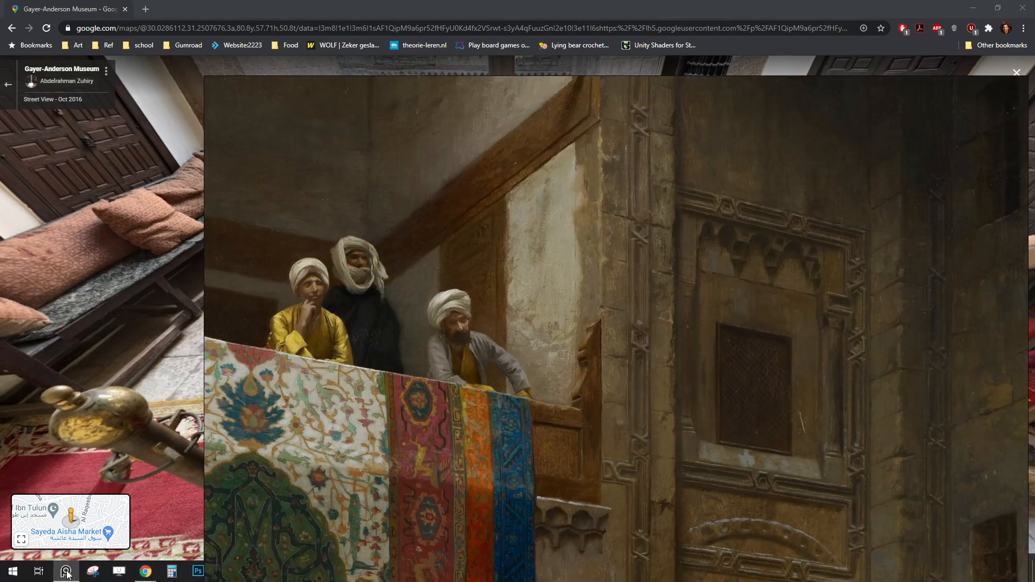
left_click(67, 573)
left_click_drag(45, 4, 0, 5)
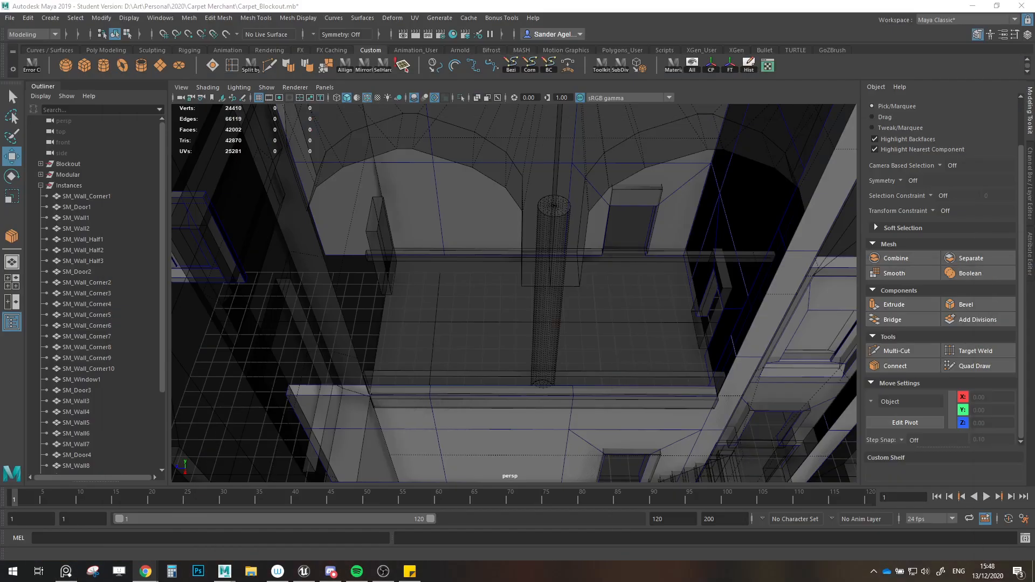
Step: Collapse the Instances group, create a polygon plane on the courtyard floor and scale it up uniformly to about 5.4
left_click_drag(531, 263, 233, 202, "alt")
left_click(41, 185)
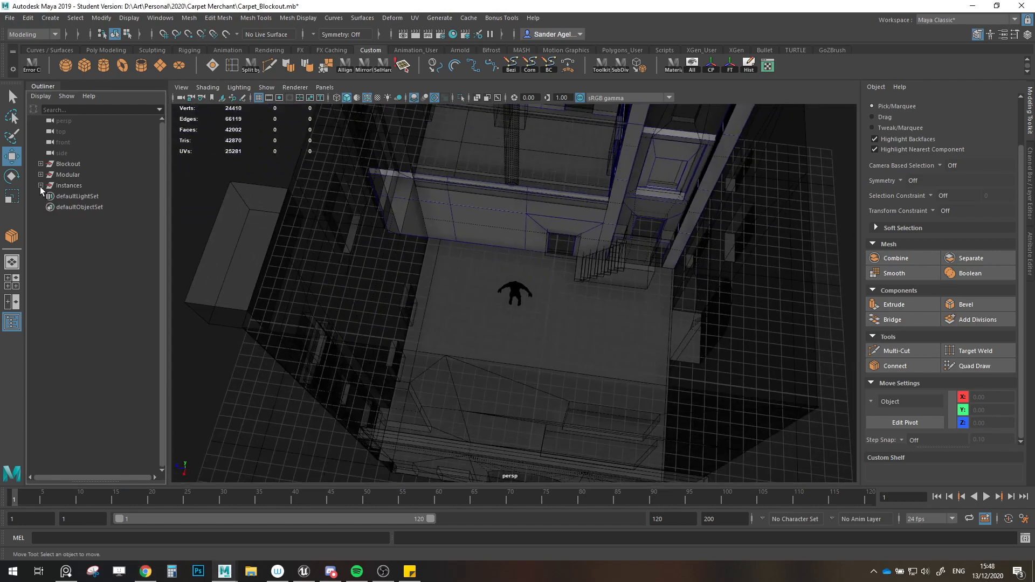
left_click_drag(435, 326, 458, 345, "alt")
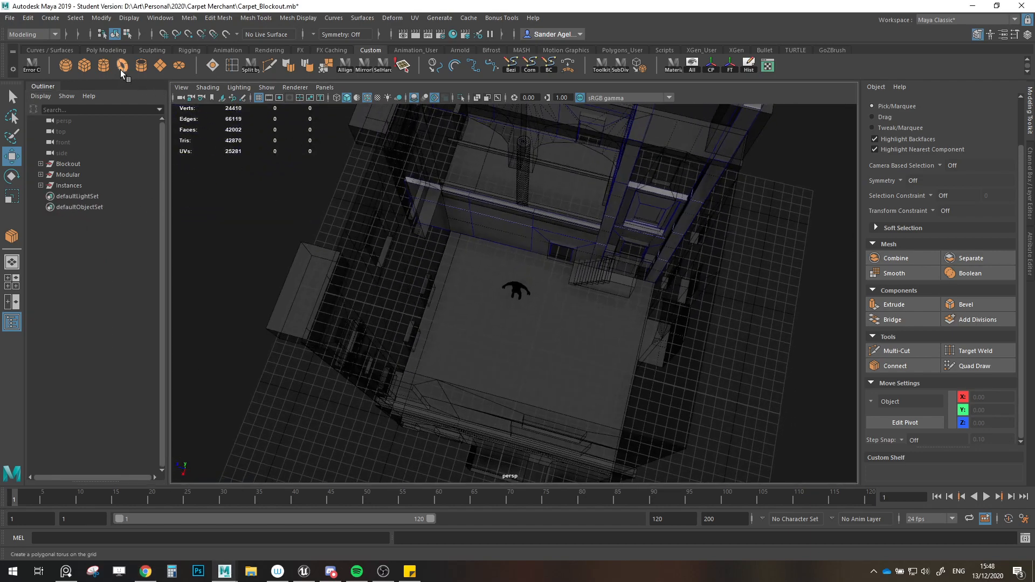
left_click(160, 69)
left_click_drag(466, 254, 486, 258, "alt")
key("r")
left_click_drag(535, 357, 519, 254)
key("w")
key("r")
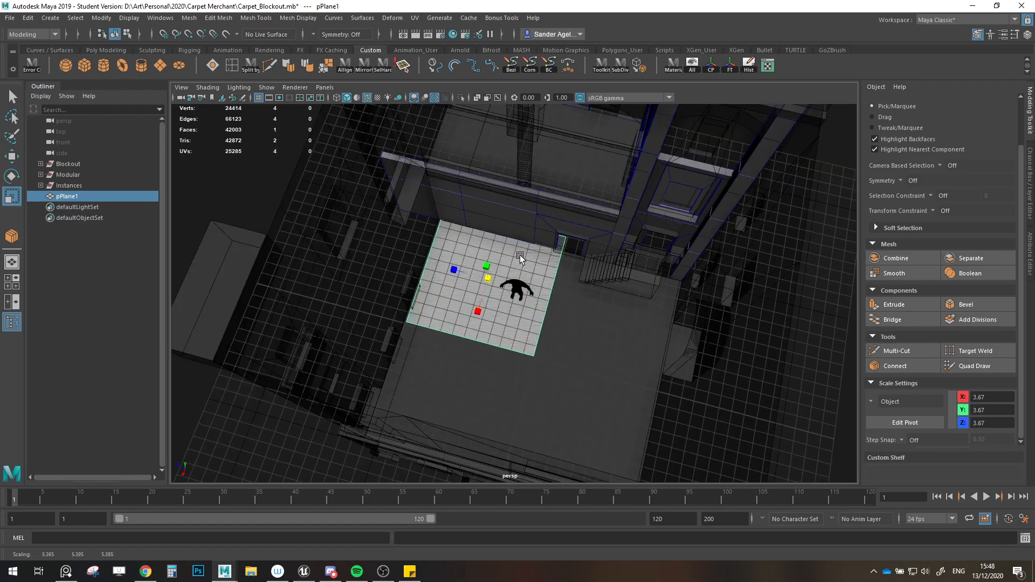
key("w")
left_click_drag(667, 253, 626, 280, "alt")
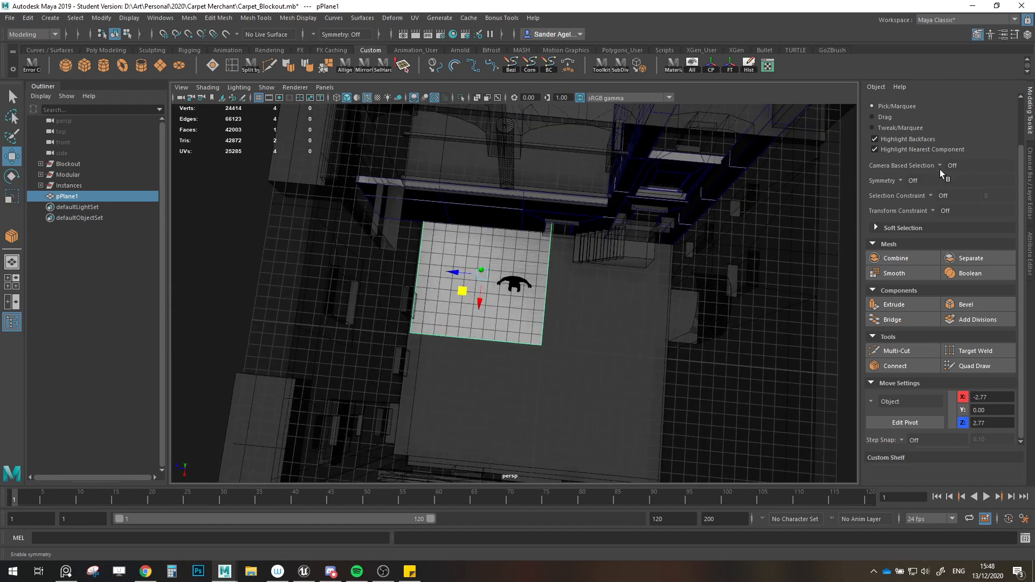
Step: Set the floor plane's scale to 5 in X, Y and Z
left_click(1030, 172)
type("5")
left_click(1006, 186)
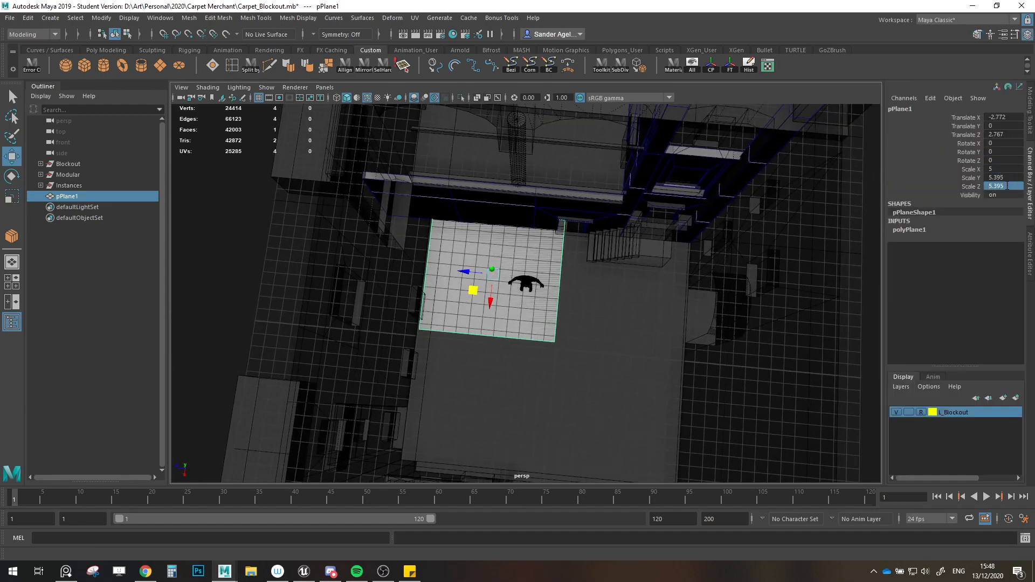
type("5")
left_click(1006, 178)
type("5")
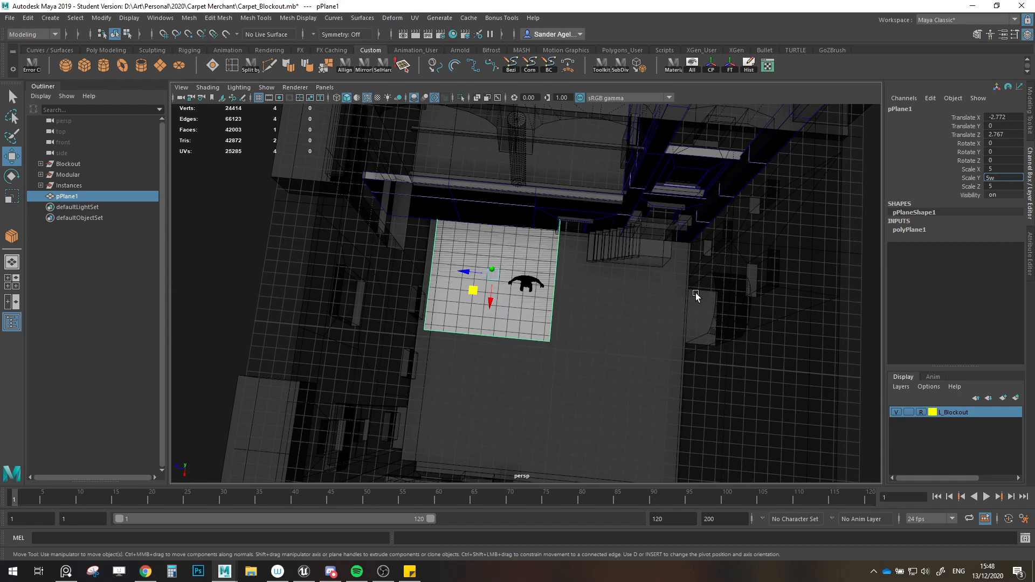
key("alt")
left_click(1015, 176)
Step: Move the floor plane's pivot to its front corner and snap the plane to the grid at X -2.5, Z 2.5
middle_click_drag(547, 336, 558, 378, "alt")
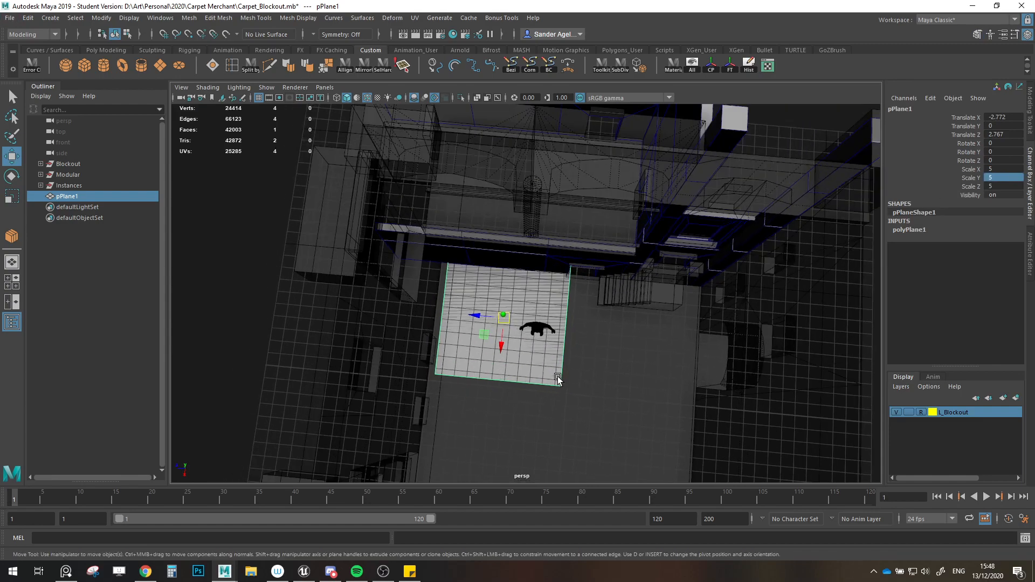
left_click_drag(557, 379, 567, 367, "alt")
middle_click_drag(567, 367, 540, 338, "alt")
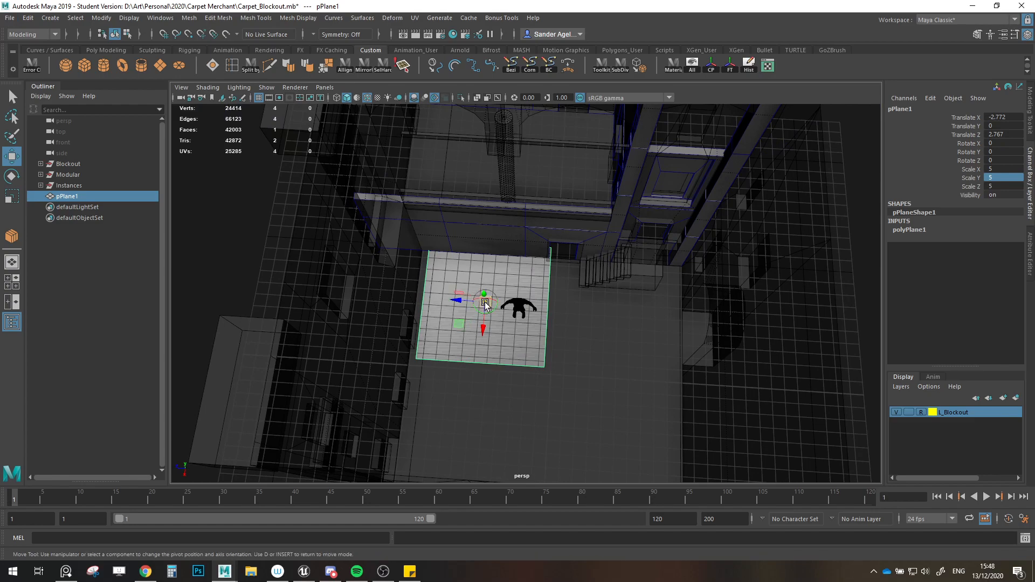
key("d")
left_click_drag(485, 302, 542, 353)
Step: Set the floor plane's scale to 3 in X, Y and Z
left_click(997, 169)
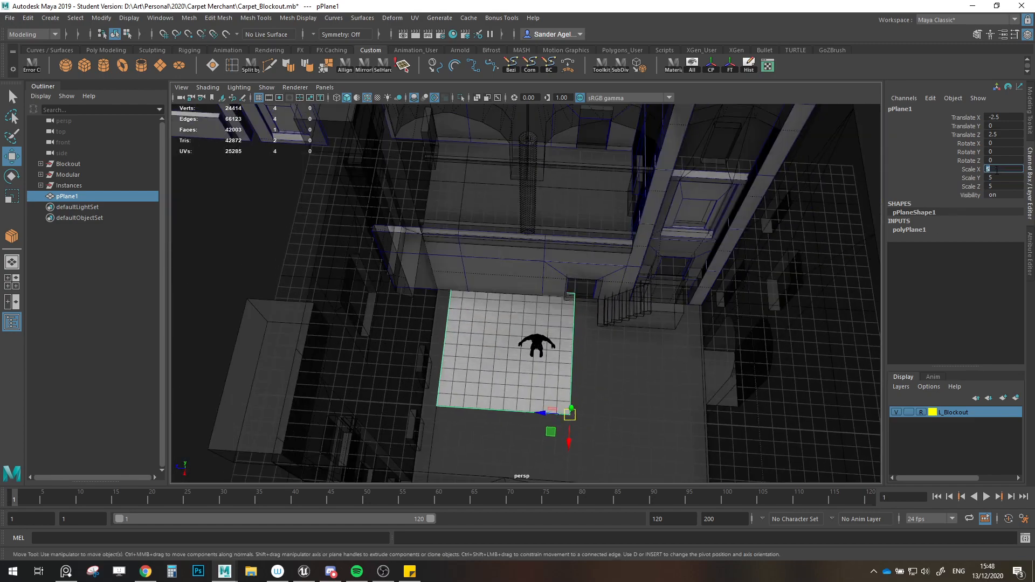
type("3")
left_click(1000, 178)
type("3")
left_click(1001, 193)
left_click(998, 187)
type("3")
key("Return")
left_click_drag(657, 356, 635, 361, "alt")
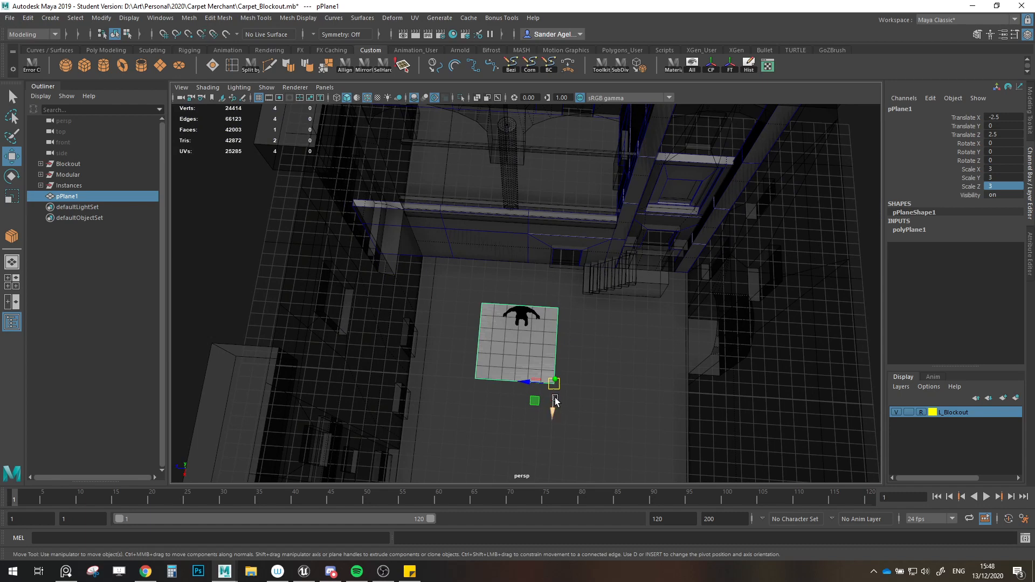
Step: Clone the plane into a two-by-two block reaching the building, then copy the block alongside it across the courtyard
left_click_drag(524, 382, 462, 376, "shift")
left_click(500, 370, "shift")
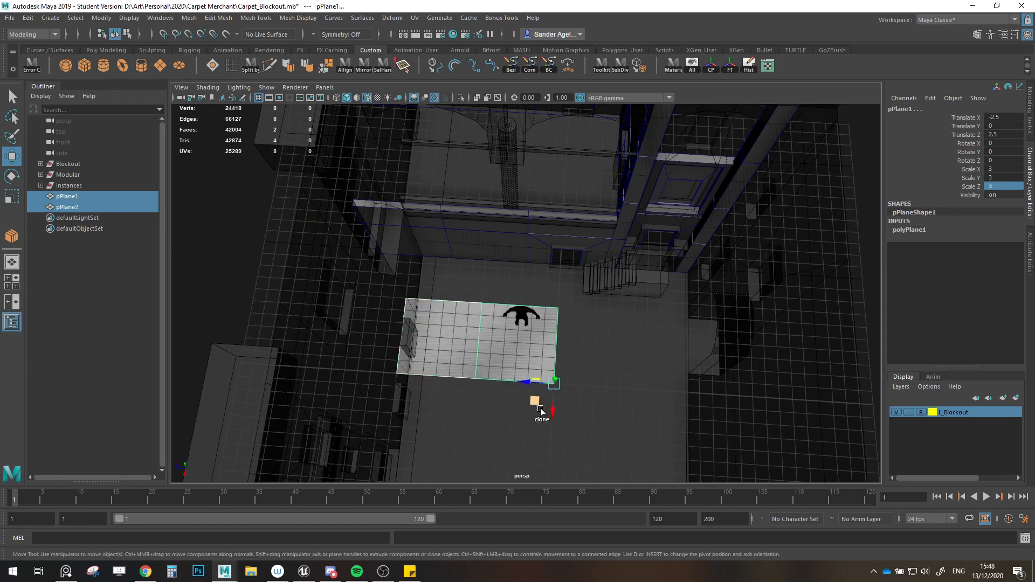
mouse_move(541, 410)
left_mouse_down("shift")
mouse_move(572, 356)
mouse_move(588, 351)
mouse_move(531, 324)
mouse_move(522, 348)
left_mouse_up("shift")
left_click(512, 357)
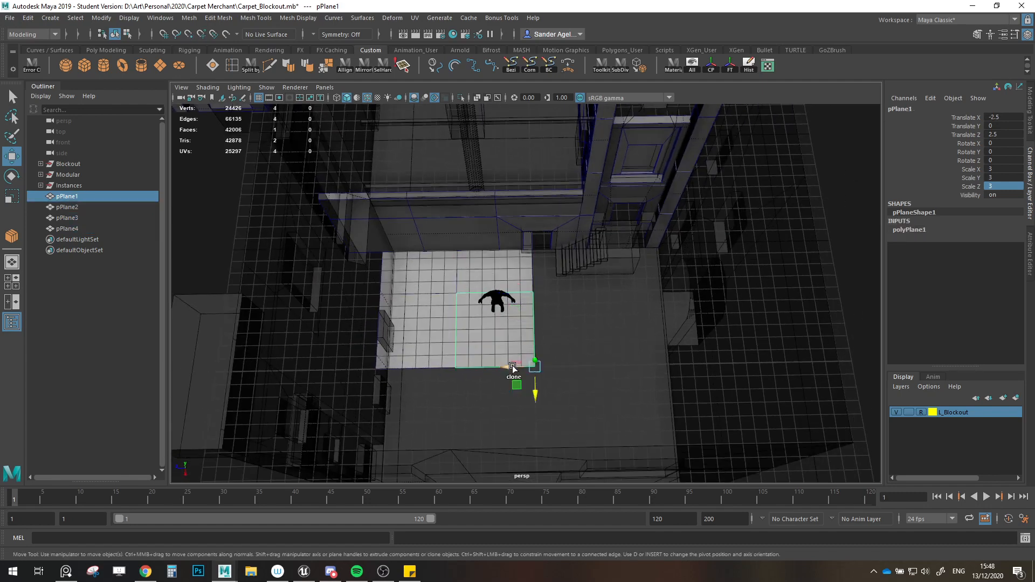
left_click(477, 297, "shift")
left_click_drag(501, 296, 659, 286, "shift")
Step: Select the four tiles of the front row and clone them toward the courtyard's front as two more rows
left_click(597, 331)
left_click(557, 336, "shift")
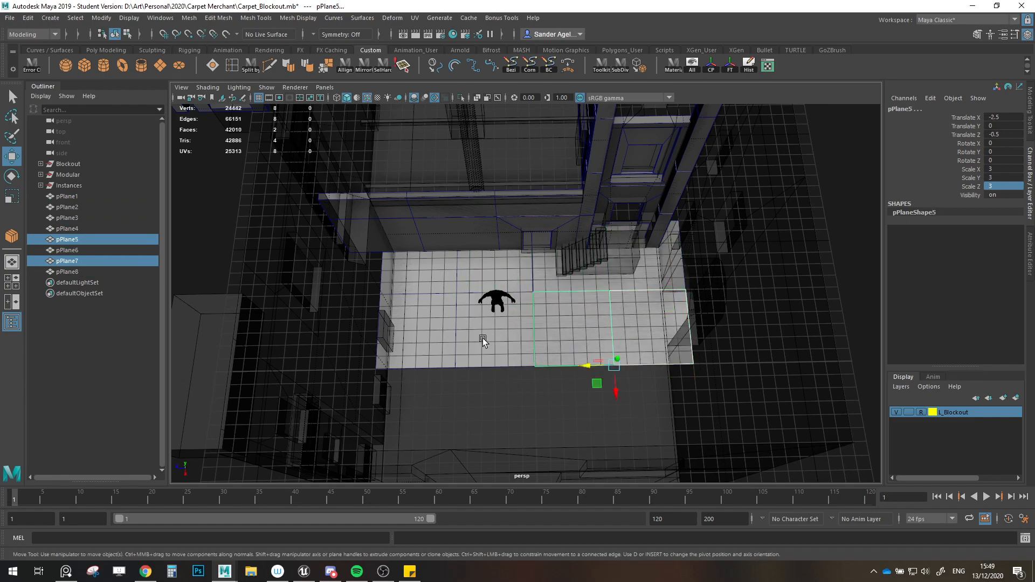
left_click(483, 340, "shift")
left_click(492, 346, "shift")
left_click_drag(493, 347, 503, 279, "alt")
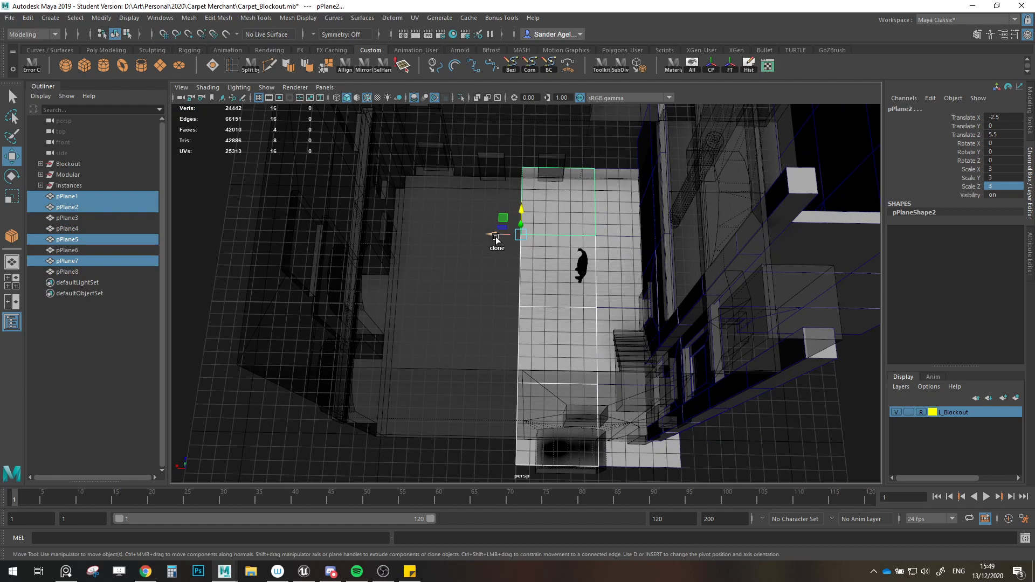
mouse_move(498, 234)
left_mouse_down("shift")
mouse_move(322, 232)
mouse_move(518, 265)
left_mouse_up("shift")
Step: Rename the first floor plane SM_Floor and copy that name
double_click(84, 198)
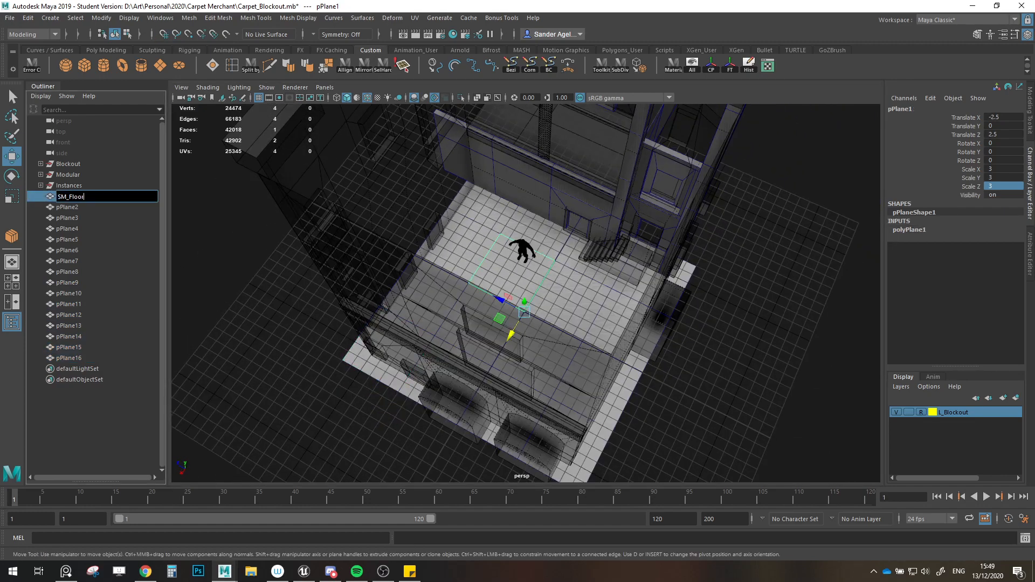
key("Return")
double_click(82, 195)
key("ctrl+c")
Step: Rename the remaining floor planes, pPlane2 through pPlane16, one by one with the copied SM_Floor name
double_click(84, 205)
key("ctrl+v")
left_click(88, 215)
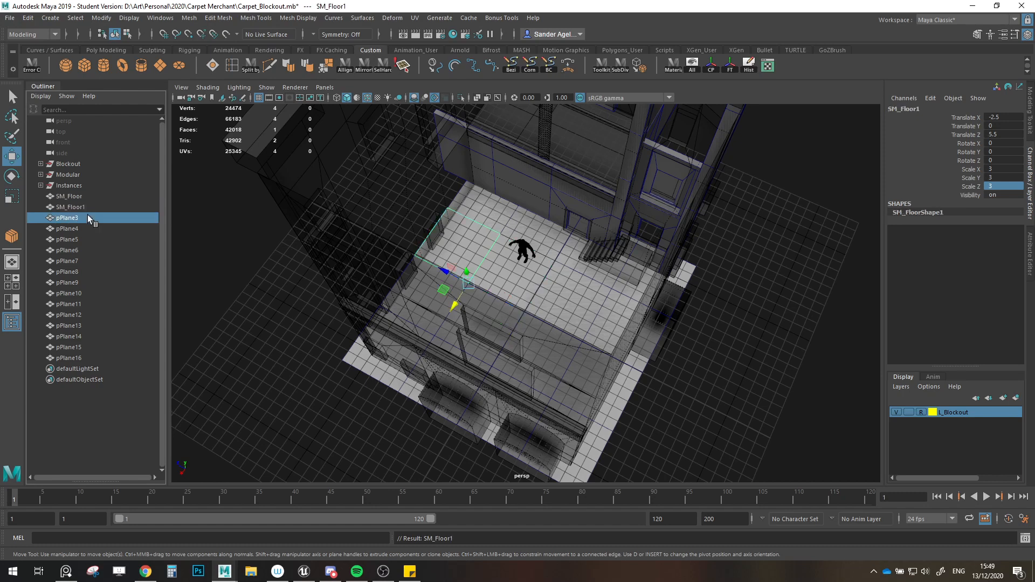
double_click(87, 217)
key("ctrl+v")
double_click(84, 228)
key("ctrl+v")
double_click(85, 238)
key("ctrl+v")
left_click(87, 249)
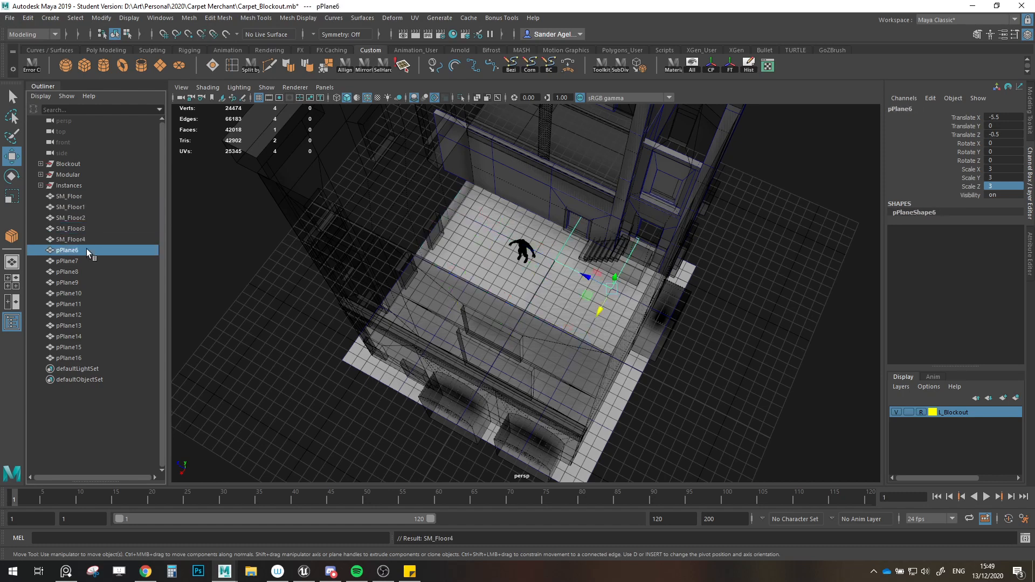
double_click(86, 249)
key("ctrl+v")
double_click(85, 260)
key("ctrl+v")
double_click(85, 272)
key("ctrl+v")
double_click(85, 283)
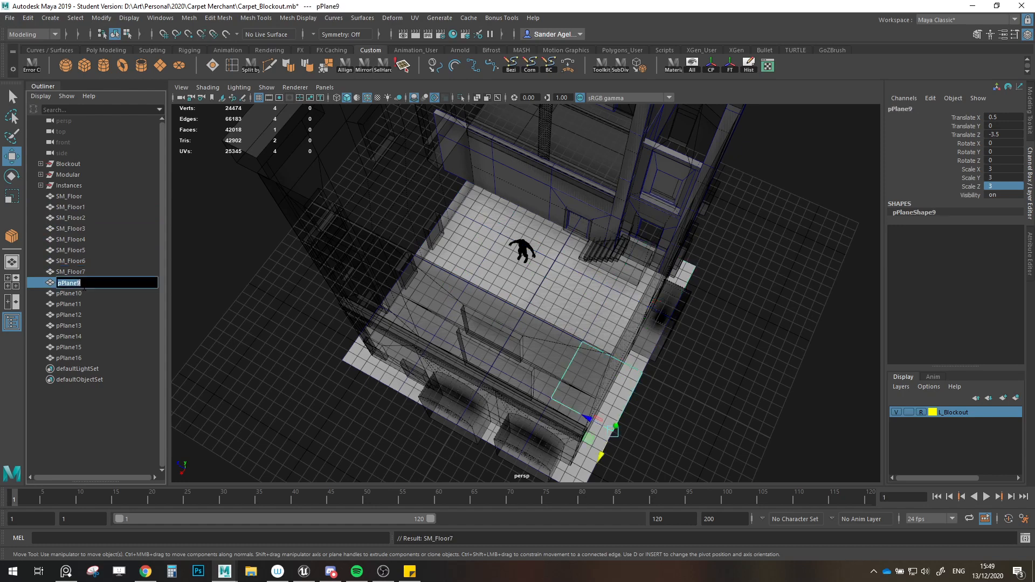
key("ctrl+v")
double_click(88, 291)
key("ctrl+v")
double_click(86, 303)
key("ctrl+v")
double_click(92, 314)
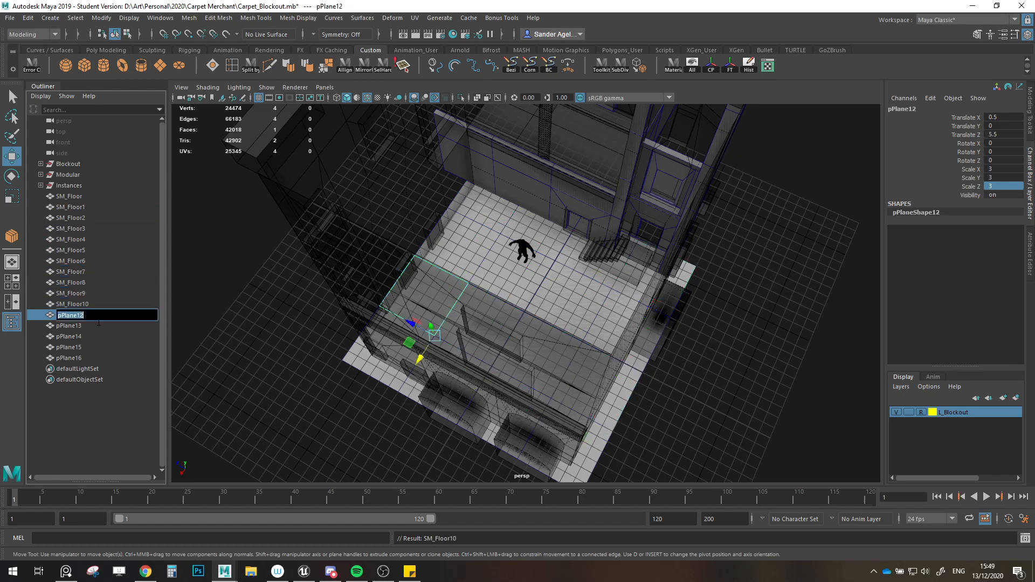
key("ctrl+v")
double_click(95, 326)
key("ctrl+v")
double_click(91, 336)
key("ctrl+v")
double_click(92, 347)
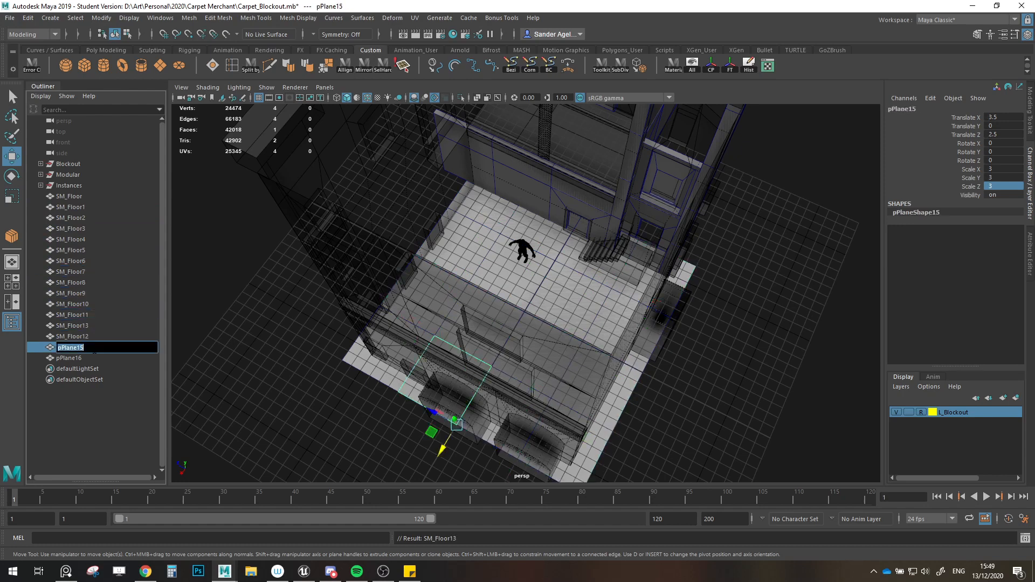
key("ctrl+v")
double_click(95, 359)
left_click(79, 250)
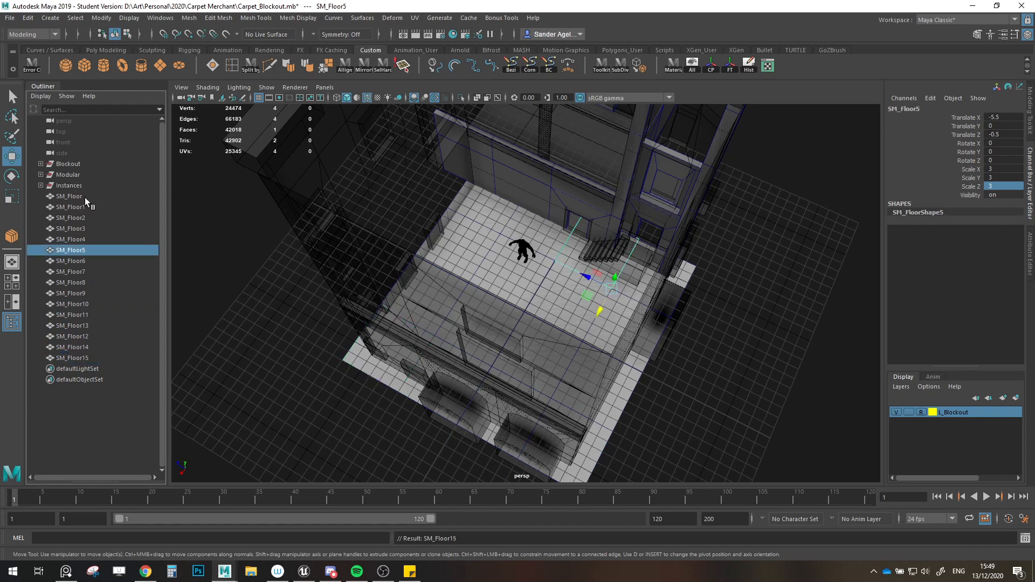
Step: Rename the original SM_Floor tile as SM_Floor16
double_click(85, 197)
type("16")
key("Return")
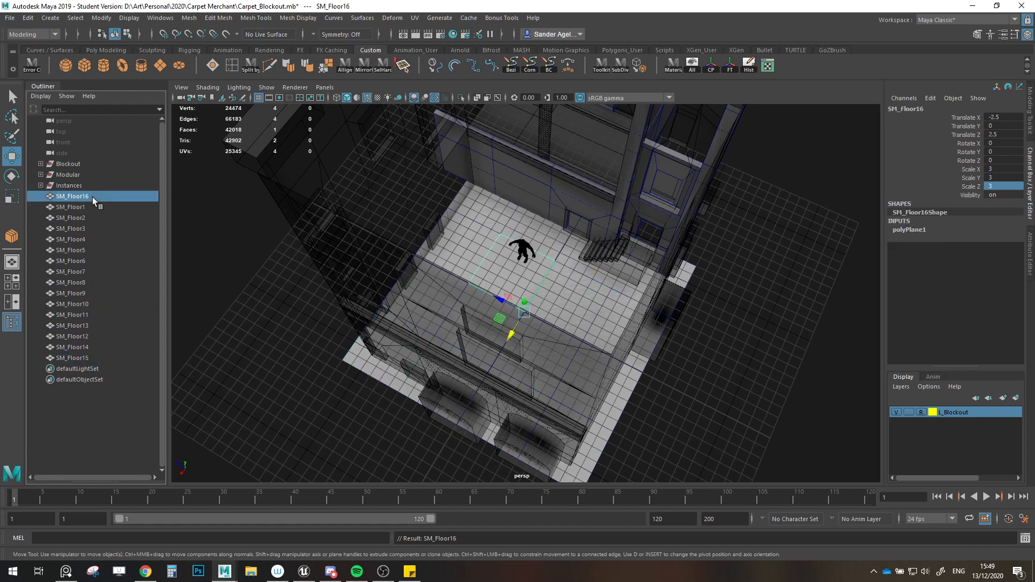
Step: Duplicate the SM_Floor16 tile in place and rename the copy SM_Floor
key("ctrl+d")
double_click(82, 369)
key("Right")
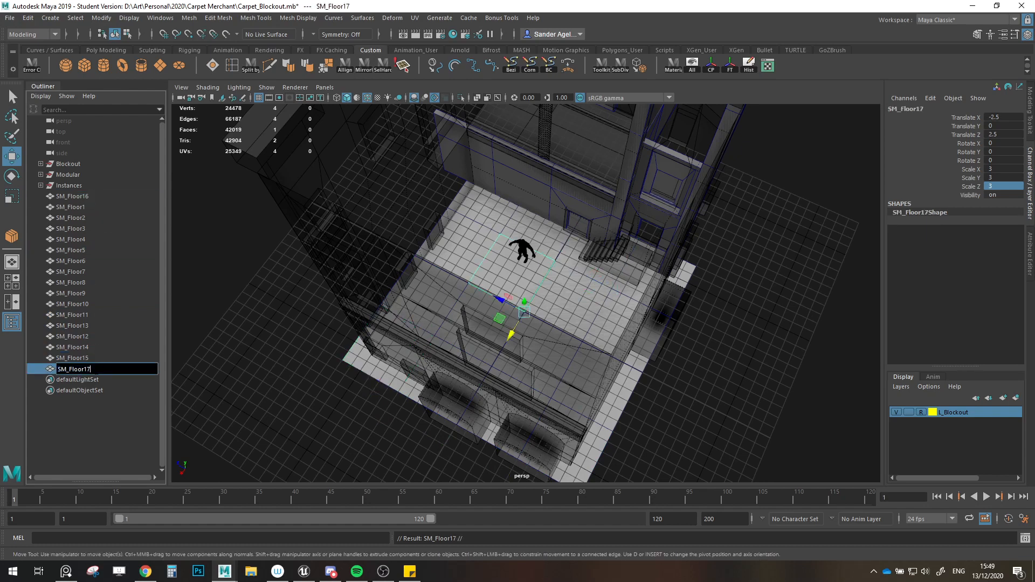
key("BackSpace")
key("BackSpace")
key("Return")
Step: Put the SM_Floor piece into the Modular group and place it beside the other modular pieces outside the building
mouse_move(81, 370)
left_mouse_down()
mouse_move(81, 323)
mouse_move(78, 372)
left_mouse_up()
left_click_drag(88, 171, 86, 174)
left_click_drag(410, 302, 252, 235, "alt")
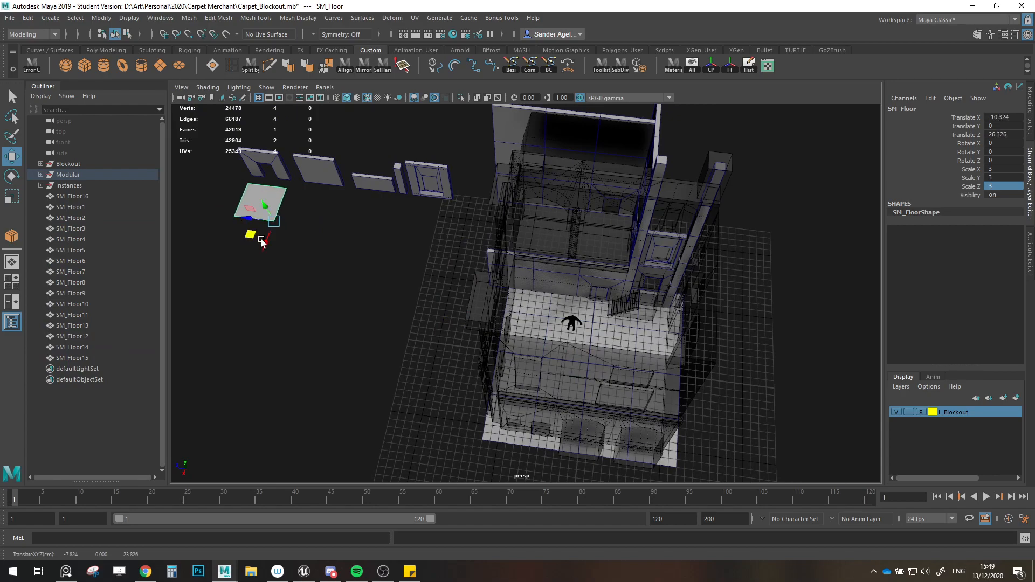
Step: Duplicate the corner floor tile beside the back wall and raise the copy to about Y 4.34, at balcony floor level
middle_click_drag(506, 292, 457, 309, "alt")
scroll(462, 325, "up", 5)
left_click(463, 324)
left_click_drag(463, 324, 487, 280, "alt")
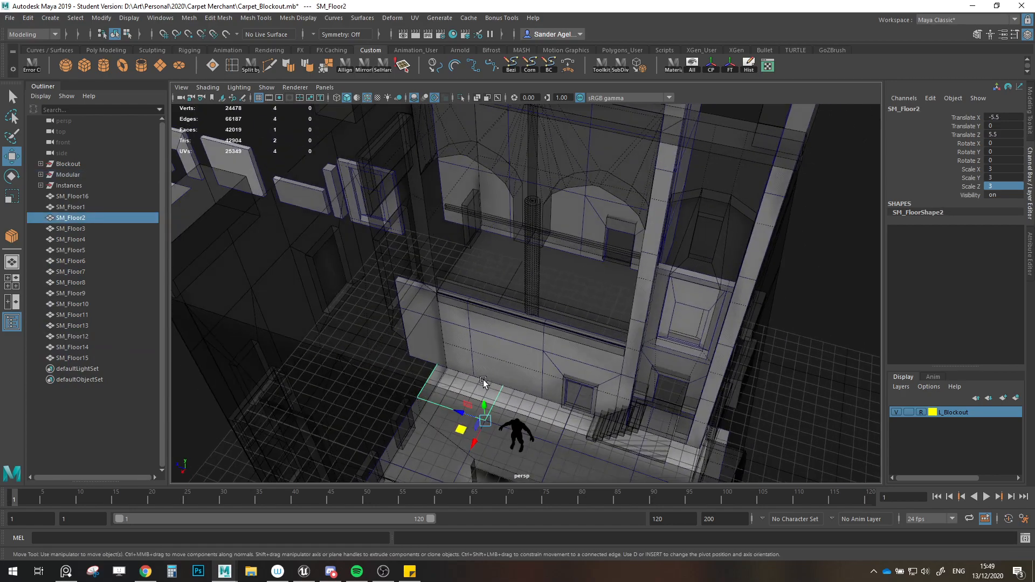
mouse_move(484, 396)
left_mouse_down("shift")
mouse_move(465, 309)
mouse_move(423, 367)
left_mouse_up("shift")
scroll(488, 339, "up", 5)
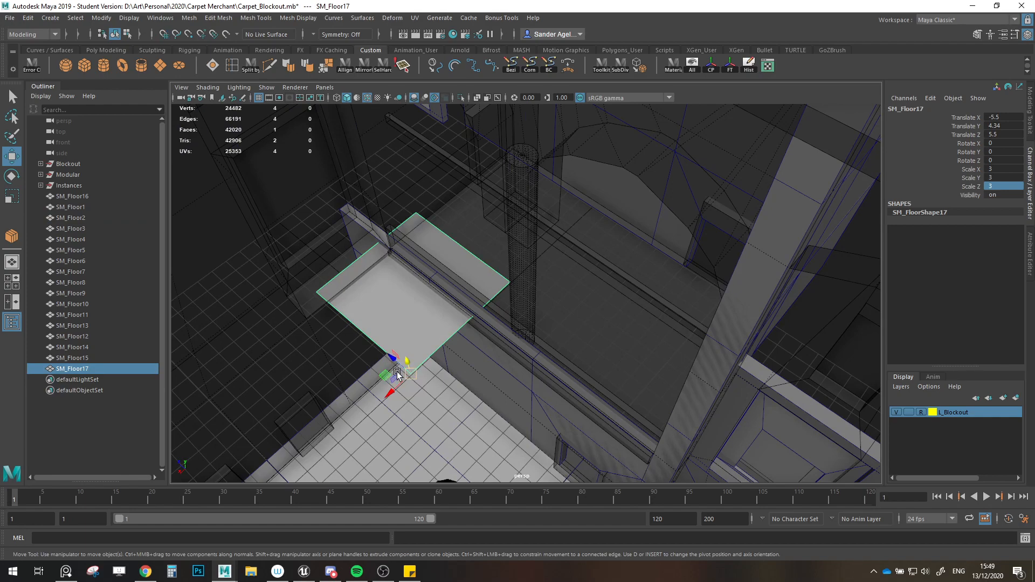
Step: Move the raised floor tile over the balcony floor and set the transparency of the lambert2 blockout material to 0
left_click_drag(398, 373, 546, 299)
right_click_drag(546, 299, 598, 286, "alt")
left_click_drag(598, 285, 915, 240, "alt")
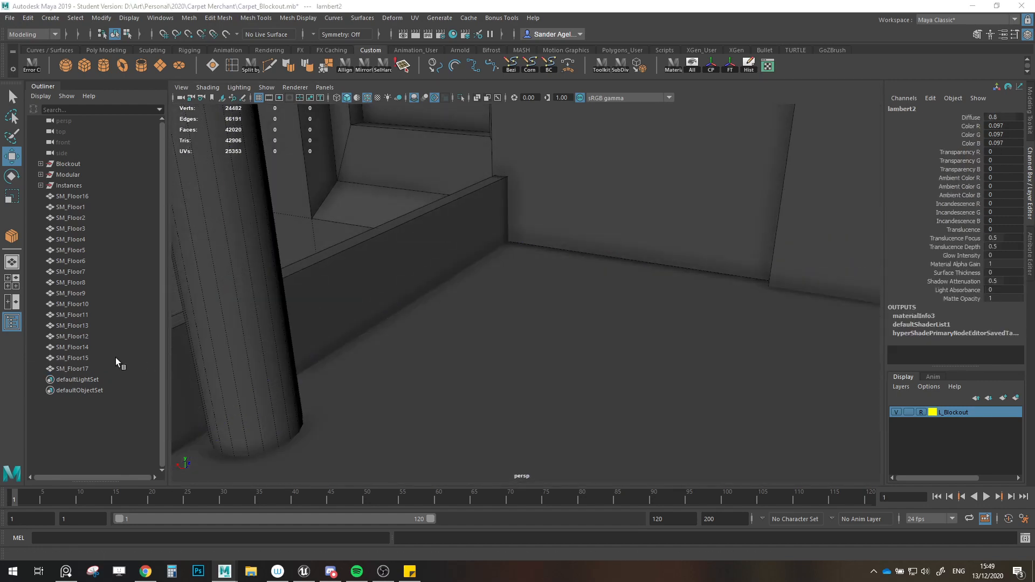
Step: Align the SM_Floor17 tile with the balcony floor by setting its height to Y 4.5 and its position to Z 6
left_click(76, 369)
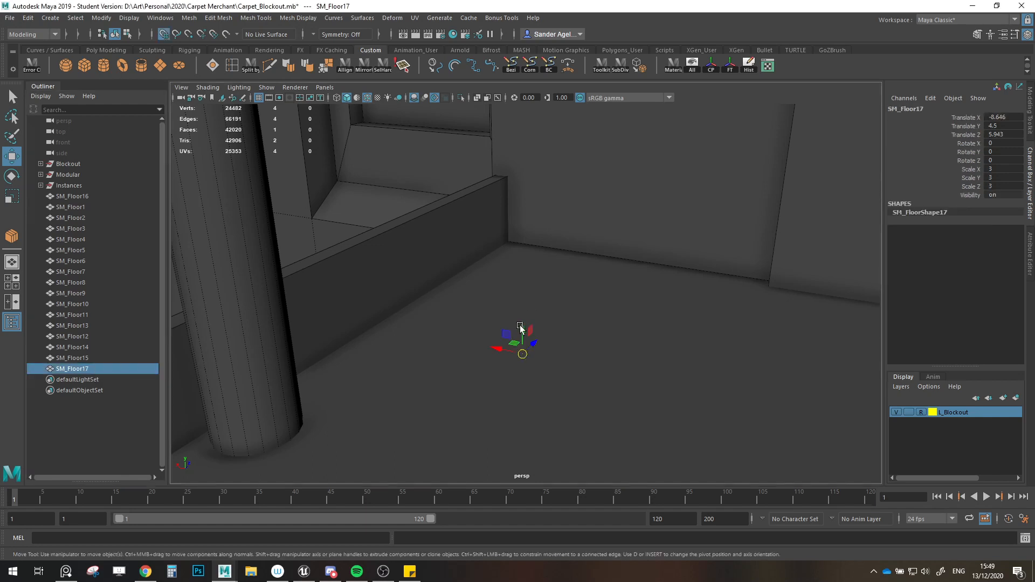
left_click_drag(521, 327, 528, 357)
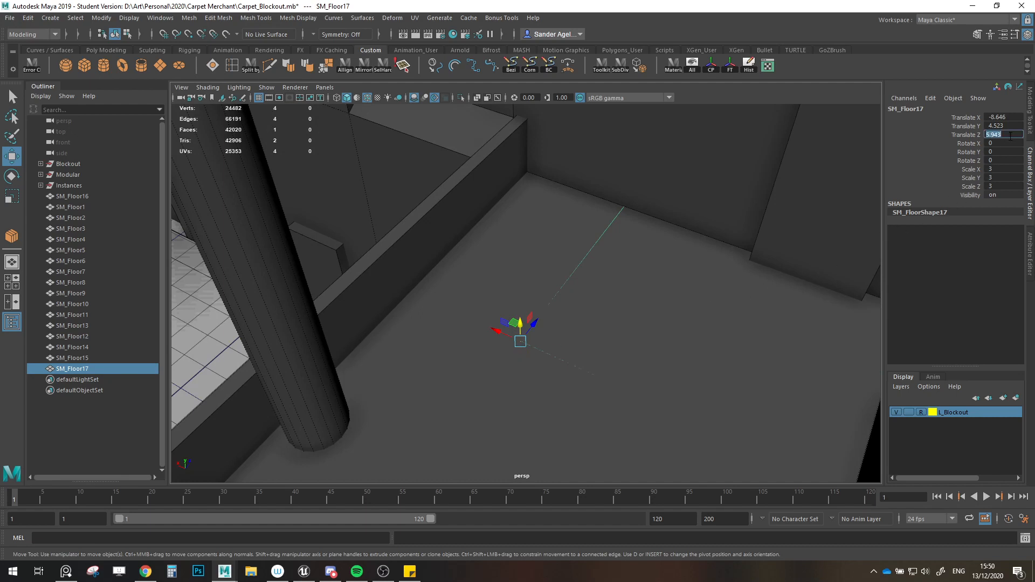
type("6")
key("Return")
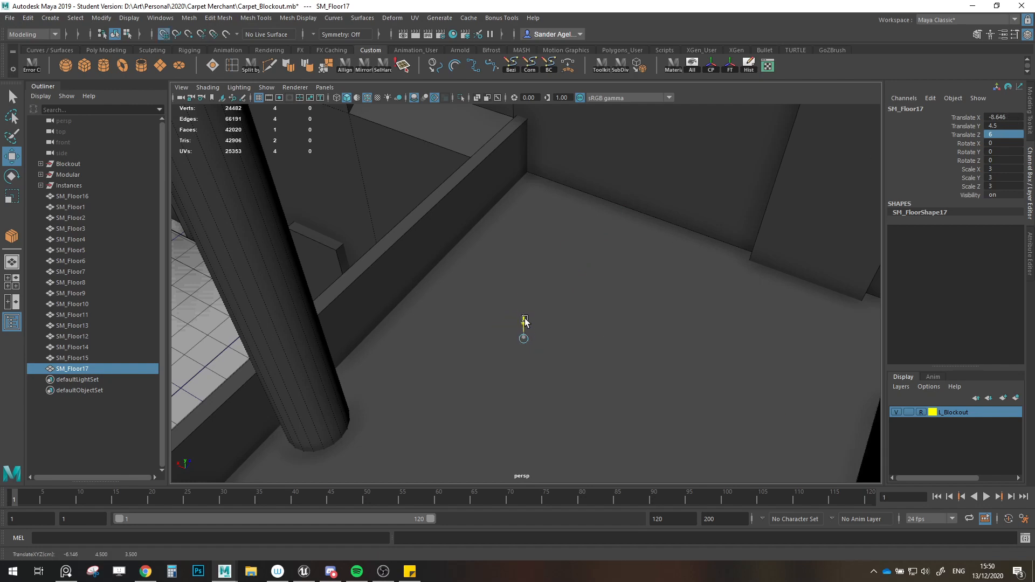
left_click_drag(524, 320, 524, 281)
left_click_drag(547, 322, 526, 254, "alt")
middle_click_drag(524, 292, 526, 337)
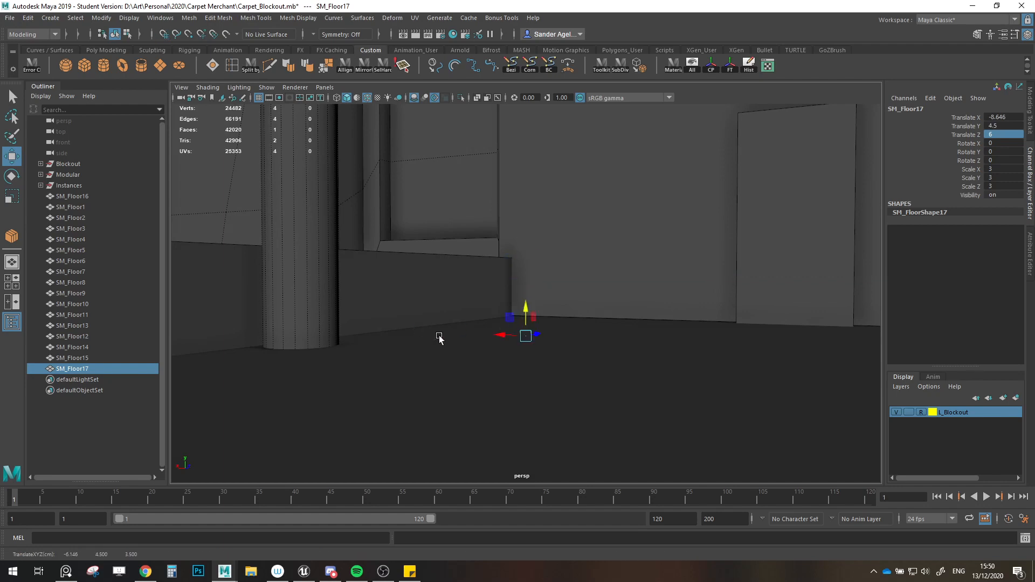
left_click_drag(526, 337, 507, 306, "alt")
key("ctrl+z")
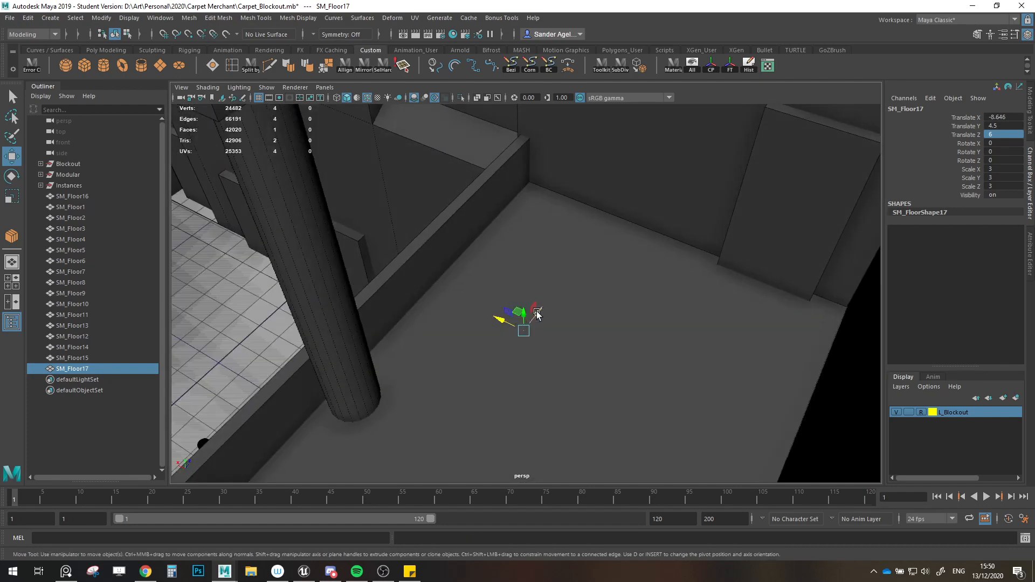
Step: Set the L_Blockout layer to template display and lay two balcony floor tiles edge to edge at Z 0.5 and Z 3.5
left_click(922, 412)
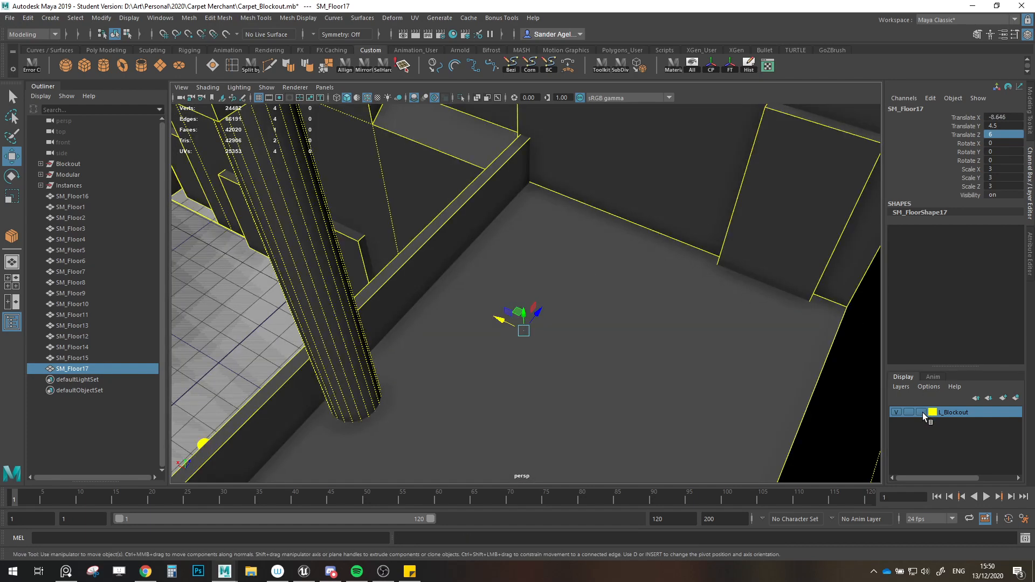
left_click(922, 412)
mouse_move(501, 322)
left_mouse_down()
mouse_move(427, 289)
mouse_move(407, 293)
mouse_move(487, 302)
mouse_move(389, 326)
mouse_move(726, 329)
mouse_move(420, 244)
mouse_move(464, 226)
mouse_move(583, 265)
left_mouse_up()
left_click(500, 293)
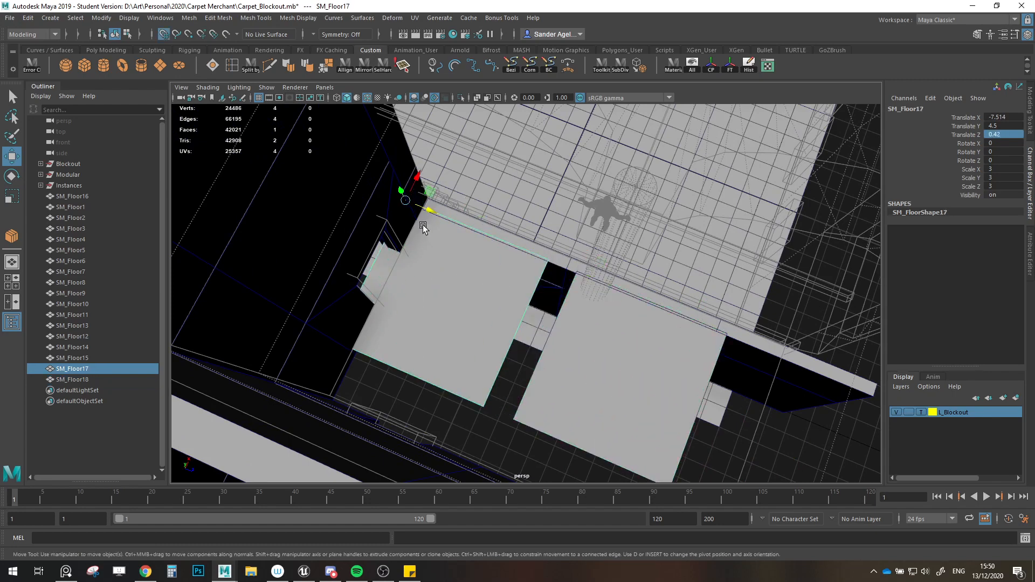
left_click_drag(426, 212, 404, 200)
left_click(642, 322)
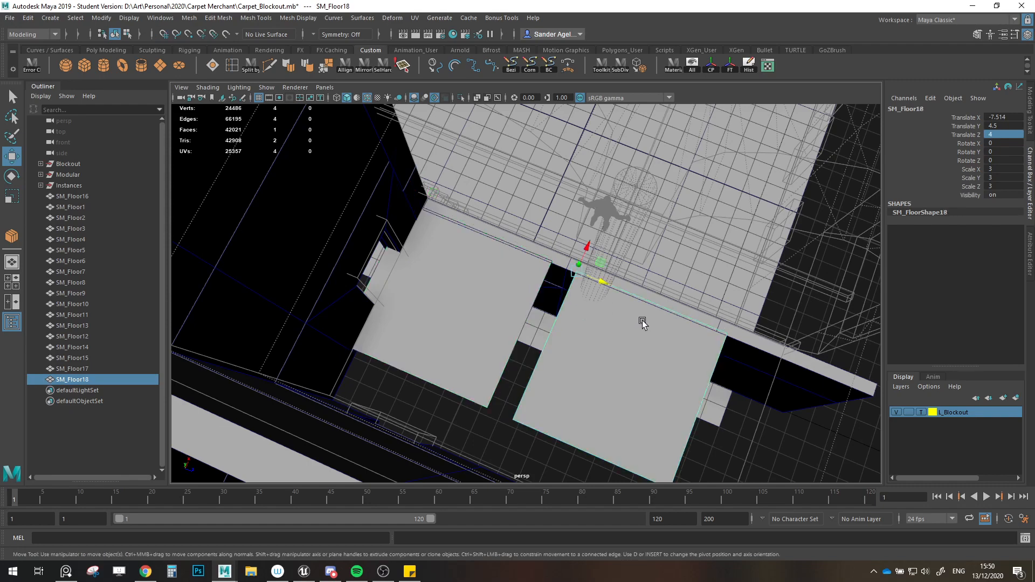
left_click_drag(603, 282, 568, 277)
Step: Duplicate the second balcony floor tile along the balcony and place the copy at Z 6.5
middle_click_drag(658, 318, 515, 292, "alt")
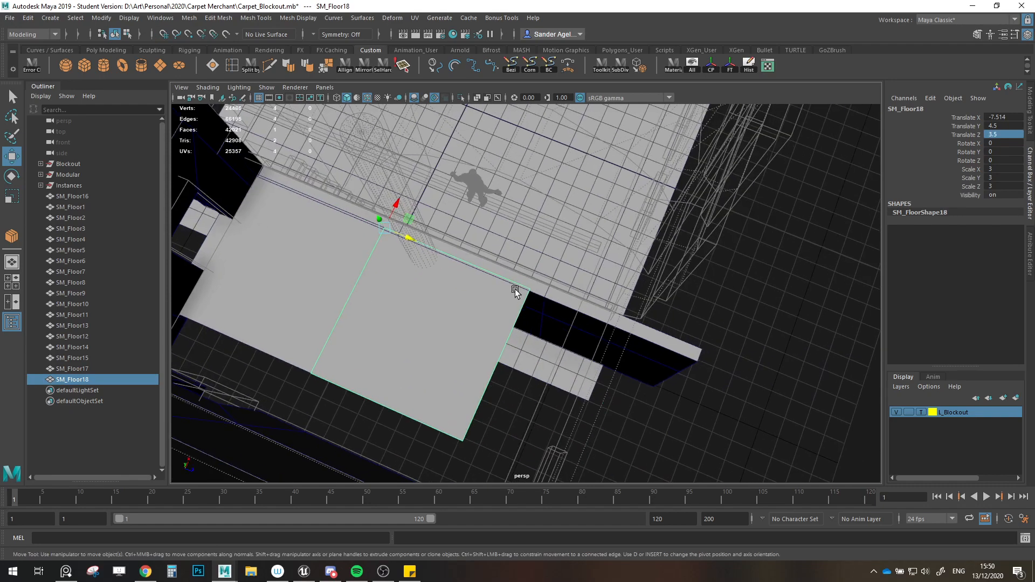
left_click_drag(516, 291, 566, 292, "alt")
mouse_move(382, 290)
left_mouse_down("shift")
mouse_move(550, 292)
mouse_move(446, 363)
left_mouse_up("shift")
Step: Duplicate the row of three balcony floor tiles towards the back wall and snap the new row to X -10.5
left_click(370, 354, "shift")
left_click(342, 340, "shift")
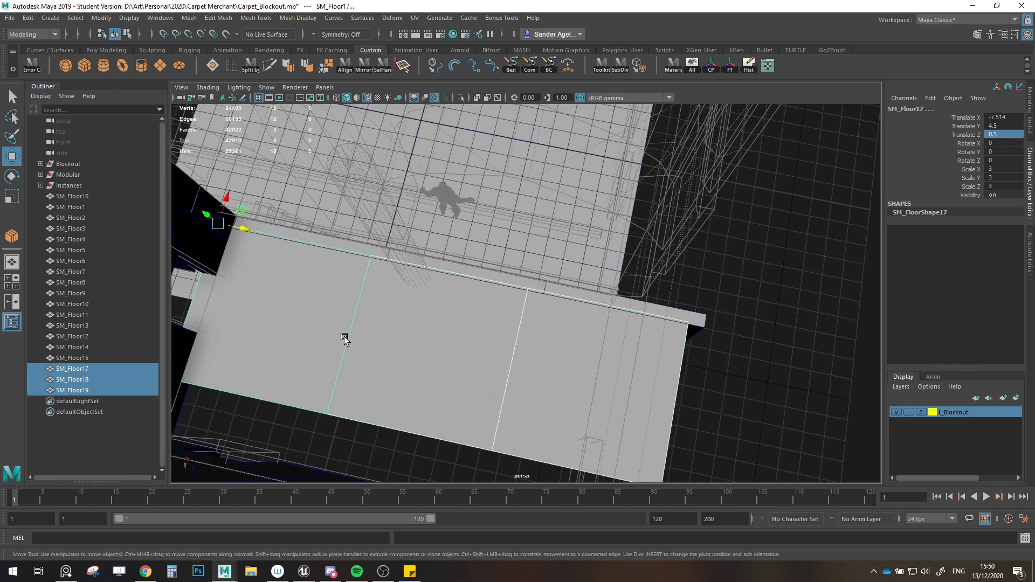
left_click_drag(342, 340, 345, 309, "alt")
middle_click_drag(435, 308, 453, 332, "alt")
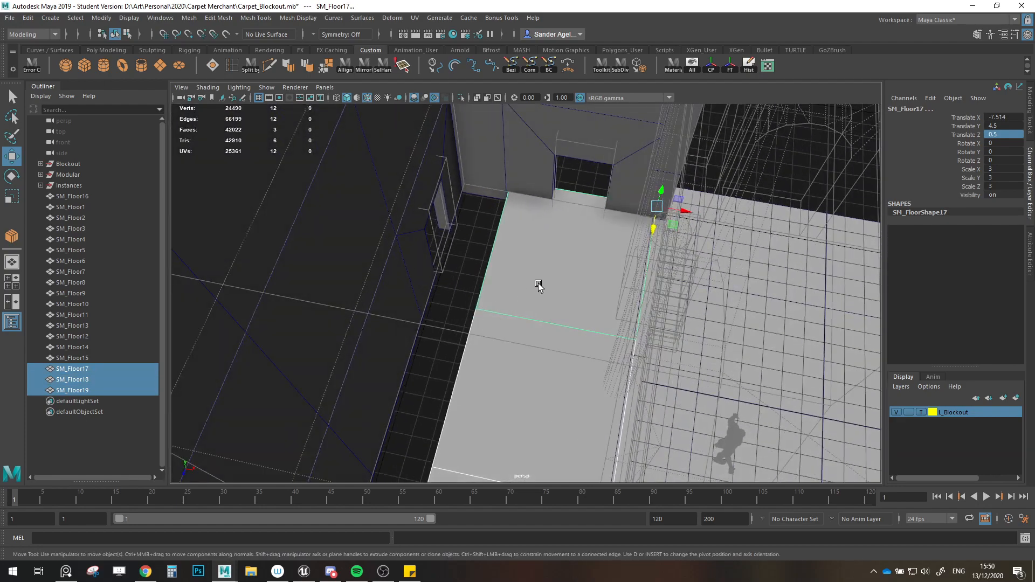
left_click_drag(551, 281, 614, 267, "alt")
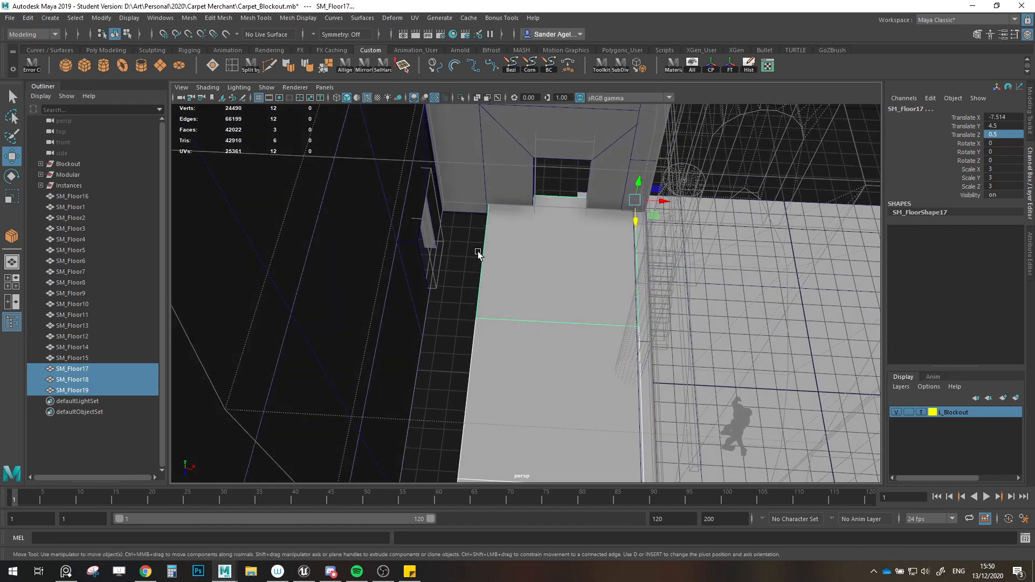
left_click_drag(498, 266, 525, 222, "alt")
scroll(634, 238, "up", 5)
scroll(633, 259, "down", 5)
scroll(529, 222, "down", 2)
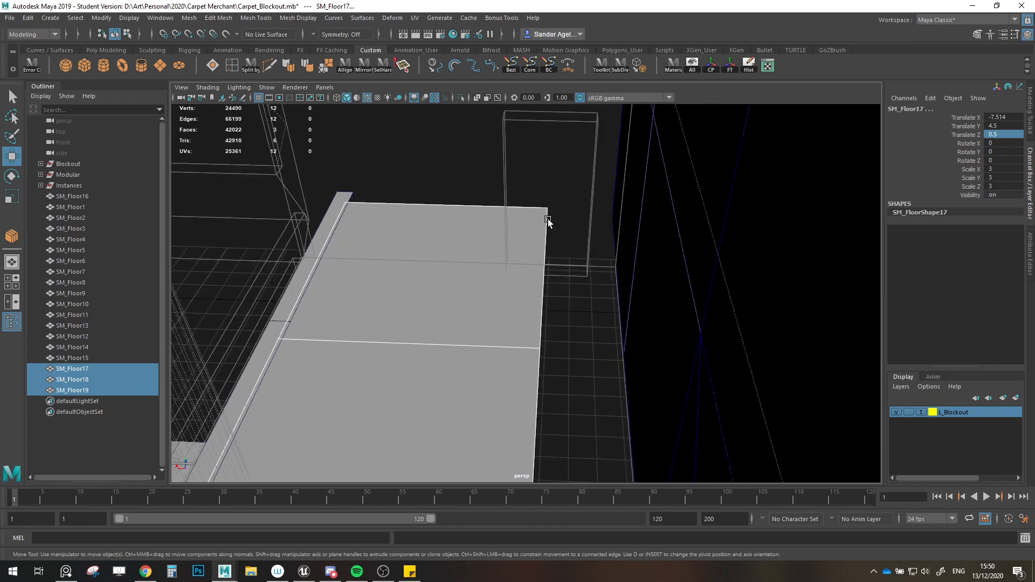
middle_click_drag(548, 219, 576, 295, "alt")
left_click_drag(576, 295, 564, 298, "alt")
left_click_drag(444, 280, 157, 275, "alt")
left_click_drag(608, 218, 604, 267, "alt")
left_click_drag(809, 224, 689, 213, "shift")
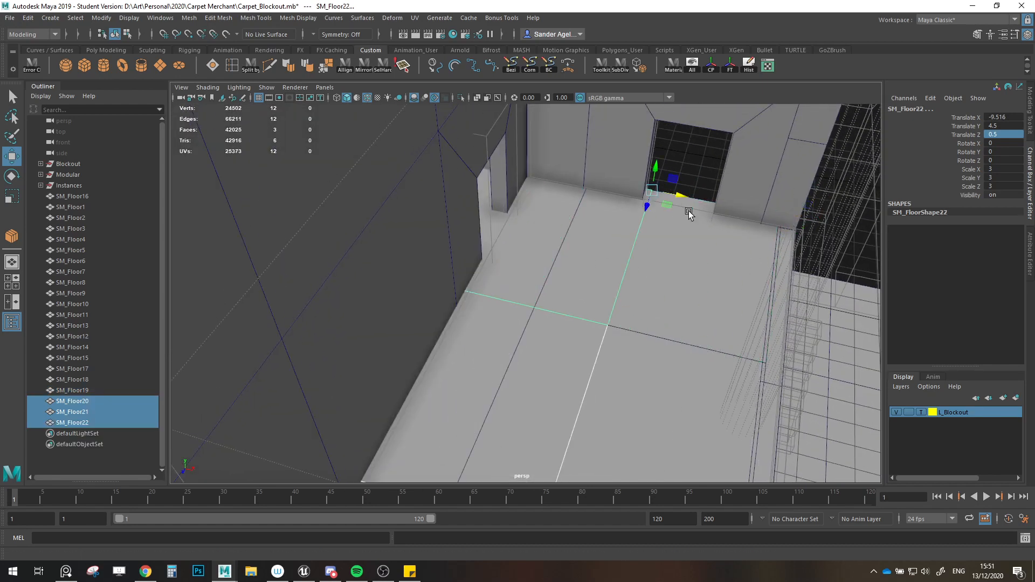
left_click_drag(583, 186, 595, 224, "alt")
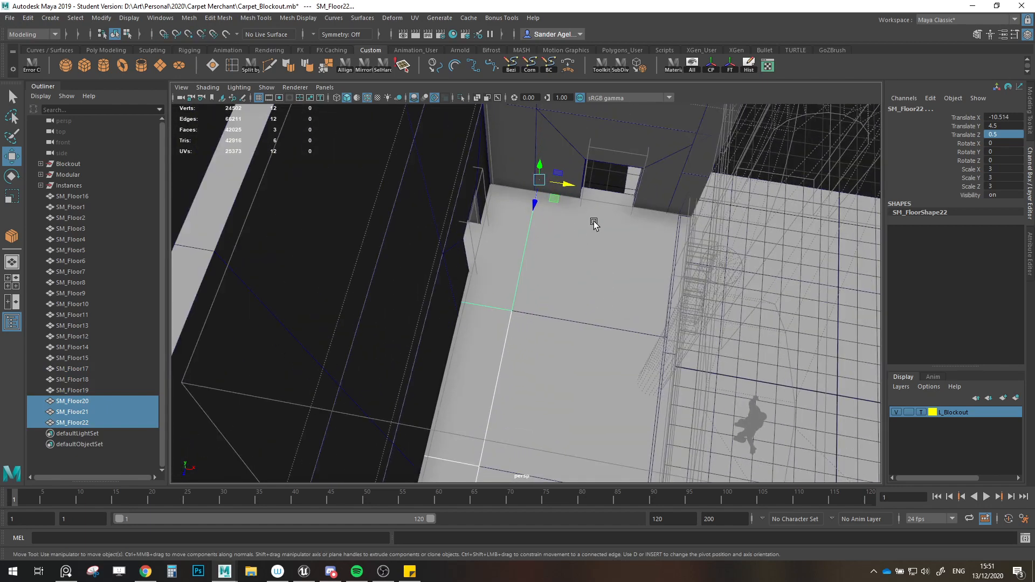
left_click_drag(568, 189, 548, 185)
Step: Select the three front balcony floor tiles and snap the row to X -7.5 so it meets the back row
left_click(601, 258)
left_click_drag(601, 258, 423, 274, "alt")
left_click(481, 353, "shift")
left_click(370, 393, "shift")
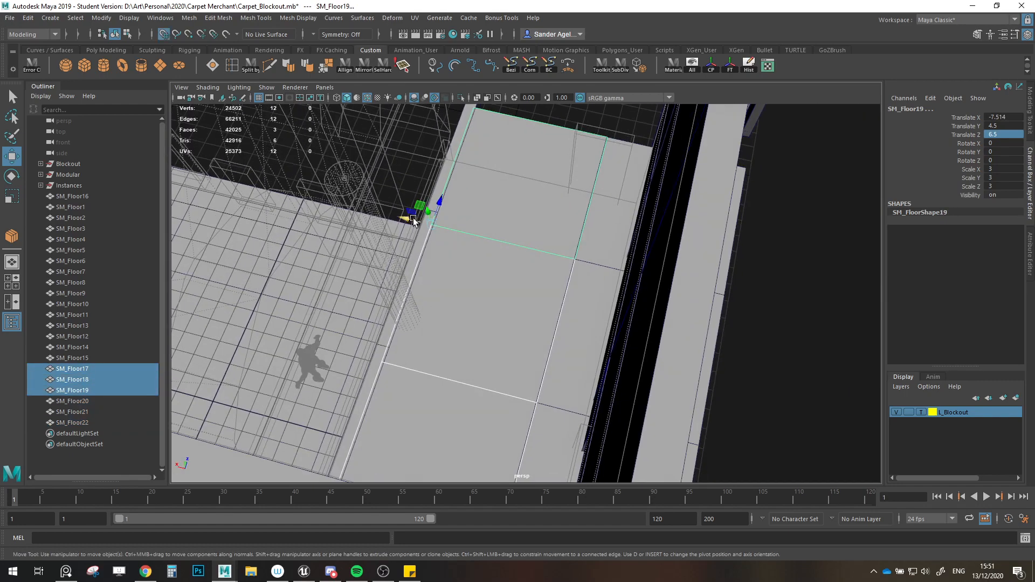
left_click_drag(414, 221, 420, 228)
left_click(788, 286)
left_click_drag(788, 286, 539, 302, "alt")
Step: Group all tiles from SM_Floor1 to SM_Floor22, rename the group, and put it inside the Instances group
left_click(76, 422)
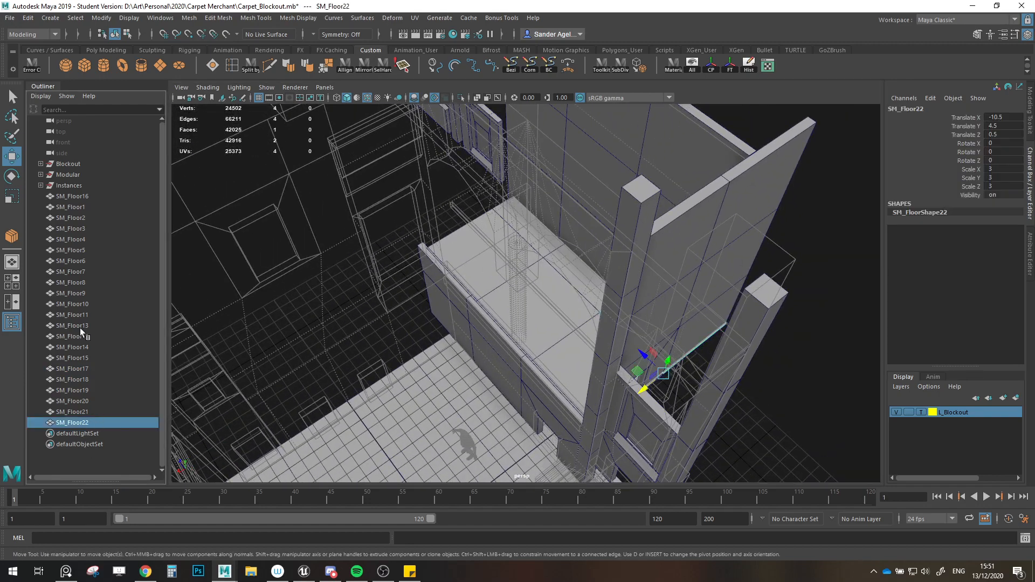
left_click(87, 197, "shift")
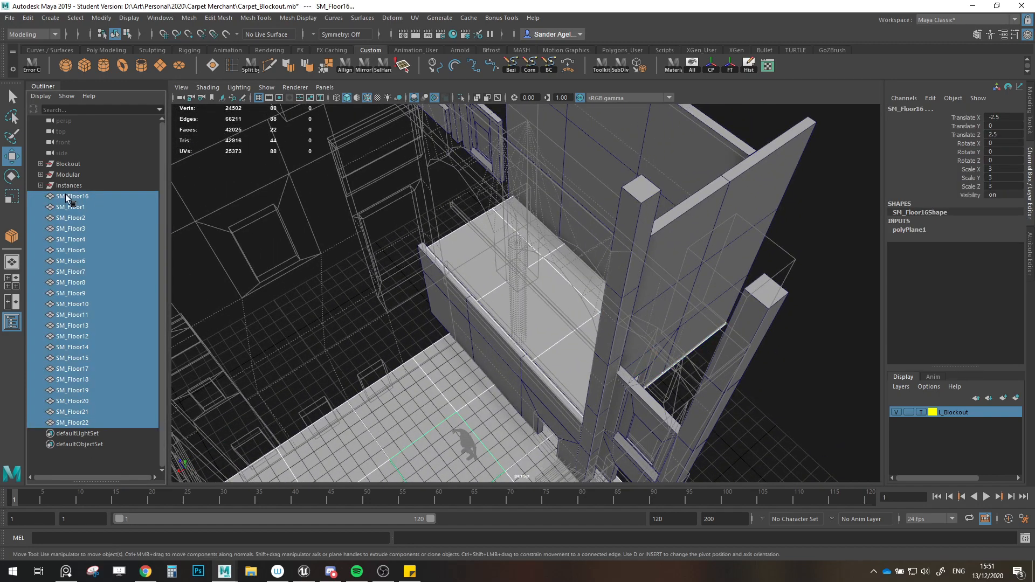
key("ctrl+g")
double_click(68, 197)
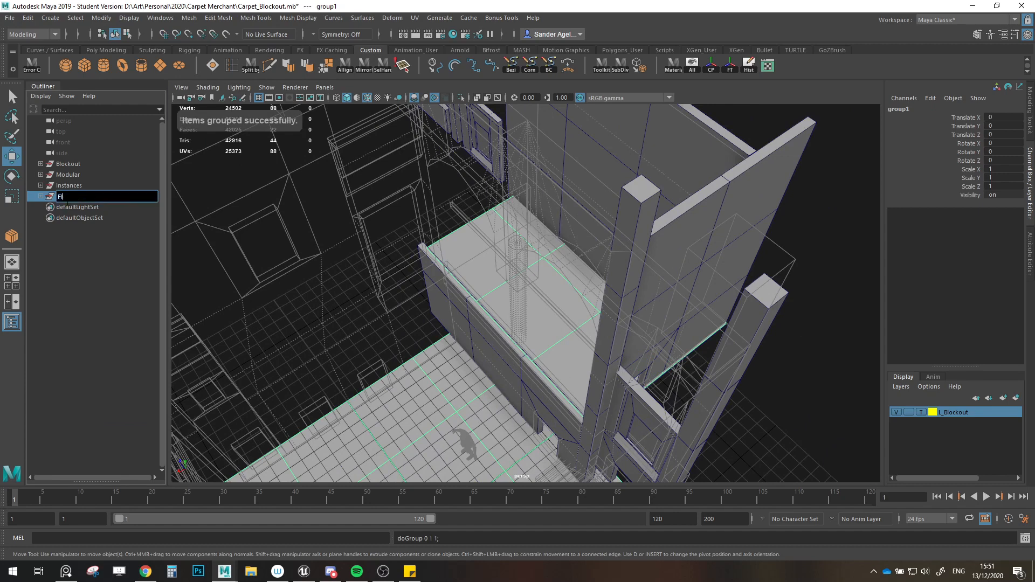
left_click_drag(67, 201, 69, 184)
left_click(69, 185)
left_click(822, 291)
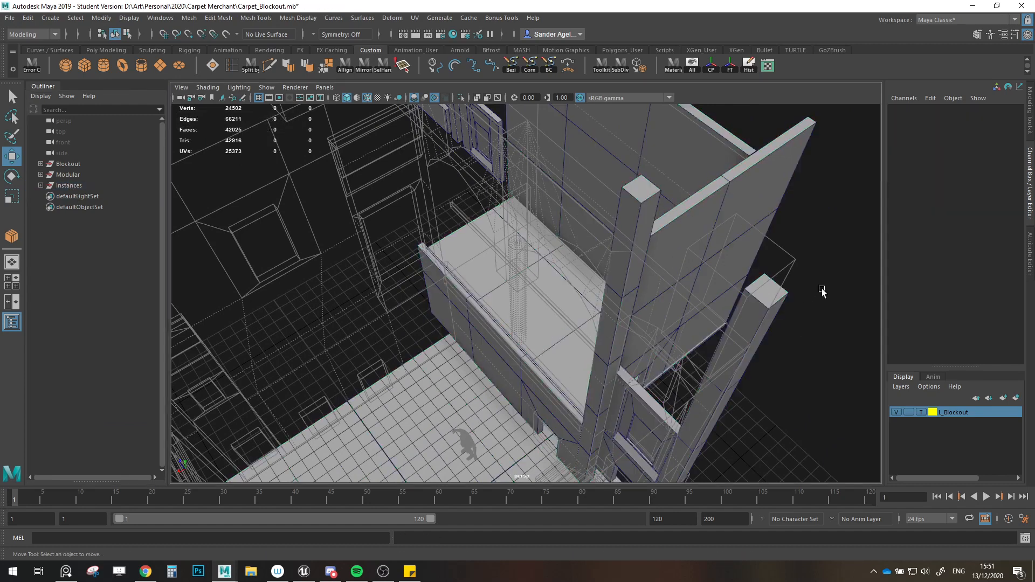
Step: Set the L_Blockout layer to reference display and the transparency of the lambert2 blockout material to 0.239
right_click_drag(821, 291, 470, 303, "alt")
left_click_drag(469, 303, 555, 265, "alt")
right_click_drag(555, 265, 577, 247, "alt")
left_click_drag(578, 247, 466, 248, "alt")
right_click_drag(466, 248, 502, 259, "alt")
middle_click_drag(501, 259, 549, 353, "alt")
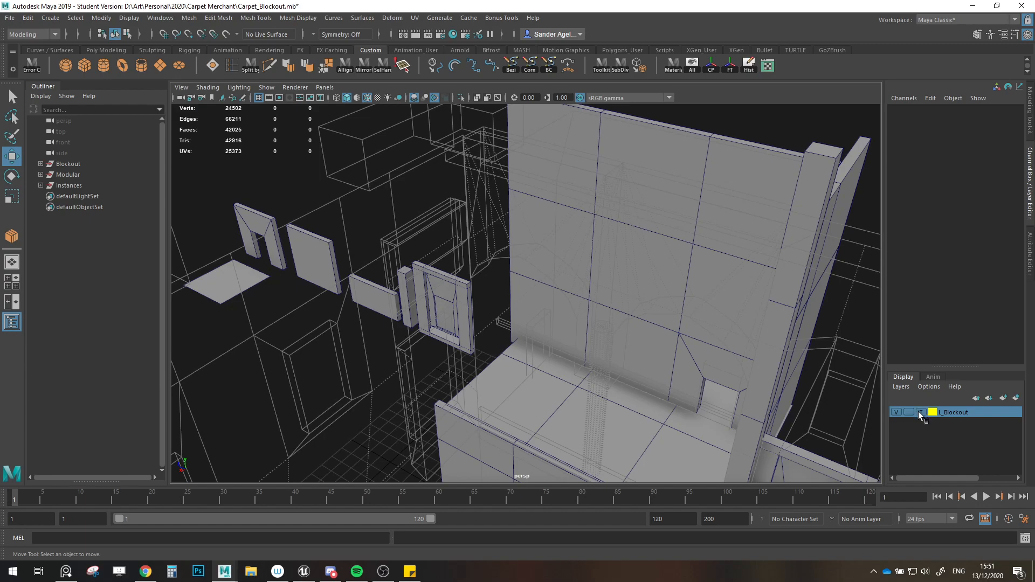
left_click(921, 412)
right_click_drag(541, 307, 491, 254, "alt")
left_click_drag(490, 254, 732, 306, "alt")
left_click(731, 306)
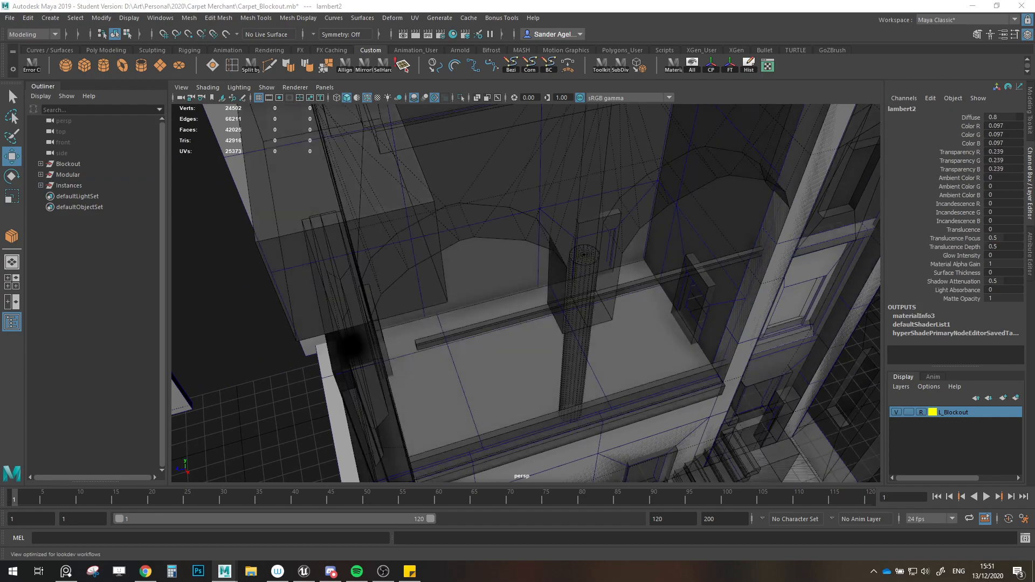
Step: Duplicate a door wall piece, rotate it to Y 90, and place it at the balcony room's open end at about X -4.7, Z -1.8
mouse_move(785, 257)
left_mouse_down("alt")
mouse_move(684, 231)
mouse_move(609, 259)
left_mouse_up("alt")
left_click(671, 254)
middle_click_drag(670, 386, 647, 357, "alt")
mouse_move(708, 441)
left_mouse_down("shift")
mouse_move(384, 367)
mouse_move(631, 392)
mouse_move(527, 412)
left_mouse_up("shift")
key("e")
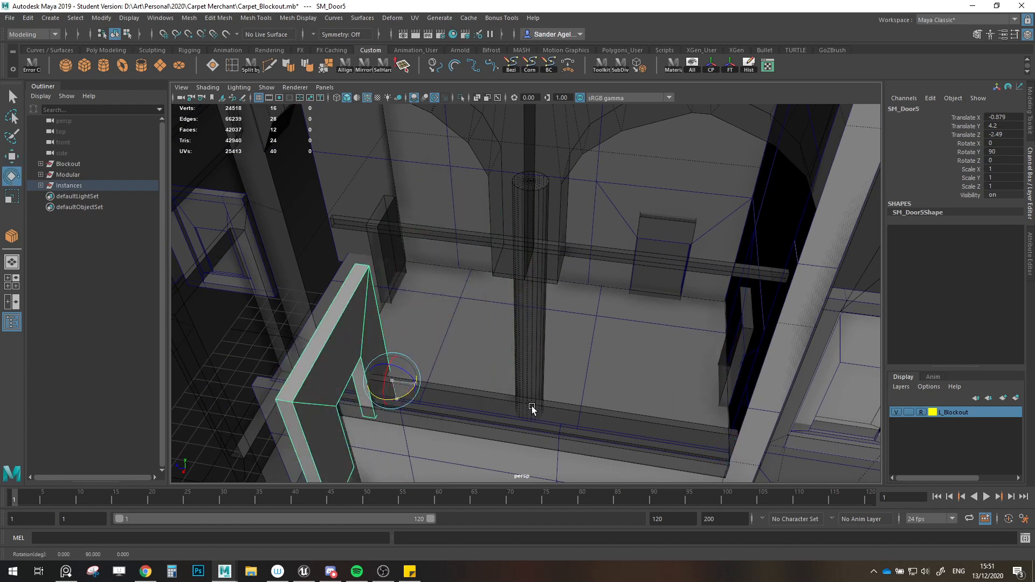
key("w")
left_click_drag(448, 361, 537, 326, "alt")
left_click_drag(645, 376, 595, 271)
left_click_drag(595, 271, 657, 286, "alt")
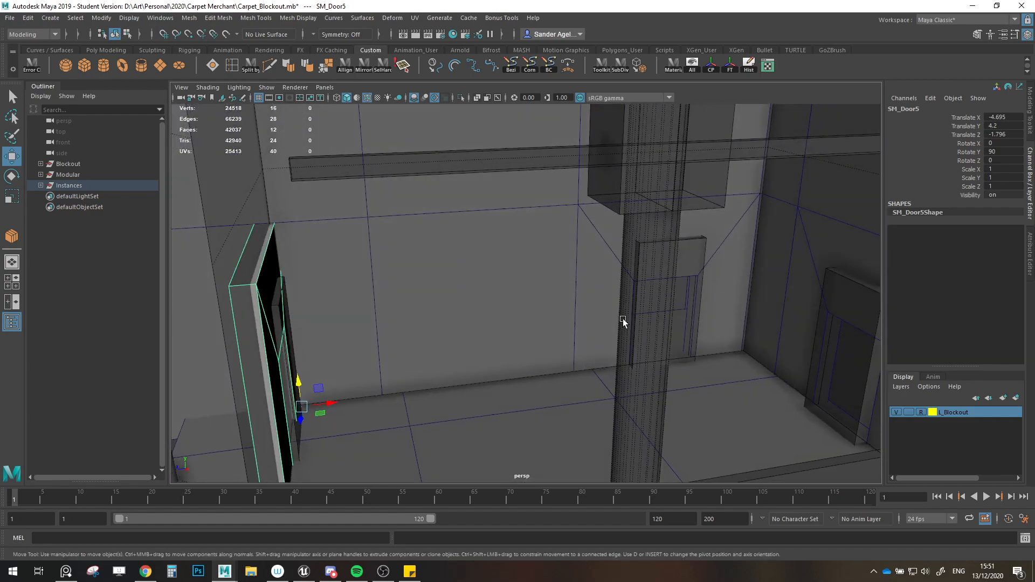
left_click_drag(623, 322, 576, 352, "alt")
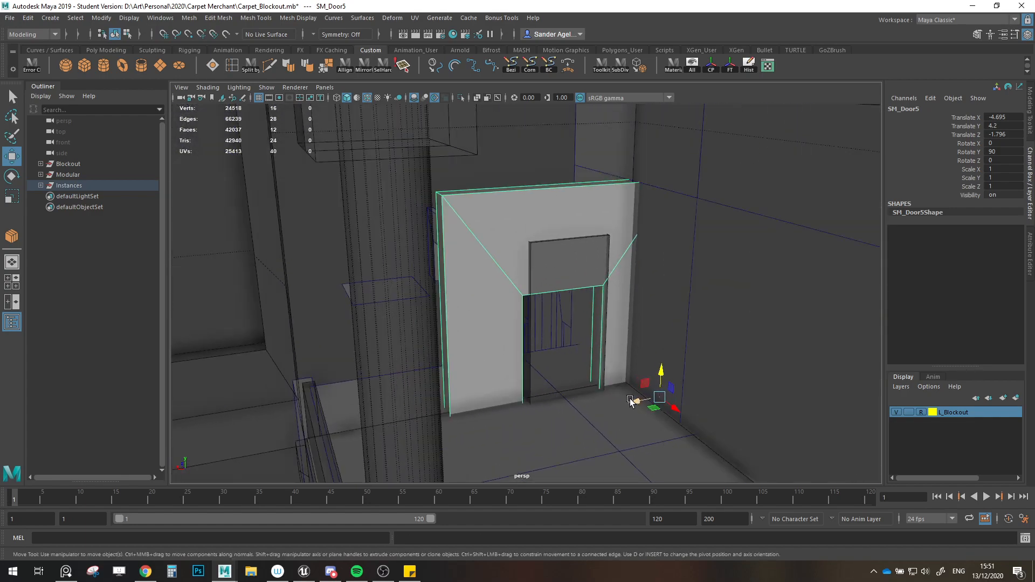
left_click_drag(631, 402, 558, 258)
key("ctrl+z")
key("ctrl+z")
Step: Duplicate a plain wall piece, set its Y rotation to 90, and place it next to the new balcony door piece
left_click(593, 236)
key("ctrl+d")
left_click_drag(668, 306, 633, 361)
key("e")
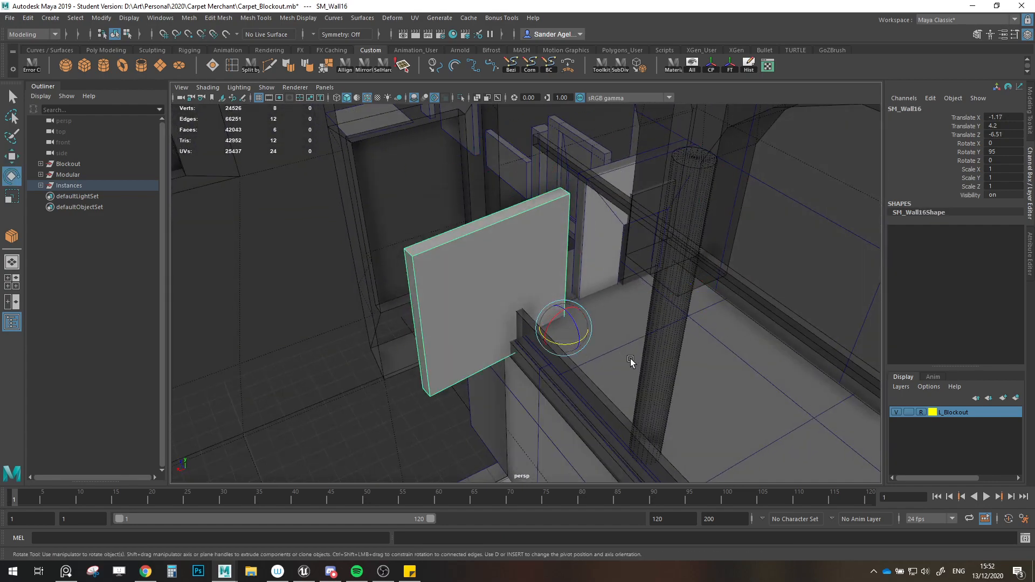
left_click(604, 354)
left_click(510, 308)
left_click_drag(564, 343, 574, 320)
key("w")
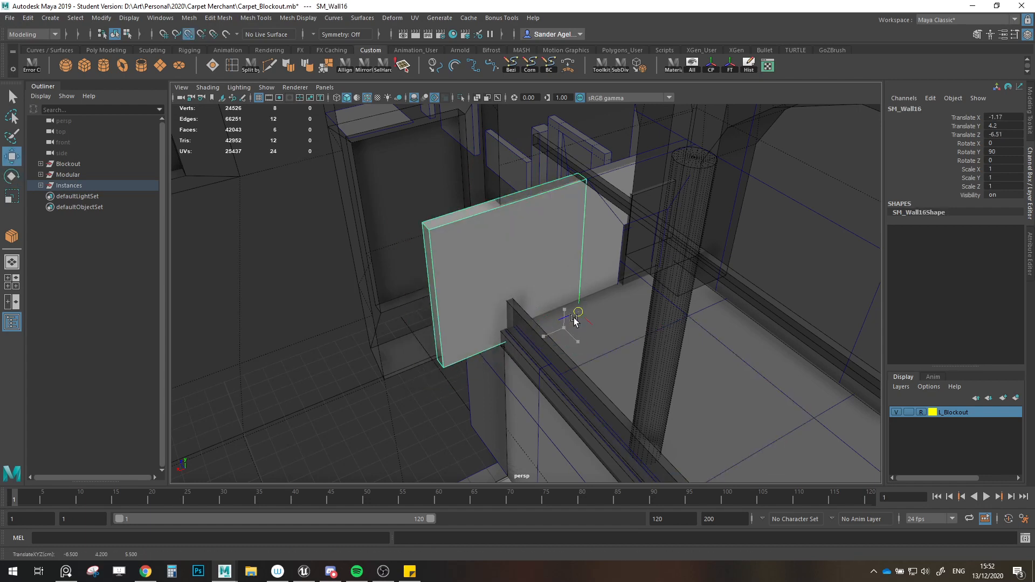
left_click(590, 279)
Step: Select the balcony door piece and the adjoining wall together and shift both so the door sits at about X -4.79
middle_click_drag(591, 285, 584, 337, "alt")
left_click_drag(584, 337, 576, 312, "alt")
key("x")
left_click_drag(699, 331, 517, 334)
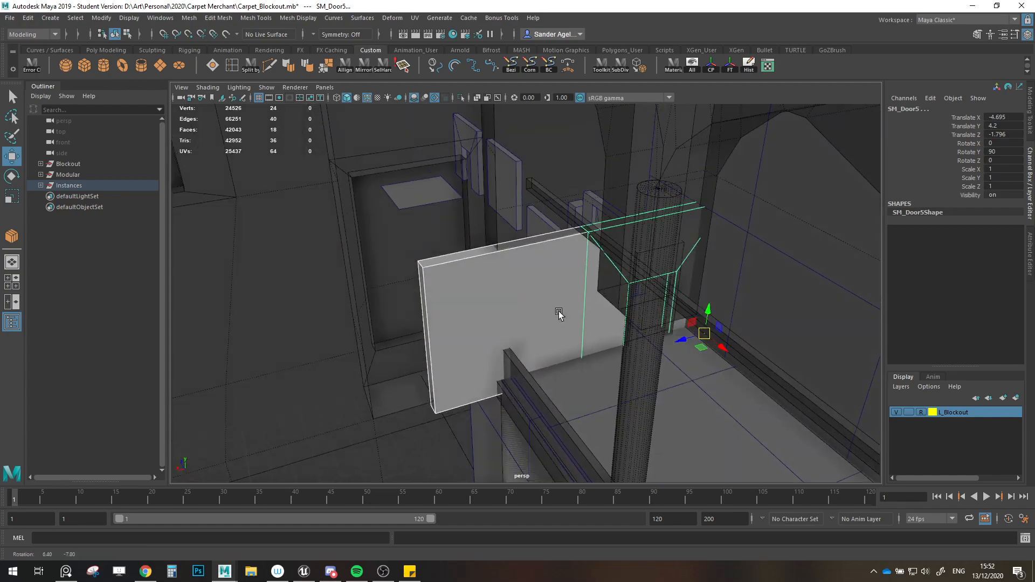
right_click_drag(517, 334, 664, 330, "alt")
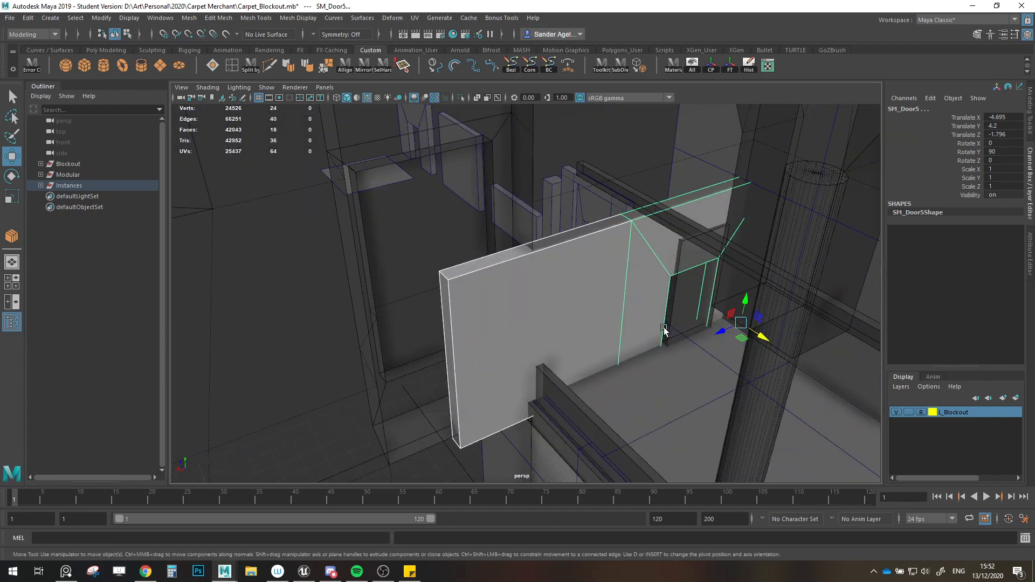
mouse_move(719, 334)
left_mouse_down()
mouse_move(562, 351)
mouse_move(578, 328)
mouse_move(633, 319)
mouse_move(575, 312)
mouse_move(588, 297)
mouse_move(565, 207)
mouse_move(622, 241)
left_mouse_up()
Step: Duplicate the plain wall piece downwards below balcony level and adjust the height of the upper wall and door together
left_click(565, 207)
left_click_drag(612, 284, 607, 330)
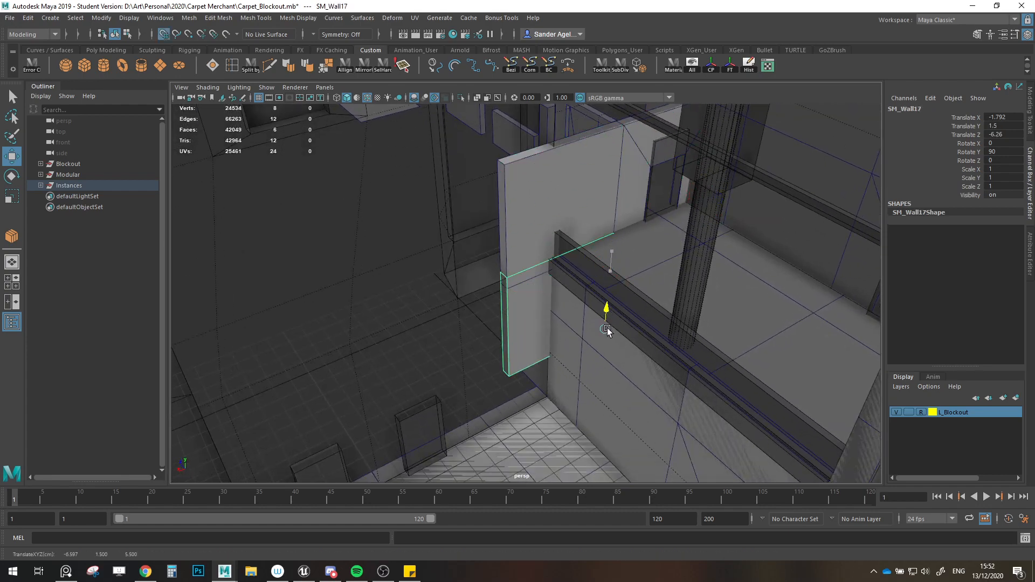
left_click(576, 227)
left_click(663, 206, "shift")
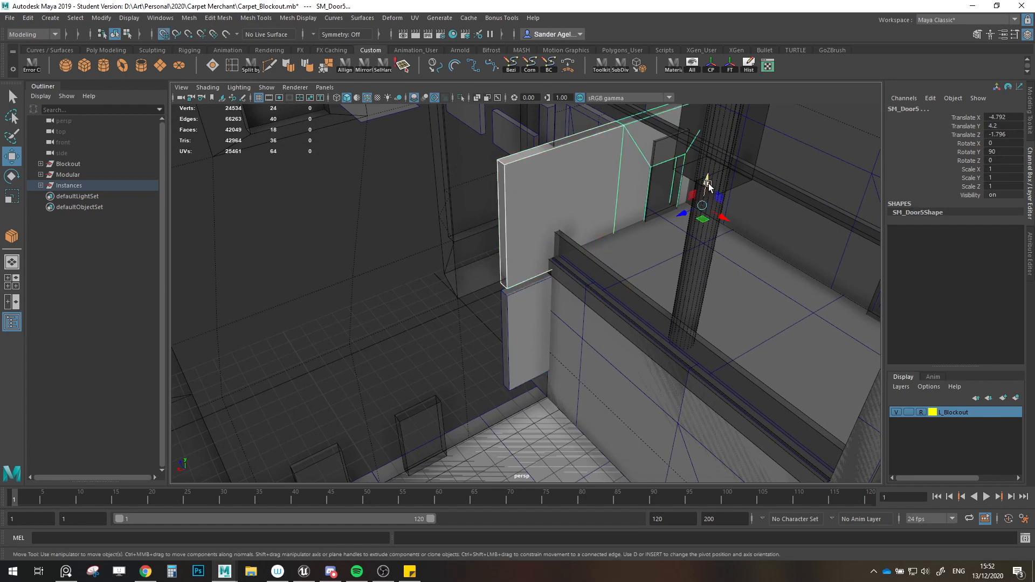
left_click_drag(709, 185, 706, 192)
Step: Select all six floor tiles of the balcony room together and set their height at Y 4.5
scroll(627, 272, "up", 4)
left_click_drag(626, 273, 661, 270, "alt")
scroll(661, 270, "up", 3)
middle_click_drag(614, 266, 438, 323, "alt")
scroll(438, 323, "up", 1)
left_click(527, 324)
left_click_drag(527, 325, 566, 318, "alt")
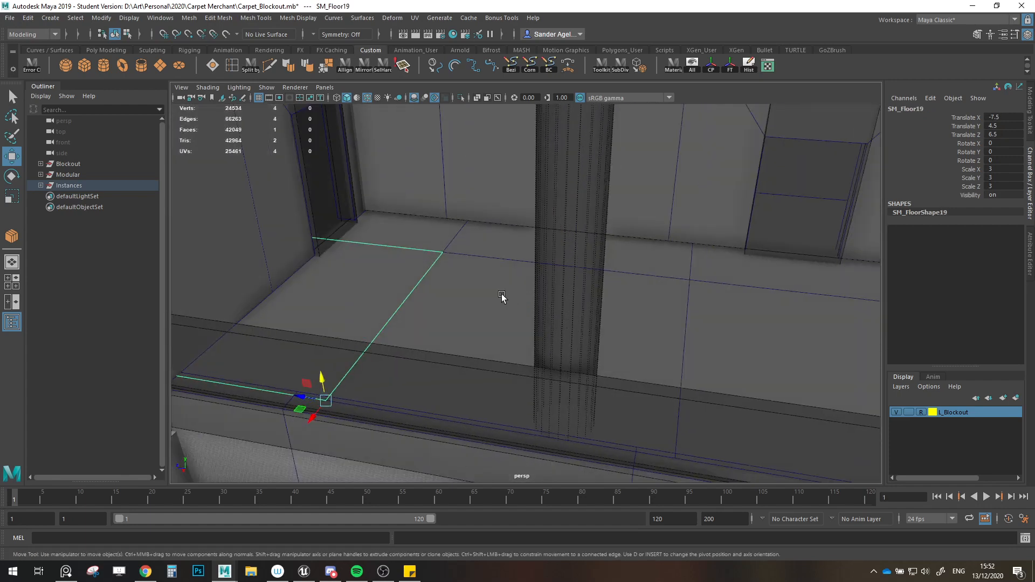
left_click(502, 294, "shift")
left_click(446, 236, "shift")
left_click(508, 245, "shift")
left_click_drag(528, 277, 678, 294, "alt")
left_click(668, 272, "shift")
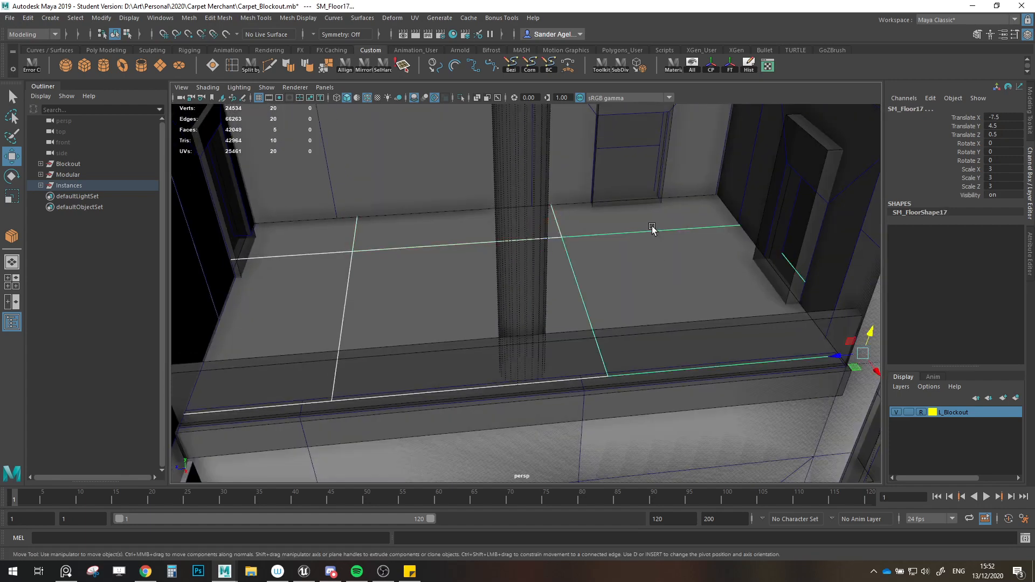
left_click_drag(756, 216, 757, 225)
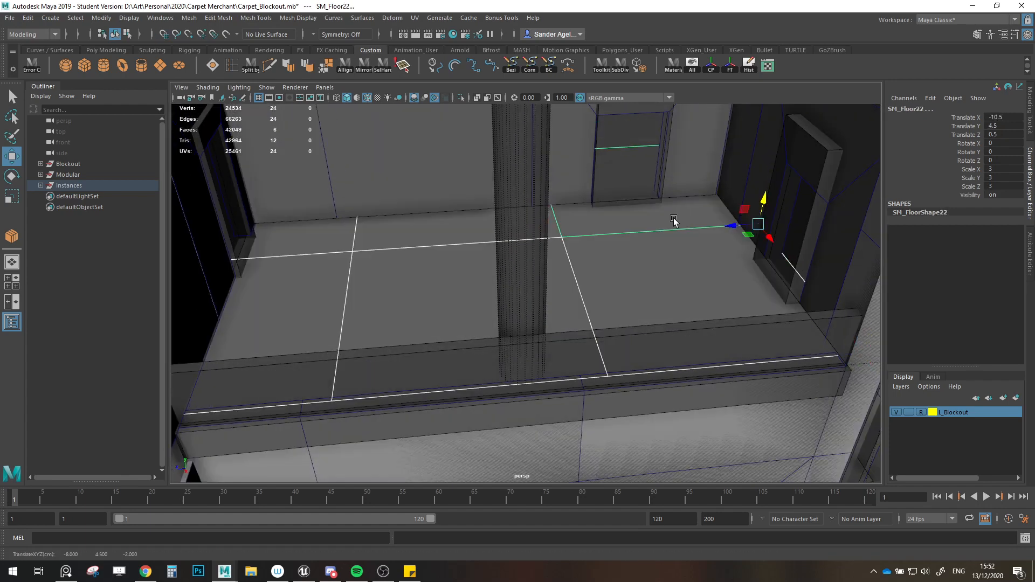
Step: Select the door and wall pieces along the balcony room's back and side and raise them together so the top row sits at Y 10.5
left_click_drag(674, 218, 722, 175, "alt")
middle_click_drag(723, 175, 679, 282, "alt")
left_click(681, 333)
left_click(564, 168, "shift")
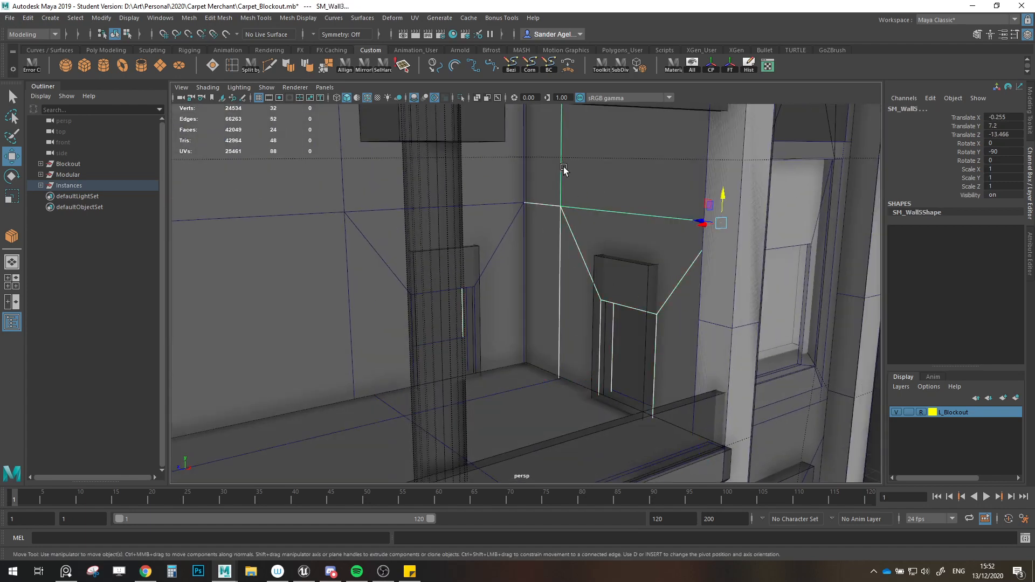
left_click(512, 160)
left_click(502, 234, "shift")
left_click(536, 231, "shift")
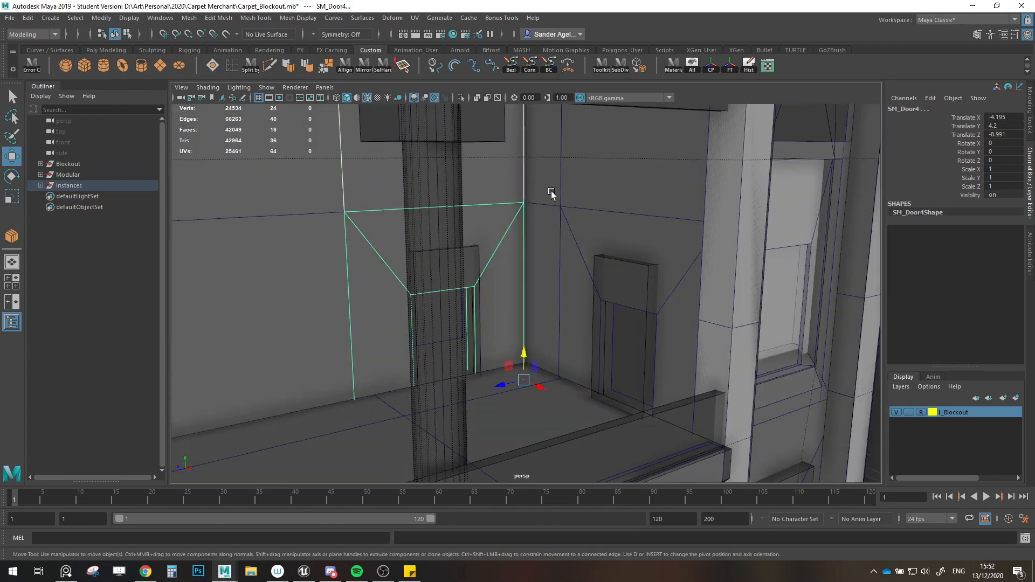
left_click(550, 192, "shift")
left_click(583, 186, "shift")
left_click(604, 249, "shift")
left_click_drag(520, 224, 387, 230, "alt")
left_click(303, 239, "shift")
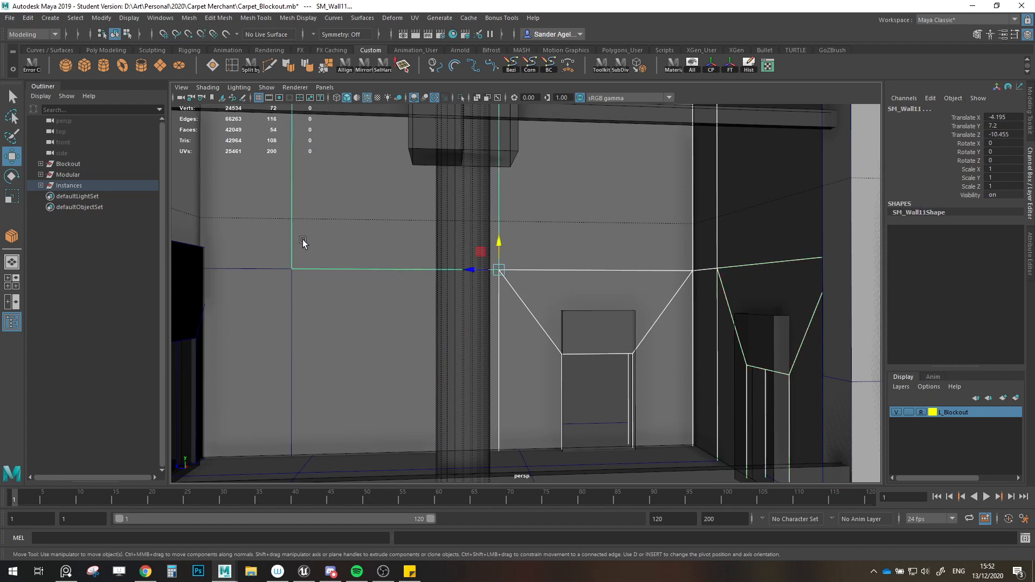
left_click(292, 313, "shift")
middle_click_drag(486, 187, 480, 313, "alt")
scroll(480, 313, "down", 4)
key("4")
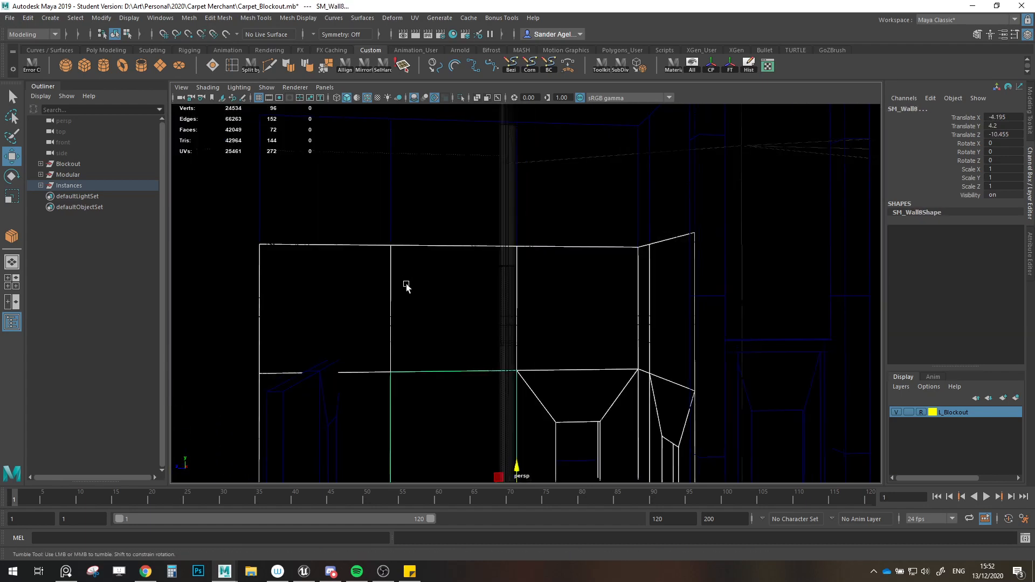
left_click_drag(406, 284, 392, 275, "alt")
key("5")
left_click(622, 250, "shift")
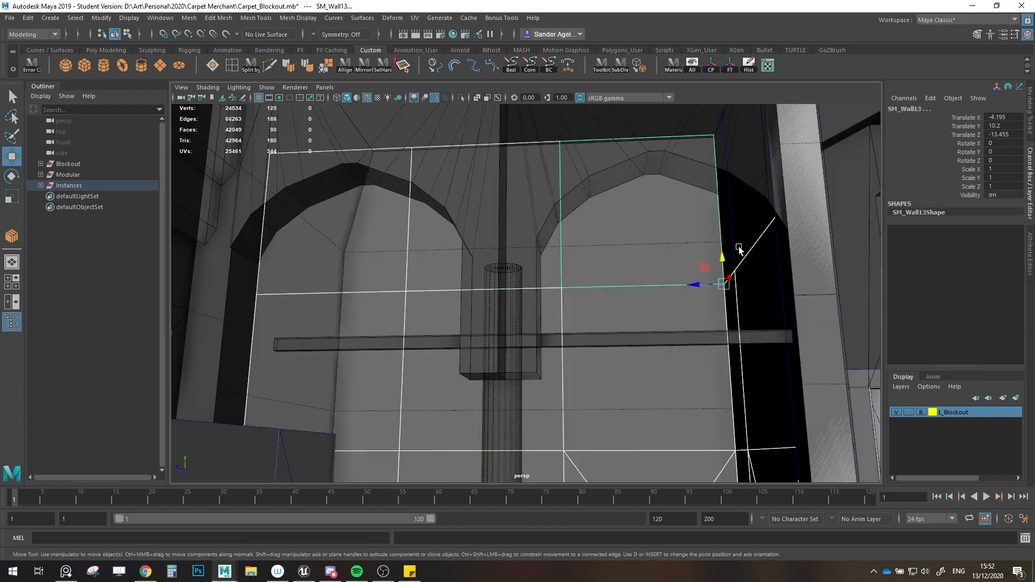
left_click(739, 246, "shift")
left_click_drag(561, 264, 579, 288, "alt")
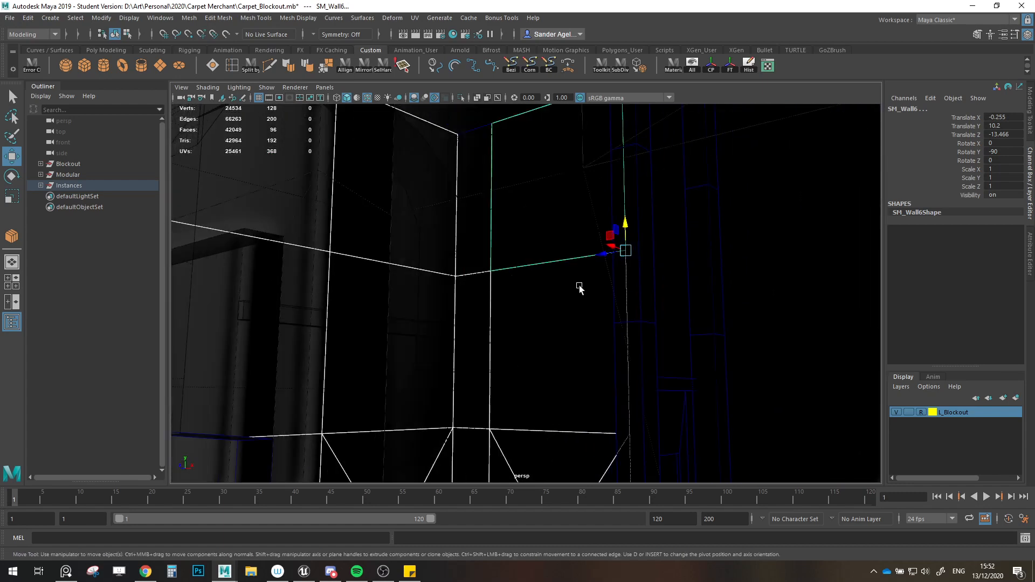
left_click_drag(625, 227, 626, 193)
left_click(628, 217)
key("ctrl+z")
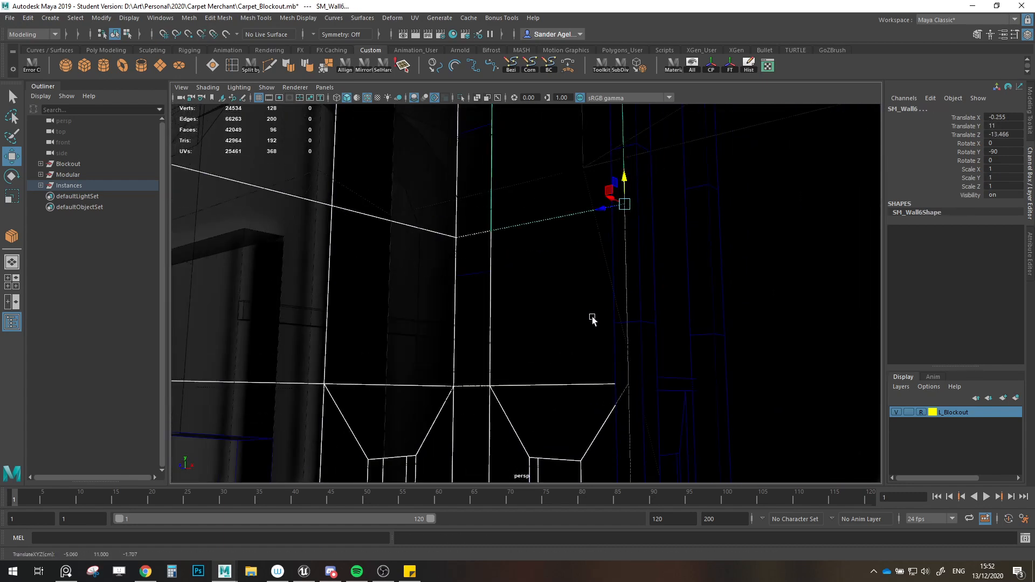
mouse_move(592, 318)
left_mouse_down("alt")
mouse_move(596, 235)
mouse_move(647, 266)
mouse_move(481, 267)
mouse_move(495, 270)
mouse_move(513, 250)
mouse_move(548, 254)
mouse_move(548, 264)
mouse_move(542, 181)
mouse_move(620, 126)
mouse_move(596, 215)
mouse_move(508, 306)
mouse_move(461, 316)
mouse_move(555, 292)
left_mouse_up("alt")
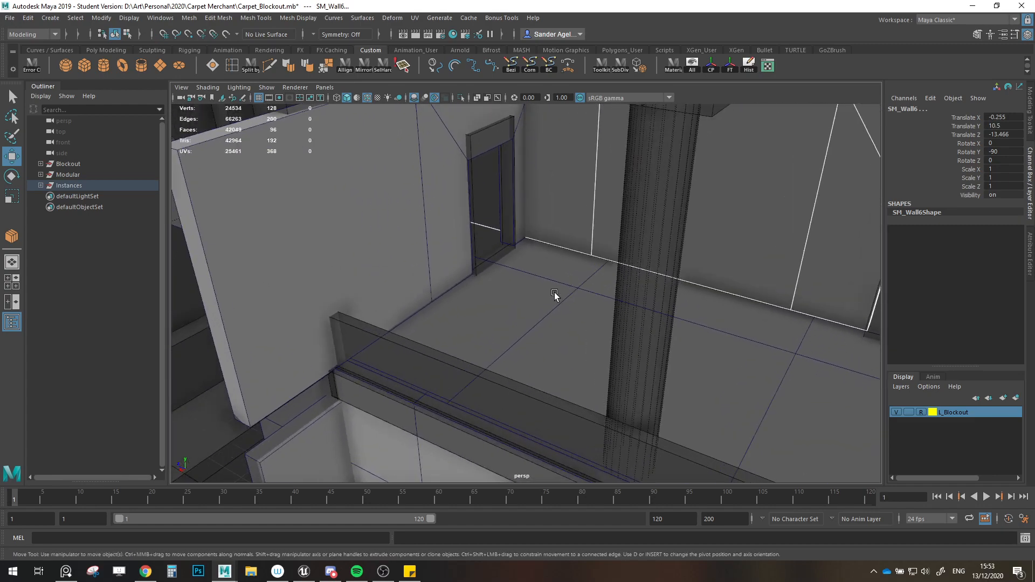
scroll(441, 319, "up", 10)
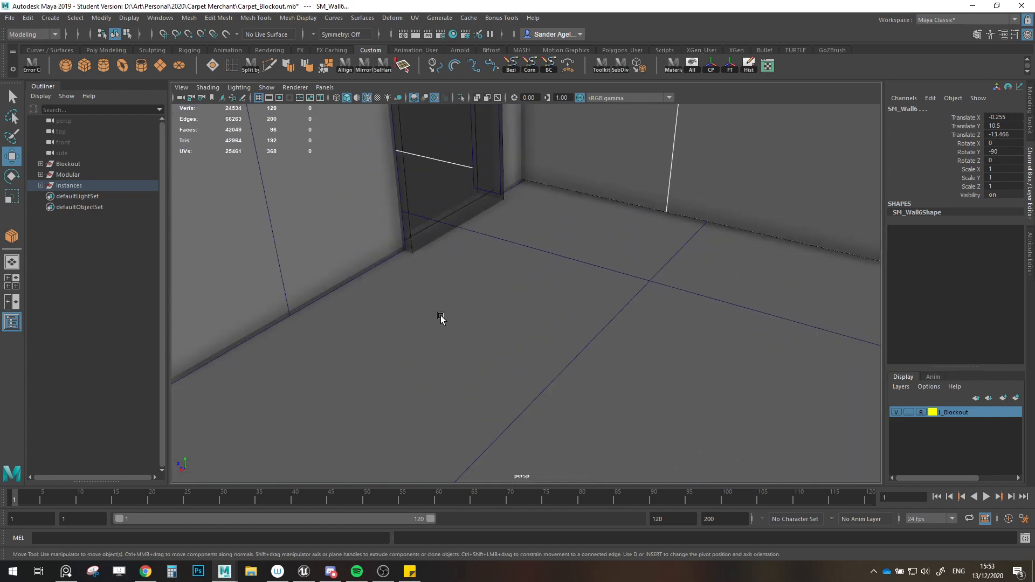
scroll(520, 292, "down", 15)
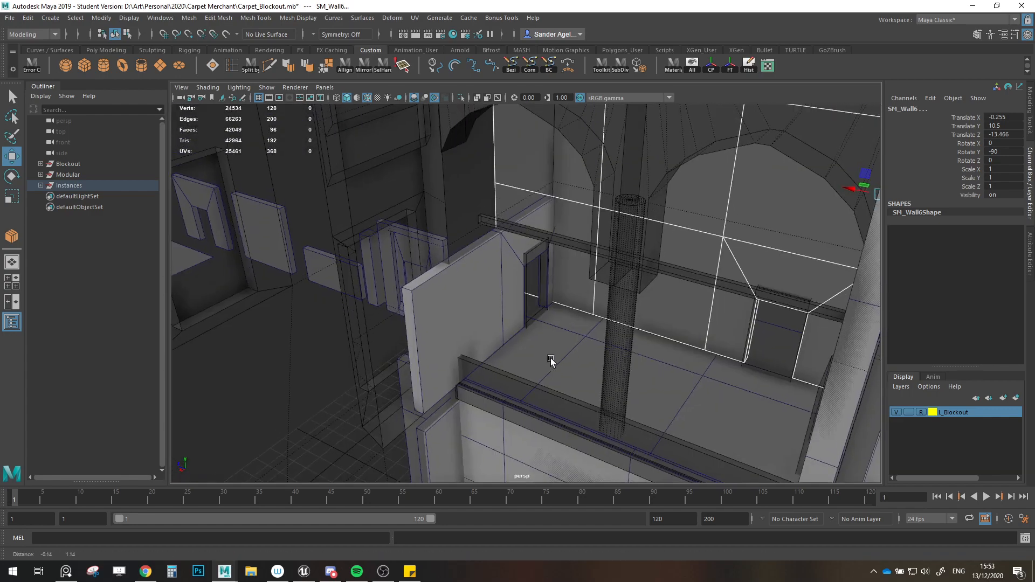
left_click_drag(551, 361, 479, 344, "alt")
middle_click_drag(479, 344, 599, 264, "alt")
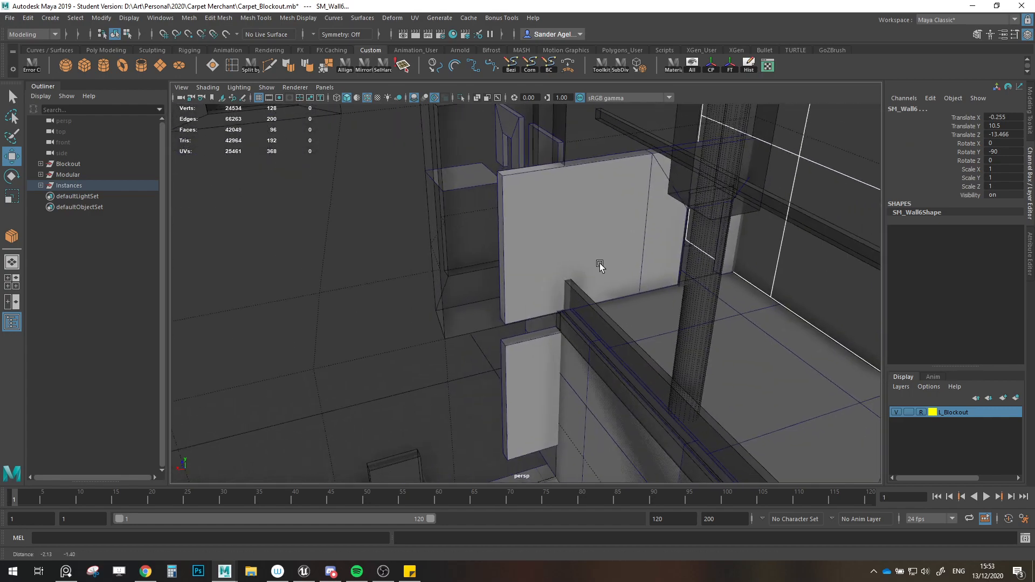
left_click(542, 351)
mouse_move(630, 404)
left_mouse_down()
mouse_move(630, 380)
mouse_move(589, 339)
mouse_move(615, 293)
mouse_move(674, 312)
mouse_move(659, 323)
mouse_move(648, 436)
left_mouse_up()
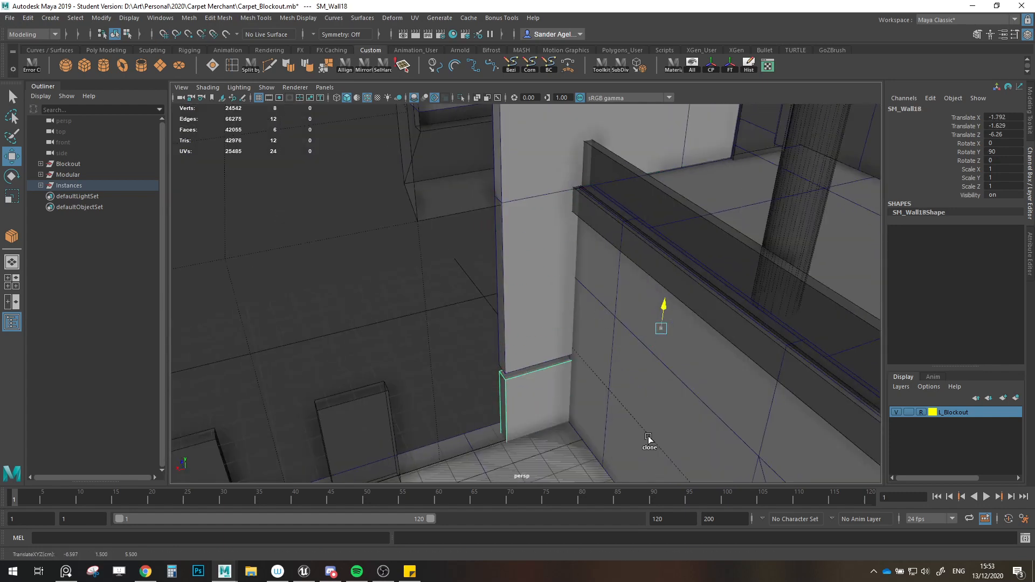
left_click_drag(591, 384, 581, 363, "alt")
left_click_drag(626, 399, 626, 424)
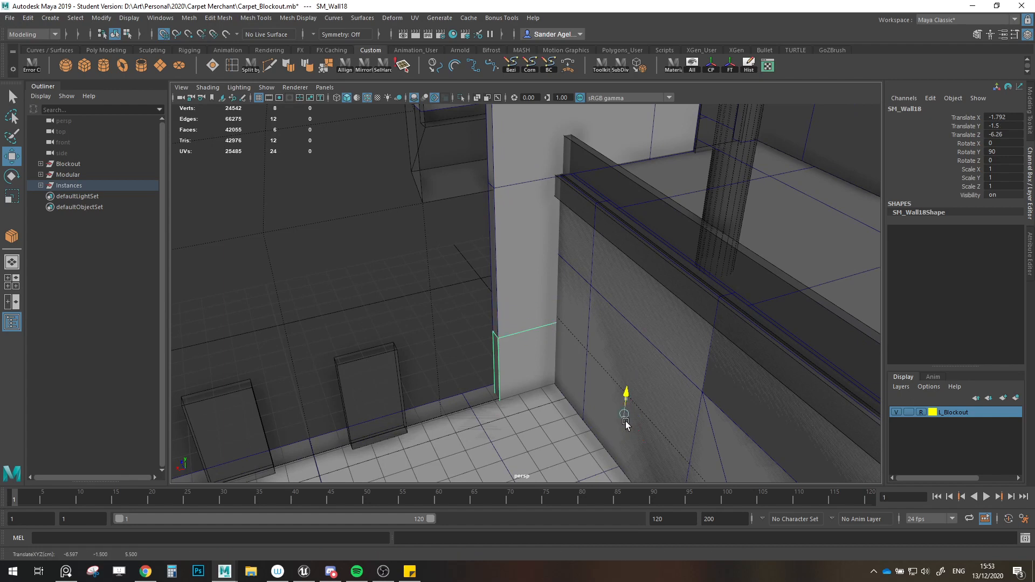
key("Delete")
Step: Lower the plain wall piece below the balcony to Y 0, and duplicate the adjacent half wall with its Y rotation set to 90
left_click(551, 291)
left_click_drag(639, 285, 628, 369)
left_click(583, 281)
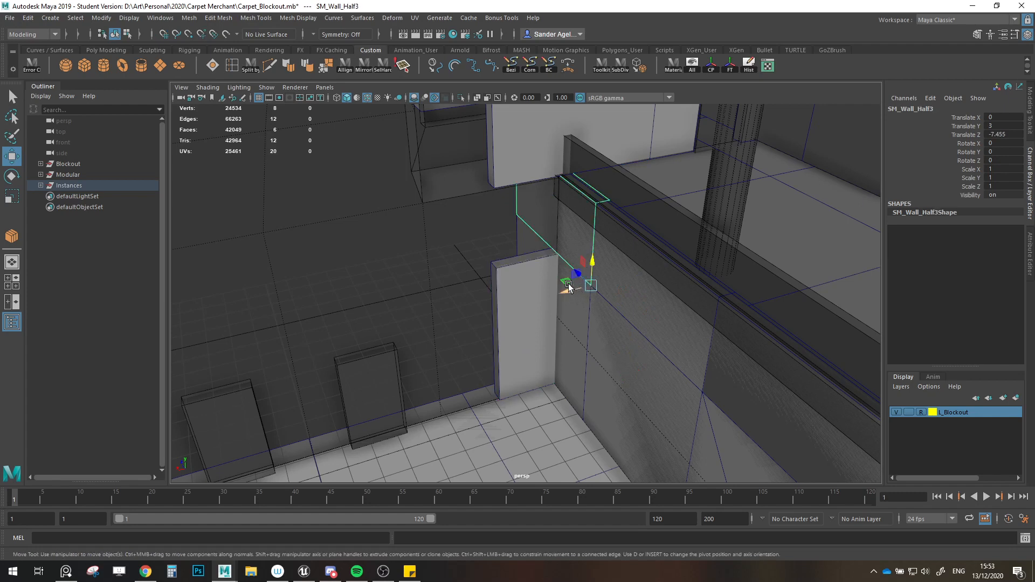
mouse_move(568, 284)
left_mouse_down("shift")
mouse_move(516, 279)
mouse_move(525, 298)
mouse_move(613, 301)
left_mouse_up("shift")
key("e")
key("w")
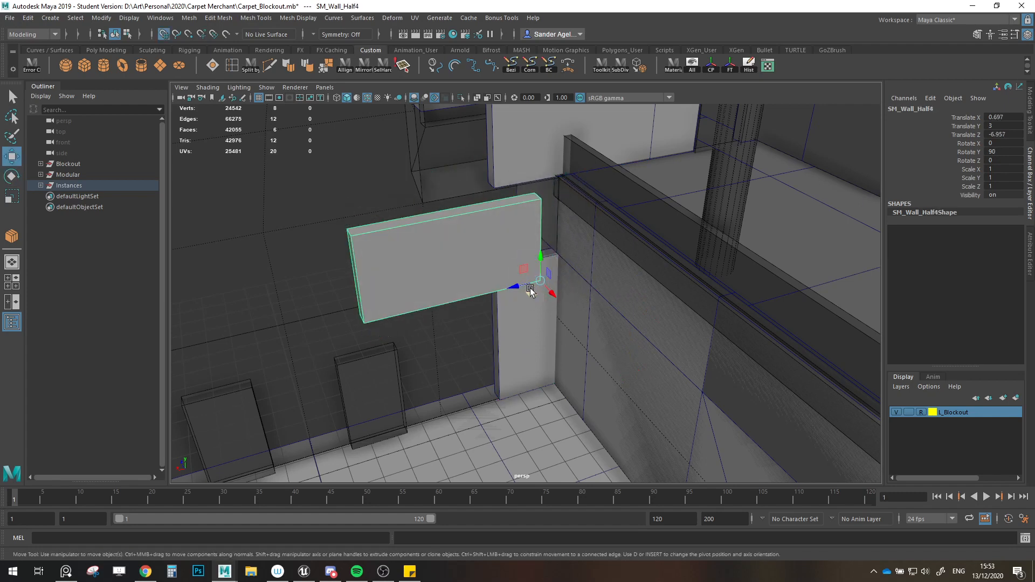
Step: Fit the rotated half wall into the gap above the lower wall at X -1.792, Y 3, Z -6.26
left_click_drag(531, 291, 643, 244)
middle_click_drag(529, 246, 471, 292, "alt")
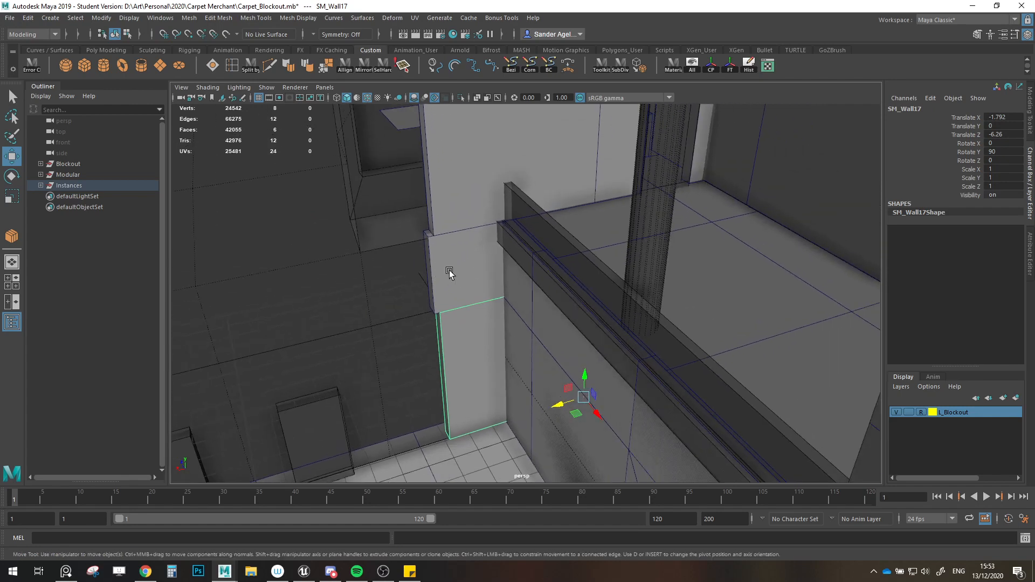
left_click(459, 273)
key("v")
left_click_drag(563, 283, 592, 206)
middle_click_drag(504, 232, 512, 348, "alt")
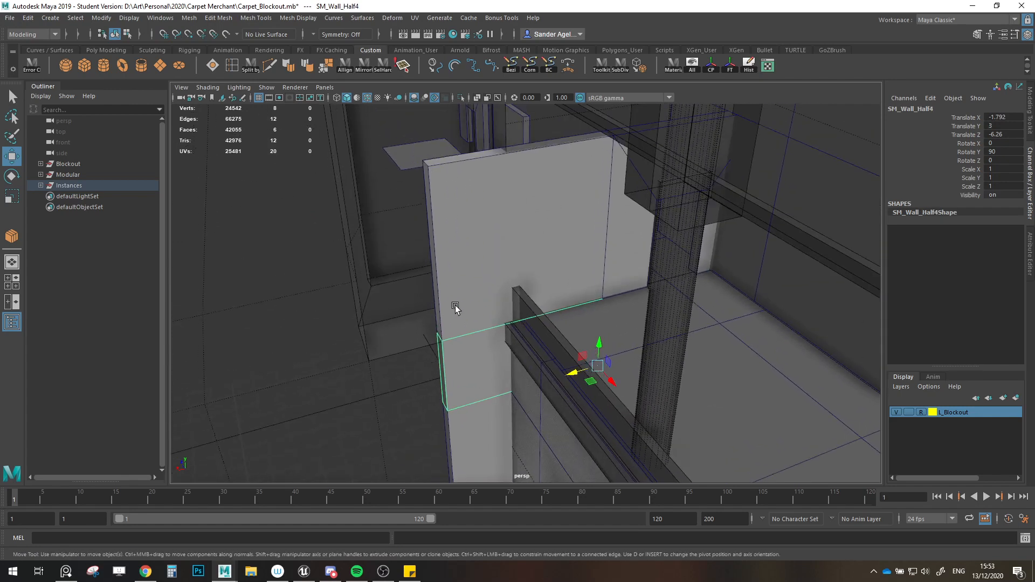
Step: Select the balcony door with its upper, half and lower wall pieces and shift them together so the door sits at X -4.695
left_click(456, 310, "shift")
left_click(613, 268, "shift")
mouse_move(614, 268)
left_mouse_down("alt")
mouse_move(636, 280)
mouse_move(626, 283)
mouse_move(692, 272)
mouse_move(629, 282)
left_mouse_up("alt")
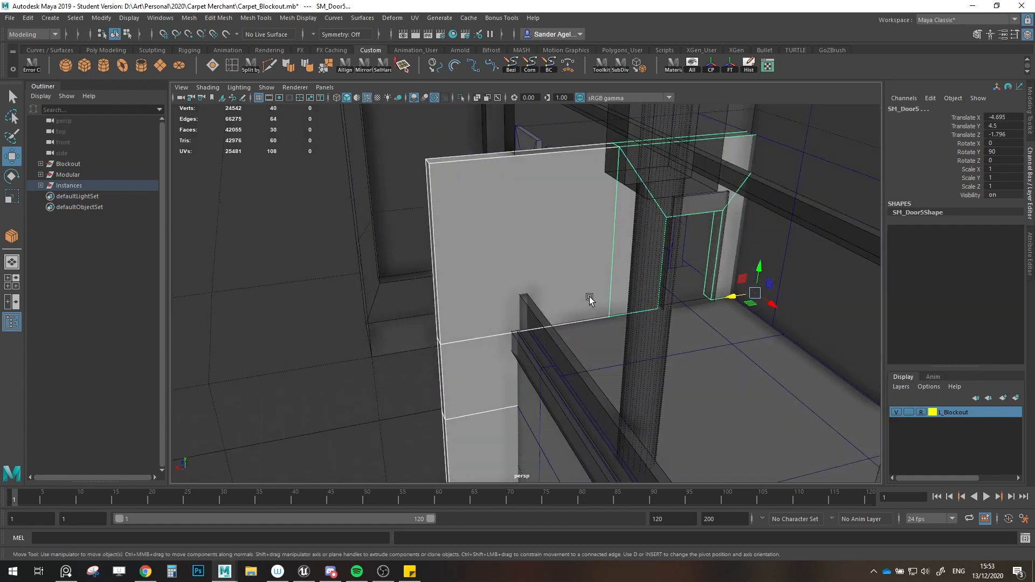
middle_click_drag(589, 298, 660, 226, "alt")
key("4")
left_click_drag(660, 226, 585, 296, "alt")
scroll(585, 296, "up", 1)
key("5")
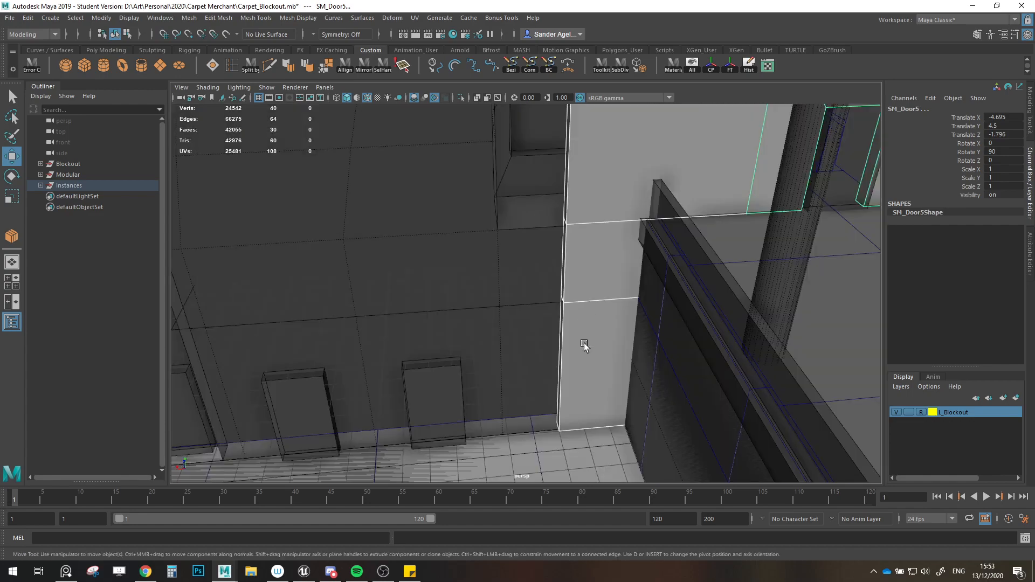
Step: Duplicate the lower, half and upper wall pieces together and place the copies alongside at about X 1.304
left_click(583, 343)
left_click(593, 260, "shift")
left_click(597, 199, "shift")
scroll(580, 240, "down", 2)
left_click_drag(578, 245, 577, 275, "alt")
scroll(578, 275, "down", 1)
middle_click_drag(581, 275, 606, 280, "alt")
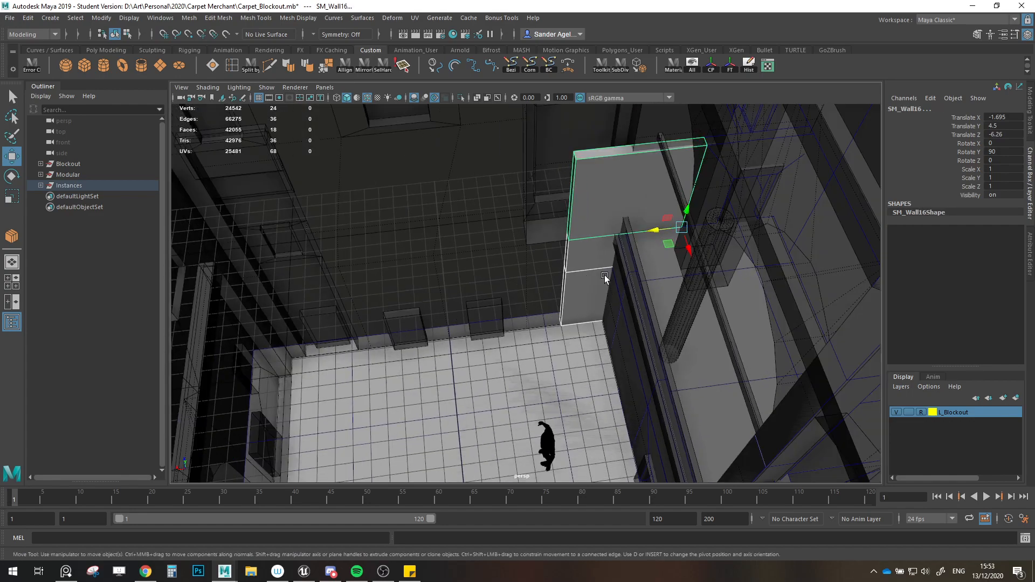
left_click_drag(604, 292, 589, 263, "alt")
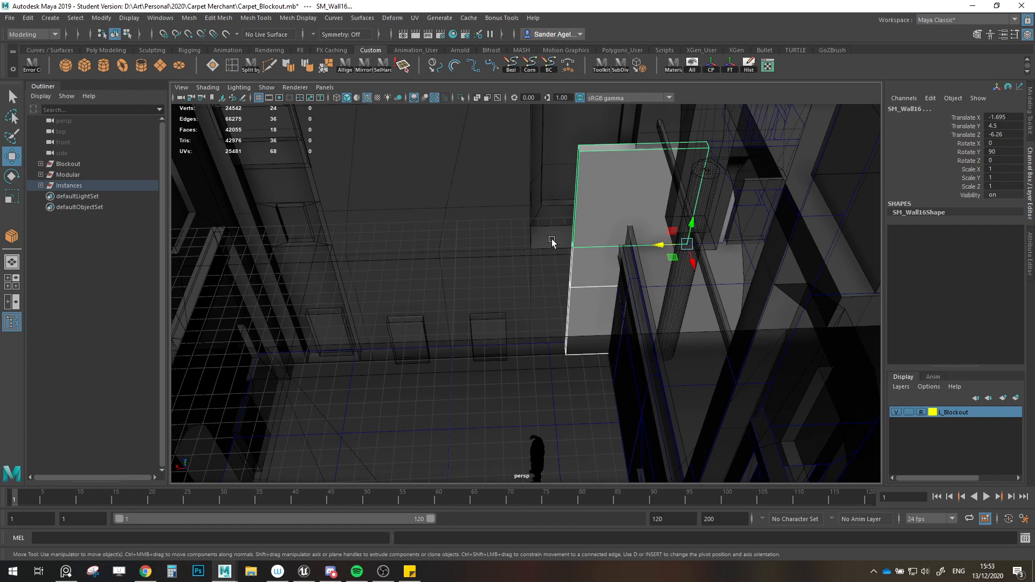
scroll(552, 238, "up", 3)
scroll(587, 306, "down", 2)
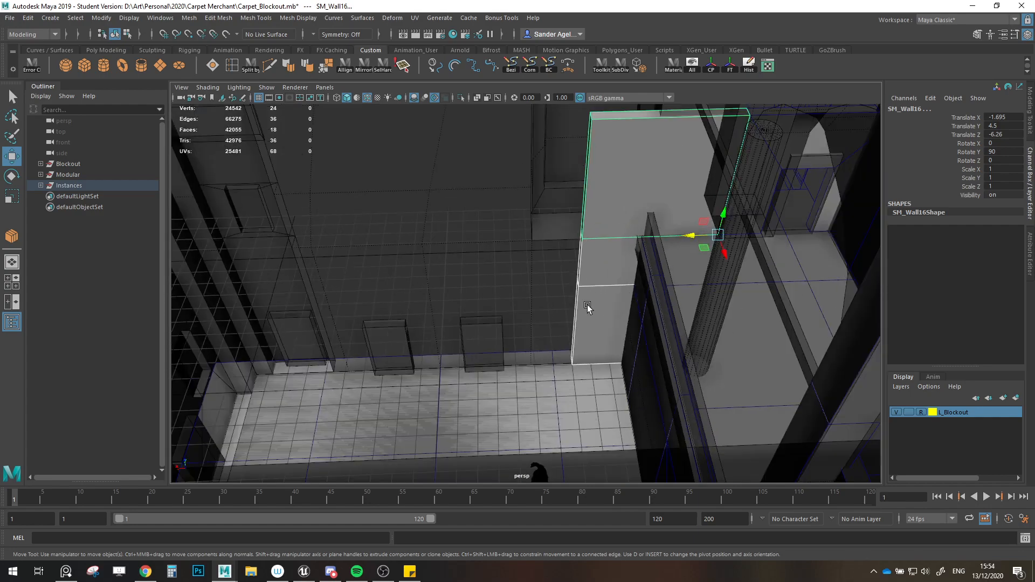
left_click_drag(587, 305, 649, 365, "alt")
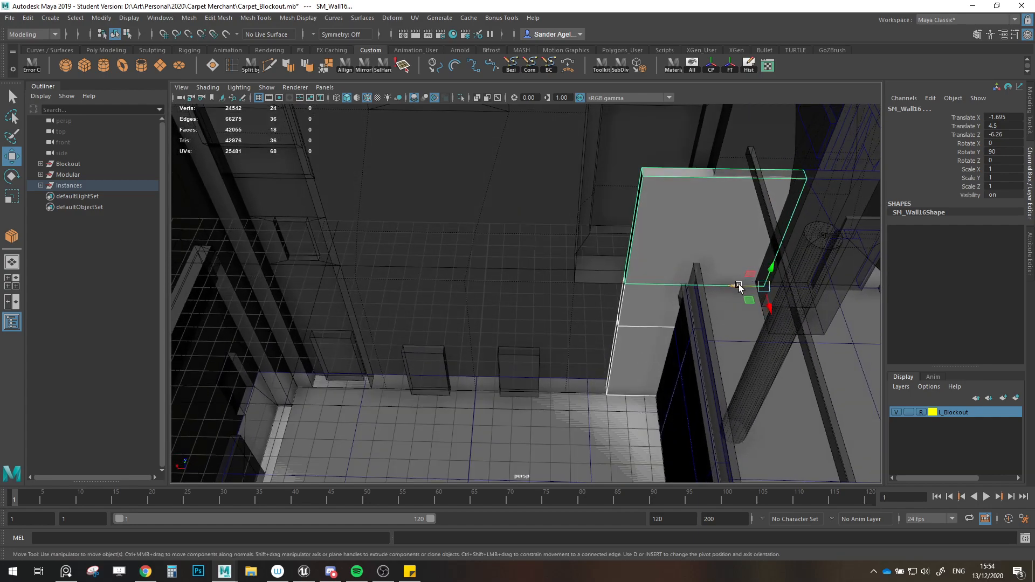
mouse_move(739, 284)
left_mouse_down("shift")
mouse_move(589, 284)
mouse_move(609, 289)
left_mouse_up("shift")
left_click_drag(576, 300, 632, 287, "alt")
key("r")
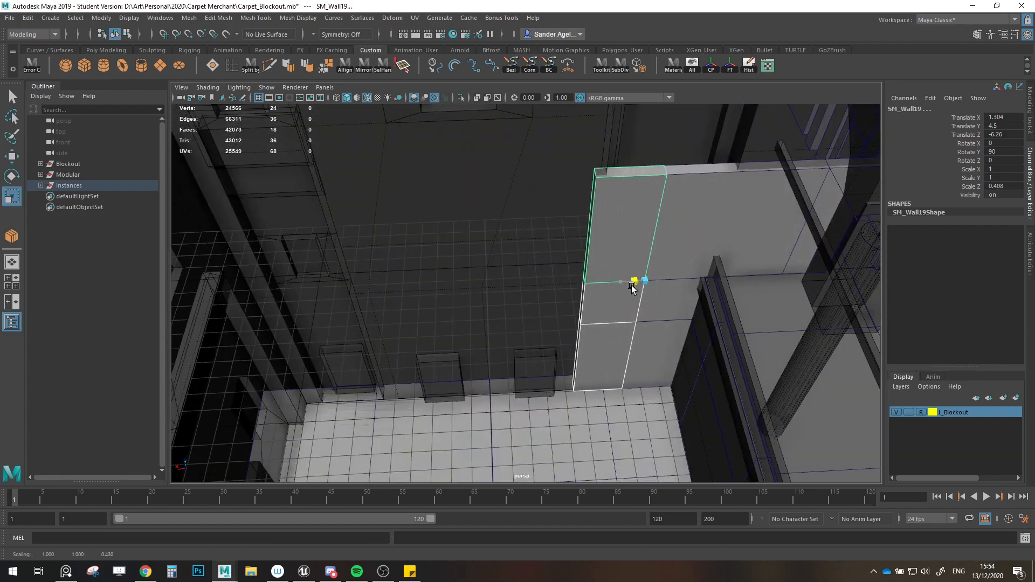
left_click_drag(552, 322, 593, 310, "alt")
key("ctrl+z")
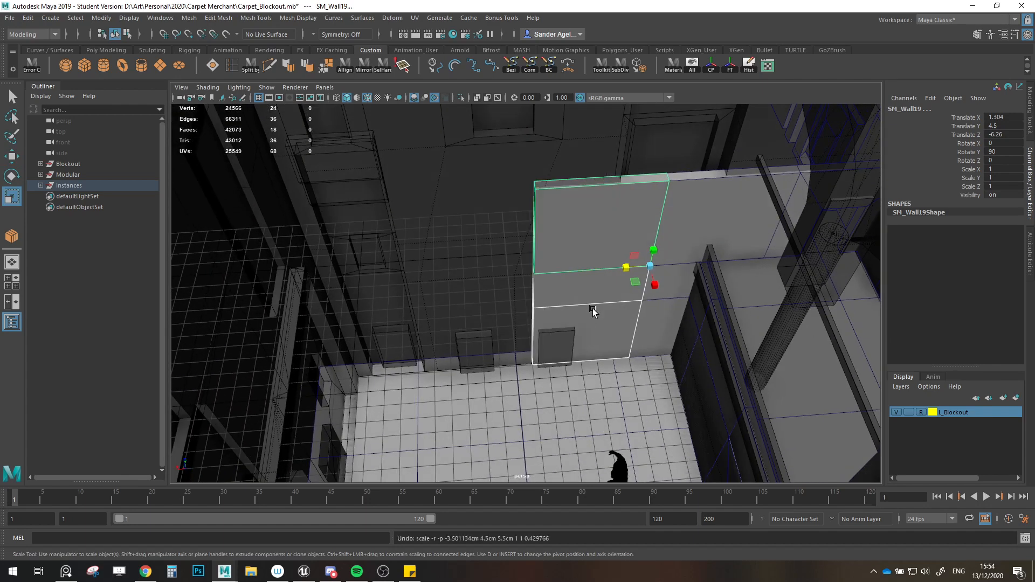
key("w")
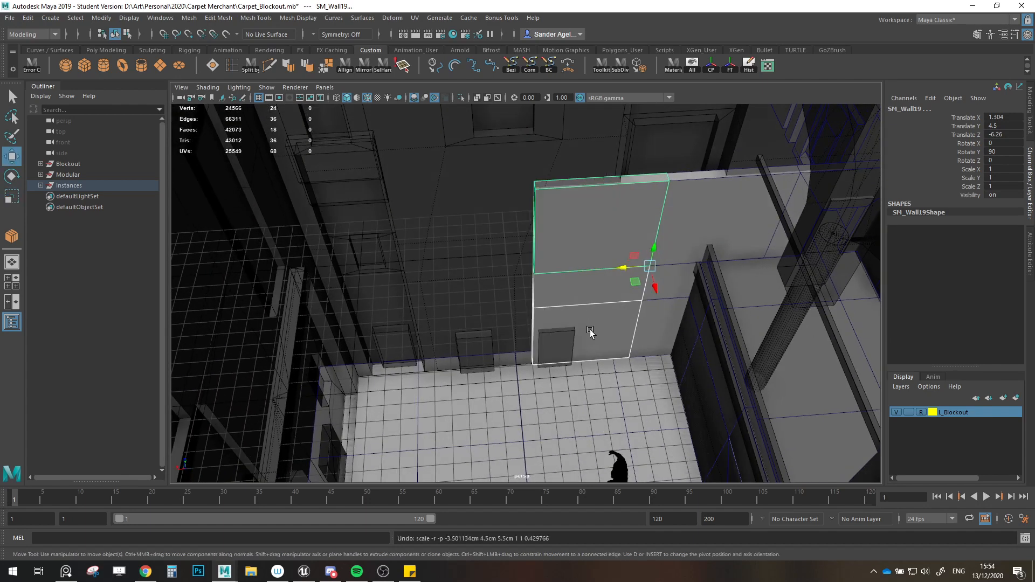
Step: Delete the lower piece of the duplicated wall section, and duplicate its half and upper pieces onward to X 4.304
left_click(595, 330)
key("Delete")
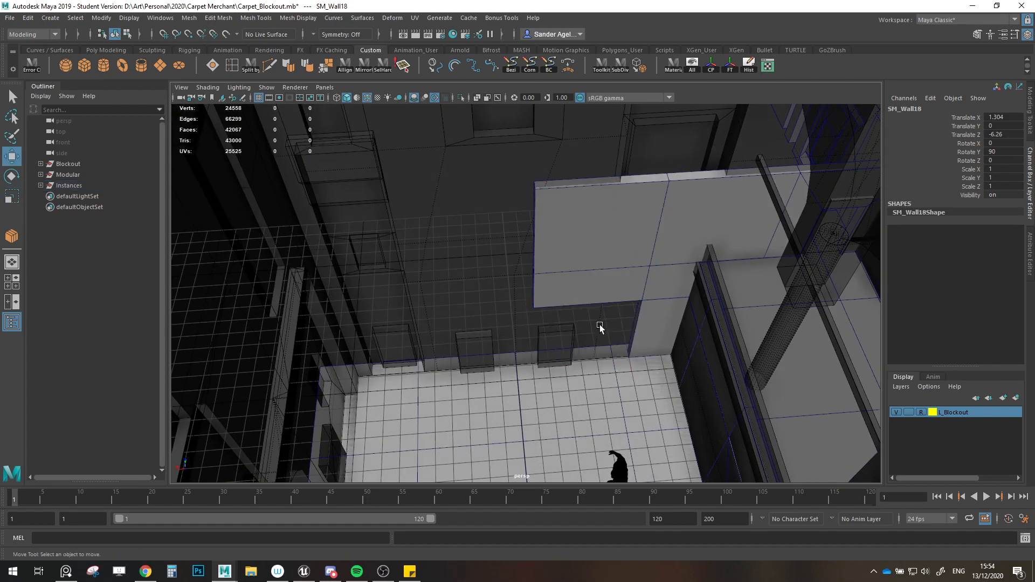
left_click(609, 292)
left_click(600, 254, "shift")
mouse_move(623, 267)
left_mouse_down("shift")
mouse_move(533, 274)
mouse_move(559, 287)
mouse_move(509, 289)
left_mouse_up("shift")
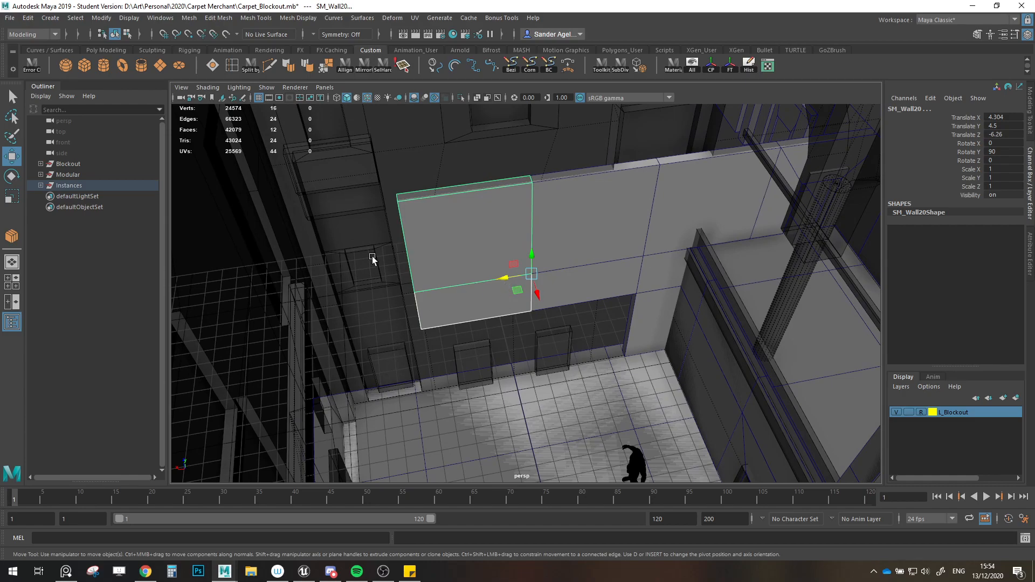
Step: Duplicate the corner post beside the stairs towards the overhanging walls and set the copy's Y rotation to 90
left_click_drag(440, 297, 614, 342, "alt")
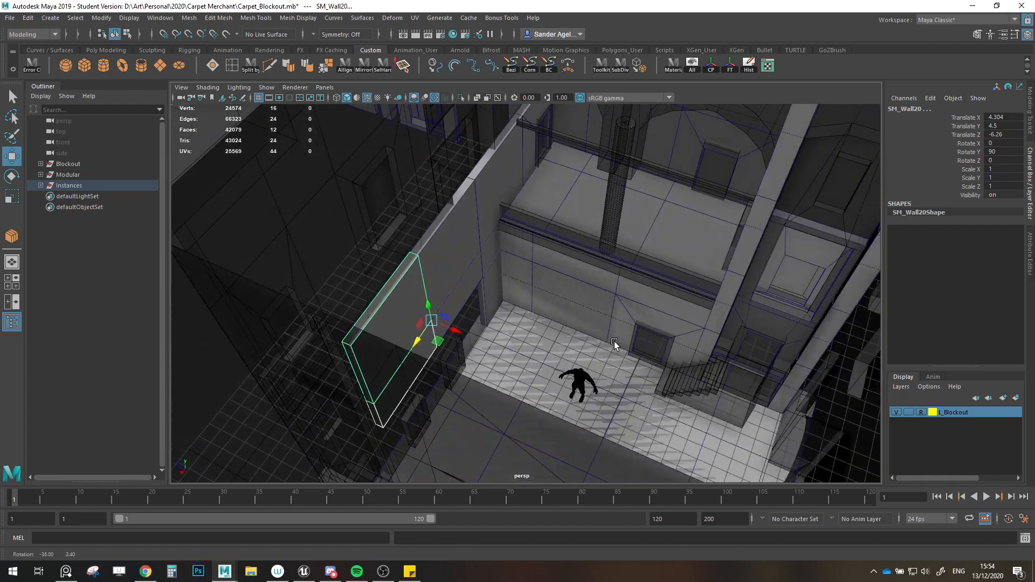
left_click(719, 319)
left_click(712, 348)
mouse_move(680, 334)
left_mouse_down("alt")
mouse_move(636, 391)
mouse_move(361, 371)
left_mouse_up("alt")
key("f")
mouse_move(580, 358)
left_mouse_down("alt")
mouse_move(532, 312)
mouse_move(527, 330)
left_mouse_up("alt")
key("e")
left_click_drag(501, 396, 578, 395)
key("w")
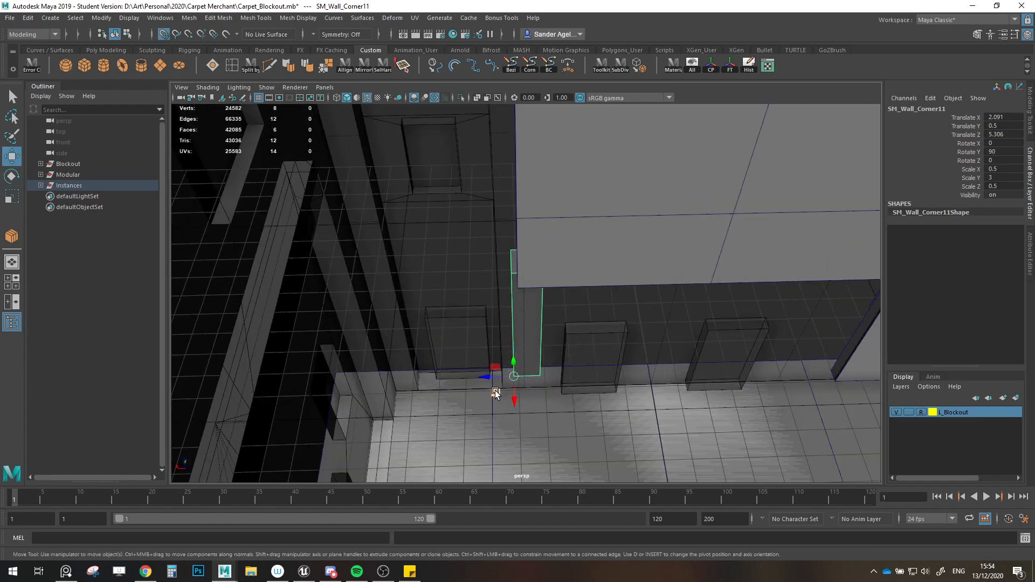
Step: Position the duplicated corner post by the overhanging walls at X 2.5, Y 0.5, Z 5
left_click_drag(495, 393, 493, 407)
left_click_drag(556, 412, 487, 369, "alt")
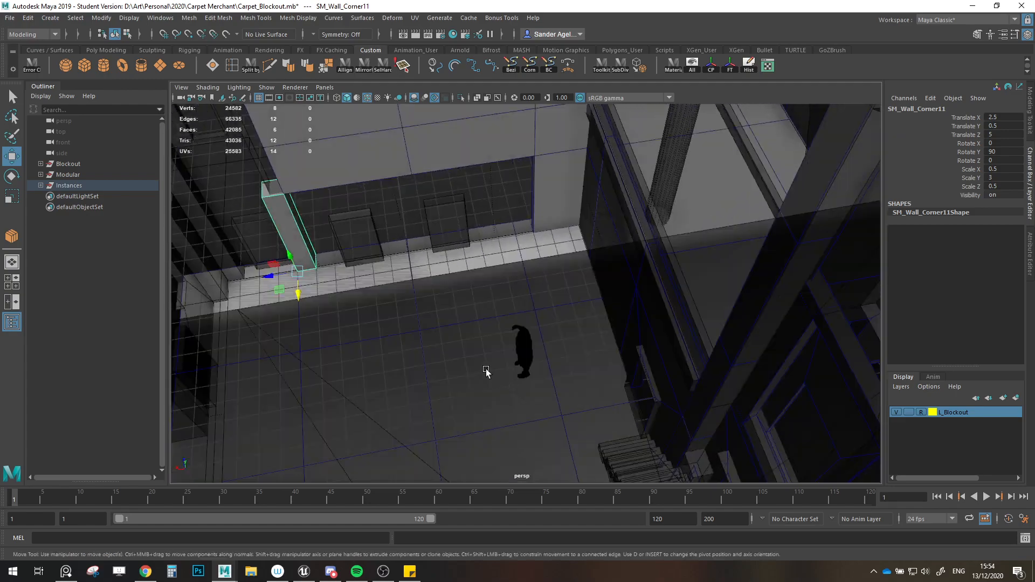
middle_click_drag(486, 368, 595, 370, "alt")
scroll(595, 370, "up", 3)
left_click_drag(486, 313, 446, 303, "alt")
middle_click_drag(447, 303, 481, 374, "alt")
scroll(492, 381, "down", 1)
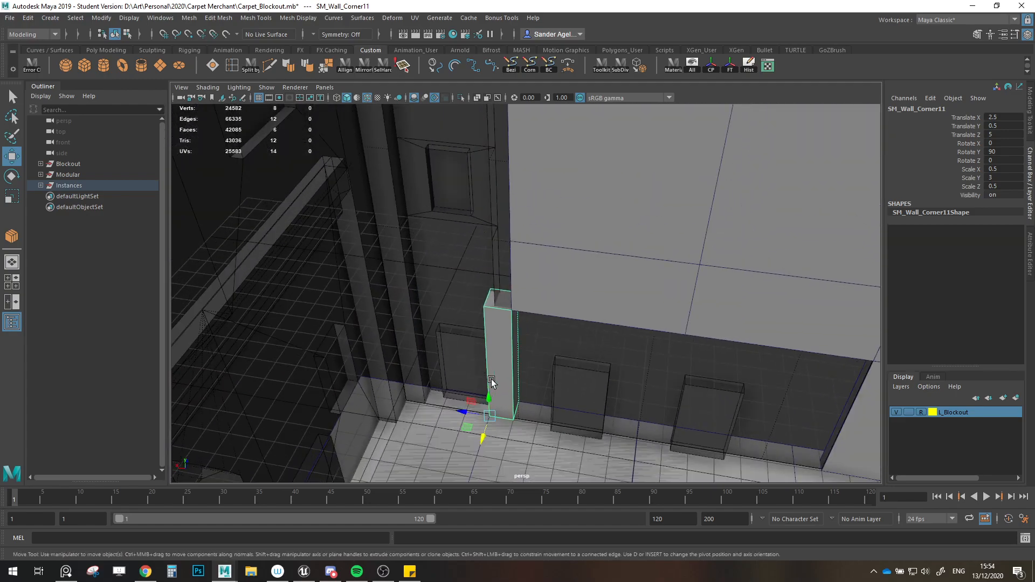
Step: Stack two copies of the corner post upward beside the overhanging walls, at Y 3.5 and Y 6.5
left_click_drag(493, 398, 486, 289, "shift")
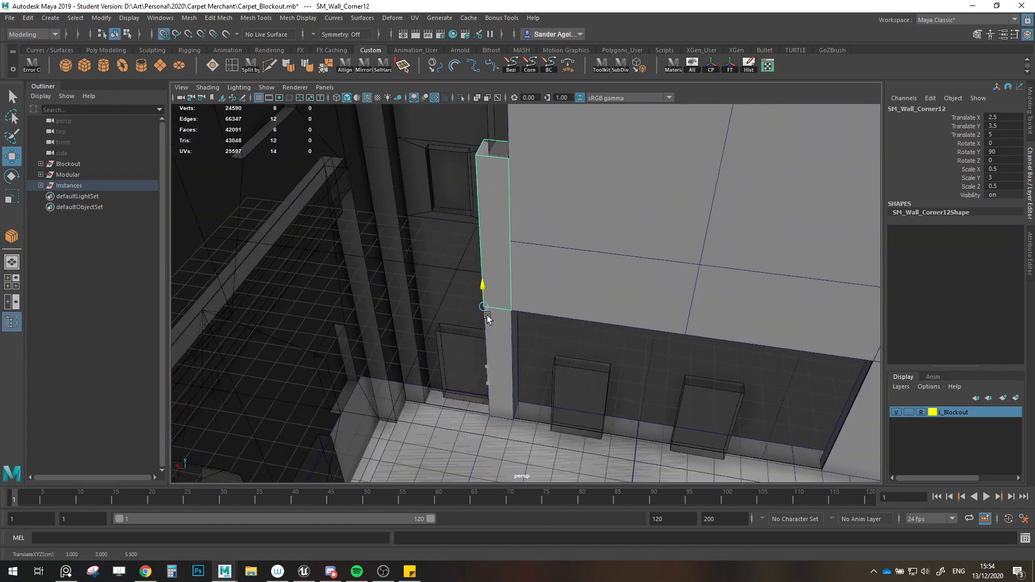
scroll(523, 289, "down", 3)
scroll(518, 381, "up", 3)
scroll(492, 383, "down", 1)
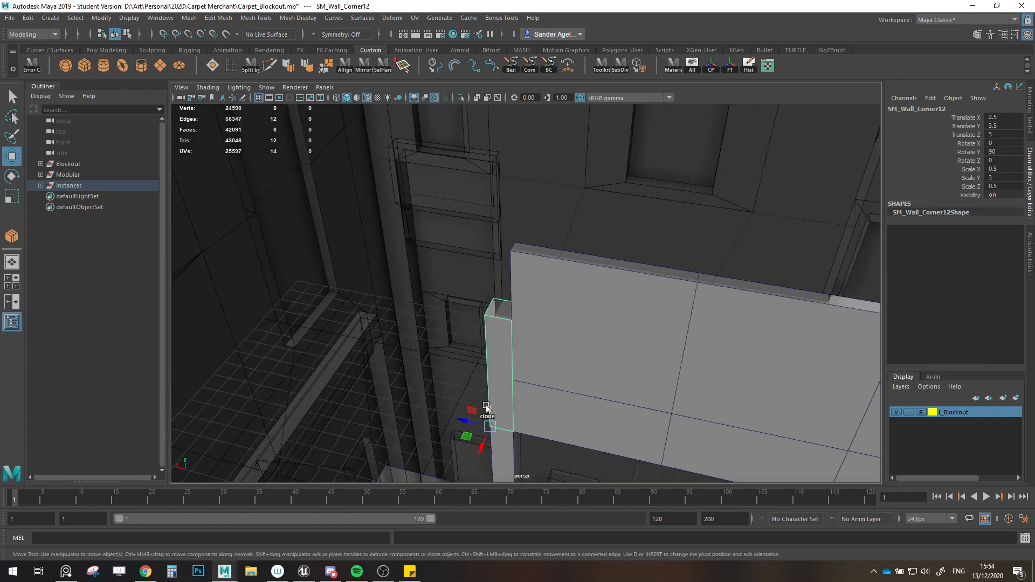
left_click_drag(487, 408, 486, 275, "shift")
scroll(543, 345, "down", 3)
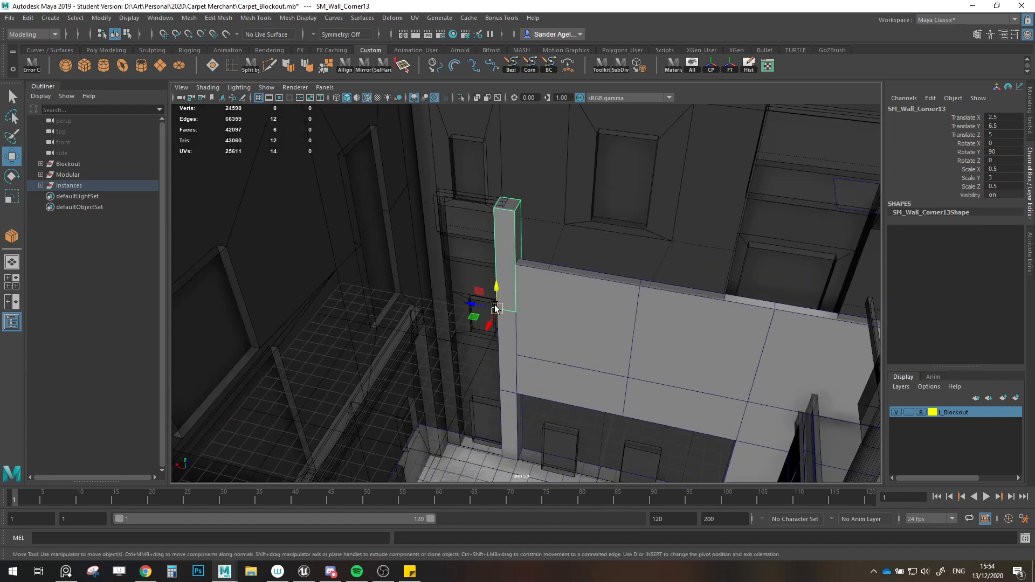
Step: Duplicate the three upper wall pieces of the overhanging wall one level up to Y 7.5
left_click_drag(545, 346, 474, 335, "alt")
left_click(474, 335)
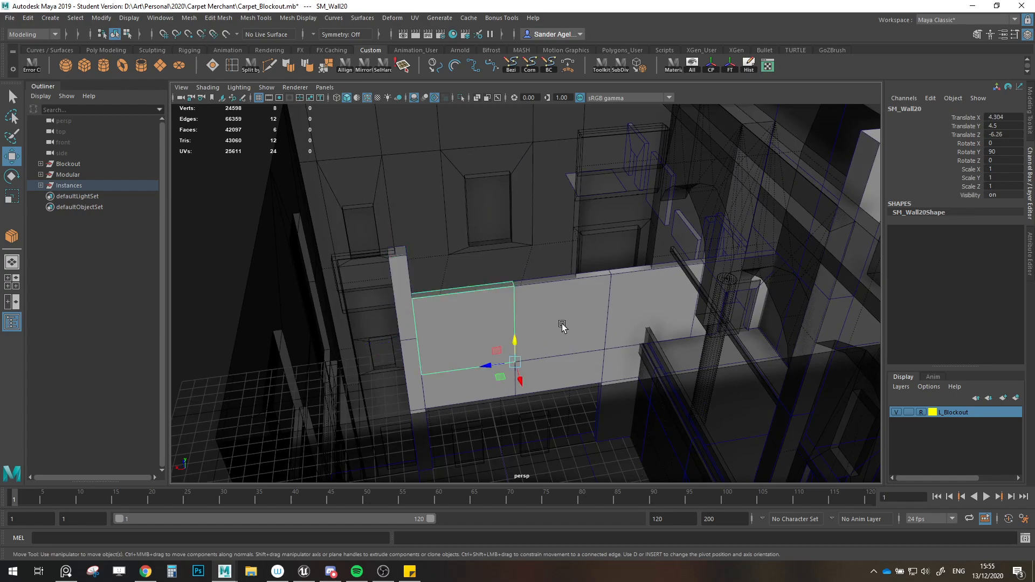
left_click_drag(562, 326, 557, 324, "alt")
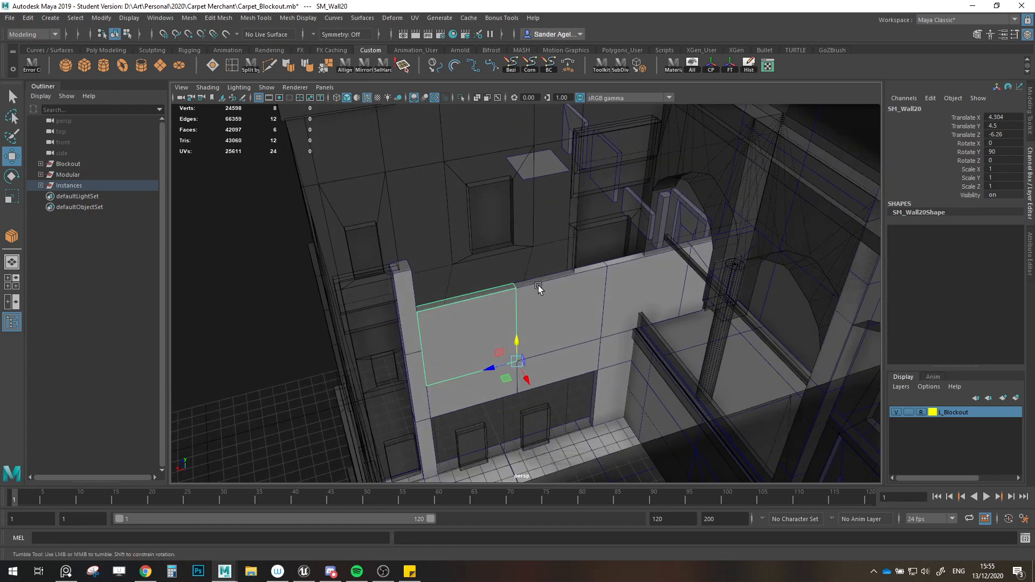
left_click_drag(538, 286, 483, 335, "alt")
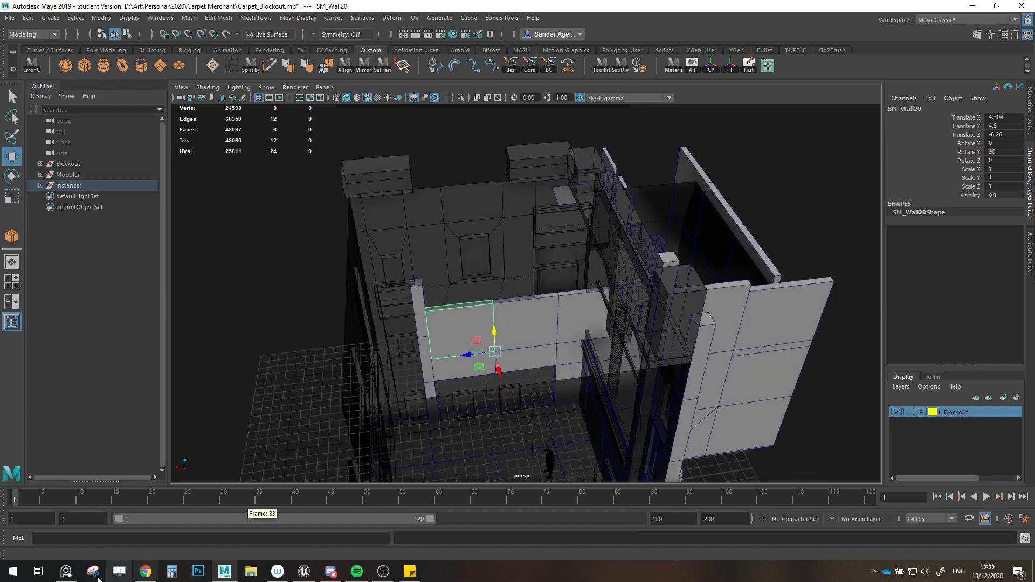
left_click(146, 571)
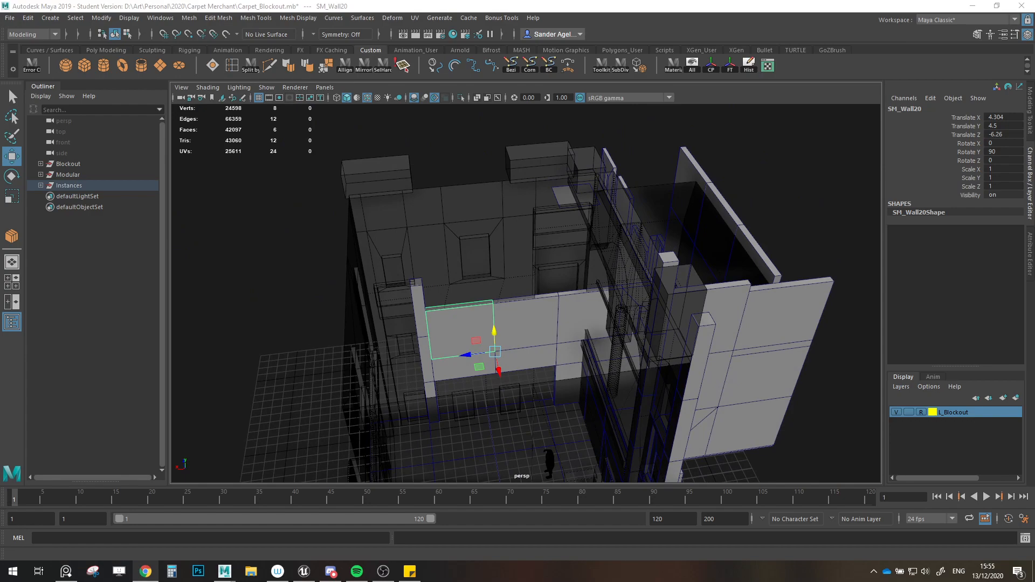
mouse_move(550, 266)
left_mouse_down("alt")
mouse_move(522, 270)
mouse_move(529, 315)
mouse_move(600, 302)
mouse_move(573, 316)
mouse_move(626, 322)
mouse_move(634, 266)
left_mouse_up("alt")
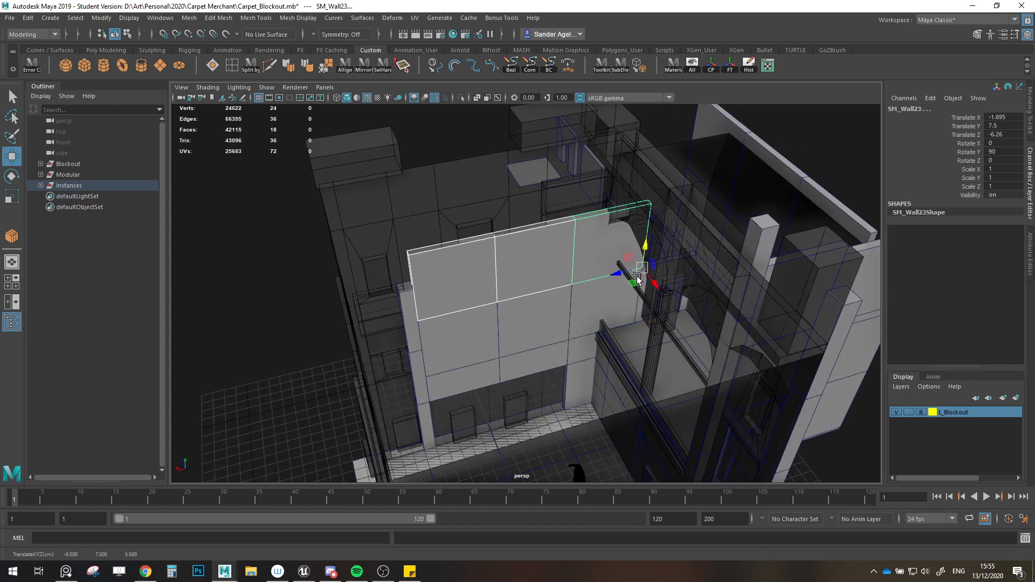
Step: Extend the new wall row over the balcony by duplicating its end piece to X -4.695
right_click_drag(638, 278, 670, 301, "alt")
left_click_drag(671, 300, 616, 329, "alt")
left_click(619, 272)
left_click_drag(666, 297, 786, 266, "shift")
key("x")
right_click_drag(785, 265, 649, 300, "alt")
left_click_drag(649, 300, 568, 330, "alt")
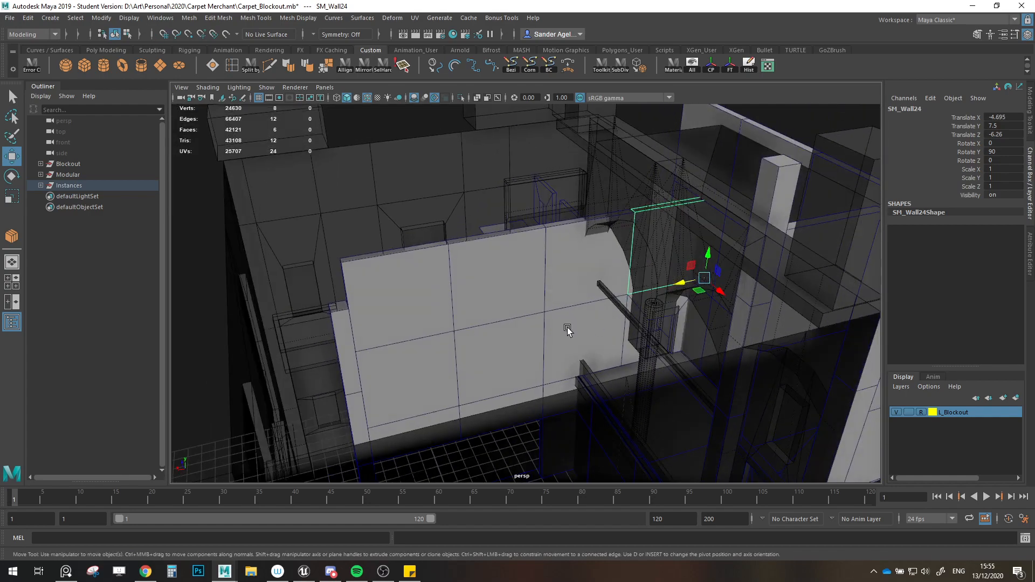
Step: Select all four wall pieces of the top row and duplicate them one level up to Y 10.5
middle_click_drag(568, 328, 597, 350, "alt")
left_click(447, 326)
left_click(542, 306, "shift")
left_click(606, 297, "shift")
left_click_drag(590, 311, 565, 319, "alt")
left_click(739, 278, "shift")
left_click_drag(494, 301, 562, 306, "alt")
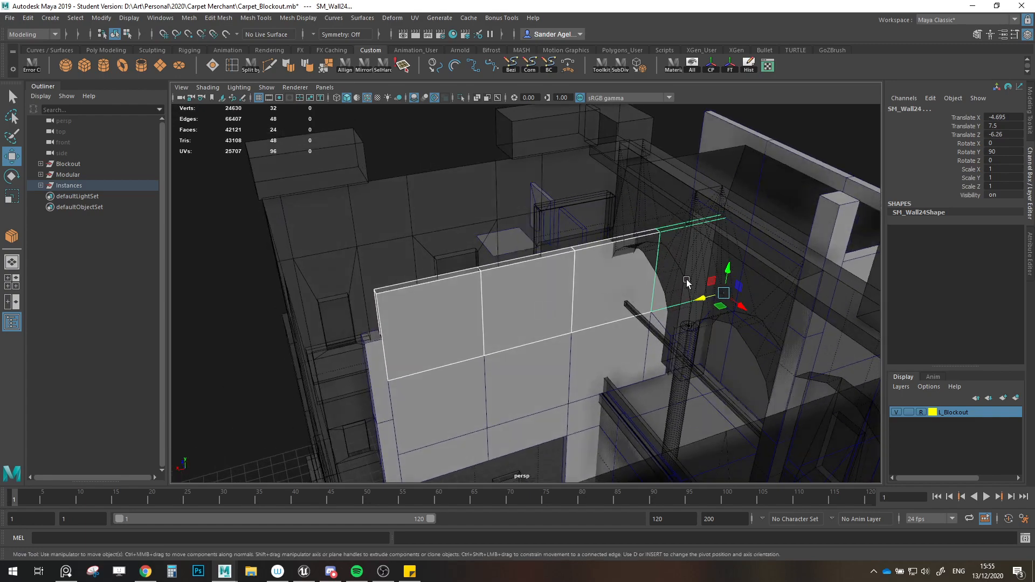
left_click_drag(724, 289, 565, 293, "shift")
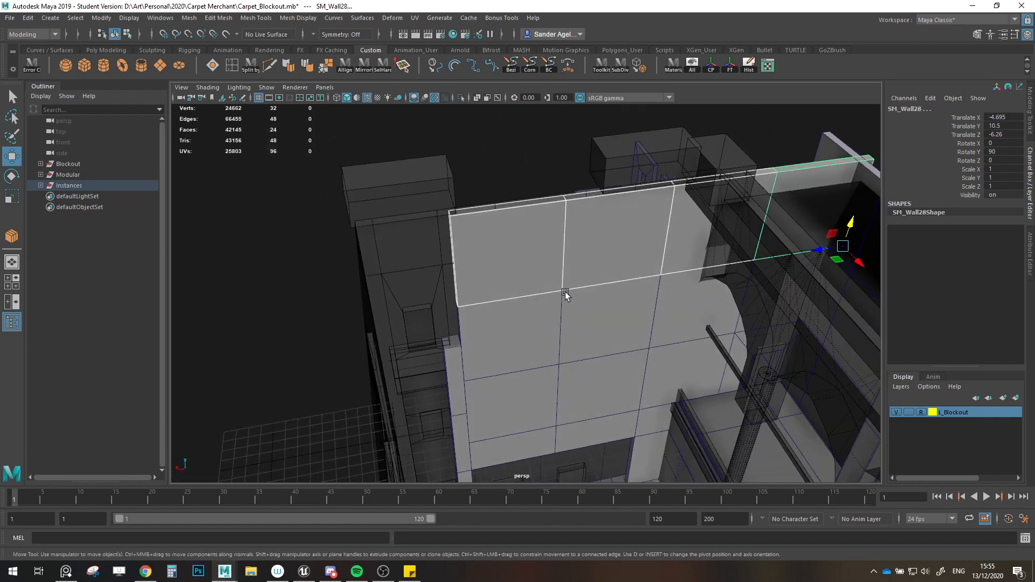
Step: Continue the corner post column upward with two more copies at Y 9.5 and Y 12.5
left_click(539, 135)
left_click_drag(538, 223, 561, 296, "alt")
scroll(562, 296, "up", 3)
middle_click_drag(561, 296, 565, 205, "alt")
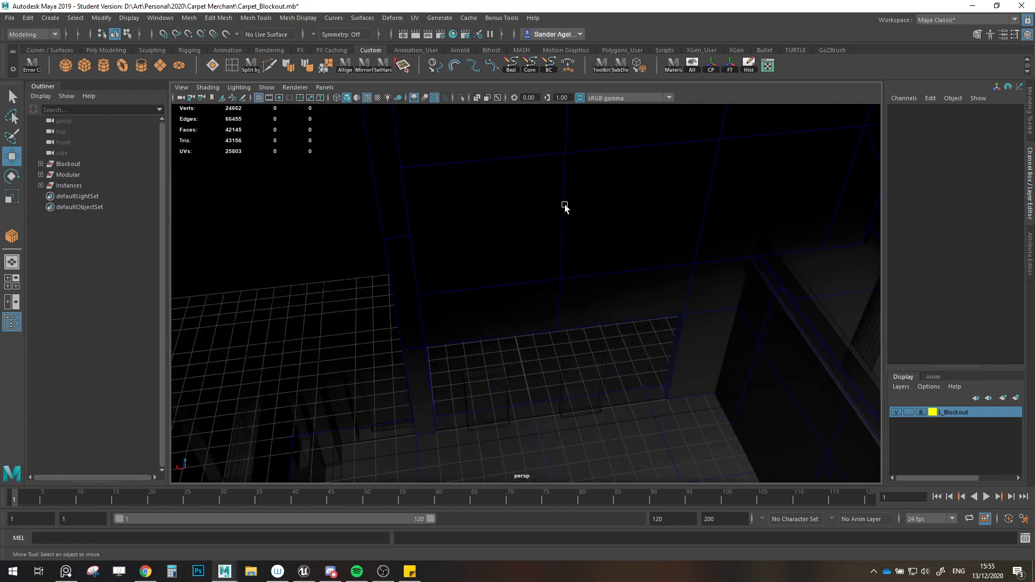
left_click_drag(565, 205, 539, 278, "alt")
left_click(546, 326)
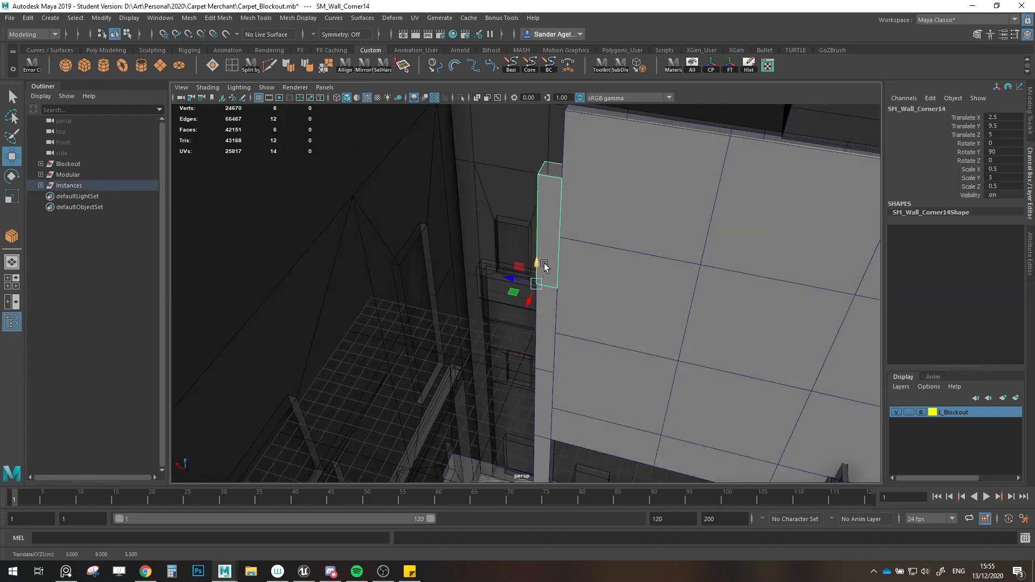
scroll(545, 264, "down", 2)
middle_click_drag(545, 264, 563, 309, "alt")
left_click_drag(542, 300, 543, 254, "shift")
key("x")
scroll(548, 280, "down", 2)
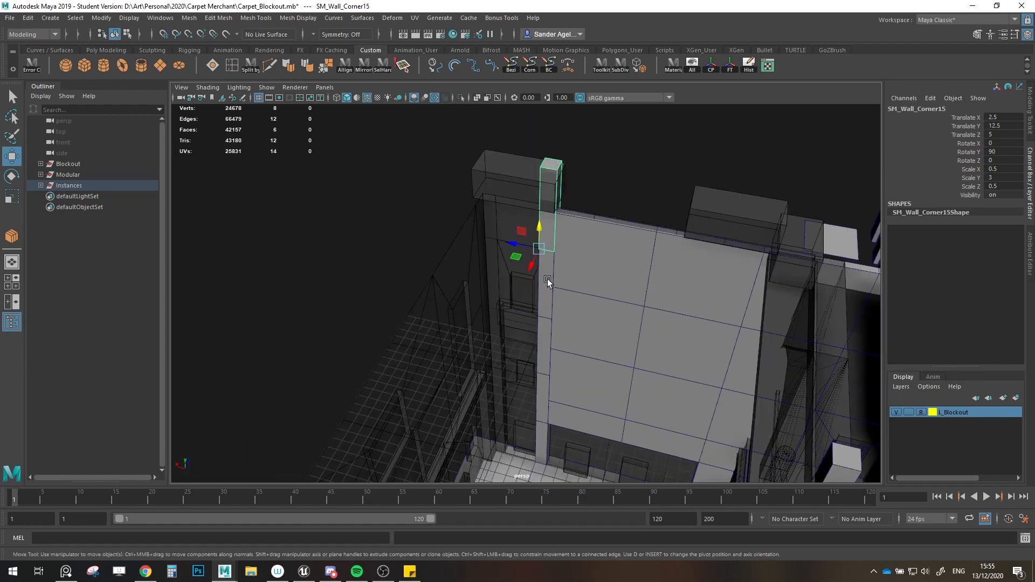
Step: Select the whole stack of five corner posts and duplicate it outward to X 4.5, Z 5
left_click(539, 382)
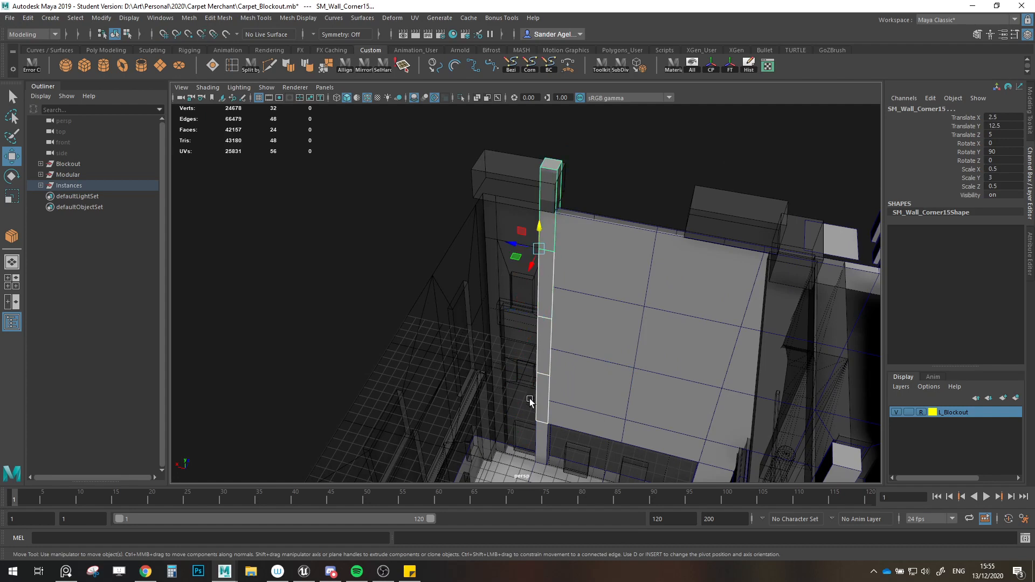
left_click_drag(516, 459, 475, 458, "shift")
scroll(529, 412, "up", 2)
left_click_drag(529, 412, 538, 280, "alt")
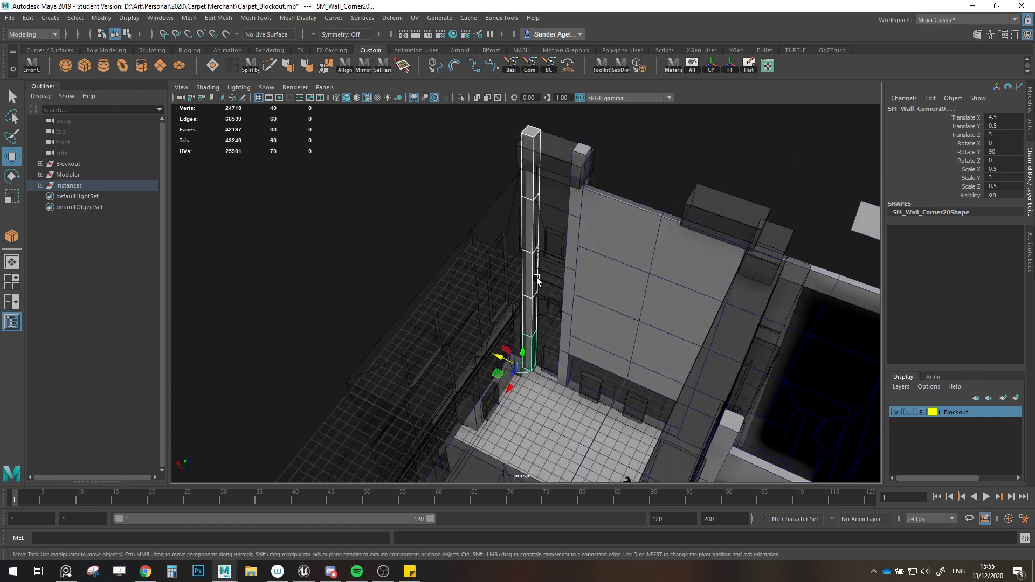
left_click_drag(537, 353, 478, 359, "alt")
middle_click_drag(476, 360, 518, 326, "alt")
scroll(517, 326, "up", 3)
left_click_drag(518, 325, 585, 324, "alt")
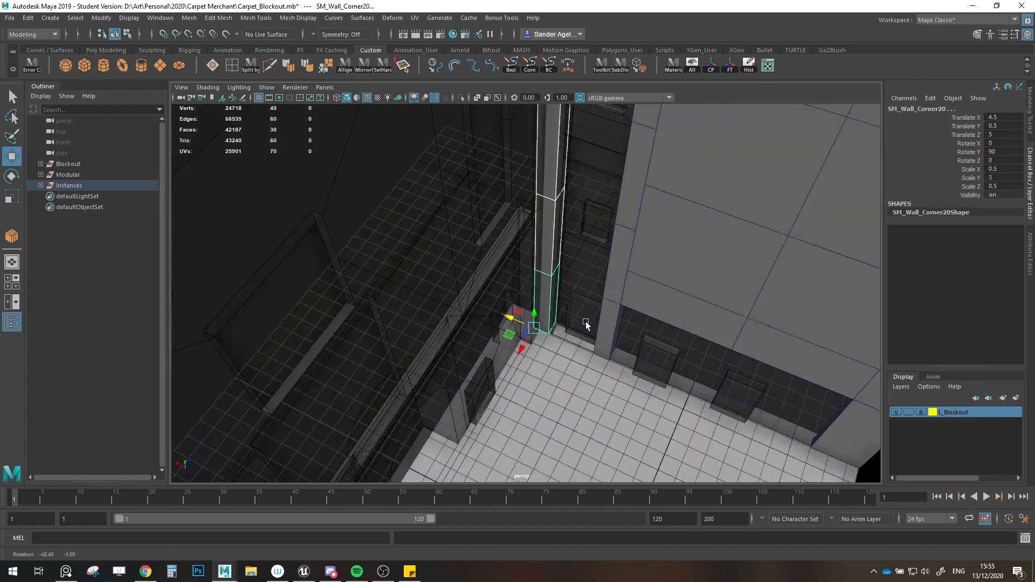
Step: Switch the L_Blockout layer from reference to template display and save the scene
scroll(588, 325, "down", 4)
middle_click_drag(589, 325, 603, 330, "alt")
left_click_drag(512, 333, 664, 345, "alt")
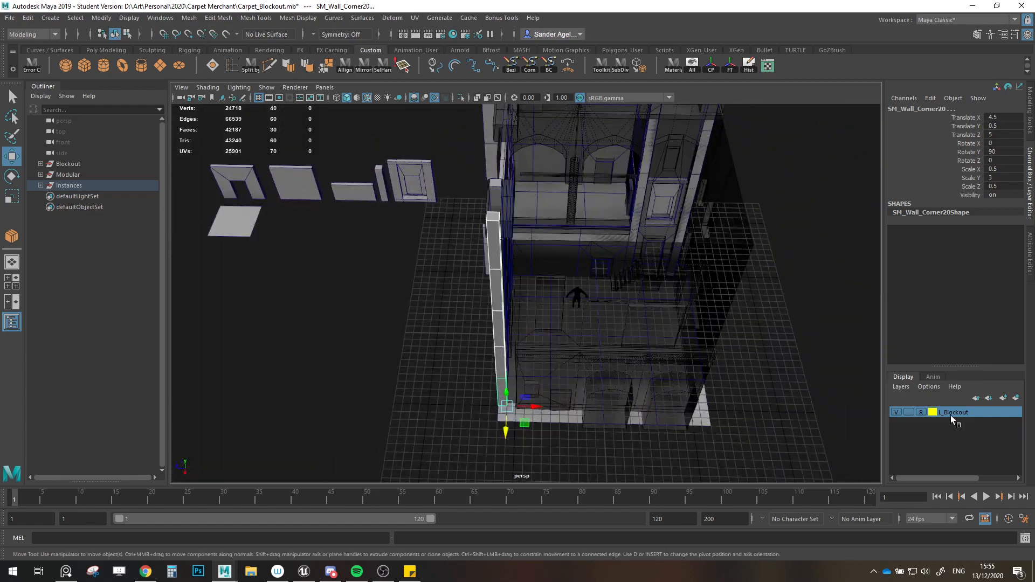
left_click(921, 412)
left_click(921, 412)
left_click(712, 273)
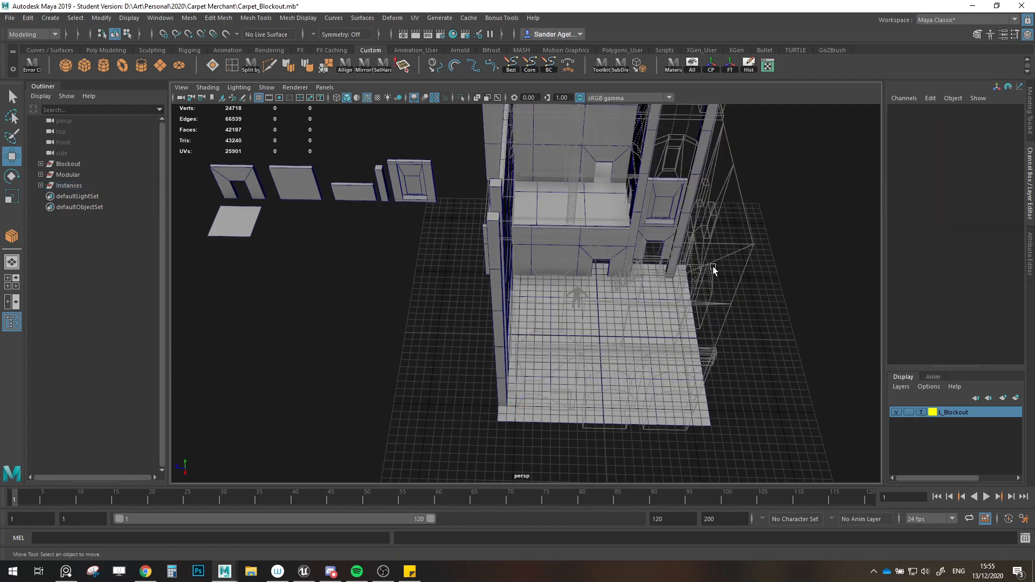
left_click_drag(712, 273, 540, 290, "alt")
key("ctrl+s")
Step: Duplicate the door piece below the balcony, set its Y rotation to 90 and fit the copy under the overhanging wall beside the corner post
left_click(502, 292)
scroll(570, 311, "down", 3)
scroll(549, 248, "up", 5)
left_click_drag(549, 248, 618, 309, "alt")
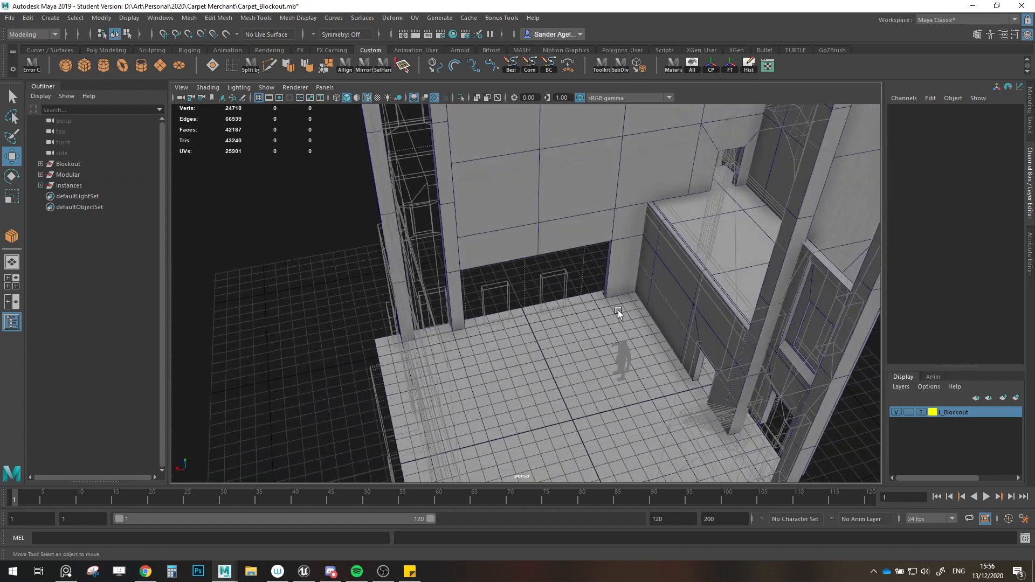
left_click(698, 340)
mouse_move(698, 340)
left_mouse_down("alt")
mouse_move(731, 430)
mouse_move(539, 336)
left_mouse_up("alt")
key("e")
left_click_drag(591, 383, 643, 386)
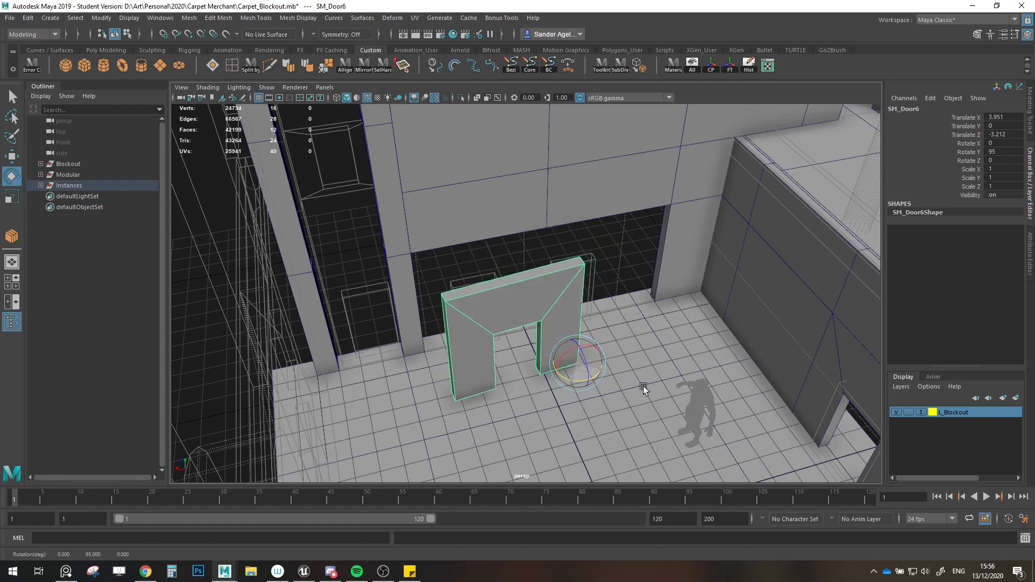
key("w")
left_click_drag(574, 375, 555, 334)
left_click(619, 305)
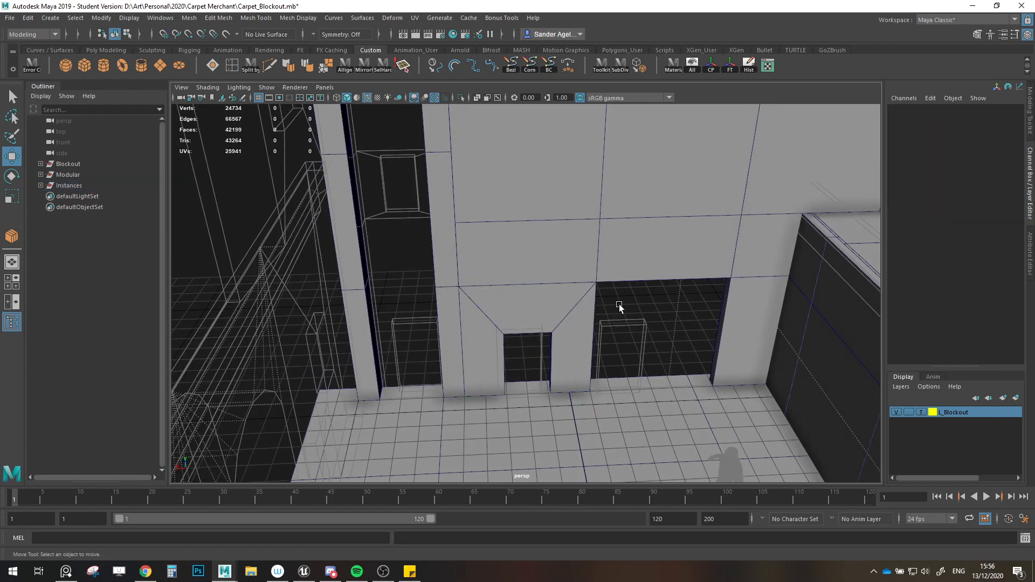
Step: Duplicate the rotated door piece alongside to fill the remaining opening under the overhanging wall
left_click(580, 315)
middle_click_drag(563, 336, 520, 348, "alt")
left_click_drag(522, 405, 570, 381, "shift")
key("x")
left_click(614, 368)
Step: Compare the two new doorways with the Gayer-Anderson Museum Street View reference in Chrome, and return to Maya
left_click_drag(489, 360, 528, 298, "alt")
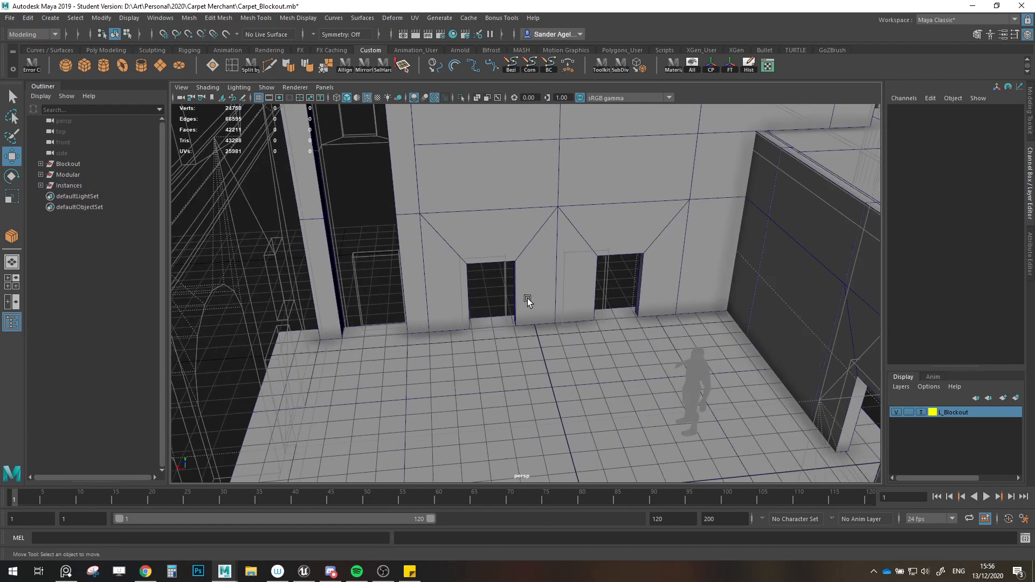
left_click(544, 264)
left_click_drag(544, 264, 521, 308, "alt")
left_click(487, 345)
scroll(499, 331, "down", 2)
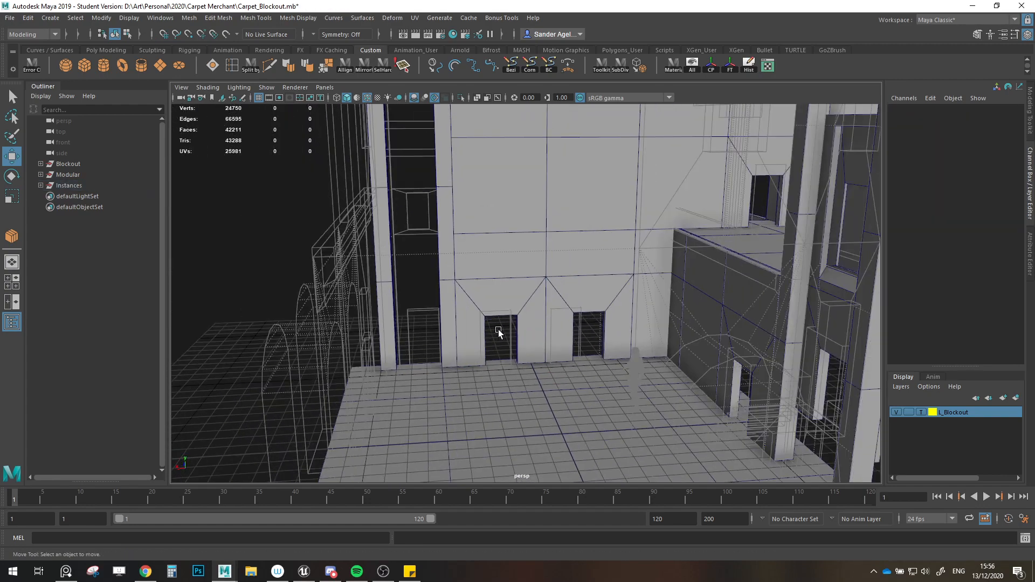
scroll(528, 325, "up", 4)
left_click(66, 572)
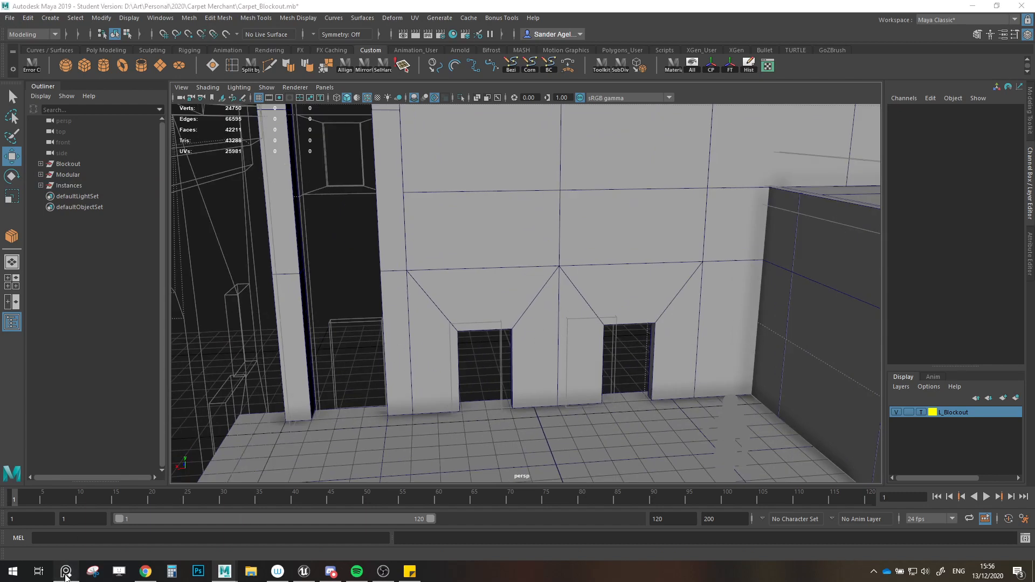
key("alt+Tab")
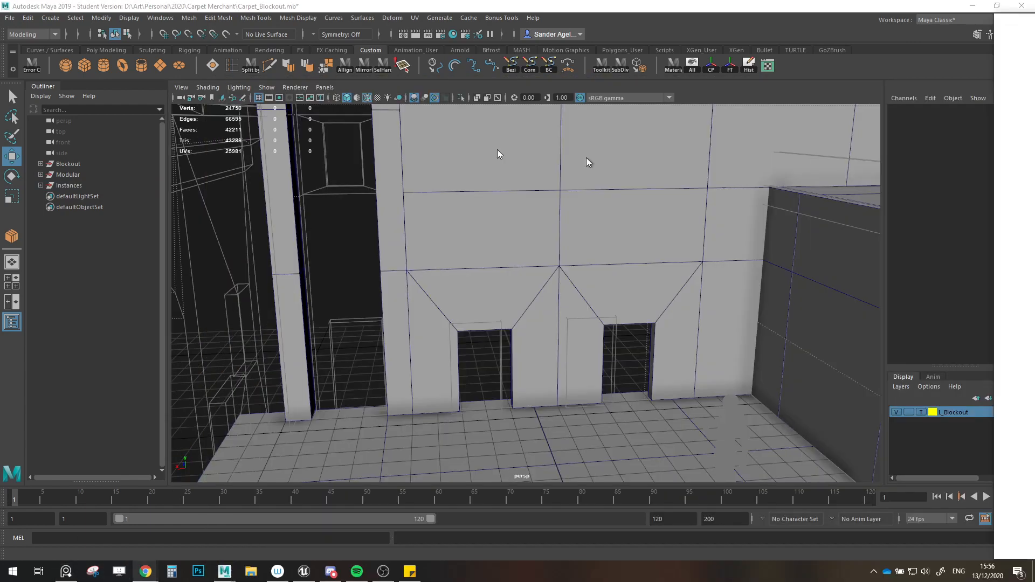
key("alt+Tab")
left_click_drag(468, 358, 614, 406)
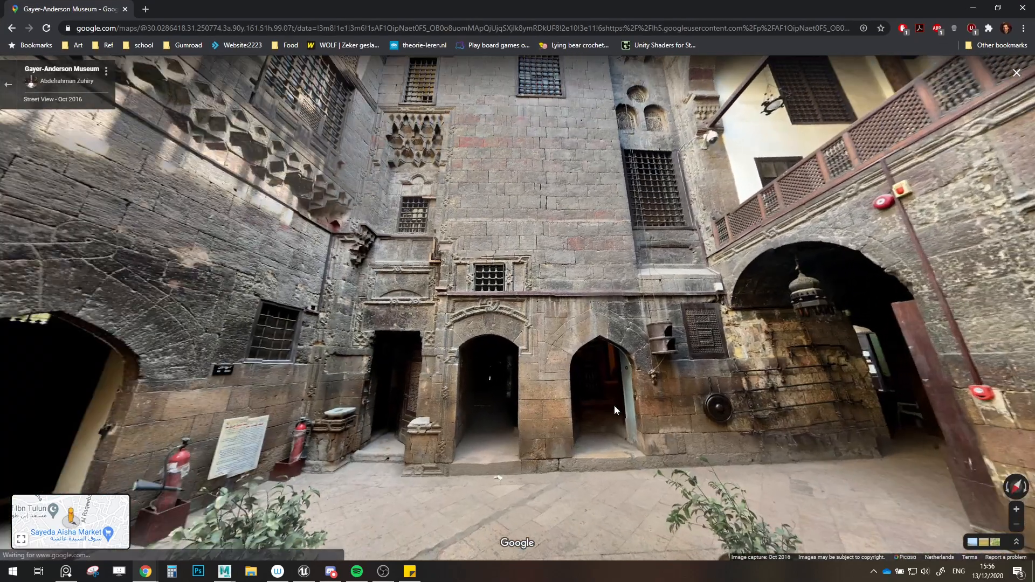
key("alt+Tab")
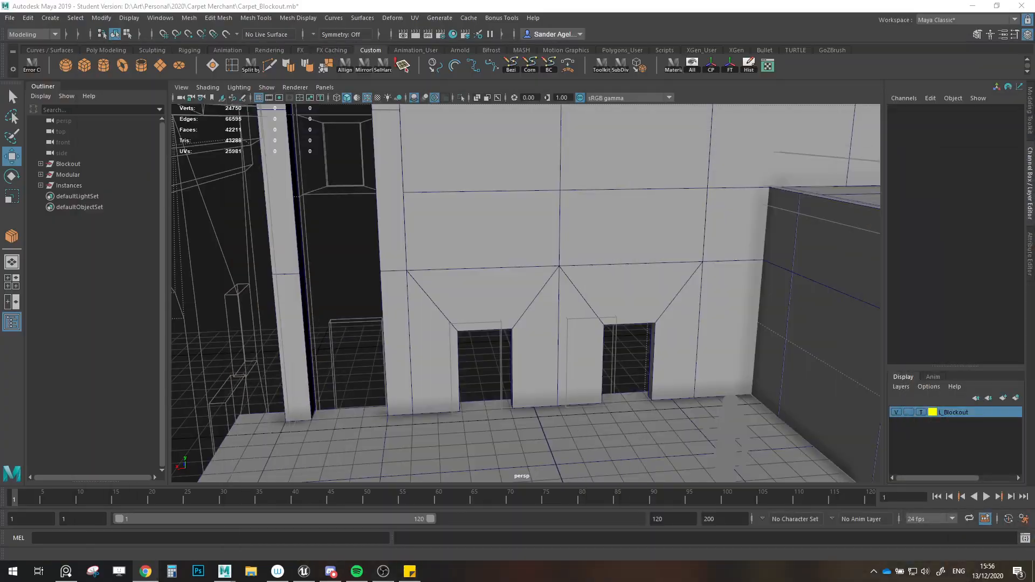
Step: Duplicate the door piece nearest the corner post for the gap between the two corner post columns
middle_click_drag(506, 351, 605, 371, "alt")
left_click(579, 351)
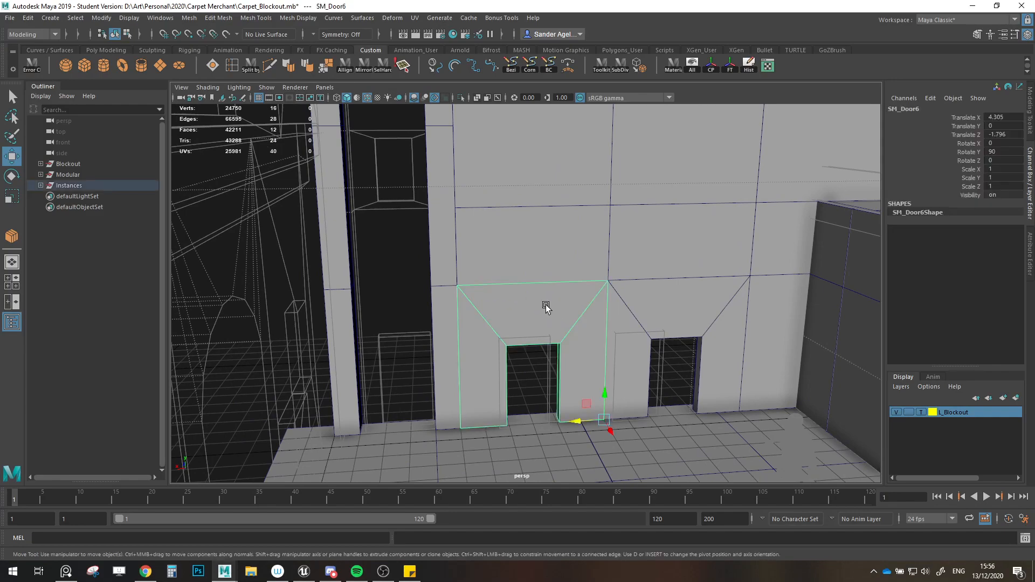
left_click_drag(546, 301, 619, 409, "alt")
mouse_move(712, 324)
left_mouse_down("shift")
mouse_move(532, 282)
mouse_move(538, 269)
mouse_move(592, 268)
left_mouse_up("shift")
middle_click_drag(579, 305, 573, 375, "alt")
left_click_drag(573, 376, 579, 363, "alt")
Step: Snap the door copy to the grid centre at X 4.805, Z -7.296 and freeze its transformations
left_click_drag(513, 379, 555, 340)
key("ctrl+z")
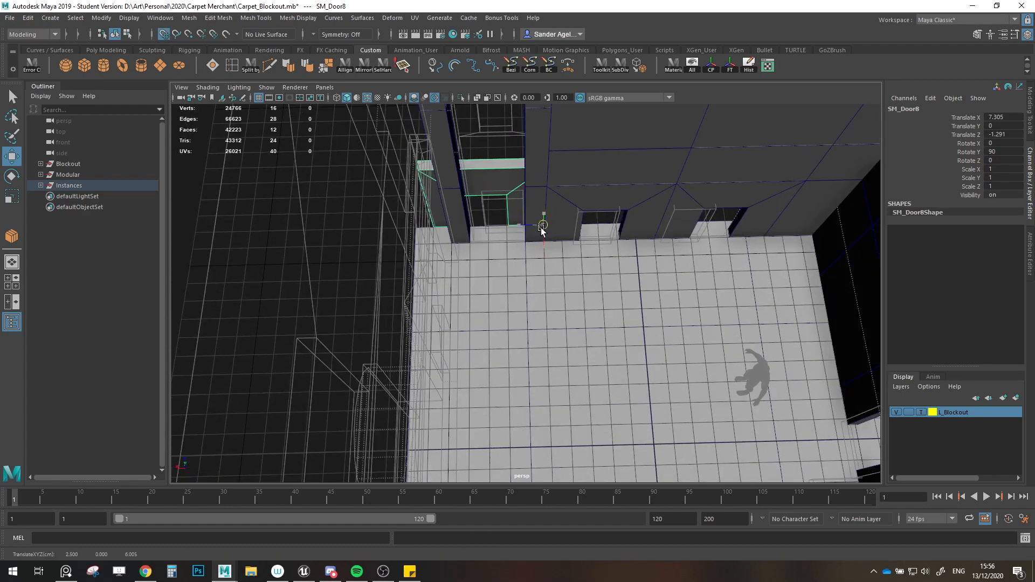
left_click_drag(537, 224, 649, 440)
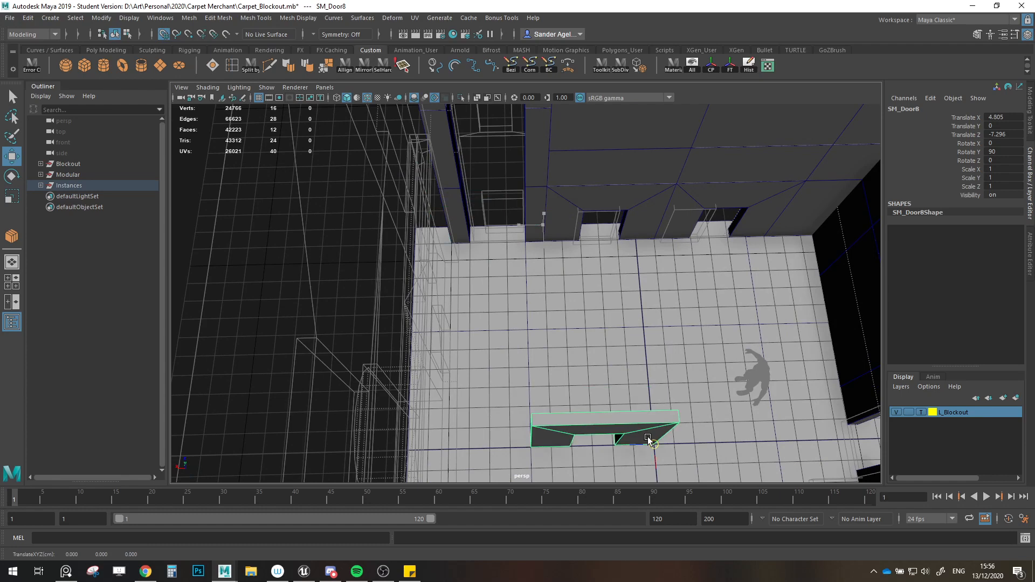
left_click(734, 67)
Step: Place the door copy in the gap between the corner post columns at X 2.25, Z 5.717
left_click_drag(633, 427, 534, 216)
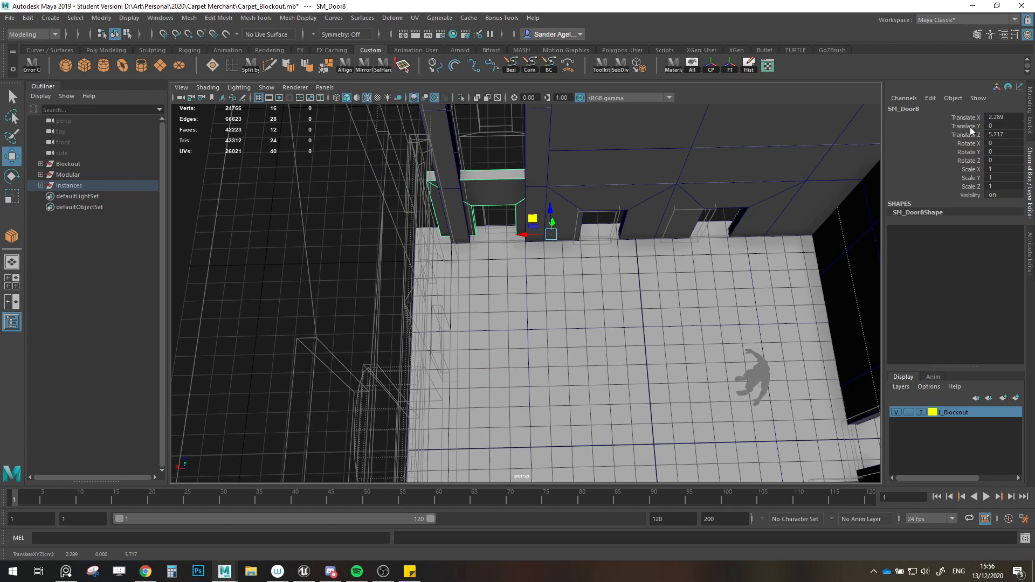
left_click(1004, 117)
type("2.5")
key("Return")
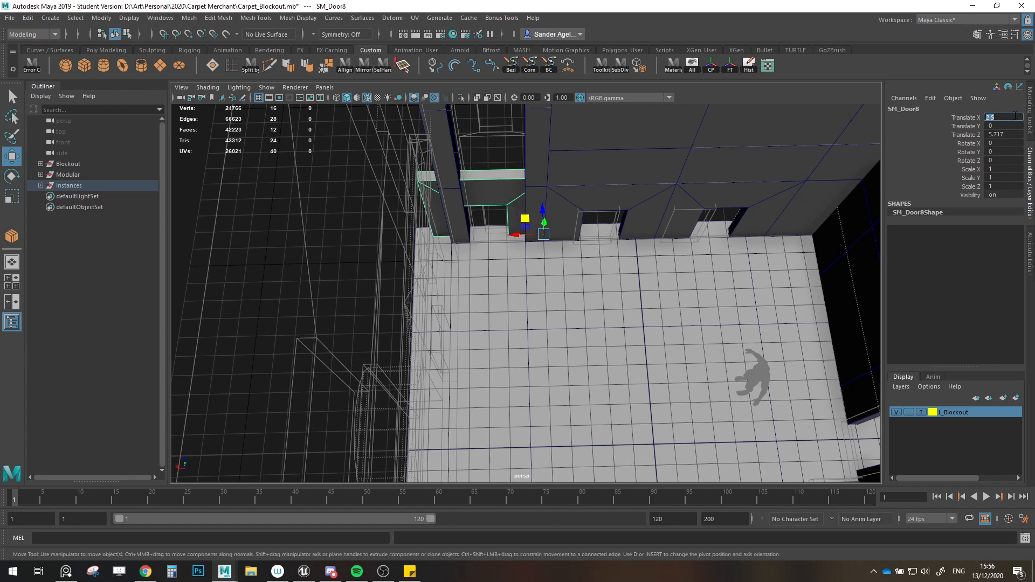
type("2.25")
key("Return")
left_click_drag(539, 226, 536, 189, "alt")
scroll(536, 189, "up", 5)
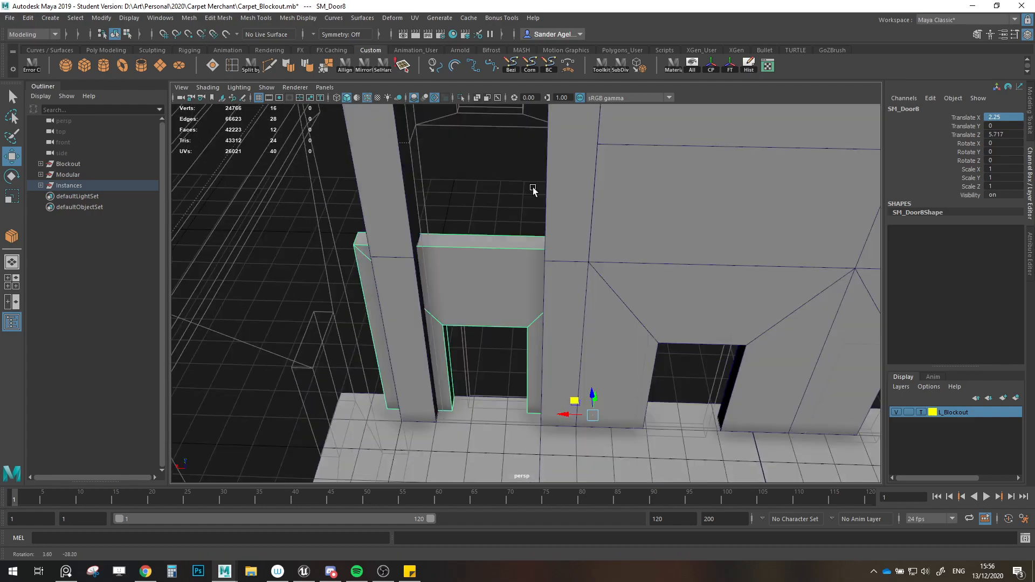
mouse_move(517, 294)
left_mouse_down("alt")
mouse_move(590, 131)
mouse_move(543, 250)
mouse_move(522, 282)
mouse_move(508, 280)
left_mouse_up("alt")
scroll(596, 127, "up", 4)
left_click_drag(596, 368, 574, 375, "alt")
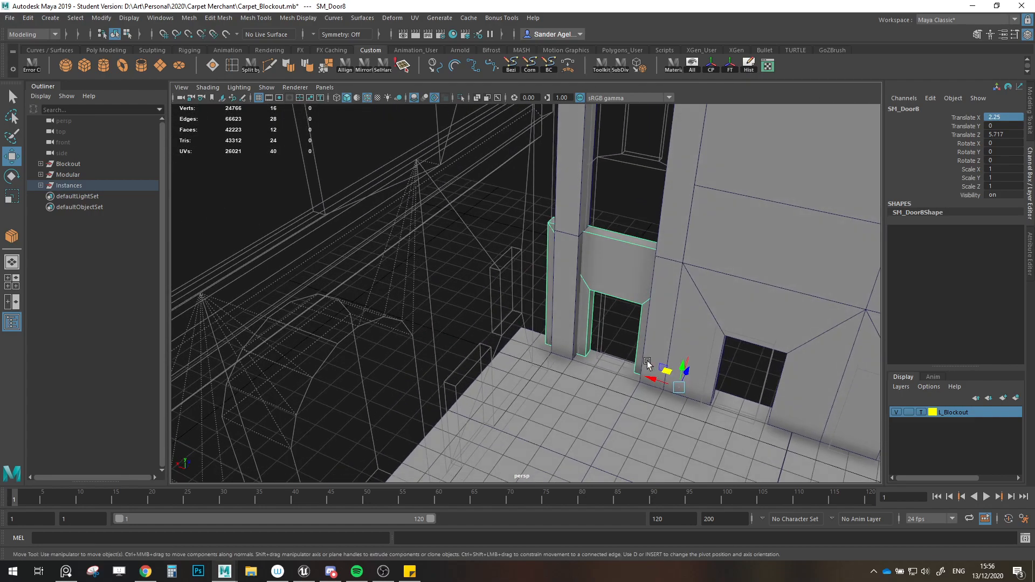
Step: Shift the door copy between the corner post columns along Z to 5.883
key("x")
left_click_drag(686, 377, 393, 388)
left_click_drag(536, 402, 533, 405)
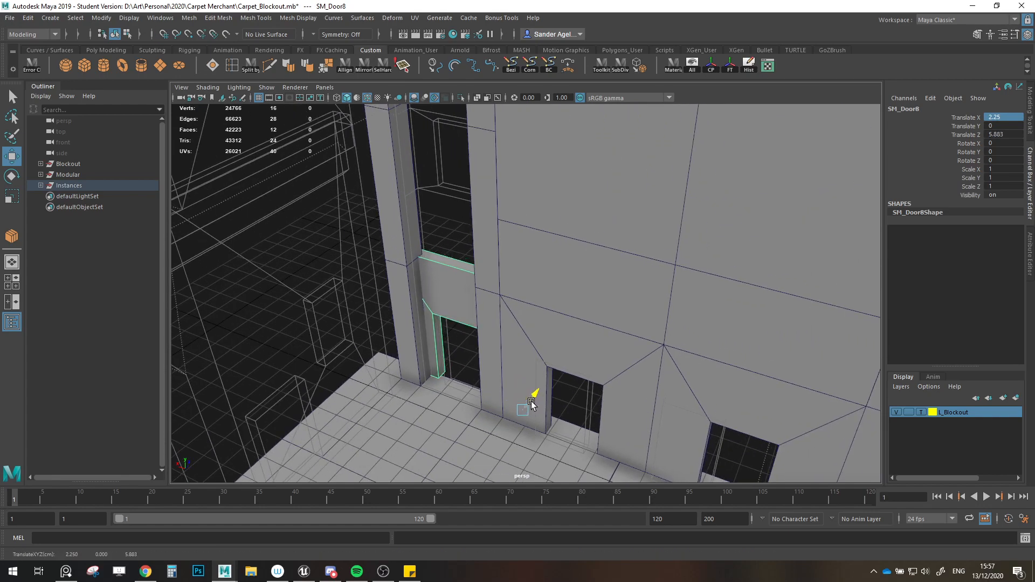
Step: Isolate the door copy together with the neighbouring half-wall piece and select the half wall
left_click_drag(471, 353, 506, 338, "alt")
middle_click_drag(506, 338, 590, 383, "alt")
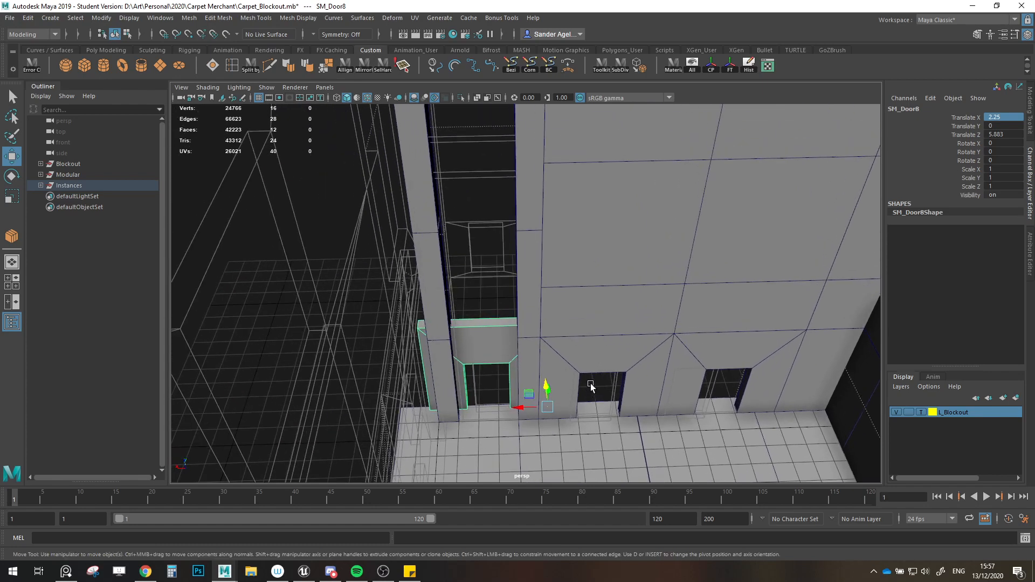
left_click_drag(576, 369, 651, 345, "alt")
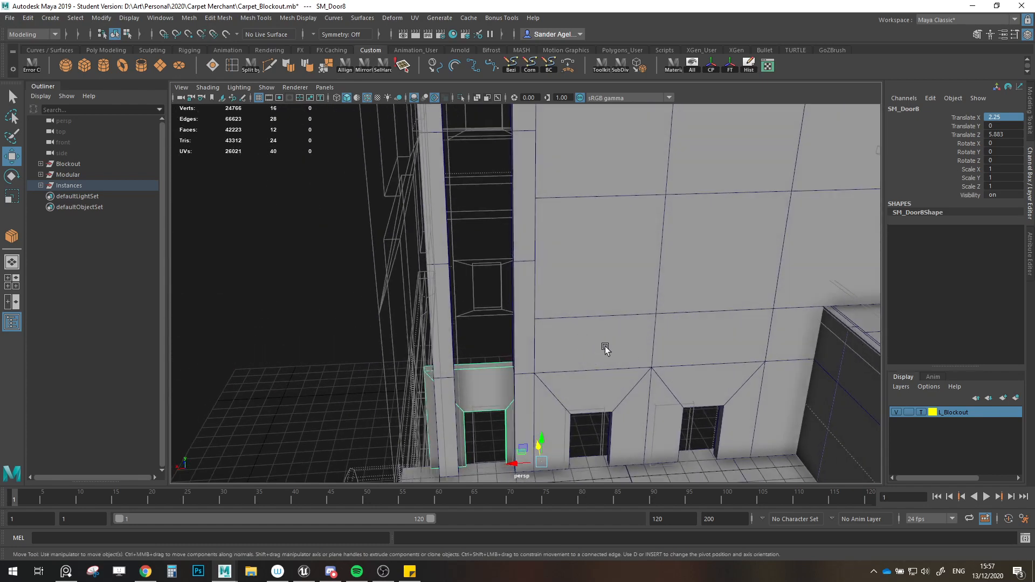
left_click(556, 351, "shift")
key("ctrl+1")
left_click(594, 368)
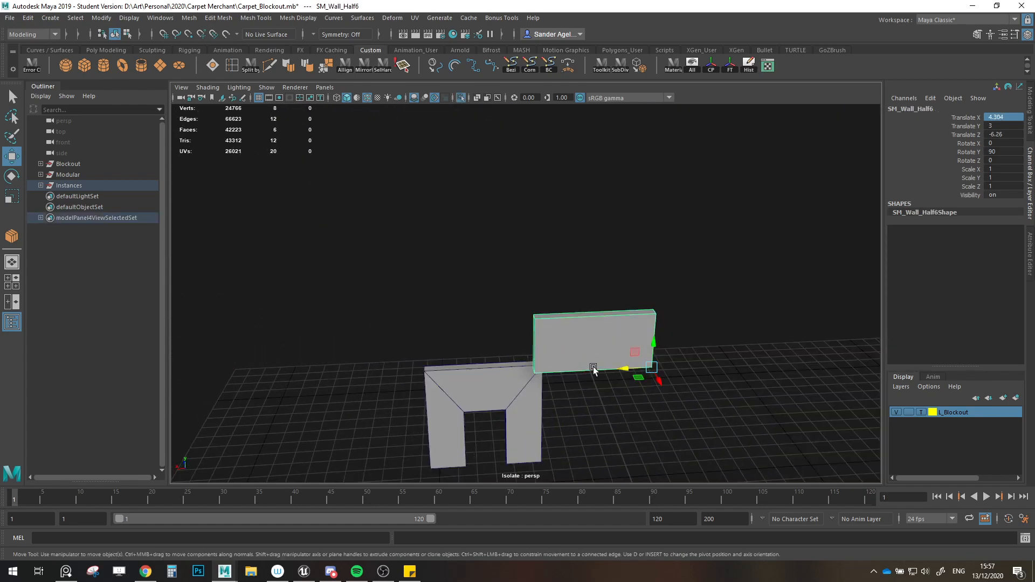
Step: Duplicate the half-wall piece onto the top of the door copy and bring the whole scene back into view
mouse_move(645, 379)
left_mouse_down("shift")
mouse_move(569, 361)
mouse_move(517, 319)
mouse_move(487, 323)
left_mouse_up("shift")
left_click(593, 402)
left_click_drag(593, 401, 501, 381, "alt")
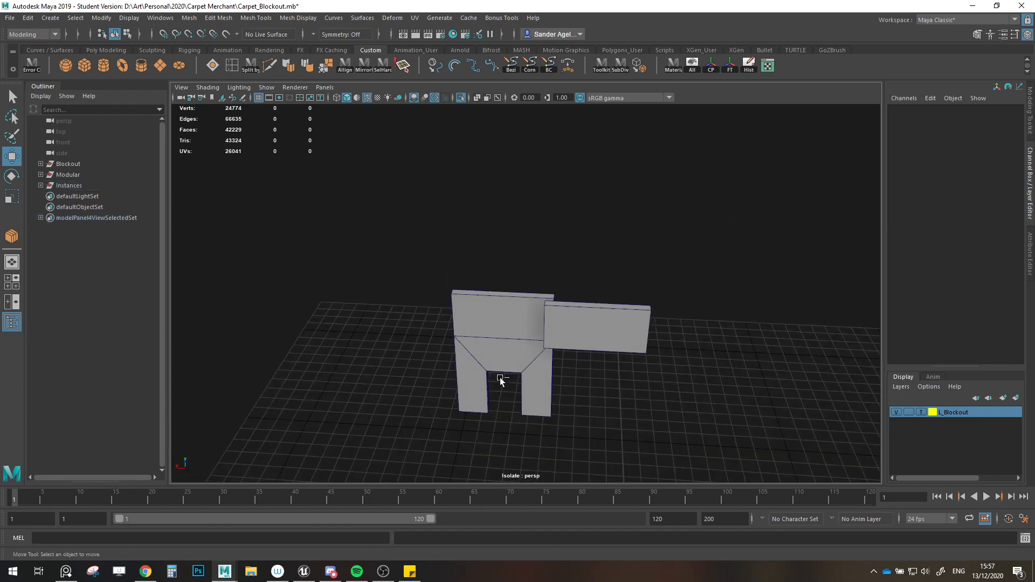
key("ctrl+1")
left_click_drag(561, 360, 559, 334, "alt")
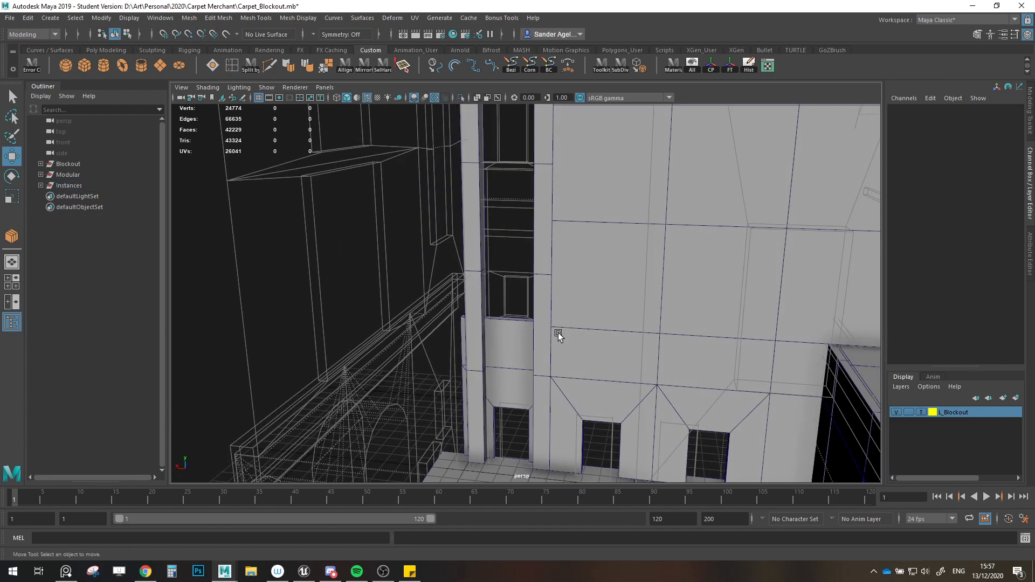
Step: Examine the courtyard blockout from above and from the side, checking the filled corner gap and the ground-floor doors
scroll(558, 334, "down", 3)
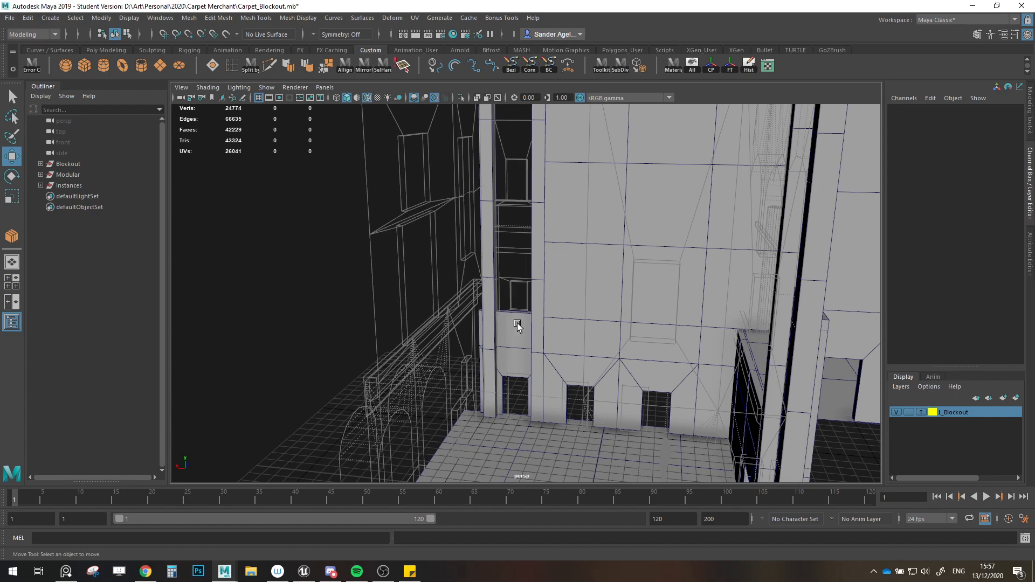
left_click_drag(518, 324, 563, 341, "alt")
scroll(562, 342, "down", 4)
middle_click_drag(562, 342, 513, 360, "alt")
left_click_drag(513, 360, 613, 372, "alt")
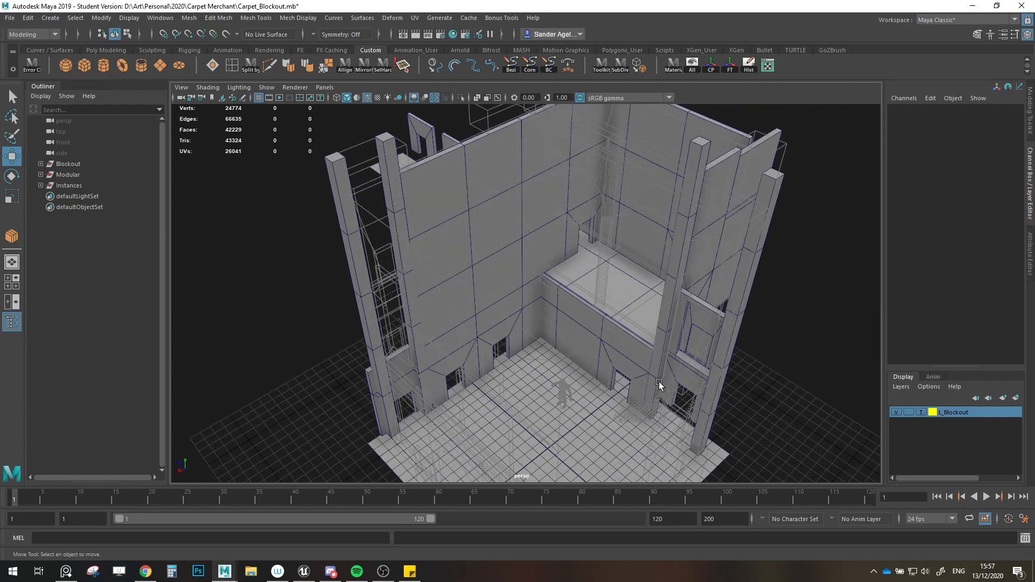
left_click_drag(577, 364, 522, 366, "alt")
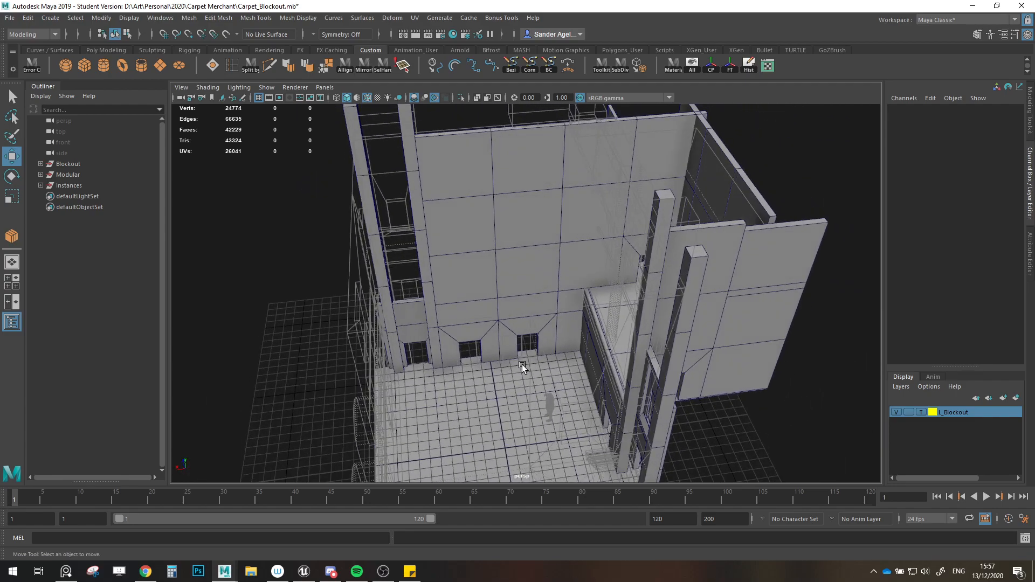
scroll(418, 306, "down", 5)
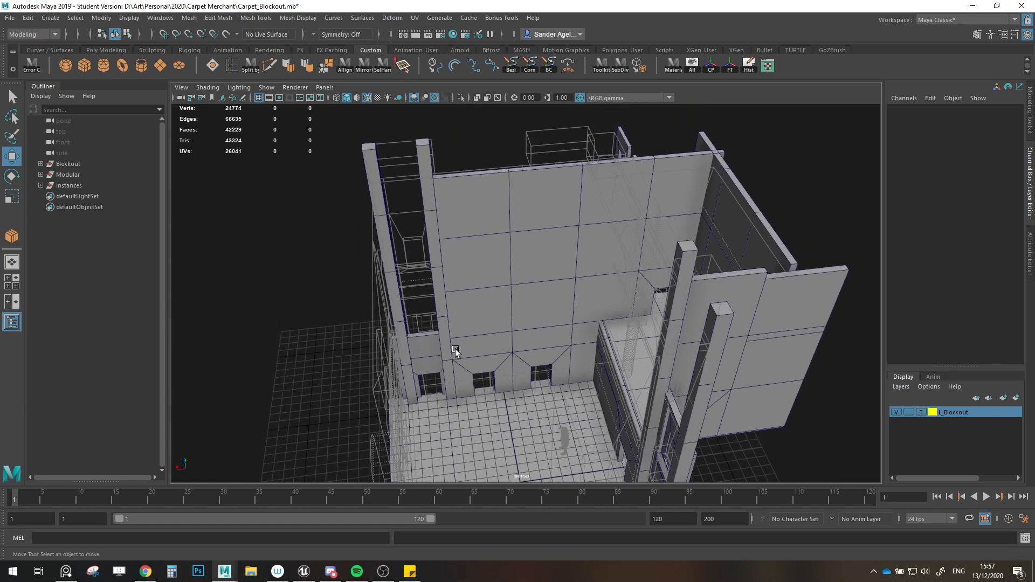
scroll(505, 301, "up", 6)
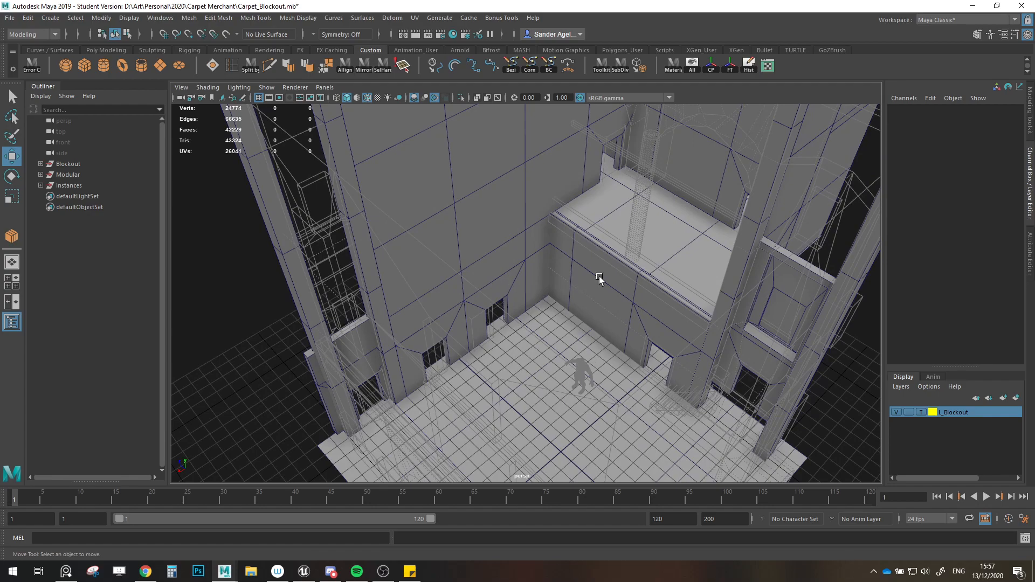
left_click_drag(650, 229, 522, 311, "alt")
scroll(522, 311, "up", 8)
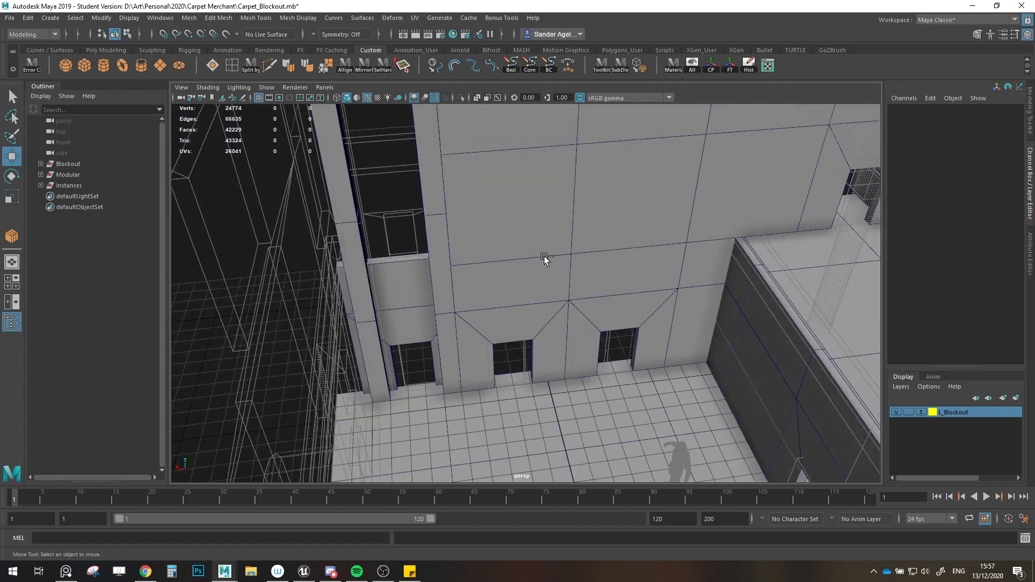
Step: Save the Carpet_Blockout scene
key("ctrl+s")
left_click(490, 294)
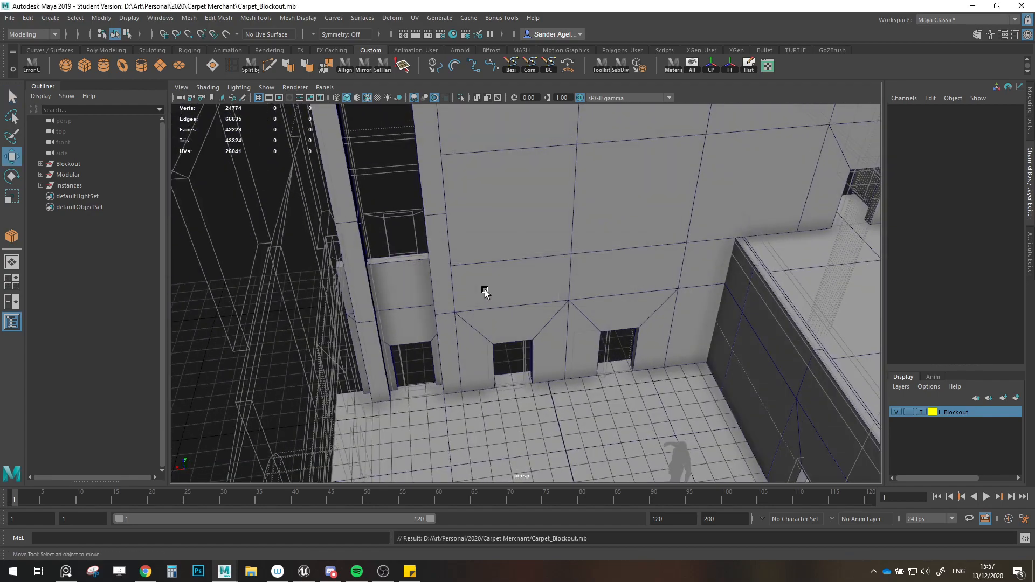
scroll(485, 289, "down", 3)
key("w")
Step: Switch to the carpet merchant painting on the reference board to check the balcony and window niche, and return to Maya
key("alt+Tab")
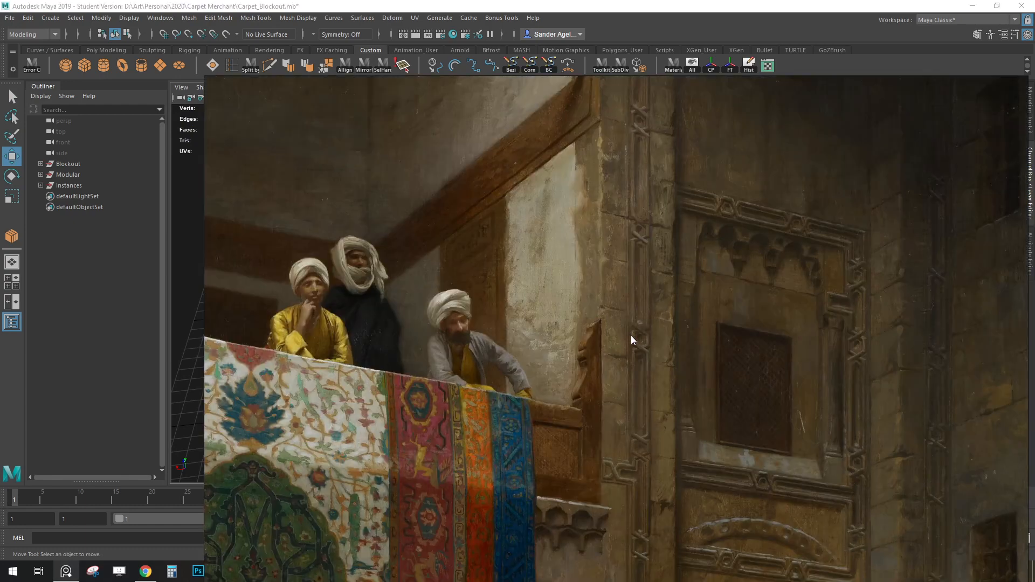
scroll(634, 335, "down", 4)
scroll(645, 349, "down", 2)
key("alt+Tab")
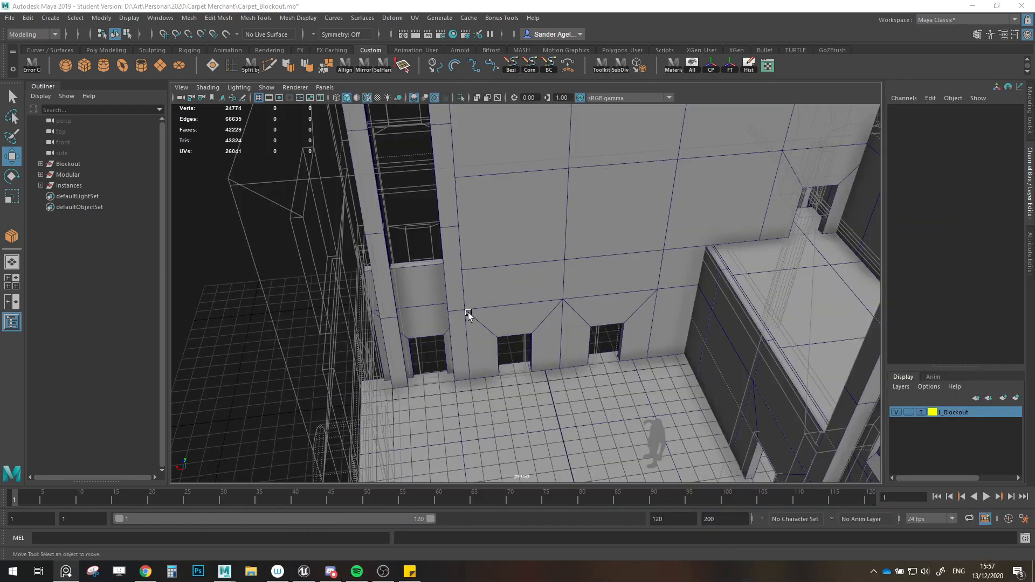
Step: Examine the tall wall, the balcony and the window bay of the blockout from several angles
left_click_drag(467, 314, 659, 318, "alt")
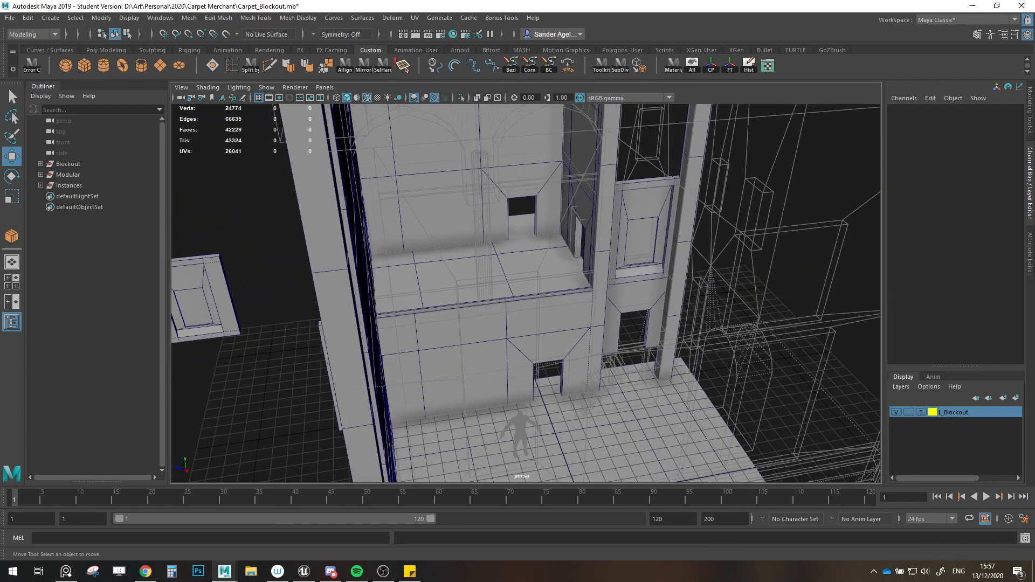
left_click_drag(560, 267, 420, 282, "alt")
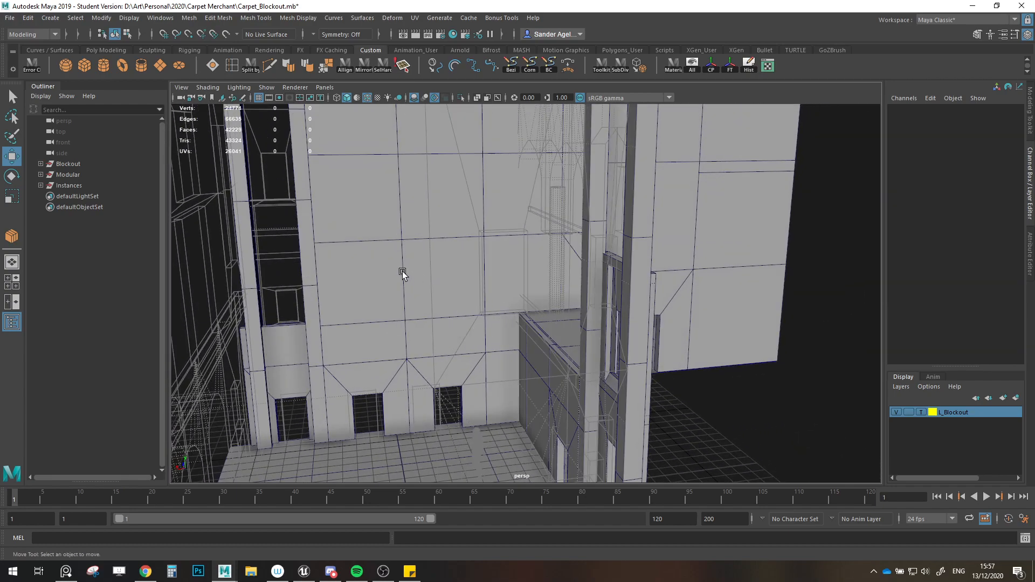
left_click_drag(367, 294, 482, 307, "alt")
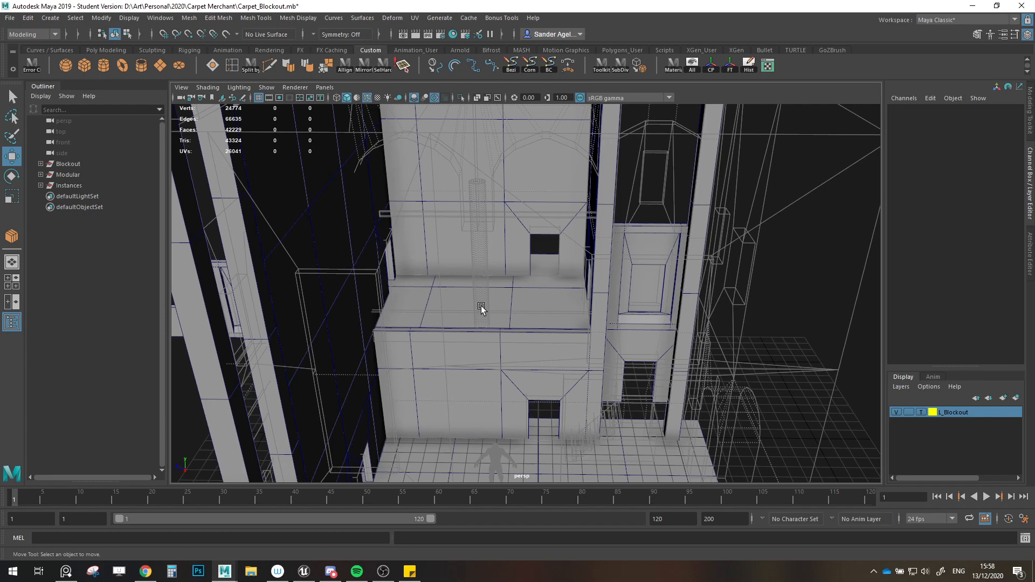
scroll(482, 308, "down", 9)
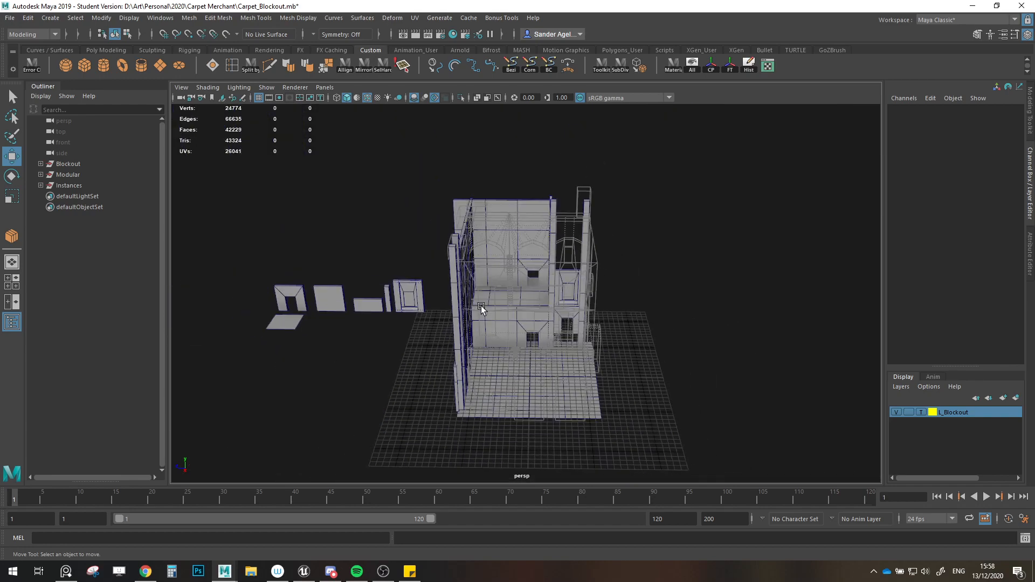
scroll(482, 308, "up", 4)
middle_click_drag(486, 324, 511, 319, "alt")
left_click_drag(511, 319, 542, 319, "alt")
scroll(542, 319, "up", 5)
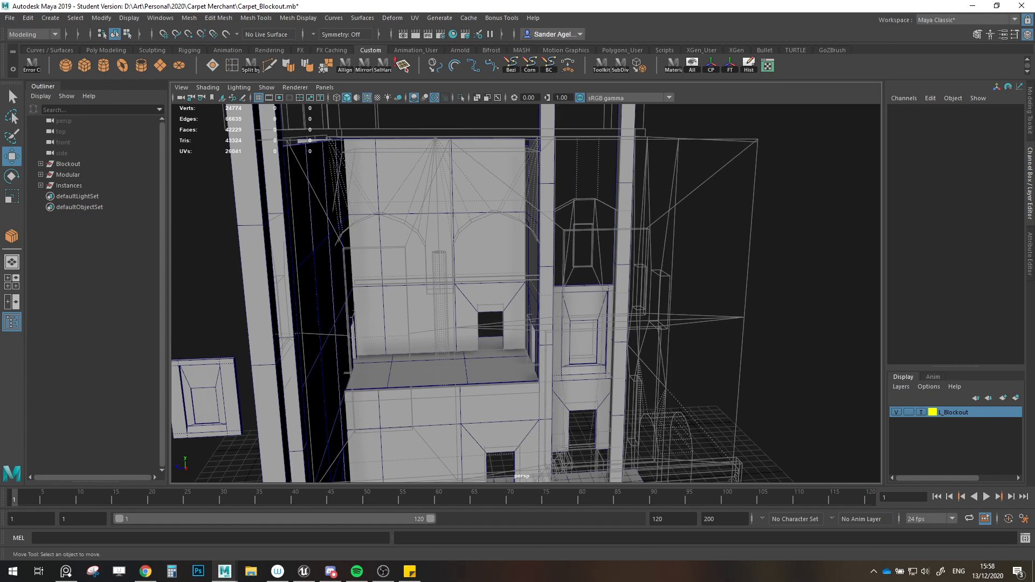
middle_click_drag(535, 284, 517, 300, "alt")
scroll(516, 299, "up", 2)
left_click_drag(517, 300, 406, 288, "alt")
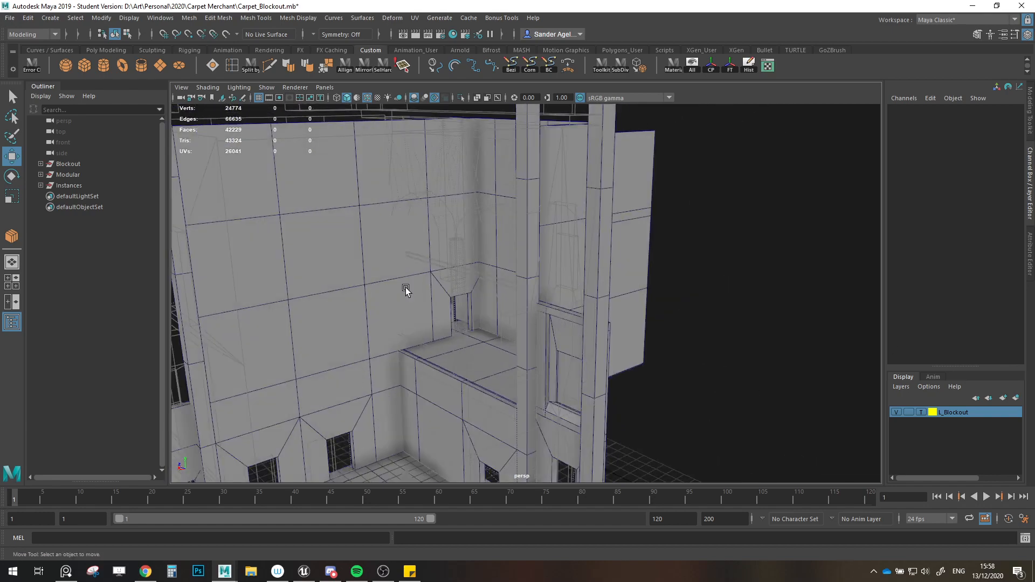
Step: Review the overall proportions of the courtyard, turning between the doorway wall and the balcony front
scroll(407, 288, "down", 4)
middle_click_drag(407, 287, 565, 297, "alt")
left_click_drag(442, 352, 619, 301, "alt")
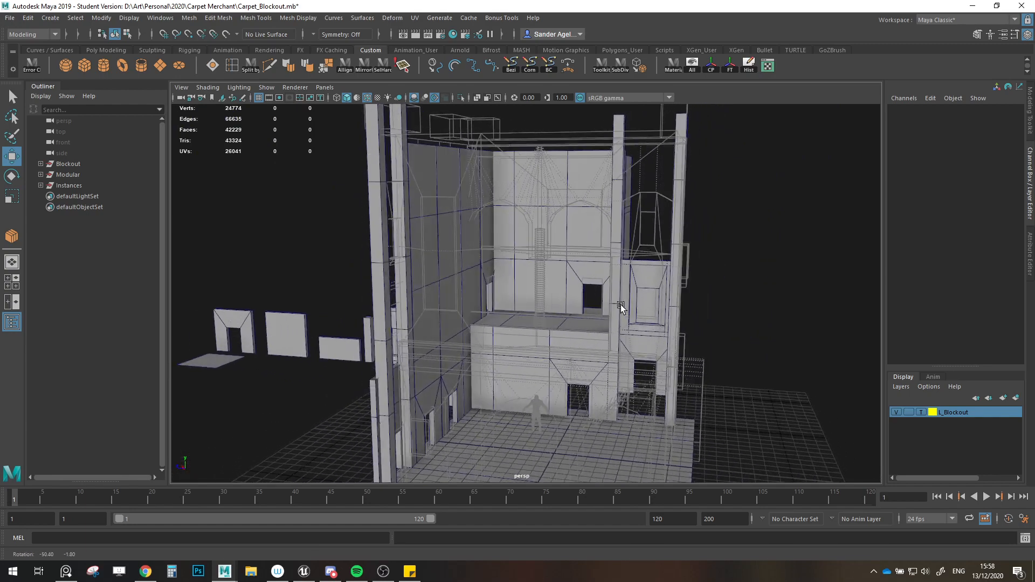
scroll(620, 301, "up", 2)
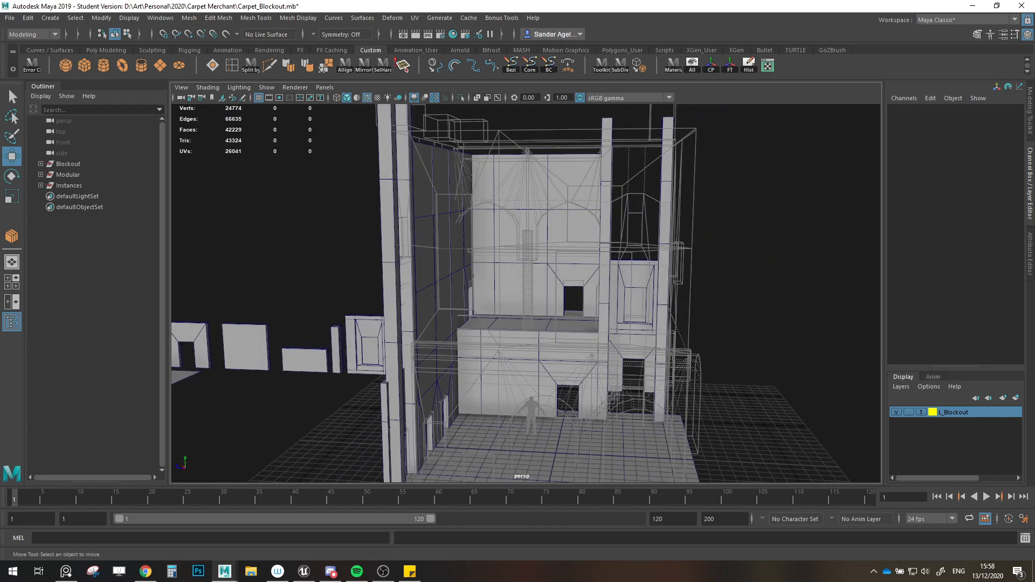
left_click_drag(674, 299, 575, 308, "alt")
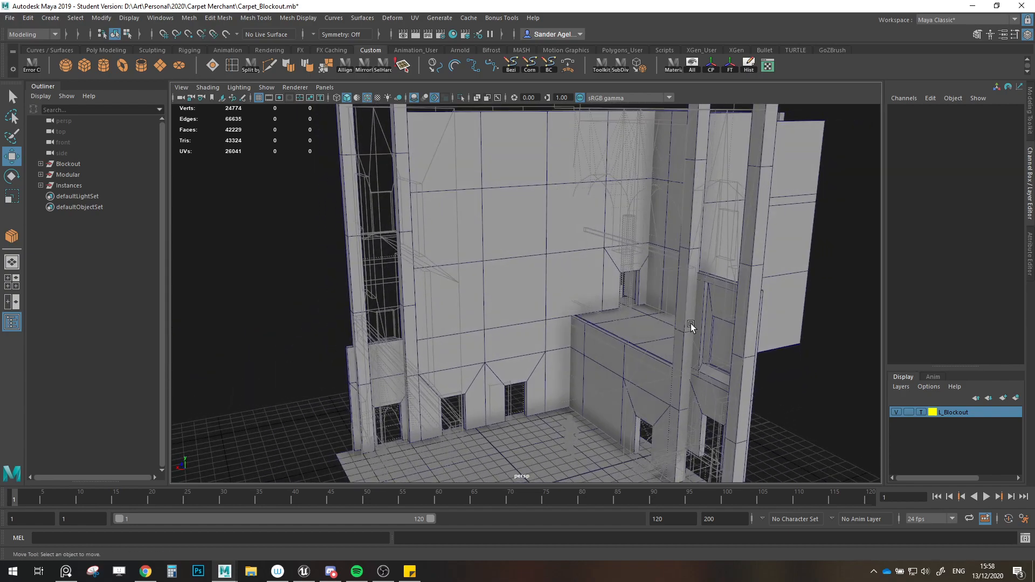
key("alt+Tab")
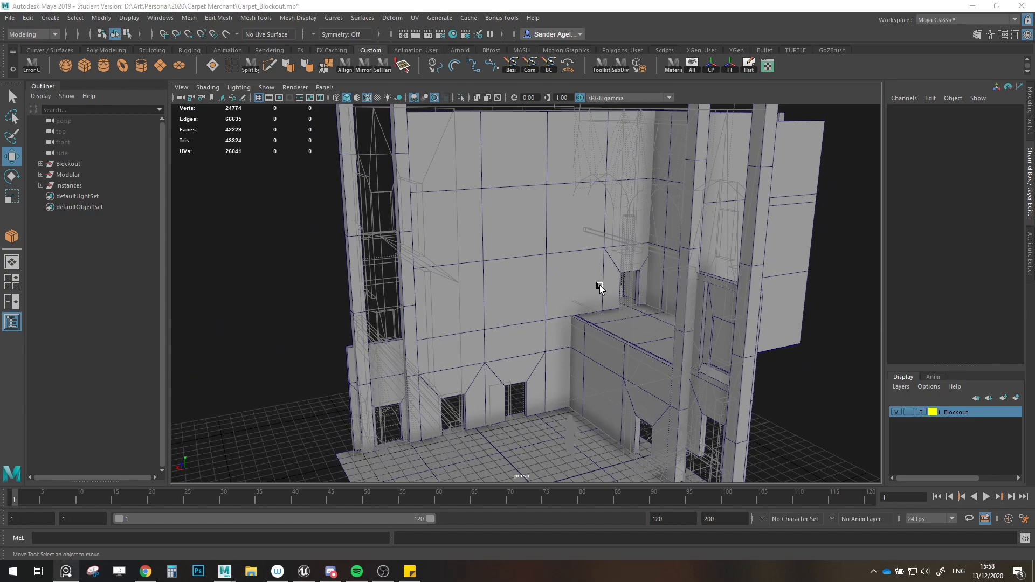
left_click_drag(600, 286, 649, 283, "alt")
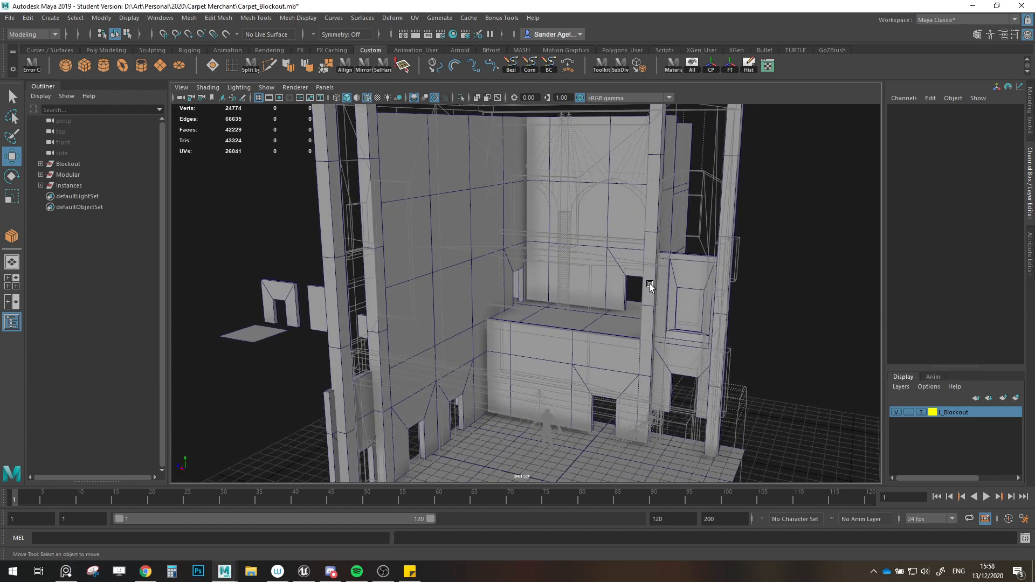
left_click_drag(729, 286, 684, 275, "alt")
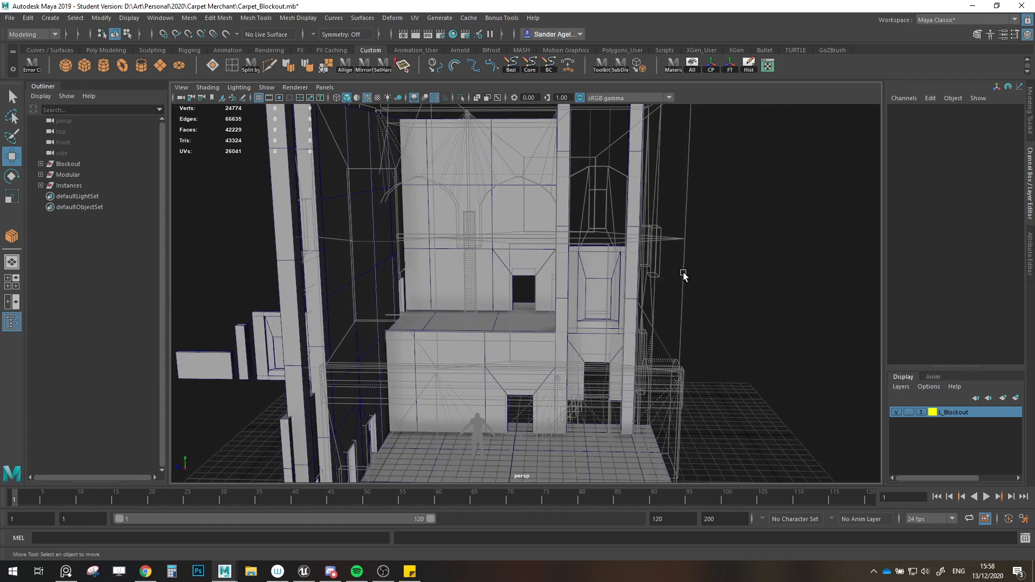
Step: Switch to the painting on the reference board and study the lattice window and its carved niche up close
key("alt+Tab")
scroll(493, 250, "up", 6)
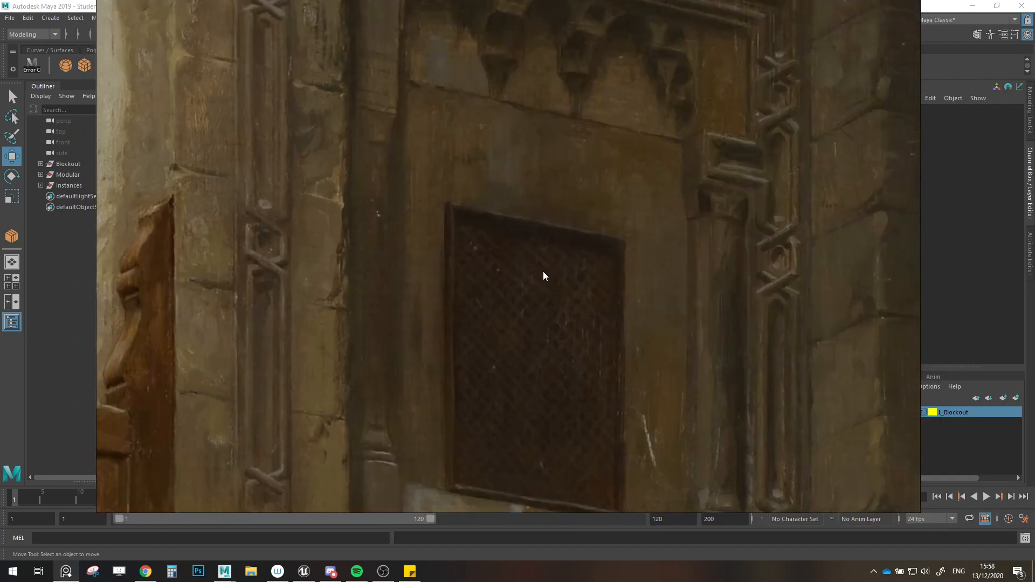
middle_click_drag(543, 271, 555, 182)
scroll(555, 182, "up", 2)
scroll(555, 182, "down", 2)
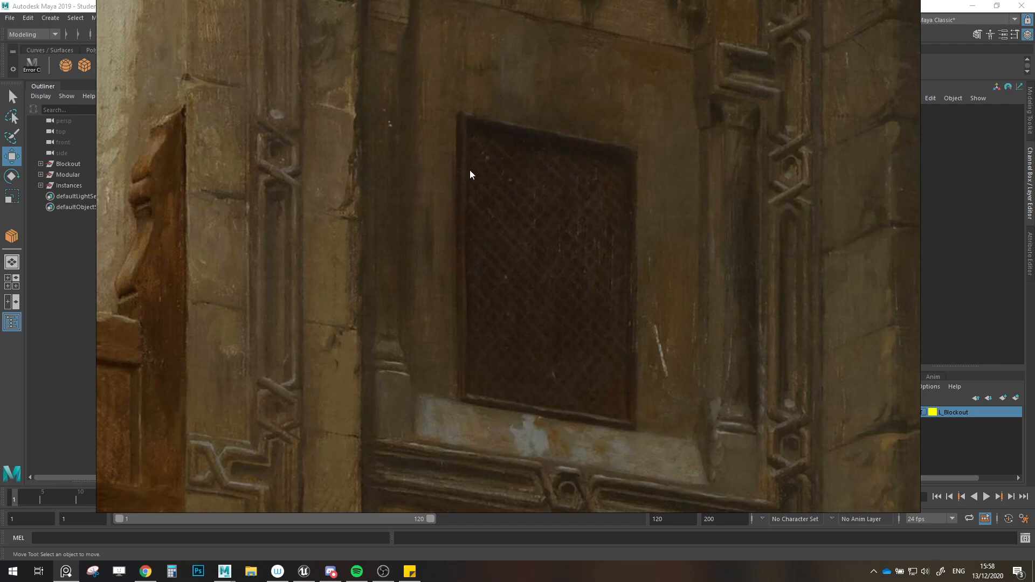
scroll(471, 170, "down", 3)
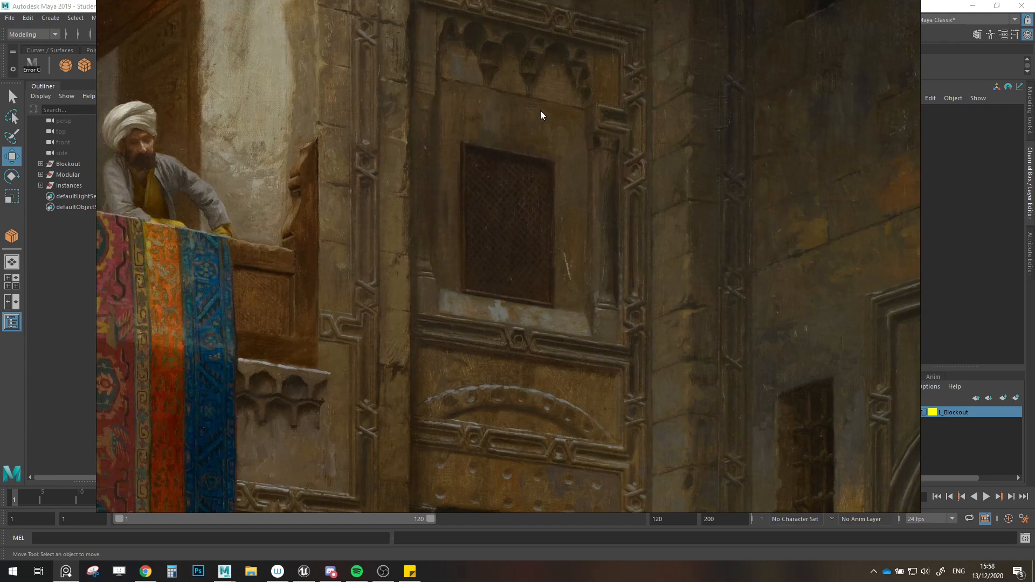
scroll(485, 190, "up", 4)
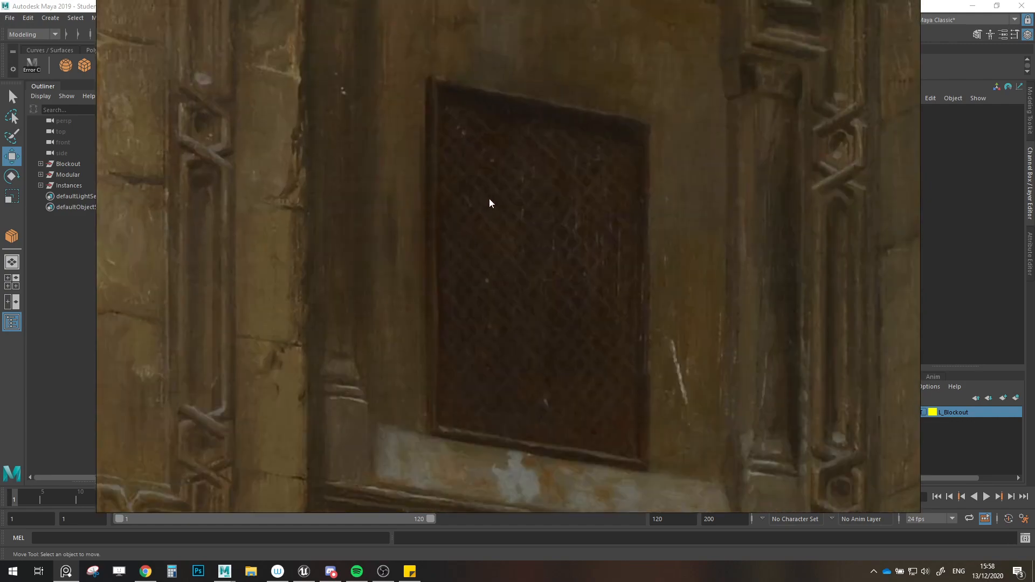
scroll(490, 209, "down", 1)
scroll(483, 296, "down", 2)
scroll(465, 203, "up", 3)
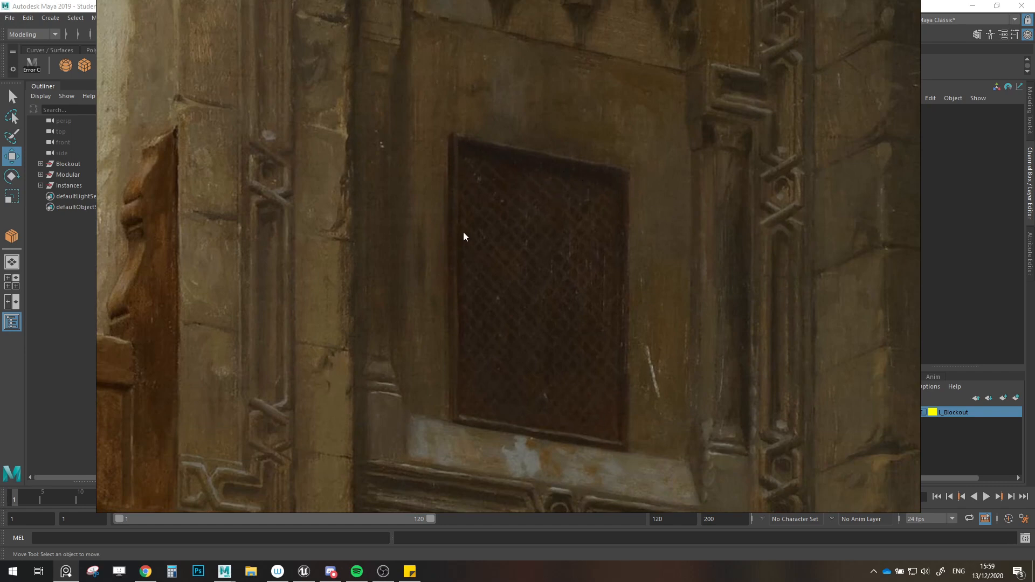
Step: Study the upper wall above the window niche and the adjoining corner in the painting
scroll(464, 233, "down", 4)
scroll(561, 297, "down", 3)
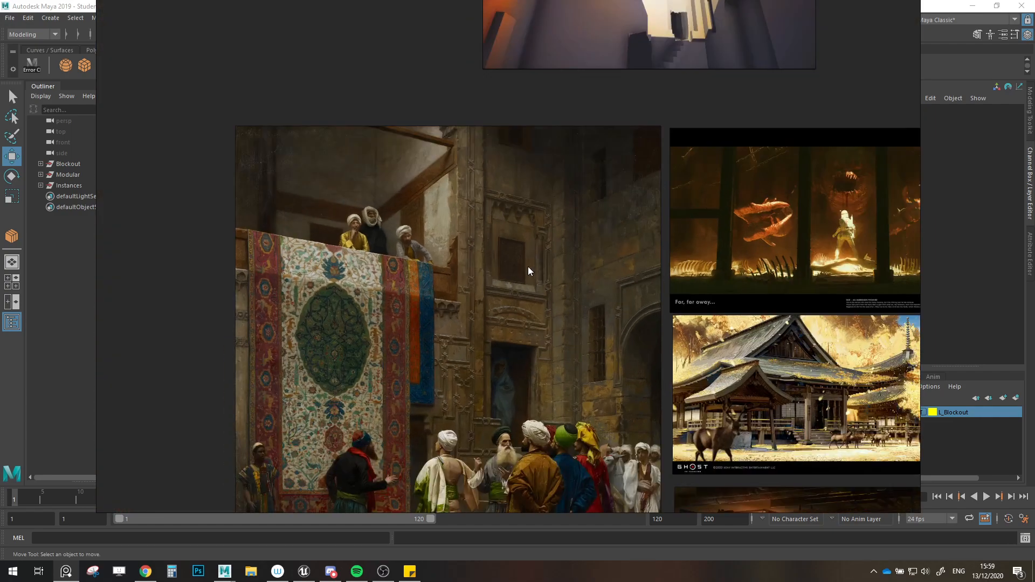
scroll(531, 221, "up", 4)
middle_click_drag(518, 231, 507, 319)
scroll(494, 82, "up", 3)
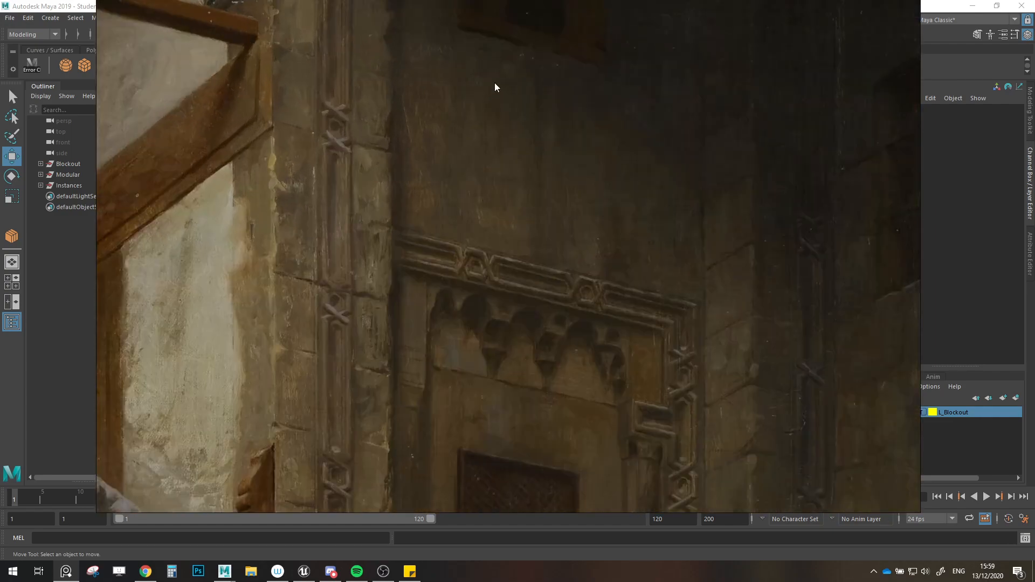
scroll(494, 83, "down", 2)
middle_click_drag(494, 84, 500, 161)
middle_click_drag(559, 200, 475, 202)
scroll(579, 223, "down", 2)
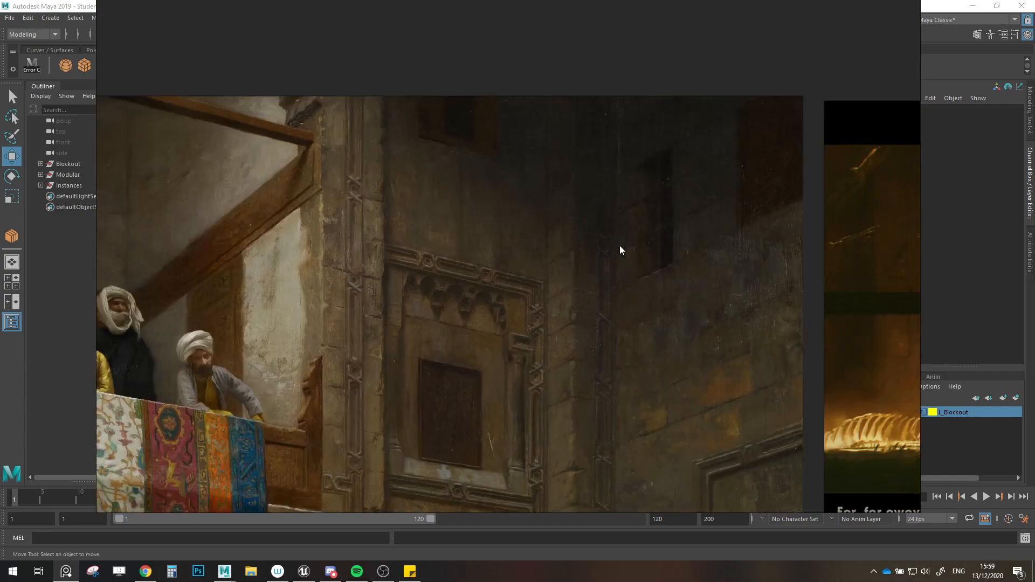
Step: Study the balcony, window niche and doorway together in the painting and switch back to the Maya scene
middle_click_drag(620, 245, 608, 188)
scroll(464, 323, "down", 1)
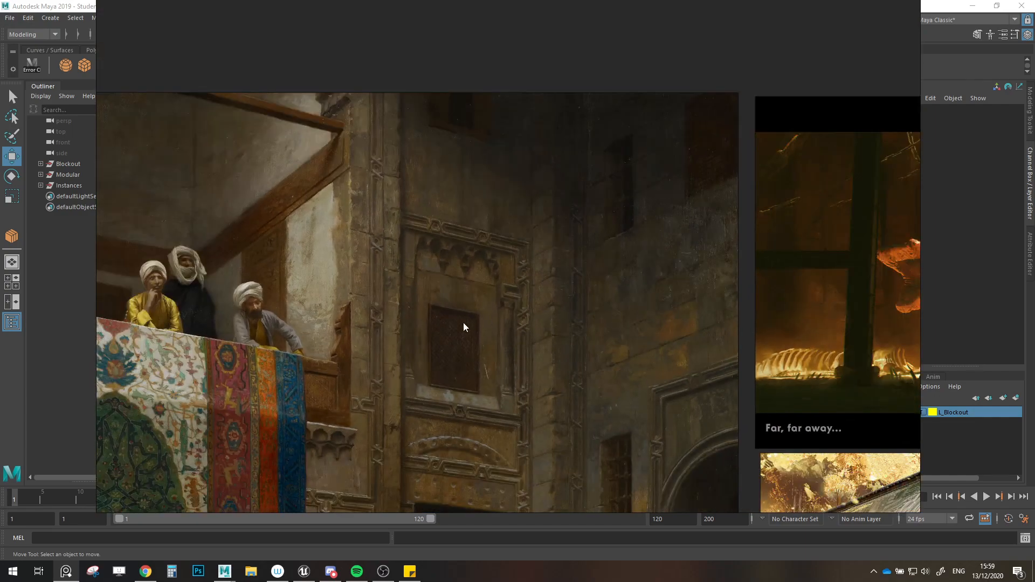
scroll(502, 254, "up", 3)
scroll(493, 251, "down", 3)
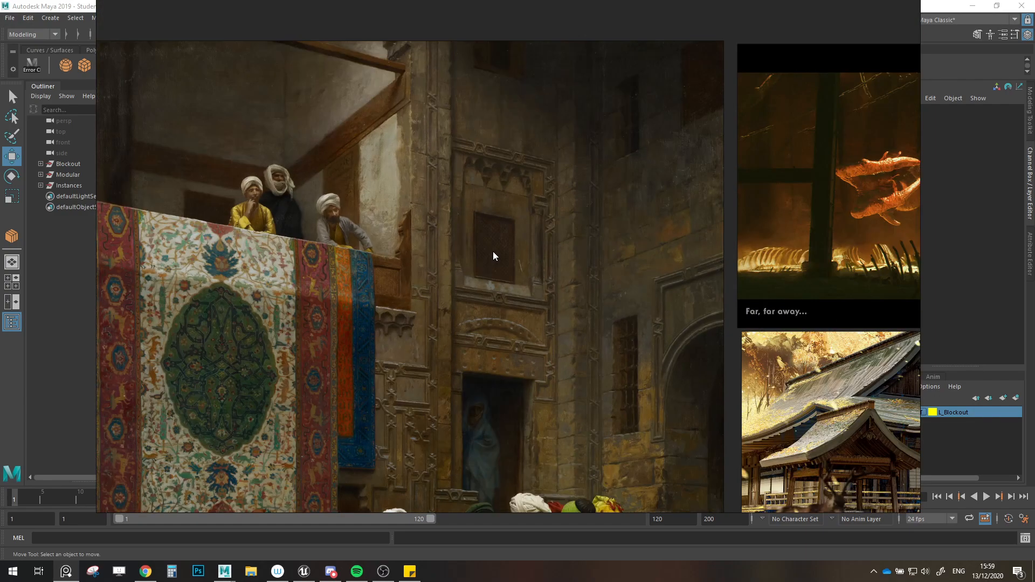
key("alt+Tab")
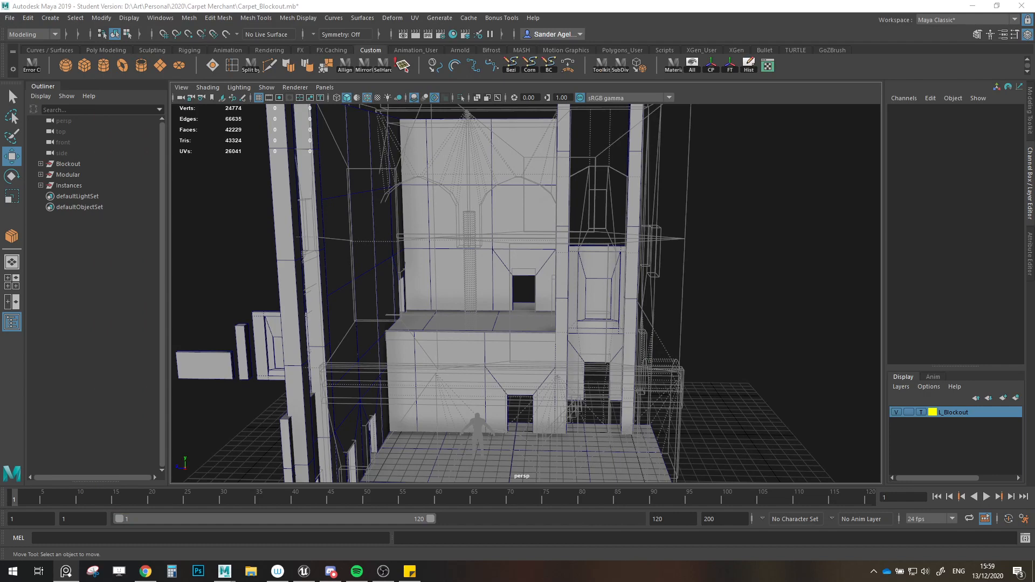
Step: Move the window module out of the bay above the doorway, away from the building to Z -29.011
scroll(522, 306, "up", 5)
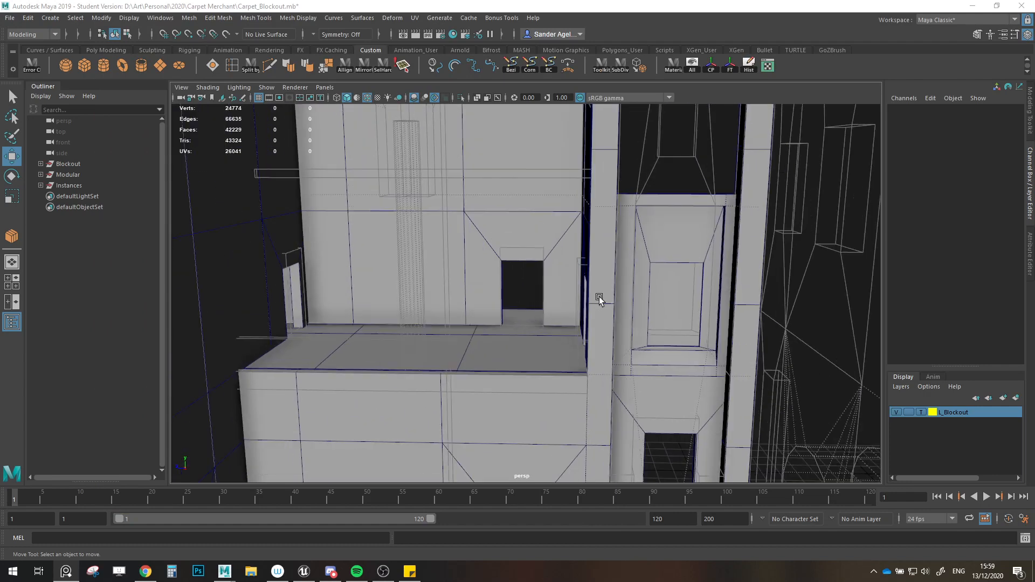
left_click_drag(703, 279, 530, 237, "alt")
left_click(540, 222)
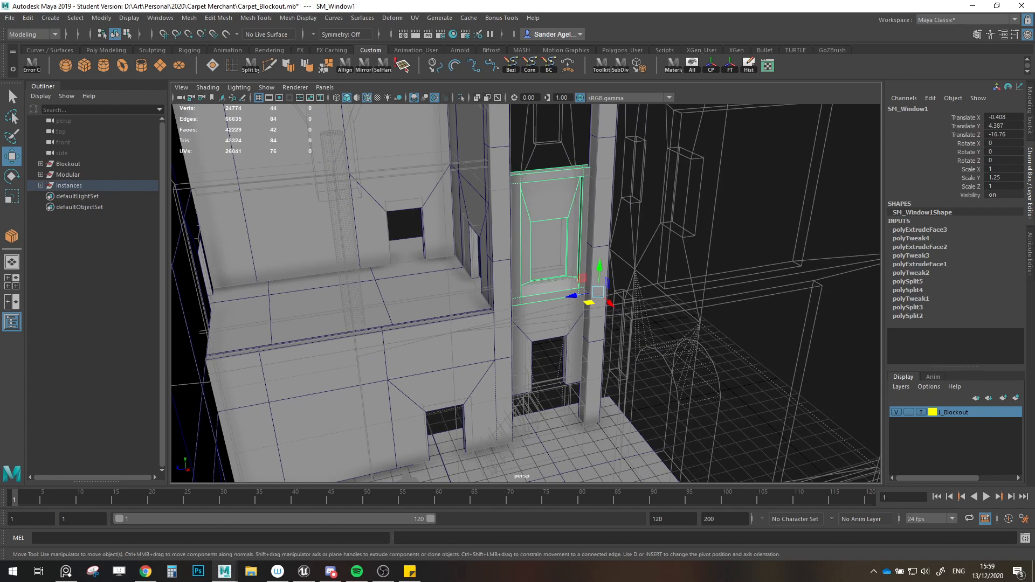
left_click(373, 403)
left_click_drag(464, 441, 496, 460, "alt")
left_click(610, 263)
scroll(598, 272, "down", 3)
left_click_drag(597, 295, 903, 298)
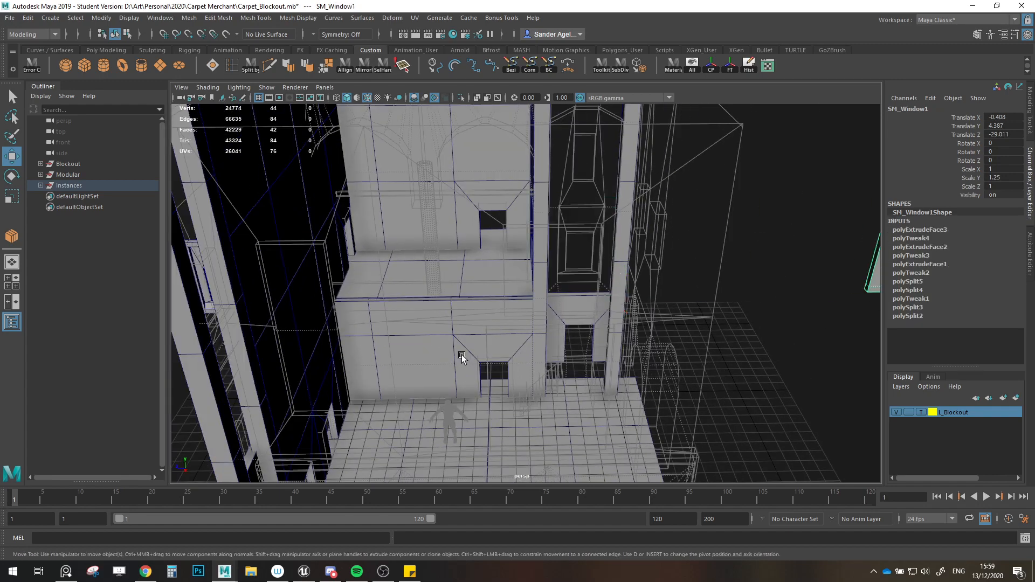
Step: Duplicate a plain wall panel and snap it into the emptied window bay at X -0.408, Y 4.387, Z -16.76
left_click(439, 374)
left_click_drag(438, 384, 605, 346, "shift")
left_click(578, 306, "shift")
key("ctrl+1")
left_click(510, 273)
key("v")
key("ctrl+1")
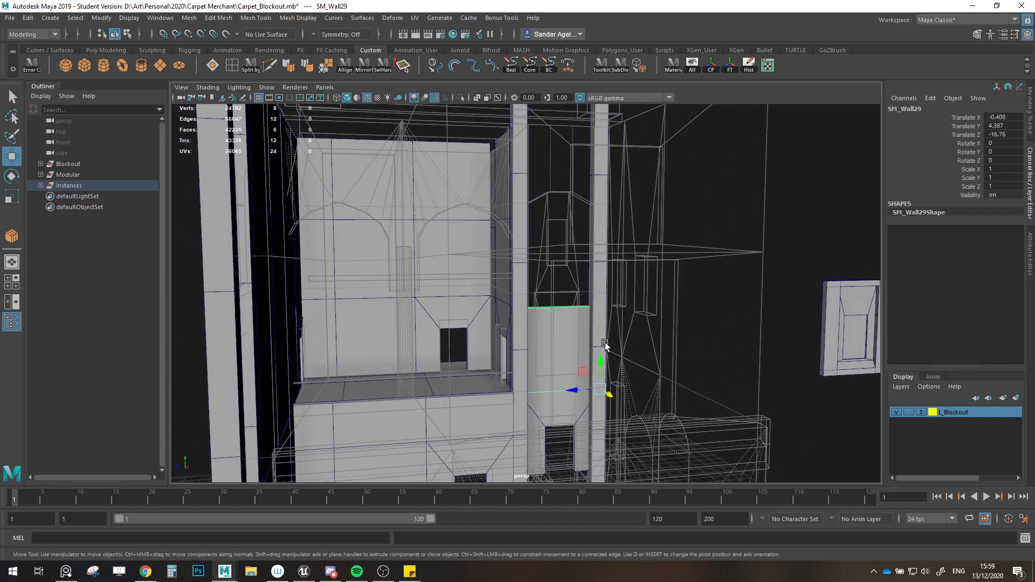
Step: Check the upper wall in the painting and stack two more wall panel copies above the bay at Y 7.387 and 10.387
right_click_drag(1034, 307, 441, 298)
scroll(608, 172, "up", 5)
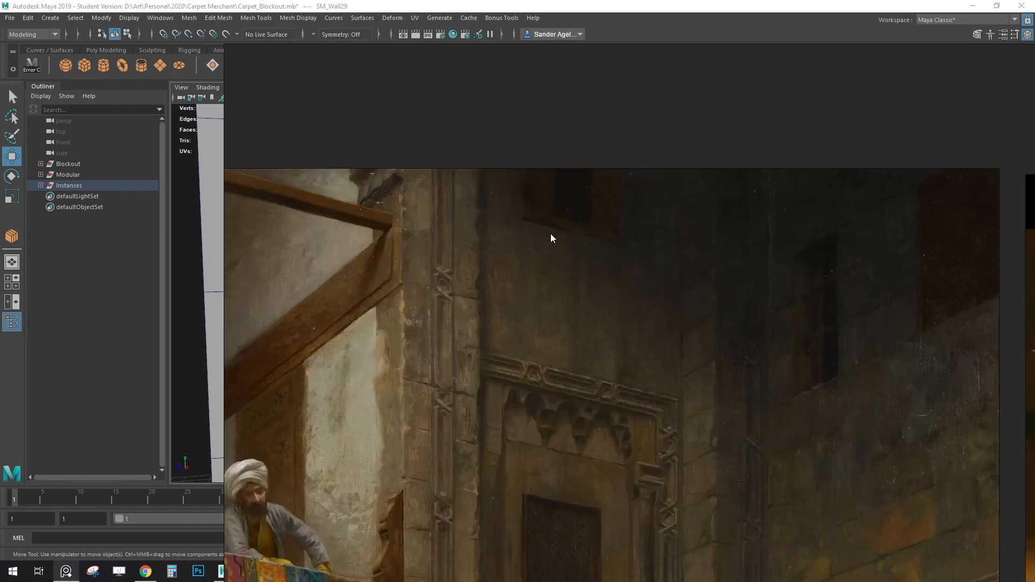
scroll(551, 234, "down", 4)
right_click_drag(551, 234, 1034, 211)
left_click_drag(607, 300, 601, 368, "alt")
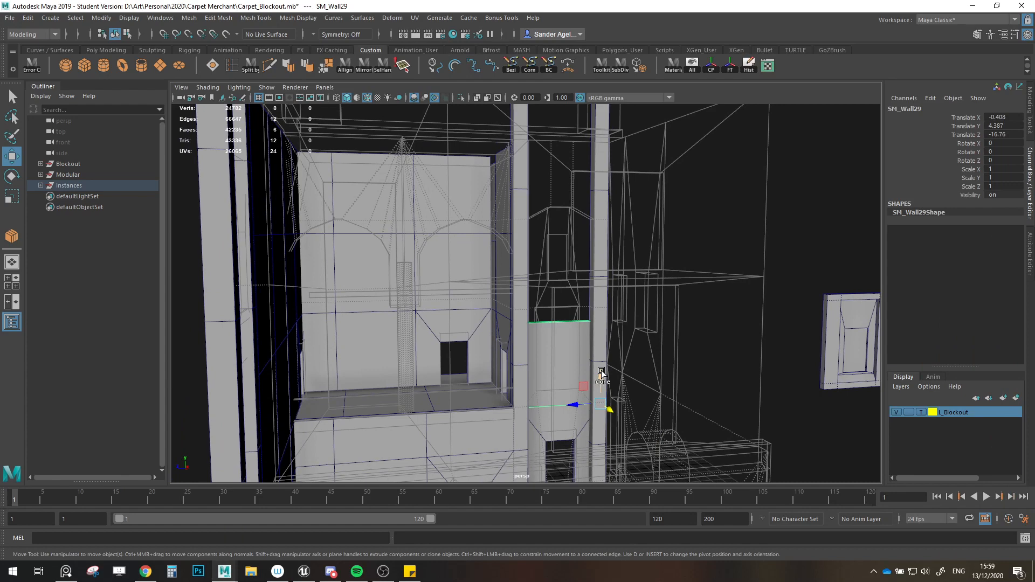
mouse_move(602, 372)
left_mouse_down("shift")
mouse_move(601, 286)
mouse_move(602, 322)
mouse_move(601, 293)
mouse_move(622, 337)
mouse_move(605, 243)
mouse_move(617, 319)
left_mouse_up("shift")
key("ctrl+1")
key("ctrl+1")
scroll(597, 299, "down", 2)
left_click(573, 307, "shift")
key("ctrl+1")
left_click(591, 262)
key("v")
key("ctrl+1")
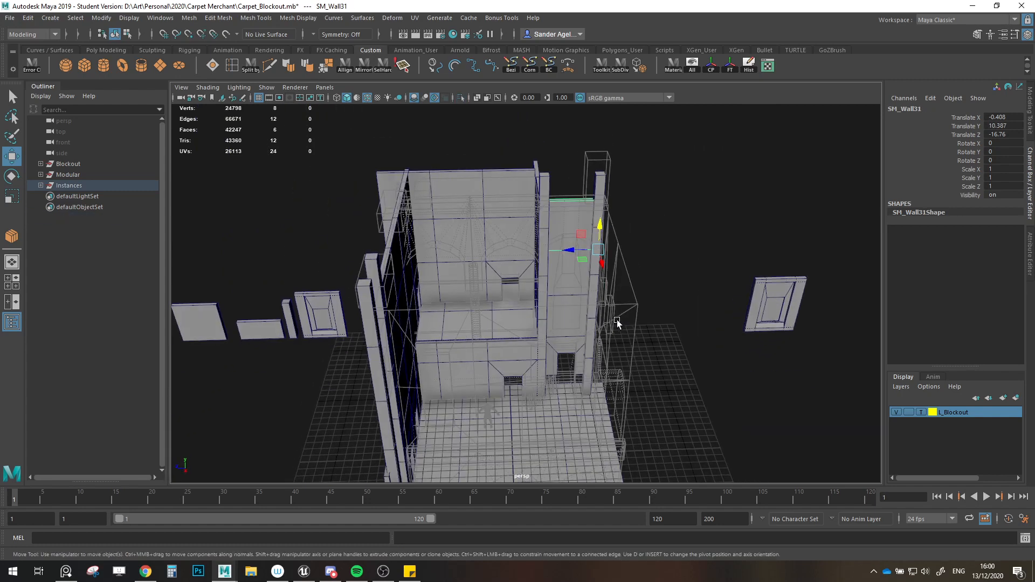
Step: Delete the displaced window module and the original window piece in the row of modular parts
left_click(656, 371)
left_click_drag(656, 370, 504, 358, "alt")
left_click(760, 294)
scroll(584, 346, "down", 3)
left_click(379, 326, "shift")
key("Delete")
scroll(524, 334, "up", 3)
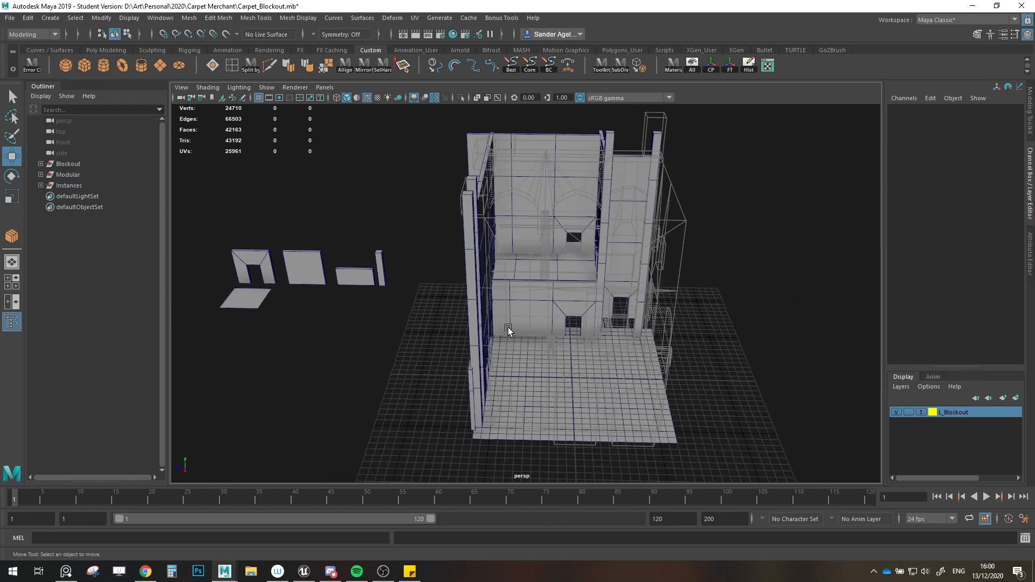
Step: Duplicate the half-height wall panel and pull the copy across in front of the doorway bay
scroll(583, 341, "up", 3)
left_click_drag(631, 358, 596, 339, "alt")
middle_click_drag(597, 339, 510, 276, "alt")
scroll(510, 276, "up", 3)
left_click_drag(509, 276, 546, 283, "alt")
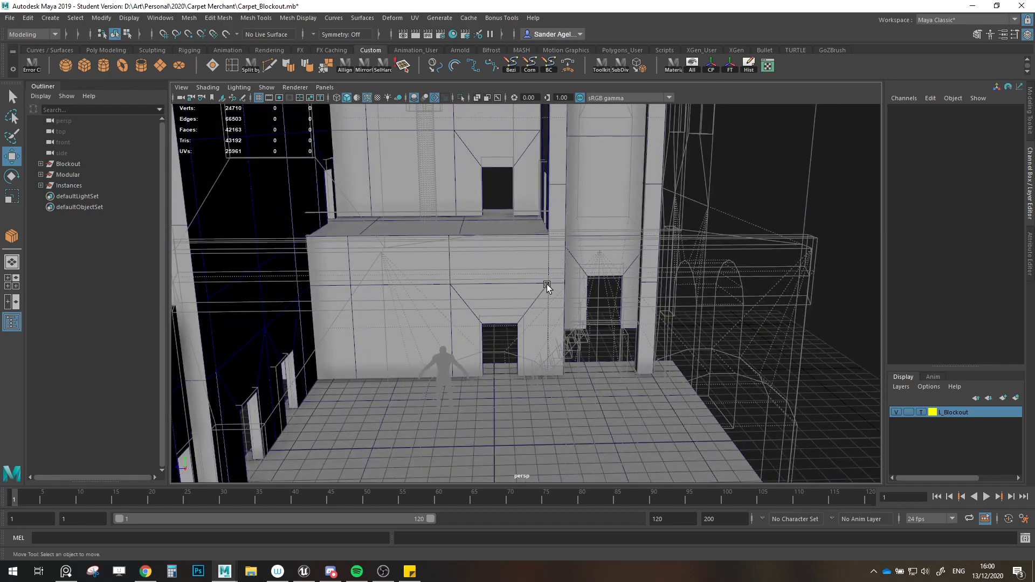
scroll(546, 283, "up", 3)
left_click(511, 243)
left_click_drag(511, 243, 528, 305, "alt")
left_click_drag(508, 270, 636, 289, "shift")
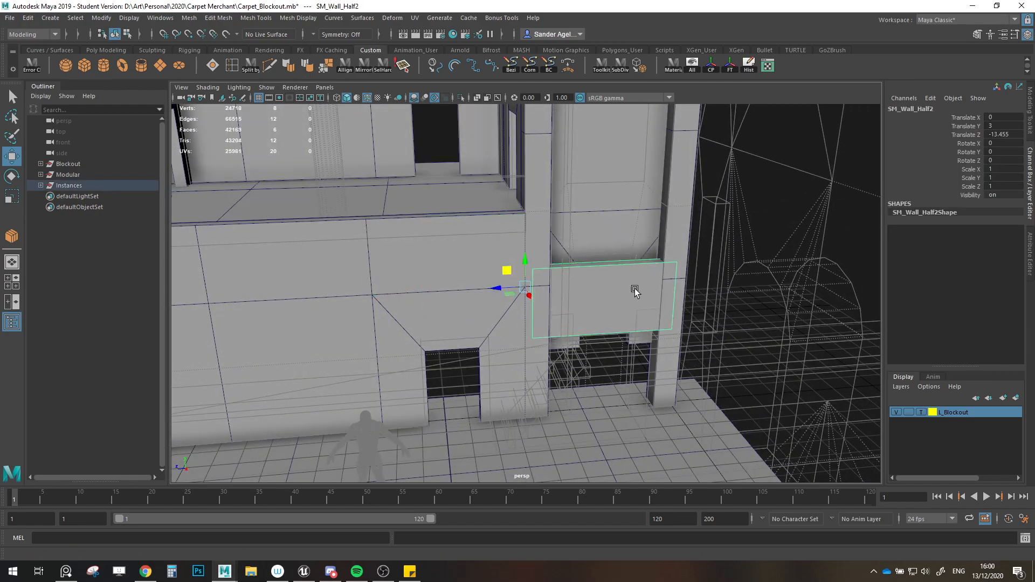
Step: Isolate the half wall with the door panel and snap it to the bay's base at X -0.408, Y 0, Z -16.76
left_click(616, 232, "shift")
key("ctrl+1")
left_click(647, 284)
key("v")
left_click_drag(672, 332, 668, 384)
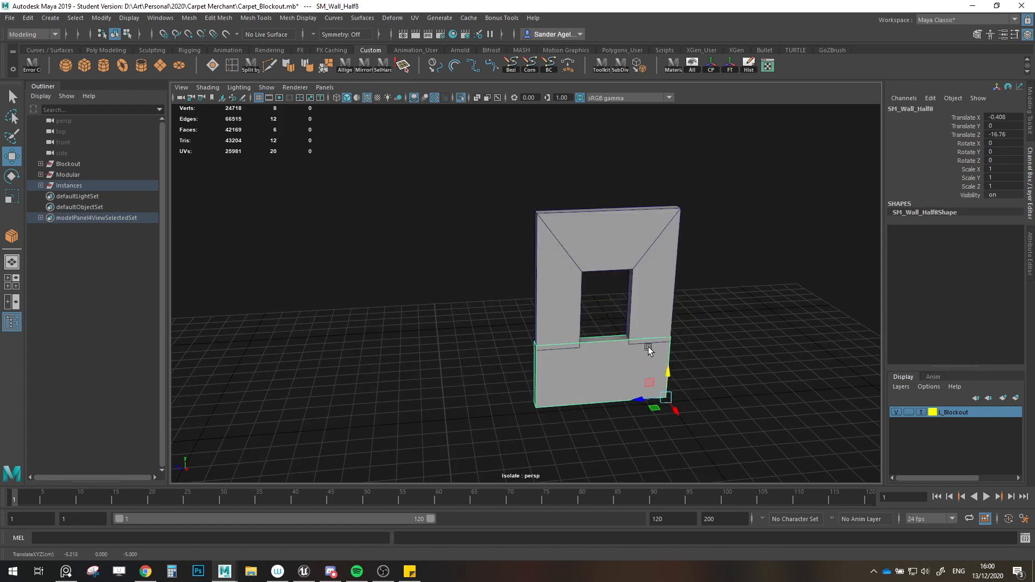
key("ctrl+1")
Step: Grid-snap the bay's door panel and the three wall panels above it onto the half wall, with the door at Y 1.5
left_click_drag(621, 309, 535, 351, "alt")
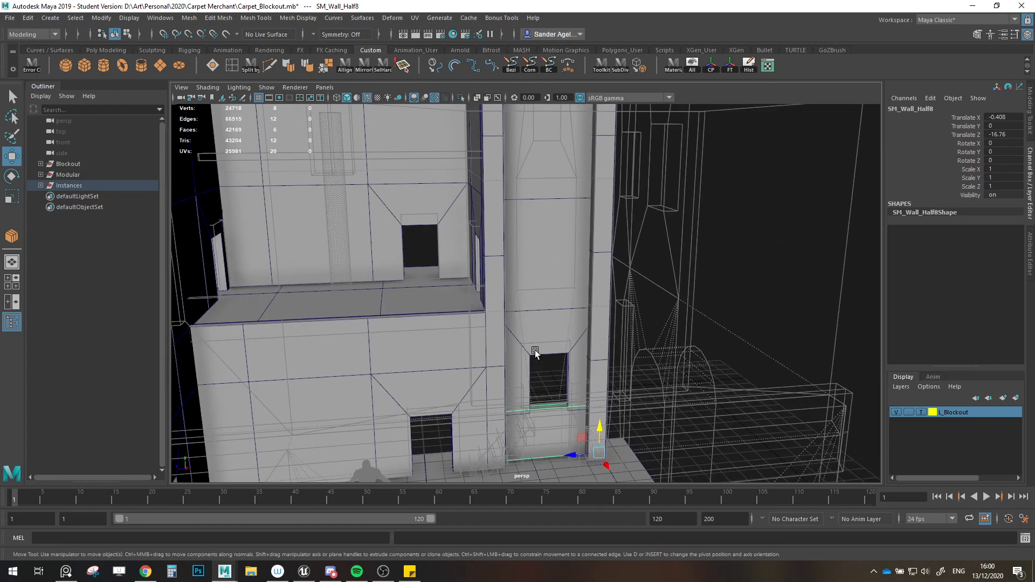
right_click_drag(535, 350, 531, 216, "alt")
middle_click_drag(532, 215, 538, 242, "alt")
left_click(542, 215)
left_click(547, 260, "shift")
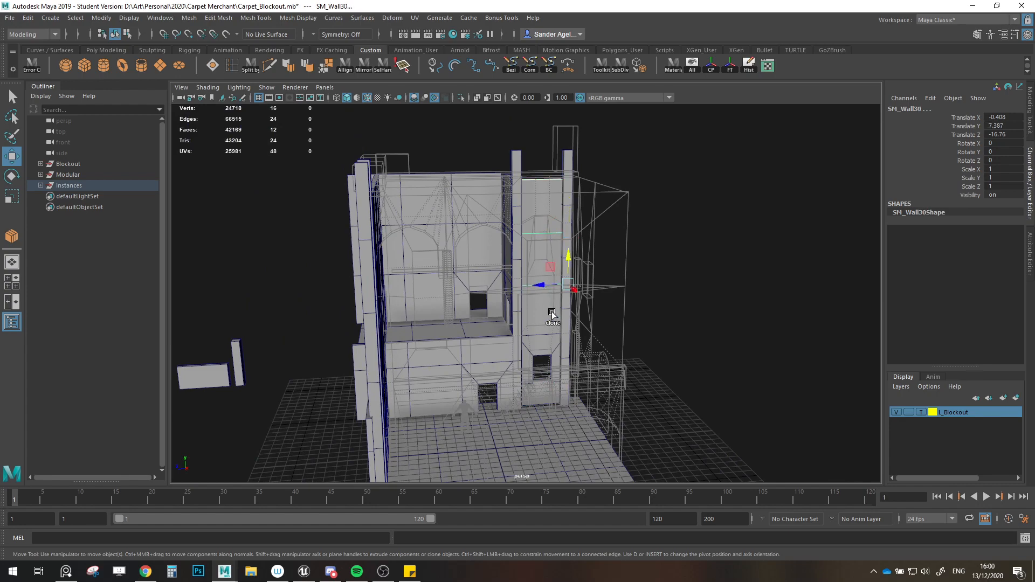
left_click(552, 315, "shift")
left_click(543, 345, "shift")
right_click_drag(543, 346, 588, 388, "alt")
key("x")
left_click_drag(590, 406, 590, 431)
left_click(649, 390)
Step: Try the character mesh in the bay's raised doorway as a scale check, and undo the move
right_click_drag(649, 390, 656, 372, "alt")
middle_click_drag(656, 372, 687, 305, "alt")
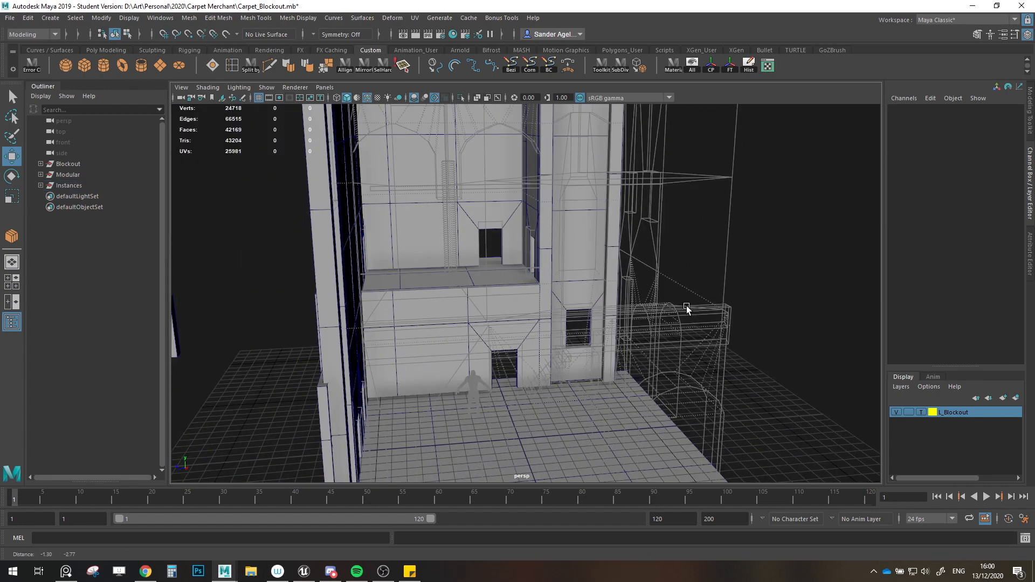
left_click_drag(687, 306, 693, 295, "alt")
right_click_drag(694, 295, 667, 367, "alt")
middle_click_drag(667, 367, 661, 292, "alt")
left_click_drag(665, 301, 585, 408, "alt")
left_click(438, 338)
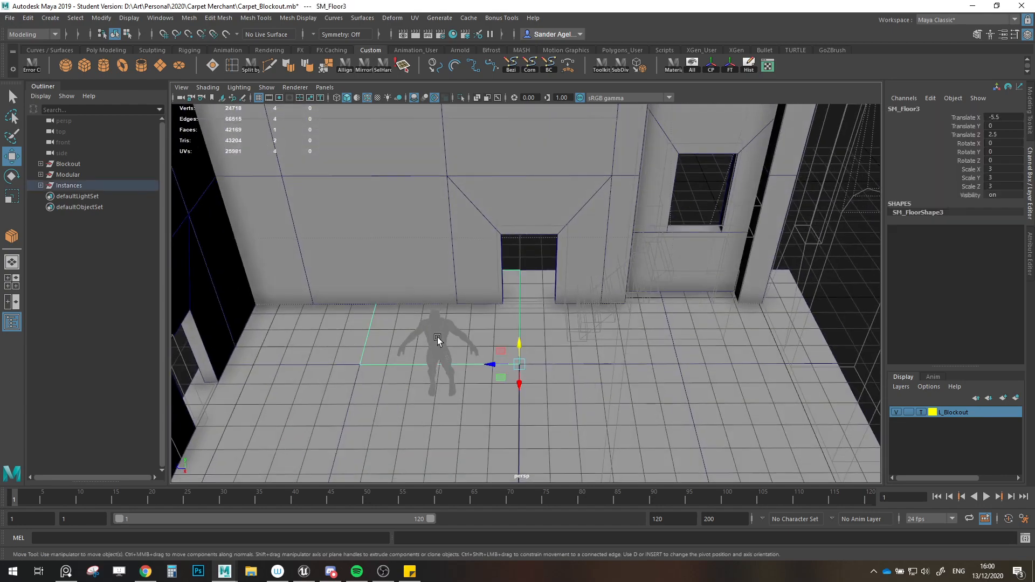
left_click(40, 164)
left_click(74, 184)
left_click_drag(413, 389, 506, 316)
left_click_drag(507, 335, 707, 239, "alt")
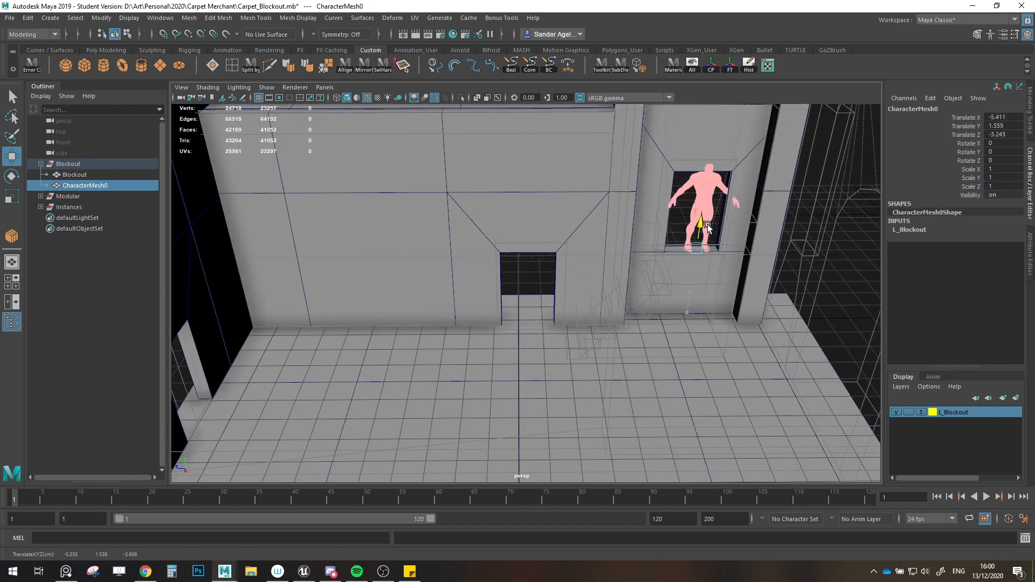
key("ctrl+z")
key("ctrl+z")
Step: Select the door panels in the doorway bay, the ground floor, the balcony level and the modular set
right_click_drag(662, 282, 531, 279, "alt")
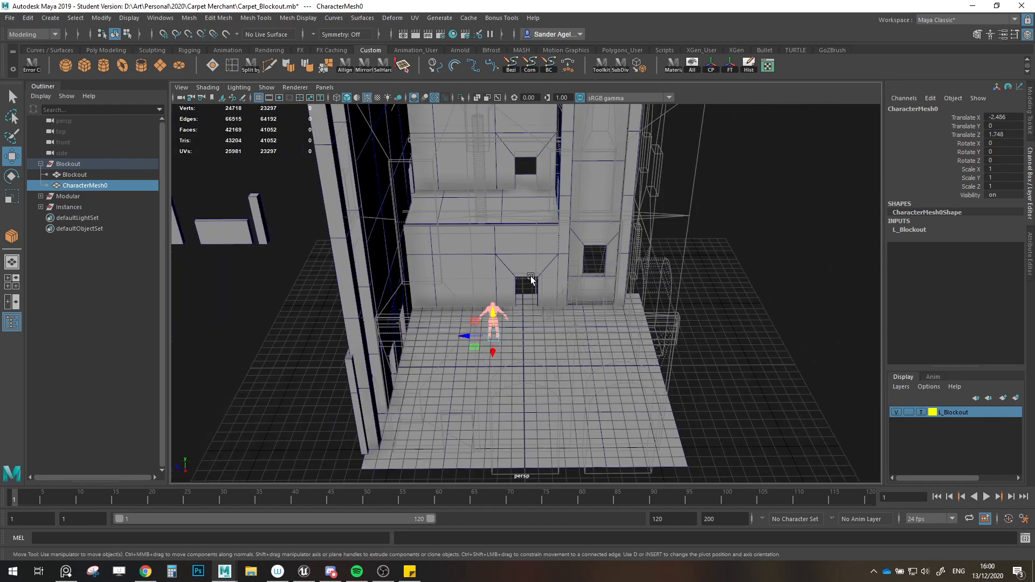
left_click(527, 268)
left_click_drag(527, 268, 264, 263, "alt")
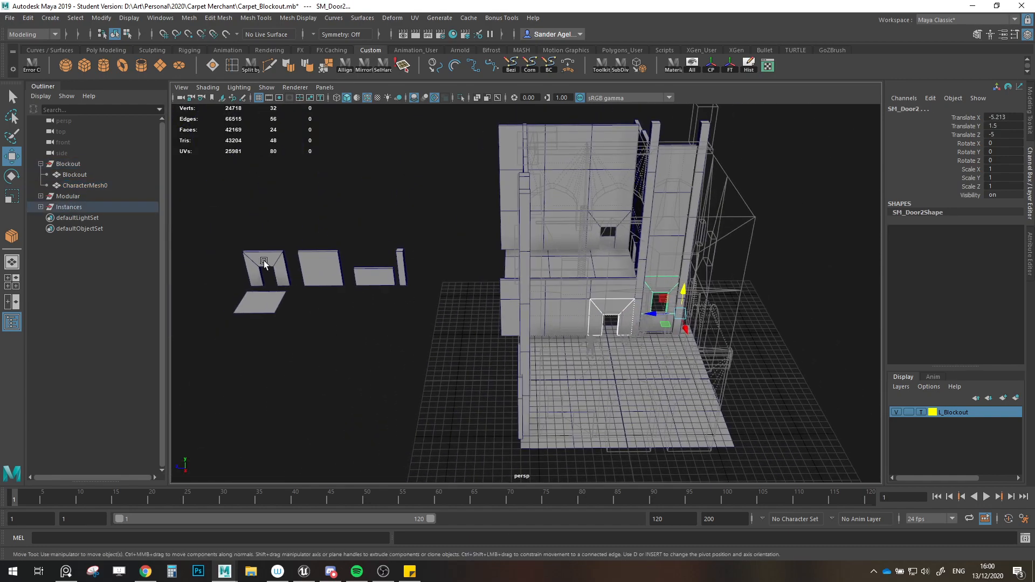
left_click(286, 260, "shift")
left_click(617, 224, "shift")
left_click_drag(594, 244, 616, 236, "alt")
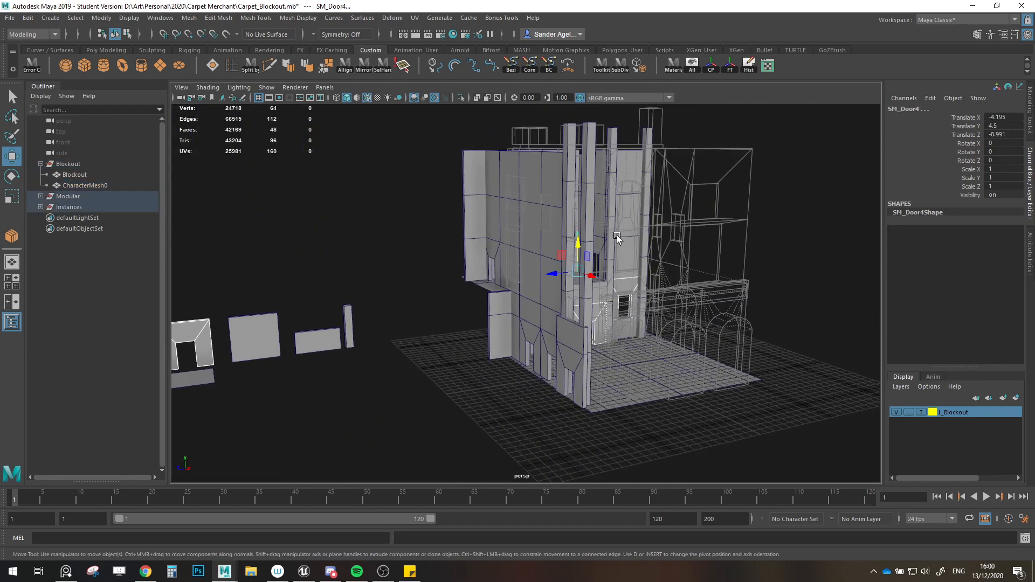
scroll(617, 235, "up", 4)
left_click(476, 242, "shift")
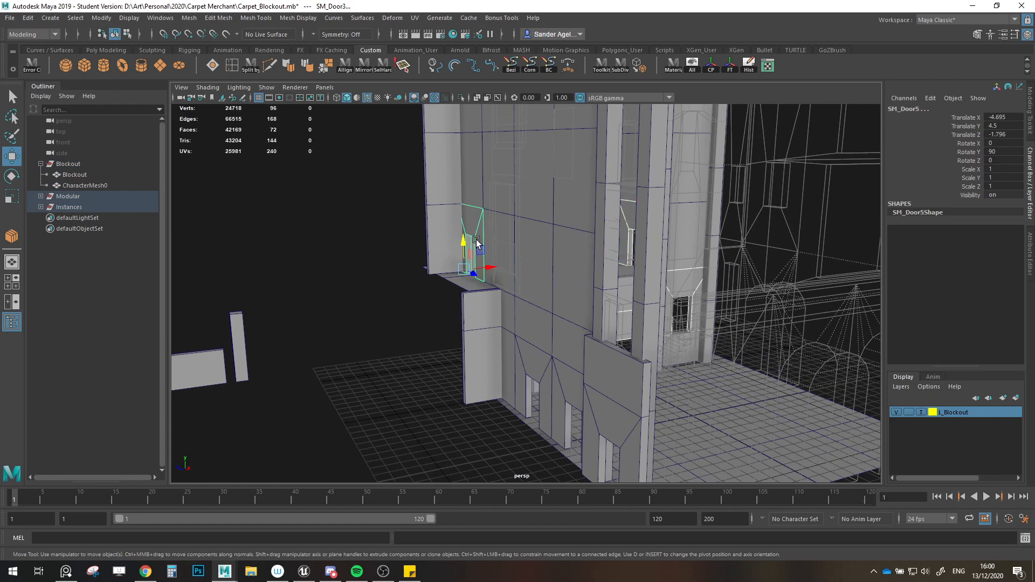
Step: Add the three ground-floor door panels of the side wall to the selection and isolate all selected doors
left_click(529, 356, "shift")
left_click(570, 385, "shift")
left_click(611, 428, "shift")
scroll(612, 425, "down", 3)
left_click_drag(613, 424, 548, 422, "alt")
key("ctrl+1")
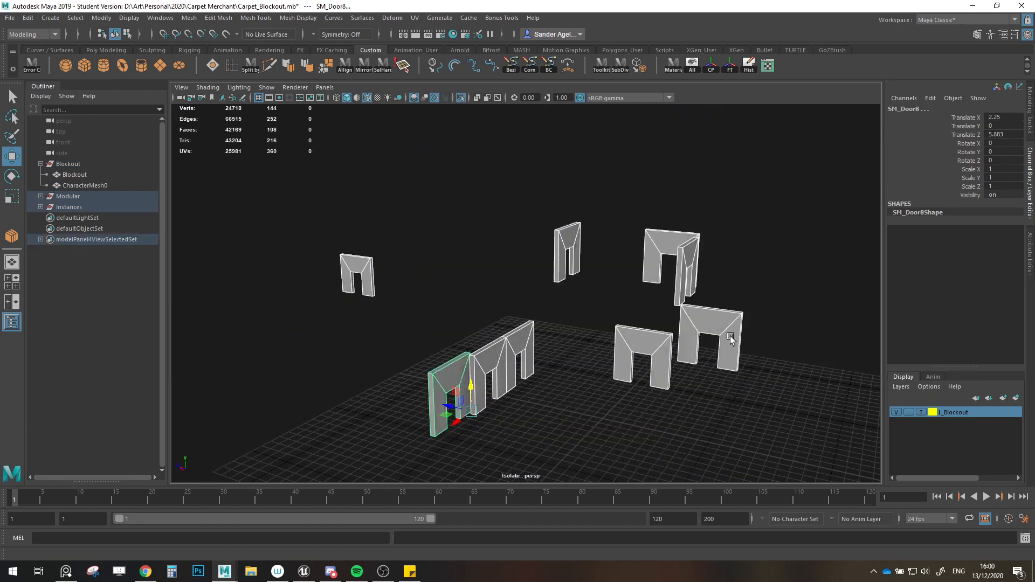
Step: Enter vertex mode on the isolated doors and start selecting the upper corner vertices of the rear openings
left_click(1029, 115)
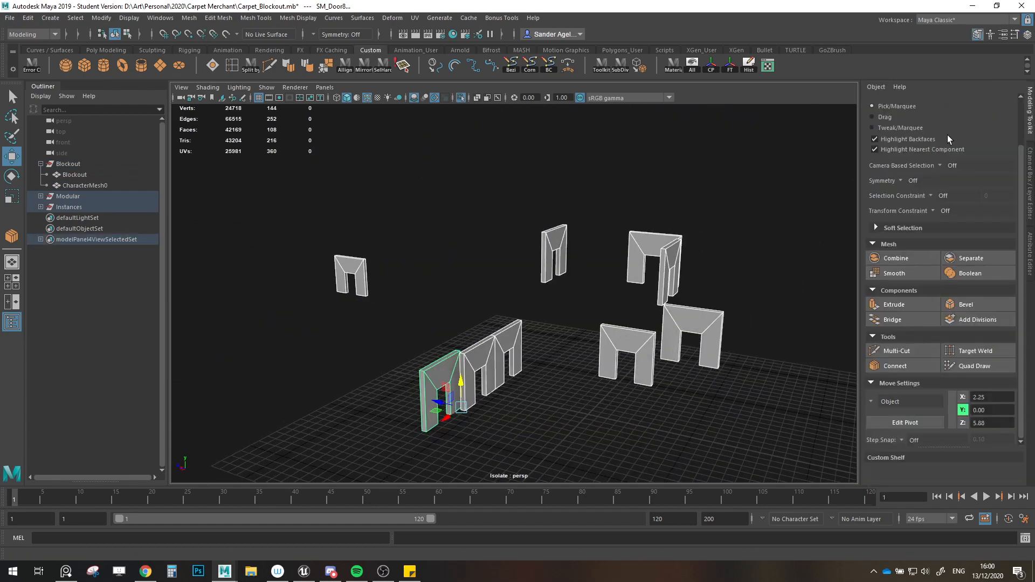
left_click(912, 124)
left_click_drag(820, 208, 636, 273, "alt")
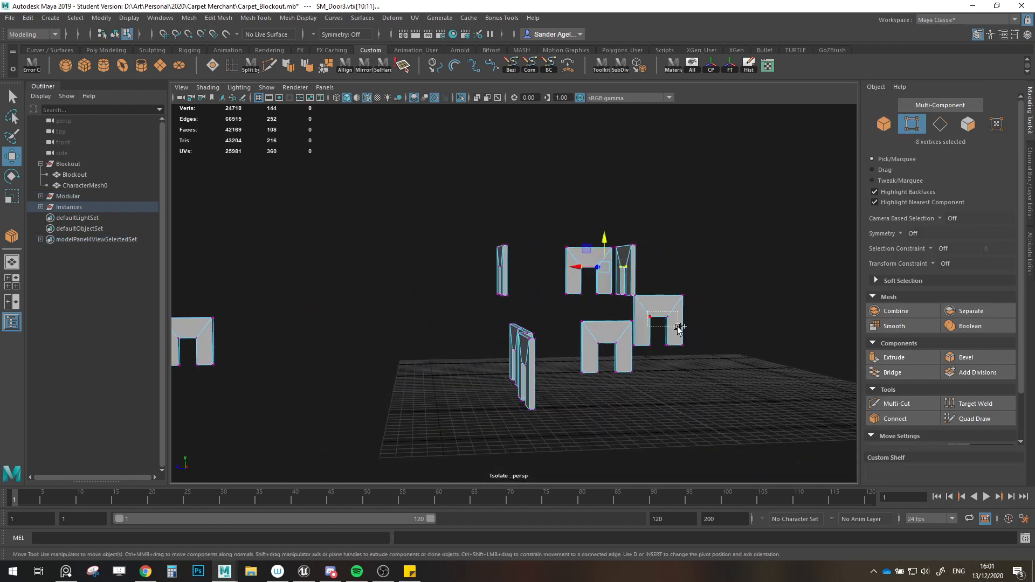
left_click_drag(678, 327, 680, 328, "shift")
left_click_drag(626, 349, 626, 350, "shift")
Step: Add the upper opening vertices of the remaining door panels, including the modular original, to the vertex selection
left_click_drag(512, 280, 435, 278, "alt")
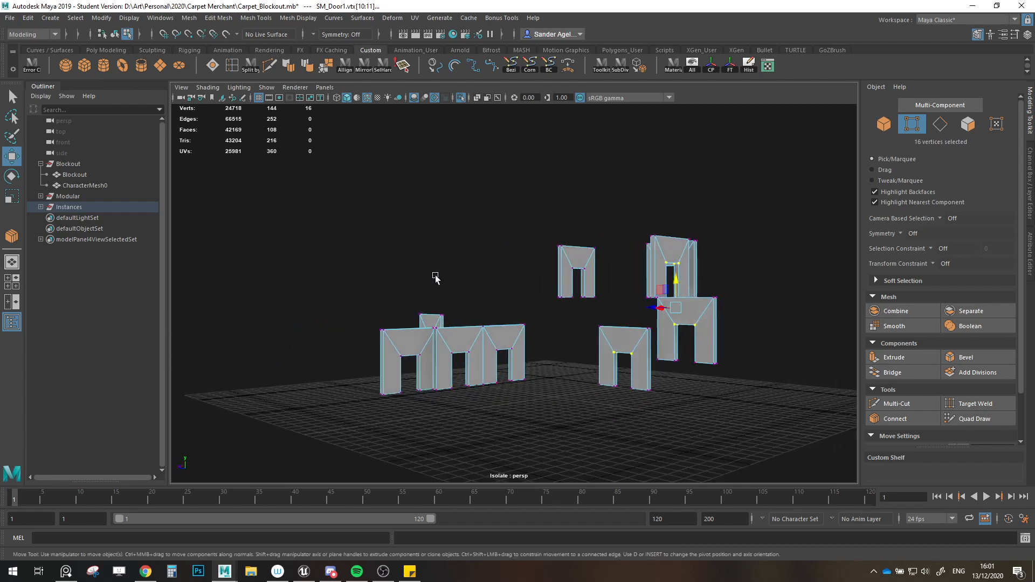
left_click_drag(566, 263, 592, 273, "shift")
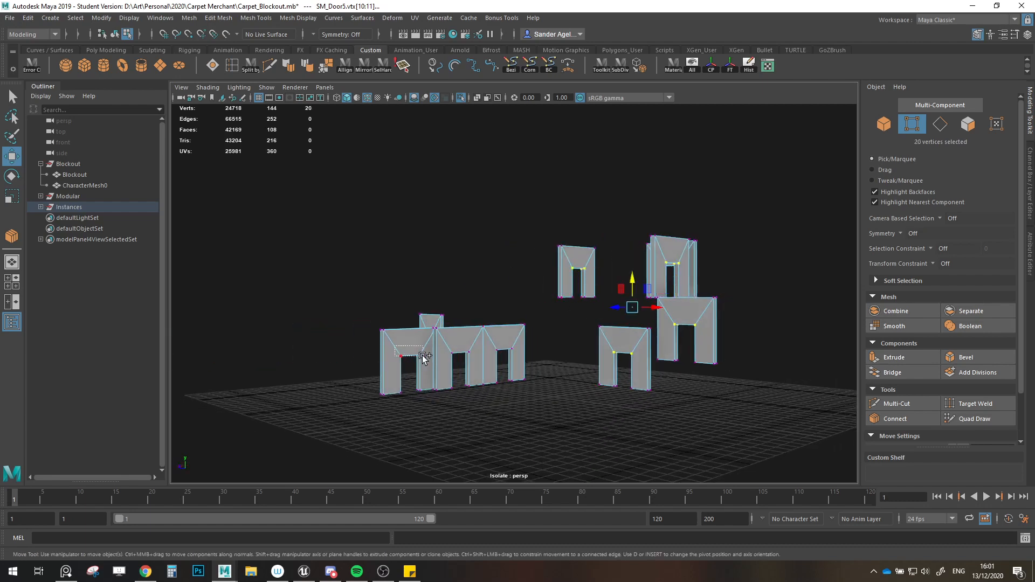
left_click_drag(426, 362, 427, 362, "shift")
left_click_drag(448, 356, 213, 264, "shift")
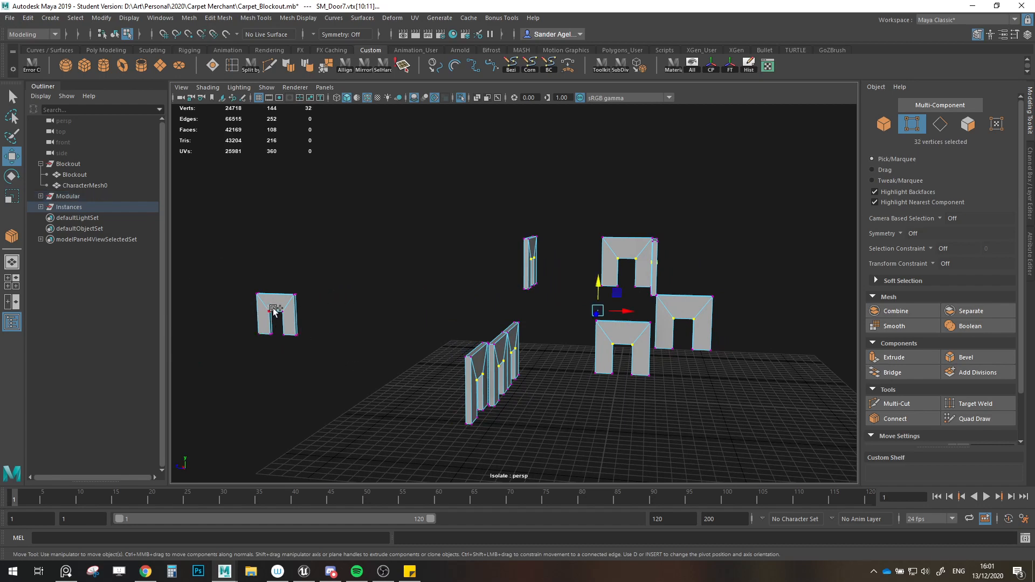
left_click_drag(267, 304, 290, 318, "shift")
Step: Raise the selected vertices slightly to make every door opening taller, and return to object mode with the full scene shown
left_click_drag(431, 277, 432, 276)
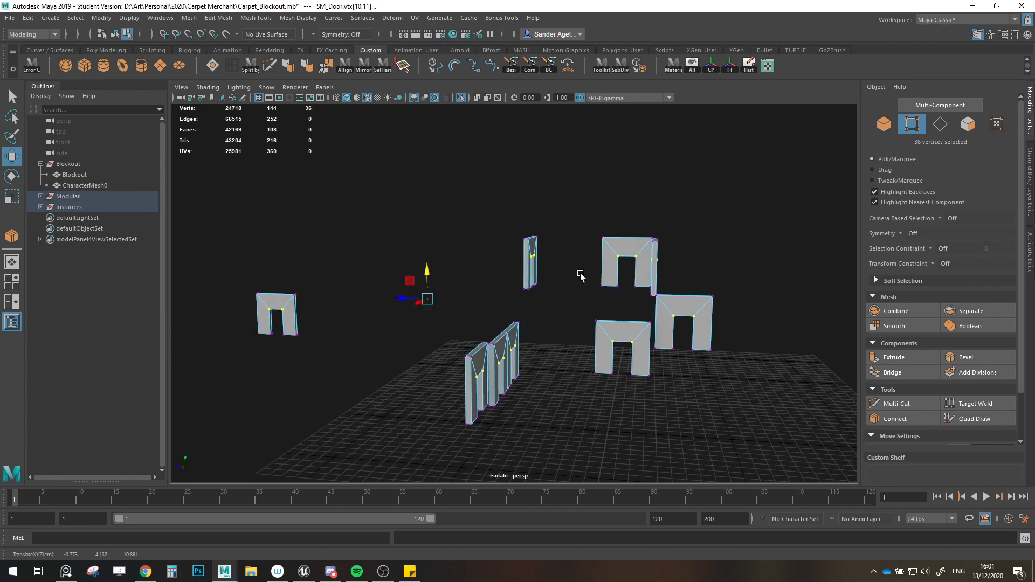
left_click(885, 134)
key("ctrl+1")
left_click(773, 211)
Step: Save the Carpet_Blockout.mb scene
scroll(772, 237, "down", 5)
left_click_drag(772, 243, 775, 293, "alt")
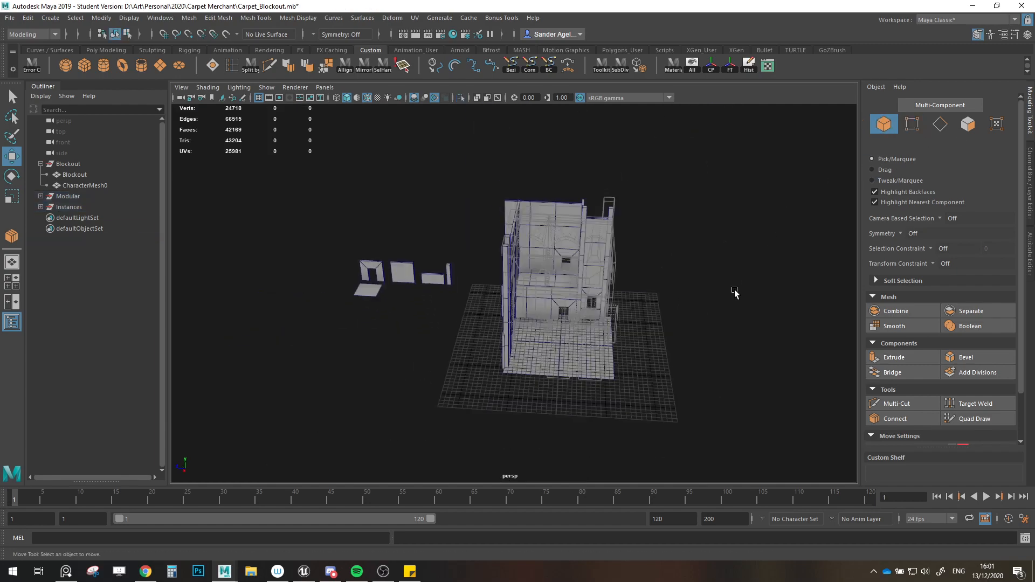
scroll(701, 299, "up", 5)
key("ctrl+s")
key("Return")
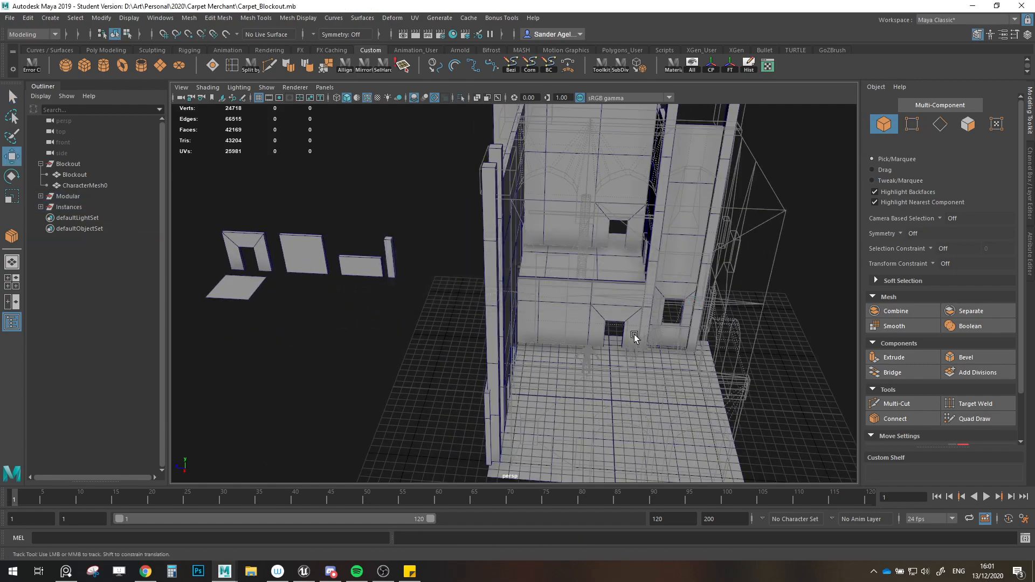
Step: Examine the modular piece set and the rebuilt courtyard walls from several angles
left_click_drag(634, 337, 437, 395, "alt")
scroll(531, 378, "up", 5)
scroll(530, 378, "down", 5)
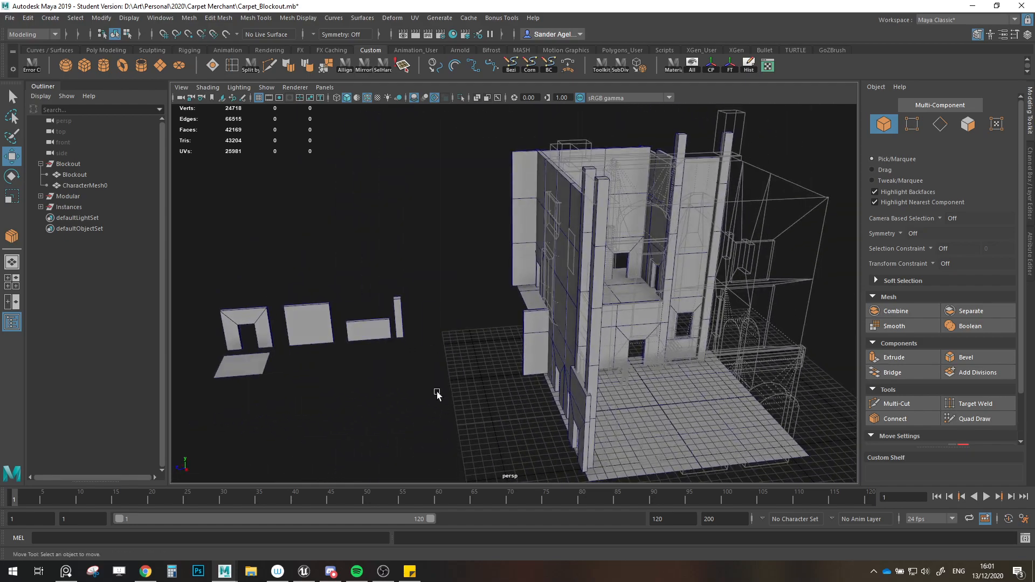
middle_click_drag(437, 395, 537, 389, "alt")
left_click_drag(524, 379, 312, 302)
left_click_drag(439, 393, 420, 430, "alt")
left_click(469, 402)
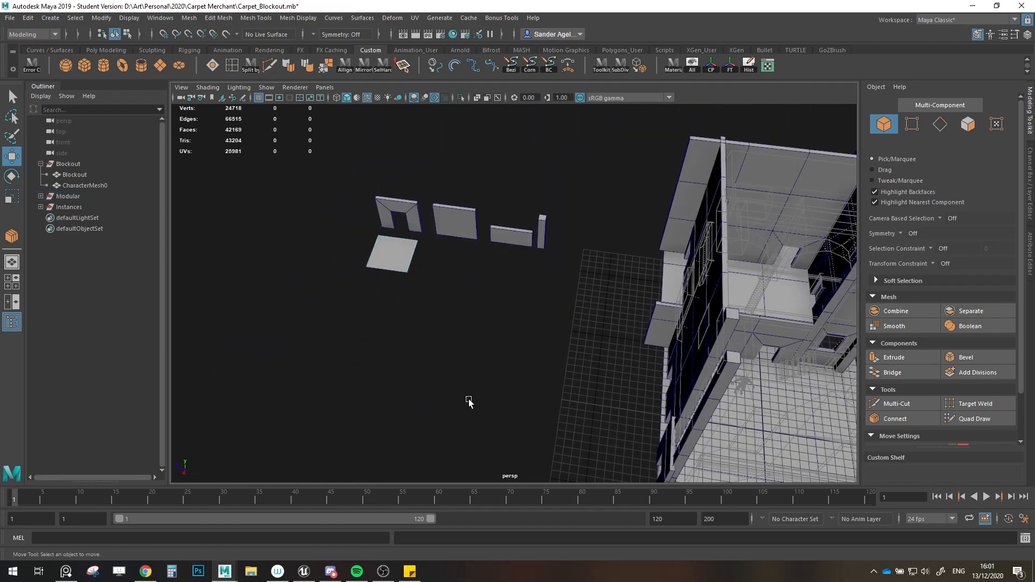
left_click_drag(469, 402, 613, 384, "alt")
scroll(585, 361, "up", 4)
middle_click_drag(613, 383, 581, 343, "alt")
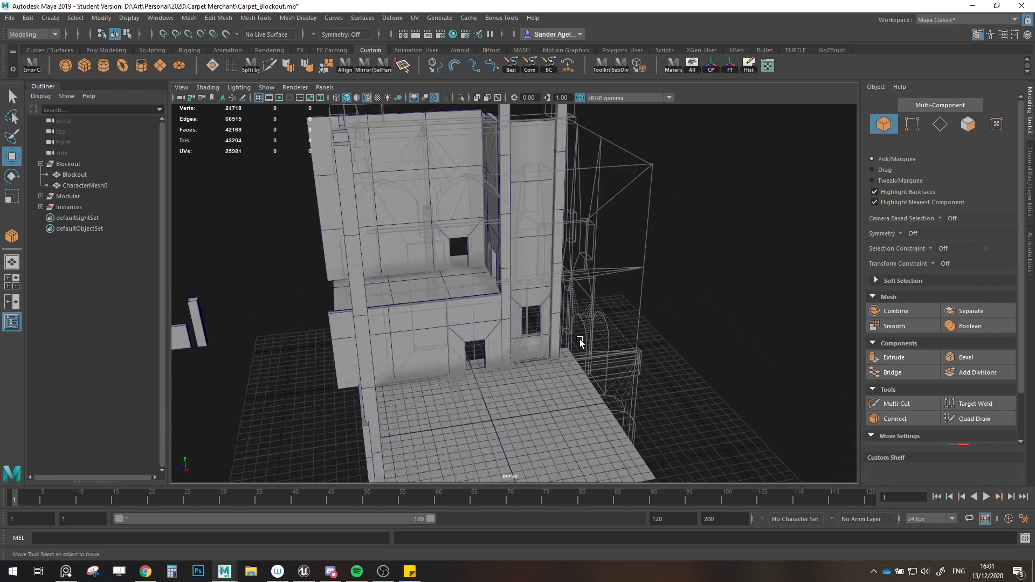
Step: Duplicate a plain wall panel and snap it to the floor in front of the blockout's arched doorway, parallel to the opening
left_click_drag(581, 343, 545, 347, "alt")
scroll(572, 356, "up", 5)
middle_click_drag(572, 356, 574, 366, "alt")
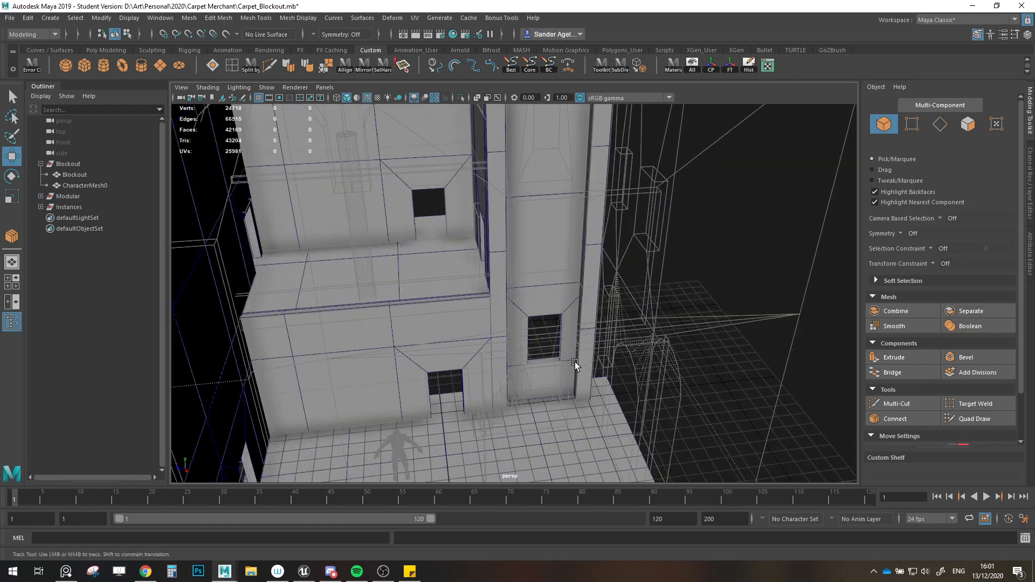
scroll(575, 366, "down", 5)
left_click_drag(541, 316, 624, 341, "alt")
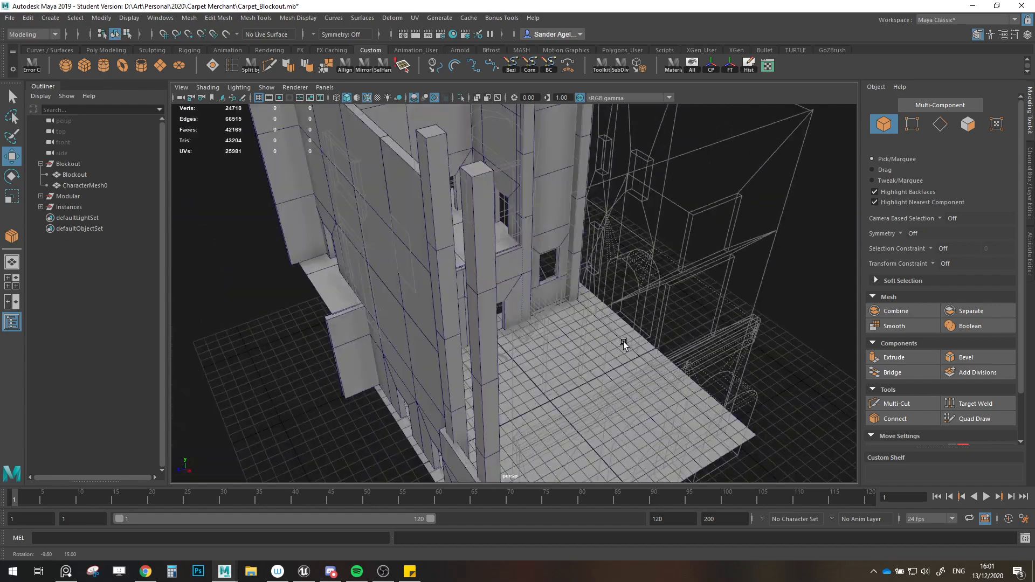
scroll(623, 341, "down", 10)
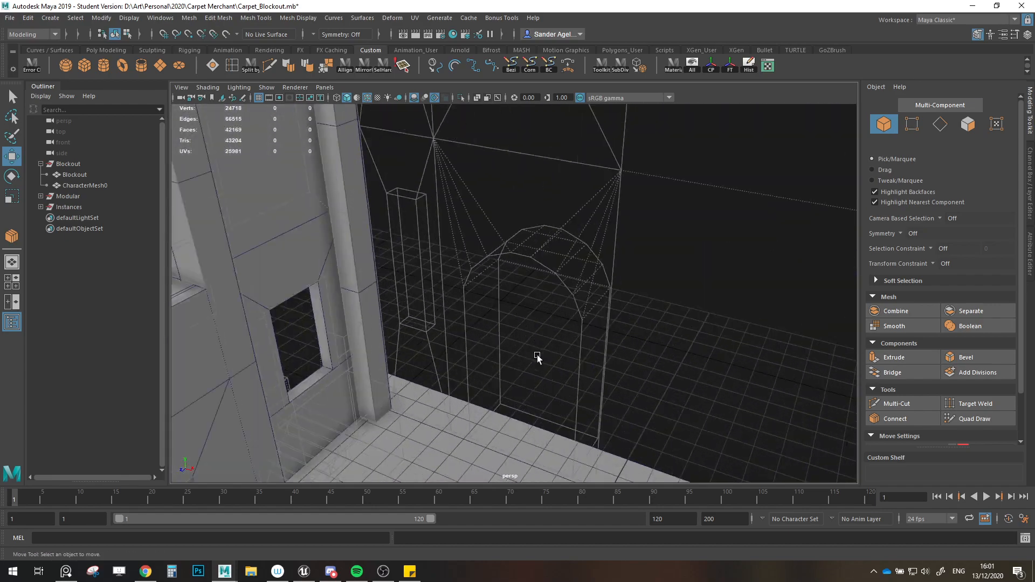
left_click_drag(537, 354, 387, 358, "alt")
left_click(351, 379)
mouse_move(382, 399)
left_mouse_down("shift")
mouse_move(659, 409)
mouse_move(597, 412)
mouse_move(582, 375)
mouse_move(611, 389)
mouse_move(623, 426)
mouse_move(563, 409)
mouse_move(573, 365)
mouse_move(535, 360)
mouse_move(615, 354)
mouse_move(529, 354)
left_mouse_up("shift")
key("e")
key("w")
key("x")
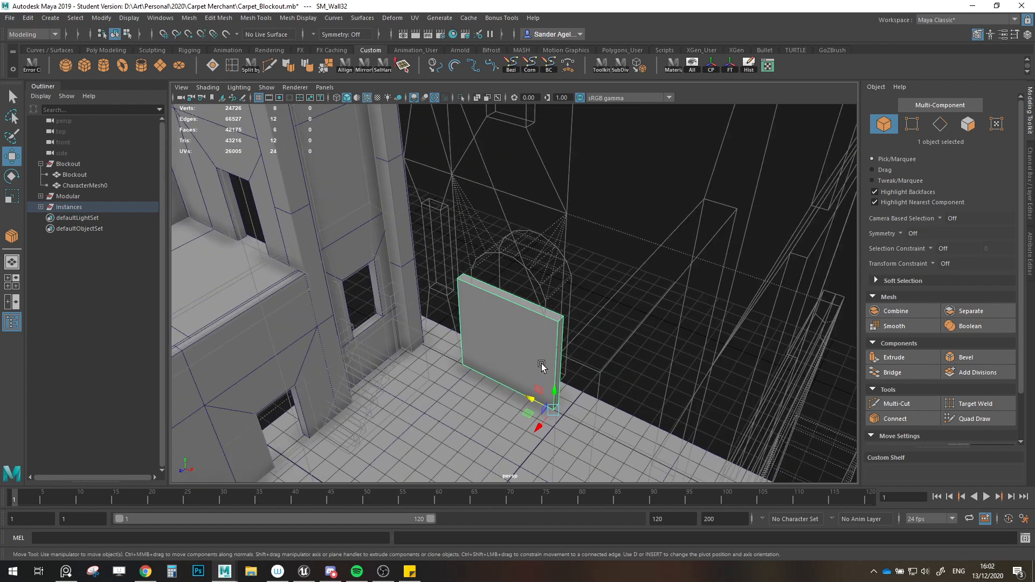
Step: Stretch the new wall panel vertically and set its Scale Y to 2
key("r")
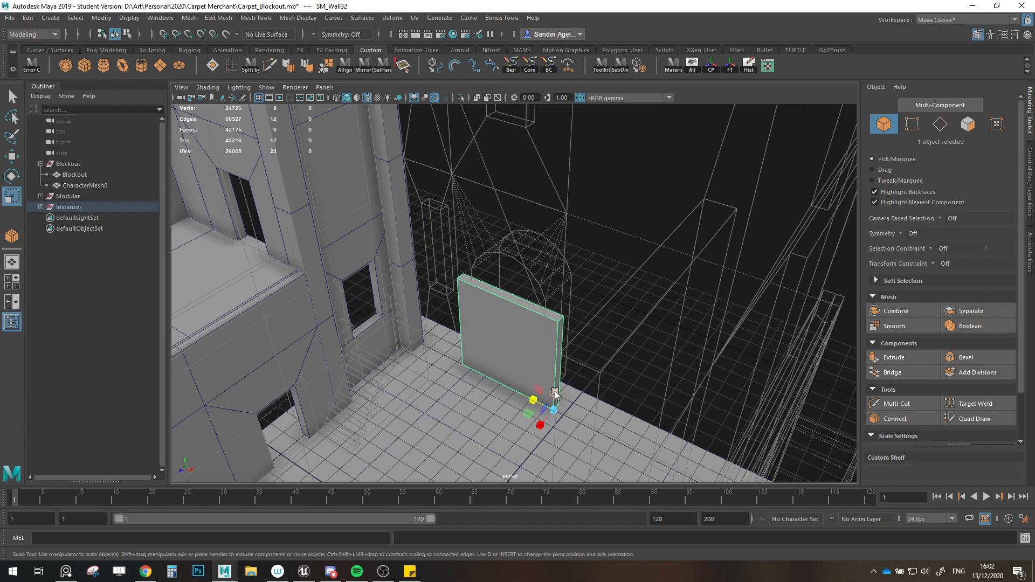
key("ctrl+a")
left_click_drag(568, 397, 582, 371)
left_click(1006, 176)
type("2")
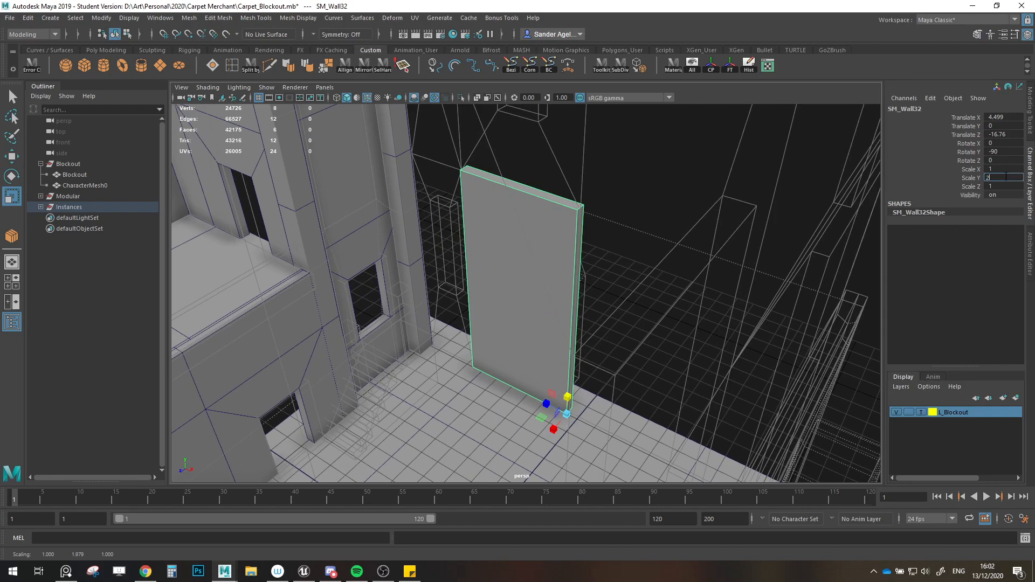
key("Return")
Step: Try to slide the scaled panel sideways along the arched wall, and undo the move
key("w")
mouse_move(521, 259)
left_mouse_down("alt")
mouse_move(562, 276)
mouse_move(527, 269)
left_mouse_up("alt")
left_click_drag(561, 430, 613, 413)
left_click_drag(577, 378, 652, 374, "alt")
scroll(629, 388, "up", 4)
middle_click_drag(615, 346, 625, 310, "alt")
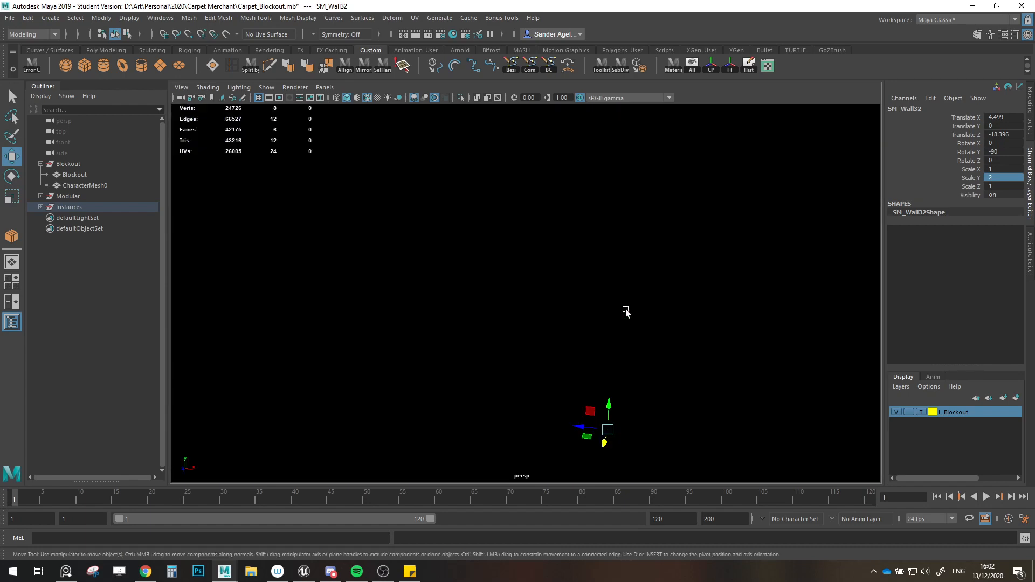
left_click_drag(625, 310, 594, 300, "alt")
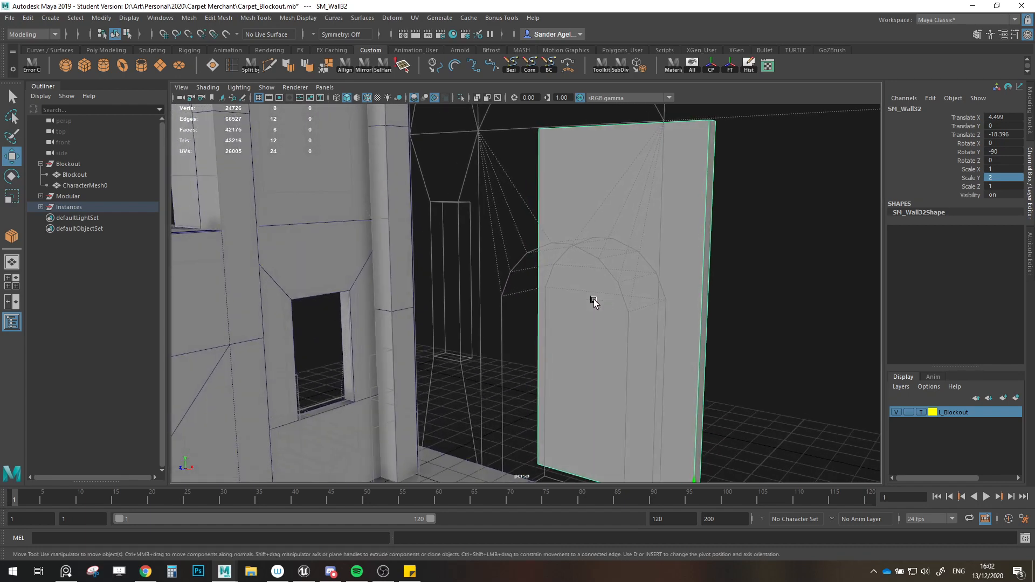
key("ctrl+z")
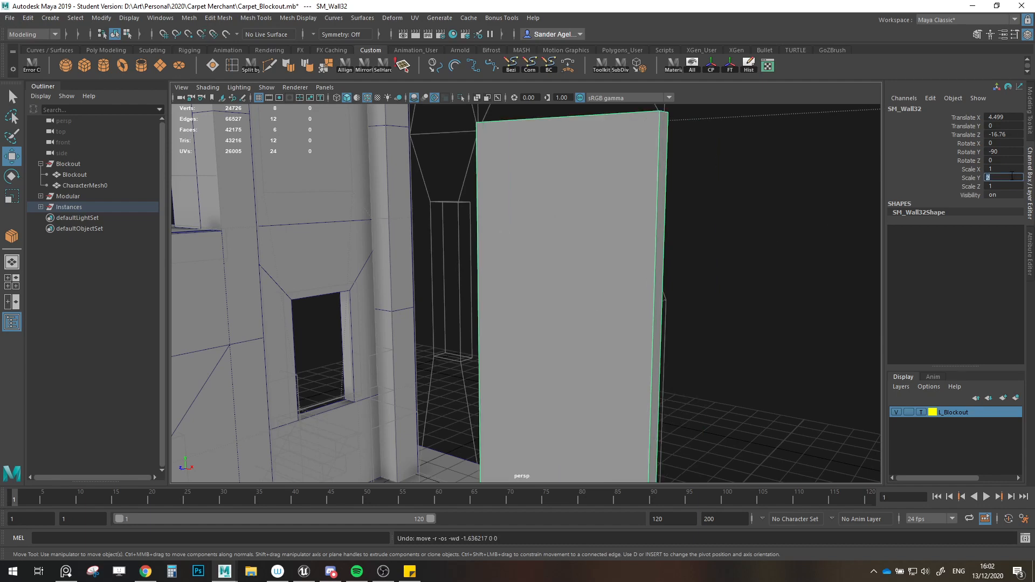
Step: Set the wall panel's Scale Y to 1.5 and shift it slightly sideways to centre it over the blockout's arch outline
type("5")
key("Return")
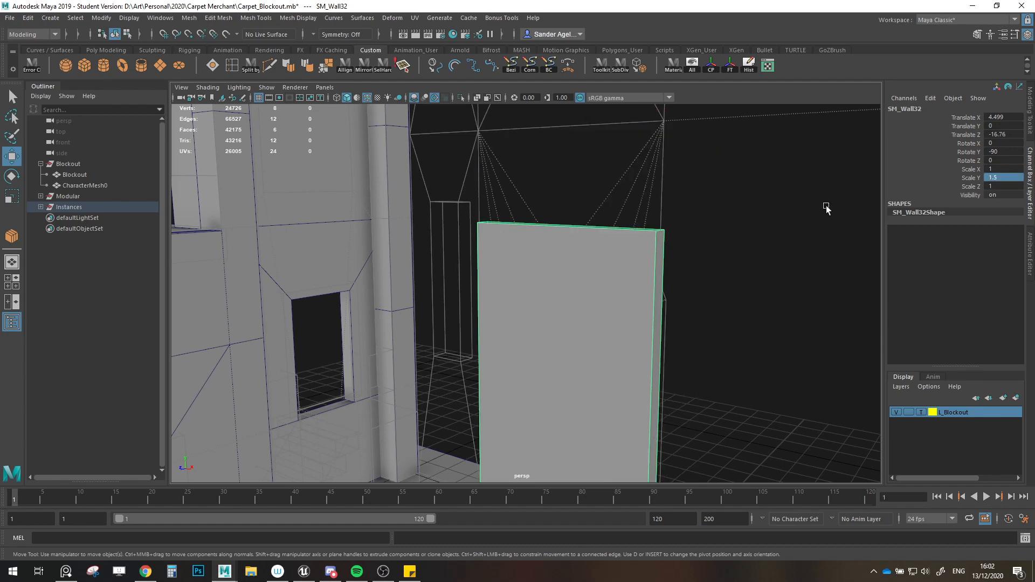
left_click_drag(629, 295, 584, 373, "alt")
middle_click_drag(600, 437, 566, 369, "alt")
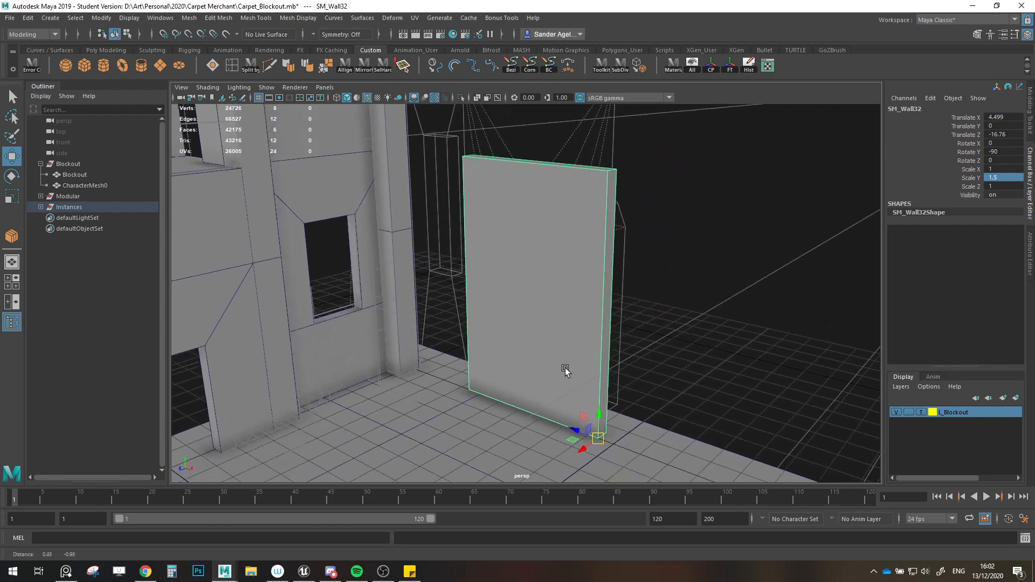
left_click_drag(582, 449, 619, 371)
scroll(619, 371, "up", 1)
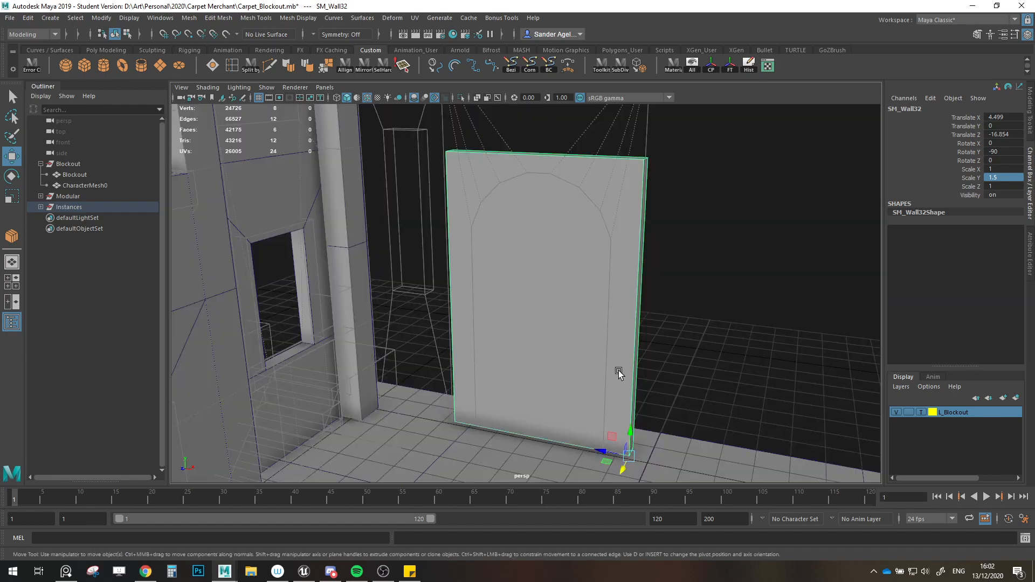
Step: Insert a horizontal edge loop across the upper part of the wall panel
left_click(232, 65)
left_click_drag(447, 215, 458, 211)
key("w")
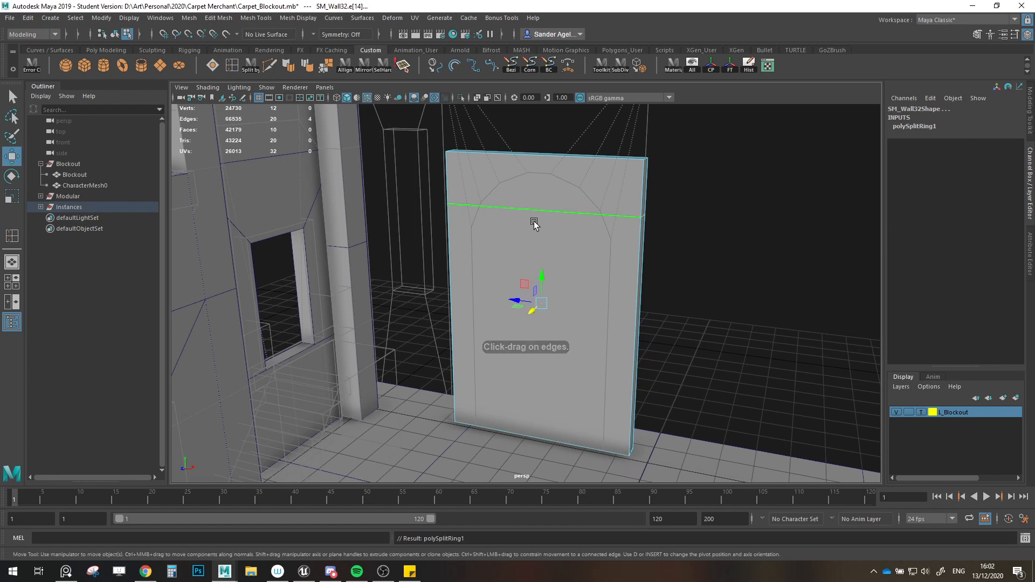
Step: Connect the panel's horizontal edges with two vertical edge loops and scale the loops apart towards the sides of the arch
left_click_drag(532, 222, 555, 173, "alt")
left_click(1029, 112)
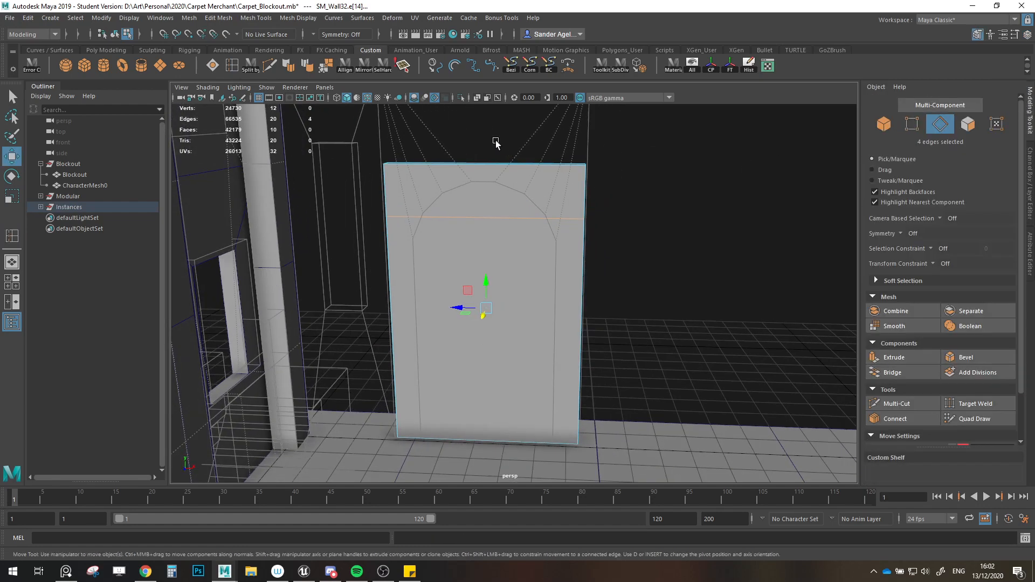
left_click(493, 163, "shift")
left_click(888, 420)
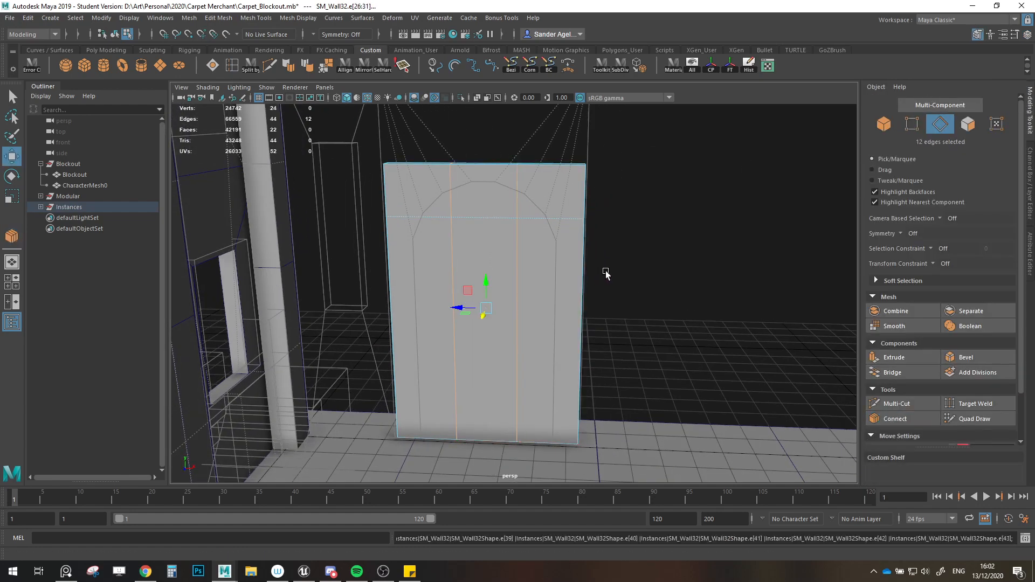
key("r")
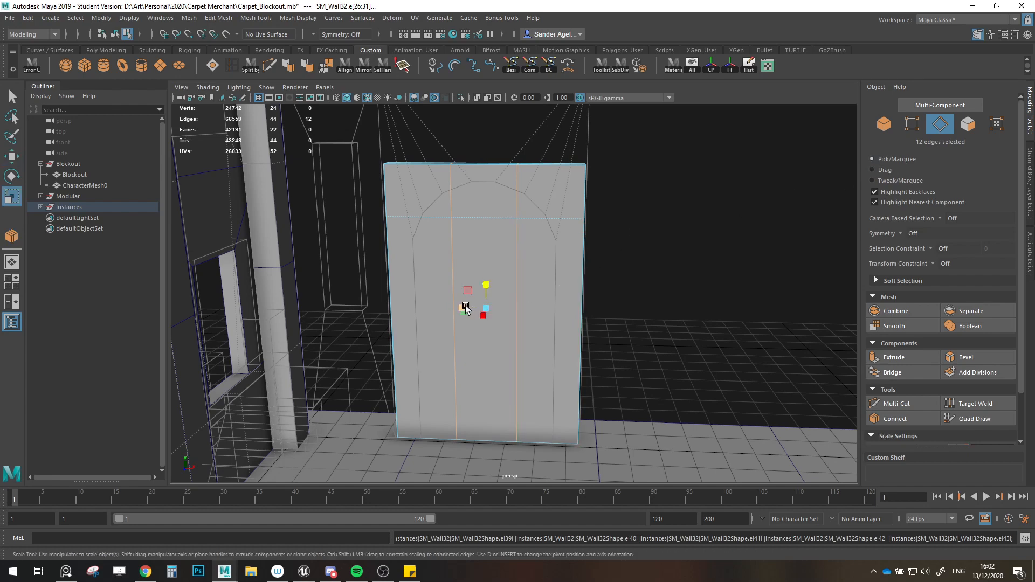
left_click_drag(465, 308, 453, 309)
Step: Select the vertices of the panel's horizontal loop and lower them slightly towards the level where the arch begins
key("w")
key("F9")
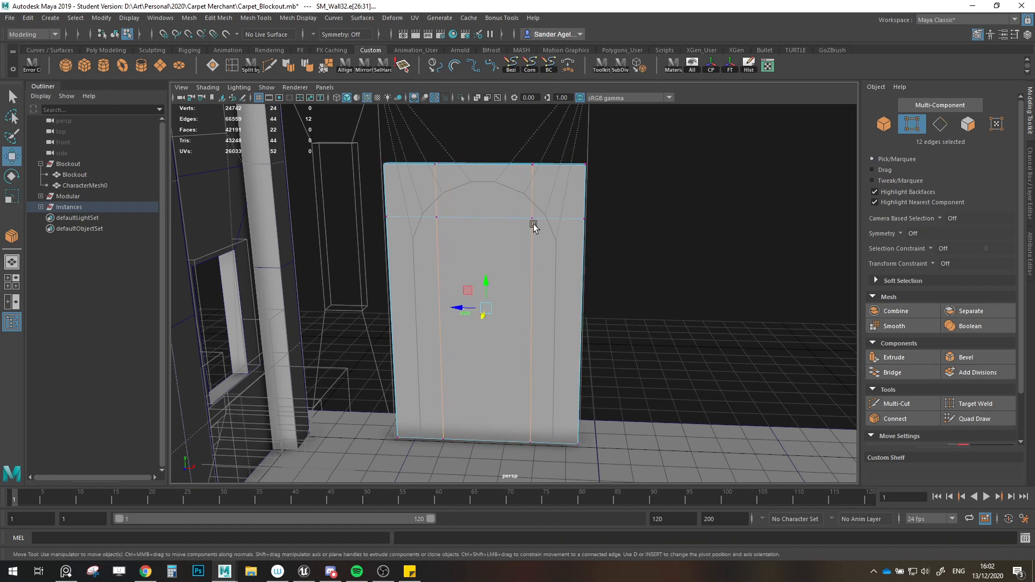
left_click_drag(361, 201, 629, 248)
left_click_drag(485, 192, 533, 197)
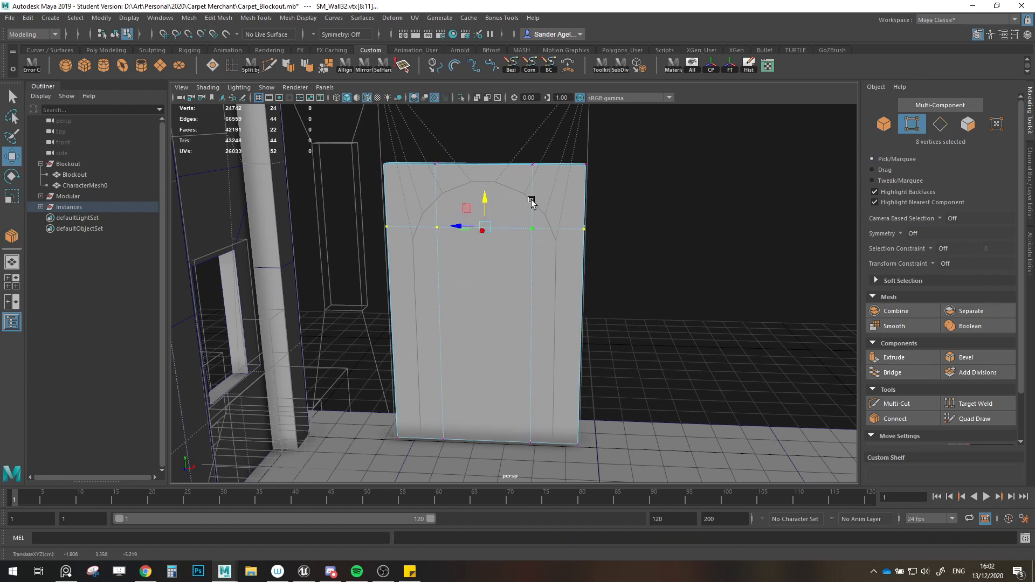
Step: Connect the edges between the door's side loops with two more vertical edge loops
left_click(940, 126)
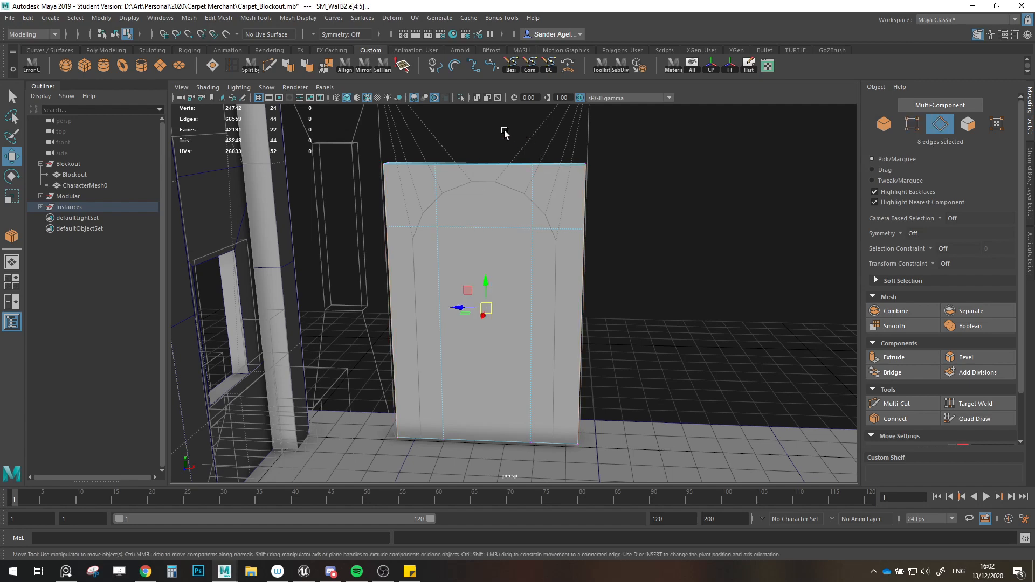
left_click(884, 421)
key("w")
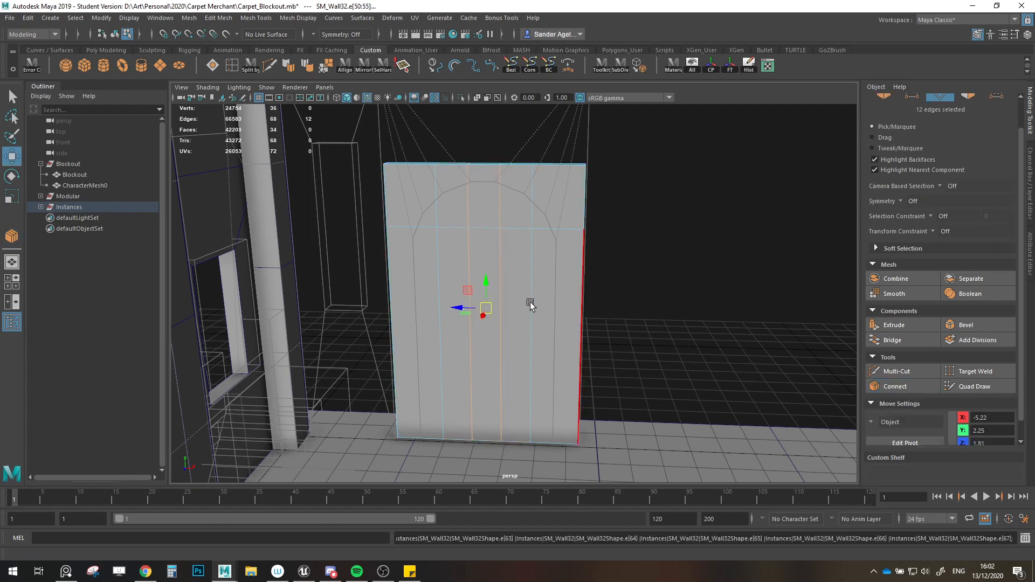
Step: Raise the two inner and two outer vertex pairs of the opening's upper edge to form a faceted arch
left_click(913, 98)
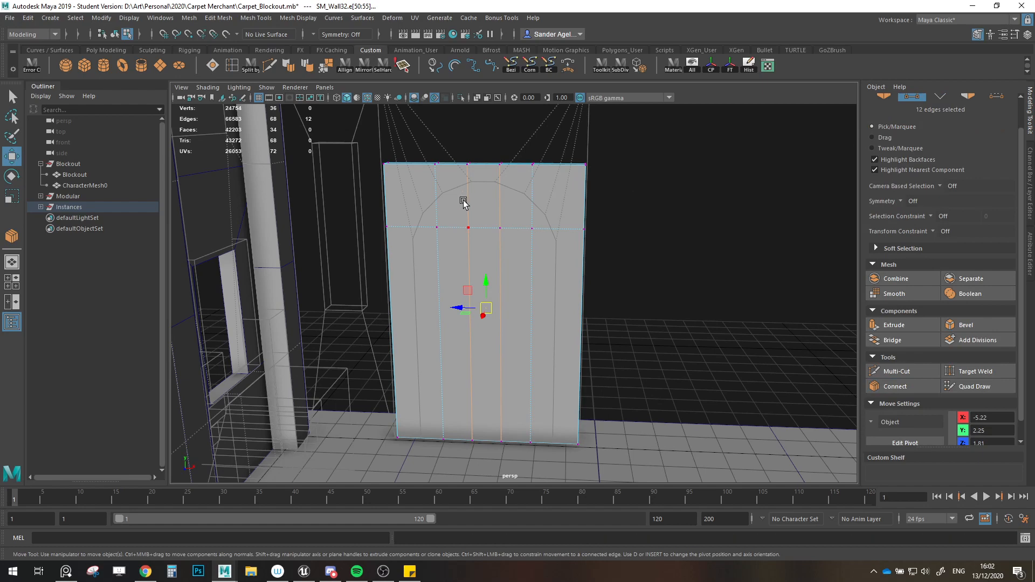
left_click_drag(460, 198, 487, 200)
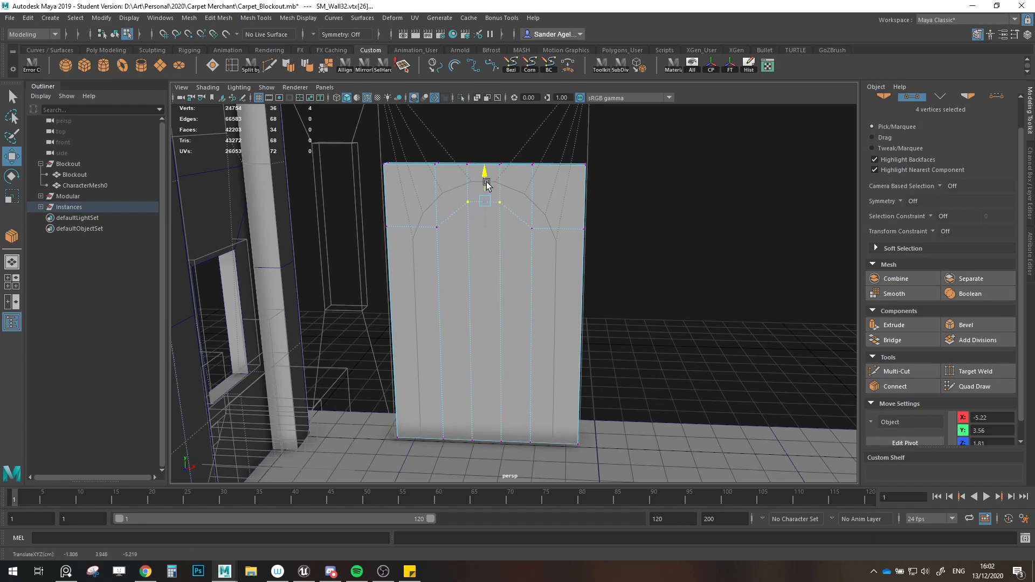
left_click_drag(420, 209, 545, 241)
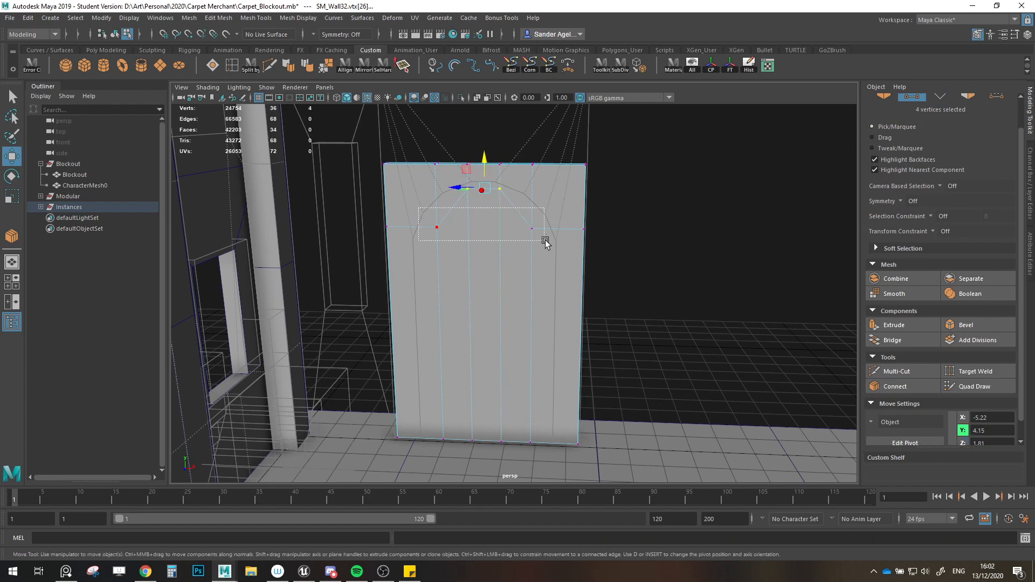
left_click_drag(485, 201, 485, 198)
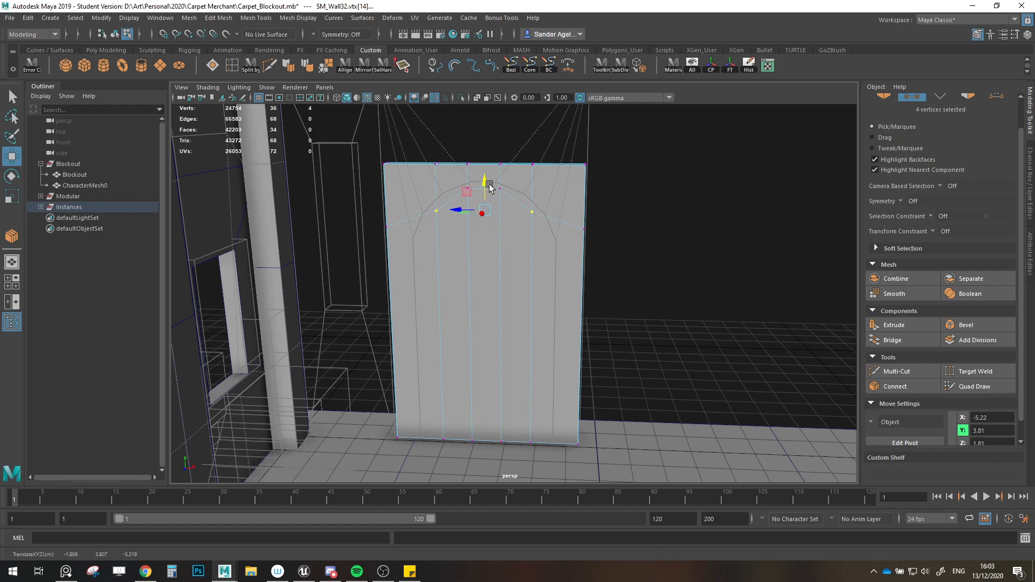
Step: Delete the front and back faces beneath the faceted arch to open the doorway, and switch to edge selection
left_click(941, 99)
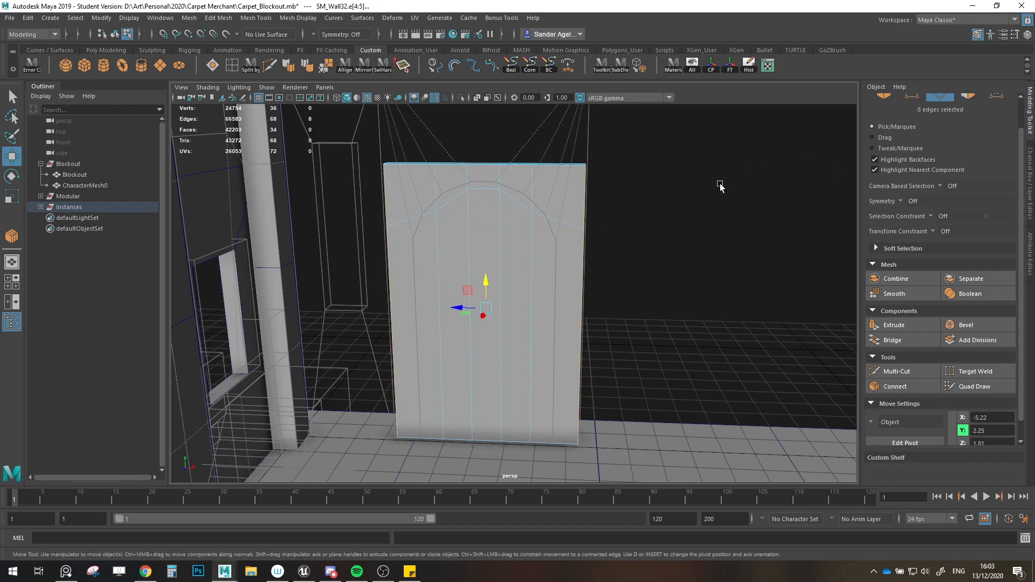
left_click(964, 99)
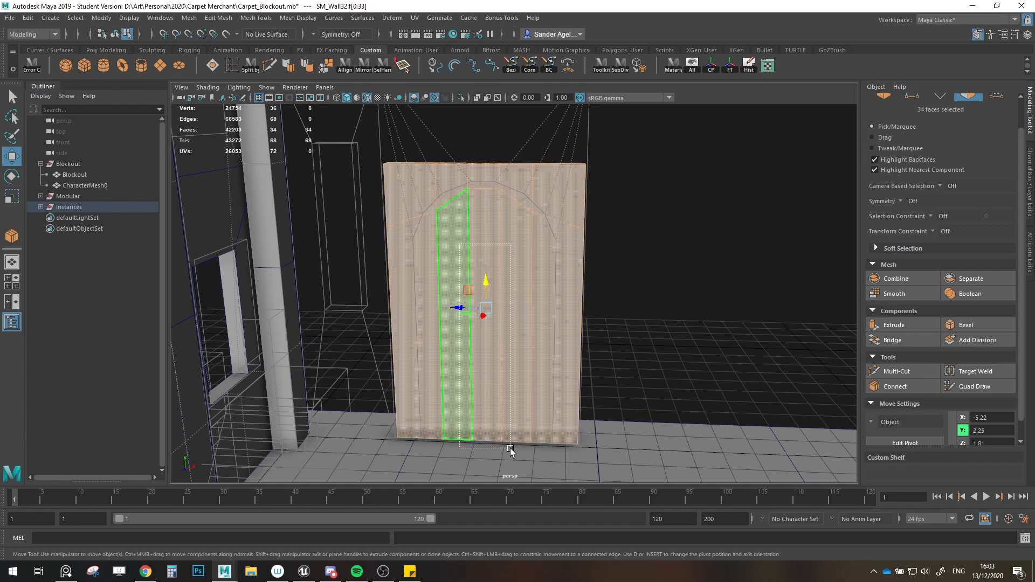
left_click_drag(510, 449, 515, 461)
key("Delete")
left_click(940, 97)
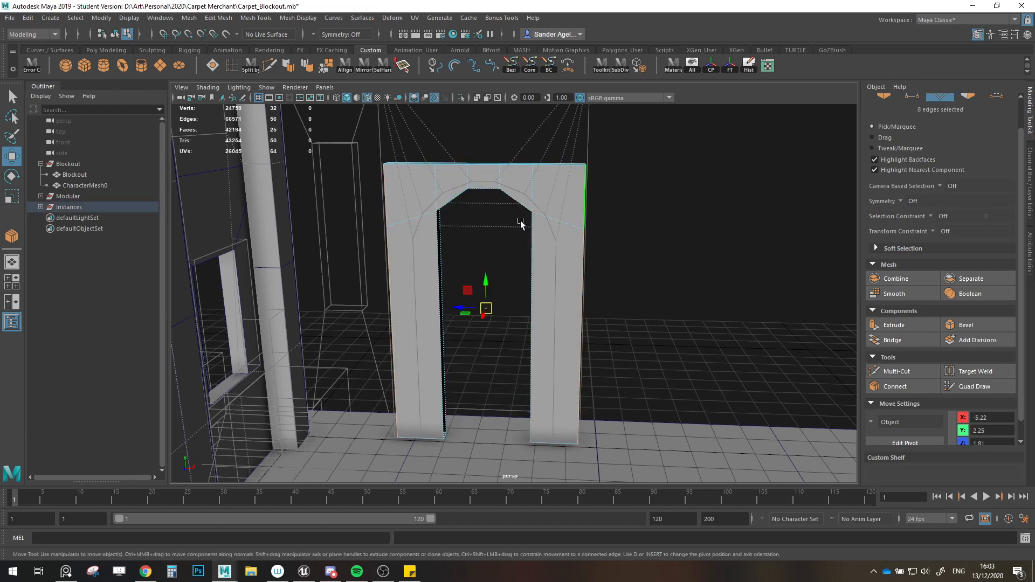
Step: Extrude the doorway opening's border edges and snap them across the wall thickness to the opposite face
left_click_drag(521, 223, 458, 236, "alt")
left_click(459, 236)
double_click(564, 261, "shift")
left_click_drag(564, 261, 533, 414, "alt")
key("v")
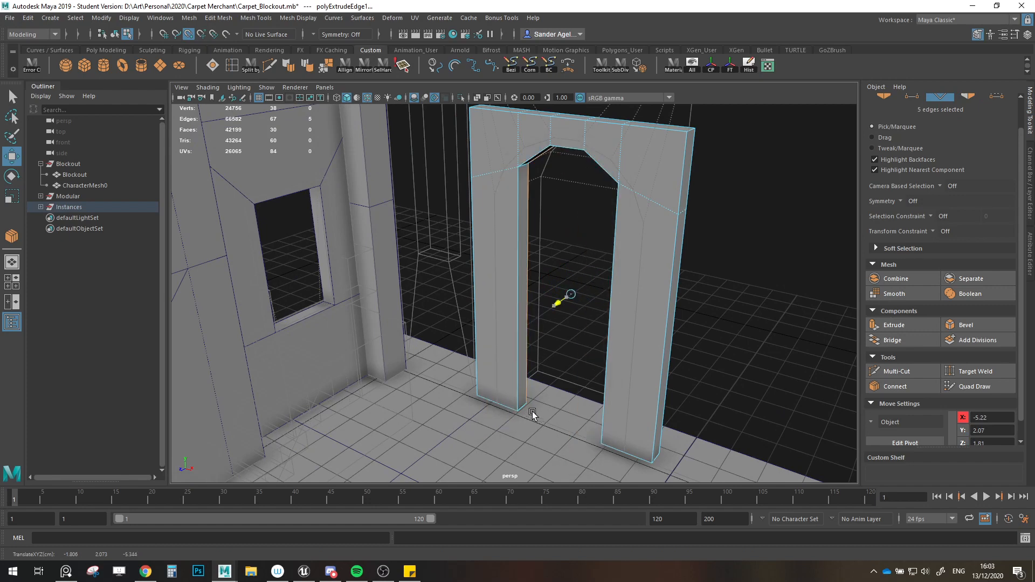
Step: Merge the overlapping vertices of the whole doorway wall mesh
key("F8")
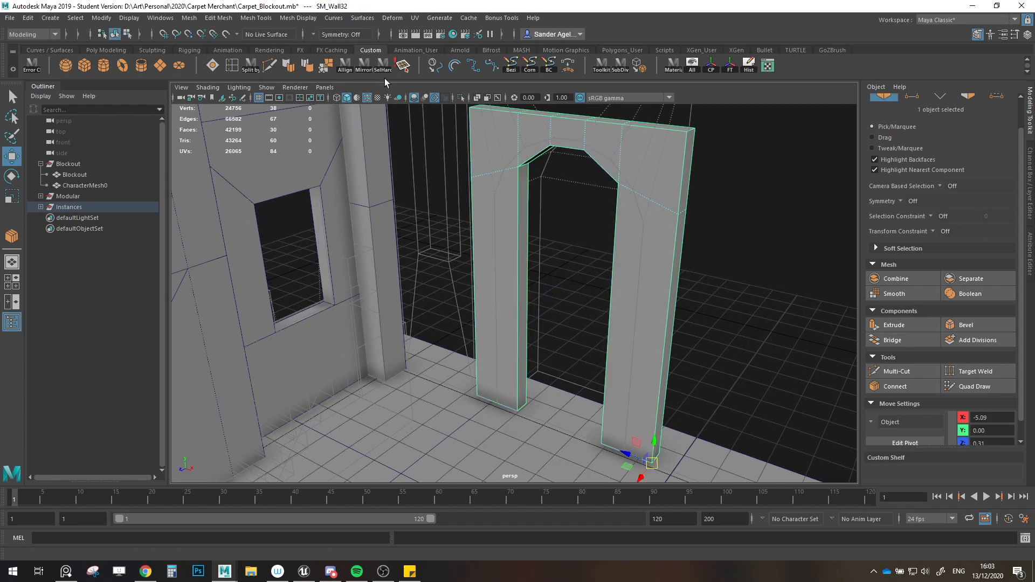
left_click(325, 67)
key("w")
left_click(939, 125)
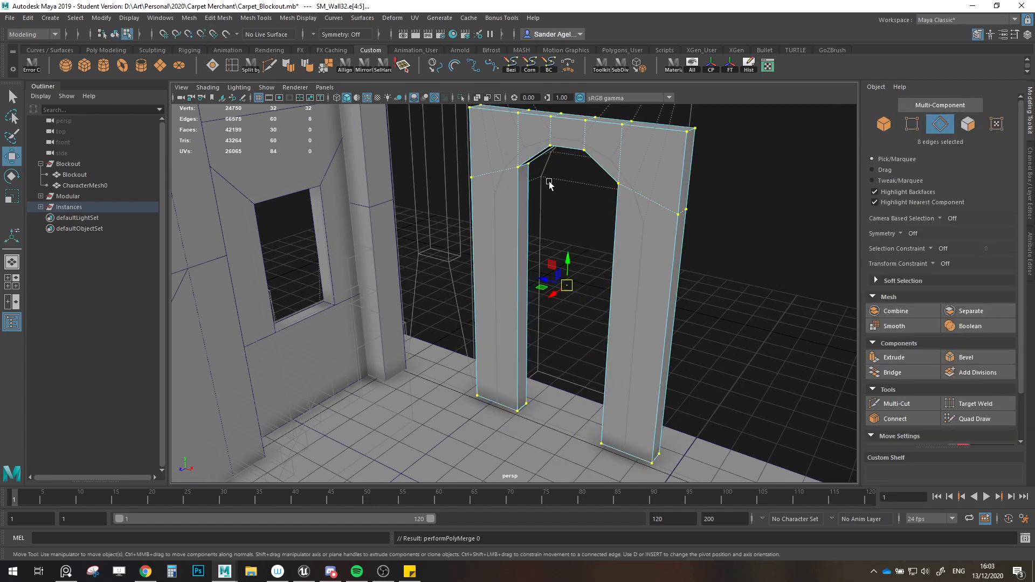
left_click(549, 183)
left_click_drag(550, 238, 637, 217, "alt")
middle_click_drag(571, 321, 588, 280, "alt")
scroll(588, 286, "up", 3)
left_click(605, 276)
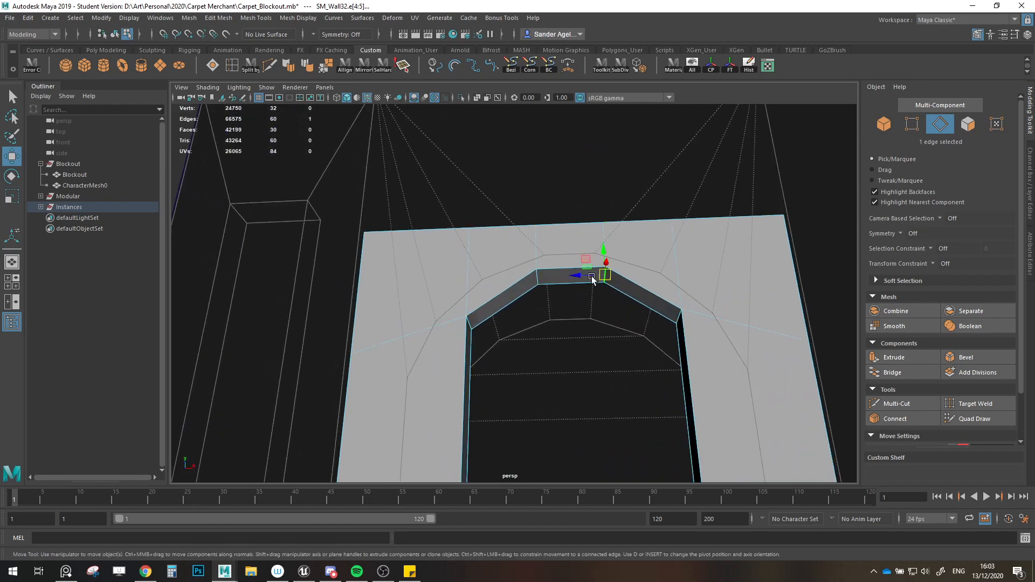
left_click(536, 280, "shift")
left_click(469, 324, "shift")
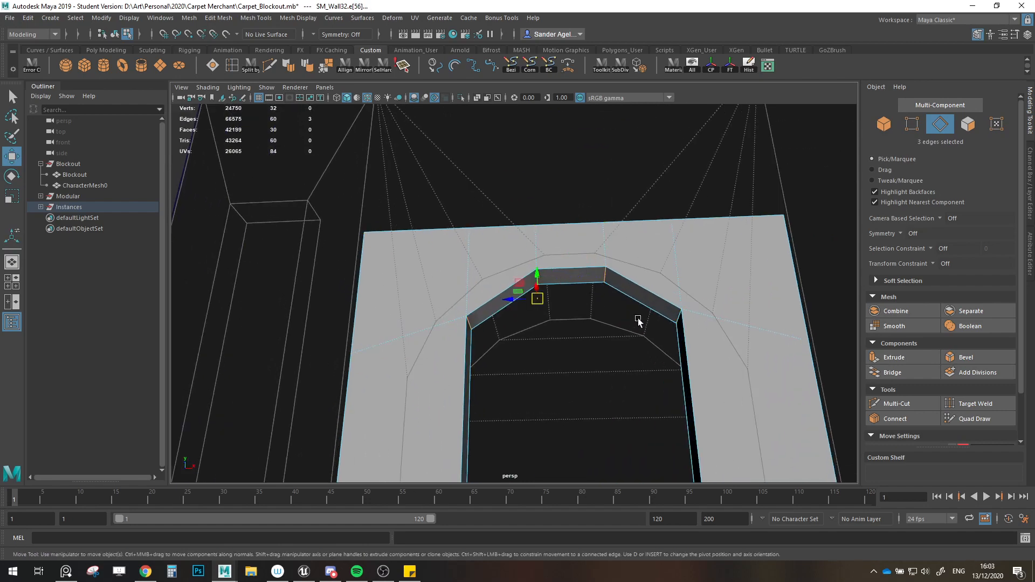
left_click(673, 322, "shift")
left_click_drag(672, 322, 654, 357, "alt")
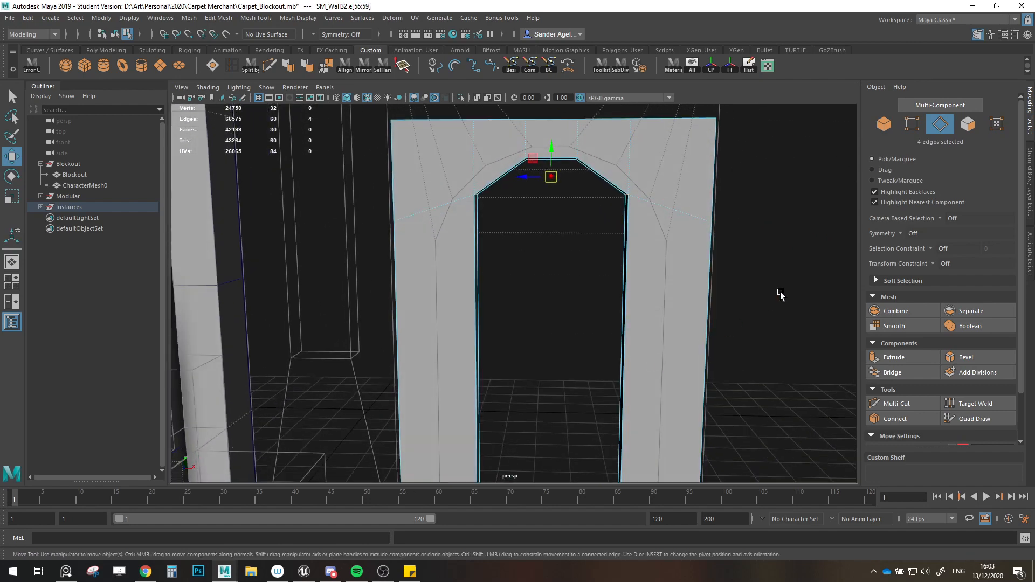
Step: Widen the doorway opening by scaling all of its vertices outward along the wall's width
left_click(913, 125)
scroll(781, 186, "down", 3)
left_click_drag(476, 164, 591, 426)
key("r")
left_click_drag(513, 333, 502, 342)
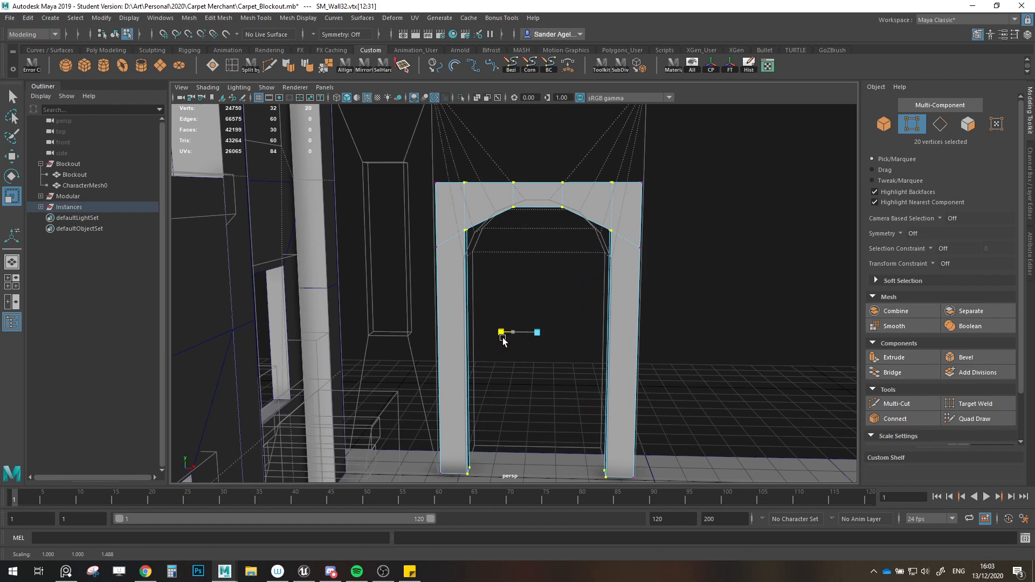
mouse_move(503, 342)
left_mouse_down()
mouse_move(492, 344)
mouse_move(502, 346)
left_mouse_up()
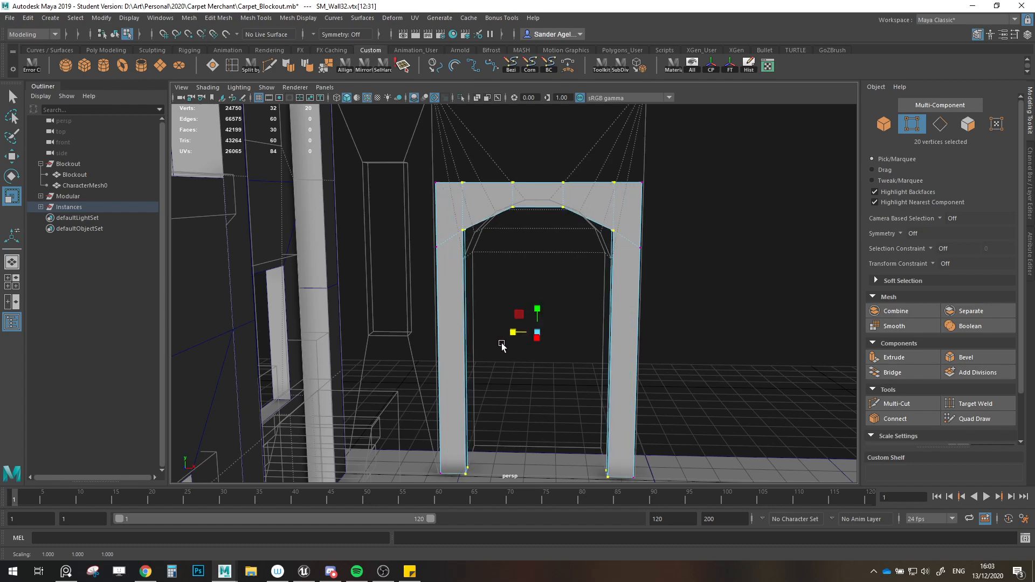
Step: Lower the vertices at the two shoulder corners of the arch slightly
key("w")
middle_click_drag(503, 337, 522, 325, "alt")
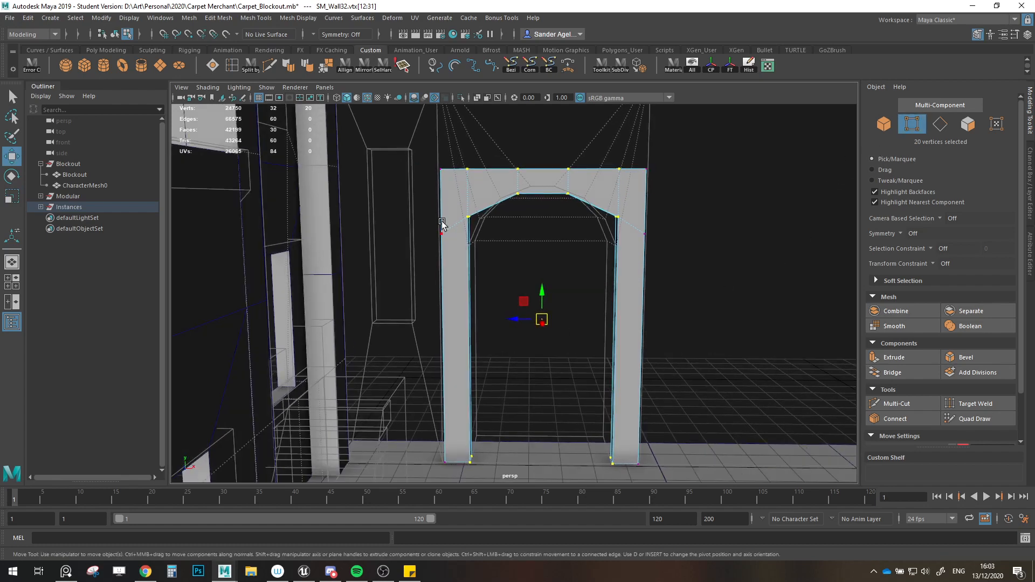
left_click_drag(483, 230, 482, 230)
left_click_drag(631, 207, 598, 240, "shift")
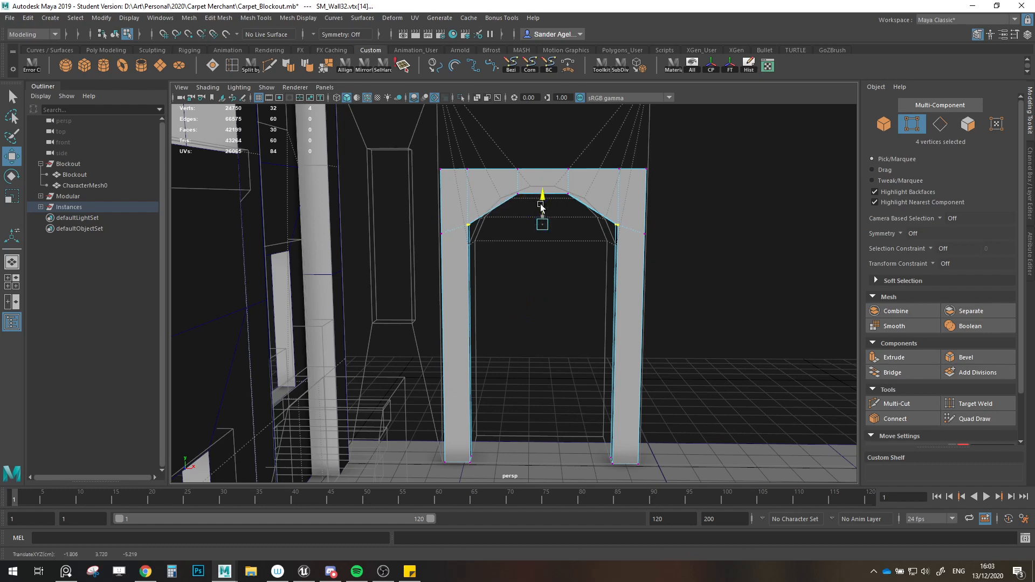
left_click_drag(541, 195, 544, 222)
mouse_move(506, 185)
left_mouse_down()
mouse_move(592, 214)
mouse_move(508, 189)
left_mouse_up()
key("r")
key("ctrl+z")
key("w")
Step: Bevel the four corner edges running across the thickness of the arch's underside with a fraction of 0.7
left_click(941, 124)
left_click_drag(513, 256, 552, 207, "alt")
scroll(552, 207, "up", 3)
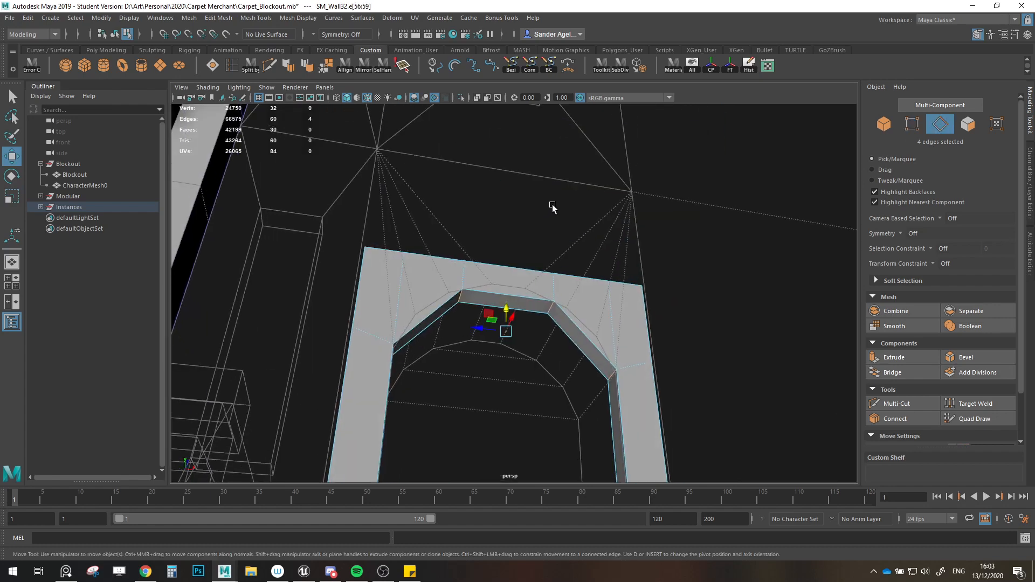
left_click(561, 306)
left_click(622, 390, "shift")
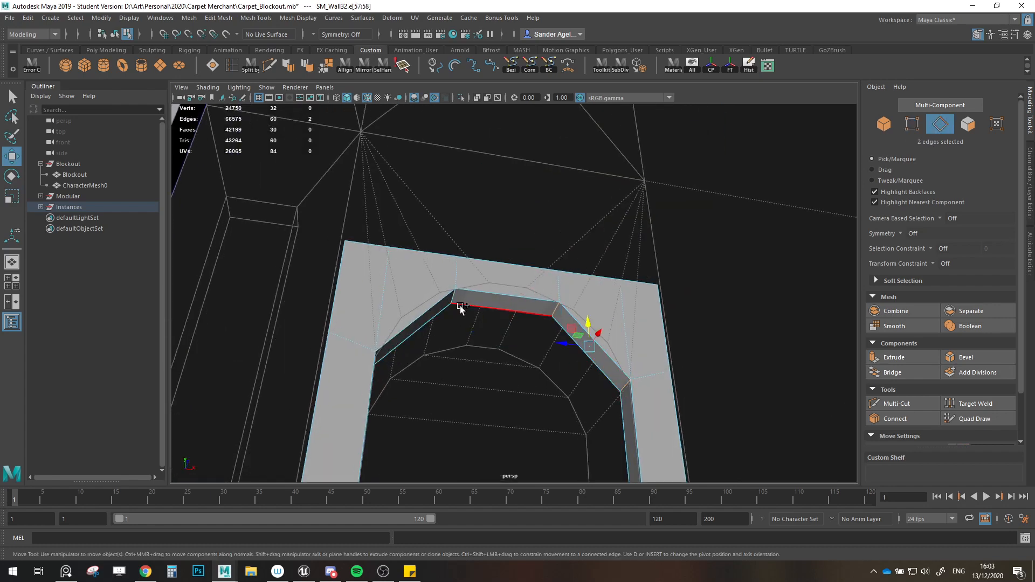
left_click(456, 301, "shift")
left_click_drag(456, 301, 751, 312, "alt")
left_click(562, 268, "shift")
scroll(559, 280, "down", 3)
left_click(973, 360)
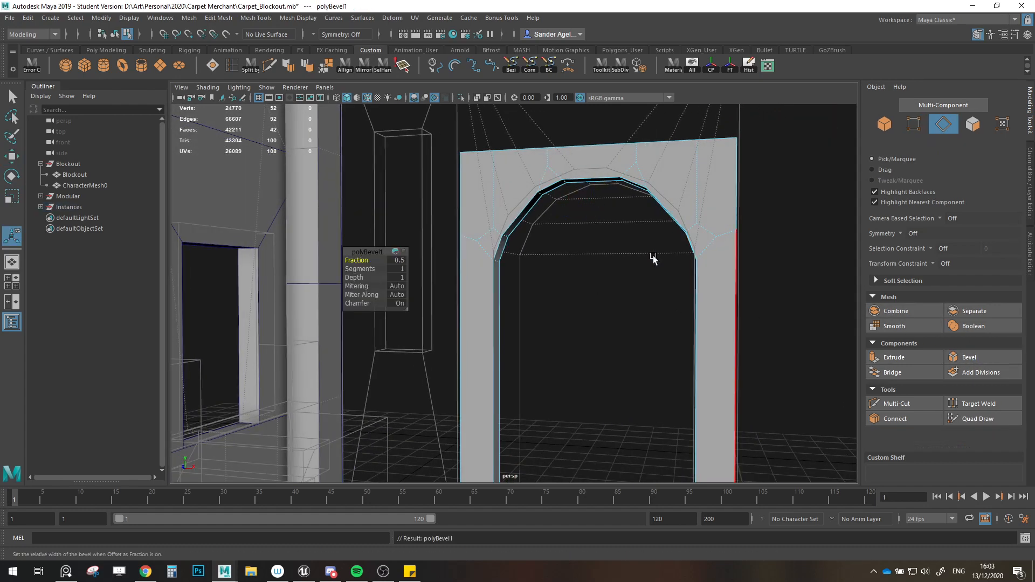
left_click_drag(362, 263, 357, 264)
left_click_drag(539, 294, 557, 293, "alt")
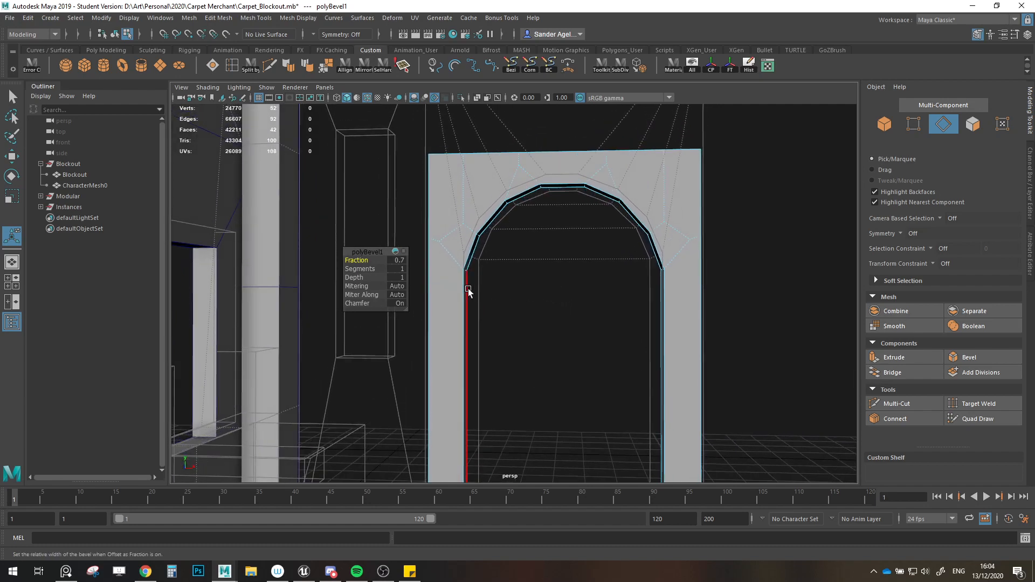
Step: Scale the four vertices at the arch's flat top slightly inward to narrow that segment
key("w")
left_click(912, 124)
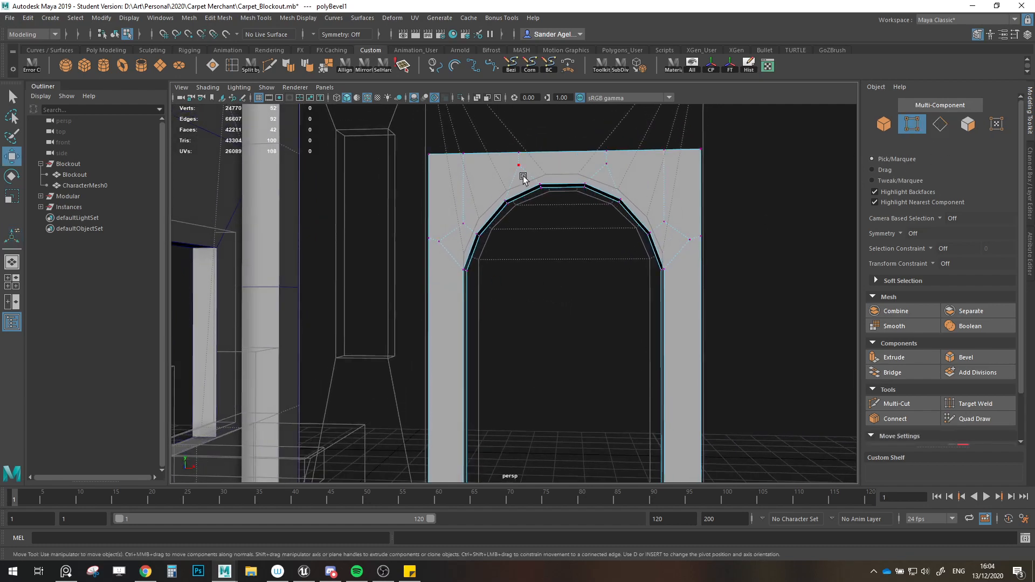
key("r")
left_click_drag(590, 204, 537, 190)
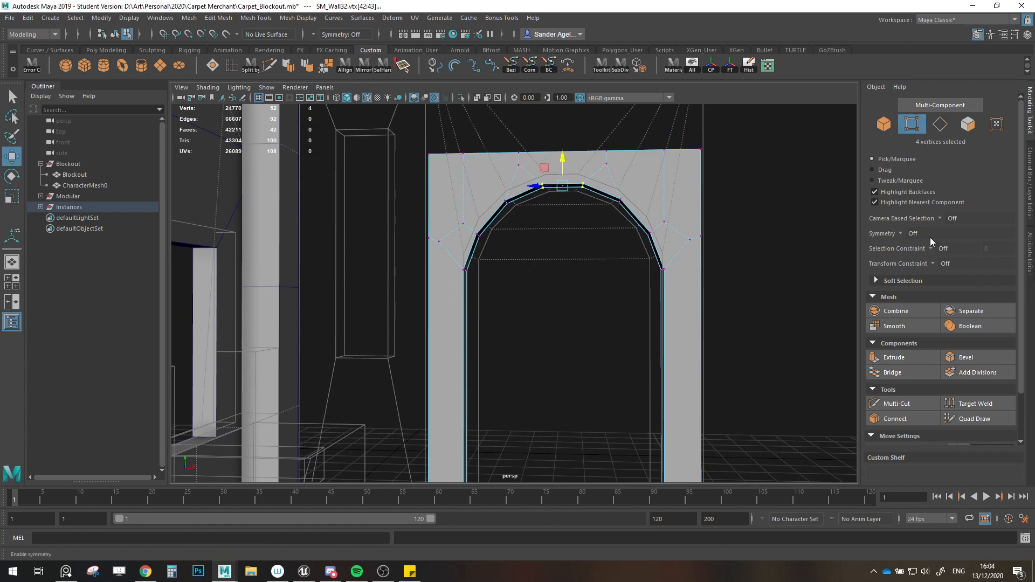
Step: Target Weld the extra bevel vertices on one face of the doorway wall to its upper corners
left_click(978, 404)
middle_click_drag(614, 266, 618, 293, "alt")
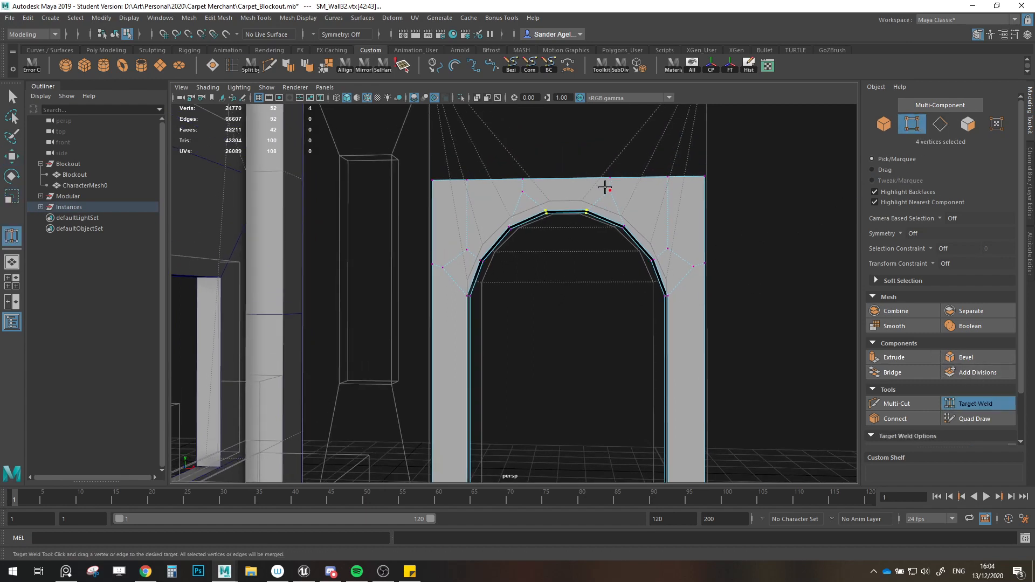
left_click_drag(610, 190, 668, 177)
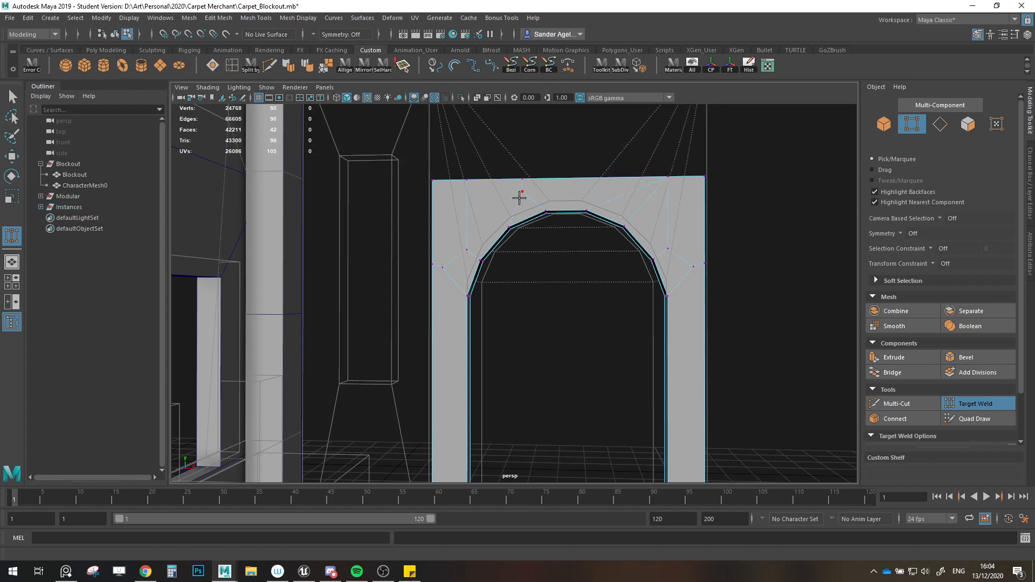
left_click_drag(522, 191, 434, 180)
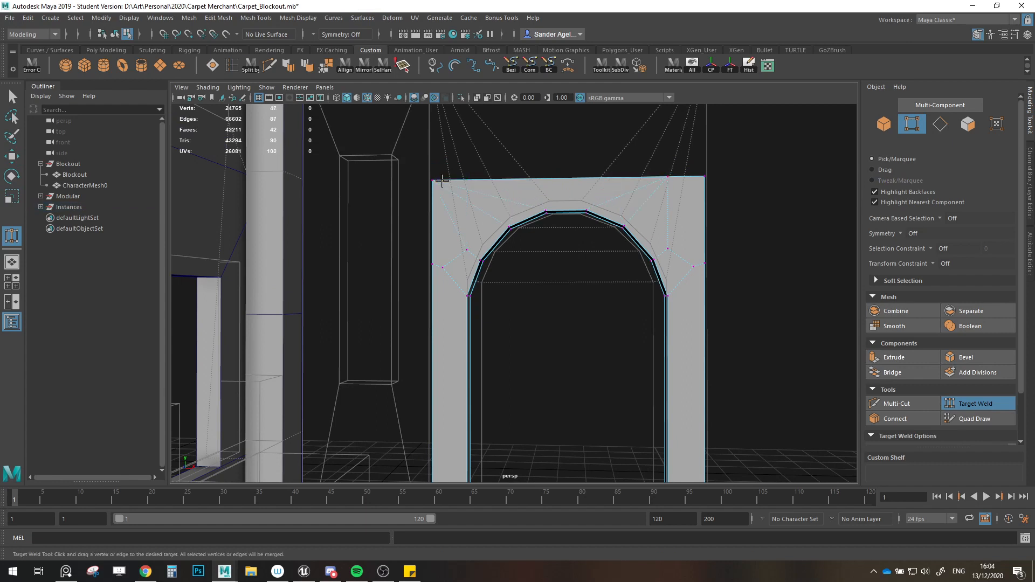
left_click_drag(467, 250, 432, 180)
left_click_drag(669, 249, 668, 177)
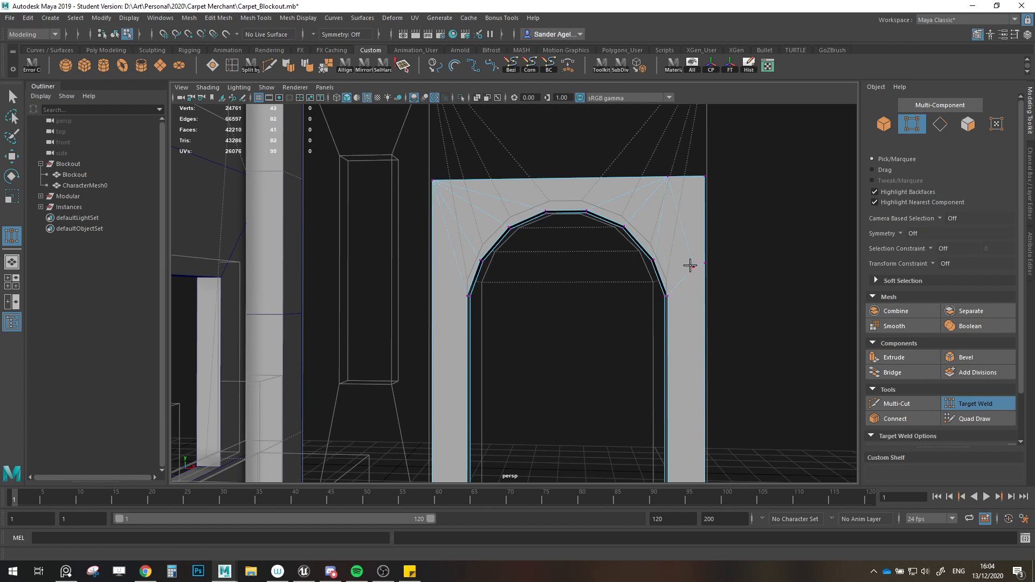
left_click_drag(692, 266, 541, 227)
Step: Target Weld the extra vertices on the opposite wall face and its outer edges to the upper corners
scroll(690, 206, "down", 2)
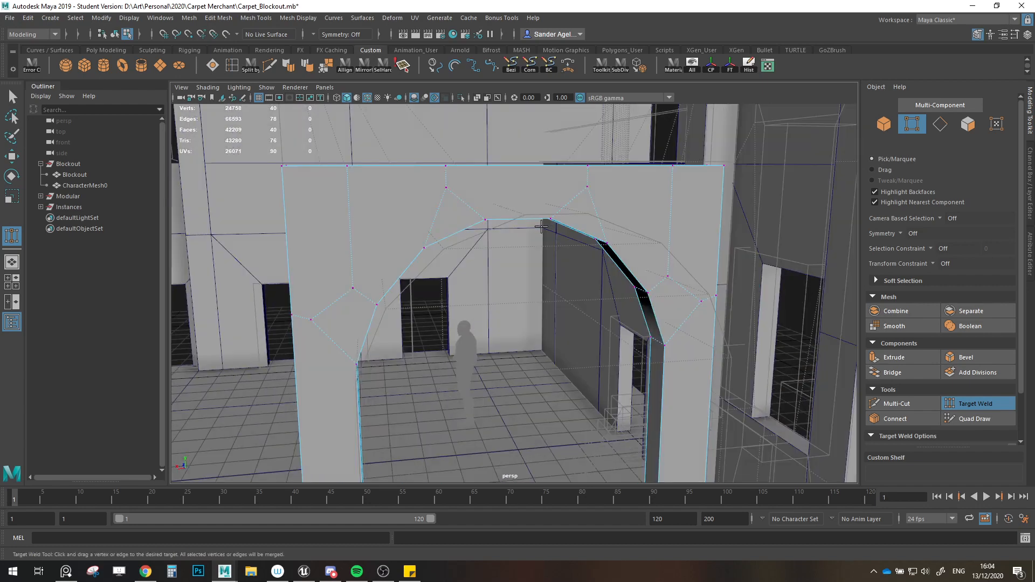
left_click_drag(579, 188, 723, 165)
left_click_drag(668, 276, 701, 301)
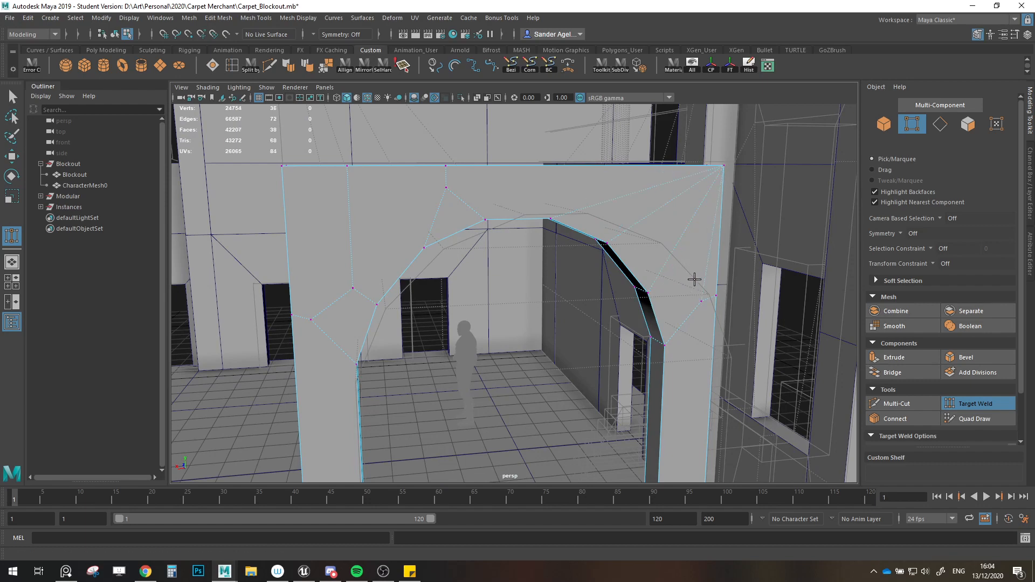
left_click_drag(716, 187, 722, 168)
left_click_drag(715, 293, 721, 172)
left_click_drag(446, 188, 235, 282)
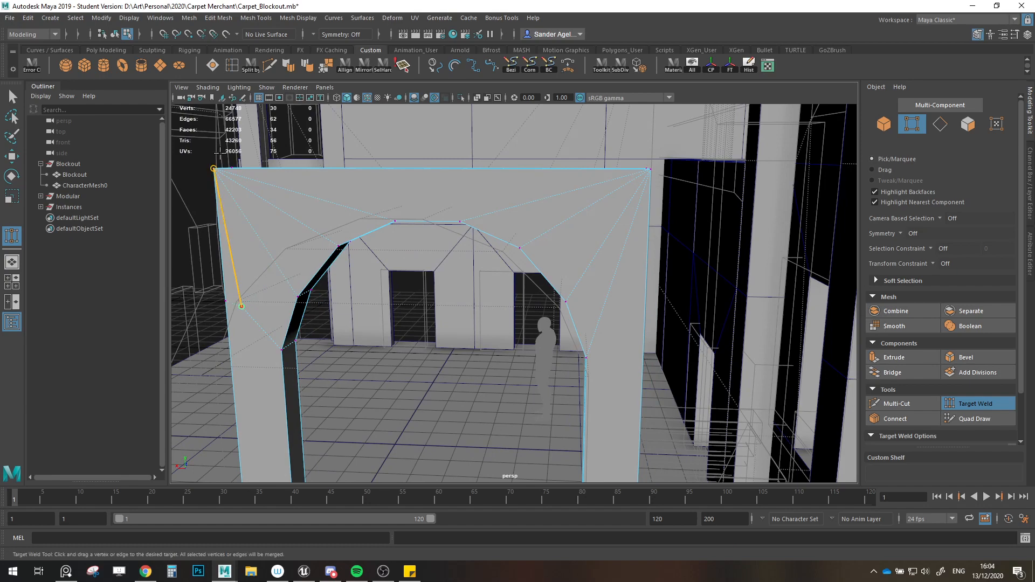
left_click_drag(220, 153, 220, 156)
left_click_drag(226, 306, 217, 169)
Step: Select the 16 vertices forming the arch curve and move them slightly down
key("w")
scroll(371, 256, "down", 4)
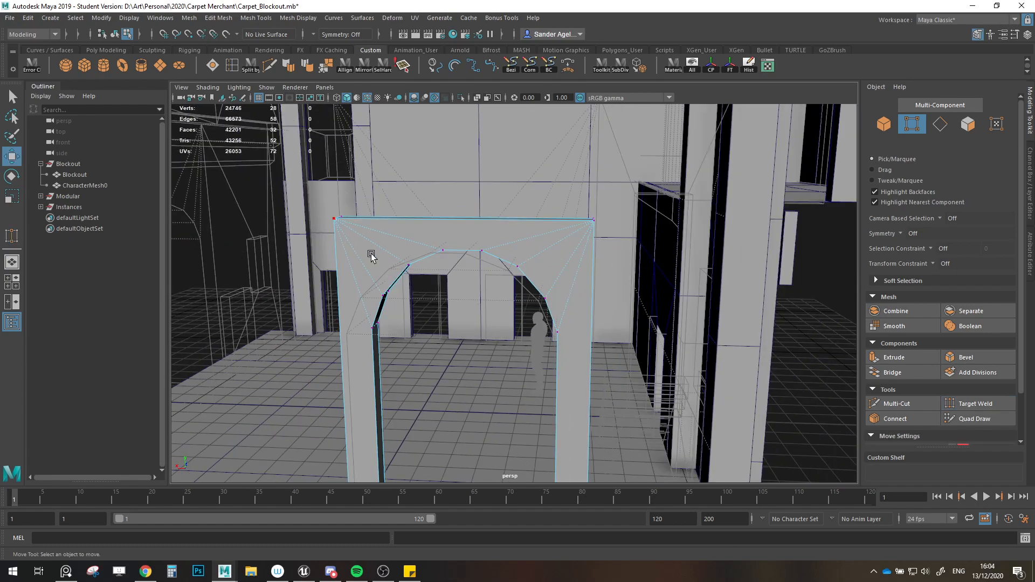
key("f")
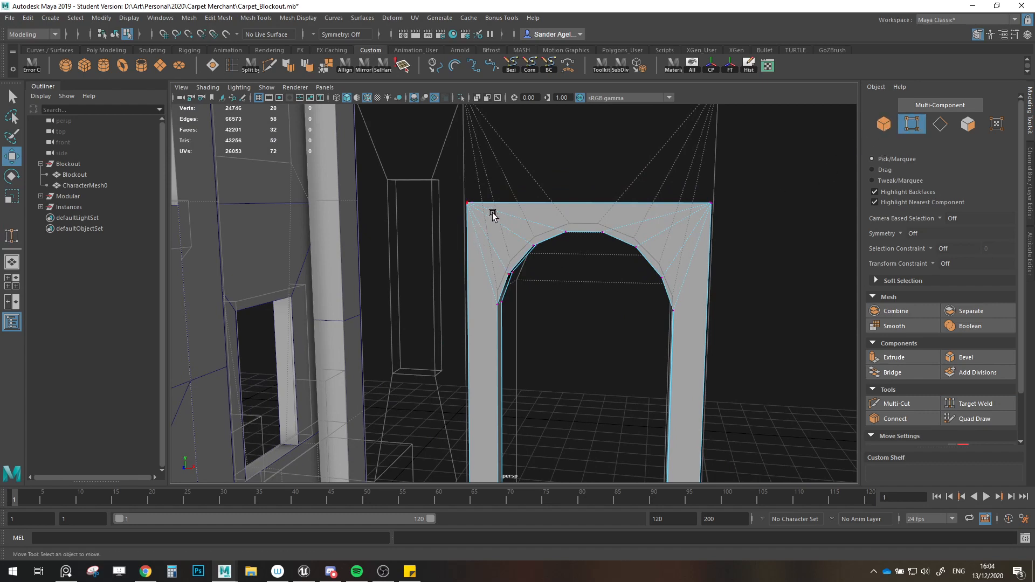
left_click_drag(492, 214, 677, 339)
left_click_drag(584, 246, 584, 257)
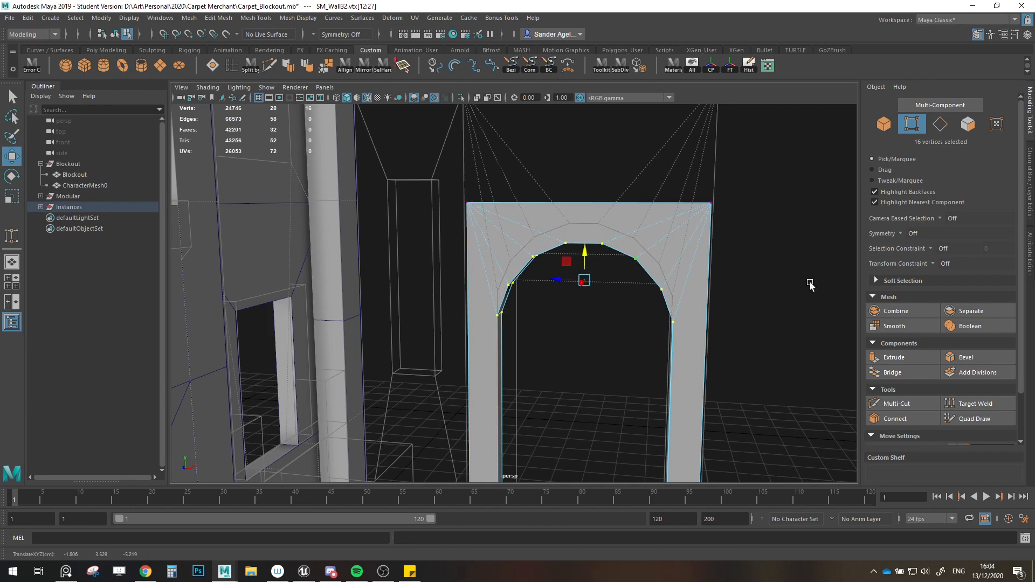
Step: Place a reduced reference board over the workspace and enlarge the stone archway in the carpet merchant painting
right_click_drag(1034, 318, 327, 334)
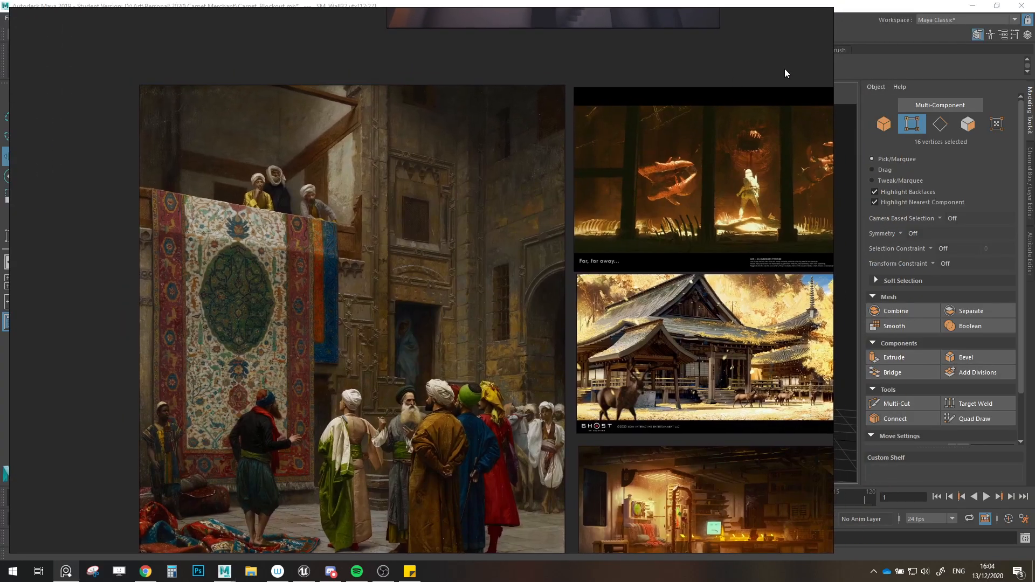
left_click_drag(829, 14, 335, 198)
middle_click_drag(289, 291, 68, 375)
scroll(115, 360, "up", 3)
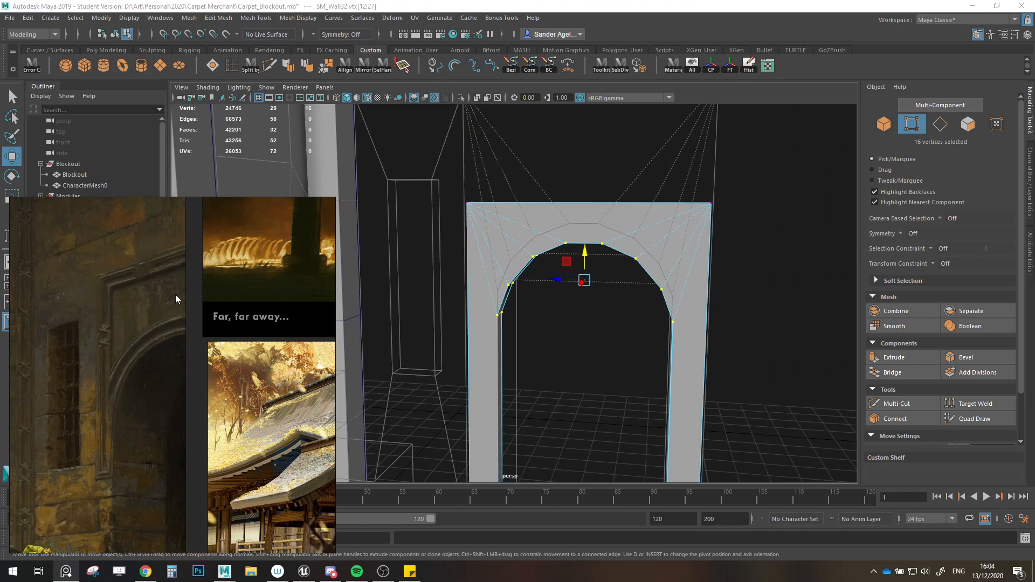
Step: Move the selected arch vertices further down to leave a taller band of wall above the opening
left_click_drag(512, 318, 553, 312, "alt")
middle_click_drag(592, 289, 594, 253, "alt")
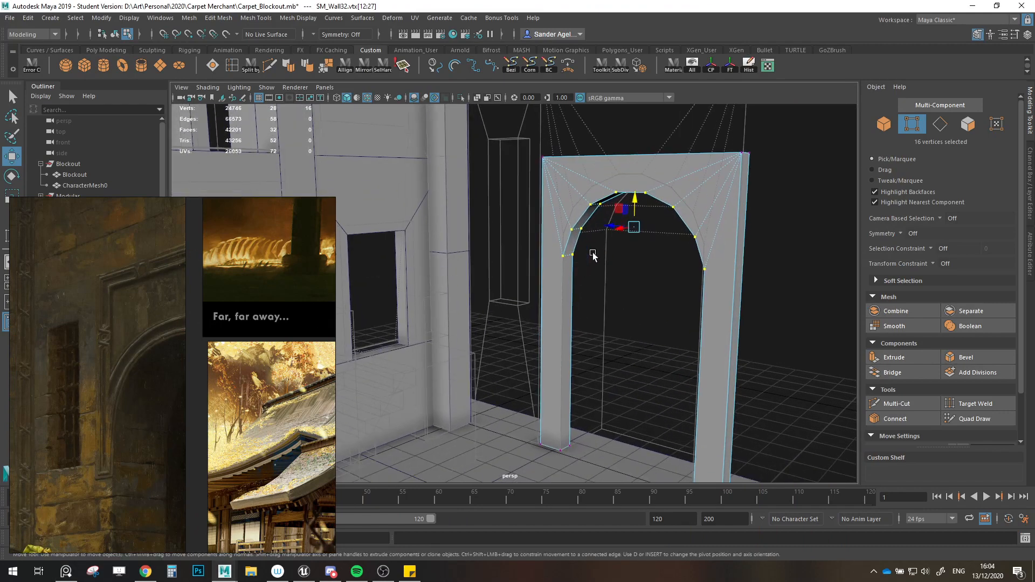
left_click_drag(636, 206, 682, 275)
middle_click_drag(725, 287, 685, 299, "alt")
left_click_drag(685, 298, 729, 294, "alt")
key("w")
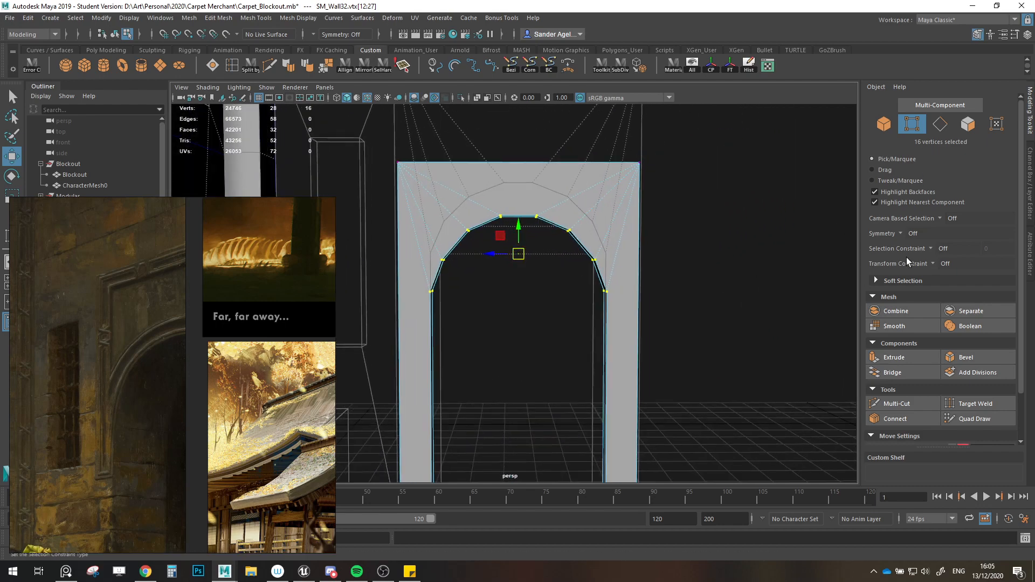
Step: Multi-Cut an edge around one doorway pillar, starting and ending at the vertices where the arch curve begins
left_click(891, 405)
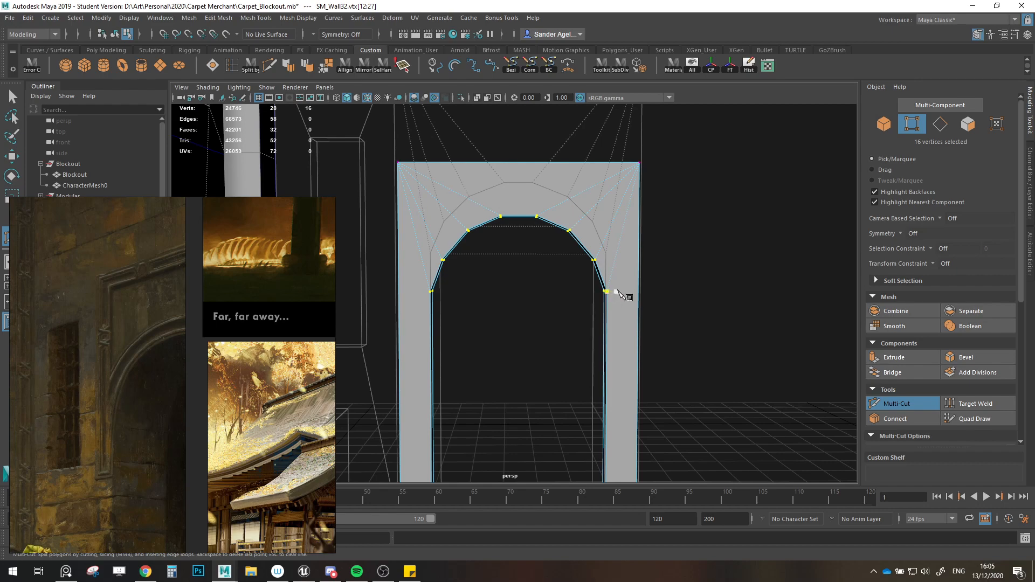
right_click_drag(618, 290, 714, 291, "alt")
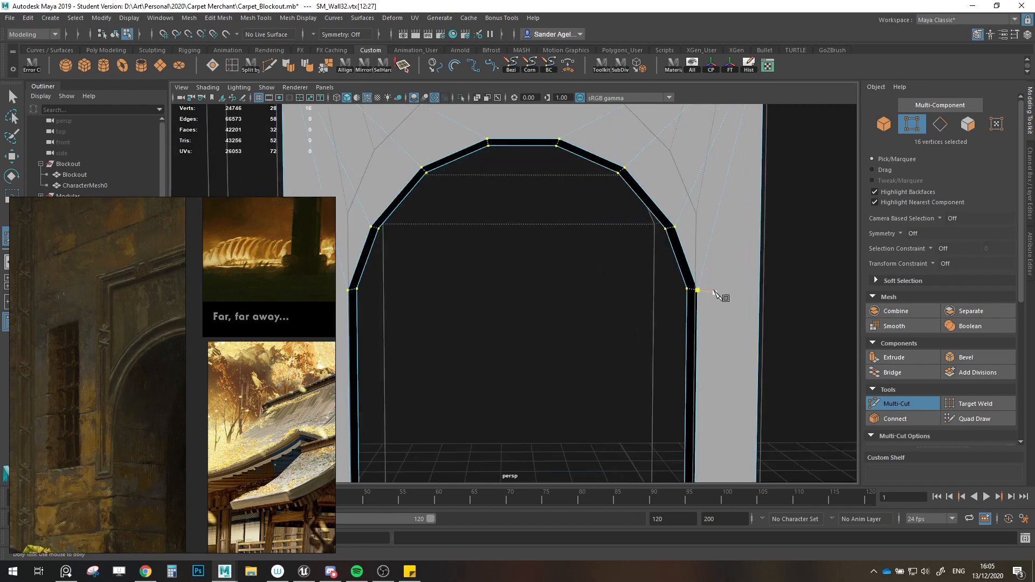
left_click(760, 293)
left_click_drag(760, 293, 593, 324, "alt")
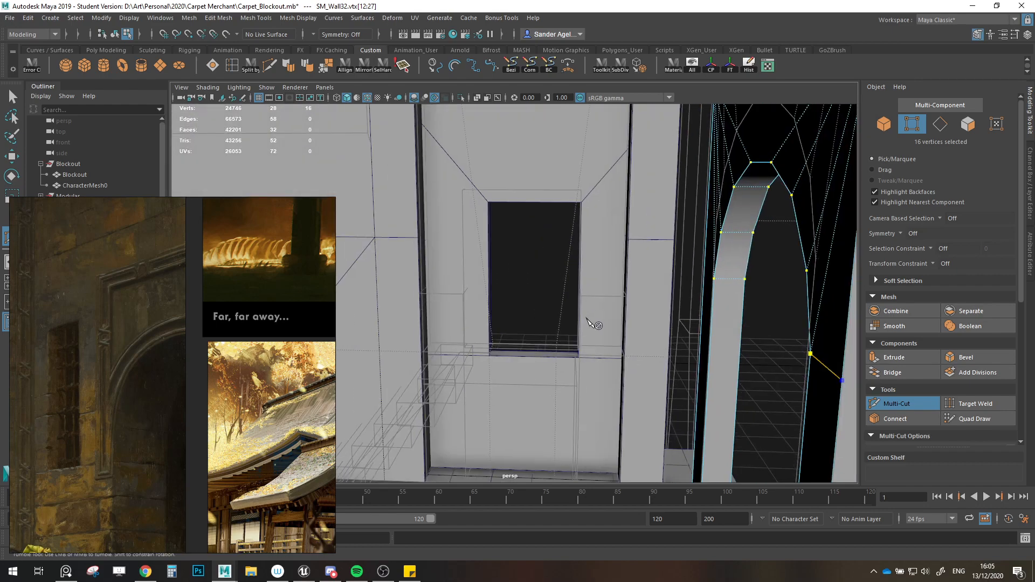
middle_click_drag(593, 323, 480, 315, "alt")
left_click(568, 368)
left_click_drag(565, 366, 472, 345, "alt")
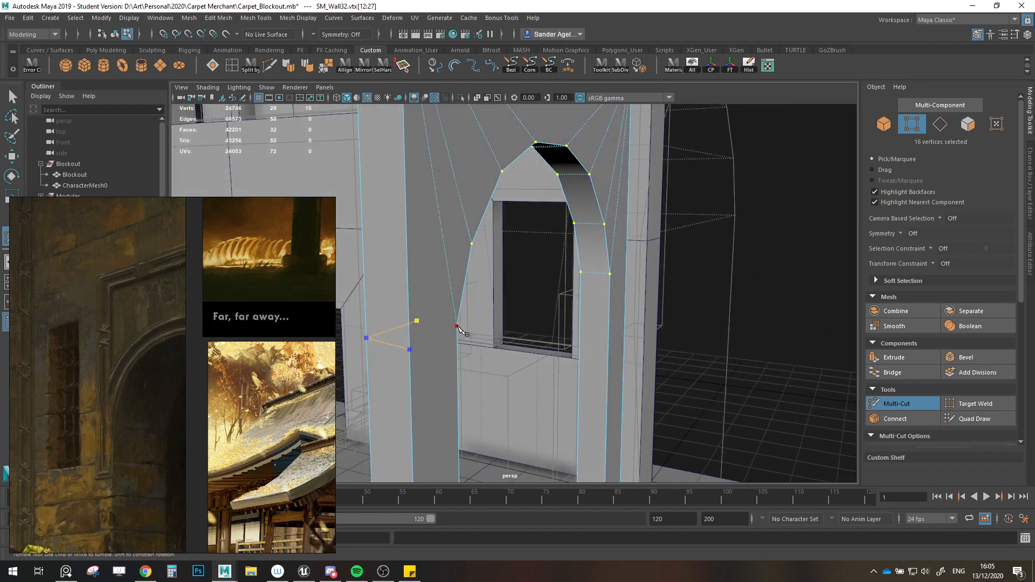
left_click(458, 326)
key("w")
left_click_drag(483, 326, 520, 328, "alt")
right_click_drag(520, 328, 550, 330, "alt")
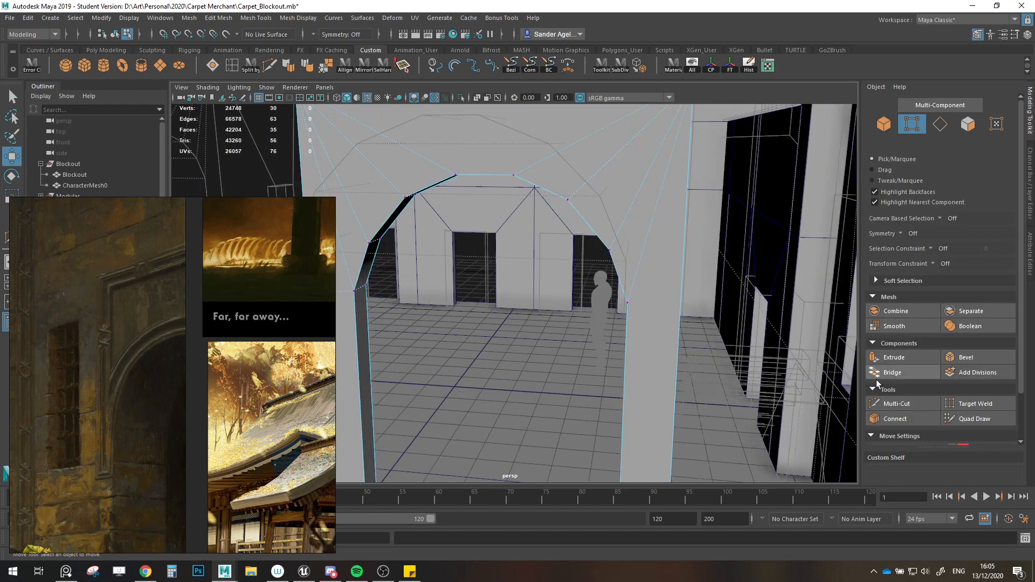
Step: Try to Multi-Cut an edge around the second doorway pillar, starting from the vertex where the arch curve begins
left_click(896, 404)
left_click(675, 312)
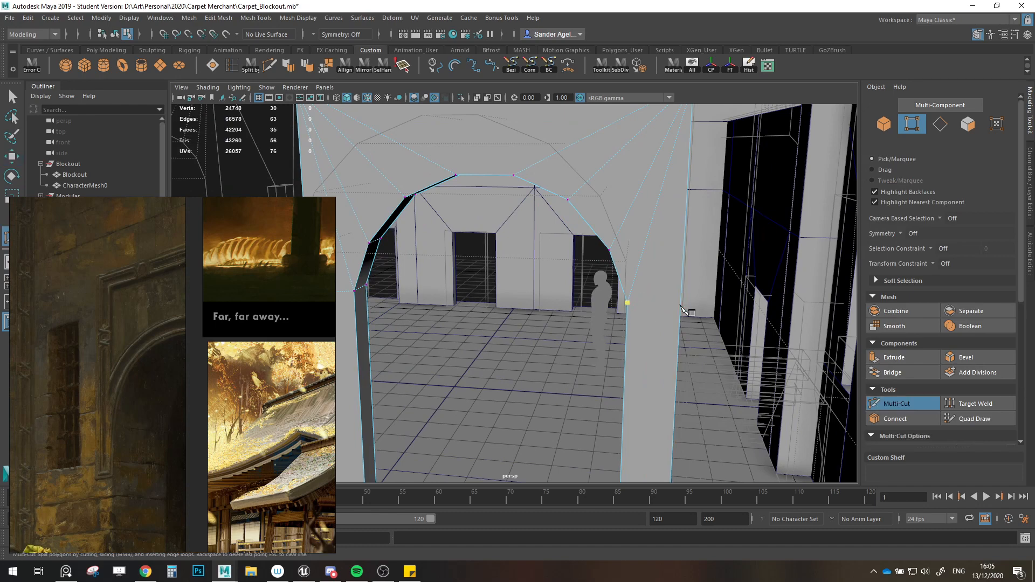
left_click_drag(675, 311, 508, 336, "alt")
left_click(605, 339)
right_click_drag(508, 336, 577, 351, "alt")
left_click_drag(576, 352, 534, 342, "alt")
left_click(462, 345)
key("w")
scroll(487, 348, "down", 5)
scroll(524, 336, "up", 5)
scroll(523, 339, "down", 4)
key("ctrl+z")
scroll(534, 342, "up", 2)
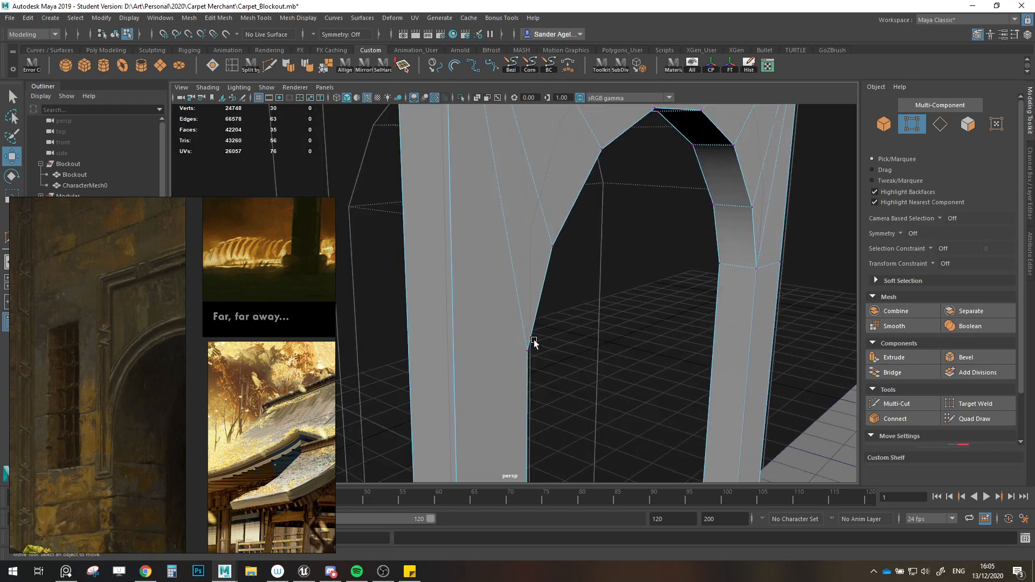
Step: Multi-Cut an edge around the second doorway pillar, starting and ending at the vertices where the arch curve begins
left_click(900, 403)
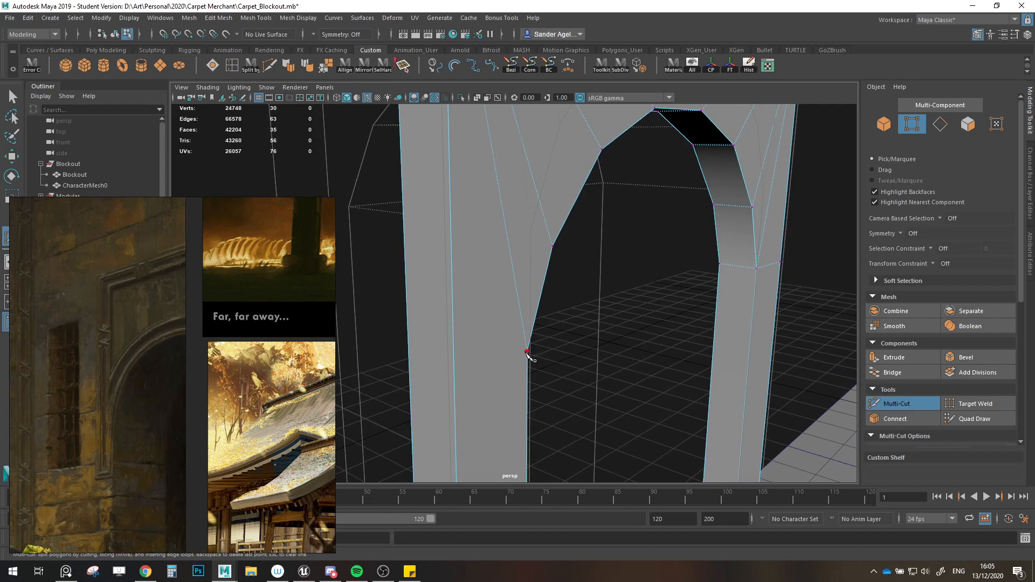
left_click(527, 352)
left_click(455, 365)
left_click(410, 357)
left_click_drag(411, 359, 603, 340, "alt")
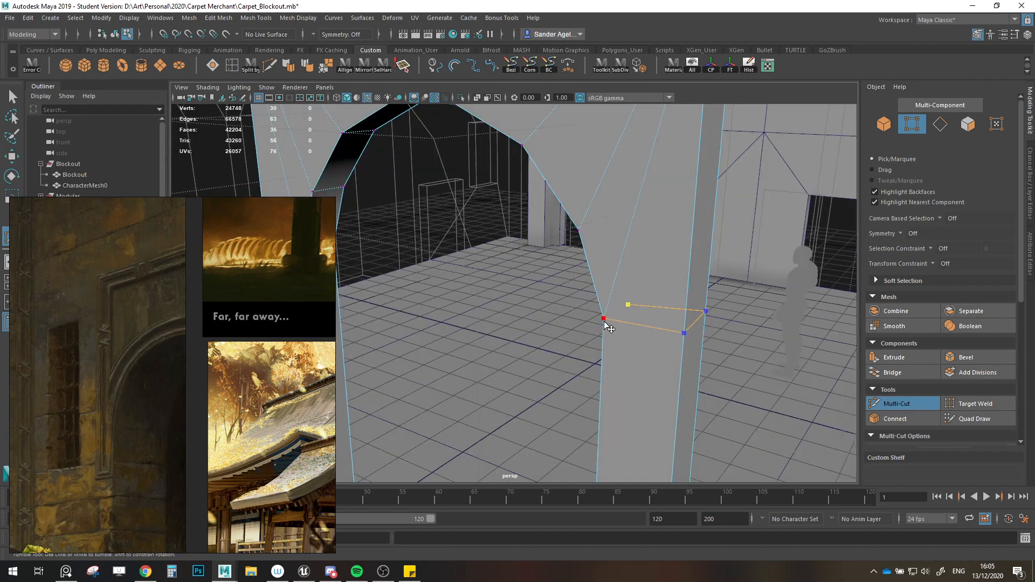
left_click(604, 322)
right_click(606, 324)
key("w")
Step: Select the four outer vertices of the pillar cuts and snap them level with the start of the arch curve
left_click_drag(650, 315, 733, 286, "alt")
left_click_drag(713, 291, 633, 336)
left_click_drag(634, 337, 643, 306, "alt")
left_click_drag(507, 280, 683, 274, "shift")
key("v")
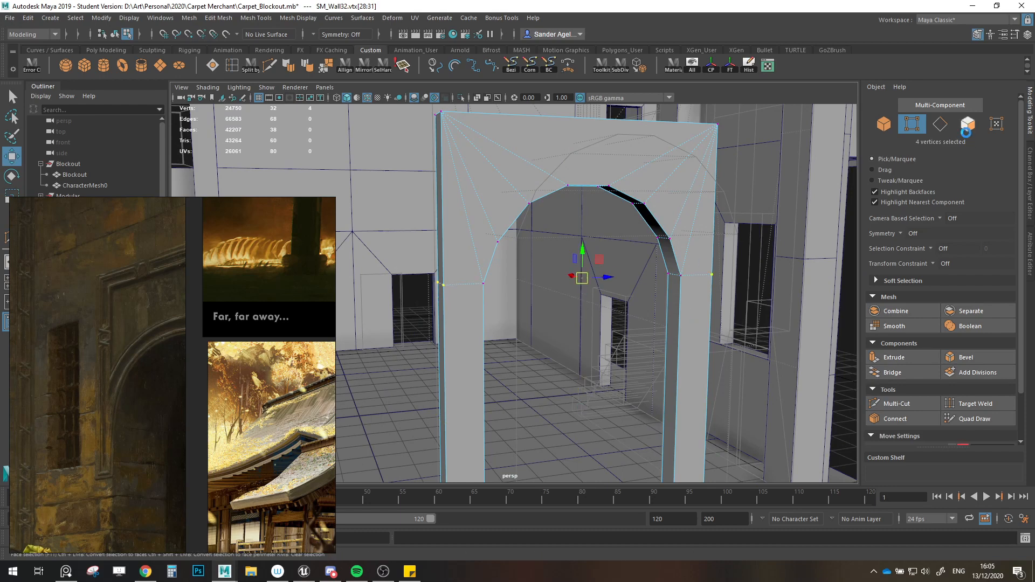
Step: Select only the 18 front and back faces of the arch section above the pillar cuts
left_click(969, 126)
left_click_drag(556, 302, 693, 343, "alt")
scroll(677, 359, "up", 3)
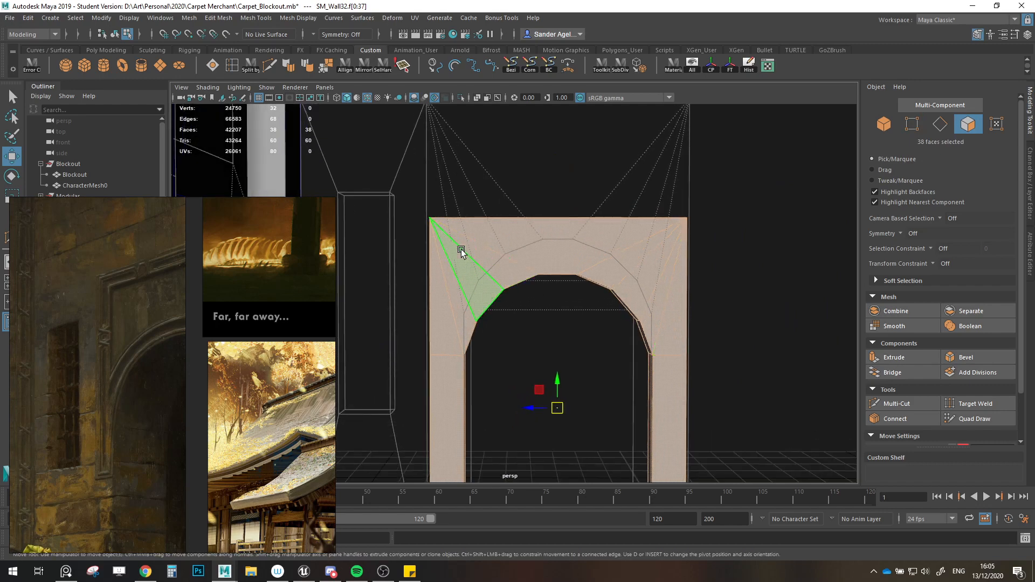
left_click_drag(447, 239, 664, 353)
left_click(466, 330, "ctrl")
double_click(487, 304, "ctrl")
key("f")
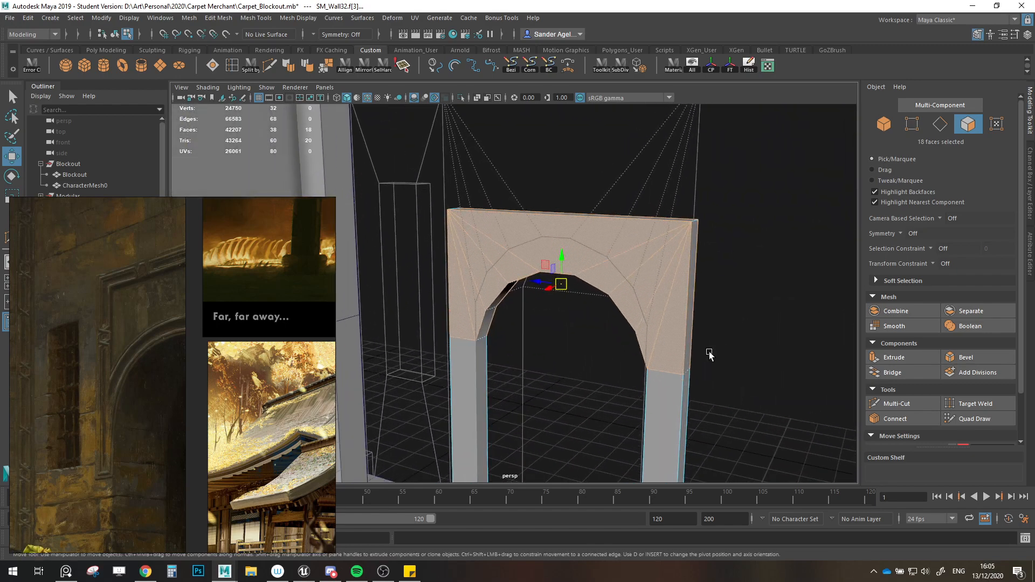
Step: Try to inset the selected arch faces by extruding them with an offset of 0.1
left_click(906, 357)
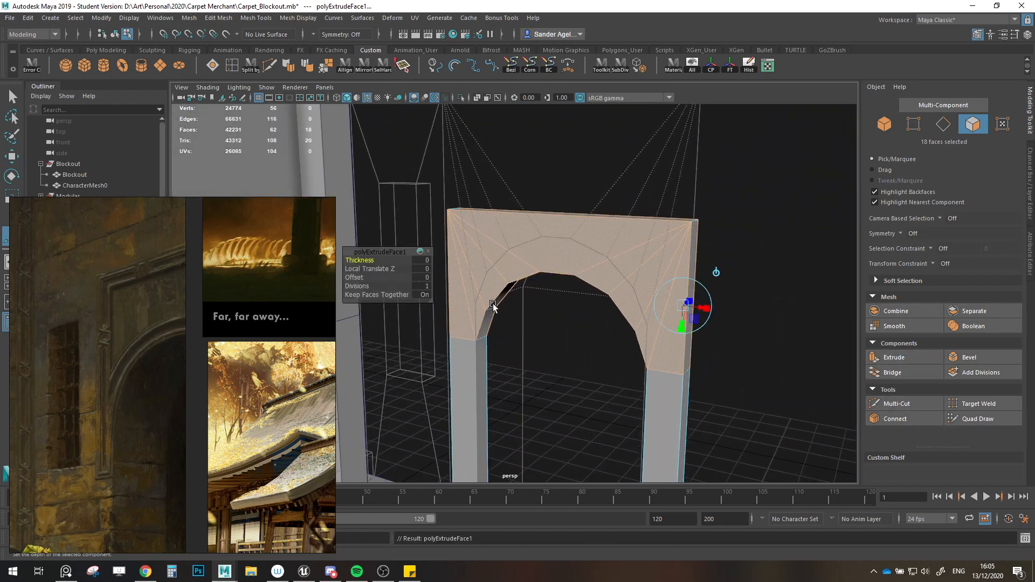
left_click_drag(358, 277, 360, 277)
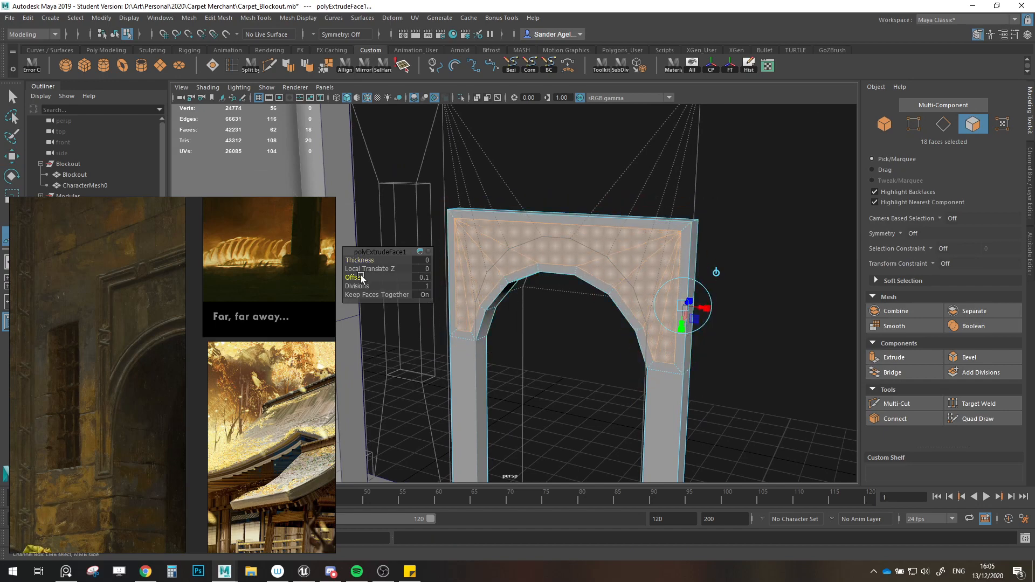
left_click_drag(484, 299, 603, 280, "alt")
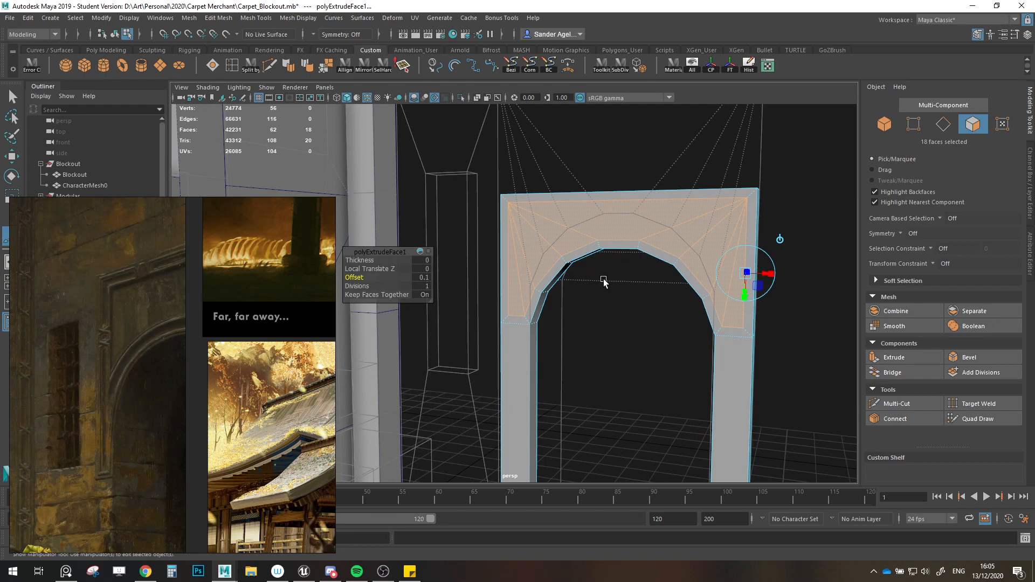
key("w")
scroll(603, 280, "down", 2)
left_click_drag(618, 299, 624, 275, "alt")
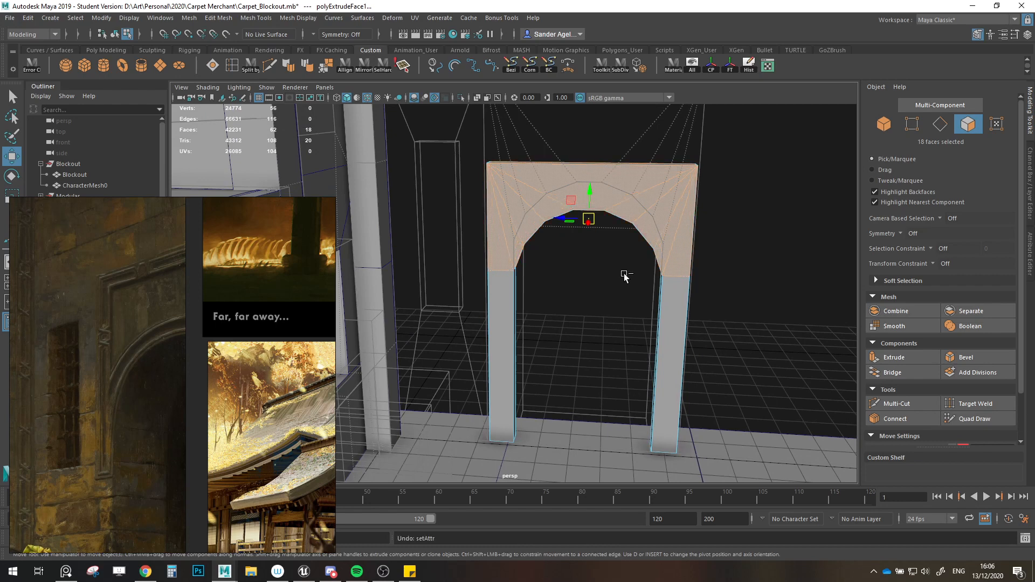
Step: Scale the 20 vertices of the doorway opening wider and scale its 16 arch vertices slightly taller
key("F9")
left_click_drag(503, 190, 658, 476)
key("r")
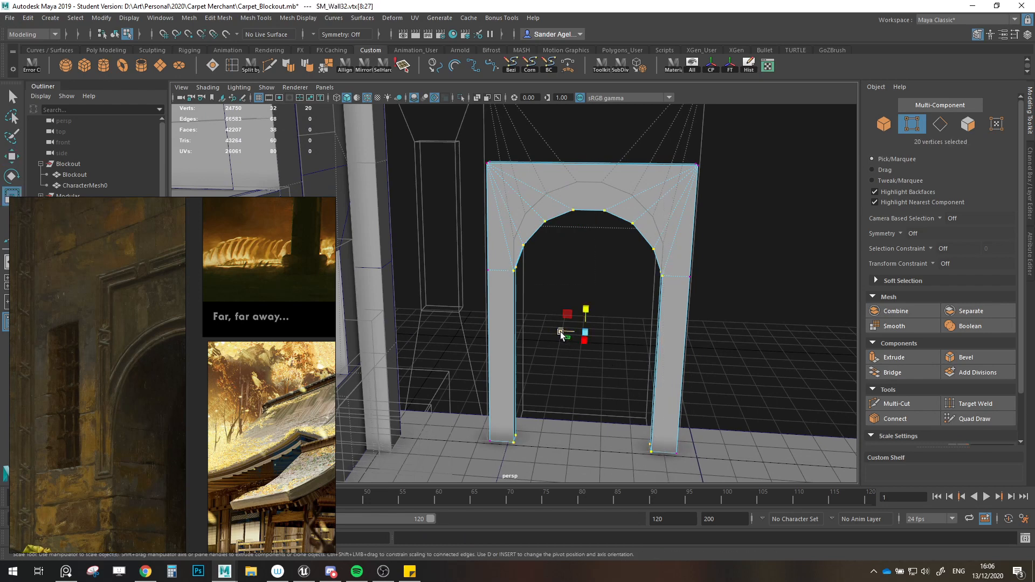
left_click_drag(560, 334, 541, 284)
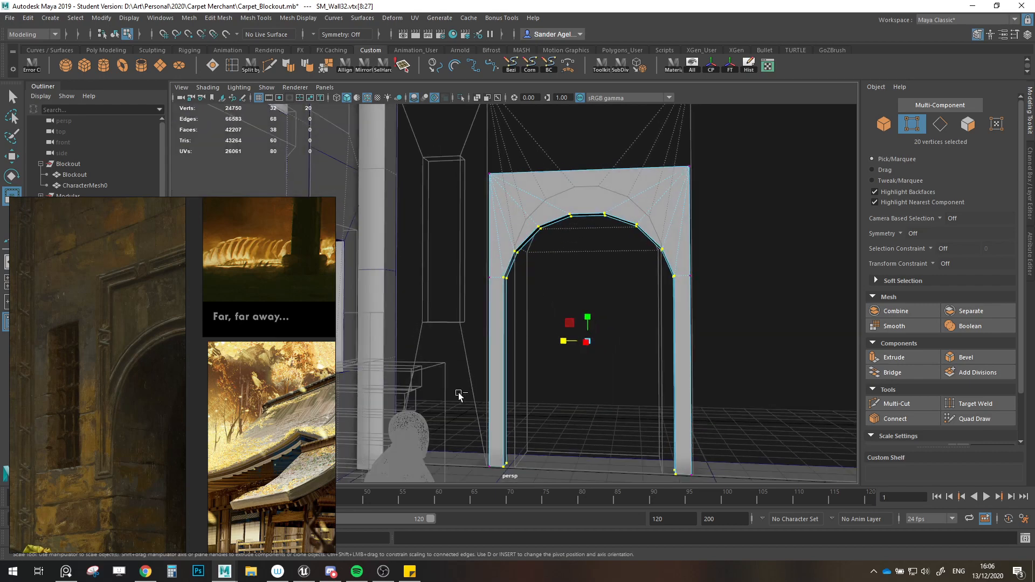
left_click_drag(456, 393, 719, 498, "ctrl")
left_click_drag(589, 232, 588, 225)
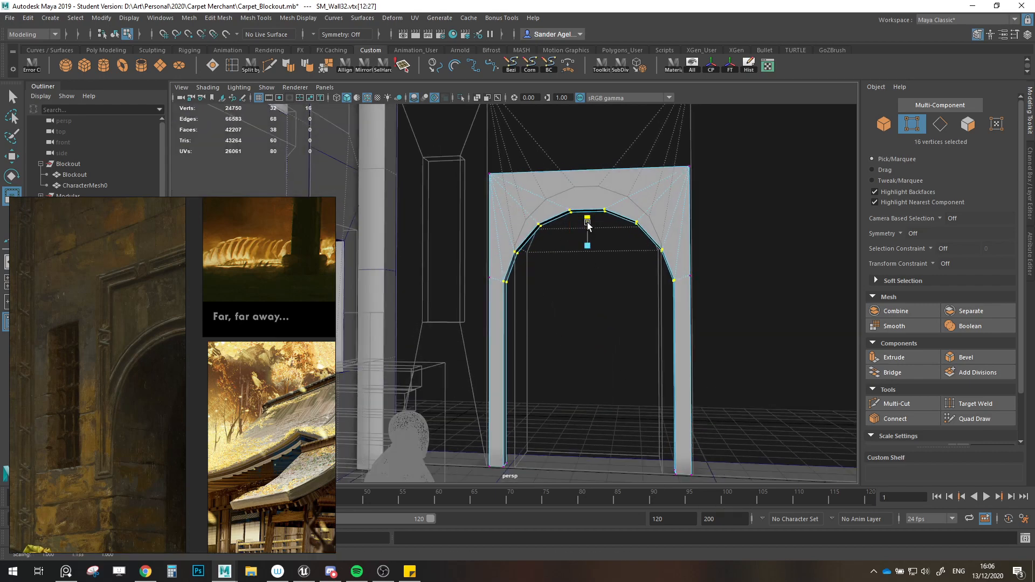
key("w")
Step: Select the 18 front and back faces above the pillars, leaving out the top, outer side and inner arch faces
key("F10")
key("F11")
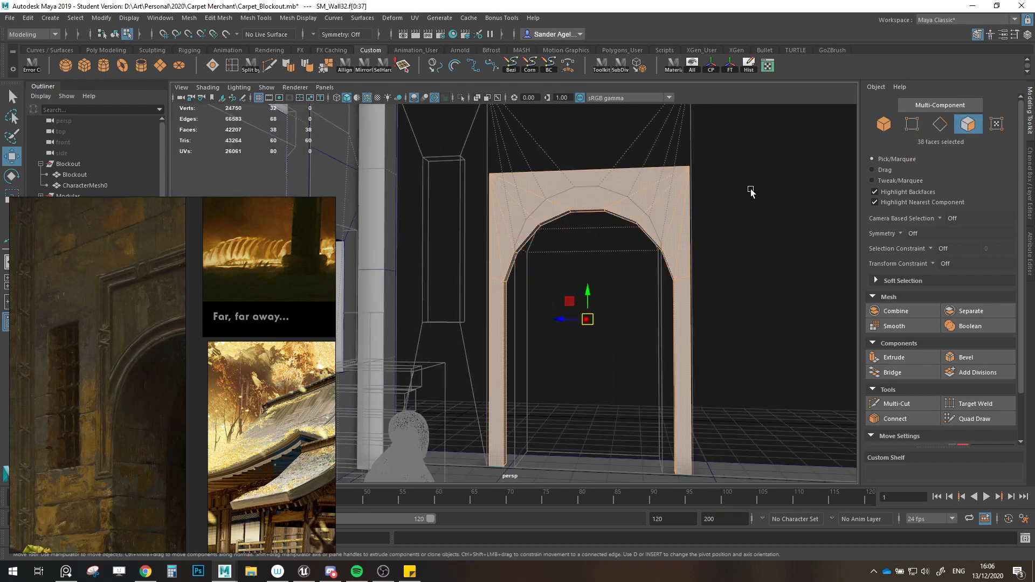
left_click_drag(456, 322, 841, 410, "ctrl")
scroll(617, 272, "up", 3)
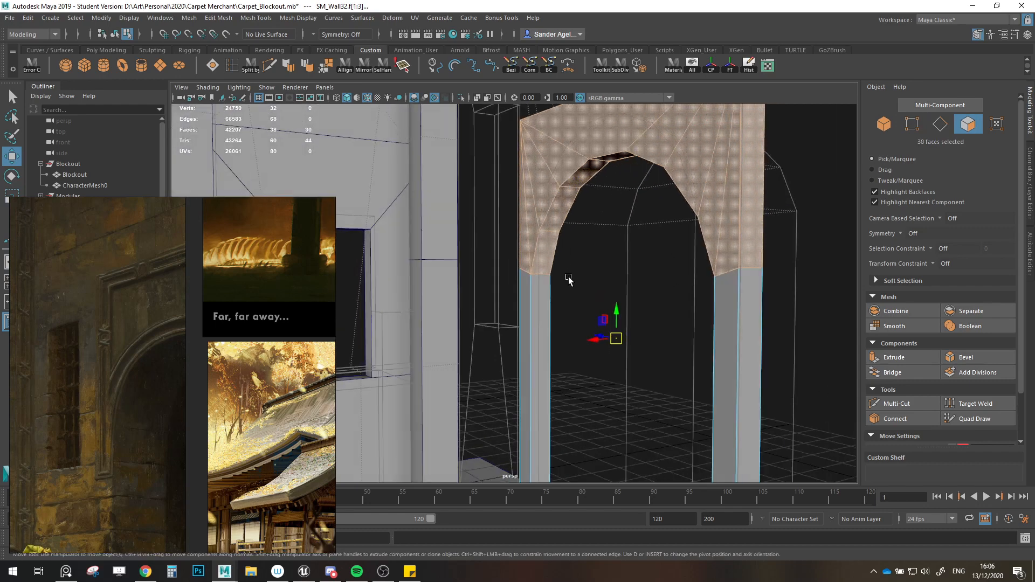
left_click(761, 245, "ctrl")
middle_click_drag(760, 245, 746, 328, "alt")
left_click_drag(747, 328, 752, 354, "alt")
double_click(709, 278, "ctrl")
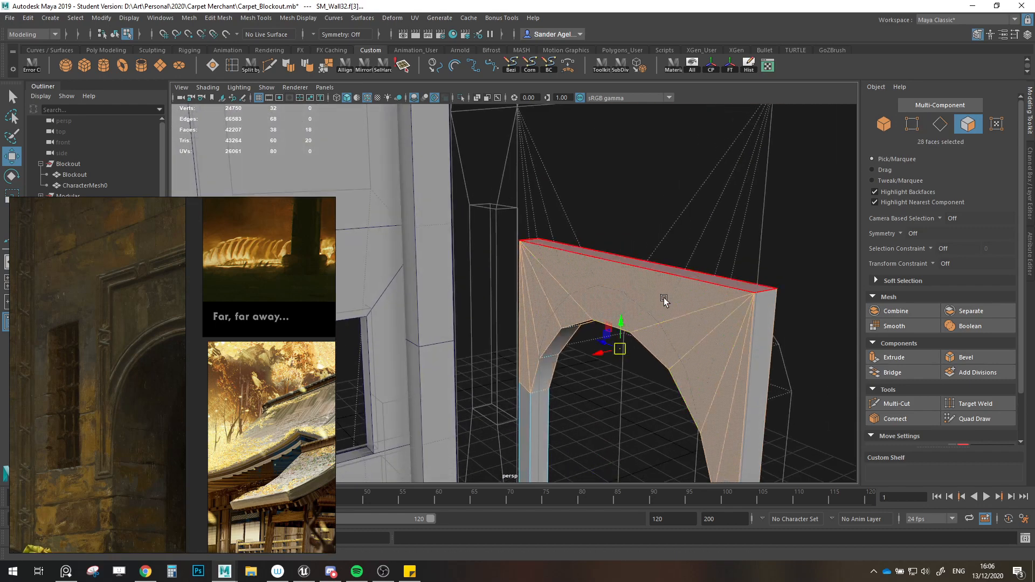
left_click_drag(665, 300, 720, 356, "alt")
Step: Extrude the selected front and back arch faces with an offset of 0.1 to create an inset border
left_click(894, 358)
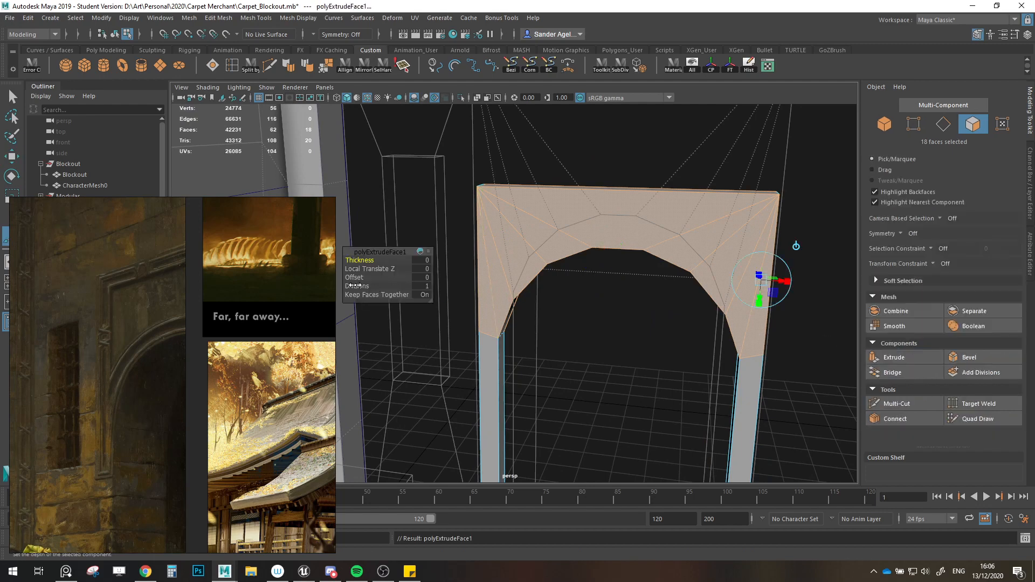
left_click_drag(355, 277, 352, 281)
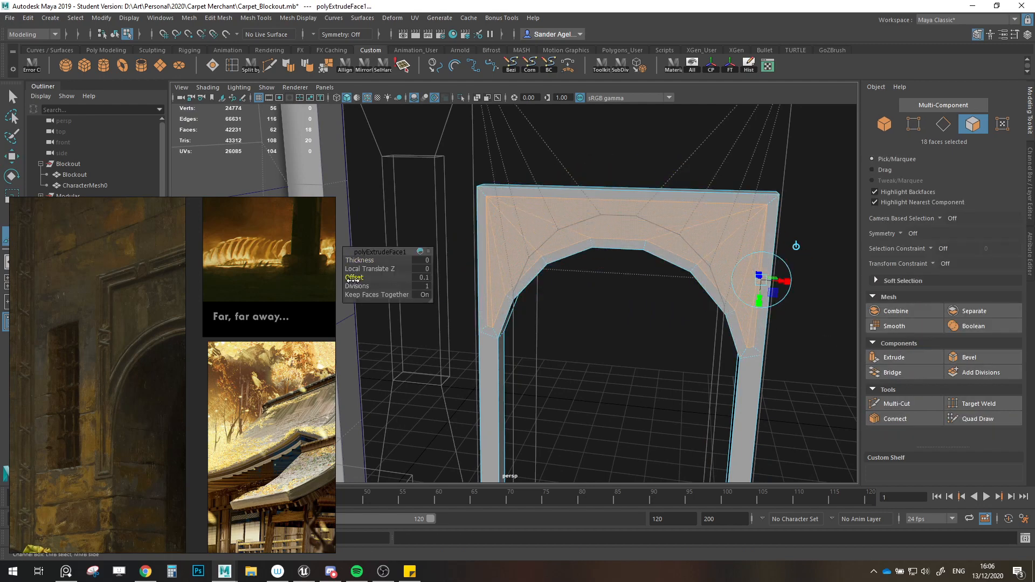
left_click_drag(527, 313, 527, 303, "alt")
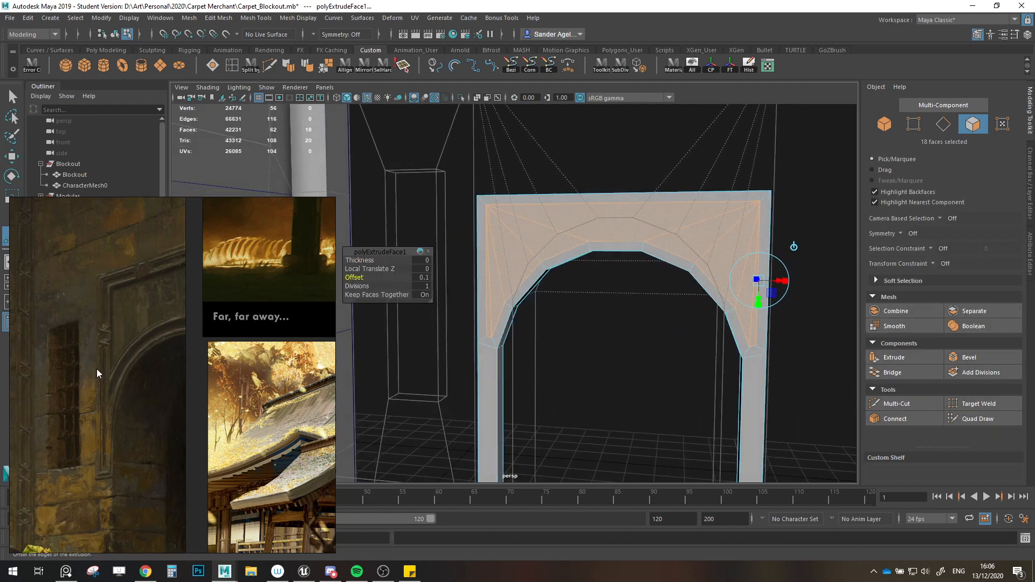
key("w")
left_click_drag(594, 302, 512, 327, "alt")
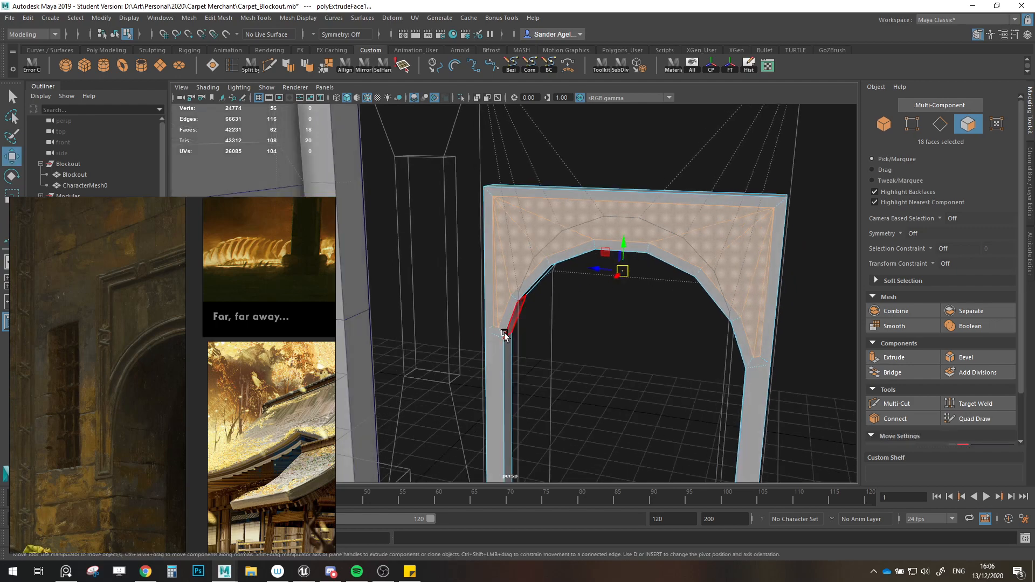
Step: Select the 24 border faces framing the inset panels on the front and back of the arch
left_click(490, 330)
double_click(487, 280, "shift")
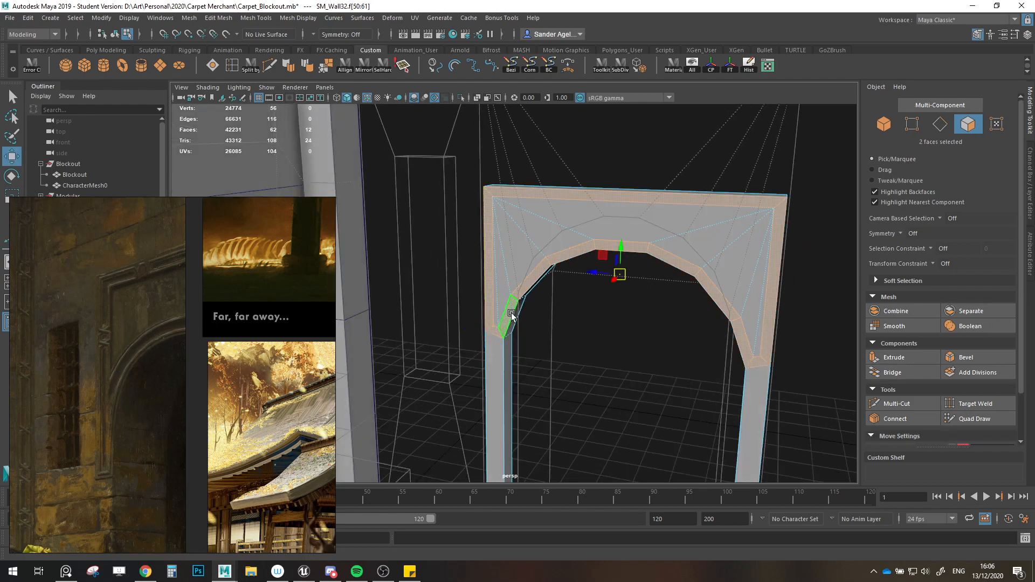
left_click_drag(636, 302, 632, 334, "alt")
double_click(577, 335, "shift")
Step: Extrude the border faces with a thickness of 0.05 to form a raised trim around the panels
left_click(895, 357)
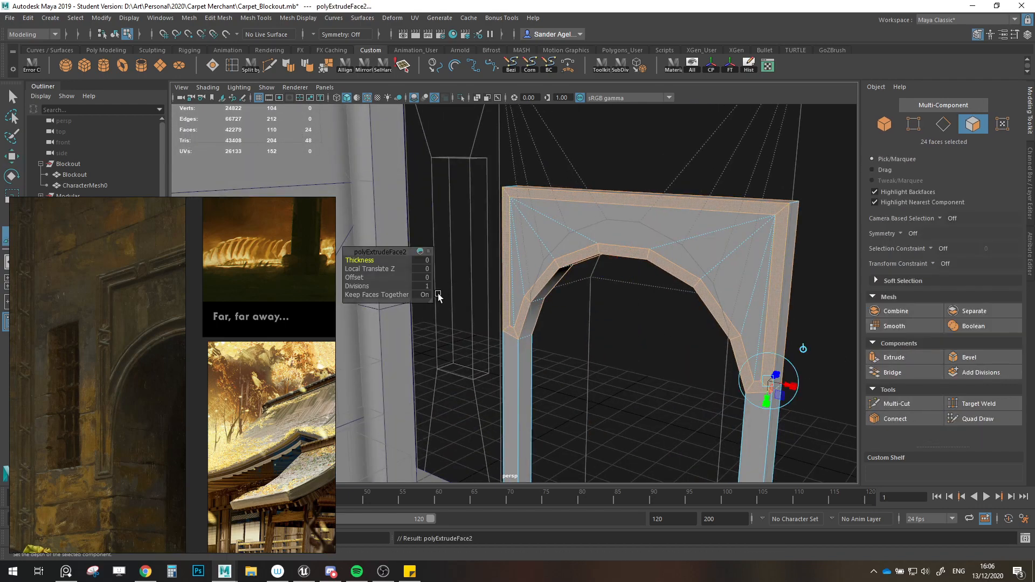
mouse_move(351, 261)
left_mouse_down()
mouse_move(424, 260)
mouse_move(367, 260)
left_mouse_up()
left_click(422, 261)
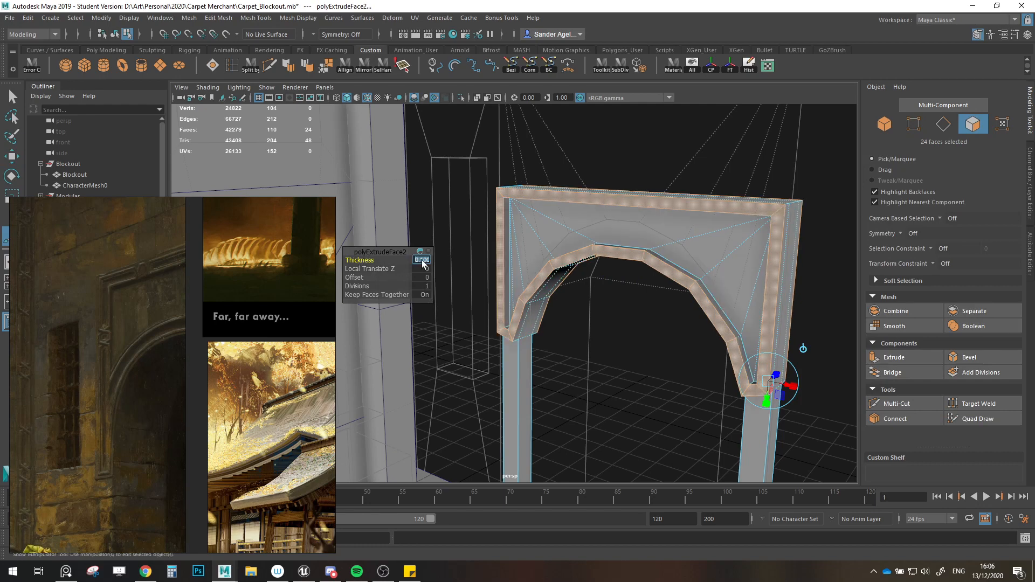
type("0.05")
key("Return")
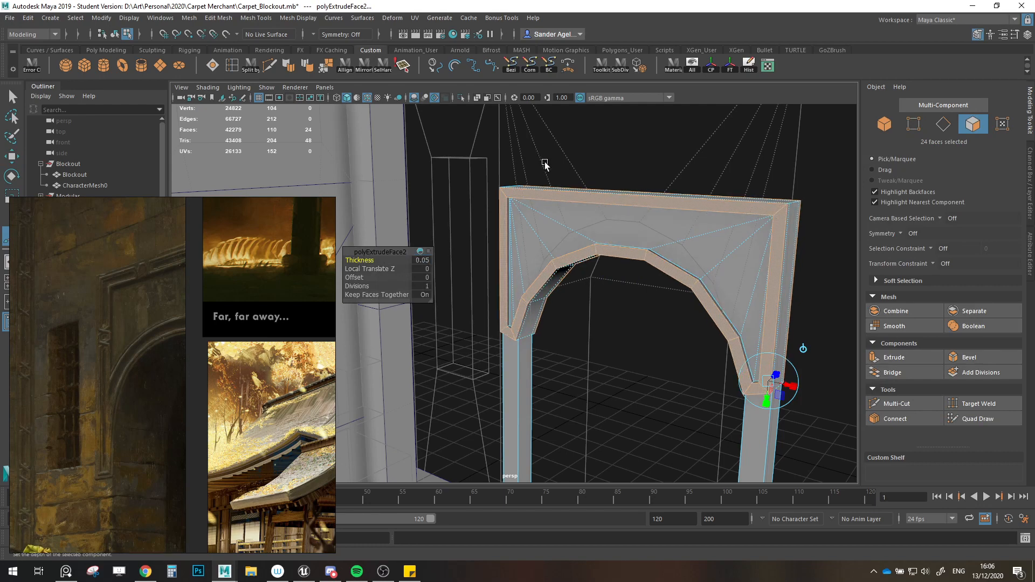
key("w")
Step: Delete the four redundant long edges near the outer sides of the recessed front and back panels
left_click_drag(661, 267, 663, 294, "alt")
left_click(947, 121)
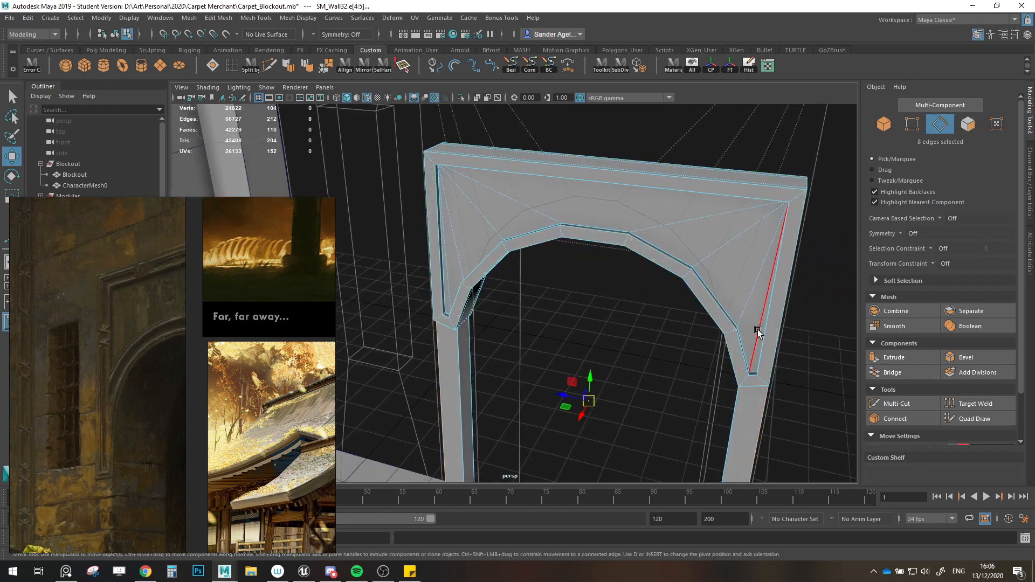
left_click(759, 329)
left_click(450, 283, "shift")
left_click_drag(450, 282, 302, 278, "alt")
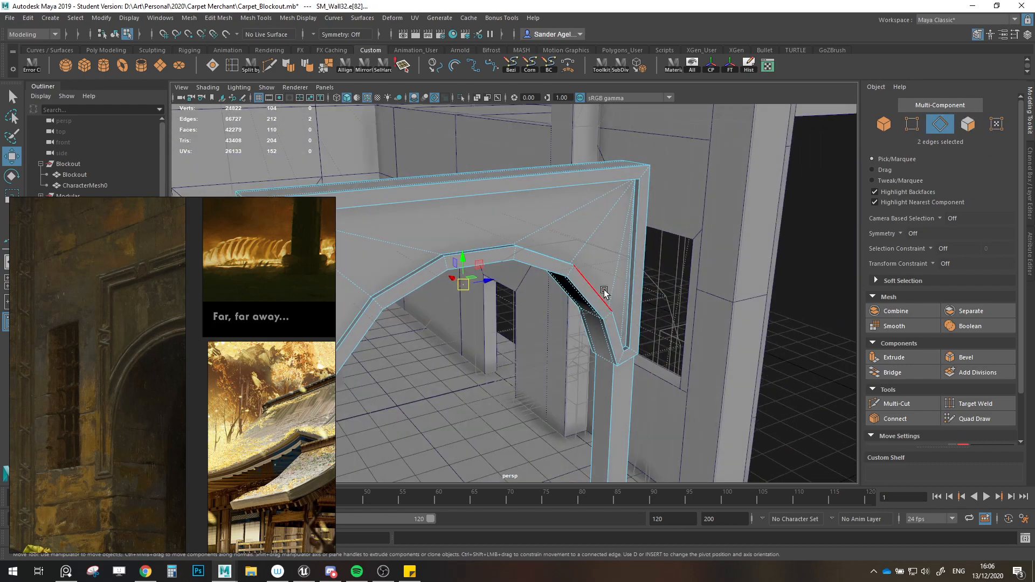
left_click(624, 299, "shift")
left_click_drag(541, 318, 604, 307, "alt")
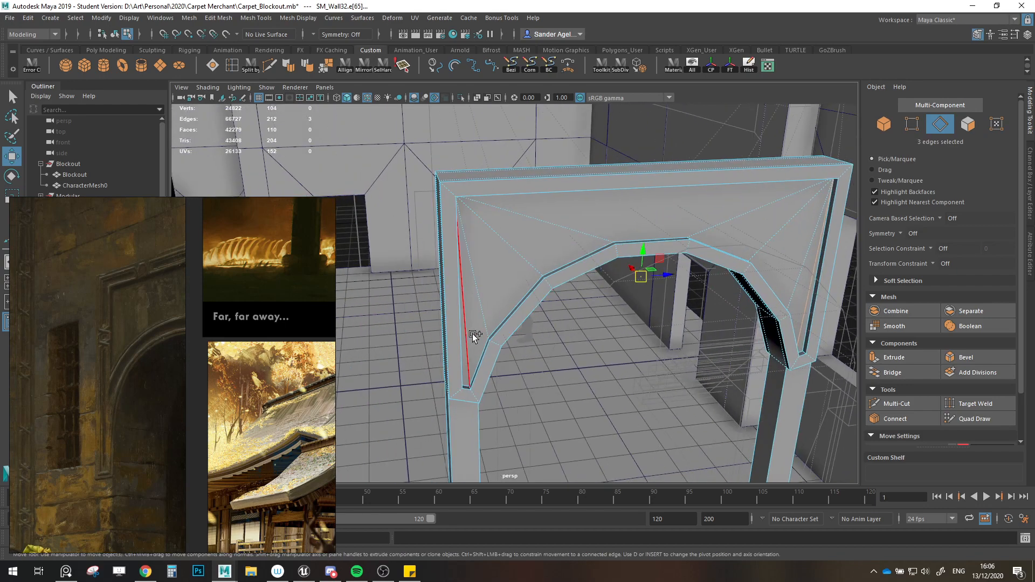
key("Delete")
left_click_drag(471, 336, 881, 337, "alt")
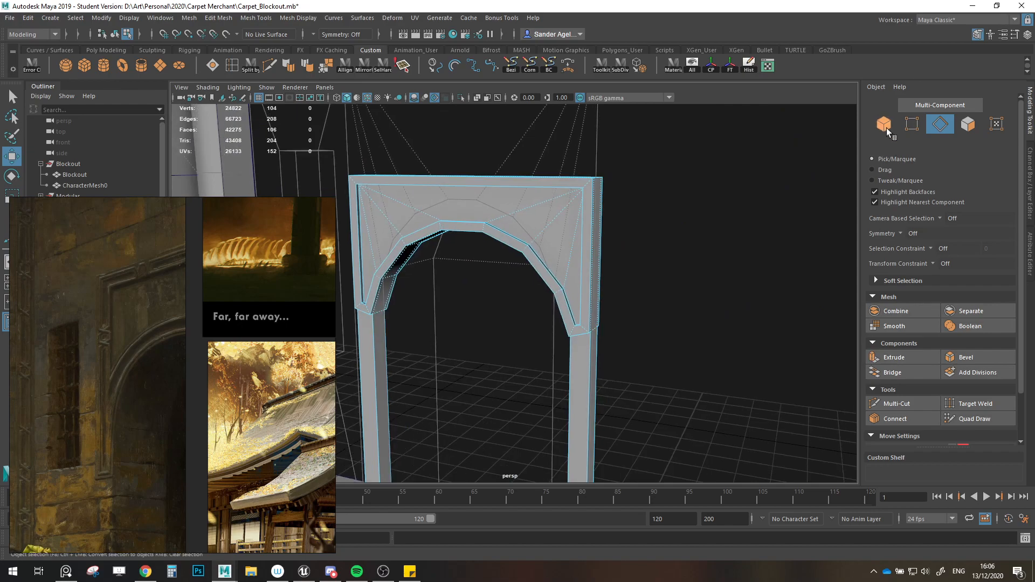
Step: Duplicate the whole arched doorway and move the copy out to the row of modular wall pieces
left_click(885, 125)
left_click_drag(686, 291, 610, 209, "alt")
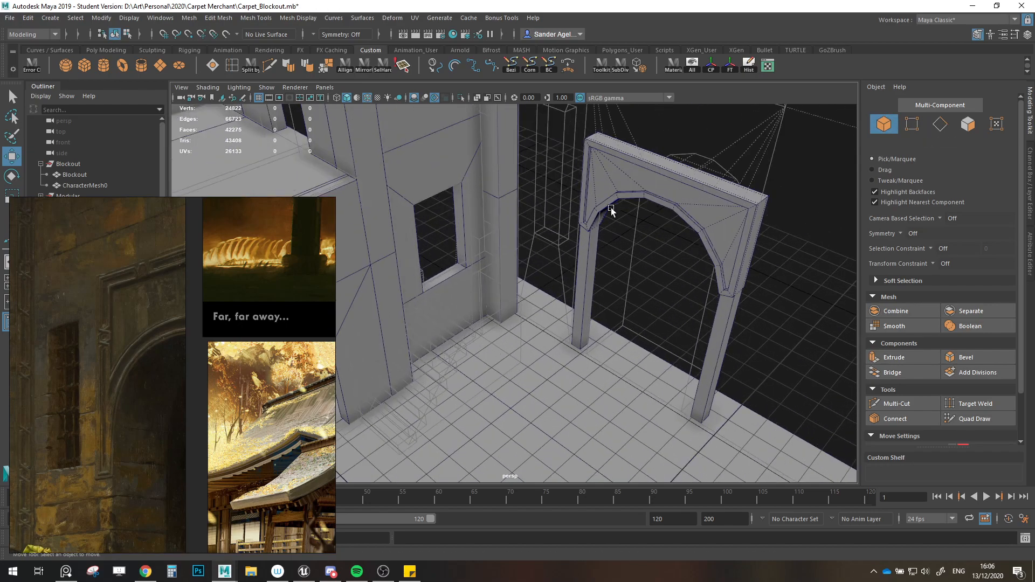
left_click(611, 208)
left_click_drag(623, 244, 584, 318, "alt")
left_click_drag(658, 417, 770, 384, "alt")
scroll(675, 376, "down", 5)
left_click_drag(730, 351, 432, 300, "shift")
middle_click_drag(502, 316, 610, 341, "alt")
Step: Rotate the doorway copy to line up with the modular pieces, and freeze its transformations and delete its history
key("e")
left_click_drag(553, 351, 375, 320)
key("w")
middle_click_drag(482, 345, 547, 326, "alt")
left_click(730, 65)
left_click(750, 64)
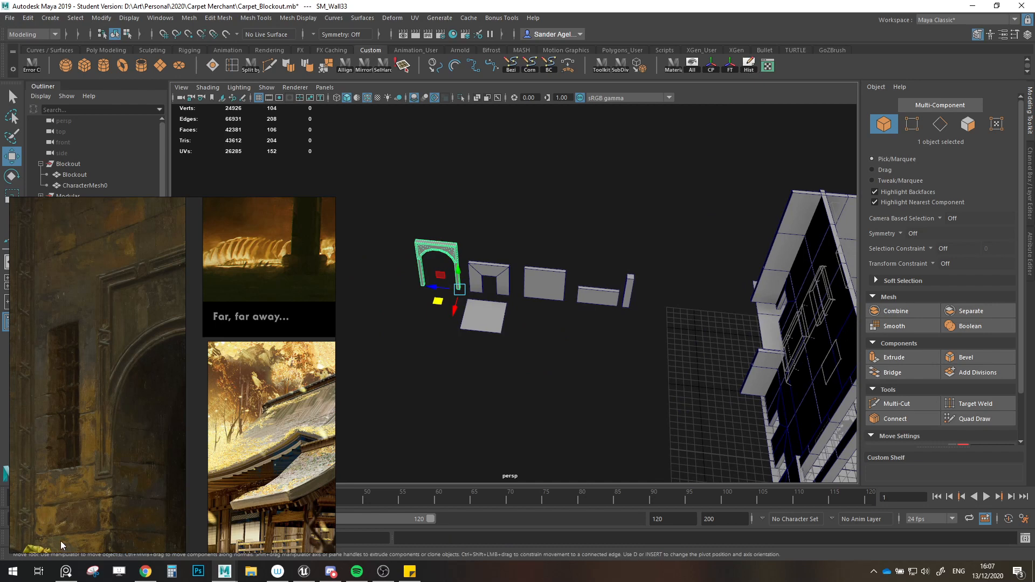
Step: Hide the reference board and locate the two arch objects, SM_Wall32 and SM_Wall33, at the end of the Instances group
left_click(66, 571)
left_click(65, 571)
left_click(41, 207)
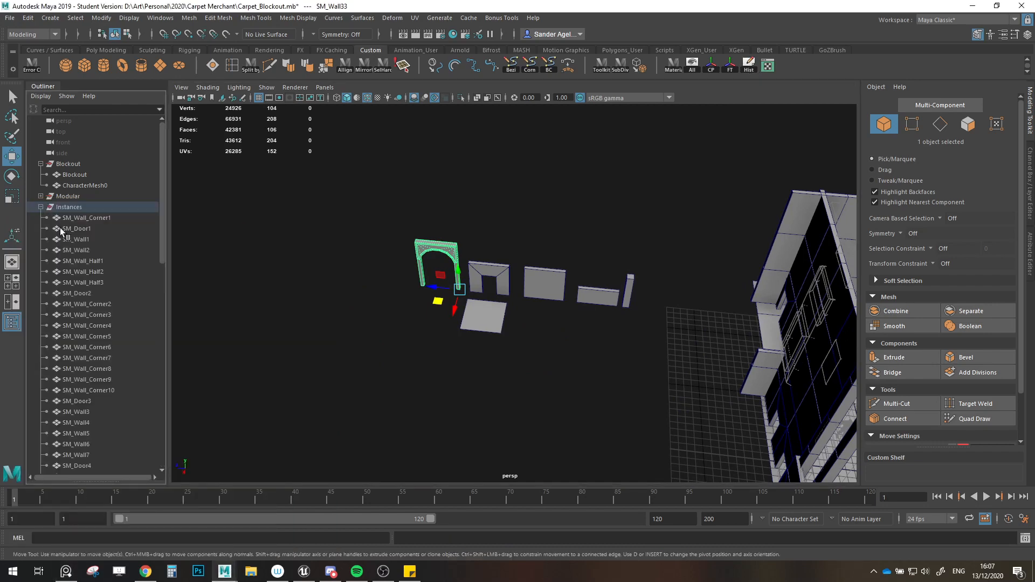
scroll(89, 278, "down", 15)
left_click(91, 455)
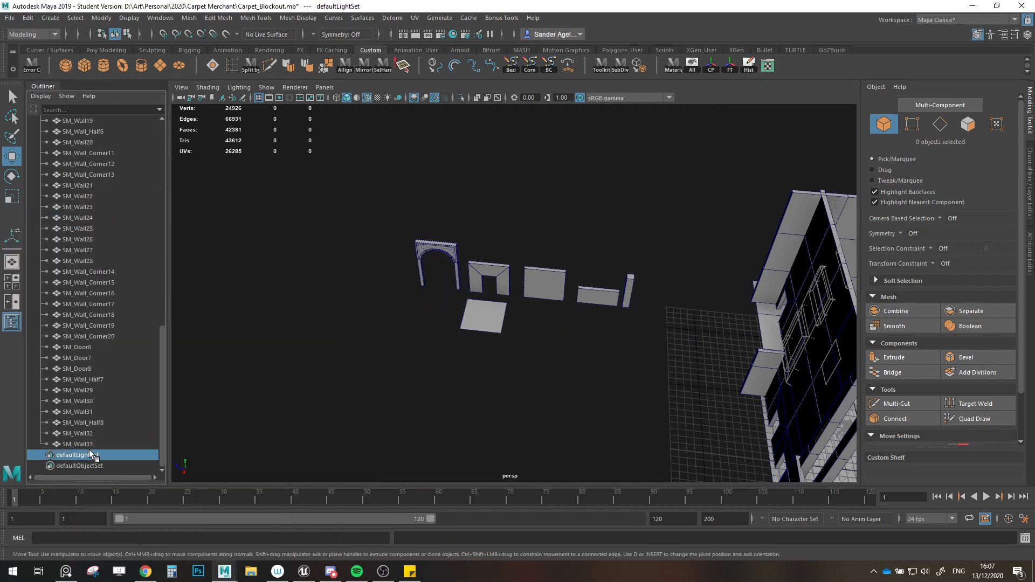
left_click(83, 447)
Step: Rename SM_Wall32 to SM_Gate and reuse the same name for its copy SM_Wall33
double_click(80, 434)
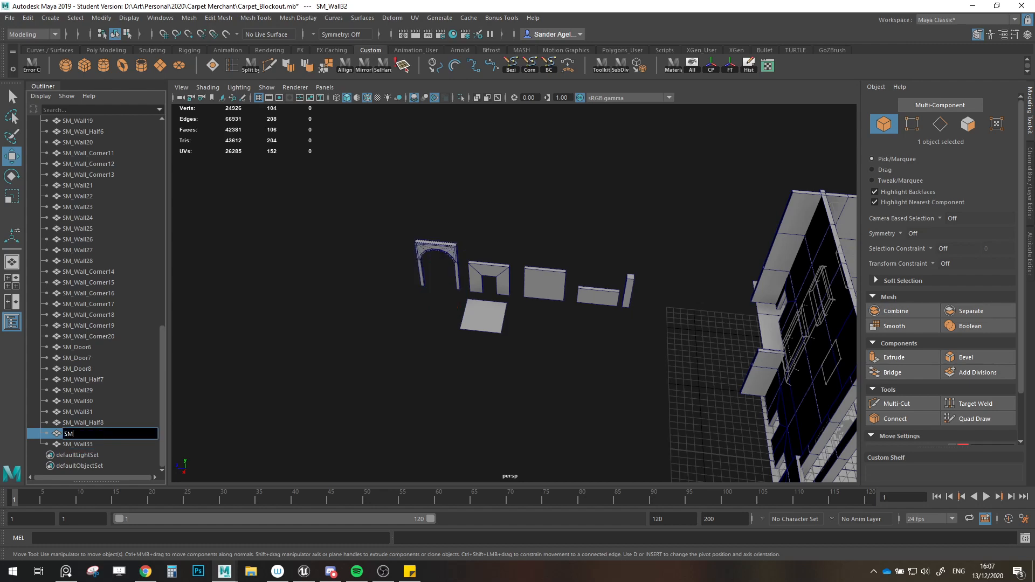
key("Return")
double_click(79, 435)
key("ctrl+c")
double_click(94, 448)
key("ctrl+v")
left_click(80, 435)
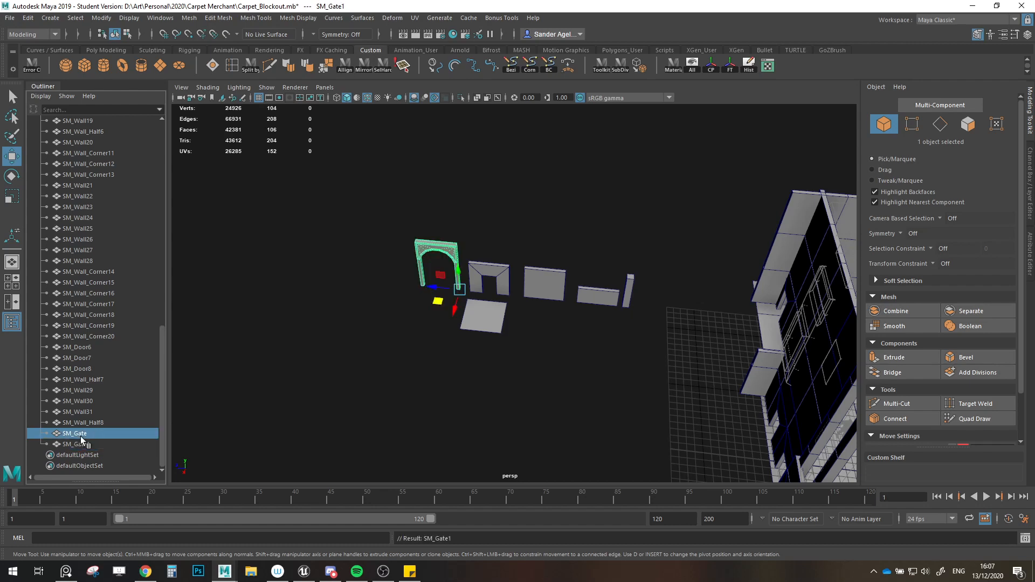
Step: Move SM_Gate1 out of the Instances group and into the Modular group
left_click(85, 445)
mouse_move(86, 445)
left_mouse_down()
mouse_move(97, 355)
mouse_move(77, 444)
left_mouse_up()
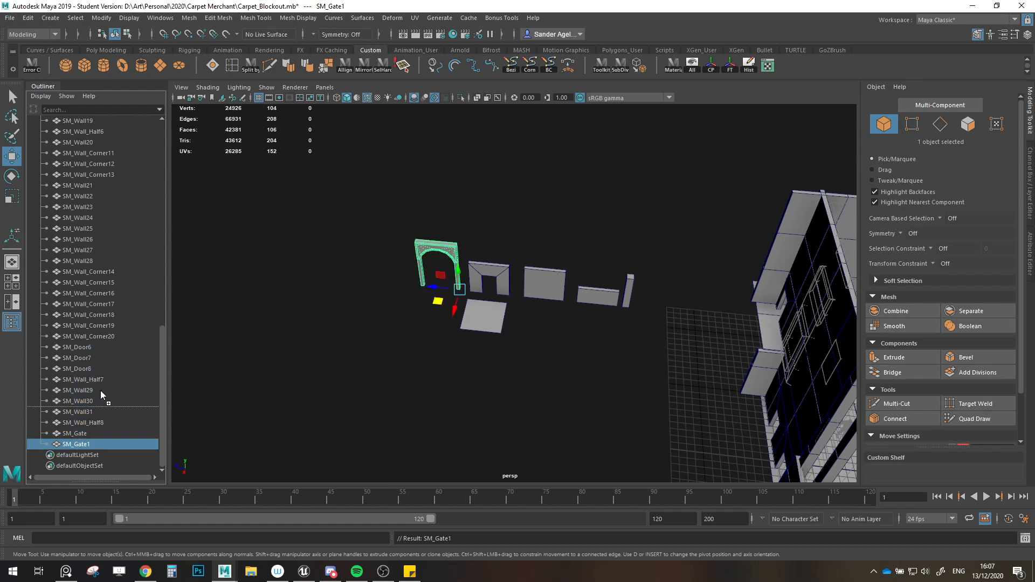
left_click_drag(102, 394, 98, 63)
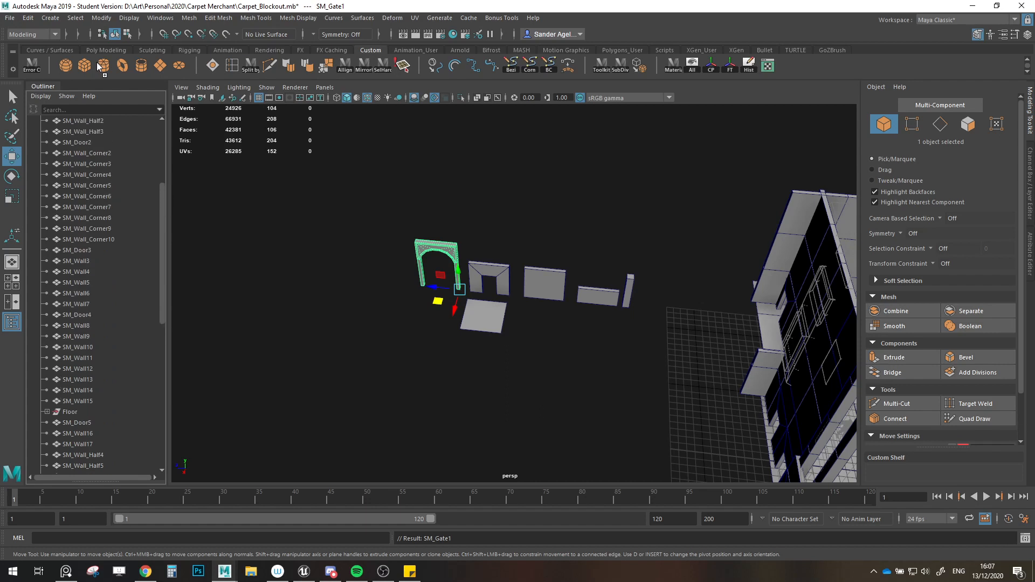
scroll(77, 178, "up", 6)
left_click_drag(77, 177, 52, 182)
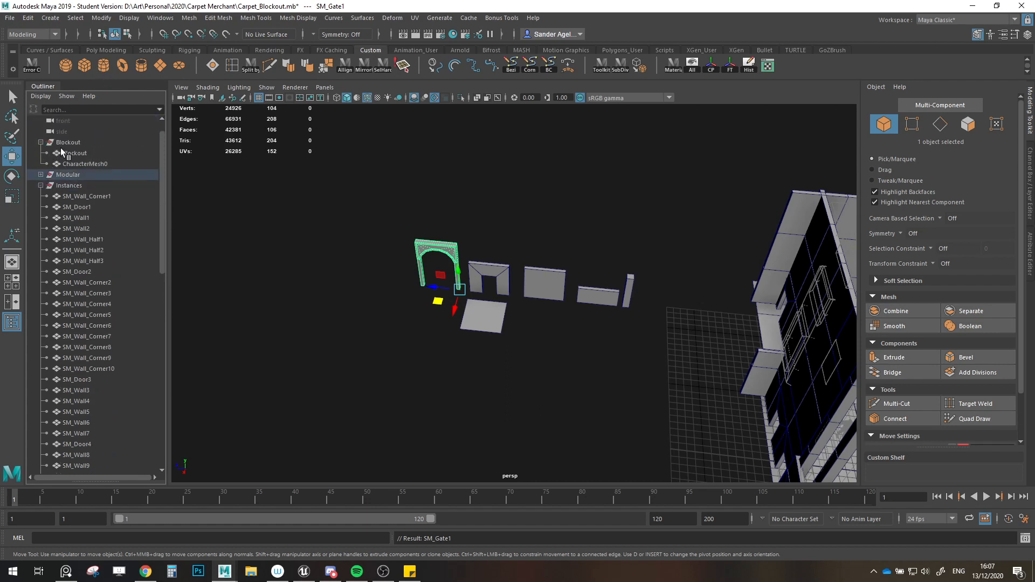
Step: Group SM_Wall1 to SM_Wall28, all SM_Wall_Half pieces and SM_Wall_Corner2 to SM_Wall_Corner20 within Instances, and name the group Walls
left_click(83, 218)
left_click(106, 262, "shift")
left_click(108, 284, "ctrl")
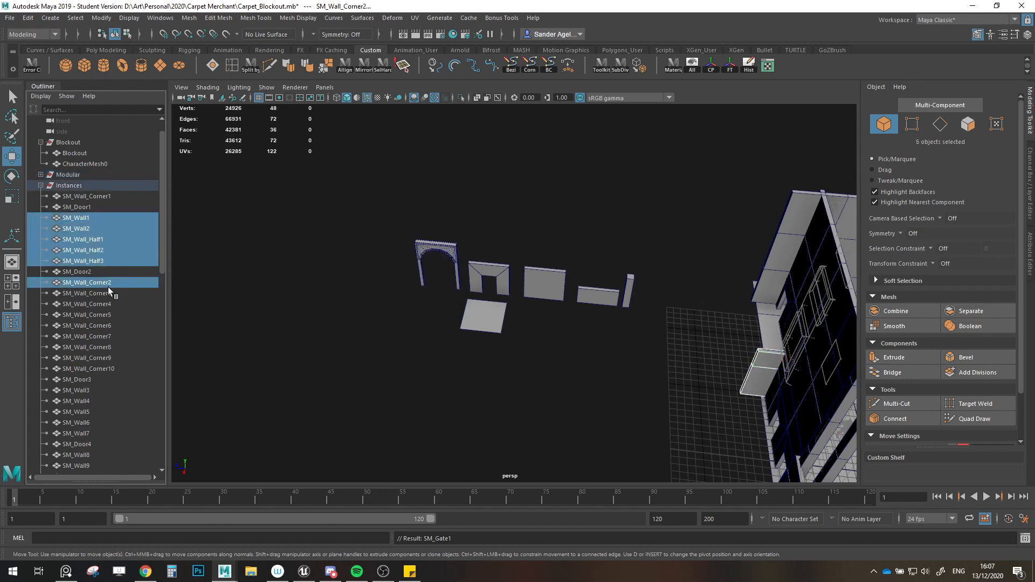
left_click(96, 368, "shift")
scroll(102, 364, "down", 5)
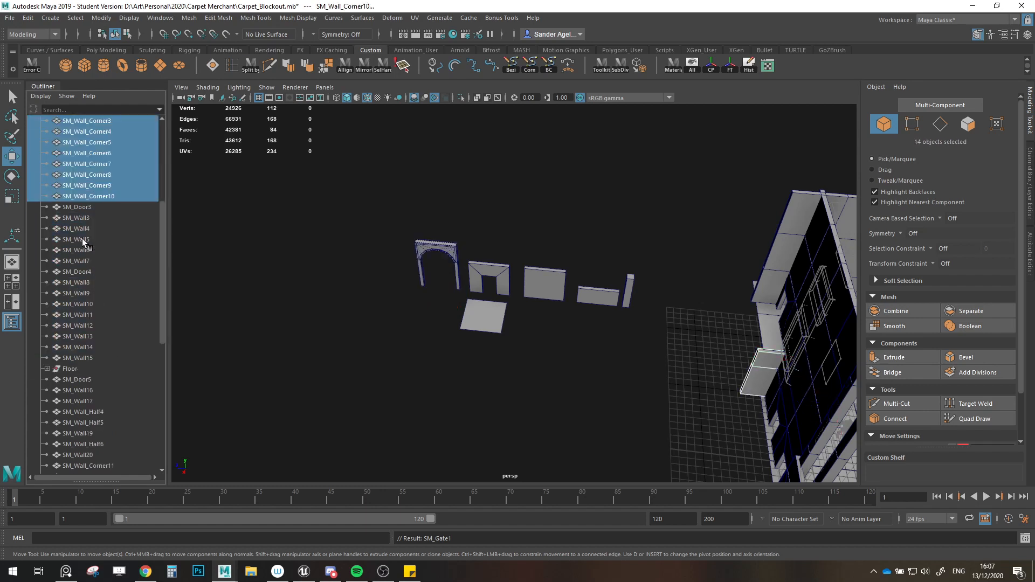
left_click(89, 216, "ctrl")
left_click(93, 261, "shift")
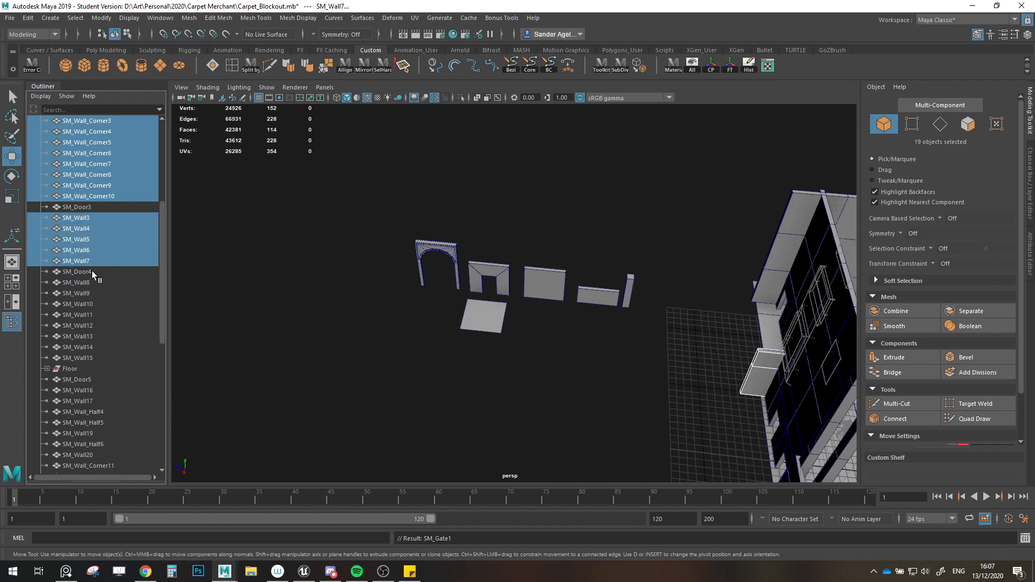
left_click(91, 283, "ctrl")
left_click(89, 294, "ctrl")
left_click(93, 358, "shift")
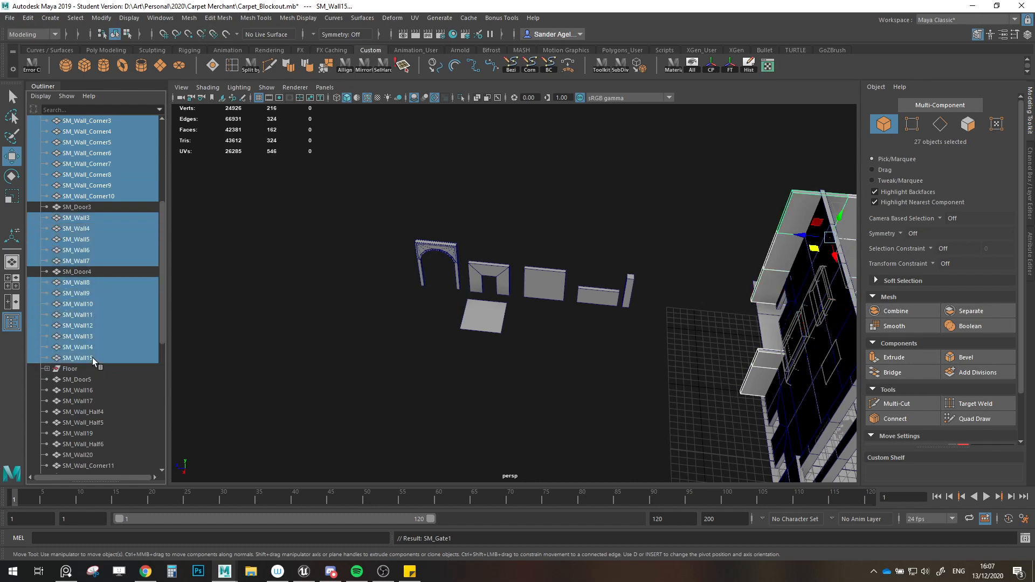
scroll(97, 348, "down", 5)
left_click(90, 219, "ctrl")
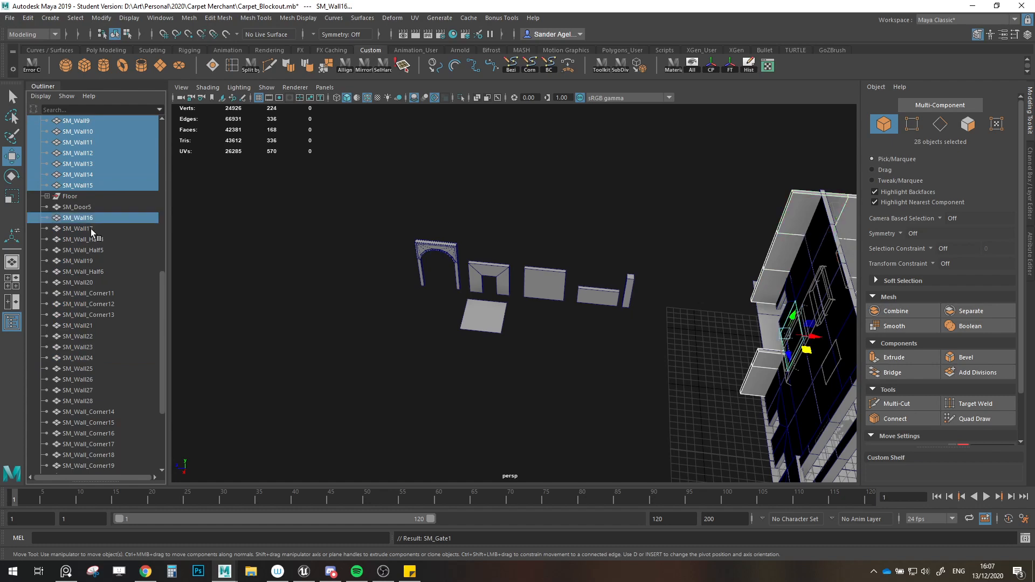
left_click(91, 228, "ctrl")
left_click(101, 239, "ctrl")
left_click(102, 250, "ctrl")
left_click(90, 261, "ctrl")
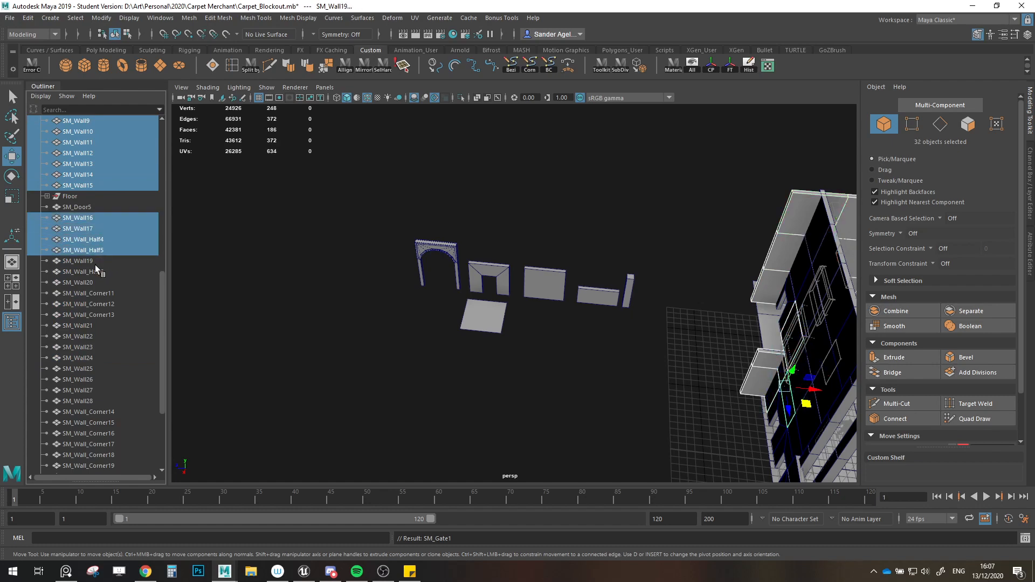
left_click(92, 313, "shift")
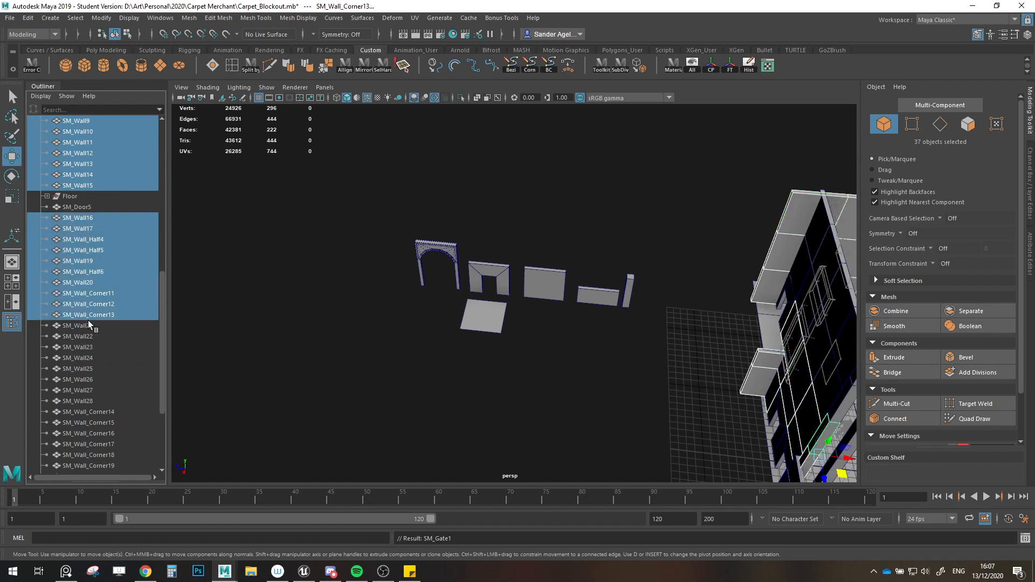
left_click(89, 401, "shift")
scroll(102, 394, "down", 4)
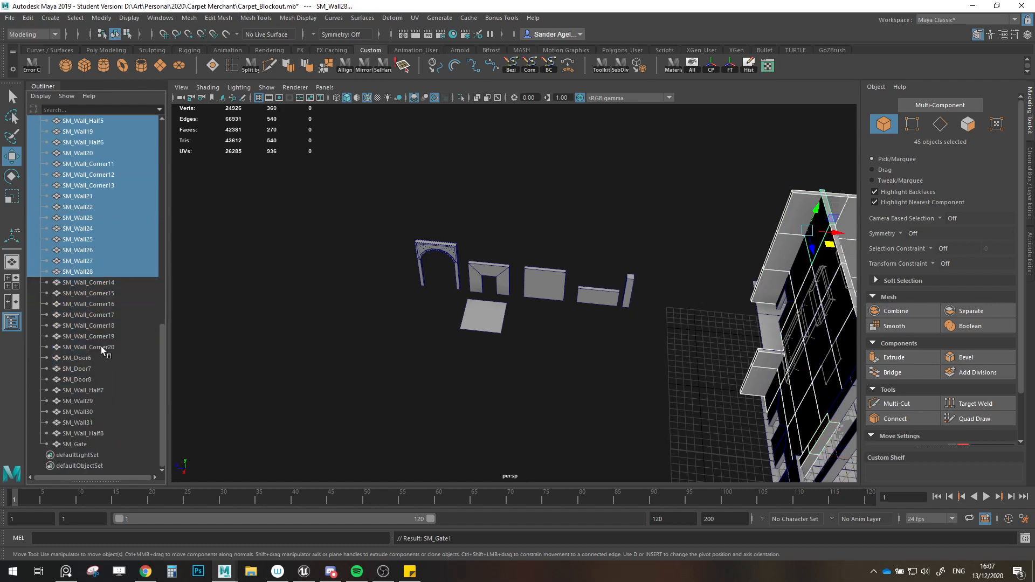
left_click(103, 347, "shift")
left_click(87, 390, "ctrl")
left_click(97, 433, "ctrl")
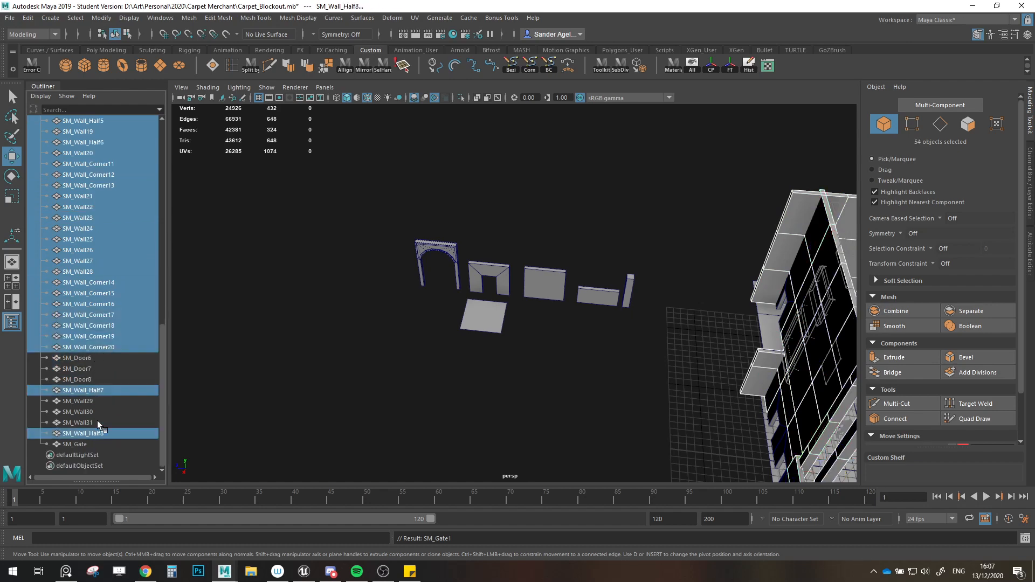
key("ctrl+g")
double_click(75, 368)
type("Wa")
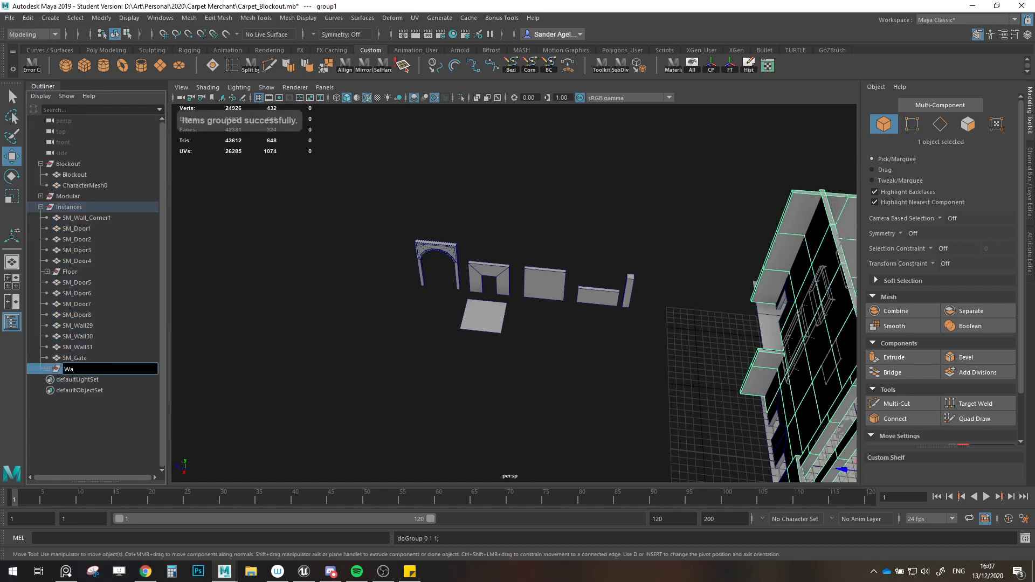
type("lls")
key("Return")
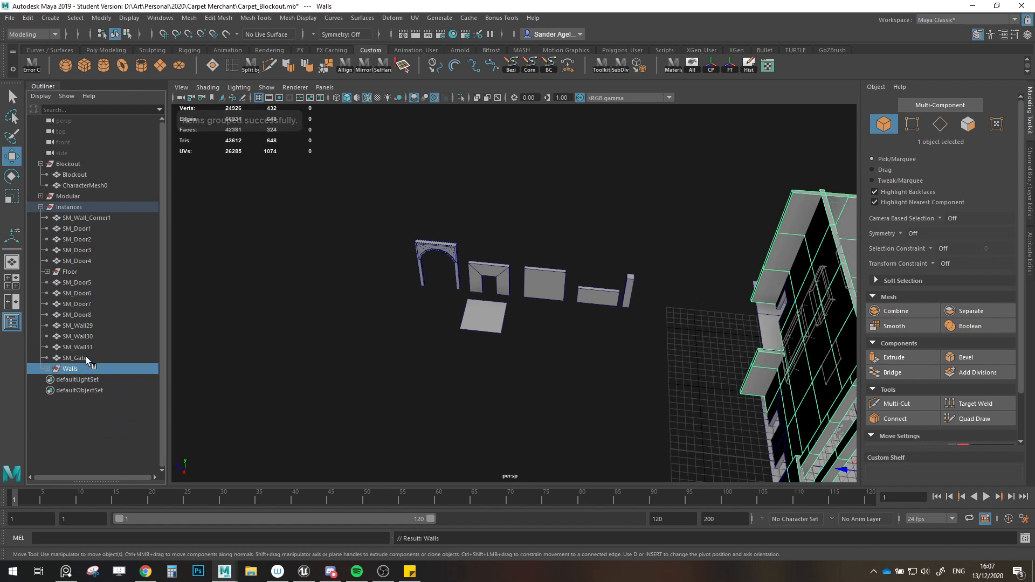
Step: Group the door pieces SM_Door1 to SM_Door8 within Instances and name the group Doors
left_click(86, 281)
left_click(88, 315, "shift")
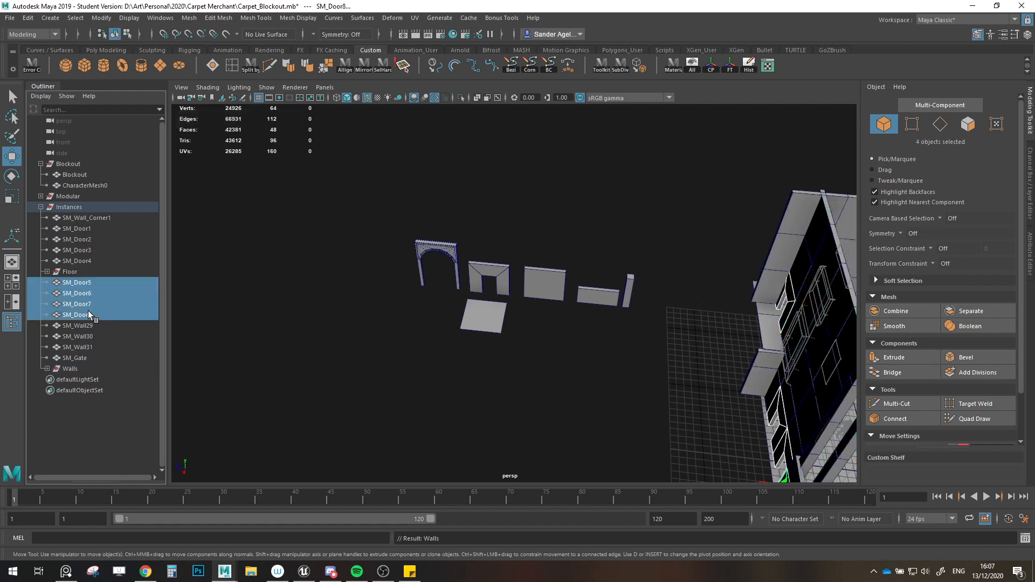
left_click(89, 260, "ctrl")
left_click(78, 229, "shift")
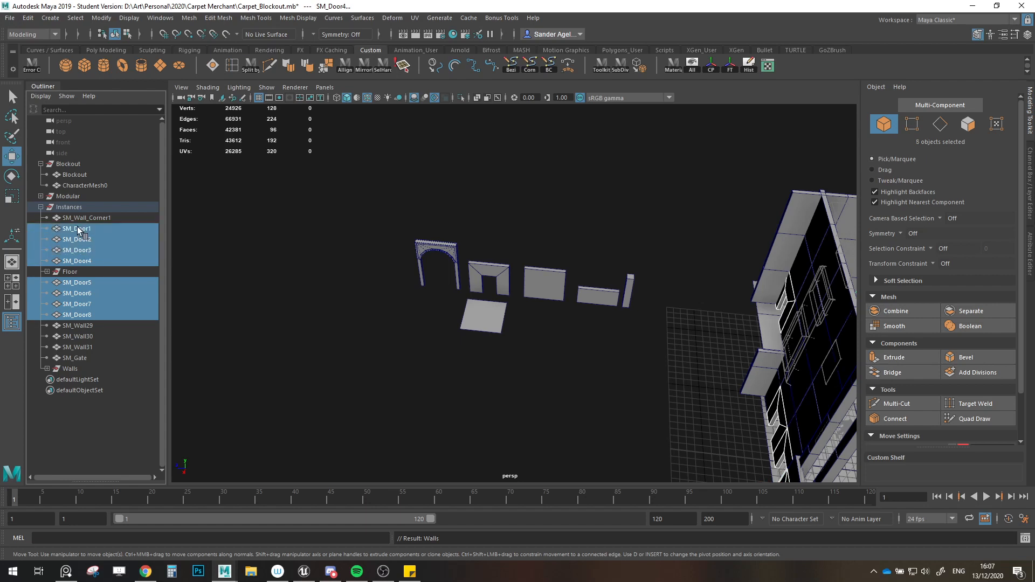
key("ctrl+g")
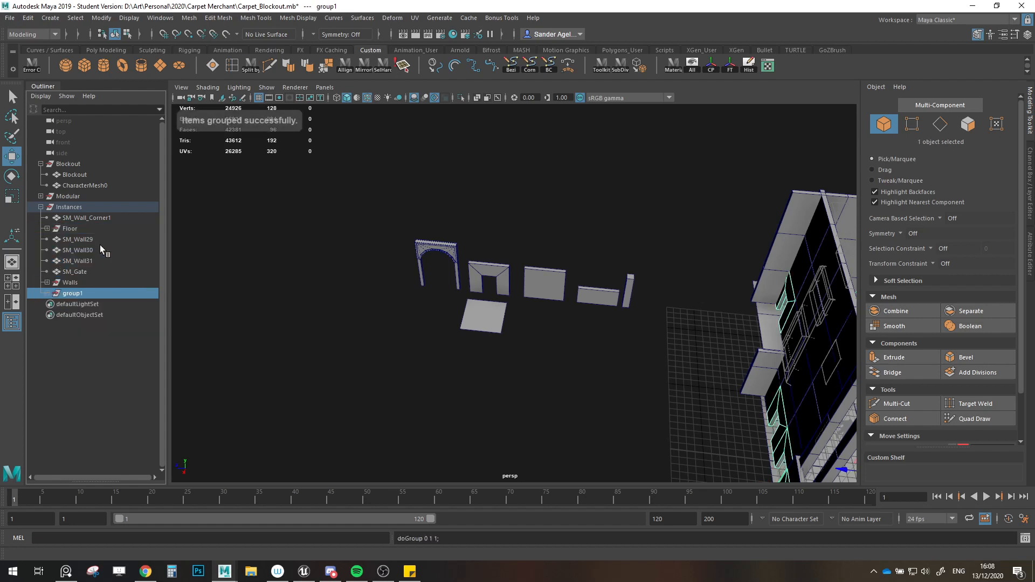
double_click(76, 294)
type("Doo")
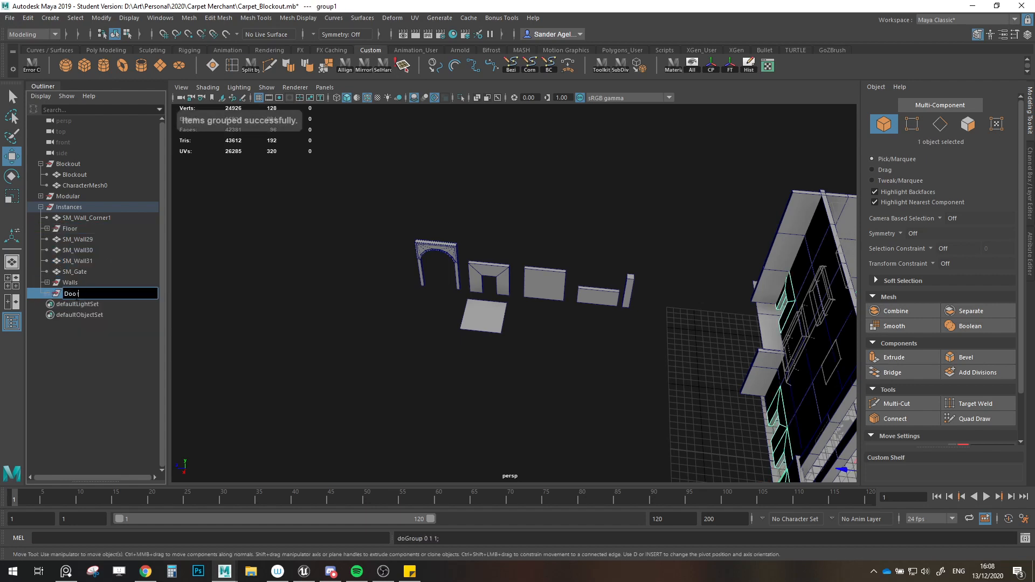
type("rs")
key("Return")
Step: Move SM_Wall_Corner1 and SM_Wall29 to SM_Wall31 into the Walls group, and SM_Gate into the Doors group
left_click_drag(102, 218, 59, 273)
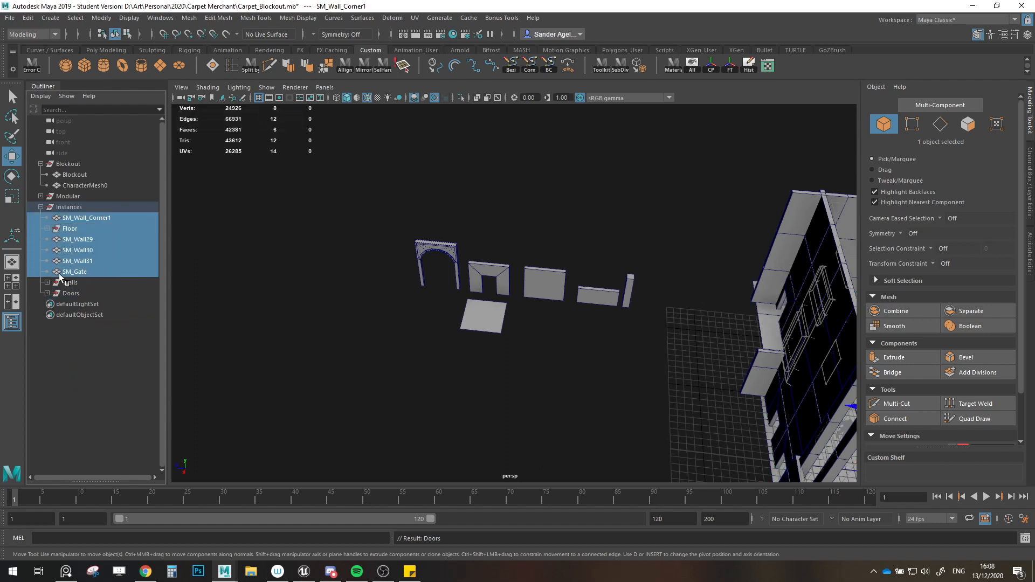
left_click(83, 219)
left_click_drag(85, 219, 82, 283)
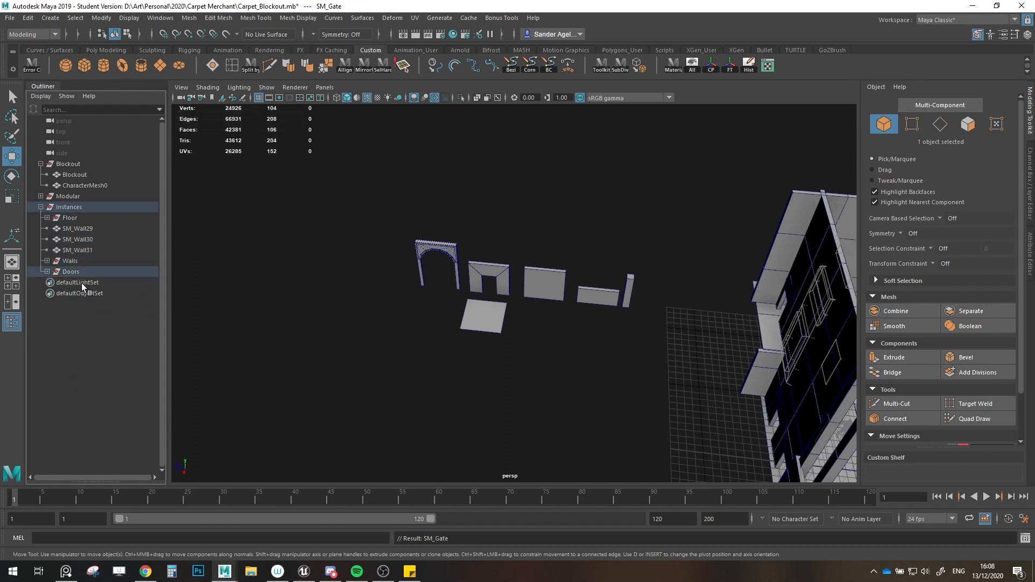
left_click(83, 251)
left_click(78, 229, "shift")
middle_click_drag(78, 231, 76, 262)
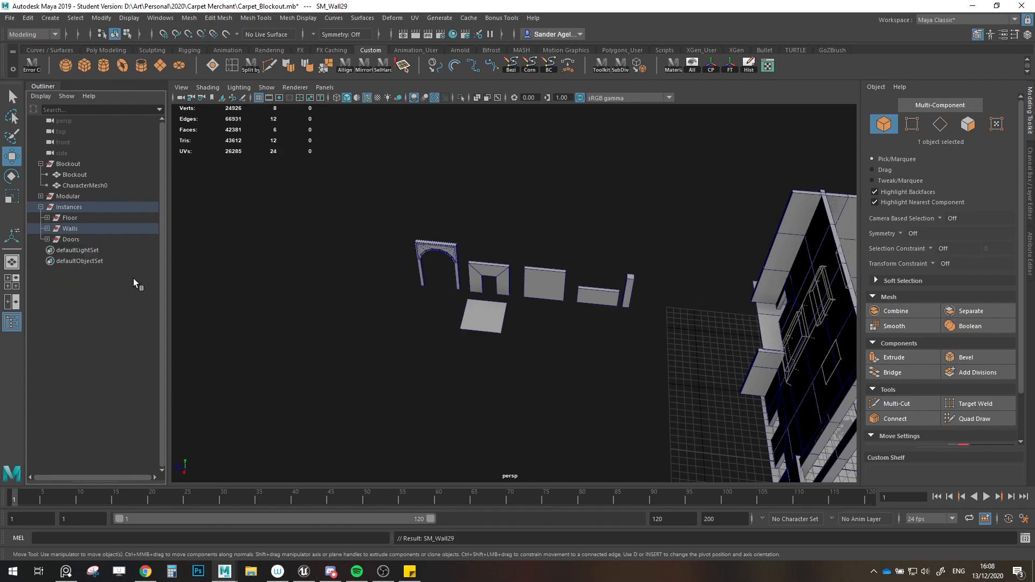
left_click(379, 370)
Step: Bring up the reference board and compare the painting's archway area with the gate in the blockout
left_click(489, 295)
middle_click_drag(488, 299, 582, 353, "alt")
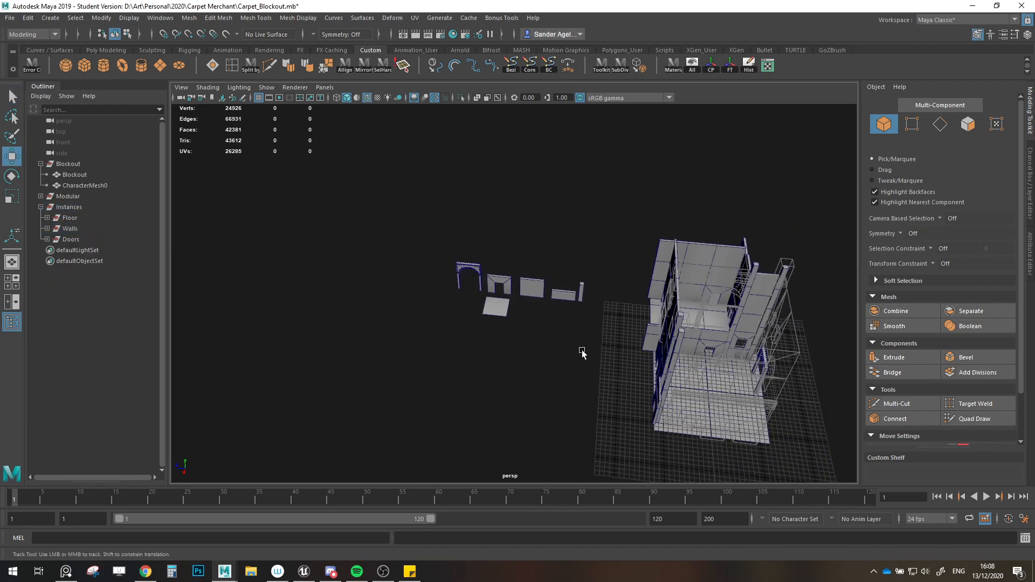
scroll(582, 353, "up", 10)
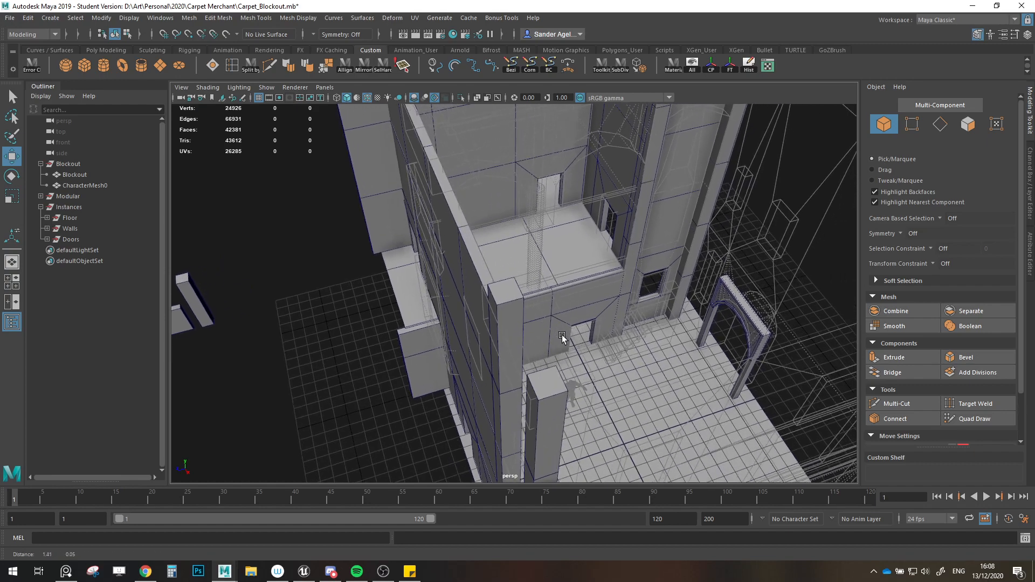
left_click_drag(562, 335, 489, 357, "alt")
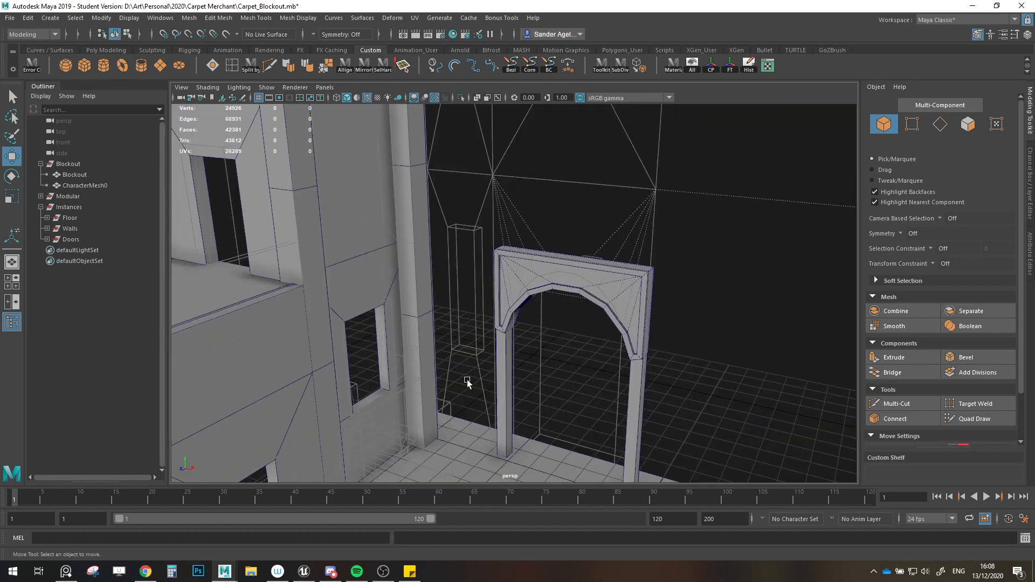
left_click(92, 572)
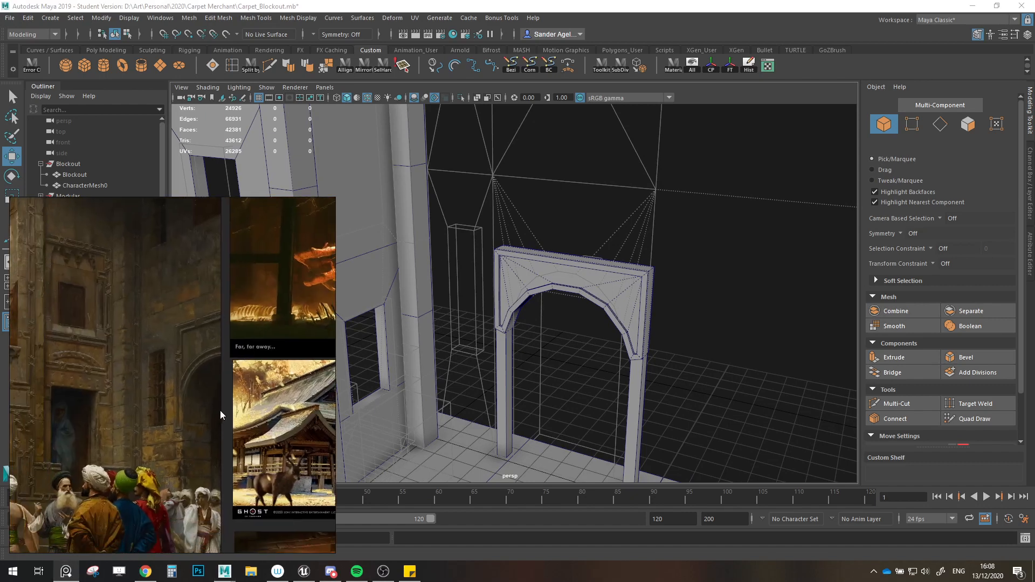
middle_click_drag(220, 414, 251, 392)
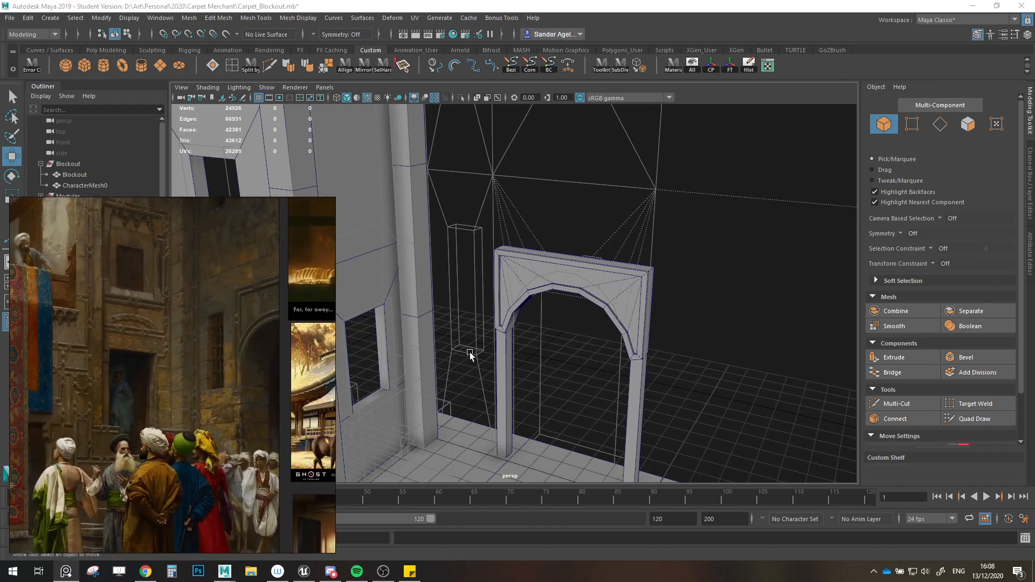
mouse_move(470, 352)
left_mouse_down("alt")
mouse_move(496, 349)
mouse_move(493, 335)
mouse_move(486, 340)
left_mouse_up("alt")
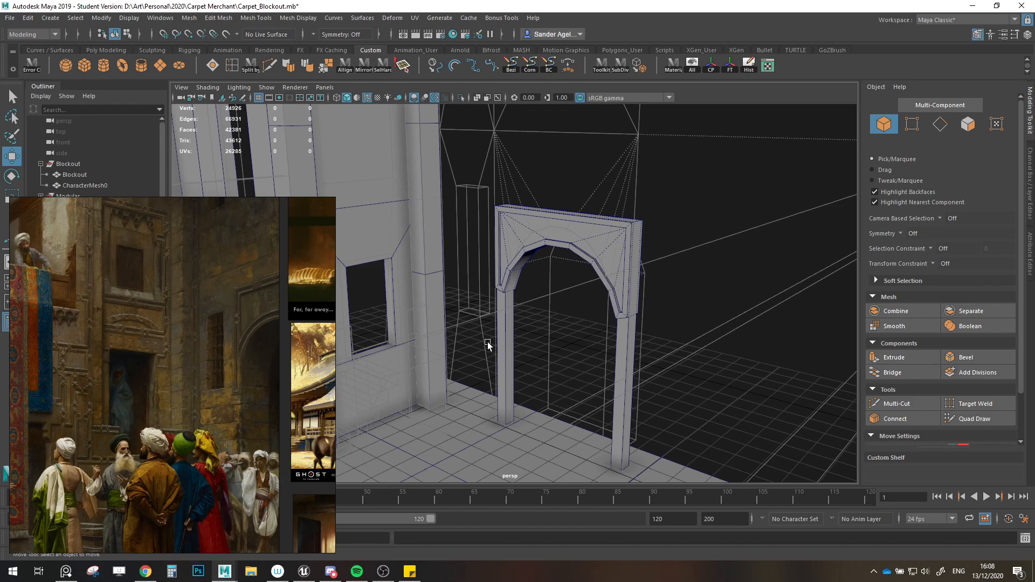
Step: Duplicate the ground-floor wall SM_Wall1, rotate the copy in line with the gate, and snap it beside the gate's inner pillar
left_click_drag(487, 342, 525, 352, "alt")
middle_click_drag(525, 352, 655, 281, "alt")
left_click(398, 340)
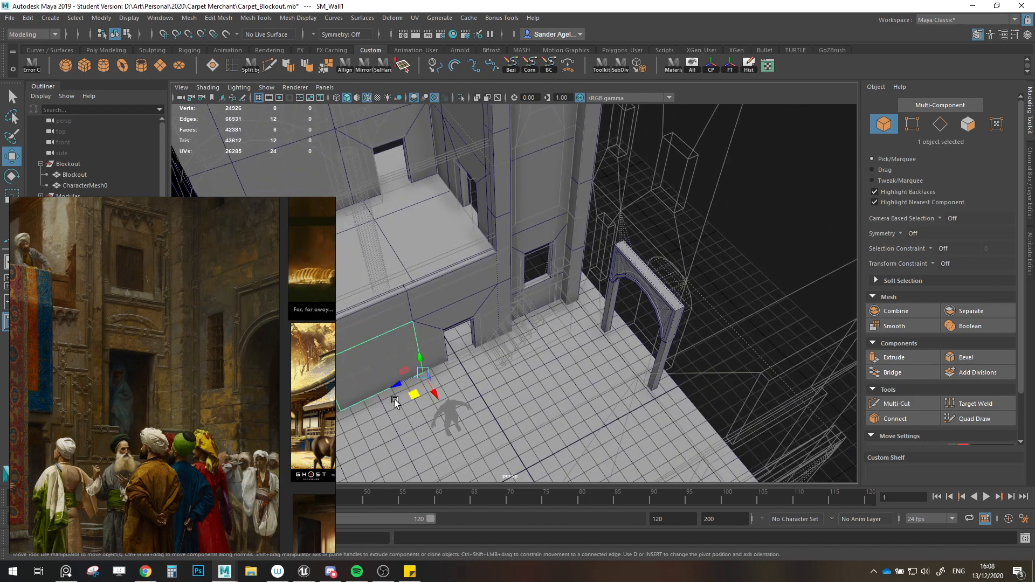
left_click_drag(414, 394, 584, 338, "shift")
scroll(609, 331, "up", 4)
key("v")
key("e")
key("w")
scroll(675, 342, "up", 6)
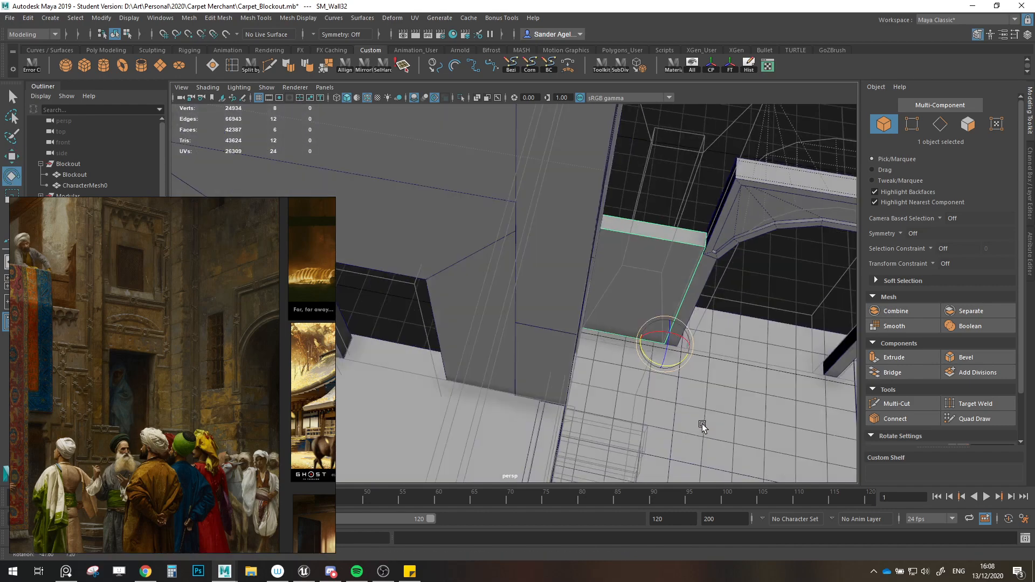
key("x")
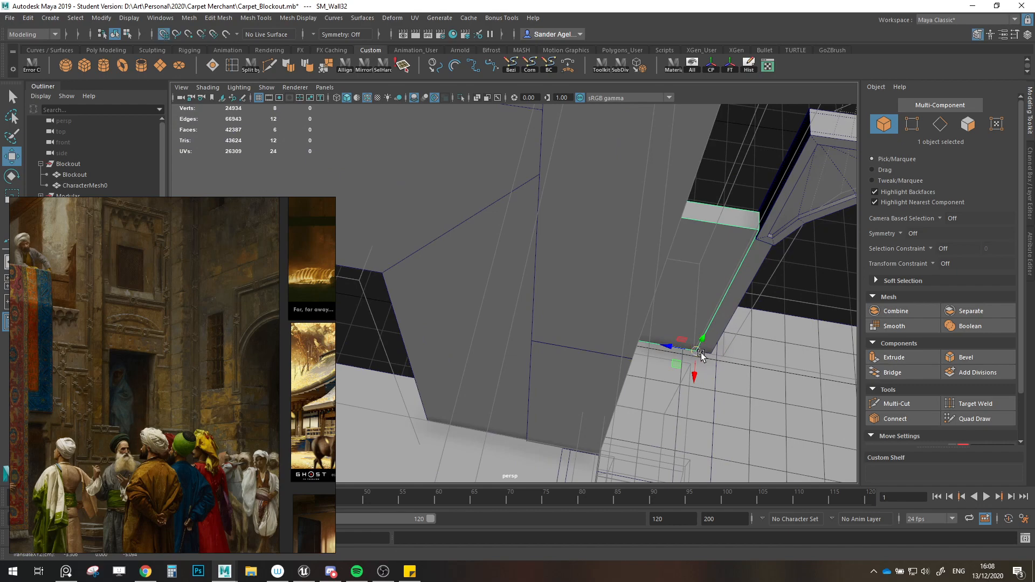
left_click_drag(701, 352, 596, 356)
key("v")
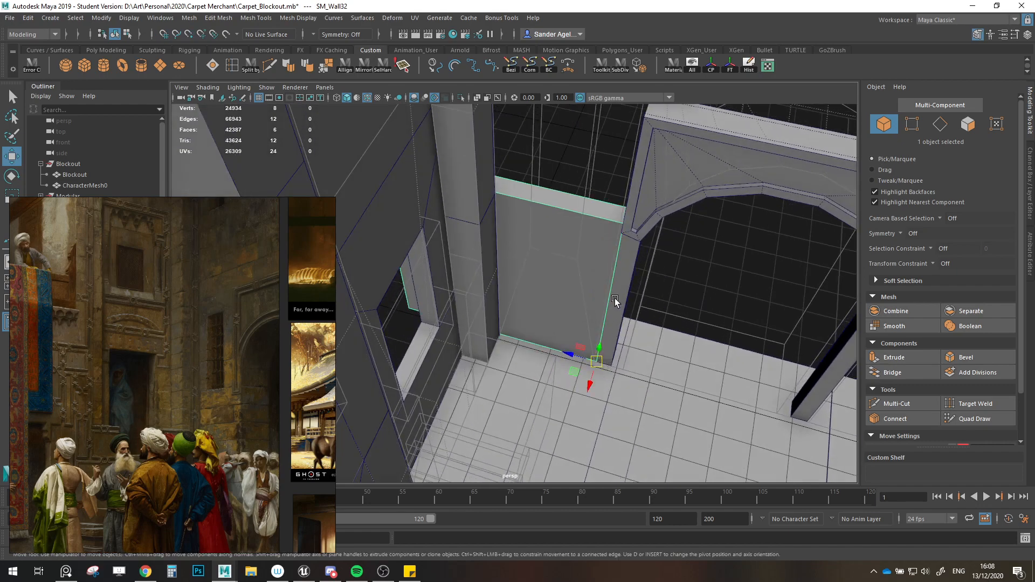
Step: Isolate the wall copy with the gate, snap the wall's bottom corner against the gate pillar, and leave isolation
left_click(621, 311, "shift")
key("ctrl+1")
left_click(636, 377)
left_click_drag(640, 386, 572, 287, "alt")
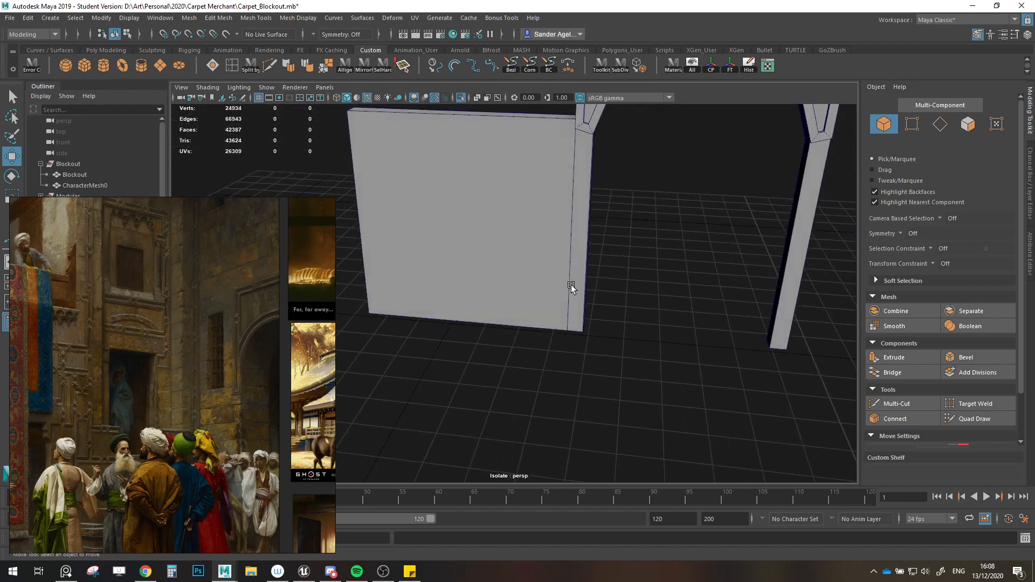
left_click(563, 289)
key("v")
left_click_drag(565, 328, 541, 327)
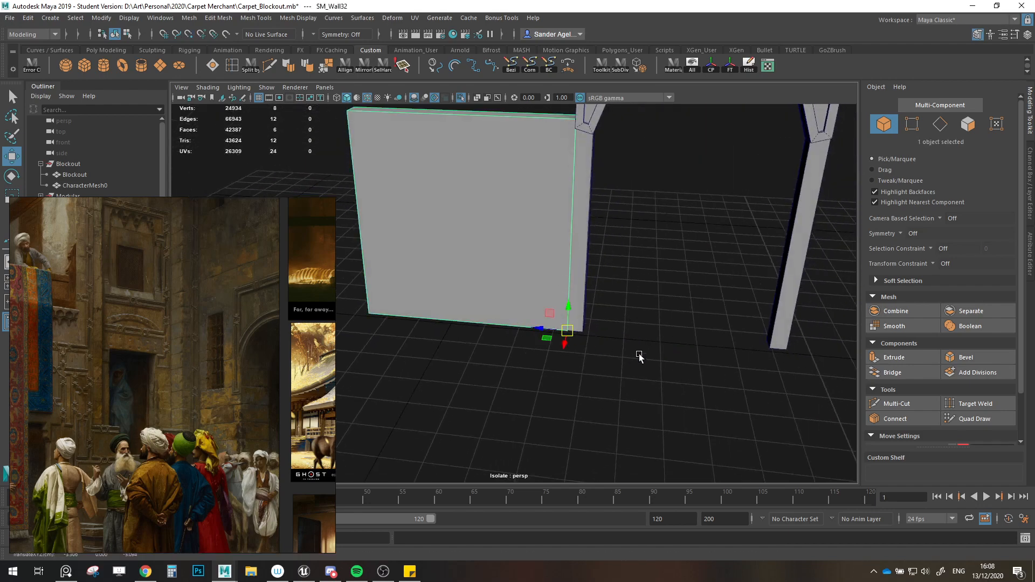
key("ctrl+1")
Step: Try to shorten the wall copy beside the gate by moving its outer end face with vertex snapping
mouse_move(640, 354)
left_mouse_down("alt")
mouse_move(591, 368)
mouse_move(590, 338)
mouse_move(641, 362)
left_mouse_up("alt")
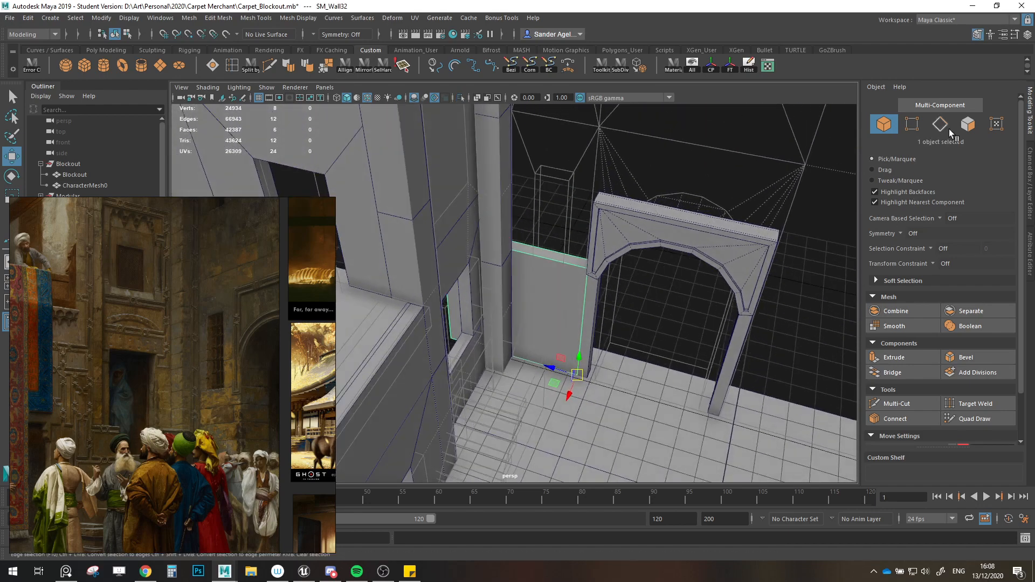
key("F11")
left_click(561, 239)
key("v")
left_click_drag(516, 227, 588, 189)
left_click_drag(559, 232, 676, 368, "alt")
left_click(636, 342)
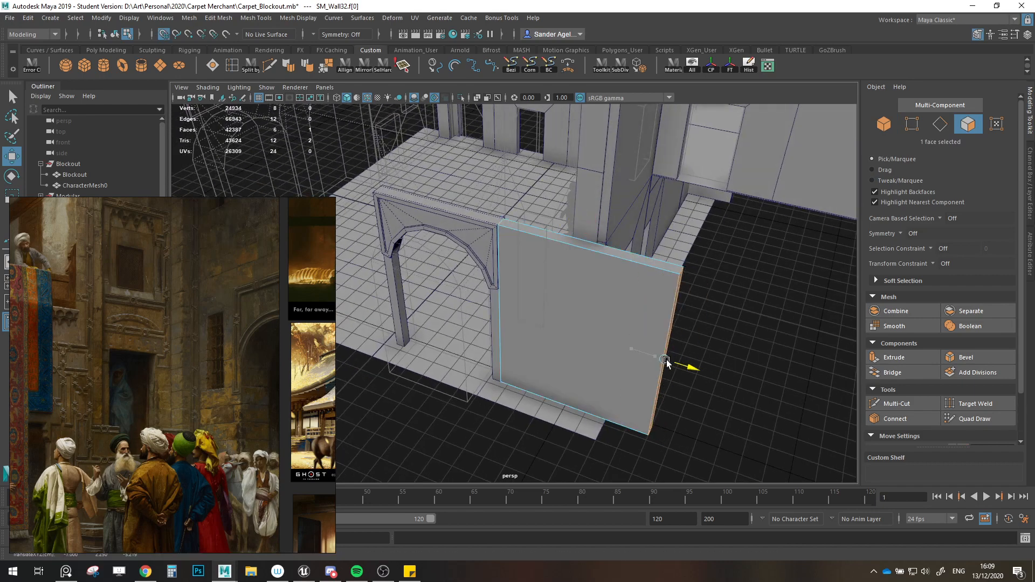
left_click_drag(594, 397, 654, 332, "alt")
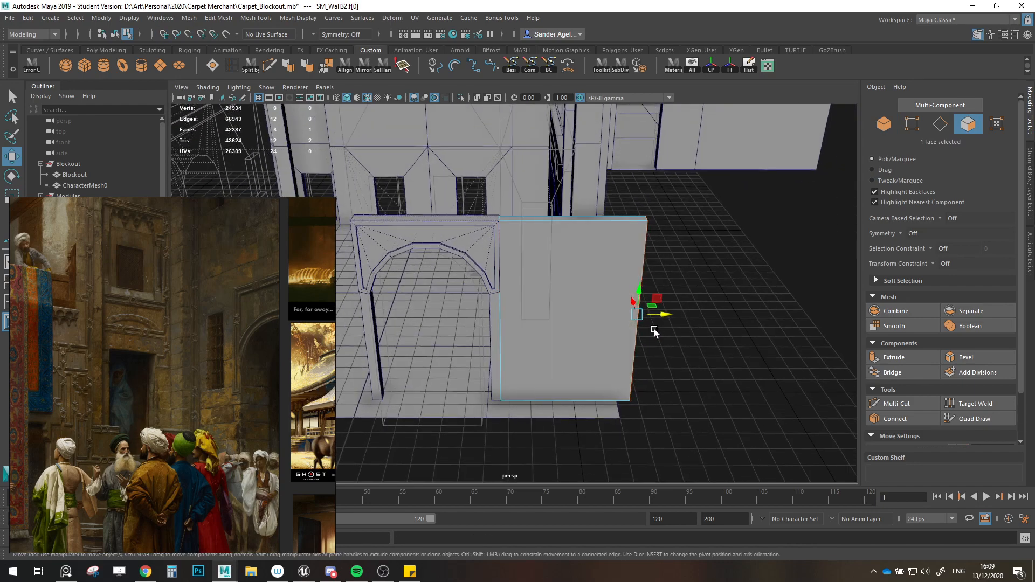
Step: Cut the wall copy vertically through its middle with a one-segment Connect and delete the half farther from the gate
left_click(939, 125)
left_click_drag(561, 192, 545, 428)
left_click(893, 419)
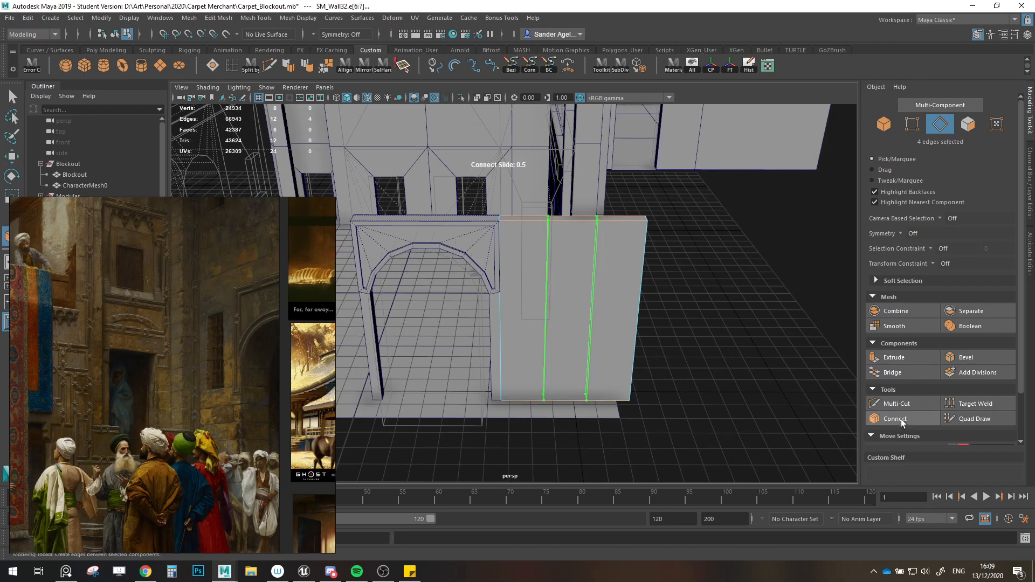
scroll(940, 412, "down", 1)
type("1")
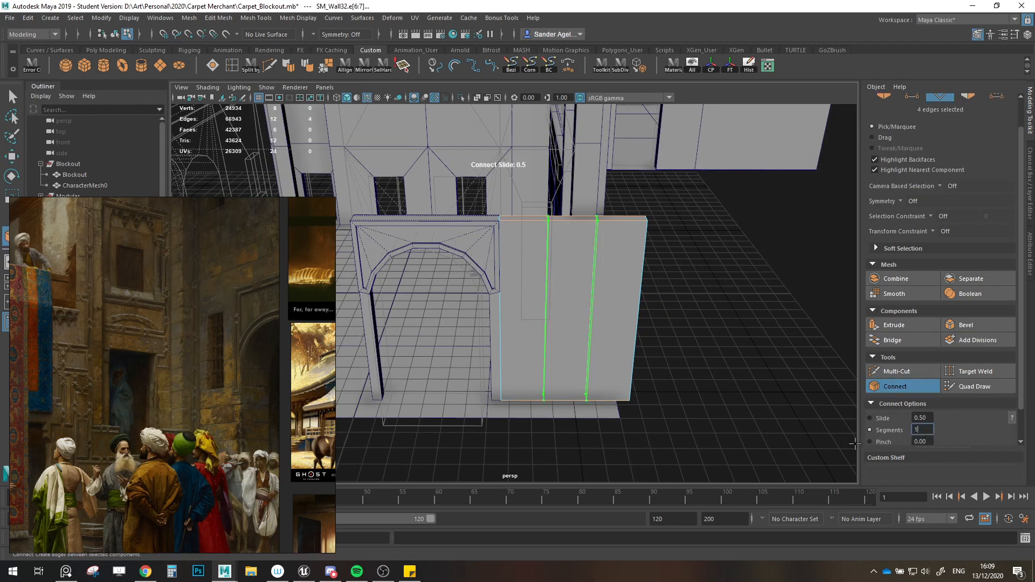
key("Return")
key("w")
left_click(969, 97)
scroll(734, 200, "down", 3)
left_click_drag(701, 211, 577, 416)
key("Delete")
left_click_drag(695, 349, 622, 326, "alt")
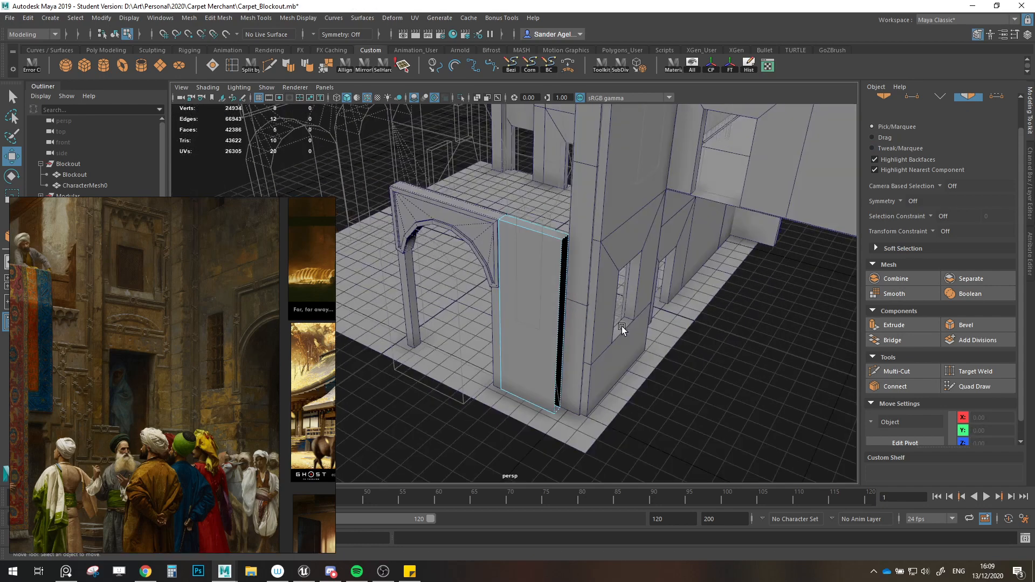
Step: Close the open border at the cut end of the halved wall and return to object selection
key("F10")
double_click(561, 294)
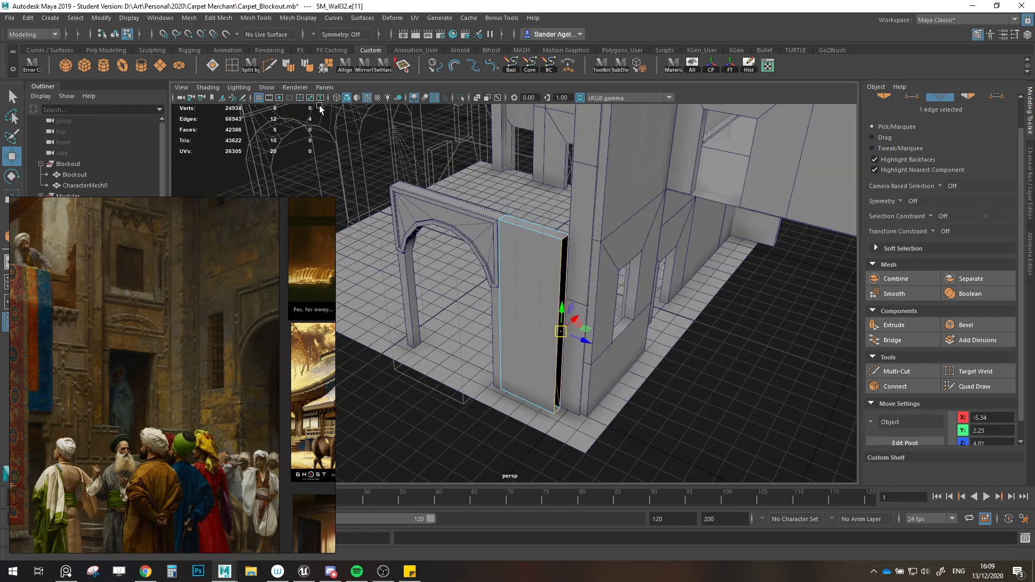
left_click(212, 65)
left_click(883, 98)
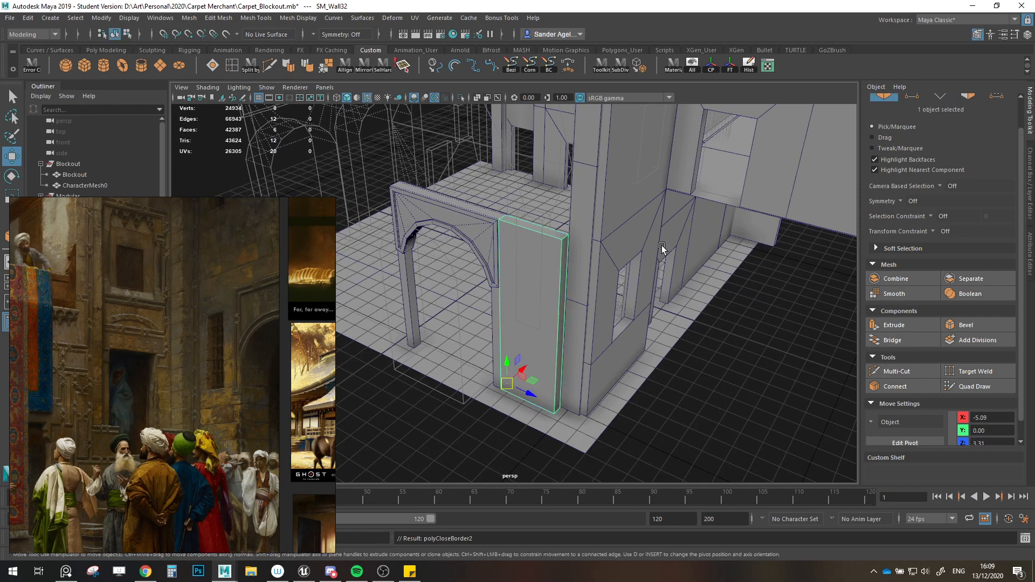
Step: Extrude the halved wall's front and back faces with an inward offset to outline a narrow window
left_click_drag(661, 249, 445, 250, "alt")
middle_click_drag(446, 251, 465, 253, "alt")
right_click_drag(546, 287, 621, 318, "alt")
left_click_drag(621, 318, 623, 289, "alt")
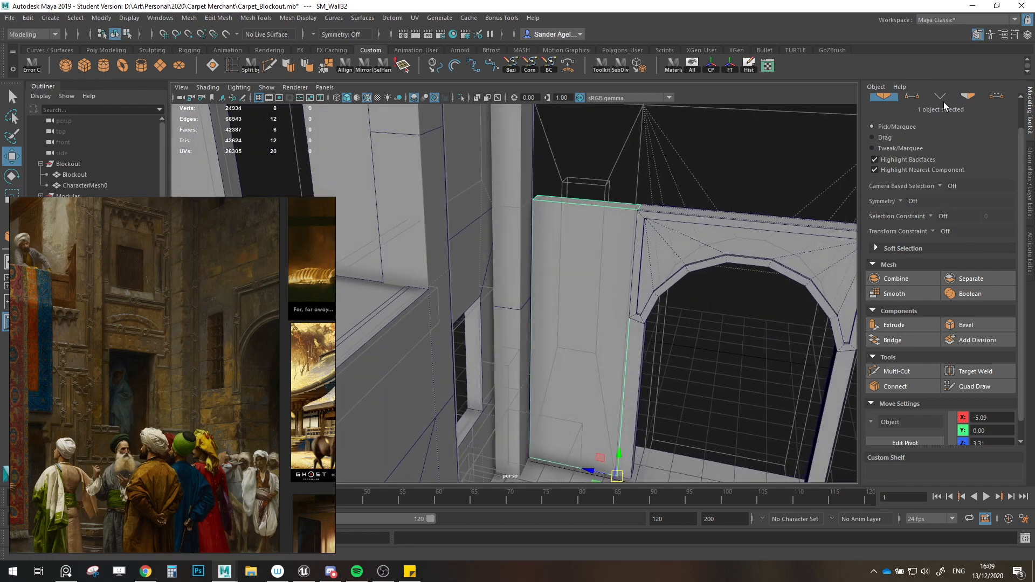
scroll(945, 103, "up", 1)
left_click(969, 124)
left_click_drag(582, 381, 535, 369, "alt")
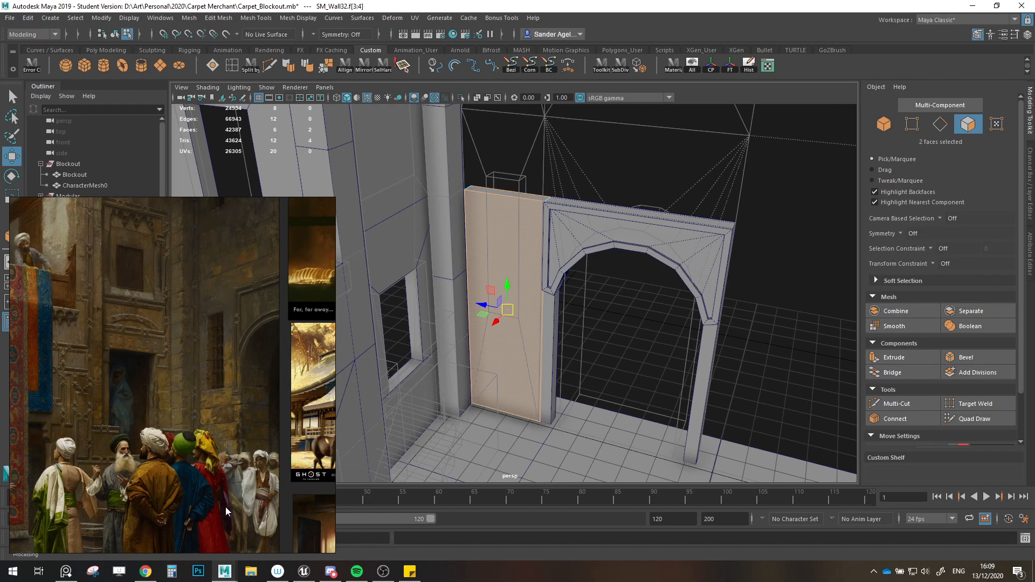
left_click_drag(487, 351, 668, 350, "alt")
left_click(894, 357)
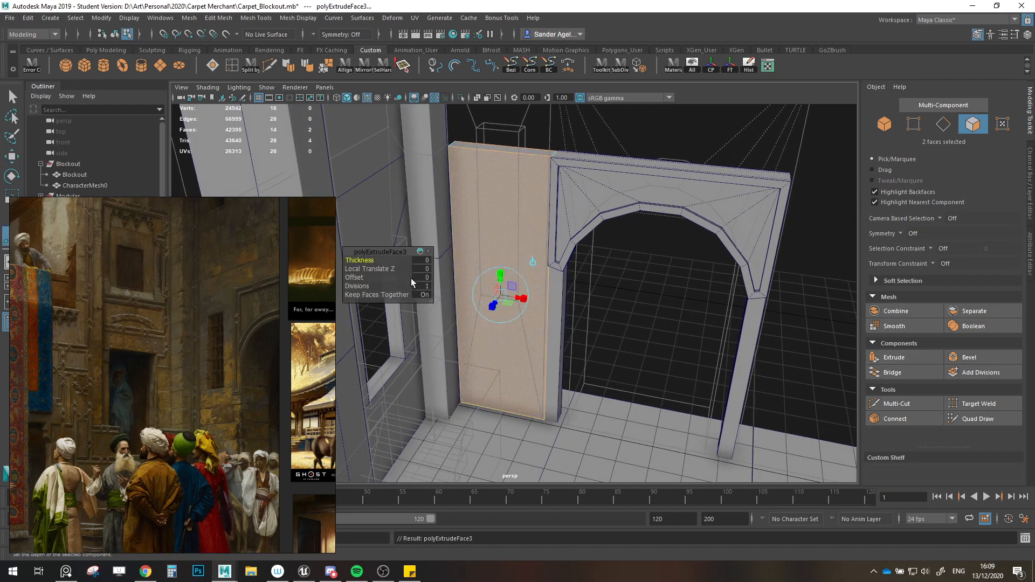
left_click_drag(360, 277, 400, 271)
key("r")
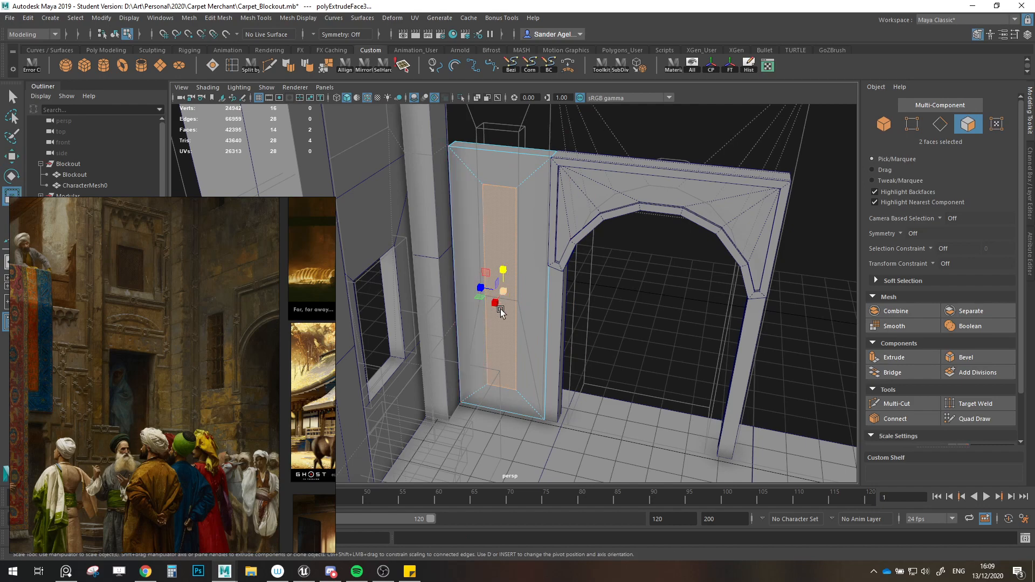
Step: Scale and raise the two inset faces to form a tall, narrow window in the upper part of the wall
left_click_drag(487, 286, 561, 241)
key("w")
key("r")
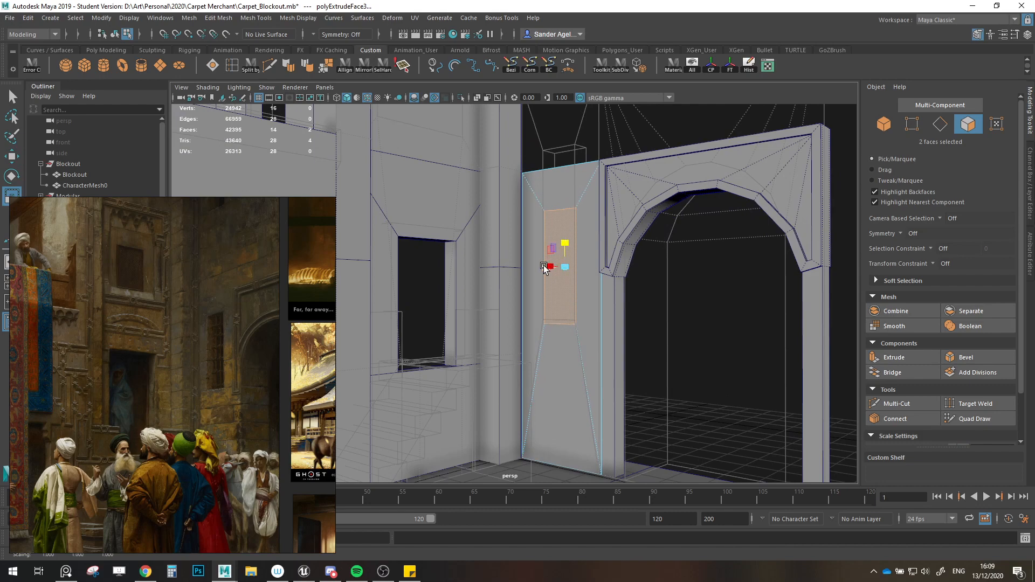
left_click_drag(545, 268, 548, 294, "alt")
left_click_drag(537, 258, 534, 262)
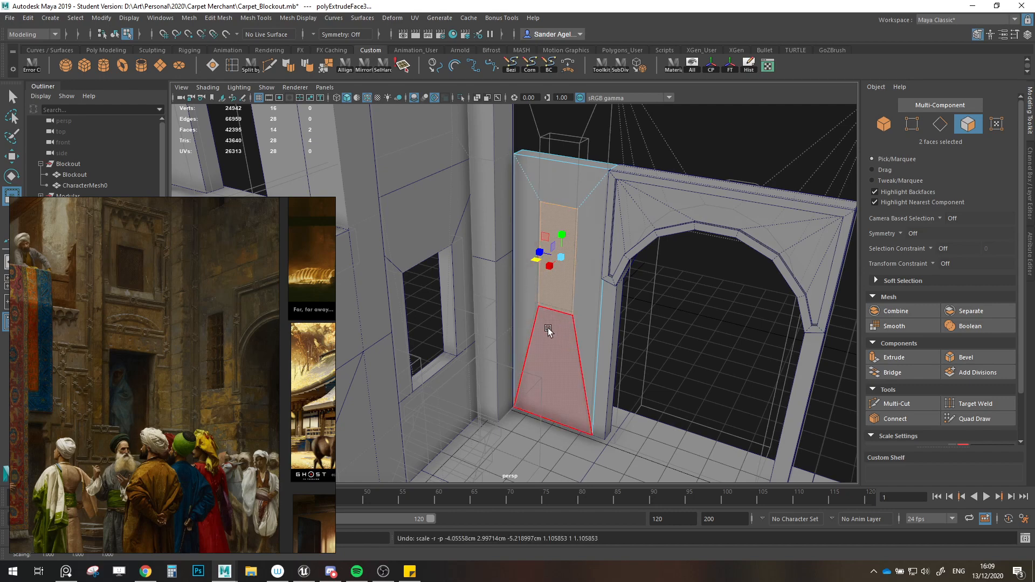
left_click_drag(550, 331, 558, 324, "alt")
key("w")
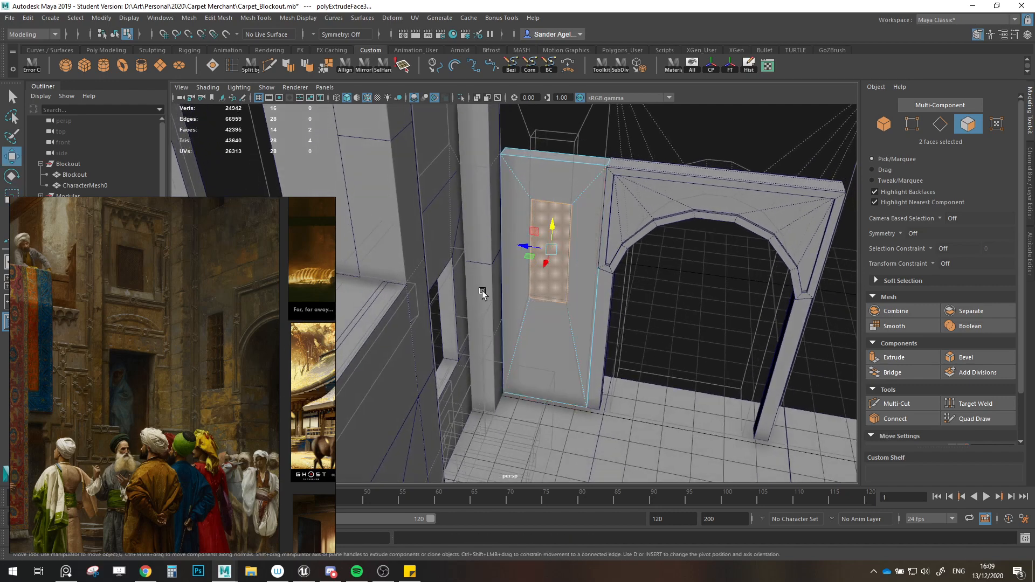
key("r")
mouse_move(537, 240)
left_mouse_down()
mouse_move(534, 228)
mouse_move(554, 228)
left_mouse_up()
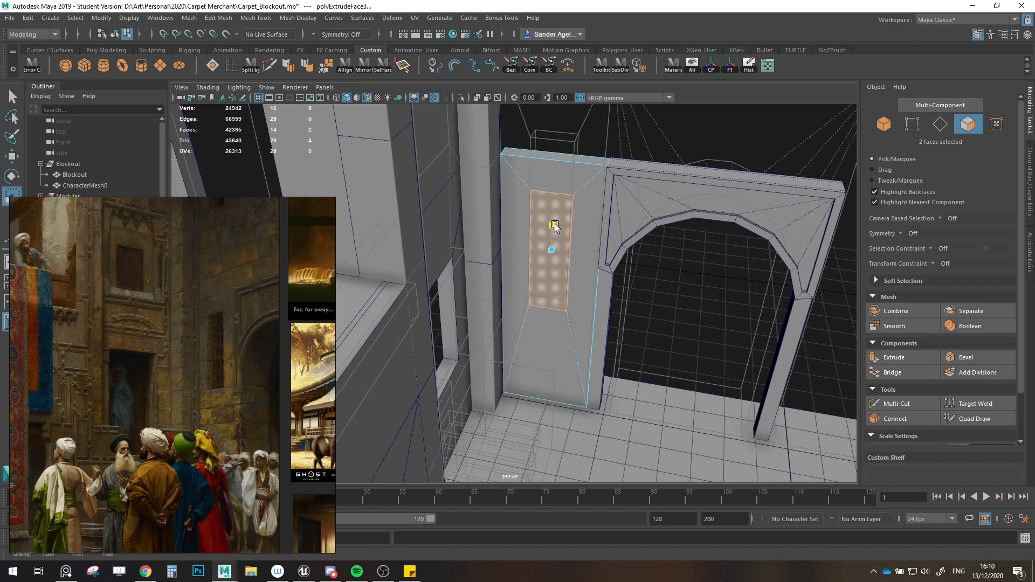
key("w")
key("F8")
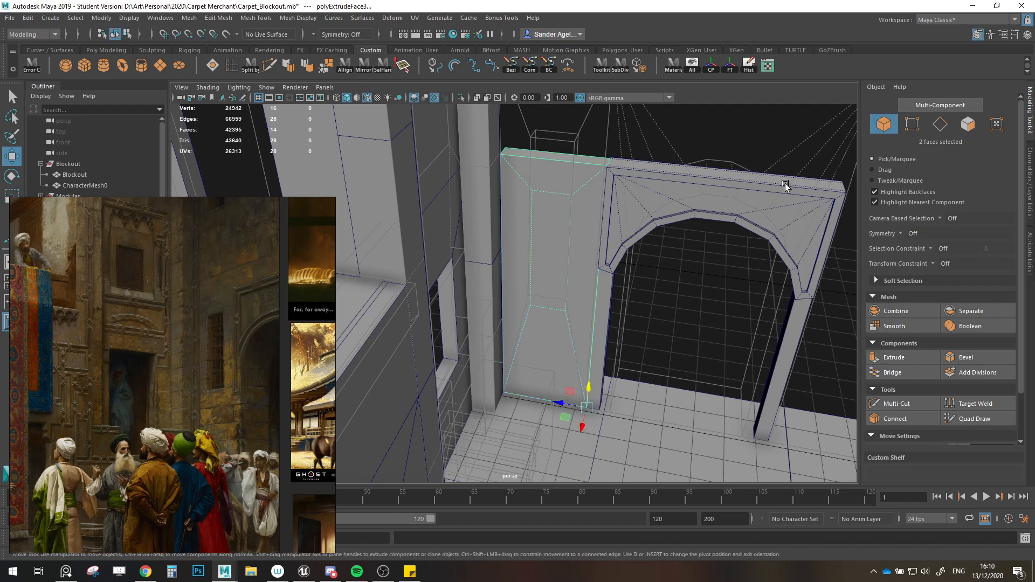
Step: Try to shift the gate and the halved wall together along the wall line, and undo the move
left_click(627, 233, "shift")
left_click_drag(737, 430, 721, 427)
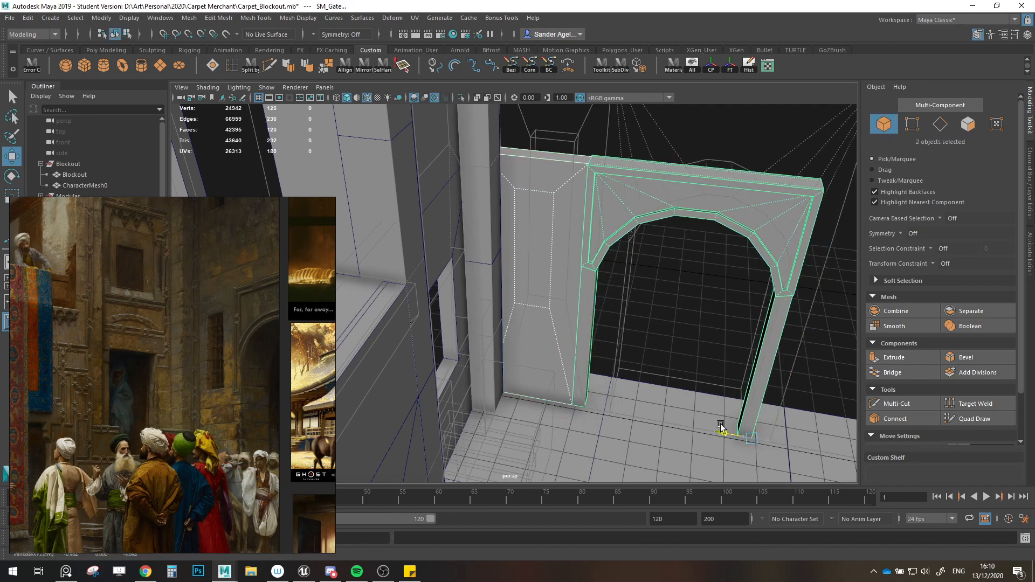
key("ctrl+z")
key("ctrl+z")
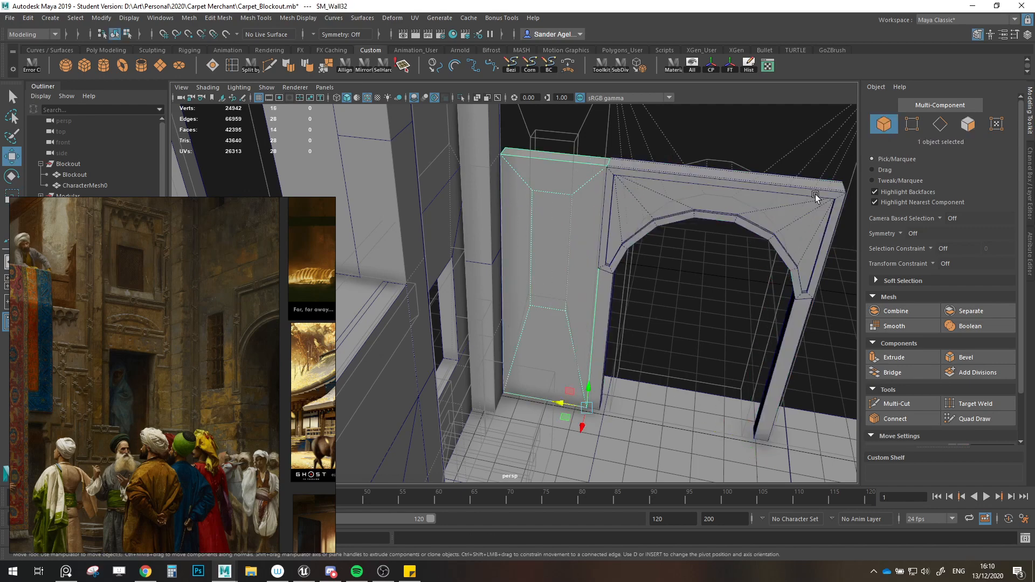
Step: Reselect the inset faces on both sides of the wall, narrow them slightly, and delete them to open the window
key("F11")
left_click(559, 250)
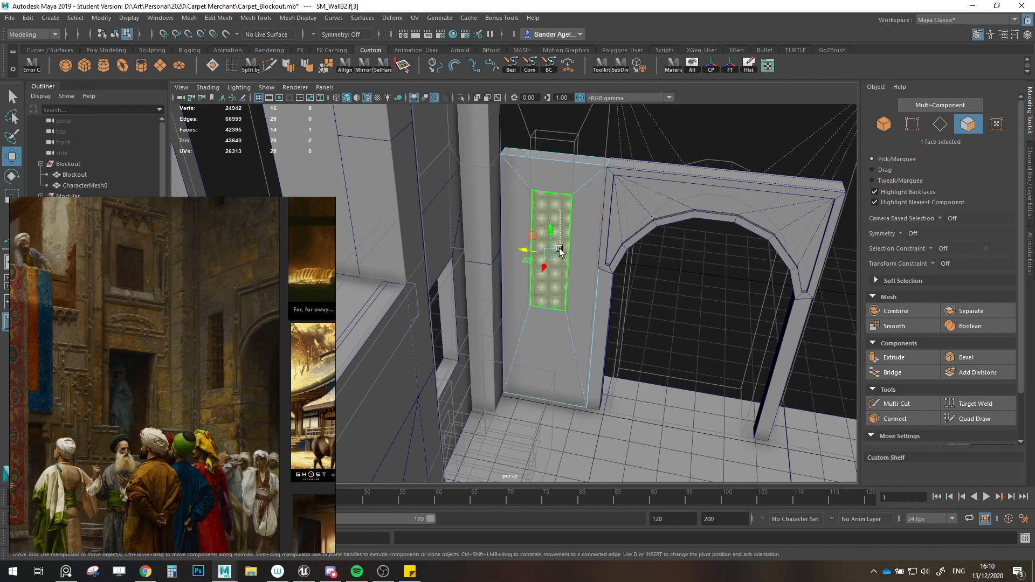
mouse_move(560, 250)
left_mouse_down()
mouse_move(528, 226)
mouse_move(563, 249)
left_mouse_up()
key("r")
key("w")
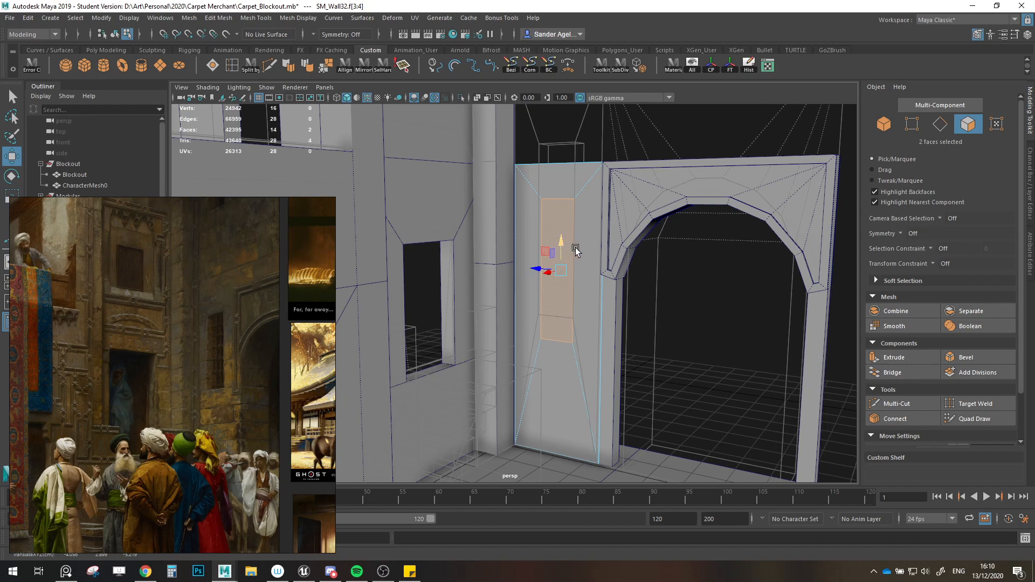
left_click_drag(576, 251, 556, 292, "alt")
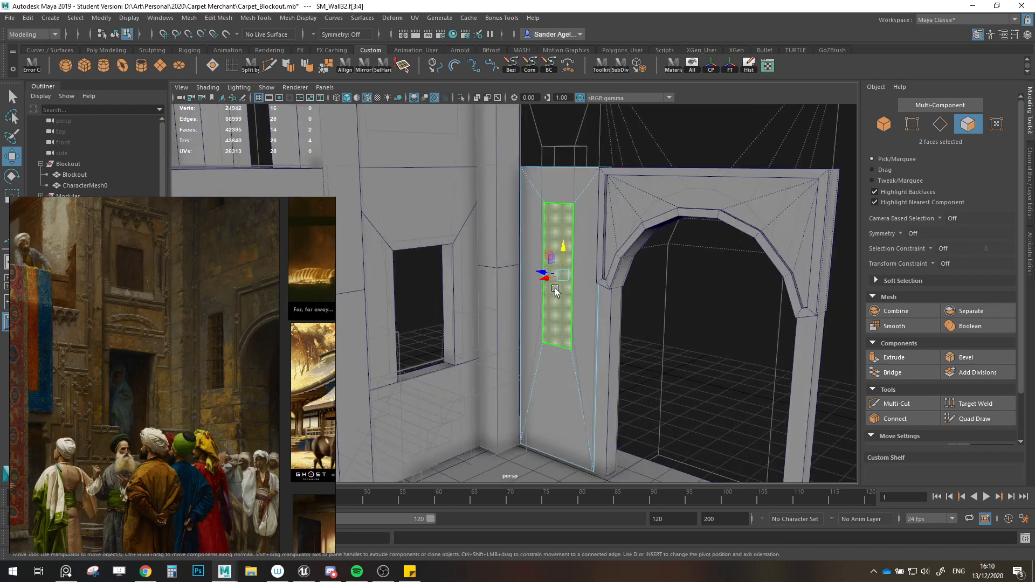
key("r")
left_click_drag(563, 250, 543, 259)
key("w")
key("r")
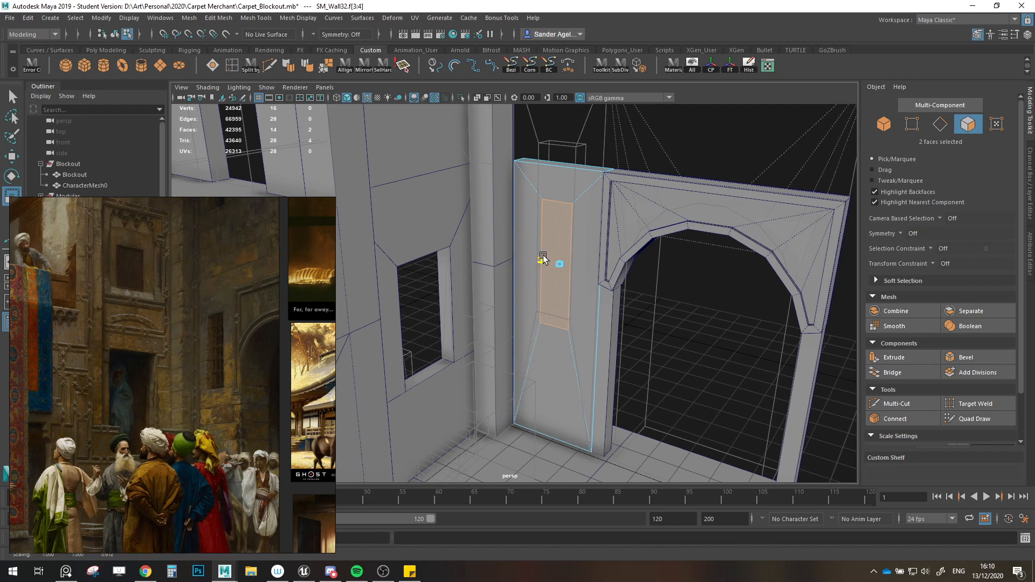
key("w")
key("Delete")
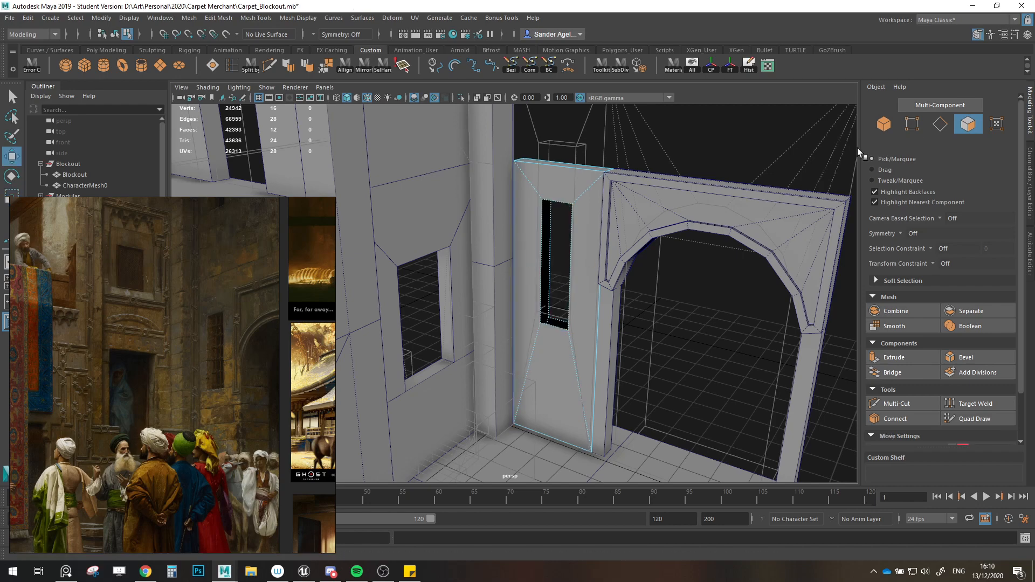
Step: Extrude the window's border edges through the wall's thickness, snap them to the opposite side, and merge the wall's vertices
left_click(943, 125)
scroll(561, 251, "up", 3)
double_click(563, 252)
left_click_drag(615, 275, 577, 268, "alt")
key("v")
left_click_drag(575, 265, 561, 322)
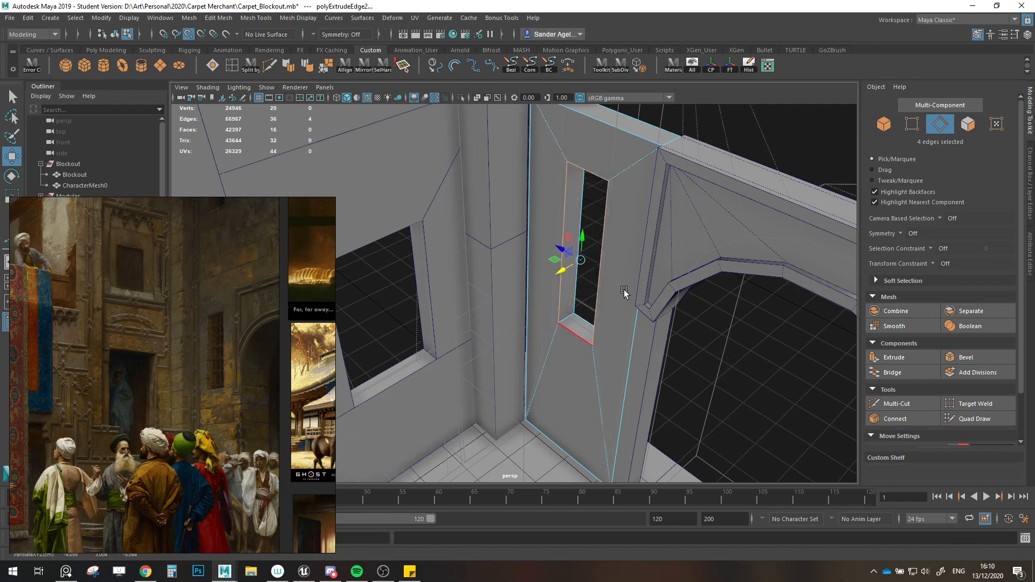
left_click(883, 124)
left_click(326, 66)
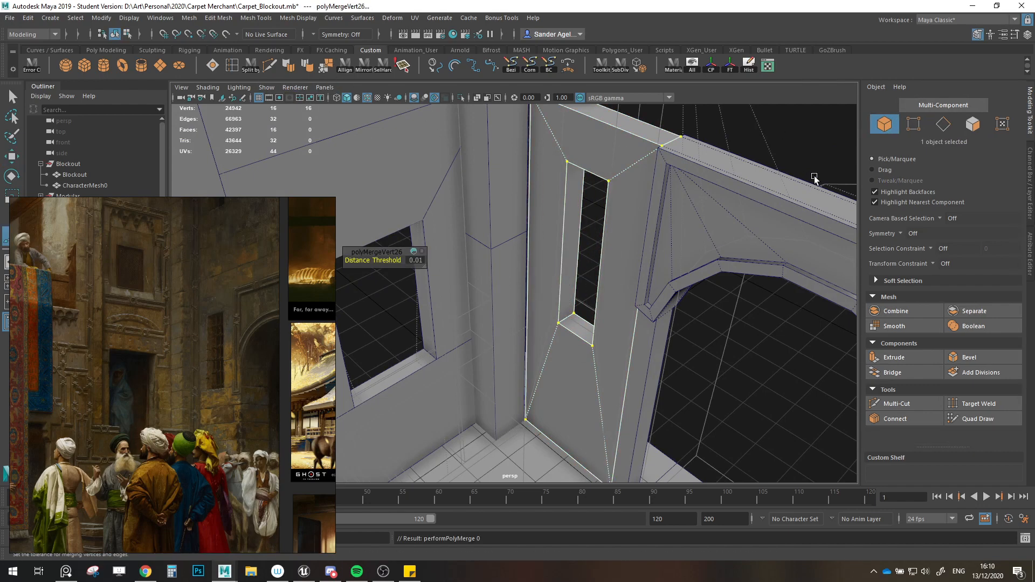
key("w")
Step: Move the window wall and the gate along X and snap them to the grid
scroll(871, 155, "down", 1)
scroll(734, 167, "down", 2)
left_click_drag(716, 170, 623, 272, "alt")
left_click(588, 241)
left_click_drag(547, 422, 567, 415)
left_click(608, 364)
scroll(605, 361, "down", 3)
middle_click_drag(604, 362, 588, 334, "alt")
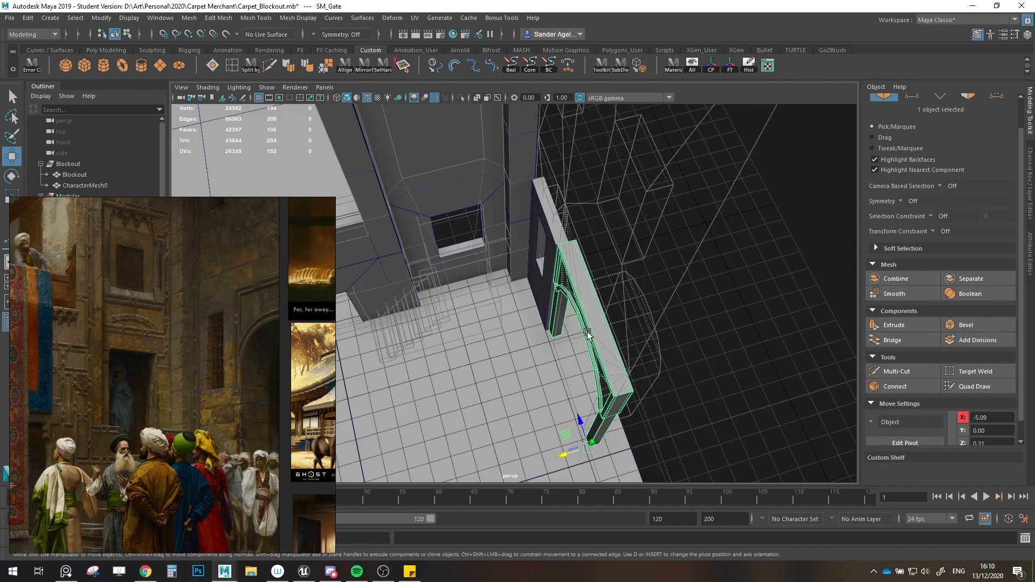
key("x")
left_click_drag(561, 454, 577, 453)
left_click(596, 285)
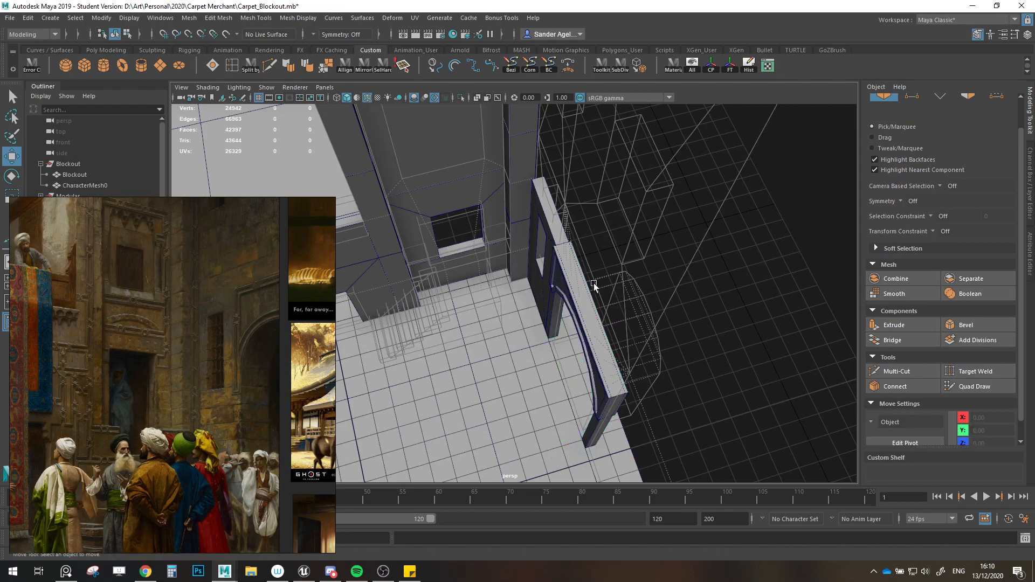
Step: Duplicate the window wall and raise the copy above the original with snapping
scroll(583, 289, "up", 4)
middle_click_drag(561, 291, 568, 402, "alt")
left_click_drag(567, 403, 568, 337, "alt")
scroll(575, 297, "down", 4)
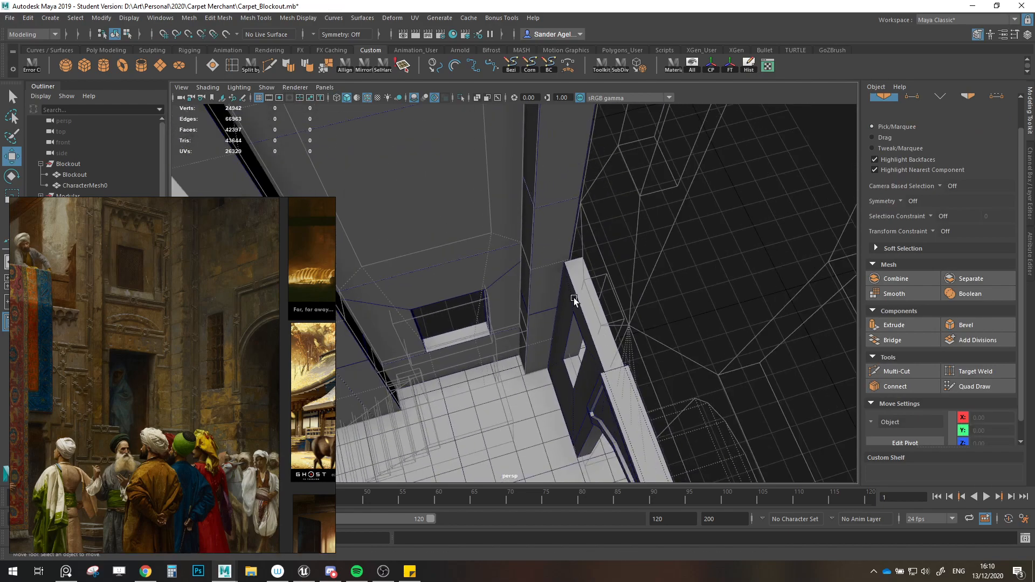
left_click_drag(575, 297, 551, 297, "alt")
scroll(597, 300, "up", 4)
scroll(625, 349, "down", 5)
scroll(556, 362, "up", 3)
left_click(556, 363)
key("shift+d")
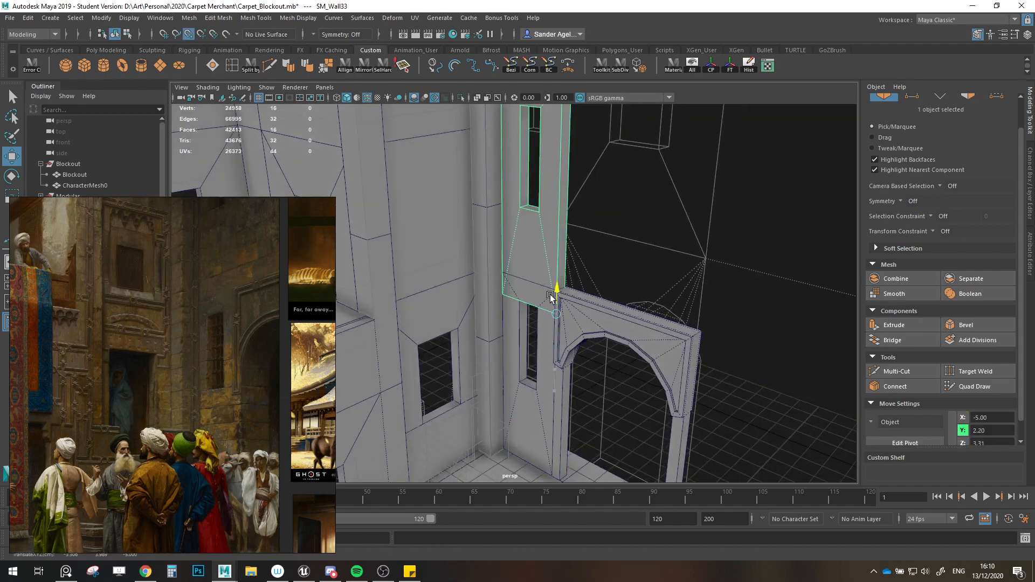
Step: Duplicate a plain wall, rotate the copy 90° about Y, and snap it above the gate at X -5.00, Y 4.50
scroll(502, 329, "down", 3)
left_click_drag(452, 370, 378, 393, "alt")
left_click(379, 391)
left_click_drag(396, 441, 595, 354, "shift")
key("e")
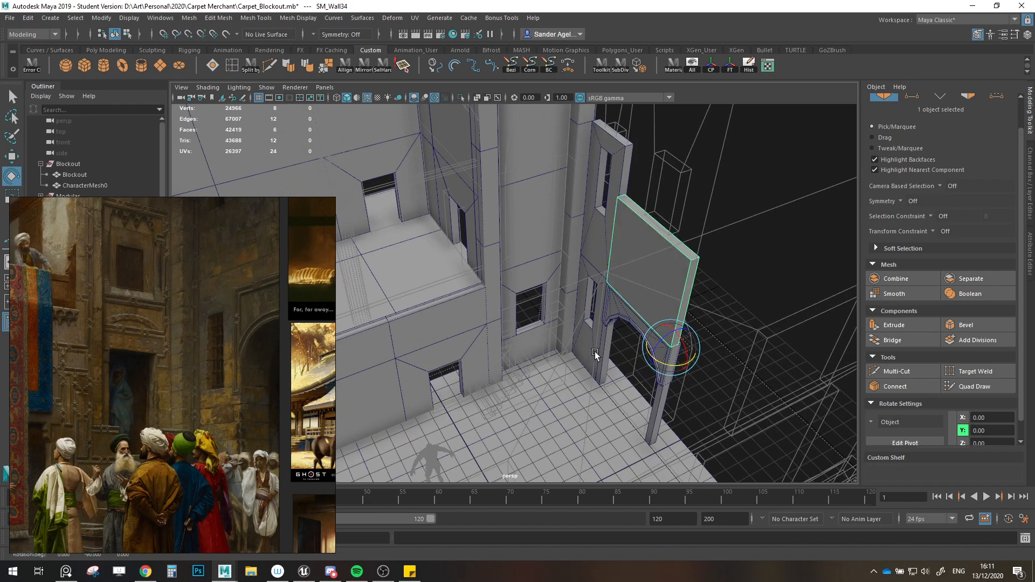
key("w")
scroll(596, 353, "up", 5)
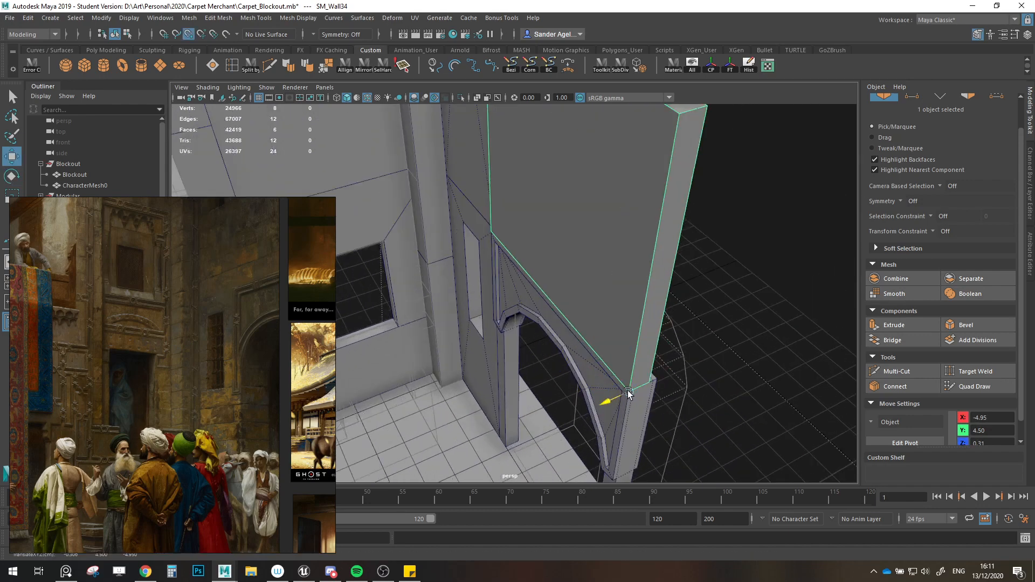
left_click_drag(616, 402, 611, 399)
scroll(522, 350, "down", 5)
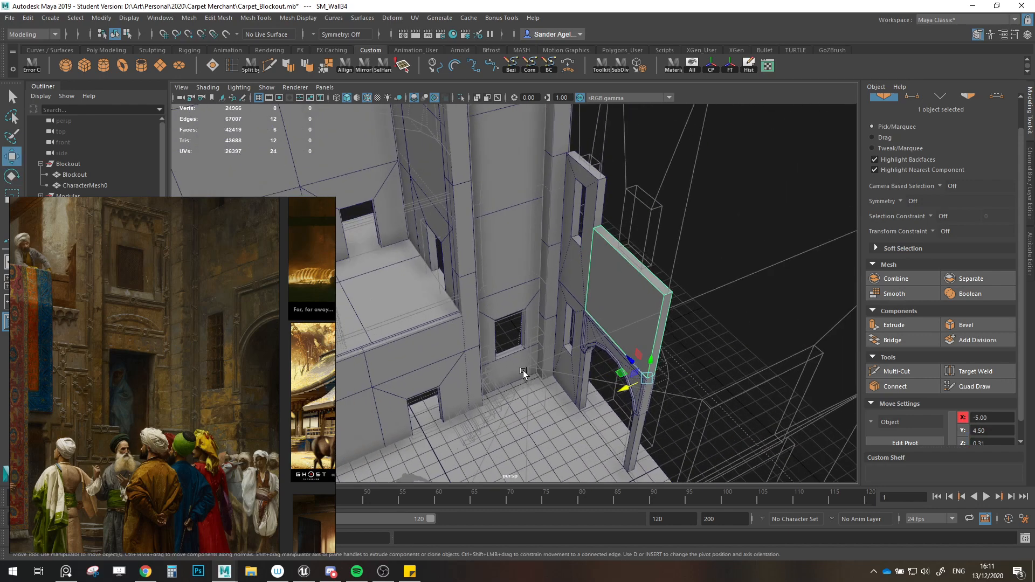
Step: Examine the upper wall around the archway in the reference painting against the blockout
left_click_drag(523, 371, 174, 354, "alt")
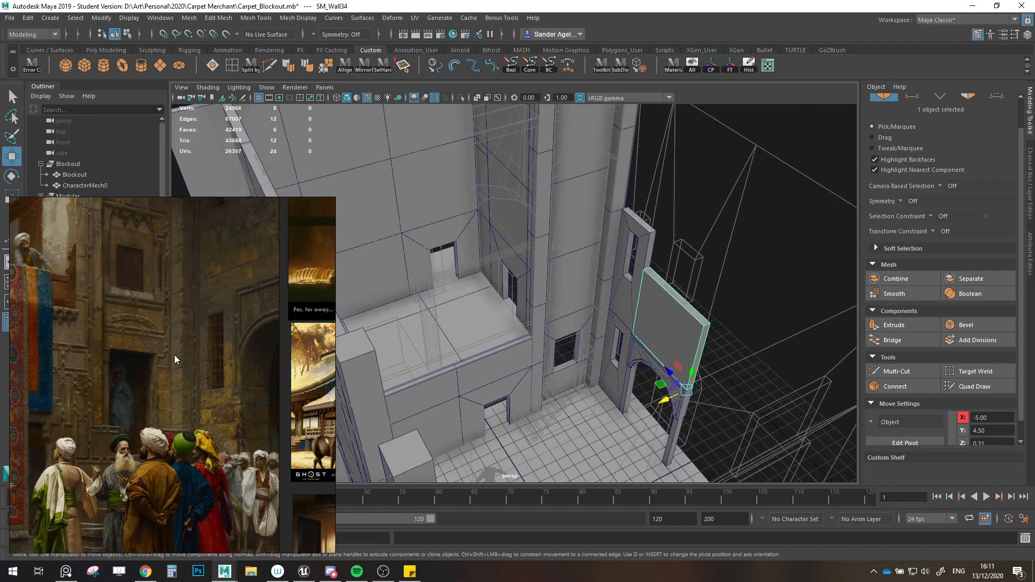
scroll(173, 355, "down", 2)
scroll(184, 348, "up", 4)
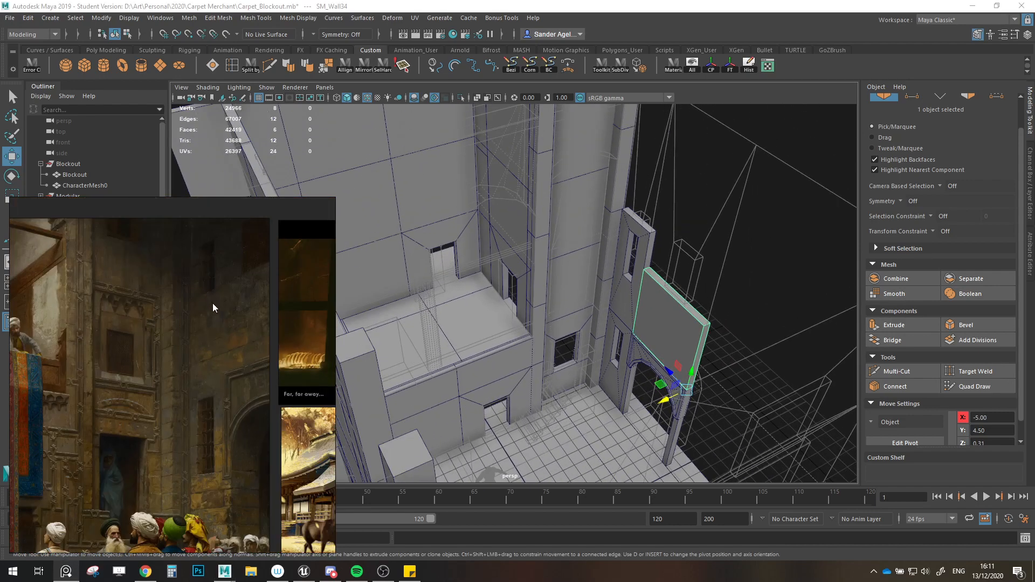
Step: Duplicate a half wall, rotate the copy, and snap it on top of the wall above the gate at X -5.00, Y 7.50
middle_click_drag(213, 308, 211, 326)
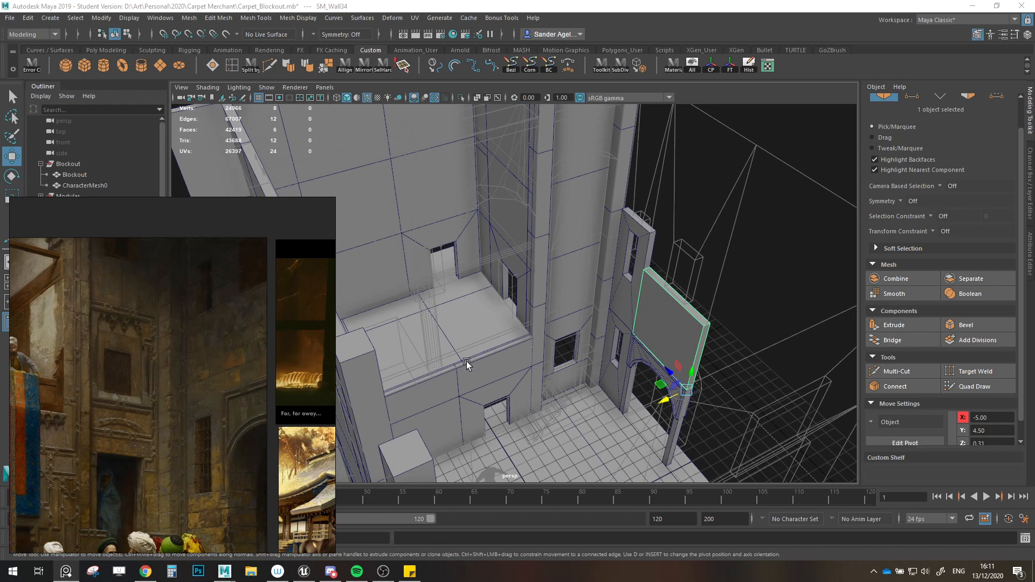
left_click(500, 370)
mouse_move(527, 387)
left_mouse_down("shift")
mouse_move(575, 410)
mouse_move(697, 341)
mouse_move(639, 312)
left_mouse_up("shift")
key("e")
key("w")
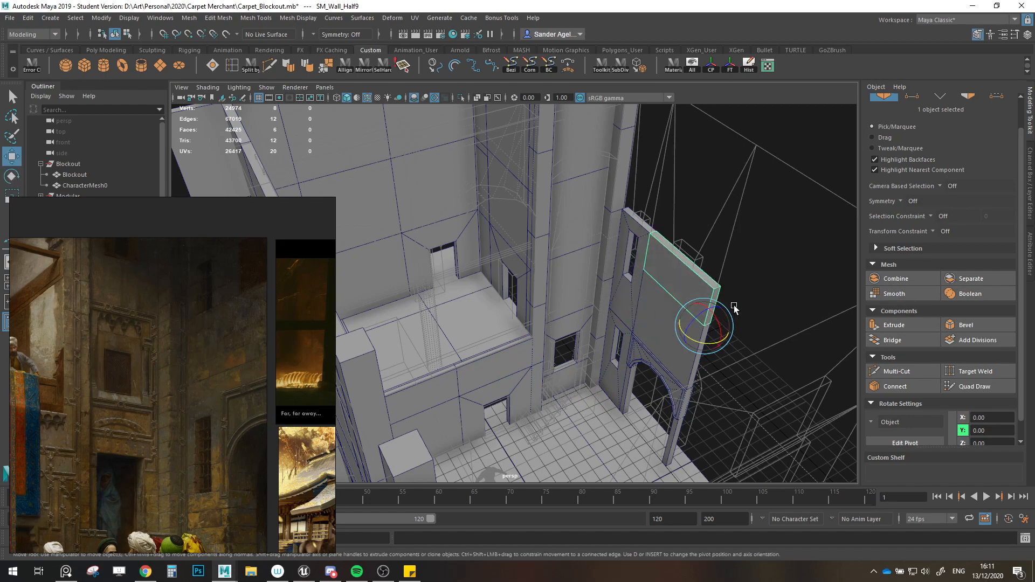
left_click(734, 305)
key("alt+space")
Step: Duplicate the plain wall above the gate and raise the copy to Y 9.00, on top of the half wall
left_click_drag(755, 295, 229, 277, "alt")
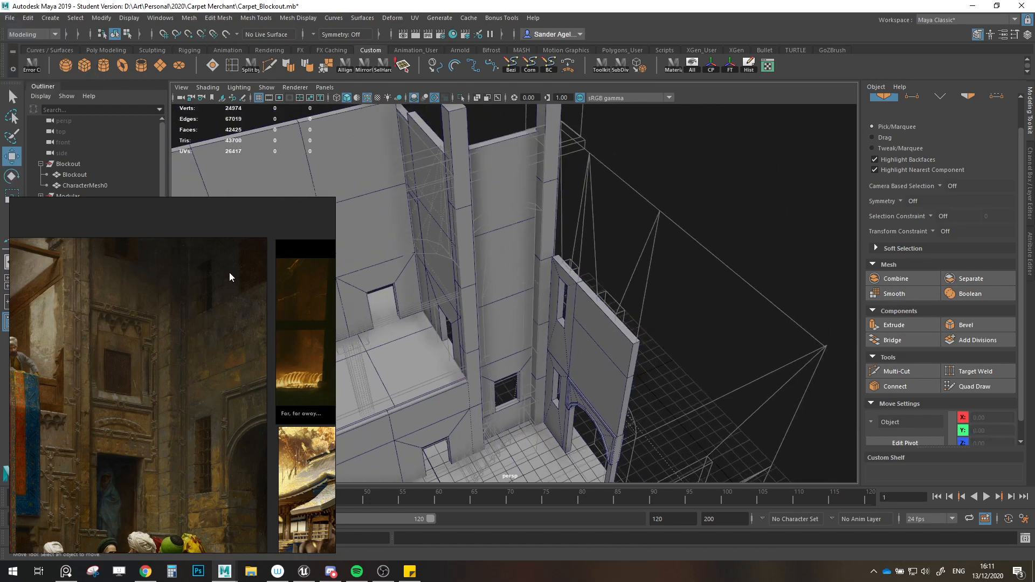
mouse_move(539, 347)
left_mouse_down("alt")
mouse_move(549, 357)
mouse_move(639, 350)
mouse_move(558, 368)
mouse_move(550, 352)
mouse_move(580, 371)
mouse_move(546, 360)
mouse_move(603, 291)
left_mouse_up("alt")
left_click(610, 372)
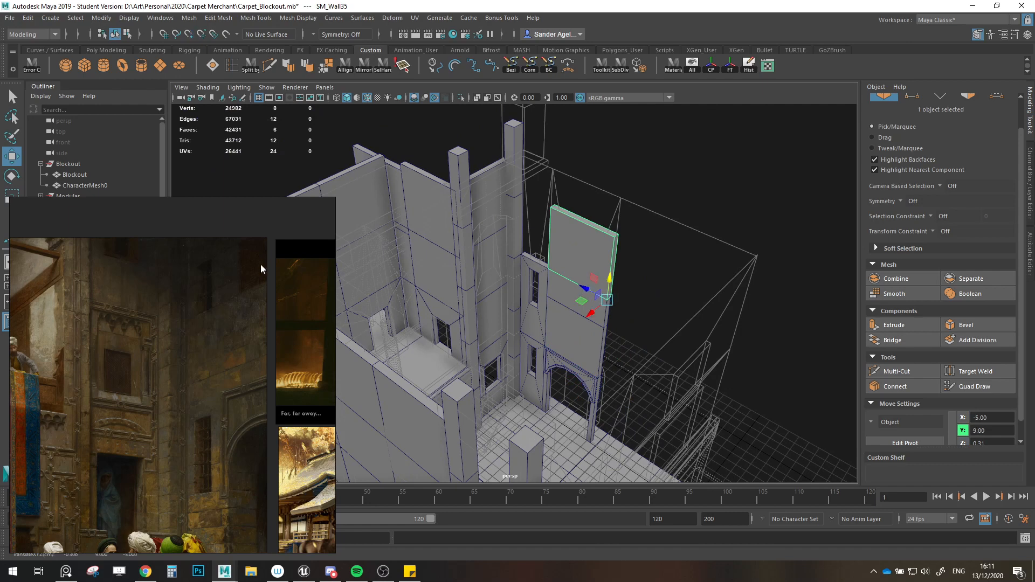
scroll(260, 270, "up", 3)
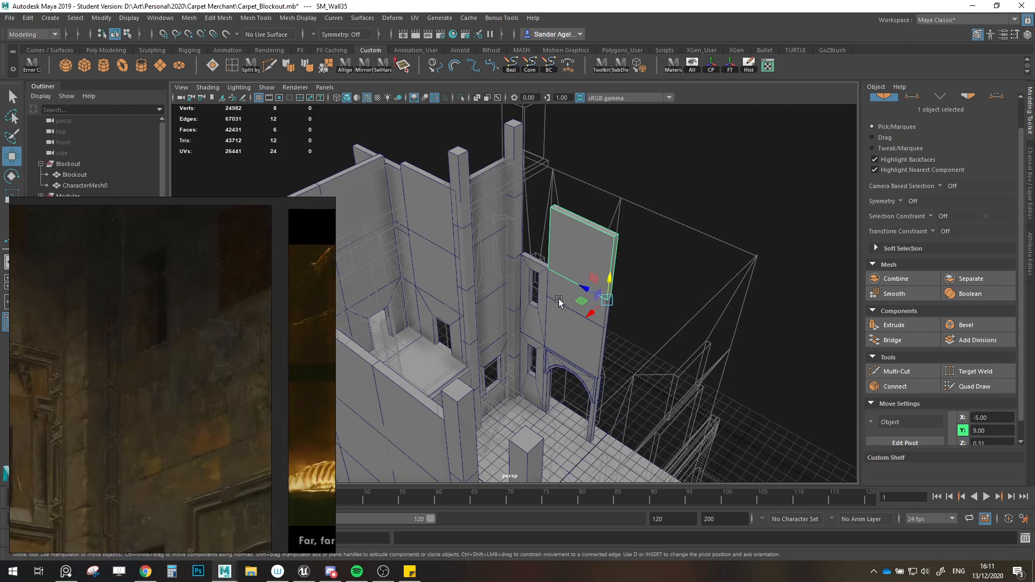
Step: Duplicate the top wall along Z and snap the copy above the upper window wall at Z 3.31
left_click_drag(586, 284, 579, 281, "shift")
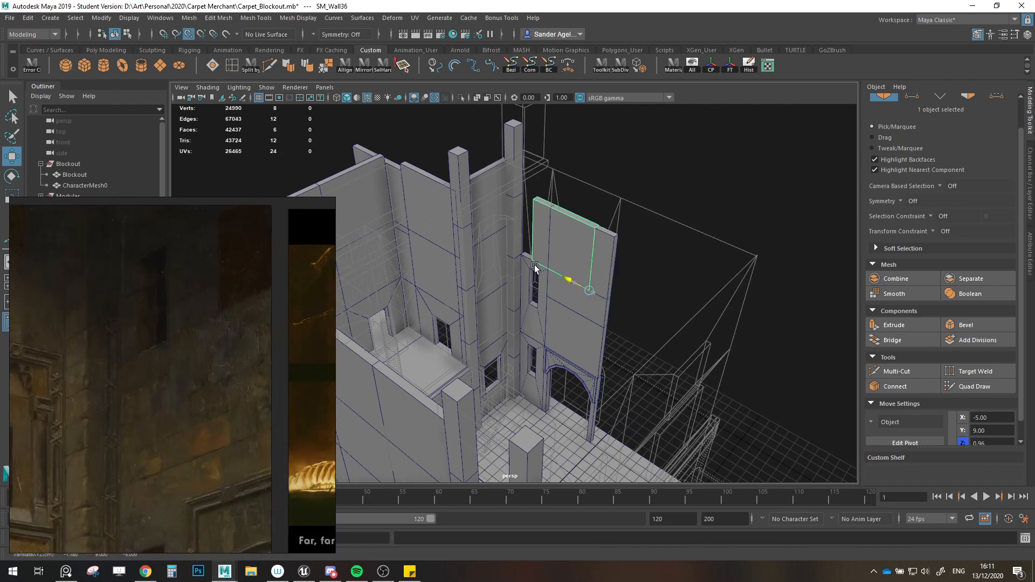
mouse_move(535, 264)
middle_mouse_down()
mouse_move(523, 258)
mouse_move(539, 267)
middle_mouse_up()
key("f")
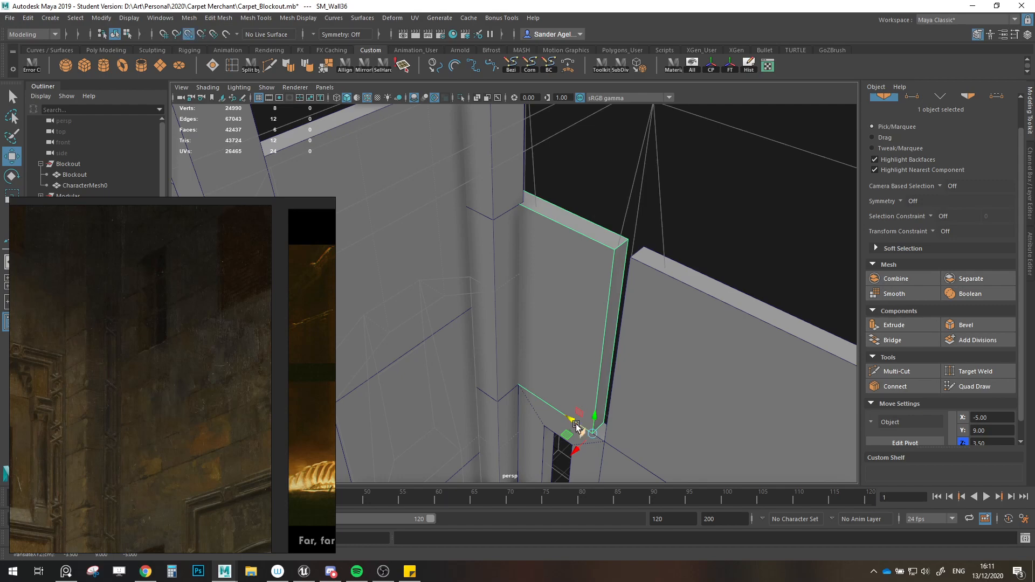
middle_click_drag(576, 427, 600, 428)
scroll(600, 383, "down", 6)
middle_click_drag(617, 322, 610, 245, "alt")
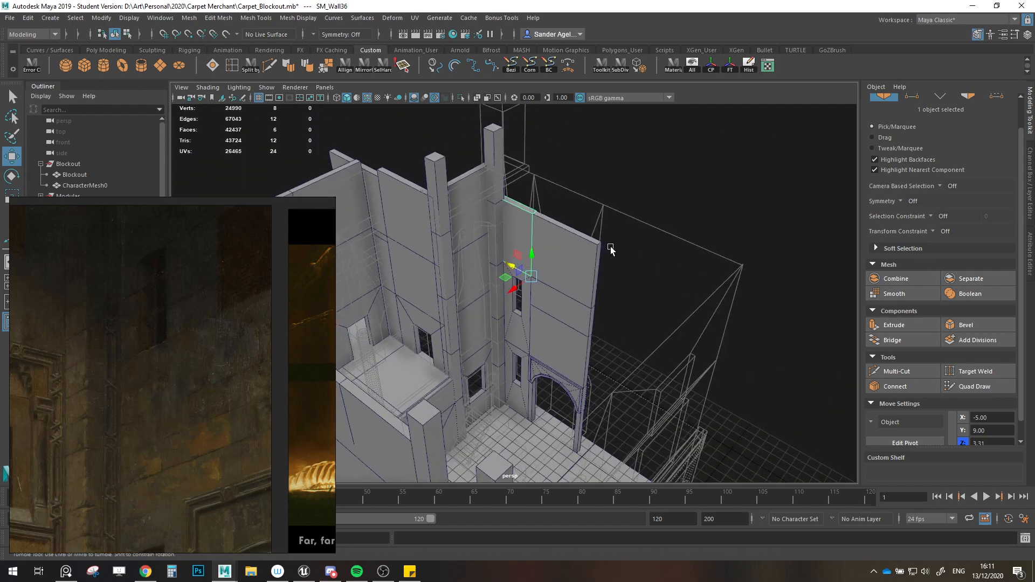
Step: Duplicate a plain wall, rotate the copy, and snap it on the floor beside the gate at X -5.00, Y 0.00, Z -2.50
left_click_drag(610, 246, 600, 339, "alt")
left_click(636, 322)
scroll(636, 323, "up", 3)
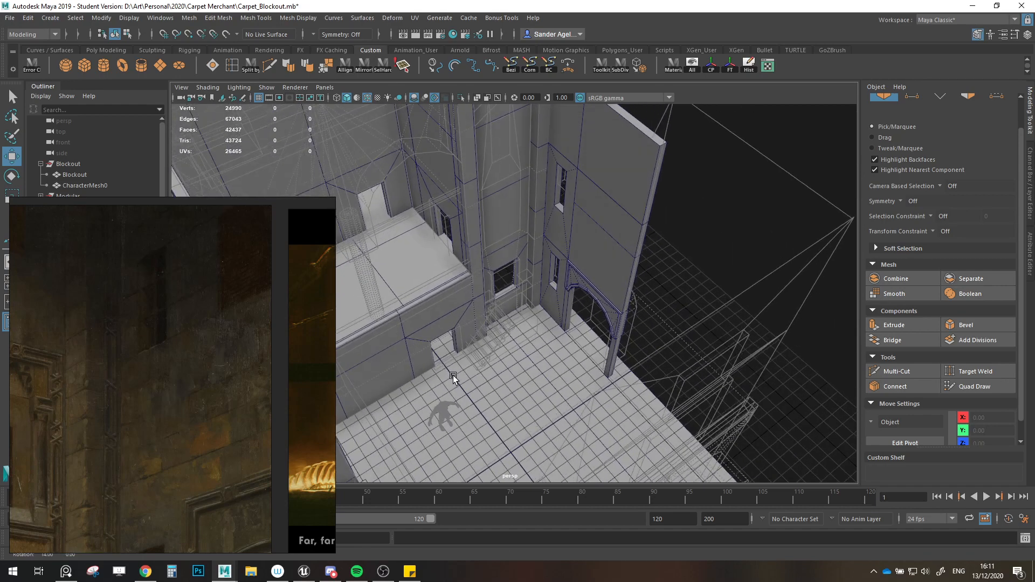
left_click(406, 360)
key("ctrl+d")
key("e")
left_click_drag(560, 295, 533, 350)
key("w")
key("e")
key("w")
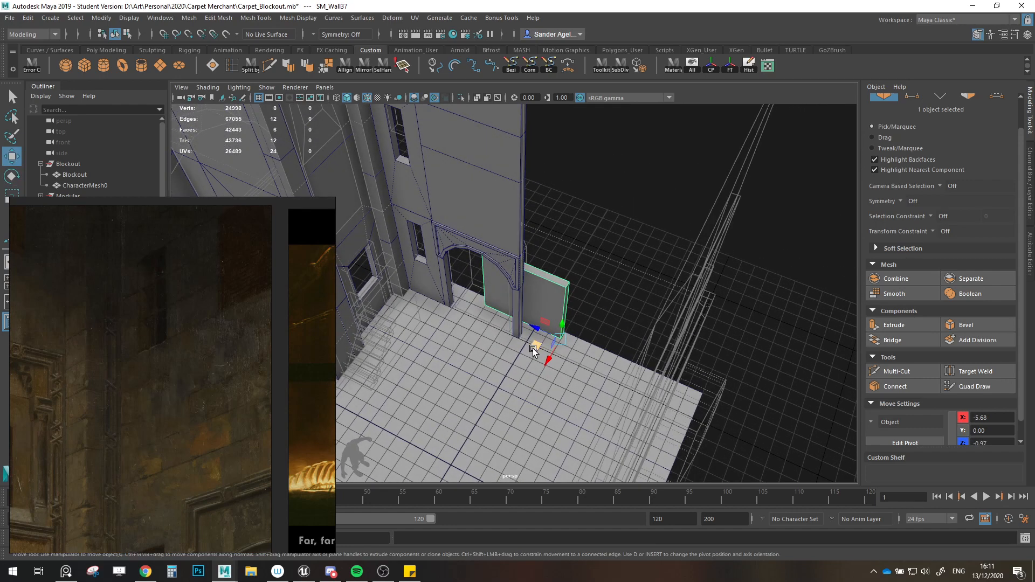
middle_click_drag(536, 345, 590, 362)
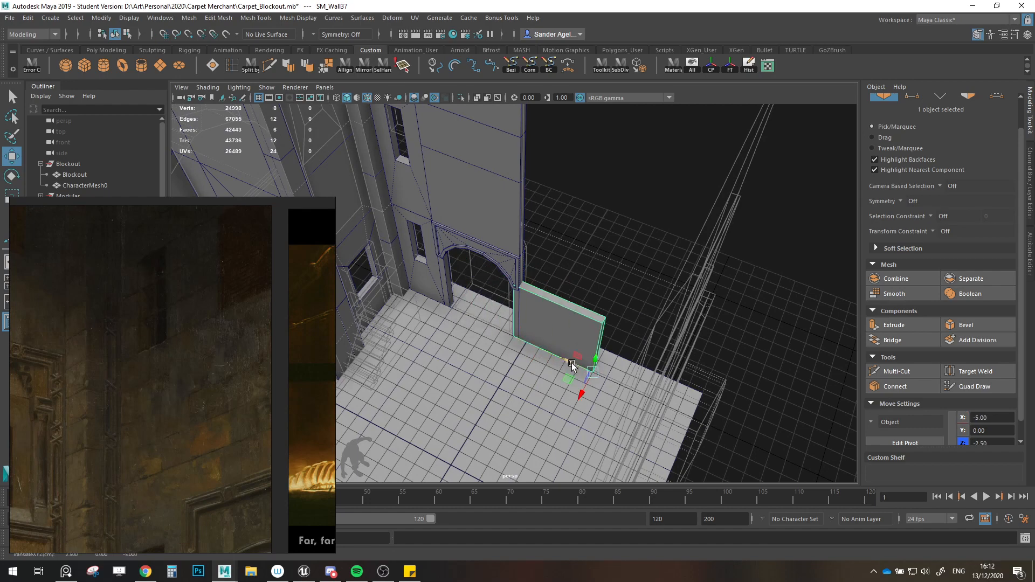
Step: Try moving the new wall along Z to the gate's corner at Z 0.31, then undo the move
left_click_drag(572, 364, 552, 390, "alt")
scroll(599, 357, "up", 3)
middle_click_drag(552, 391, 602, 350, "alt")
left_click_drag(646, 346, 667, 340, "alt")
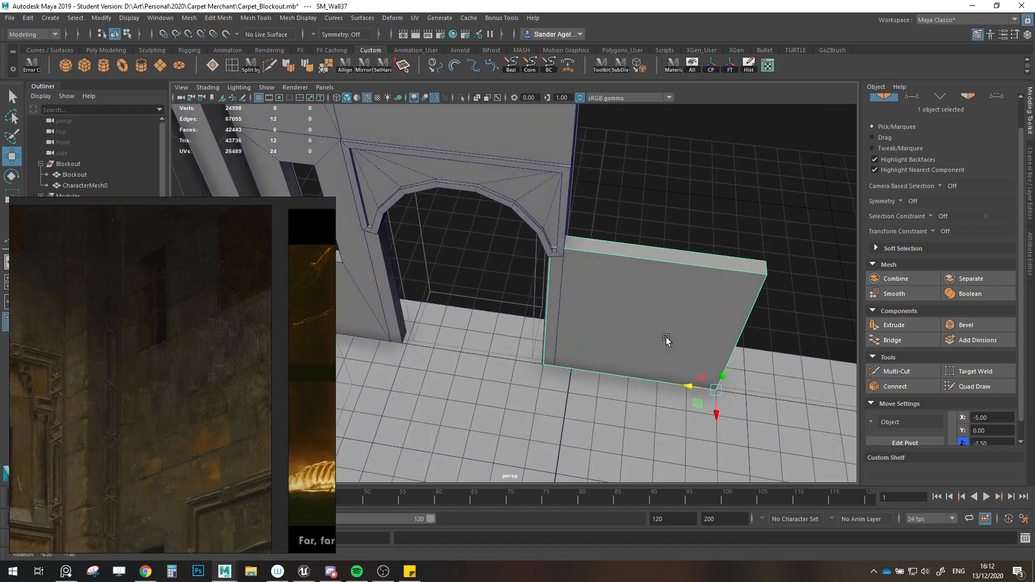
scroll(666, 340, "down", 3)
middle_click_drag(667, 366, 551, 365)
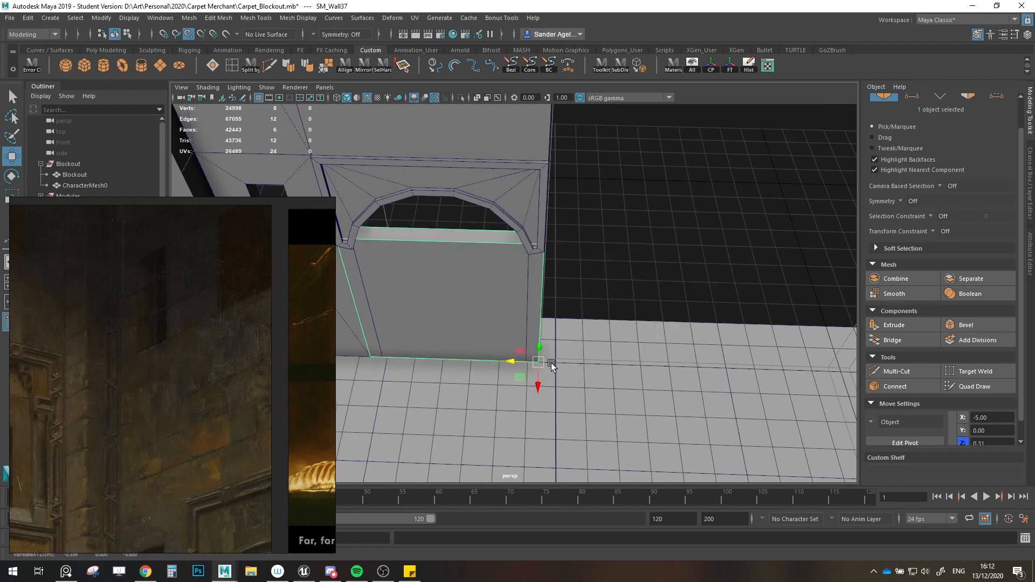
scroll(547, 353, "down", 5)
left_click_drag(548, 351, 523, 326, "alt")
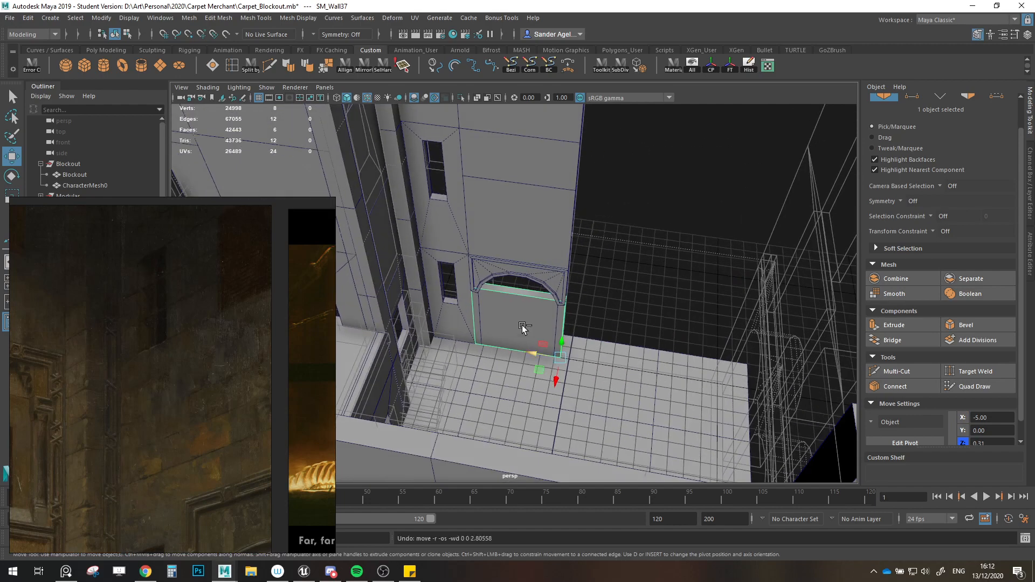
key("ctrl+z")
Step: Try moving only the gate along Z to 0.50, then undo the move
left_click(537, 274)
left_click_drag(536, 274, 551, 301, "alt")
mouse_move(531, 342)
left_mouse_down()
mouse_move(551, 342)
mouse_move(542, 350)
left_mouse_up()
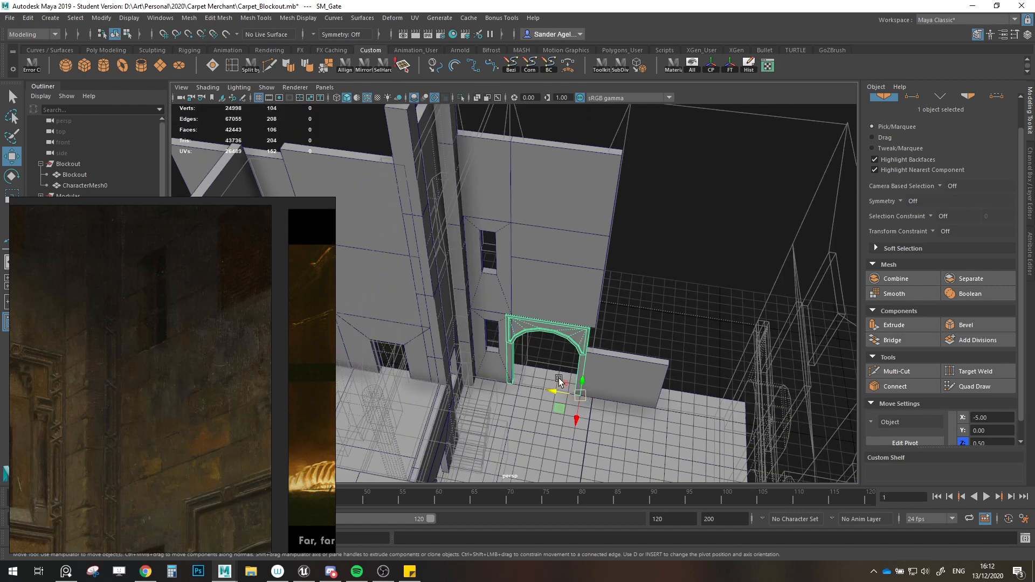
key("ctrl+z")
Step: Select the gate together with the window walls and upper walls, and snap them along Z so the gate sits at 0.50
left_click(477, 290)
left_click(488, 191, "shift")
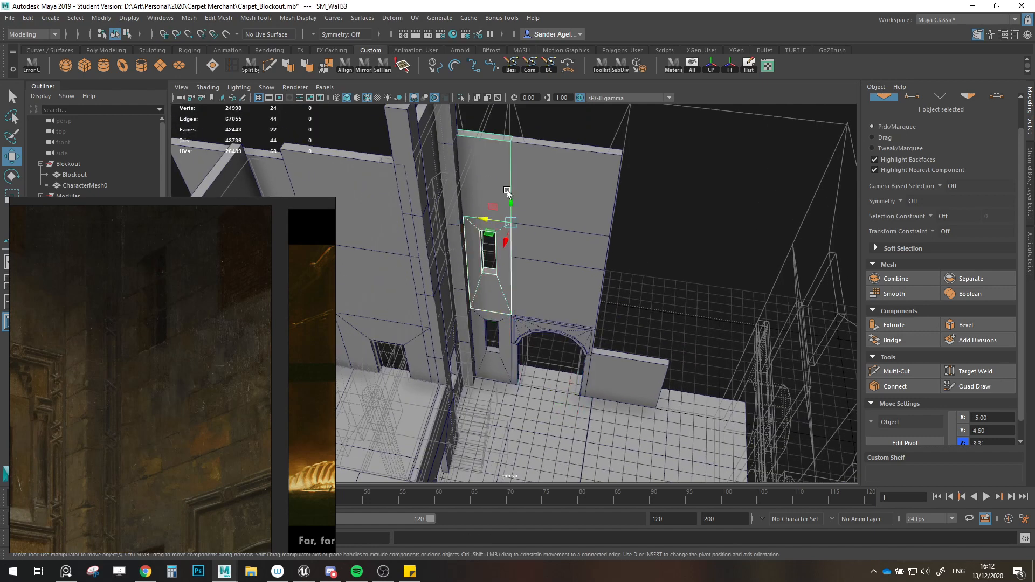
left_click(543, 192, "shift")
left_click(542, 245, "shift")
left_click(502, 354, "shift")
left_click(516, 359, "shift")
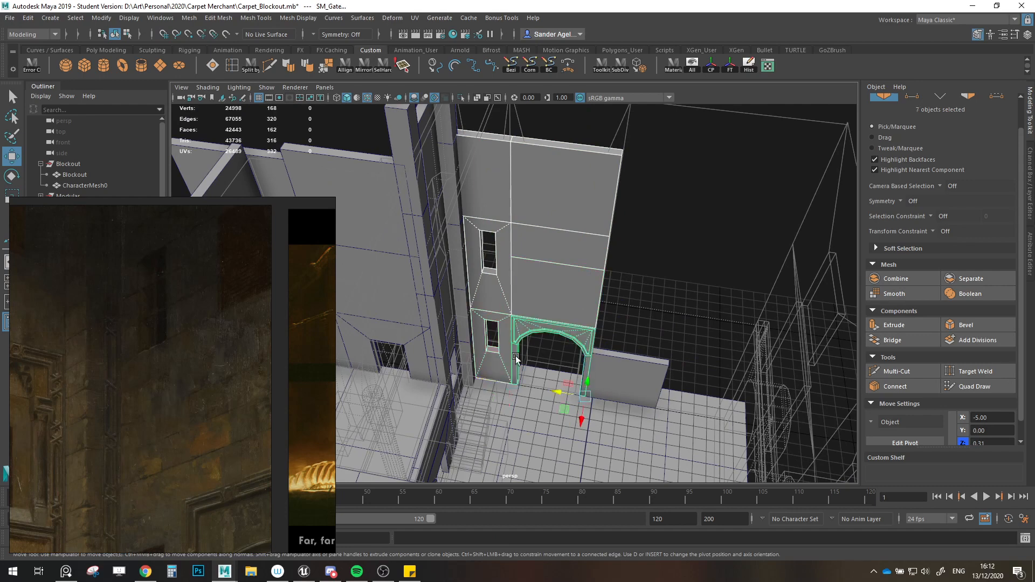
left_click_drag(553, 393, 548, 390)
scroll(155, 494, "down", 3)
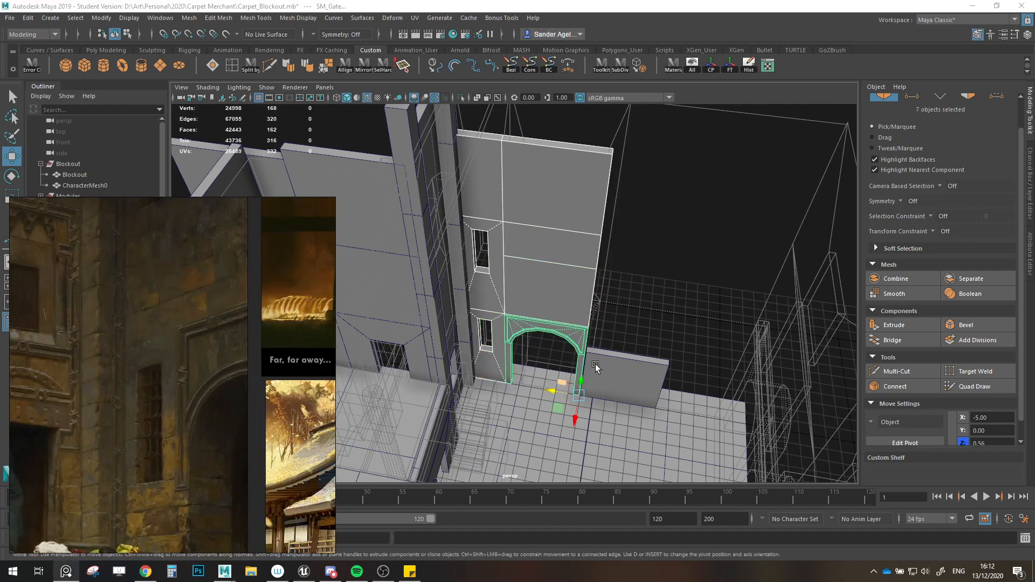
scroll(629, 300, "up", 3)
key("ctrl+z")
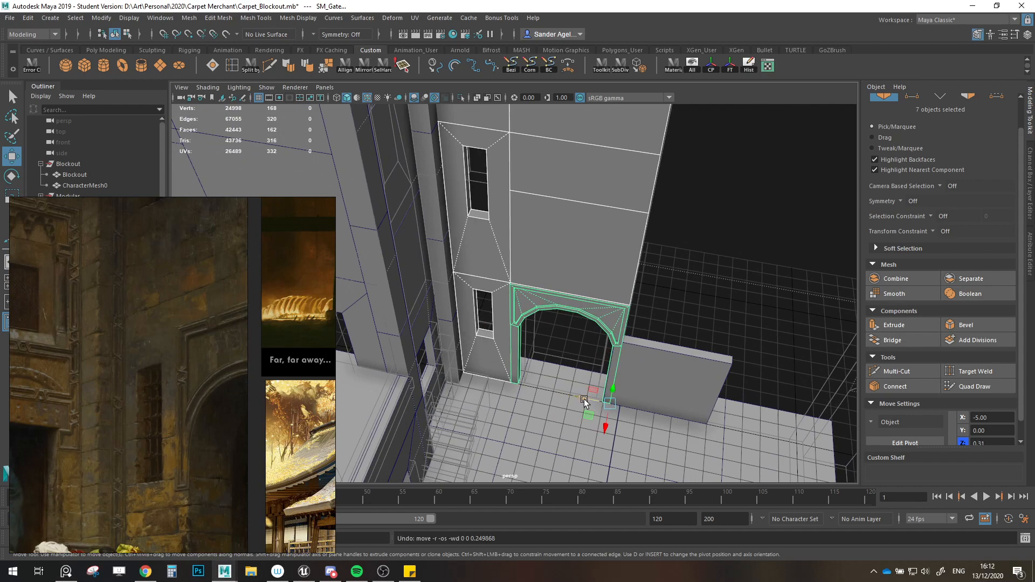
left_click_drag(584, 399, 600, 401)
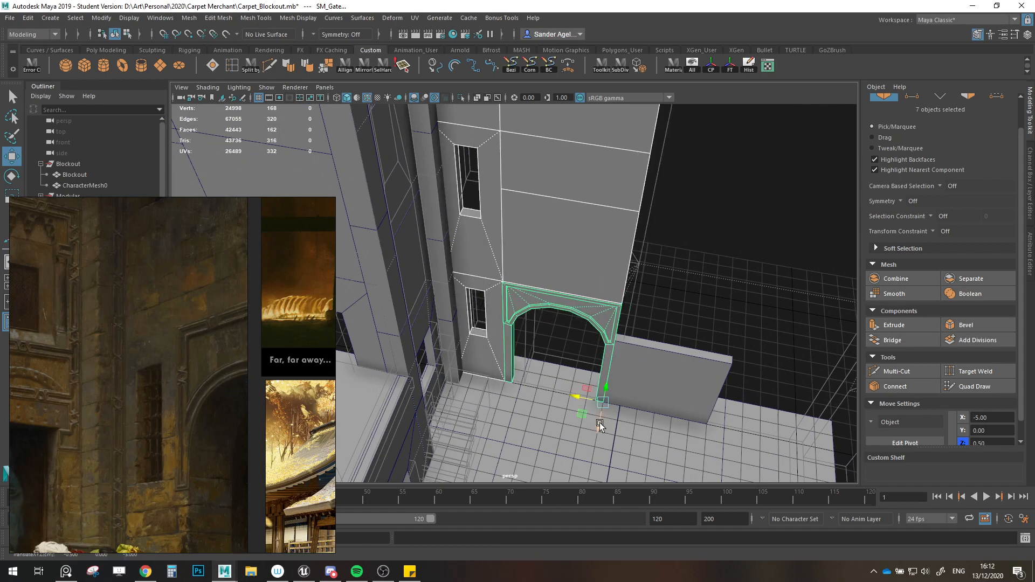
Step: Inspect the joint between the gate's base and the neighbouring plain wall
scroll(610, 411, "up", 3)
middle_click_drag(610, 411, 550, 335, "alt")
left_click_drag(550, 335, 535, 435, "alt")
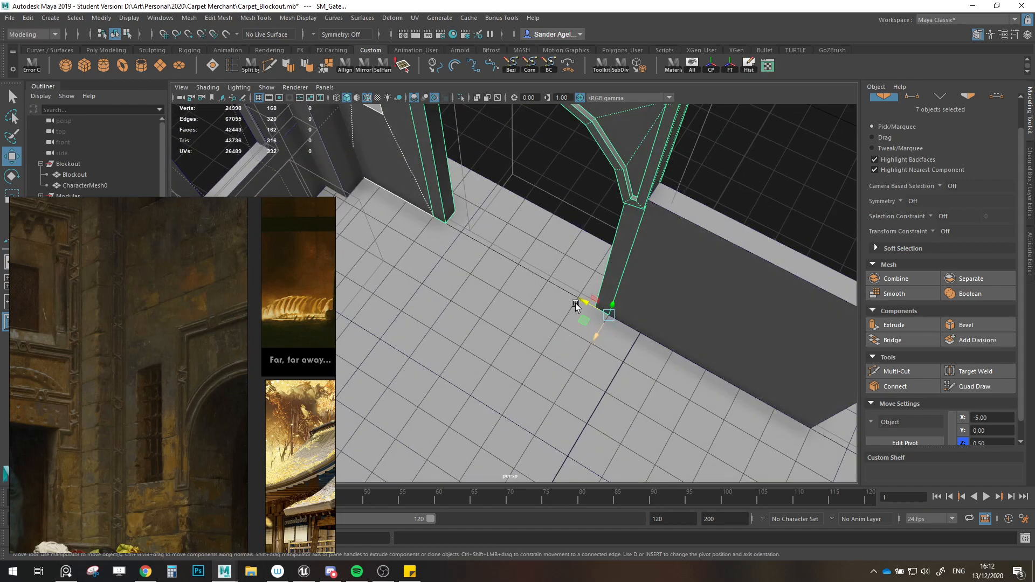
scroll(576, 304, "down", 4)
left_click_drag(557, 361, 591, 345, "alt")
middle_click_drag(591, 344, 502, 363, "alt")
scroll(502, 363, "up", 4)
scroll(502, 363, "down", 4)
mouse_move(501, 363)
left_mouse_down("alt")
mouse_move(510, 386)
mouse_move(534, 358)
mouse_move(574, 365)
mouse_move(549, 363)
mouse_move(581, 420)
left_mouse_up("alt")
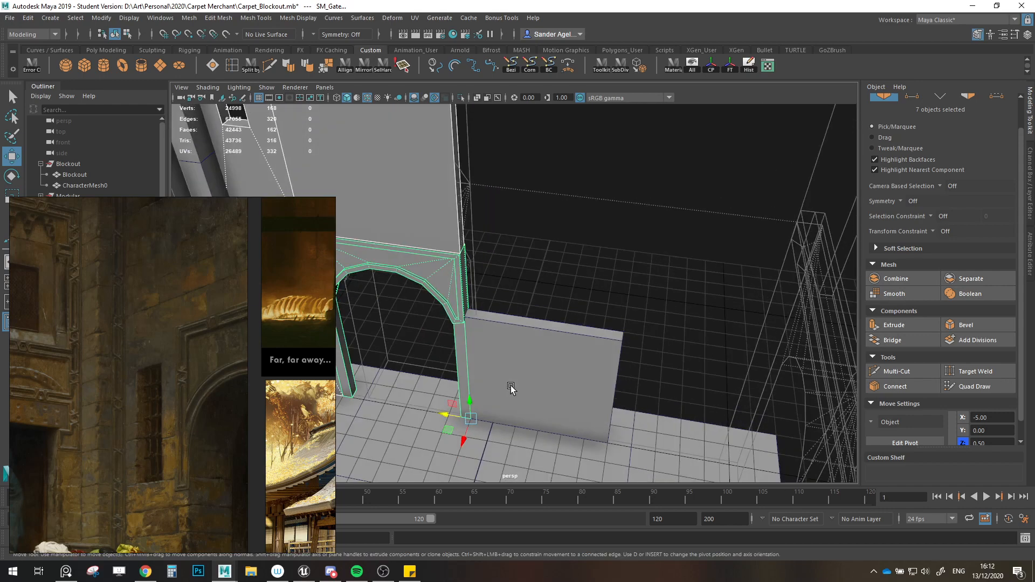
Step: Try duplicating the plain wall beside the gate and raising the copy to Y 3.00, then remove it
left_click(510, 386)
scroll(579, 410, "down", 2)
scroll(580, 412, "up", 2)
middle_click_drag(610, 398, 629, 377, "alt")
scroll(626, 375, "down", 2)
left_click_drag(595, 373, 604, 293, "shift")
key("v")
scroll(519, 265, "down", 3)
left_click_drag(520, 264, 539, 344, "alt")
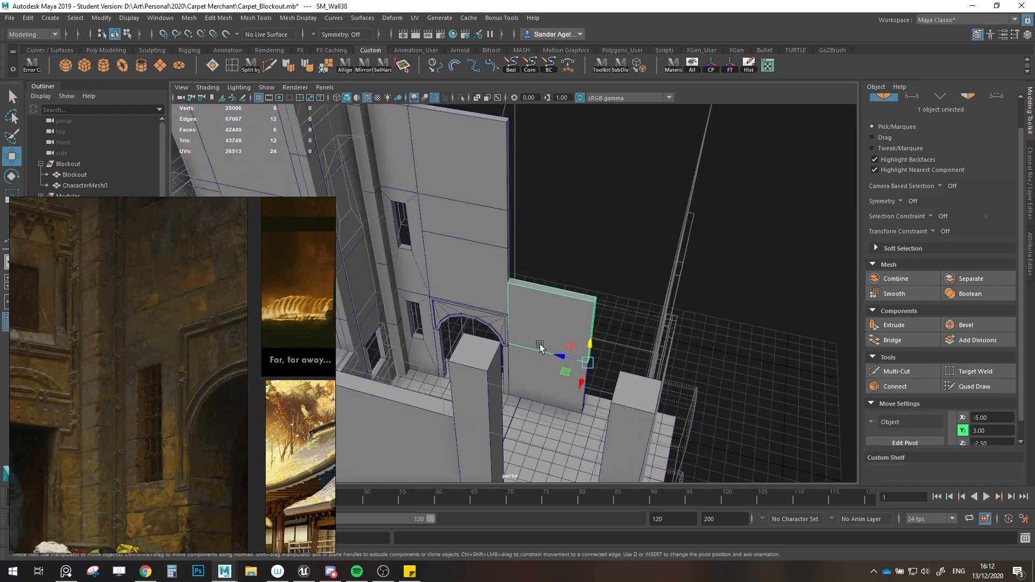
middle_click_drag(539, 344, 552, 366, "alt")
mouse_move(552, 366)
left_mouse_down("alt")
mouse_move(568, 368)
mouse_move(568, 354)
mouse_move(596, 416)
left_mouse_up("alt")
key("ctrl+z")
key("Delete")
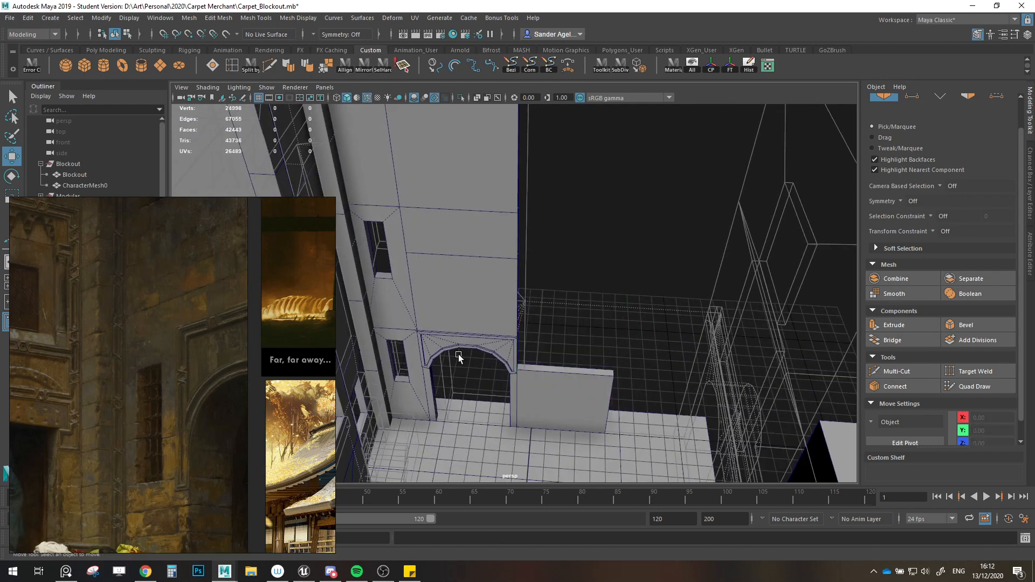
Step: Duplicate the half wall and the plain wall from above the gate, and stack the copies on the wall beside it at Z -2.50
left_click(448, 247)
key("ctrl+d")
left_click_drag(504, 250, 593, 326)
key("ctrl+d")
Step: Duplicate the upper half wall and top wall above the gate, and move the copies along Z to complete the neighbouring column
left_click(475, 199)
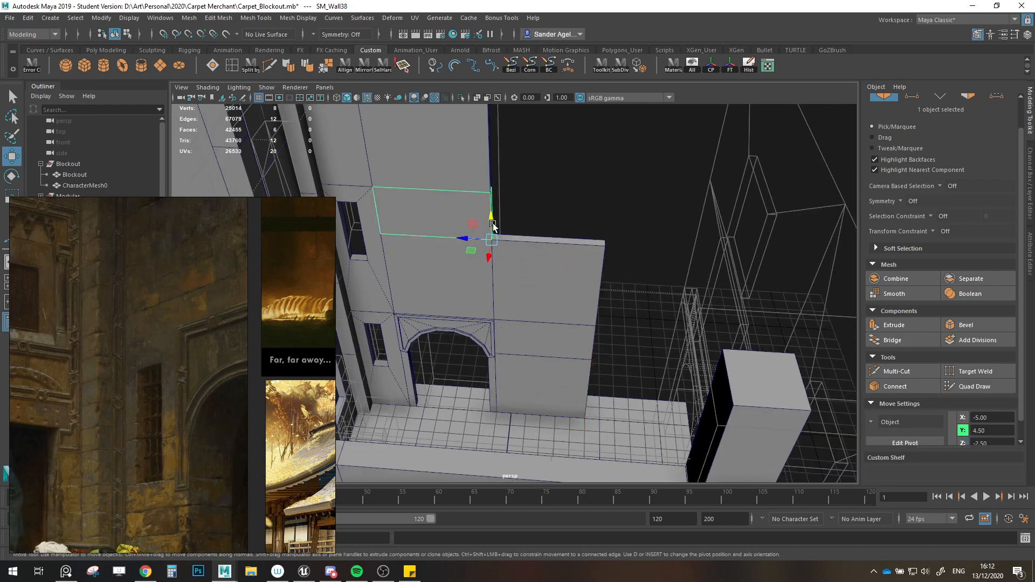
middle_click_drag(474, 199, 470, 251, "alt")
scroll(469, 249, "down", 3)
left_click(462, 237, "shift")
key("ctrl+d")
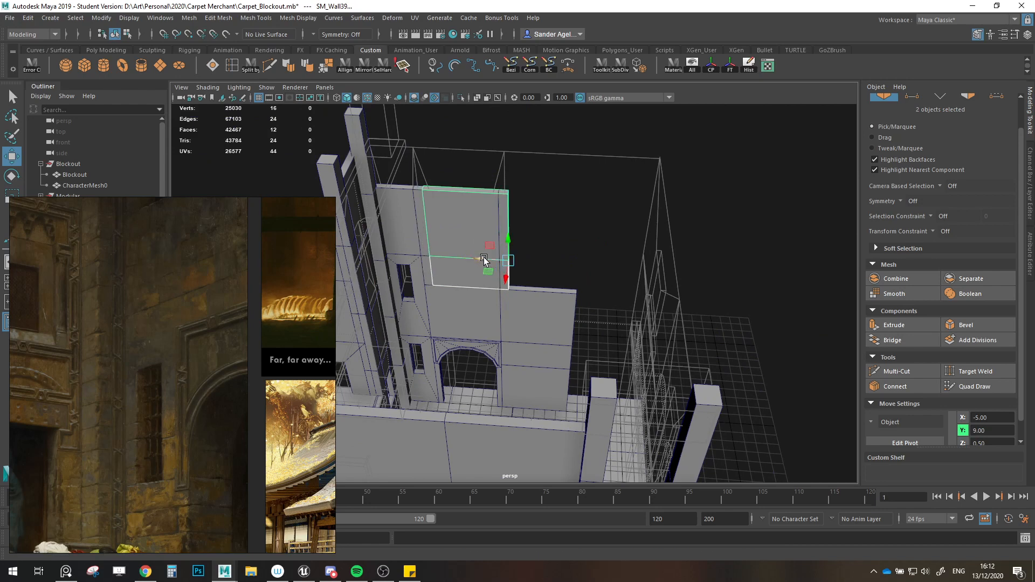
left_click_drag(473, 255, 562, 278)
Step: Select all five walls of the column beside the gate, duplicate them, and snap the copies along Z to -5.50
left_click(543, 378, "shift")
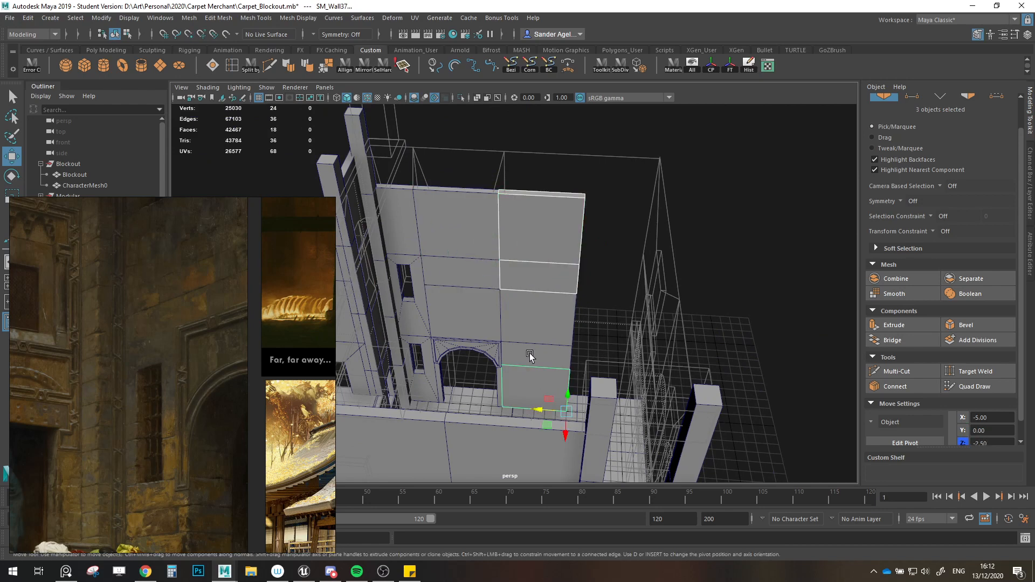
left_click_drag(540, 314, 590, 324, "alt")
key("ctrl+d")
key("x")
scroll(674, 362, "up", 5)
scroll(576, 330, "down", 3)
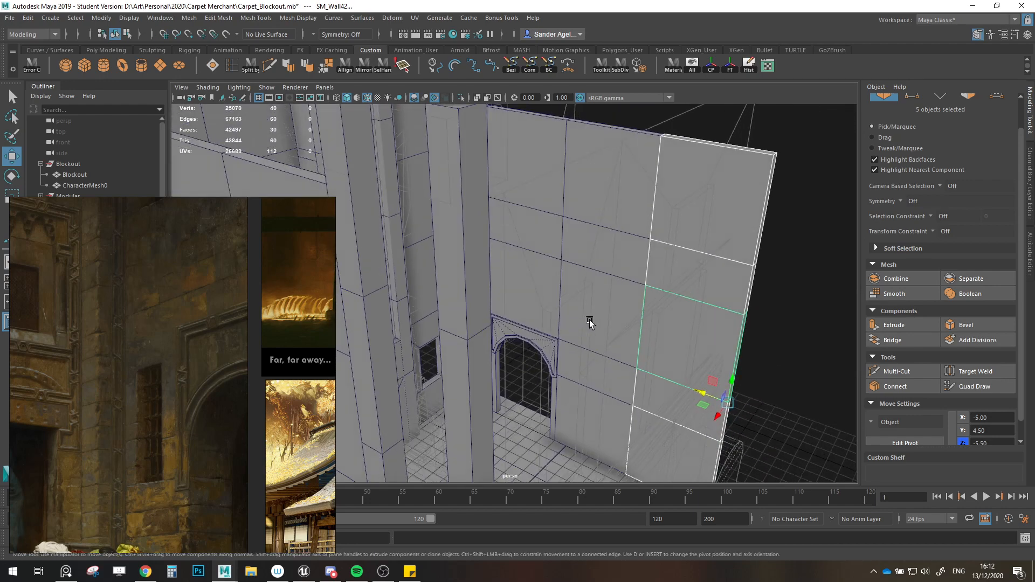
Step: Examine the finished gate wall's seams and how the wall encloses the courtyard
scroll(590, 327, "up", 3)
middle_click_drag(592, 336, 602, 395, "alt")
scroll(583, 385, "up", 1)
left_click_drag(516, 354, 545, 331, "alt")
left_click(563, 304)
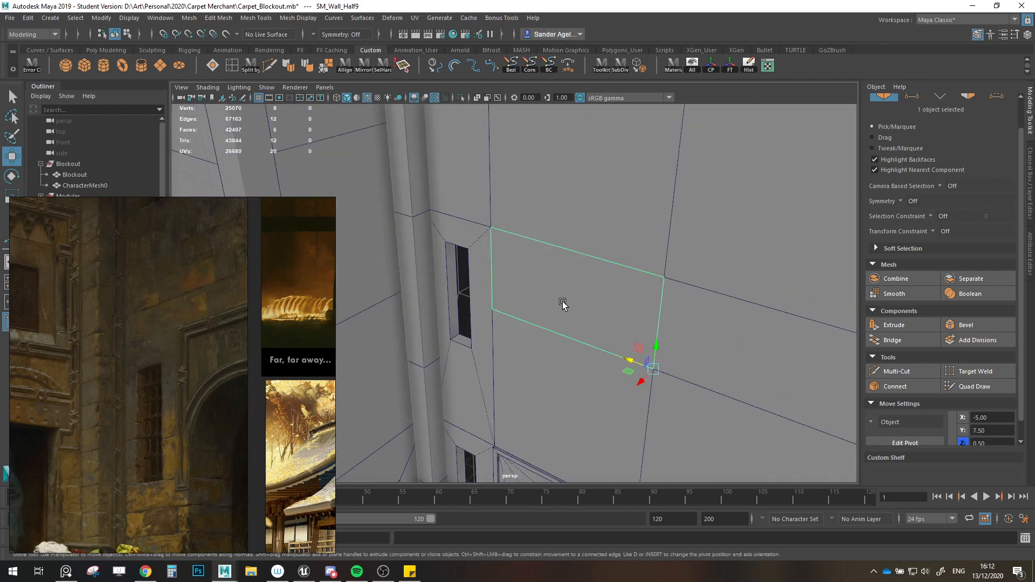
scroll(583, 332, "down", 4)
middle_click_drag(590, 339, 546, 247, "alt")
scroll(550, 280, "down", 2)
left_click_drag(552, 293, 642, 297, "alt")
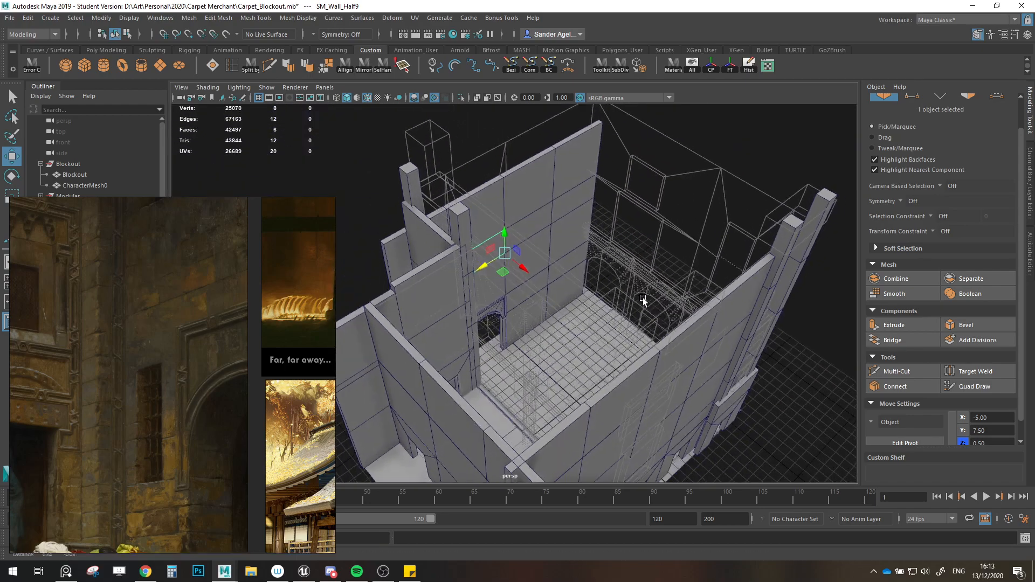
Step: Duplicate the arched gate, rotate the copy, and move it toward the courtyard's open side
scroll(603, 331, "up", 5)
mouse_move(603, 331)
left_mouse_down("alt")
mouse_move(446, 352)
mouse_move(474, 400)
mouse_move(631, 334)
left_mouse_up("alt")
left_click(446, 351)
scroll(475, 376, "up", 1)
mouse_move(631, 334)
left_mouse_down("alt")
mouse_move(539, 377)
mouse_move(591, 352)
mouse_move(566, 427)
mouse_move(483, 437)
mouse_move(507, 439)
mouse_move(519, 374)
mouse_move(506, 381)
mouse_move(504, 236)
left_mouse_up("alt")
key("e")
key("w")
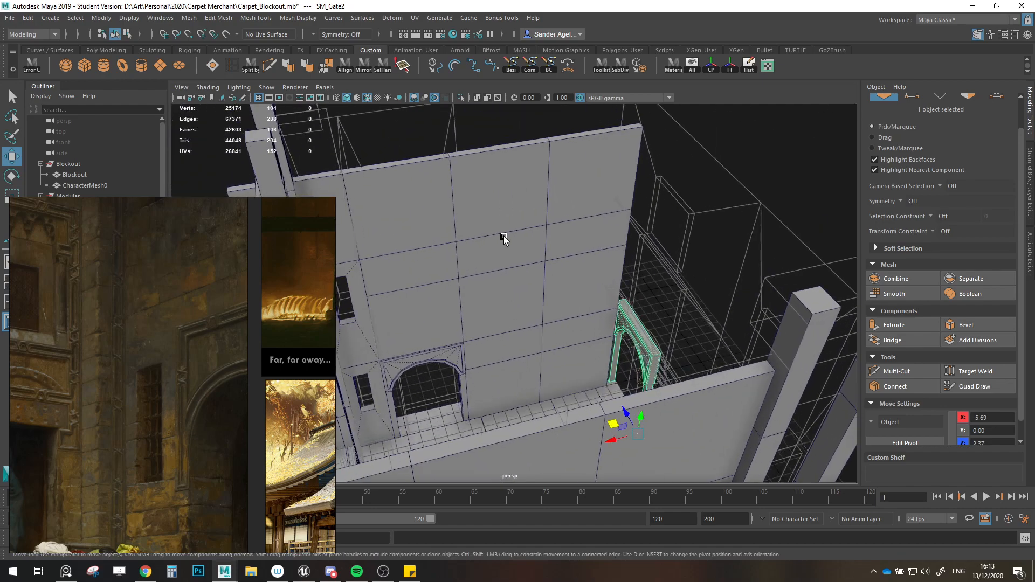
Step: Position the gate copy along the open side and place another gate in line with it, leaving a gap between them
left_click_drag(501, 198, 480, 387, "alt")
scroll(574, 303, "up", 5)
scroll(479, 388, "down", 4)
left_click_drag(480, 387, 570, 356)
mouse_move(522, 334)
left_mouse_down("alt")
mouse_move(697, 316)
mouse_move(493, 371)
left_mouse_up("alt")
Step: Rotate a corner pillar copy about Y and snap it into the gap between the two arches at X -5.50
left_click(699, 321)
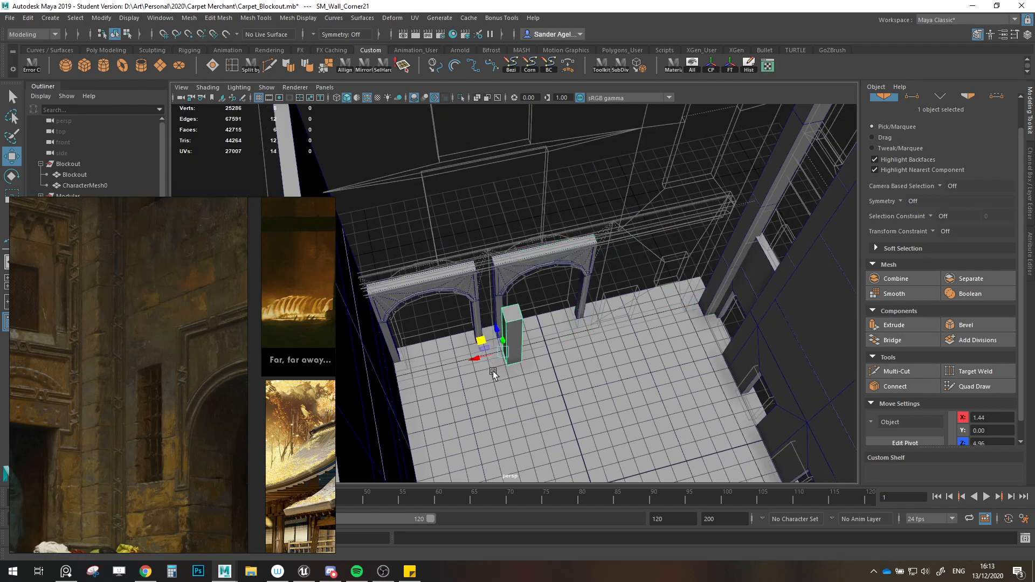
key("e")
middle_click_drag(558, 374, 568, 369)
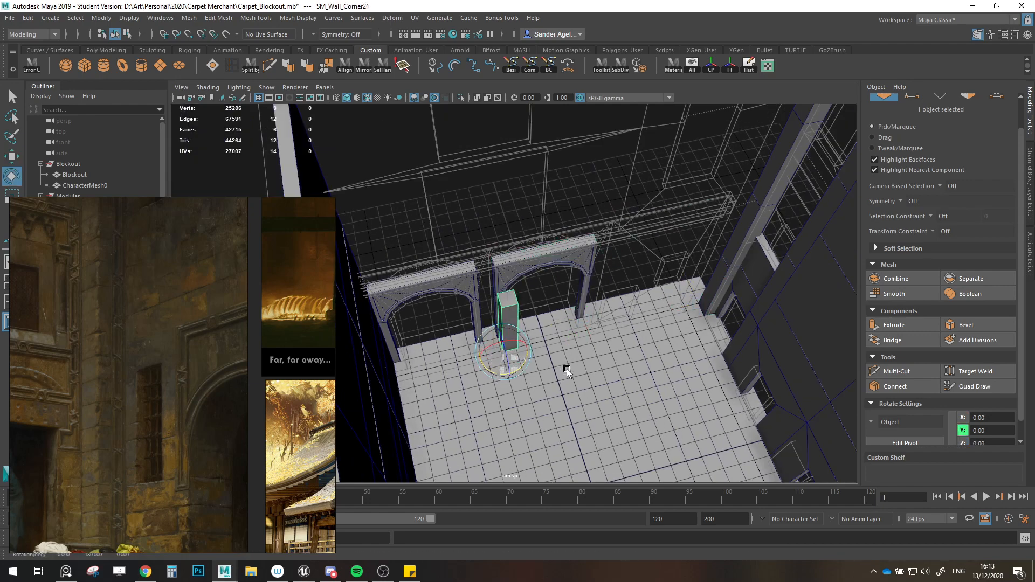
key("w")
left_click_drag(567, 369, 480, 385, "alt")
key("x")
left_click_drag(561, 396, 476, 364, "alt")
middle_click_drag(476, 365, 493, 380, "alt")
key("x")
left_click_drag(448, 392, 481, 368)
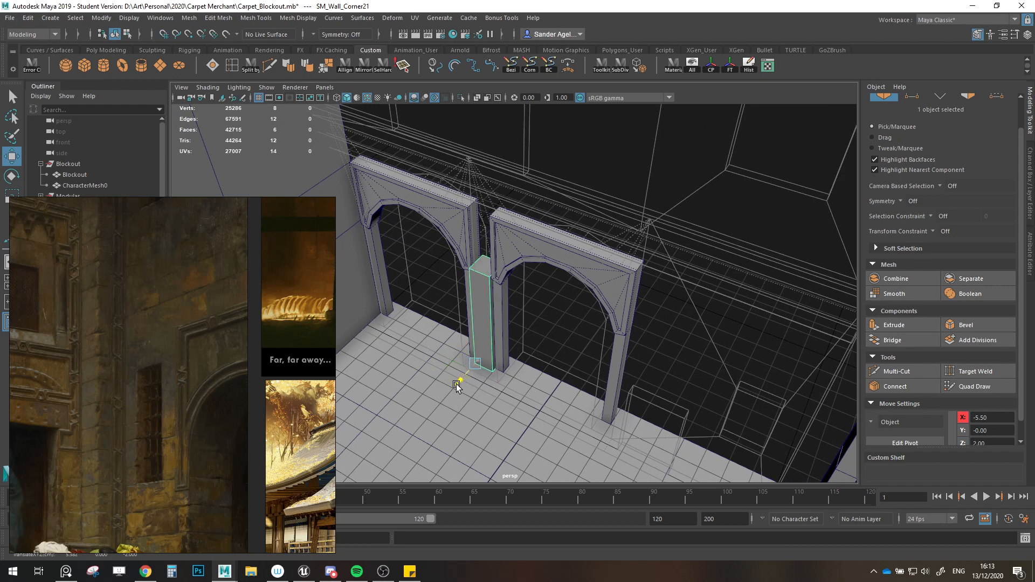
Step: Duplicate the pillar between the two arches and raise the copy on top of it
mouse_move(472, 353)
left_mouse_down("shift")
mouse_move(469, 295)
mouse_move(609, 306)
left_mouse_up("shift")
left_click(432, 301)
left_click_drag(669, 329, 716, 386, "alt")
scroll(927, 412, "down", 1)
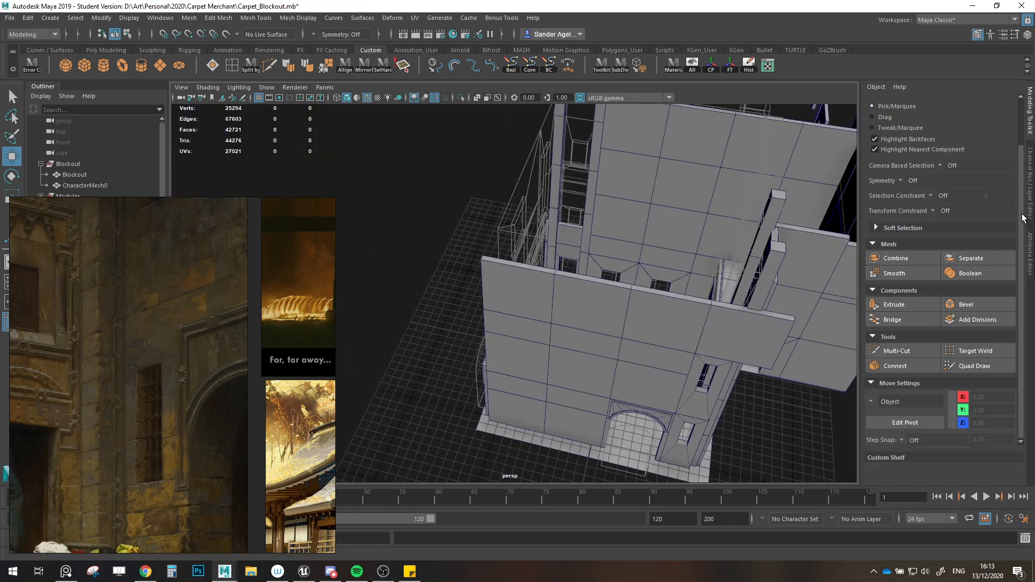
Step: Save the scene and display the L_Blockout layer as solid reference geometry around the two new arches
key("ctrl+s")
key("Return")
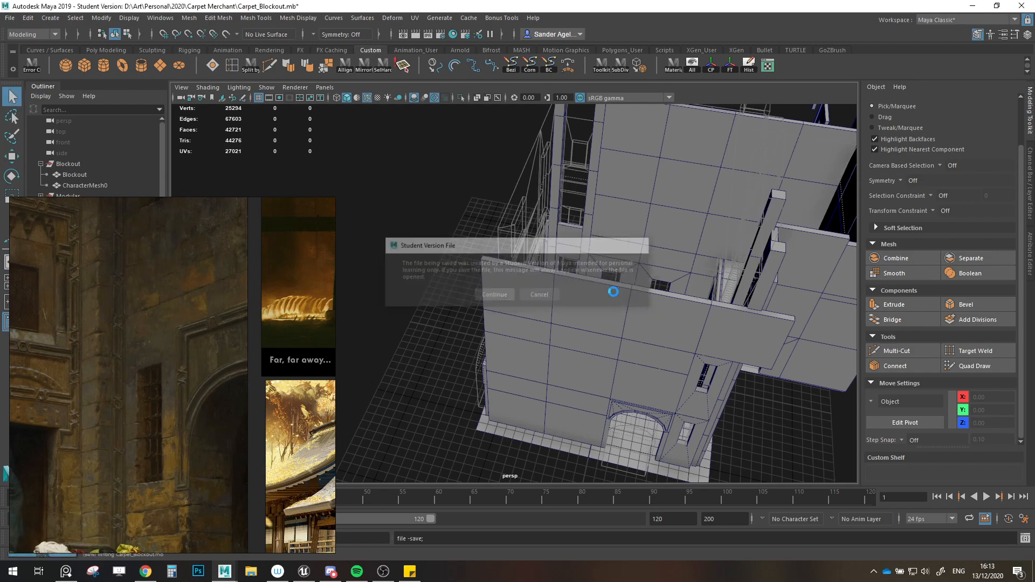
left_click(1030, 203)
left_click(923, 410)
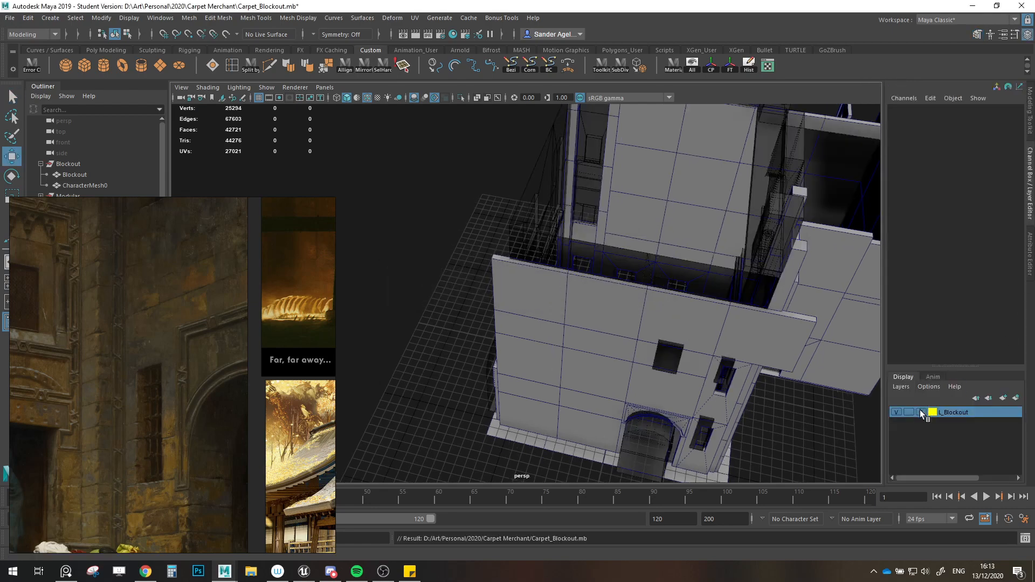
scroll(601, 323, "up", 5)
mouse_move(601, 322)
left_mouse_down("alt")
mouse_move(483, 335)
mouse_move(518, 329)
left_mouse_up("alt")
middle_click_drag(518, 329, 577, 356, "alt")
scroll(577, 356, "up", 2)
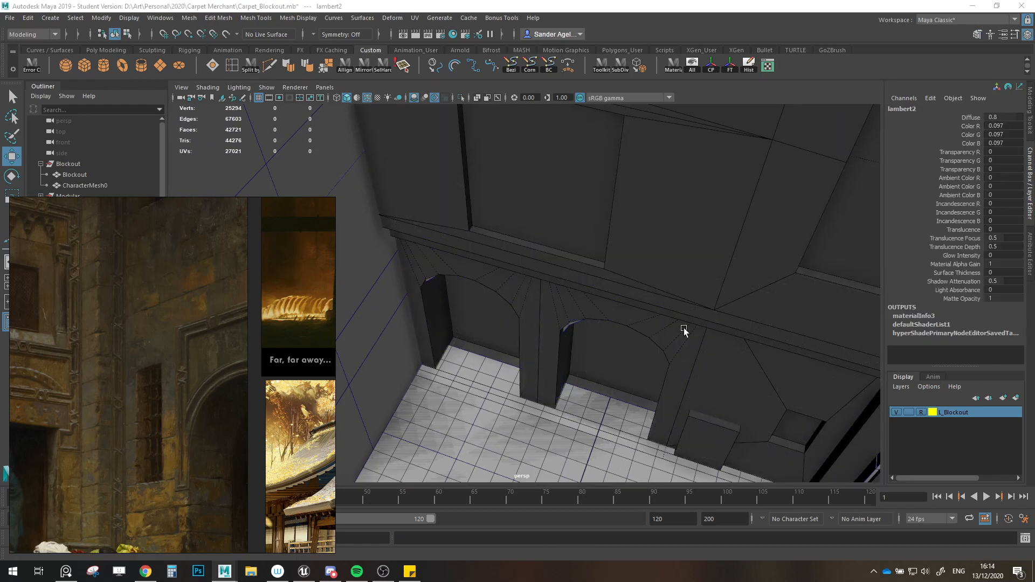
scroll(684, 328, "up", 3)
left_click_drag(684, 328, 661, 273, "alt")
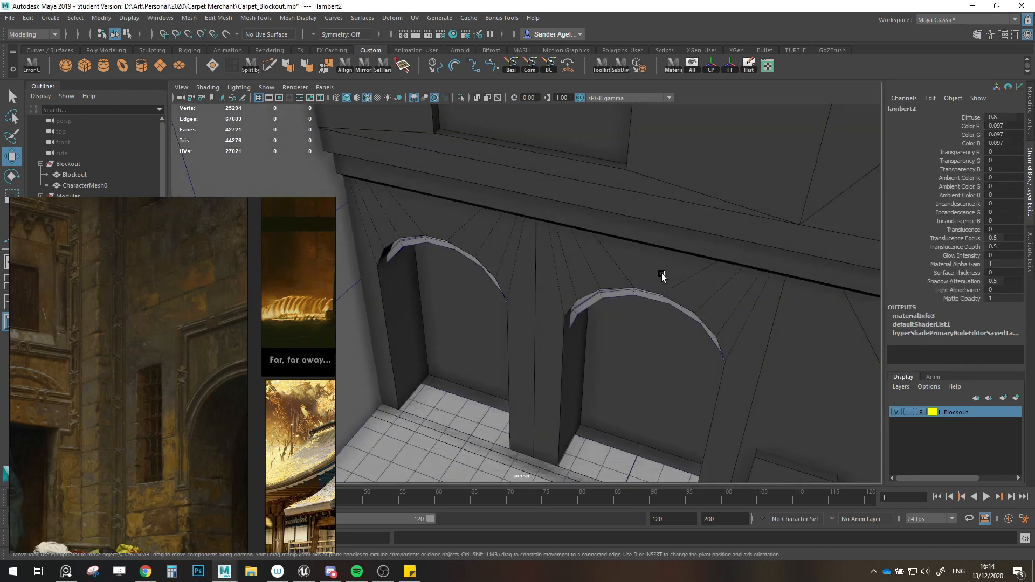
Step: Compare the modular arches with the original blockout by switching L_Blockout between reference and template display
left_click(924, 413)
left_click(923, 413)
left_click(924, 413)
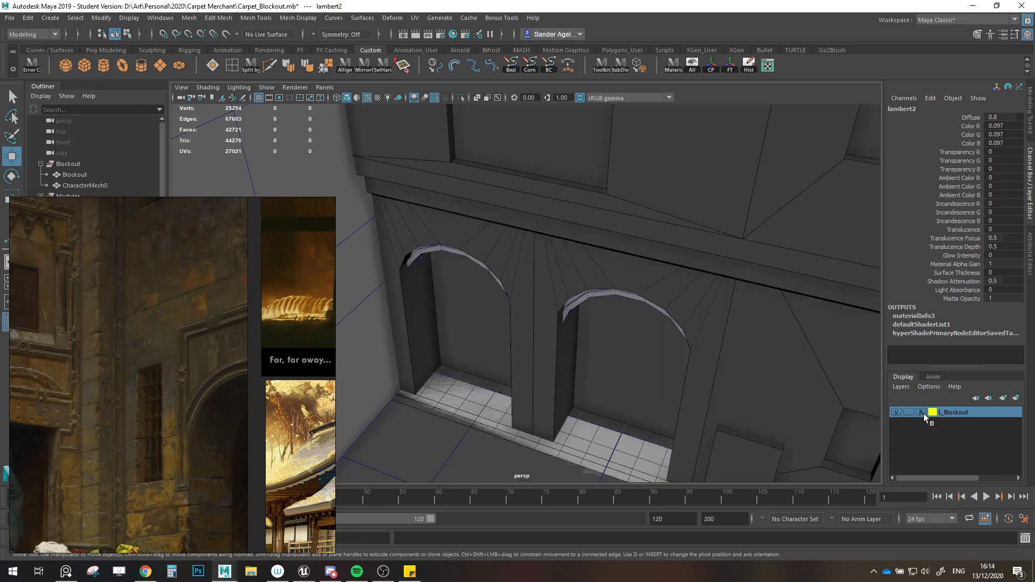
left_click(924, 413)
left_click(924, 413)
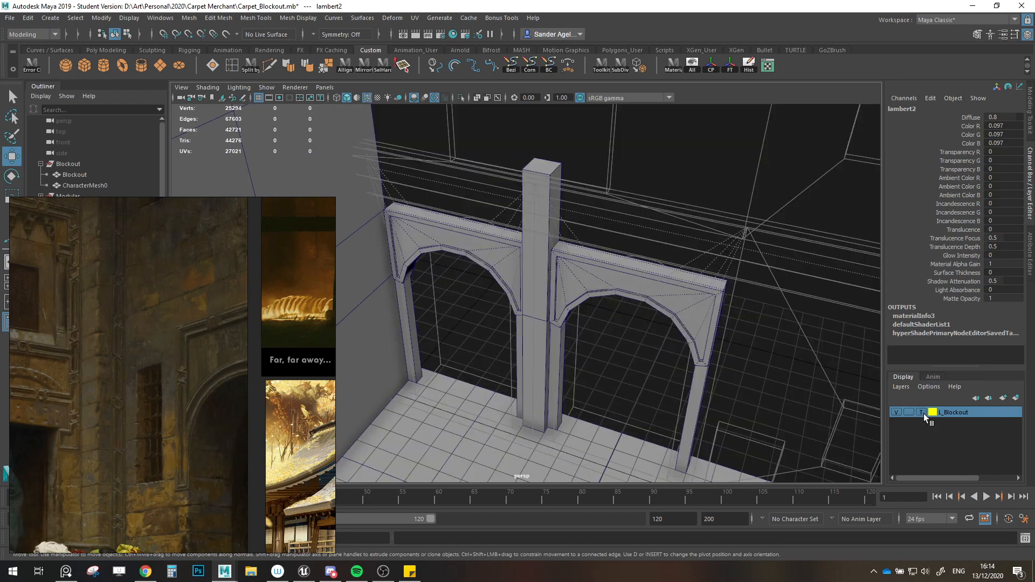
left_click(924, 413)
left_click_drag(755, 364, 679, 332, "alt")
left_click(923, 415)
left_click(923, 415)
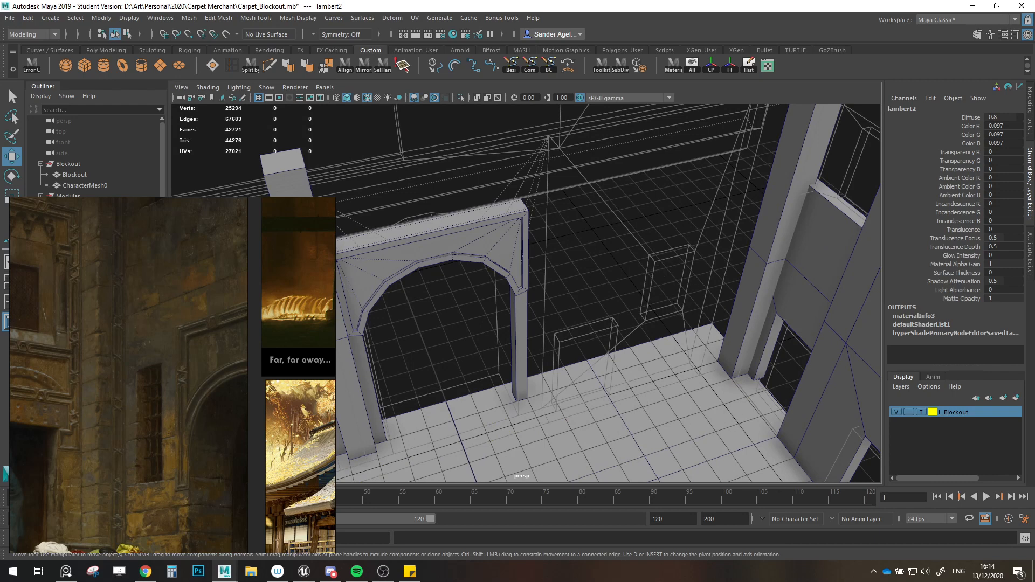
Step: Examine the courtyard doorways and windows in the Gayer-Anderson Museum Street View in Chrome, then return to Maya
left_click(66, 571)
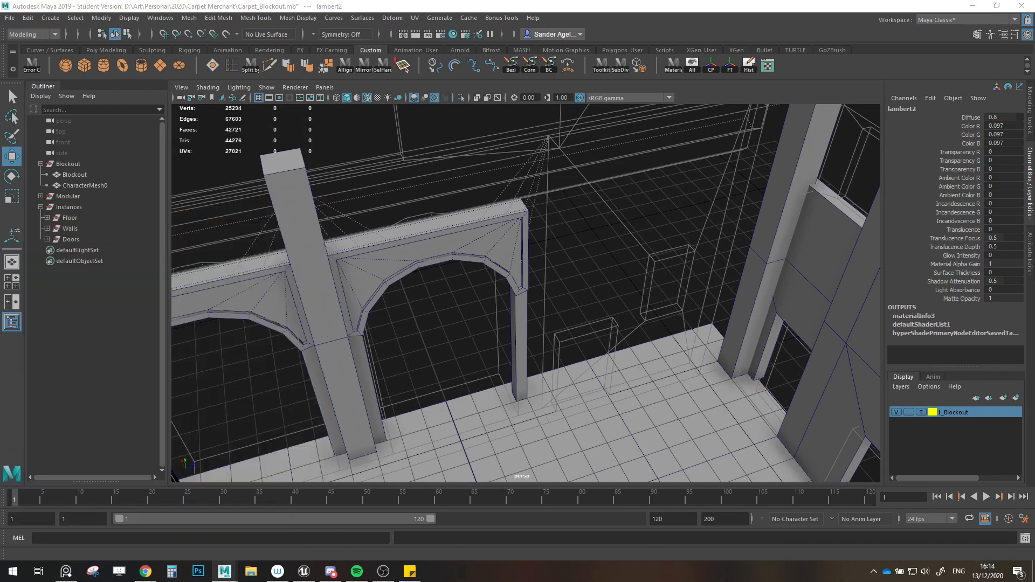
left_click(146, 572)
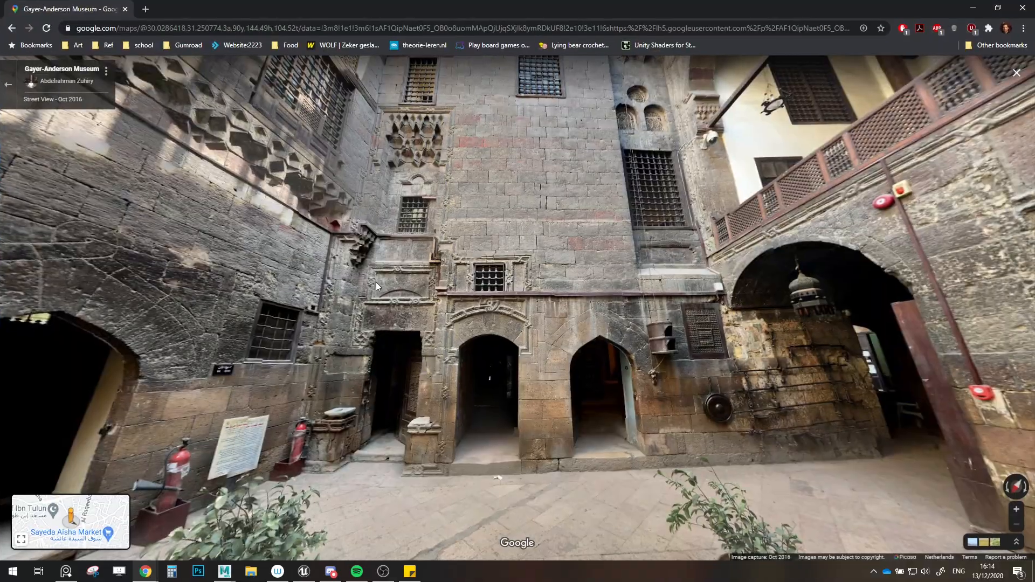
left_click_drag(376, 282, 626, 294)
scroll(572, 319, "up", 5)
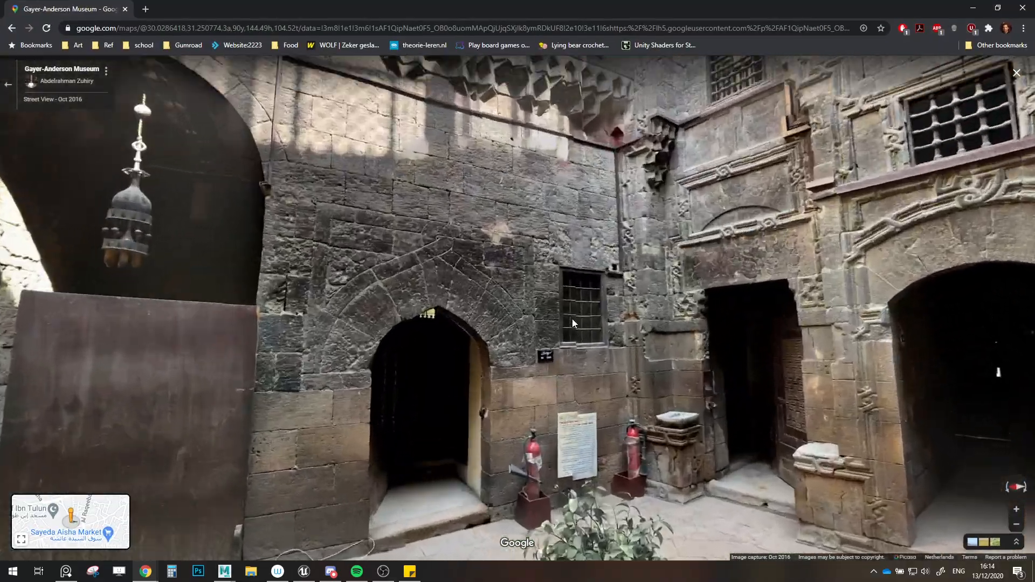
scroll(607, 335, "down", 5)
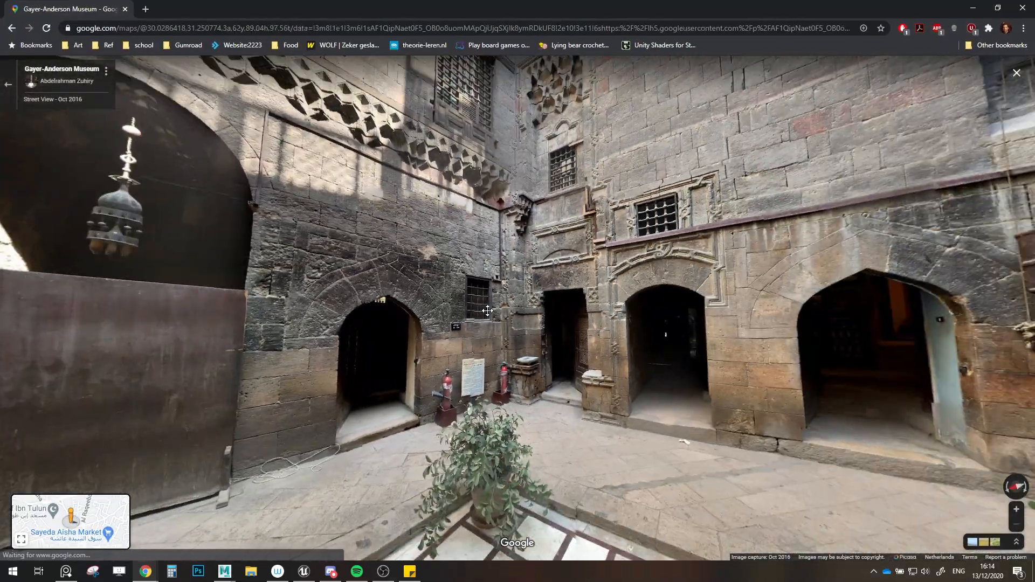
key("alt+Tab")
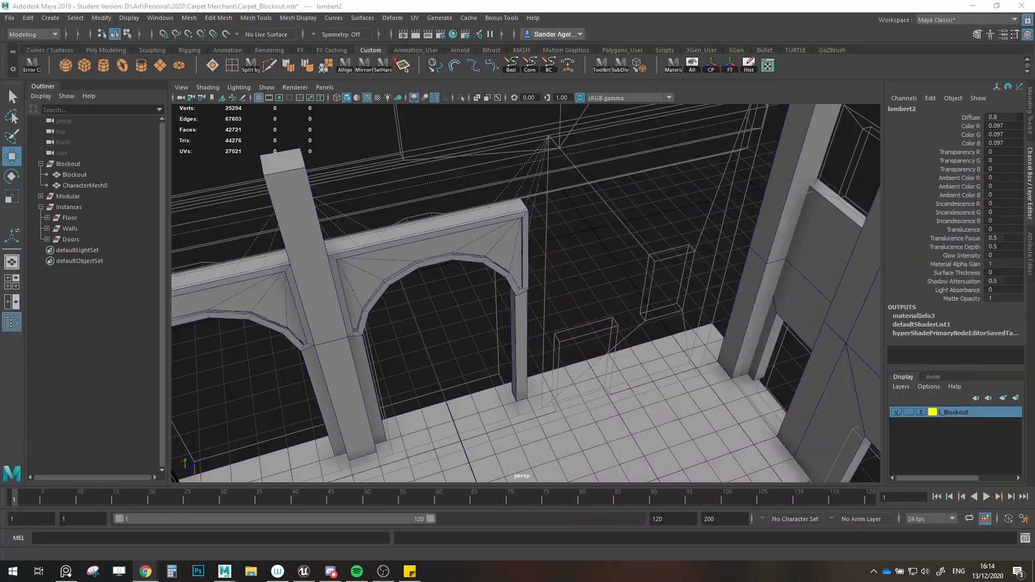
Step: Duplicate the narrow window wall, rotate the copy to -180 about Y, and place it at the corner of the arched side
left_click_drag(551, 230, 560, 426, "alt")
left_click(464, 294)
mouse_move(469, 301)
left_mouse_down("alt")
mouse_move(594, 363)
mouse_move(540, 374)
left_mouse_up("alt")
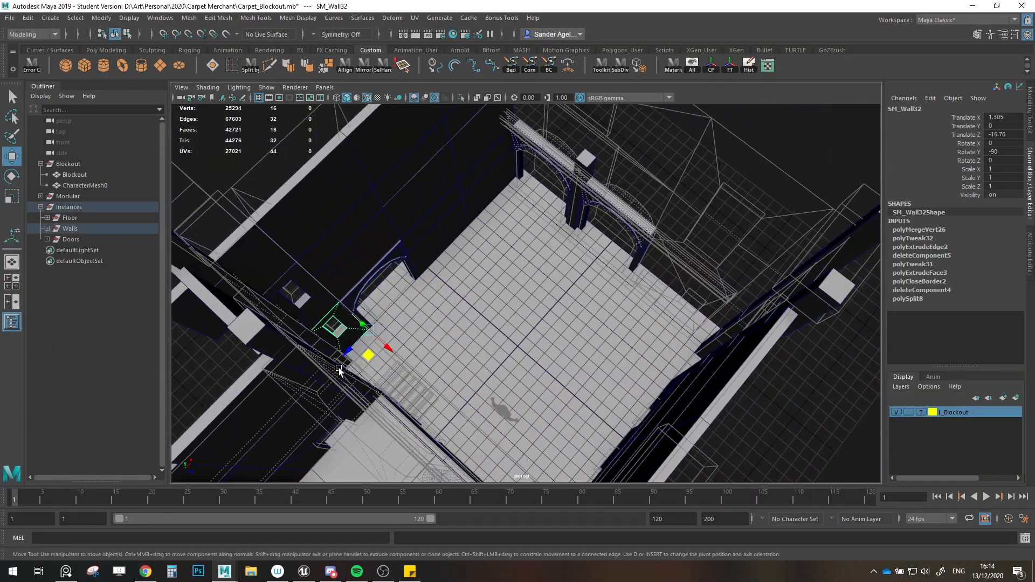
mouse_move(368, 356)
left_mouse_down("shift")
mouse_move(556, 362)
mouse_move(627, 403)
mouse_move(605, 412)
mouse_move(602, 394)
left_mouse_up("shift")
key("e")
key("w")
left_click_drag(610, 319, 577, 358)
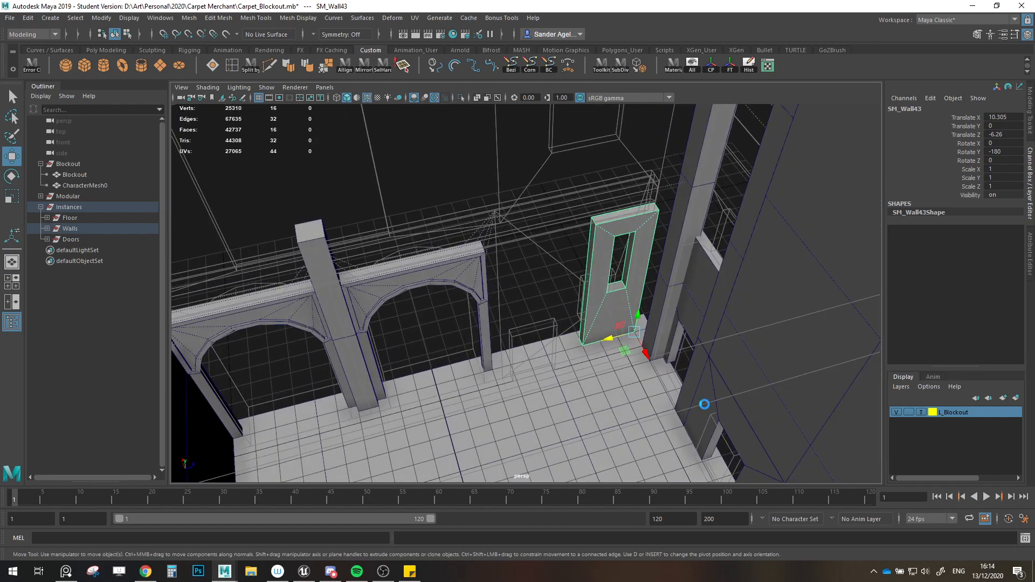
Step: Duplicate a door wall, rotate the copy to 180 about Y, and fit it between the arch and the window wall
left_click(699, 377)
left_click_drag(698, 378, 655, 400, "alt")
mouse_move(699, 427)
left_mouse_down("shift")
mouse_move(541, 300)
mouse_move(621, 330)
left_mouse_up("shift")
key("e")
key("w")
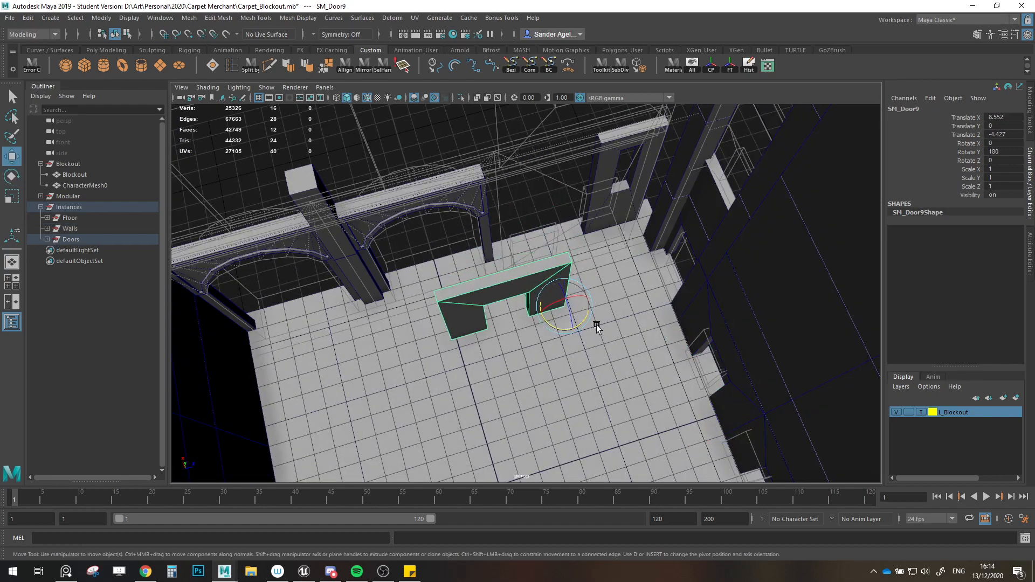
left_click_drag(558, 321, 545, 350)
left_click_drag(573, 393, 657, 384)
Step: Place a half-wall copy rotated to 180 about Y on top of the new door wall, and save the scene
left_click(659, 378)
left_click(679, 384)
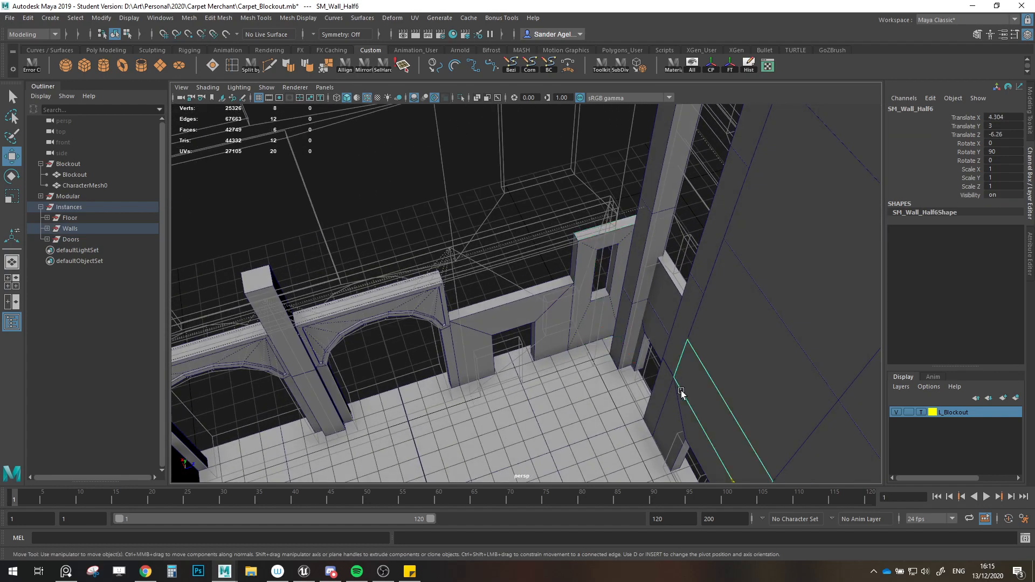
mouse_move(669, 439)
left_mouse_down("alt")
mouse_move(508, 318)
mouse_move(590, 354)
mouse_move(570, 345)
mouse_move(600, 344)
left_mouse_up("alt")
key("e")
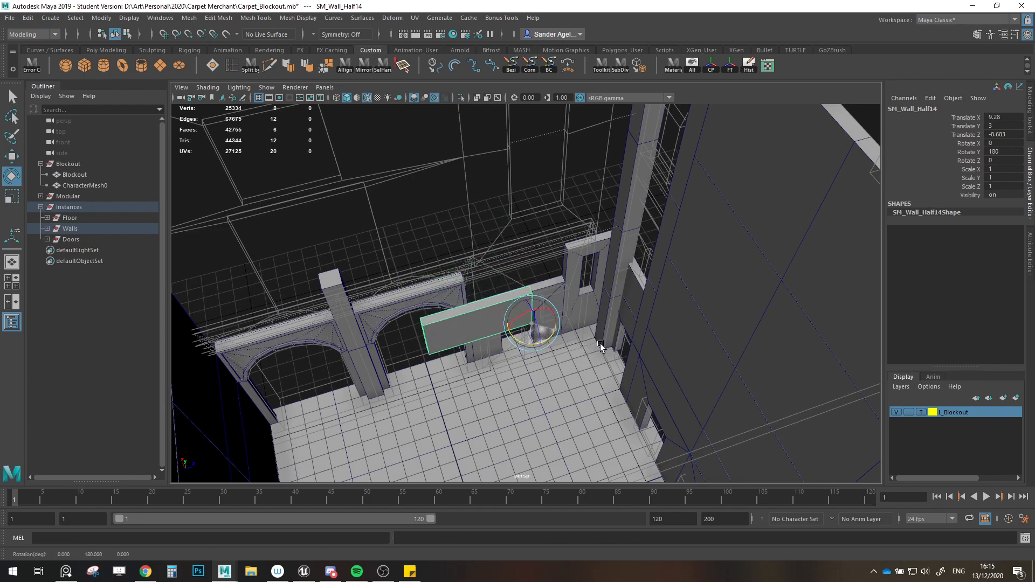
key("w")
left_click_drag(534, 335, 562, 287)
right_click_drag(562, 287, 599, 299, "alt")
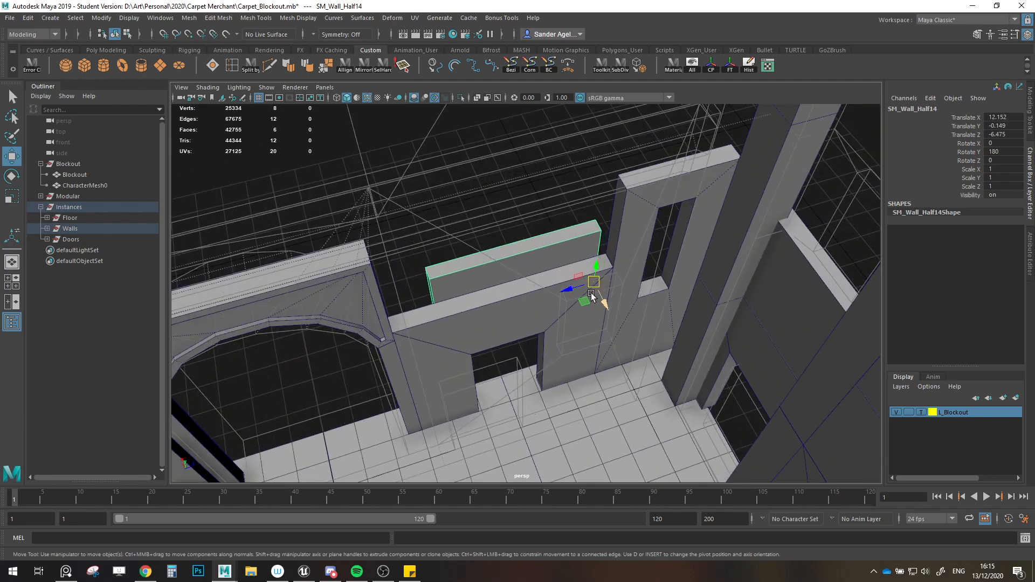
left_click_drag(599, 300, 522, 407, "alt")
left_click(516, 215)
left_click_drag(516, 215, 597, 321, "alt")
key("ctrl+s")
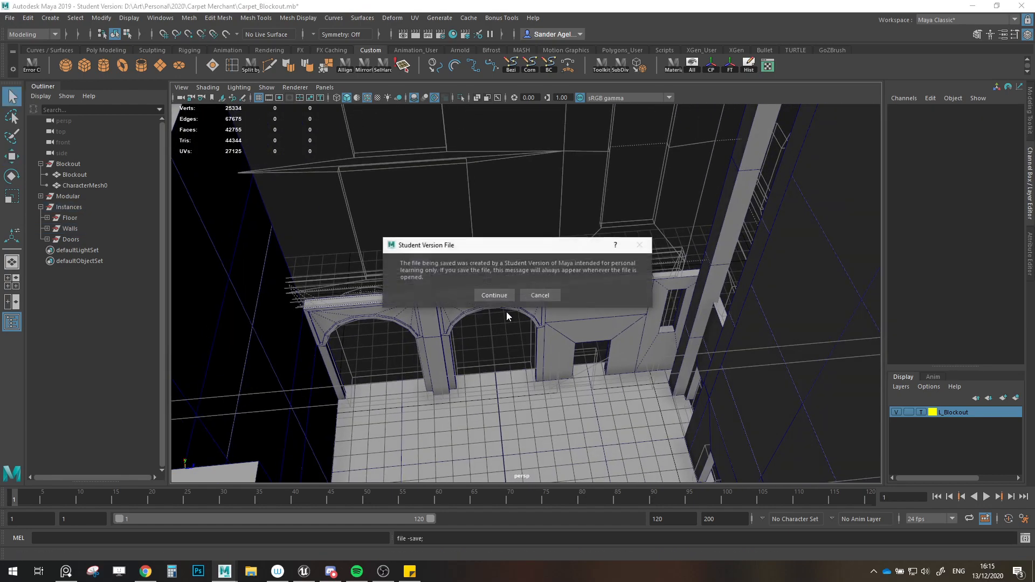
left_click(491, 296)
Step: Compare the new door and window section with the original blockout by switching the L_Blockout layer's display type
scroll(489, 299, "down", 5)
left_click_drag(489, 299, 587, 382, "alt")
scroll(527, 273, "up", 5)
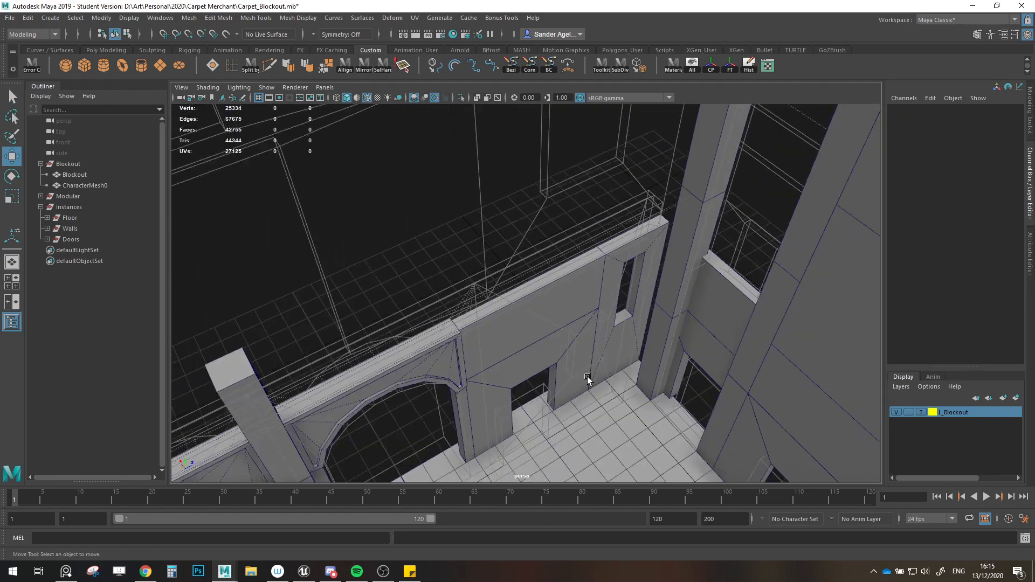
scroll(587, 382, "down", 3)
middle_click_drag(587, 381, 573, 299, "alt")
left_click(920, 414)
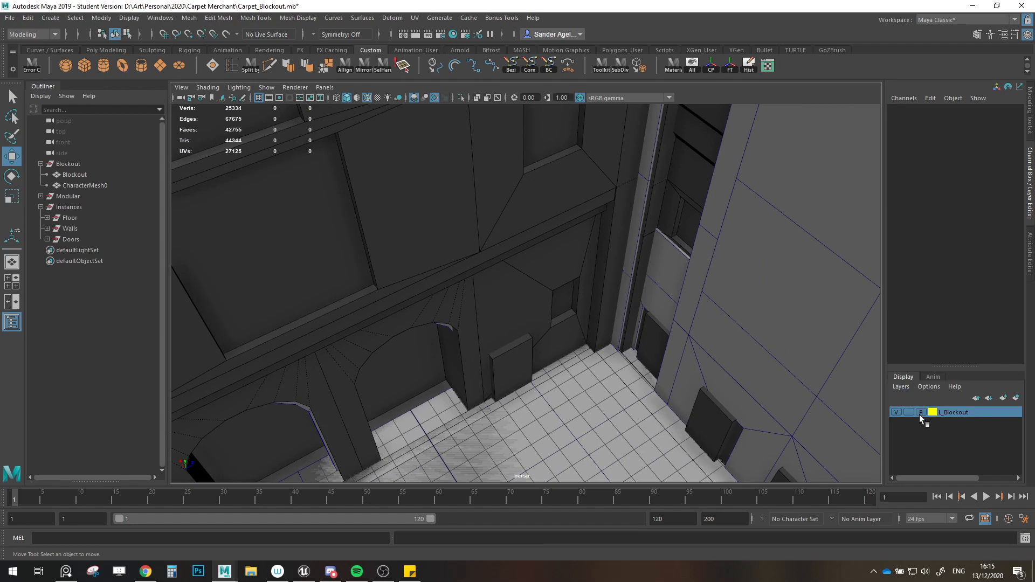
left_click(921, 413)
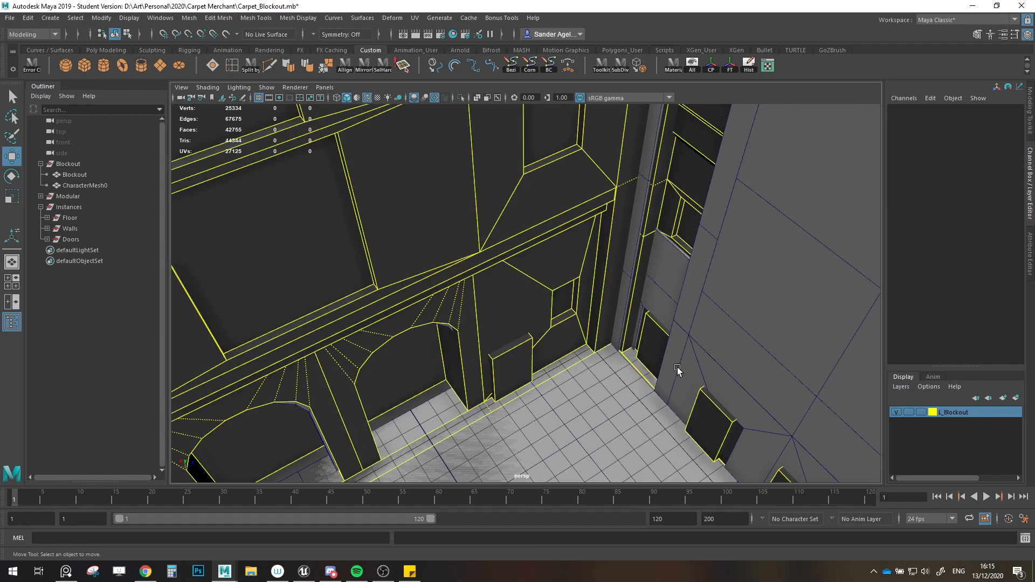
left_click(920, 413)
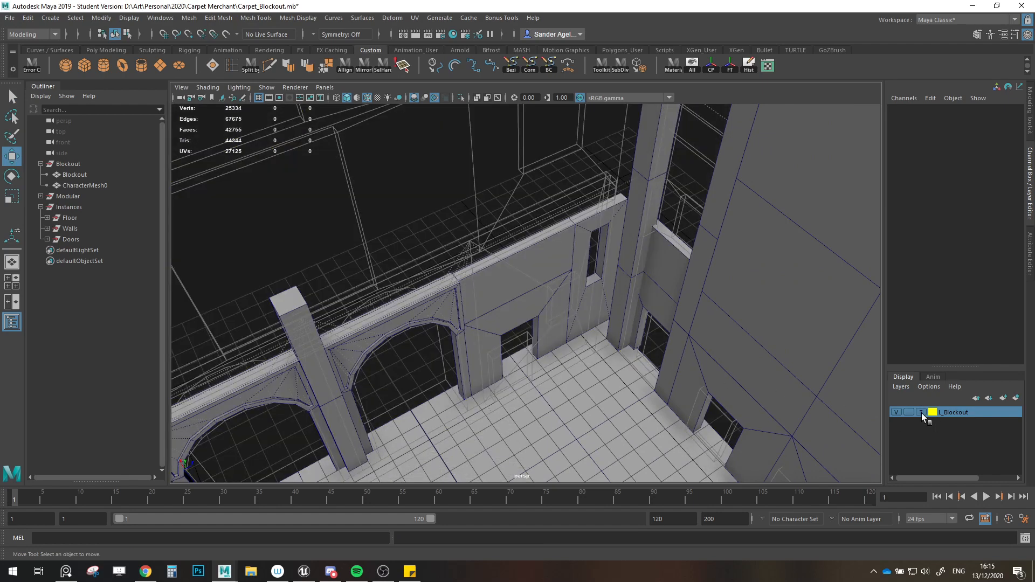
Step: Snap the narrow window wall out of line with the door wall, near the courtyard corner
left_click(606, 326)
mouse_move(606, 325)
left_mouse_down("alt")
mouse_move(592, 347)
mouse_move(648, 339)
mouse_move(608, 330)
left_mouse_up("alt")
middle_click_drag(630, 315, 635, 323)
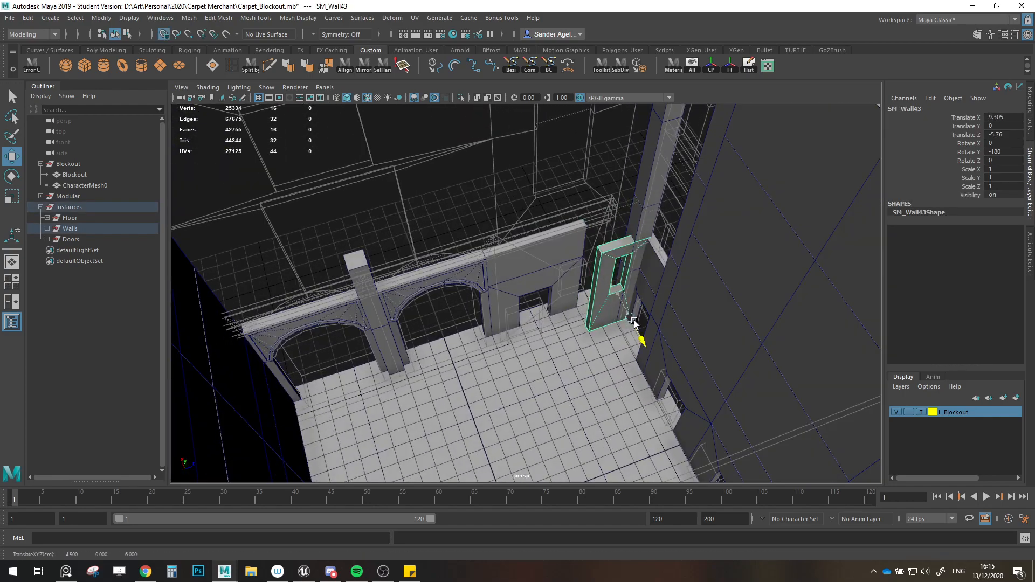
mouse_move(617, 343)
left_mouse_down()
mouse_move(603, 330)
mouse_move(611, 315)
mouse_move(573, 319)
mouse_move(637, 308)
mouse_move(565, 326)
left_mouse_up()
Step: Rotate a corner pillar copy to 180 about Y, snap it between the door and window walls, and stack another on top
left_click(637, 306)
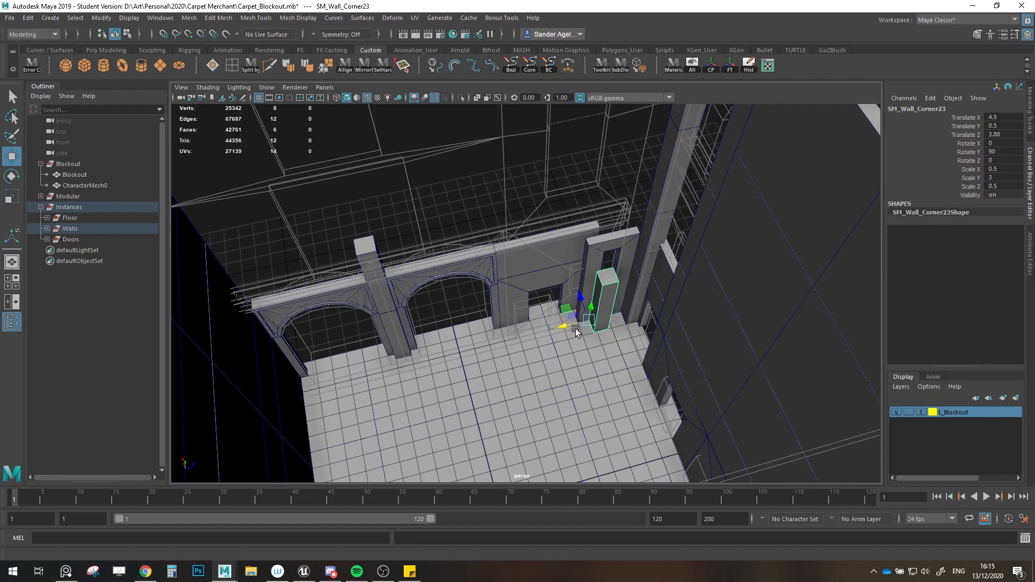
key("e")
left_click_drag(586, 334, 643, 325)
key("w")
key("x")
left_click_drag(564, 326, 589, 325)
scroll(555, 315, "up", 4)
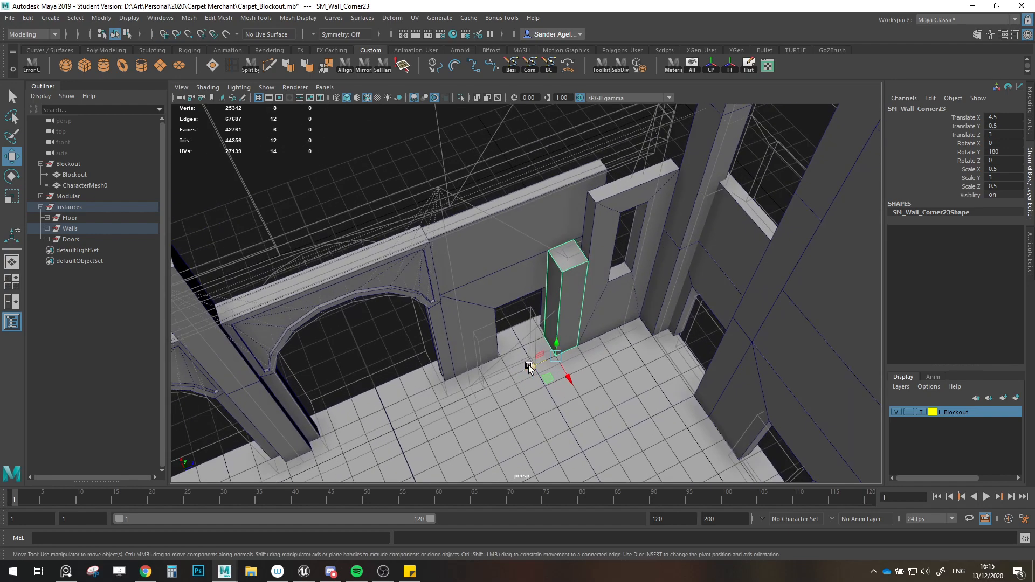
key("x")
mouse_move(529, 366)
left_mouse_down()
mouse_move(579, 347)
mouse_move(562, 369)
mouse_move(586, 387)
mouse_move(595, 377)
mouse_move(582, 371)
mouse_move(584, 286)
left_mouse_up()
Step: Move the narrow window wall to X 9.805, Z -6.26, between the new pillar and the courtyard corner
left_click(635, 321)
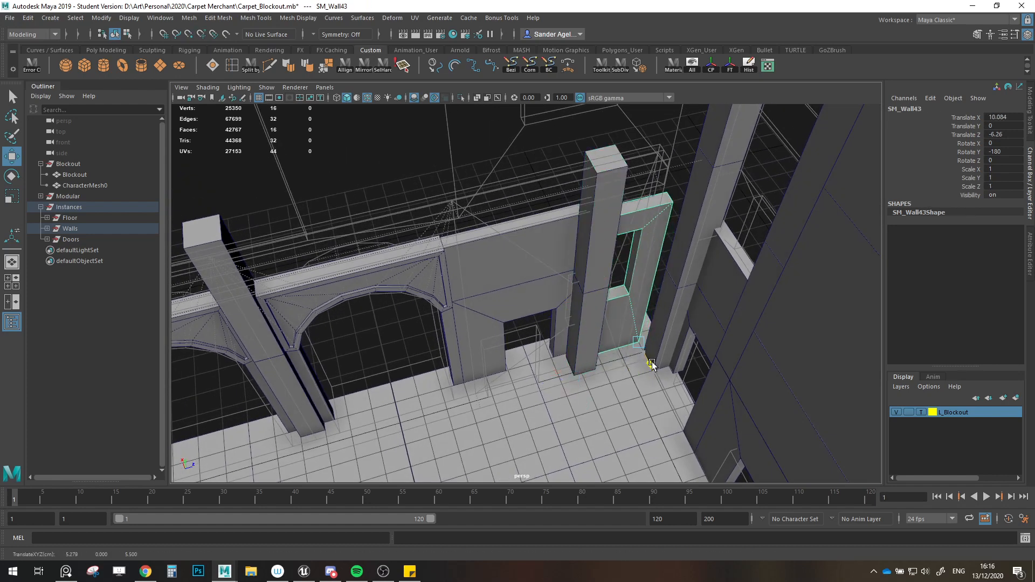
left_click_drag(653, 372, 606, 365, "alt")
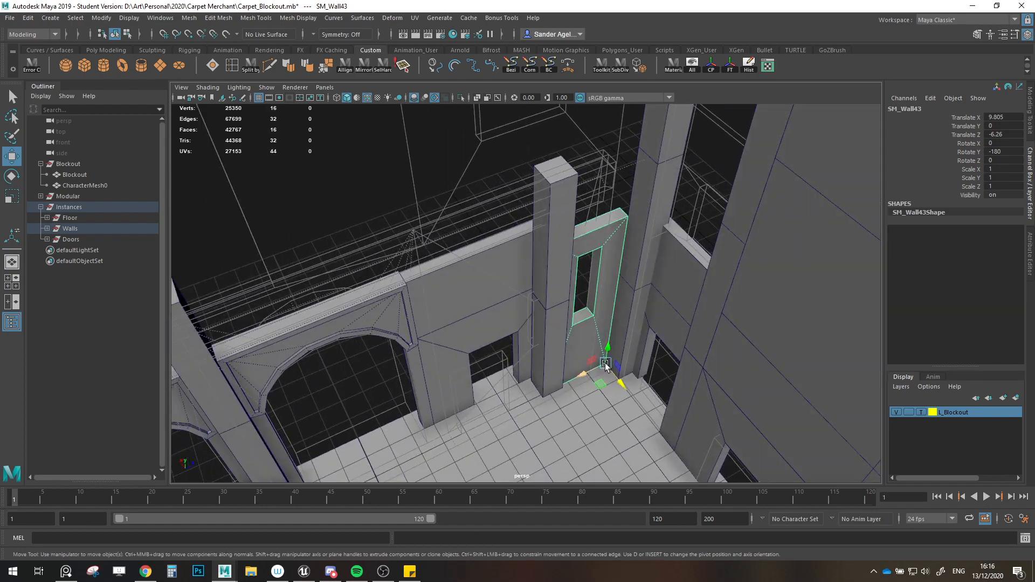
left_click(553, 369)
left_click_drag(556, 323, 515, 276)
left_click(515, 276)
Step: Check the pillar and window placement against the solid L_Blockout geometry, and return the layer to template display
left_click(919, 413)
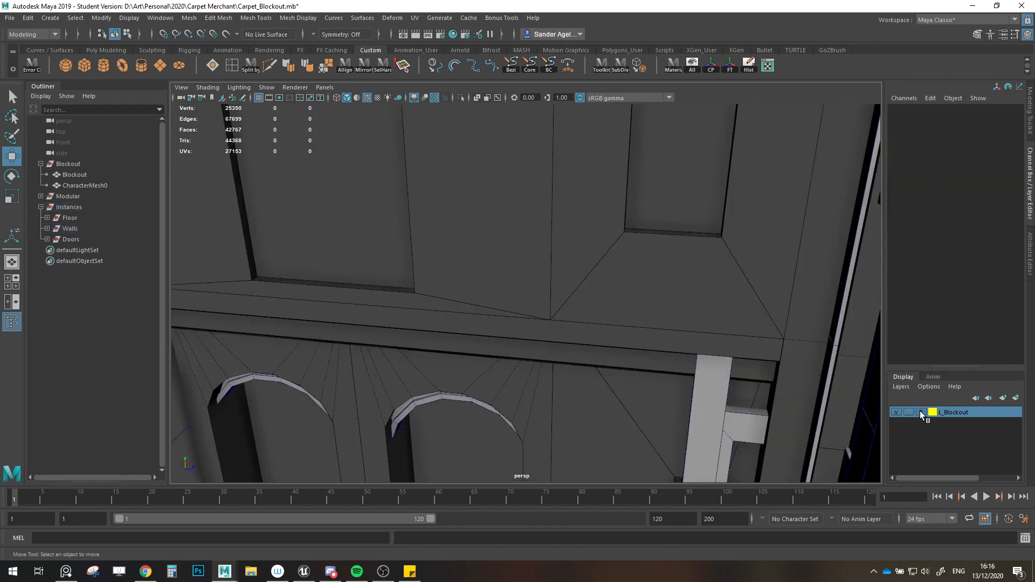
mouse_move(674, 377)
left_mouse_down("alt")
mouse_move(601, 358)
mouse_move(623, 322)
mouse_move(607, 324)
left_mouse_up("alt")
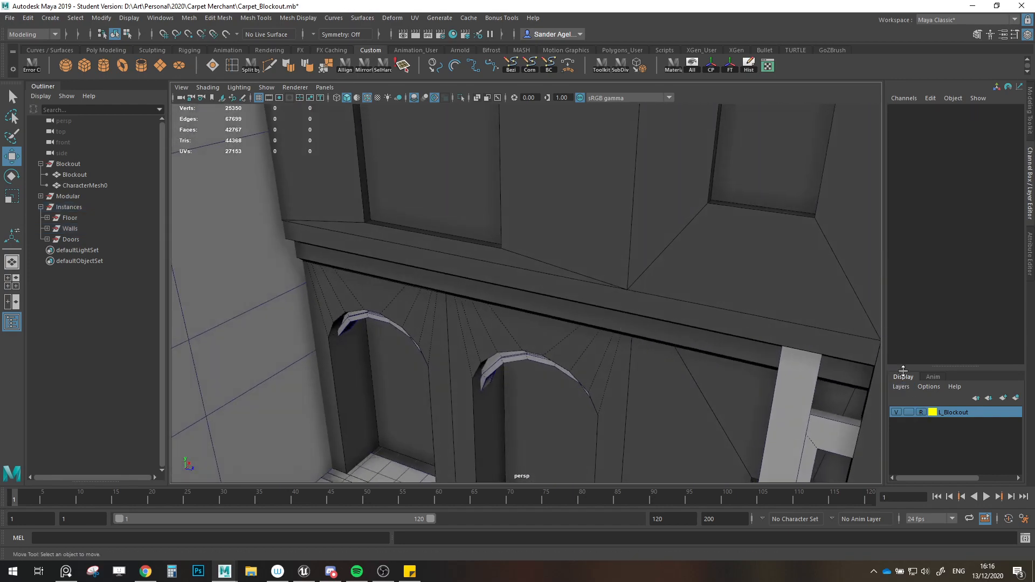
left_click_drag(510, 243, 544, 287, "alt")
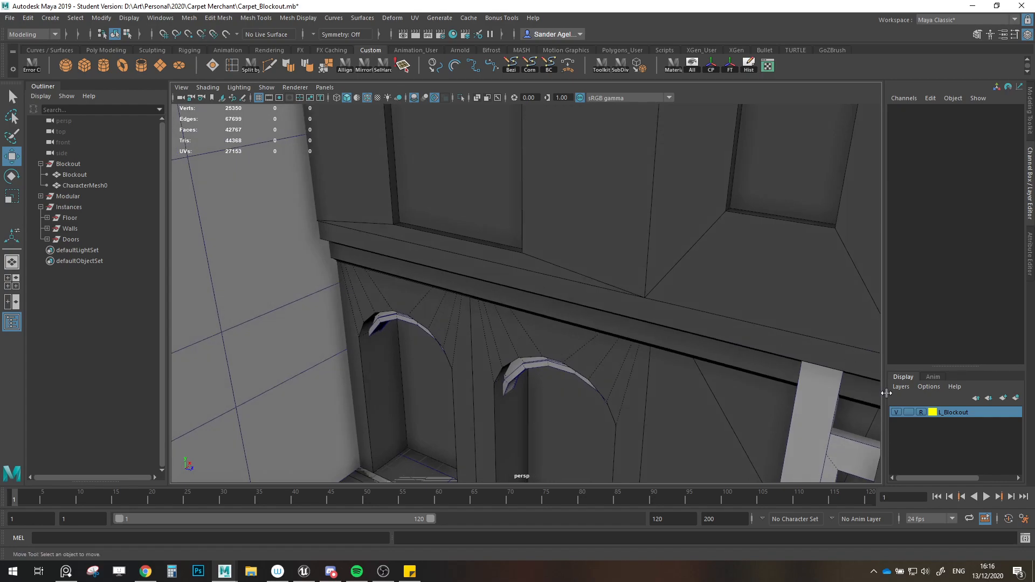
left_click(920, 413)
left_click(921, 413)
left_click_drag(740, 353, 619, 358, "alt")
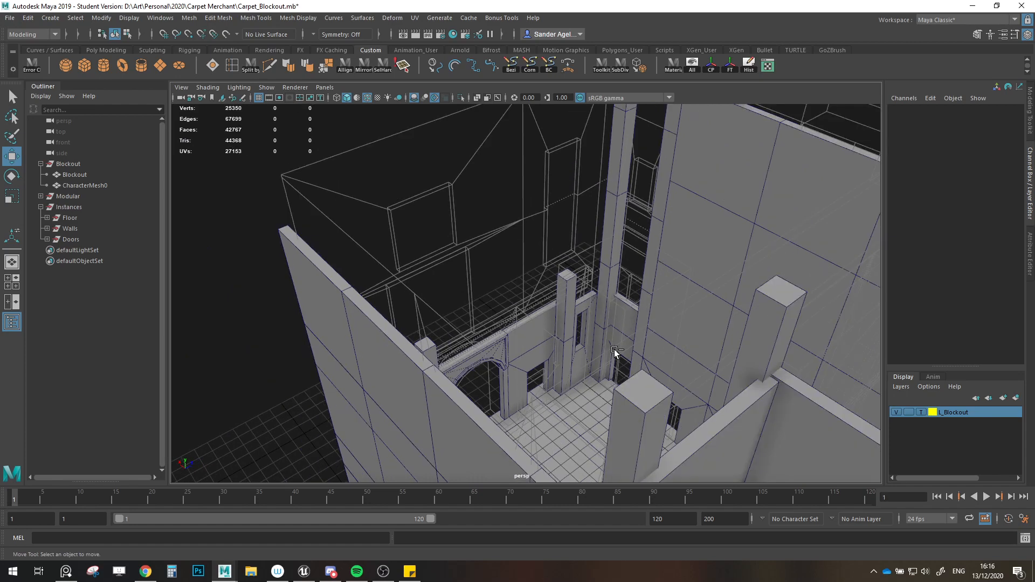
Step: Save the scene and collapse the Blockout group in the scene hierarchy
key("ctrl+s")
left_click(493, 298)
scroll(509, 282, "down", 2)
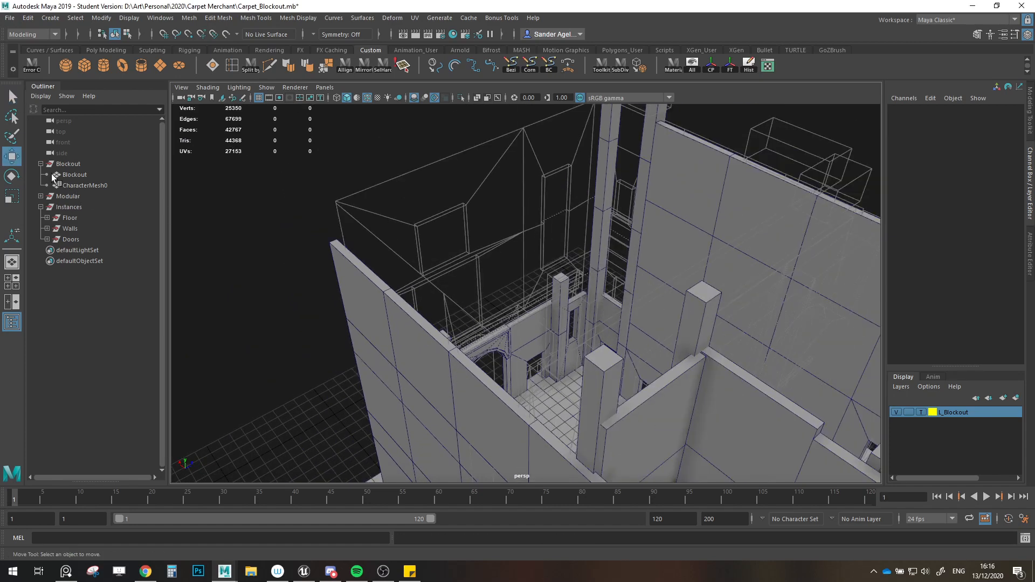
left_click(41, 164)
Step: Duplicate the lower narrow window wall, reset its rotation to 0, and place it beside the source pieces at about X -7.2, Z 20.1
scroll(574, 231, "down", 5)
left_click_drag(574, 230, 669, 294, "alt")
mouse_move(502, 346)
left_mouse_down("alt")
mouse_move(522, 365)
mouse_move(544, 358)
mouse_move(512, 348)
left_mouse_up("alt")
left_click(654, 312)
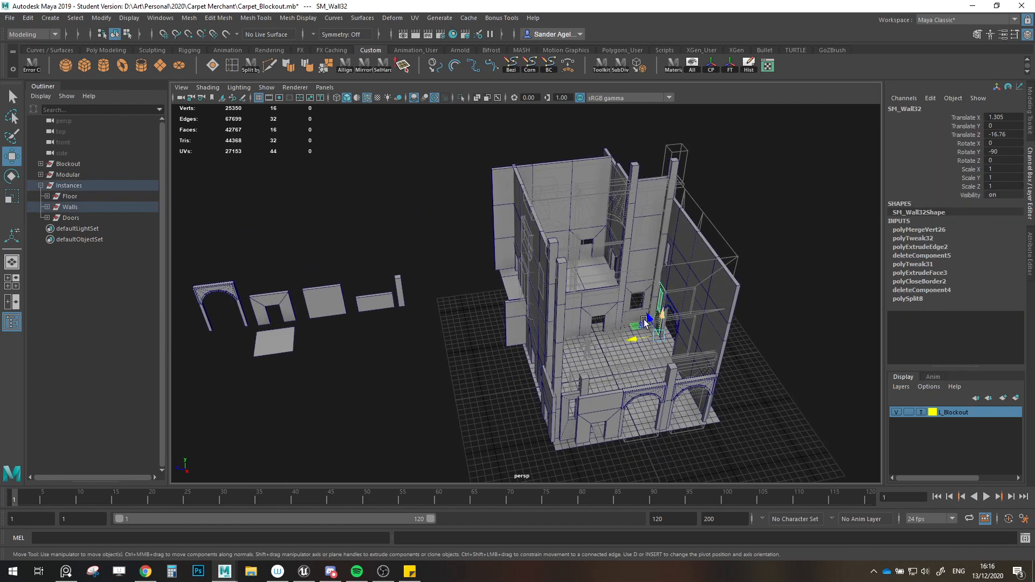
left_click_drag(644, 319, 612, 342, "alt")
mouse_move(641, 290)
left_mouse_down("shift")
mouse_move(173, 274)
mouse_move(241, 299)
mouse_move(277, 289)
left_mouse_up("shift")
key("e")
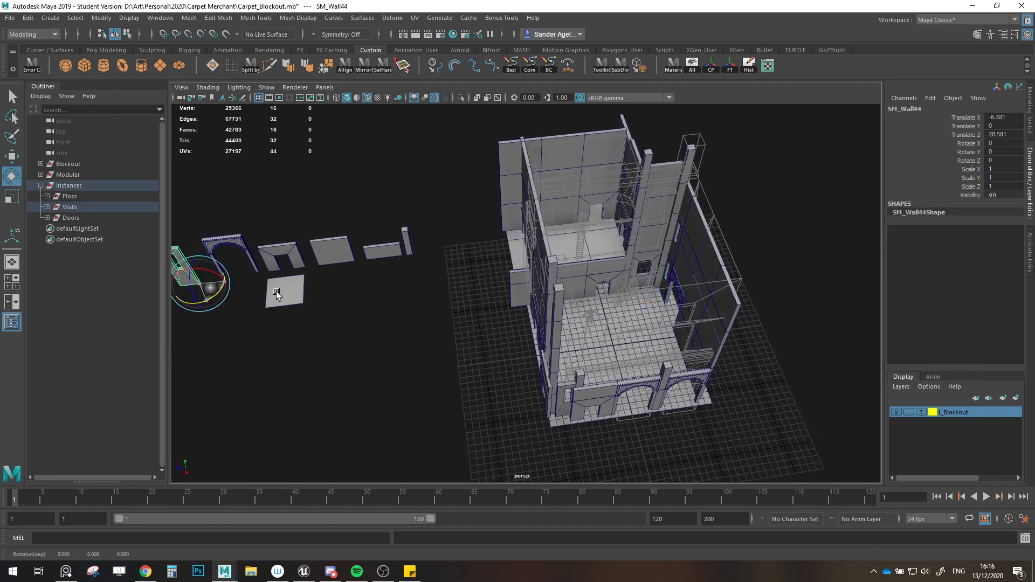
key("w")
left_click_drag(224, 318, 284, 321, "alt")
key("f")
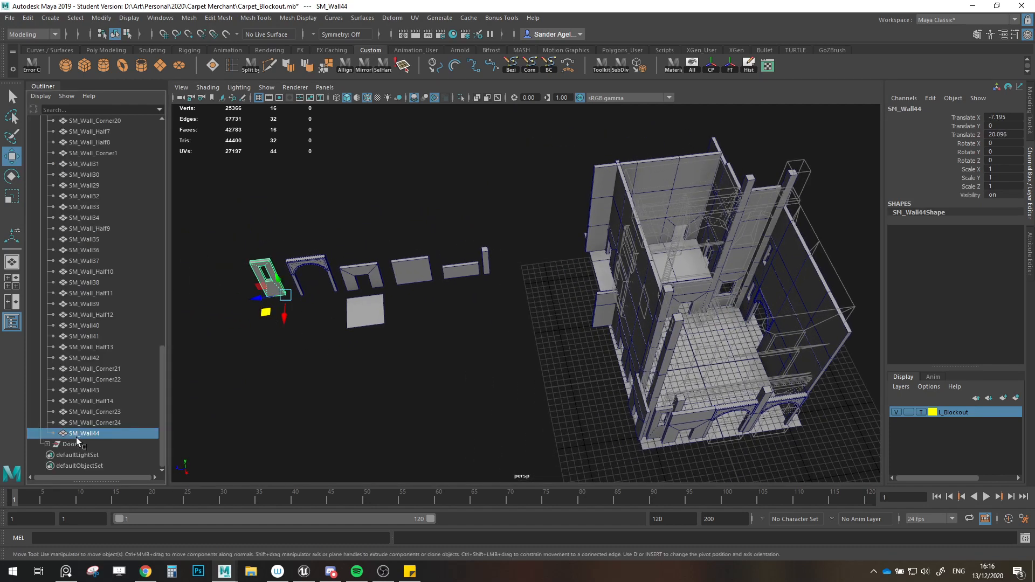
Step: Rename the new narrow window source piece as SM_Window_Thin
double_click(84, 434)
type("SM_Wi")
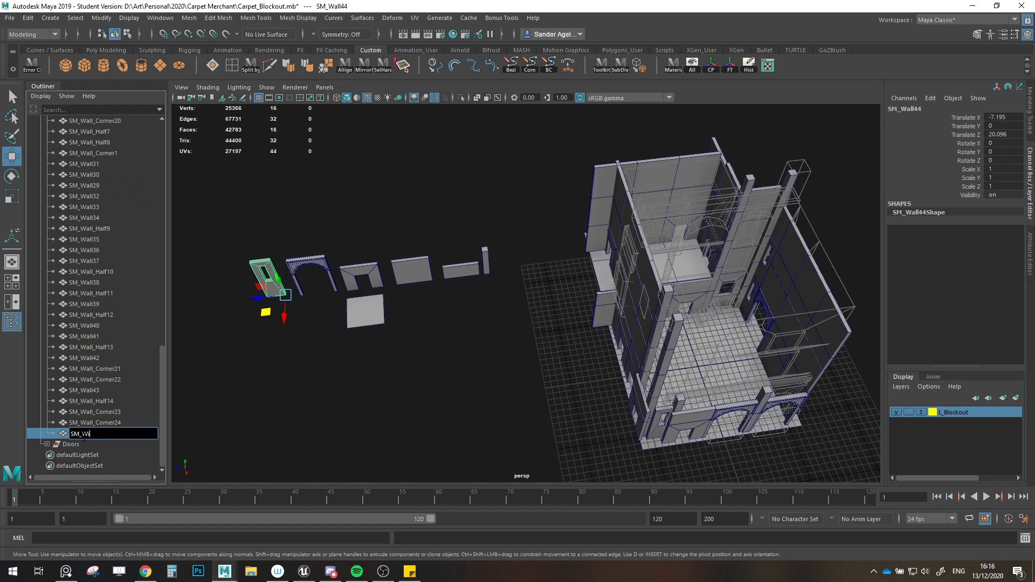
type("ndow_Small")
key("Return")
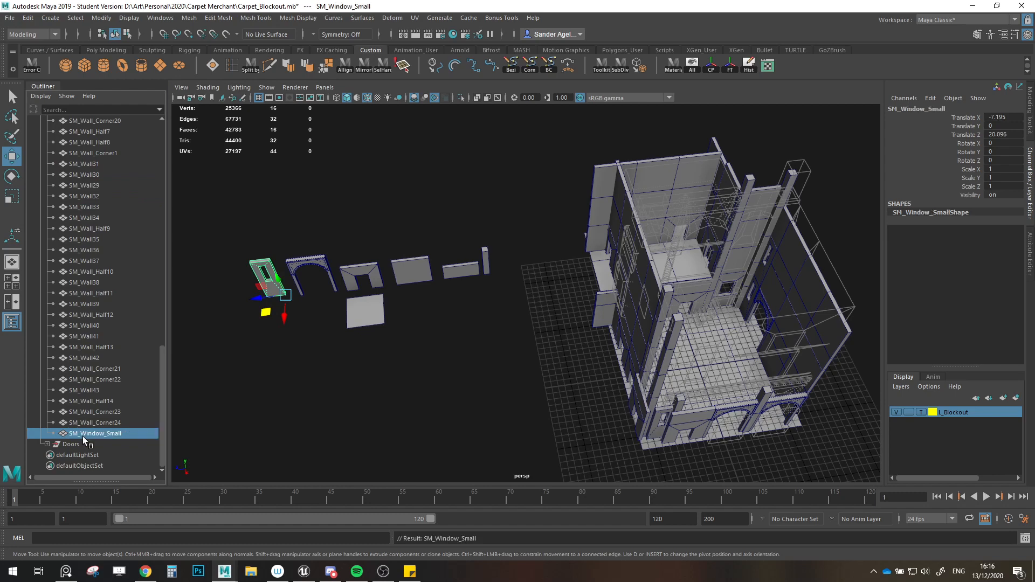
double_click(105, 434)
left_click_drag(109, 435, 179, 441)
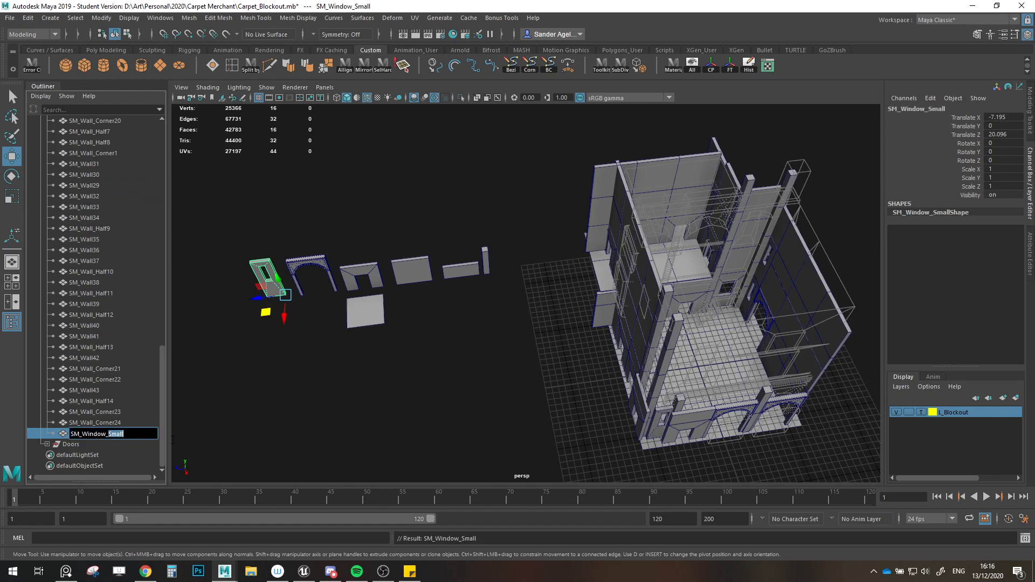
type("Thin")
key("Return")
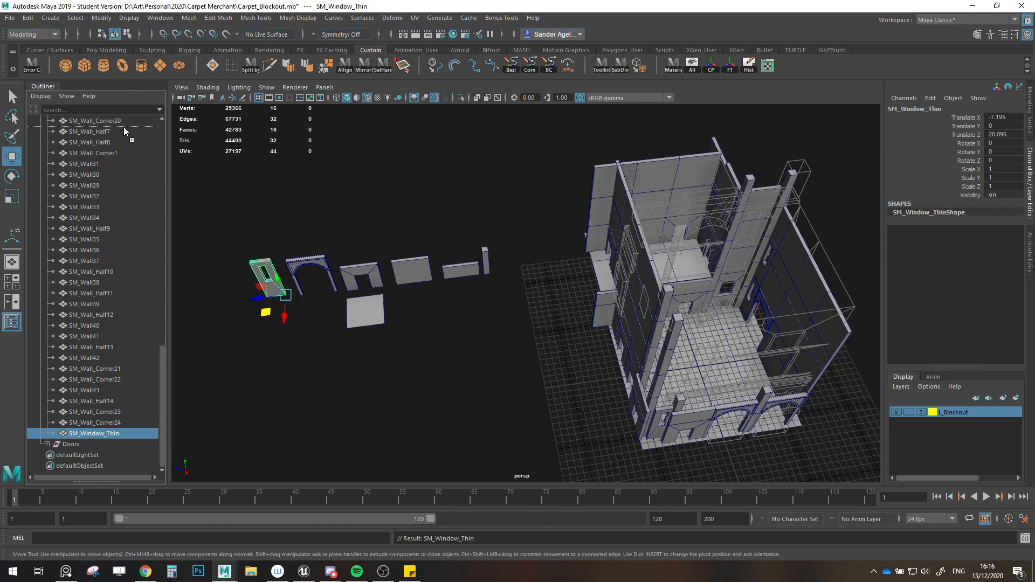
Step: Move the source piece SM_Window_Thin into the Modular group and check its place in the hierarchy
scroll(119, 115, "up", 5)
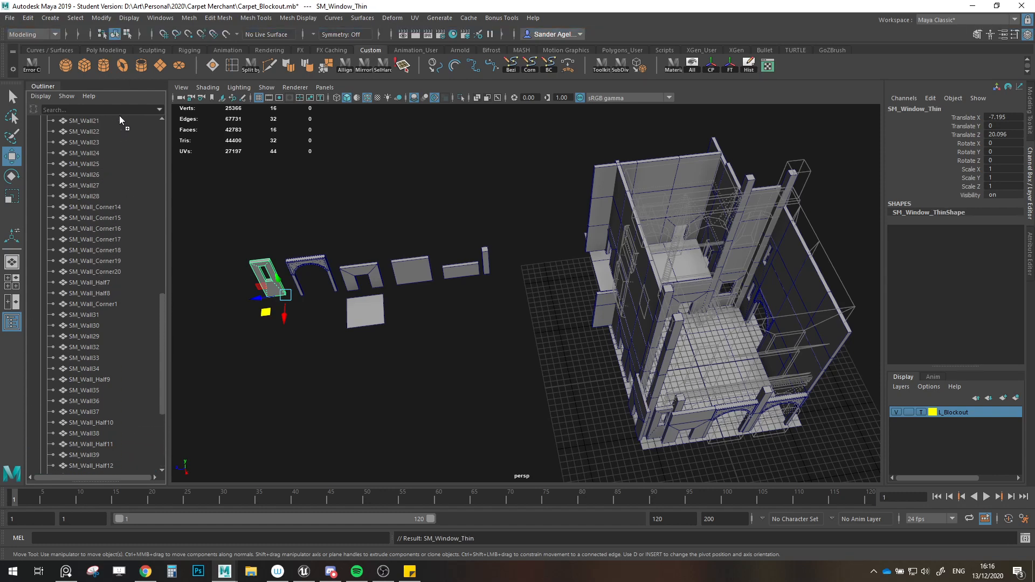
scroll(120, 116, "up", 5)
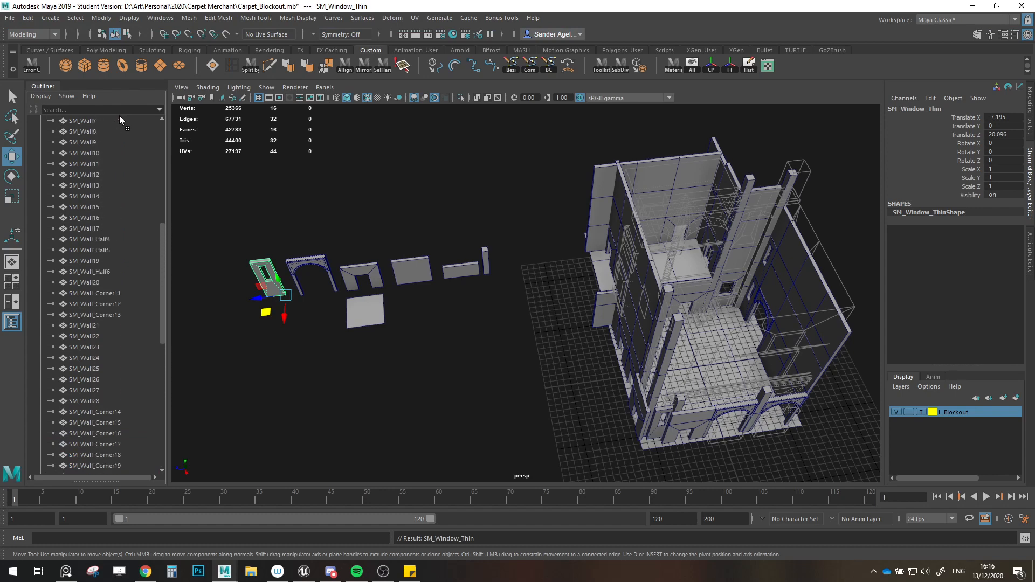
scroll(120, 116, "up", 6)
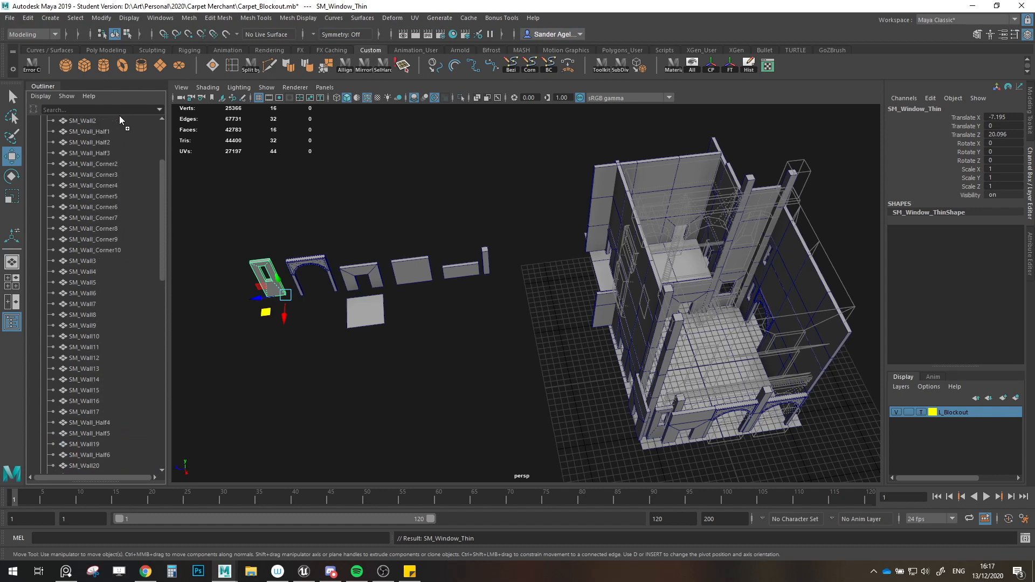
scroll(120, 117, "up", 3)
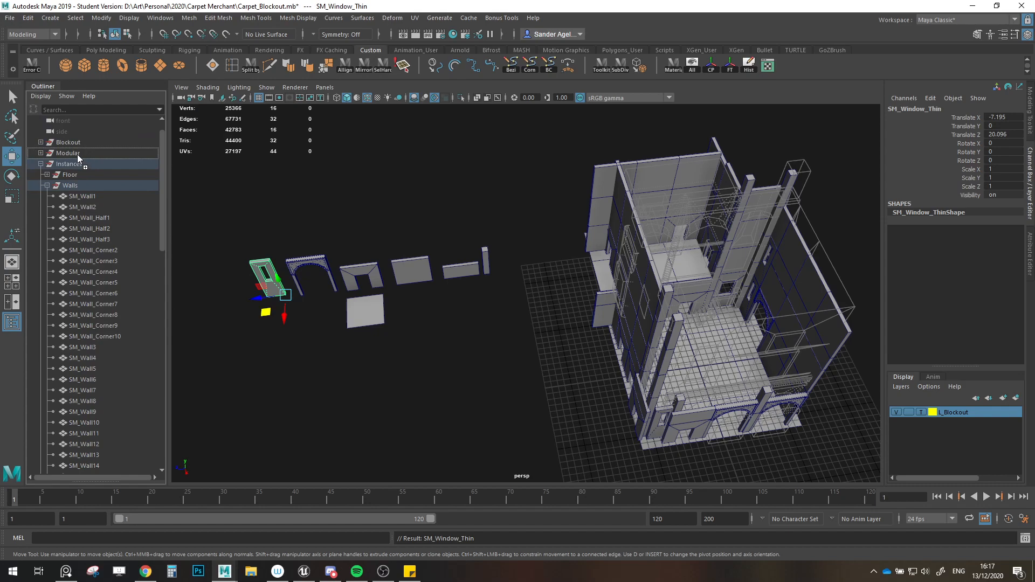
middle_click_drag(78, 155, 77, 154)
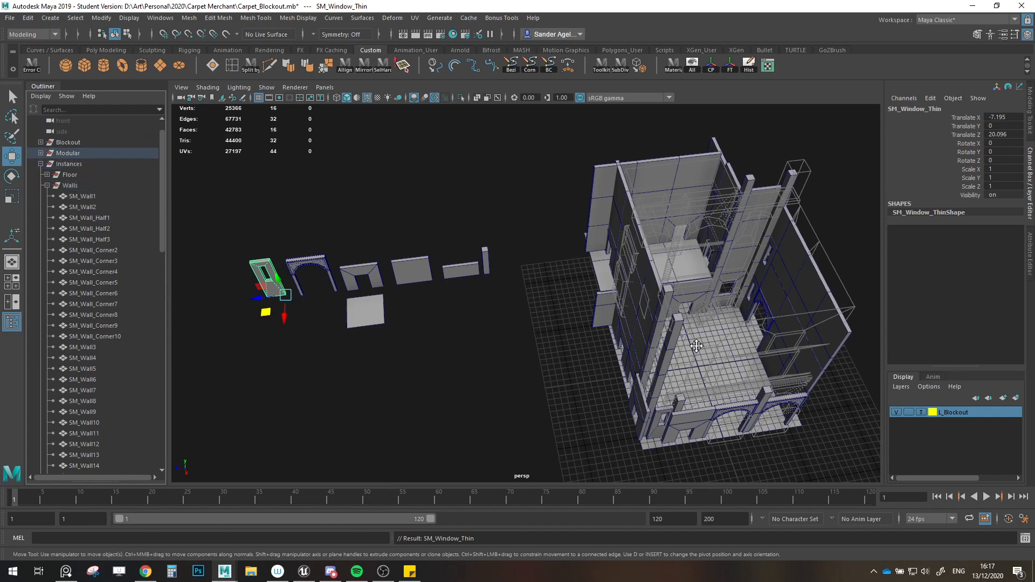
scroll(655, 258, "up", 5)
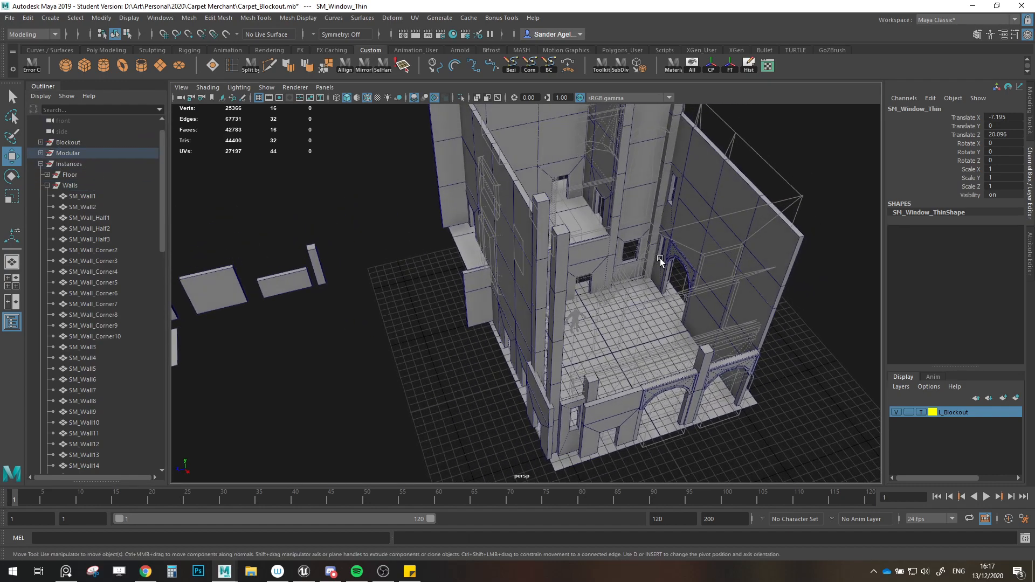
left_click(661, 261)
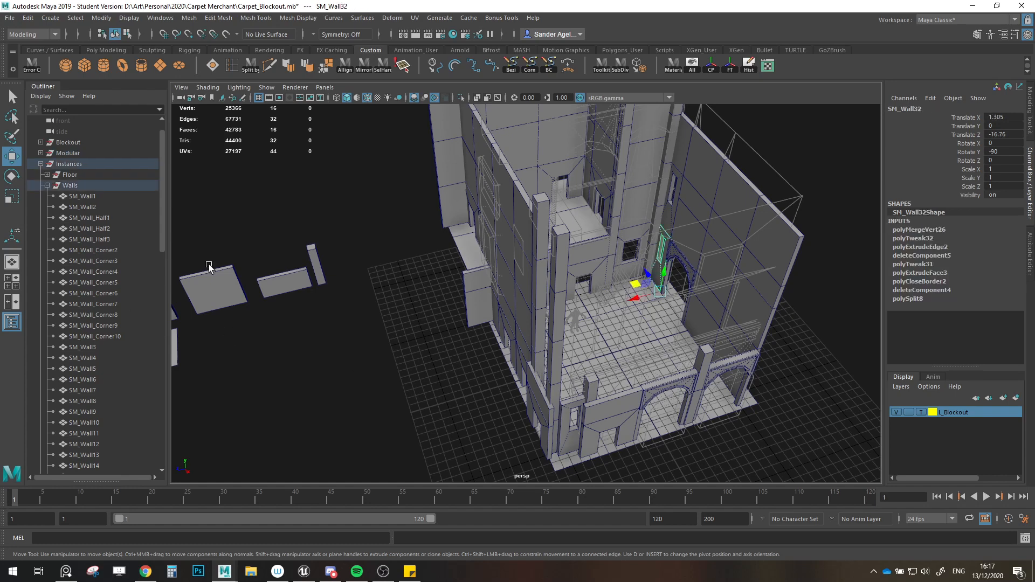
scroll(212, 269, "down", 3)
middle_click_drag(226, 287, 289, 291, "alt")
left_click(196, 312)
key("f")
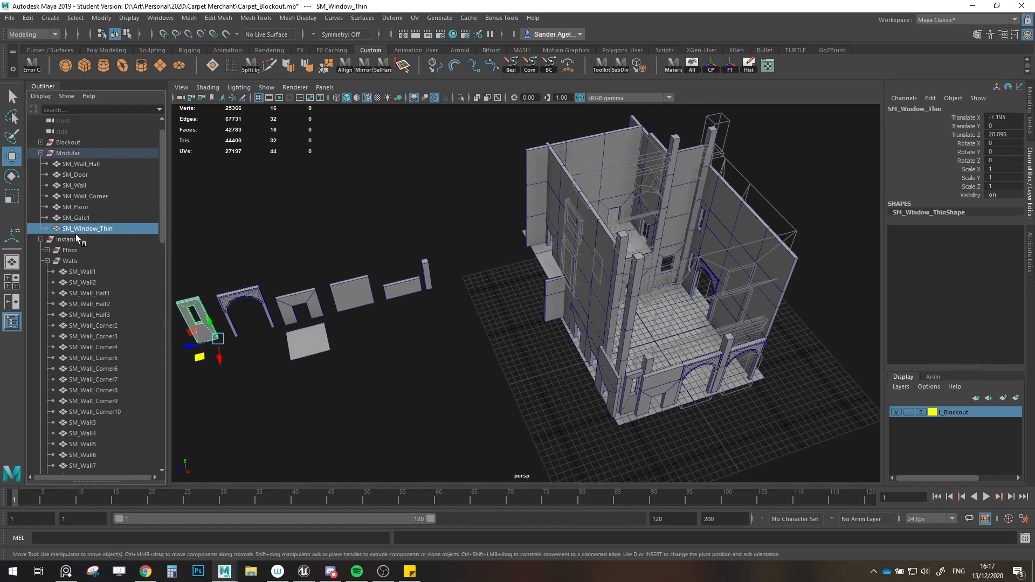
Step: Rename the lower narrow window wall SM_Wall32 as SM_Window_Thin
left_click(634, 380)
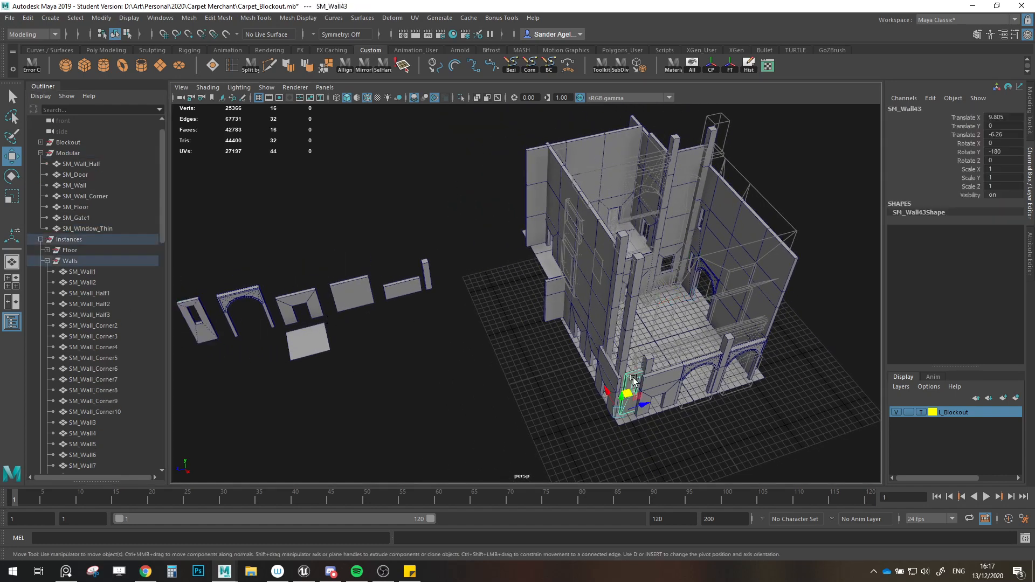
left_click(694, 265, "shift")
mouse_move(661, 327)
left_mouse_down("alt")
mouse_move(656, 350)
mouse_move(679, 338)
mouse_move(661, 333)
left_mouse_up("alt")
key("f")
double_click(96, 293)
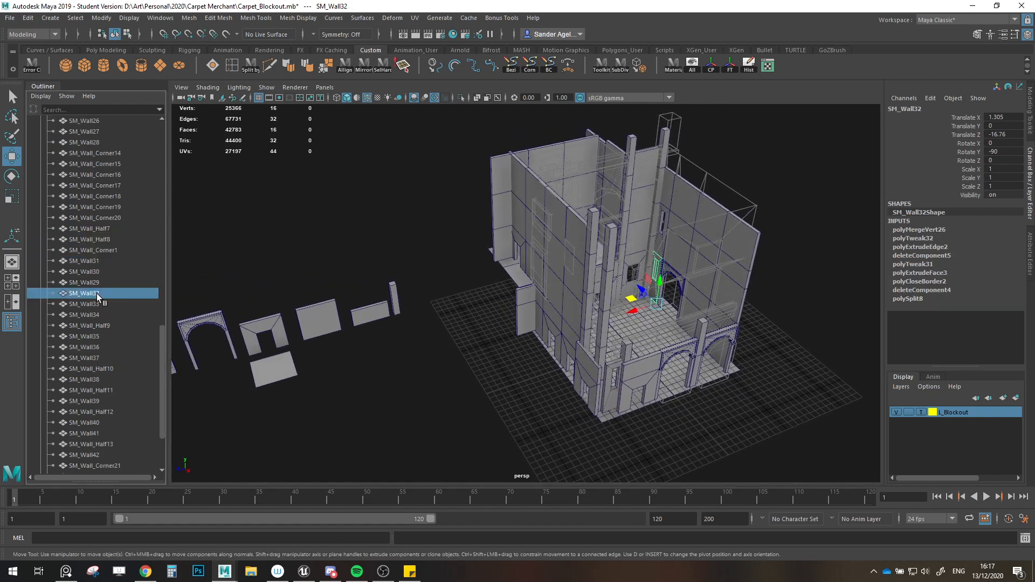
type("SM_Window_Thin")
key("Return")
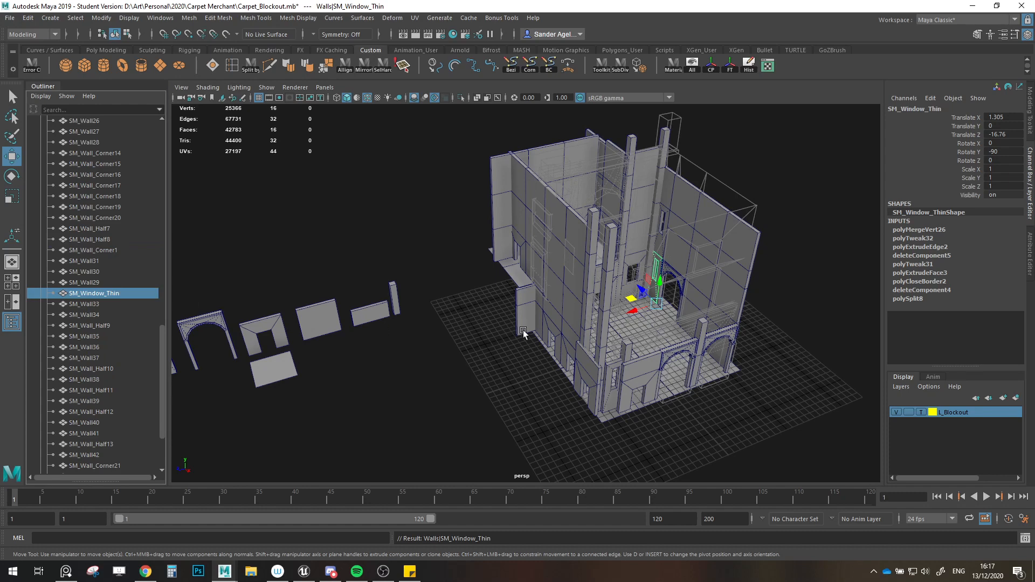
Step: Give the narrow window wall at the courtyard corner, SM_Wall43, the name SM_Window_Thin as well
left_click(606, 377)
scroll(114, 349, "down", 3)
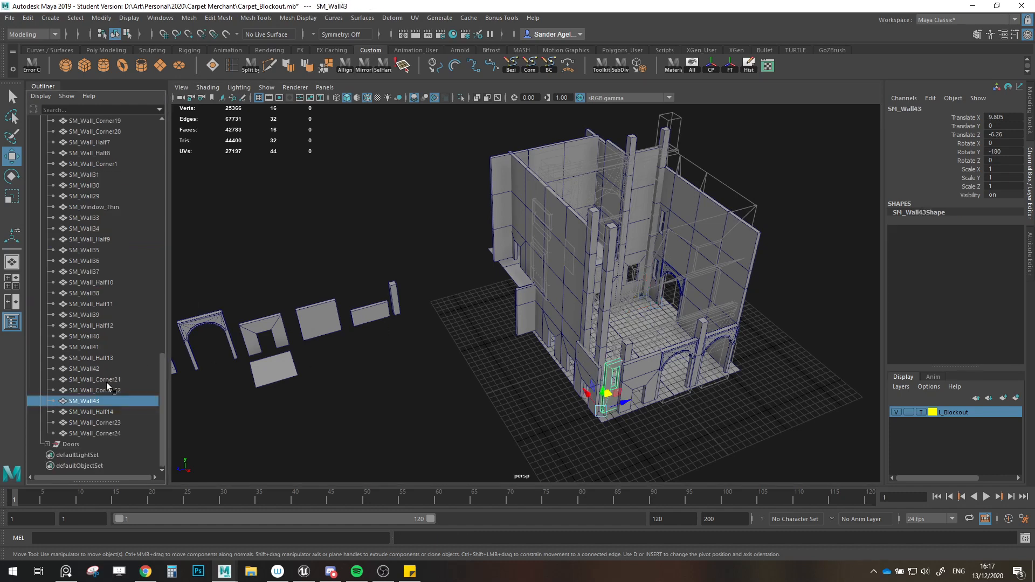
double_click(106, 401)
type("SM_Window_Thin")
key("Return")
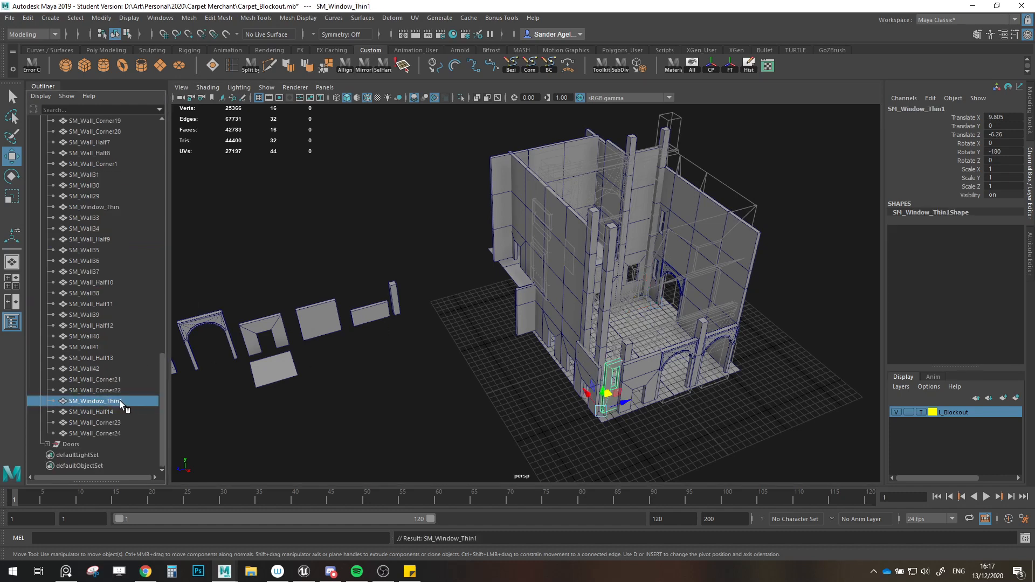
Step: Move both renamed thin window instances out of the Walls group, directly under Instances
scroll(119, 400, "up", 5)
left_click(119, 379, "ctrl")
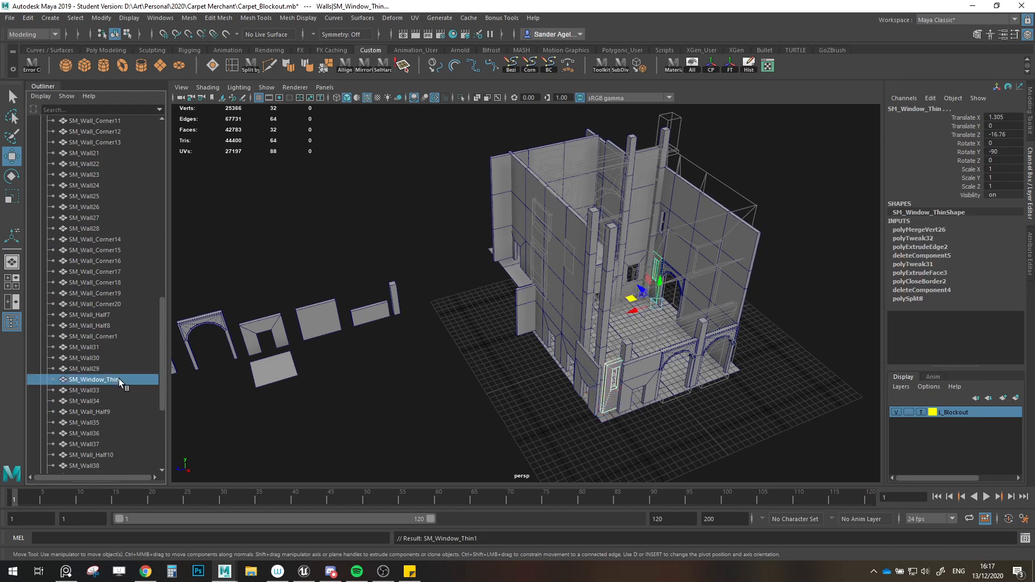
scroll(121, 379, "down", 5)
middle_click_drag(118, 399, 79, 171)
Step: Move the upper narrow window wall SM_Wall33 from Walls to Instances and rename it SM_Window_Thin2
left_click(658, 236)
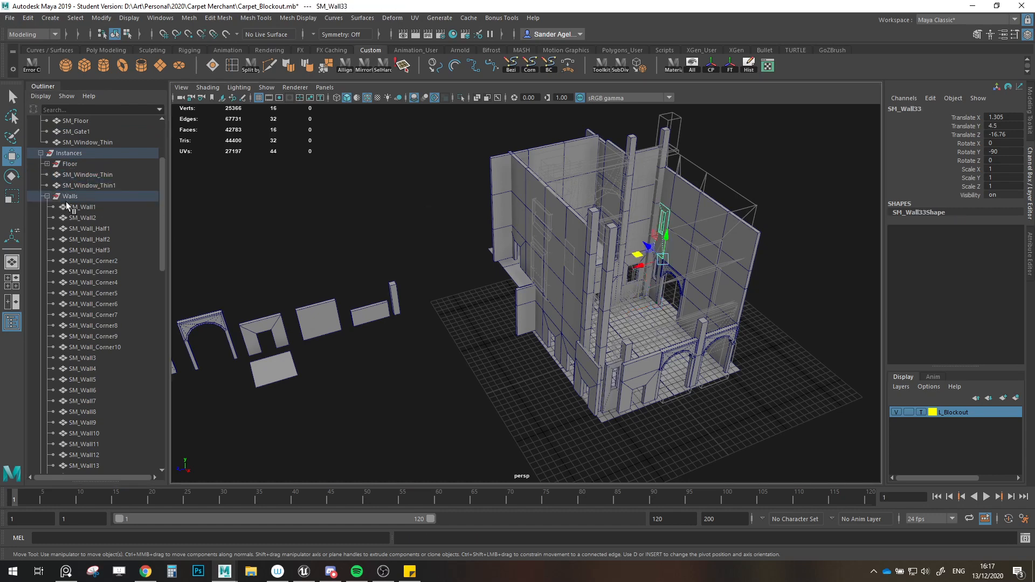
key("f")
middle_click_drag(80, 305, 92, 449)
scroll(95, 407, "up", 18)
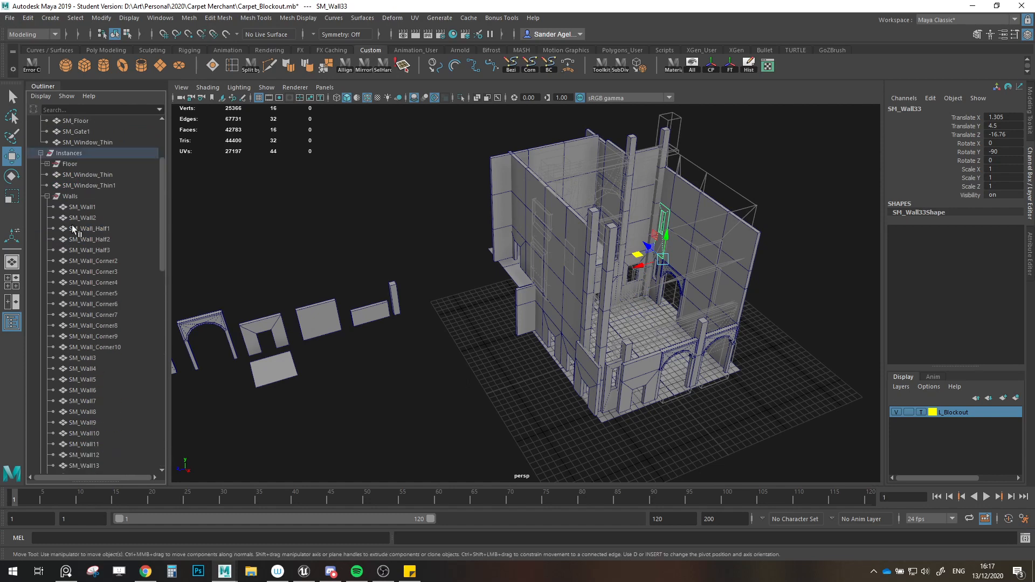
left_click(47, 197)
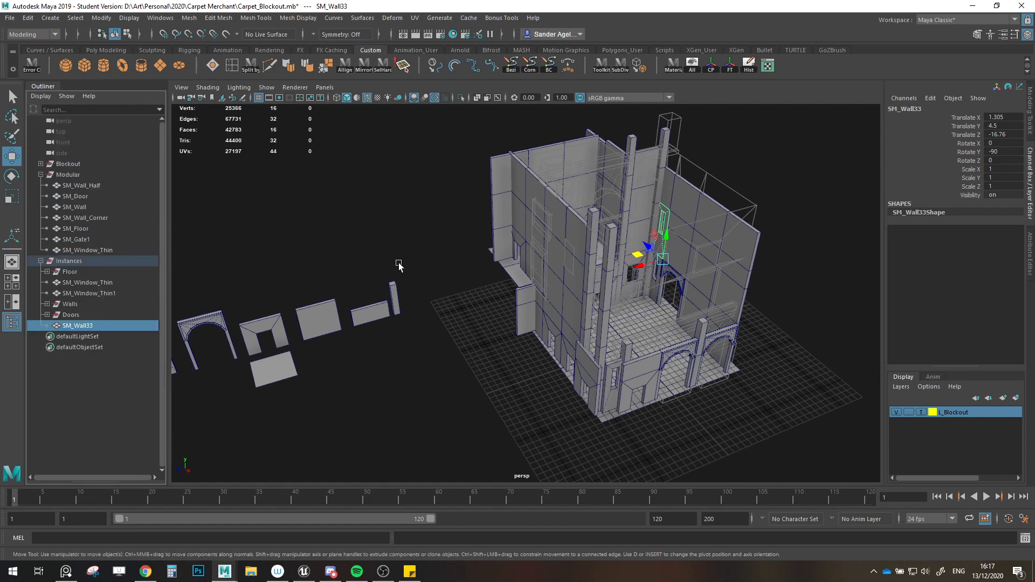
double_click(79, 326)
type("SM_Window_Thin2")
key("Return")
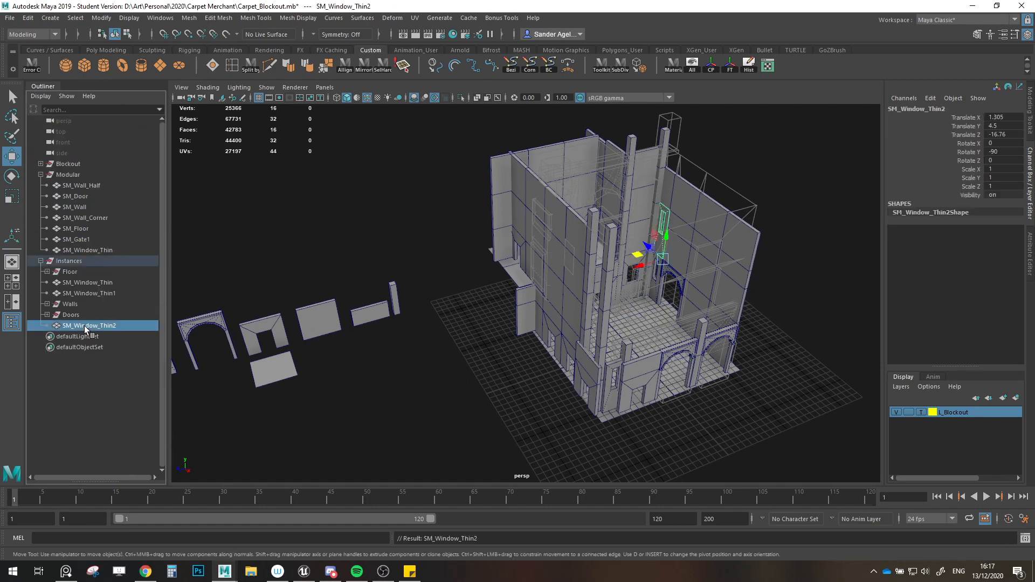
Step: Group the three thin window instances under Instances as Windows, and save the scene
left_click(92, 281, "ctrl")
left_click(105, 293, "ctrl")
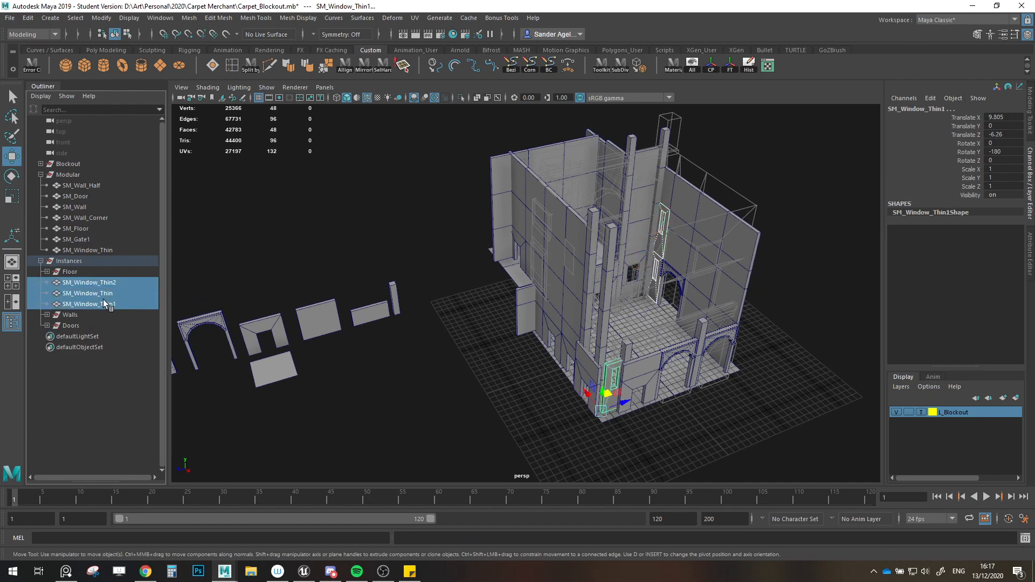
key("ctrl+g")
double_click(73, 304)
type("Win")
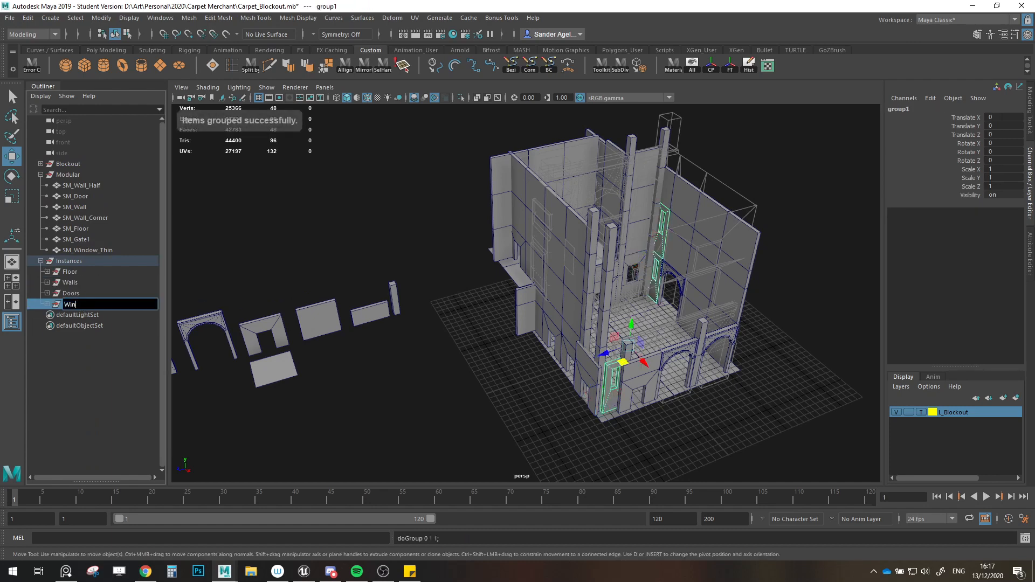
type("dows")
key("Return")
left_click(527, 393)
left_click_drag(527, 393, 648, 372, "alt")
key("ctrl+s")
Step: Show the Modeling Toolkit and clear the face selection on the half wall below the balcony
left_click(506, 296)
key("w")
scroll(501, 297, "down", 2)
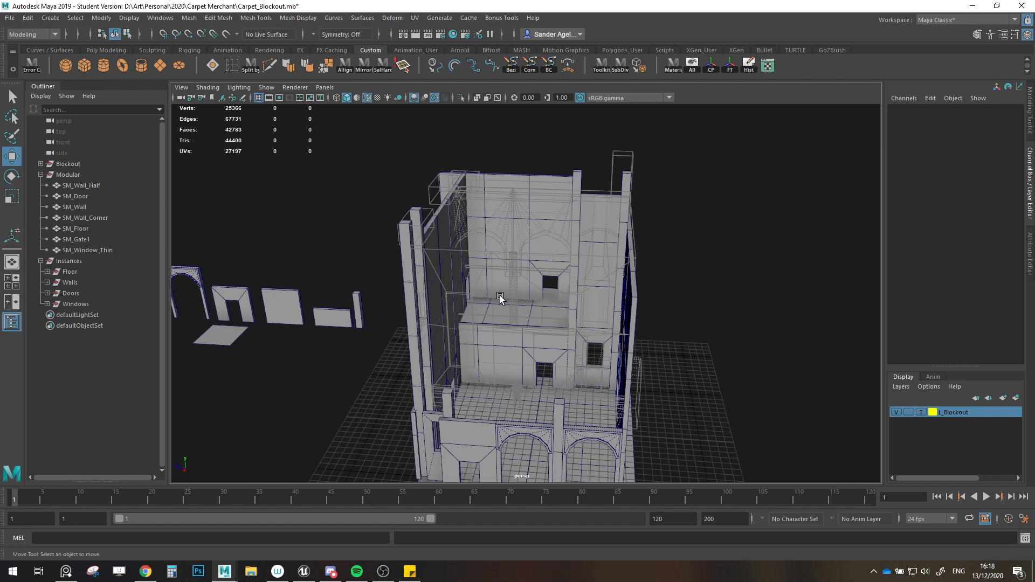
scroll(501, 298, "up", 5)
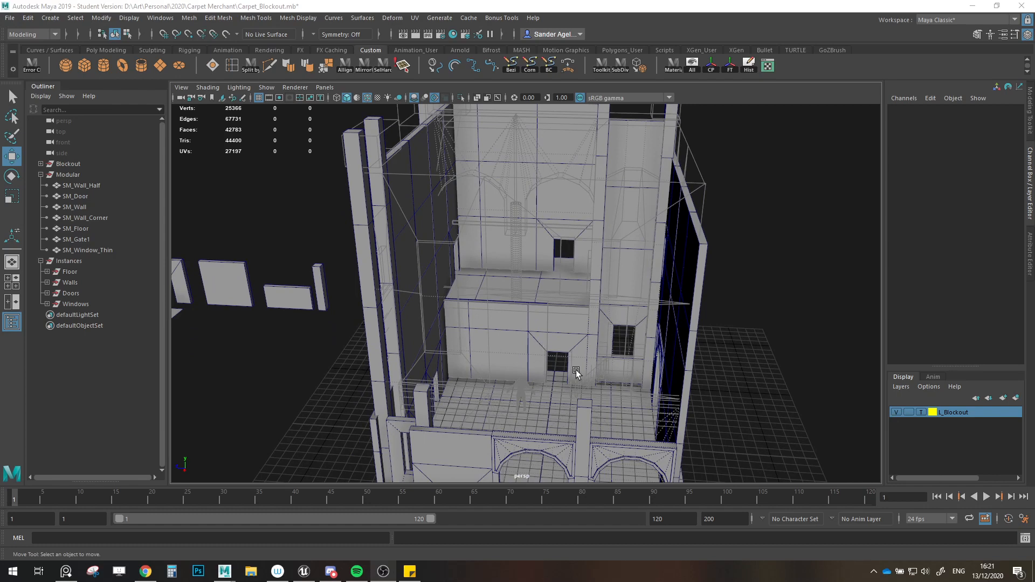
right_click_drag(507, 287, 512, 322)
left_click(1026, 122)
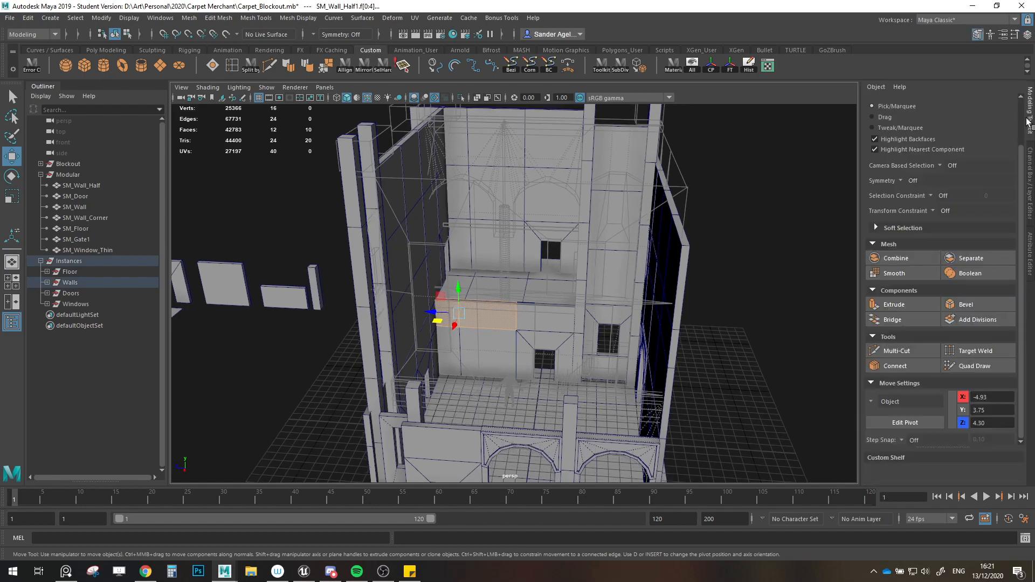
left_click(783, 215)
Step: Duplicate a full wall section, turn it in line with the arcade, and snap it above the arch between the pillar and the door wall
left_click_drag(783, 216, 495, 309, "alt")
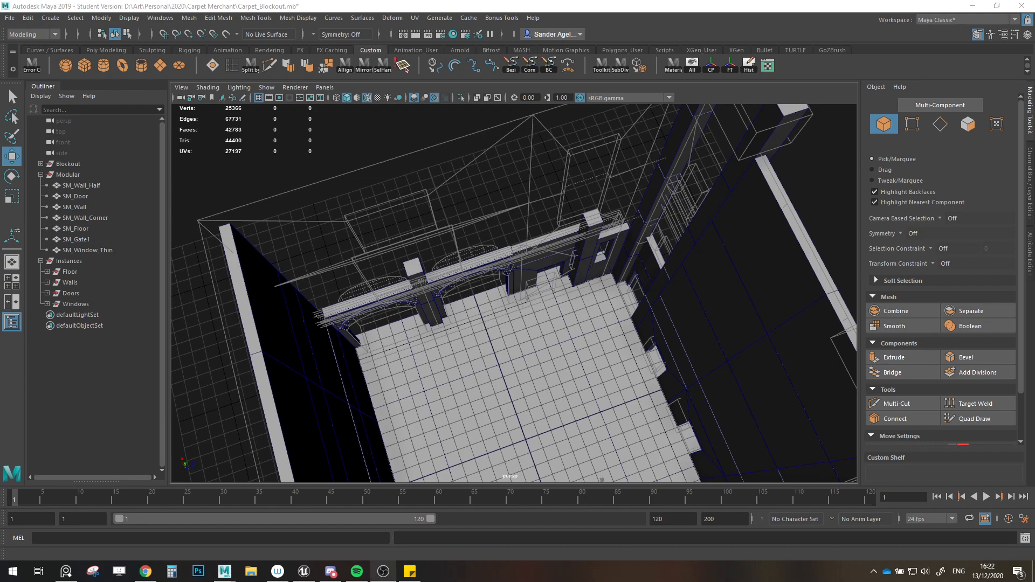
scroll(528, 341, "down", 3)
left_click_drag(529, 341, 671, 368, "alt")
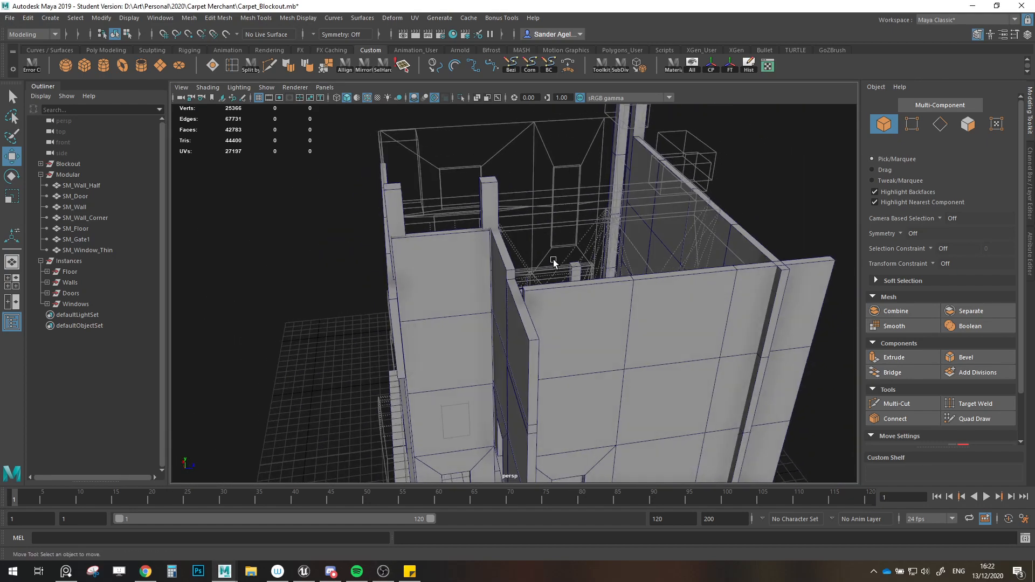
scroll(562, 319, "up", 3)
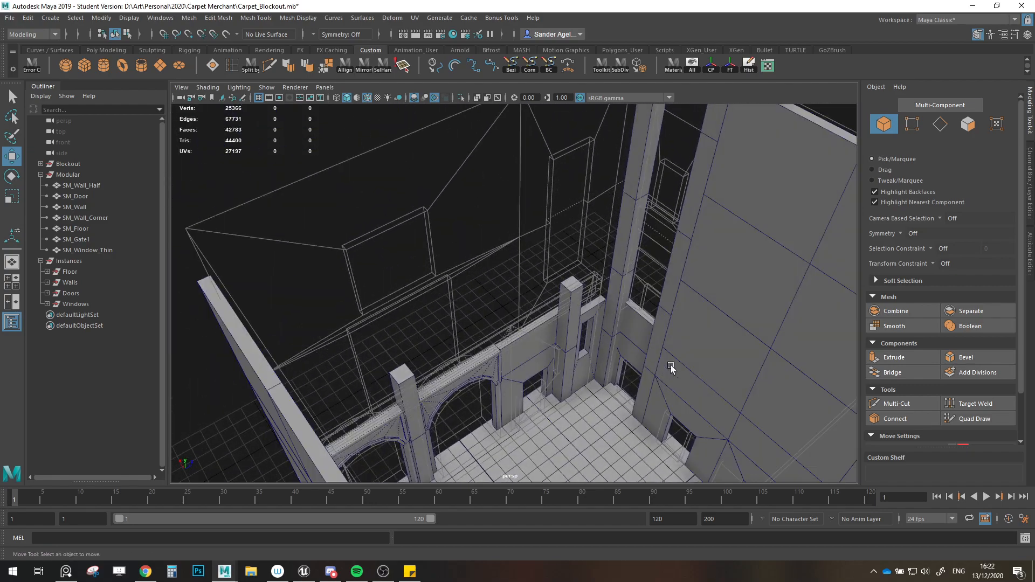
left_click(687, 336)
middle_click_drag(649, 353, 638, 353, "alt")
mouse_move(705, 411)
left_mouse_down("shift")
mouse_move(540, 332)
mouse_move(627, 369)
mouse_move(547, 409)
mouse_move(547, 375)
mouse_move(492, 351)
left_mouse_up("shift")
key("e")
key("w")
key("x")
key("v")
scroll(507, 358, "down", 2)
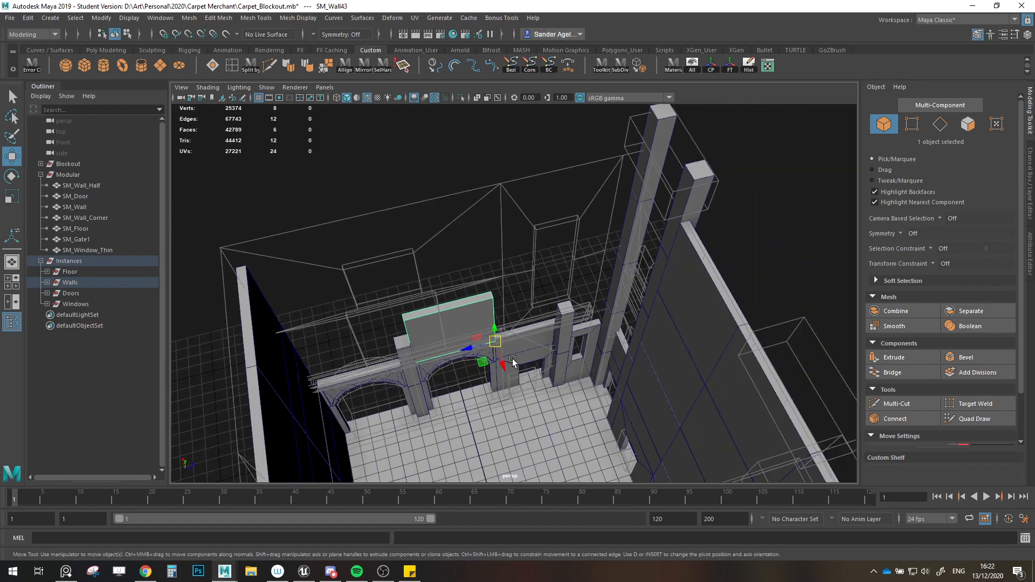
middle_click_drag(509, 360, 555, 362, "alt")
left_click_drag(556, 362, 561, 330, "alt")
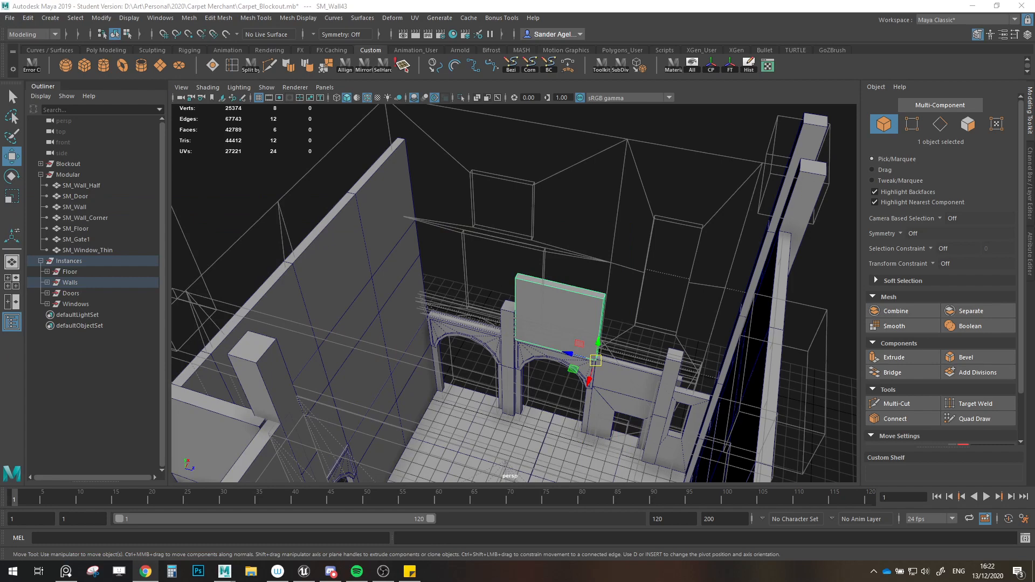
Step: Switch the L_Blockout display layer to Reference so the blockout shows shaded behind the wall section above the arch
left_click_drag(351, 284, 545, 346, "alt")
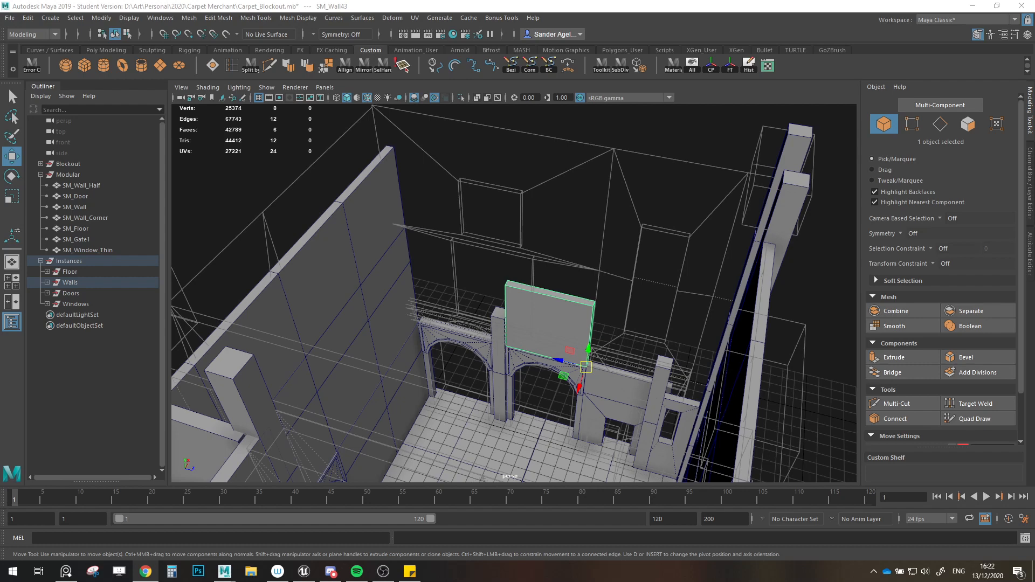
left_click_drag(849, 354, 837, 350, "alt")
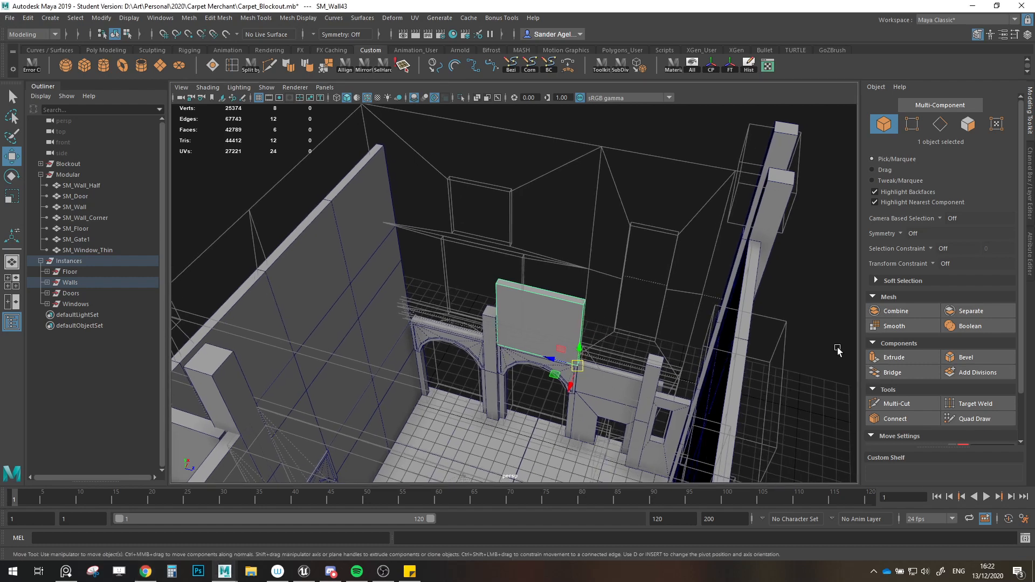
left_click_drag(553, 302, 581, 356, "alt")
scroll(611, 367, "up", 3)
scroll(940, 423, "down", 2)
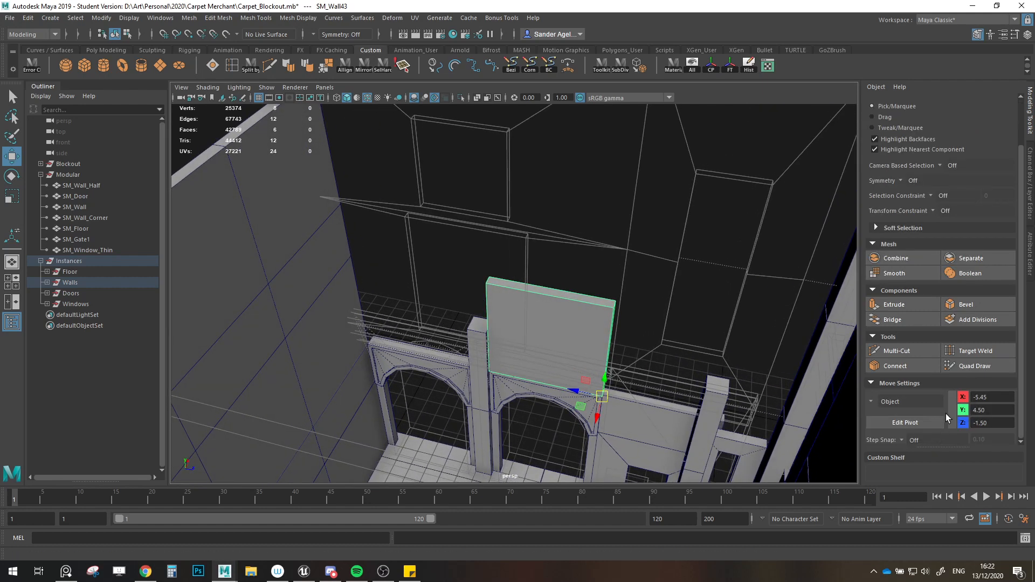
left_click(1031, 201)
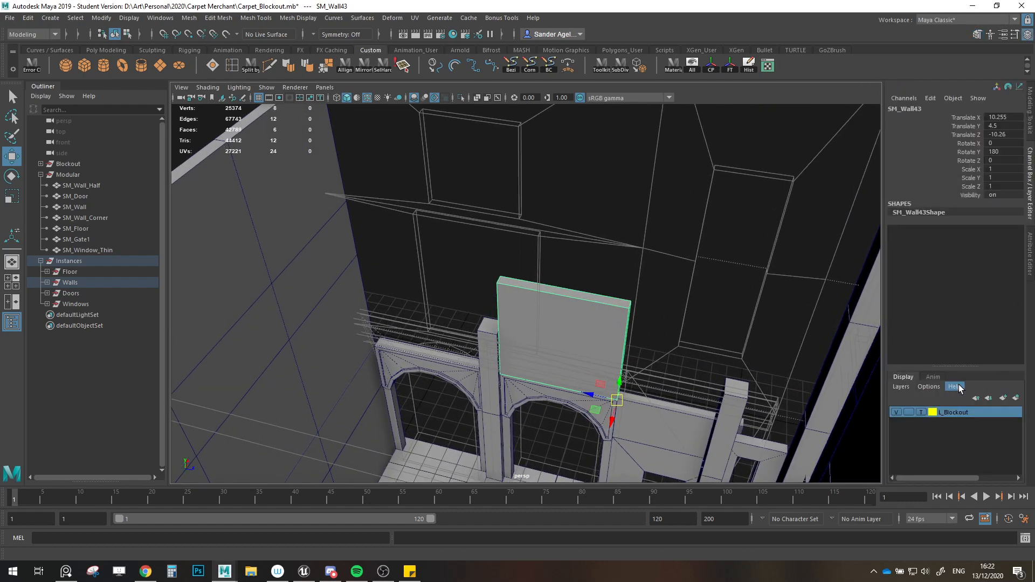
left_click(919, 414)
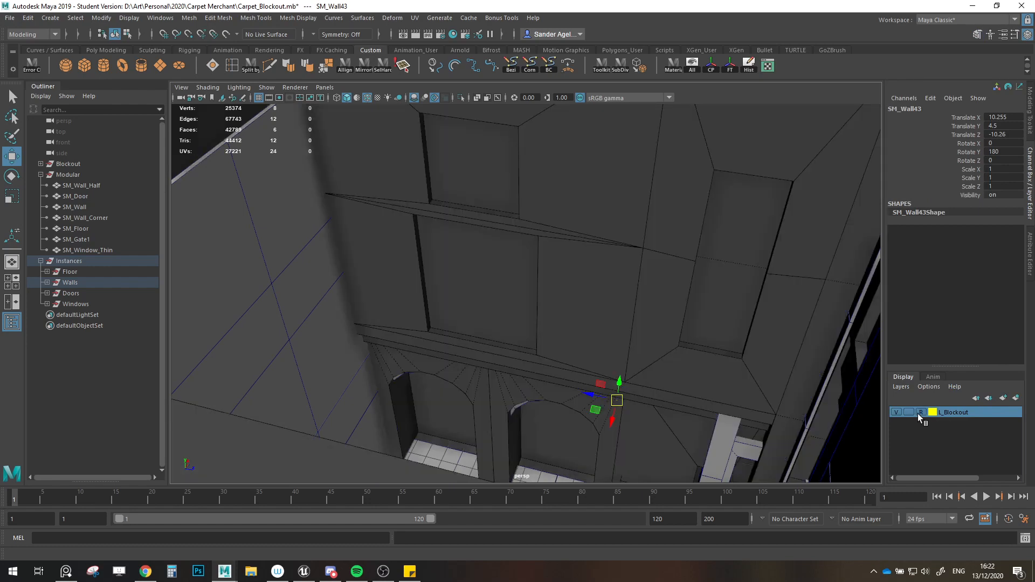
Step: Snap the full wall section to the grid origin at floor level and freeze its transformations
mouse_move(642, 346)
left_mouse_down("alt")
mouse_move(579, 308)
mouse_move(559, 329)
left_mouse_up("alt")
left_click_drag(568, 382, 450, 379)
key("x")
left_click(507, 460)
key("ctrl+z")
key("x")
left_click_drag(519, 291, 389, 432)
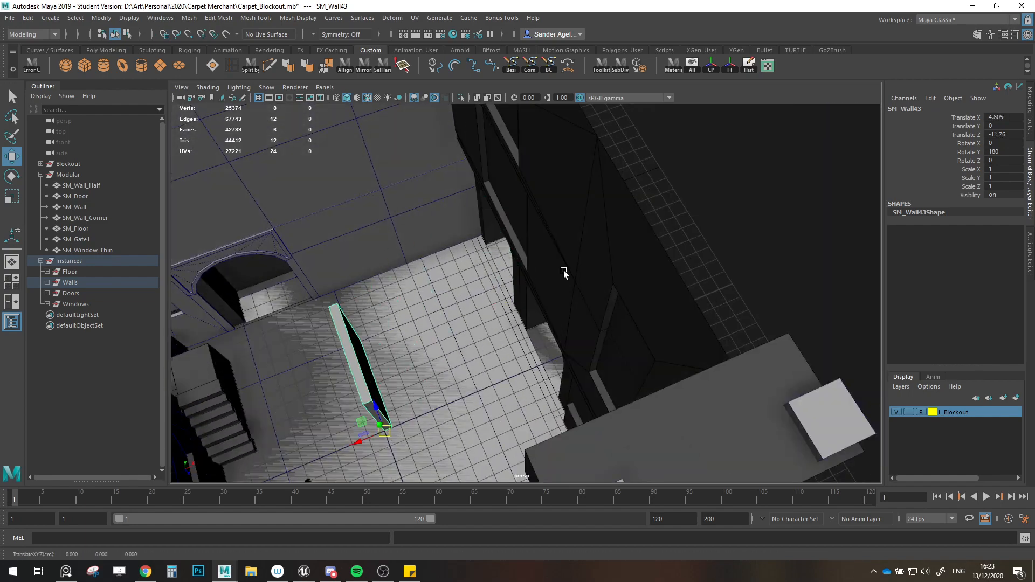
left_click(731, 67)
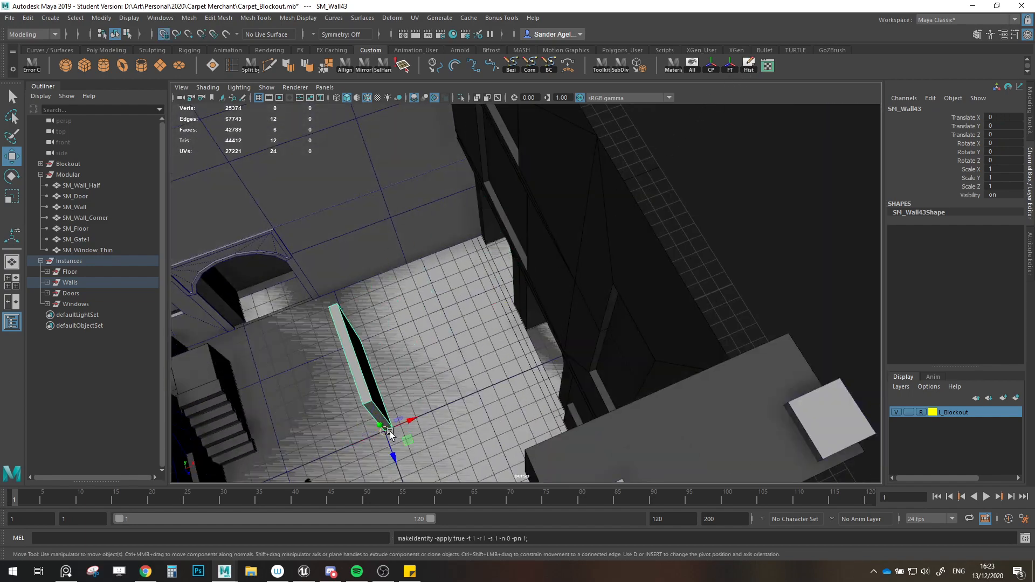
Step: Snap the wall section onto the blockout's upper facade above the door, at X 4.805, Y 5.5 and Z 4.5
left_click_drag(389, 431, 444, 311)
key("v")
scroll(453, 297, "down", 3)
left_click(922, 413)
left_click(921, 413)
left_click(924, 413)
mouse_move(536, 342)
left_mouse_down("alt")
mouse_move(529, 351)
mouse_move(536, 318)
mouse_move(518, 291)
left_mouse_up("alt")
key("x")
left_click_drag(425, 318, 460, 389)
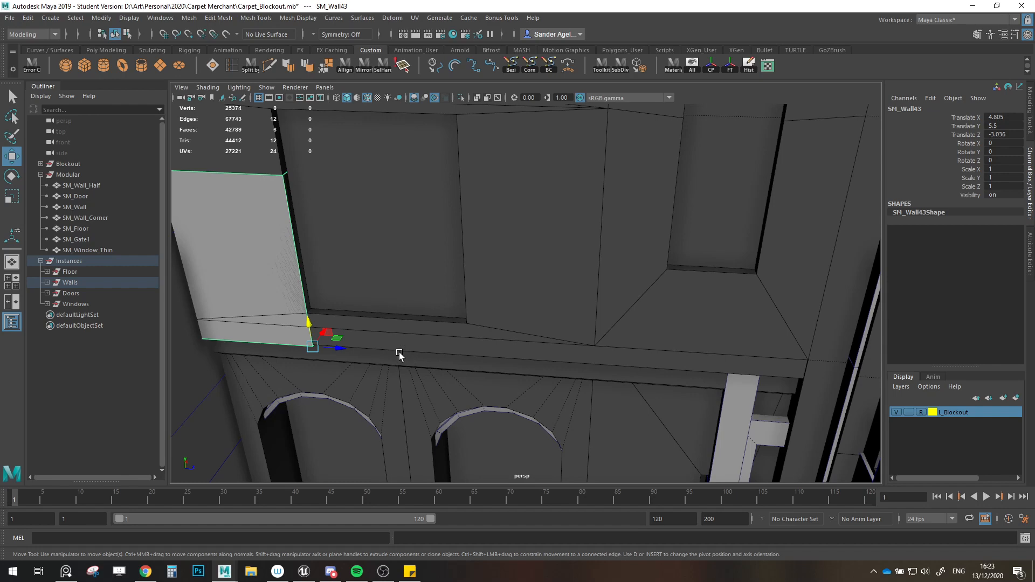
left_click_drag(400, 354, 960, 426, "alt")
Step: Set the L_Blockout layer back to Template display
double_click(923, 416)
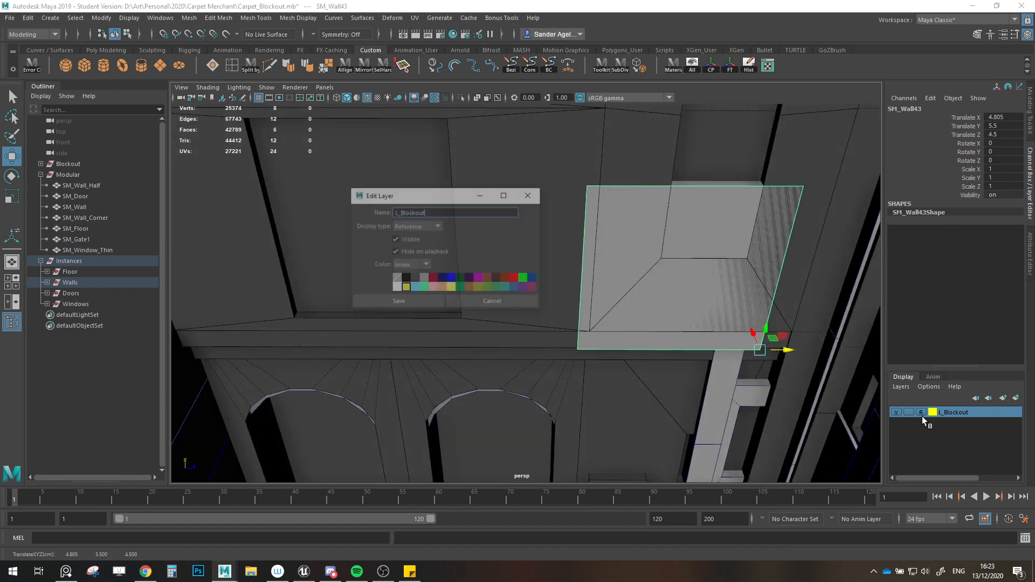
left_click(531, 195)
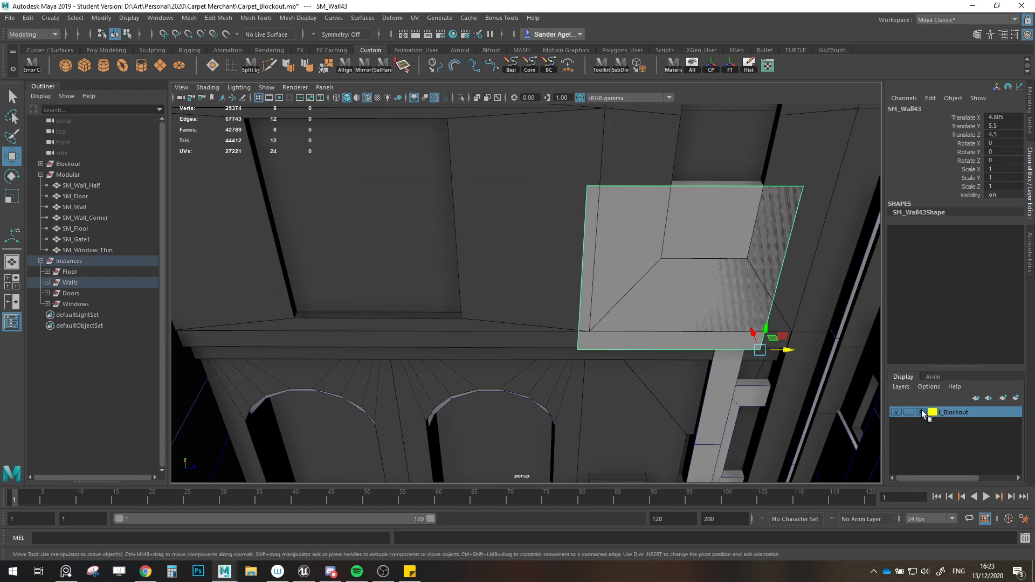
left_click(922, 412)
left_click(922, 412)
Step: Duplicate the wall section three times side by side above the arches, ending at Z -3.5
left_click_drag(740, 341, 543, 345, "alt")
middle_click_drag(543, 345, 639, 374, "alt")
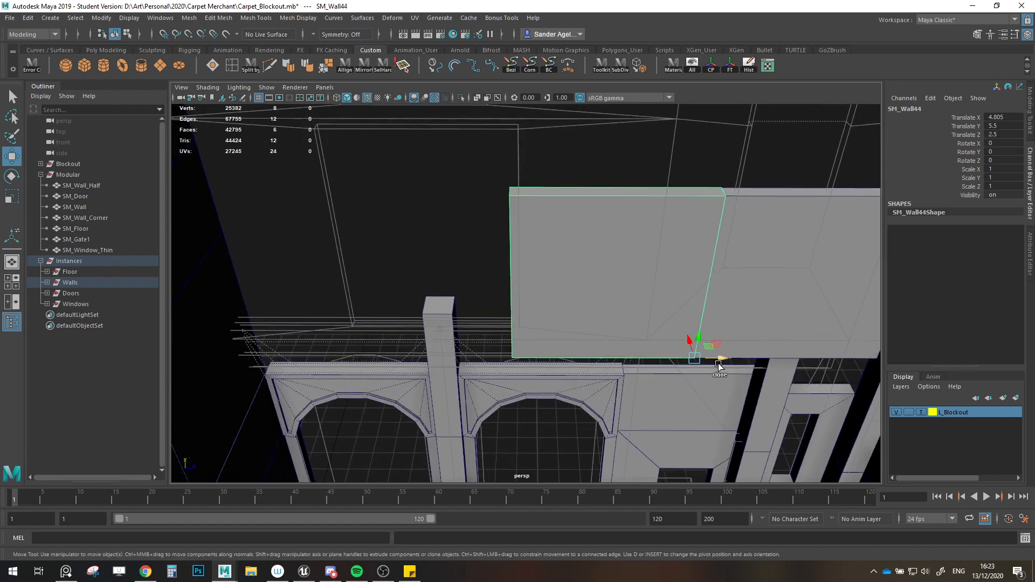
left_click(690, 367, "shift")
mouse_move(721, 359)
left_mouse_down("shift")
mouse_move(323, 354)
mouse_move(448, 337)
mouse_move(453, 356)
left_mouse_up("shift")
left_click(642, 343)
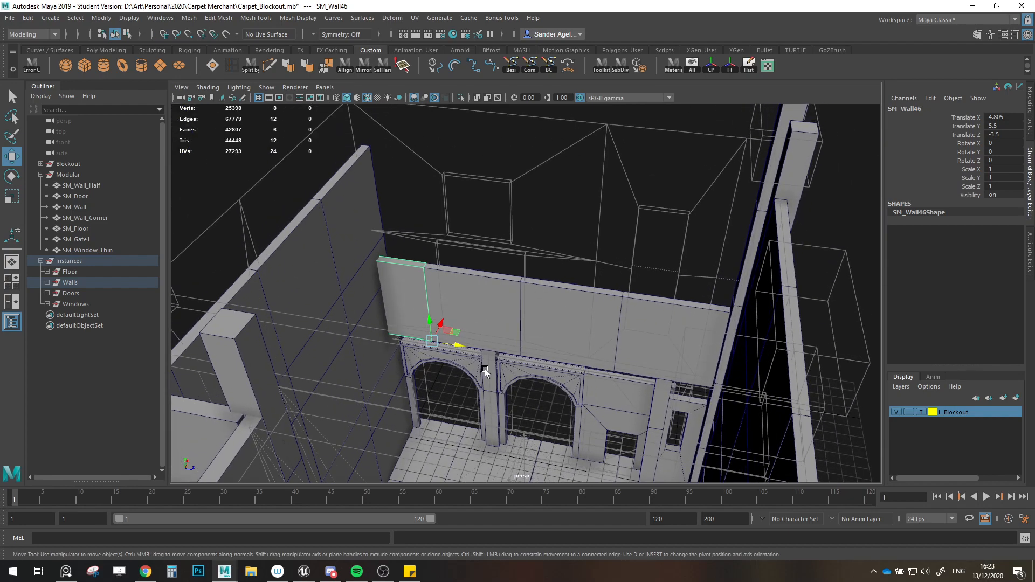
Step: Duplicate the row of four wall sections upward to form a second row, and delete the extra row at Y 11.5
left_click(503, 312, "shift")
left_click(579, 320, "shift")
left_click(657, 329, "shift")
mouse_move(718, 370)
left_mouse_down("alt")
mouse_move(700, 375)
mouse_move(707, 257)
mouse_move(712, 270)
mouse_move(623, 329)
left_mouse_up("alt")
mouse_move(727, 308)
left_mouse_down("shift")
mouse_move(735, 232)
mouse_move(719, 291)
mouse_move(758, 288)
left_mouse_up("shift")
left_click(734, 258)
key("ctrl+z")
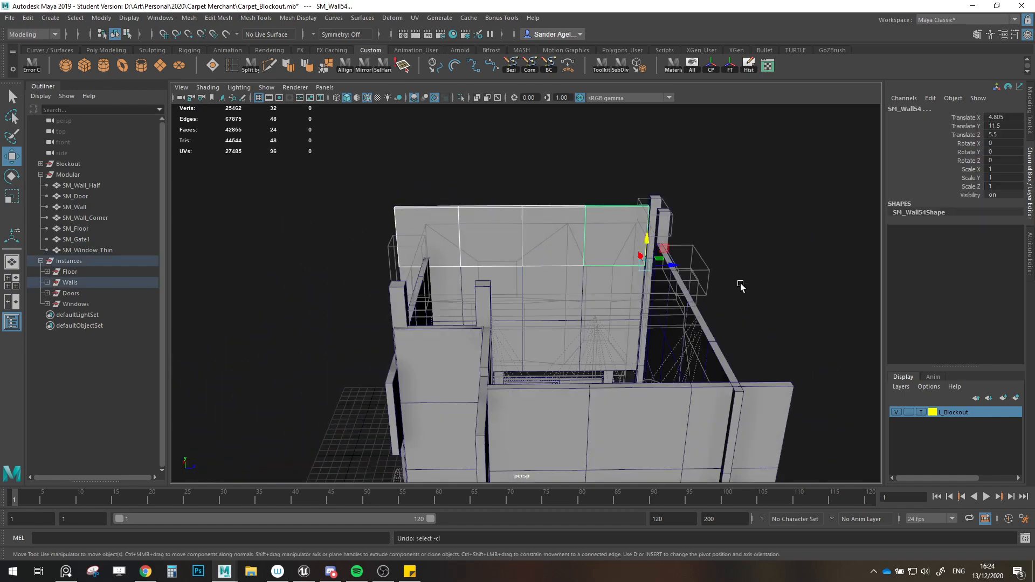
key("Delete")
Step: Select all eight wall sections above the arcade and slide them together along Z toward the tall pillars
scroll(522, 324, "down", 2)
left_click_drag(522, 325, 567, 313, "alt")
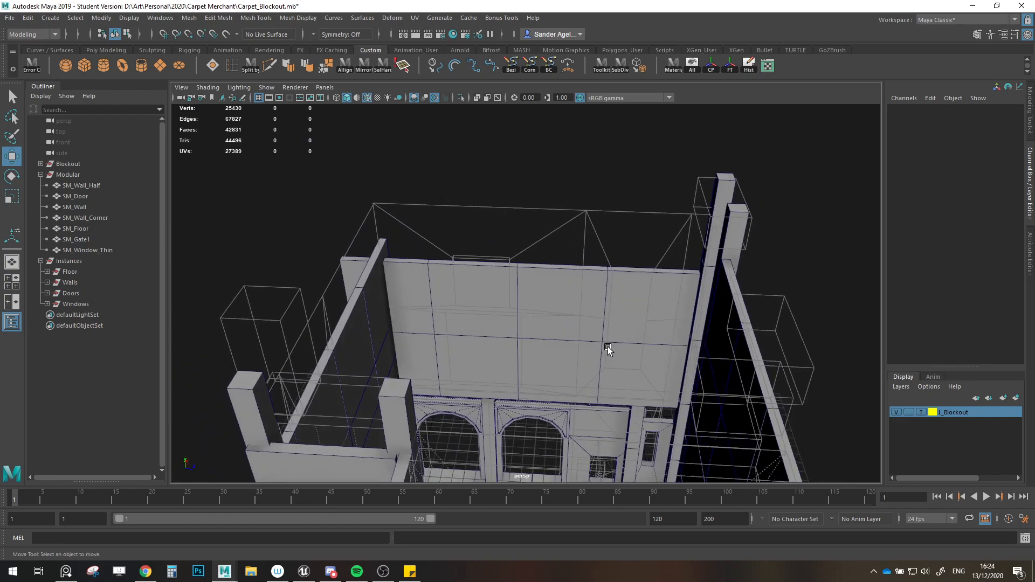
left_click_drag(474, 331, 529, 305, "alt")
left_click(416, 315, "shift")
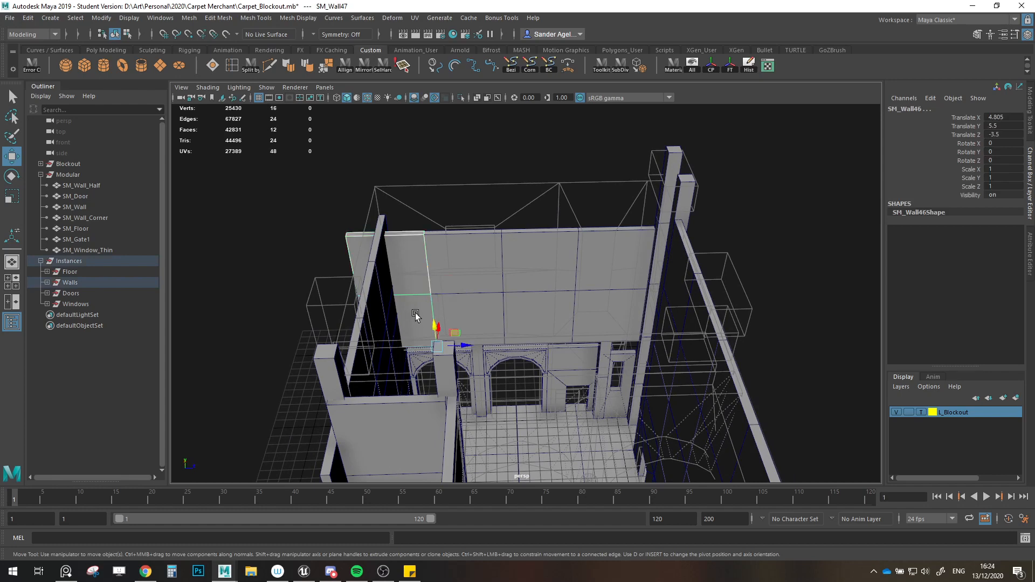
left_click(539, 312, "shift")
left_click(593, 309, "shift")
left_click(598, 265, "shift")
left_click(545, 259, "shift")
left_click(493, 264, "shift")
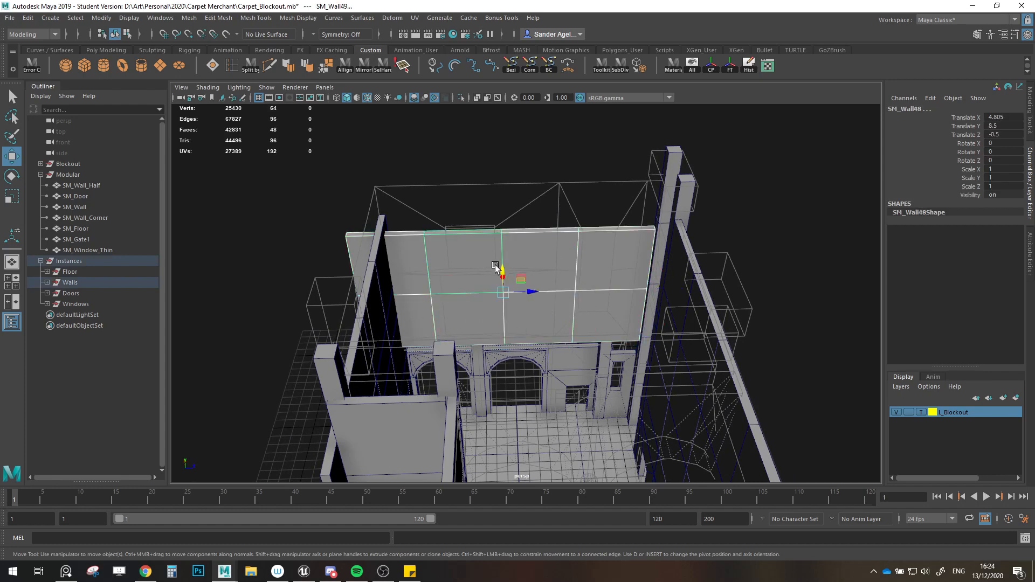
mouse_move(528, 292)
left_mouse_down()
mouse_move(546, 287)
mouse_move(491, 293)
mouse_move(532, 277)
mouse_move(537, 324)
mouse_move(477, 348)
mouse_move(511, 261)
mouse_move(445, 271)
mouse_move(520, 300)
mouse_move(532, 289)
mouse_move(520, 306)
mouse_move(536, 296)
mouse_move(547, 309)
left_mouse_up()
Step: Duplicate a half wall, rotate it to -180° about Y, and place it on top of the arcade wall's far end at Y 11.5
left_click(441, 290)
key("e")
key("w")
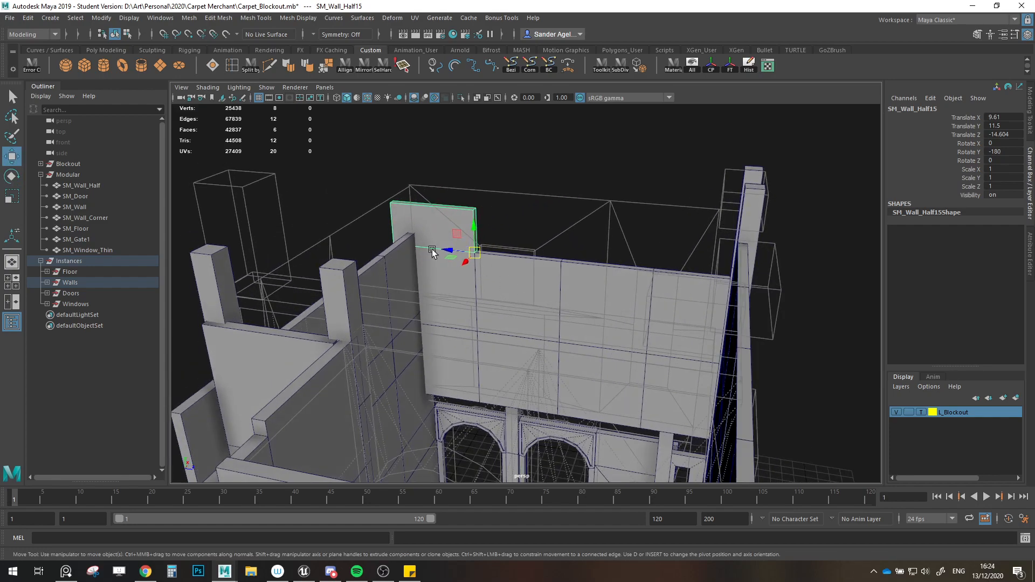
Step: Duplicate the half wall three times along the top edge of the arcade wall, up to the tall pillar
left_click_drag(435, 253, 479, 258, "shift")
middle_click_drag(488, 248, 555, 263)
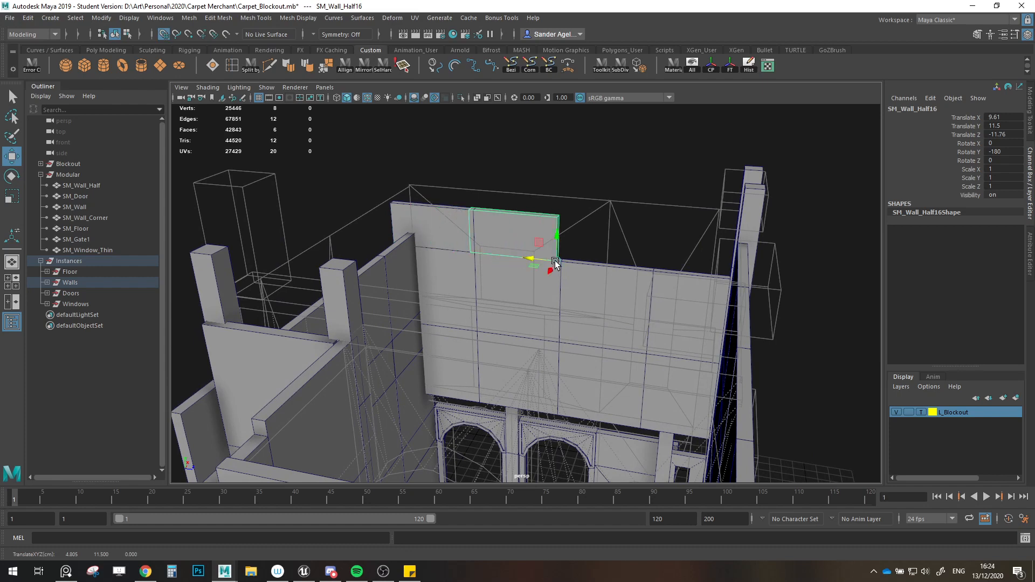
key("x")
left_click_drag(534, 260, 696, 372)
key("v")
left_click_drag(583, 271, 638, 262)
key("v")
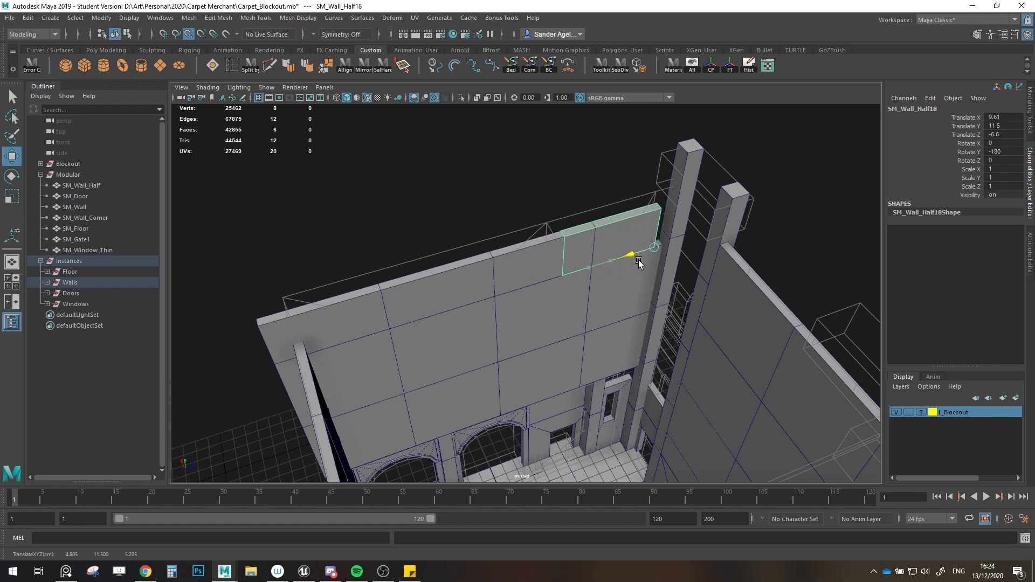
Step: Isolate the last half wall with the section beneath it and snap their ends flush, then leave isolation
left_click(615, 281, "shift")
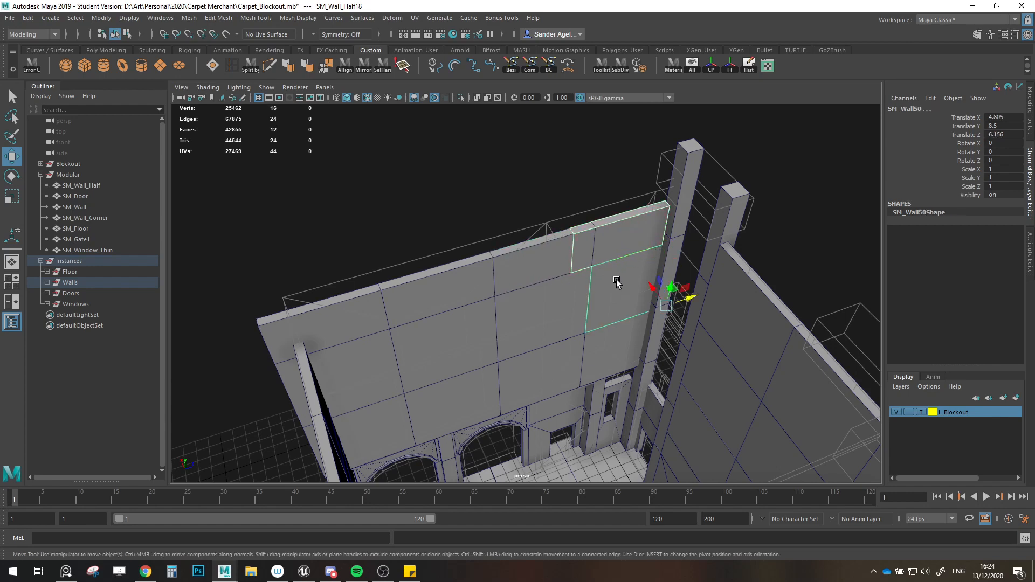
key("ctrl+1")
left_click(633, 250)
key("v")
left_click_drag(662, 245, 675, 247)
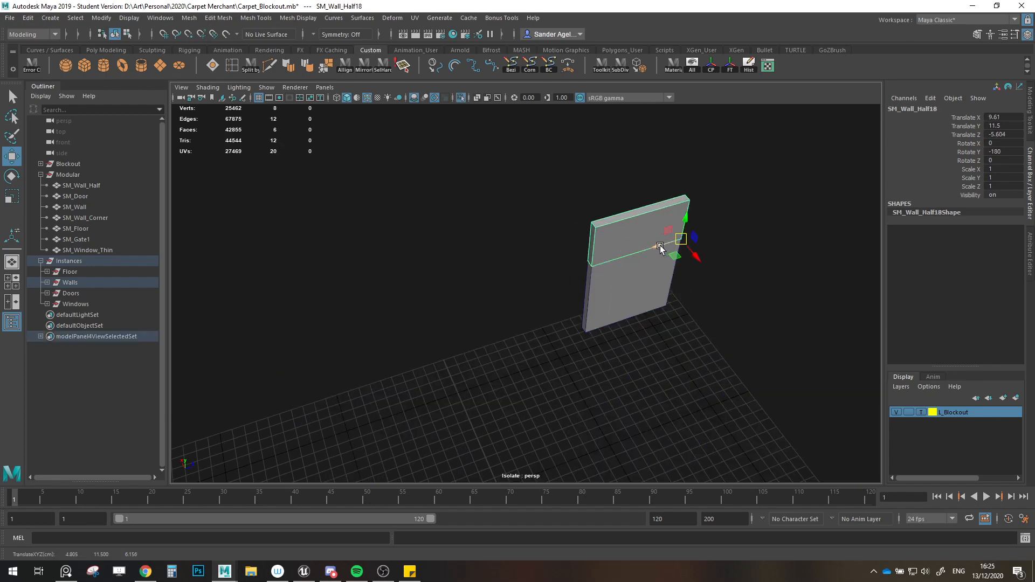
key("ctrl+1")
Step: Select all twelve wall sections above the arcade and raise them together, putting the bottom row at Y 6
left_click_drag(793, 237, 527, 290, "alt")
left_click(527, 290, "shift")
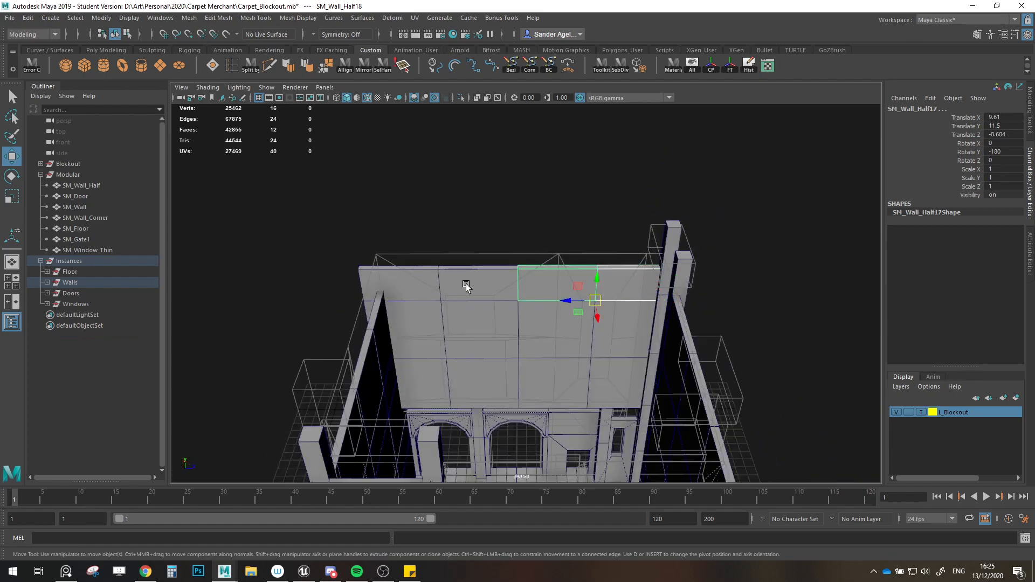
left_click(462, 284, "shift")
left_click(410, 283, "shift")
left_click(426, 331, "shift")
left_click(485, 335, "shift")
left_click(561, 340, "shift")
left_click(613, 380, "shift")
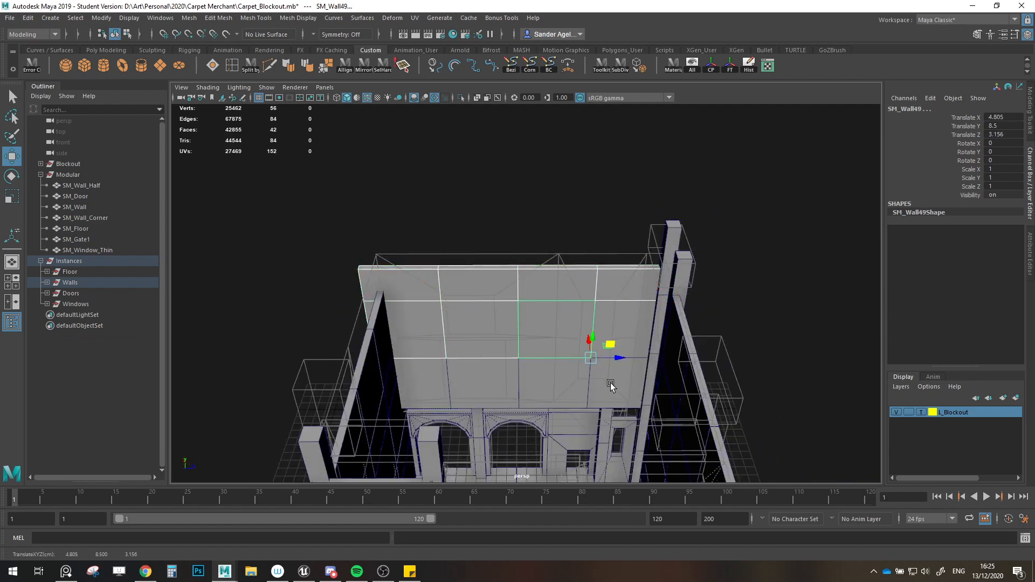
left_click(555, 388, "shift")
left_click(532, 373, "shift")
left_click(474, 380, "shift")
left_click(441, 381, "shift")
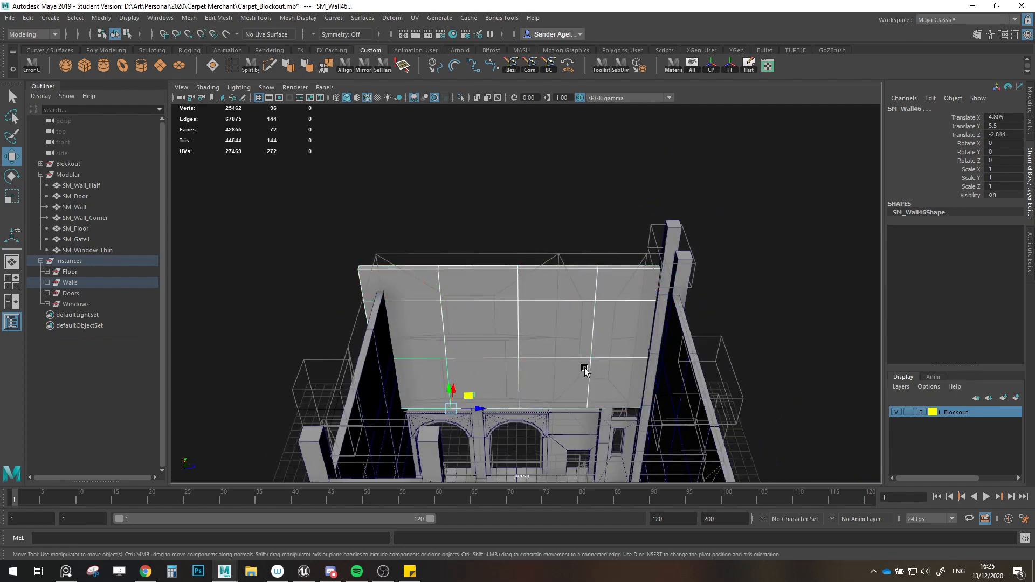
left_click_drag(585, 369, 592, 289, "alt")
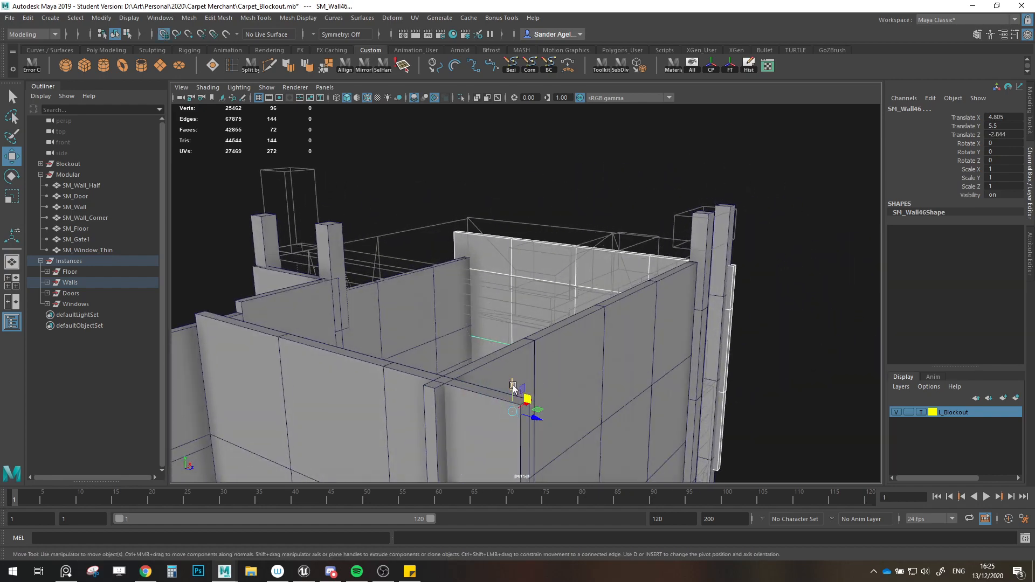
left_click_drag(513, 387, 551, 203)
scroll(551, 203, "up", 3)
key("ctrl+z")
Step: Duplicate a half wall, rotate it to -90° about Y, and snap copies along the top of the adjoining side wall at Y 12
left_click_drag(533, 271, 541, 328, "alt")
scroll(625, 249, "down", 4)
left_click_drag(625, 250, 555, 256, "alt")
middle_click_drag(554, 256, 547, 246, "alt")
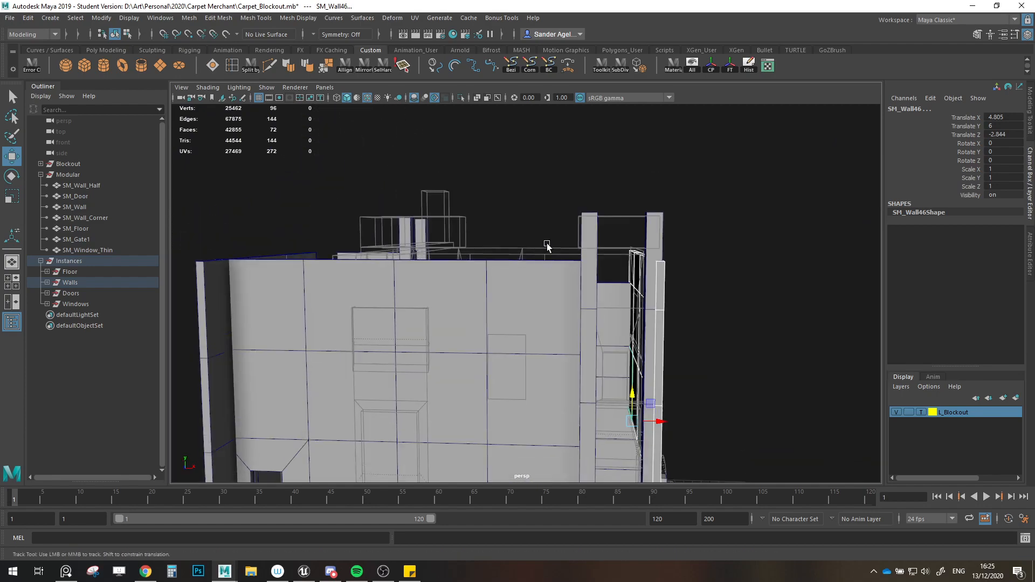
left_click_drag(547, 246, 637, 259, "alt")
right_click_drag(638, 259, 623, 325, "alt")
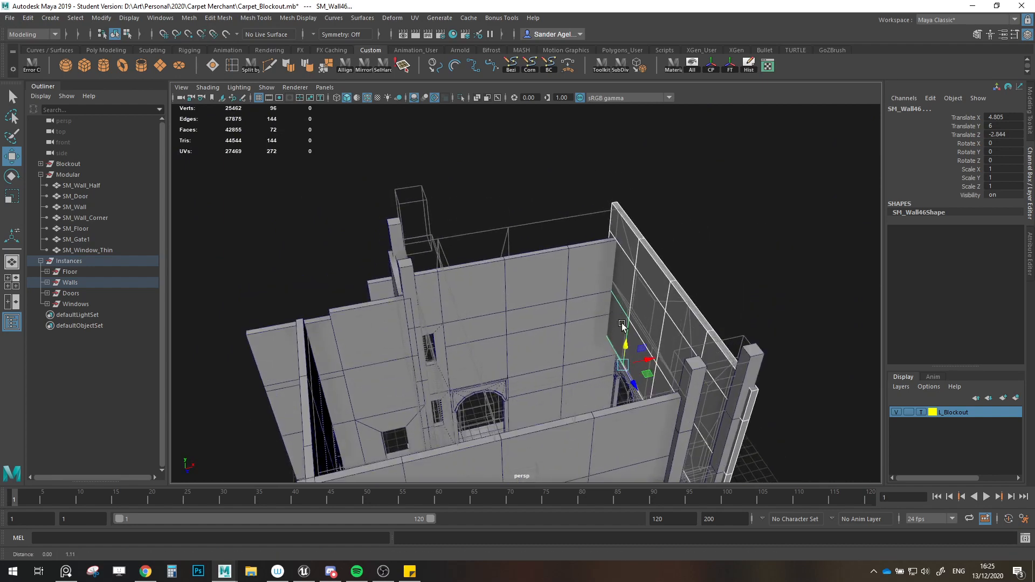
middle_click_drag(622, 325, 644, 389, "alt")
left_click(649, 291)
right_click_drag(649, 292, 662, 326, "alt")
mouse_move(711, 349)
left_mouse_down("shift")
mouse_move(666, 360)
mouse_move(729, 387)
left_mouse_up("shift")
key("e")
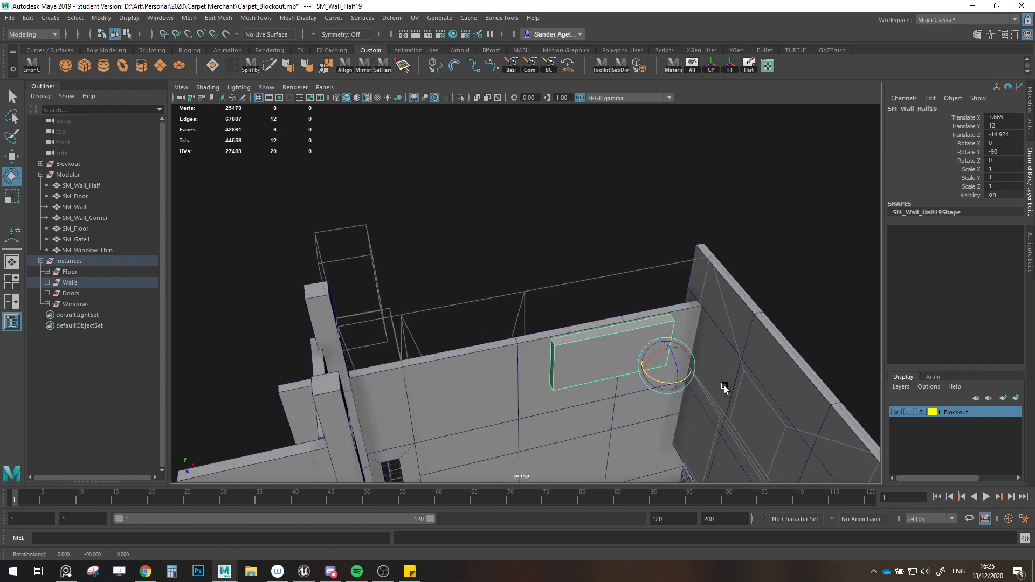
key("w")
key("v")
mouse_move(663, 370)
left_mouse_down()
mouse_move(619, 327)
mouse_move(577, 343)
mouse_move(443, 339)
mouse_move(526, 337)
left_mouse_up()
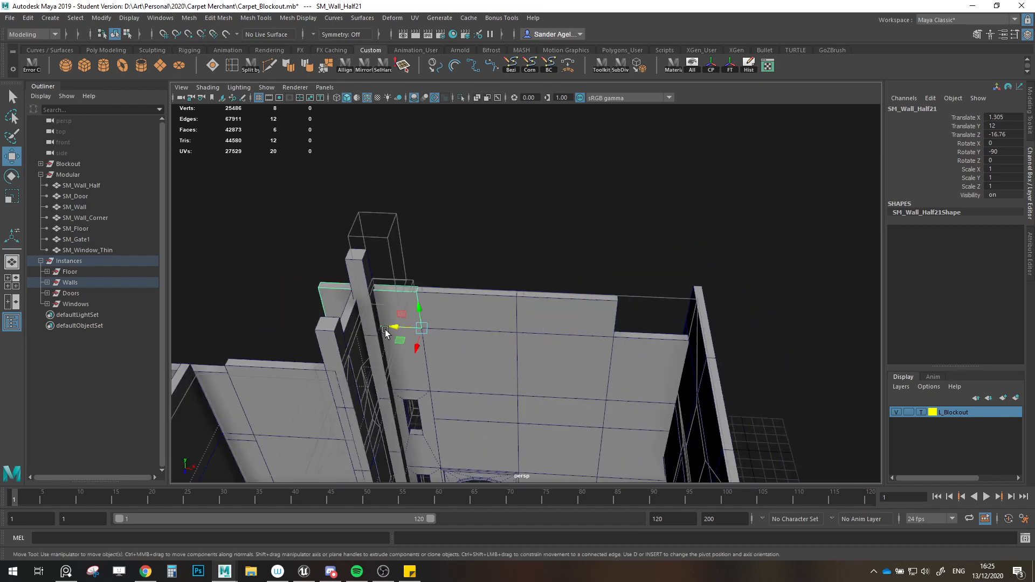
Step: Fill the remaining corner gap atop the side wall with another half wall copy, align it in isolation, and save the scene
left_click_drag(386, 332, 664, 341, "shift")
left_click(660, 357, "shift")
key("ctrl+1")
left_click(602, 323)
key("v")
key("ctrl+1")
left_click(635, 258)
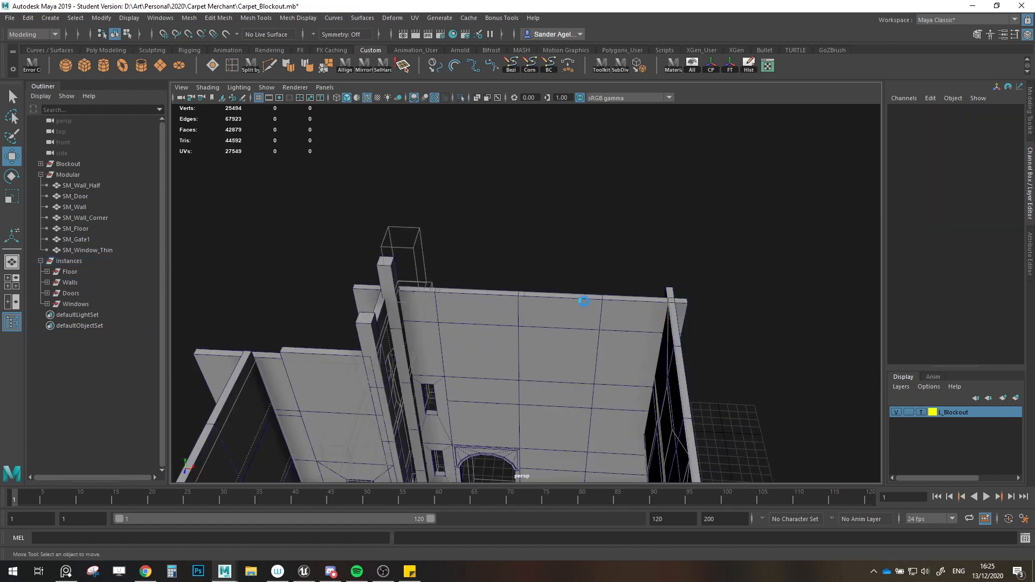
key("ctrl+s")
key("Return")
Step: Compare the gap between the arches and the upper wall with the Gayer-Anderson Museum Street View reference in the browser
middle_click_drag(550, 330, 613, 264, "alt")
scroll(613, 264, "up", 3)
left_click_drag(612, 263, 742, 284, "alt")
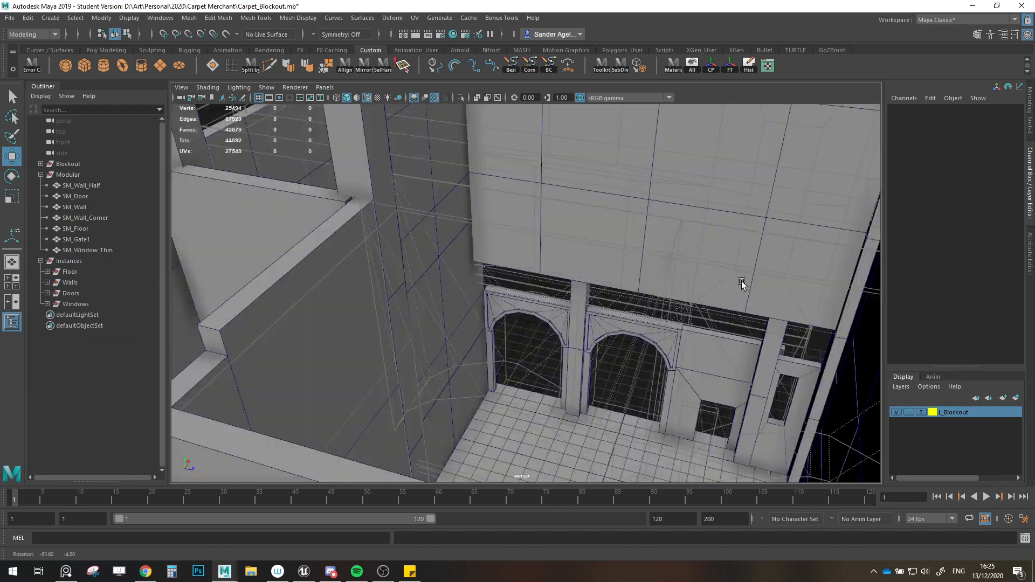
scroll(742, 284, "up", 3)
middle_click_drag(742, 284, 572, 209, "alt")
left_click_drag(573, 209, 629, 248, "alt")
middle_click_drag(628, 248, 577, 173, "alt")
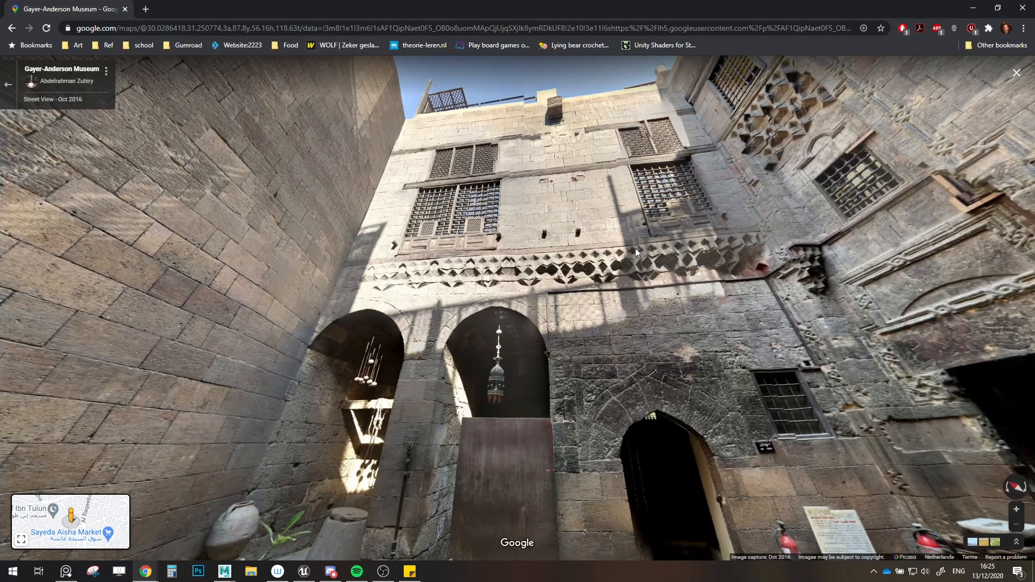
key("alt+Tab")
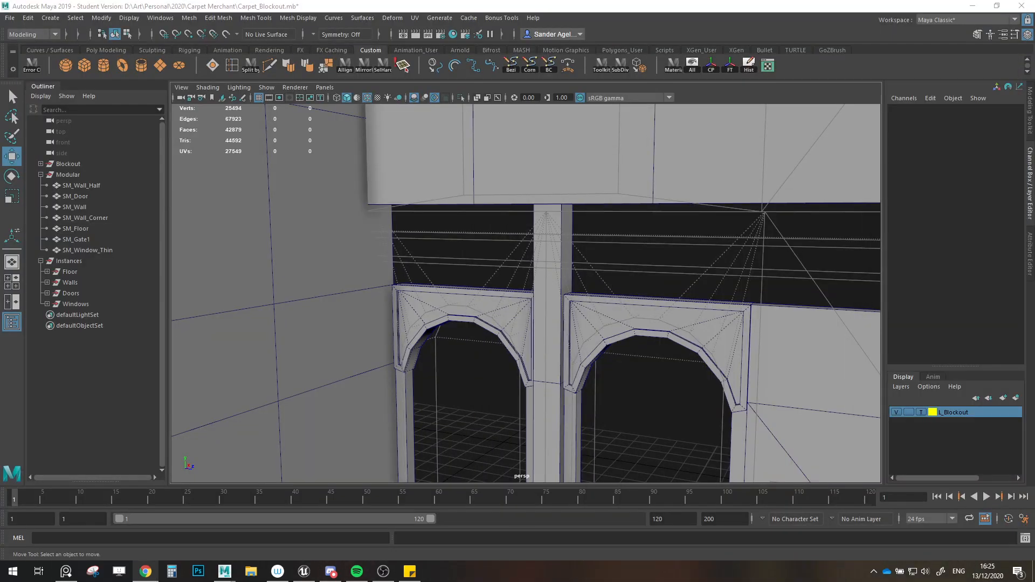
Step: Duplicate the half wall beside the arches up to Y 4.5 and place two more copies along the gap above both arches
left_click_drag(457, 305, 478, 262, "alt")
scroll(580, 299, "down", 2)
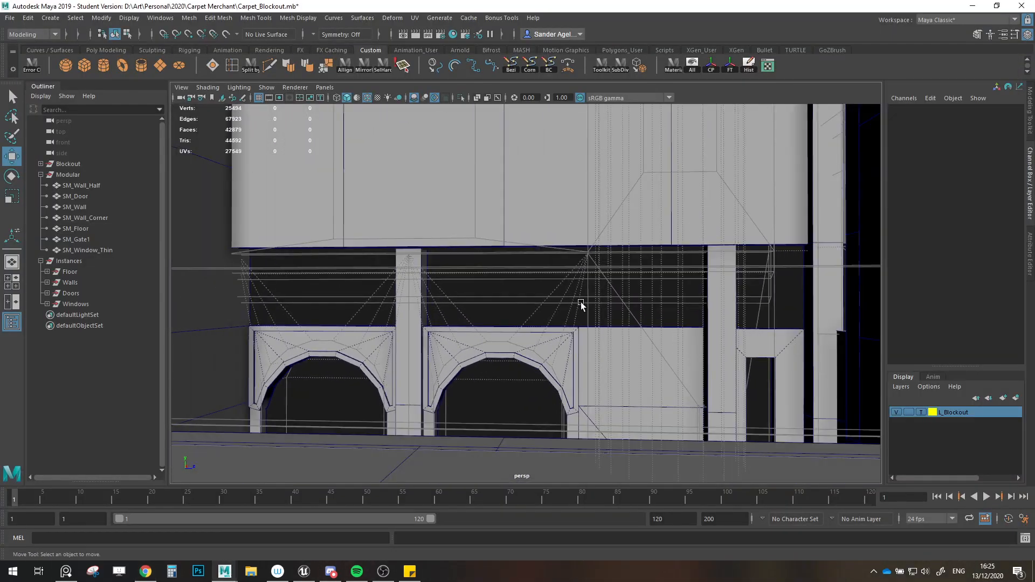
left_click_drag(582, 306, 610, 298, "alt")
middle_click_drag(610, 296, 607, 390, "alt")
left_click(684, 361)
scroll(689, 348, "down", 1)
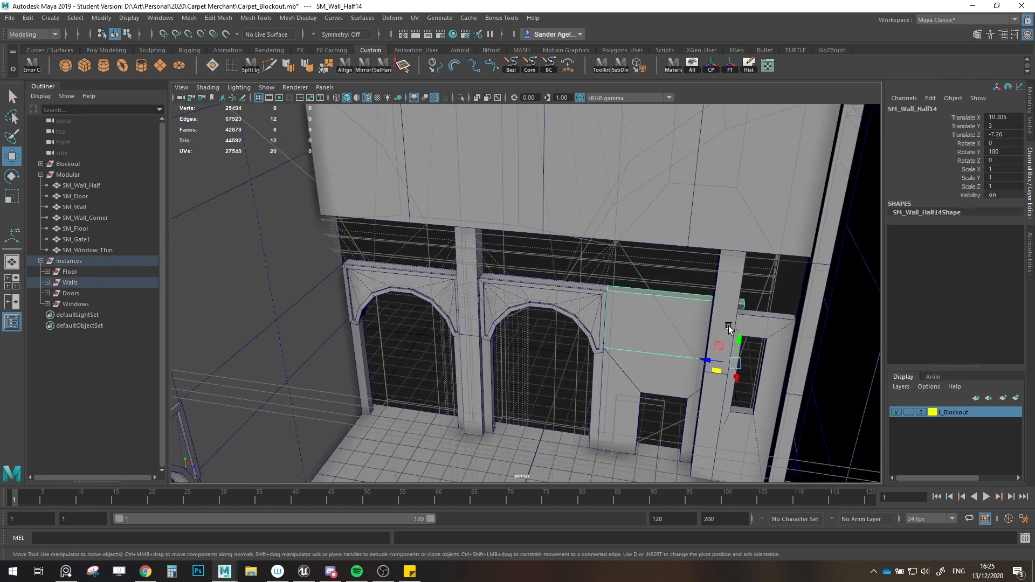
mouse_move(740, 337)
left_mouse_down("shift")
mouse_move(747, 285)
mouse_move(576, 286)
left_mouse_up("shift")
left_click(579, 285, "shift")
key("v")
left_click(585, 269)
key("v")
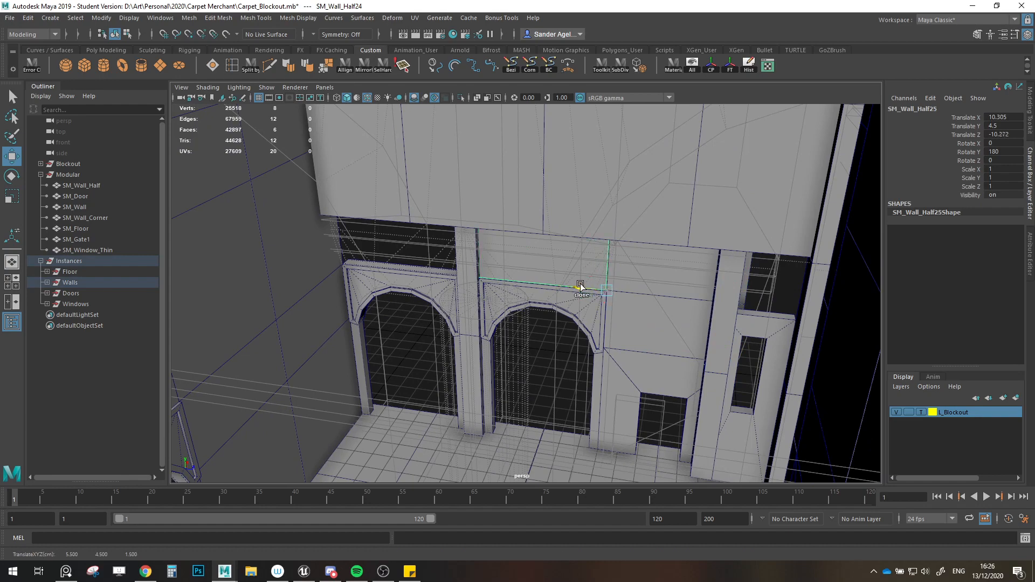
left_click_drag(565, 288, 456, 278)
middle_click_drag(661, 321, 596, 353, "alt")
left_click_drag(596, 353, 620, 358, "alt")
scroll(561, 323, "down", 2)
scroll(561, 323, "up", 2)
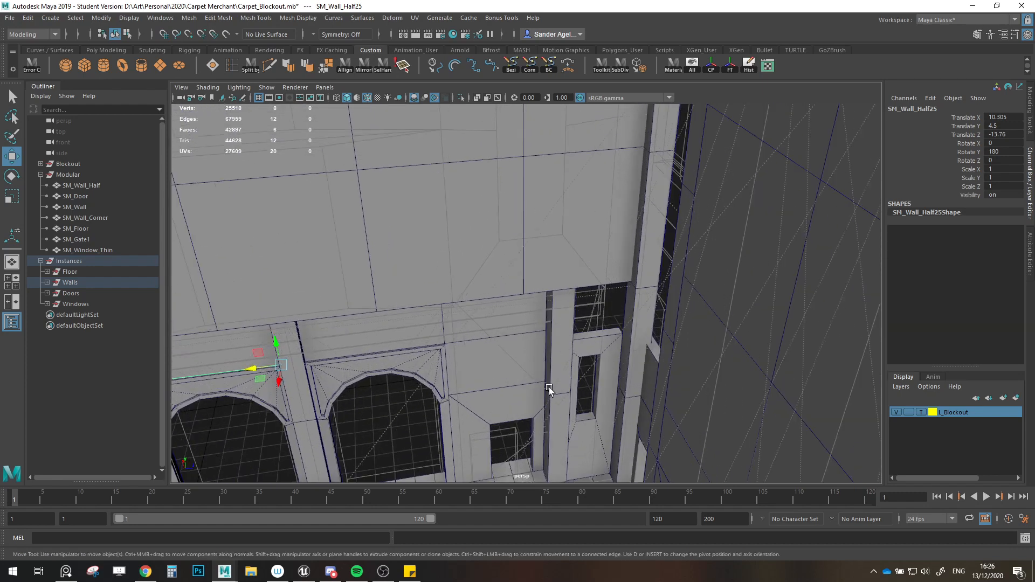
Step: Duplicate the half wall at Y 4.5 and snap the copy in isolation above the thin window beside the pillar
left_click(504, 325)
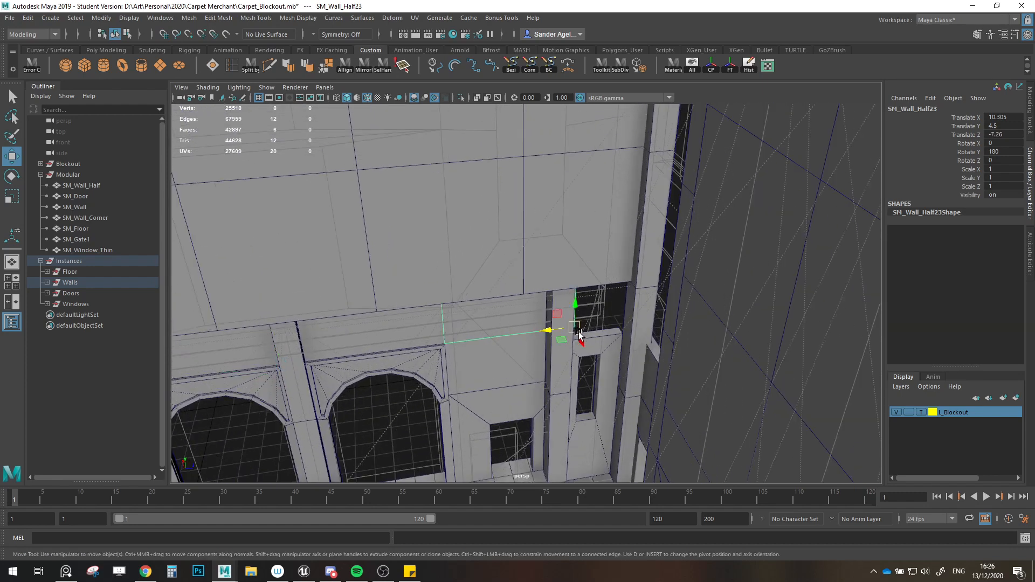
left_click(606, 360)
key("ctrl+1")
left_click(596, 313)
key("v")
left_click_drag(604, 323, 661, 327)
key("ctrl+1")
Step: Compare the open bay between the corner pillars with the museum reference in the browser
right_click_drag(661, 326, 615, 342, "alt")
left_click_drag(615, 342, 682, 370, "alt")
right_click_drag(682, 370, 555, 338, "alt")
middle_click_drag(555, 337, 595, 395, "alt")
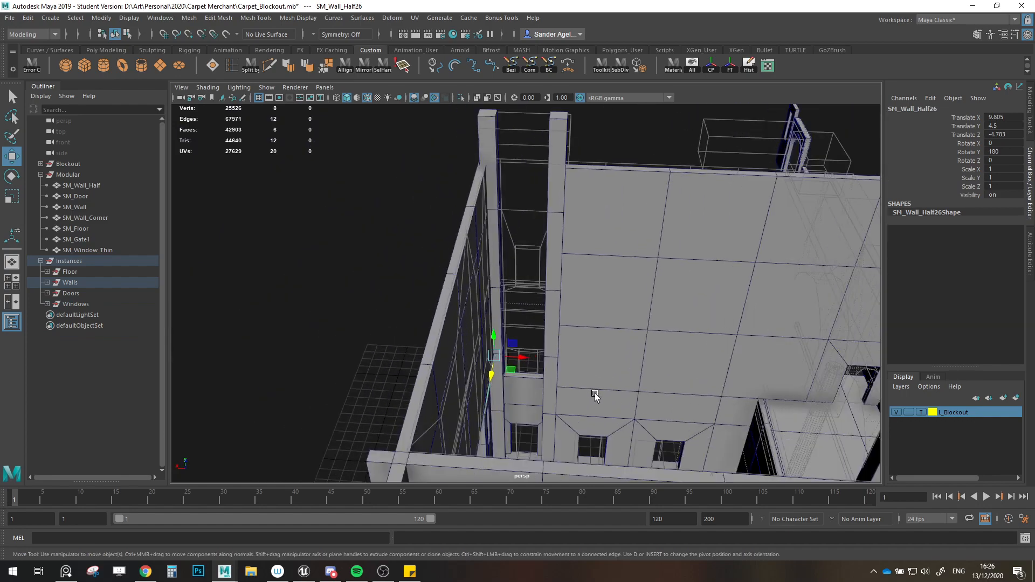
left_click_drag(595, 395, 573, 397, "alt")
left_click(146, 572)
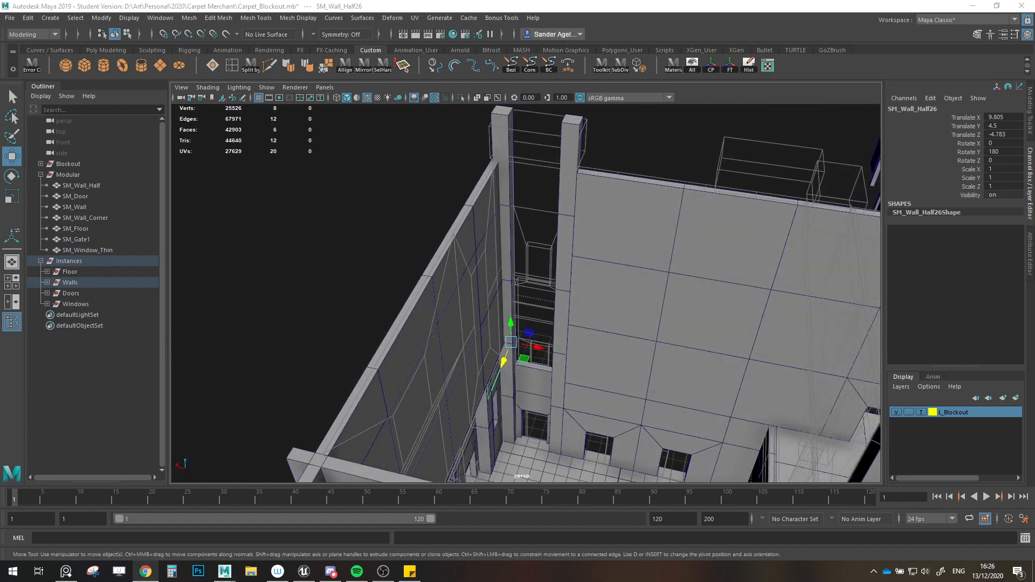
left_click(387, 299)
left_click_drag(388, 298, 516, 279, "alt")
right_click_drag(517, 279, 584, 320, "alt")
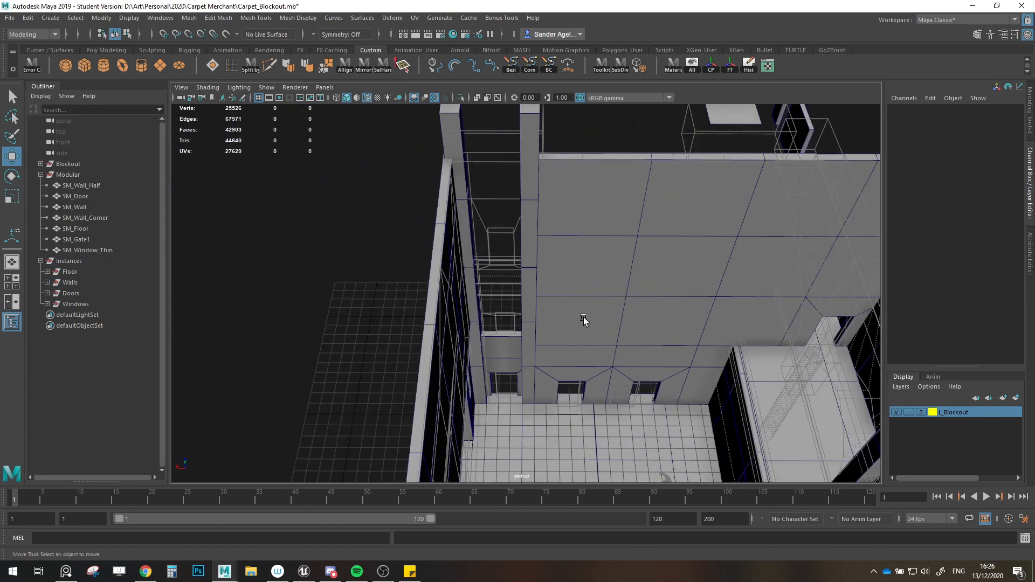
Step: Fill the narrow bay between the corner pillars with three stacked wall copies up to Y 10.5, snapped in isolation
left_click(584, 319)
mouse_move(584, 319)
left_mouse_down("alt")
mouse_move(642, 347)
mouse_move(586, 354)
mouse_move(606, 228)
mouse_move(582, 232)
left_mouse_up("alt")
left_click(550, 357, "shift")
key("ctrl+1")
left_click(562, 322)
key("v")
key("v")
scroll(606, 228, "down", 3)
key("v")
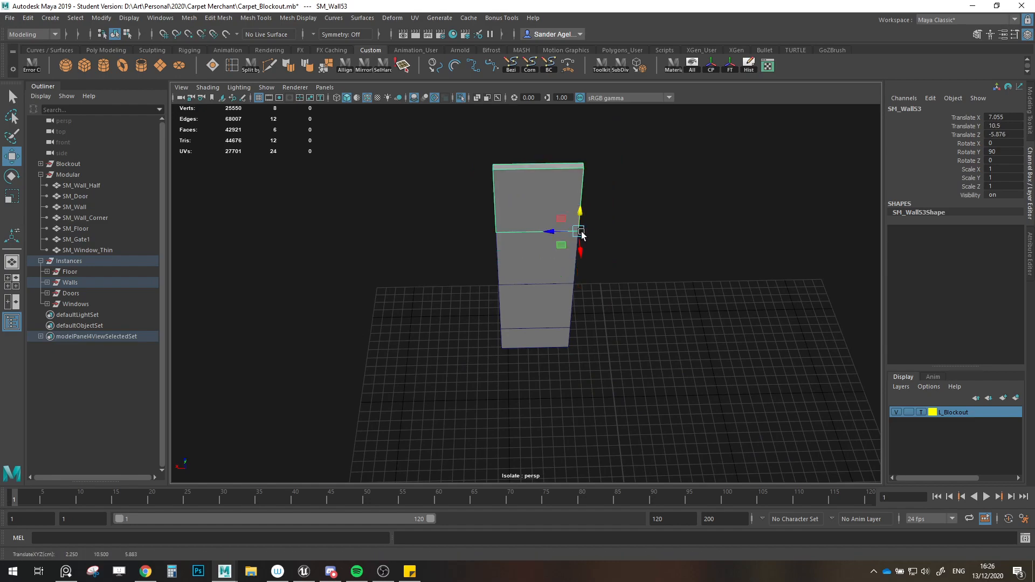
key("ctrl+1")
Step: Select every stacked corner section of the pillars protruding above the walls, lower them level with the wall tops, and save the scene
scroll(583, 234, "down", 1)
middle_click_drag(583, 234, 588, 308, "alt")
scroll(587, 307, "down", 2)
left_click(601, 224)
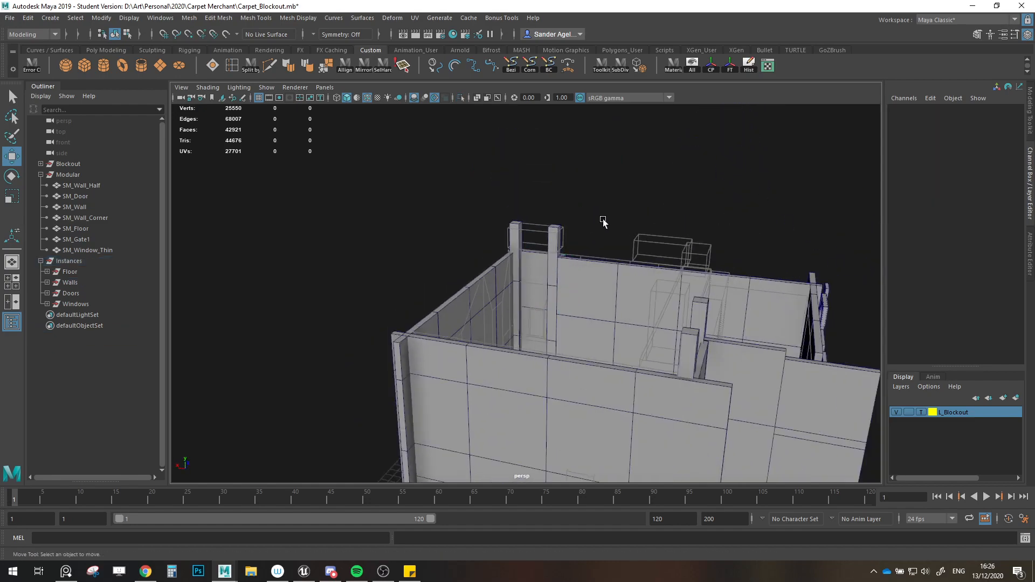
left_click_drag(600, 225, 445, 247, "alt")
middle_click_drag(532, 260, 541, 336, "alt")
scroll(541, 336, "up", 3)
left_click_drag(540, 335, 488, 345, "alt")
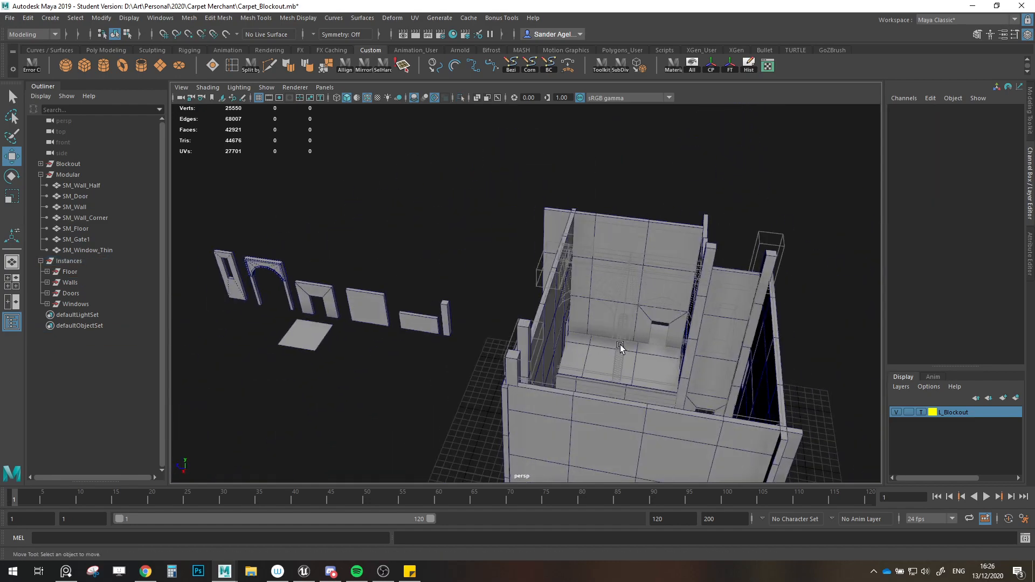
left_click_drag(618, 344, 542, 393, "alt")
left_click(571, 340)
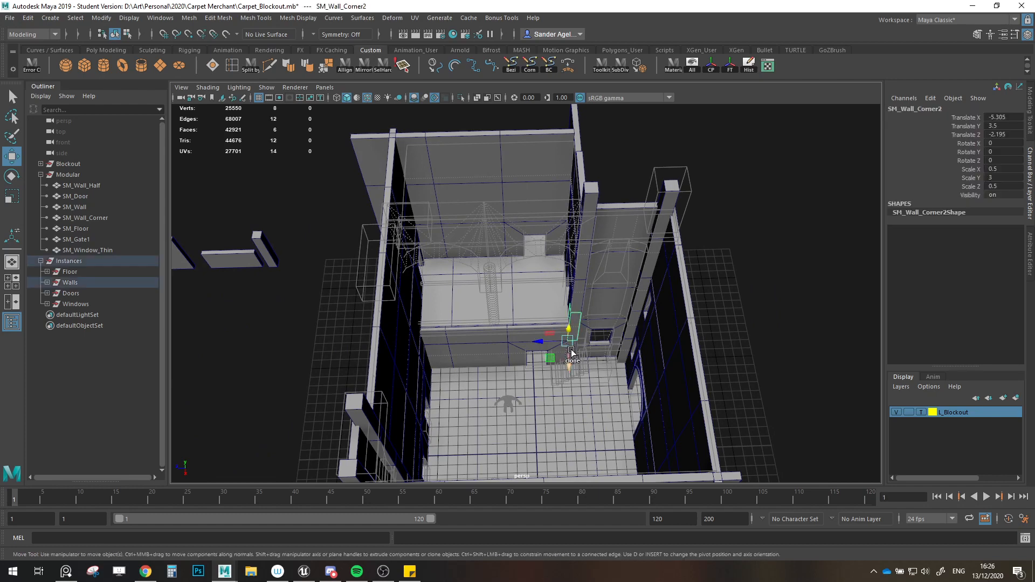
left_click(580, 288, "shift")
left_click(581, 262, "shift")
left_click(592, 211, "shift")
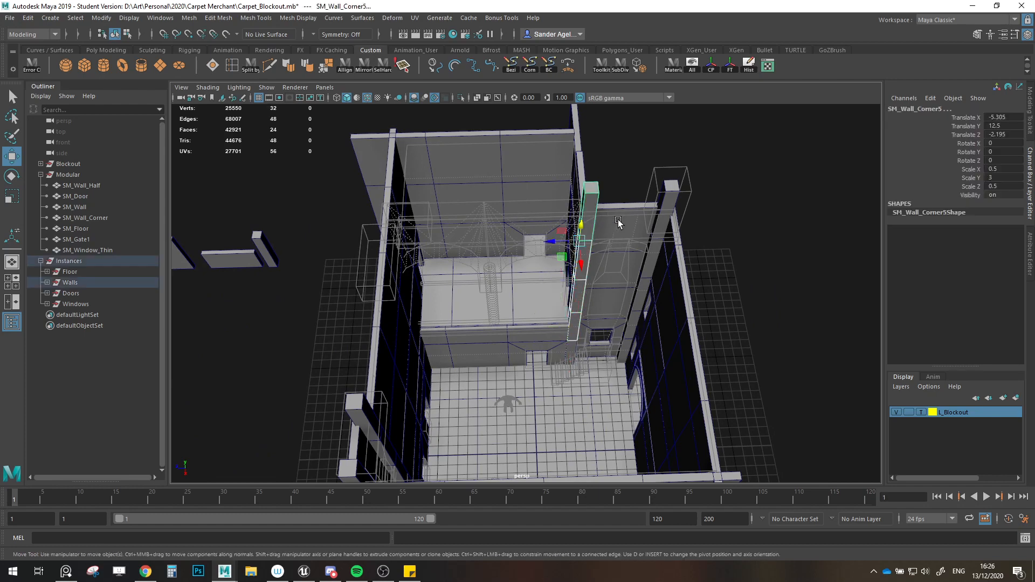
left_click(662, 218, "shift")
left_click_drag(646, 271, 632, 308, "shift")
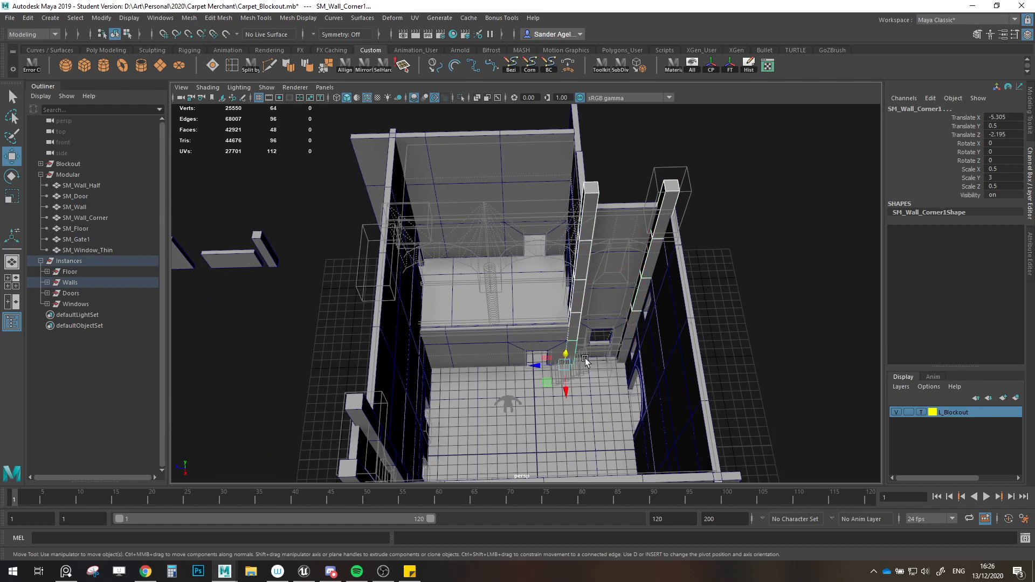
left_click(626, 354, "shift")
left_click(628, 328, "shift")
scroll(612, 352, "up", 3)
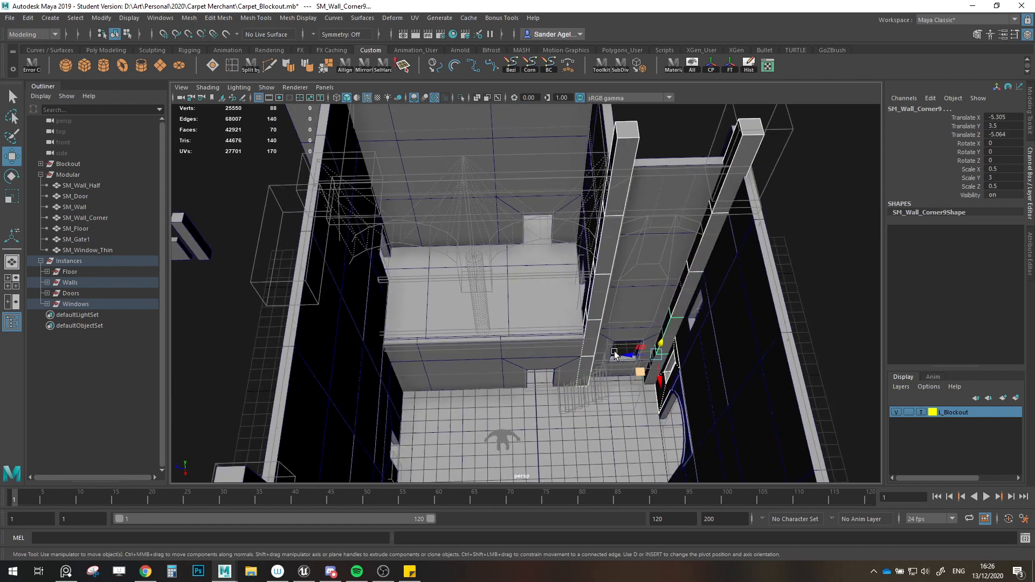
left_click(677, 382, "shift")
left_click(650, 377, "shift")
left_click_drag(650, 377, 438, 381, "alt")
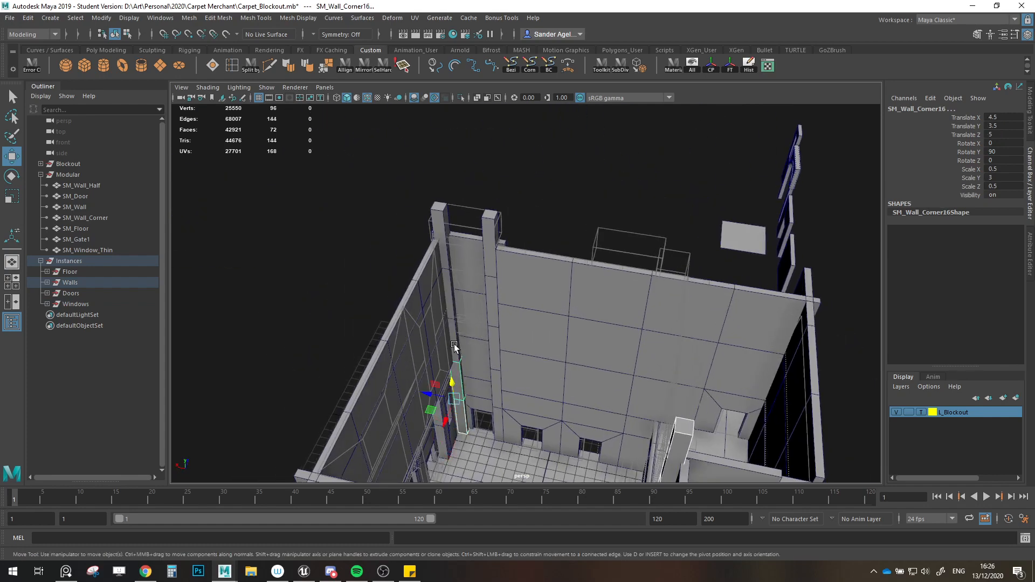
left_click(443, 240, "shift")
left_click(486, 249, "shift")
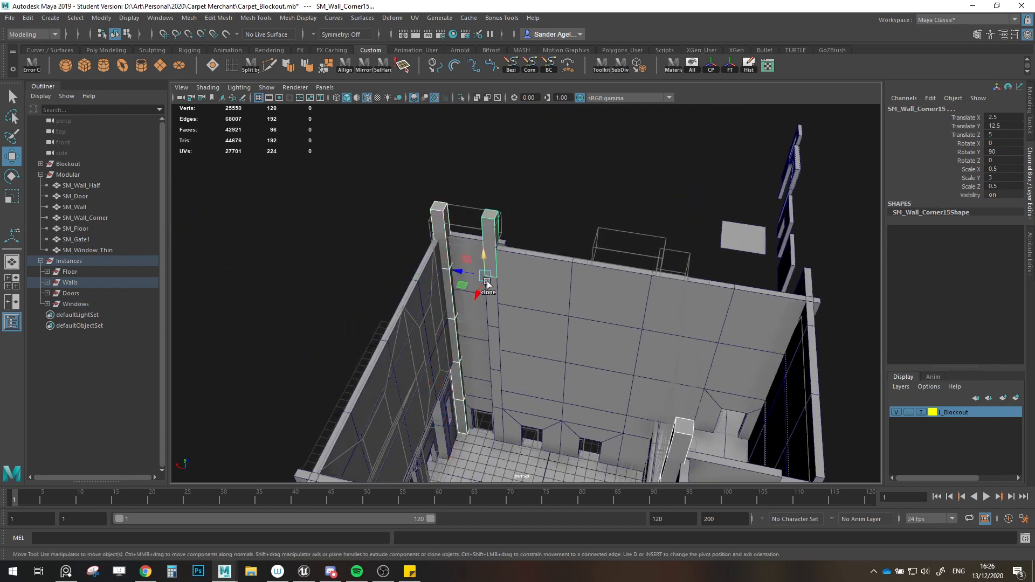
left_click(490, 293, "shift")
left_click(496, 356, "shift")
left_click(496, 413, "shift")
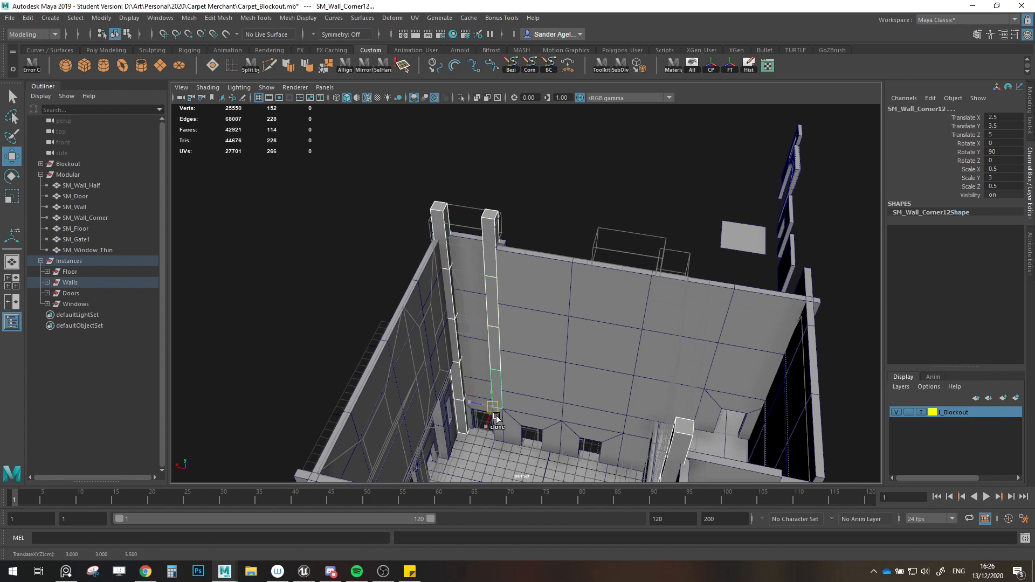
left_click(497, 431, "shift")
mouse_move(497, 431)
left_mouse_down("alt")
mouse_move(522, 367)
mouse_move(491, 389)
mouse_move(490, 415)
left_mouse_up("alt")
left_click(522, 184)
left_click_drag(522, 184, 541, 326, "alt")
key("ctrl+s")
left_click(484, 299)
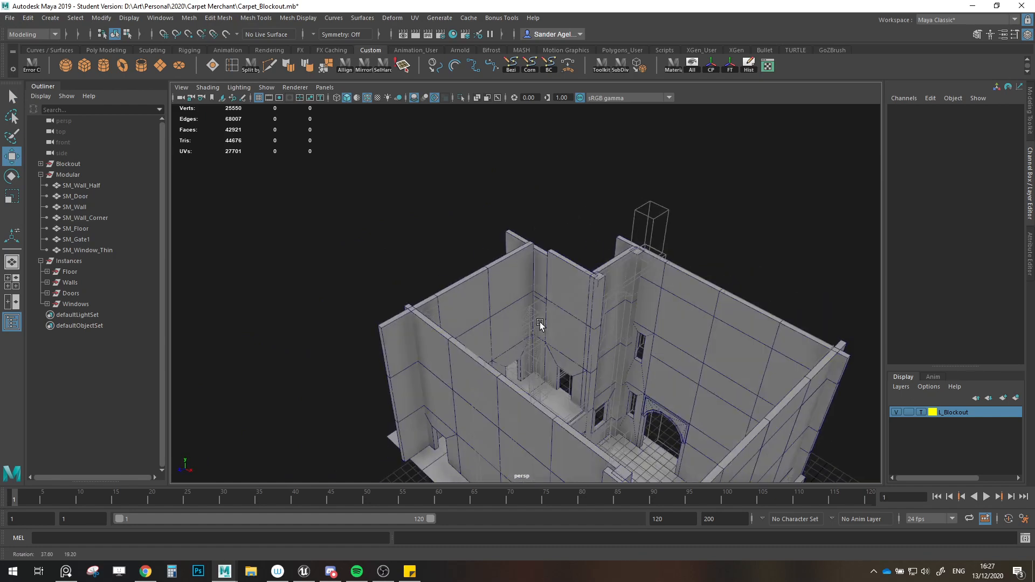
Step: Raise the slightly low top wall section behind the balcony level with its neighbours and save the scene
scroll(541, 326, "up", 5)
left_click(554, 291)
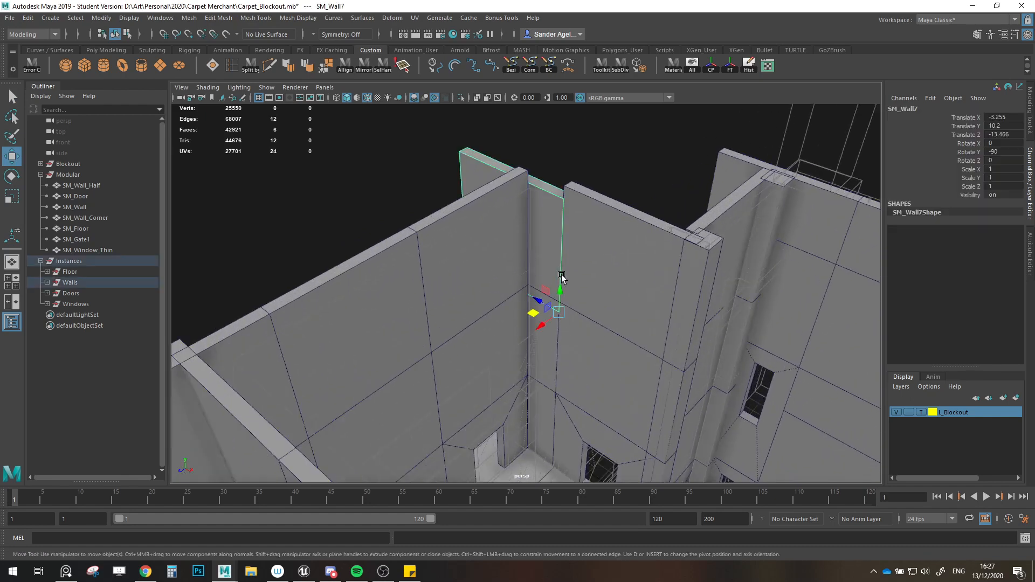
mouse_move(560, 283)
left_mouse_down()
mouse_move(561, 259)
mouse_move(560, 282)
left_mouse_up()
left_click(621, 157)
scroll(600, 253, "down", 5)
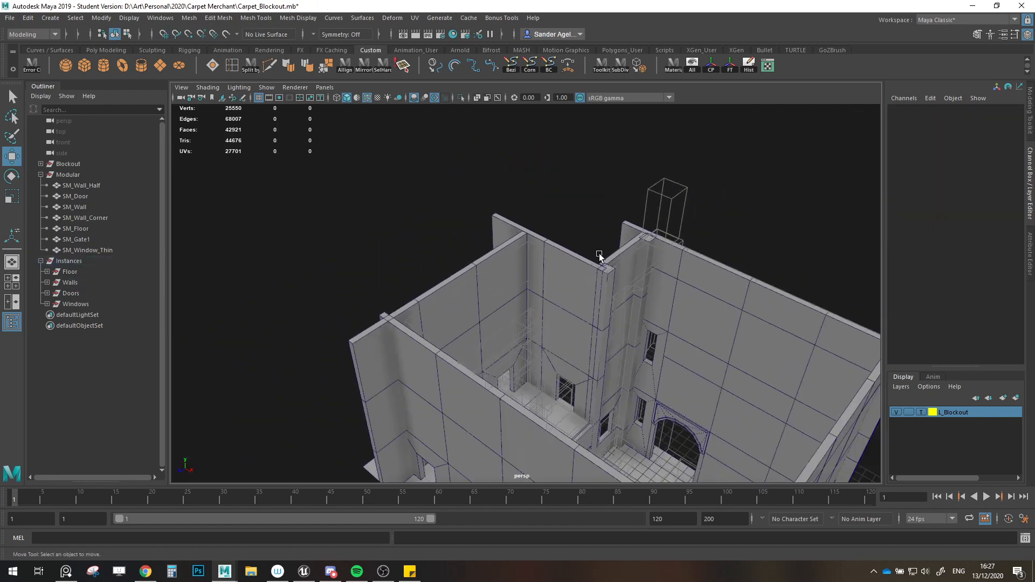
left_click_drag(600, 252, 577, 252, "alt")
key("q")
key("ctrl+s")
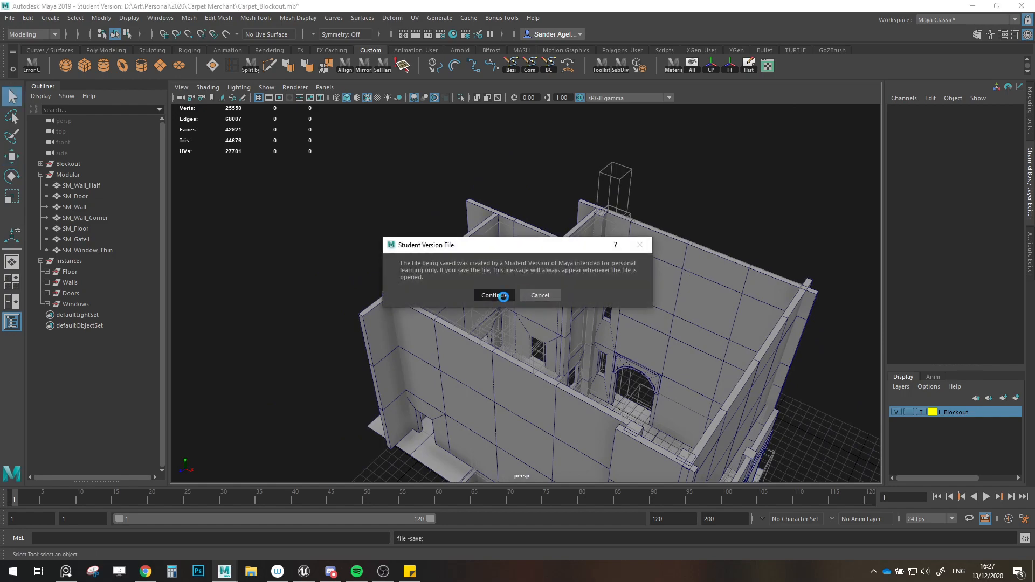
left_click(504, 297)
Step: Hide the Blockout group, inspect the modular building on its own, and show the group again
key("w")
scroll(572, 334, "down", 3)
left_click_drag(615, 353, 458, 367, "alt")
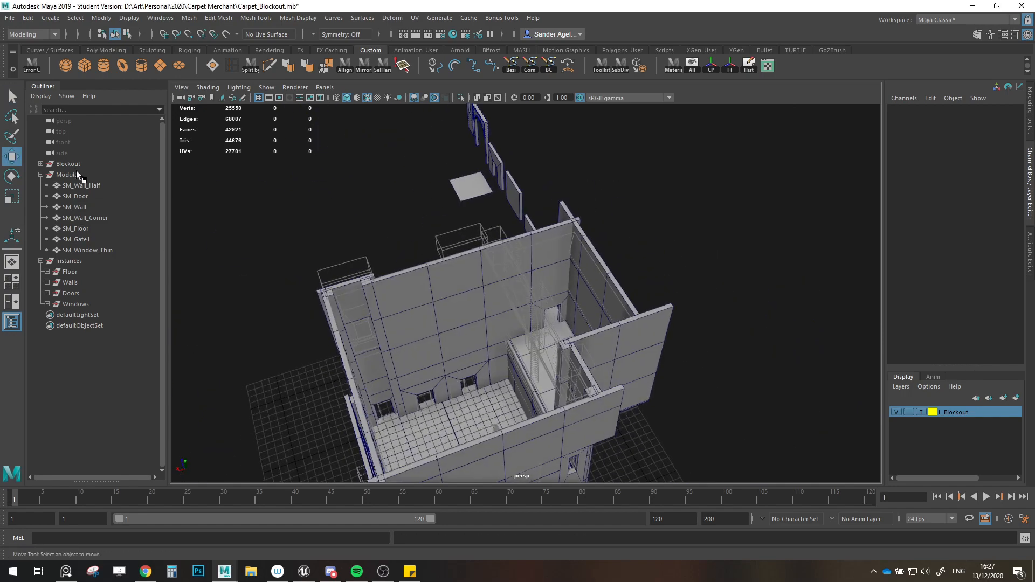
left_click(68, 164)
key("ctrl+h")
left_click_drag(689, 261, 257, 314, "alt")
scroll(620, 291, "up", 3)
left_click_drag(545, 346, 597, 366, "alt")
scroll(557, 364, "up", 5)
scroll(338, 357, "down", 5)
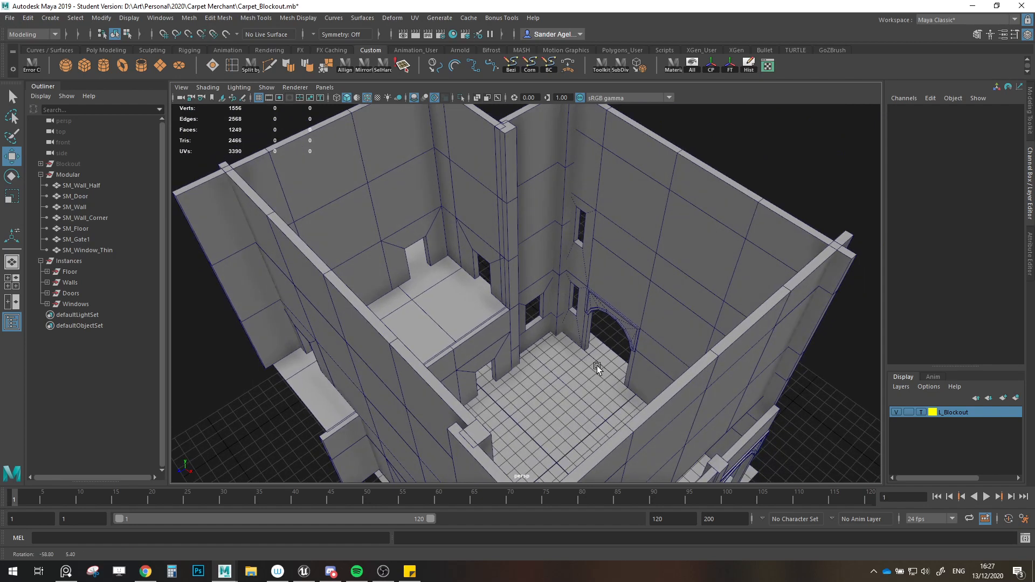
left_click_drag(589, 292, 561, 276, "alt")
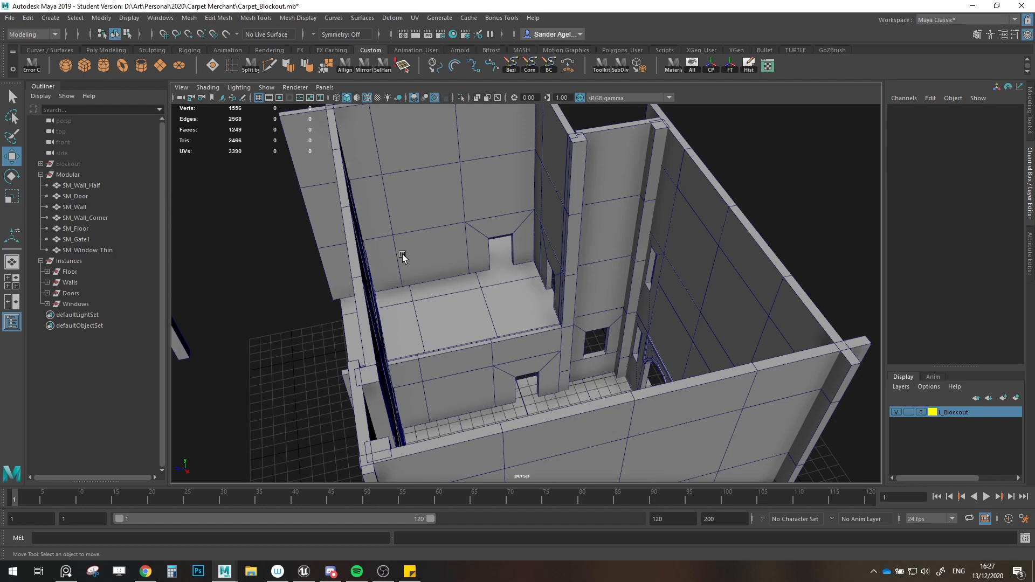
left_click_drag(403, 257, 493, 388, "alt")
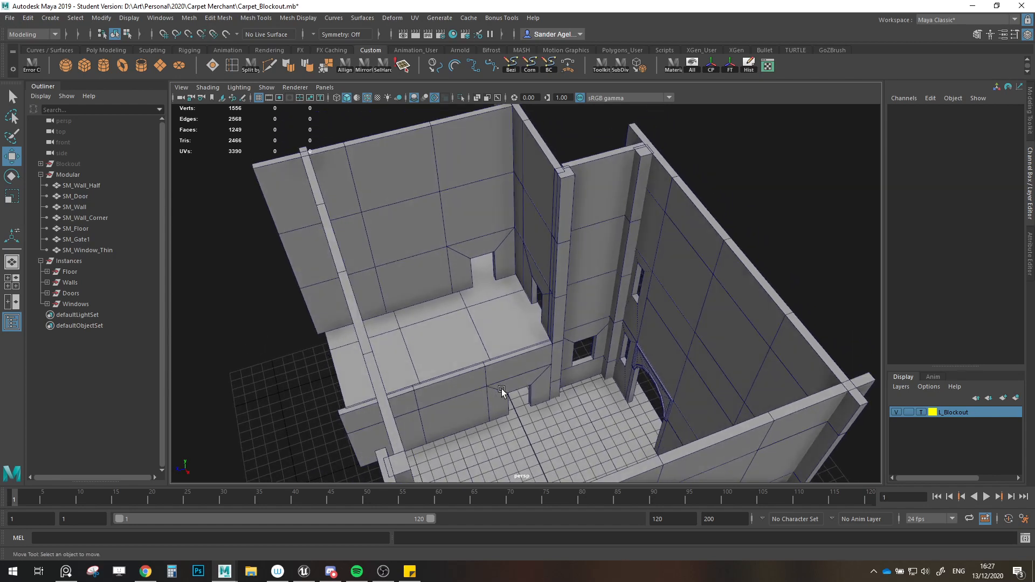
left_click(77, 164)
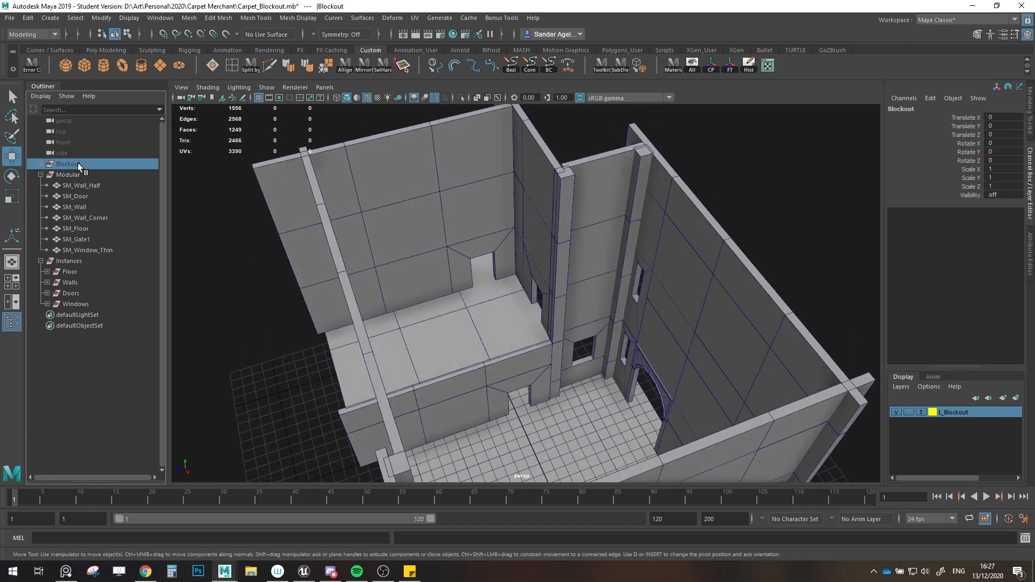
key("f")
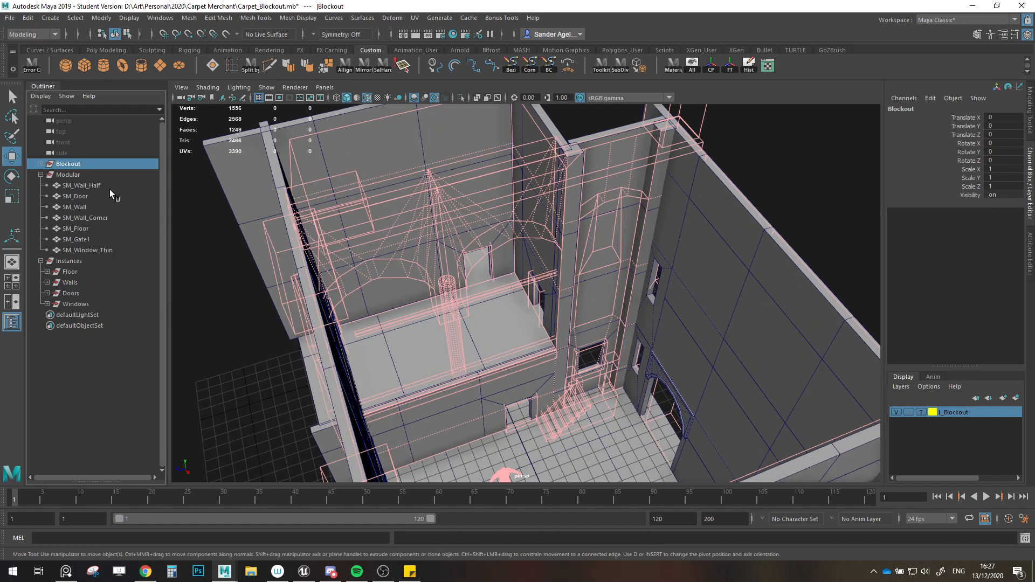
left_click(802, 205)
Step: Create a polygon cube, move it onto the upper floor, and snap its pivot to a bottom corner
left_click_drag(688, 263, 617, 270, "alt")
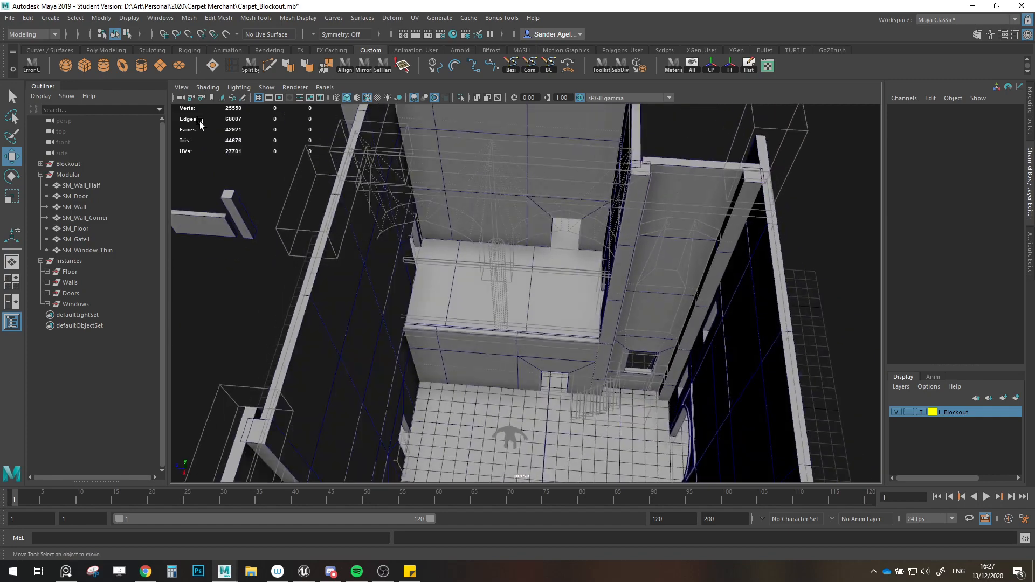
left_click(85, 66)
left_click_drag(457, 286, 532, 365, "alt")
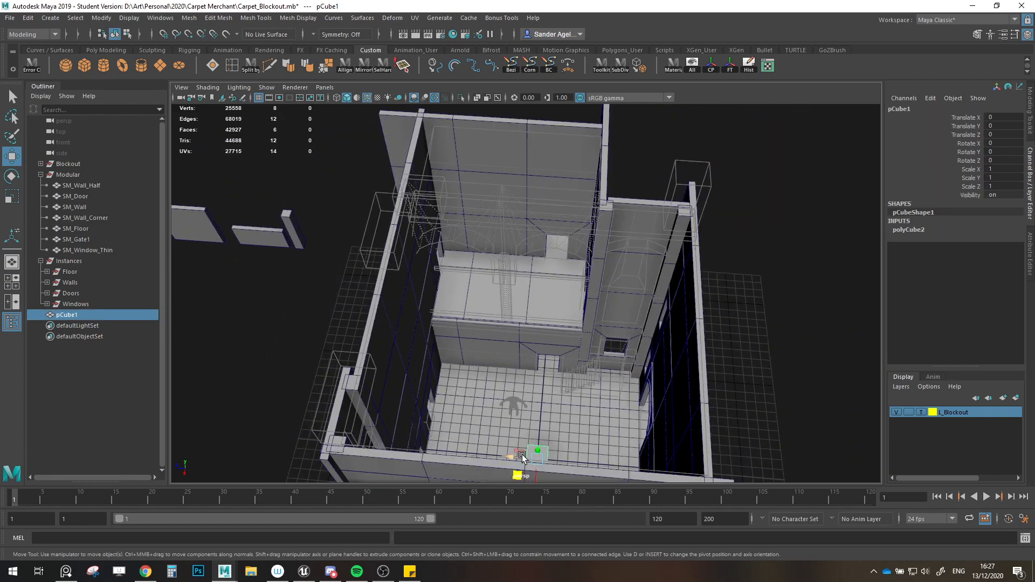
left_click_drag(522, 458, 533, 353, "alt")
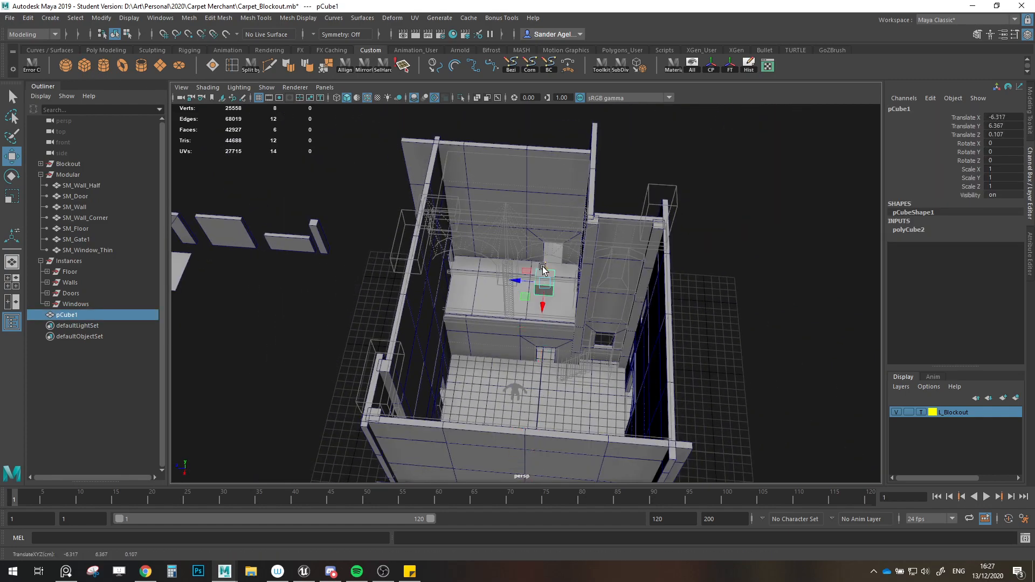
scroll(545, 271, "up", 4)
left_click_drag(573, 285, 534, 281, "alt")
key("d")
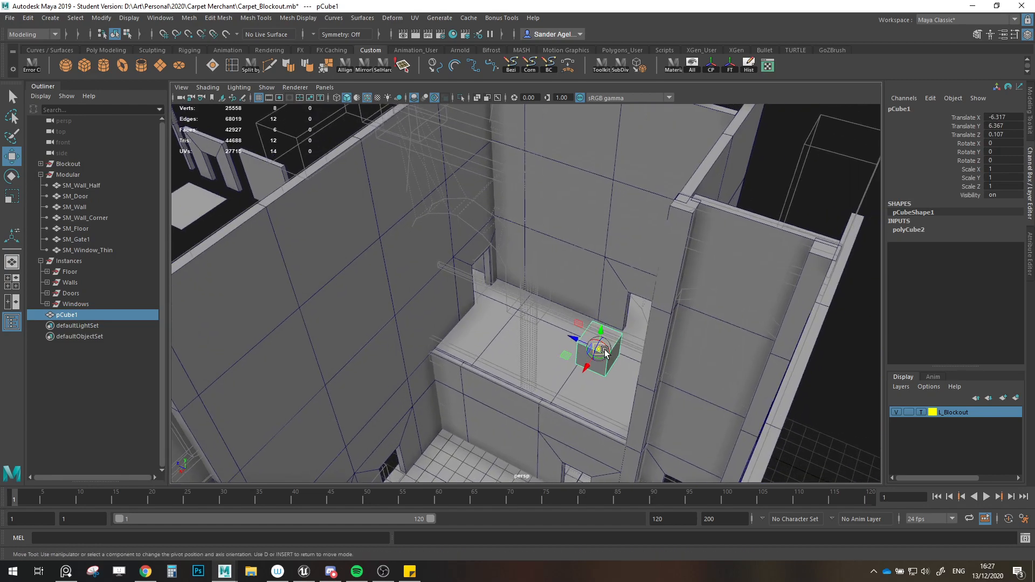
left_click_drag(605, 352, 608, 378)
left_click_drag(605, 381, 629, 368)
Step: Snap the cube to the upper floor's front corner at -5.5, 5, -1.5 and scale it to about 0.5 in X and 4 in Z
key("r")
key("w")
mouse_move(497, 364)
left_mouse_down()
mouse_move(555, 360)
mouse_move(569, 372)
mouse_move(530, 351)
mouse_move(479, 356)
left_mouse_up()
key("r")
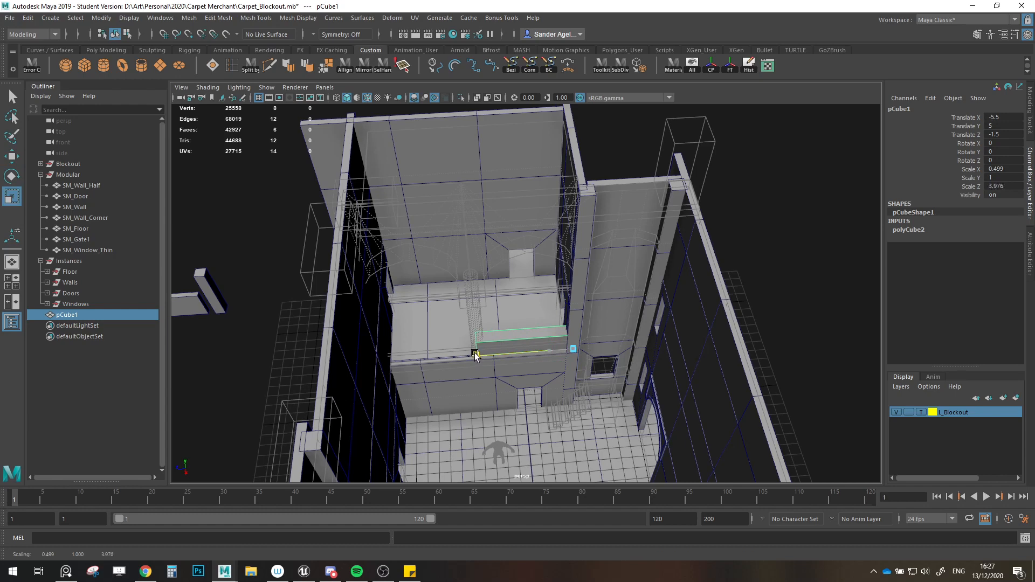
key("w")
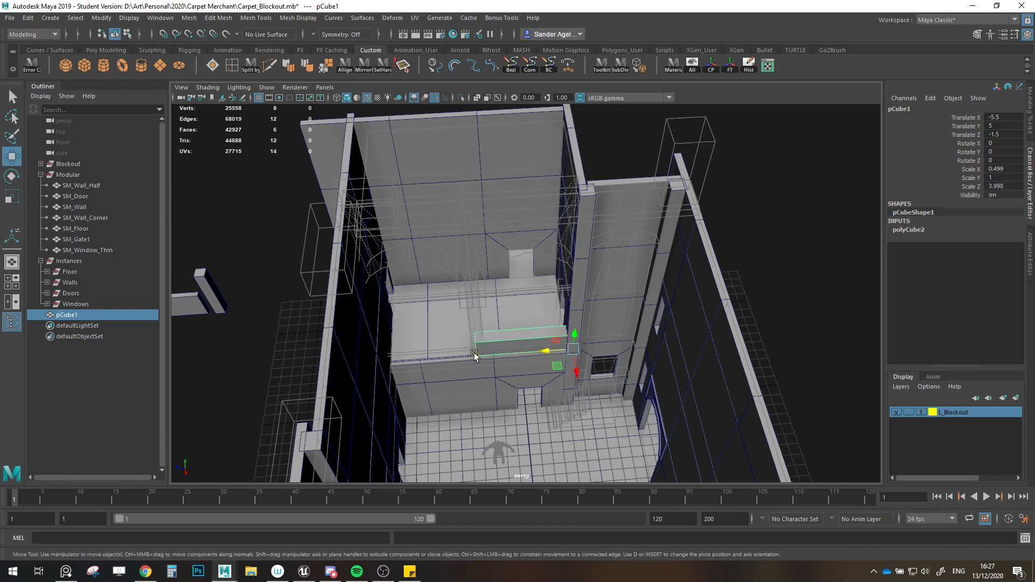
left_click(999, 185)
type("4")
key("Return")
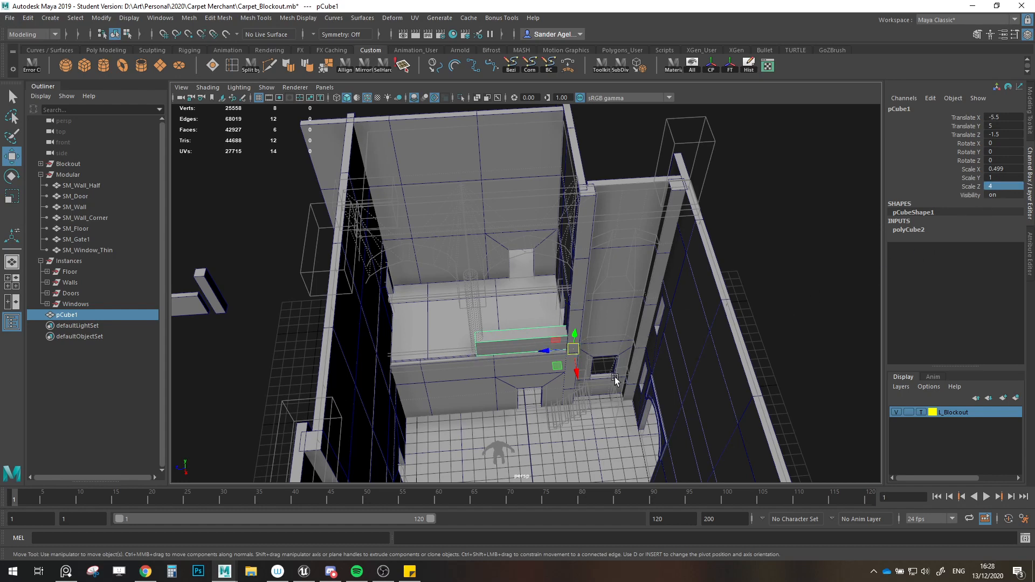
Step: Move the cube along Z to about -1.195 so its end meets the pillar beside the upper floor
left_click_drag(615, 379, 560, 379, "alt")
scroll(574, 361, "up", 2)
key("v")
key("e")
key("w")
key("r")
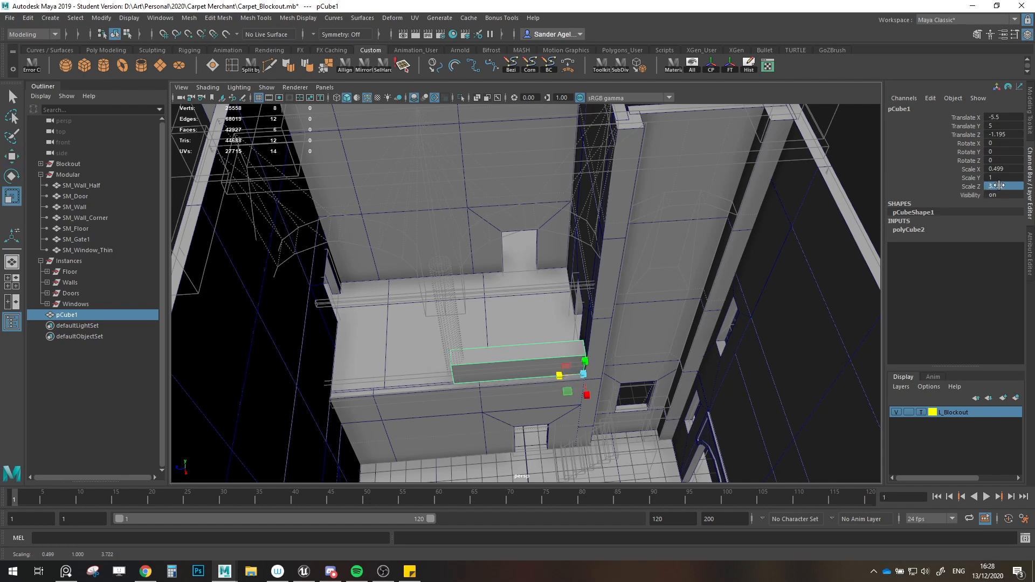
Step: Try Scale Z values of 7, 7.5 and 3 on the cube along the upper floor's front edge
double_click(1001, 186)
key("Return")
left_click_drag(561, 360, 590, 372, "alt")
key("w")
key("r")
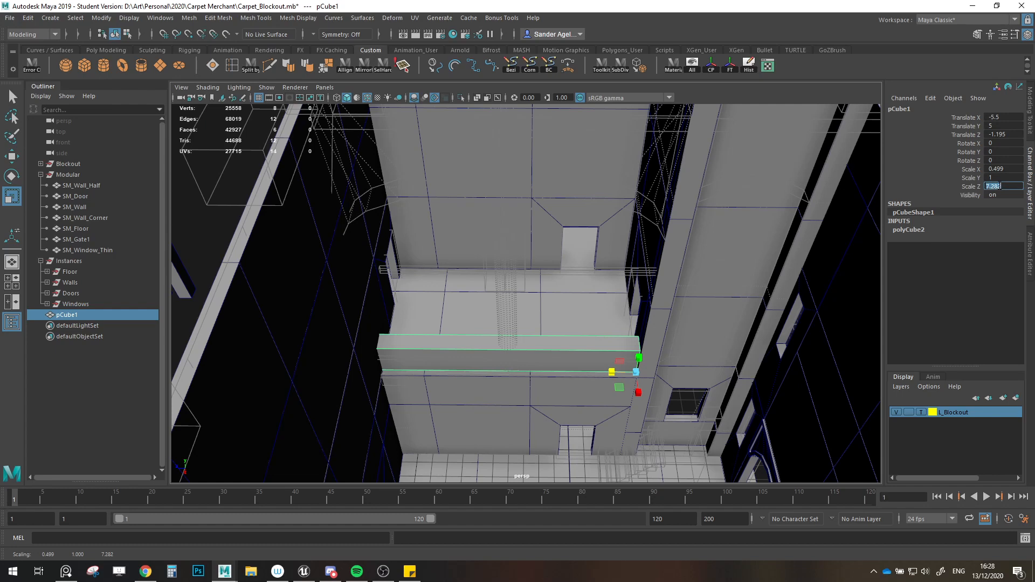
type("7")
key("Return")
key("w")
left_click_drag(581, 363, 620, 368, "alt")
left_click(1006, 187)
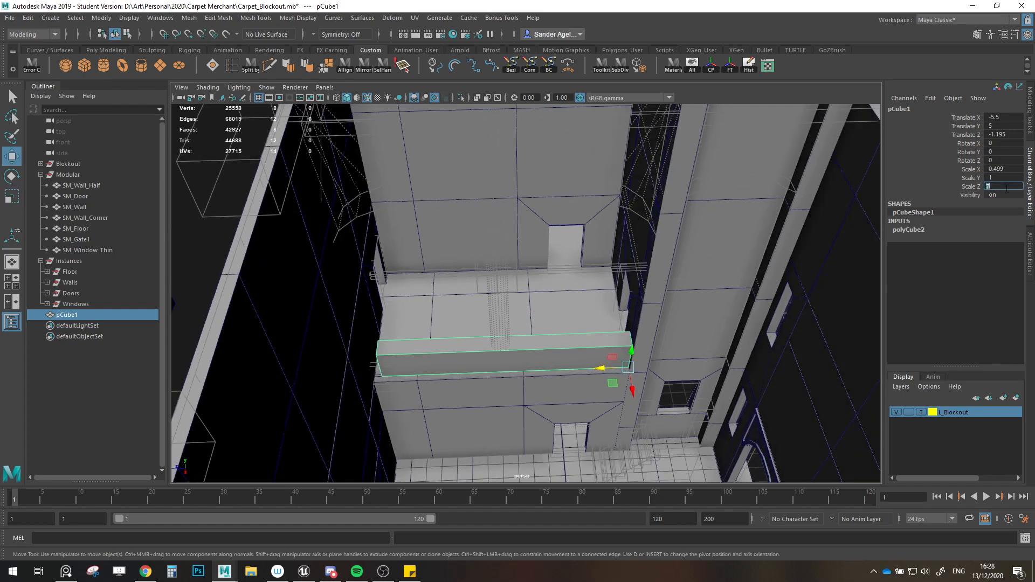
type("7.5")
key("Return")
left_click_drag(496, 377, 521, 378, "alt")
left_click_drag(698, 358, 663, 367, "alt")
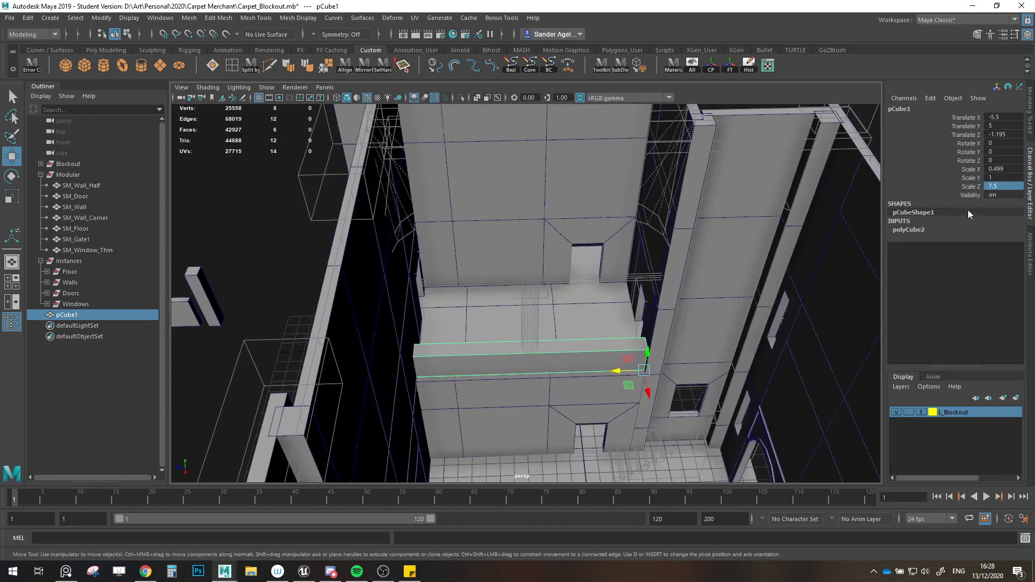
double_click(1013, 187)
type("3")
key("Return")
key("r")
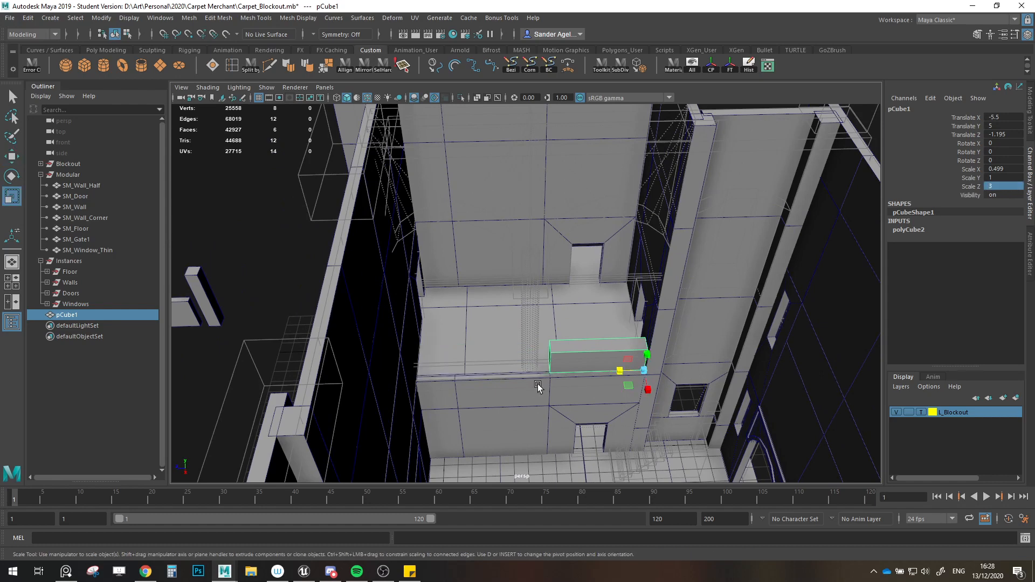
Step: Stretch the cube up to the wall's height as a panel, with Scale Y at 9 and Scale Z at 3.5
left_click_drag(615, 371, 675, 161)
key("w")
key("r")
left_click_drag(629, 248, 638, 291, "alt")
double_click(996, 178)
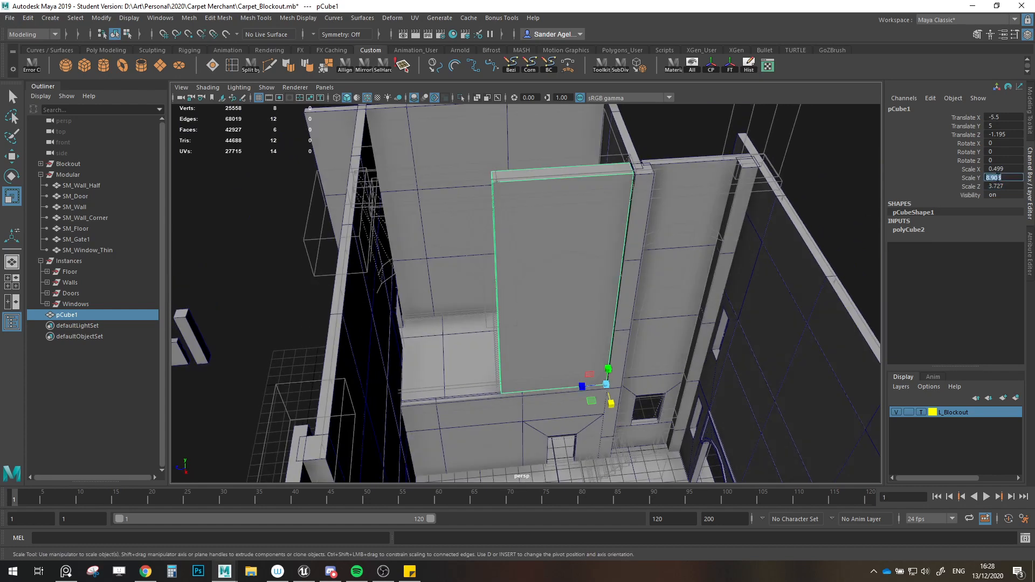
type("9")
key("Return")
double_click(1010, 186)
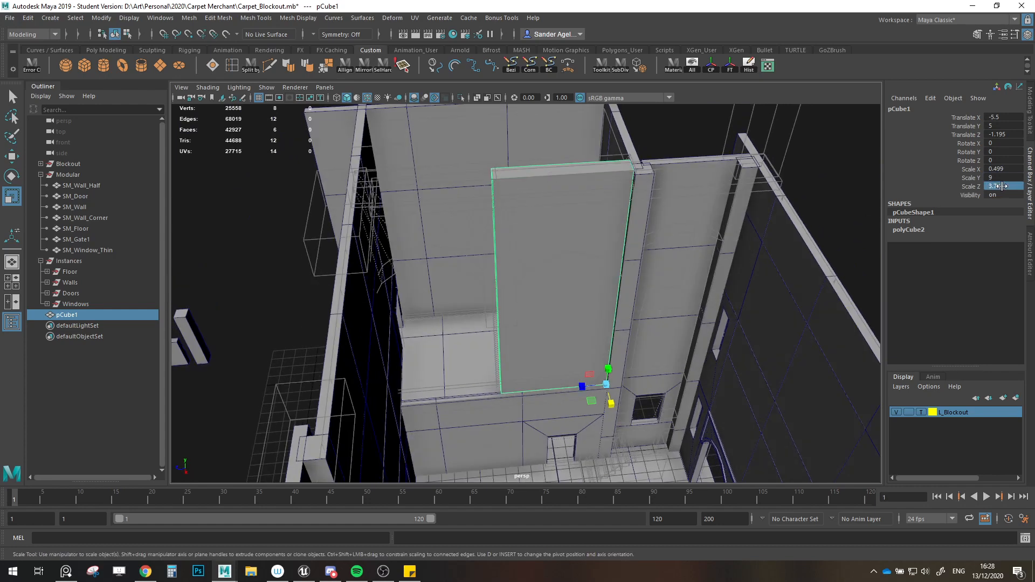
type("3.5")
key("Return")
key("w")
Step: Try a duplicate of the panel beside it at Translate Z 2.5, delete the copy, and reselect the original
left_click_drag(663, 372, 554, 389, "alt")
key("ctrl+d")
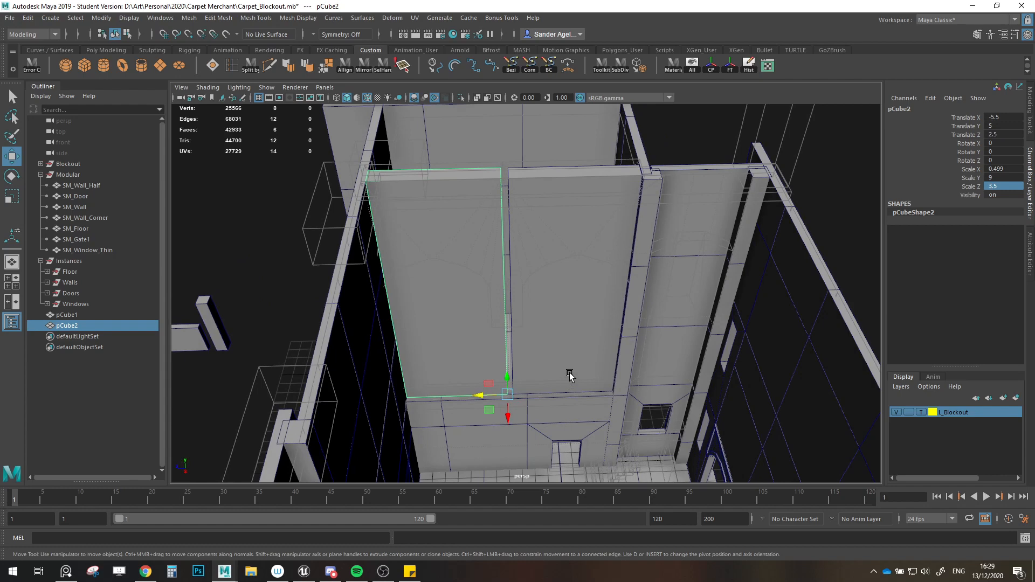
key("Delete")
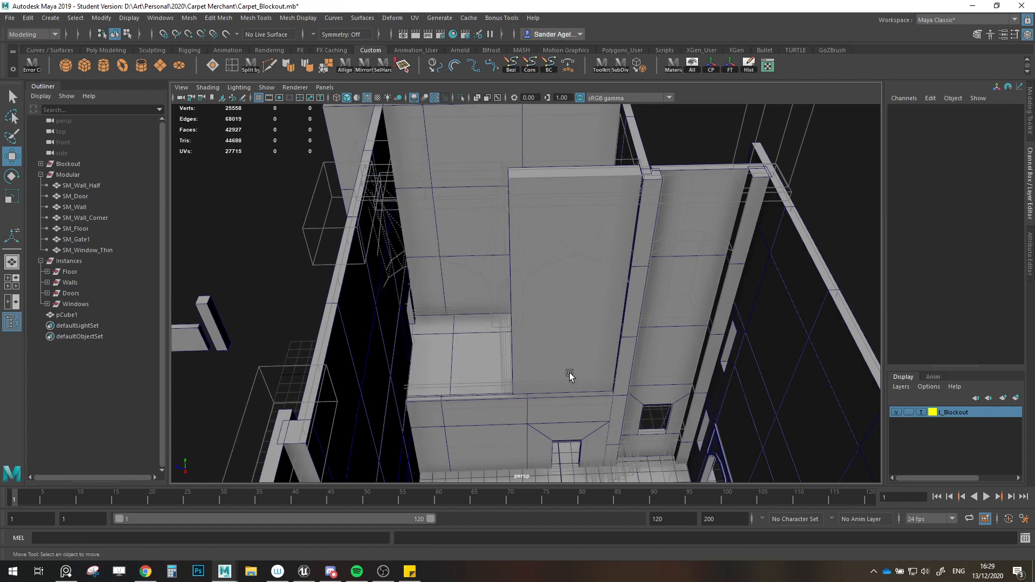
left_click(570, 376)
Step: Select all pieces of the side wall with its doors and pillars, leaving out the original modular pieces
left_click_drag(571, 376, 459, 358, "alt")
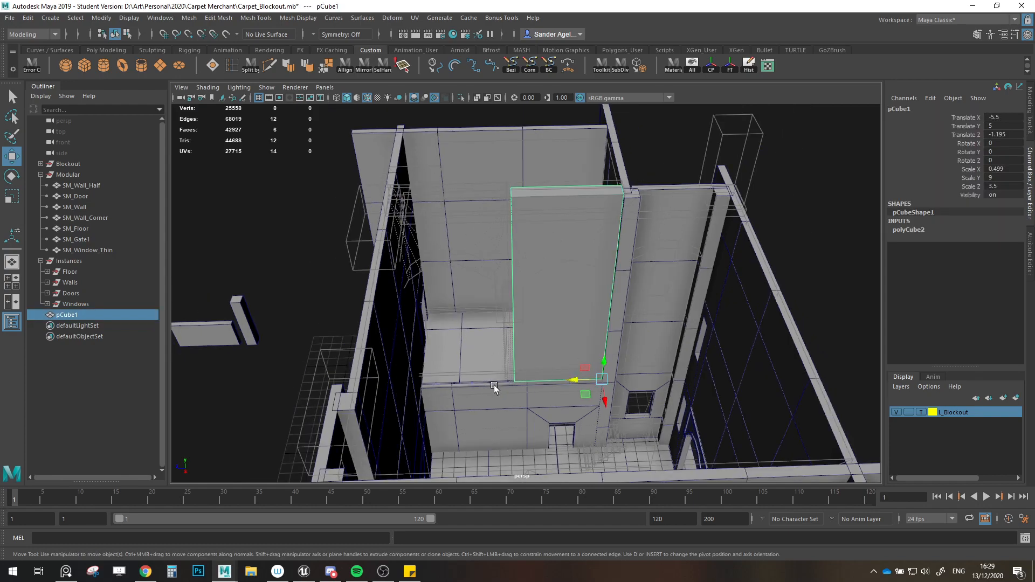
left_click_drag(495, 387, 414, 236, "alt")
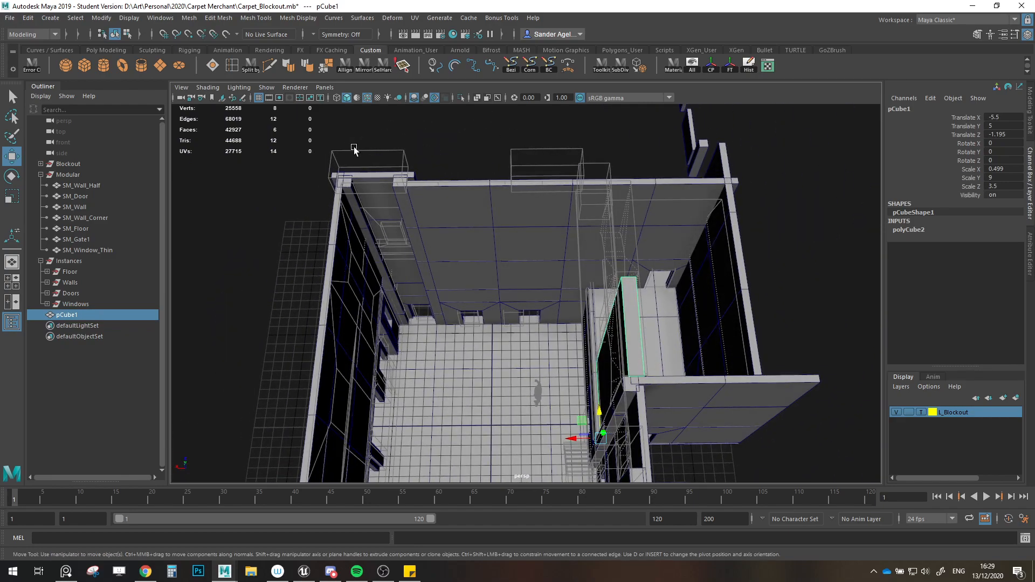
left_click_drag(354, 147, 722, 322)
left_click_drag(473, 356, 468, 395, "alt")
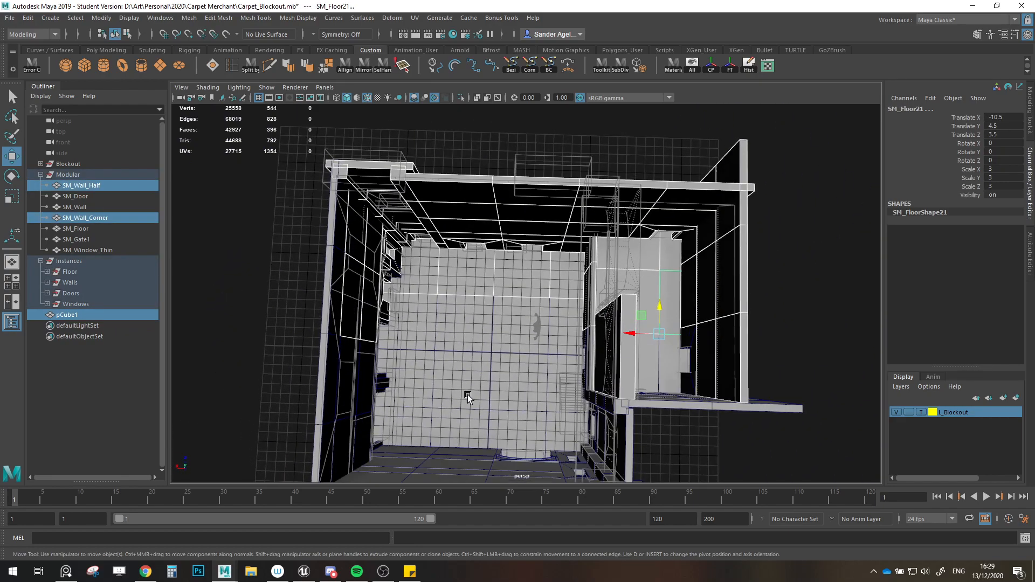
left_click_drag(350, 410, 848, 235, "ctrl")
left_click_drag(544, 155, 469, 272, "ctrl")
left_click_drag(655, 274, 635, 364, "alt")
left_click_drag(669, 327, 649, 297)
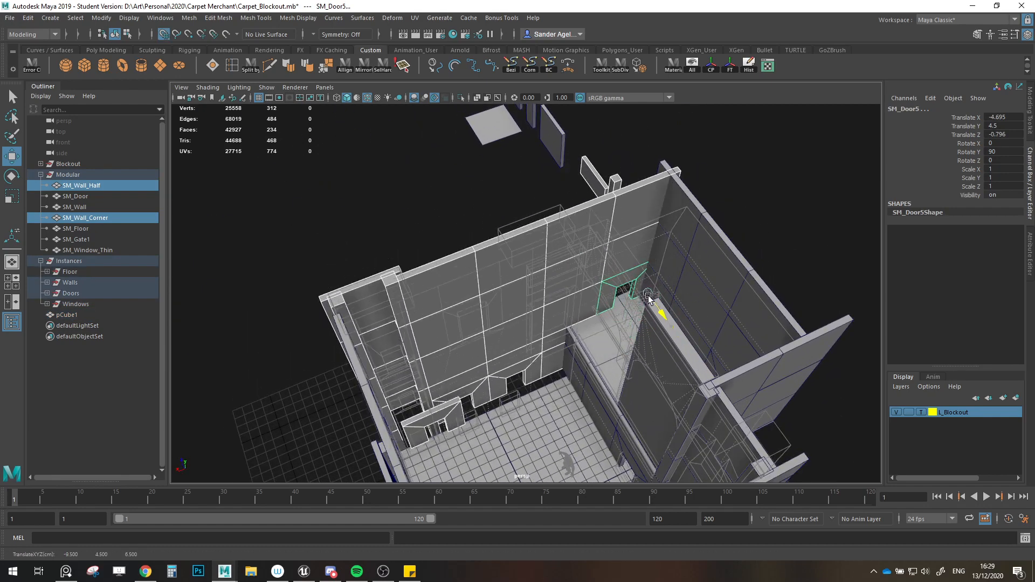
key("ctrl+z")
left_click_drag(589, 150, 612, 197, "ctrl")
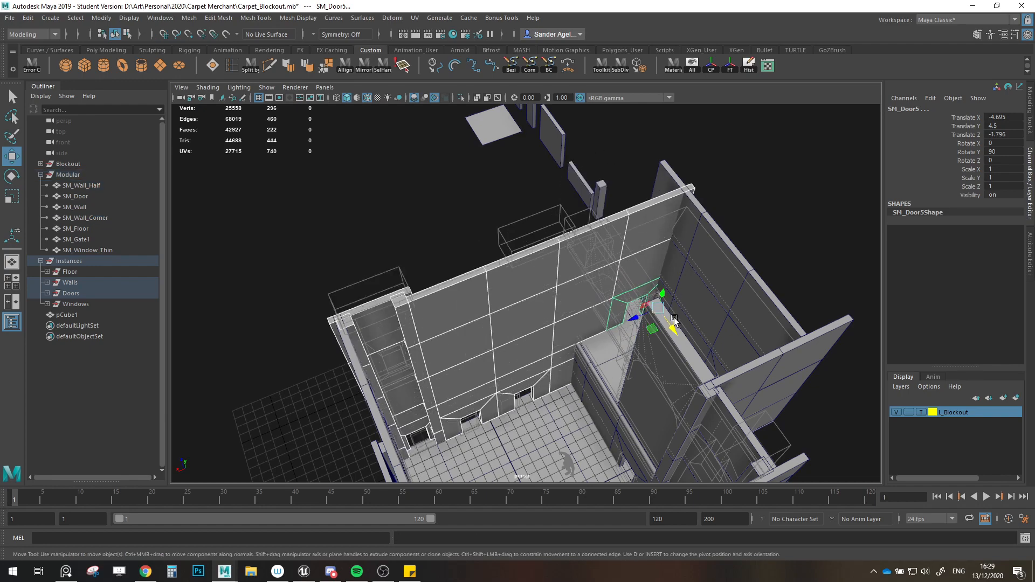
Step: Shift the selected side wall outward along Z, undoing the misplaced moves
left_click_drag(673, 326, 556, 368)
key("ctrl+z")
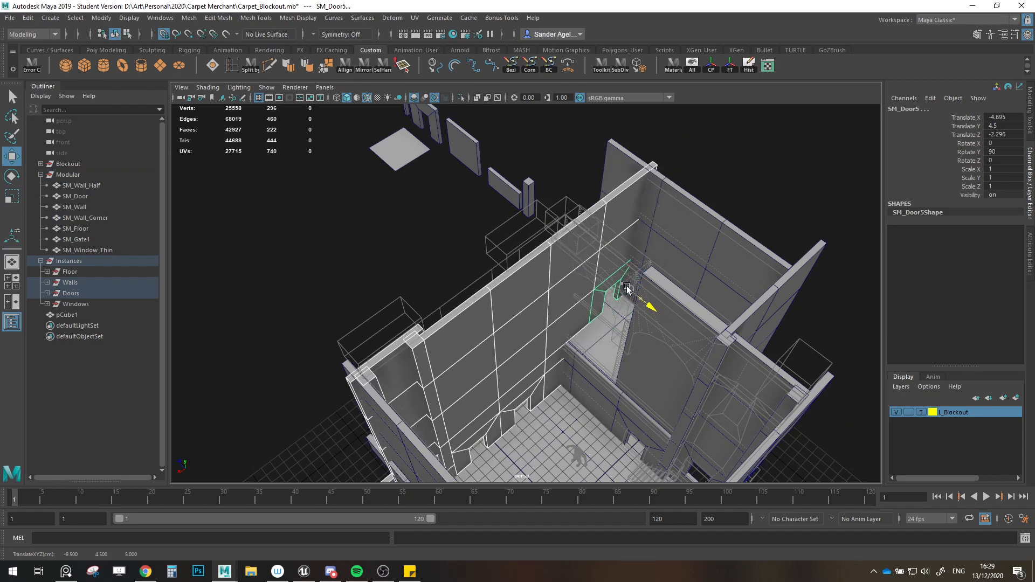
left_click_drag(625, 291, 624, 287, "alt")
left_click_drag(539, 285, 495, 270)
right_click_drag(495, 271, 553, 387, "alt")
left_click_drag(554, 386, 510, 413, "alt")
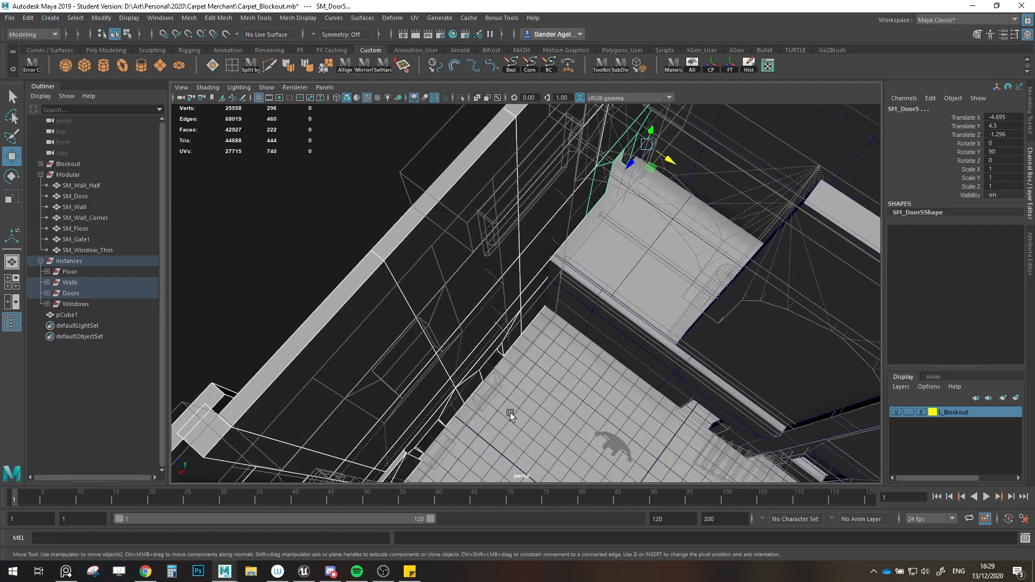
key("ctrl+z")
left_click_drag(678, 169, 642, 157)
right_click_drag(639, 152, 617, 237, "alt")
left_click_drag(617, 237, 599, 384, "alt")
Step: Select both stacked pillar segments beside the thin ground-floor window and move them along Z to 3.481
left_click(564, 377)
left_click_drag(524, 373, 566, 383, "alt")
scroll(566, 383, "down", 2)
left_click_drag(482, 377, 439, 369, "alt")
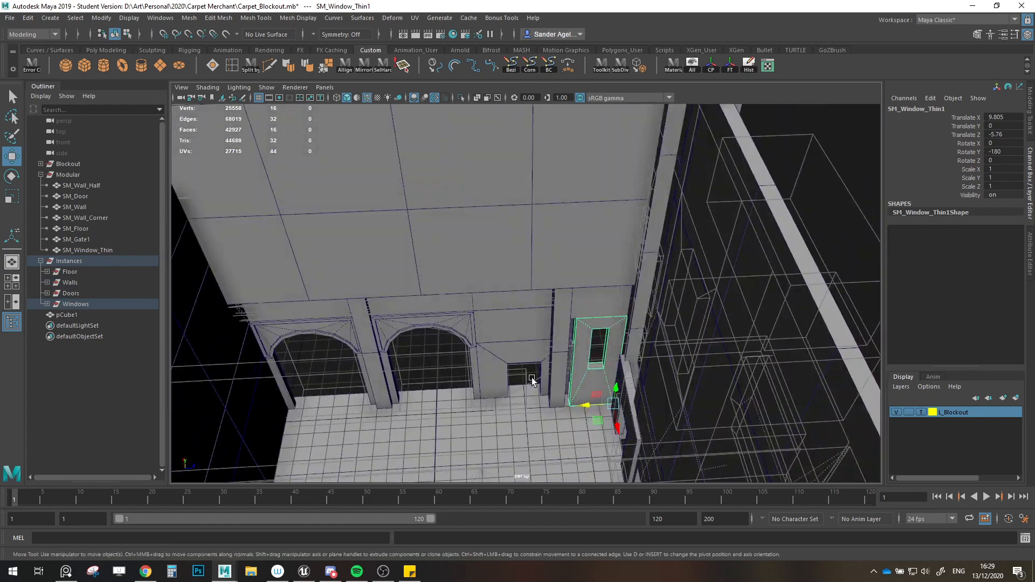
left_click_drag(532, 381, 559, 364)
left_click(562, 326)
left_click(561, 396, "shift")
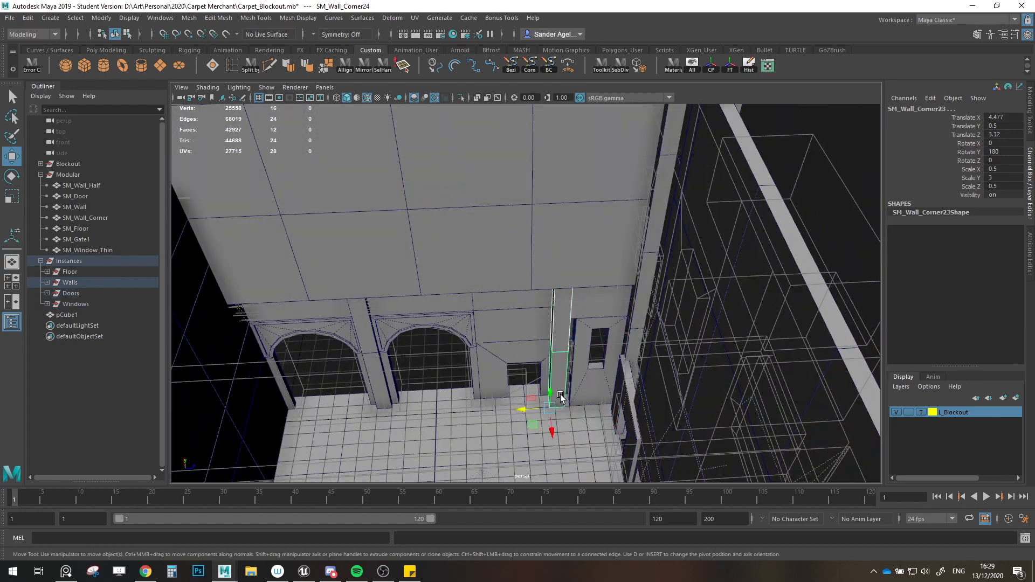
left_click_drag(535, 409, 538, 411)
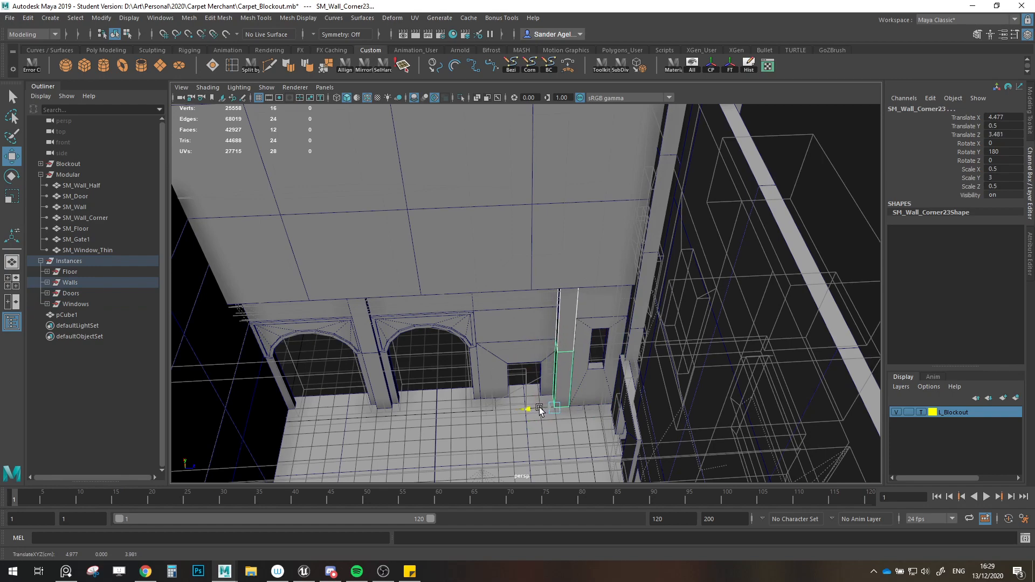
left_click(583, 317)
left_click_drag(624, 322, 595, 339)
left_click(635, 361)
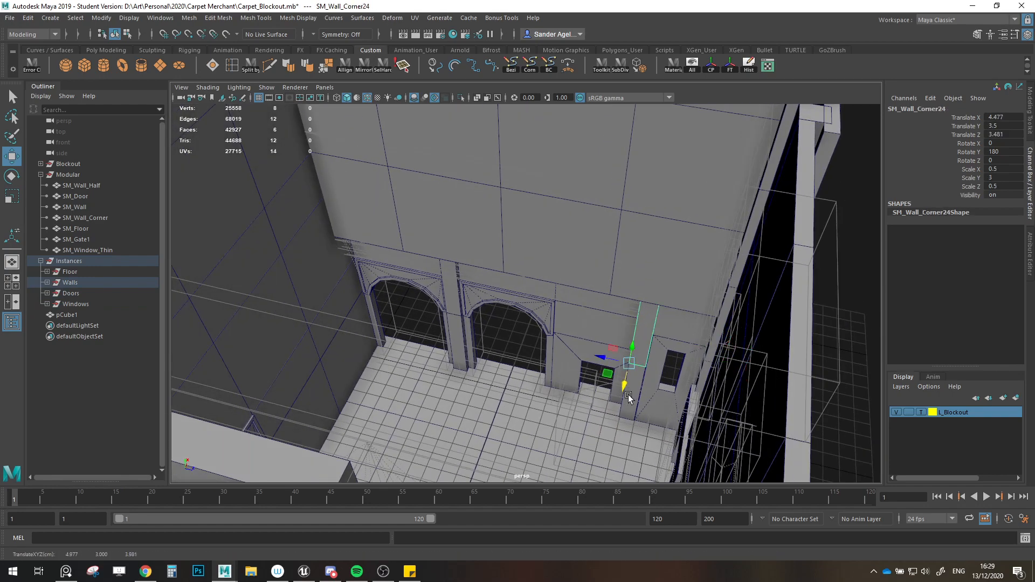
left_click_drag(629, 399, 717, 372)
Step: Clear the selection and save the scene, accepting the student version notice
scroll(605, 412, "down", 5)
left_click(742, 204)
scroll(624, 251, "down", 3)
key("ctrl+s")
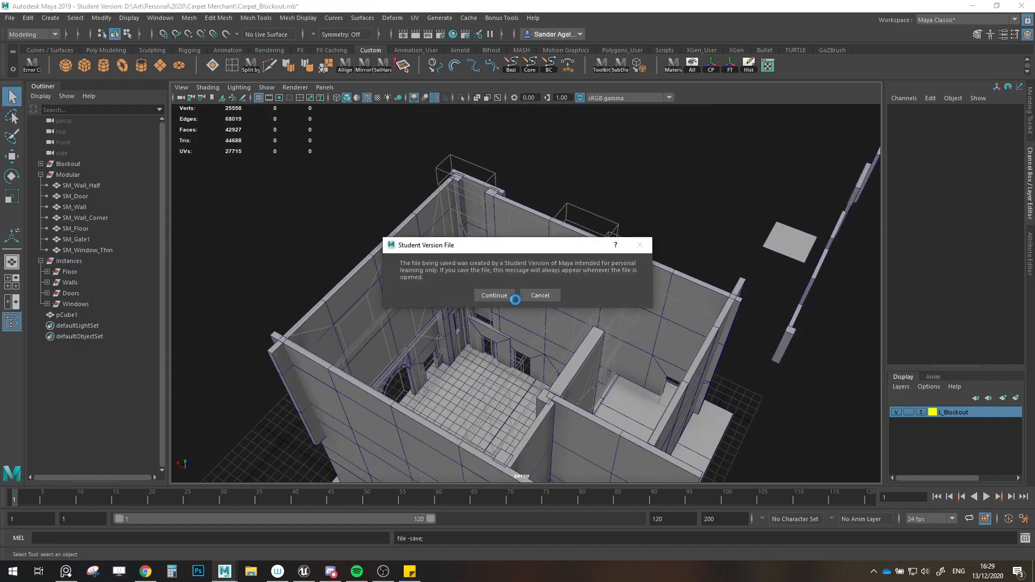
left_click(497, 298)
Step: Duplicate the tall panel above the upper floor's edge and snap the copy beside it at Translate Z 2.5
left_click_drag(498, 302, 651, 346, "alt")
scroll(639, 345, "up", 5)
left_click(590, 270)
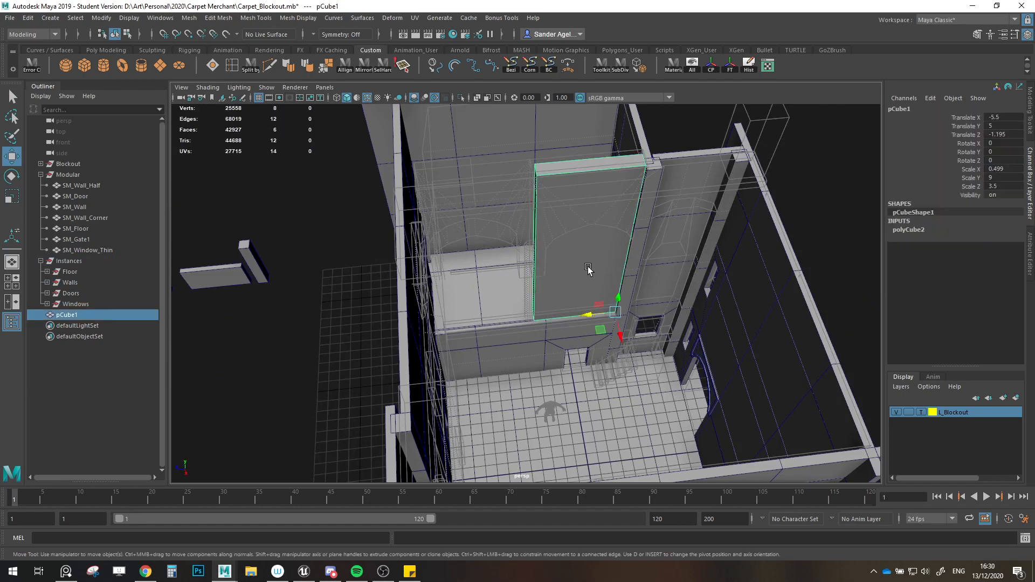
key("r")
left_click_drag(606, 310, 550, 350, "alt")
key("w")
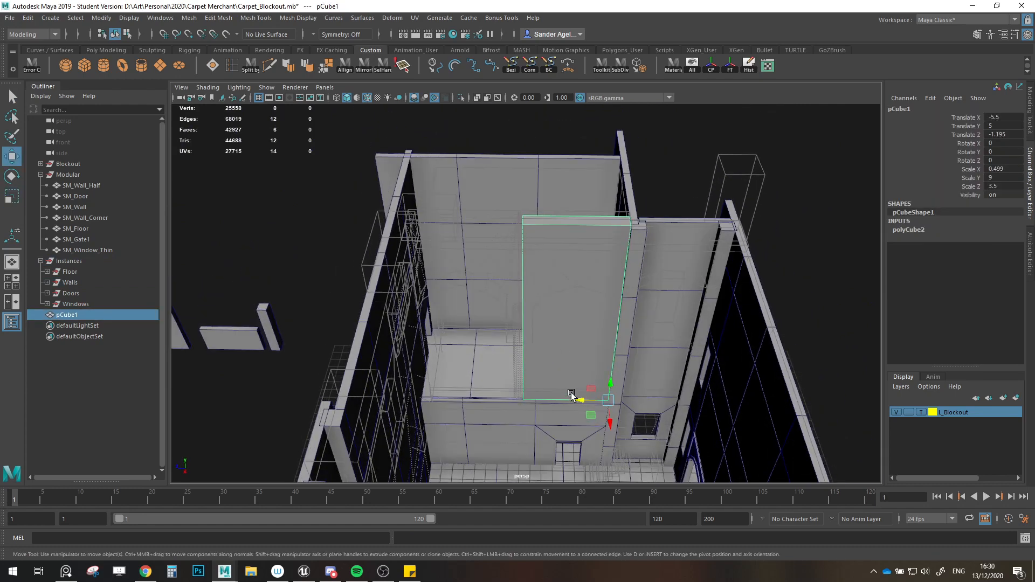
key("ctrl+d")
left_click_drag(550, 402, 521, 399)
key("x")
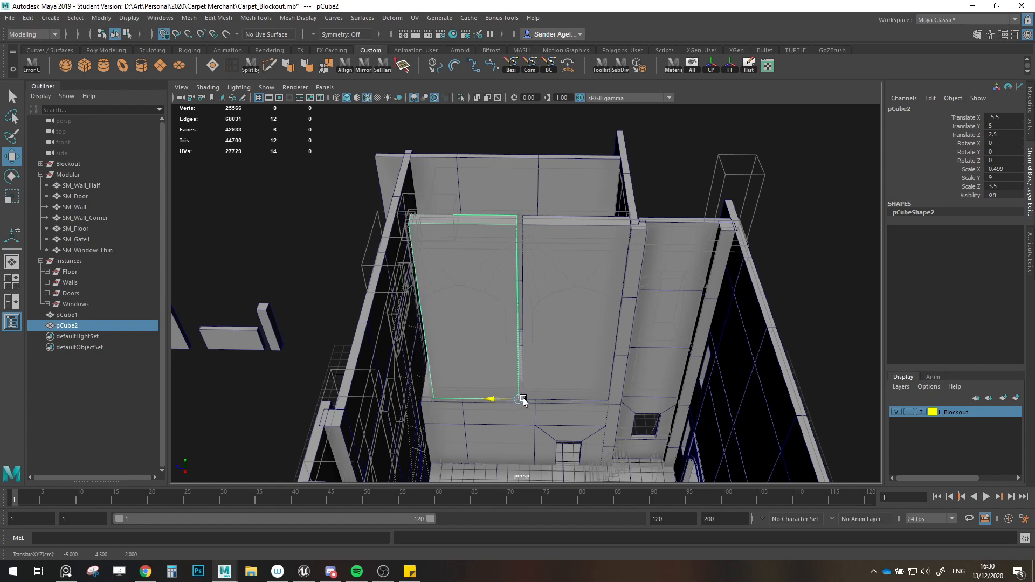
Step: Widen the original panel to 4 in Scale Z and delete the narrower copy beside it
left_click(572, 384)
key("r")
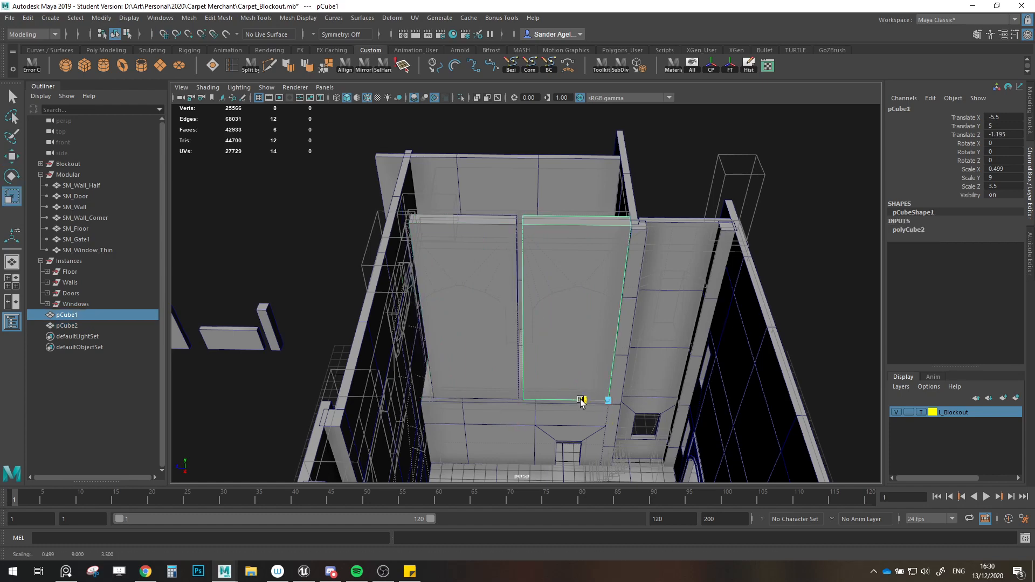
left_click_drag(584, 400, 578, 399)
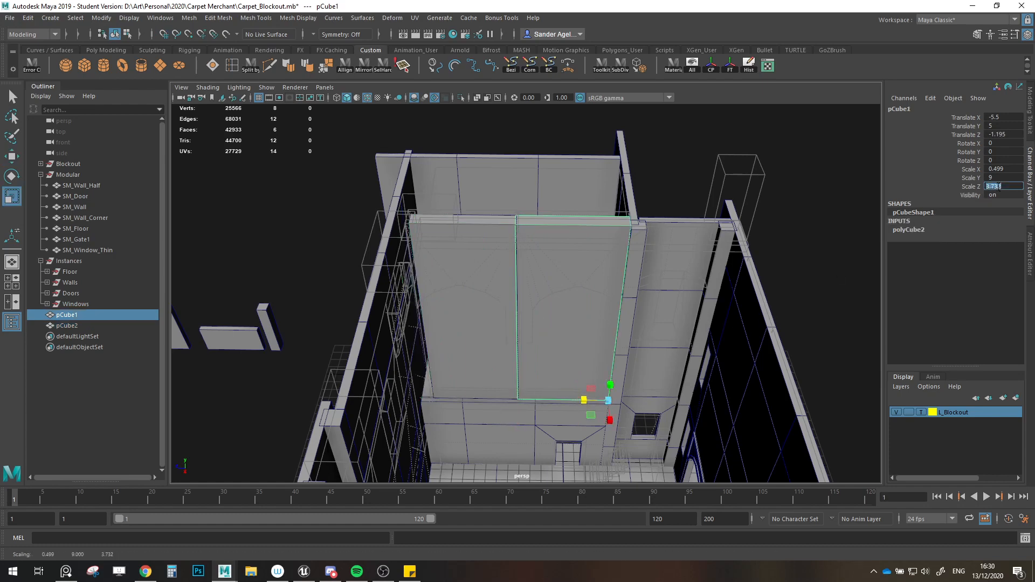
type("4")
key("Return")
key("w")
left_click(481, 323)
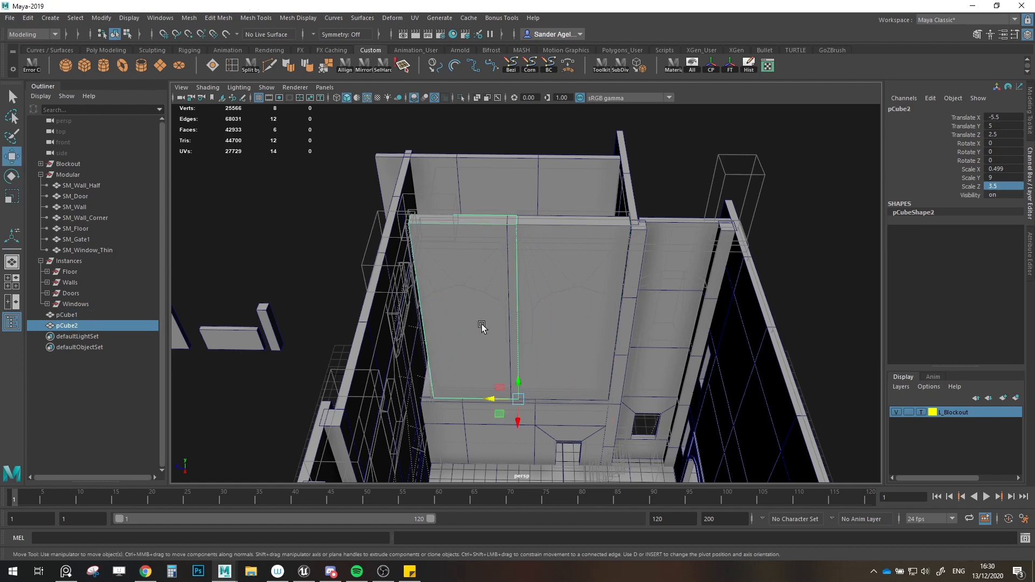
key("Delete")
Step: Try the panel at Translate Z -1.377 with a duplicate beside it at 2.623 to fill the opening
left_click(527, 373)
mouse_move(577, 400)
left_mouse_down("shift")
mouse_move(491, 402)
mouse_move(541, 398)
mouse_move(576, 379)
left_mouse_up("shift")
left_click(545, 363, "shift")
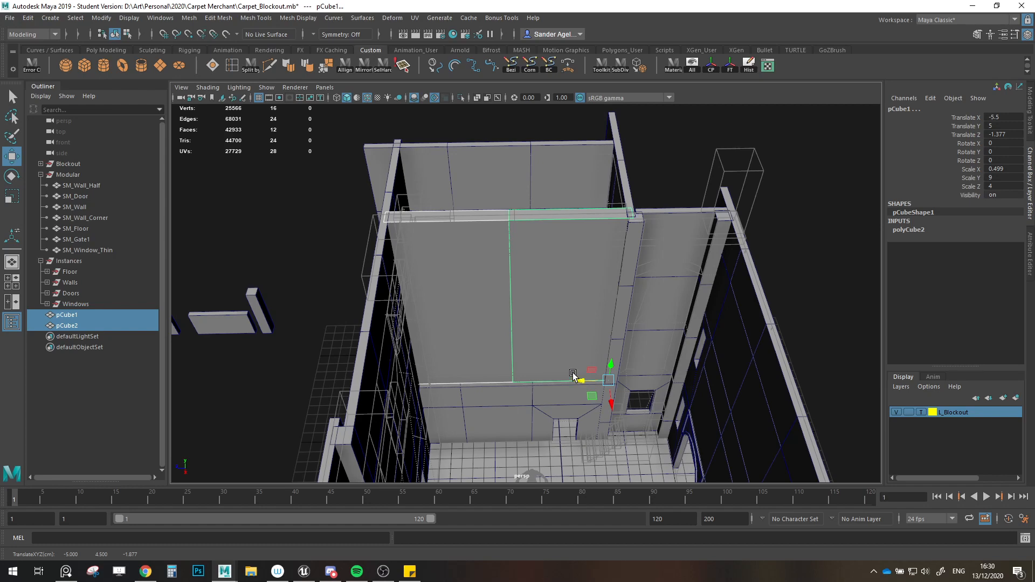
mouse_move(571, 372)
left_mouse_down("alt")
mouse_move(559, 365)
mouse_move(578, 365)
left_mouse_up("alt")
Step: Delete the duplicate panel and pull the remaining one out of the opening to about X -3.938, Z -0.968
left_click(427, 343)
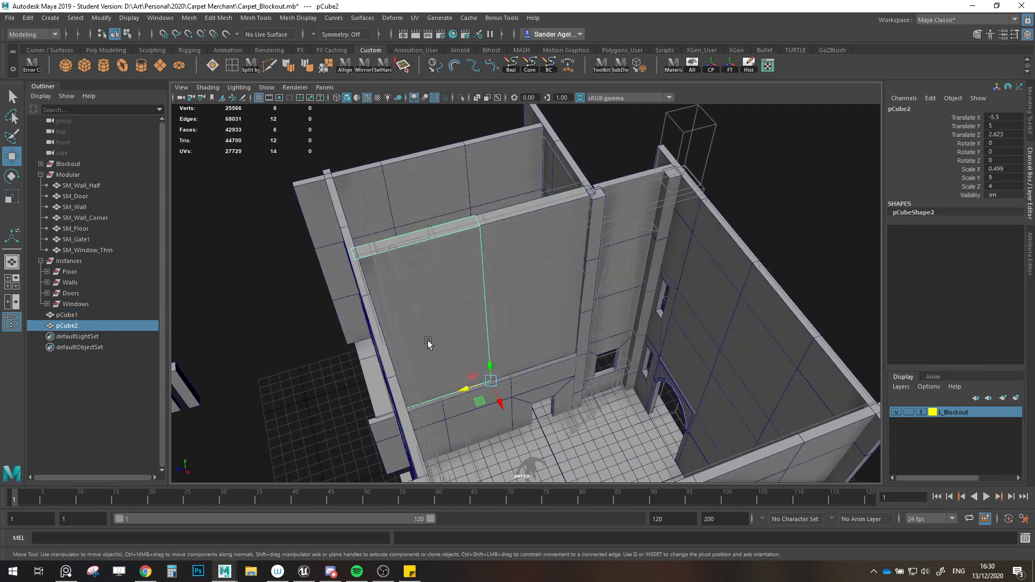
key("Delete")
left_click(499, 332)
left_click_drag(559, 362, 519, 376)
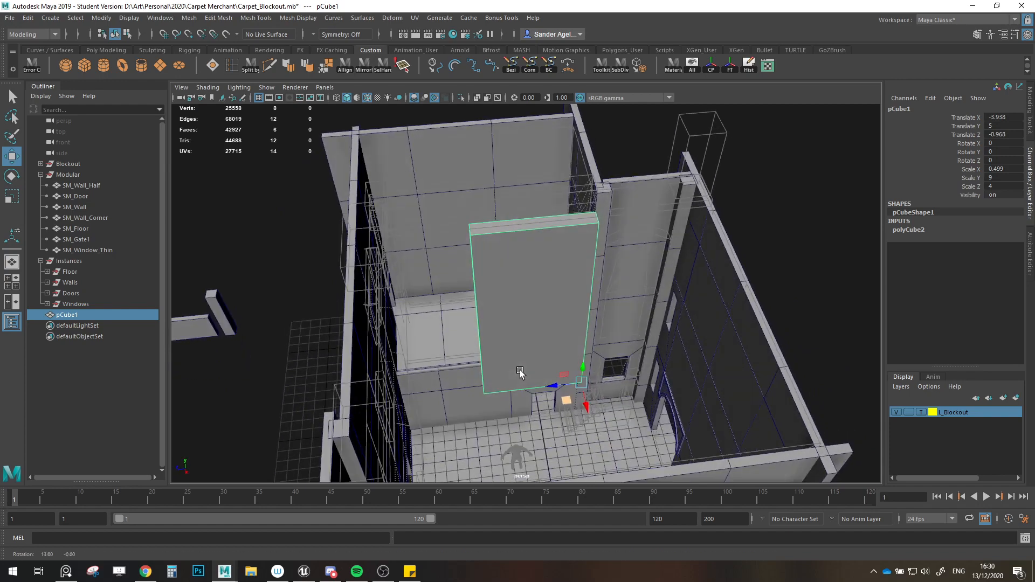
left_click(1030, 130)
left_click_drag(515, 324, 524, 299, "alt")
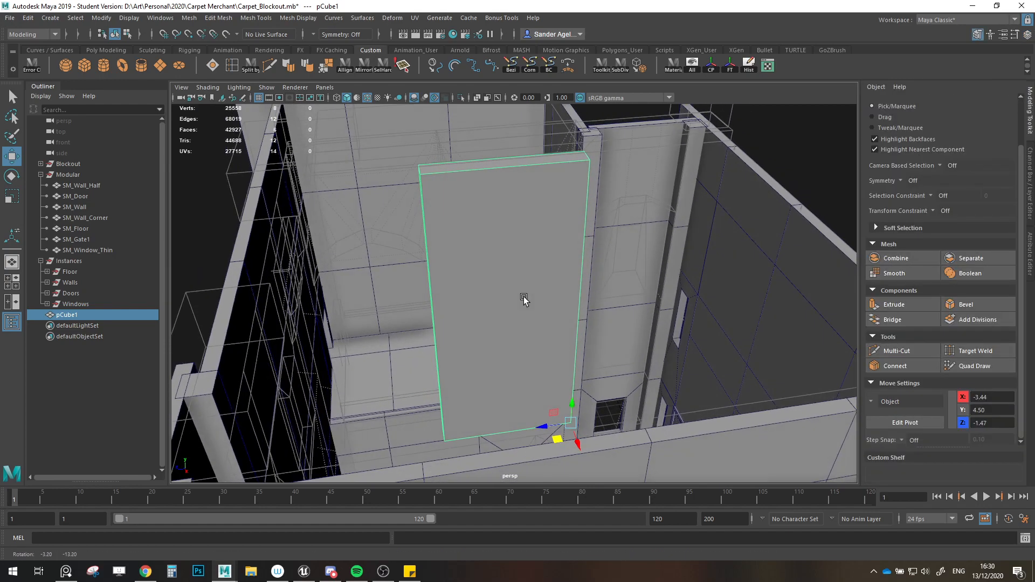
left_click(234, 65)
left_click_drag(426, 243, 526, 245, "alt")
left_click(1030, 172)
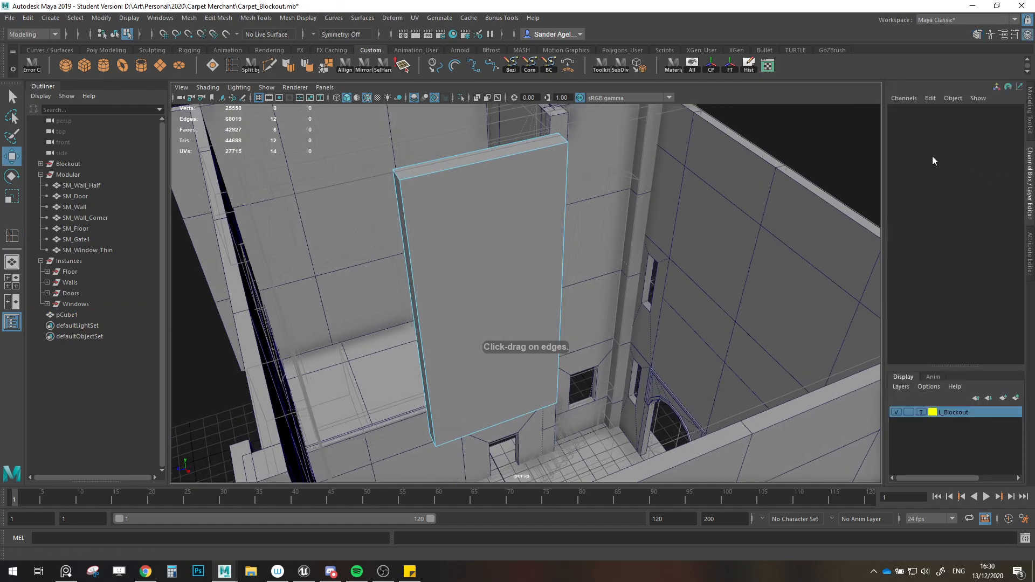
left_click(1029, 113)
left_click(941, 124)
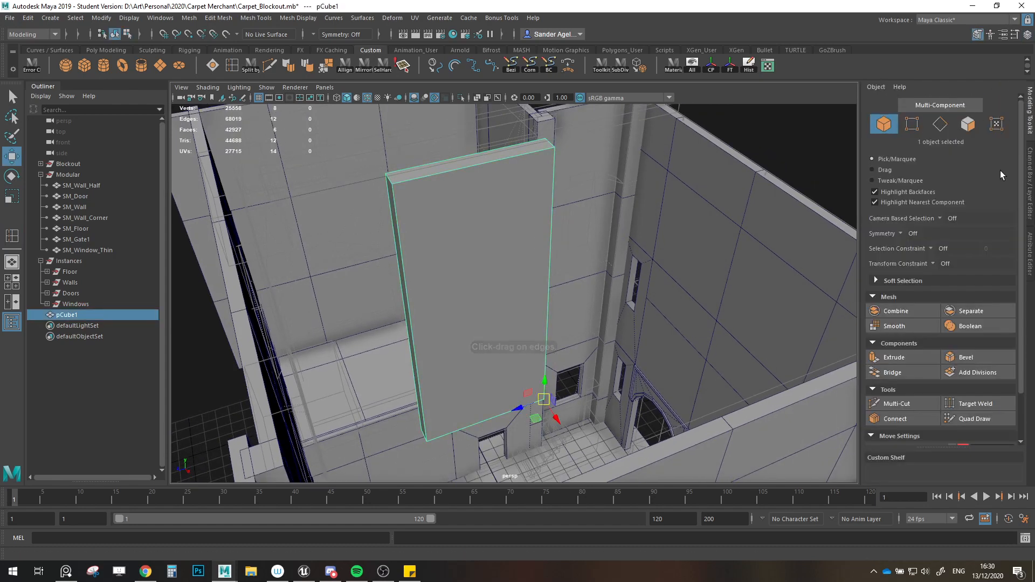
Step: Set the tall slab's Scale Y to 4
left_click(1030, 173)
double_click(1008, 177)
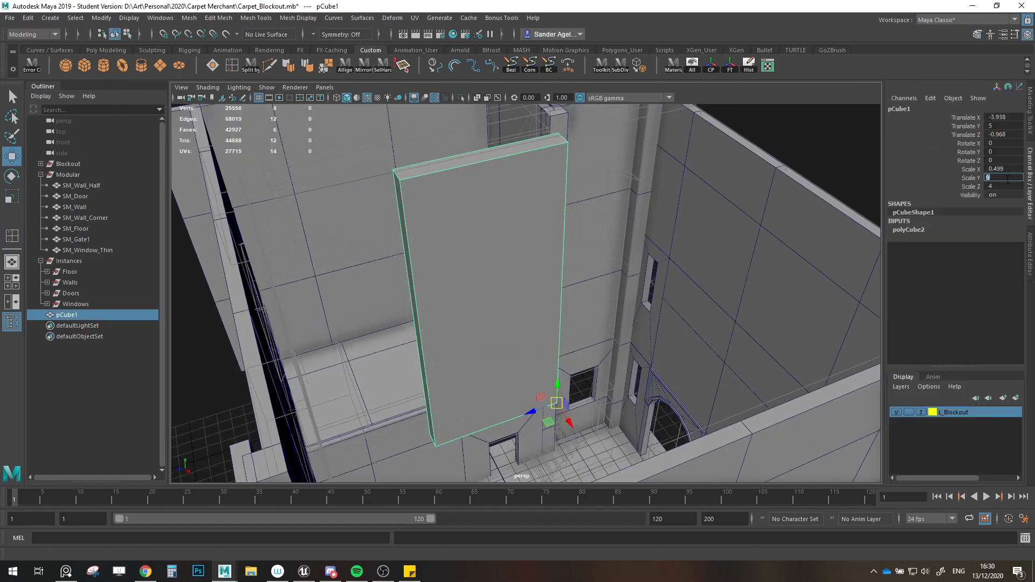
type("4")
key("Return")
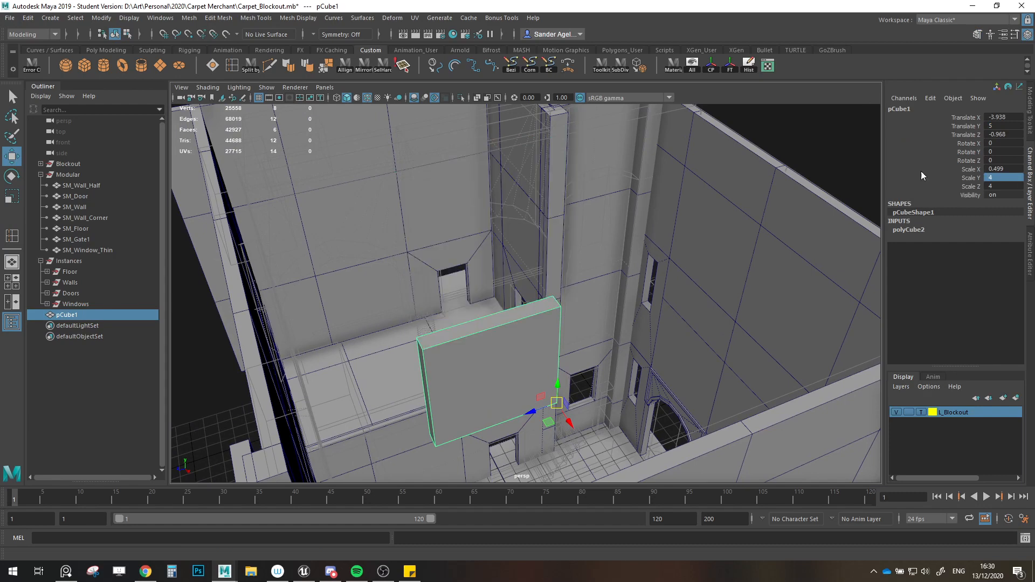
Step: Move the slab back to the edge of the upper floor and set its Scale Y to 5
scroll(529, 367, "down", 3)
left_click_drag(540, 396, 526, 359)
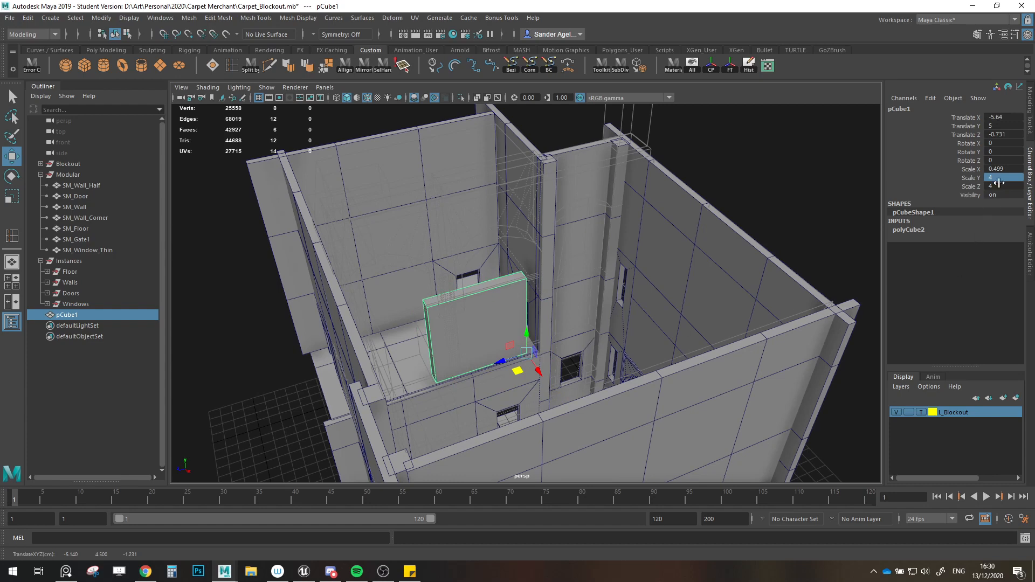
type("5")
key("Return")
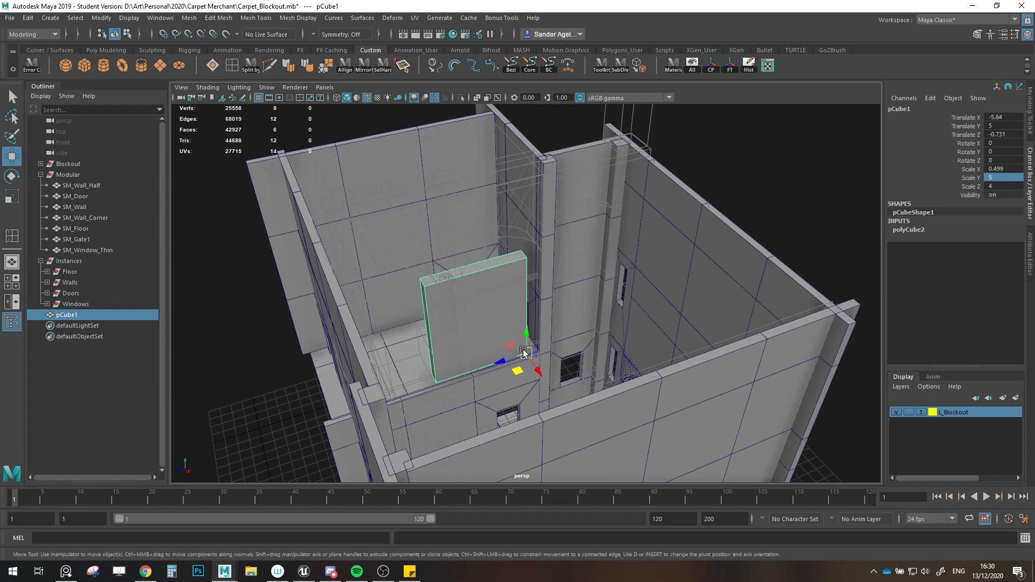
Step: Connect the slab's top and bottom edges with one segment to add a vertical edge loop down the middle
scroll(555, 332, "up", 3)
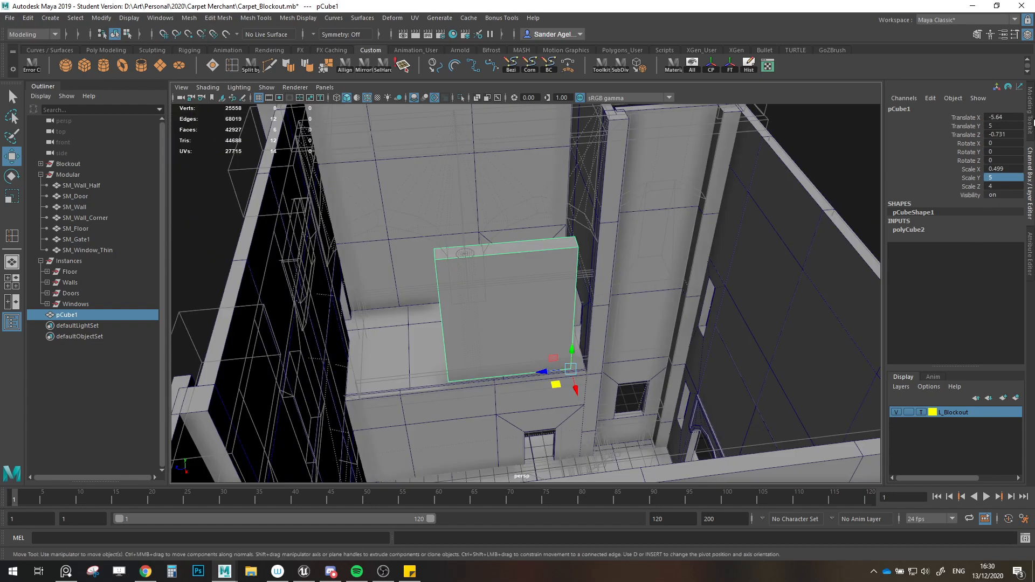
left_click(1030, 116)
left_click(940, 125)
key("f")
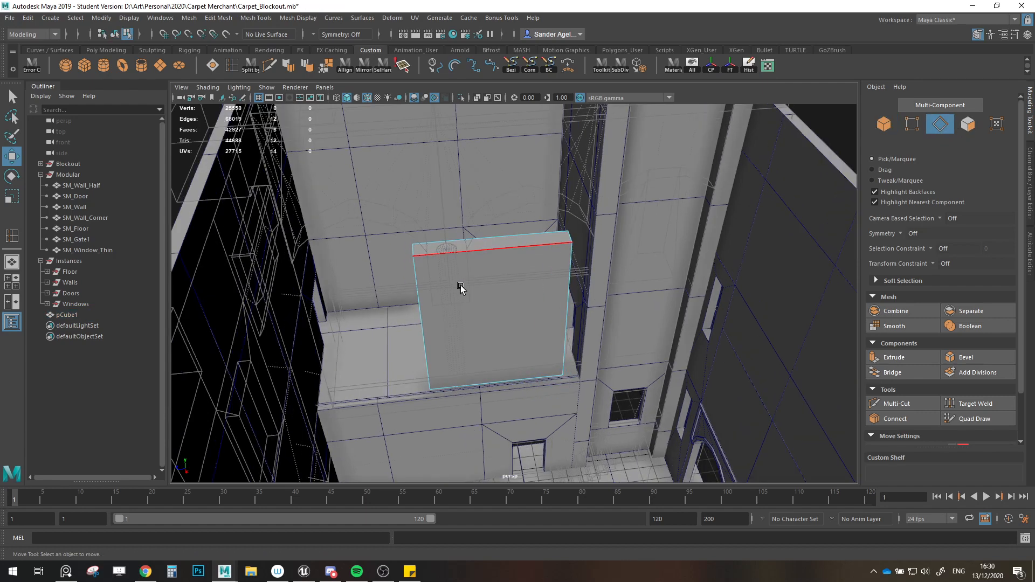
left_click(895, 419)
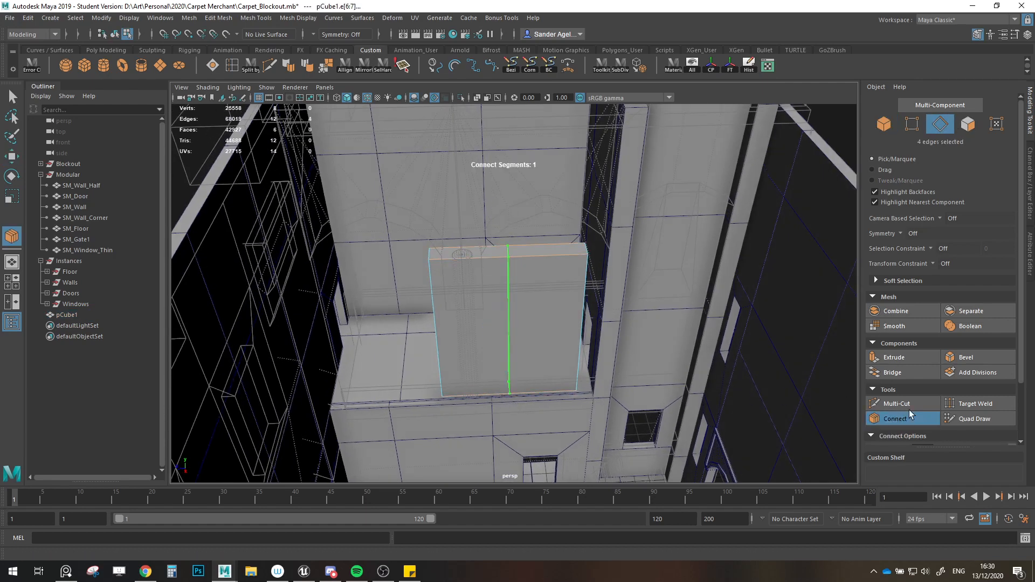
key("w")
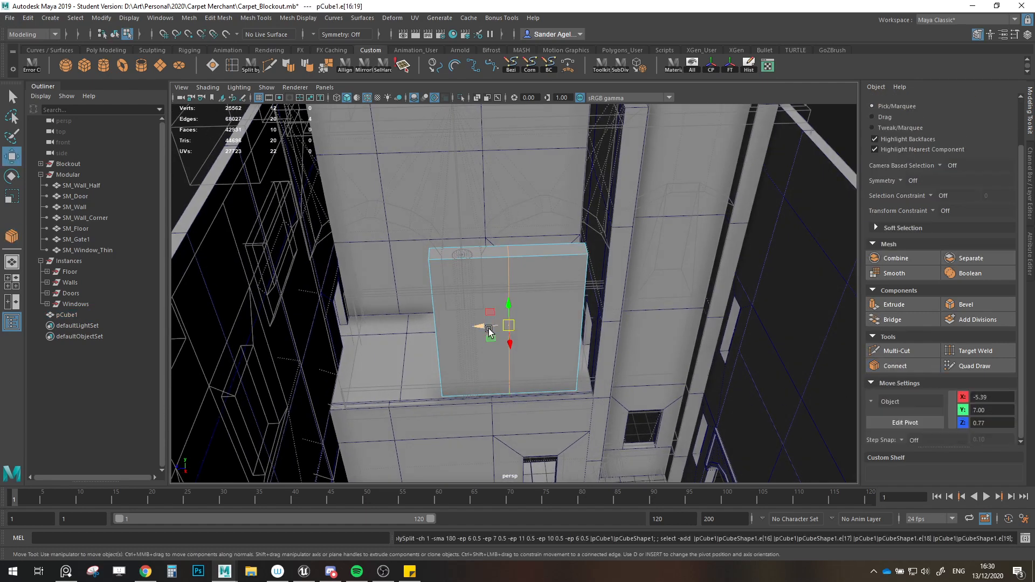
Step: Isolate the slab in the viewport and view it from the front
scroll(478, 328, "up", 3)
scroll(894, 148, "up", 3)
left_click(879, 125)
key("ctrl+1")
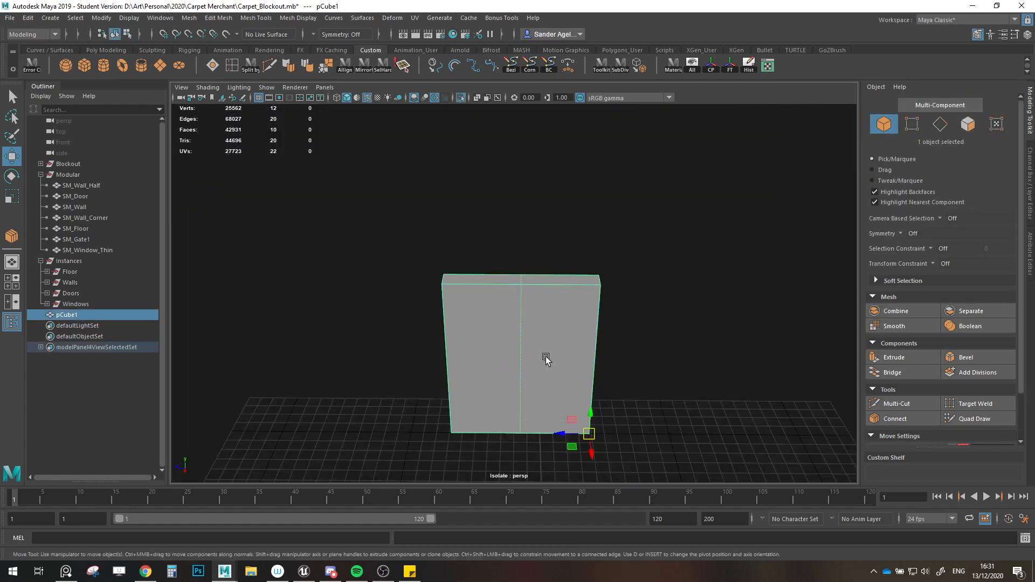
left_click_drag(545, 356, 680, 210, "alt")
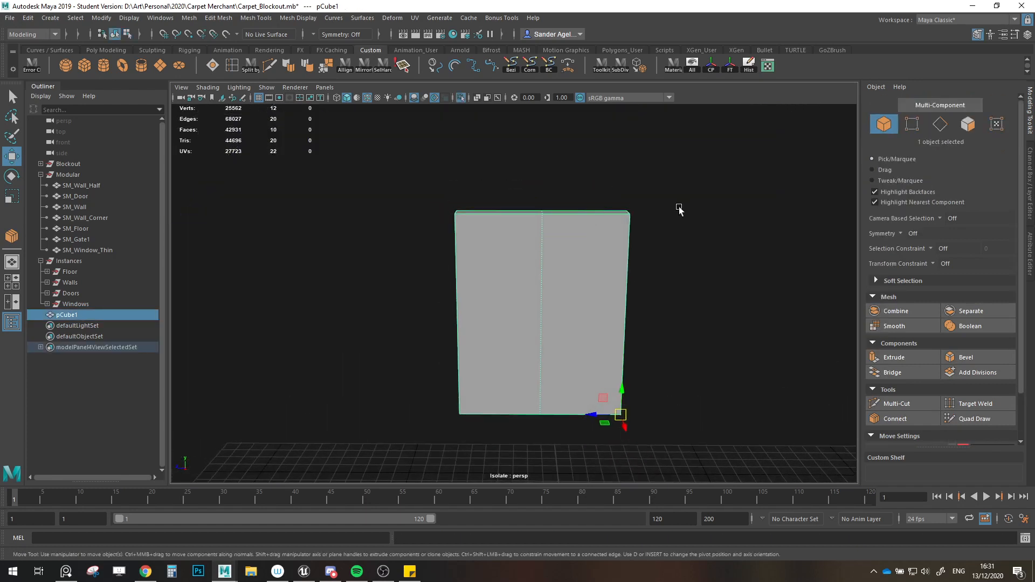
Step: Insert a horizontal edge loop around the slab, a little below mid-height
left_click(234, 69)
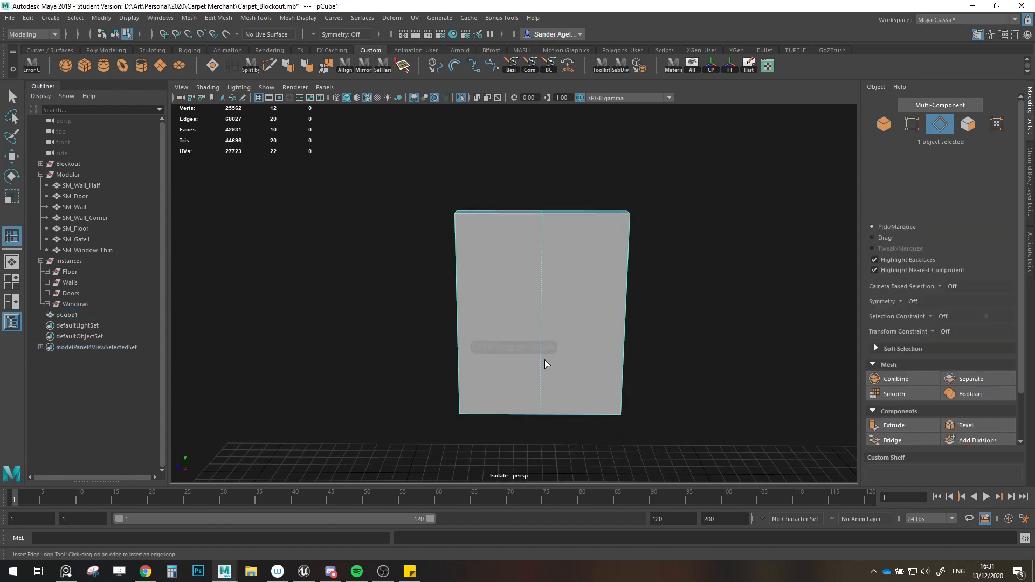
left_click(544, 360)
left_click_drag(540, 333, 541, 305)
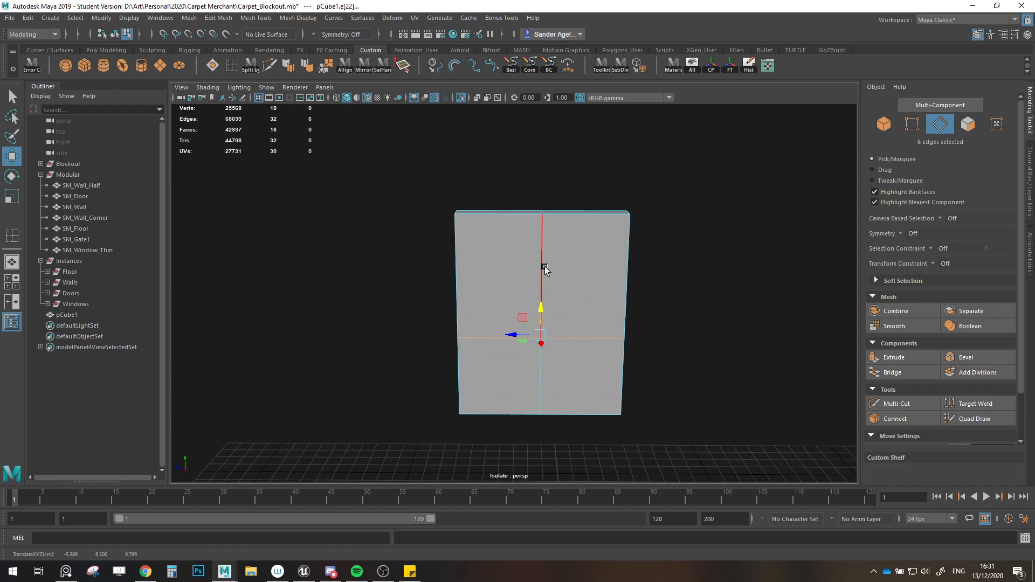
Step: Bevel the vertical centre loop with 2 segments, widening it until the outer loops sit near the slab's sides
left_click(543, 248)
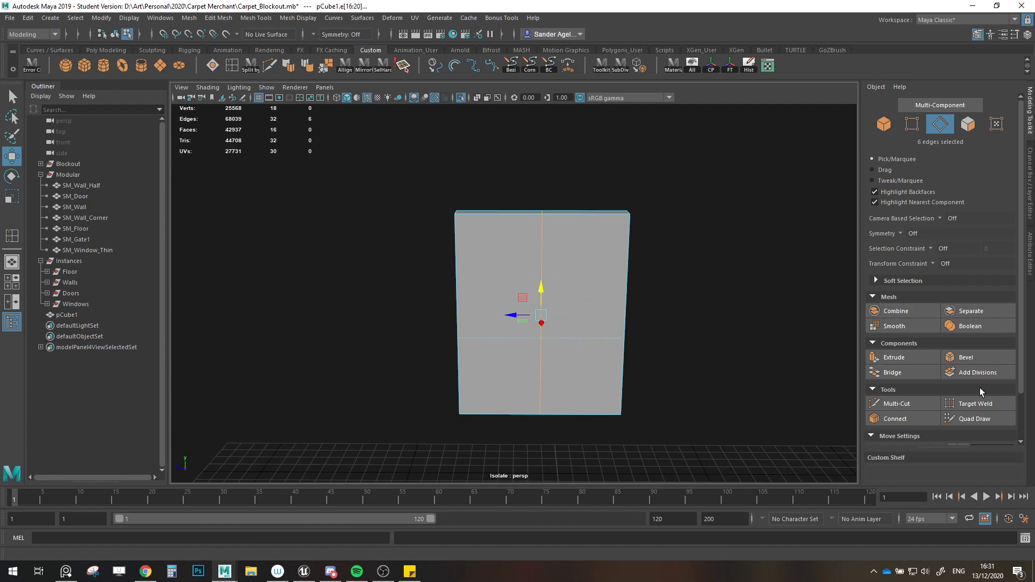
key("ctrl+b")
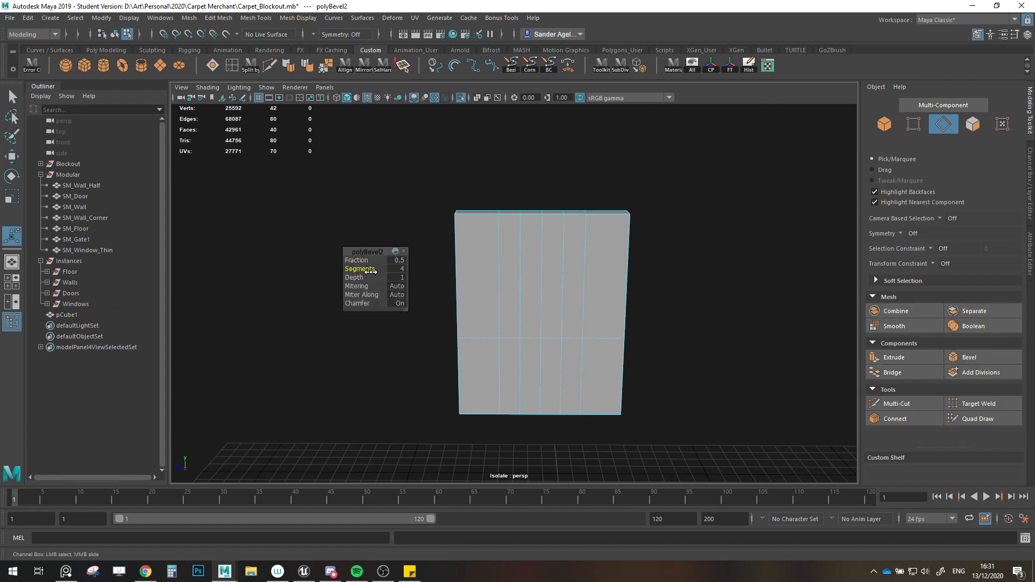
left_click_drag(367, 269, 356, 262)
key("w")
Step: Raise the horizontal loop's centre vertices into an arch peak and lift its side vertices to shoulder height
key("F9")
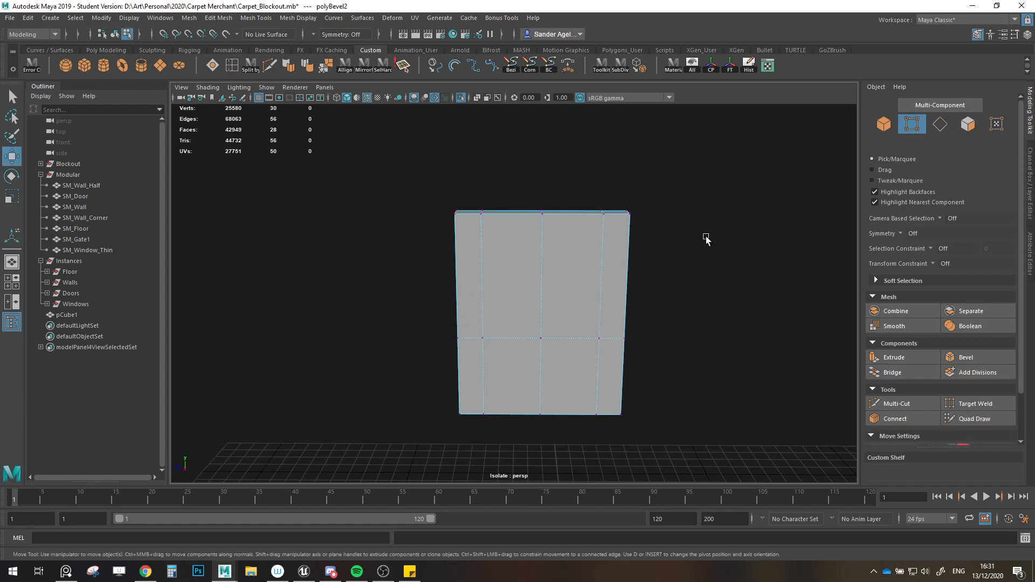
left_click_drag(528, 300, 542, 266)
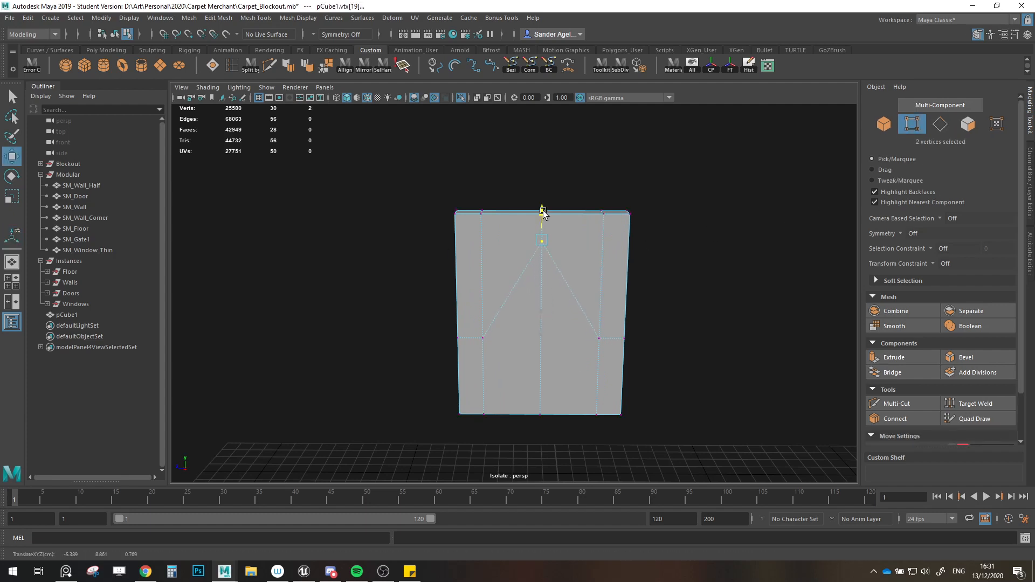
left_click_drag(412, 310, 656, 361)
left_click_drag(538, 300, 541, 265)
left_click_drag(586, 293, 587, 282, "alt")
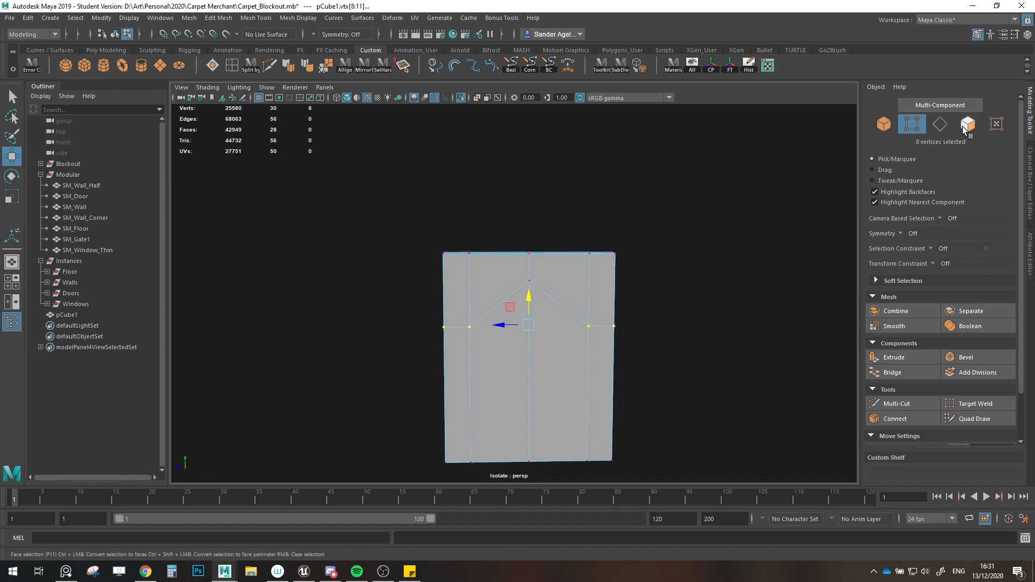
Step: Delete the front and back faces inside the arch outline and the underside faces between the two posts
left_click(965, 128)
left_click_drag(524, 349, 546, 389)
key("Delete")
left_click_drag(518, 440, 544, 465)
key("Delete")
Step: Bridge the opening's front and back border edges to fill the inner faces along both slopes and posts
left_click(940, 124)
double_click(548, 316)
left_click_drag(548, 316, 572, 207, "alt")
left_click(561, 296)
left_click(597, 291, "shift")
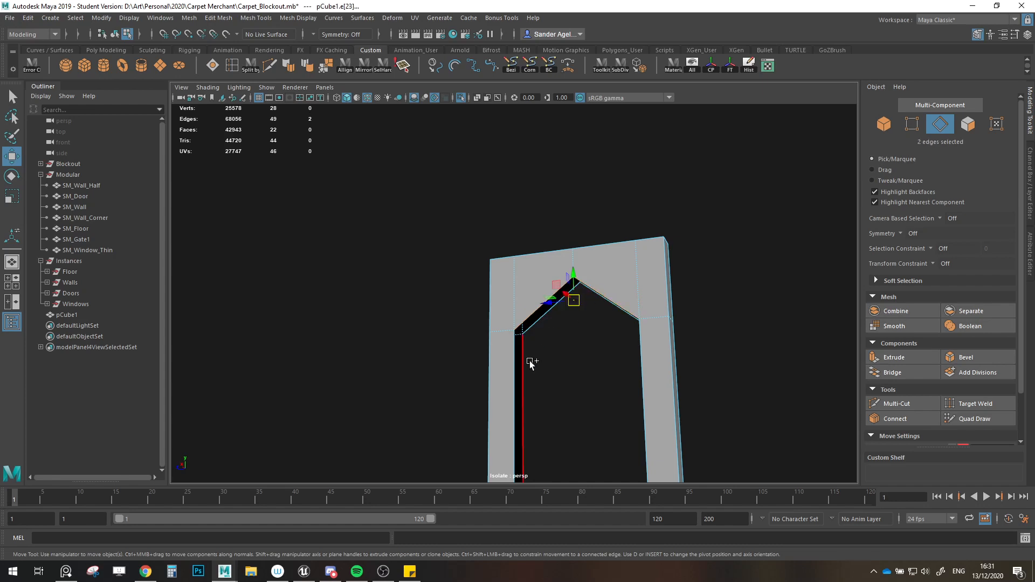
left_click(529, 358, "shift")
left_click(637, 364, "shift")
left_click_drag(637, 364, 707, 339, "alt")
key("ctrl+e")
Step: Merge all of the arch's vertices with a distance threshold of 0.01
left_click(887, 127)
left_click(325, 68)
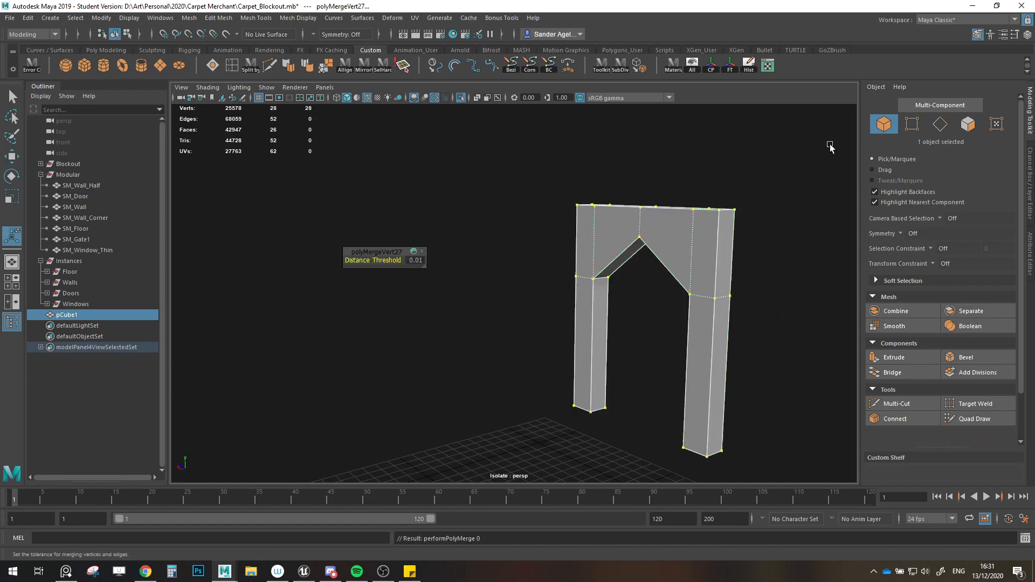
left_click(884, 130)
left_click(908, 133)
left_click_drag(659, 194, 748, 245, "alt")
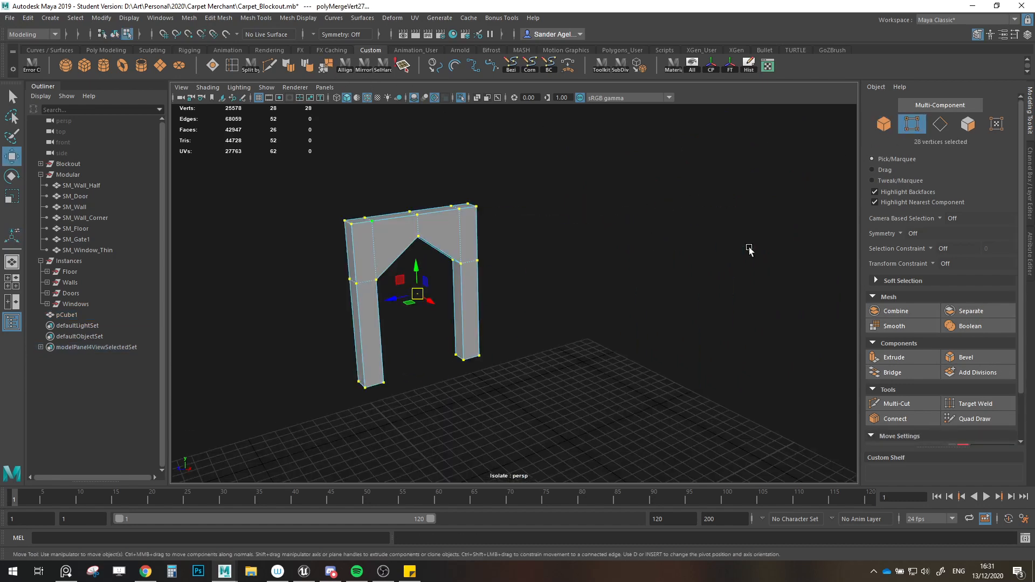
left_click(884, 126)
Step: Bevel the three inner depth edges at the arch's peak and shoulders with 2 segments and a fraction of 1
left_click_drag(557, 199, 502, 229, "alt")
right_click_drag(502, 229, 715, 228, "alt")
key("F10")
left_click_drag(715, 229, 561, 259, "alt")
left_click(566, 206)
left_click(580, 258, "shift")
right_click_drag(790, 285, 615, 302, "alt")
mouse_move(615, 303)
left_mouse_down("alt")
mouse_move(632, 325)
mouse_move(621, 316)
left_mouse_up("alt")
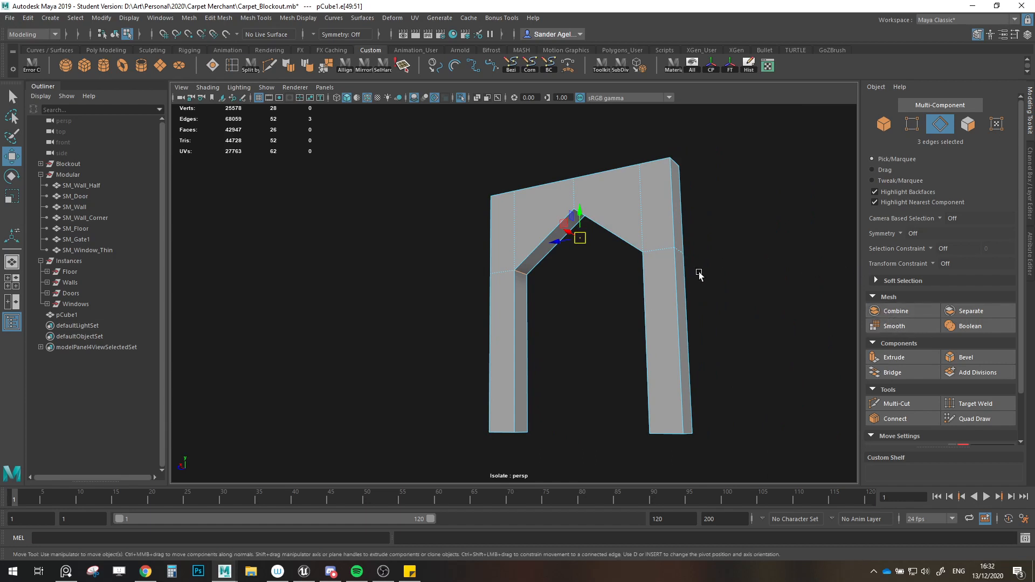
left_click_drag(600, 304, 611, 330, "alt")
scroll(632, 325, "down", 3)
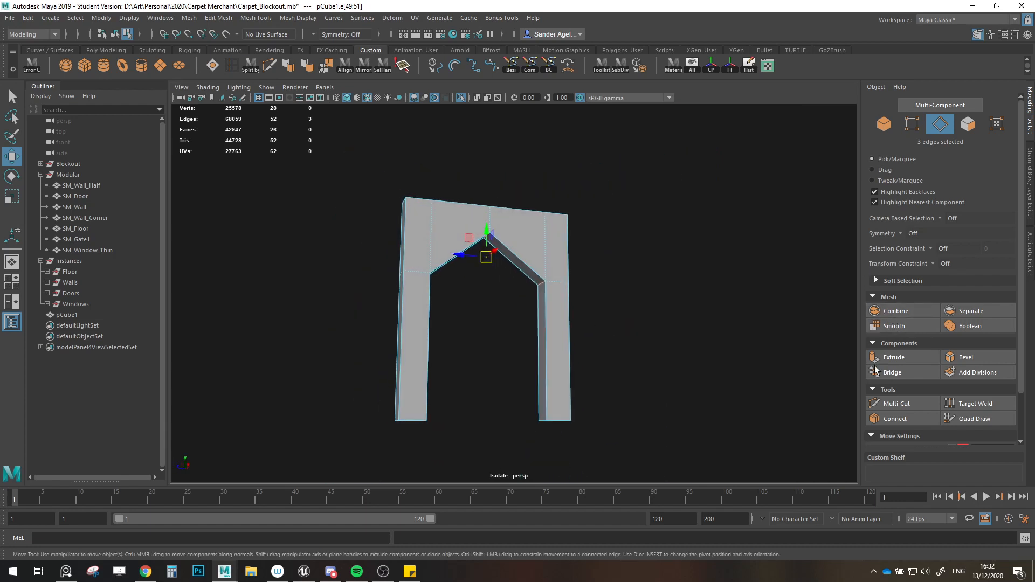
left_click(968, 358)
mouse_move(348, 262)
left_mouse_down()
mouse_move(378, 263)
mouse_move(362, 272)
left_mouse_up()
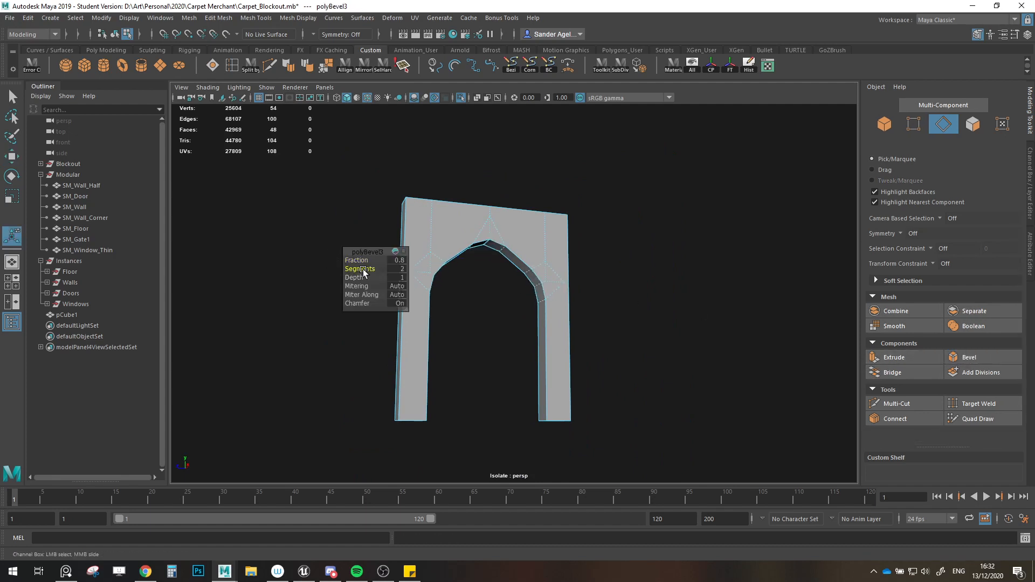
left_click_drag(531, 296, 491, 298, "alt")
left_click_drag(362, 261, 369, 261)
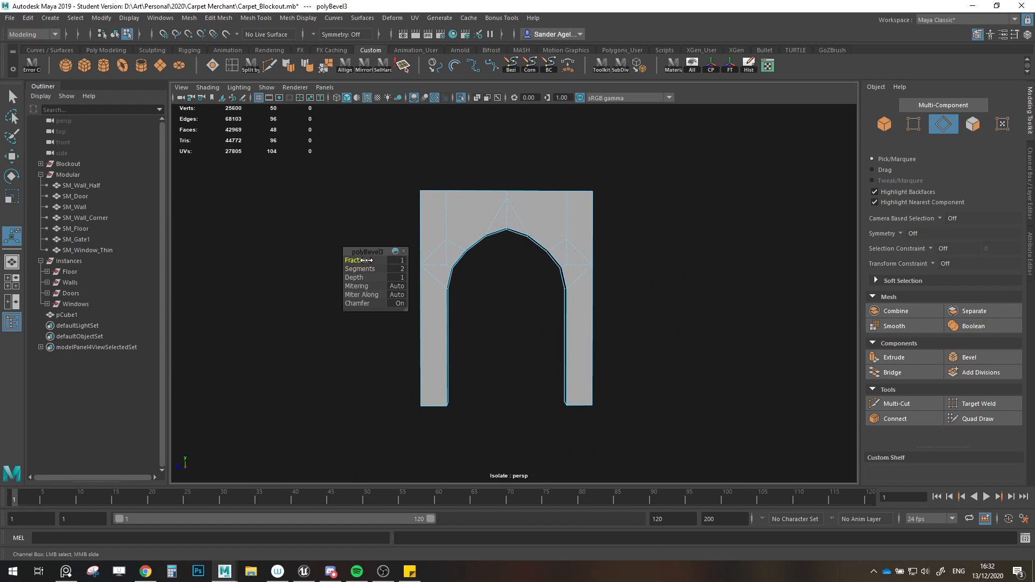
key("w")
Step: Target-weld the stray vertices on both sides of the arch into its upper corners and top-centre vertices
left_click(912, 124)
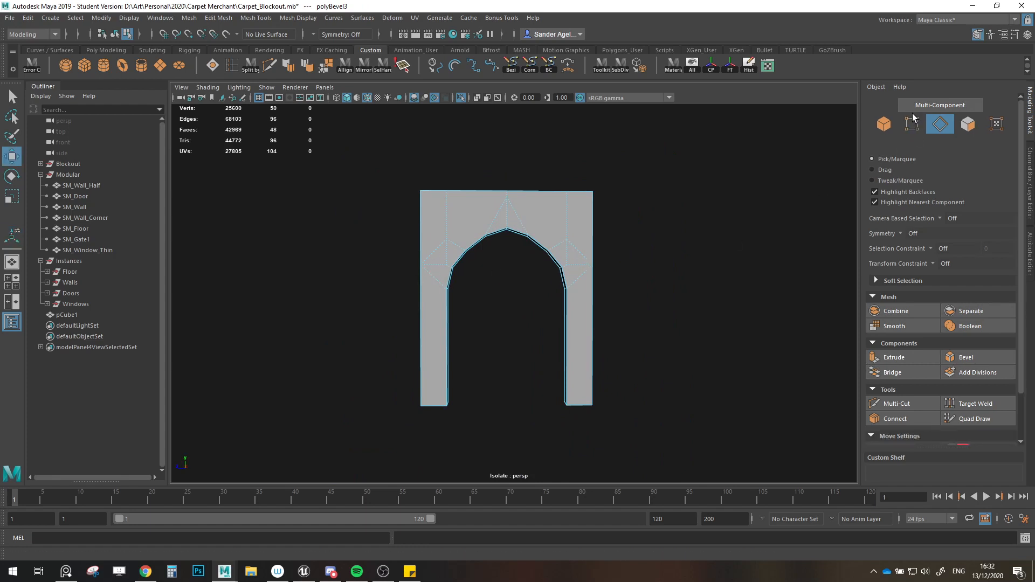
scroll(620, 242, "up", 2)
left_click(974, 403)
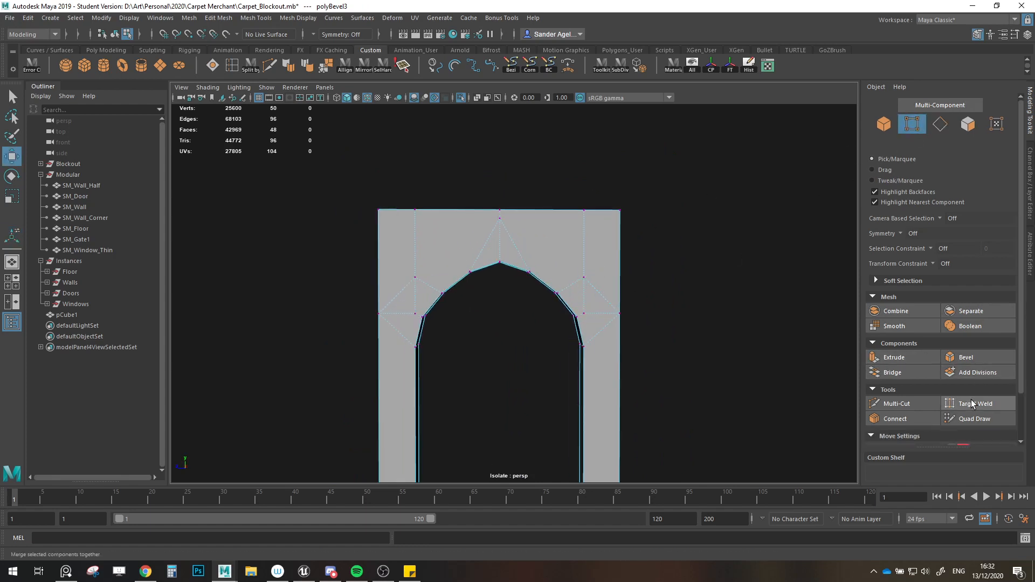
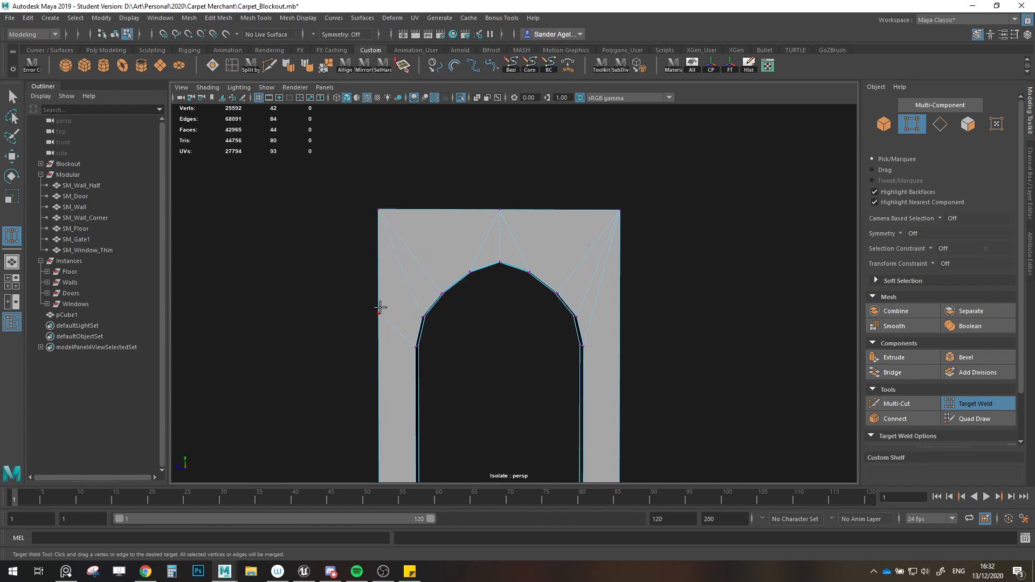
left_click_drag(378, 220, 379, 215)
scroll(390, 254, "down", 2)
left_click_drag(390, 254, 630, 253, "alt")
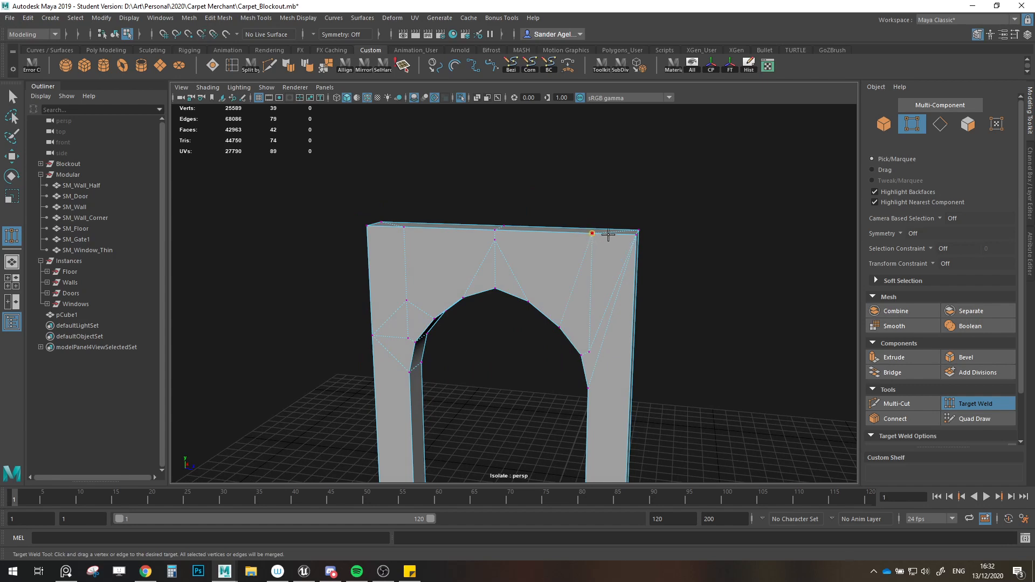
left_click_drag(624, 238, 624, 238)
left_click_drag(377, 252, 678, 310, "alt")
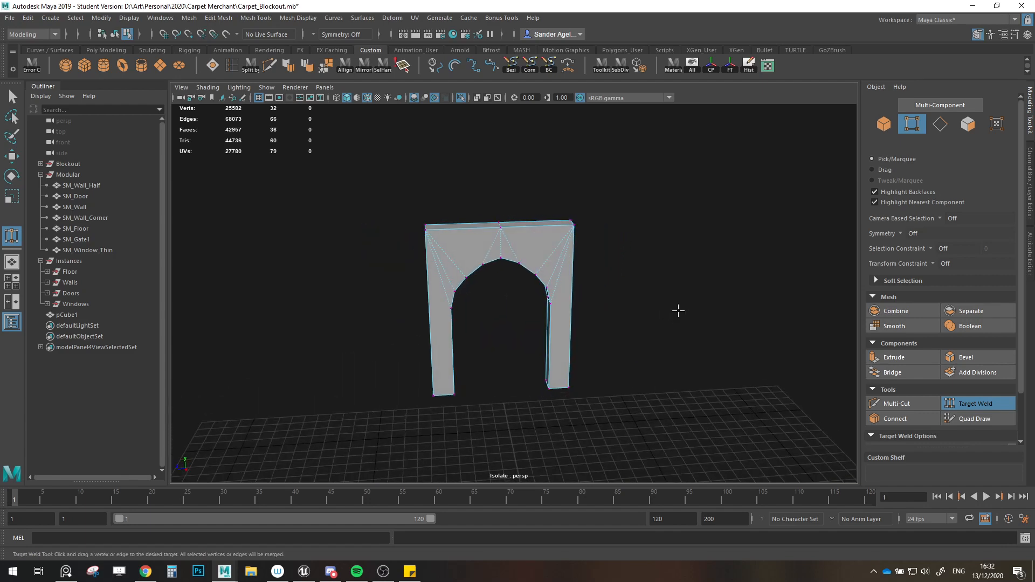
Step: Return the arch to object mode, exit isolation and frame it within the building
key("w")
key("F8")
key("ctrl+1")
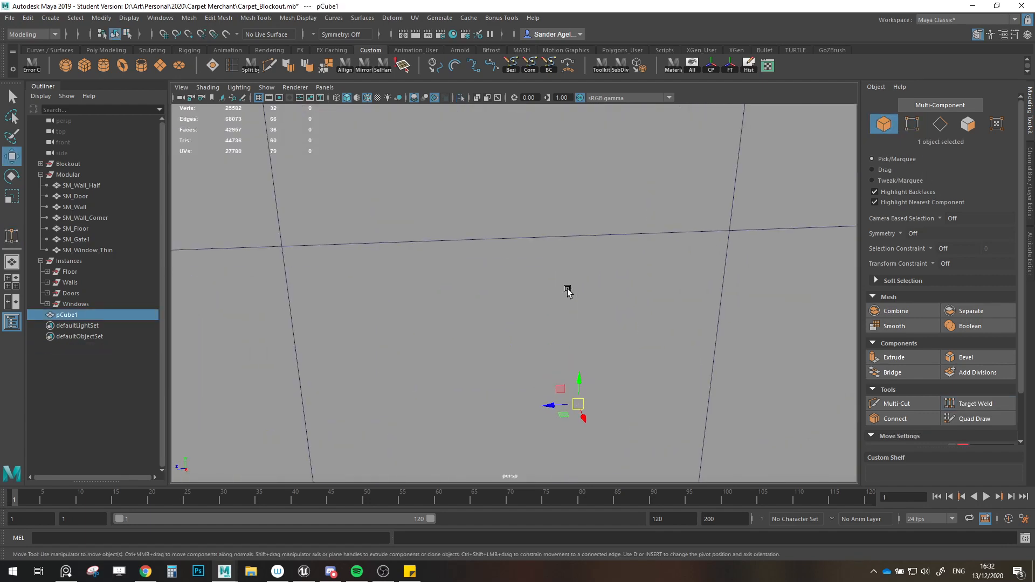
key("f")
left_click_drag(570, 298, 597, 347, "alt")
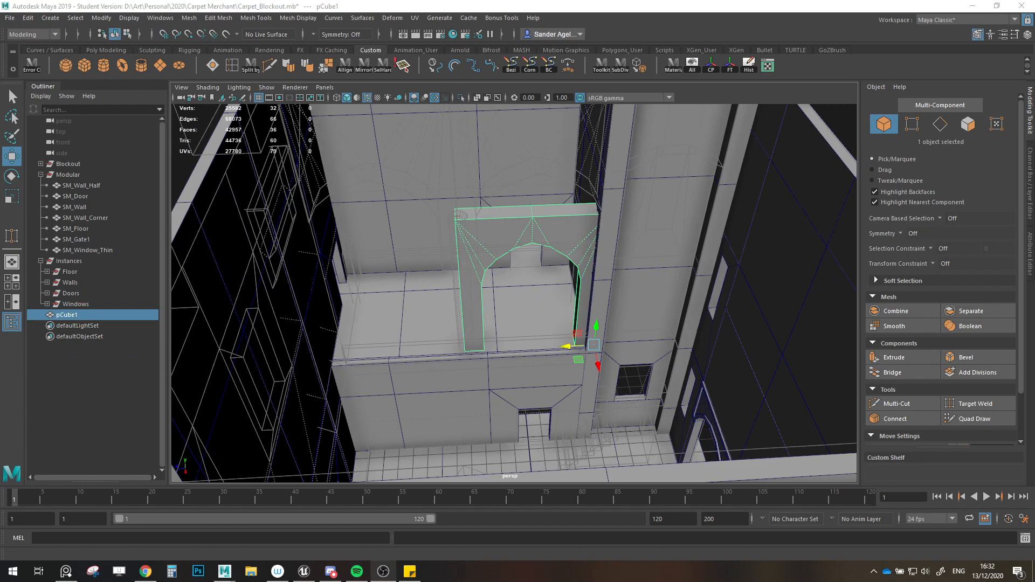
Step: Duplicate the arch and place the copy directly beside the original along the upper floor, snapped to the grid
left_click_drag(669, 328, 601, 289, "alt")
key("x")
left_click_drag(601, 289, 529, 270, "alt")
left_click_drag(597, 358, 499, 360)
scroll(608, 361, "down", 3)
key("ctrl+d")
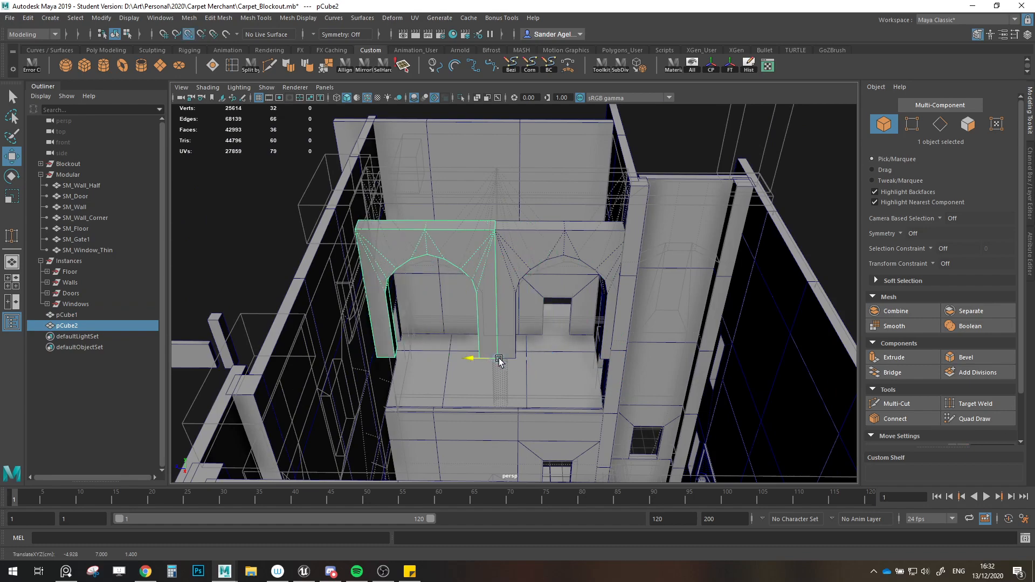
Step: Select both arches, lower them slightly towards the upper floor, and isolate the original arch beside the pillar
left_click(595, 357, "shift")
left_click_drag(594, 357, 559, 336, "alt")
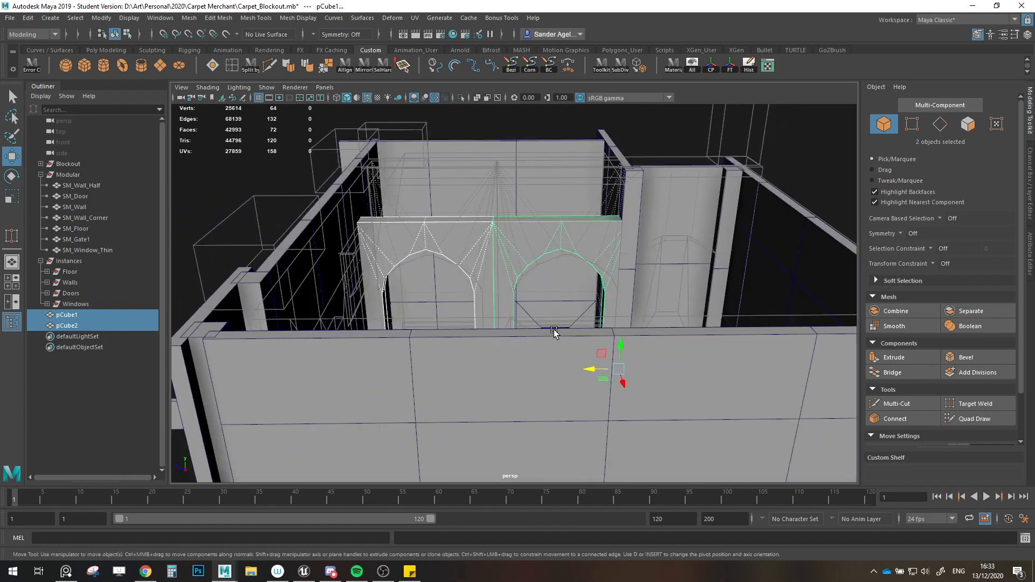
left_click_drag(522, 297, 590, 340, "alt")
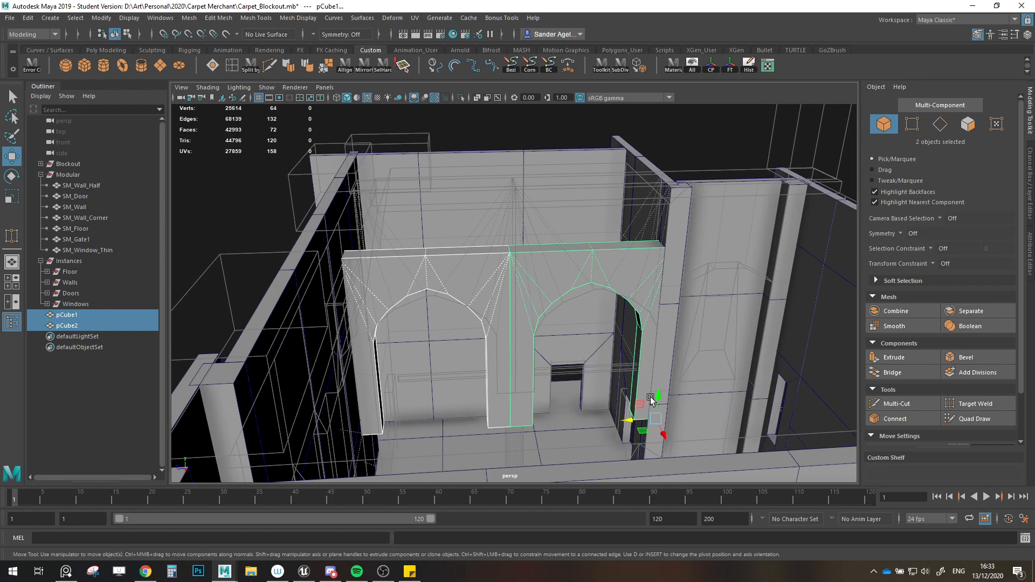
left_click_drag(651, 401, 585, 343)
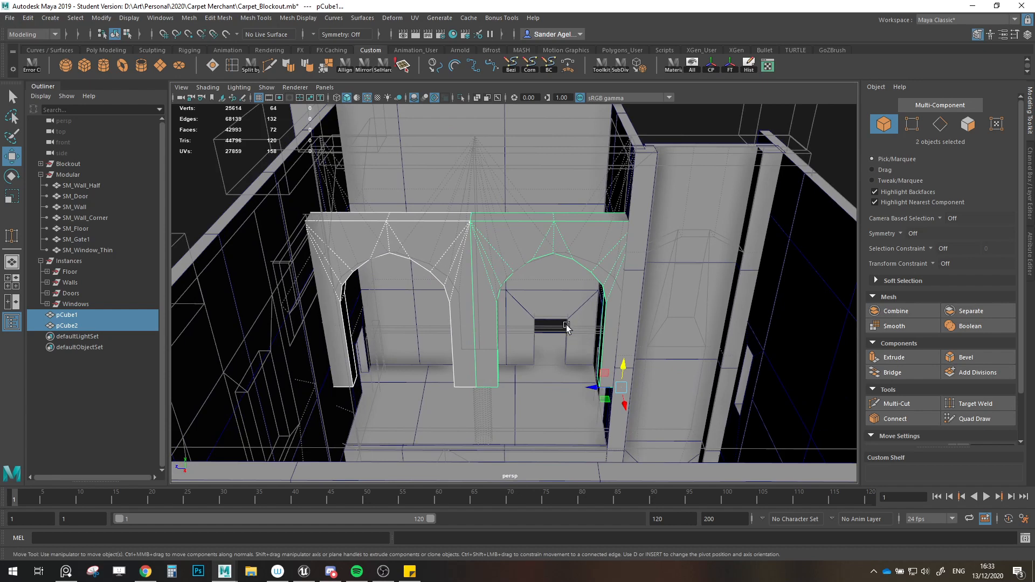
left_click(604, 266)
key("ctrl+1")
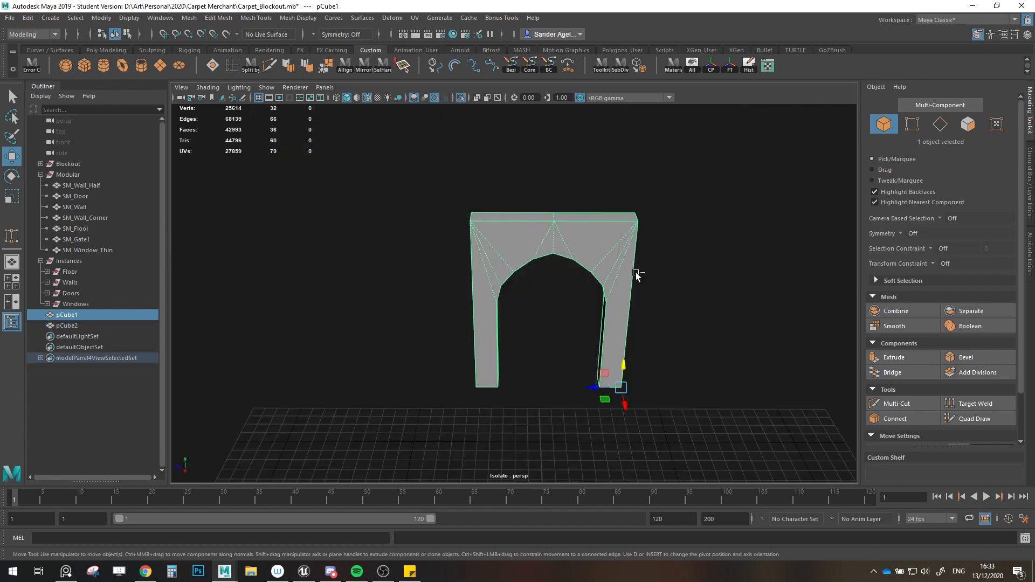
left_click(970, 126)
left_click_drag(647, 224, 593, 238, "alt")
left_click(639, 286)
left_click_drag(571, 303, 598, 302, "alt")
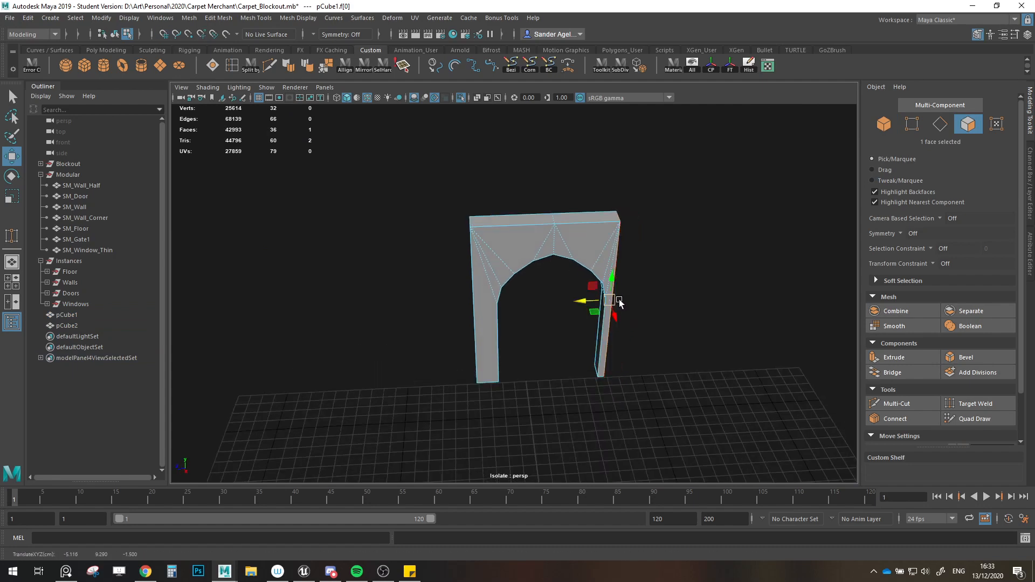
mouse_move(496, 314)
left_mouse_down("alt")
mouse_move(521, 319)
mouse_move(462, 319)
mouse_move(483, 304)
left_mouse_up("alt")
left_click(467, 323)
key("x")
key("ctrl+z")
key("ctrl+z")
key("ctrl+z")
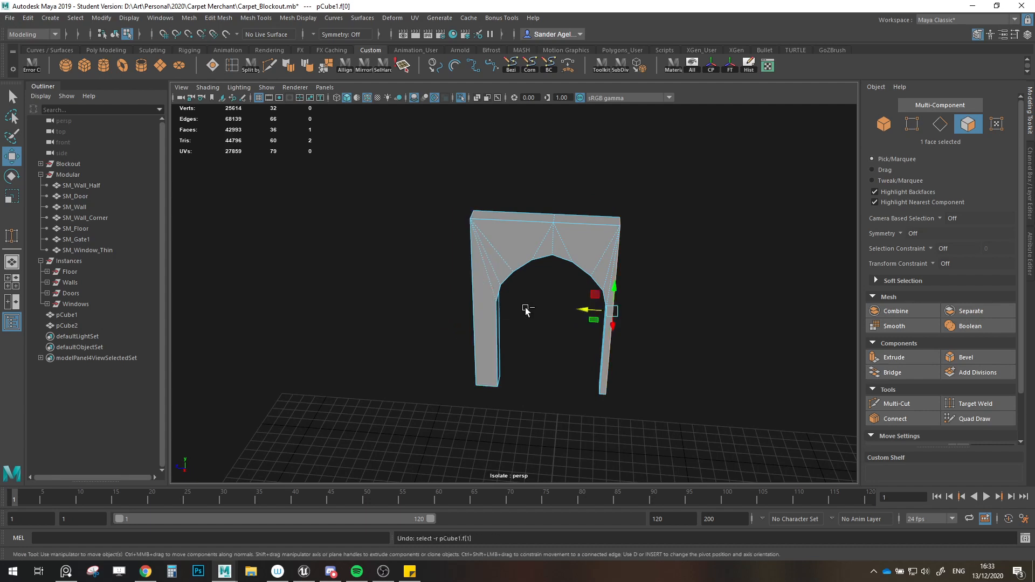
Step: Multi-cut an edge from the inner spring point across the front and outer side of one arch leg
left_click(912, 124)
left_click(897, 404)
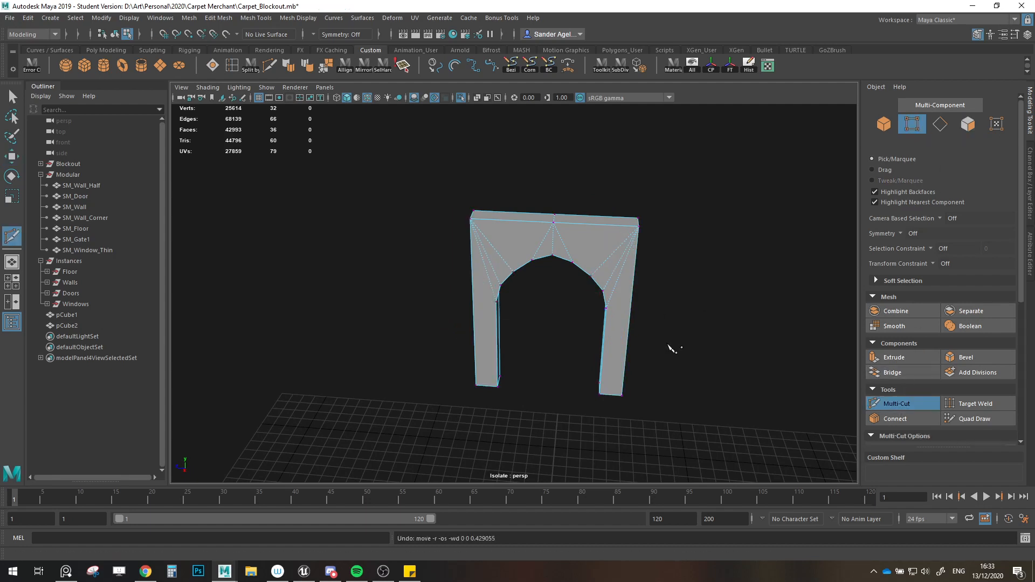
scroll(568, 294, "up", 4)
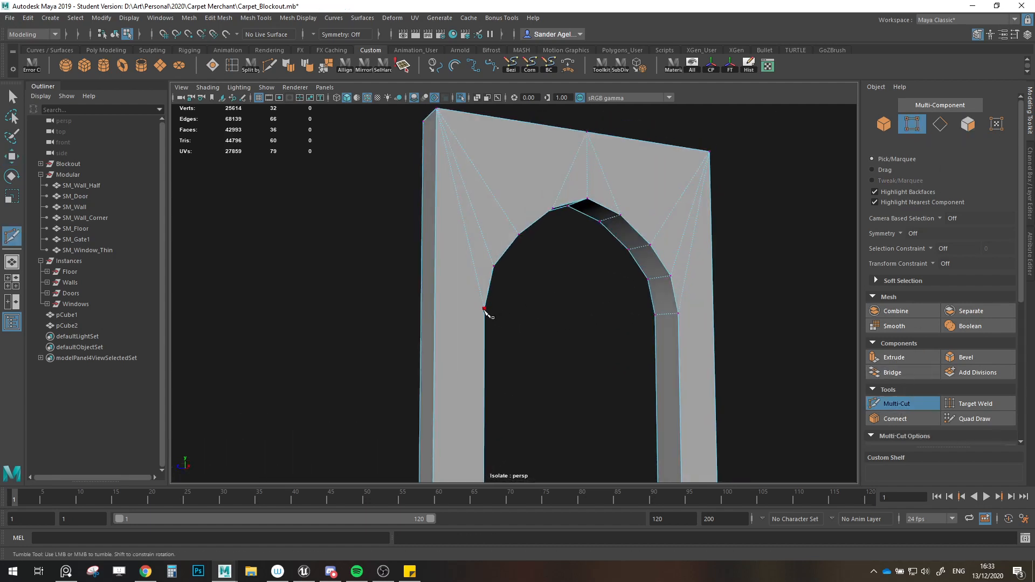
left_click_drag(430, 307, 558, 329, "alt")
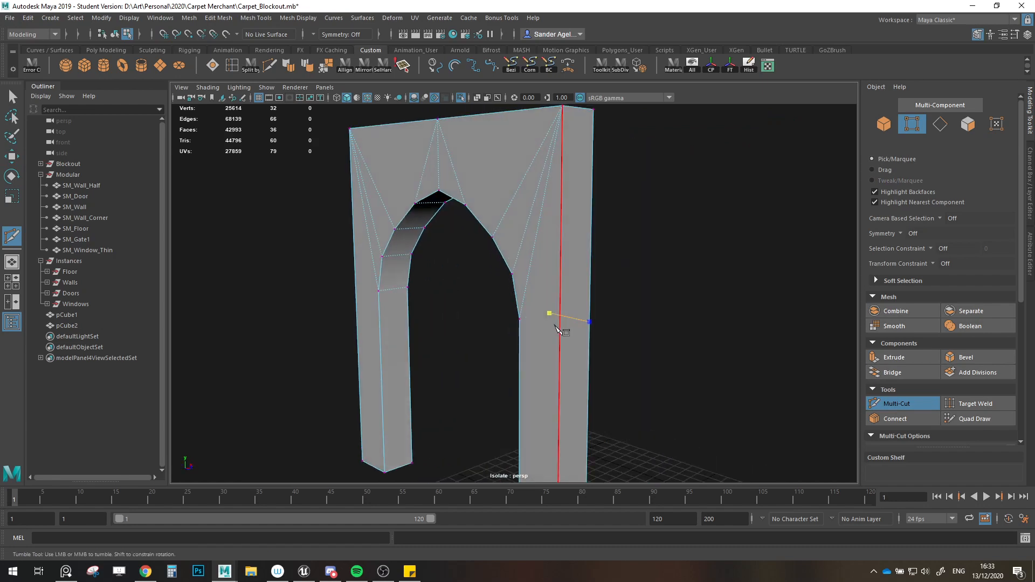
left_click(559, 327)
right_click(521, 322)
Step: Multi-cut the matching edge around the opposite leg, joining its spring-point vertices across the outer side
scroll(478, 323, "down", 2)
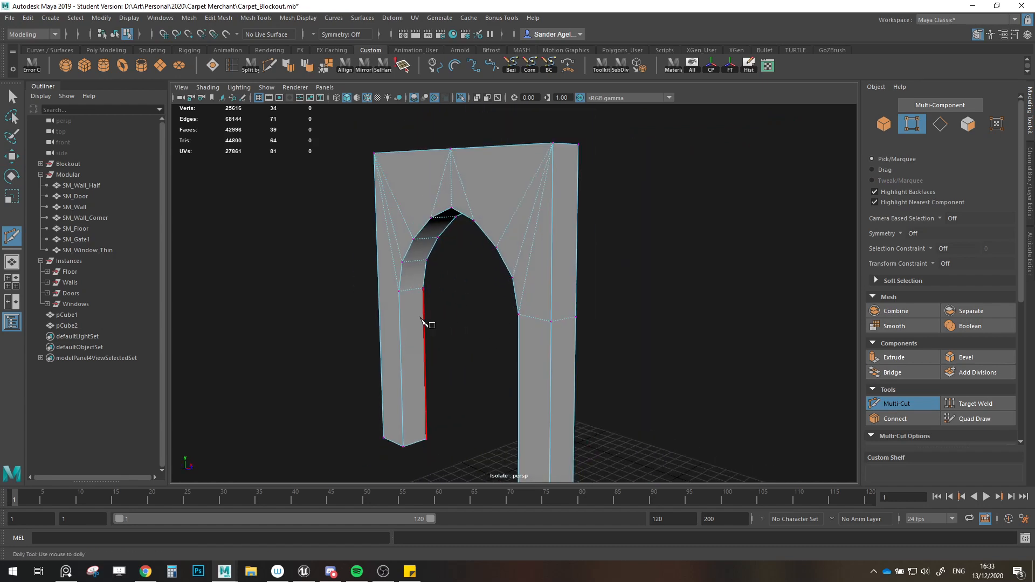
left_click_drag(375, 312, 443, 319, "alt")
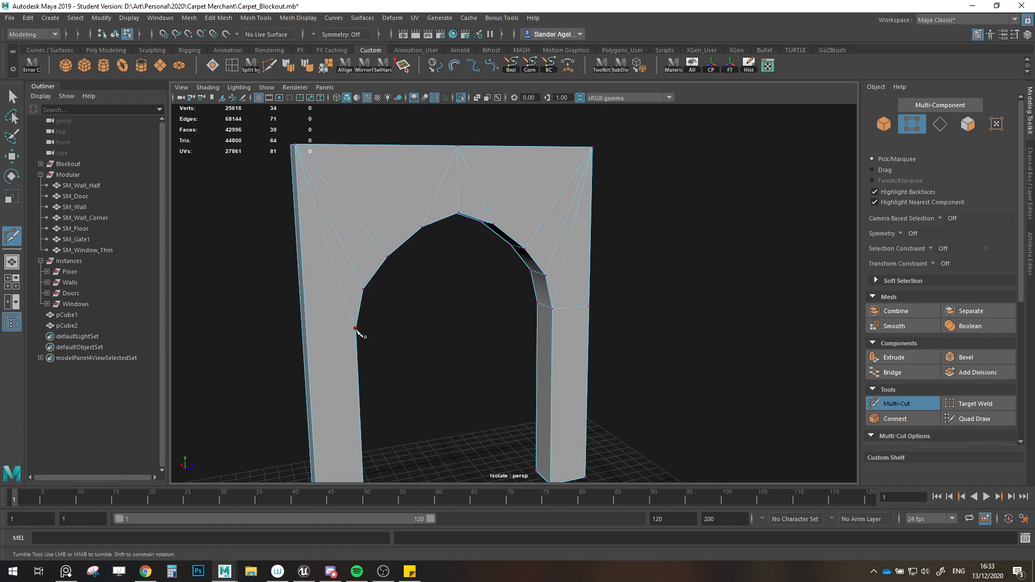
left_click(356, 329)
left_click(306, 327)
left_click_drag(331, 339, 486, 355, "alt")
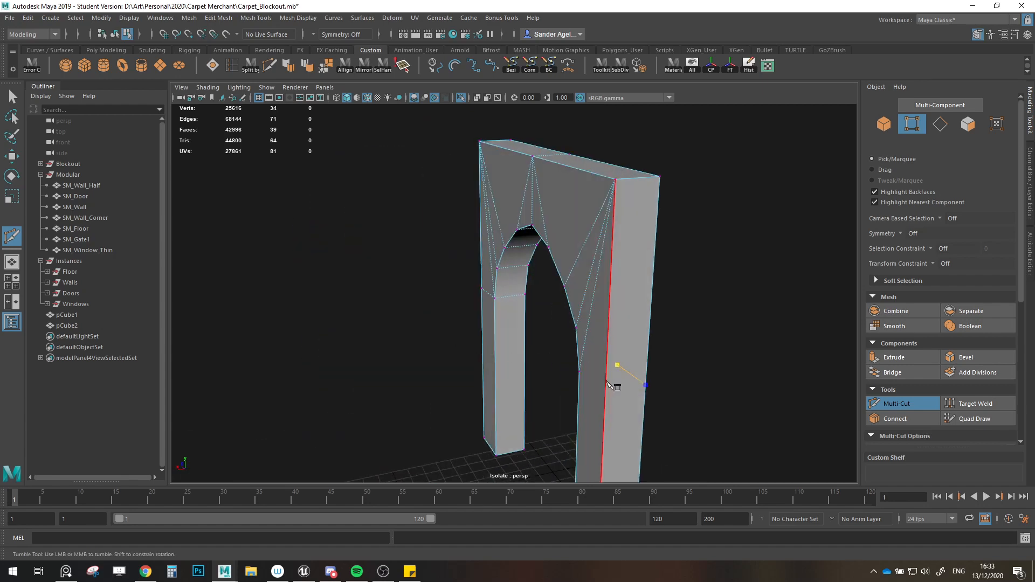
left_click(605, 387)
left_click(580, 373)
Step: Level the newly cut outer vertices with the arch's spring points by scaling and vertex snapping
key("w")
scroll(591, 369, "down", 3)
left_click_drag(590, 368, 484, 309, "alt")
key("r")
left_click_drag(560, 279, 657, 313)
key("w")
key("v")
Step: Connect the horizontal edges of both legs with vertical edges running down the middle of each leg
left_click(938, 127)
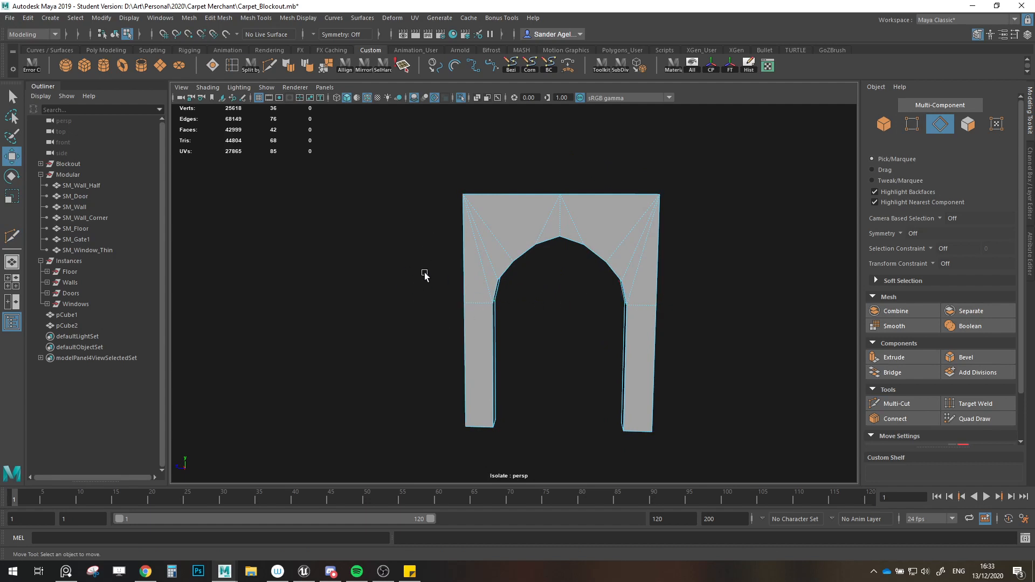
left_click(642, 307)
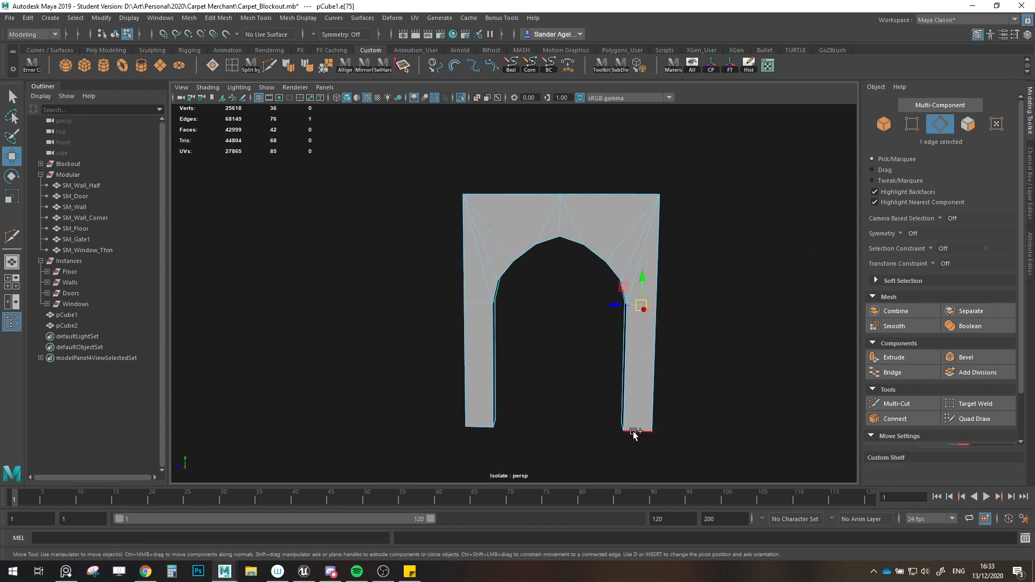
double_click(634, 433)
left_click(476, 370, "shift")
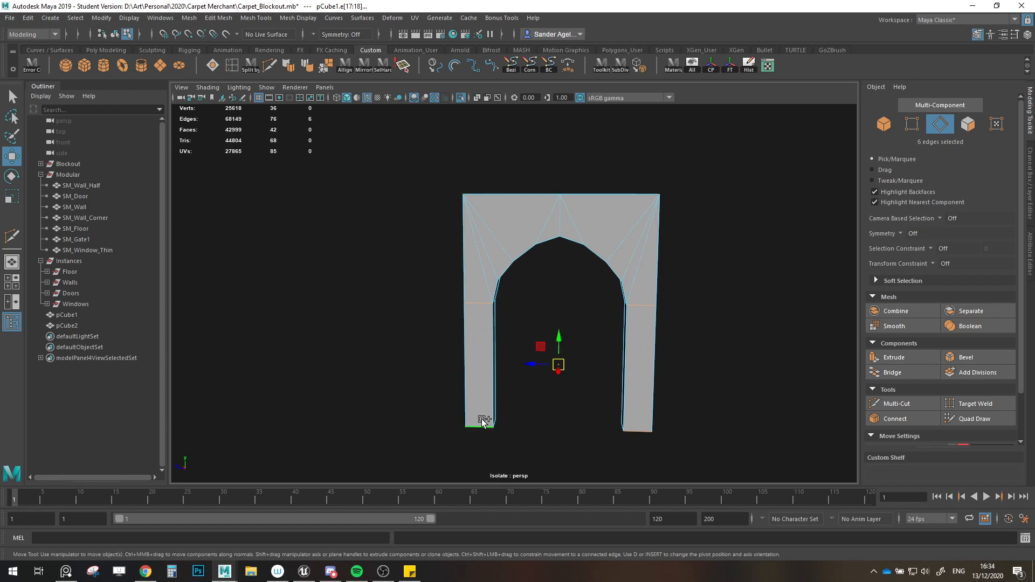
left_click(895, 419)
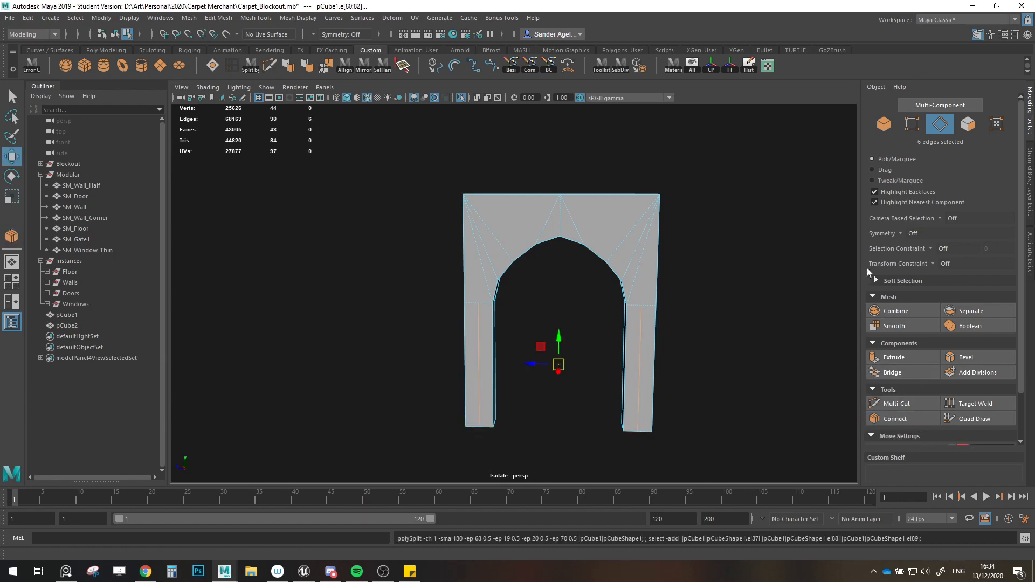
Step: Delete the faces on the outer half of both arch legs below the spring line
left_click(968, 124)
middle_click_drag(735, 342, 652, 307, "alt")
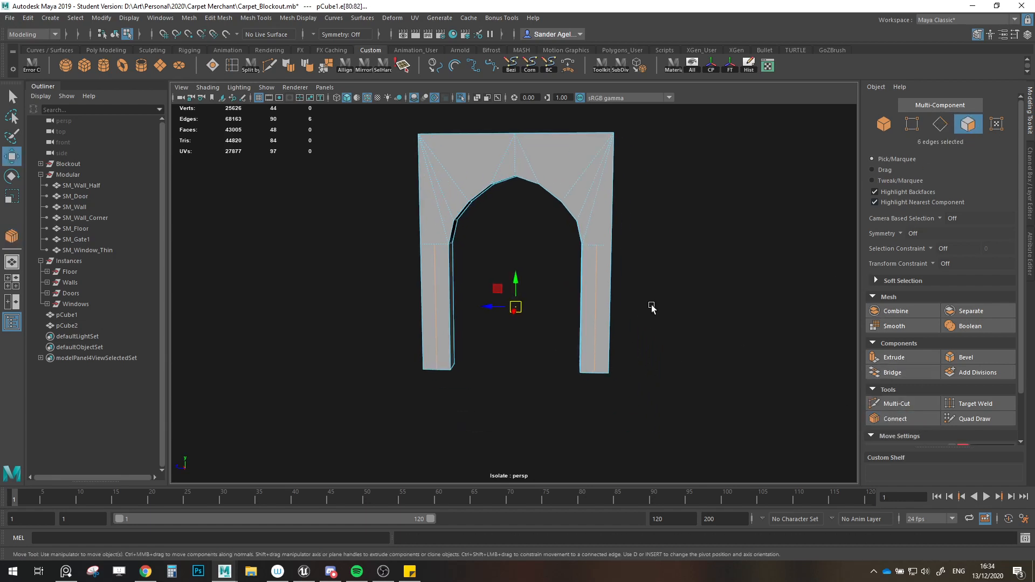
left_click_drag(652, 307, 604, 393)
middle_click_drag(604, 393, 681, 389, "alt")
left_click_drag(457, 300, 515, 395, "shift")
key("Delete")
middle_click_drag(606, 173, 610, 273, "alt")
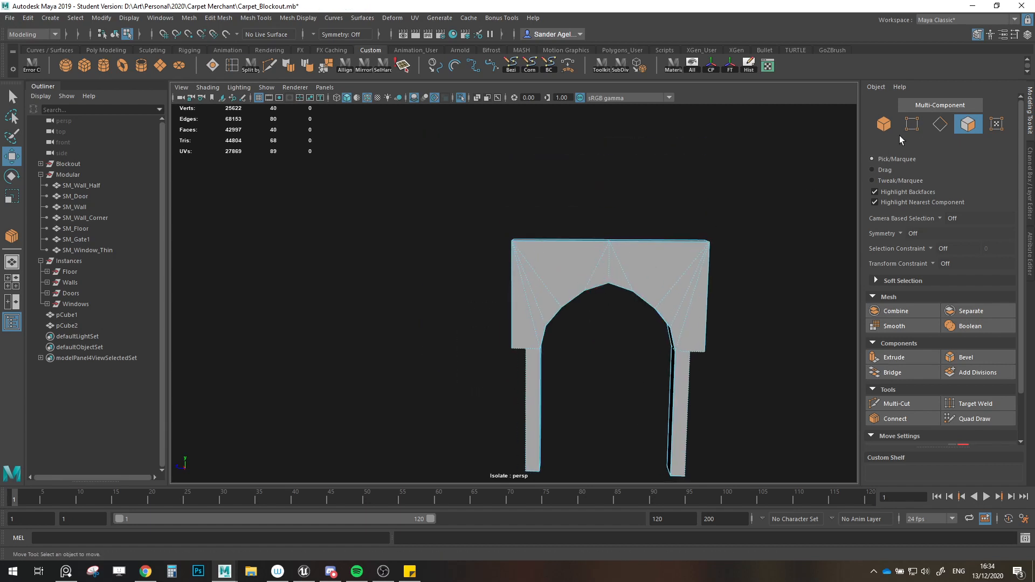
Step: Snap the arch's upper outer corner vertices inward on both sides to line up with the narrowed legs
left_click(912, 124)
left_click_drag(476, 208, 532, 345)
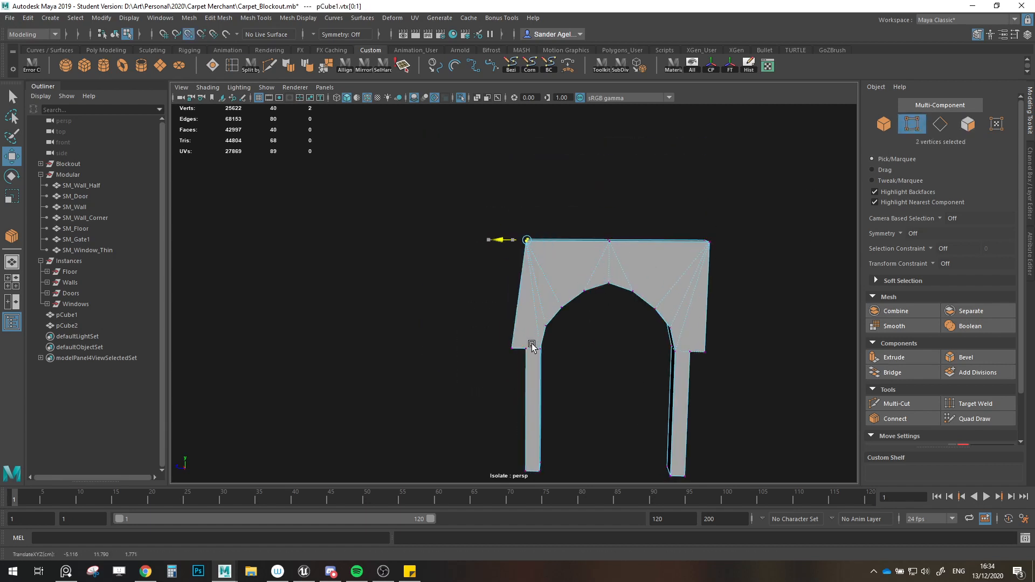
left_click_drag(771, 186, 502, 318)
Step: Target-weld the overhanging spring-line vertices on both sides into the outer corners of the narrowed legs
left_click(976, 404)
left_click_drag(367, 282, 395, 287)
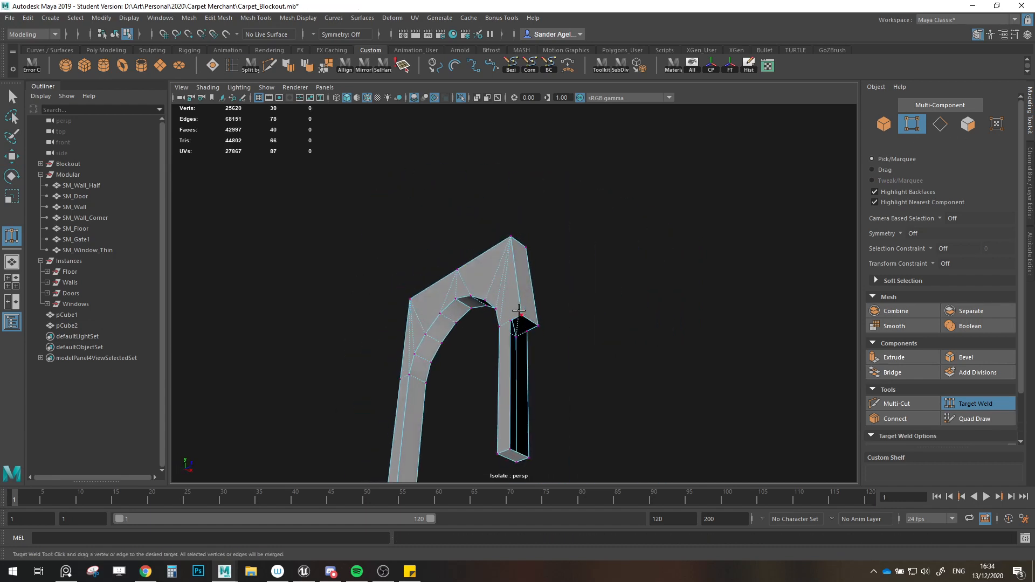
mouse_move(520, 312)
left_mouse_down()
mouse_move(511, 318)
mouse_move(526, 331)
mouse_move(518, 325)
left_mouse_up()
Step: Select the open border edges on the outer sides of both legs and fill the holes
key("w")
key("F10")
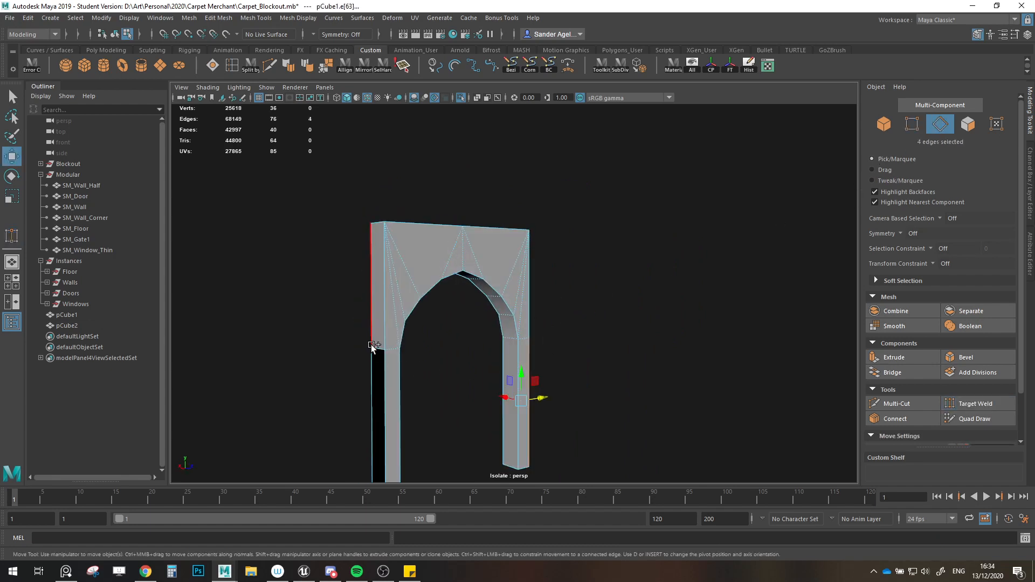
left_click(373, 347, "shift")
left_click(212, 66)
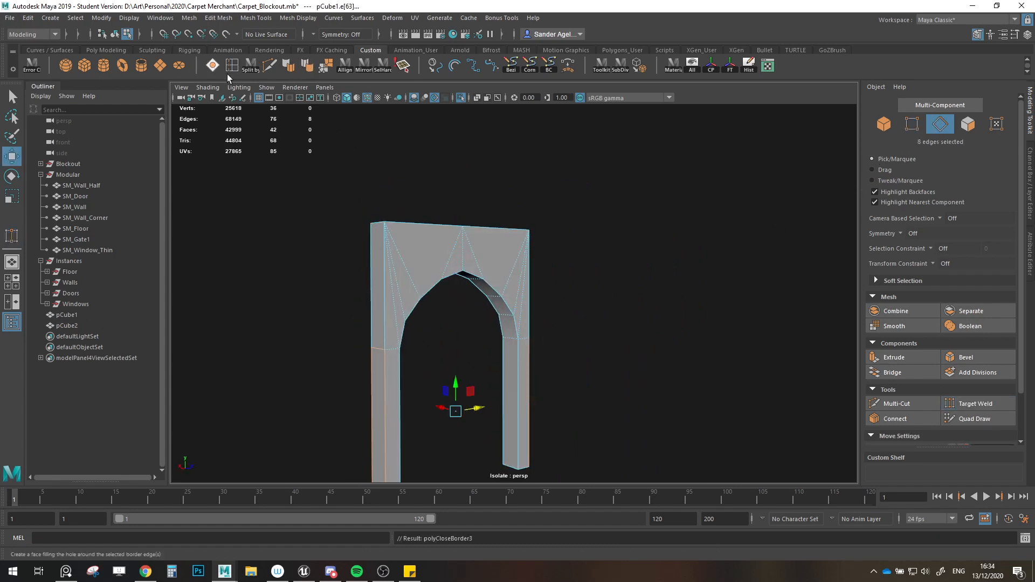
Step: Exit isolation with the arch in object mode and snap its pivot to the outer base corner of its leg
left_click(884, 125)
key("ctrl+1")
scroll(641, 211, "down", 4)
left_click_drag(641, 210, 331, 287, "alt")
scroll(556, 322, "up", 2)
middle_click_drag(555, 322, 548, 274, "alt")
left_click_drag(548, 274, 565, 282, "alt")
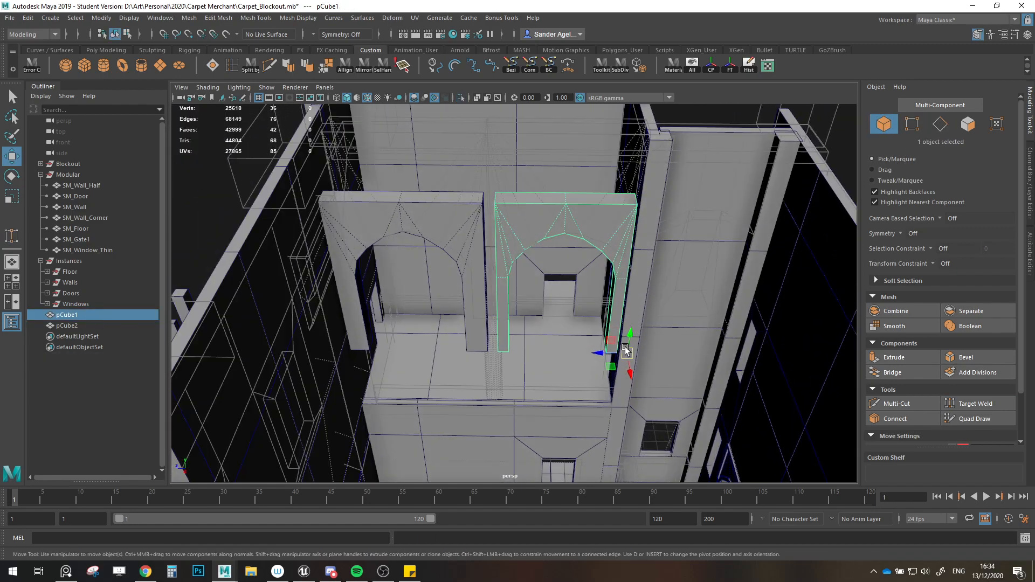
key("d")
key("v")
left_click_drag(627, 353, 613, 355)
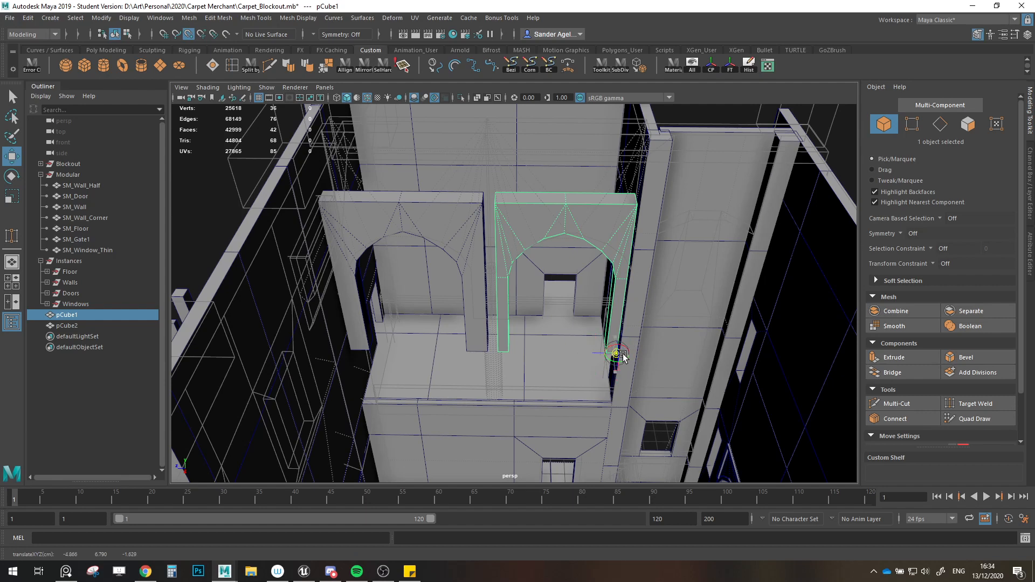
Step: Delete the old wide arch copy and duplicate the narrowed arch, snapping the duplicate directly beside it
scroll(612, 359, "down", 2)
left_click(469, 268)
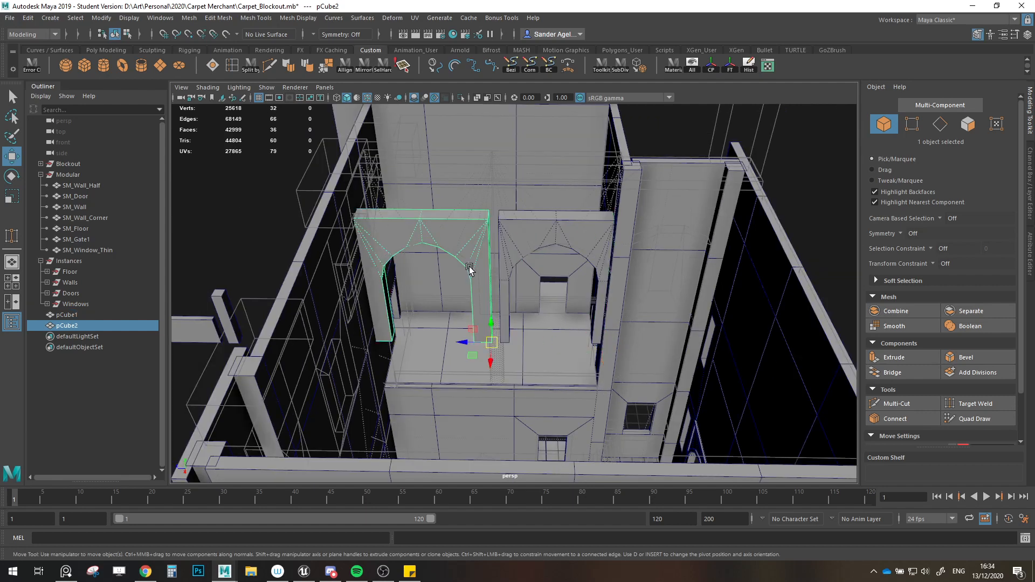
key("Delete")
left_click(531, 242)
scroll(577, 345, "up", 2)
left_click_drag(583, 354, 501, 352, "shift")
Step: Enlarge both arches uniformly to Scale X 0.567 and Scale Y 5.685, and set their Scale Z to 4.5
left_click(516, 240, "shift")
left_click_drag(585, 353, 641, 303)
key("r")
left_click(1028, 198)
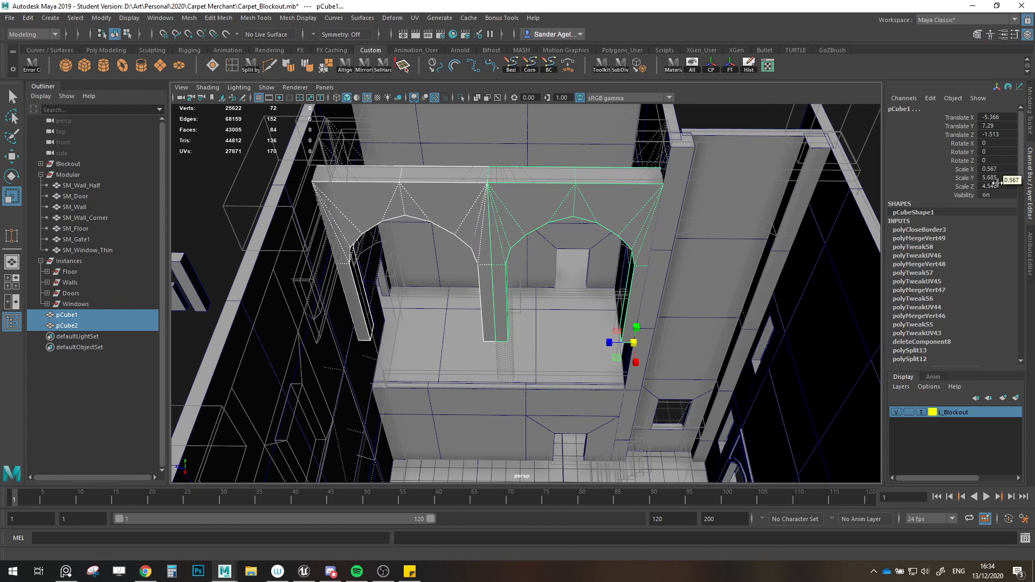
type("4.5")
key("Return")
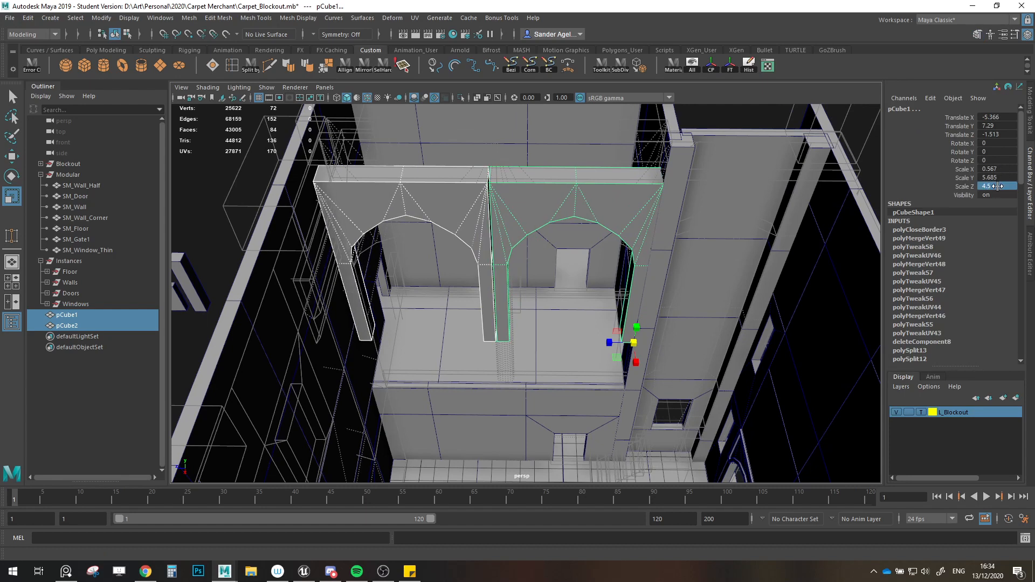
Step: Replace the neighbouring copy with a new duplicate of the resized arch, snapped directly beside the original
key("w")
left_click(453, 198)
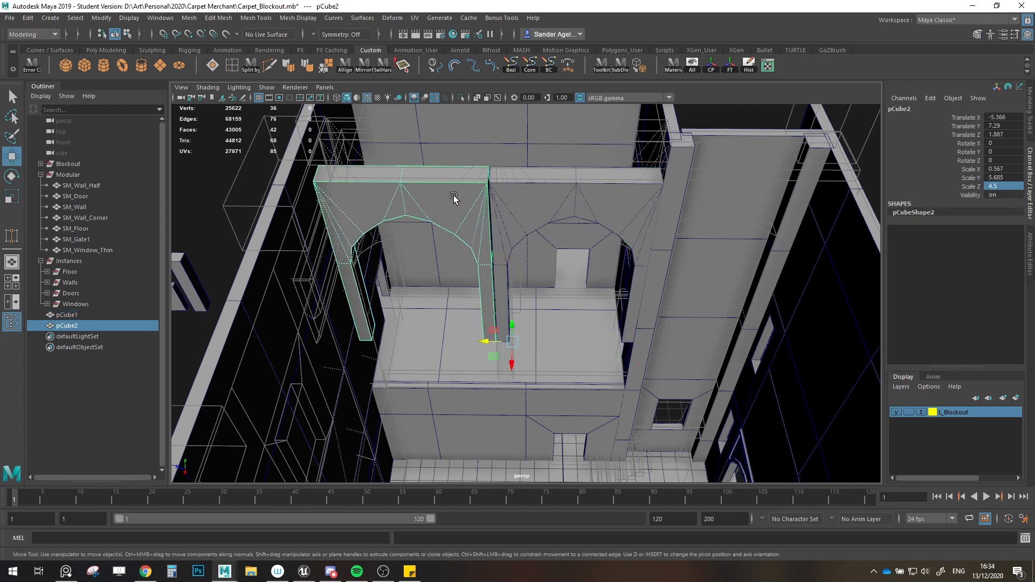
left_click(541, 230)
left_click_drag(602, 348, 489, 341, "shift")
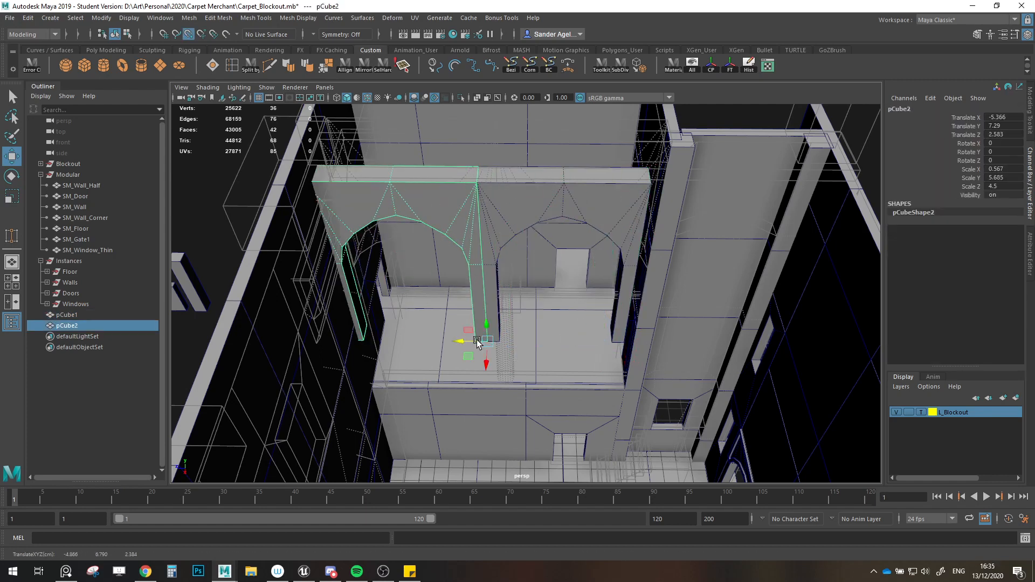
Step: Select both arches, slide them along the upper floor towards the pillar, and undo the trial scaling
left_click(548, 232, "shift")
mouse_move(599, 341)
left_mouse_down()
mouse_move(609, 344)
mouse_move(562, 351)
mouse_move(574, 324)
mouse_move(559, 337)
mouse_move(564, 351)
mouse_move(537, 339)
mouse_move(636, 350)
mouse_move(598, 360)
left_mouse_up()
key("r")
key("w")
key("ctrl+z")
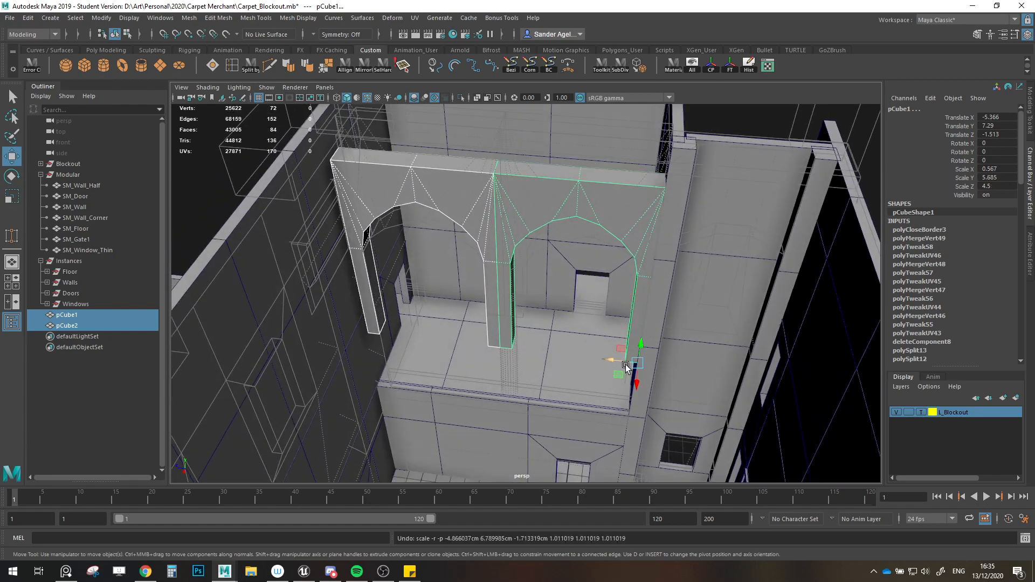
Step: Reposition both arches against the pillar, scale them up to 0.623 in X and 6.247 in Y, and set Scale Z to 5
key("r")
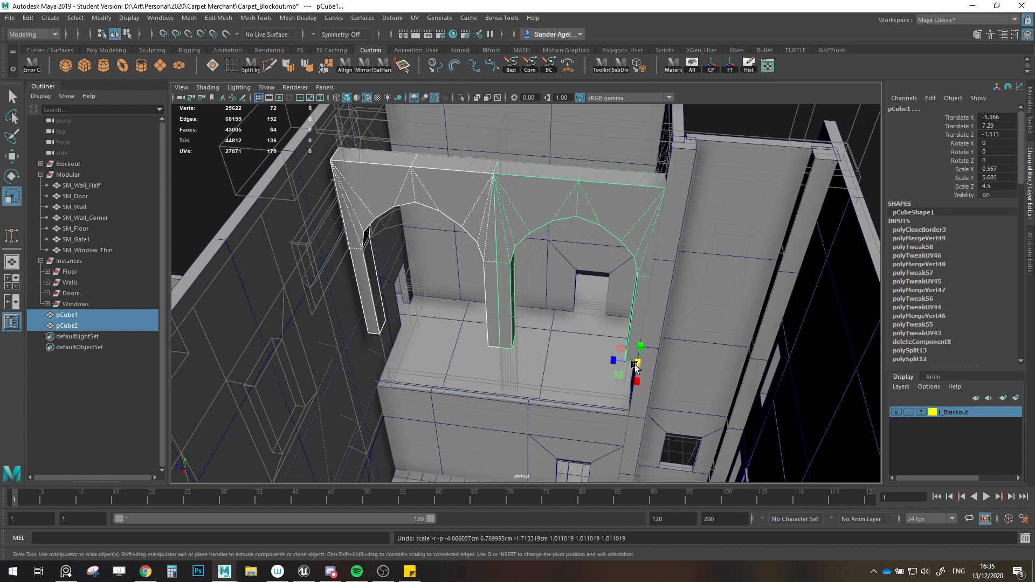
key("w")
mouse_move(623, 361)
left_mouse_down()
mouse_move(656, 357)
mouse_move(621, 355)
left_mouse_up()
key("r")
key("w")
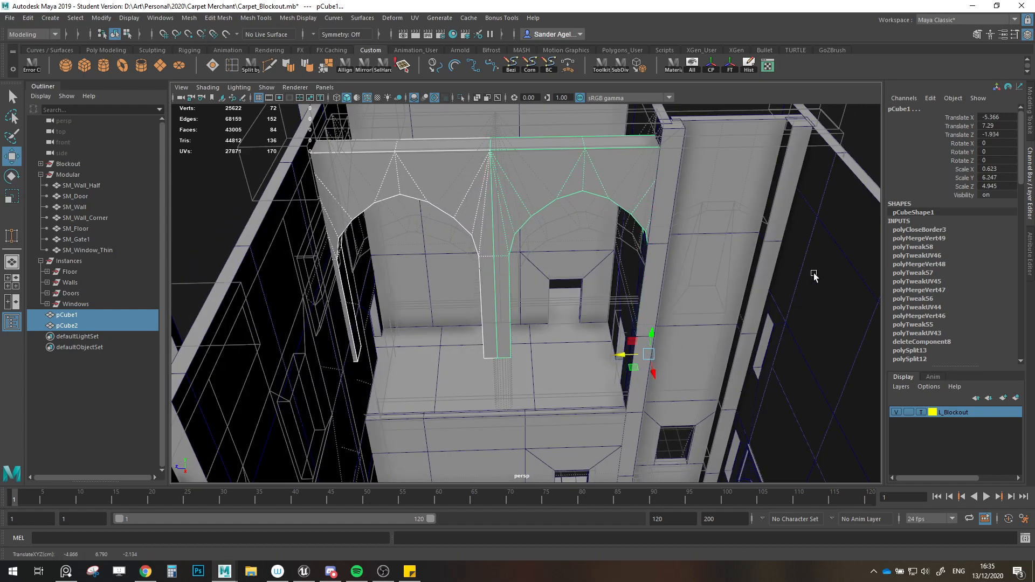
type("5")
key("Return")
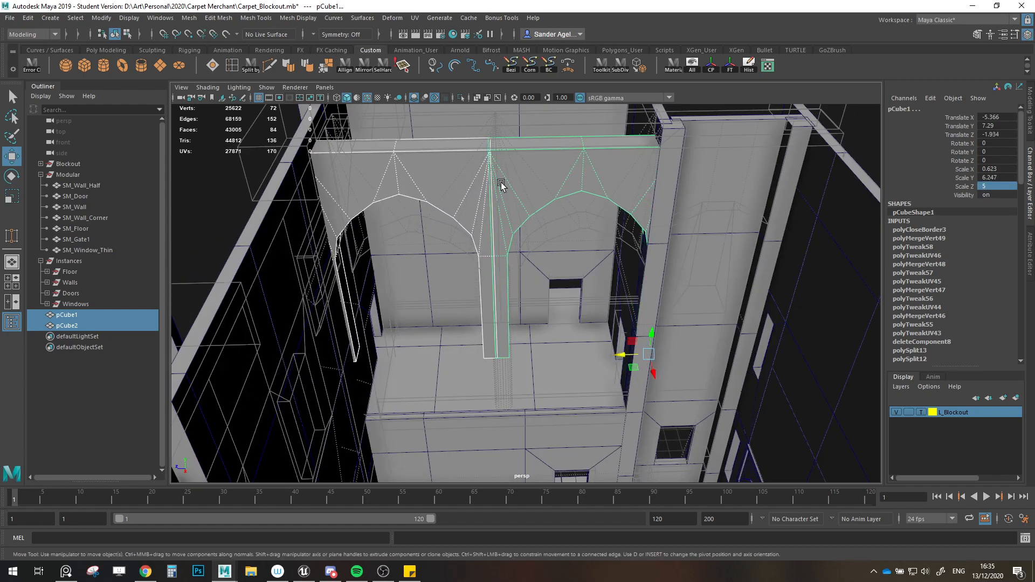
Step: Delete the neighbouring arch copy and keep the original arch selected for scaling
left_click(451, 179)
key("Delete")
left_click(620, 331)
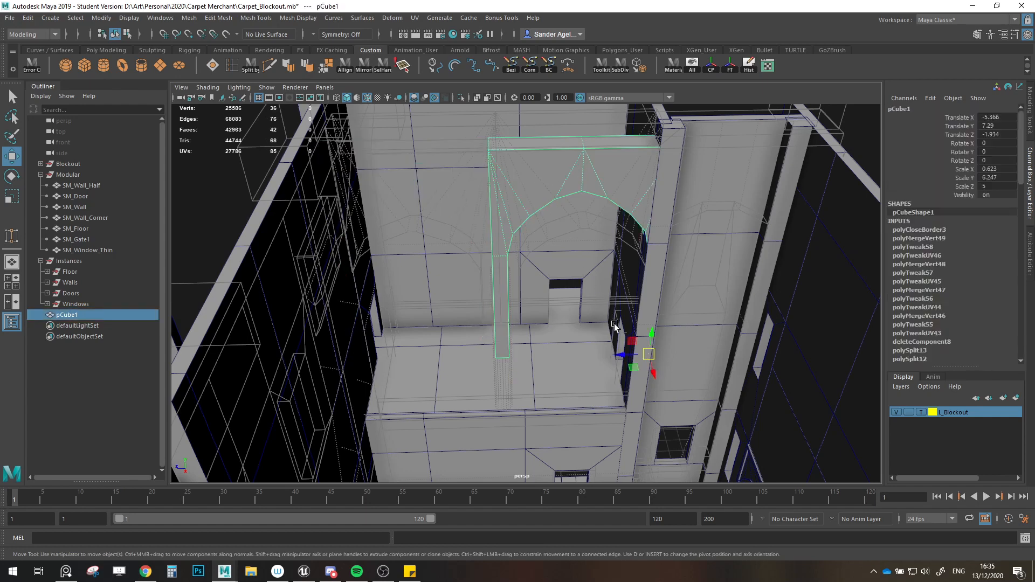
key("r")
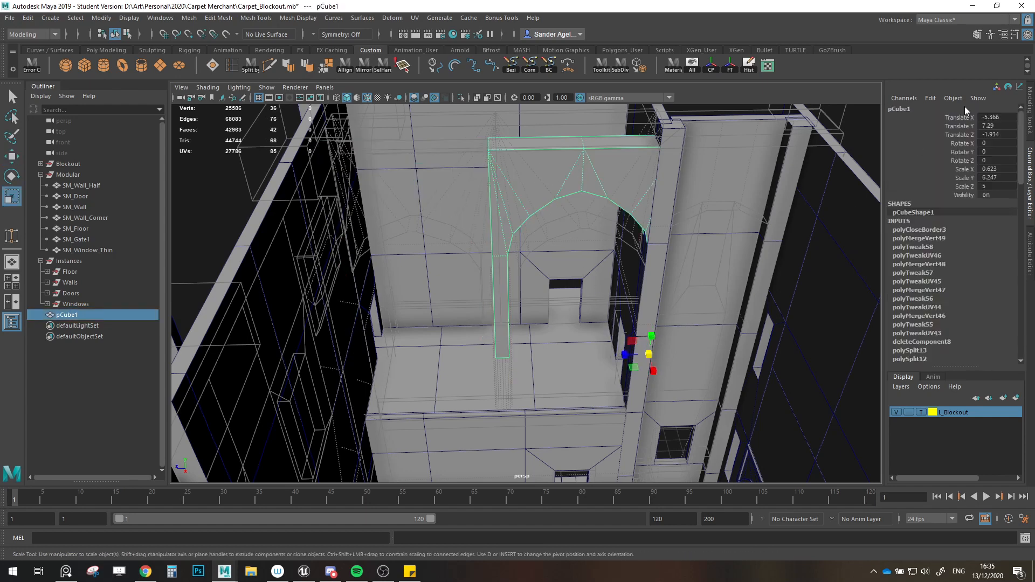
Step: Lower the whole arch vertically beside the pillar, towards the upper floor
left_click(1030, 115)
key("w")
left_click(966, 127)
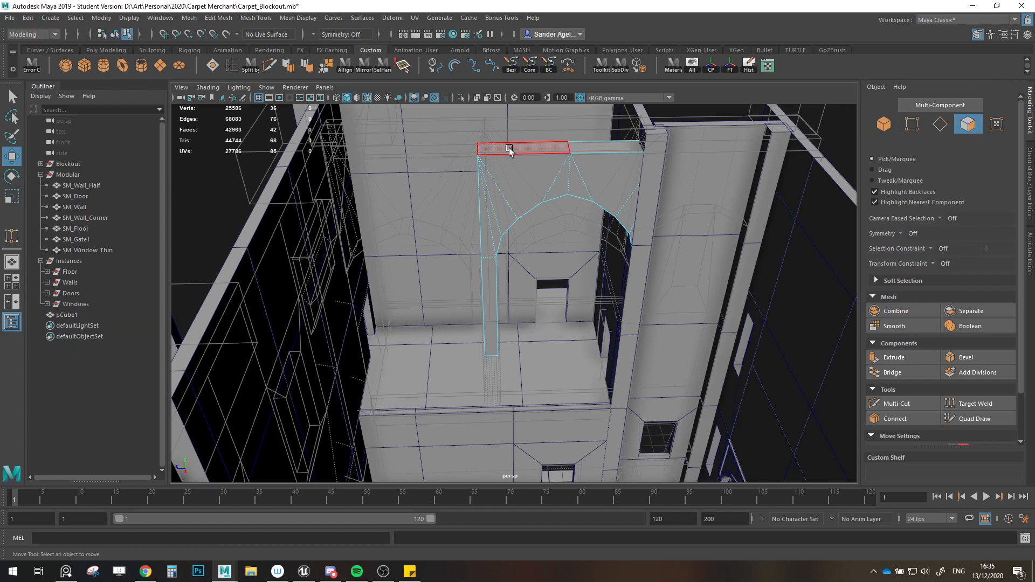
left_click(881, 129)
left_click_drag(639, 333, 626, 374)
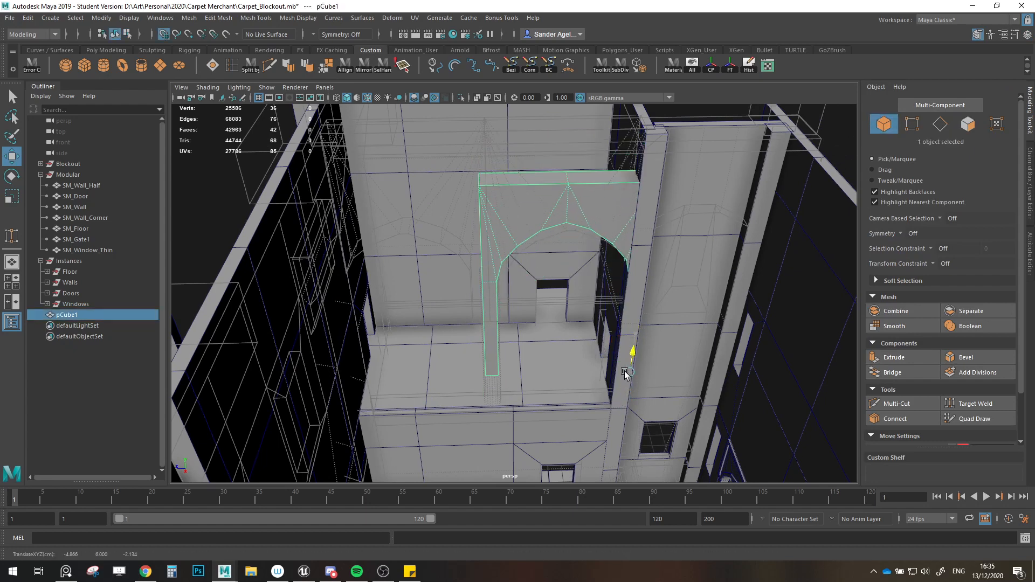
Step: Try lowering the two top faces of the arch by 0.5 units, and undo the move
left_click(967, 125)
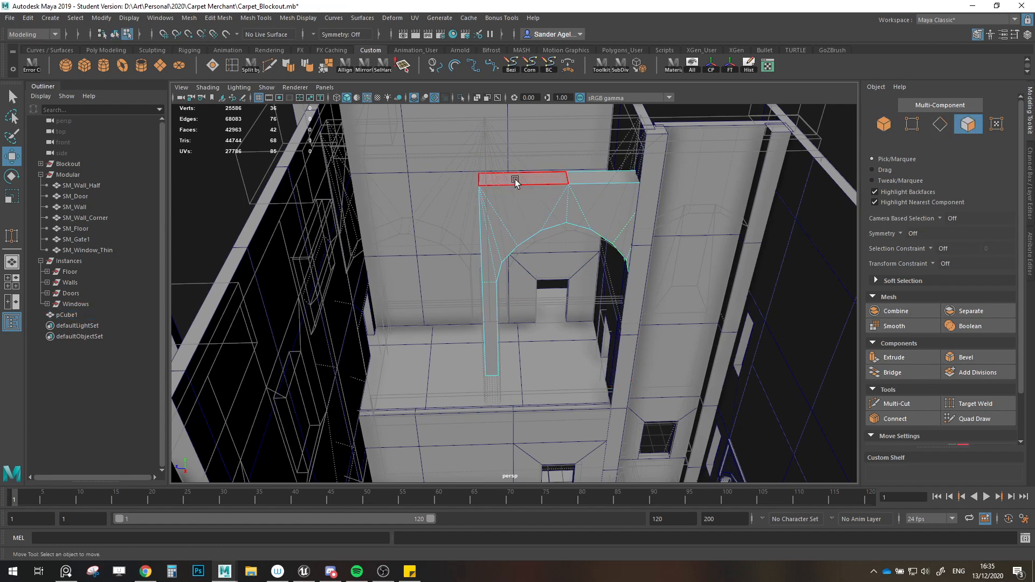
left_click_drag(513, 177, 570, 229)
middle_click_drag(570, 229, 585, 284, "alt")
left_click_drag(585, 284, 594, 259, "alt")
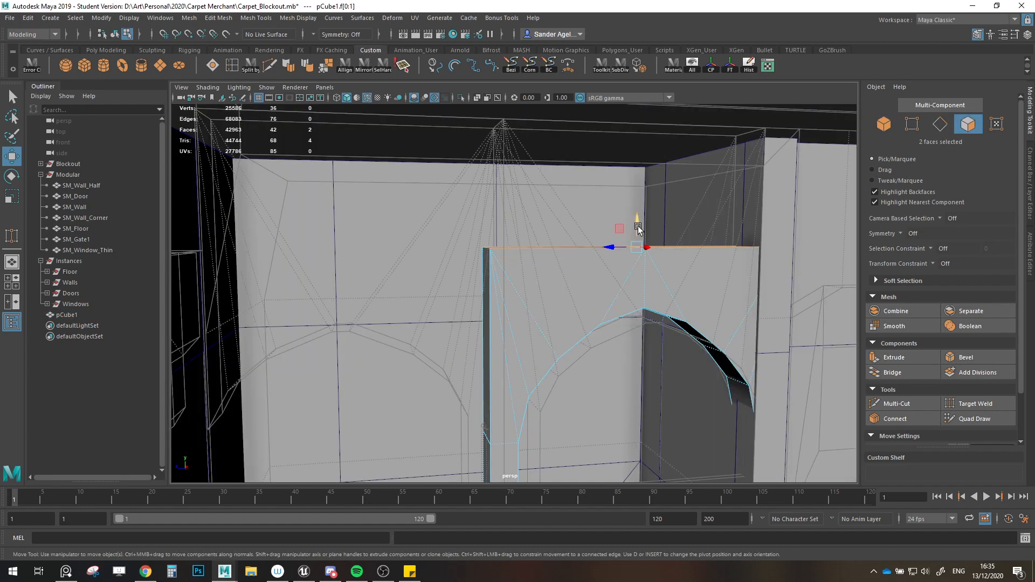
mouse_move(638, 228)
left_mouse_down()
mouse_move(641, 273)
mouse_move(623, 240)
left_mouse_up()
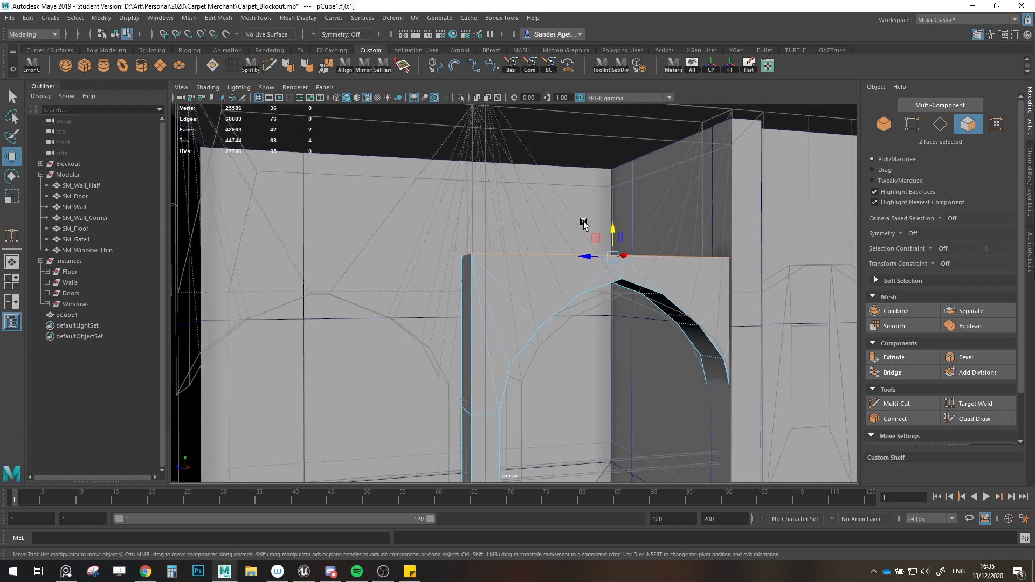
key("ctrl+z")
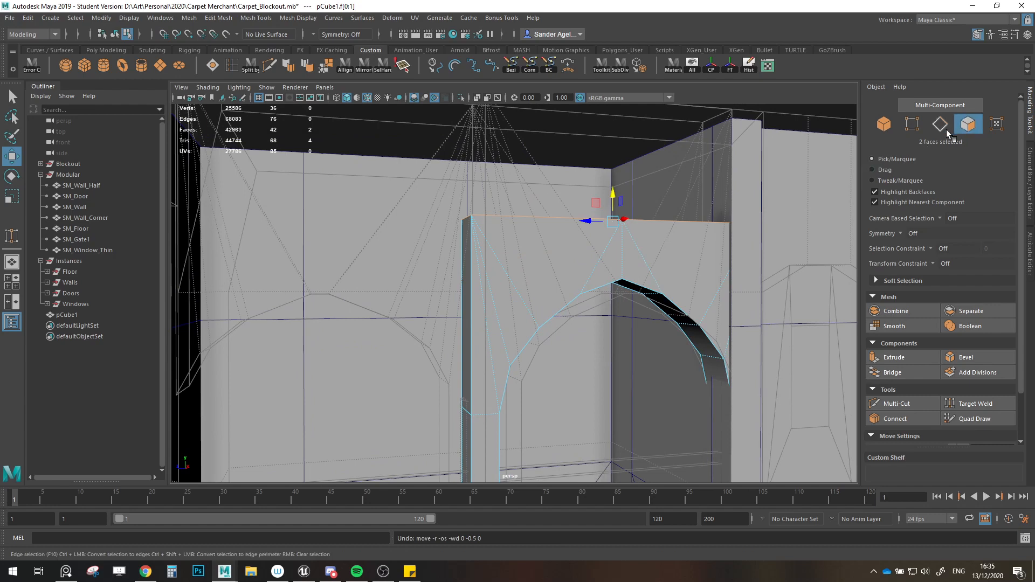
Step: Isolate the arch and raise the bottom vertices of both legs to shorten them to just below the curve
key("F8")
key("ctrl+1")
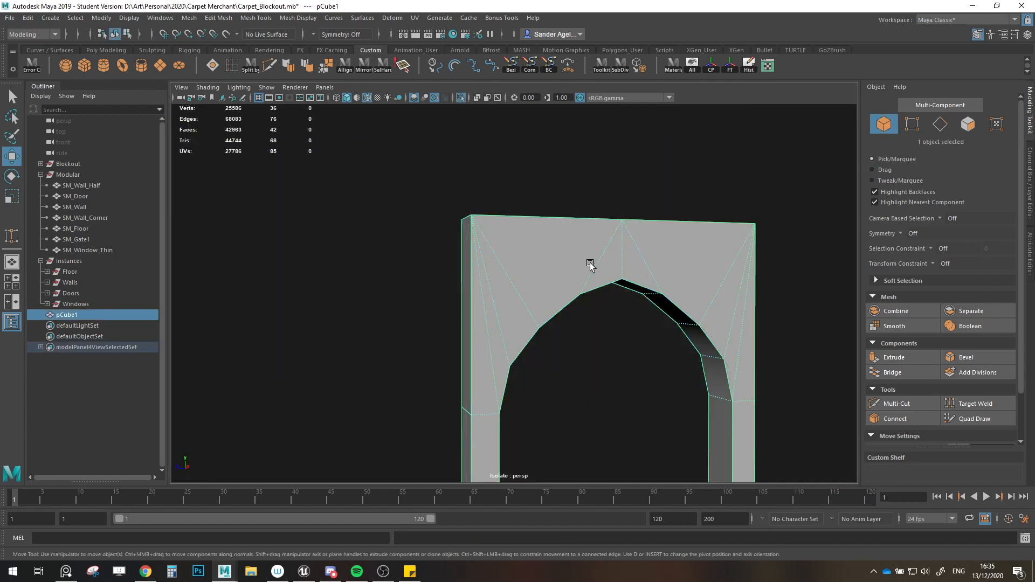
mouse_move(590, 264)
left_mouse_down("alt")
mouse_move(593, 286)
mouse_move(636, 238)
mouse_move(611, 280)
mouse_move(628, 269)
mouse_move(606, 261)
mouse_move(610, 269)
left_mouse_up("alt")
key("F9")
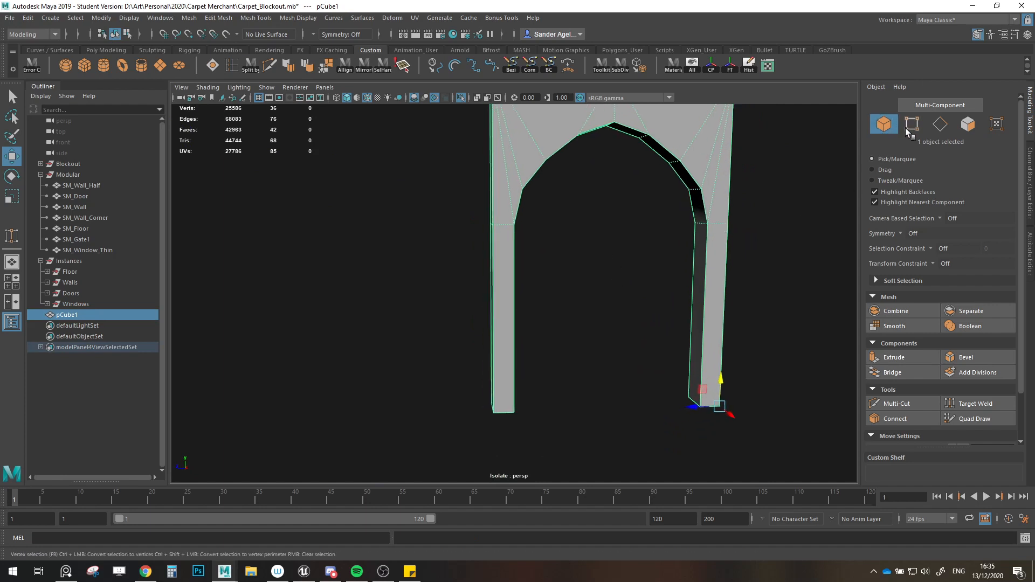
left_click_drag(453, 339, 785, 447)
scroll(617, 395, "down", 4)
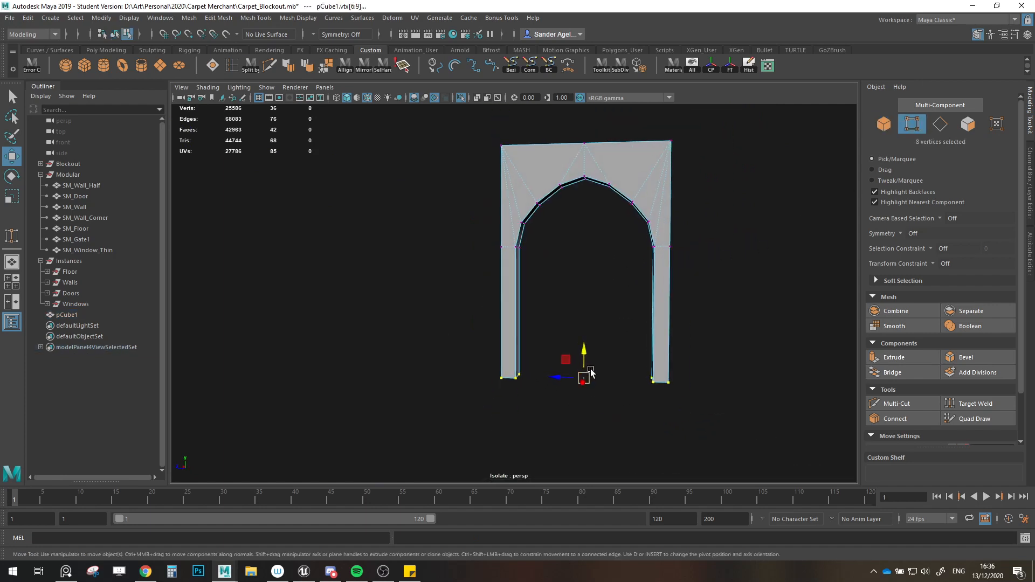
left_click_drag(588, 360, 583, 286)
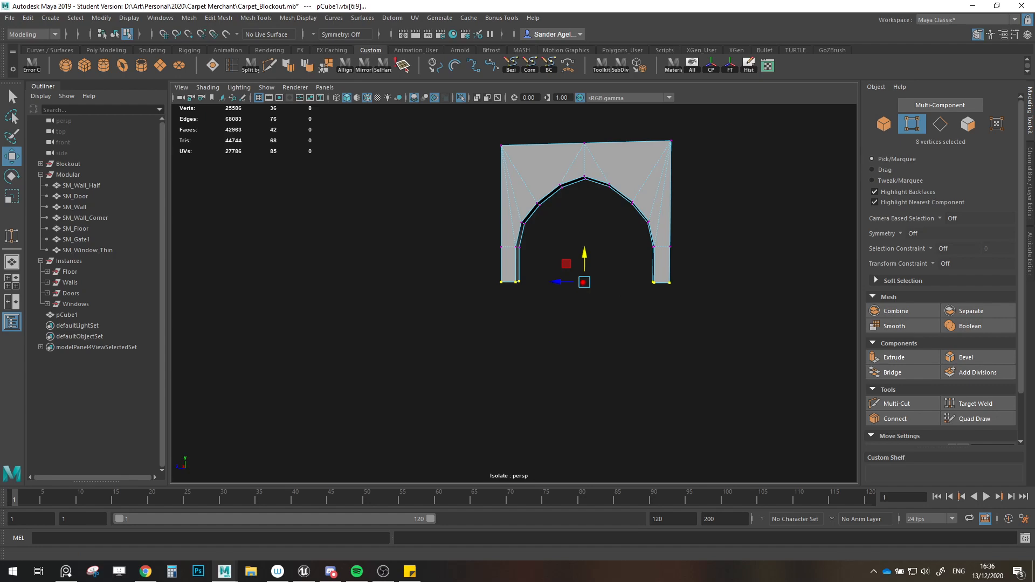
Step: Switch to Snipping Tool and capture the reference photo of the arched balcony
key("super+2")
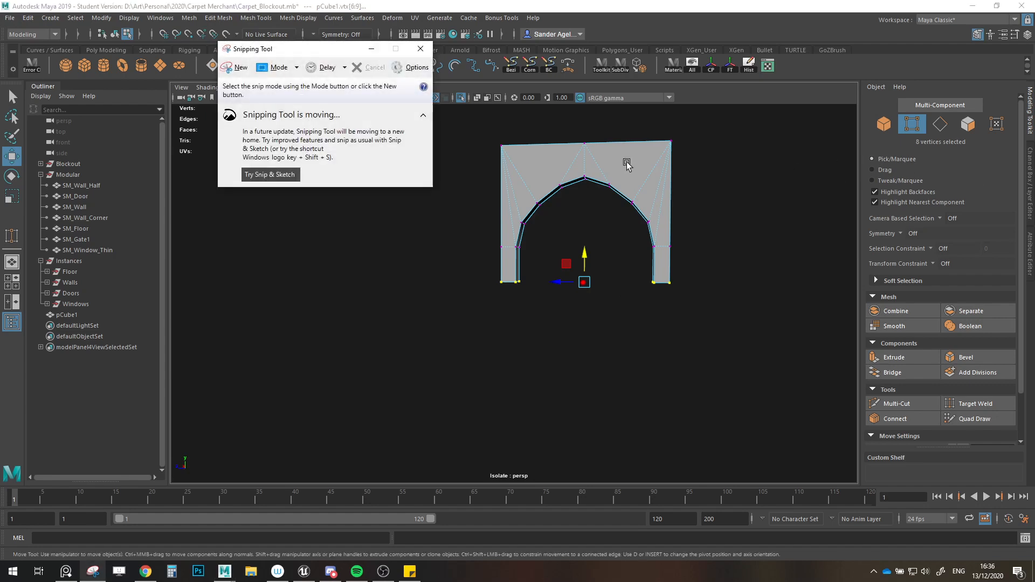
left_click(240, 68)
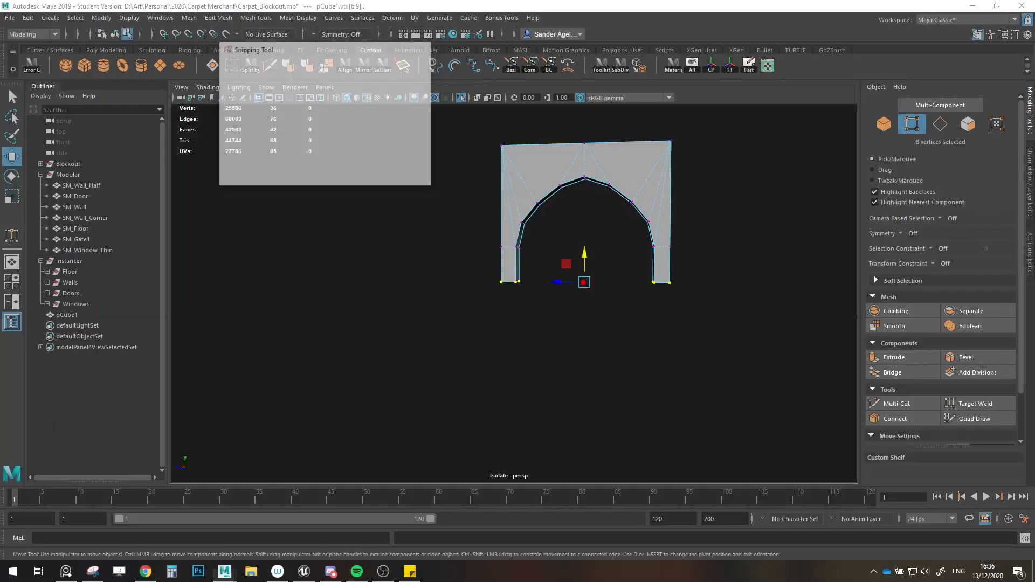
key("super+2")
left_click(240, 68)
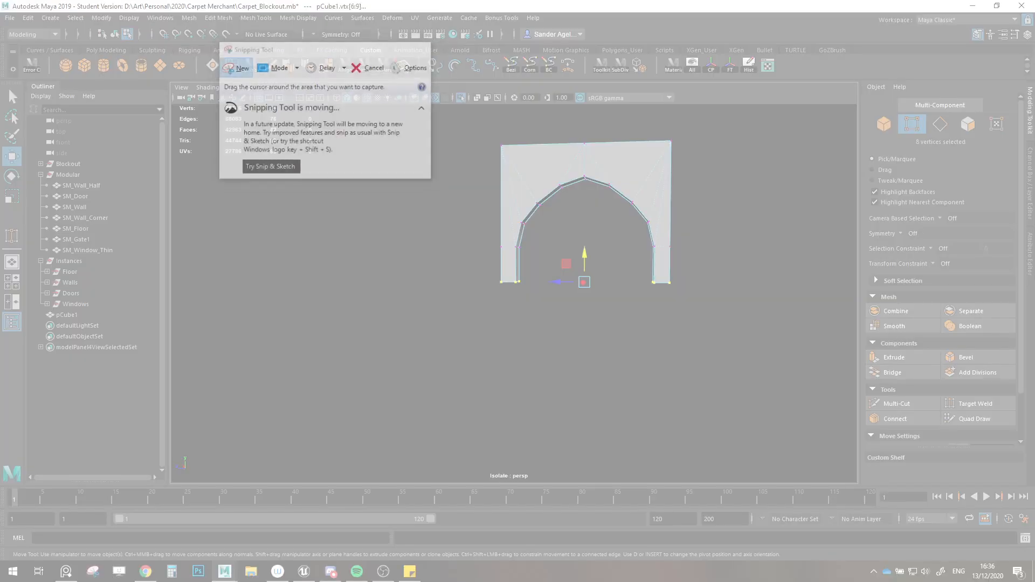
key("Escape")
left_click(240, 68)
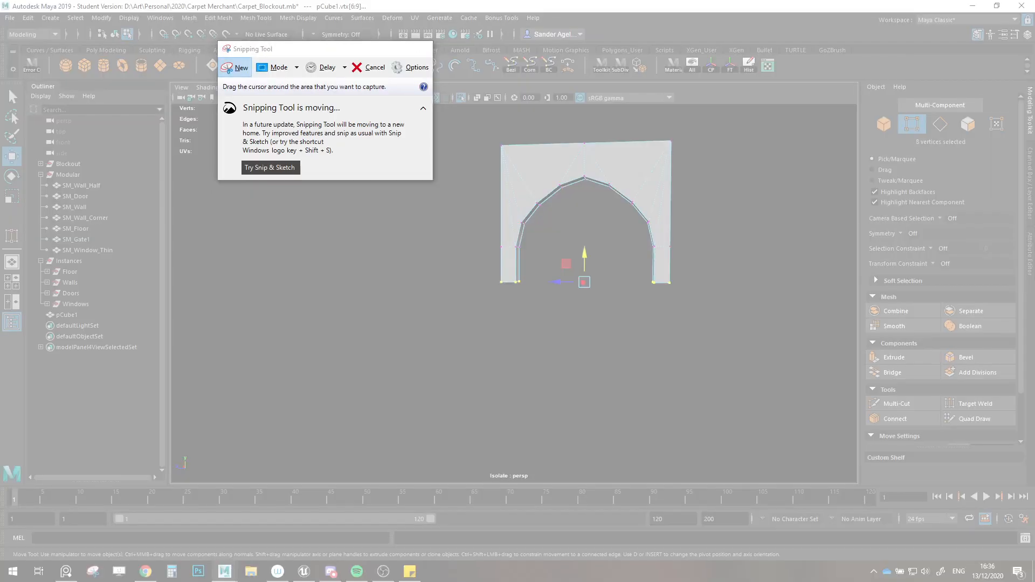
left_click(240, 67)
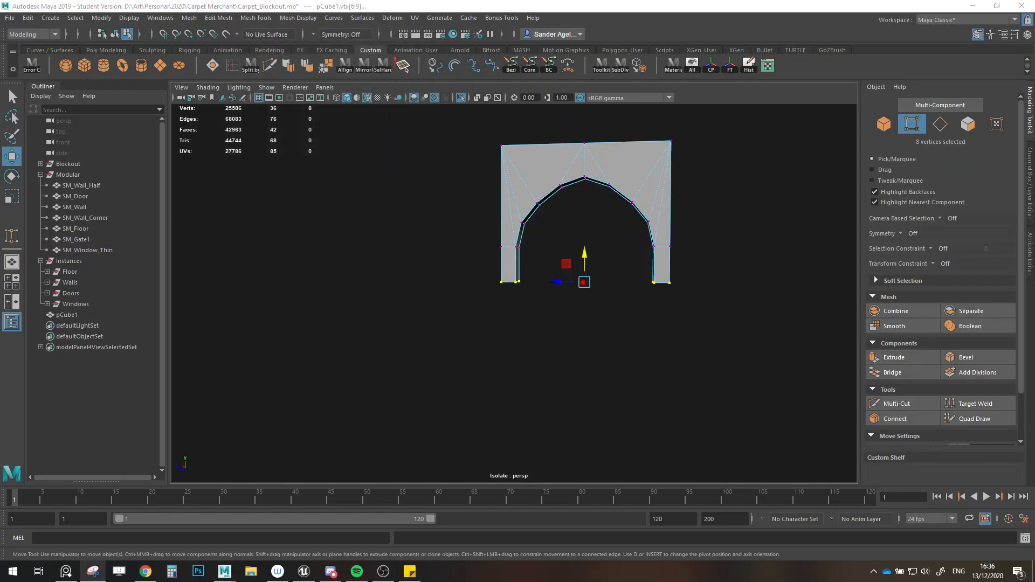
Step: Switch to the reference board and paste the captured balcony photo into an empty area
right_click_drag(1034, 267, 287, 265)
scroll(287, 265, "down", 10)
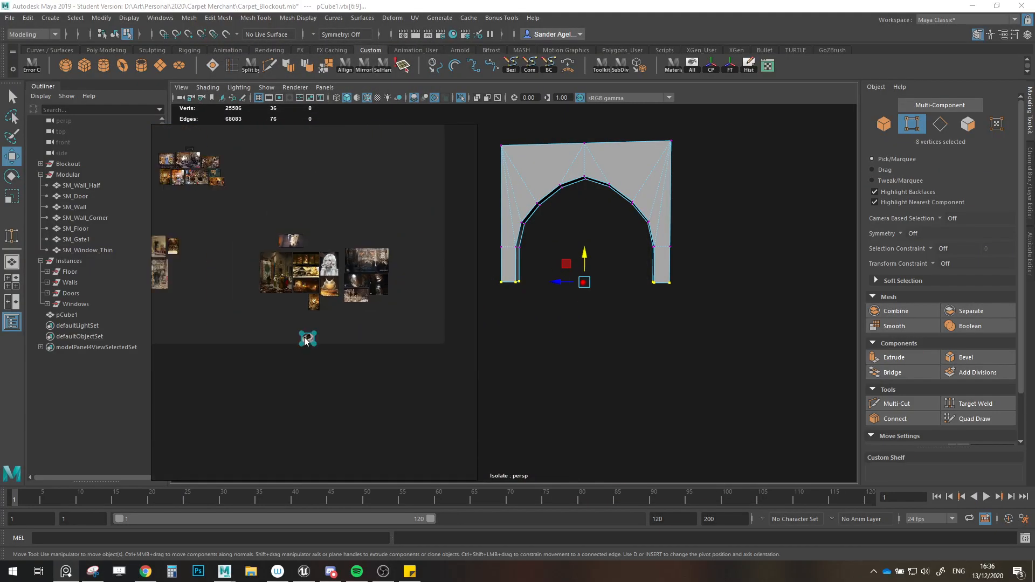
key("ctrl+v")
right_click_drag(393, 310, 247, 384)
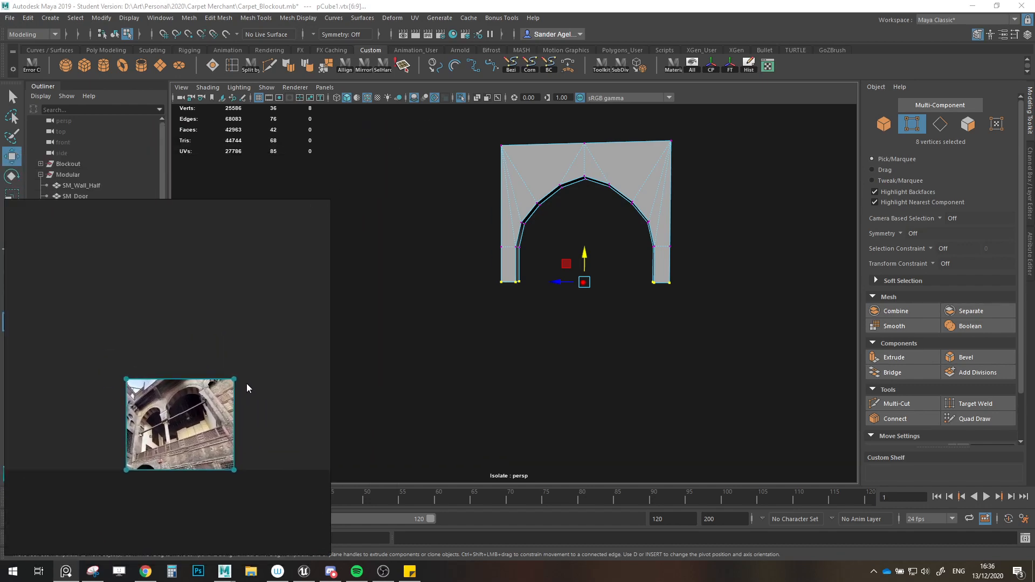
Step: Resize the reference board window to fit the balcony photo and zoom in on the column capital between the arches
left_click_drag(325, 205, 197, 319)
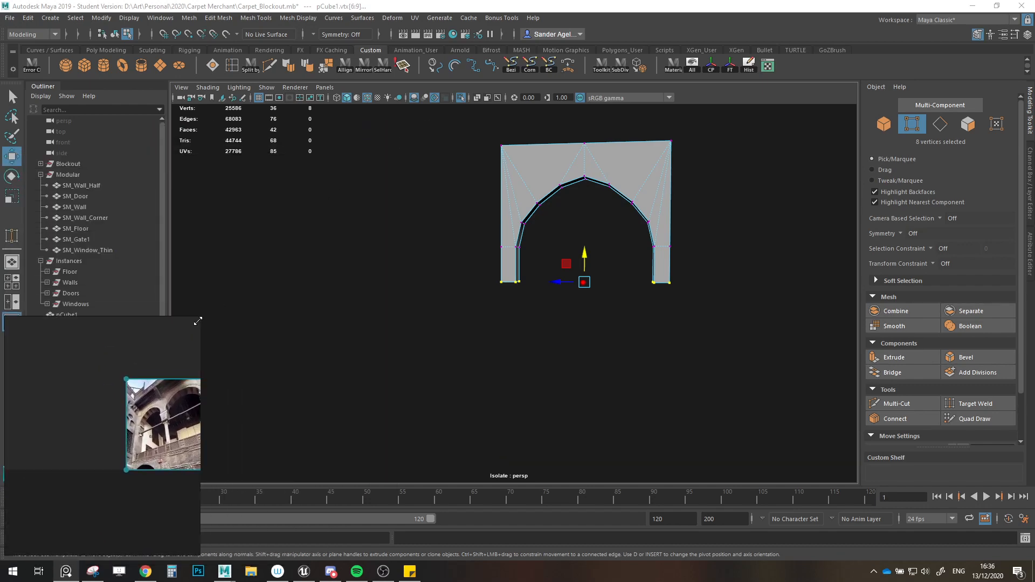
scroll(41, 475, "up", 5)
scroll(67, 452, "down", 2)
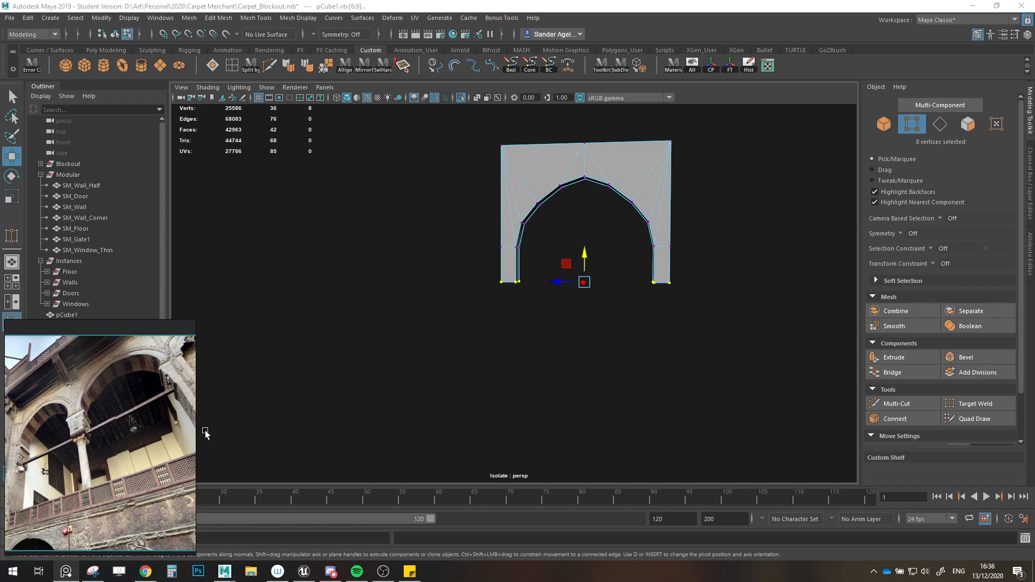
left_click_drag(196, 429, 263, 425)
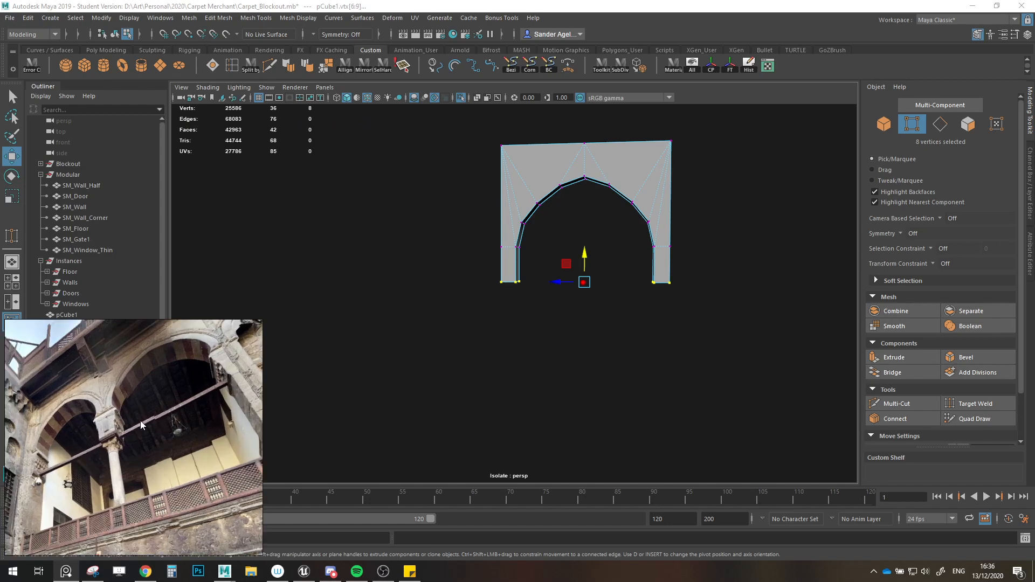
scroll(143, 422, "up", 3)
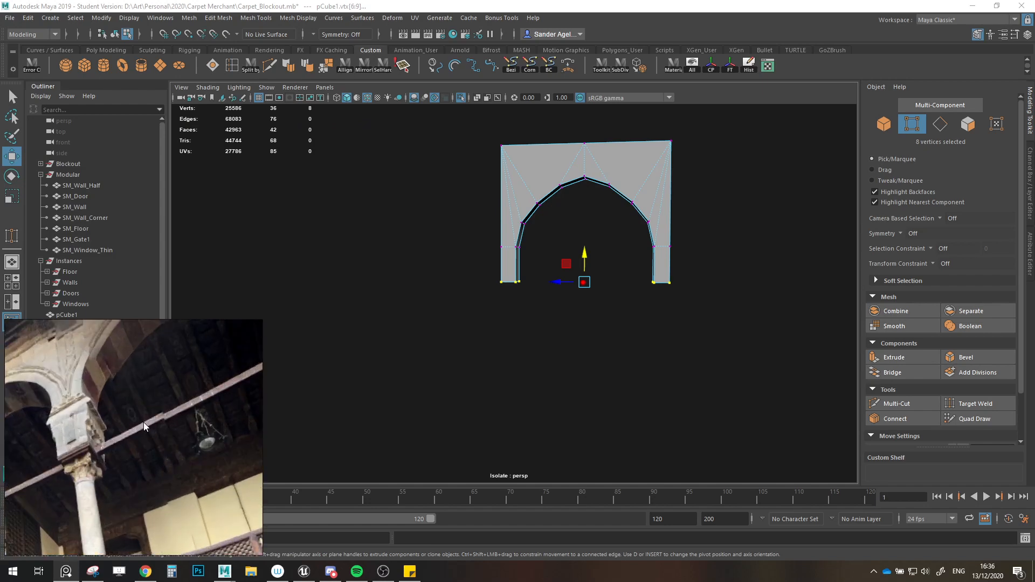
scroll(559, 287, "up", 1)
scroll(561, 286, "up", 1)
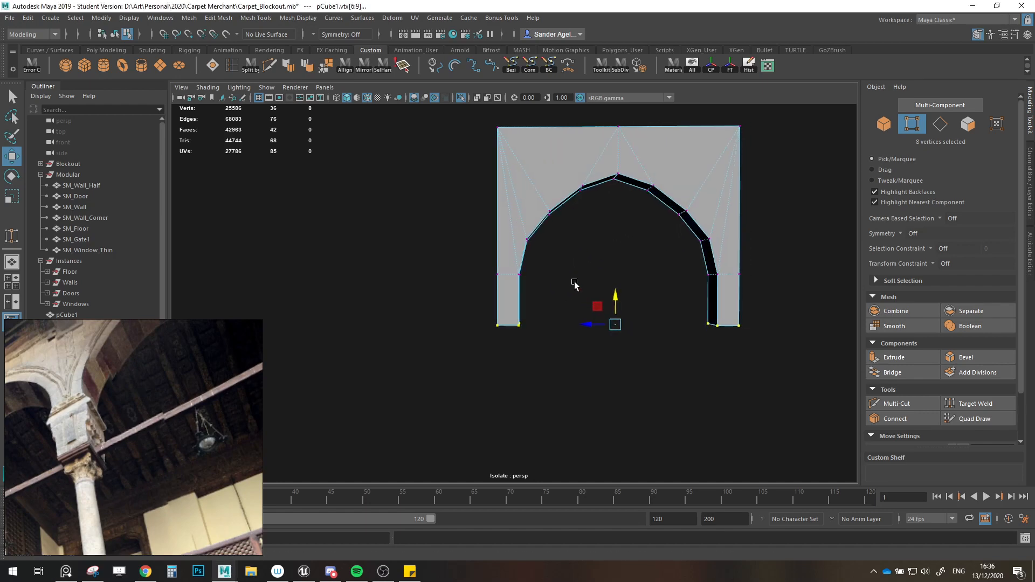
Step: Try scaling the inner faces of both arch legs, and undo the scaling
left_click(968, 124)
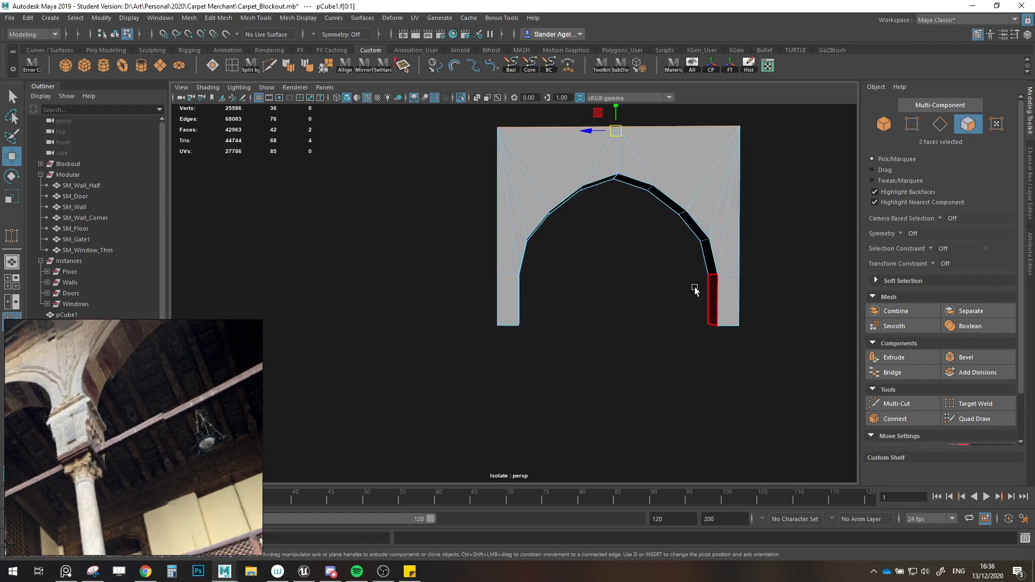
scroll(673, 317, "up", 3)
left_click(757, 313)
left_click_drag(672, 333, 590, 330, "alt")
left_click(534, 335, "shift")
key("r")
key("ctrl+z")
key("w")
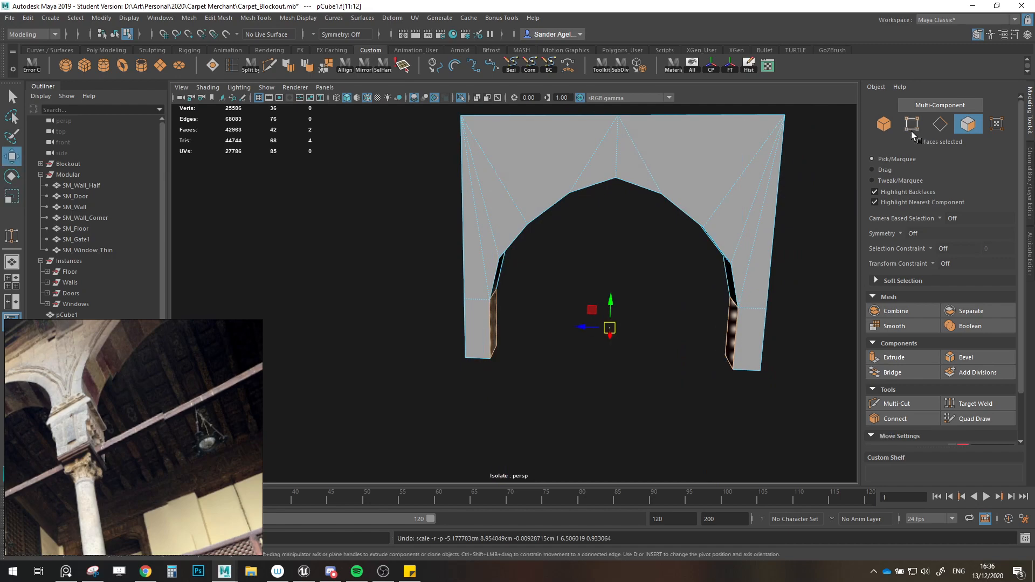
Step: Select the whole arch and delete its construction history, closing the UV Editor
left_click(888, 125)
left_click(768, 67)
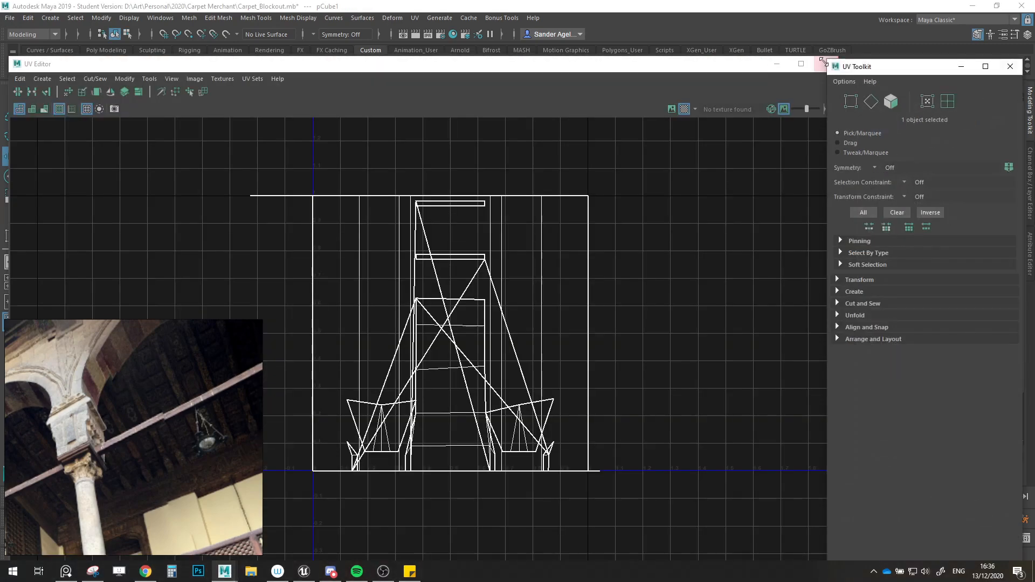
left_click(822, 66)
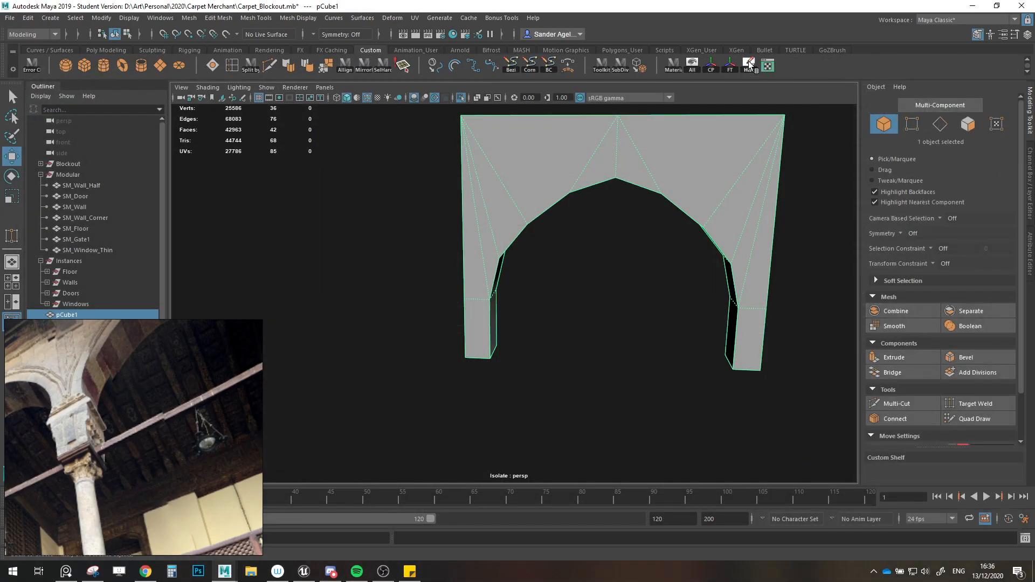
Step: Select the inner faces of both arch legs, try extruding them by scaling, and undo the attempt
key("F11")
left_click(727, 331)
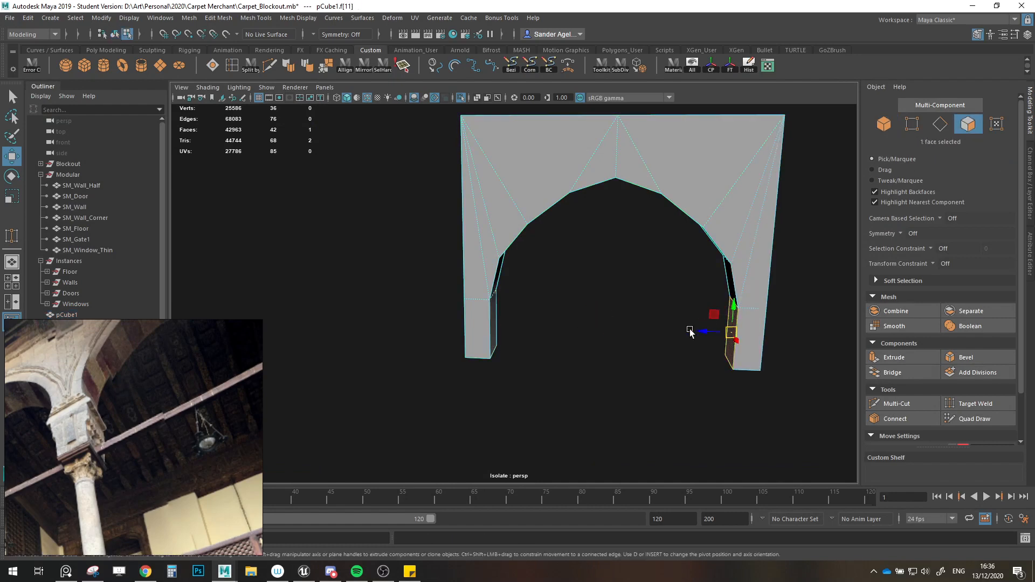
left_click(492, 331, "shift")
key("r")
key("ctrl+e")
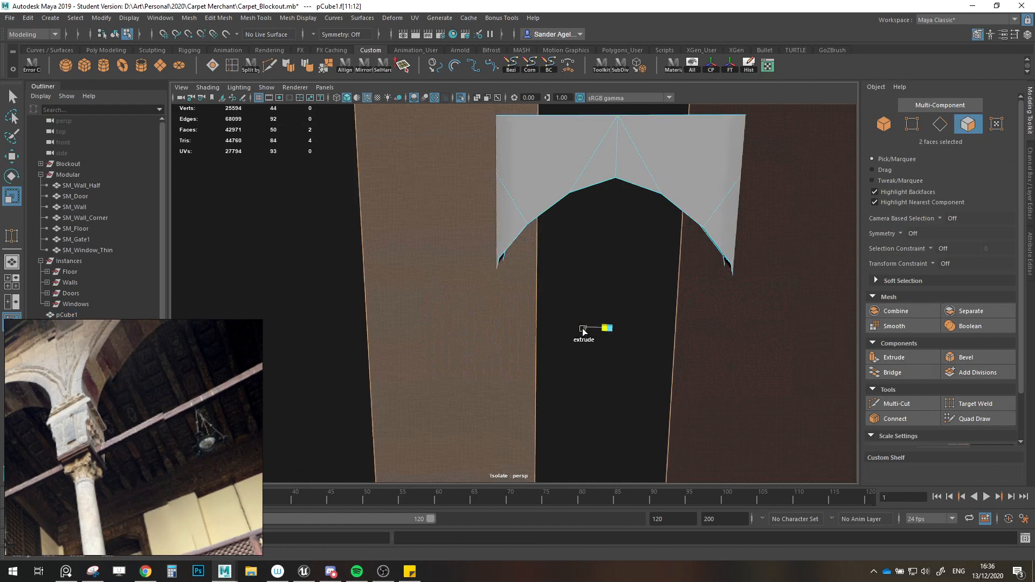
key("ctrl+z")
key("w")
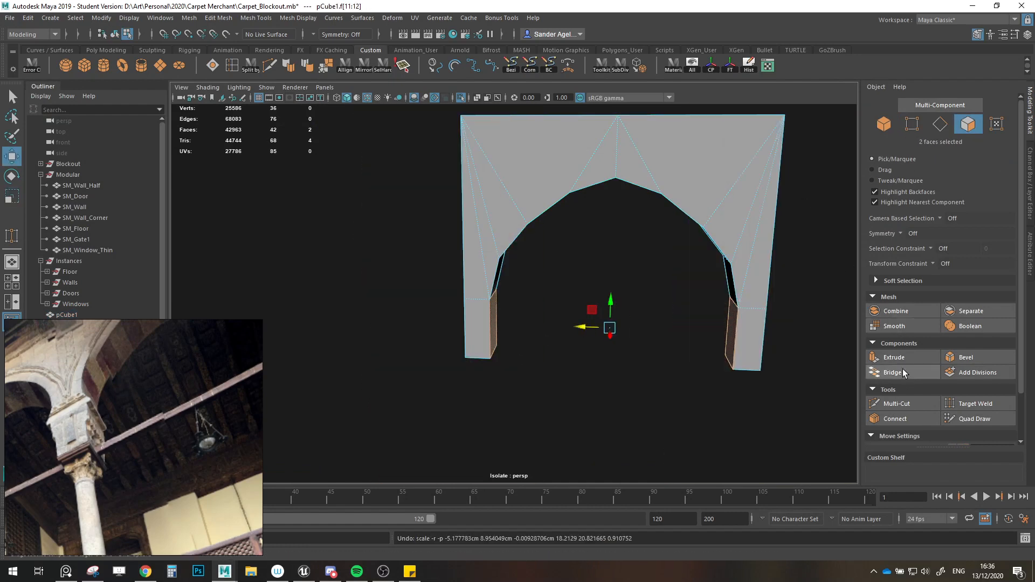
Step: Extrude the inner faces of both arch legs with a thickness of 0.1
left_click(898, 345)
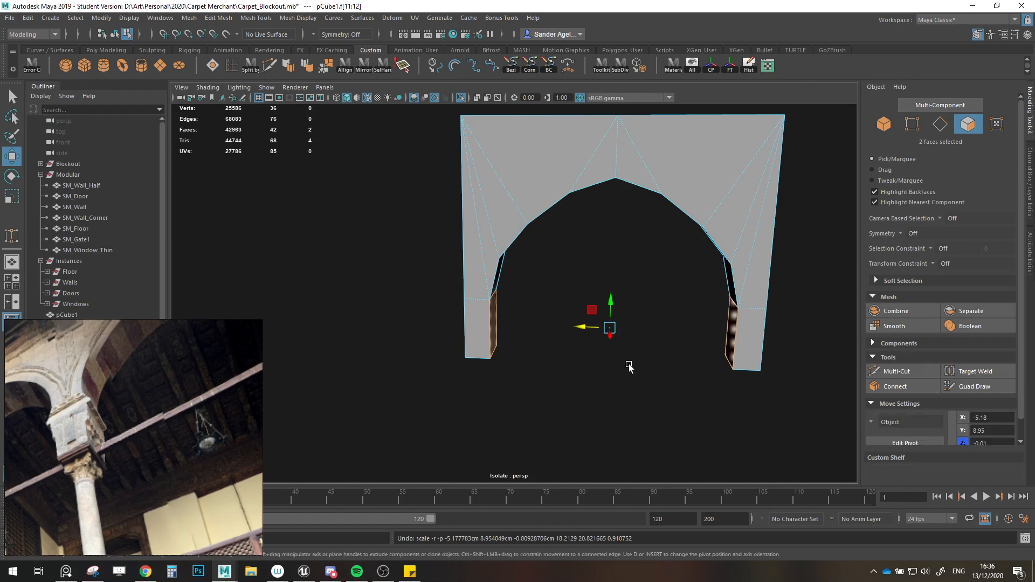
left_click(873, 345)
left_click(898, 358)
left_click_drag(355, 263, 356, 262)
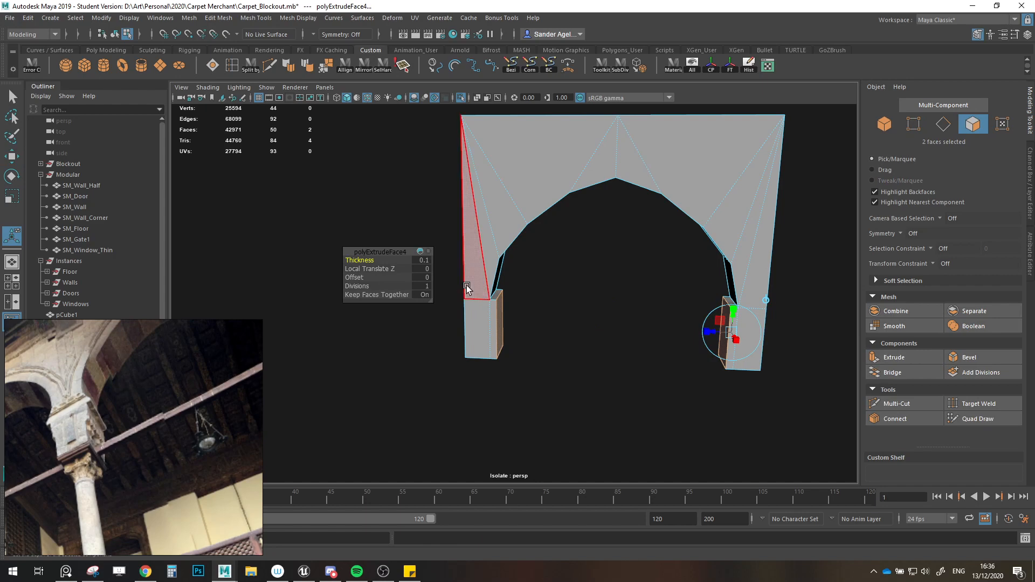
key("w")
Step: Lower the upper inner edge of both leg extrusions to slope their top faces
left_click(940, 128)
left_click(728, 302)
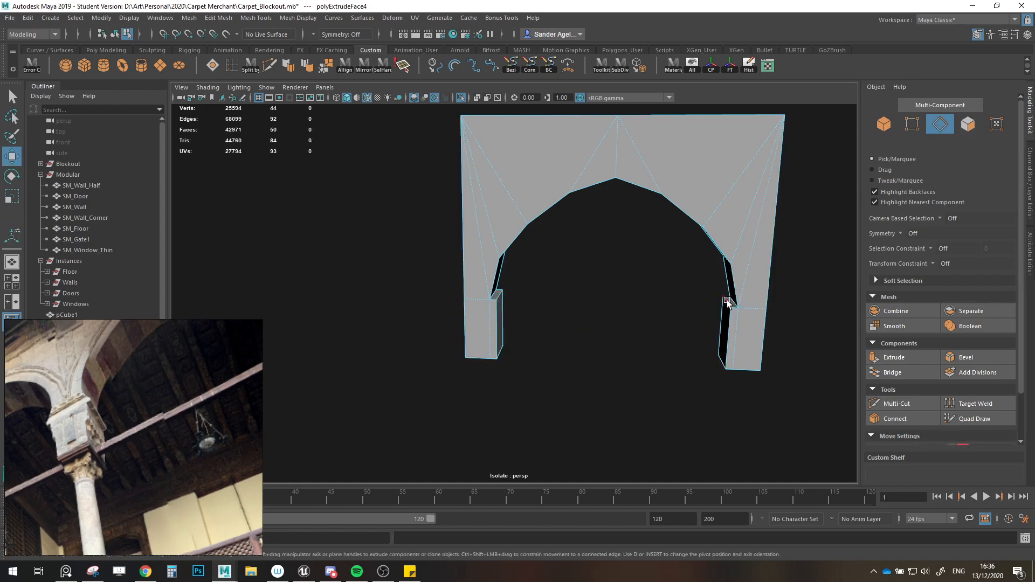
left_click(498, 300, "shift")
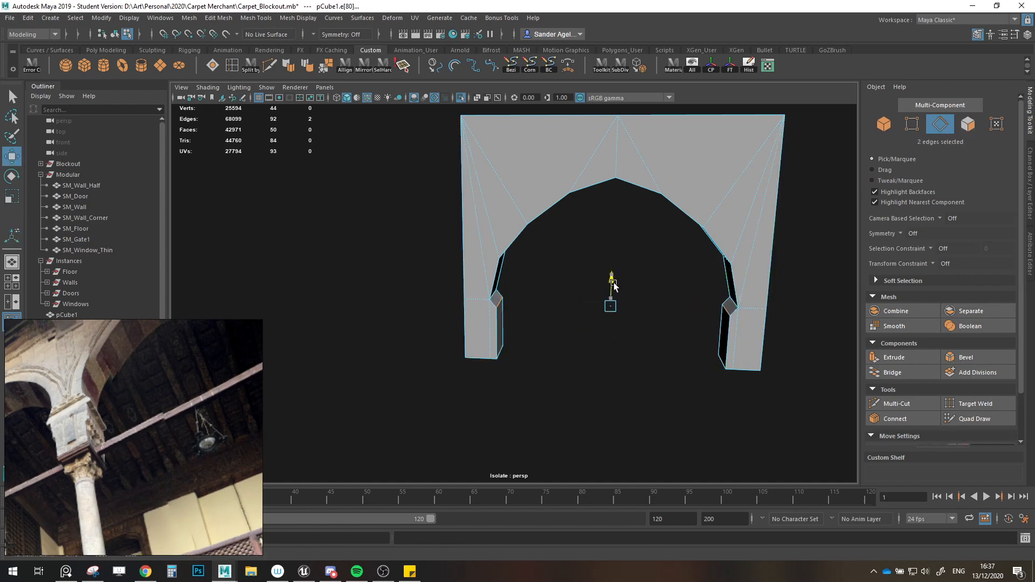
Step: Insert a horizontal edge loop around both arch legs and raise it to just below their sloped tops
left_click_drag(638, 300, 678, 316, "alt")
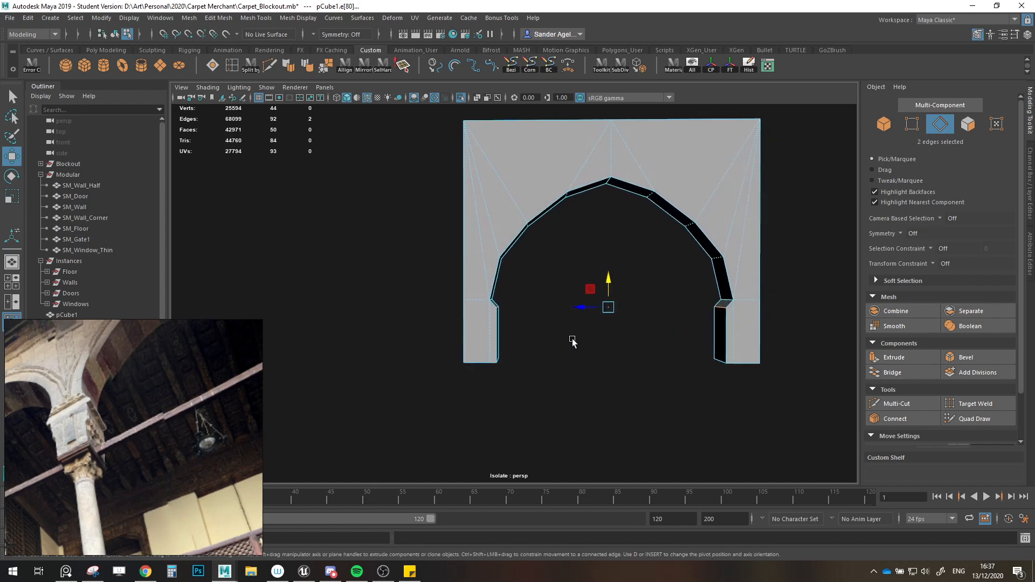
left_click(895, 419)
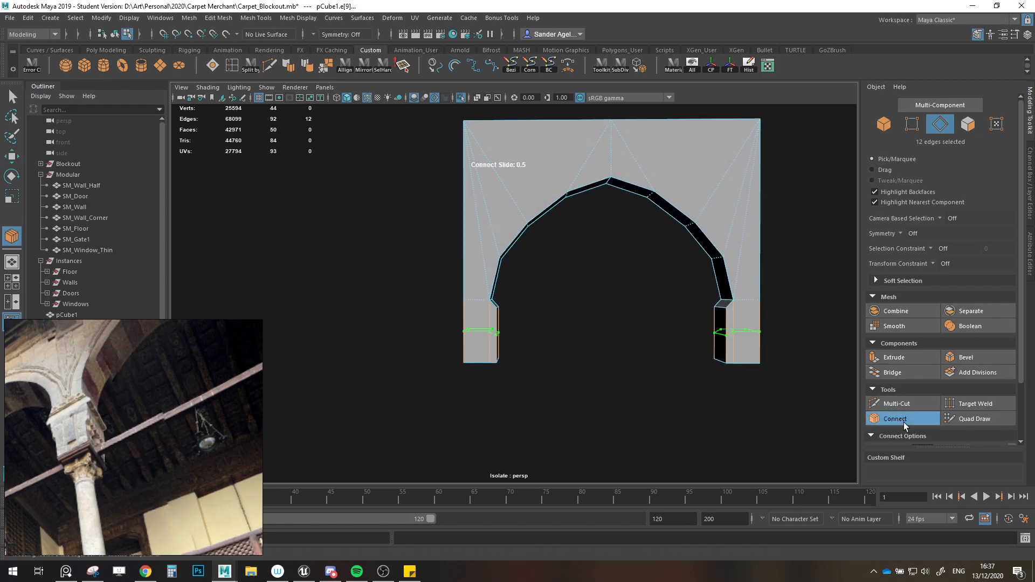
key("r")
key("w")
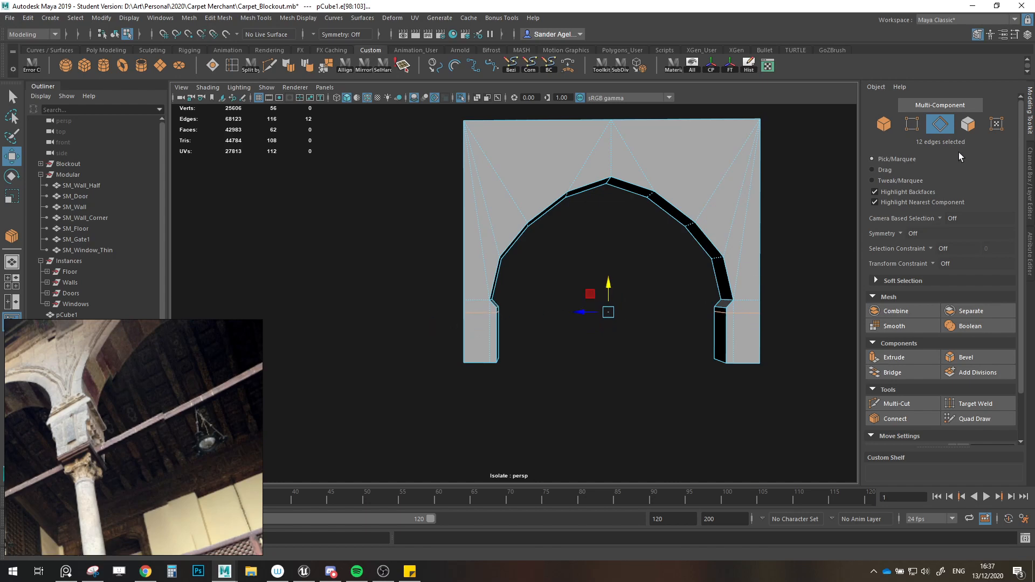
Step: Delete the extruded faces below the new edge loop on both legs, keeping only the capital-like ledges
left_click(969, 126)
left_click_drag(645, 297, 529, 385, "alt")
left_click_drag(425, 335, 426, 335)
left_click_drag(380, 416, 767, 345)
left_click_drag(775, 328, 730, 357)
left_click_drag(466, 375, 468, 377, "ctrl")
left_click_drag(556, 372, 603, 359, "alt")
key("Delete")
right_click_drag(604, 358, 649, 338, "alt")
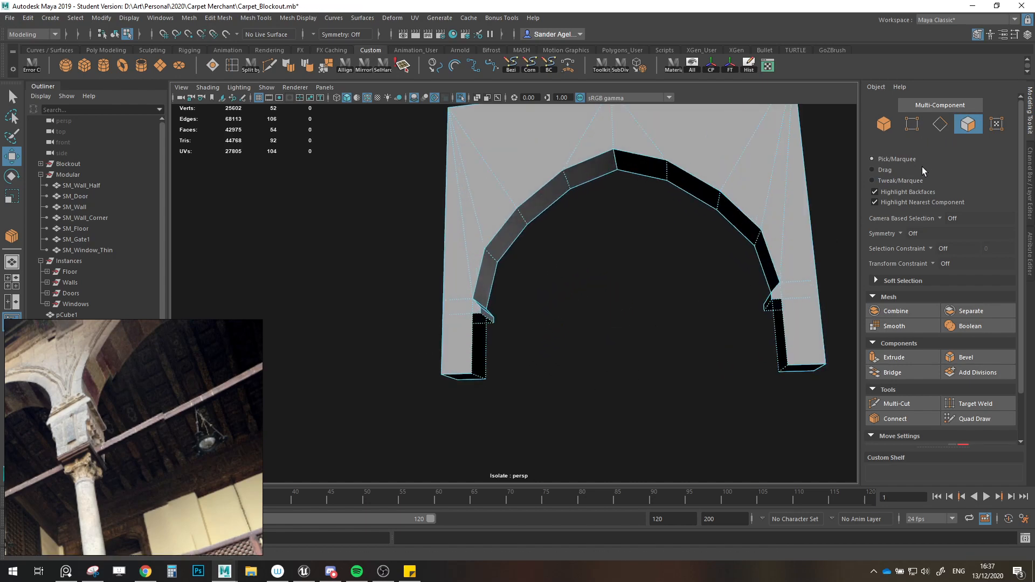
Step: Extrude the open border edges on both legs to close the openings beneath the ledges
left_click(940, 124)
left_click_drag(749, 270, 774, 300, "alt")
left_click(761, 315)
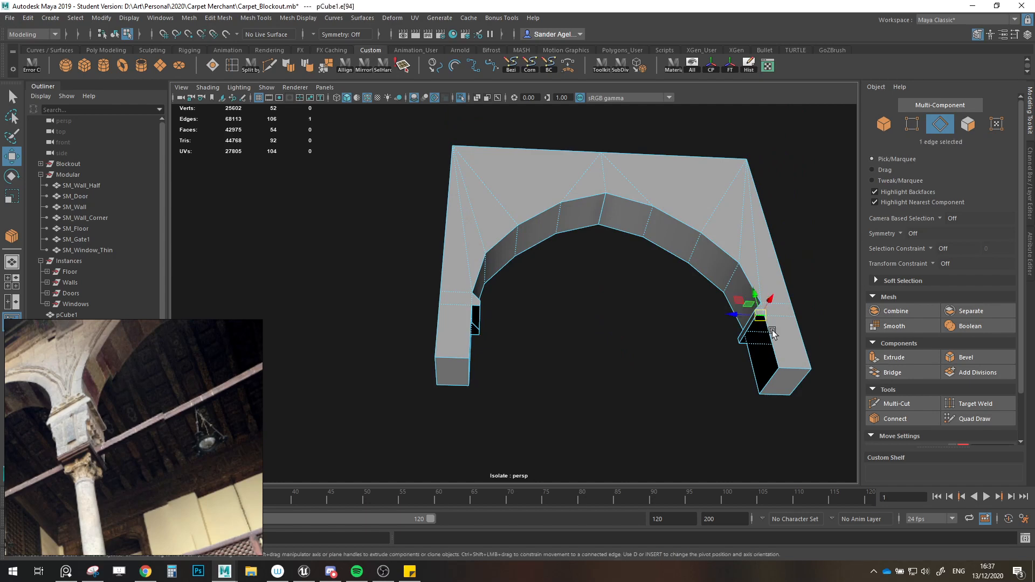
left_click_drag(444, 366, 404, 342, "alt")
left_click(478, 344, "shift")
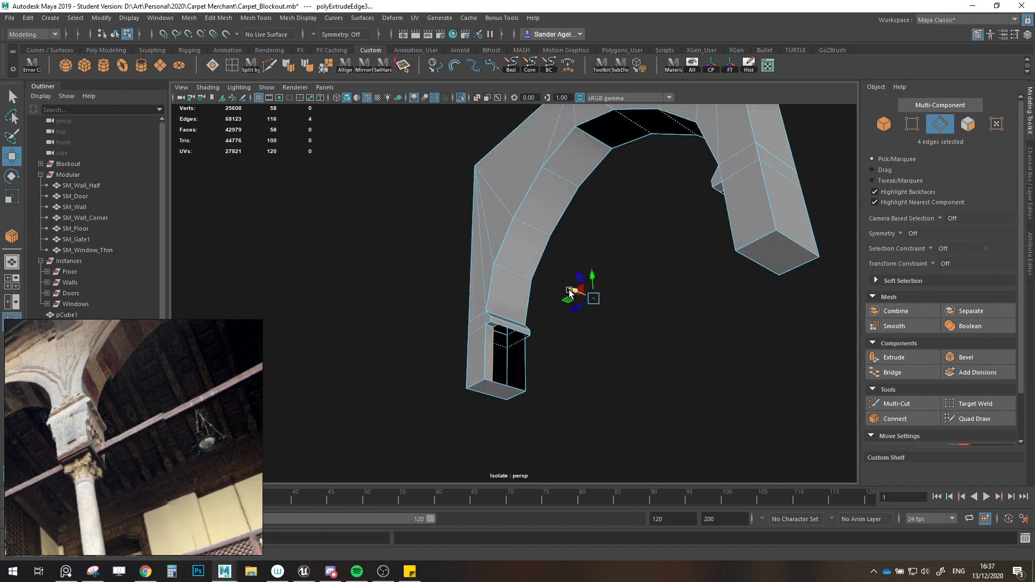
left_click_drag(558, 286, 552, 328, "shift")
Step: Select the whole arch and merge its overlapping vertices
left_click(883, 124)
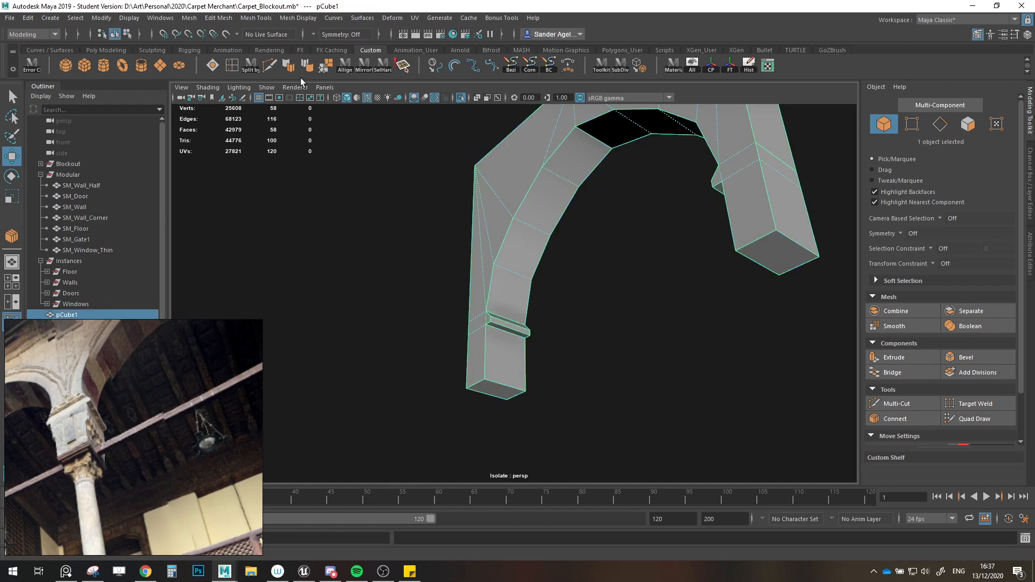
left_click(322, 67)
left_click_drag(596, 286, 669, 300, "alt")
Step: Try tapering both legs by scaling their bottom inner vertices along the arch's width, and undo the scaling
left_click(907, 129)
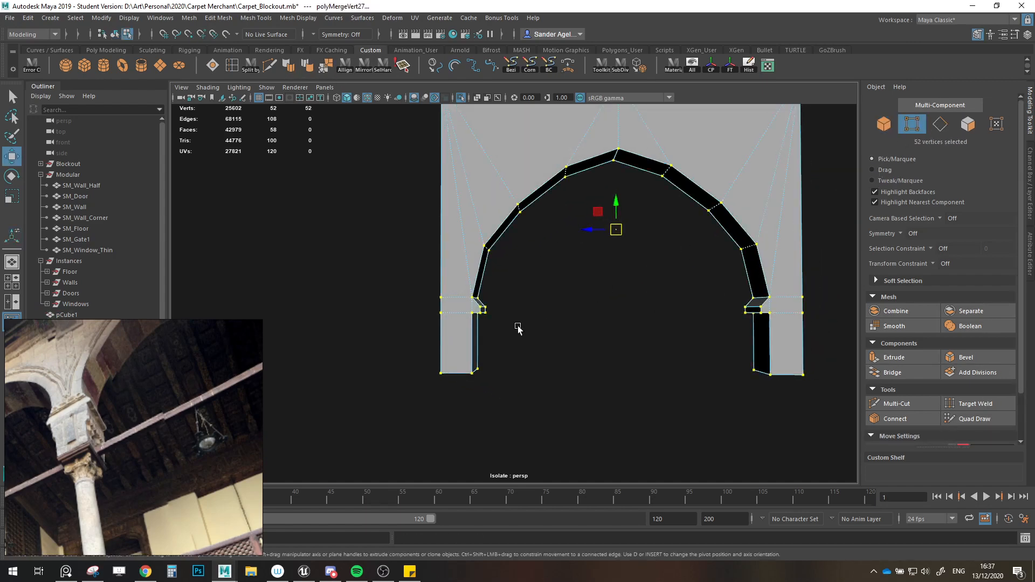
left_click_drag(471, 357, 779, 401)
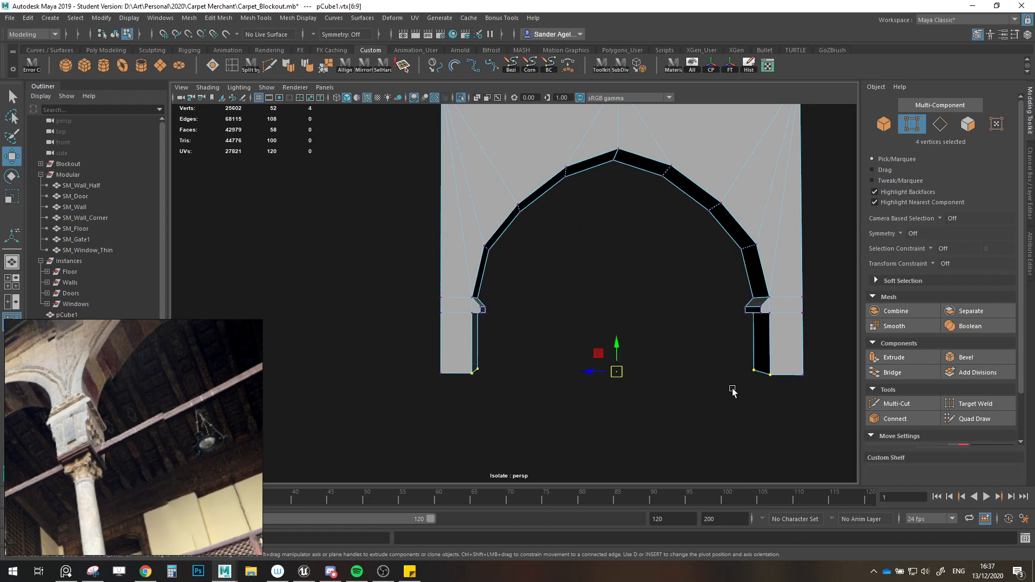
left_click_drag(702, 353, 599, 377, "alt")
key("r")
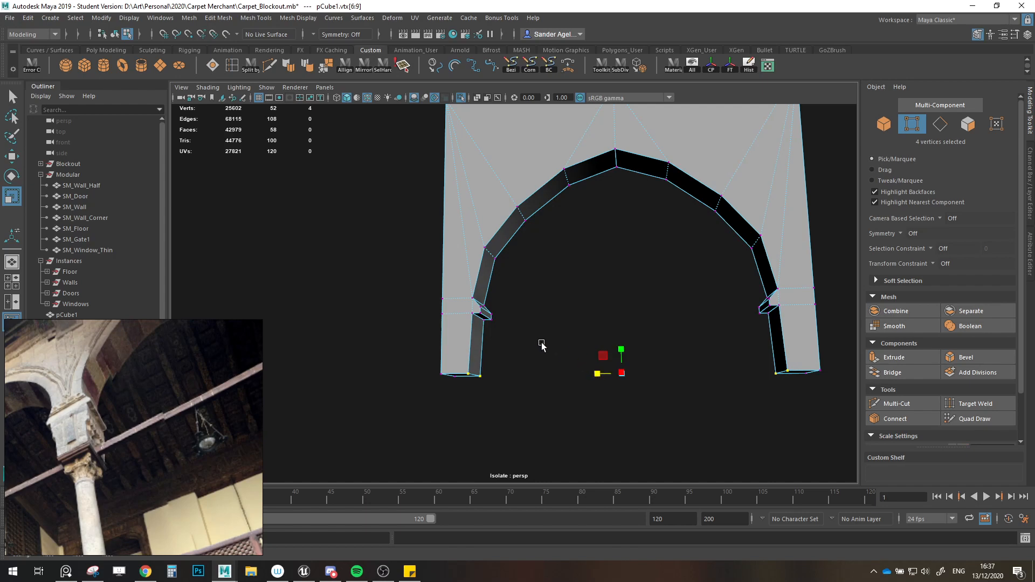
left_click_drag(543, 347, 545, 354, "alt")
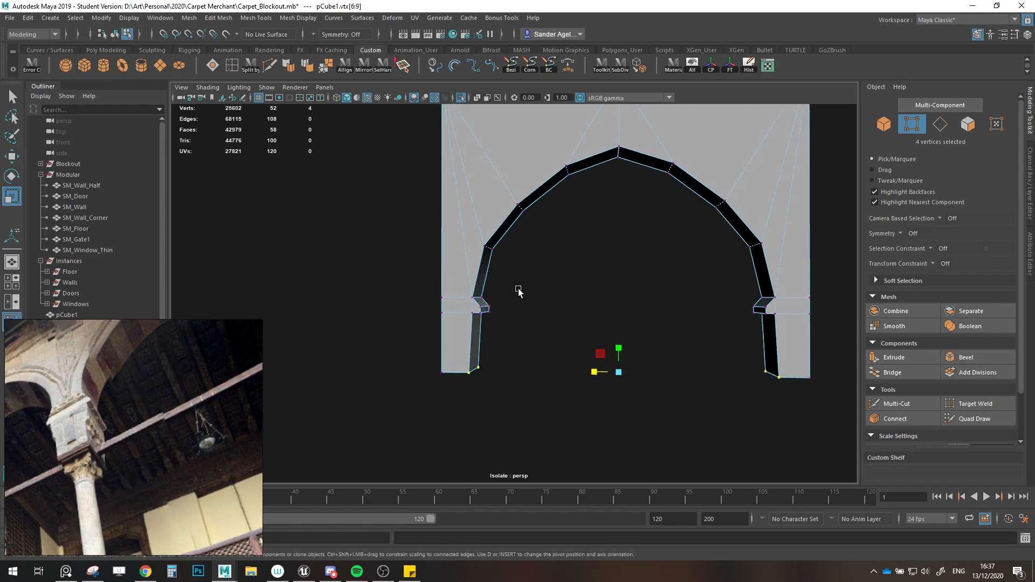
left_click_drag(527, 298, 535, 302, "alt")
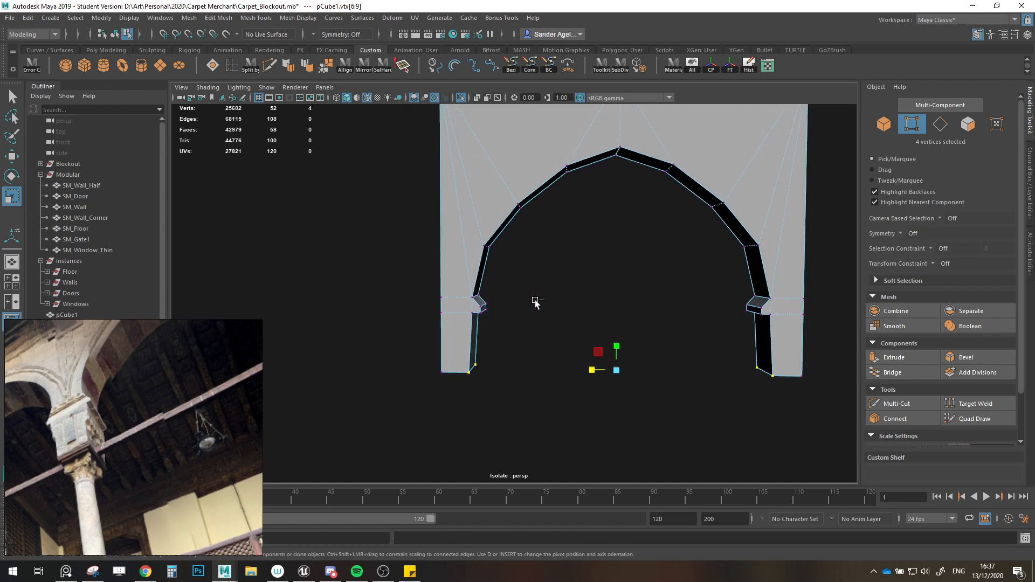
key("ctrl+z")
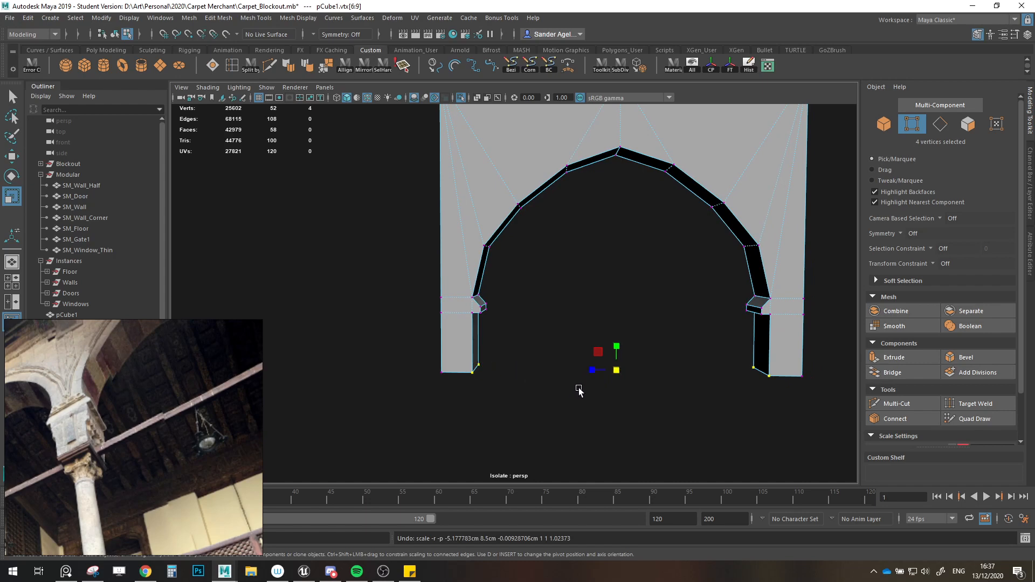
left_click_drag(597, 376, 571, 363)
key("w")
Step: Select all faces above the leg bands on one broad side of the arch
left_click(968, 124)
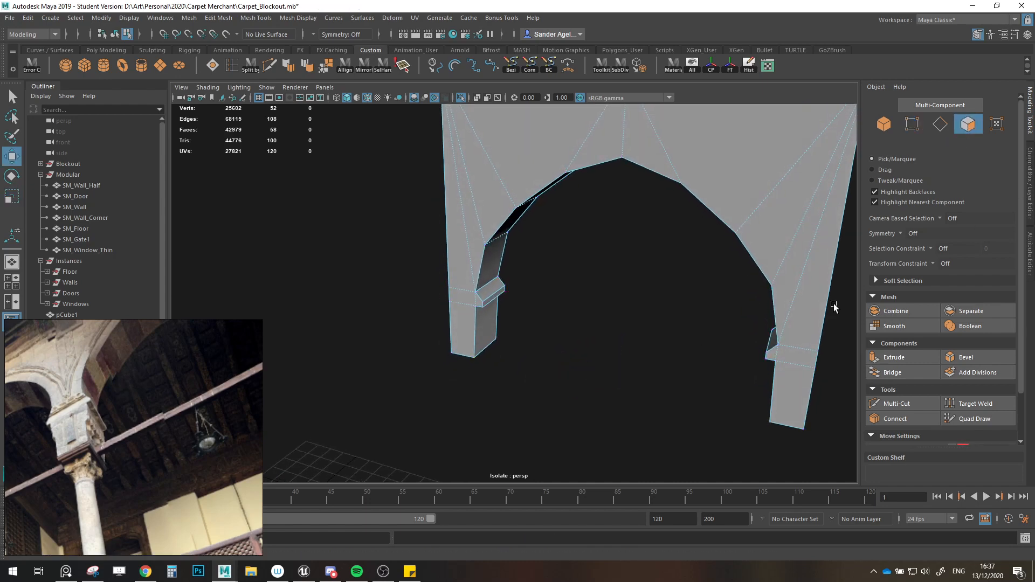
left_click(796, 355)
left_click(462, 302, "shift")
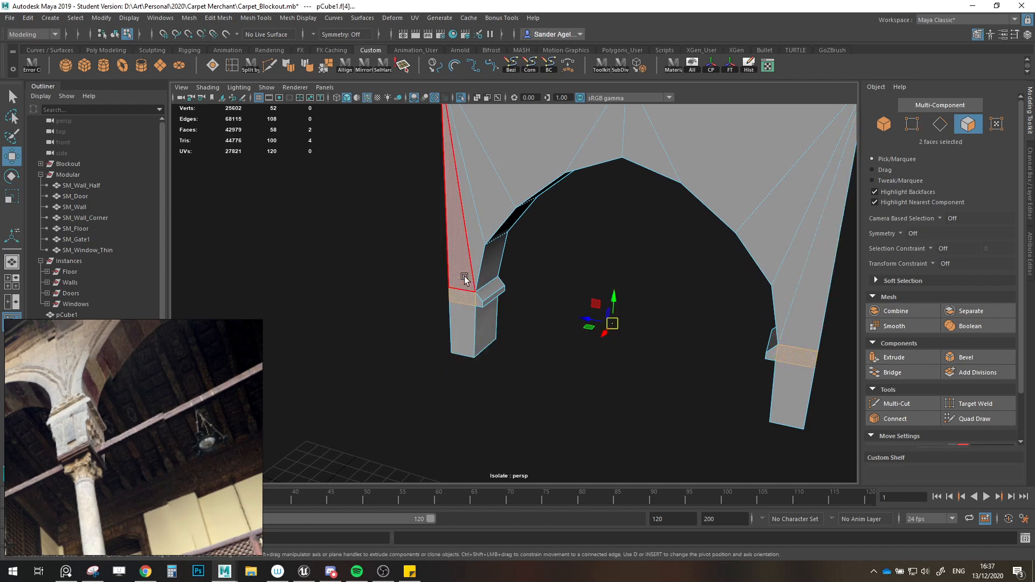
left_click(465, 279)
scroll(467, 280, "down", 4)
left_click_drag(468, 280, 491, 254, "alt")
left_click(488, 258, "shift")
left_click(496, 232, "shift")
left_click(522, 208, "shift")
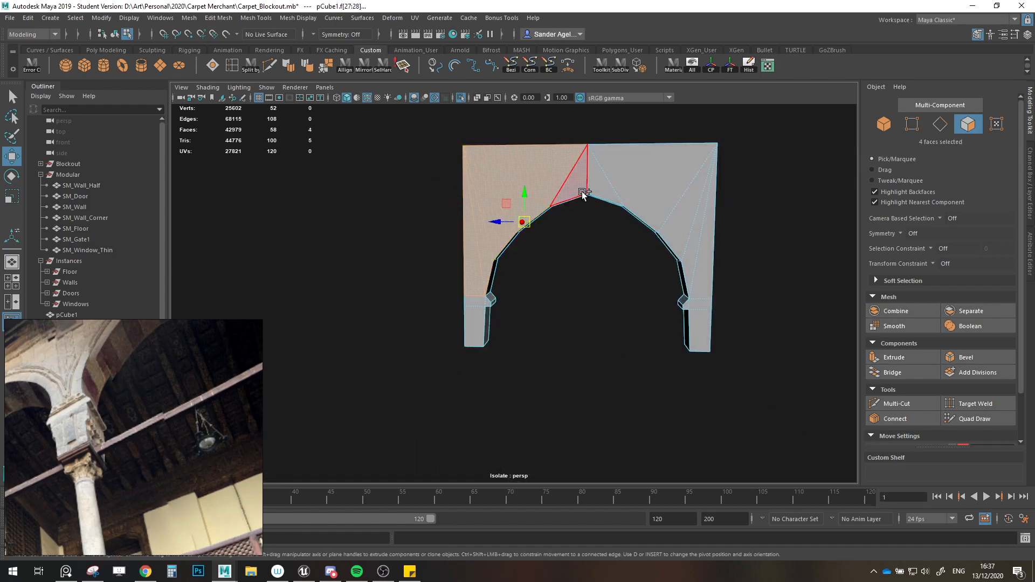
left_click(582, 190, "shift")
left_click(604, 186, "shift")
left_click(647, 198, "shift")
left_click(690, 208, "shift")
left_click(706, 230, "shift")
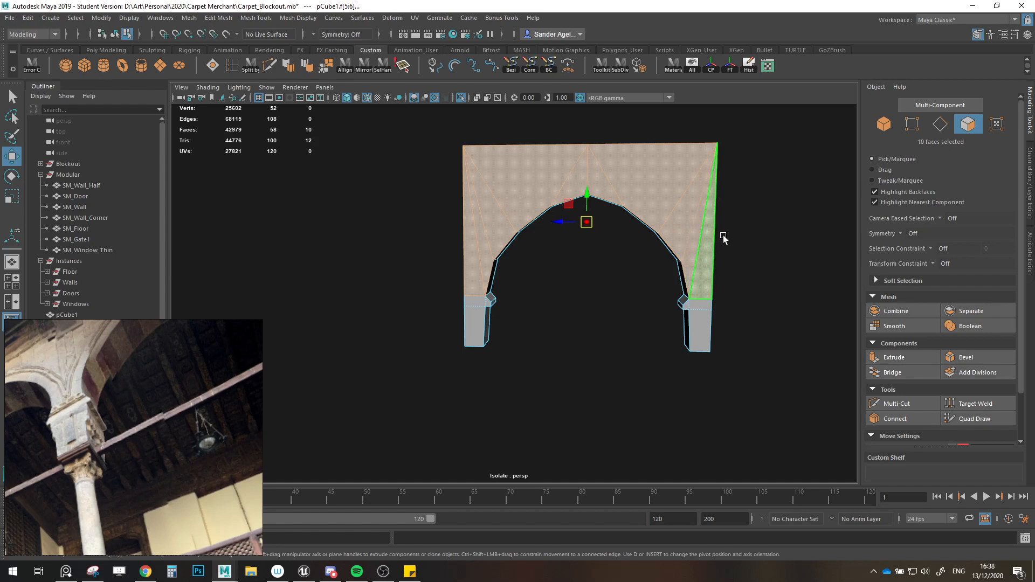
Step: Add the matching faces above the legs on the arch's opposite broad side to the selection
left_click_drag(724, 234, 351, 248, "alt")
left_click(342, 274, "shift")
left_click(351, 255, "shift")
left_click(364, 233, "shift")
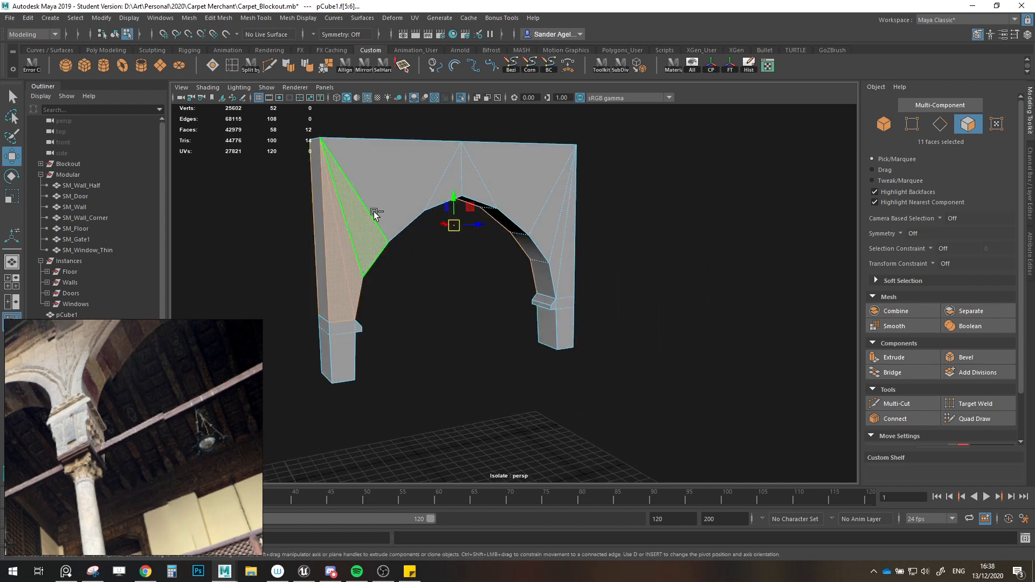
left_click(406, 183, "shift")
left_click(451, 179, "shift")
left_click(467, 176, "shift")
left_click(505, 168, "shift")
left_click(561, 195, "shift")
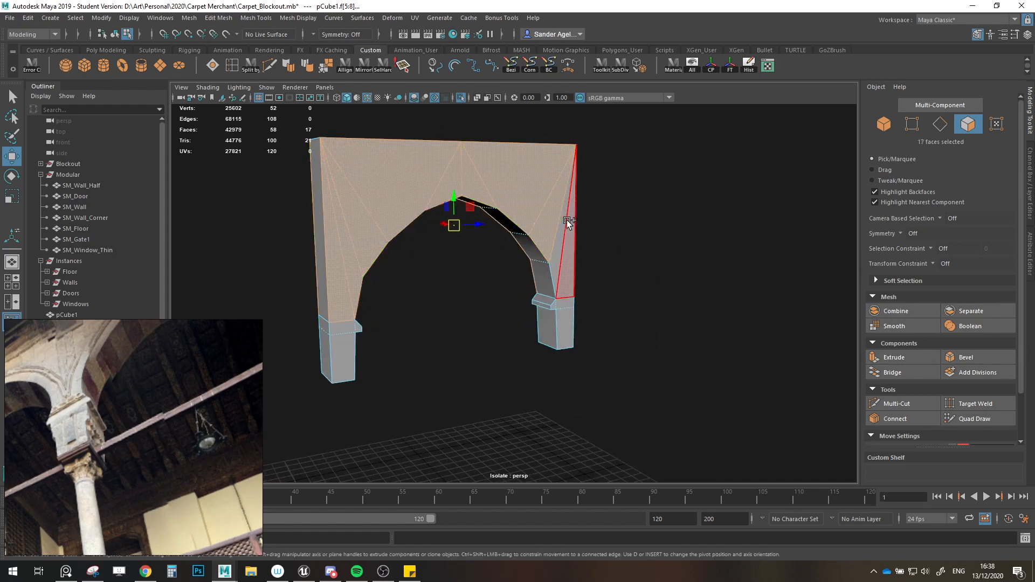
left_click(564, 223, "shift")
left_click_drag(564, 223, 639, 284, "alt")
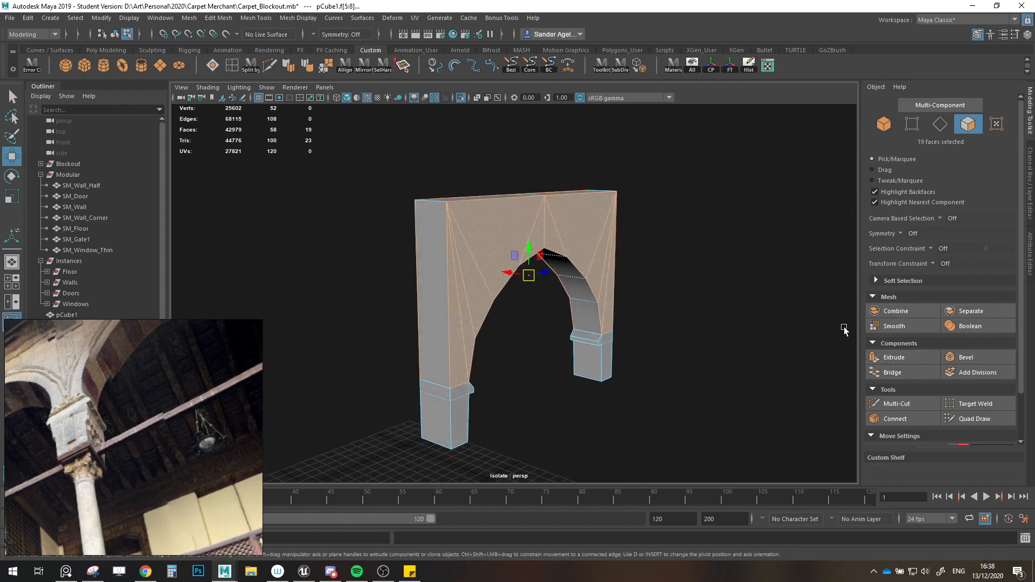
Step: Delete the diagonal edges running from the top midpoint to the arch curve on both broad sides
left_click(940, 124)
left_click(548, 223)
left_click(527, 224, "shift")
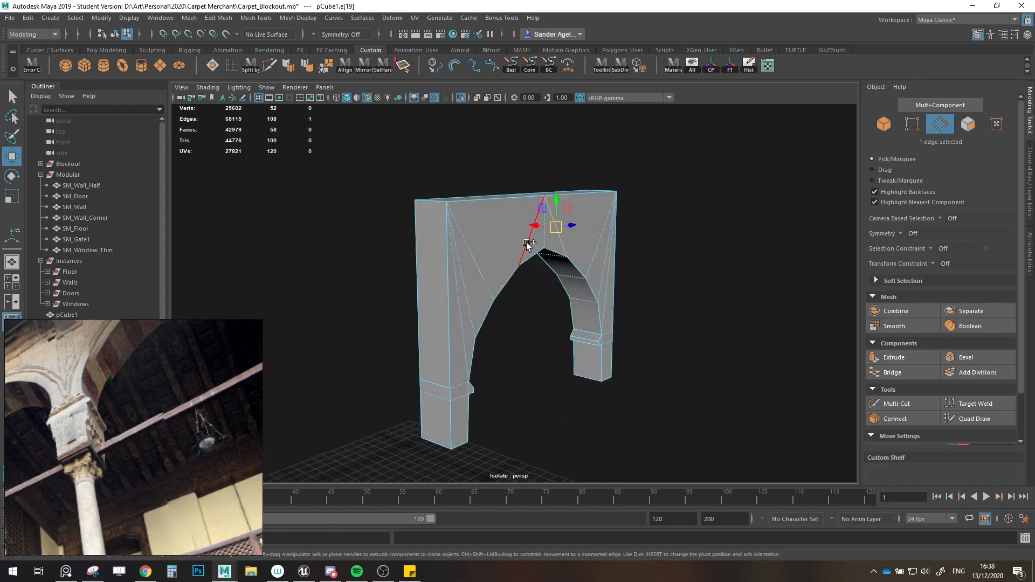
left_click_drag(527, 225, 601, 261, "alt")
left_click(536, 231, "shift")
left_click(526, 233, "shift")
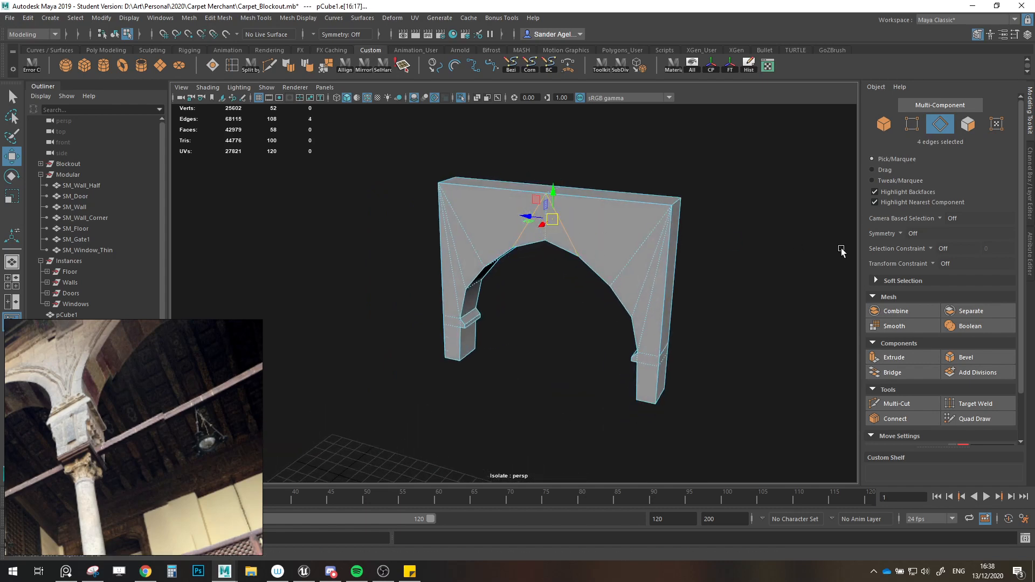
key("Delete")
Step: Multi-Cut new edges from the curve points beside the apex to the nearest upper corners on both broad sides
left_click(897, 404)
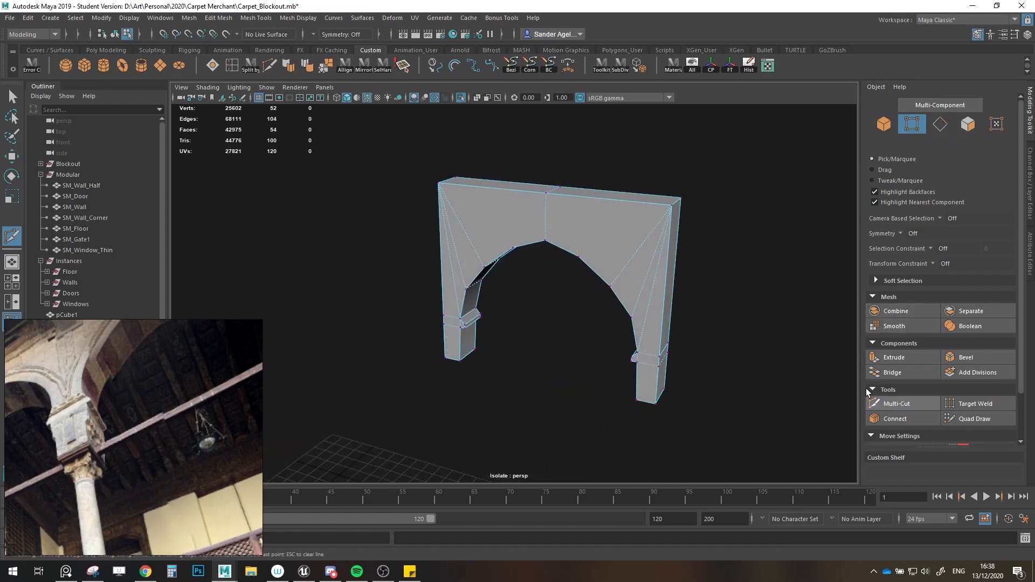
left_click(606, 254)
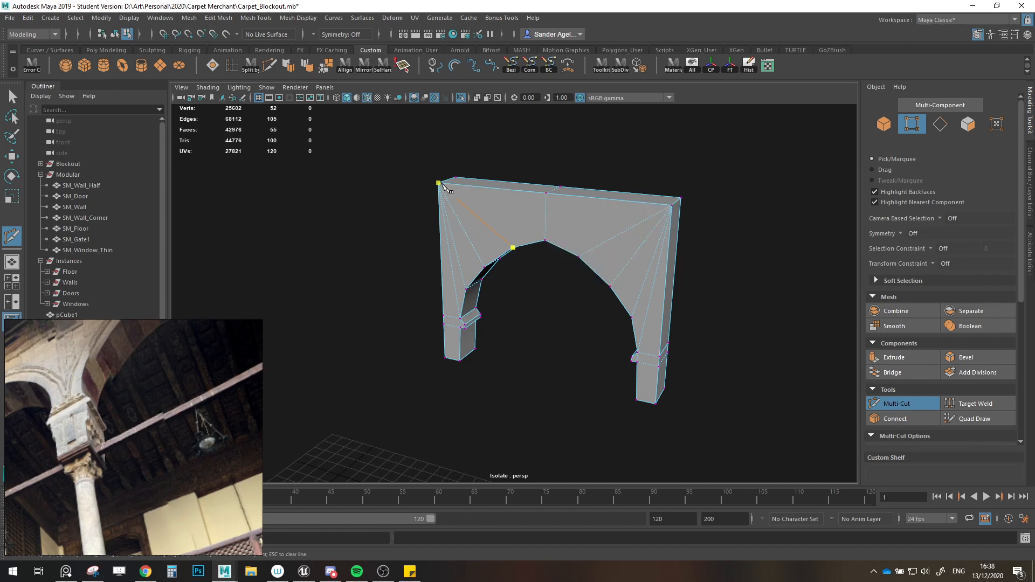
left_click_drag(613, 230, 498, 232, "alt")
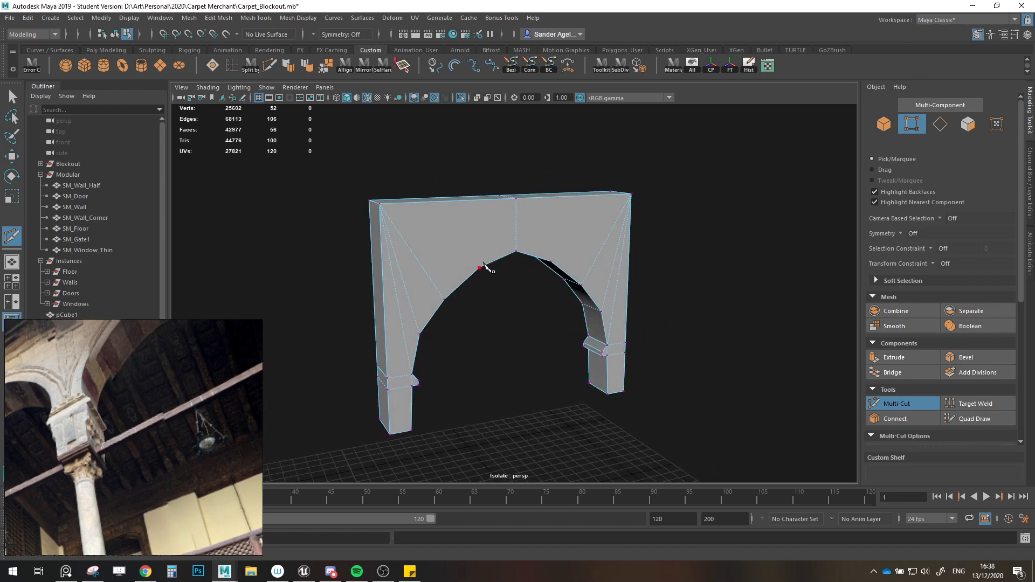
left_click(461, 254)
left_click(664, 193)
Step: Select the faces above the leg bands on one broad side of the re-cut arch
left_click(968, 124)
left_click(615, 292)
left_click(619, 295)
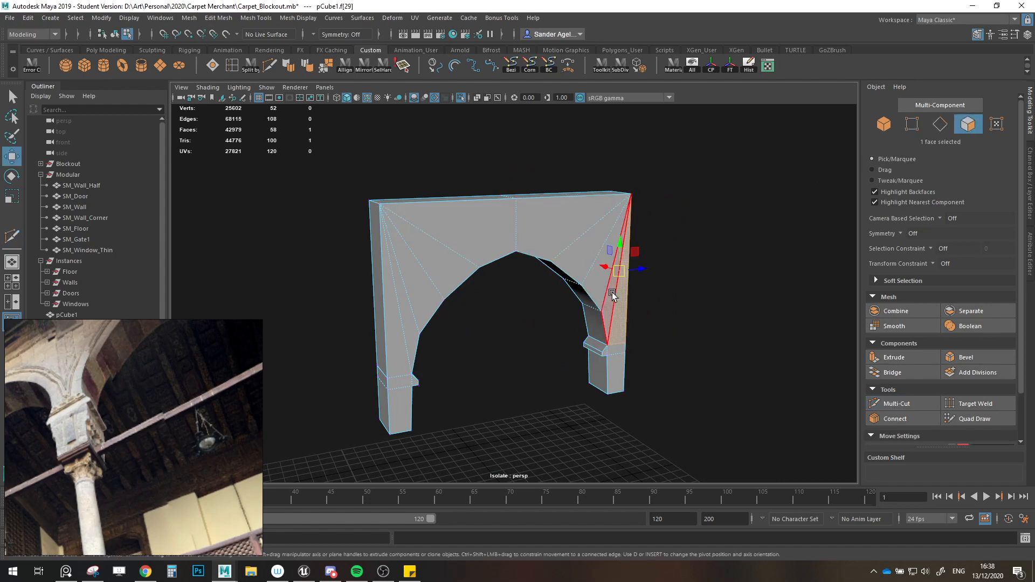
left_click(612, 291, "shift")
left_click(598, 279, "shift")
left_click(574, 260, "shift")
left_click(544, 240, "shift")
left_click(474, 242, "shift")
left_click(450, 256, "shift")
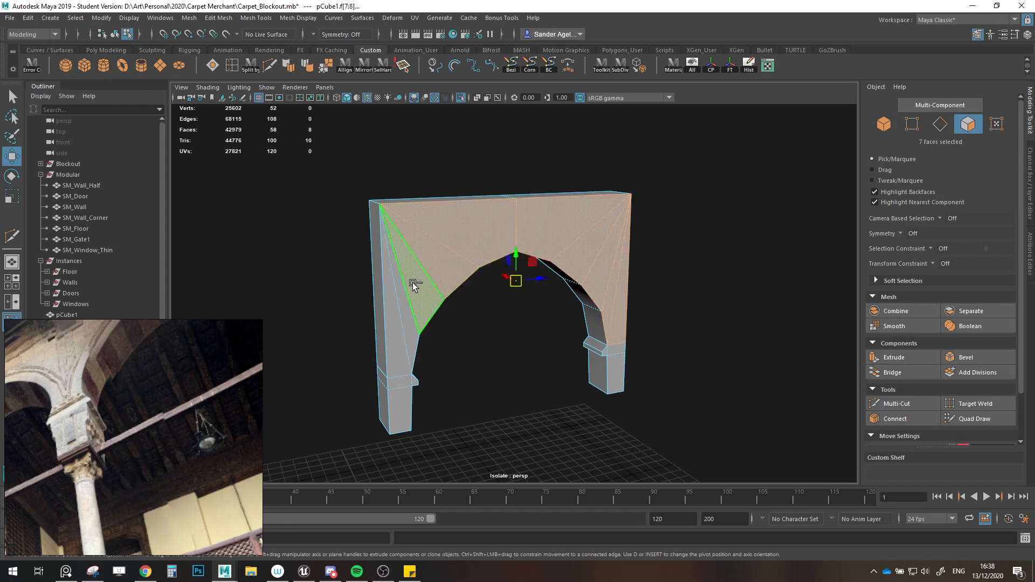
left_click(412, 278, "shift")
left_click(398, 300, "shift")
left_click(408, 317, "shift")
Step: Extend the face selection to the upper faces on the other broad side of the re-cut arch
left_click_drag(407, 317, 627, 301, "alt")
left_click(642, 298, "shift")
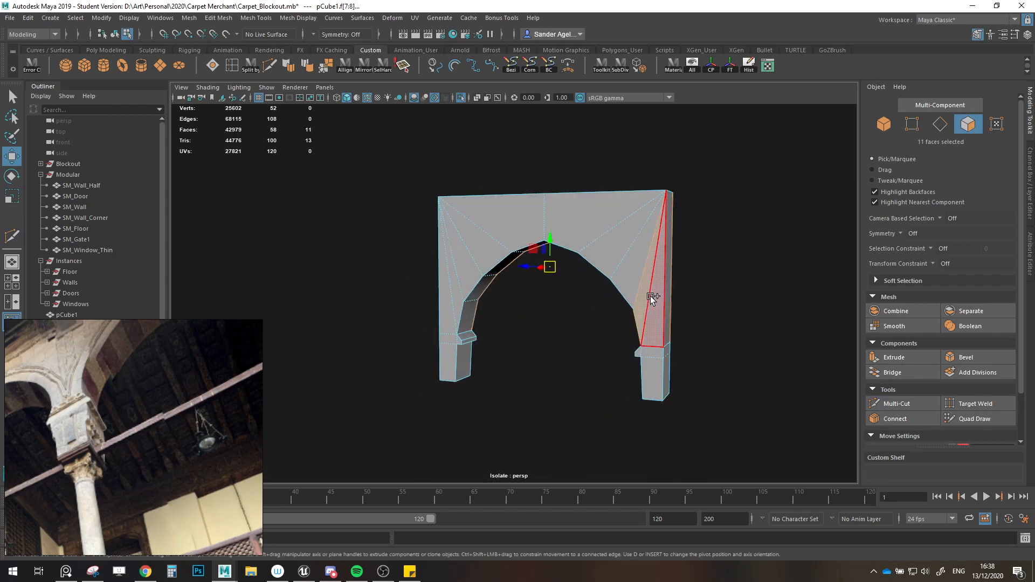
left_click(650, 296, "shift")
left_click(631, 271, "shift")
left_click(604, 247, "shift")
left_click(570, 227, "shift")
left_click(497, 223, "shift")
left_click(472, 236, "shift")
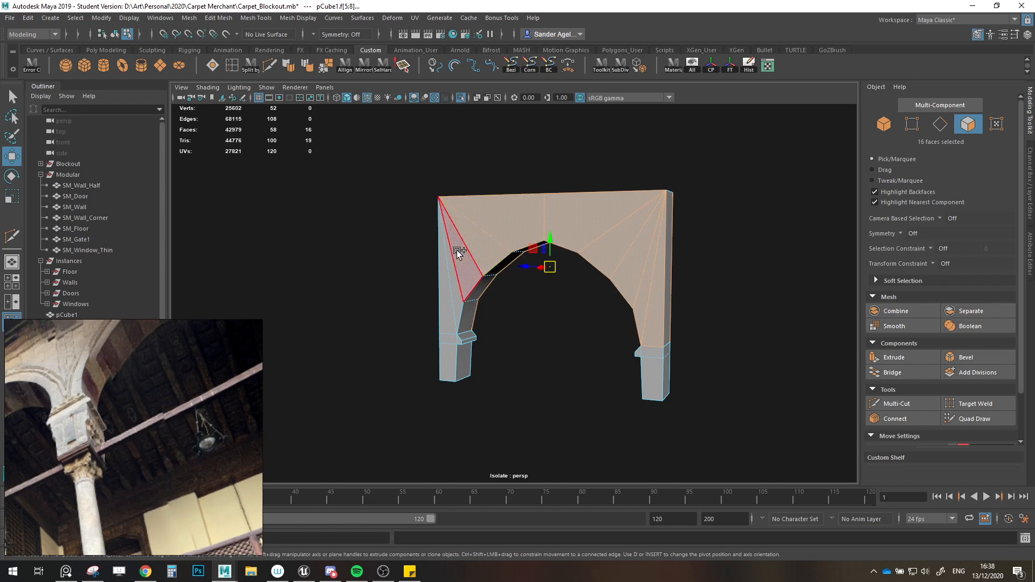
left_click(458, 254, "shift")
left_click(451, 269, "shift")
left_click(446, 277, "shift")
left_click_drag(529, 295, 604, 350, "alt")
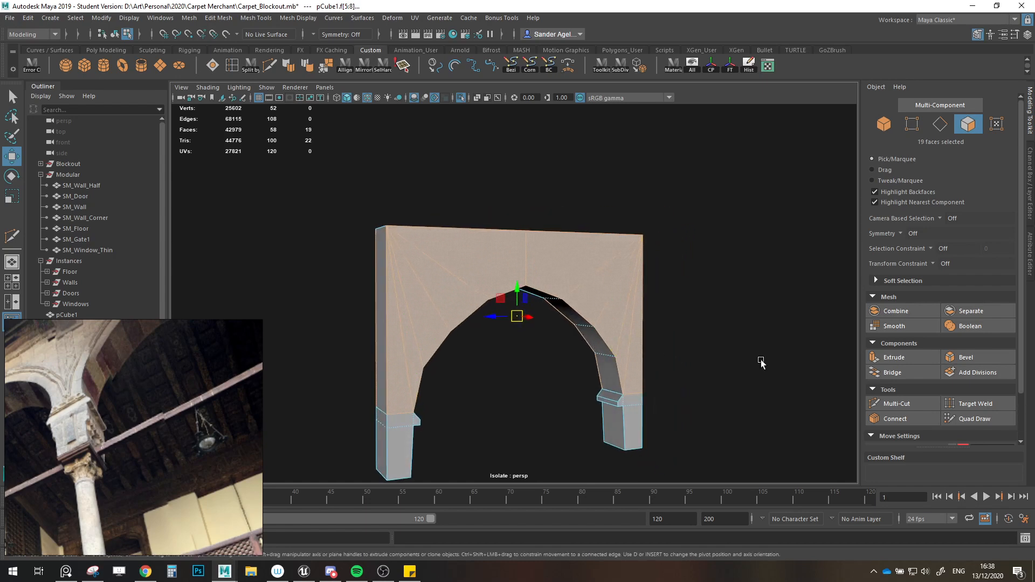
Step: Try extruding the selected front and back faces with an offset of 0.1, and undo the extrusion
left_click(913, 361)
left_click_drag(356, 277, 359, 277)
left_click_drag(521, 329, 651, 338, "alt")
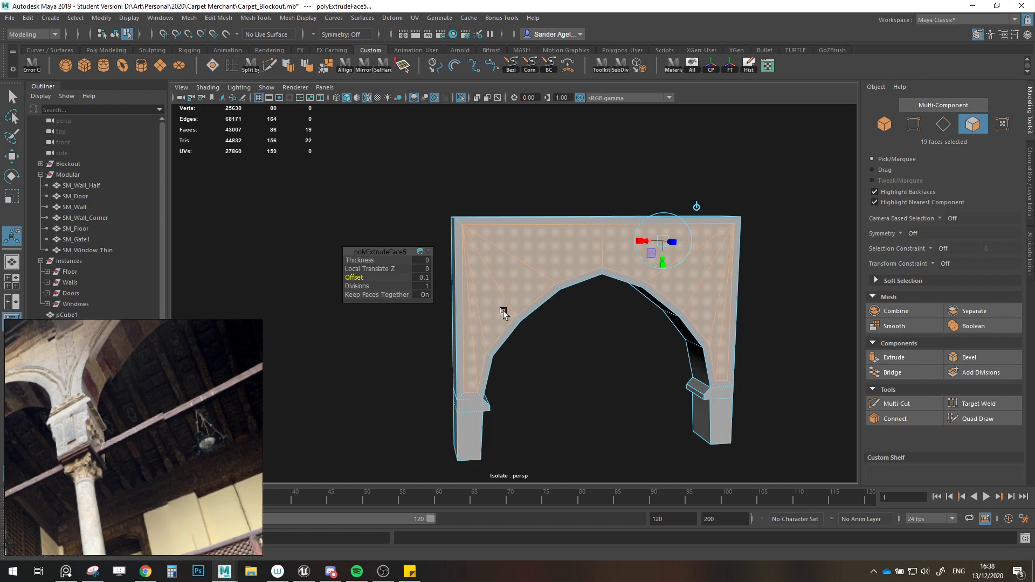
left_click_drag(352, 277, 355, 277)
left_click_drag(358, 277, 358, 278)
scroll(580, 307, "down", 3)
key("ctrl+z")
key("ctrl+z")
key("ctrl+z")
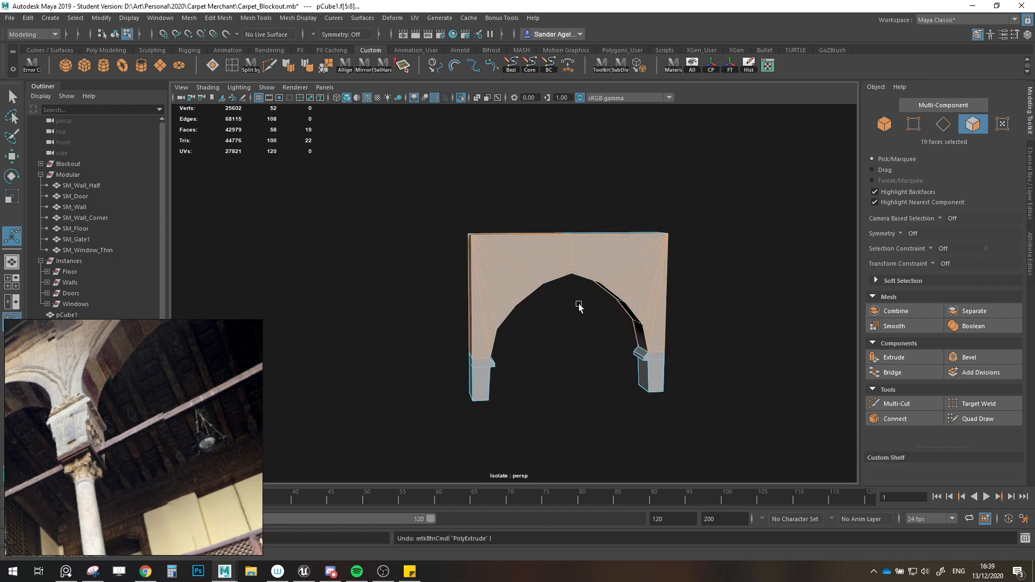
Step: Return to whole-object selection on the arch and turn off isolation to show it within the blockout
key("w")
left_click_drag(818, 167, 908, 155, "alt")
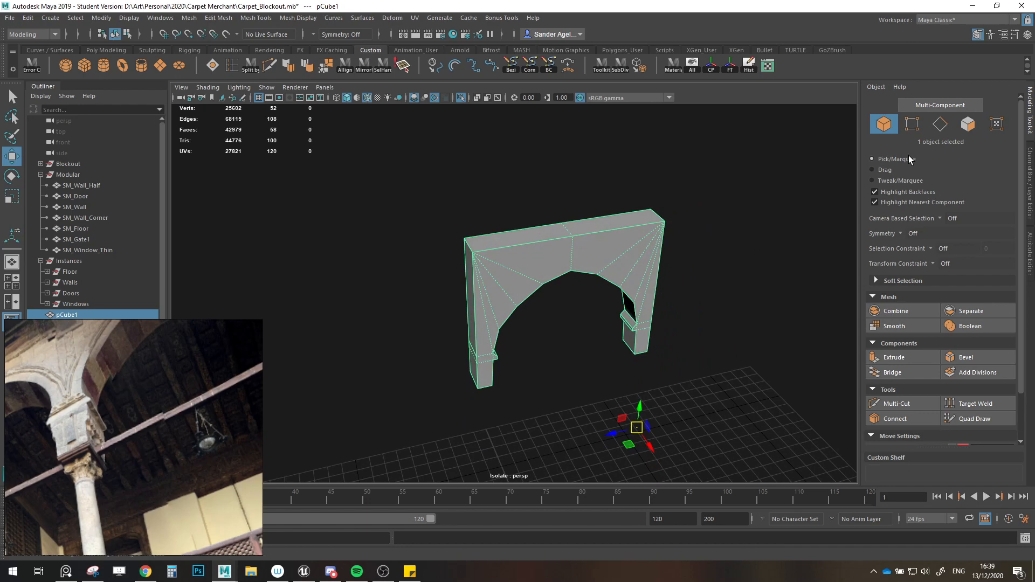
left_click(632, 280)
left_click_drag(653, 278, 580, 312)
key("ctrl+z")
left_click(884, 125)
key("ctrl+1")
scroll(673, 245, "down", 3)
key("f")
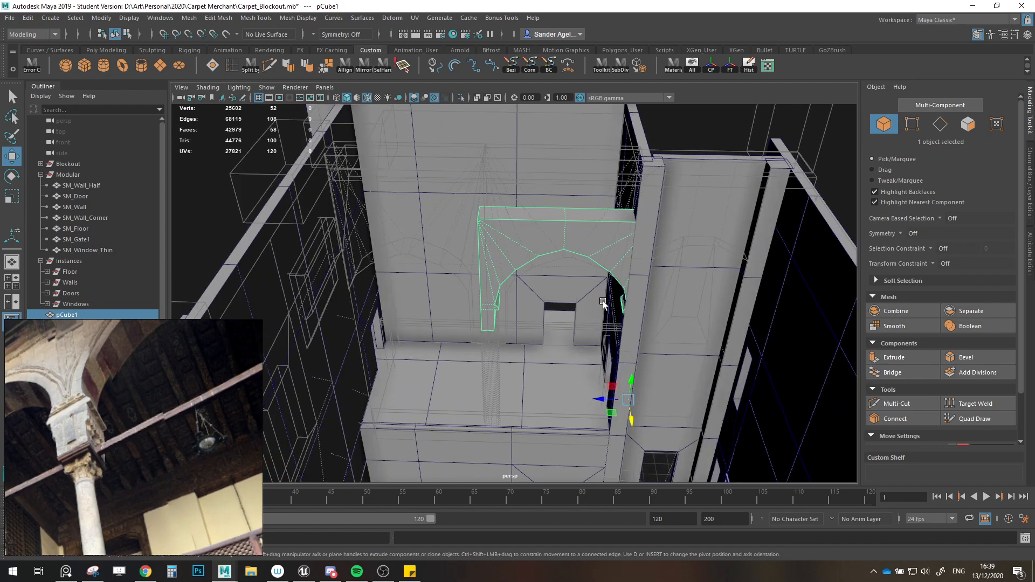
Step: Isolate the arch and snap its pivot to the bottom corner vertex of one leg
key("ctrl+1")
key("d")
key("v")
left_click_drag(629, 400, 642, 348)
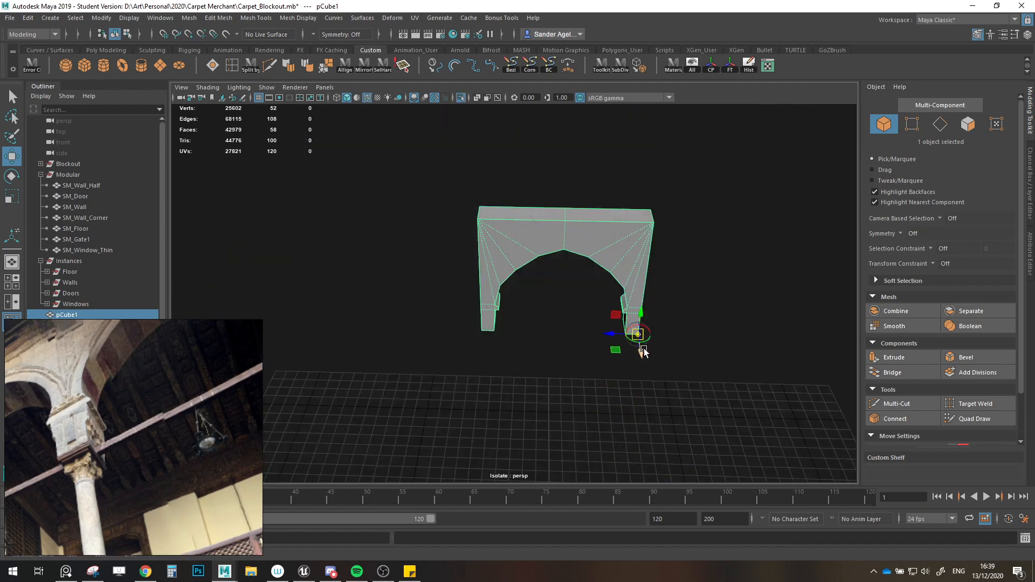
Step: Select the bottom vertices of both arch legs and move them vertically with grid snapping
left_click(918, 125)
left_click_drag(512, 330, 566, 291, "alt")
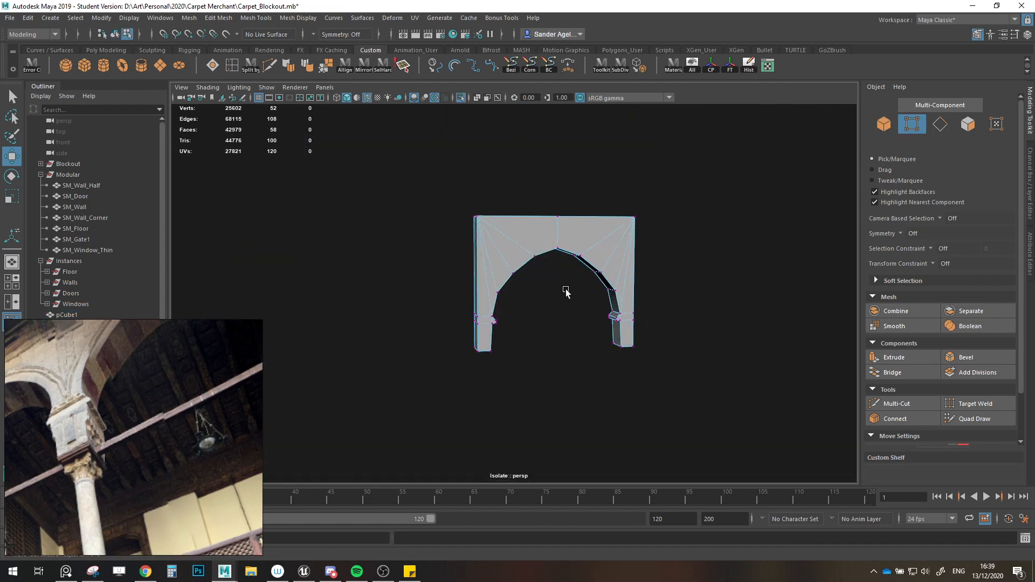
left_click_drag(438, 385, 667, 316)
key("x")
left_click_drag(555, 327, 555, 345)
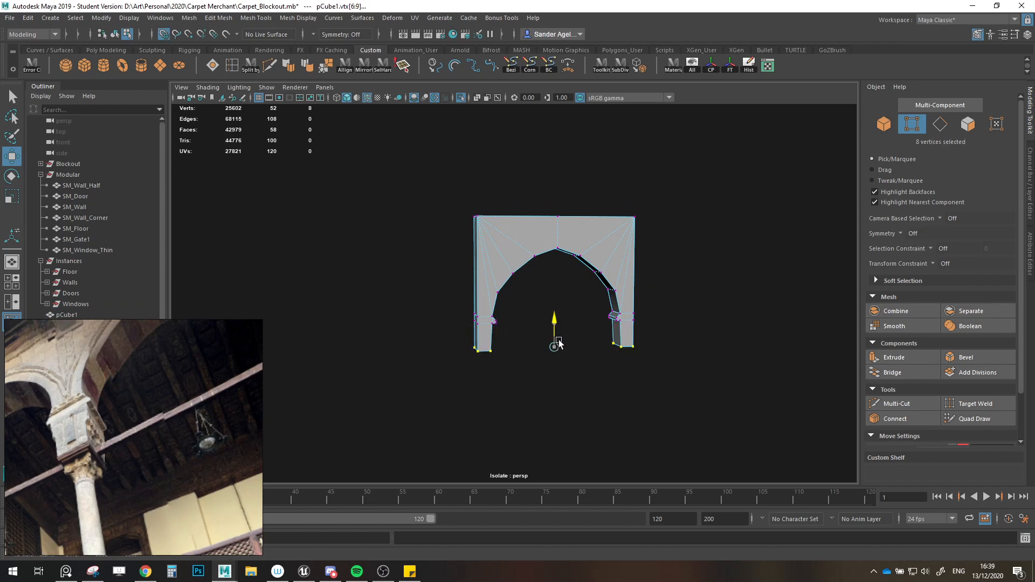
Step: Return to whole-object selection, turn off isolation, and place a duplicate arch directly beside the original in the blockout
key("F8")
key("ctrl+1")
left_click_drag(665, 243, 558, 309, "alt")
scroll(608, 323, "up", 3)
scroll(486, 326, "up", 3)
left_click(558, 309, "shift")
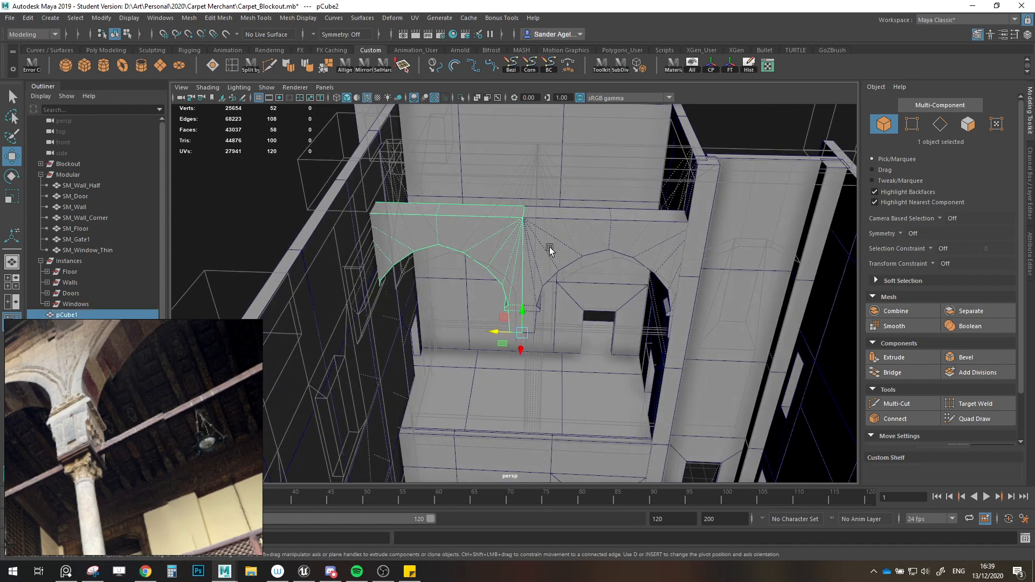
Step: Scale both arches down uniformly to about 0.964 and shift them to fit between the side walls
left_click_drag(648, 341, 690, 346)
key("r")
key("w")
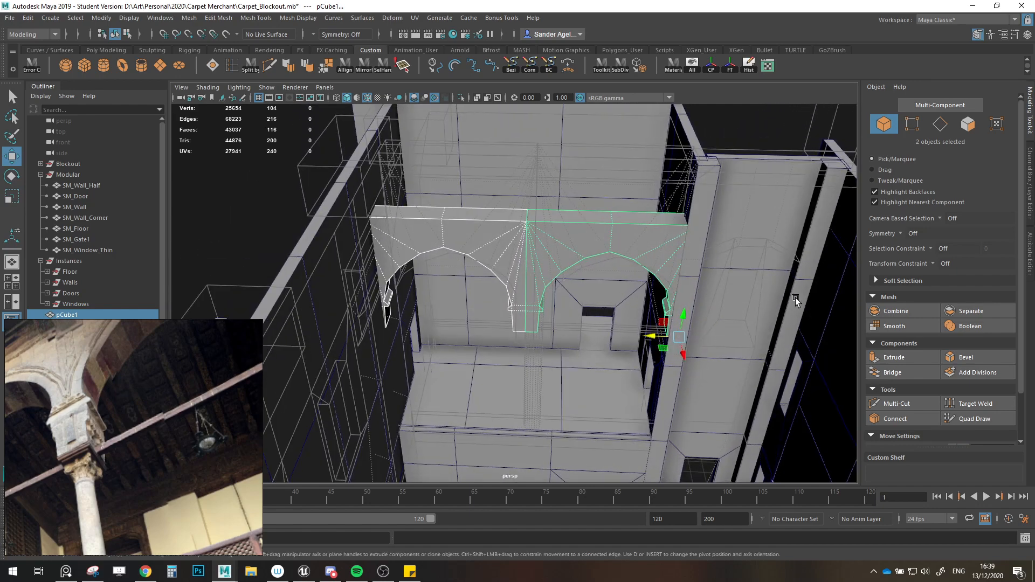
left_click(1031, 174)
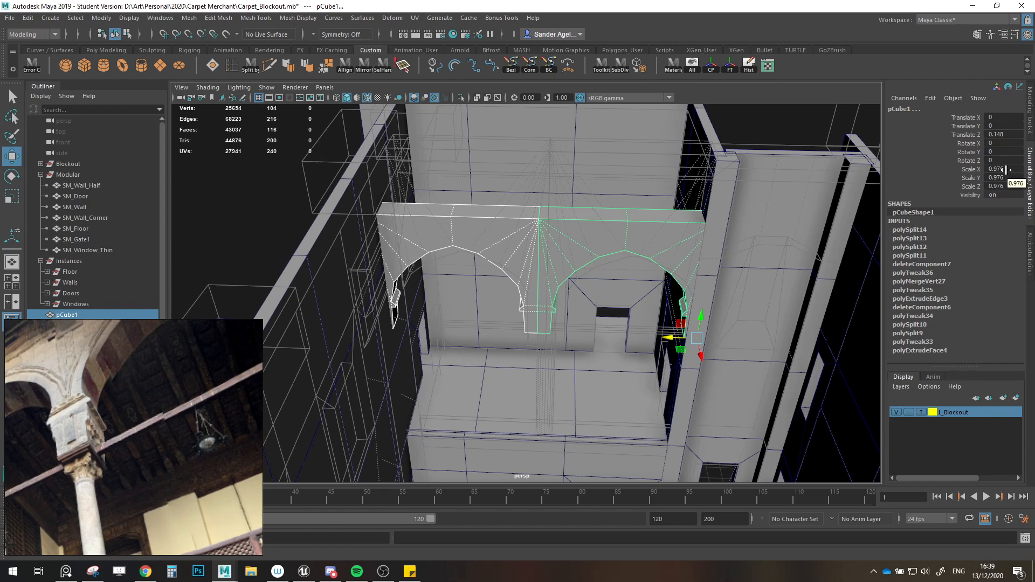
key("r")
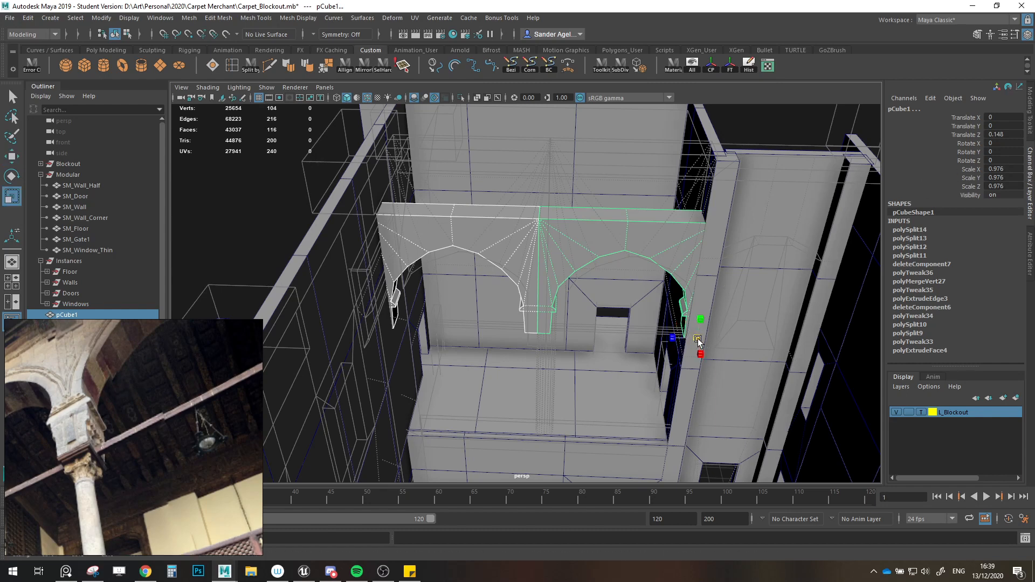
left_click_drag(698, 341, 679, 343)
key("w")
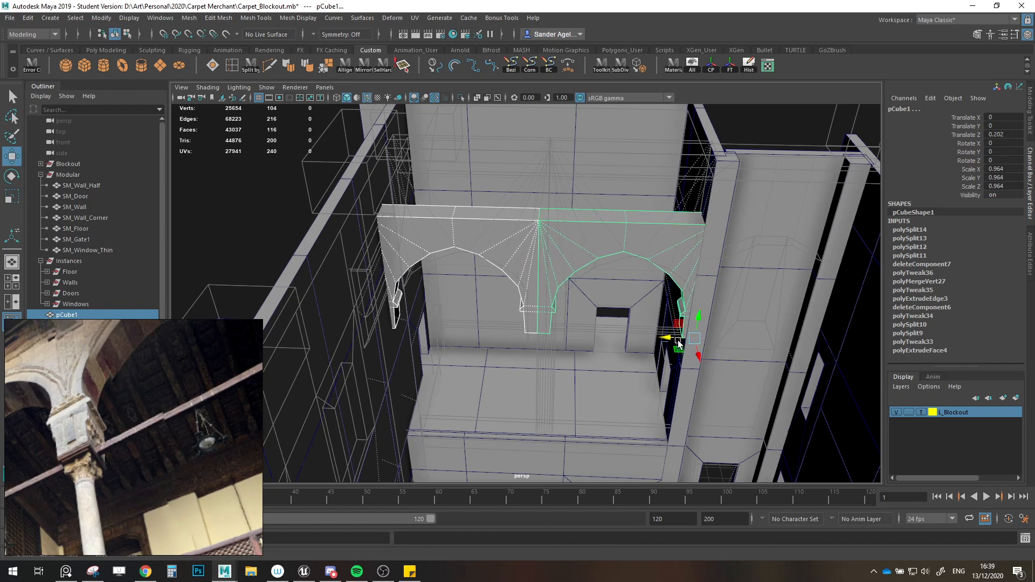
Step: Try setting the original arch's scale to 9.5 on all three axes, and undo the change
left_click(675, 238)
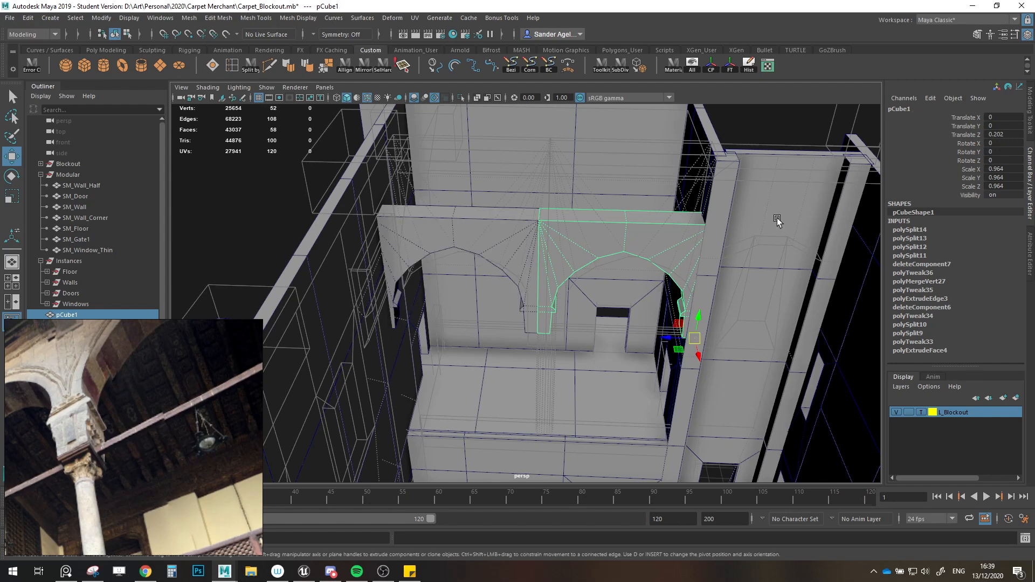
left_click_drag(1010, 171, 1002, 186)
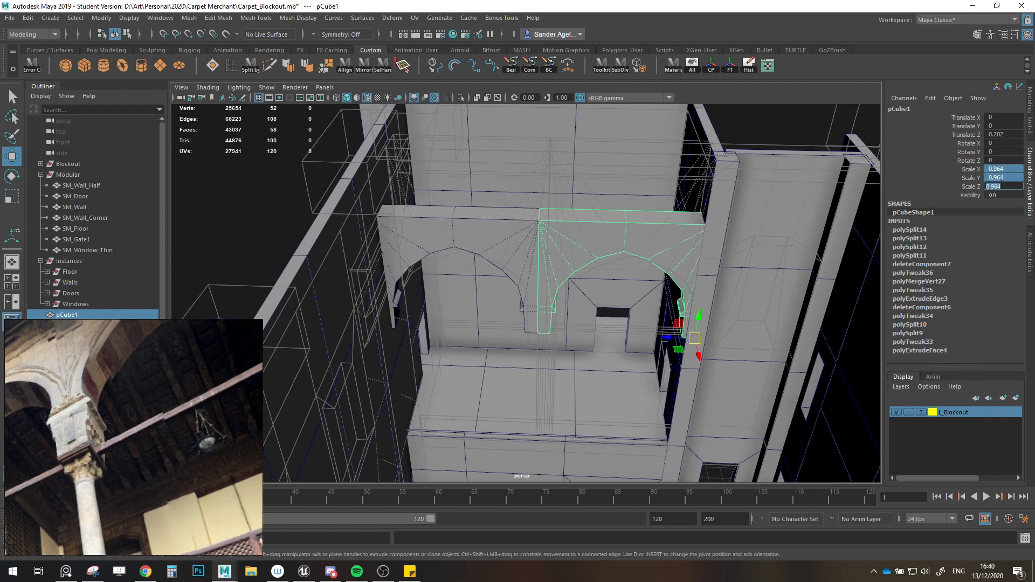
type("9.5")
key("Return")
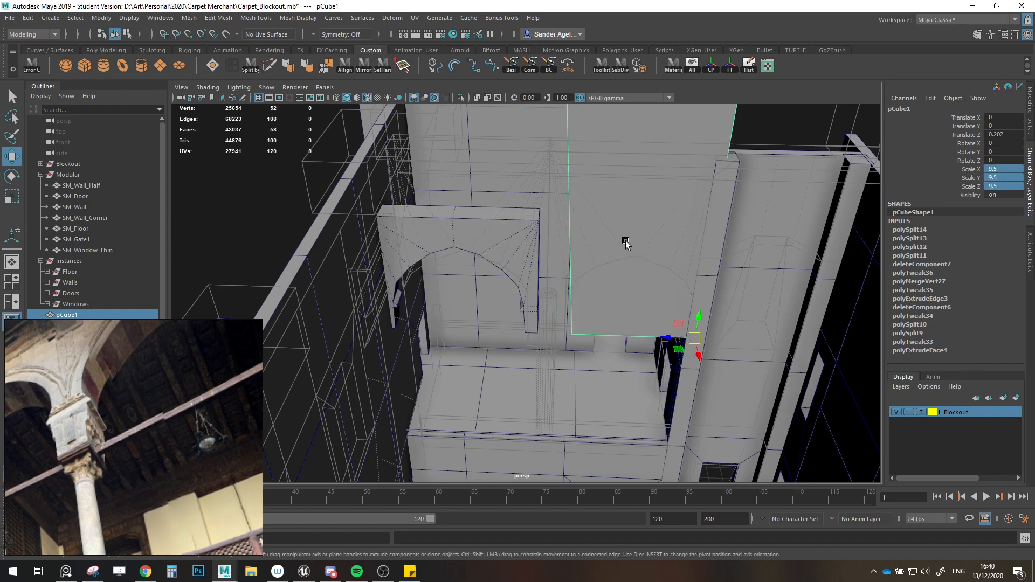
scroll(626, 240, "down", 3)
left_click_drag(626, 240, 615, 324, "alt")
key("ctrl+z")
scroll(614, 322, "up", 2)
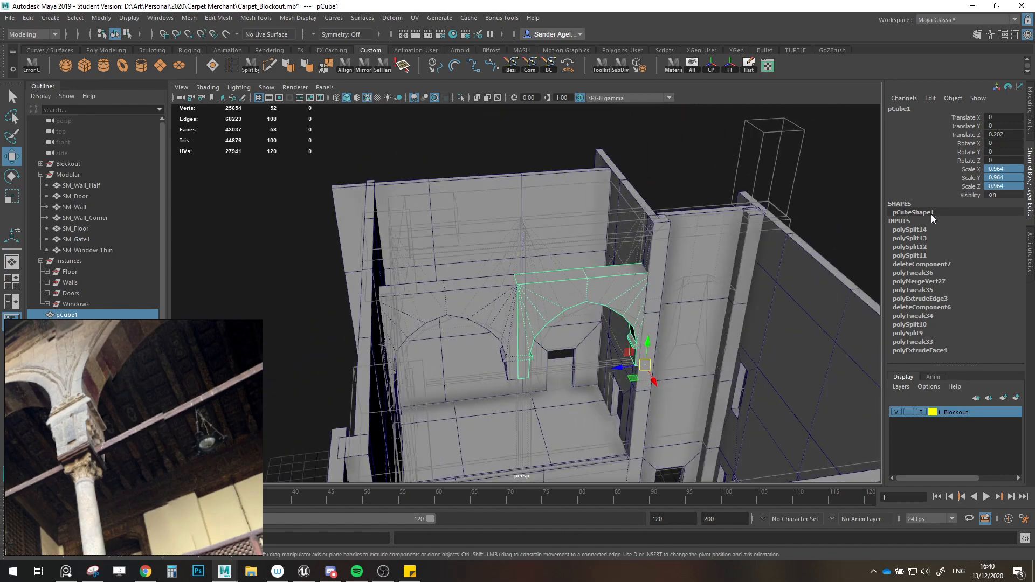
Step: Set the original arch's scale to 0.95 on all three axes and delete the duplicate arch
left_click_drag(1000, 167, 1010, 187)
key("Return")
left_click(433, 311)
key("Delete")
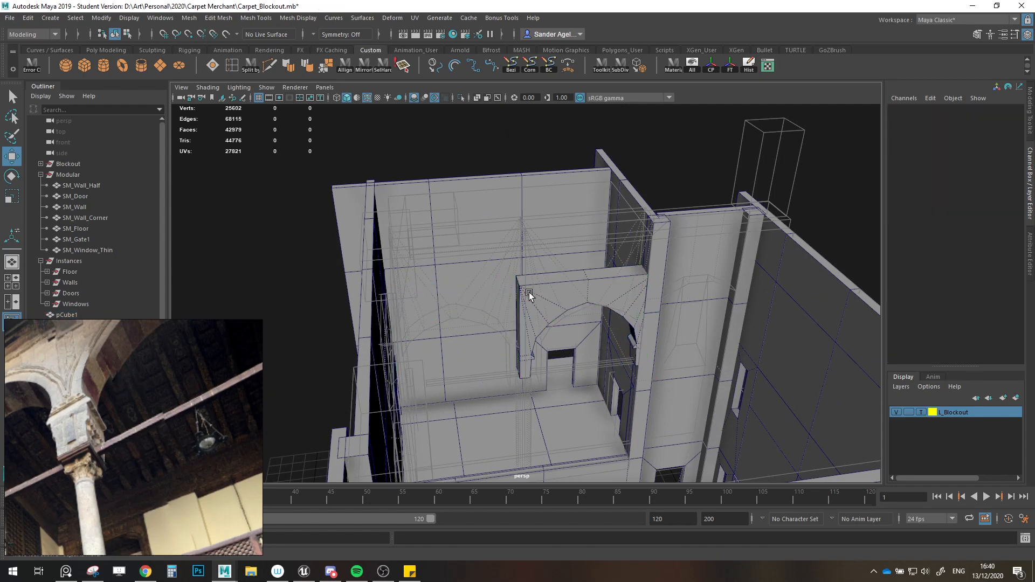
Step: Duplicate the rescaled arch beside the original with vertex snapping, and shift both arches slightly along Z between the walls
left_click(541, 291)
scroll(542, 291, "up", 3)
mouse_move(600, 375)
left_mouse_down("alt")
mouse_move(592, 378)
mouse_move(633, 406)
mouse_move(521, 417)
mouse_move(550, 399)
left_mouse_up("alt")
key("v")
left_click(526, 382, "shift")
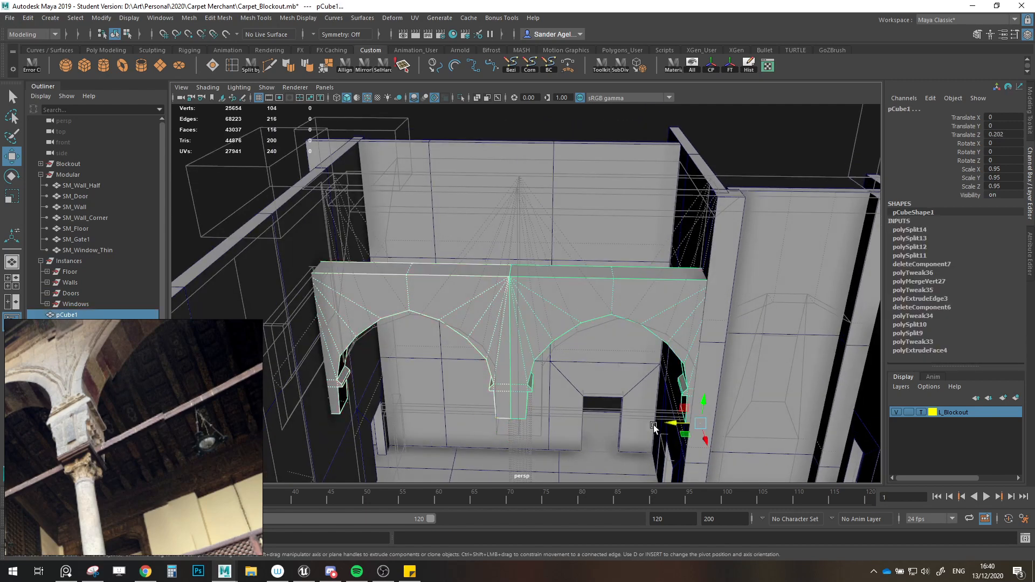
left_click_drag(666, 424, 578, 369)
Step: Hide the reference image covering the object list and select the duplicate arch
scroll(578, 368, "down", 5)
left_click(489, 249)
scroll(489, 254, "down", 2)
middle_click_drag(487, 280, 597, 330, "alt")
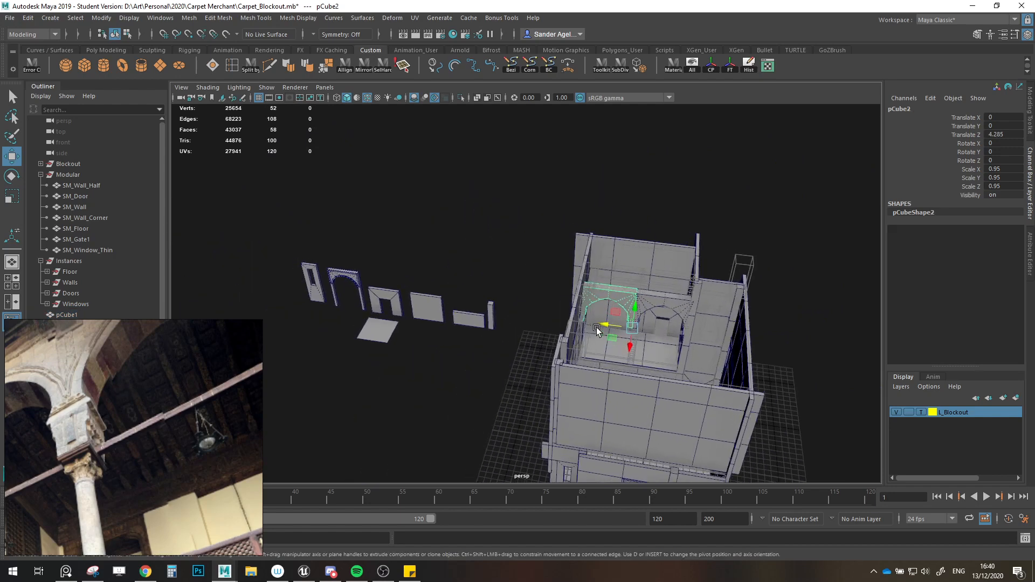
left_click(66, 572)
left_click(66, 572)
middle_click_drag(432, 413, 436, 431, "alt")
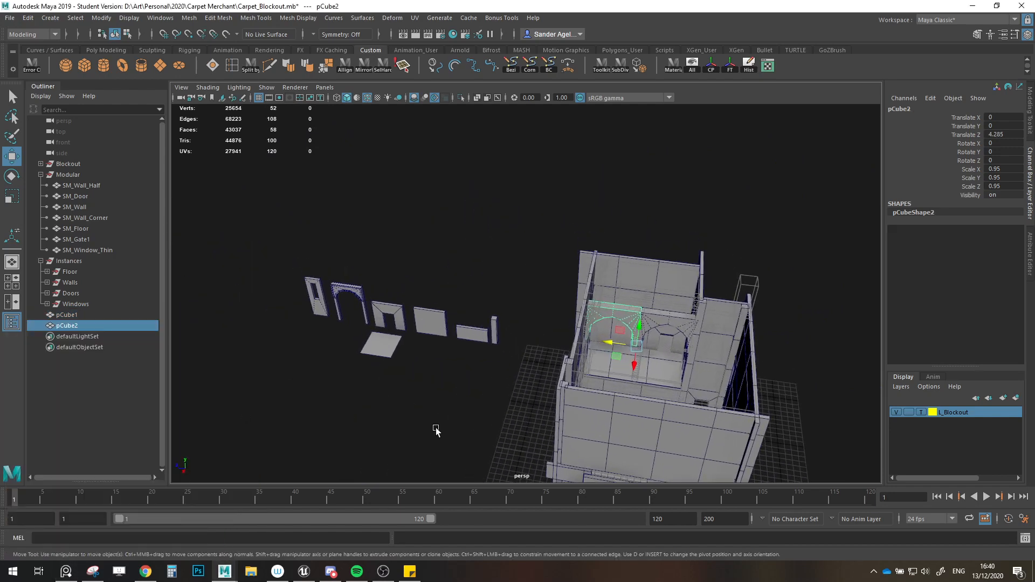
left_click_drag(436, 431, 377, 406, "alt")
Step: Rename the original arch as SM_Arch
double_click(67, 315)
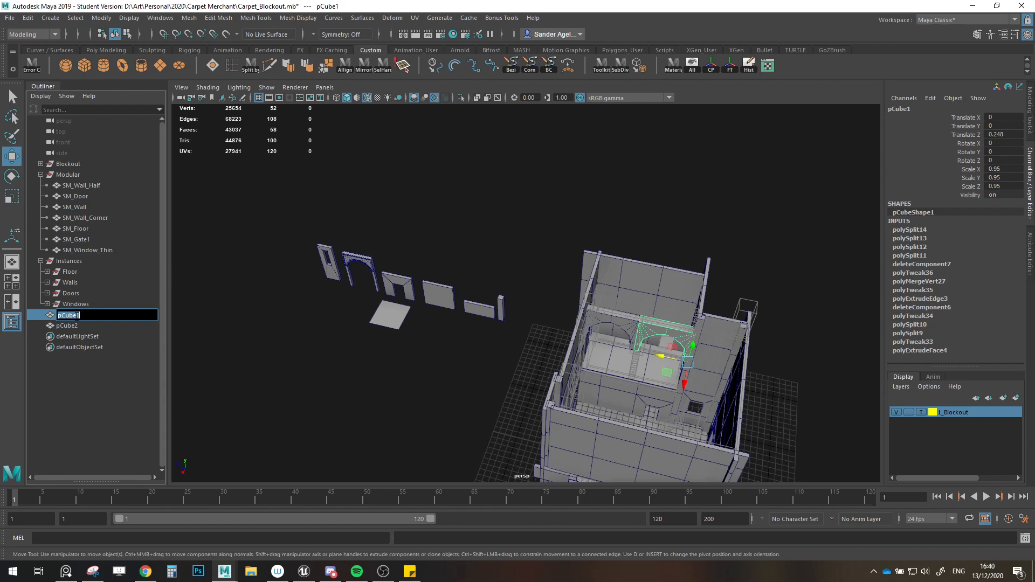
key("Return")
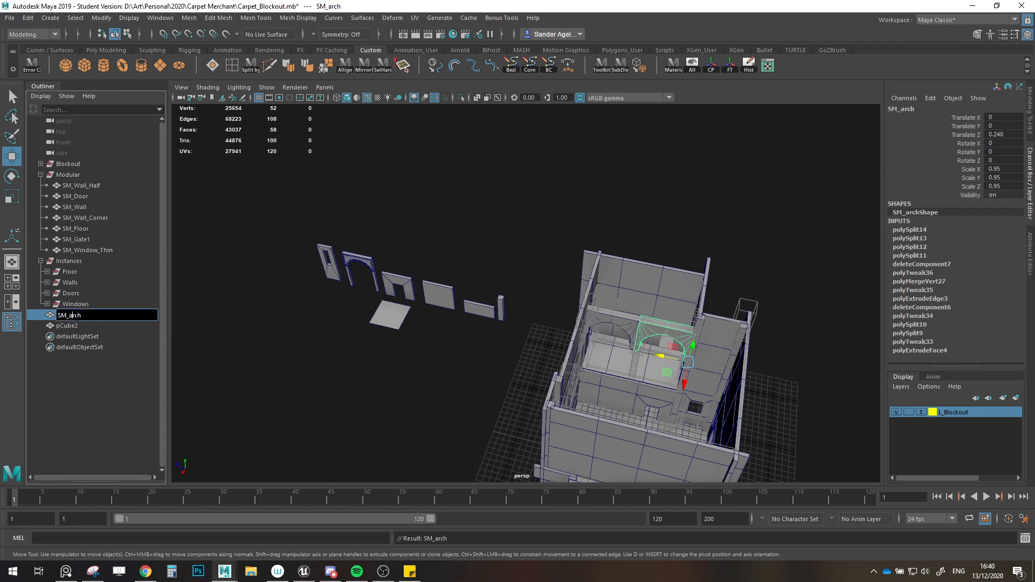
key("BackSpace")
type("A")
key("Return")
Step: Copy the SM_Arch name and reuse it for the duplicate arch
double_click(75, 316)
key("ctrl+c")
double_click(72, 327)
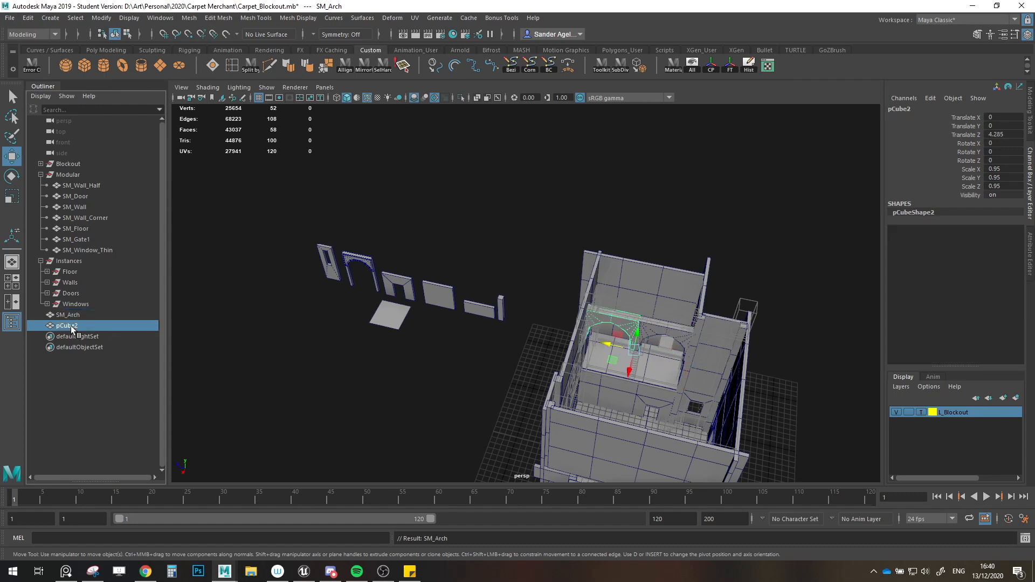
key("ctrl+v")
left_click(177, 401)
Step: Duplicate SM_Arch, put the original in the Modular group, and move it to the end of the modular piece row
left_click(73, 315)
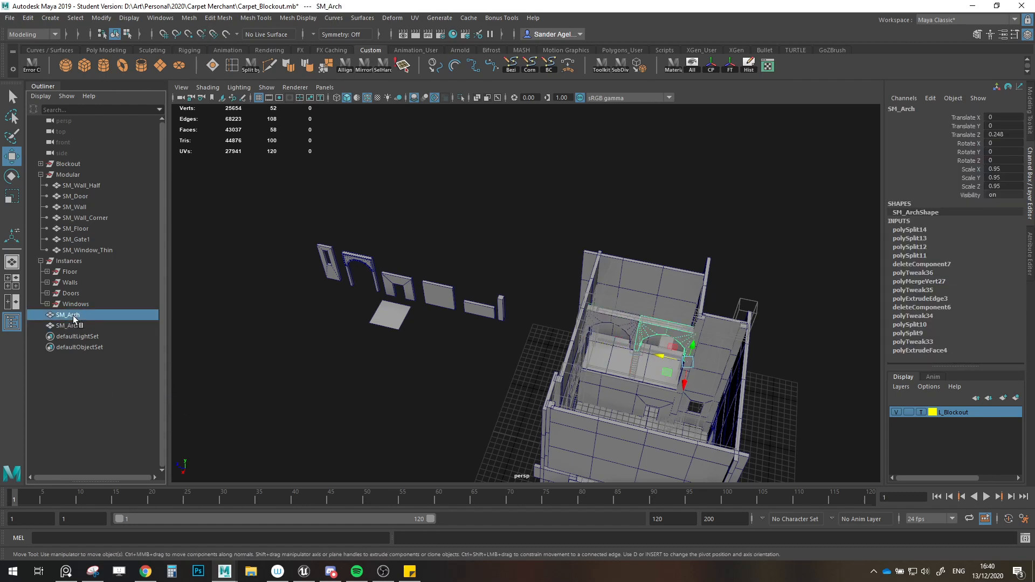
key("ctrl+d")
left_click(72, 315)
left_click_drag(72, 315, 72, 175)
left_click_drag(670, 372, 305, 282)
left_click(454, 342)
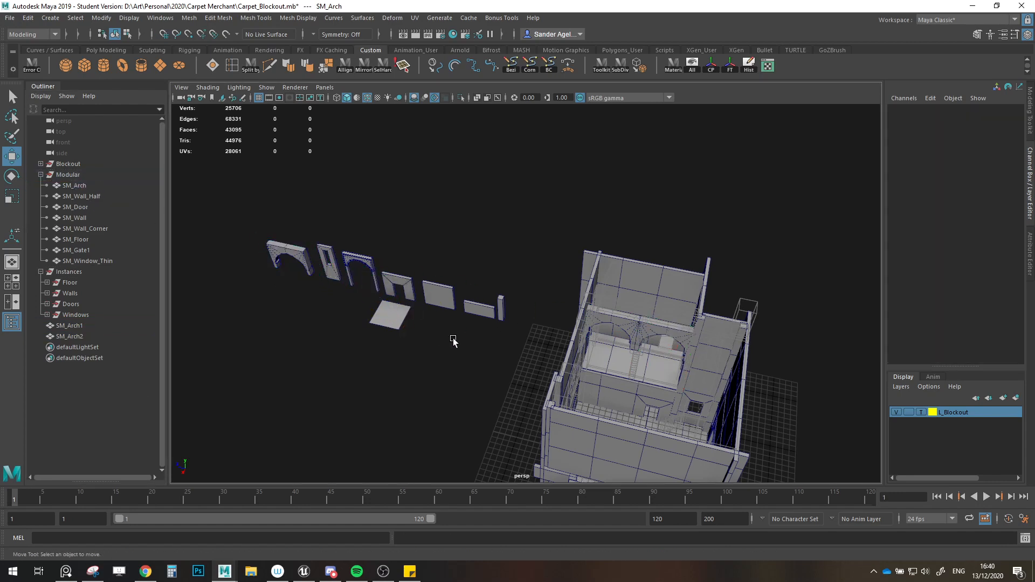
Step: Move SM_Arch1 and SM_Arch2 into the Instances group, collapse the Modular group, and save the scene
scroll(346, 370, "up", 3)
left_click(70, 336)
left_click(76, 326, "shift")
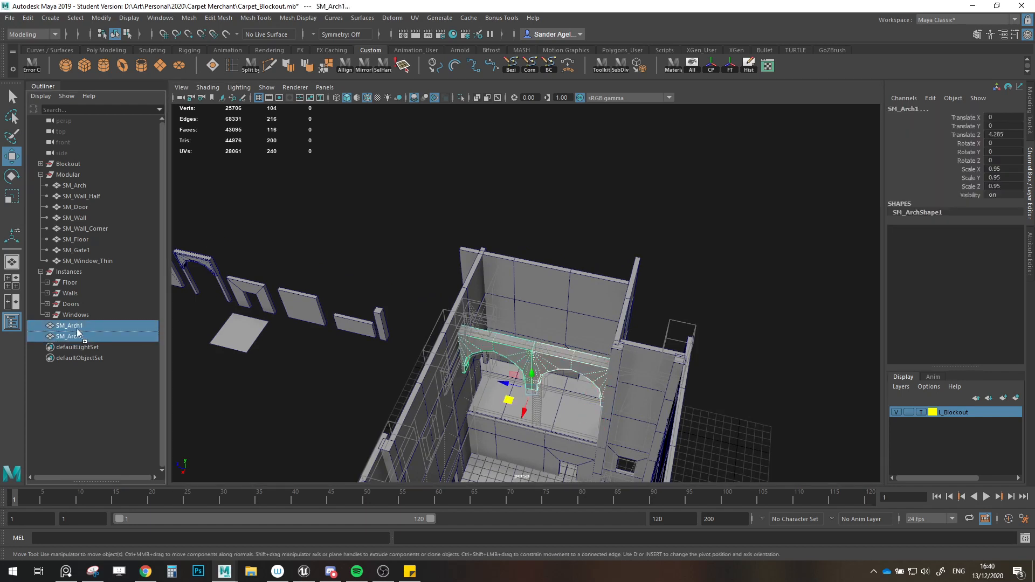
mouse_move(69, 280)
left_mouse_down()
mouse_move(109, 302)
mouse_move(77, 274)
left_mouse_up()
left_click(40, 174)
left_click(425, 266)
key("ctrl+s")
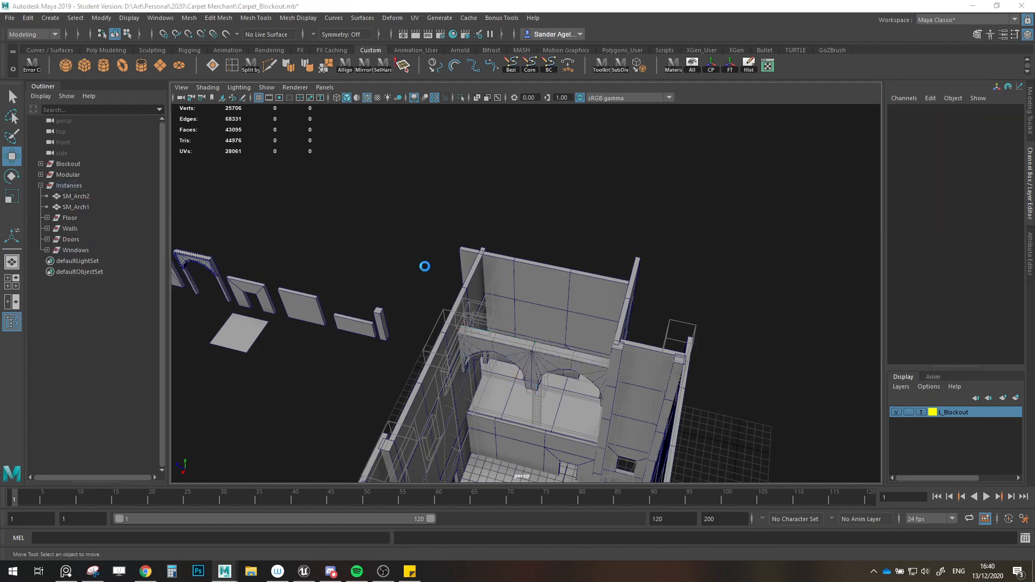
left_click(480, 296)
Step: Duplicate a half-wall piece and place it directly above the arch beside the stair-side wall
scroll(509, 334, "down", 2)
scroll(512, 355, "up", 6)
mouse_move(552, 307)
left_mouse_down("alt")
mouse_move(584, 289)
mouse_move(620, 319)
mouse_move(615, 367)
mouse_move(687, 303)
mouse_move(481, 326)
mouse_move(530, 337)
mouse_move(475, 310)
mouse_move(574, 306)
left_mouse_up("alt")
left_click(692, 296)
key("e")
key("w")
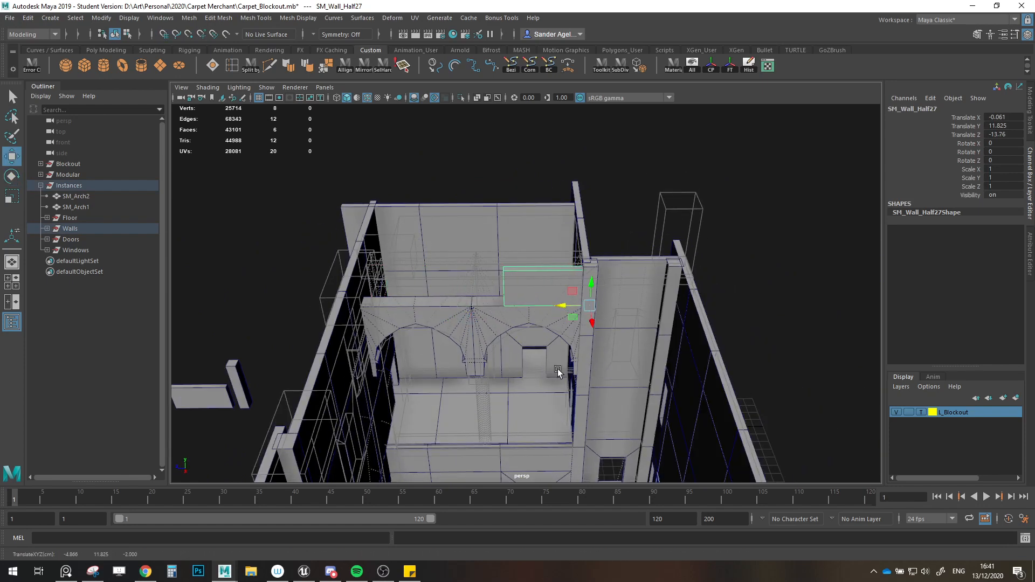
Step: Repeat the half wall with vertex-snapped copies to complete the wall row above both arches
left_click_drag(628, 368, 558, 344, "alt")
left_click_drag(547, 309, 491, 297, "shift")
mouse_move(491, 298)
left_mouse_down("alt")
mouse_move(511, 314)
mouse_move(420, 278)
left_mouse_up("alt")
key("v")
left_click(592, 180)
left_click_drag(592, 180, 562, 350, "alt")
Step: Check the half walls on the opposite side, clear the selection, and save the scene
left_click(549, 344)
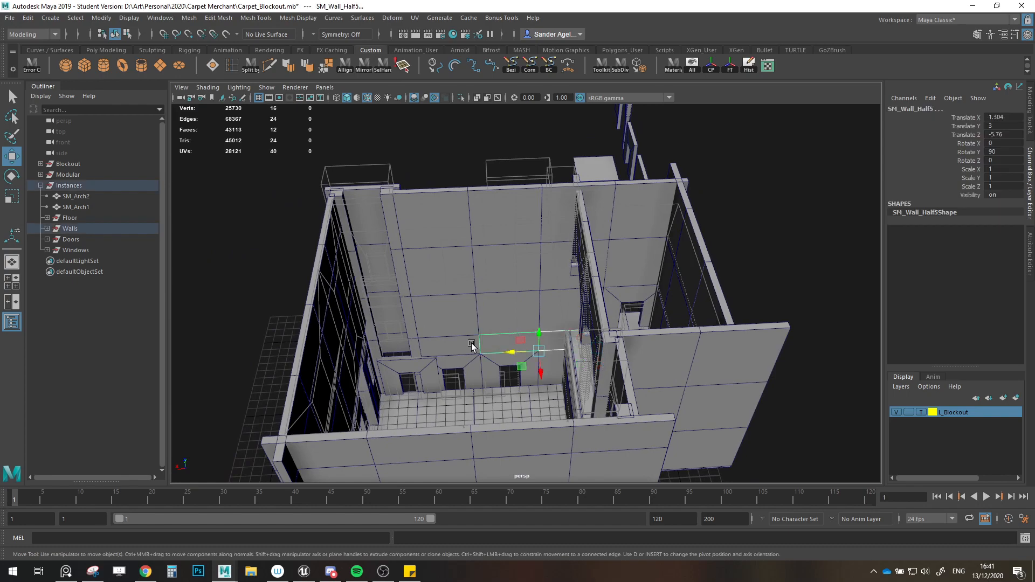
left_click(472, 343)
left_click_drag(472, 343, 377, 251, "alt")
left_click(418, 189)
scroll(538, 256, "down", 3)
left_click_drag(539, 256, 465, 293, "alt")
key("ctrl+s")
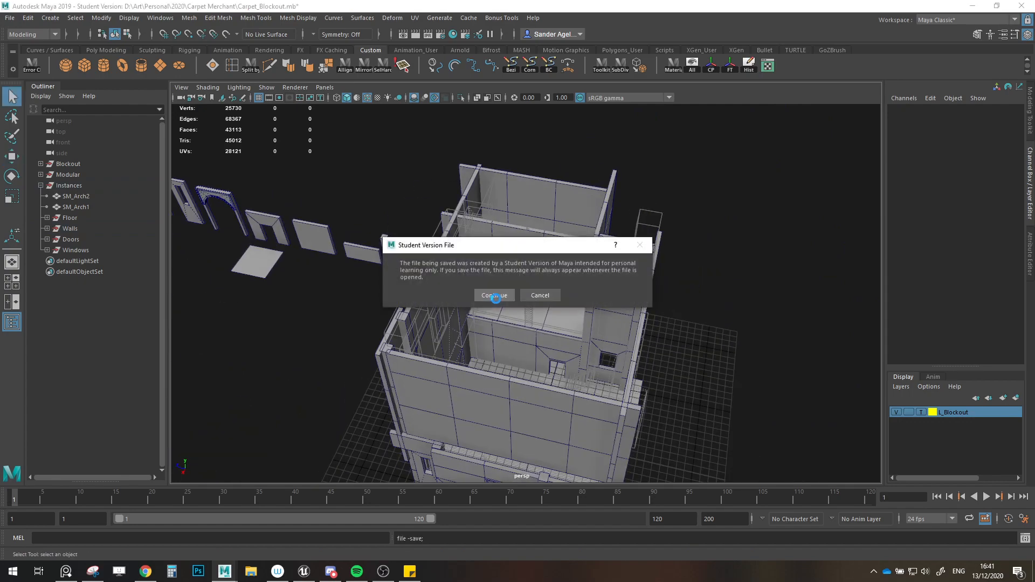
left_click(495, 297)
Step: Create a polygon cylinder as the base for a column
scroll(496, 300, "up", 5)
scroll(496, 301, "down", 2)
middle_click_drag(494, 302, 535, 335, "alt")
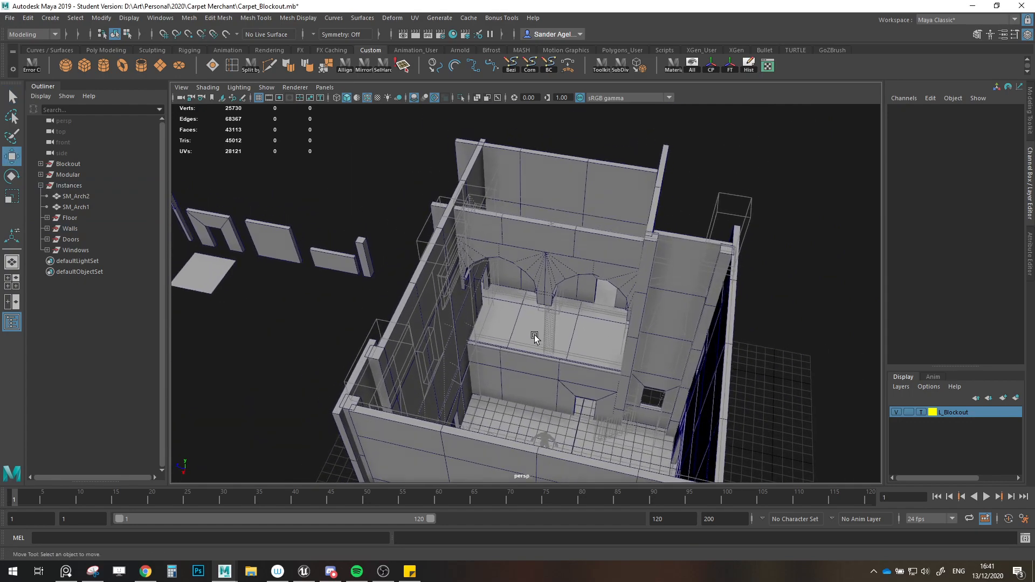
left_click_drag(311, 325, 334, 287, "alt")
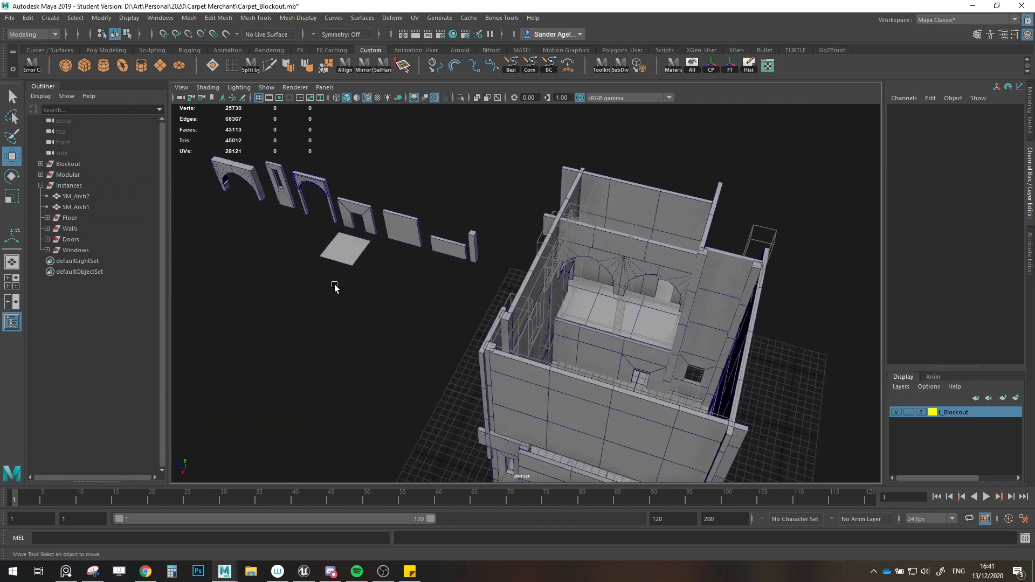
left_click(142, 66)
middle_click_drag(578, 330, 507, 332, "alt")
scroll(510, 399, "down", 3)
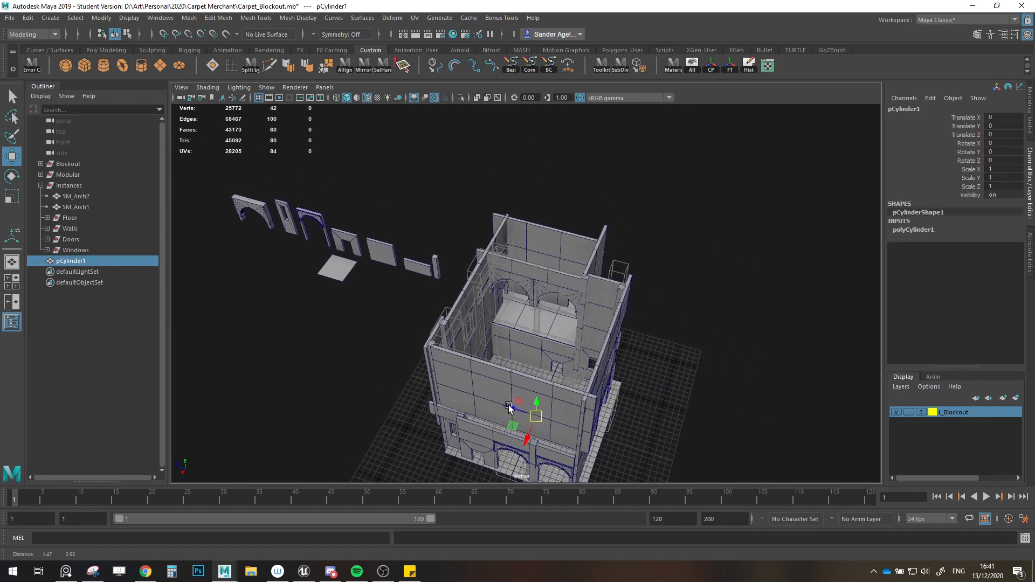
Step: Move the cylinder onto the upper floor below the arches and slim it to about 0.266 in X and Z
scroll(511, 411, "up", 2)
key("v")
left_click_drag(538, 437, 536, 348)
scroll(536, 348, "up", 5)
key("r")
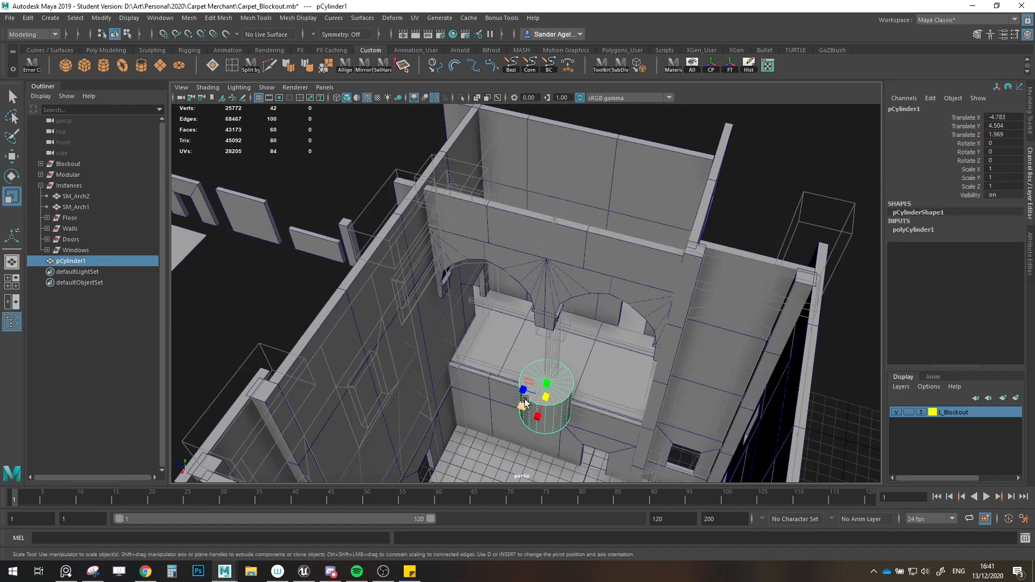
left_click_drag(539, 402, 544, 335)
key("w")
key("f")
scroll(549, 342, "down", 3)
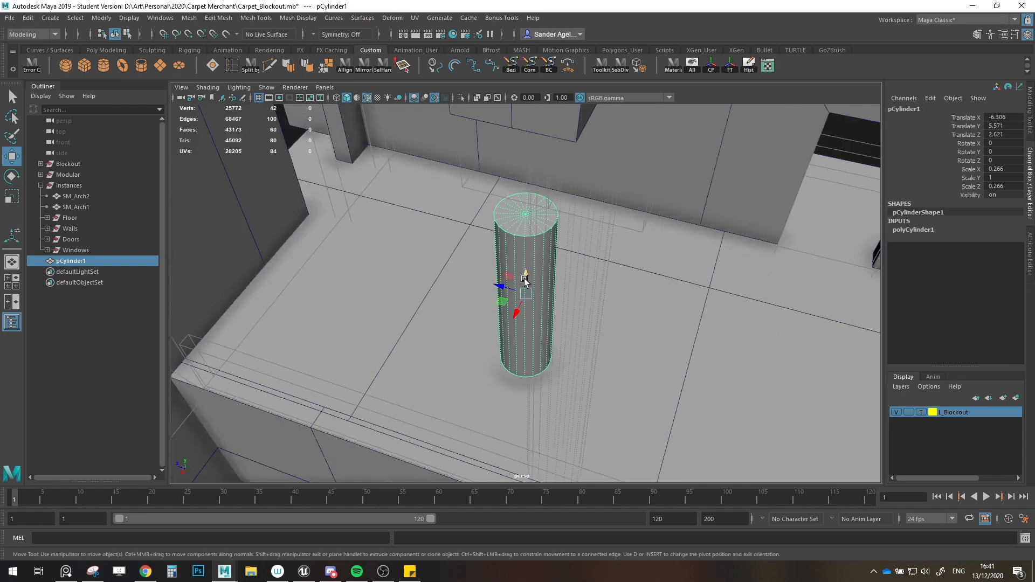
Step: Move the cylinder's pivot to its base and stand the cylinder on the upper floor under the shared arch leg
key("d")
left_click_drag(527, 279, 526, 352)
scroll(540, 366, "down", 5)
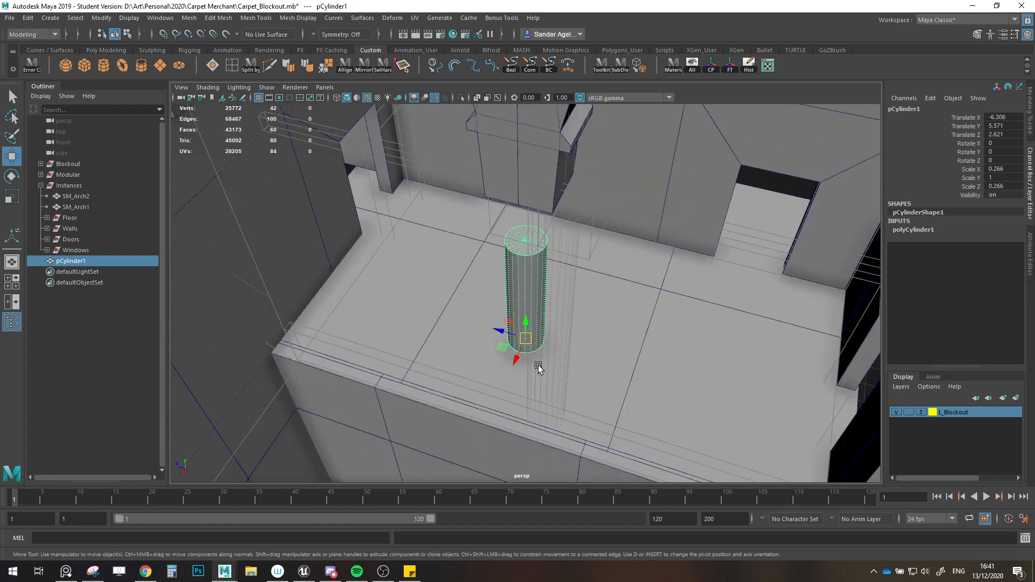
left_click_drag(526, 310, 864, 229)
key("r")
key("w")
Step: Align the column's top vertices with the arch leg's underside and its bottom vertices with the floor, ending in object selection
left_click(1030, 111)
left_click(912, 124)
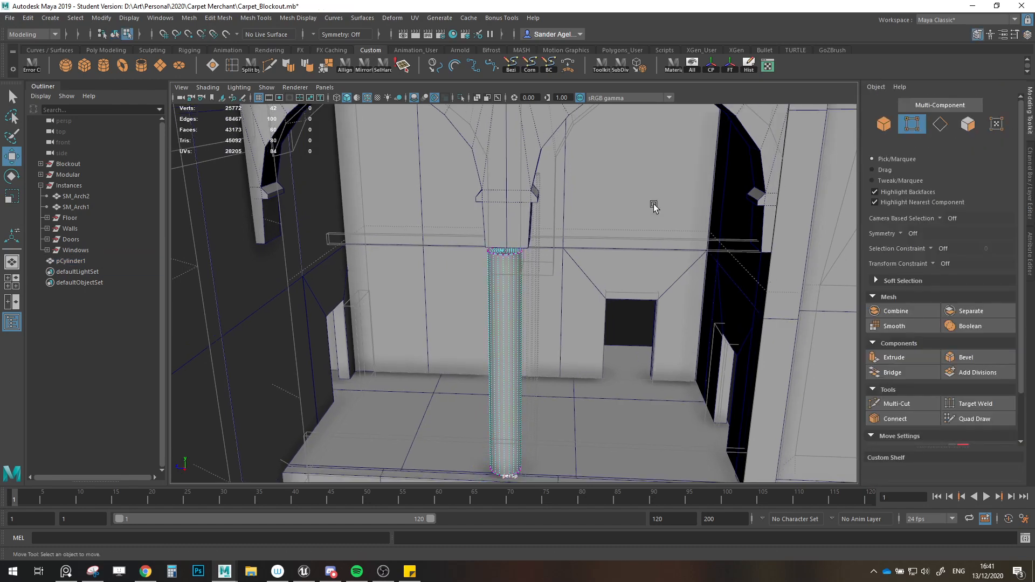
left_click_drag(475, 232, 505, 257)
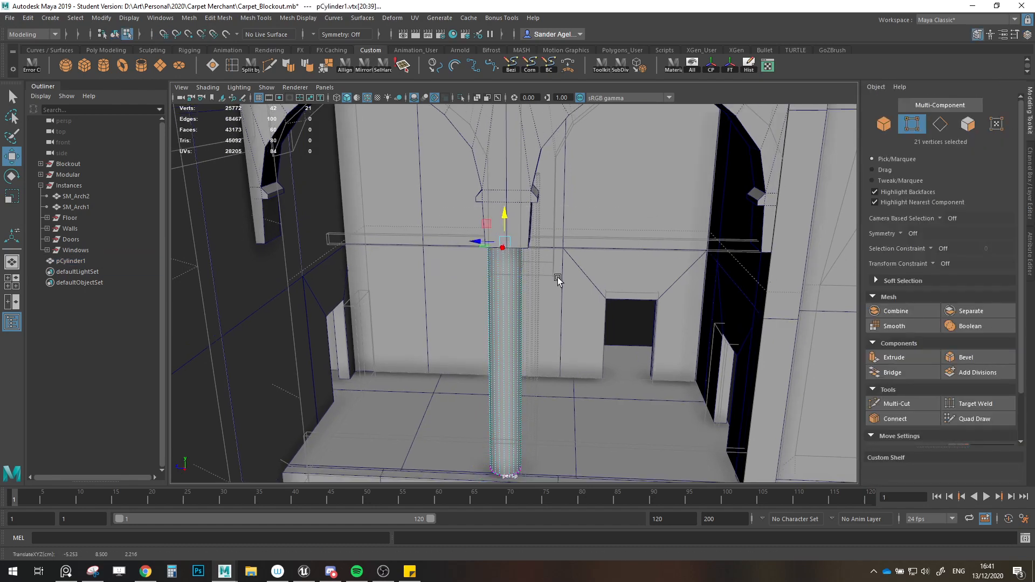
left_click_drag(557, 279, 550, 461, "alt")
key("F8")
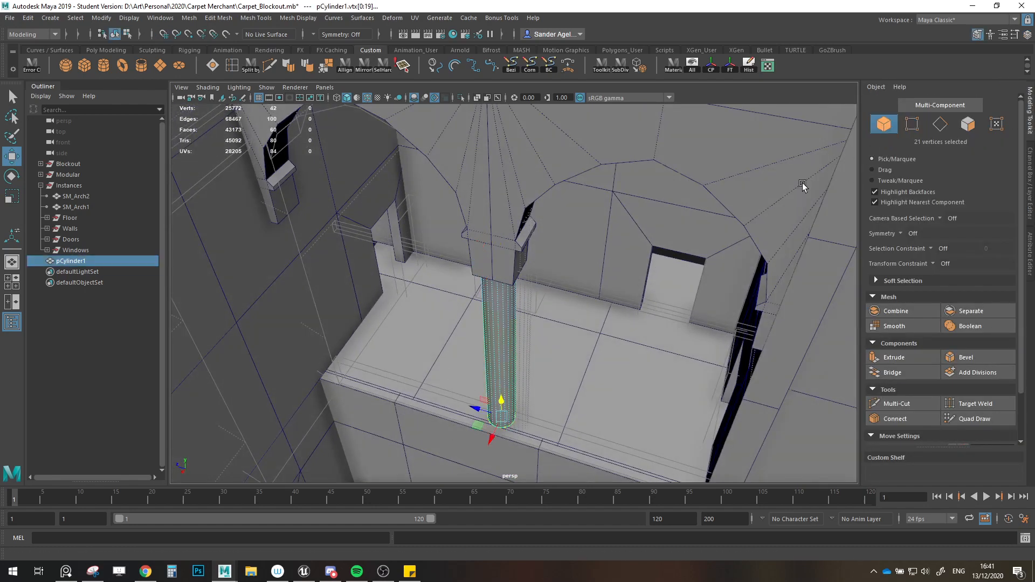
left_click_drag(802, 183, 511, 454, "alt")
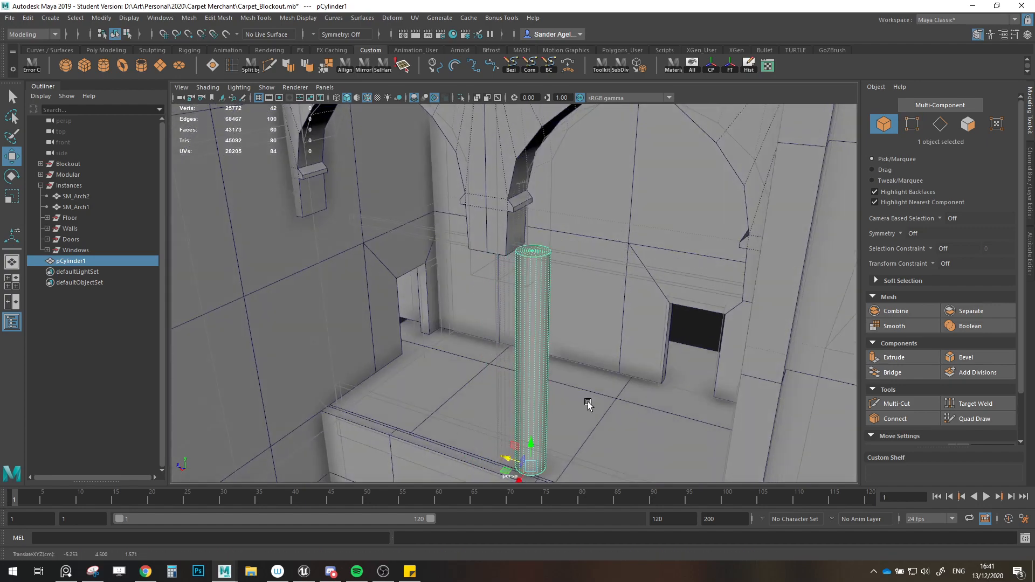
Step: Create a polygon cube and move it onto the upper end of the column
scroll(587, 402, "down", 2)
left_click_drag(587, 403, 593, 429, "alt")
scroll(594, 429, "down", 2)
middle_click_drag(593, 430, 533, 363, "alt")
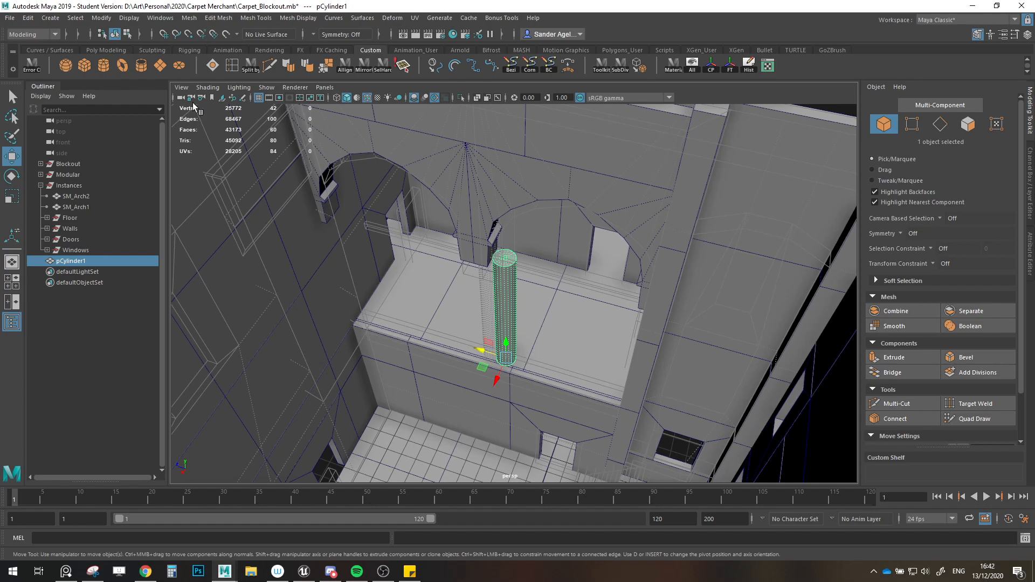
left_click(84, 65)
scroll(500, 370, "down", 5)
scroll(499, 370, "up", 2)
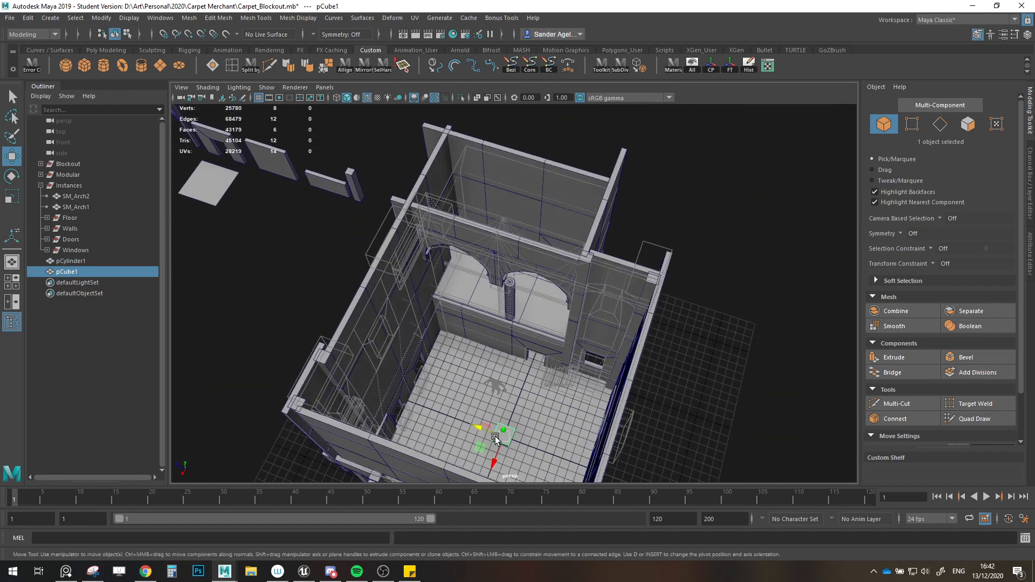
left_click_drag(495, 436, 521, 308)
scroll(513, 283, "up", 5)
left_click_drag(507, 252, 490, 236)
Step: Move the cube's pivot up to the level of its top face by snapping it to a vertex
scroll(519, 277, "down", 2)
middle_click_drag(519, 277, 547, 332, "alt")
left_click_drag(547, 332, 537, 298, "alt")
scroll(538, 297, "up", 3)
key("d")
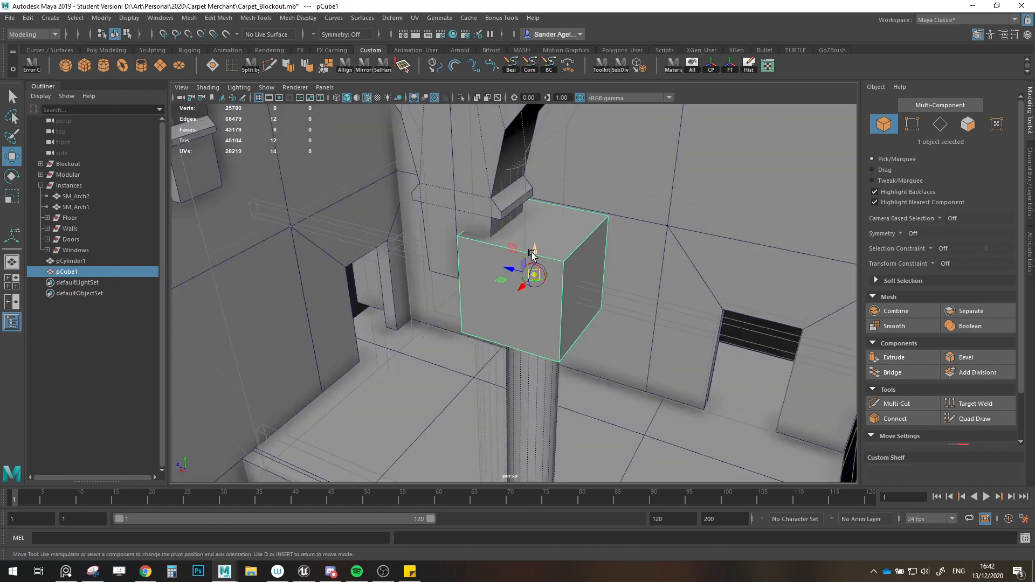
key("v")
left_click_drag(534, 251, 614, 224)
Step: Align the cube's top with the column's top and scale it into a slab, about 0.664 in X and Z and 0.192 in Y
scroll(548, 259, "down", 2)
left_click_drag(548, 260, 552, 309, "alt")
key("v")
key("r")
left_click_drag(482, 325, 551, 256)
left_click_drag(534, 211, 497, 312)
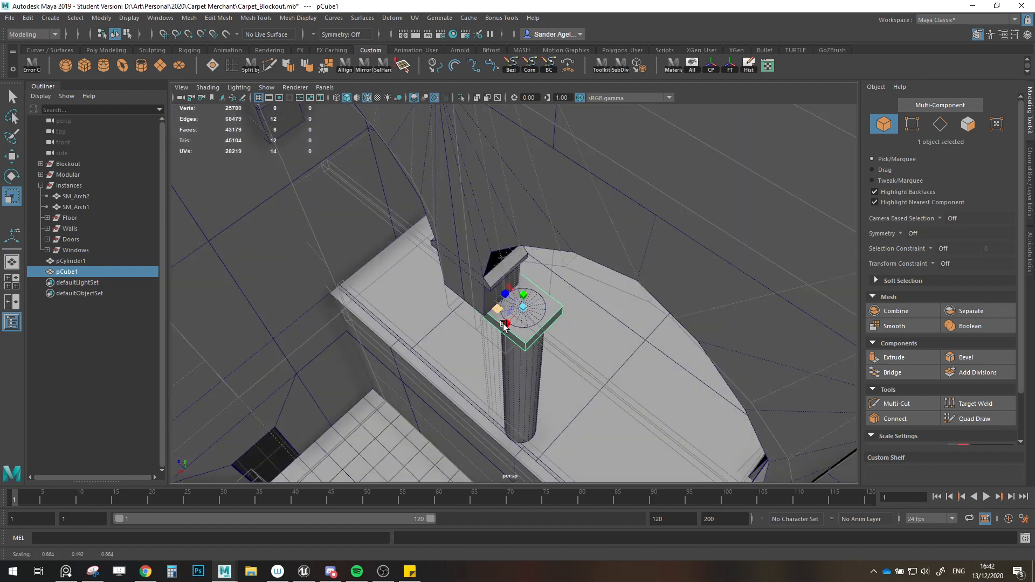
Step: Duplicate the slab down to the column's base and flip the copy upside down so it rests on the floor
left_click_drag(564, 402, 584, 374, "alt")
middle_click_drag(585, 375, 569, 313, "alt")
key("w")
mouse_move(524, 172)
left_mouse_down("shift")
mouse_move(532, 391)
mouse_move(532, 368)
left_mouse_up("shift")
key("v")
key("e")
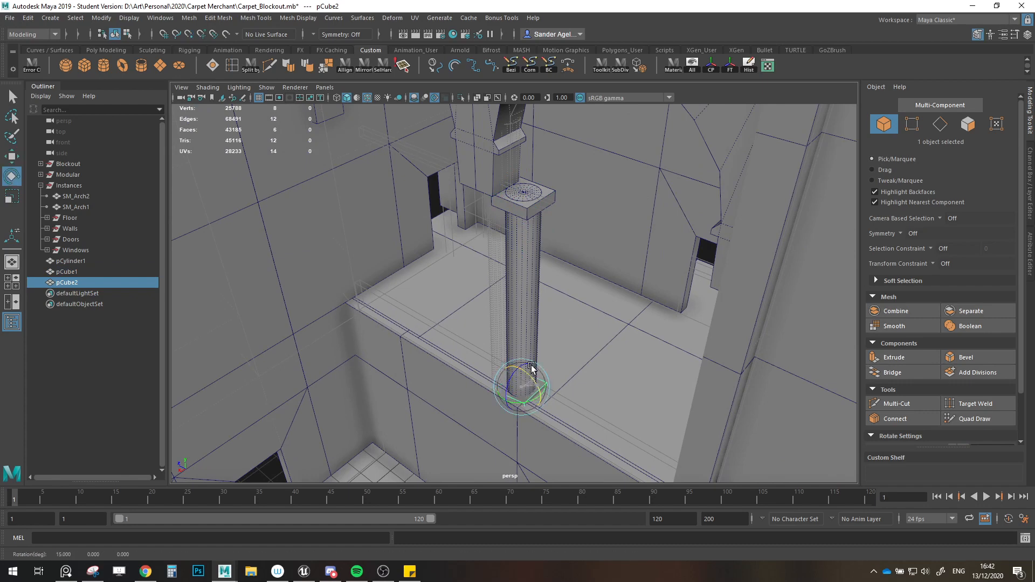
key("w")
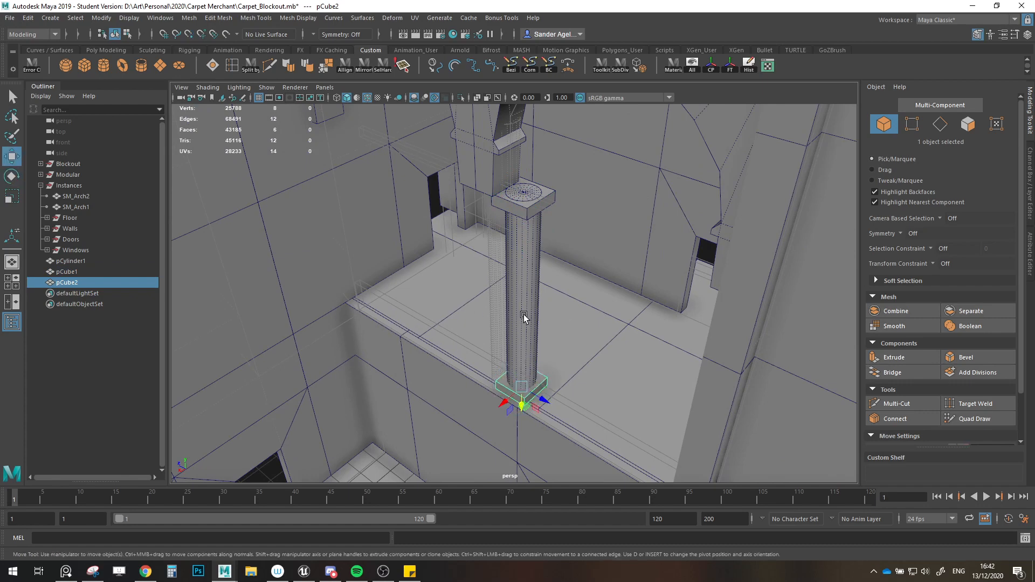
Step: Delete the column cylinder's top and bottom cap faces, keeping its side faces, and return to object selection
left_click(524, 317)
left_click_drag(524, 318, 623, 257, "alt")
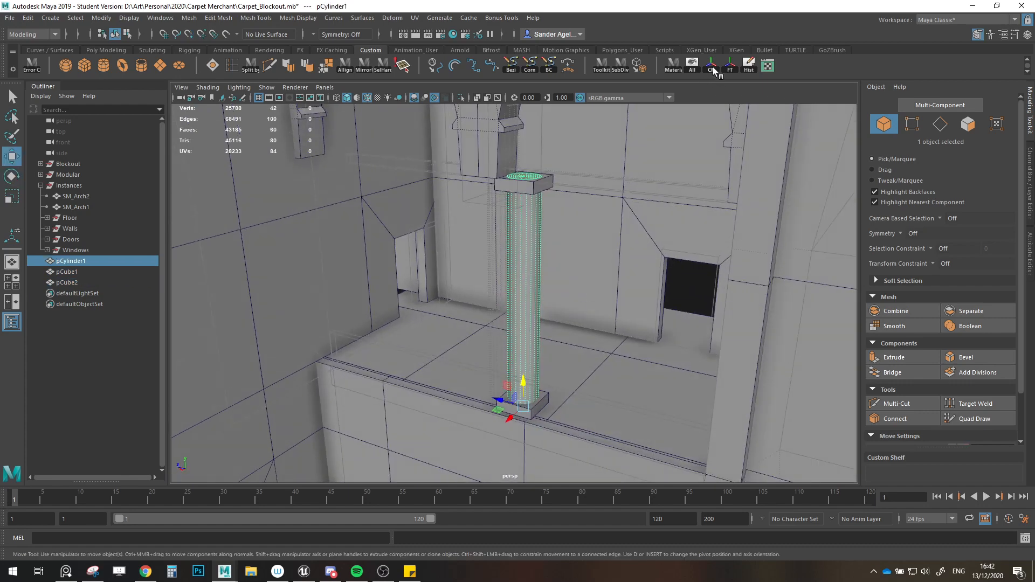
left_click(968, 124)
left_click_drag(446, 138, 660, 429)
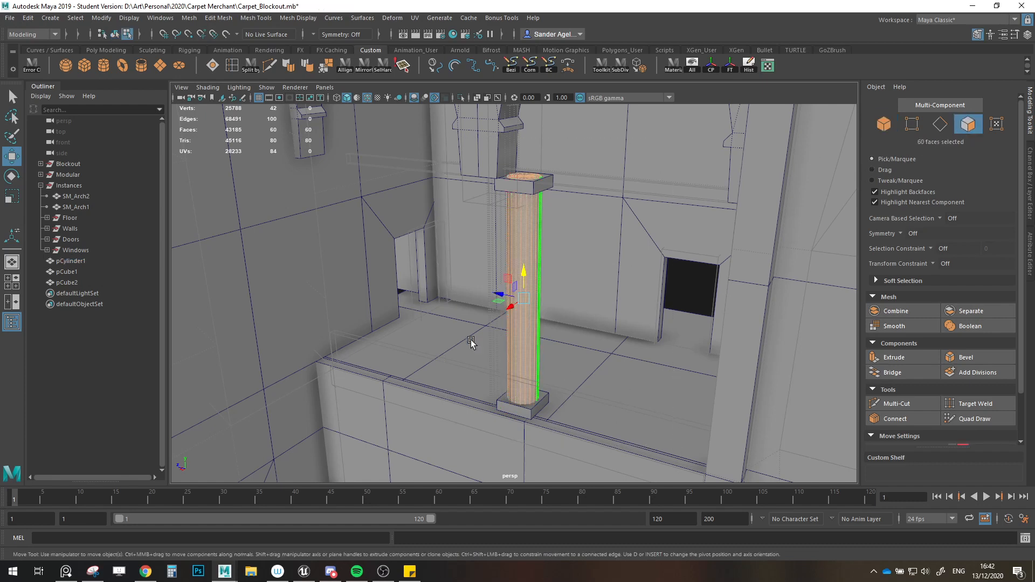
left_click_drag(471, 341, 597, 317, "ctrl")
key("Delete")
left_click(883, 123)
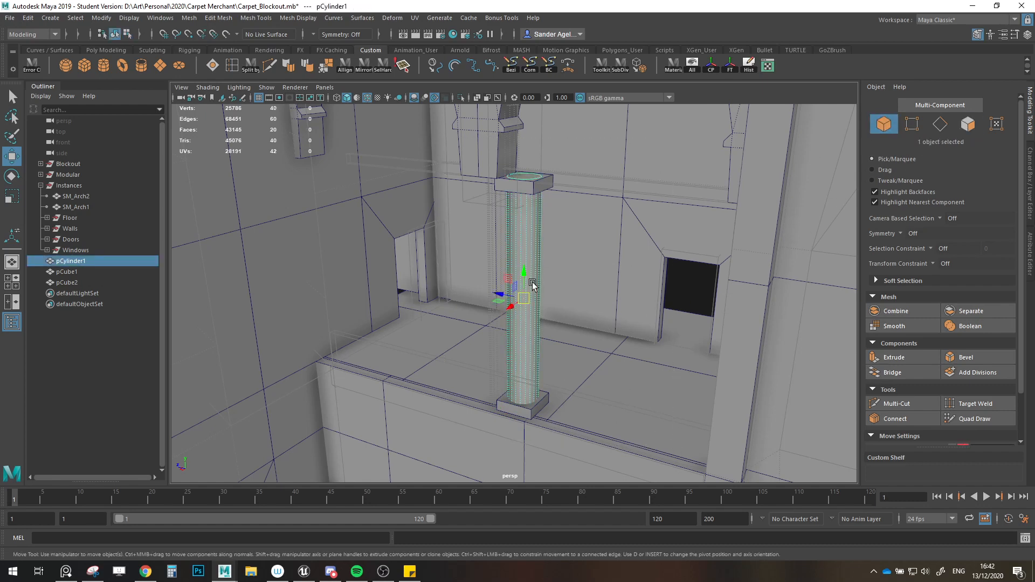
Step: Combine the column shaft with its top and base slabs into one mesh and delete its history
key("r")
left_click_drag(528, 279, 640, 234, "alt")
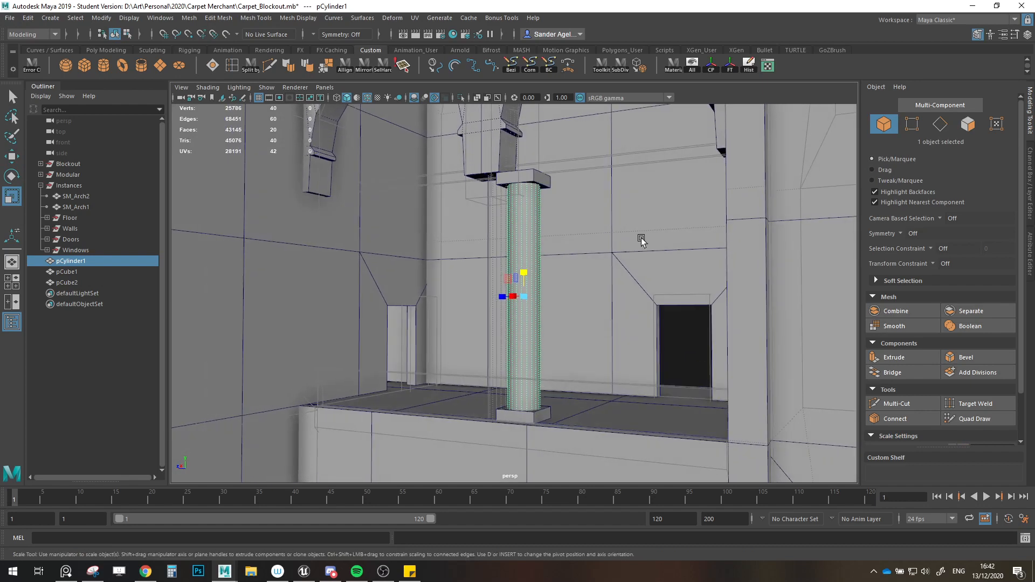
key("w")
left_click(544, 179, "shift")
left_click(519, 415, "shift")
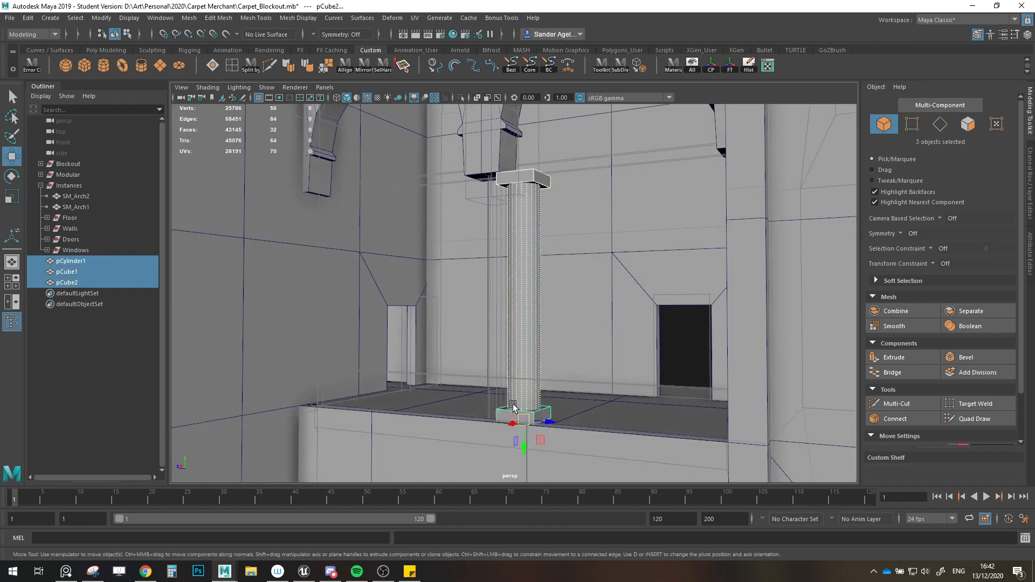
left_click(190, 18)
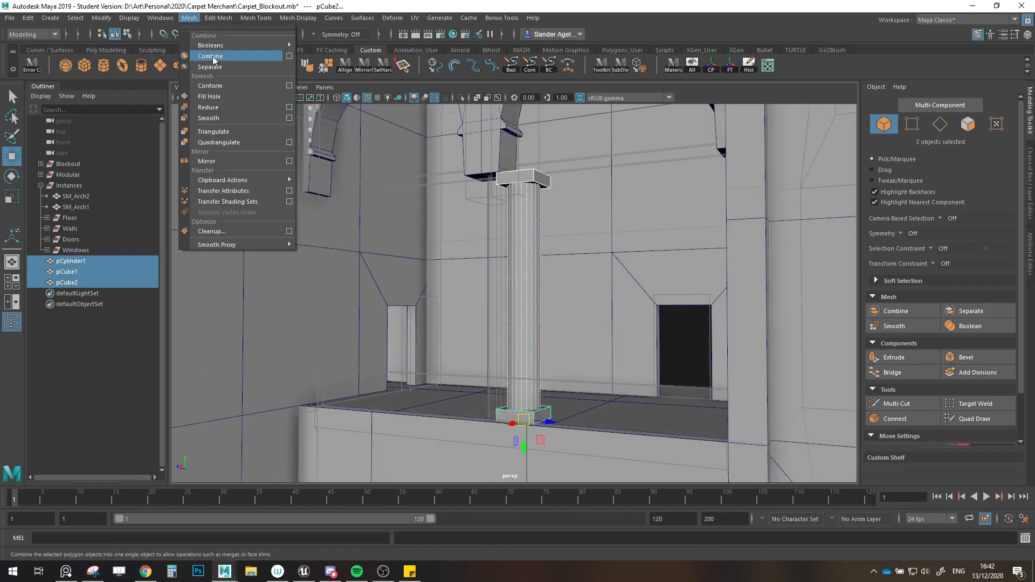
left_click(216, 52)
left_click(749, 67)
left_click(747, 71)
Step: Move the combined column's pivot down to the underside of its base slab
left_click_drag(647, 185, 575, 235, "alt")
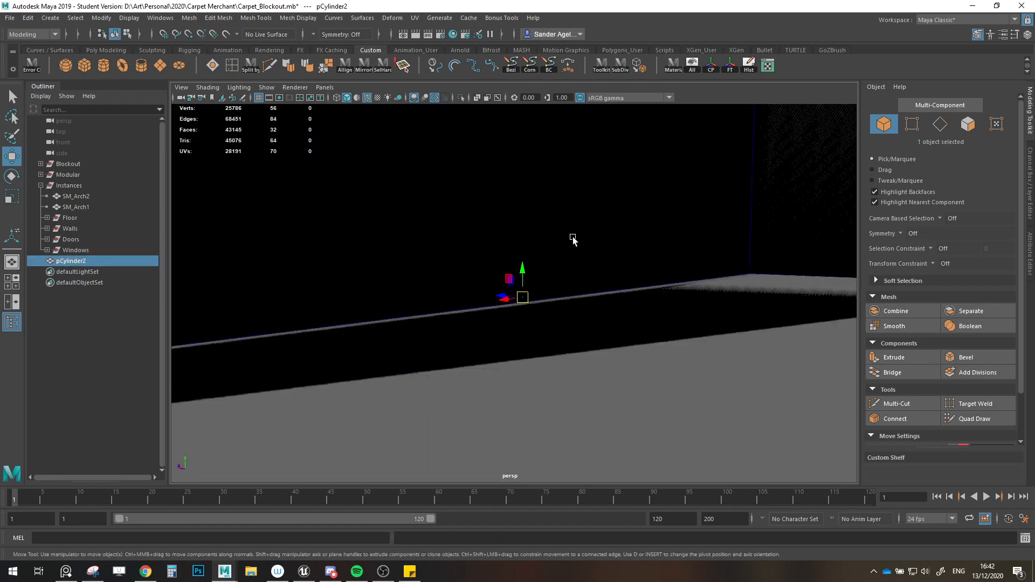
scroll(572, 238, "up", 2)
key("d")
left_click_drag(524, 279, 559, 413)
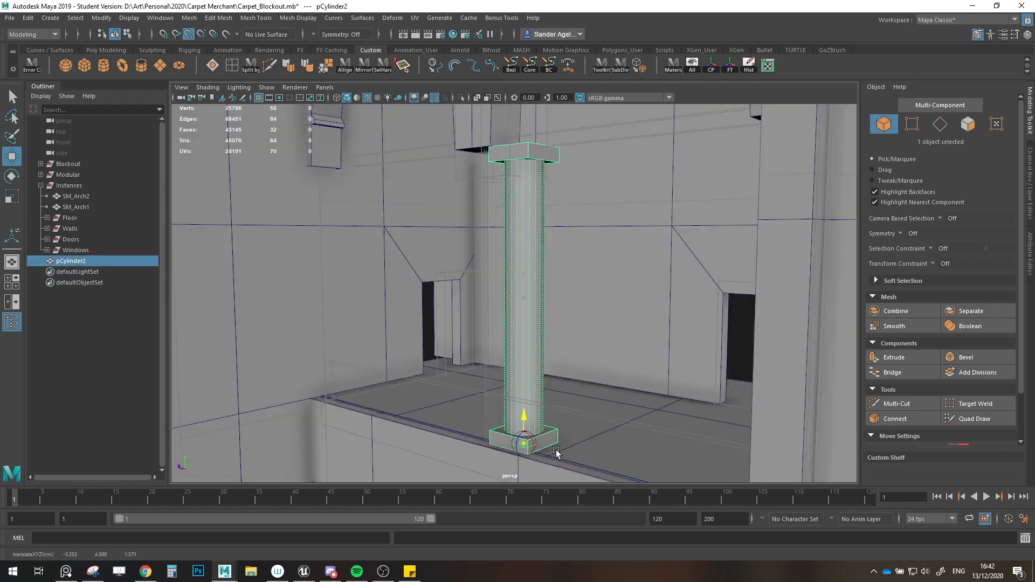
Step: Rename the combined column as SM_Pillar
double_click(72, 262)
type("s")
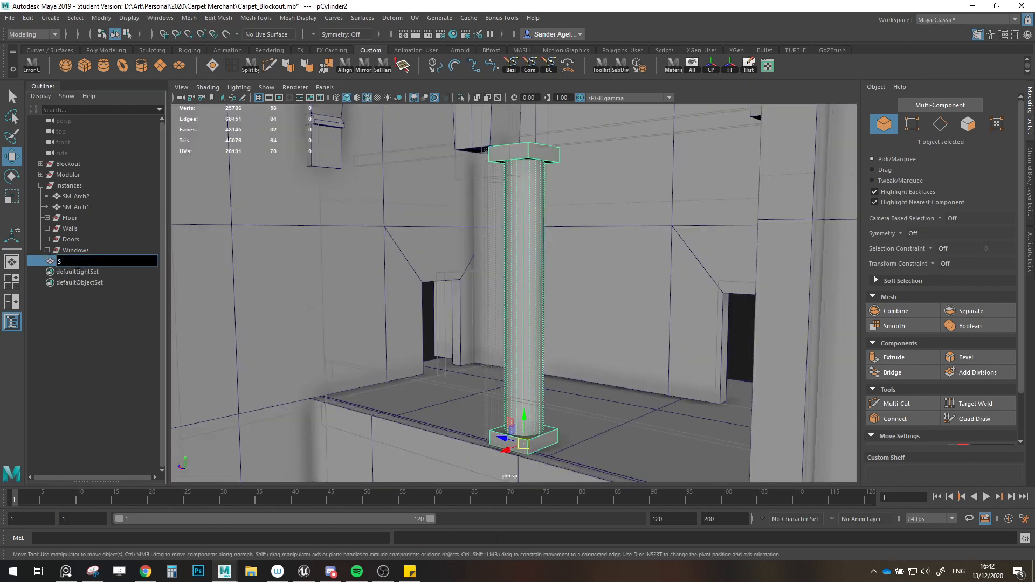
type("M_Pillar")
key("Return")
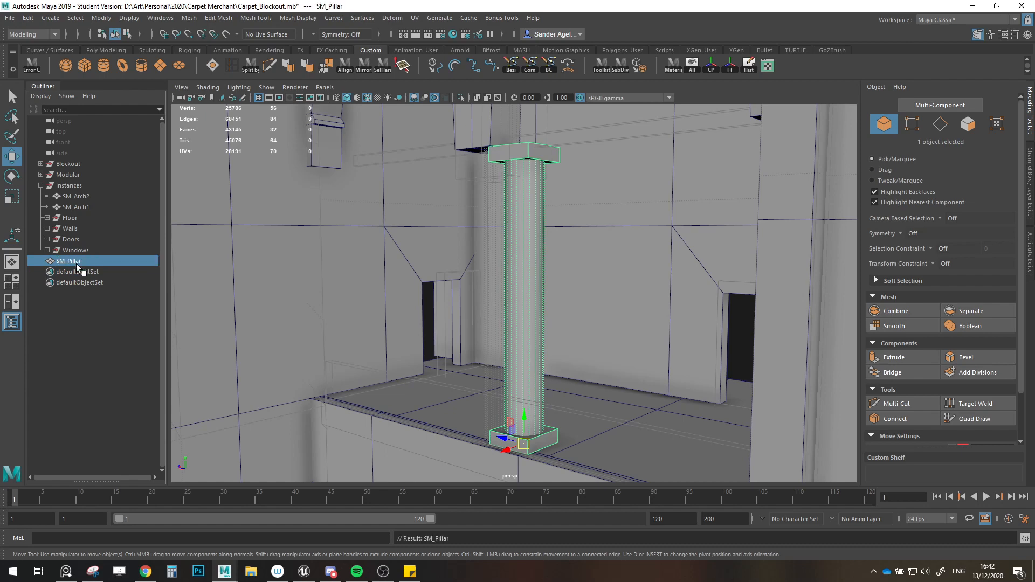
Step: Duplicate SM_Pillar, place the original in the Modular group and the copy in the Instances group
key("ctrl+d")
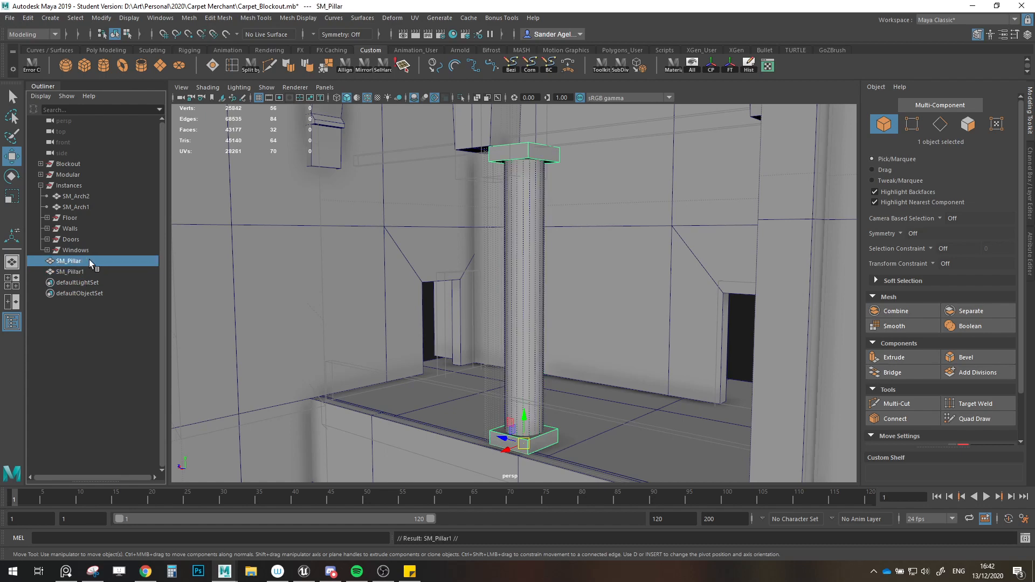
mouse_move(89, 260)
left_mouse_down()
mouse_move(138, 248)
mouse_move(68, 263)
mouse_move(101, 244)
left_mouse_up()
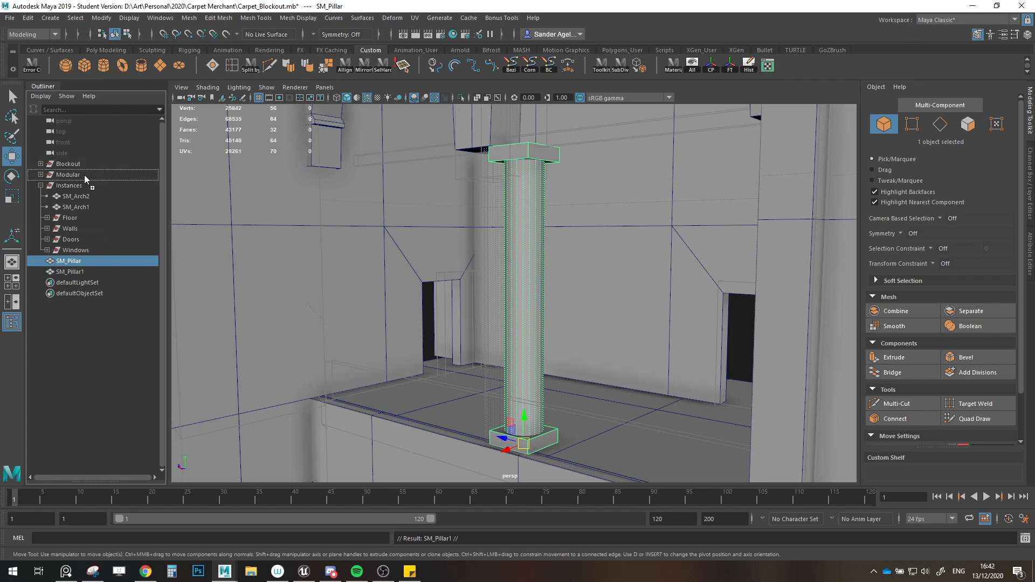
left_click_drag(84, 175, 63, 191)
left_click(77, 271)
left_click(73, 262)
left_click(40, 185)
Step: Shift the pillar copy under the shared arch leg and move the original SM_Pillar to the row of modular pieces
left_click_drag(339, 226, 477, 346, "alt")
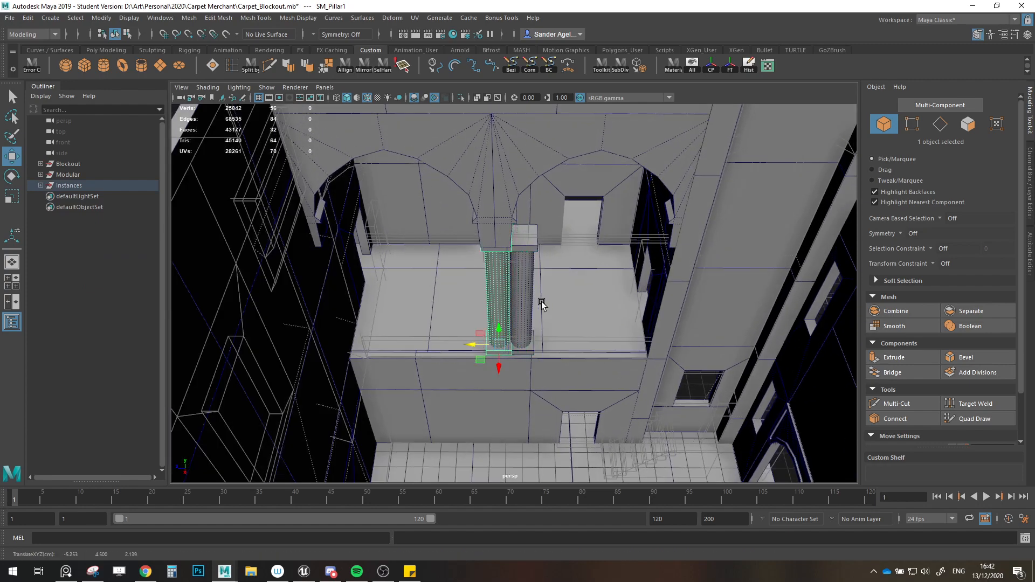
scroll(616, 360, "down", 6)
left_click_drag(660, 347, 478, 308)
left_click(503, 362)
left_click_drag(561, 364, 500, 375, "alt")
scroll(500, 376, "up", 10)
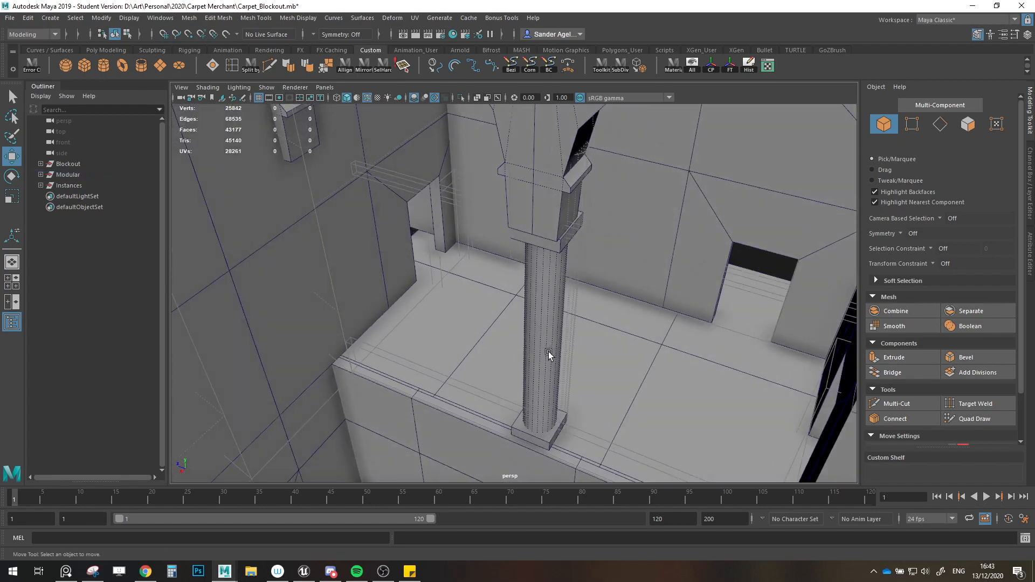
Step: Scale the pillar beneath the arch leg to 0.845 in X and Z, freeze its transformations and delete its history
left_click(549, 355)
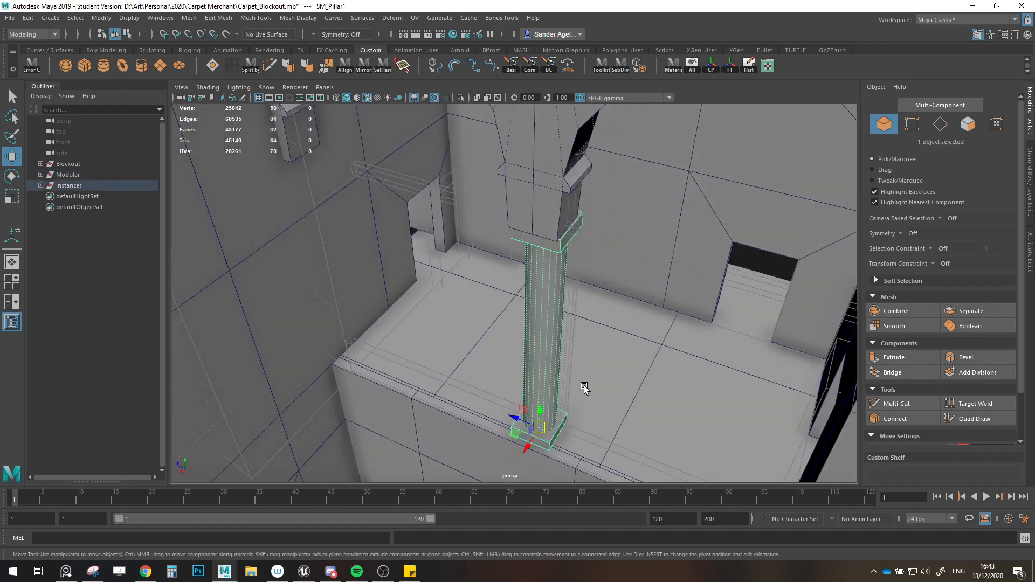
left_click_drag(584, 386, 540, 372, "alt")
key("r")
key("w")
middle_click_drag(541, 372, 533, 428, "alt")
left_click_drag(532, 428, 589, 446, "alt")
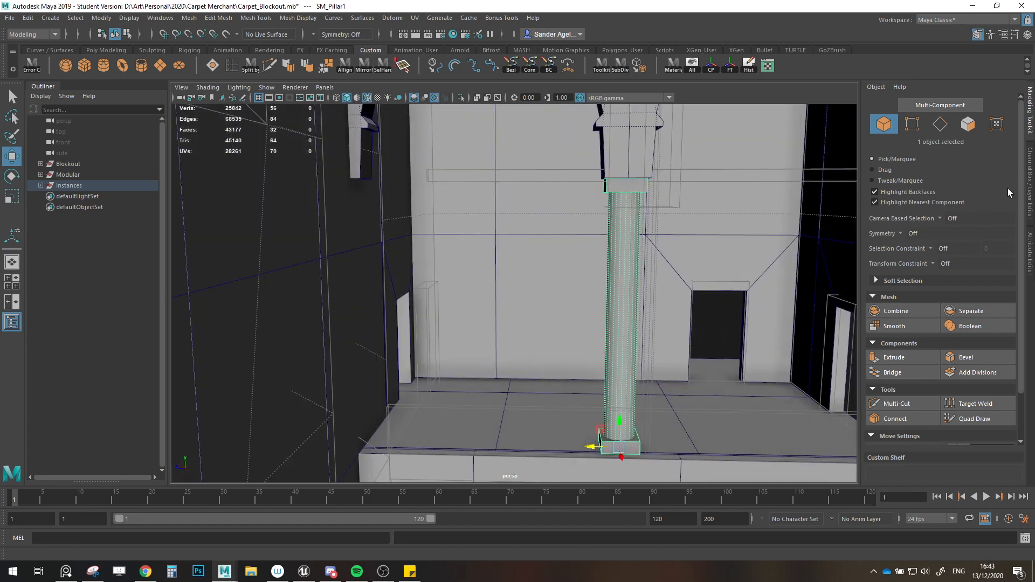
left_click(1030, 176)
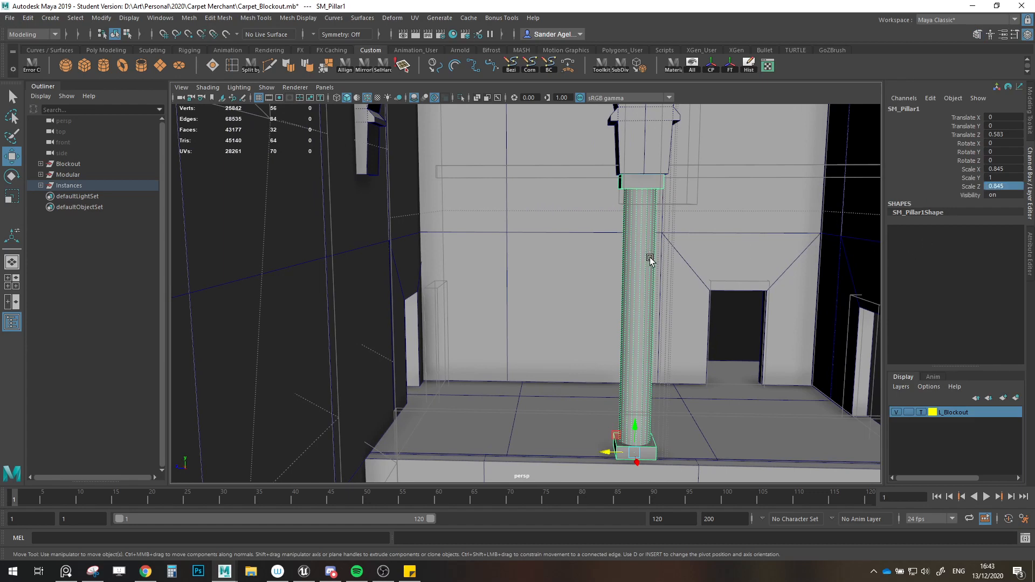
left_click(731, 66)
left_click(749, 65)
Step: Set the modular SM_Pillar's X and Z scale to 0.845, freeze its transformations, delete its history and deselect it
scroll(539, 205, "down", 6)
middle_click_drag(397, 271, 449, 282, "alt")
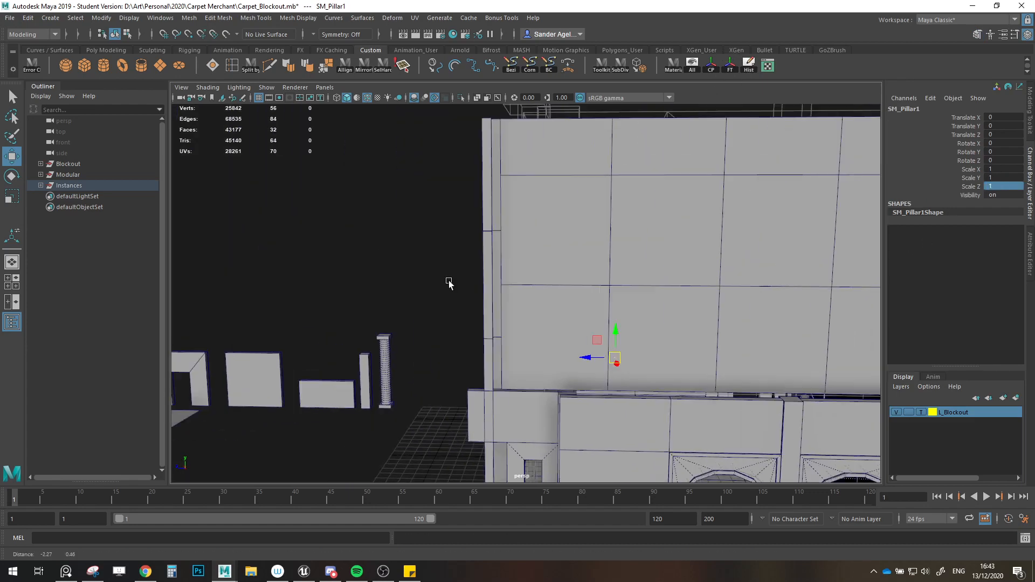
scroll(449, 282, "down", 5)
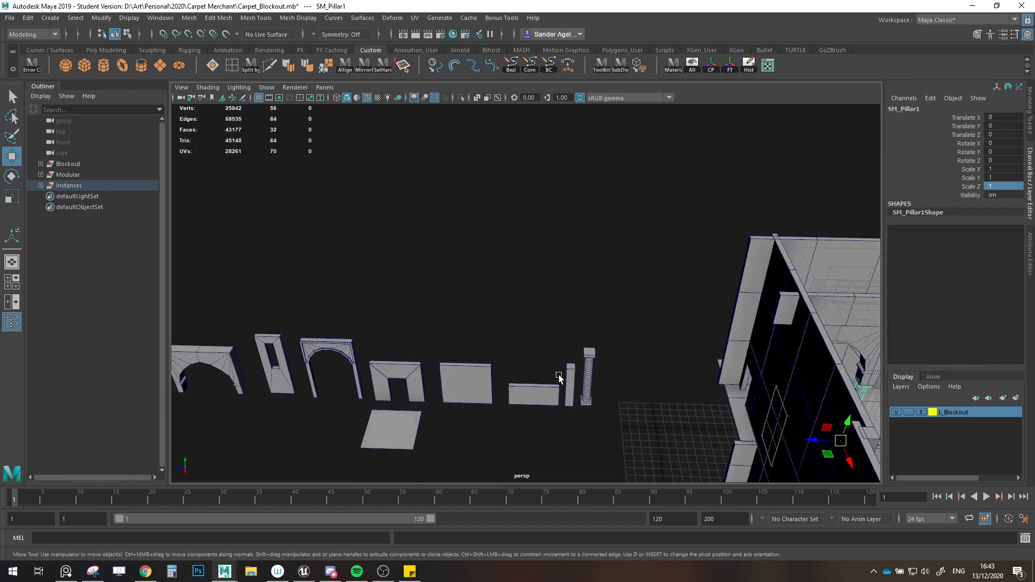
left_click(588, 368)
key("f")
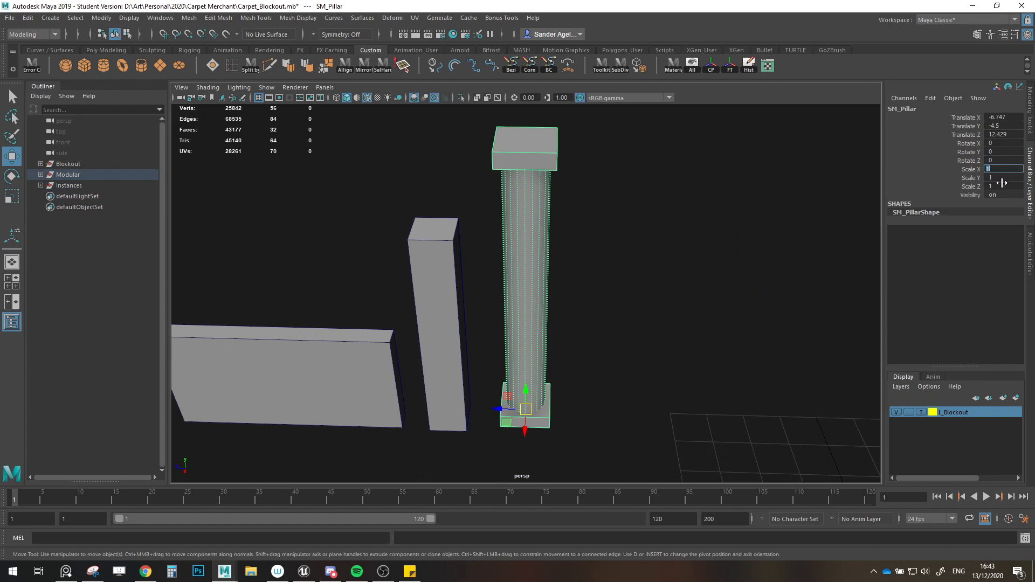
key("Return")
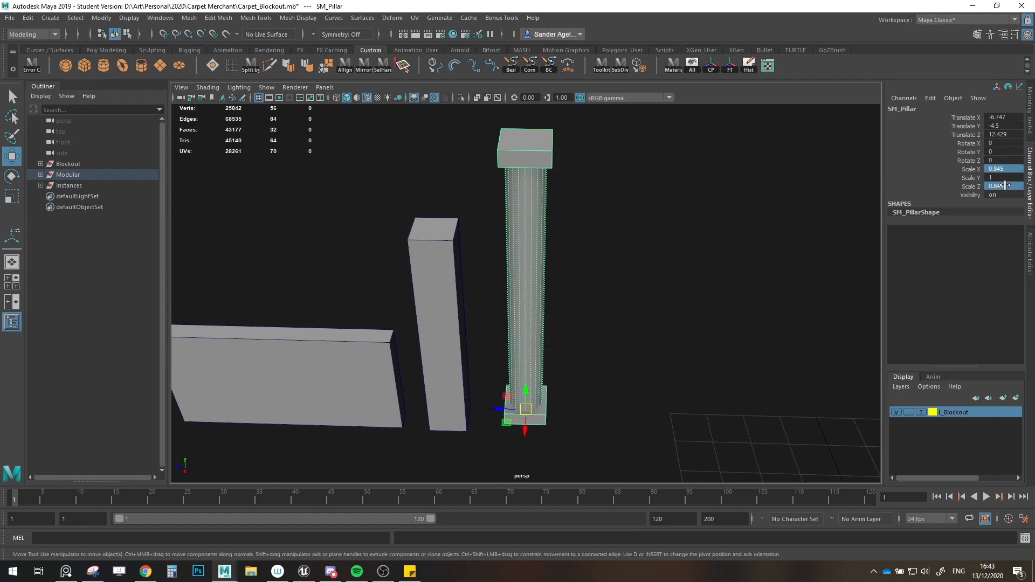
left_click(733, 69)
left_click(745, 69)
left_click(739, 199)
Step: Hide the Blockout group so only the modular pieces and their instances are shown
scroll(655, 333, "down", 10)
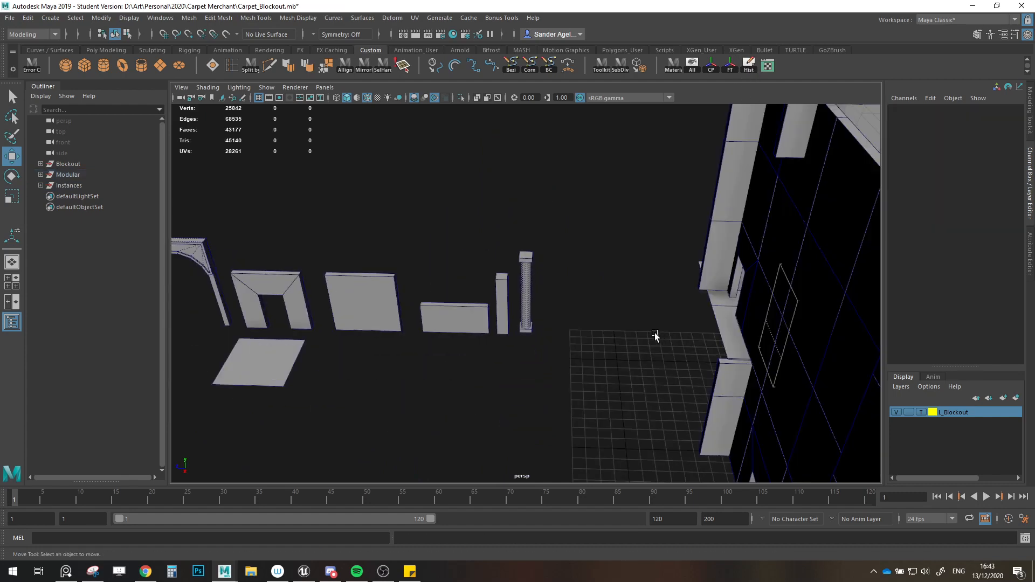
left_click_drag(580, 348, 314, 266, "alt")
left_click(414, 300)
left_click(509, 340)
left_click_drag(508, 340, 523, 270, "alt")
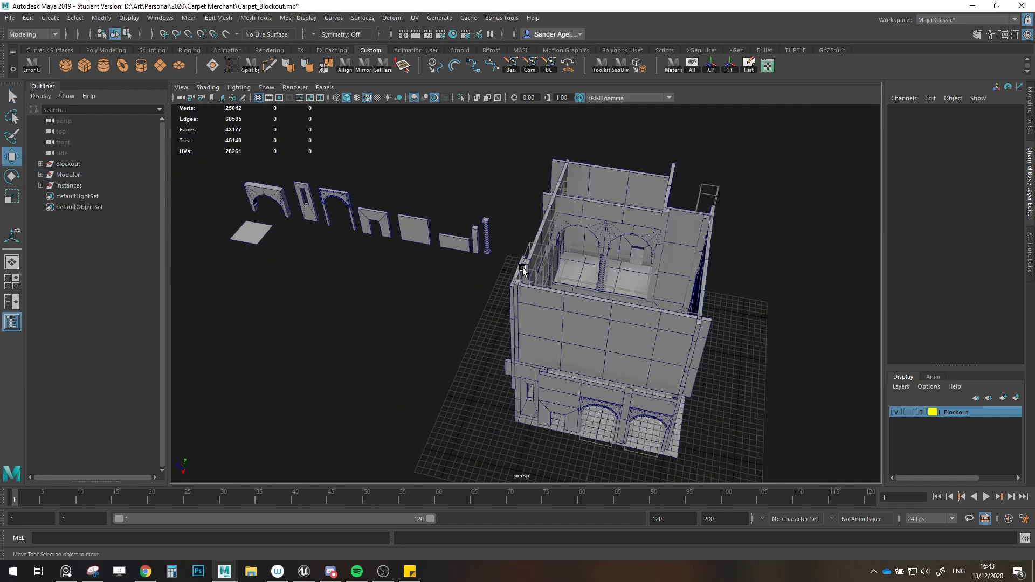
left_click(84, 167)
key("h")
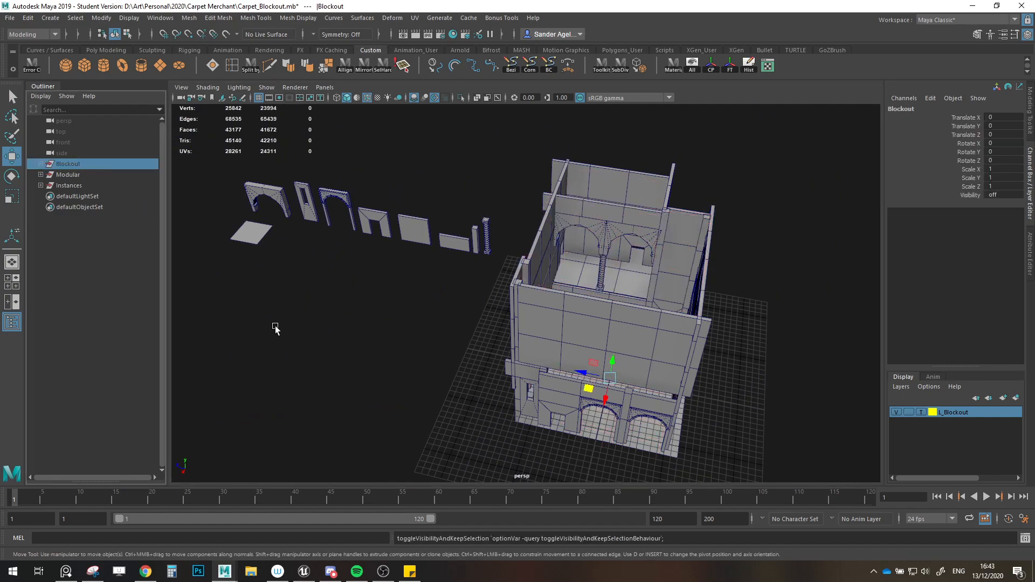
Step: Isolate the ground-floor corner doorway with the wall above it, move the doorway to X 2.25 and Z 6.383, and leave isolation
left_click(276, 326)
right_click_drag(276, 326, 444, 351, "alt")
left_click_drag(444, 352, 445, 415, "alt")
scroll(410, 378, "up", 5)
left_click(370, 398)
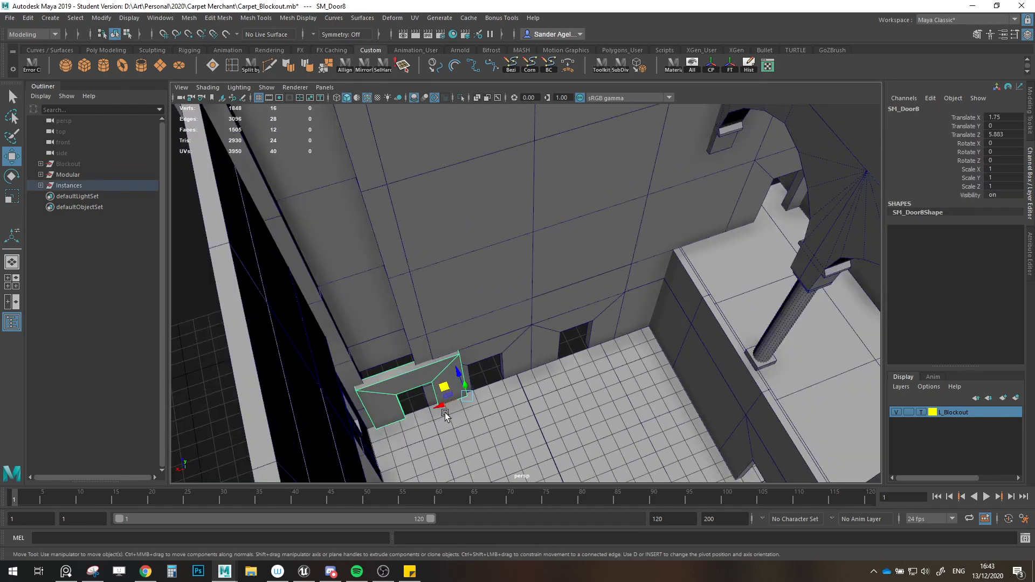
left_click(390, 352, "shift")
key("ctrl+1")
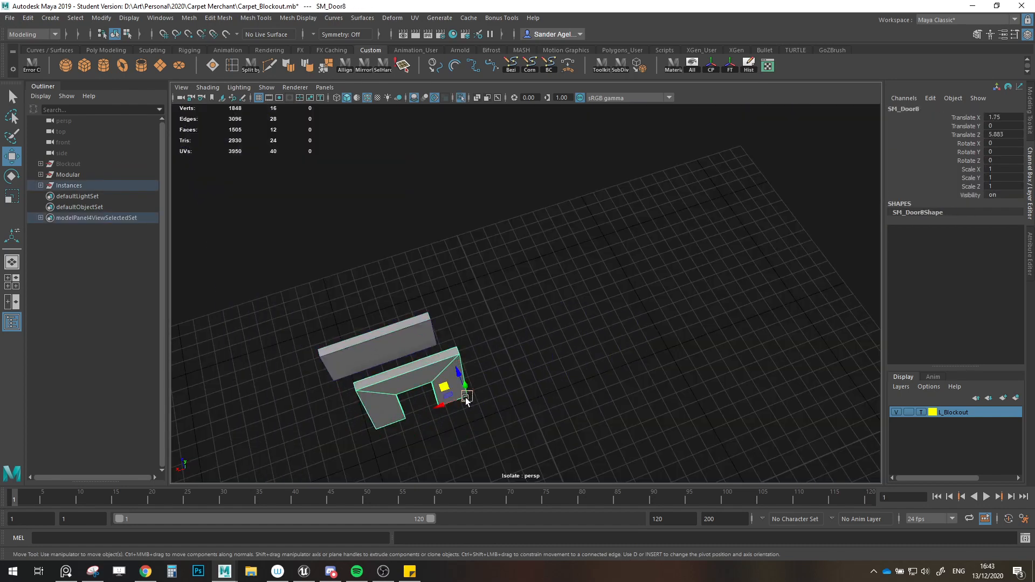
left_click_drag(466, 400, 432, 360)
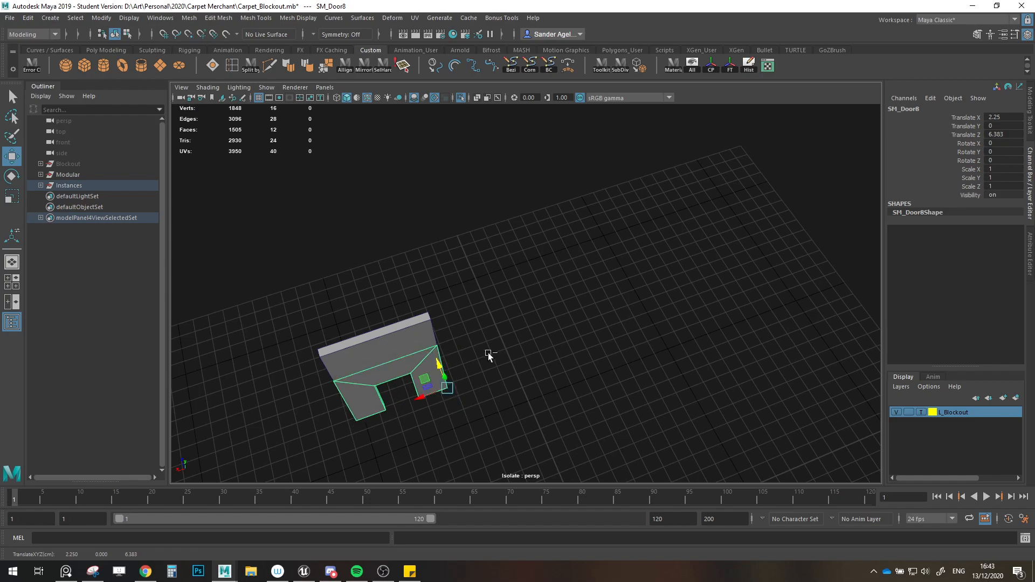
key("ctrl+1")
Step: Frame the row of modular pieces and examine it from the front
right_click_drag(488, 354, 381, 317, "alt")
left_click(381, 317)
left_click_drag(382, 316, 548, 350, "alt")
middle_click_drag(389, 245, 534, 330, "alt")
scroll(534, 331, "up", 4)
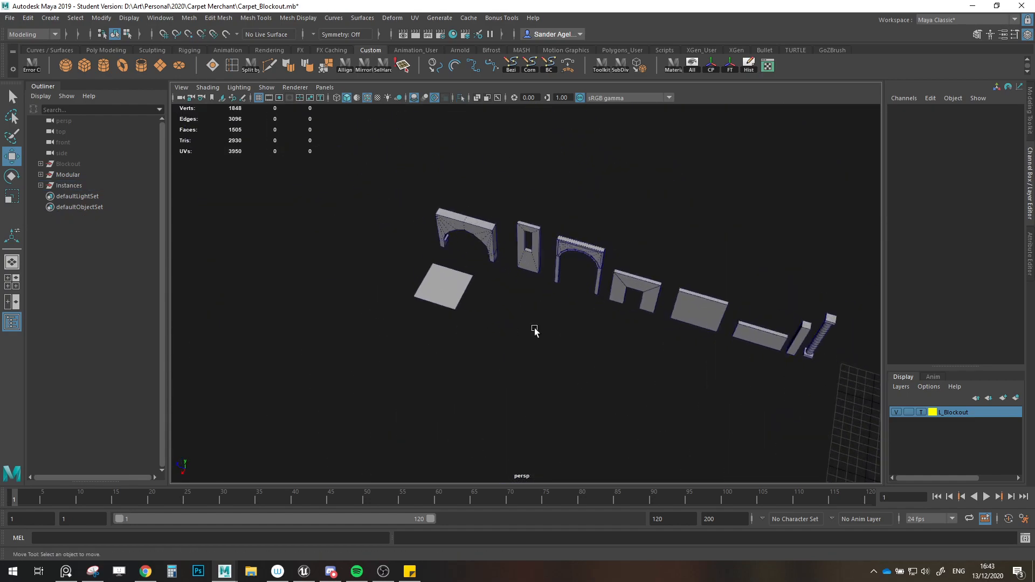
left_click_drag(412, 201, 799, 379)
key("f")
left_click(456, 374)
left_click_drag(455, 374, 439, 278, "alt")
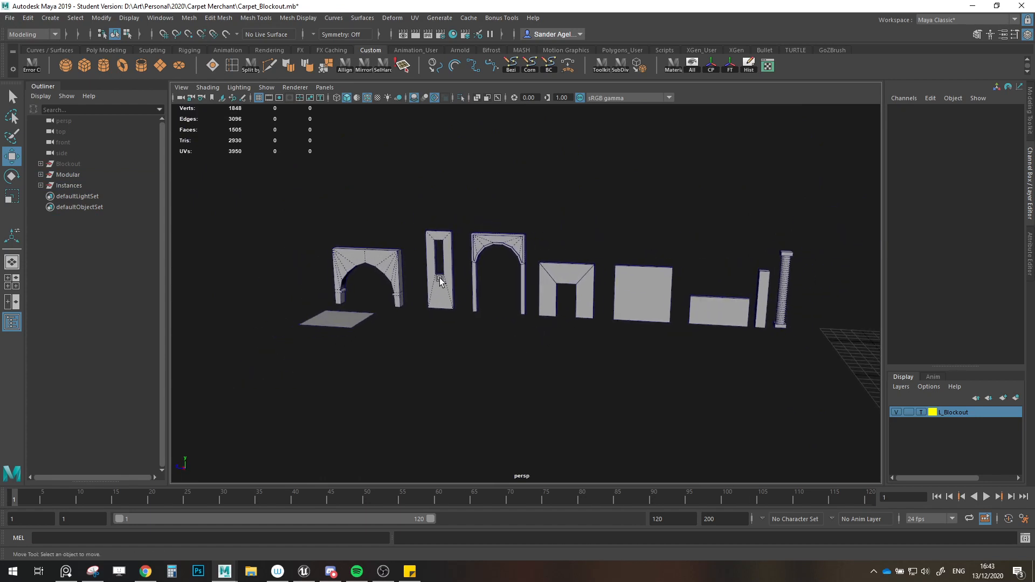
Step: Examine the row of modular pieces from several angles, from the arch to the pillar
left_click(439, 278)
left_click_drag(470, 319, 555, 300, "alt")
left_click(556, 292)
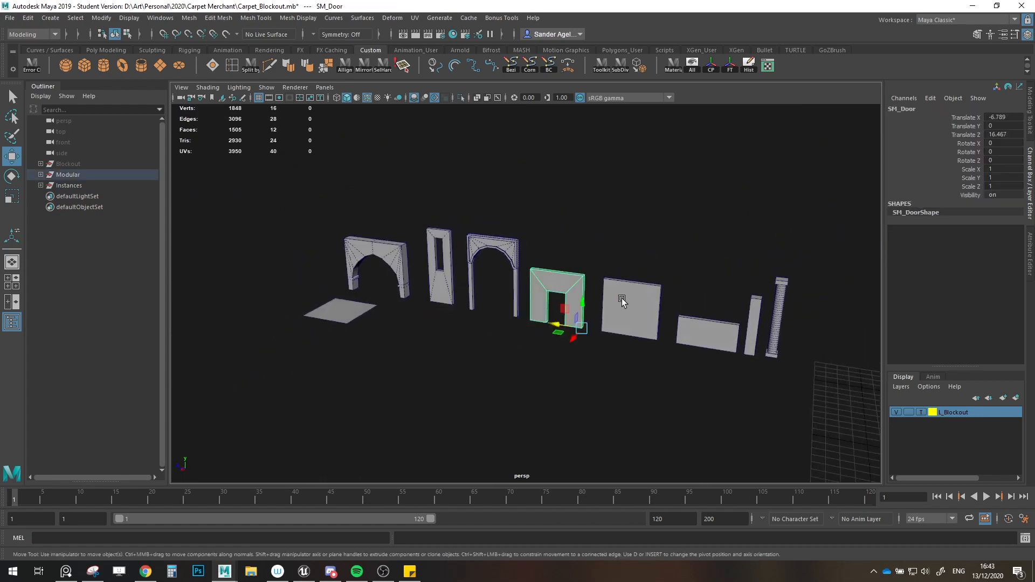
left_click(721, 332)
left_click(804, 319)
left_click_drag(804, 319, 504, 311, "alt")
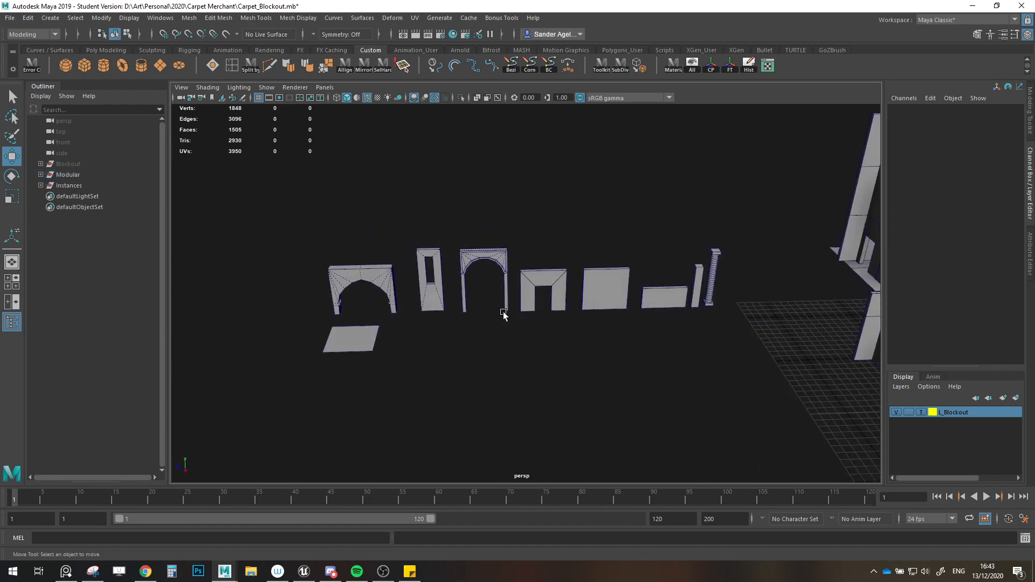
left_click_drag(273, 225, 728, 375)
key("f")
left_click_drag(555, 365, 617, 362, "alt")
left_click(619, 365)
Step: Save the Carpet_Blockout scene and accept the student version notice
key("ctrl+s")
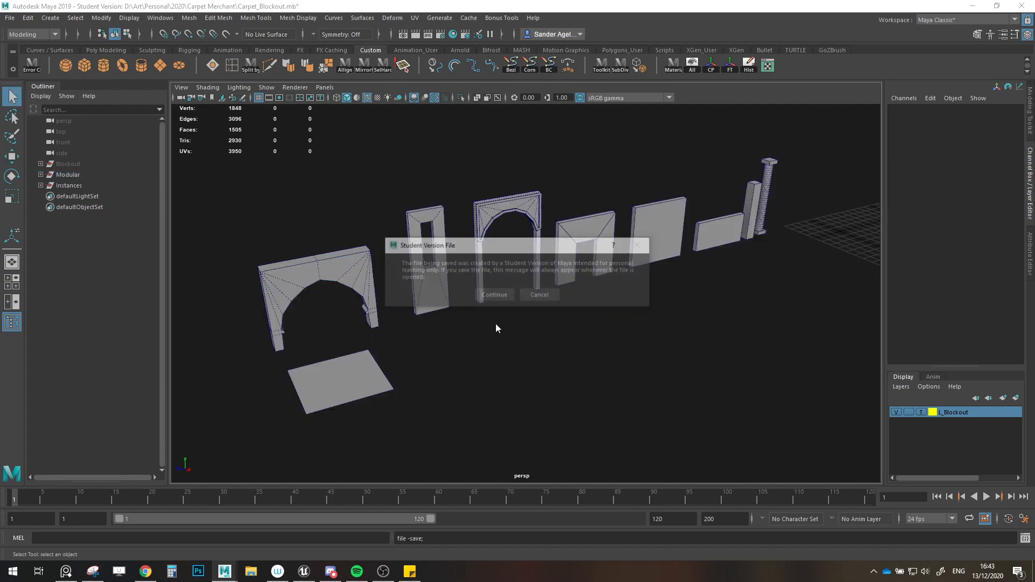
left_click(480, 298)
Step: Examine the building assembled from instances from above and all sides, comparing it with the row of modular pieces
scroll(640, 299, "down", 5)
middle_click_drag(755, 276, 547, 333, "alt")
left_click_drag(547, 334, 302, 356, "alt")
scroll(418, 360, "up", 6)
left_click_drag(418, 360, 538, 342, "alt")
scroll(619, 365, "down", 4)
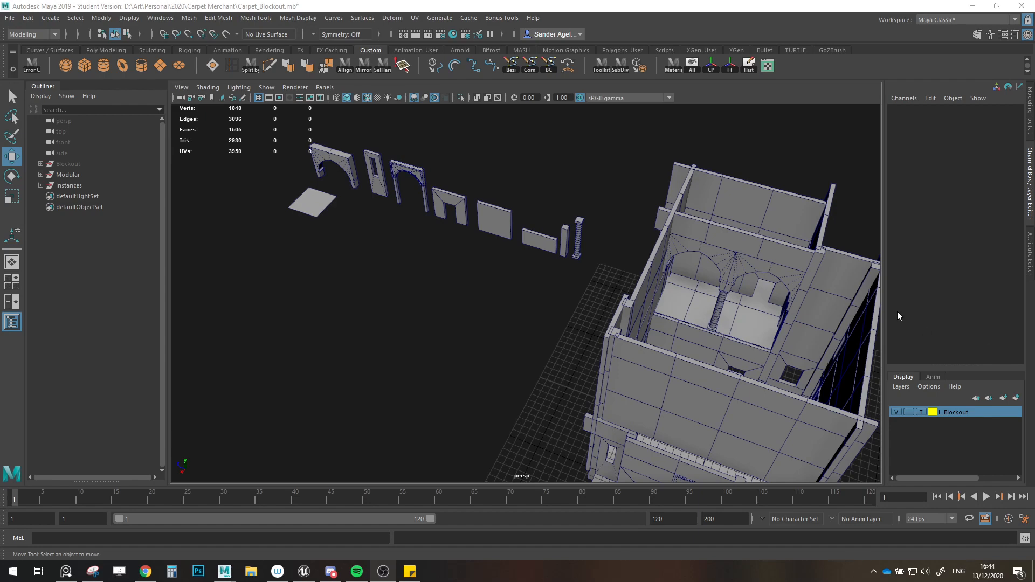
left_click_drag(649, 289, 398, 300, "alt")
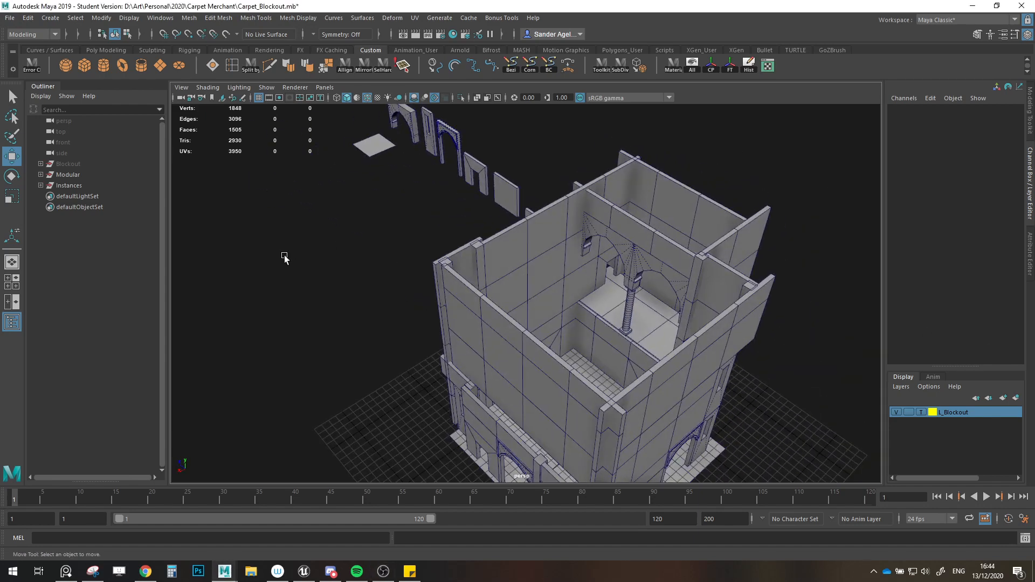
left_click_drag(330, 291, 409, 326, "alt")
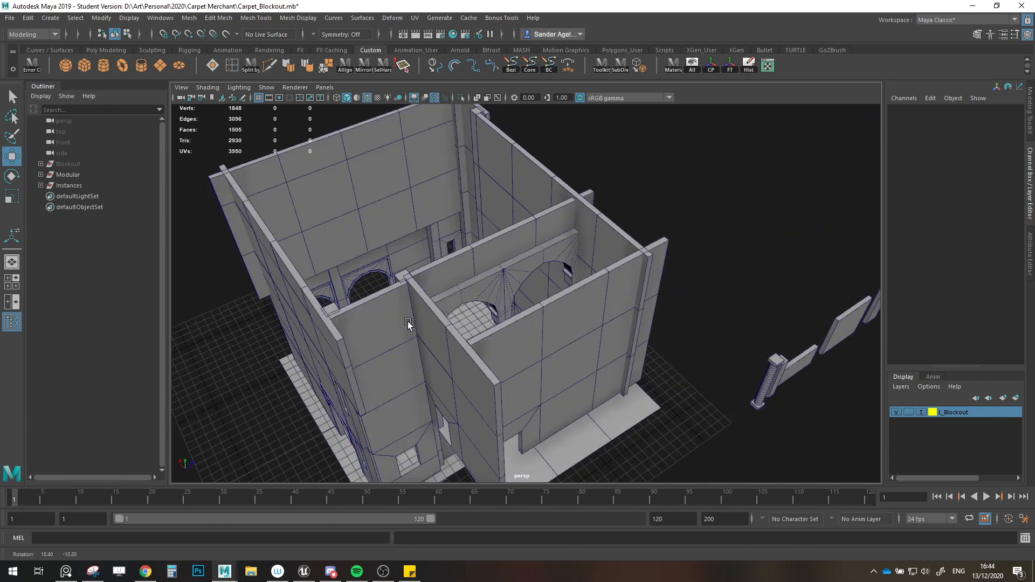
middle_click_drag(409, 326, 610, 419, "alt")
scroll(621, 395, "up", 5)
scroll(622, 393, "down", 5)
scroll(515, 289, "up", 3)
left_click_drag(514, 289, 590, 210, "alt")
middle_click_drag(590, 211, 463, 10, "alt")
left_click_drag(507, 160, 556, 360, "alt")
middle_click_drag(556, 360, 667, 377, "alt")
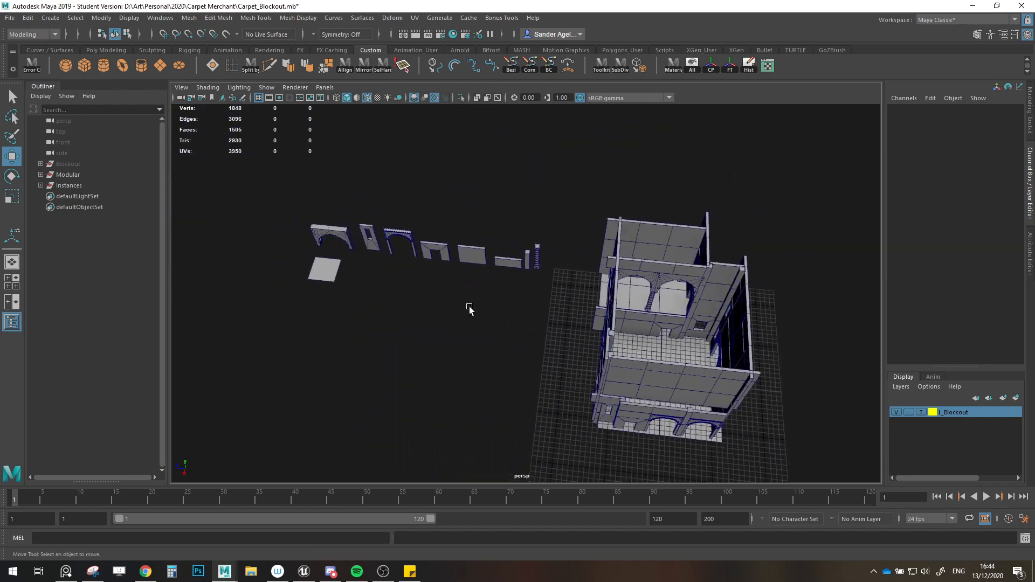
Step: Save the scene again, continuing past the student version notice
key("ctrl+s")
left_click(495, 296)
Step: Review the assembled building and the modular row together from above
middle_click_drag(612, 327, 505, 315, "alt")
left_click_drag(504, 315, 479, 302, "alt")
scroll(479, 302, "up", 3)
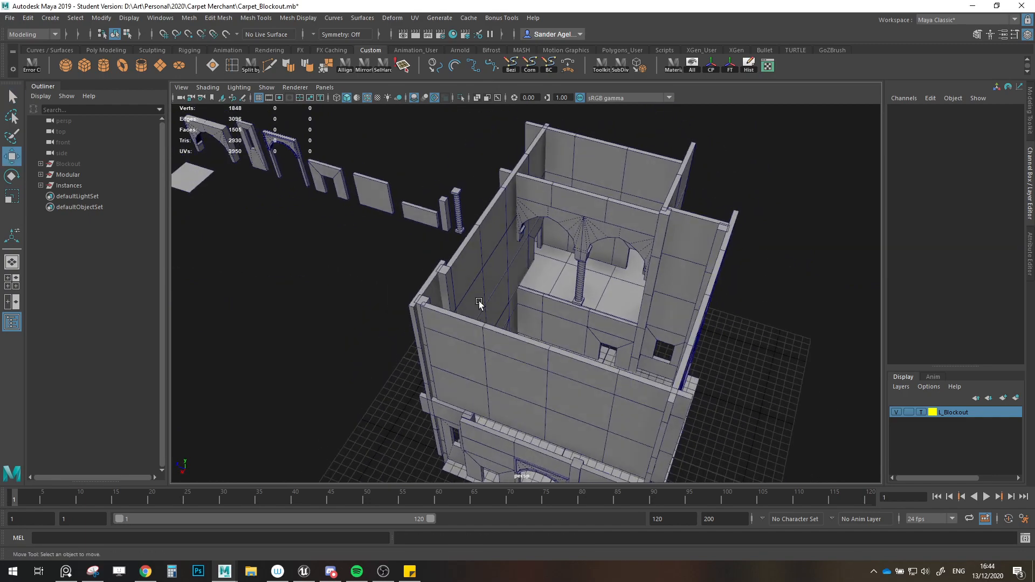
scroll(479, 302, "down", 4)
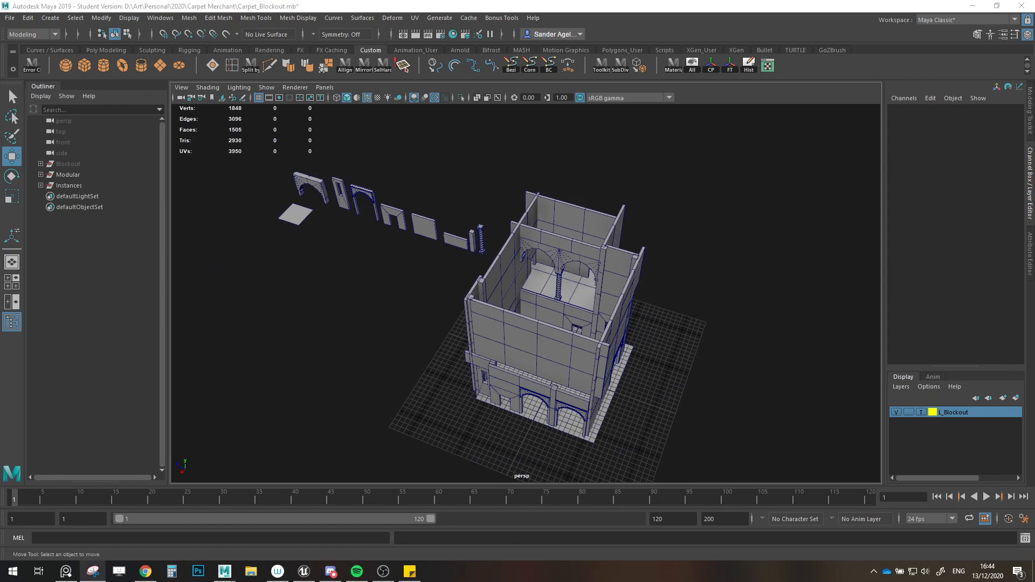
scroll(320, 325, "down", 2)
scroll(345, 332, "up", 1)
middle_click_drag(346, 332, 431, 360, "alt")
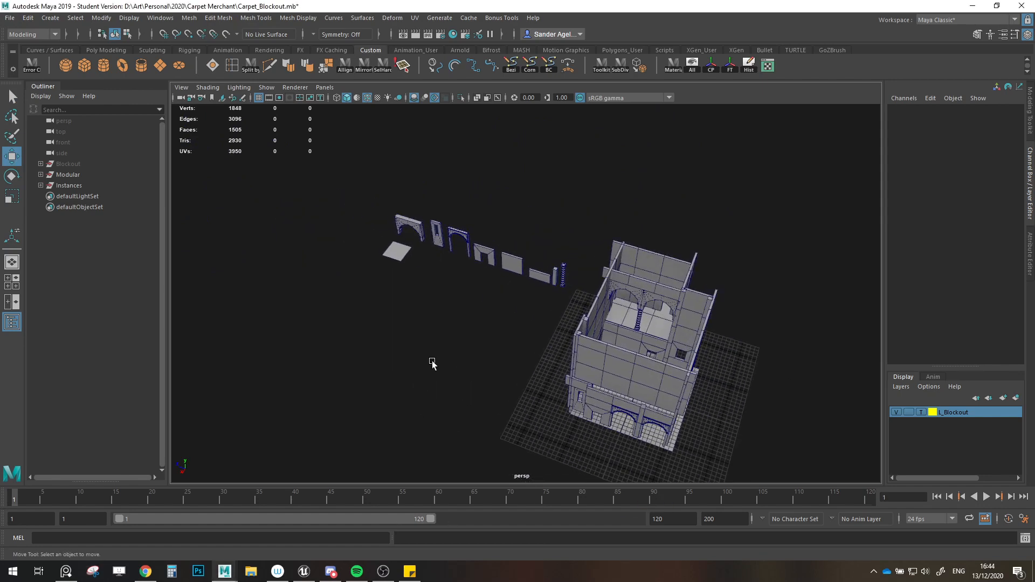
left_click_drag(431, 359, 442, 358, "alt")
Step: Switch to Unreal Editor, look around the blockout level and restore the viewport from its maximised view
left_click(317, 570)
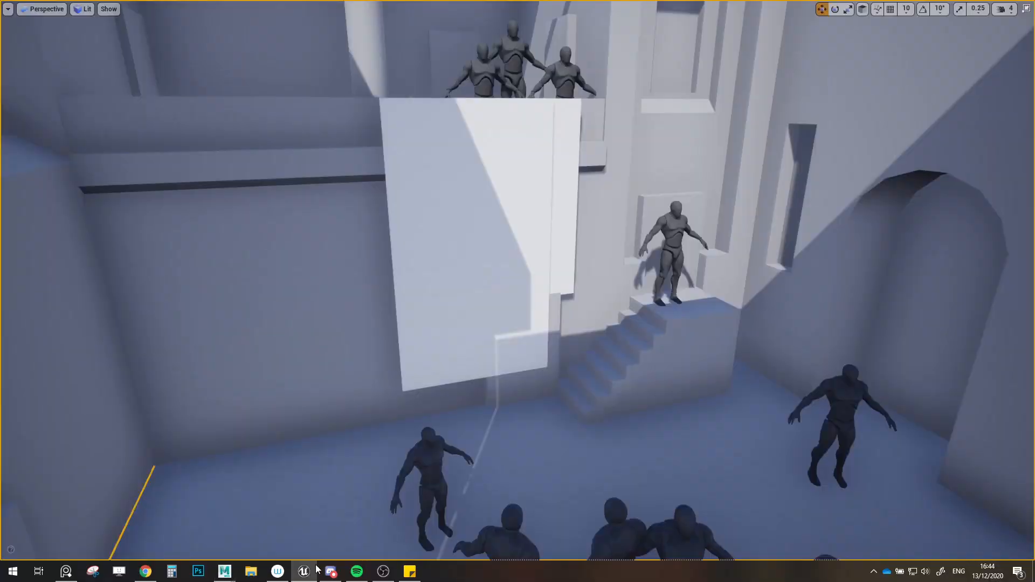
right_click_drag(603, 381, 539, 410)
left_click(1027, 9)
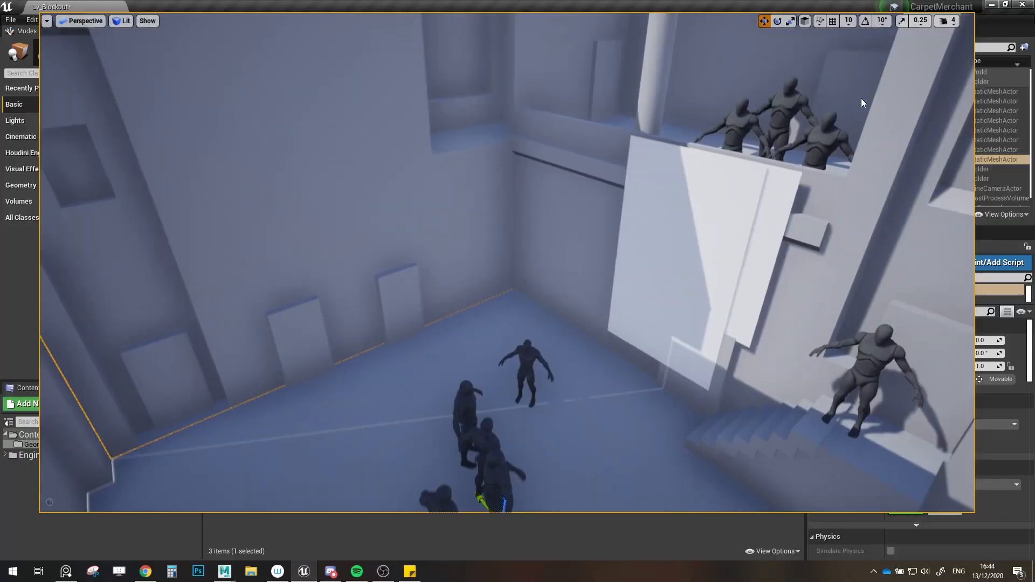
Step: Create a folder named Blockout inside the project's Geometry content folder
left_click(51, 440)
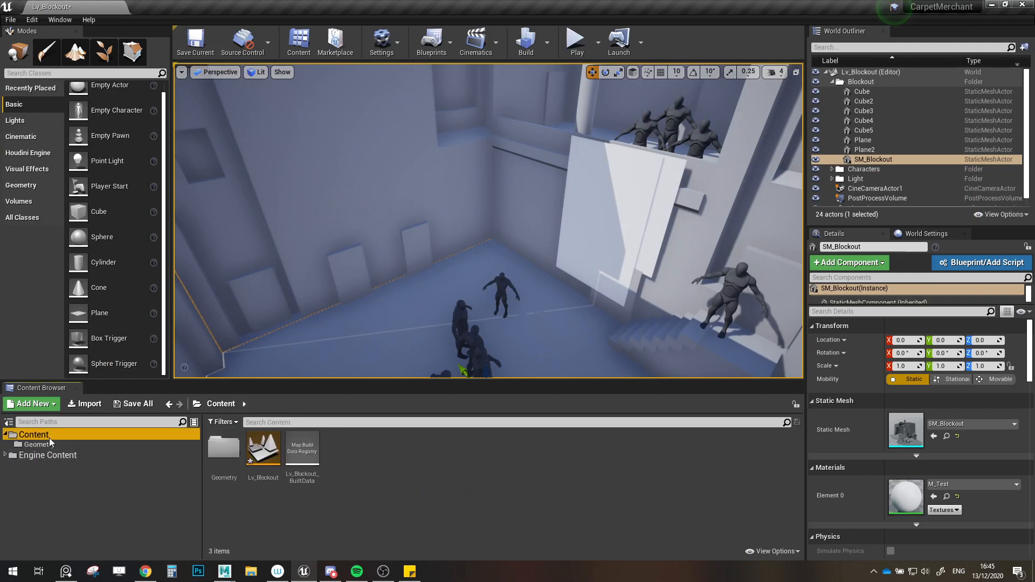
right_click(383, 477)
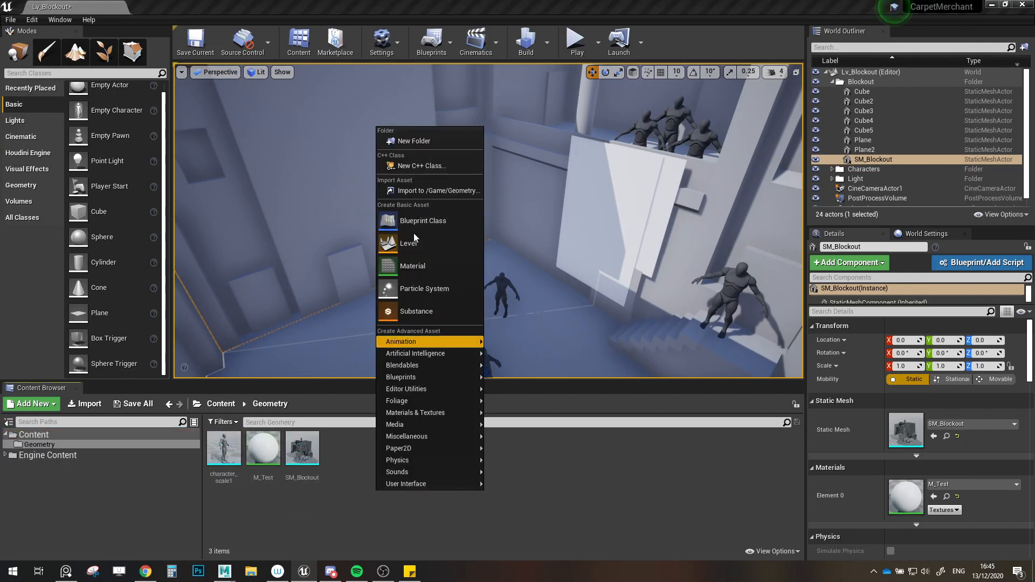
left_click(418, 143)
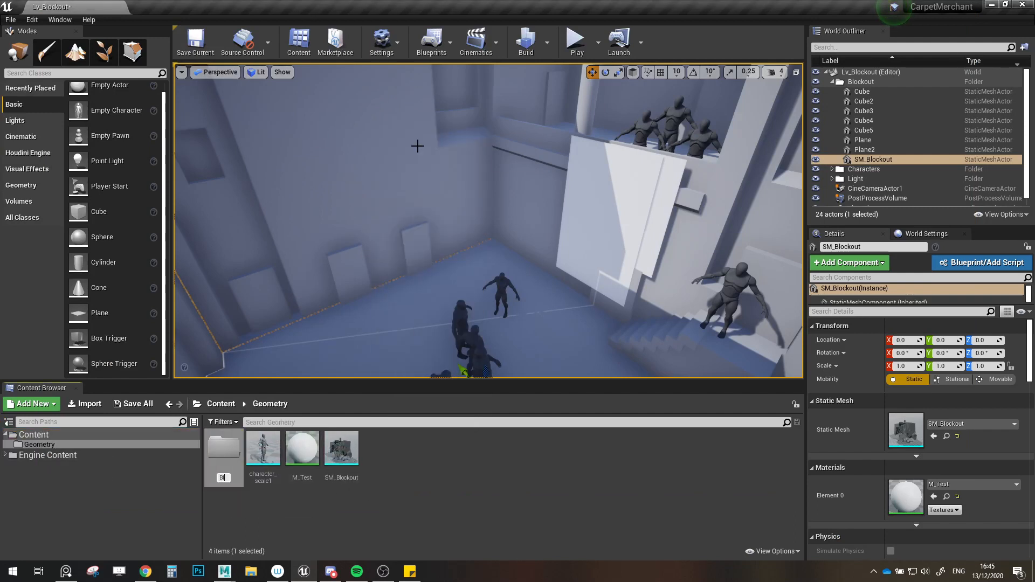
type("Blockout")
key("Return")
Step: Move the character_scale1, M_Test and SM_Blockout assets into the Blockout folder
left_click(343, 450)
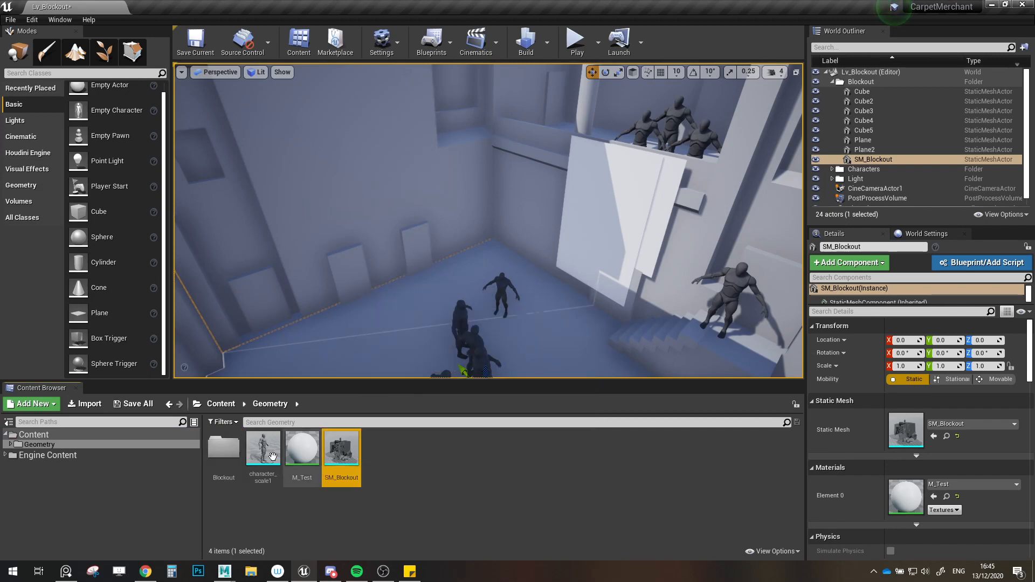
left_click(268, 458, "shift")
left_click_drag(268, 458, 225, 453)
left_click(253, 470)
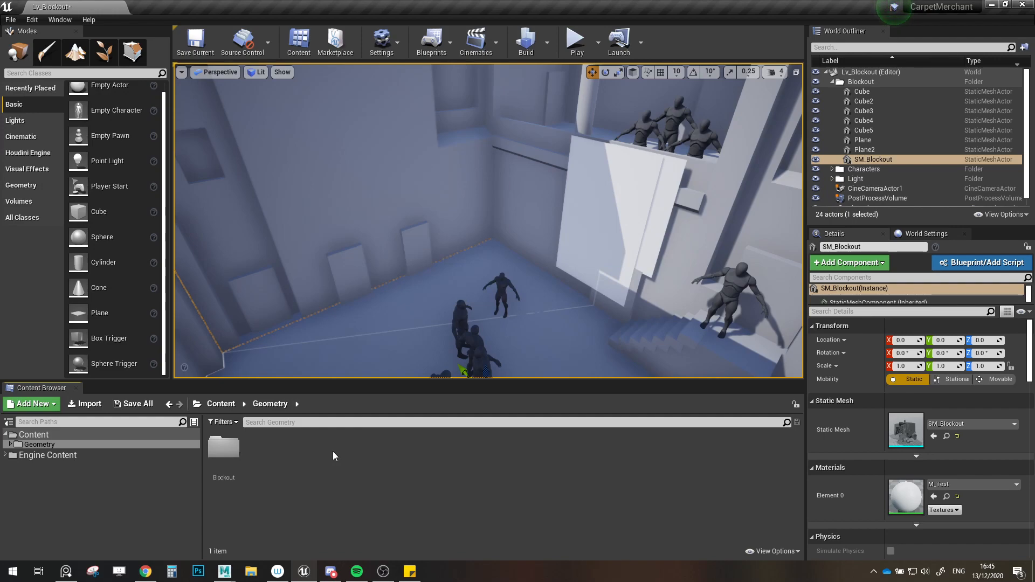
Step: Switch back to Maya, select all the pieces in the modular row and isolate them
left_click(228, 575)
left_click(282, 529)
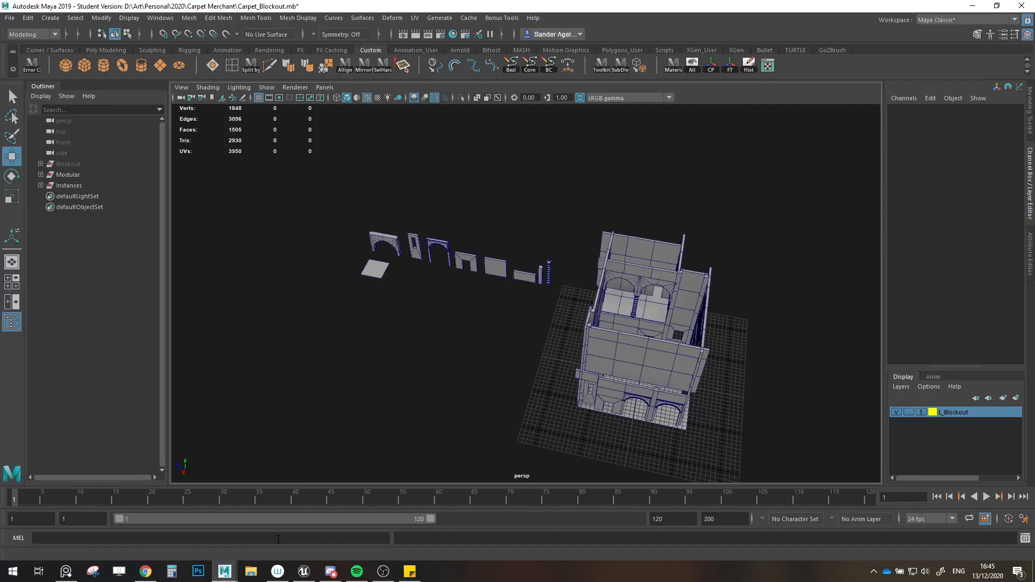
left_click_drag(319, 225, 554, 357)
key("ctrl+1")
scroll(531, 347, "up", 4)
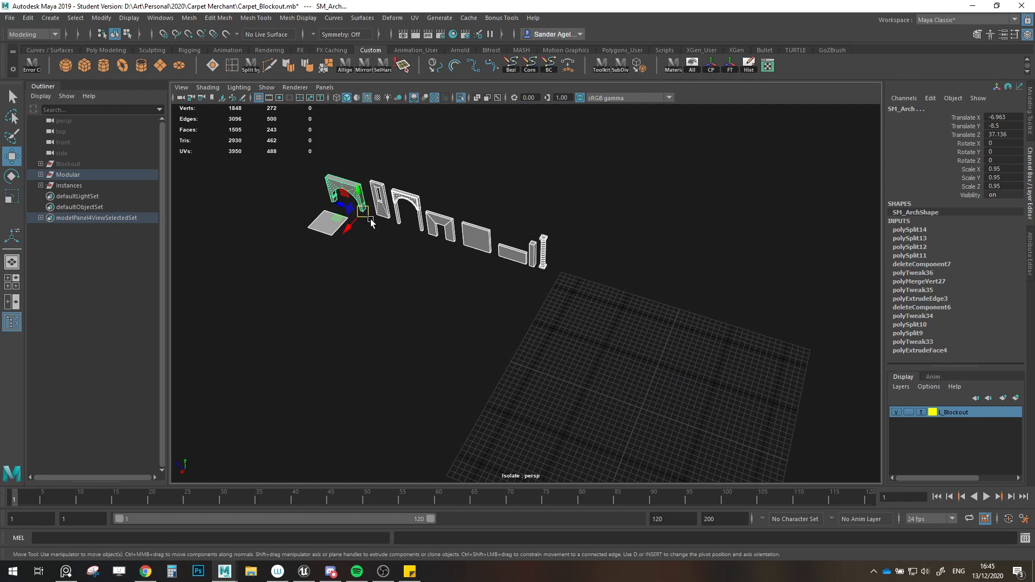
Step: Expand the Modular group and snap all its selected pieces together to the world origin on the grid
left_click(41, 176)
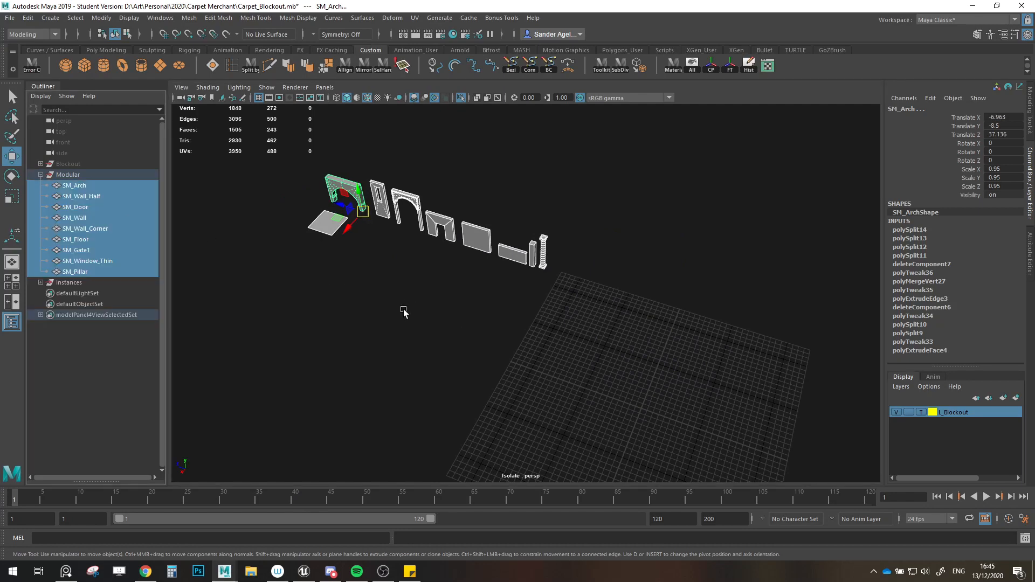
middle_click_drag(402, 308, 369, 274, "alt")
key("x")
left_click_drag(331, 178, 602, 360)
key("f")
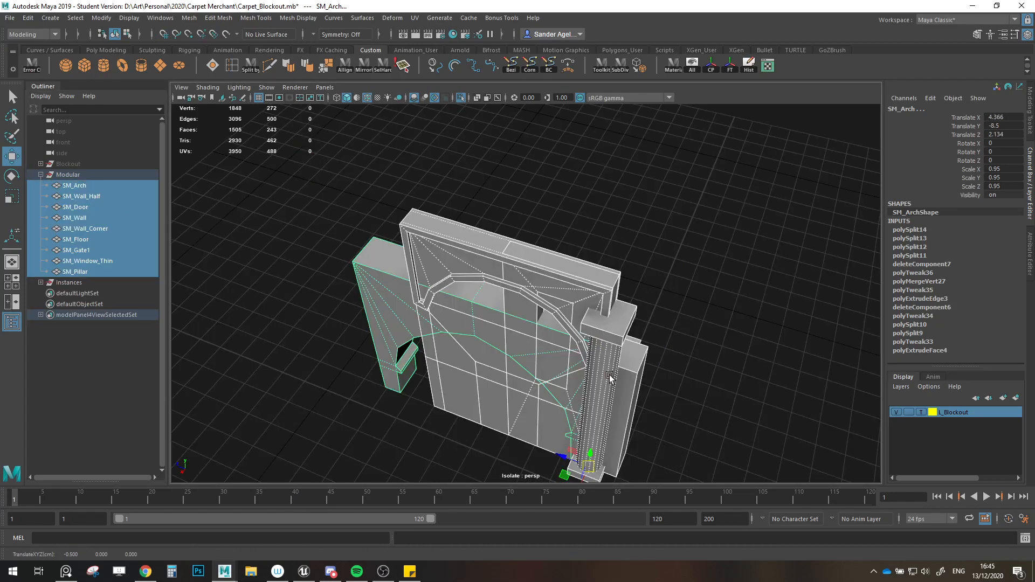
scroll(539, 415, "up", 3)
mouse_move(540, 418)
left_mouse_down()
mouse_move(524, 379)
mouse_move(554, 422)
left_mouse_up()
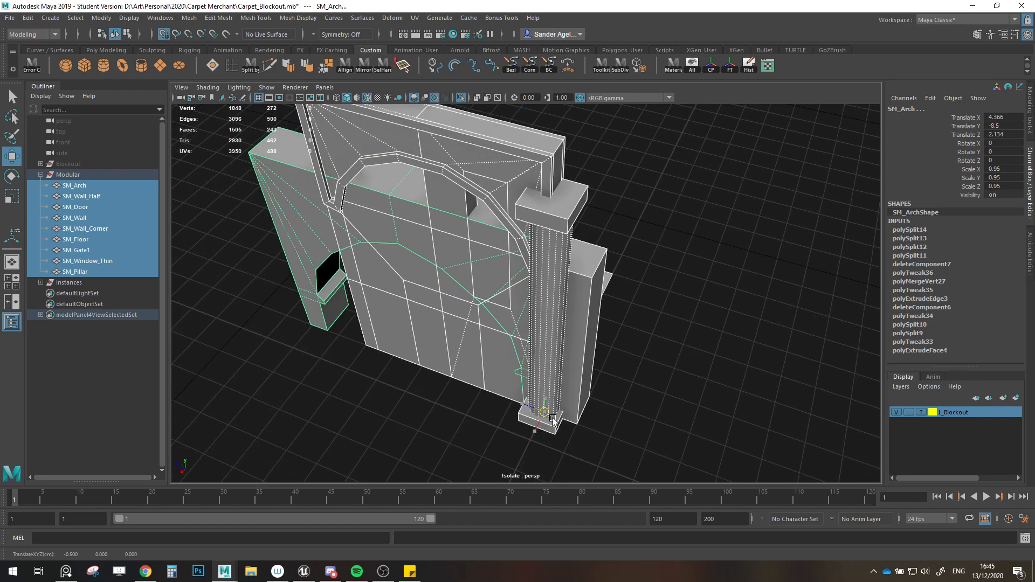
Step: Freeze the transformations of the selected modular pieces and delete their history
left_click(749, 65)
scroll(541, 245, "down", 3)
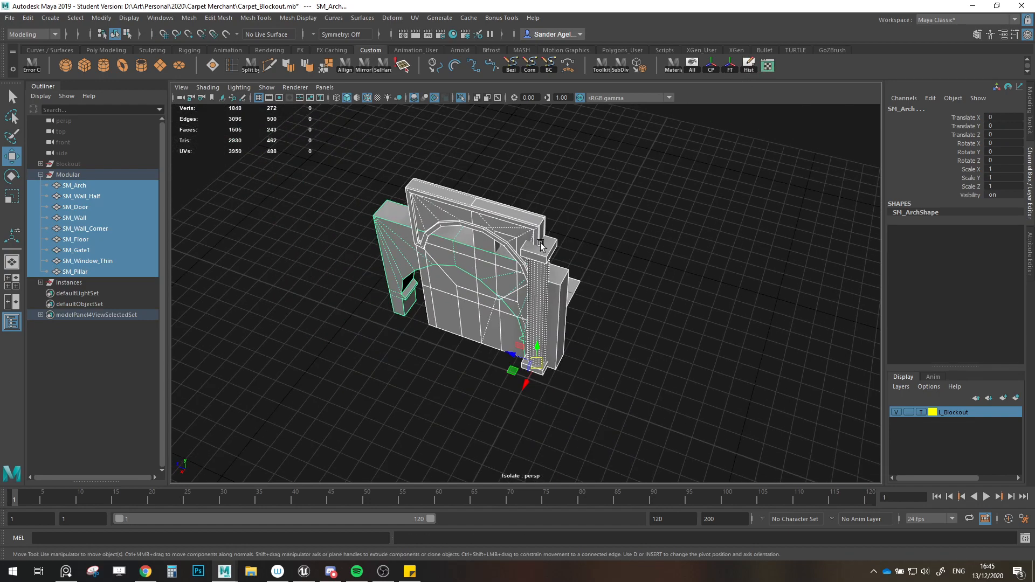
Step: Start exporting SM_Arch on its own and create and enter an Assets folder inside Carpet Merchant
left_click(80, 186)
left_click(10, 18)
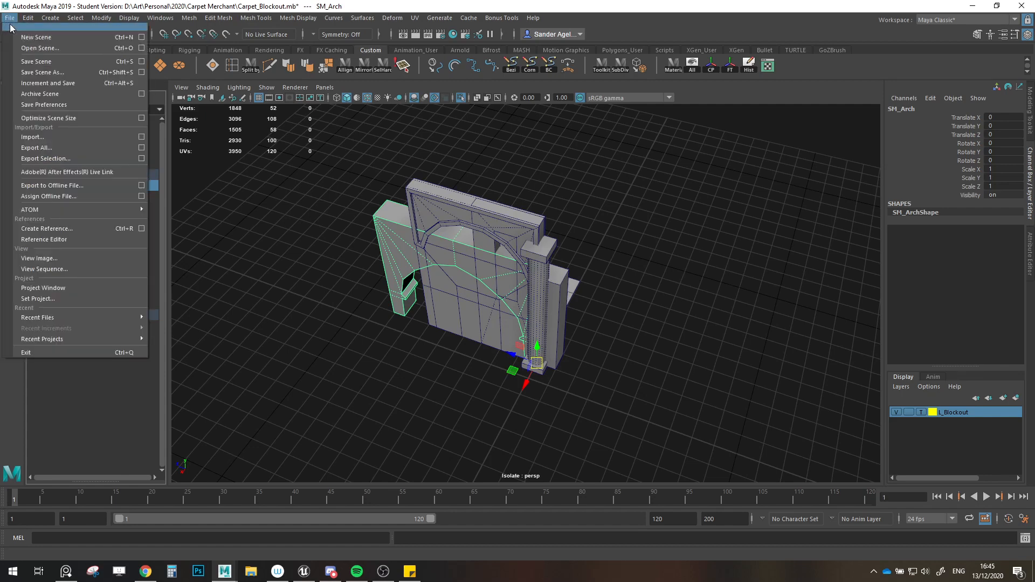
left_click(45, 165)
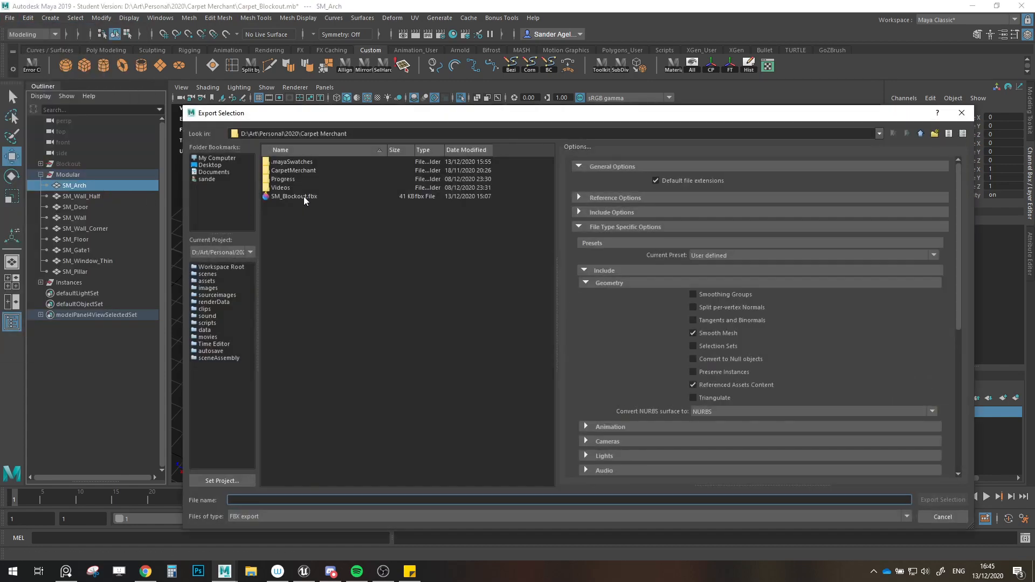
left_click(934, 135)
type("Assets")
key("Return")
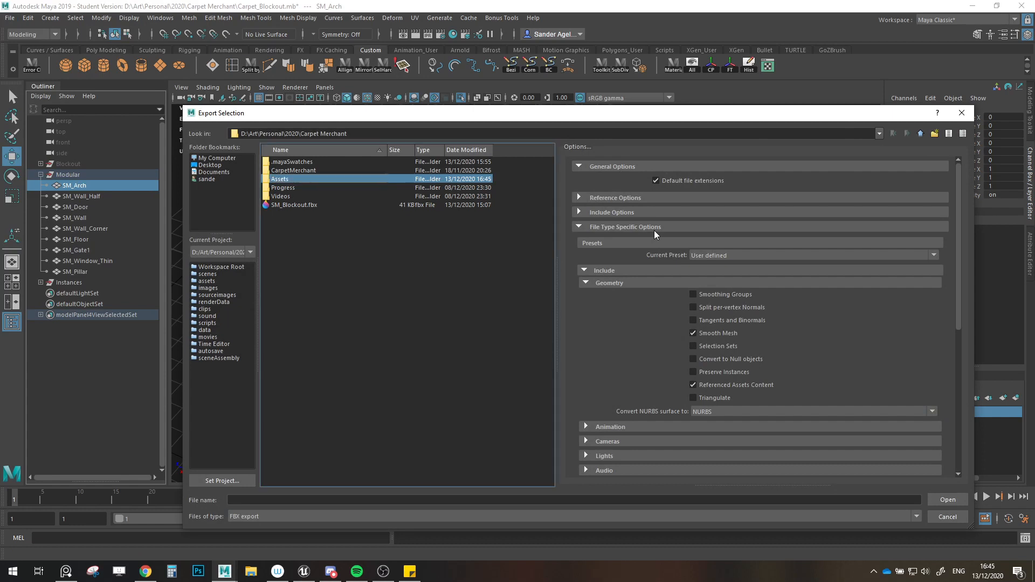
double_click(360, 179)
Step: Export the selected arch as the FBX file SM_Arch in the Assets folder
left_click(296, 501)
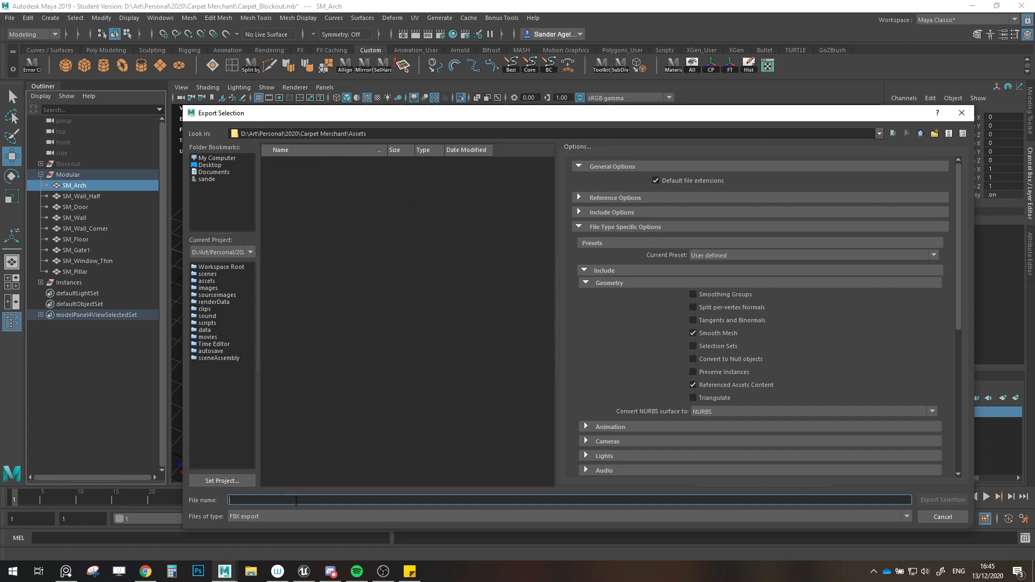
type("SM_")
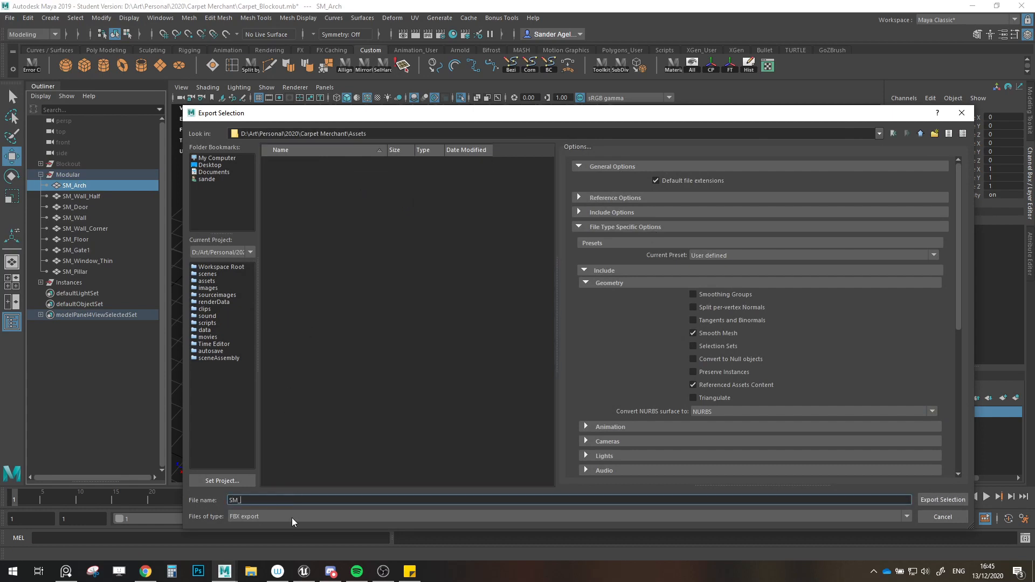
type("Arch")
key("Return")
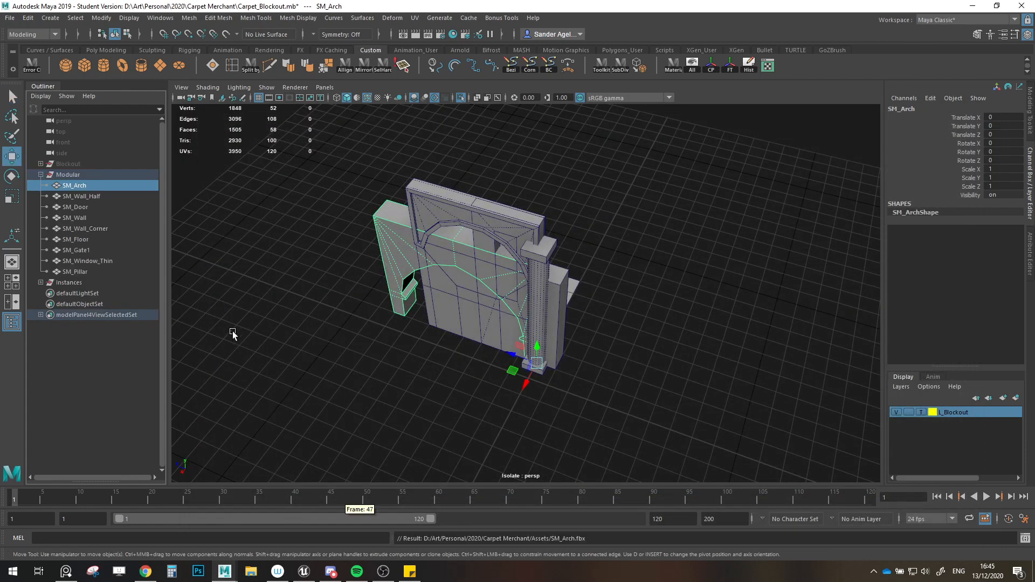
Step: Export the SM_Wall_Half piece alone as the FBX file SM_Wall_Half in the Assets folder
left_click(105, 198)
left_click(9, 18)
left_click(54, 162)
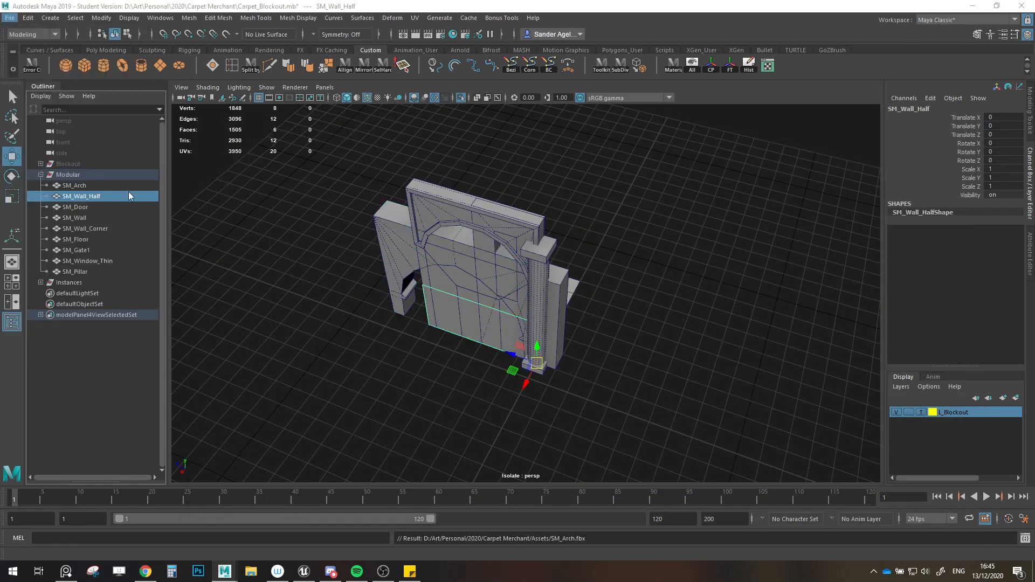
type("SM_Wall")
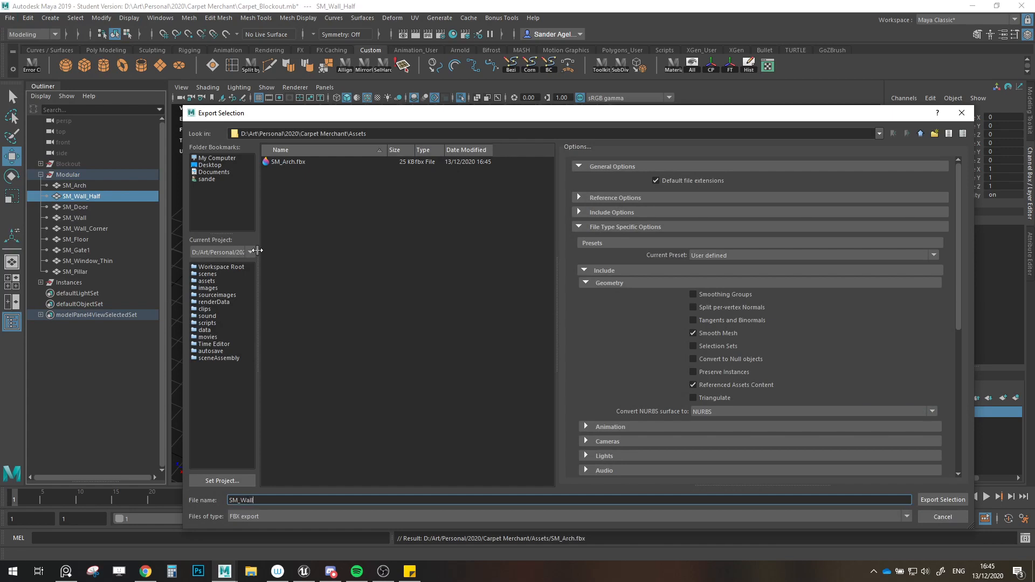
type("_Half")
key("Return")
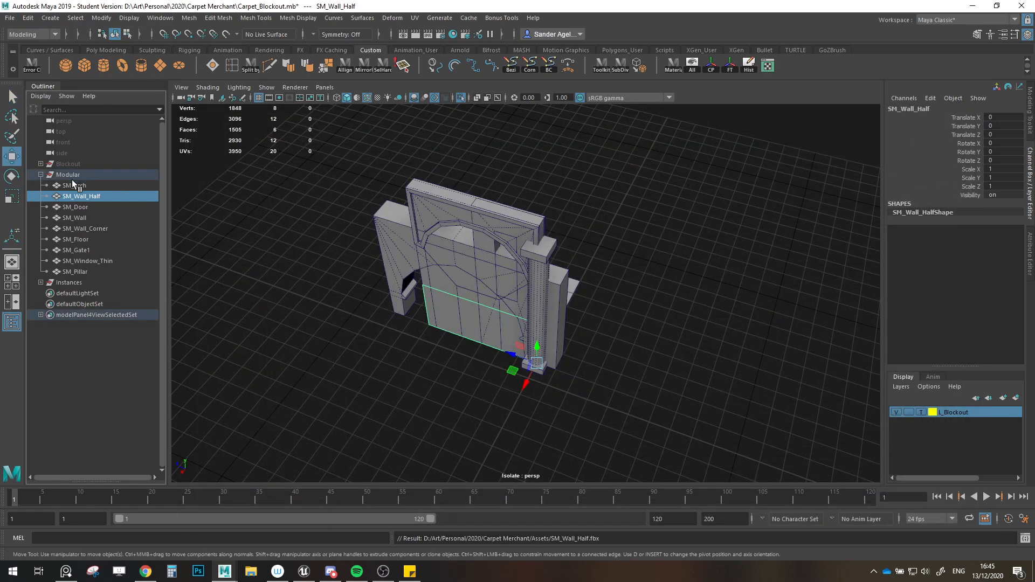
Step: Export the SM_Door piece alone as the FBX file SM_Door in the Assets folder
left_click(79, 207)
left_click(11, 18)
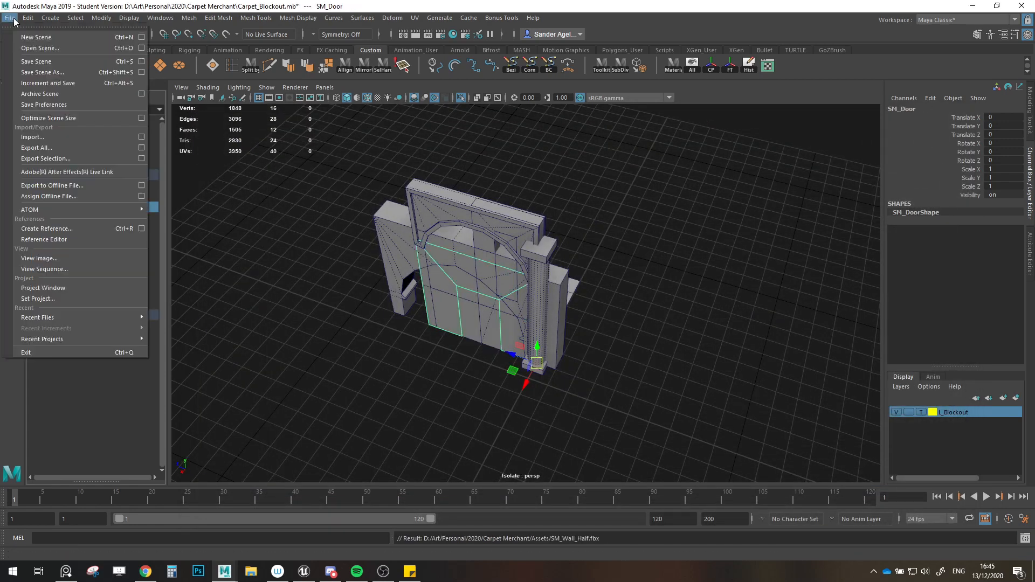
left_click(58, 157)
type("SM")
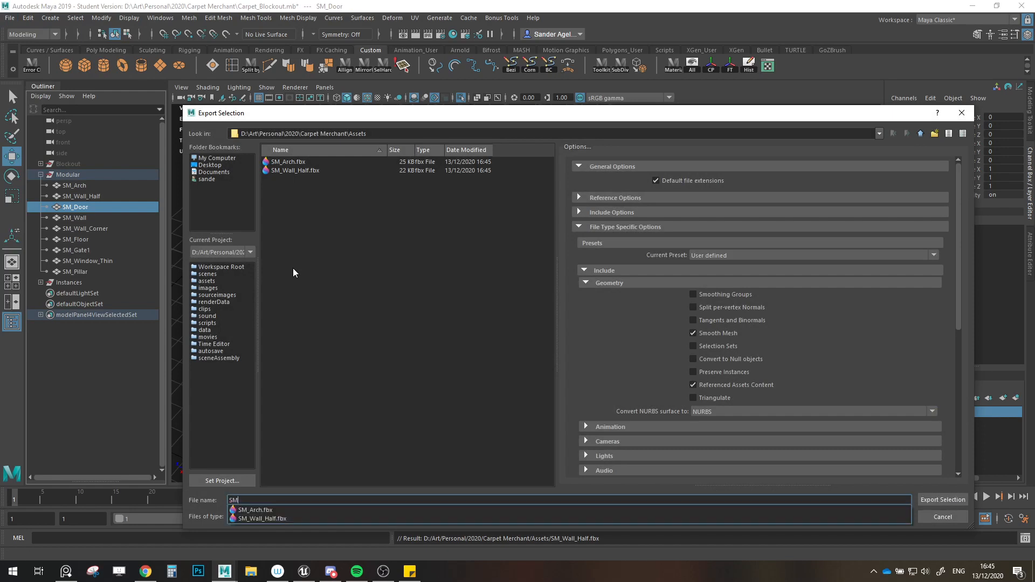
type("_Door")
key("Return")
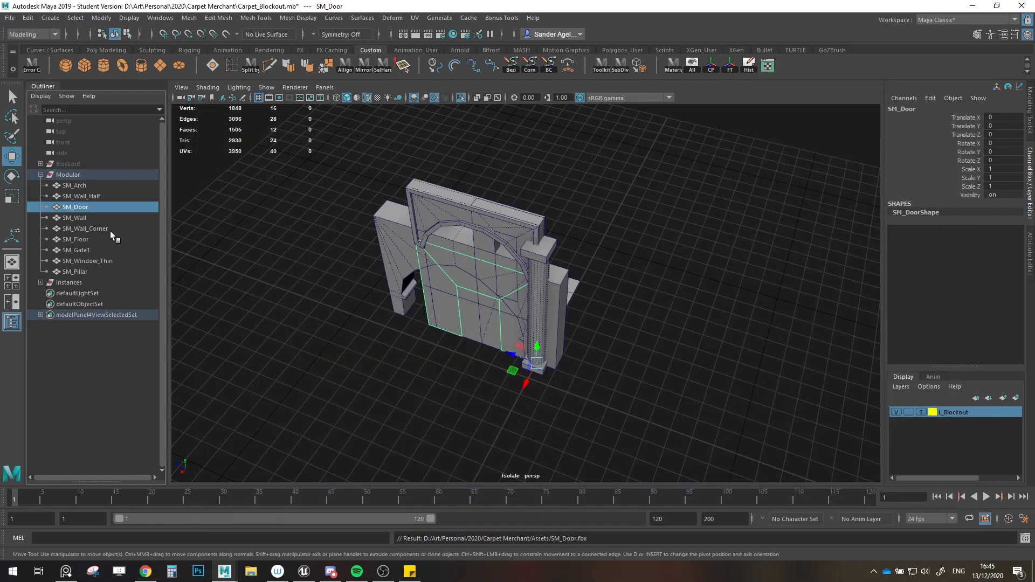
Step: Export the SM_Wall piece alone as the FBX file SM_Wall in the Assets folder
left_click(81, 219)
left_click(10, 18)
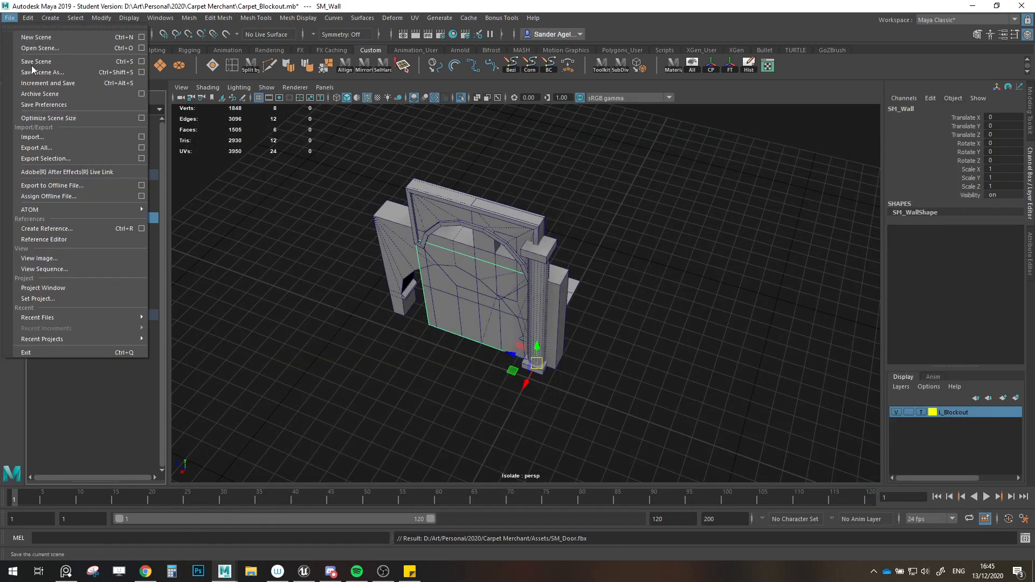
left_click(59, 156)
type("SM_Wall")
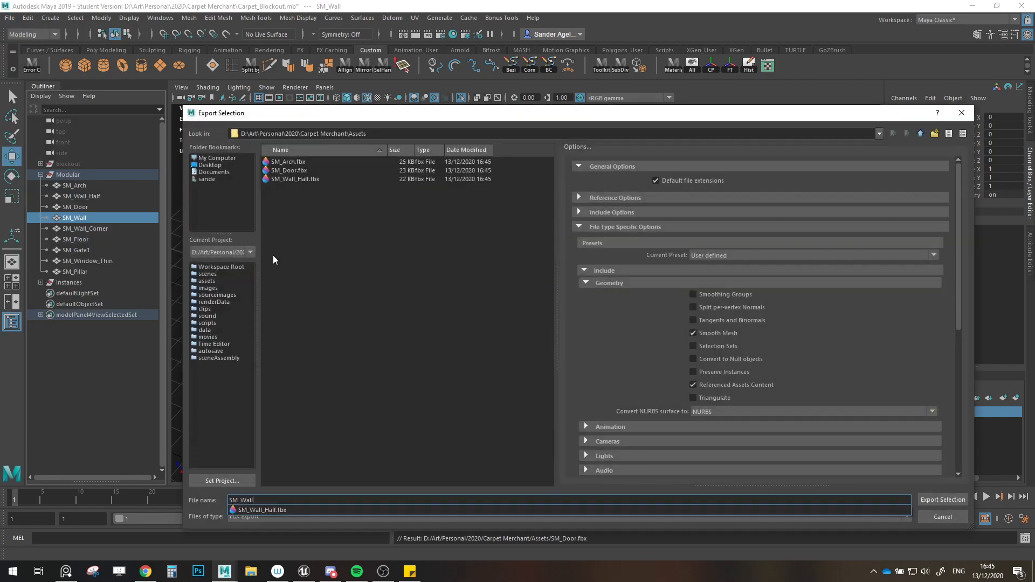
key("Return")
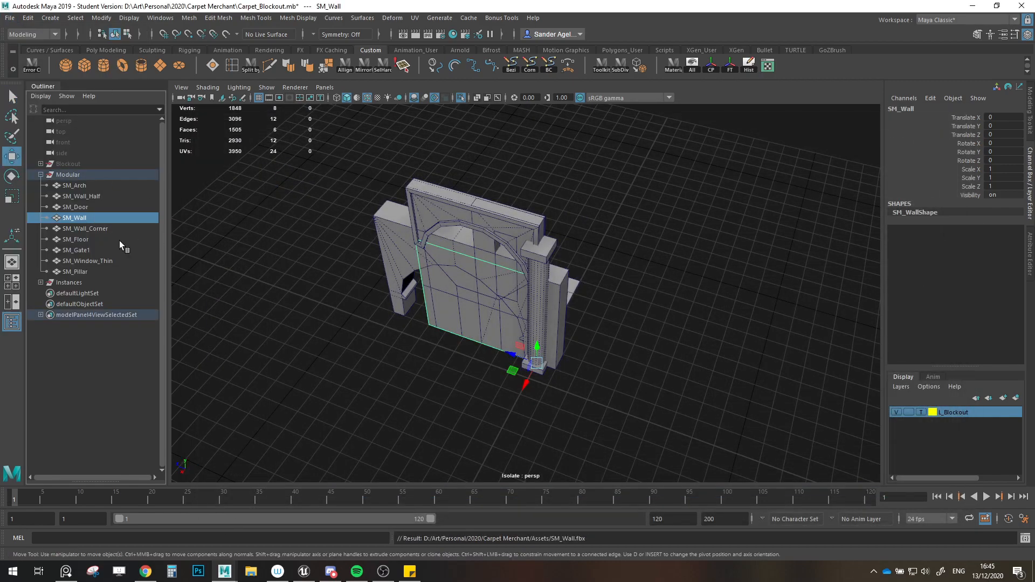
Step: Export the SM_Wall_Corner piece alone as the FBX file SM_Wall_Corner in the Assets folder
left_click(101, 231)
left_click(10, 18)
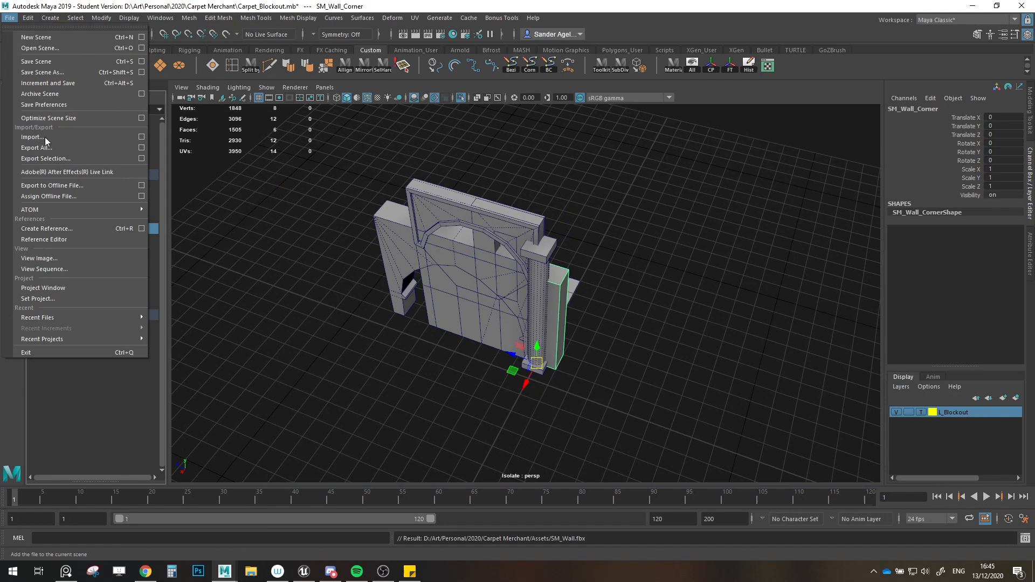
left_click(65, 158)
type("SM_Wall")
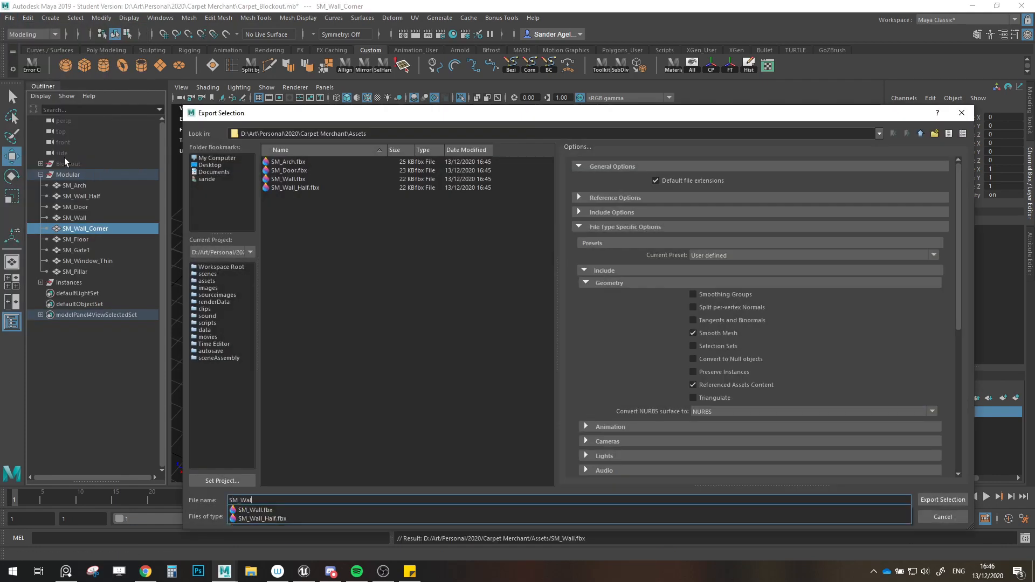
type("_Corner")
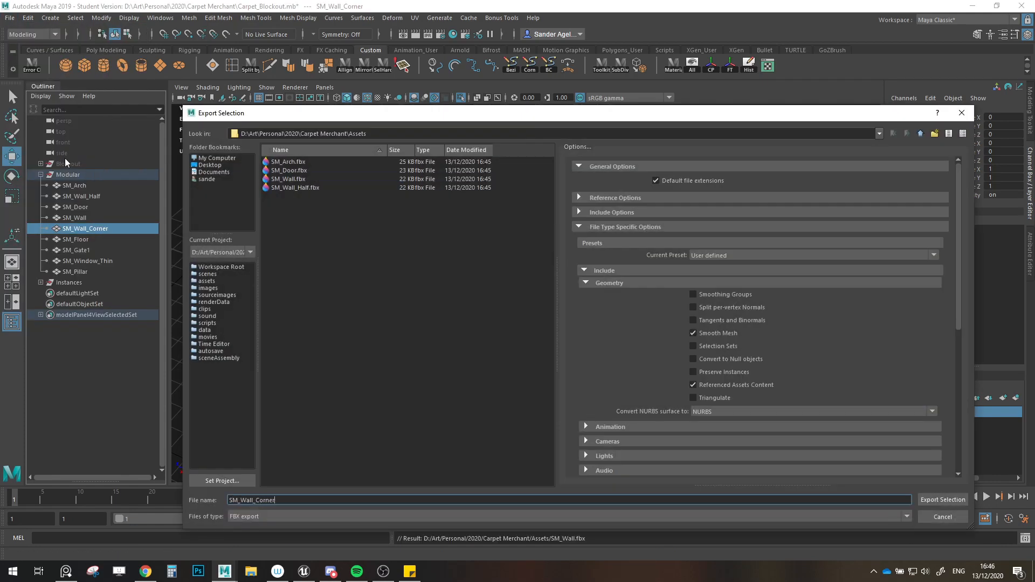
key("Return")
Step: Export the SM_Floor piece alone as the FBX file SM_Floor in the Assets folder
left_click(76, 239)
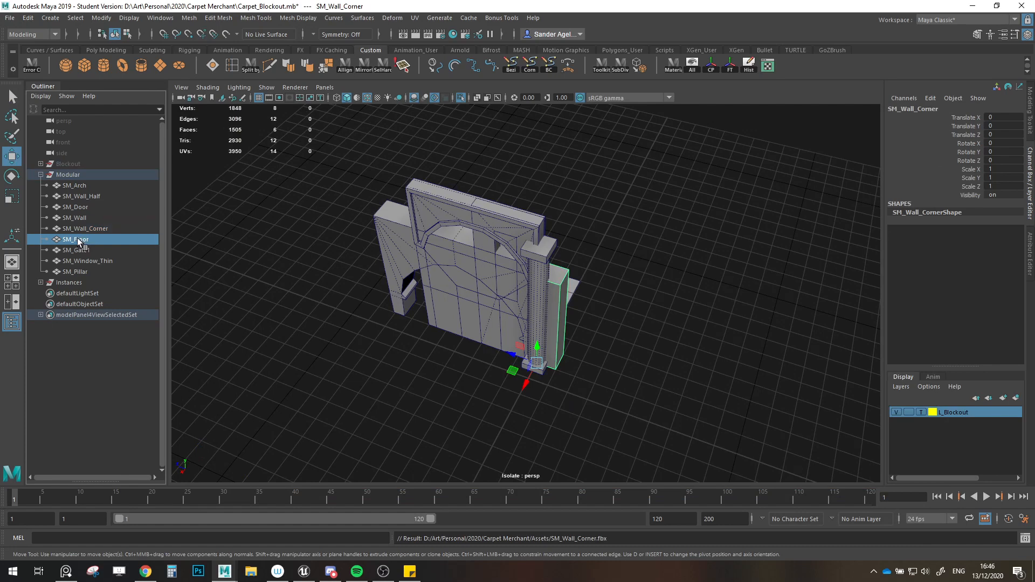
left_click(9, 18)
left_click(65, 156)
type("SM_Floor")
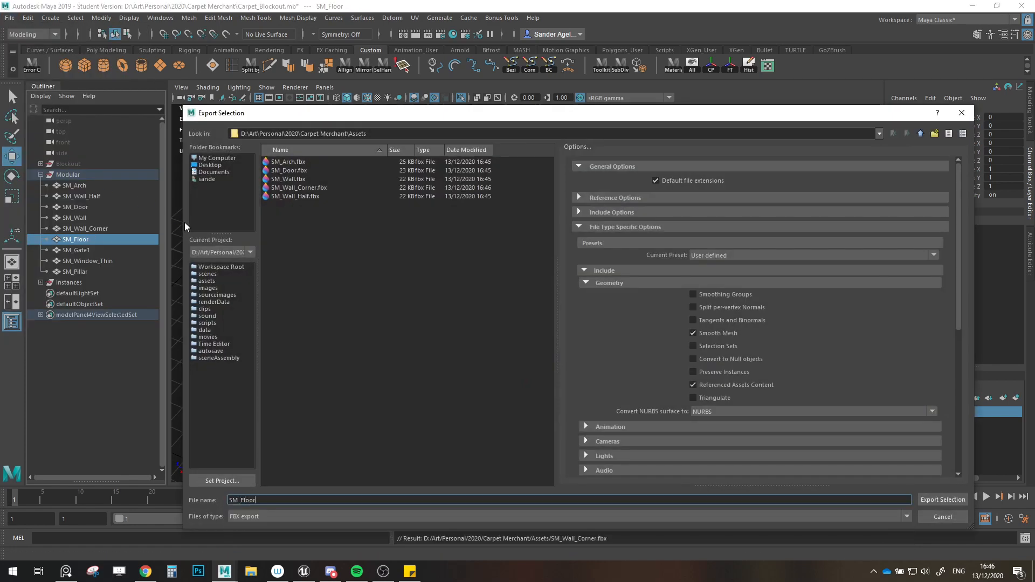
key("Return")
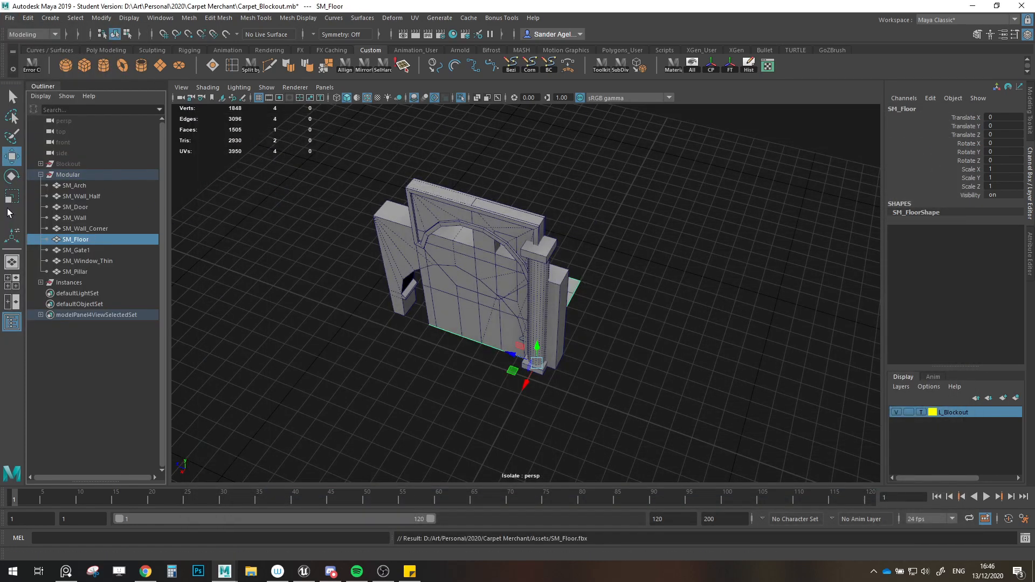
Step: Export the SM_Gate1 piece alone as the FBX file SM_Gate in the Assets folder
left_click(76, 250)
left_click(10, 18)
left_click(76, 160)
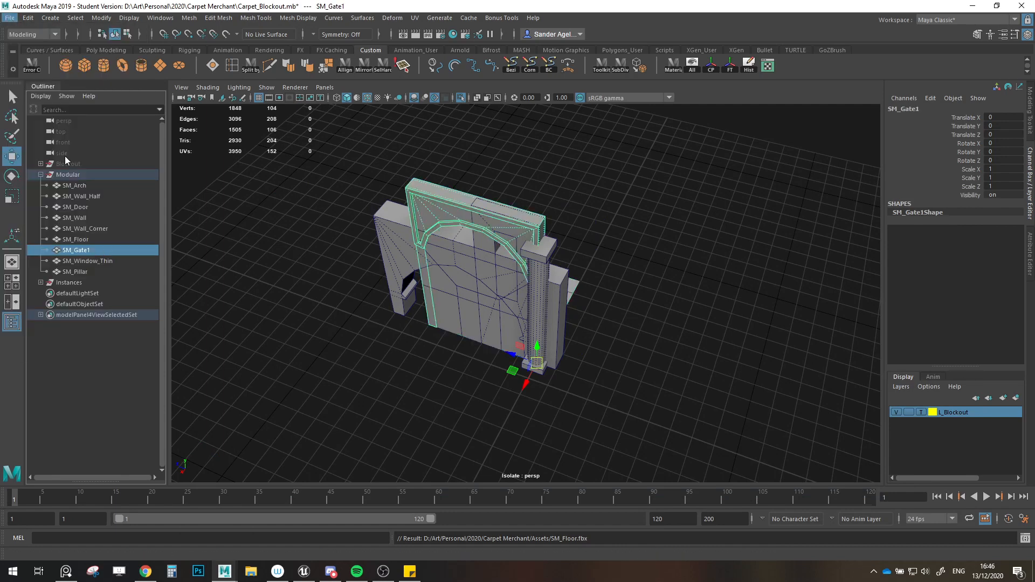
type("SM_")
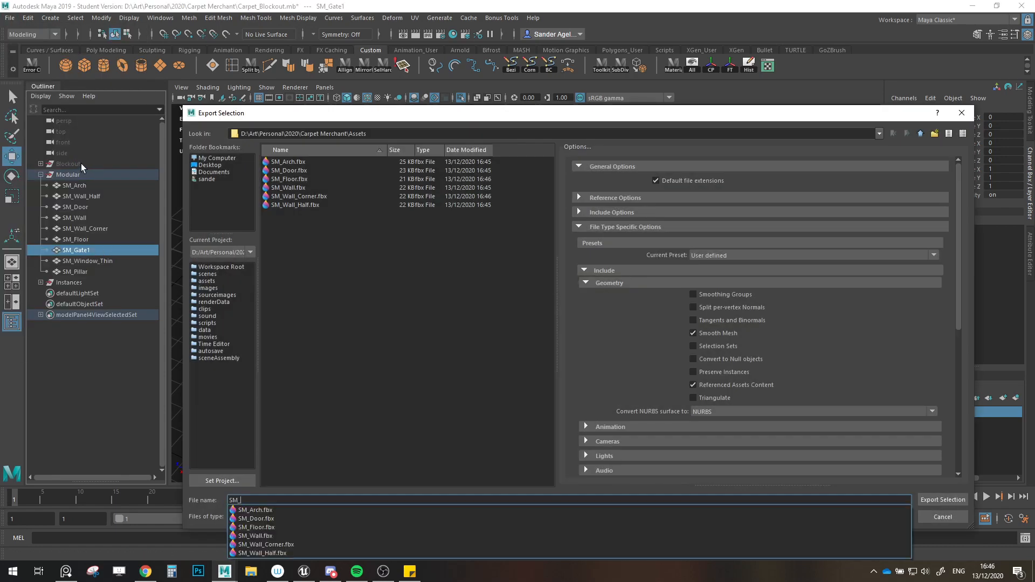
type("Gate")
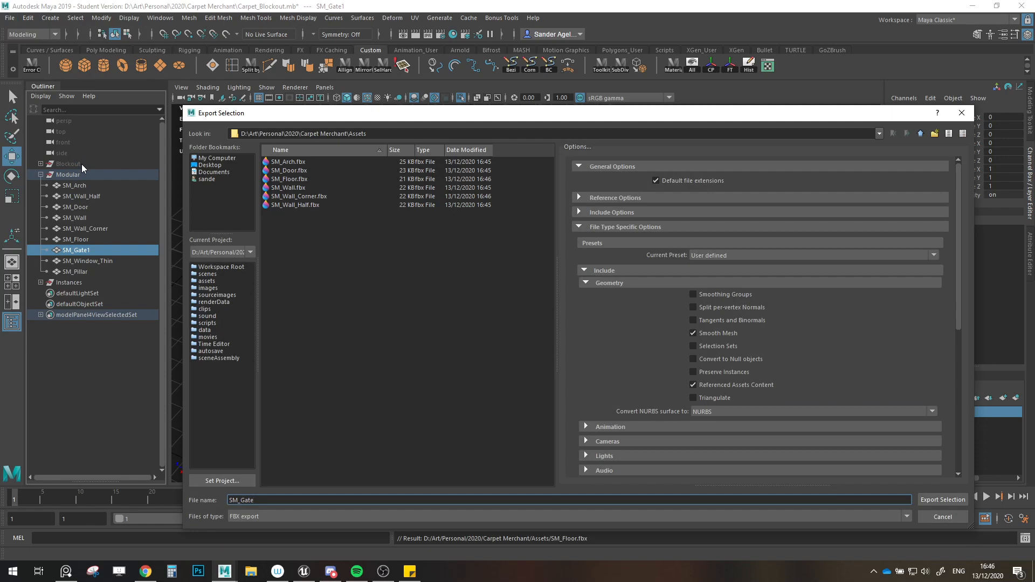
key("Return")
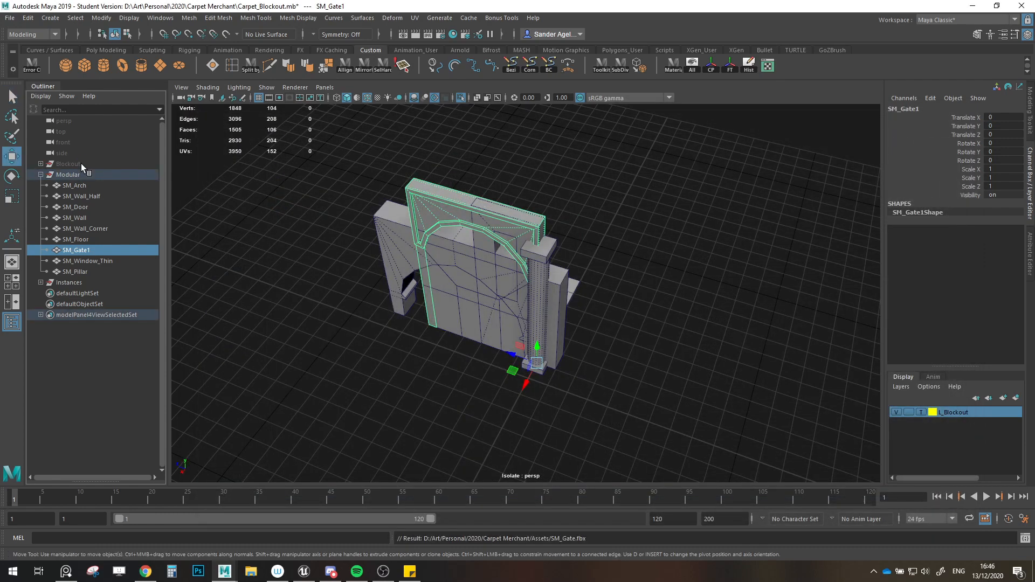
Step: Rename the SM_Gate1 object as SM_Gate
double_click(82, 250)
type("SM_Gate")
key("Return")
Step: Export the SM_Window_Thin piece alone as the FBX file SM_Window_Thin in the Assets folder
left_click(111, 261)
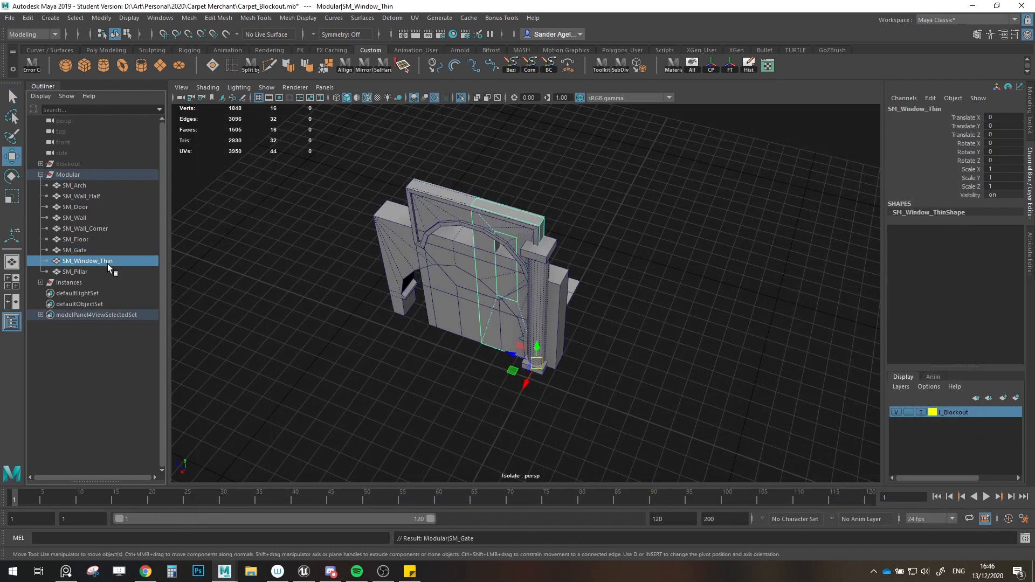
left_click(10, 18)
left_click(43, 158)
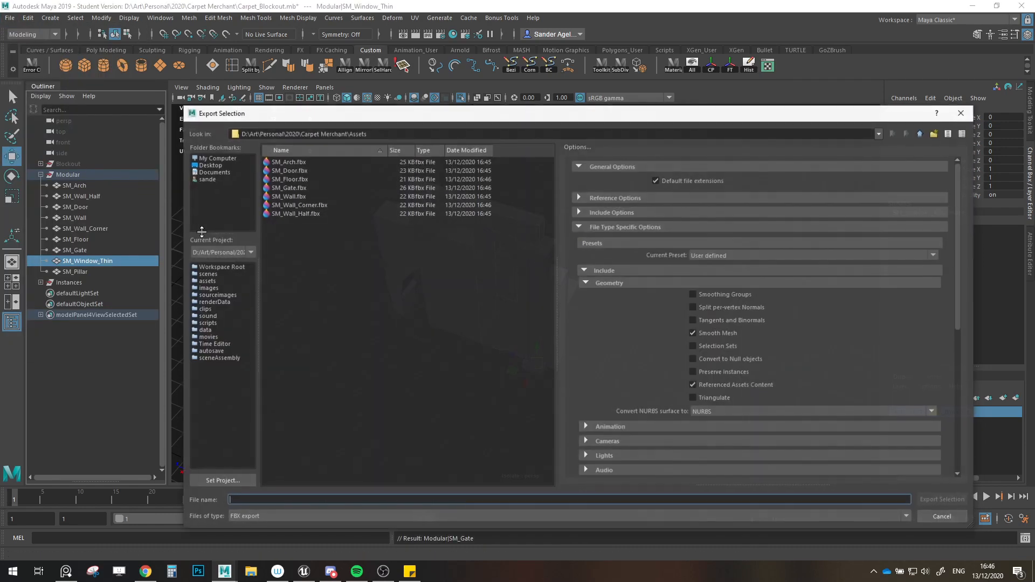
type("SM_Window_Thin")
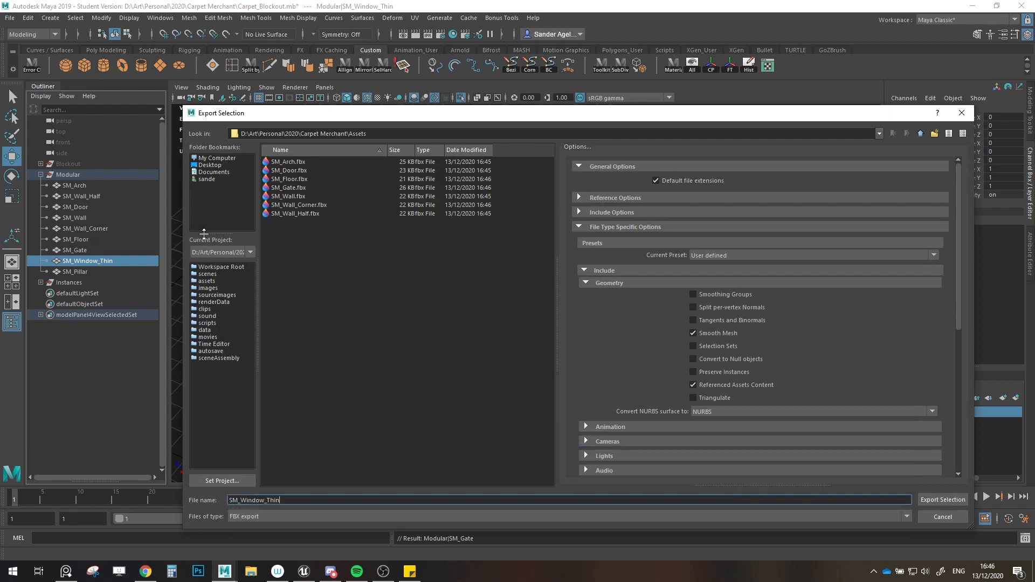
key("Return")
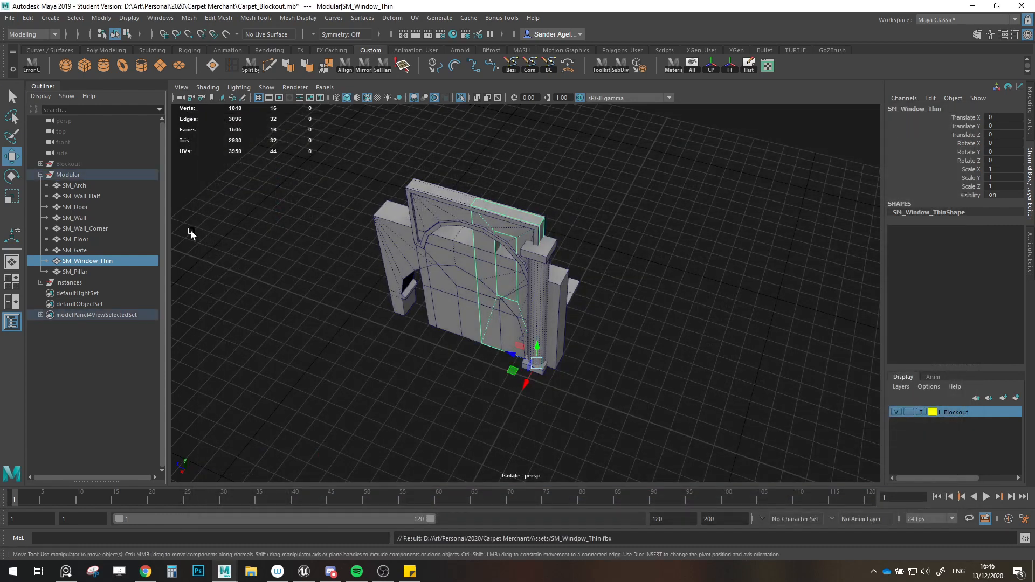
Step: Export the SM_Pillar piece alone as the FBX file SM_Pillar in the Assets folder
left_click(92, 272)
left_click(9, 18)
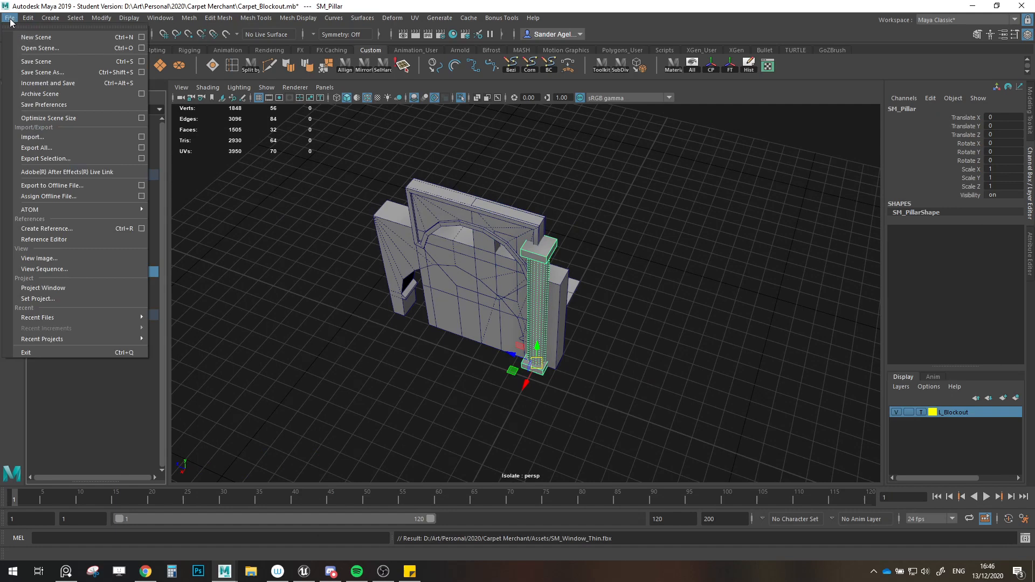
left_click(52, 158)
type("SM")
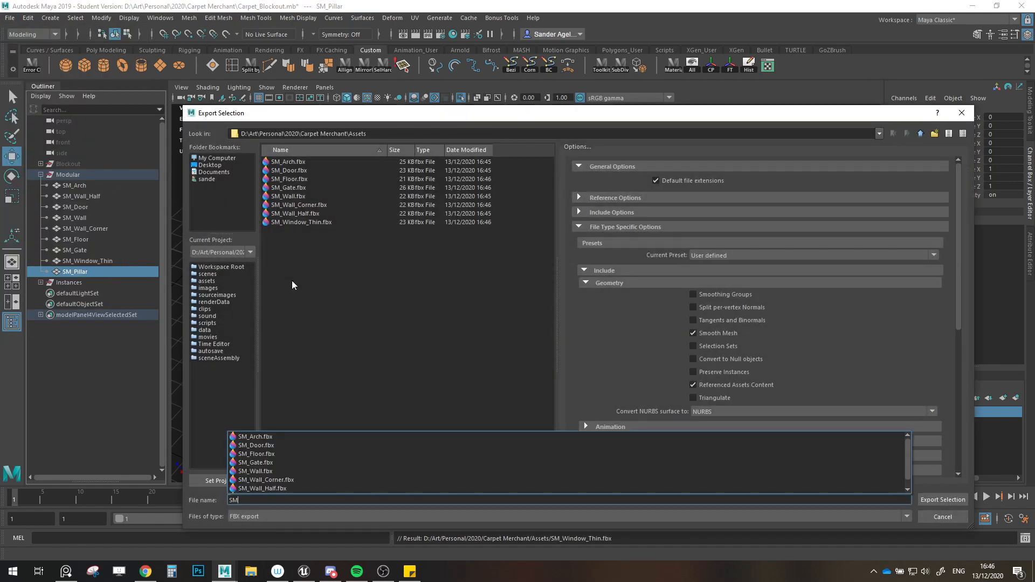
type("_Pillar")
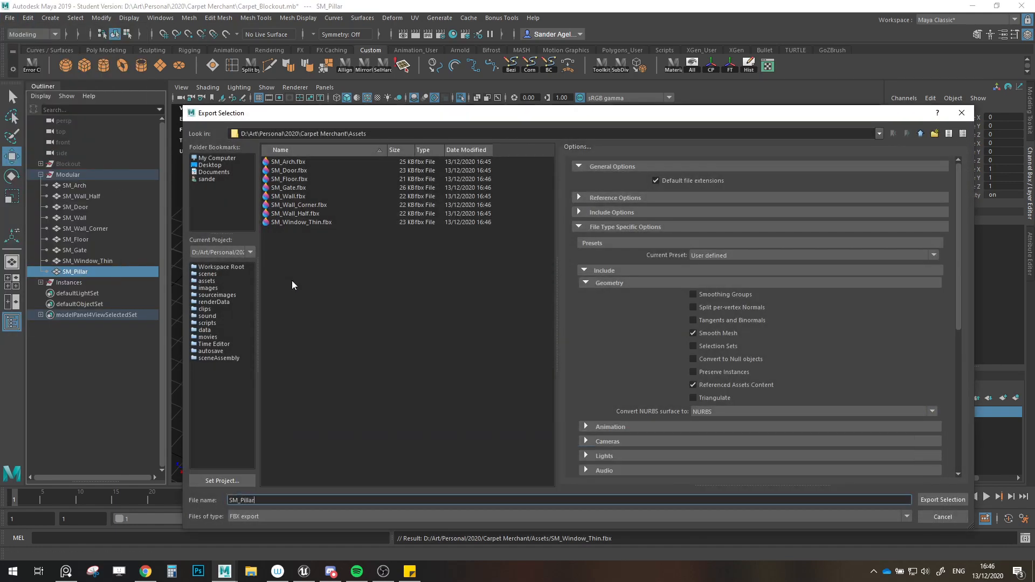
key("Return")
Step: Move all the modular pieces together off the grid to about X -12.2, Z 22.9
scroll(364, 344, "down", 6)
middle_click_drag(364, 344, 441, 390, "alt")
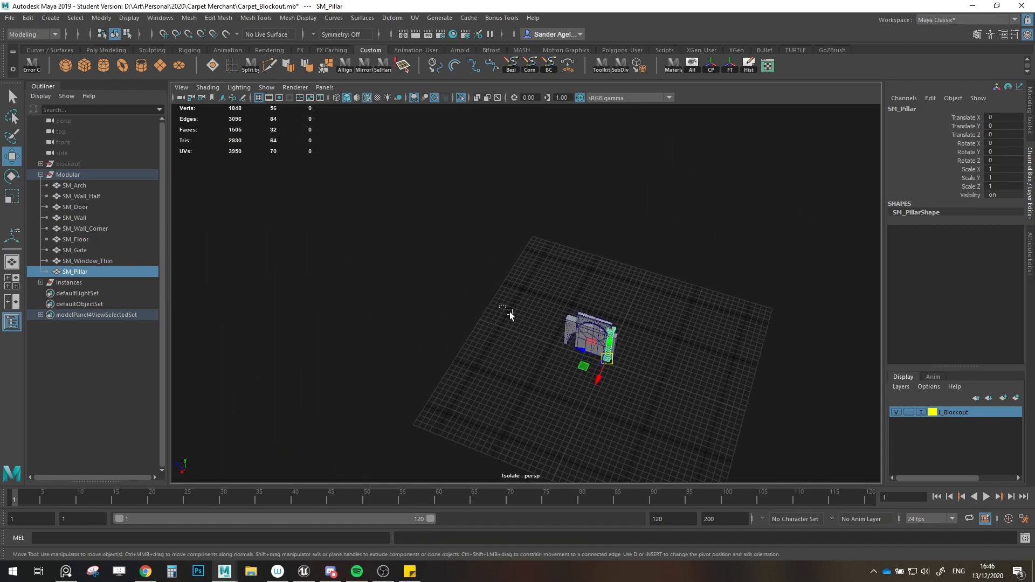
left_click_drag(502, 308, 416, 213)
Step: Spread SM_Arch and SM_Wall_Half out of the stacked pieces along Z, with the half wall at about Z 27
left_click(103, 187)
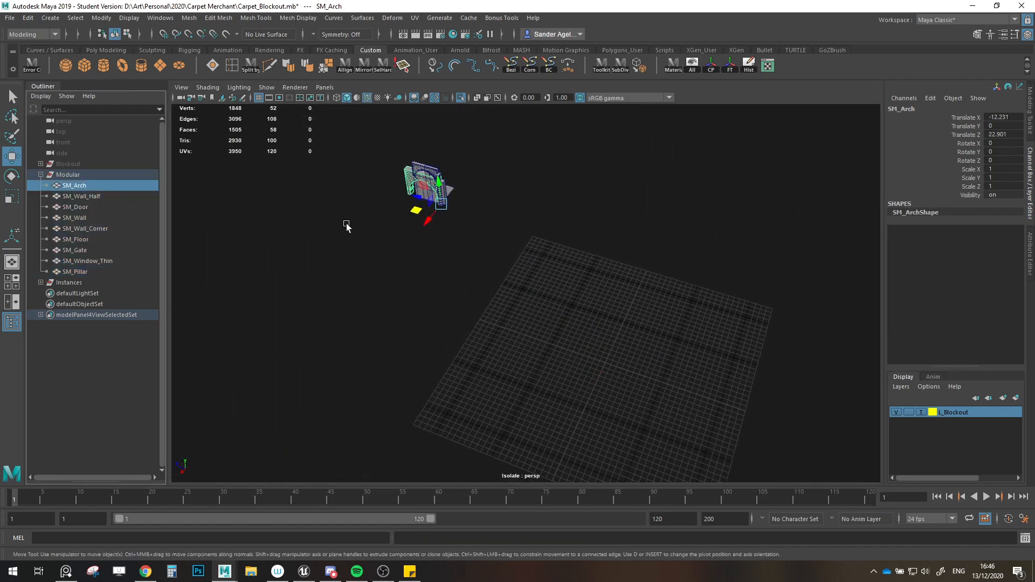
key("f")
scroll(555, 349, "down", 3)
left_click_drag(556, 349, 302, 248)
left_click(80, 196)
left_click_drag(542, 331, 455, 308)
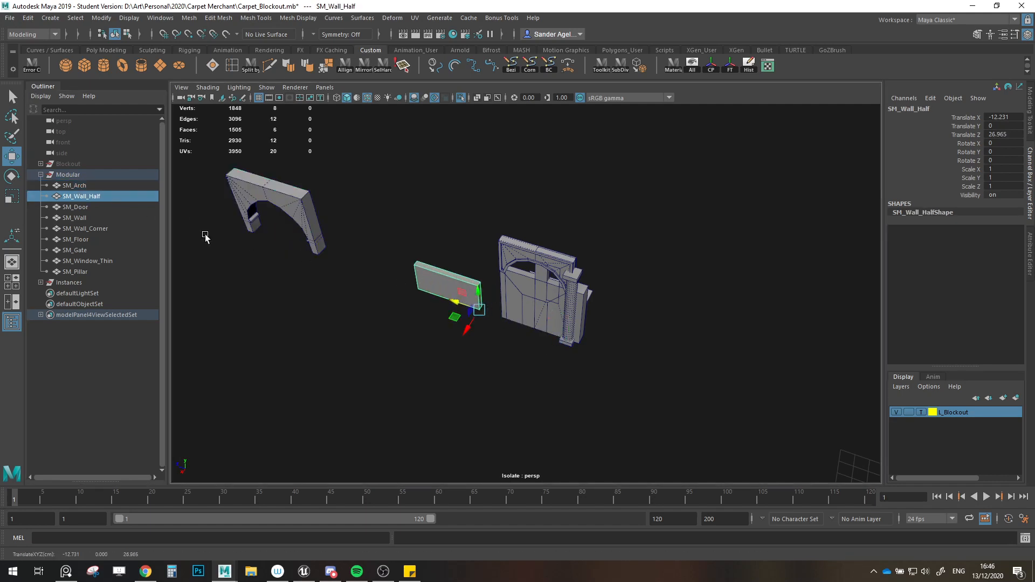
Step: Move SM_Wall along Z between the half wall and the arch, and SM_Gate beyond the arch to about Z 39.8
left_click(81, 207)
left_click(98, 219)
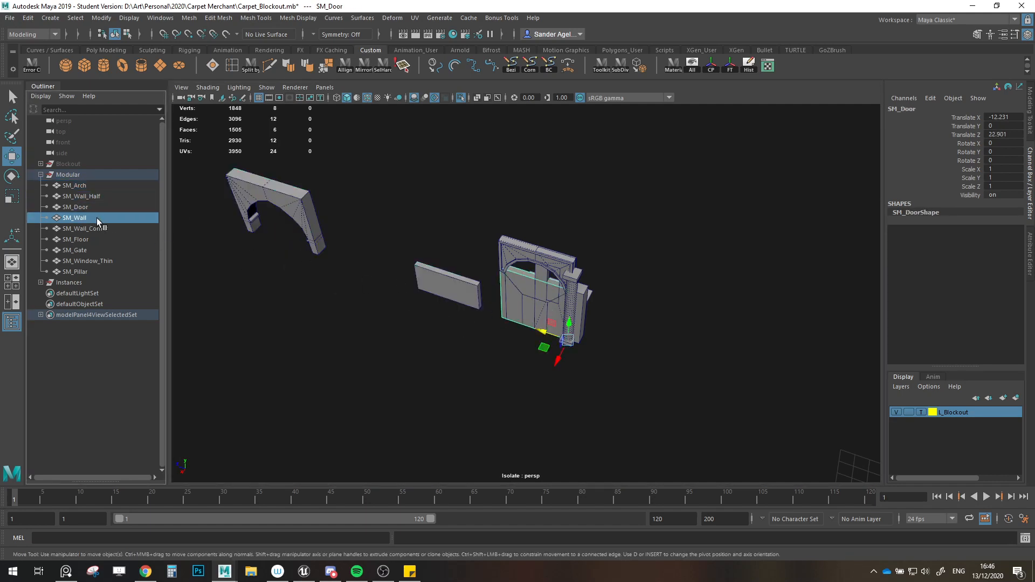
left_click_drag(538, 341, 376, 292)
left_click(530, 257)
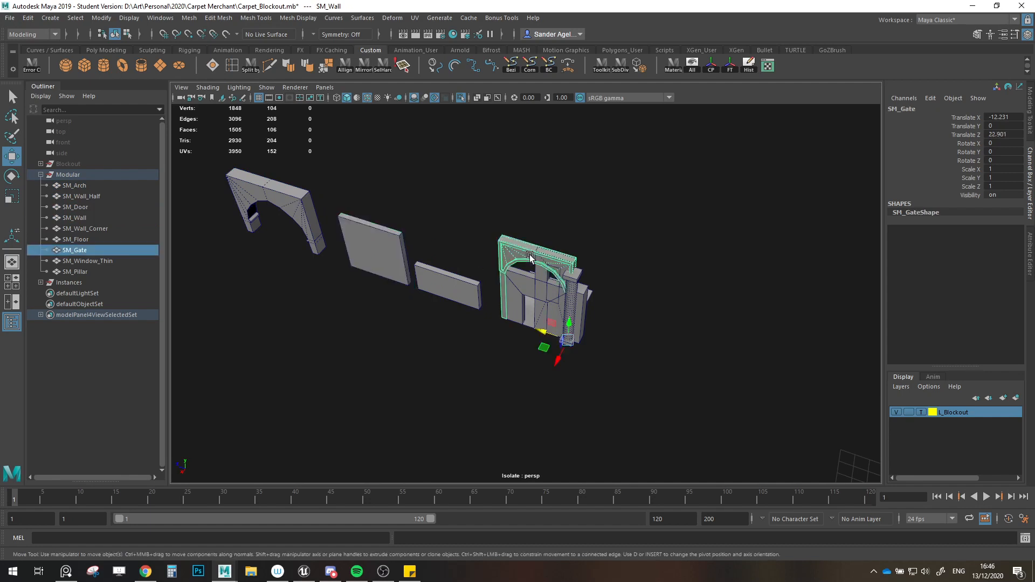
left_click_drag(540, 335, 228, 222)
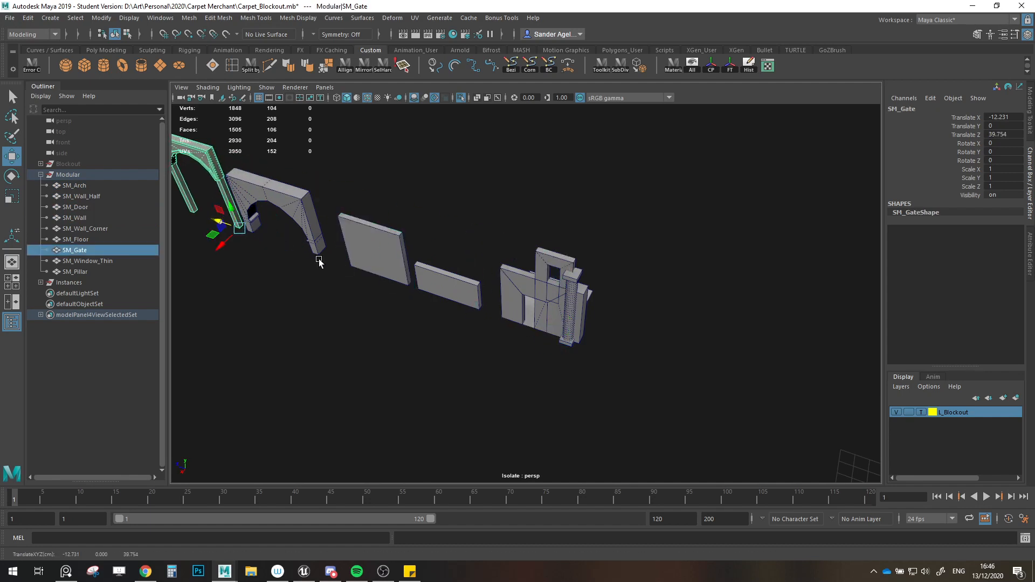
Step: Line up SM_Window_Thin, SM_Pillar and SM_Wall_Corner on the door's other side along Z, the pillar at about 20.1 and corner at about 19.5
scroll(321, 262, "down", 4)
middle_click_drag(413, 297, 511, 332, "alt")
left_click(592, 300)
left_click_drag(591, 341, 672, 359)
left_click(624, 309)
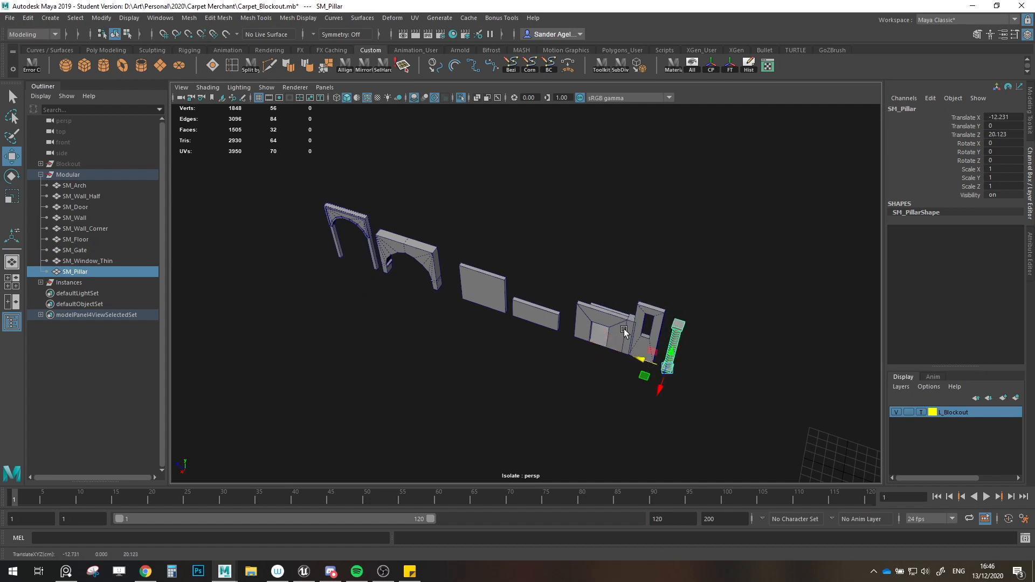
left_click(634, 333)
left_click_drag(599, 345, 655, 363)
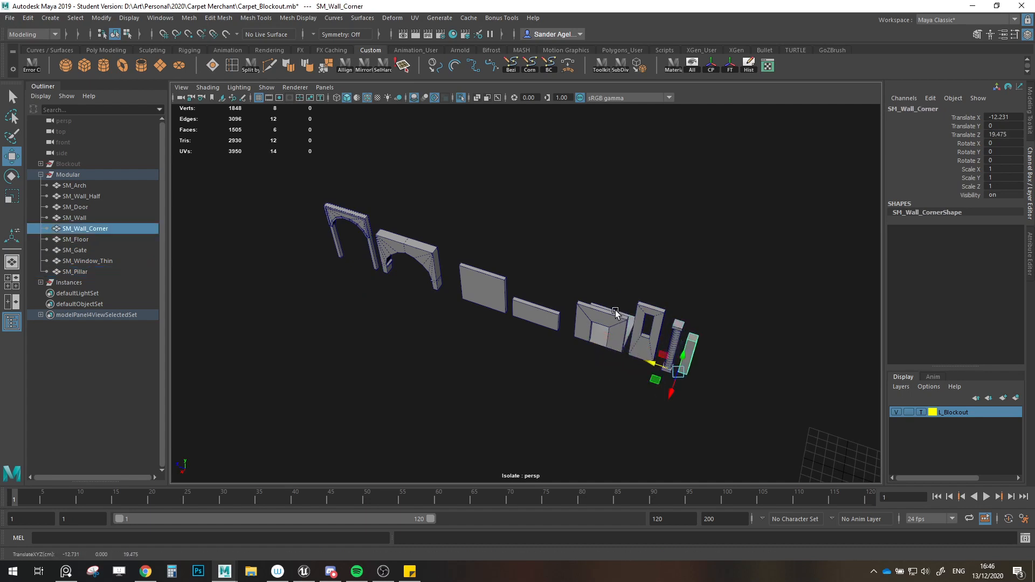
Step: Move SM_Floor out from behind the door to the open space beside the gate and arch
left_click(624, 313)
left_click(592, 277)
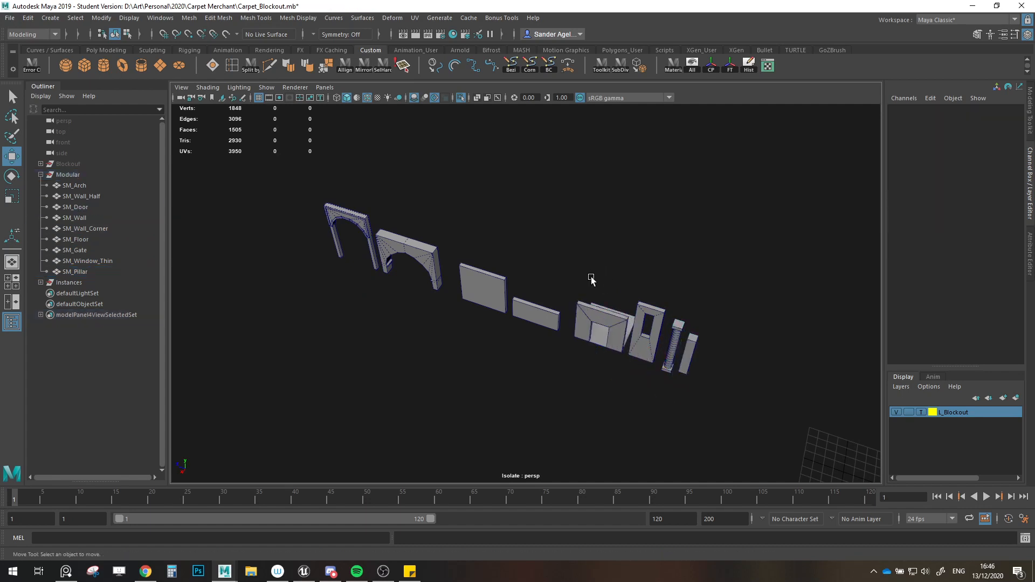
left_click_drag(592, 278, 600, 291, "alt")
left_click(604, 297)
left_click_drag(594, 345, 319, 319)
left_click(505, 387)
Step: Turn off isolation so the full building shows with the modular pieces, and save the scene
scroll(505, 387, "down", 5)
left_click_drag(505, 387, 502, 370, "alt")
middle_click_drag(502, 370, 461, 312, "alt")
key("ctrl+1")
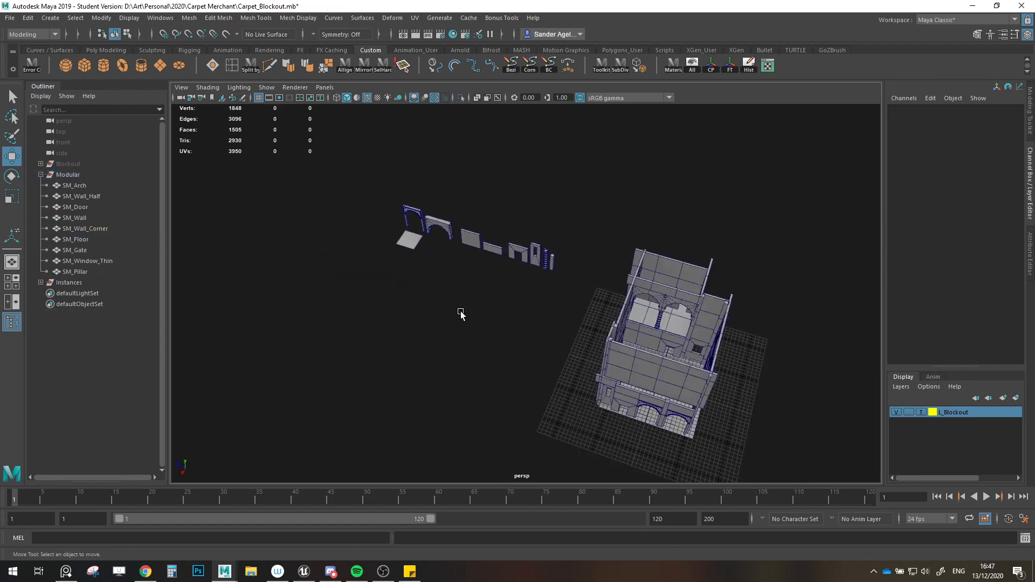
key("ctrl+s")
Step: Switch to the CarpetMerchant project in Unreal Editor and view the blockout level from above
left_click(493, 296)
right_click_drag(493, 306, 537, 352, "alt")
middle_click_drag(537, 353, 427, 294, "alt")
left_click_drag(426, 294, 441, 334, "alt")
left_click_drag(563, 8, 1034, 129)
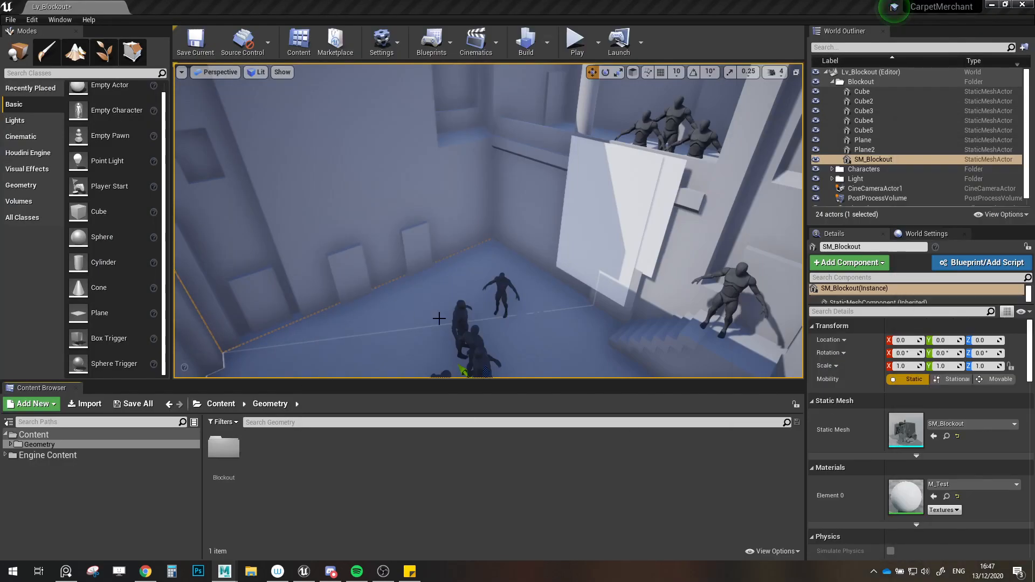
left_click_drag(439, 318, 448, 343, "alt")
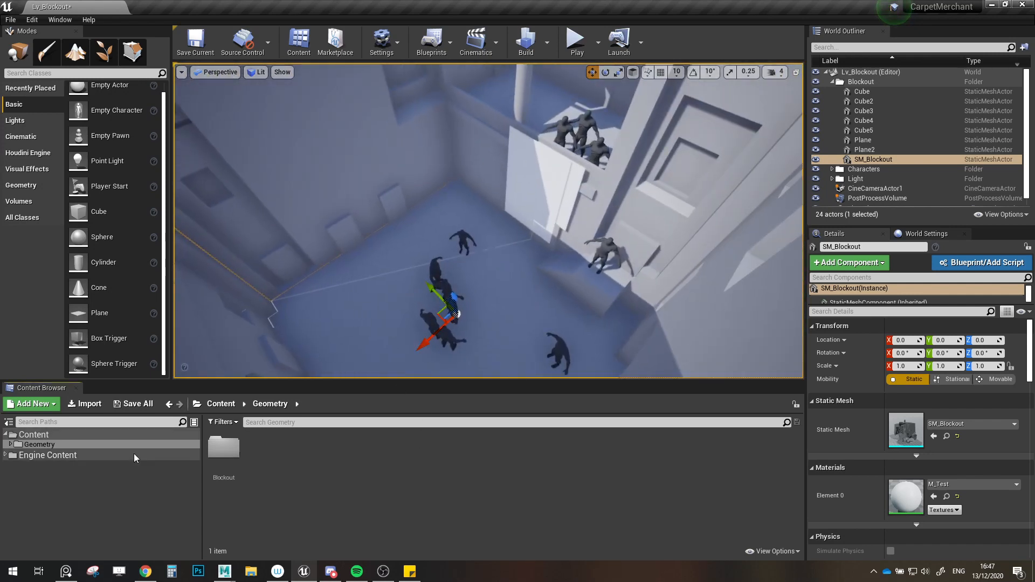
Step: Check the project's root Content folder and go back into its Geometry folder
right_click(293, 466)
mouse_move(328, 460)
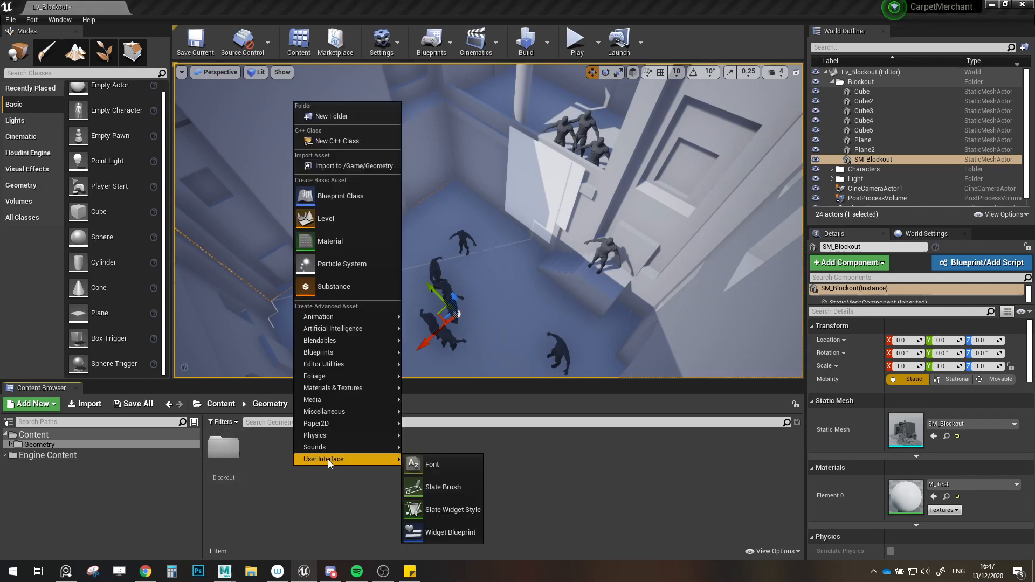
left_click(577, 499)
left_click(33, 435)
left_click(224, 463)
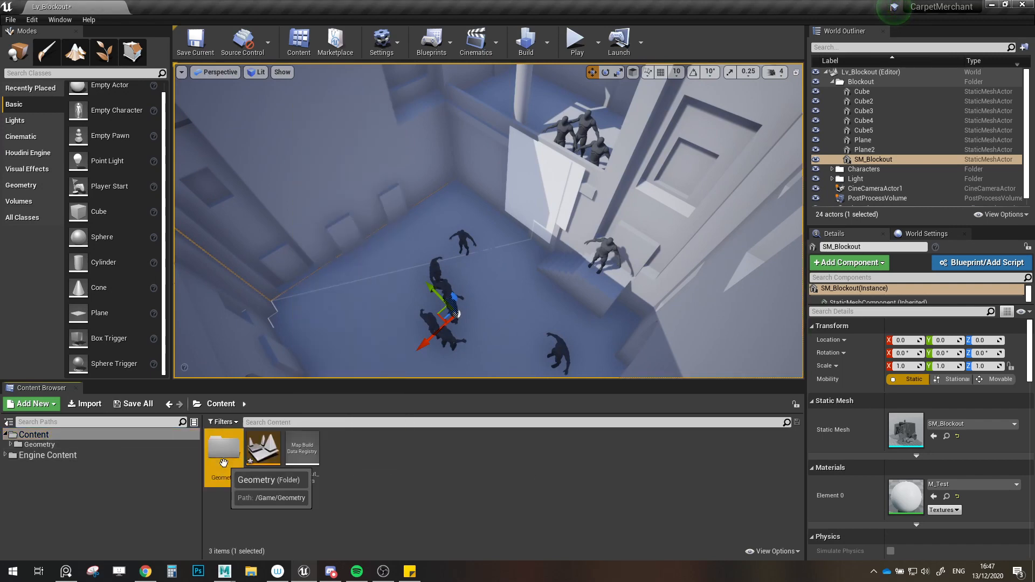
double_click(224, 463)
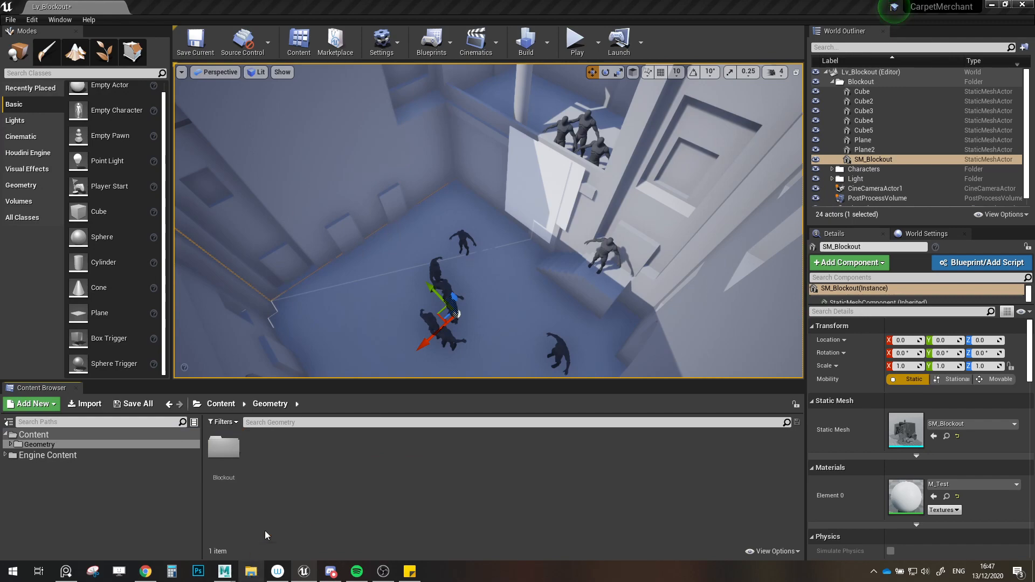
Step: Switch to File Explorer and open the Assets folder under D:\Art\Personal\2020\Carpet Merchant
left_click(261, 571)
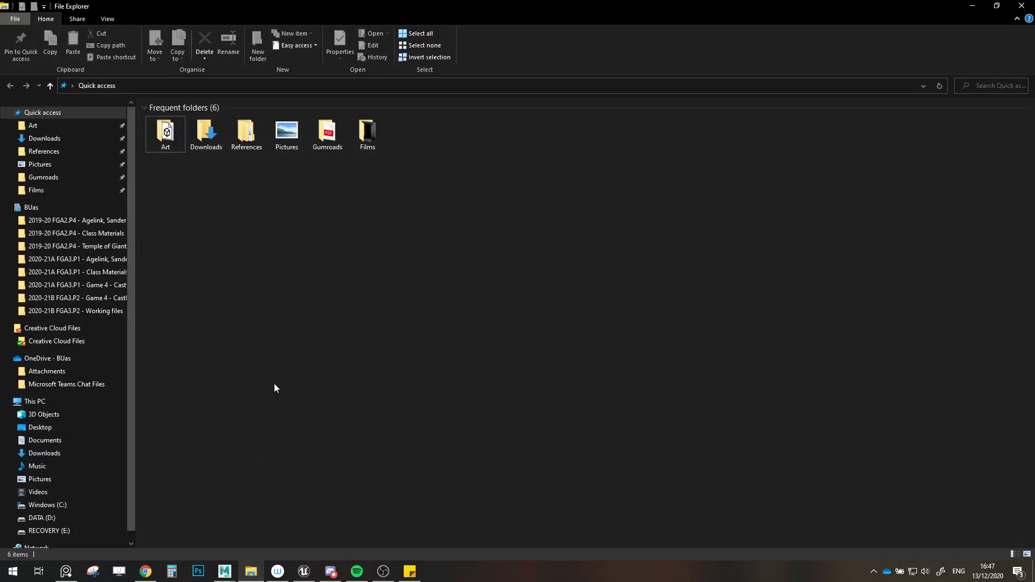
double_click(180, 139)
double_click(178, 165)
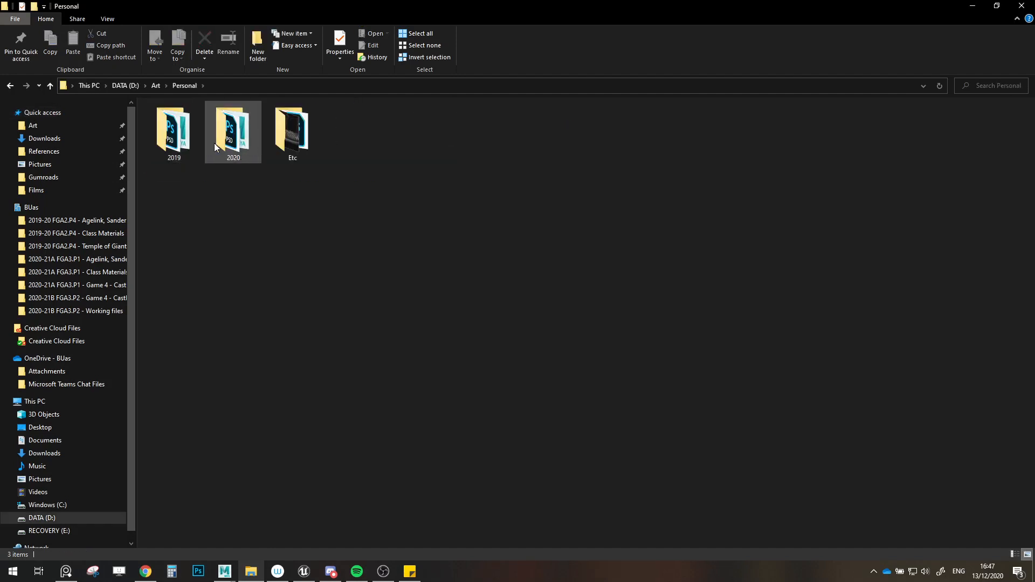
double_click(216, 142)
double_click(185, 142)
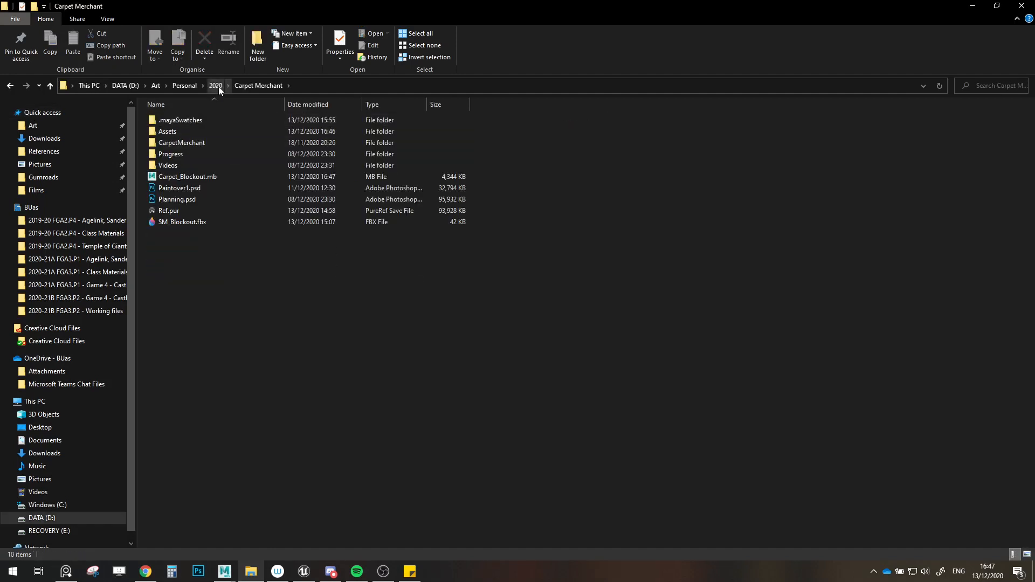
left_click(216, 85)
double_click(187, 144)
double_click(176, 131)
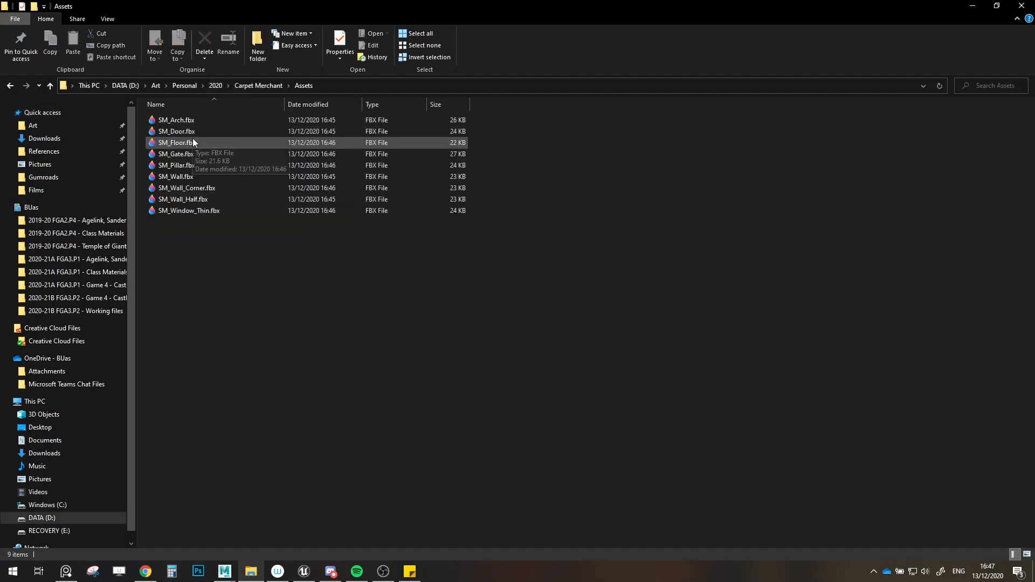
Step: Import all the FBX files from Assets into Unreal's Geometry folder with an import uniform scale of 100, and dismiss the message log
key("ctrl+a")
key("alt+Tab")
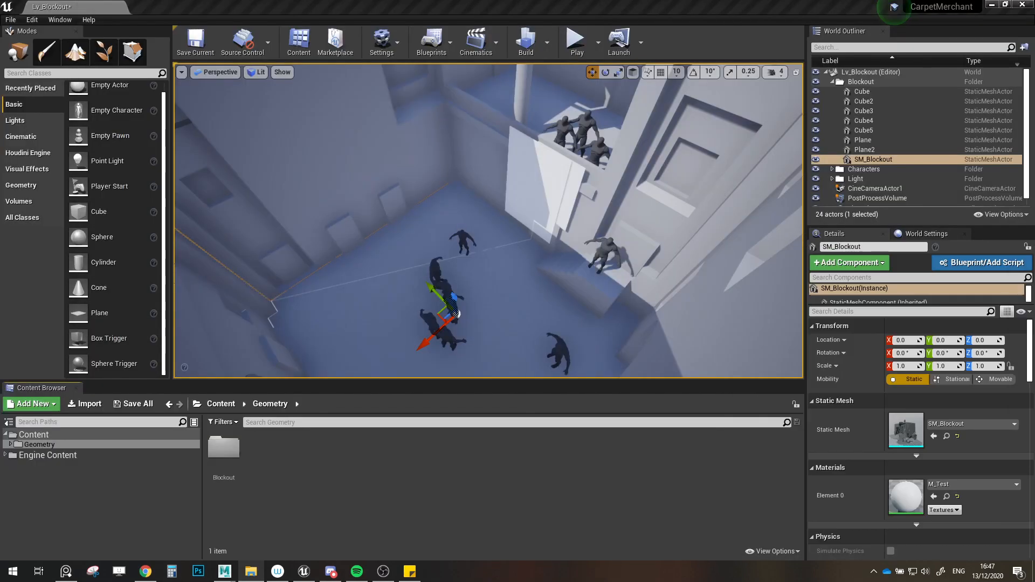
left_click_drag(511, 506, 510, 505)
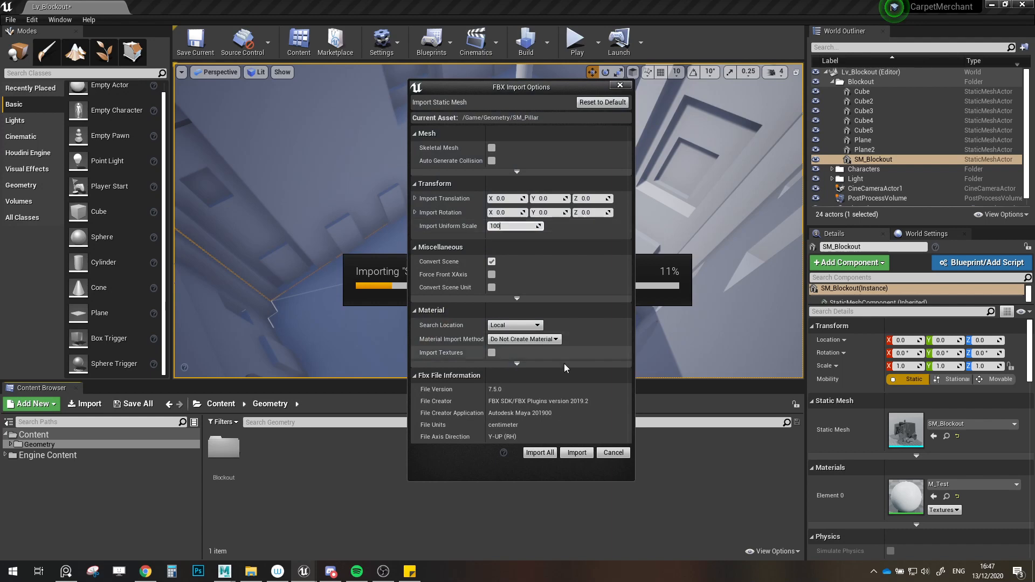
left_click(540, 452)
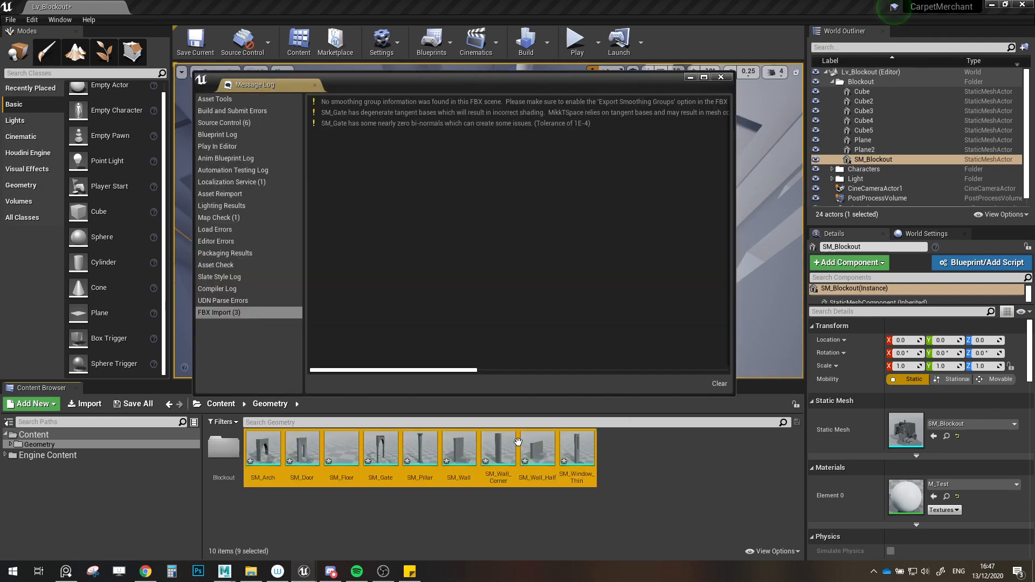
left_click(719, 77)
Step: Place SM_Arch and SM_Door from the Geometry folder in the empty space outside the blockout
right_click_drag(529, 216, 499, 201)
key("f")
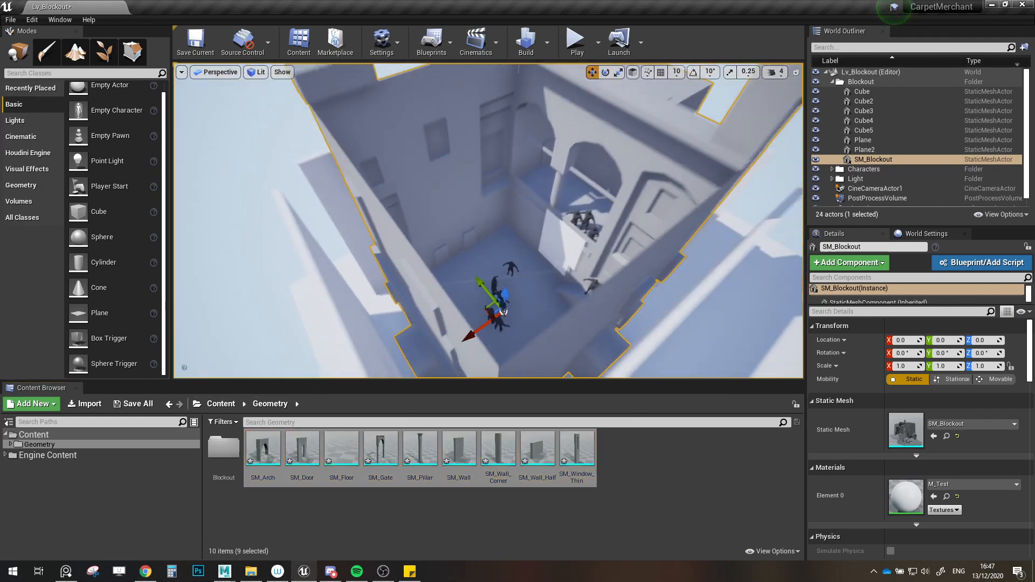
right_click_drag(451, 292, 321, 295)
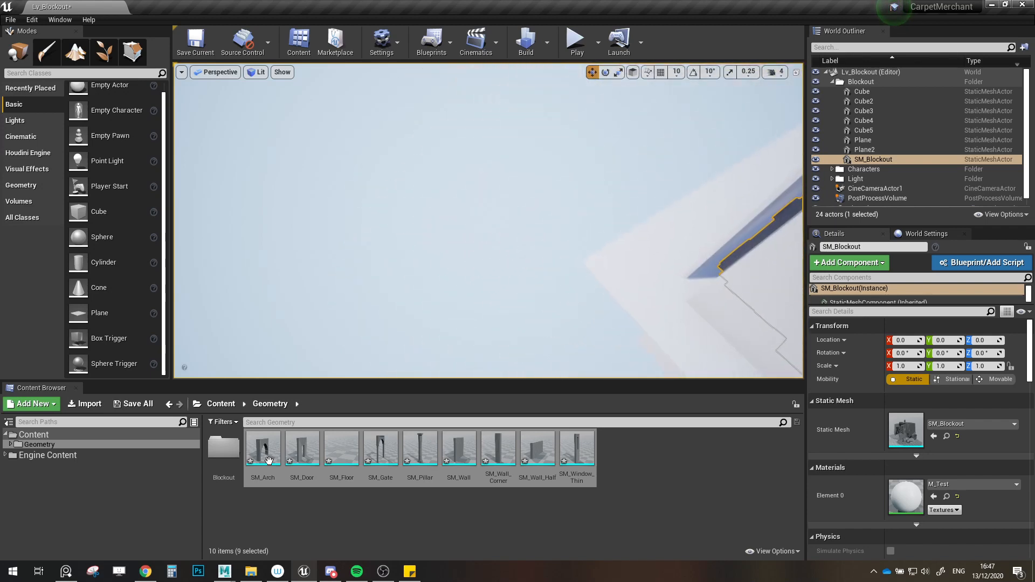
right_click_drag(548, 295, 596, 297)
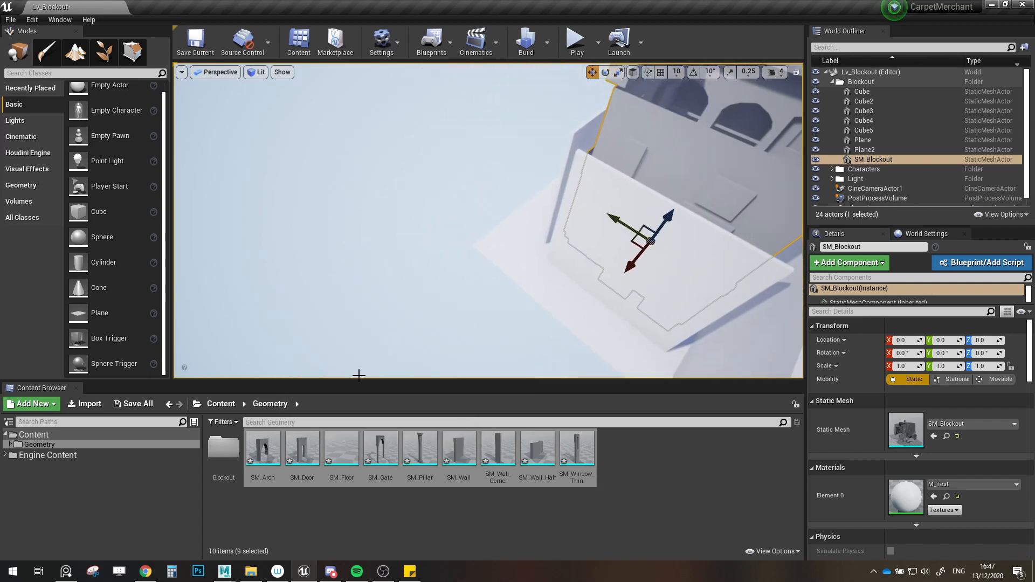
left_click(265, 444)
left_click_drag(265, 444, 341, 257)
left_click_drag(302, 448, 348, 270)
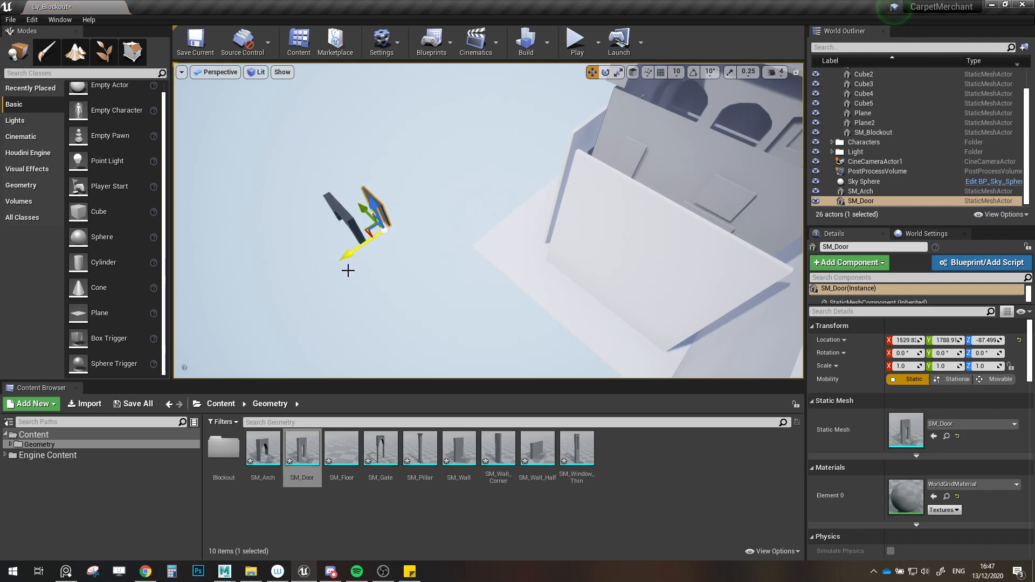
Step: Place SM_Floor beside the arch and door, and frame SM_Arch to inspect where its pivot sits
left_click(340, 439)
left_click_drag(340, 439, 478, 274)
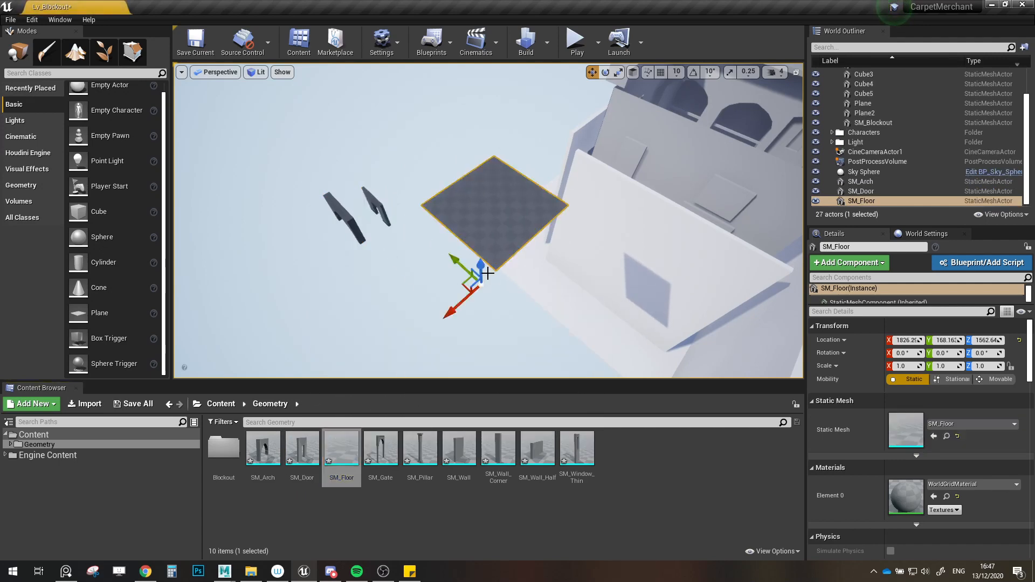
left_click_drag(510, 306, 451, 270, "alt")
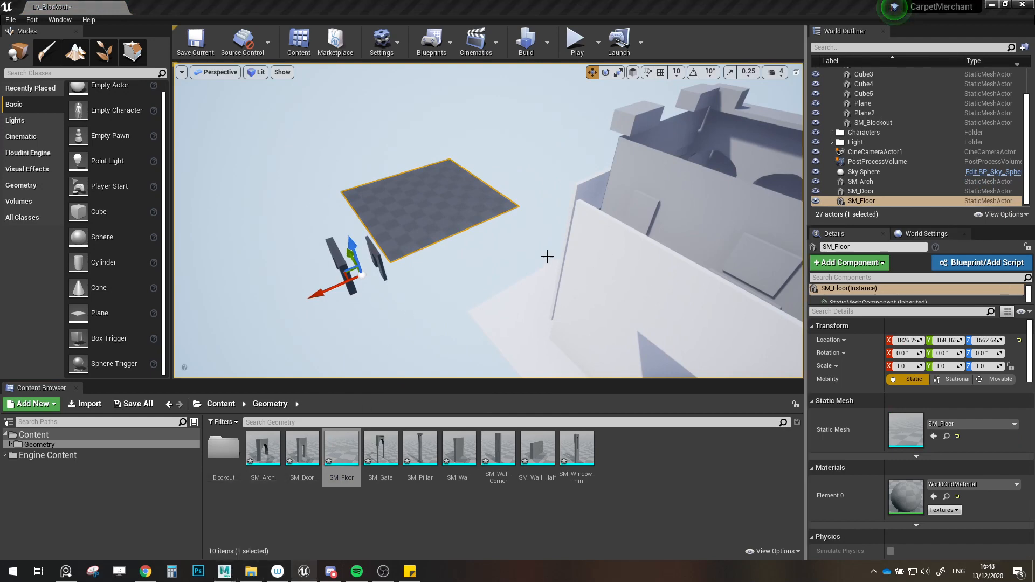
left_click_drag(548, 257, 470, 246, "alt")
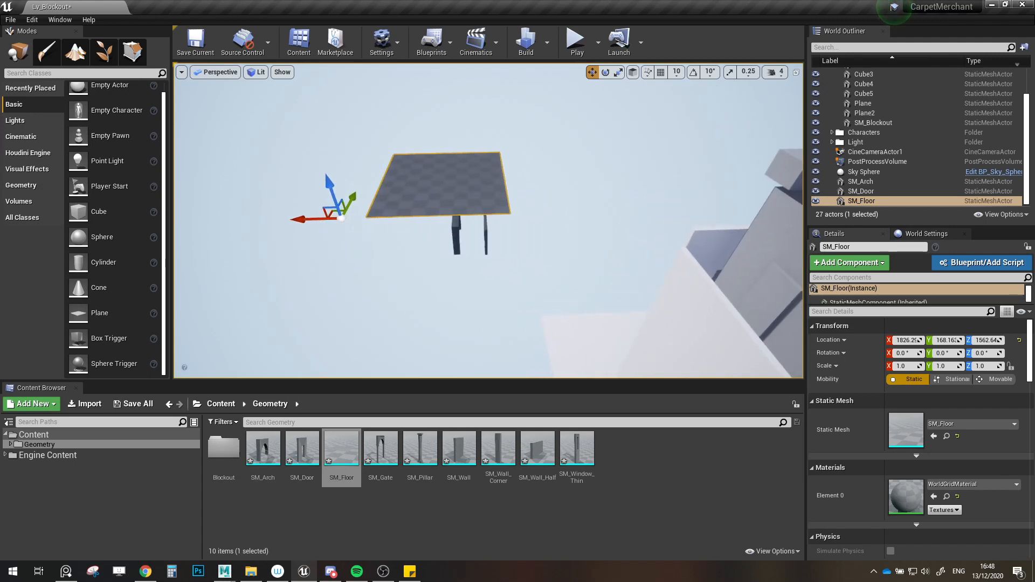
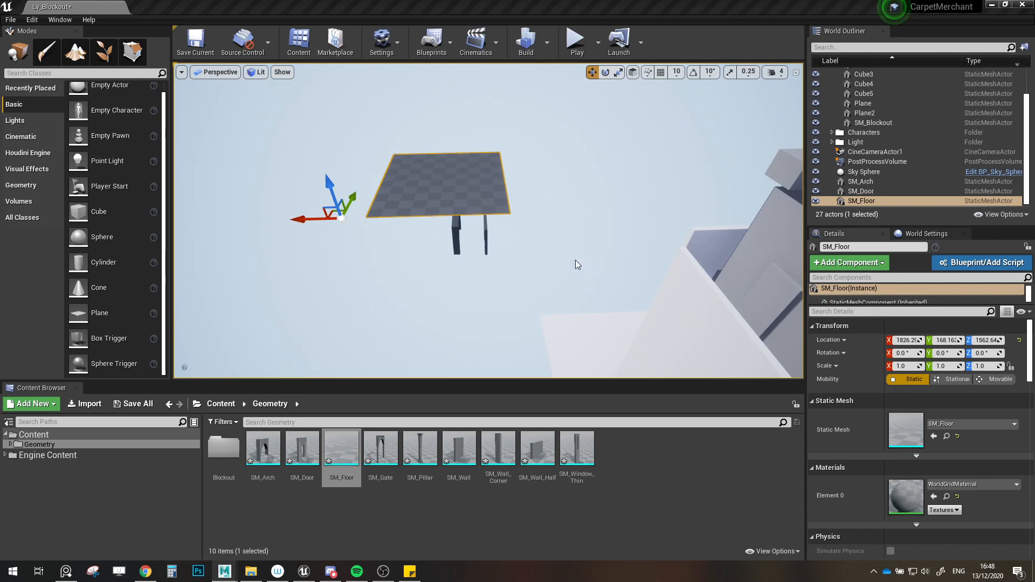
left_click(452, 234)
key("f")
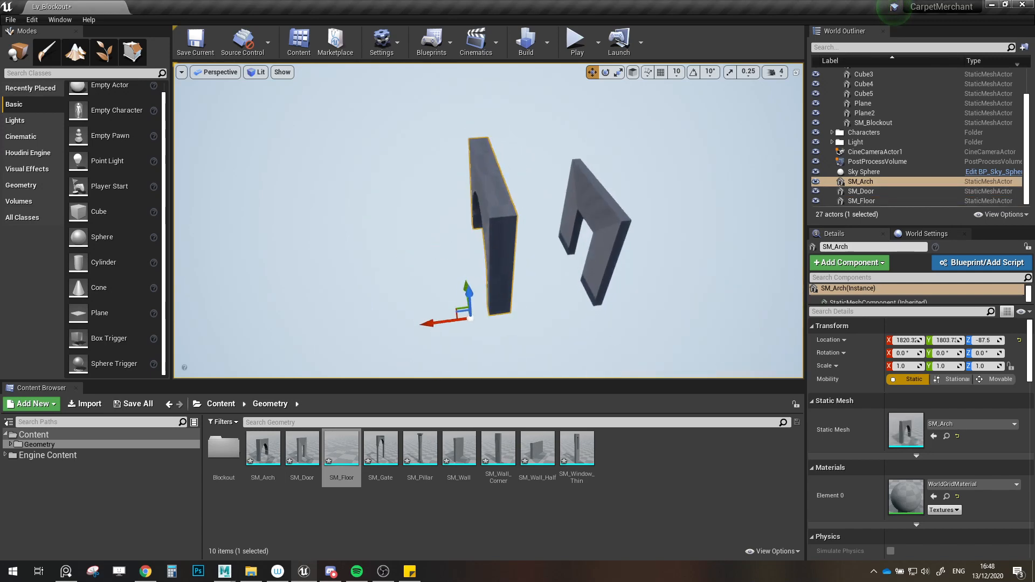
Step: Switch to Maya, isolate all the Modular group pieces and snap them together onto the centre of the grid
left_click_drag(1034, 186, 647, 1)
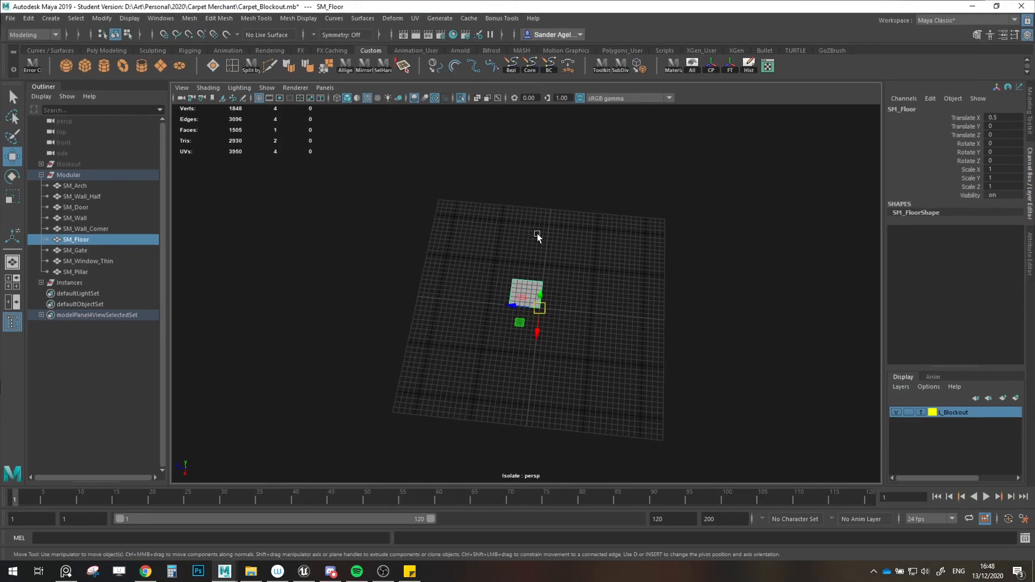
scroll(539, 235, "down", 5)
left_click_drag(606, 362, 390, 252, "alt")
key("ctrl+1")
left_click_drag(350, 181, 504, 275)
key("ctrl+1")
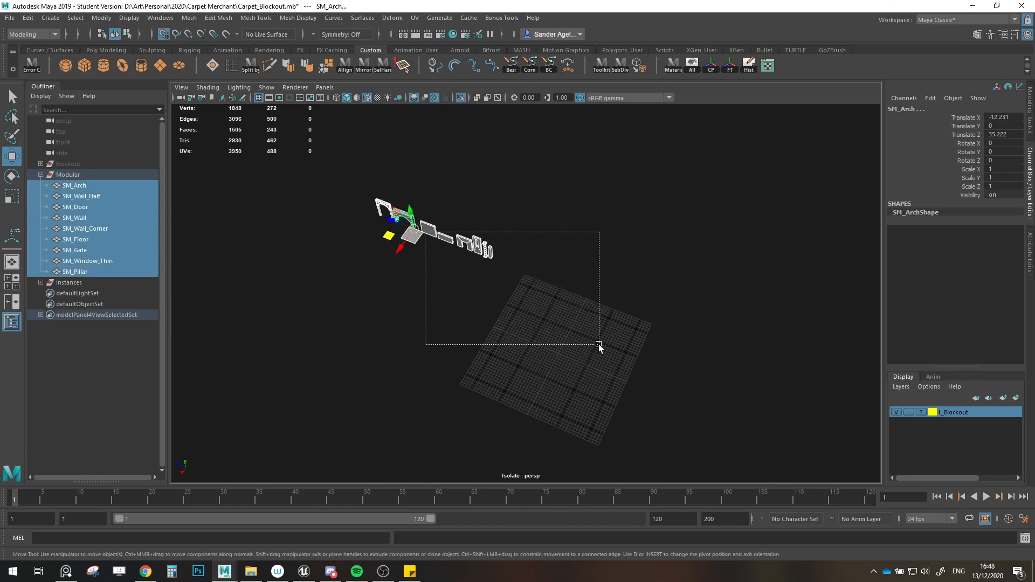
left_click_drag(599, 345, 567, 331)
key("ctrl+z")
left_click_drag(415, 229, 555, 345)
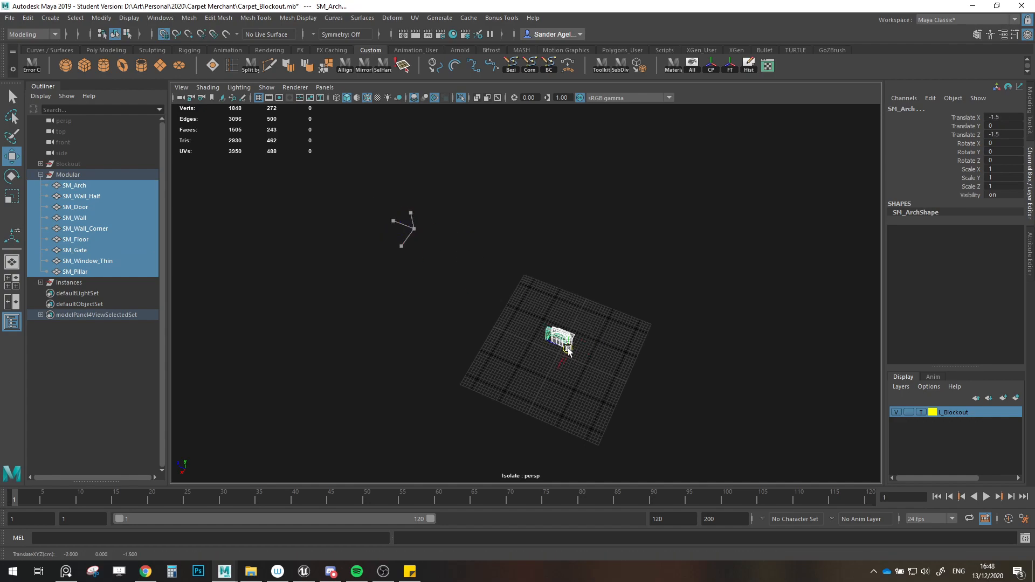
Step: Freeze the transformations of all the selected modular pieces at the grid centre
key("f")
scroll(588, 291, "down", 3)
left_click_drag(587, 292, 520, 347, "alt")
scroll(554, 353, "down", 4)
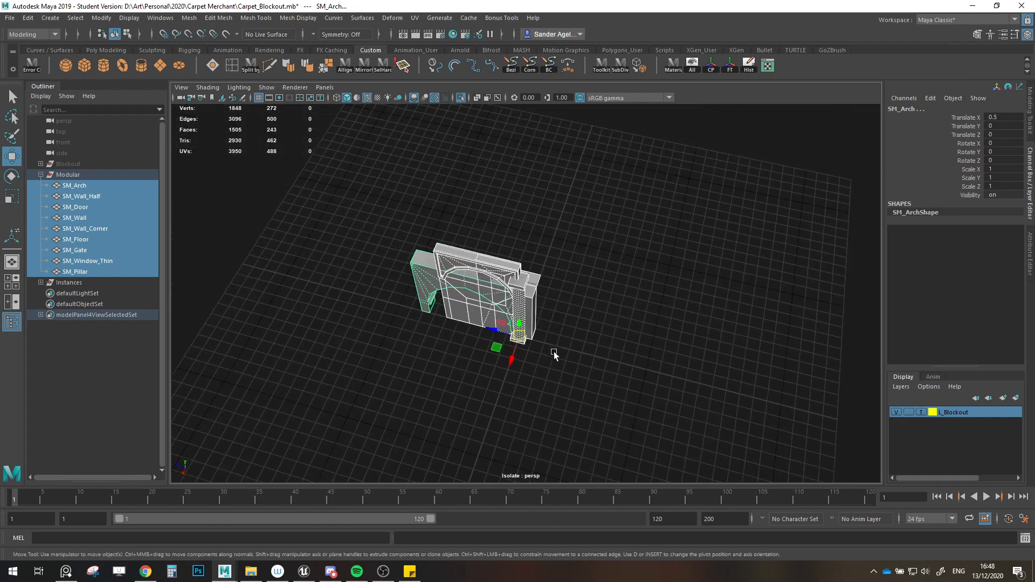
left_click(734, 66)
Step: Export SM_Arch again as FBX into the Assets folder, replacing the existing SM_Arch.fbx
left_click(105, 183)
left_click(11, 19)
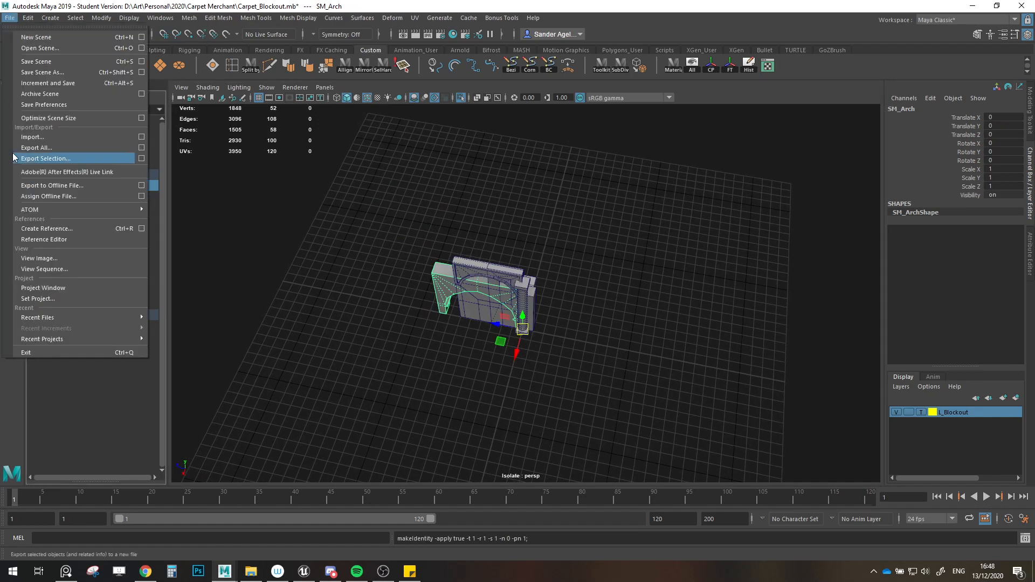
left_click(65, 157)
double_click(296, 163)
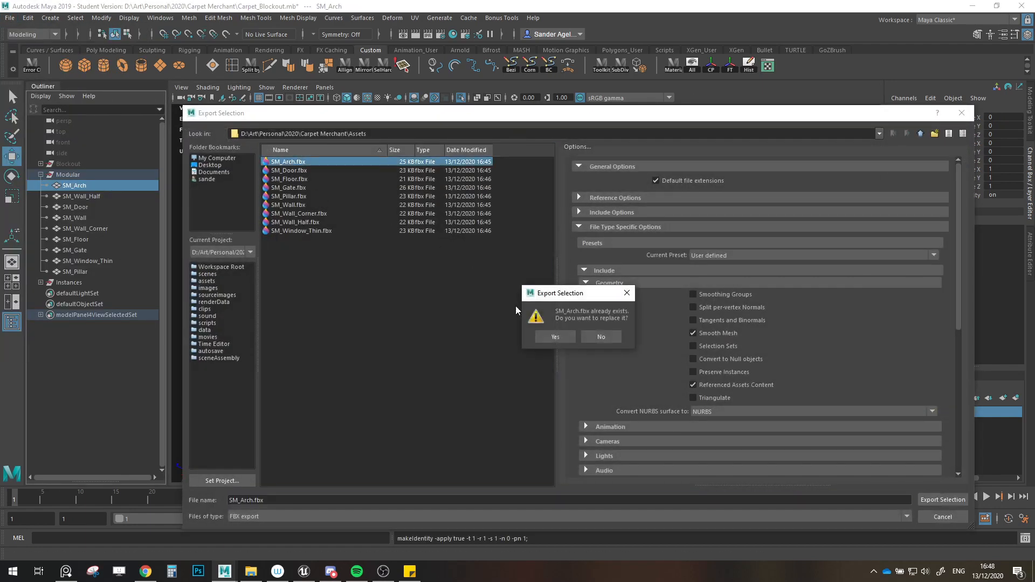
left_click(565, 334)
Step: Export SM_Wall_Half as FBX over the existing SM_Wall_Half.fbx in the Assets folder
left_click(89, 195)
left_click(11, 18)
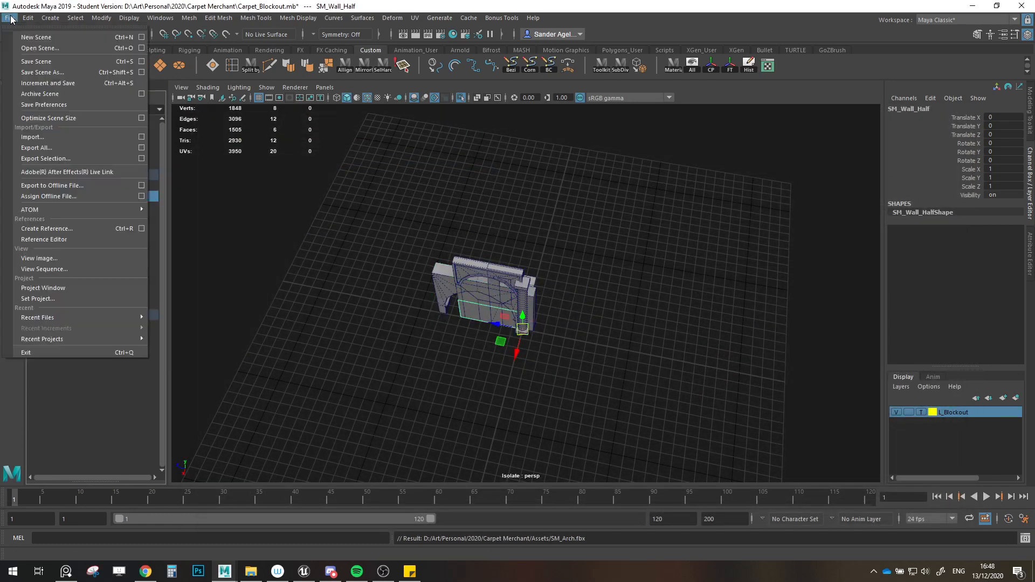
left_click(64, 157)
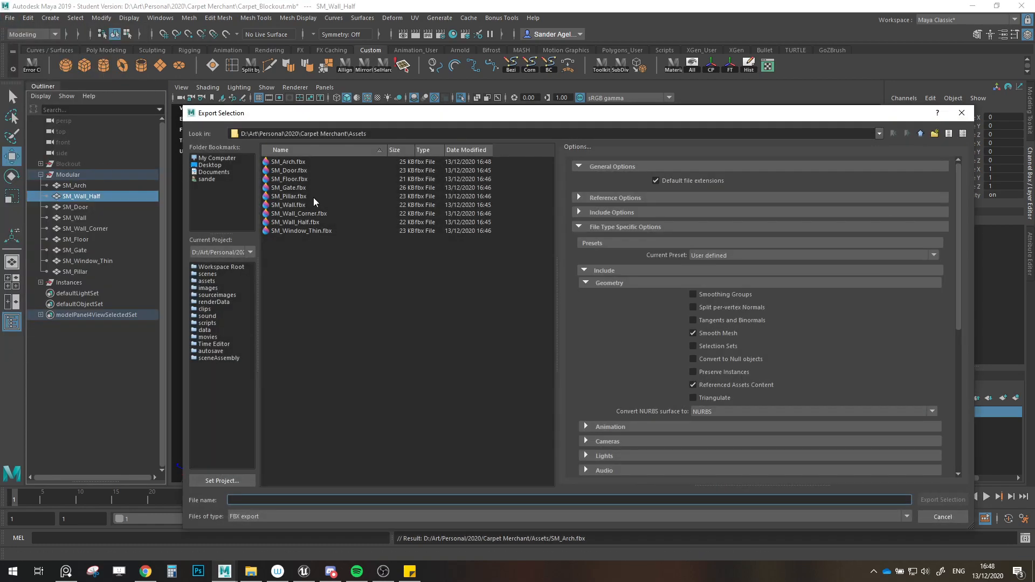
double_click(304, 223)
left_click(566, 335)
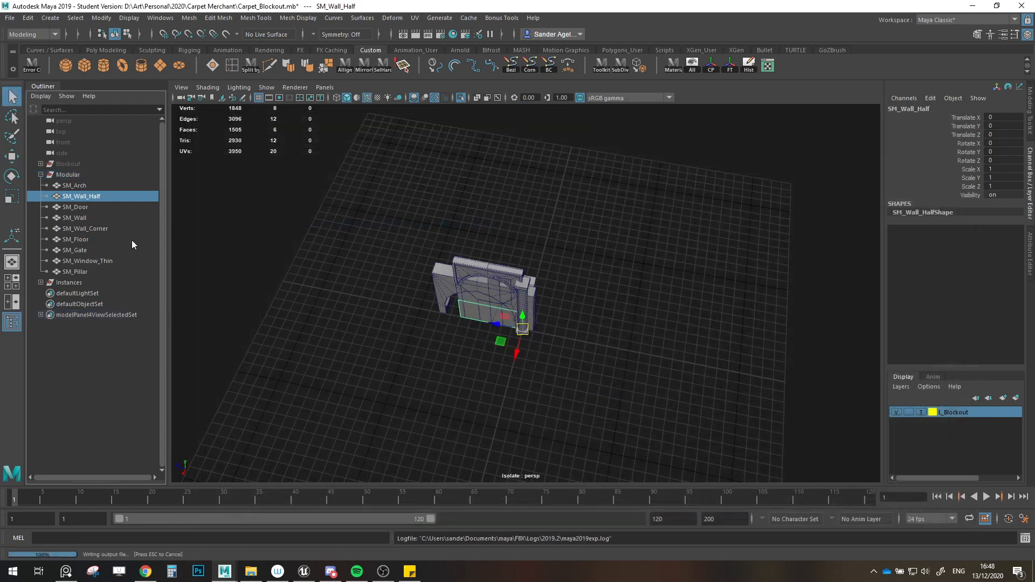
Step: Export SM_Door as FBX, overwriting SM_Door.fbx in the Assets folder
left_click(86, 218)
left_click(76, 207)
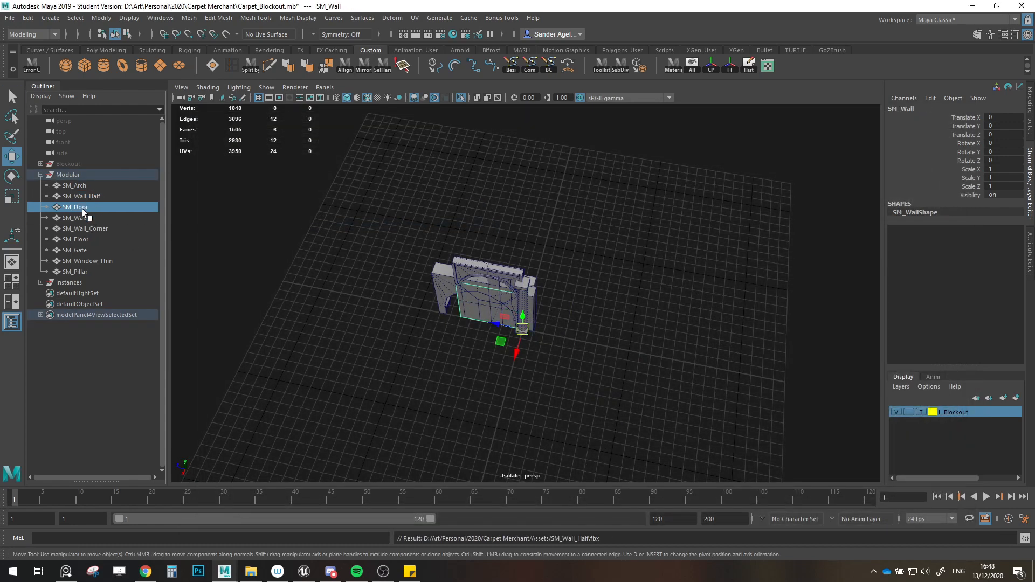
left_click(28, 18)
left_click(10, 18)
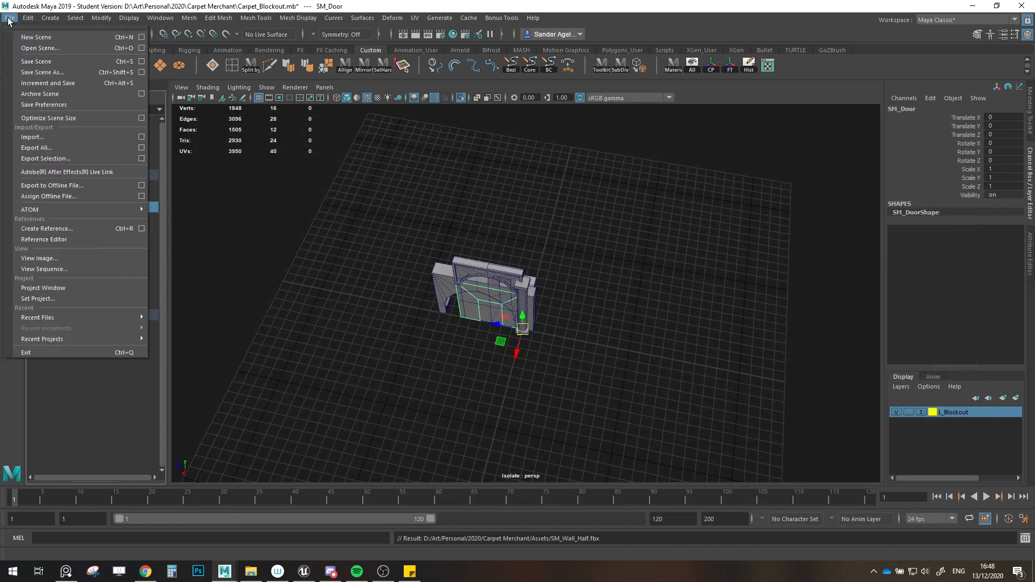
left_click(45, 158)
double_click(291, 171)
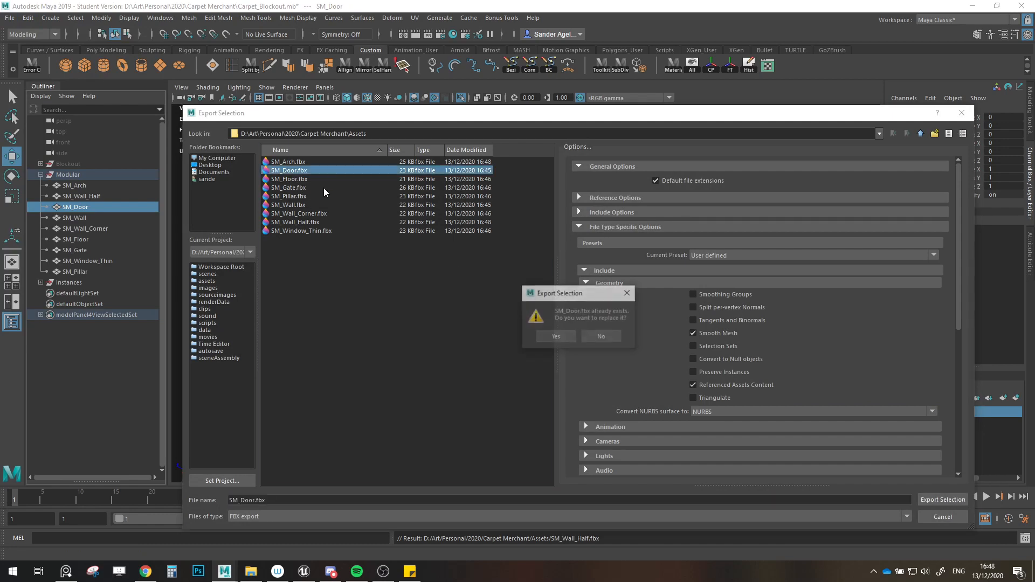
left_click(555, 338)
Step: Export SM_Wall as FBX, replacing SM_Wall.fbx in the Assets folder
key("Down")
left_click(9, 19)
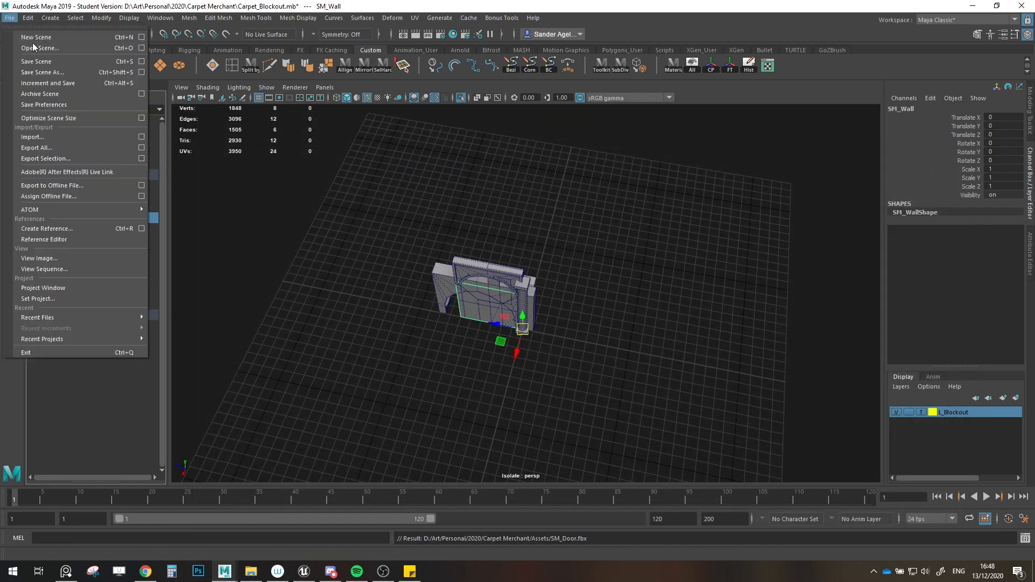
left_click(45, 158)
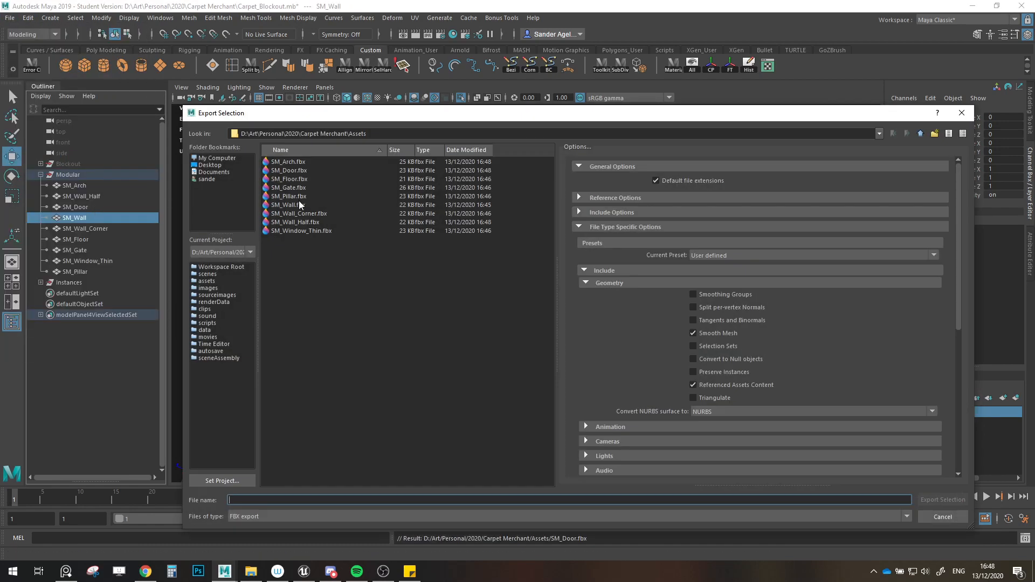
double_click(291, 205)
left_click(555, 338)
Step: Export SM_Wall_Corner as FBX, replacing SM_Wall_Corner.fbx in the Assets folder
key("Down")
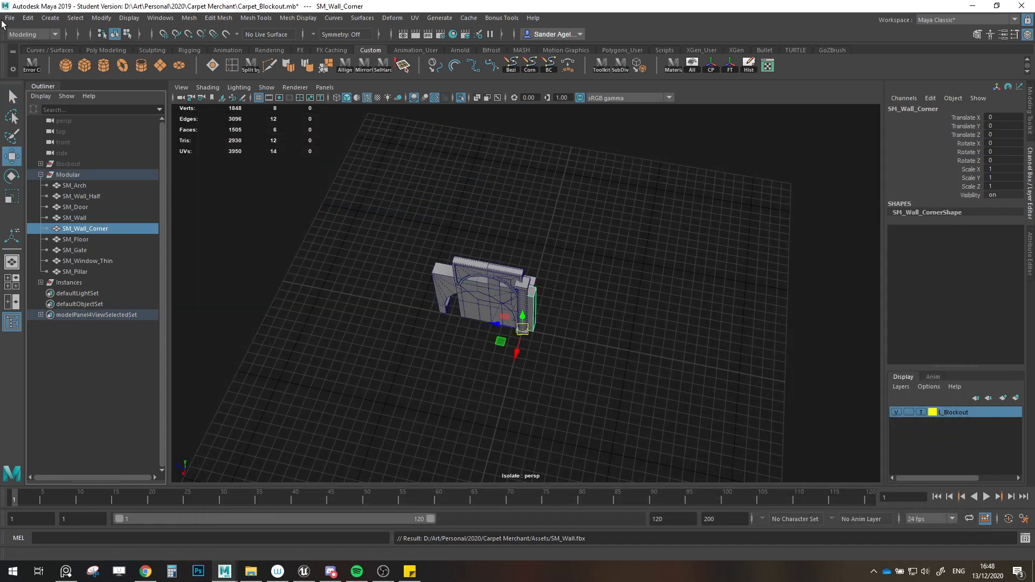
left_click(9, 17)
left_click(45, 158)
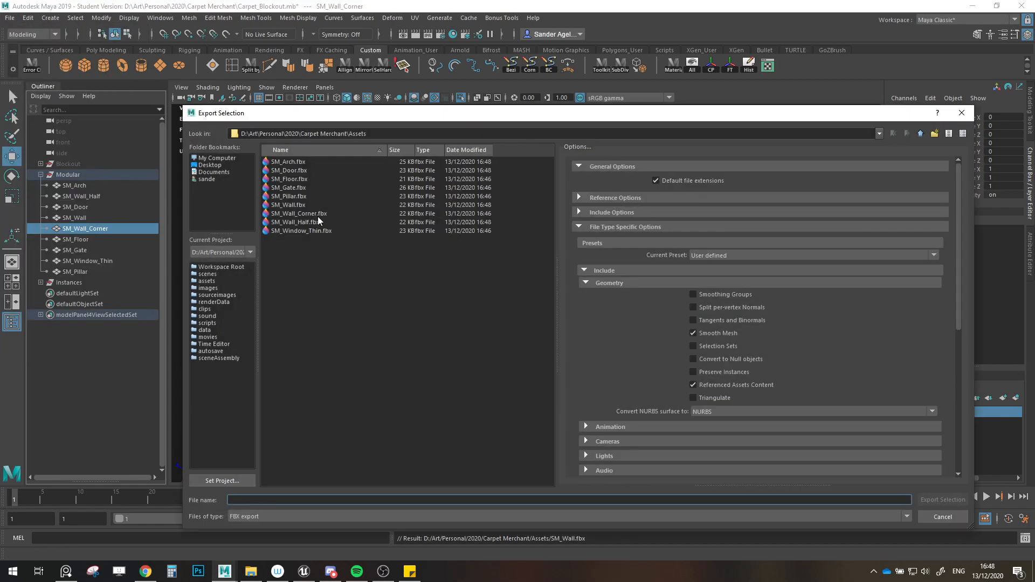
double_click(318, 216)
left_click(559, 331)
Step: Export SM_Floor as FBX, replacing SM_Floor.fbx in the Assets folder
key("Down")
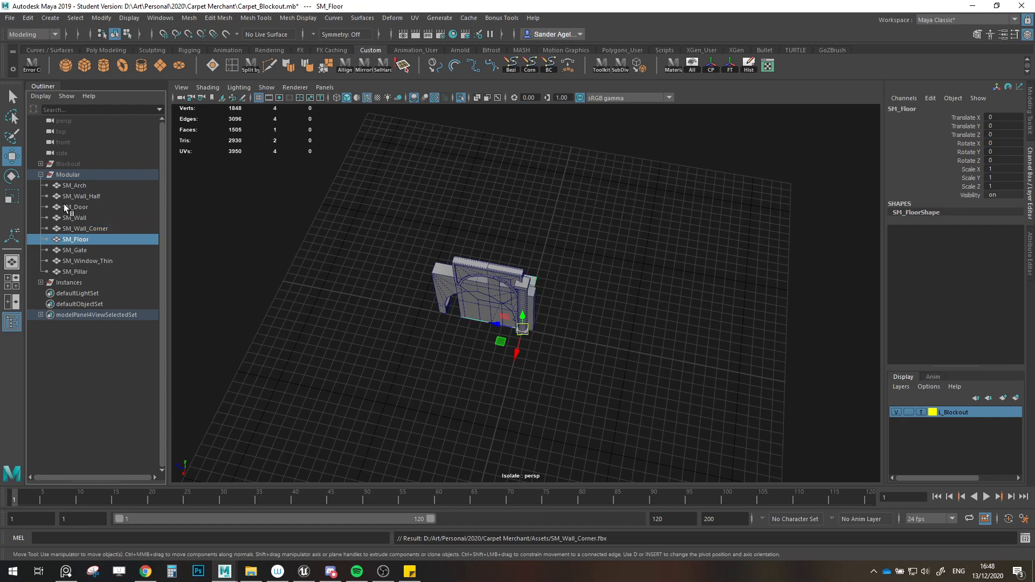
left_click(9, 17)
left_click(45, 158)
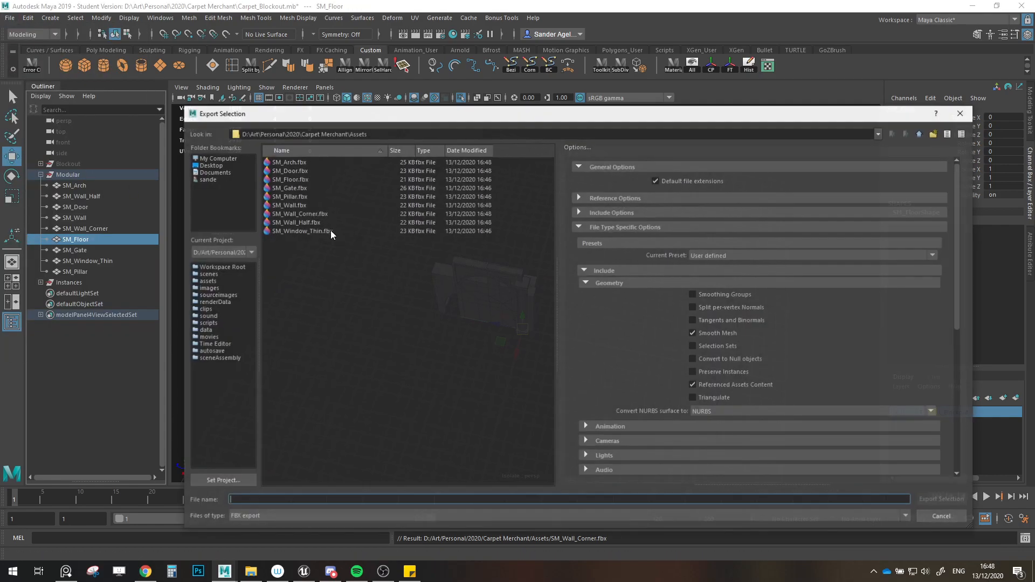
double_click(289, 180)
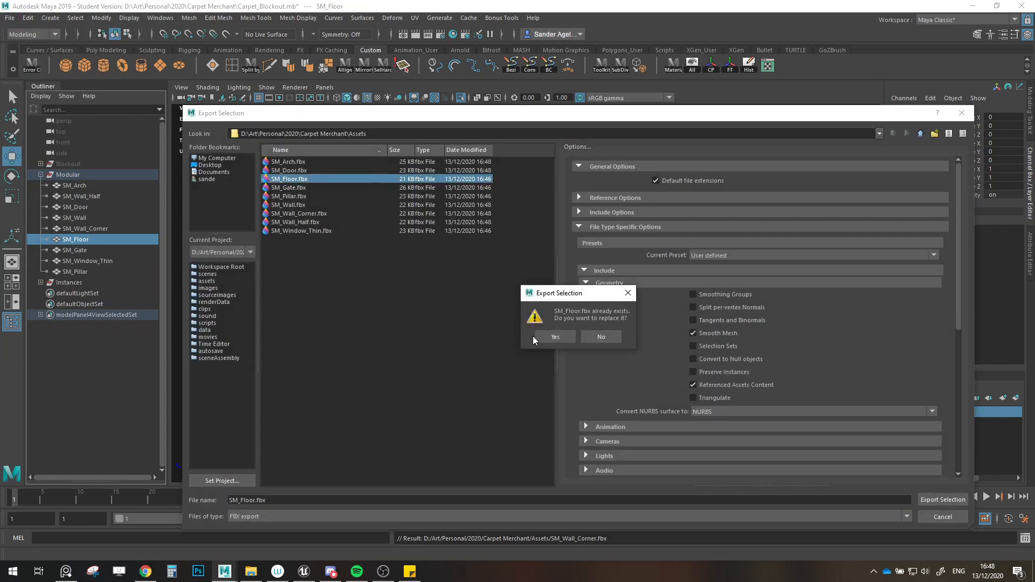
left_click(556, 334)
Step: Export SM_Gate as FBX, replacing SM_Gate.fbx in the Assets folder
left_click(70, 250)
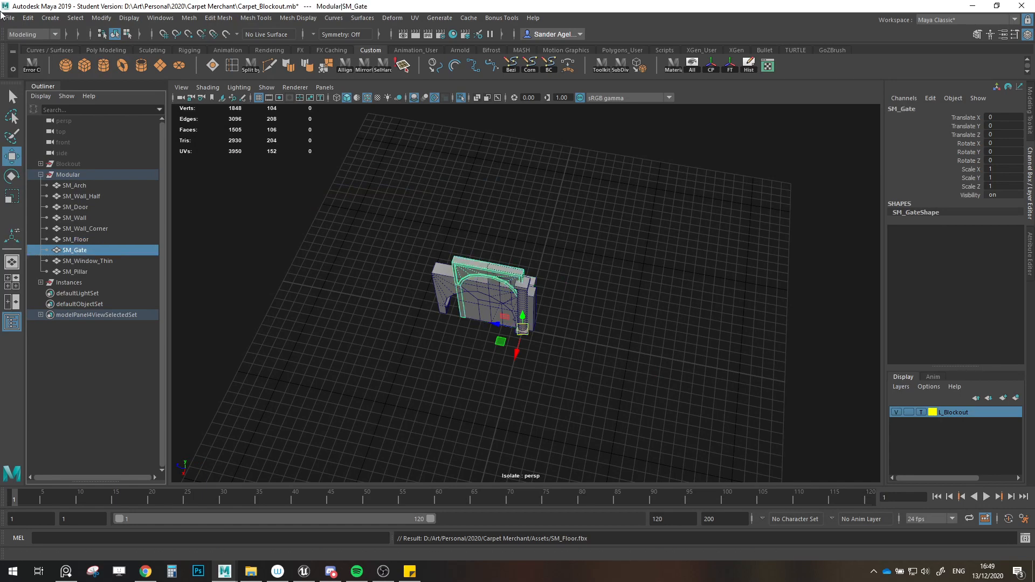
left_click(9, 18)
left_click(75, 158)
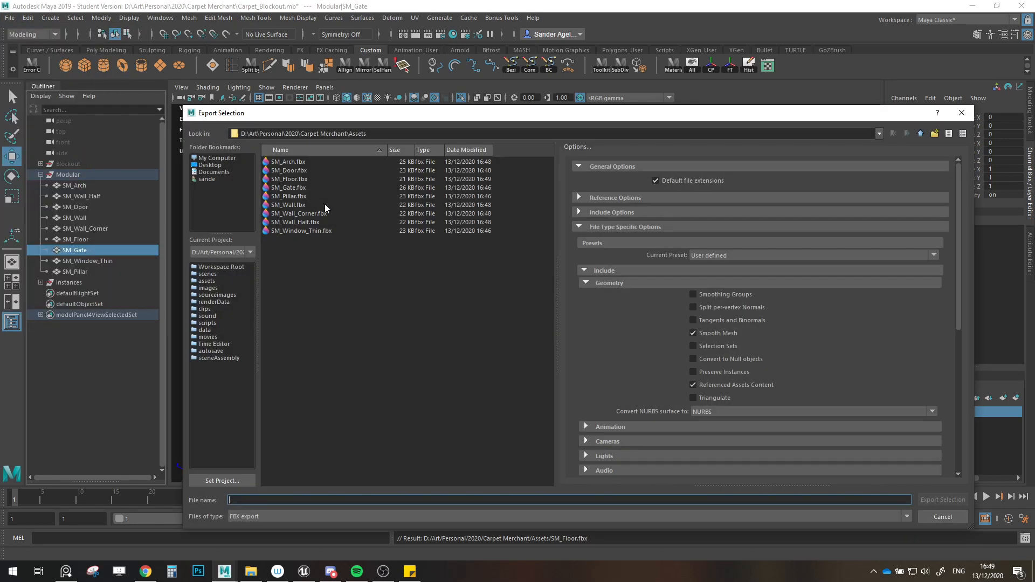
double_click(290, 187)
left_click(557, 337)
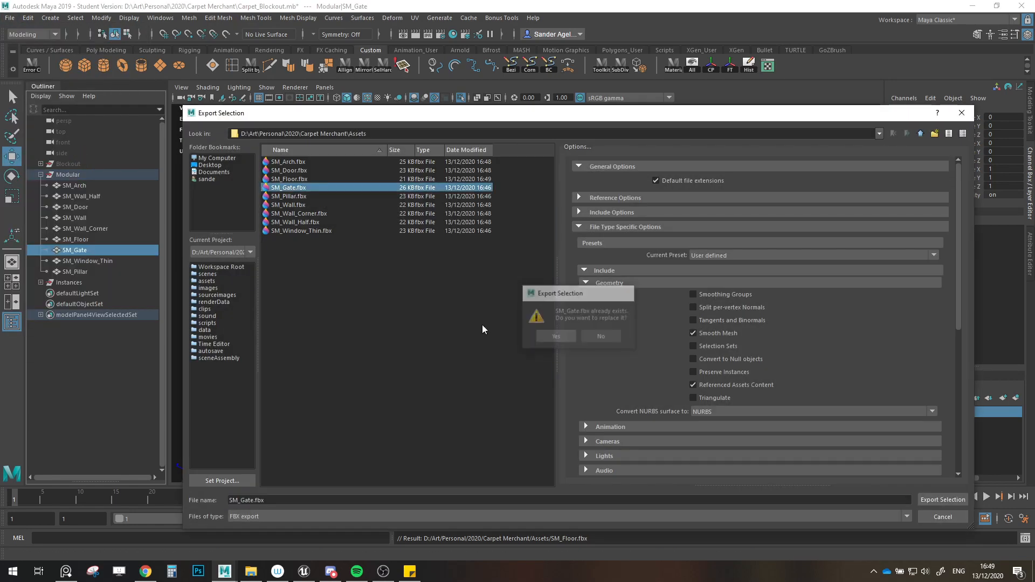
Step: Export SM_Window_Thin as FBX, replacing SM_Window_Thin.fbx in the Assets folder
key("Down")
left_click(9, 18)
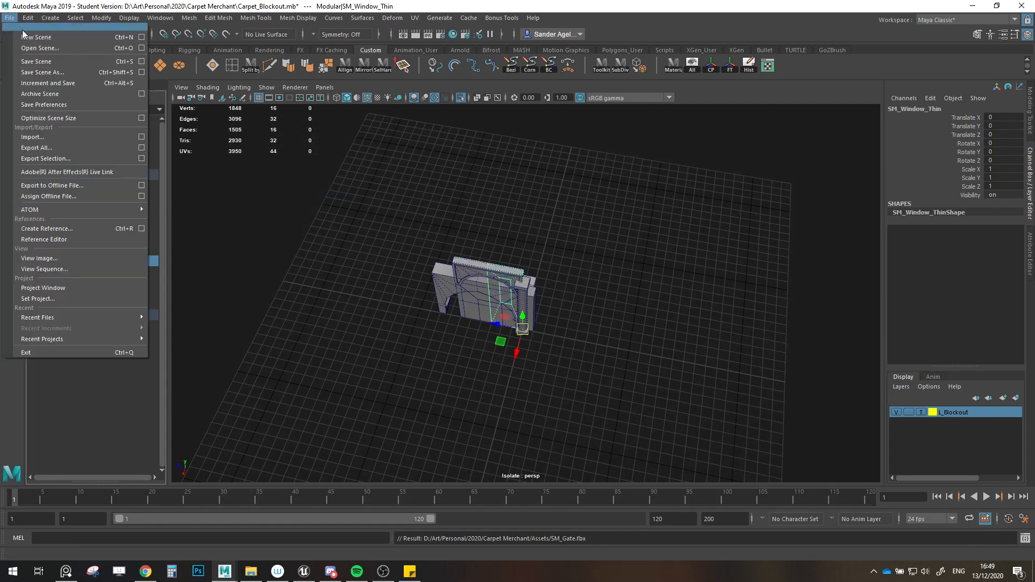
left_click(71, 158)
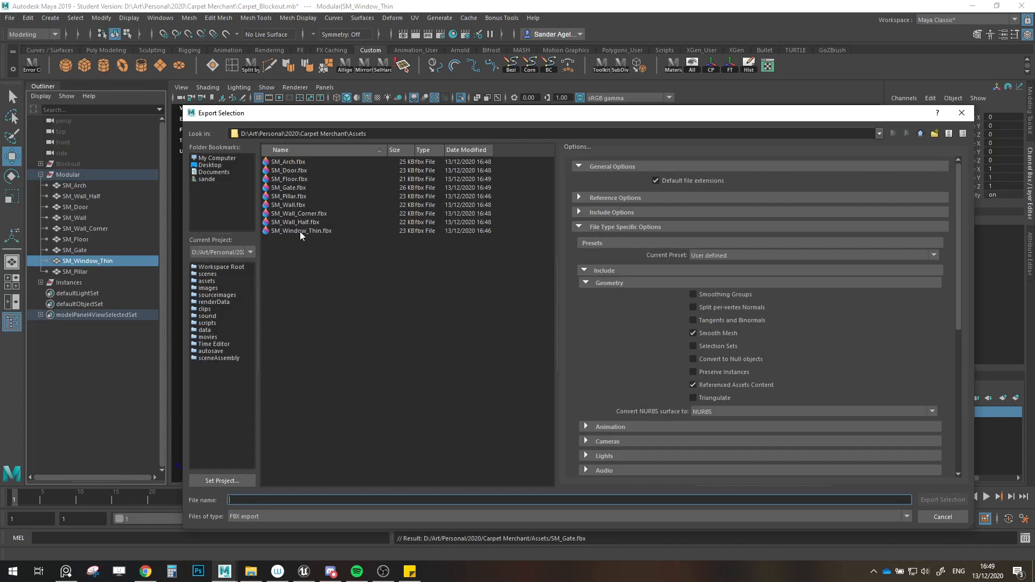
left_click(300, 231)
double_click(299, 231)
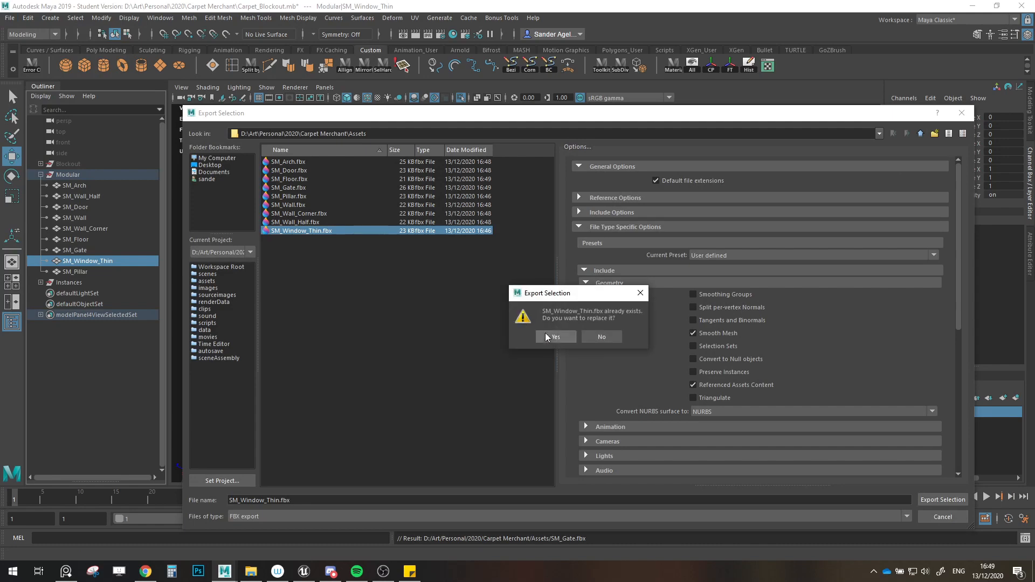
left_click(545, 333)
Step: Export SM_Pillar as FBX, replacing SM_Pillar.fbx in the Assets folder
left_click(120, 272)
left_click(10, 17)
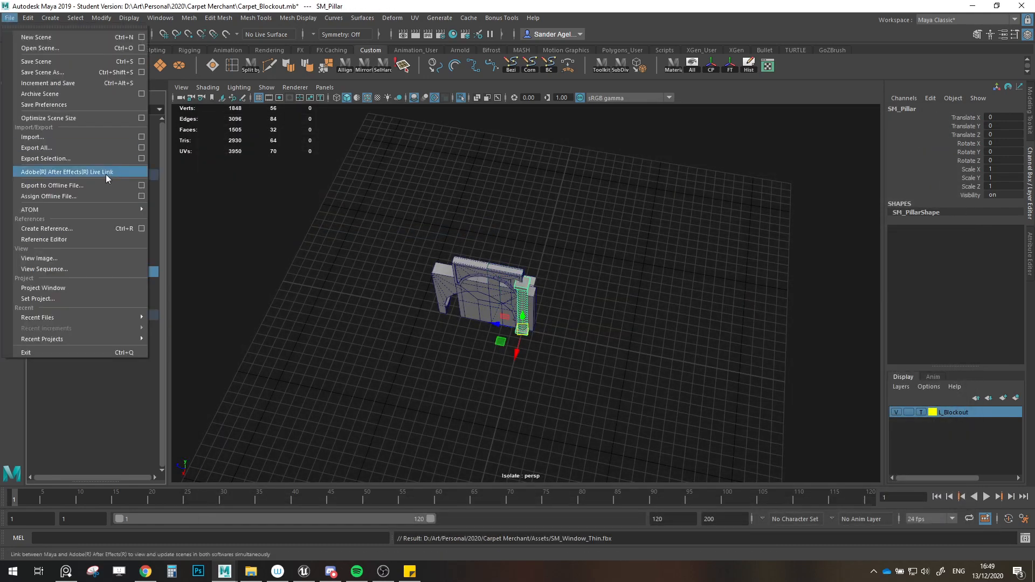
left_click(72, 157)
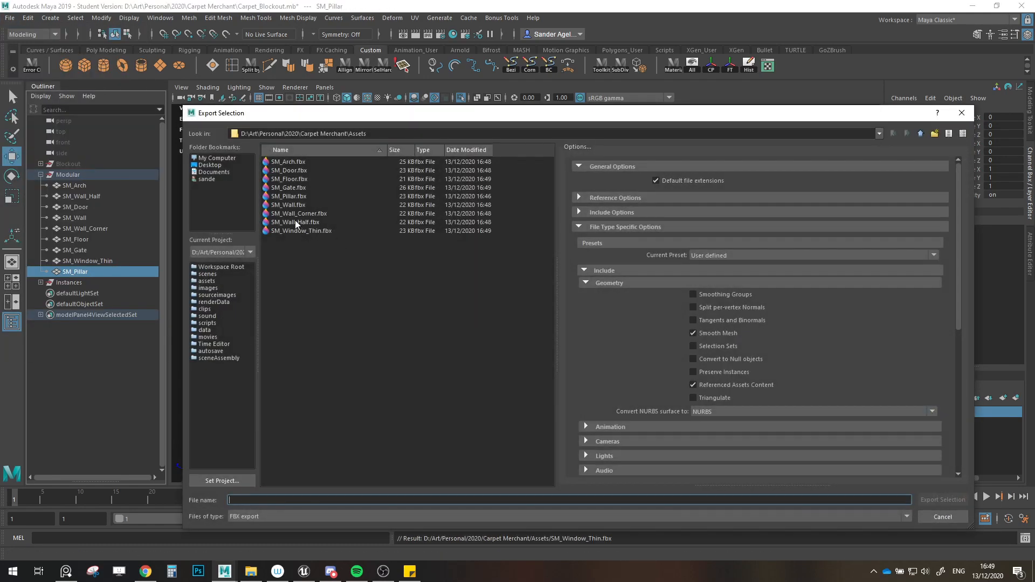
double_click(291, 197)
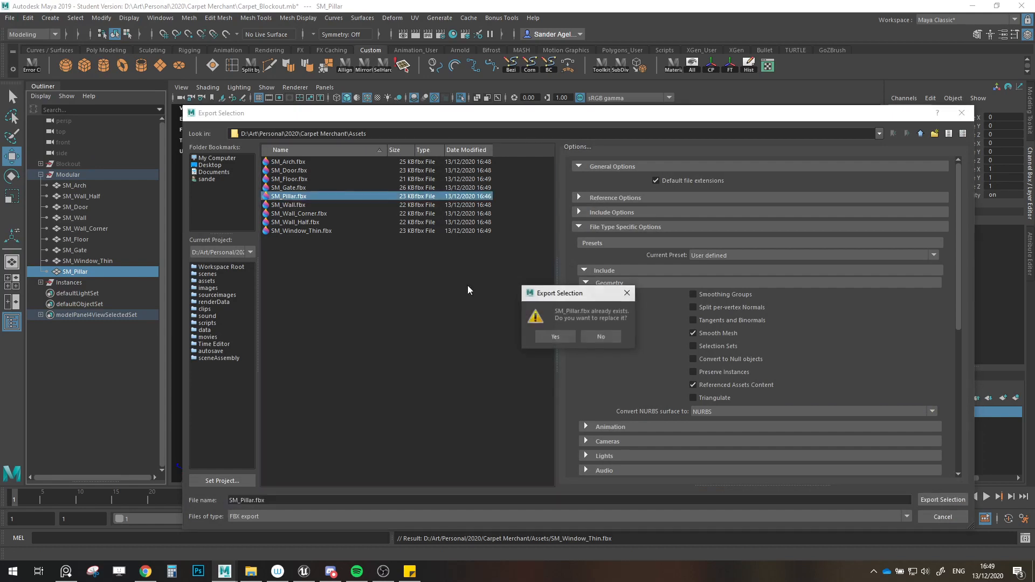
left_click(554, 337)
Step: Move all nine modular pieces together off the grid, to about X -9.99 and Z 21.38
left_click(73, 187, "shift")
scroll(373, 273, "down", 4)
middle_click_drag(376, 274, 553, 338, "alt")
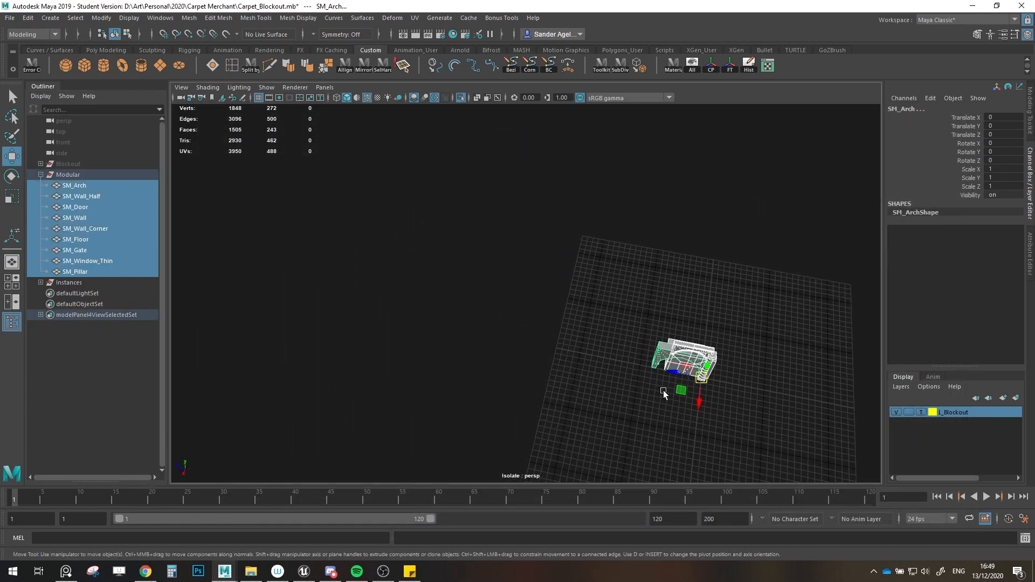
left_click_drag(675, 388, 464, 257)
Step: Pull SM_Wall_Half, SM_Door and SM_Wall out of the stacked pieces and spread them along Z
left_click(102, 196)
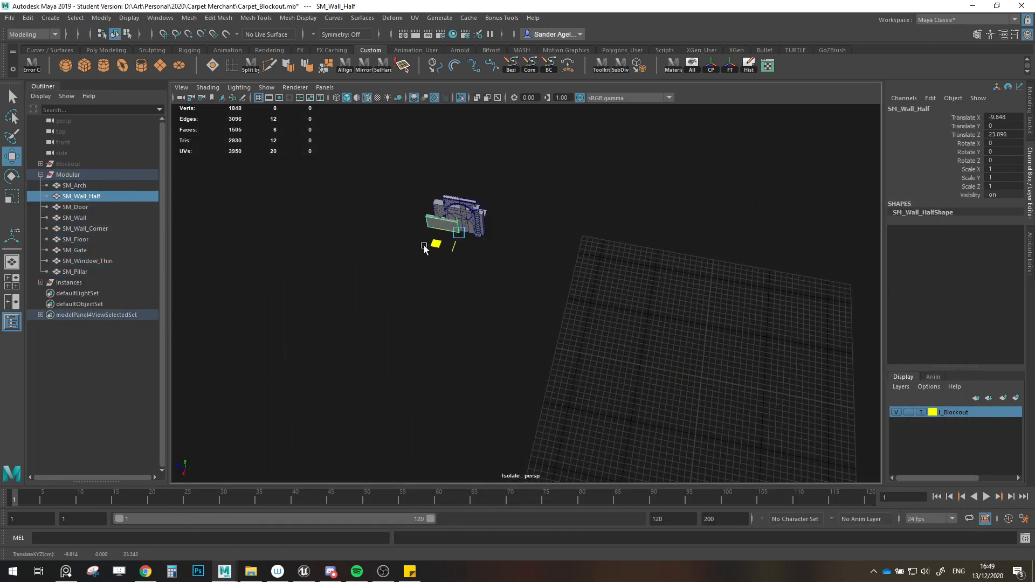
left_click(75, 207)
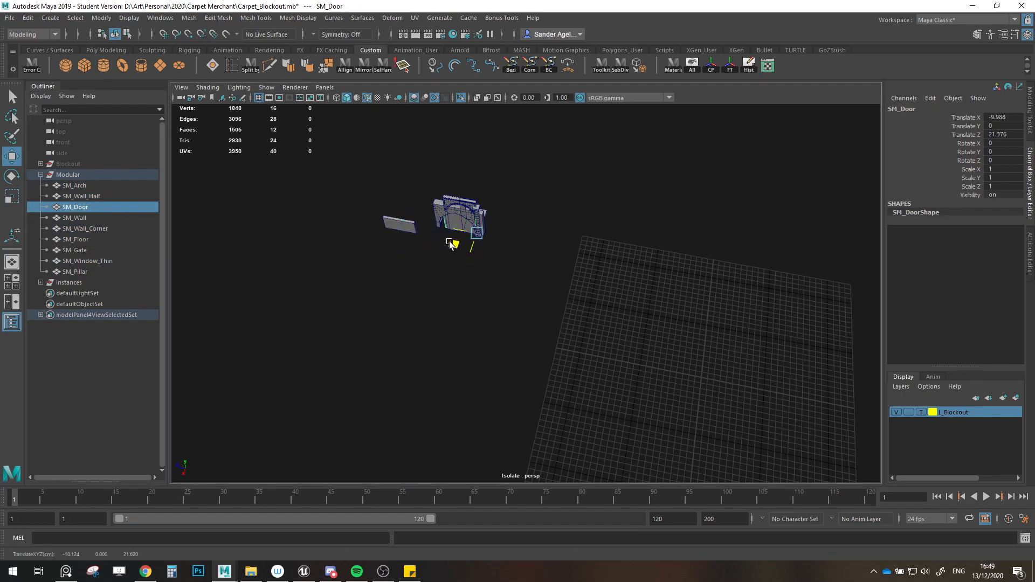
left_click(84, 219)
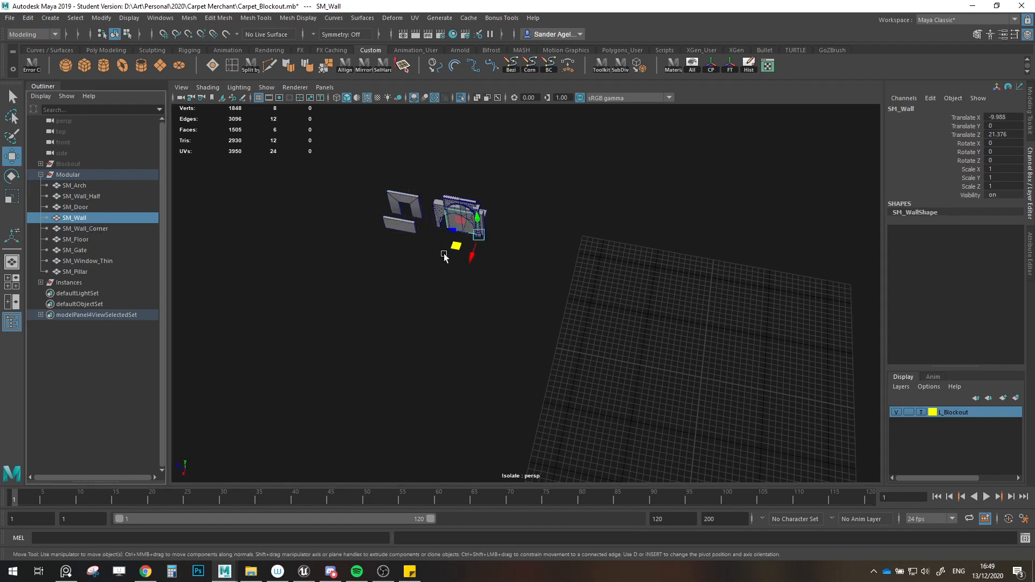
left_click_drag(444, 257, 343, 227)
Step: Place SM_Wall_Corner beyond SM_Wall and lay SM_Floor in front of them at about X -5.53, Z 33.55
left_click(110, 230)
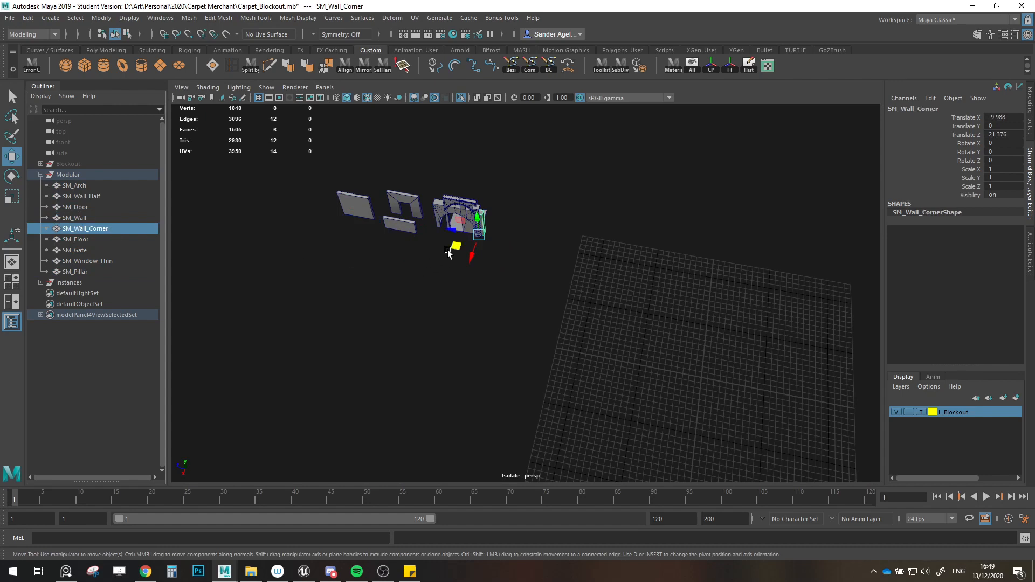
left_click_drag(447, 254, 325, 242)
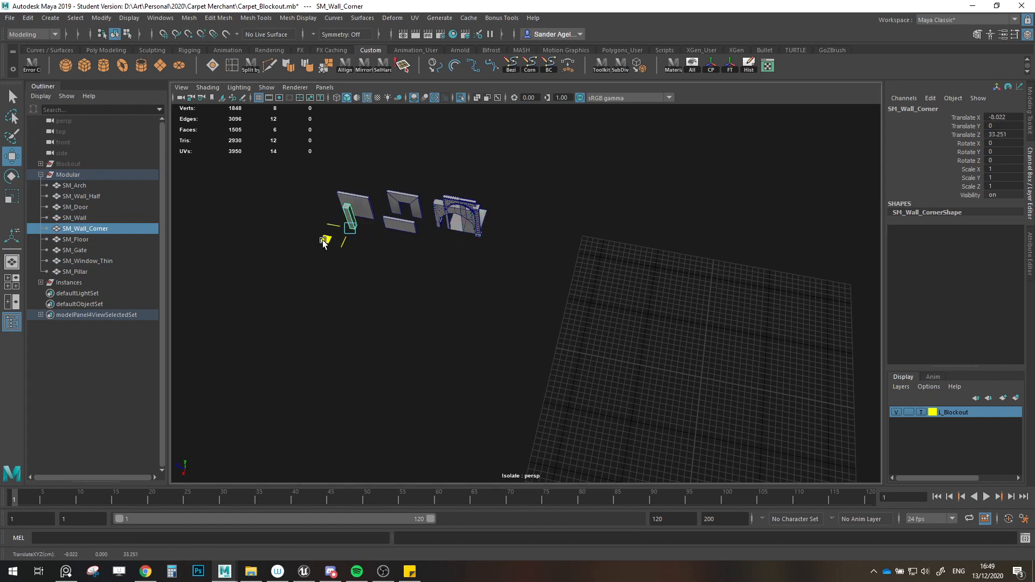
left_click(113, 239)
left_click_drag(458, 254, 311, 264)
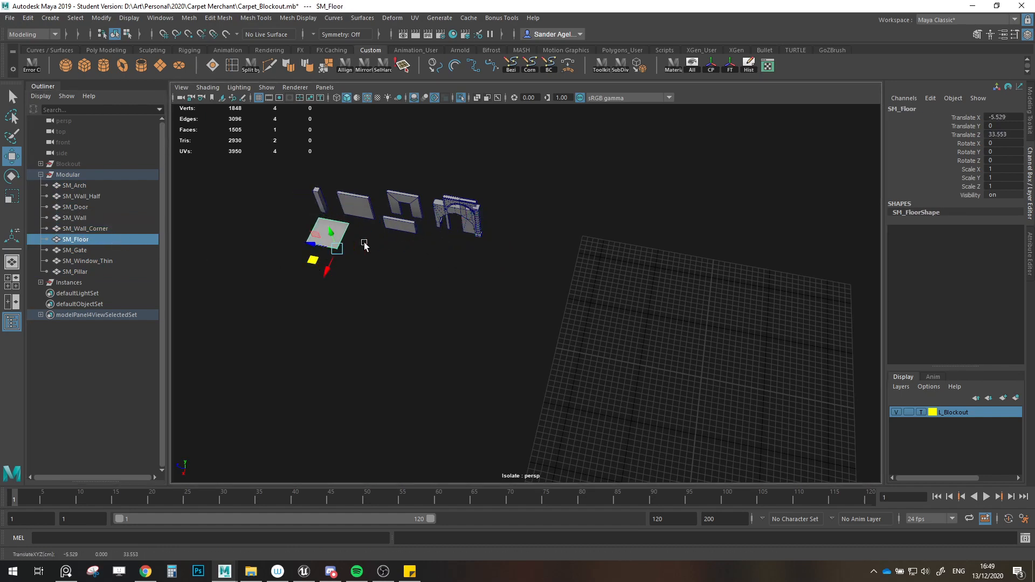
Step: Reposition SM_Wall_Half, then extend the row past SM_Wall_Corner with SM_Door at about Z 37.98 and SM_Arch at about Z 41.75
left_click(390, 226)
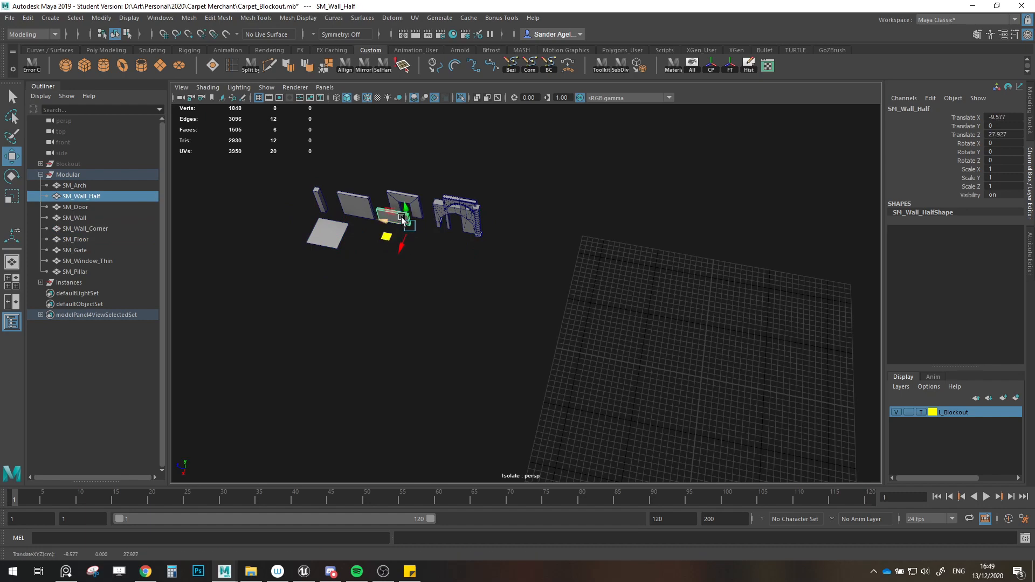
left_click(408, 202)
left_click_drag(399, 230, 276, 225)
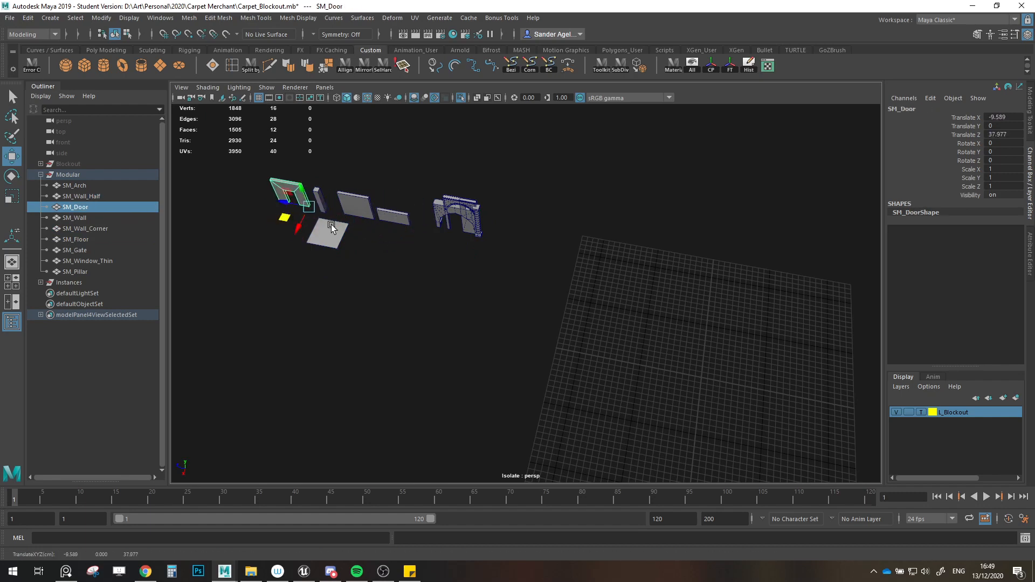
left_click(458, 218)
left_click_drag(452, 231, 246, 212)
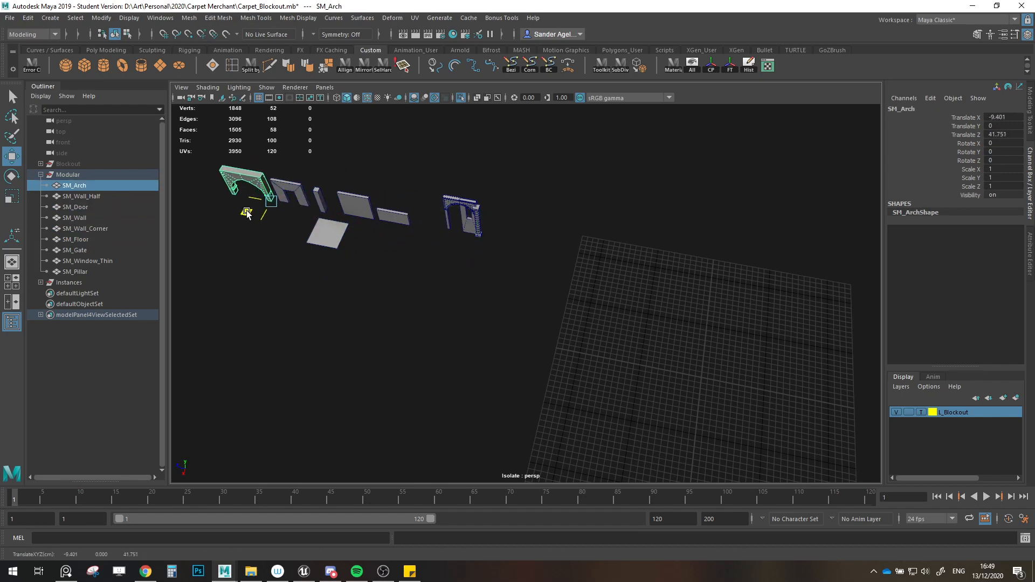
Step: Move SM_Gate to the far end of the row beyond SM_Arch, at about X -9.69, Z 46.82
left_click(442, 225)
left_click(451, 259)
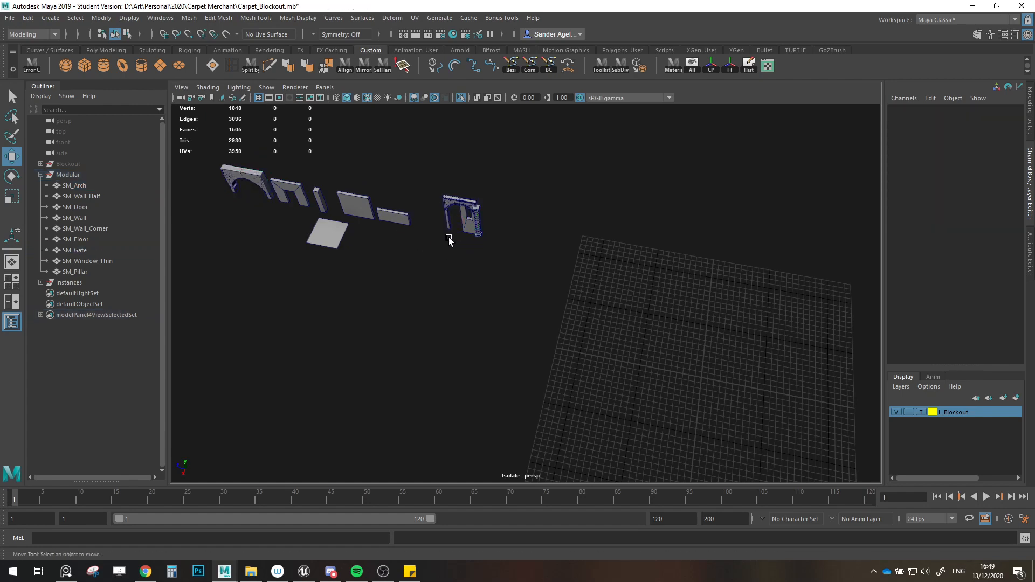
left_click(450, 211)
left_click(454, 245)
left_click_drag(214, 195, 199, 201)
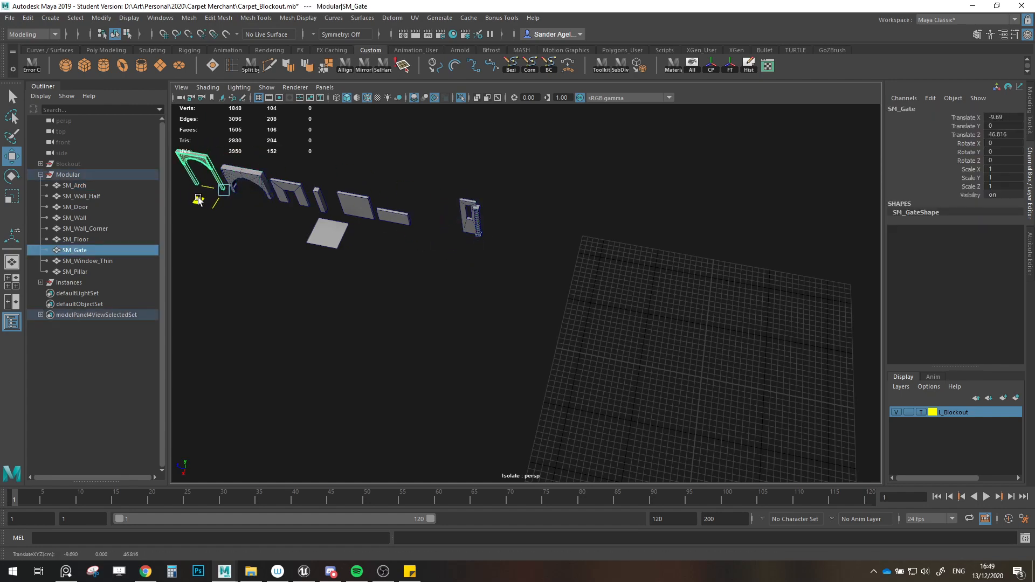
Step: Place SM_Window_Thin beside SM_Wall_Half at about X -9.71, Z 25.40, and SM_Pillar in front of SM_Door
left_click(464, 223)
left_click_drag(456, 247, 413, 241)
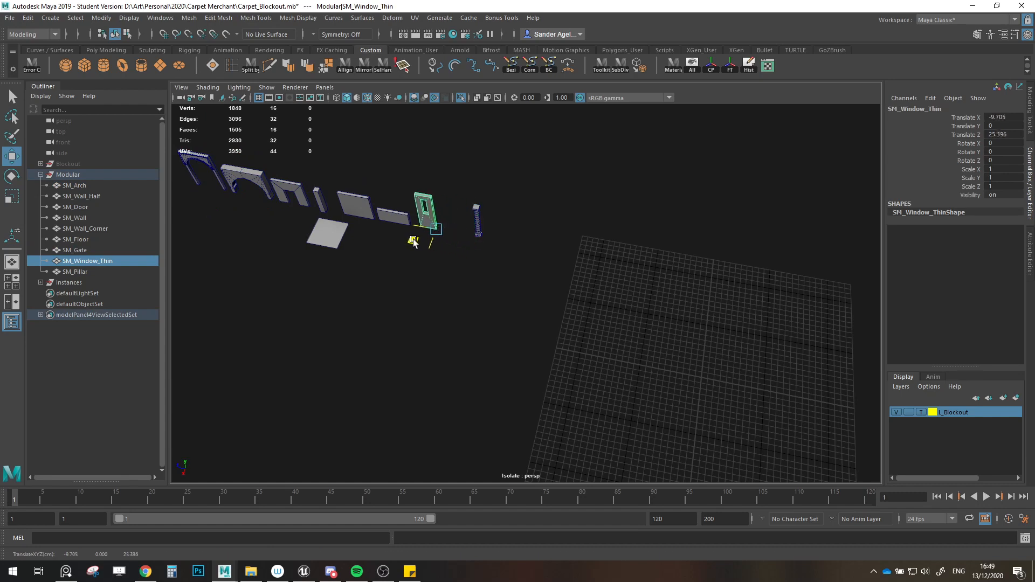
left_click(465, 229)
left_click(479, 229)
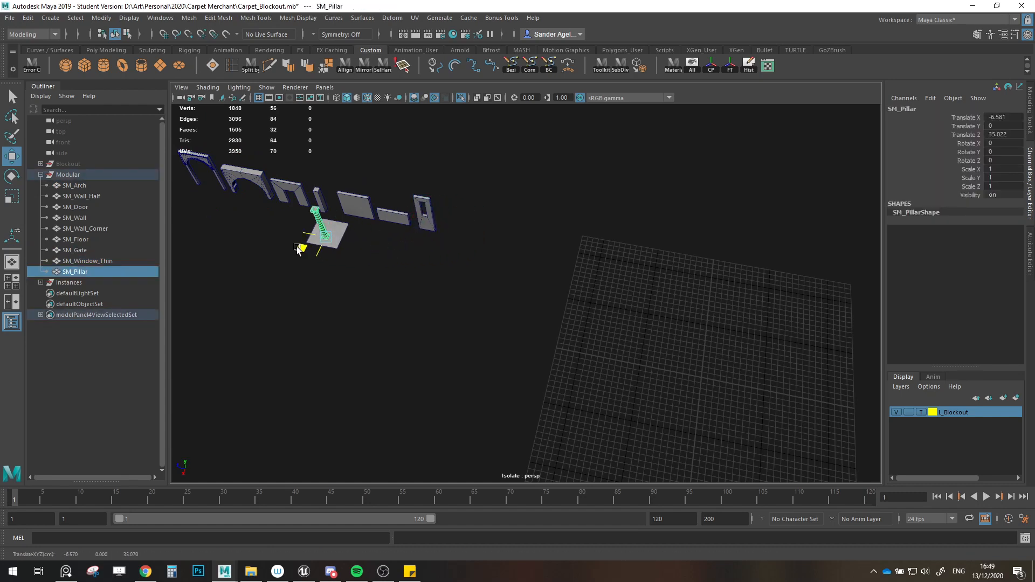
left_click(404, 270)
Step: Turn off isolation to show the whole scene and save the Carpet_Blockout scene
key("ctrl+1")
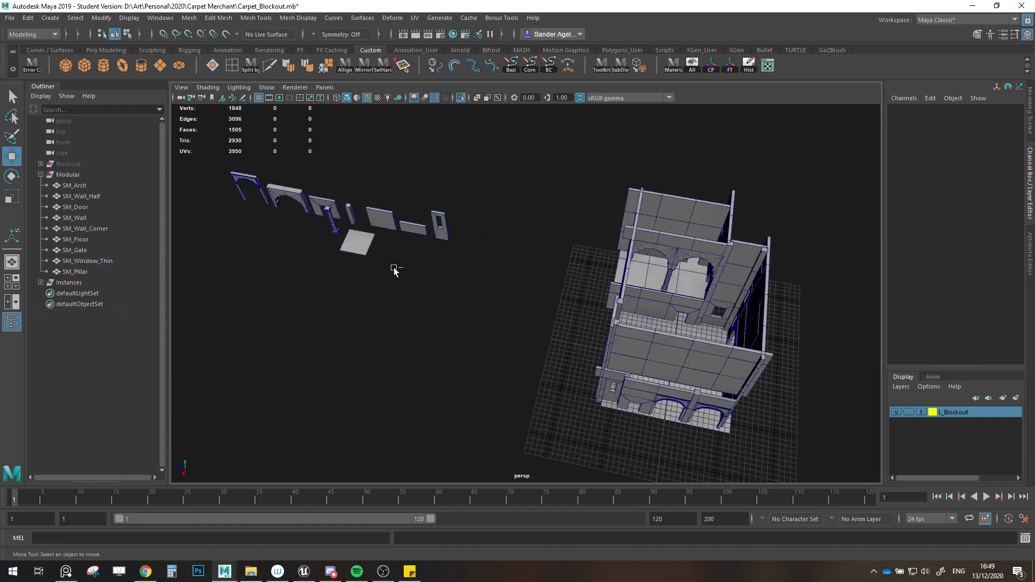
key("ctrl+s")
left_click(494, 295)
Step: Switch to Unreal Editor and reimport all nine modular static meshes in the Geometry folder, from SM_Arch to SM_Window_Thin
left_click(304, 572)
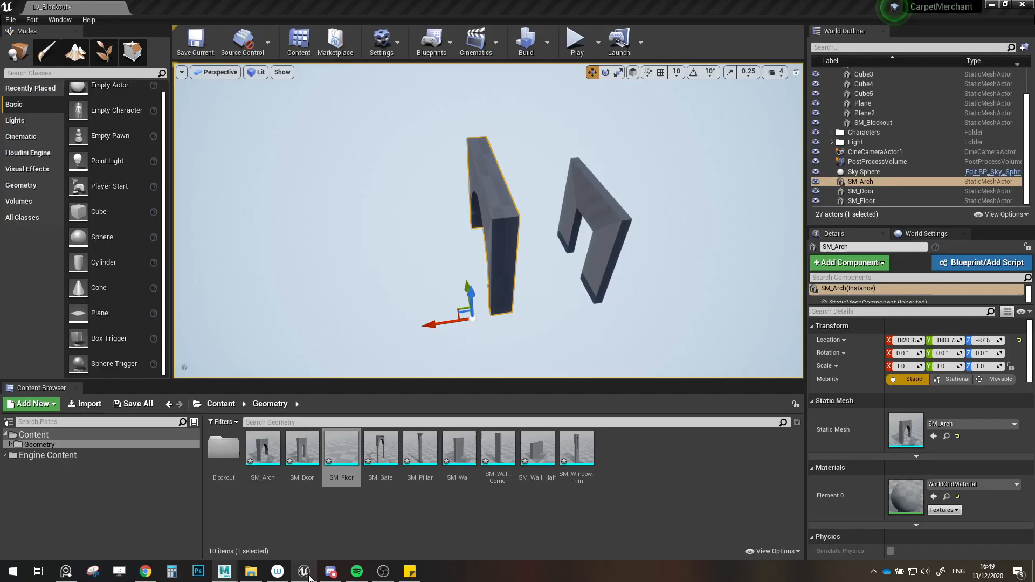
left_click(577, 447, "shift")
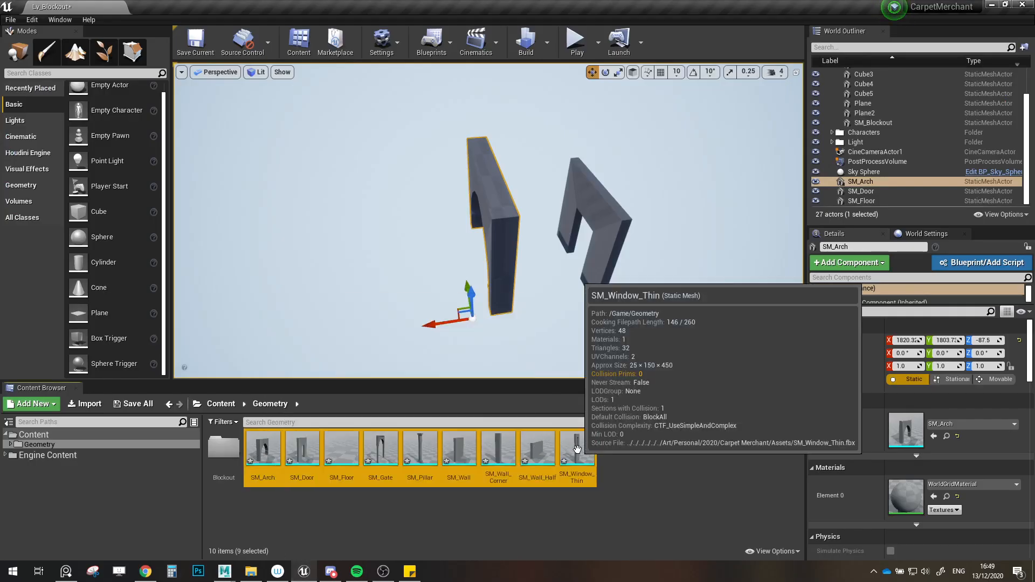
right_click(474, 449)
left_click(522, 160)
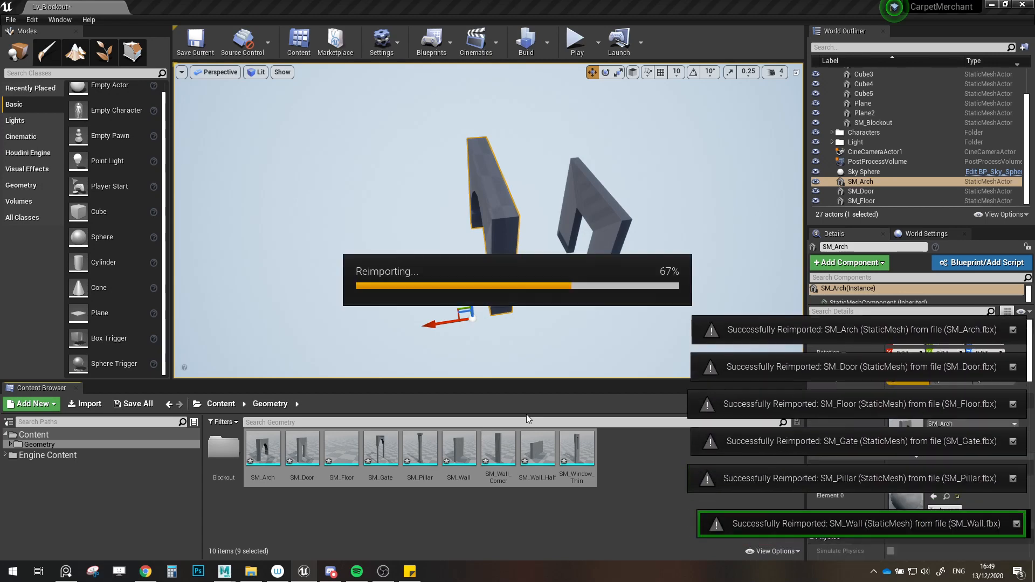
Step: Delete the previously placed SM_Arch and SM_Door meshes from the level
mouse_move(345, 227)
right_mouse_down()
mouse_move(356, 231)
mouse_move(345, 226)
right_mouse_up()
left_click(345, 226, "ctrl")
key("Delete")
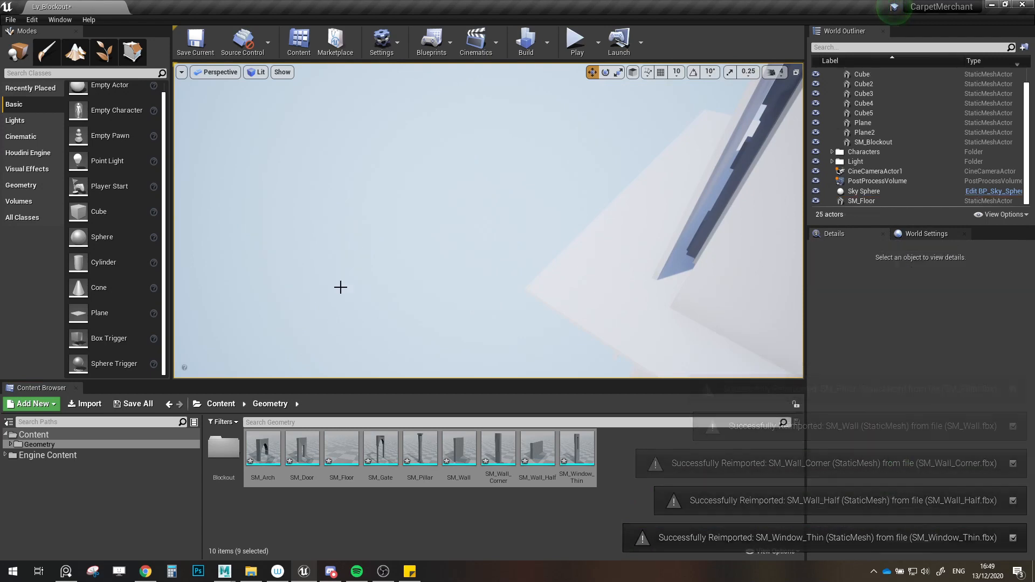
left_click_drag(262, 448, 269, 306)
left_click_drag(466, 241, 558, 237, "alt")
scroll(887, 173, "up", 1)
right_click_drag(543, 182, 631, 145)
key("s")
key("Delete")
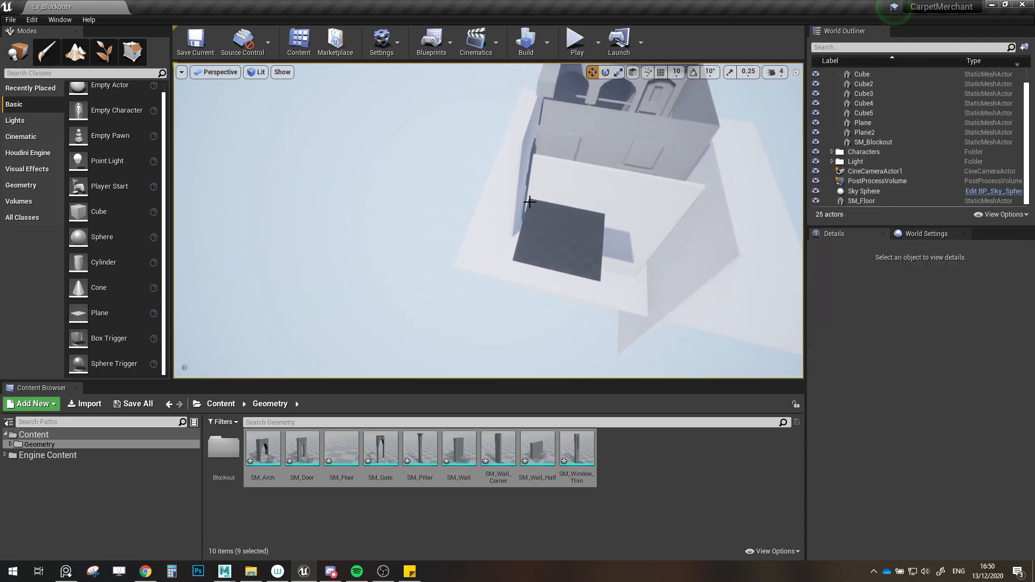
Step: Delete the leftover SM_Floor mesh and the blockout pieces Cube2 and Cube4 in front of the building
left_click(544, 234)
key("Delete")
right_click_drag(570, 168, 537, 205)
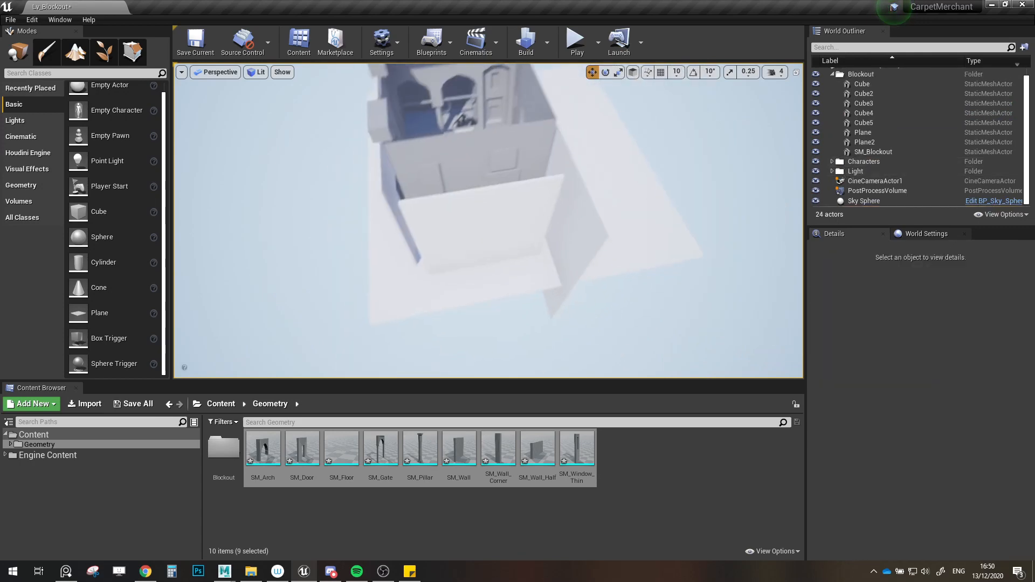
left_click(537, 205)
key("Delete")
Step: Delete the large ground slab Cube and the blockout piece Cube3
left_click(582, 243)
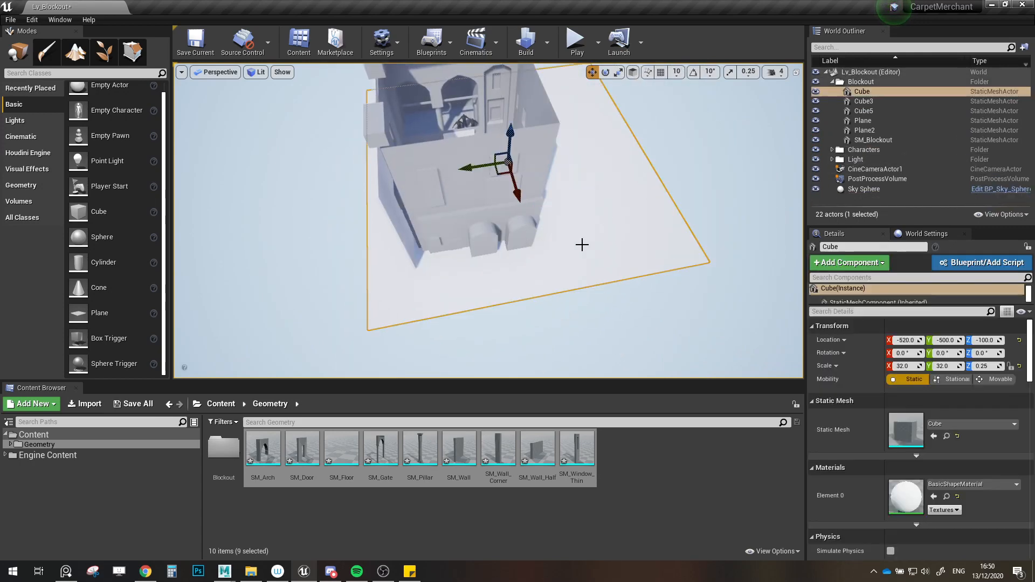
key("Delete")
left_click(419, 261)
key("Delete")
right_click_drag(419, 261, 431, 232)
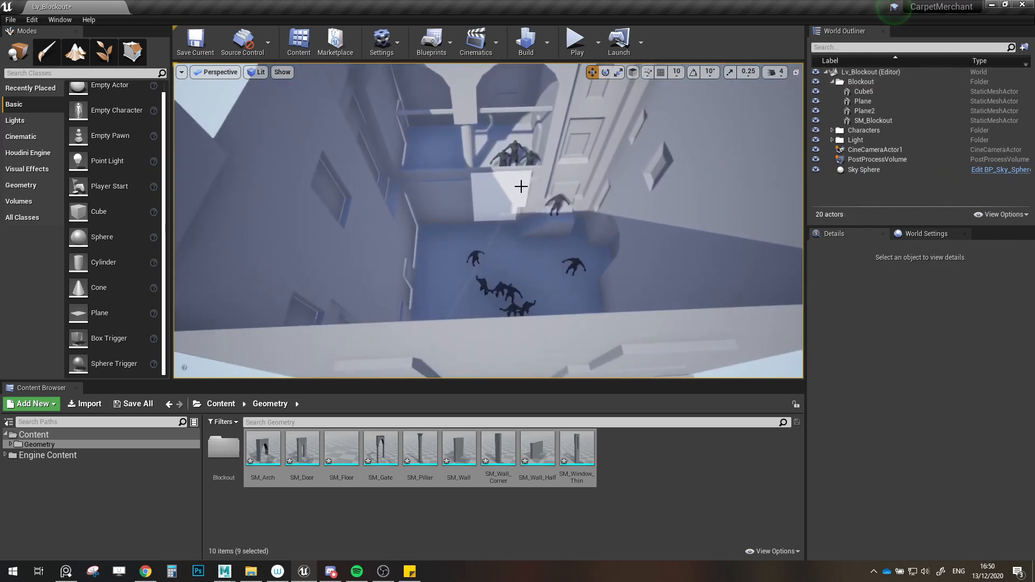
Step: Delete another leftover blockout piece from inside the courtyard near the raised terrace
left_click(521, 186)
right_click_drag(538, 242, 621, 192)
left_click(546, 206)
left_click(544, 205)
key("Delete")
left_click(833, 82)
Step: Place all nine modular meshes from the Geometry folder into the level and move them outside the building
right_click_drag(539, 216, 561, 199)
left_click_drag(383, 447, 431, 250)
right_click_drag(543, 233, 543, 233)
left_click_drag(543, 233, 353, 169)
key("f")
Step: Spread out the stacked meshes by moving SM_Floor, SM_Arch, SM_Gate and SM_Window_Thin to separate spots
left_click_drag(520, 208, 453, 212, "alt")
left_click_drag(557, 246, 597, 226, "alt")
left_click(456, 272)
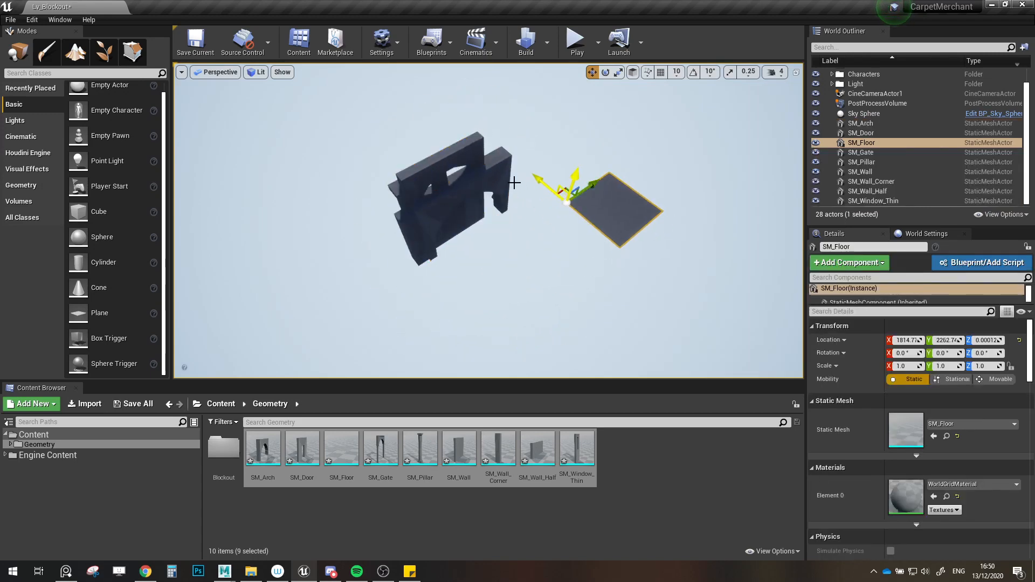
left_click(464, 195)
left_click_drag(429, 238, 548, 157)
left_click(444, 200)
left_click_drag(431, 235, 531, 135)
left_click(412, 216)
left_click_drag(424, 239, 497, 157)
Step: Separate the remaining stacked meshes by moving SM_Pillar, SM_Wall, SM_Door and SM_Wall_Half apart from SM_Wall_Corner
left_click(404, 225)
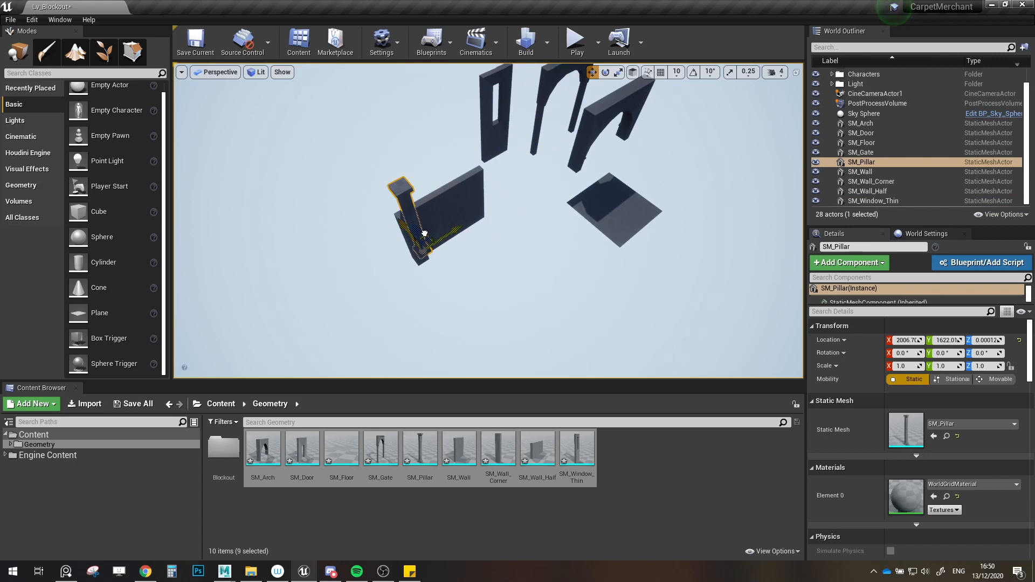
left_click_drag(424, 234, 461, 166)
left_click(446, 215)
left_click_drag(430, 233, 653, 155)
left_click(423, 238)
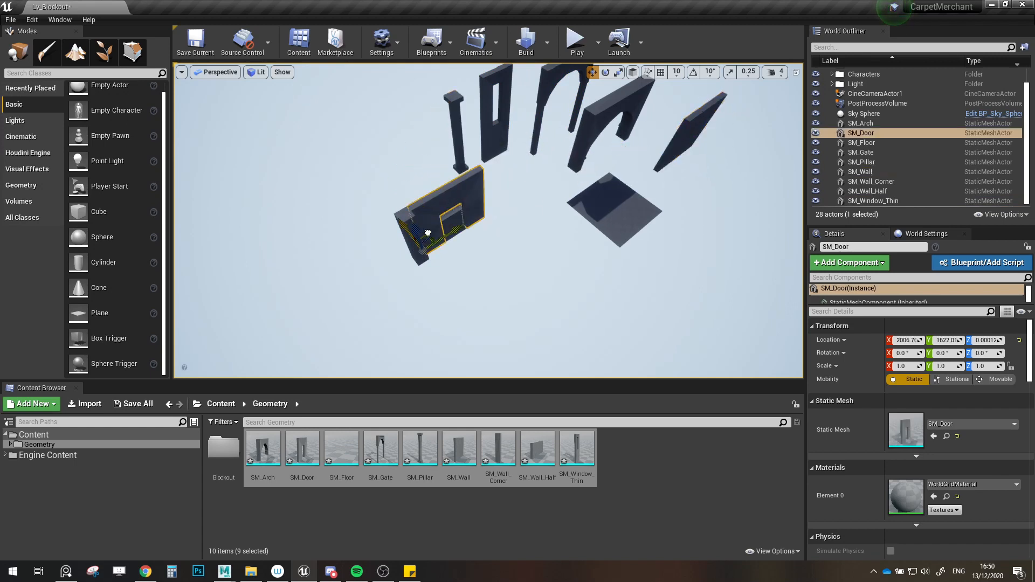
left_click_drag(428, 233, 390, 197)
left_click(444, 226)
left_click_drag(430, 234, 468, 206)
Step: Enlarge the viewport to full screen and delete the white slab in front of the courtyard's terrace
right_click_drag(499, 248, 531, 265)
key("s")
key("F11")
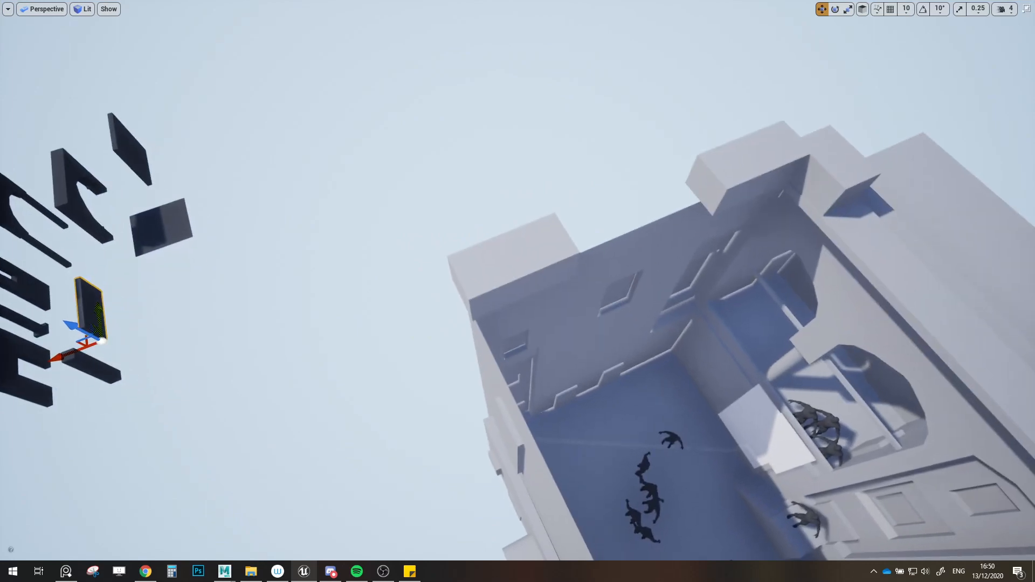
key("alt+Tab")
key("alt+Tab")
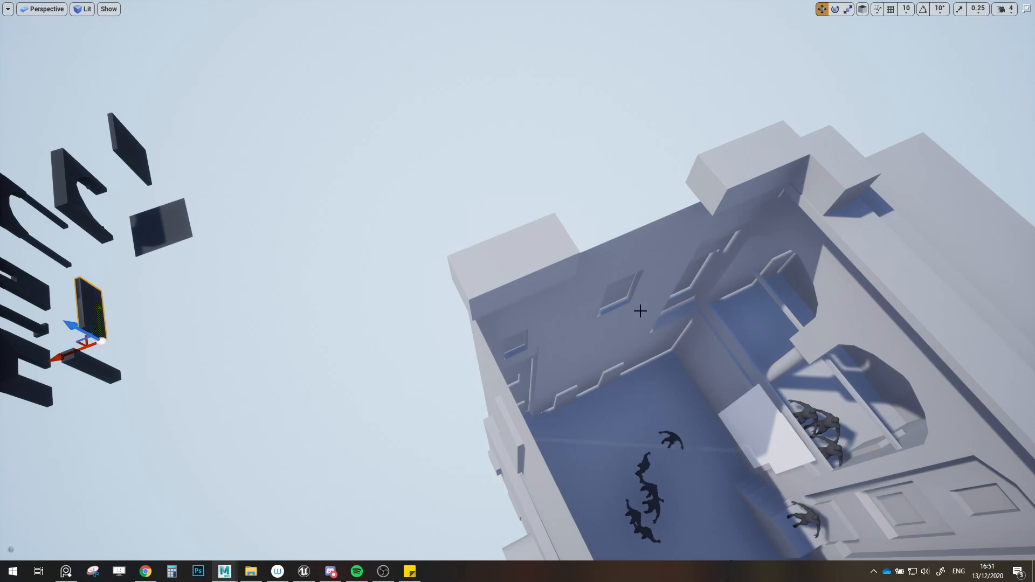
left_click(758, 429)
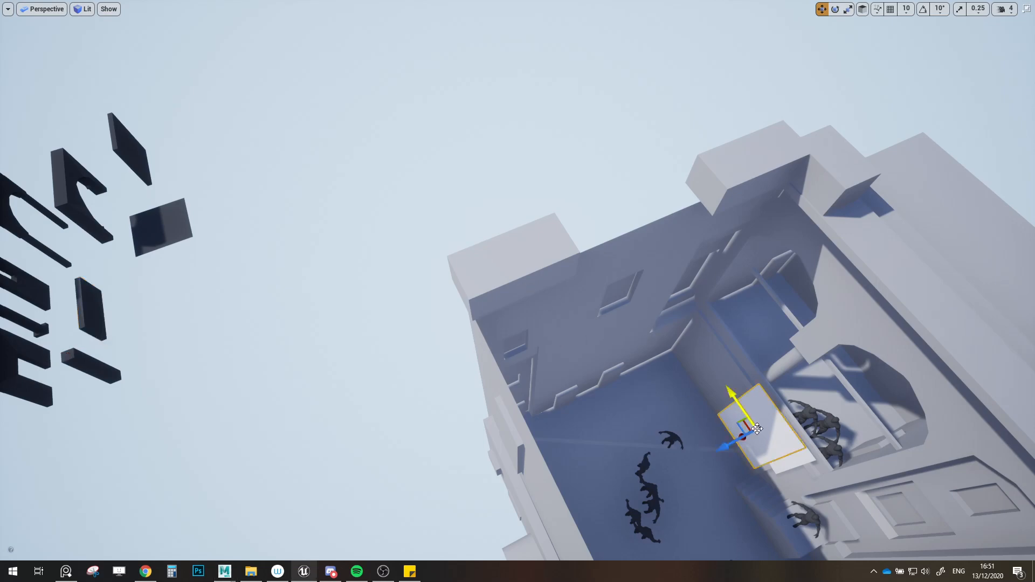
key("Delete")
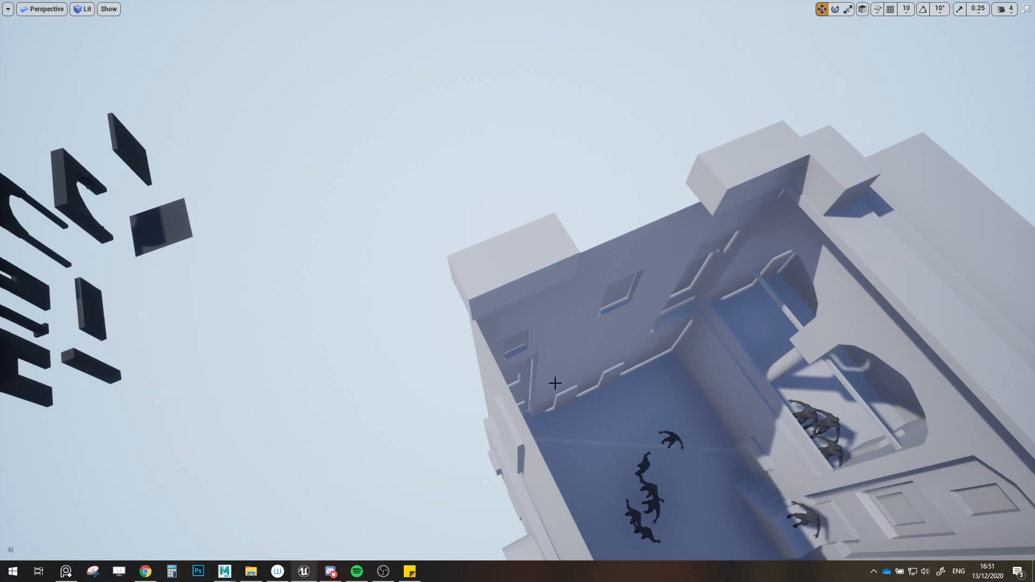
Step: Move the full wall mesh from the spread-out set into the courtyard, in front of the wall below the terrace
right_click_drag(256, 299, 257, 299)
key("s")
key("d")
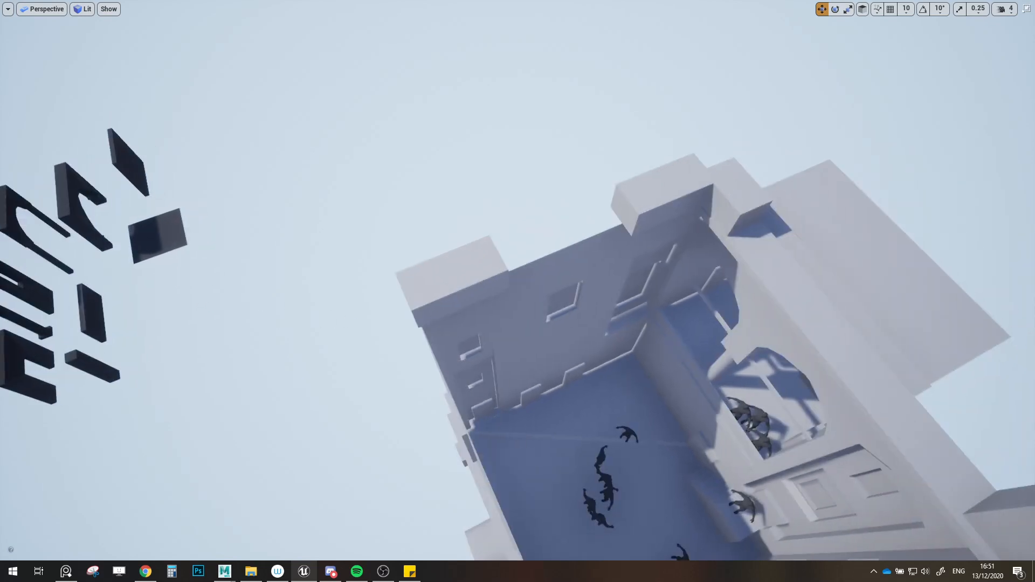
left_click(126, 195)
left_click_drag(134, 195, 653, 399)
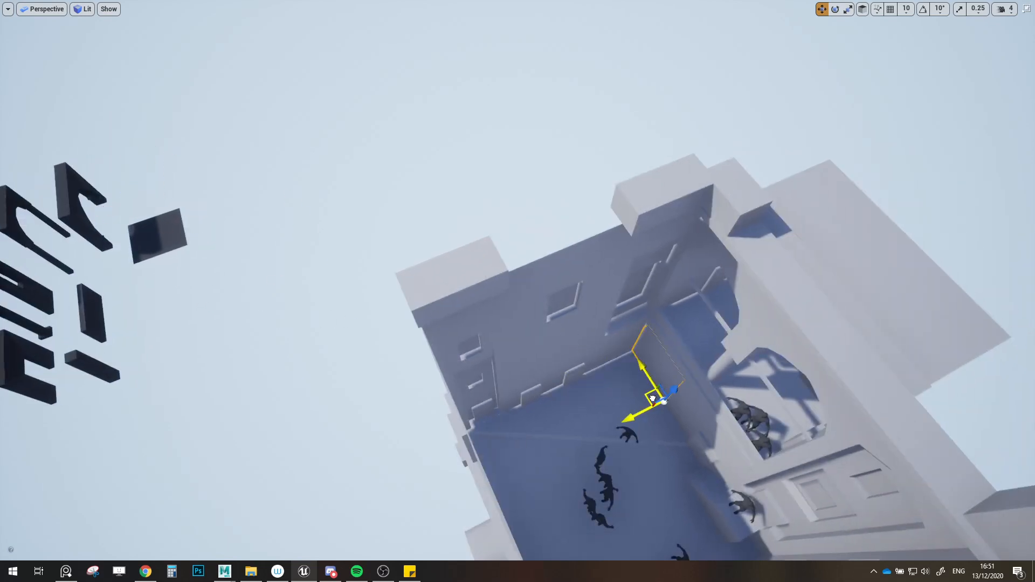
key("f")
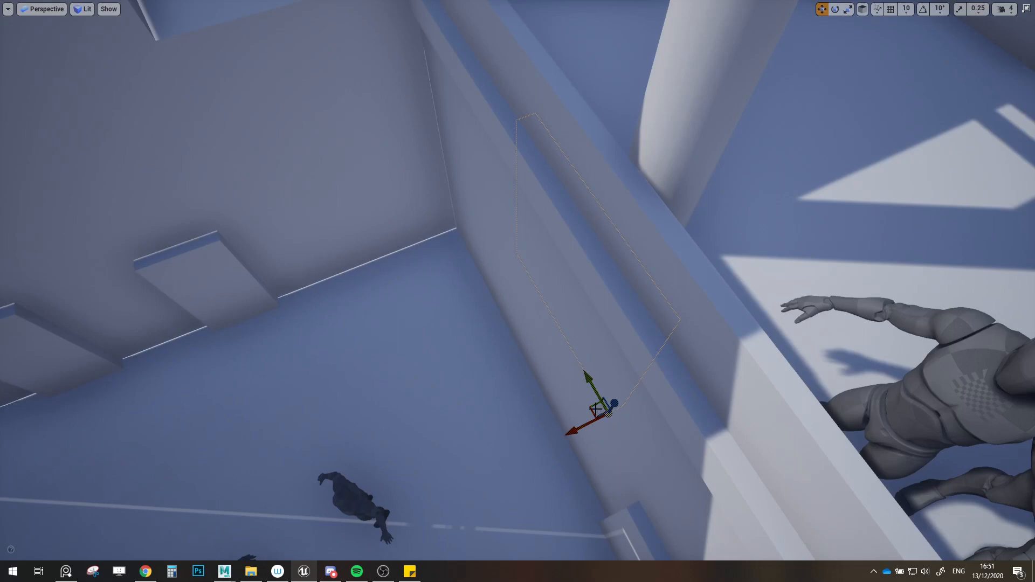
left_click_drag(595, 409, 457, 478)
scroll(550, 476, "down", 4)
right_click_drag(550, 476, 555, 383)
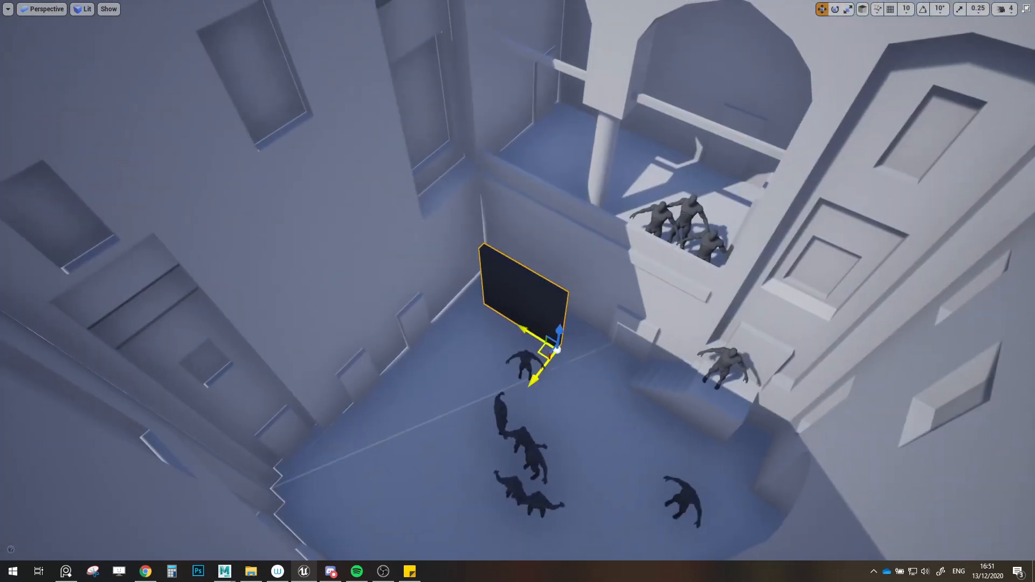
Step: Turn on position grid snapping and reset the wall mesh's location to 0, 0, 0
left_click_drag(550, 351, 609, 330)
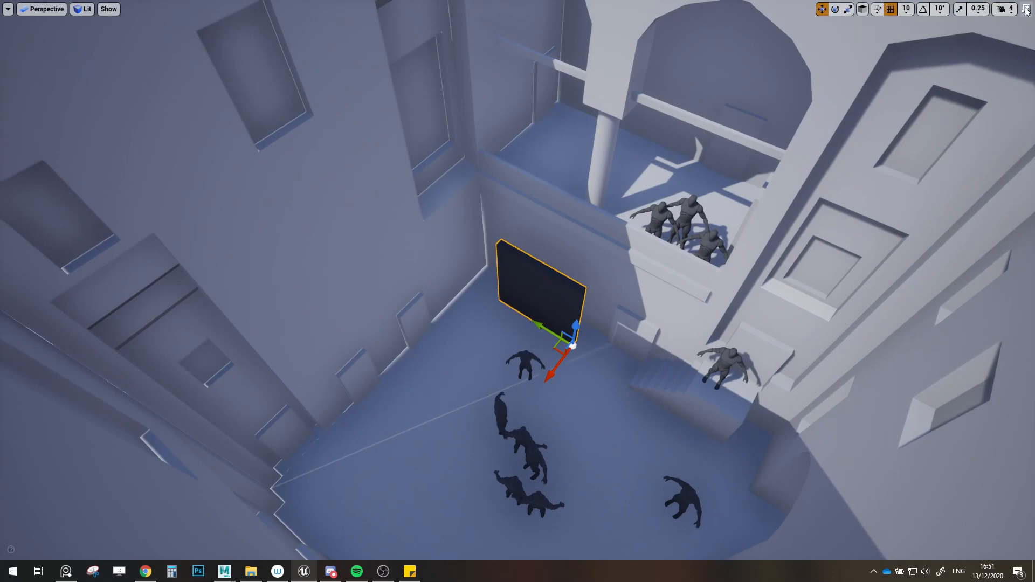
left_click(1026, 9)
left_click(1019, 340)
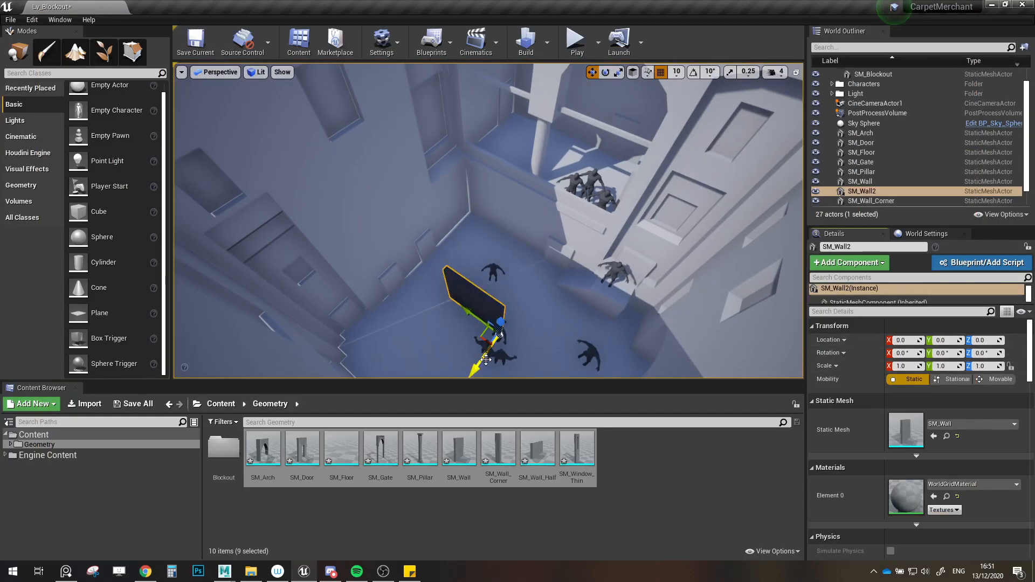
Step: Slide the wall mesh along X to -210 with the 10-unit position snap
left_click_drag(486, 360, 500, 341)
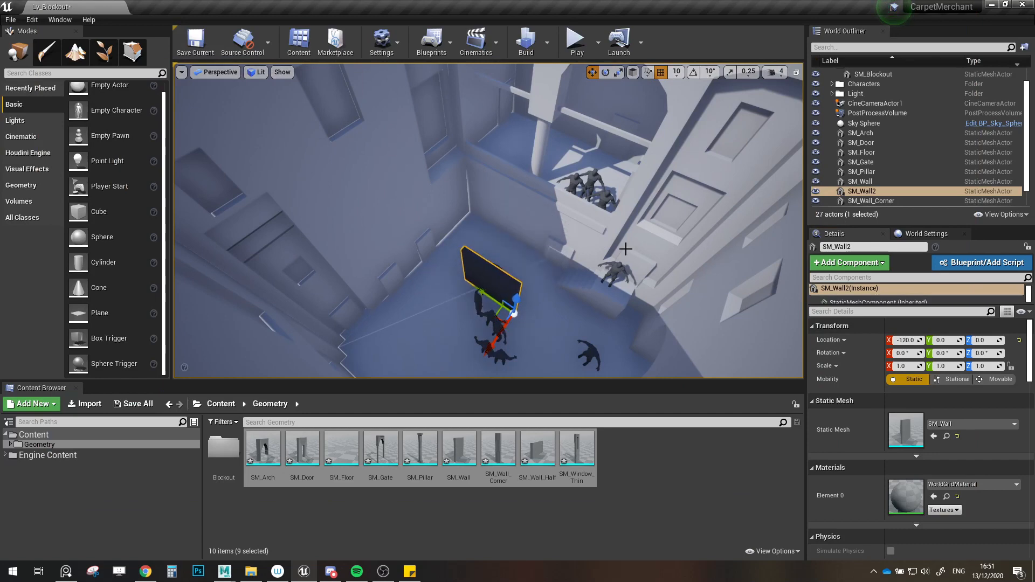
key("ctrl+z")
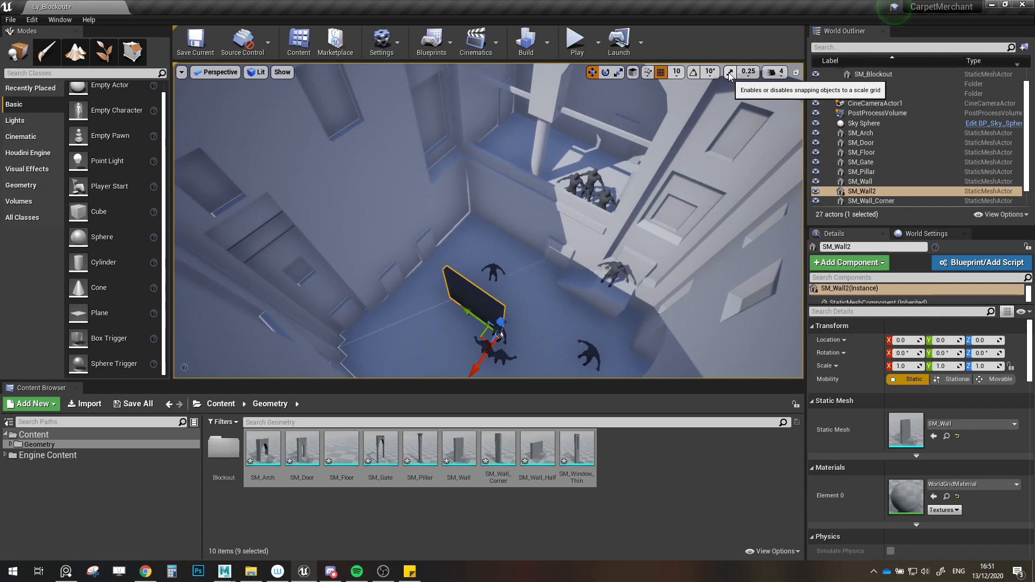
left_click_drag(487, 357, 509, 330)
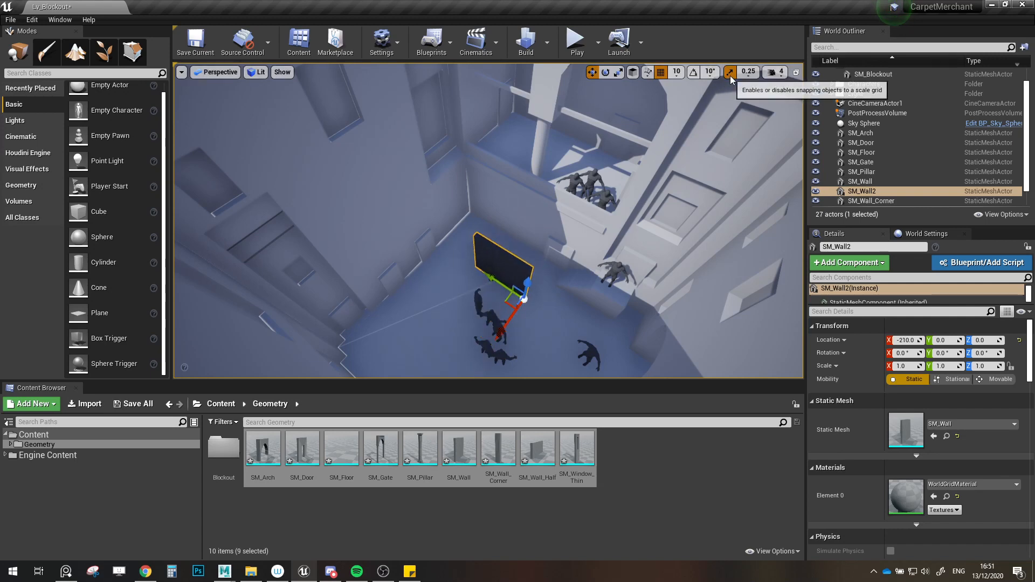
Step: Set the position snap size to 100 and slide the wall mesh along X to -410
left_click(676, 72)
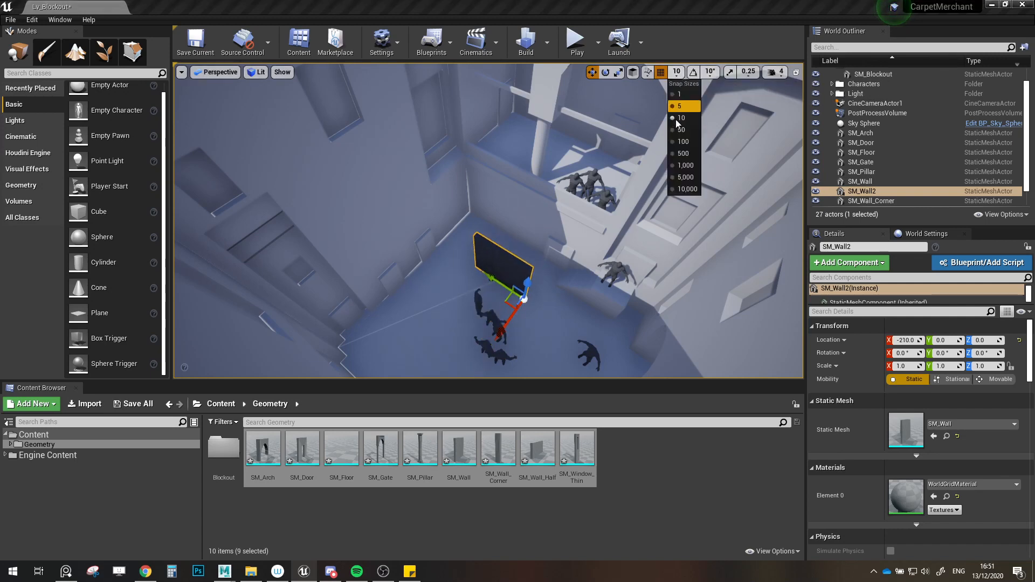
left_click(679, 146)
left_click_drag(502, 330, 539, 295)
key("w")
mouse_move(525, 265)
right_mouse_down()
mouse_move(539, 281)
mouse_move(540, 266)
right_mouse_up()
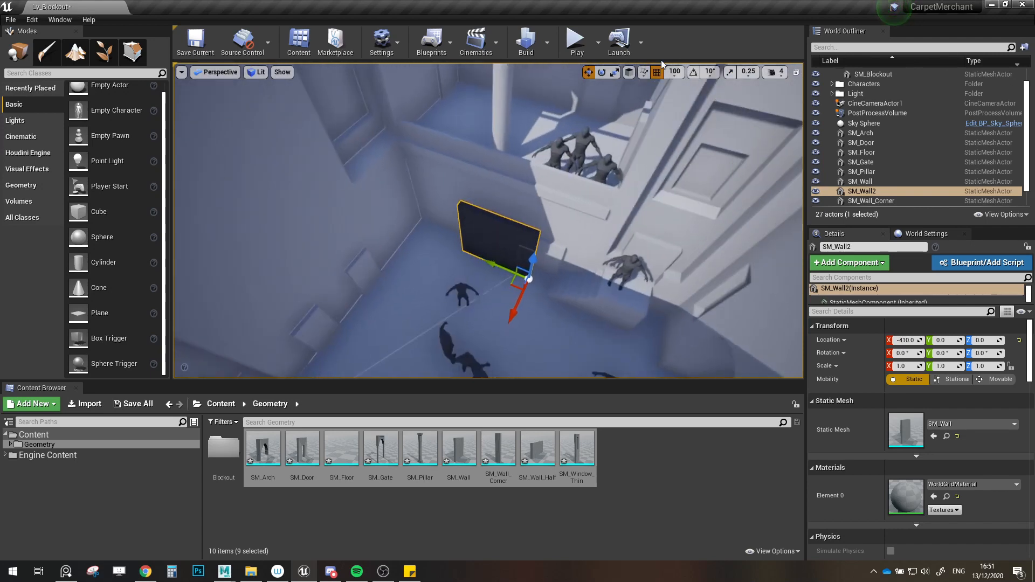
Step: Set the position snap size to 50 and slide the wall mesh along X to -510
left_click(674, 73)
left_click(677, 129)
left_click_drag(515, 313, 537, 292)
scroll(550, 275, "up", 6)
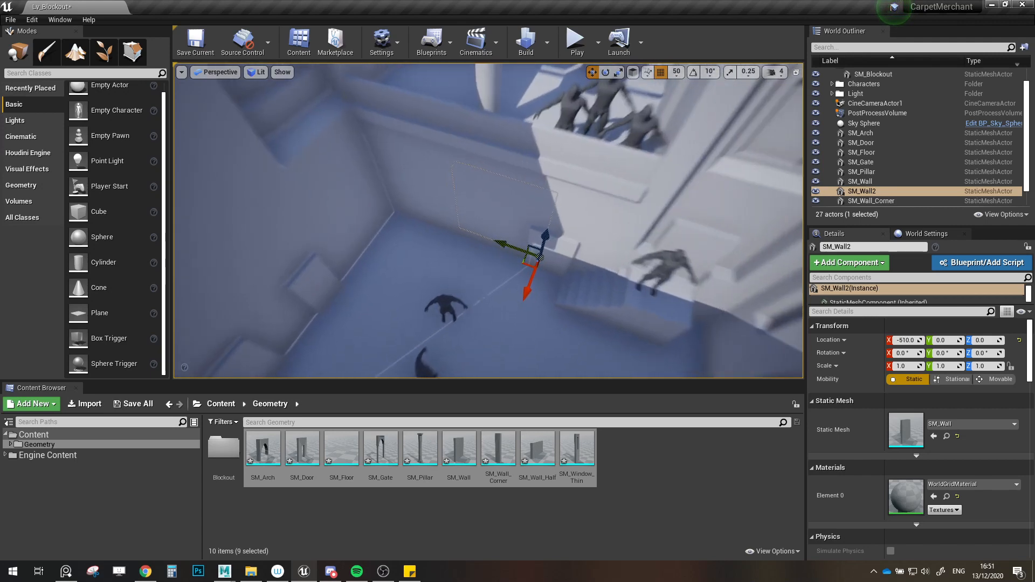
Step: Set the position snap size to 10 and pull the wall mesh out along X to -480
left_click(676, 72)
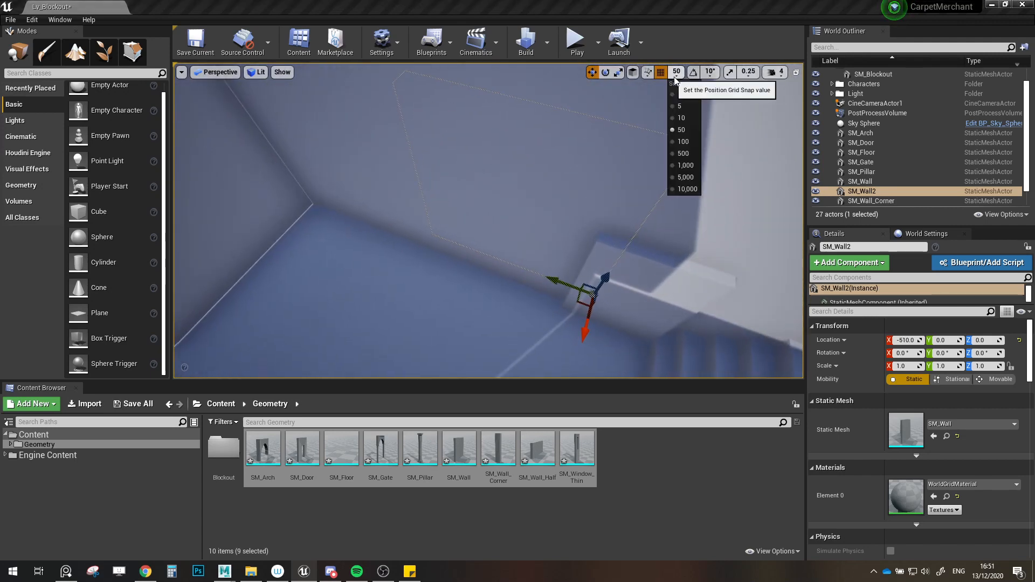
left_click(686, 119)
left_click_drag(583, 338, 579, 348)
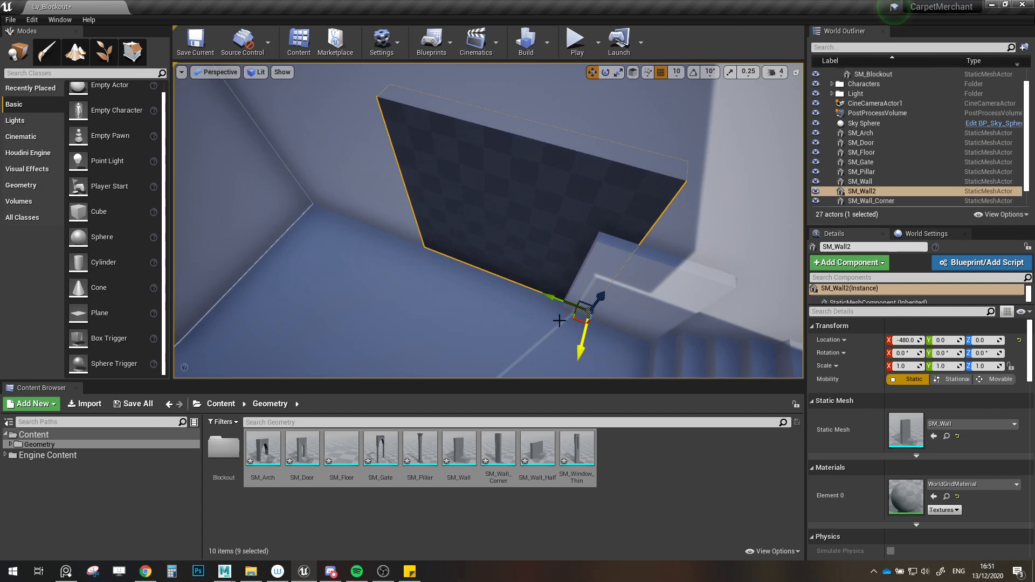
Step: Move the SM_Door mesh from the set outside the building into the courtyard
key("s")
right_click_drag(560, 321, 607, 315)
key("s")
key("F11")
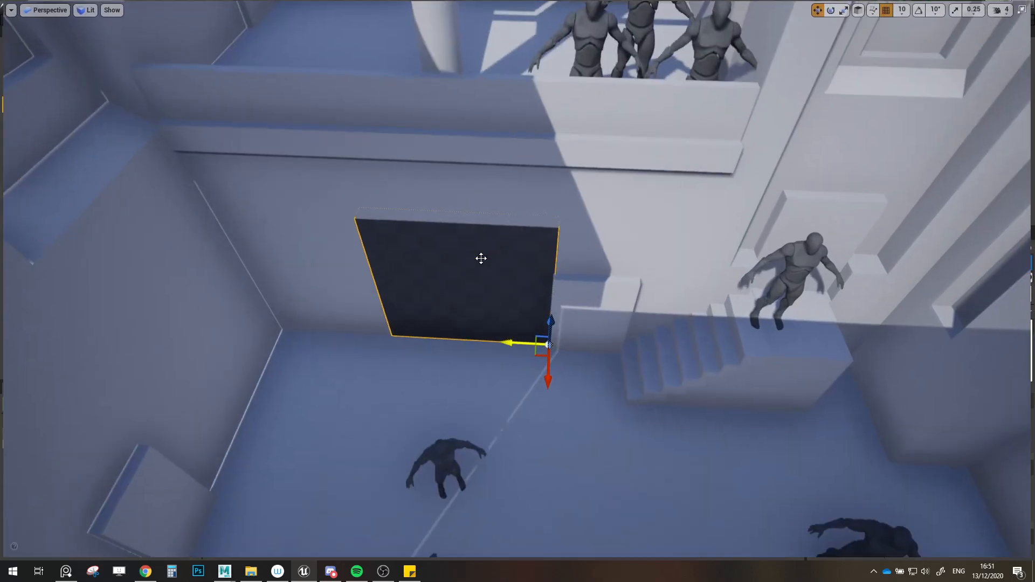
right_click_drag(481, 258, 209, 160)
key("s")
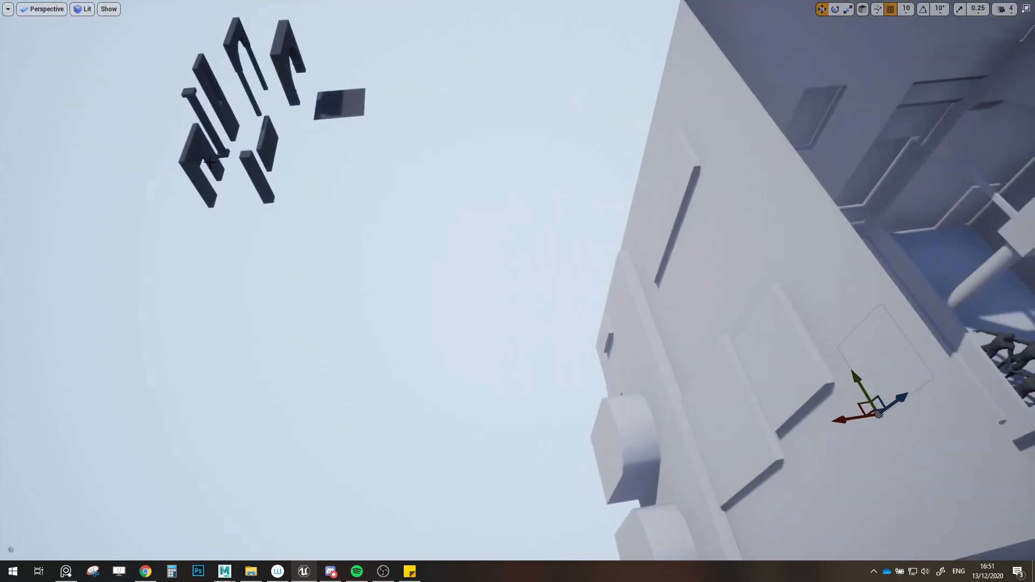
left_click_drag(199, 204, 807, 250)
key("w")
right_click_drag(807, 250, 917, 269)
Step: Reposition SM_Door along X so it lines up with the wall panel below the terrace
key("F11")
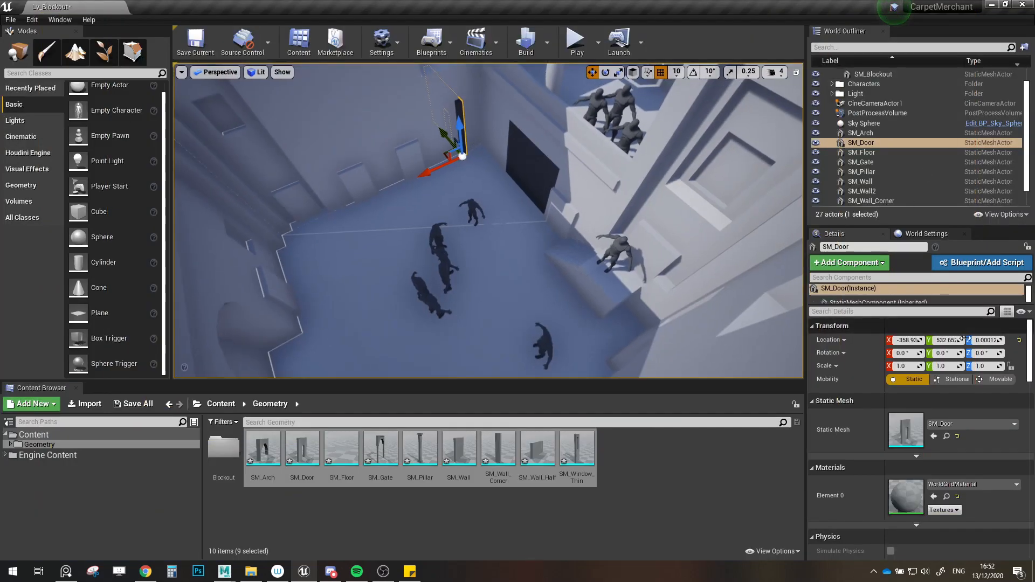
left_click_drag(437, 285, 577, 230)
key("F11")
right_click_drag(578, 231, 599, 237)
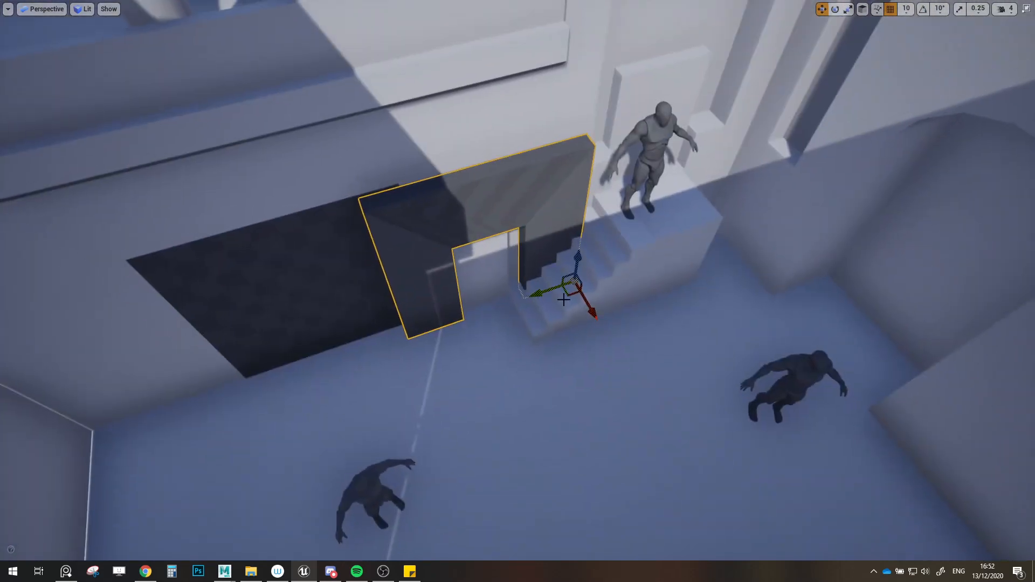
Step: Fine-tune the door mesh's alignment with the wall panel and slide it along Y over the small doorway
left_click_drag(573, 294, 572, 283)
mouse_move(572, 283)
right_mouse_down()
mouse_move(563, 281)
mouse_move(569, 292)
right_mouse_up()
left_click_drag(551, 278, 537, 277)
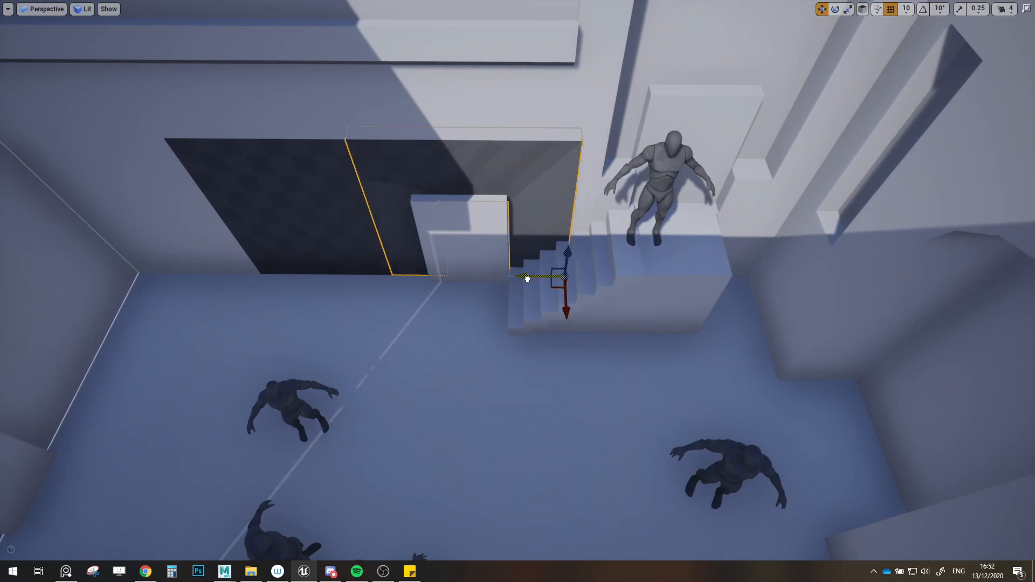
right_click_drag(626, 282, 612, 283)
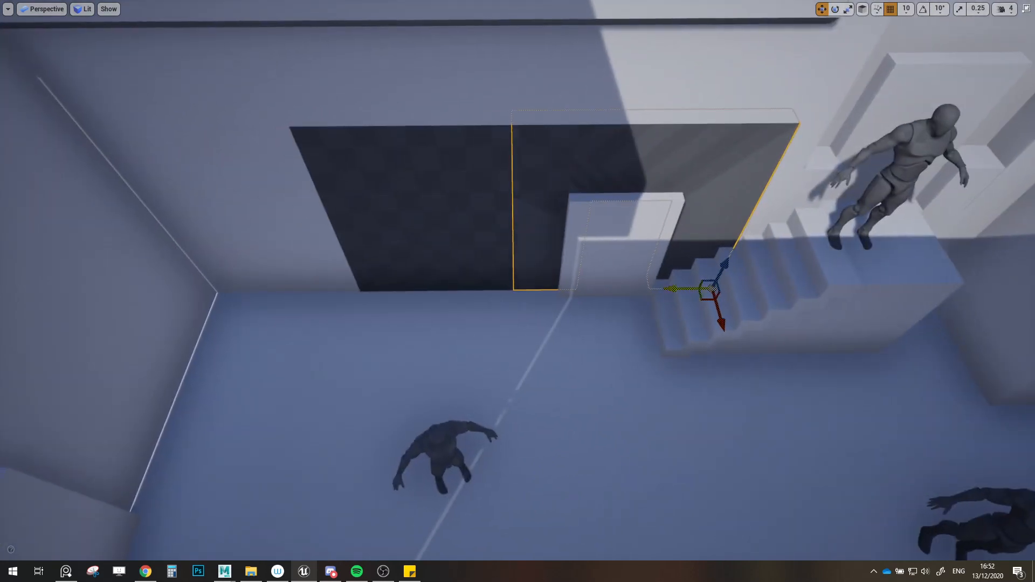
left_click_drag(668, 289, 661, 288)
Step: Slide the wall panel along Y to meet the door's edge, and place a duplicate beside it into the courtyard corner
left_click_drag(519, 291, 471, 292)
right_click_drag(471, 293, 422, 292)
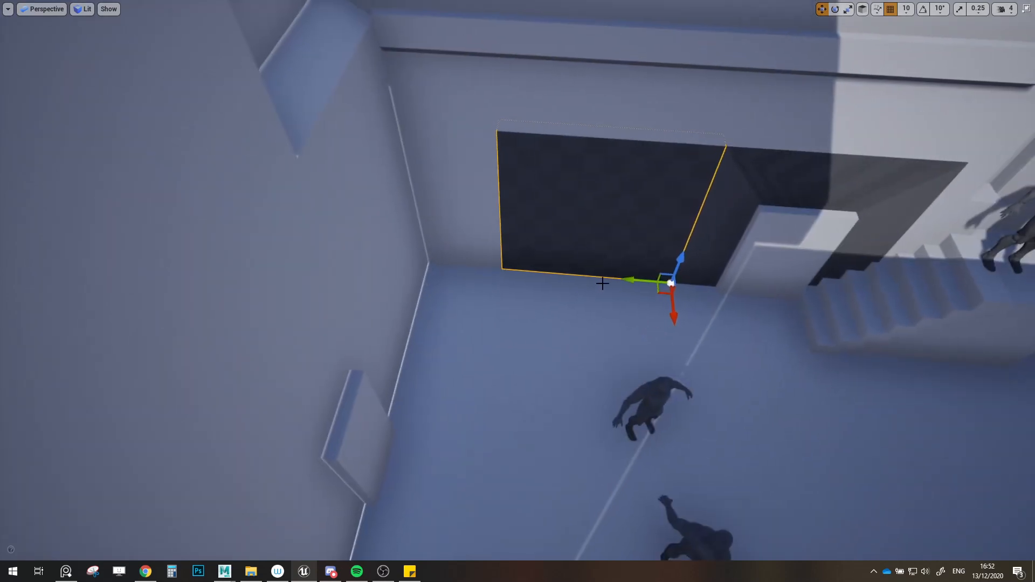
left_click_drag(642, 285, 537, 272)
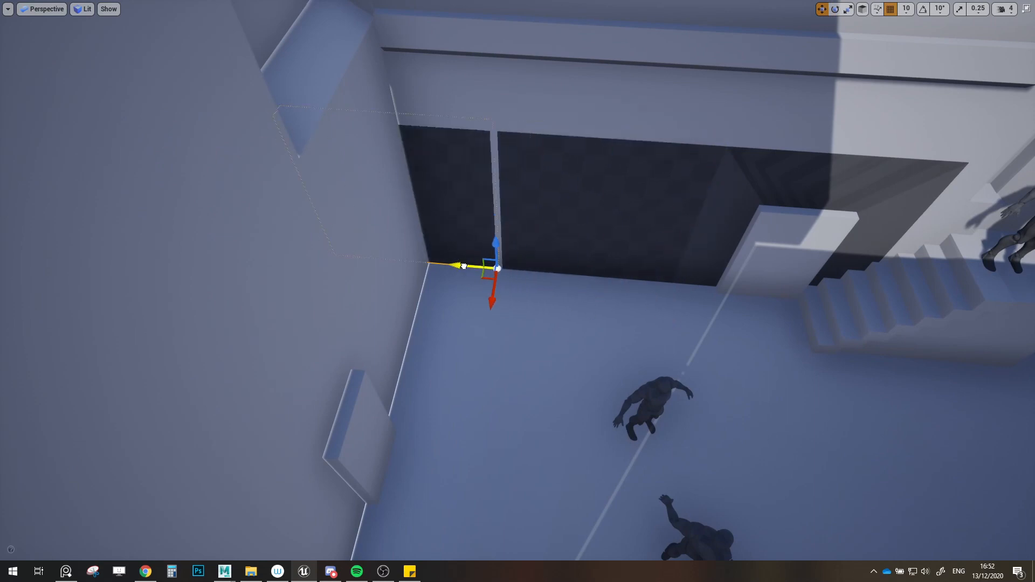
right_click_drag(559, 260, 544, 194)
key("w")
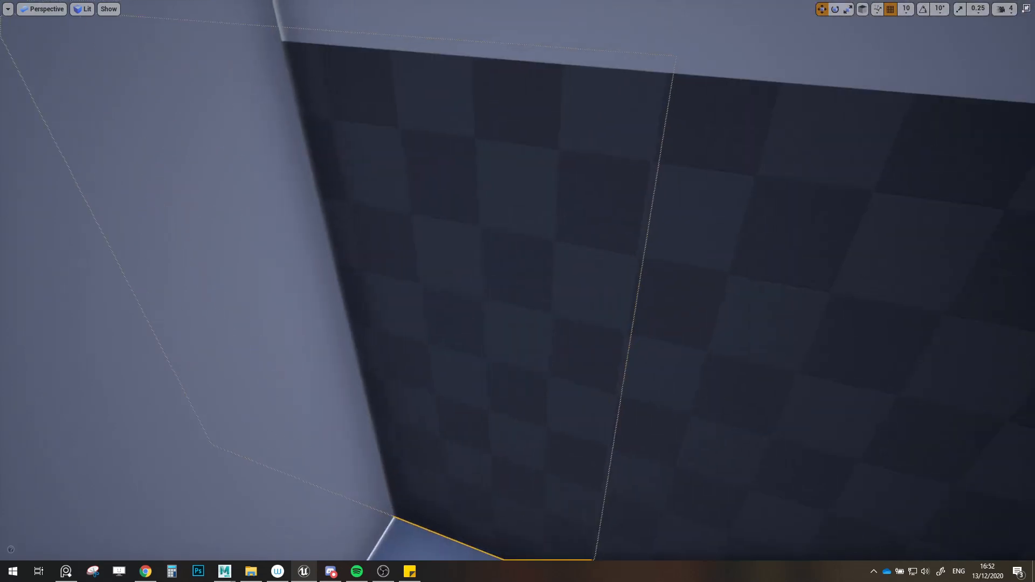
Step: Select SM_Wall_Half in the mesh set outside the building and reset its location to 0, 0, 0
right_click_drag(561, 318, 611, 290)
key("w")
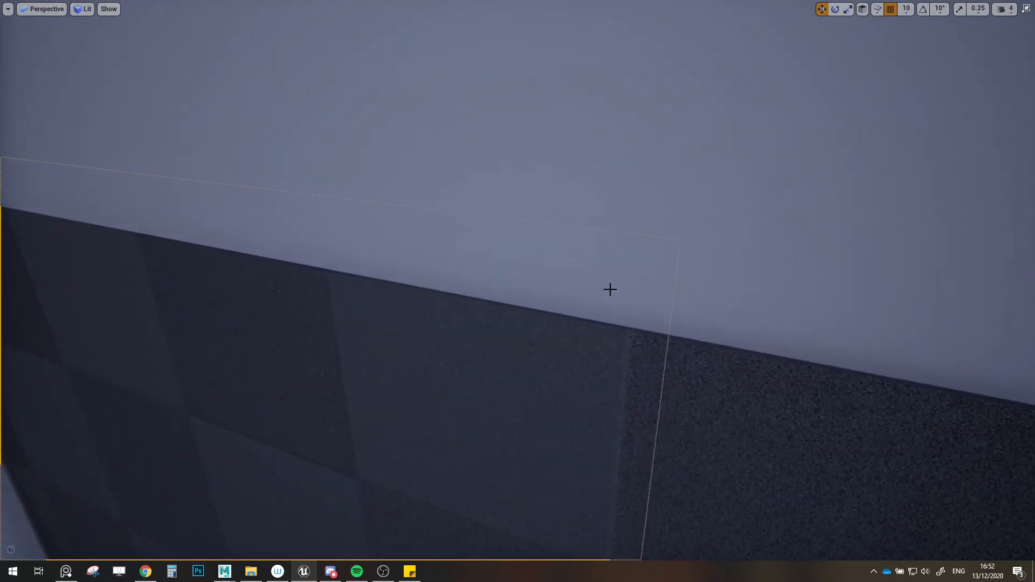
left_click(1025, 12)
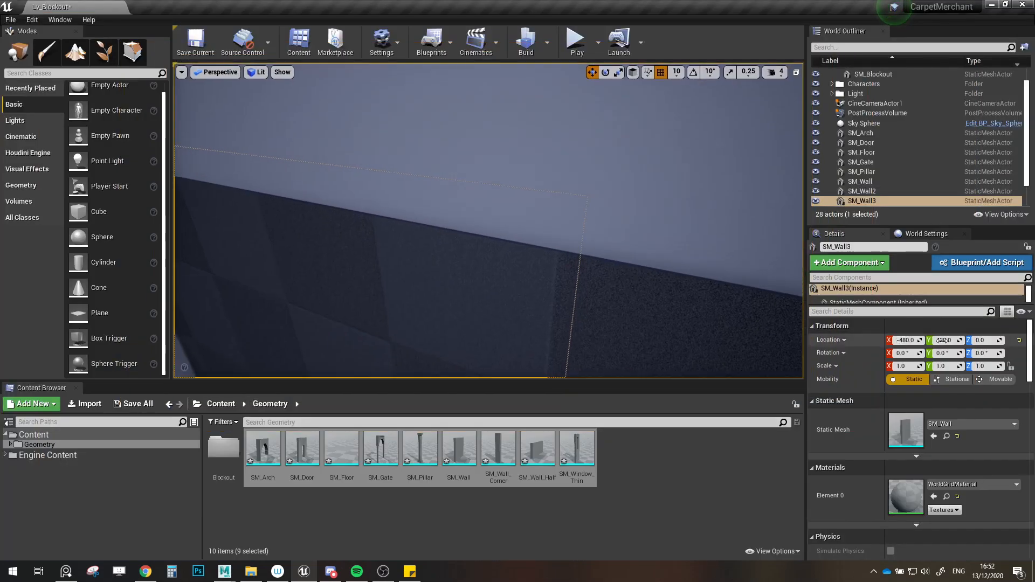
key("s")
right_click_drag(415, 226, 259, 283)
left_click(333, 189)
scroll(333, 191, "down", 5)
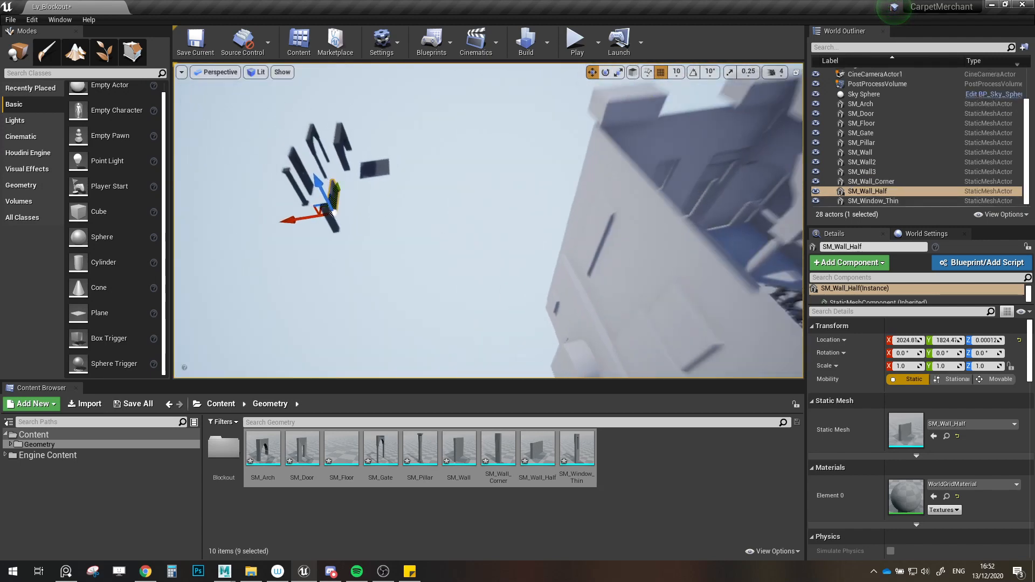
left_click_drag(629, 261, 629, 261)
key("w")
right_click_drag(629, 260, 744, 281)
left_click(1020, 344)
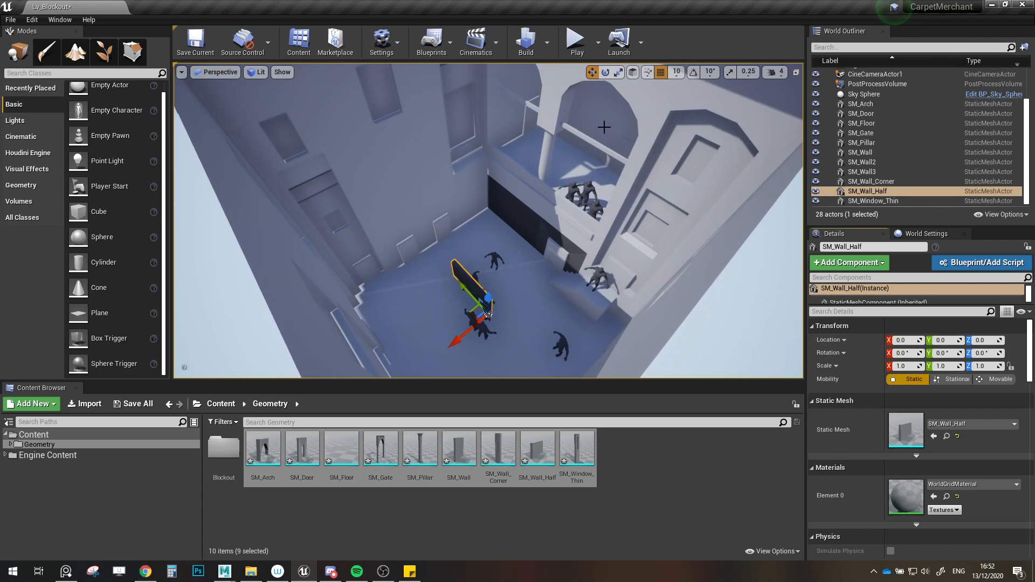
Step: Move SM_Wall_Half from the courtyard centre onto the wall section above the dark panel below the terrace
scroll(511, 267, "down", 2)
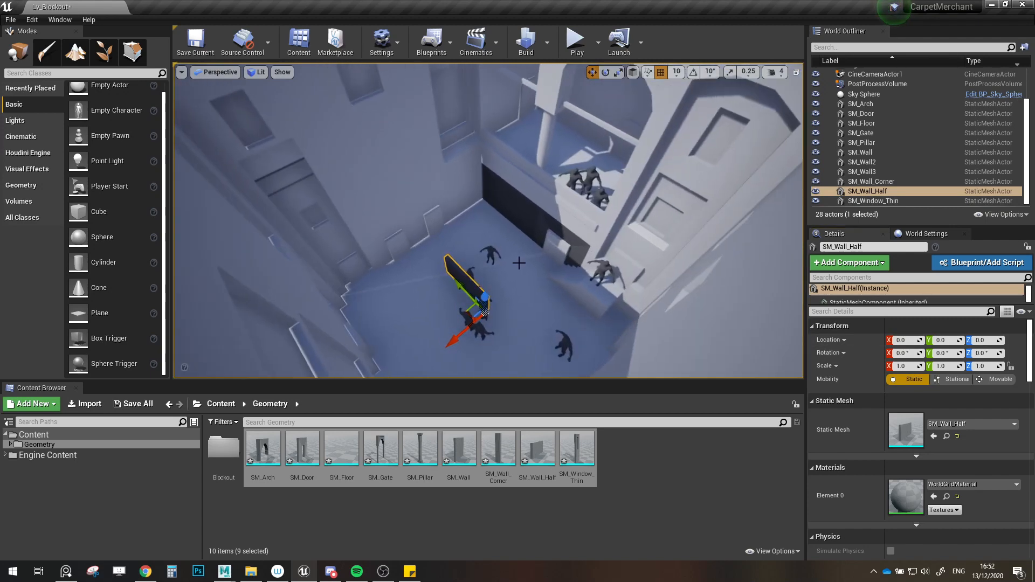
key("F11")
left_click_drag(491, 421, 543, 316)
right_click_drag(543, 316, 588, 283)
key("w")
left_click_drag(454, 478, 509, 323)
key("w")
right_click_drag(509, 323, 470, 310)
key("d")
key("s")
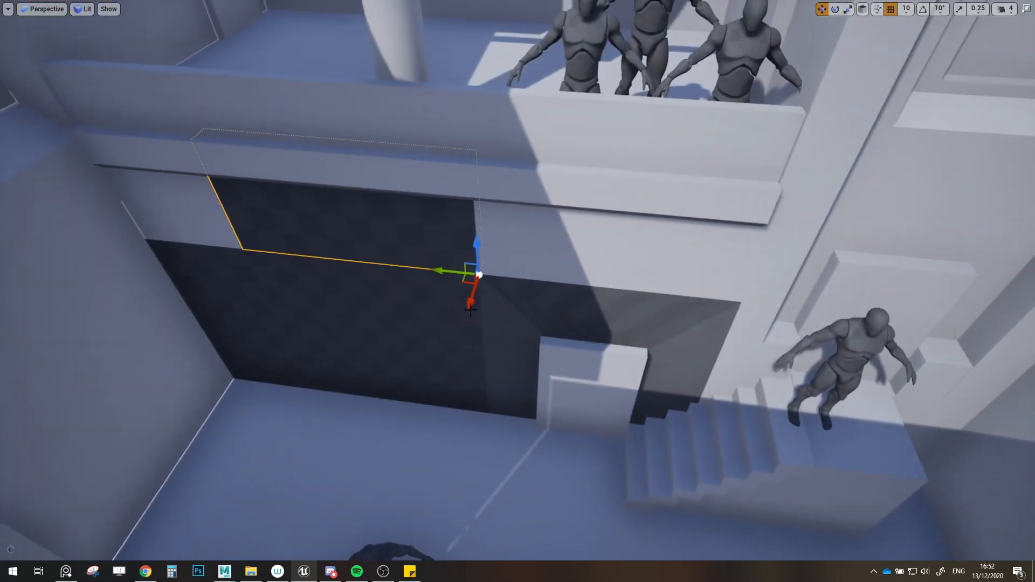
Step: Undo the half wall's last move and adjust its height along Z above the wall panel
right_click_drag(439, 273, 348, 271)
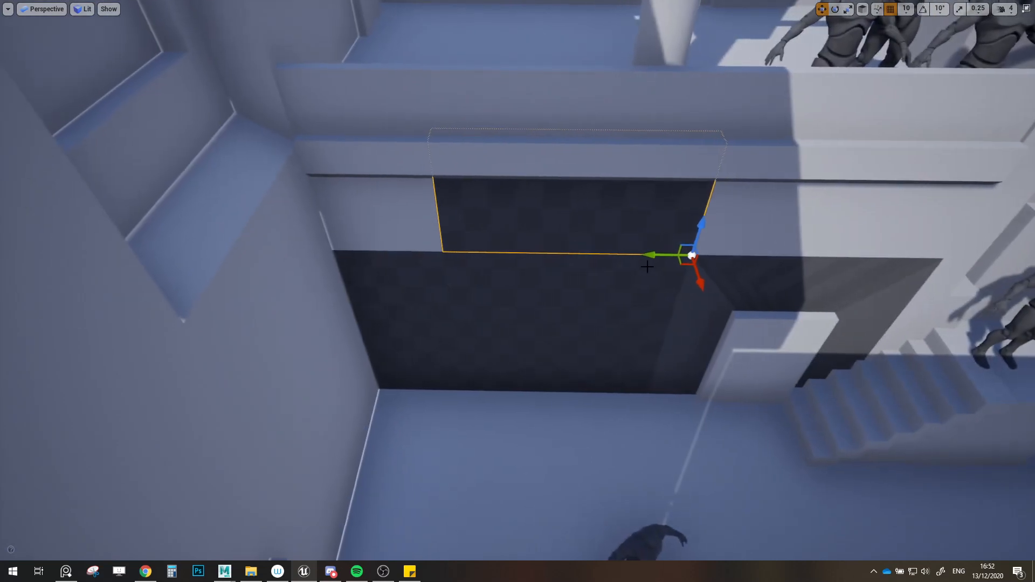
key("ctrl+z")
left_click_drag(680, 270, 685, 259)
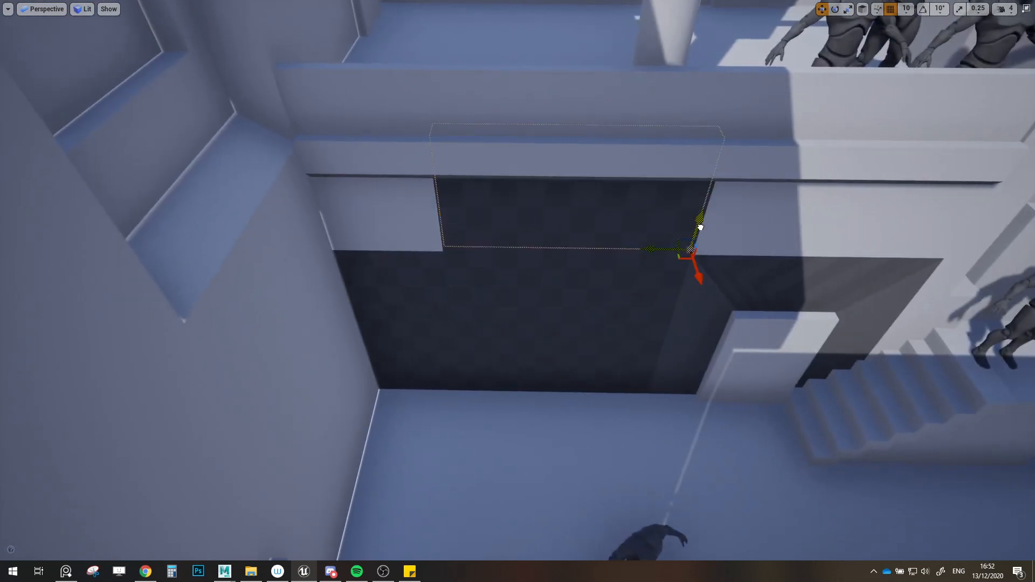
Step: Place a duplicate of the half wall above the door mesh, raise it along Z and align it horizontally with the neighbouring panels
left_click_drag(691, 265, 940, 275)
key("w")
right_click_drag(943, 271, 965, 204)
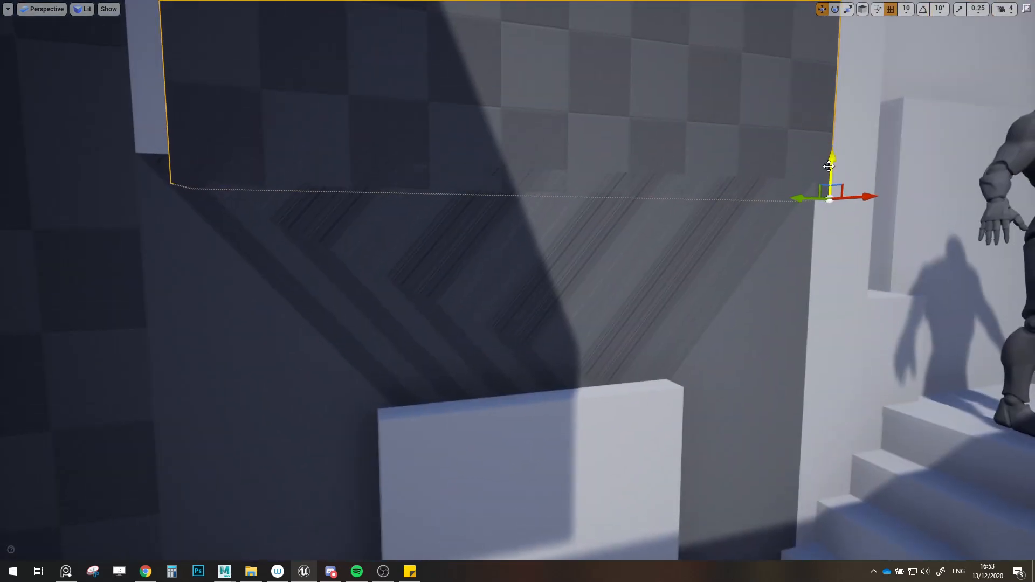
left_click_drag(830, 158, 829, 144)
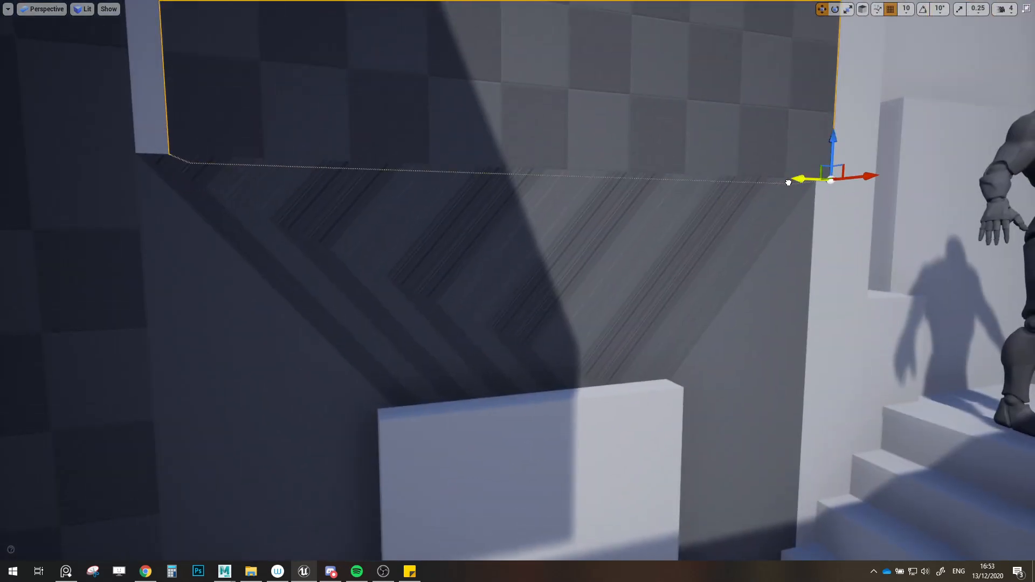
left_click_drag(788, 183, 771, 182)
right_click_drag(638, 229, 564, 222)
key("s")
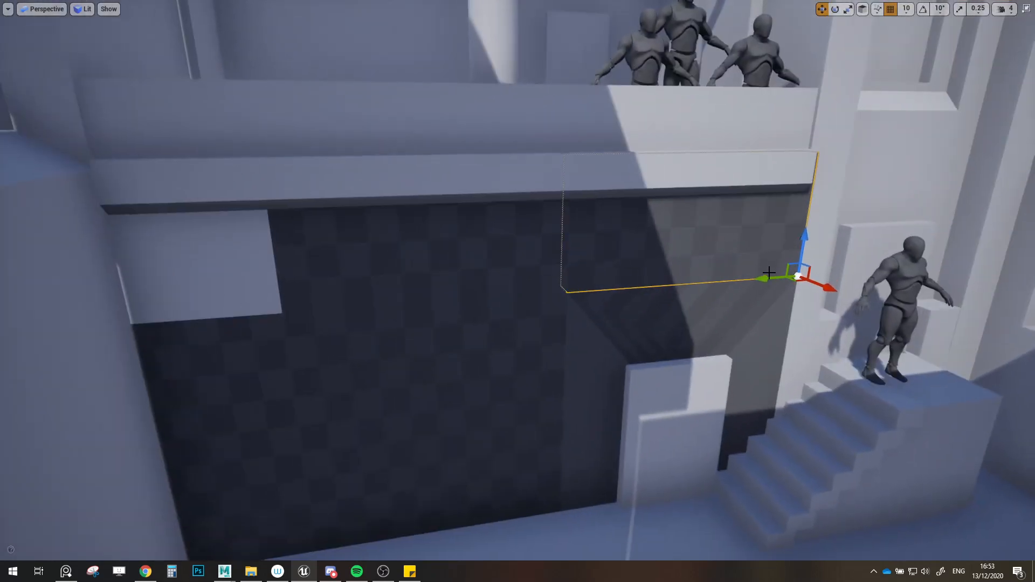
mouse_move(769, 273)
left_mouse_down()
mouse_move(770, 284)
mouse_move(792, 278)
left_mouse_up()
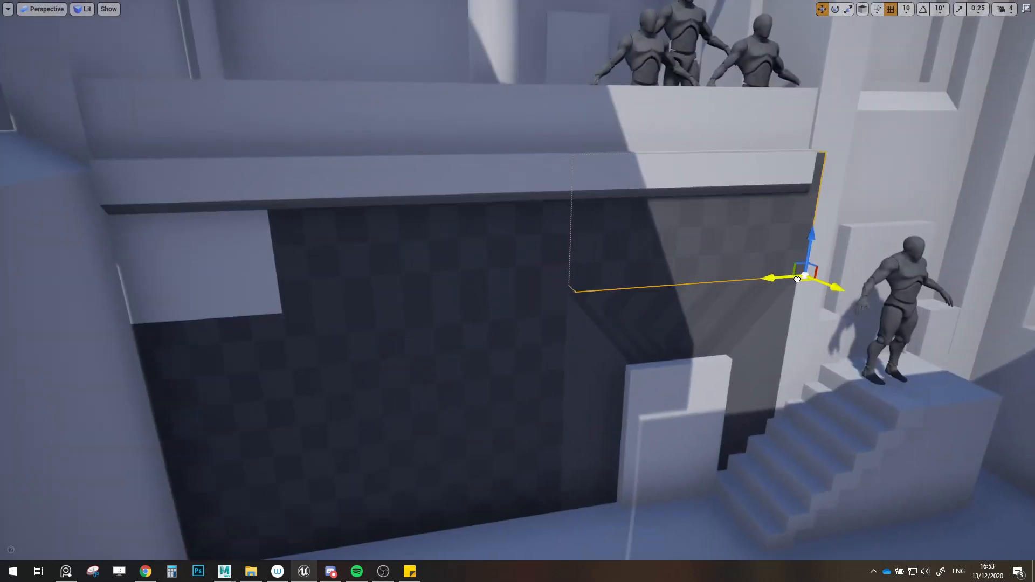
right_click_drag(777, 280, 747, 279)
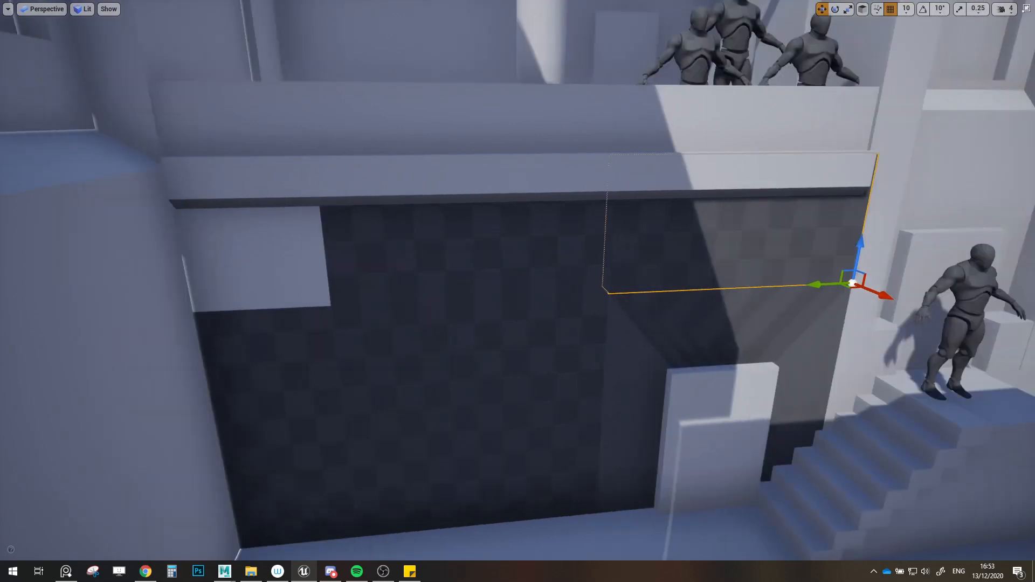
Step: Duplicate the half wall along Y into the courtyard corner to fill the gap above the wall panel
left_click_drag(808, 284, 349, 299)
key("w")
right_click_drag(270, 303, 290, 330)
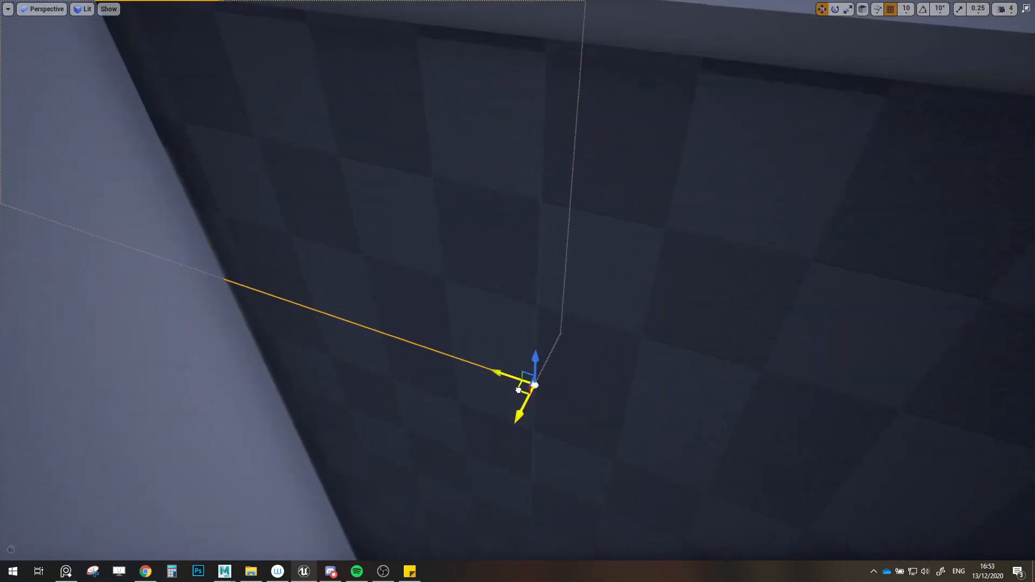
key("s")
right_click_drag(517, 384, 556, 391)
key("w")
key("s")
Step: Place a duplicate of the door mesh out on the courtyard floor, away from the terrace wall
mouse_move(856, 508)
left_mouse_down()
mouse_move(842, 511)
mouse_move(864, 511)
left_mouse_up()
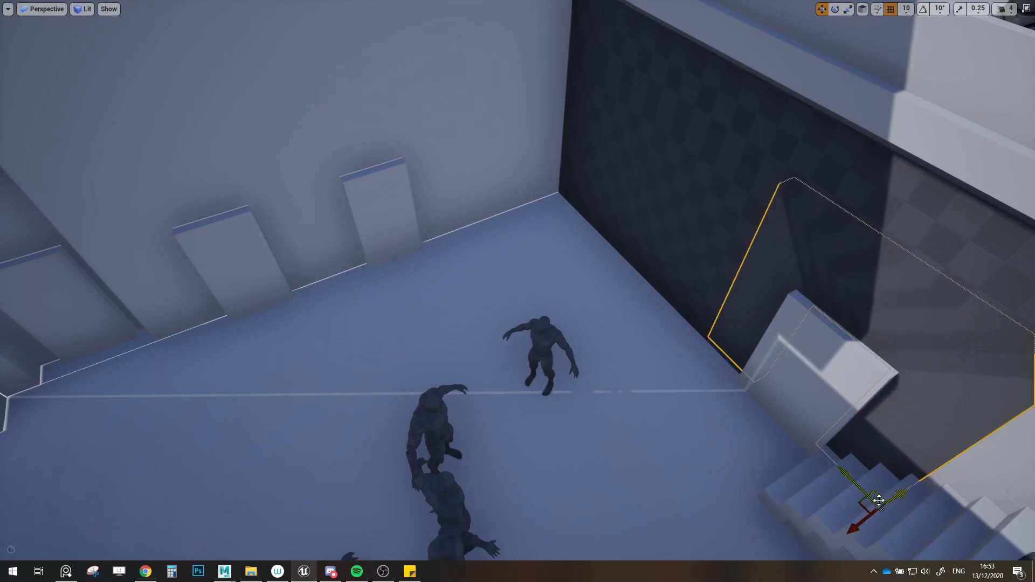
left_click_drag(866, 501, 678, 417)
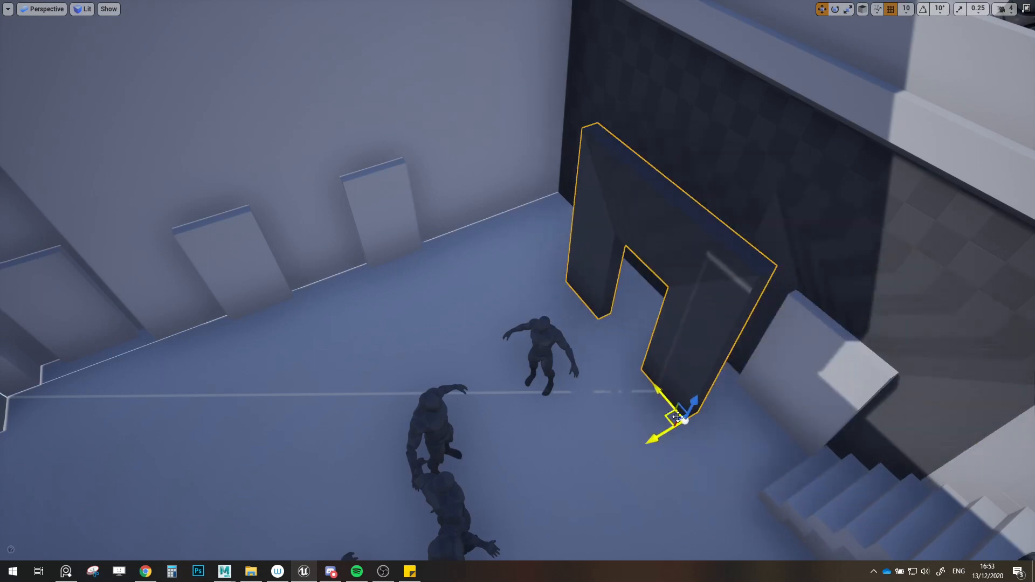
key("f")
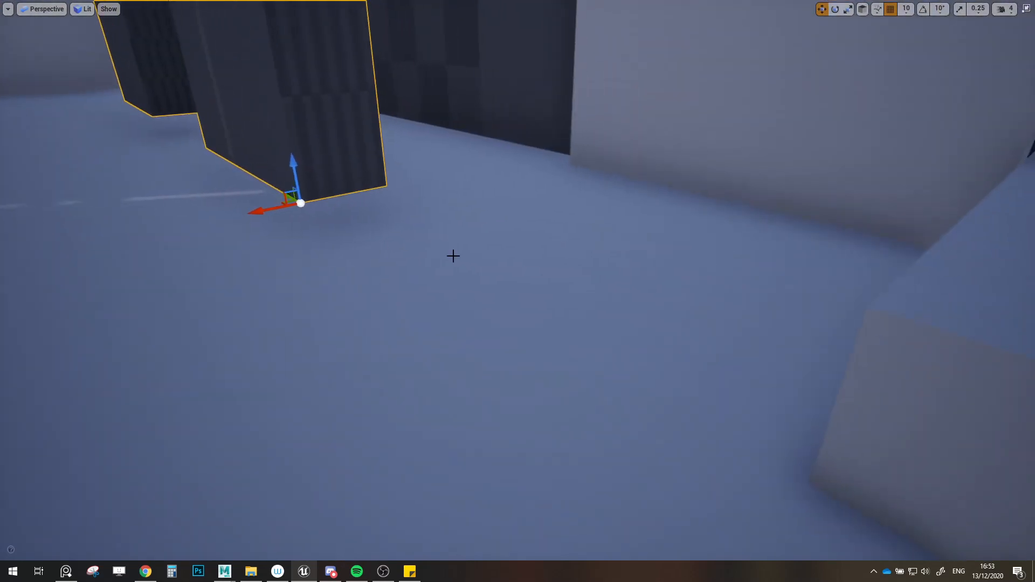
left_click_drag(290, 173, 298, 207)
right_click_drag(319, 201, 286, 237)
Step: Rotate the duplicated door mesh 90° about Z to run parallel to the adjacent courtyard wall
key("e")
left_click_drag(572, 425, 663, 450)
key("ctrl+z")
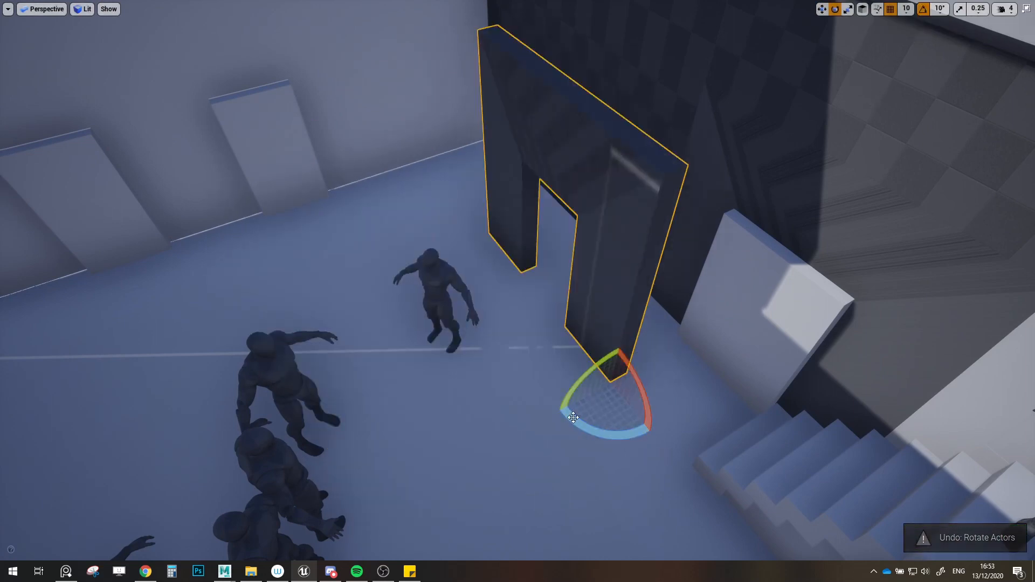
left_click_drag(574, 418, 663, 446)
key("w")
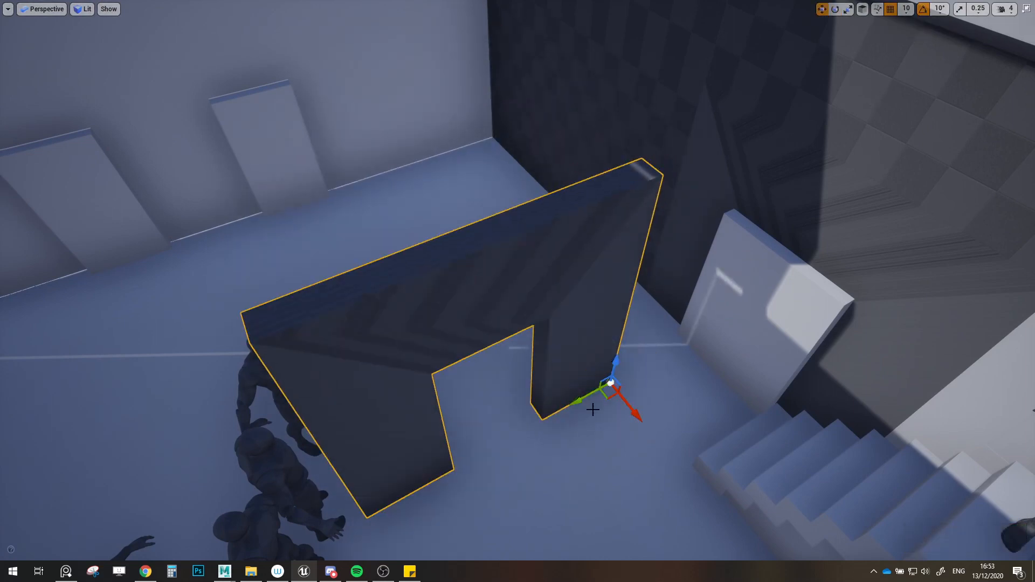
Step: Move the rotated door mesh against the adjacent wall and align it around the blockout door nearest the corner
left_click_drag(609, 393, 380, 182)
right_click_drag(381, 182, 466, 261)
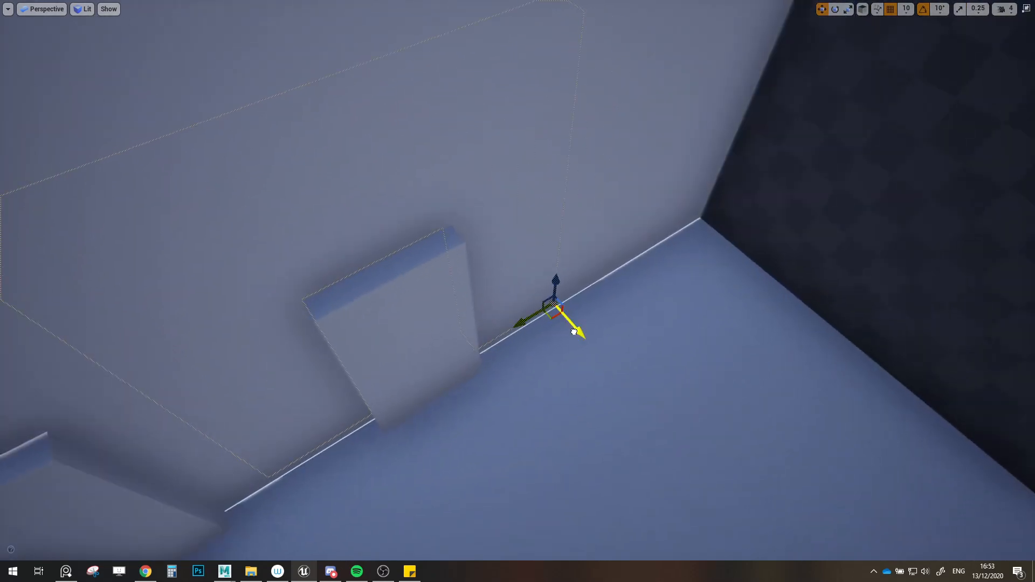
left_click_drag(574, 331, 579, 337)
right_click_drag(579, 337, 415, 310)
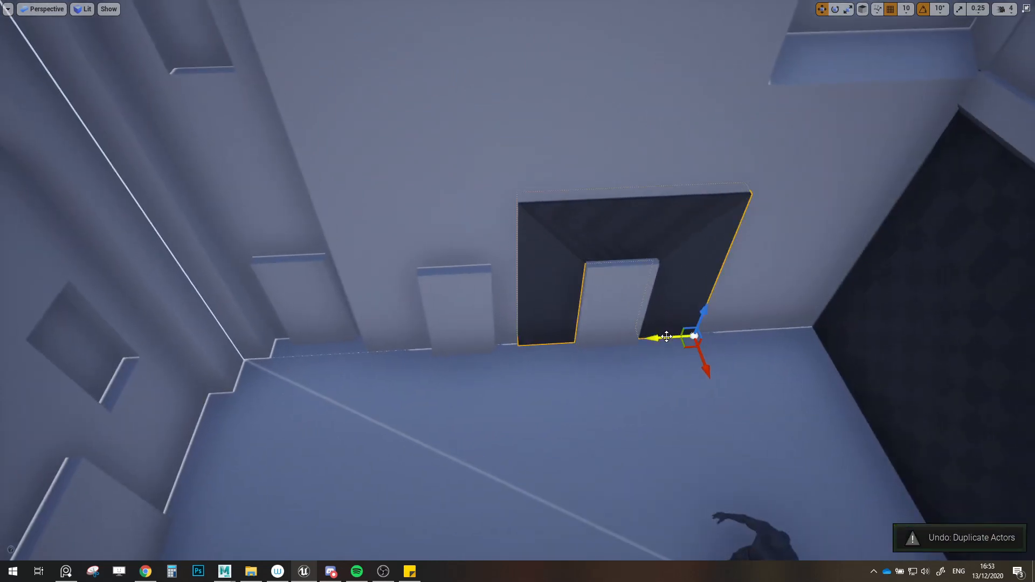
Step: Duplicate the door mesh edge to edge along Y, then slide both until the second opening matches its blockout door
left_click_drag(667, 337, 642, 339, "shift")
key("ctrl+z")
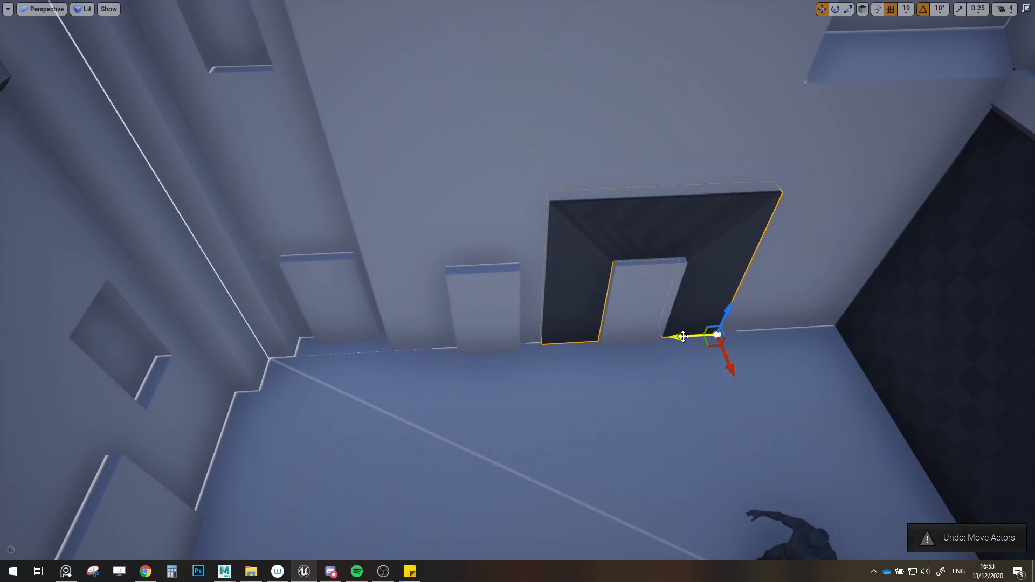
left_click_drag(642, 338, 497, 347, "ctrl")
key("ctrl+z")
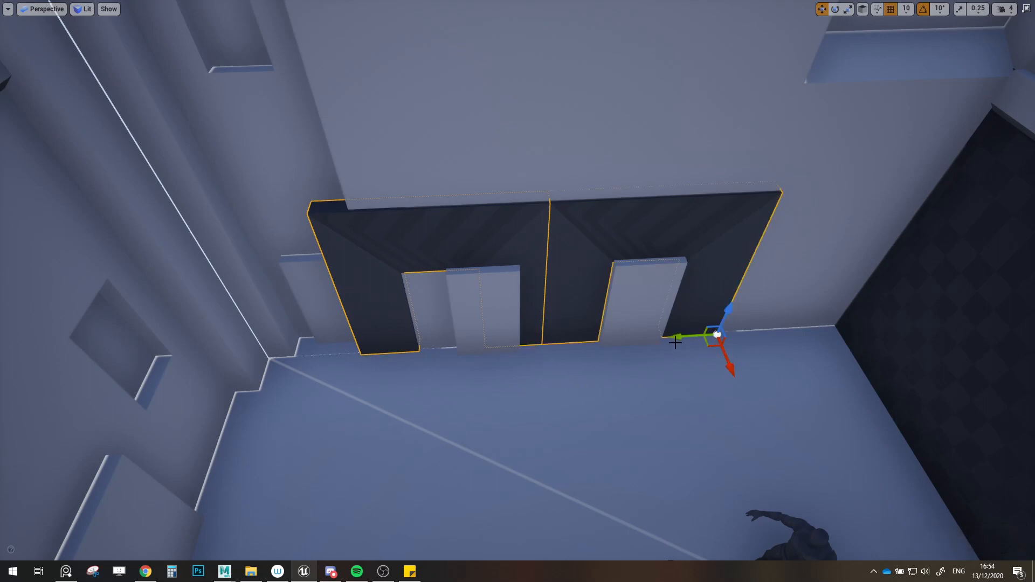
mouse_move(677, 338)
left_mouse_down("shift")
mouse_move(655, 335)
mouse_move(691, 334)
left_mouse_up("shift")
key("a")
right_click_drag(691, 333, 691, 329)
key("d")
Step: Duplicate the corner wall panel, turn it 90° and fit it between the door meshes and the courtyard corner
left_click(692, 329)
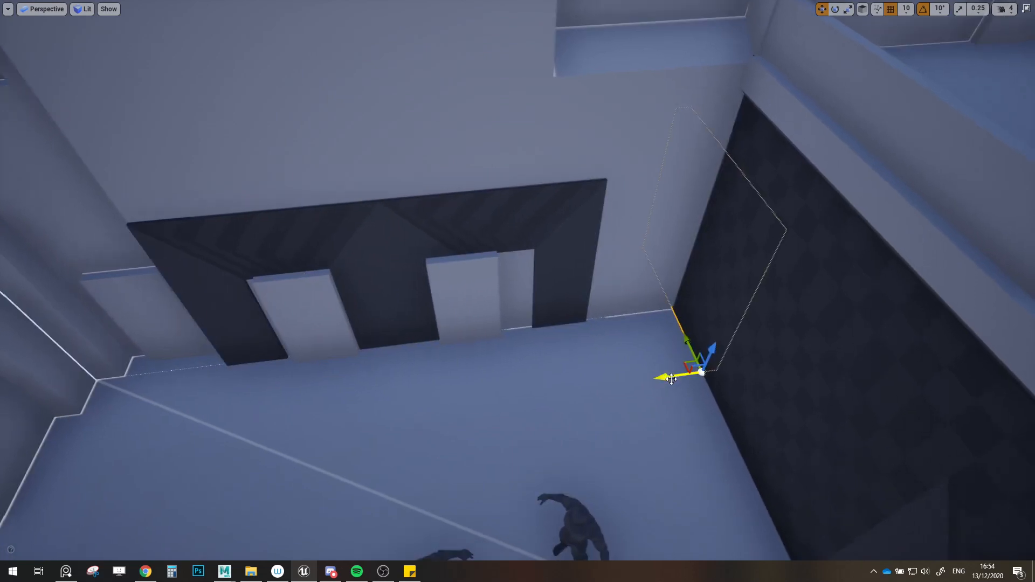
left_click_drag(671, 379, 644, 420)
key("w")
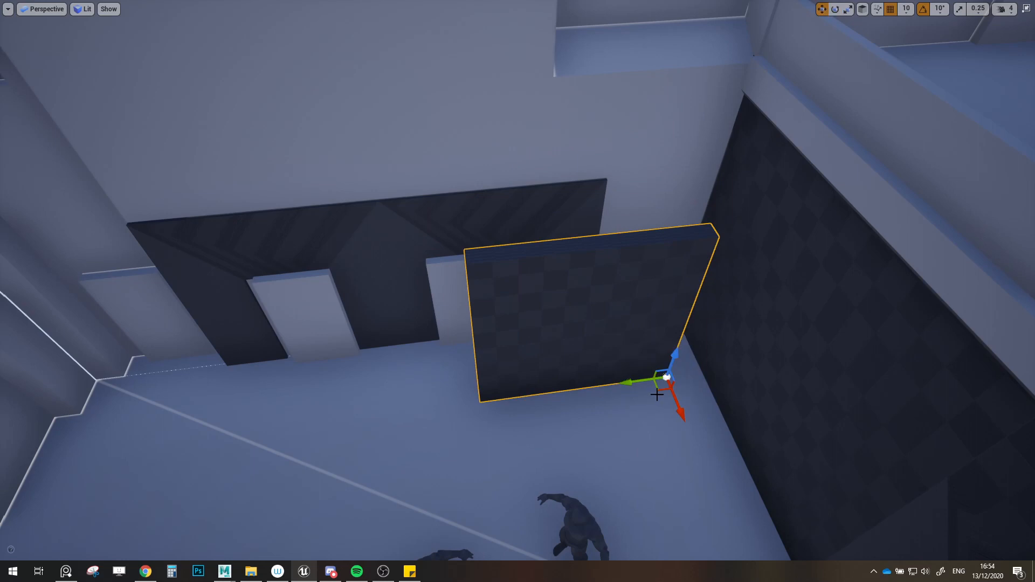
left_click_drag(664, 386, 695, 313)
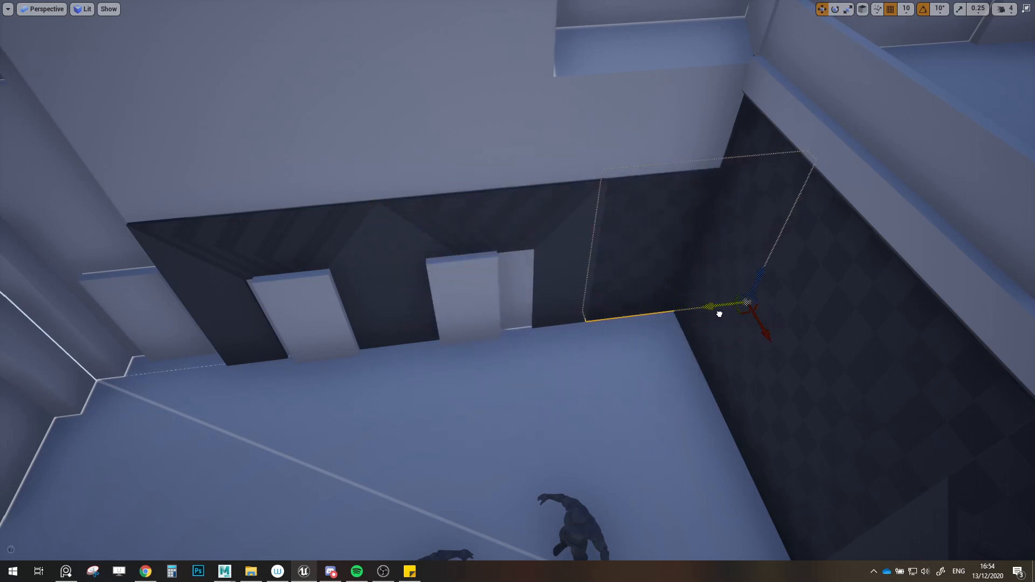
Step: Duplicate the corner half wall, rotate it 90° about Z and place it above the adjacent wall's lower panels
right_click_drag(582, 295, 627, 262)
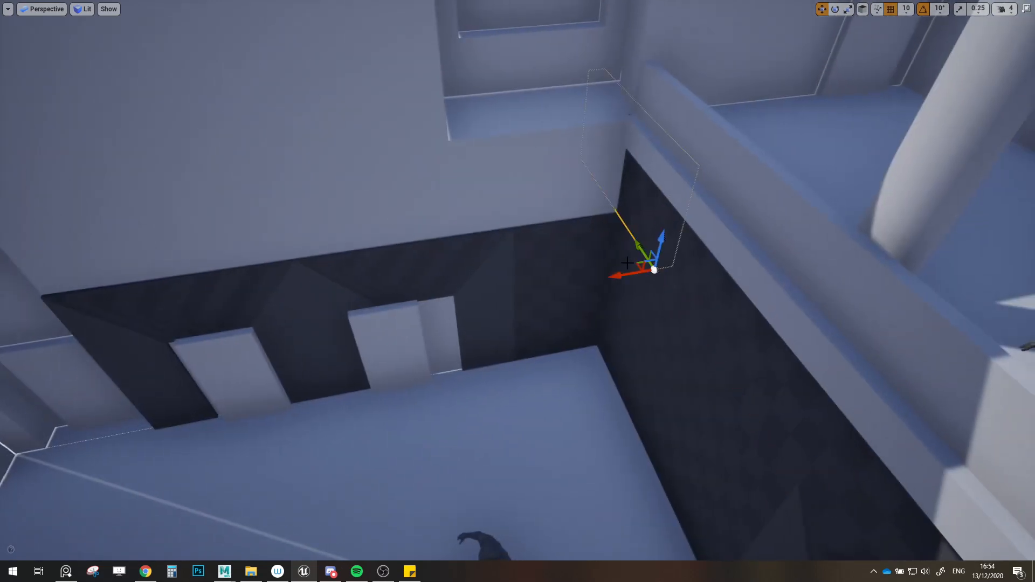
key("e")
left_click_drag(621, 278, 592, 223)
key("w")
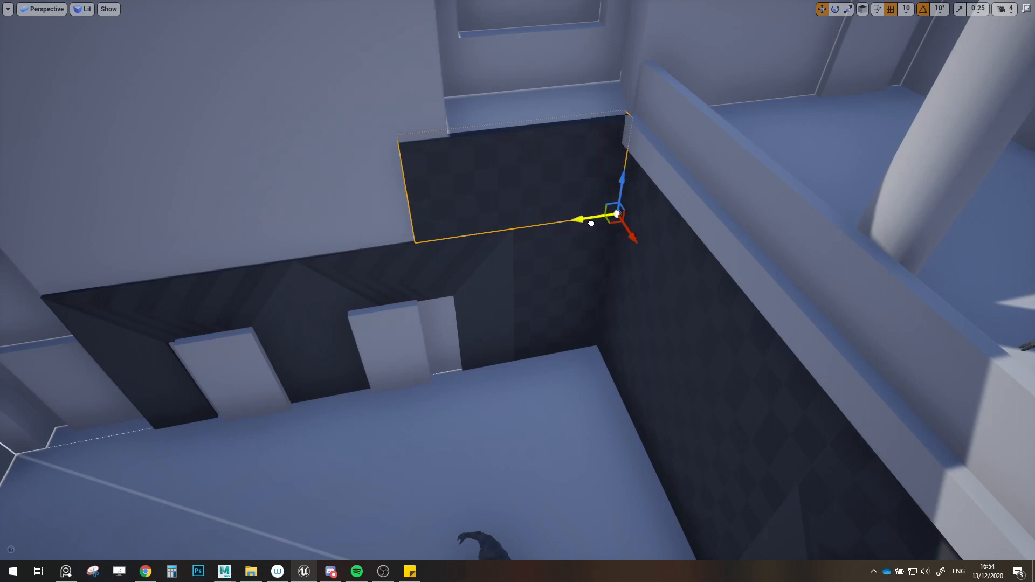
Step: Slide the rotated half wall along Y into the corner, and duplicate it along the wall above both door meshes
key("w")
mouse_move(593, 223)
right_mouse_down()
mouse_move(589, 175)
mouse_move(572, 169)
mouse_move(585, 238)
right_mouse_up()
key("s")
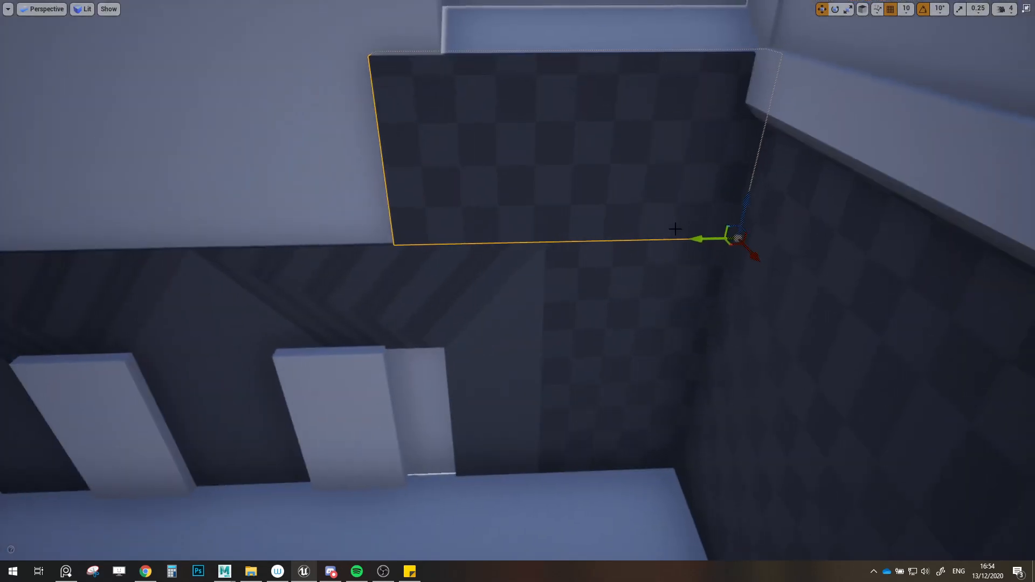
left_click_drag(701, 238, 848, 245)
key("s")
right_click_drag(868, 242, 822, 243)
left_click_drag(763, 212, 440, 215)
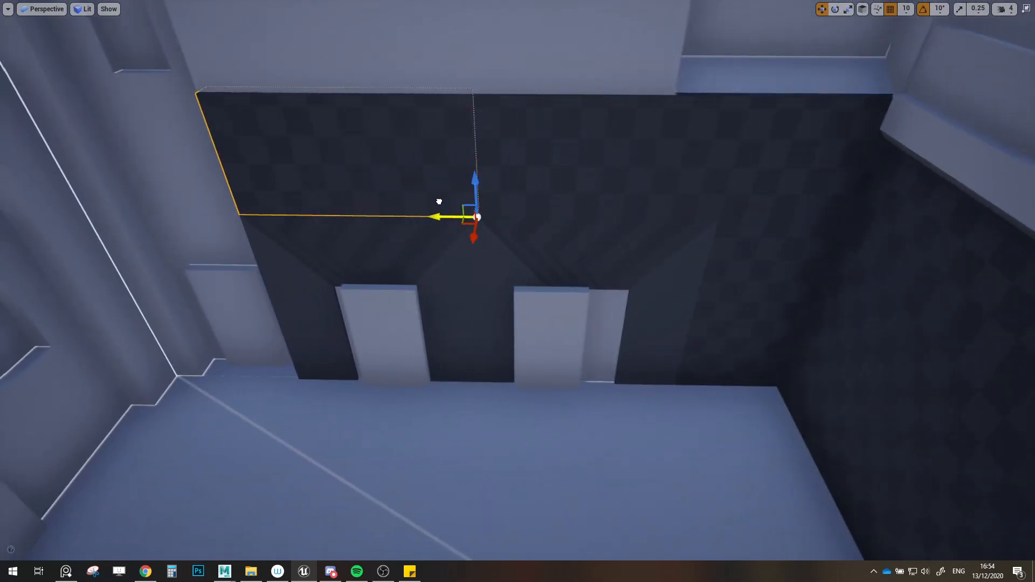
right_click_drag(439, 215, 464, 216)
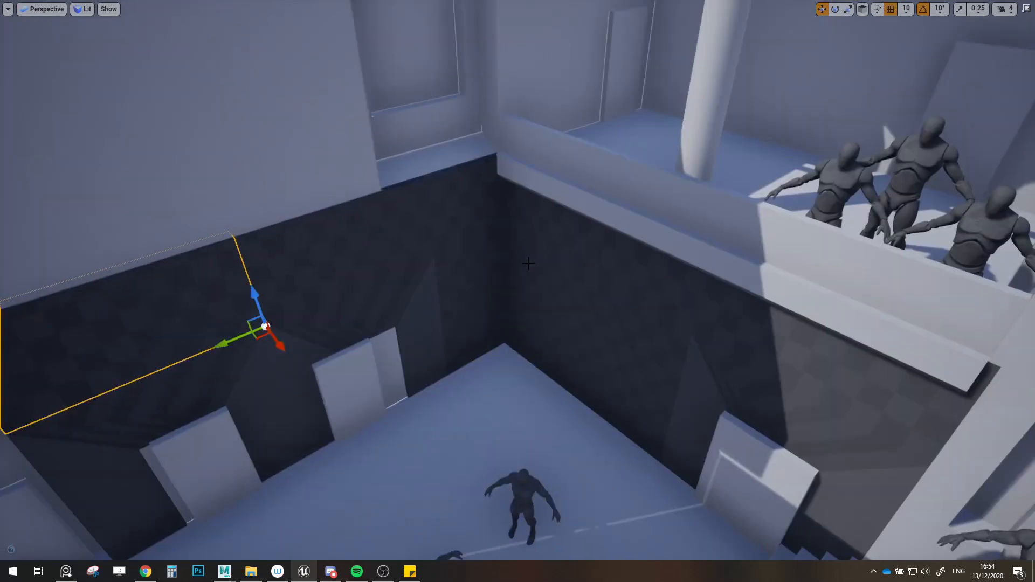
Step: Duplicate the half wall above the terrace-side door and move the copy down to floor level beside the small doorway
right_click_drag(528, 263, 559, 273)
right_click_drag(436, 274, 443, 286)
right_click_drag(456, 143, 507, 146)
left_click_drag(333, 110, 208, 238)
right_click_drag(488, 247, 496, 252)
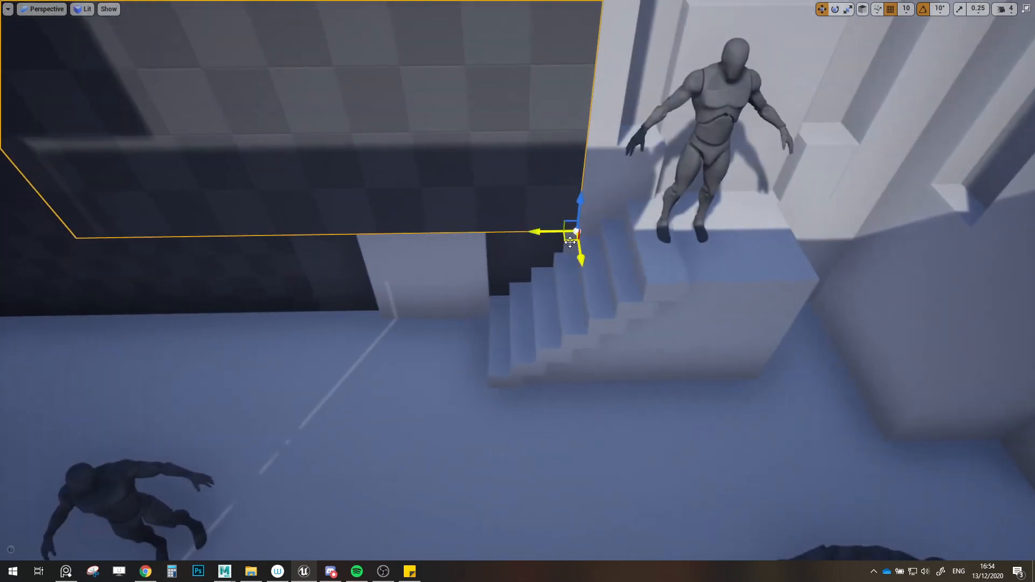
left_click_drag(570, 242, 361, 314)
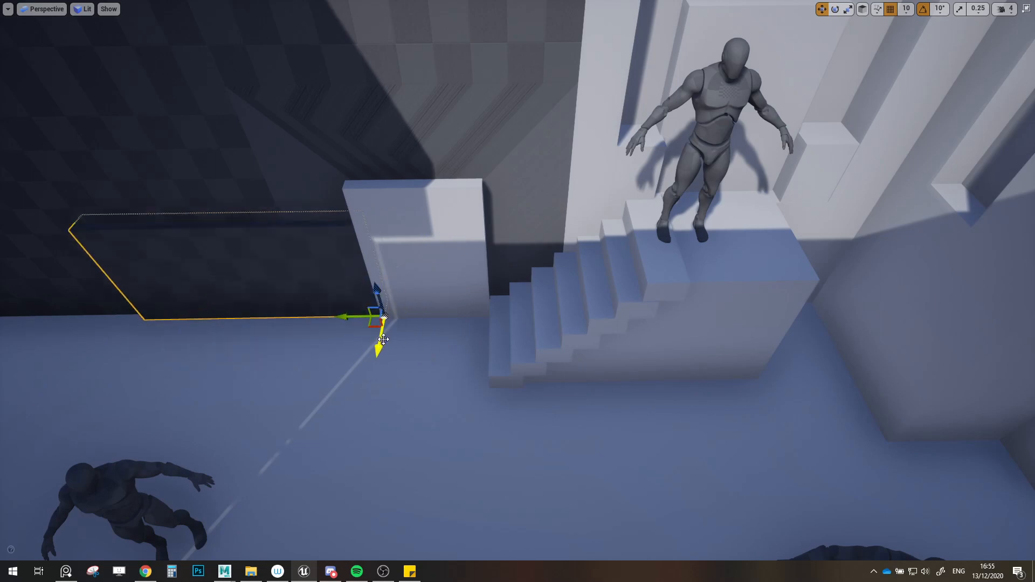
Step: Correct the floor-level half wall's X location and line it up with the wall beside the small doorway
left_click(1025, 20)
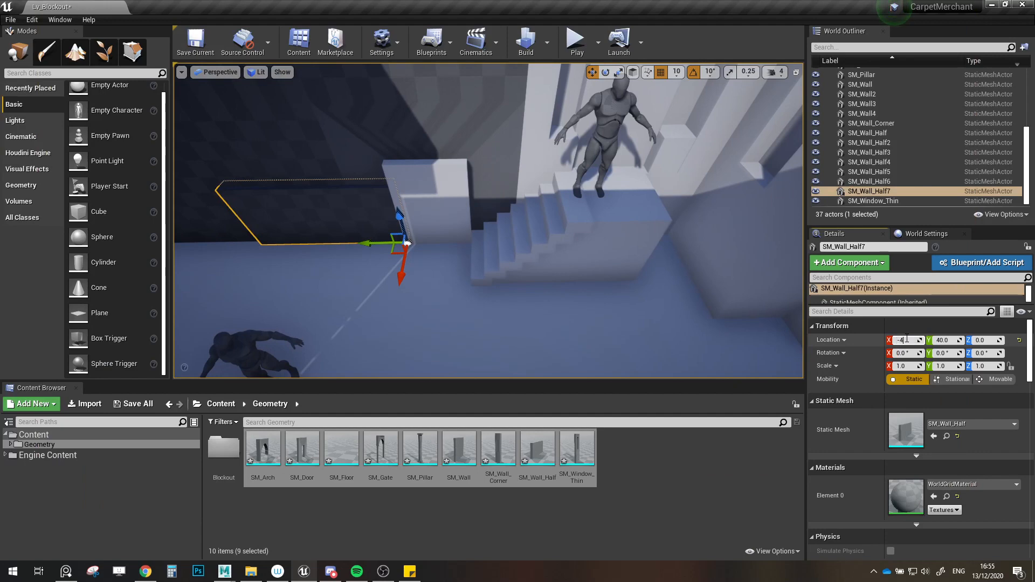
right_click_drag(467, 242, 414, 232)
key("F11")
key("w")
scroll(568, 389, "up", 3)
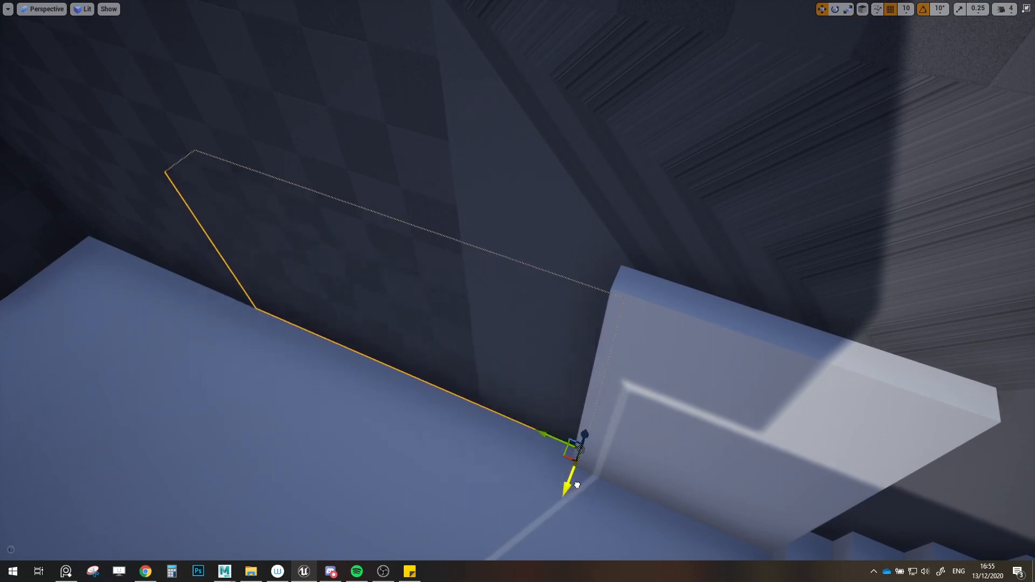
right_click_drag(564, 488, 580, 458)
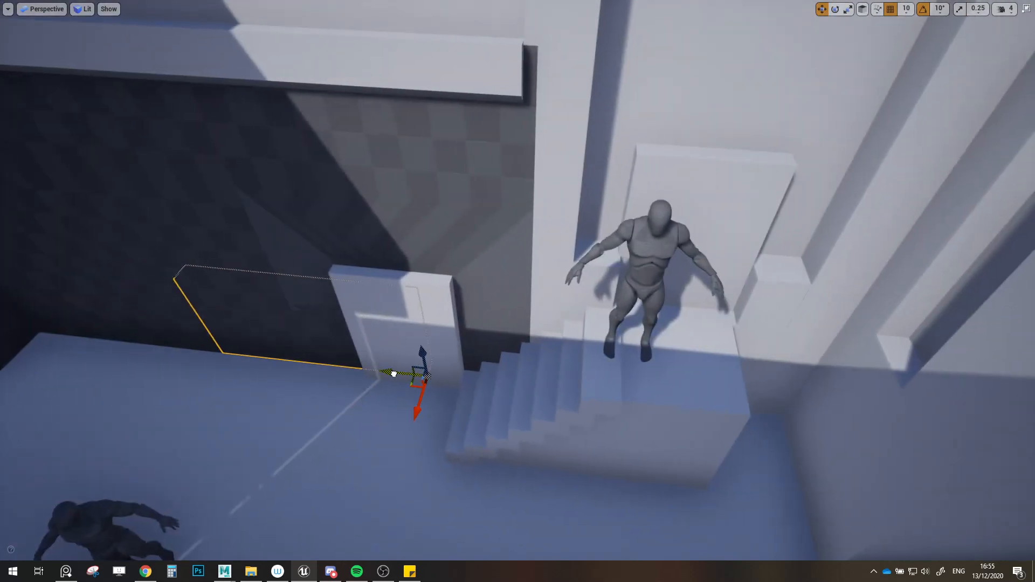
Step: Slide the half wall along Y to the alcove behind the stair landing and adjust its X position against the blockout
right_click_drag(710, 382, 763, 384)
mouse_move(665, 391)
right_mouse_down()
mouse_move(701, 396)
mouse_move(680, 401)
mouse_move(666, 391)
right_mouse_up()
left_click_drag(609, 518, 622, 496)
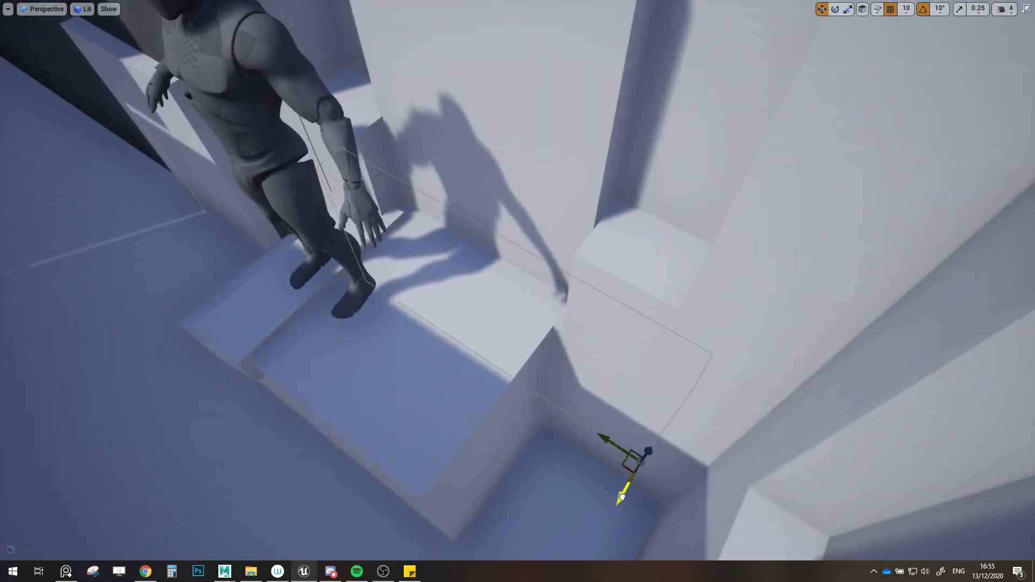
right_click_drag(622, 496, 587, 459)
right_click_drag(600, 266, 599, 240)
Step: Adjust the half wall's height along Z so it fits beneath the door on the stair landing
left_click_drag(608, 162, 615, 322)
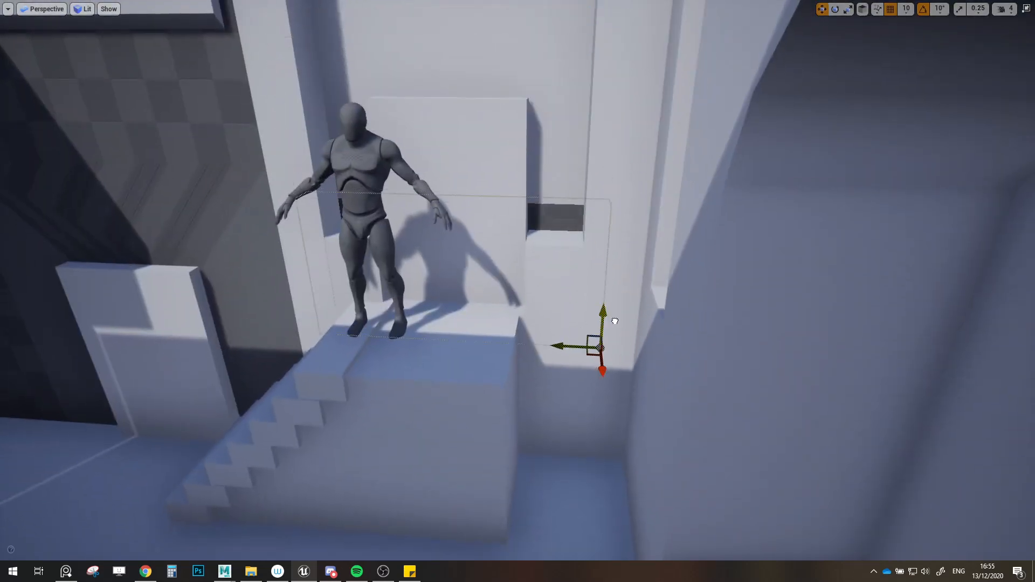
right_click_drag(624, 403, 831, 340)
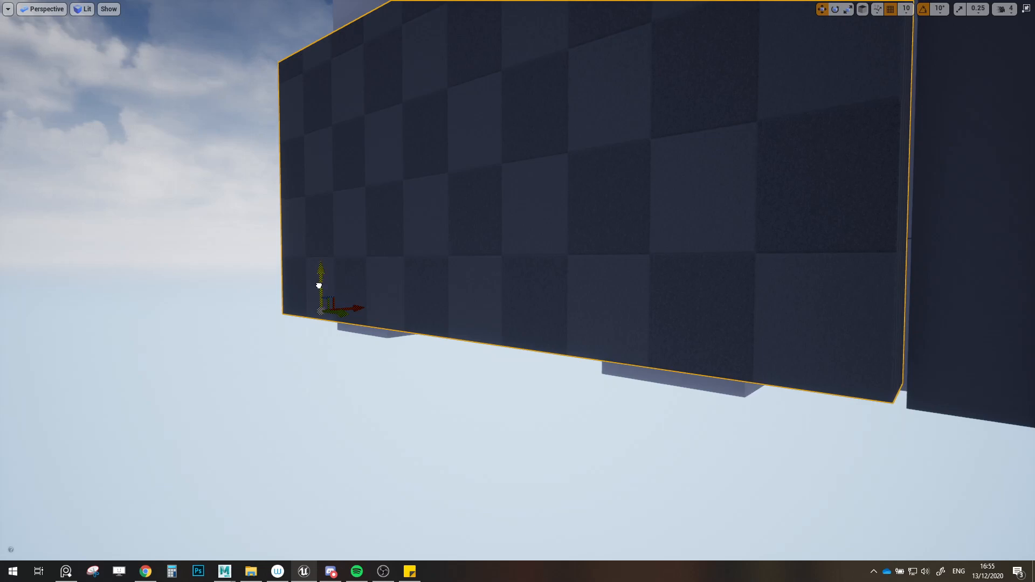
left_click_drag(319, 286, 319, 300)
right_click_drag(320, 300, 232, 361)
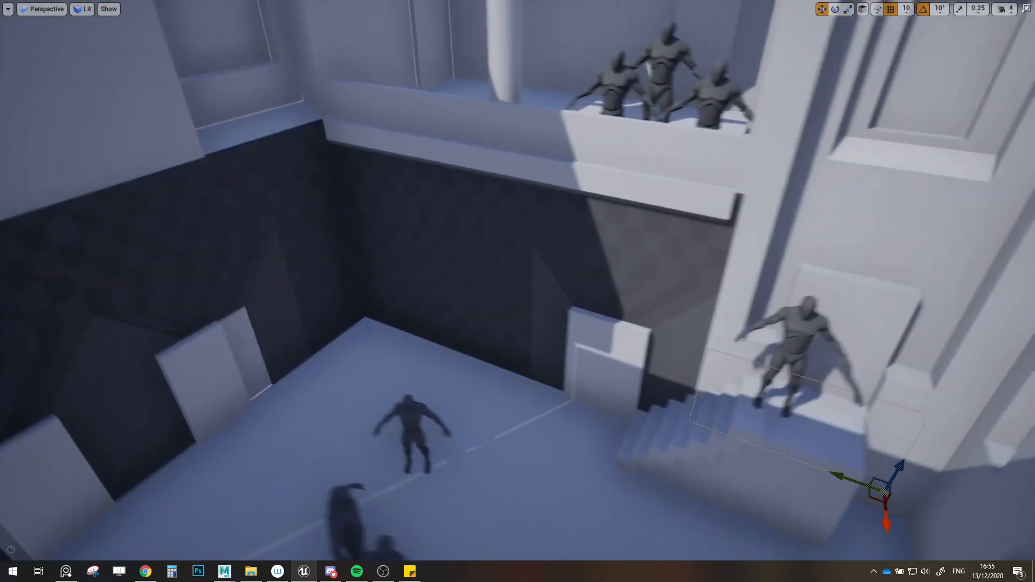
right_click_drag(470, 259, 470, 292)
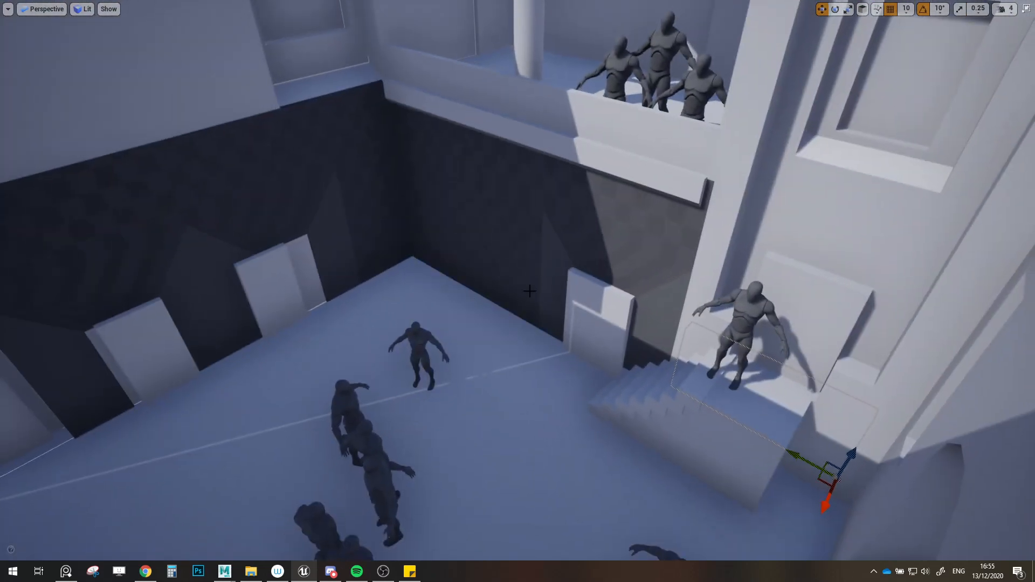
Step: Duplicate the door mesh beside the stairs and fit the copy on top of the half wall behind the landing door
right_click_drag(552, 277, 469, 404)
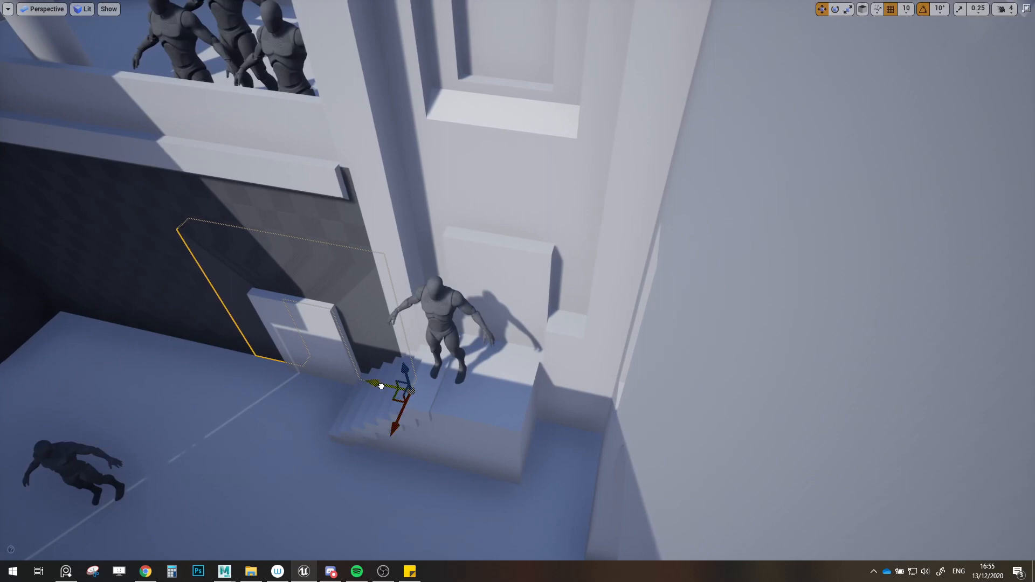
right_click_drag(667, 361, 534, 429)
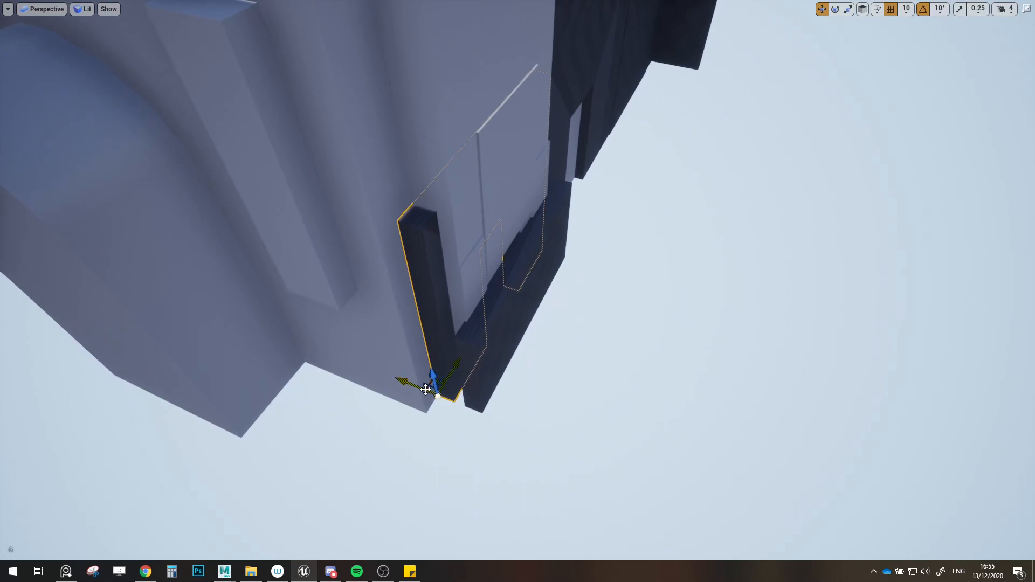
mouse_move(475, 491)
right_mouse_down()
mouse_move(431, 458)
mouse_move(475, 491)
right_mouse_up()
left_click_drag(450, 486, 440, 347)
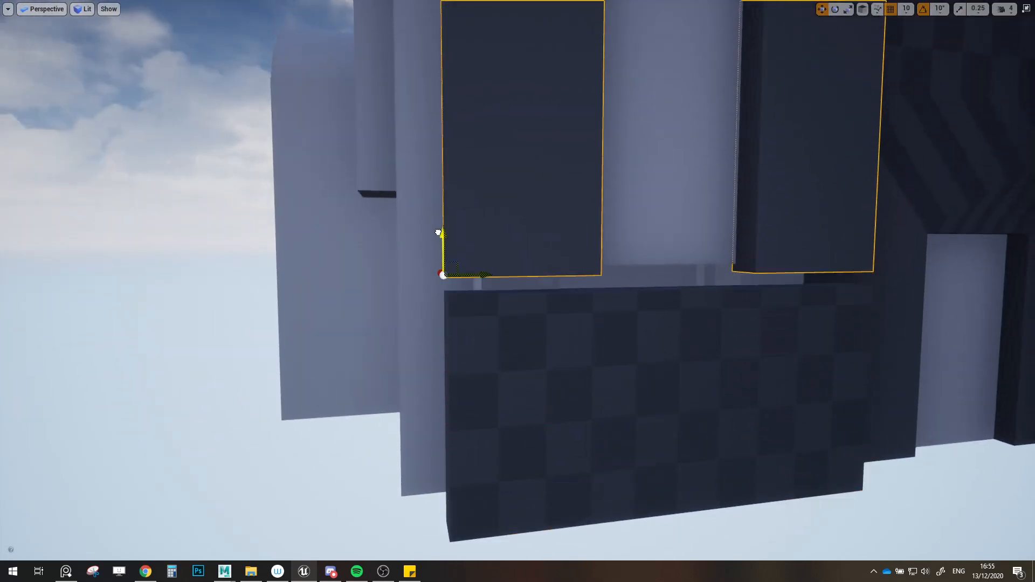
right_click_drag(439, 250, 766, 270)
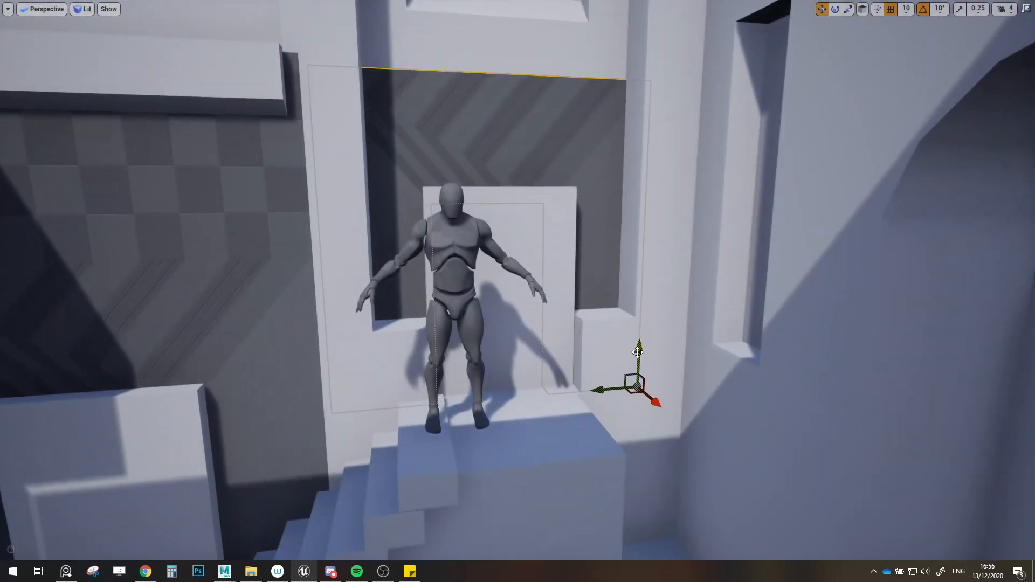
mouse_move(638, 352)
right_mouse_down()
mouse_move(554, 343)
mouse_move(635, 356)
right_mouse_up()
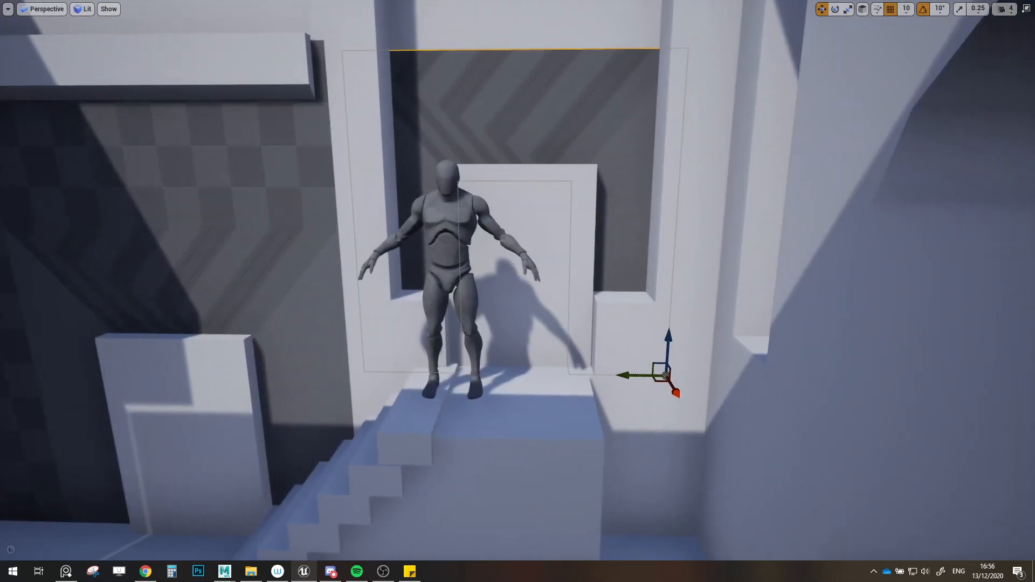
Step: Duplicate the full wall panel beside the small doorway and place the copy directly above the landing's door mesh
right_click_drag(567, 310, 722, 313)
mouse_move(440, 339)
right_mouse_down()
mouse_move(477, 315)
mouse_move(440, 339)
right_mouse_up()
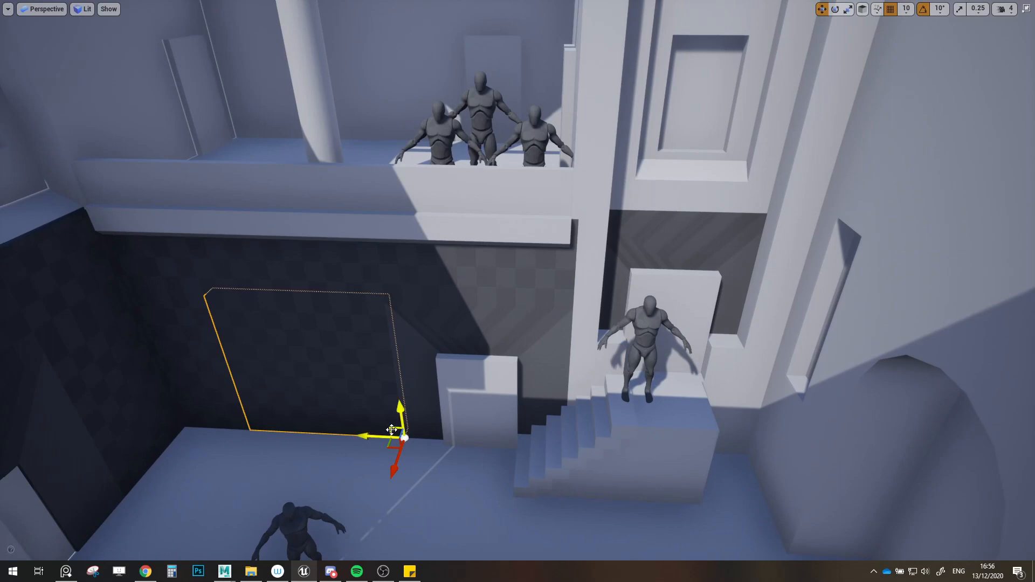
left_click_drag(391, 430, 713, 200)
right_click_drag(713, 200, 425, 198)
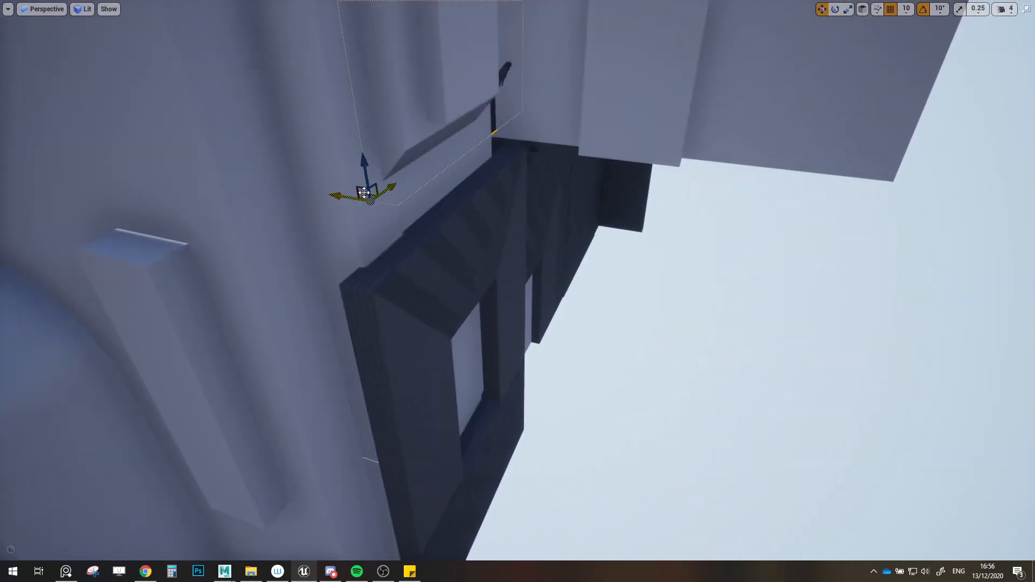
left_click_drag(364, 193, 333, 265)
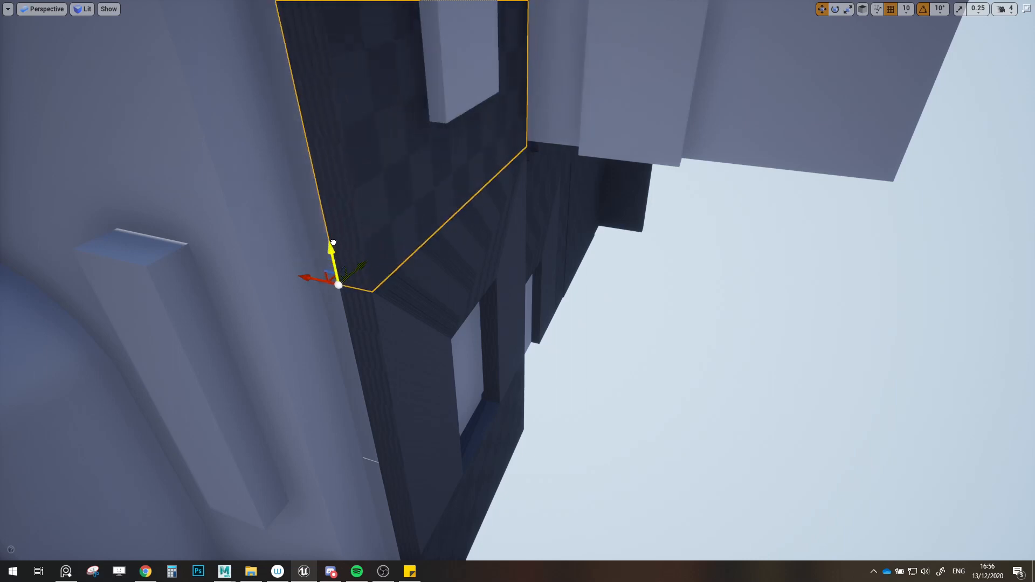
Step: Stack two more copies of the wall panel upward to fill the alcove's back wall to the top
right_click_drag(334, 242, 329, 221)
key("s")
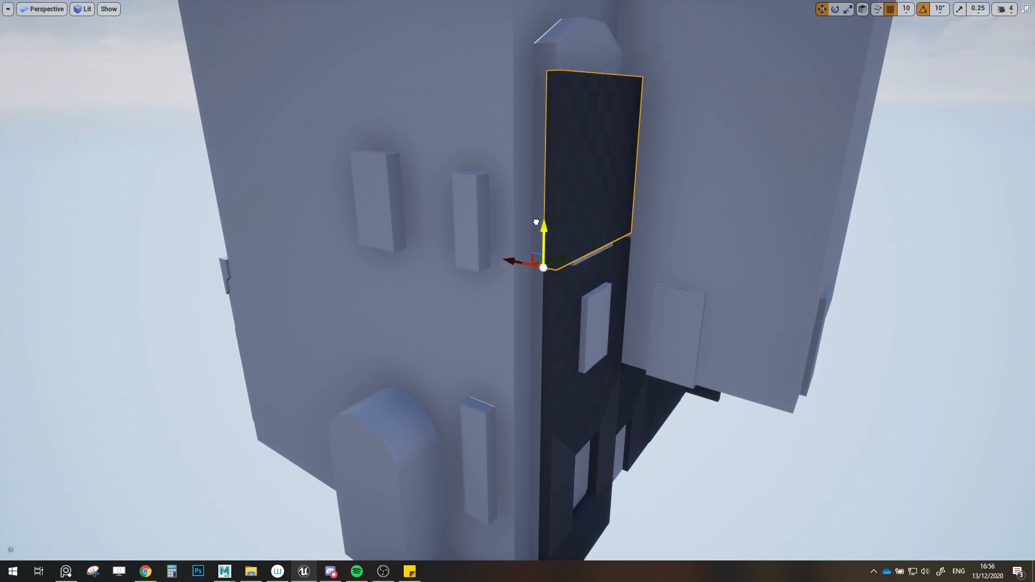
right_click_drag(541, 227, 569, 338)
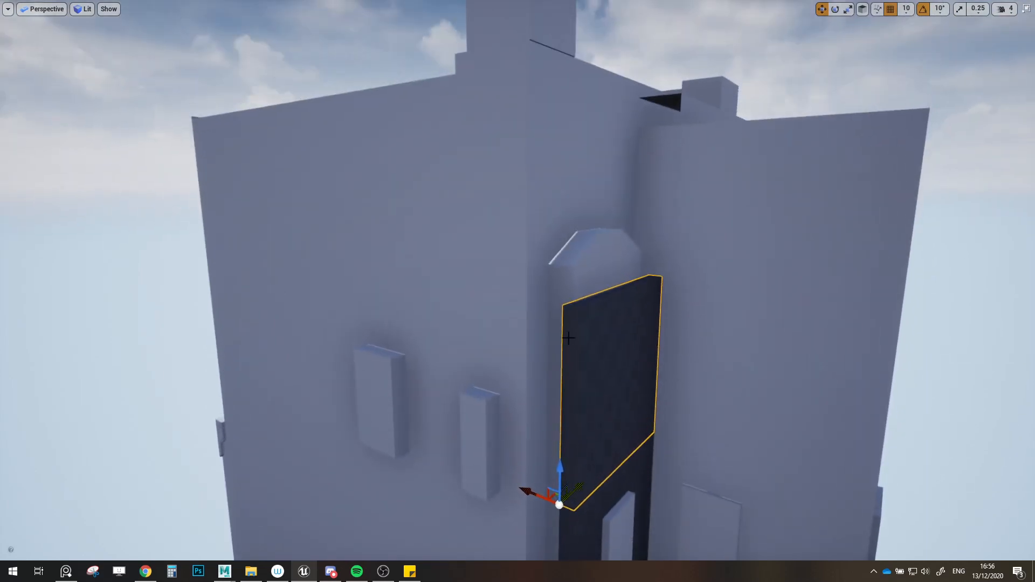
left_click_drag(564, 461, 567, 240)
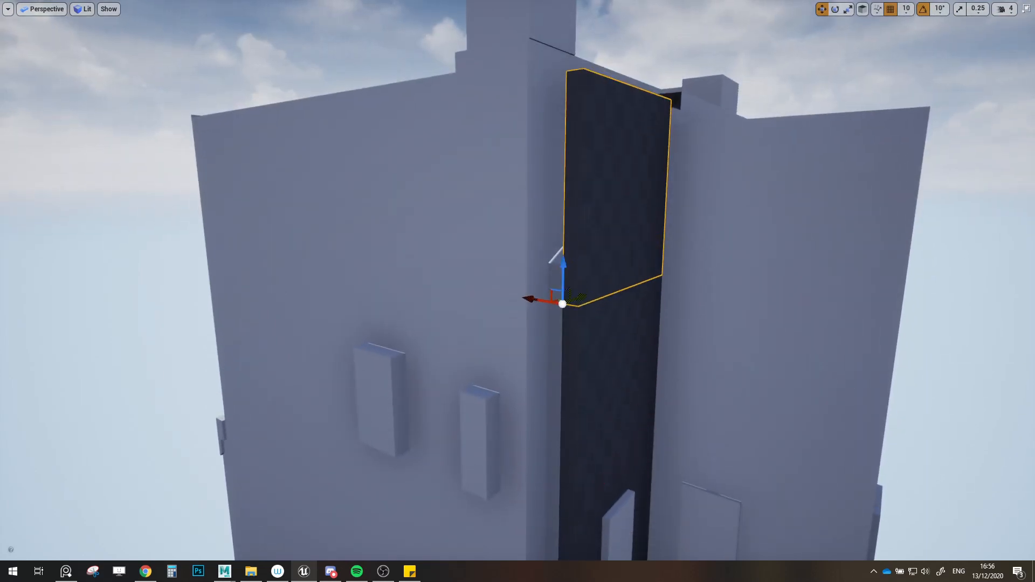
Step: Duplicate the wall corner mesh from the modular kit outside the building and bring the copy into the courtyard
key("w")
right_click_drag(577, 243, 496, 167)
left_click(250, 213)
mouse_move(250, 214)
right_mouse_down()
mouse_move(292, 216)
mouse_move(251, 213)
right_mouse_up()
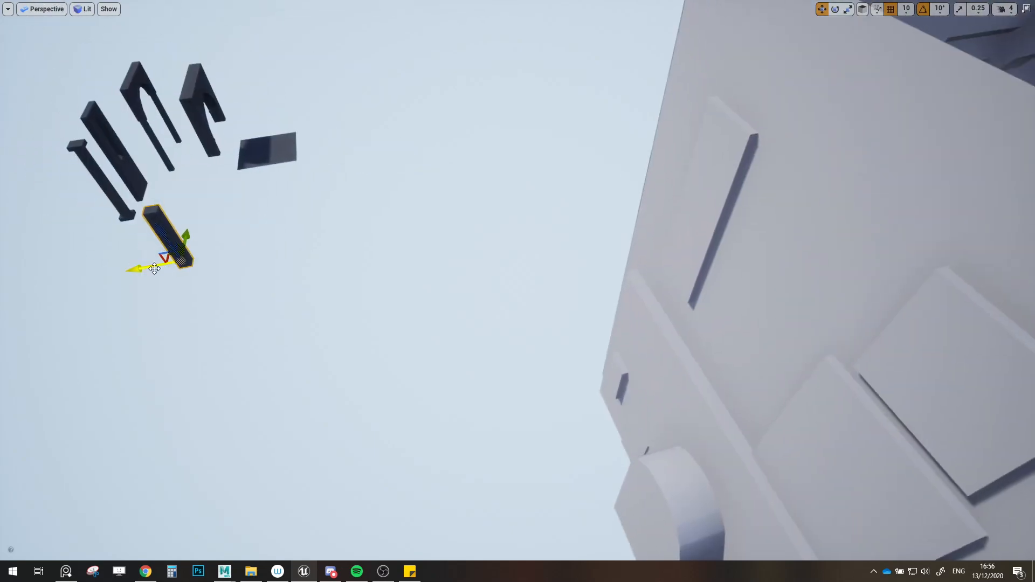
right_click_drag(370, 289, 436, 239)
left_click_drag(430, 272, 488, 398)
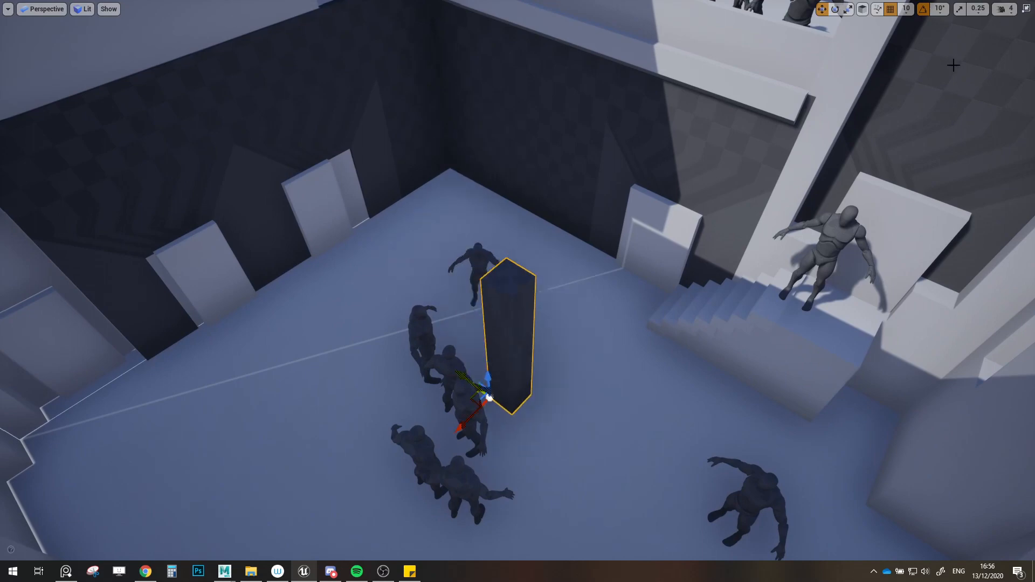
Step: Reset the corner column copy's location and move it to the blockout pillar beside the stairs
left_click(1028, 12)
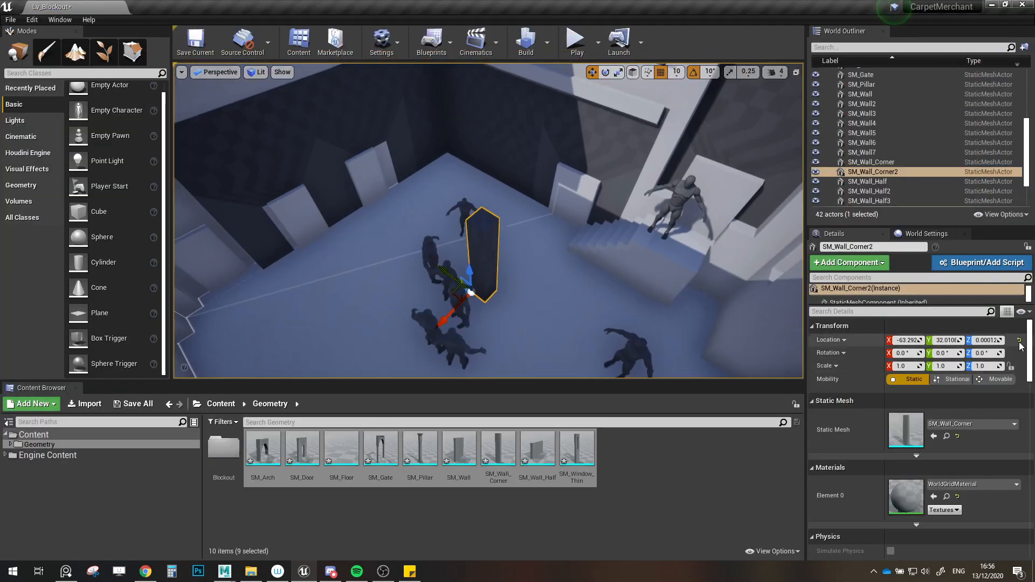
key("F11")
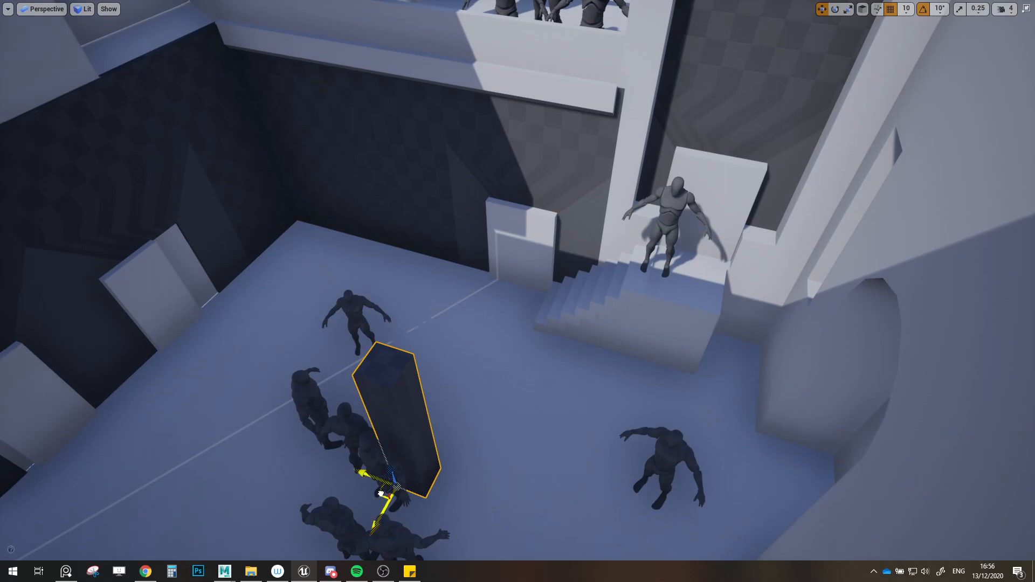
left_click_drag(381, 494, 549, 312)
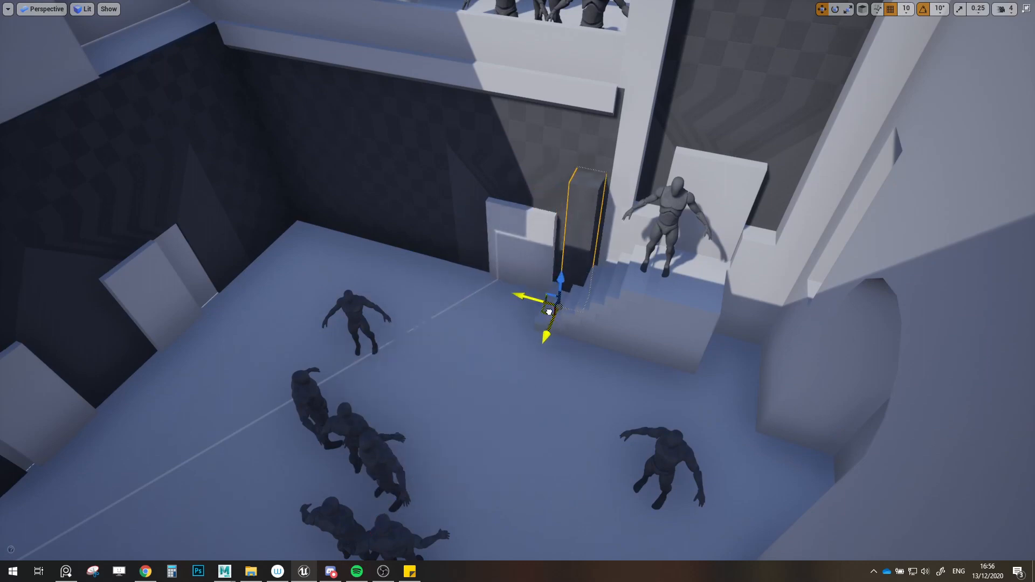
key("f")
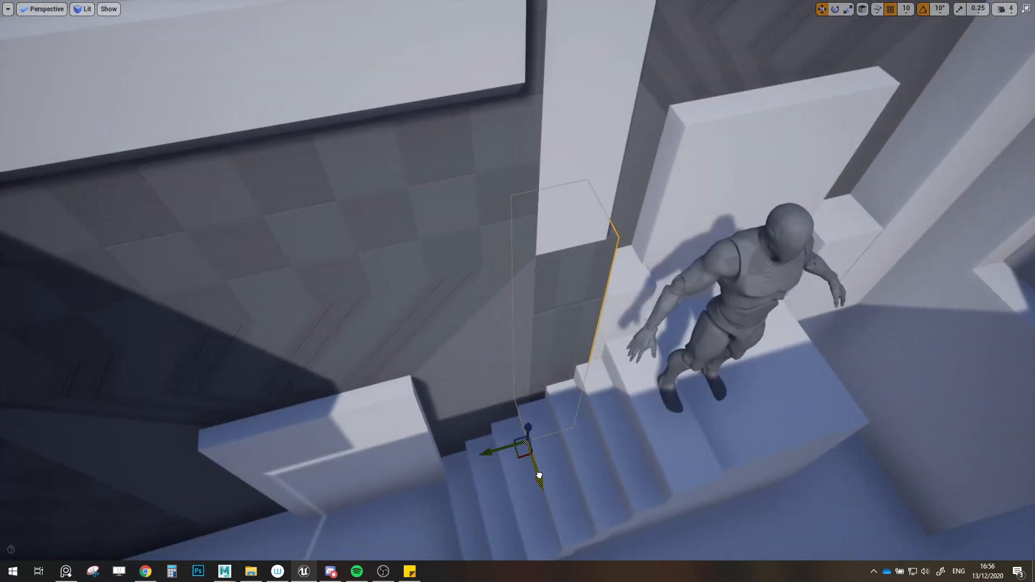
Step: Duplicate the corner column along Y to the alcove's opposite pillar, and copy both columns upward by one level
left_click_drag(539, 475, 641, 391, "alt")
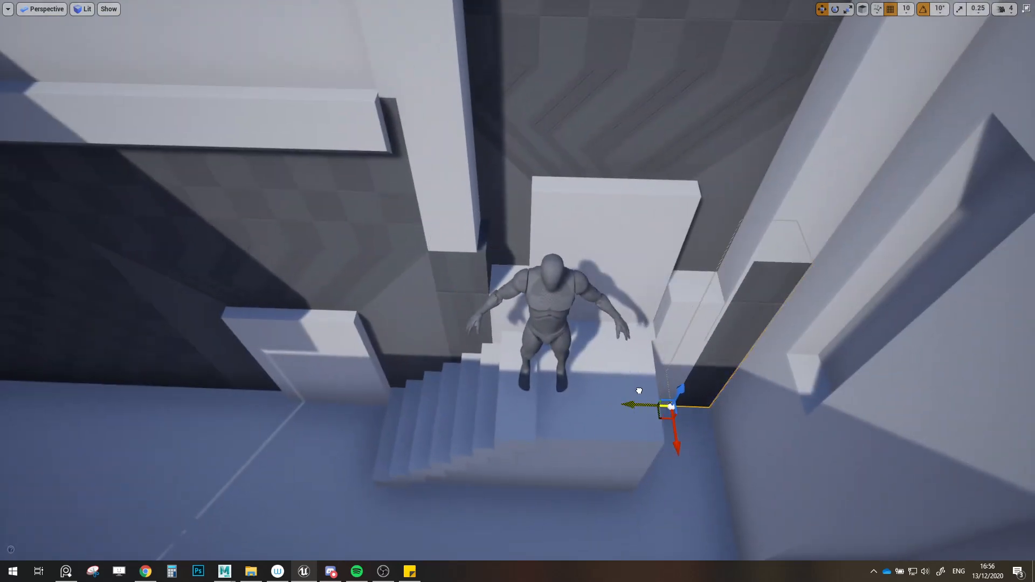
right_click_drag(468, 288, 454, 248)
left_click_drag(474, 458, 461, 223, "alt")
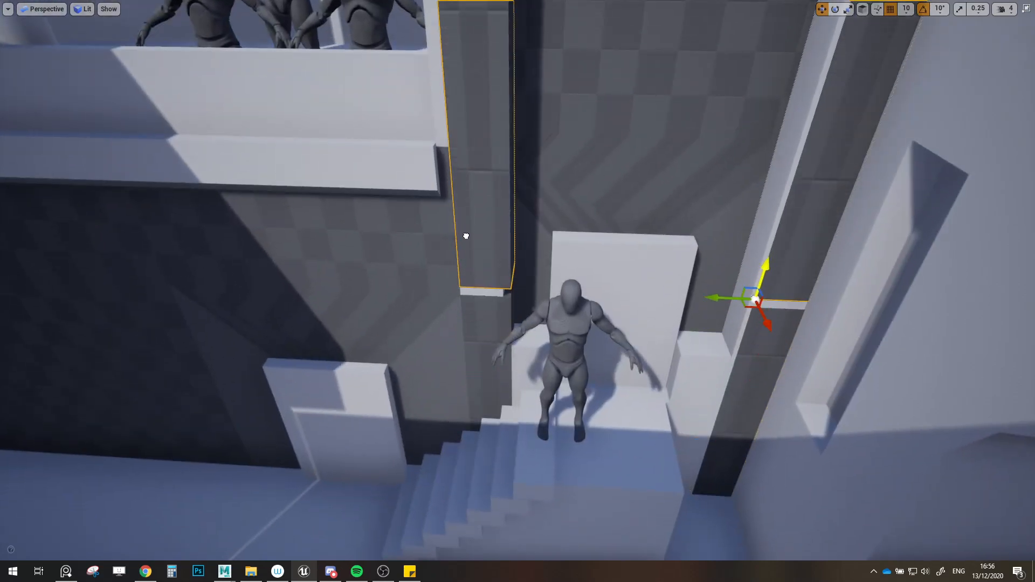
Step: Stack two more copies of the corner column pair upward along both alcove pillars, past the top of the arch
right_click_drag(466, 247, 641, 421)
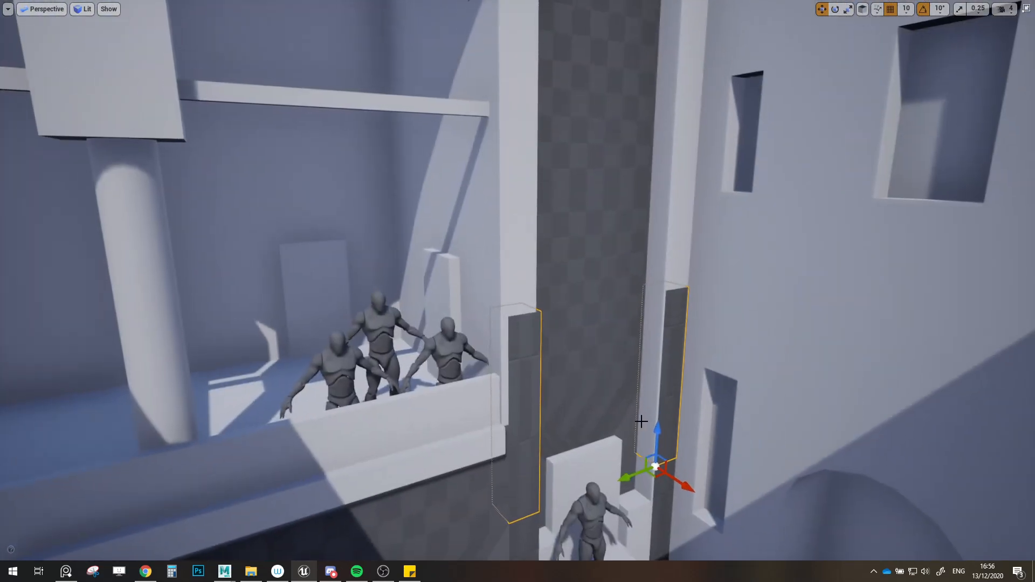
left_click_drag(659, 427, 643, 229, "alt")
right_click_drag(645, 249, 648, 300)
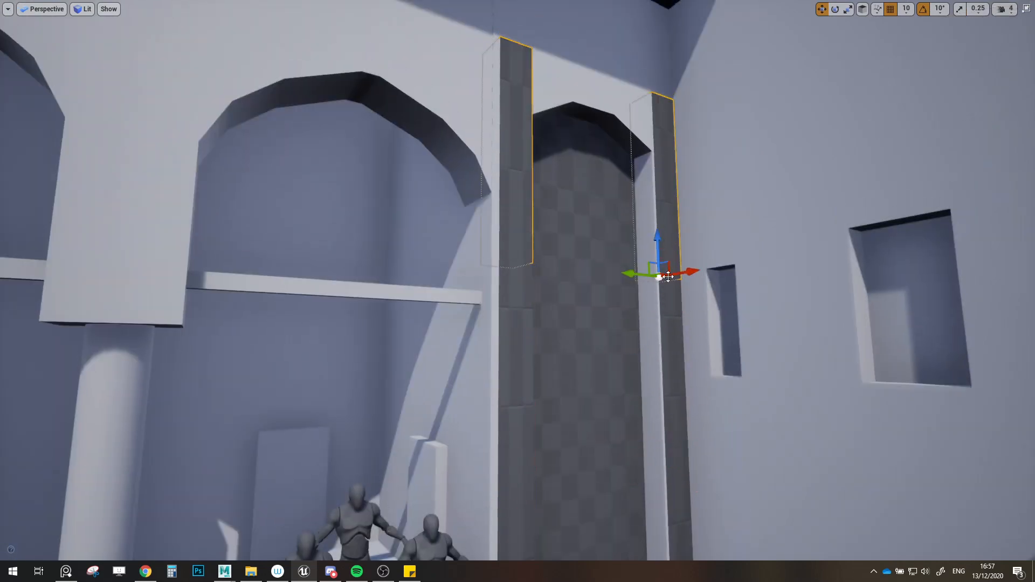
mouse_move(616, 264)
right_mouse_down()
mouse_move(573, 210)
mouse_move(616, 264)
right_mouse_up()
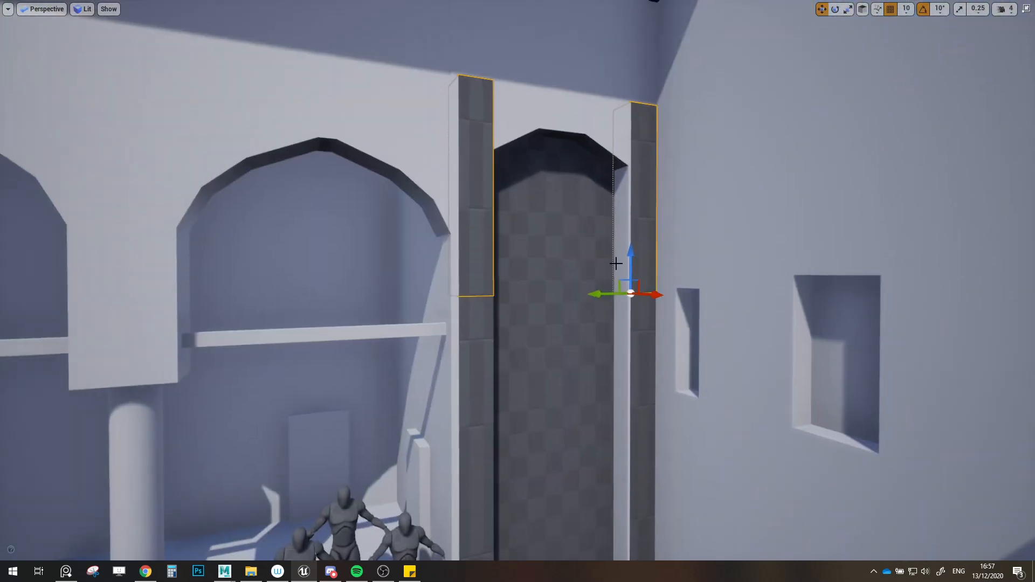
left_click_drag(631, 257, 624, 66, "alt")
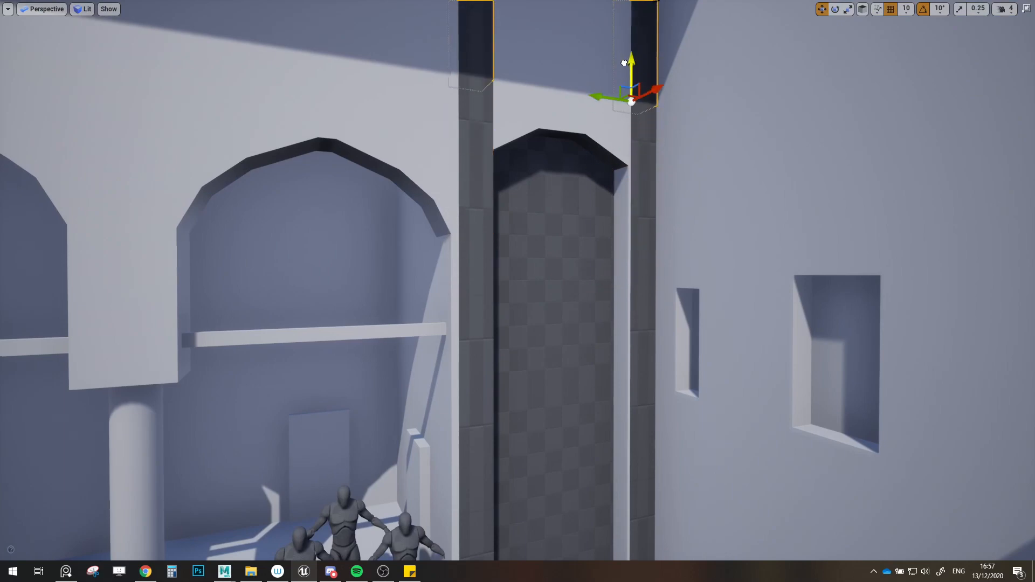
right_click_drag(624, 64, 579, 133)
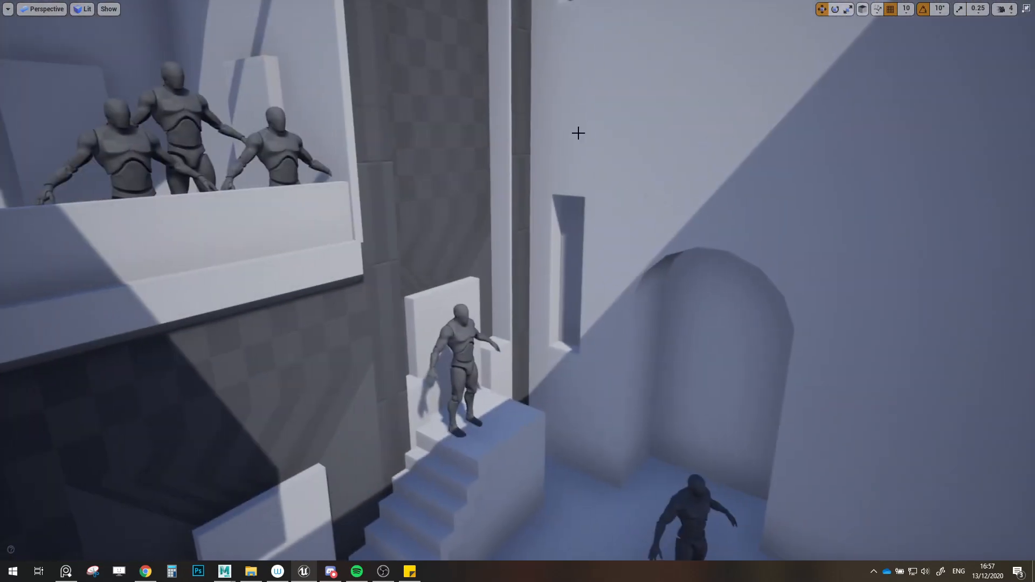
Step: Duplicate the thin window wall from the modular kit and bring the copy into the courtyard near the stairs
right_click_drag(577, 179, 590, 215)
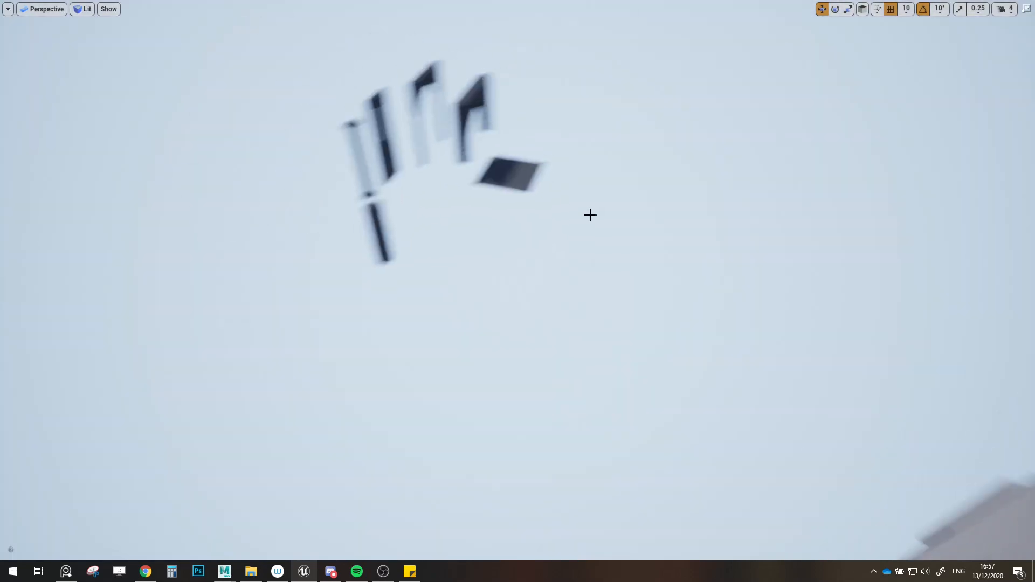
left_click(390, 154)
right_click_drag(389, 153, 448, 210)
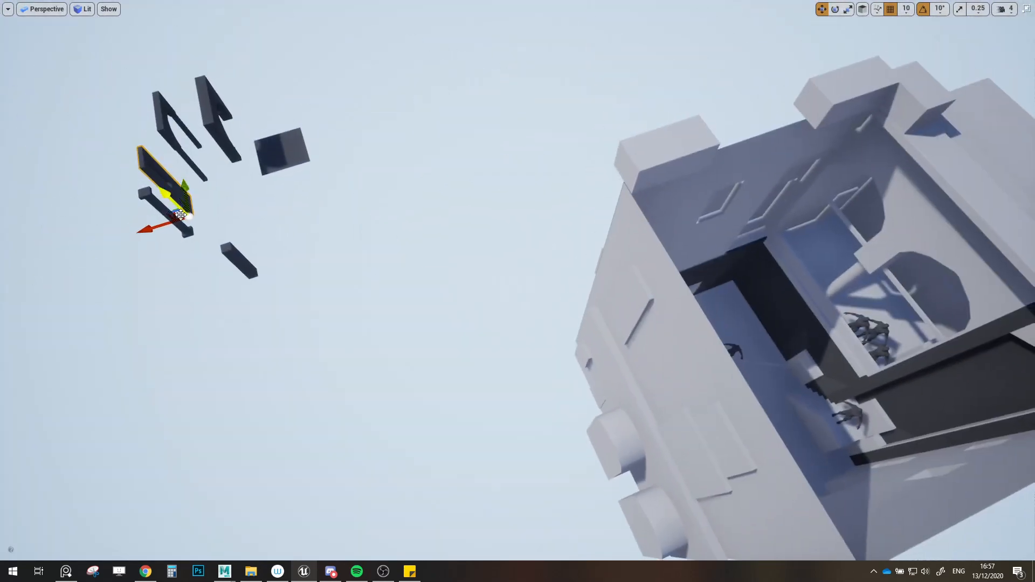
left_click_drag(830, 406, 829, 408)
right_click_drag(828, 407, 735, 337)
key("w")
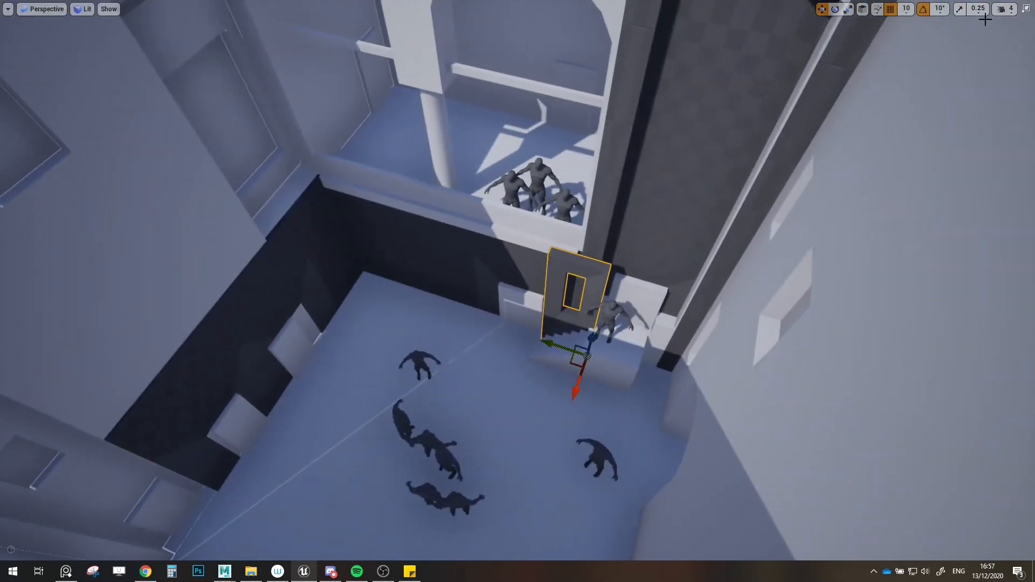
Step: Set the thin window wall copy's location to 0, 0, 0
left_click(1028, 9)
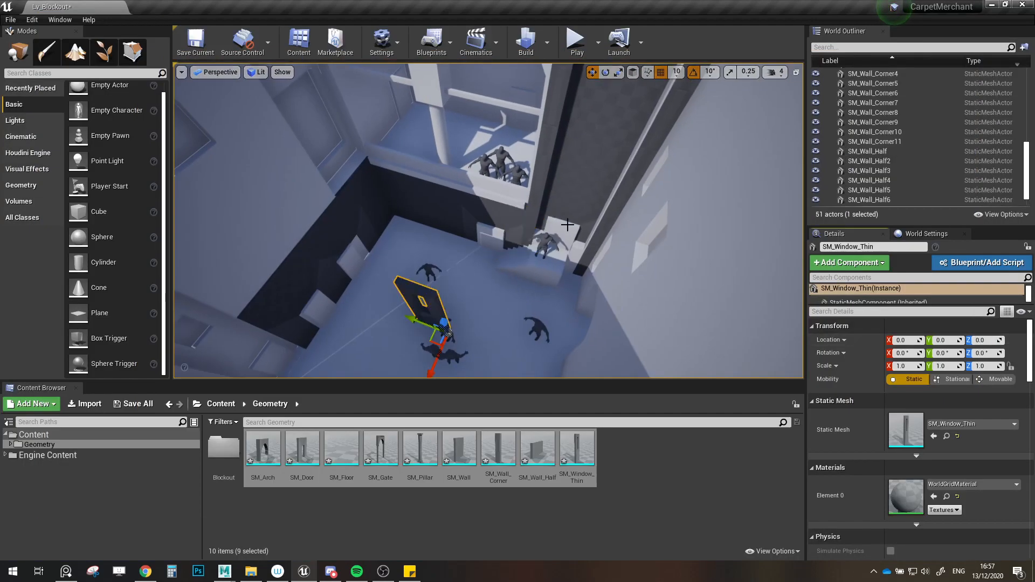
mouse_move(568, 225)
right_mouse_down()
mouse_move(523, 259)
mouse_move(595, 202)
mouse_move(558, 218)
right_mouse_up()
key("F11")
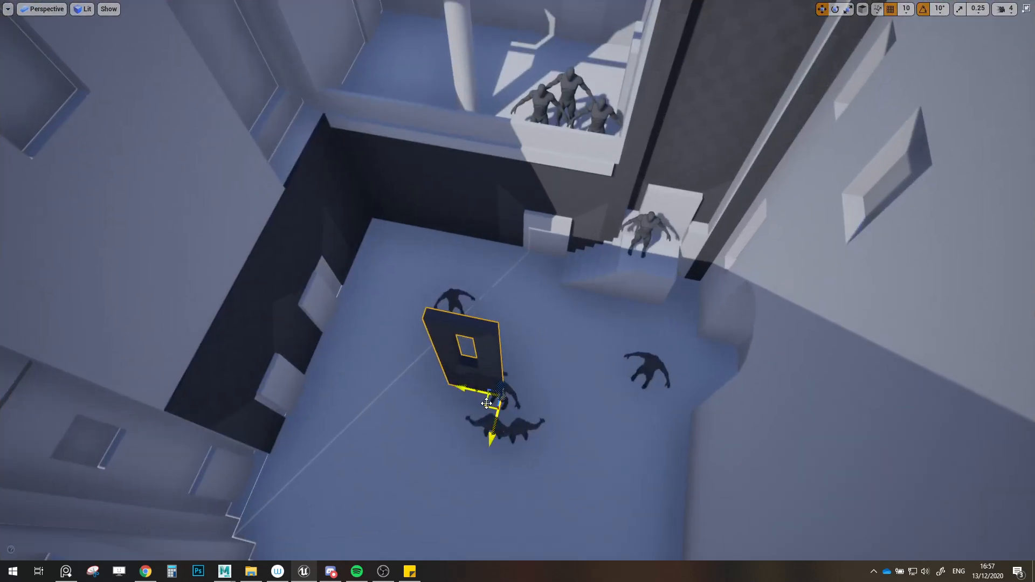
Step: Move the thin window wall beside the stairs, rotate it, and fit it against the blockout wall between the corner column and the arched niche
left_click_drag(487, 403, 701, 312)
right_click_drag(703, 312, 584, 373)
key("e")
left_click_drag(491, 381, 502, 285)
left_click_drag(489, 338, 411, 324)
right_click_drag(412, 323, 346, 318)
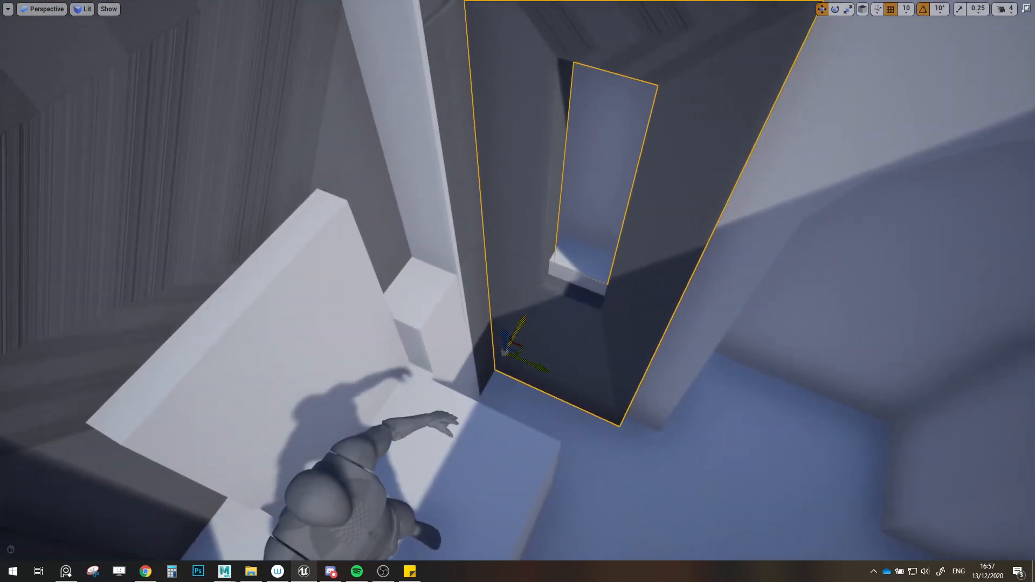
left_click_drag(520, 325, 524, 316)
key("s")
Step: Select the kit's arch, floor, gate, pillar and corner meshes outside the building and set their location to 0, 0, 0
right_click_drag(524, 316, 405, 272)
key("s")
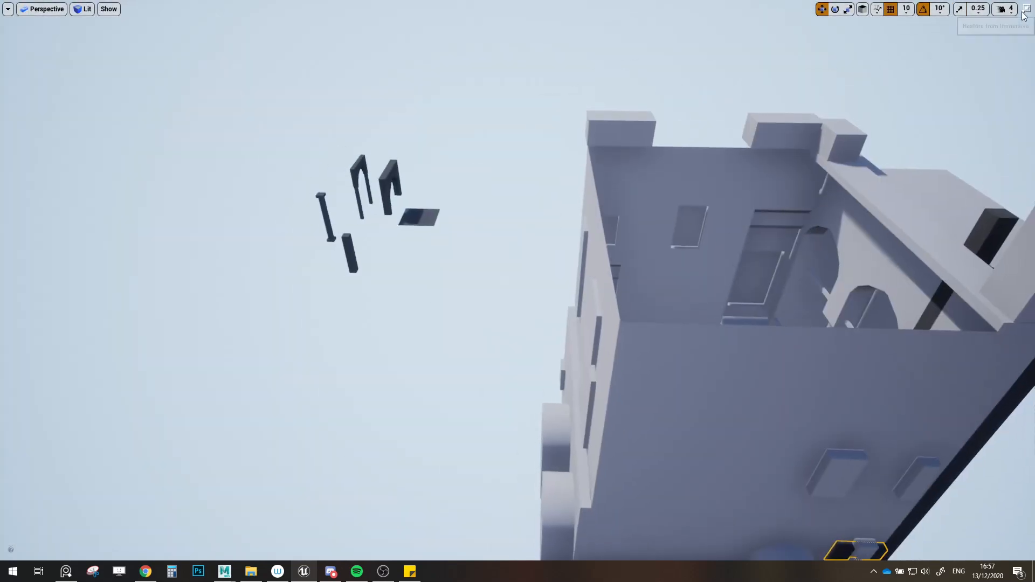
left_click(1023, 12)
right_click_drag(416, 182, 440, 194)
key("e")
left_click(348, 157)
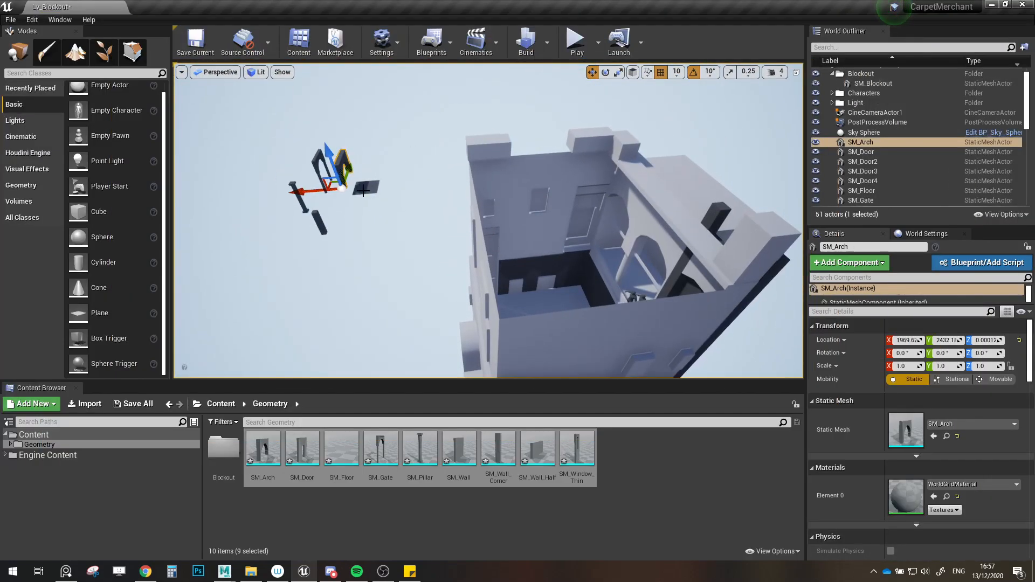
left_click(363, 190, "ctrl")
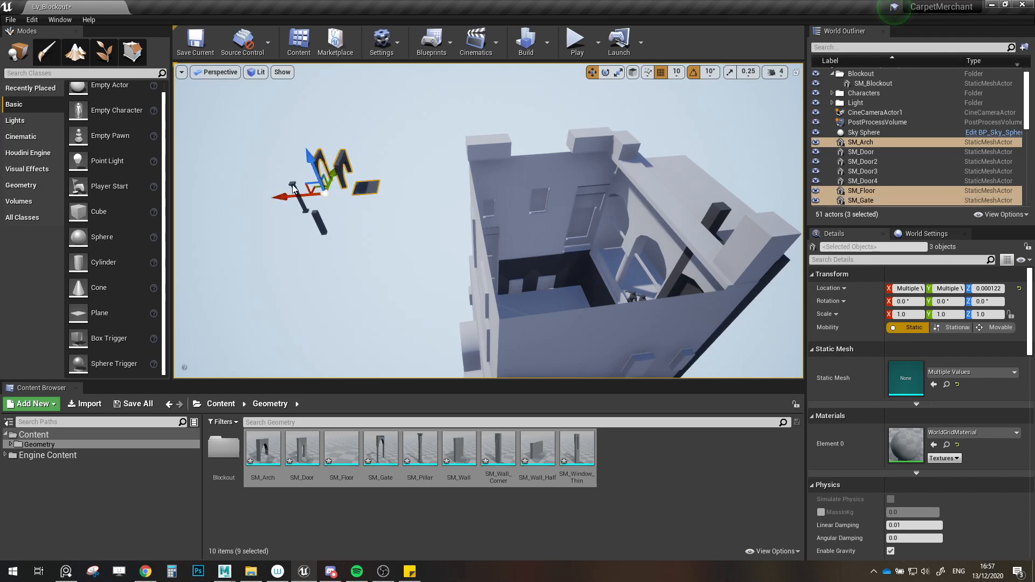
left_click(319, 220, "ctrl")
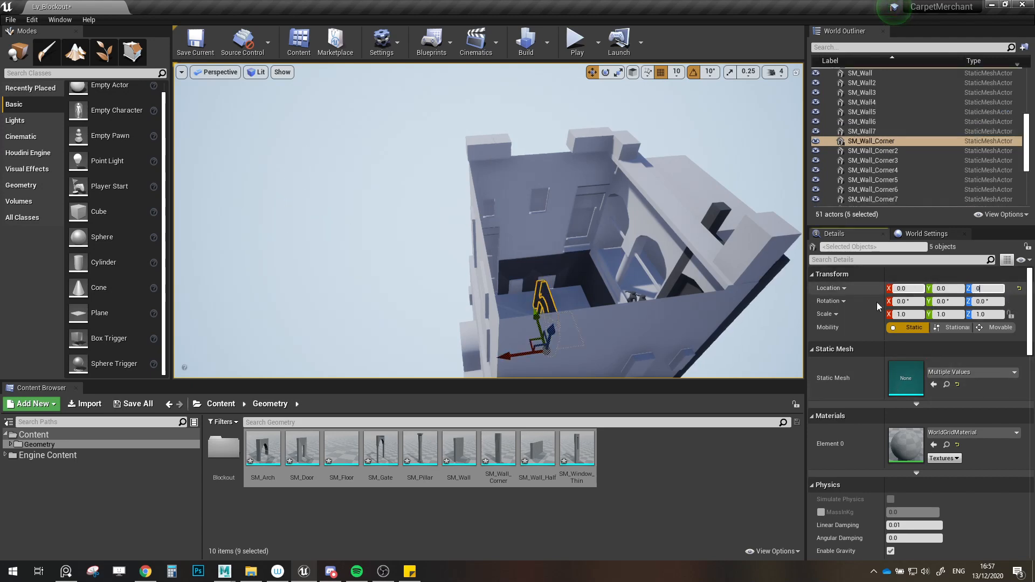
key("Return")
Step: Move the five kit meshes back outside the building and space the arch, gate and pillar apart on the grid
right_click_drag(609, 261, 608, 278)
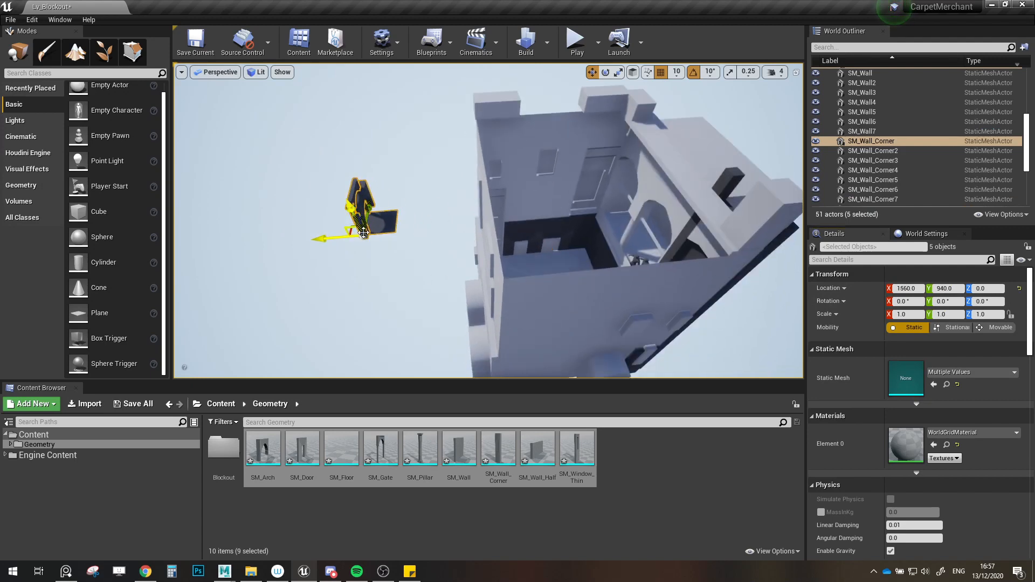
left_click(376, 228)
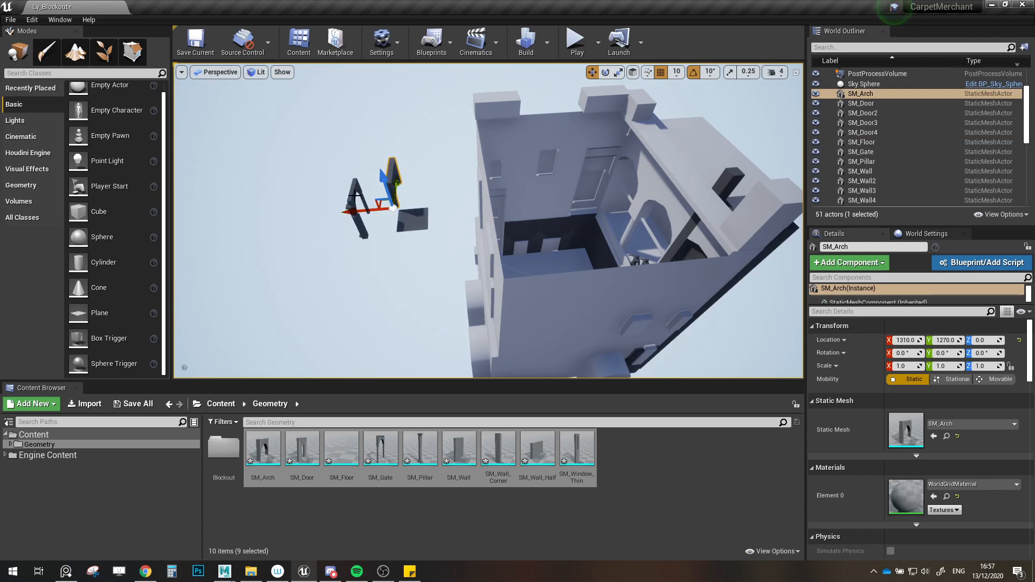
left_click(352, 234)
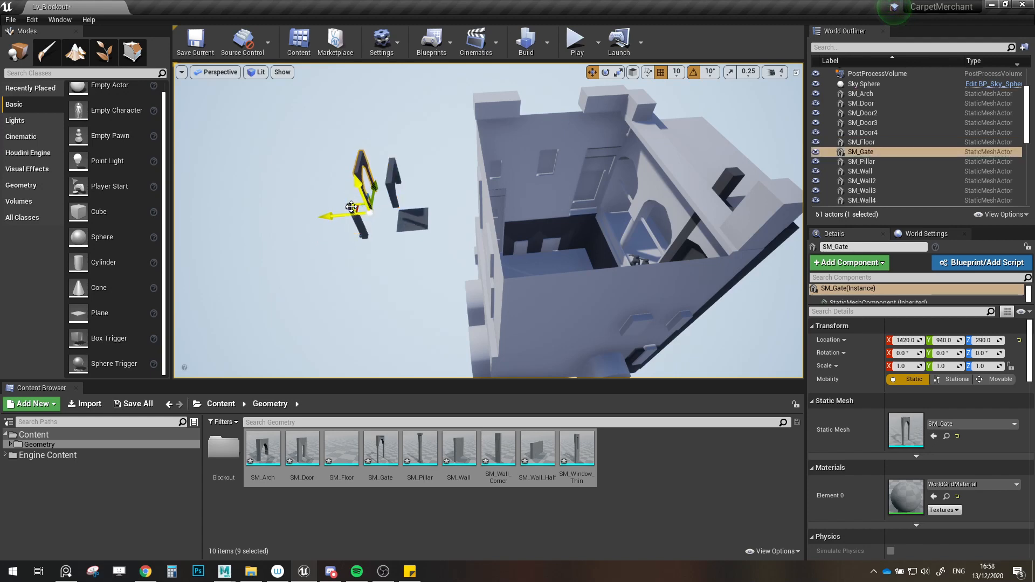
left_click(361, 231)
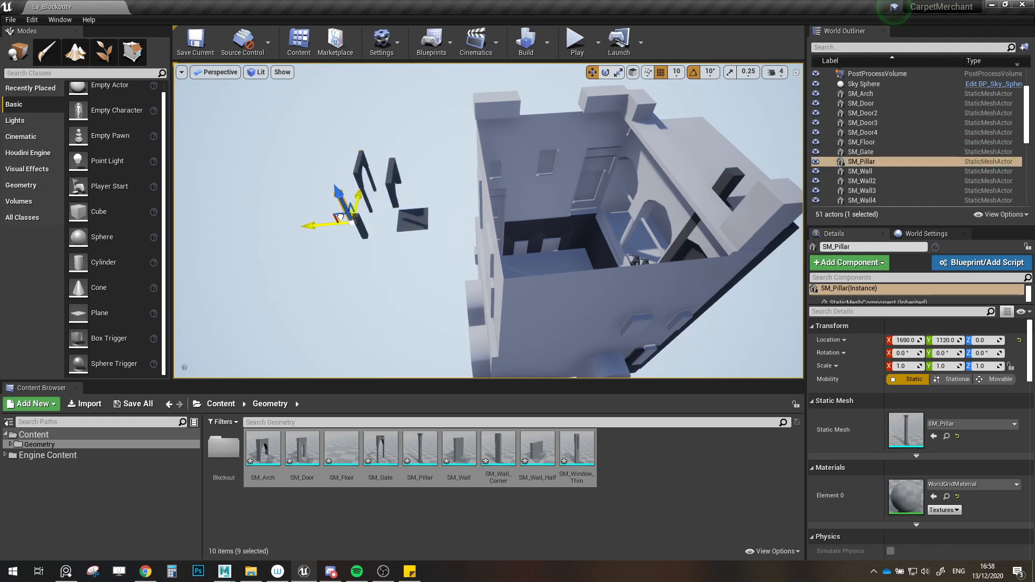
Step: Bring the gate mesh from the kit into the courtyard near the stairs and lower it to the floor
key("F11")
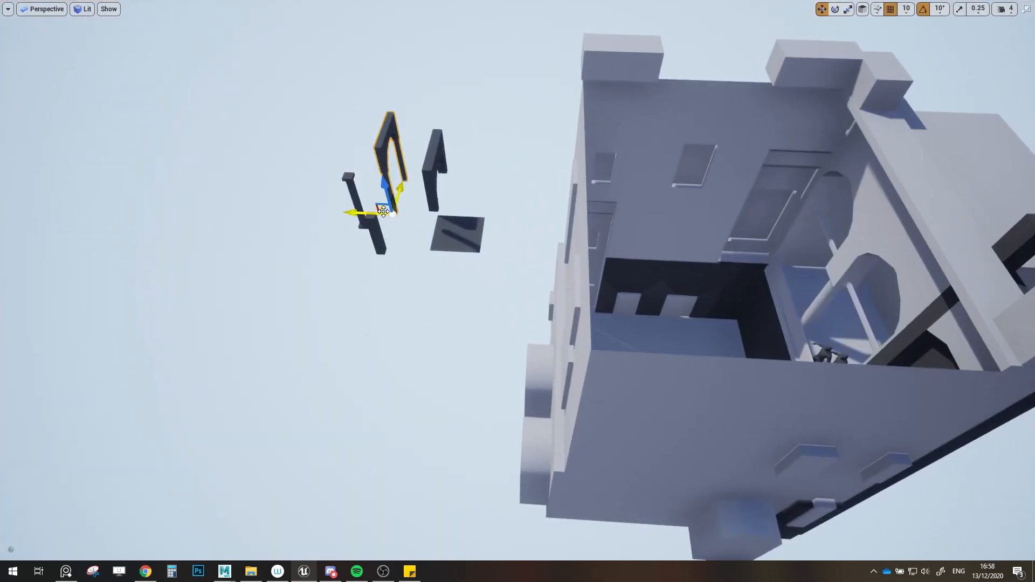
left_click_drag(384, 211, 735, 435)
key("f")
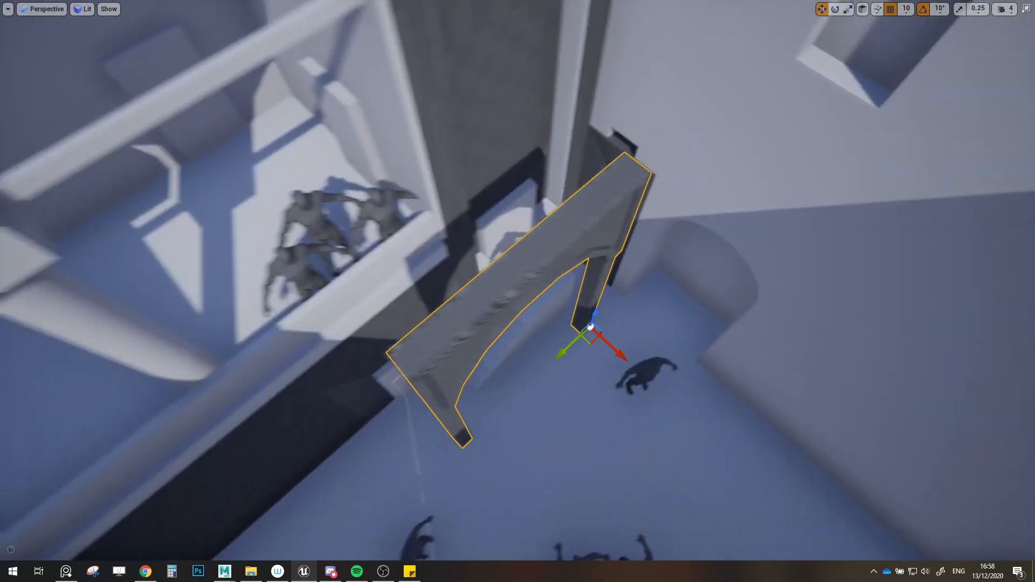
mouse_move(528, 342)
right_mouse_down()
mouse_move(502, 323)
mouse_move(529, 342)
right_mouse_up()
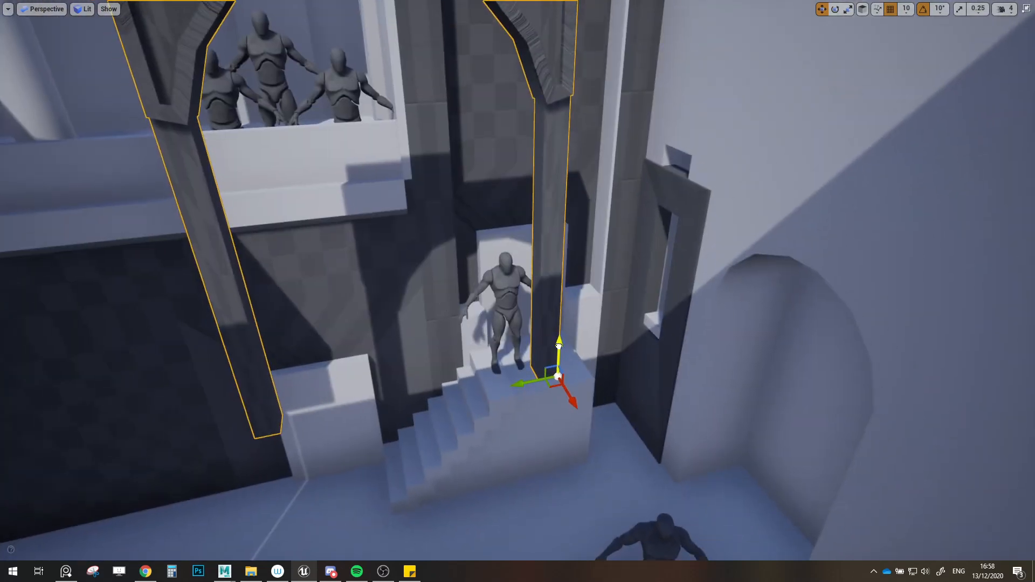
left_click_drag(559, 347, 549, 528)
Step: Rotate the gate to face the courtyard's arched niche and fit it around the opening, flush beside the thin window wall
right_click_drag(545, 523, 574, 555)
key("e")
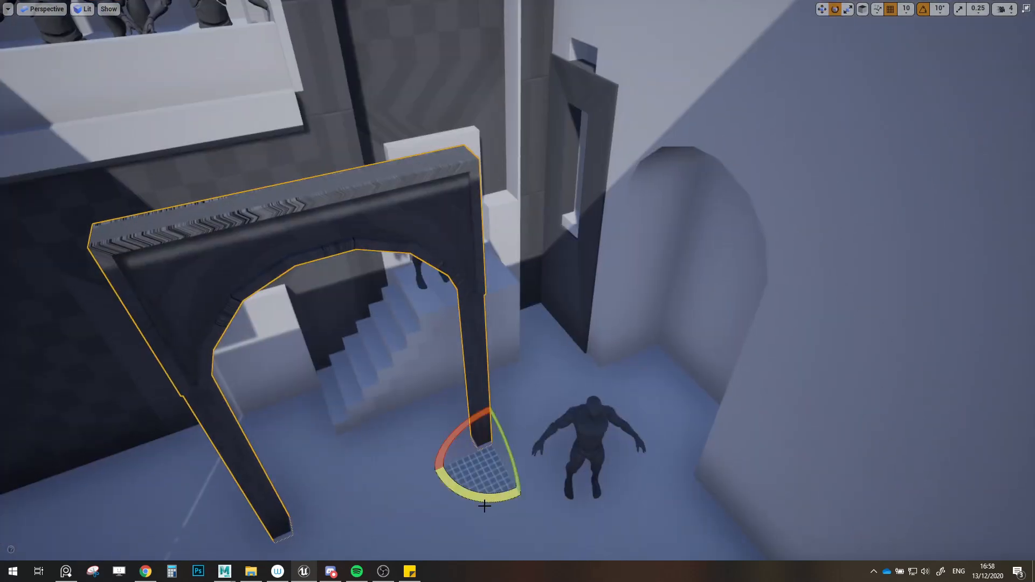
left_click_drag(484, 505, 526, 477)
key("w")
key("f")
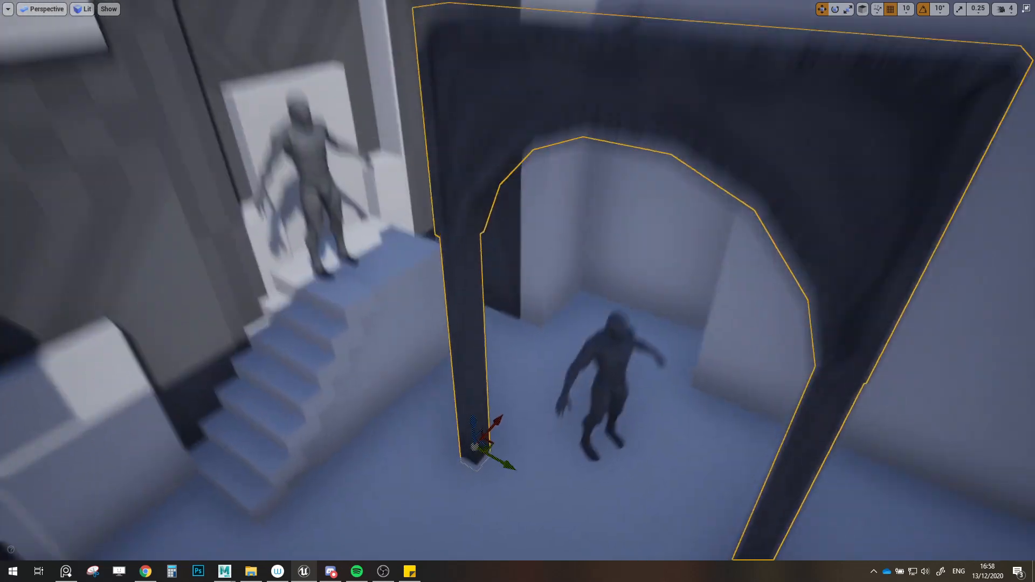
right_click_drag(400, 431, 400, 412)
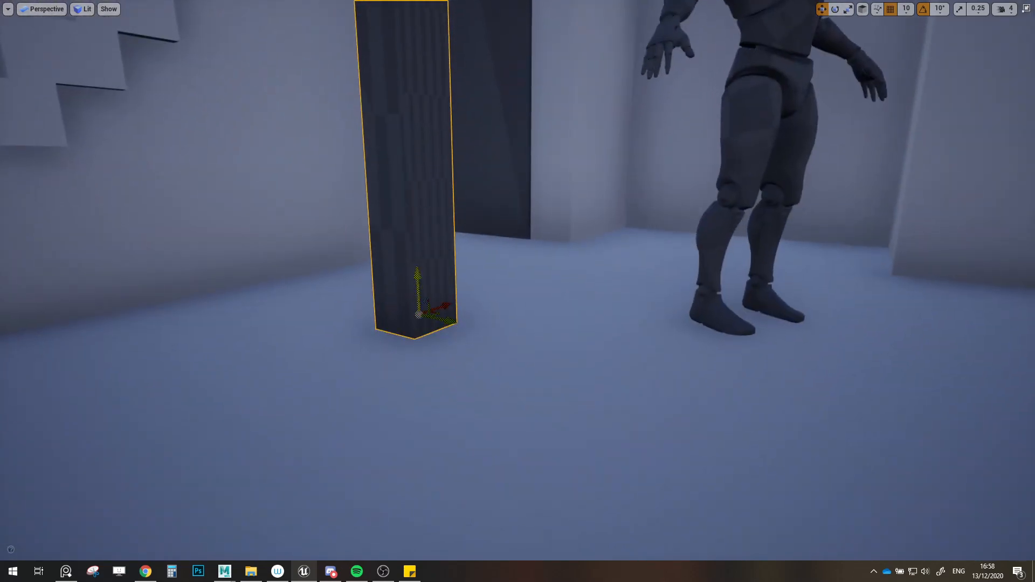
right_click_drag(418, 277, 410, 339)
mouse_move(552, 356)
right_mouse_down()
mouse_move(555, 380)
mouse_move(544, 343)
right_mouse_up()
right_click_drag(552, 240, 549, 270)
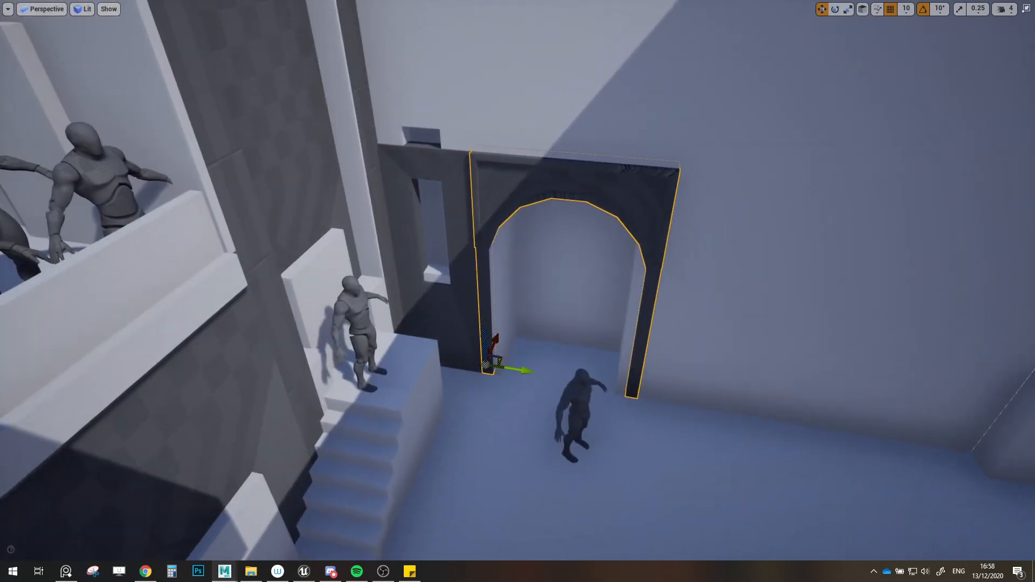
right_click_drag(672, 304, 618, 305)
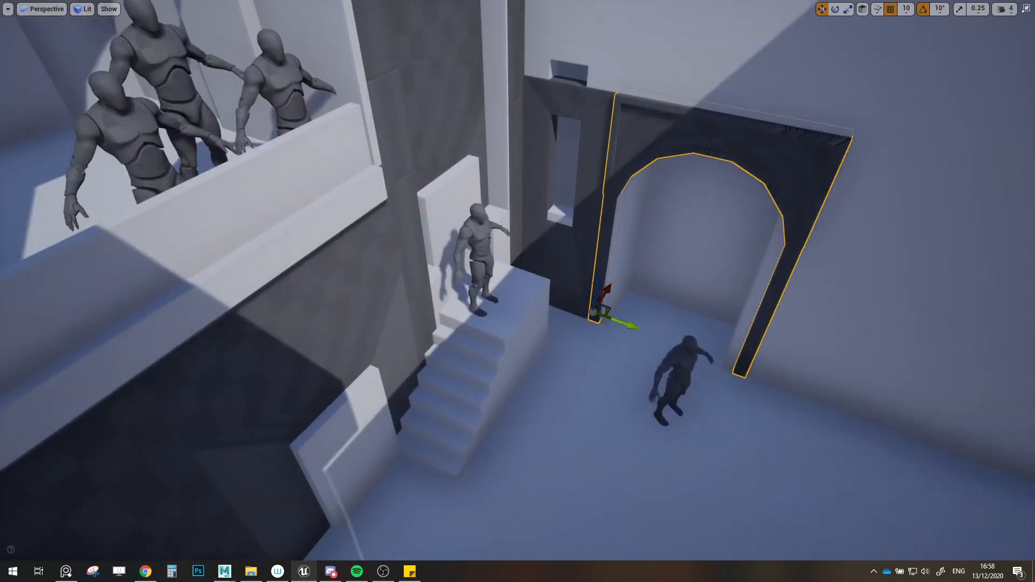
left_click(397, 322)
right_click_drag(396, 322, 350, 332)
left_click(379, 343)
right_click_drag(421, 361, 404, 375)
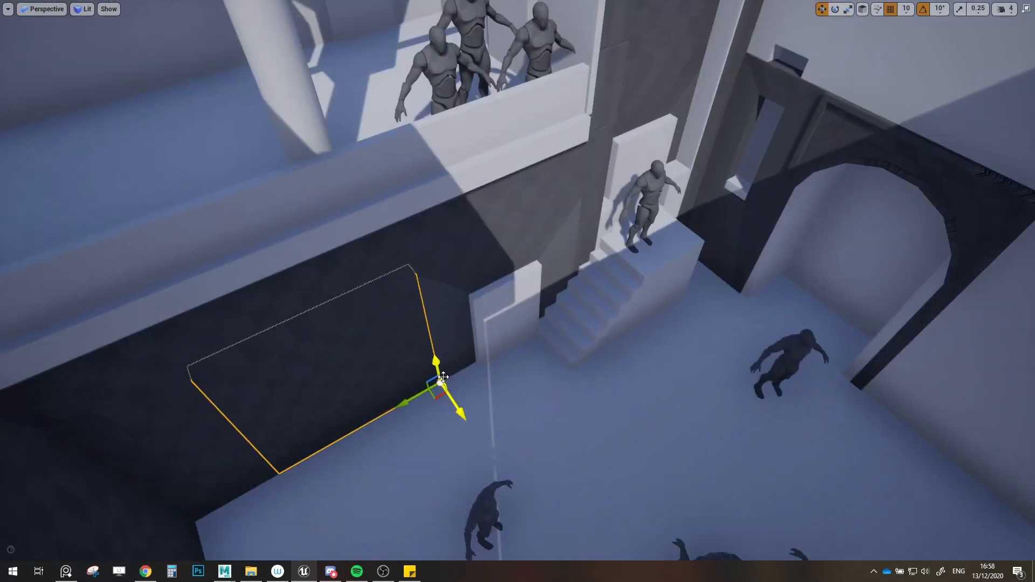
left_click_drag(436, 396, 924, 445)
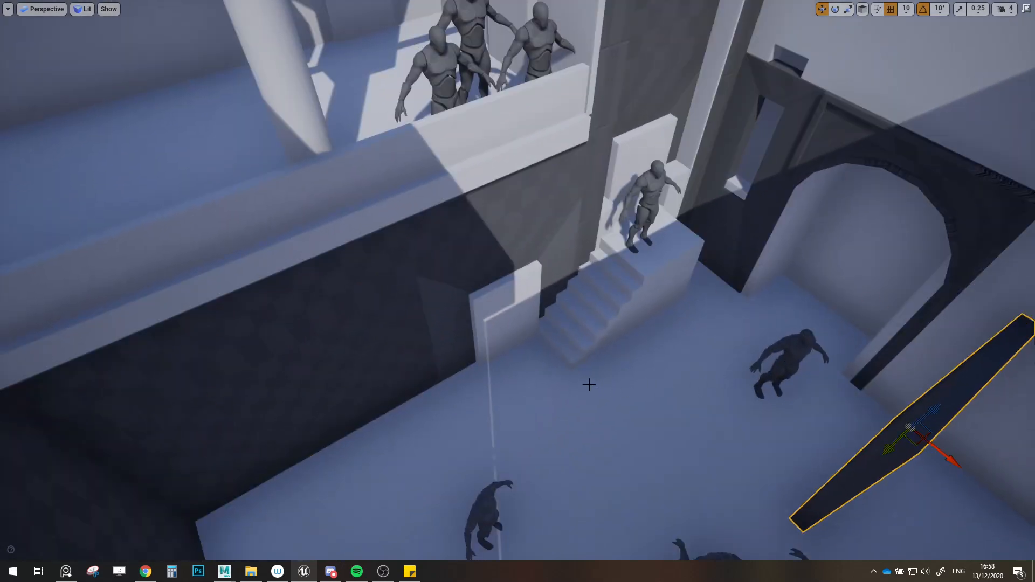
key("ctrl+z")
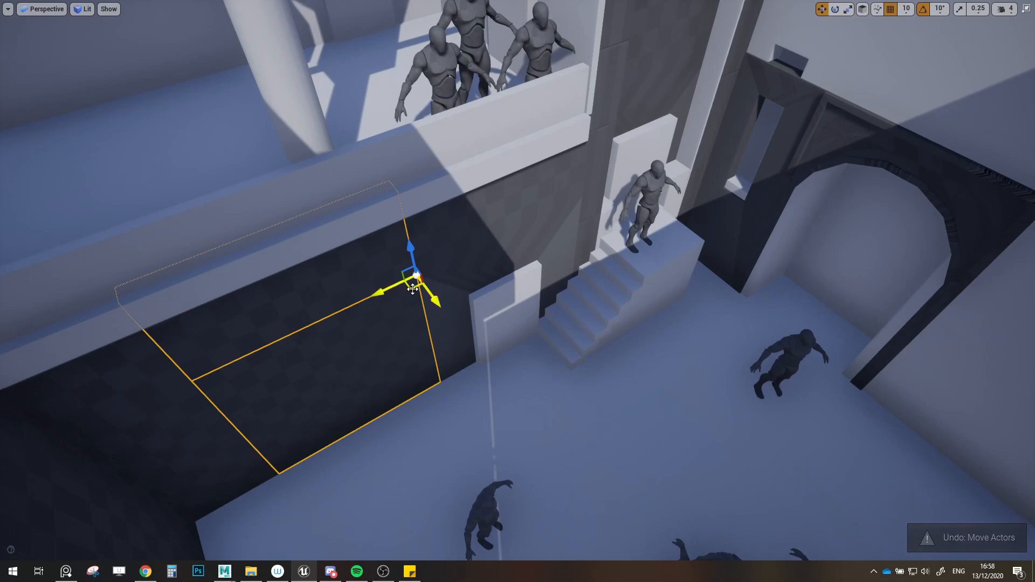
Step: Duplicate the stacked wall and half-wall beside the stairs, bring the copies past the gate, and rotate them parallel to the gate's wall
left_click_drag(413, 289, 925, 389, "alt")
right_click_drag(925, 390, 997, 386)
key("e")
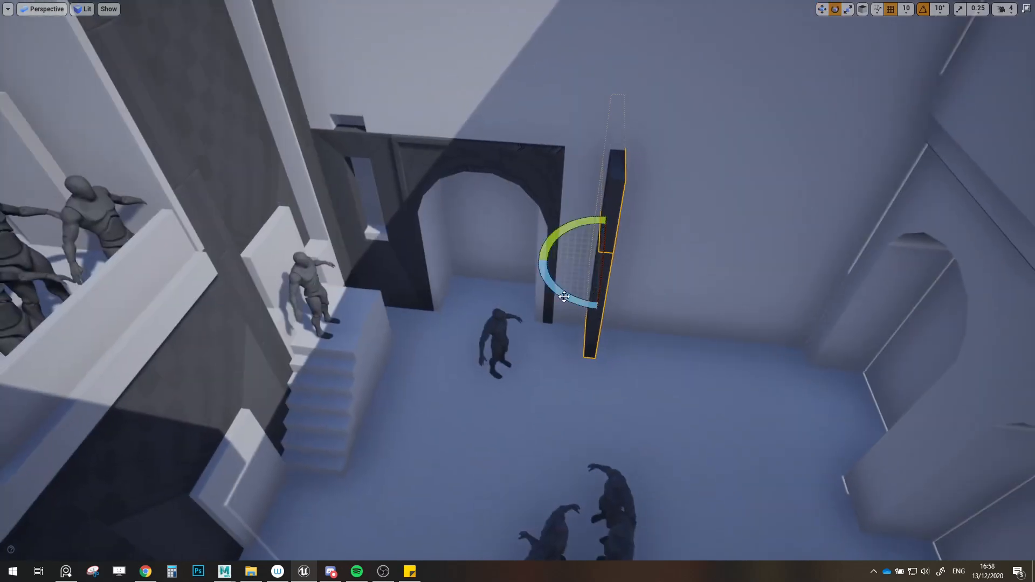
left_click_drag(564, 296, 623, 263)
key("w")
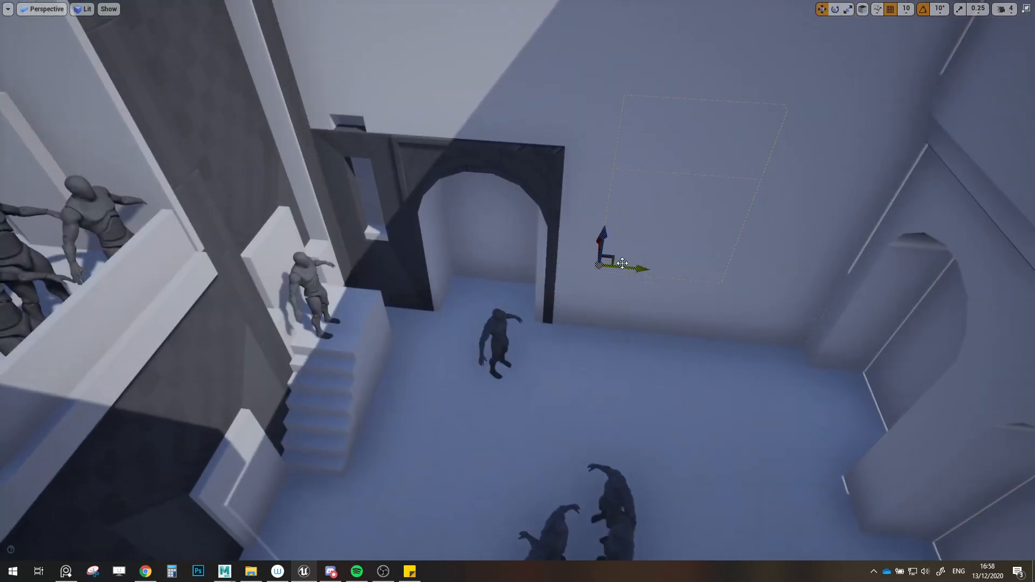
Step: Fit the wall and half-wall pair flush beside the gate and duplicate it along Y to the courtyard's far corner
right_click_drag(679, 290, 513, 259)
left_click_drag(451, 303, 440, 315)
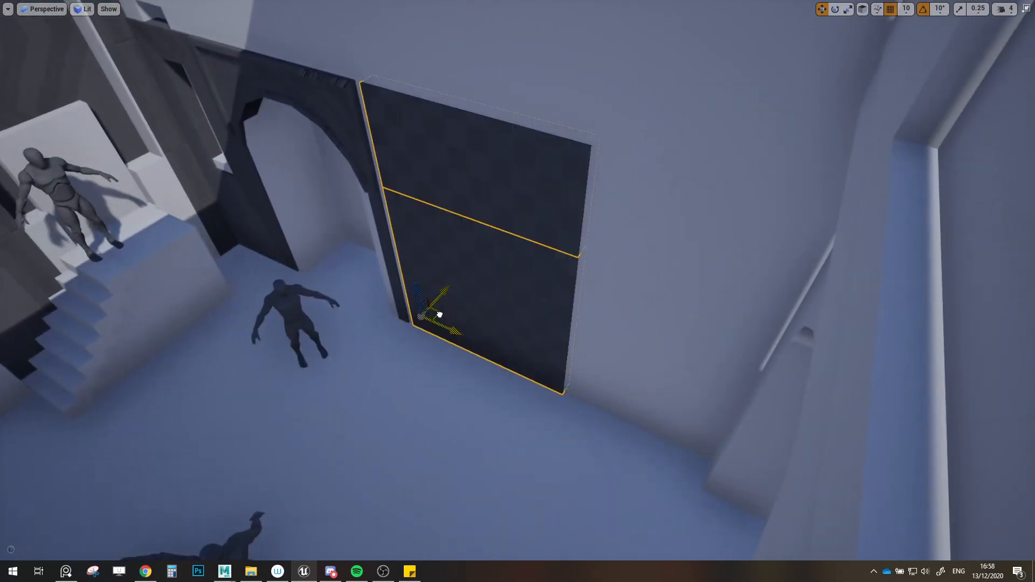
right_click_drag(421, 317, 497, 354)
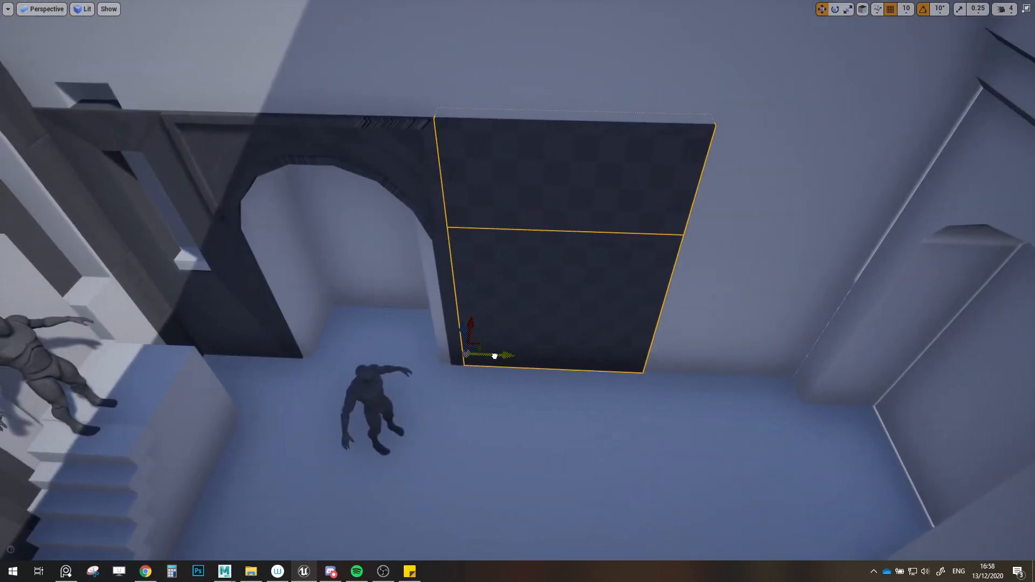
left_click_drag(500, 356, 679, 353)
Step: Duplicate the full wall upward as a second level and copy it along Y to cover the area above the gate
right_click_drag(679, 353, 581, 446)
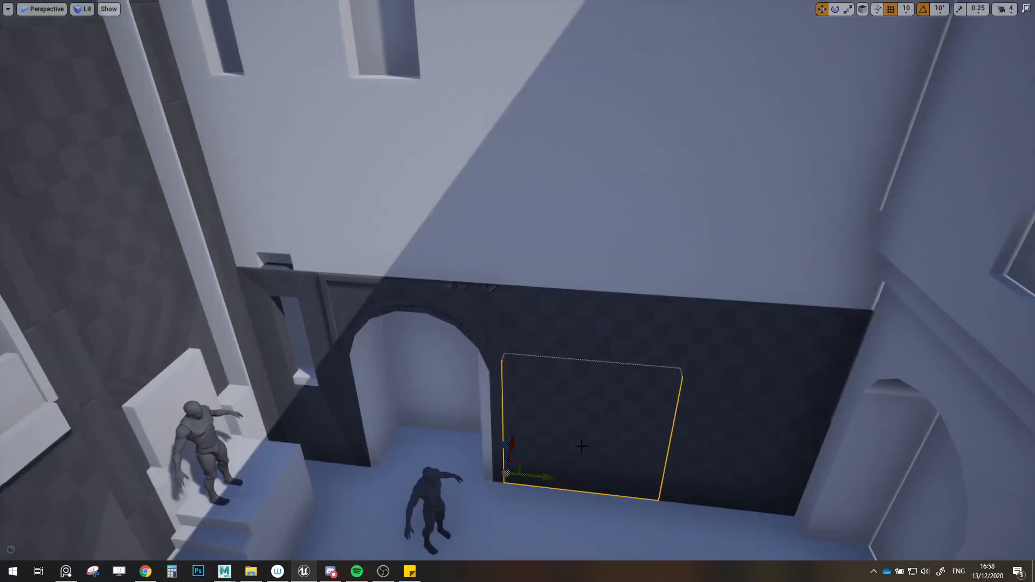
left_click_drag(508, 449, 510, 240)
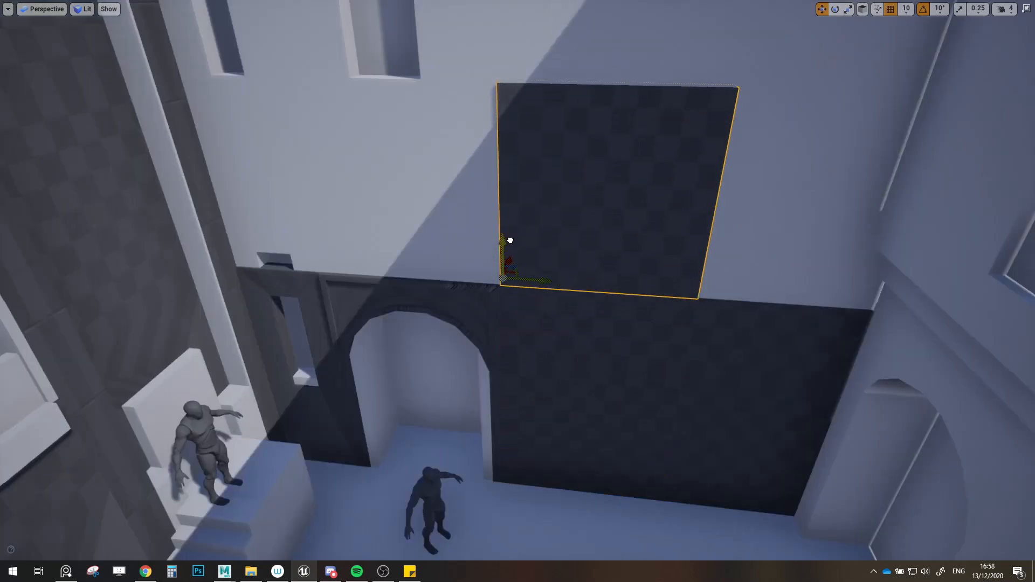
left_click_drag(534, 281, 363, 266, "alt")
right_click_drag(363, 267, 330, 266)
Step: Duplicate the thin window wall upward to the second level beside the wall above the gate
right_click_drag(451, 293, 450, 294)
key("a")
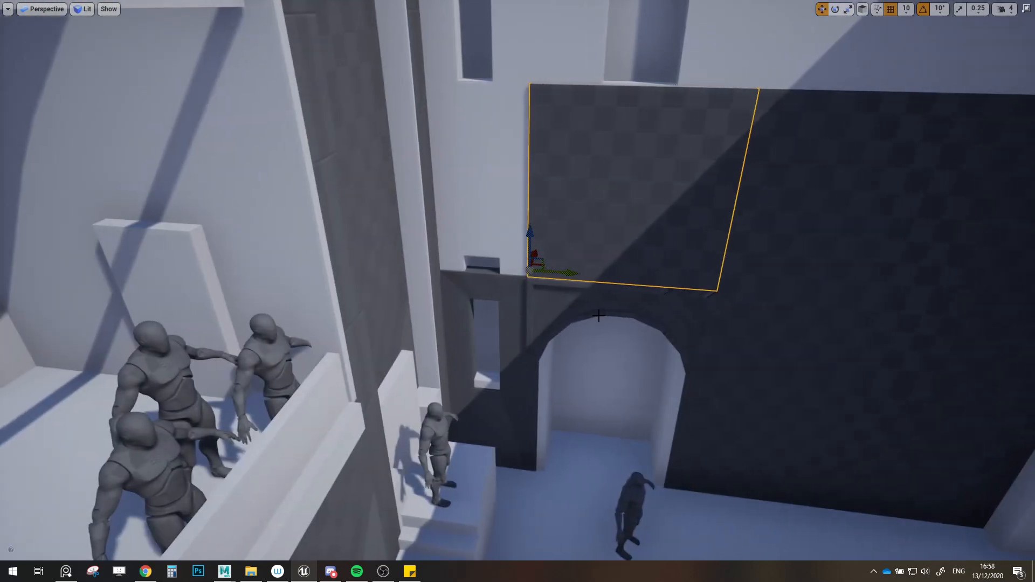
left_click(458, 408)
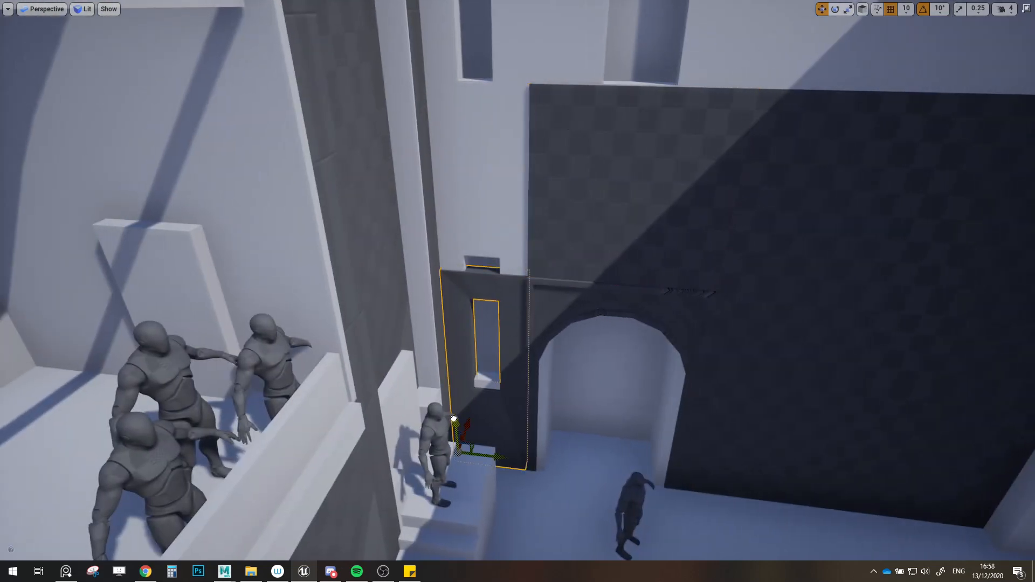
left_click_drag(454, 419, 438, 221, "alt")
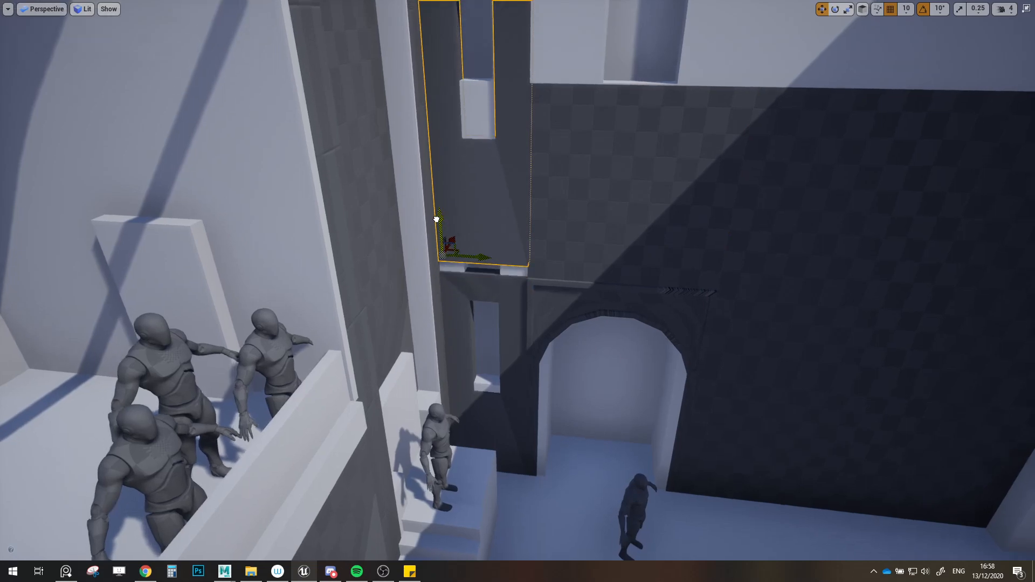
right_click_drag(459, 238, 459, 238)
key("s")
Step: Duplicate the two half-walls upward onto the top of the second-level walls
left_click(720, 369)
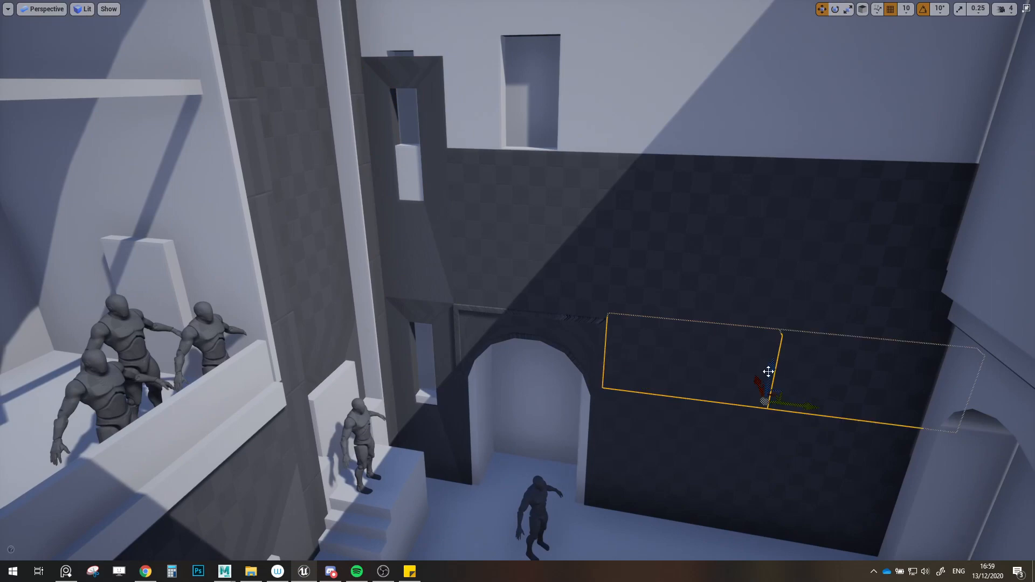
left_click_drag(768, 372, 762, 105)
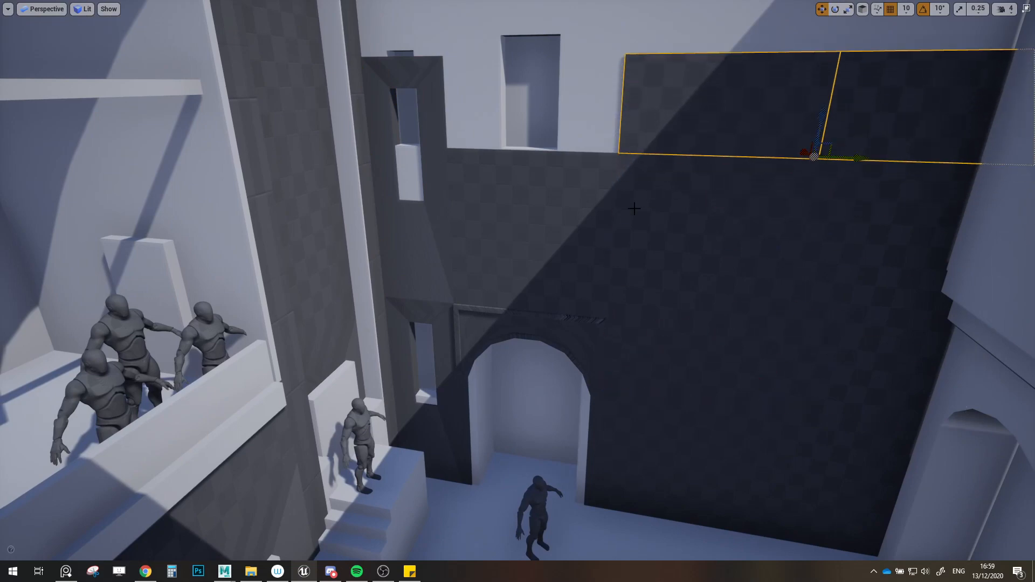
Step: Examine how the gate meets the neighbouring wall and half-wall panels up close
right_click_drag(617, 237, 617, 236)
key("w")
left_click(601, 209)
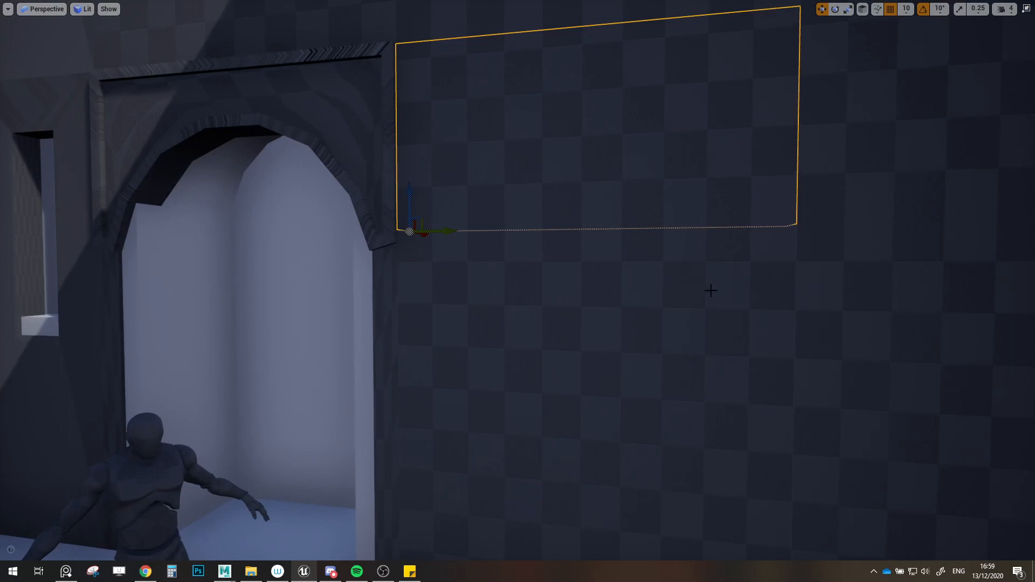
right_click_drag(711, 291, 686, 296)
key("d")
key("Escape")
key("w")
right_click_drag(532, 293, 532, 292)
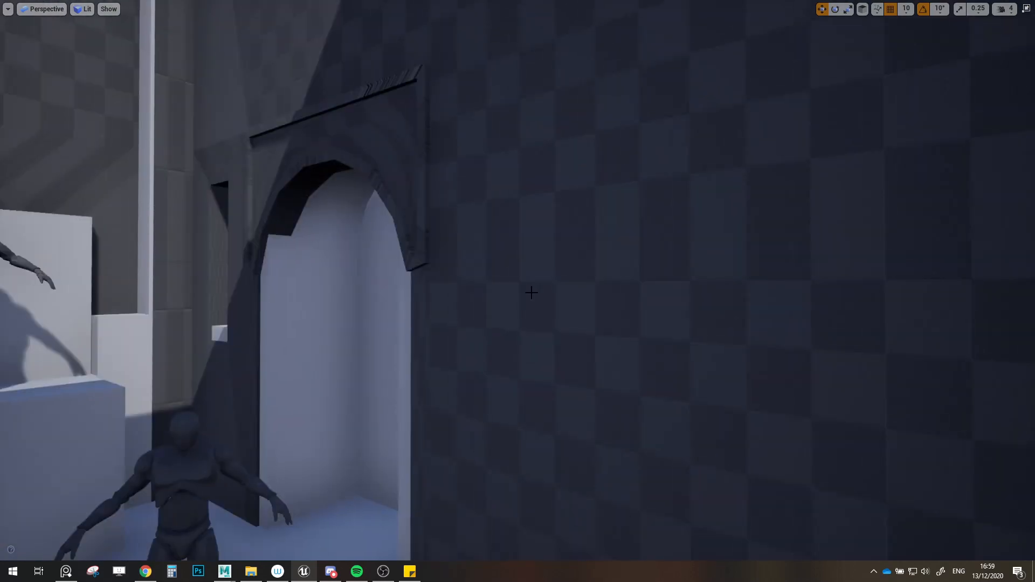
Step: Inspect the full-wall and half-wall panels beside the gate, selecting individual panels to check how they meet the arch
key("s")
right_click_drag(592, 349, 592, 349)
right_click_drag(643, 260, 642, 260)
right_click_drag(503, 373, 504, 372)
key("w")
left_click(538, 395)
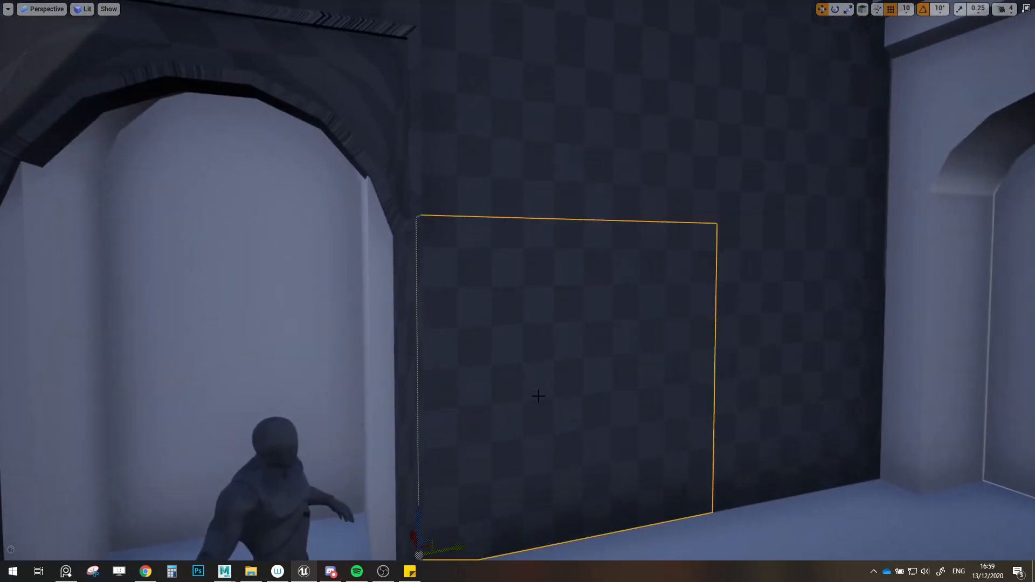
right_click_drag(508, 442, 508, 443)
right_click_drag(790, 460, 438, 131)
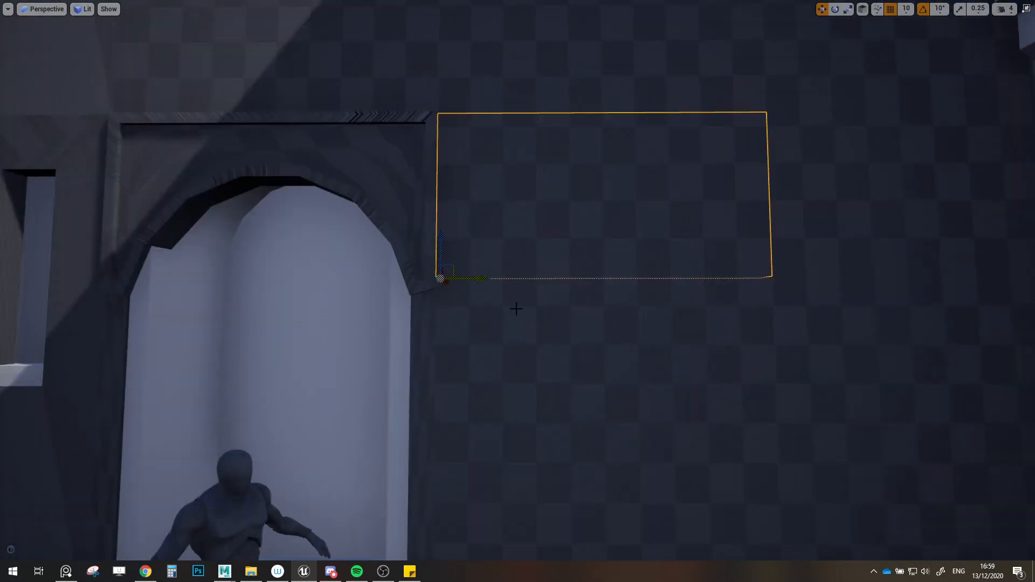
left_click(549, 322)
left_click(615, 249)
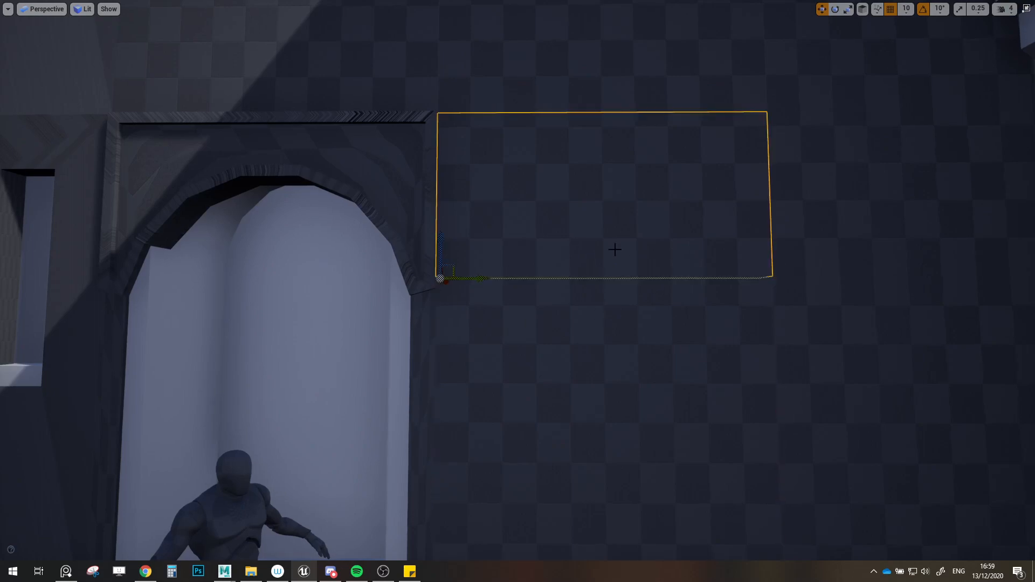
Step: Duplicate the second-level half-wall along Y to cover the gap and blockout window above the gate
scroll(495, 251, "down", 10)
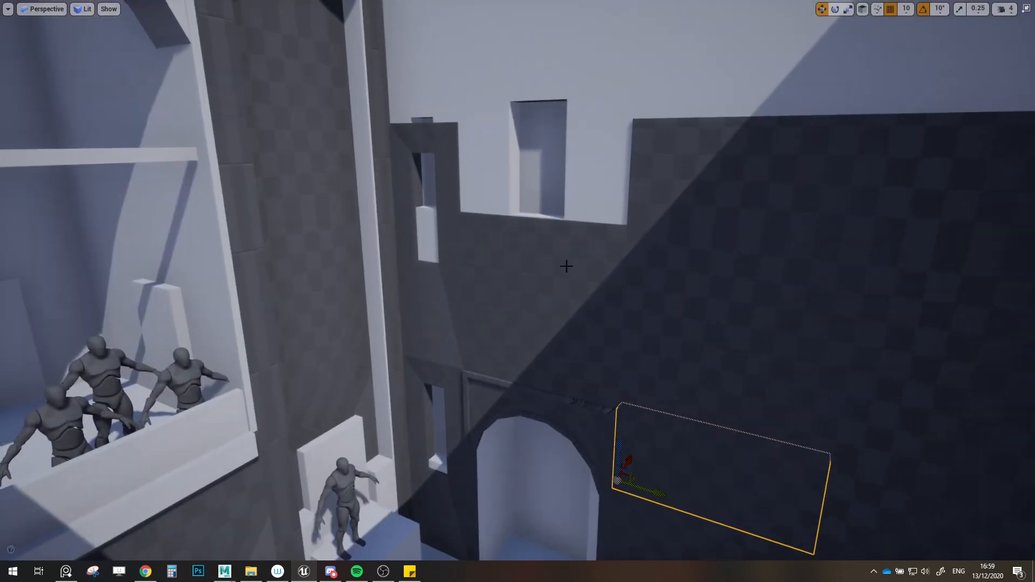
right_click_drag(565, 263, 507, 216)
left_click(670, 248)
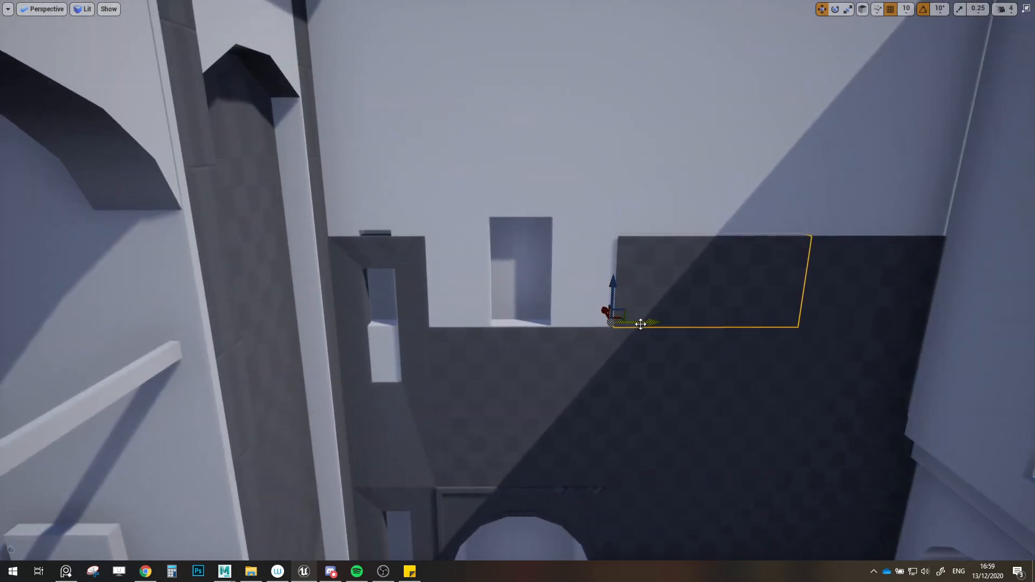
left_click_drag(640, 324, 469, 325)
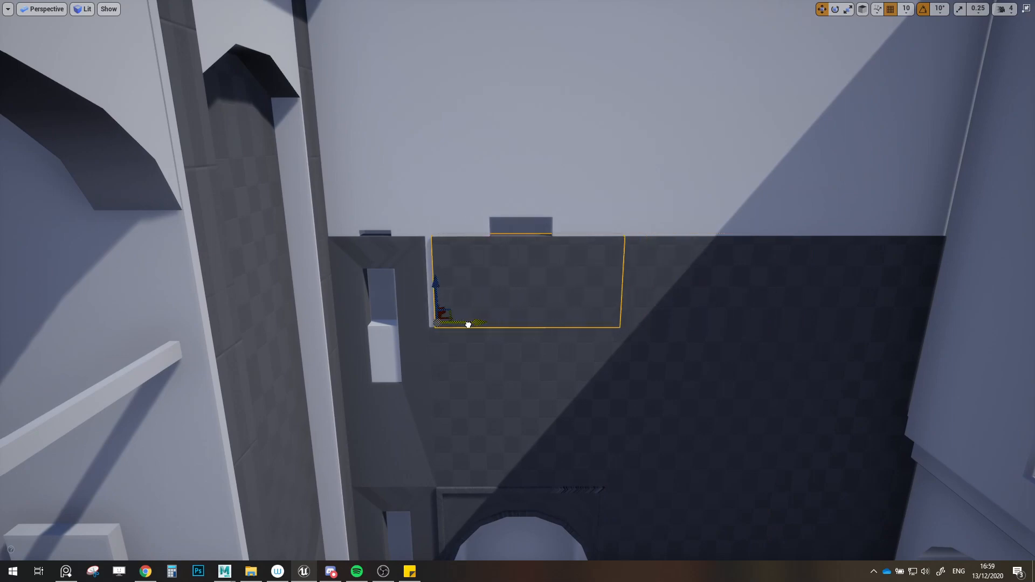
right_click_drag(461, 325, 580, 338)
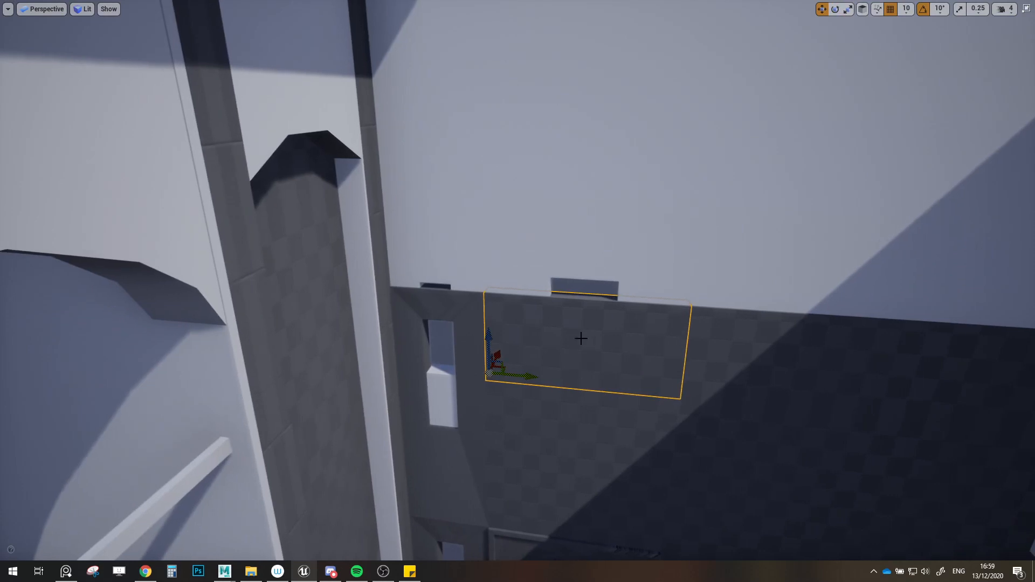
Step: Duplicate the full wall upward as a third level and copy it along Y in both directions to span the whole gate side
scroll(561, 366, "down", 3)
left_click(559, 419)
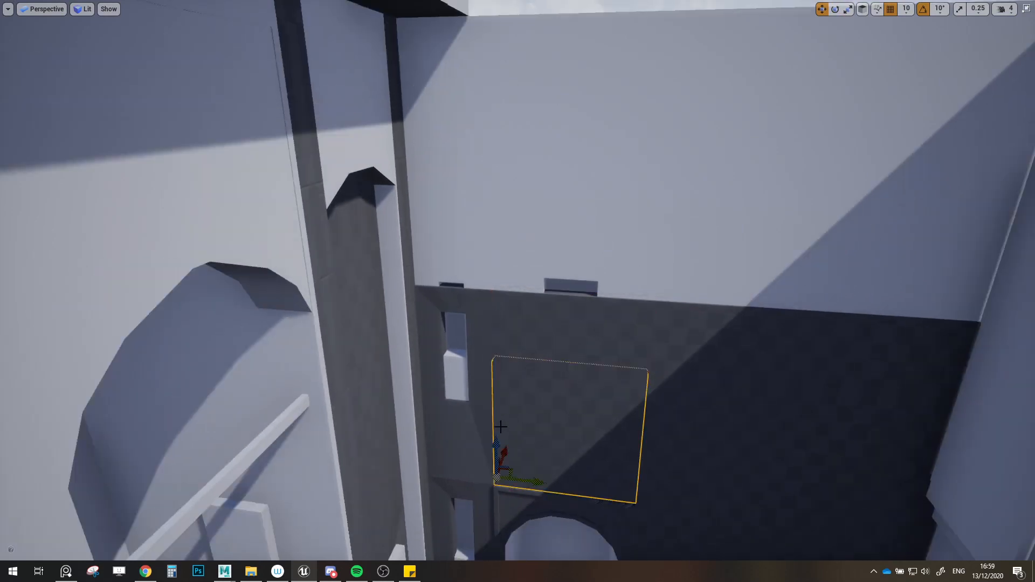
left_click_drag(509, 472, 511, 237, "alt")
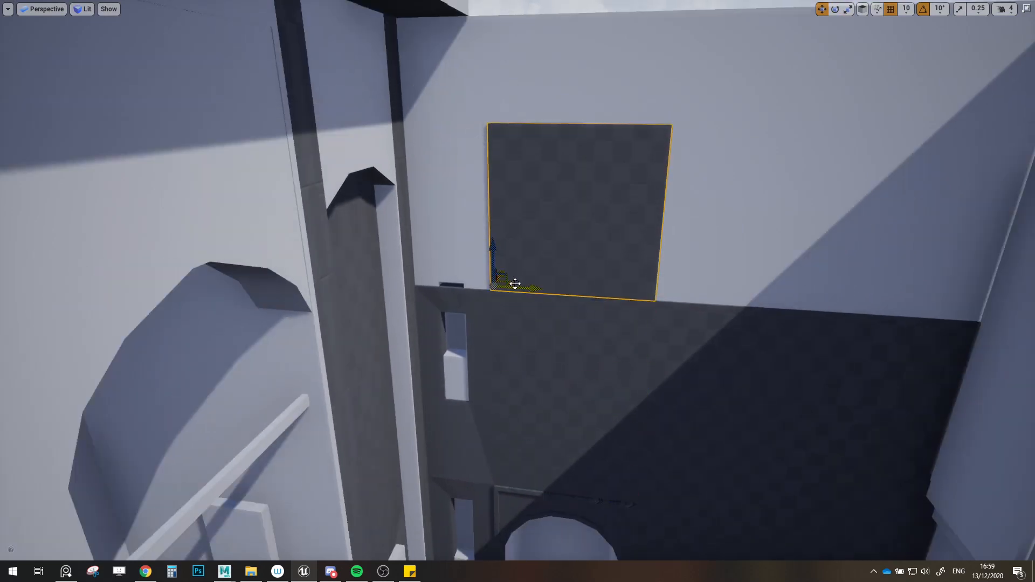
left_click_drag(515, 284, 689, 291, "alt")
right_click_drag(688, 291, 666, 311)
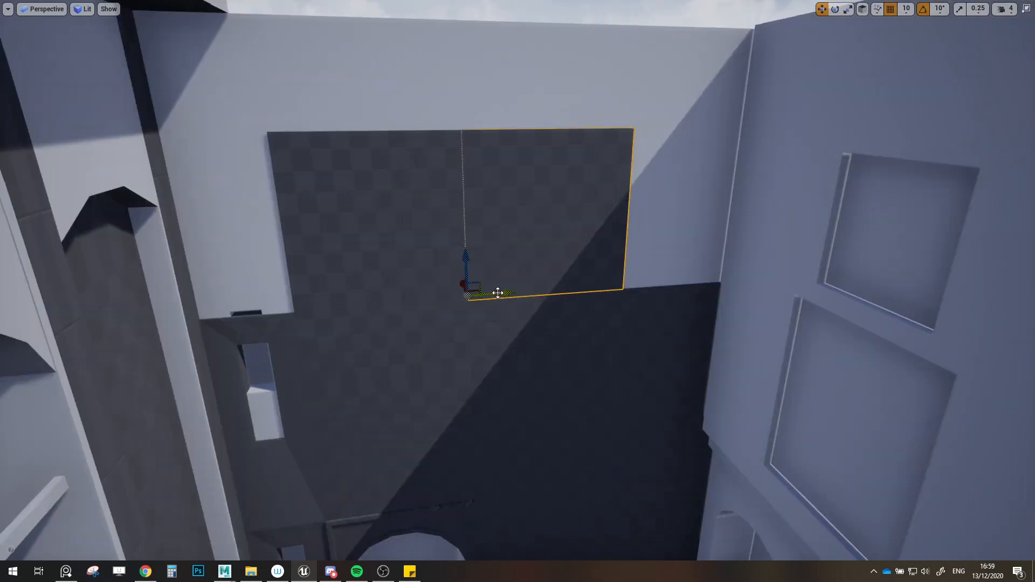
left_click_drag(498, 293, 646, 280, "alt")
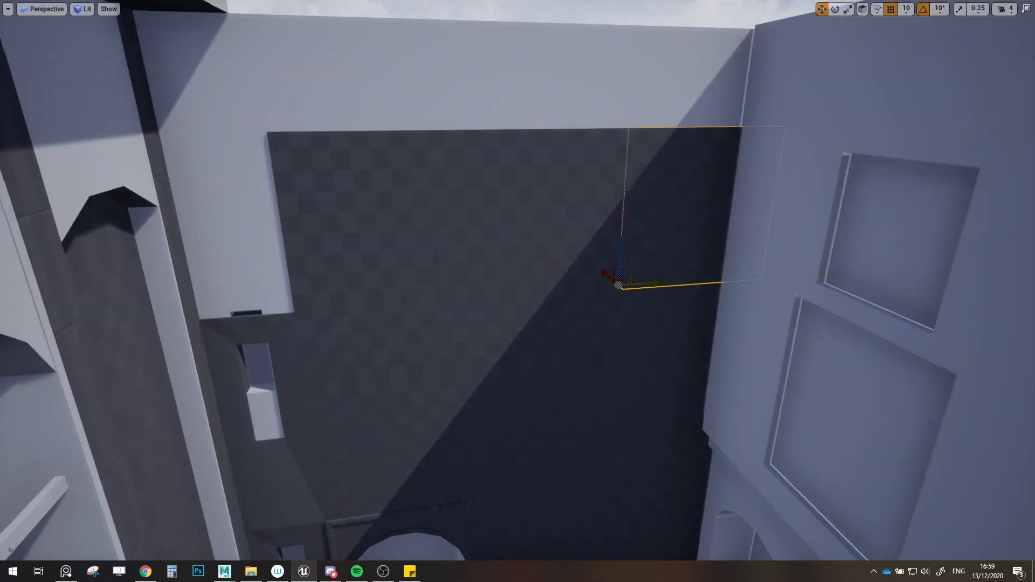
right_click_drag(684, 280, 671, 287)
left_click_drag(690, 277, 196, 291, "alt")
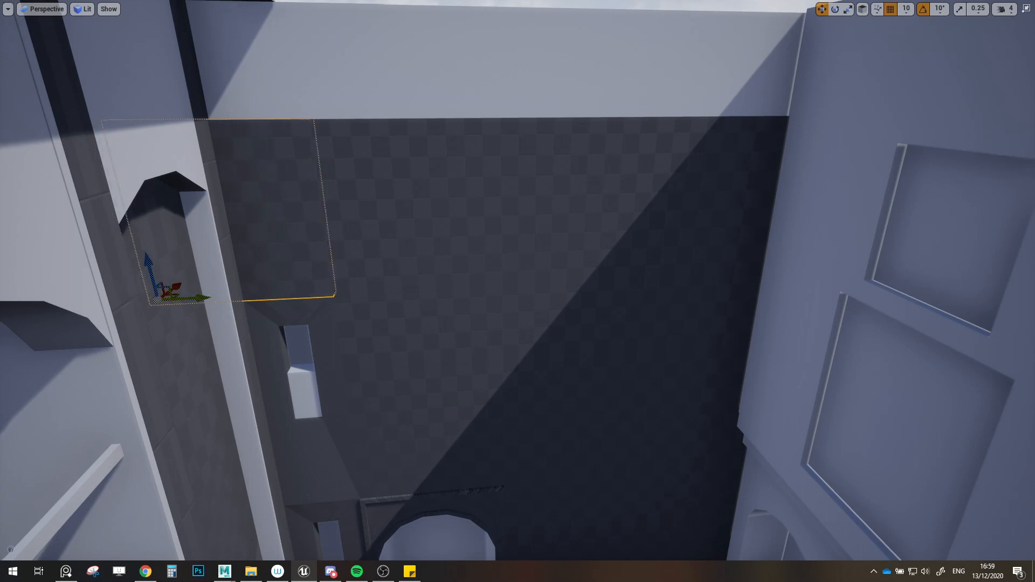
Step: Duplicate the row of half-walls onto the third-level walls and add another copy along Y to close the gap at the corner
left_click(461, 306)
left_click(626, 319, "ctrl")
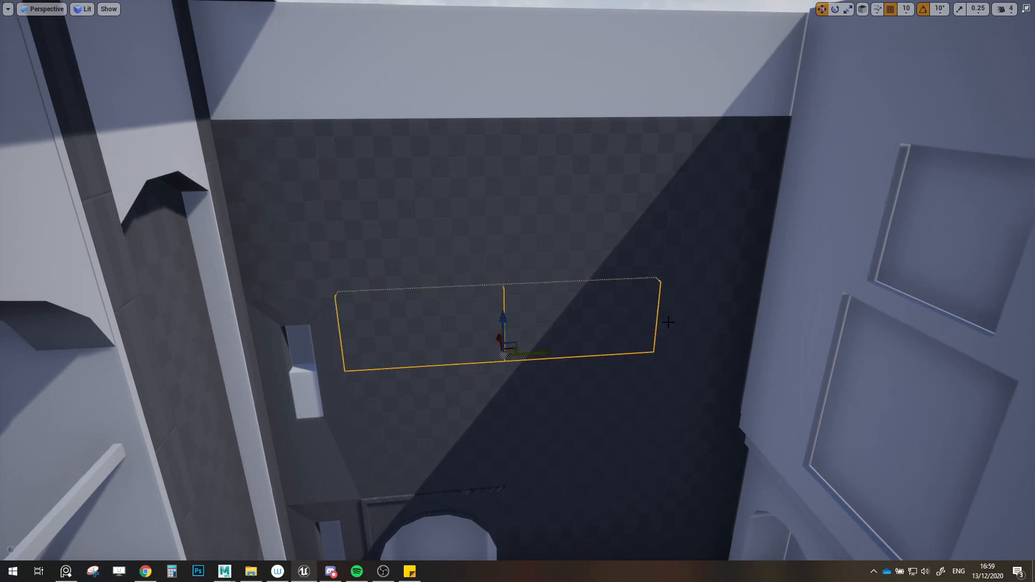
left_click_drag(649, 322, 649, 81)
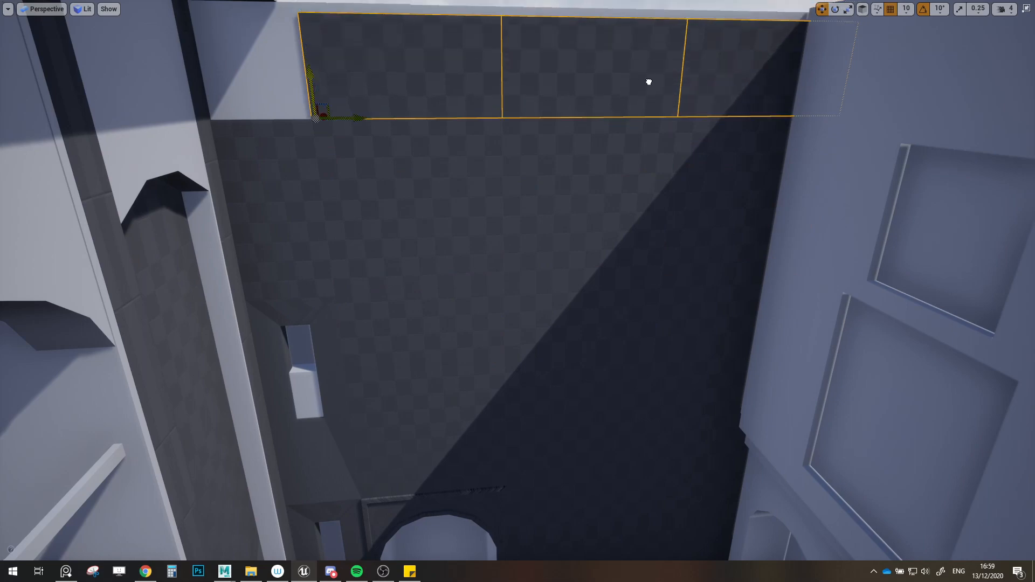
right_click_drag(650, 81, 663, 164)
left_click(502, 205)
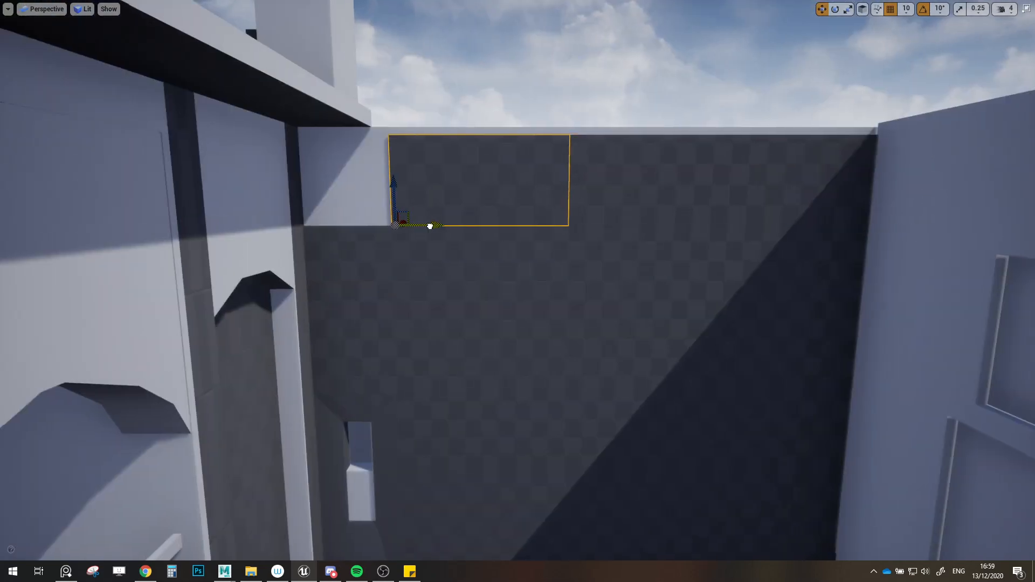
left_click_drag(430, 226, 243, 221)
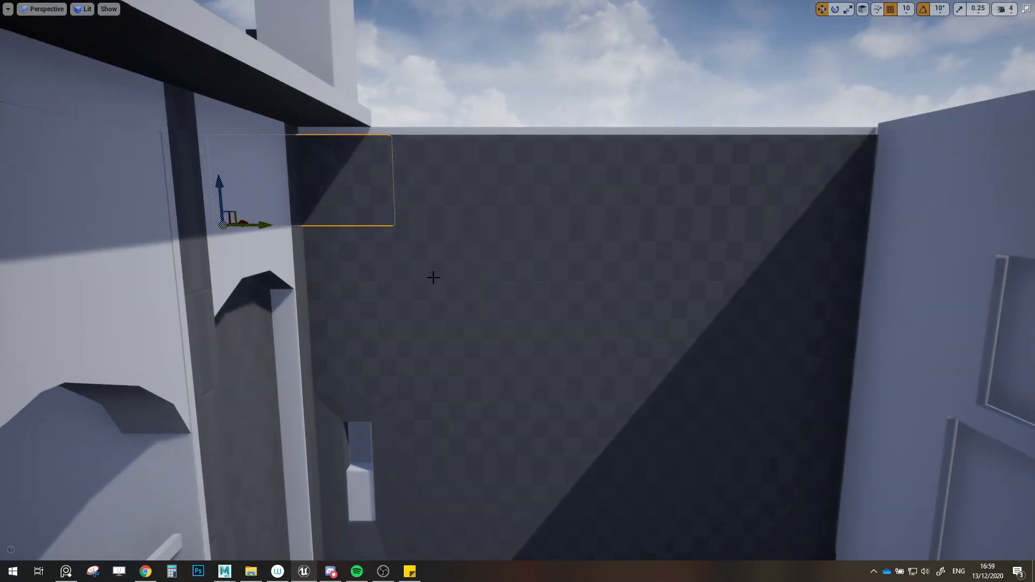
Step: Bring a copy of the top half-wall over the narrow arch on the adjacent side and rotate it parallel to that wall
key("g")
right_click_drag(434, 278, 339, 281)
key("w")
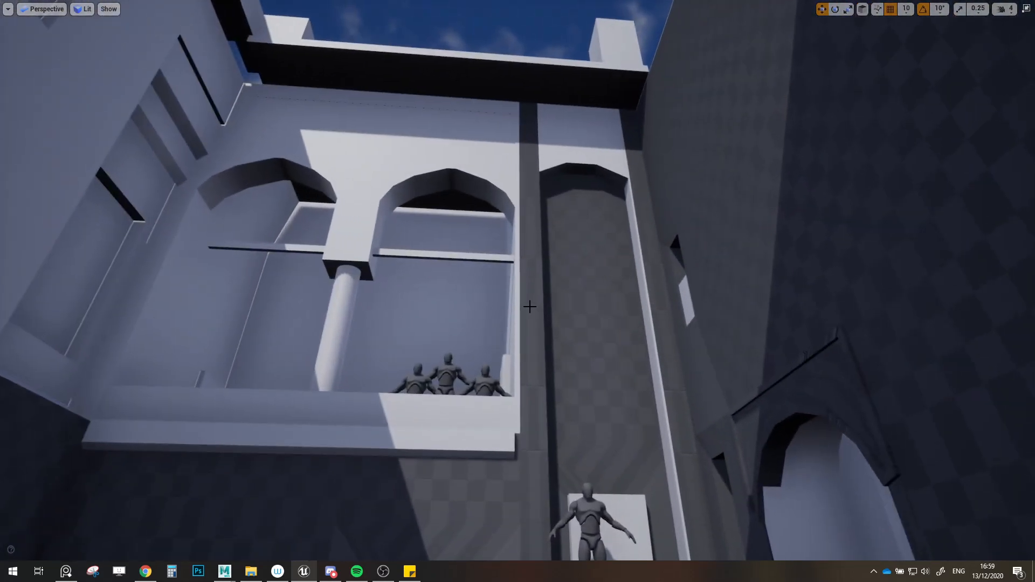
mouse_move(646, 171)
right_mouse_down()
mouse_move(642, 216)
mouse_move(646, 171)
right_mouse_up()
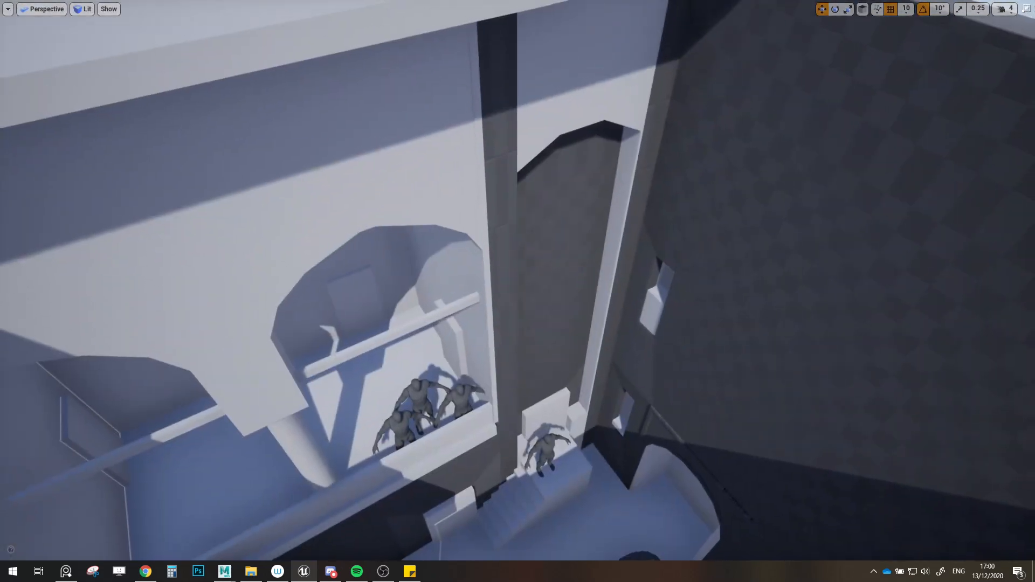
key("g")
mouse_move(678, 99)
right_mouse_down()
mouse_move(674, 49)
mouse_move(693, 57)
mouse_move(695, 113)
mouse_move(678, 99)
right_mouse_up()
key("w")
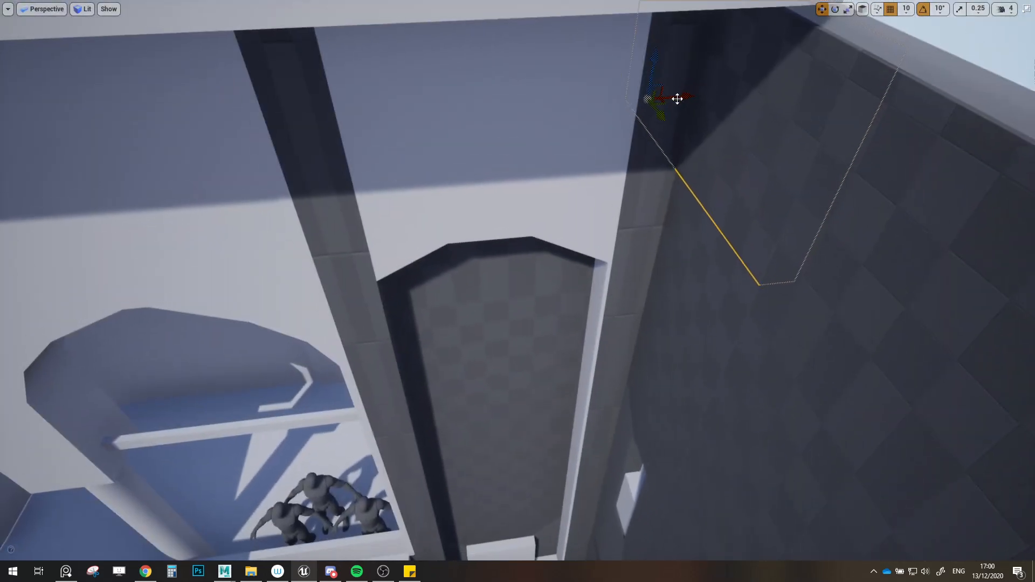
left_click_drag(678, 99, 391, 220)
key("e")
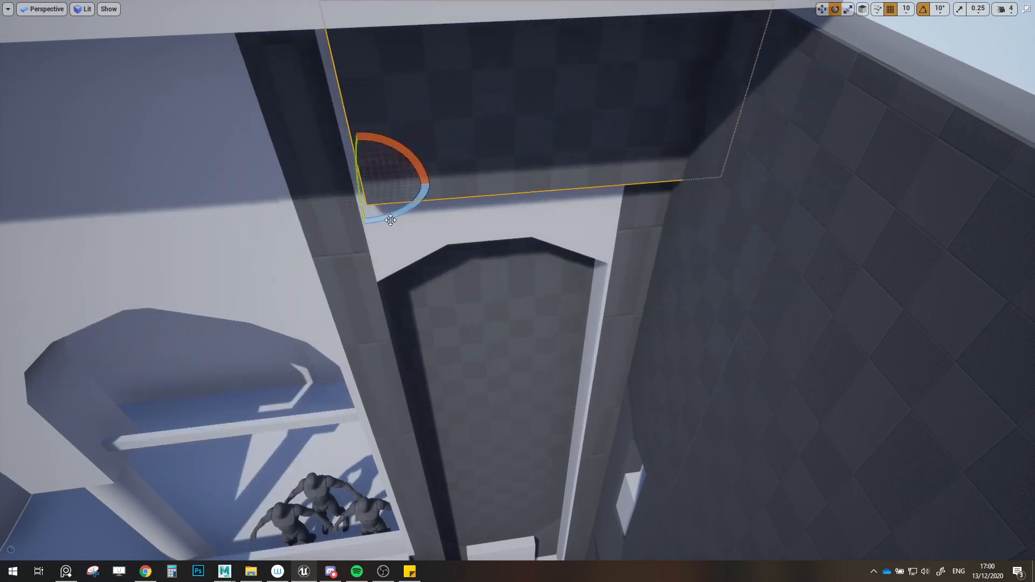
left_click_drag(386, 184, 340, 178)
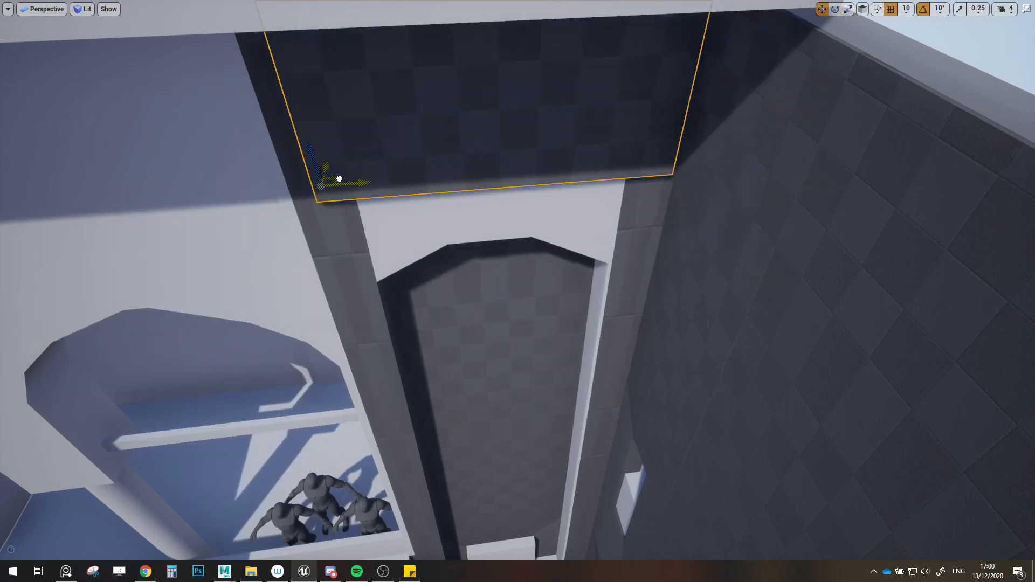
Step: Turn the half-wall above the narrow arch to face the courtyard and fit it between the column and the corner
right_click_drag(352, 188, 449, 183)
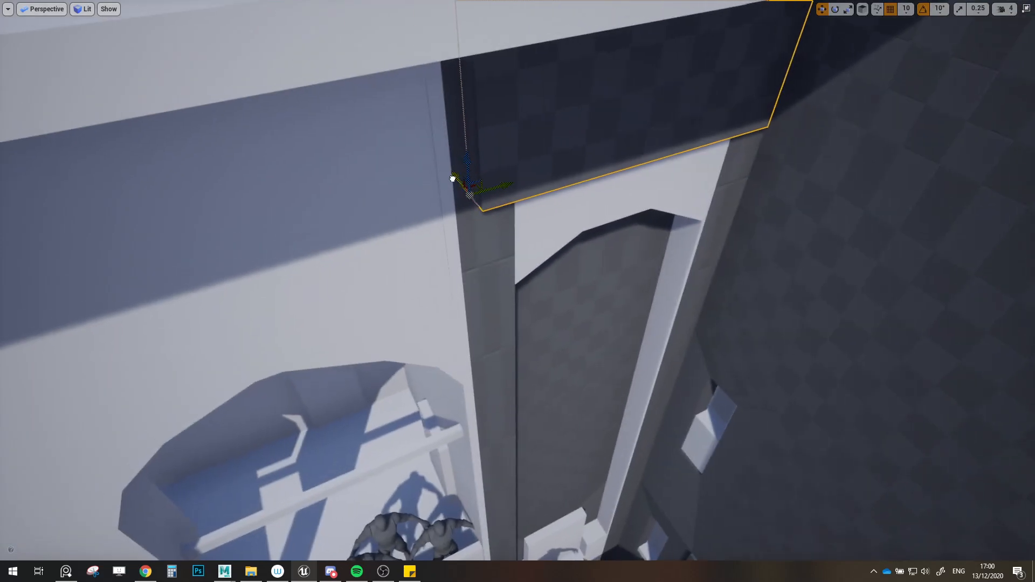
left_click_drag(452, 179, 447, 177)
right_click_drag(448, 178, 458, 141)
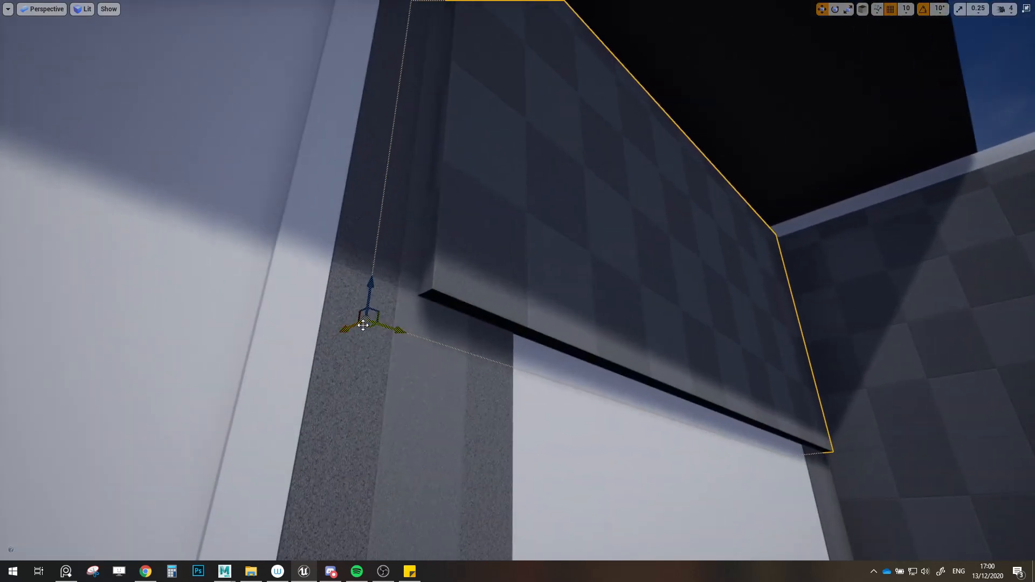
left_click_drag(360, 326, 475, 259)
key("e")
right_click_drag(475, 258, 475, 248)
key("w")
left_click_drag(531, 250, 450, 277)
right_click_drag(450, 277, 410, 302)
key("s")
left_click_drag(388, 312, 615, 322)
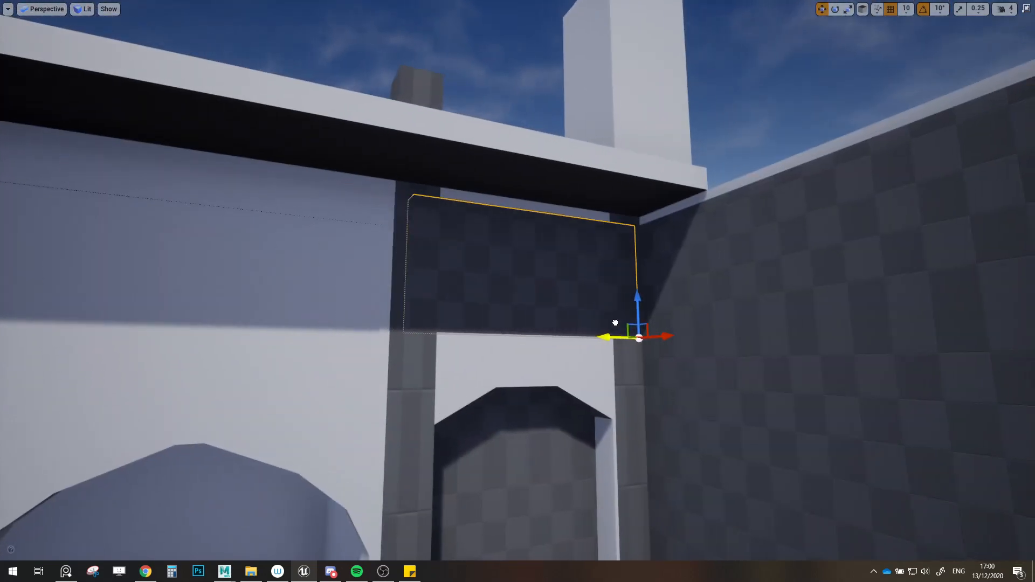
Step: Duplicate the half-wall along Y three times to cover the upper band above the two large arcade arches
key("d")
right_click_drag(619, 323, 585, 344)
key("a")
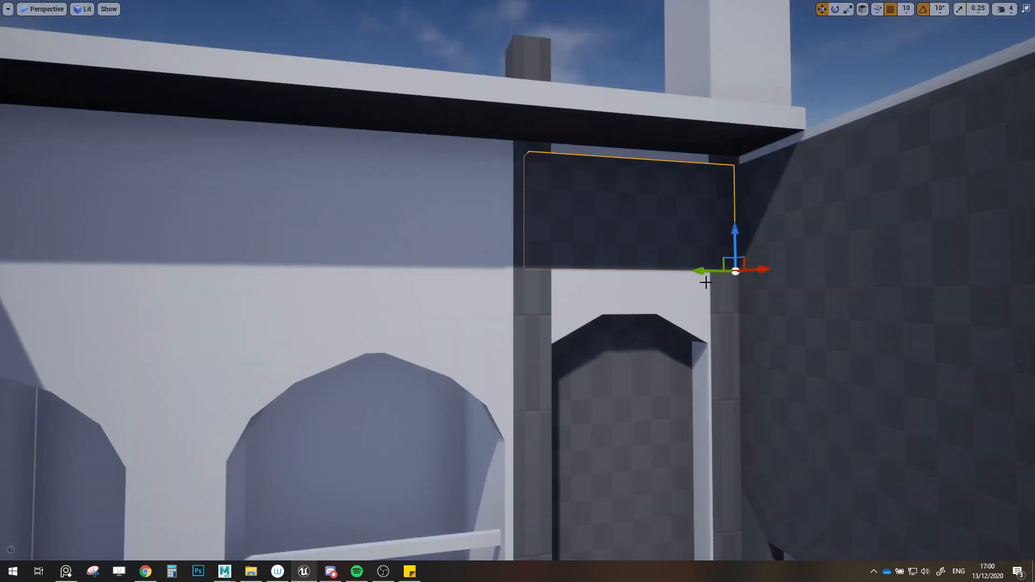
left_click_drag(704, 269, 481, 282)
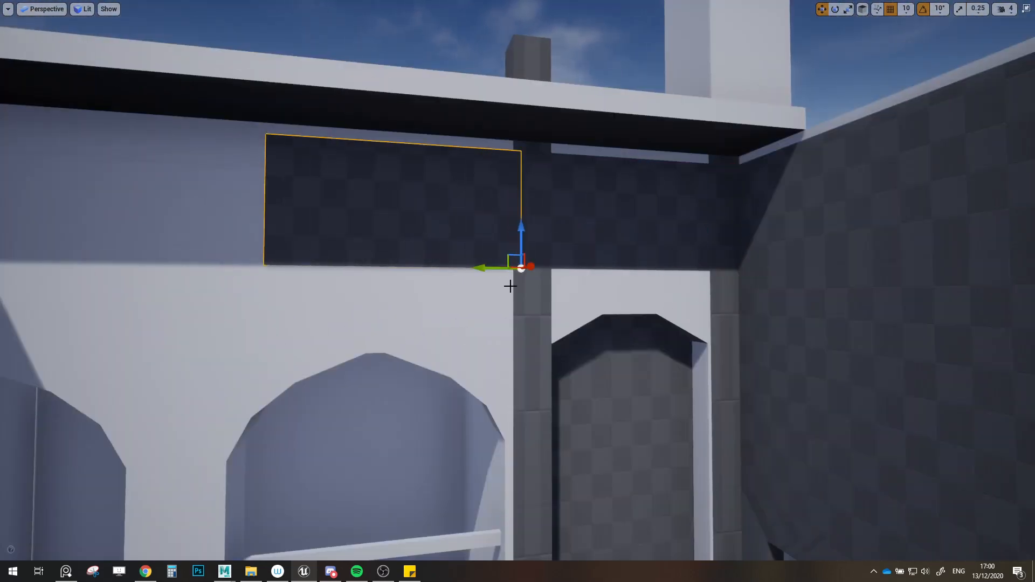
right_click_drag(510, 286, 464, 286)
key("a")
left_click_drag(712, 268, 553, 280, "alt")
right_click_drag(553, 280, 553, 280)
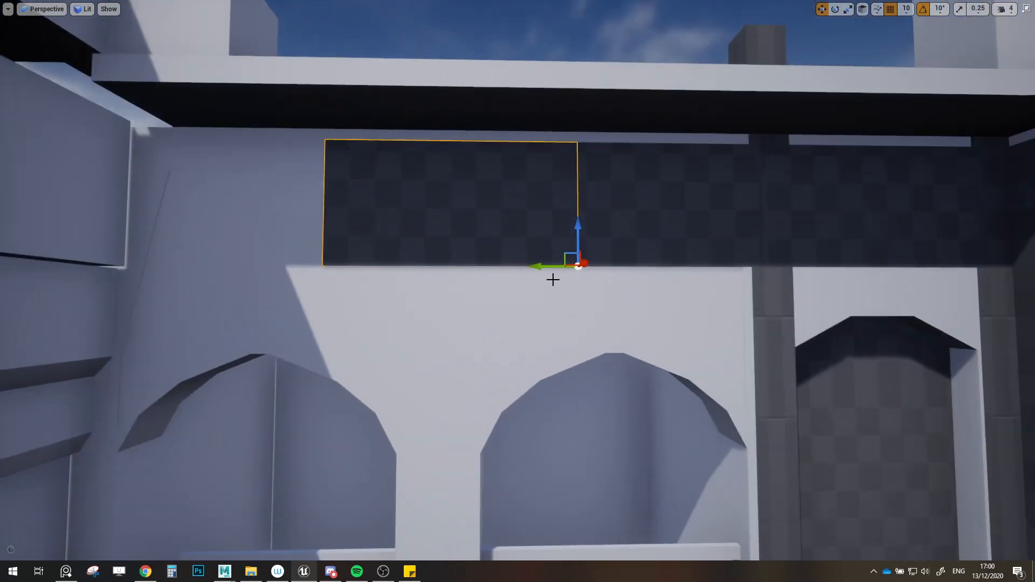
left_click_drag(548, 271, 205, 270, "alt")
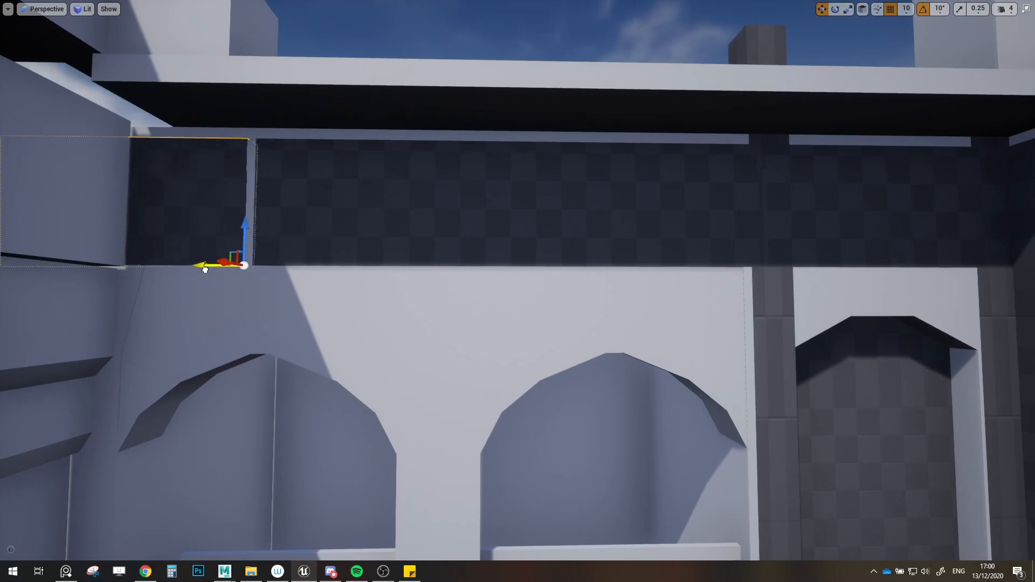
Step: Bring the arch mesh from outside the building into the courtyard, in front of the arcade
right_click_drag(270, 272, 171, 354)
key("w")
left_click(464, 271)
right_click_drag(464, 271, 519, 264)
key("s")
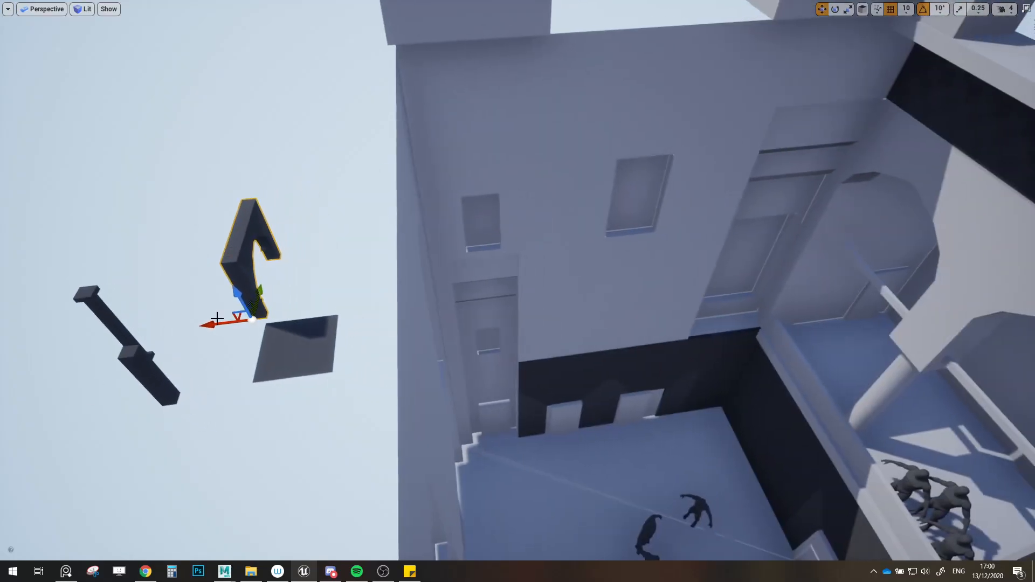
left_click_drag(242, 317, 763, 452)
key("ctrl+z")
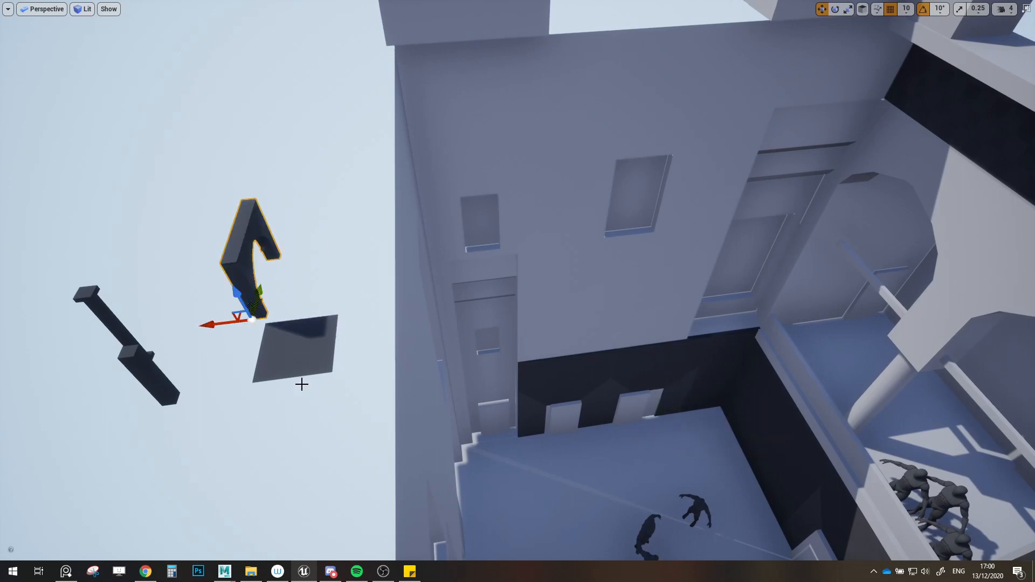
left_click_drag(213, 329, 833, 485)
right_click_drag(428, 320, 551, 318)
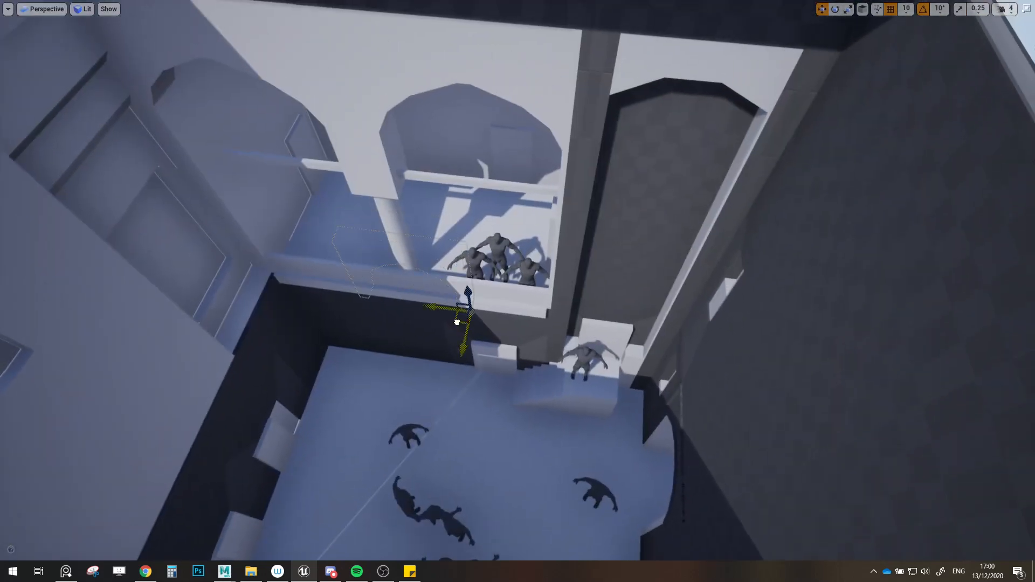
left_click_drag(456, 322, 487, 303)
Step: Raise the arch mesh to the large arcade opening beside the column and shift it slightly forward of the blockout face
scroll(480, 321, "up", 5)
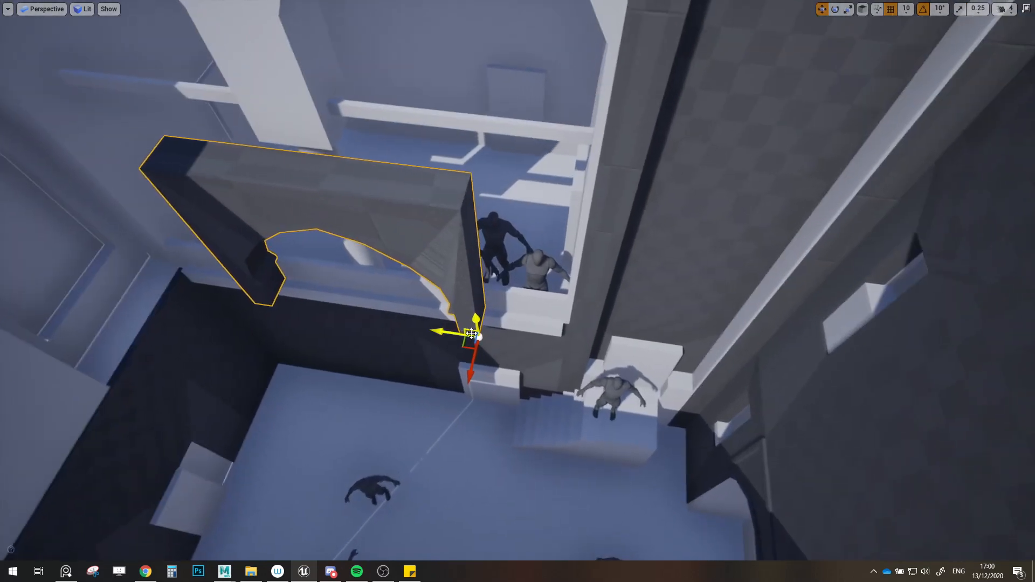
right_click_drag(472, 380, 553, 378)
mouse_move(566, 419)
left_mouse_down()
mouse_move(607, 327)
mouse_move(615, 333)
left_mouse_up()
right_click_drag(615, 364, 593, 272)
left_click_drag(574, 441, 559, 244)
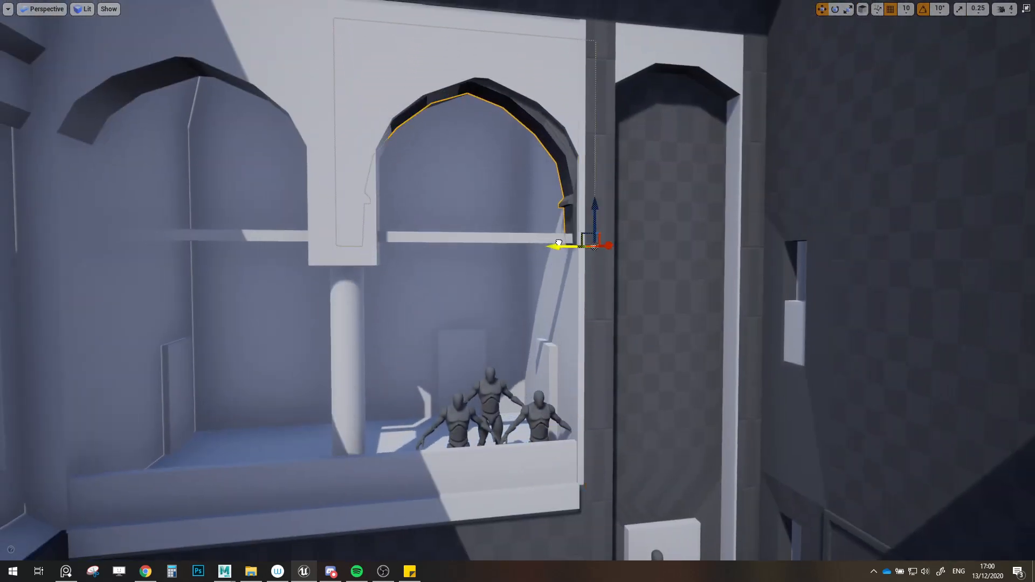
mouse_move(578, 252)
right_mouse_down()
mouse_move(555, 252)
mouse_move(578, 251)
right_mouse_up()
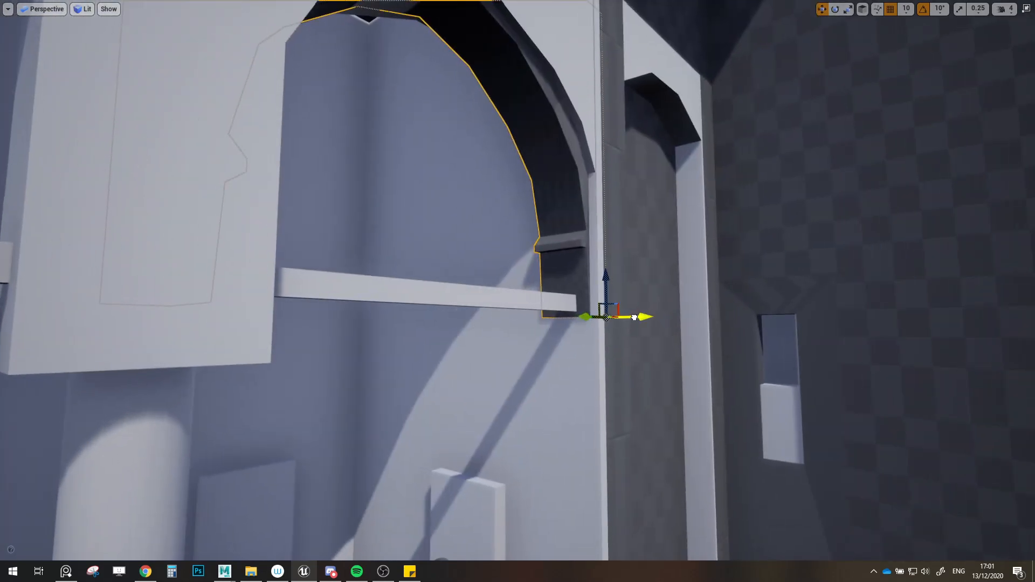
left_click_drag(634, 317, 637, 317)
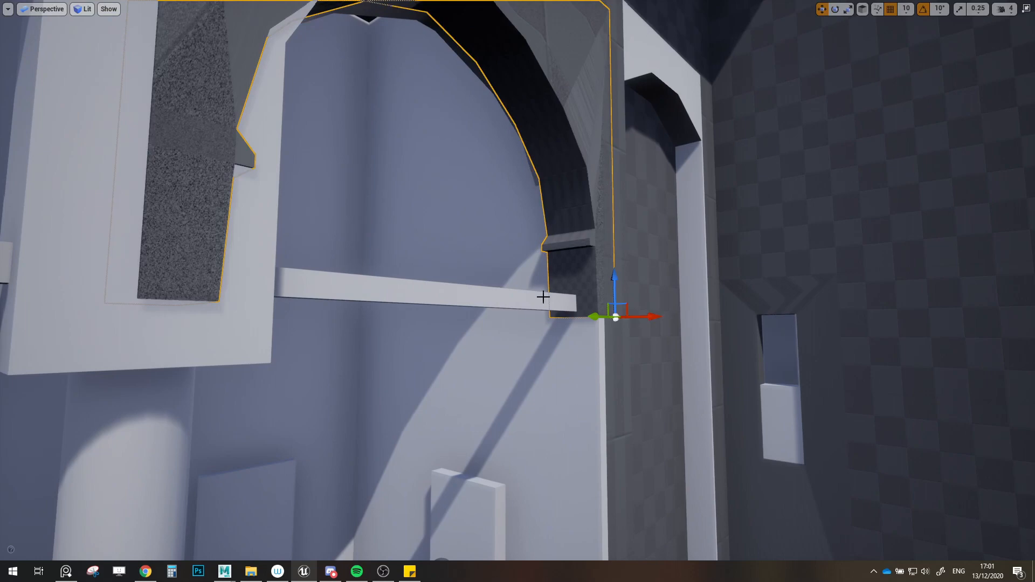
Step: Duplicate the arch along Y over the neighbouring large arcade opening so the two arches meet above the column
right_click_drag(543, 297, 543, 297)
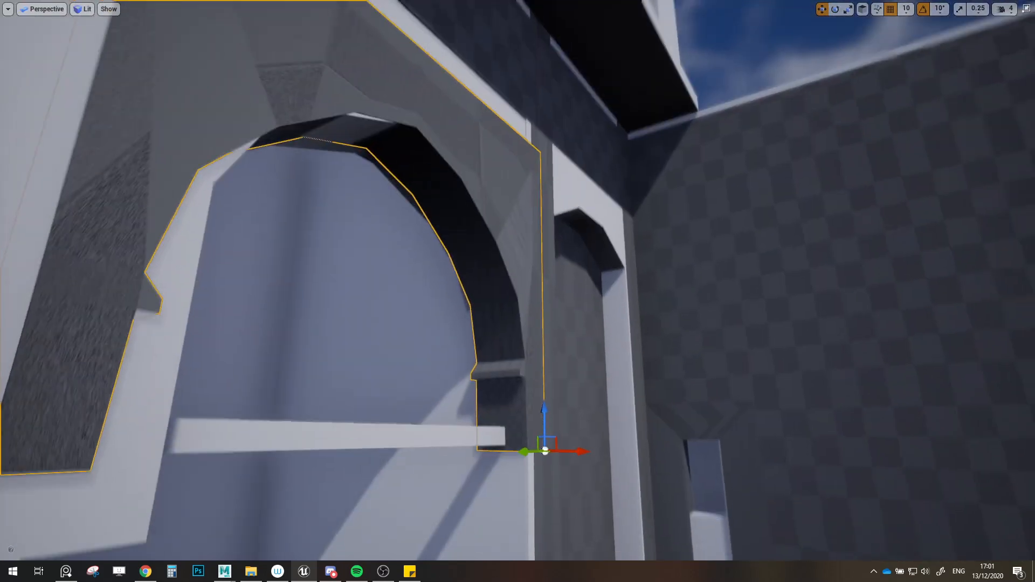
right_click_drag(581, 232, 581, 231)
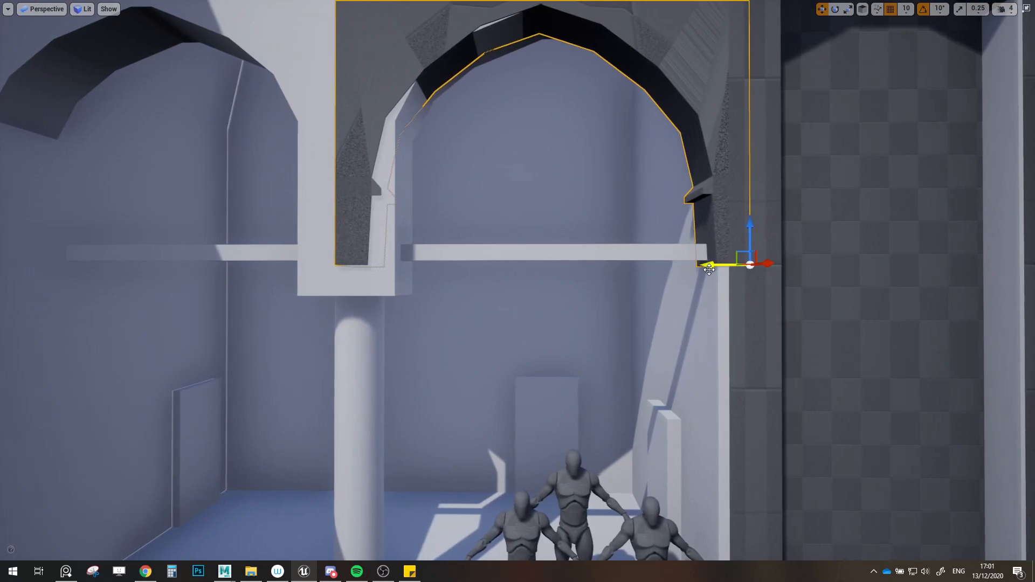
left_click_drag(710, 270, 299, 265)
right_click_drag(299, 264, 367, 286)
left_click(443, 251)
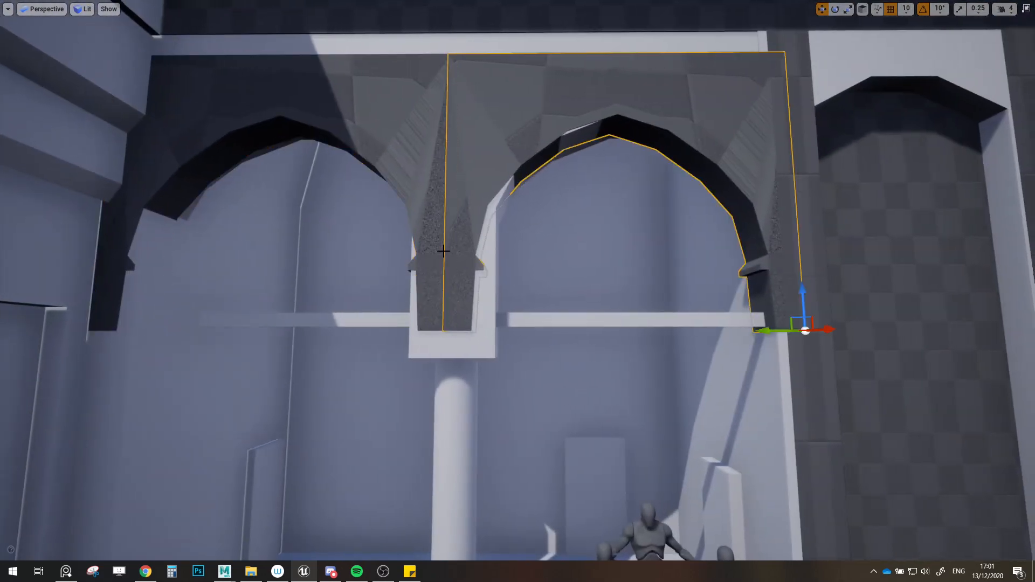
Step: Fit the duplicated arch's side against the first arch with a small shift along Y
left_click(436, 212)
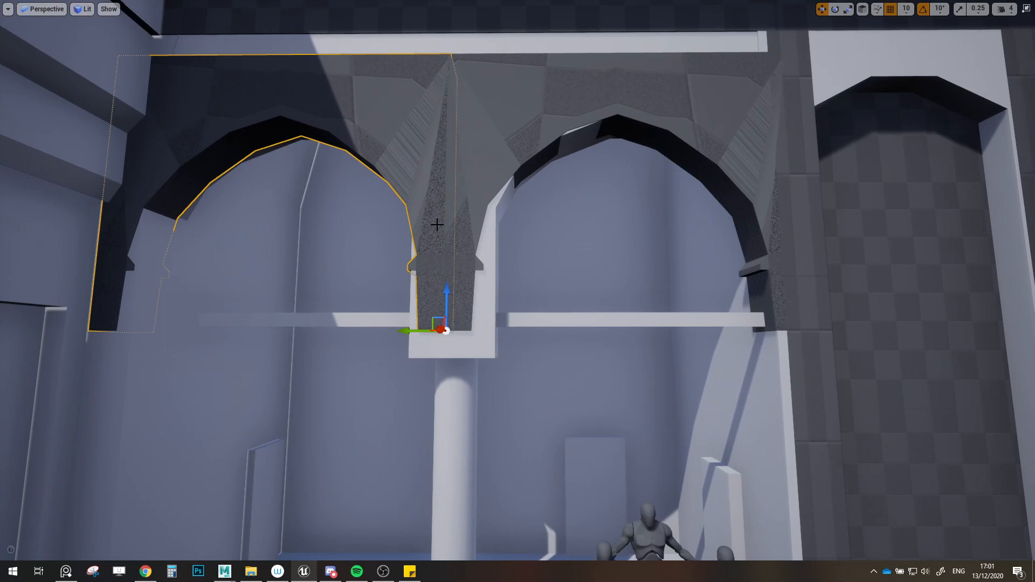
left_click(546, 167, "ctrl")
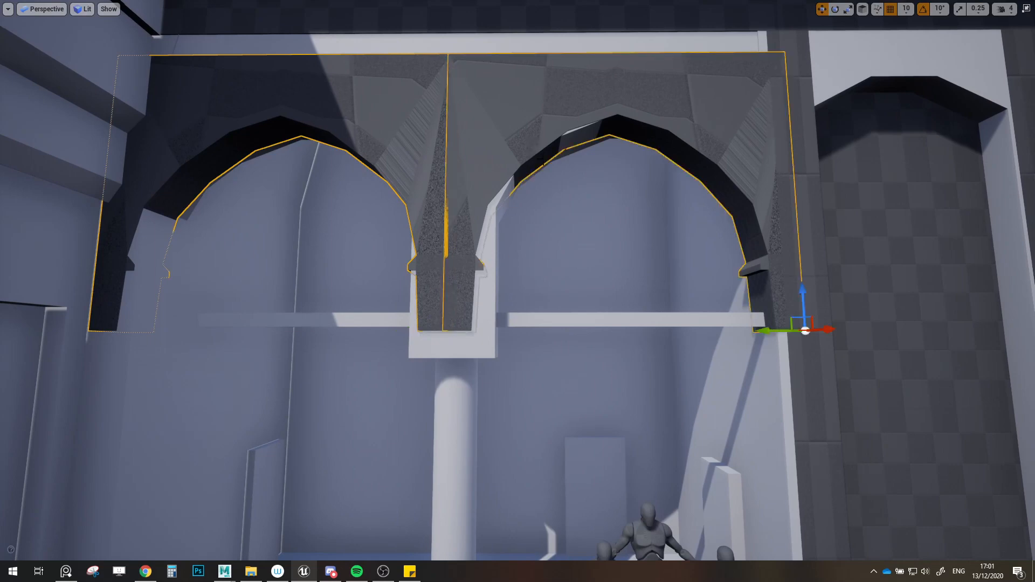
right_click_drag(546, 168, 564, 175)
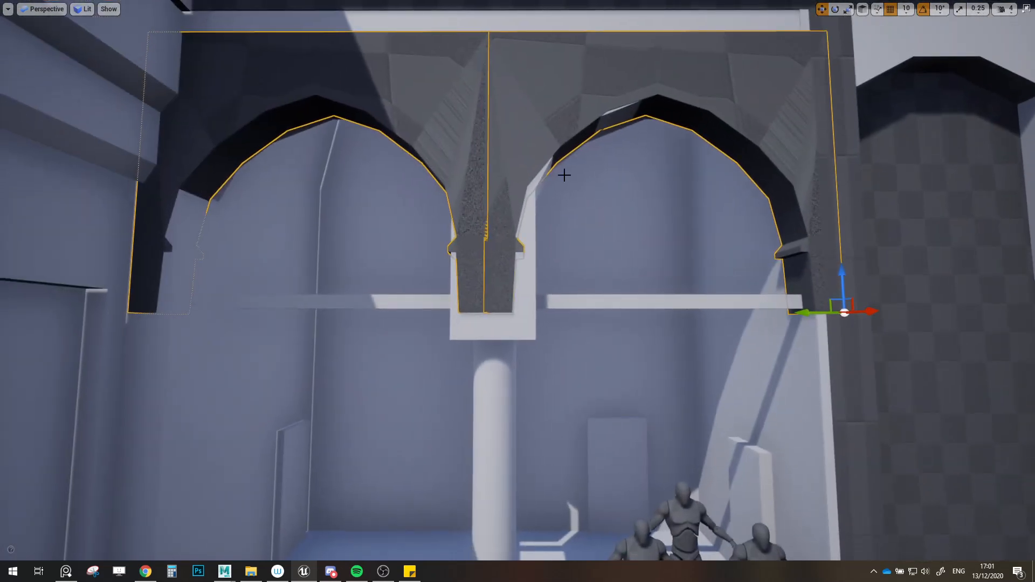
scroll(647, 267, "down", 2)
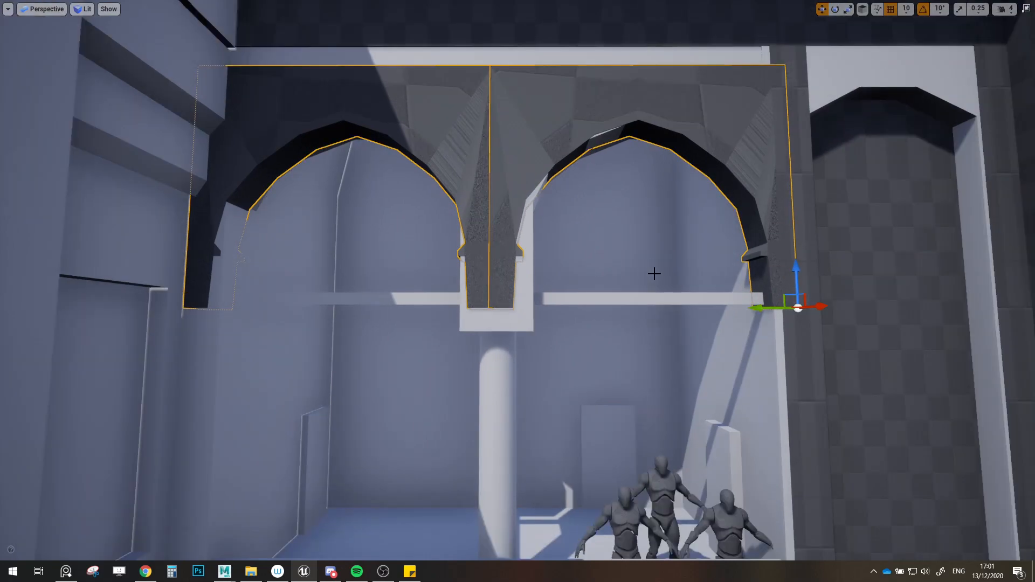
right_click_drag(654, 273, 597, 210)
left_click(597, 210)
key("f")
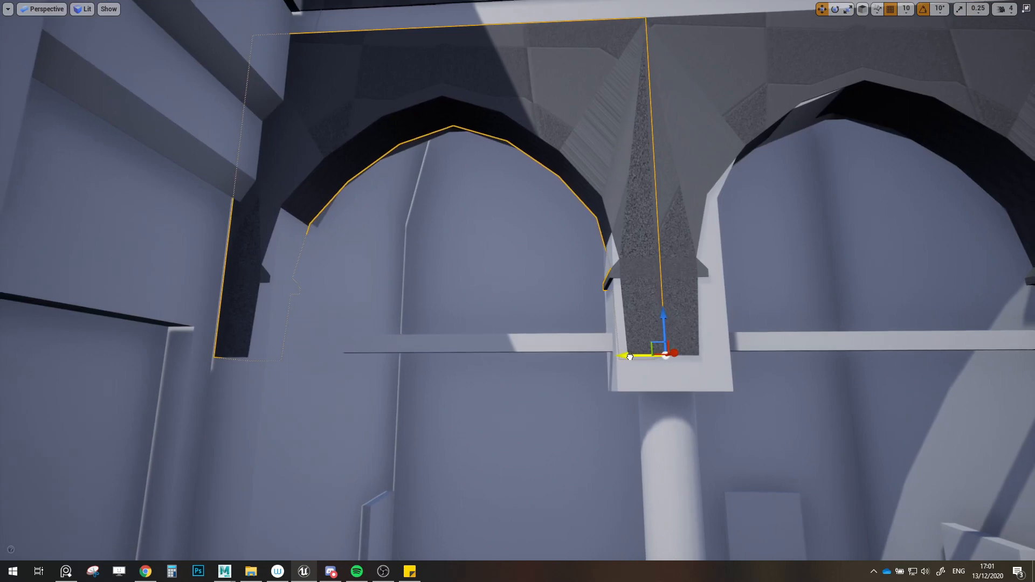
mouse_move(633, 358)
left_mouse_down()
mouse_move(615, 357)
mouse_move(626, 357)
left_mouse_up()
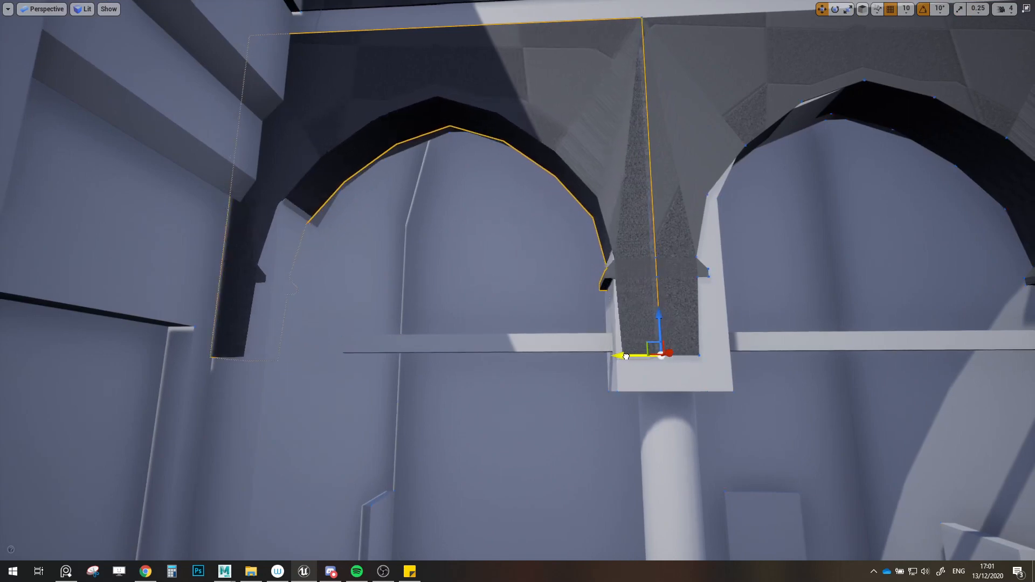
Step: With grid snapping temporarily off, push both arches slightly back along X to sit flush with the blockout face
left_click(684, 167, "ctrl")
key("f")
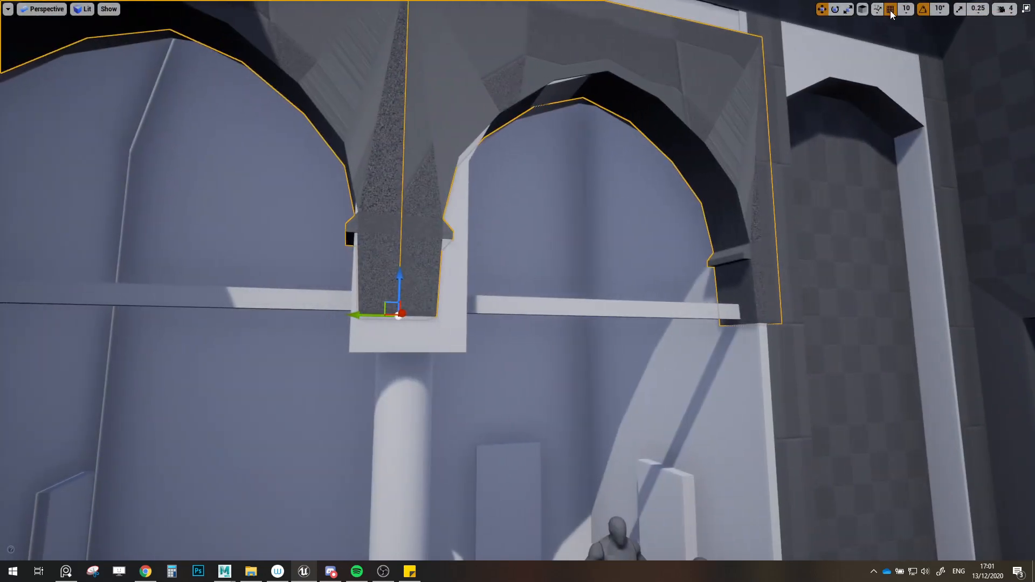
left_click(891, 11)
right_click_drag(582, 229, 523, 214)
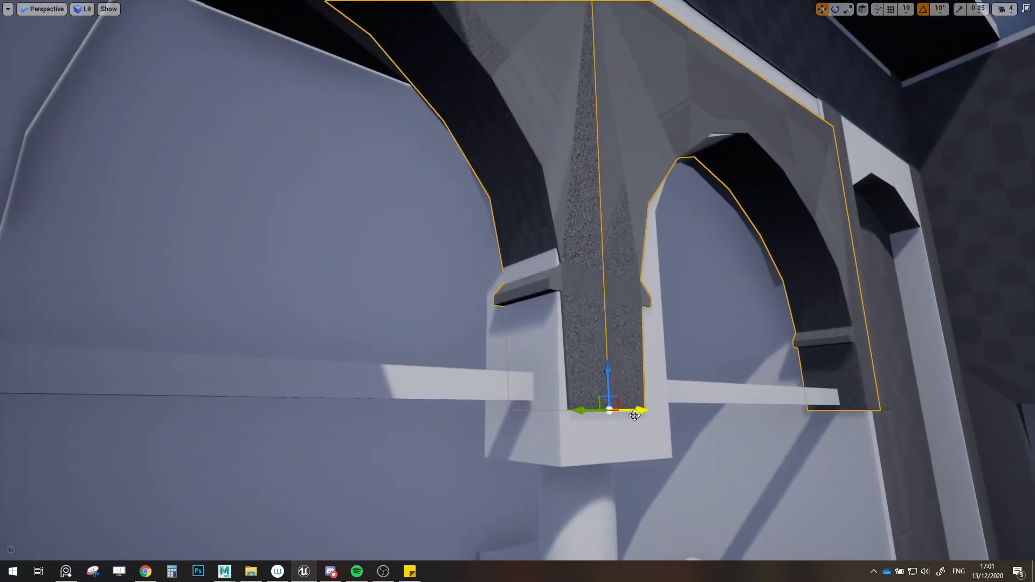
left_click_drag(634, 415, 633, 415)
right_click_drag(641, 394, 594, 372)
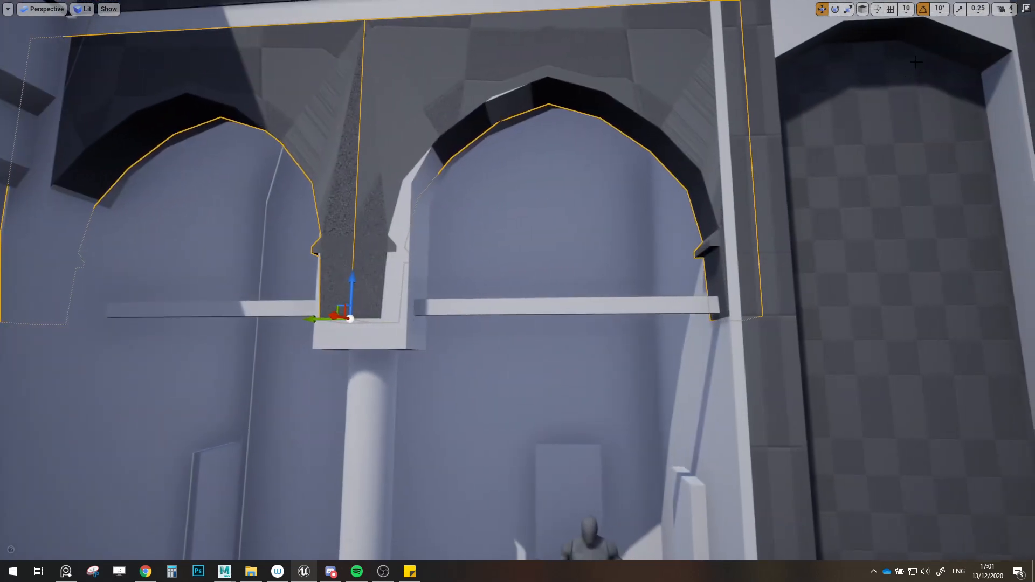
left_click(891, 9)
Step: Bring the pillar mesh from outside the building into the arcade, near the blockout column
right_click_drag(782, 162, 626, 212)
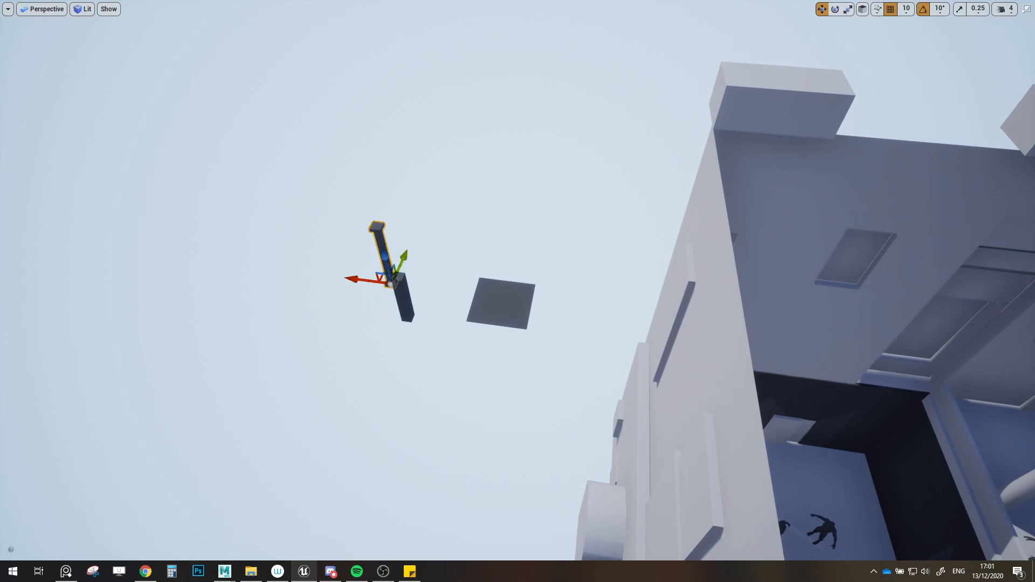
right_click_drag(195, 291, 195, 291)
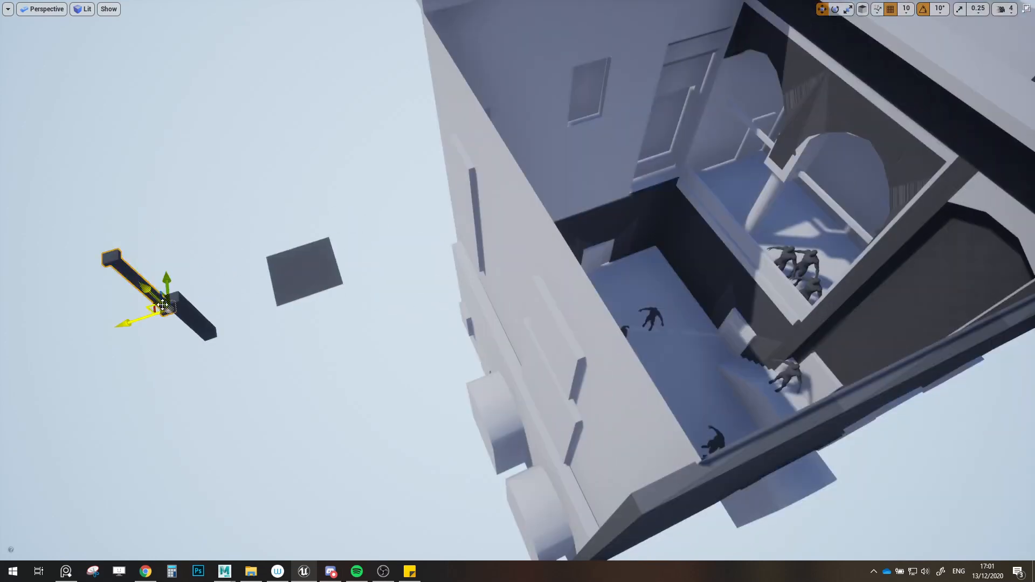
left_click_drag(149, 316, 526, 241)
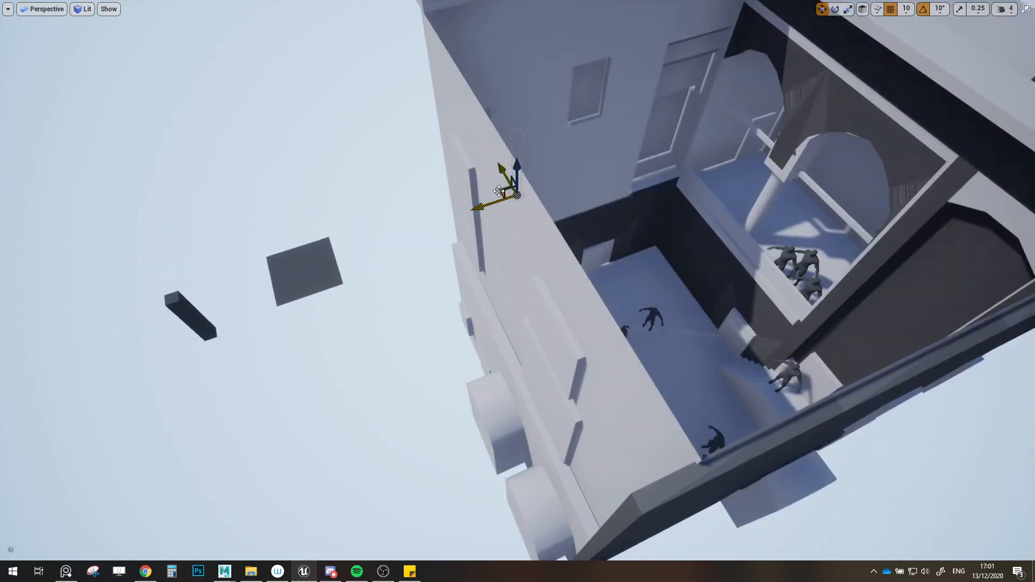
left_click_drag(747, 286, 782, 240)
right_click_drag(782, 240, 828, 249)
scroll(569, 241, "up", 6)
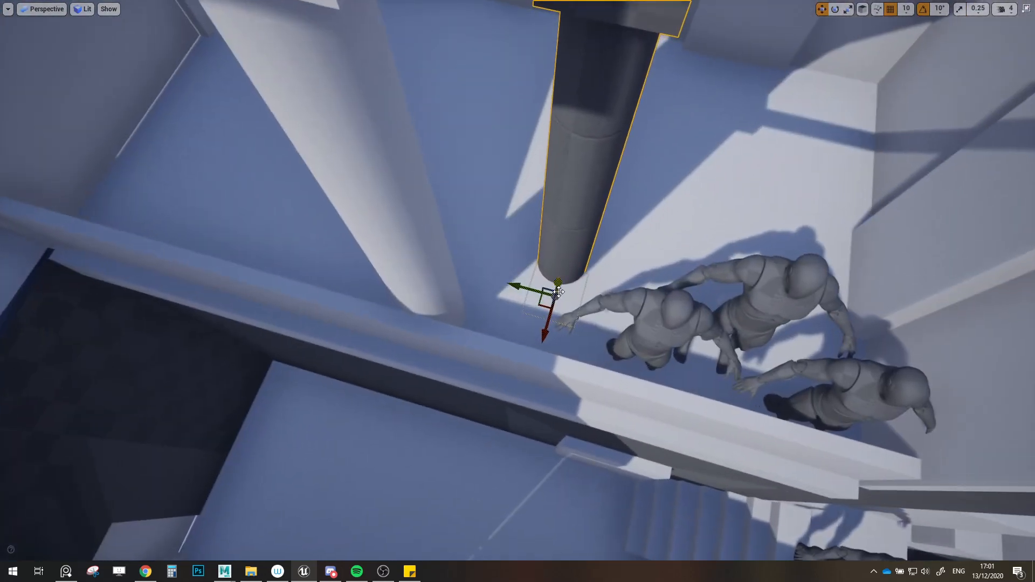
Step: Align the pillar with the blockout column under the meeting point of the two arches, slightly forward of it
right_click_drag(541, 283, 591, 268)
left_click_drag(605, 261, 481, 283)
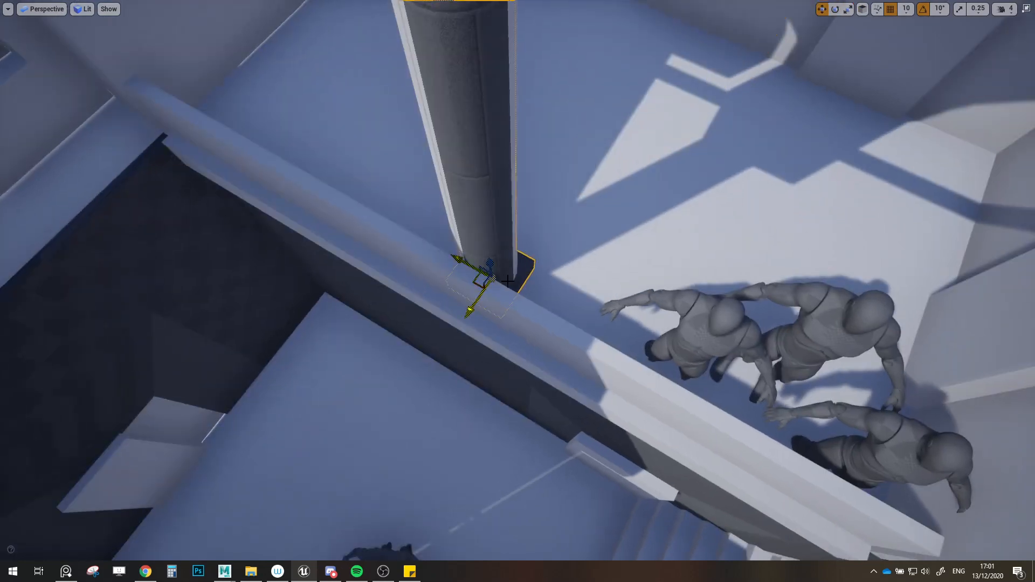
right_click_drag(509, 281, 515, 189)
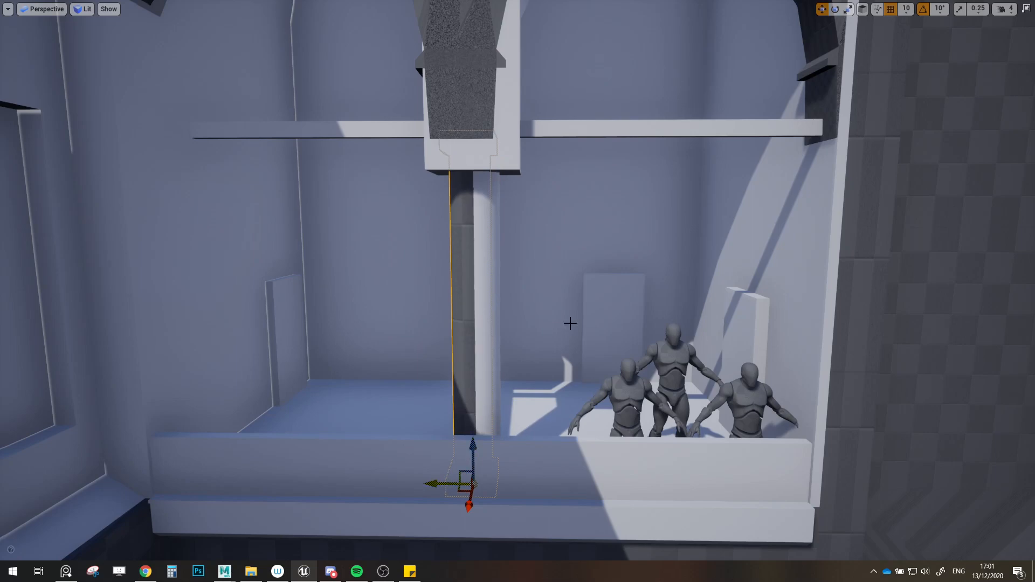
right_click_drag(570, 324, 565, 318)
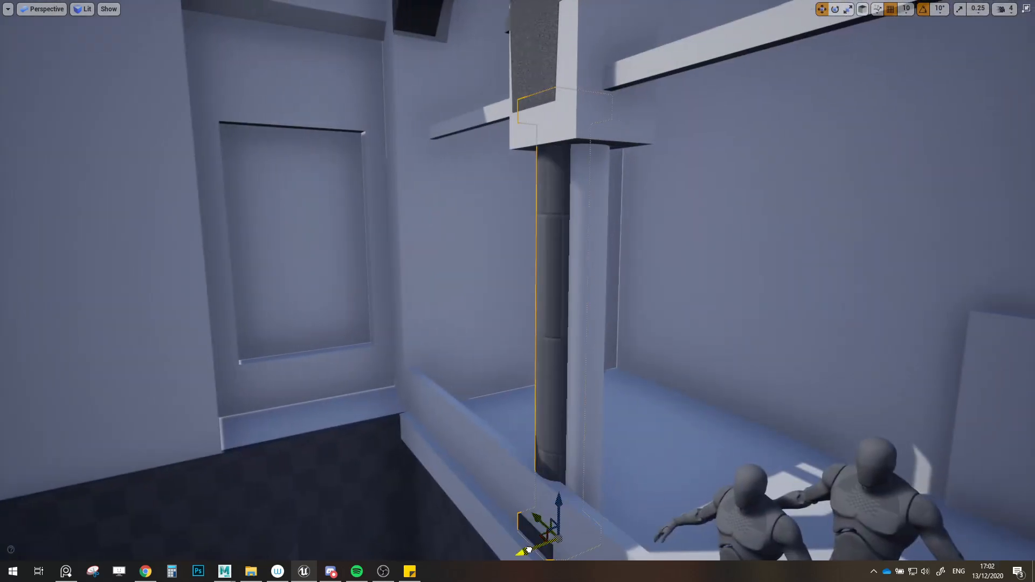
right_click_drag(523, 551, 561, 547)
key("g")
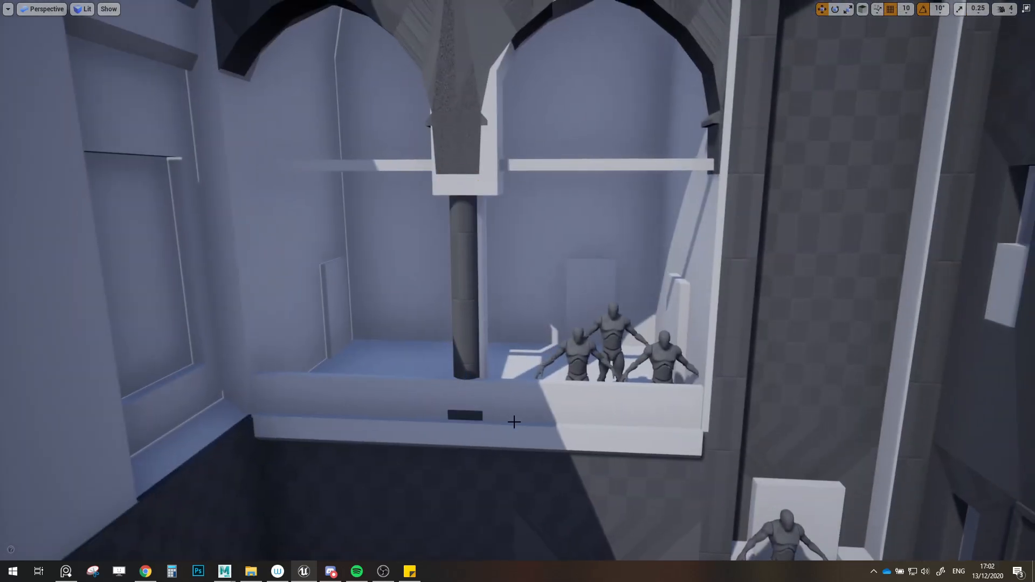
Step: Raise both arcade arches to the underside of the half-wall band above them
right_click_drag(513, 420, 524, 358)
left_click(636, 428)
right_click_drag(636, 427, 656, 445)
left_click(370, 198, "ctrl")
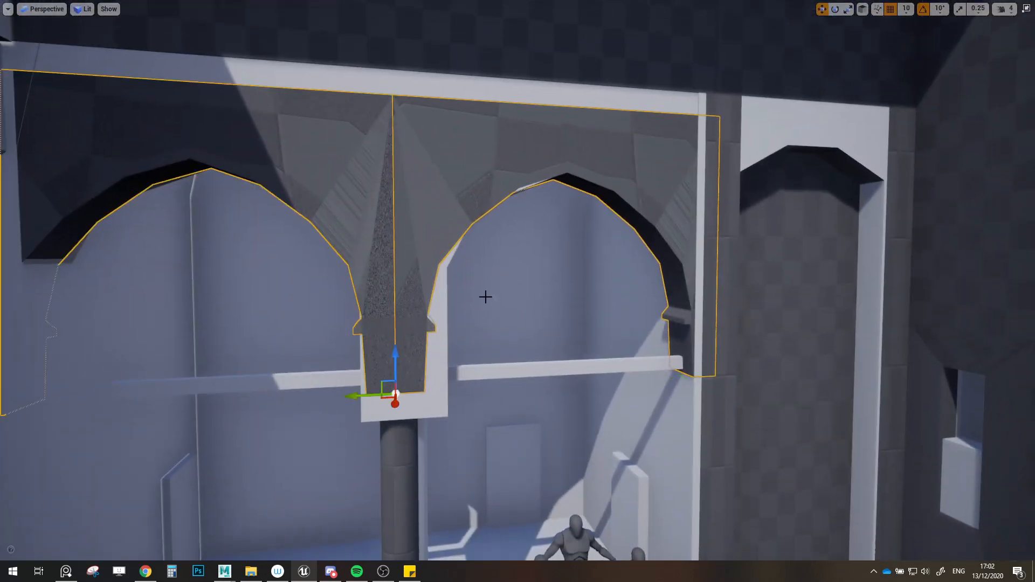
left_click_drag(396, 355, 402, 330)
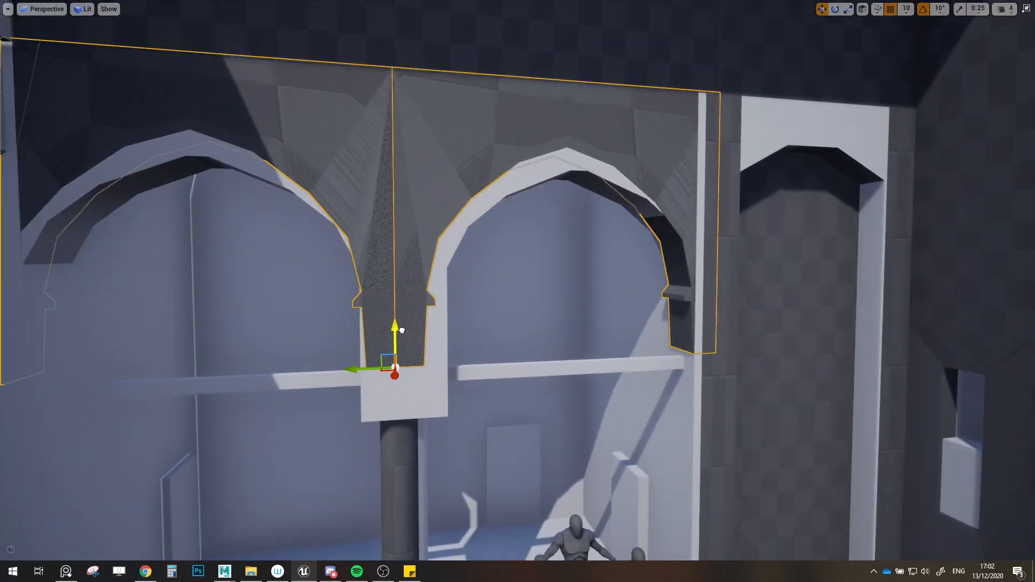
Step: Try to raise the pillar slightly toward the arches
right_click_drag(450, 318, 475, 342)
left_click(409, 342)
left_click_drag(407, 458, 410, 446)
right_click_drag(411, 446, 453, 418)
key("ctrl+z")
key("f")
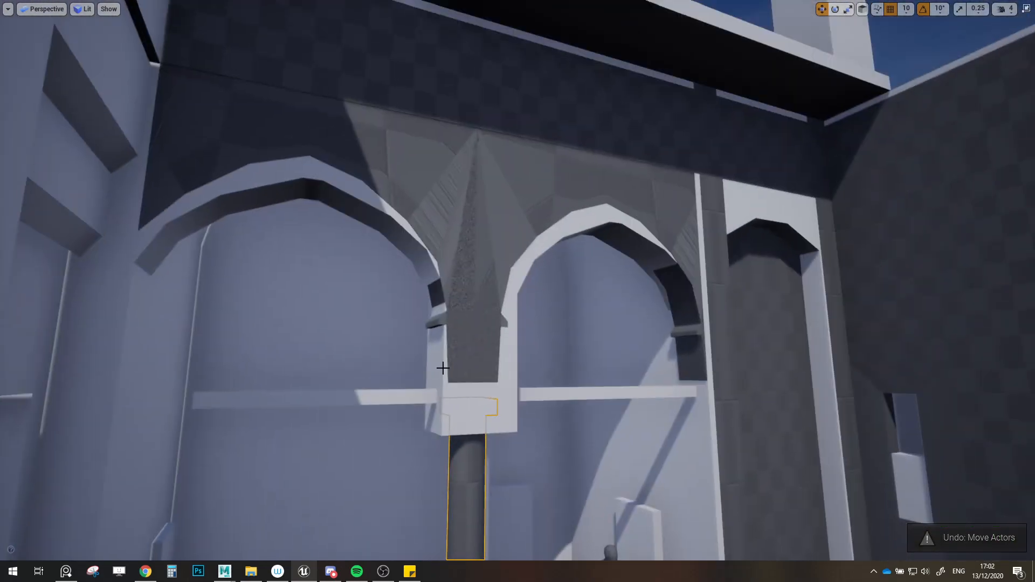
Step: Lower both arcade arches slightly below the half-wall band, closer to the blockout arch outlines
left_click(460, 189)
left_click(611, 236, "ctrl")
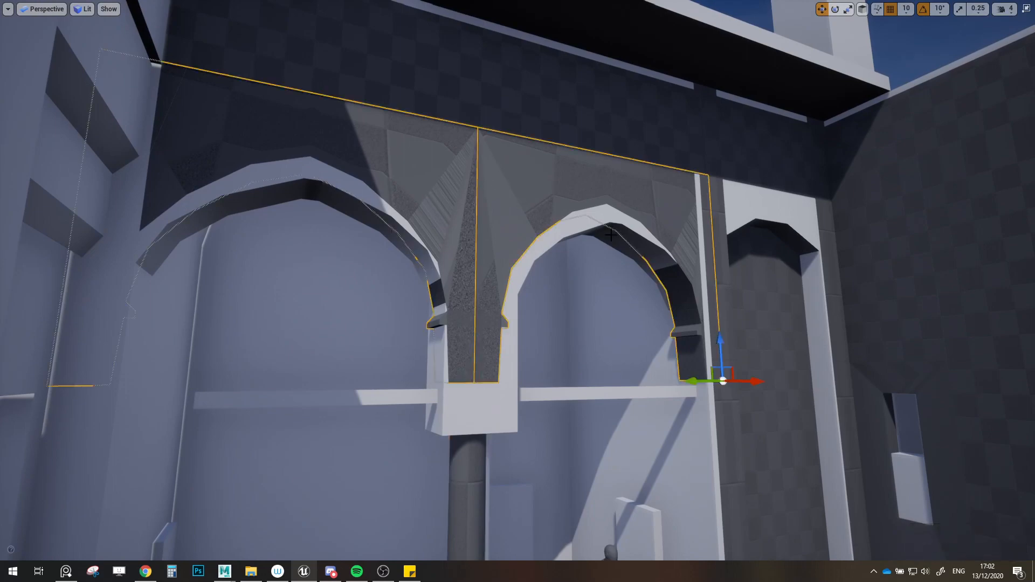
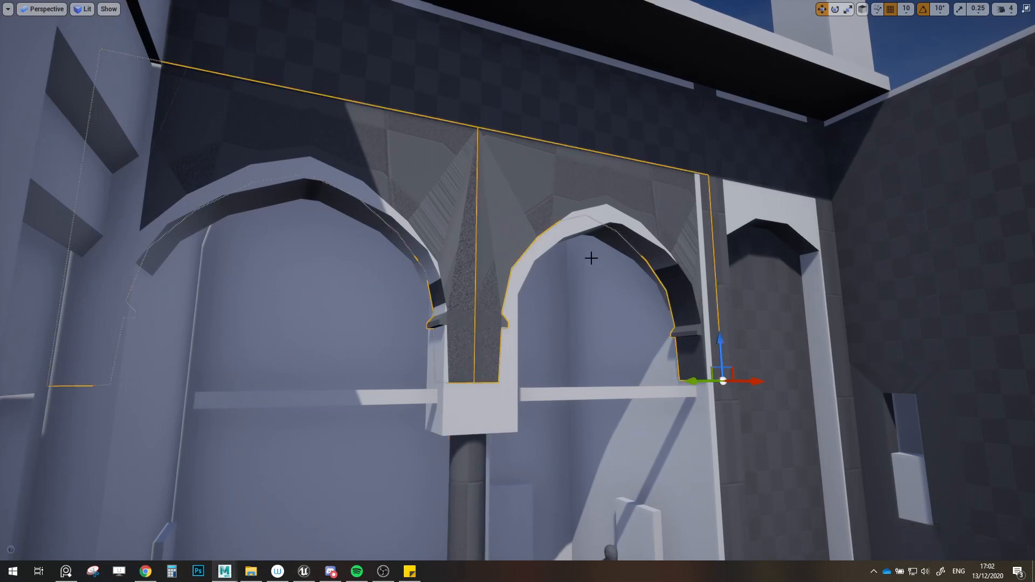
left_click_drag(592, 259, 513, 257, "alt")
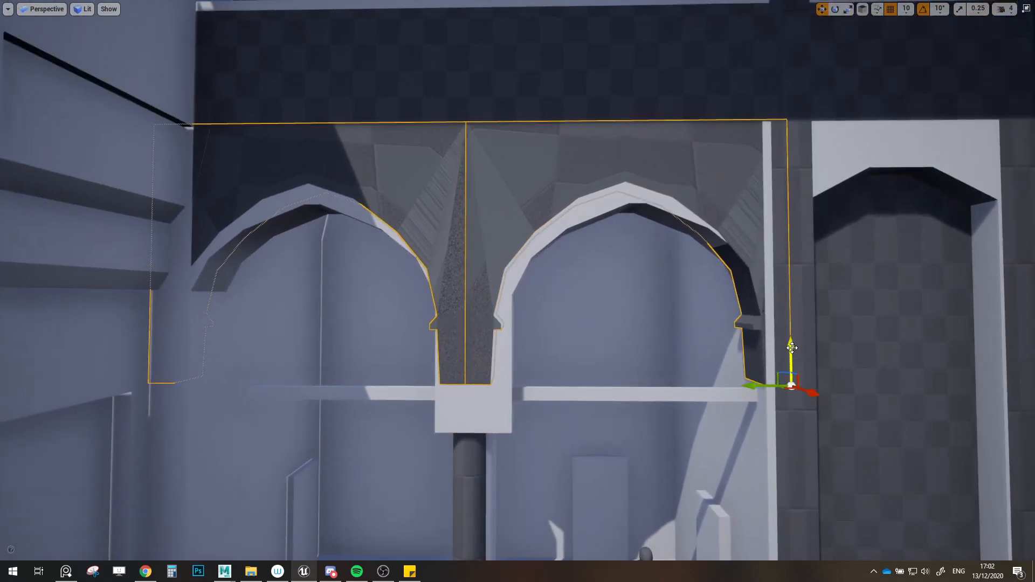
left_click_drag(792, 348, 790, 368)
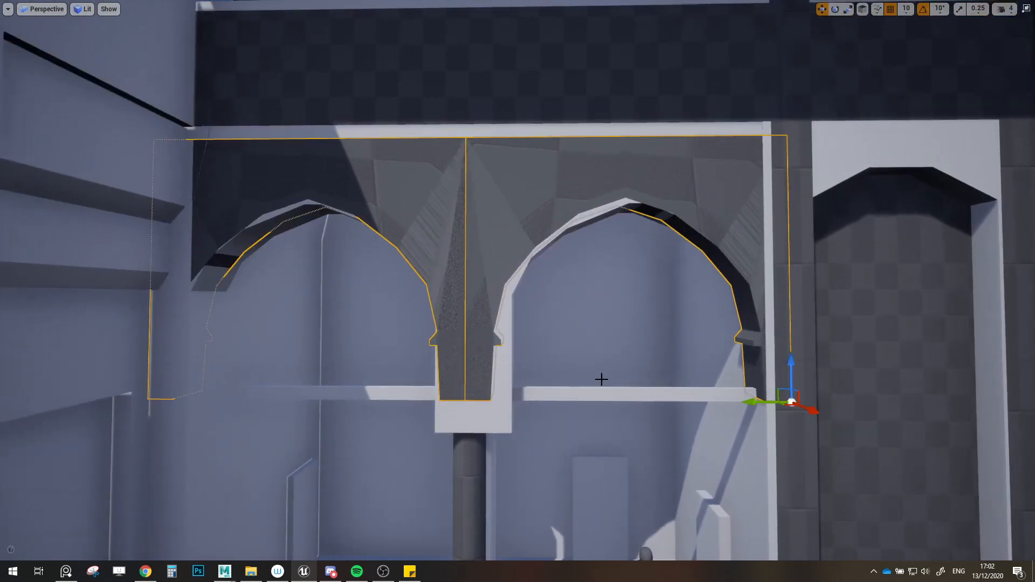
middle_click_drag(602, 379, 601, 371, "alt")
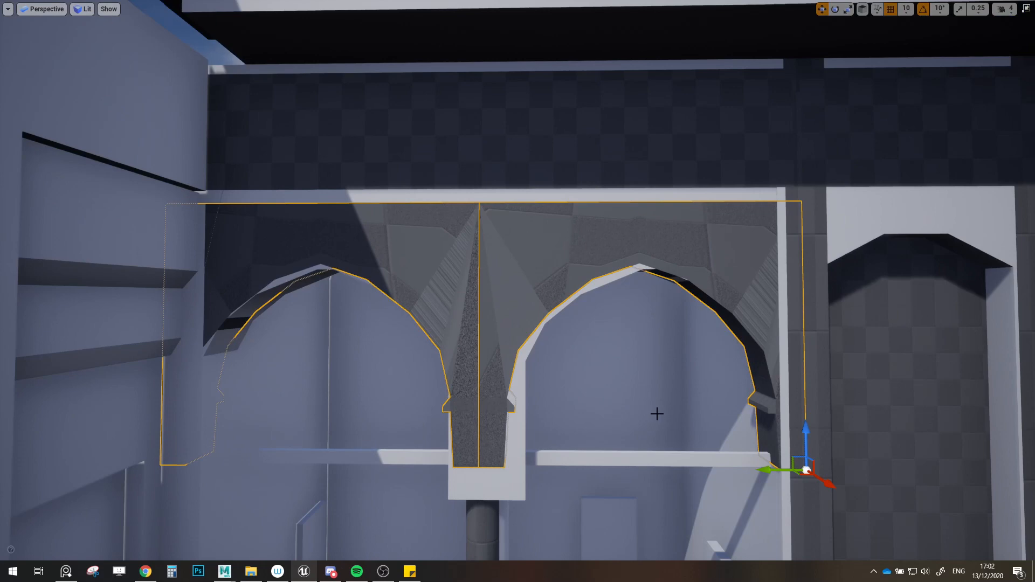
scroll(686, 411, "down", 2)
Step: Switch to the Carpet_Blockout scene in Maya and bring the two arcade arches into close view
left_click(226, 572)
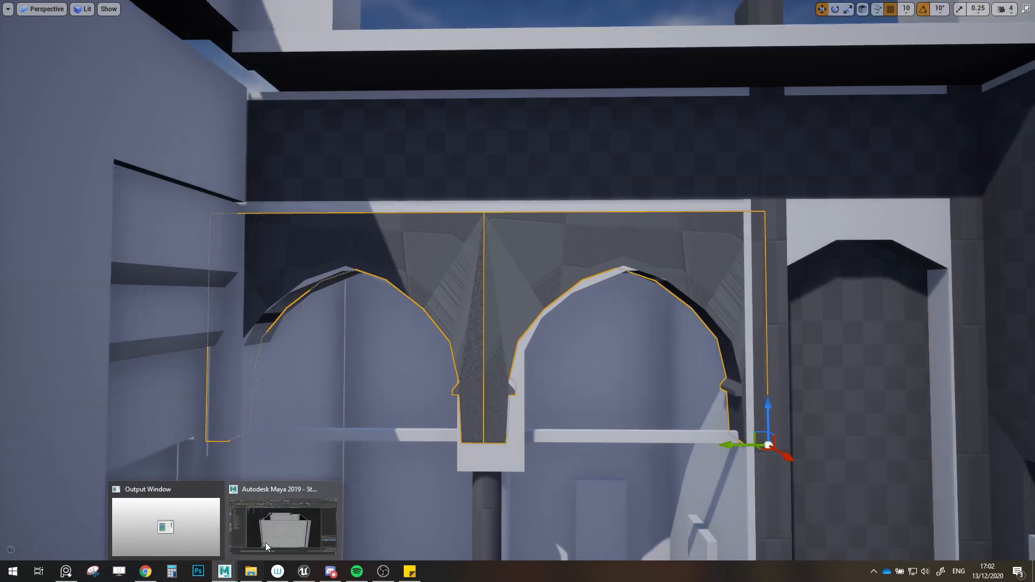
left_click(272, 535)
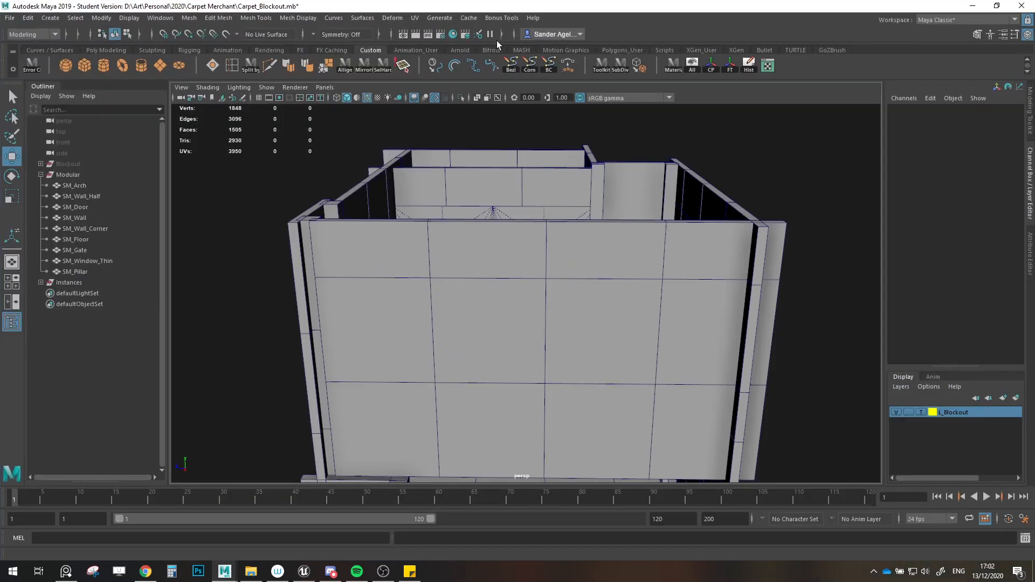
scroll(557, 205, "down", 5)
left_click_drag(558, 205, 604, 297, "alt")
scroll(522, 331, "up", 6)
Step: Raise the three half-walls above the arcade arches, using grid snapping for their height
left_click(627, 256)
left_click(518, 231, "shift")
left_click(442, 231, "shift")
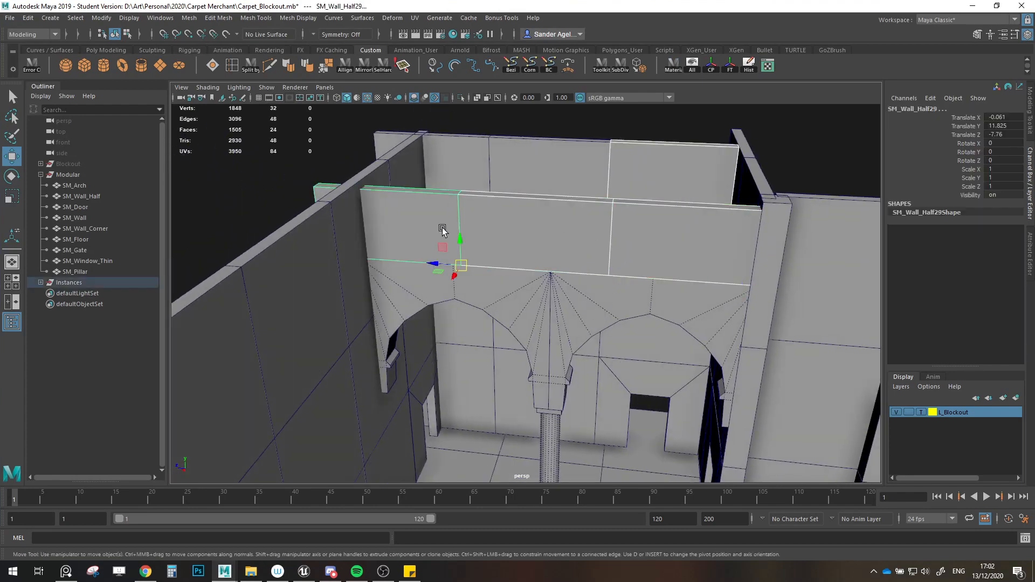
left_click_drag(458, 231, 465, 242)
key("x")
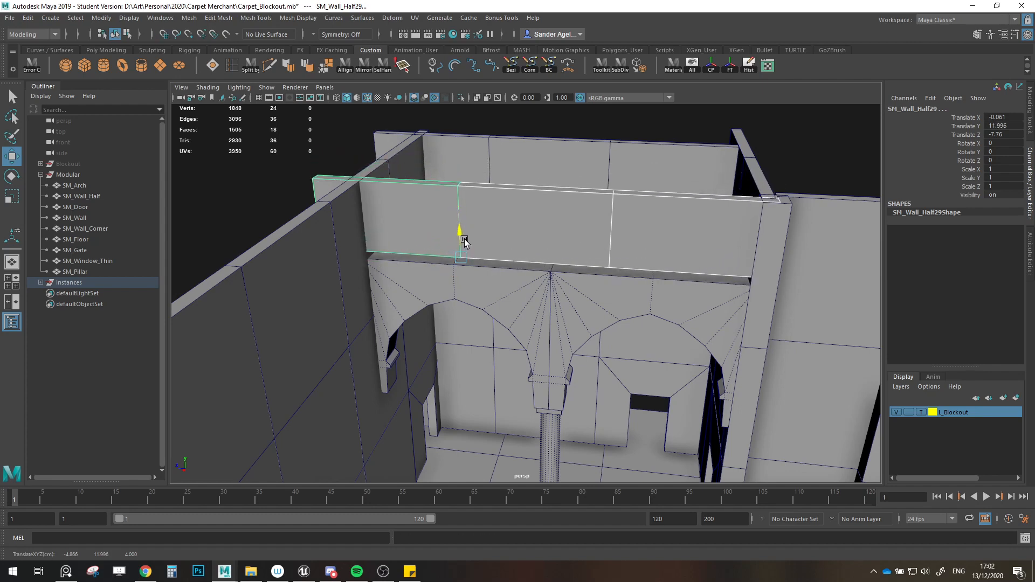
key("ctrl+z")
key("ctrl+z")
key("ctrl+z")
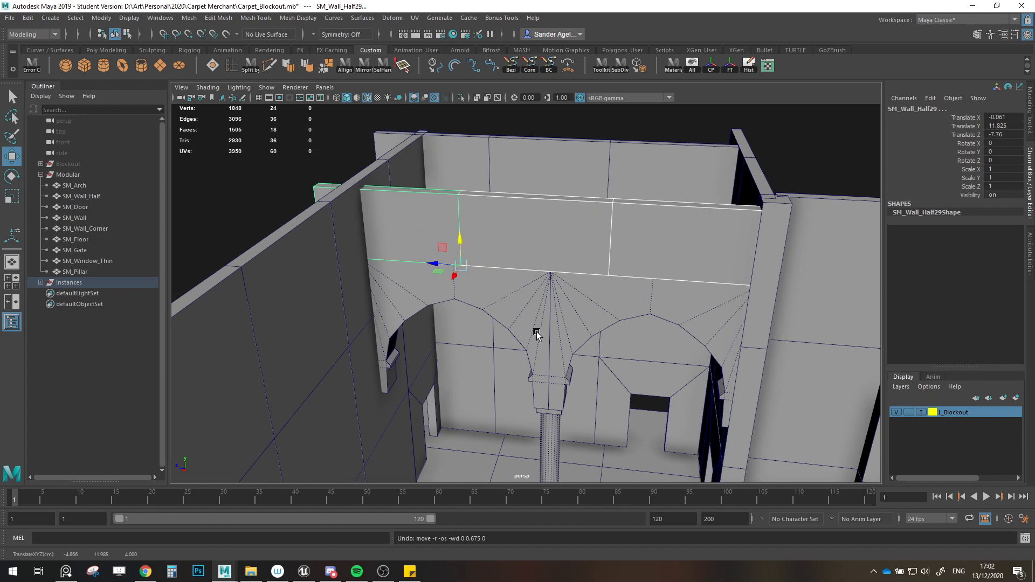
middle_click_drag(538, 336, 359, 231, "alt")
key("x")
left_click_drag(359, 225, 360, 244)
Step: Raise the top faces of both arcade arches until they meet the half-wall band above
left_click(425, 296)
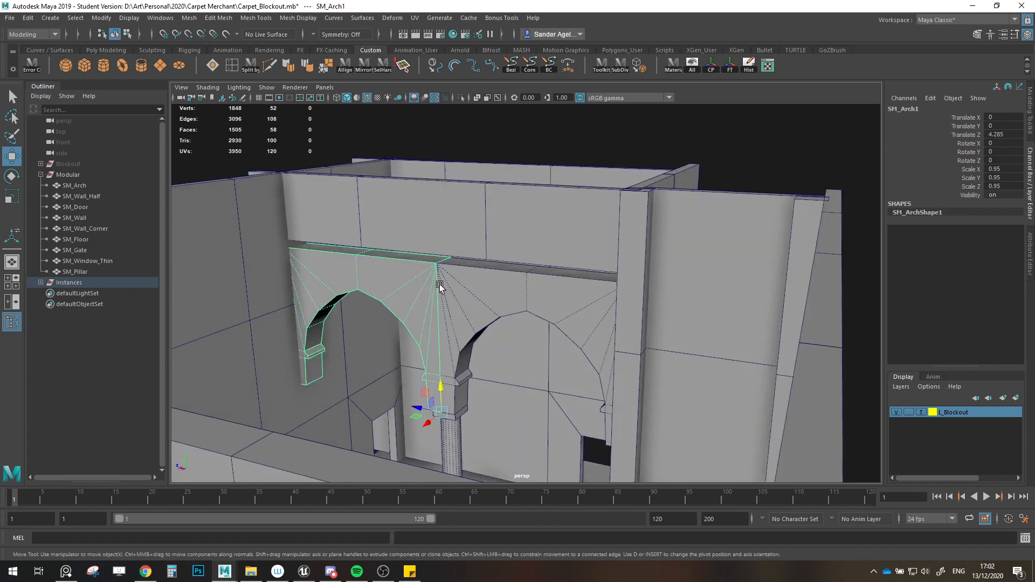
left_click(1030, 110)
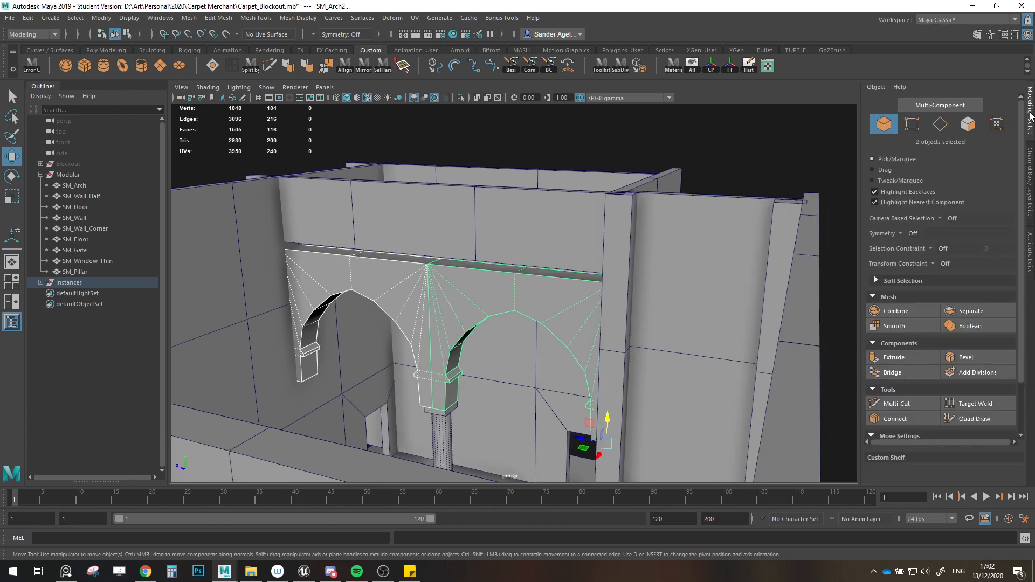
left_click_drag(358, 419, 542, 428, "alt")
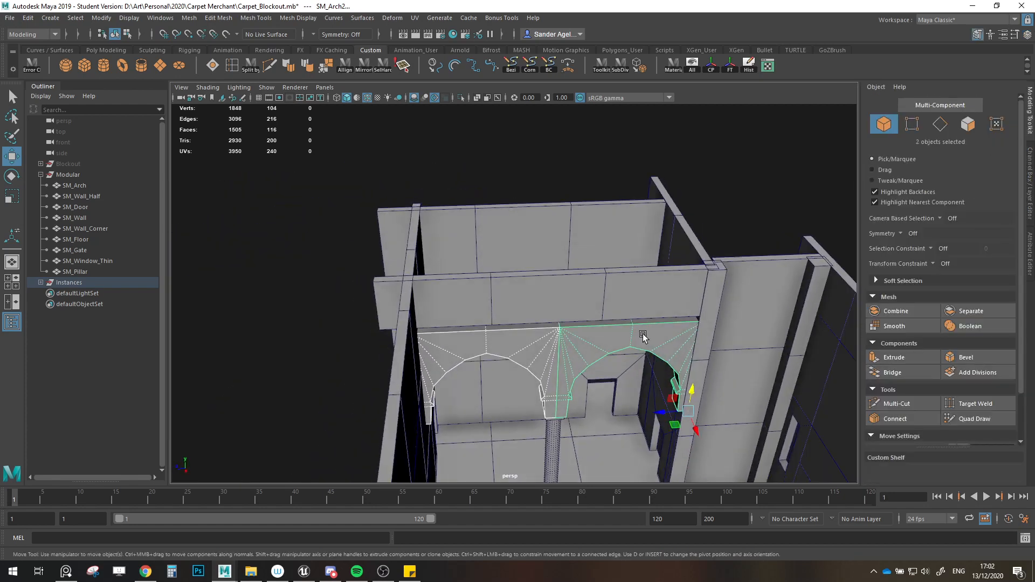
key("ctrl+1")
left_click(972, 127)
scroll(683, 320, "up", 2)
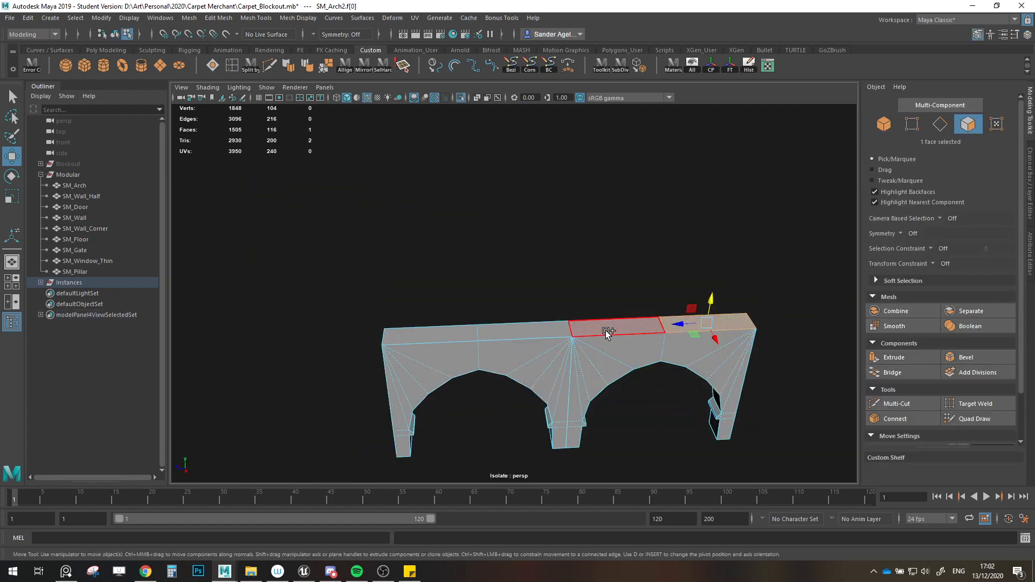
left_click(522, 335, "shift")
key("f")
key("ctrl+1")
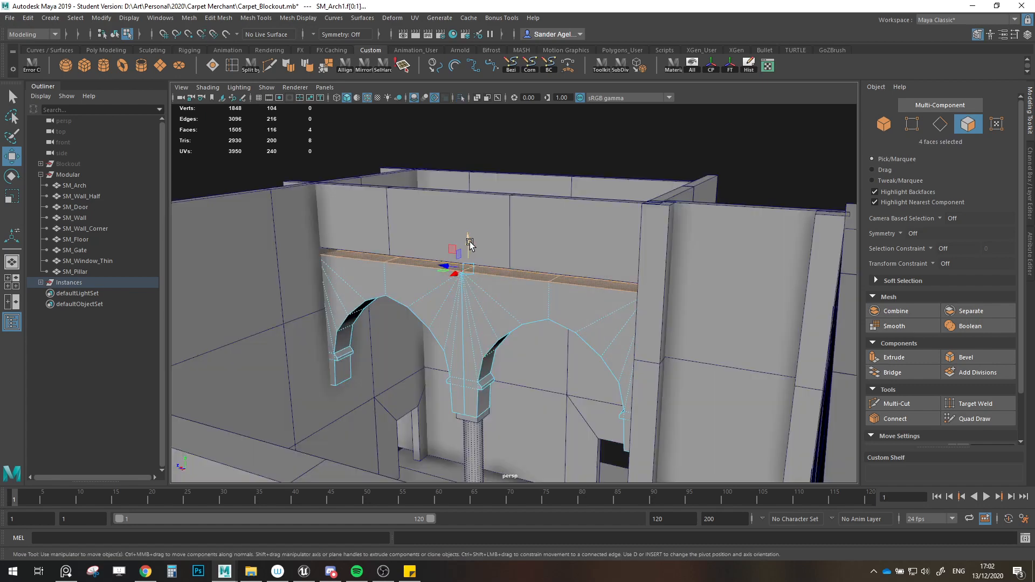
left_click_drag(470, 245, 467, 241)
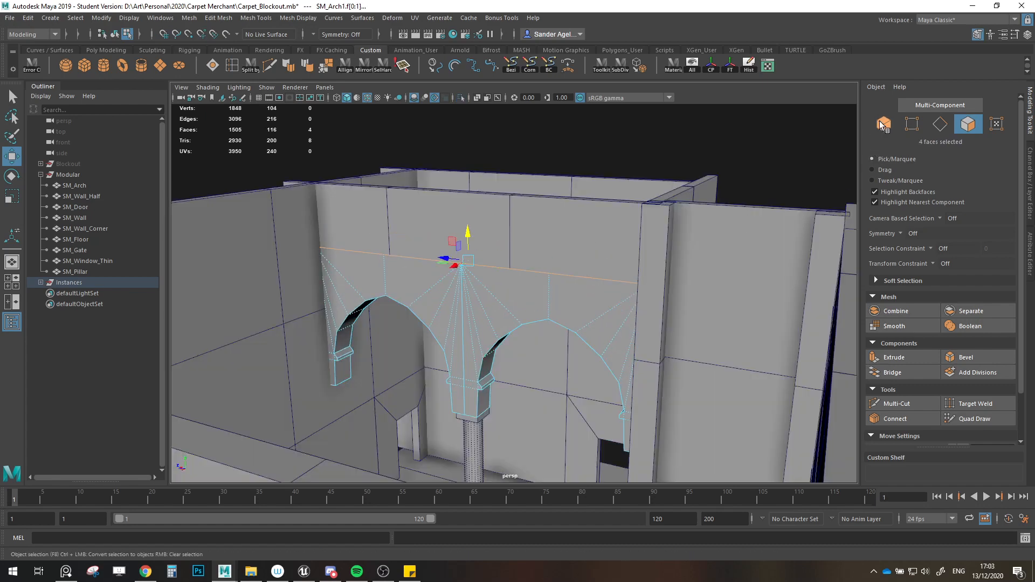
left_click(881, 124)
Step: Duplicate the corrected arch at the world origin, freeze its transforms and isolate it over the grid
scroll(527, 338, "down", 5)
mouse_move(527, 339)
left_mouse_down("alt")
mouse_move(535, 354)
mouse_move(600, 336)
mouse_move(570, 371)
mouse_move(561, 342)
mouse_move(593, 354)
mouse_move(553, 377)
mouse_move(530, 365)
left_mouse_up("alt")
left_click(531, 323)
scroll(560, 330, "down", 4)
key("ctrl+1")
key("ctrl+1")
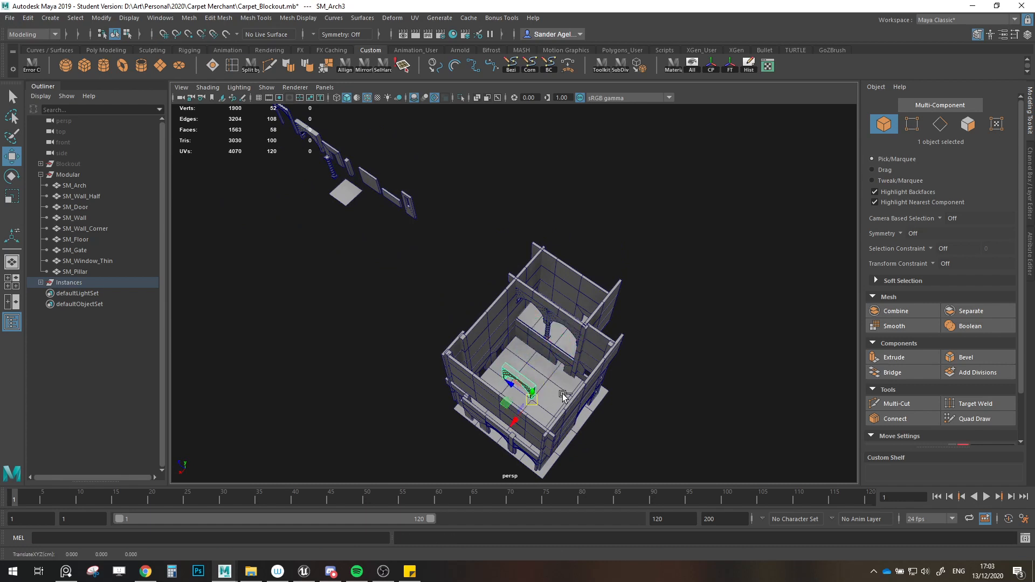
key("ctrl+1")
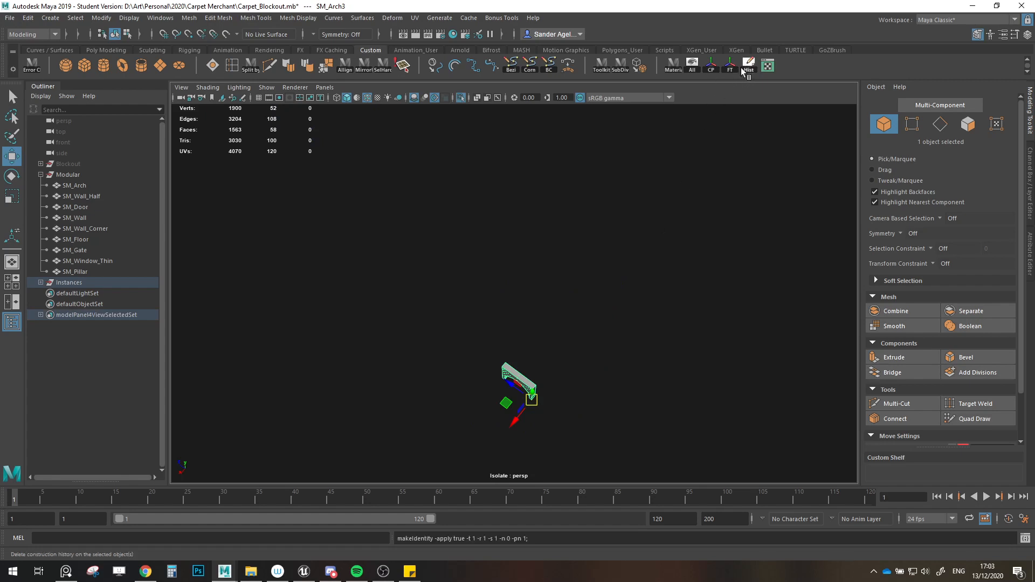
key("f")
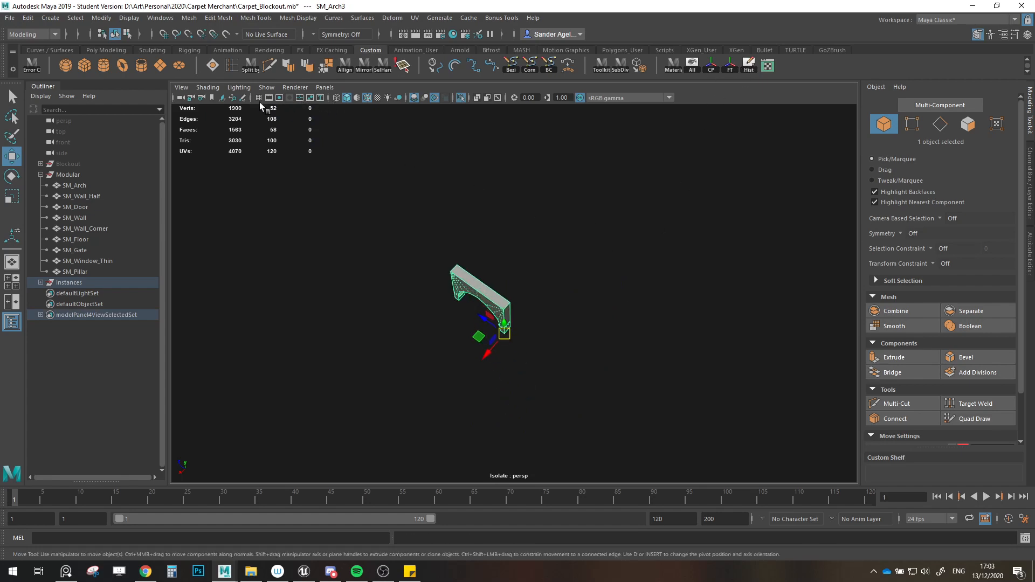
left_click(259, 98)
scroll(492, 357, "up", 3)
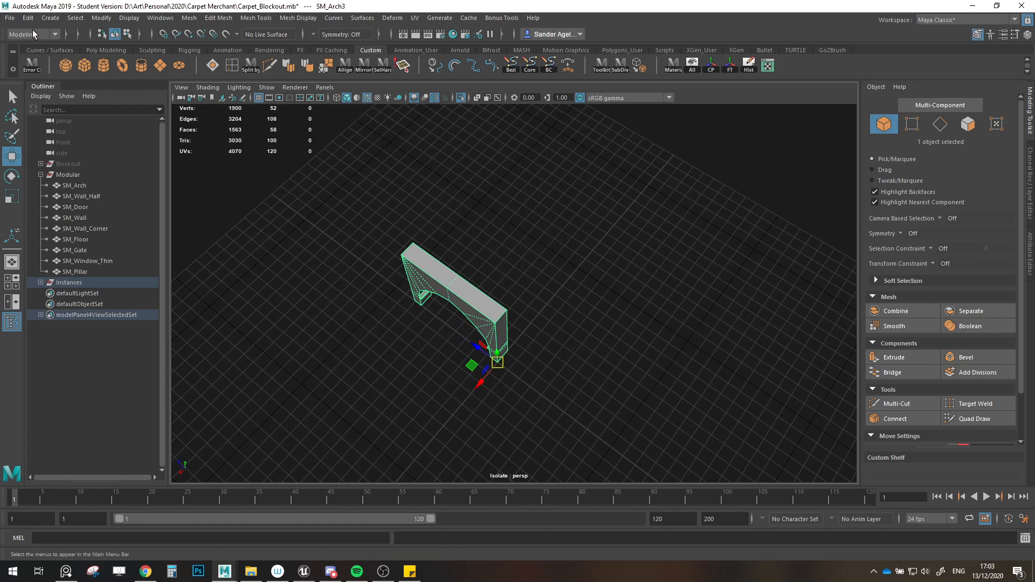
Step: Export the isolated arch as FBX over the existing SM_Arch.fbx in the Assets folder
left_click(13, 19)
left_click(43, 160)
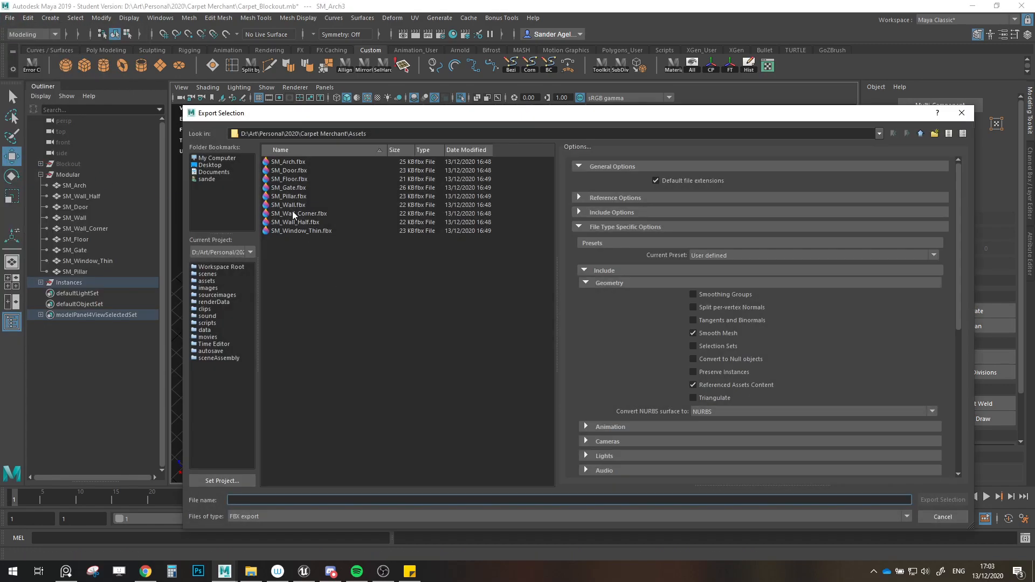
double_click(291, 163)
left_click(556, 339)
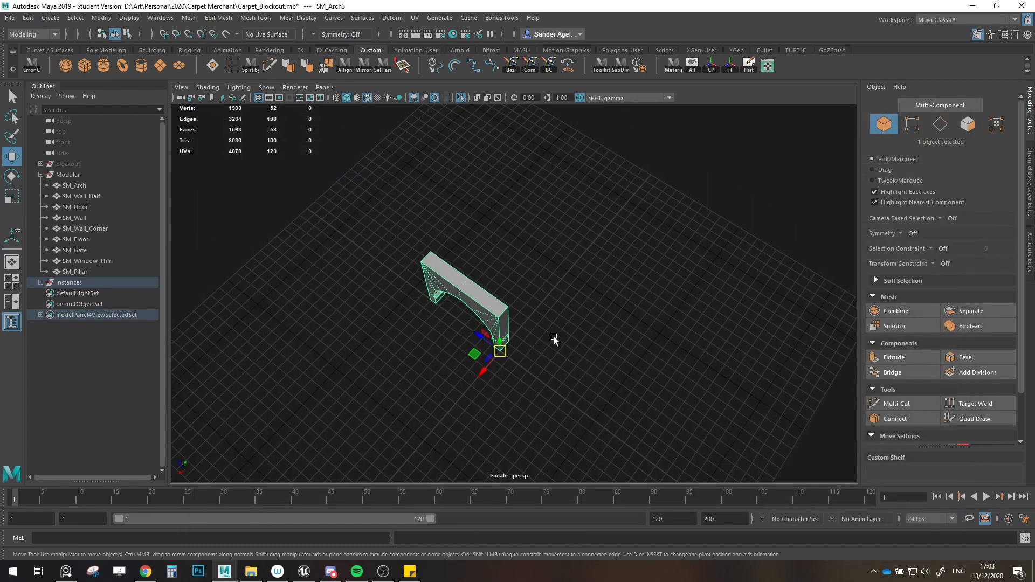
Step: Move the new arch out of the building to sit beside the row of modular pieces
scroll(499, 336, "down", 3)
middle_click_drag(499, 336, 610, 434, "alt")
left_click_drag(629, 418, 420, 230)
key("f")
scroll(465, 290, "down", 5)
middle_click_drag(465, 290, 471, 354, "alt")
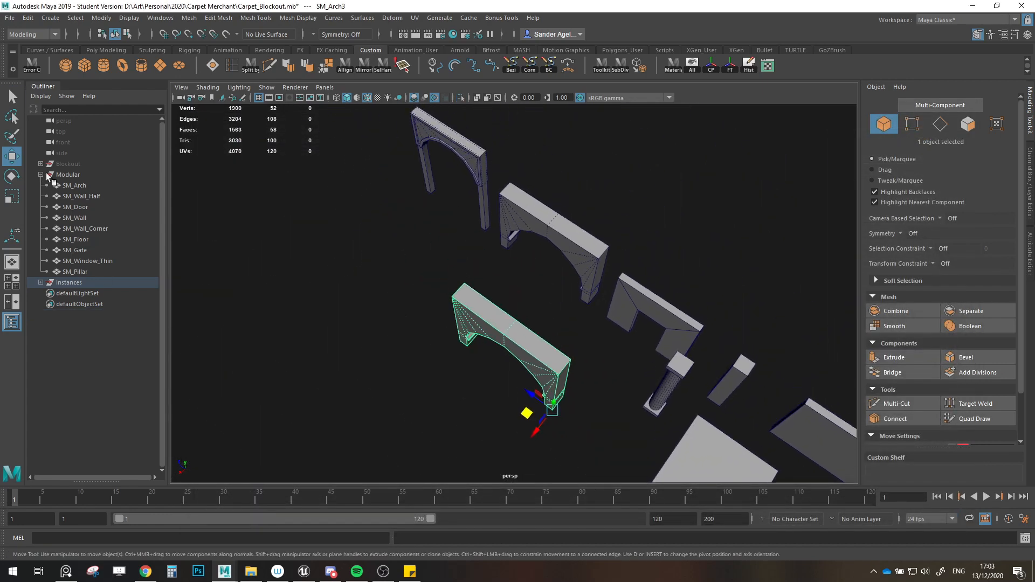
Step: Delete the old SM_Arch from the modular row and move the new arch into its place
left_click(509, 208)
double_click(87, 187)
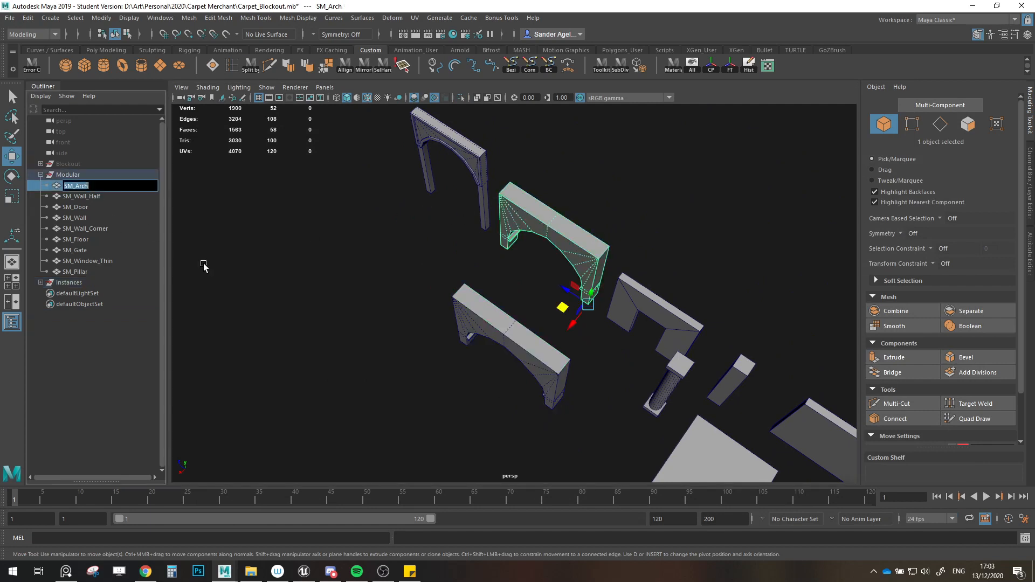
left_click(336, 322)
left_click(529, 231)
key("Delete")
left_click(491, 342)
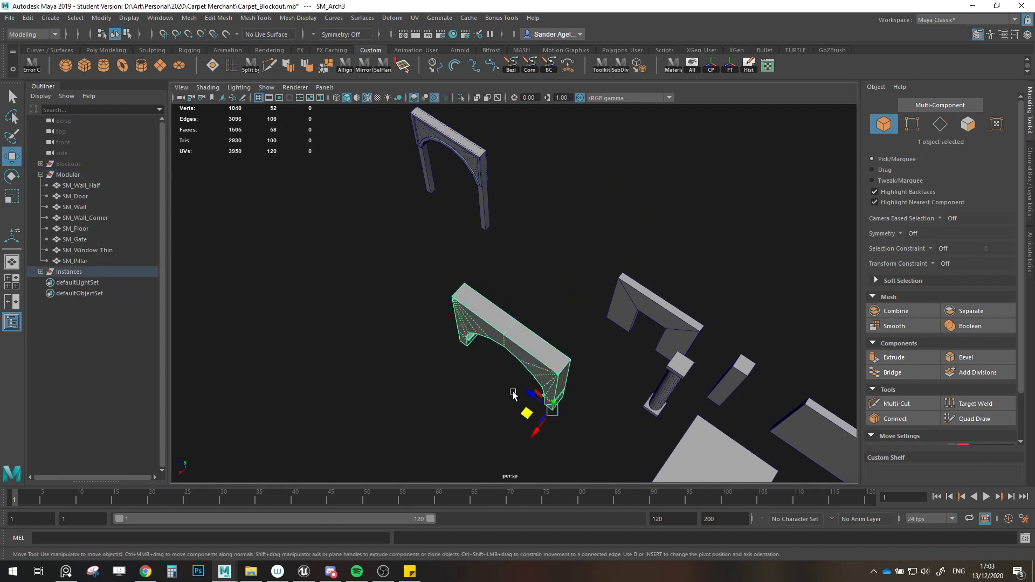
left_click_drag(526, 413, 555, 309)
key("f")
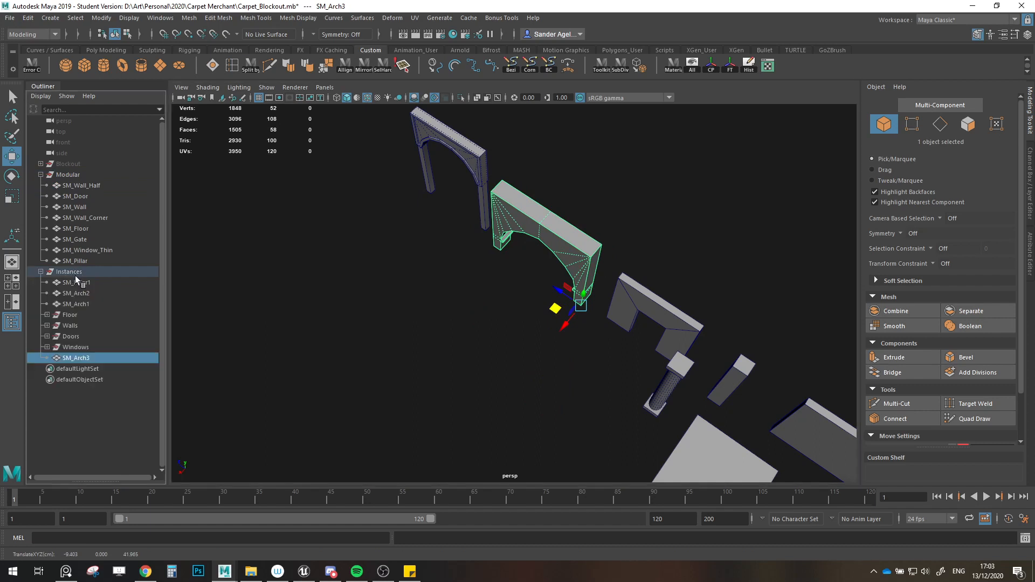
Step: Rename the new arch as SM_Arch and move it from the Instances group into the Modular group
double_click(81, 360)
type("SM_Arch")
key("Return")
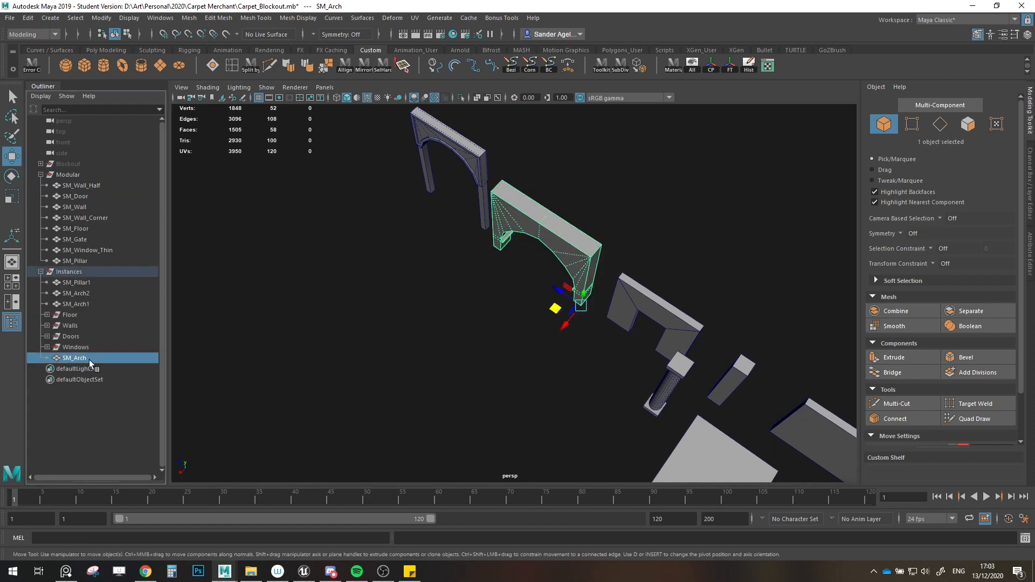
left_click_drag(89, 361, 78, 196)
left_click(38, 281)
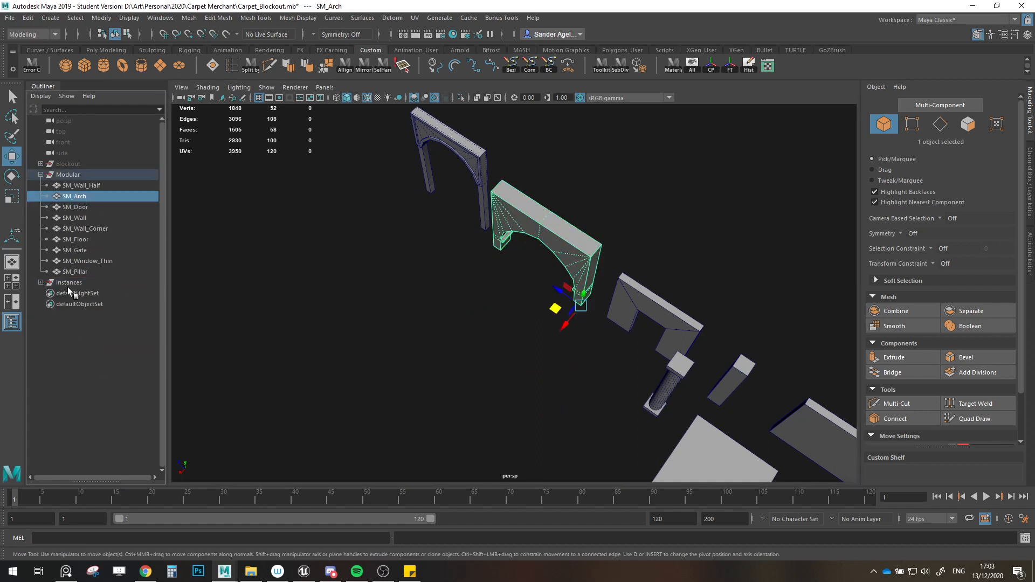
Step: Save the Carpet_Blockout scene and switch to the Unreal editor
left_click(425, 350)
key("ctrl+s")
left_click(476, 295)
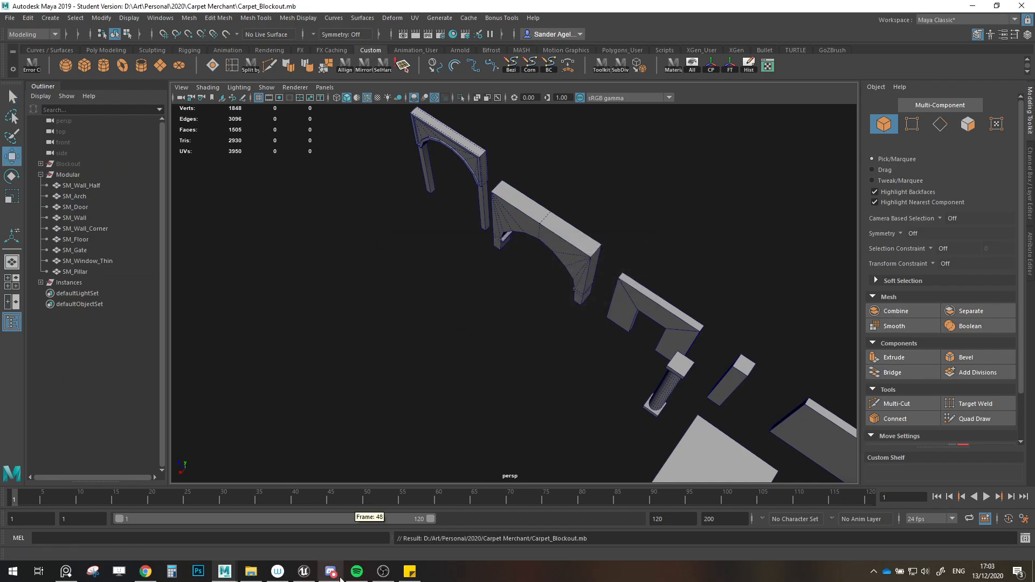
left_click(312, 571)
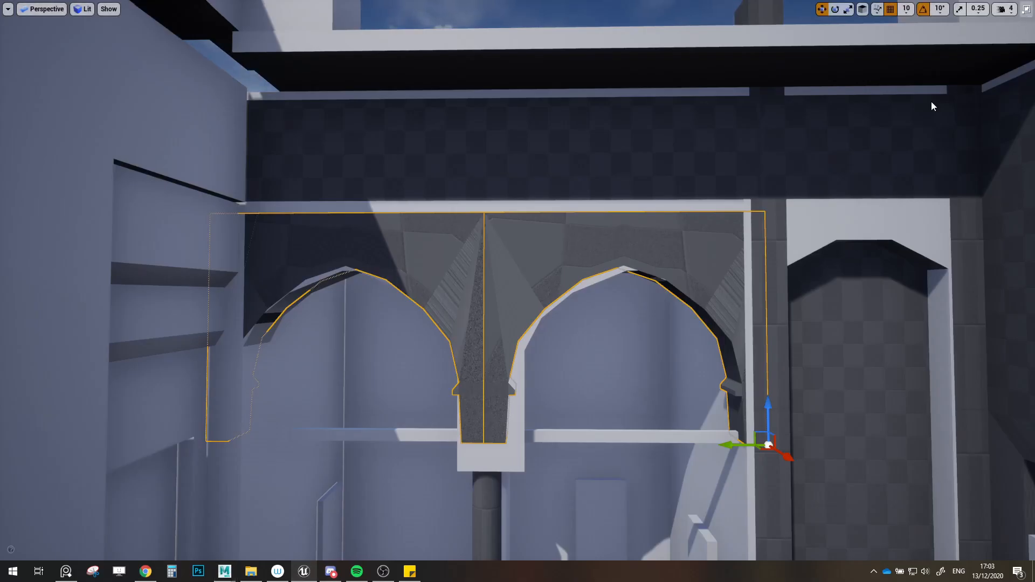
Step: Reimport the SM_Arch mesh in the Geometry folder and return to the enlarged viewport
key("F11")
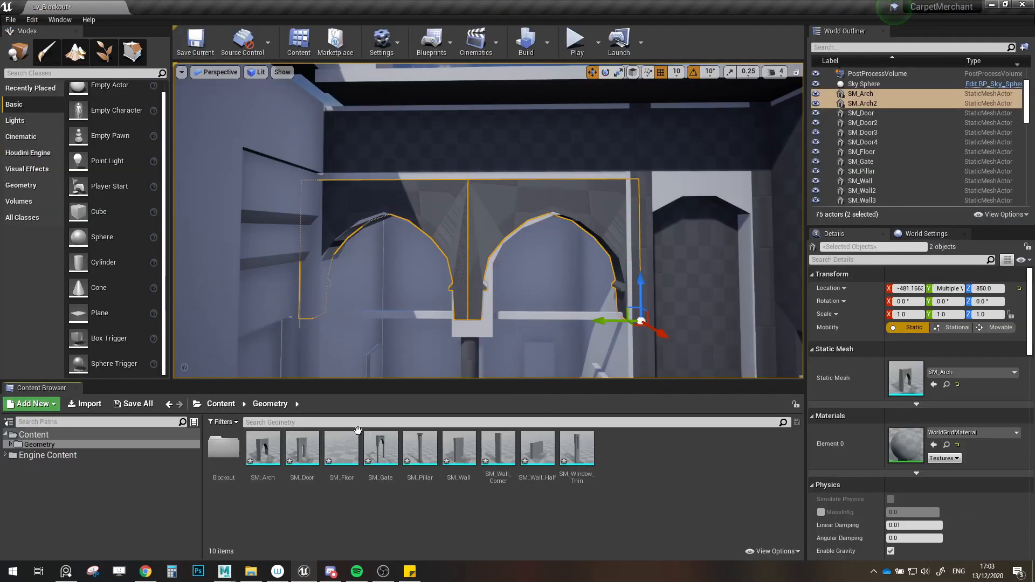
right_click(263, 453)
left_click(299, 160)
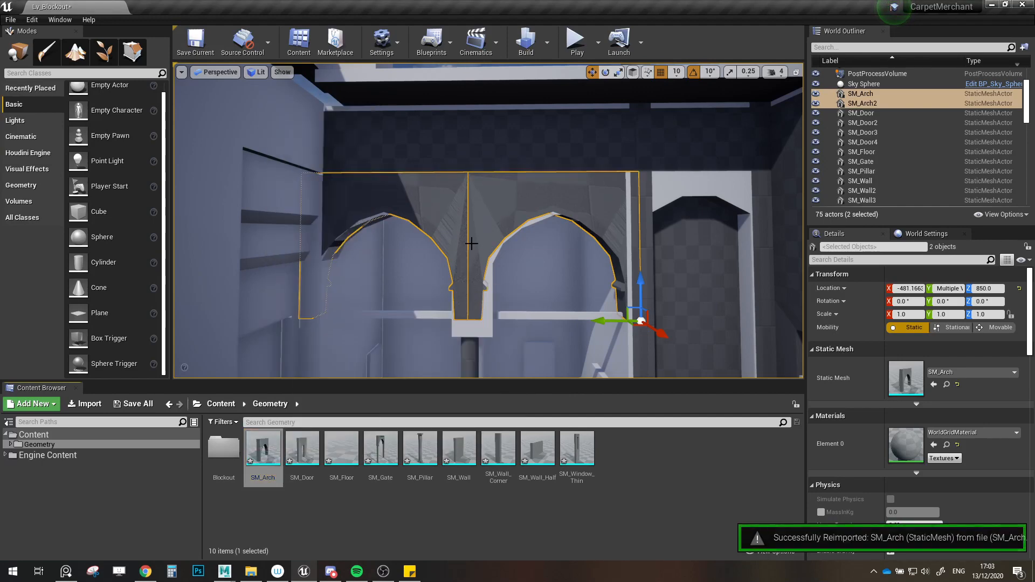
key("F11")
Step: Duplicate the door wall beside the stairs up to the arcade gallery and turn it parallel to the gallery's side wall
right_click_drag(674, 223, 658, 302)
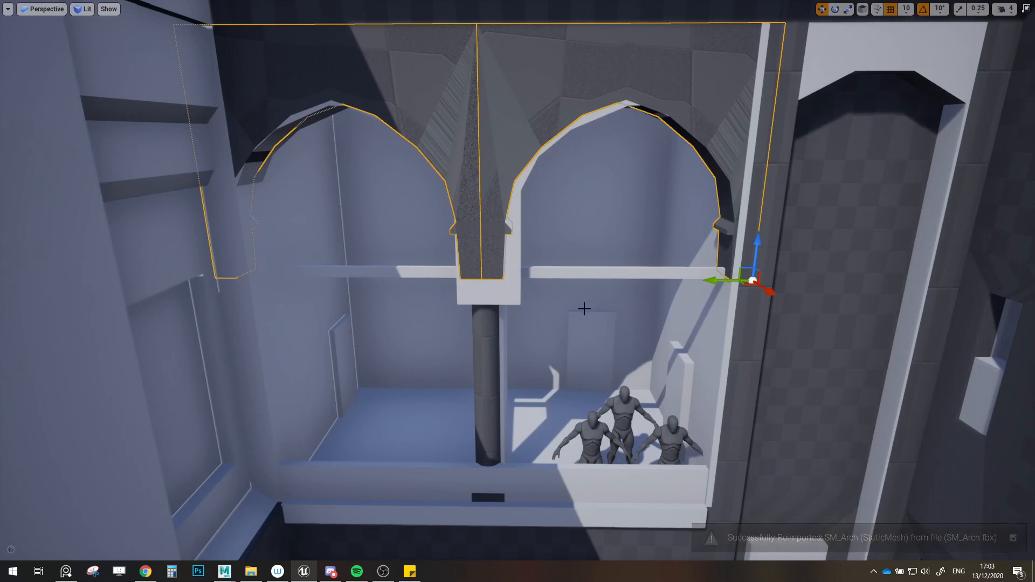
right_click_drag(580, 304, 599, 324)
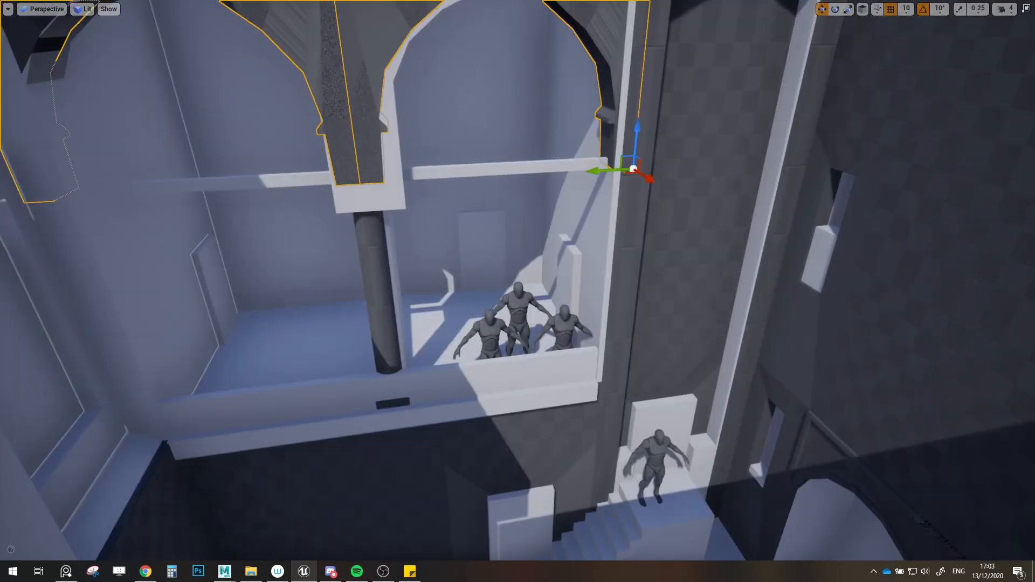
key("alt+Tab")
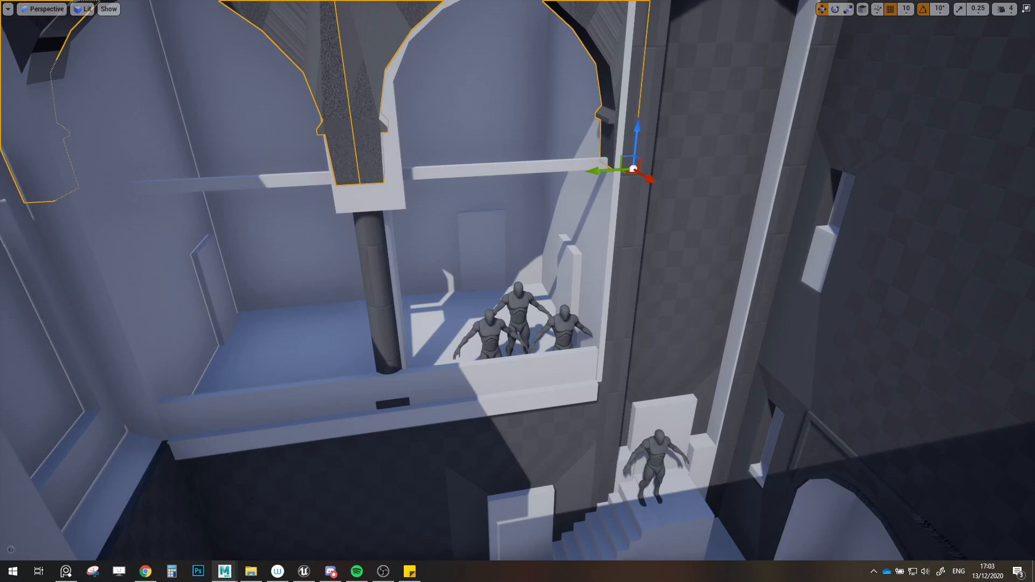
mouse_move(795, 297)
right_mouse_down()
mouse_move(884, 310)
mouse_move(787, 294)
mouse_move(815, 302)
right_mouse_up()
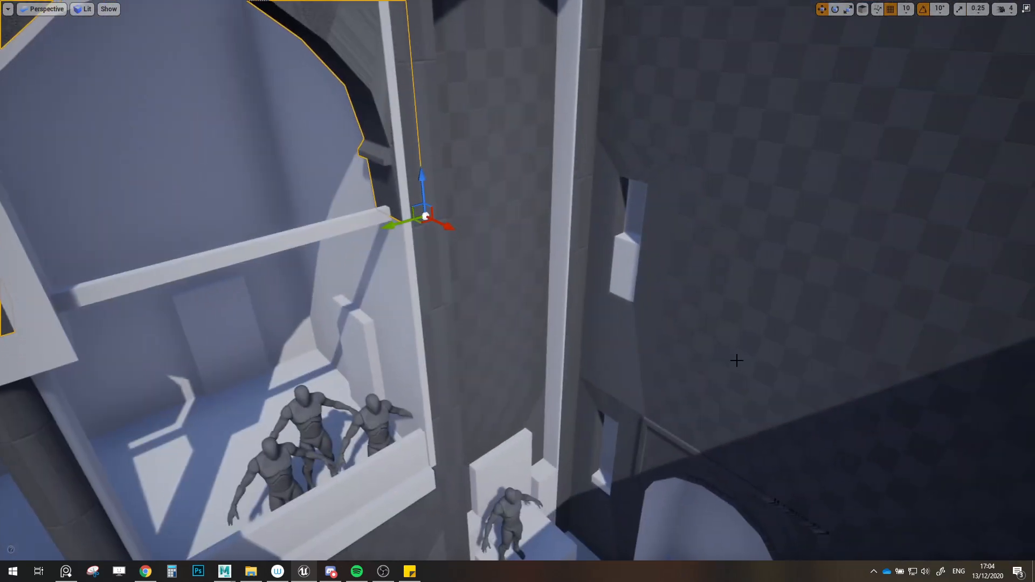
left_click(984, 362)
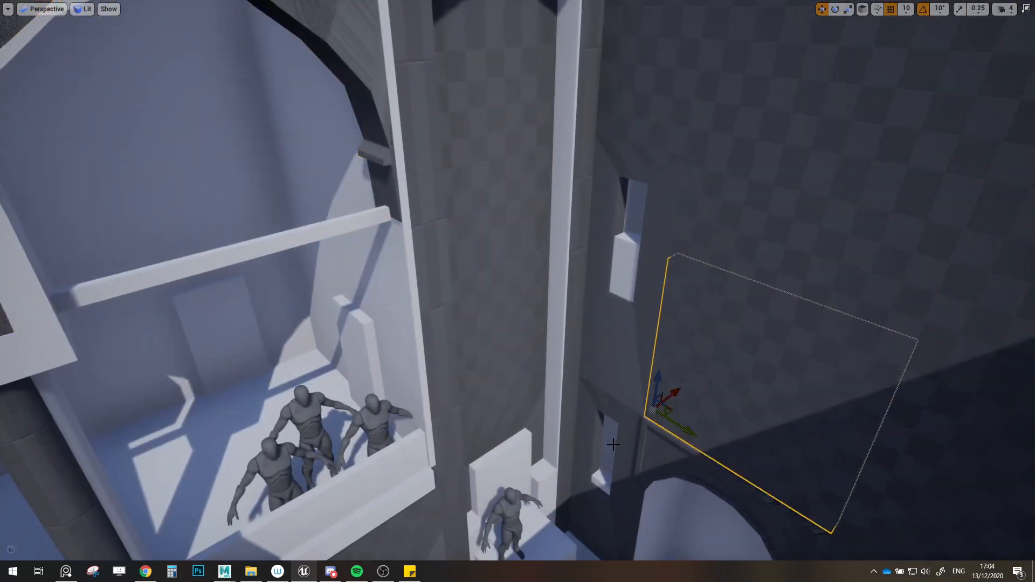
right_click_drag(613, 445, 469, 499)
left_click(583, 451)
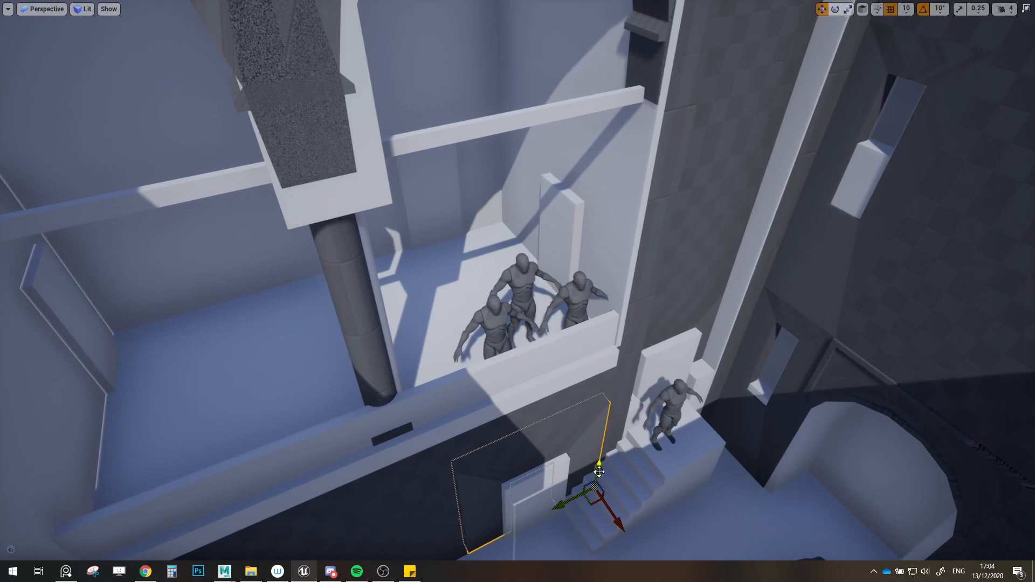
left_click_drag(598, 470, 536, 373)
key("e")
scroll(595, 367, "up", 3)
key("w")
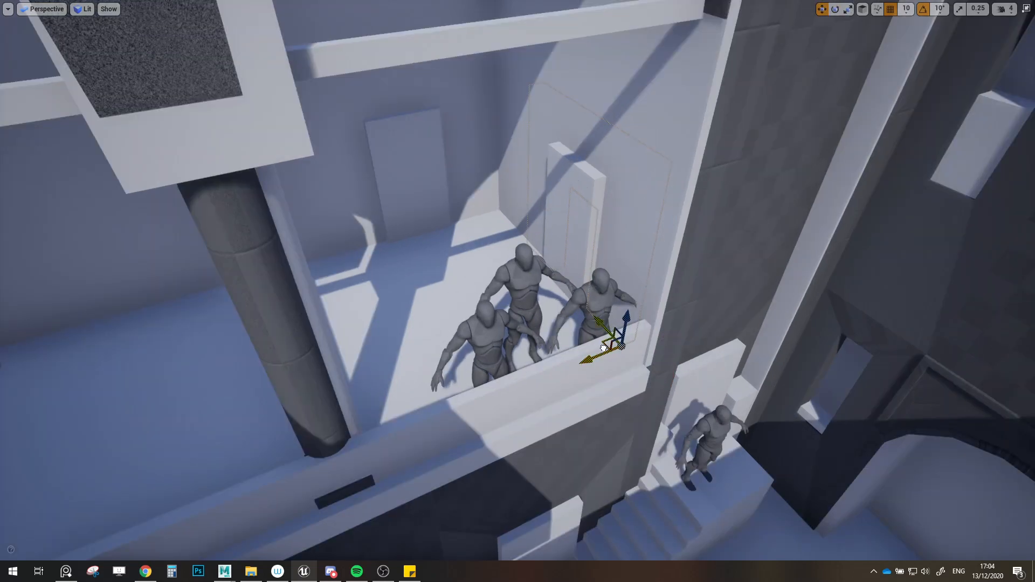
Step: Slide the copied door wall toward the gallery's side wall, in line with the blockout door and wall face
left_click_drag(603, 381, 605, 405)
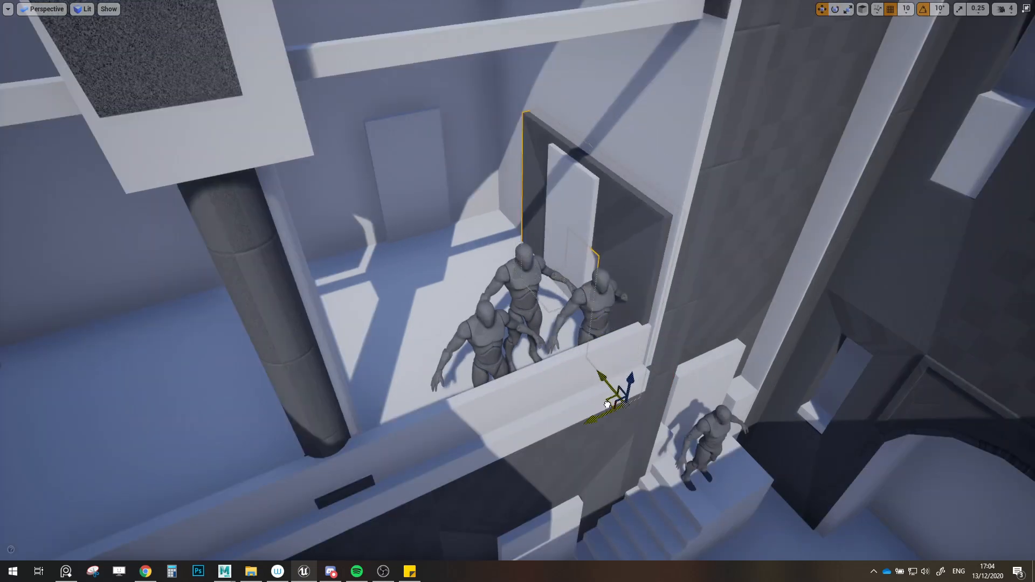
key("d")
right_click_drag(693, 390, 620, 393)
key("w")
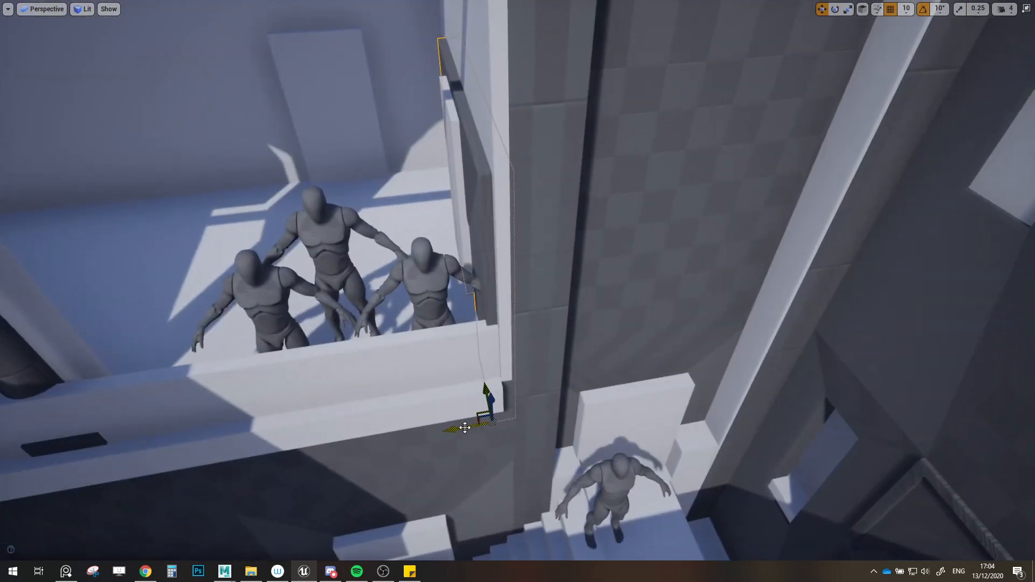
left_click_drag(468, 426, 473, 422)
key("w")
right_click_drag(509, 421, 625, 418)
key("a")
Step: Raise the copied door wall toward the gallery floor and check its fit around the blockout door
left_click_drag(710, 387, 719, 323)
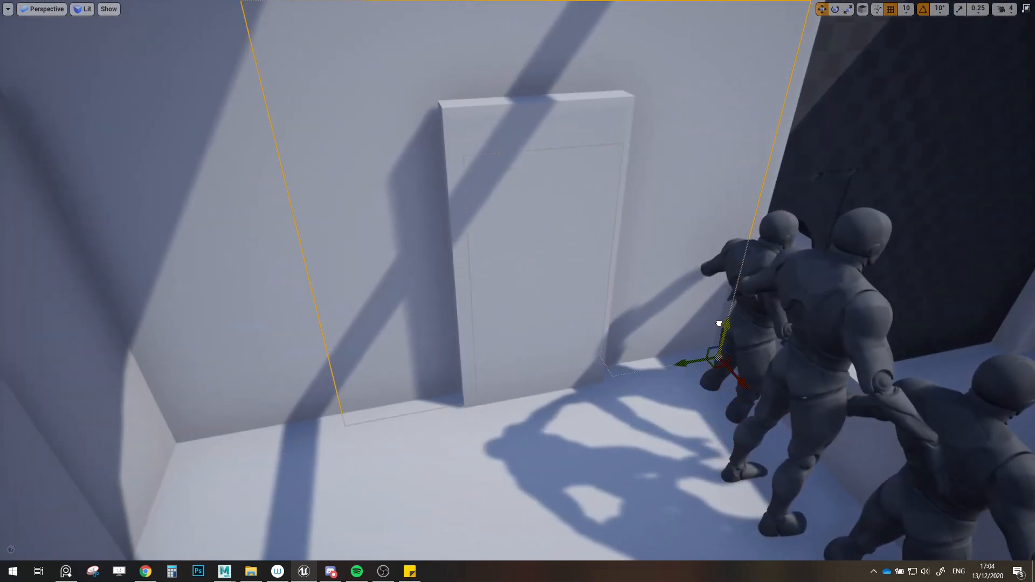
key("q")
right_click_drag(674, 358, 605, 348)
key("e")
key("d")
key("a")
key("d")
key("s")
key("s")
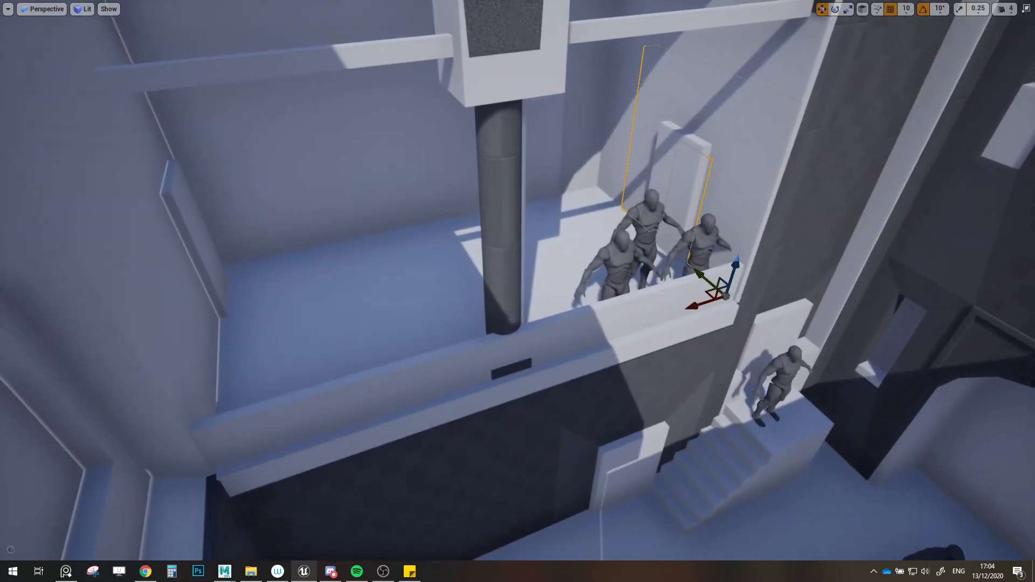
Step: Select the SM_Blockout mesh, leave the enlarged viewport and hide the blockout to expose the modular meshes
left_click(537, 447)
left_click(739, 197)
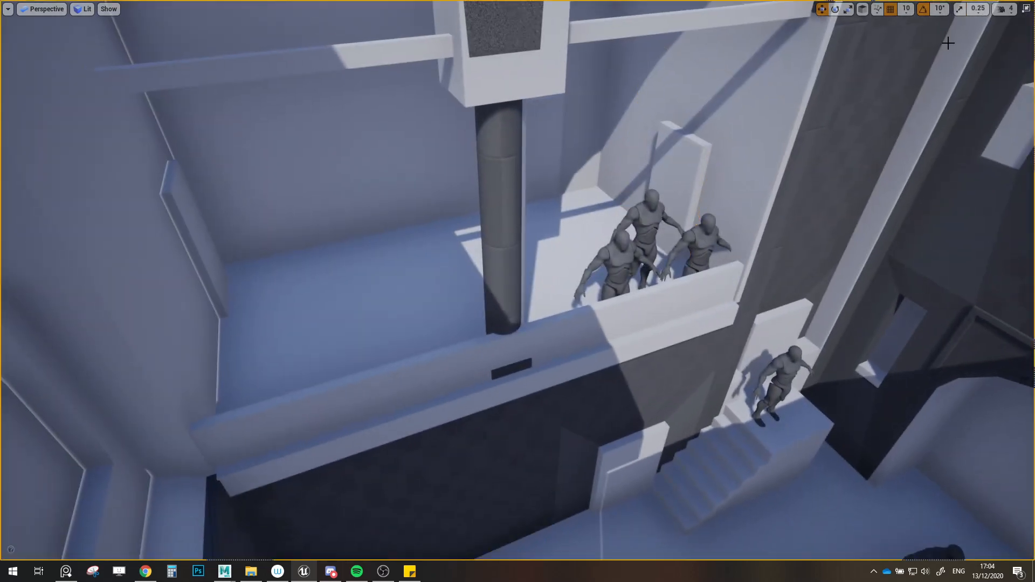
left_click(1026, 9)
scroll(853, 86, "up", 3)
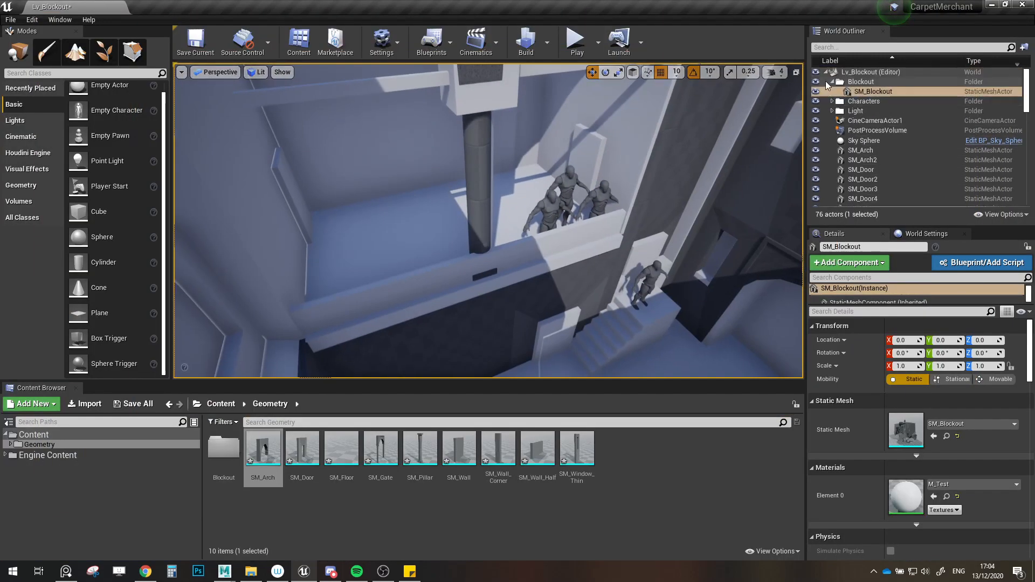
left_click(816, 91)
key("w")
right_click_drag(631, 180, 626, 182)
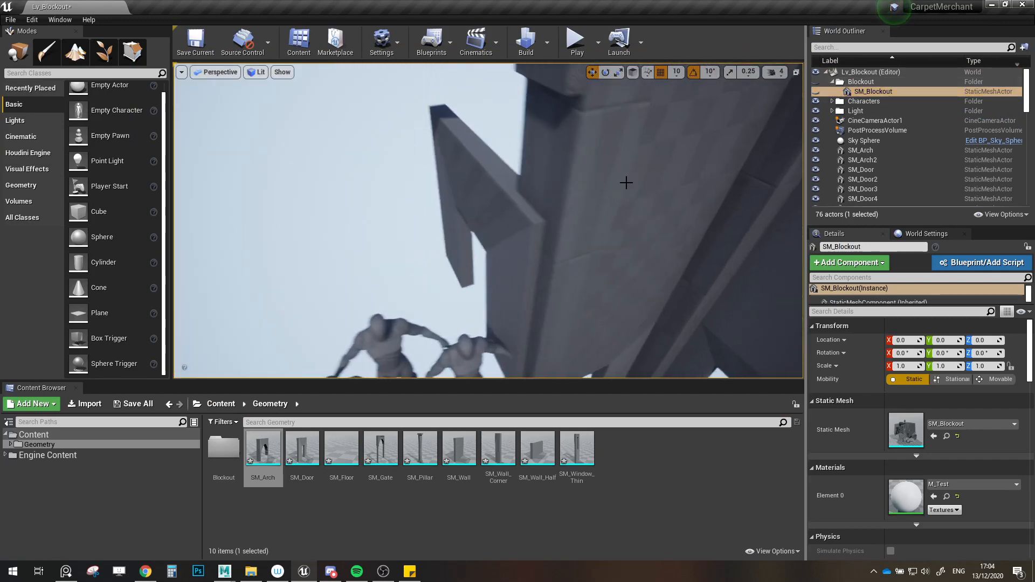
Step: Nudge the gallery's side door wall to Y -180, then undo the trial shift to X -580
left_click(491, 270)
right_click_drag(490, 270, 491, 276)
mouse_move(491, 276)
left_mouse_down("alt")
mouse_move(517, 270)
mouse_move(496, 275)
left_mouse_up("alt")
right_click_drag(569, 301, 572, 291)
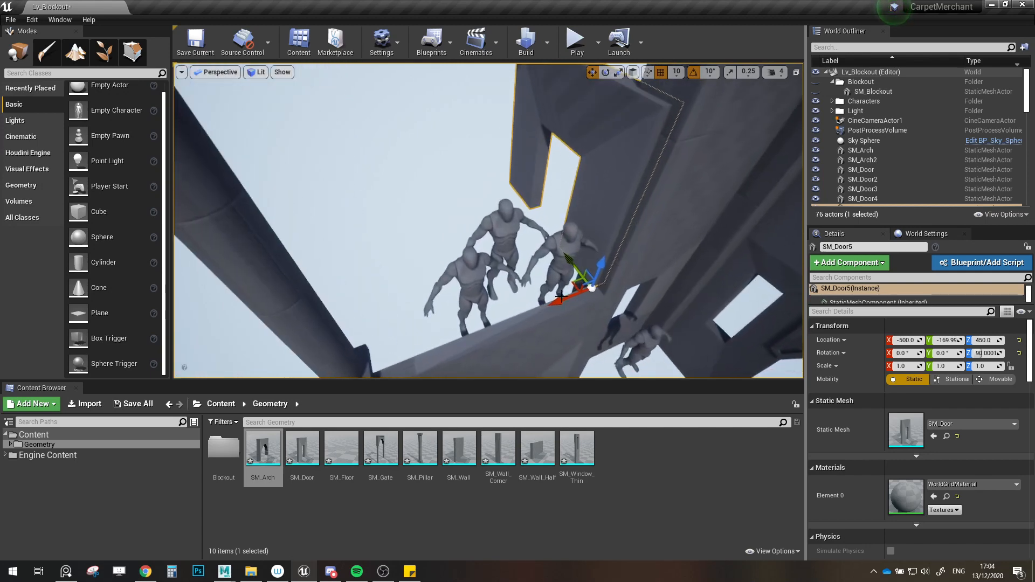
left_click_drag(575, 282, 582, 279)
right_click_drag(582, 279, 582, 279)
left_click_drag(570, 287, 514, 300)
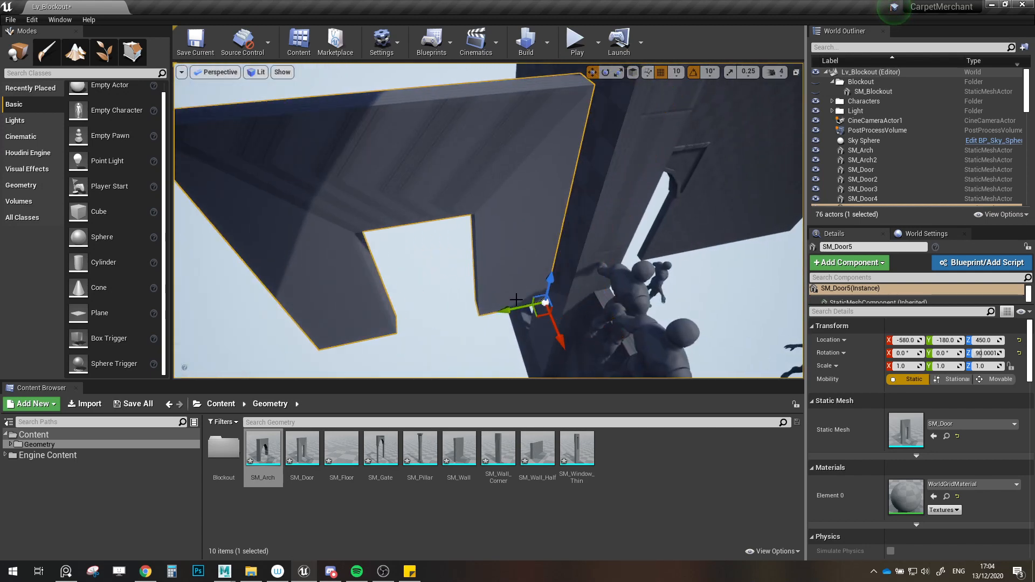
key("ctrl+z")
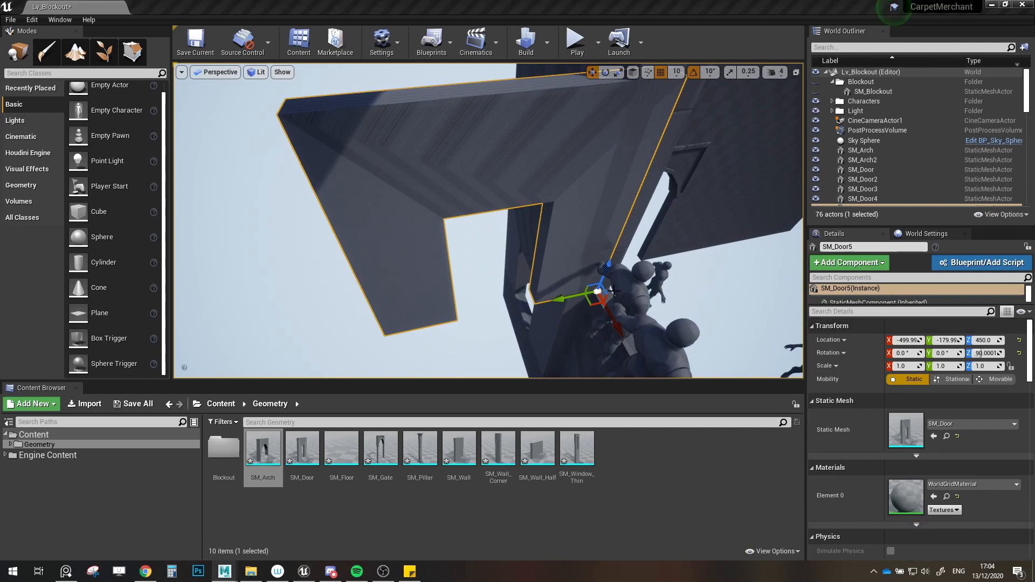
Step: Duplicate the neighbouring full wall panel toward the gallery's side and rotate the copy 90° to match the door wall
left_click(319, 268)
scroll(334, 267, "down", 6)
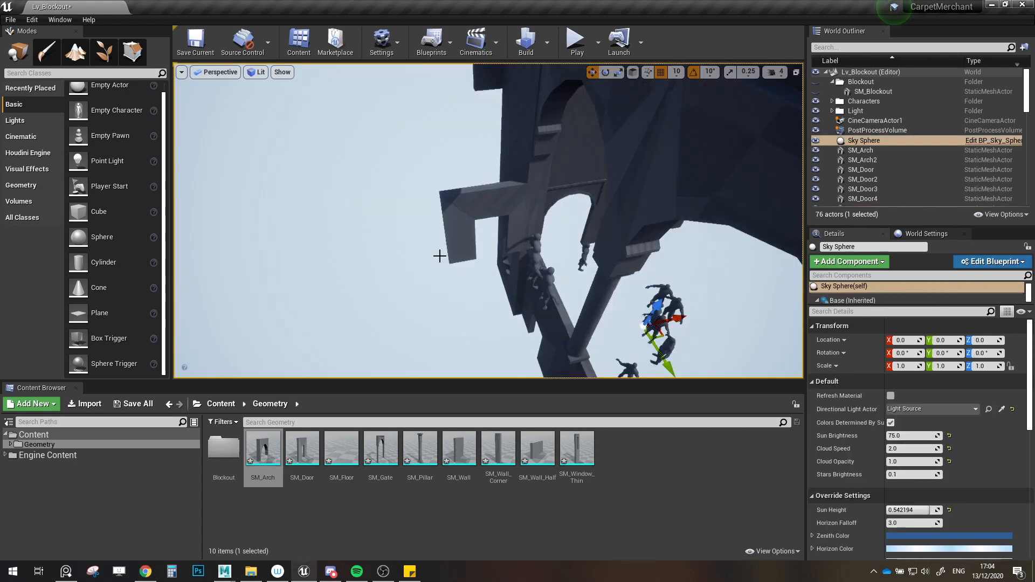
right_click_drag(498, 253, 555, 232)
left_click(538, 206)
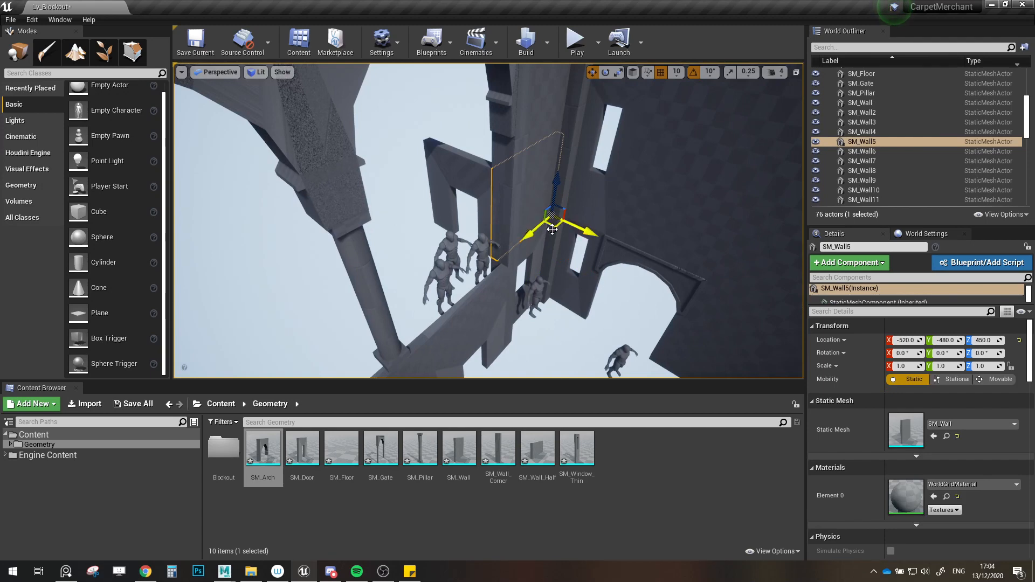
left_click_drag(552, 230, 507, 226, "shift")
key("ctrl+z")
left_click_drag(598, 229, 506, 218, "alt")
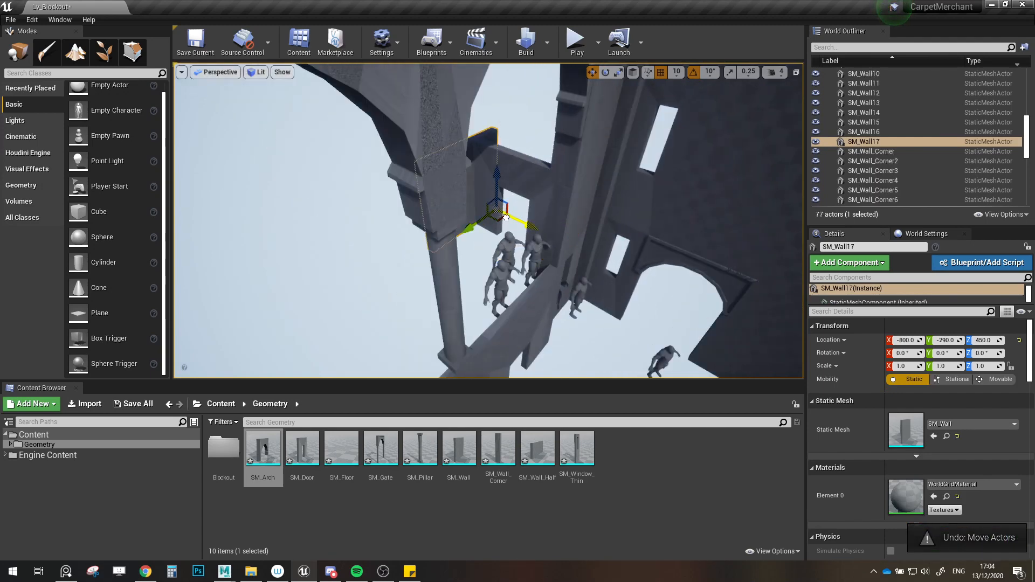
right_click_drag(509, 221, 549, 270)
key("e")
mouse_move(553, 278)
left_mouse_down()
mouse_move(583, 277)
mouse_move(547, 286)
mouse_move(562, 280)
left_mouse_up()
key("w")
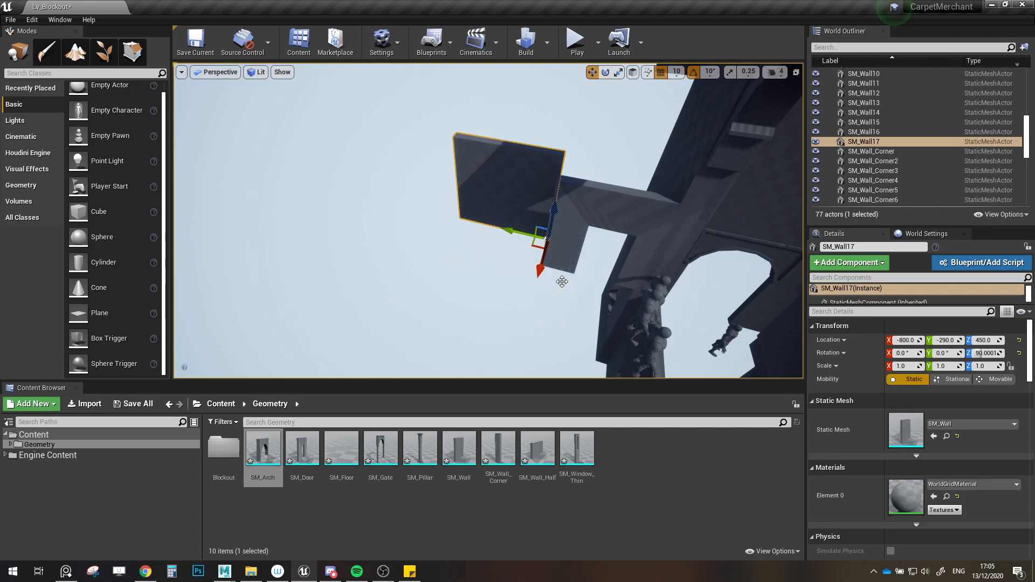
Step: Slide the copied wall panel at X -800 into line with the side door wall, end to end
mouse_move(562, 281)
right_mouse_down()
mouse_move(585, 281)
mouse_move(562, 289)
right_mouse_up()
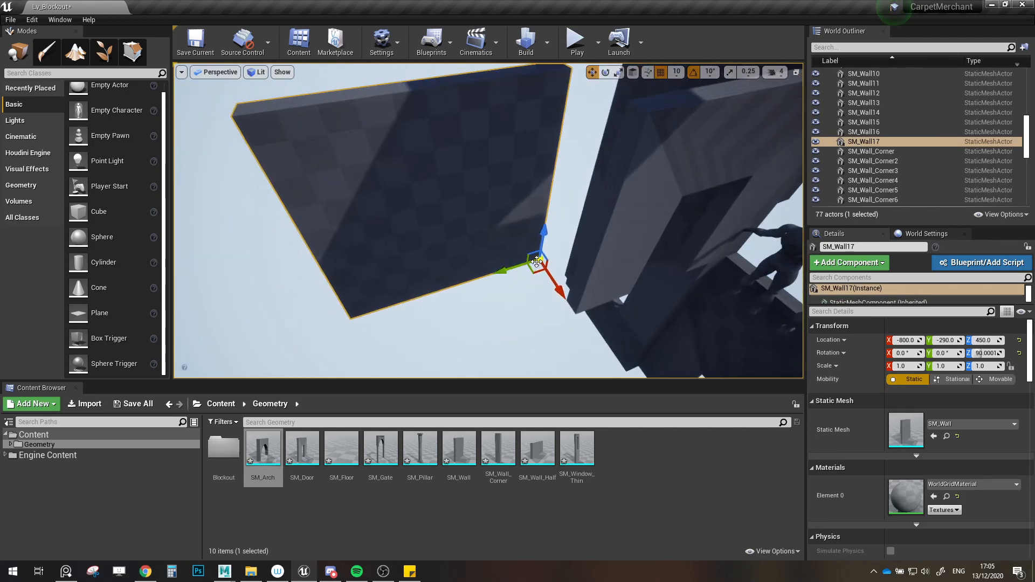
left_click_drag(537, 269, 574, 326)
right_click_drag(574, 327, 595, 313)
key("s")
Step: With grid snapping temporarily off, shift the door wall and adjoining wall panel together to about Y -184.35, and restore snapping
left_click(546, 188, "shift")
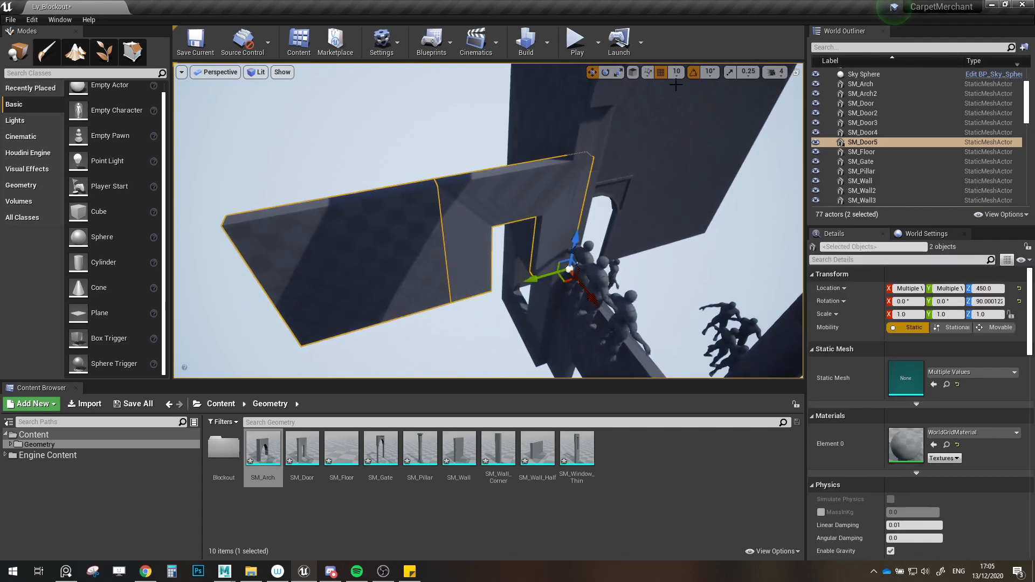
left_click(662, 72)
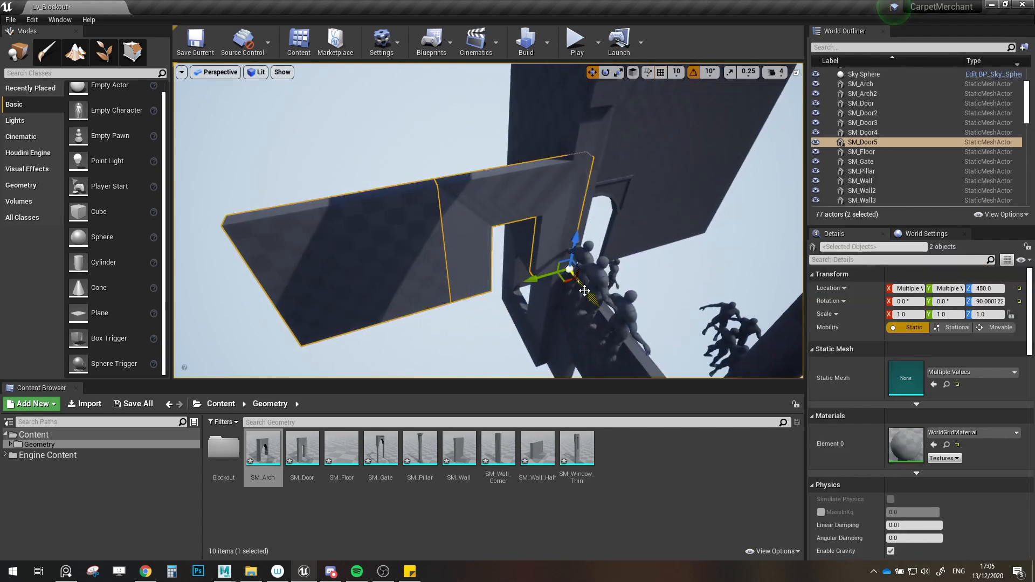
left_click_drag(585, 291, 582, 286)
key("w")
mouse_move(586, 265)
right_mouse_down()
mouse_move(578, 261)
mouse_move(588, 265)
right_mouse_up()
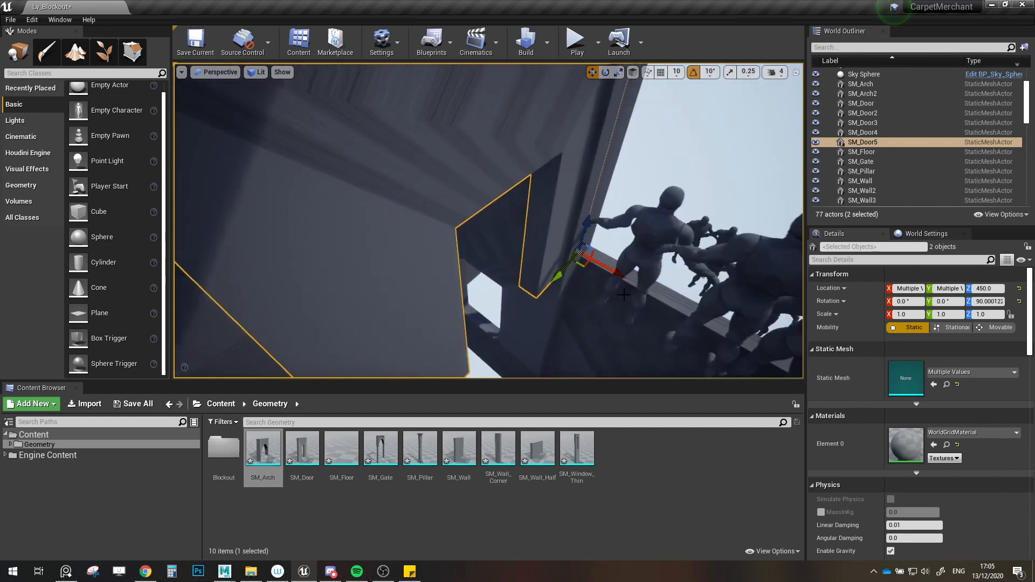
left_click_drag(605, 266, 611, 268)
right_click_drag(721, 91, 720, 91)
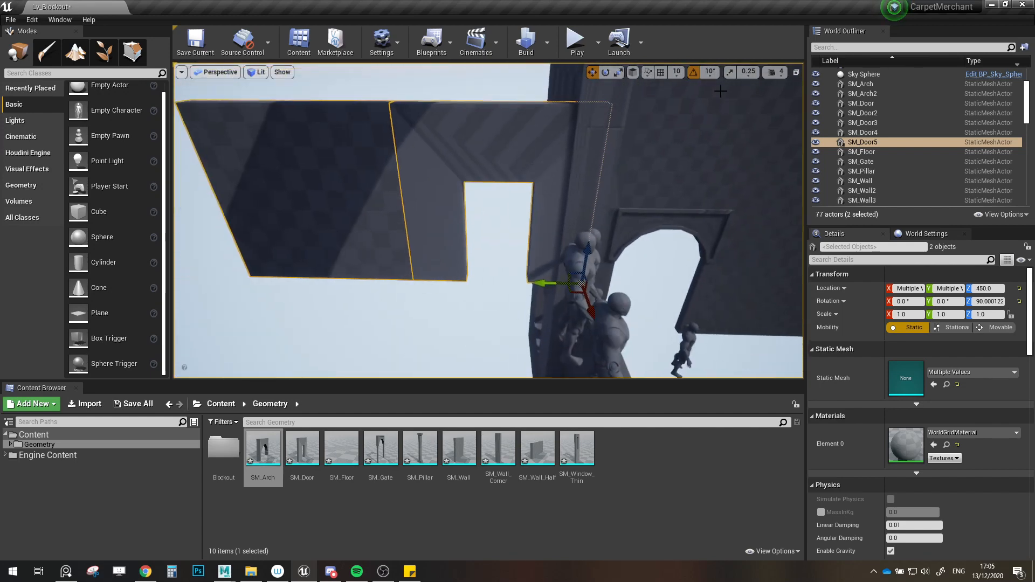
left_click(661, 72)
Step: Duplicate the side wall panel up to Z 750 and copy that upper panel above the door wall at X -500
right_click_drag(418, 155, 445, 150)
scroll(829, 116, "up", 3)
right_click_drag(513, 185, 468, 293)
left_click(495, 320)
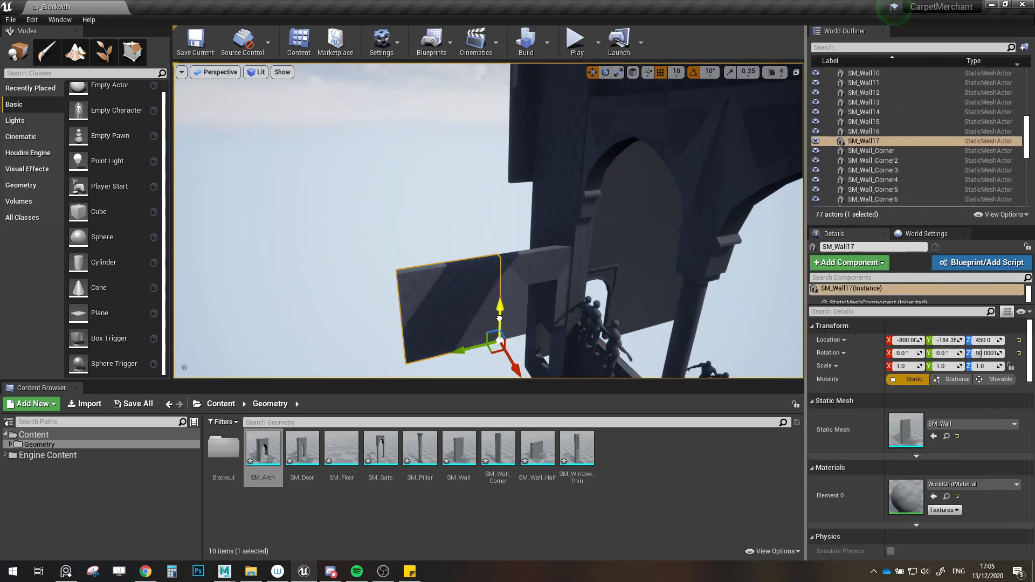
left_click_drag(499, 318, 491, 230, "alt")
key("w")
right_click_drag(502, 238, 502, 239)
left_click_drag(576, 290, 577, 281)
right_click_drag(483, 275, 483, 276)
key("s")
left_click_drag(445, 271, 608, 259, "alt")
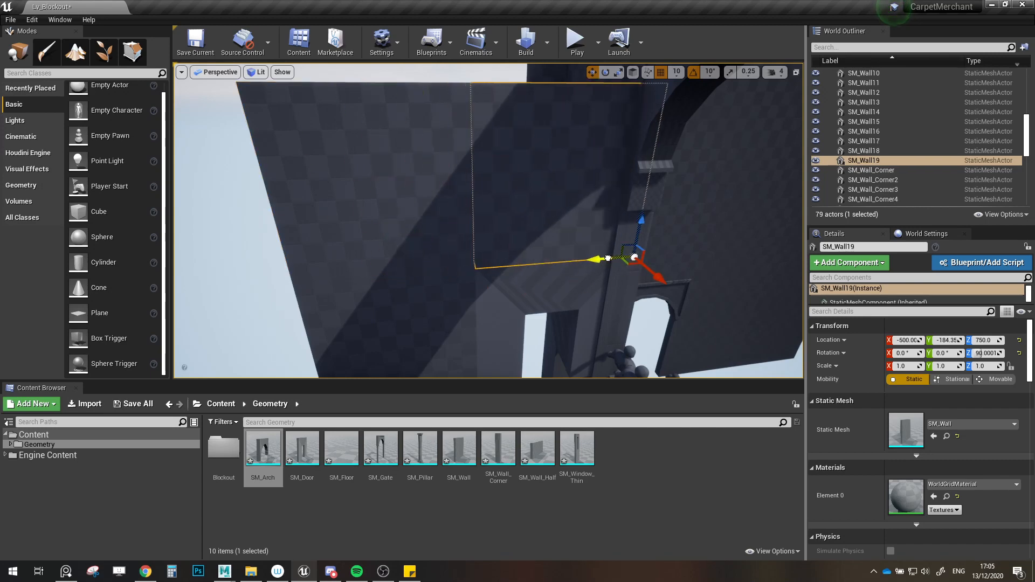
Step: Duplicate both upper side wall panels as another row at Z 1050
key("s")
right_click_drag(585, 255, 585, 255)
left_click(460, 264, "shift")
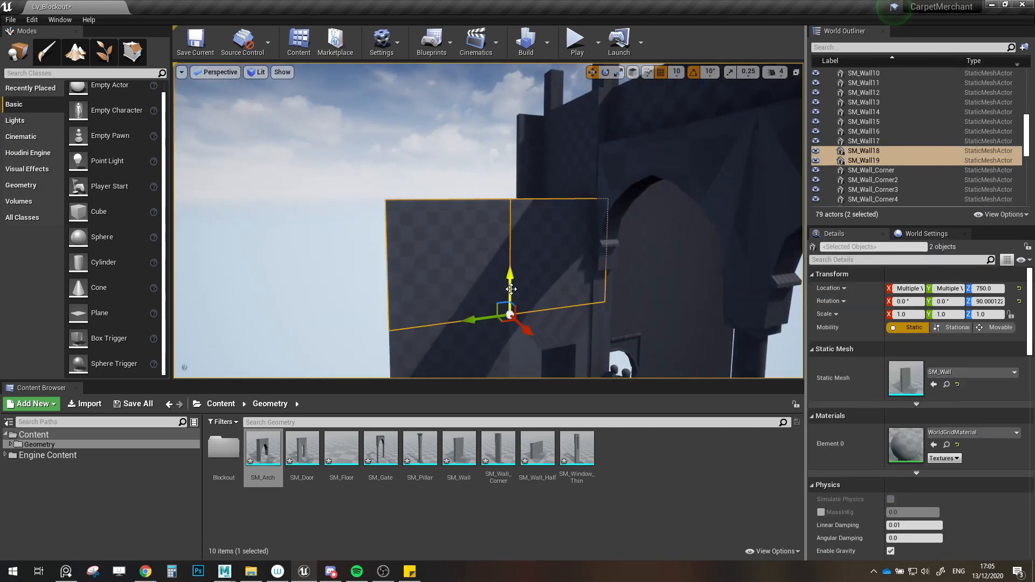
left_click_drag(509, 277, 519, 172, "alt")
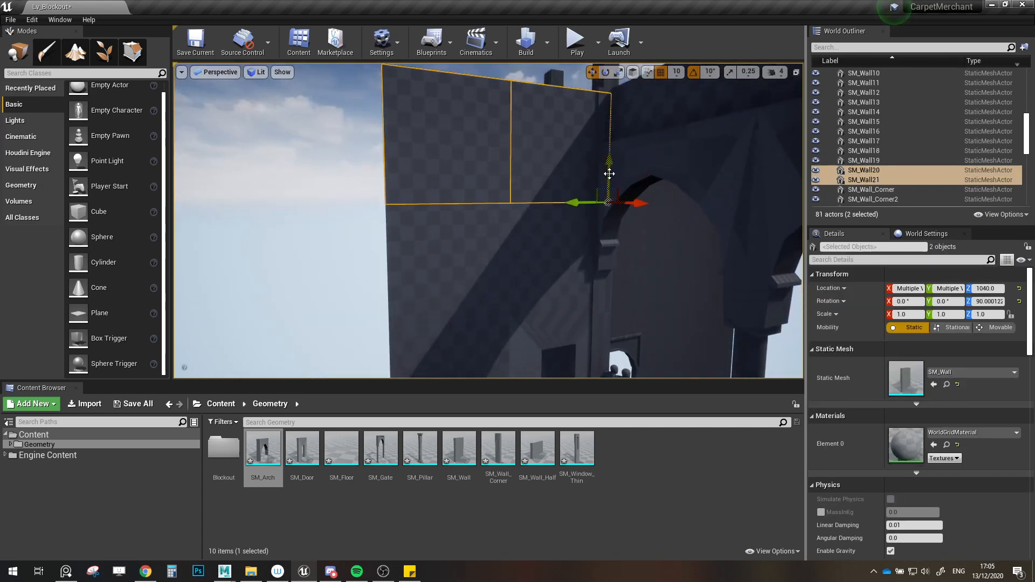
left_click_drag(609, 174, 607, 169)
Step: Show the SM_Blockout mesh again and return to the gallery interior
right_click_drag(604, 173, 604, 173)
scroll(882, 125, "up", 10)
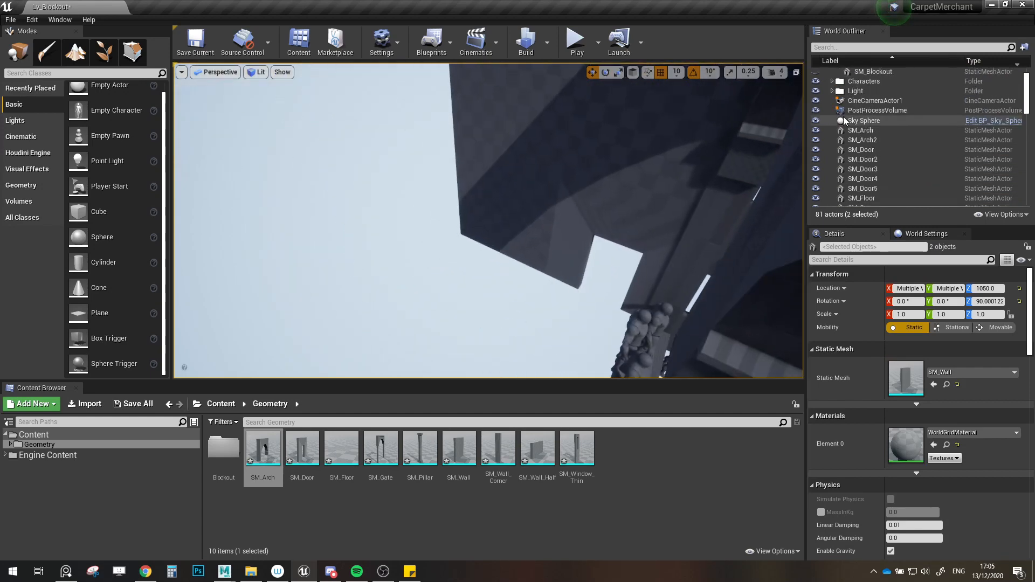
scroll(844, 121, "up", 2)
right_click_drag(539, 216, 540, 216)
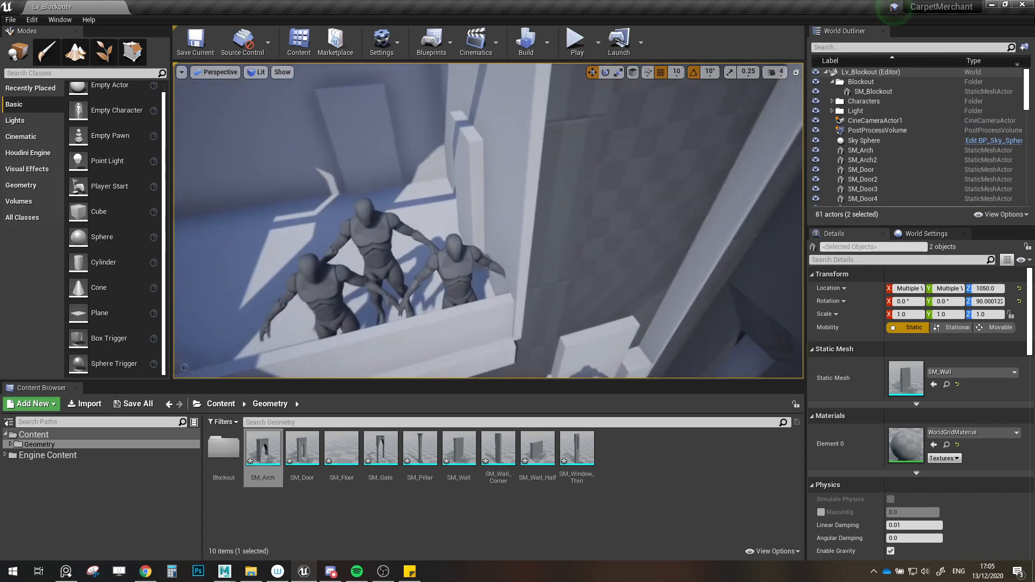
Step: Duplicate the side door wall into the middle of the gallery and set its Y location to 25
right_click_drag(497, 187, 497, 296)
left_click(488, 216)
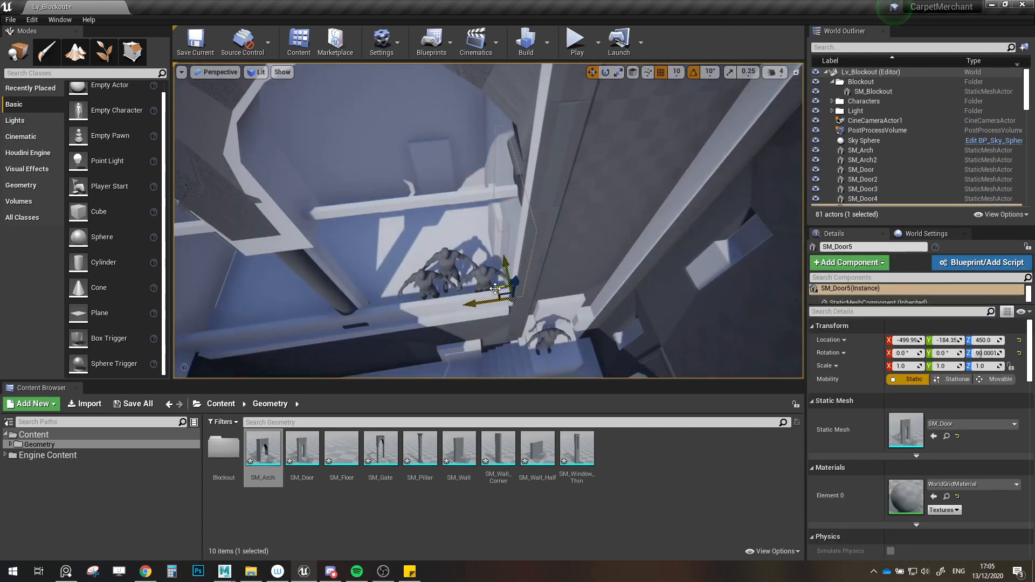
left_click_drag(495, 288, 415, 230, "alt")
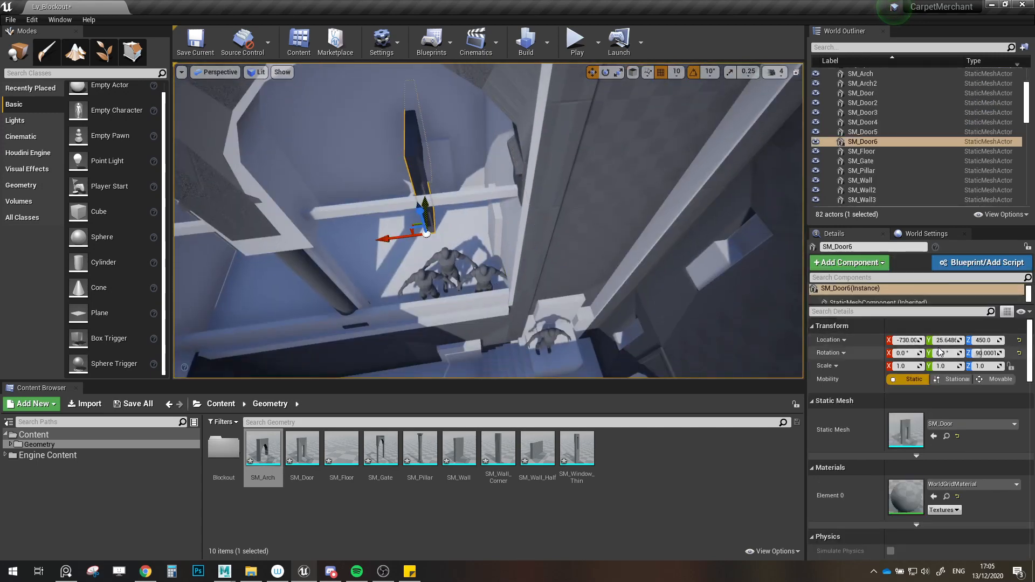
key("Return")
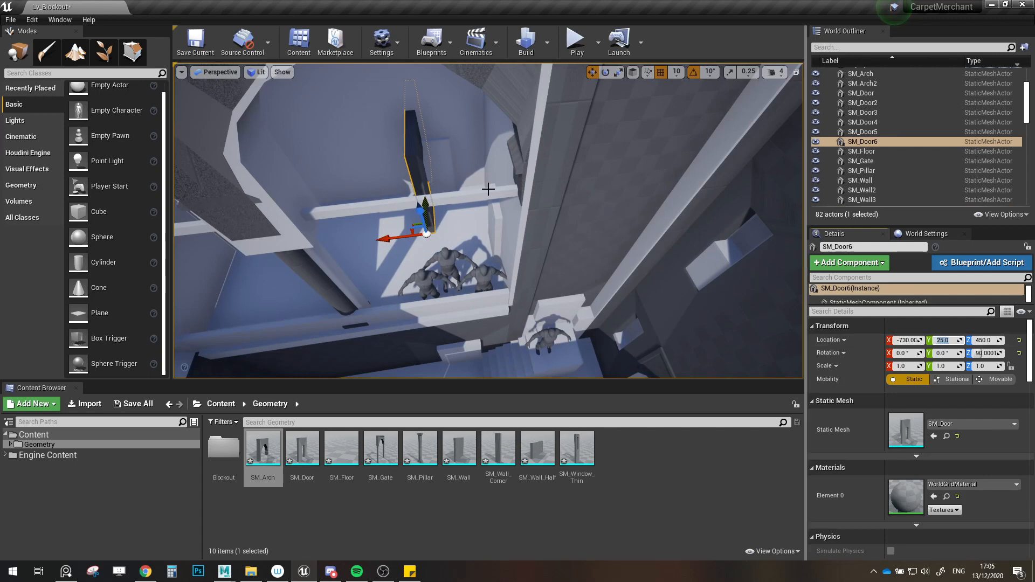
Step: Rotate the copied door wall to 0° and place it around the back wall's blockout door at about X -890, Y -175
right_click_drag(488, 189, 487, 189)
key("e")
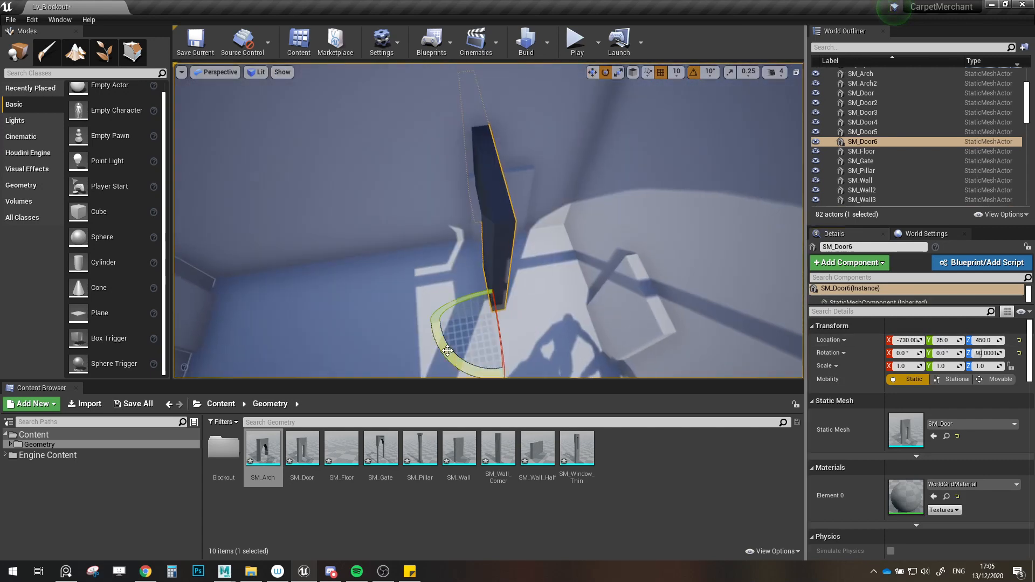
left_click_drag(447, 352, 562, 236)
key("w")
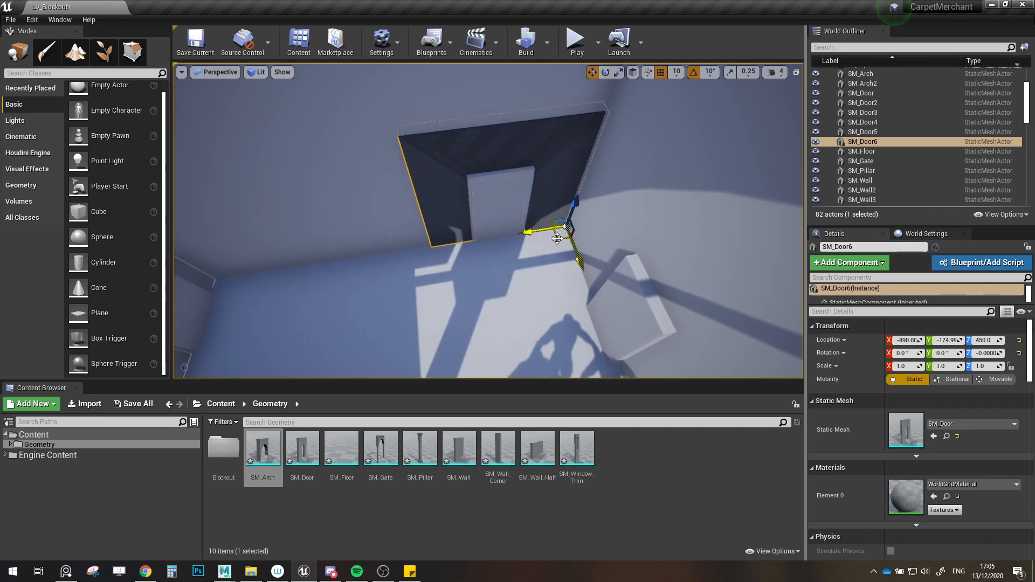
right_click_drag(557, 239, 557, 238)
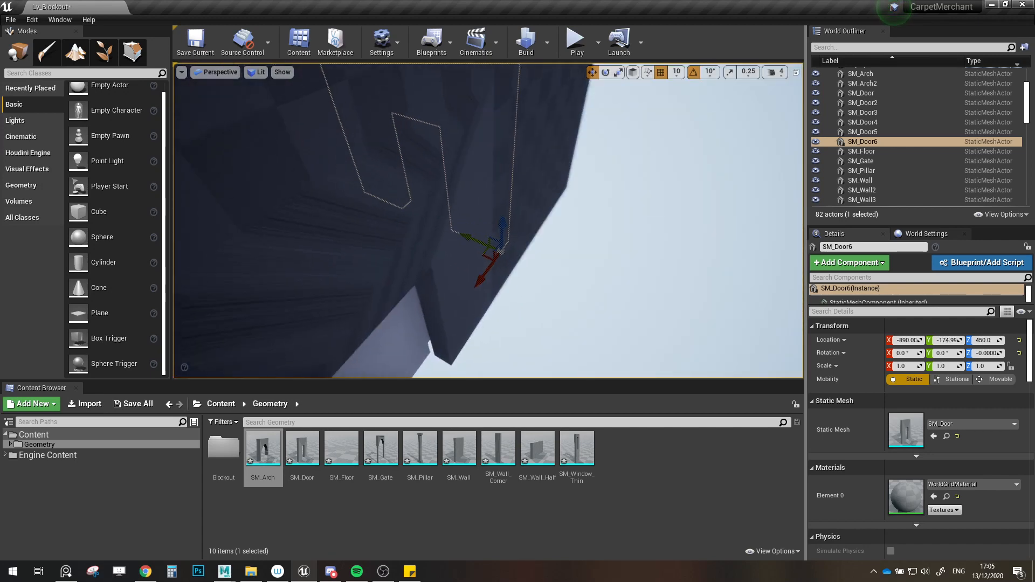
Step: Copy a side wall panel onto the back wall and stack two panels above the back door wall, starting at Z 750
left_click(534, 202)
right_click_drag(527, 307, 526, 307)
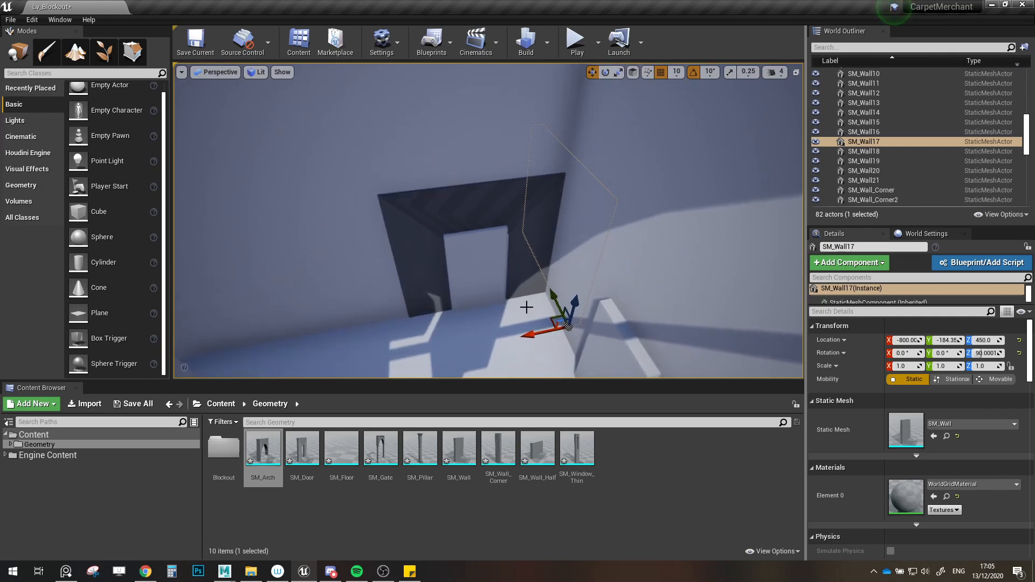
left_click_drag(558, 322, 540, 169, "alt")
key("w")
right_click_drag(540, 170, 474, 244)
right_click_drag(396, 200, 465, 321)
left_click_drag(436, 351, 446, 189, "alt")
right_click_drag(482, 210, 552, 164)
Step: Duplicate the panel above the back door wall sideways to about Y 125.65 and lower the copy to Z 450
left_click(551, 164)
right_click_drag(621, 222, 590, 205)
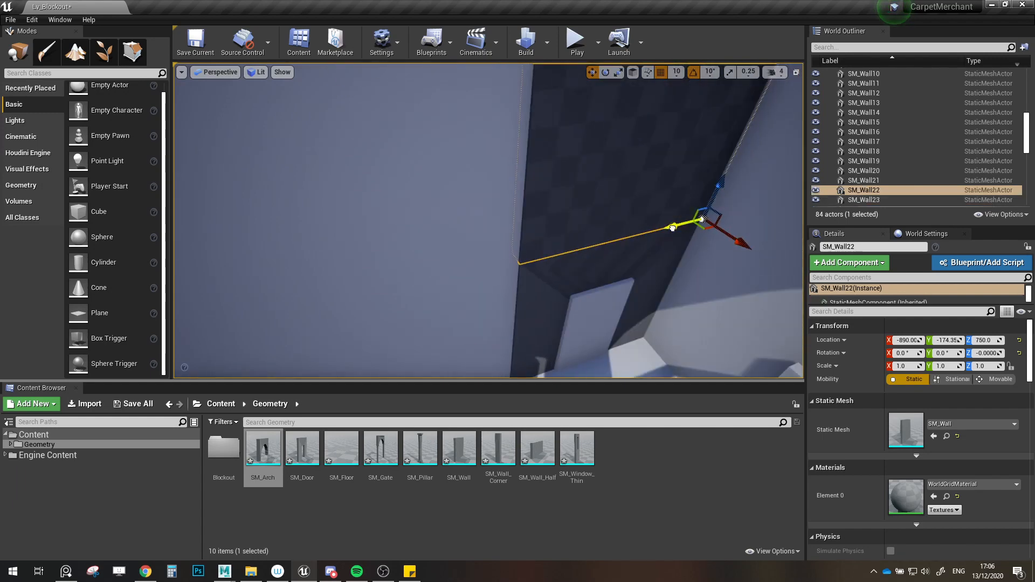
left_click_drag(672, 228, 493, 272, "alt")
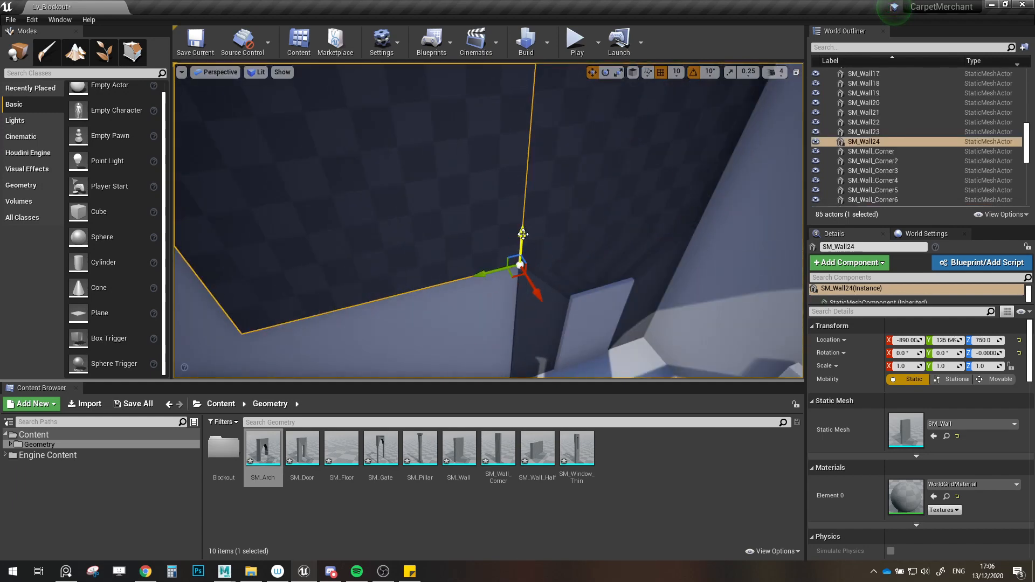
left_click_drag(523, 234, 516, 332)
right_click_drag(515, 332, 486, 335)
key("ctrl+z")
left_click_drag(467, 111, 472, 294)
right_click_drag(493, 318, 480, 297)
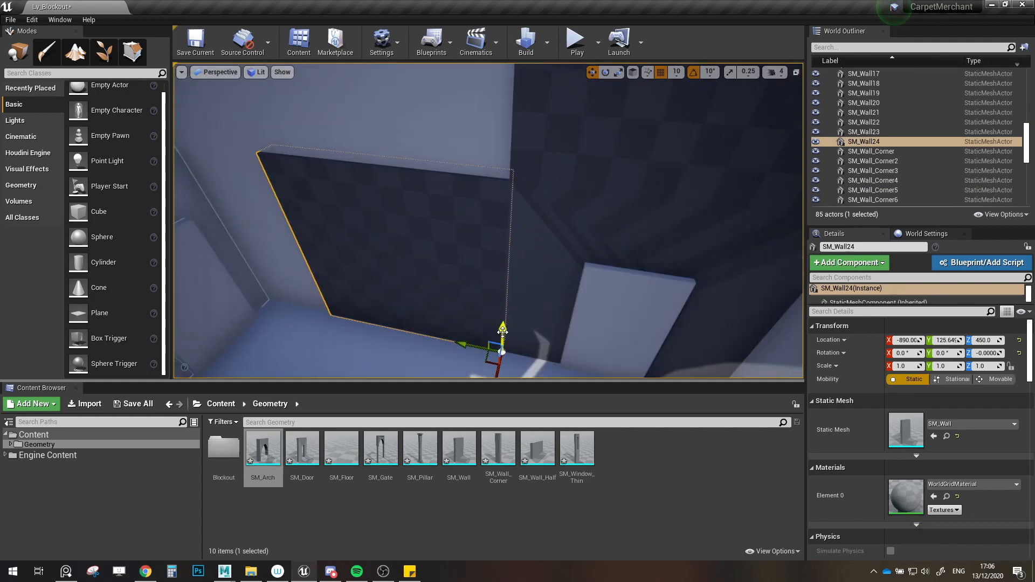
Step: Stack two copies of the floor-level back wall panel above it, with the top one at Z 1050
left_click_drag(502, 332, 481, 107, "alt")
right_click_drag(501, 120, 505, 269)
left_click_drag(504, 269, 501, 238, "alt")
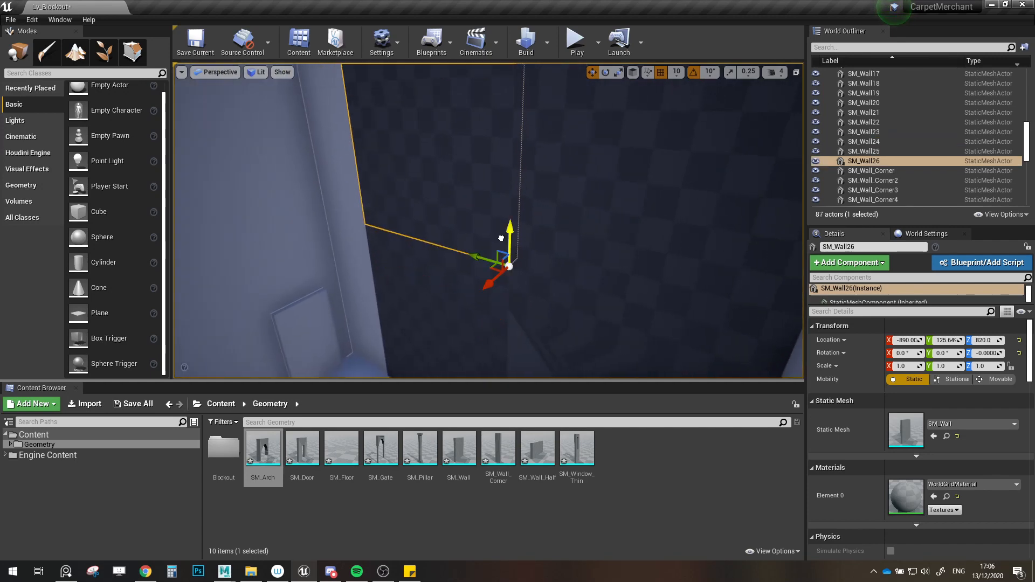
left_click_drag(514, 66, 513, 77)
right_click_drag(375, 191, 353, 245)
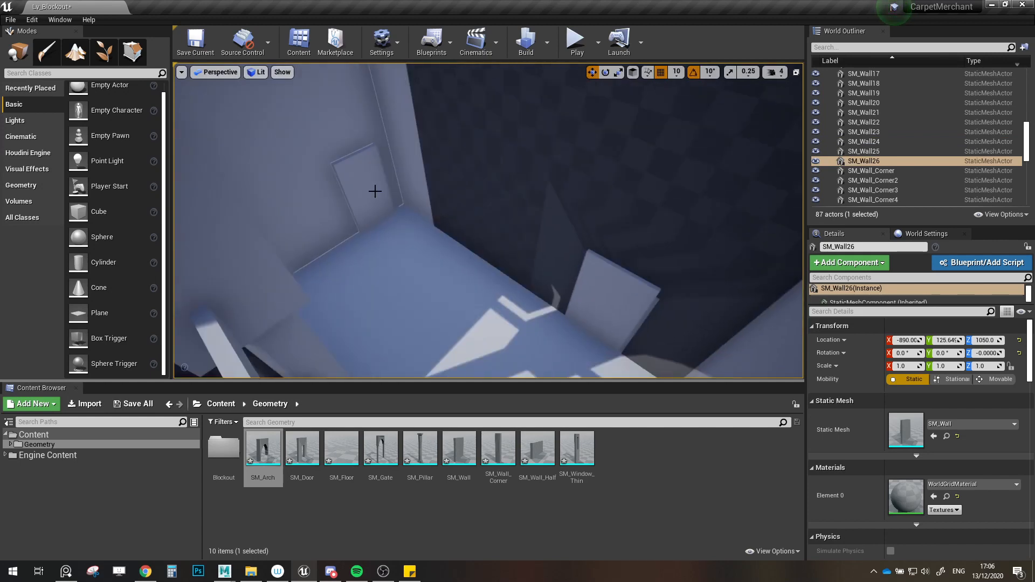
Step: Select the three stacked back wall panels and duplicate the column alongside toward the gallery's far corner
right_click_drag(578, 348, 631, 313)
right_click_drag(420, 163, 416, 167)
left_click(418, 172, "ctrl")
left_click(438, 248, "ctrl")
right_click_drag(463, 264, 431, 291)
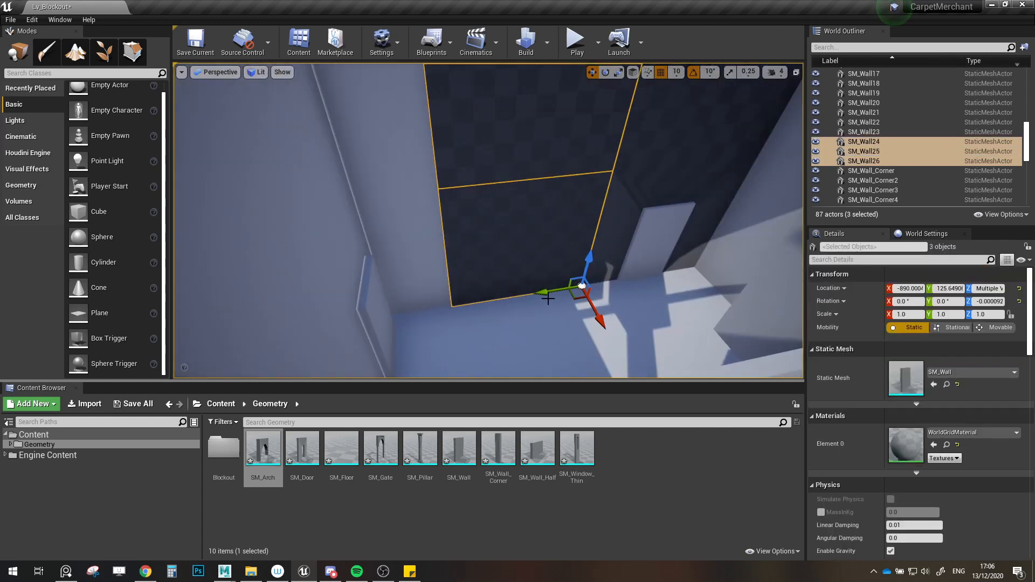
left_click_drag(547, 295, 401, 289, "alt")
right_click_drag(405, 288, 458, 324)
Step: Set the back door wall's Y location to -175 and nudge it along Y to -185
left_click(576, 267)
right_click_drag(577, 266, 607, 297)
left_click(590, 283)
left_click(566, 294)
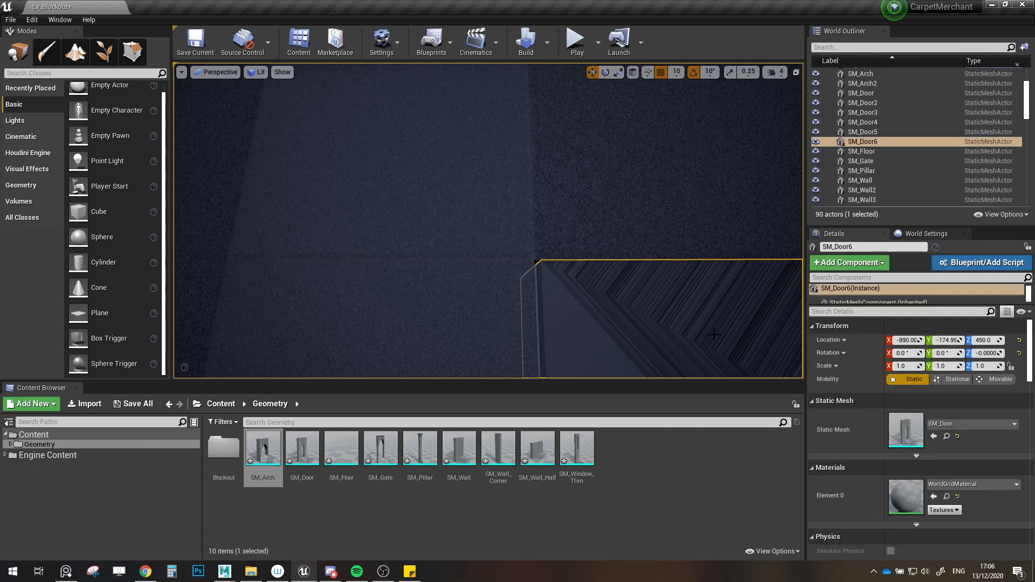
left_click(946, 340)
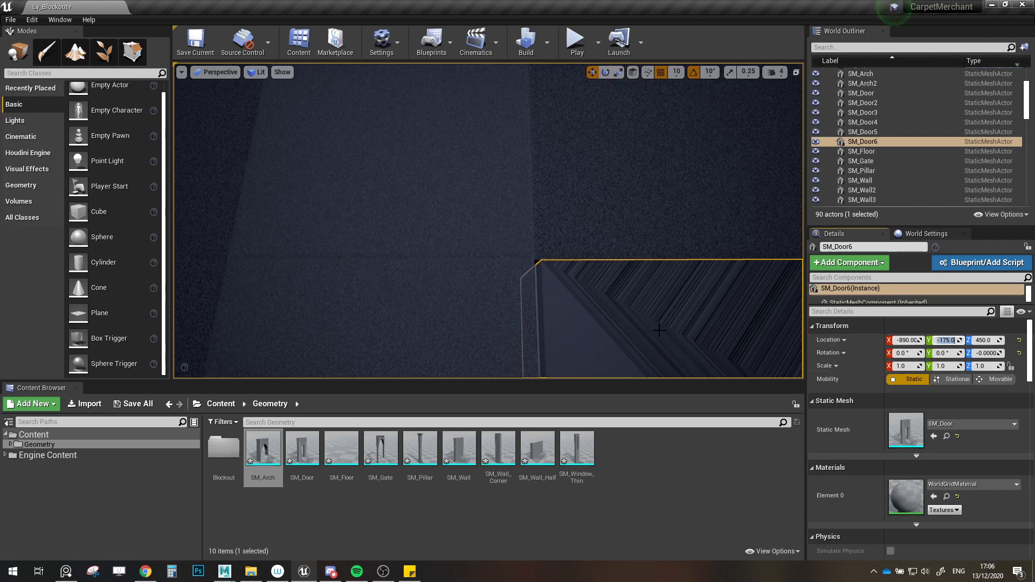
right_click_drag(666, 294, 676, 350)
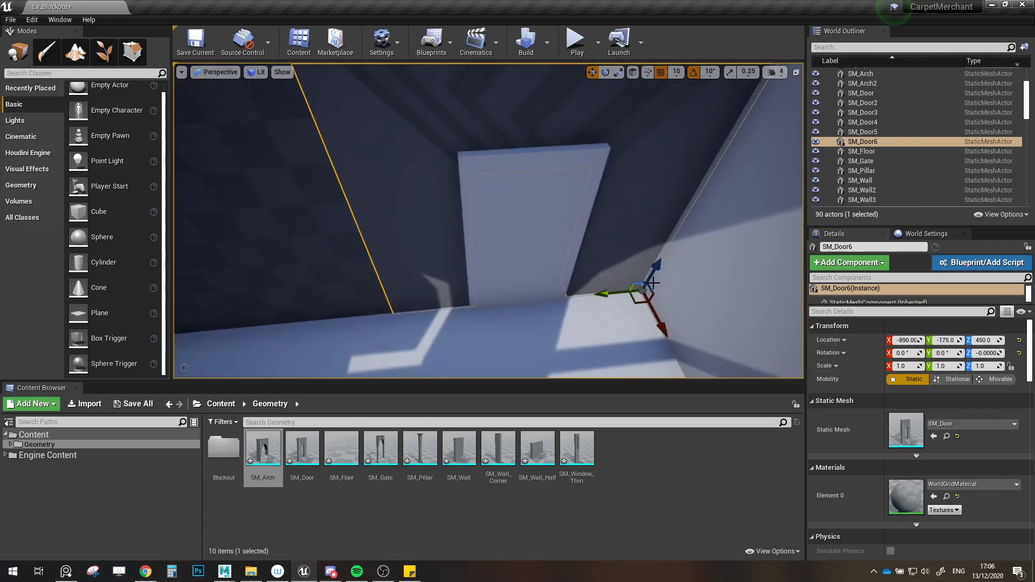
left_click_drag(610, 294, 614, 295)
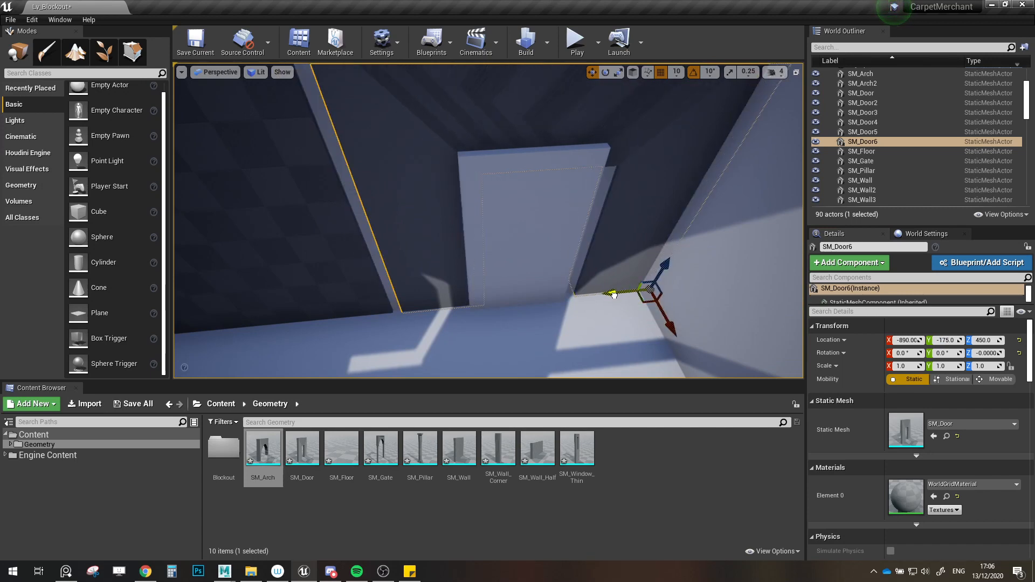
Step: Delete the two floor-level wall panels of the back wall columns next to the back door wall
left_click(270, 234)
right_click_drag(454, 236, 380, 140)
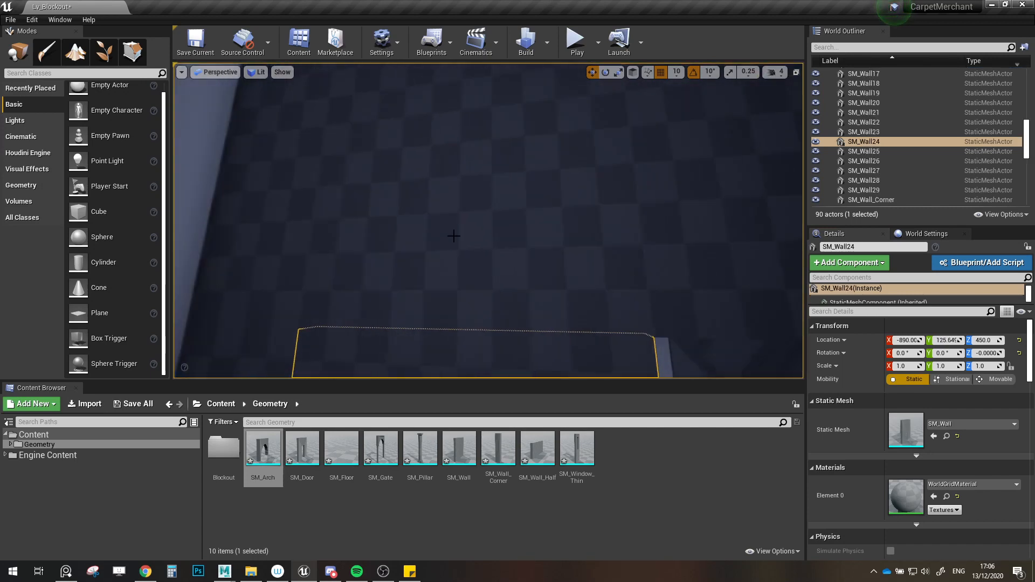
mouse_move(442, 261)
right_mouse_down()
mouse_move(478, 285)
mouse_move(462, 294)
mouse_move(428, 276)
right_mouse_up()
key("Delete")
left_click(446, 277)
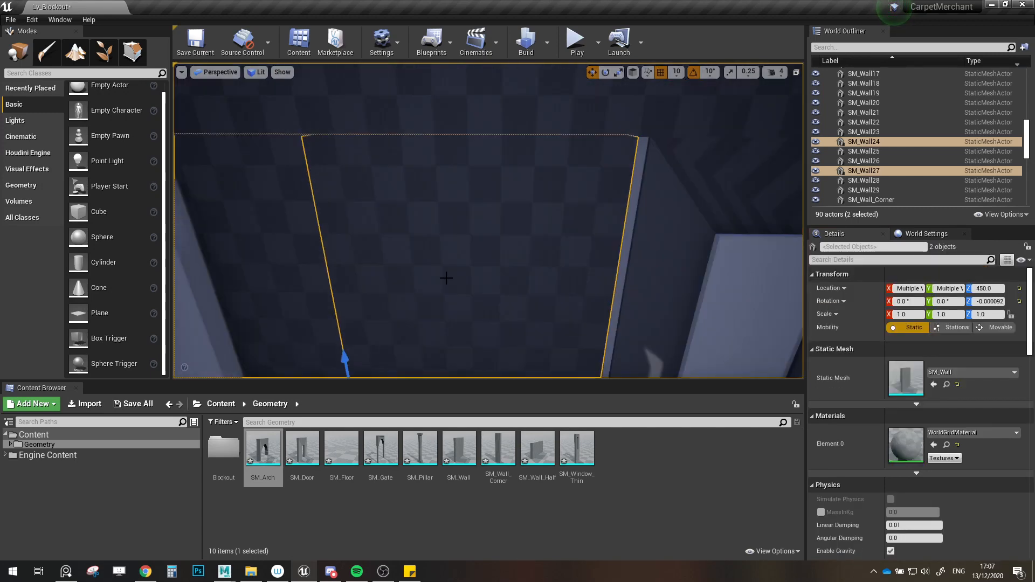
key("Delete")
Step: Select the back door wall and shift it one 10-unit grid step back toward the wall panels
left_click(642, 272)
key("f")
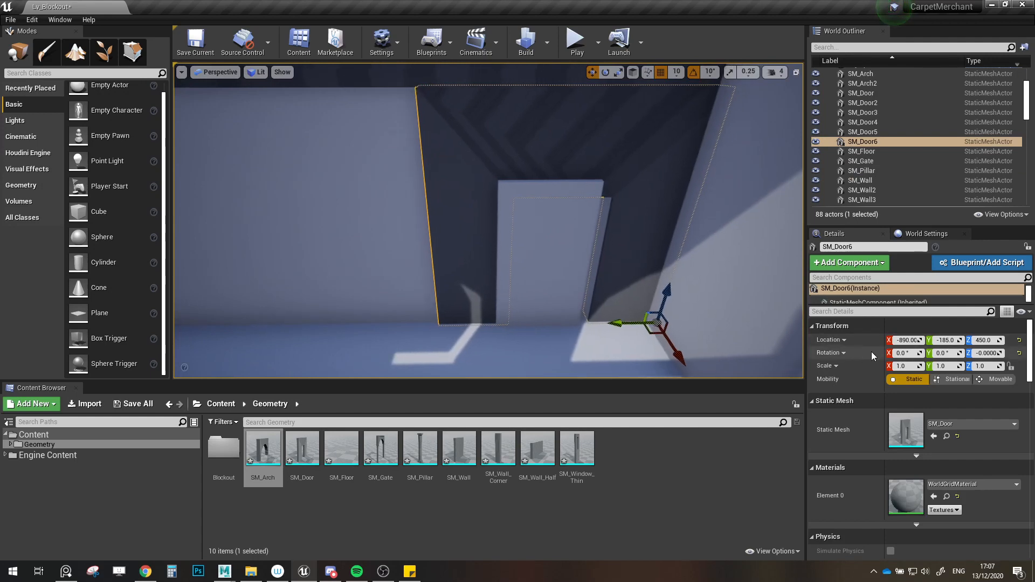
left_click_drag(616, 325, 611, 324)
Step: Duplicate the back wall panel above the gap beside the door wall and lower the copy to Z 450
right_click_drag(612, 324, 508, 143)
left_click(516, 143)
left_click_drag(494, 146, 498, 308, "alt")
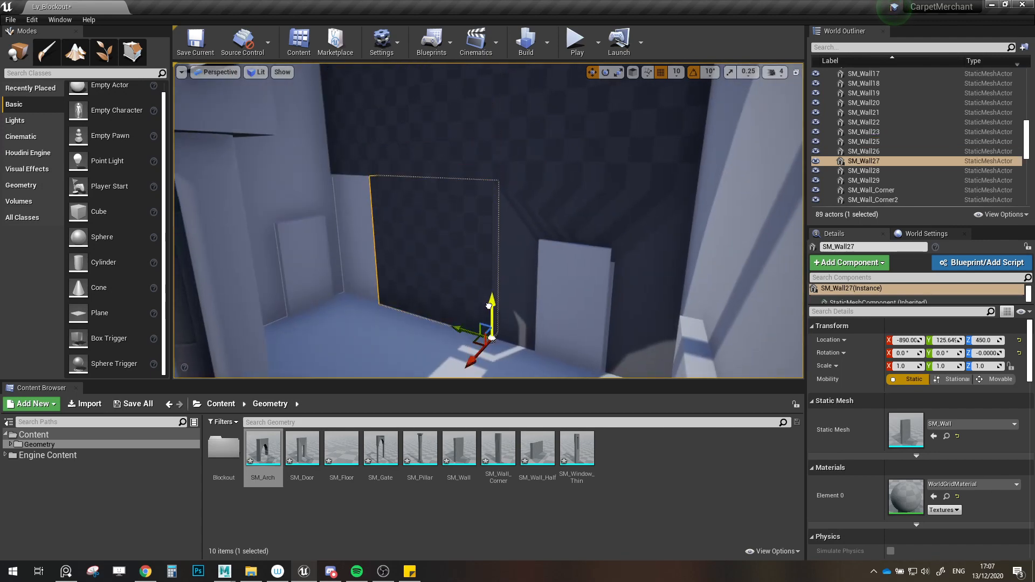
Step: Select the five panels of the two back wall columns and try setting their shared Y location to 125
right_click_drag(501, 305, 502, 268)
left_click(564, 285)
left_click(522, 275)
left_click(442, 237, "ctrl")
left_click(464, 100, "ctrl")
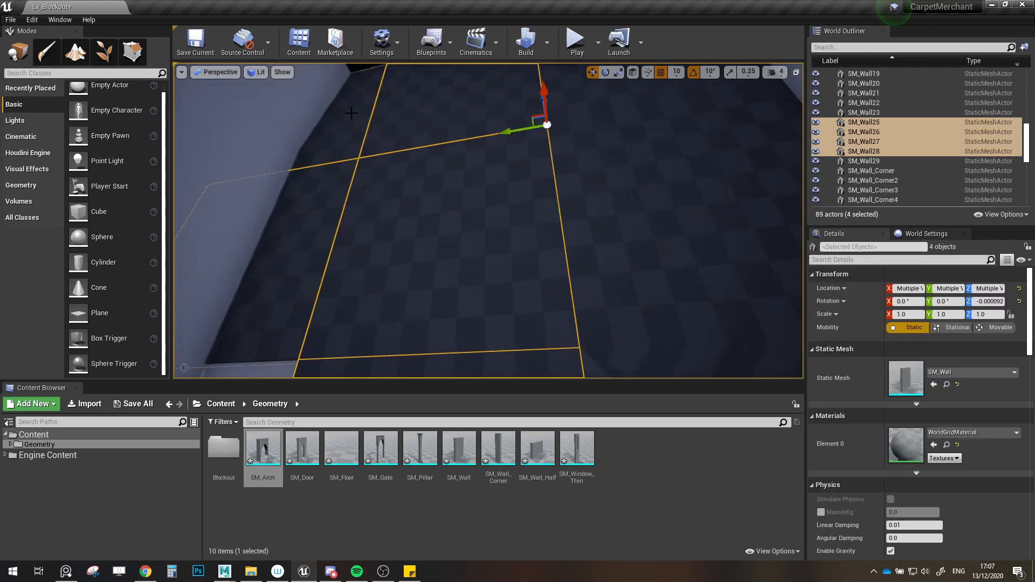
left_click(345, 178, "ctrl")
left_click(337, 143, "ctrl")
left_click(517, 260)
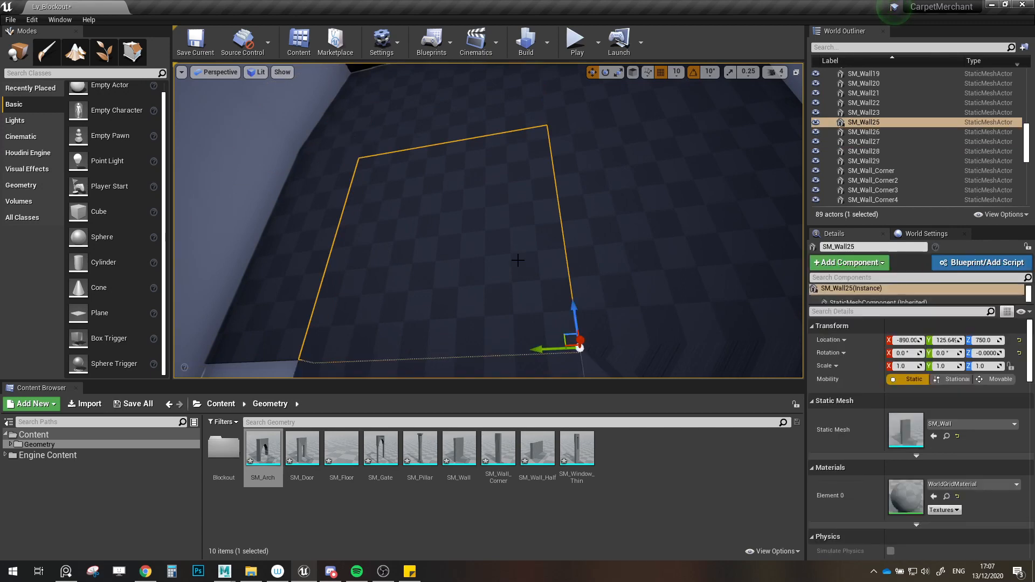
left_click(462, 127)
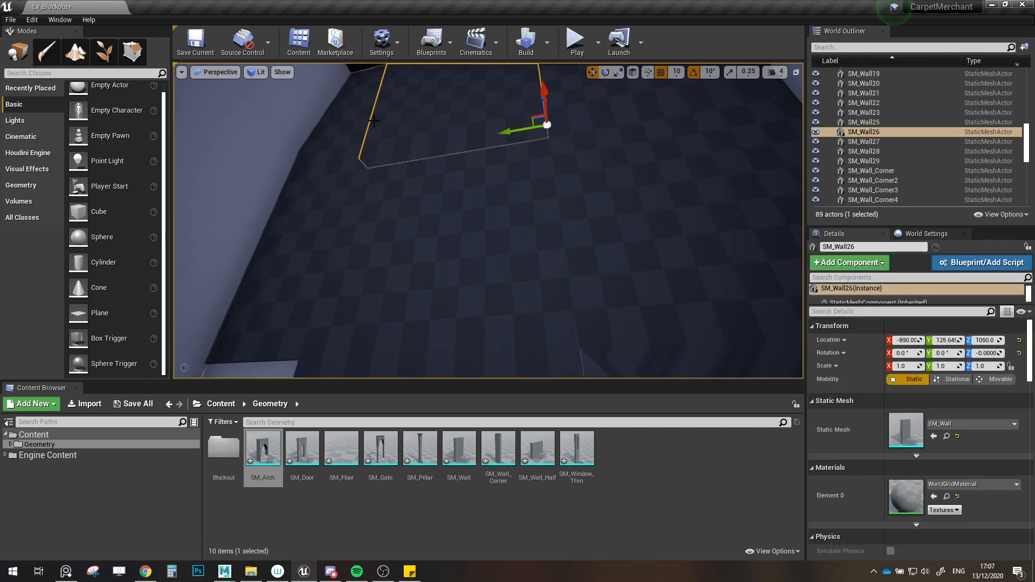
left_click(343, 139, "ctrl")
left_click(312, 218, "ctrl")
left_click(393, 243, "ctrl")
left_click(449, 368, "ctrl")
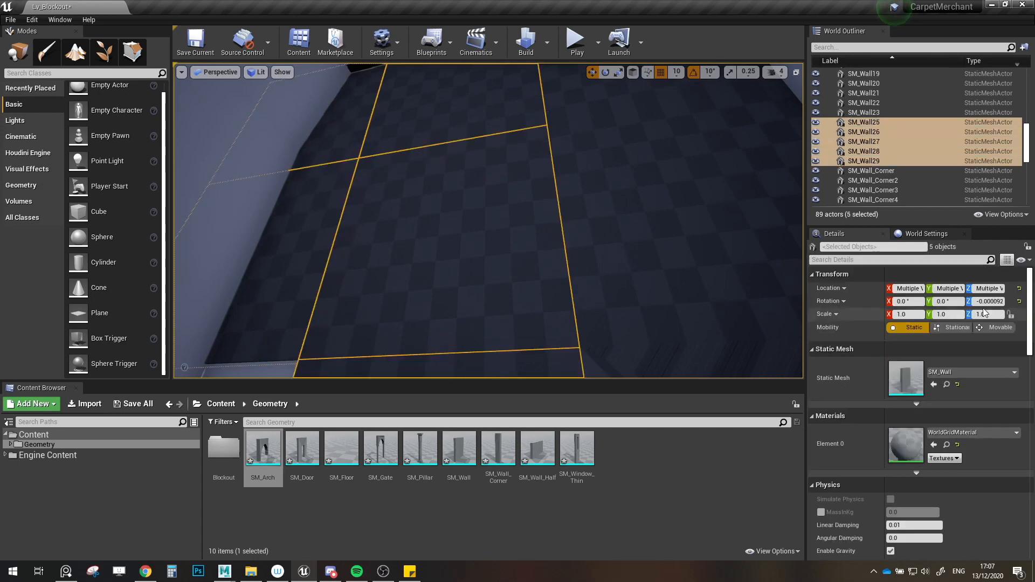
left_click(944, 289)
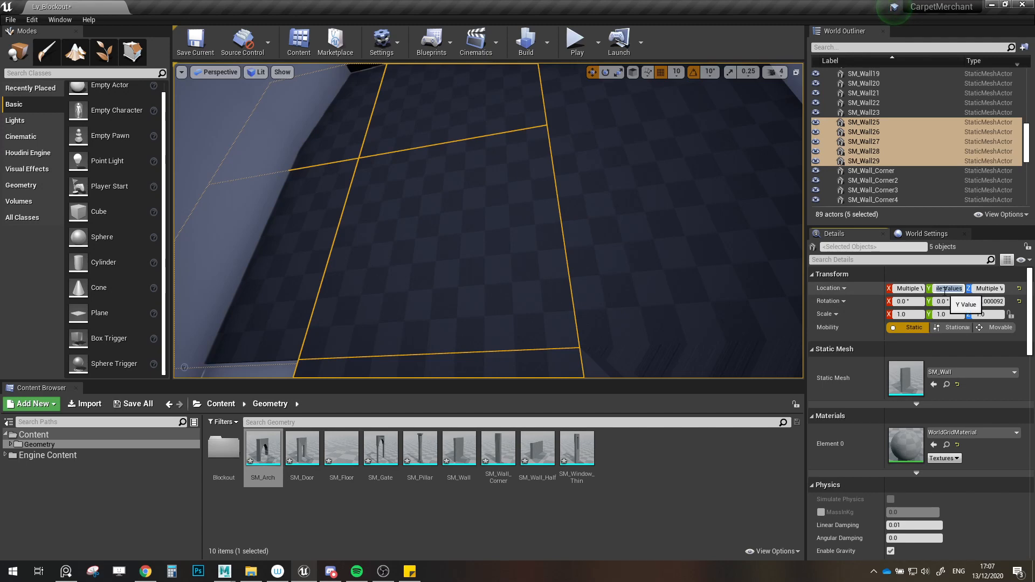
type("125")
key("Return")
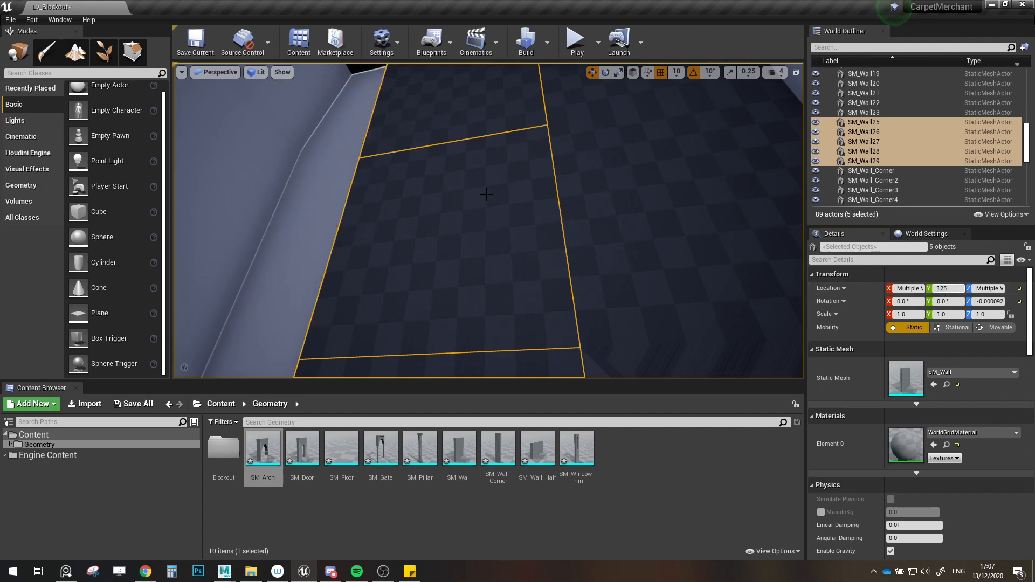
Step: Undo the shared Y location change on the five back wall panels
key("ctrl+z")
key("ctrl+z")
key("ctrl+z")
key("ctrl+z")
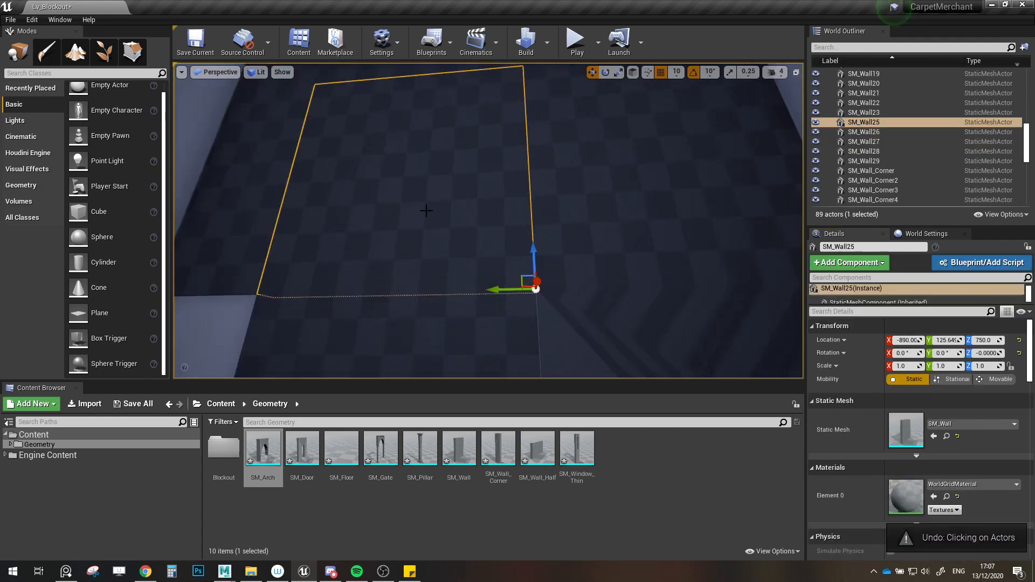
Step: Remove the two duplicated corner panels and set the three stacked panels beside the door wall to Y 125
key("ctrl+z")
key("ctrl+z")
key("ctrl+z")
key("ctrl+z")
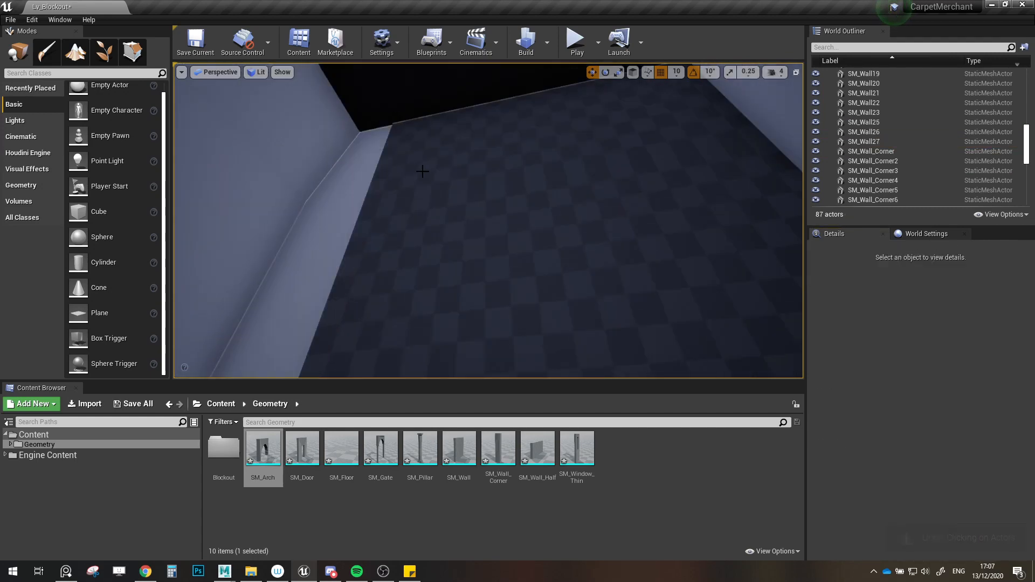
key("ctrl+z")
key("ctrl+z")
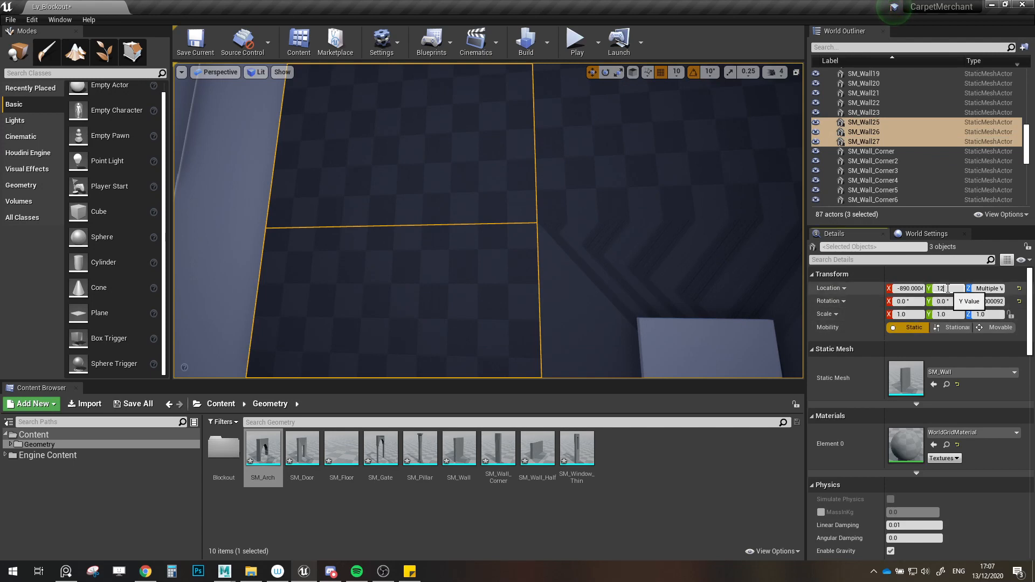
right_click_drag(357, 233, 378, 250)
Step: Set the Y location of the two wall panels stacked above the back door wall to -175
left_click(592, 162)
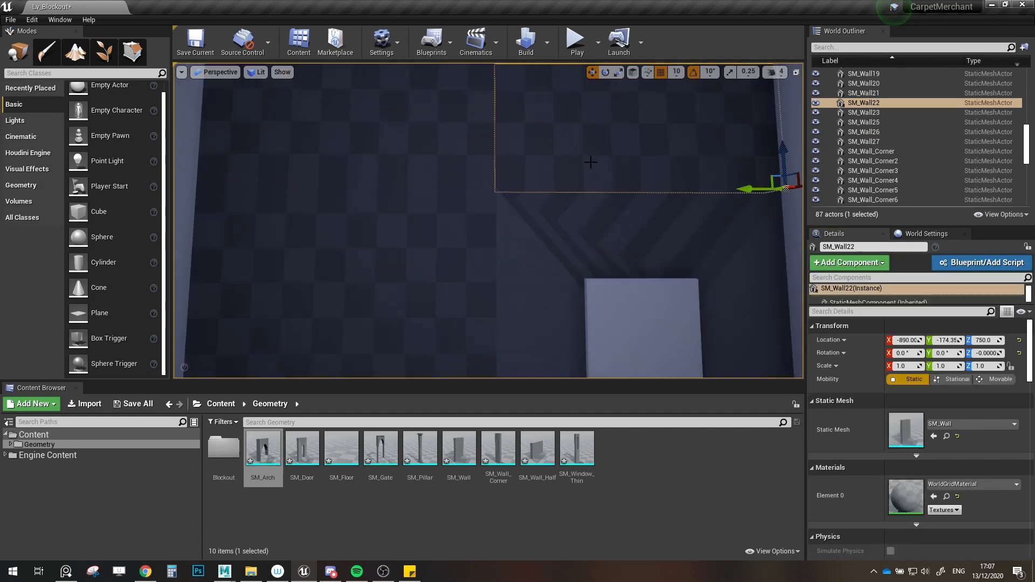
right_click_drag(557, 190, 556, 158)
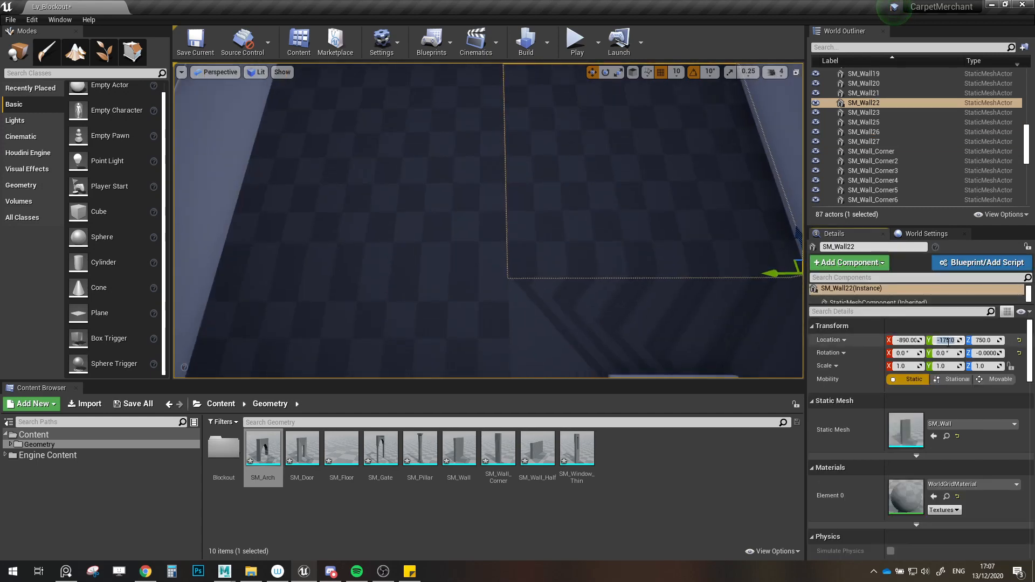
left_click(573, 338)
left_click(425, 218)
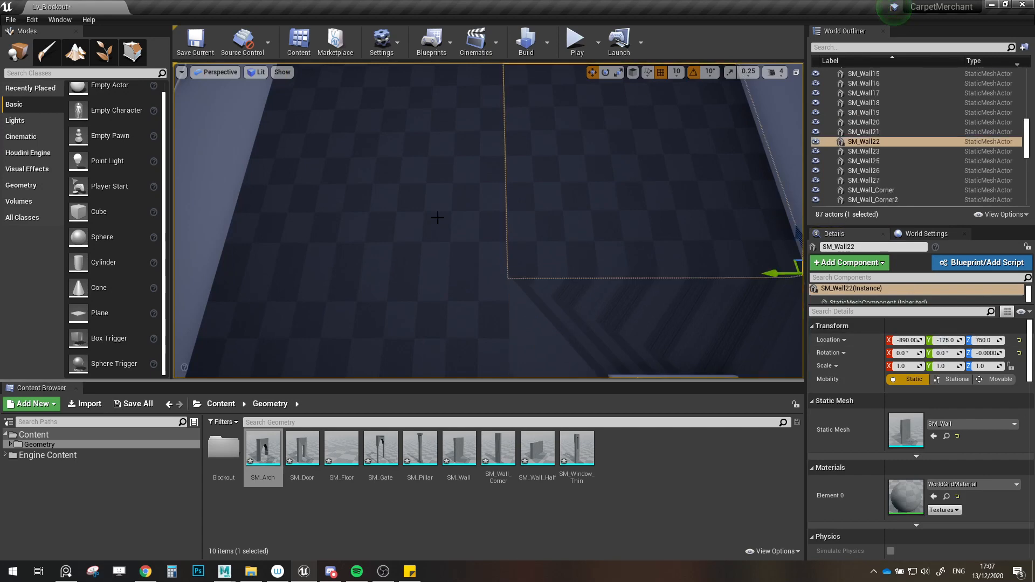
mouse_move(442, 215)
right_mouse_down()
mouse_move(441, 230)
mouse_move(454, 205)
mouse_move(454, 226)
right_mouse_up()
left_click(460, 281, "ctrl")
left_click(467, 205)
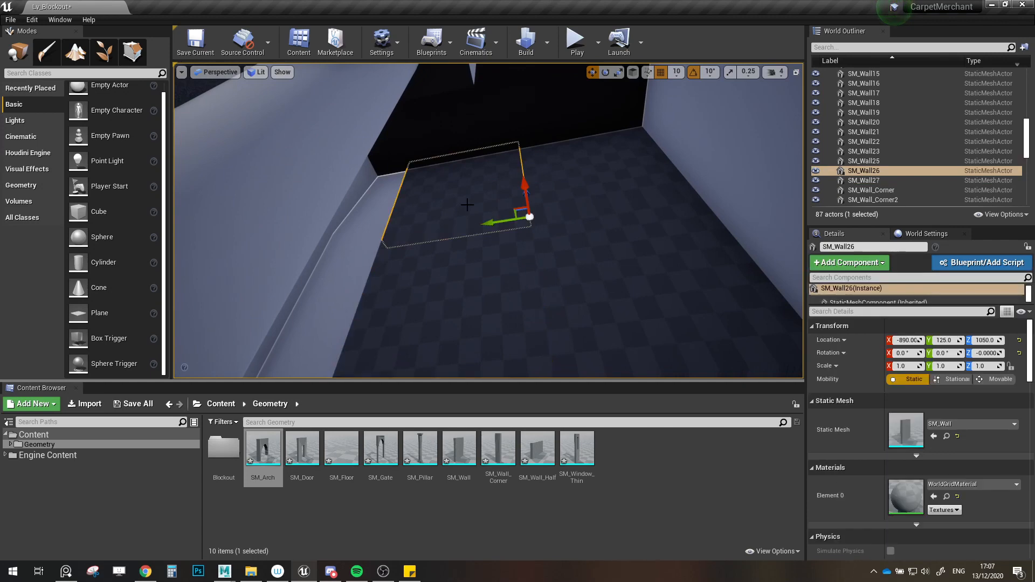
left_click(582, 181)
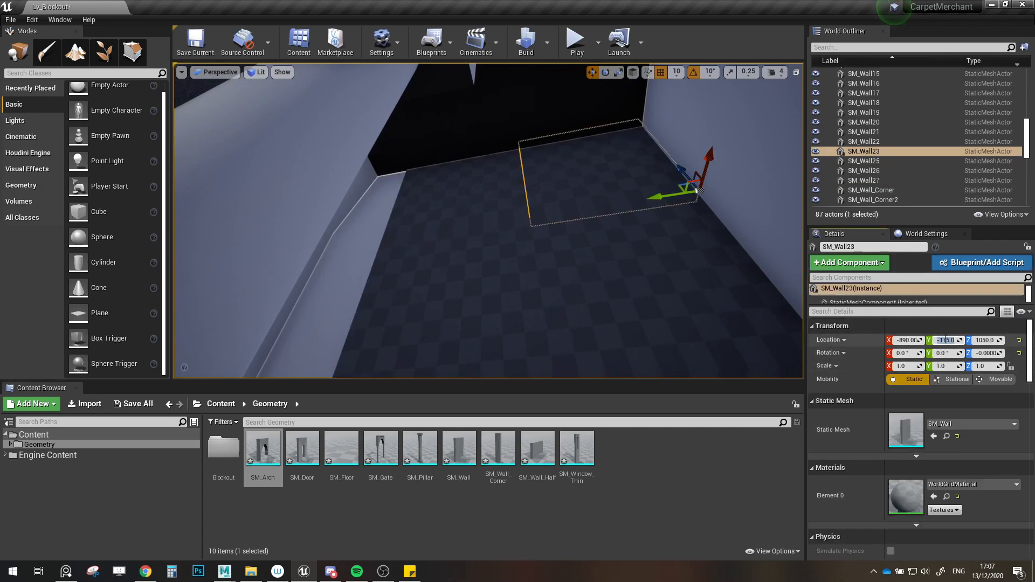
Step: Select the three stacked panels beside the back door wall and duplicate the column along the wall to Y 425
left_click(455, 222)
right_click_drag(455, 221, 456, 264)
left_click(464, 221, "ctrl")
left_click(472, 296, "ctrl")
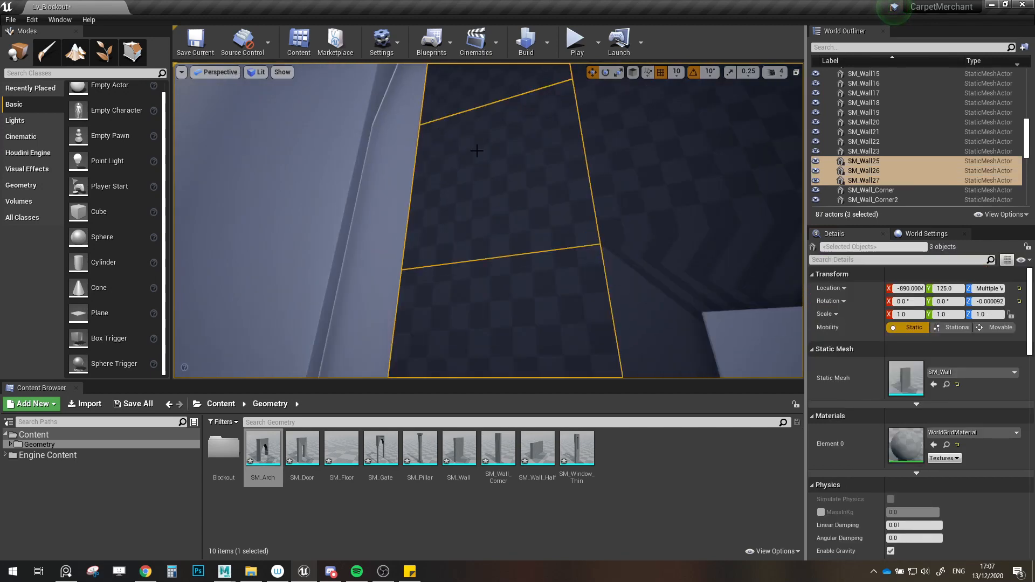
right_click_drag(476, 151, 565, 160)
left_click_drag(564, 257, 436, 256, "alt")
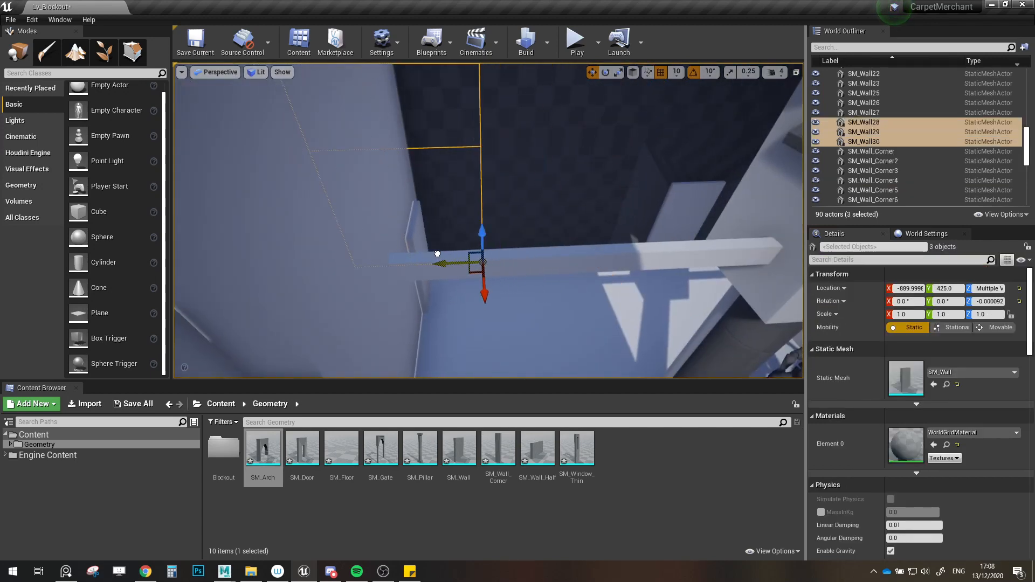
Step: Duplicate the back door wall toward the gallery's far side and rotate the copy to -90° about Z
right_click_drag(516, 227, 495, 212)
key("w")
left_click(594, 298)
right_click_drag(594, 298, 565, 313)
left_click_drag(622, 335, 301, 242, "alt")
key("e")
left_click_drag(341, 288, 377, 281)
right_click_drag(349, 286, 373, 315)
Step: Move the rotated door wall copy onto the side wall's blockout door at about X -960, Y 555
key("w")
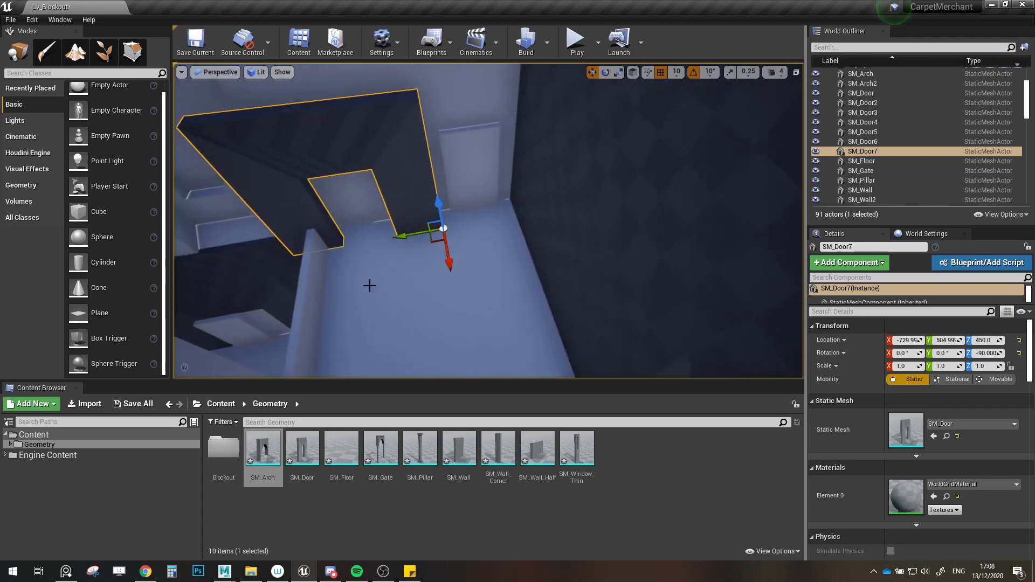
left_click_drag(434, 232, 537, 204)
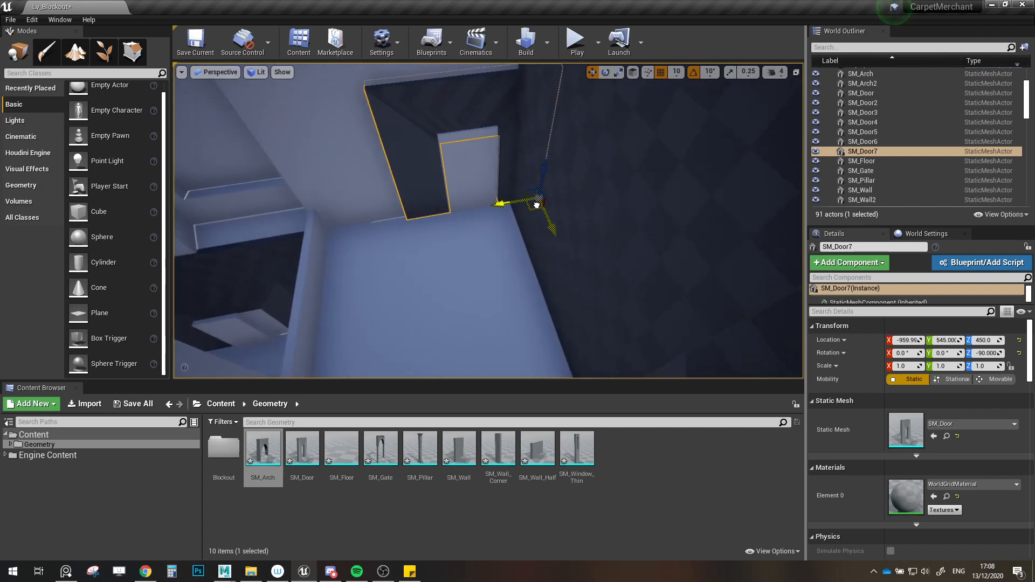
right_click_drag(536, 205, 585, 242)
left_click_drag(588, 245, 583, 244)
right_click_drag(582, 243, 553, 264)
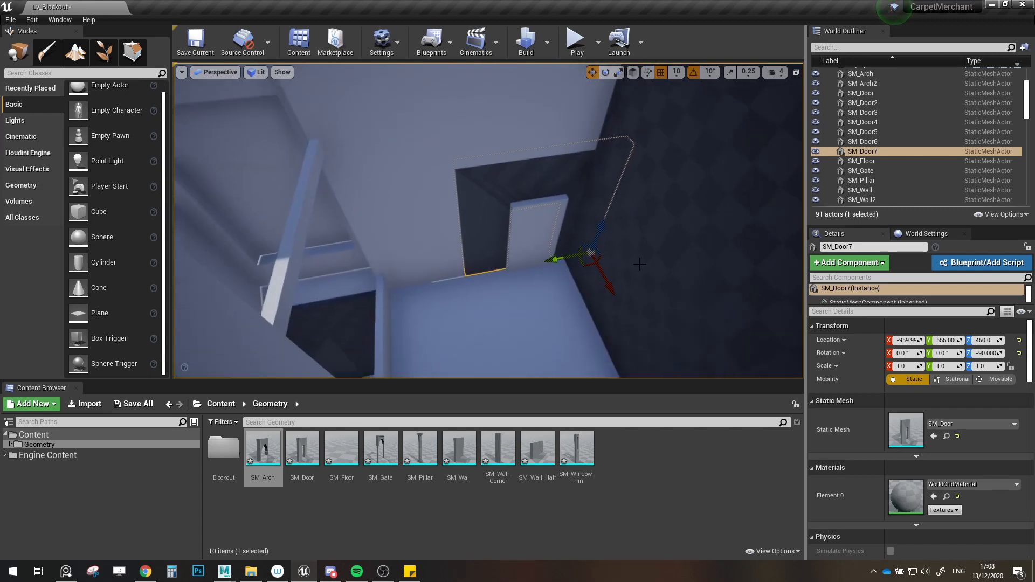
Step: Duplicate a floor-level back wall panel, rotate the copy to -90°, and place it beside the side door wall at about X -660, Y 555
left_click(625, 251)
right_click_drag(589, 215, 588, 202)
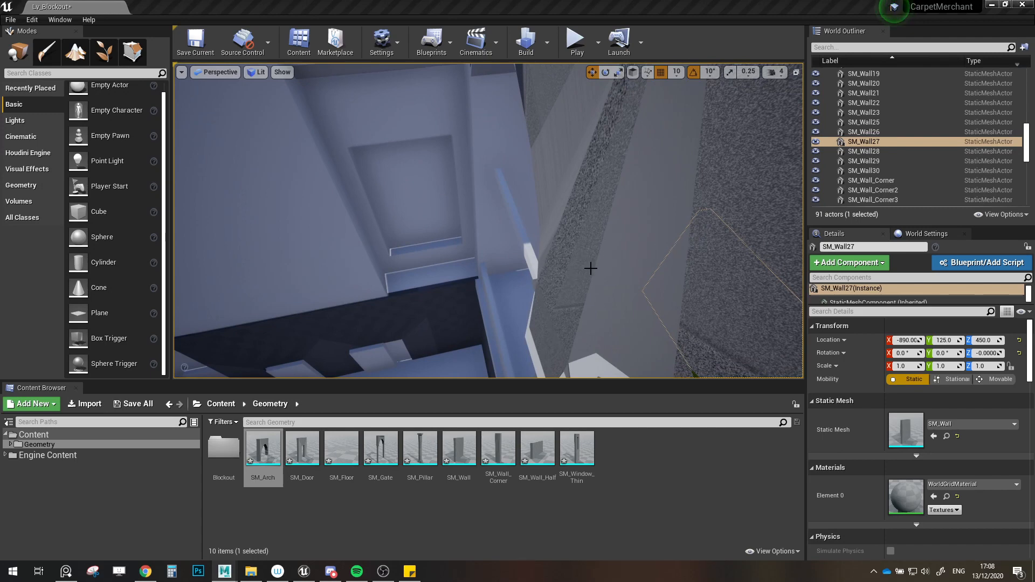
right_click_drag(592, 268, 660, 276)
left_click_drag(634, 263, 451, 254, "alt")
key("e")
left_click_drag(443, 302, 492, 301)
key("w")
key("f")
left_click_drag(474, 256, 513, 211)
key("s")
Step: Duplicate the rotated side wall panel to about X -20 and duplicate that copy to about X -320
right_click_drag(560, 231, 503, 232)
left_click_drag(583, 241, 370, 257, "alt")
right_click_drag(364, 258, 427, 242)
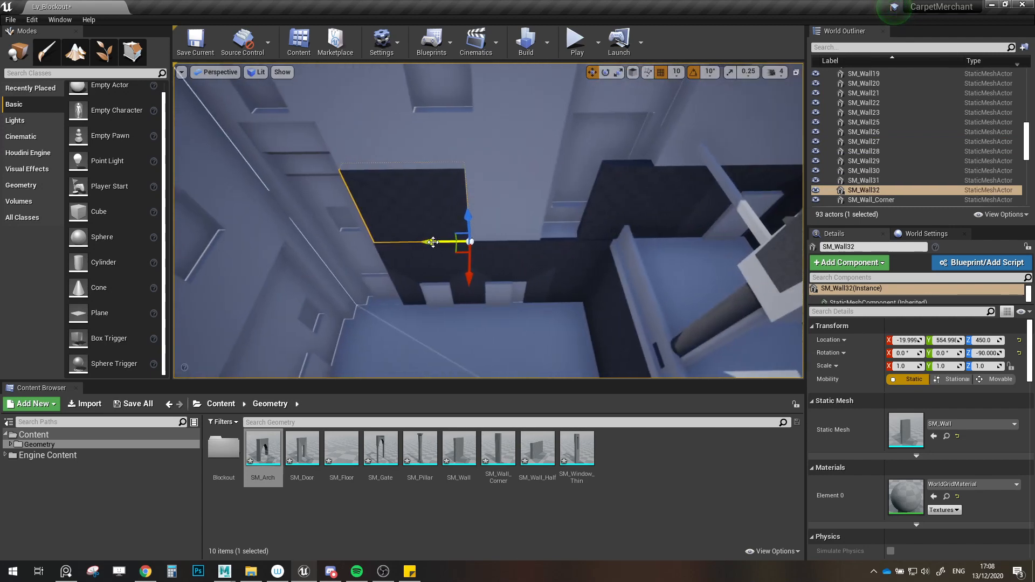
left_click_drag(427, 241, 521, 233, "alt")
right_click_drag(643, 248, 644, 248)
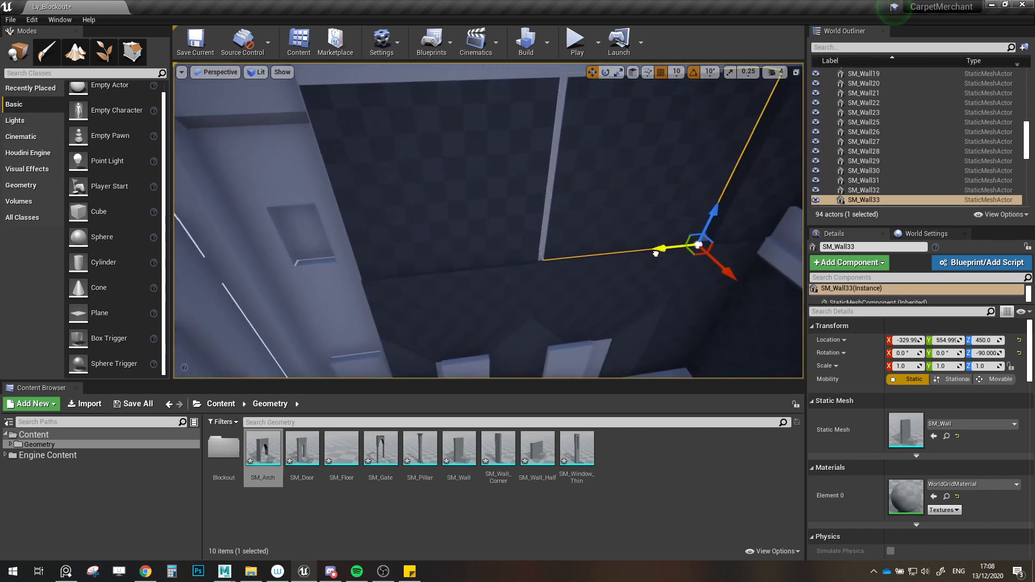
Step: Delete the two duplicated panels above the lower door walls and select the remaining panel beside the side door wall
left_click(602, 309)
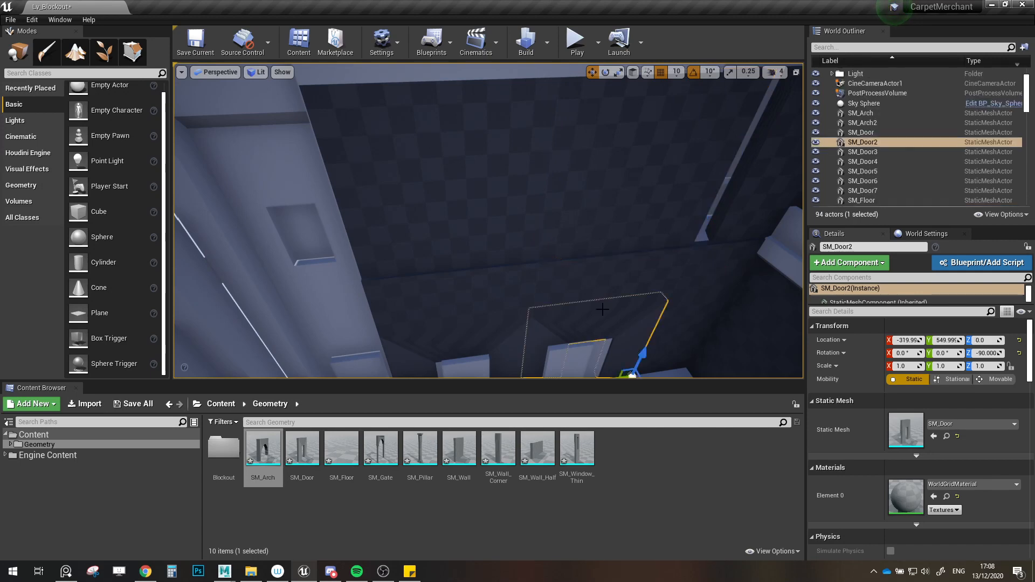
left_click(545, 292)
left_click(518, 227)
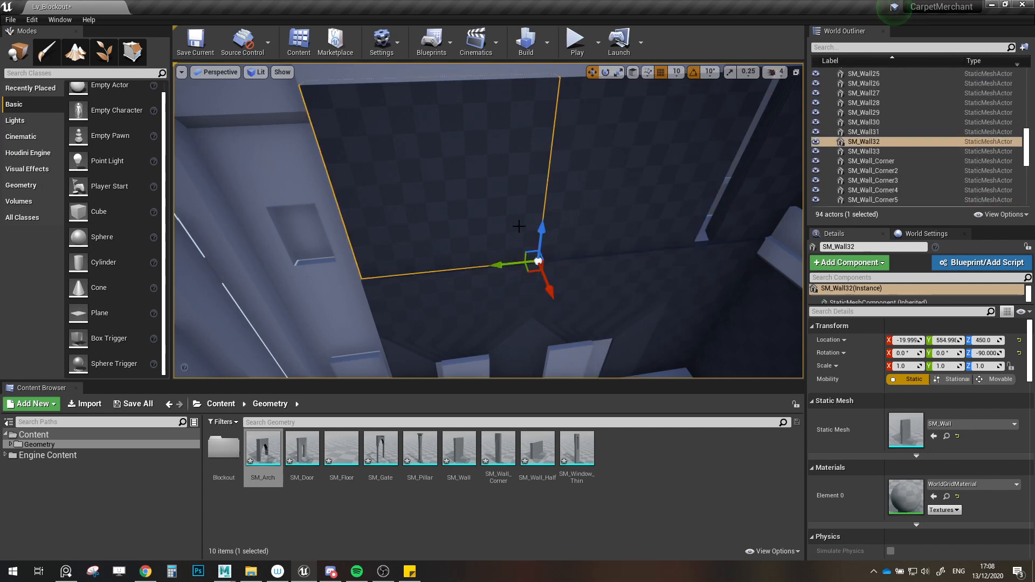
right_click_drag(581, 268, 610, 253)
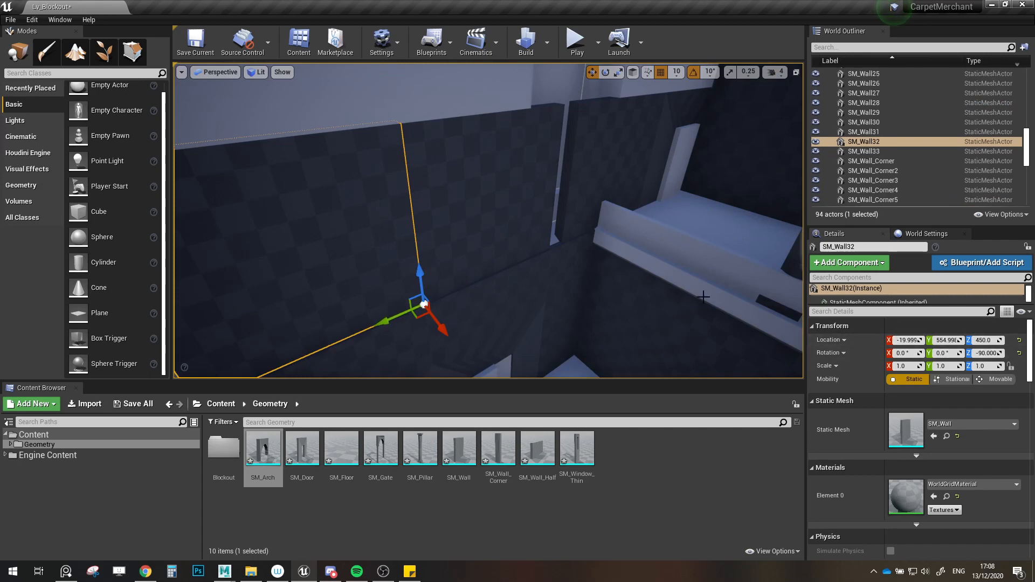
left_click(519, 238)
right_click_drag(557, 257, 510, 246)
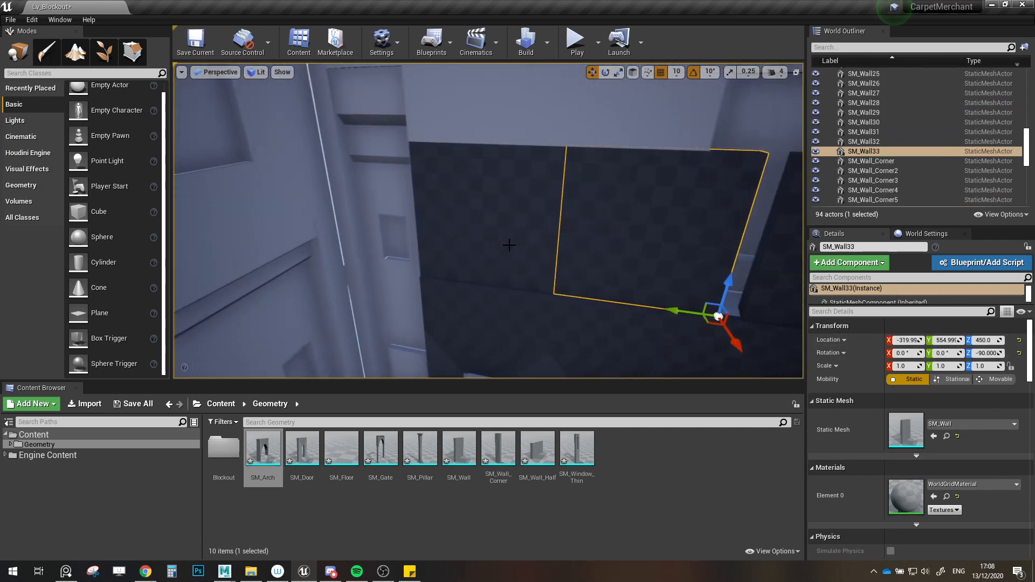
left_click(510, 245)
left_click(606, 245, "ctrl")
right_click_drag(605, 245, 641, 259)
key("Delete")
left_click(666, 188)
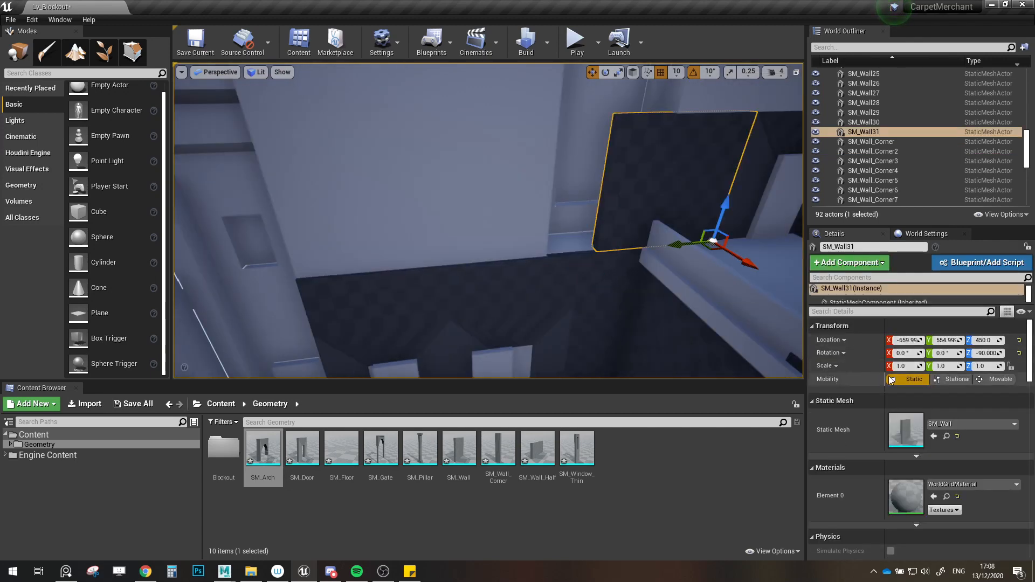
Step: Set the upper side wall panel's location to X -660, Y 555 and the adjoining side door wall's X to -960
left_click(948, 341)
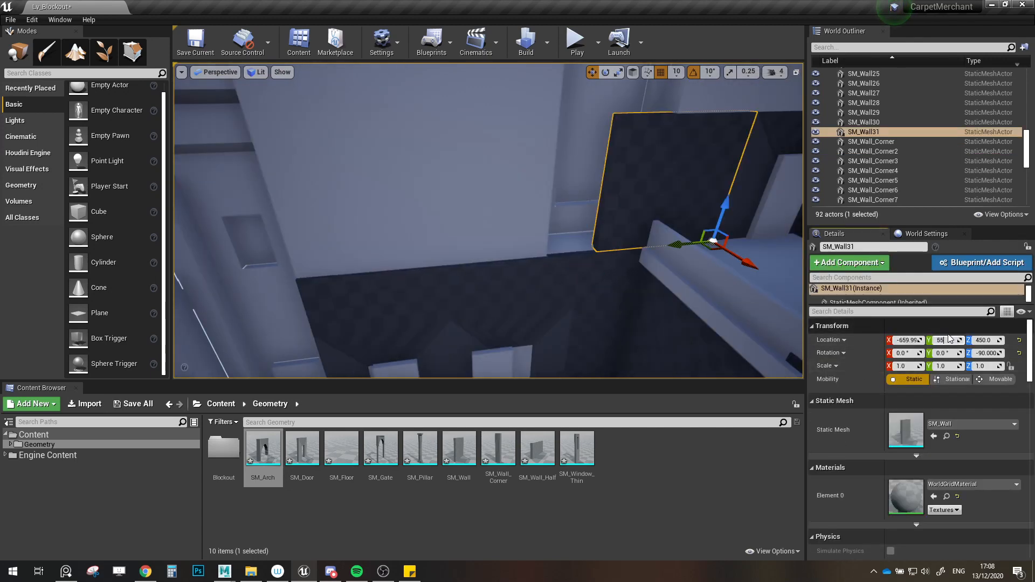
left_click(766, 184)
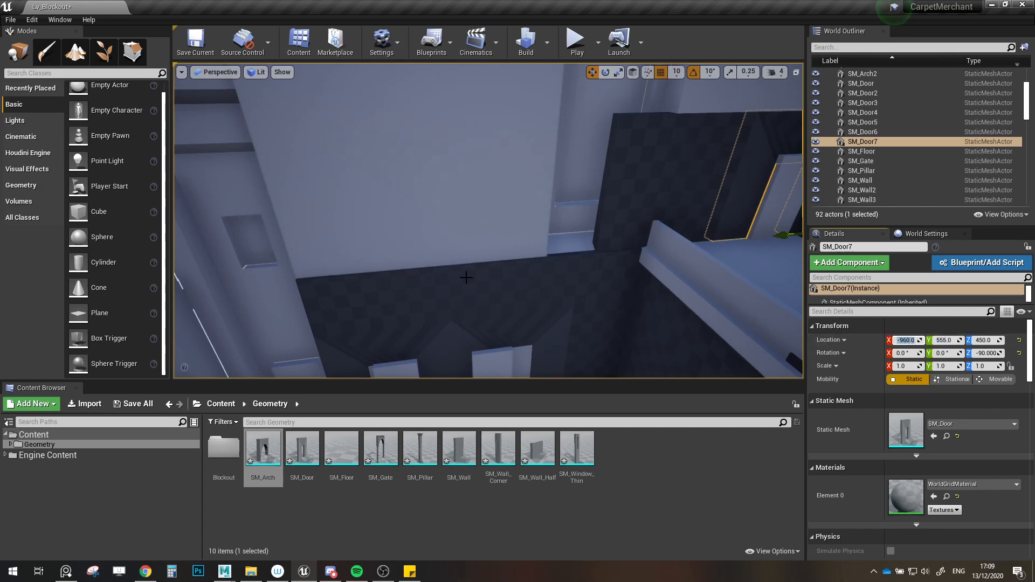
left_click(614, 211)
left_click(905, 341)
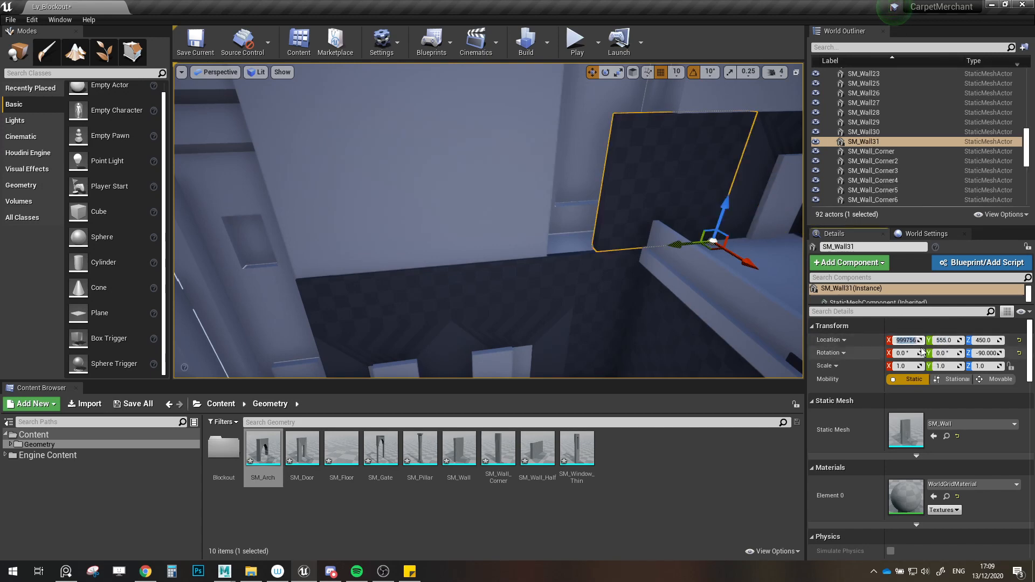
right_click_drag(631, 186, 681, 164)
key("w")
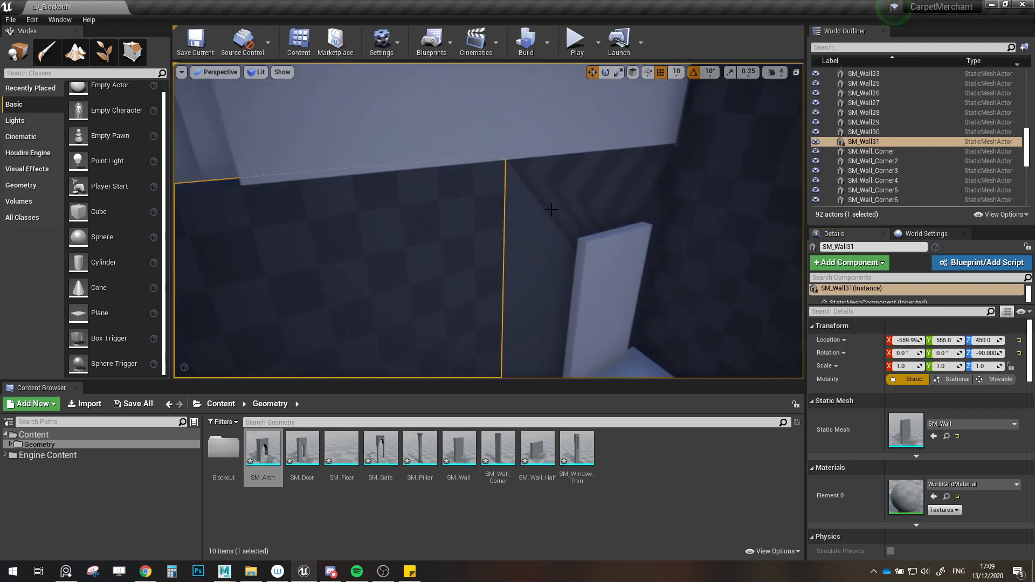
left_click(537, 214)
right_click_drag(537, 213, 520, 216)
left_click(523, 216)
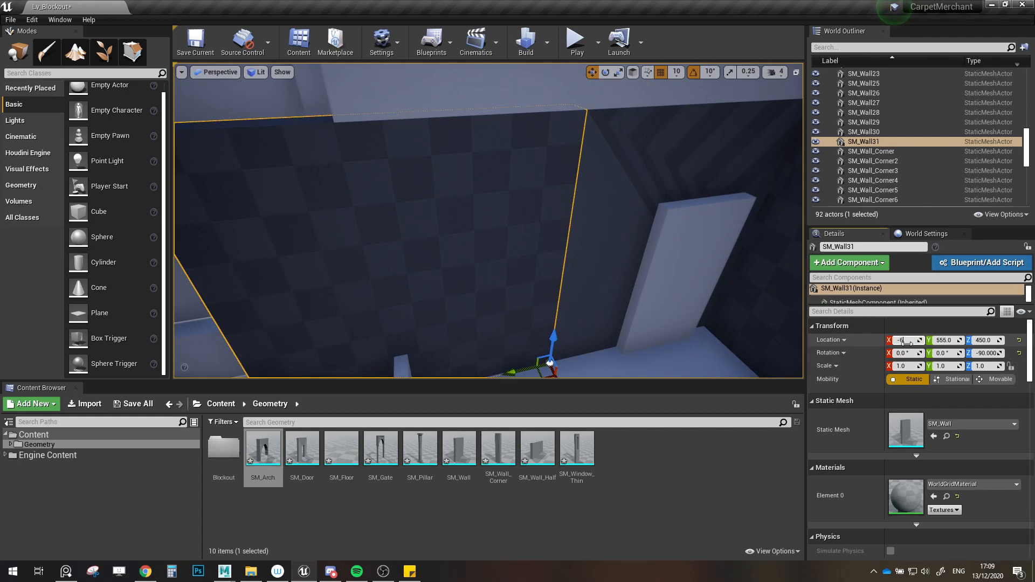
Step: Set the X locations of the three half walls above the lower side doors to -20, -320 and -620
key("s")
right_click_drag(623, 312, 506, 303)
left_click(368, 287)
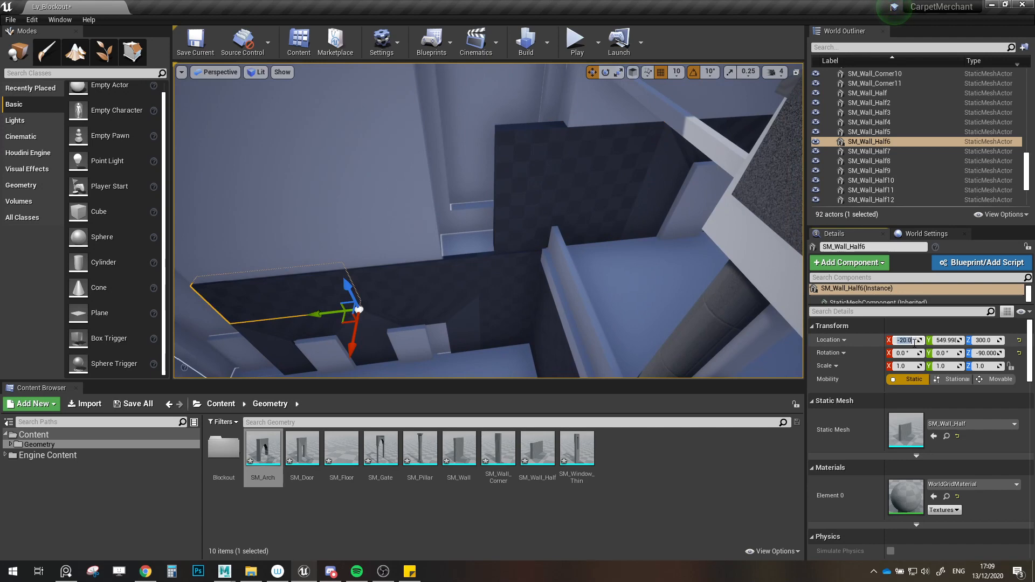
left_click(453, 285)
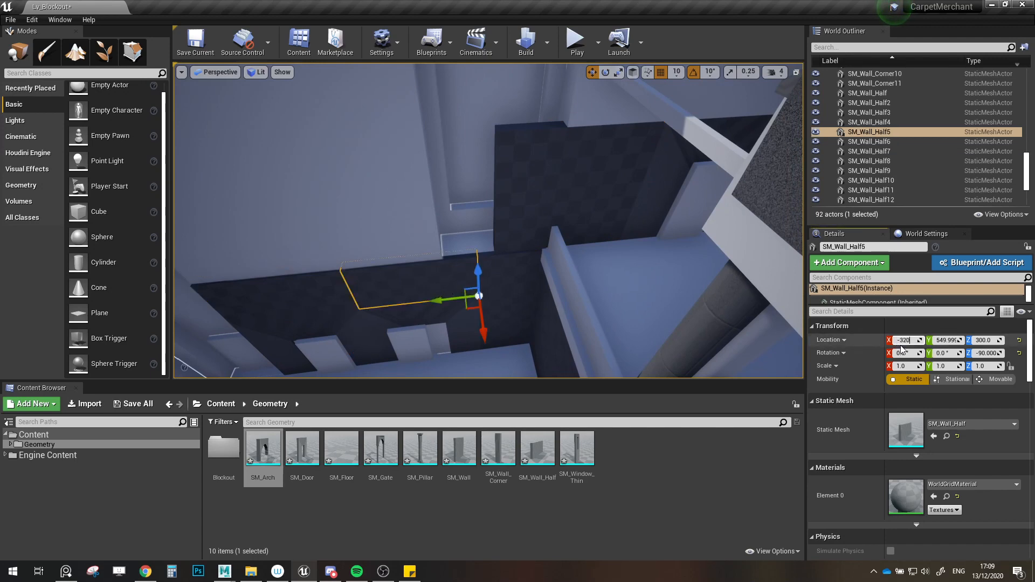
left_click(508, 280)
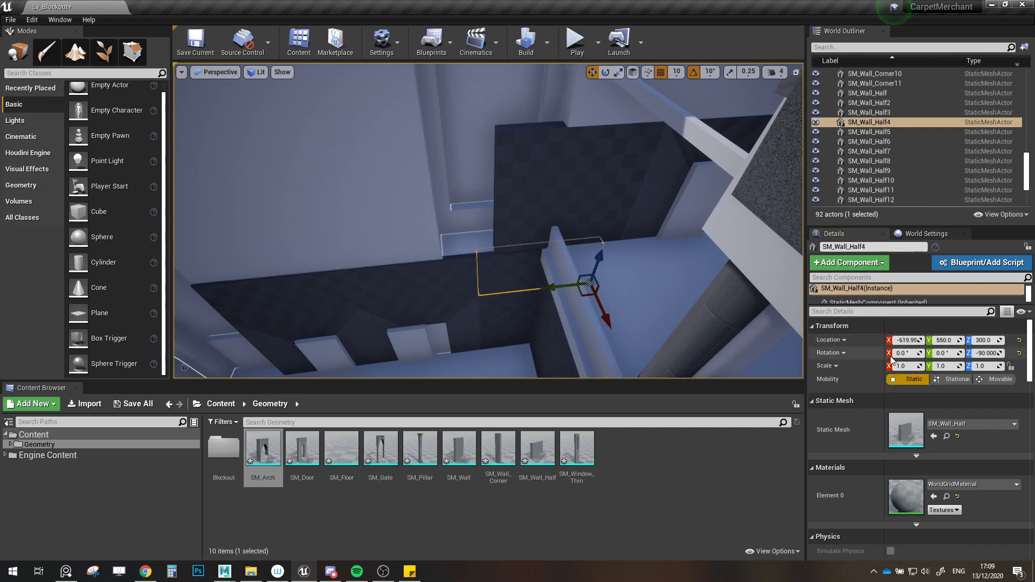
left_click(908, 341)
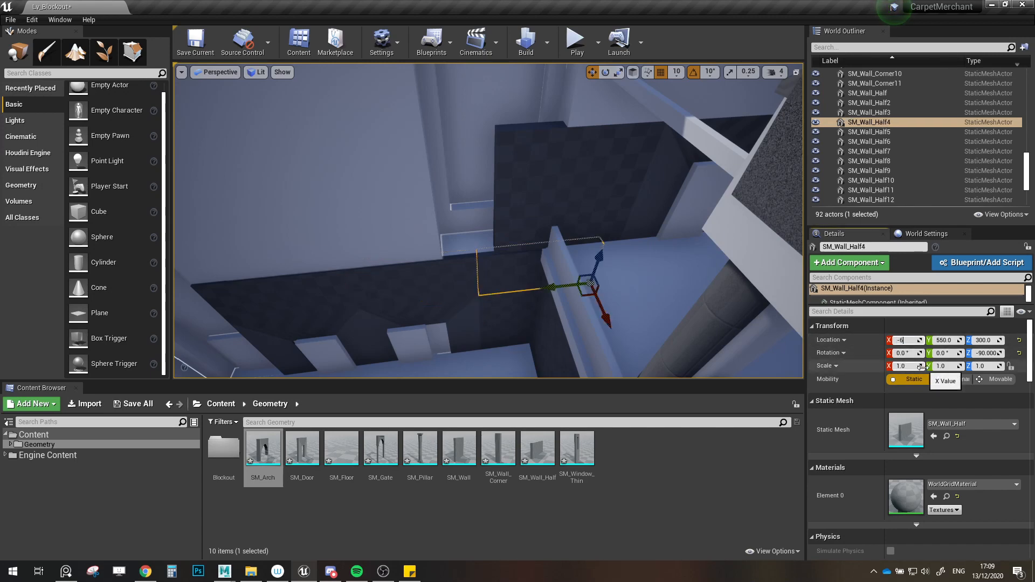
Step: Set the Y location of the half walls at X -320 and X -20 to 550
right_click_drag(714, 337, 445, 235)
left_click(443, 204)
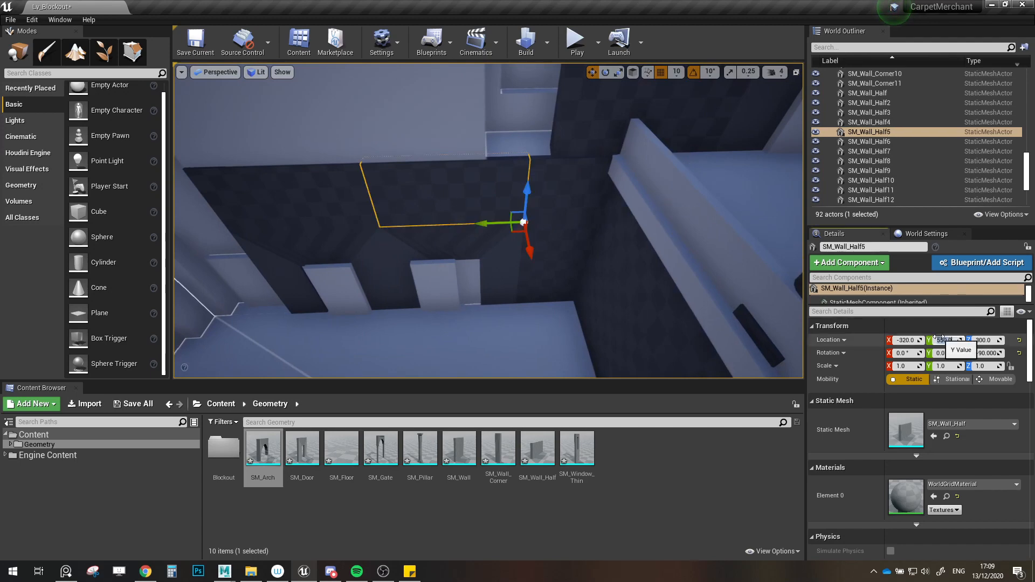
left_click(353, 188)
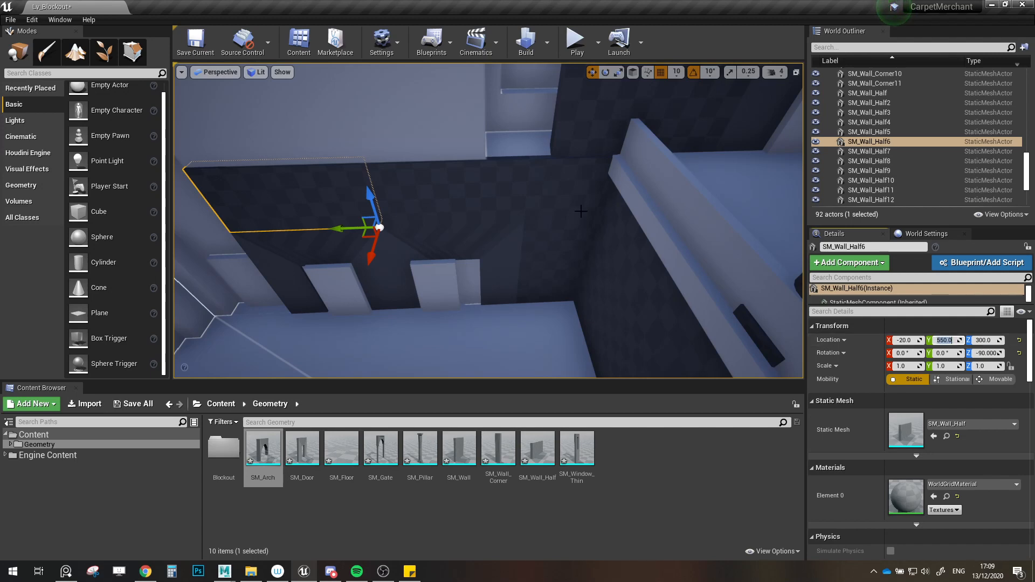
Step: Examine how the upper side wall panel lines up with the half wall and gallery edge below it
right_click_drag(653, 229, 598, 208)
left_click(591, 135)
right_click_drag(591, 134, 685, 138)
right_click_drag(622, 183, 610, 226)
left_click_drag(559, 86, 558, 86)
right_click_drag(551, 154, 551, 111)
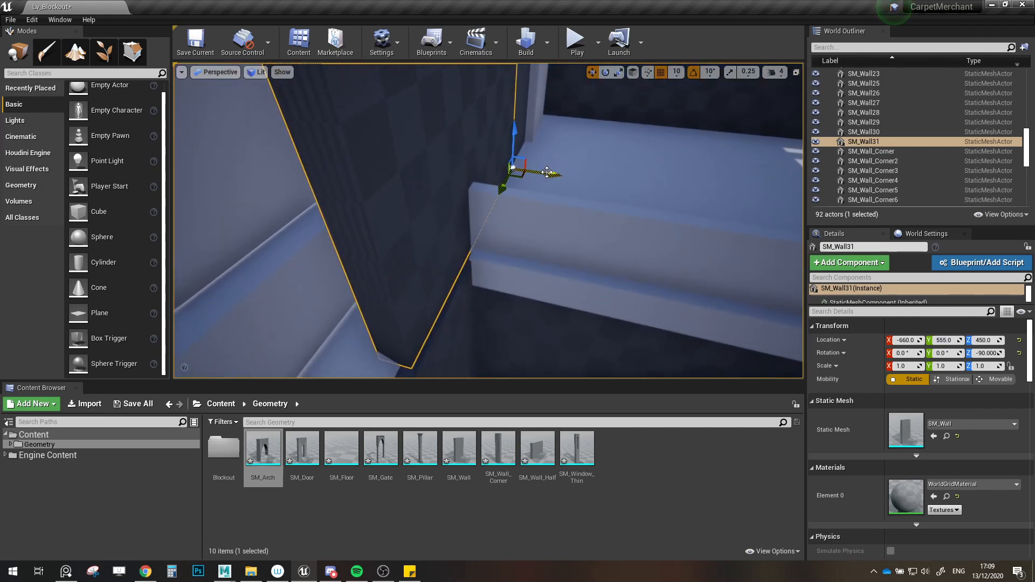
left_click_drag(548, 173, 548, 172)
right_click_drag(529, 227, 514, 258)
Step: Set the Y location of the three side half walls and the three lower side wall and door pieces to 555
left_click(478, 261)
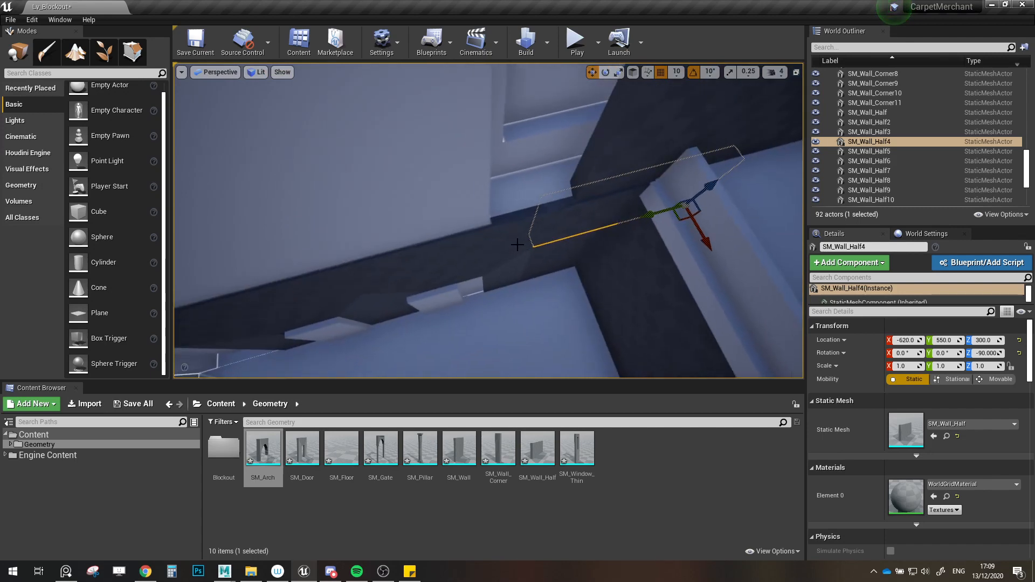
left_click(507, 250, "shift")
left_click(329, 286, "shift")
right_click_drag(329, 286, 343, 314)
left_click(358, 296, "shift")
left_click(442, 284, "shift")
left_click(577, 282, "shift")
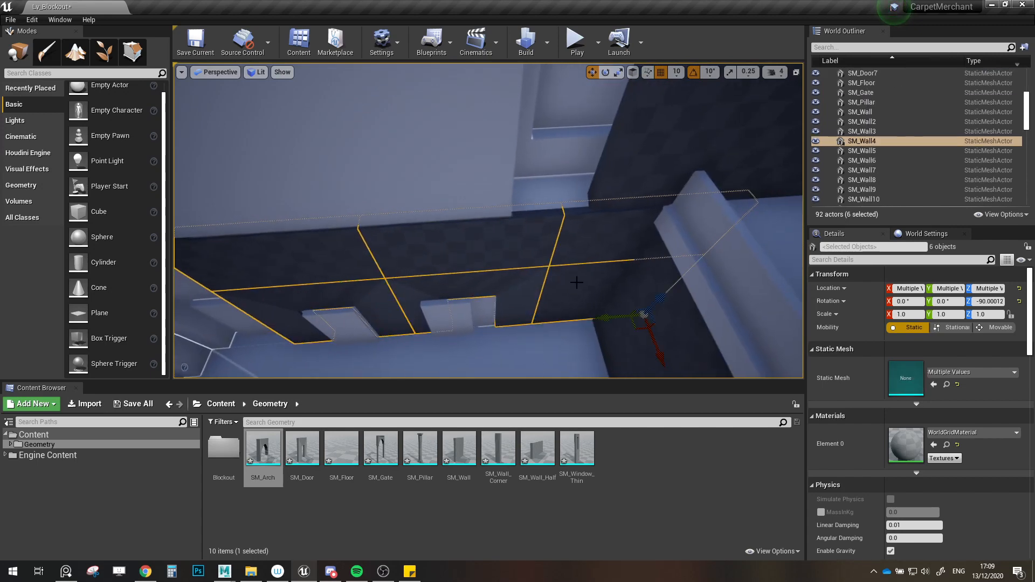
left_click(949, 291)
type("55")
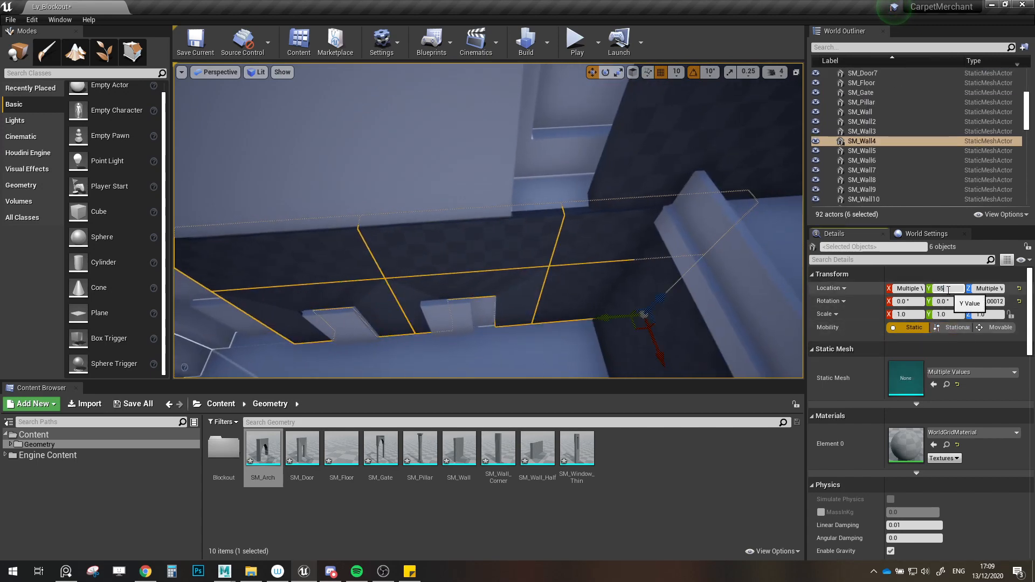
type("5")
key("Return")
Step: Duplicate the upper side wall panel twice along the side wall to form a row of three
left_click(700, 145)
right_click_drag(700, 145, 632, 227)
left_click_drag(632, 228, 411, 237, "alt")
Step: Shift the three upper side panels and the side door wall together along the wall, with the far panel at X -20
left_click(534, 189, "ctrl")
left_click(624, 173, "ctrl")
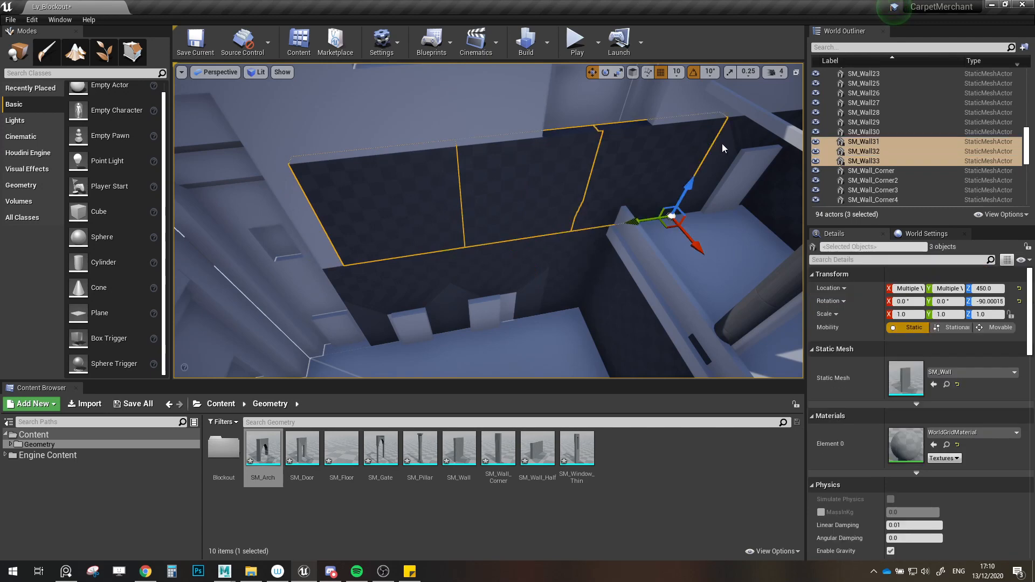
left_click(742, 227, "ctrl")
left_click_drag(731, 207, 719, 209)
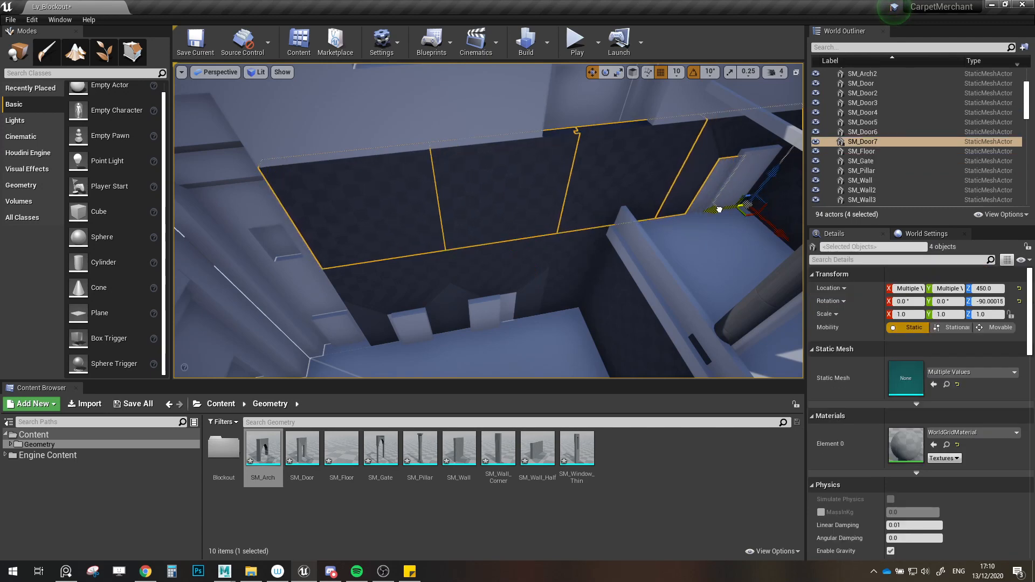
Step: Duplicate the row of three upper side panels upward to Z 750, and duplicate that row again to Z 1040
right_click_drag(719, 209, 358, 265)
key("w")
left_click(641, 243)
key("s")
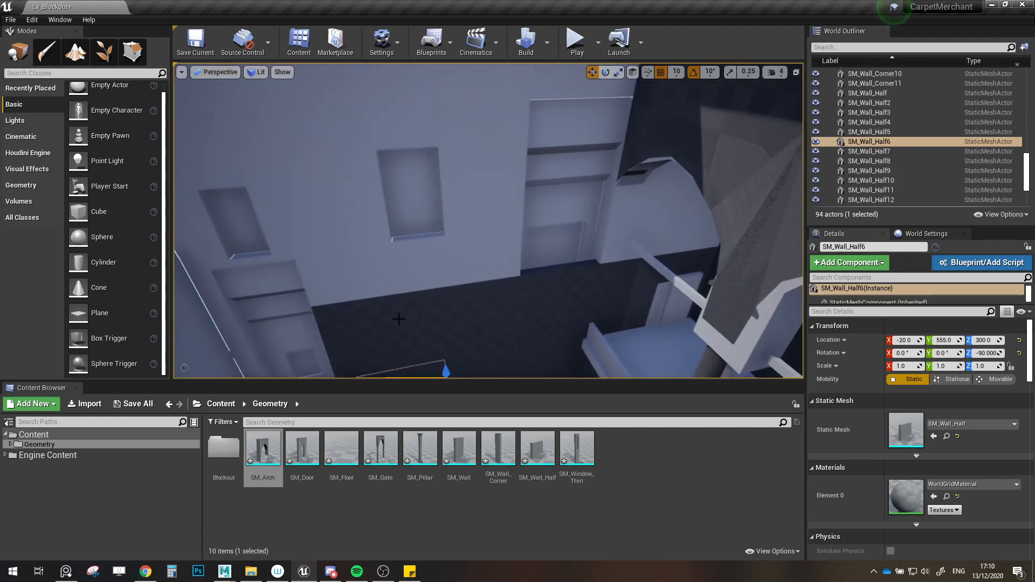
left_click(433, 340)
right_click(437, 337)
key("Escape")
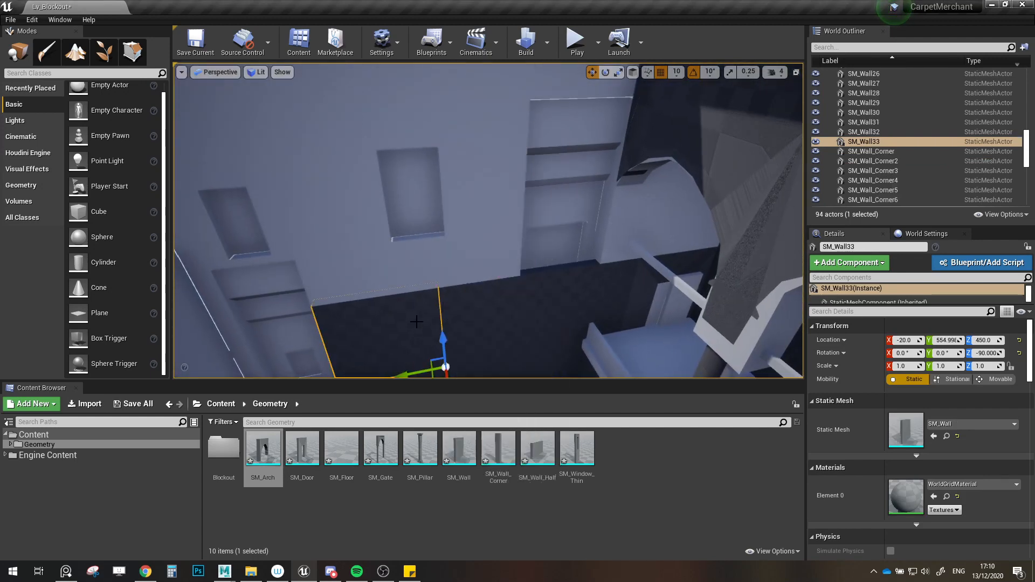
right_click_drag(415, 324, 425, 324)
left_click(518, 286, "ctrl")
left_click(638, 281, "ctrl")
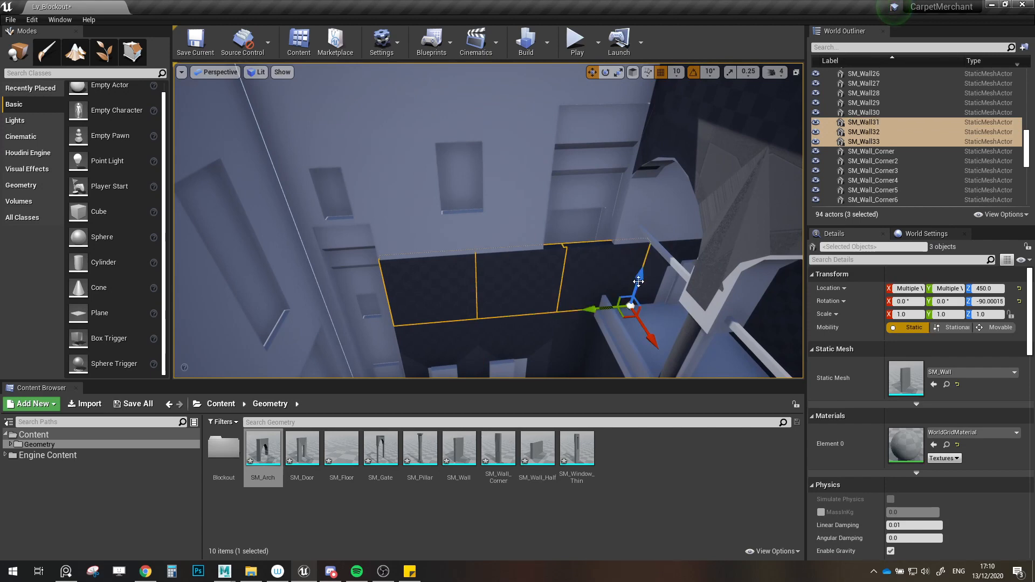
left_click_drag(640, 279, 632, 207, "alt")
right_click_drag(632, 211, 631, 240)
left_click_drag(612, 208, 609, 204)
right_click_drag(610, 207, 623, 222)
left_click_drag(528, 286, 542, 191, "alt")
right_click_drag(548, 199, 545, 232)
Step: Move the three stacked side panels nearest the side door wall to X -620
left_click(532, 213)
left_click(560, 295, "ctrl")
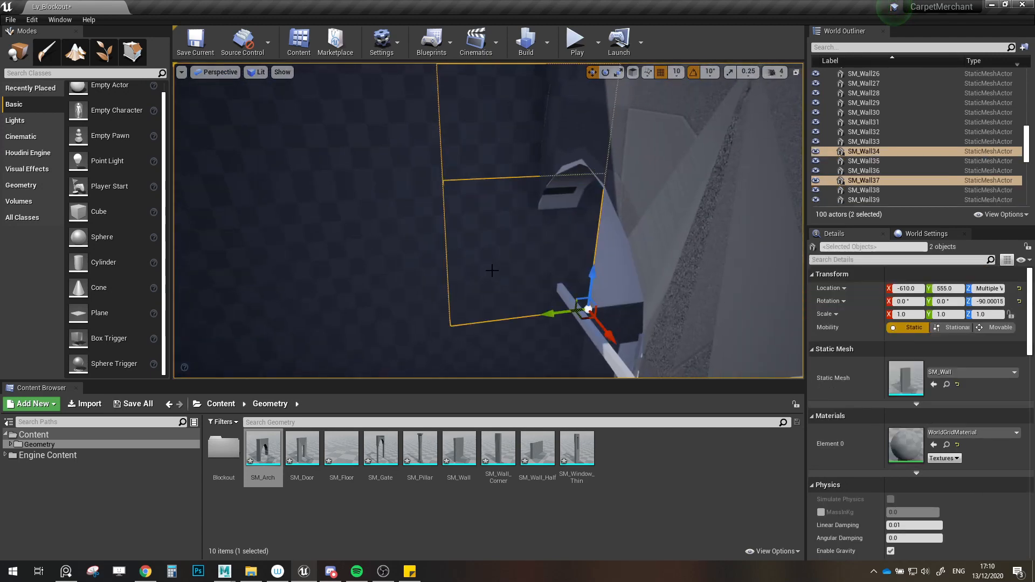
right_click_drag(559, 295, 560, 295)
left_click(583, 304, "ctrl")
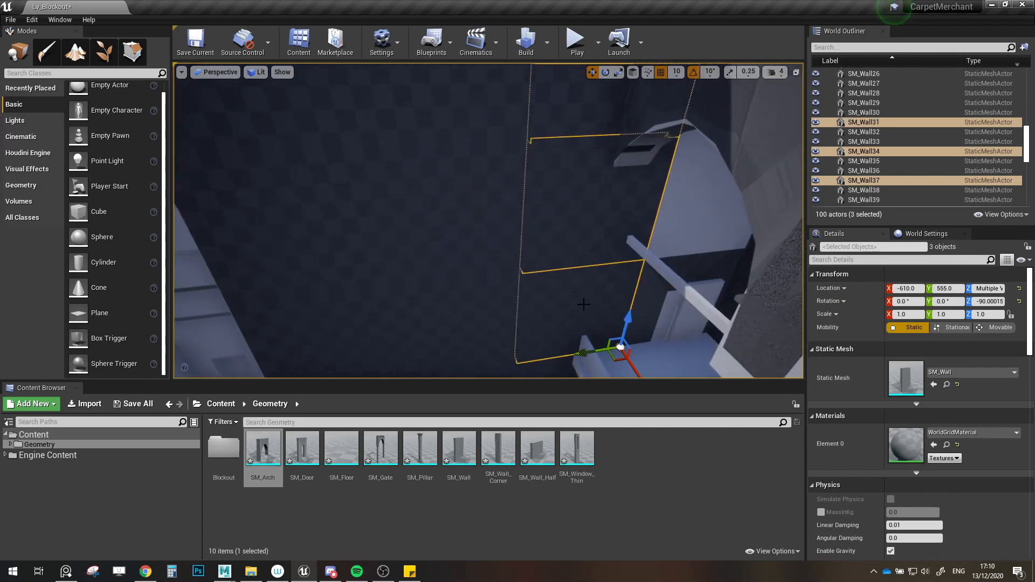
left_click(649, 306, "ctrl")
right_click_drag(649, 305, 687, 334)
Step: Examine the alignment and seams of the stacked side wall panels, checking individual panels in the two upper rows
left_click(529, 174)
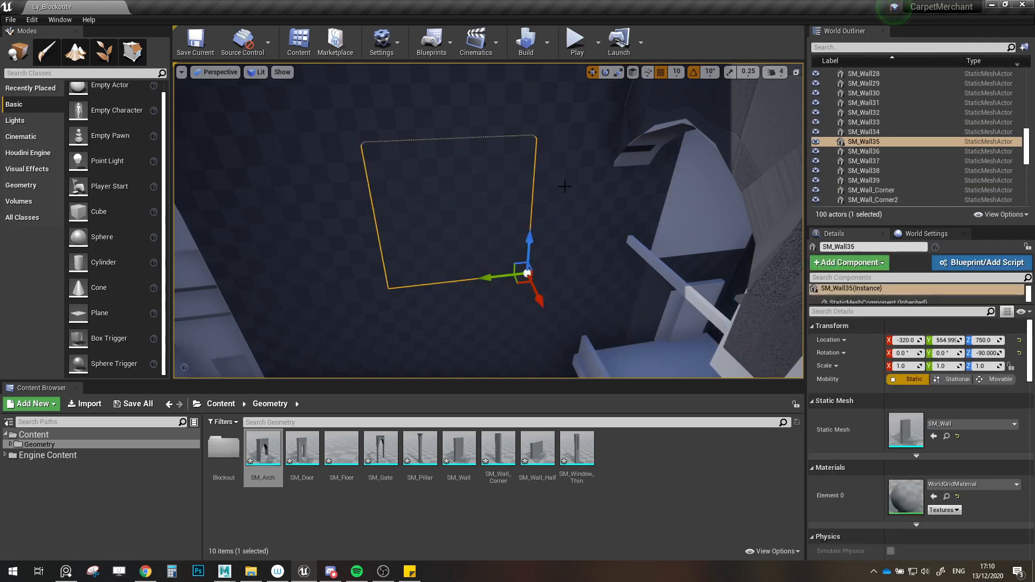
right_click_drag(530, 173, 540, 157)
key("w")
left_click(571, 168)
left_click(590, 227)
right_click_drag(587, 181, 533, 169)
left_click(532, 169)
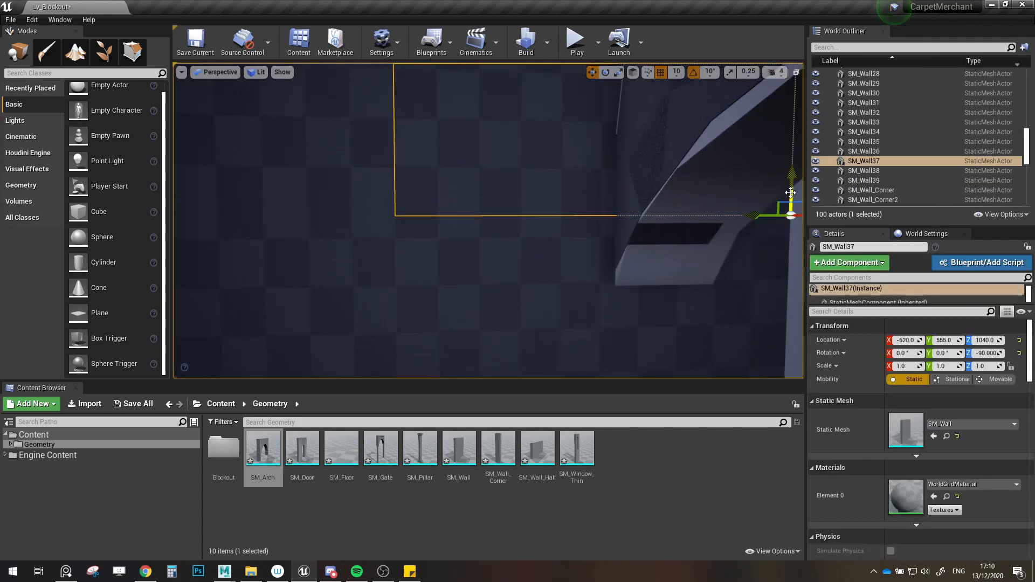
right_click_drag(791, 193, 483, 216)
left_click(519, 180)
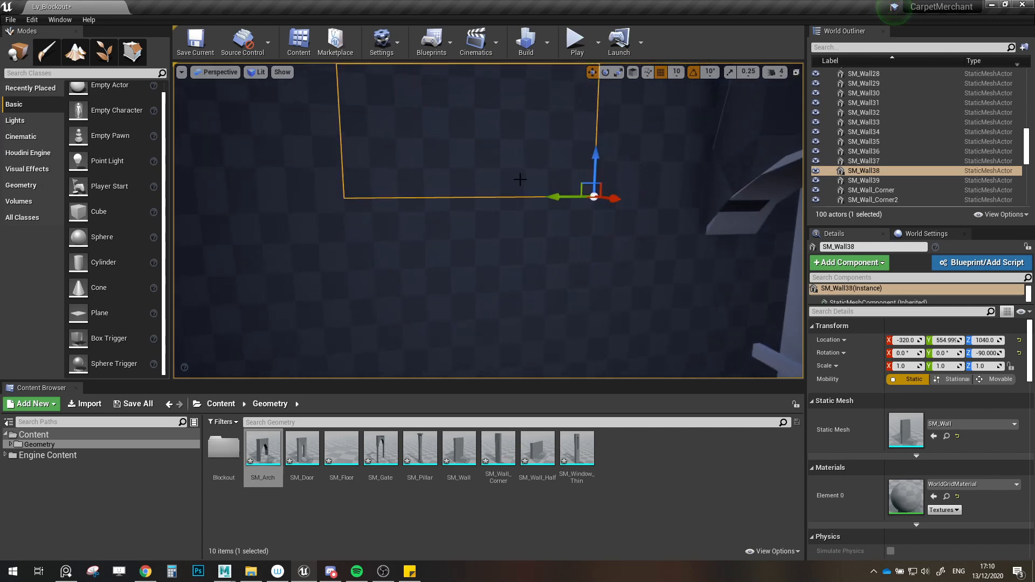
right_click_drag(501, 178, 531, 164)
left_click(499, 175)
left_click(481, 145)
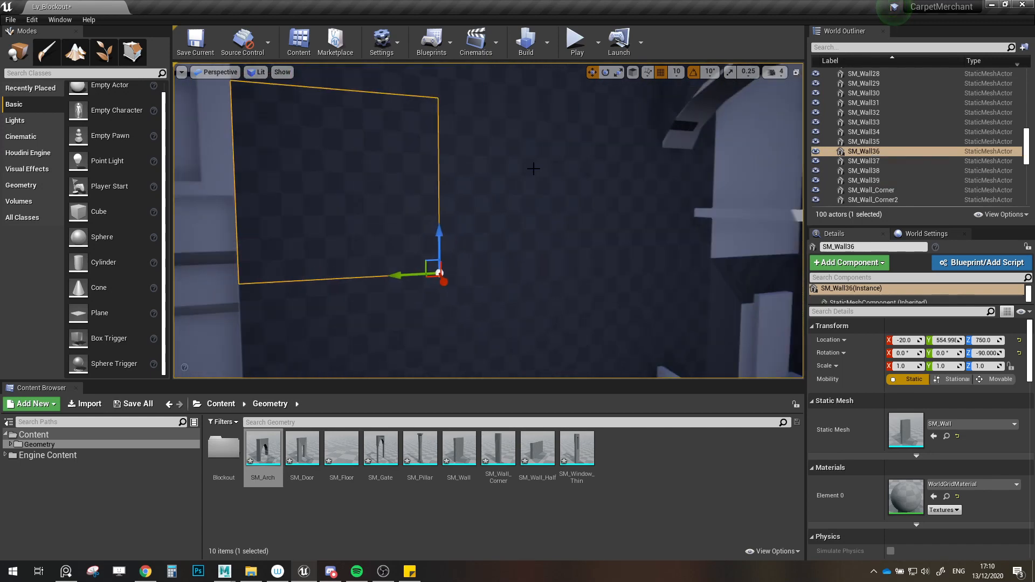
left_click(534, 166)
Step: Duplicate the two upper stacked panels at X -620 to X -920, above the side door wall
left_click(634, 167)
right_click_drag(634, 167, 515, 215)
left_click(536, 221, "ctrl")
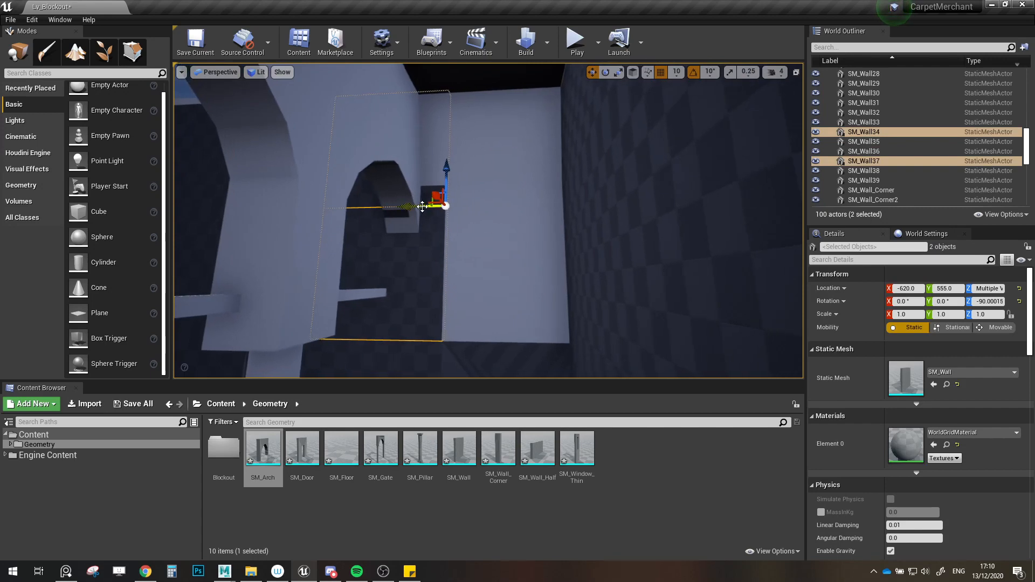
left_click_drag(399, 207, 541, 223, "alt")
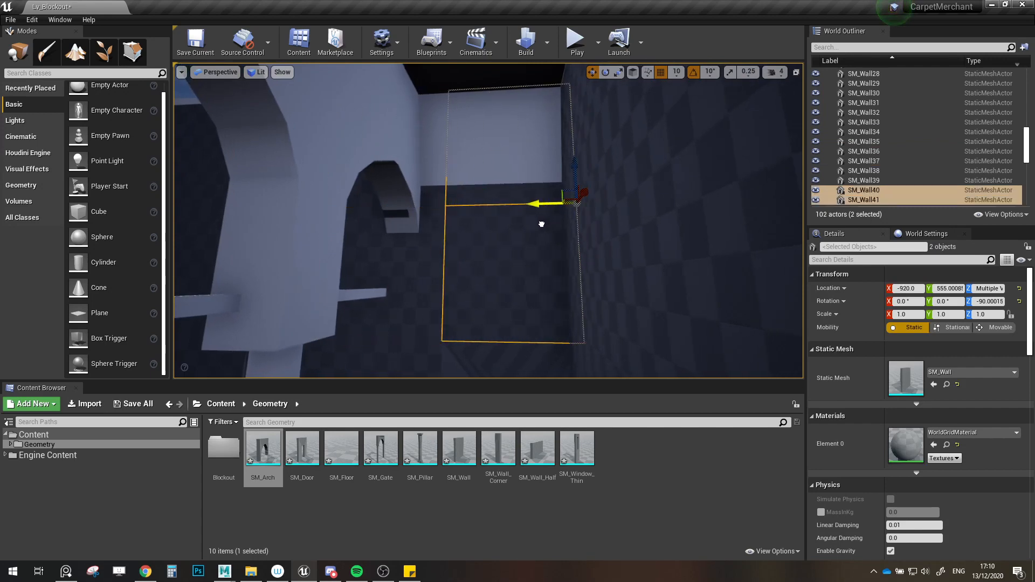
key("Escape")
left_click(585, 509)
Step: Duplicate the wall corner beside the courtyard stairs, rotate the copy to -90°, and place it at the side wall's end at about X 280, Y 540
right_click_drag(561, 302, 524, 268)
left_click(533, 165)
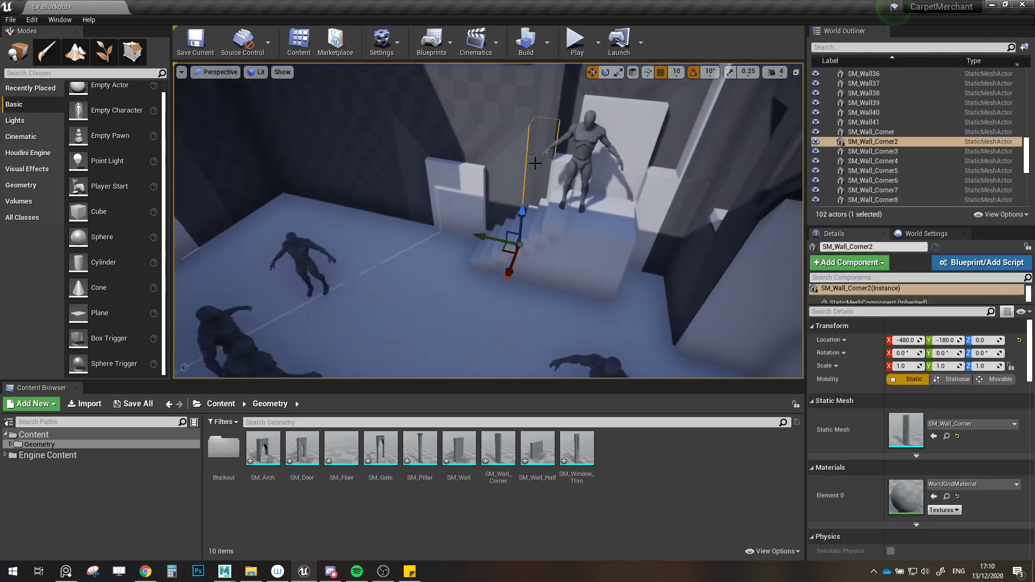
right_click_drag(531, 176, 442, 221)
left_click_drag(572, 209, 261, 232, "alt")
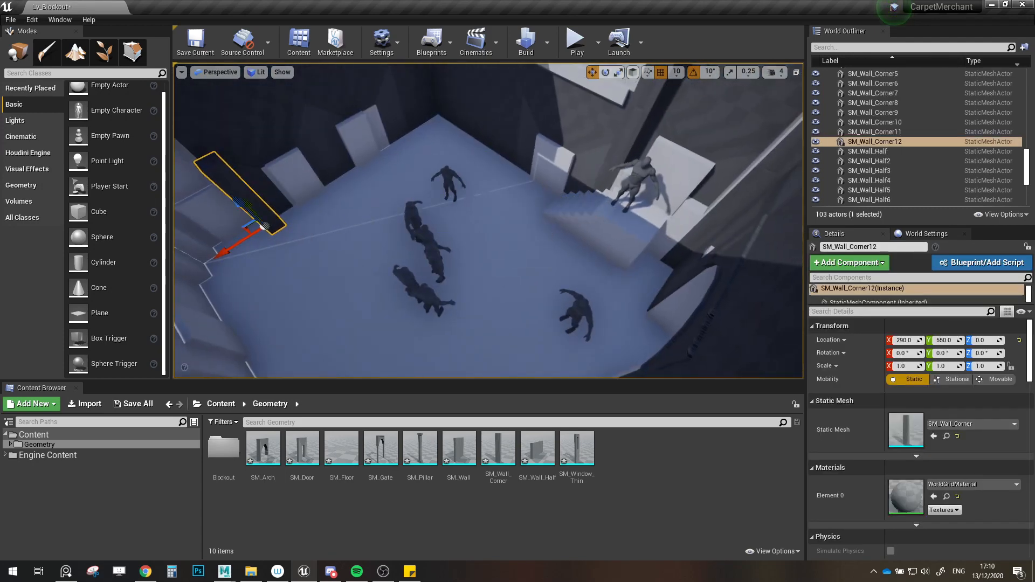
right_click_drag(262, 231, 377, 229)
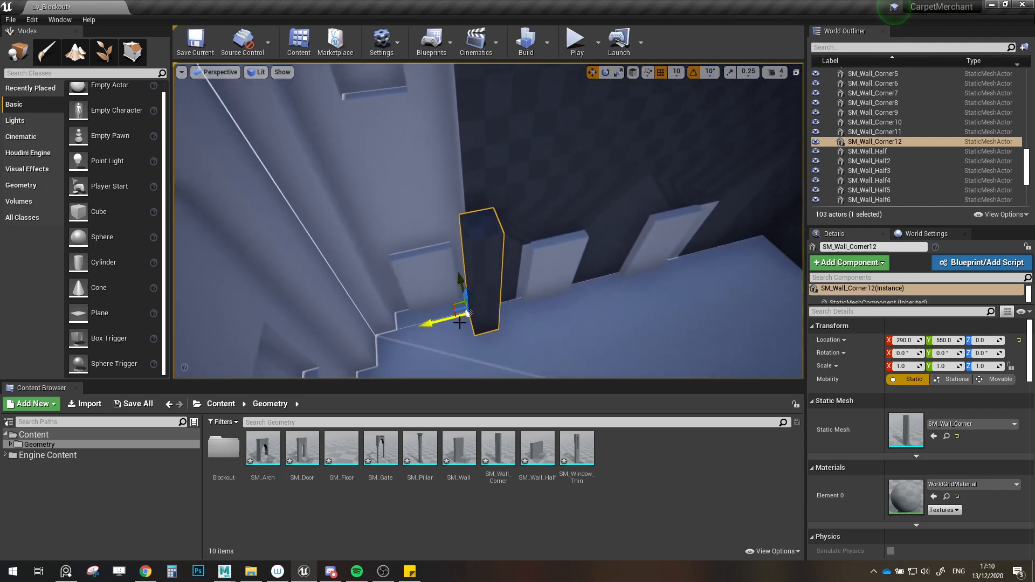
left_click_drag(431, 358, 399, 318)
key("w")
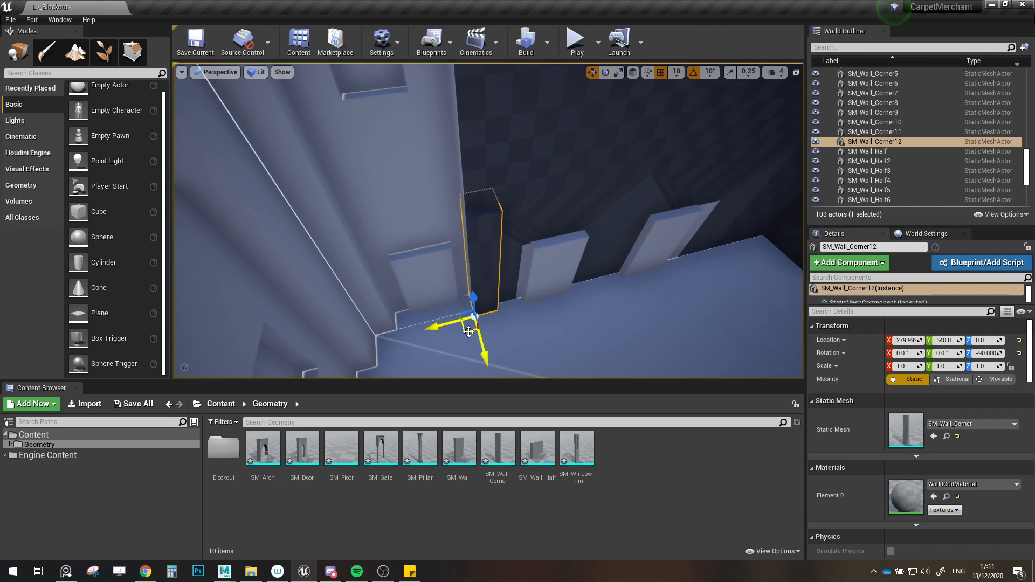
Step: Move the selected wall corner at floor level along X toward the adjoining side wall, past X 290
right_click_drag(468, 332, 424, 329)
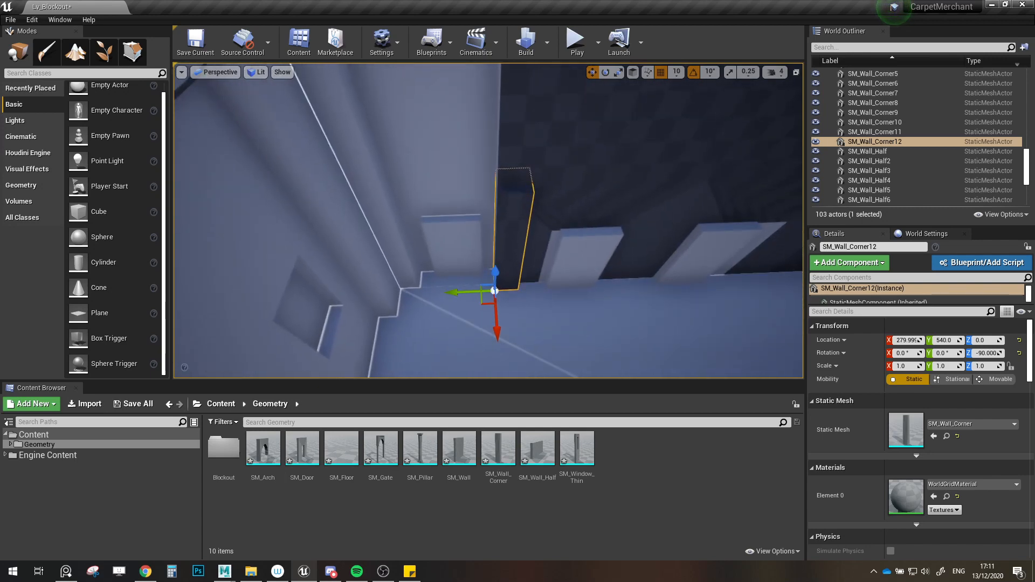
right_click_drag(498, 320, 493, 303)
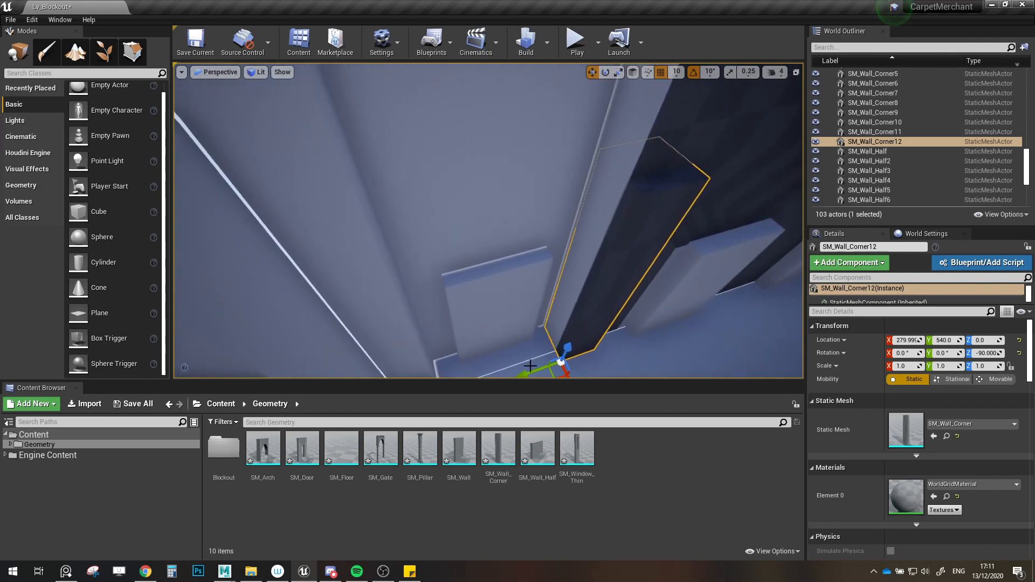
left_click_drag(530, 366, 522, 377)
right_click_drag(535, 365, 517, 362)
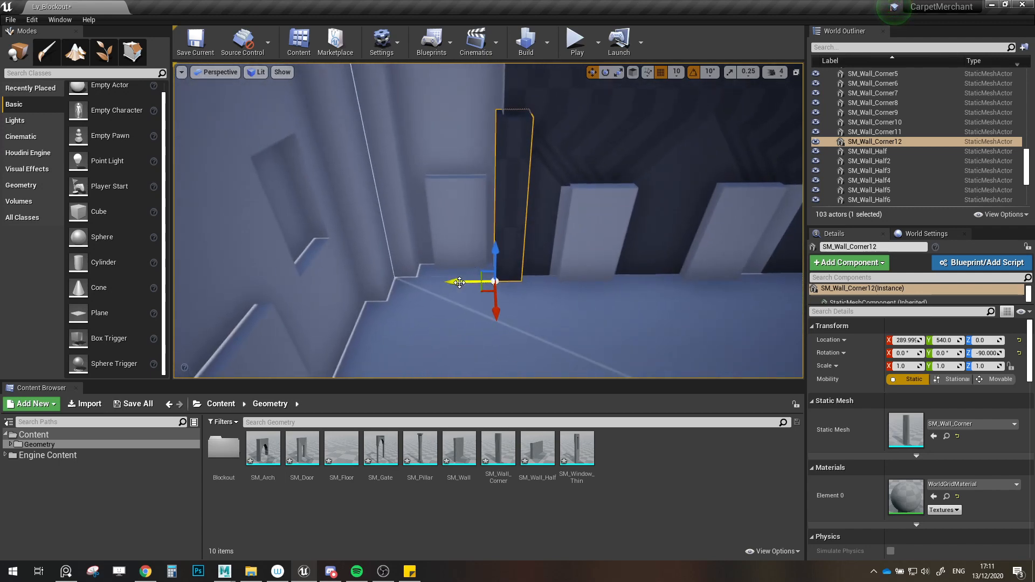
left_click_drag(459, 282, 429, 281)
Step: Duplicate the uppermost wall panel beside the side wall and place the copy at X 280, Z 1050
right_click_drag(437, 277, 530, 298)
left_click(505, 254)
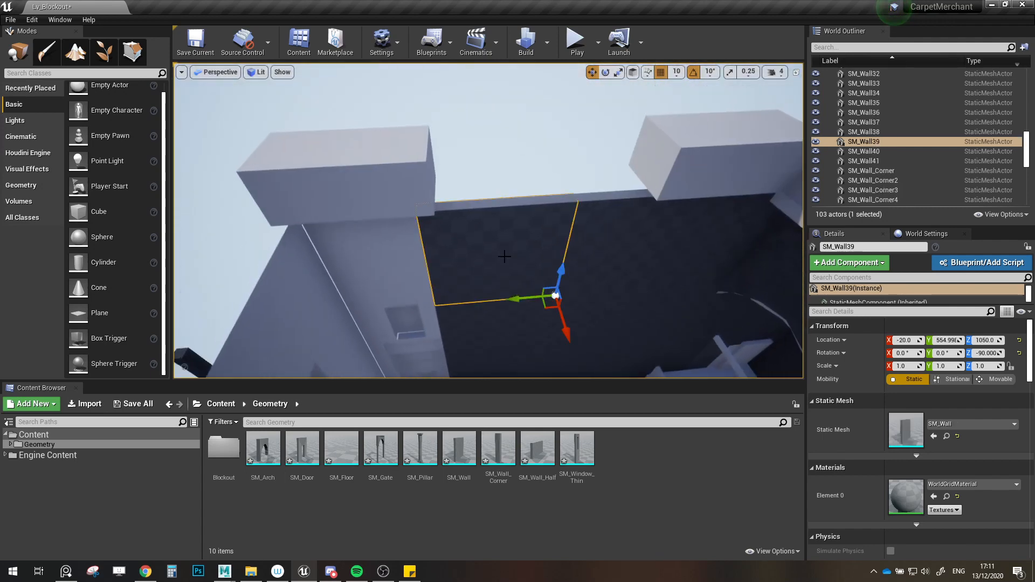
right_click_drag(506, 255, 502, 270)
left_click_drag(564, 275, 450, 276, "alt")
mouse_move(475, 274)
right_mouse_down()
mouse_move(463, 264)
mouse_move(482, 289)
right_mouse_up()
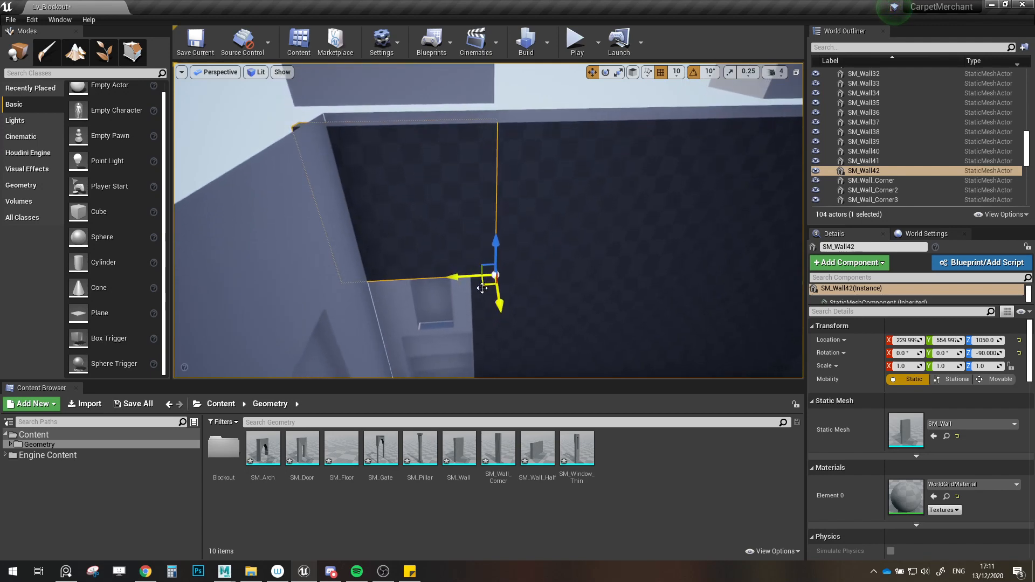
left_click_drag(463, 275, 437, 261)
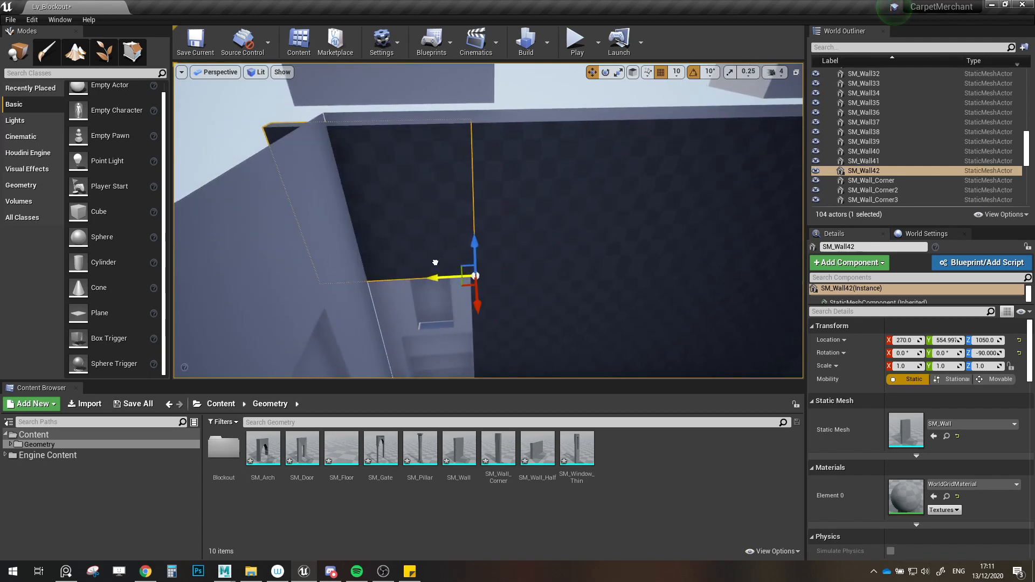
mouse_move(510, 288)
right_mouse_down()
mouse_move(512, 329)
mouse_move(510, 288)
right_mouse_up()
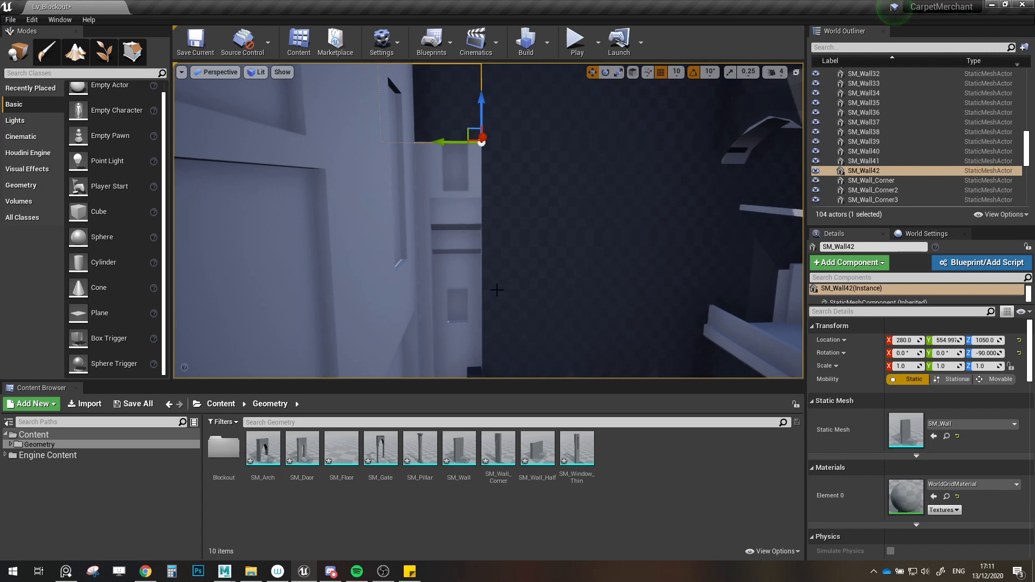
Step: Duplicate the new wall outward to X 260, Y about 595, Z 750, and copy it down to Z 450
mouse_move(487, 247)
right_mouse_down()
mouse_move(501, 213)
mouse_move(481, 263)
right_mouse_up()
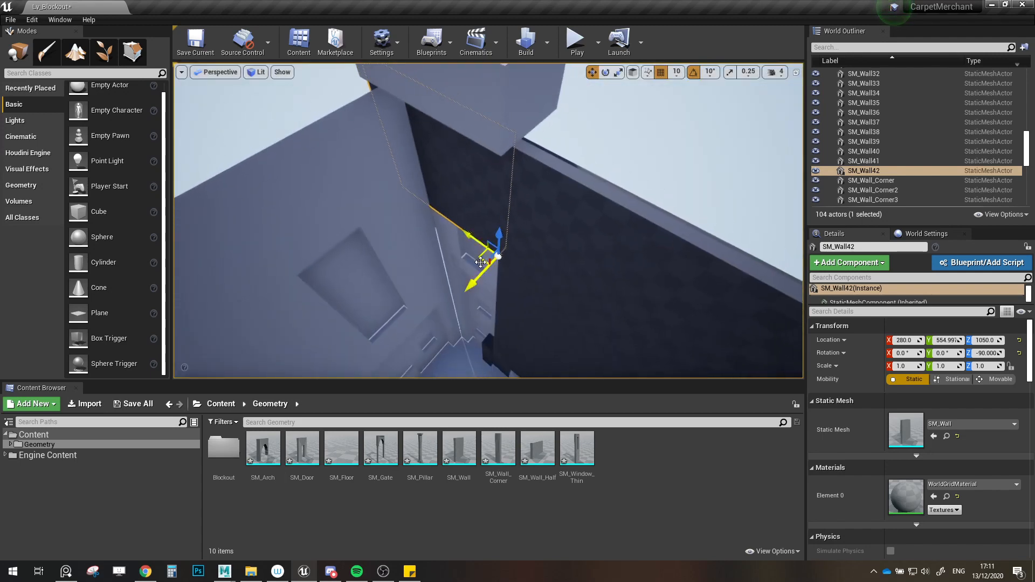
left_click_drag(485, 279, 484, 271, "alt")
right_click_drag(545, 257, 535, 249)
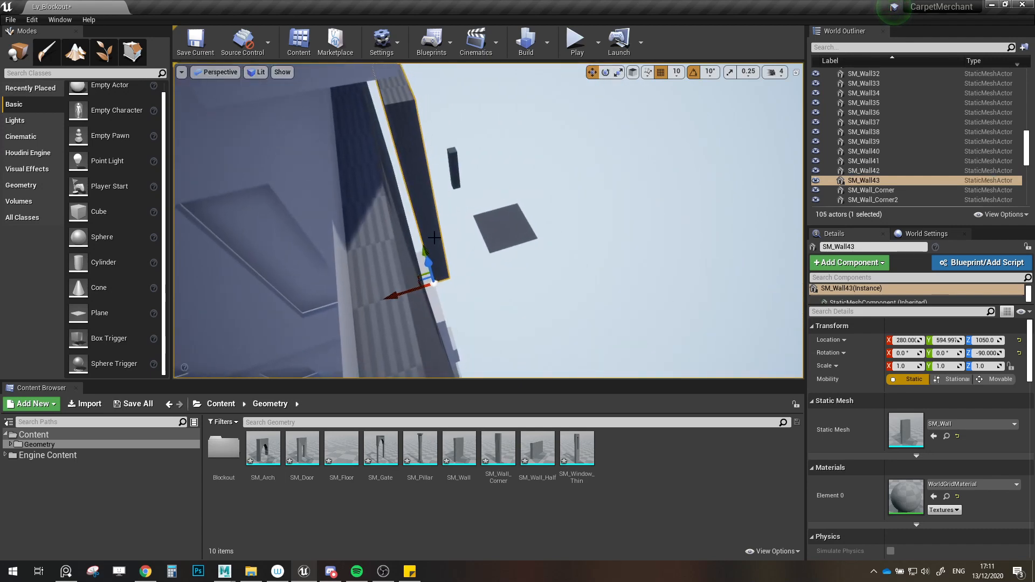
right_click_drag(434, 237, 414, 353)
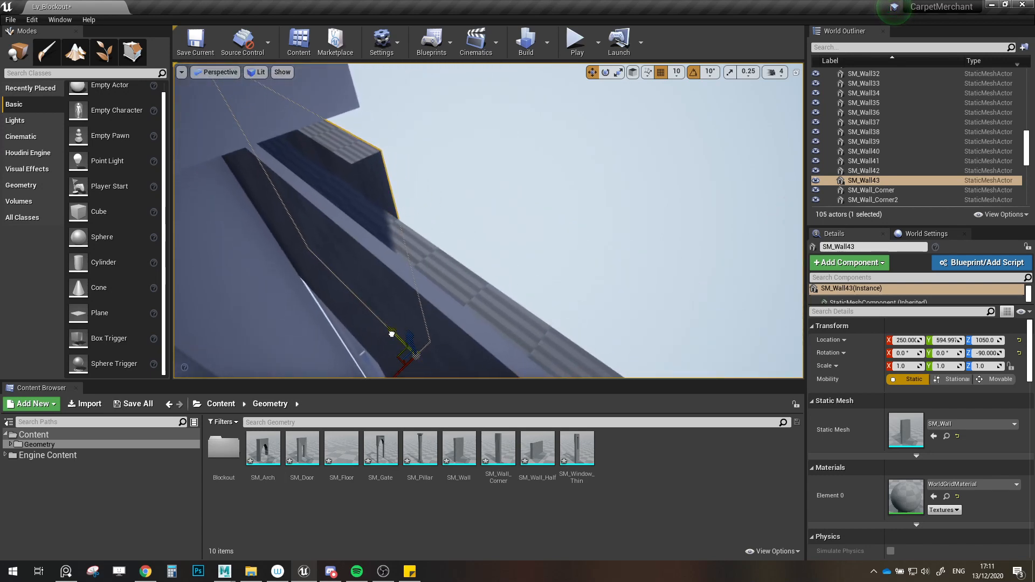
left_click_drag(392, 334, 385, 328)
right_click_drag(395, 324, 380, 367)
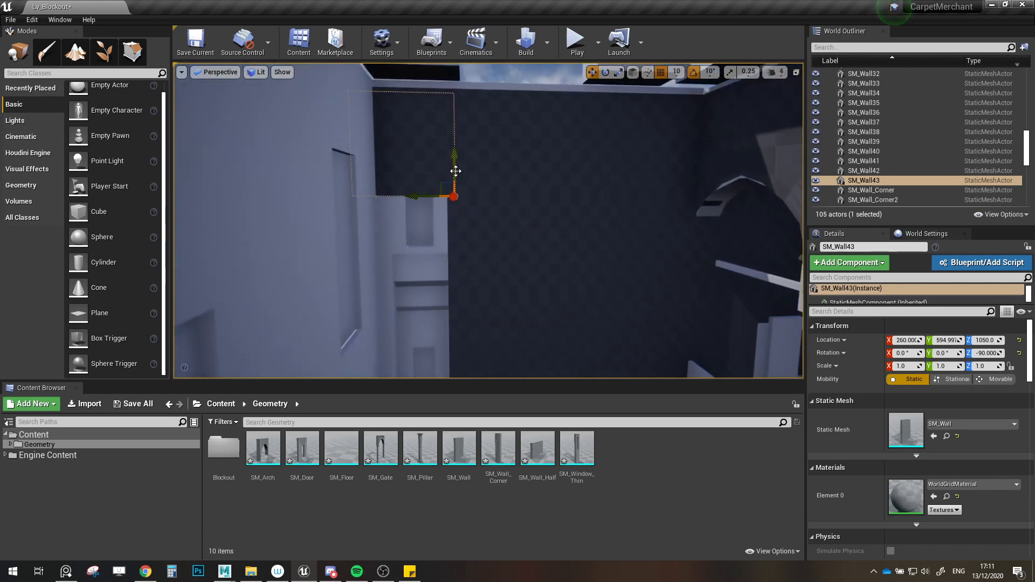
right_click_drag(456, 292, 472, 227)
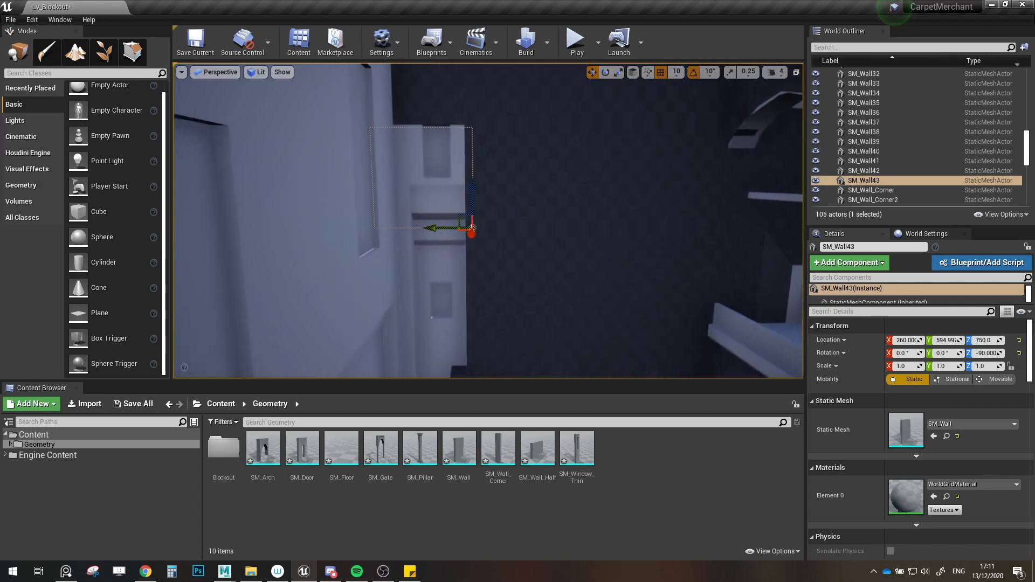
right_click_drag(480, 262, 502, 243)
left_click_drag(564, 146, 537, 265, "alt")
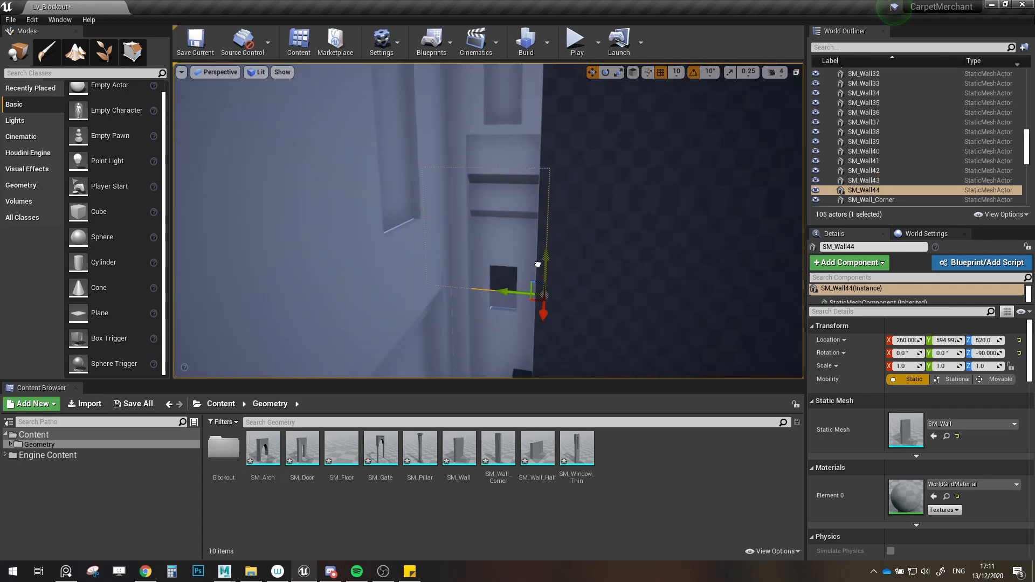
right_click_drag(540, 272, 482, 146)
left_click_drag(482, 146, 474, 232, "alt")
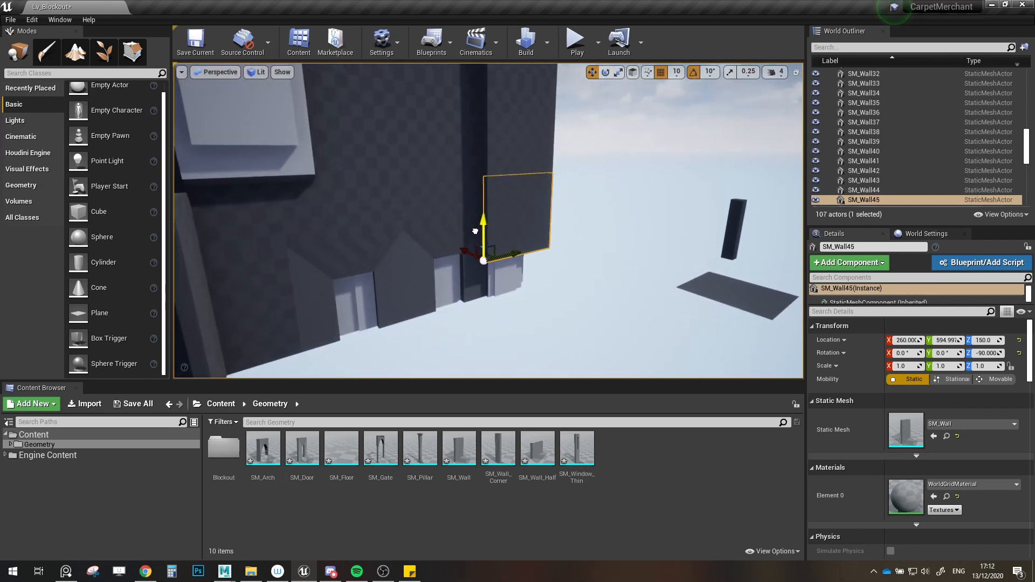
right_click_drag(485, 224, 503, 236)
key("Delete")
Step: Duplicate a half wall from the opposite end and place it under the lower outer wall at X 260, Y 600, Z 300
right_click_drag(602, 269, 518, 273)
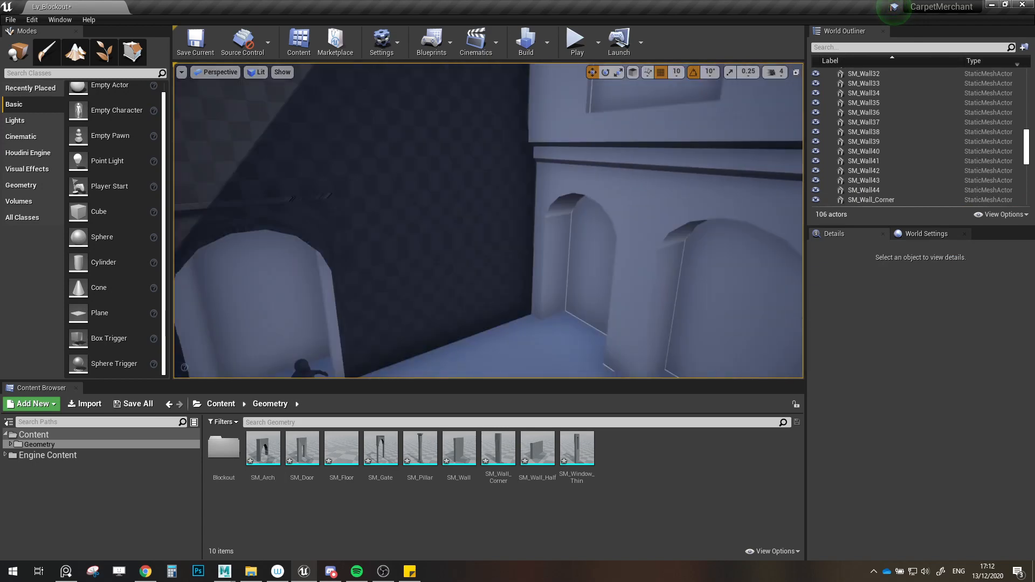
left_click(464, 206)
right_click_drag(464, 207, 526, 211)
left_click_drag(343, 209, 711, 306, "alt")
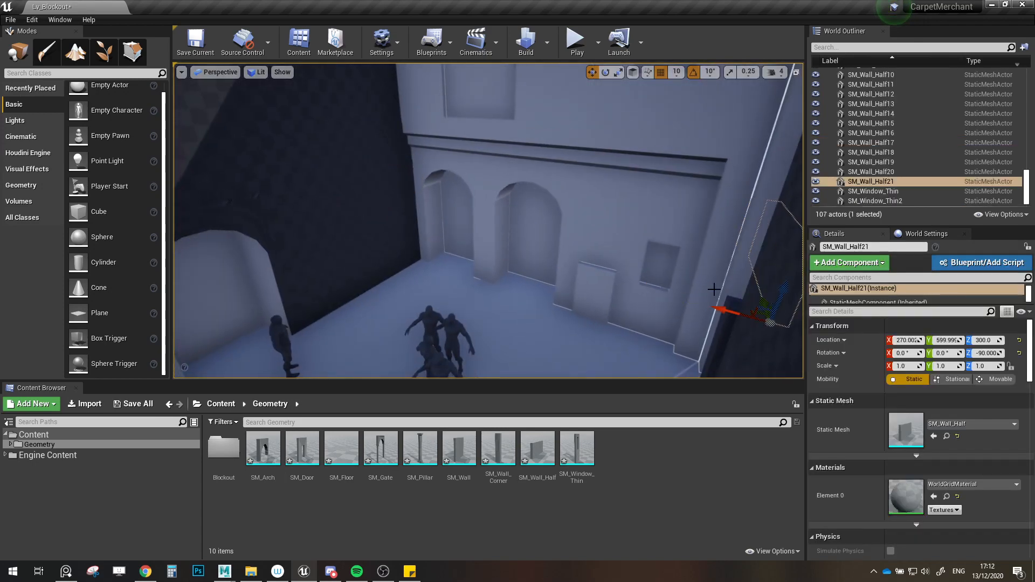
right_click_drag(711, 306, 755, 305)
key("f")
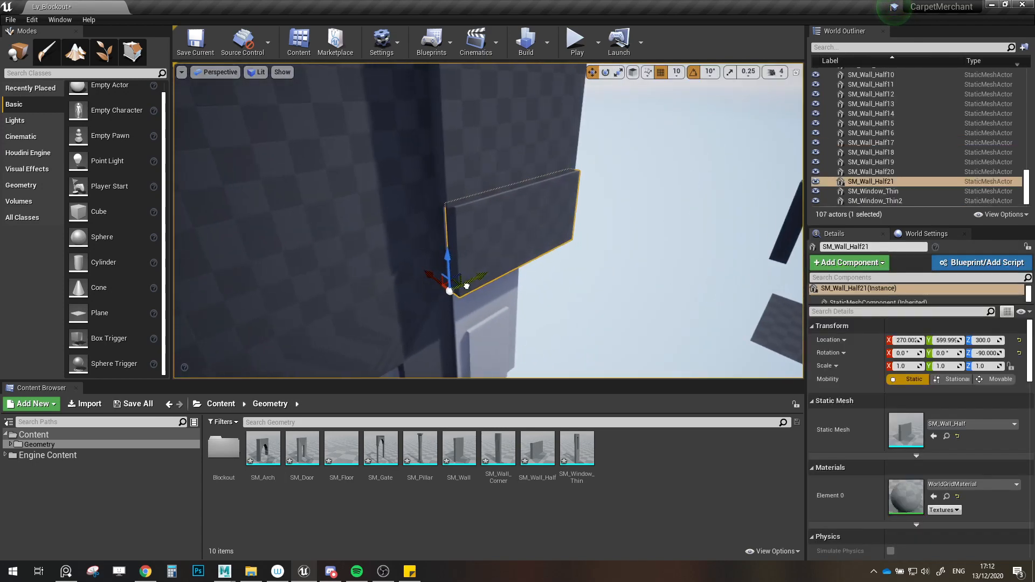
scroll(467, 287, "up", 3)
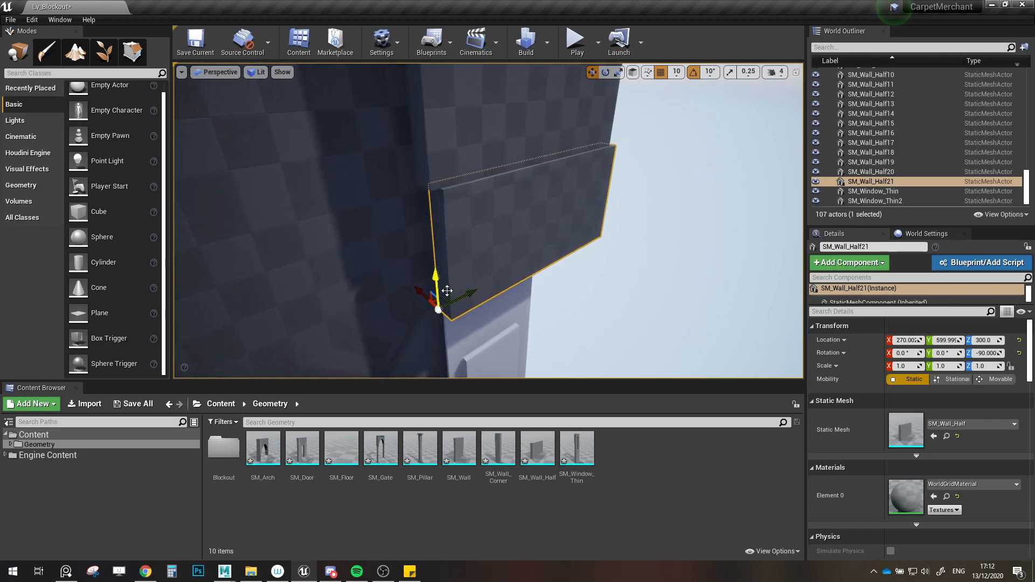
left_click_drag(465, 300, 457, 302)
Step: Select the two outer walls above the half wall and set their Y location to 594
right_click_drag(527, 298, 620, 283)
left_click(673, 120)
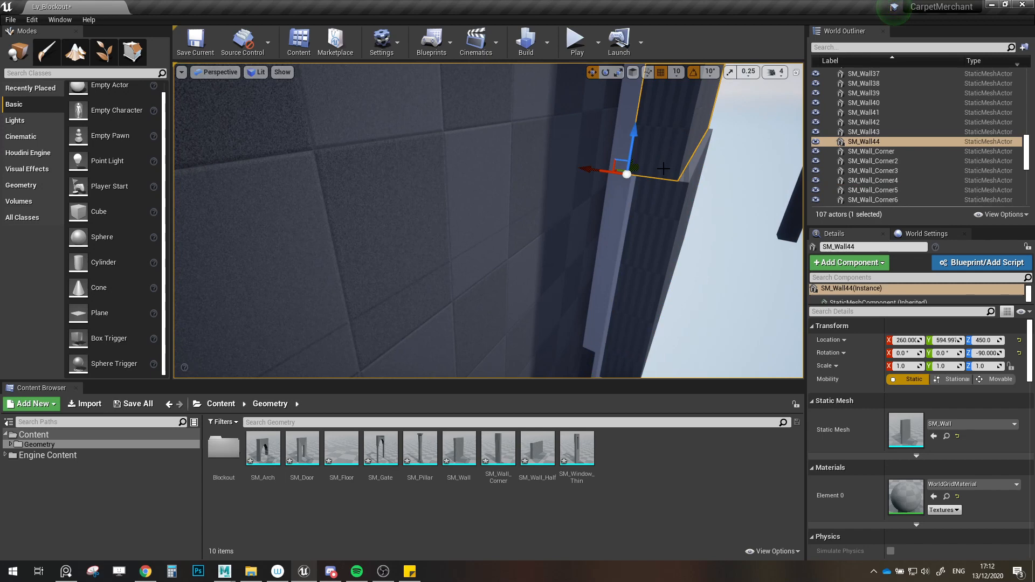
right_click_drag(667, 219, 579, 314)
left_click(577, 313, "ctrl")
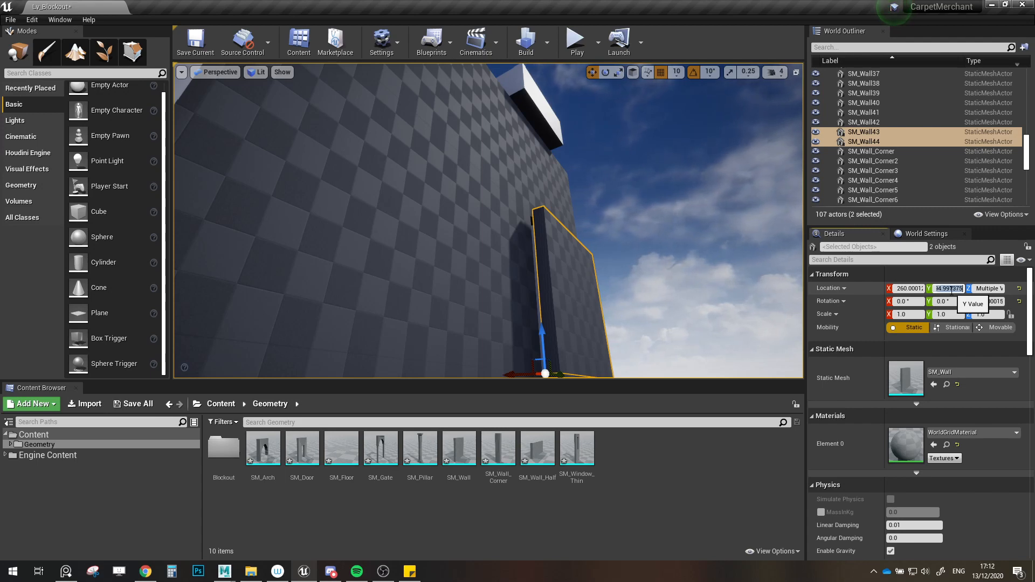
right_click_drag(534, 209, 536, 345)
Step: Align the two outer walls with the half wall below by setting their Y location to 600, and save the level
left_click(558, 238)
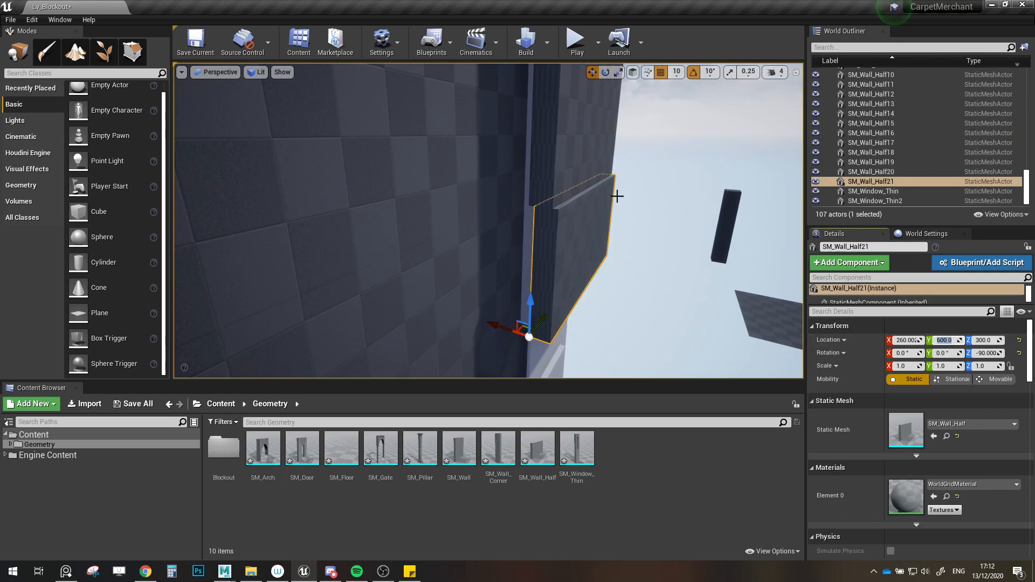
left_click(583, 166)
right_click_drag(583, 166, 580, 71)
left_click(559, 292, "ctrl")
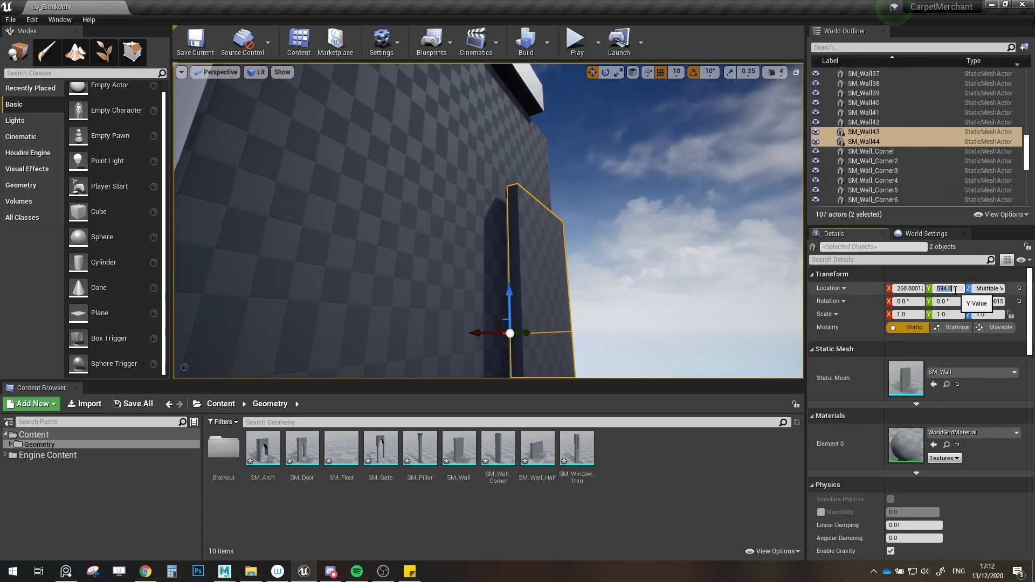
right_click_drag(542, 256, 539, 373)
right_click_drag(529, 298, 337, 296)
key("ctrl+s")
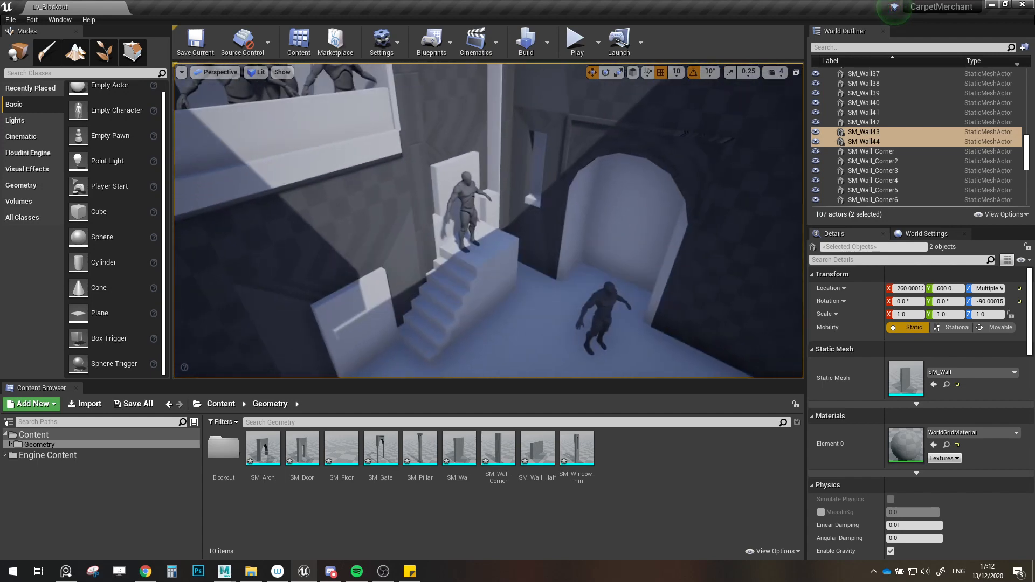
Step: Duplicate a door wall from the courtyard and bring the copy next to the outer corner at X 480, Y 550
right_click_drag(529, 299, 447, 297)
left_click(528, 215)
left_click(519, 189)
right_click_drag(519, 189, 499, 216)
left_click_drag(615, 287, 334, 251, "alt")
mouse_move(335, 251)
right_mouse_down()
mouse_move(316, 251)
mouse_move(319, 260)
right_mouse_up()
Step: Rotate the door copy to -90° about Z and place it beneath the half wall at X 260, Y 600
key("e")
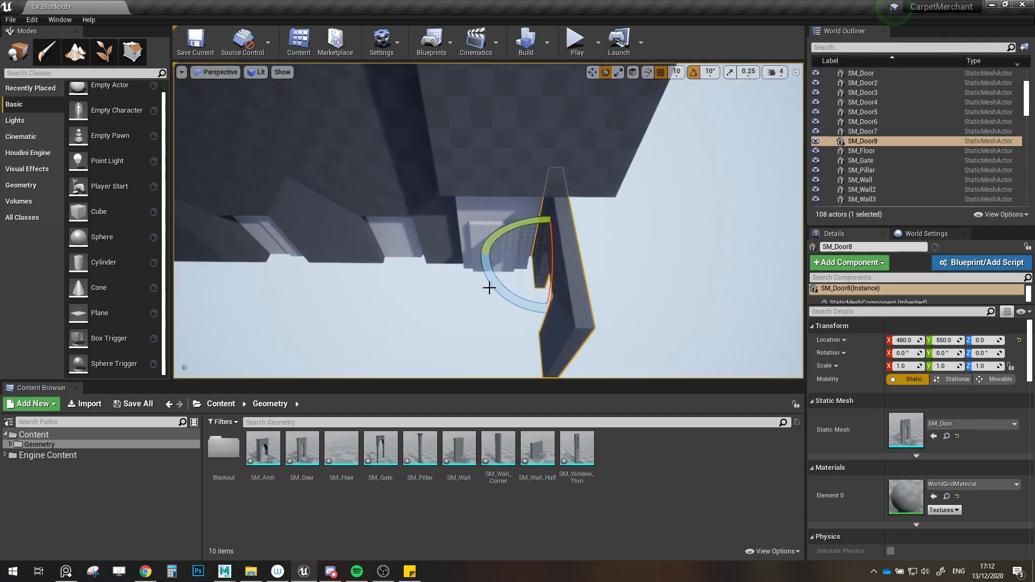
left_click_drag(488, 284, 540, 305)
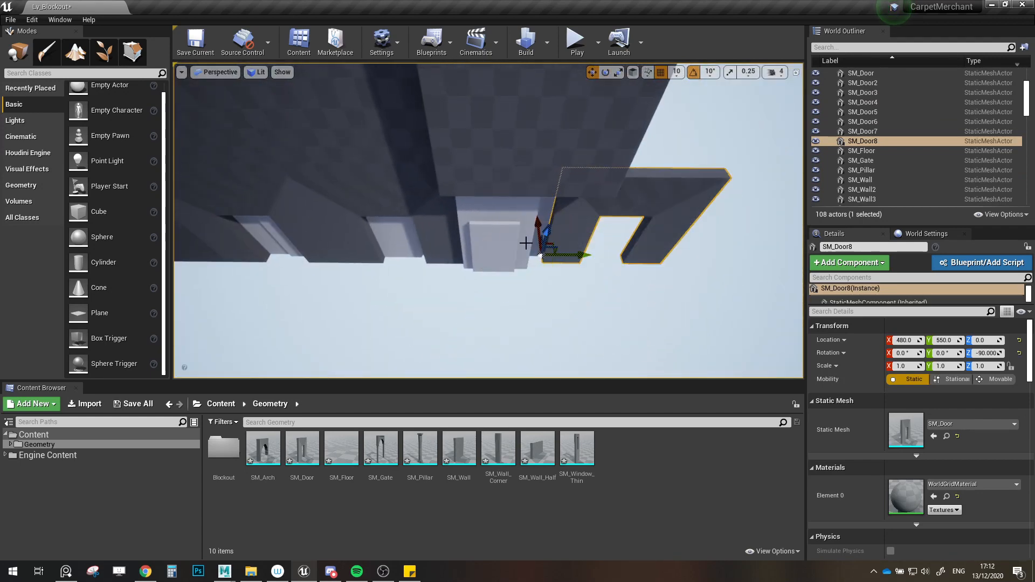
left_click_drag(554, 242, 473, 264)
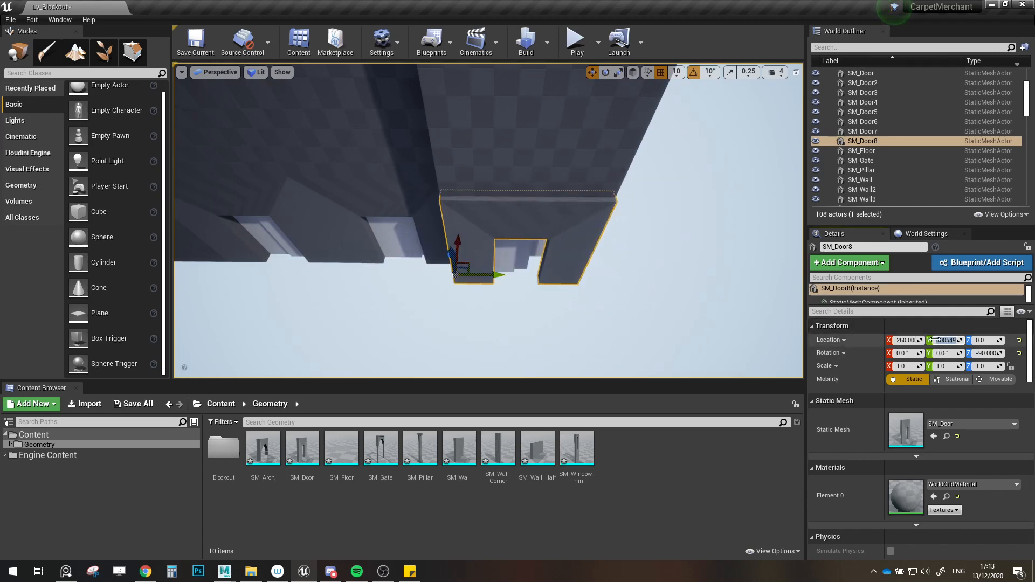
Step: Select the wall corner standing between the door walls and move it to X 310
mouse_move(524, 230)
right_mouse_down()
mouse_move(502, 250)
mouse_move(532, 240)
right_mouse_up()
scroll(843, 130, "up", 5)
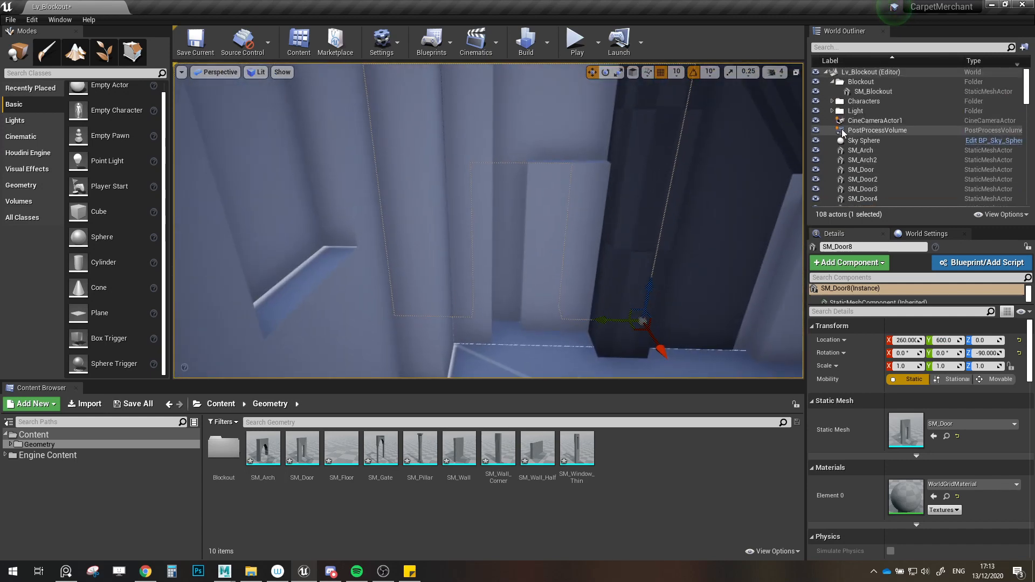
key("f")
right_click_drag(684, 288, 647, 308)
left_click(683, 287)
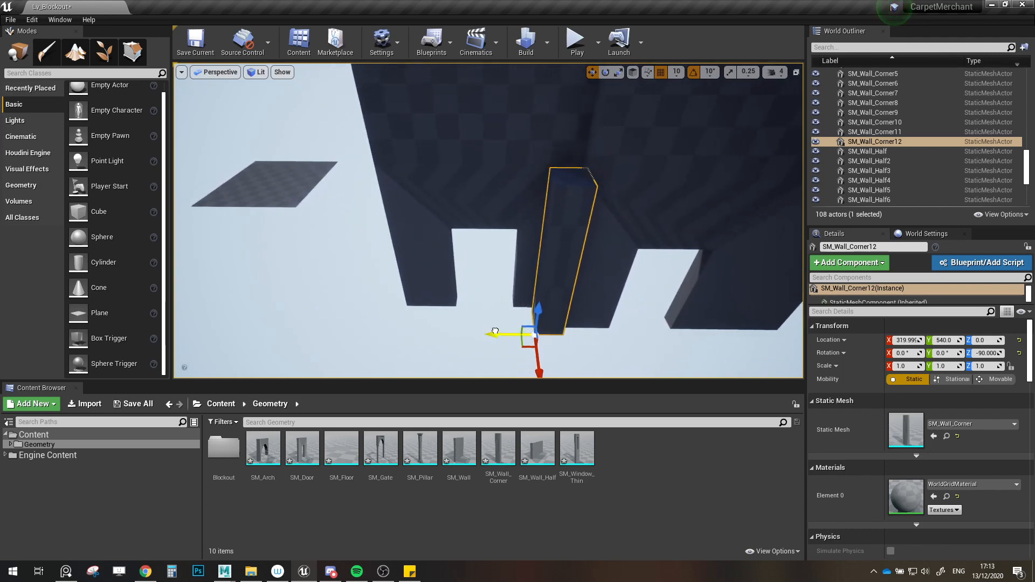
right_click_drag(501, 330, 501, 330)
Step: Duplicate the wall corner upward three times, stacking the copies from Z 300 up to Z 900
left_click_drag(489, 297, 487, 171, "alt")
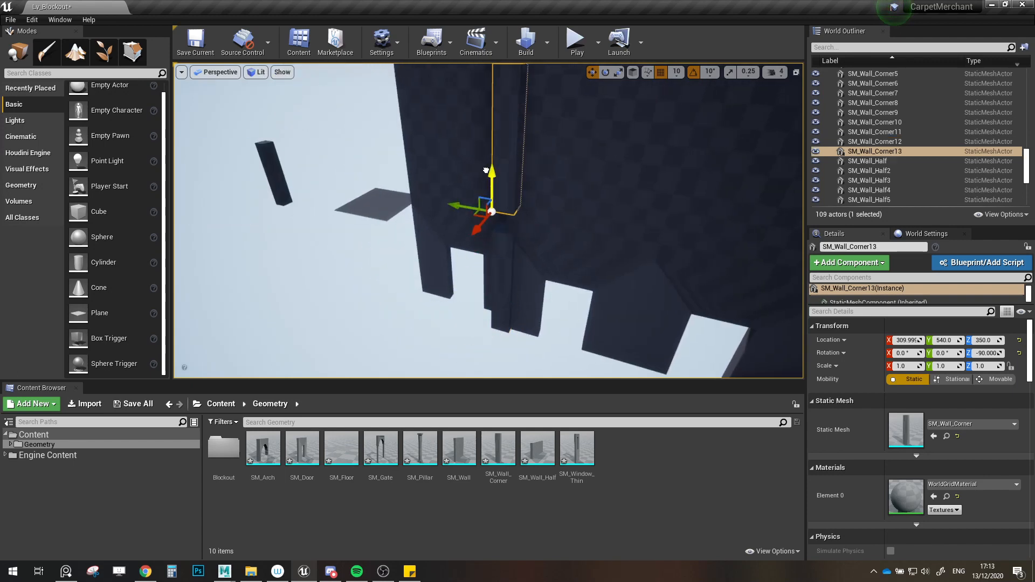
right_click_drag(497, 223, 498, 223)
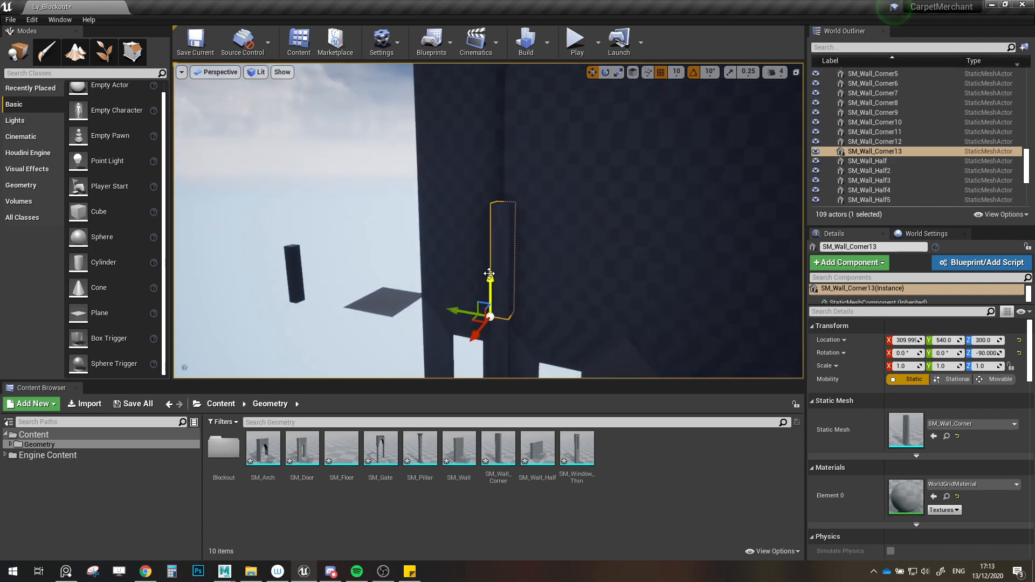
left_click_drag(490, 254, 507, 140, "alt")
right_click_drag(527, 168, 527, 168)
left_click_drag(492, 265, 516, 124, "alt")
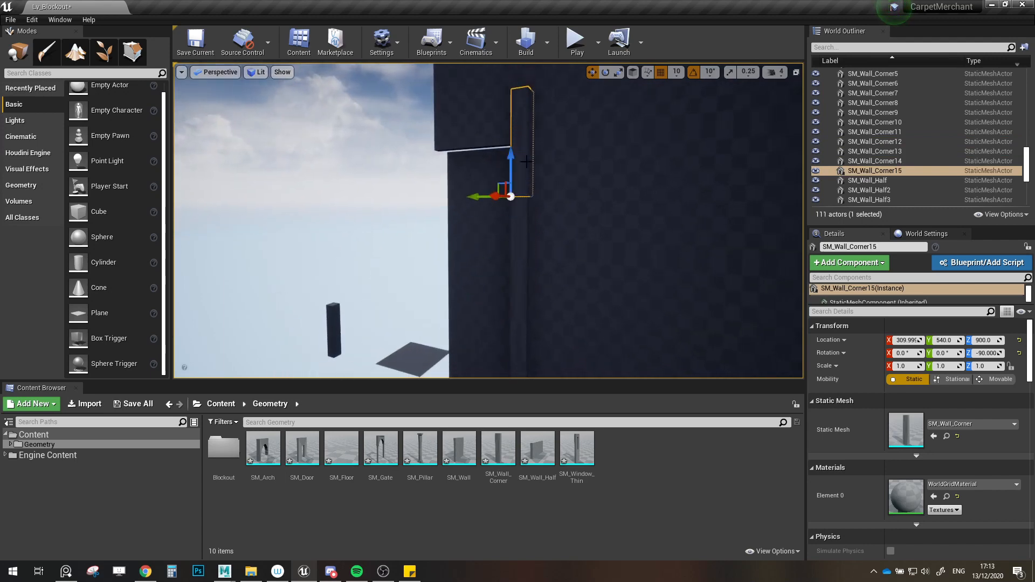
right_click_drag(526, 161, 527, 161)
Step: Select all four stacked wall corners and move them to X 330, Y 550
right_click_drag(647, 218, 631, 214)
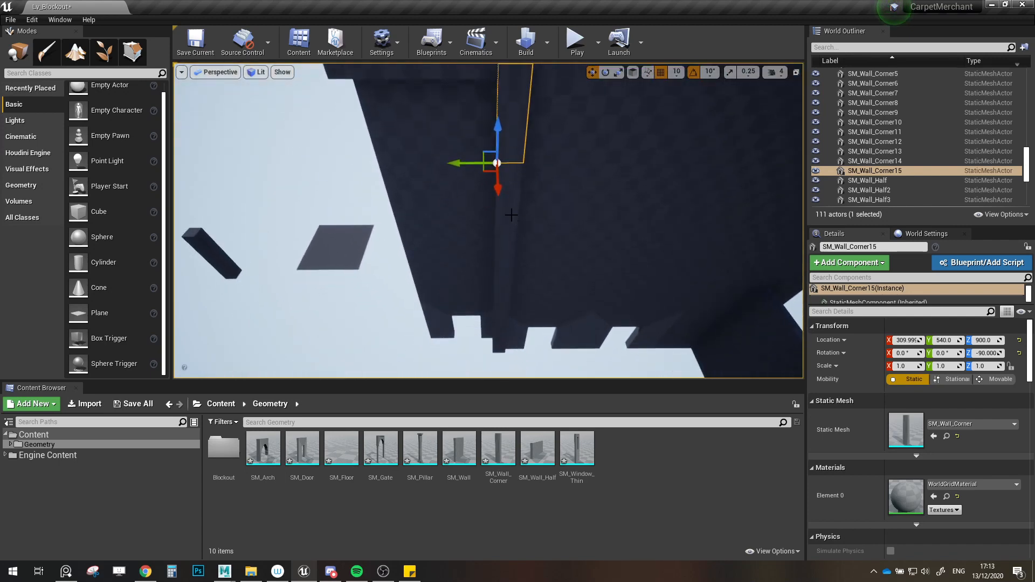
left_click(510, 217, "ctrl")
left_click(501, 285, "ctrl")
left_click(501, 338, "ctrl")
right_click_drag(501, 338, 419, 284)
left_click_drag(416, 272, 400, 263)
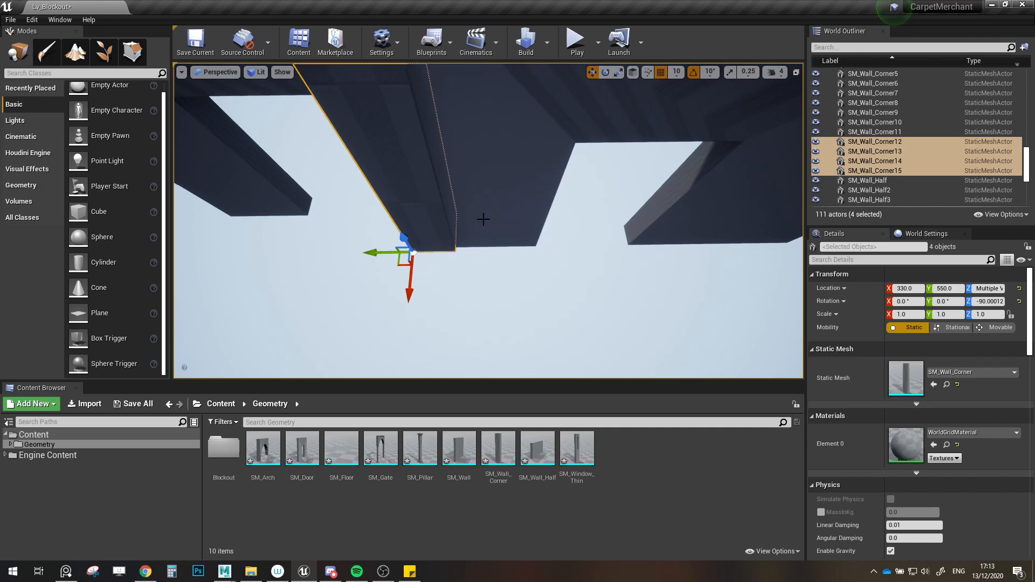
Step: Compare the locations of the lowest wall corner and the adjacent door wall, and set the door wall's X to -20
left_click(401, 214)
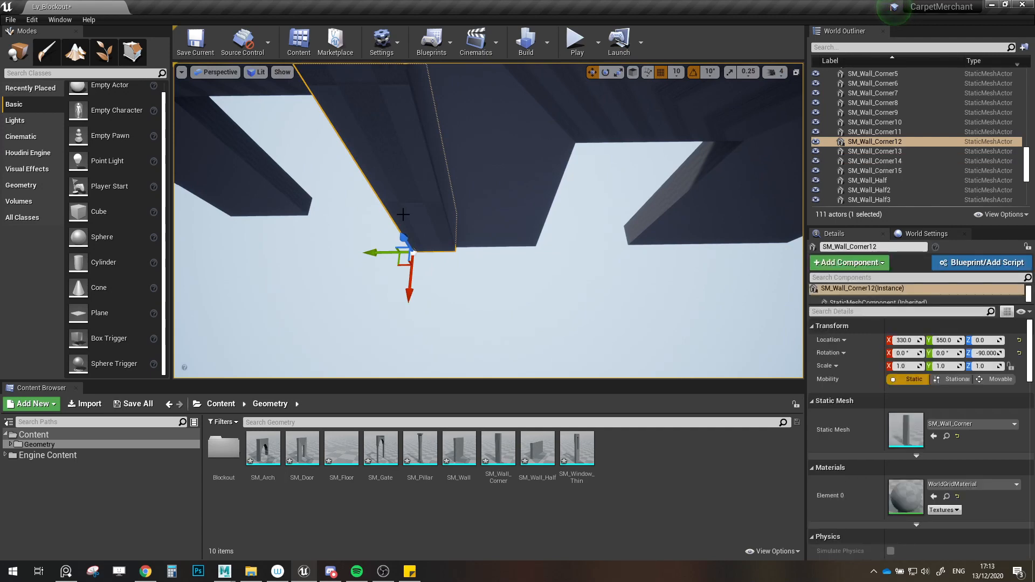
left_click(509, 208)
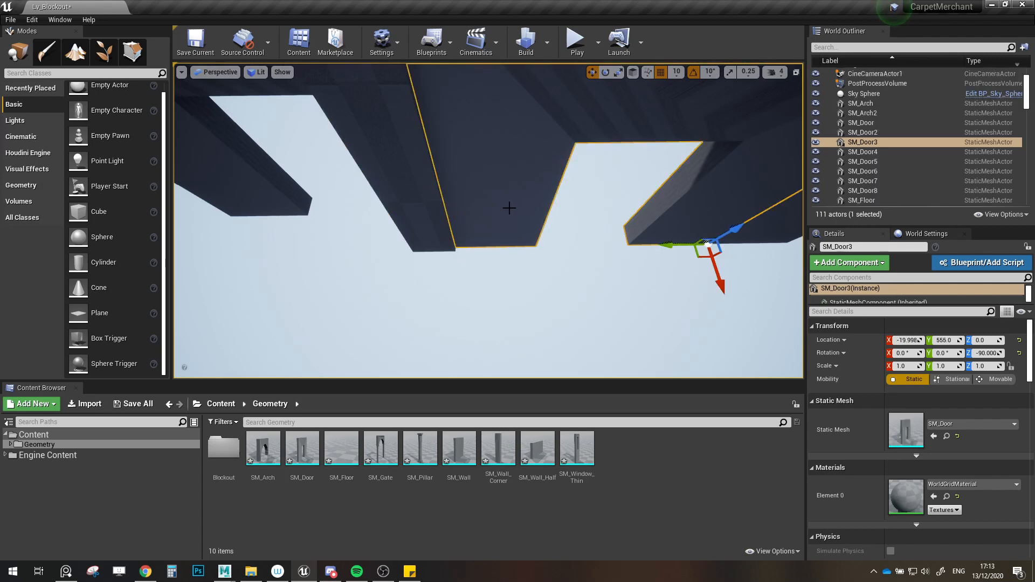
left_click(432, 192)
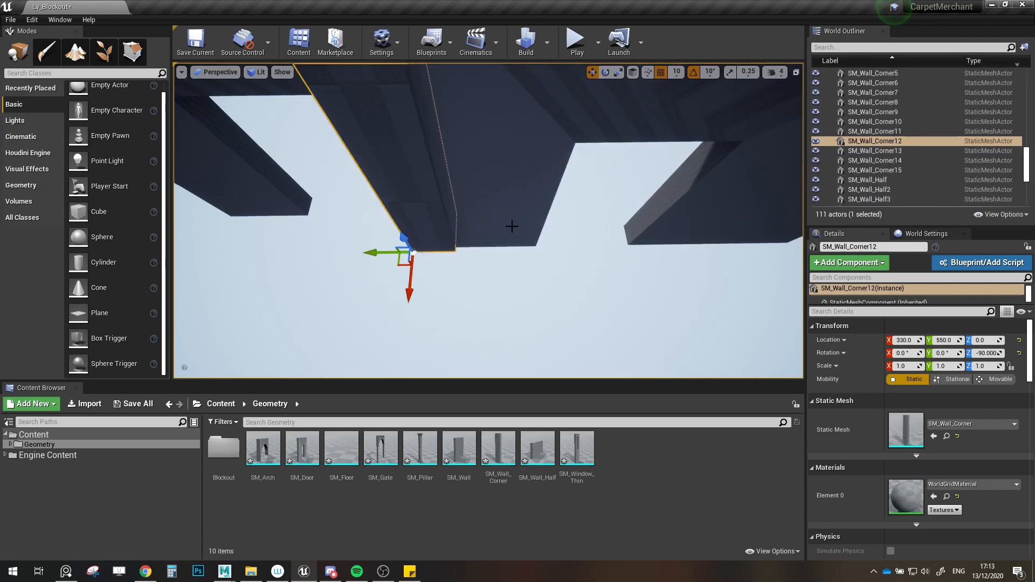
right_click_drag(511, 225, 393, 238)
left_click(374, 245)
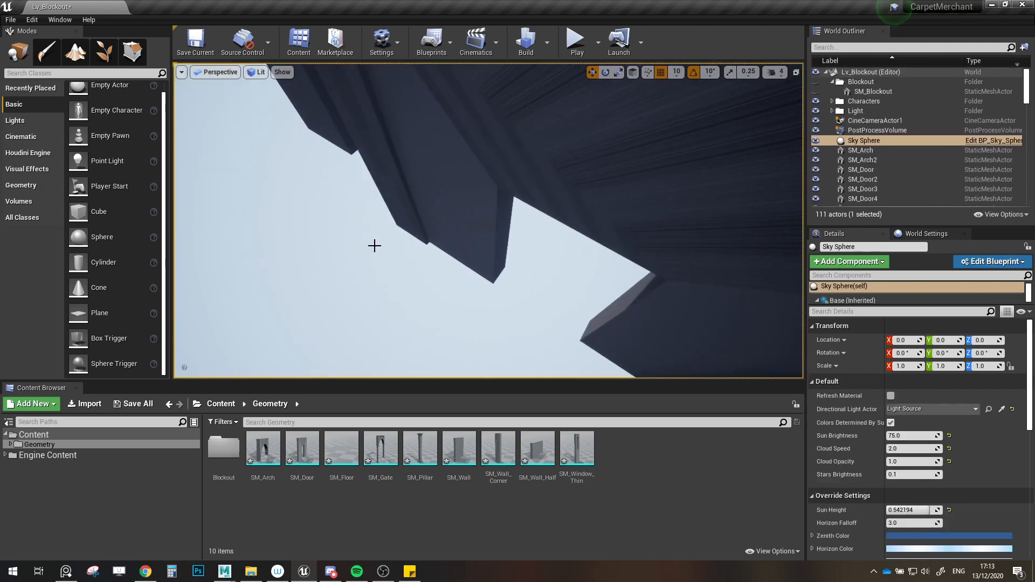
left_click(418, 206)
left_click(408, 212)
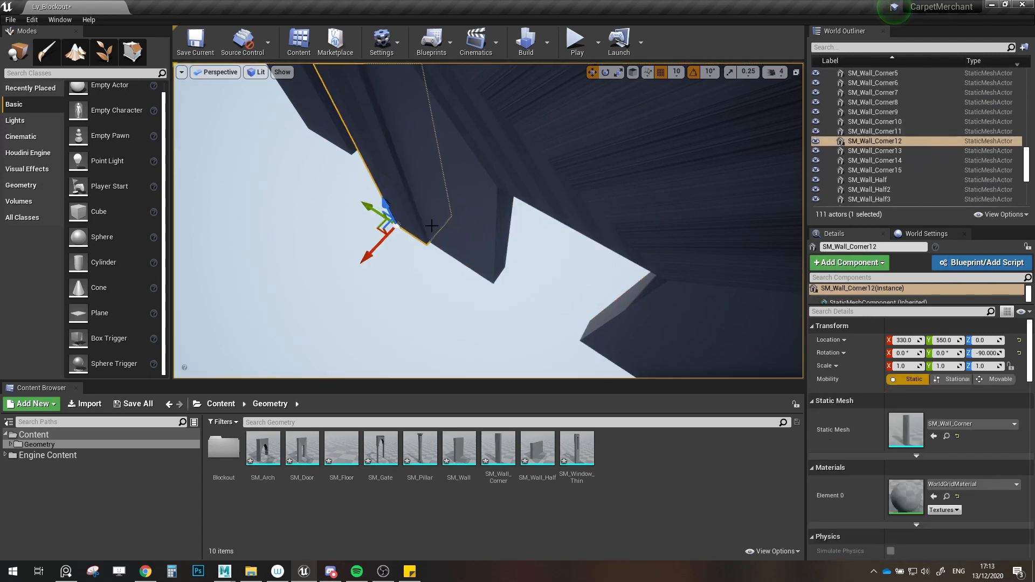
left_click(431, 226)
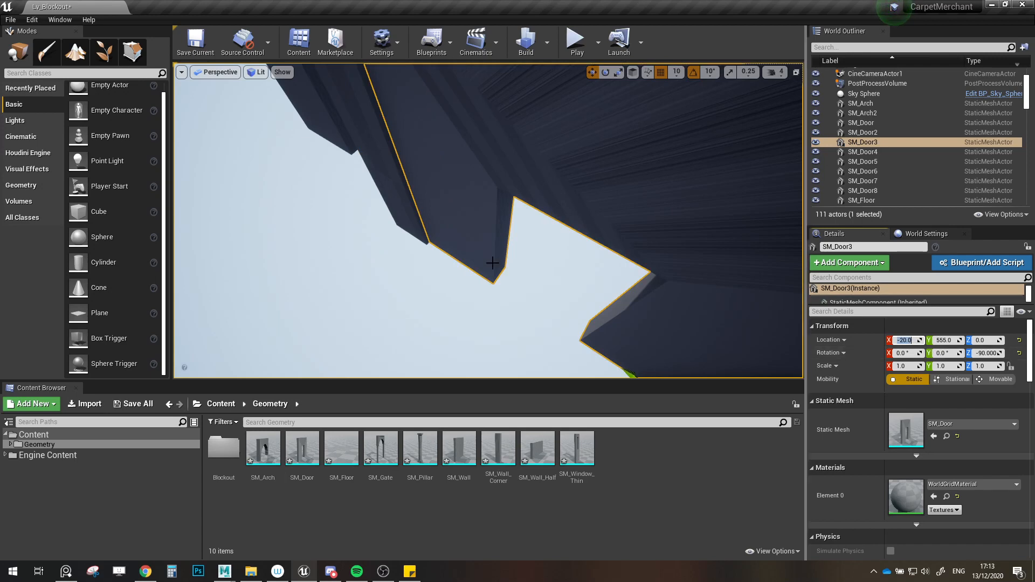
left_click(387, 220)
left_click(411, 221)
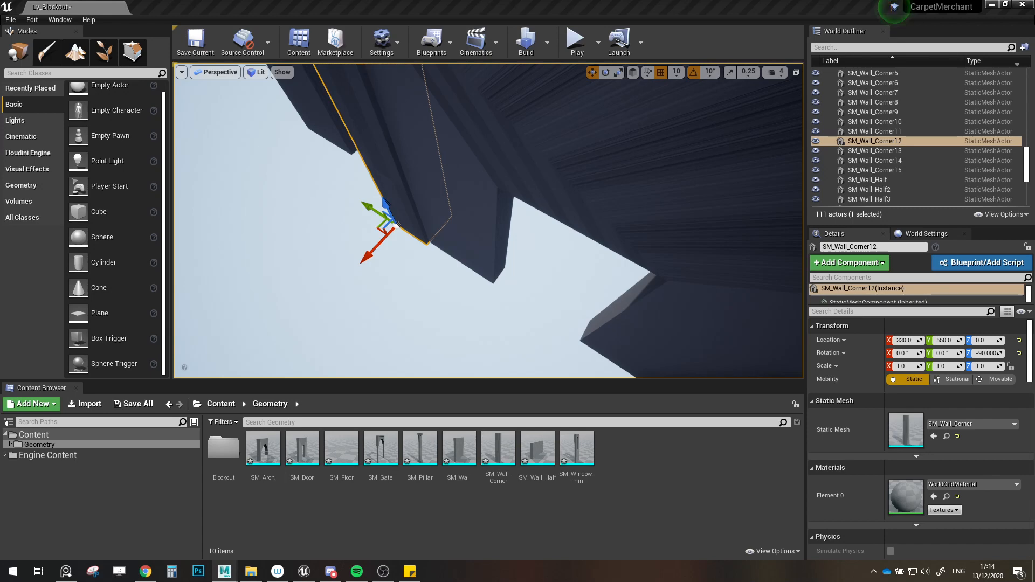
left_click_drag(408, 262, 345, 265, "alt")
right_click_drag(346, 262, 281, 215)
mouse_move(444, 268)
right_mouse_down()
mouse_move(464, 254)
mouse_move(431, 264)
mouse_move(453, 259)
mouse_move(444, 268)
right_mouse_up()
scroll(513, 287, "down", 4)
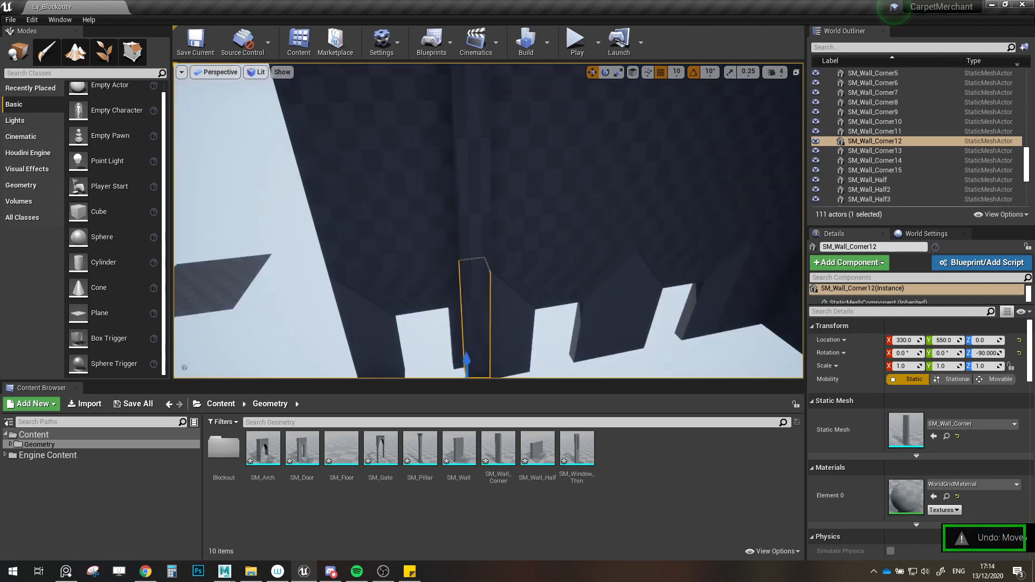
Step: Select all four stacked wall corners and move them to Y 555, in line with the adjacent door wall
right_click_drag(513, 287, 524, 199)
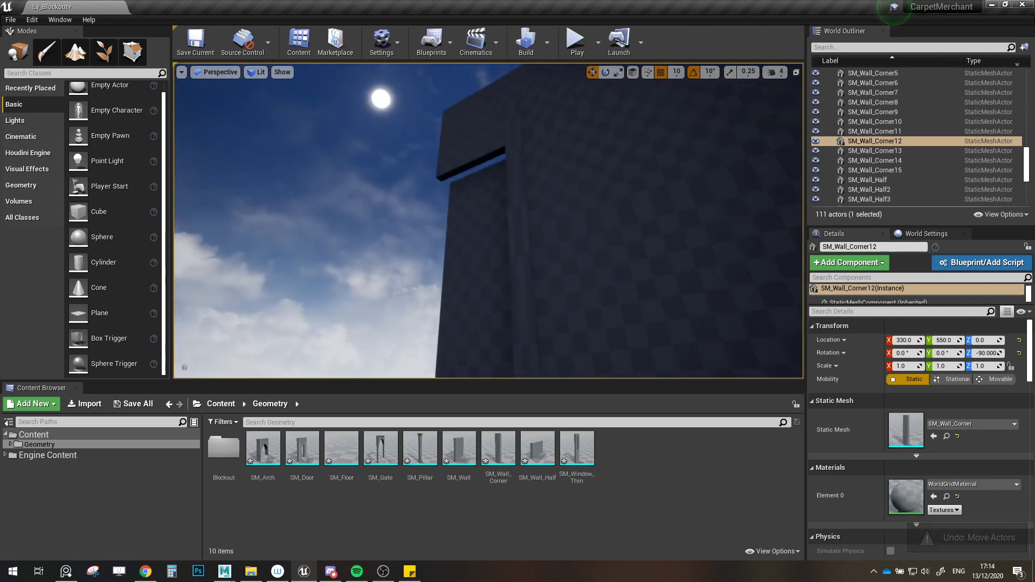
left_click(512, 161)
left_click(524, 239, "ctrl")
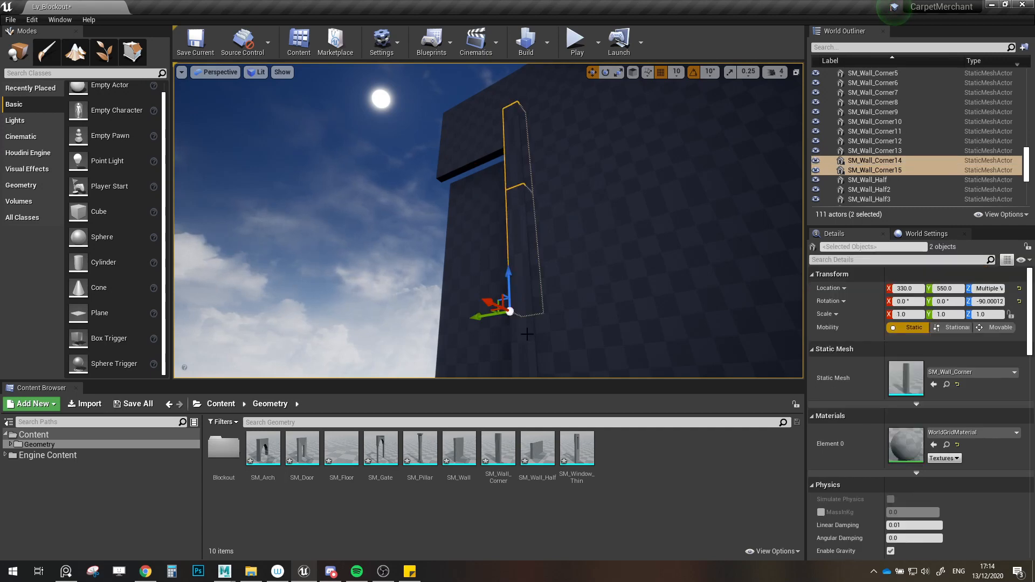
right_click_drag(532, 336, 459, 273)
left_click(466, 297, "ctrl")
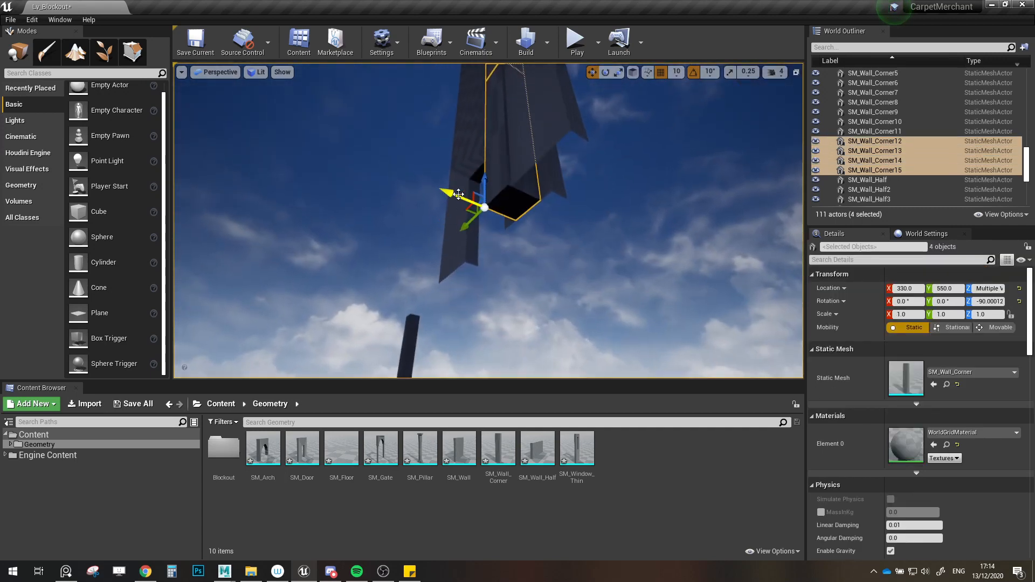
right_click_drag(463, 183, 475, 277)
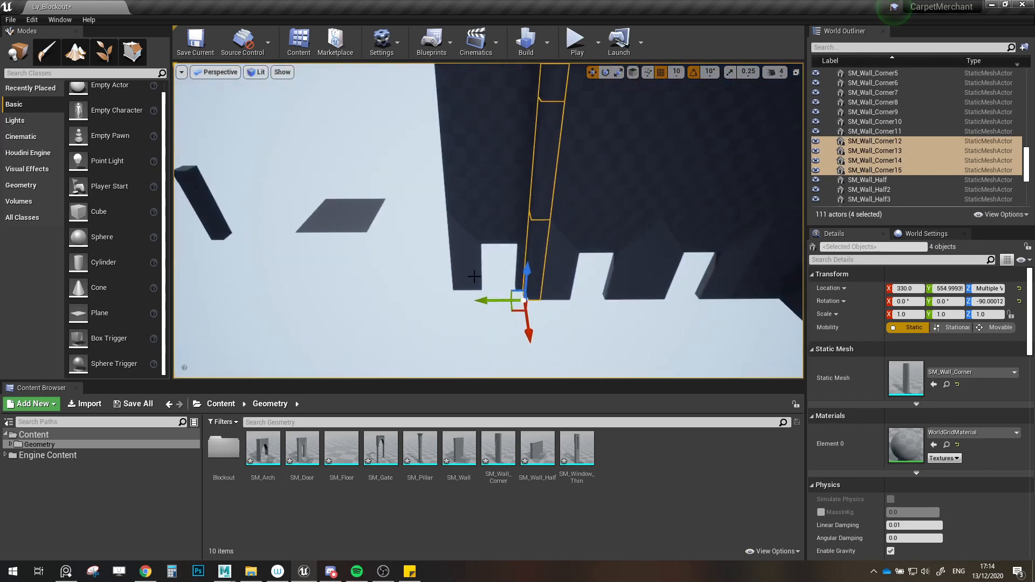
Step: Duplicate the four stacked wall corners to the other side of the door opening at X 560
left_click_drag(484, 305, 419, 303, "alt")
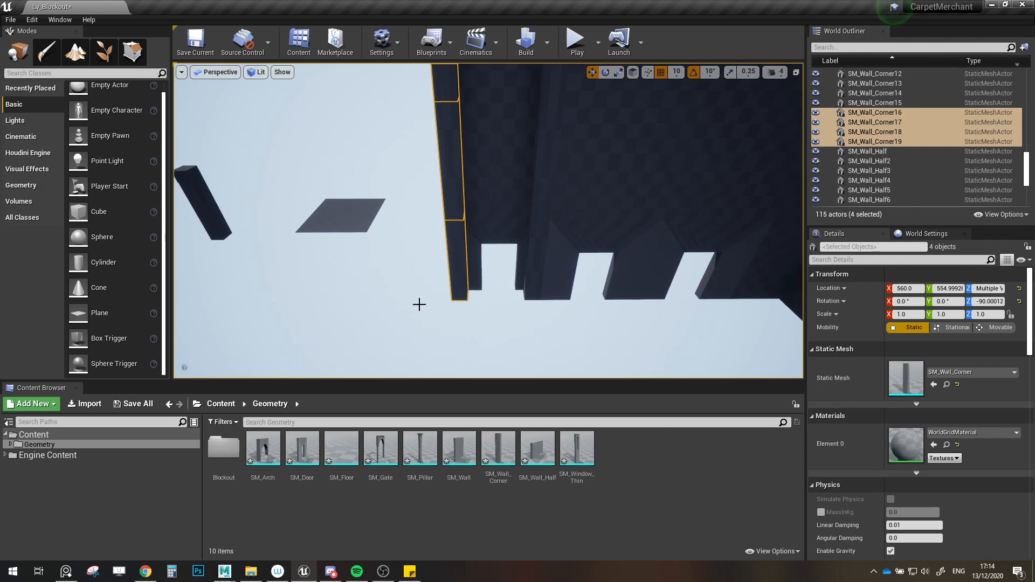
right_click_drag(420, 304, 425, 298)
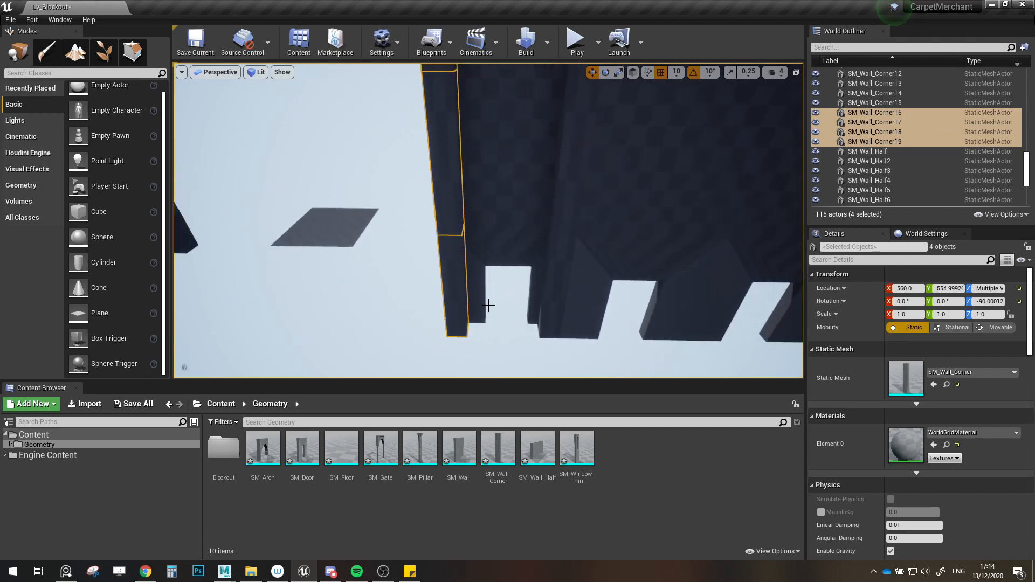
Step: Select the door and the wall and half wall pieces above it between the two corner columns and nudge them along X
left_click(503, 216)
right_click_drag(502, 215, 505, 170)
left_click(497, 264, "ctrl")
right_click_drag(496, 264, 499, 302)
left_click(501, 213, "ctrl")
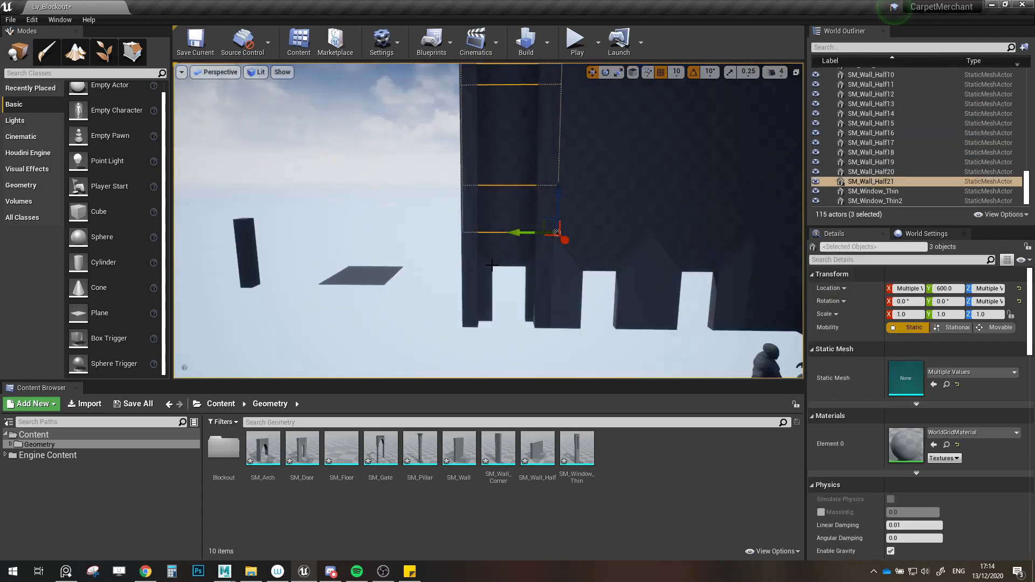
left_click(501, 250, "ctrl")
right_click_drag(501, 250, 503, 280)
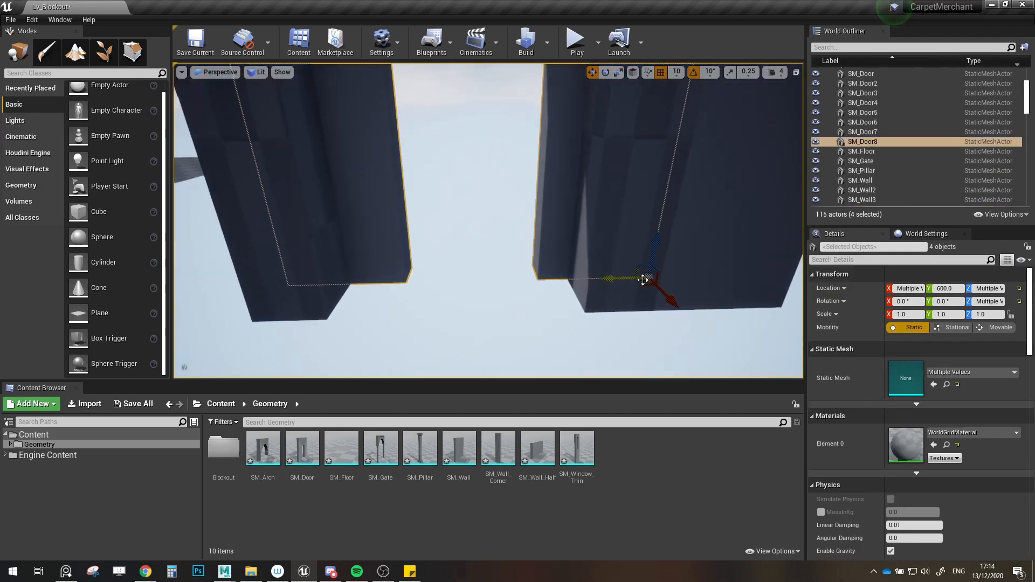
left_click_drag(620, 278, 608, 280)
Step: Show the Blockout folder in the level again, clear the selection and save the level
key("s")
right_click_drag(571, 269, 543, 239)
key("w")
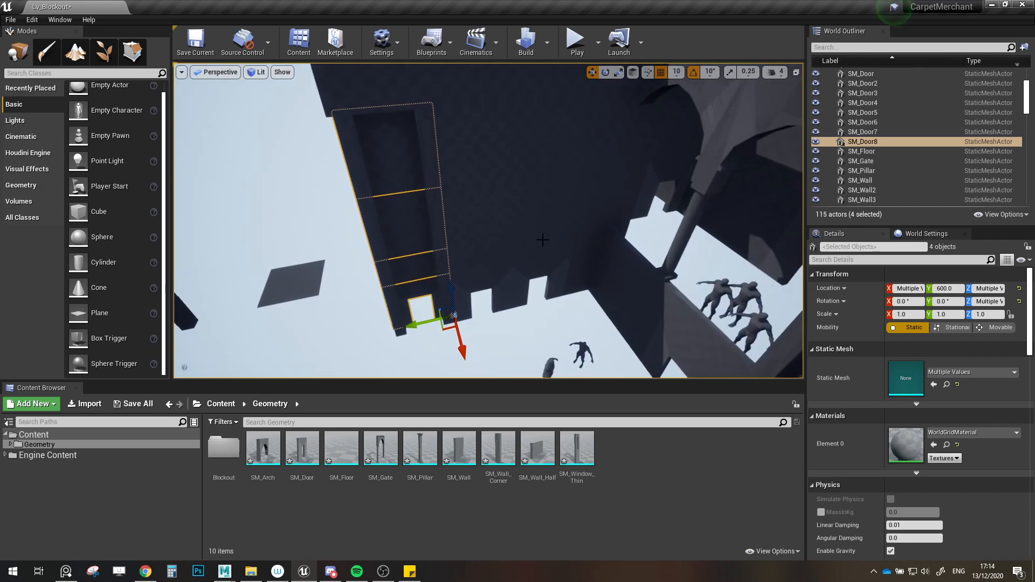
scroll(890, 134, "up", 5)
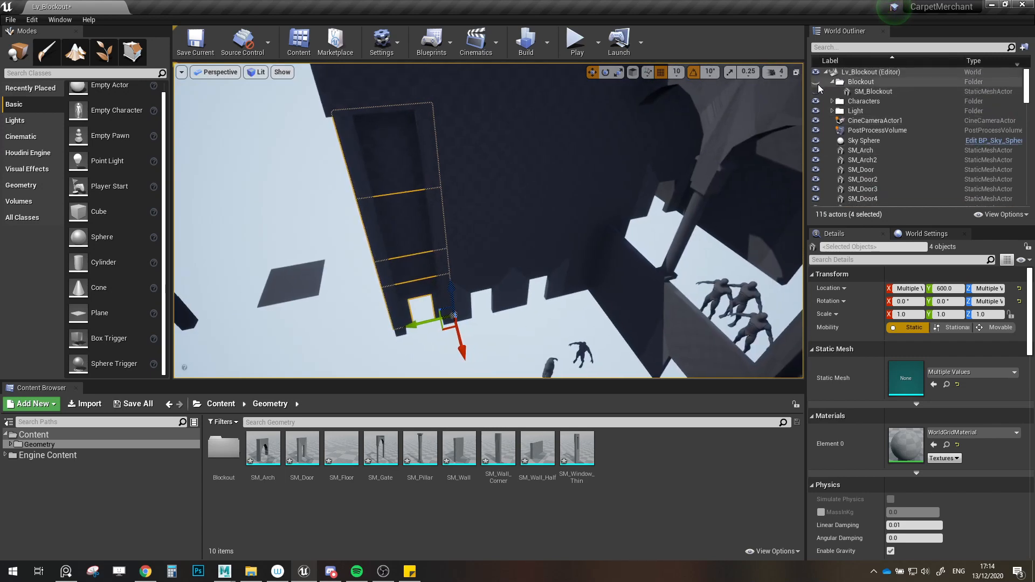
left_click(816, 83)
right_click_drag(585, 276, 464, 285)
key("Escape")
key("ctrl+s")
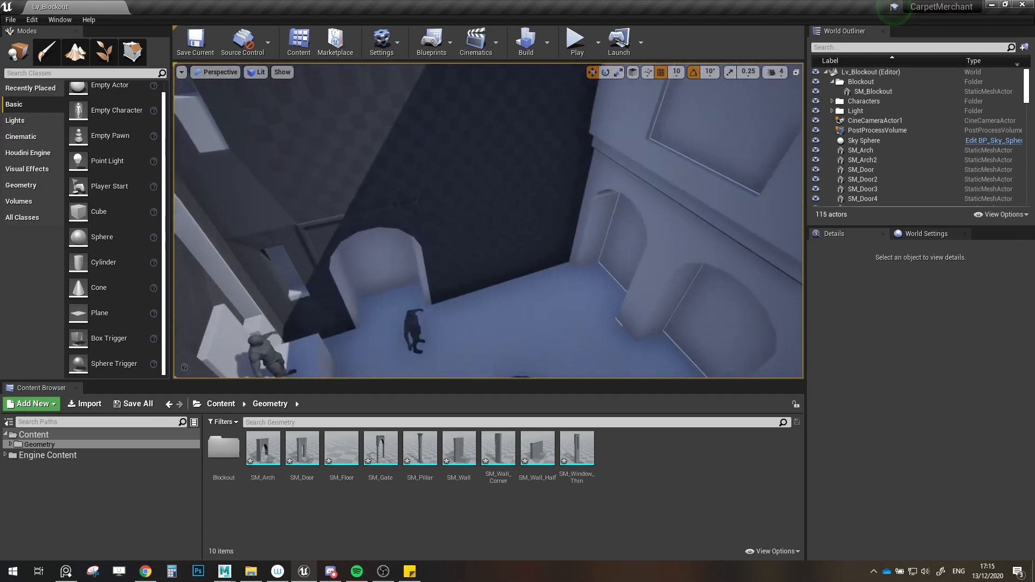
Step: Duplicate the arched gate to the adjoining wall's first alcove, rotate the copy to 0° about Z and set its X to 520
left_click(354, 223)
right_click_drag(354, 223, 365, 261)
left_click_drag(350, 338, 570, 288, "alt")
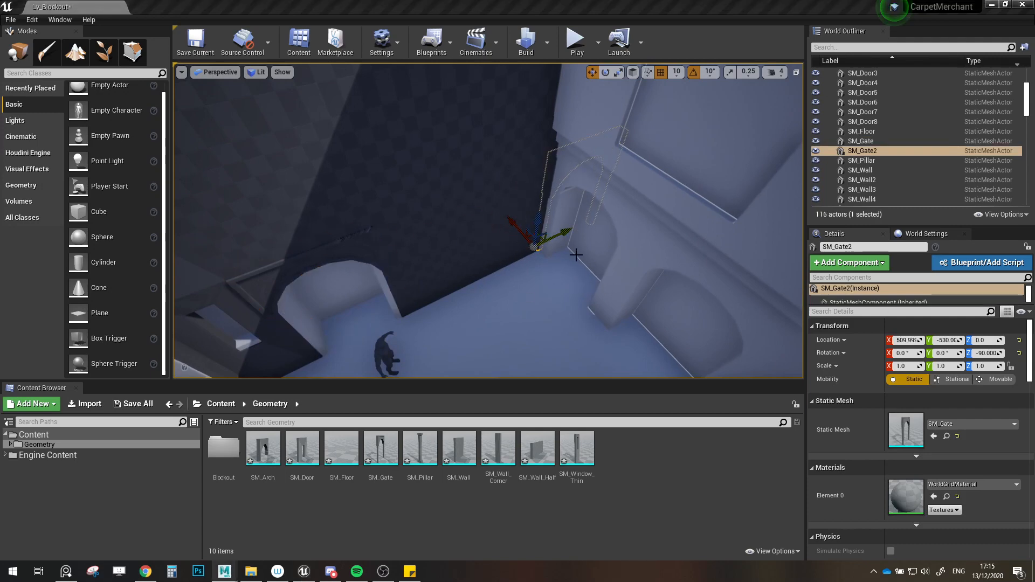
right_click_drag(614, 266, 488, 259)
key("e")
left_click_drag(477, 291, 474, 263)
key("w")
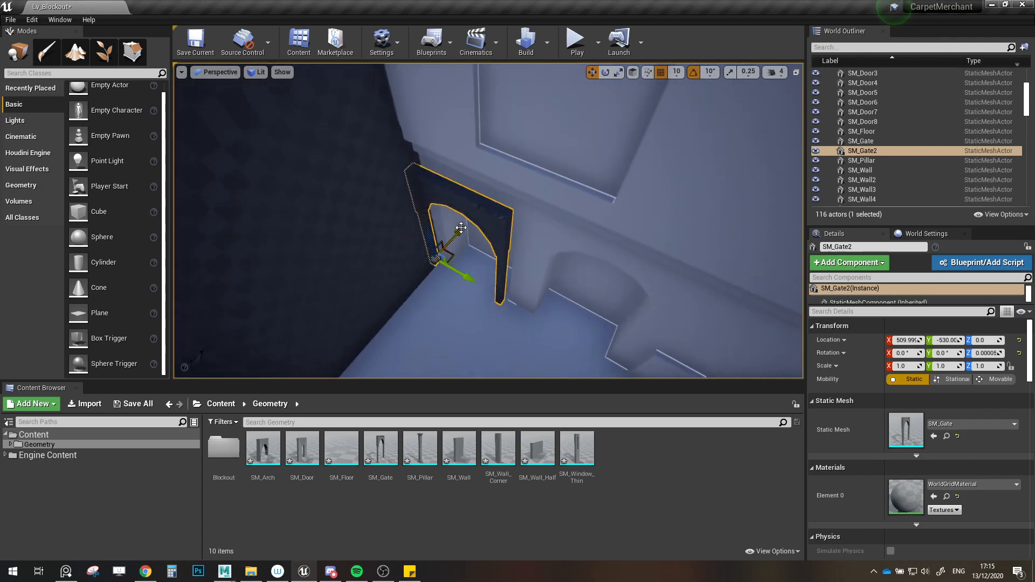
left_click_drag(461, 228, 467, 223)
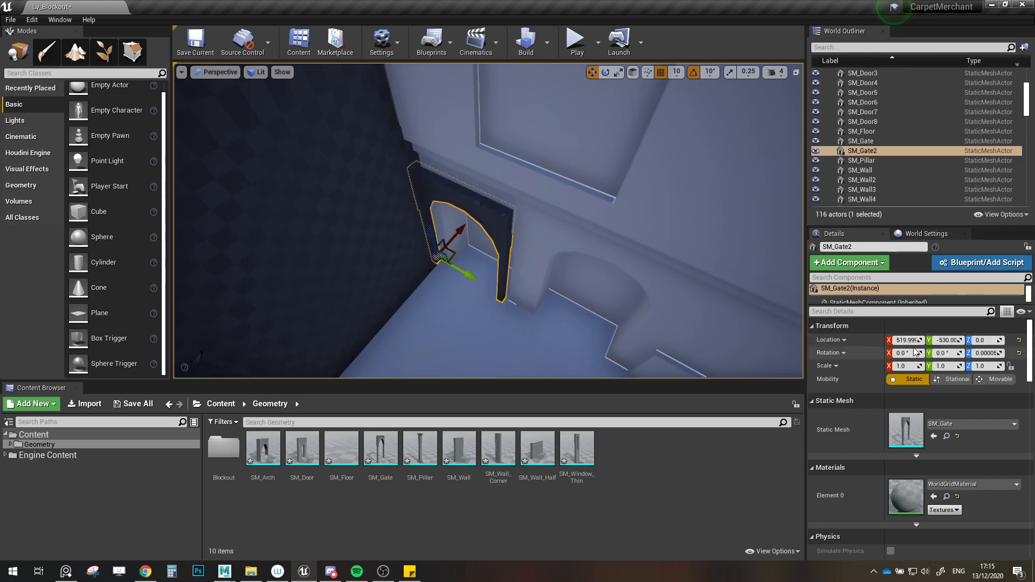
left_click_drag(496, 255, 547, 253, "alt")
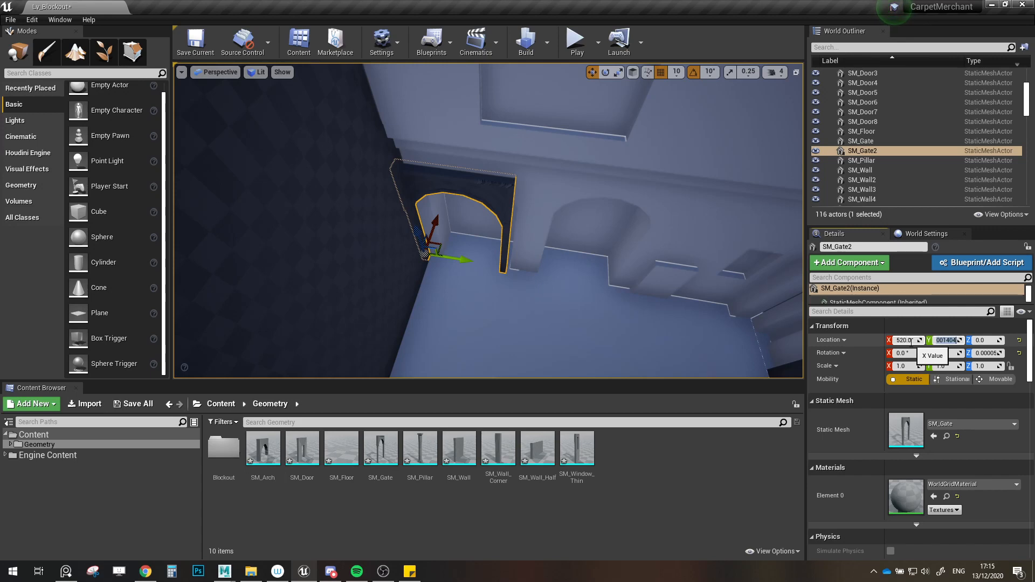
right_click_drag(610, 270, 603, 273)
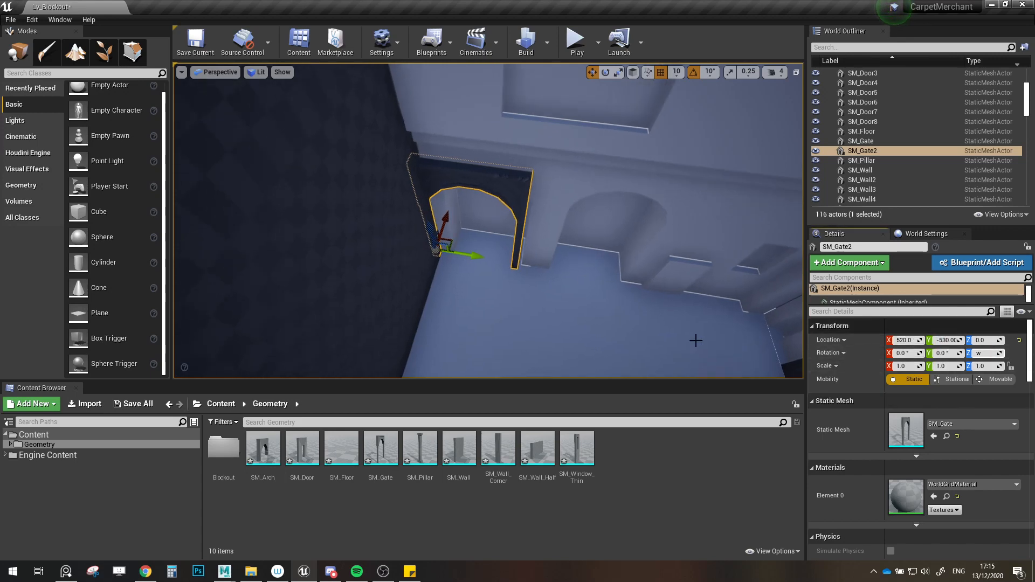
Step: Fit the gate copy to the first alcove at X 540, Y -510, and duplicate it to the second alcove at Y -140
right_click_drag(532, 273, 489, 267)
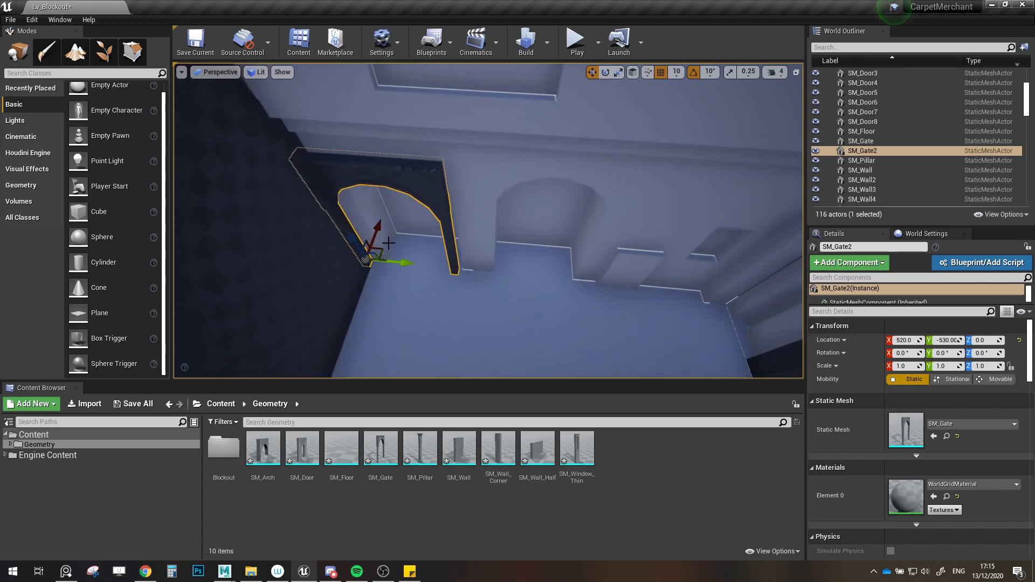
left_click_drag(388, 244, 395, 245)
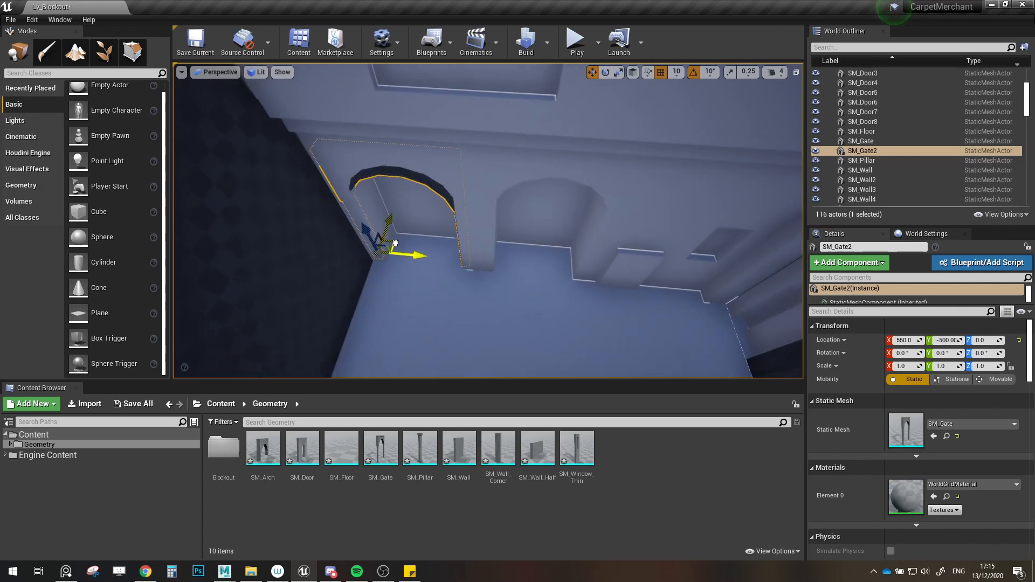
right_click_drag(394, 244, 437, 298)
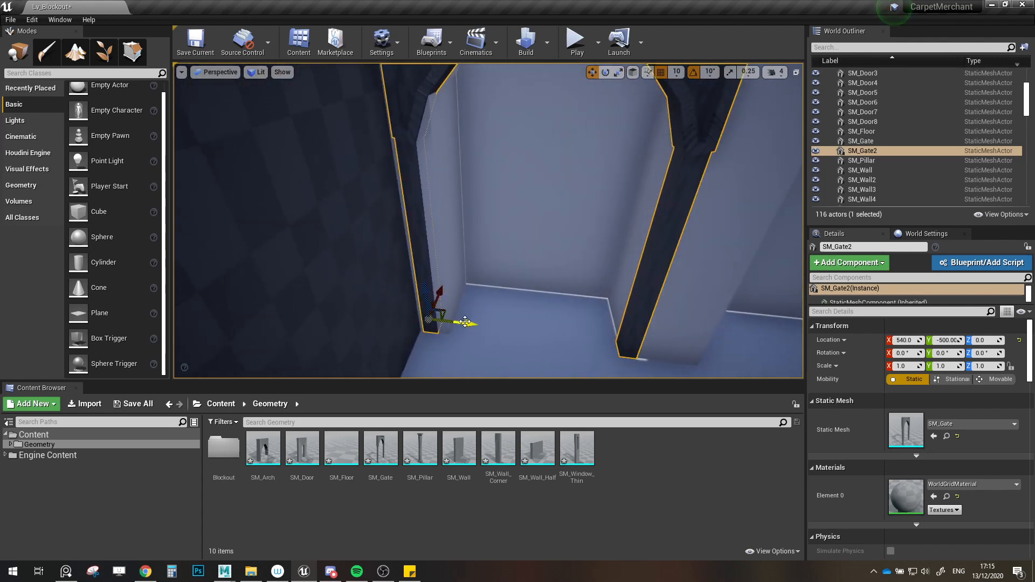
left_click_drag(466, 322, 459, 323)
right_click_drag(467, 324, 374, 325)
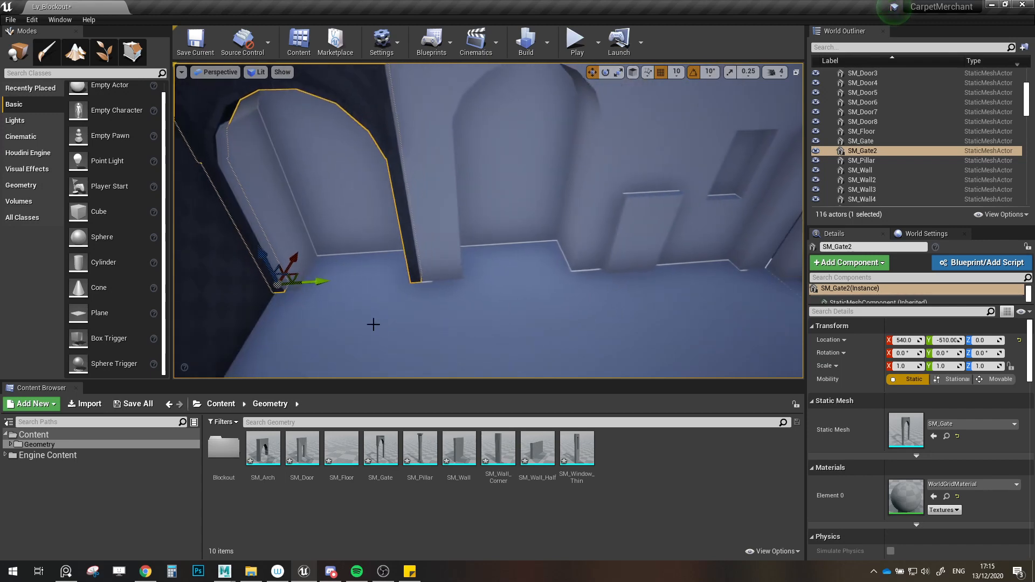
left_click_drag(323, 284, 494, 271, "alt")
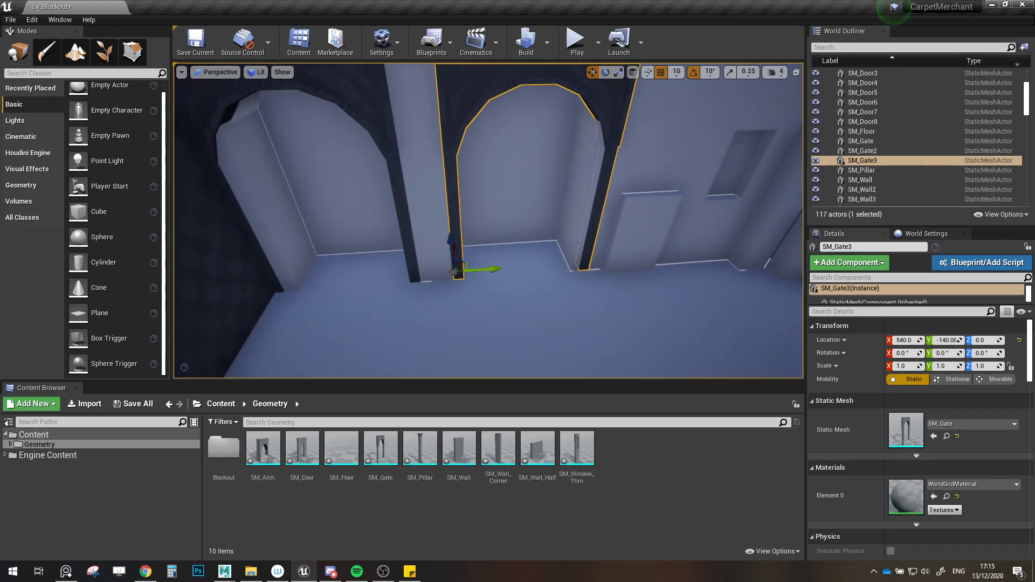
Step: Duplicate a wall corner to X 550, Y -160 between the two gates and stack another copy above it at Z 300
right_click_drag(501, 271, 696, 302)
left_click(597, 312)
left_click(581, 307)
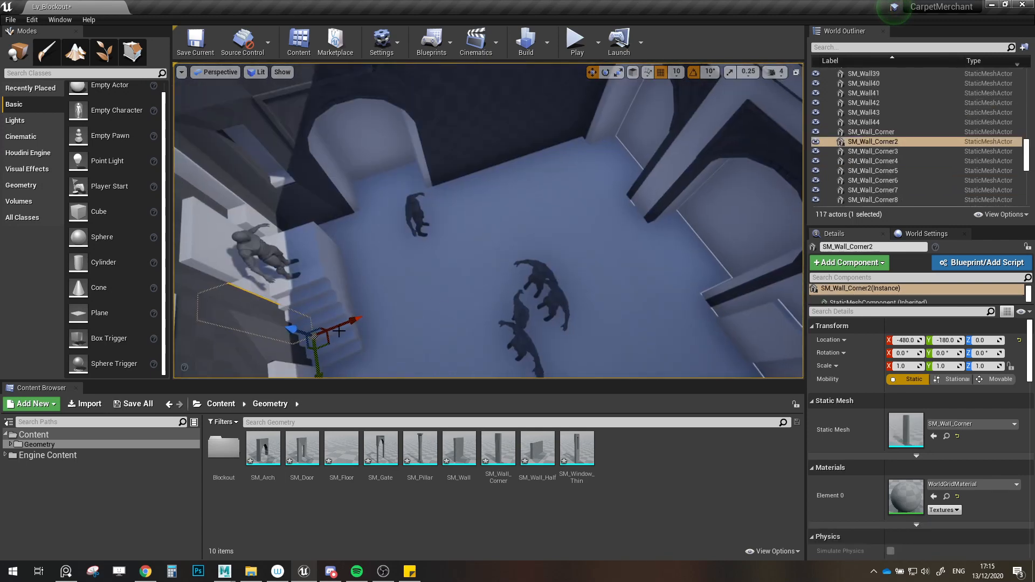
left_click_drag(329, 344, 596, 201, "alt")
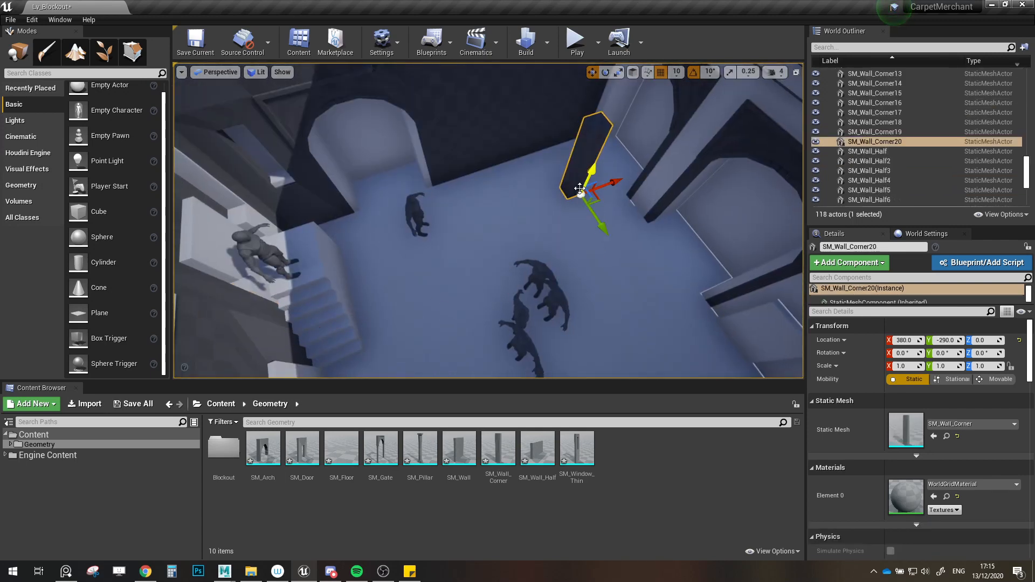
right_click_drag(564, 206, 636, 208)
left_click_drag(469, 278, 568, 268)
right_click_drag(567, 268, 555, 307)
left_click_drag(555, 307, 553, 166, "alt")
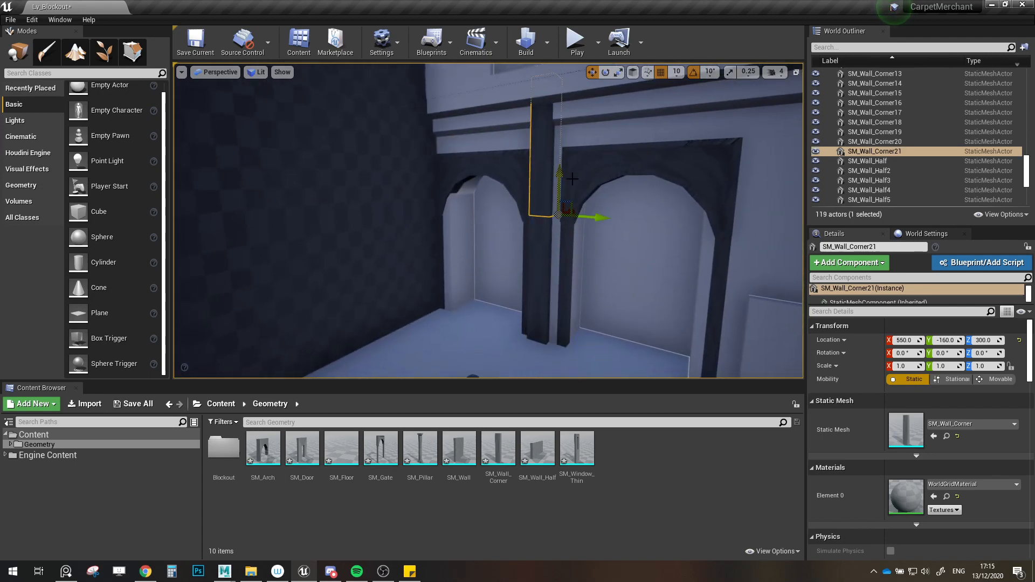
Step: Select the second gate and move it to Y -160, against the wall corner column
mouse_move(572, 179)
right_mouse_down()
mouse_move(587, 183)
mouse_move(580, 169)
mouse_move(585, 216)
mouse_move(565, 197)
right_mouse_up()
left_click(579, 168)
left_click_drag(554, 229, 546, 223)
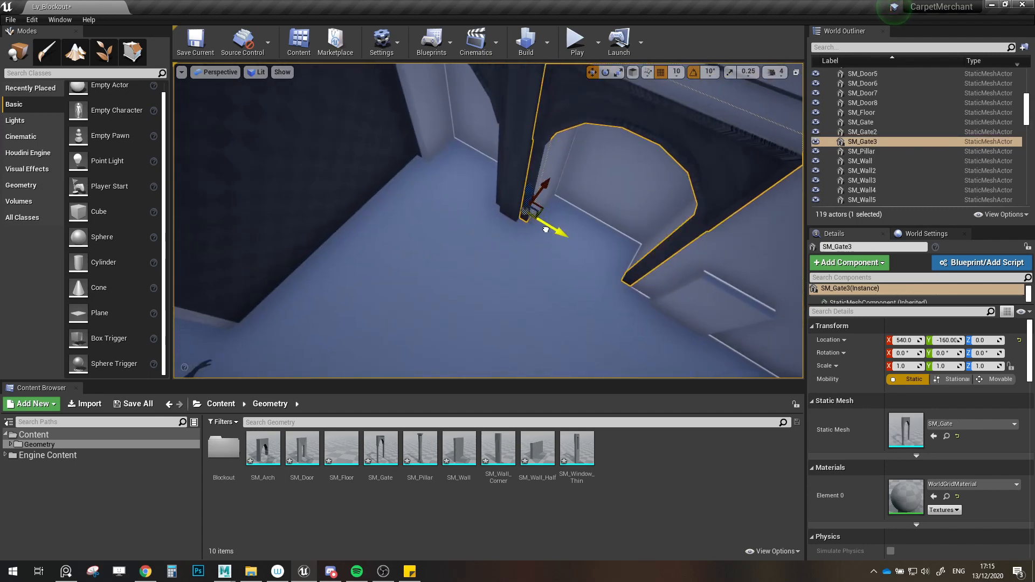
Step: Duplicate a door piece beside the second gate and rotate the copy to -180° about Z
mouse_move(551, 230)
right_mouse_down()
mouse_move(556, 248)
mouse_move(545, 254)
mouse_move(551, 230)
right_mouse_up()
right_click(551, 230)
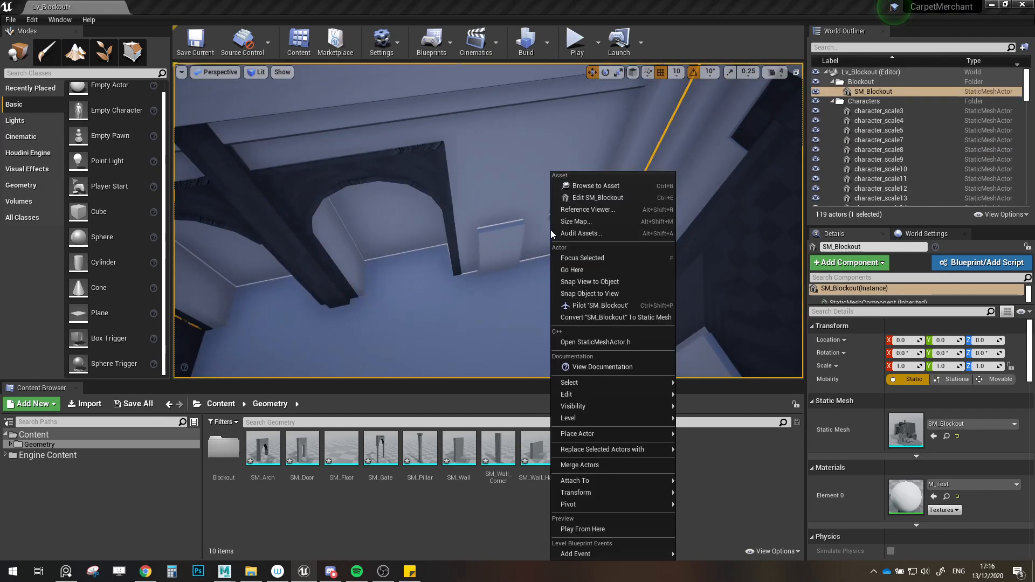
right_click_drag(423, 241, 429, 233)
left_click(567, 236)
right_click_drag(567, 236, 552, 243)
left_click_drag(639, 322, 422, 329, "alt")
key("e")
key("w")
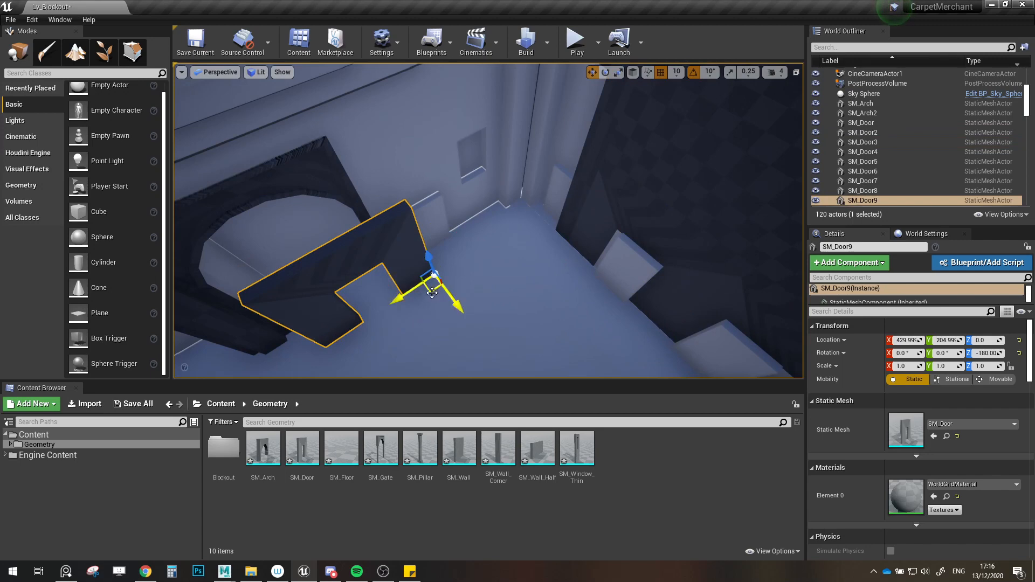
Step: Fit the door copy into the doorway beside the second gate at X 510, Y 435
left_click_drag(432, 293, 485, 225)
right_click_drag(485, 225, 485, 219)
left_click_drag(603, 336, 595, 337)
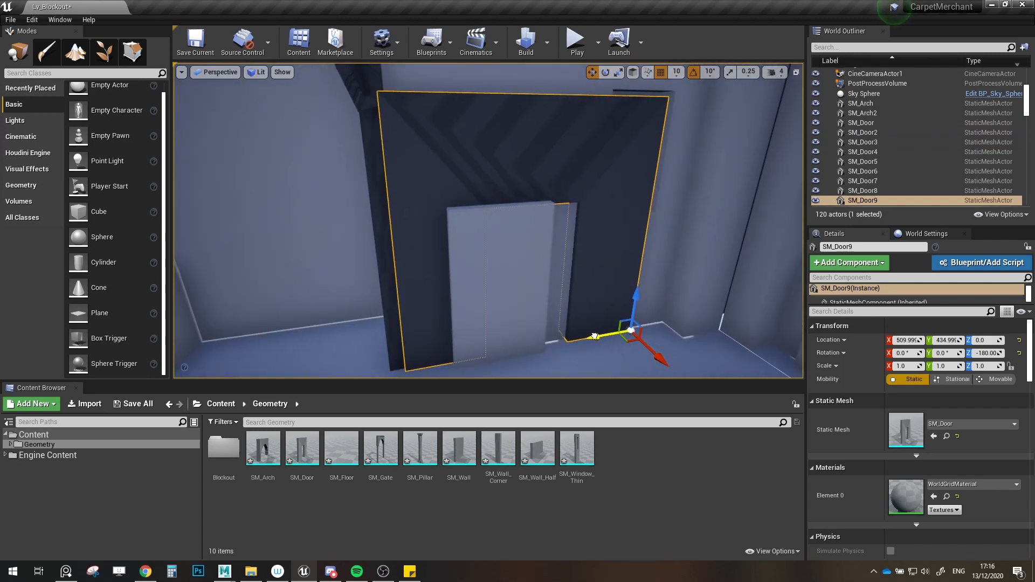
mouse_move(594, 337)
right_mouse_down()
mouse_move(596, 350)
mouse_move(610, 352)
mouse_move(588, 337)
right_mouse_up()
mouse_move(488, 222)
right_mouse_down()
mouse_move(459, 207)
mouse_move(487, 222)
right_mouse_up()
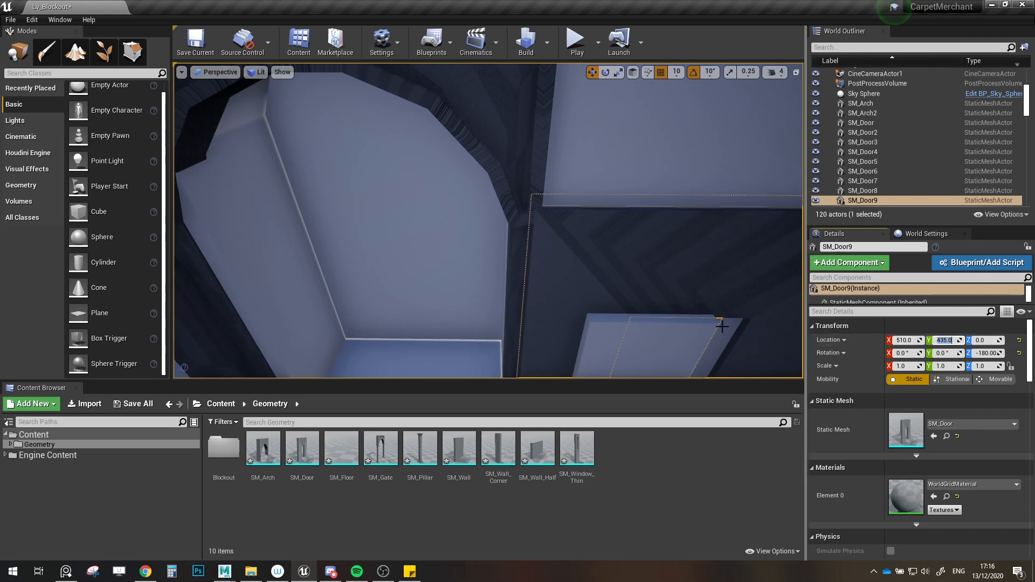
Step: Inspect how the second gate and the new door meet along the wall
right_click_drag(721, 261, 525, 143)
left_click(528, 145)
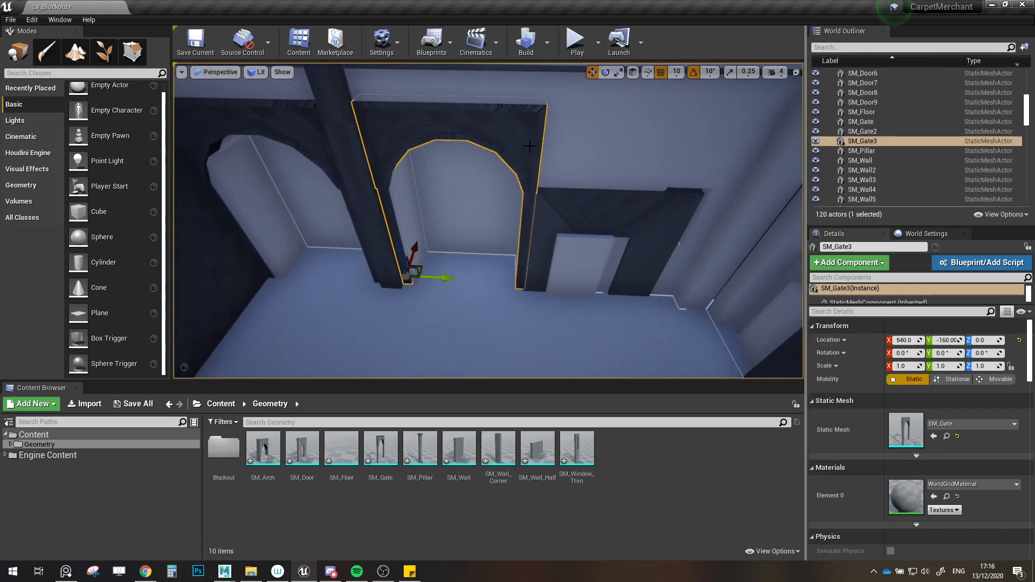
right_click_drag(545, 316, 492, 294)
left_click(431, 178)
left_click(500, 195, "ctrl")
right_click_drag(561, 229, 571, 280)
key("w")
left_click(586, 280)
key("s")
key("d")
key("s")
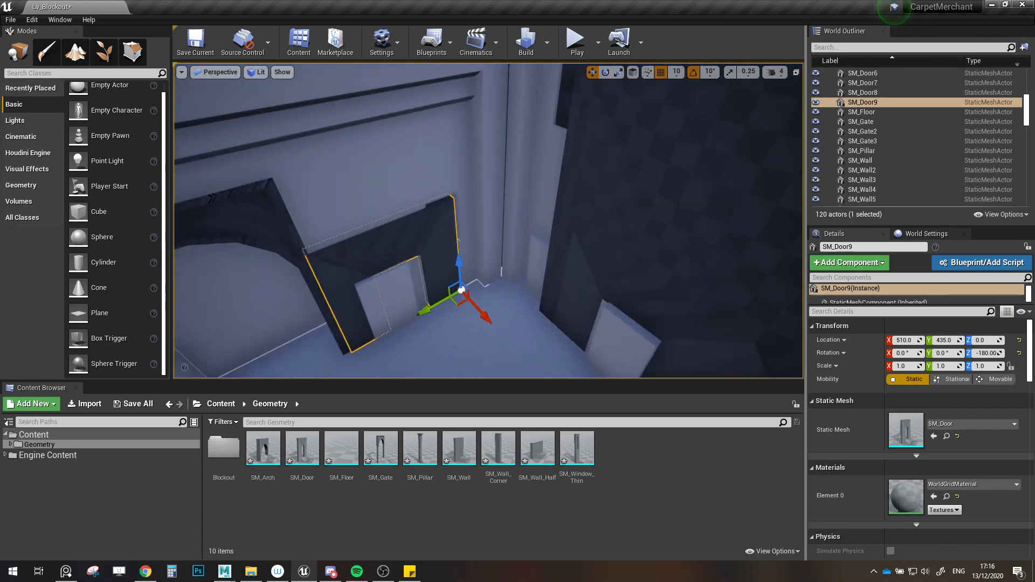
Step: Duplicate a half wall at Z 300, rotate the copy to -180° about Z and move it above the new door at Y 435
left_click(739, 335)
left_click_drag(735, 344, 438, 259, "alt")
key("e")
key("w")
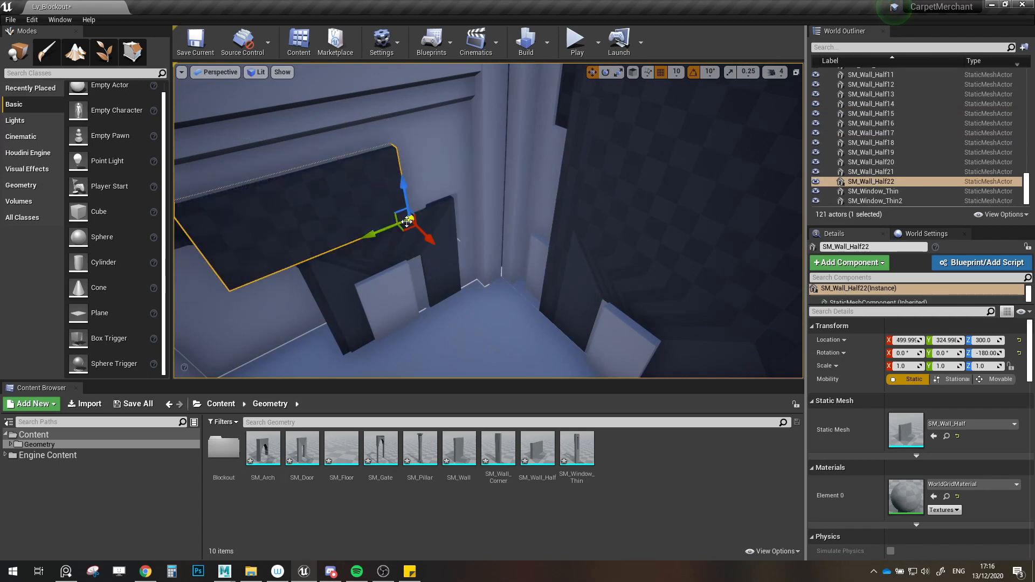
left_click_drag(408, 219, 455, 201)
key("w")
mouse_move(496, 207)
right_mouse_down()
mouse_move(504, 200)
mouse_move(497, 207)
right_mouse_up()
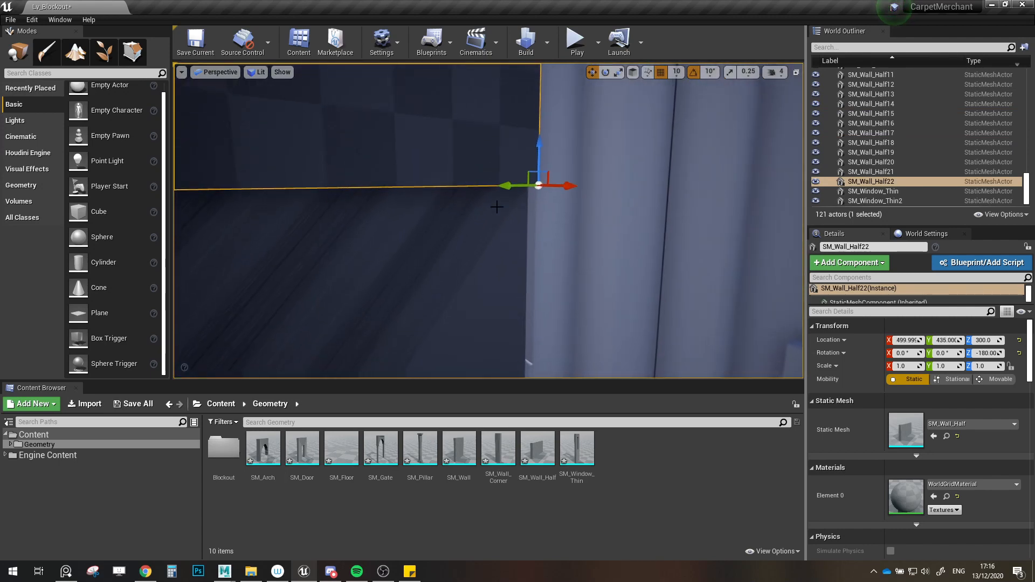
Step: Line the half wall copy up with the door below by setting its X to 510
left_click_drag(564, 183, 547, 184)
right_click_drag(546, 183, 515, 216)
left_click_drag(505, 281, 512, 292)
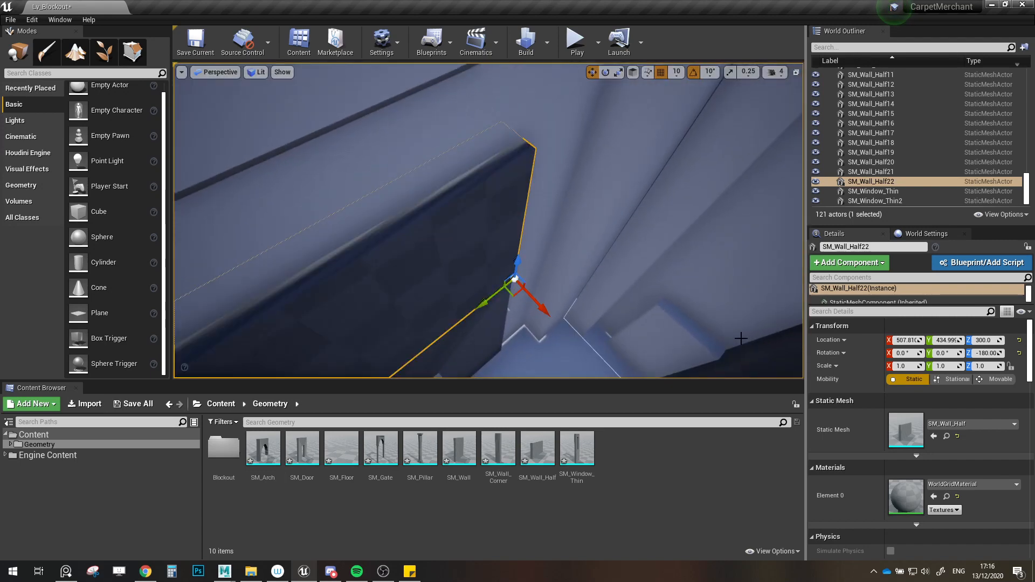
left_click(911, 341)
type("510")
key("Tab")
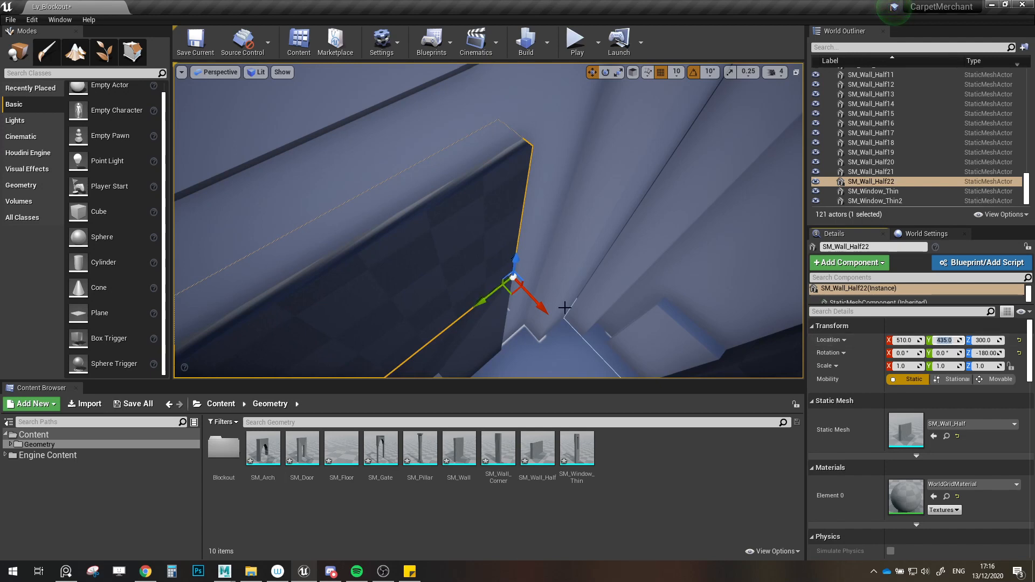
right_click_drag(565, 308, 485, 300)
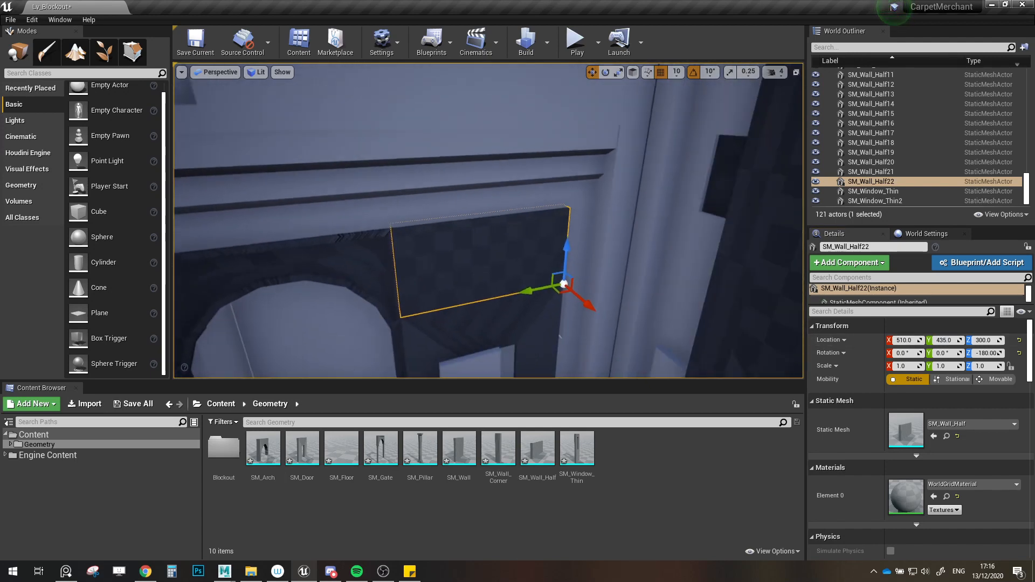
Step: Duplicate both stacked wall corners from between the gates to the far side of the door at X 520, Y 430
right_click_drag(591, 287, 578, 332)
scroll(565, 287, "down", 2)
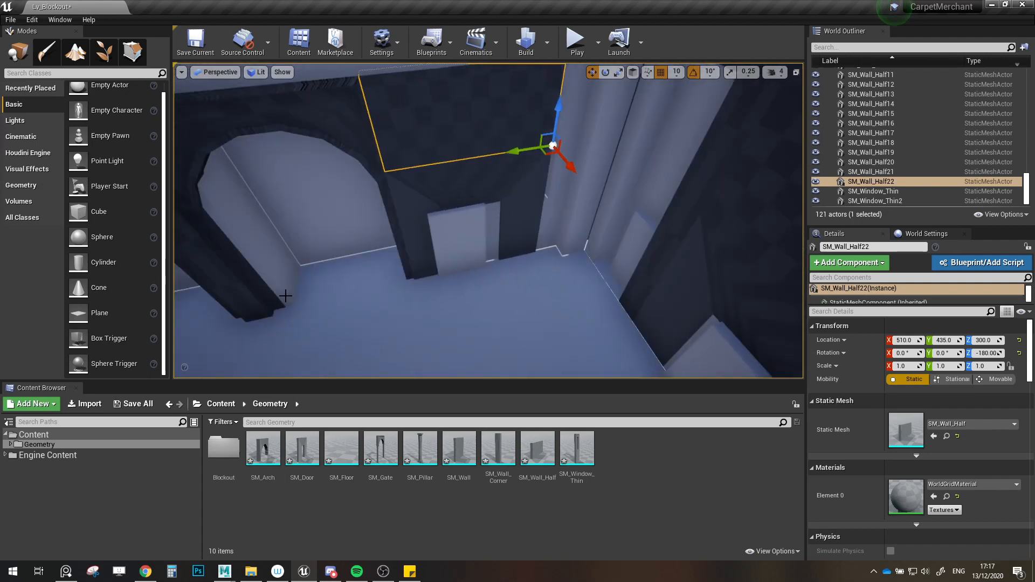
left_click(270, 302)
right_click_drag(299, 284, 281, 274)
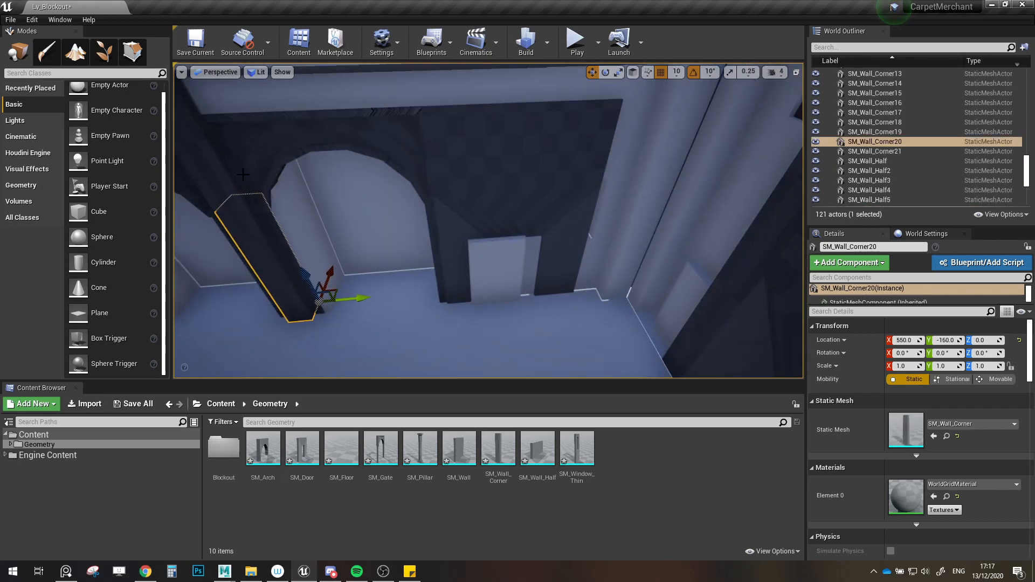
left_click(230, 173, "ctrl")
right_click_drag(280, 184, 276, 183)
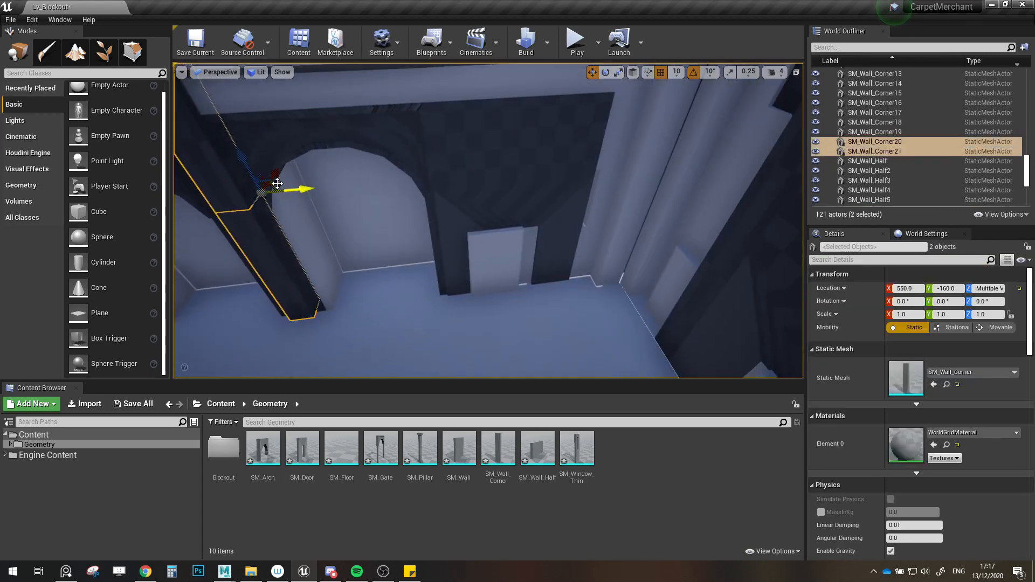
left_click_drag(281, 183, 599, 167, "alt")
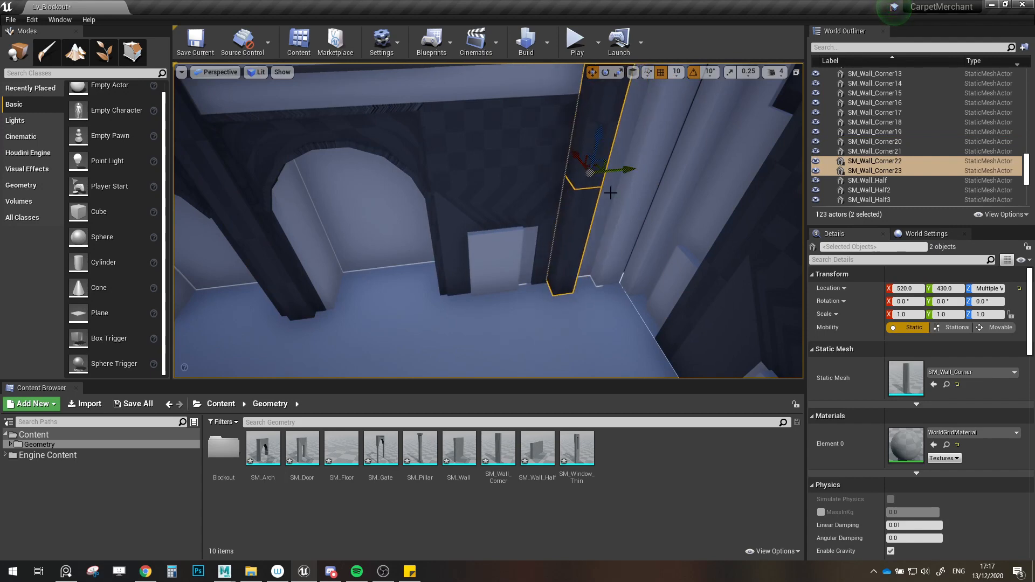
Step: Duplicate the thin window piece into the gap past the new corner column and rotate the copy to -180° about Z
right_click_drag(611, 192, 603, 166)
left_click(432, 182)
right_click_drag(431, 182, 561, 219)
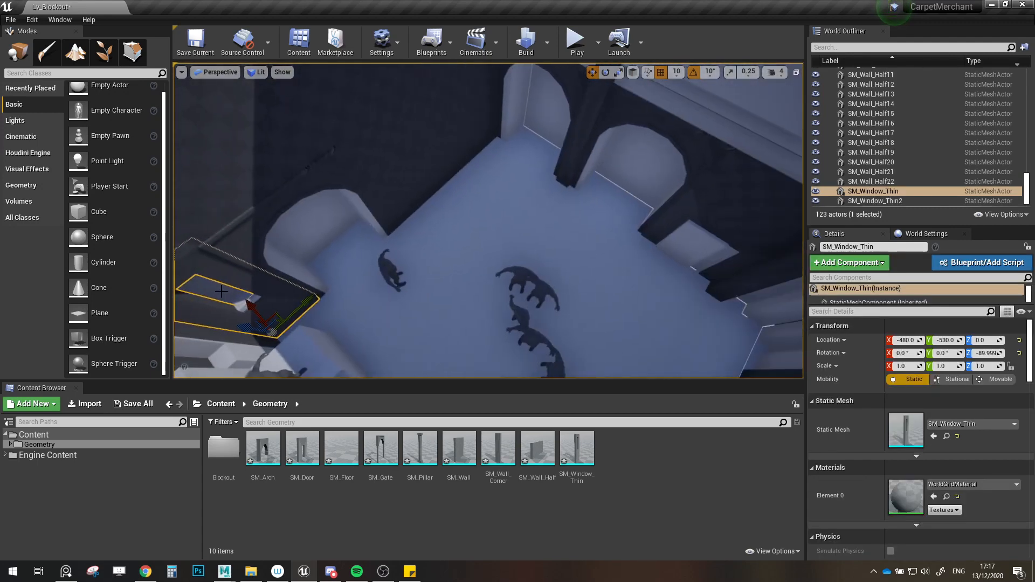
left_click_drag(273, 313, 746, 308, "alt")
right_click_drag(622, 277, 803, 232)
key("e")
left_click_drag(488, 240, 462, 216)
left_click_drag(488, 175, 533, 273)
key("w")
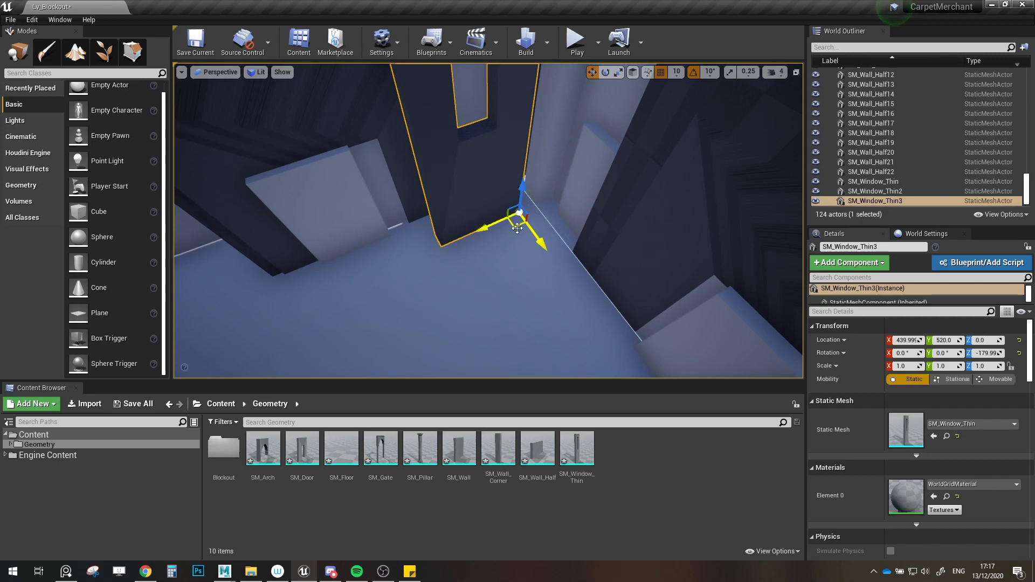
Step: Fit the thin window copy between the corner column and the adjoining wall at about X 470, Y 580
left_click_drag(520, 227, 536, 208)
key("f")
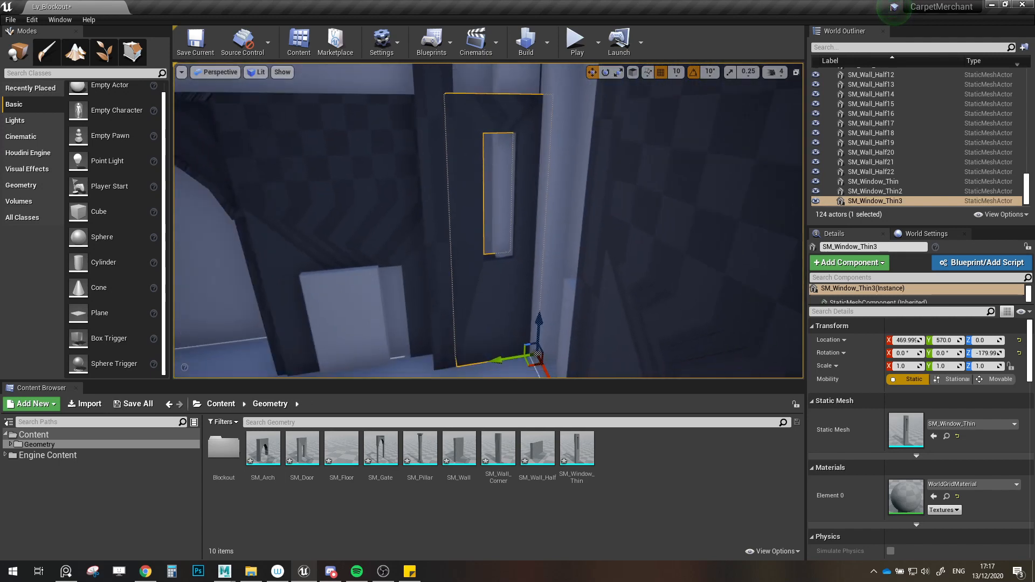
left_click_drag(509, 357, 514, 358)
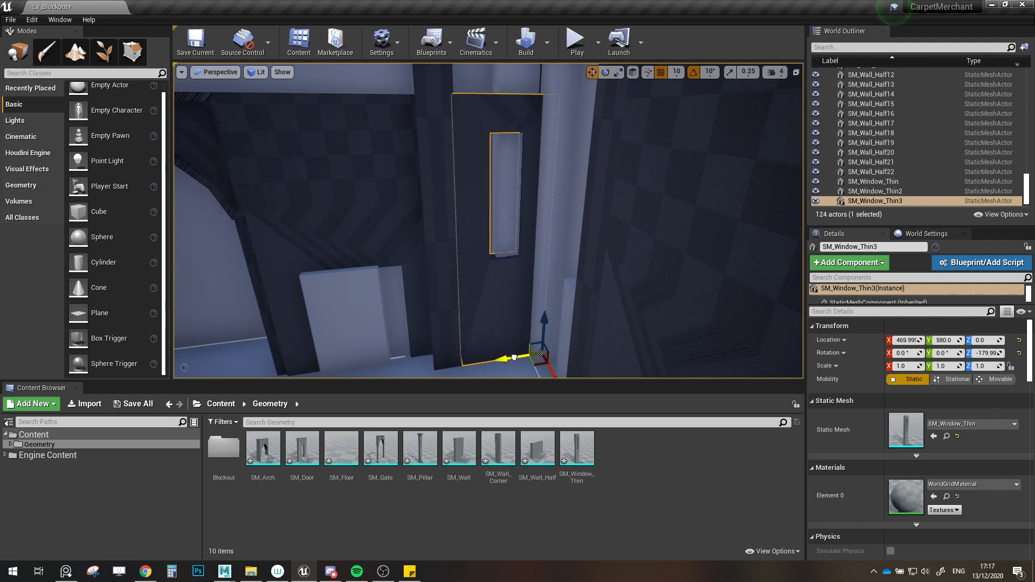
right_click_drag(479, 305, 517, 305)
Step: Hide the Blockout folder so only the modular pieces show in the level
scroll(830, 131, "up", 20)
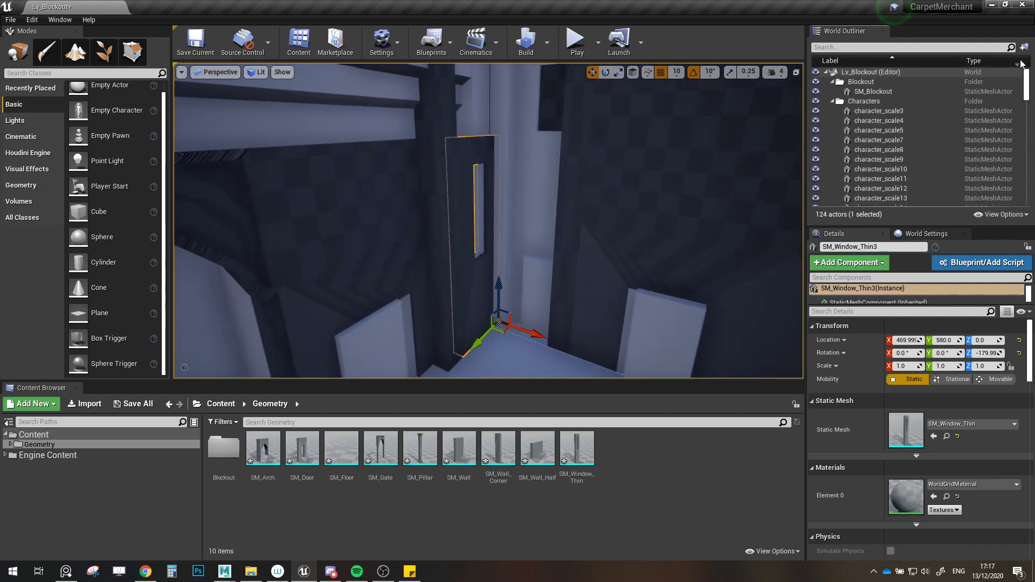
left_click(828, 82)
left_click(816, 82)
right_click_drag(674, 216, 402, 174)
Step: Select the new wall's nine pieces together: both gates, both corner columns, the door, the half wall and the thin window
left_click(548, 265)
left_click(521, 263, "ctrl")
left_click(531, 170, "ctrl")
left_click(325, 155, "ctrl")
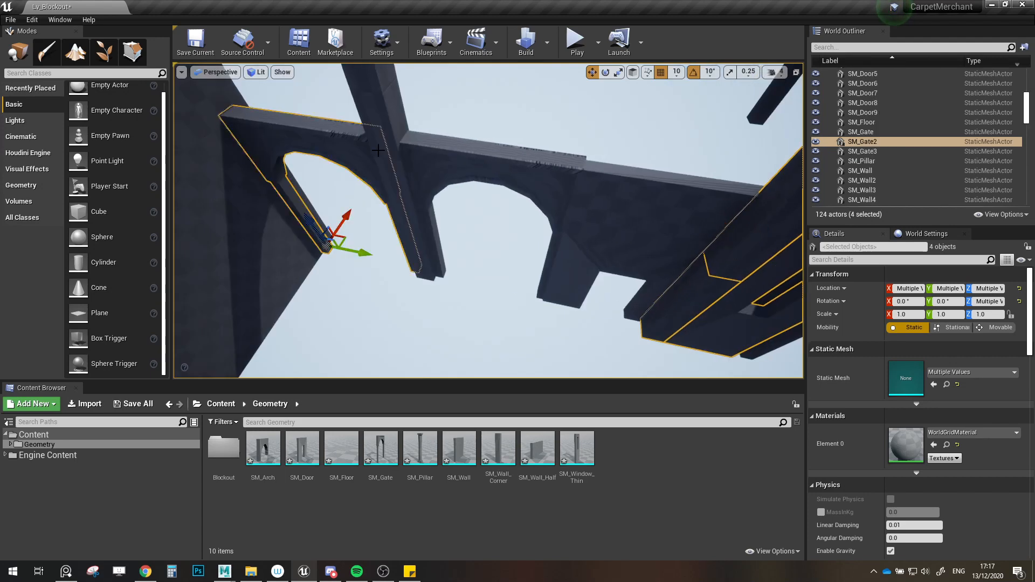
left_click(377, 122, "ctrl")
left_click(399, 215, "ctrl")
left_click(461, 165, "ctrl")
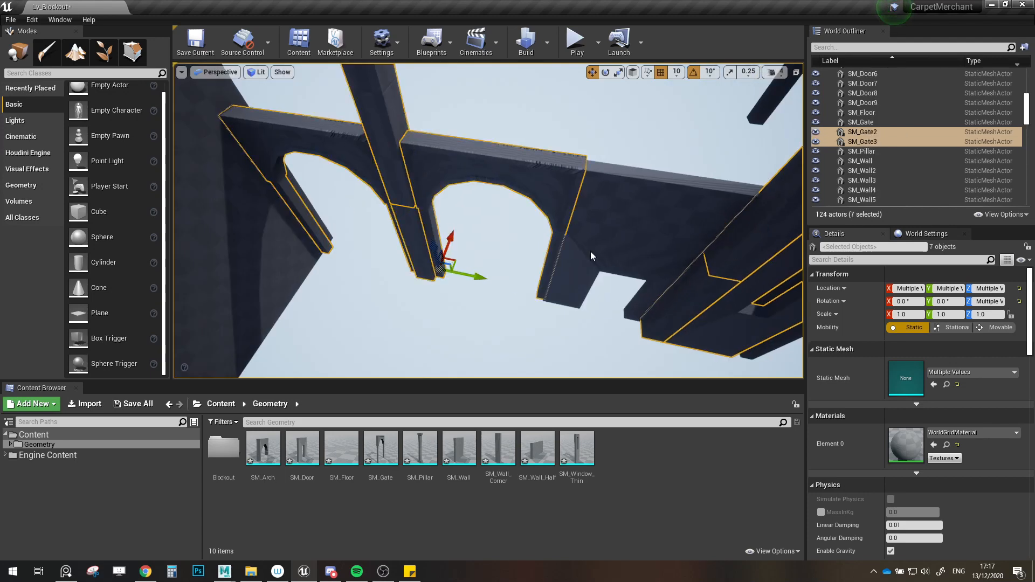
left_click(592, 252, "ctrl")
left_click(640, 208, "ctrl")
Step: Adjust the nine selected wall pieces together along X and check their fit against the adjoining walls
right_click_drag(641, 211, 639, 237)
left_click_drag(650, 217, 648, 211)
key("w")
mouse_move(648, 211)
right_mouse_down()
mouse_move(701, 218)
mouse_move(658, 215)
mouse_move(648, 196)
right_mouse_up()
key("s")
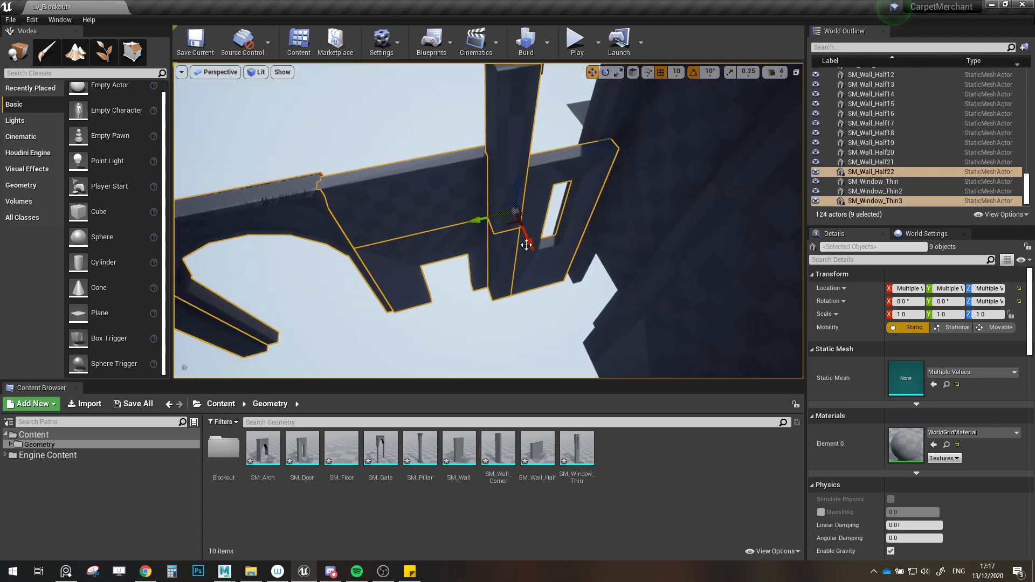
left_click_drag(524, 231, 517, 213)
right_click_drag(520, 217, 531, 252)
left_click_drag(531, 252, 536, 256)
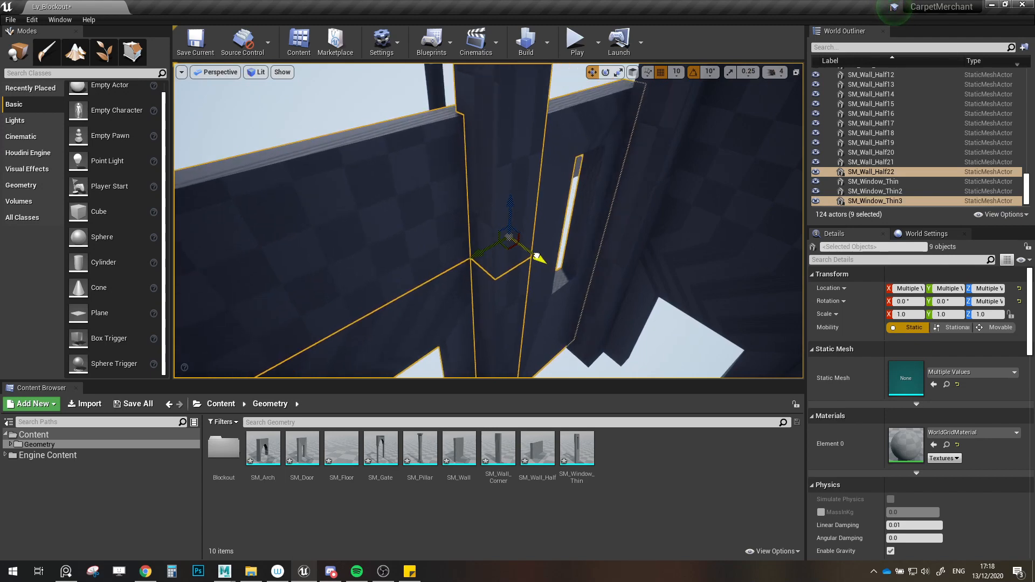
right_click_drag(550, 257, 576, 259)
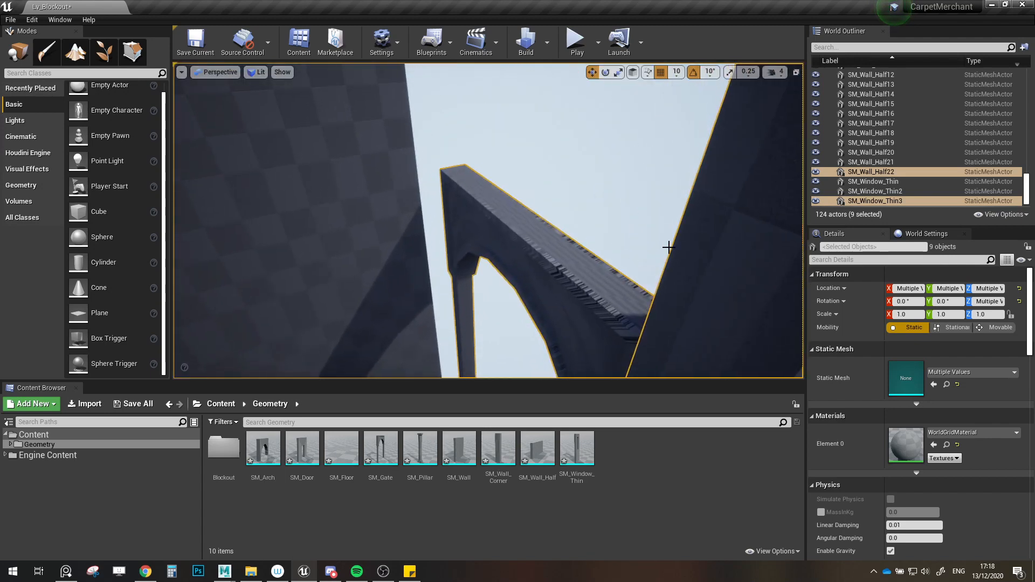
right_click_drag(669, 247, 701, 255)
right_click_drag(621, 295, 615, 303)
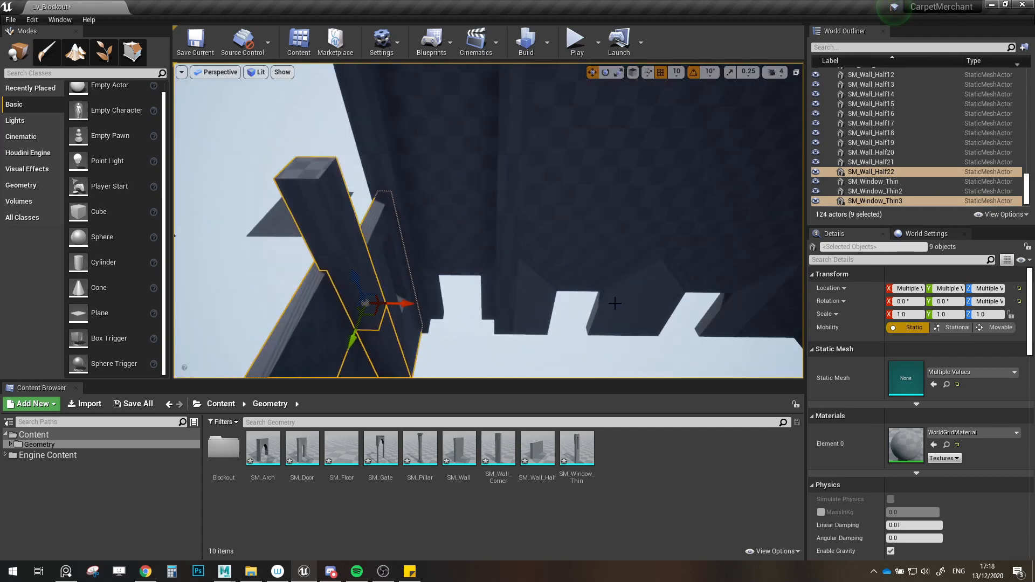
right_click_drag(509, 280, 506, 285)
right_click_drag(494, 183, 547, 238)
left_click(492, 180)
left_click(547, 239, "ctrl")
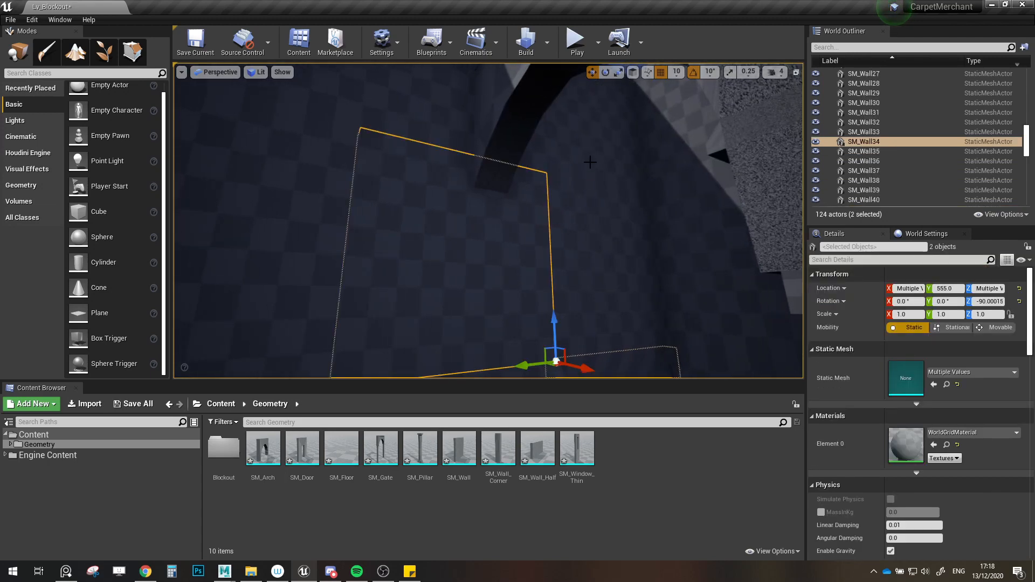
right_click_drag(641, 313, 641, 305)
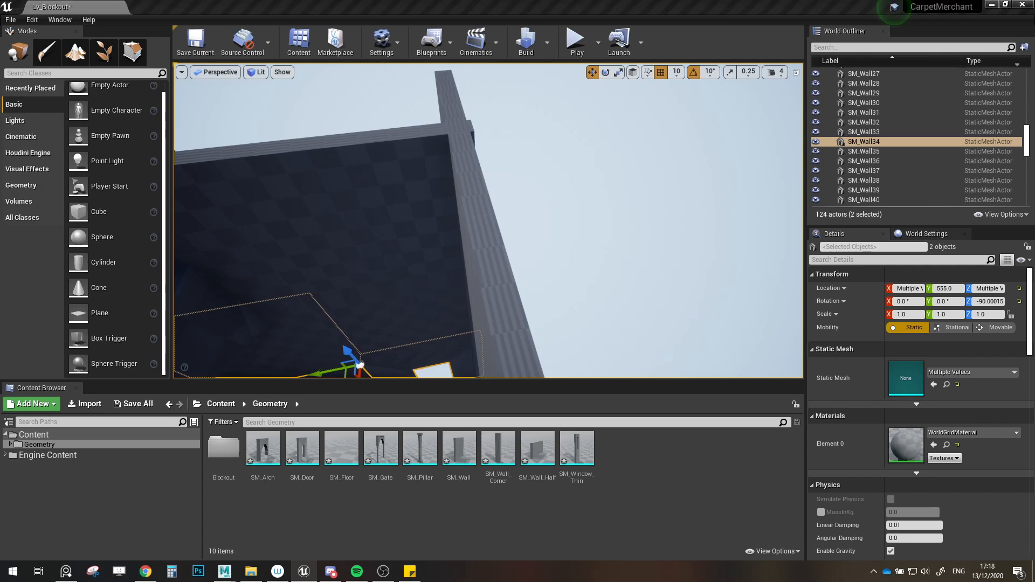
Step: Select the stacked wall panels at one end of the tall adjoining wall, working down to its lower pieces
left_click(394, 200)
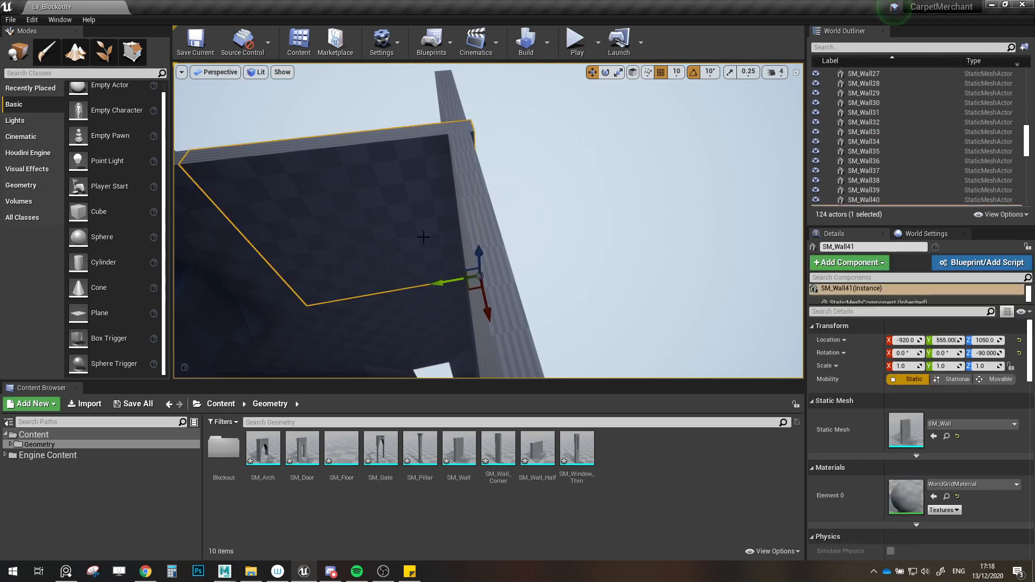
left_click(397, 306, "ctrl")
right_click_drag(397, 306, 372, 301)
left_click(463, 256, "ctrl")
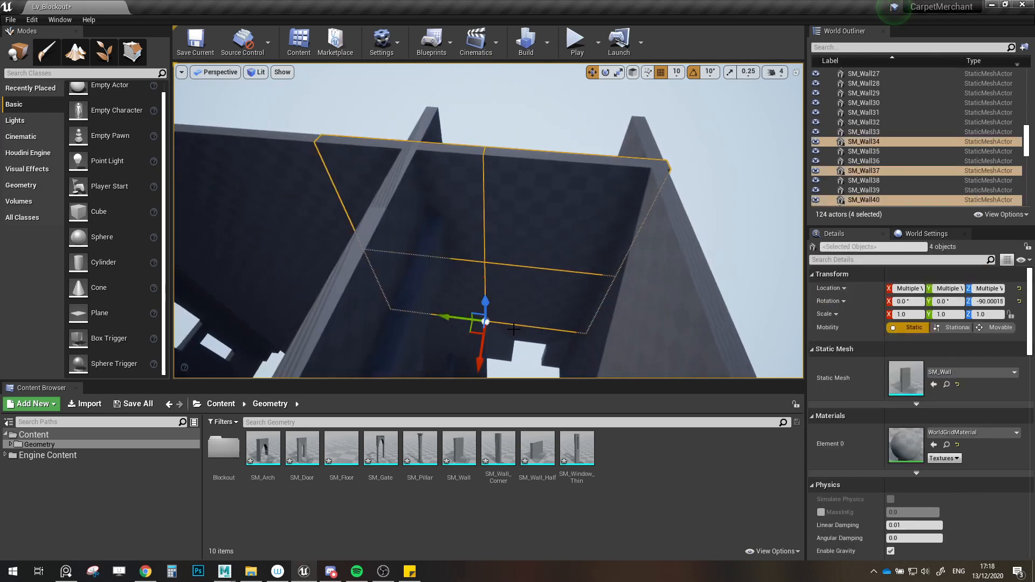
left_click(510, 332, "ctrl")
right_click_drag(510, 332, 483, 345)
left_click(592, 256, "ctrl")
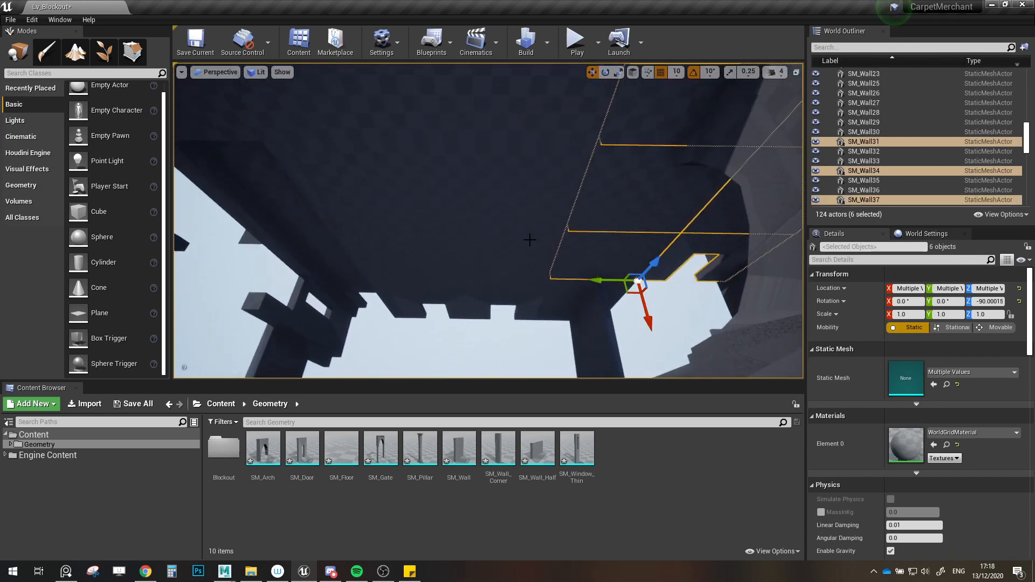
Step: Add the tall wall's remaining full panels to the selection, up to its top row
left_click(530, 240, "ctrl")
left_click(508, 175, "ctrl")
left_click(516, 105, "ctrl")
right_click_drag(516, 105, 474, 76)
left_click(573, 210, "ctrl")
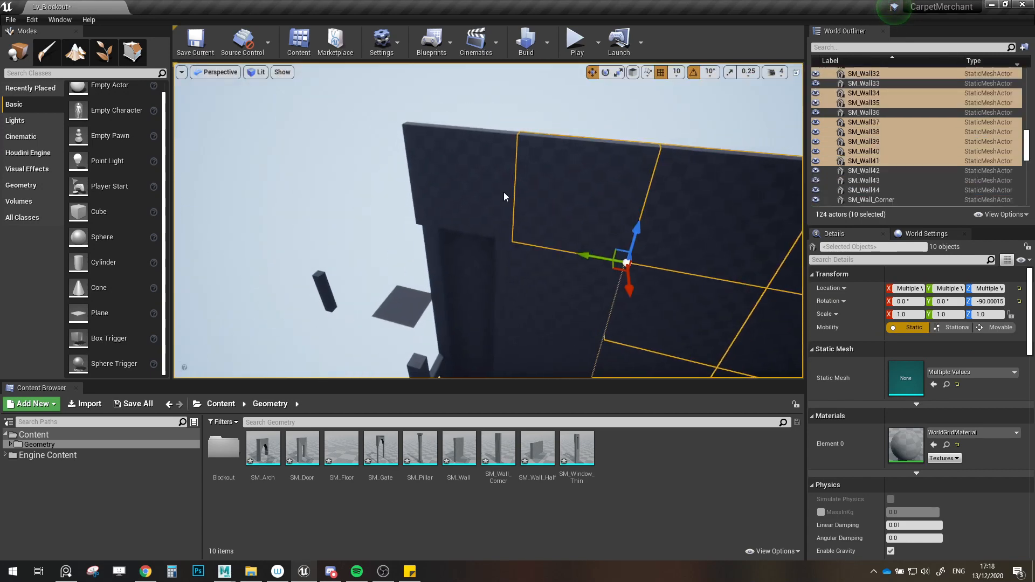
left_click(505, 197, "ctrl")
Step: Add the row of half walls and the doors beneath them to the tall wall selection
right_click_drag(506, 197, 571, 275)
left_click(504, 268, "ctrl")
left_click(503, 268, "ctrl")
left_click(572, 275, "ctrl")
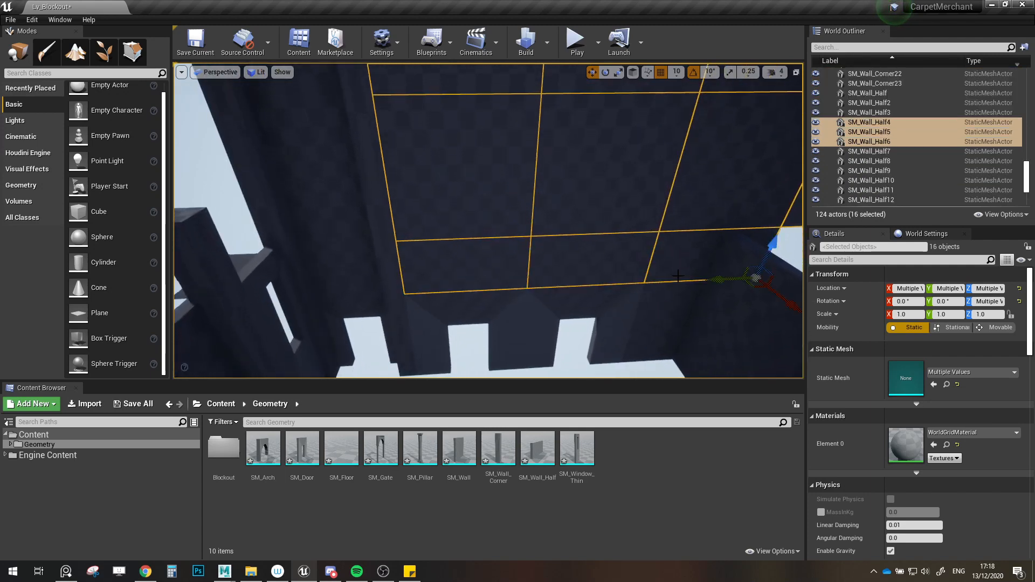
left_click(648, 308, "ctrl")
left_click(566, 318, "ctrl")
left_click(496, 306, "ctrl")
Step: Add the wall corners framing the narrow end section and its upper wall panel to the tall wall selection
right_click_drag(497, 306, 521, 258)
left_click(496, 306, "ctrl")
left_click(521, 258, "ctrl")
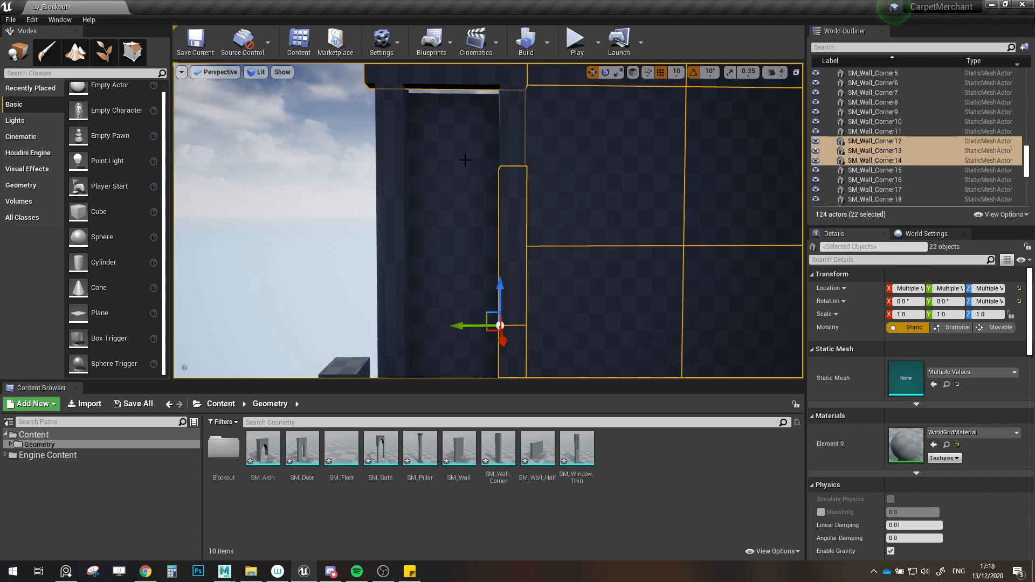
left_click(465, 160, "ctrl")
left_click(505, 140, "ctrl")
left_click(405, 151, "ctrl")
left_click(390, 267, "ctrl")
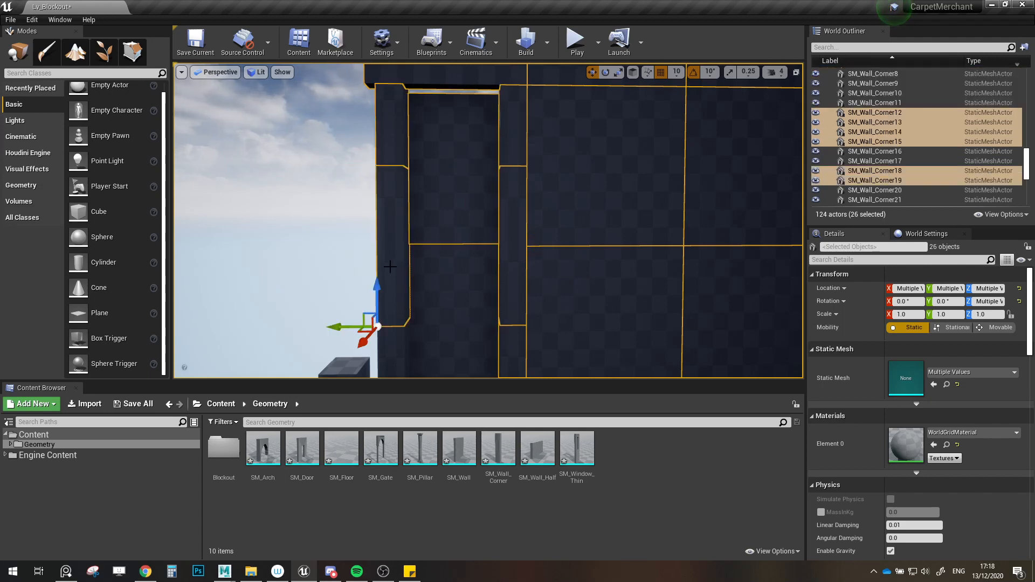
Step: Add the narrow end section's lower panels, door and remaining wall corner to the tall wall selection
right_click_drag(390, 266, 386, 291)
left_click(461, 235, "ctrl")
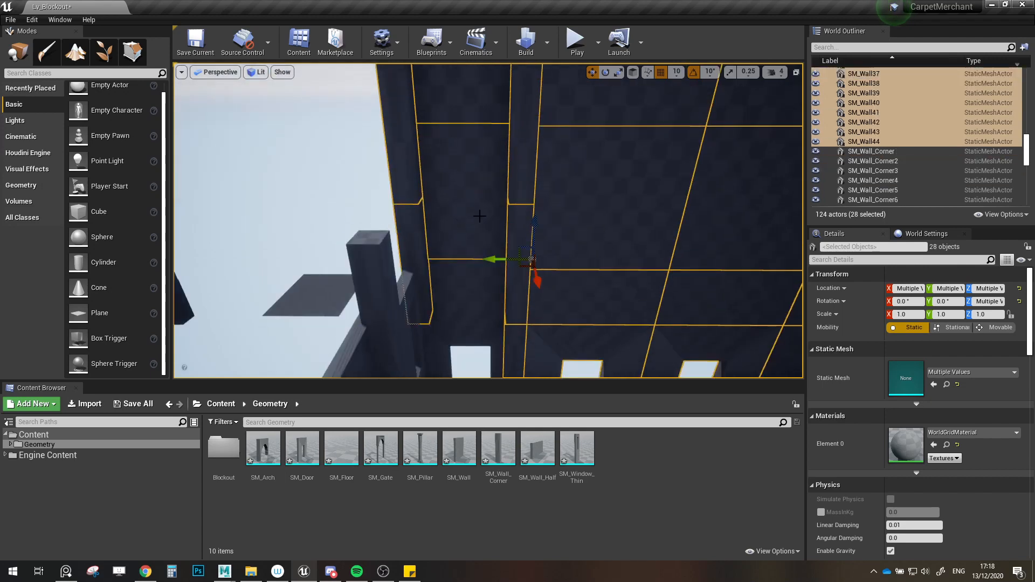
right_click_drag(479, 216, 469, 261)
left_click(469, 260, "ctrl")
left_click(455, 290, "ctrl")
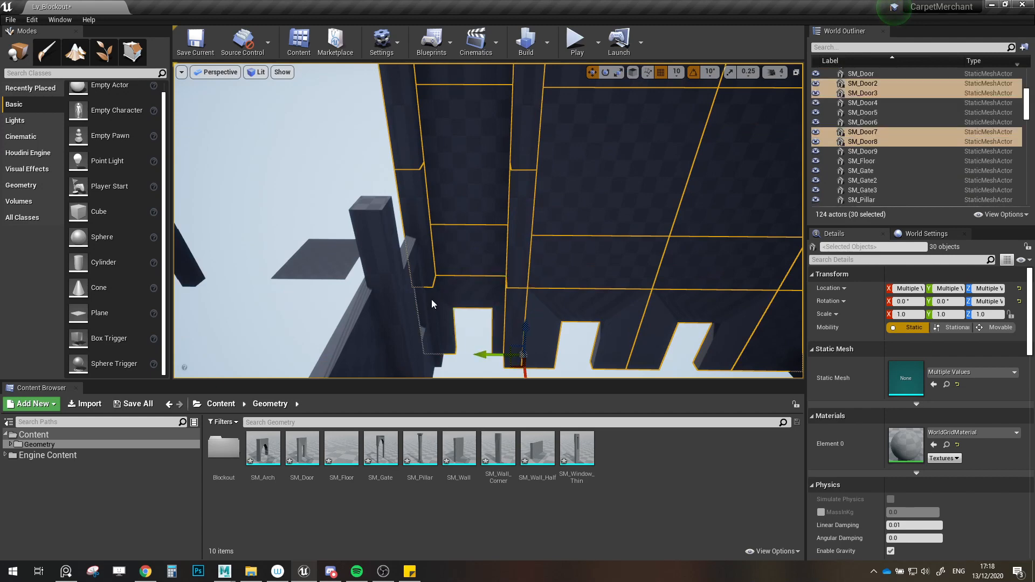
left_click(432, 304, "ctrl")
Step: Move the selected tall wall pieces together along Y and check their fit where they meet the arched wall
right_click_drag(460, 307, 384, 323)
key("w")
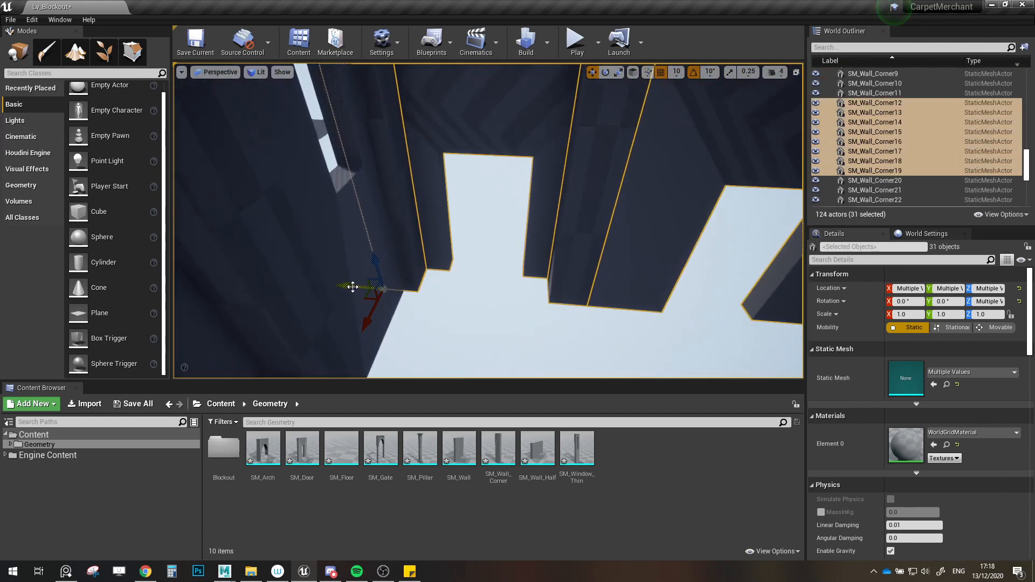
left_click_drag(353, 286, 375, 287)
key("s")
right_click_drag(377, 284, 631, 256)
key("w")
key("w")
key("s")
right_click_drag(464, 253, 398, 268)
right_click(398, 269)
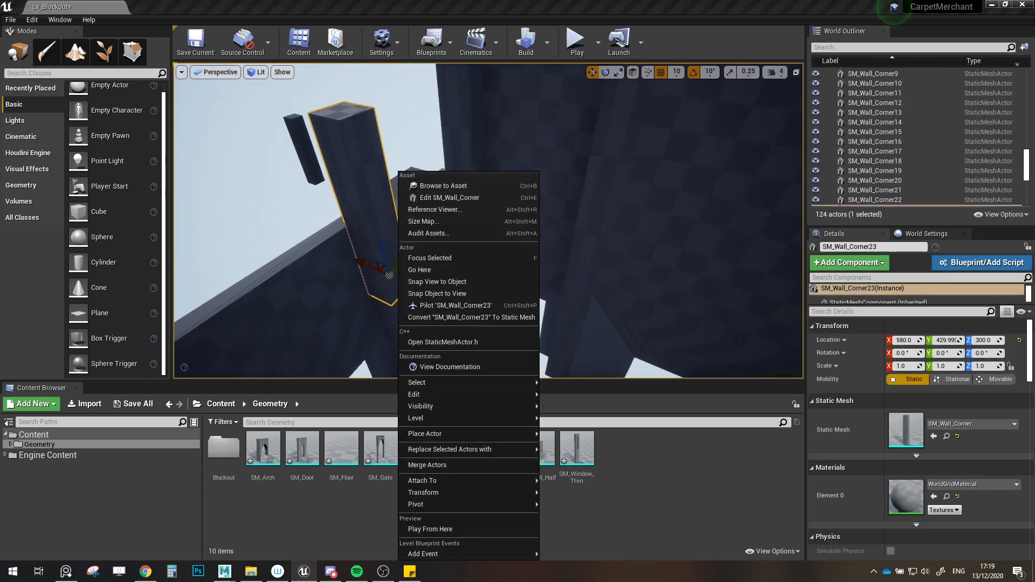
key("alt+Tab")
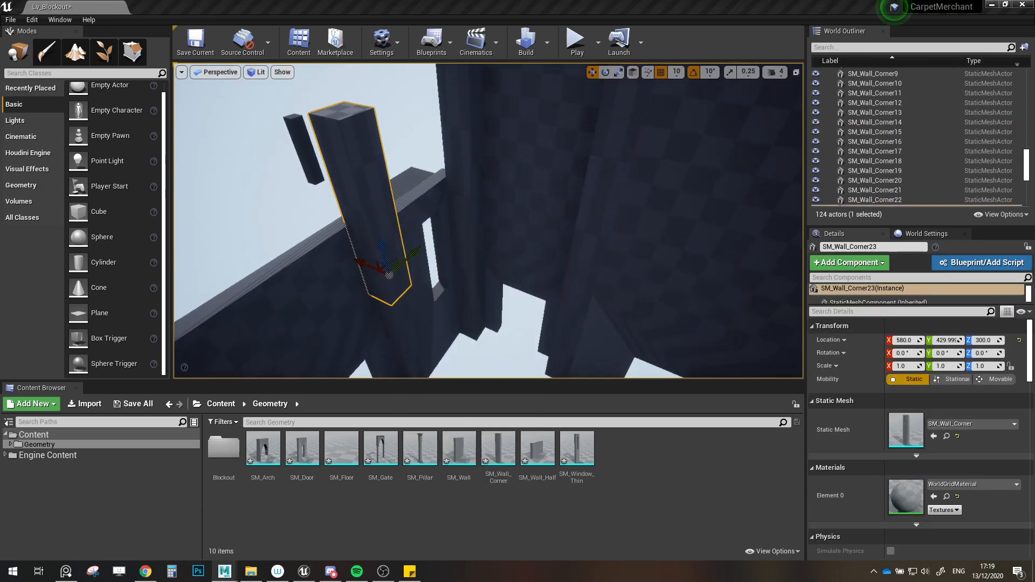
right_click_drag(352, 214, 381, 240)
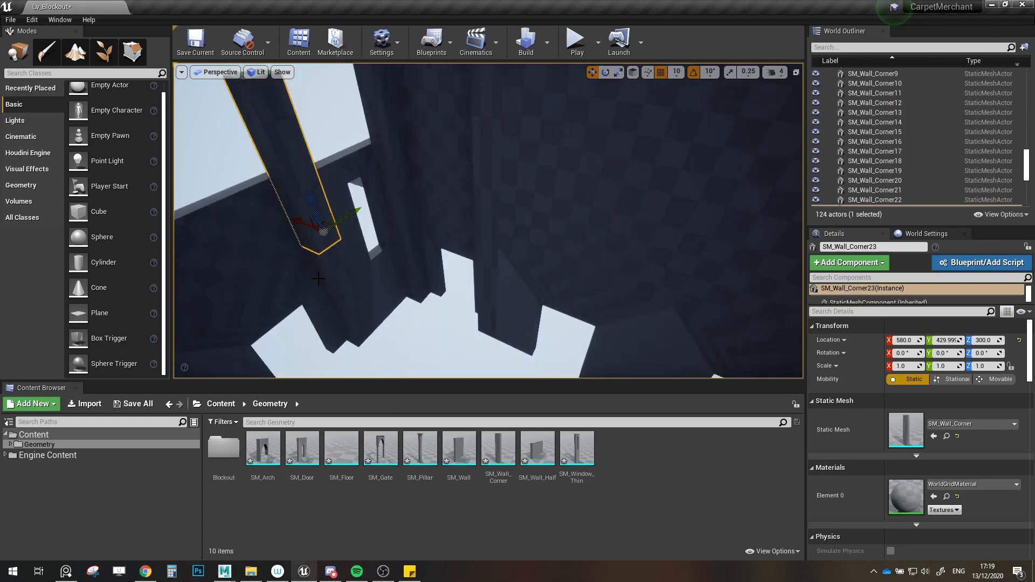
Step: Duplicate a full wall panel from the tall wall over to the arched wall and rotate the copy to -180° about Z
left_click(472, 338)
right_click_drag(472, 337, 415, 292)
mouse_move(574, 311)
right_mouse_down()
mouse_move(588, 316)
mouse_move(574, 311)
right_mouse_up()
left_click(676, 326)
right_click_drag(677, 325, 577, 273)
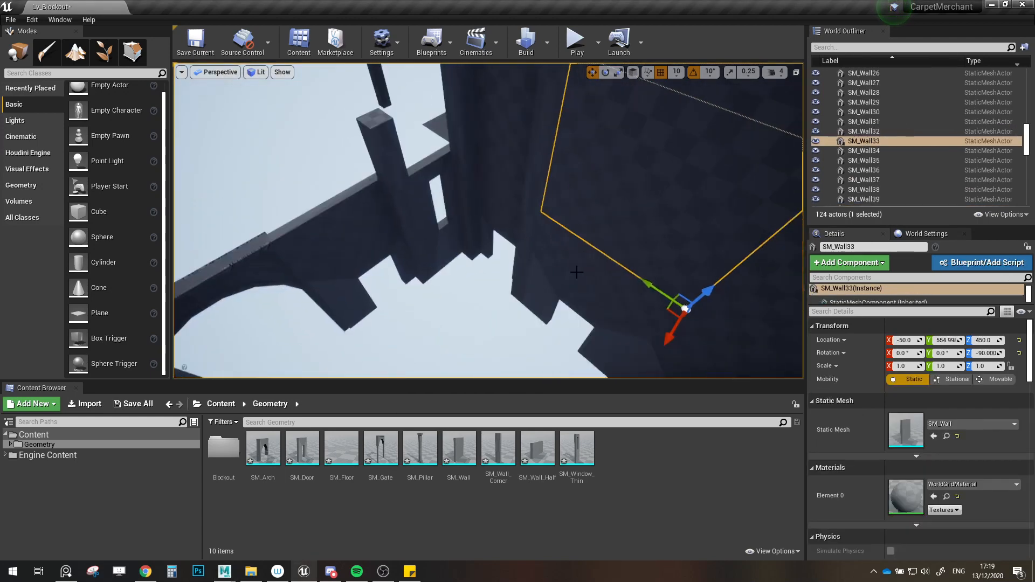
left_click_drag(669, 303, 393, 181, "alt")
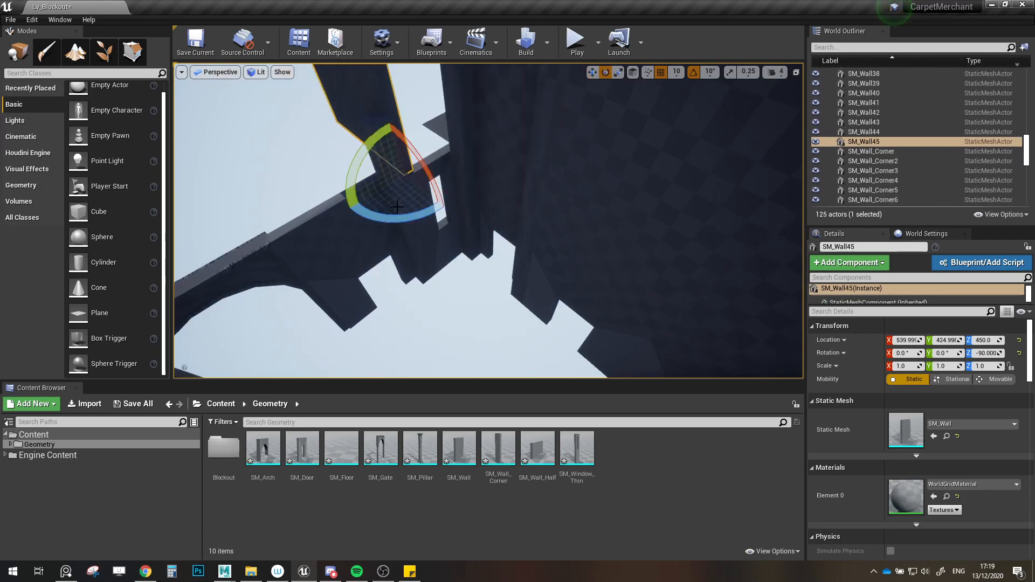
left_click_drag(397, 216, 434, 215)
Step: Position the copied wall panel above the arched wall's end beside the tall wall, at about X 510, Y 565
key("w")
mouse_move(404, 218)
right_mouse_down()
mouse_move(377, 200)
mouse_move(412, 203)
mouse_move(404, 211)
right_mouse_up()
key("s")
left_click_drag(456, 235, 520, 206)
key("w")
right_click_drag(521, 205, 524, 146)
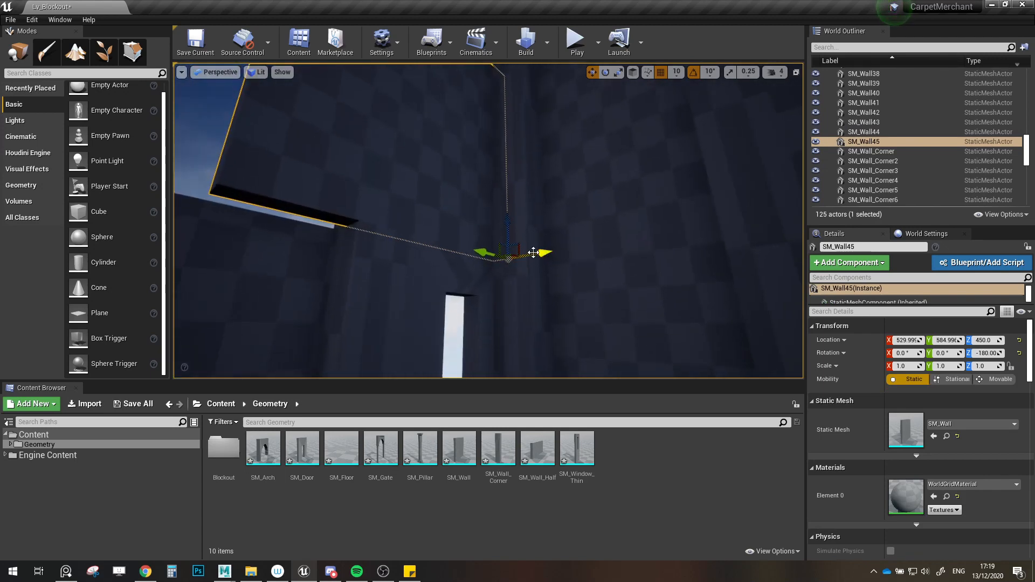
left_click_drag(534, 252, 557, 251)
right_click_drag(595, 249, 585, 294)
key("e")
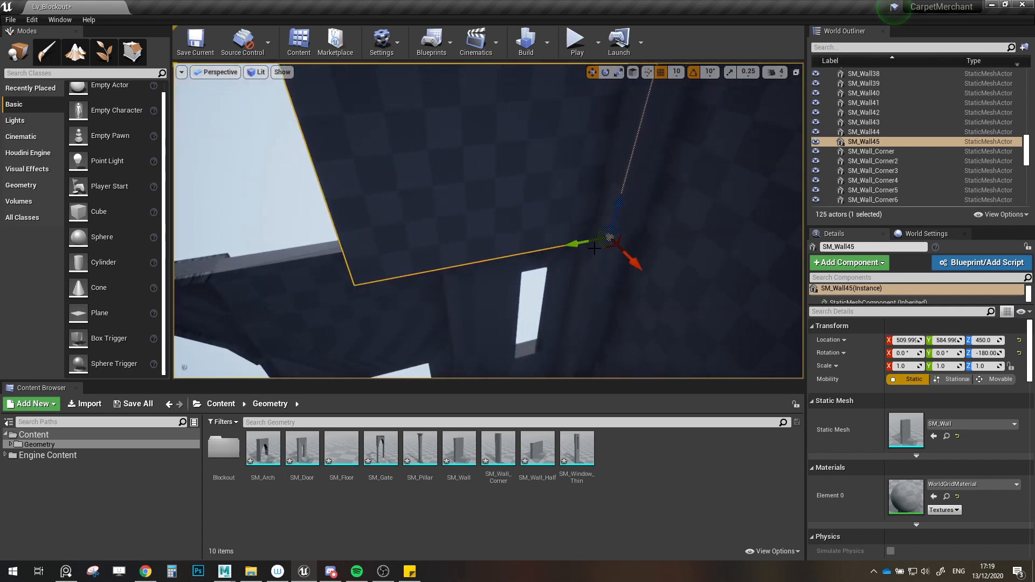
left_click_drag(575, 244, 565, 245)
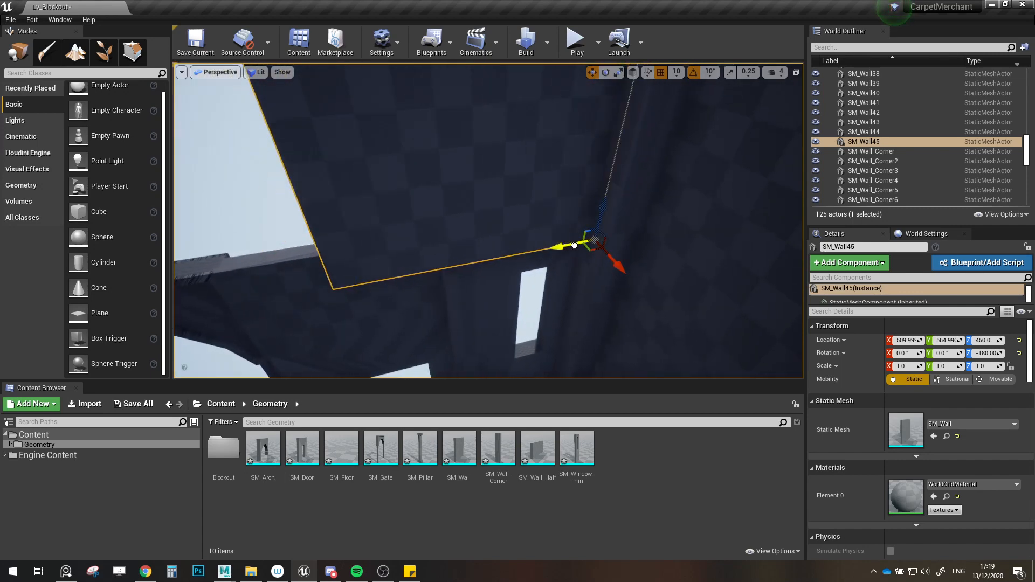
Step: Duplicate the wall panel along Y to continue the row above the arches, placing the first copy at about Y 265
right_click_drag(575, 245, 534, 223)
key("s")
key("w")
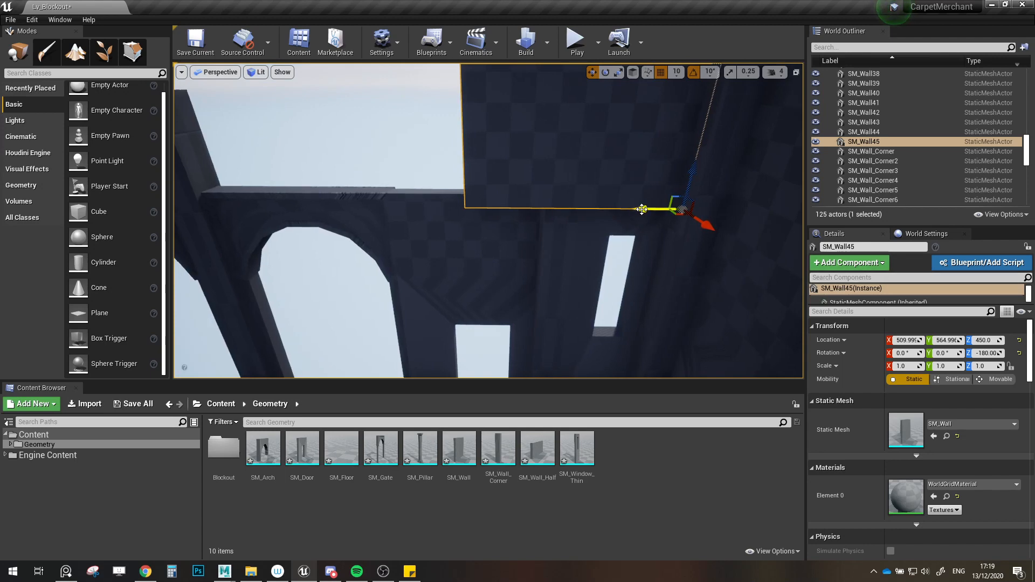
left_click_drag(642, 209, 423, 207, "alt")
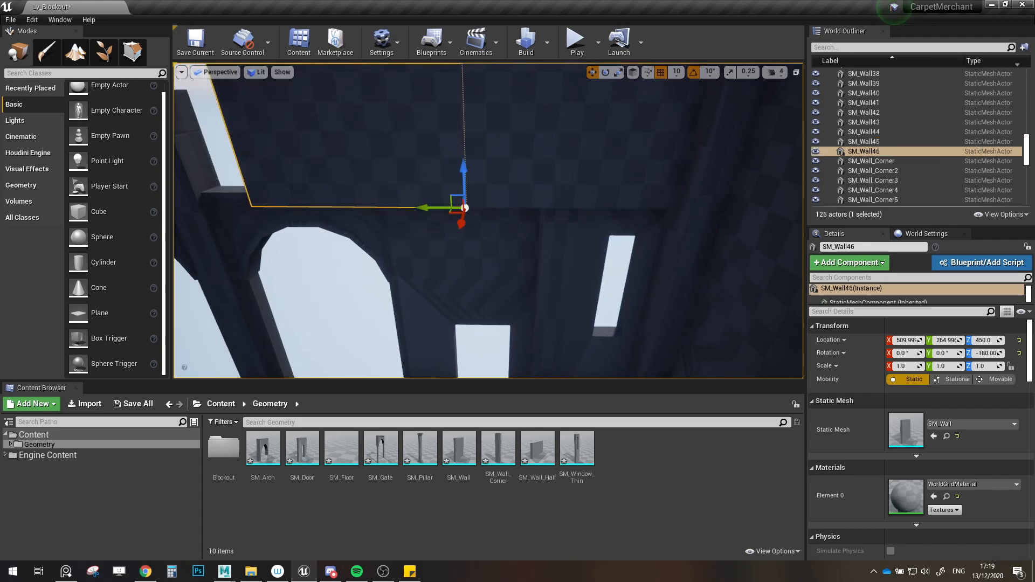
right_click_drag(594, 227, 645, 274)
left_click_drag(647, 286, 458, 271, "alt")
Step: Select the four wall panels above the arches and duplicate them upward as a second row
left_click(555, 255, "ctrl")
right_click(630, 235)
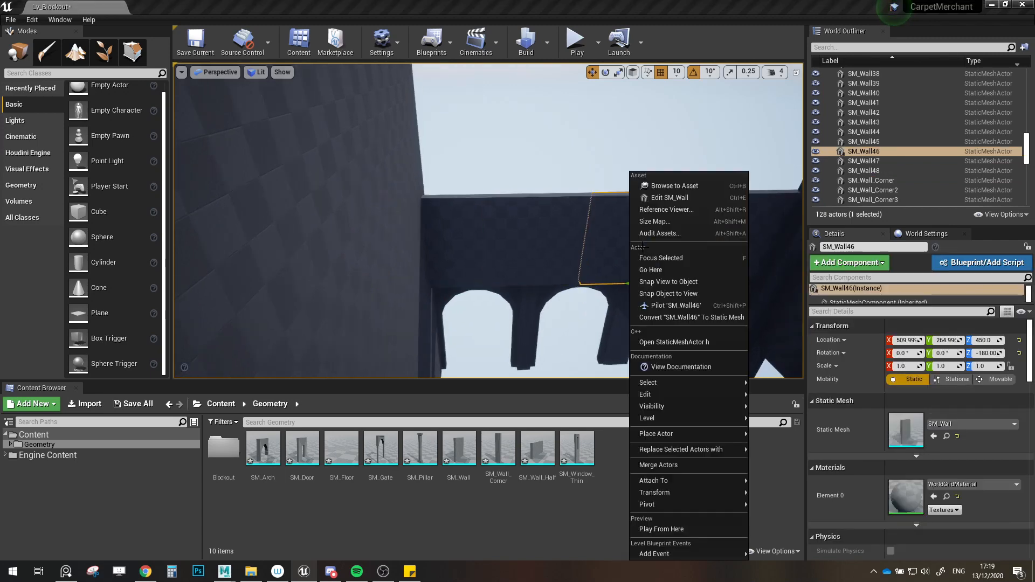
left_click(603, 233)
left_click(545, 229)
left_click(468, 232, "ctrl")
left_click(648, 229, "ctrl")
left_click(747, 232, "ctrl")
right_click_drag(746, 232, 777, 242)
left_click_drag(610, 262, 609, 185, "alt")
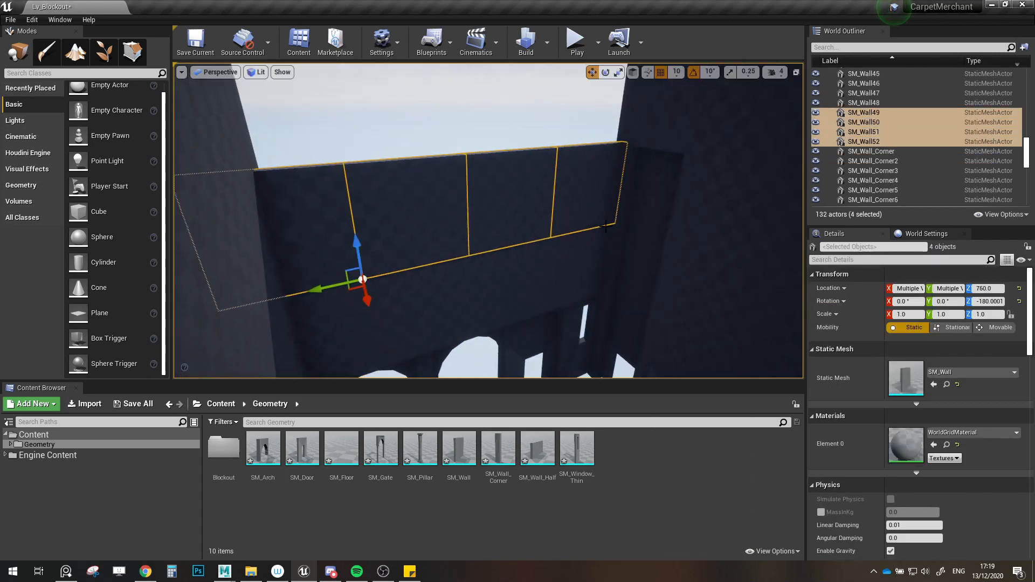
Step: Lower the second row of wall panels to Z 750 to close the gap above the first row
key("w")
right_click_drag(608, 186, 566, 162)
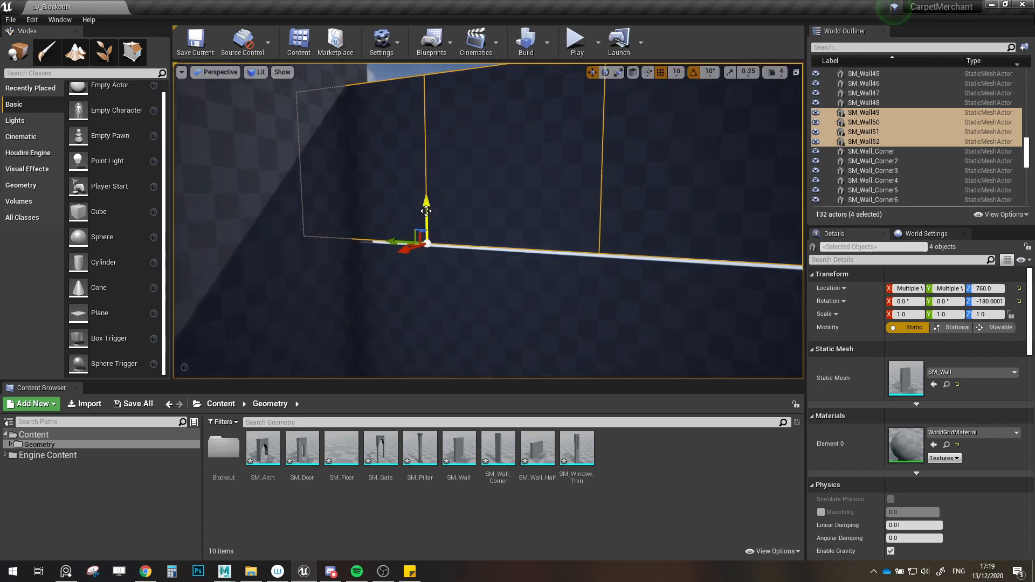
left_click_drag(430, 214, 430, 218)
mouse_move(443, 217)
right_mouse_down()
mouse_move(445, 208)
mouse_move(429, 222)
right_mouse_up()
key("e")
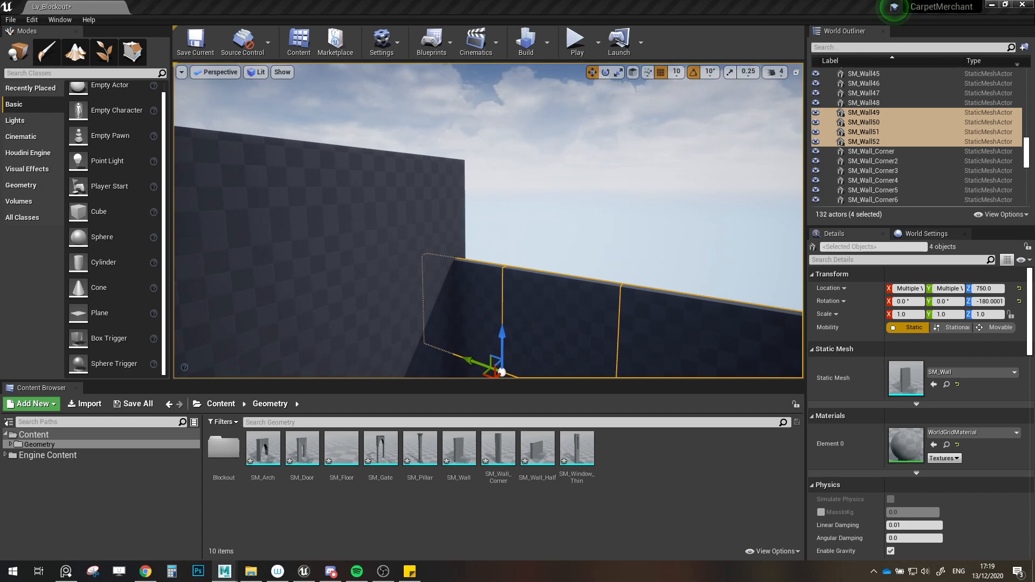
Step: Add the four wall panels of the lower row to the selection of the upper row
right_click_drag(495, 307, 557, 257)
left_click(593, 254, "ctrl")
left_click(491, 254, "ctrl")
left_click(409, 252, "ctrl")
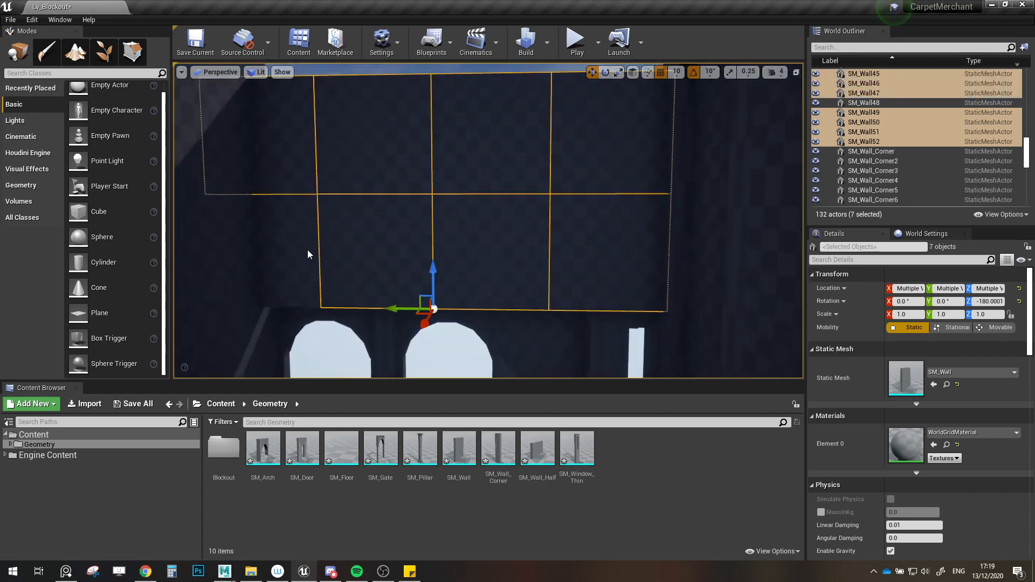
left_click(308, 251, "ctrl")
right_click_drag(308, 251, 488, 192)
Step: Duplicate the half wall above the door and place the copy over the farthest arch at about Y -205, Z 450
left_click(488, 192)
left_click_drag(601, 215, 586, 138, "alt")
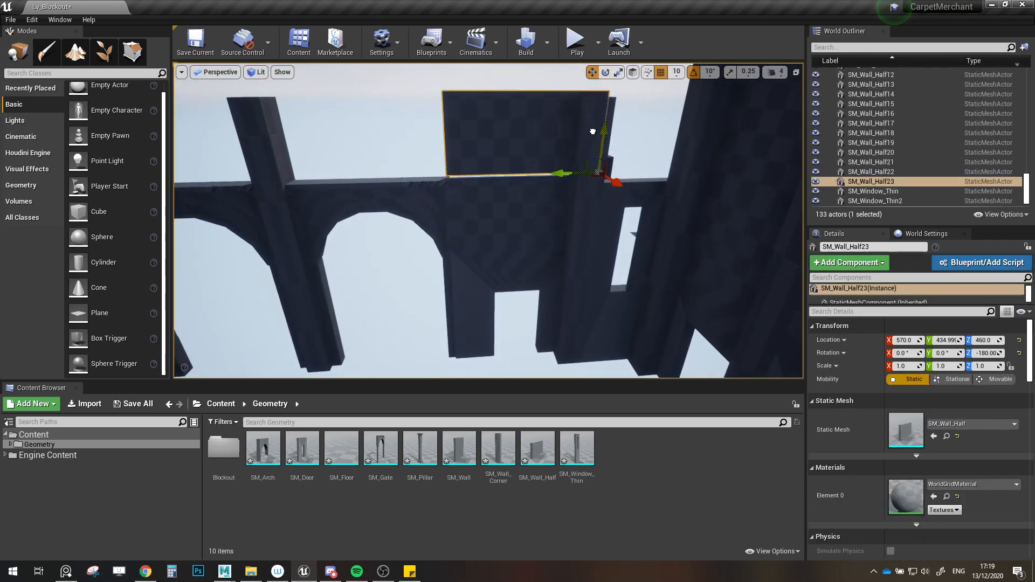
right_click_drag(595, 139, 546, 141)
left_click_drag(668, 177, 335, 169)
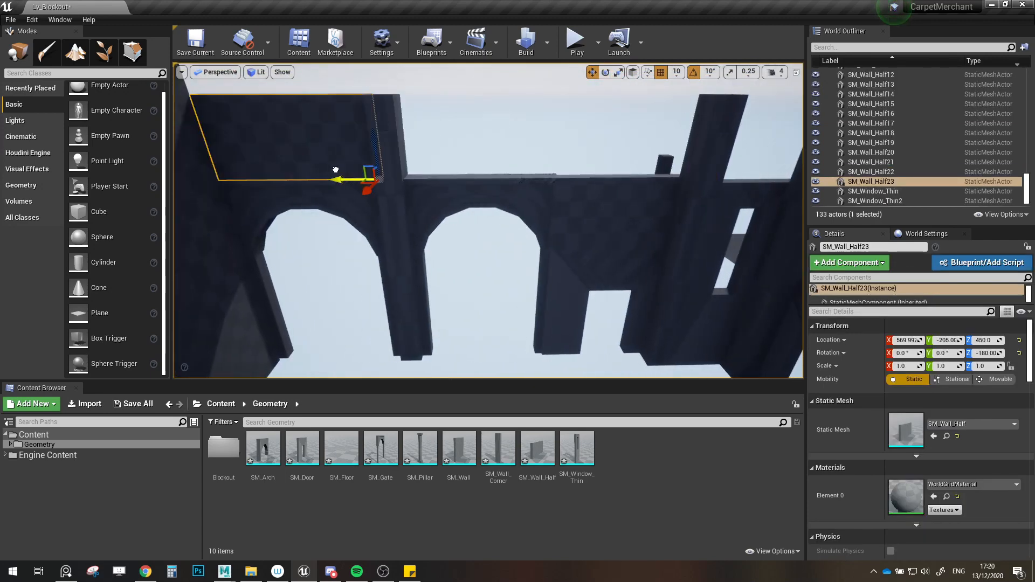
right_click_drag(335, 170, 270, 189)
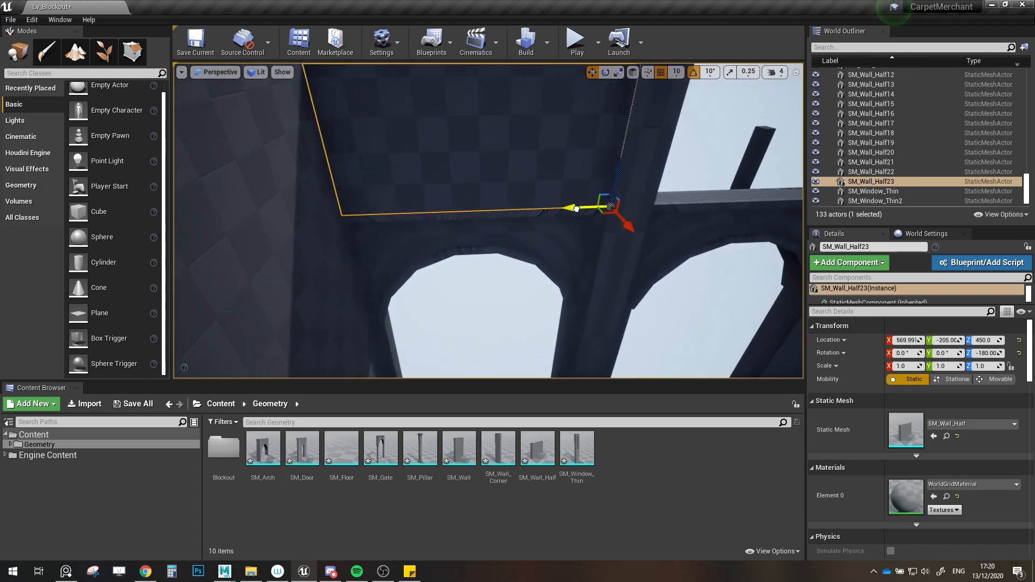
right_click_drag(577, 208, 478, 212)
Step: Duplicate the half wall along Y to sit over the neighbouring arch, at about Y 125
left_click_drag(437, 202, 618, 185, "alt")
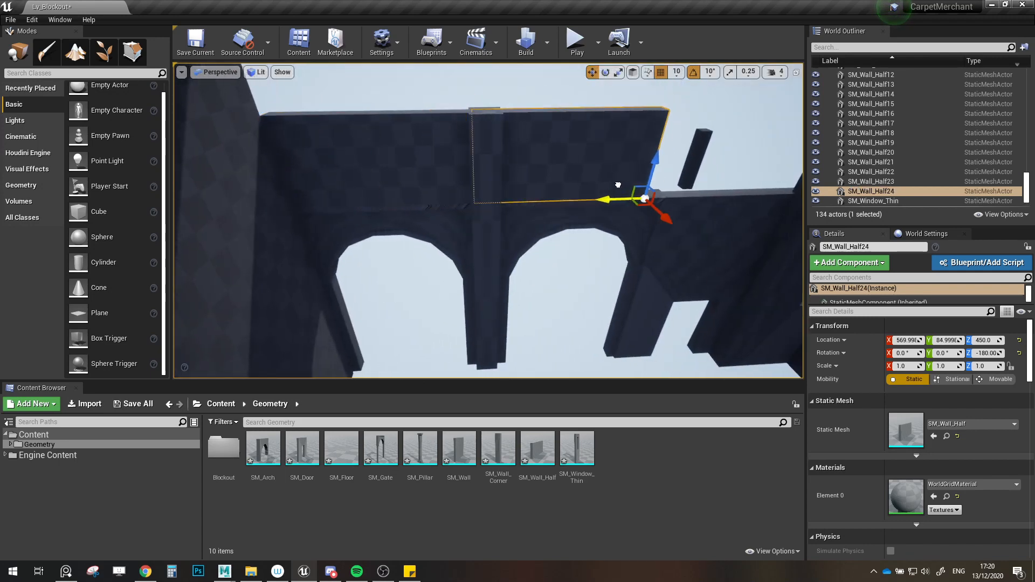
right_click_drag(637, 182, 662, 214)
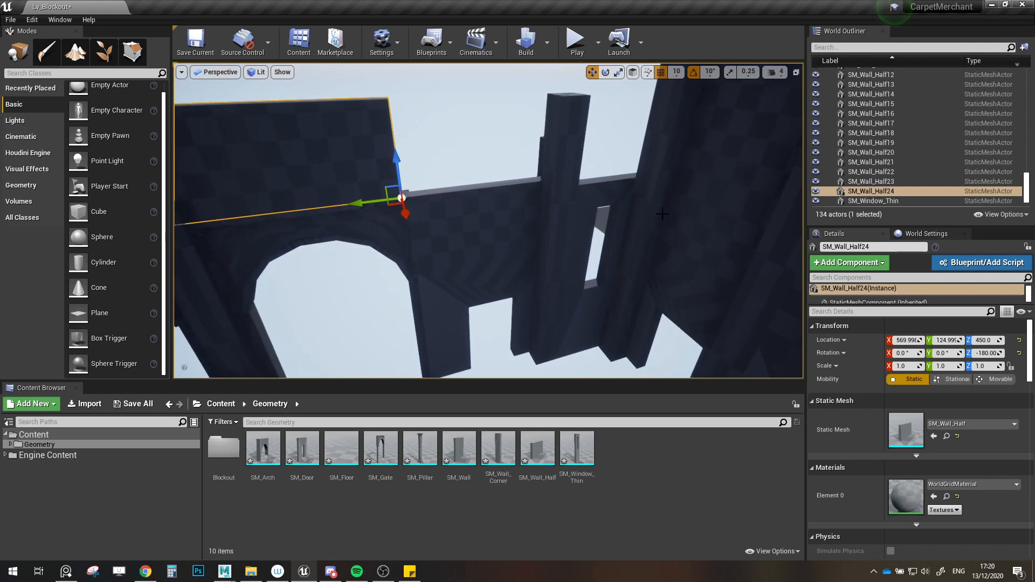
right_click_drag(568, 156, 583, 163)
Step: Delete the half wall directly above the arched wall's door
left_click(499, 205)
right_click_drag(499, 205, 583, 202)
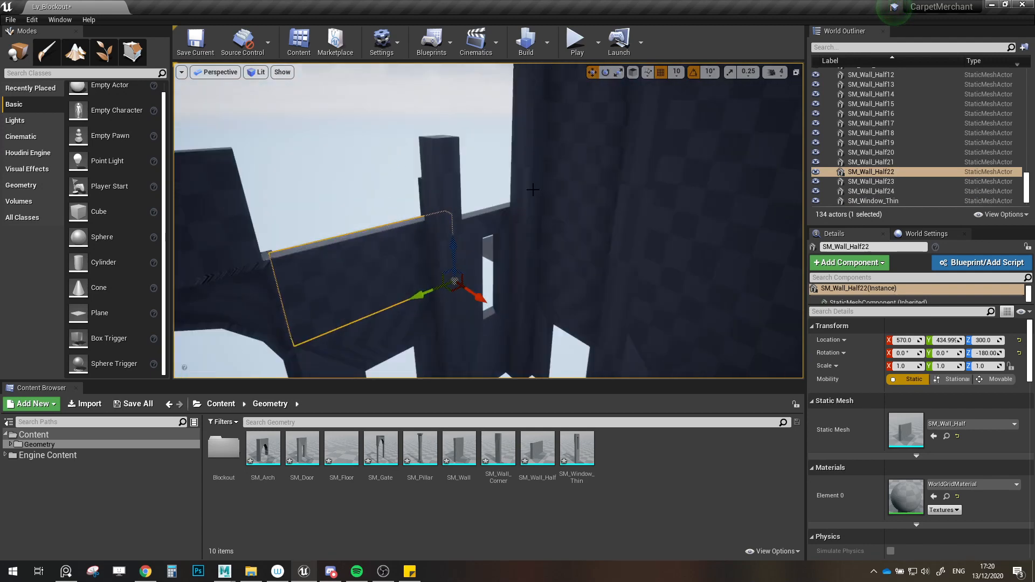
key("Delete")
Step: Duplicate a full wall panel into the area near the door, at about X 490, Y 275, Z 450
left_click(687, 207)
mouse_move(688, 208)
right_mouse_down()
mouse_move(686, 229)
mouse_move(683, 199)
mouse_move(689, 206)
right_mouse_up()
left_click_drag(661, 232, 417, 228, "alt")
key("w")
right_click_drag(473, 259, 472, 259)
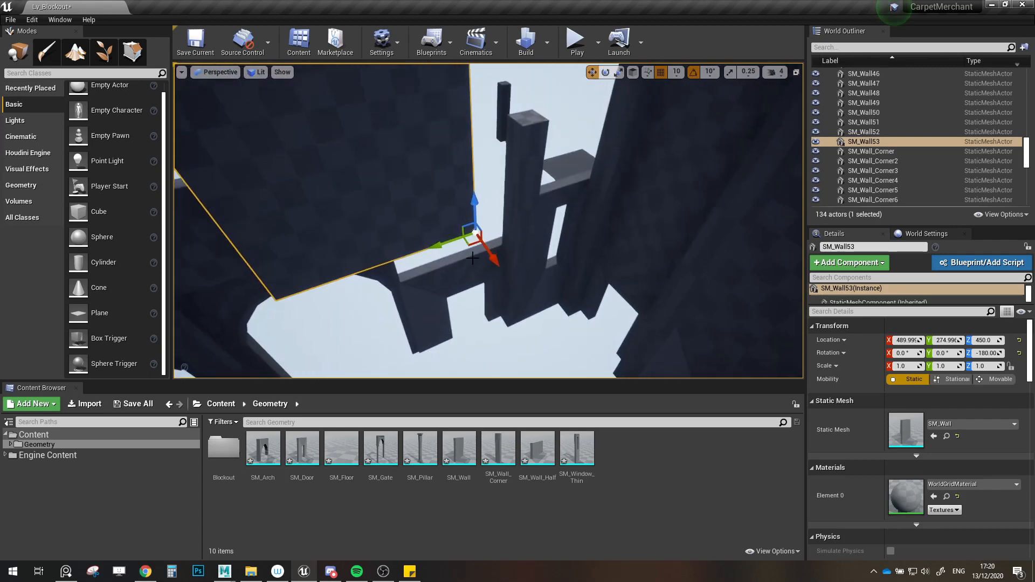
Step: Move the copied full wall panel into the gap above the door, to about X 581, Y 421, Z 315
left_click_drag(474, 234, 522, 258)
right_click_drag(559, 272, 559, 273)
left_click_drag(572, 286, 571, 296)
left_click_drag(586, 261, 580, 234)
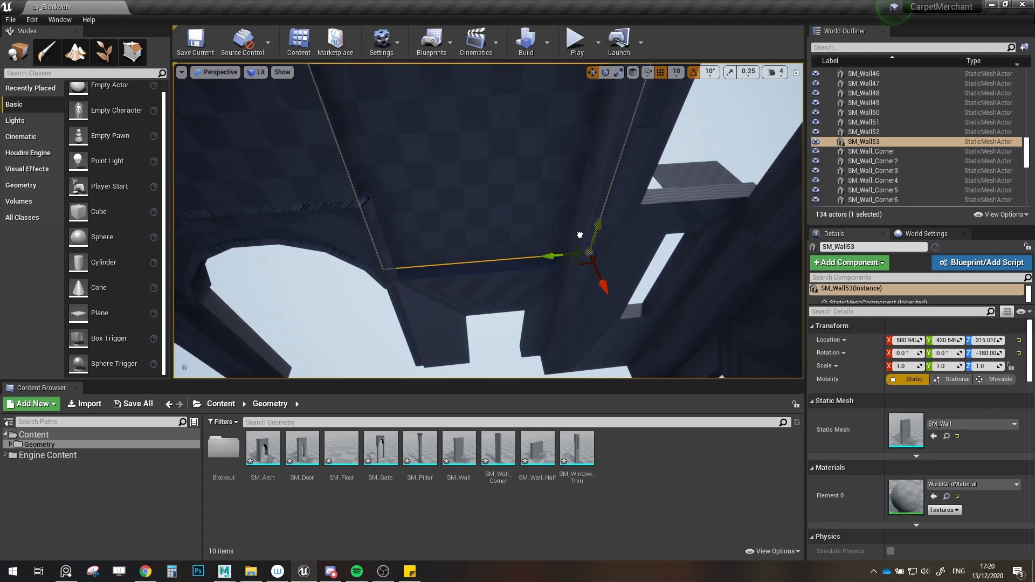
right_click_drag(581, 234, 581, 233)
Step: Align the full wall panel with the arched wall at about X 571 and lower it onto the door at about Z 295
left_click_drag(592, 316, 595, 322)
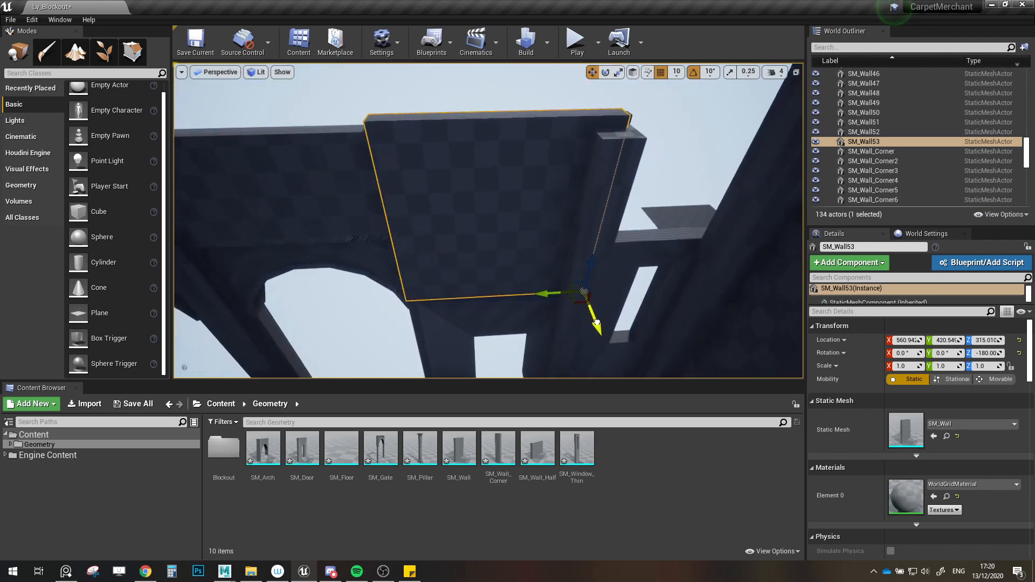
right_click_drag(580, 275, 580, 275)
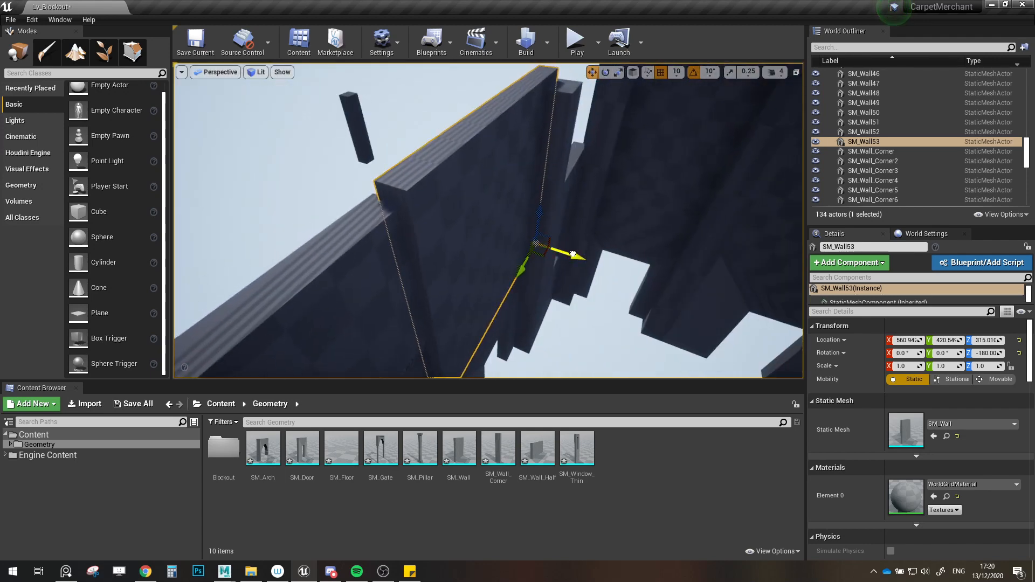
left_click_drag(573, 255, 577, 256)
right_click_drag(576, 256, 577, 256)
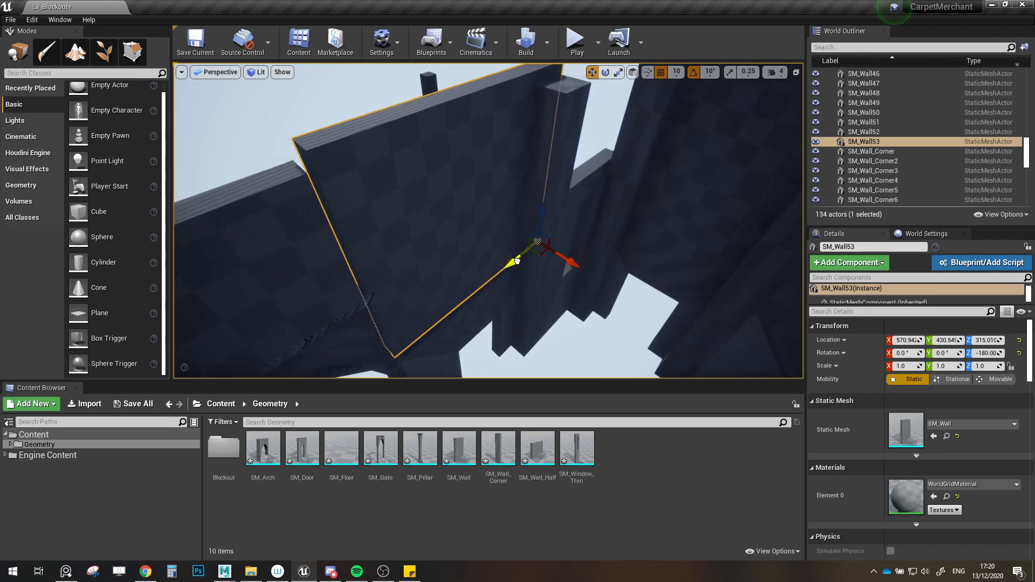
left_click_drag(534, 227, 536, 233)
right_click_drag(536, 228, 536, 228)
left_click_drag(602, 206, 601, 192)
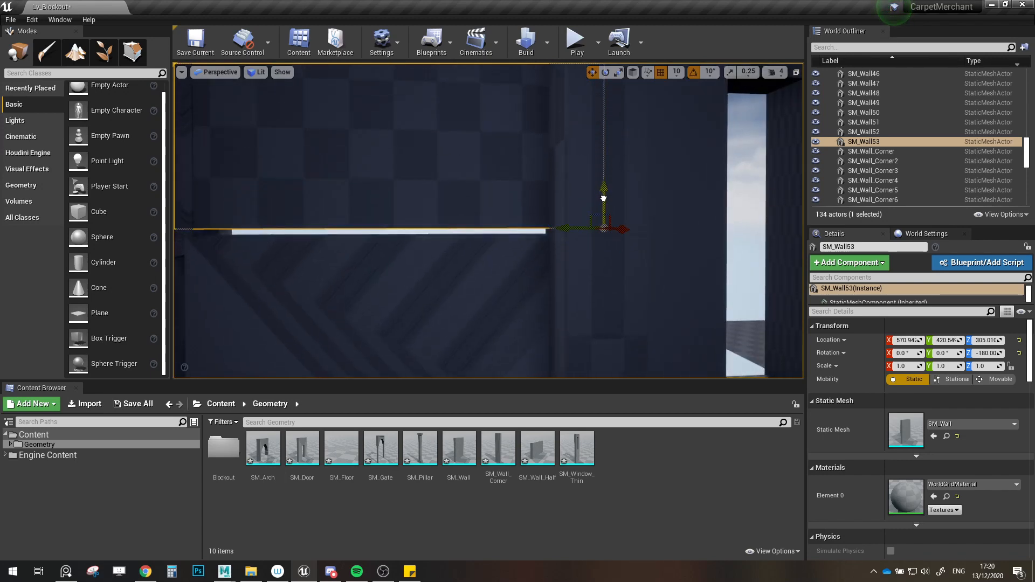
Step: Compare the location values of the door and the full wall panel above it, ending with the panel selected
left_click(503, 277)
left_click(499, 162)
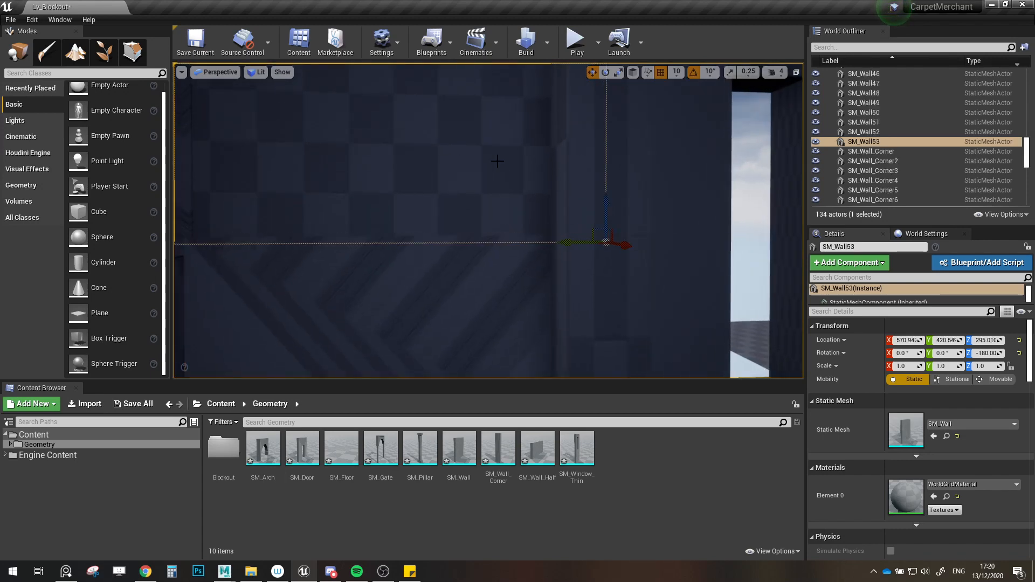
left_click(487, 271)
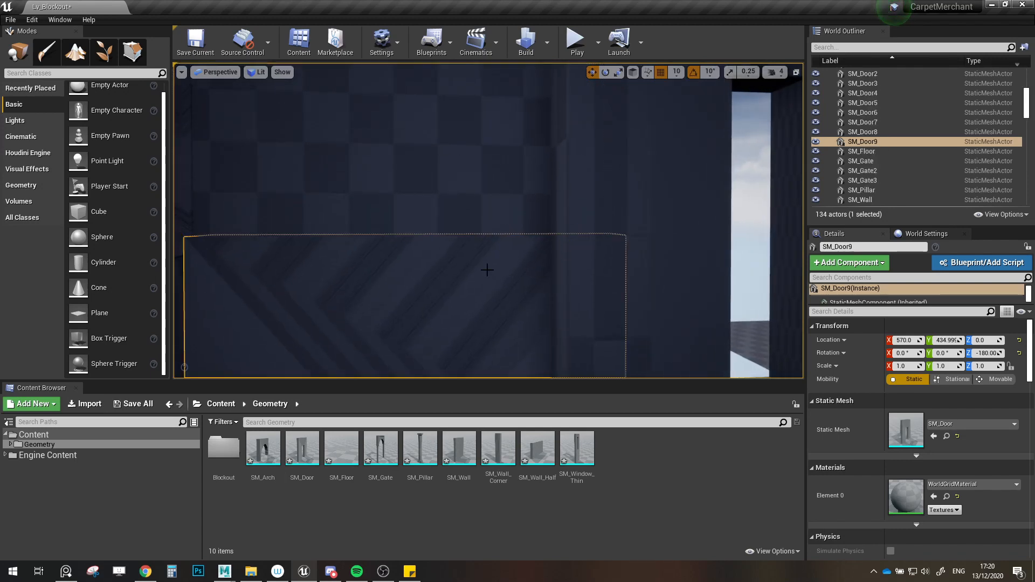
left_click(491, 186)
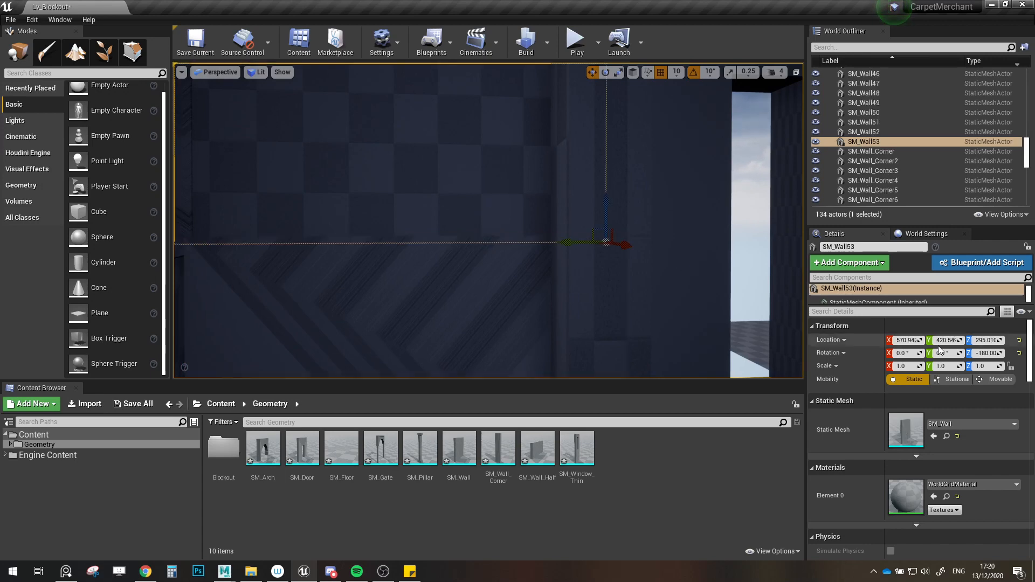
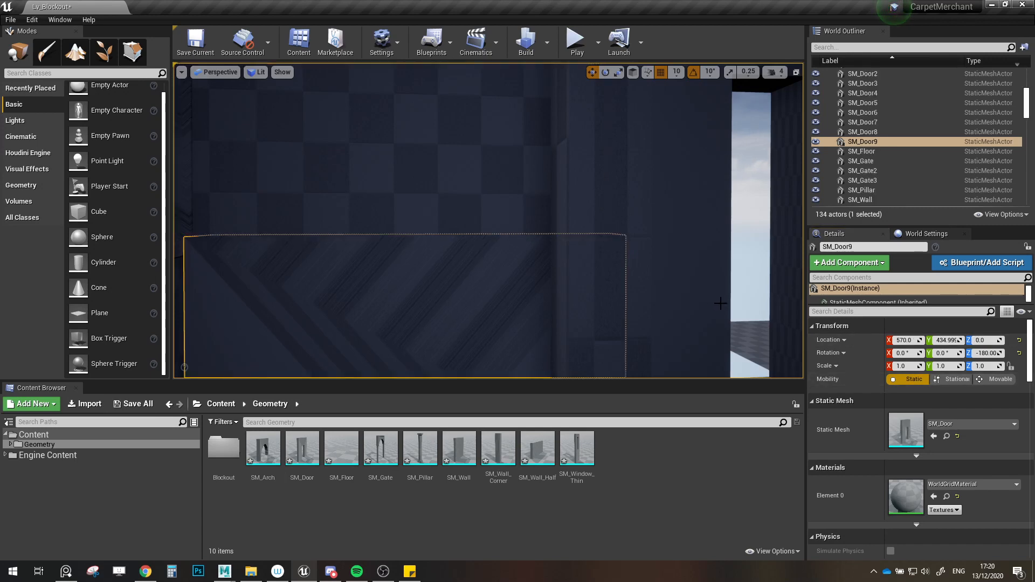
Step: Align the full wall panel with the door below it, at about Y 435 and Z 300
key("s")
mouse_move(522, 210)
right_mouse_down()
mouse_move(483, 210)
mouse_move(529, 209)
right_mouse_up()
key("w")
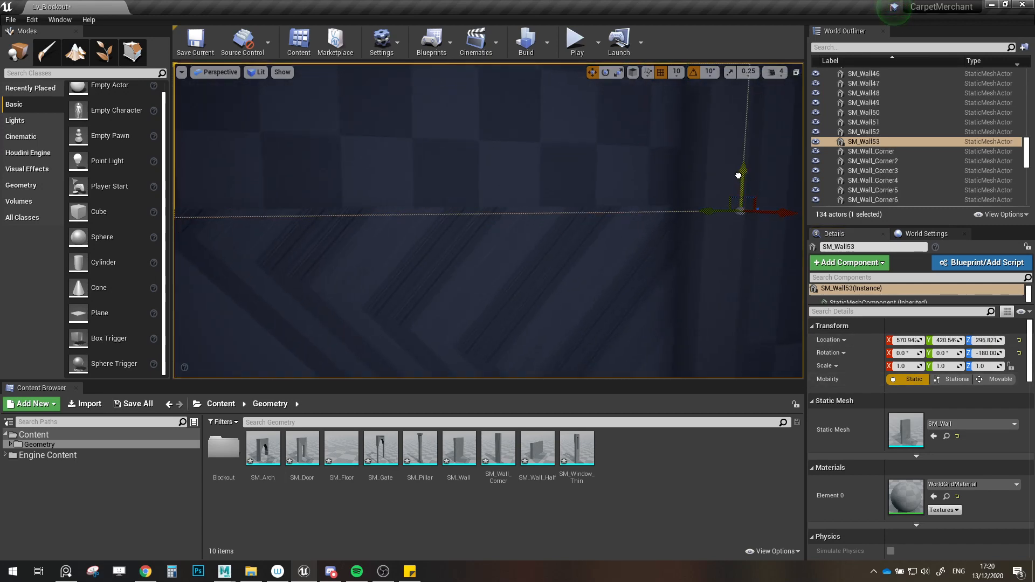
key("s")
right_click_drag(738, 172, 750, 127)
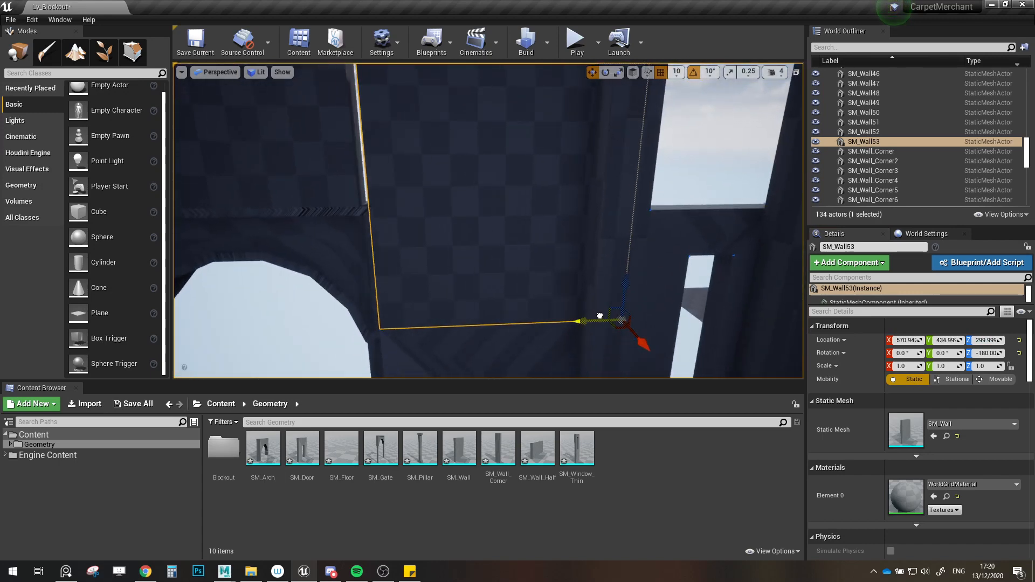
left_click(504, 343)
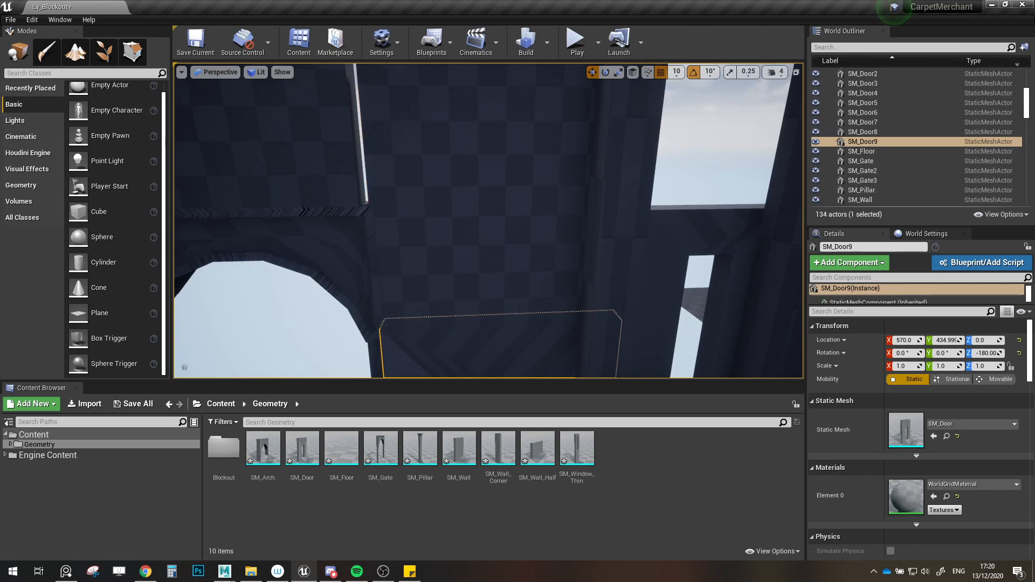
left_click(504, 292)
Step: Compare the location of the half wall panel above the arch with the full wall panel above the door
key("s")
right_click_drag(504, 292, 456, 270)
key("w")
left_click(508, 174)
right_click_drag(509, 173, 518, 178)
key("s")
left_click_drag(518, 211, 523, 210)
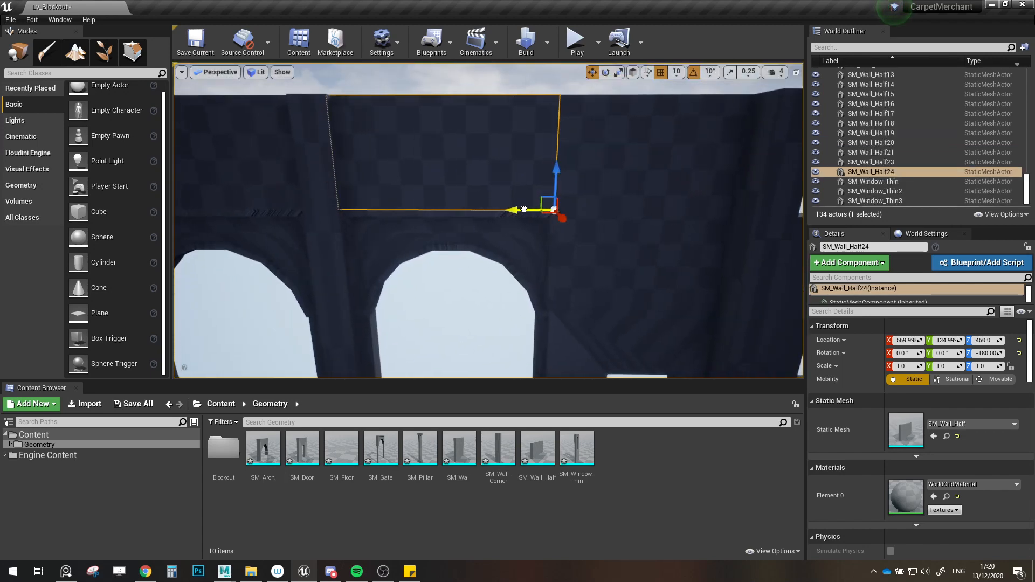
left_click(606, 266)
right_click_drag(606, 266, 577, 253)
key("s")
key("w")
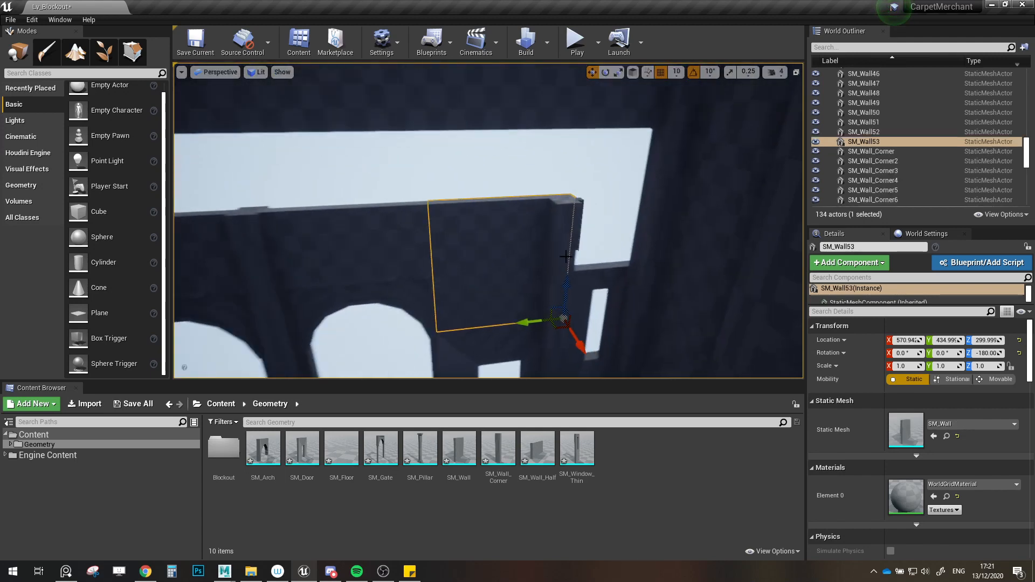
Step: Duplicate the half wall panel into the space above the thin window, at about X 540, Y 725, Z 450
left_click(380, 246)
right_click_drag(380, 245, 388, 259)
key("w")
left_click_drag(401, 205, 753, 176, "alt")
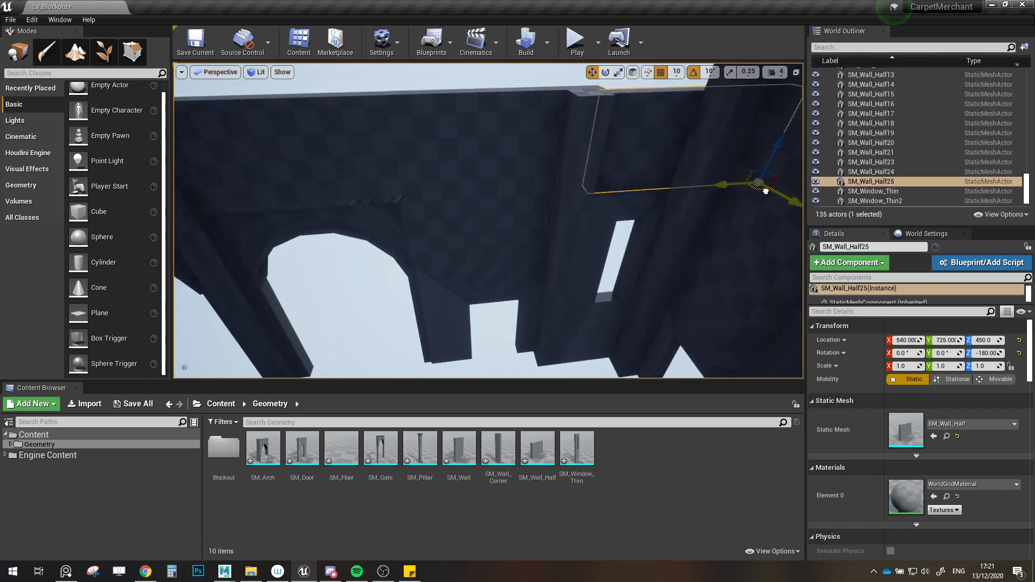
Step: Shift the copied half wall panel above the thin window to X 530
key("w")
right_click_drag(693, 196, 724, 194)
right_click_drag(657, 193, 690, 205)
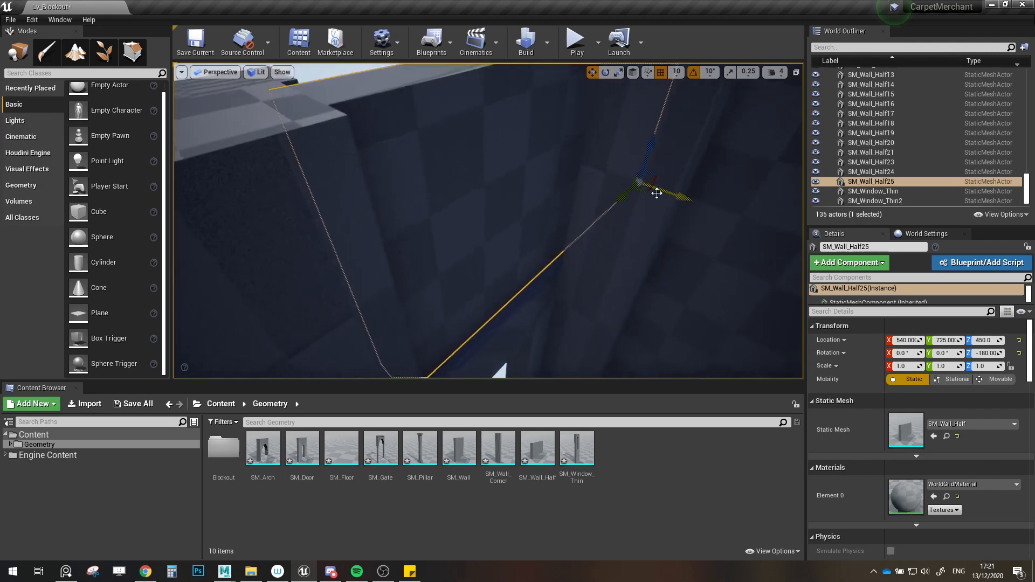
left_click_drag(675, 194, 684, 199)
right_click_drag(684, 199, 654, 224)
key("s")
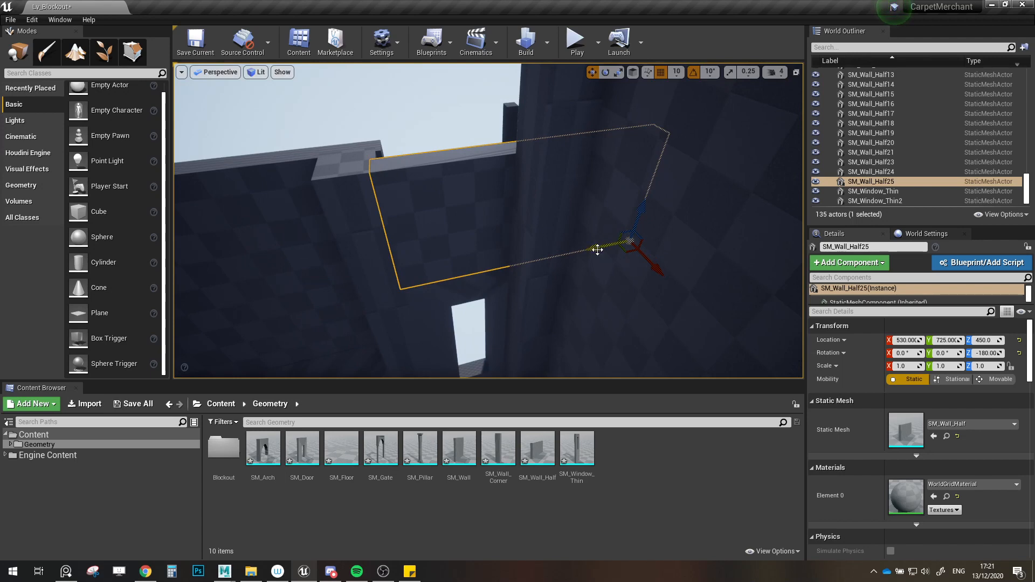
Step: Slide the half wall panel above the thin window along the wall against its neighbour, to about Y 730
mouse_move(585, 249)
left_mouse_down()
mouse_move(381, 268)
mouse_move(614, 305)
mouse_move(602, 254)
left_mouse_up()
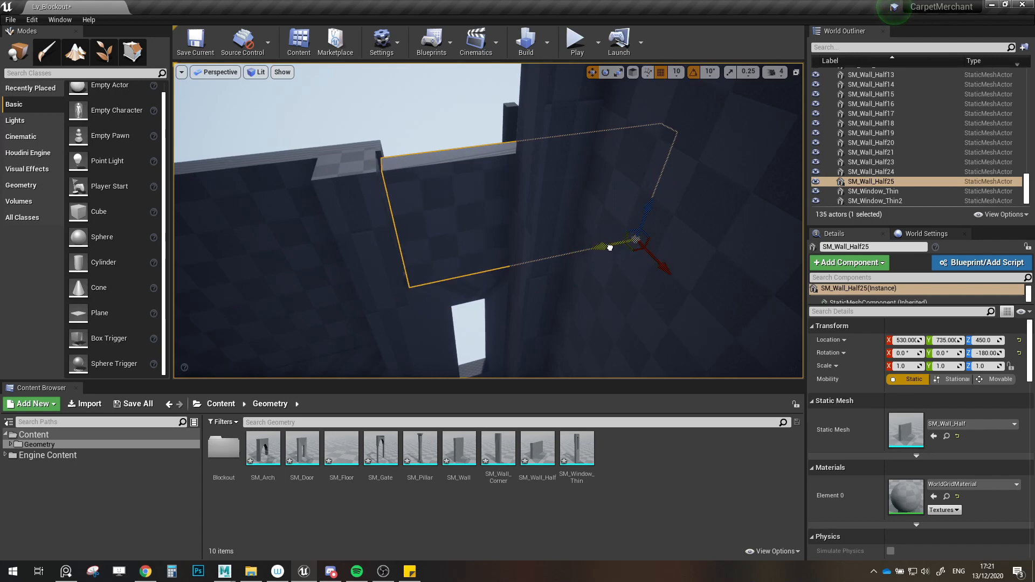
left_click_drag(610, 248, 649, 239)
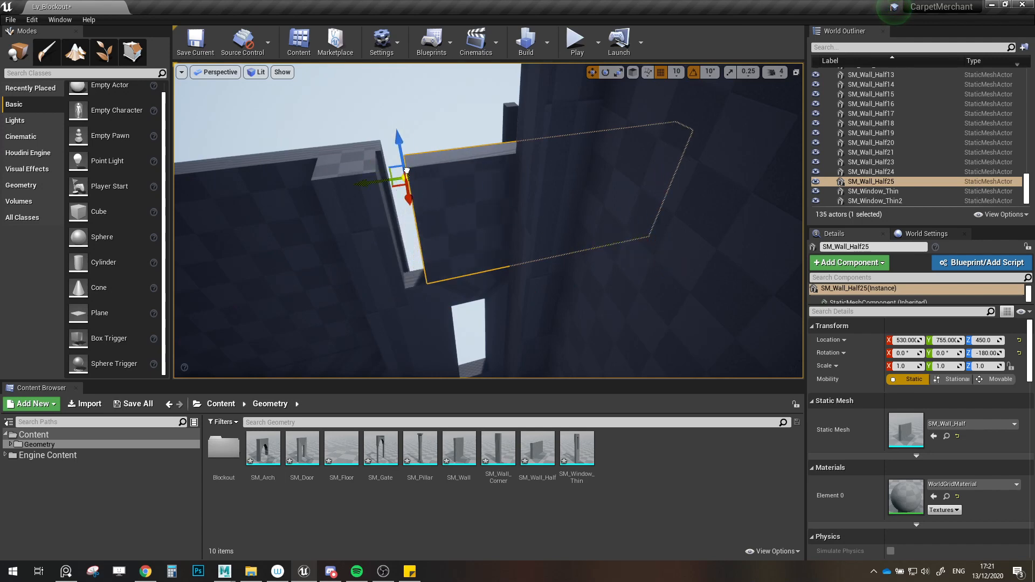
right_click_drag(418, 207, 415, 243)
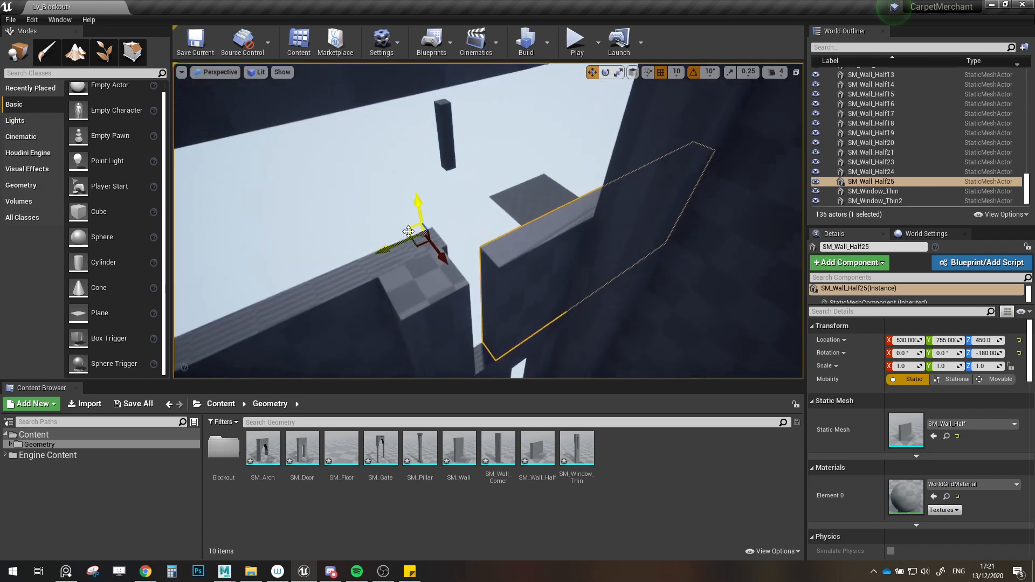
right_click_drag(419, 207, 447, 200)
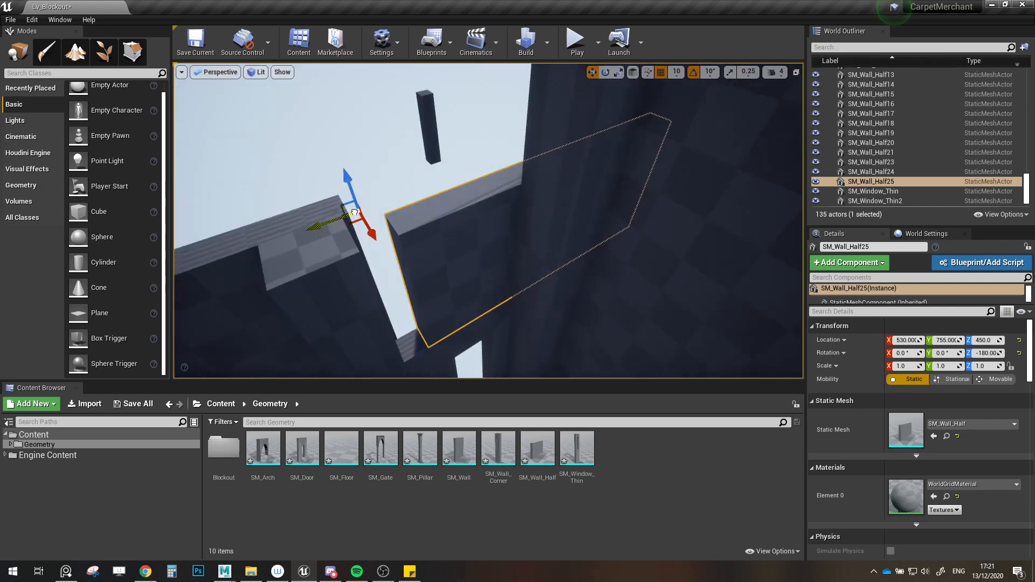
right_click_drag(355, 213, 372, 215)
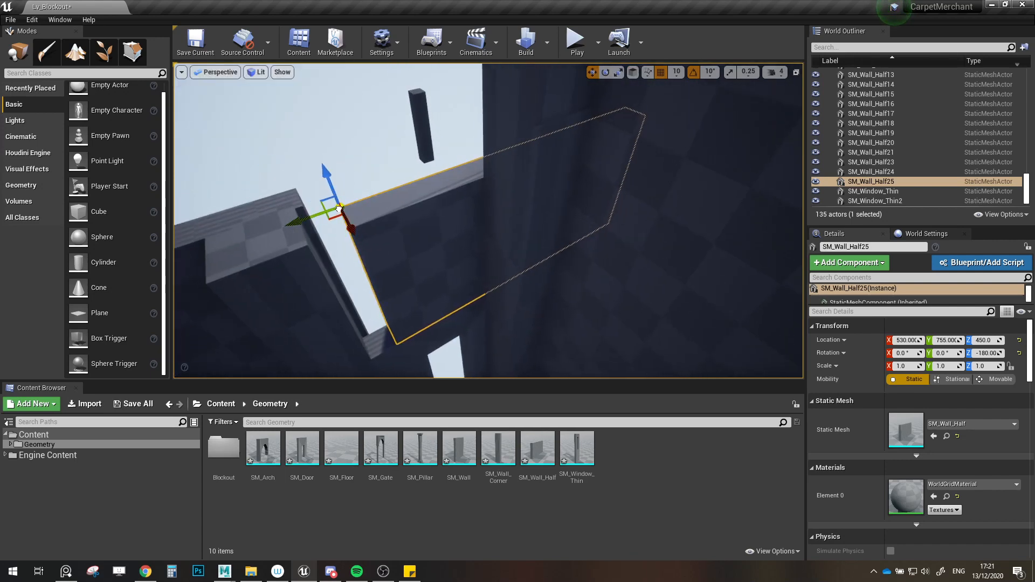
left_click_drag(331, 209, 293, 233)
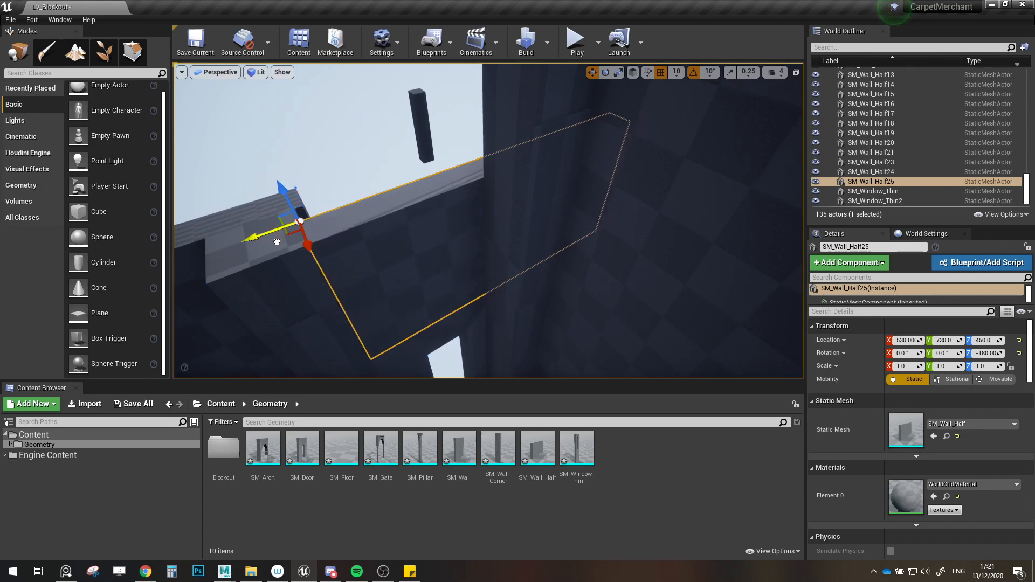
right_click_drag(282, 243, 221, 189)
Step: Lower the tall wall's eight full panels onto the arched wall, with the lower row at Z 600 and the upper row at Z 900
left_click(574, 260)
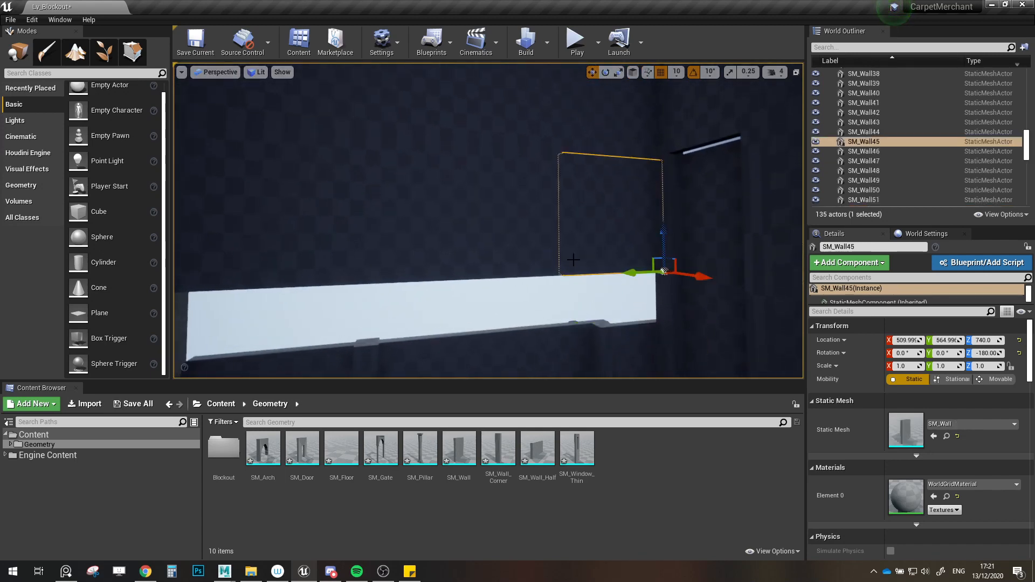
right_click_drag(573, 260, 539, 227)
left_click(558, 243, "ctrl")
left_click(459, 243, "ctrl")
left_click(356, 140, "ctrl")
left_click(351, 243, "ctrl")
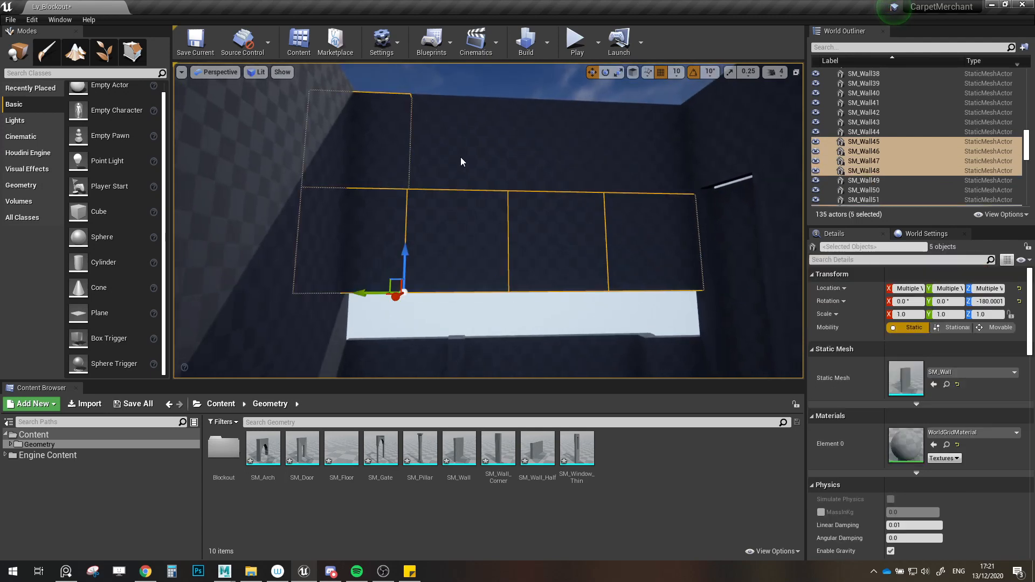
left_click(460, 157, "ctrl")
left_click(556, 154, "ctrl")
left_click(628, 150, "ctrl")
left_click_drag(690, 162, 695, 205)
right_click_drag(695, 205, 628, 221)
Step: Duplicate a half wall panel and raise the copy above the tall wall, to about X 487, Y 220, Z 1102
left_click(593, 153)
mouse_move(594, 154)
right_mouse_down()
mouse_move(601, 173)
mouse_move(593, 161)
right_mouse_up()
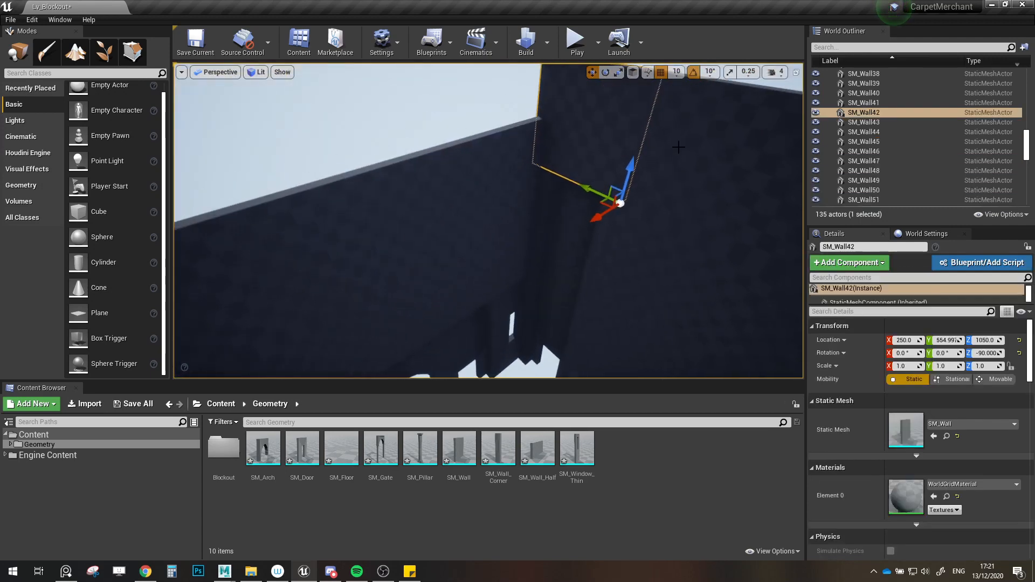
left_click(648, 214)
left_click(642, 238)
right_click_drag(614, 233, 592, 298)
left_click(584, 244)
left_click_drag(603, 316, 449, 248, "alt")
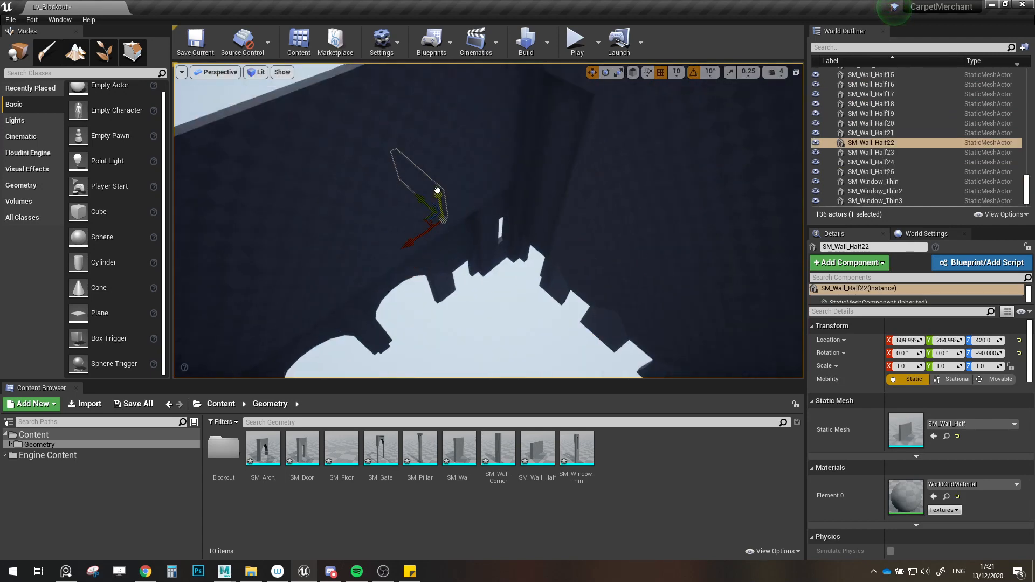
left_click_drag(438, 191, 508, 223, "shift")
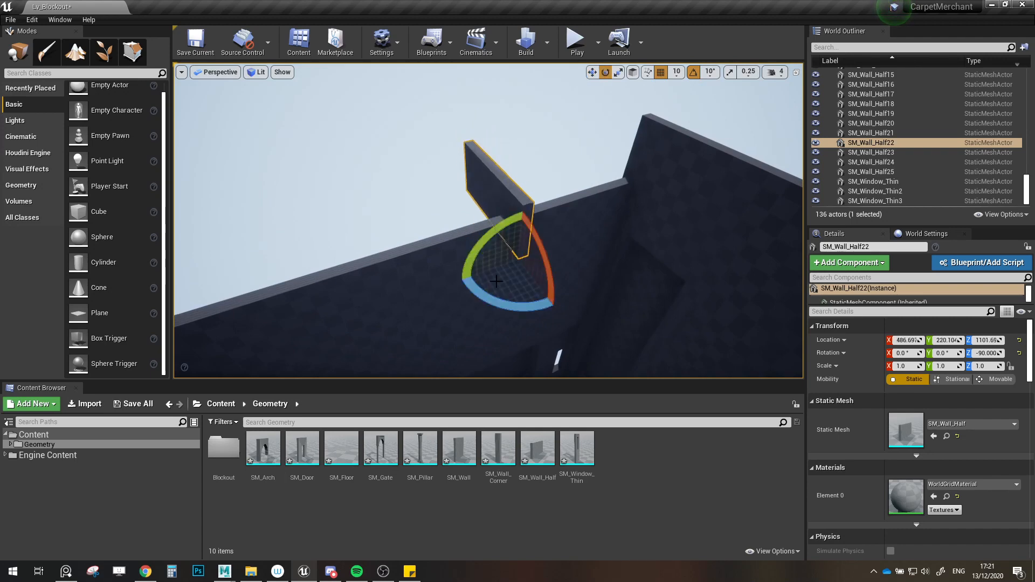
Step: Rotate the copied half panel to -180° and place it on the tall wall's top edge, at about X 517, Y 200, Z 1202
mouse_move(496, 280)
left_mouse_down()
mouse_move(472, 319)
mouse_move(531, 310)
mouse_move(558, 330)
mouse_move(497, 261)
left_mouse_up()
key("w")
mouse_move(506, 212)
left_mouse_down()
mouse_move(499, 247)
mouse_move(517, 203)
left_mouse_up()
scroll(530, 234, "up", 5)
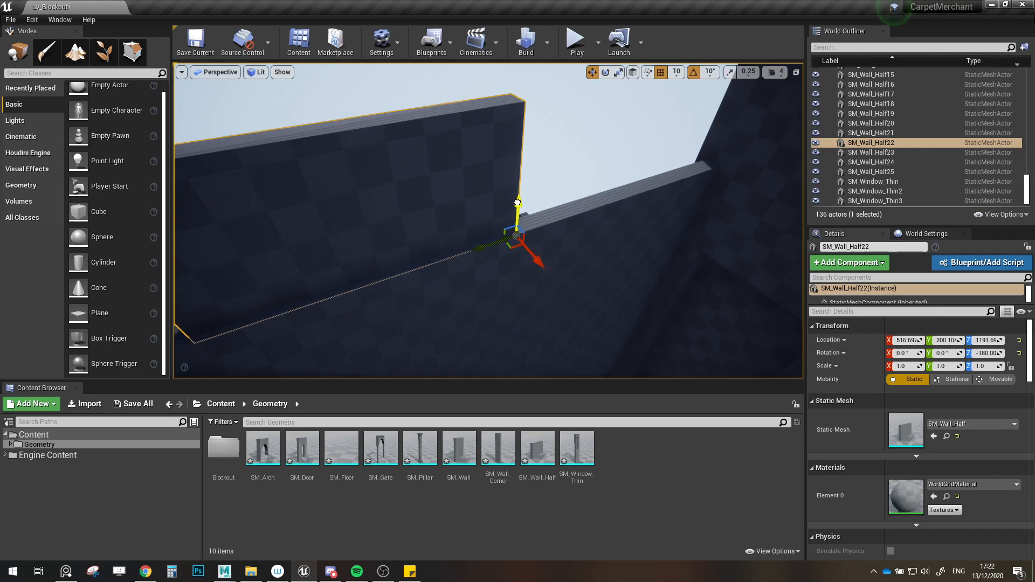
scroll(516, 203, "up", 4)
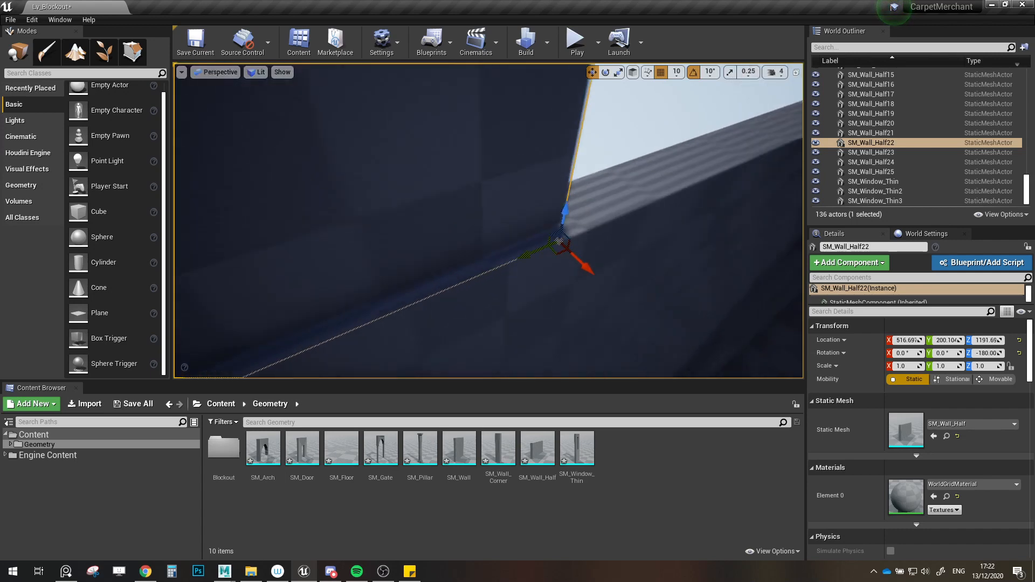
right_click_drag(609, 275, 598, 281)
left_click_drag(619, 272, 645, 293)
mouse_move(645, 294)
right_mouse_down()
mouse_move(696, 318)
mouse_move(645, 293)
right_mouse_up()
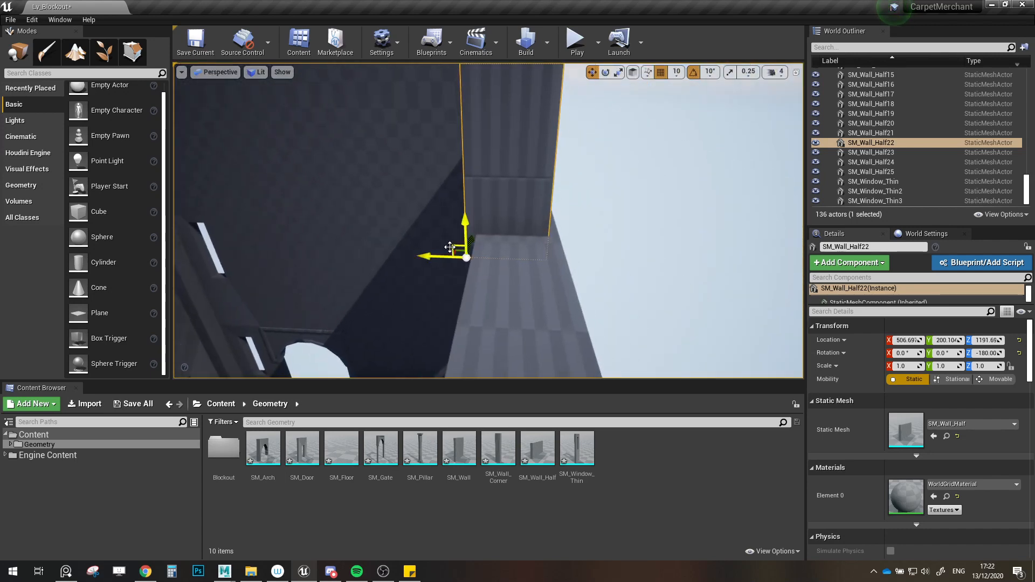
left_click_drag(461, 219, 468, 223)
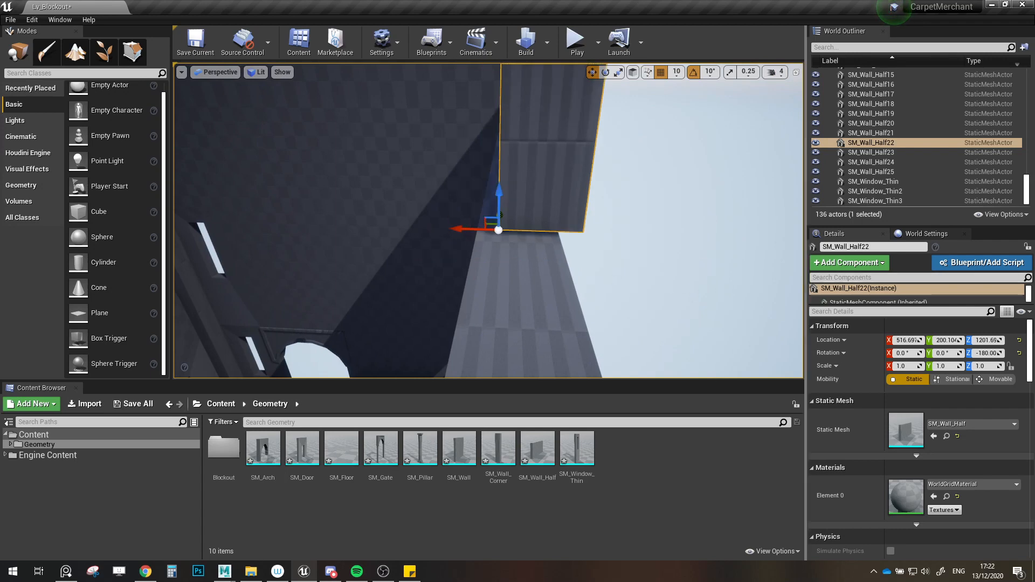
Step: Align the half panel with the full panel below at about X 510, Y 265, Z 1200, and duplicate it along the wall to about Y -45
left_click(529, 252)
key("f")
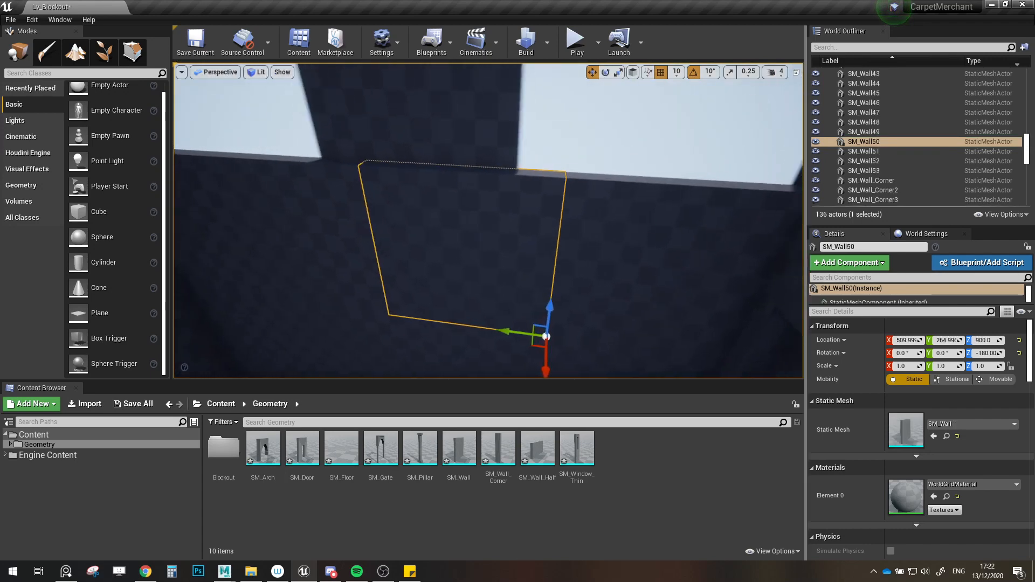
left_click(441, 167)
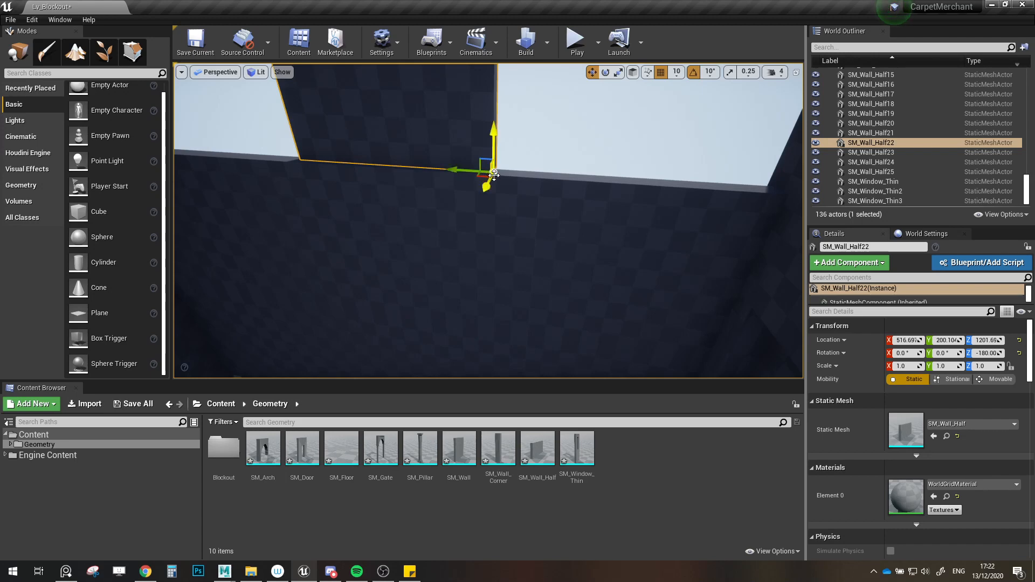
left_click_drag(494, 176, 436, 246, "alt")
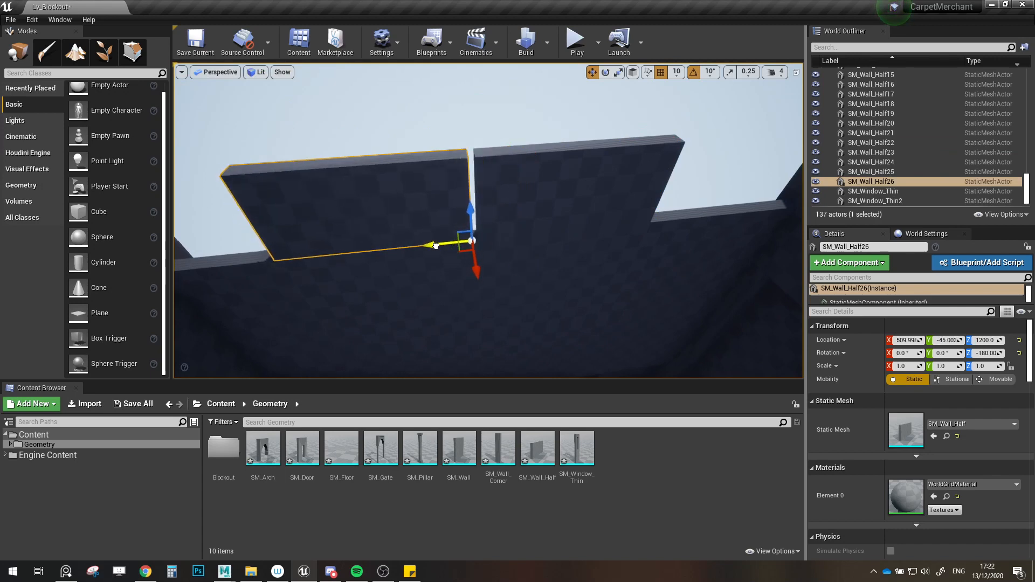
Step: Duplicate another half panel along the tall wall's top edge up to the side wall, at about Y -345
right_click_drag(478, 243, 424, 241)
left_click_drag(586, 227, 397, 218, "alt")
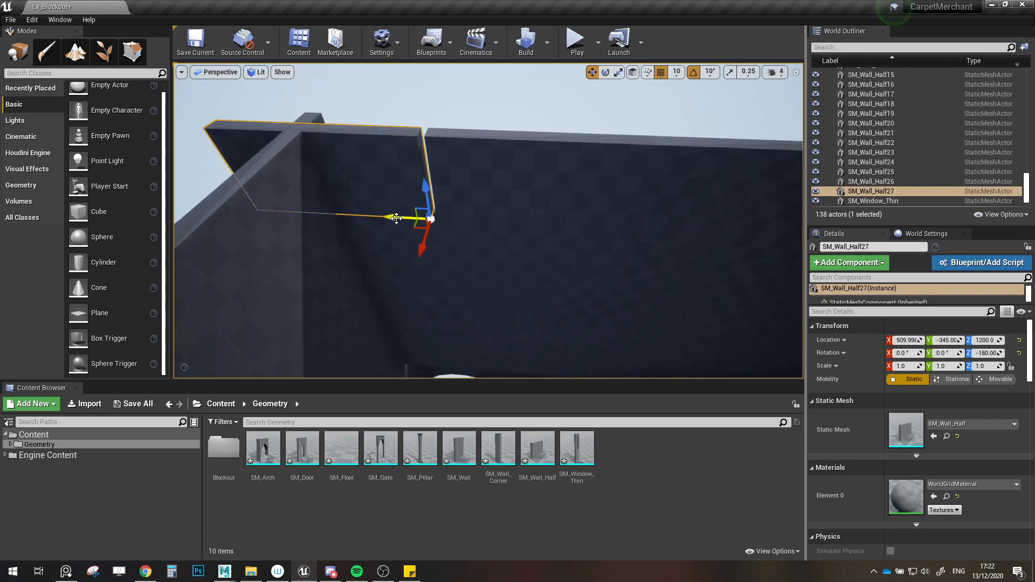
right_click_drag(402, 220, 534, 186)
Step: Duplicate a half panel to the opposite end of the tall wall's top row, at about Y 565
left_click(502, 194)
left_click_drag(452, 208, 624, 214, "alt")
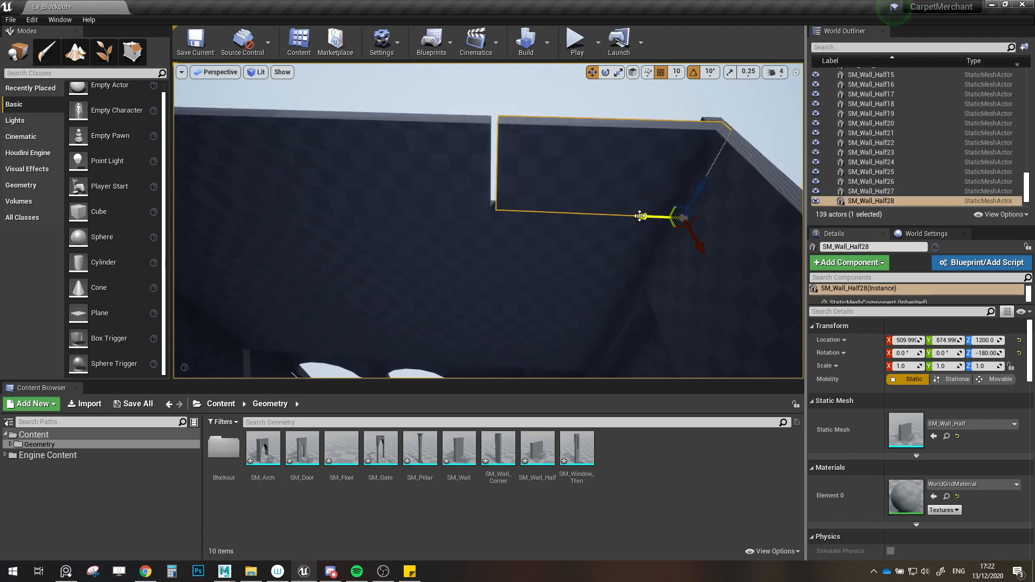
right_click_drag(595, 212, 529, 205)
left_click(518, 170)
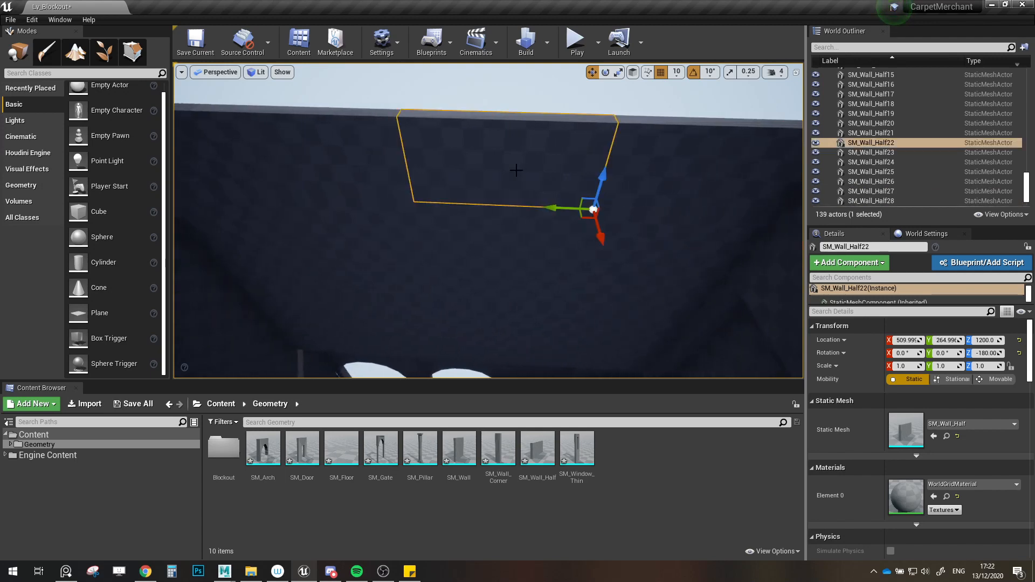
left_click(642, 171)
right_click_drag(642, 172, 598, 157)
right_click_drag(531, 162, 531, 225)
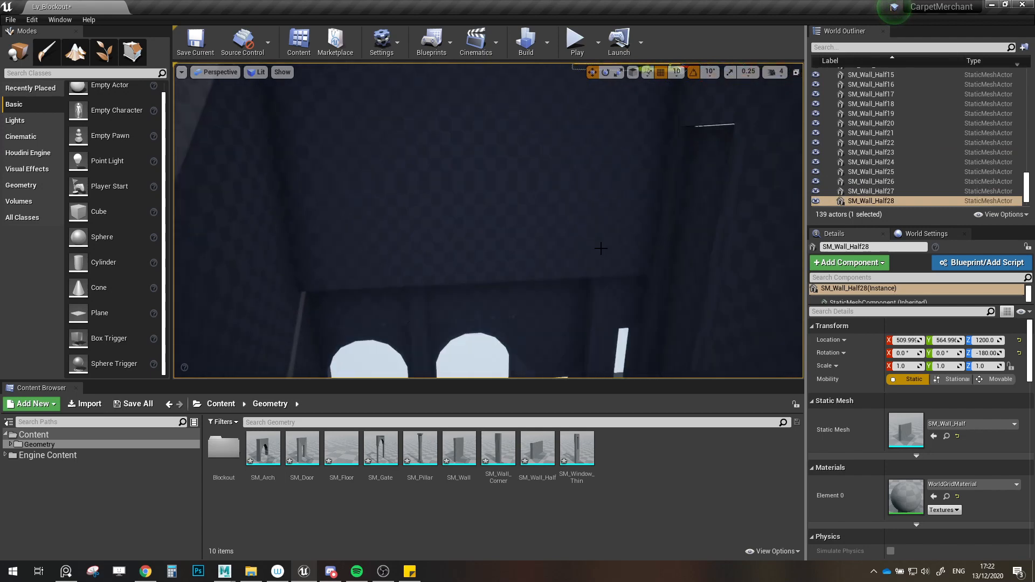
Step: Select the tall wall's eight full and four half panels and slide them together along the wall to centre them between the side walls
left_click(601, 249)
left_click(515, 241, "ctrl")
left_click(425, 230, "ctrl")
left_click(329, 202, "ctrl")
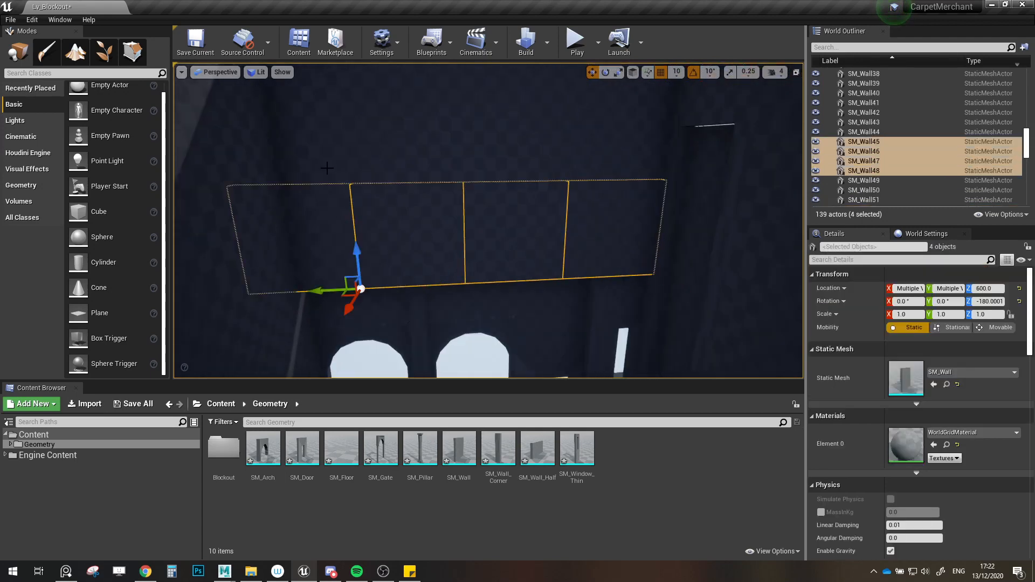
left_click(328, 167, "ctrl")
left_click(401, 160, "ctrl")
left_click(481, 152, "ctrl")
left_click(598, 168, "ctrl")
right_click_drag(605, 178, 604, 140)
left_click(581, 167, "ctrl")
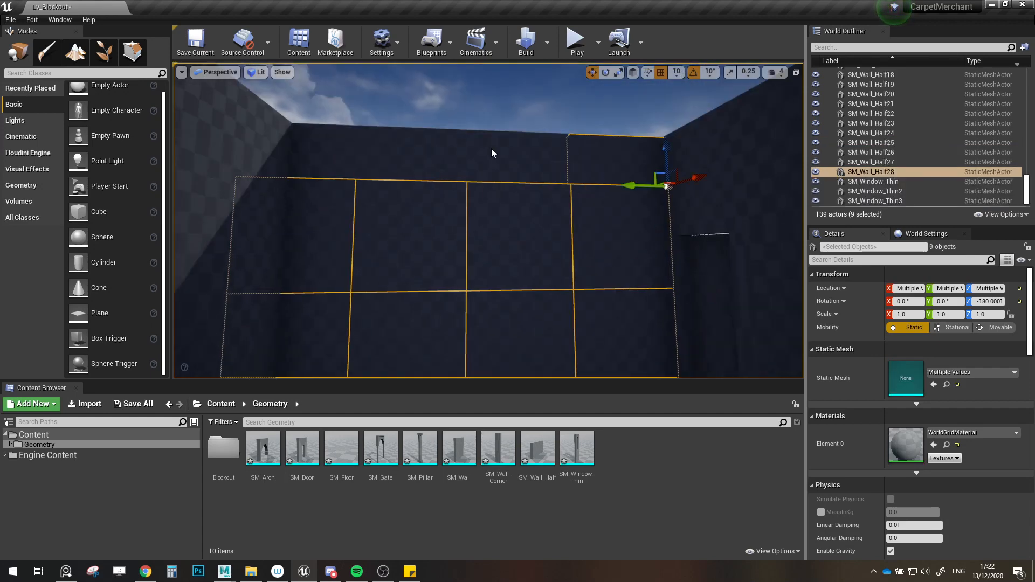
left_click(490, 154, "ctrl")
left_click(411, 152, "ctrl")
left_click(336, 150, "ctrl")
right_click_drag(336, 150, 327, 178)
left_click_drag(335, 126, 359, 123)
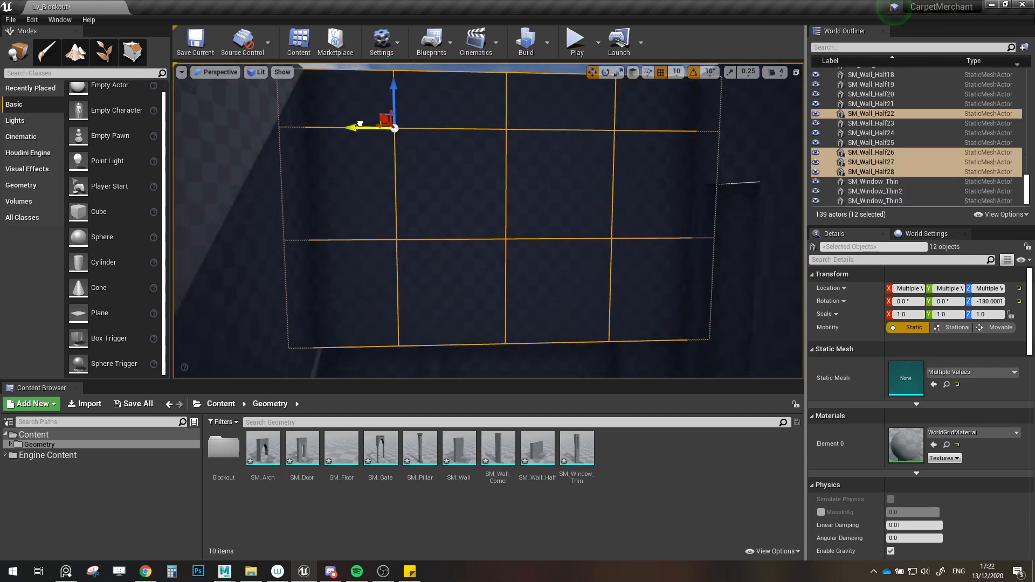
right_click_drag(376, 149, 382, 223)
scroll(915, 141, "up", 10)
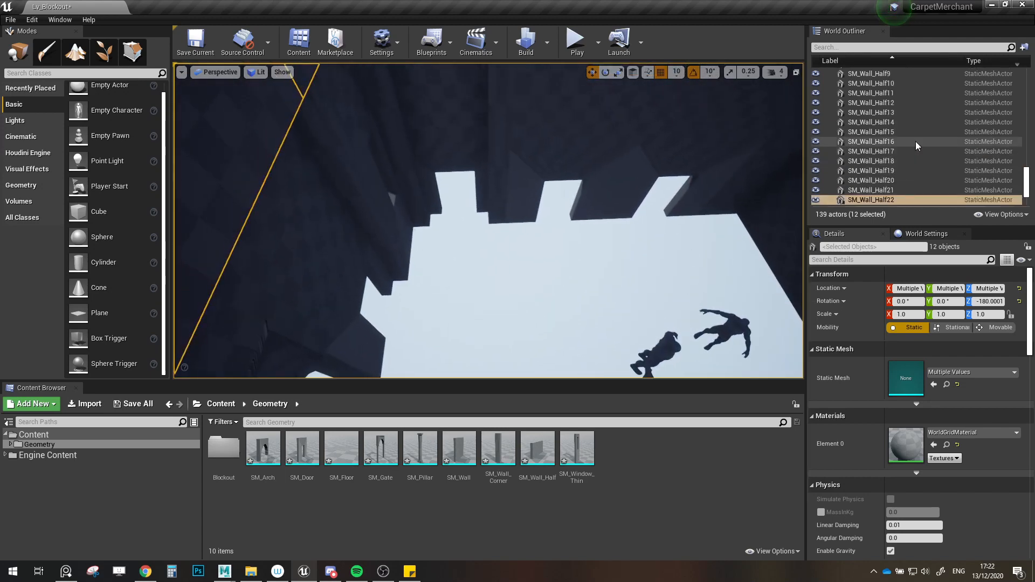
Step: Collapse the Blockout, Characters and Light folders in the level's actor list
scroll(916, 141, "up", 12)
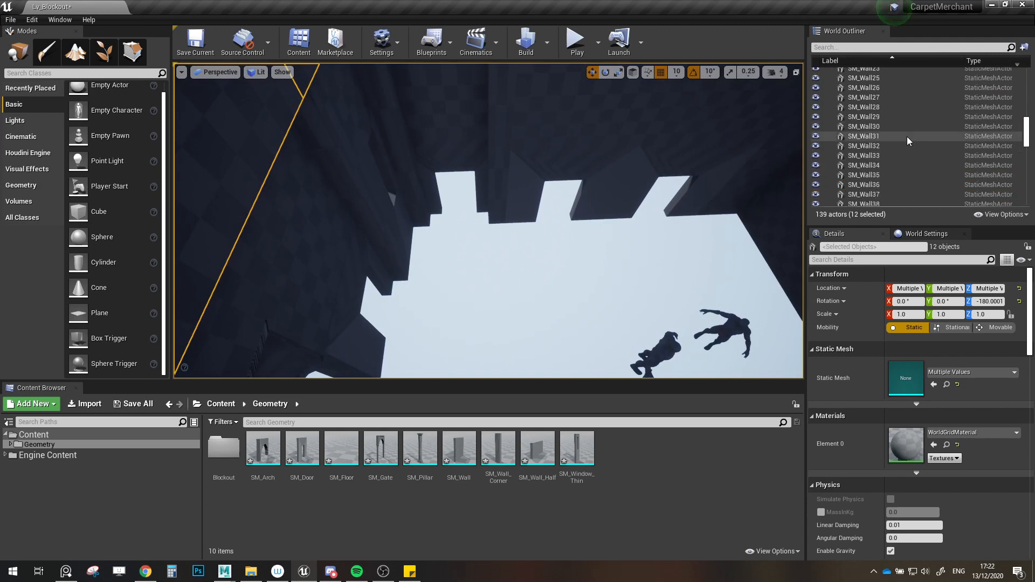
scroll(1018, 123, "up", 10)
left_click(832, 102)
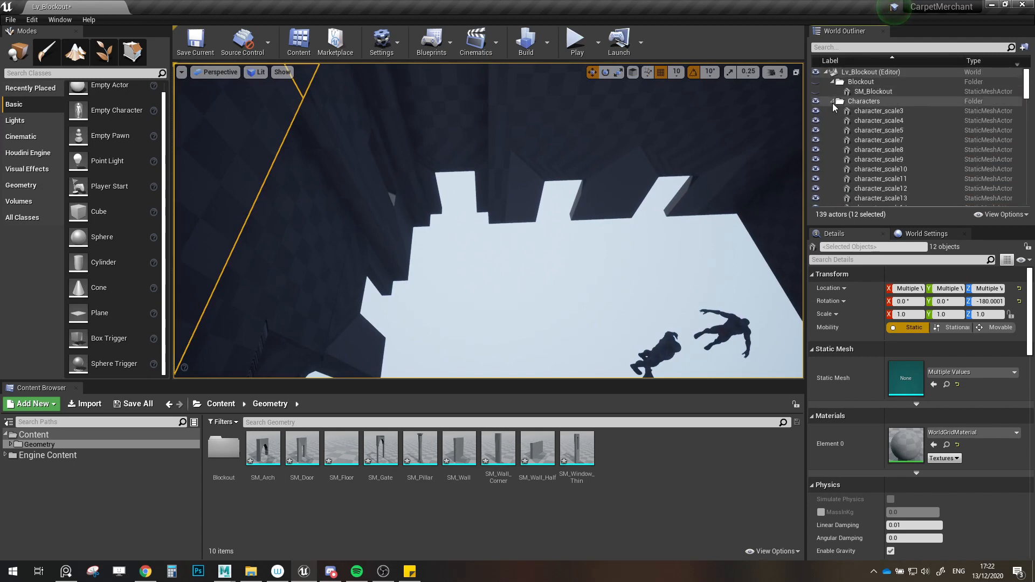
left_click(833, 110)
left_click(833, 82)
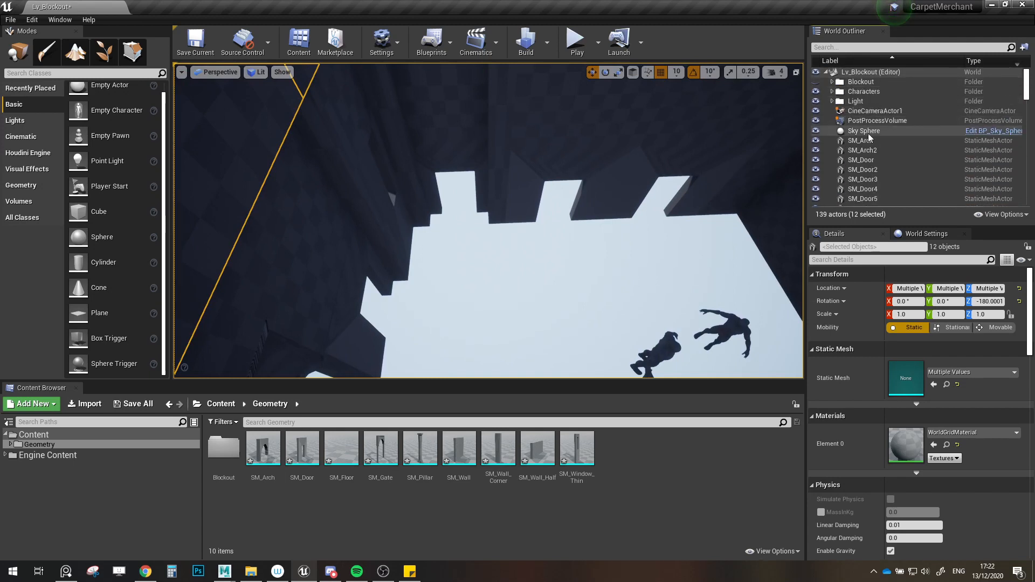
Step: Group all modular pieces from SM_Arch through SM_Window_Thin3 into a new folder named Walls and collapse it
left_click(868, 139)
left_click_drag(1025, 87, 1024, 192)
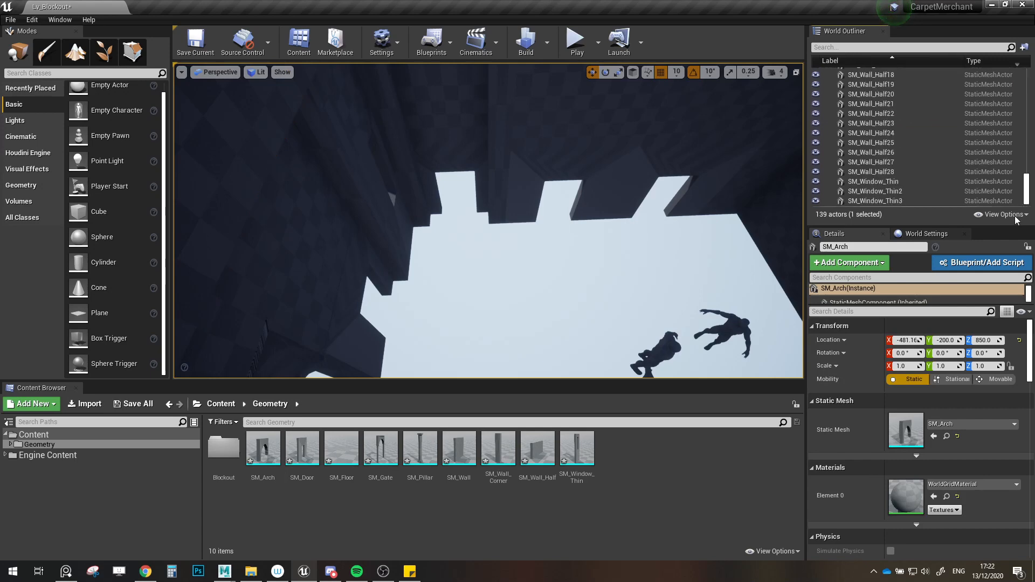
left_click(949, 201, "shift")
left_click(1025, 47)
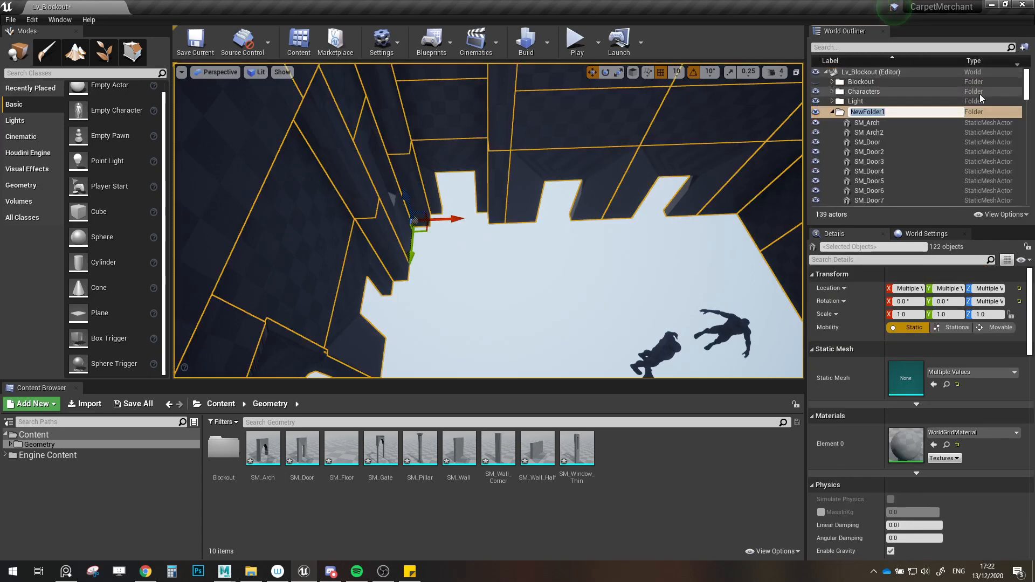
key("BackSpace")
type("Walls")
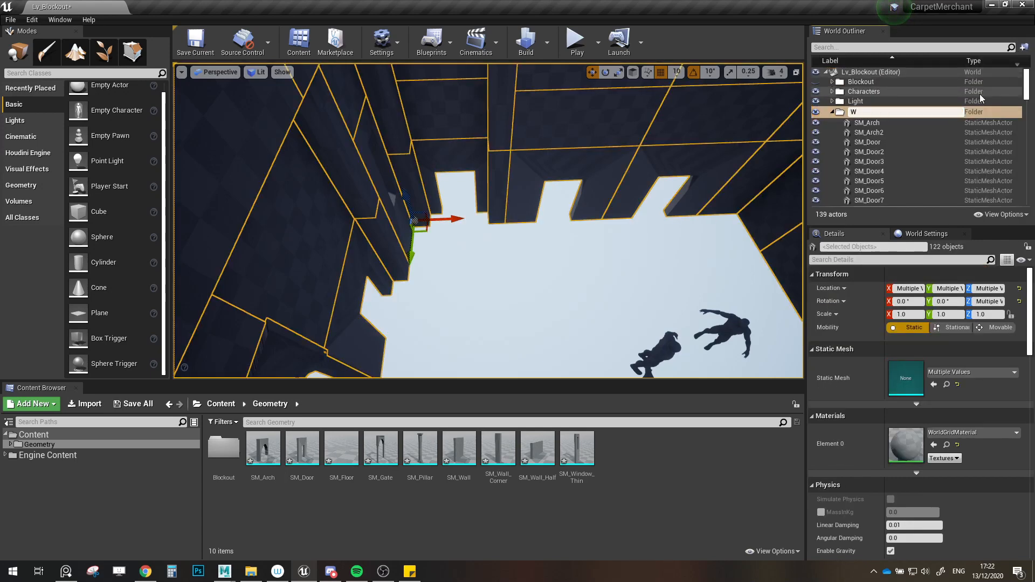
key("Return")
left_click(832, 111)
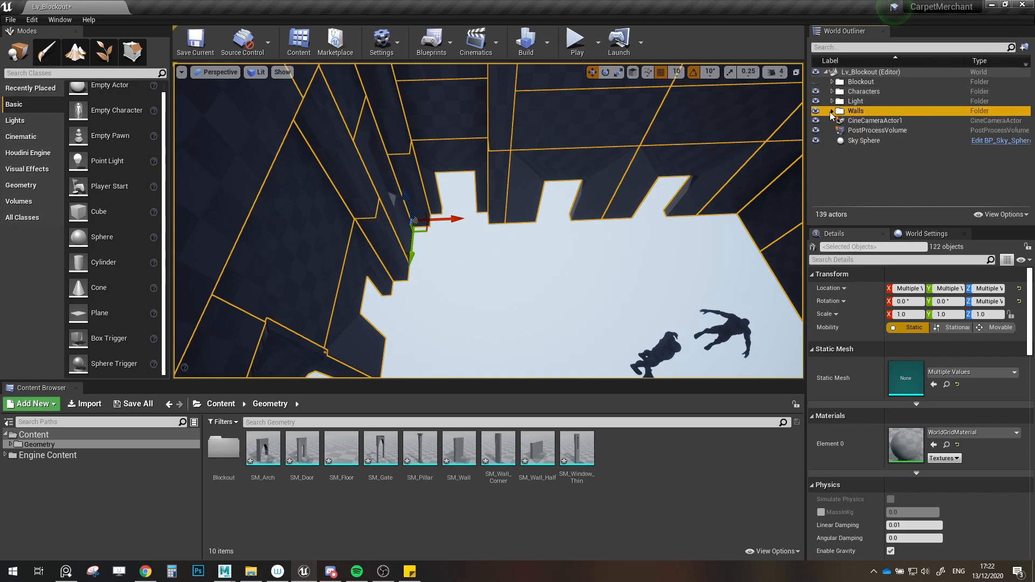
Step: Clear the wall selection and select the spare floor tile lying outside the building
right_click_drag(615, 214, 580, 205)
key("Escape")
left_click(500, 191)
right_click_drag(501, 191, 583, 213)
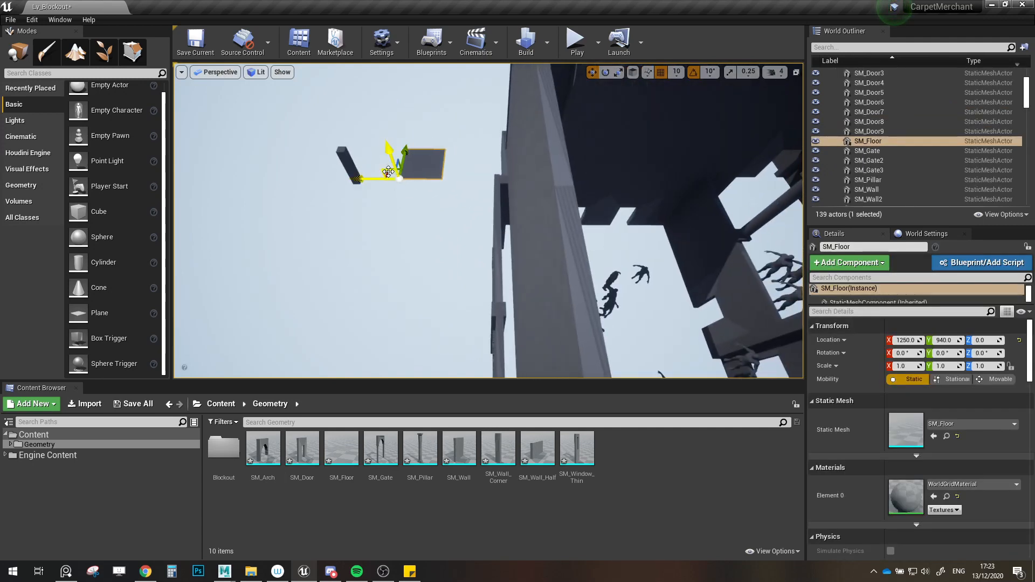
left_click_drag(538, 292, 557, 289)
right_click_drag(557, 289, 495, 251)
key("ctrl+z")
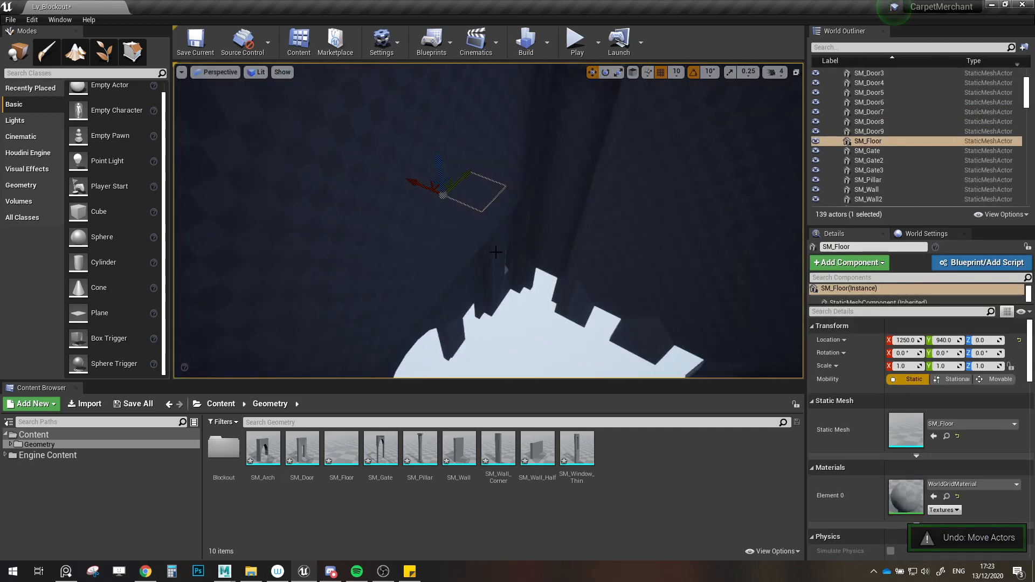
Step: Move the floor tile into the corner of the main room at X -180, Y 260, Z 0
left_click_drag(438, 188, 476, 324)
right_click_drag(476, 324, 334, 361)
right_click_drag(666, 220, 372, 256)
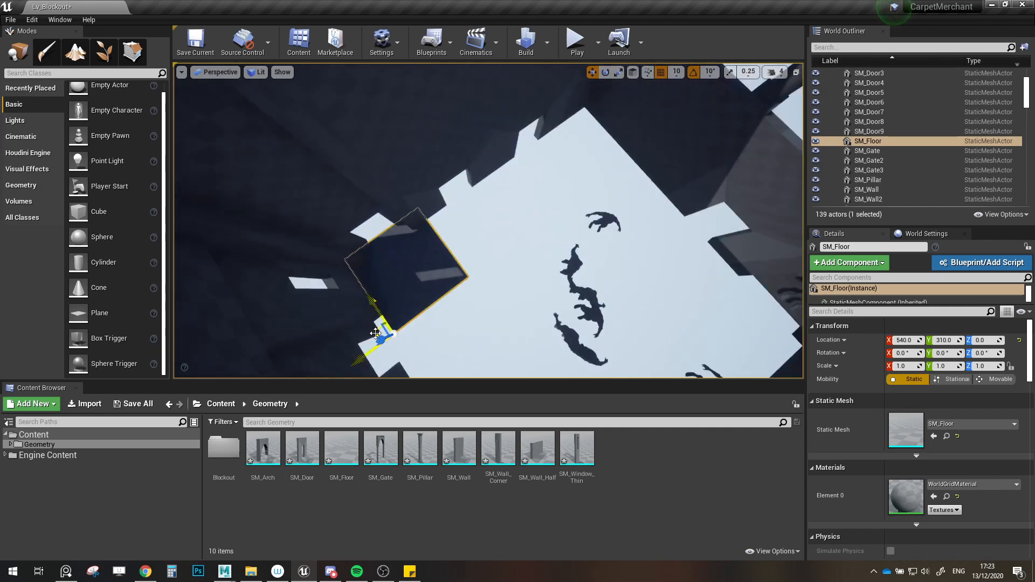
left_click_drag(376, 333, 547, 226)
right_click_drag(558, 214, 664, 213)
right_click(577, 218)
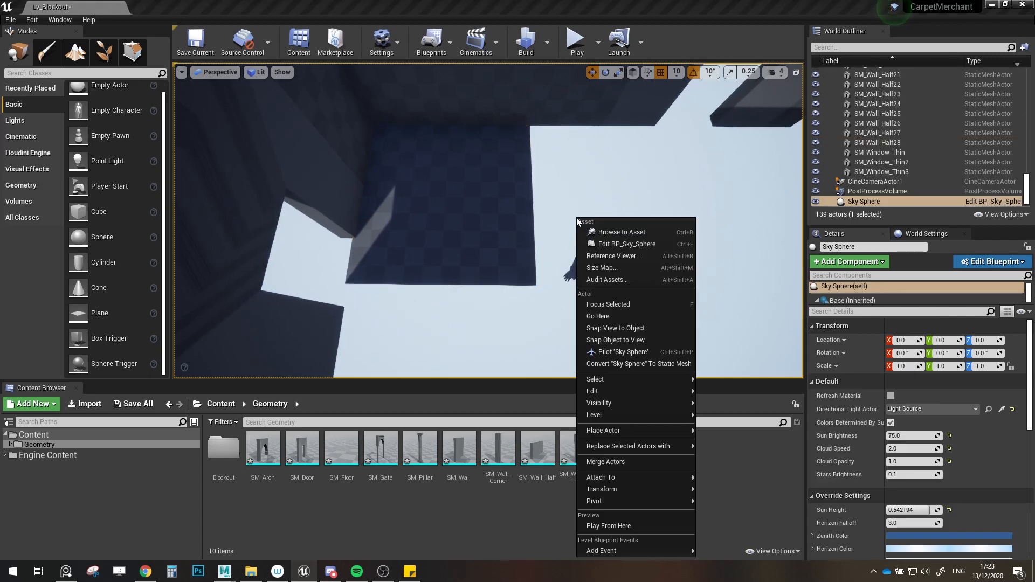
left_click(485, 218)
left_click(486, 219)
right_click_drag(485, 219, 518, 210)
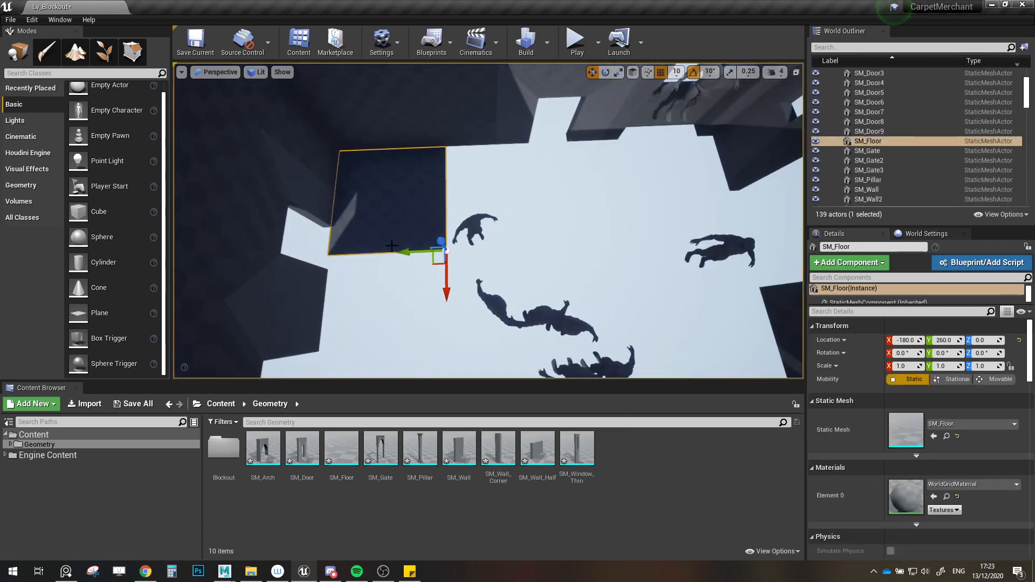
Step: Duplicate the floor tile three times along the wall to about Y -640, completing a row of four
left_click_drag(426, 250, 526, 238, "alt")
right_click_drag(504, 251, 572, 248)
left_click_drag(452, 240, 682, 217, "alt")
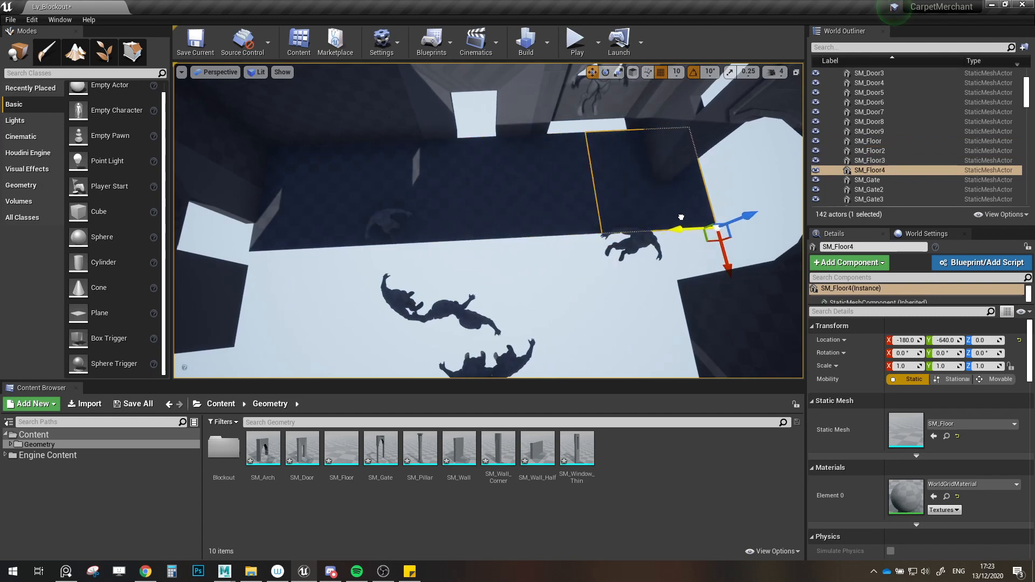
Step: Select all four floor tiles and duplicate the row beside the first one at X 120
left_click(517, 203, "ctrl")
left_click(426, 204, "ctrl")
left_click(346, 205, "ctrl")
right_click_drag(446, 199, 345, 200)
left_click_drag(414, 185, 316, 201, "alt")
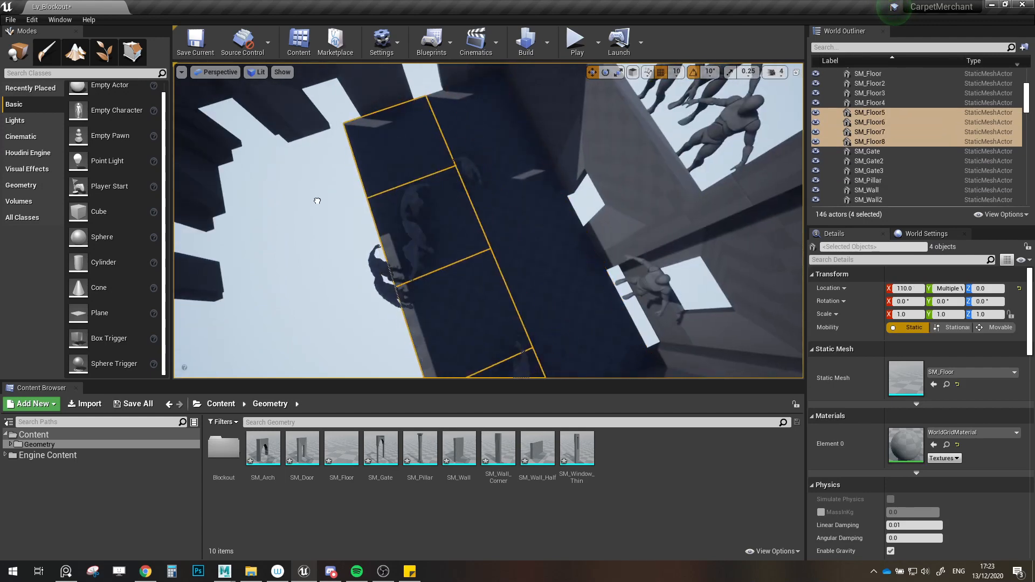
right_click_drag(316, 201, 345, 202)
right_click_drag(451, 176, 668, 183)
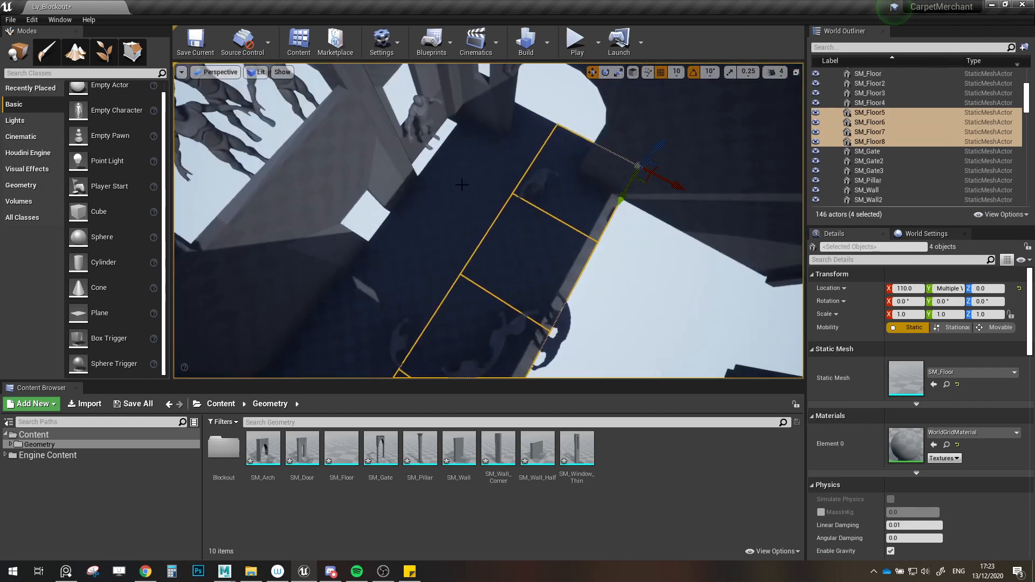
left_click_drag(668, 182, 684, 188)
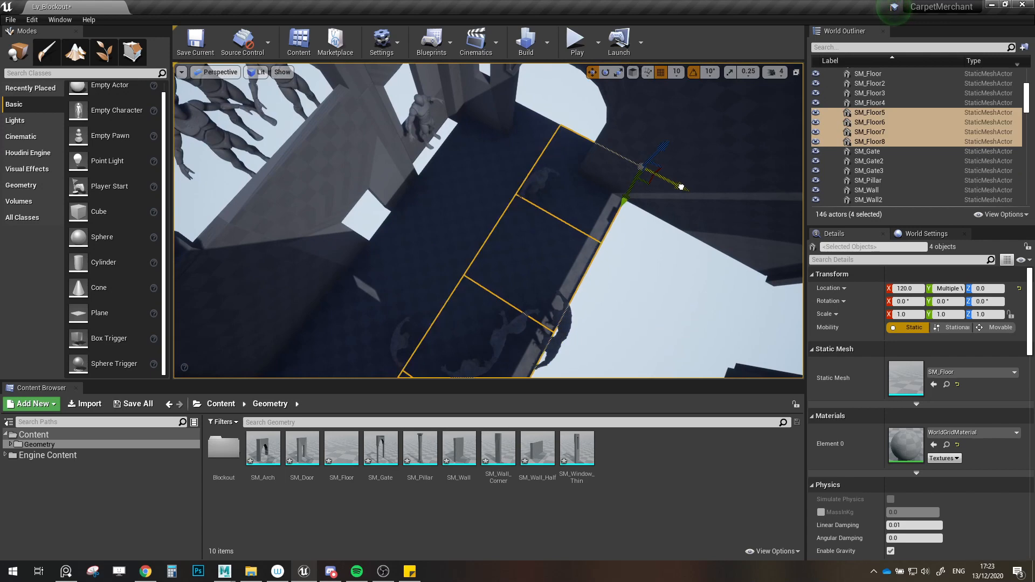
Step: Duplicate the four-tile row twice more across the room, to X 420 and X 720
right_click_drag(681, 187, 604, 183)
left_click_drag(578, 135, 670, 149, "alt")
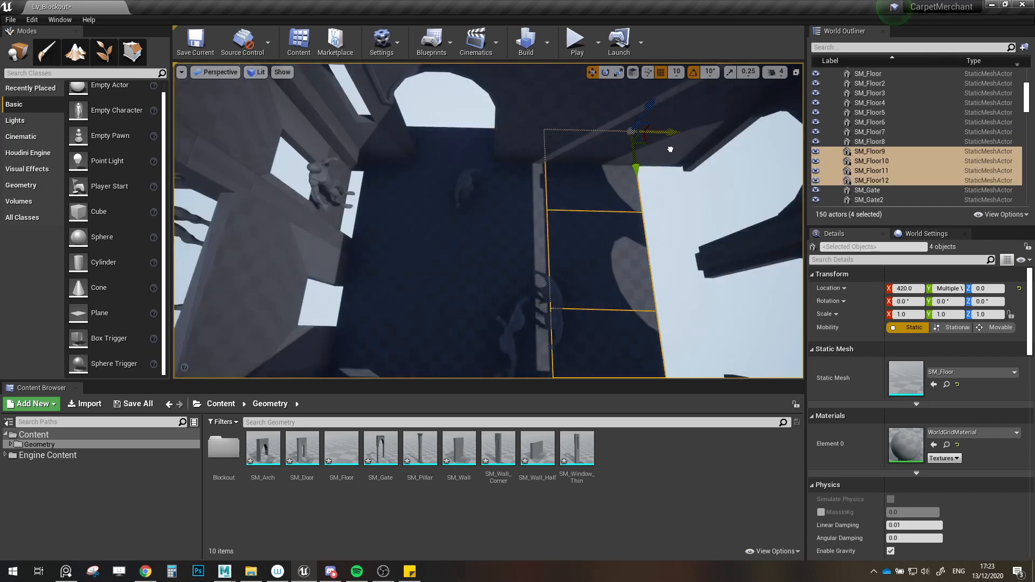
right_click_drag(647, 185, 597, 143)
left_click_drag(588, 112, 676, 118, "alt")
right_click_drag(556, 192, 531, 157)
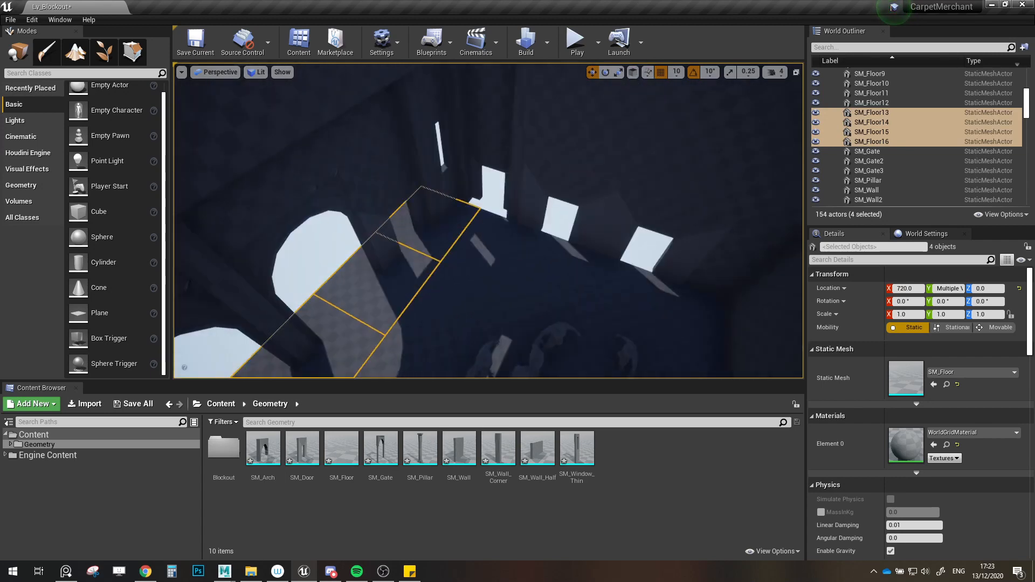
Step: Select the four floor tiles along the room's end at Y 260 and duplicate them outward to Y 560
right_click_drag(357, 246, 337, 224)
left_click(473, 233)
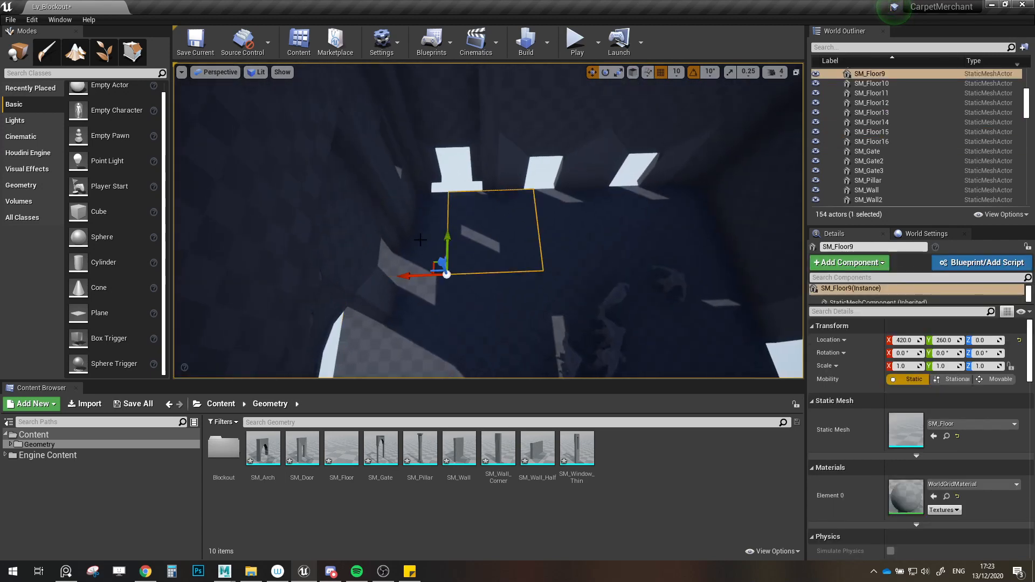
left_click(426, 221, "ctrl")
mouse_move(432, 222)
right_mouse_down()
mouse_move(378, 219)
mouse_move(439, 226)
right_mouse_up()
left_click(512, 256, "ctrl")
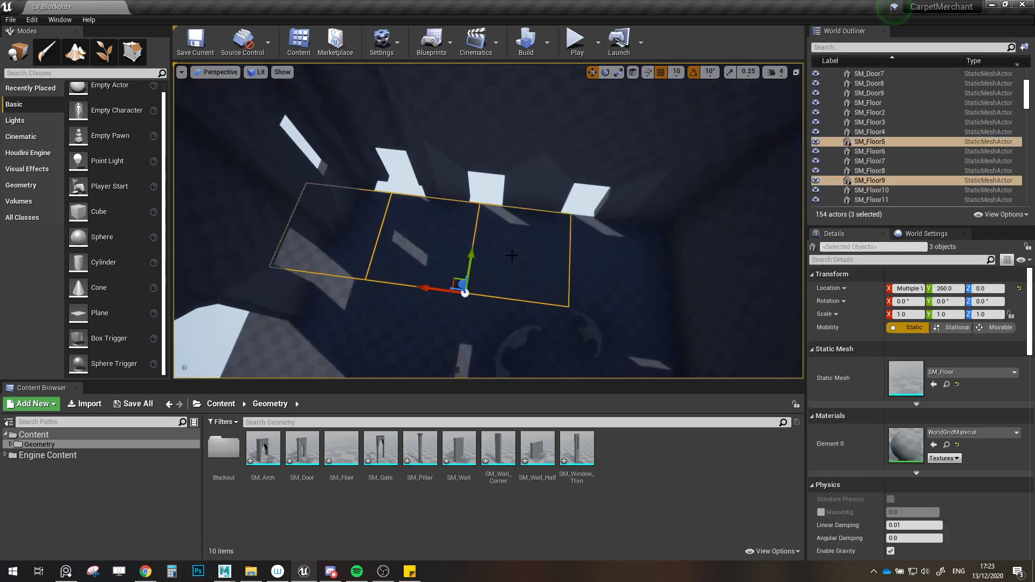
left_click(607, 263, "ctrl")
left_click_drag(571, 265, 568, 157, "alt")
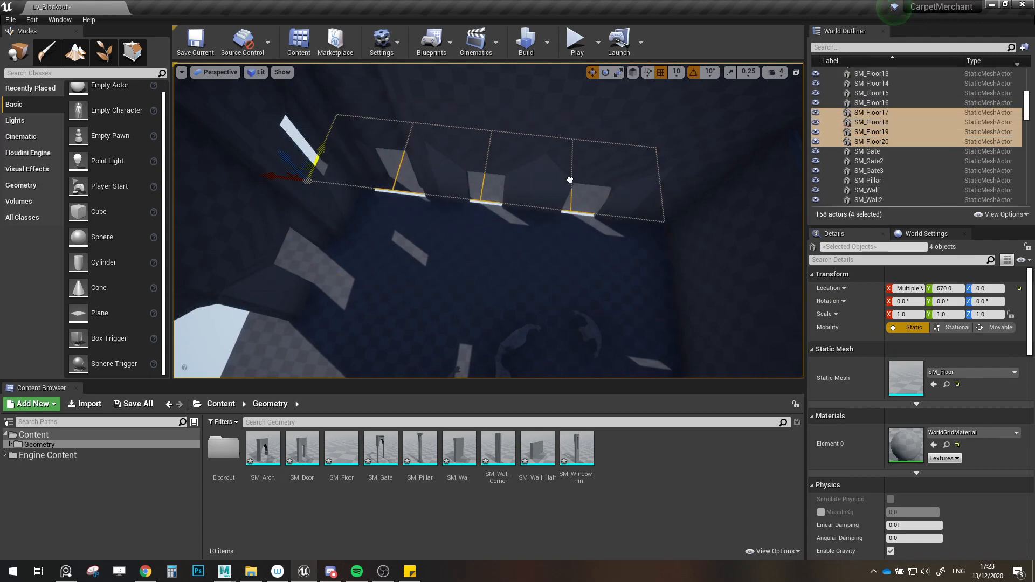
right_click_drag(571, 180, 281, 188)
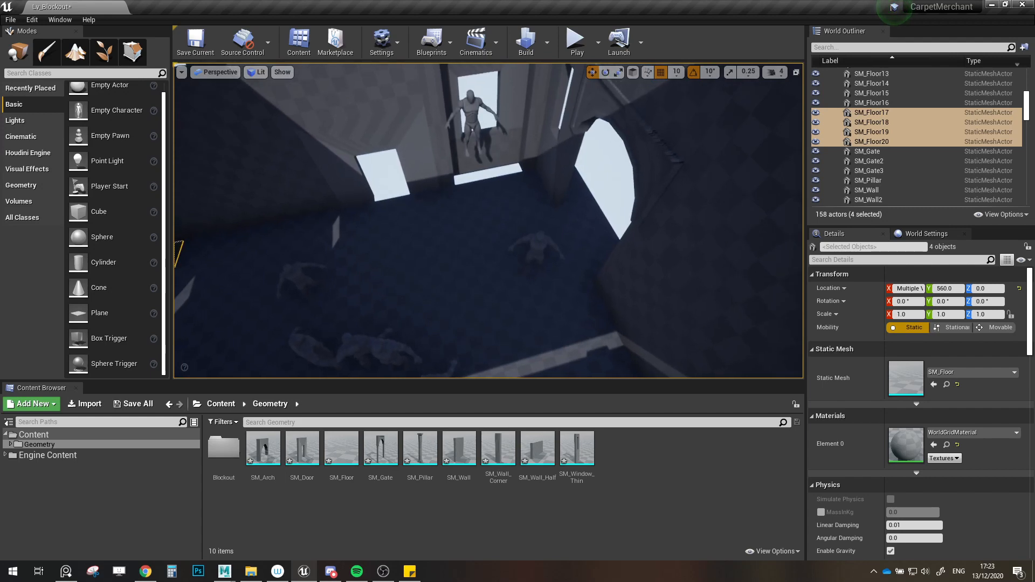
Step: Select the three floor tiles beside the door wall and duplicate them beyond it to X -480
left_click(510, 200)
left_click(440, 216, "ctrl")
left_click(359, 241, "ctrl")
right_click_drag(359, 241, 423, 246)
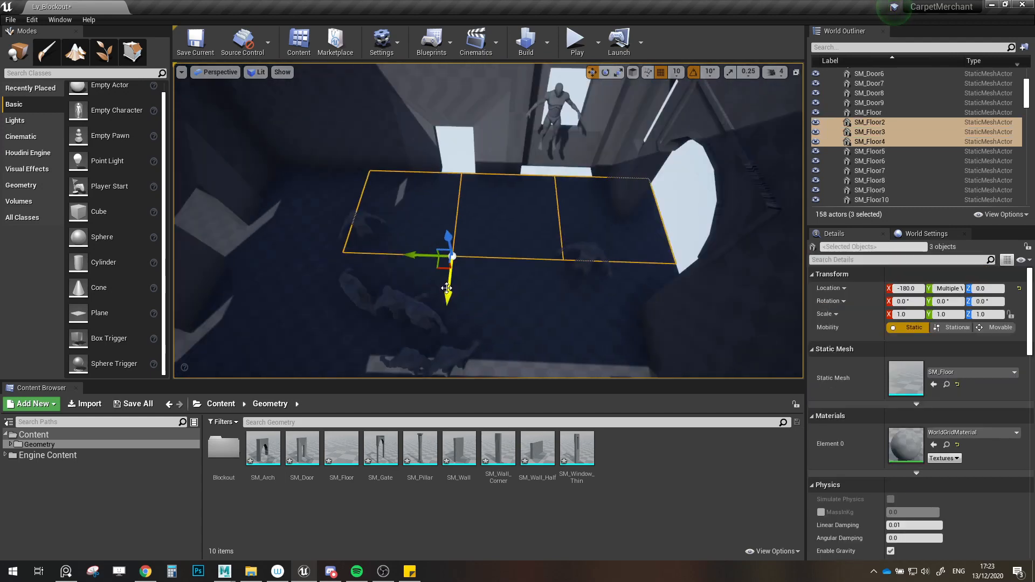
left_click_drag(447, 289, 444, 185, "alt")
right_click_drag(502, 205, 529, 283)
Step: Duplicate one floor tile up to the raised platform with the characters, placing it at X -500, Y -180, Z 450
left_click(484, 186)
left_click_drag(525, 303, 545, 146, "alt")
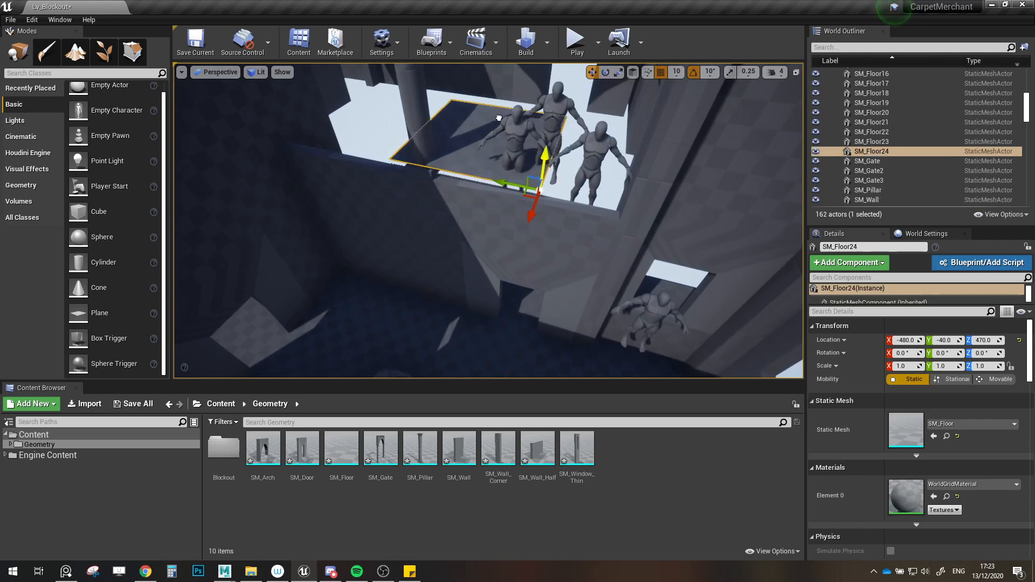
right_click_drag(545, 146, 532, 108)
left_click_drag(541, 102, 523, 126)
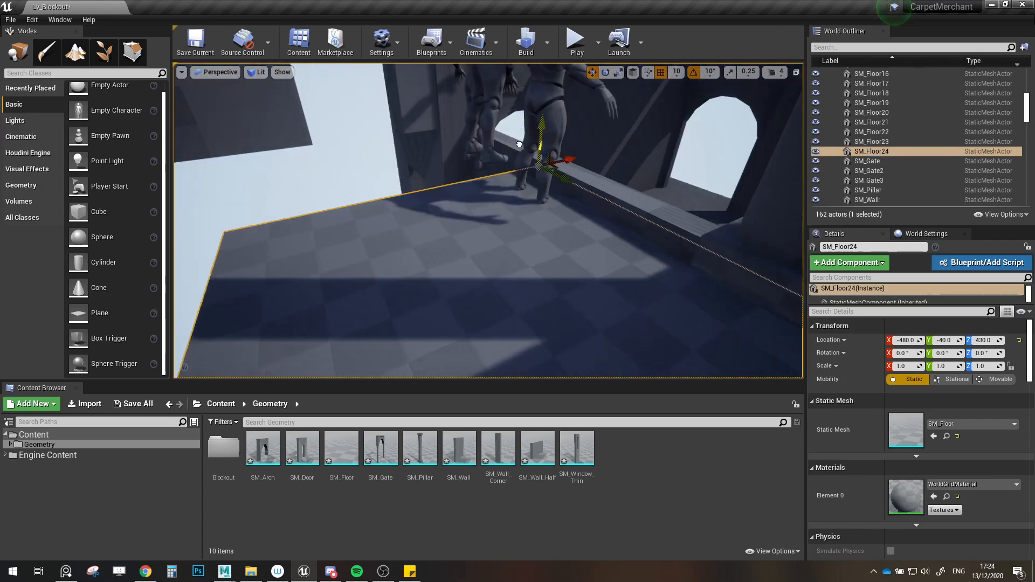
right_click_drag(547, 144, 484, 178)
left_click_drag(402, 232, 491, 197)
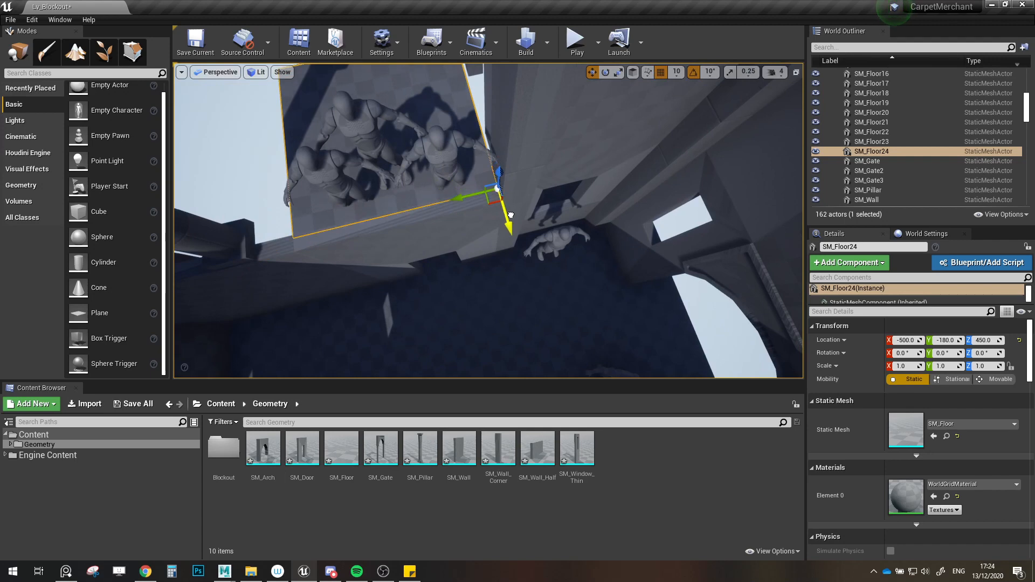
right_click_drag(531, 215, 498, 216)
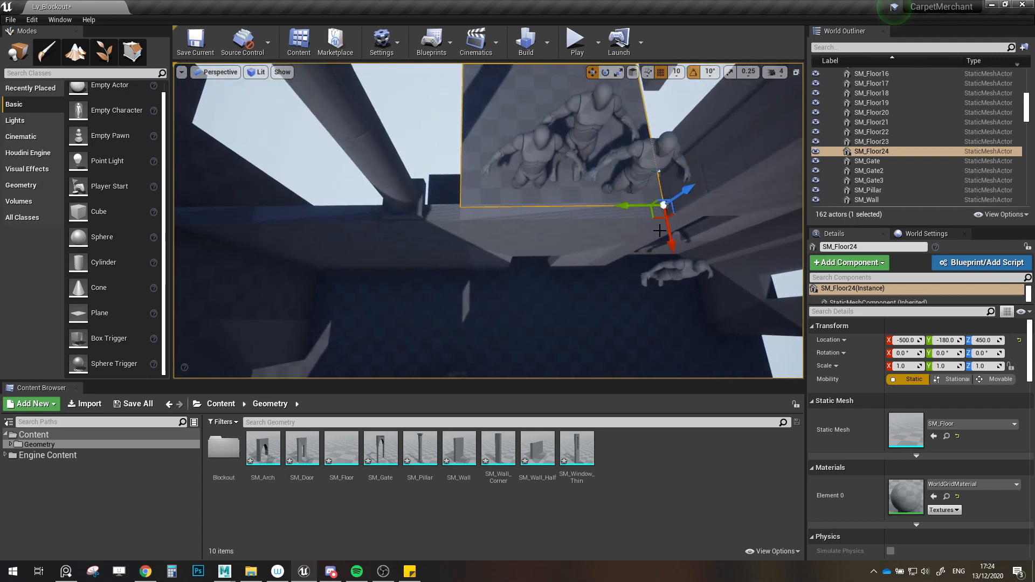
Step: Duplicate the raised floor tile along the platform to Y 120, and once more up to the side wall
left_click_drag(626, 205, 427, 207, "alt")
key("f")
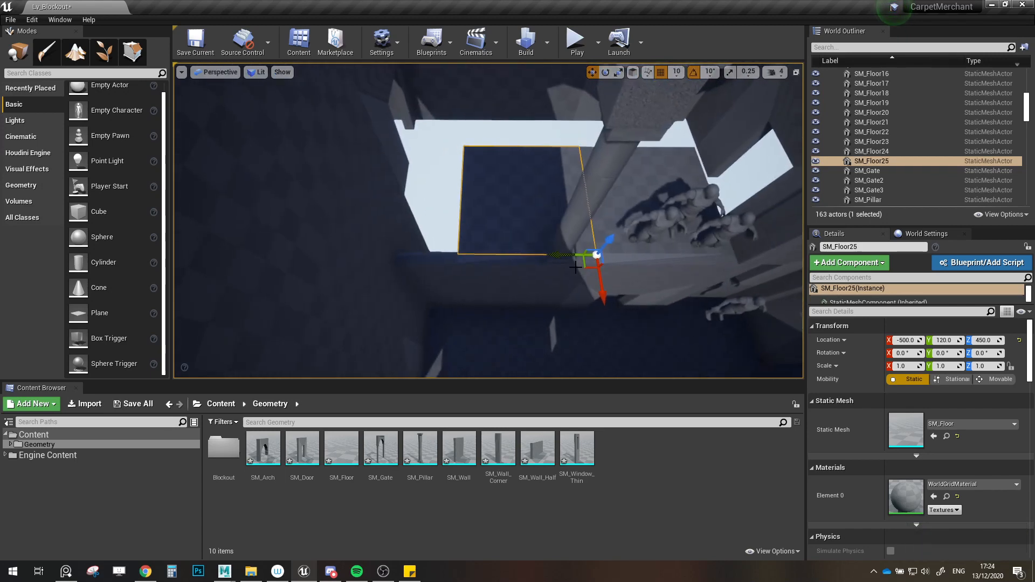
left_click_drag(560, 255, 423, 239, "alt")
Step: Select the three raised floor tiles and duplicate them deeper into the platform at X -800
left_click(496, 219, "ctrl")
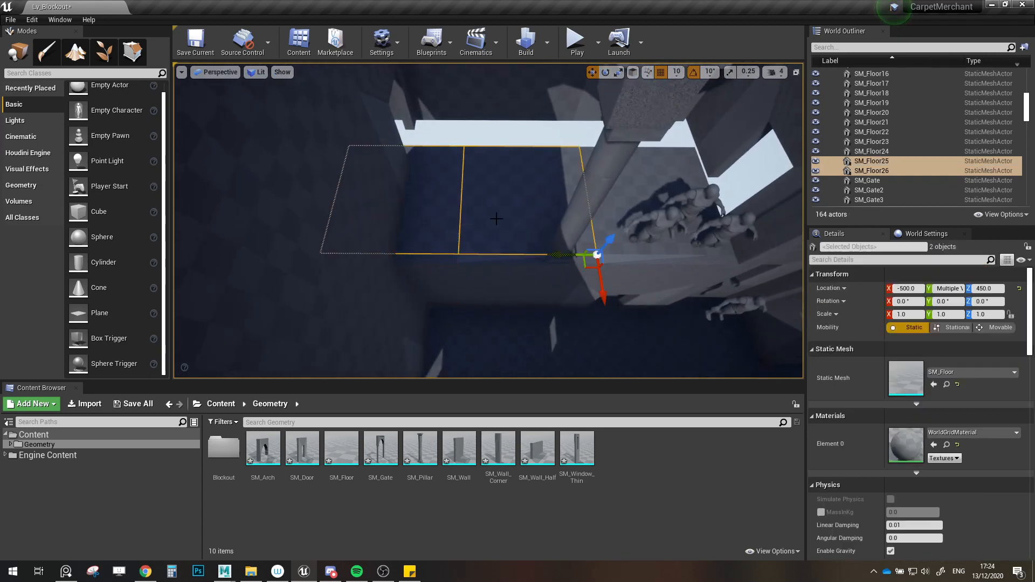
left_click(637, 184, "ctrl")
key("f")
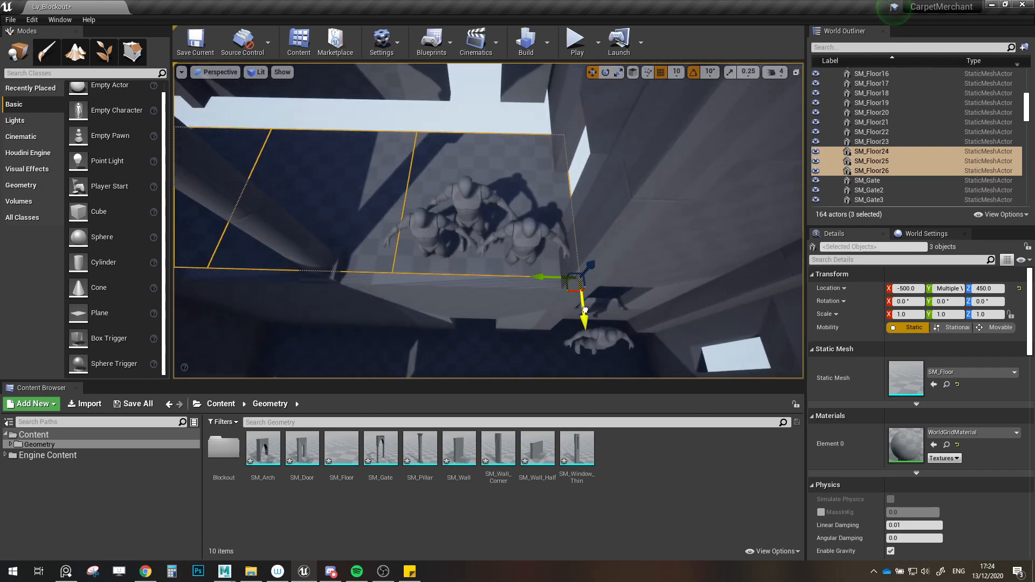
left_click_drag(585, 309, 557, 153, "alt")
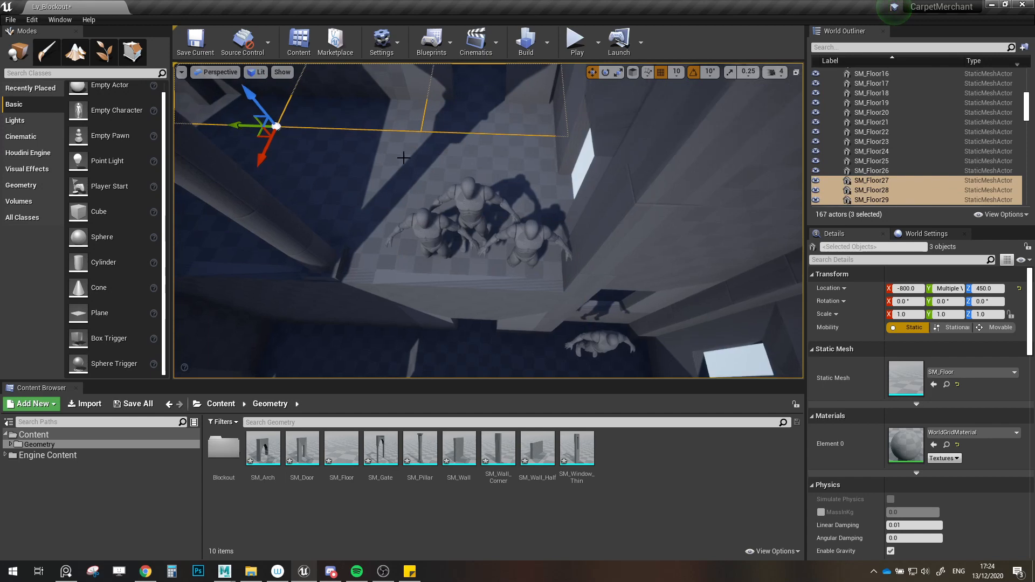
Step: Select all six raised floor tiles and nudge them along X slightly back from the wall's inner edge
left_click(346, 170, "ctrl")
left_click(448, 157, "ctrl")
right_click_drag(439, 165, 269, 178)
left_click(436, 169, "ctrl")
key("w")
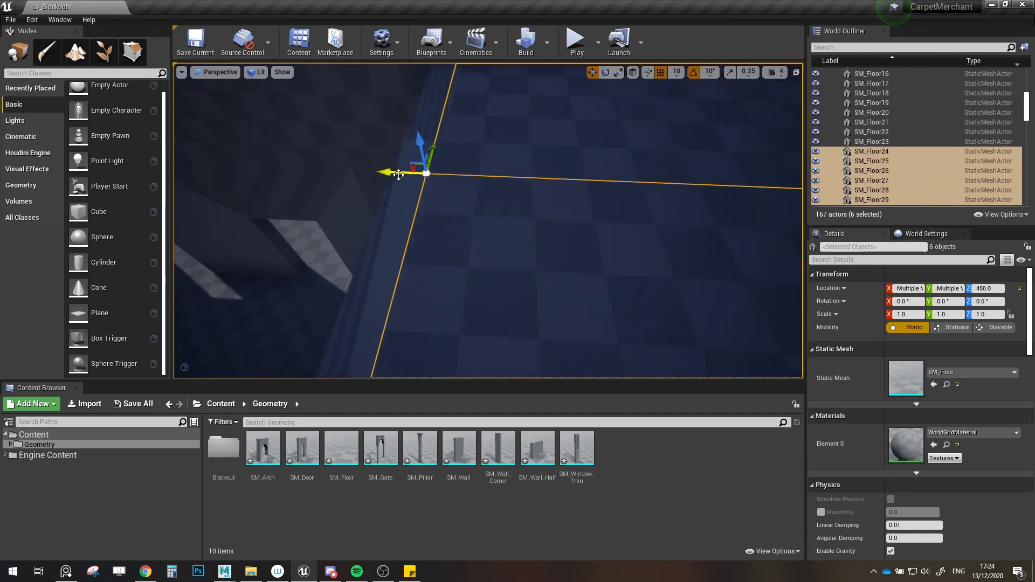
left_click_drag(410, 172, 407, 170)
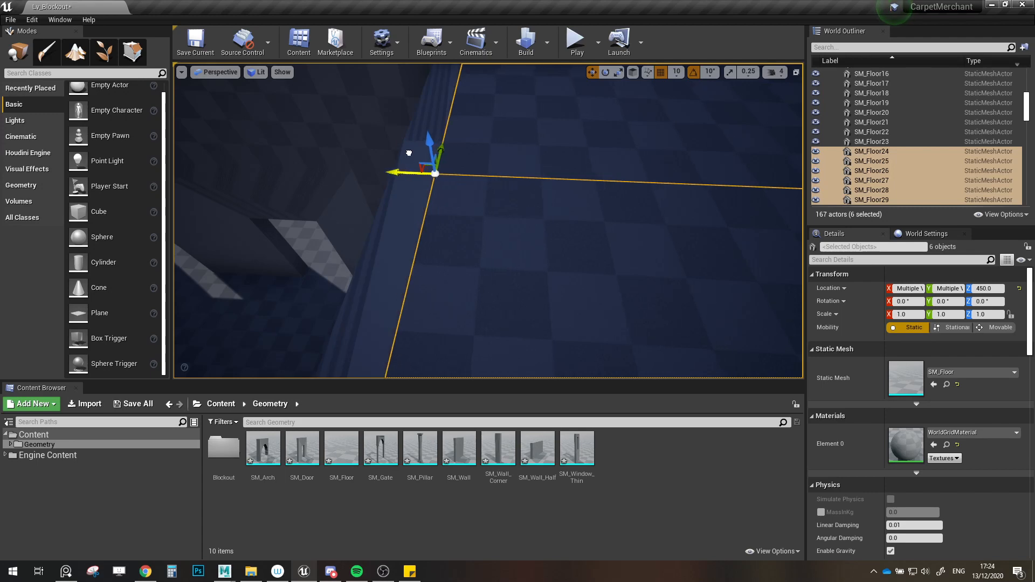
left_click_drag(422, 135, 421, 134)
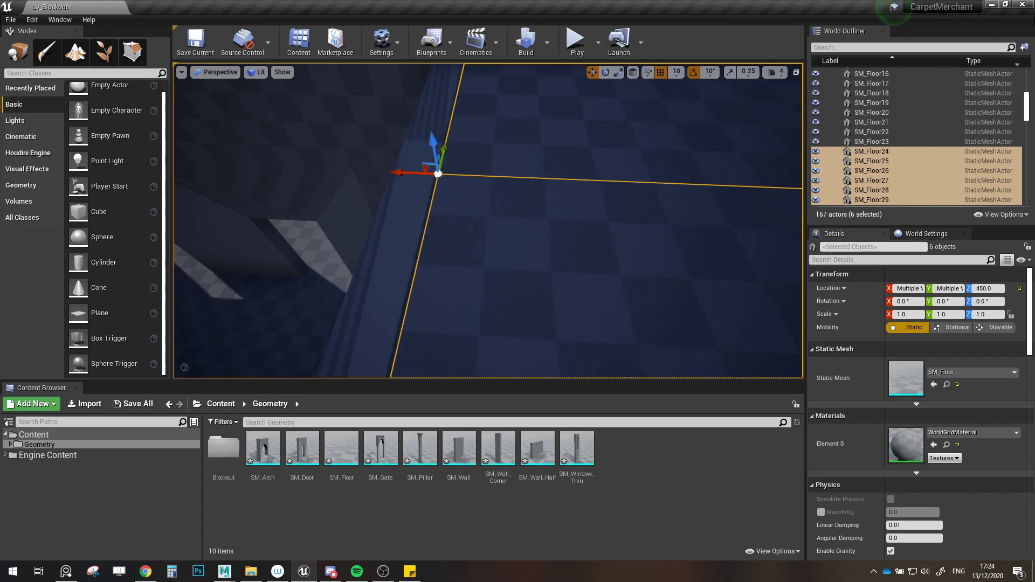
Step: Clear the floor tile selection, then select two other pieces and delete them
right_click_drag(421, 135, 372, 126)
right_click_drag(634, 170, 588, 162)
key("Escape")
right_click_drag(474, 150, 513, 211)
left_click(474, 150)
left_click(517, 205, "ctrl")
key("Delete")
Step: Examine the upper half-wall pieces above the arches and door, selecting each in turn to check how they line up
left_click(507, 201)
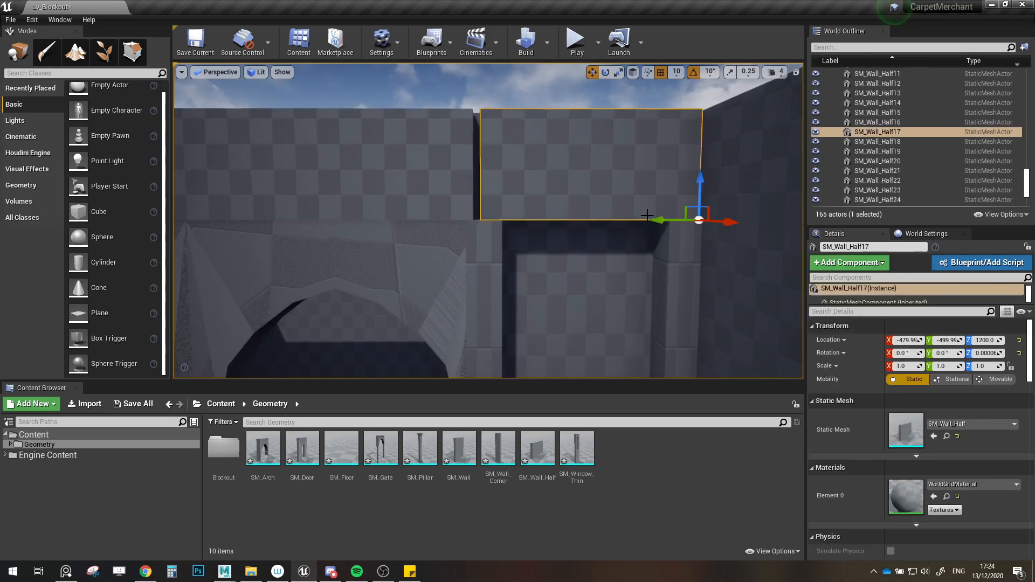
left_click(471, 193)
right_click_drag(471, 193, 475, 221)
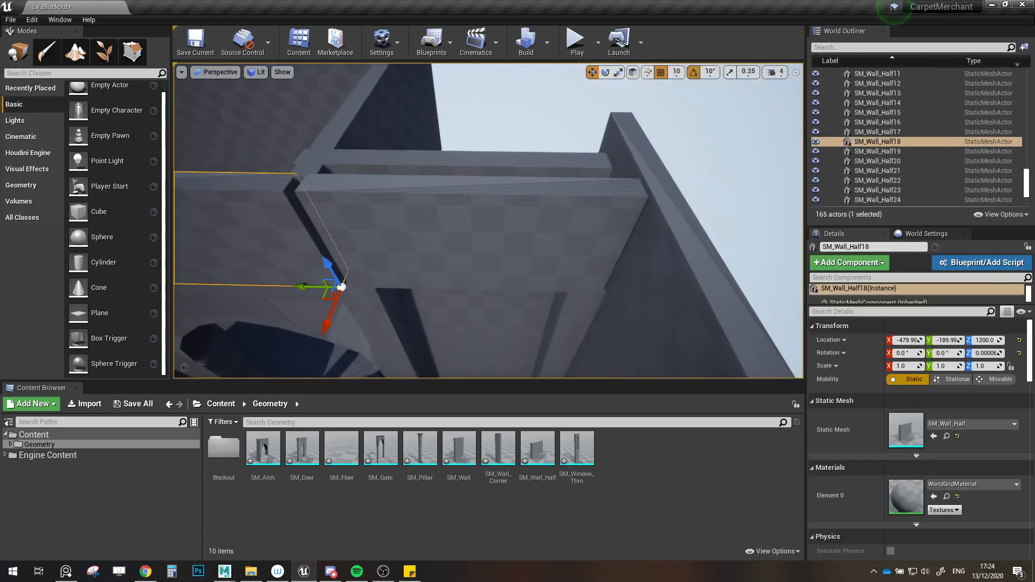
left_click(566, 225)
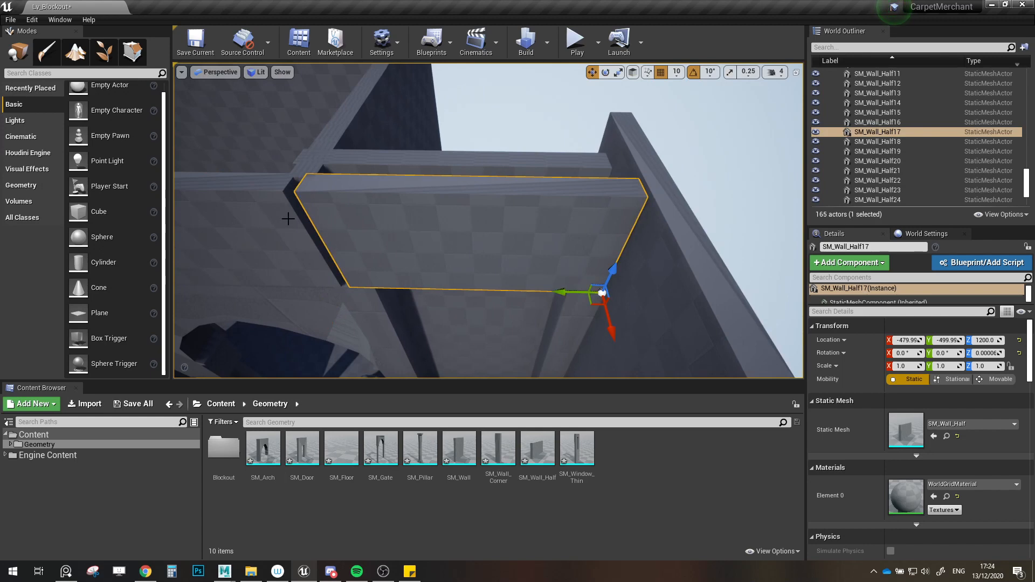
left_click(274, 222)
right_click_drag(274, 222, 245, 220)
left_click(509, 223)
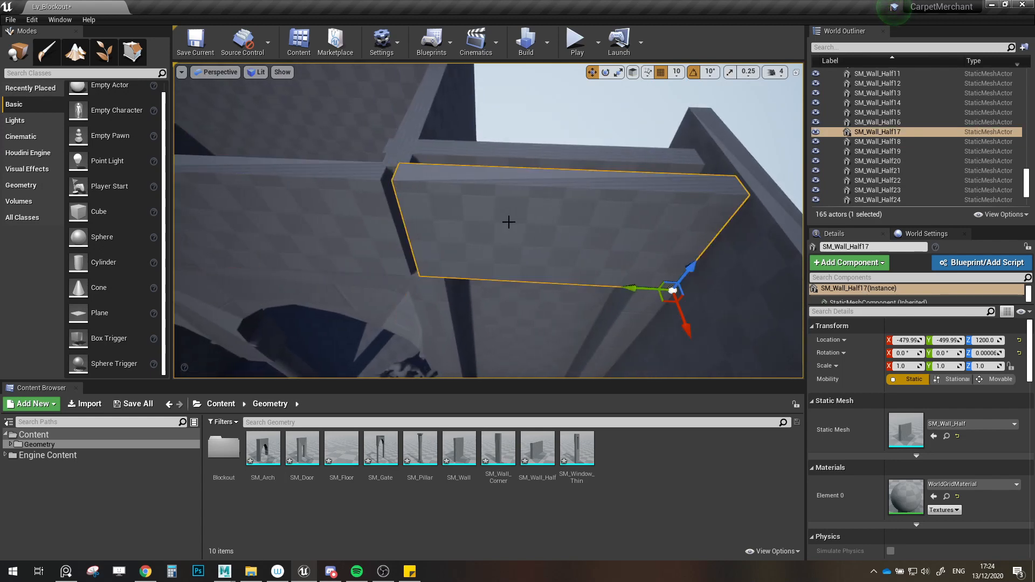
left_click(352, 216)
left_click(485, 225)
right_click_drag(448, 231, 486, 217)
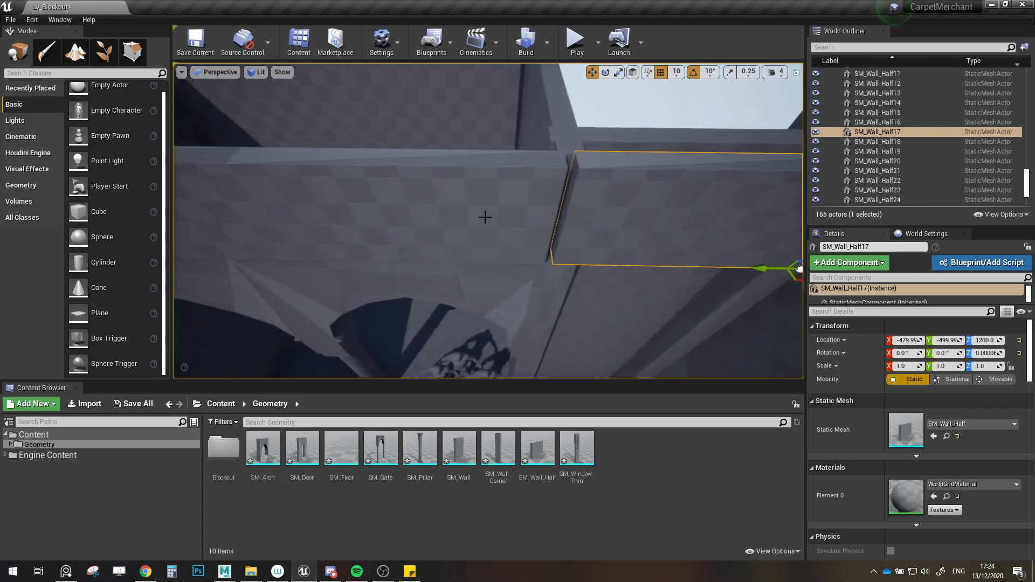
left_click(511, 219)
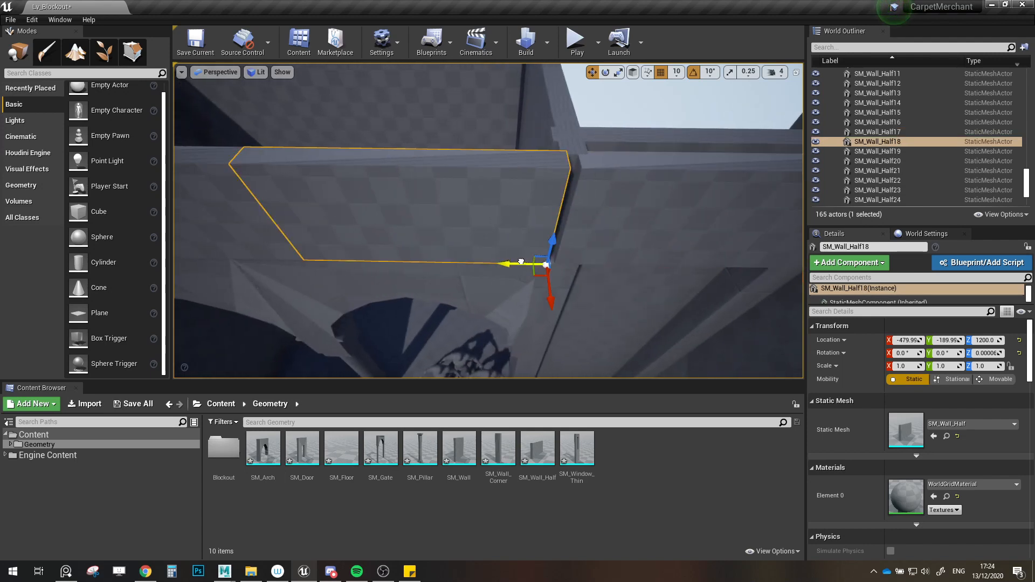
right_click_drag(527, 259, 381, 203)
left_click(428, 220)
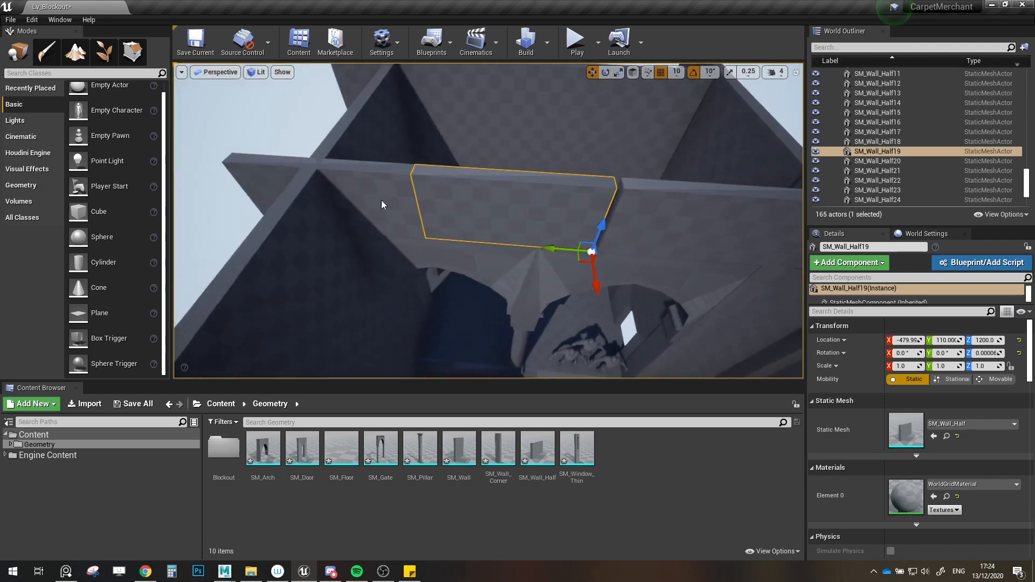
Step: Clear the half-wall selection and save the level
left_click(380, 204, "ctrl")
key("Escape")
key("ctrl+s")
Step: Review the raised platform, arches, upper walls and gate area of the level in a full-screen view
right_click_drag(464, 233, 517, 213)
right_click_drag(488, 258, 540, 259)
key("F11")
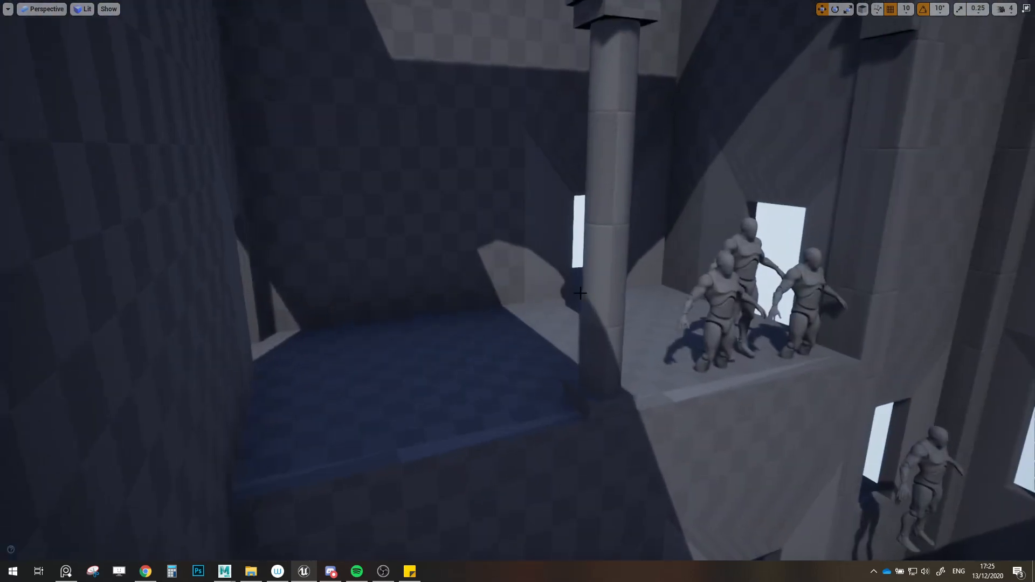
right_click_drag(654, 379, 670, 292)
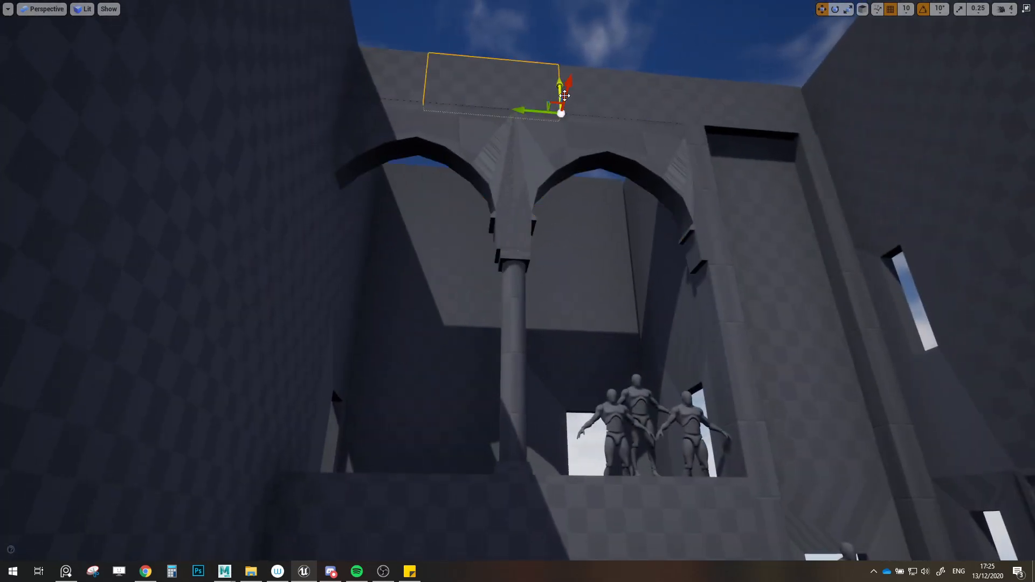
mouse_move(701, 100)
right_mouse_down()
mouse_move(863, 130)
mouse_move(539, 200)
right_mouse_up()
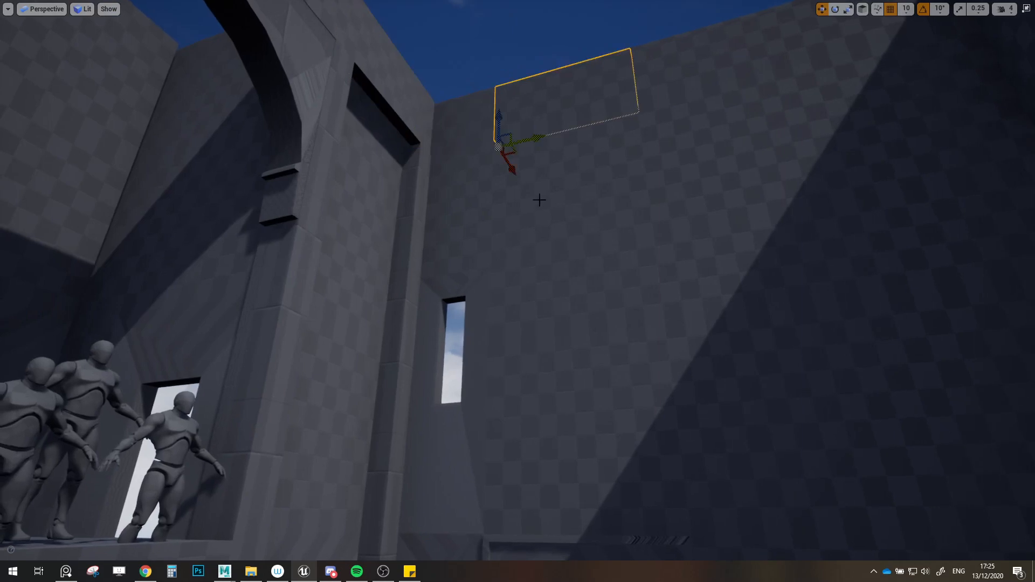
right_click_drag(641, 316, 305, 532)
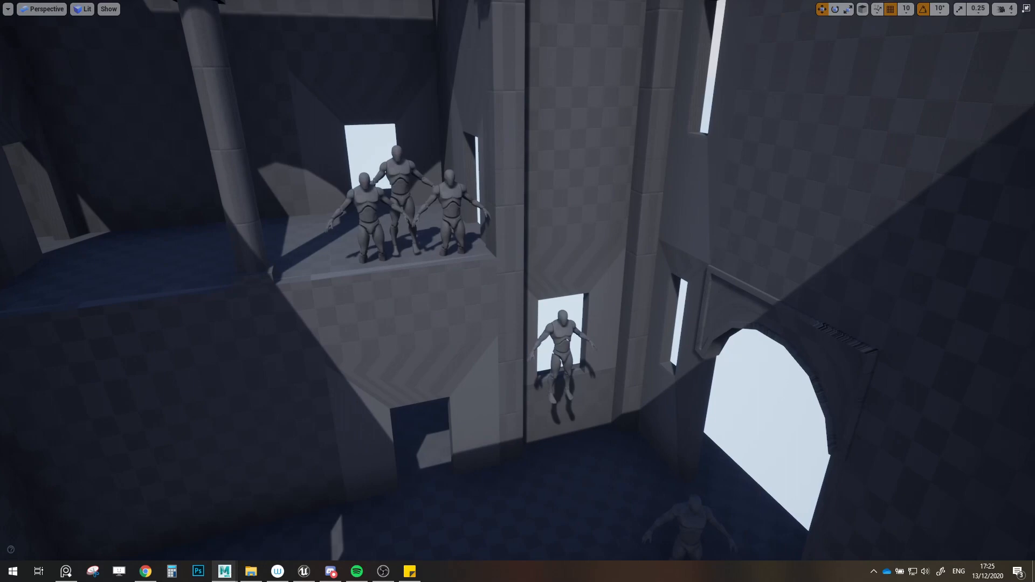
Step: Switch to Maya and create a polygon cube at the origin of the blockout room
left_click_drag(1034, 92, 571, 1)
scroll(514, 294, "down", 3)
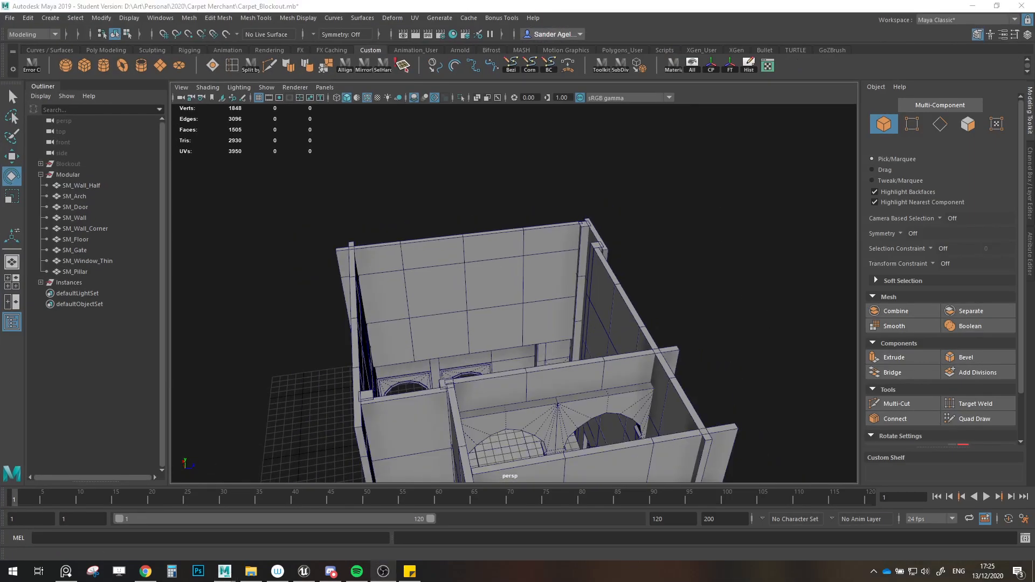
left_click_drag(592, 386, 571, 366, "alt")
scroll(536, 332, "up", 2)
scroll(561, 335, "up", 3)
left_click_drag(556, 313, 752, 302, "alt")
scroll(613, 301, "up", 3)
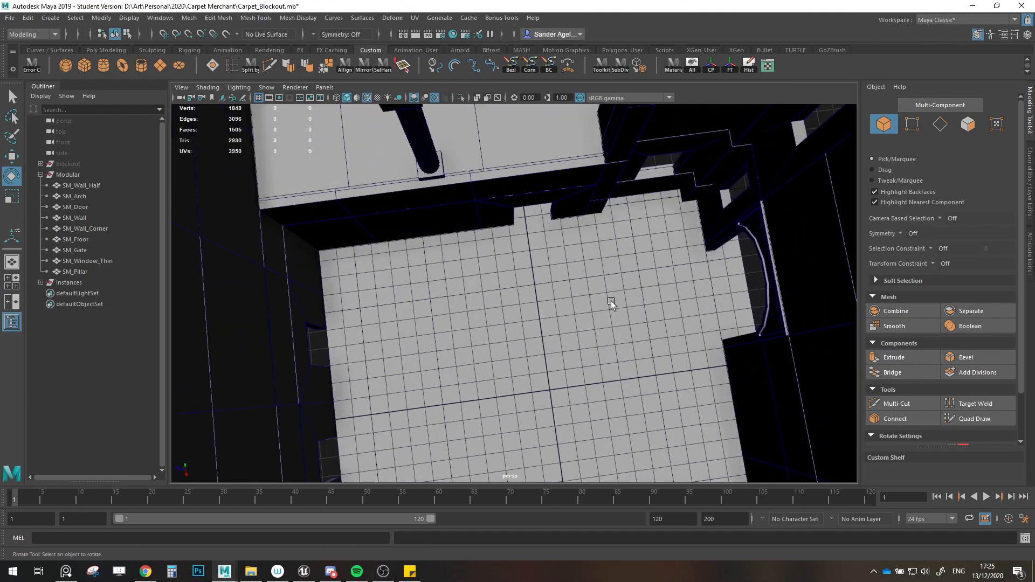
scroll(650, 268, "up", 3)
left_click_drag(649, 268, 550, 296, "alt")
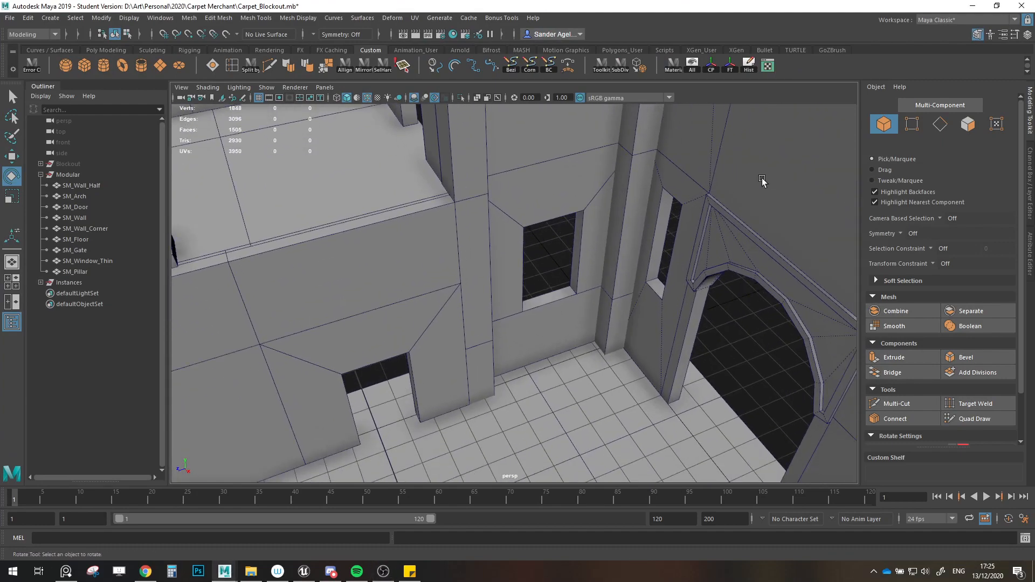
left_click_drag(763, 178, 557, 291, "alt")
scroll(557, 291, "up", 3)
scroll(471, 293, "down", 3)
right_click_drag(485, 294, 563, 322, "shift")
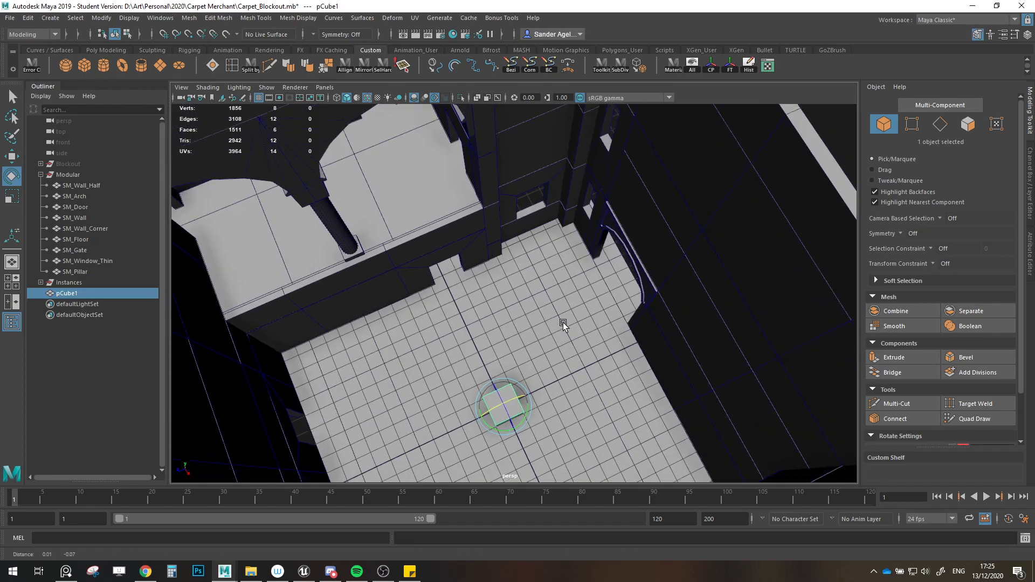
Step: Move the cube across the floor to the room's corner beneath the window, beside the gate arch
middle_click_drag(563, 322, 559, 301, "alt")
key("w")
left_click_drag(495, 416, 529, 258)
scroll(559, 257, "up", 4)
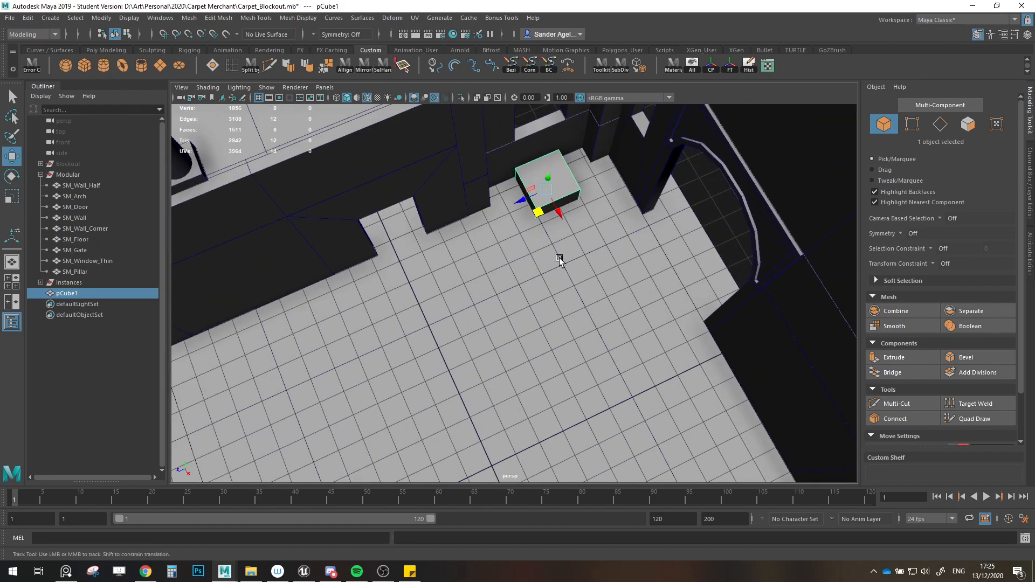
Step: Isolate the cube and snap its pivot to one of its bottom corner vertices
middle_click_drag(559, 257, 540, 305, "alt")
key("ctrl+1")
left_click_drag(598, 278, 587, 335, "alt")
middle_click_drag(586, 335, 531, 237, "alt")
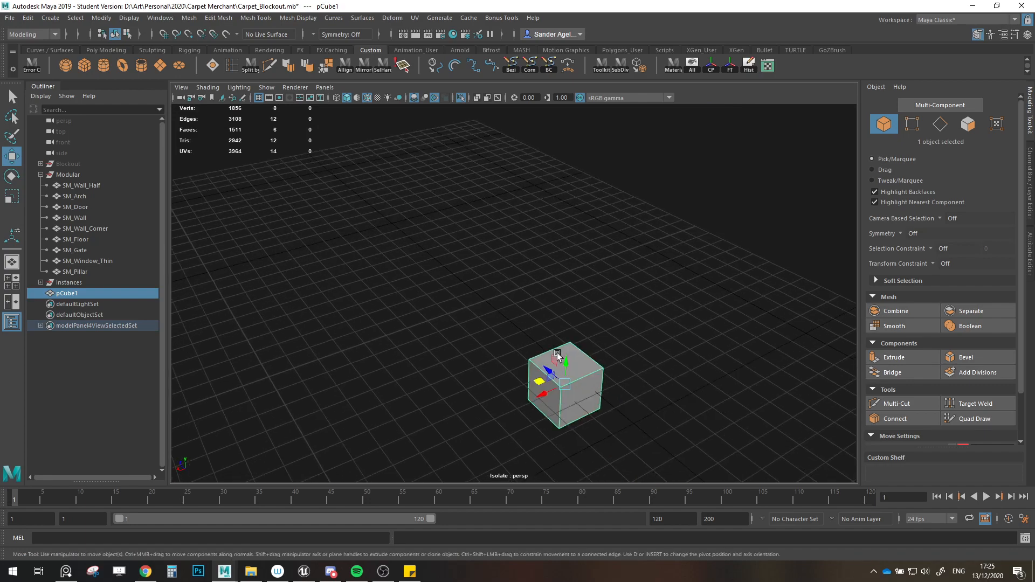
key("d")
key("v")
left_click_drag(566, 386, 690, 420)
Step: Bring back the full scene and snap the cube to the floor grid beneath the window
key("ctrl+1")
key("x")
mouse_move(464, 354)
left_mouse_down()
mouse_move(452, 370)
mouse_move(481, 338)
mouse_move(471, 343)
left_mouse_up()
middle_click_drag(477, 357, 582, 377, "alt")
left_click_drag(582, 378, 543, 373, "alt")
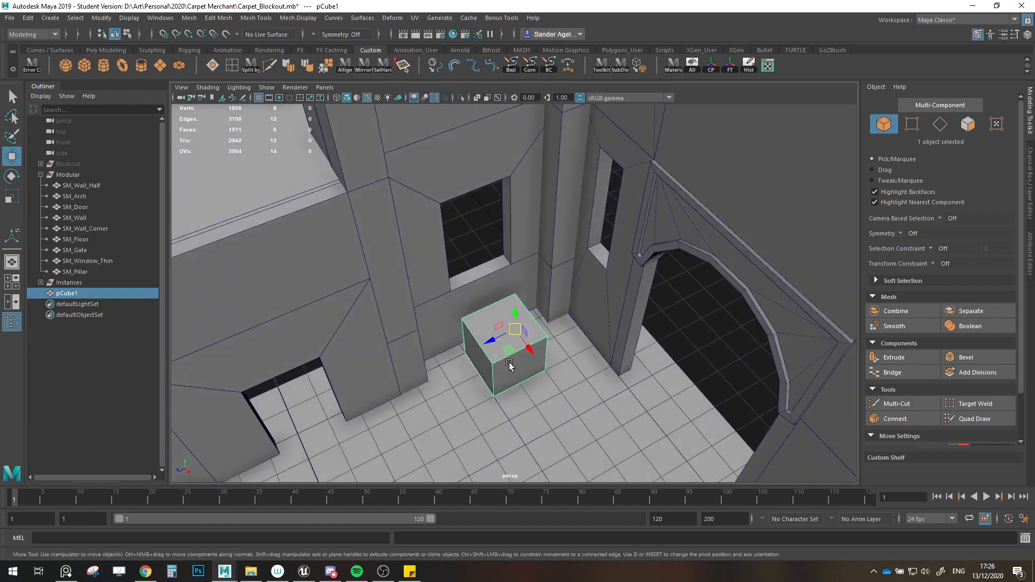
left_click_drag(510, 367, 487, 341, "alt")
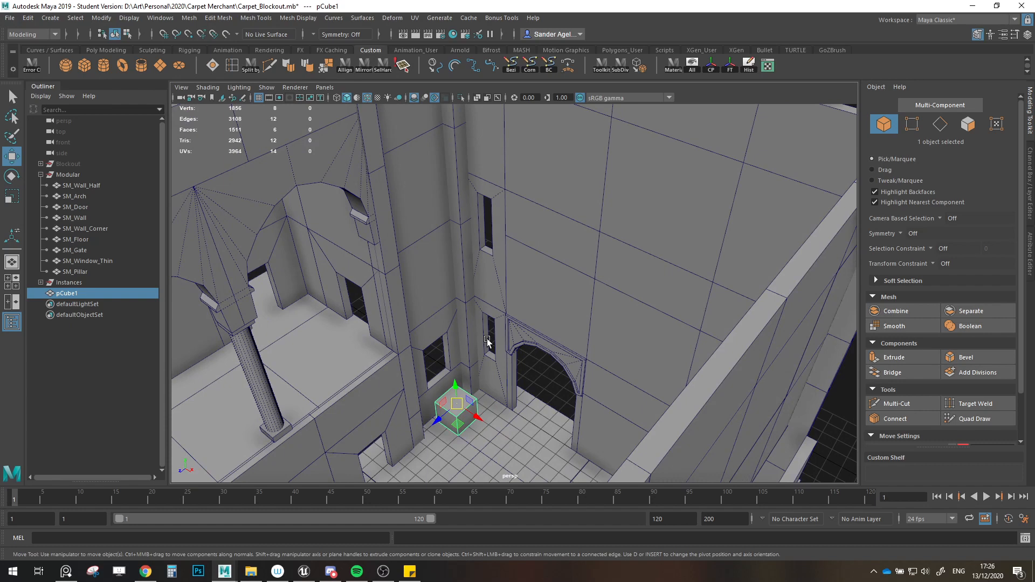
key("f")
left_click_drag(568, 322, 544, 340, "alt")
left_click(66, 573)
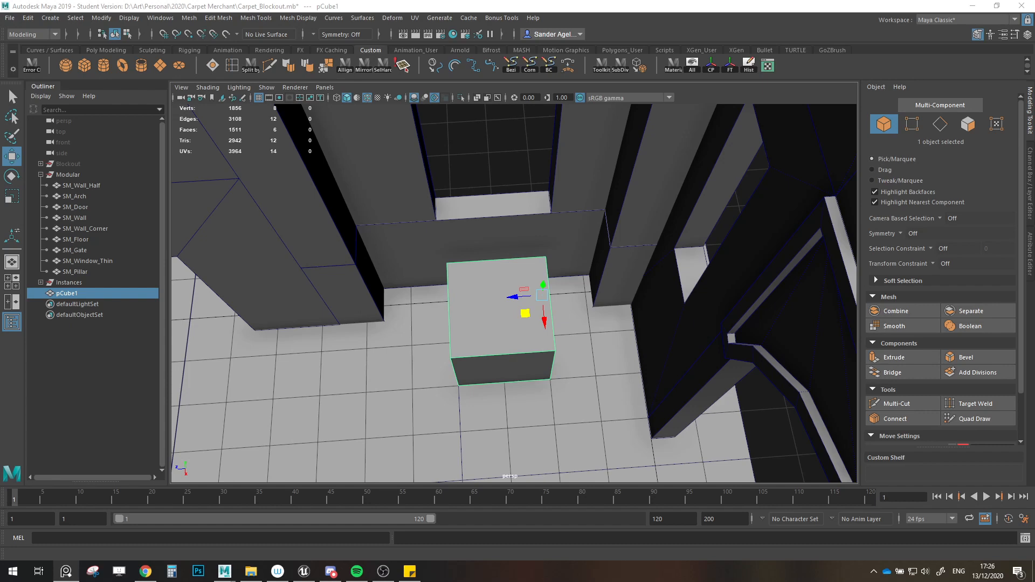
left_click_drag(674, 345, 838, 219, "alt")
key("r")
key("w")
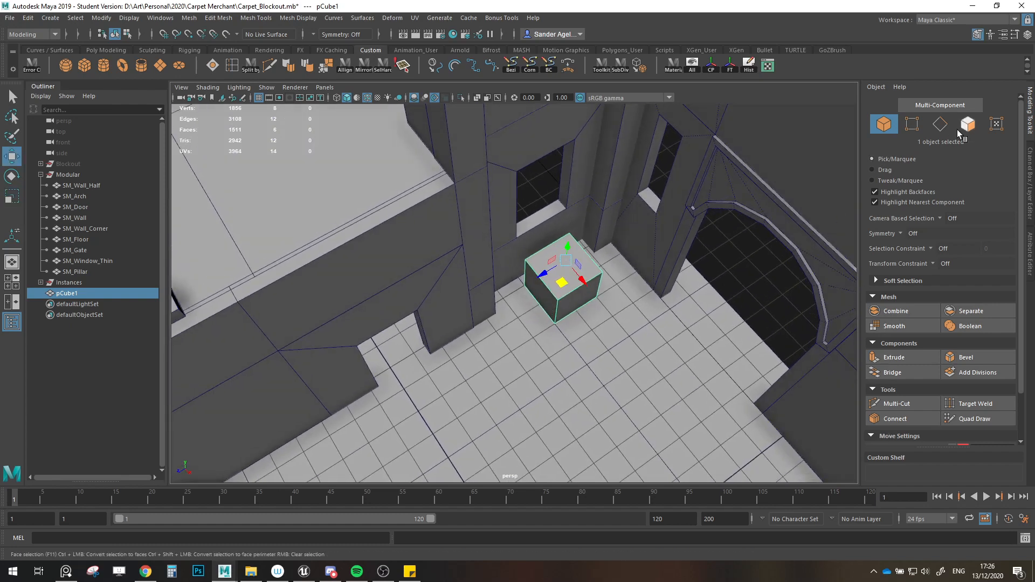
Step: Extend the cube along the wall towards the doorway by grid-snapping its side faces into a long block
left_click(968, 125)
left_click(590, 299)
key("x")
left_click_drag(591, 314, 577, 334)
left_click(553, 327)
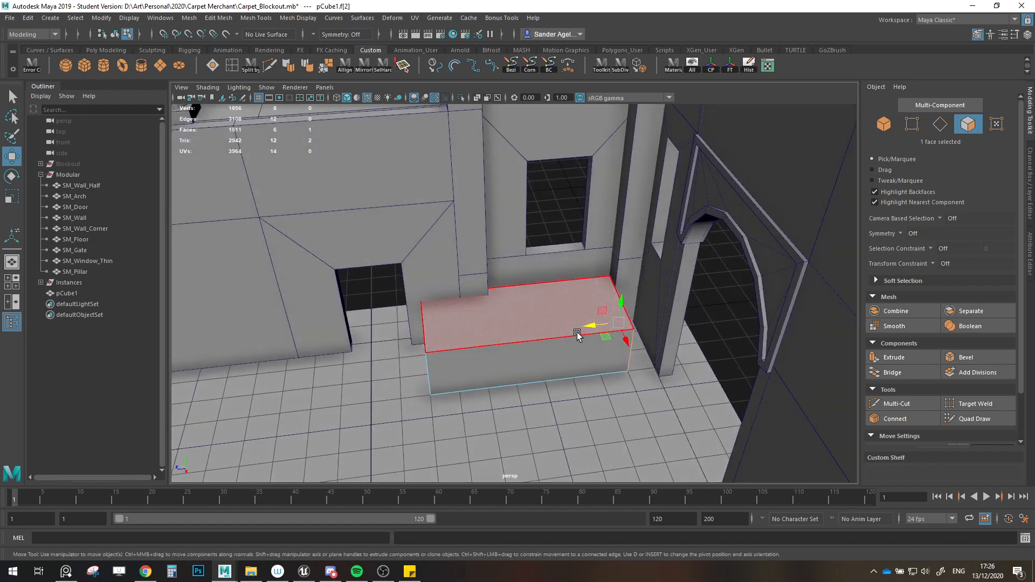
Step: Raise the block's top face to a height of 1.5 with grid snapping
left_click_drag(513, 326, 527, 291, "alt")
left_click(527, 342)
key("x")
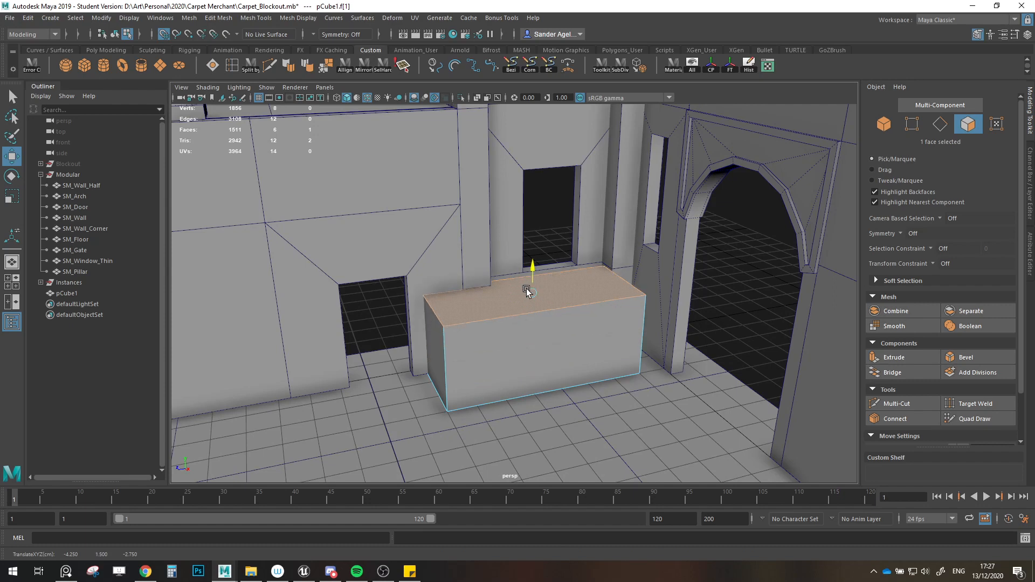
key("f")
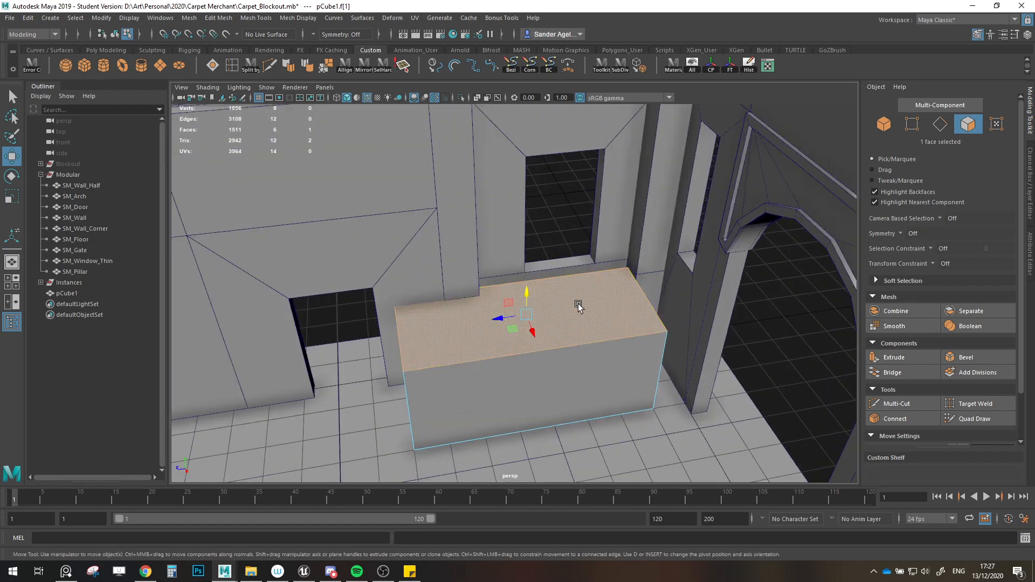
Step: Connect the block's four lengthwise edges with a new edge loop and snap the loop to Z -3
left_click(940, 124, "ctrl")
left_click_drag(782, 270, 782, 248, "alt")
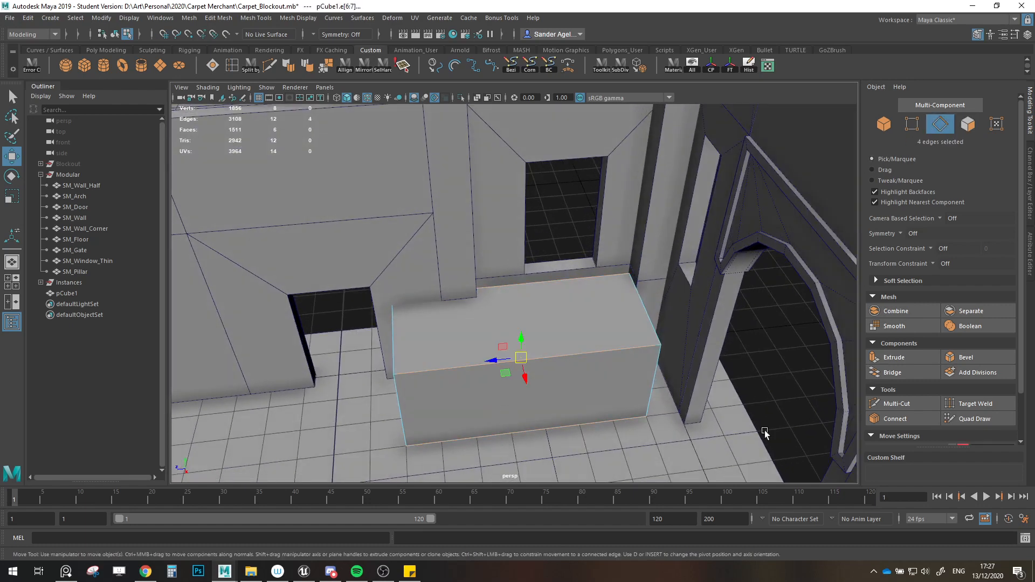
left_click(896, 419)
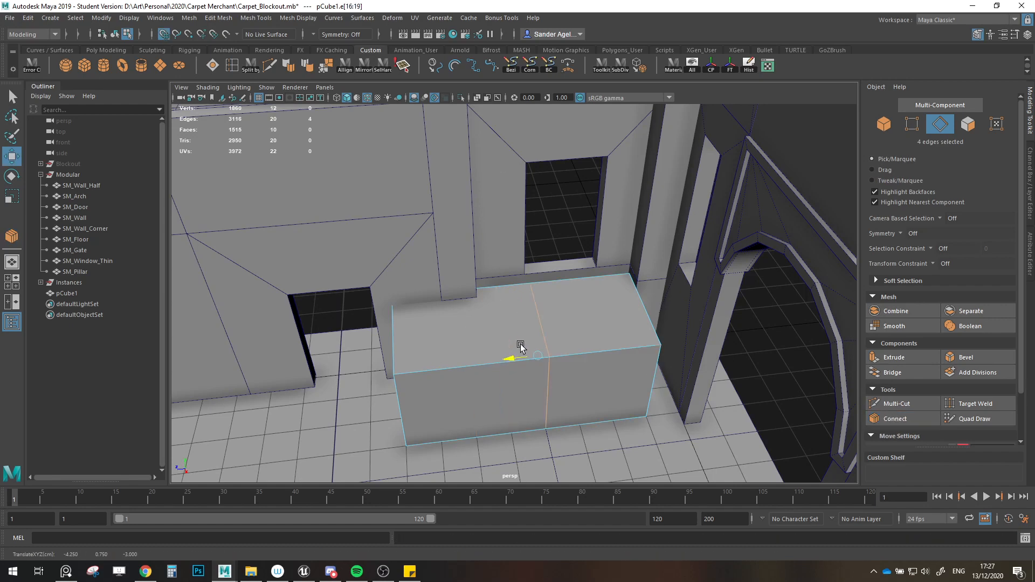
key("w")
left_click_drag(521, 348, 513, 324, "alt")
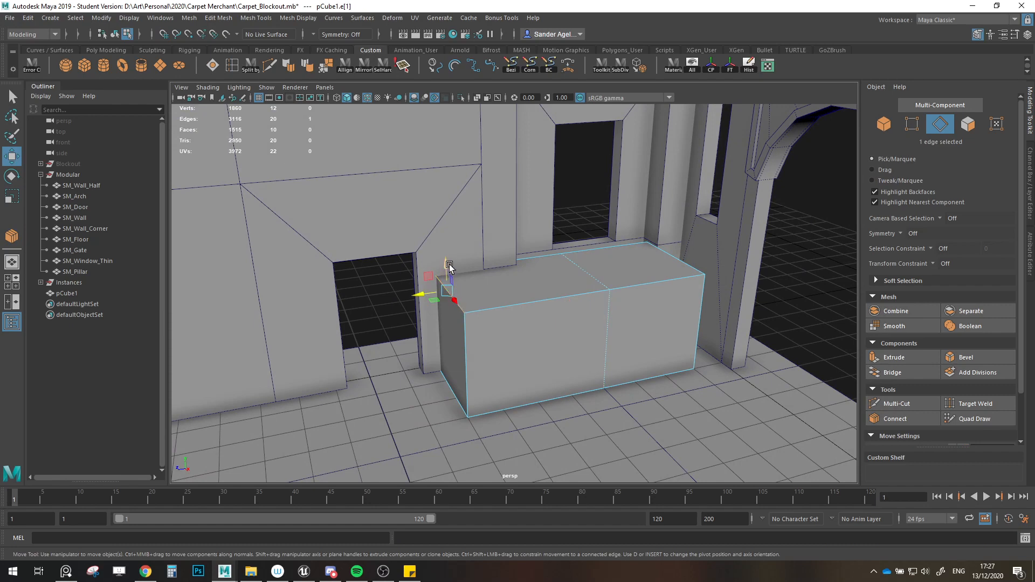
Step: Target-weld the top edge at the block's doorway end onto the floor edge below it to form a ramp
left_click(975, 404)
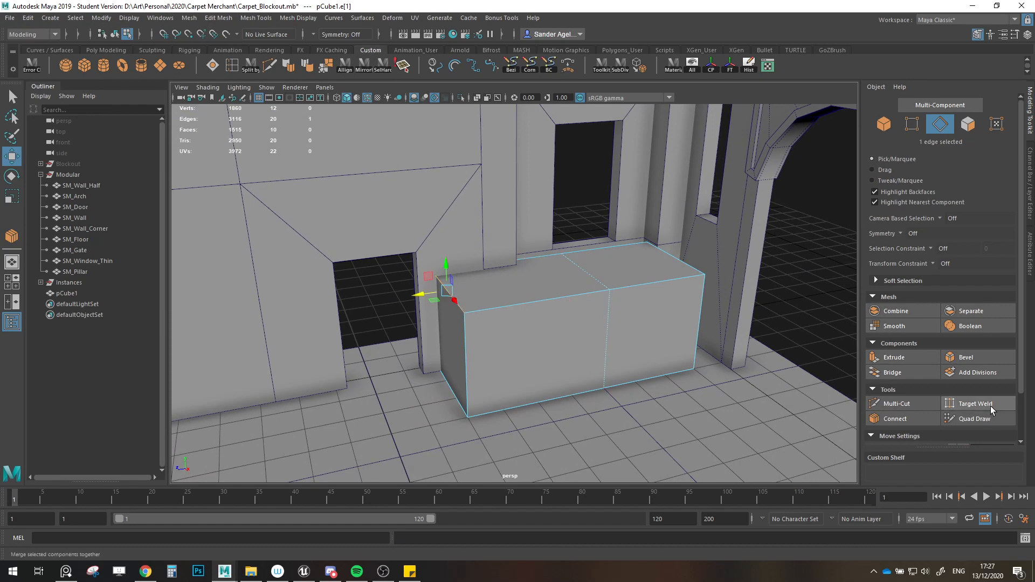
left_click_drag(452, 395, 452, 392)
key("w")
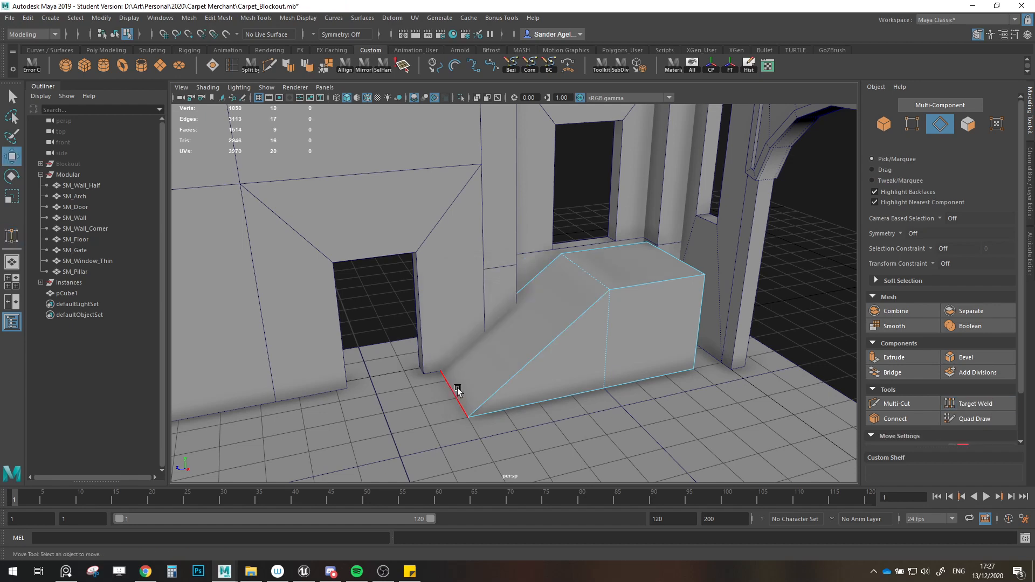
Step: Select the ramp's two sloping edges and connect them with 8 evenly spaced segments
left_click_drag(564, 358, 555, 354, "alt")
left_click(573, 285)
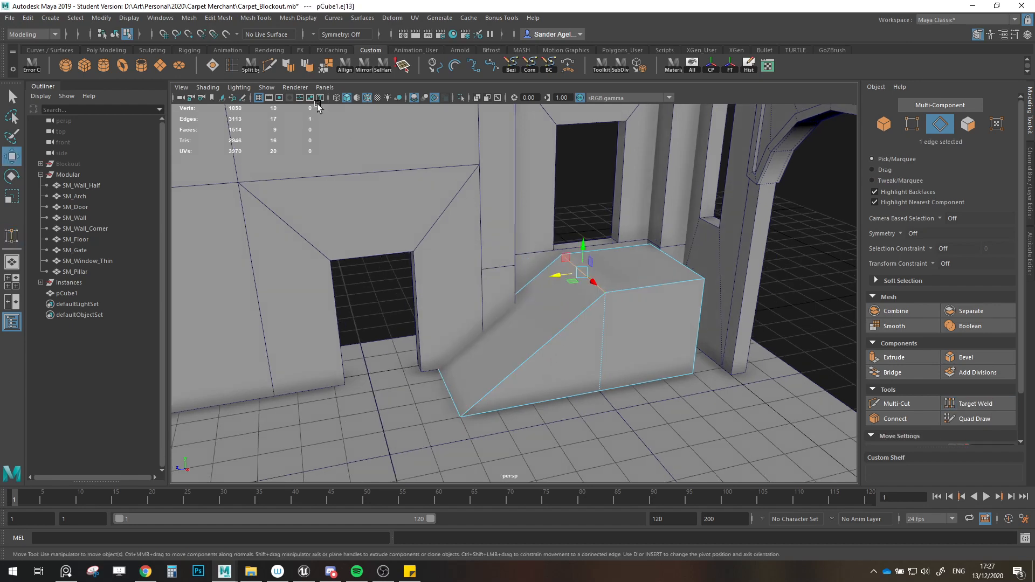
left_click(537, 297)
left_click(548, 326, "shift")
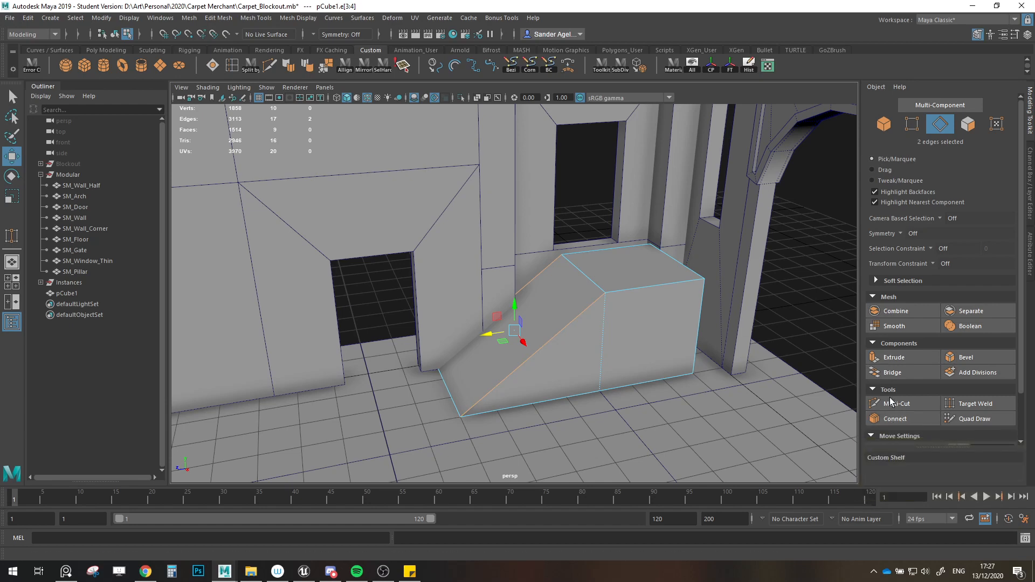
left_click(896, 418)
scroll(932, 439, "down", 2)
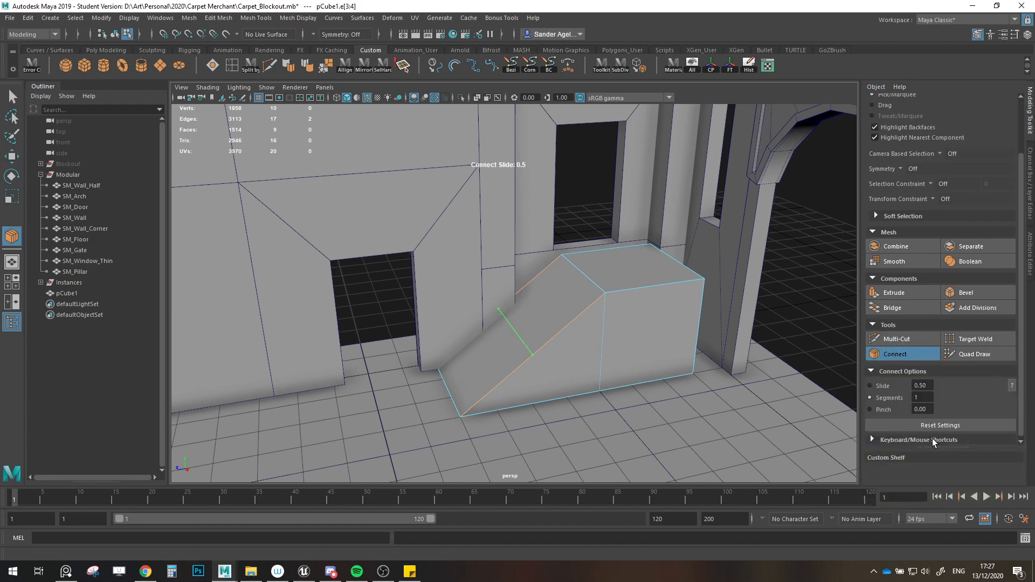
double_click(922, 398)
type("5")
key("Return")
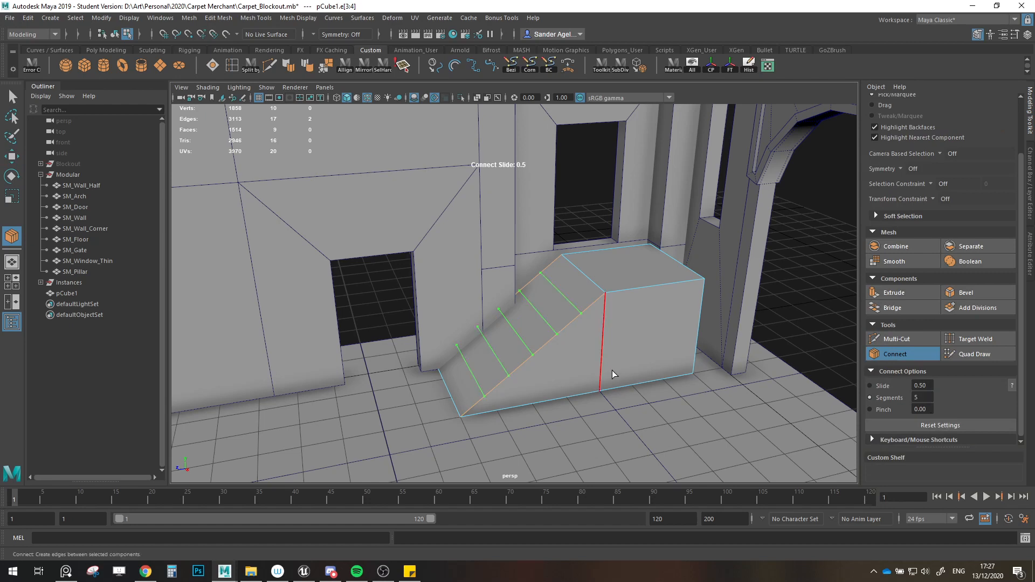
left_click(921, 410)
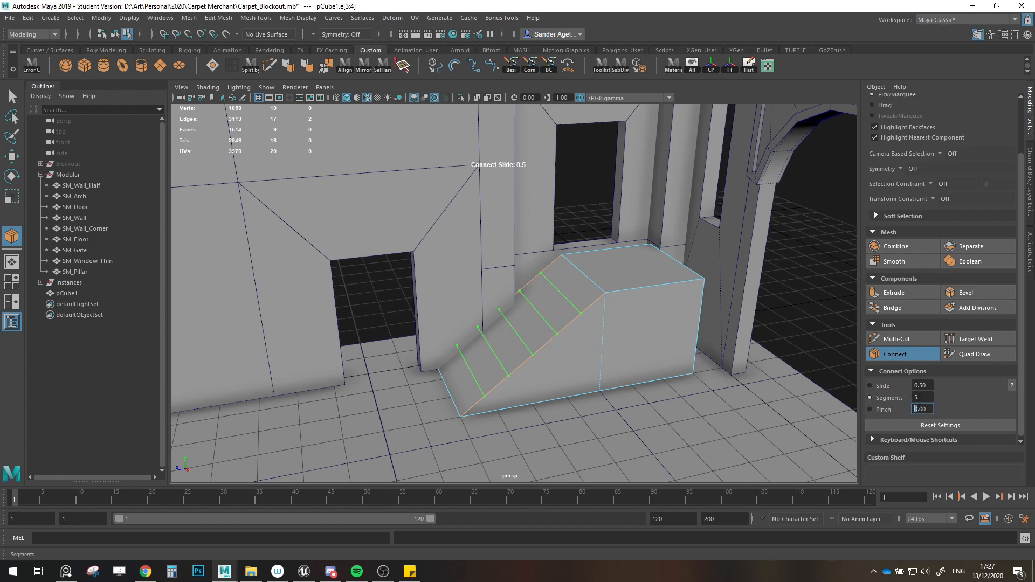
left_click_drag(924, 399, 885, 398)
key("w")
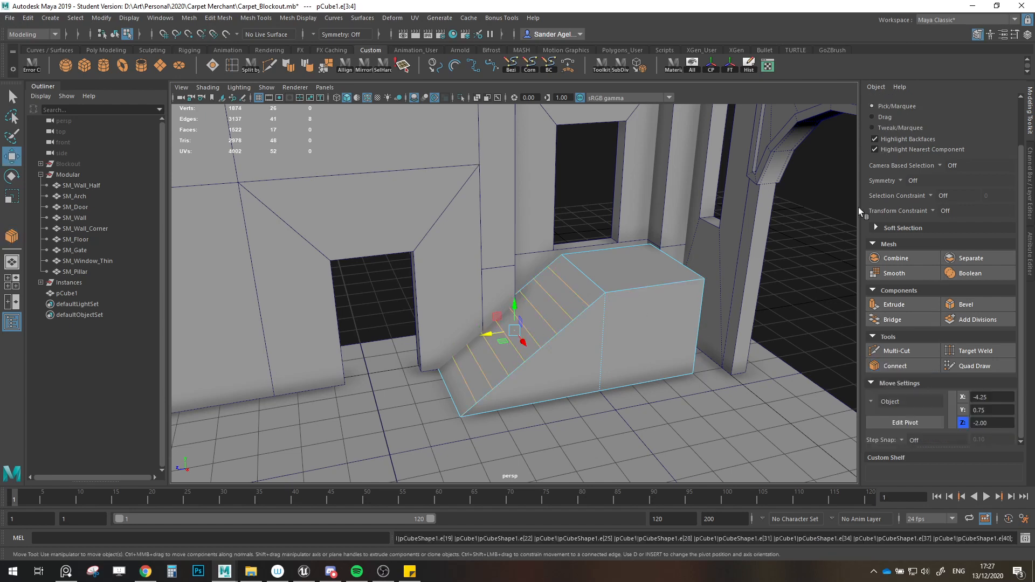
Step: Snap every second crosswise edge of the ramp upward to form four steps and harden the edges of the whole mesh
left_click(528, 322)
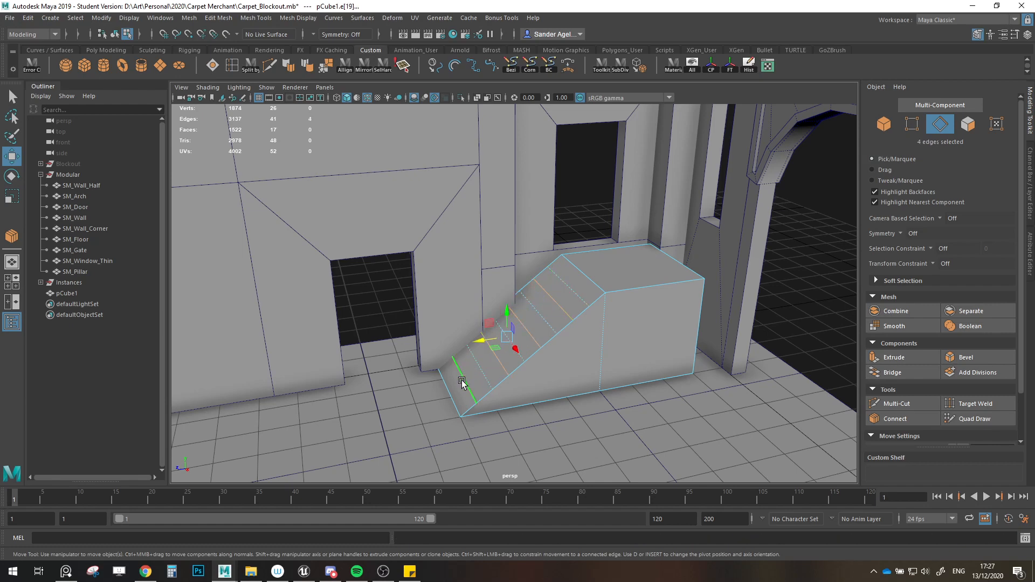
left_click_drag(484, 351, 456, 419)
key("ctrl+z")
left_click_drag(476, 384, 485, 381)
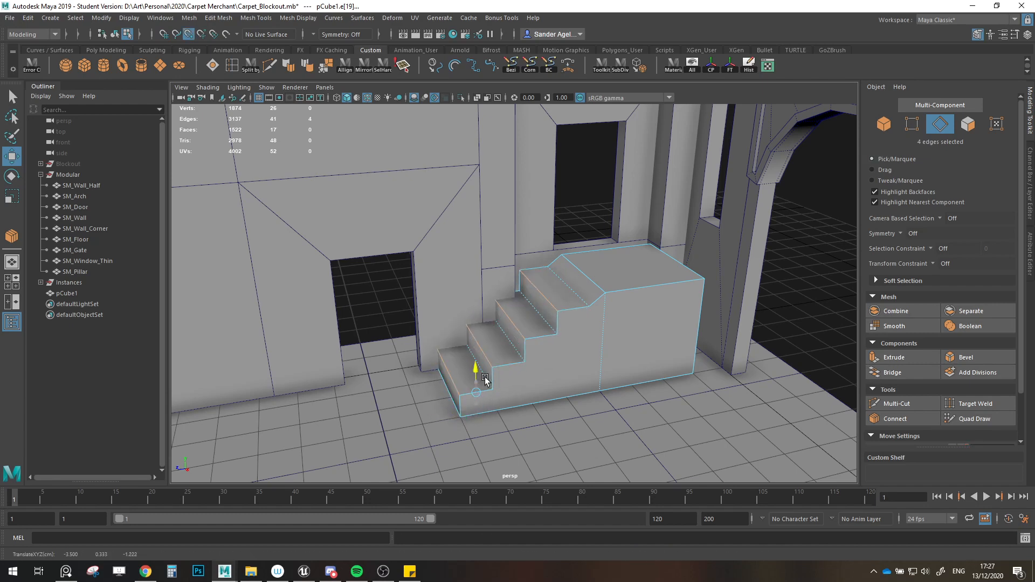
left_click(895, 126)
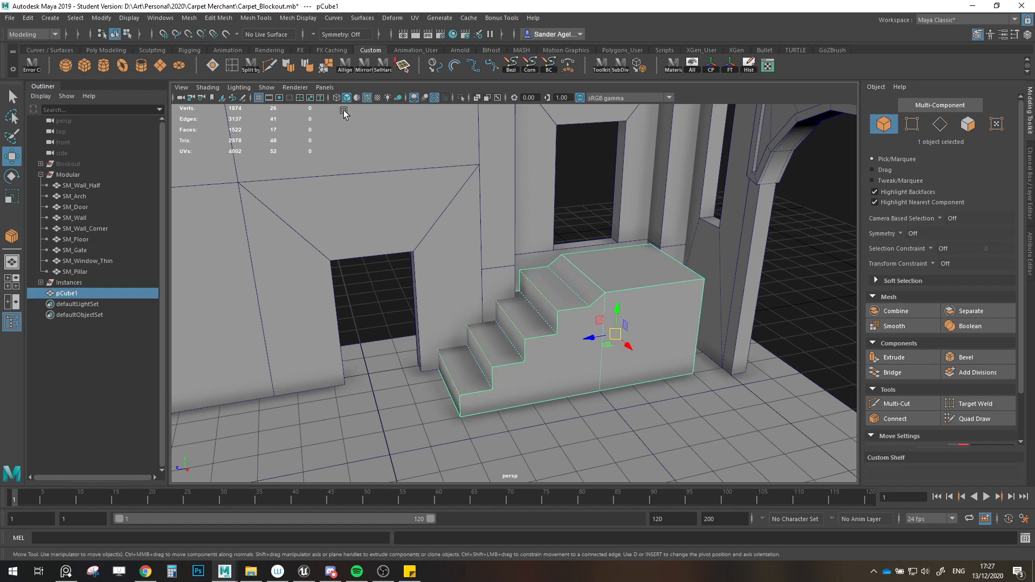
left_click(292, 66)
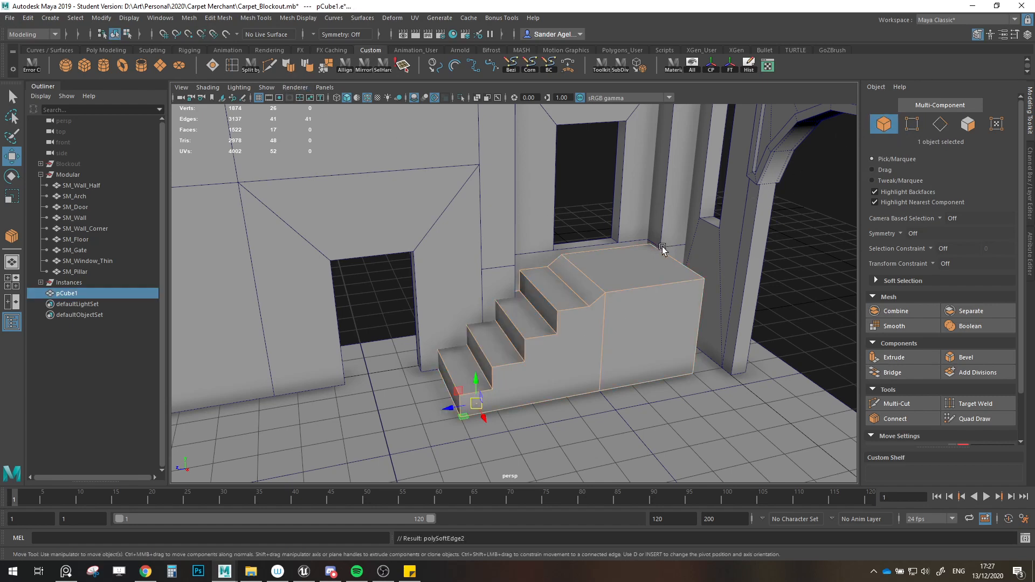
Step: Select the landing's top face and snap it down to the height of the highest step, at 1.333
scroll(663, 249, "up", 1)
left_click(919, 124)
scroll(662, 258, "down", 1)
left_click_drag(662, 269, 629, 275, "alt")
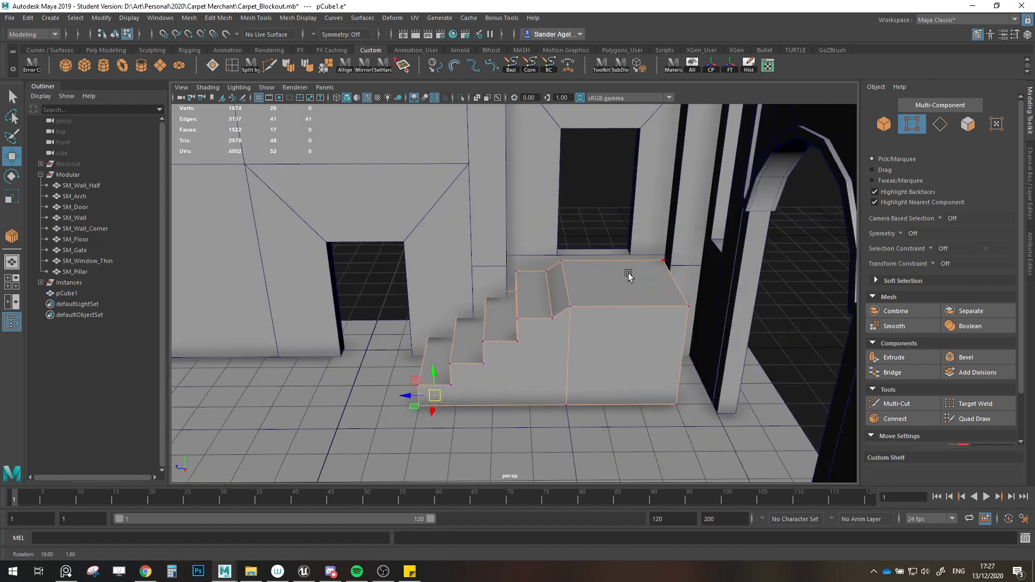
left_click(939, 127)
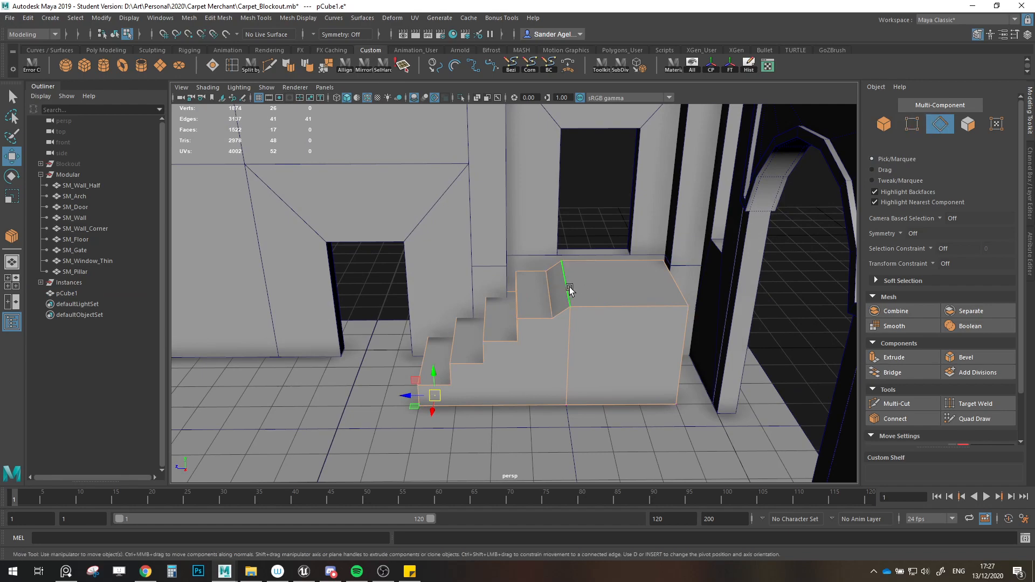
left_click_drag(575, 289, 600, 275, "alt")
mouse_move(608, 271)
left_mouse_down("alt")
mouse_move(600, 282)
mouse_move(611, 299)
mouse_move(615, 286)
left_mouse_up("alt")
left_click(968, 124)
left_click(601, 270)
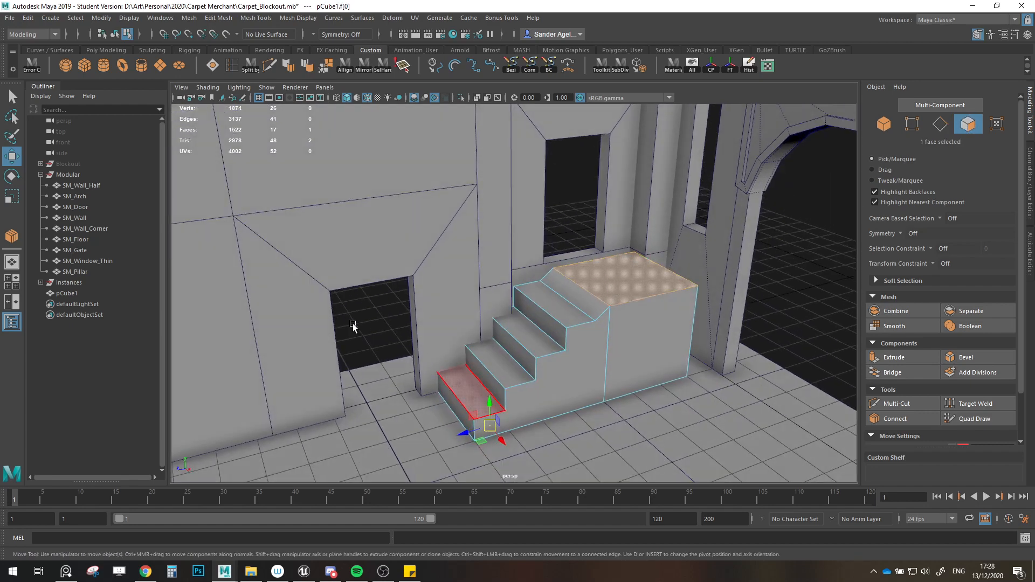
double_click(12, 157)
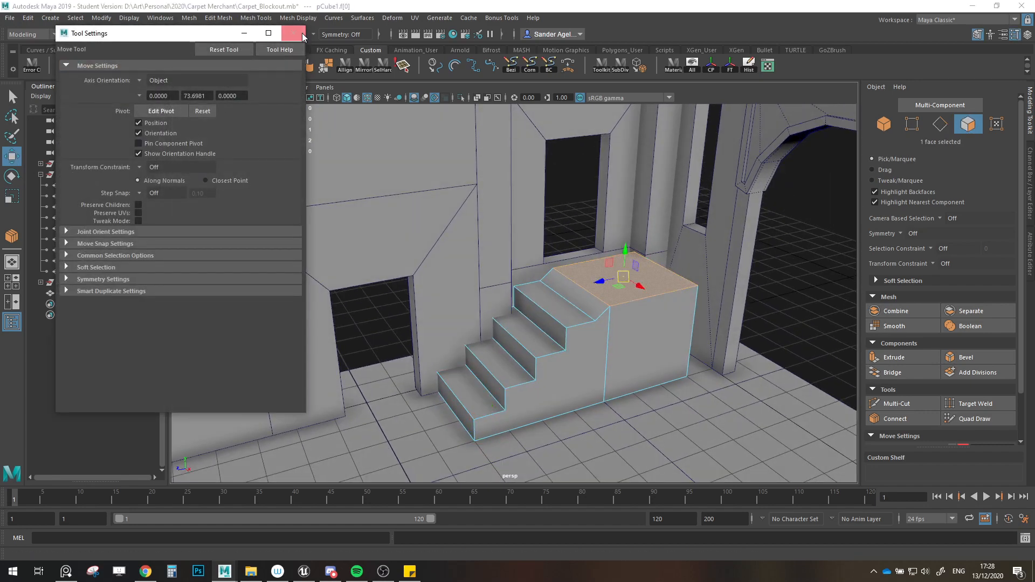
left_click(293, 33)
left_click_drag(629, 253, 628, 265)
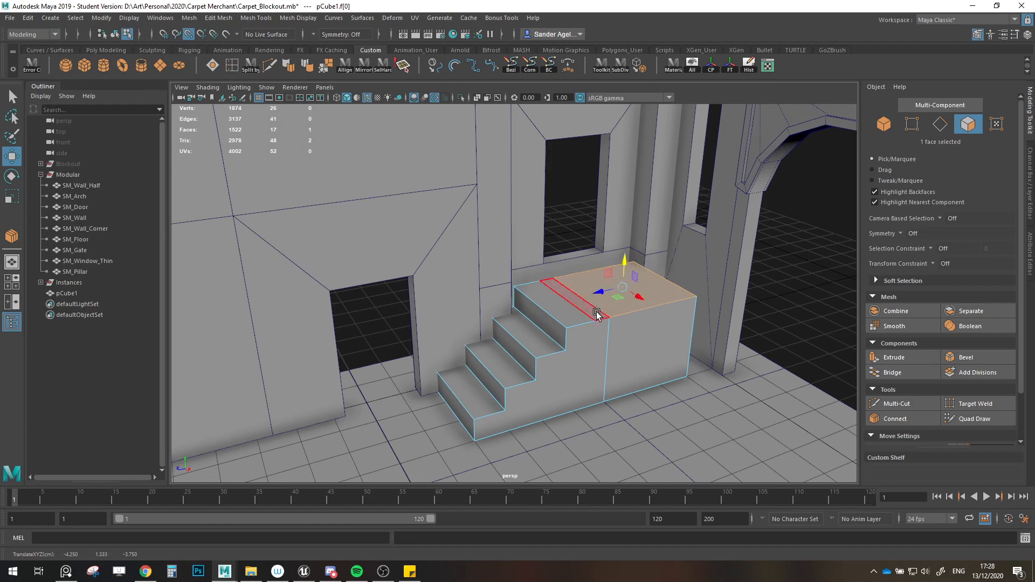
Step: Target-weld the spare crosswise edge onto the adjacent landing edge and delete the remaining edge loop around the block
left_click(940, 124)
left_click(973, 404)
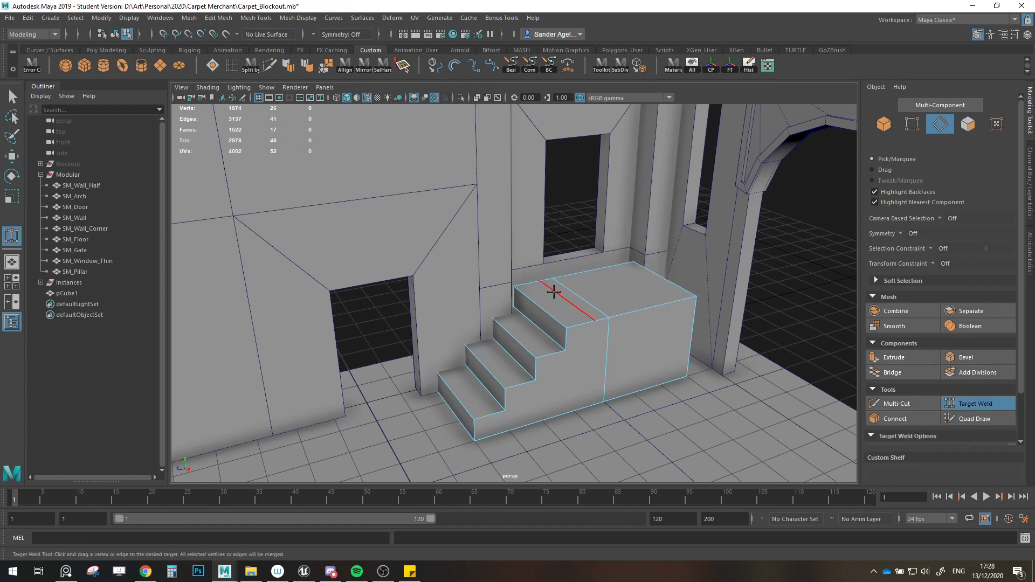
mouse_move(619, 316)
left_mouse_down("alt")
mouse_move(592, 295)
mouse_move(620, 316)
left_mouse_up("alt")
key("w")
left_click(609, 339)
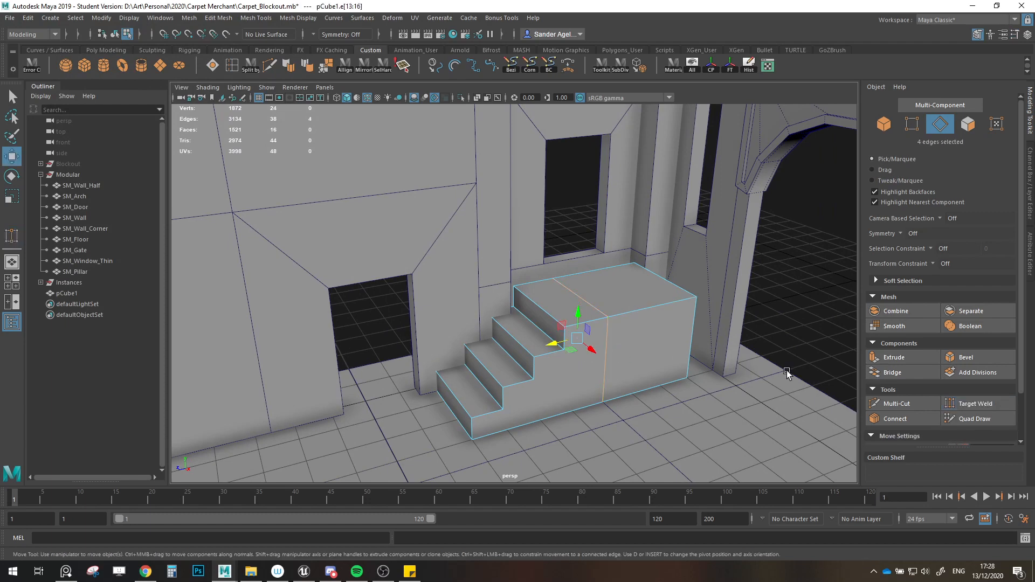
key("Delete")
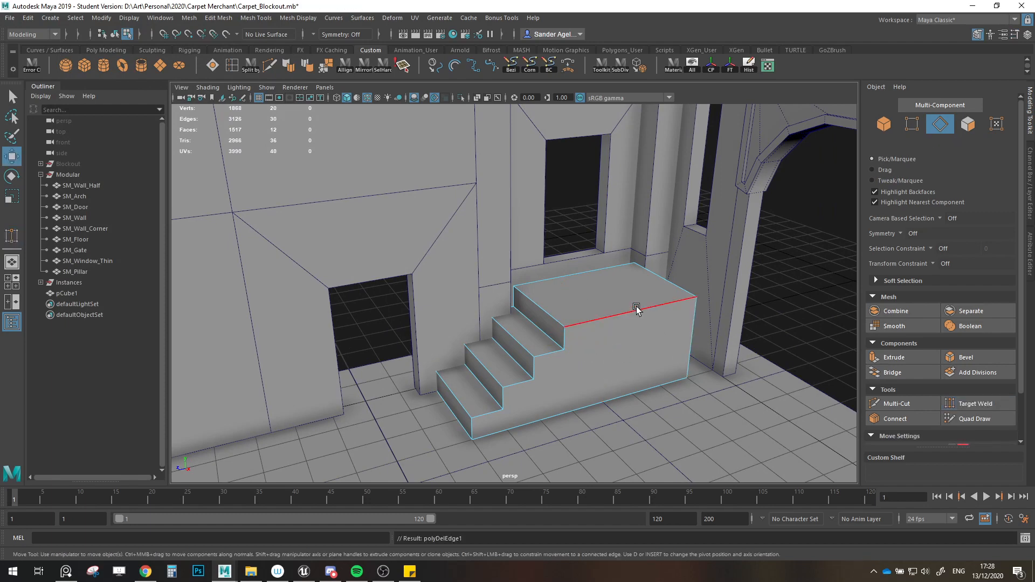
Step: Select all step and landing vertices above the floor and vertex-snap them up from a landing corner to the ledge line beneath the window
left_click_drag(636, 307, 862, 208, "alt")
left_click(883, 122)
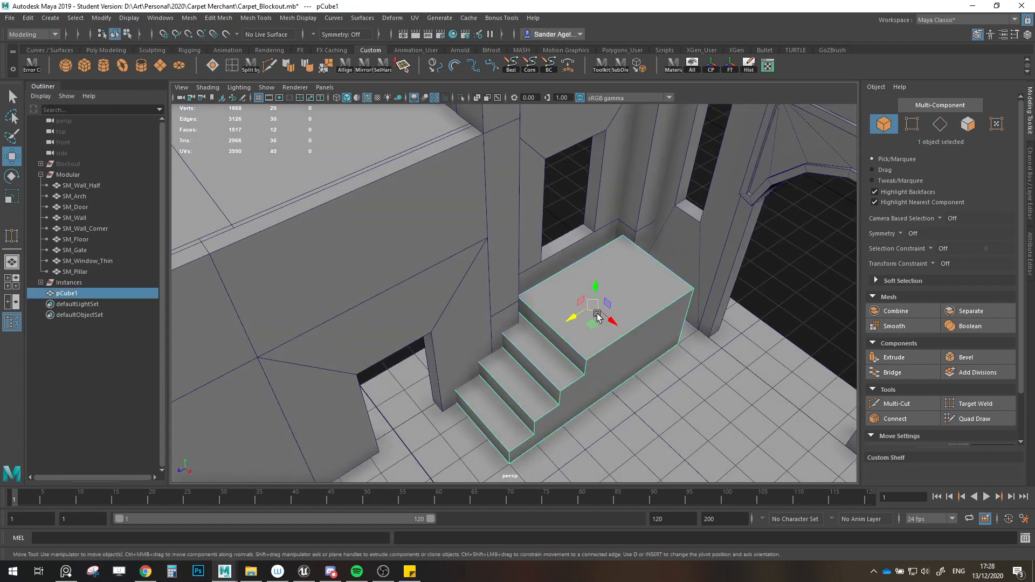
left_click_drag(597, 312, 572, 248, "alt")
middle_click_drag(623, 316, 624, 336, "alt")
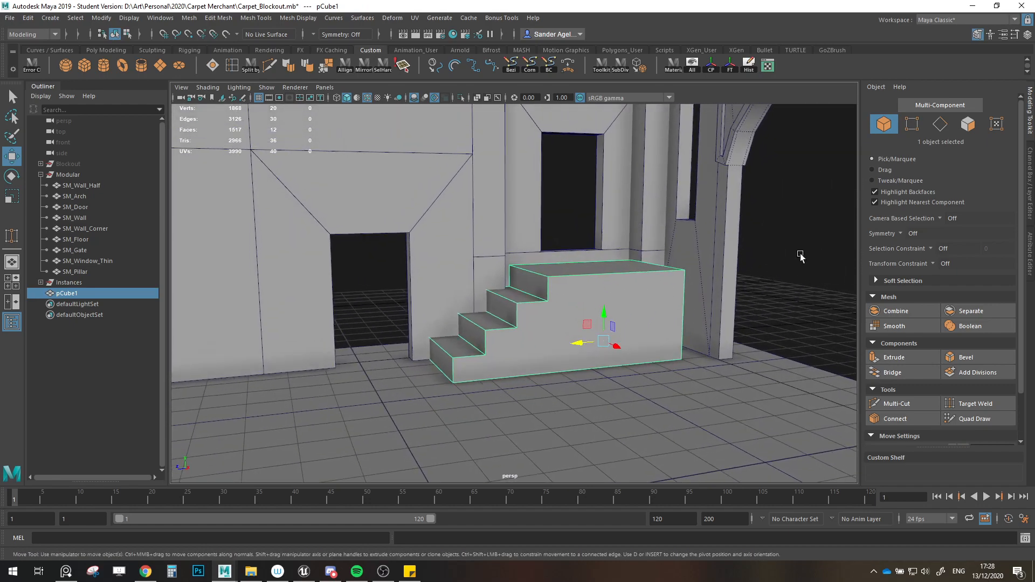
left_click(910, 127)
left_click_drag(556, 297, 495, 276, "alt")
left_click_drag(311, 212, 733, 345)
key("d")
key("v")
left_click_drag(550, 273, 683, 267)
key("v")
left_click_drag(549, 239, 580, 241)
left_click_drag(561, 285, 604, 324, "alt")
right_click_drag(495, 342, 497, 355, "shift")
left_click(496, 355)
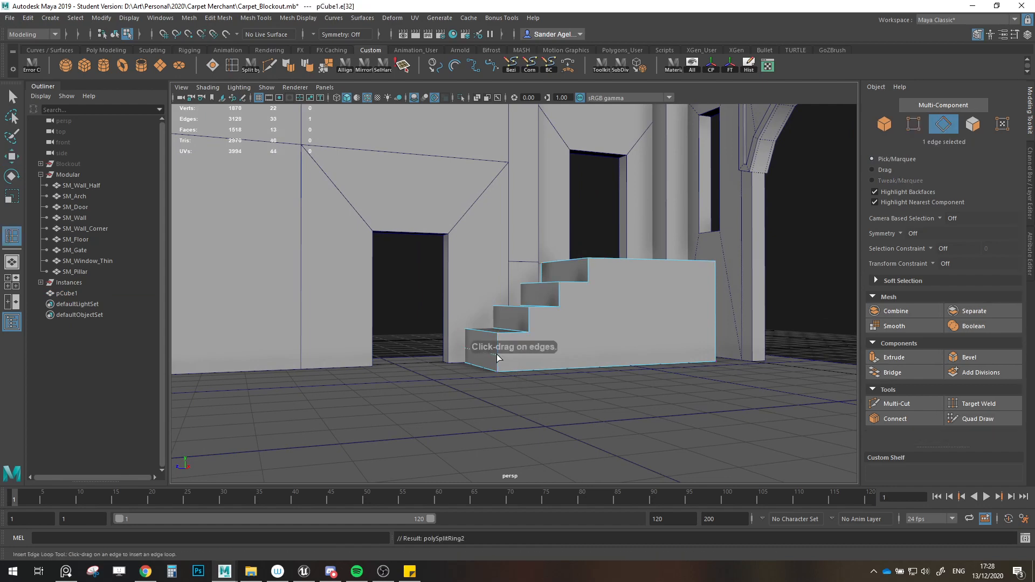
key("ctrl+z")
key("w")
Step: Connect the staircase's four vertical corner edges with a 1-segment loop and flatten the loop to a level height
left_click_drag(437, 345, 780, 342, "alt")
left_click(893, 421)
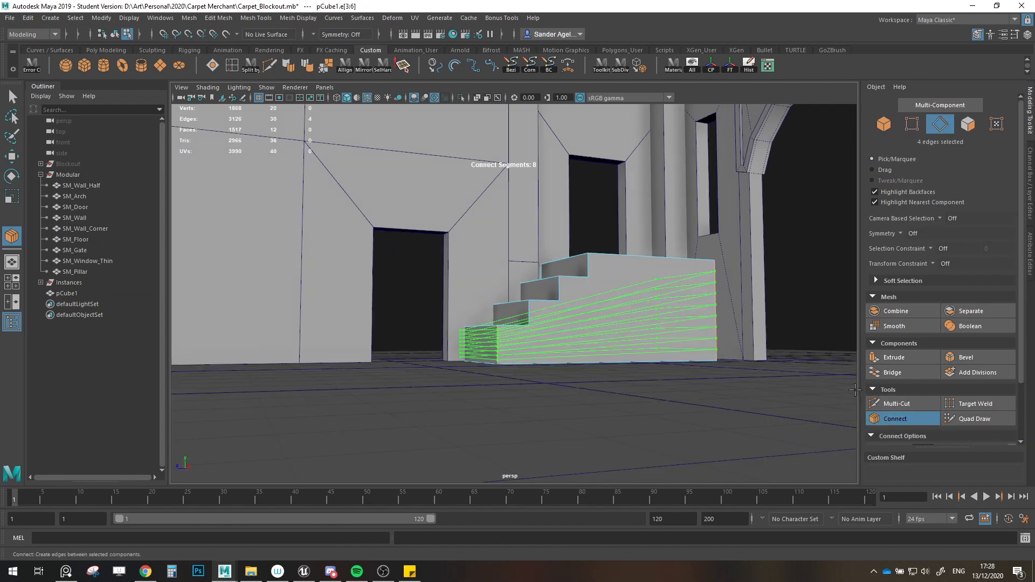
double_click(922, 398)
type("1")
key("Return")
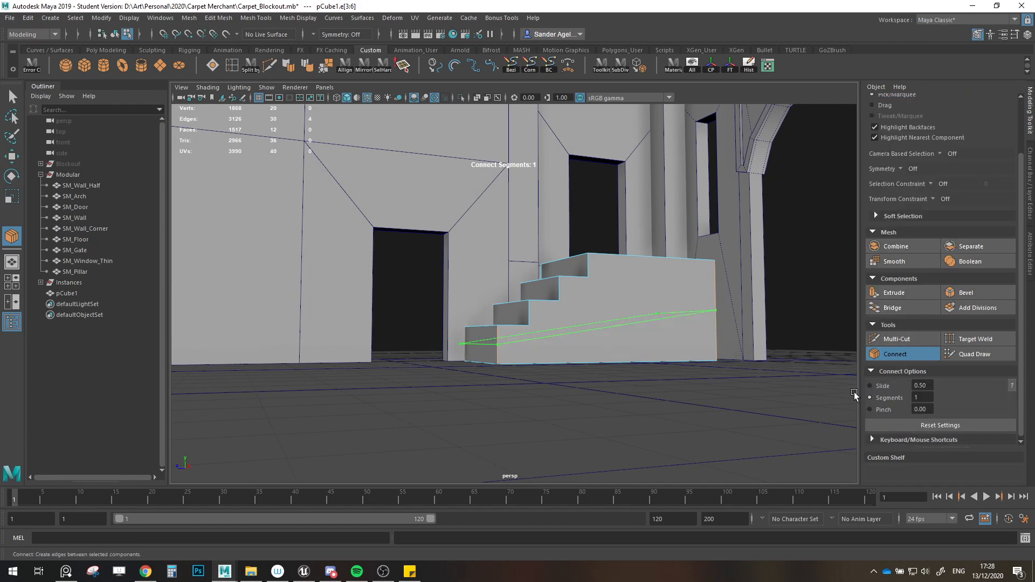
key("r")
key("w")
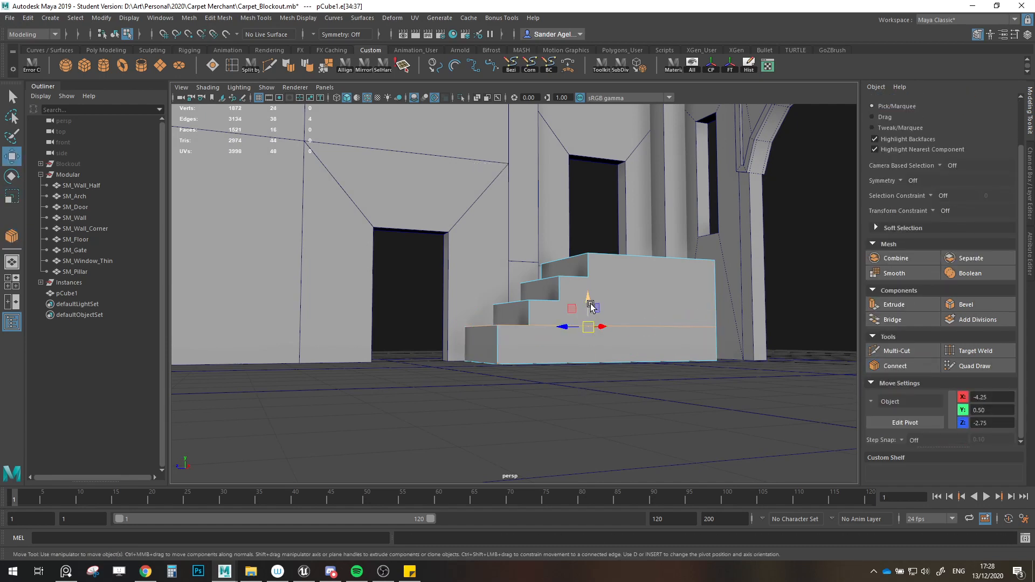
Step: Lower the new horizontal edge loop to a height of about 0.4, just beneath the bottom step's tread
left_click_drag(591, 303, 592, 325)
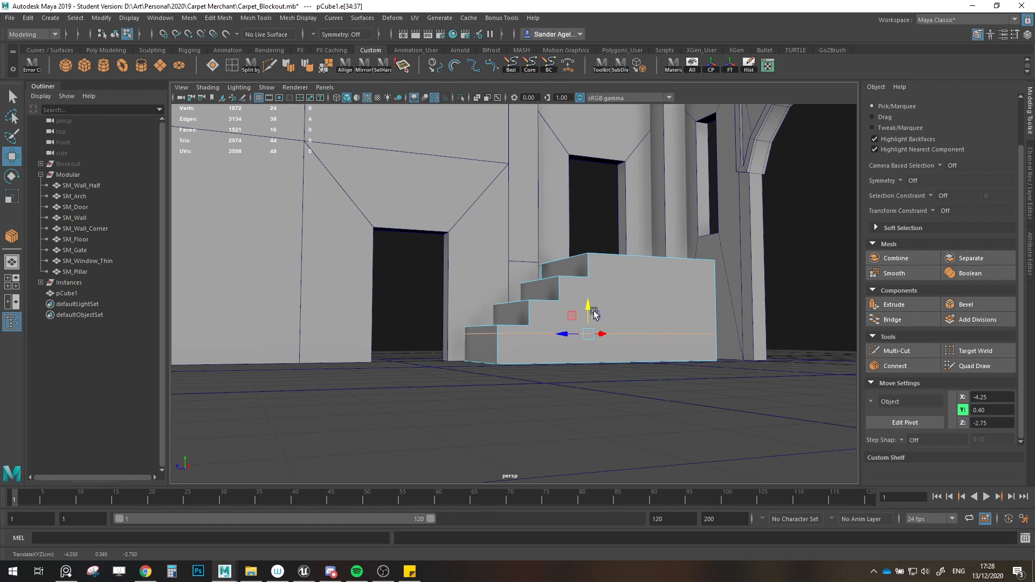
left_click_drag(593, 312, 610, 341, "alt")
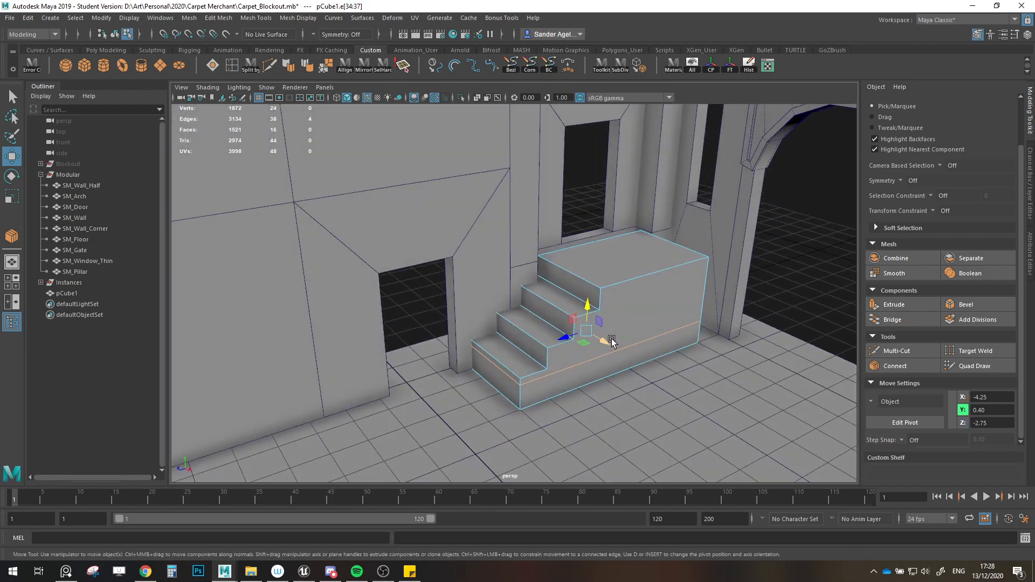
middle_click_drag(598, 325, 597, 297, "alt")
left_click_drag(587, 279, 590, 277)
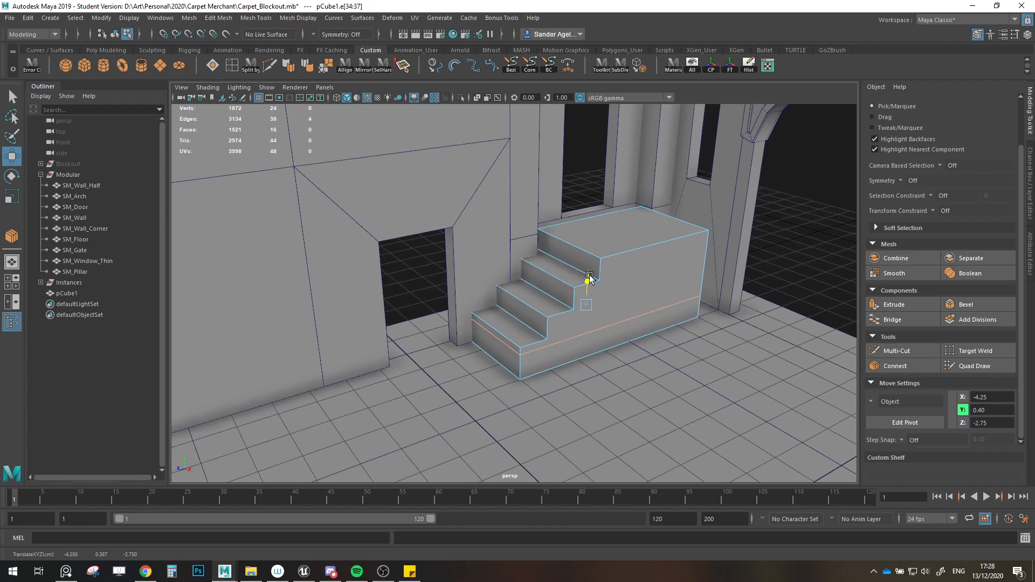
Step: Isolate the staircase in the viewport
left_click_drag(603, 350, 561, 359, "alt")
scroll(916, 215, "up", 2)
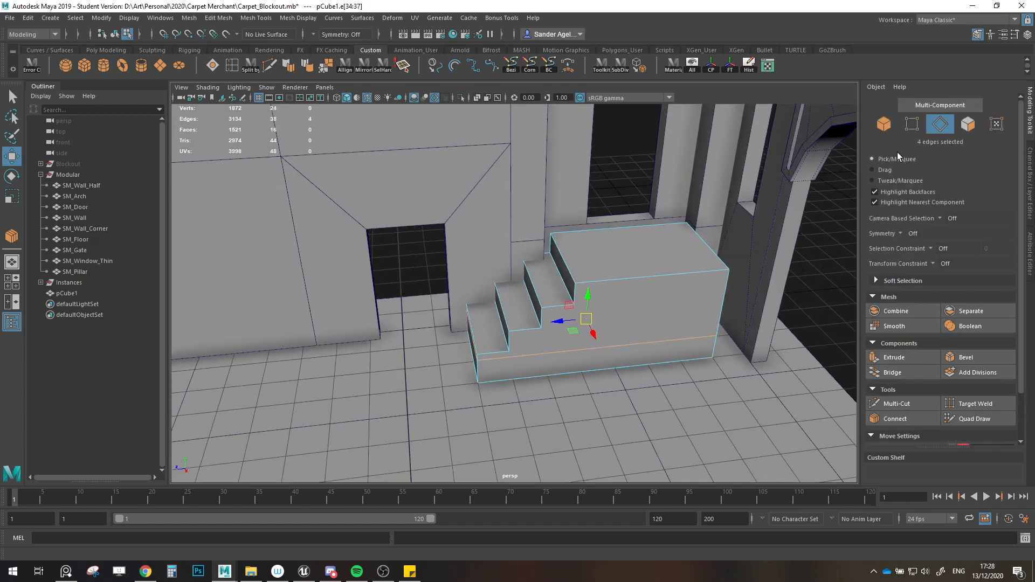
left_click(884, 124)
key("ctrl+1")
left_click(912, 124)
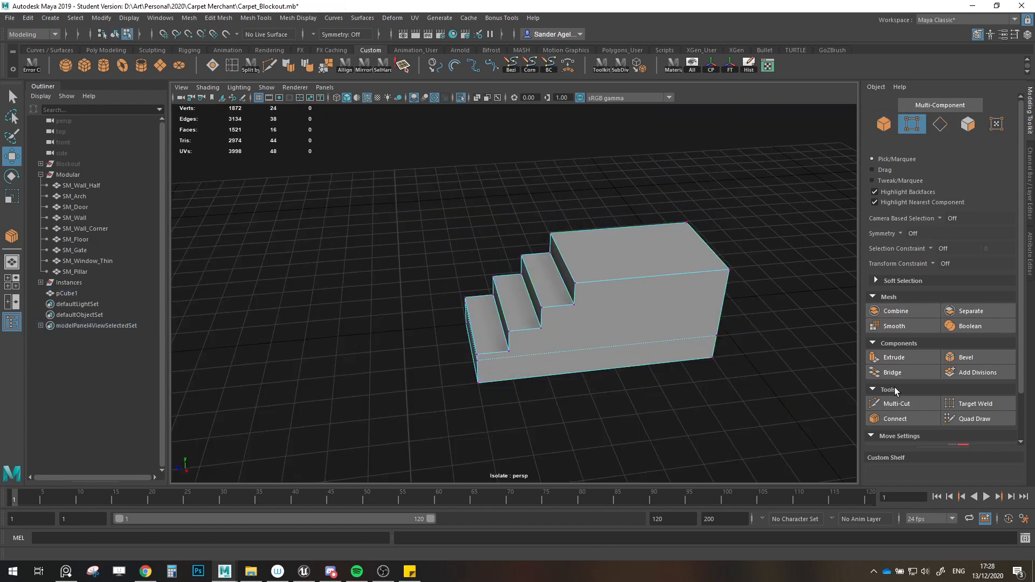
left_click(897, 404)
left_click_drag(490, 360, 541, 298, "alt")
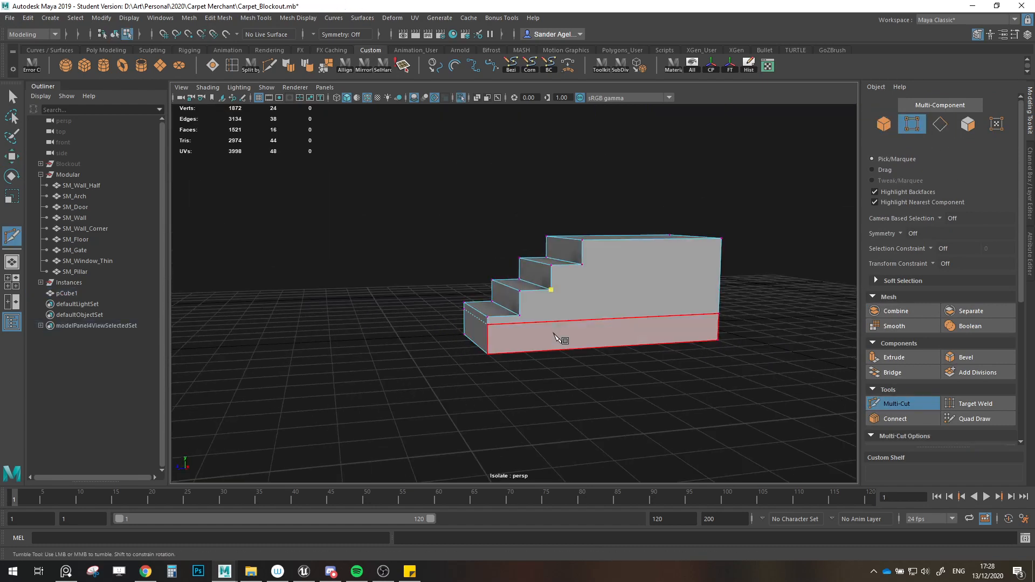
left_click_drag(555, 340, 633, 379, "alt")
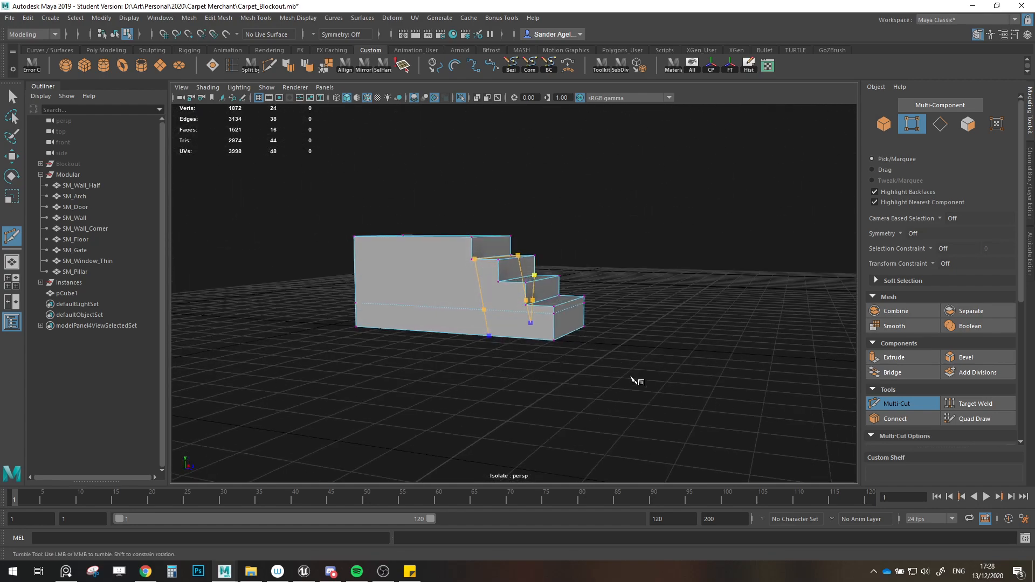
left_click_drag(548, 335, 475, 275, "alt")
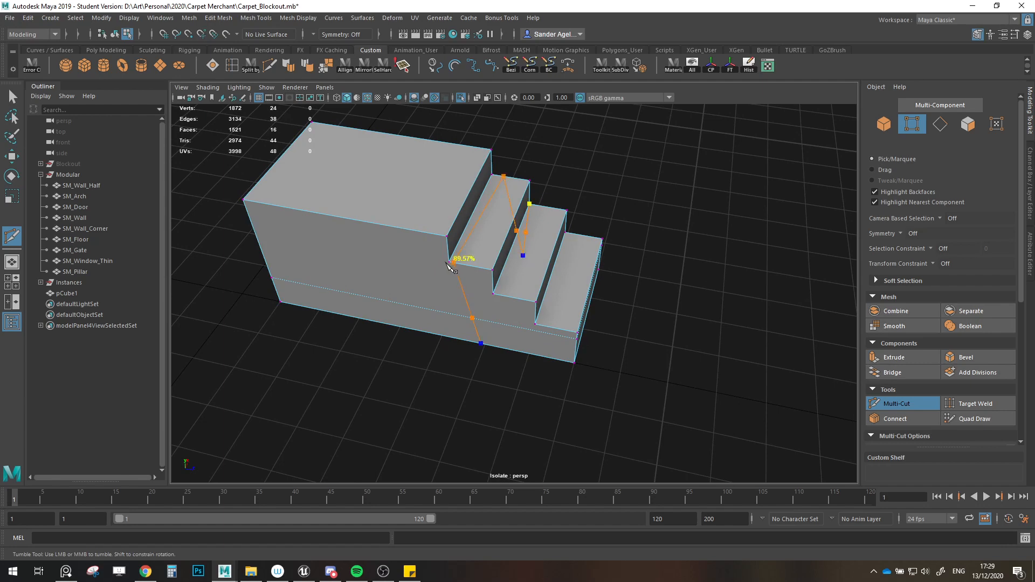
left_click(451, 264)
left_click_drag(469, 302, 499, 300, "alt")
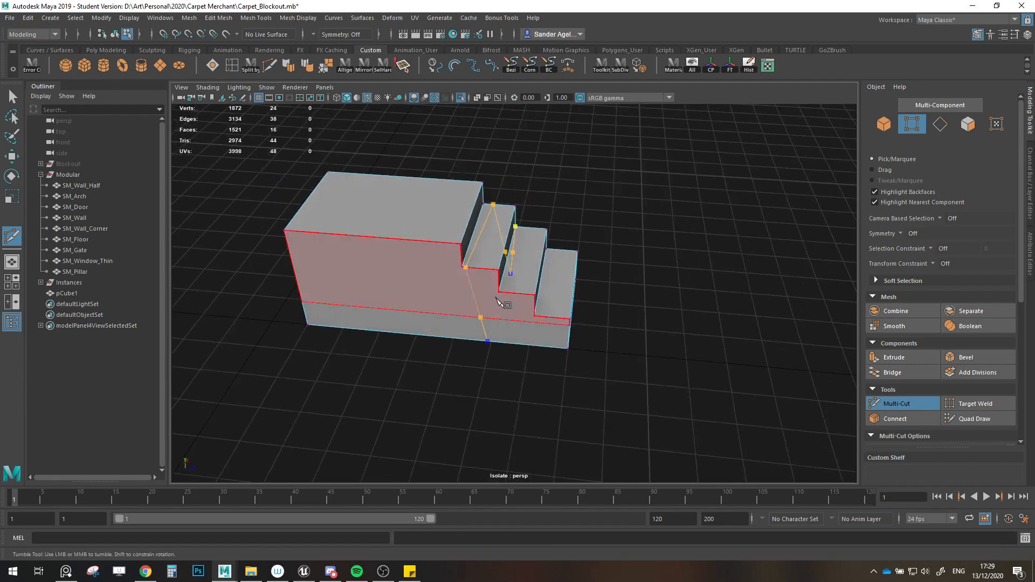
key("w")
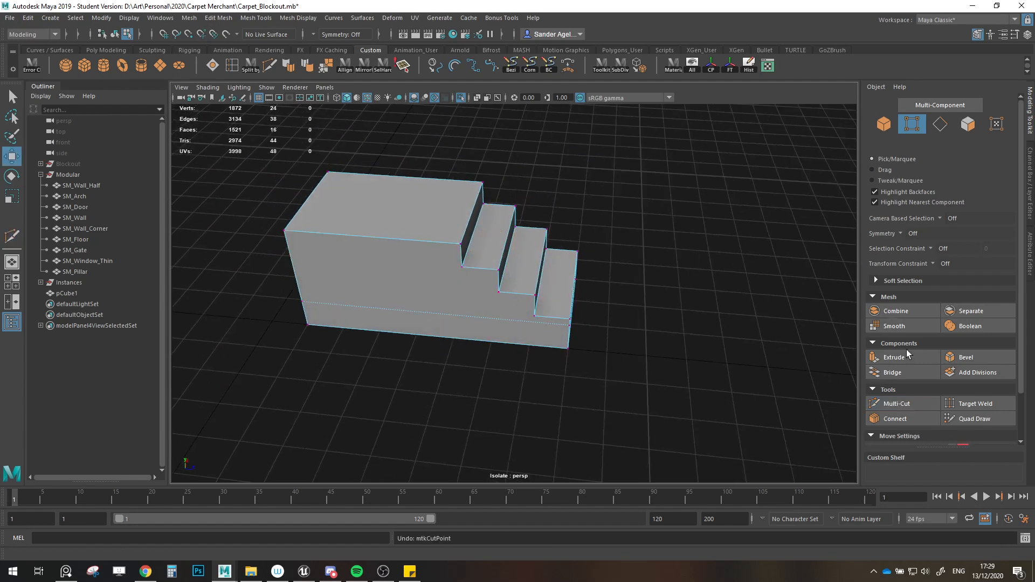
Step: Multi-cut from the inner corner below the landing down one side, across the underside and up to the matching corner opposite
left_click(897, 403)
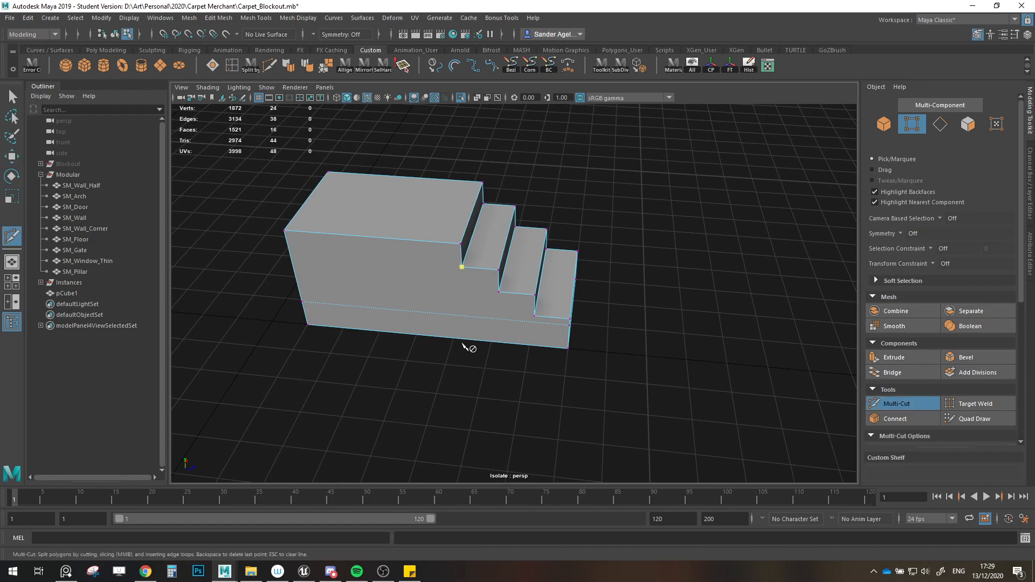
left_click_drag(467, 338, 405, 296, "alt")
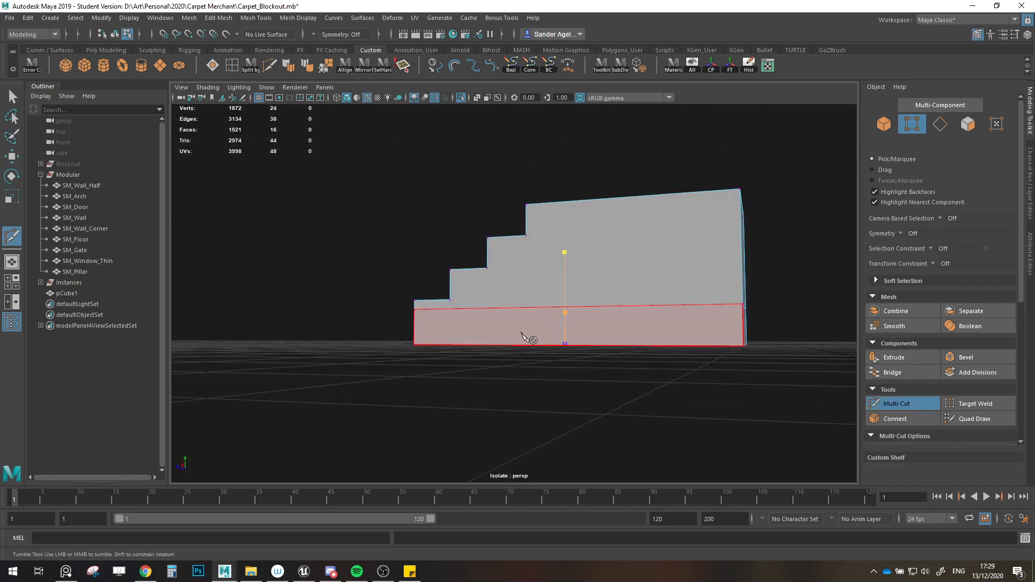
left_click_drag(523, 347, 574, 371, "alt")
left_click(589, 304)
key("w")
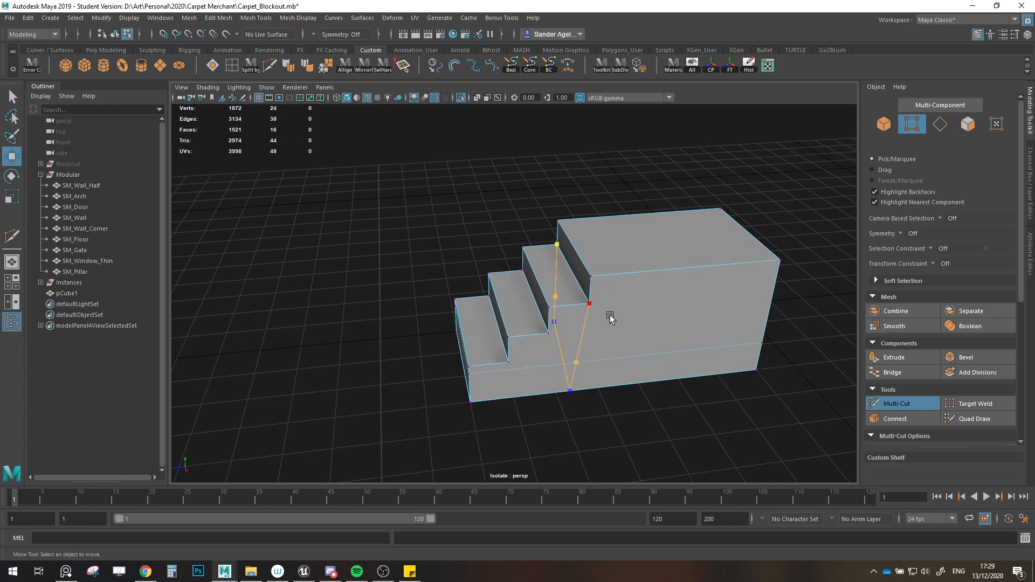
Step: Straighten the cut's edge across the staircase's underside and line it up with the inner corners below the landing
left_click_drag(611, 316, 700, 243, "alt")
left_click(940, 124)
left_click(599, 315)
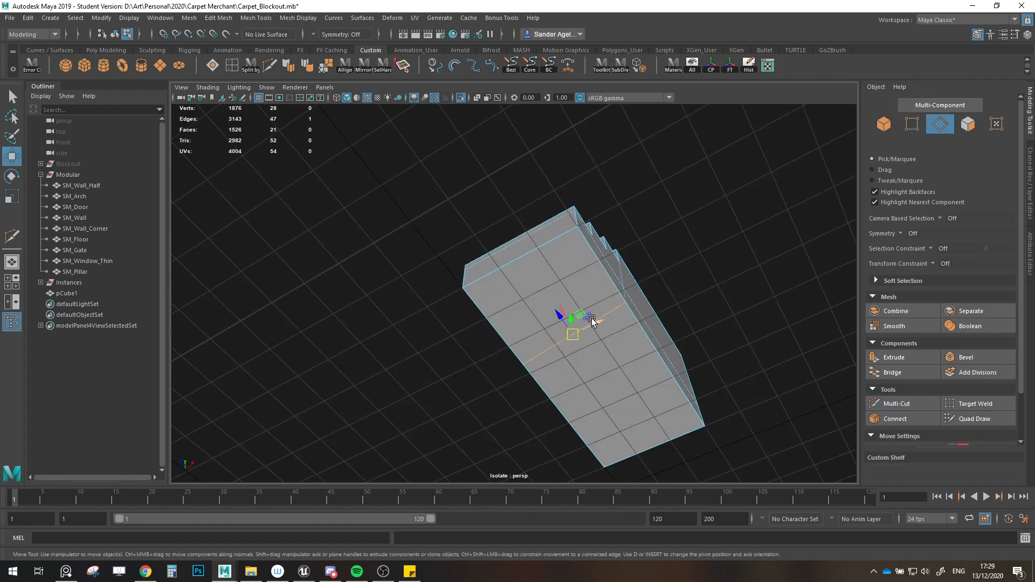
key("r")
key("w")
left_click_drag(613, 288, 543, 278, "alt")
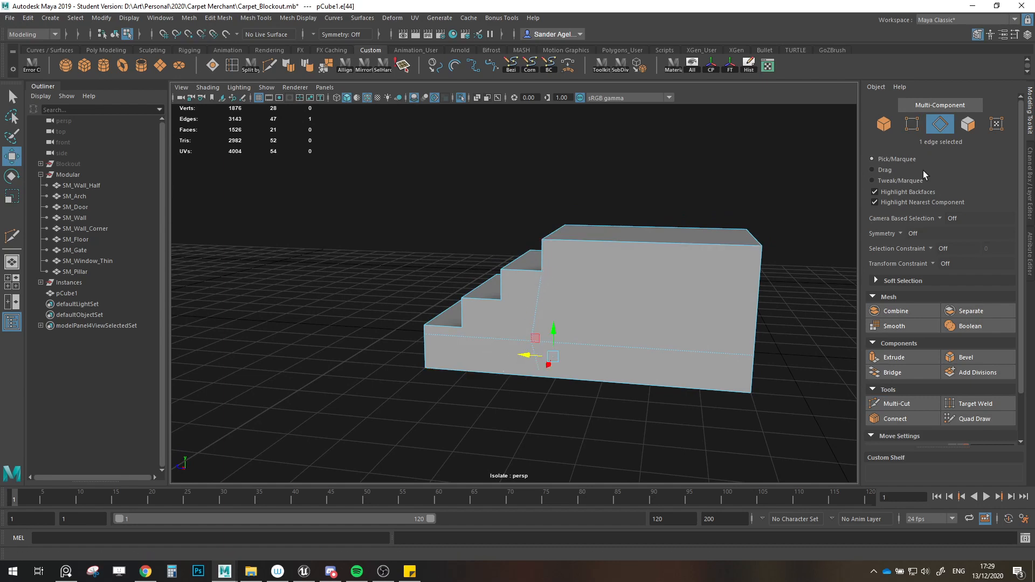
Step: Snap the cut's vertices on both sides of the staircase into line with the inner corners below the landing
left_click(532, 343)
left_click_drag(533, 347, 648, 351, "alt")
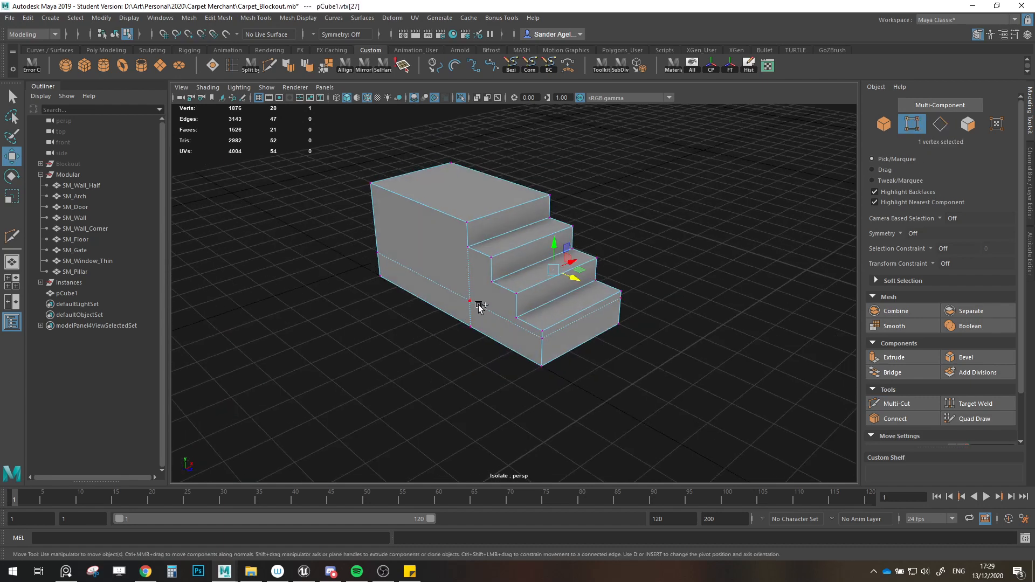
left_click(479, 308, "shift")
left_click_drag(539, 314, 780, 337, "alt")
key("r")
key("w")
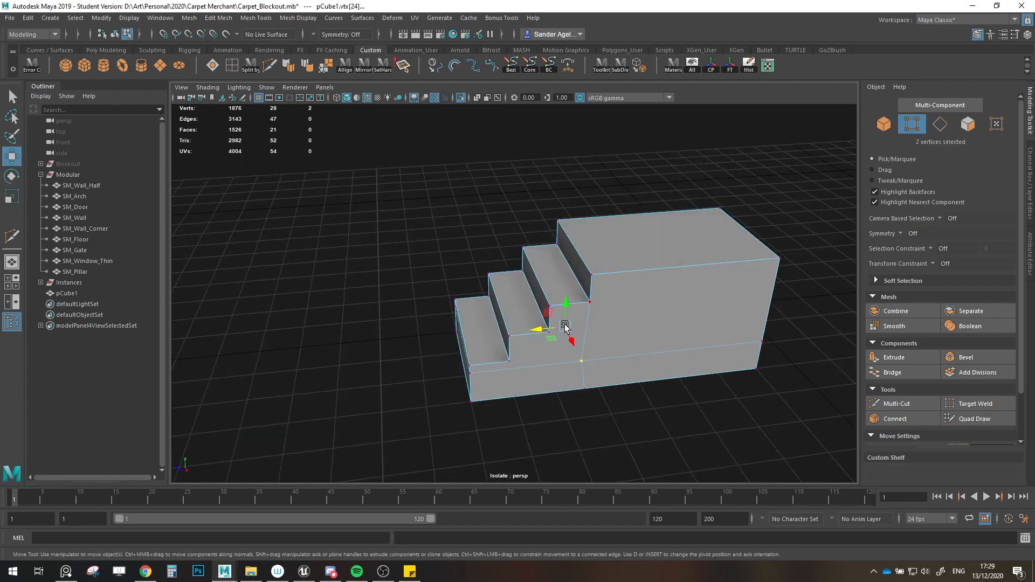
key("v")
middle_click_drag(565, 324, 599, 308)
left_click_drag(584, 322, 648, 283, "alt")
Step: Delete the cut's edges running from the inner corner below the landing down the side and across the underside
left_click(951, 125)
left_click(597, 331)
left_click(596, 361, "shift")
left_click(593, 303, "shift")
left_click_drag(485, 319, 459, 342, "alt")
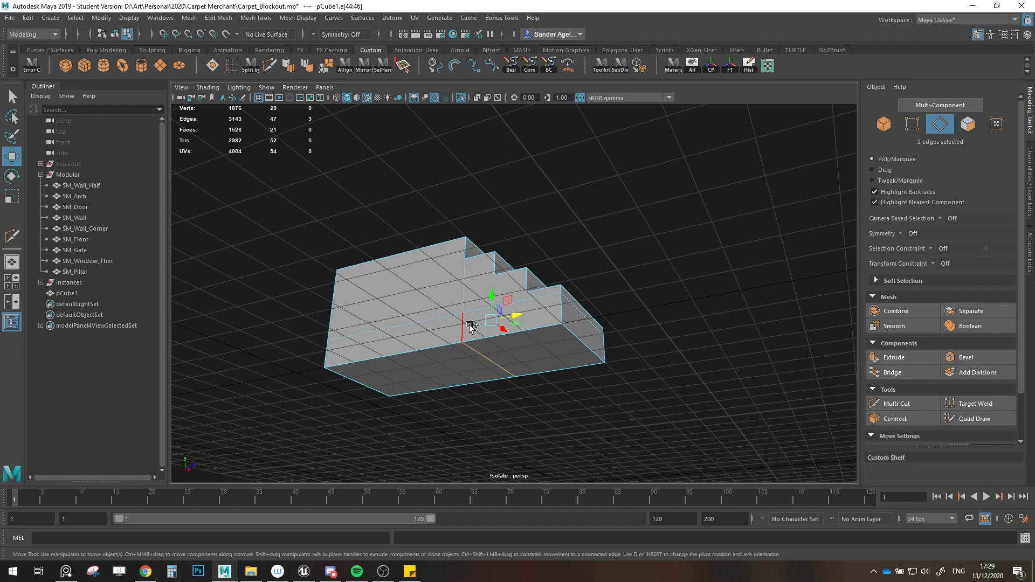
key("Delete")
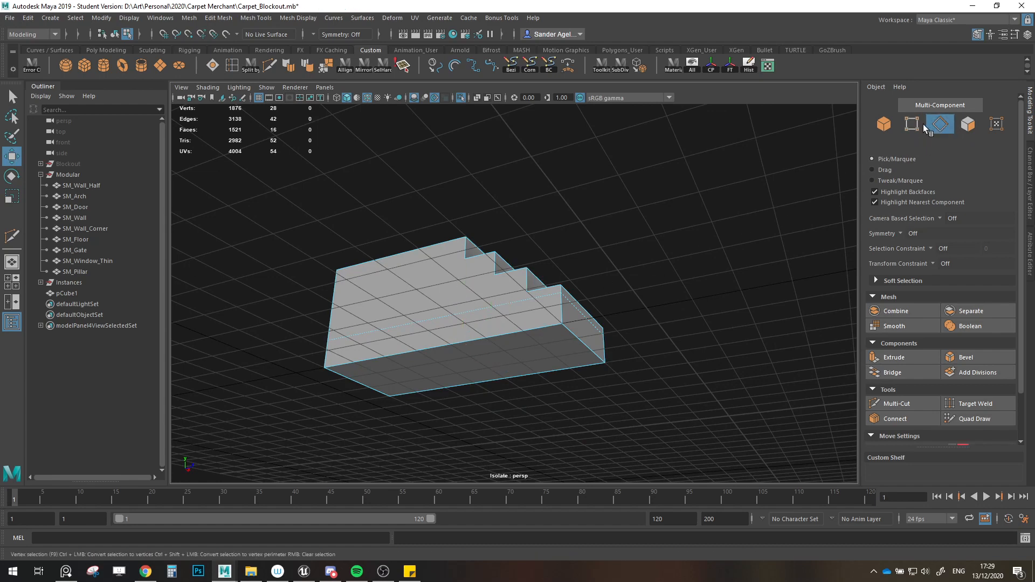
Step: Multi-cut from the second step's inner corner down one side, across the underside and up to the matching corner opposite
left_click(912, 124)
left_click(885, 404)
left_click(462, 342)
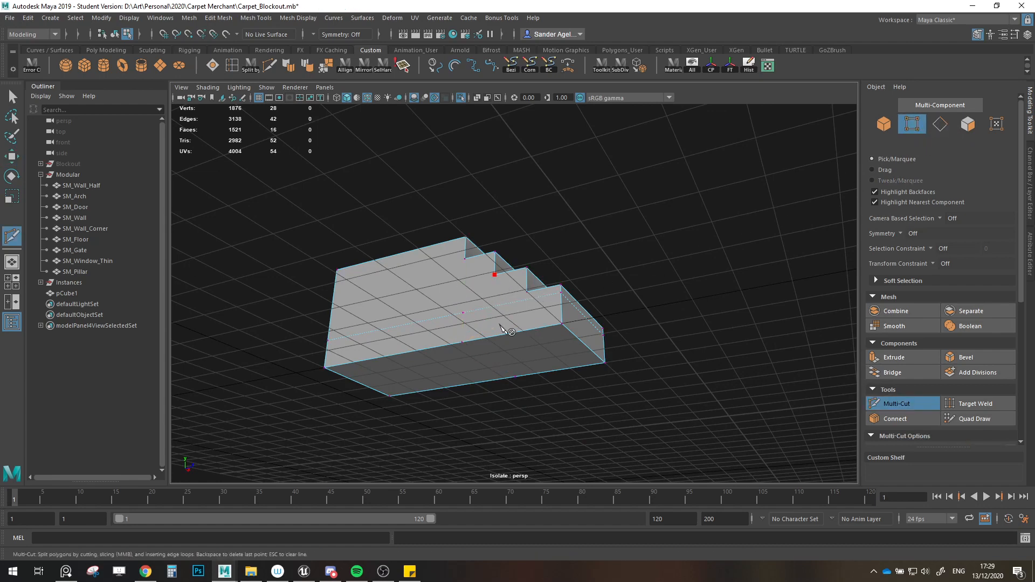
left_click_drag(505, 338, 419, 370, "alt")
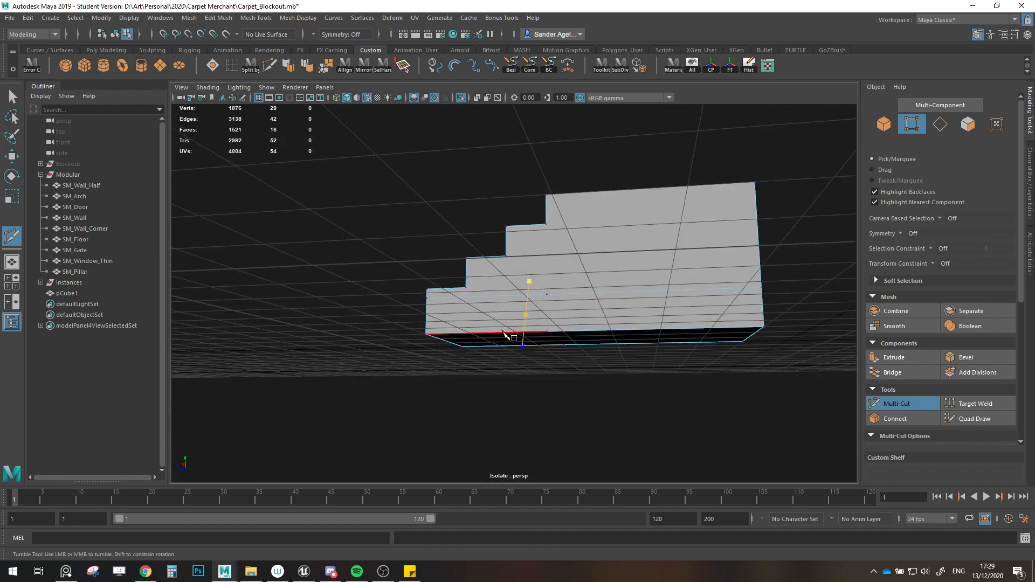
left_click(507, 258)
key("w")
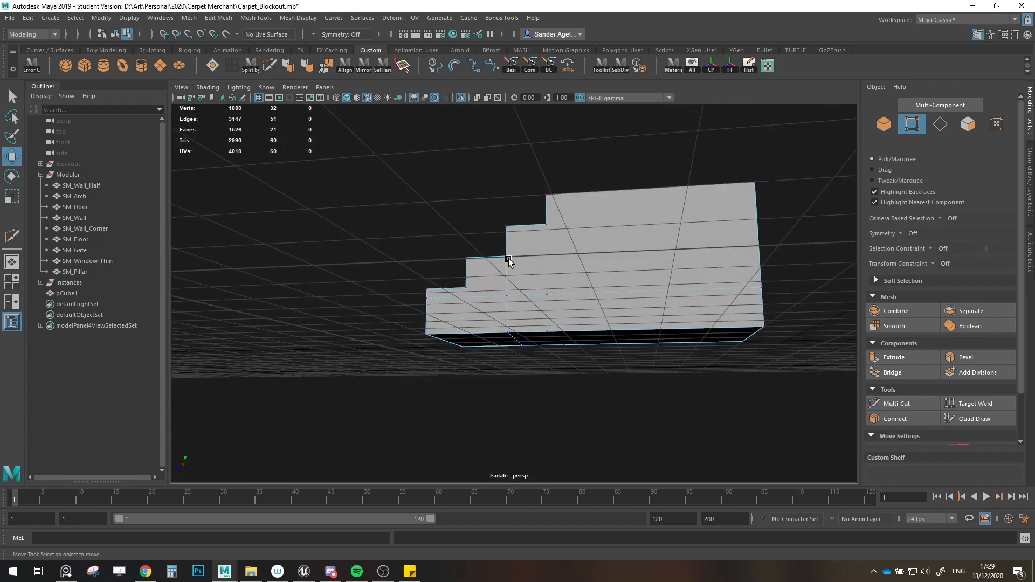
Step: Straighten the new cut's lower edges so the cut runs vertically below the second step's inner corner
left_click(528, 310)
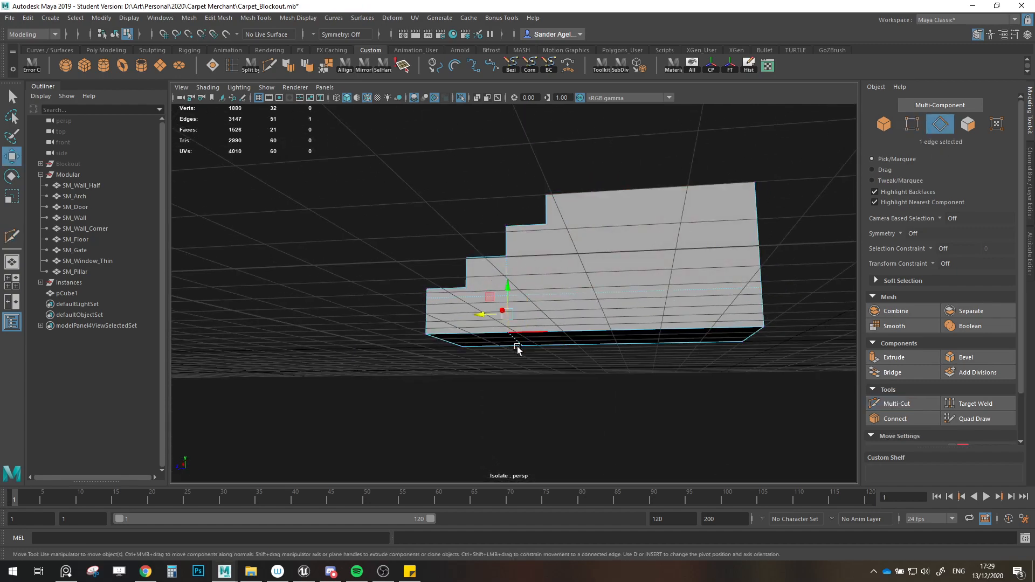
left_click_drag(520, 347, 696, 336, "alt")
left_click(504, 326, "shift")
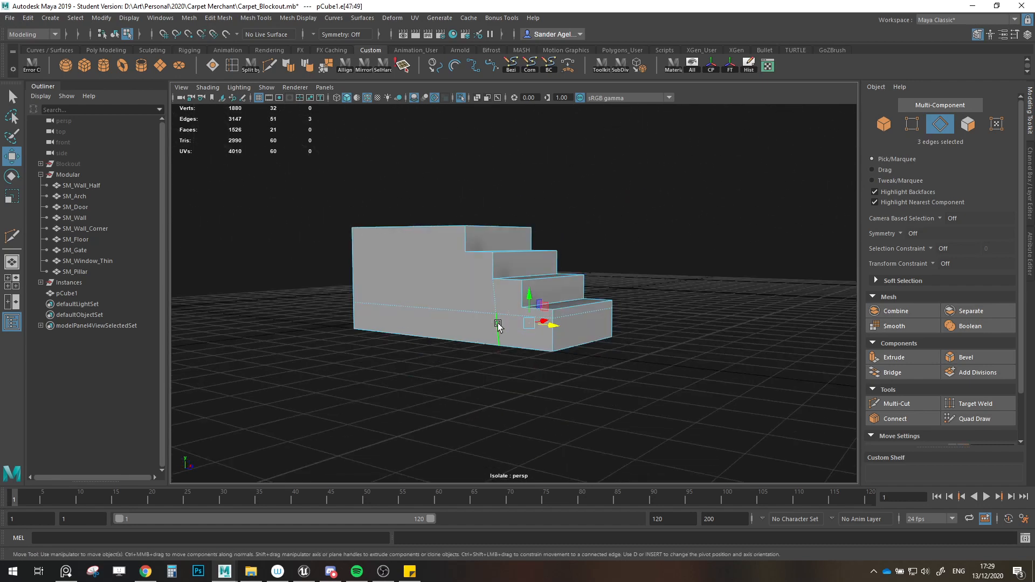
left_click_drag(507, 336, 614, 308, "alt")
key("r")
key("w")
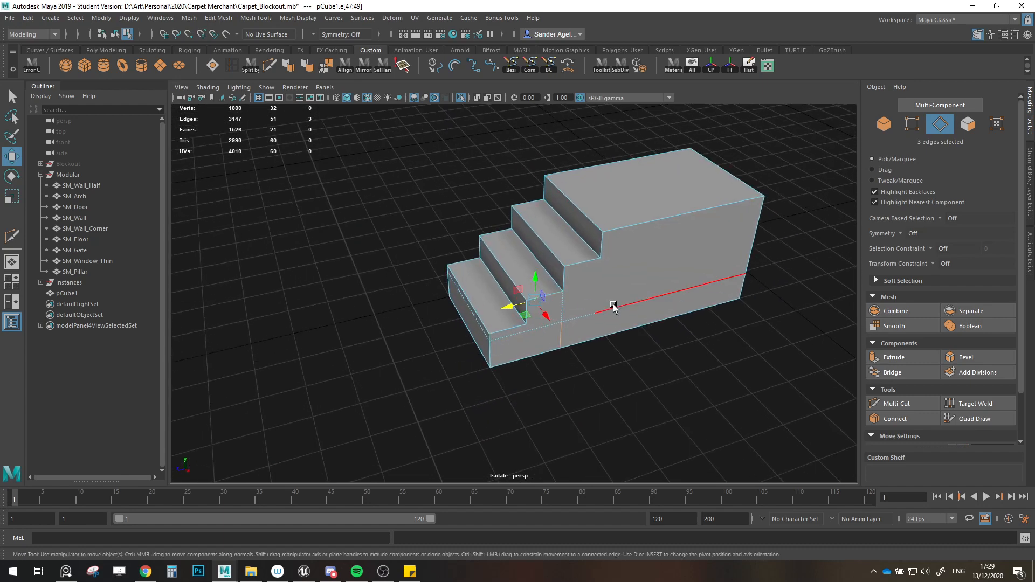
Step: Extrude the bottom step's lower front and side faces together with a thickness of 0.1
key("F11")
left_click(520, 349)
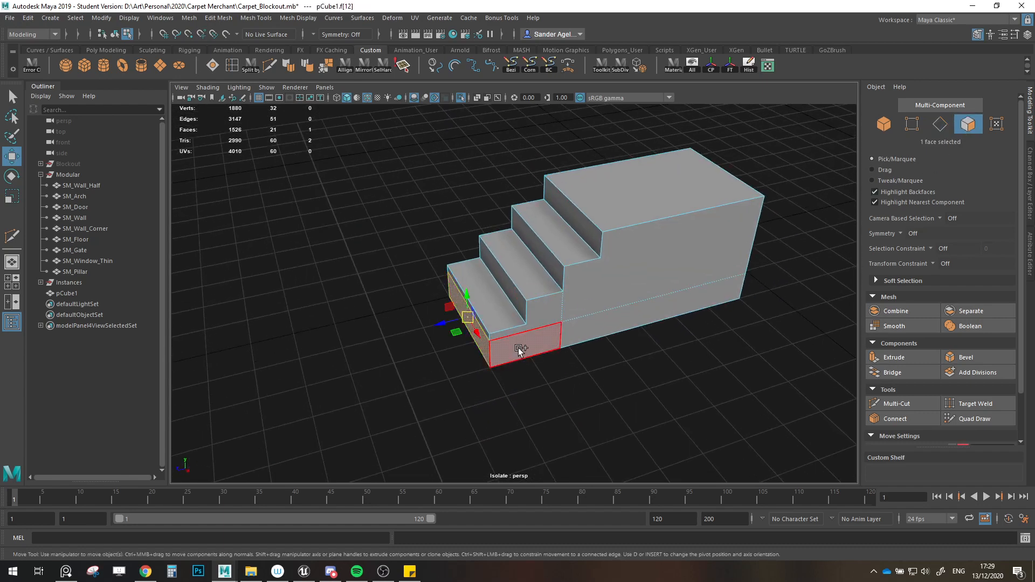
left_click(521, 349, "shift")
left_click(894, 358)
middle_click_drag(377, 254, 371, 261)
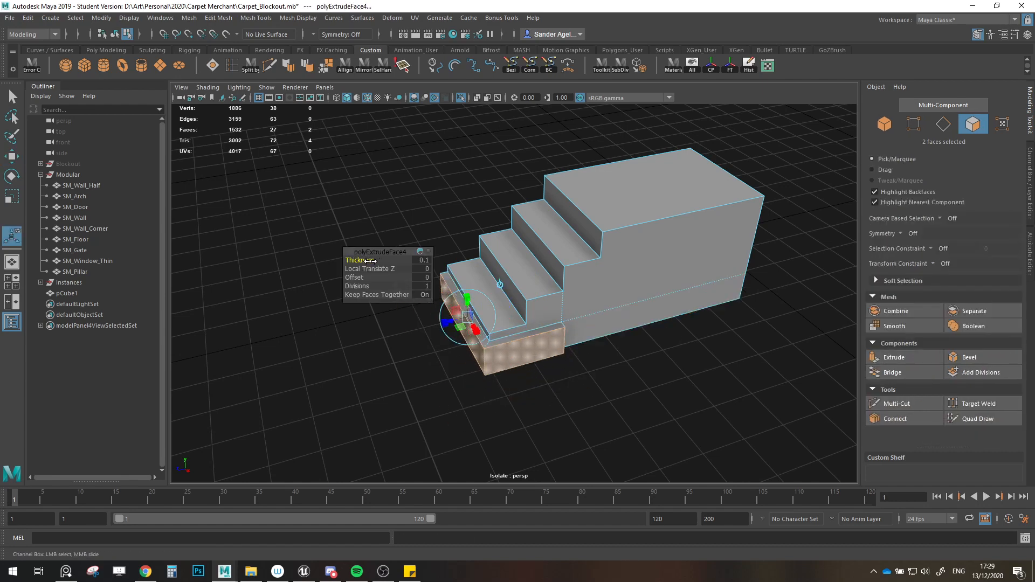
key("w")
Step: Delete the four leftover vertices of the removed cut from the staircase's sides and underside
left_click(527, 350)
left_click_drag(528, 351, 617, 342, "alt")
left_click(912, 123)
left_click(591, 251)
left_click(596, 277, "shift")
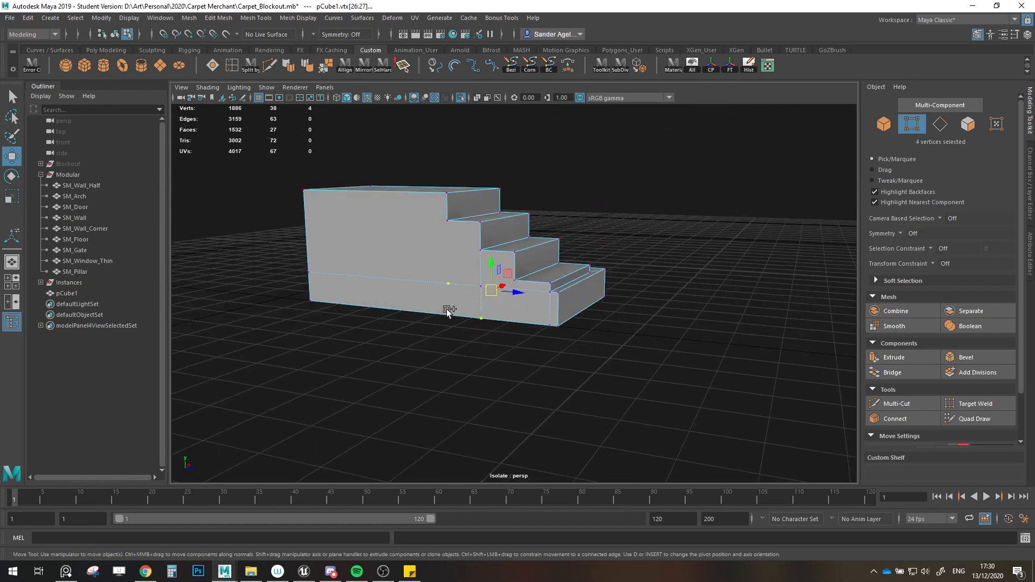
left_click_drag(496, 307, 493, 308, "shift")
key("Delete")
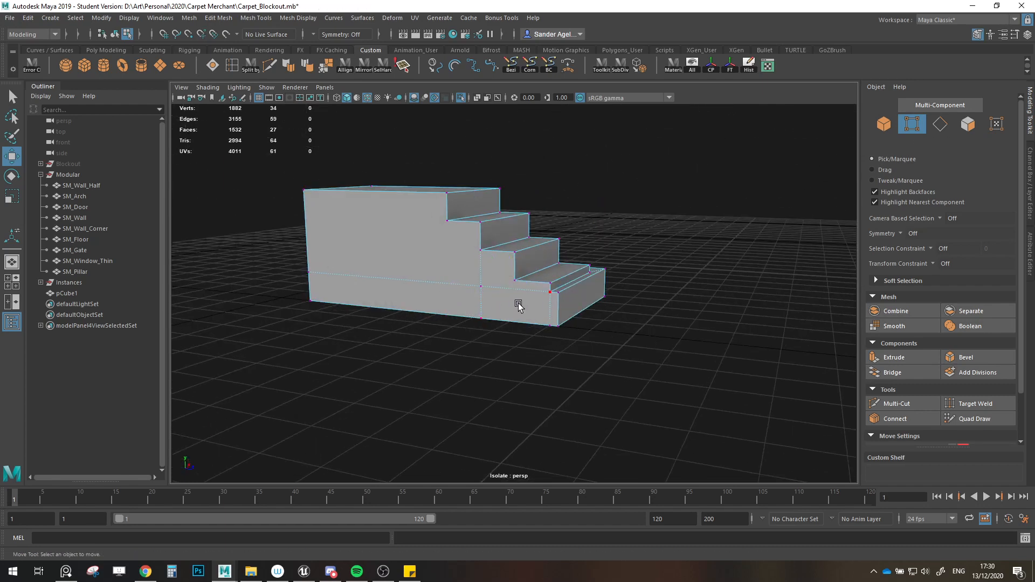
Step: Try to target weld the remaining cut vertices on the flat side of the staircase into its corners
left_click(976, 403)
left_click_drag(674, 373, 604, 332, "alt")
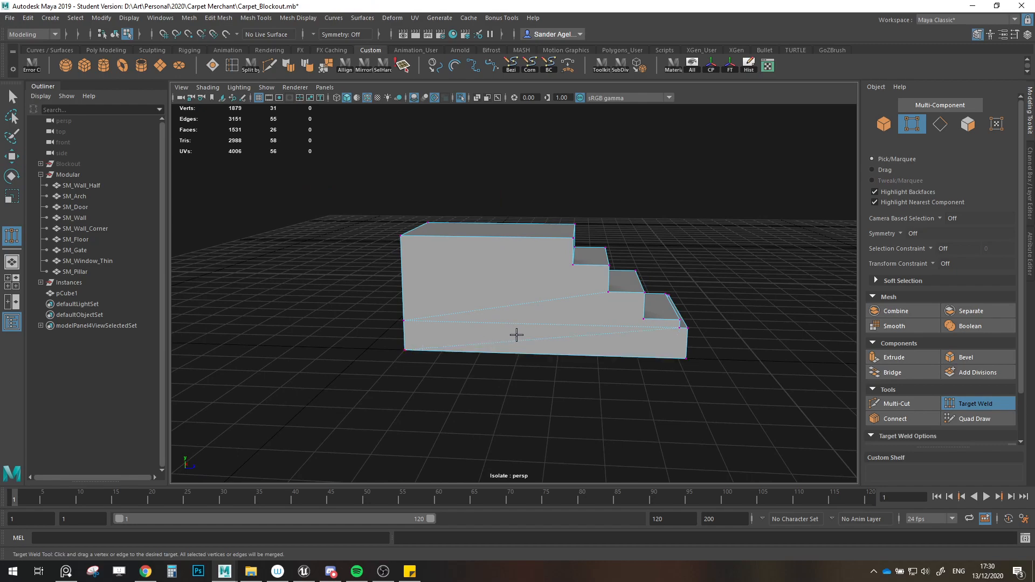
key("w")
left_click(940, 124)
left_click(513, 322)
left_click_drag(513, 322, 379, 351, "alt")
key("ctrl+z")
key("ctrl+z")
key("ctrl+z")
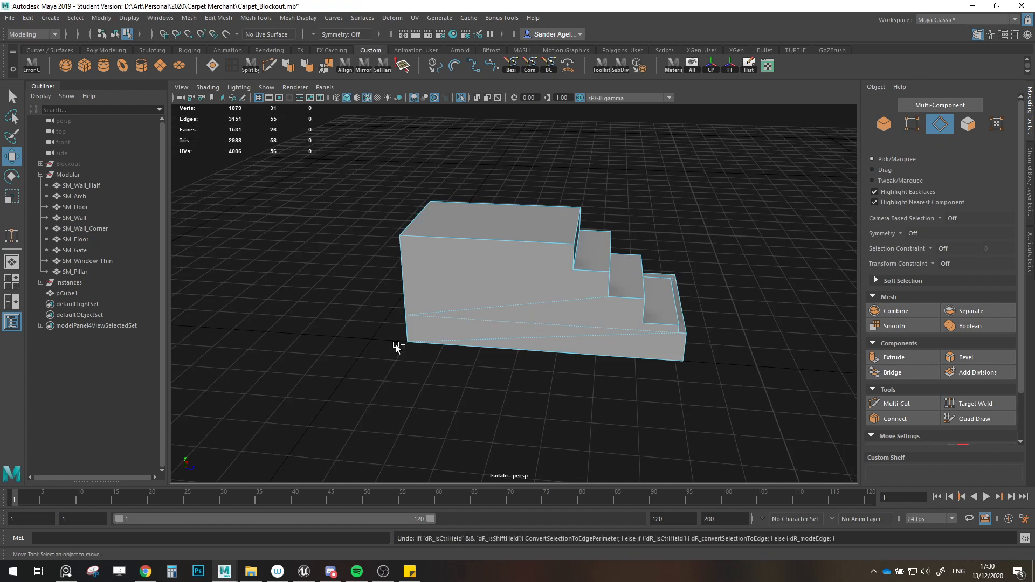
Step: Multi-cut from the back end of the side's horizontal edge to the inner corners of the top two steps
left_click(912, 126)
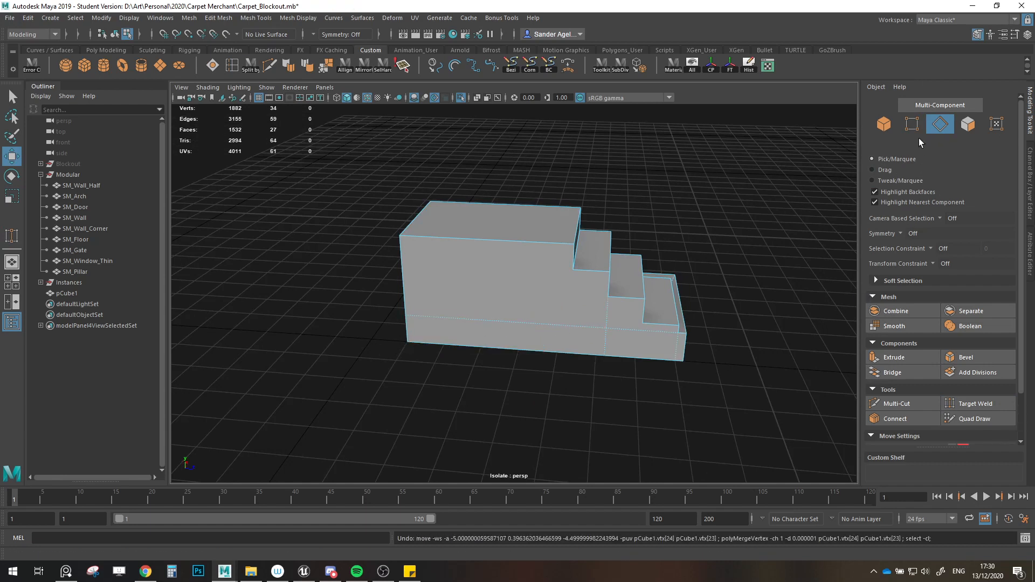
left_click(897, 404)
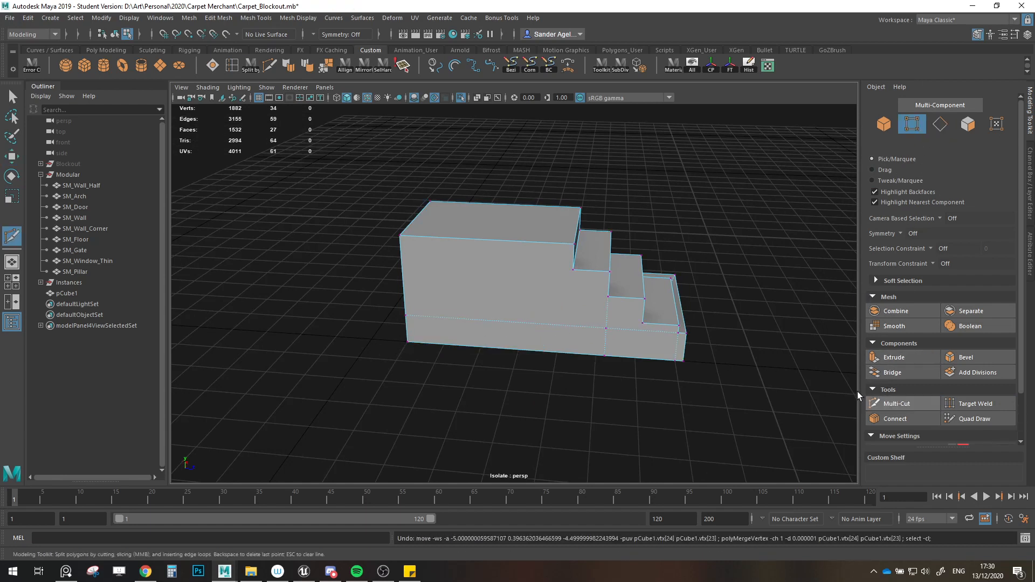
left_click(572, 271)
left_click(609, 296)
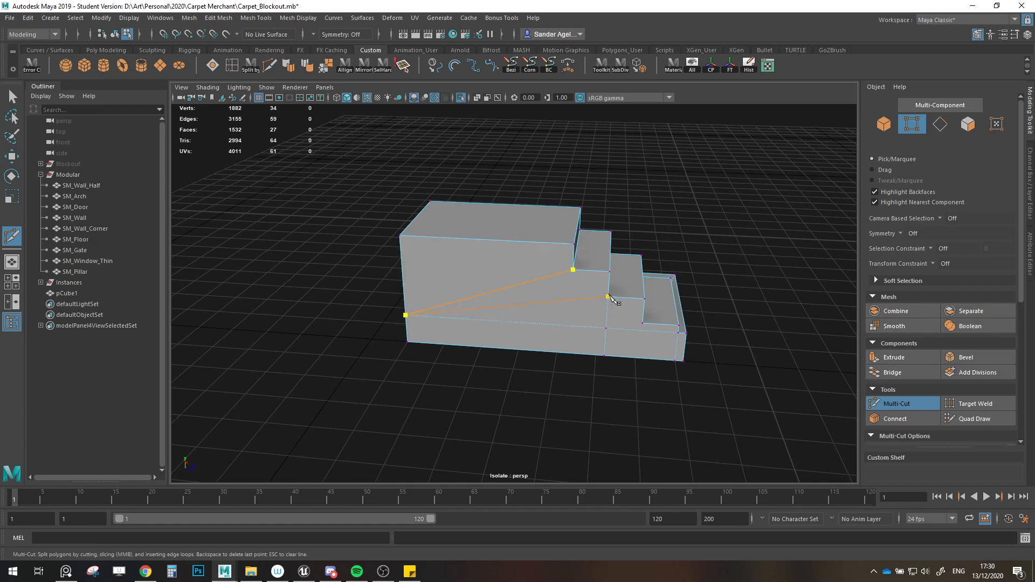
Step: Delete the two vertical edges below the second step's inner corner on the flat side
left_click(940, 124)
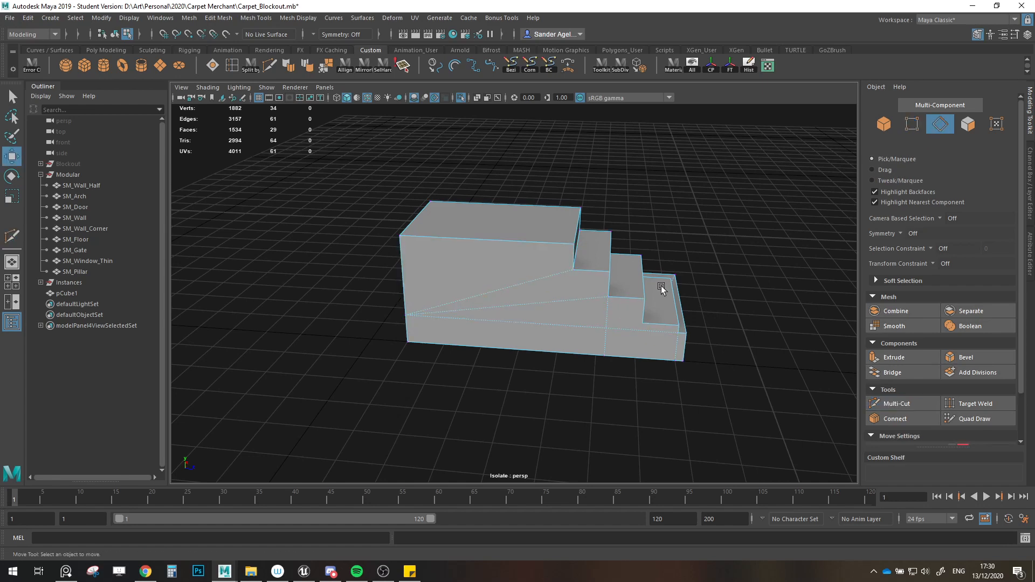
left_click(608, 314)
left_click(607, 341, "shift")
key("Delete")
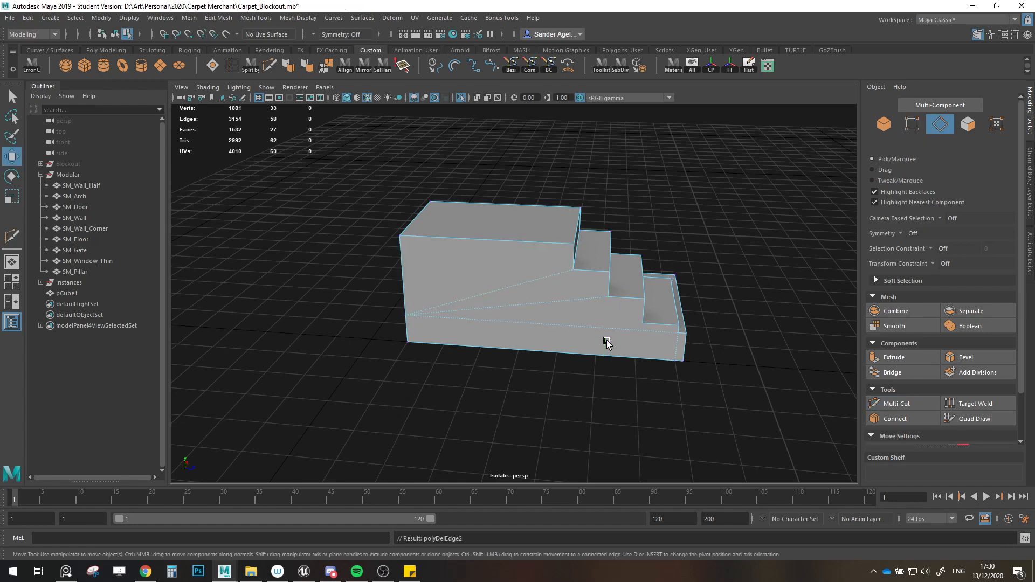
Step: Multi-cut from the back end of the side's horizontal edge to the bottom step's inner corner
left_click(912, 124)
left_click(896, 404)
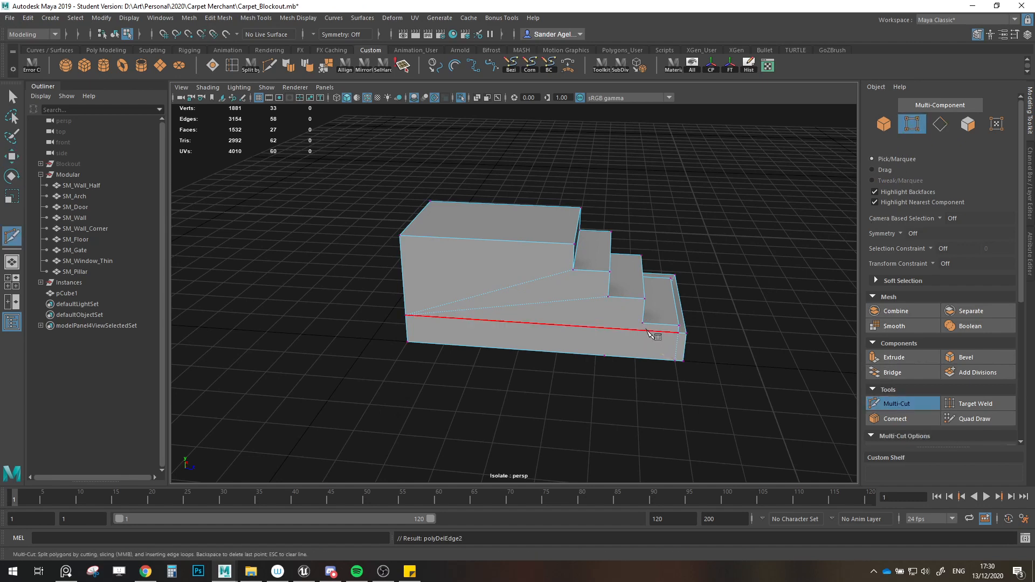
key("Return")
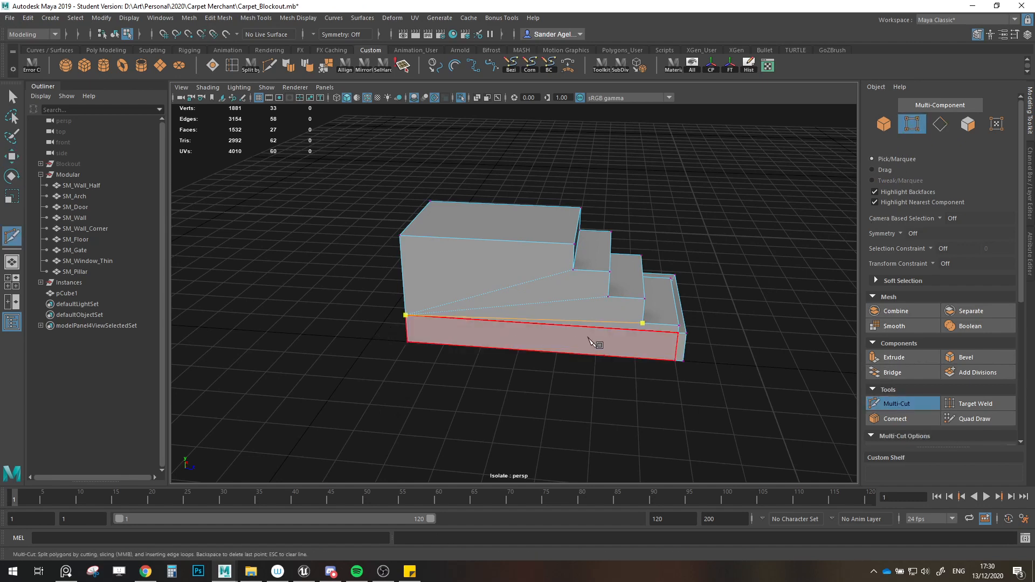
key("w")
Step: Target weld the stray vertices on the staircase's underside to the front corners of the extruded base
key("F11")
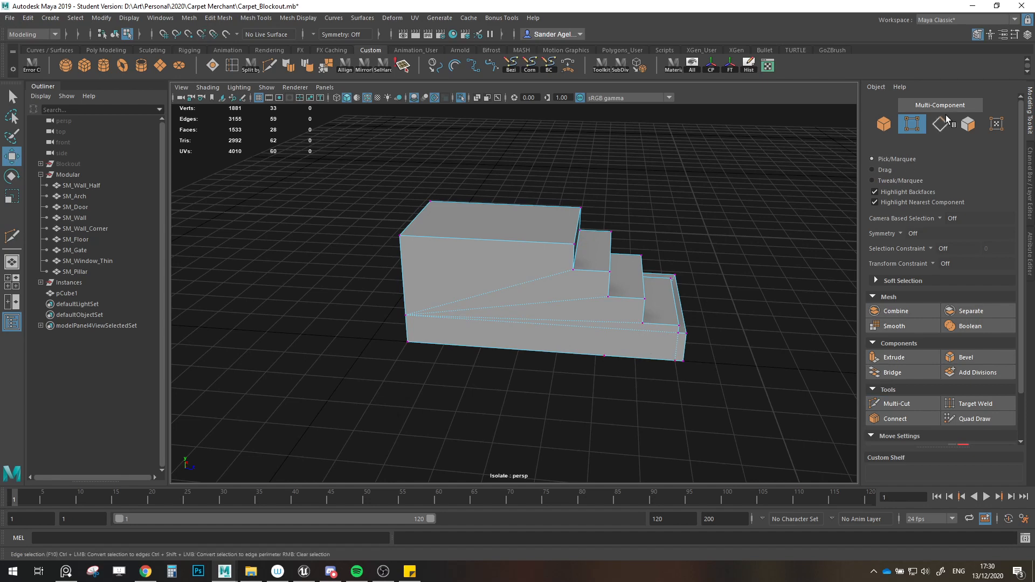
left_click_drag(638, 340, 612, 337, "alt")
left_click(613, 337)
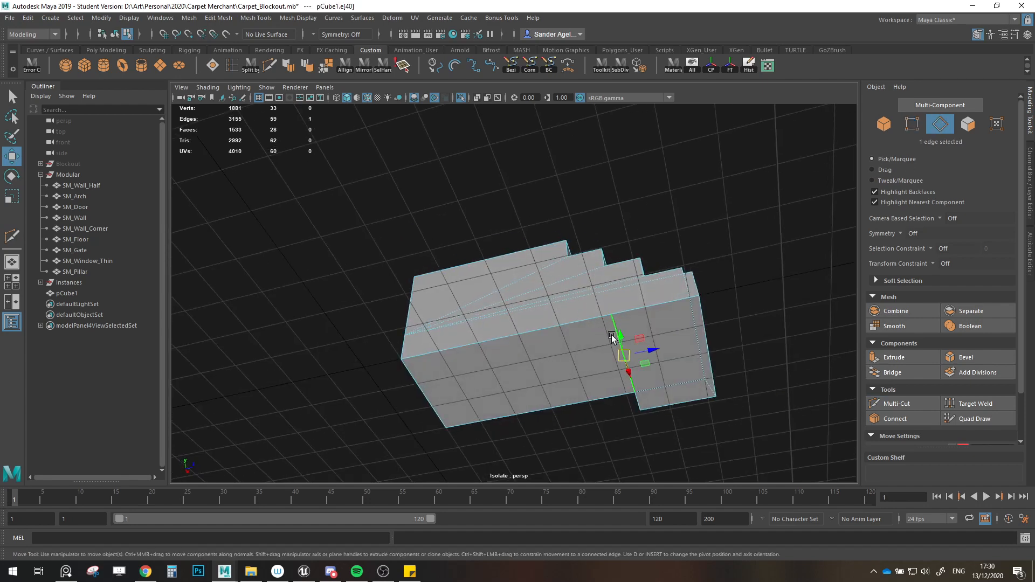
left_click(968, 402)
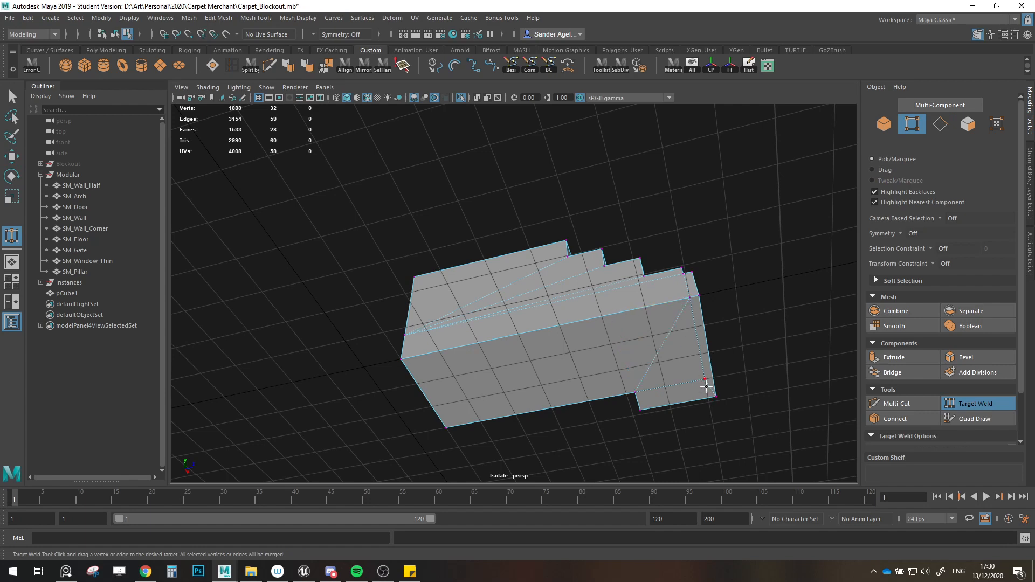
key("w")
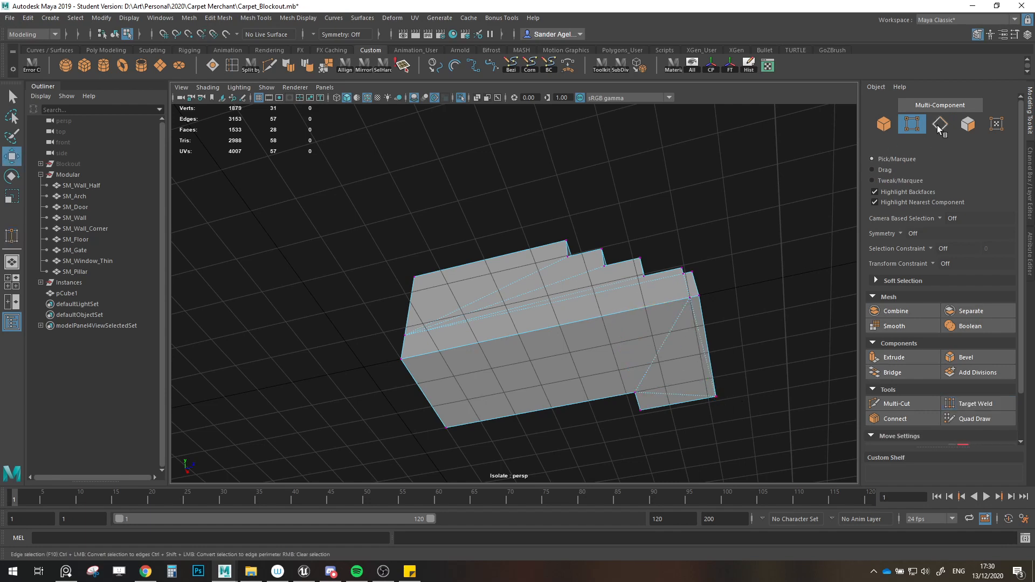
Step: Delete the two redundant edges near the front of the staircase's underside
left_click(941, 125)
left_click(697, 339)
key("Delete")
left_click(673, 373)
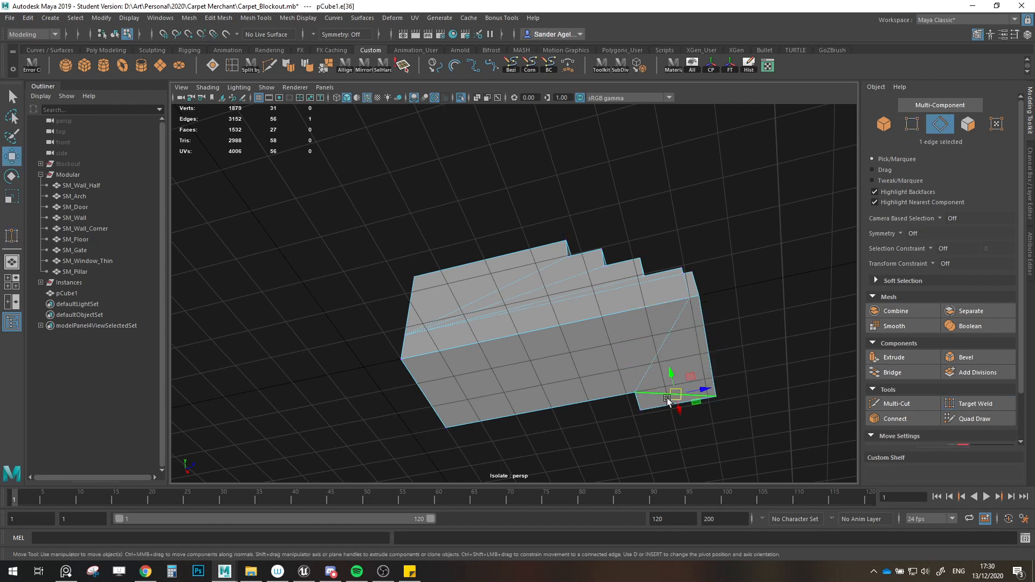
key("Delete")
Step: Target weld the remaining stray vertices at the staircase's base into its front and back bottom corners
left_click_drag(689, 365, 701, 318, "alt")
left_click(964, 404)
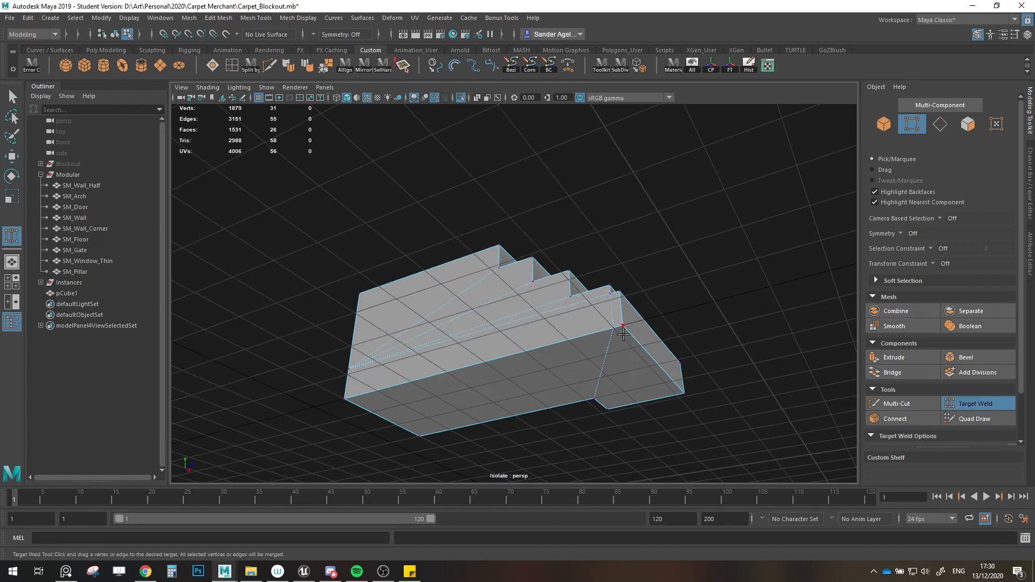
left_click_drag(622, 329, 363, 389, "alt")
left_click_drag(364, 388, 788, 358, "alt")
key("w")
Step: Delete the leftover short edge at the front corner of the base on the flat side
left_click(940, 124)
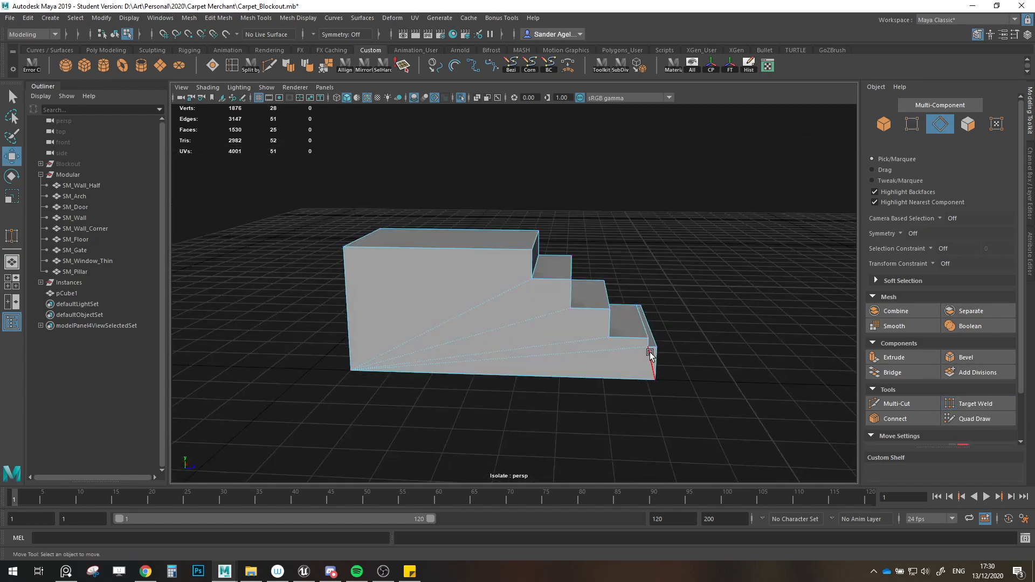
left_click(650, 352)
key("Delete")
Step: Multi-cut from the inner step corners to the back bottom corner on the side with the extruded base
left_click_drag(730, 289, 480, 286, "alt")
left_click(907, 403)
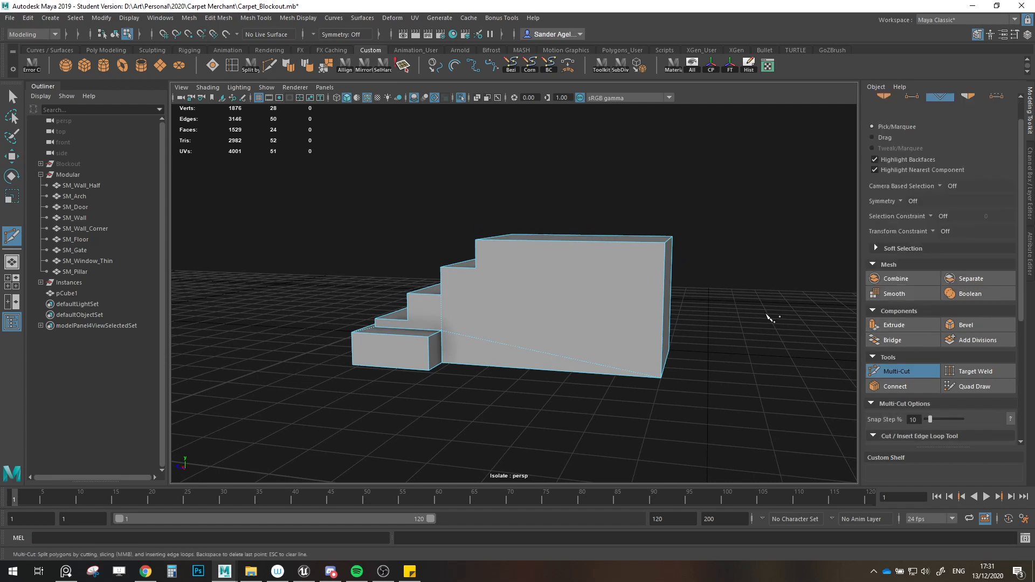
left_click(659, 375)
key("Return")
left_click_drag(517, 342, 577, 364, "alt")
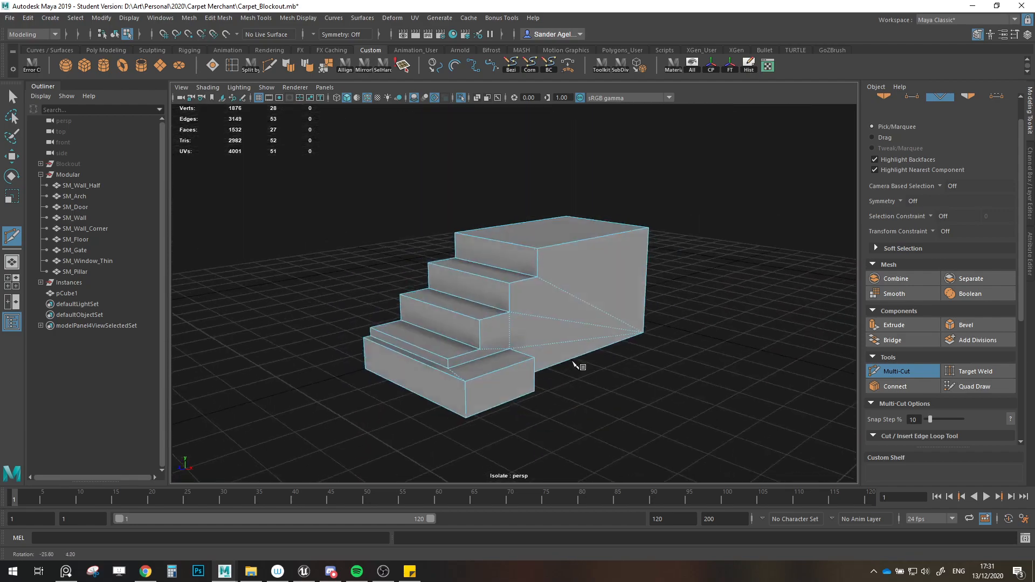
key("w")
Step: Show the whole scene to check the staircase beneath the window, and isolate the staircase again
left_click(884, 97)
key("ctrl+1")
left_click_drag(638, 258, 630, 318, "alt")
left_click_drag(623, 309, 602, 309, "alt")
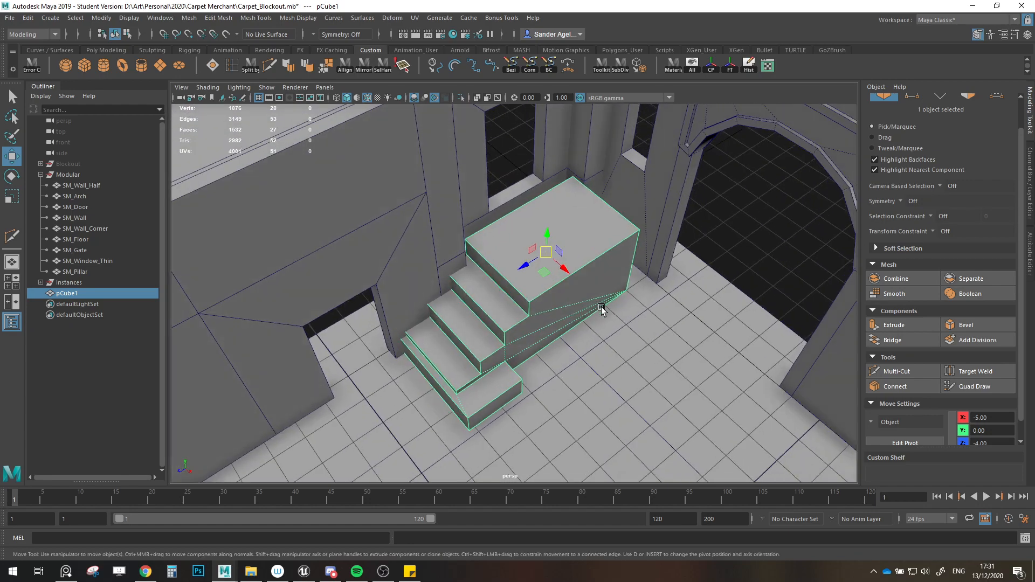
key("ctrl+1")
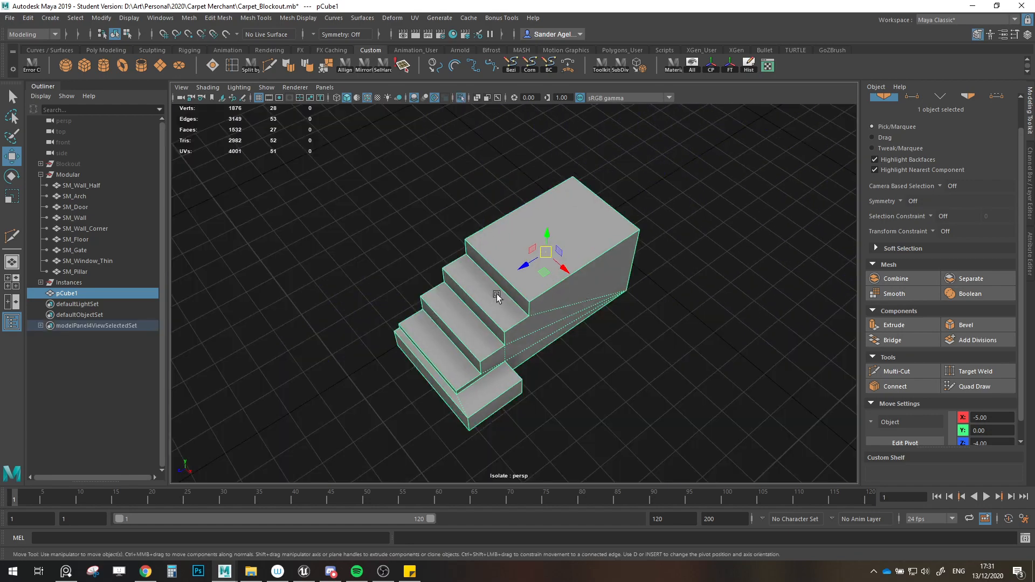
Step: Widen the staircase by moving the vertices of its flat side outward to X -5.50, and check it in the whole scene
left_click_drag(497, 293, 876, 160, "alt")
left_click(910, 97)
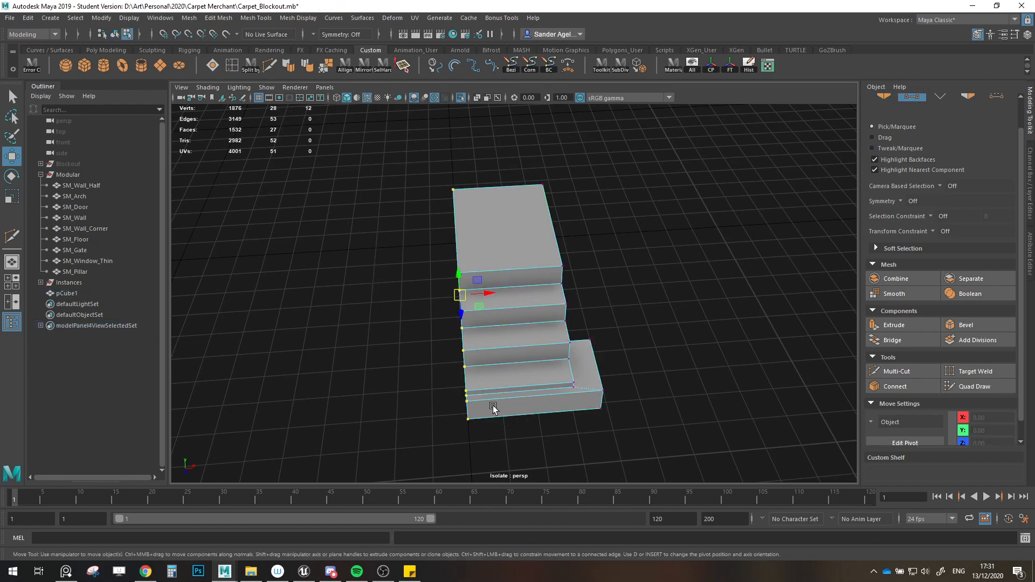
left_click_drag(486, 296, 435, 317)
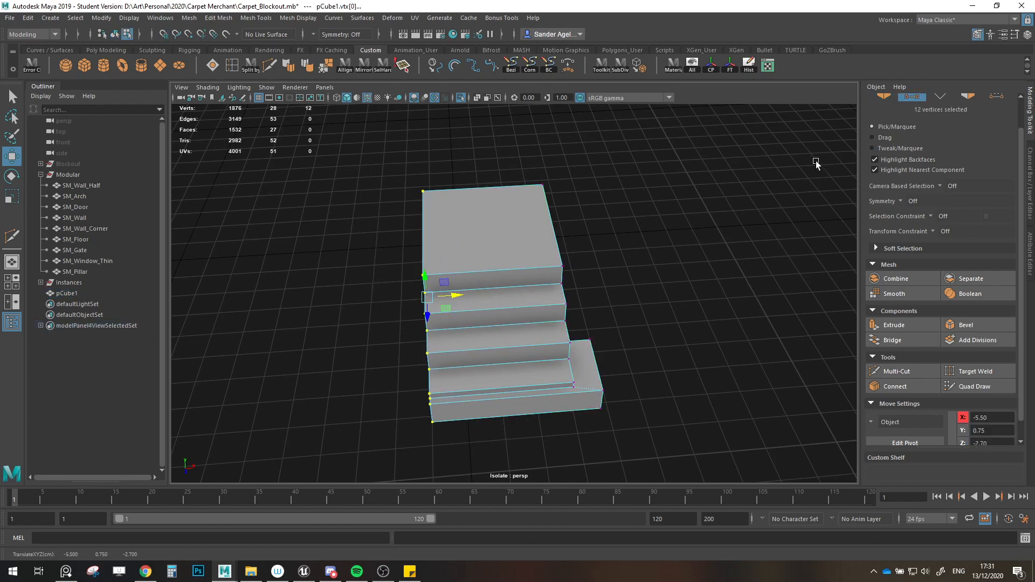
left_click(885, 97)
key("ctrl+1")
left_click_drag(636, 248, 455, 268, "alt")
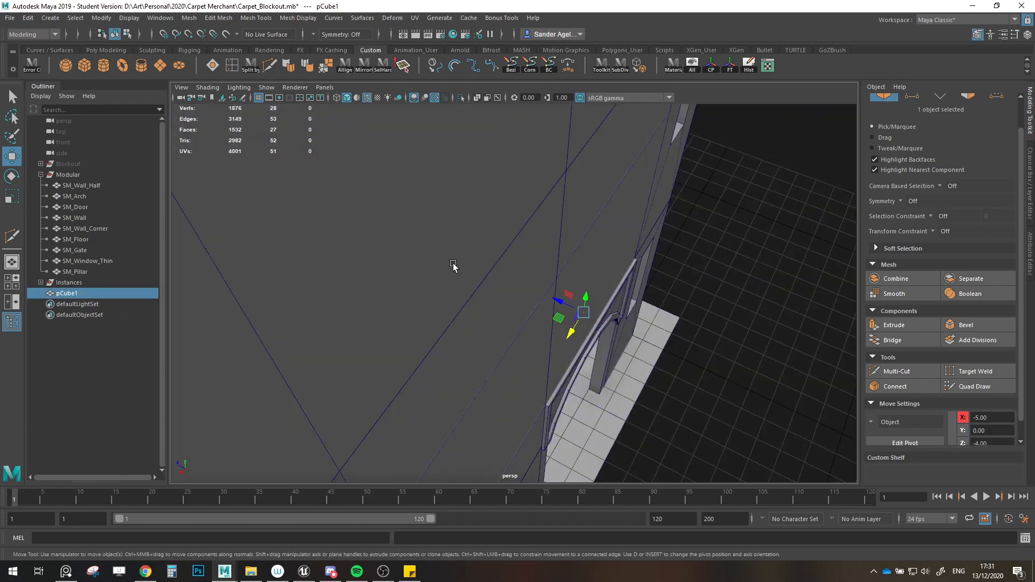
Step: Isolate the staircase, place its pivot on the back bottom corner, and freeze its transforms with that corner at the origin
key("ctrl+1")
key("d")
left_click_drag(609, 296, 578, 381, "alt")
left_click_drag(578, 333, 604, 323)
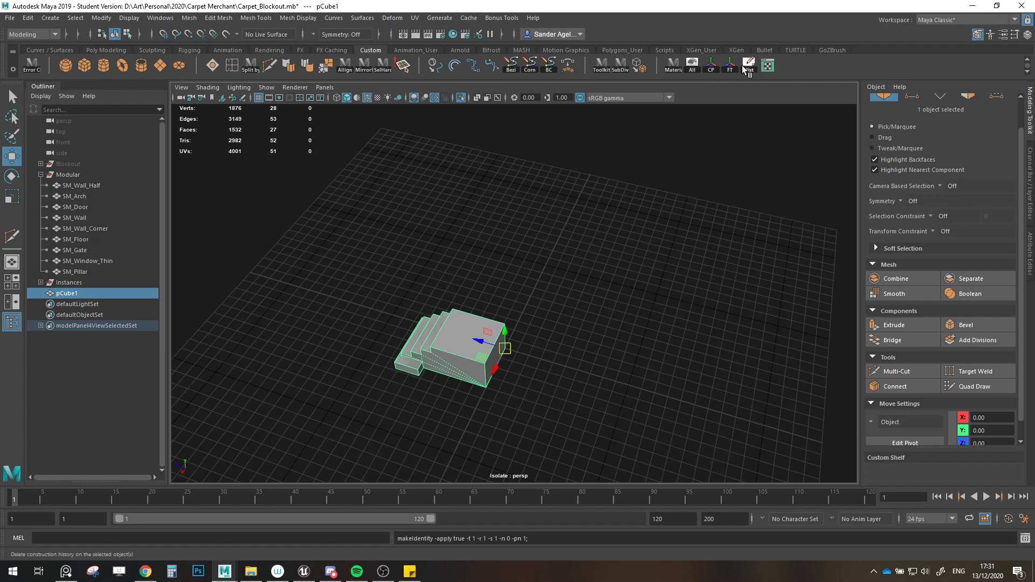
Step: Rename the staircase SM_Stairs and put it in the Modular group
double_click(87, 295)
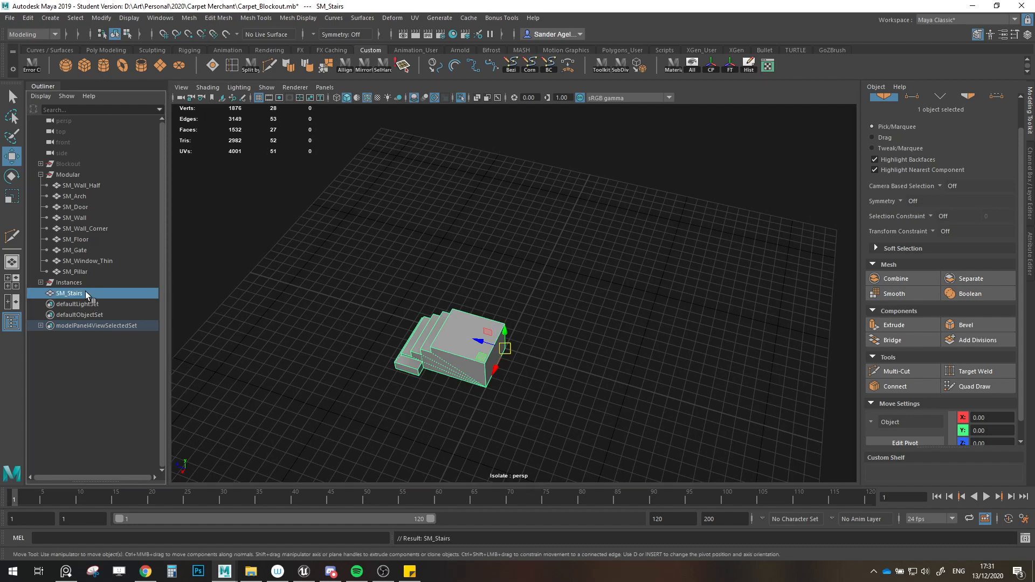
left_click_drag(77, 184, 78, 185)
Step: Export the selected staircase as the FBX file SM_Stairs into the Carpet Merchant Assets folder
left_click(12, 19)
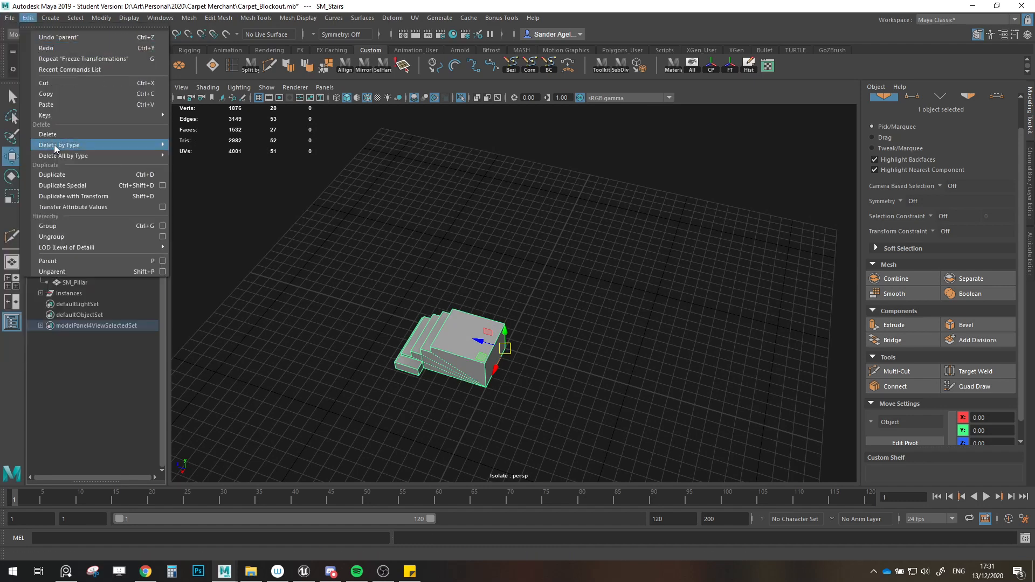
left_click(41, 158)
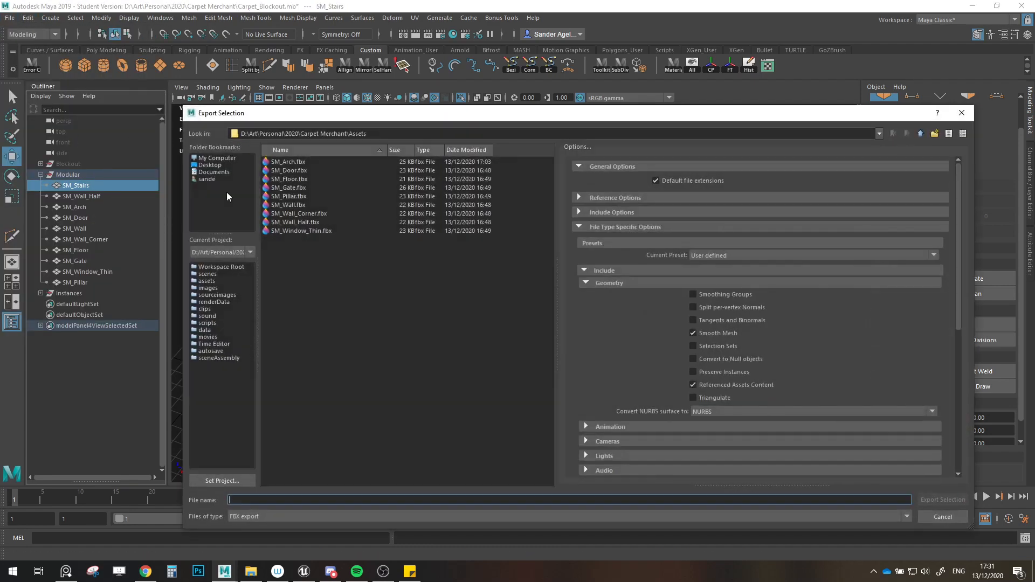
type("SM_Stairs")
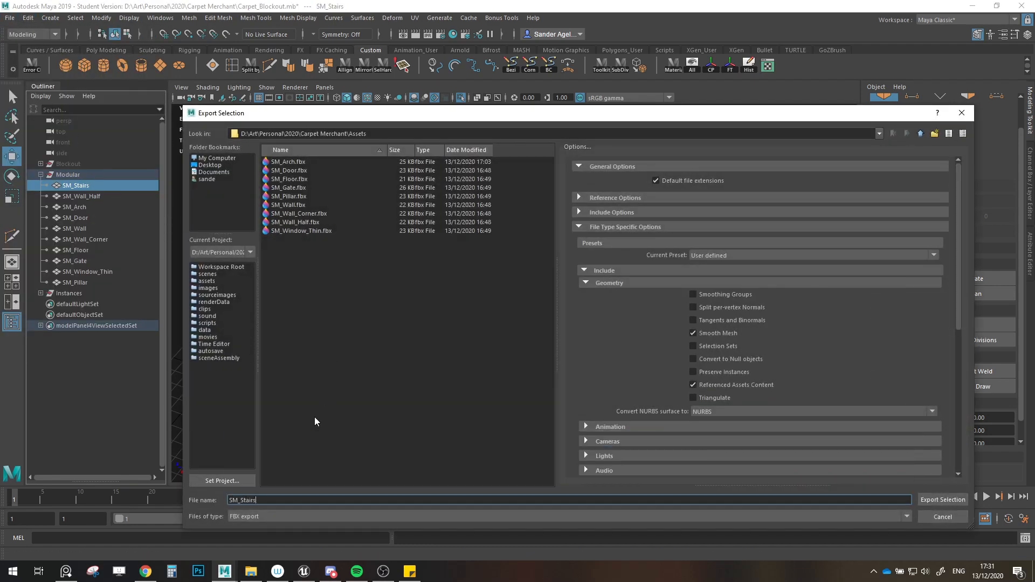
key("Return")
Step: Show the whole scene and move SM_Stairs outside the building, beside the other modular pieces
scroll(637, 348, "down", 5)
key("ctrl+1")
left_click_drag(638, 348, 511, 400, "alt")
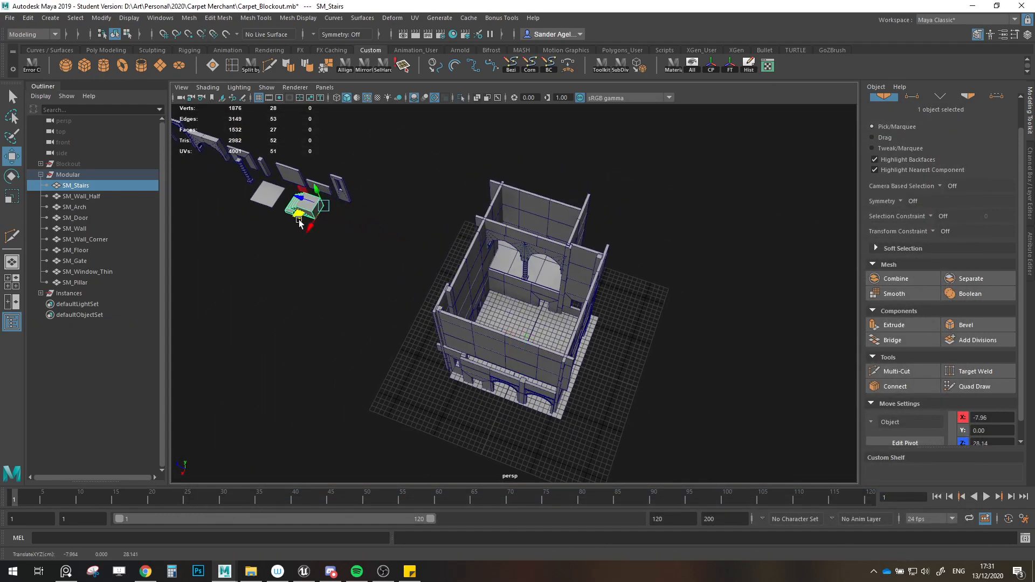
Step: Duplicate SM_Stairs into the Instances group and grid-snap the copy into the room's corner at X -5.50, Z -4.50
middle_click_drag(79, 297, 77, 304)
scroll(540, 375, "up", 5)
key("x")
left_click_drag(541, 361, 621, 346)
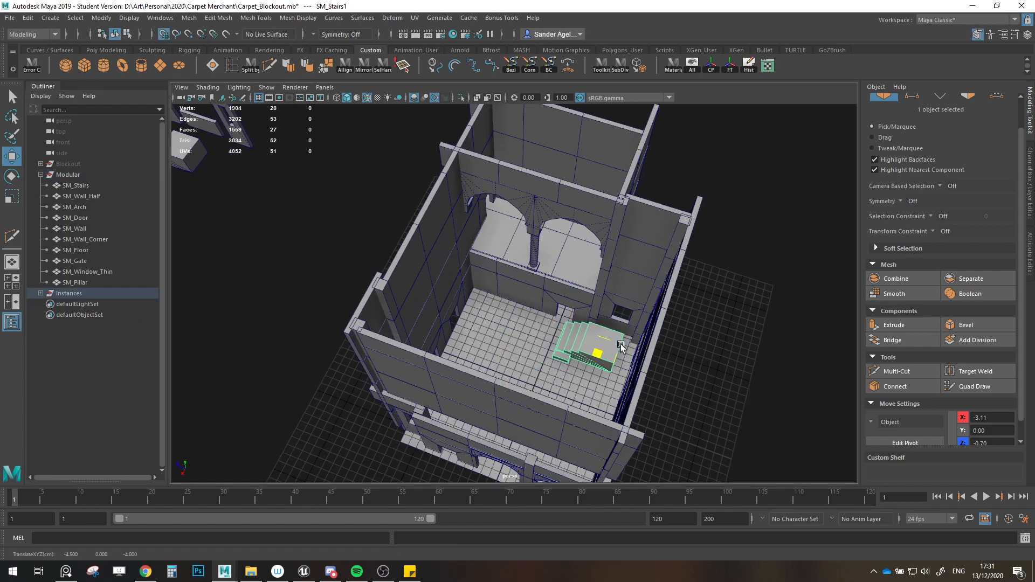
key("f")
left_click_drag(584, 395, 556, 411, "alt")
scroll(555, 409, "up", 5)
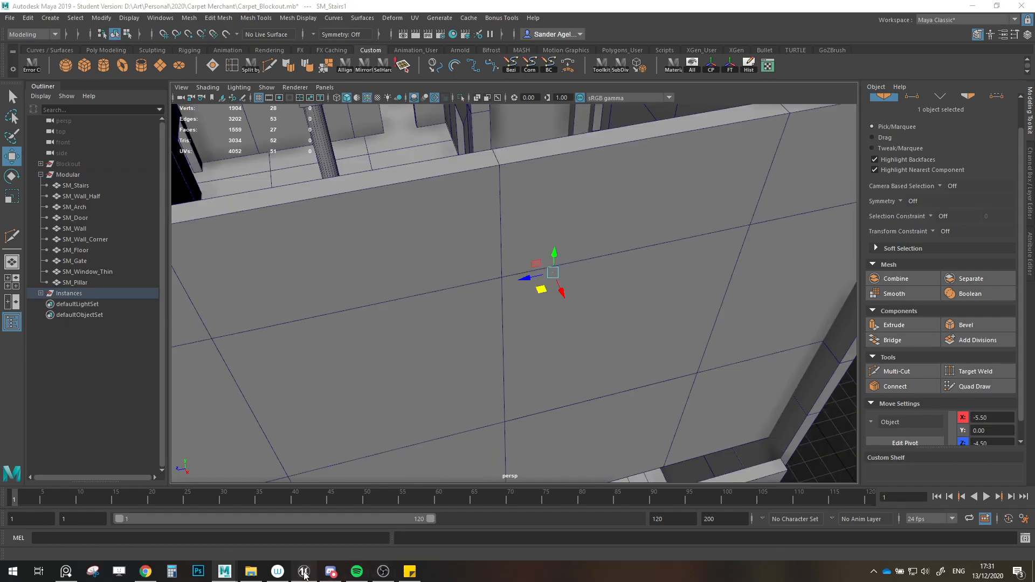
Step: Switch to Unreal and import SM_Stairs.fbx into the Geometry folder with the current import options
left_click(304, 571)
left_click(1025, 10)
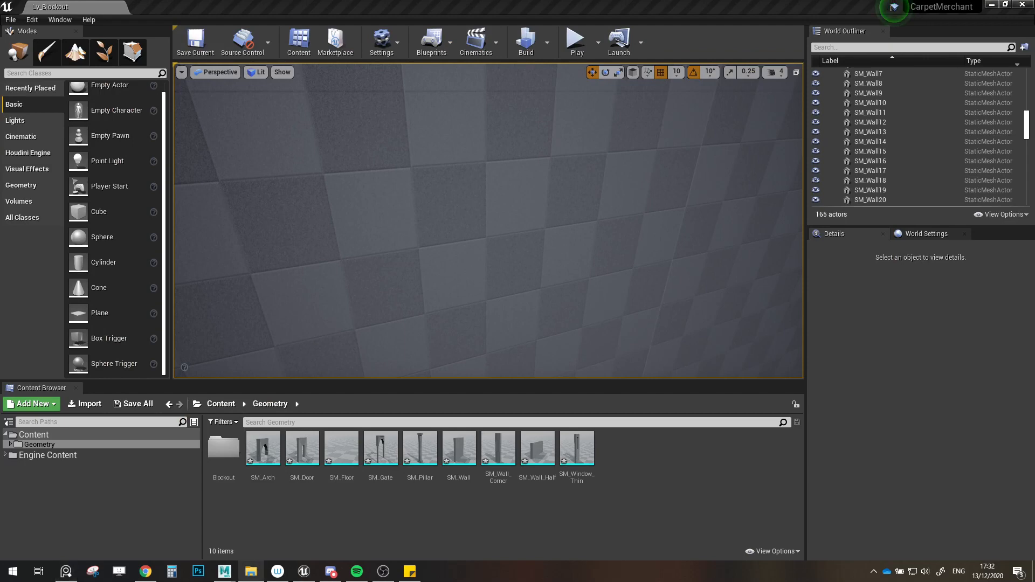
left_click_drag(783, 397, 633, 463)
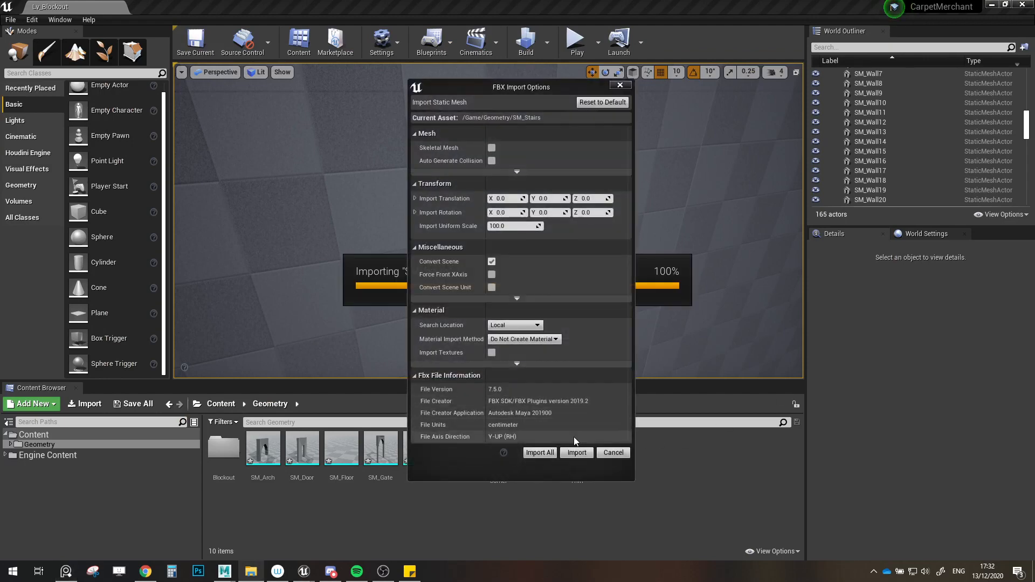
left_click(555, 454)
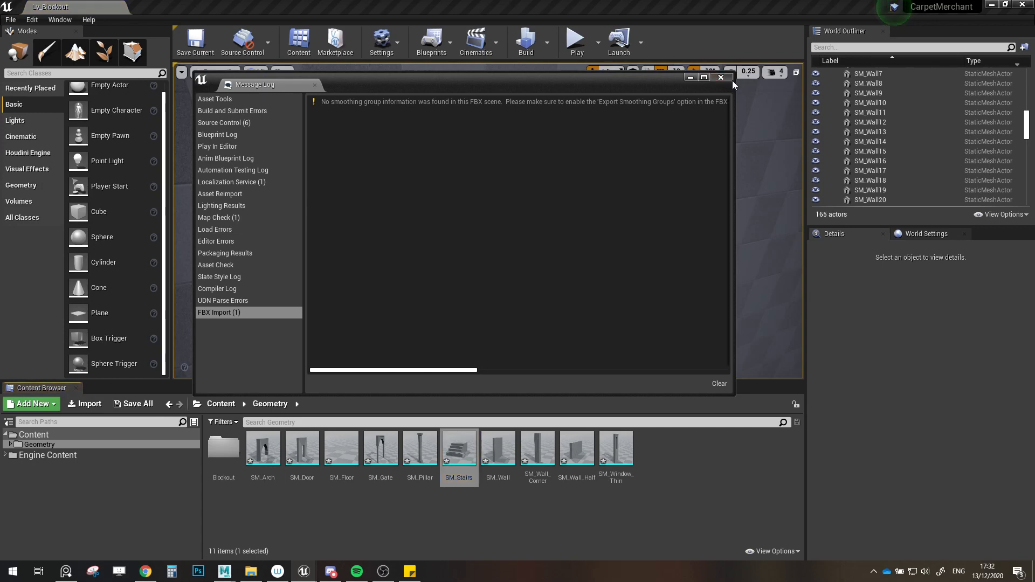
left_click(723, 77)
Step: Place SM_Stairs in the level and reset its location to the world origin
right_click_drag(583, 205, 555, 243)
key("w")
left_click_drag(462, 452, 540, 232)
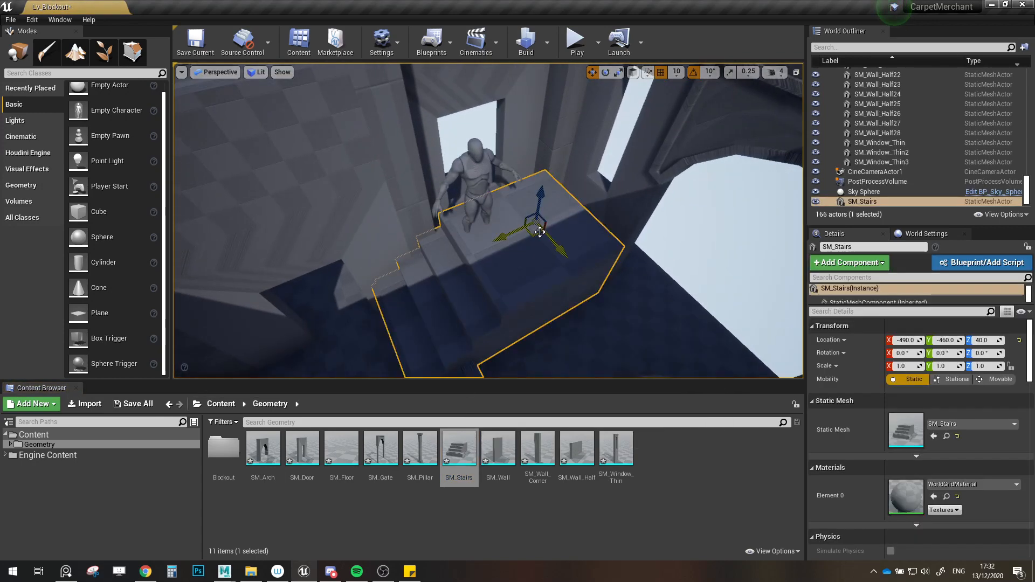
left_click(1019, 340)
Step: Move the staircase along the floor to beneath the window, at X -540, Y -460, and frame it
right_click_drag(370, 314, 372, 329)
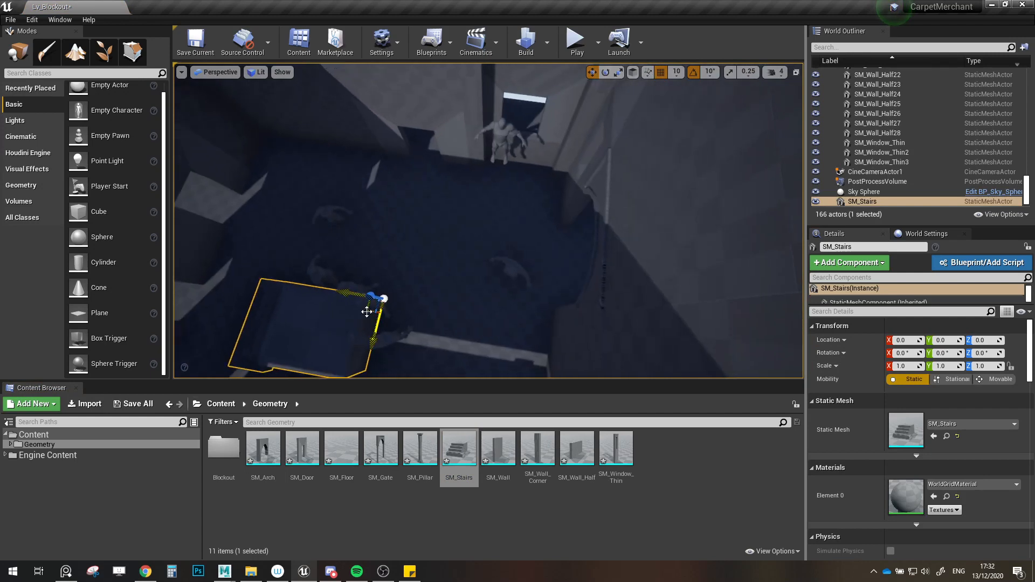
left_click_drag(366, 313, 517, 200)
key("f")
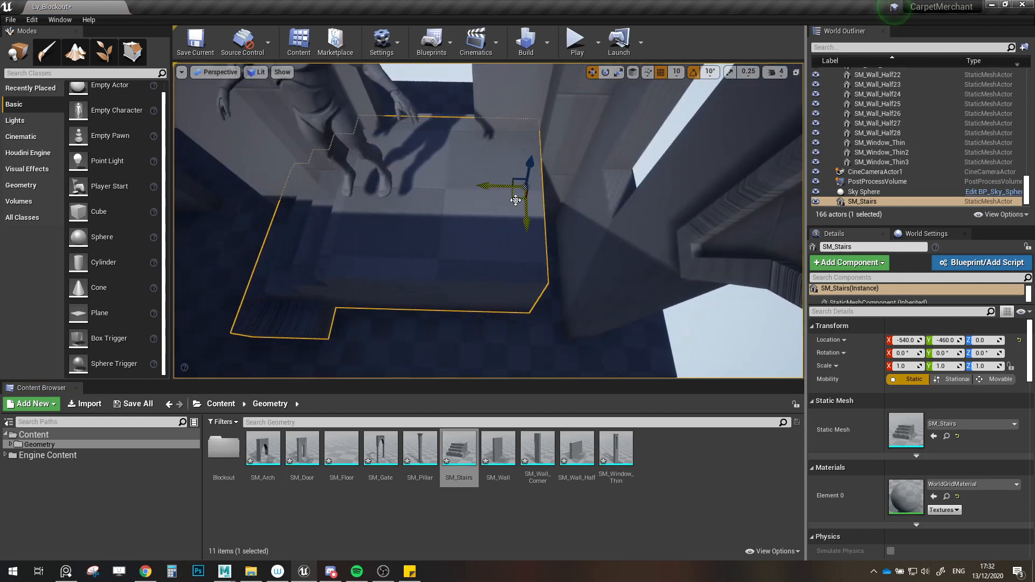
mouse_move(516, 199)
right_mouse_down()
mouse_move(566, 184)
mouse_move(615, 132)
mouse_move(550, 138)
mouse_move(502, 210)
mouse_move(514, 206)
right_mouse_up()
Step: Stand the scale figure on the staircase's top landing and fine-tune the staircase's position against the walls beneath the window
left_click(425, 218)
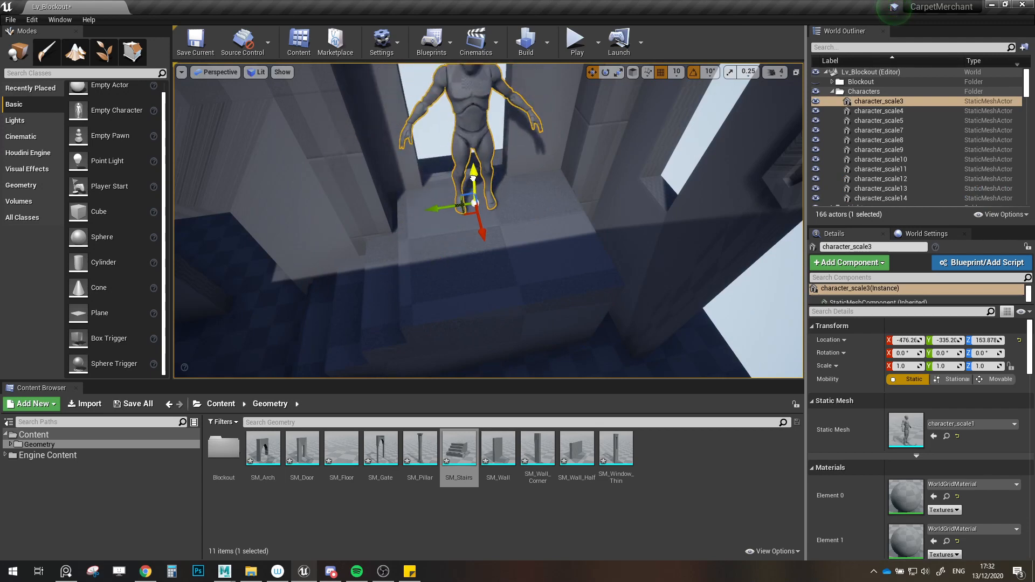
right_click_drag(479, 185, 481, 187)
left_click(513, 276)
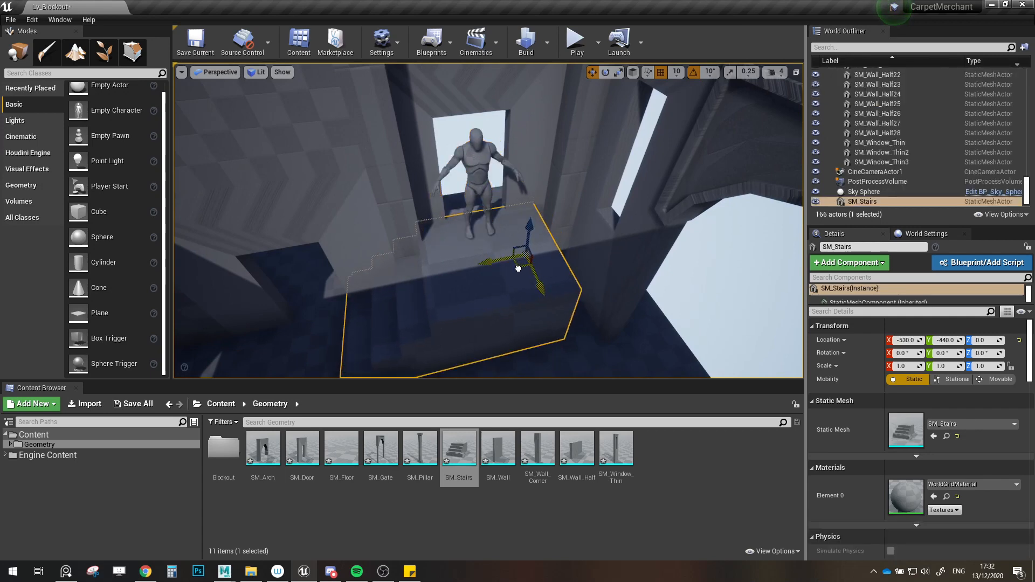
left_click_drag(523, 269, 540, 270)
right_click_drag(539, 270, 537, 270)
right_click_drag(521, 200, 527, 241)
Step: Duplicate the corner wall piece as two low blocks flanking the window, at Y -230 and Y -410, both at Z -110
left_click(358, 196)
right_click_drag(423, 220, 423, 220)
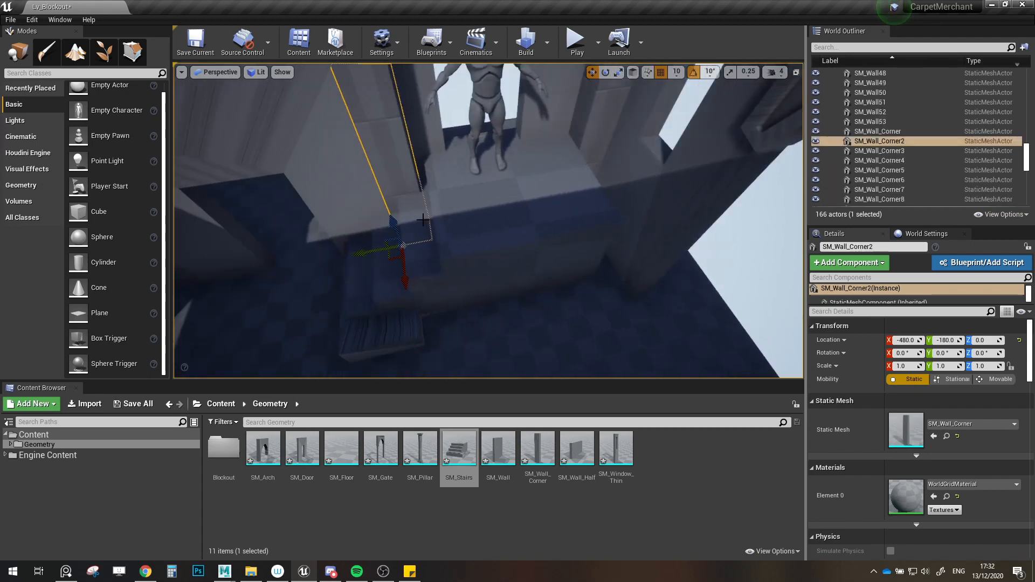
left_click_drag(375, 251, 407, 247, "alt")
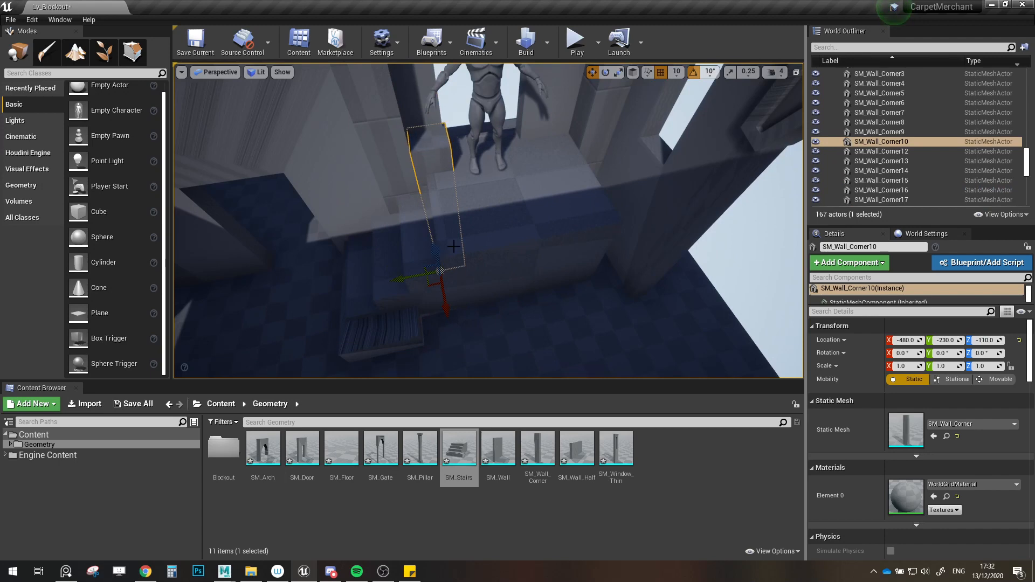
right_click_drag(454, 246, 385, 271)
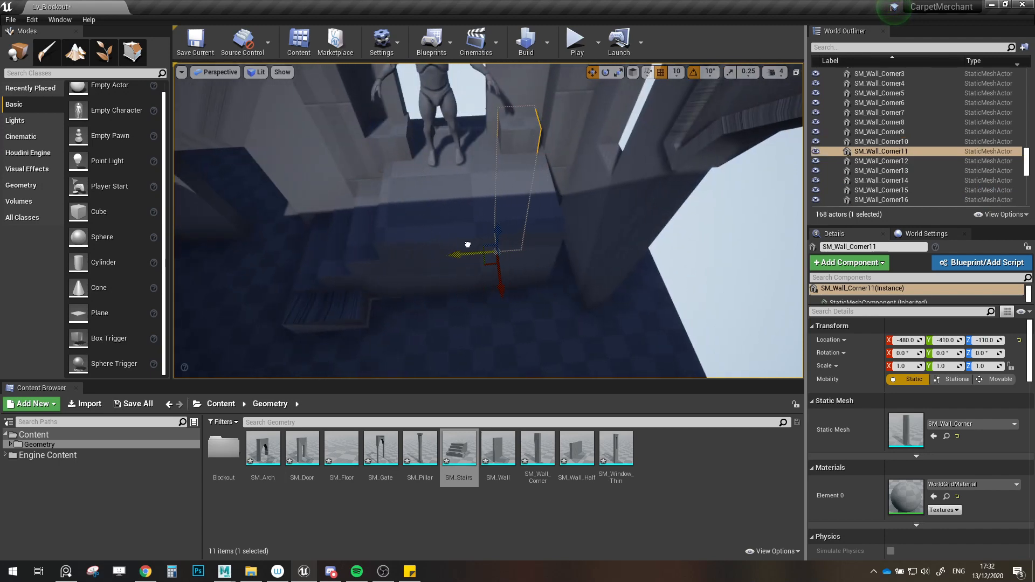
right_click_drag(477, 245, 520, 254)
Step: Select the window piece and the wall pieces stacked above it, and shift them together to Y -493.1421 without grid snapping
left_click(494, 262)
left_click(486, 221, "ctrl")
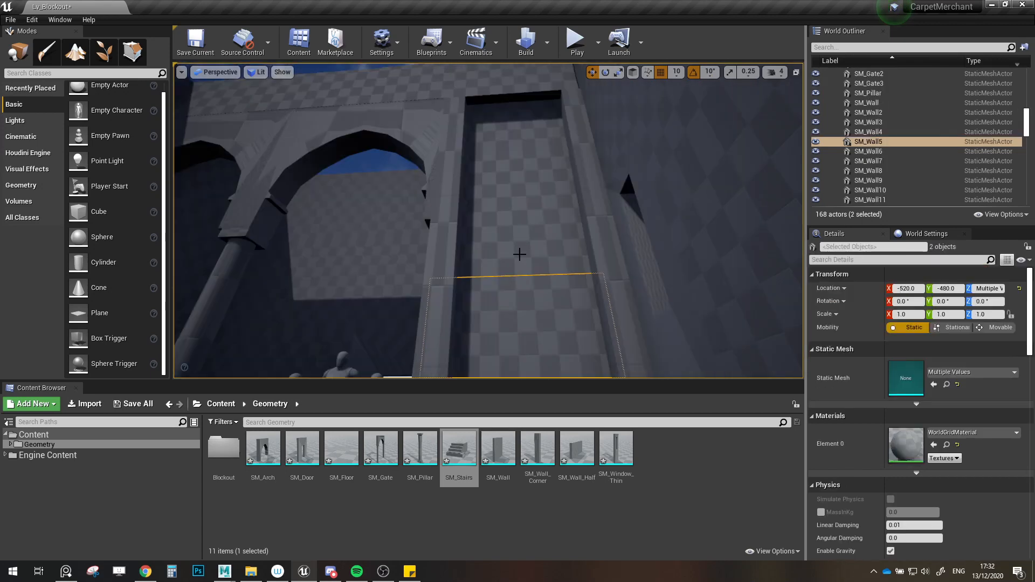
left_click(511, 139, "ctrl")
right_click_drag(511, 139, 549, 265)
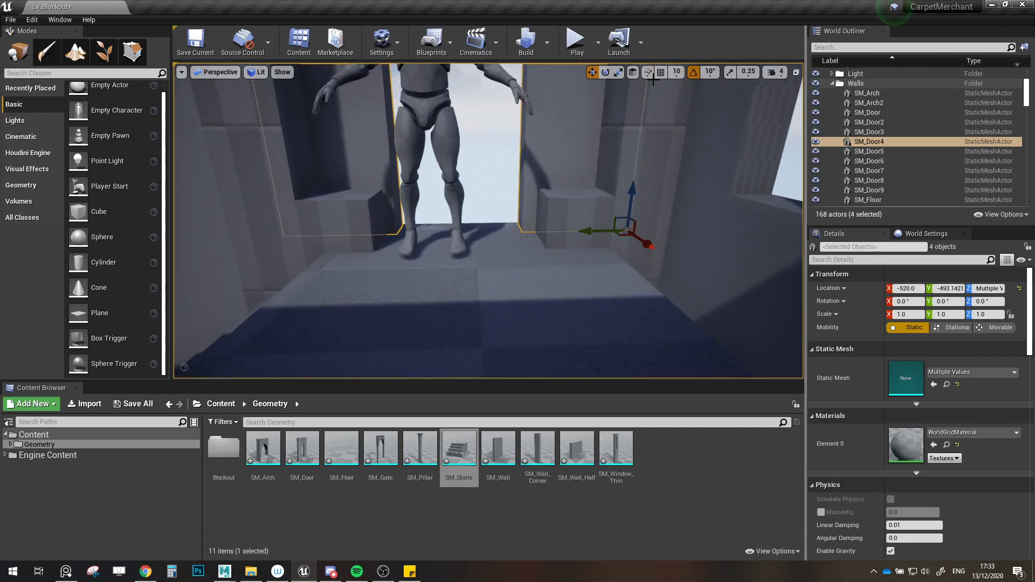
right_click_drag(646, 99, 592, 279)
key("Escape")
Step: Show the viewport full screen and switch its view mode to Detail Lighting
key("F11")
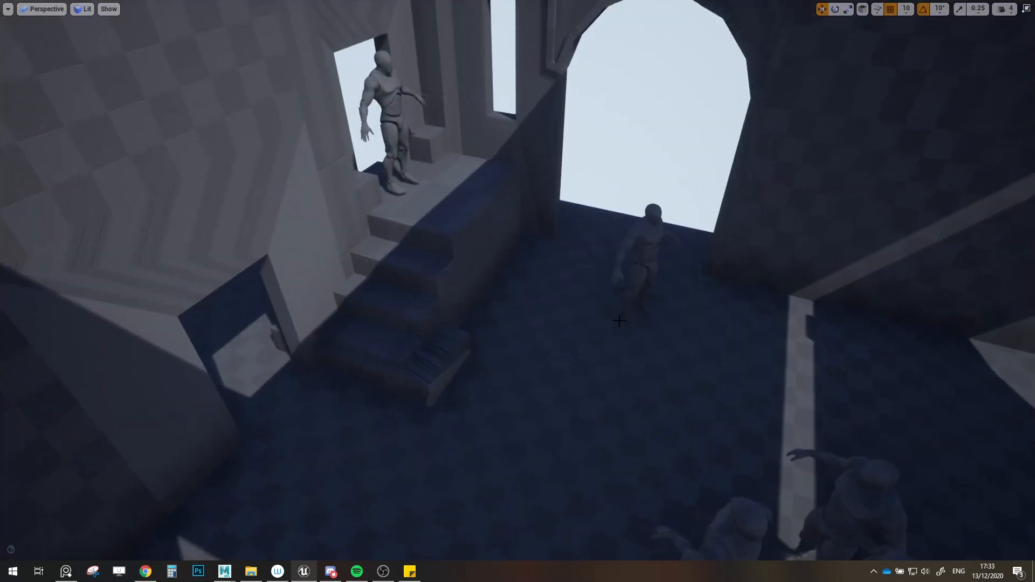
right_click_drag(620, 320, 539, 268)
left_click(108, 8)
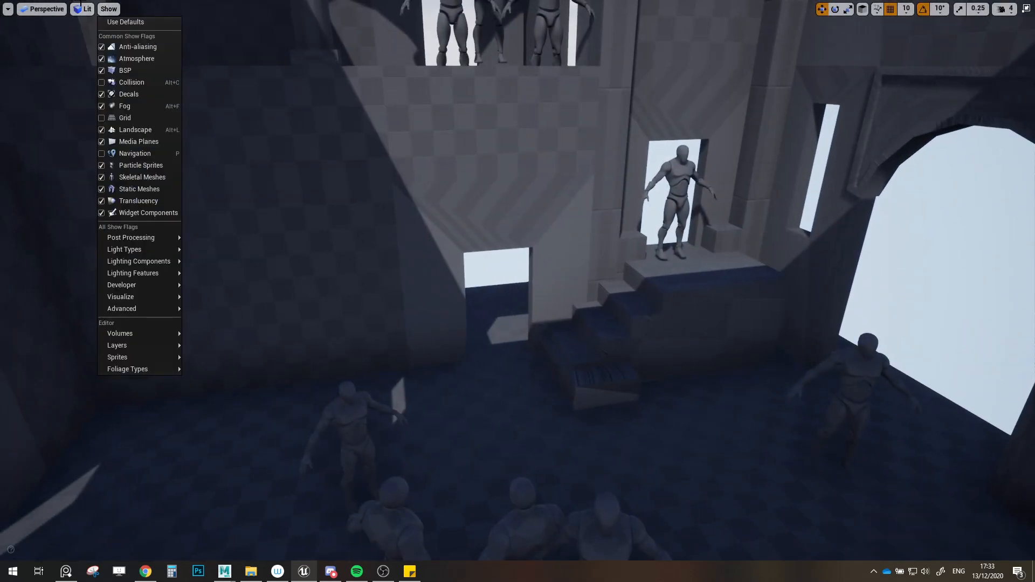
left_click(81, 10)
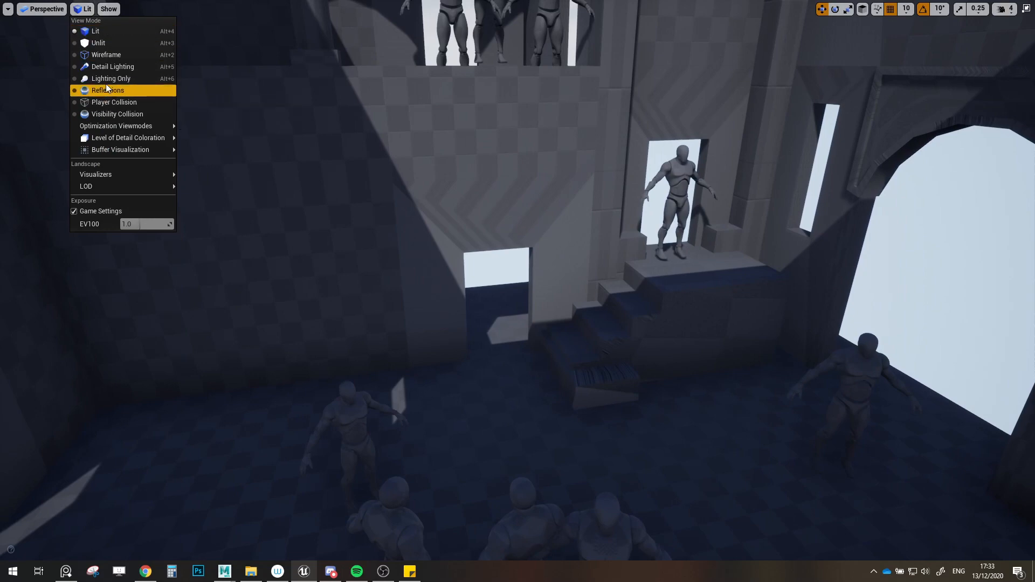
left_click(104, 67)
Step: Inspect the arches and upper walls for gaps, and nudge the pillar sideways beneath the two arches with grid snapping off
right_click_drag(518, 291, 420, 167)
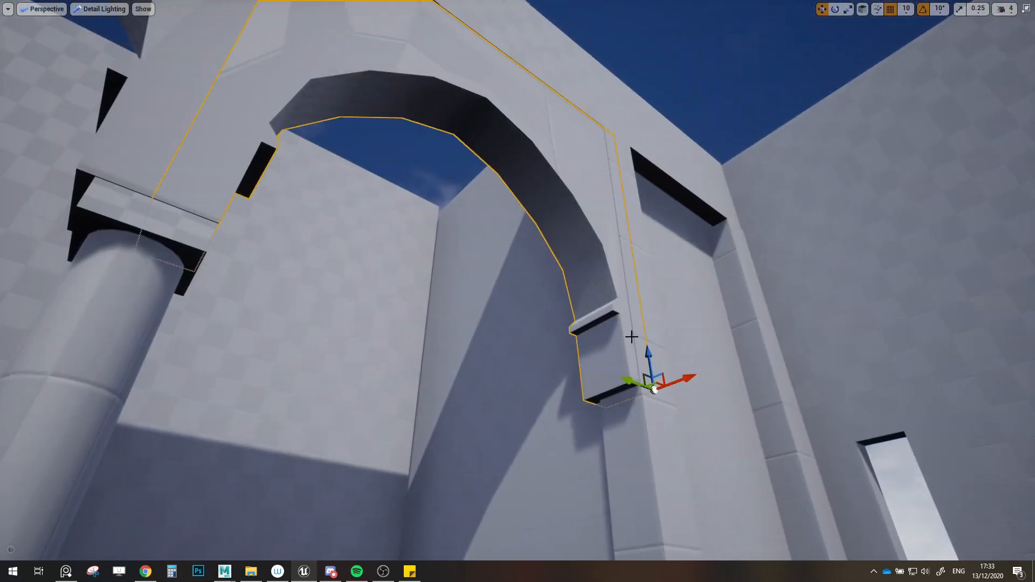
right_click_drag(631, 336, 653, 263)
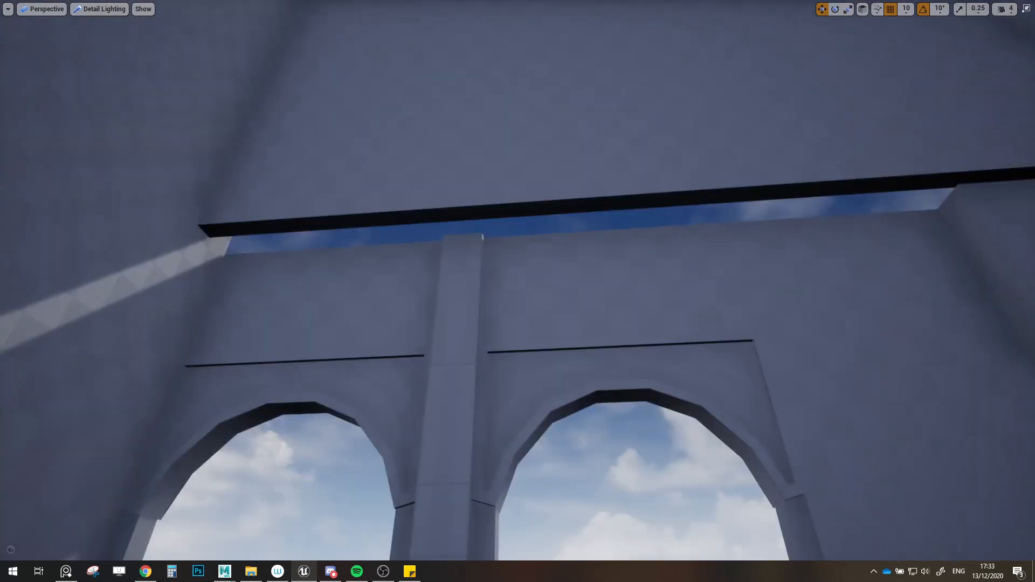
right_click_drag(483, 237, 583, 216)
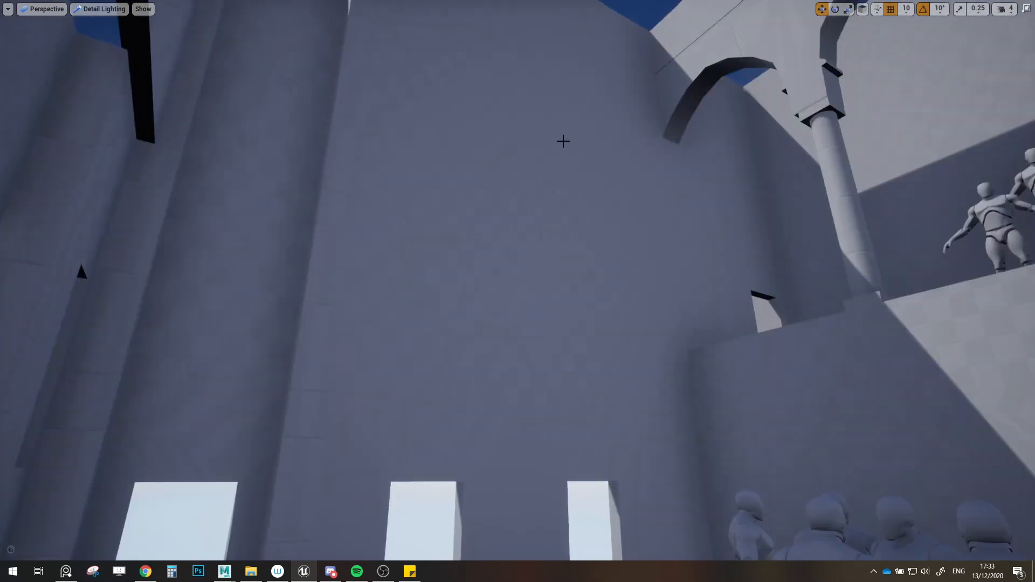
right_click_drag(563, 141, 542, 269)
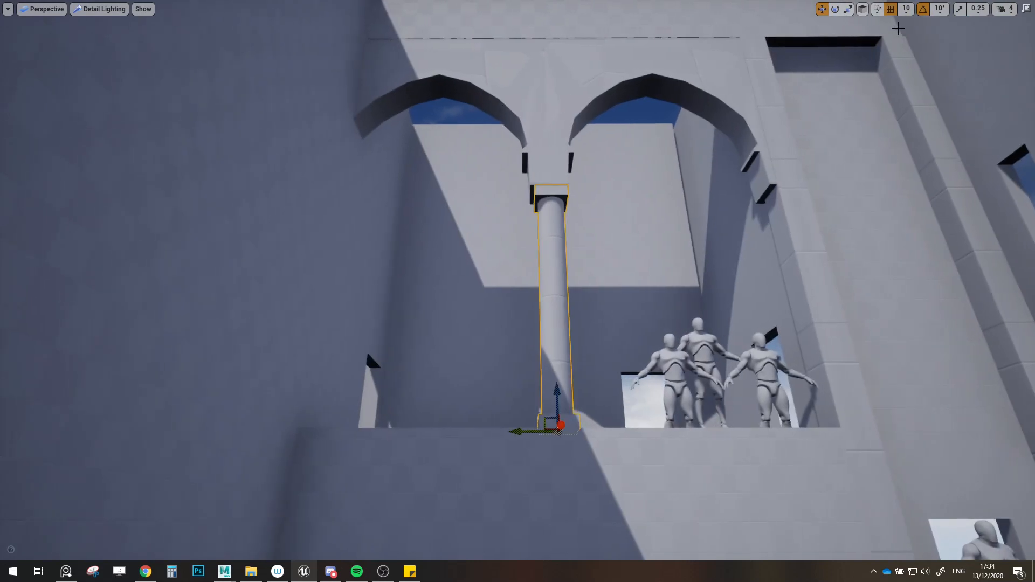
left_click(524, 436)
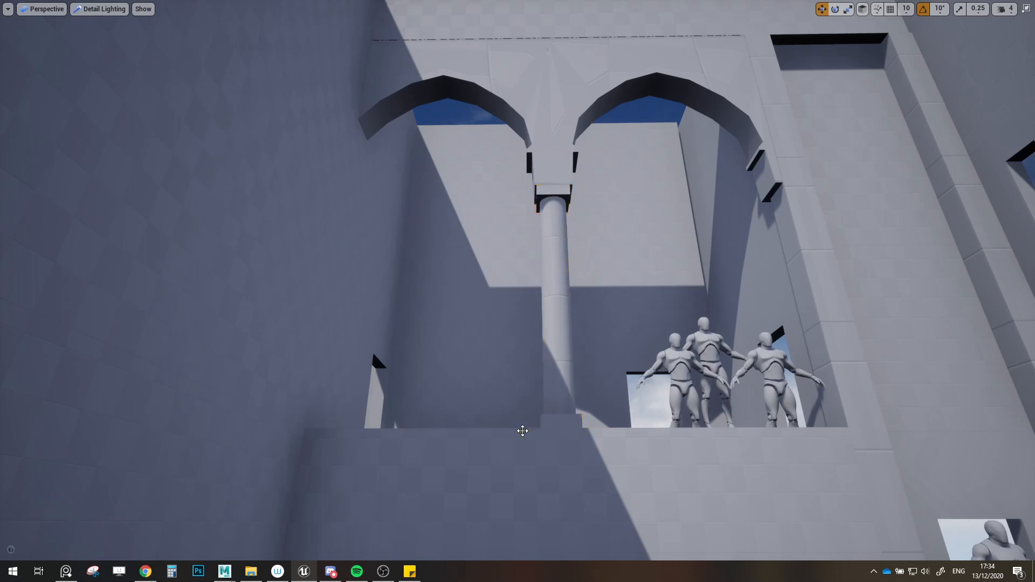
Step: Look over the whole room from above and restore the full editor layout
right_click_drag(523, 431, 523, 459)
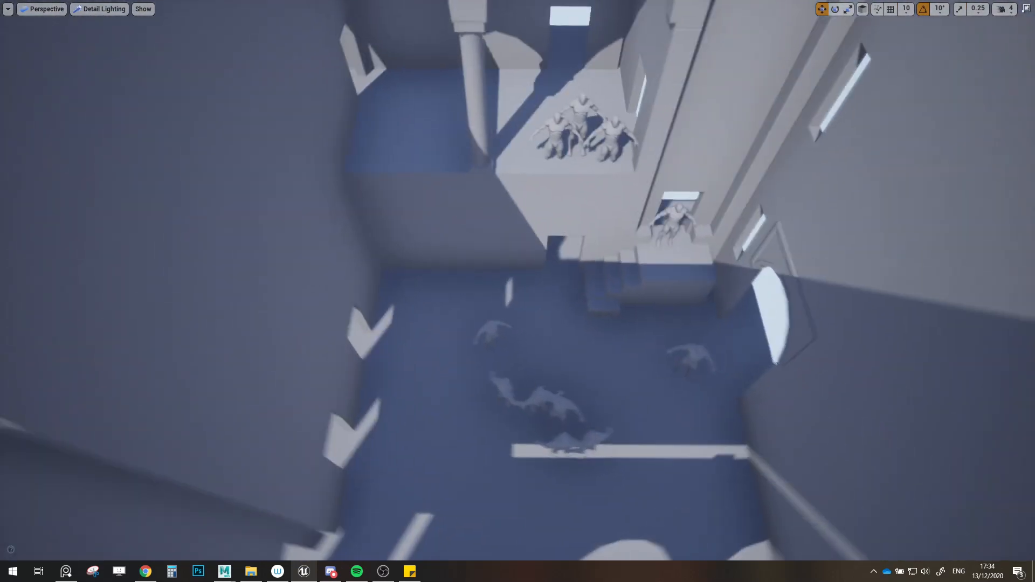
right_click_drag(1022, 87, 983, 15)
left_click(1026, 8)
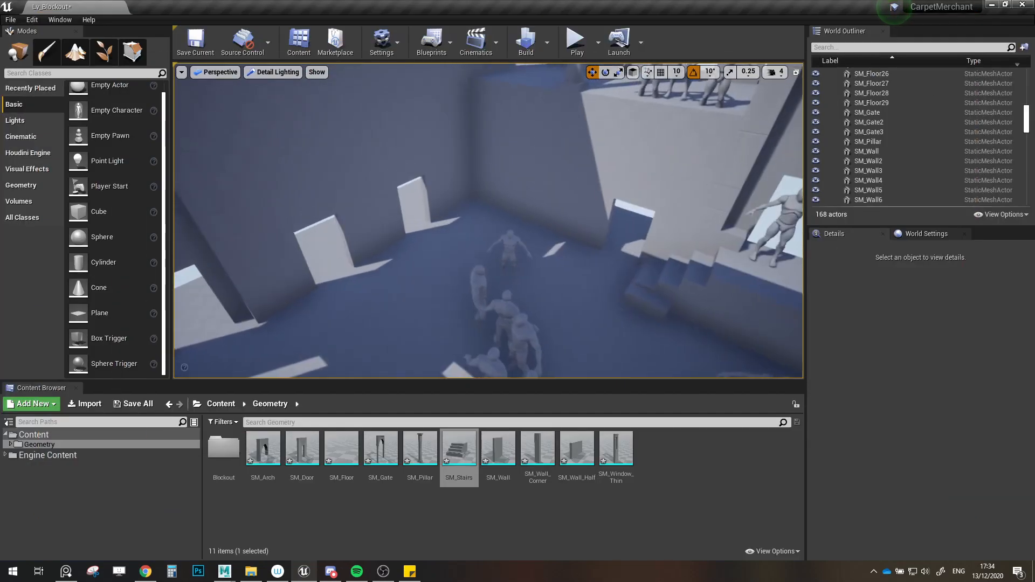